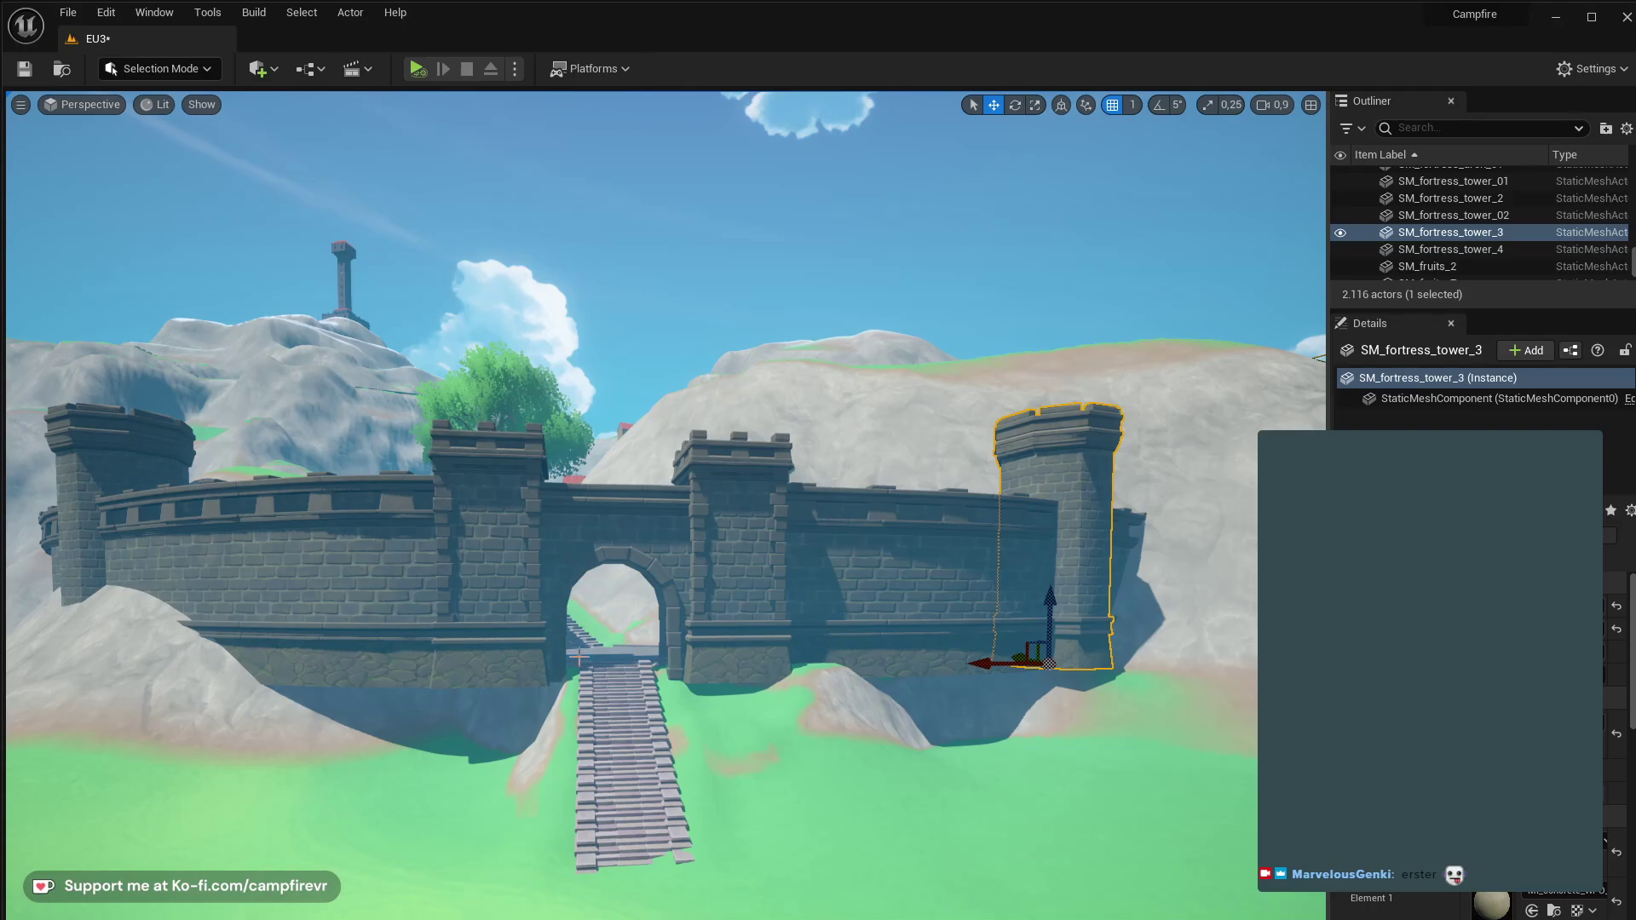
# - Examine the fortress wall, its gate and towers, and the surrounding terrain from several angles
pyautogui.moveTo(580, 657)
pyautogui.mouseDown(button='right')
pyautogui.moveTo(545, 810)
pyautogui.moveTo(524, 725)
pyautogui.moveTo(460, 707)
pyautogui.moveTo(579, 741)
pyautogui.moveTo(580, 648)
pyautogui.mouseUp(button='right')
pyautogui.press('e')
pyautogui.scroll(1, 665, 506)
pyautogui.press('a')
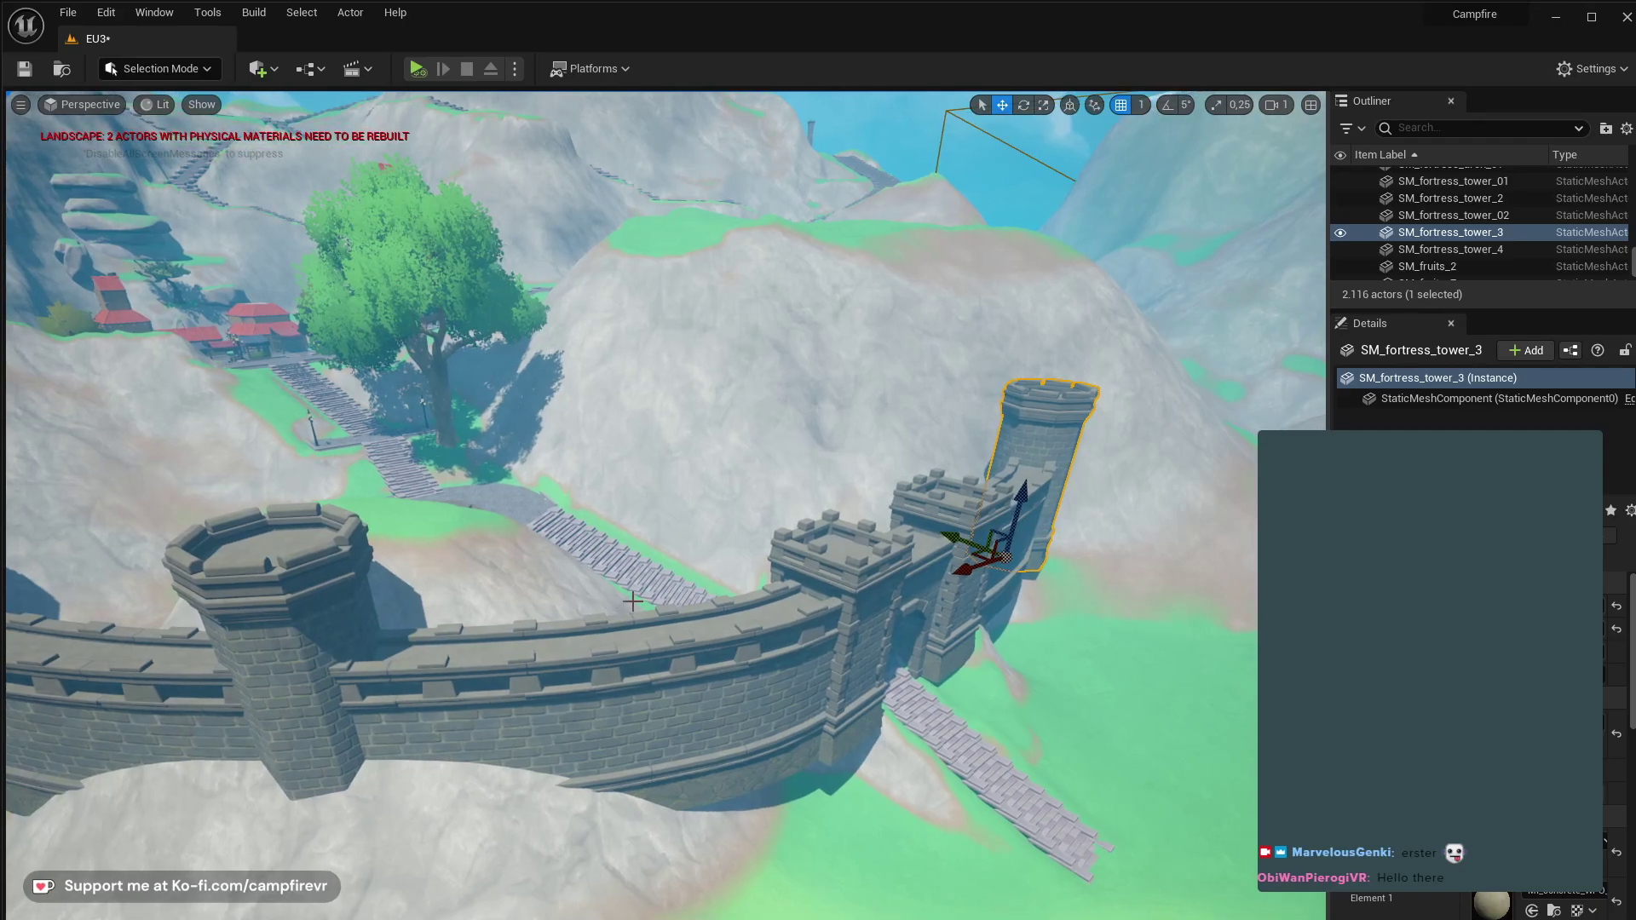
pyautogui.moveTo(731, 648); pyautogui.dragTo(614, 550, button='right')
pyautogui.press('d')
pyautogui.press('d')
pyautogui.moveTo(639, 649); pyautogui.dragTo(733, 647, button='right')
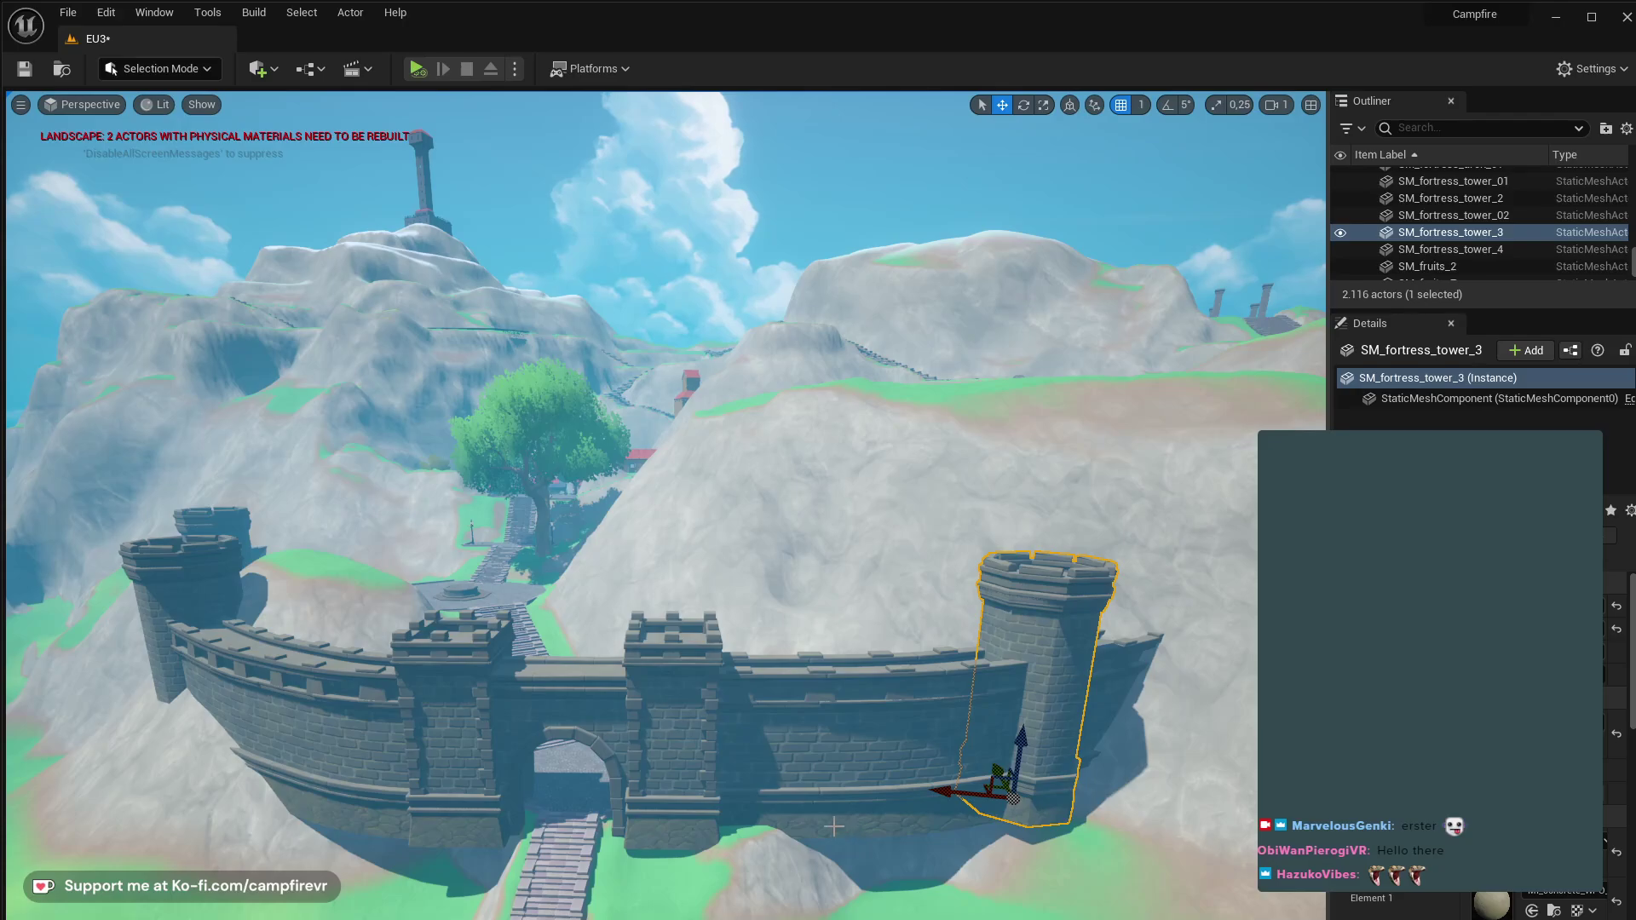
pyautogui.moveTo(721, 788); pyautogui.dragTo(636, 891, button='right')
pyautogui.press('w')
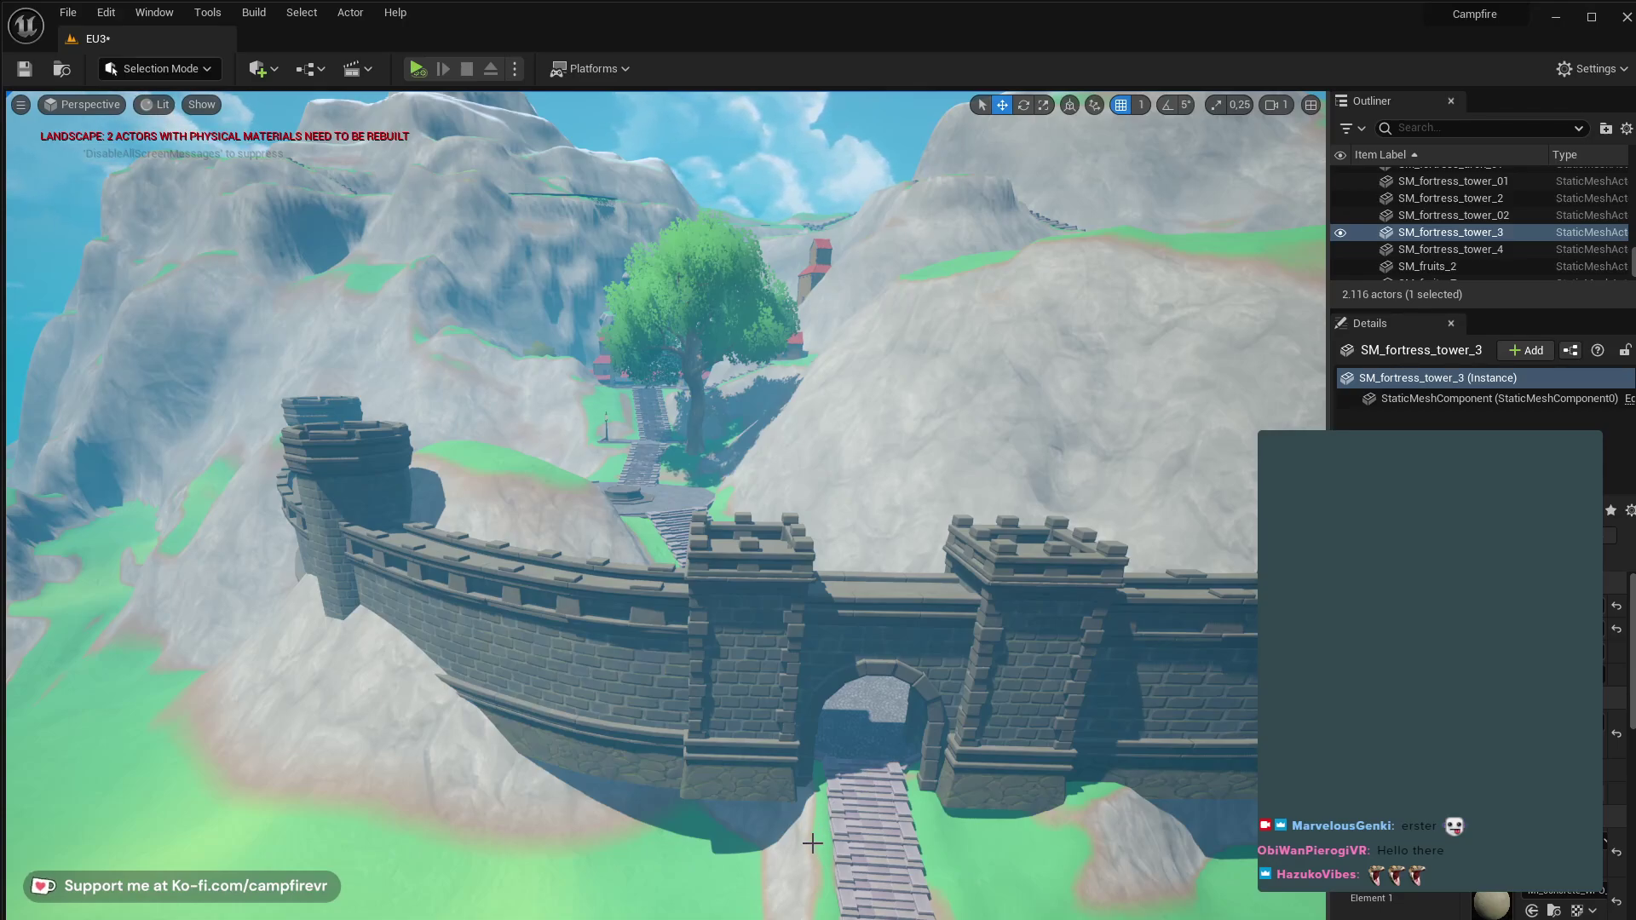
pyautogui.moveTo(850, 836); pyautogui.dragTo(869, 878, button='right')
# - Select the curved wall spline beside the gate and one of its points, and inspect where the wall meets the terrain
pyautogui.click(641, 682)
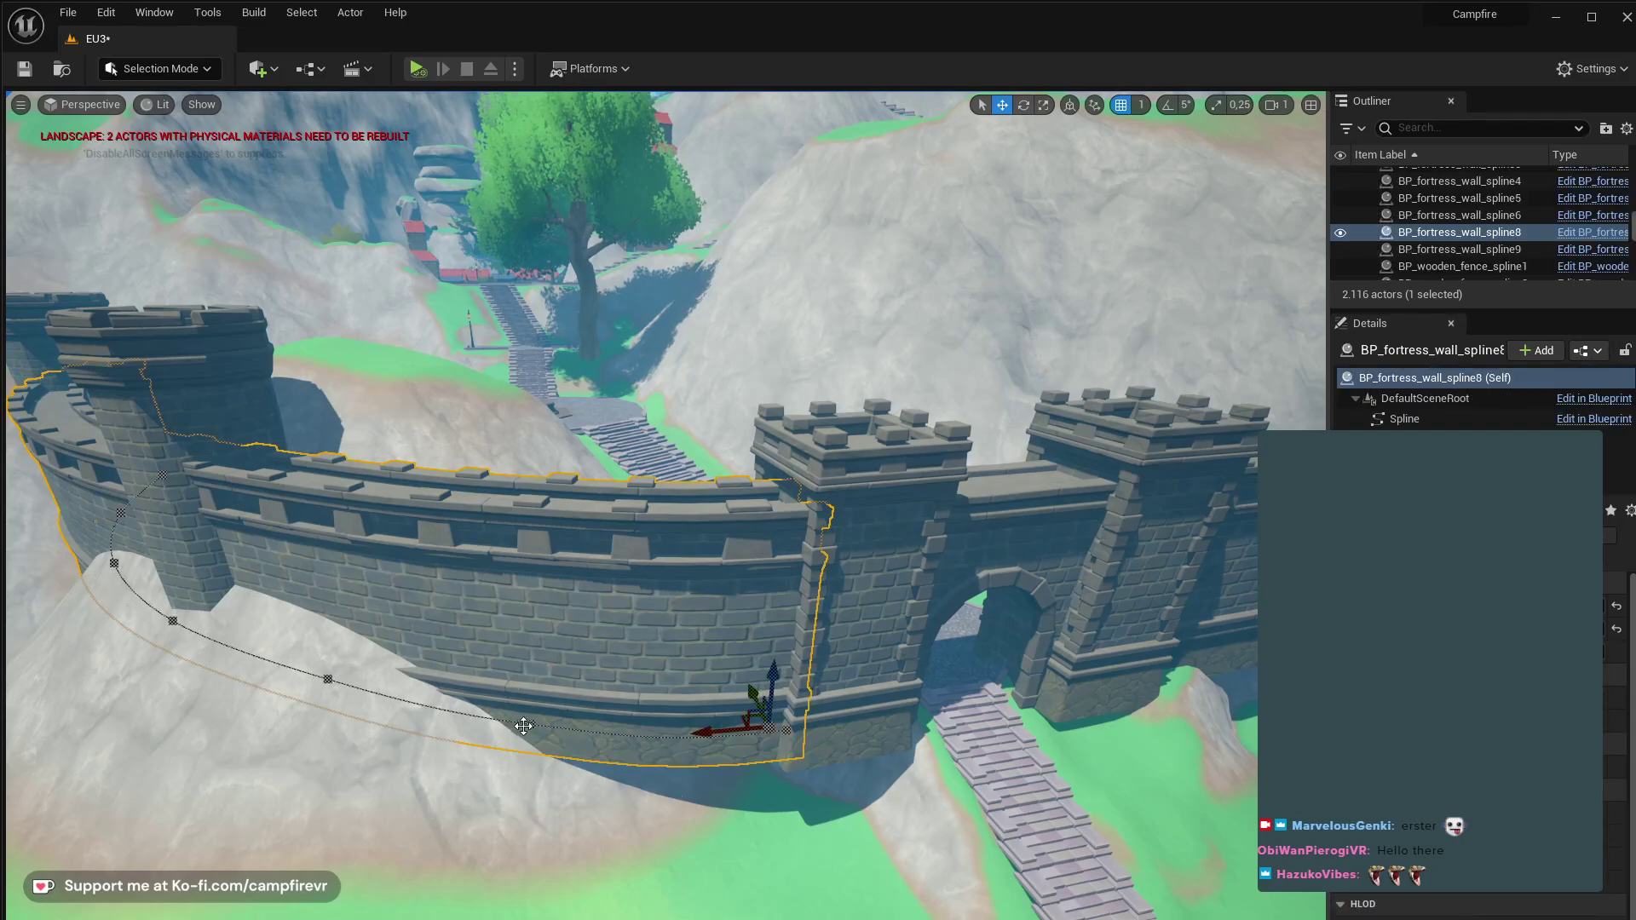
pyautogui.click(523, 725)
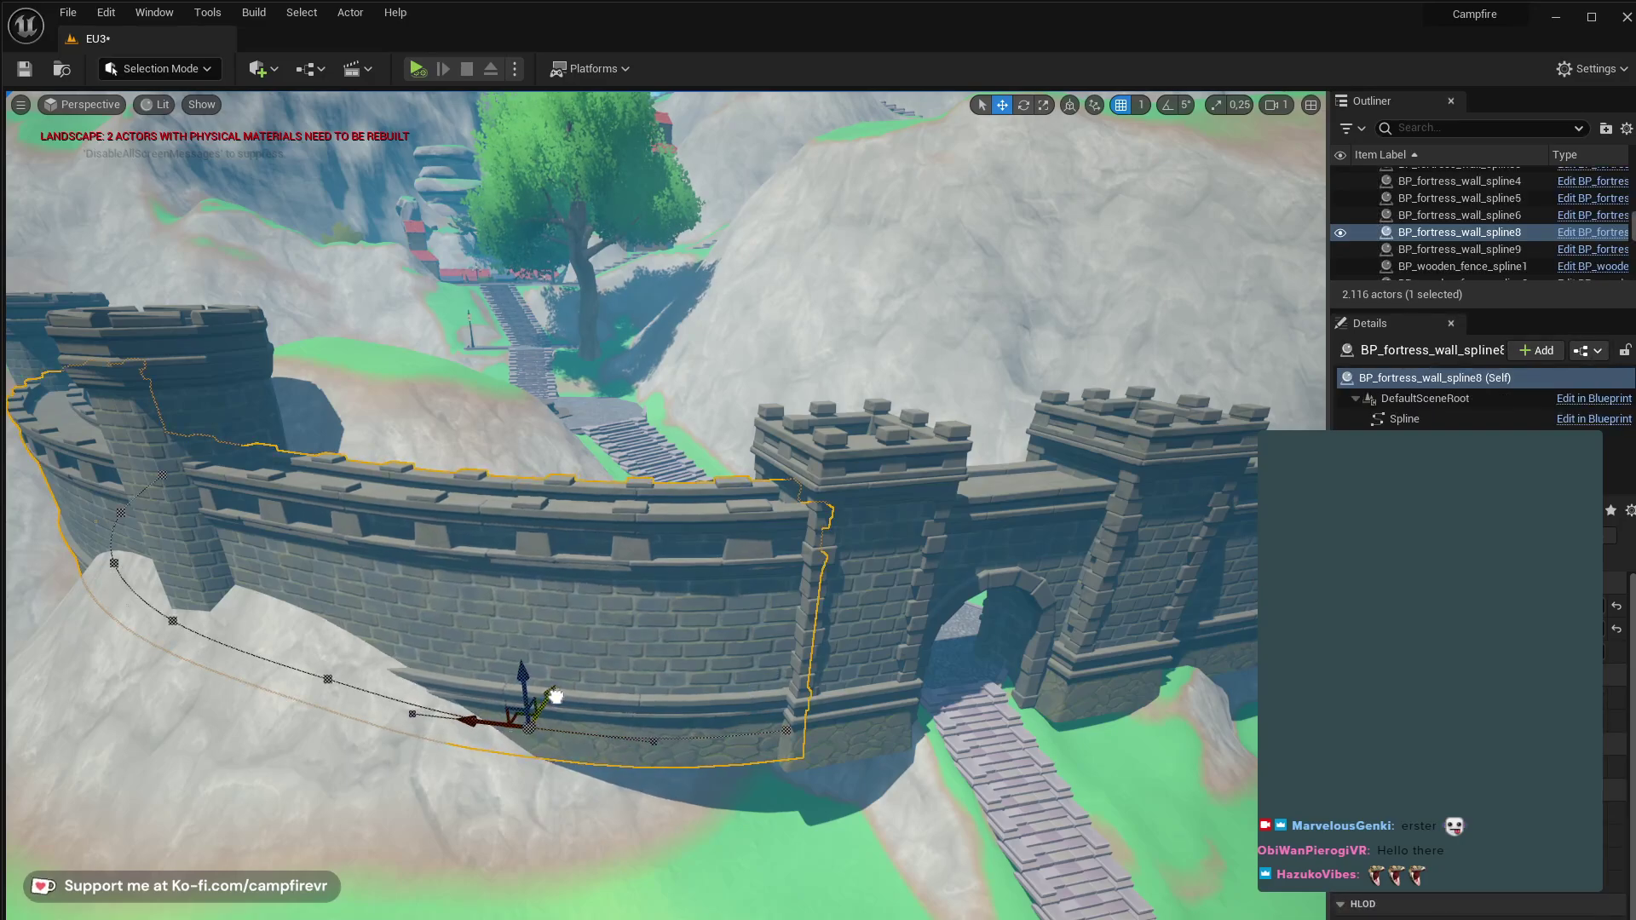
pyautogui.moveTo(552, 691); pyautogui.dragTo(432, 723, button='right')
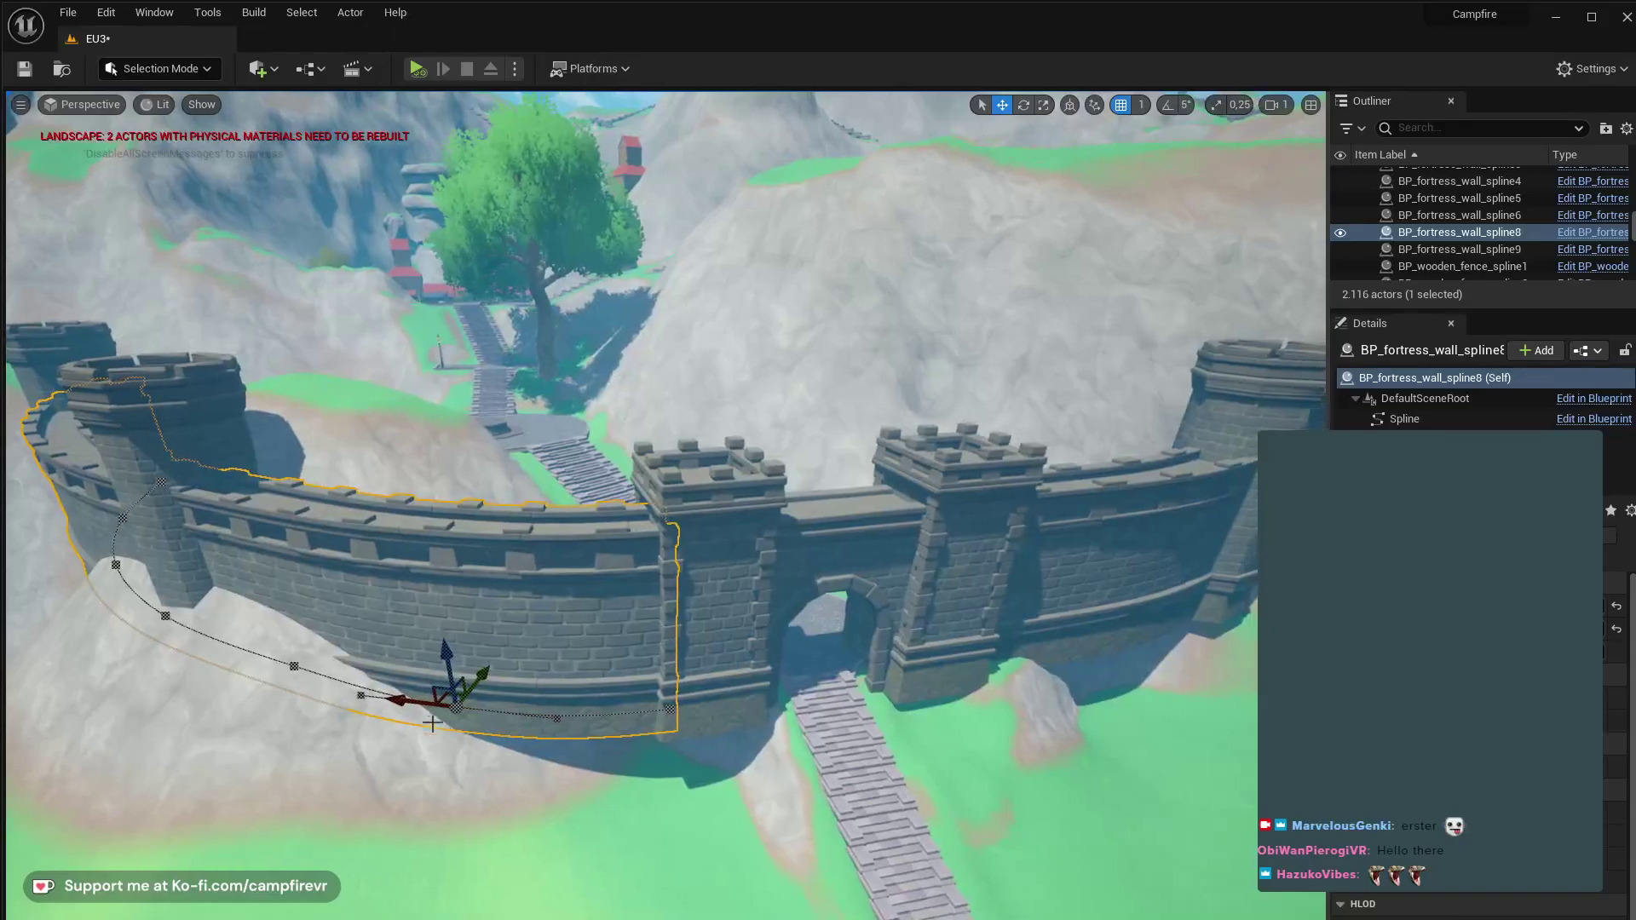
pyautogui.moveTo(639, 787); pyautogui.dragTo(660, 826, button='right')
pyautogui.press('q')
pyautogui.press('w')
pyautogui.press('a')
pyautogui.press('e')
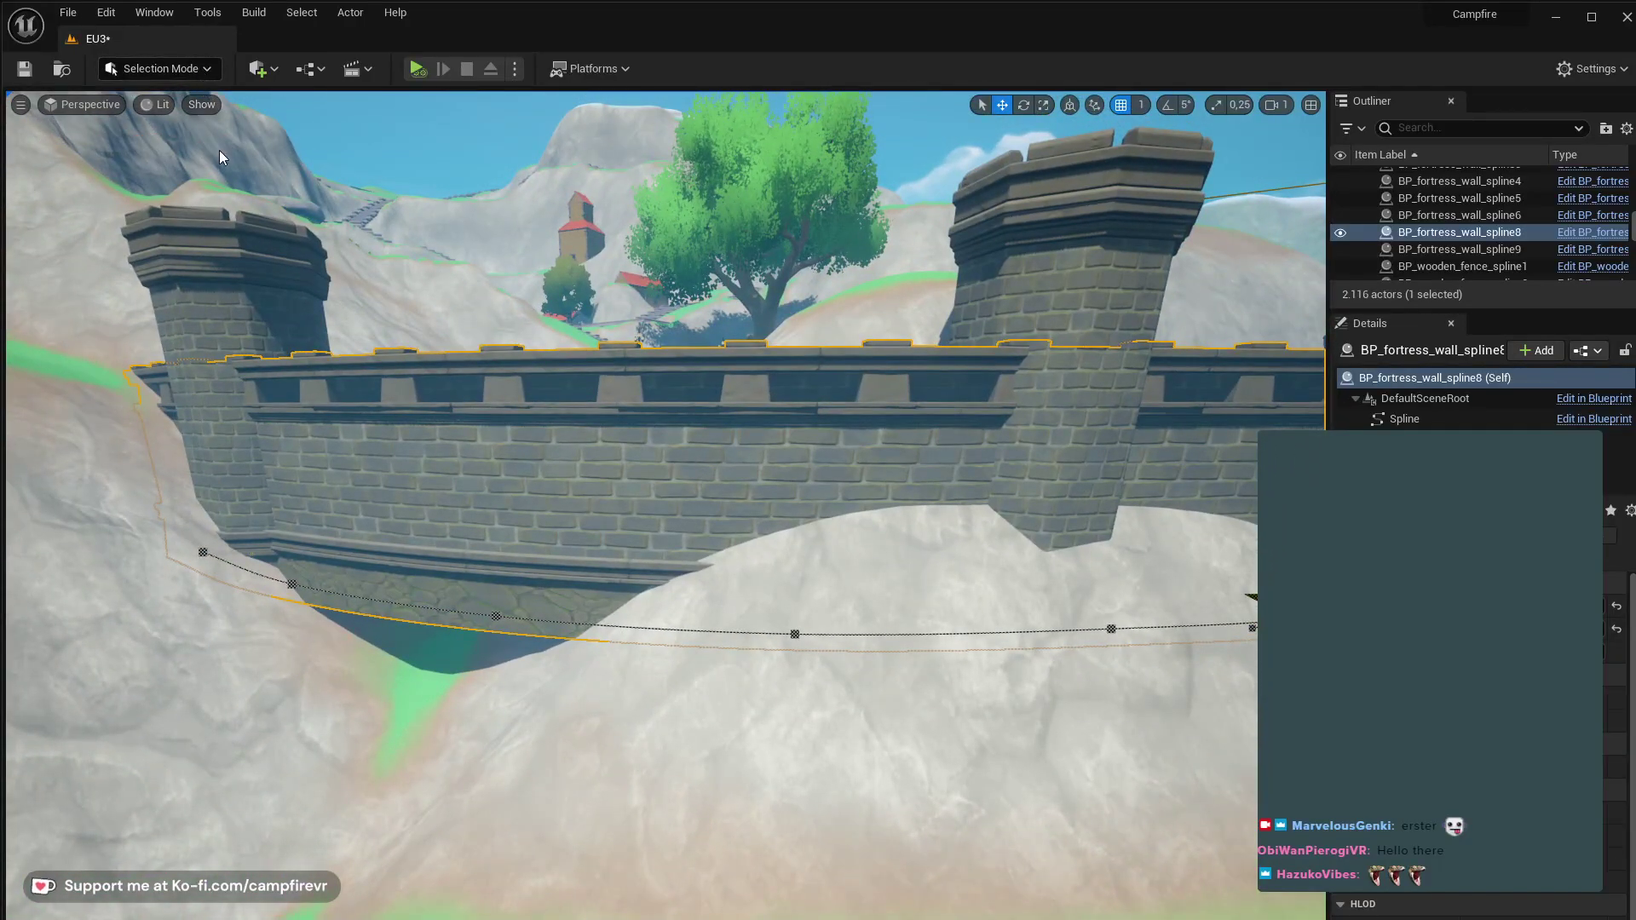
# - In Landscape mode, sculpt the StylizedStone layer with a brush size of about 639, raising the ground into the gap beneath the curved wall
pyautogui.hotkey('shift', '2')
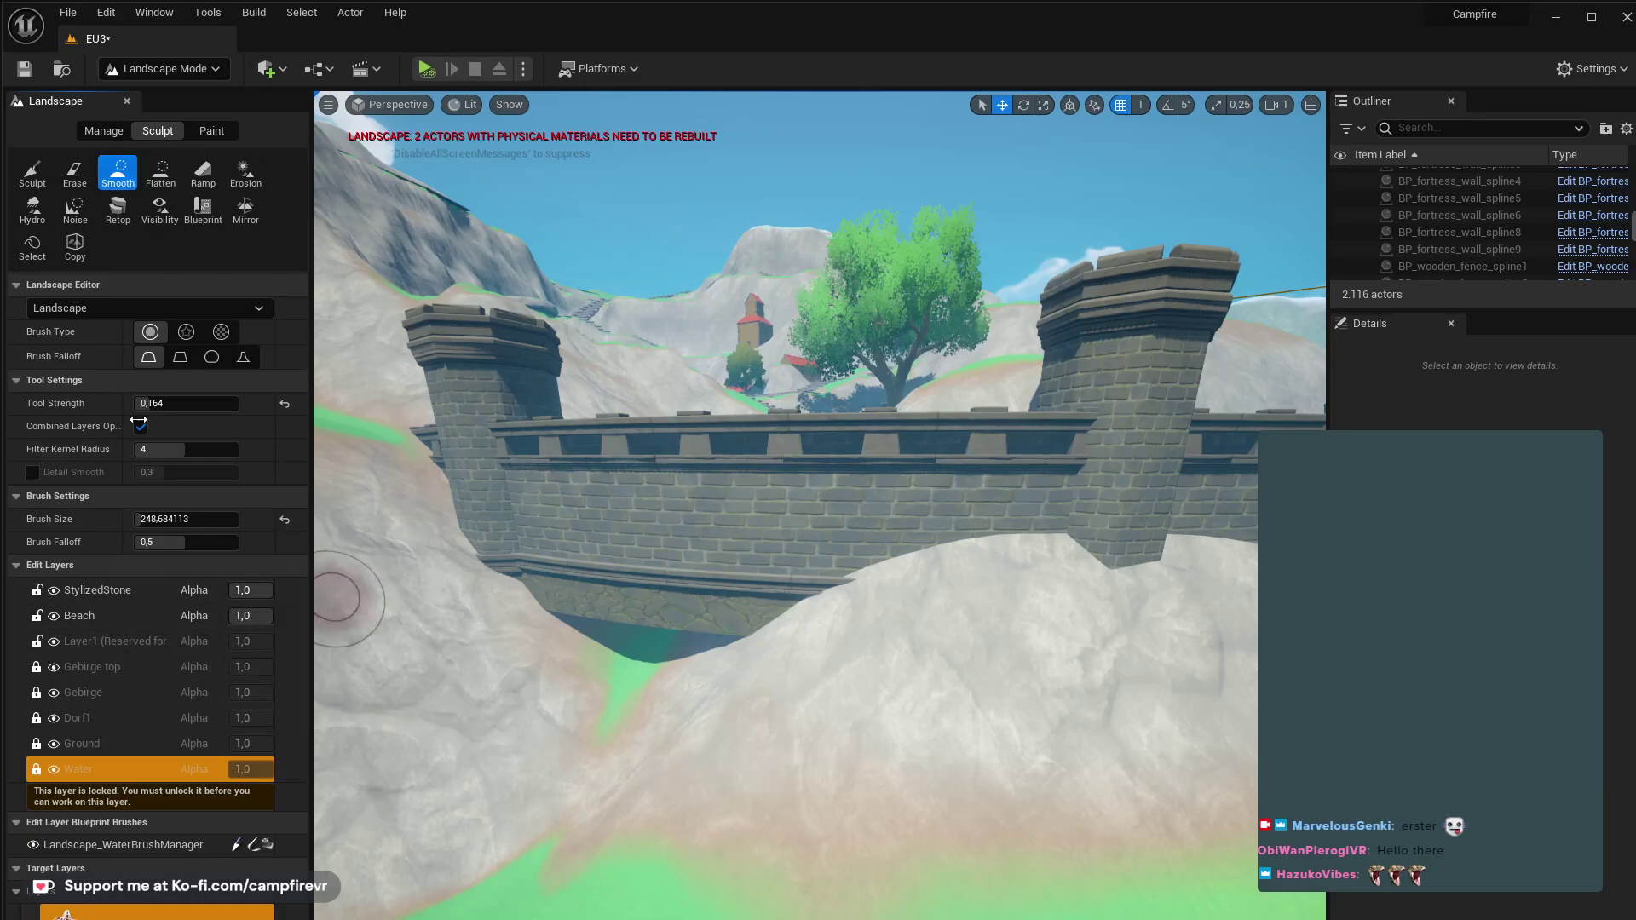
pyautogui.click(32, 173)
pyautogui.scroll(6, 712, 626)
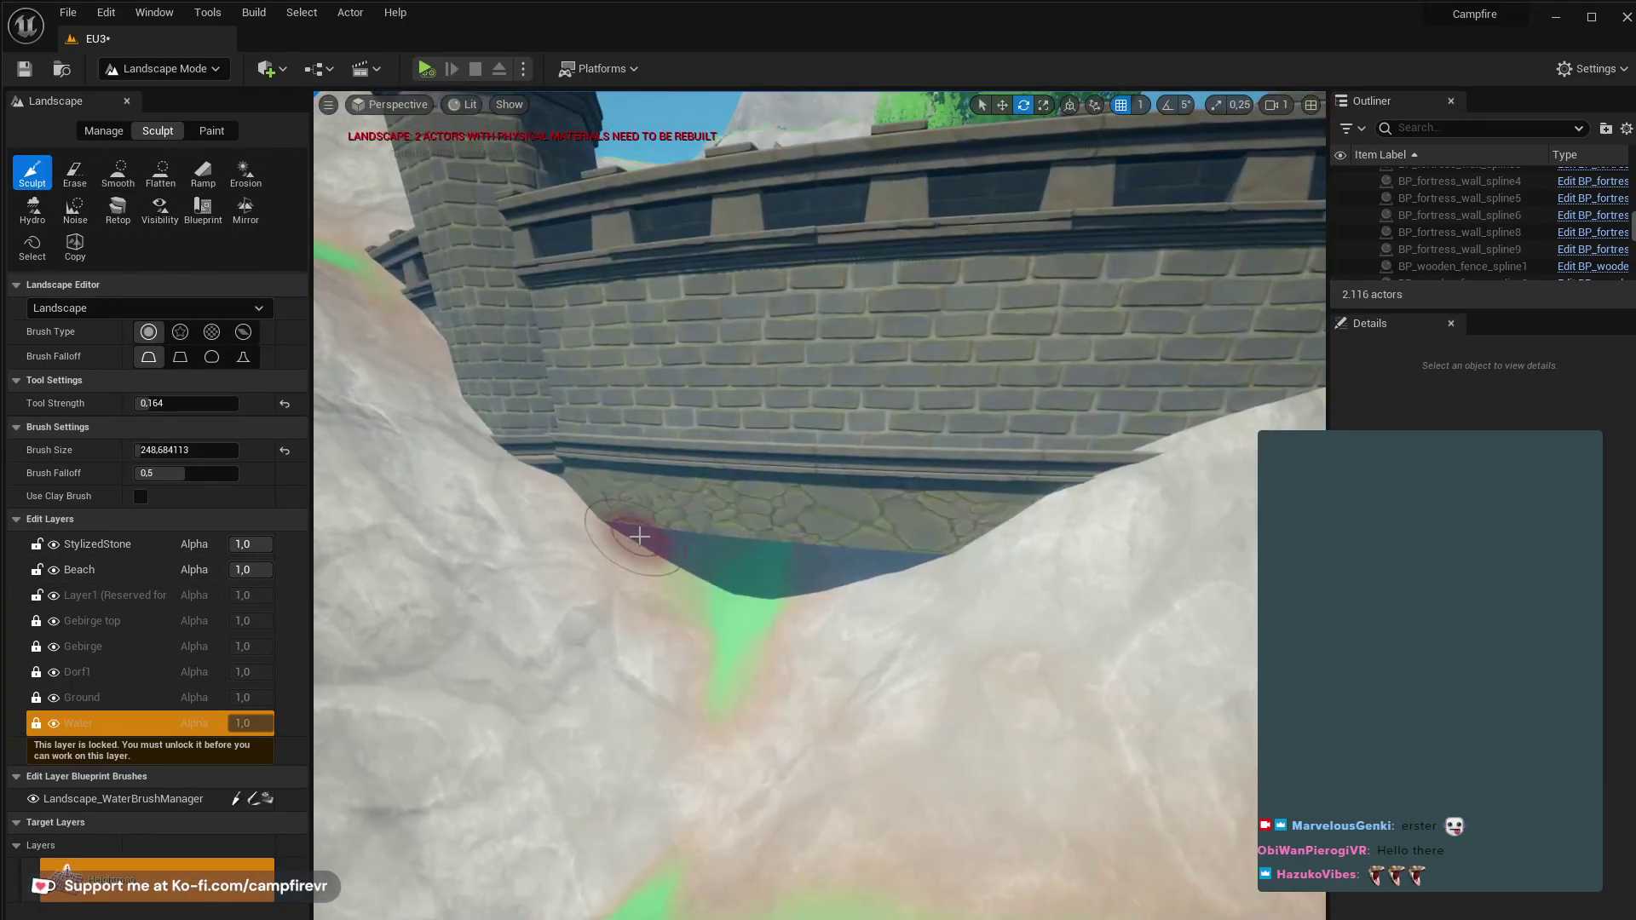
pyautogui.click(107, 546)
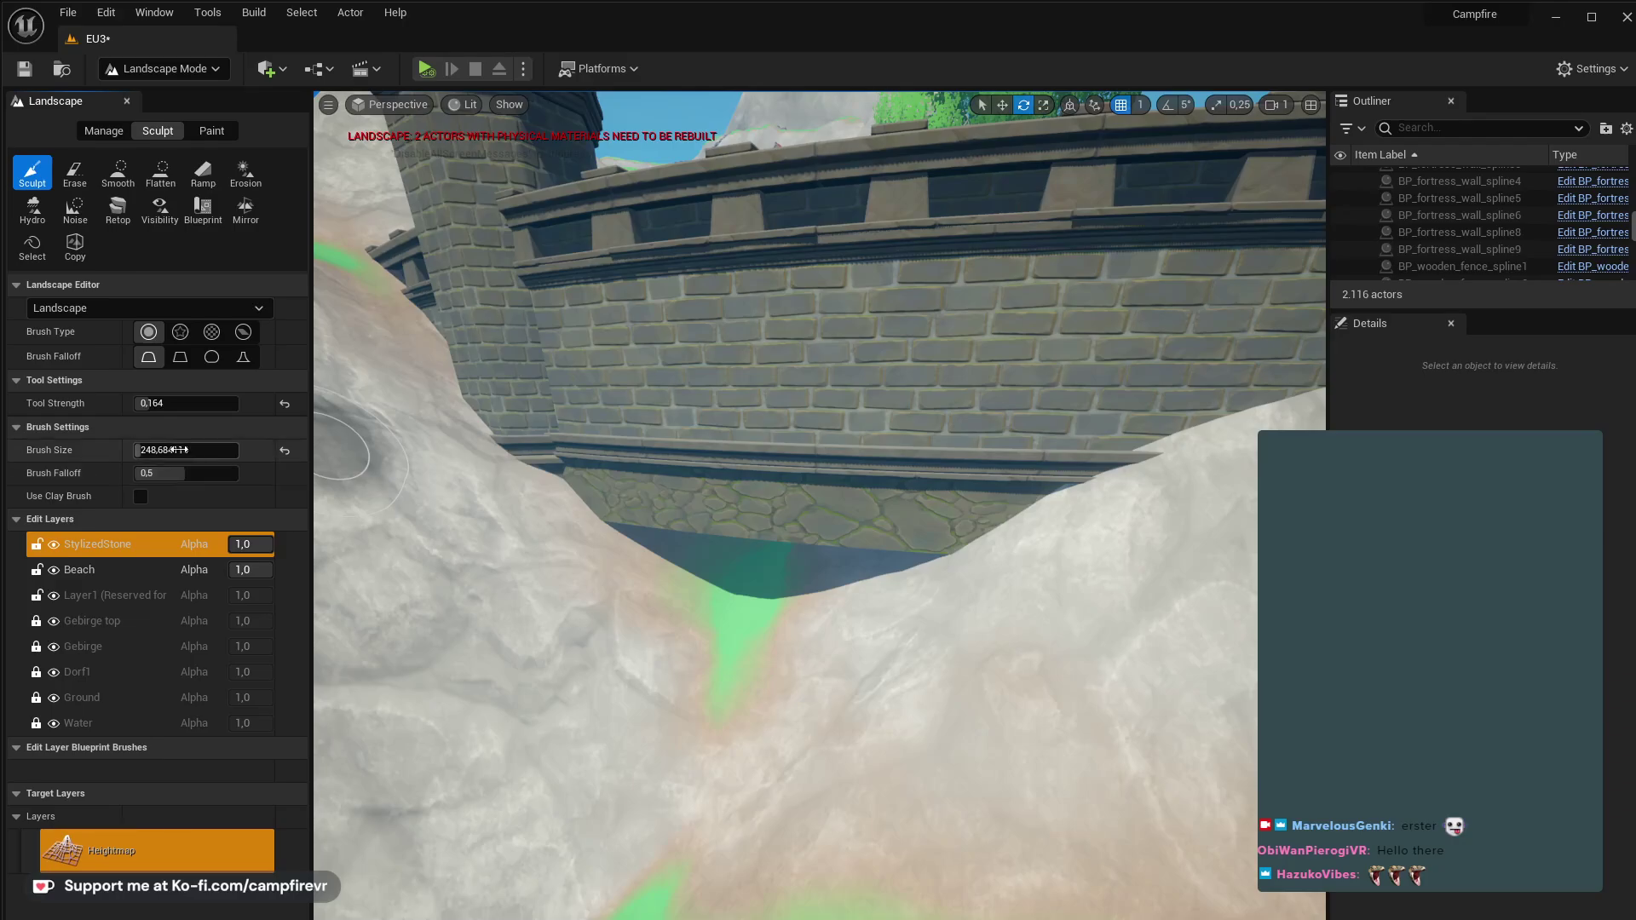
pyautogui.moveTo(176, 451); pyautogui.dragTo(213, 450)
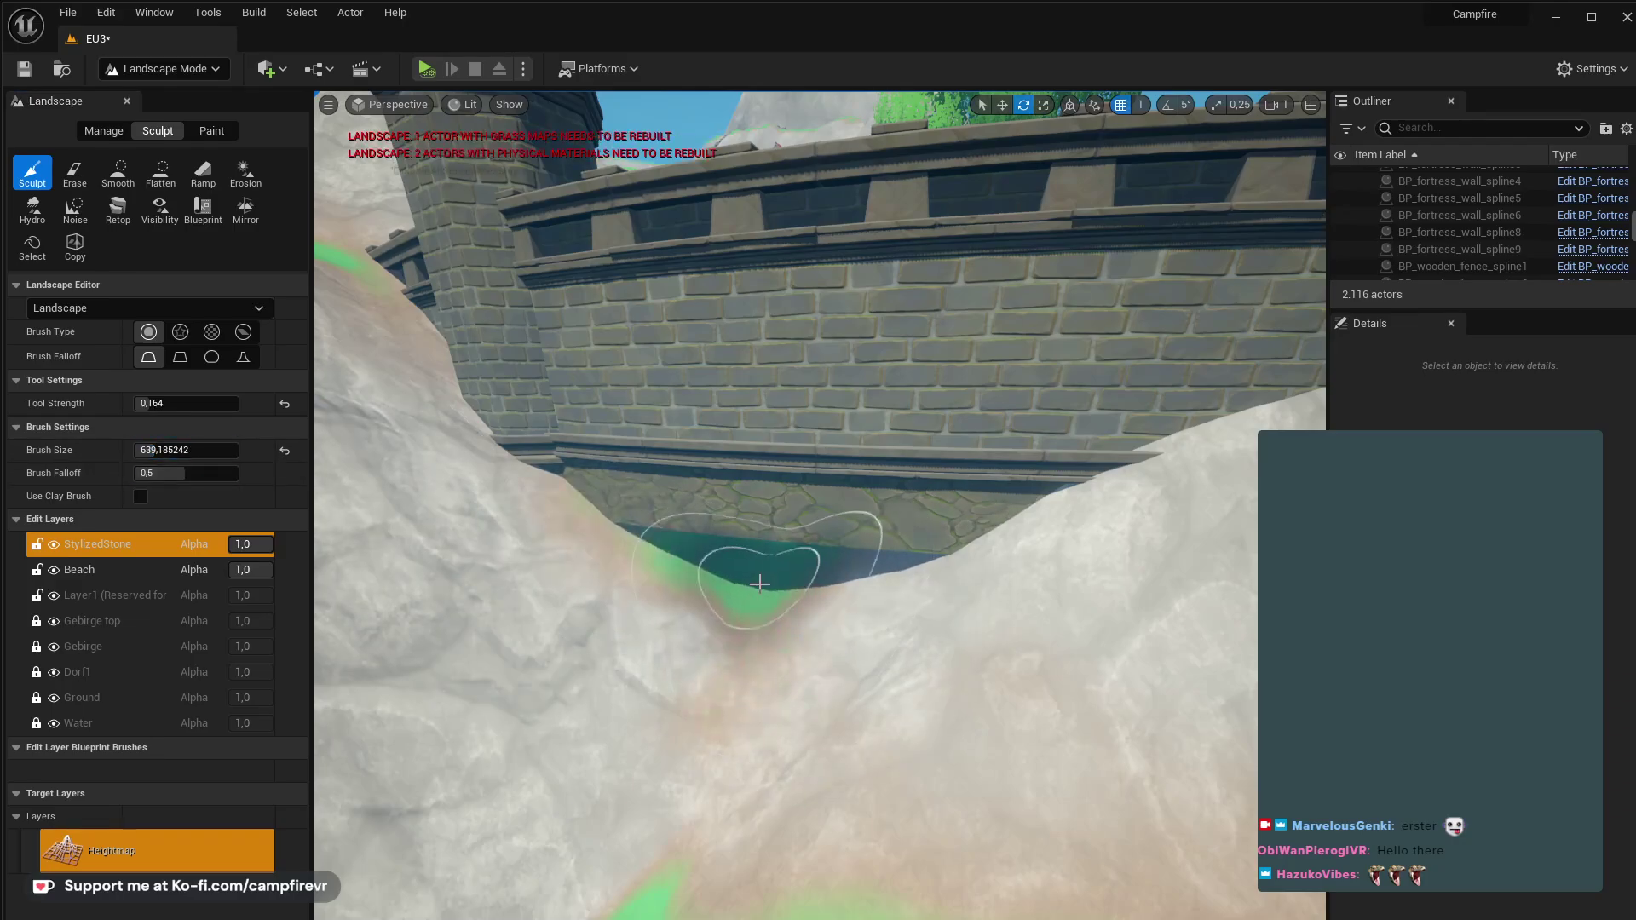
pyautogui.moveTo(746, 566)
pyautogui.mouseDown()
pyautogui.moveTo(841, 560)
pyautogui.moveTo(789, 562)
pyautogui.moveTo(688, 894)
pyautogui.moveTo(749, 664)
pyautogui.moveTo(796, 811)
pyautogui.mouseUp()
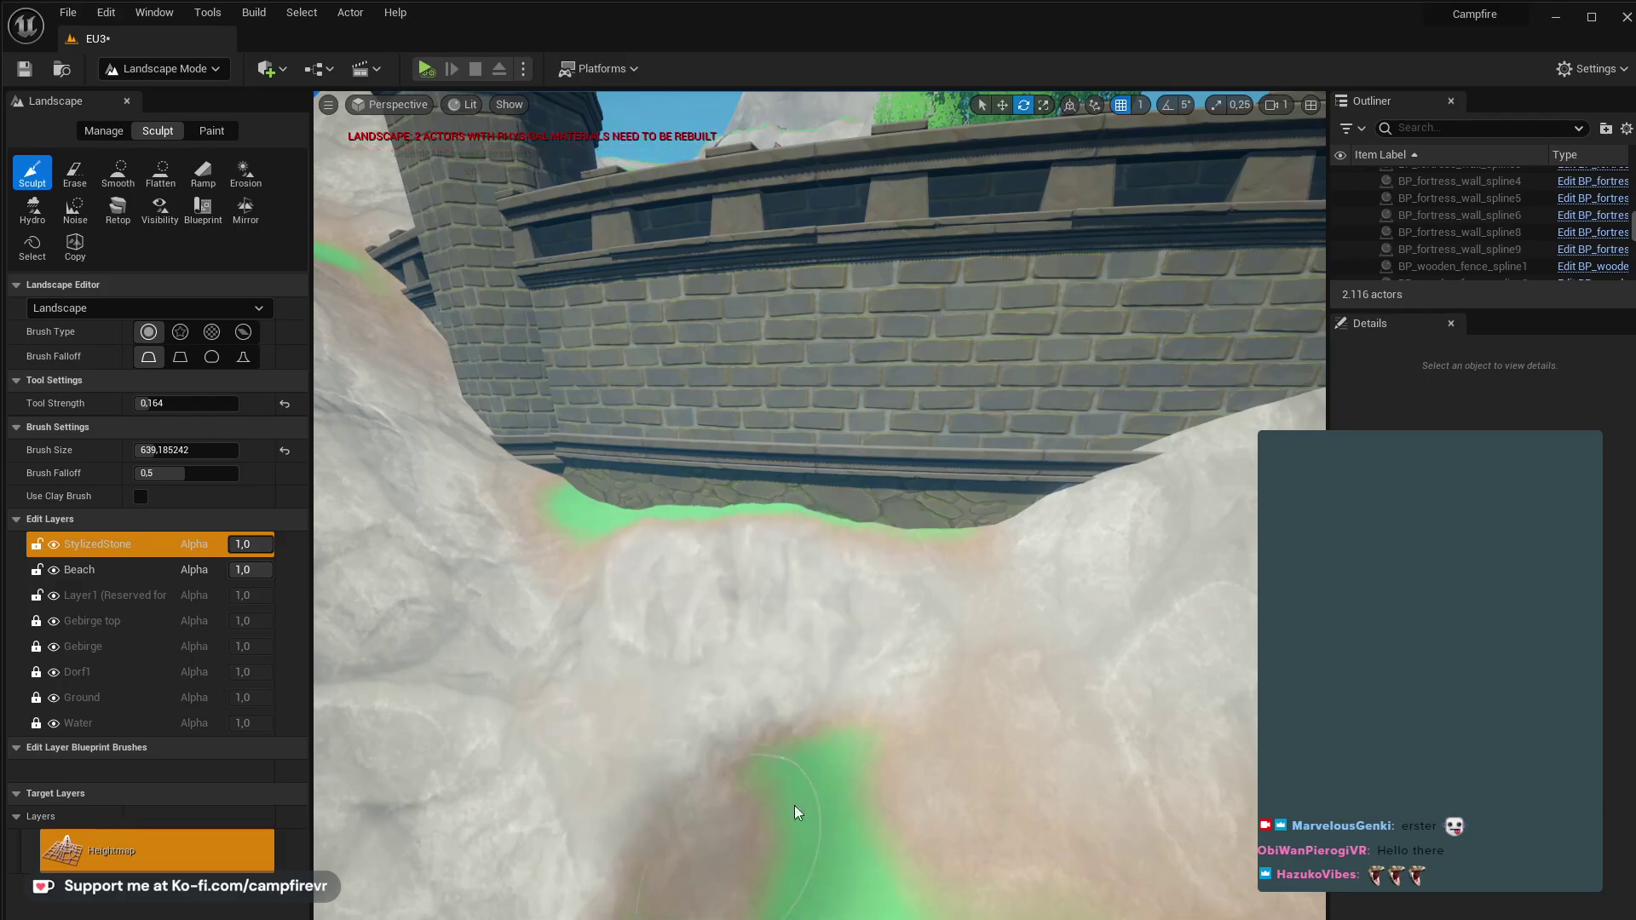
# - Raise the terrain in the hollow along the inner side of the curved fortress wall
pyautogui.moveTo(796, 810)
pyautogui.mouseDown(button='right')
pyautogui.moveTo(691, 648)
pyautogui.moveTo(656, 639)
pyautogui.moveTo(648, 724)
pyautogui.moveTo(562, 707)
pyautogui.mouseUp(button='right')
pyautogui.moveTo(733, 793); pyautogui.dragTo(840, 727, button='right')
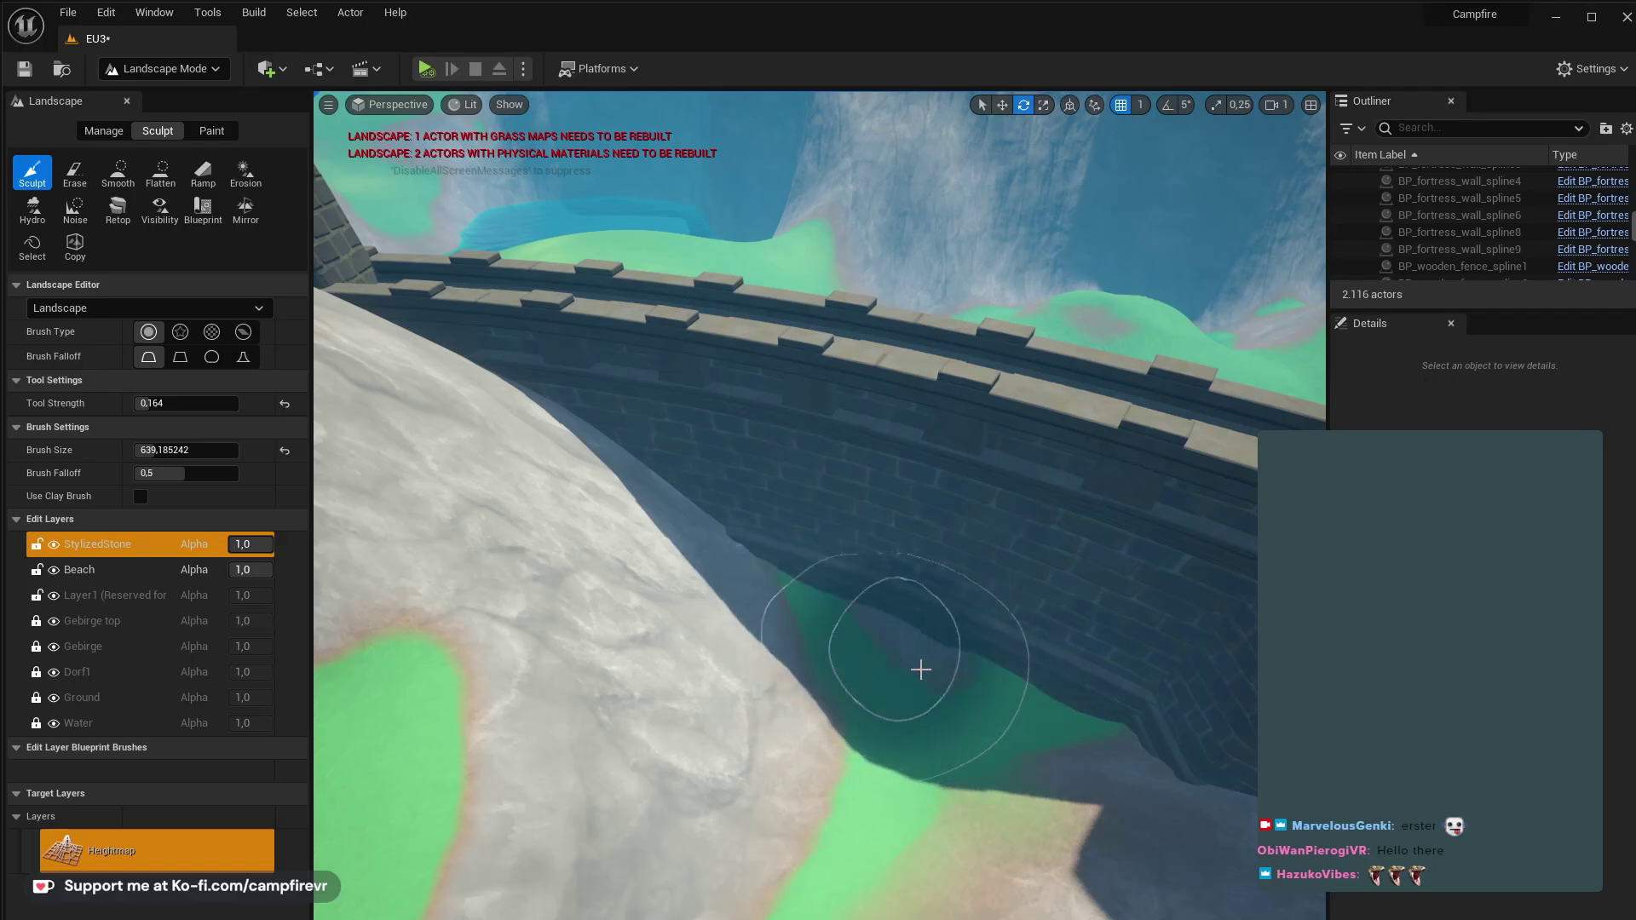
pyautogui.moveTo(920, 668)
pyautogui.mouseDown(button='right')
pyautogui.moveTo(742, 648)
pyautogui.moveTo(767, 673)
pyautogui.moveTo(818, 630)
pyautogui.moveTo(822, 673)
pyautogui.moveTo(857, 690)
pyautogui.moveTo(1075, 747)
pyautogui.mouseUp(button='right')
pyautogui.moveTo(861, 640)
pyautogui.mouseDown()
pyautogui.moveTo(961, 672)
pyautogui.moveTo(870, 628)
pyautogui.moveTo(1051, 668)
pyautogui.moveTo(980, 648)
pyautogui.moveTo(1031, 733)
pyautogui.moveTo(1117, 773)
pyautogui.moveTo(887, 661)
pyautogui.moveTo(704, 719)
pyautogui.moveTo(869, 775)
pyautogui.moveTo(713, 699)
pyautogui.mouseUp()
# - Raise the ground at the wall's outer base and around the foot of the gate's right tower beside the plank path
pyautogui.moveTo(958, 848); pyautogui.dragTo(1321, 810, button='right')
pyautogui.moveTo(912, 767)
pyautogui.mouseDown()
pyautogui.moveTo(946, 639)
pyautogui.moveTo(890, 648)
pyautogui.moveTo(1008, 618)
pyautogui.moveTo(861, 630)
pyautogui.moveTo(1033, 573)
pyautogui.moveTo(881, 625)
pyautogui.moveTo(1132, 749)
pyautogui.moveTo(1026, 786)
pyautogui.mouseUp()
pyautogui.moveTo(639, 660); pyautogui.dragTo(621, 641)
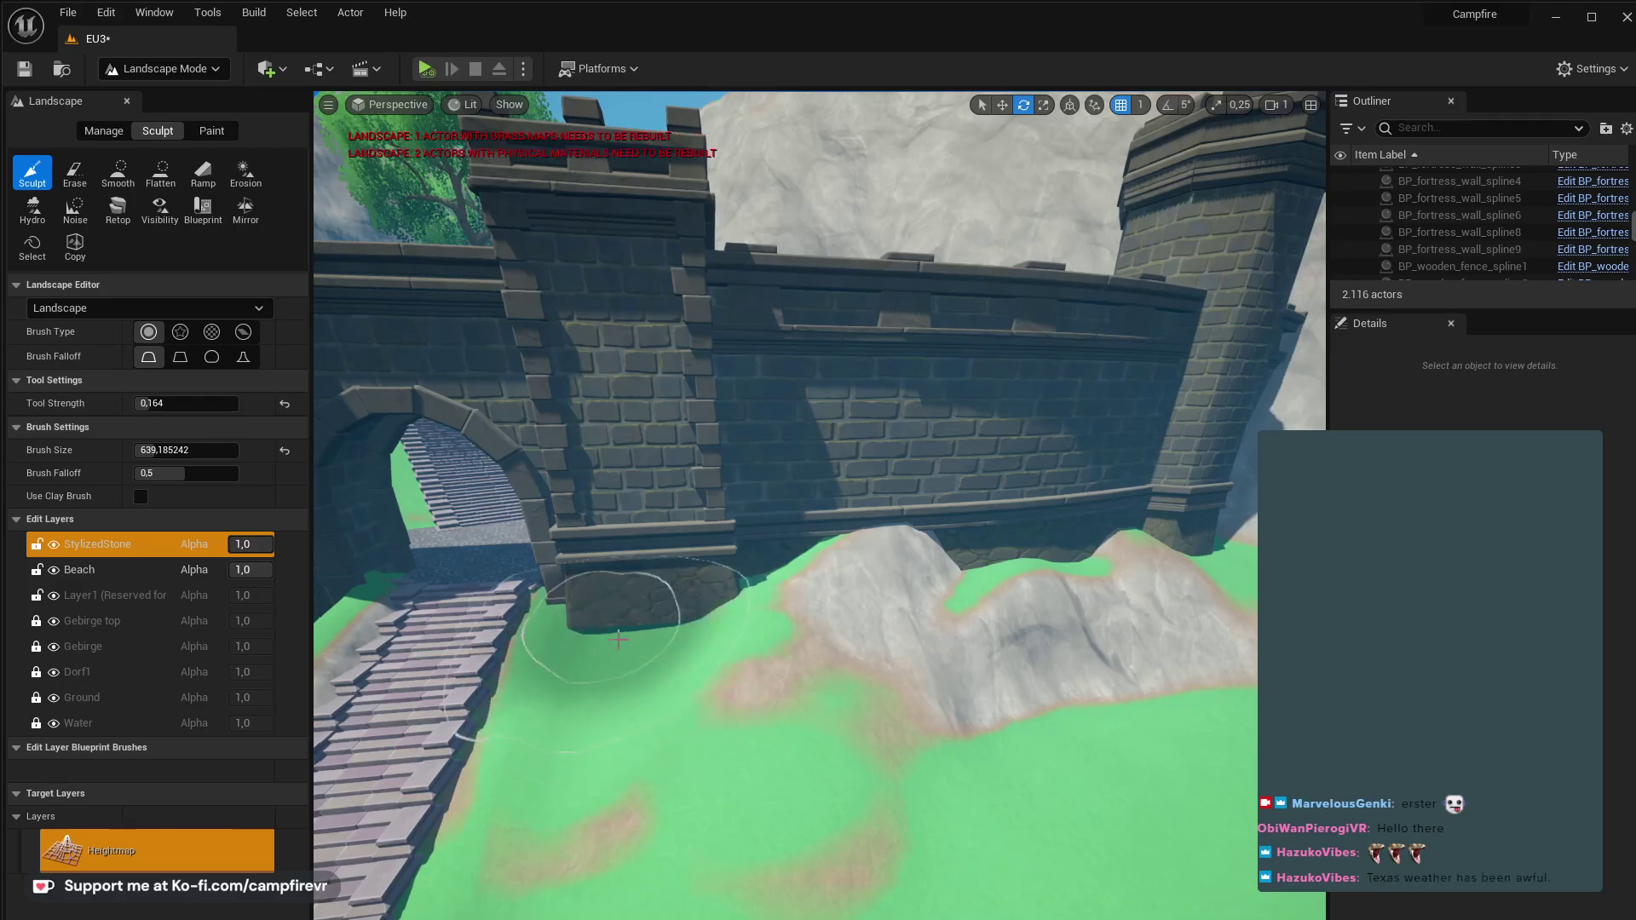
# - Raise the ground at the foot of the gate's left tower and blend it with the Smooth tool
pyautogui.moveTo(621, 641)
pyautogui.mouseDown(button='right')
pyautogui.moveTo(460, 686)
pyautogui.moveTo(511, 540)
pyautogui.mouseUp(button='right')
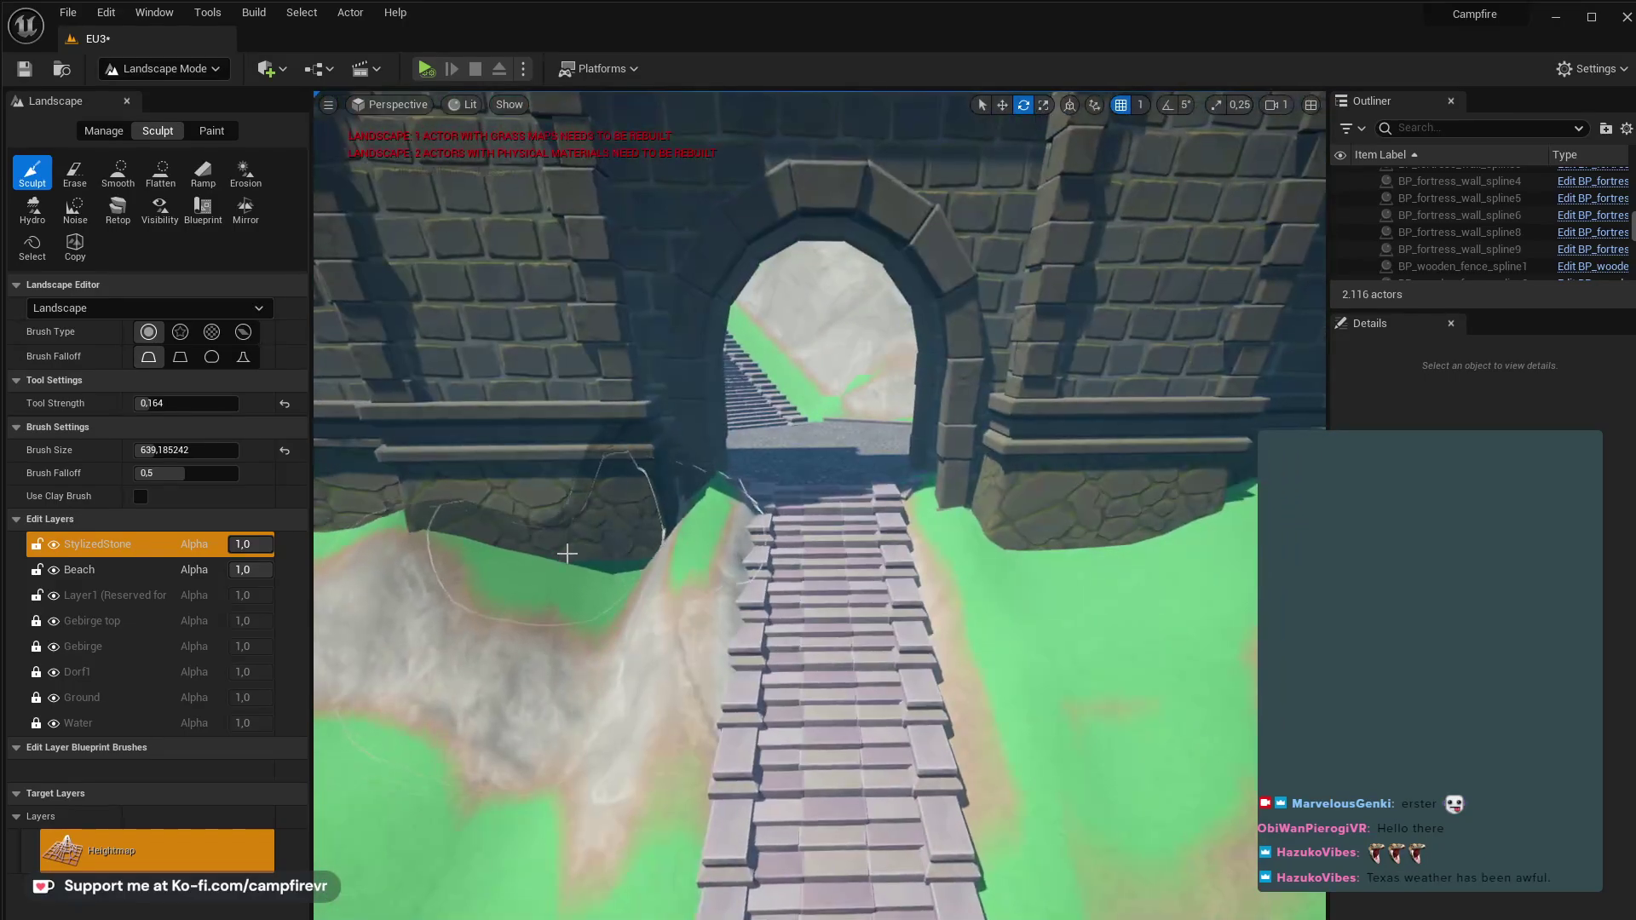
pyautogui.moveTo(566, 552); pyautogui.dragTo(460, 597)
pyautogui.click(118, 173)
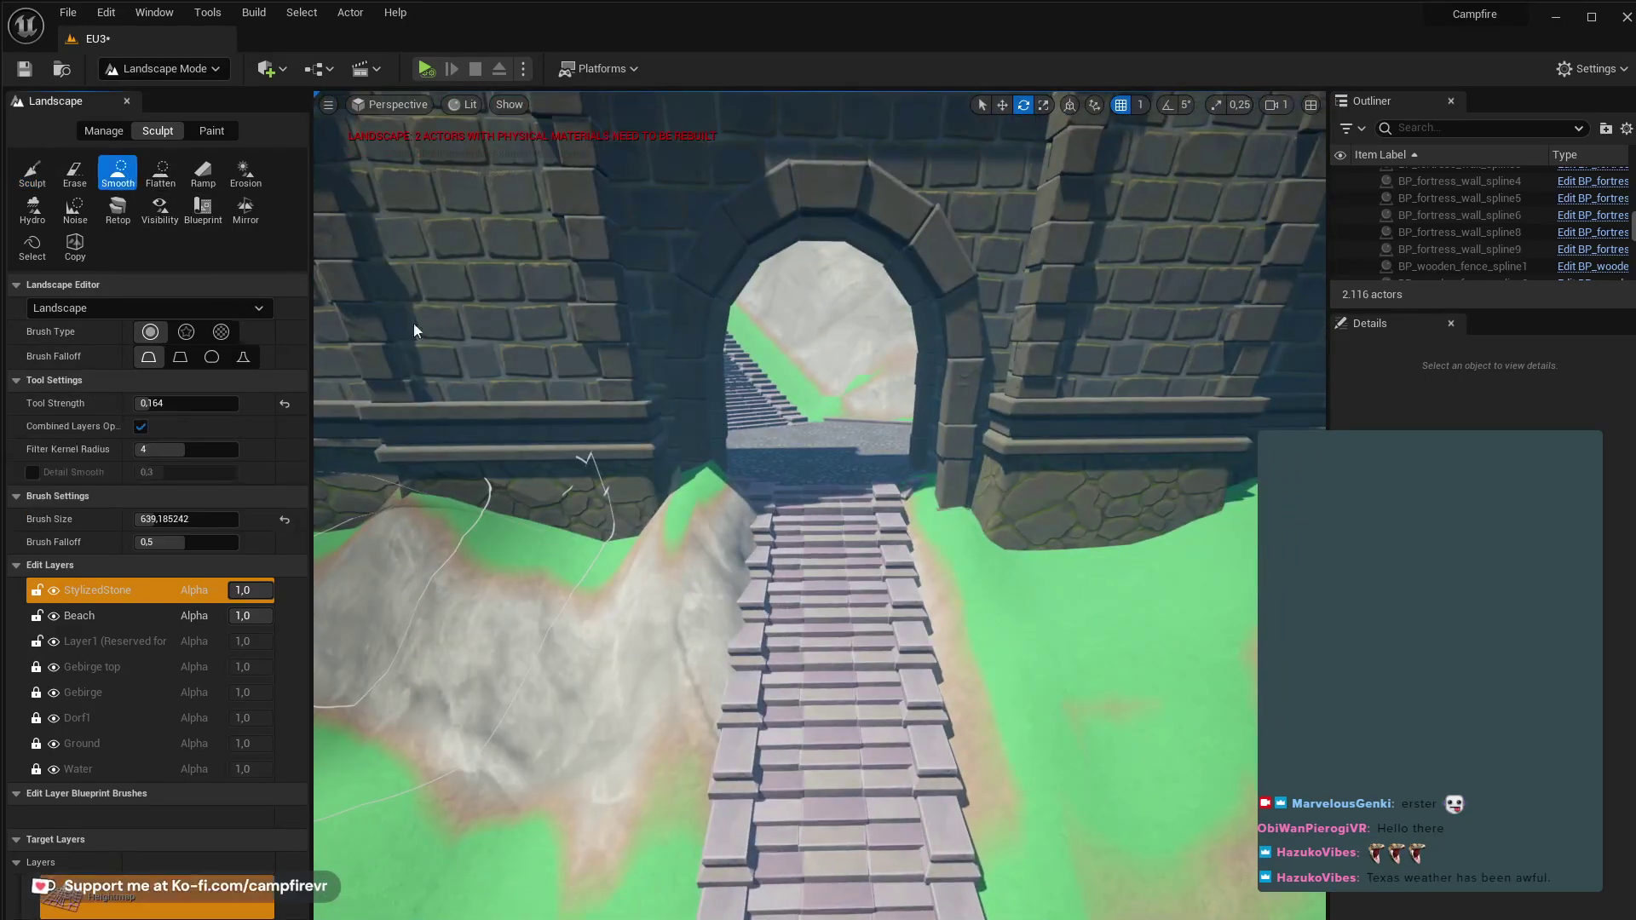
pyautogui.moveTo(616, 521); pyautogui.dragTo(597, 546)
# - Examine the terrain along the wall's inner side and around the paved platform behind the gate
pyautogui.moveTo(854, 552)
pyautogui.mouseDown(button='right')
pyautogui.moveTo(580, 581)
pyautogui.moveTo(858, 553)
pyautogui.moveTo(1150, 556)
pyautogui.moveTo(1125, 584)
pyautogui.moveTo(963, 556)
pyautogui.moveTo(972, 477)
pyautogui.moveTo(750, 473)
pyautogui.moveTo(861, 558)
pyautogui.moveTo(835, 559)
pyautogui.moveTo(887, 560)
pyautogui.mouseUp(button='right')
pyautogui.press('d')
pyautogui.press('w')
pyautogui.moveTo(819, 505); pyautogui.dragTo(1261, 519, button='right')
pyautogui.moveTo(988, 508); pyautogui.dragTo(970, 543, button='right')
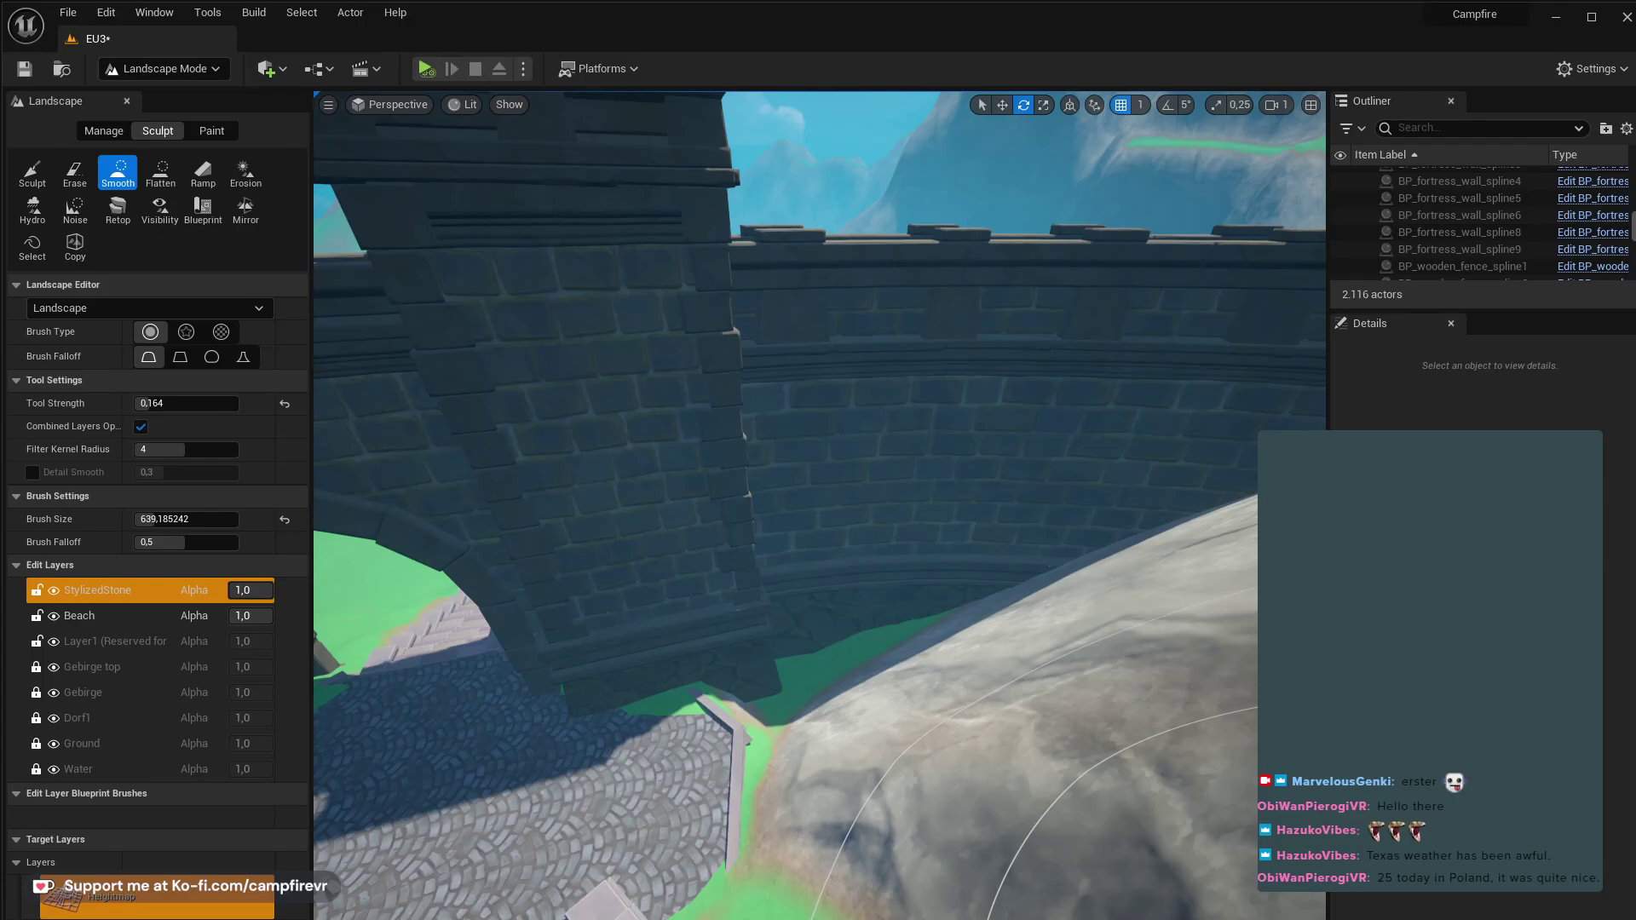
pyautogui.moveTo(820, 505); pyautogui.dragTo(716, 503, button='right')
pyautogui.press('w')
pyautogui.press('s')
pyautogui.press('w')
pyautogui.press('w')
pyautogui.moveTo(1168, 703)
pyautogui.mouseDown(button='right')
pyautogui.moveTo(1200, 684)
pyautogui.moveTo(1260, 703)
pyautogui.moveTo(1235, 680)
pyautogui.moveTo(690, 656)
pyautogui.mouseUp(button='right')
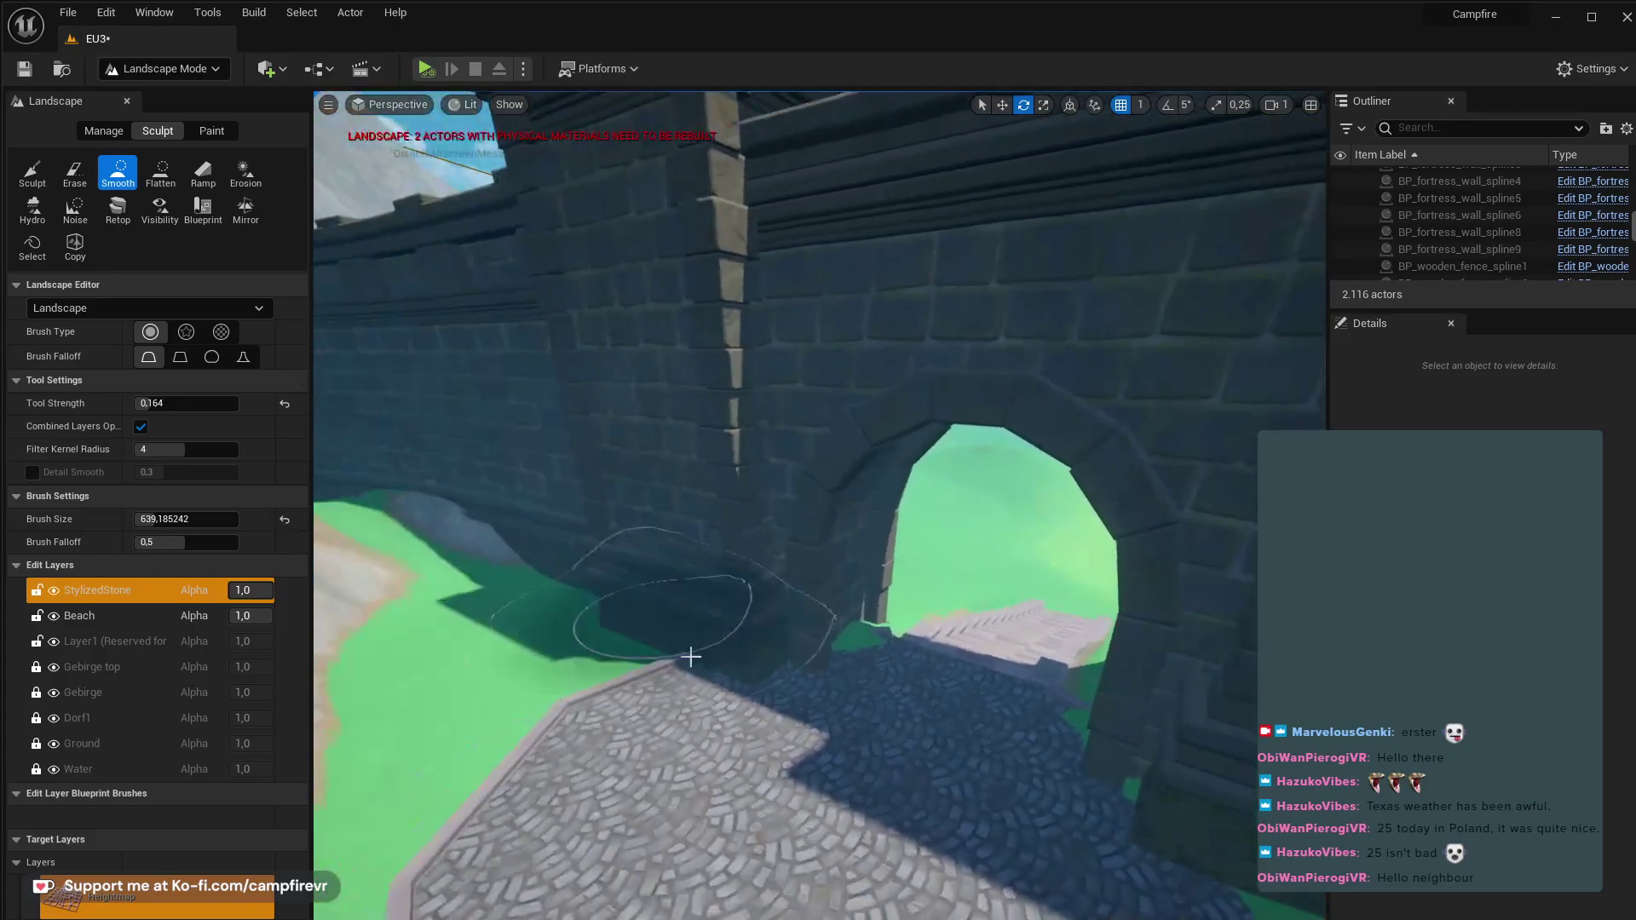
# - Return to Selection mode at the paved platform and open the Medieval_Village/meshes/building asset folder
pyautogui.click(189, 75)
pyautogui.click(186, 98)
pyautogui.moveTo(865, 833); pyautogui.dragTo(866, 886, button='right')
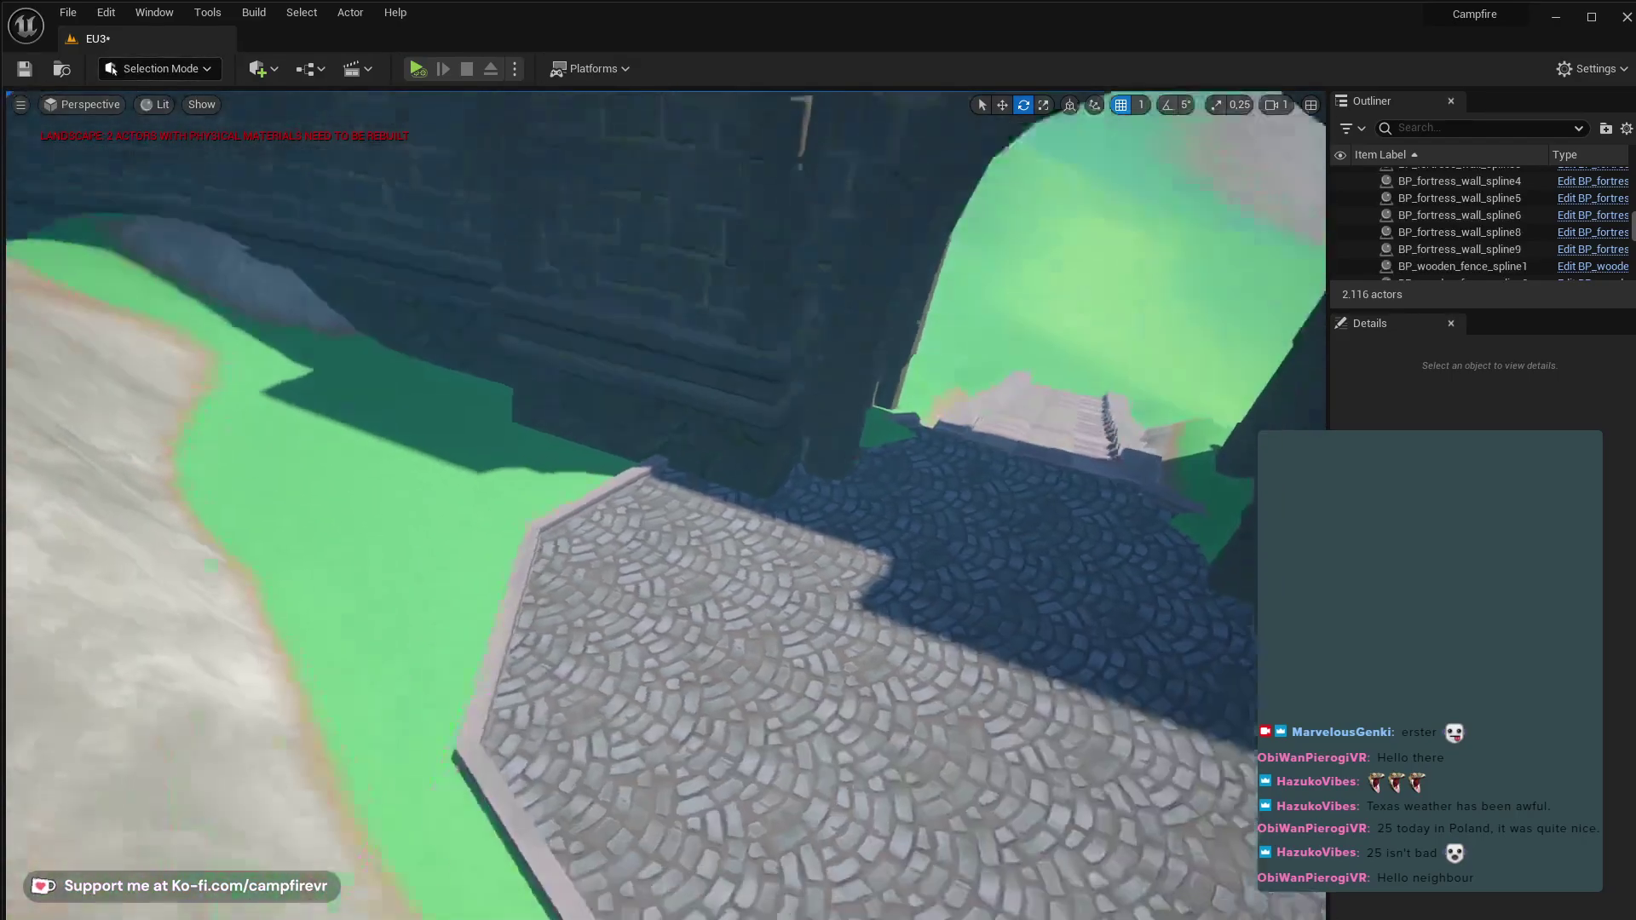
pyautogui.moveTo(681, 306); pyautogui.dragTo(903, 358, button='right')
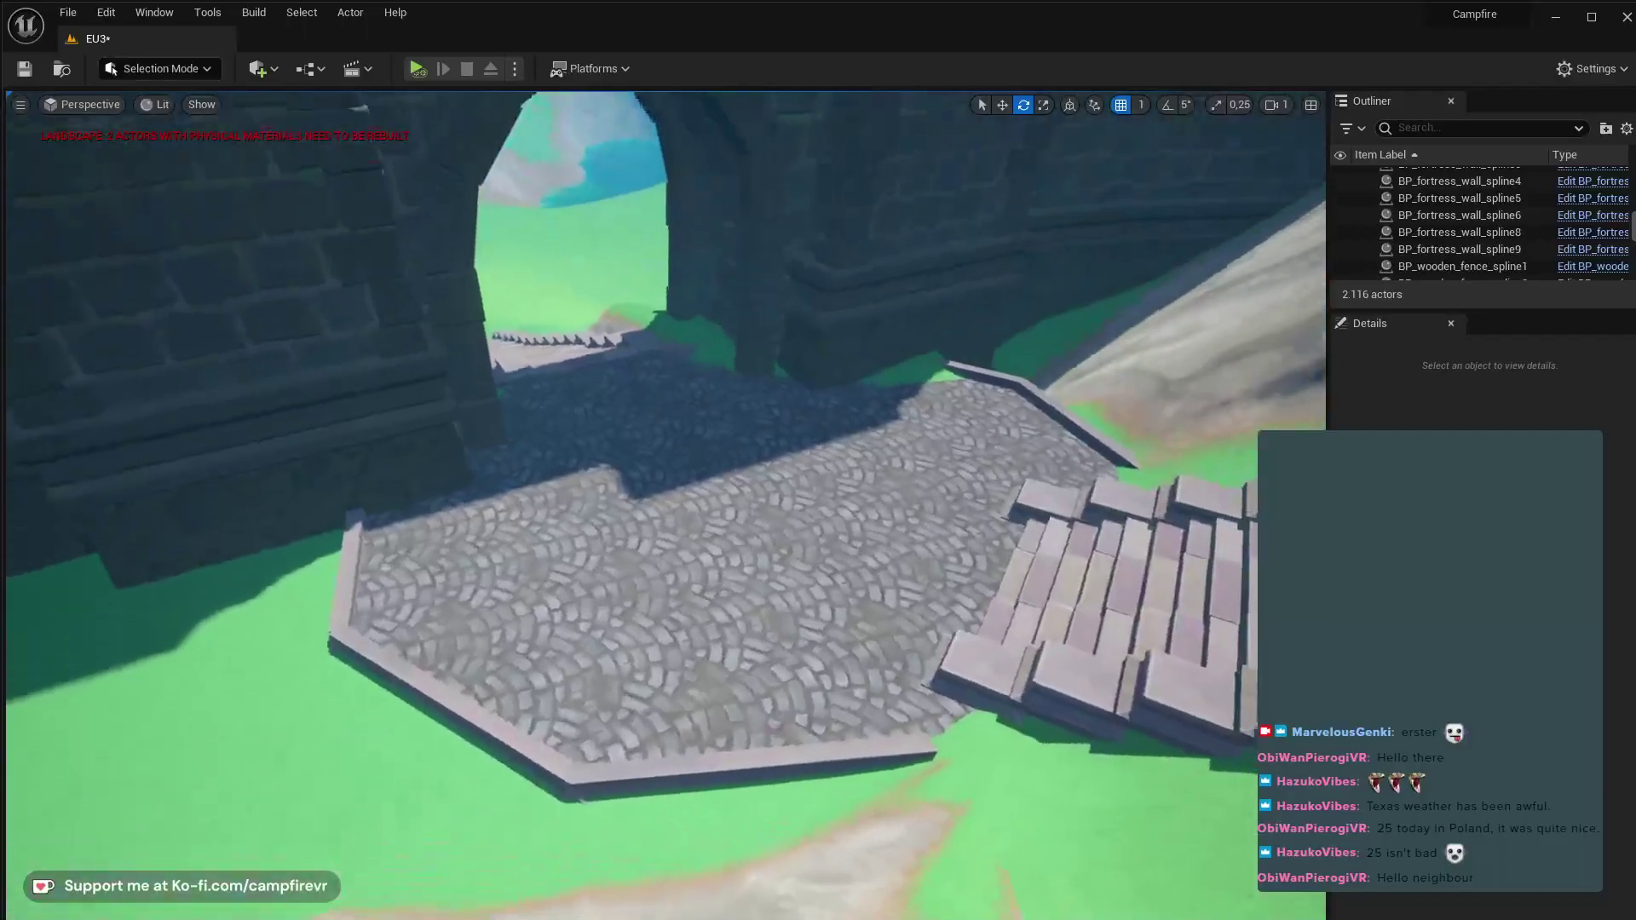
pyautogui.moveTo(333, 223); pyautogui.dragTo(332, 224, button='right')
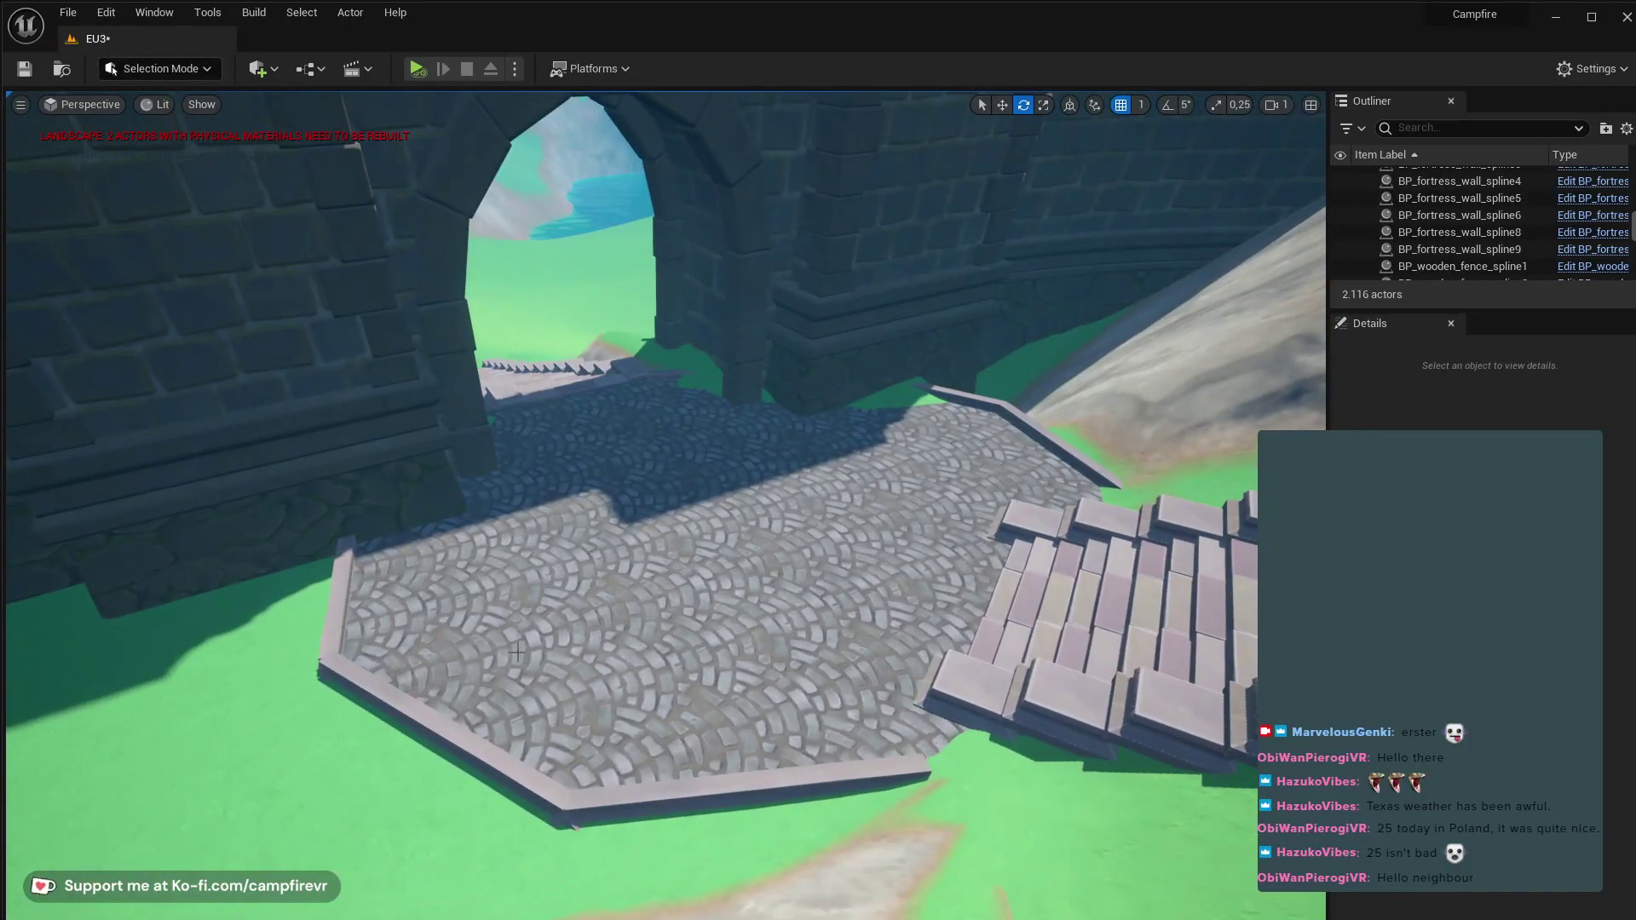
pyautogui.hotkey('ctrl', 'space')
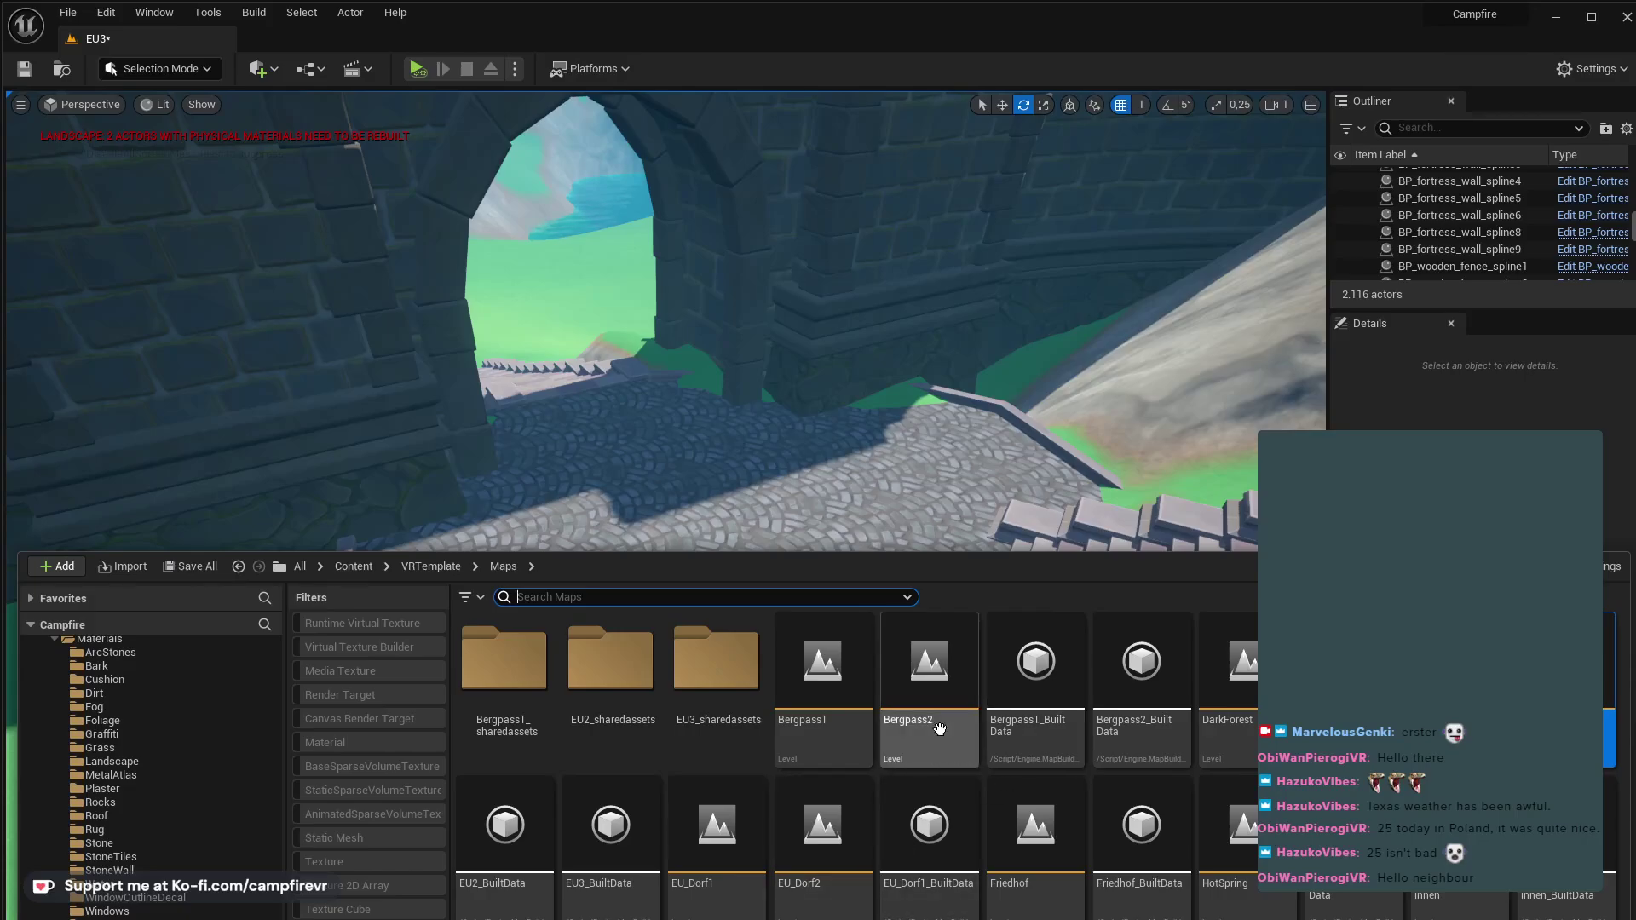
pyautogui.click(432, 566)
pyautogui.click(356, 566)
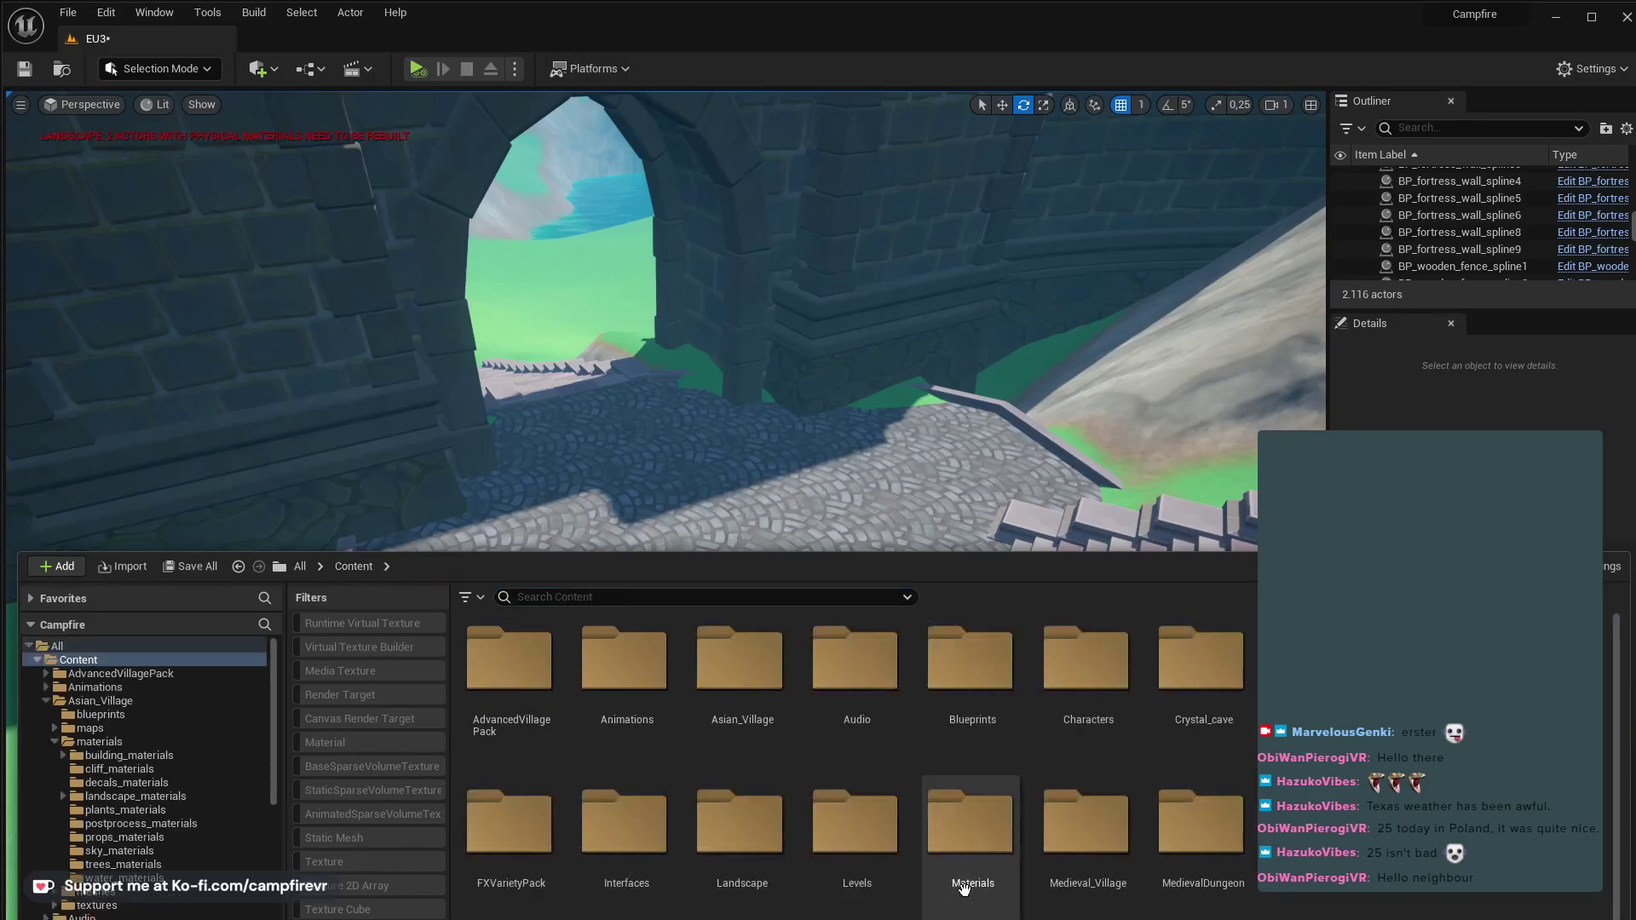
pyautogui.doubleClick(1086, 828)
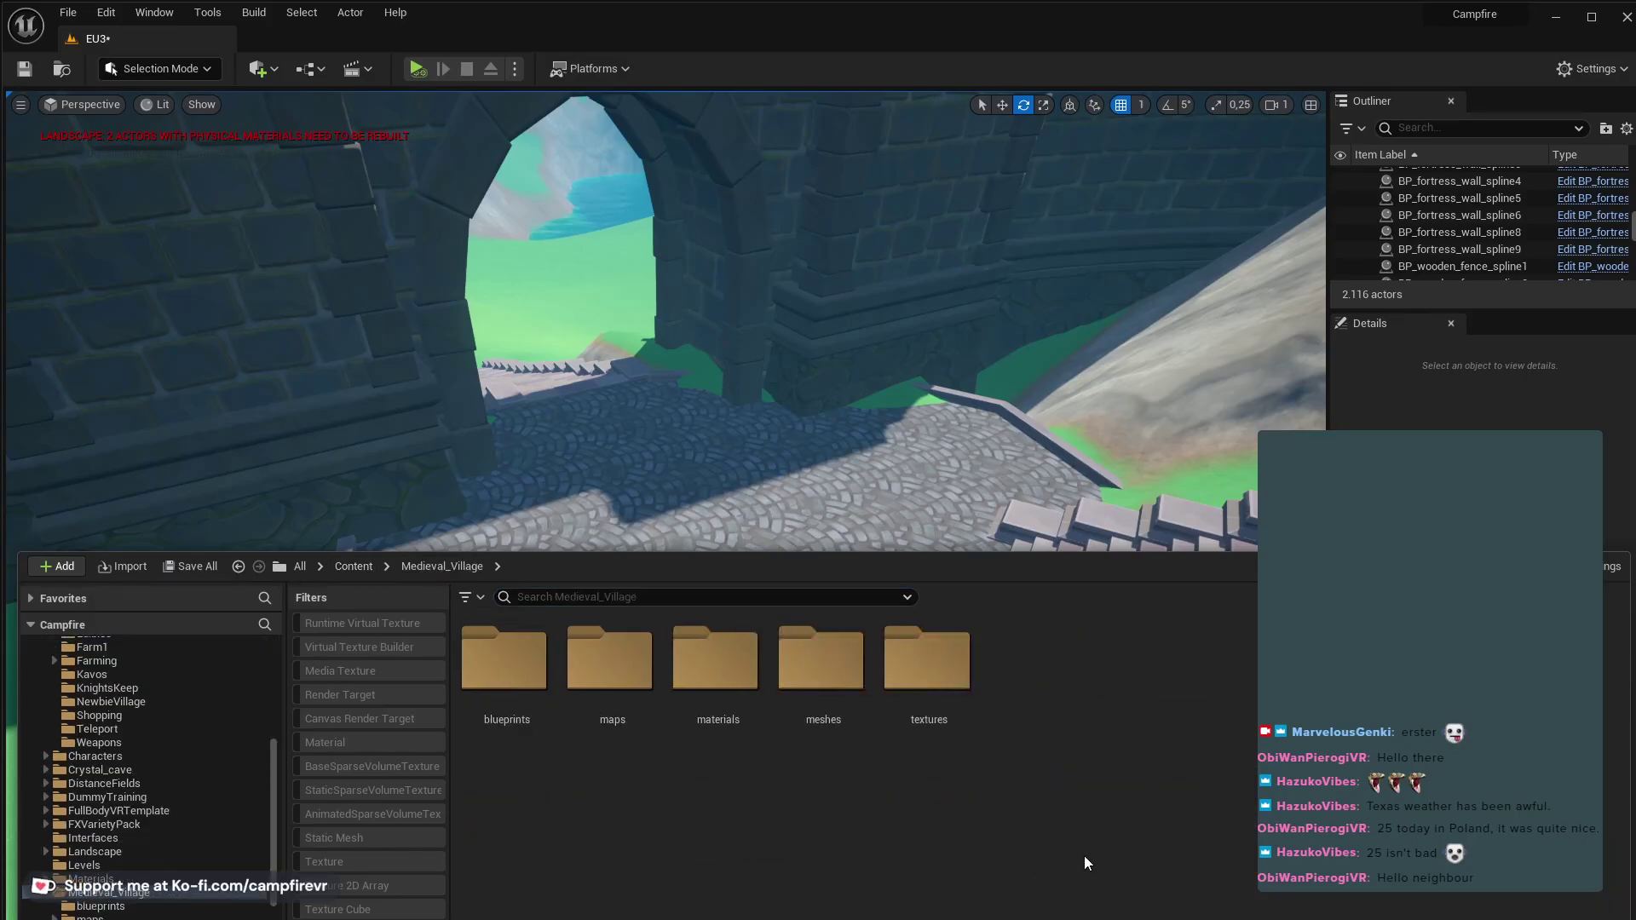
pyautogui.doubleClick(829, 680)
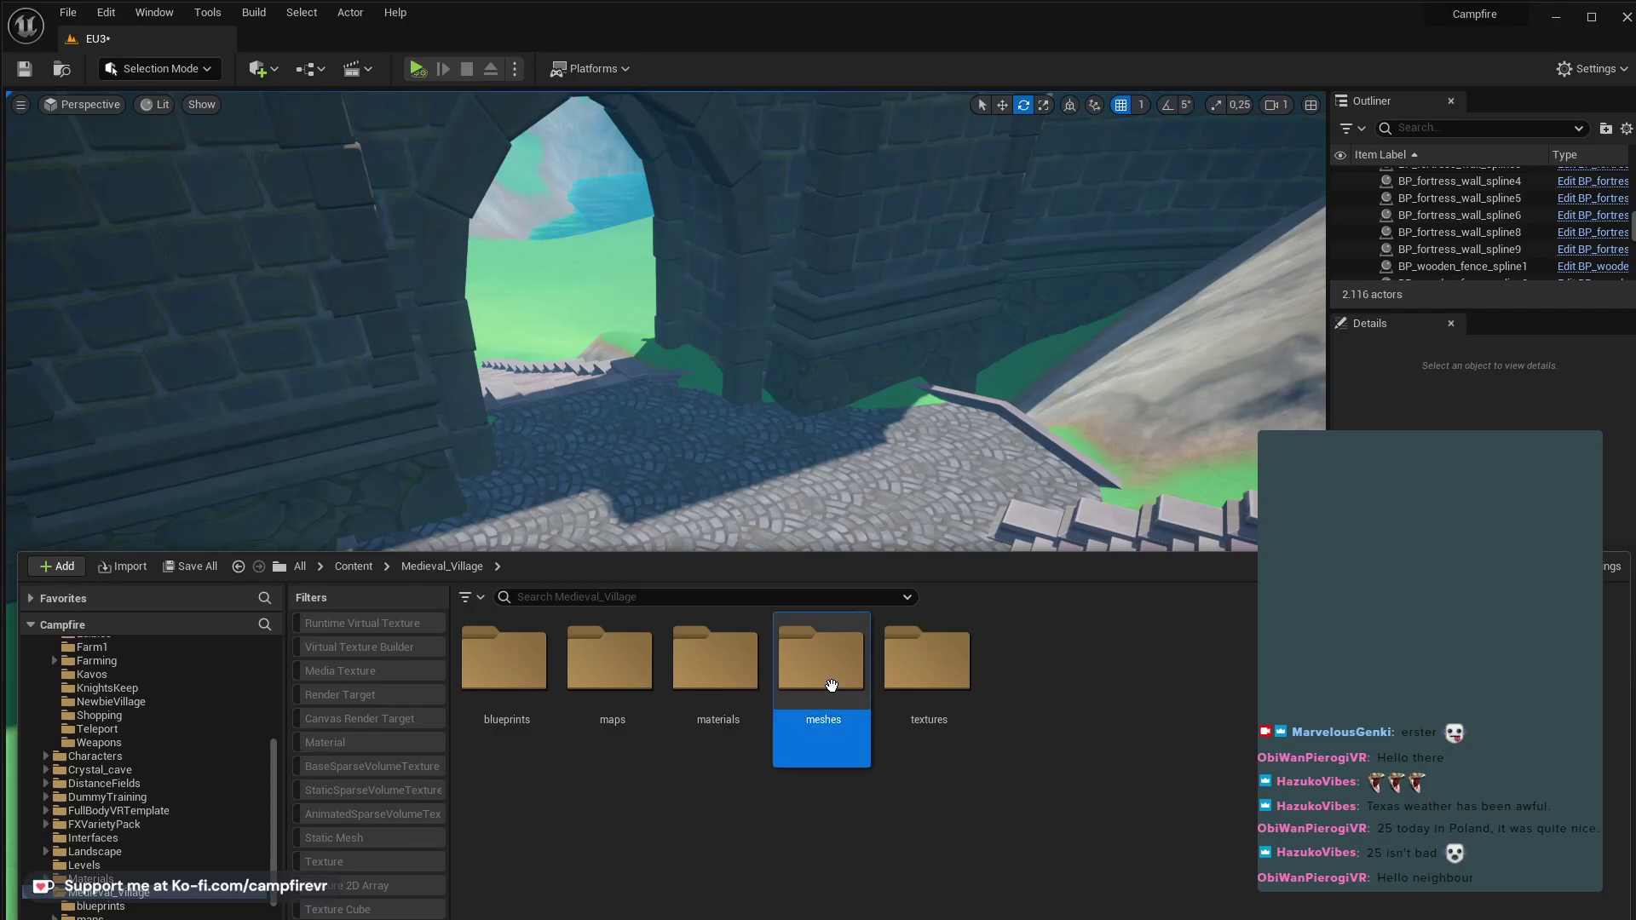
pyautogui.doubleClick(507, 681)
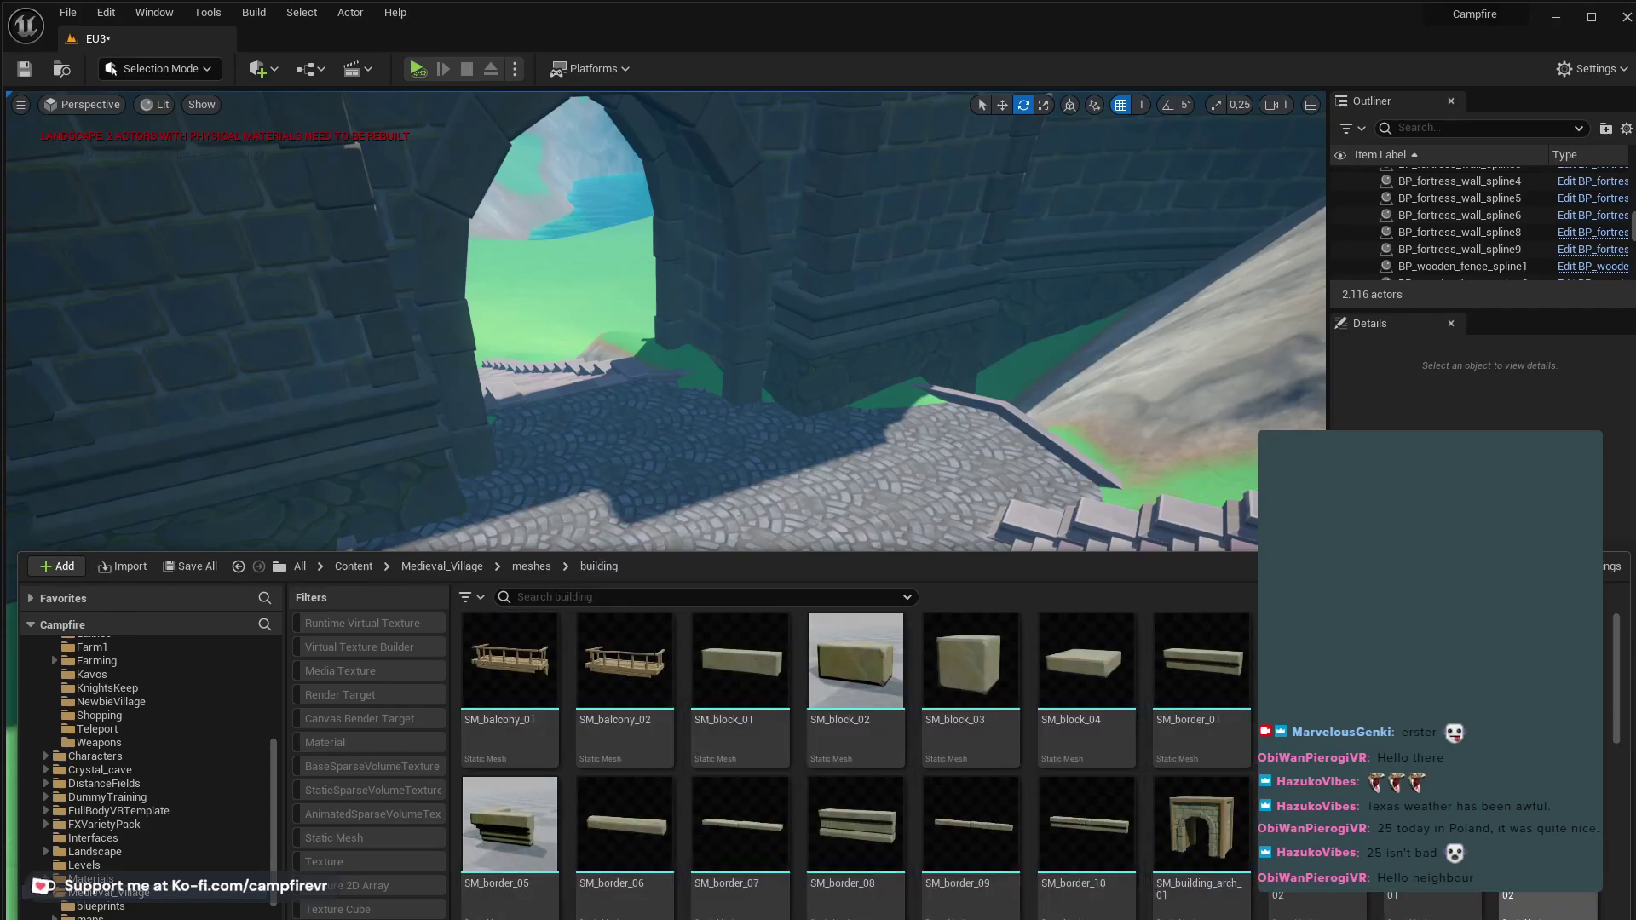
# - Browse the building meshes and place SM_fortress_central_entrance_01 at the edge of the paved platform behind the gate
pyautogui.scroll(-5, 857, 767)
pyautogui.scroll(-10, 856, 767)
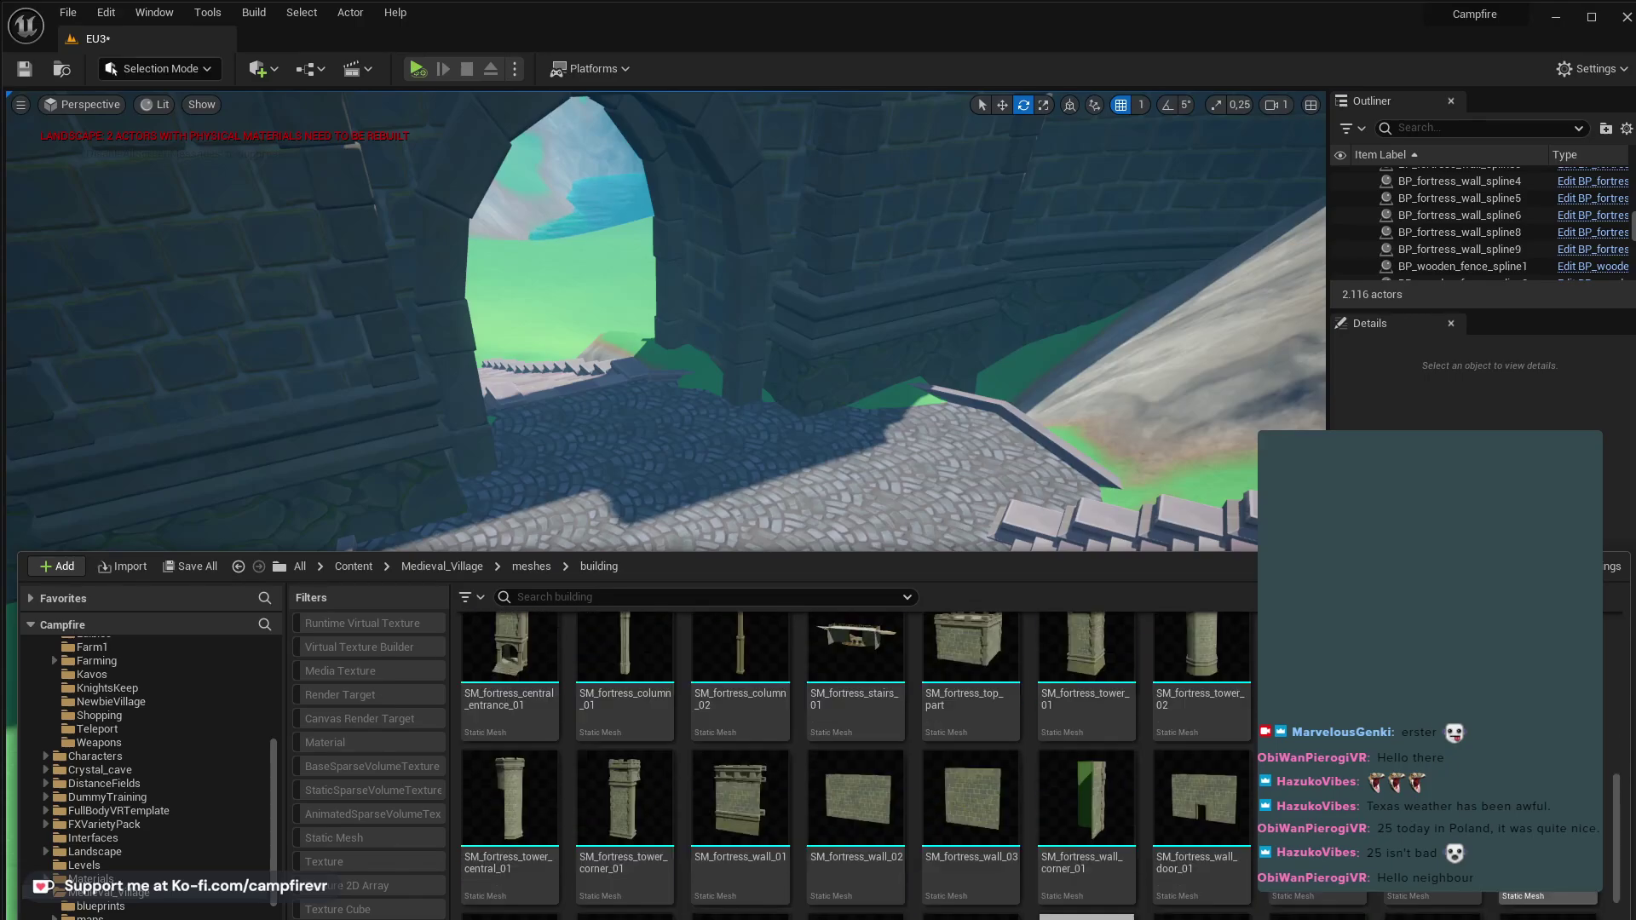
pyautogui.scroll(-8, 857, 767)
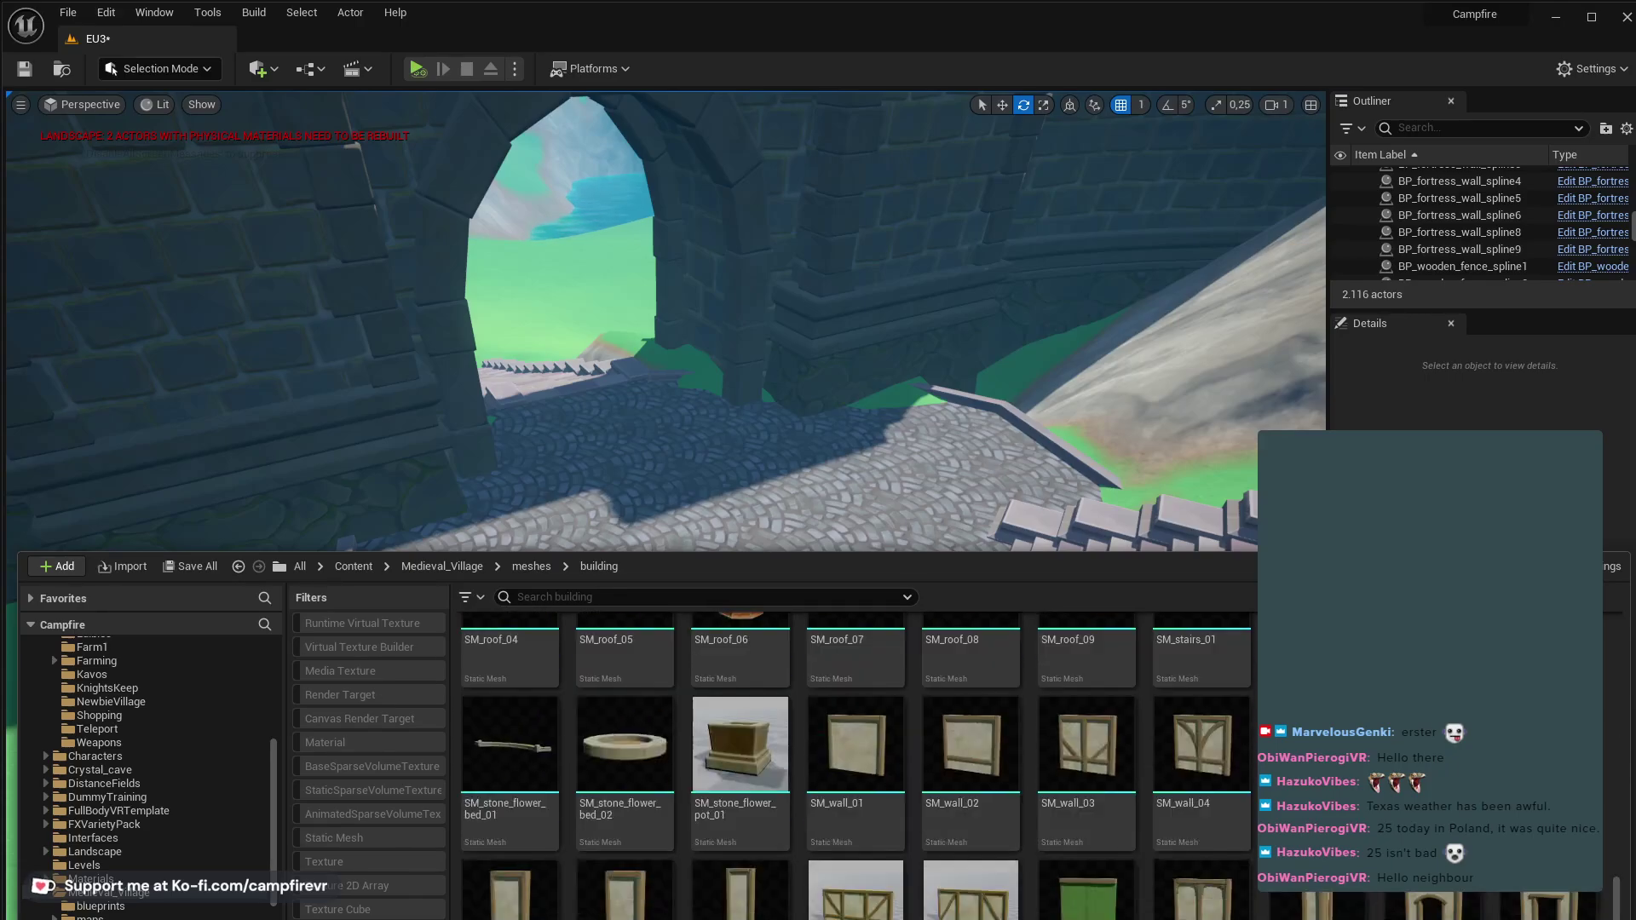
pyautogui.scroll(-8, 1543, 889)
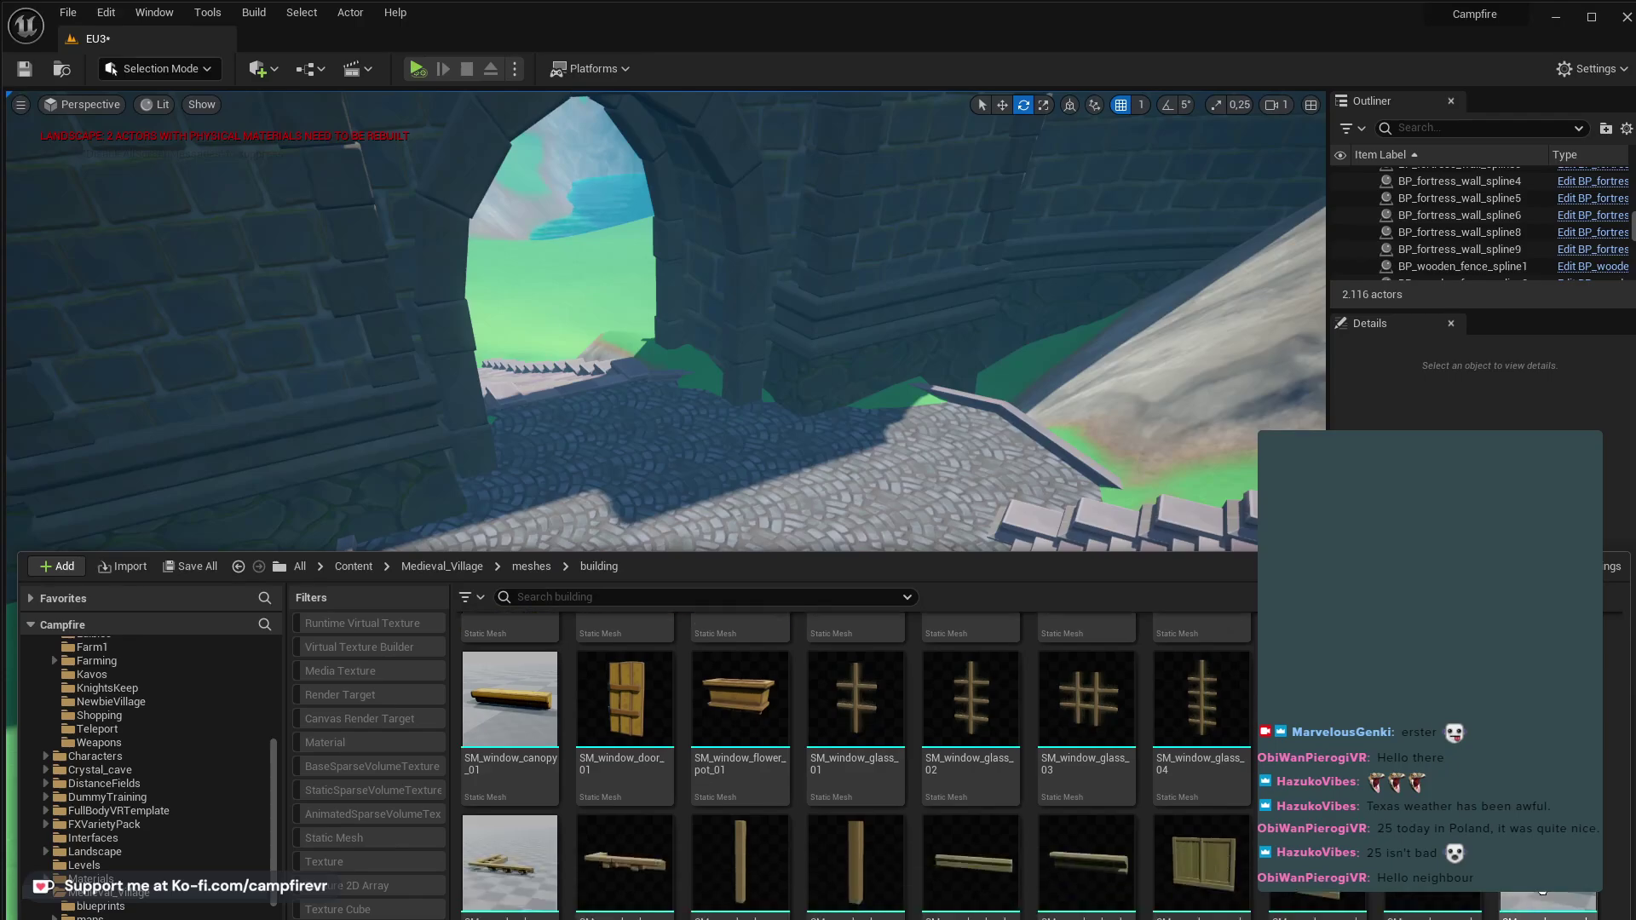
pyautogui.scroll(8, 1543, 890)
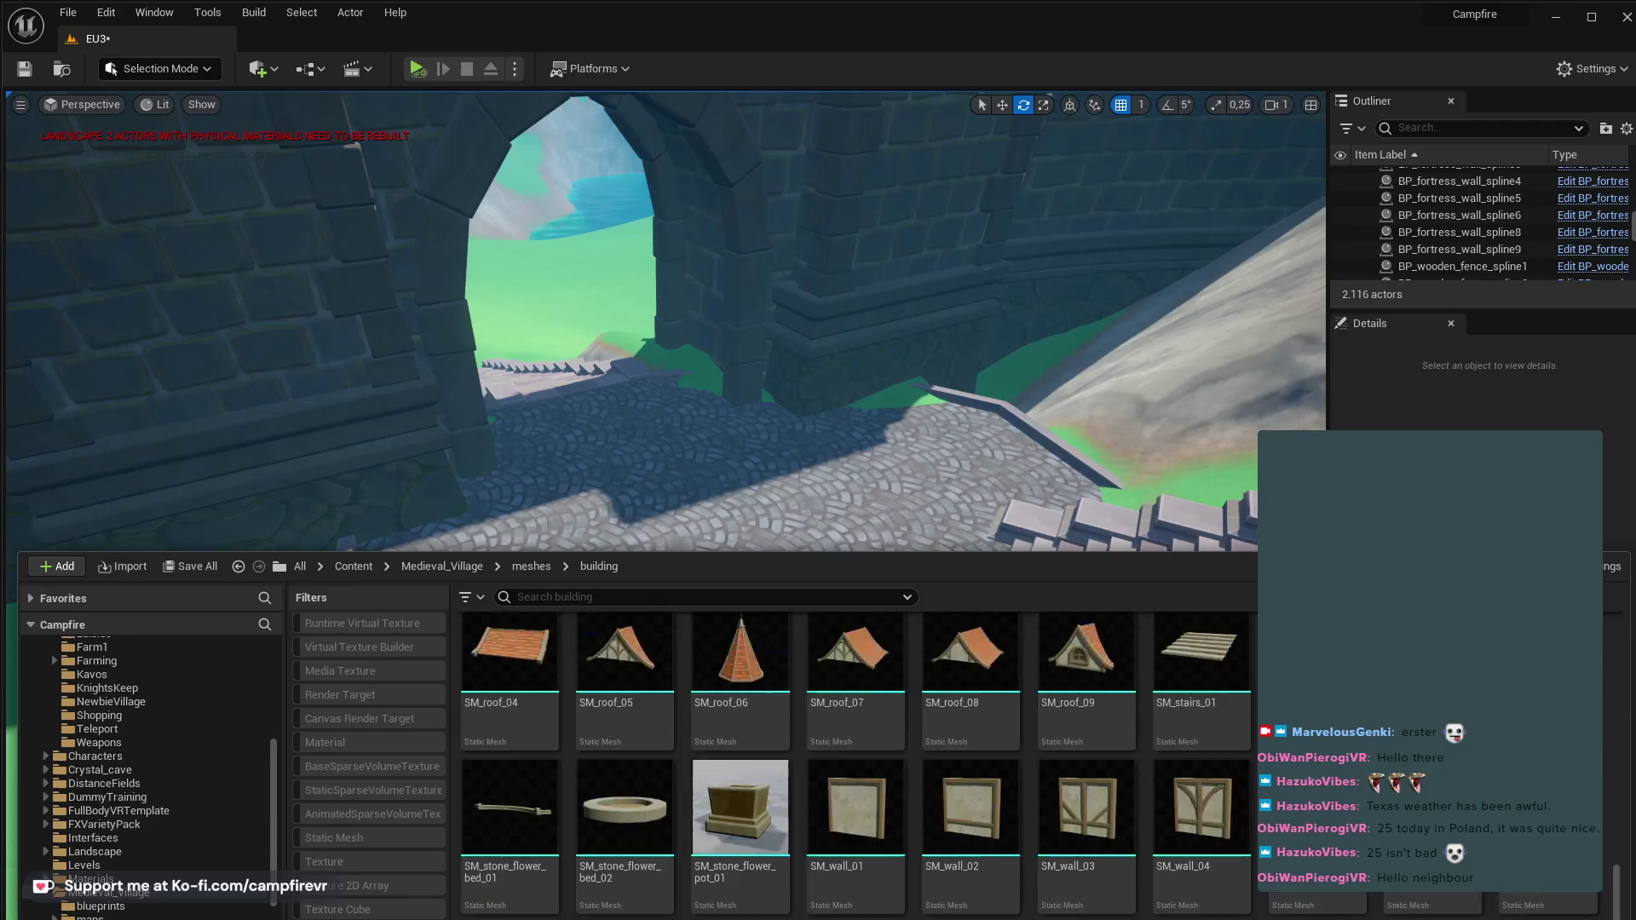
pyautogui.scroll(5, 856, 767)
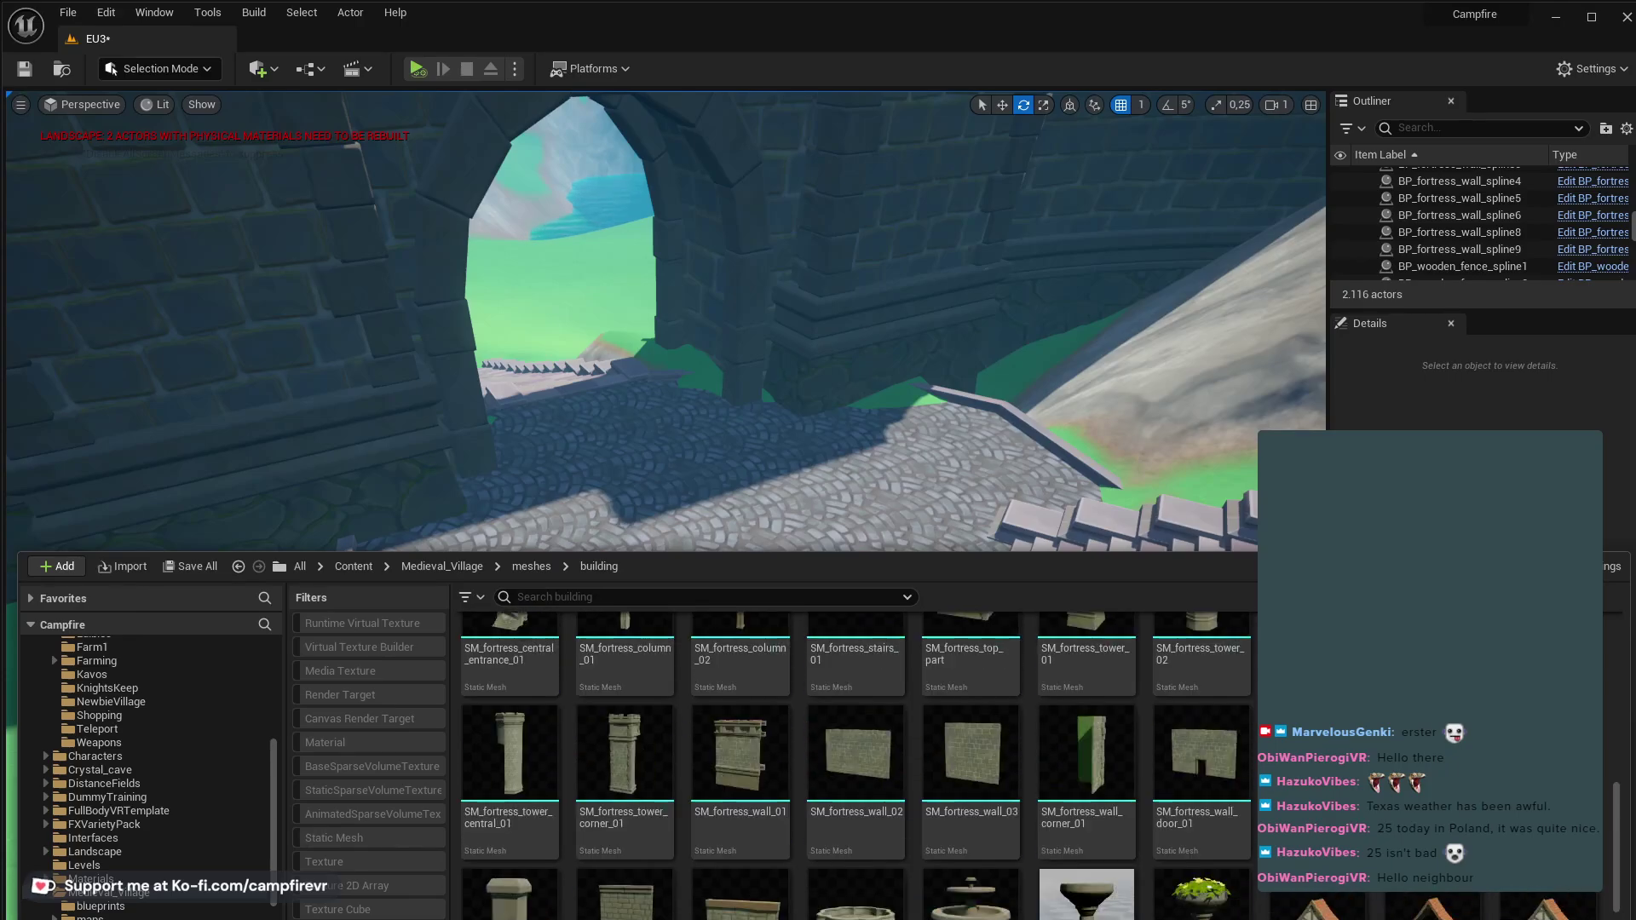
pyautogui.scroll(2, 857, 767)
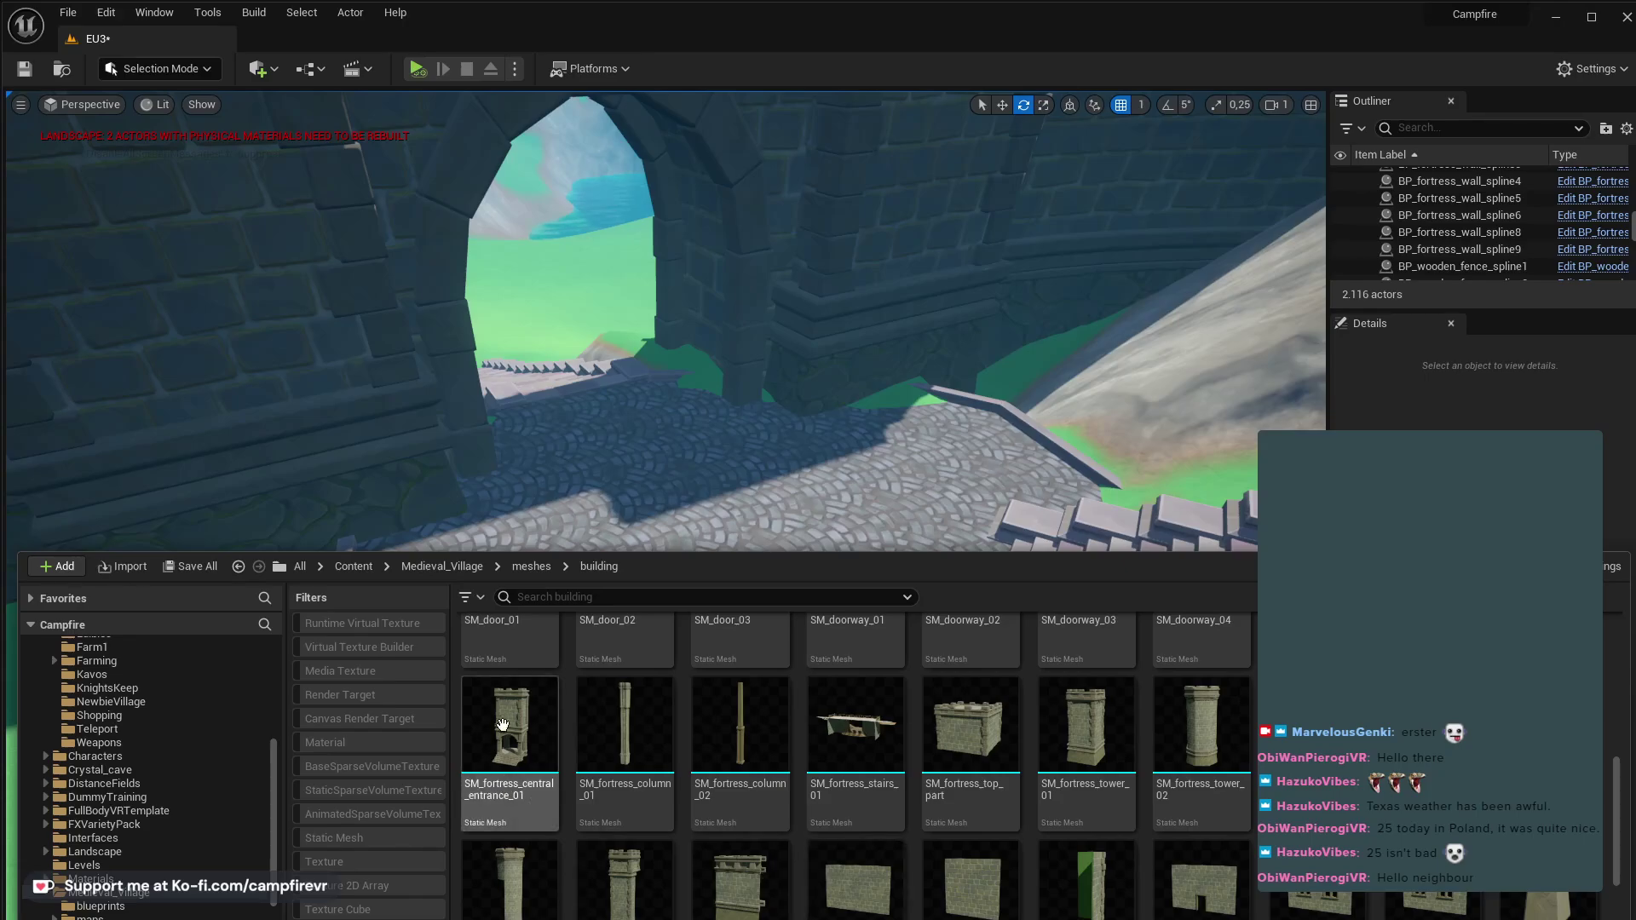
pyautogui.moveTo(509, 727); pyautogui.dragTo(445, 647)
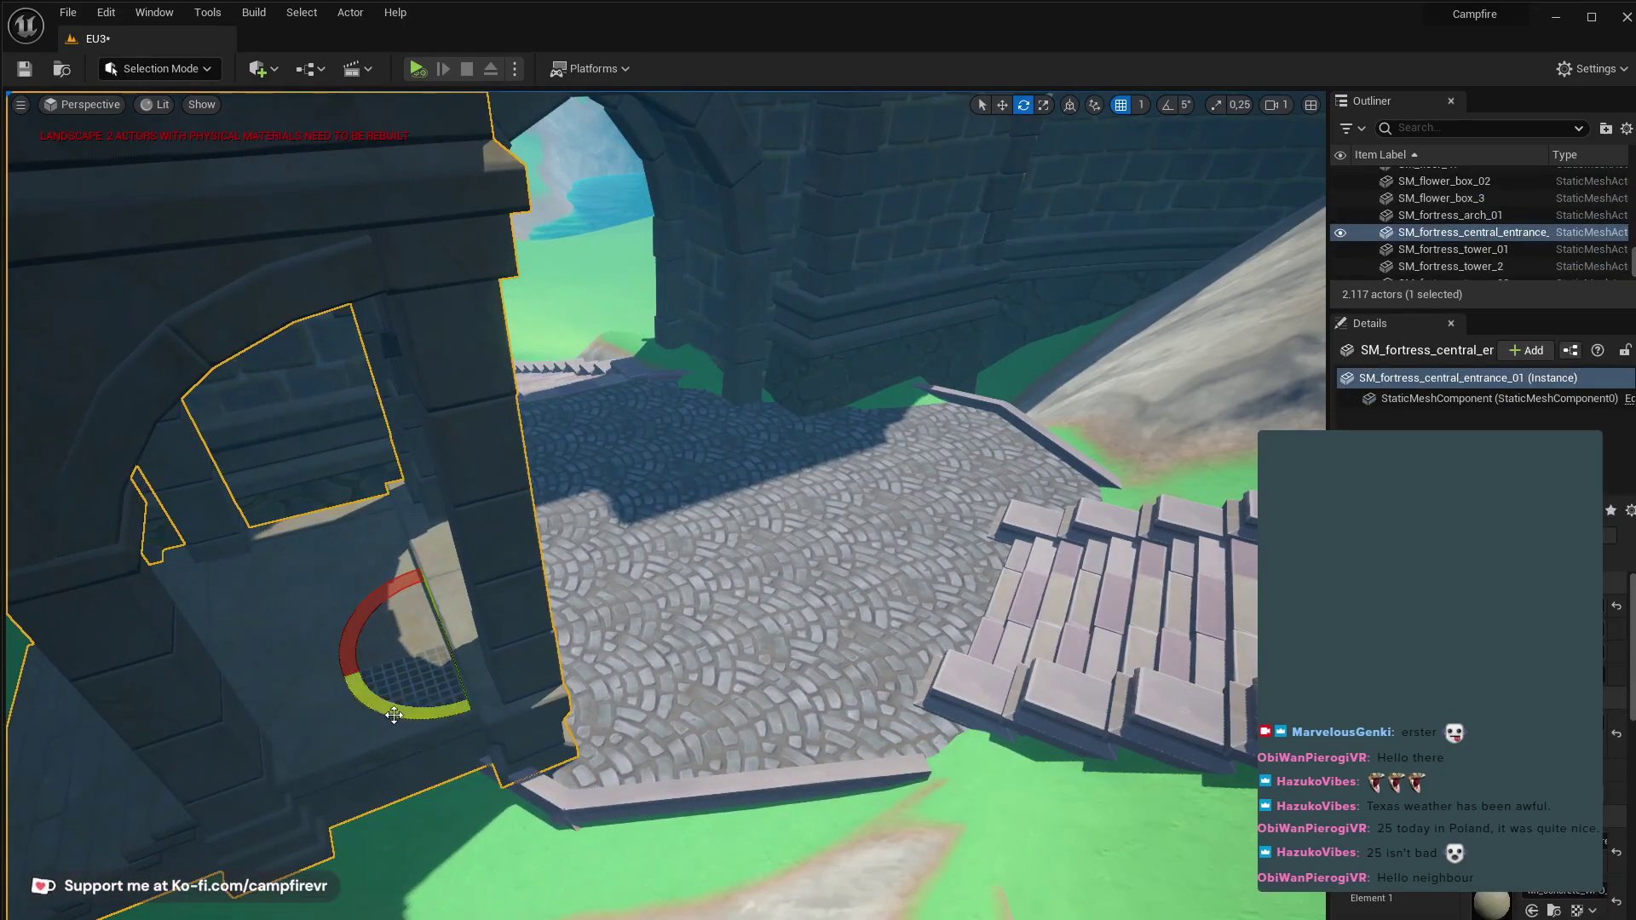
# - Rotate the fortress entrance building so its stairs face the paved platform and move it onto the platform's edge
pyautogui.moveTo(440, 713); pyautogui.dragTo(375, 610)
pyautogui.moveTo(375, 610); pyautogui.dragTo(260, 419, button='right')
pyautogui.press('w')
pyautogui.moveTo(559, 568); pyautogui.dragTo(564, 507)
pyautogui.moveTo(641, 563); pyautogui.dragTo(585, 537, button='right')
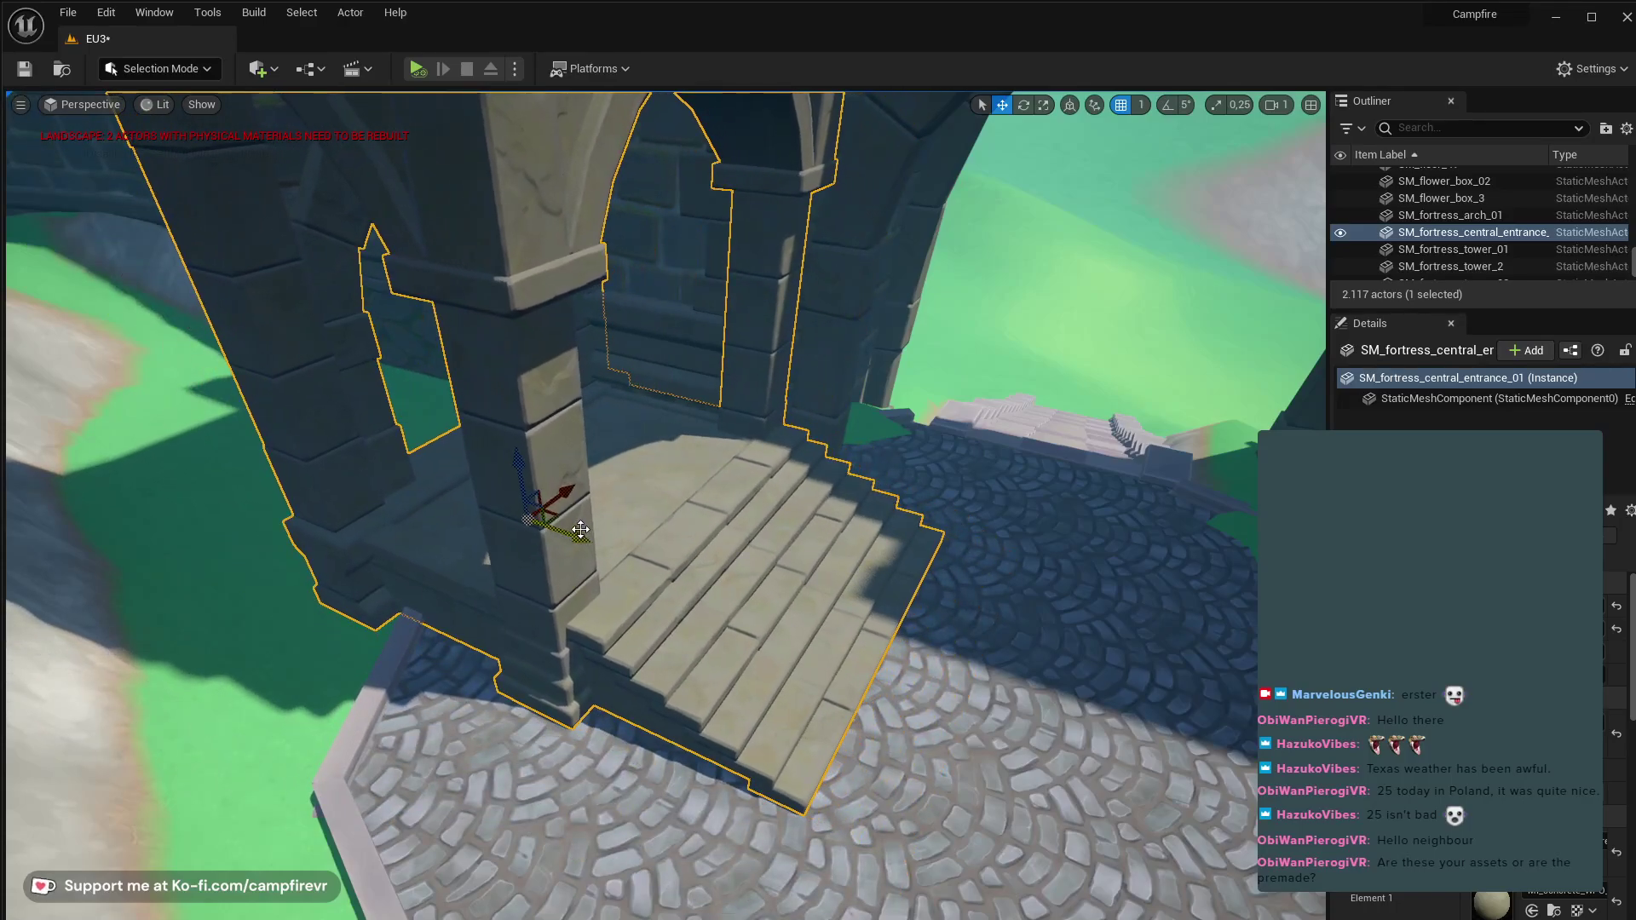
# - Fit the entrance building against the fortress wall beside the gate and slide it further away from the archway
pyautogui.moveTo(685, 581); pyautogui.dragTo(727, 588, button='right')
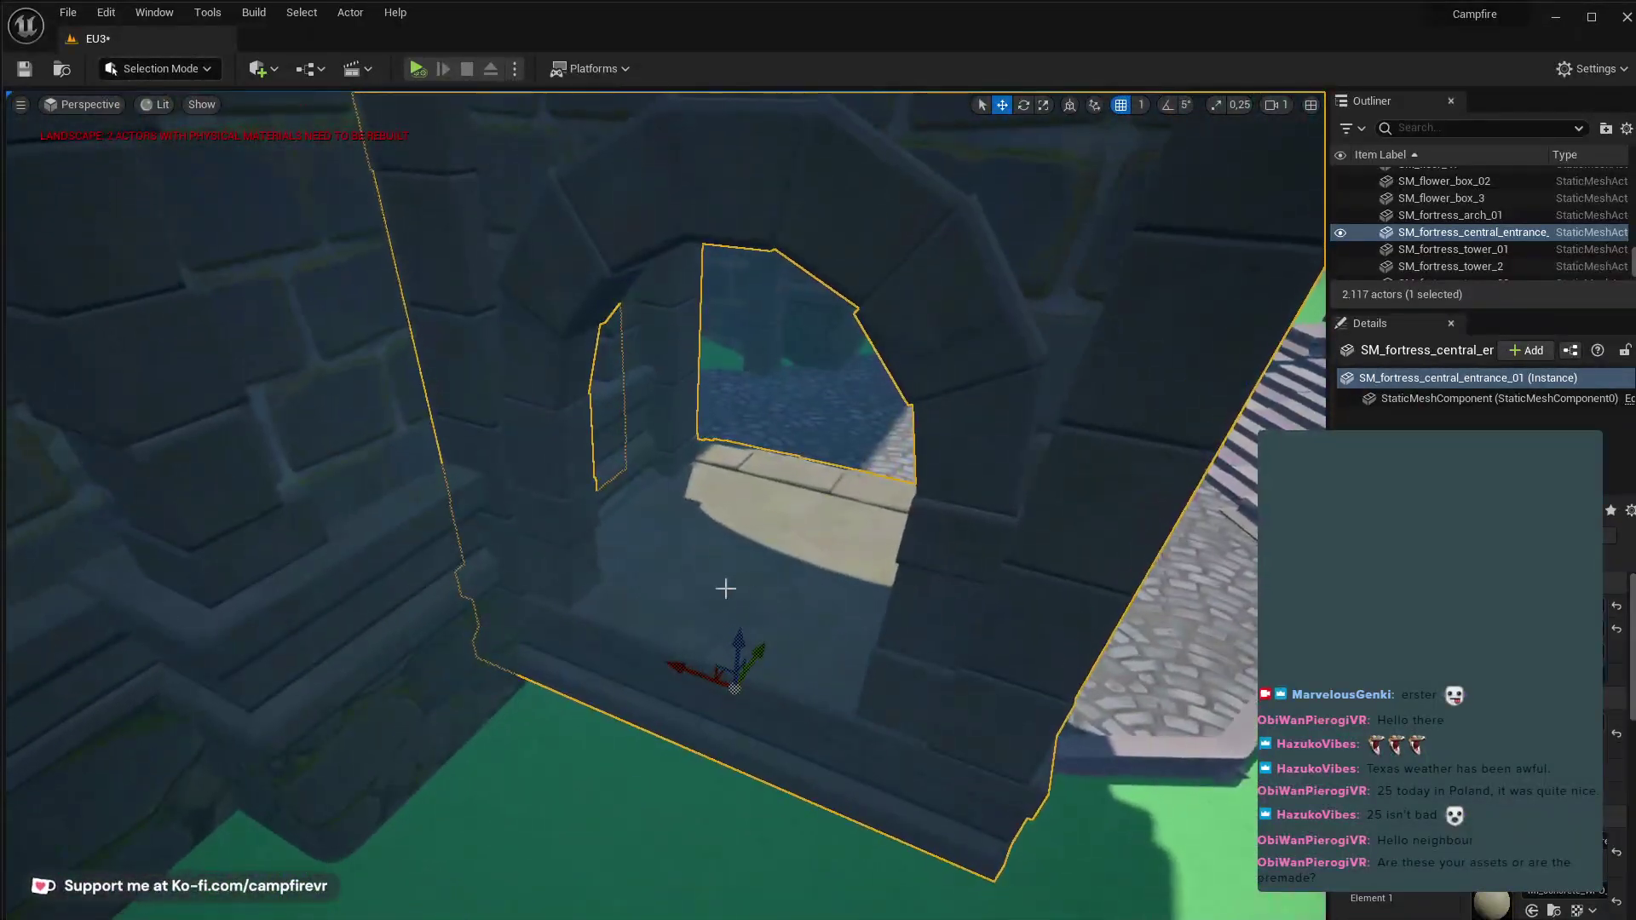
pyautogui.moveTo(767, 645); pyautogui.dragTo(752, 681)
pyautogui.moveTo(750, 680); pyautogui.dragTo(736, 702, button='right')
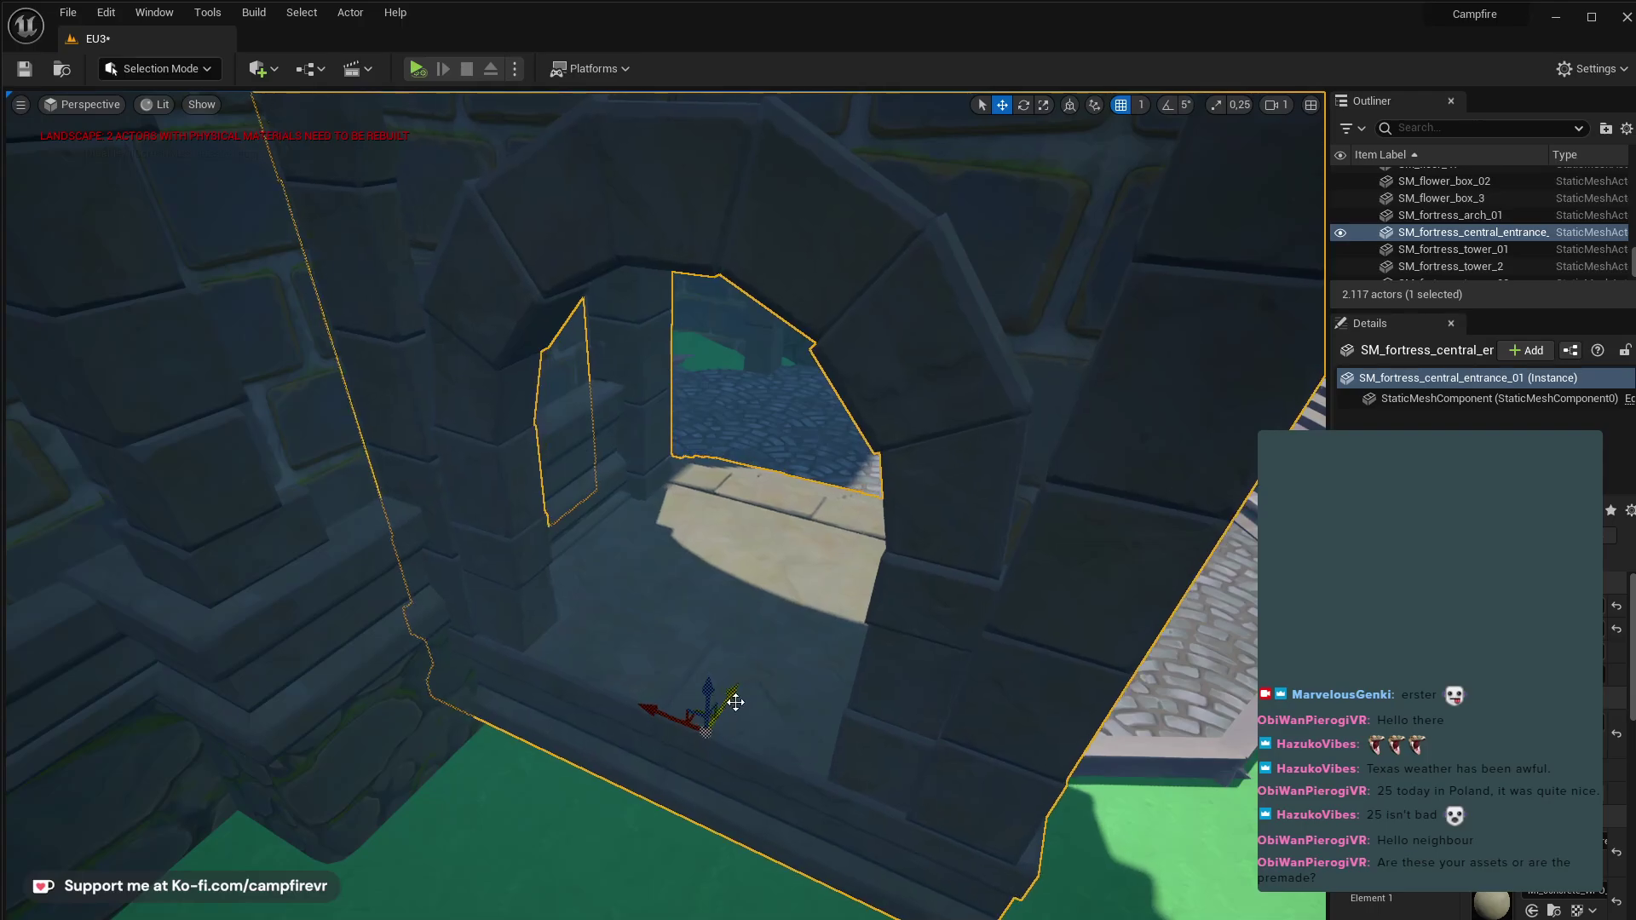
pyautogui.moveTo(669, 716)
pyautogui.mouseDown()
pyautogui.moveTo(701, 738)
pyautogui.moveTo(679, 729)
pyautogui.mouseUp()
pyautogui.moveTo(737, 693); pyautogui.dragTo(753, 552, button='right')
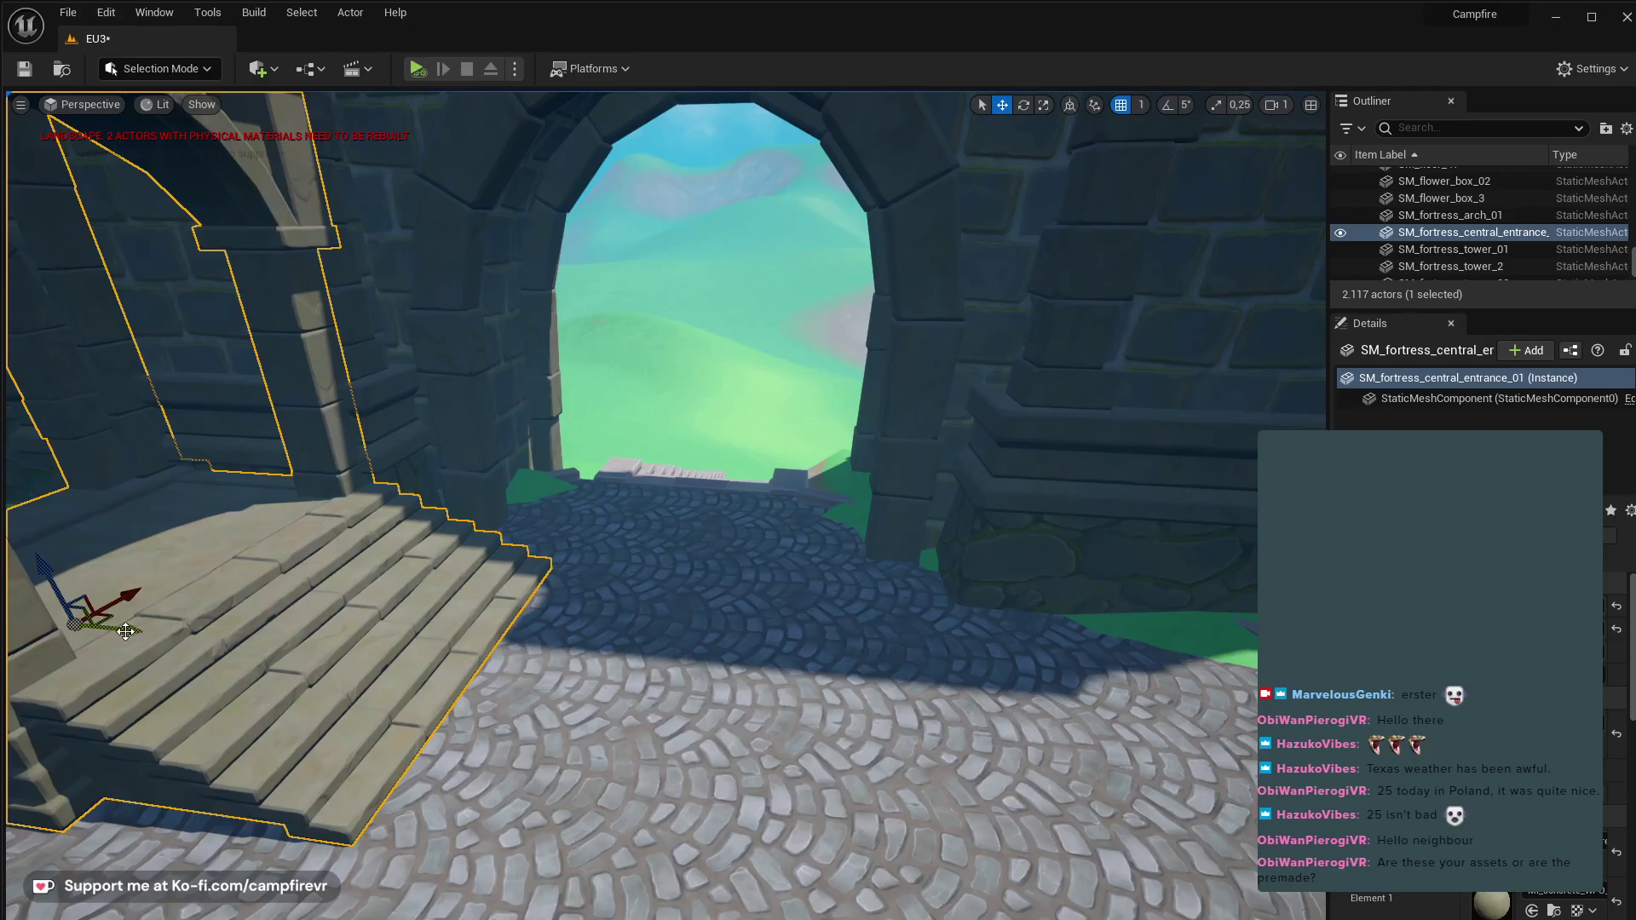
pyautogui.moveTo(127, 631); pyautogui.dragTo(38, 627, button='middle')
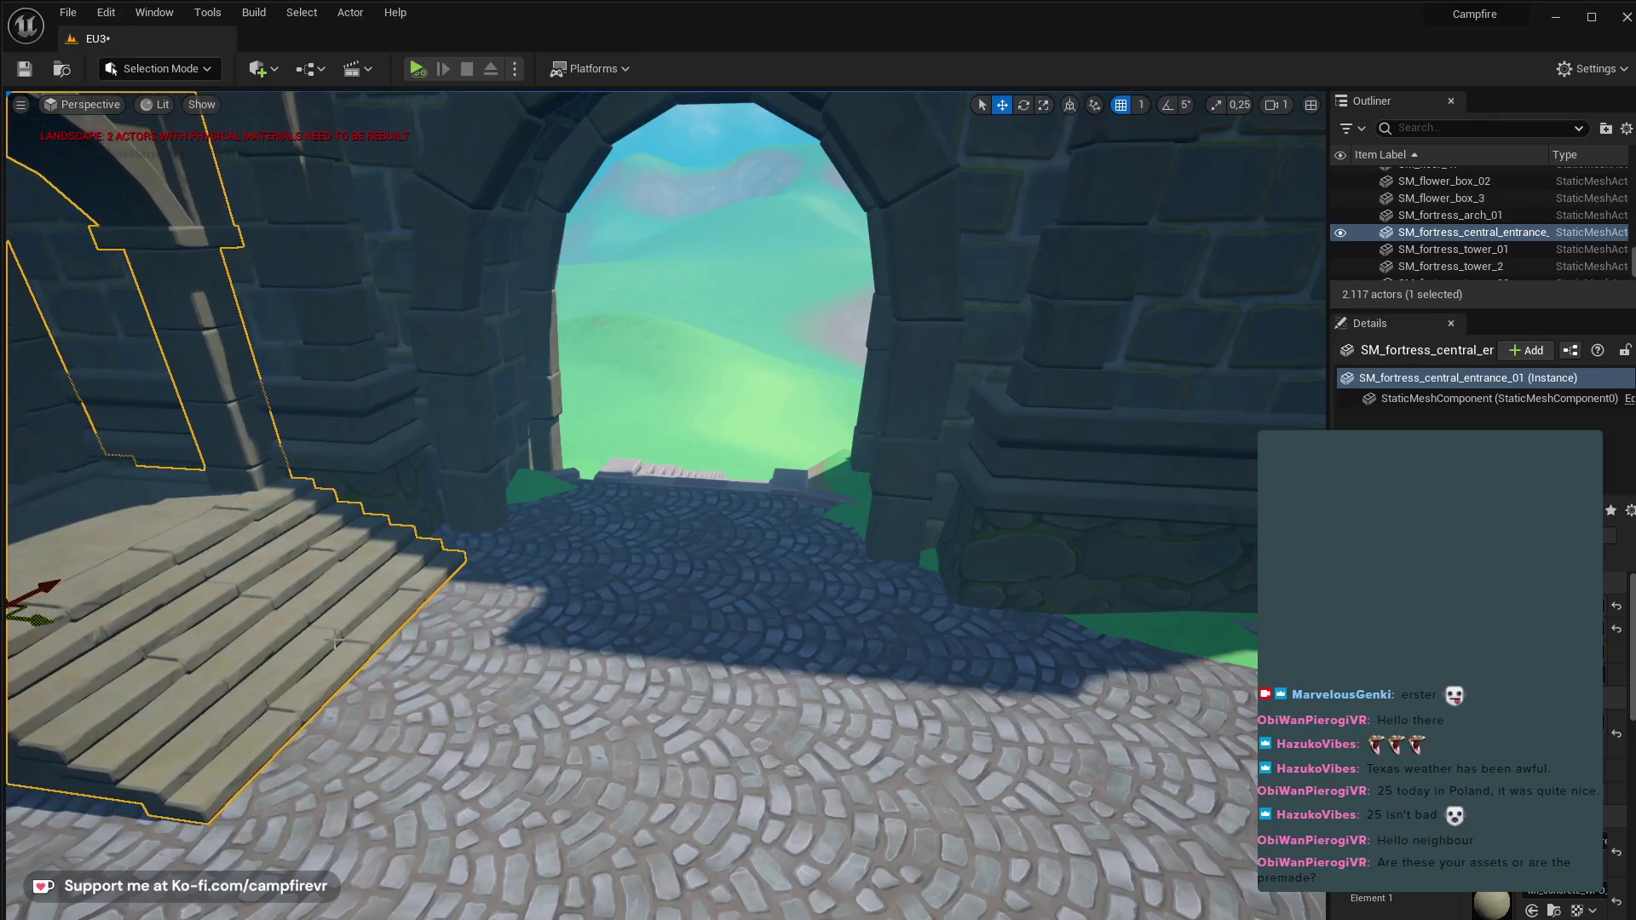
# - Examine how the entrance building meets the wall walk, the gate arch and the paved platform from all sides
pyautogui.moveTo(334, 639)
pyautogui.mouseDown(button='right')
pyautogui.moveTo(281, 639)
pyautogui.moveTo(281, 682)
pyautogui.moveTo(358, 656)
pyautogui.mouseUp(button='right')
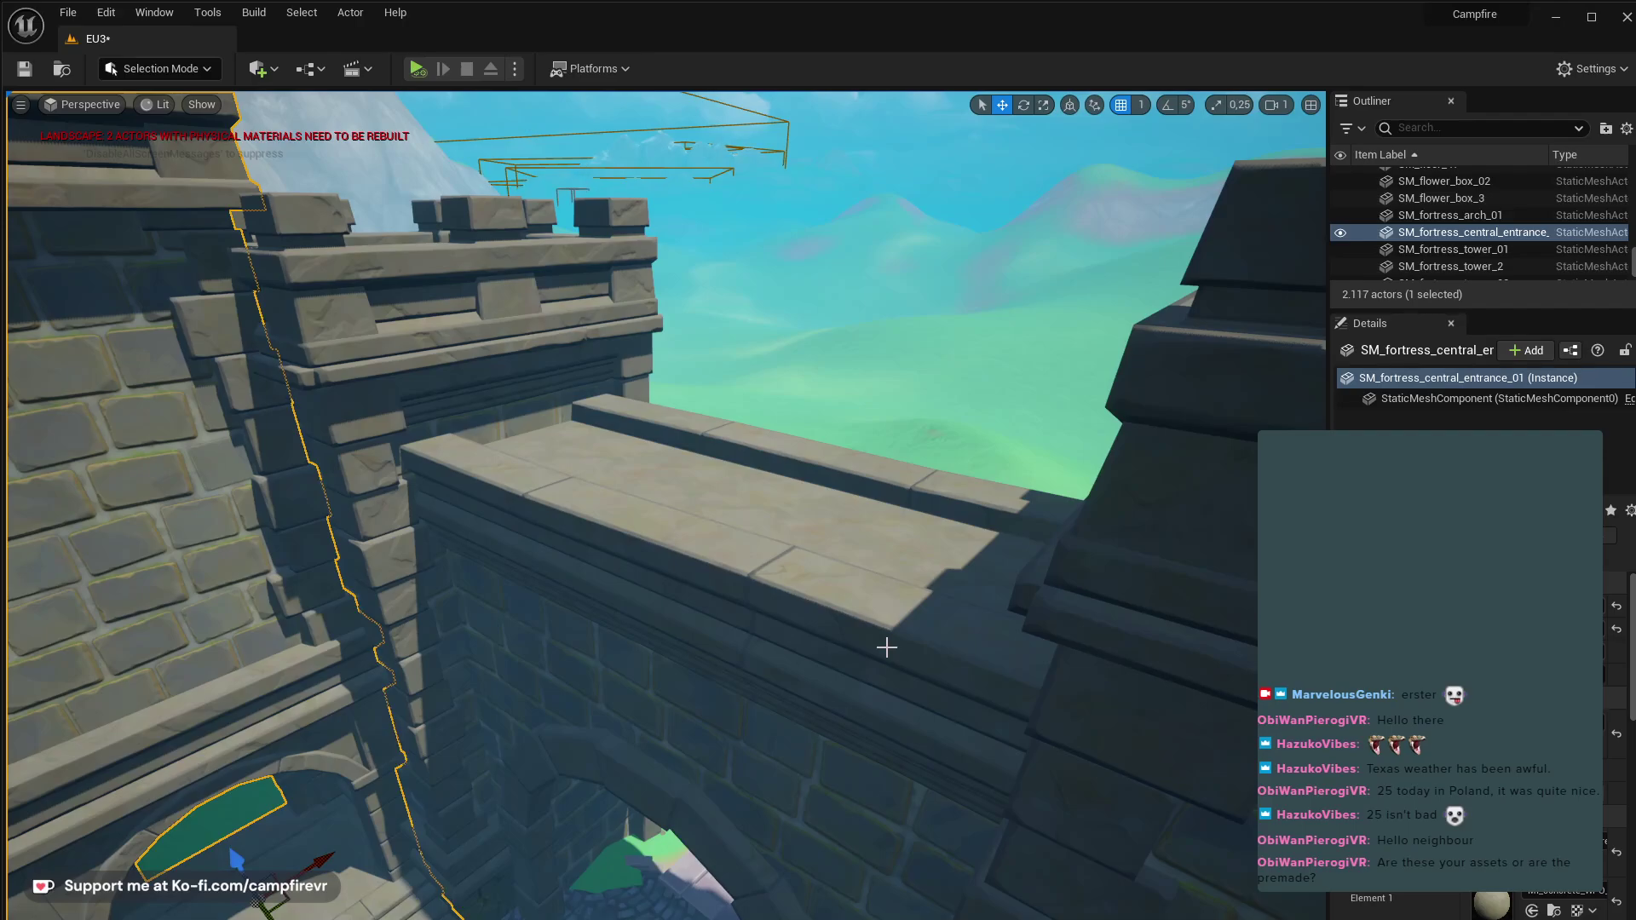
pyautogui.moveTo(913, 711); pyautogui.dragTo(803, 645, button='right')
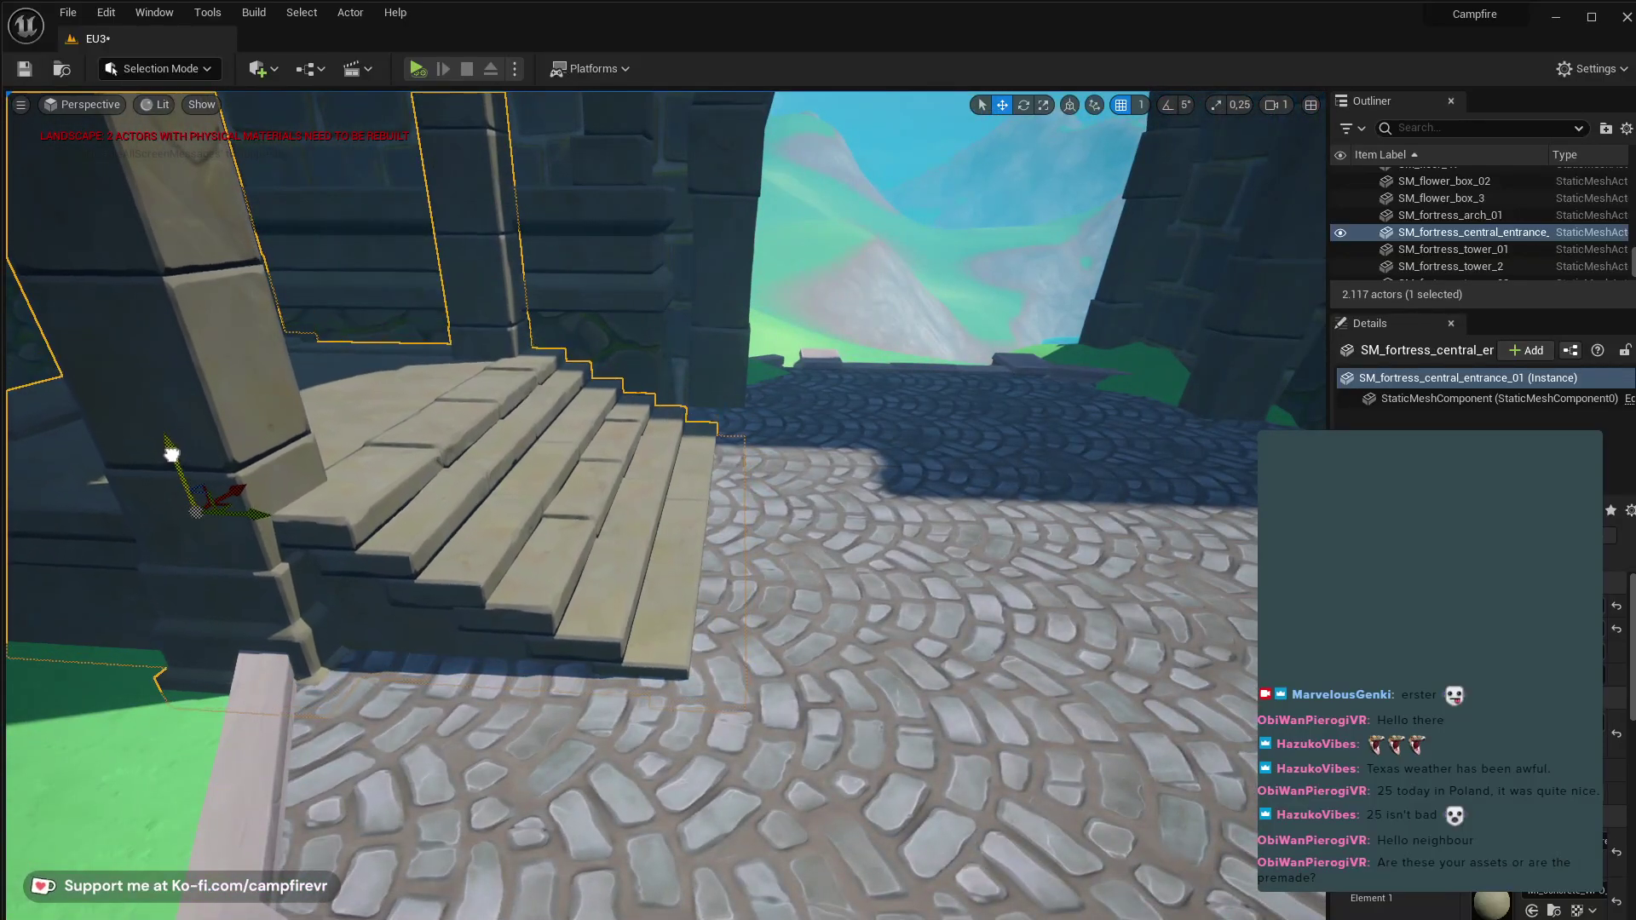
pyautogui.moveTo(239, 467); pyautogui.dragTo(238, 467, button='right')
pyautogui.press('f')
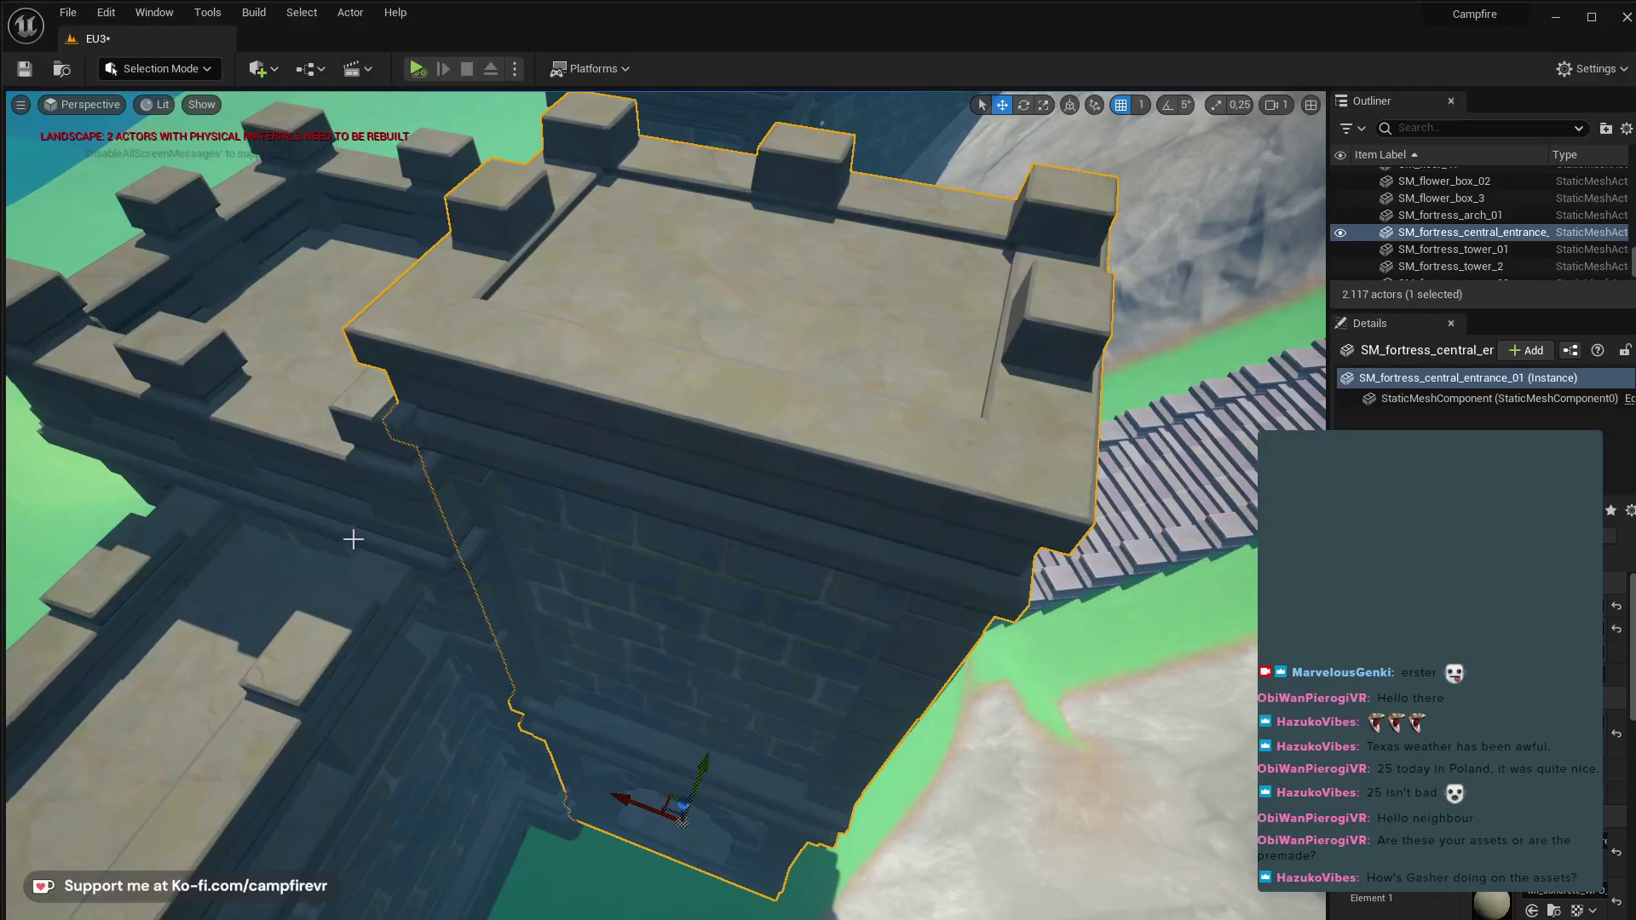
pyautogui.moveTo(383, 559); pyautogui.dragTo(384, 559, button='right')
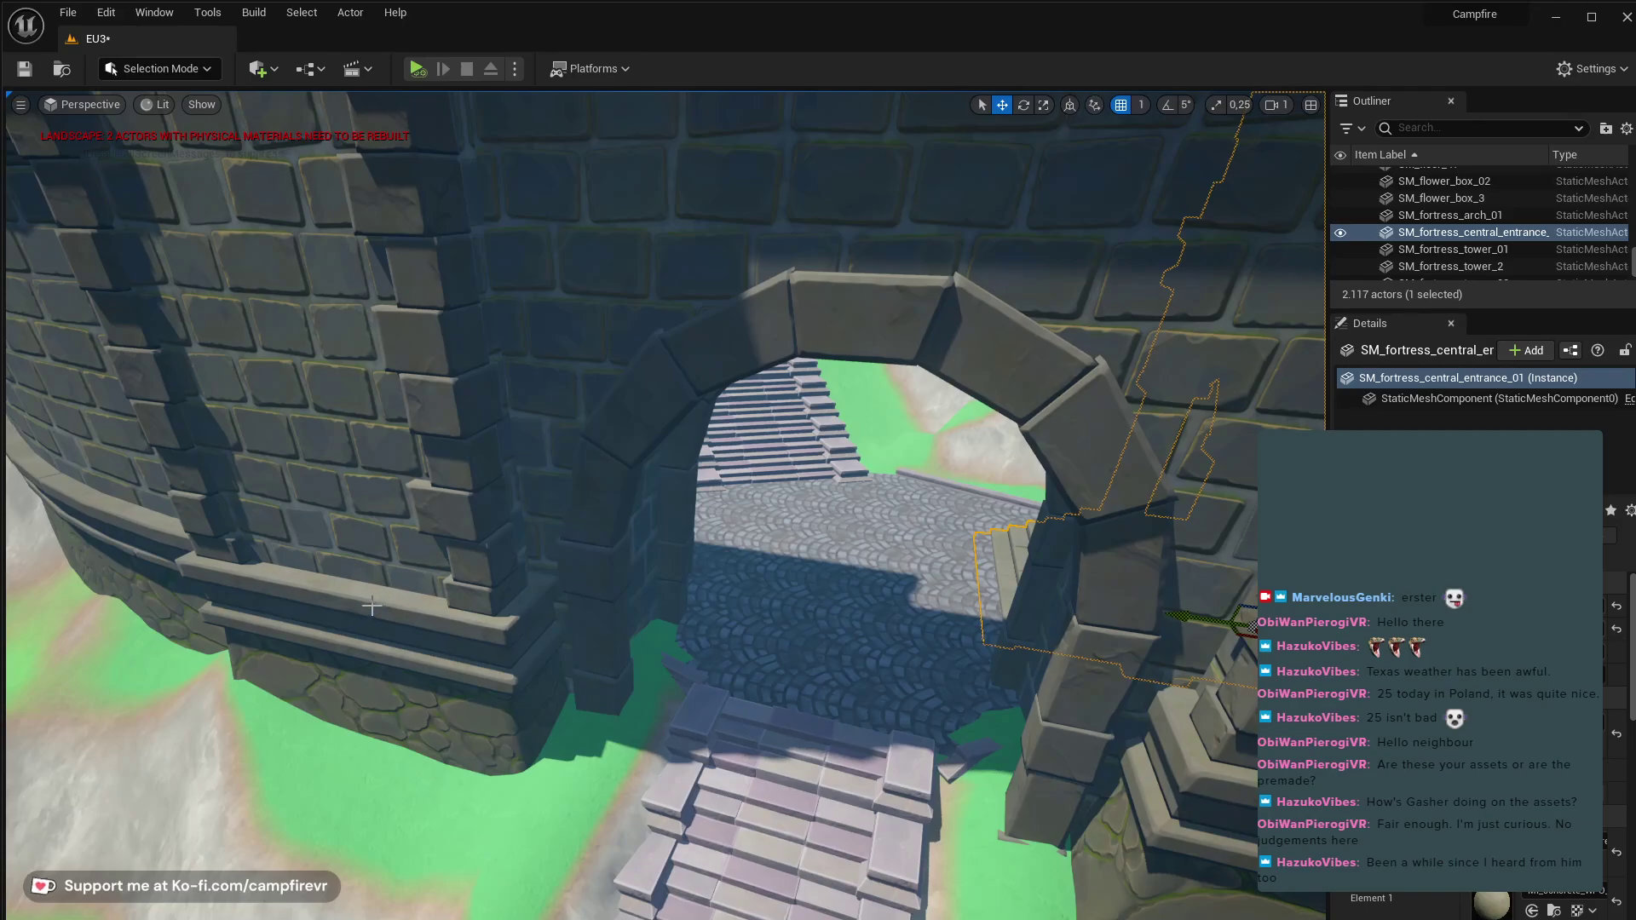
pyautogui.moveTo(829, 638); pyautogui.dragTo(886, 595, button='right')
pyautogui.press('e')
pyautogui.press('w')
pyautogui.moveTo(848, 695); pyautogui.dragTo(876, 727, button='right')
# - Examine the rock slope and stairs between the entrance building and the fountain square, and clear the selection
pyautogui.click(535, 365)
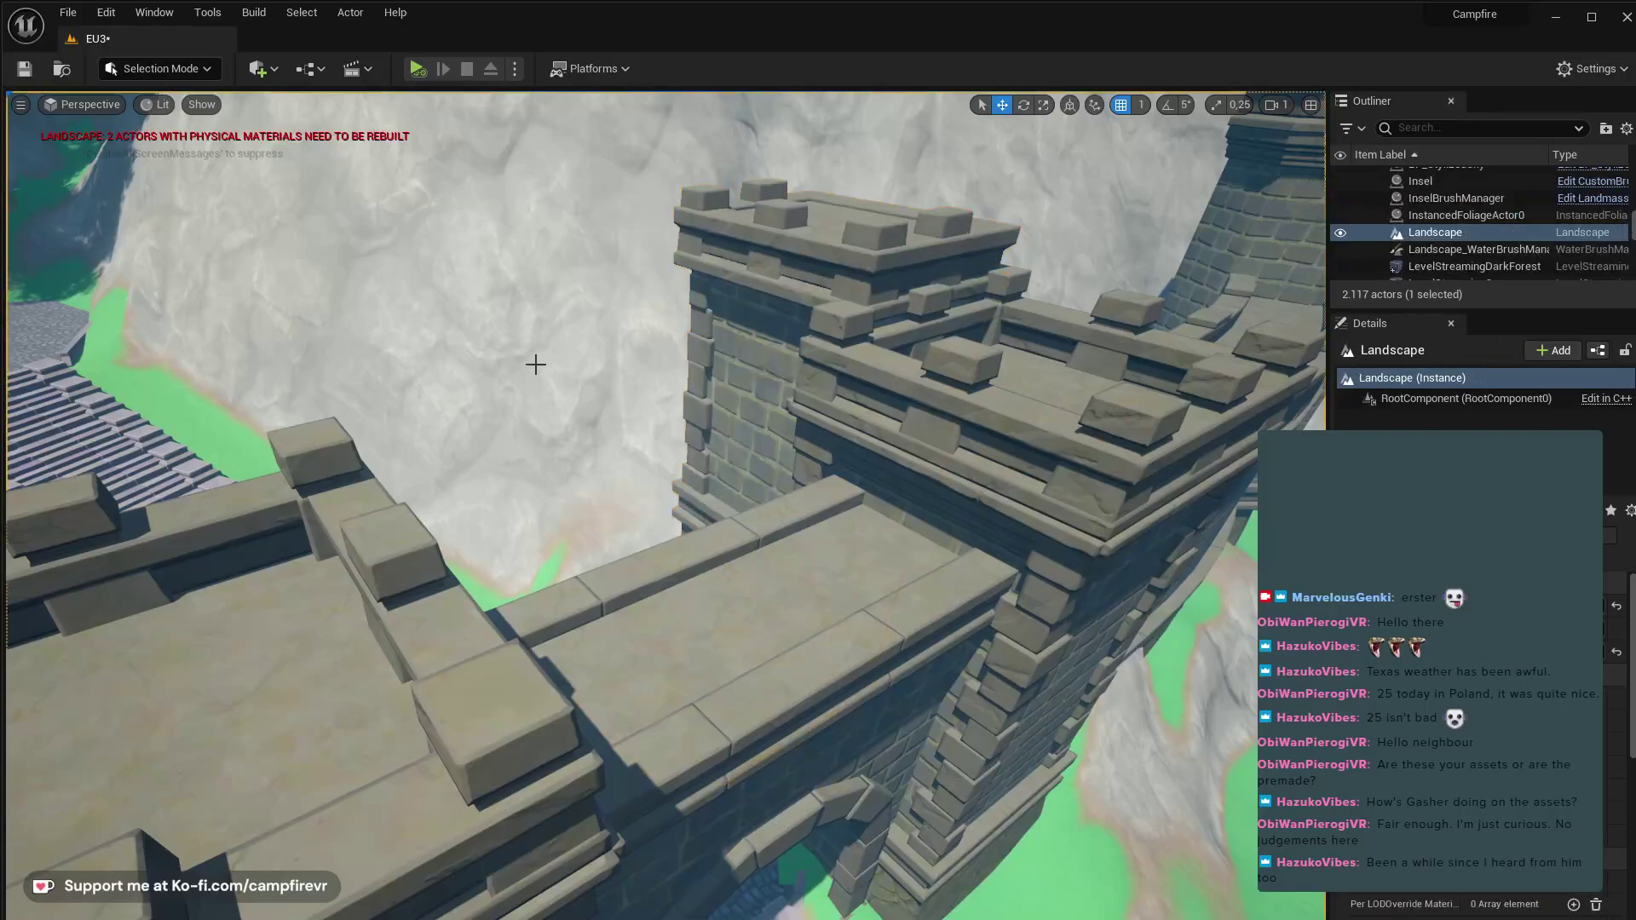
pyautogui.moveTo(559, 423); pyautogui.dragTo(573, 440, button='right')
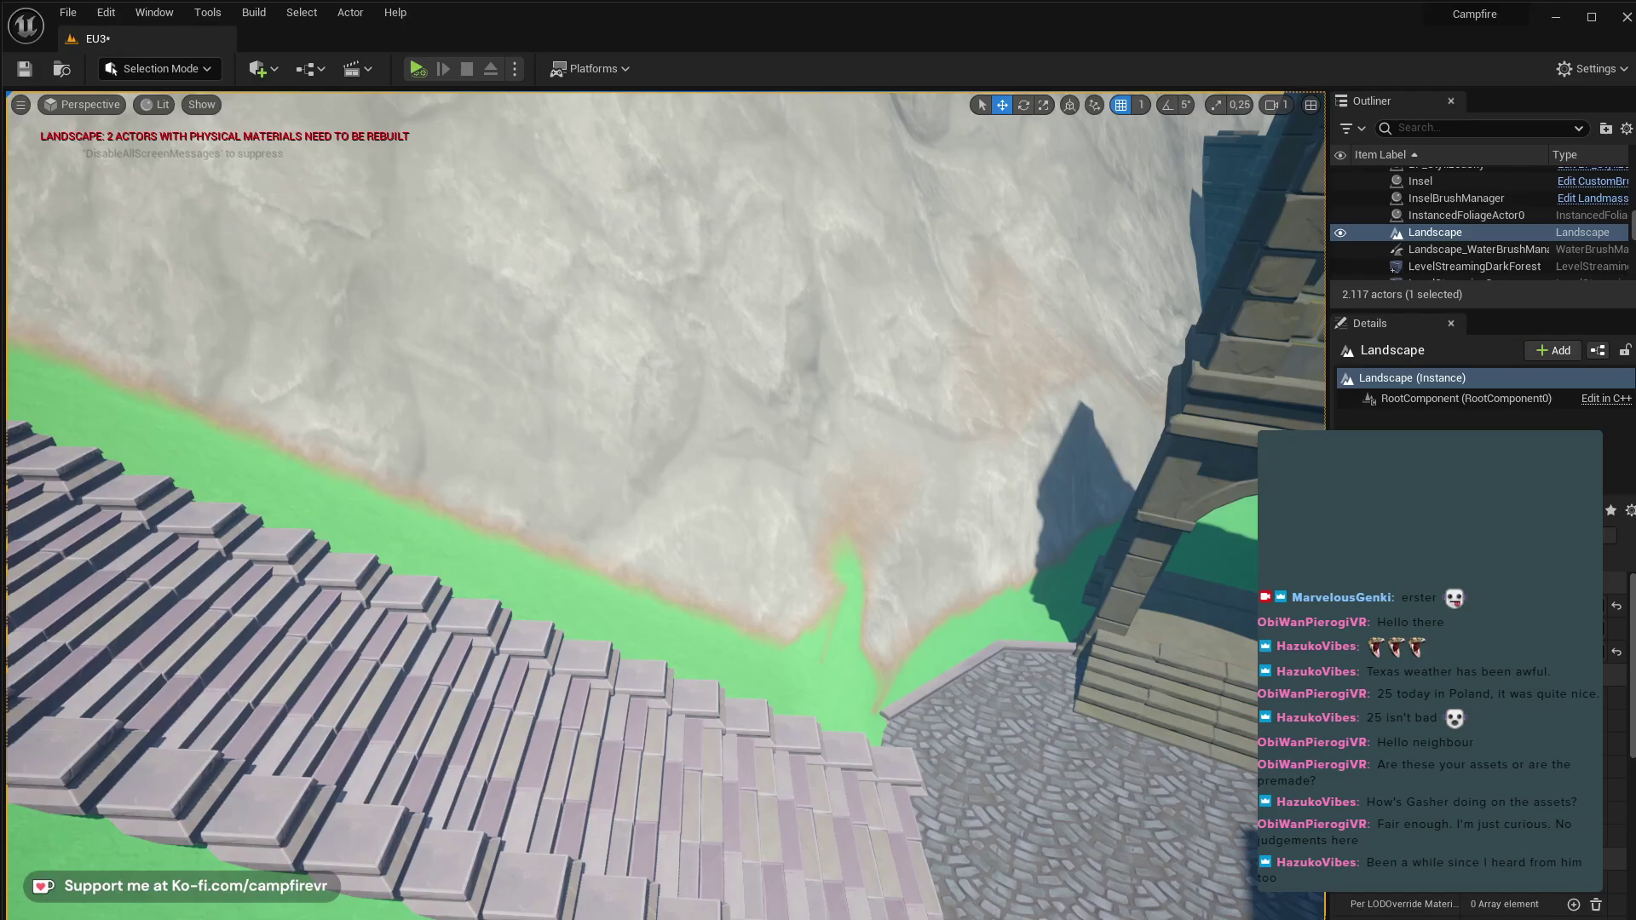
pyautogui.moveTo(572, 440); pyautogui.dragTo(571, 449, button='right')
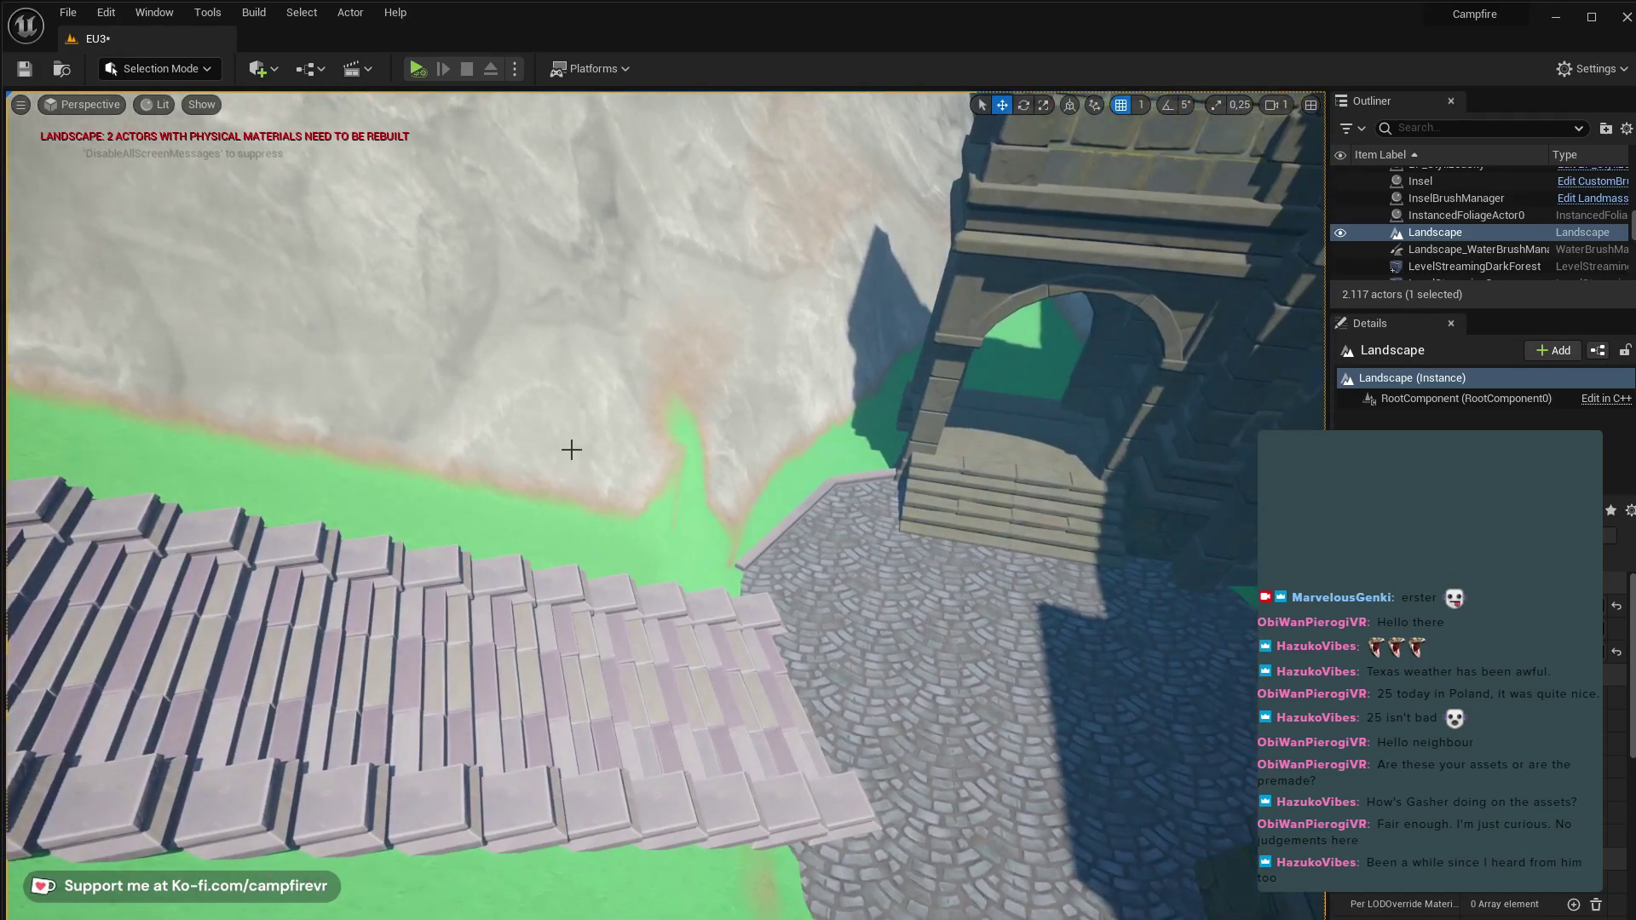
pyautogui.moveTo(581, 467); pyautogui.dragTo(667, 486, button='right')
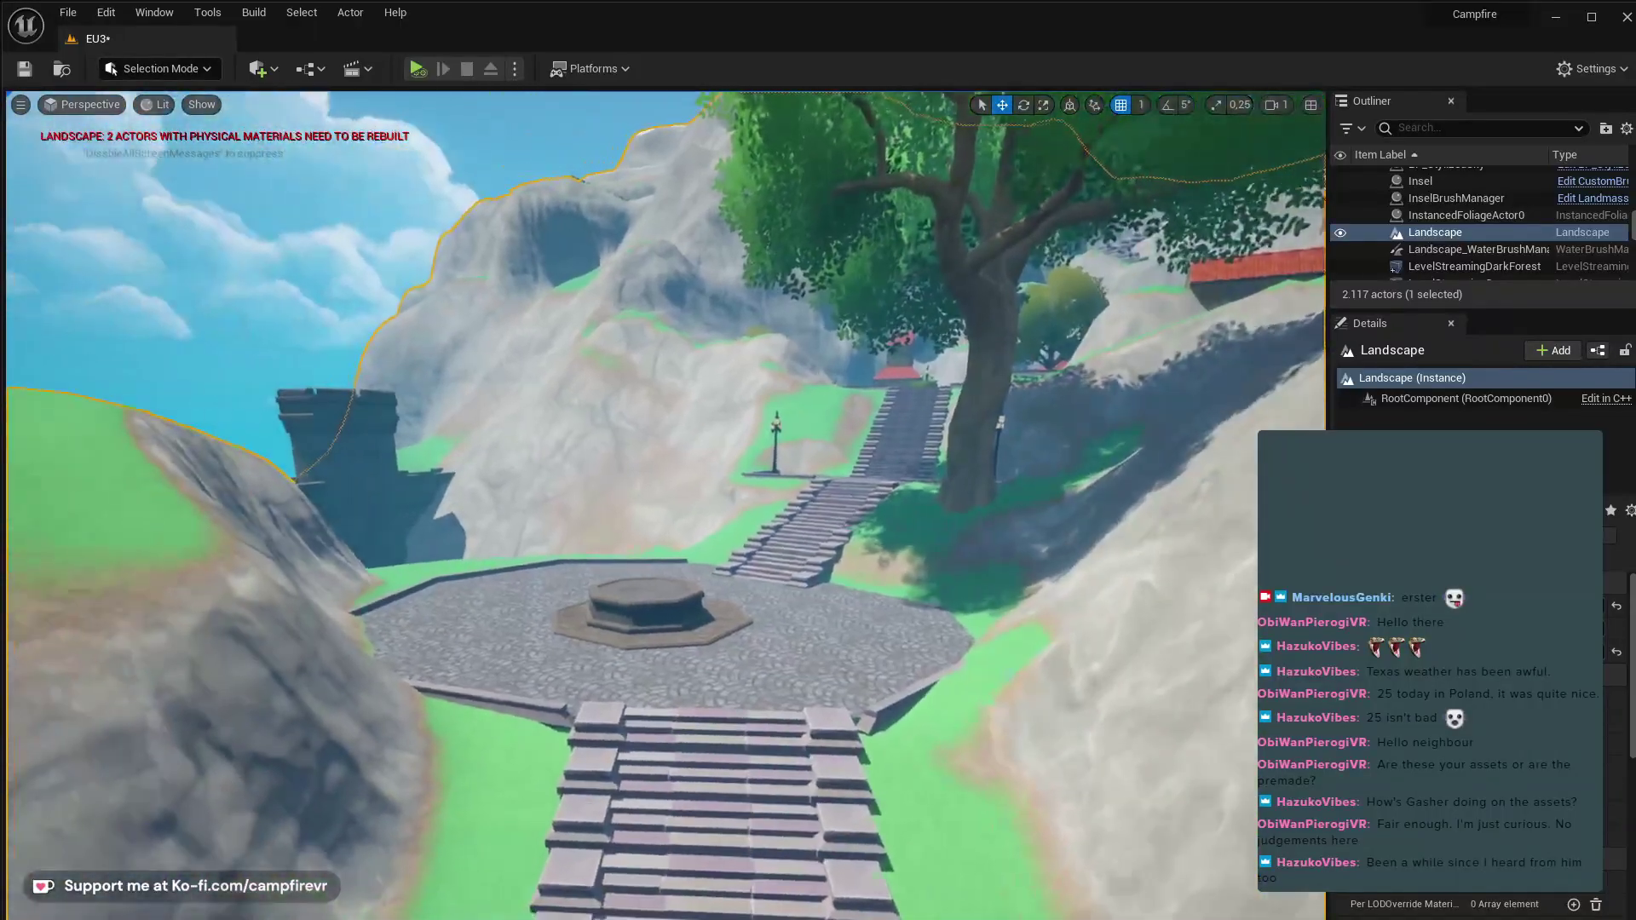
pyautogui.click(298, 375)
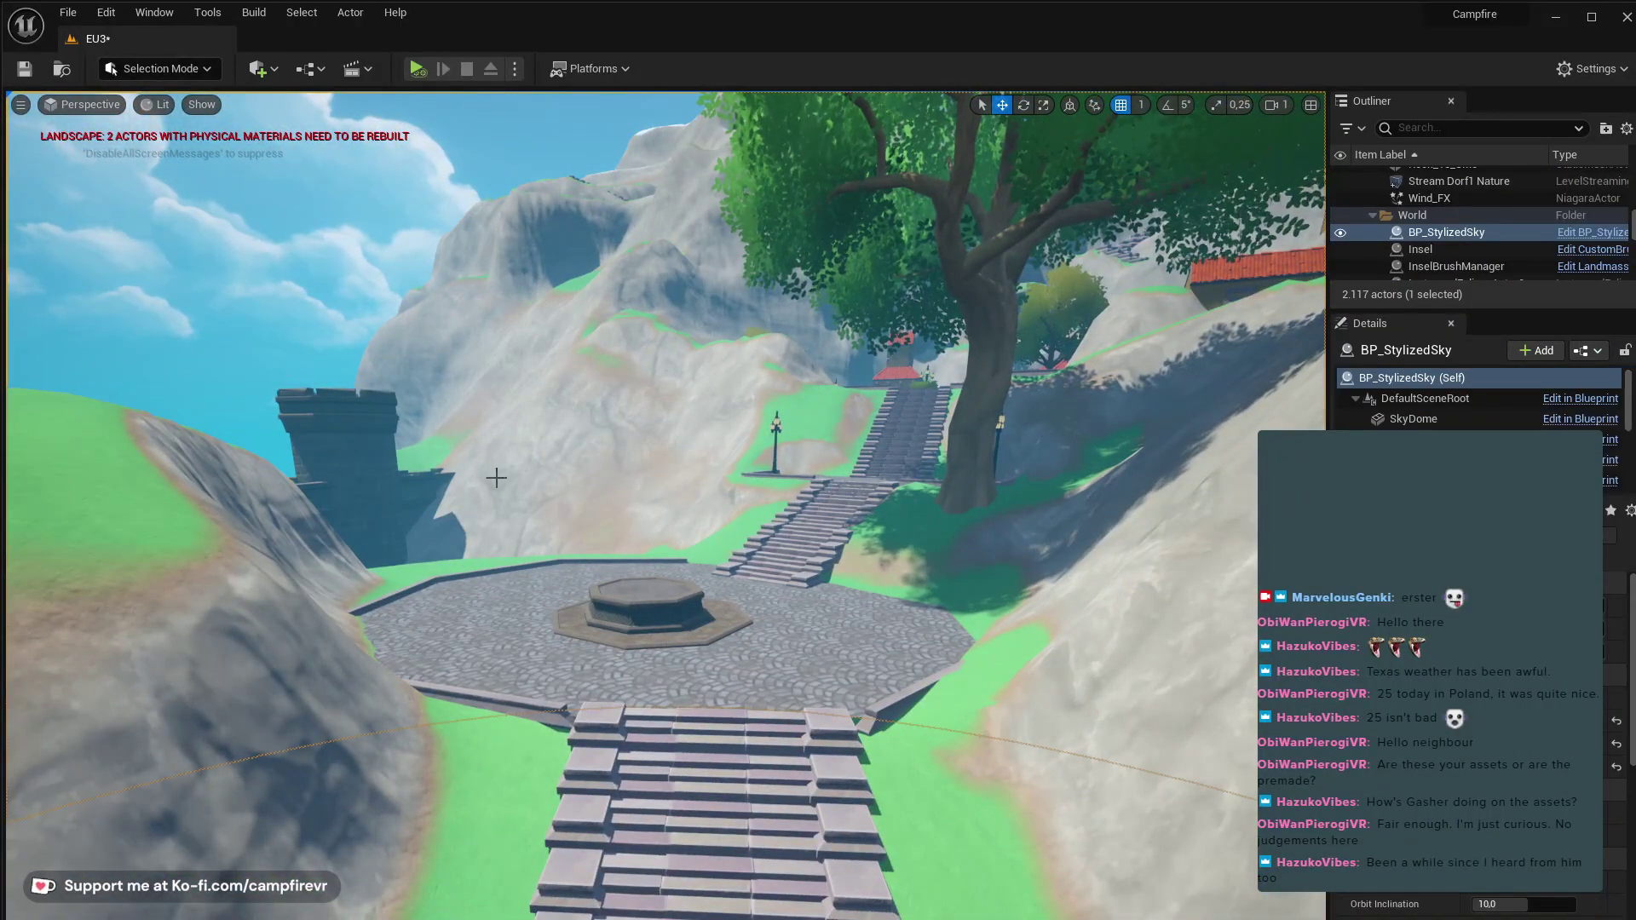
pyautogui.press('Escape')
# - Review the entrance building beside the gate and the route leading from it up to the fountain square
pyautogui.press('w')
pyautogui.moveTo(779, 793); pyautogui.dragTo(601, 797, button='right')
pyautogui.press('w')
pyautogui.press('a')
pyautogui.moveTo(852, 613); pyautogui.dragTo(682, 613, button='right')
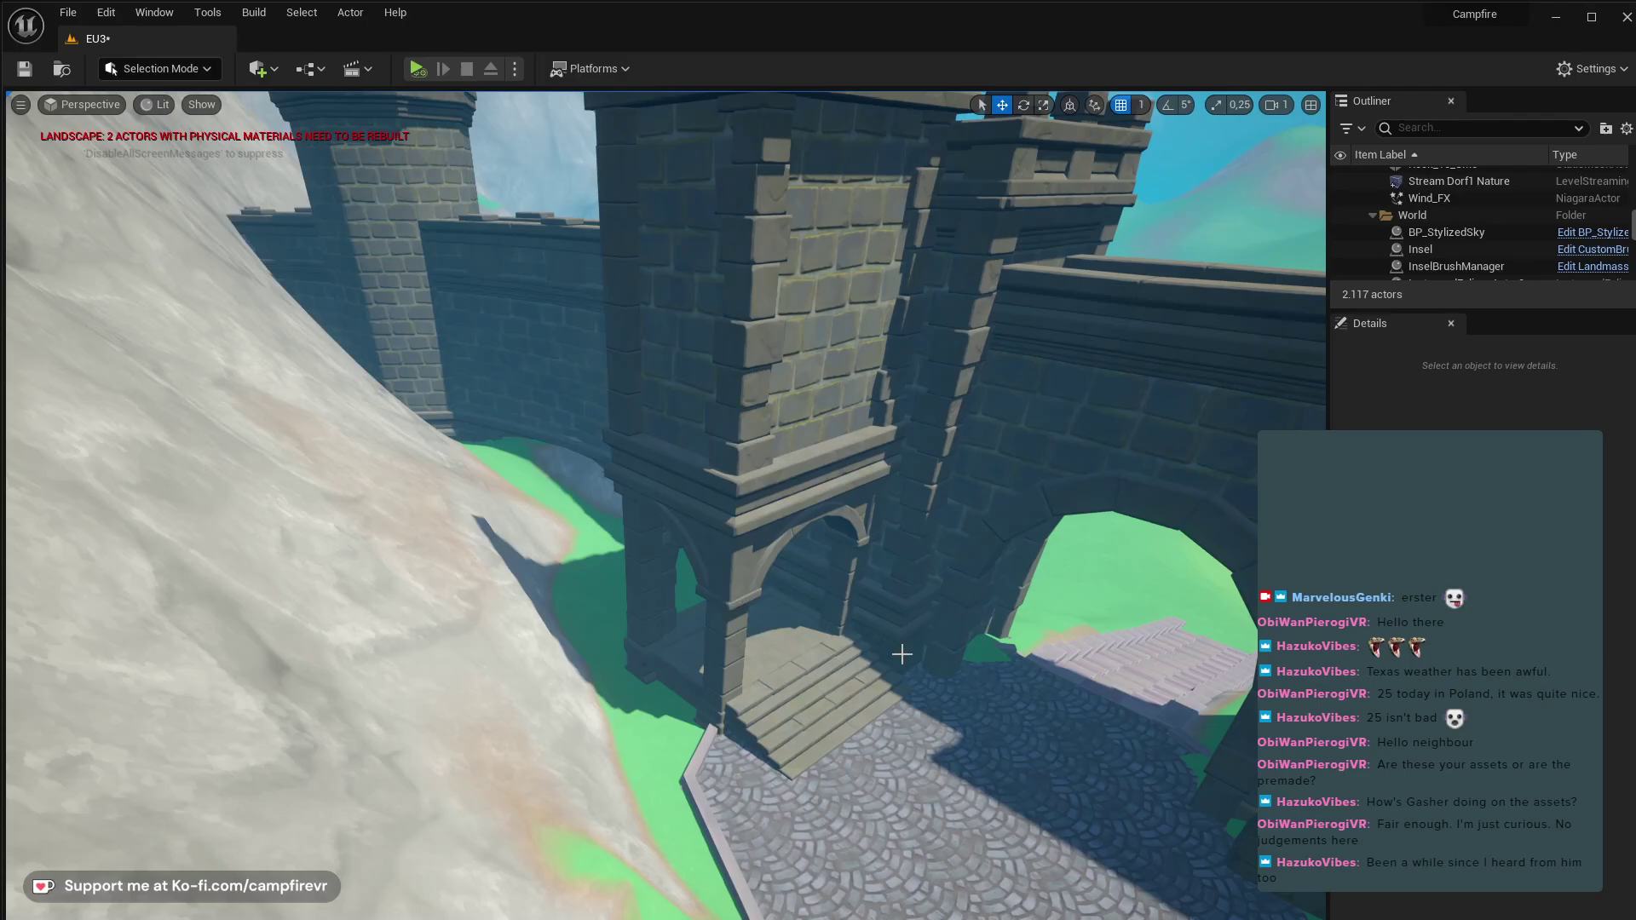
pyautogui.press('d')
pyautogui.moveTo(901, 655); pyautogui.dragTo(894, 631, button='right')
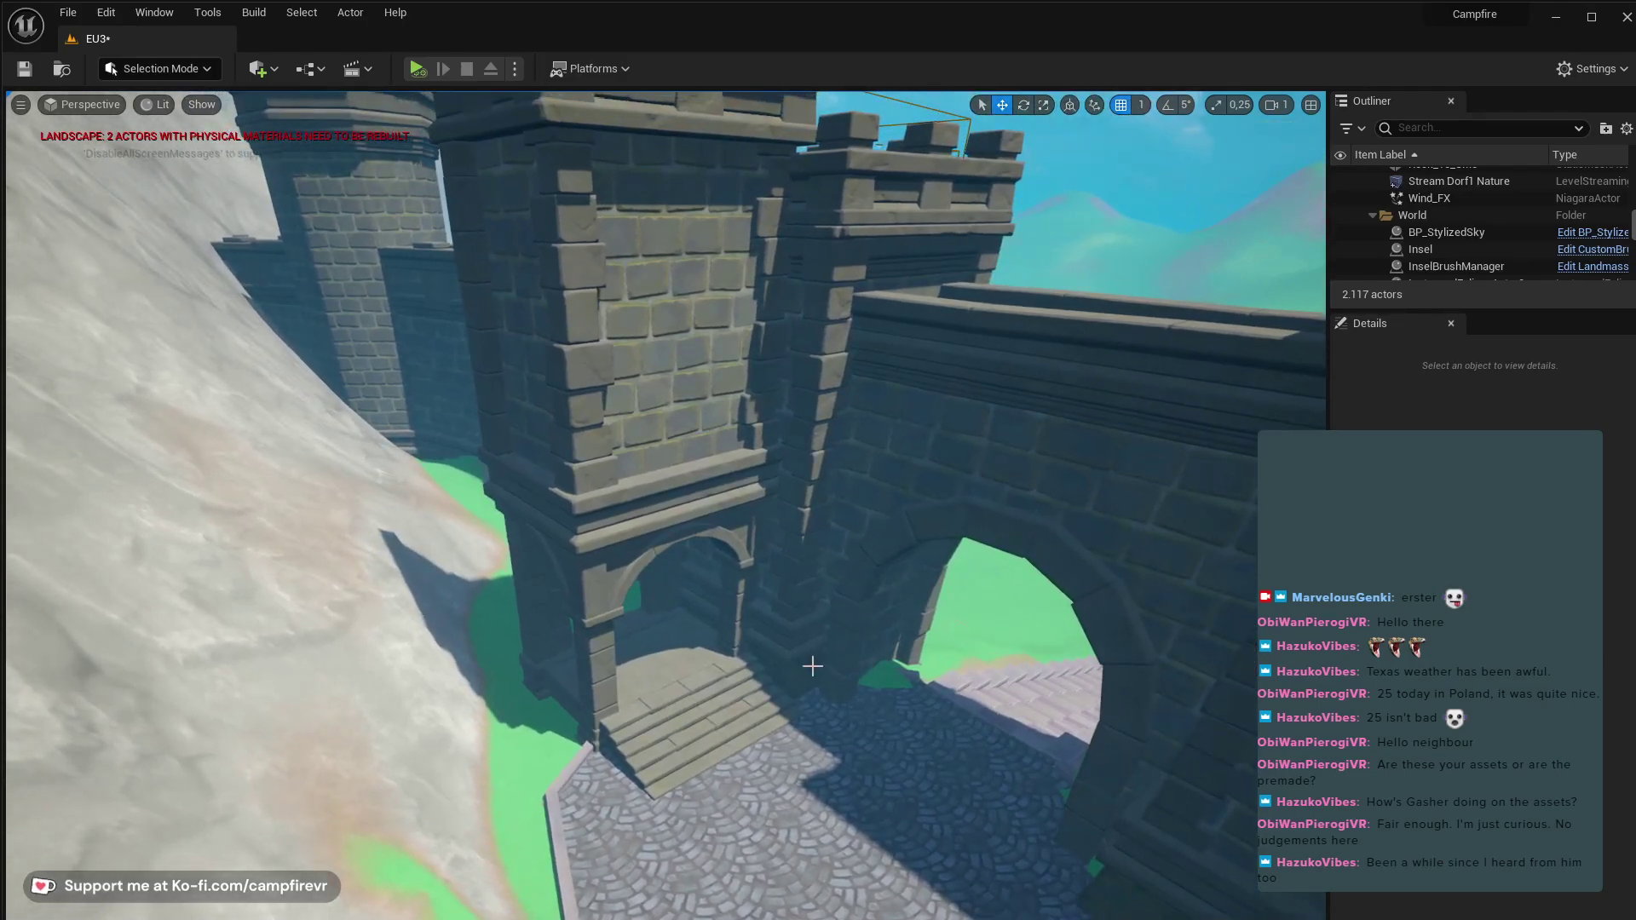
pyautogui.moveTo(813, 665); pyautogui.dragTo(477, 484, button='right')
pyautogui.press('w')
pyautogui.press('w')
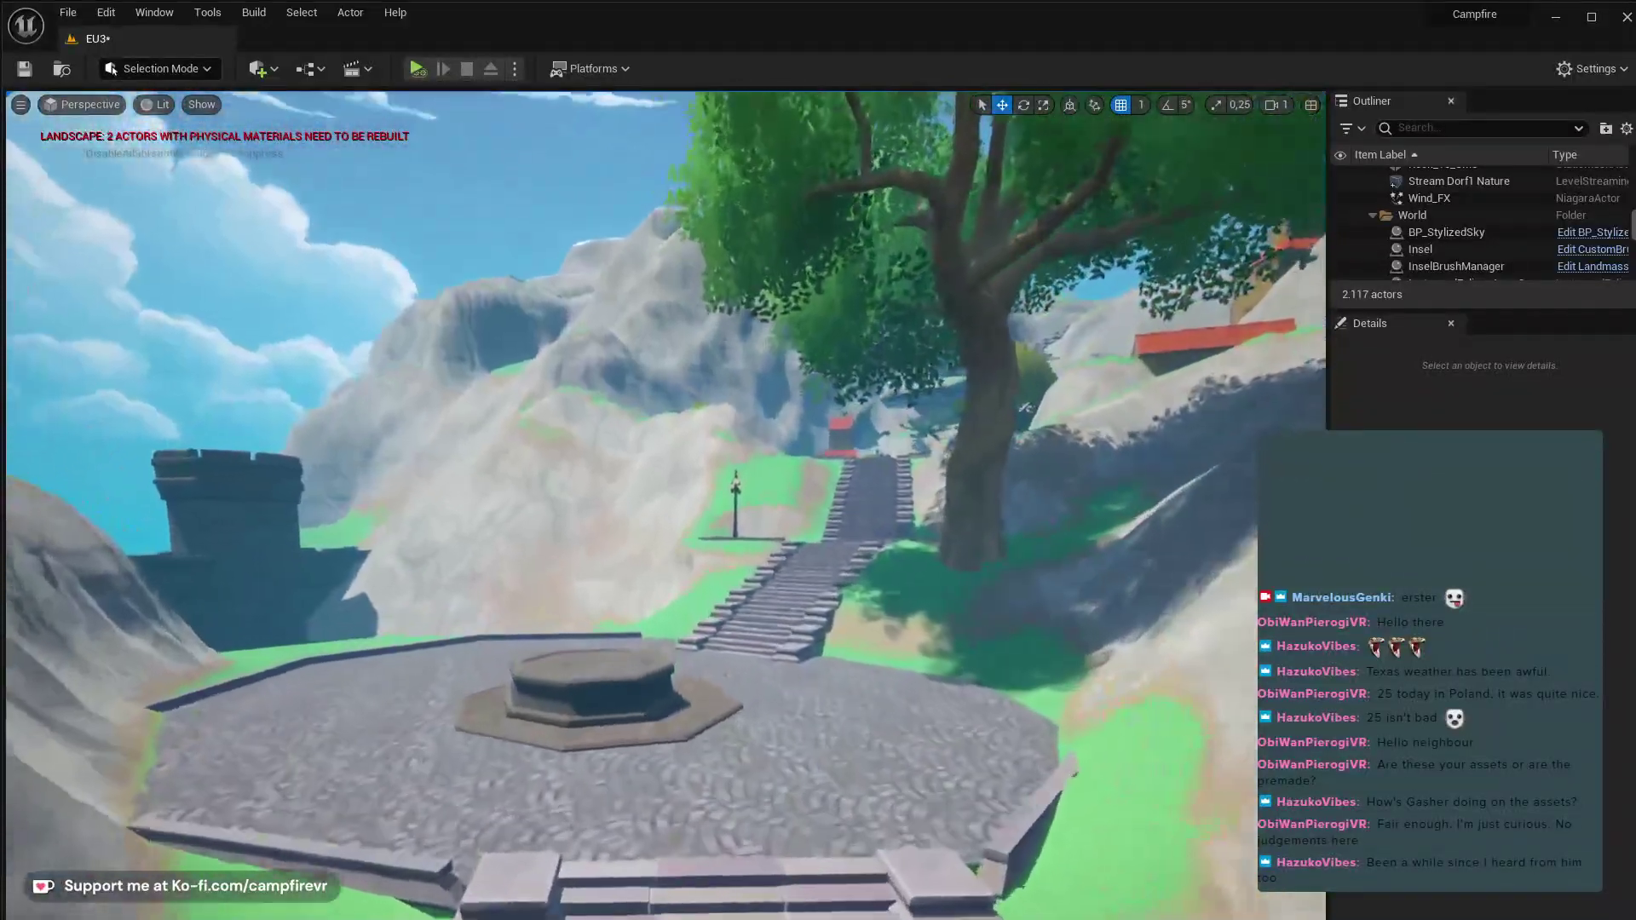
pyautogui.moveTo(775, 634); pyautogui.dragTo(754, 635, button='right')
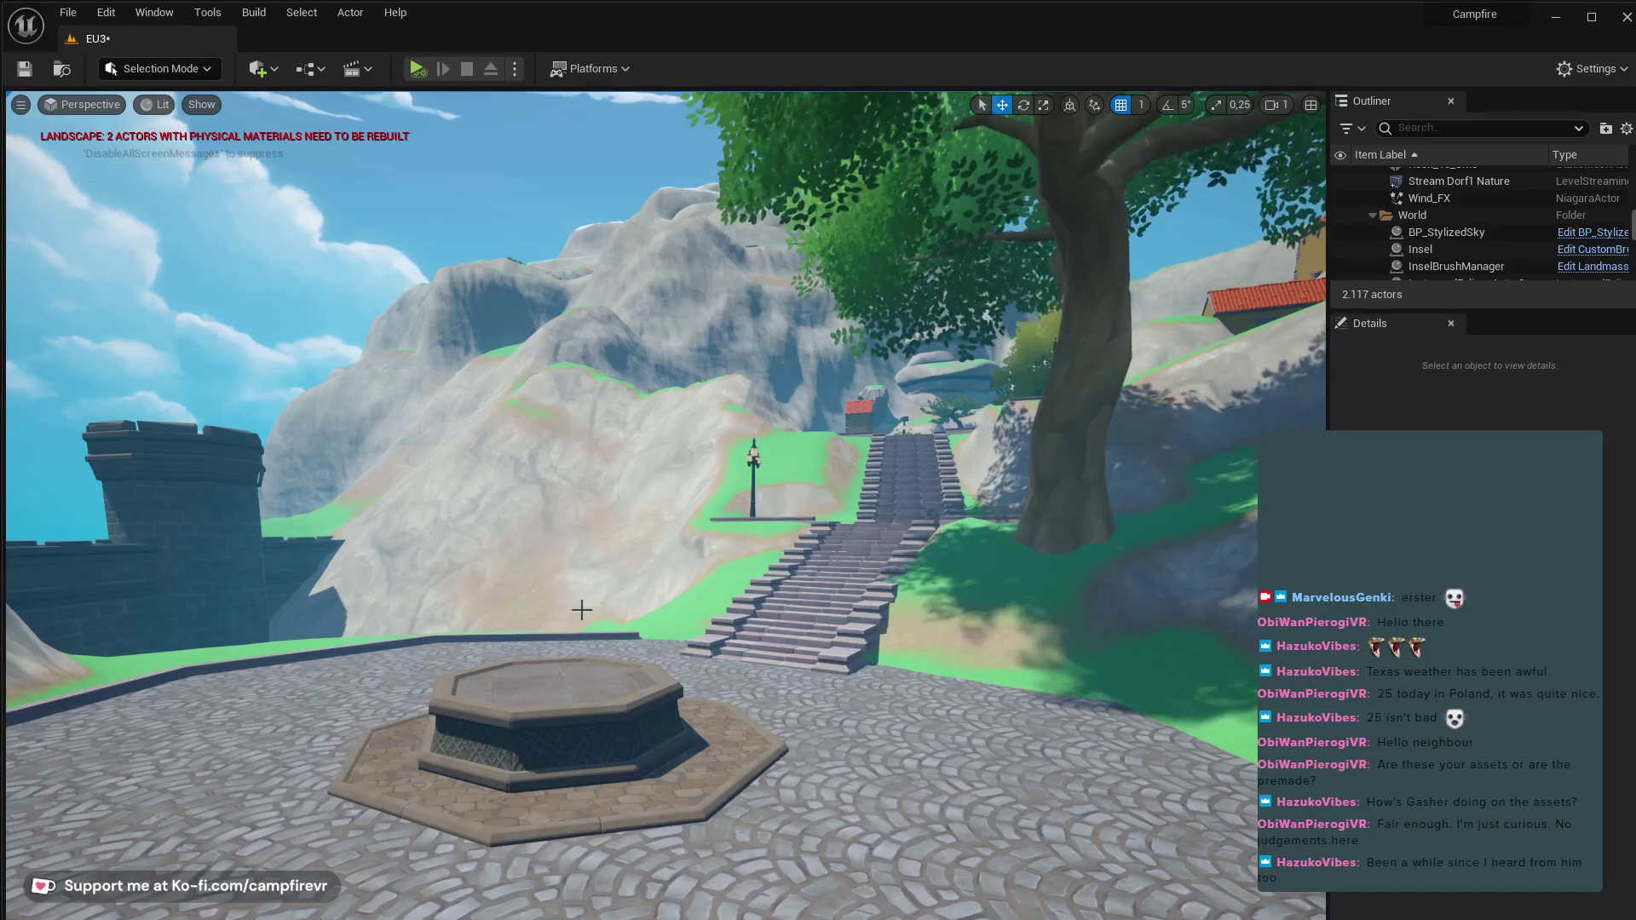
# - Inspect the village market square with its surrounding houses, street lamps and stairs
pyautogui.moveTo(696, 823); pyautogui.dragTo(637, 849, button='right')
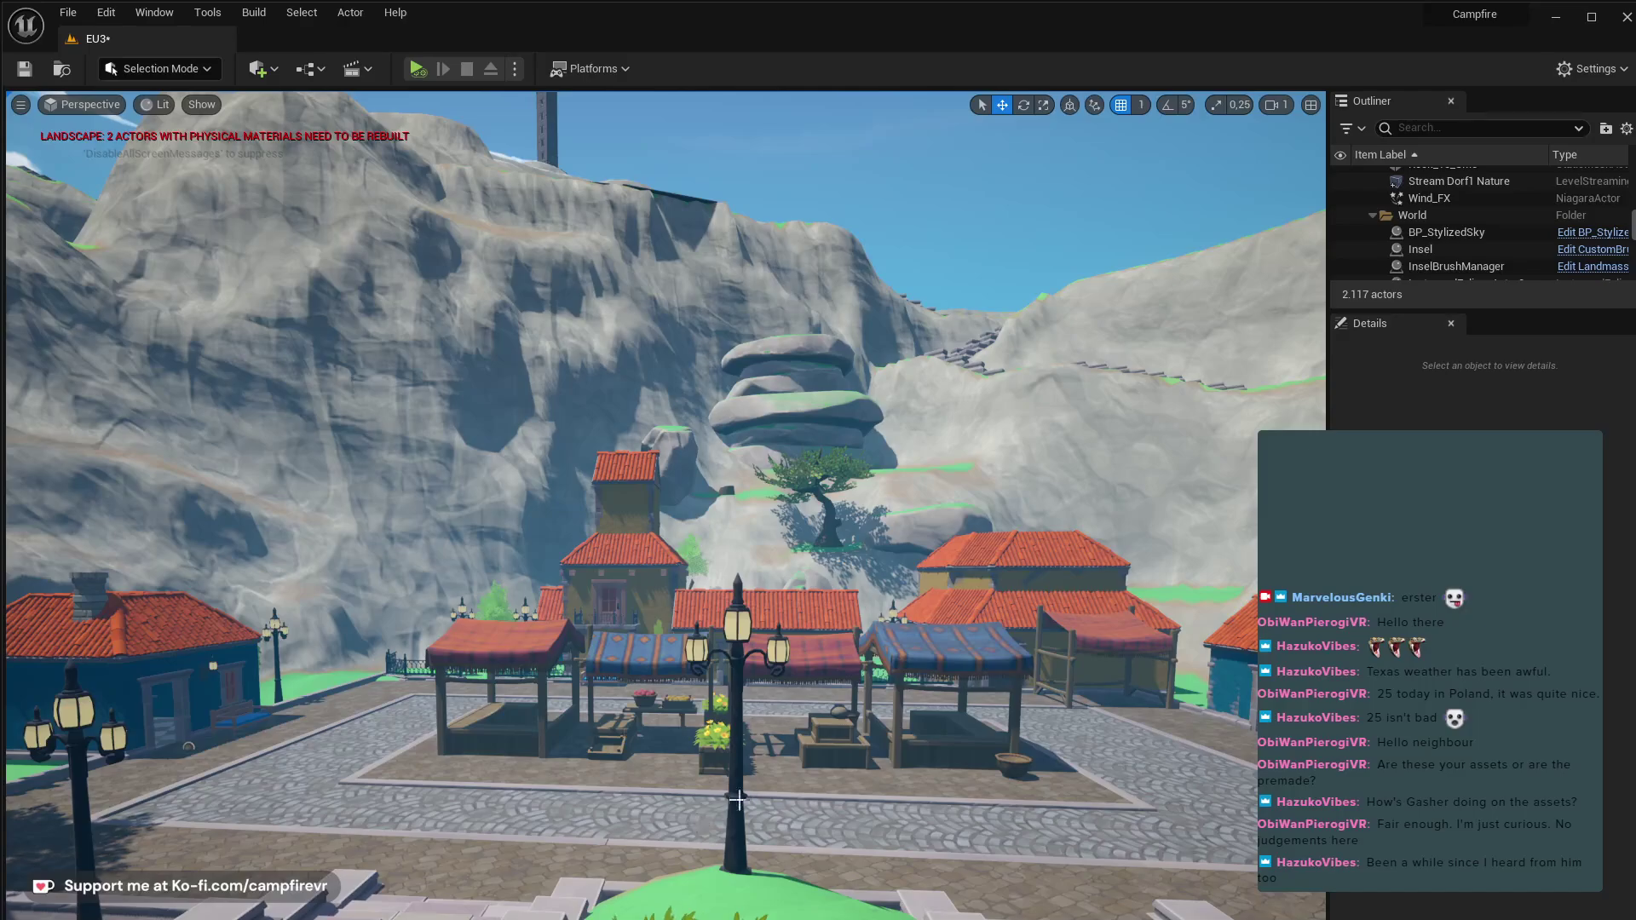
pyautogui.moveTo(650, 782); pyautogui.dragTo(495, 782, button='right')
pyautogui.moveTo(479, 692); pyautogui.dragTo(910, 776, button='right')
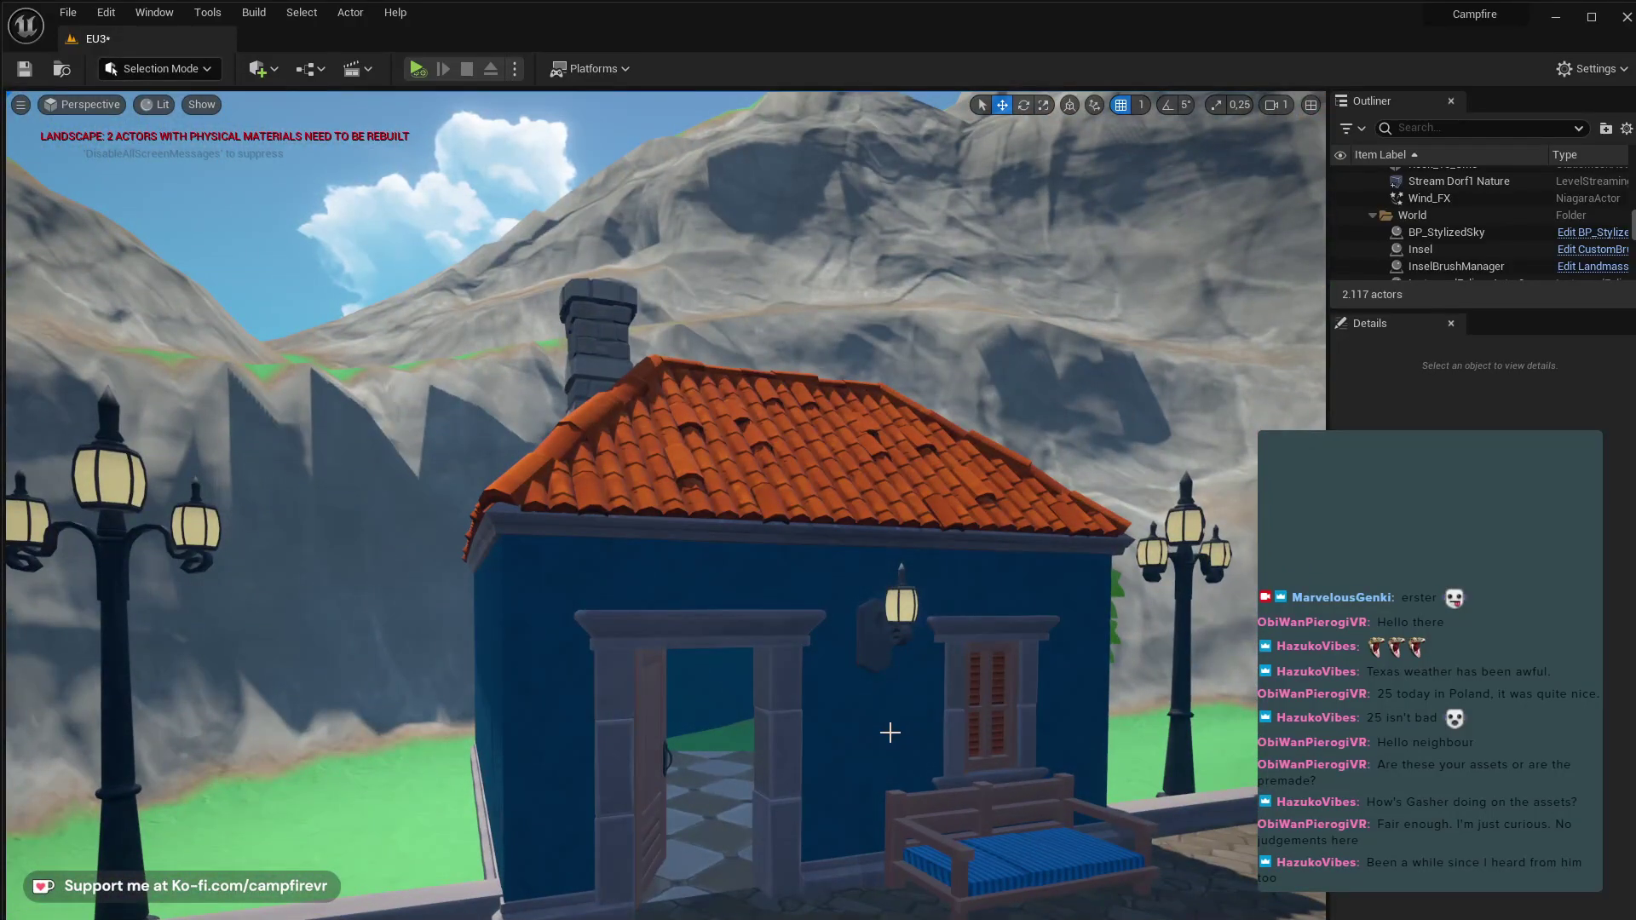
pyautogui.moveTo(893, 720); pyautogui.dragTo(663, 809, button='right')
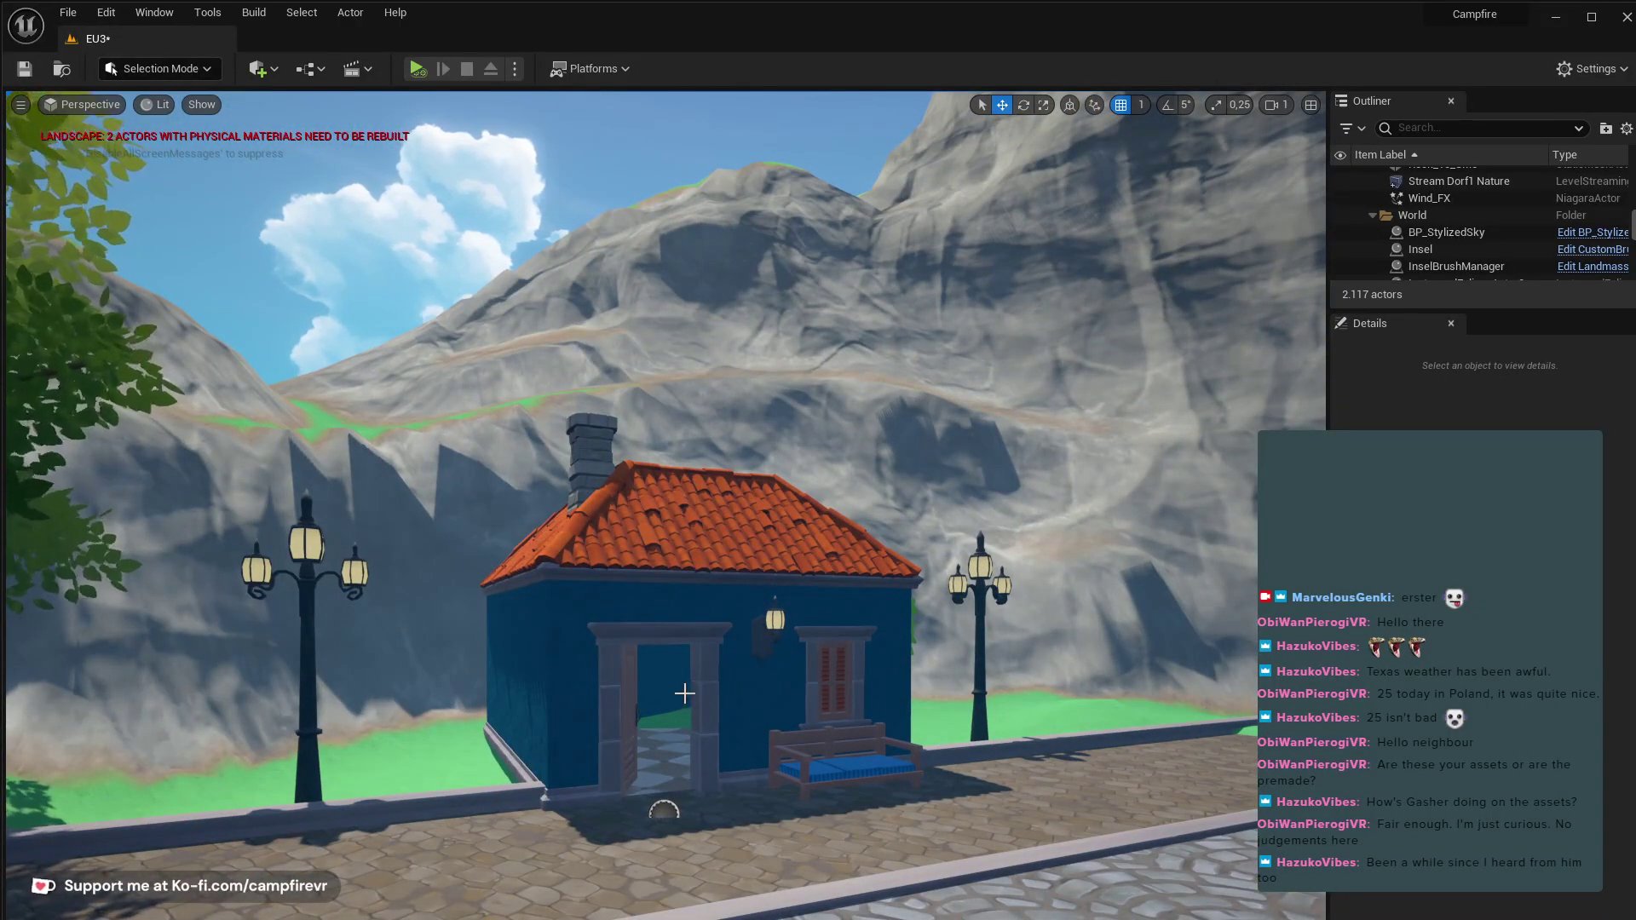
pyautogui.moveTo(684, 693); pyautogui.dragTo(1210, 693, button='right')
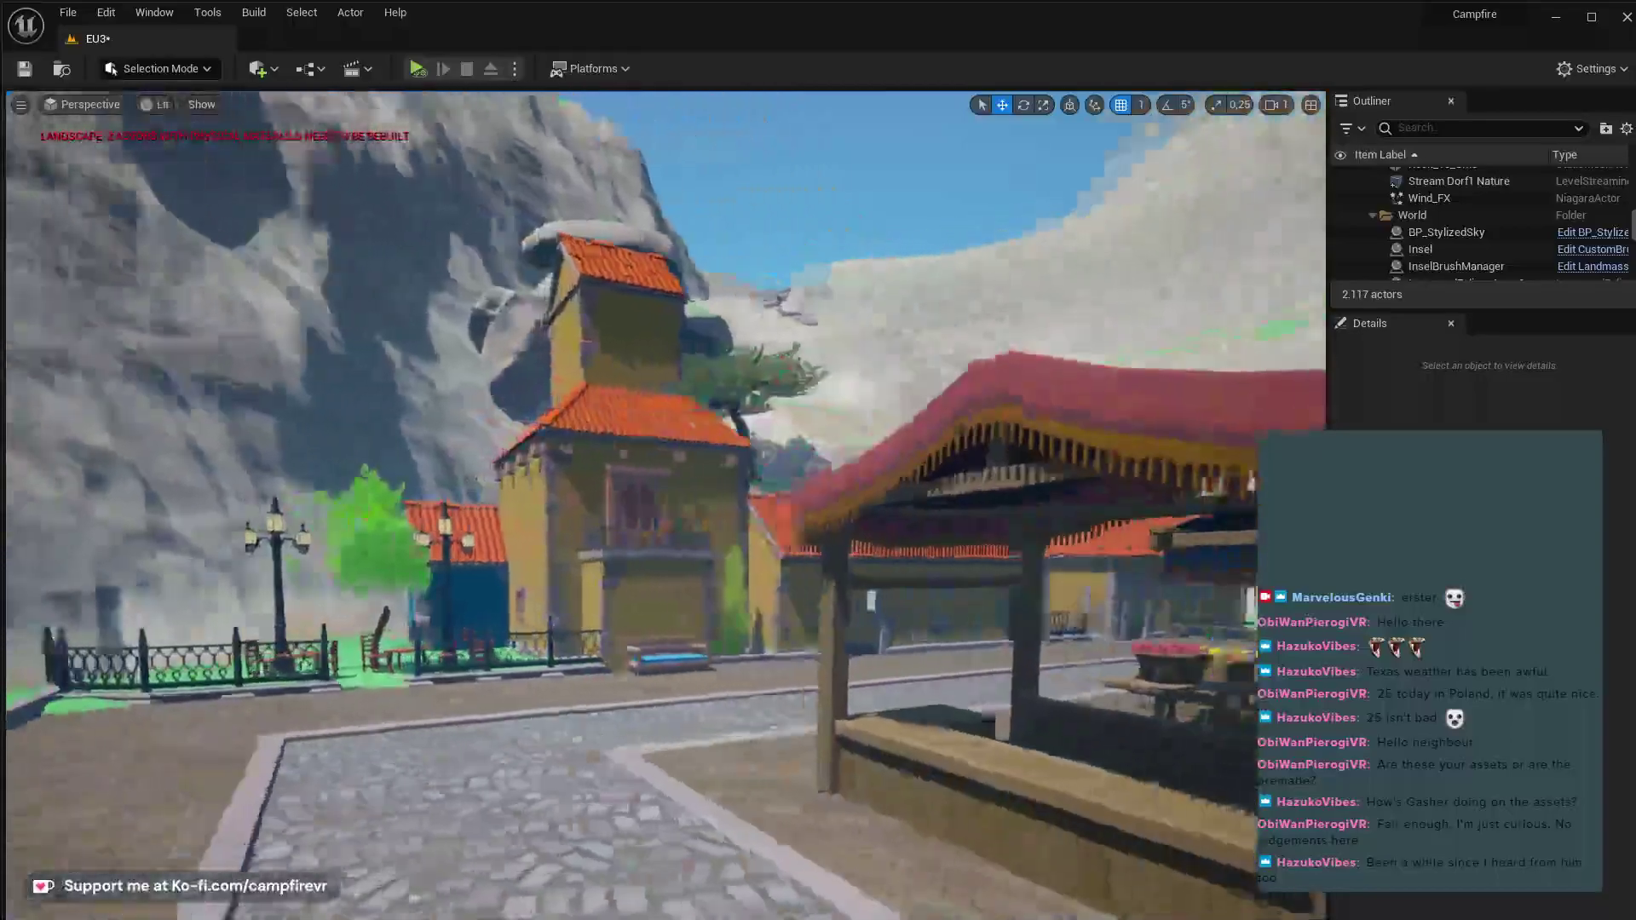
pyautogui.moveTo(665, 503); pyautogui.dragTo(597, 656, button='right')
pyautogui.scroll(-1, 831, 503)
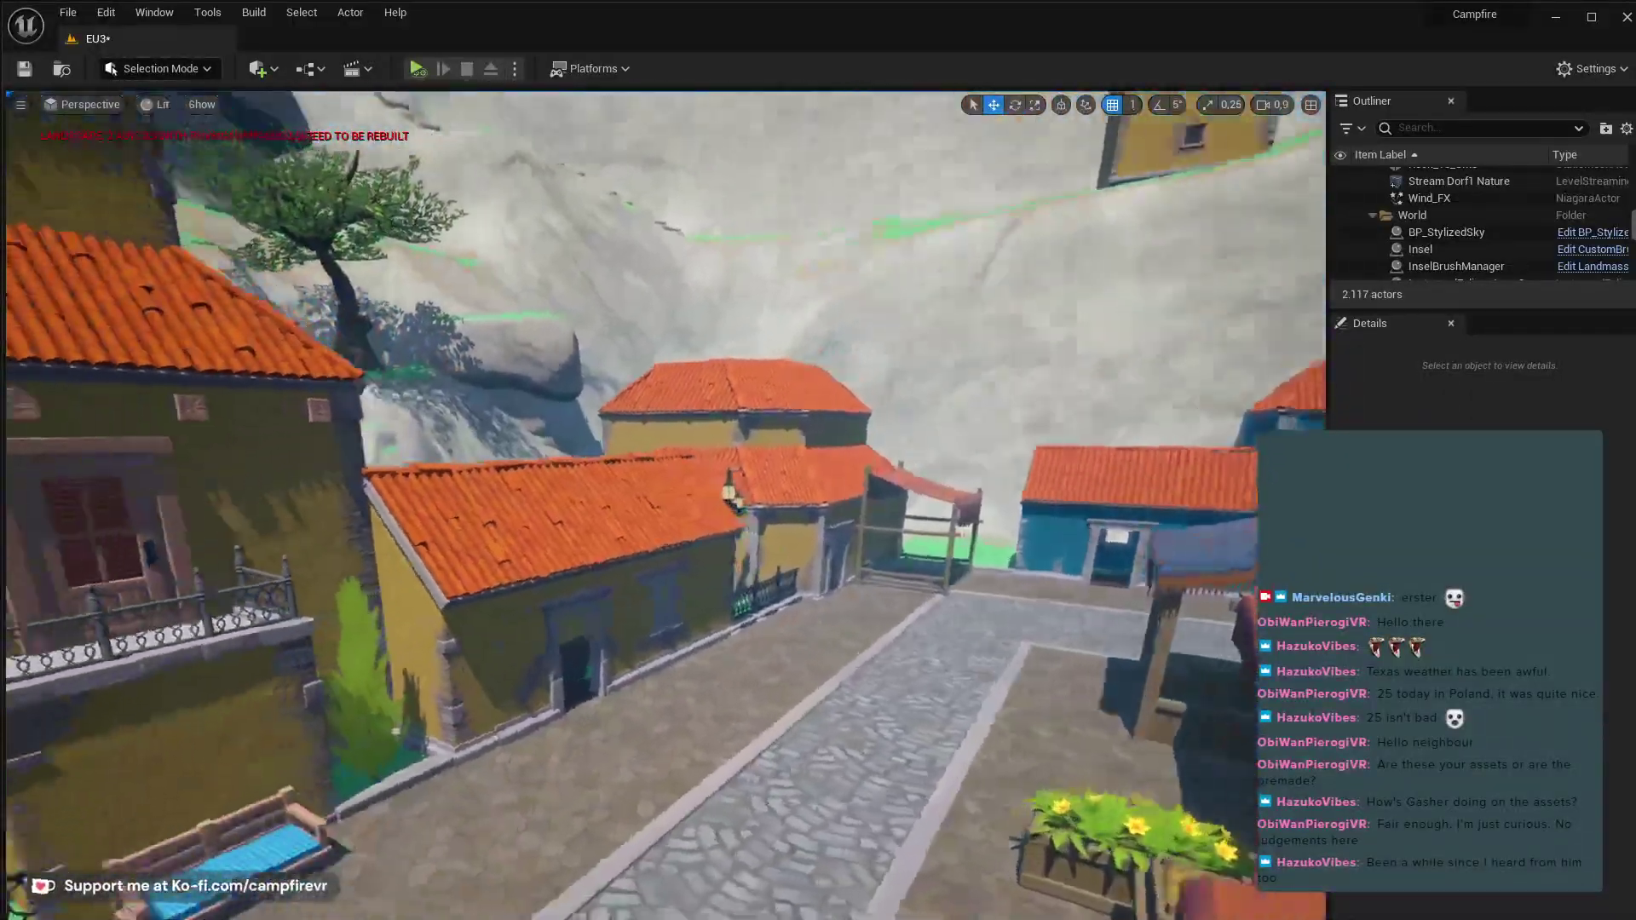
pyautogui.moveTo(333, 827); pyautogui.dragTo(599, 597, button='right')
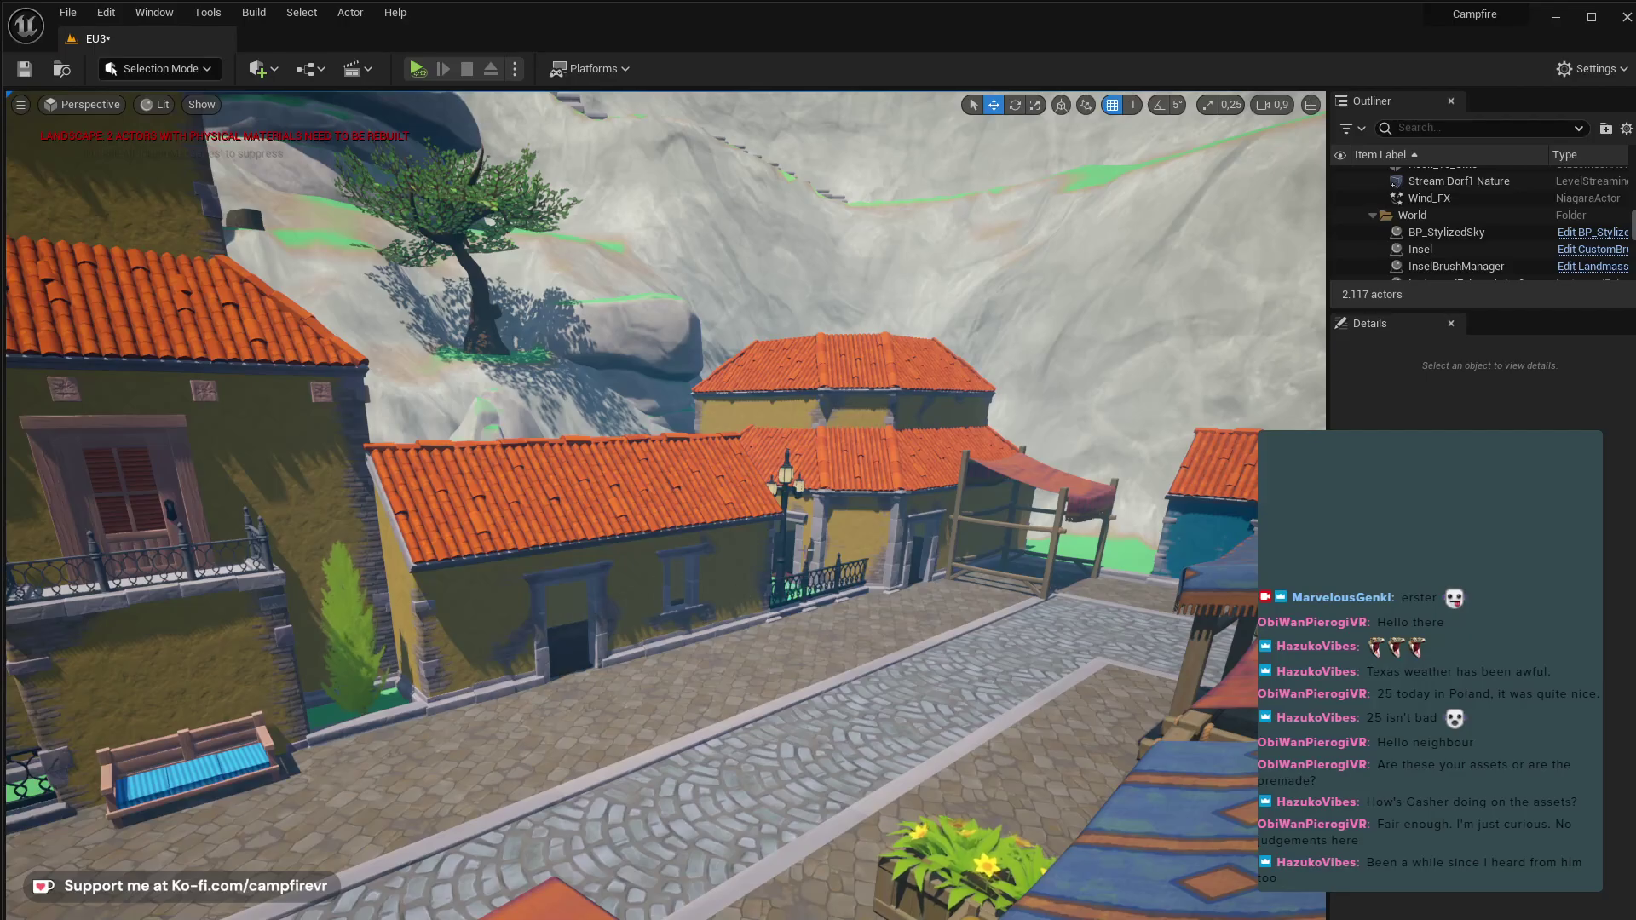
pyautogui.moveTo(813, 582); pyautogui.dragTo(1059, 413, button='right')
pyautogui.moveTo(674, 584); pyautogui.dragTo(614, 593, button='right')
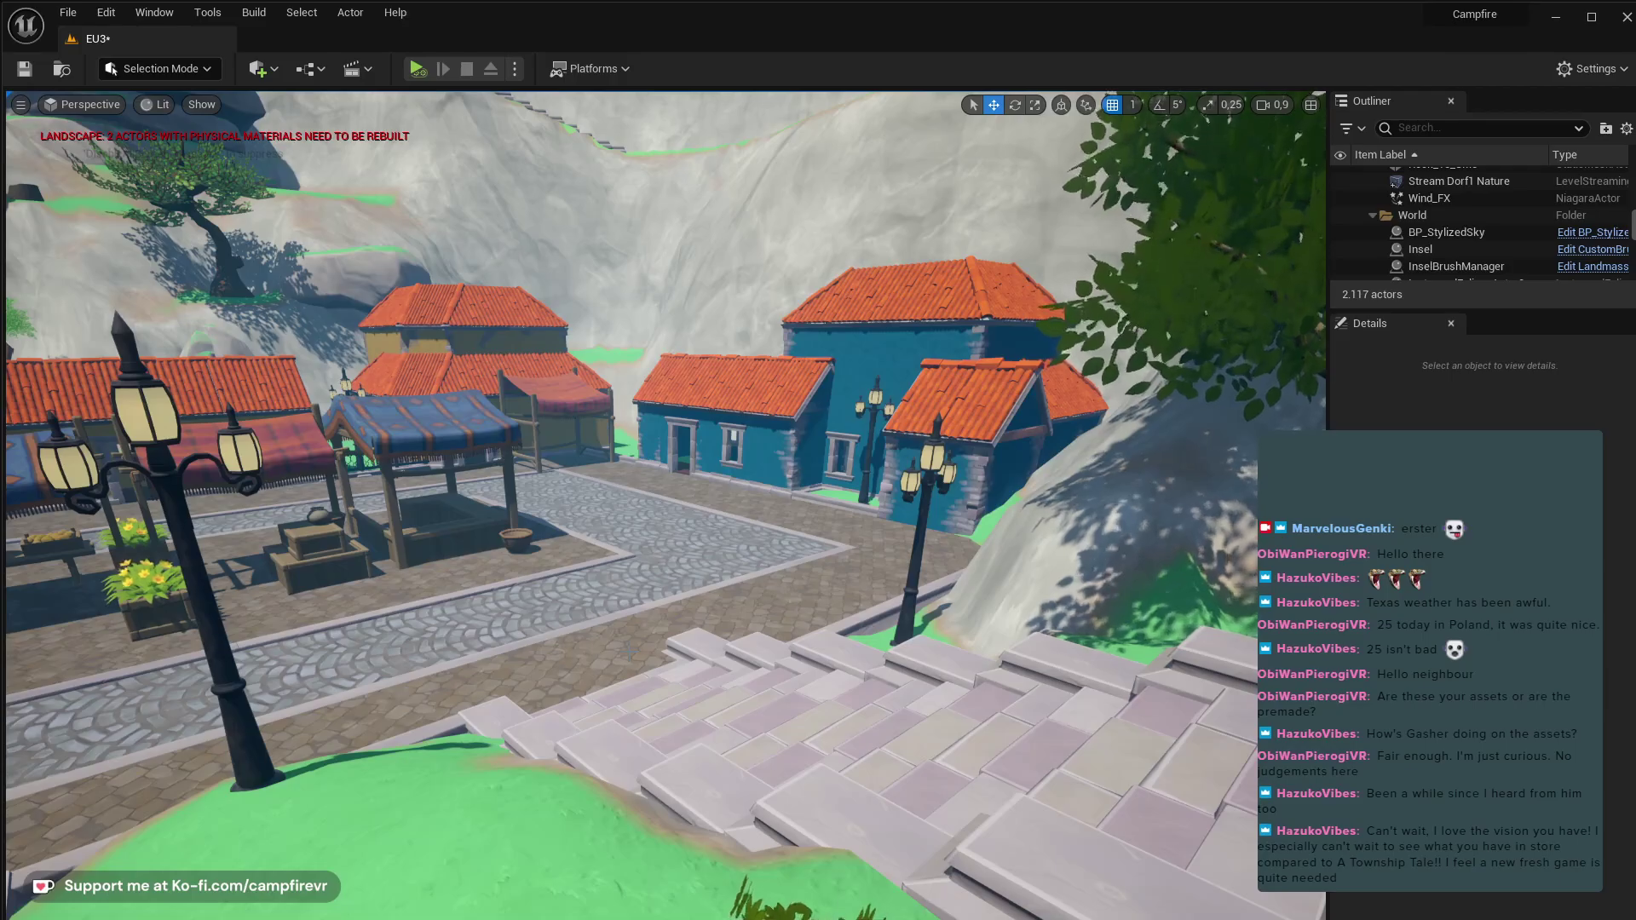
pyautogui.press('s')
pyautogui.moveTo(628, 651); pyautogui.dragTo(533, 639, button='right')
pyautogui.moveTo(1057, 187); pyautogui.dragTo(1052, 187, button='right')
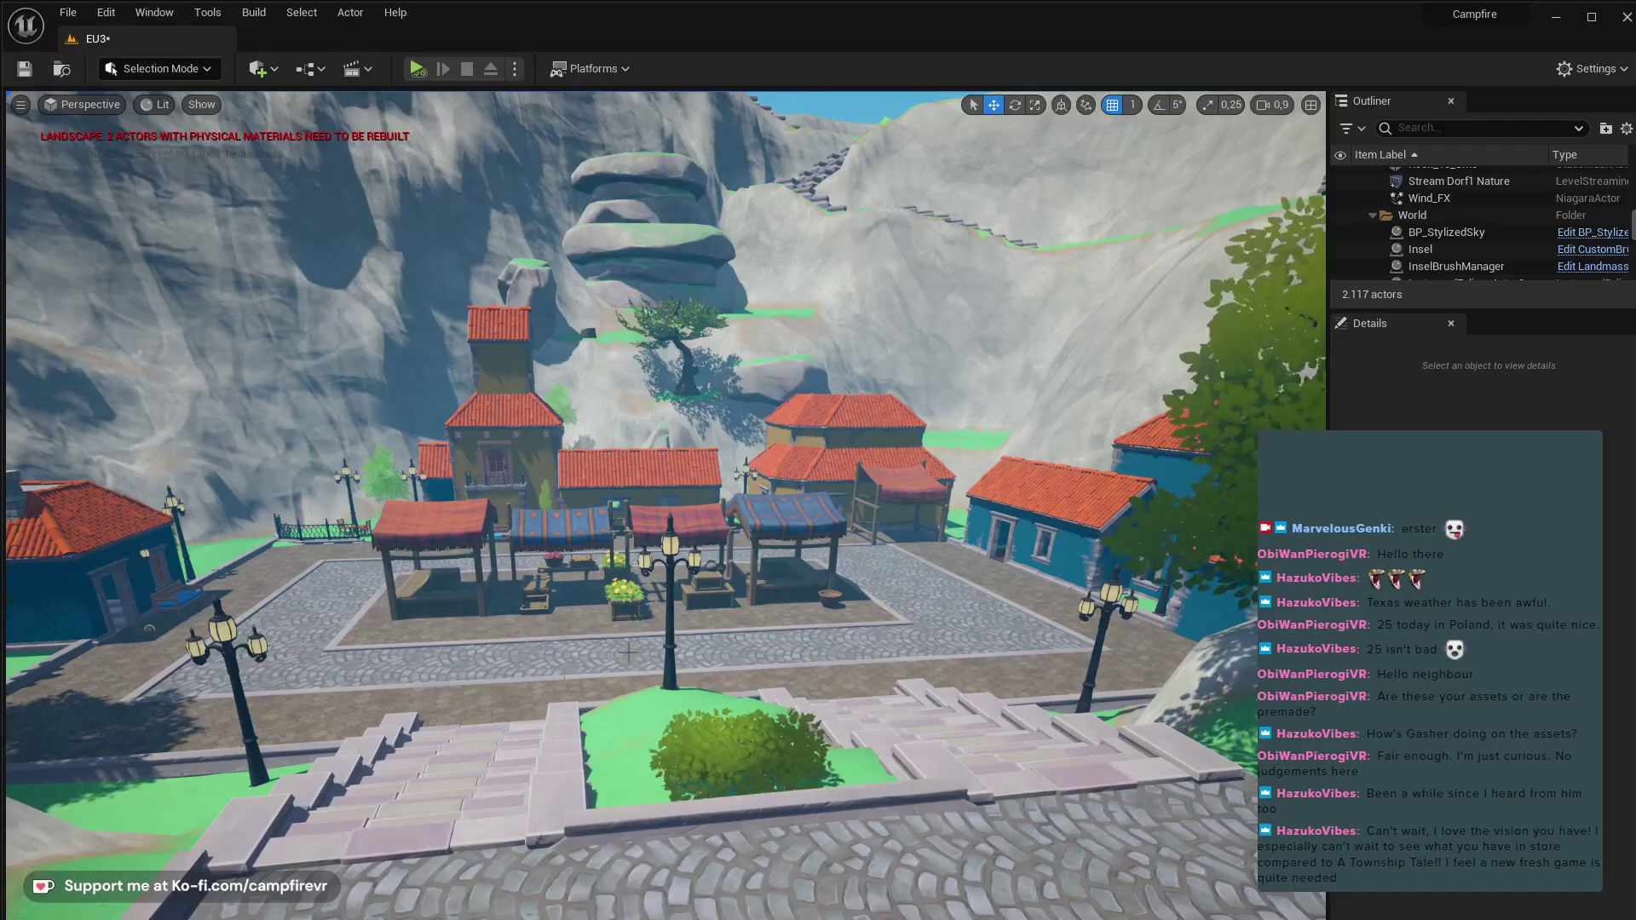
# - Inspect the blue-roofed market stall and its neighbouring stalls and flower boxes up close
pyautogui.moveTo(628, 746)
pyautogui.mouseDown(button='right')
pyautogui.moveTo(632, 716)
pyautogui.moveTo(683, 712)
pyautogui.moveTo(530, 712)
pyautogui.moveTo(598, 715)
pyautogui.moveTo(610, 698)
pyautogui.moveTo(767, 721)
pyautogui.moveTo(602, 757)
pyautogui.mouseUp(button='right')
pyautogui.press('w')
pyautogui.press('w')
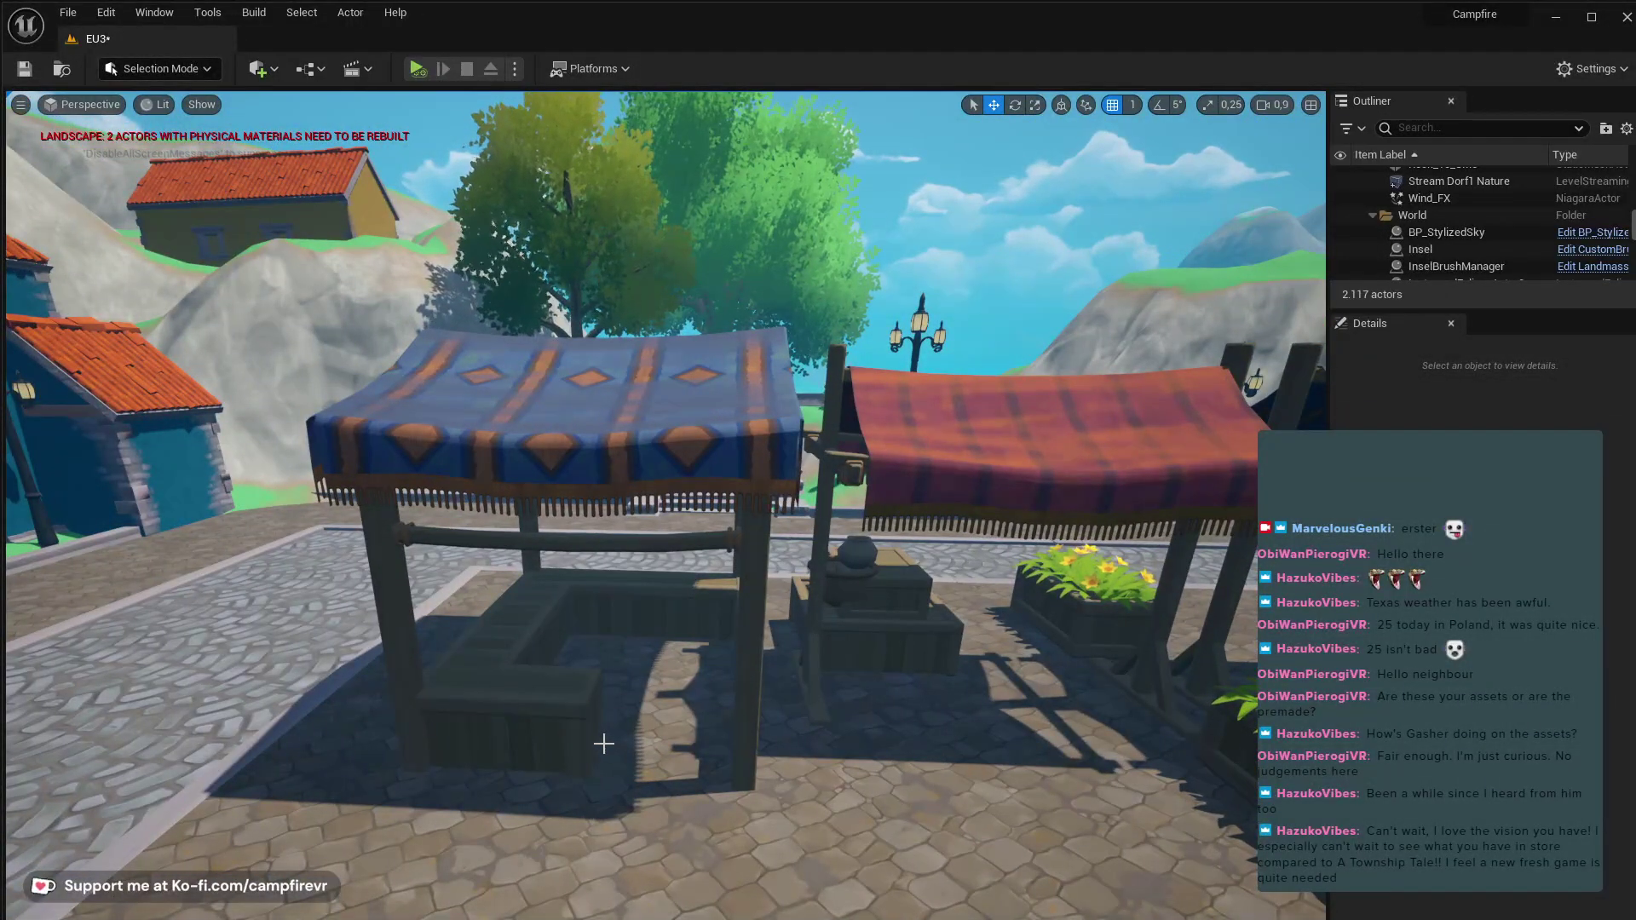
pyautogui.moveTo(603, 744); pyautogui.dragTo(600, 750, button='right')
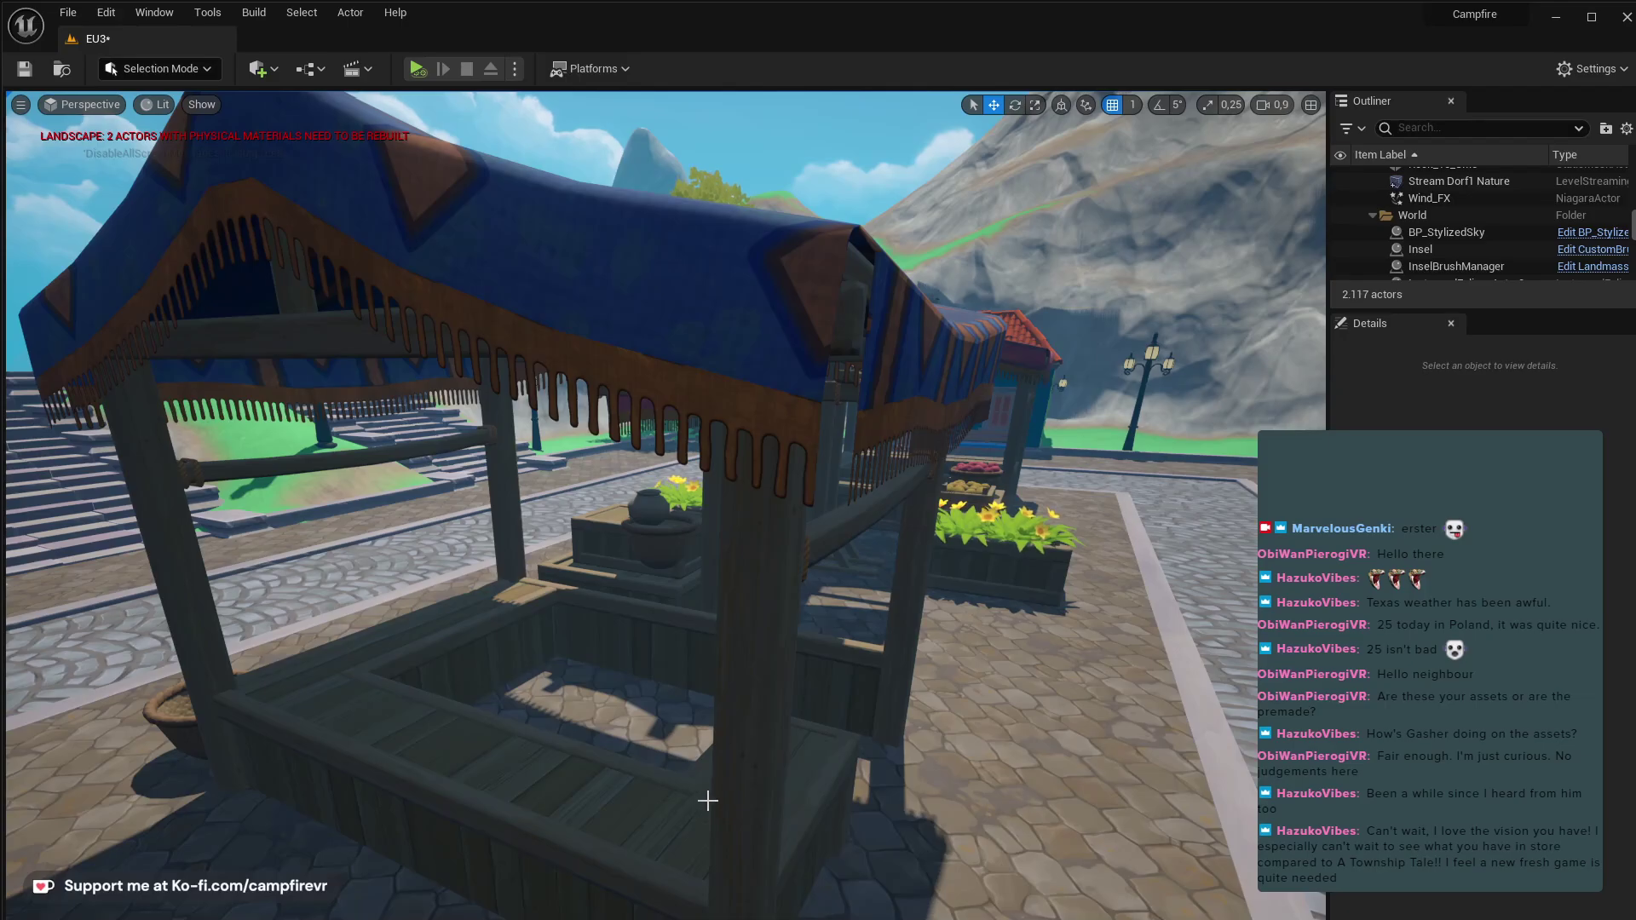
pyautogui.moveTo(521, 678); pyautogui.dragTo(522, 680, button='right')
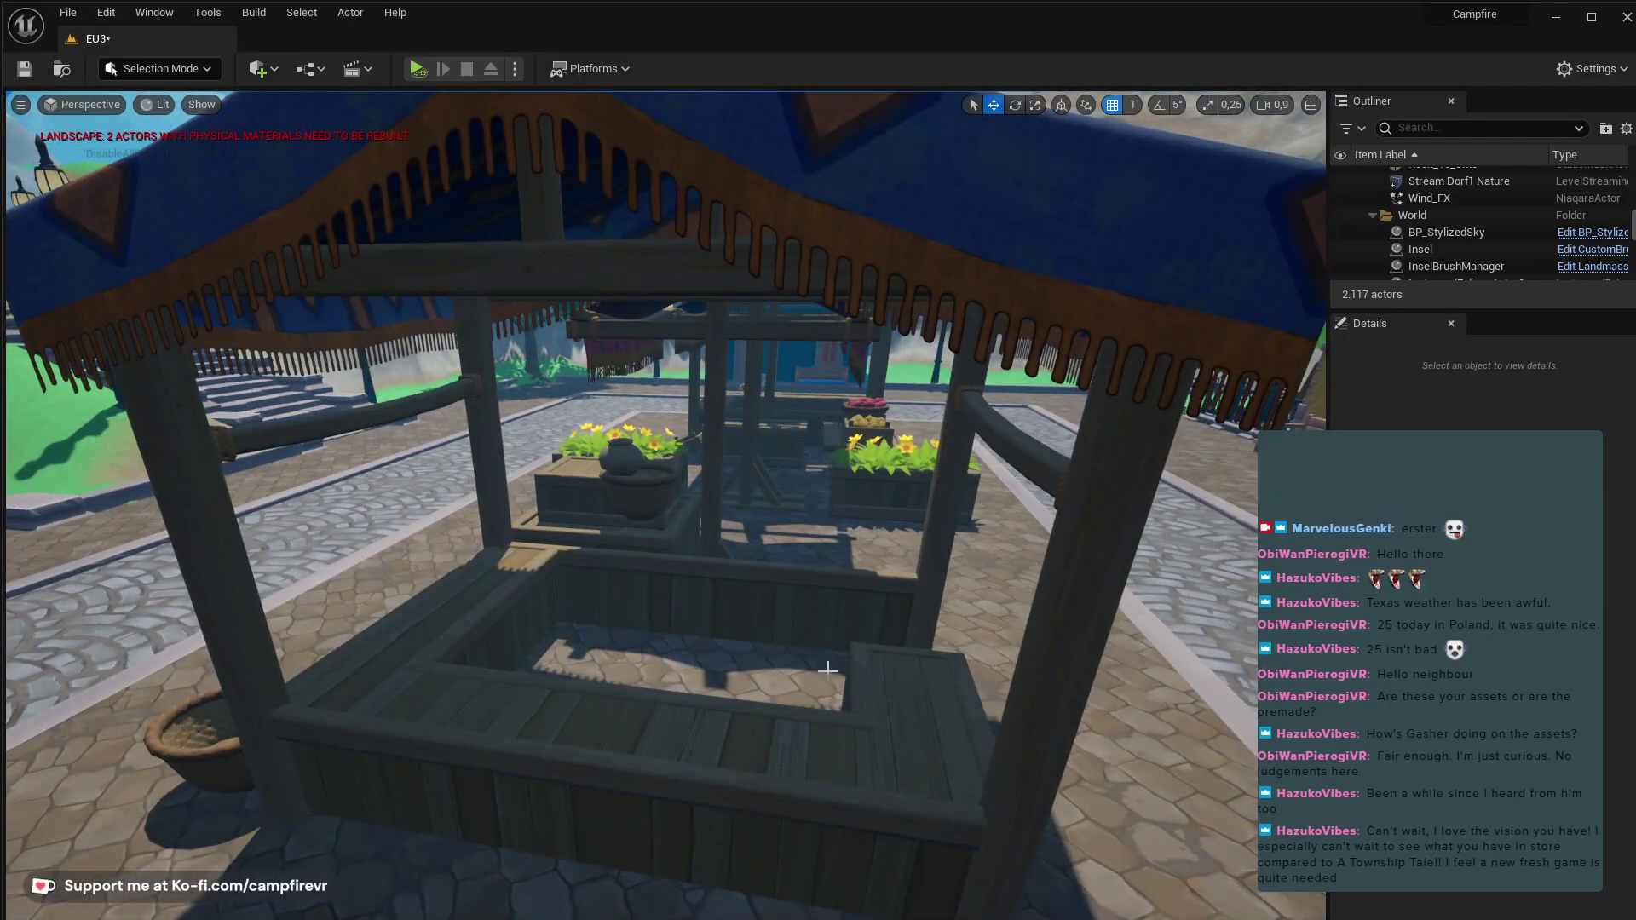
pyautogui.moveTo(827, 670); pyautogui.dragTo(843, 703, button='right')
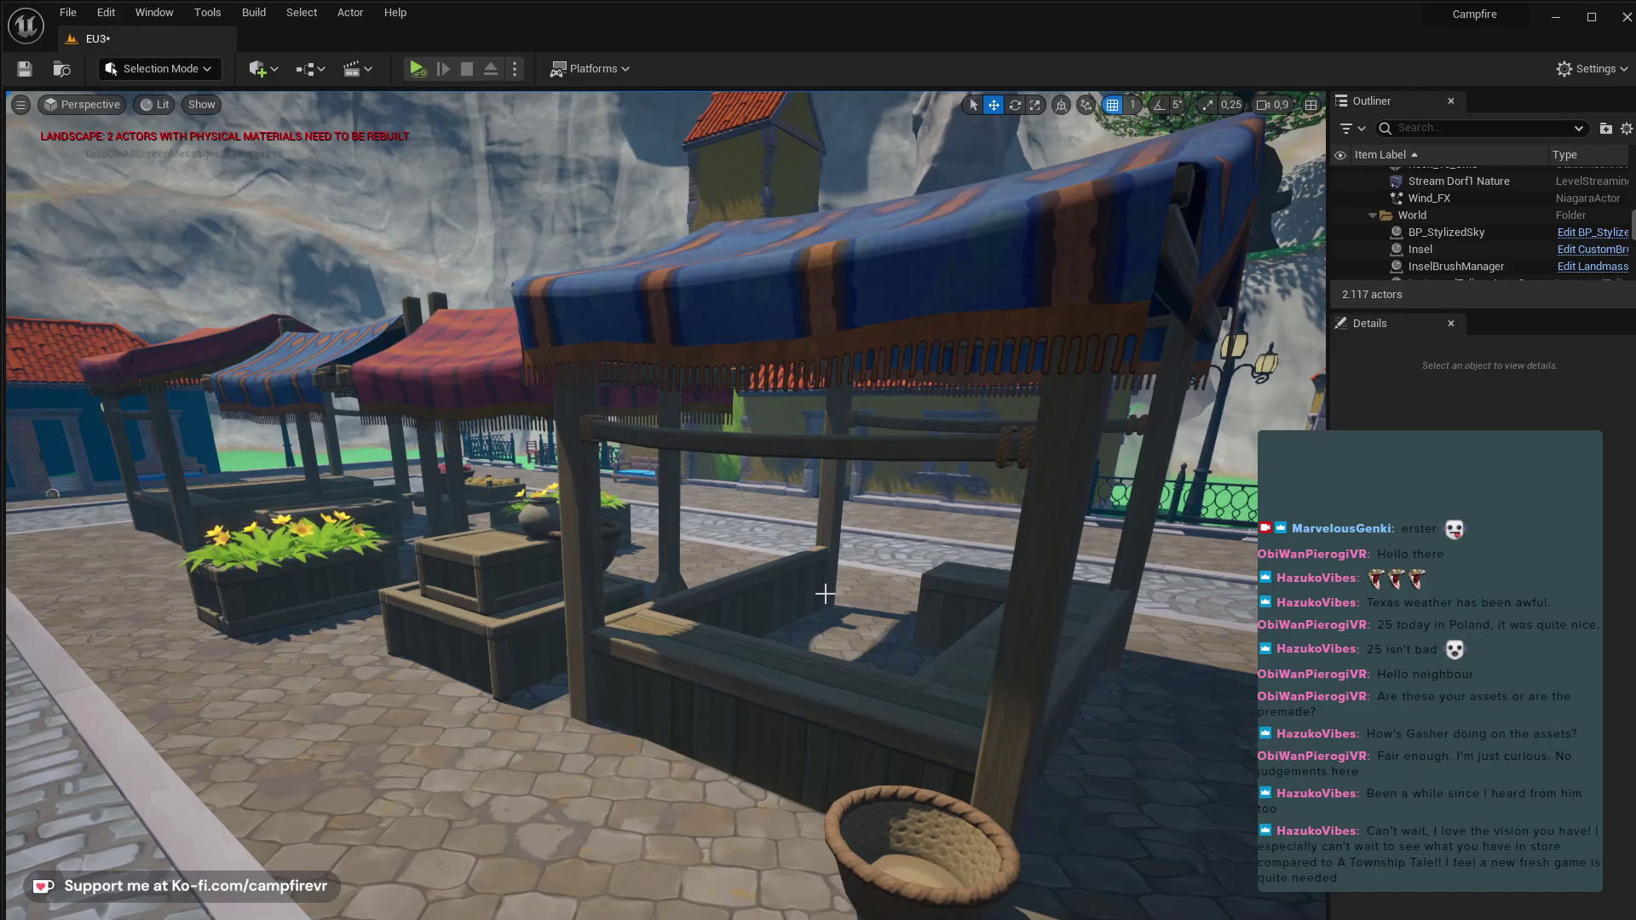
pyautogui.moveTo(634, 824); pyautogui.dragTo(634, 824, button='right')
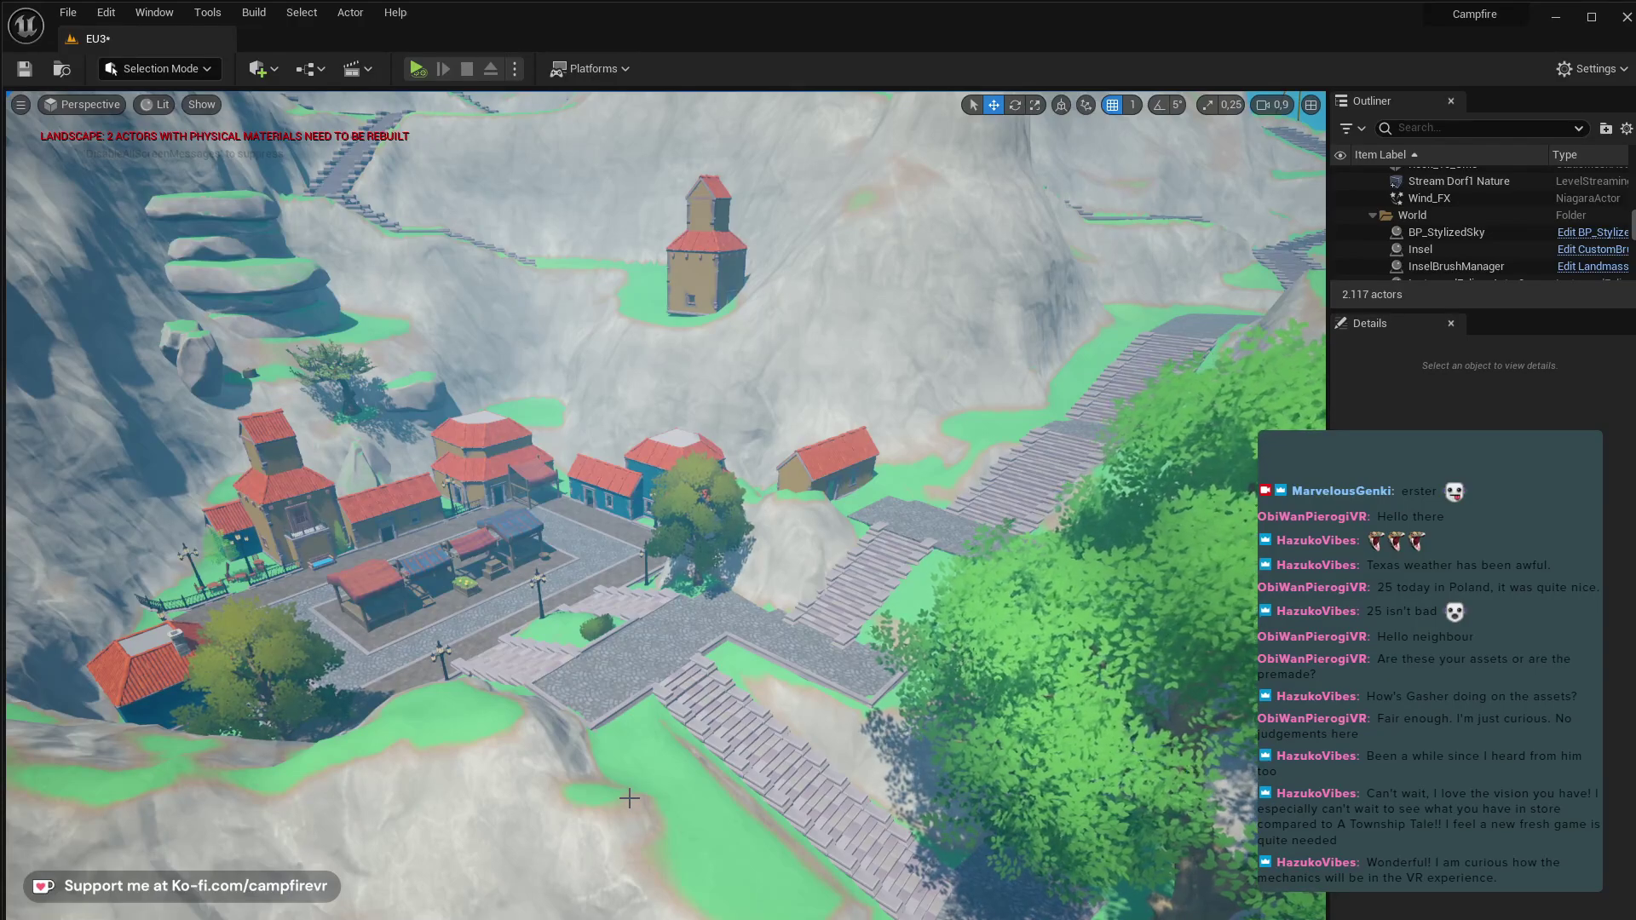
# - Survey the village, the mountain paths and the fortress wall with its new entrance building from above
pyautogui.moveTo(636, 794); pyautogui.dragTo(635, 793, button='right')
pyautogui.moveTo(681, 740); pyautogui.dragTo(682, 741, button='right')
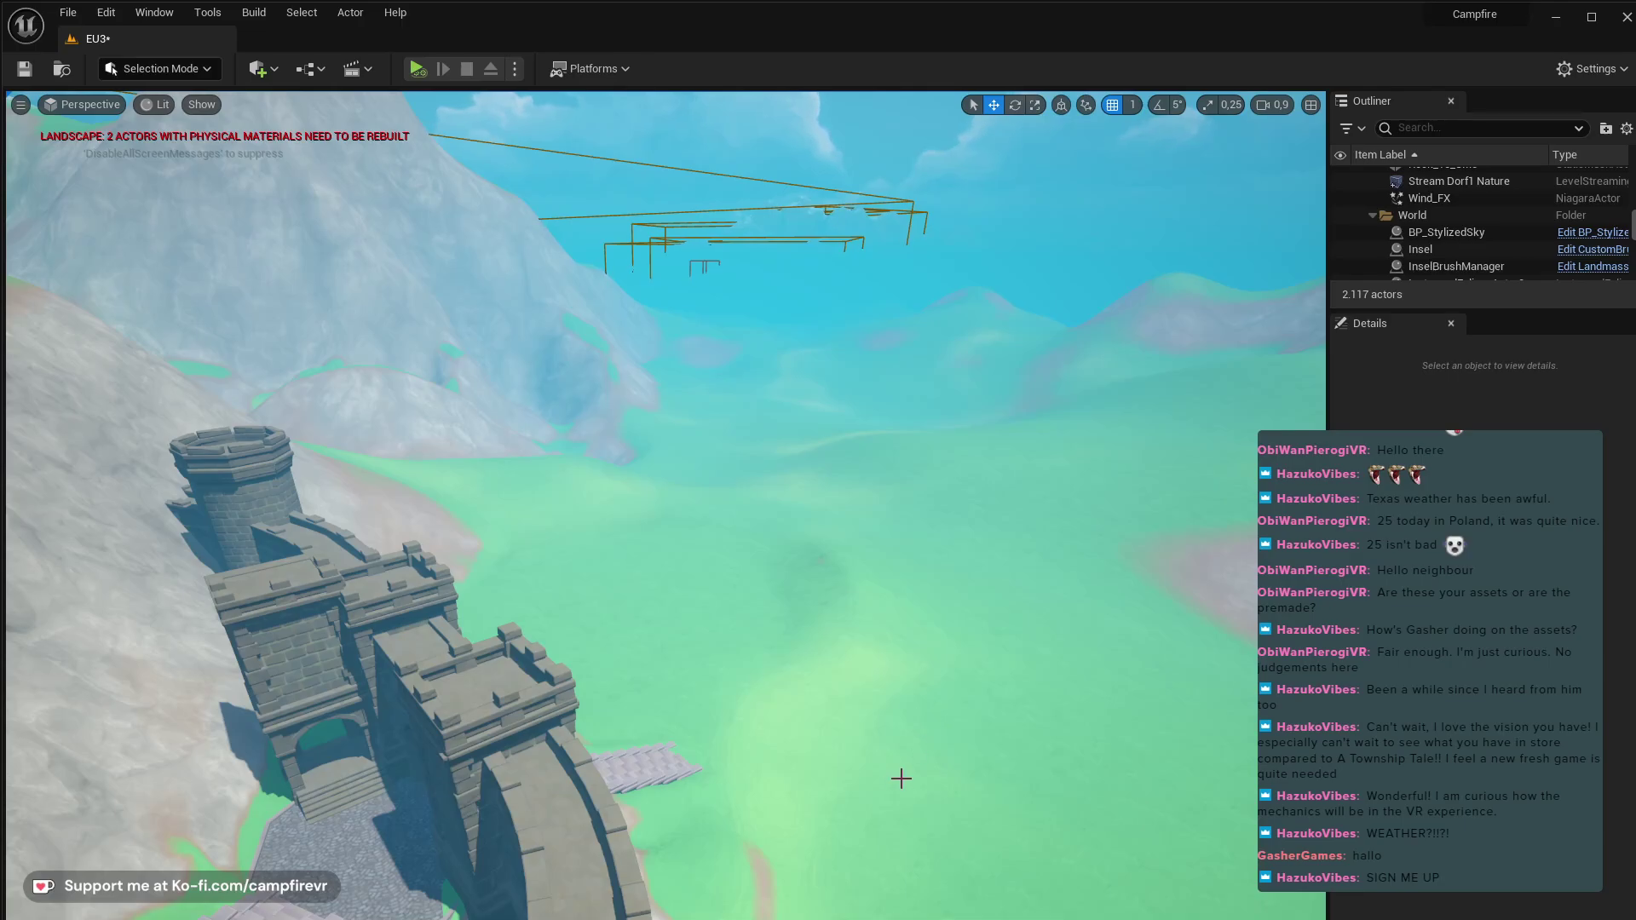
pyautogui.moveTo(909, 840); pyautogui.dragTo(52, 836, button='right')
pyautogui.moveTo(694, 837); pyautogui.dragTo(888, 839, button='right')
pyautogui.scroll(1, 695, 820)
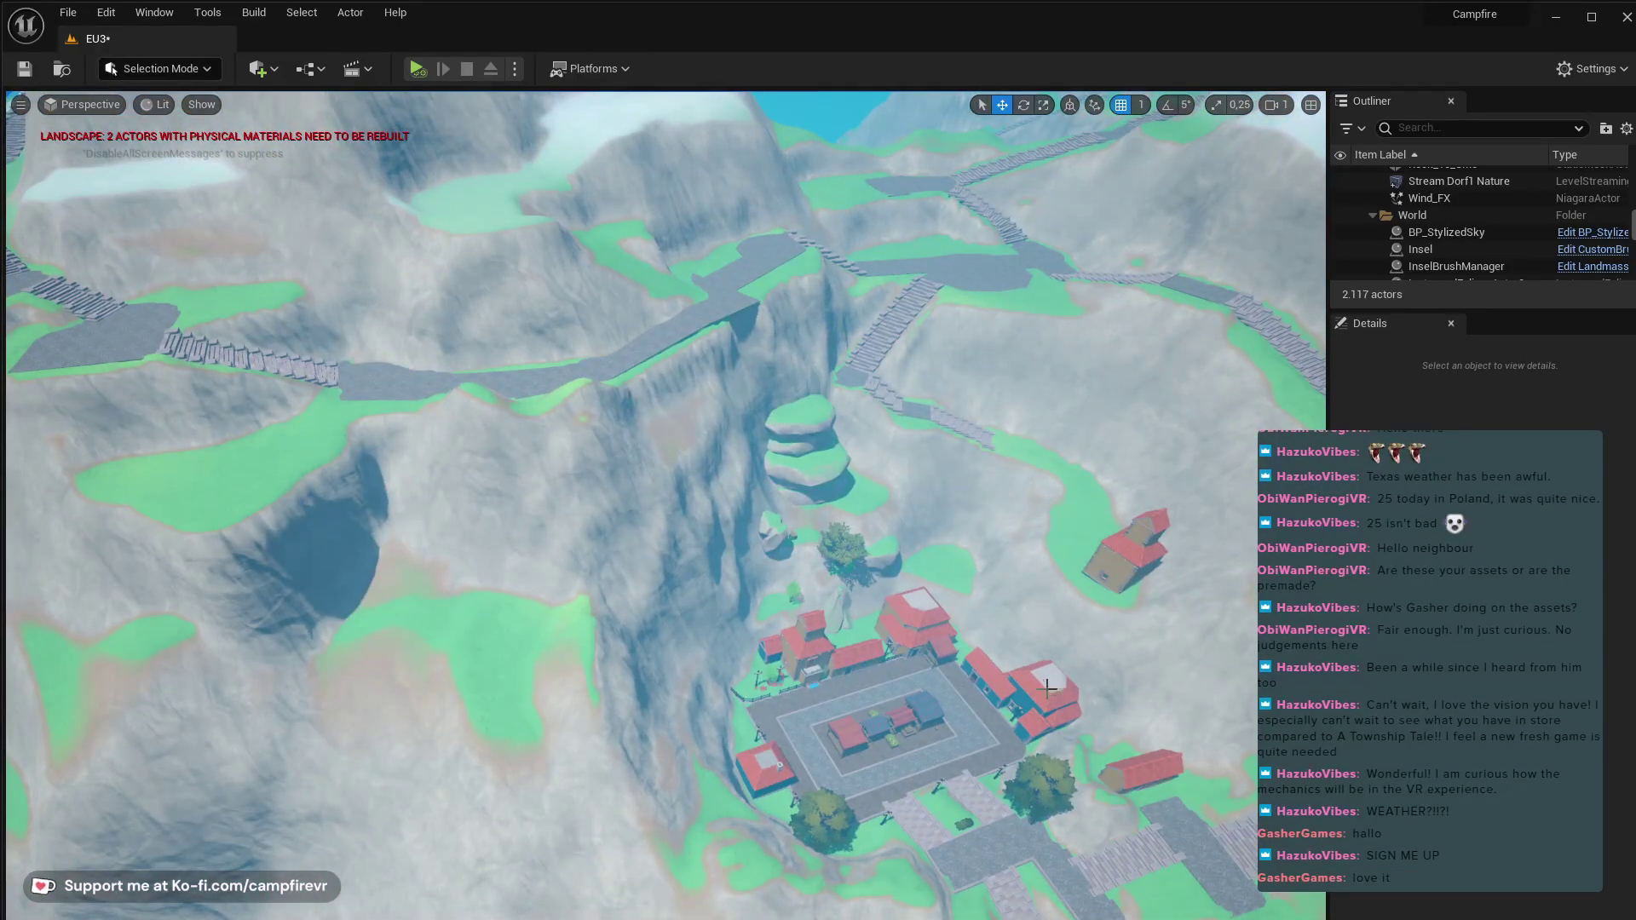
pyautogui.moveTo(1047, 688); pyautogui.dragTo(1185, 596, button='right')
pyautogui.press('w')
pyautogui.press('w')
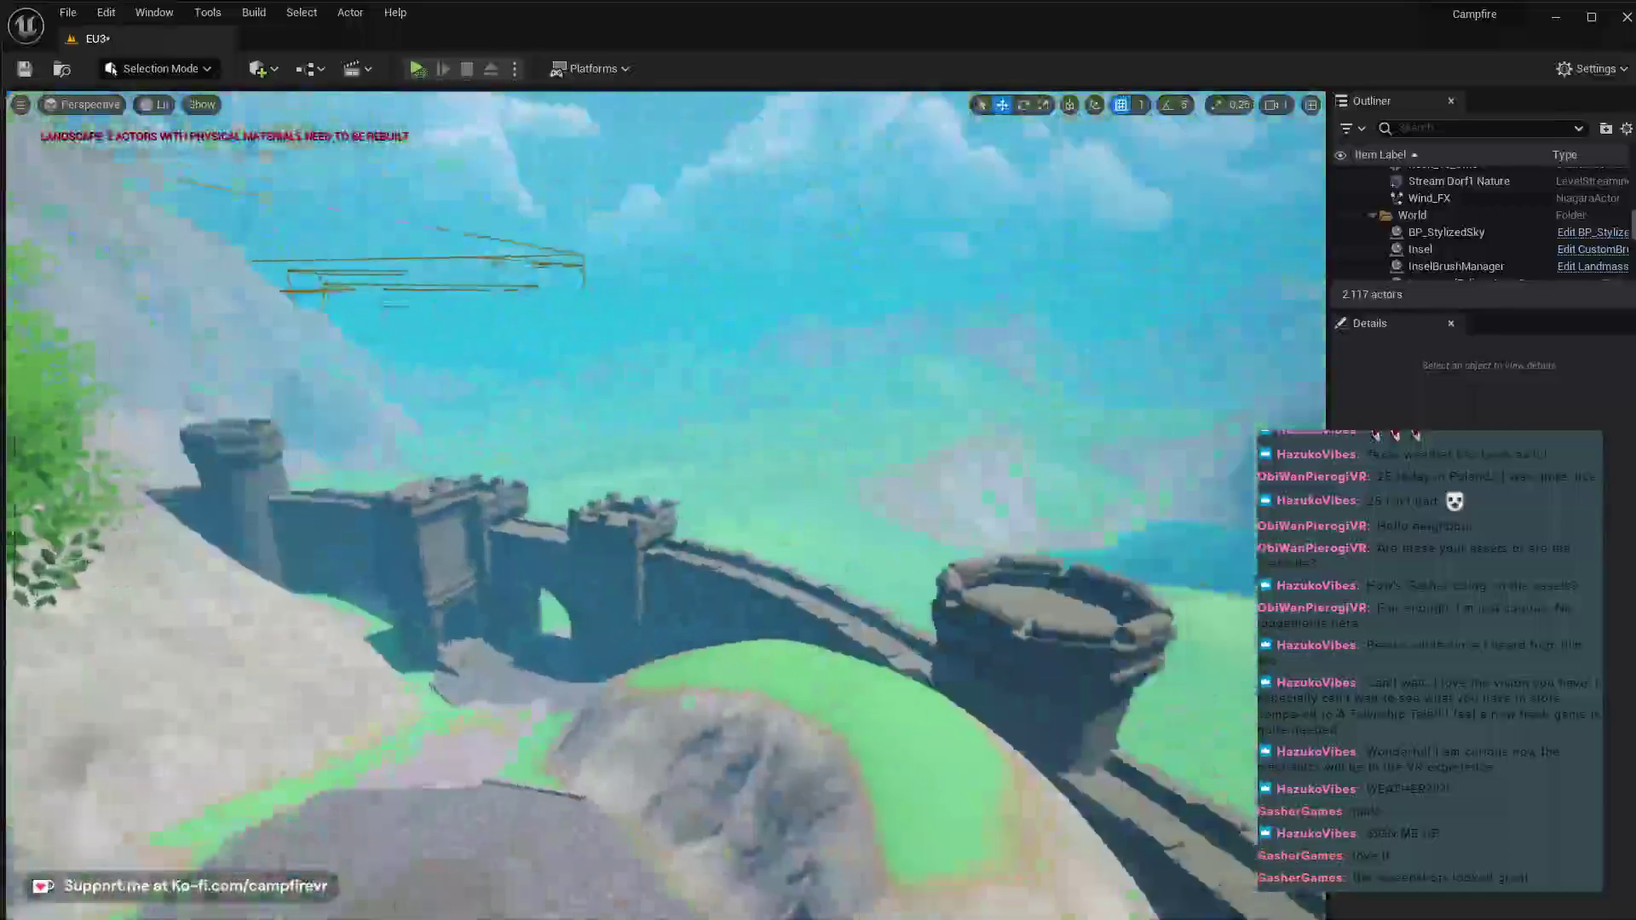
pyautogui.moveTo(963, 673)
pyautogui.mouseDown(button='right')
pyautogui.moveTo(993, 673)
pyautogui.moveTo(936, 644)
pyautogui.moveTo(978, 664)
pyautogui.mouseUp(button='right')
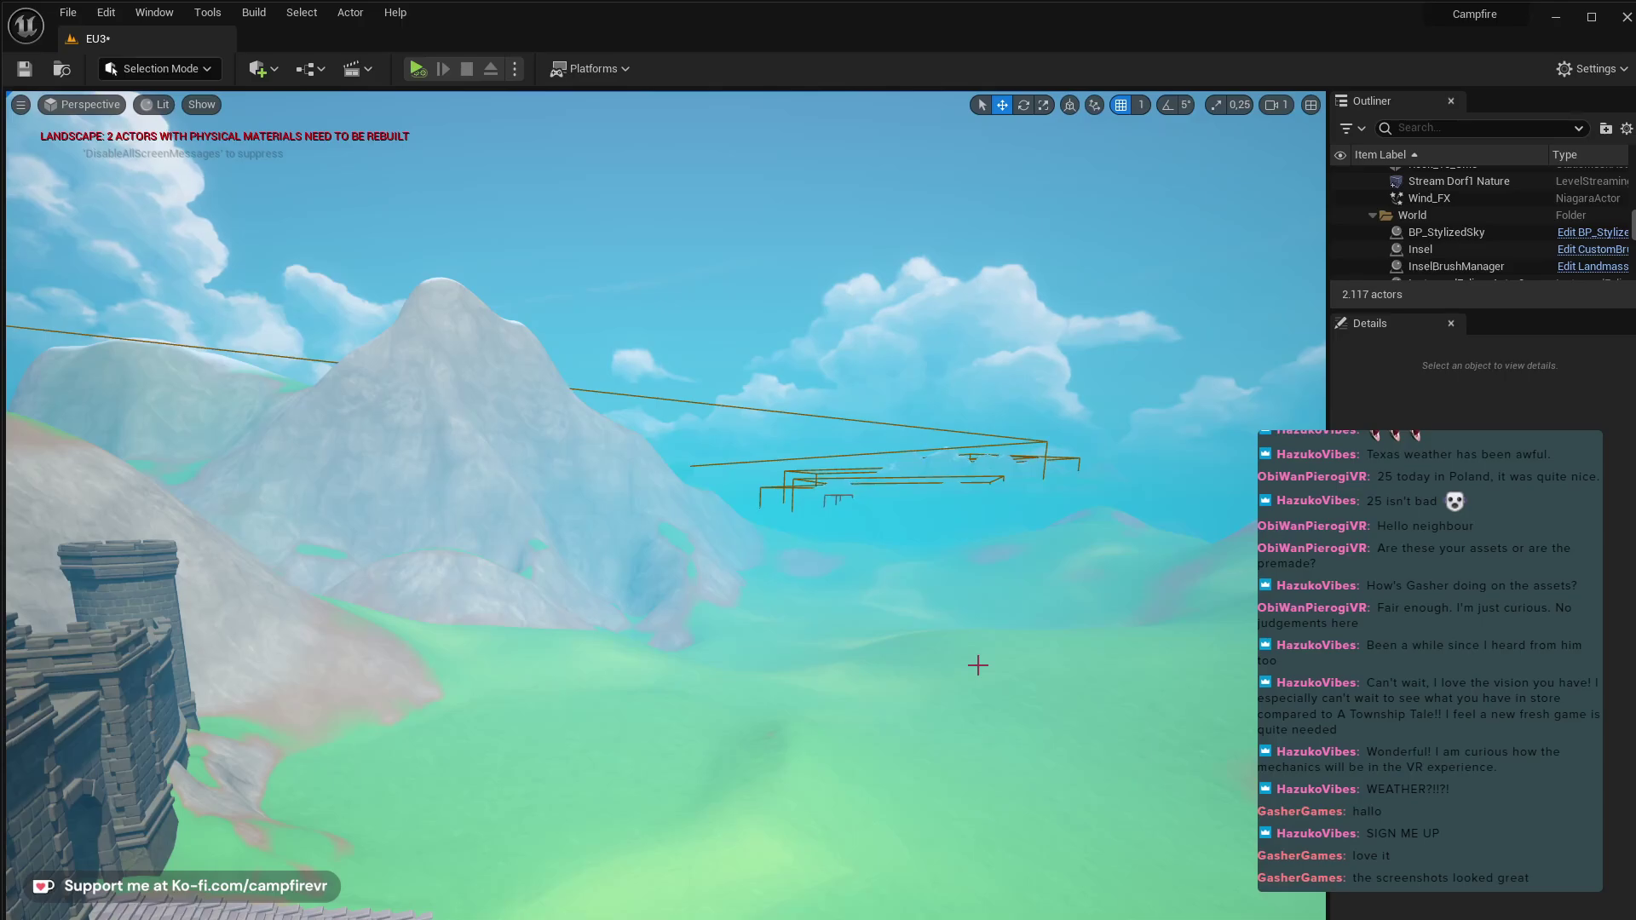
# - Survey the fortress wall and gate, the surrounding mountains and the golden-domed buildings in the snowy valley
pyautogui.moveTo(978, 665); pyautogui.dragTo(495, 656, button='right')
pyautogui.press('d')
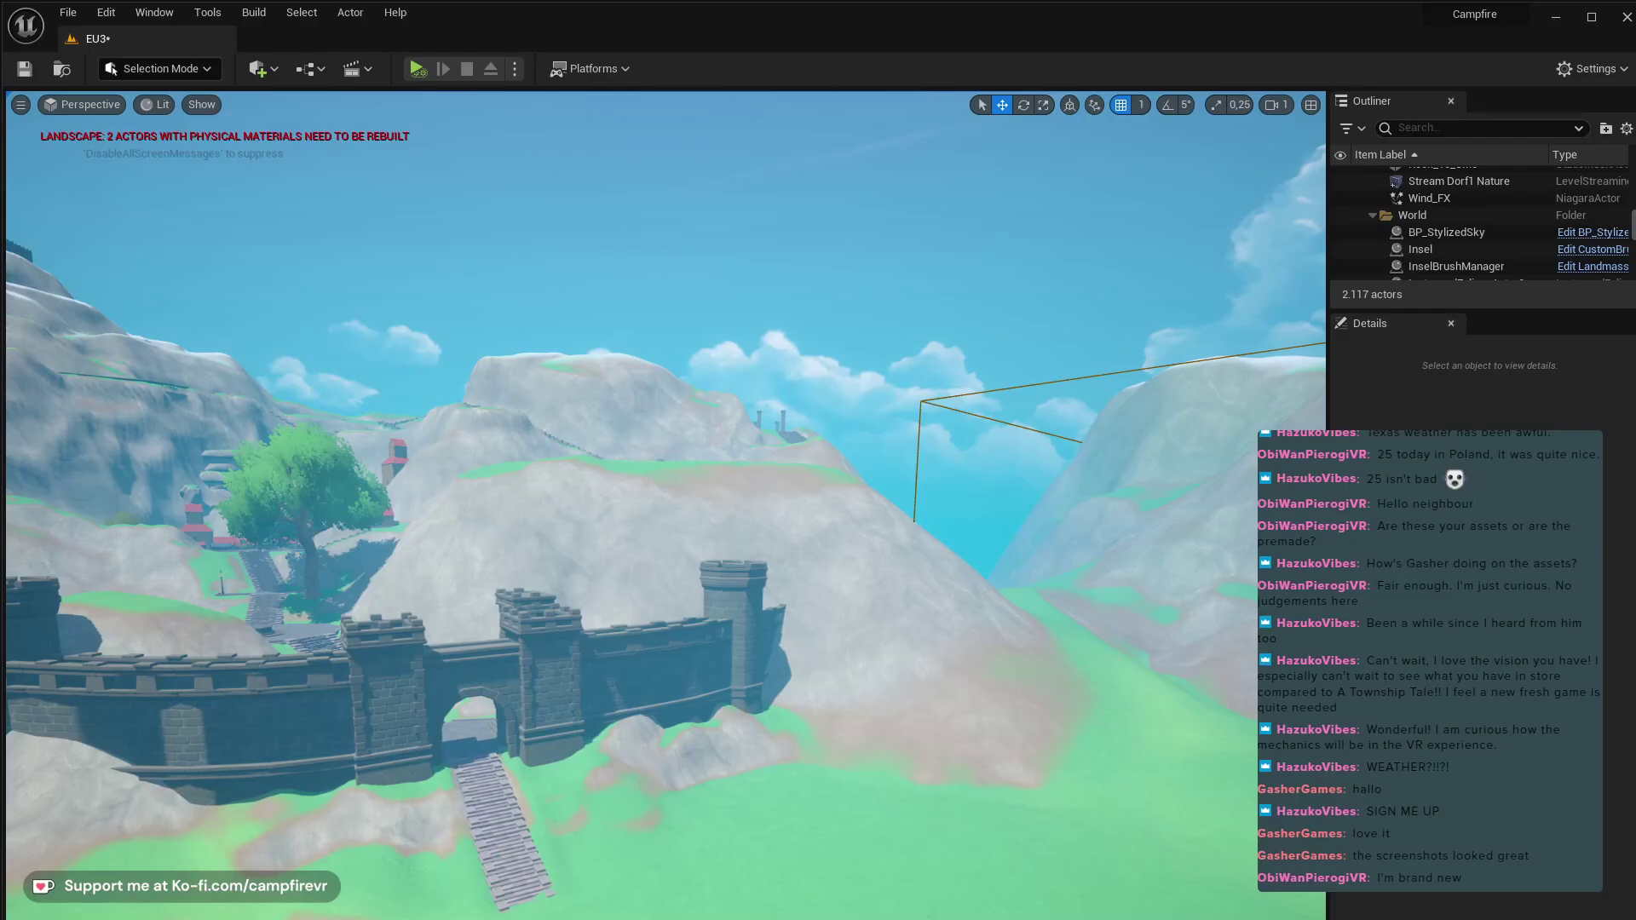
pyautogui.moveTo(895, 651); pyautogui.dragTo(908, 659, button='right')
pyautogui.moveTo(666, 505)
pyautogui.mouseDown(button='right')
pyautogui.moveTo(958, 499)
pyautogui.moveTo(835, 506)
pyautogui.moveTo(801, 477)
pyautogui.moveTo(854, 477)
pyautogui.mouseUp(button='right')
pyautogui.press('w')
pyautogui.press('w')
pyautogui.scroll(1, 905, 506)
pyautogui.press('w')
pyautogui.press('e')
pyautogui.press('w')
pyautogui.press('e')
pyautogui.scroll(1, 843, 506)
pyautogui.moveTo(610, 595)
pyautogui.mouseDown(button='right')
pyautogui.moveTo(784, 628)
pyautogui.moveTo(993, 612)
pyautogui.moveTo(614, 596)
pyautogui.moveTo(626, 626)
pyautogui.moveTo(784, 621)
pyautogui.moveTo(787, 601)
pyautogui.moveTo(690, 624)
pyautogui.moveTo(741, 618)
pyautogui.moveTo(614, 588)
pyautogui.mouseUp(button='right')
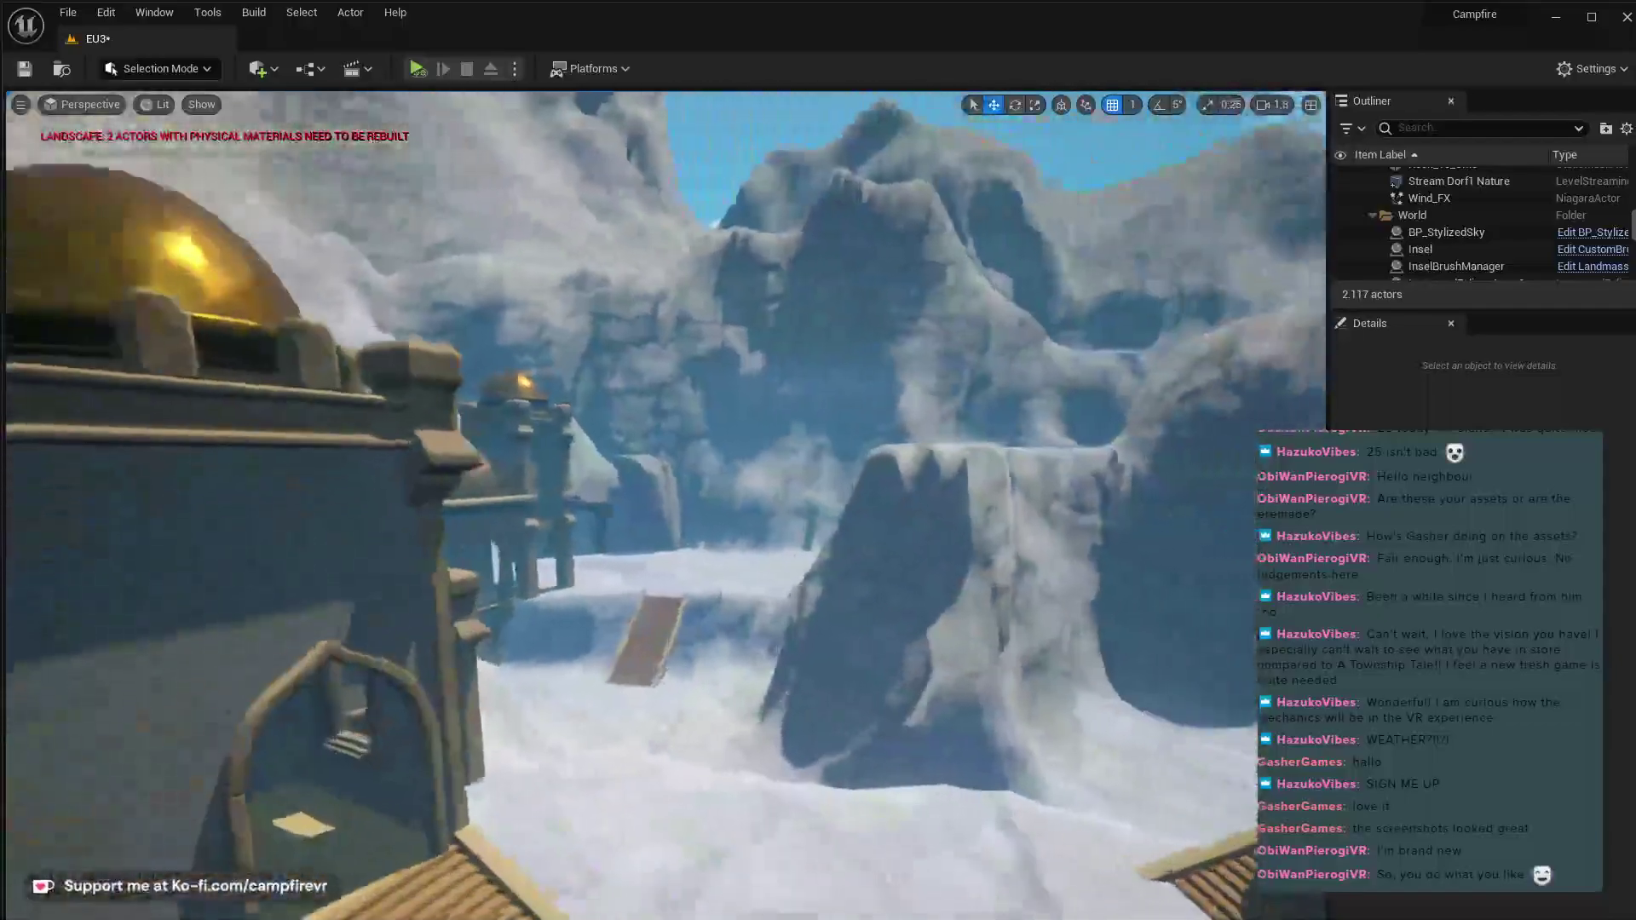
# - Examine the snowy valley with the domed buildings and the sandy paths running through the green terrain beside it
pyautogui.moveTo(613, 588); pyautogui.dragTo(612, 588, button='right')
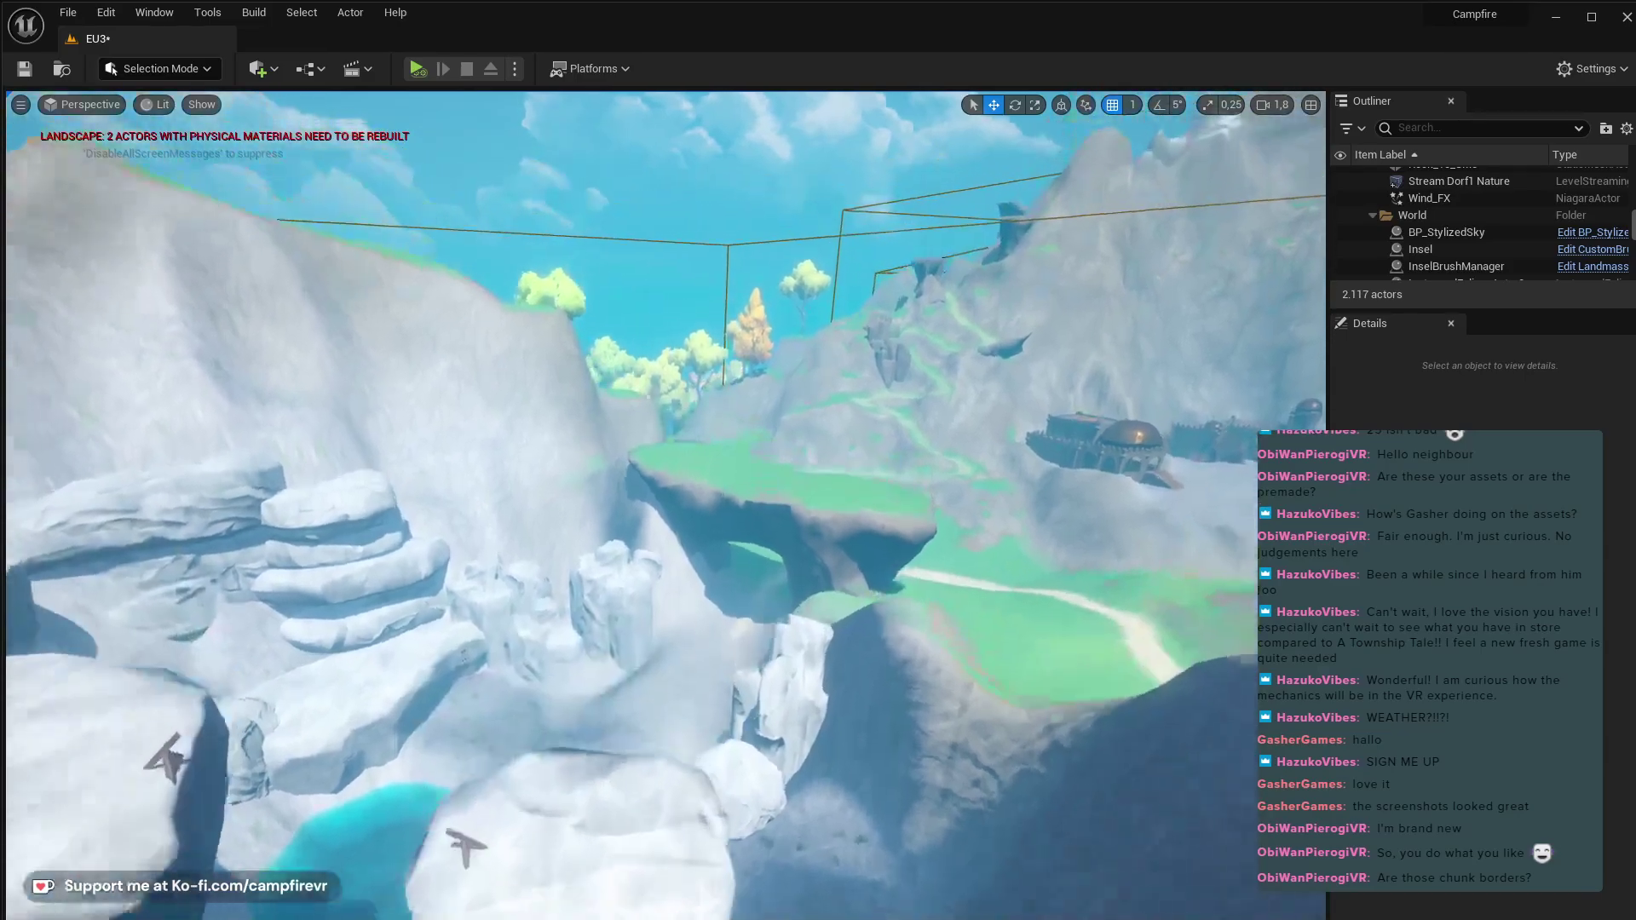
pyautogui.moveTo(665, 503); pyautogui.dragTo(933, 365, button='right')
pyautogui.press('w')
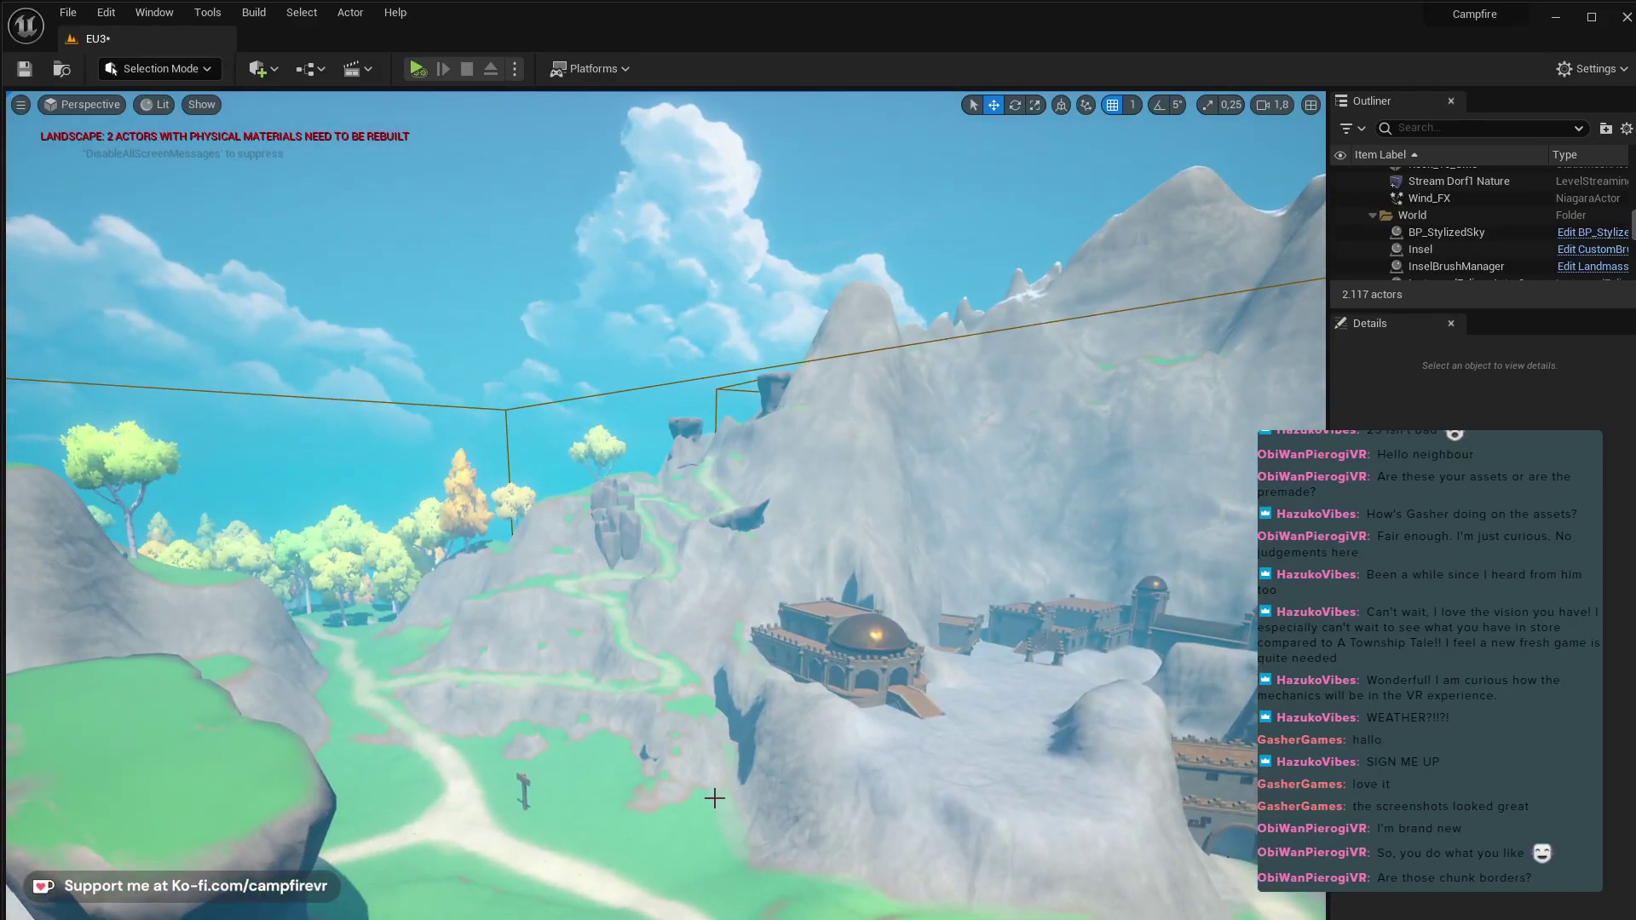
pyautogui.moveTo(666, 853); pyautogui.dragTo(974, 871, button='right')
pyautogui.press('w')
pyautogui.moveTo(667, 504); pyautogui.dragTo(1254, 564, button='right')
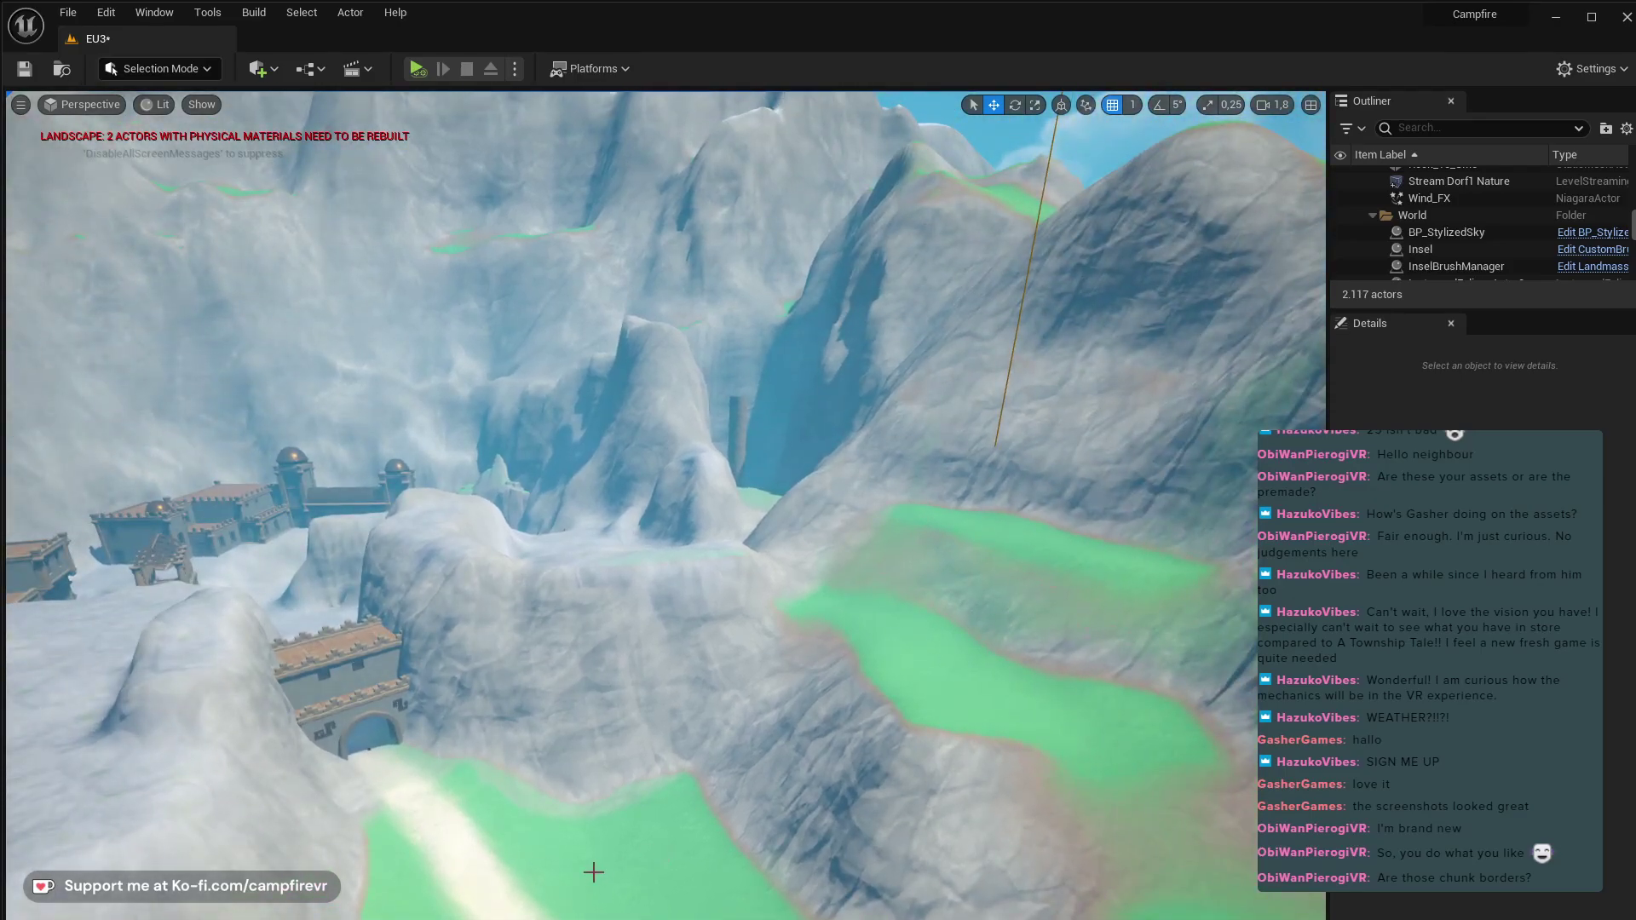
pyautogui.moveTo(549, 901); pyautogui.dragTo(1236, 879, button='right')
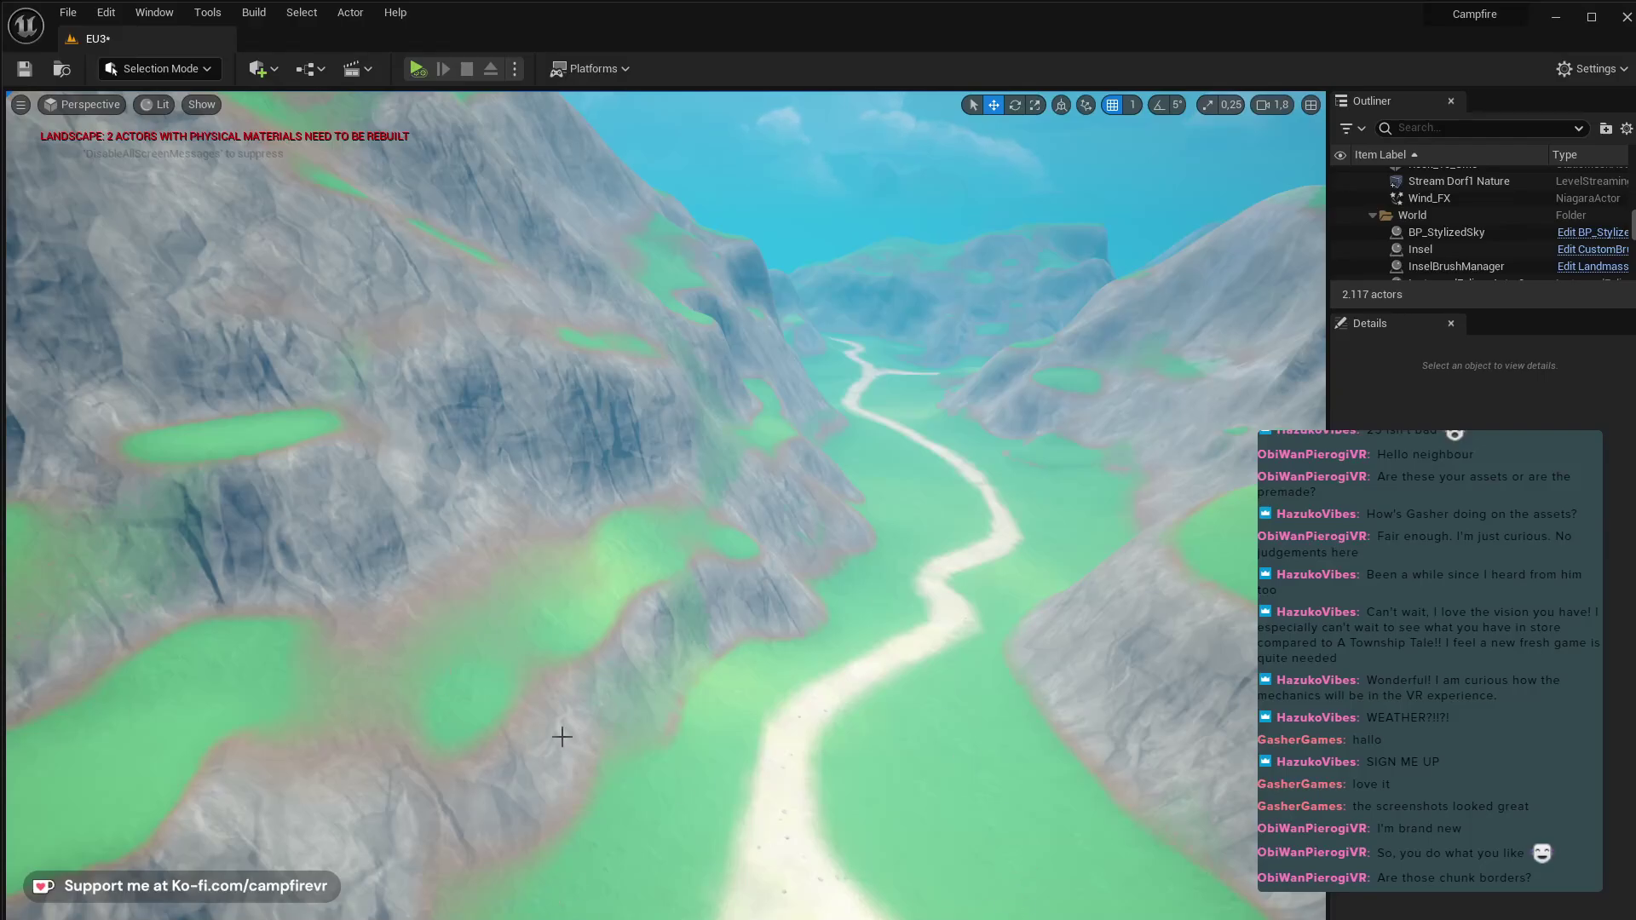
# - Survey the rocky basin with its stacked boulders and pool, along with the path junction in front of it
pyautogui.moveTo(561, 736); pyautogui.dragTo(332, 627, button='right')
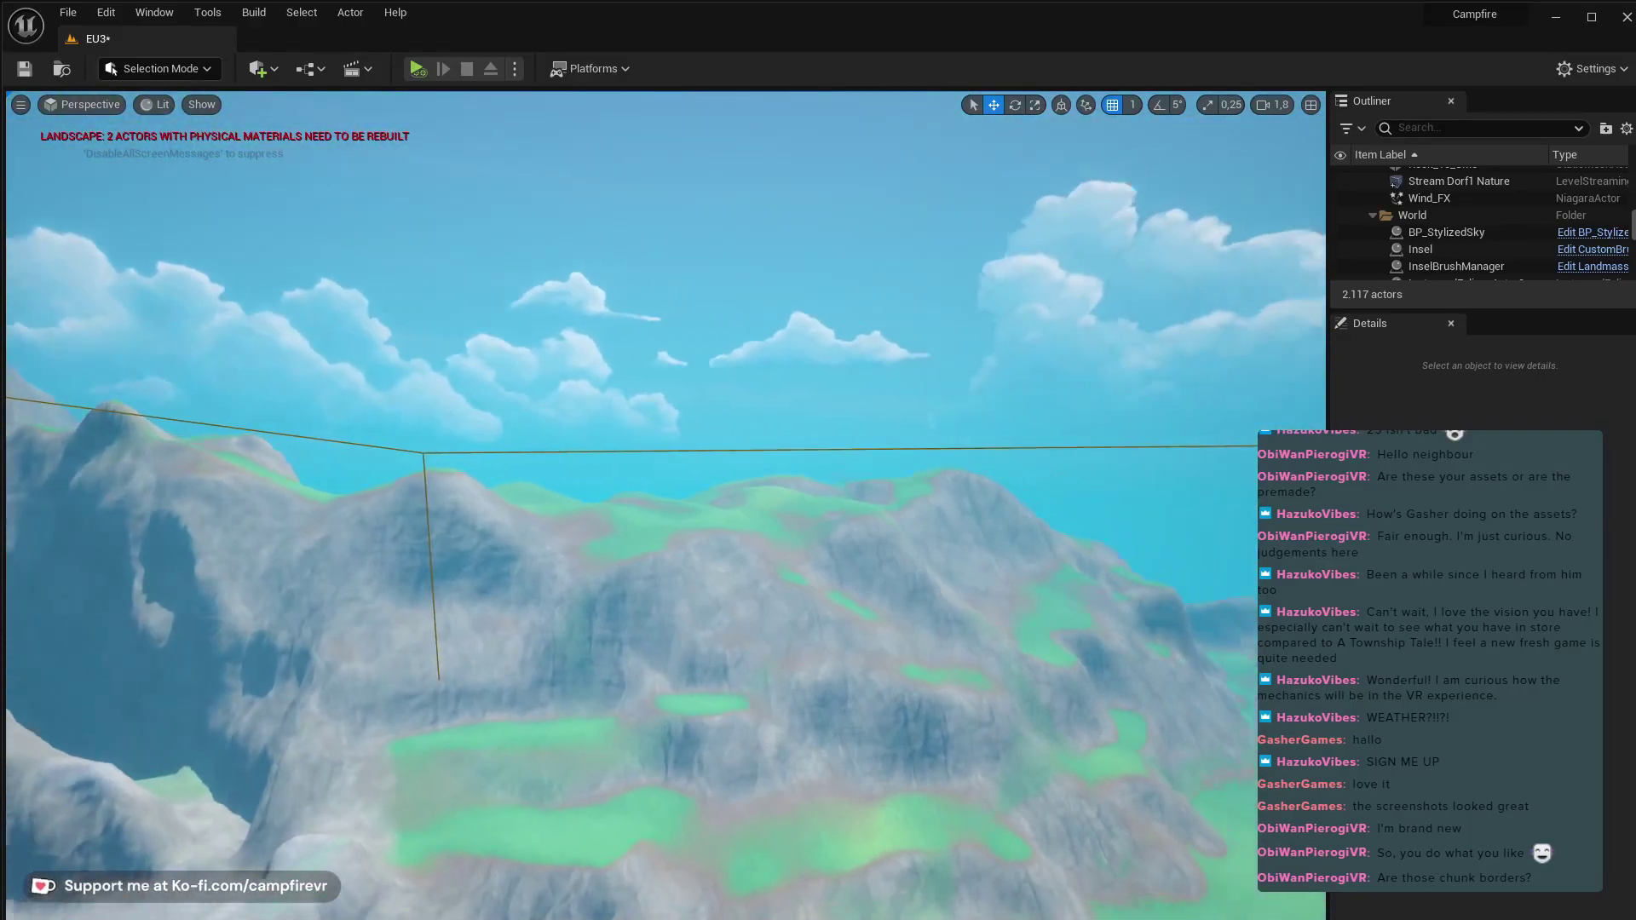
pyautogui.moveTo(632, 716)
pyautogui.mouseDown(button='right')
pyautogui.moveTo(770, 768)
pyautogui.moveTo(632, 716)
pyautogui.mouseUp(button='right')
pyautogui.moveTo(999, 320); pyautogui.dragTo(1227, 585, button='right')
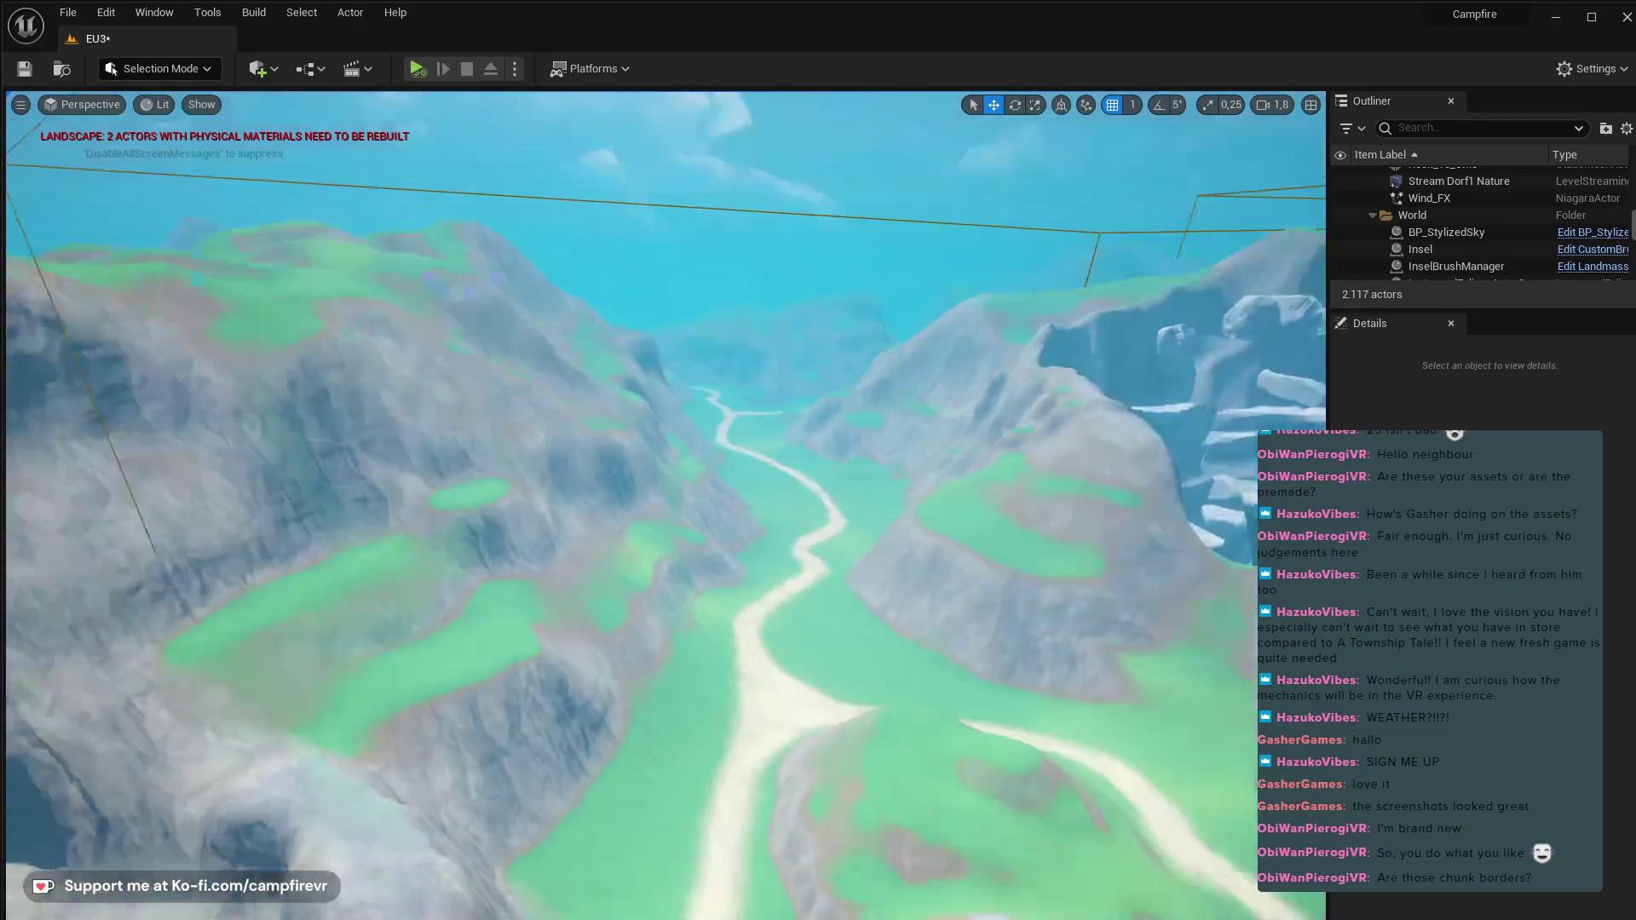
pyautogui.moveTo(648, 519); pyautogui.dragTo(904, 518, button='right')
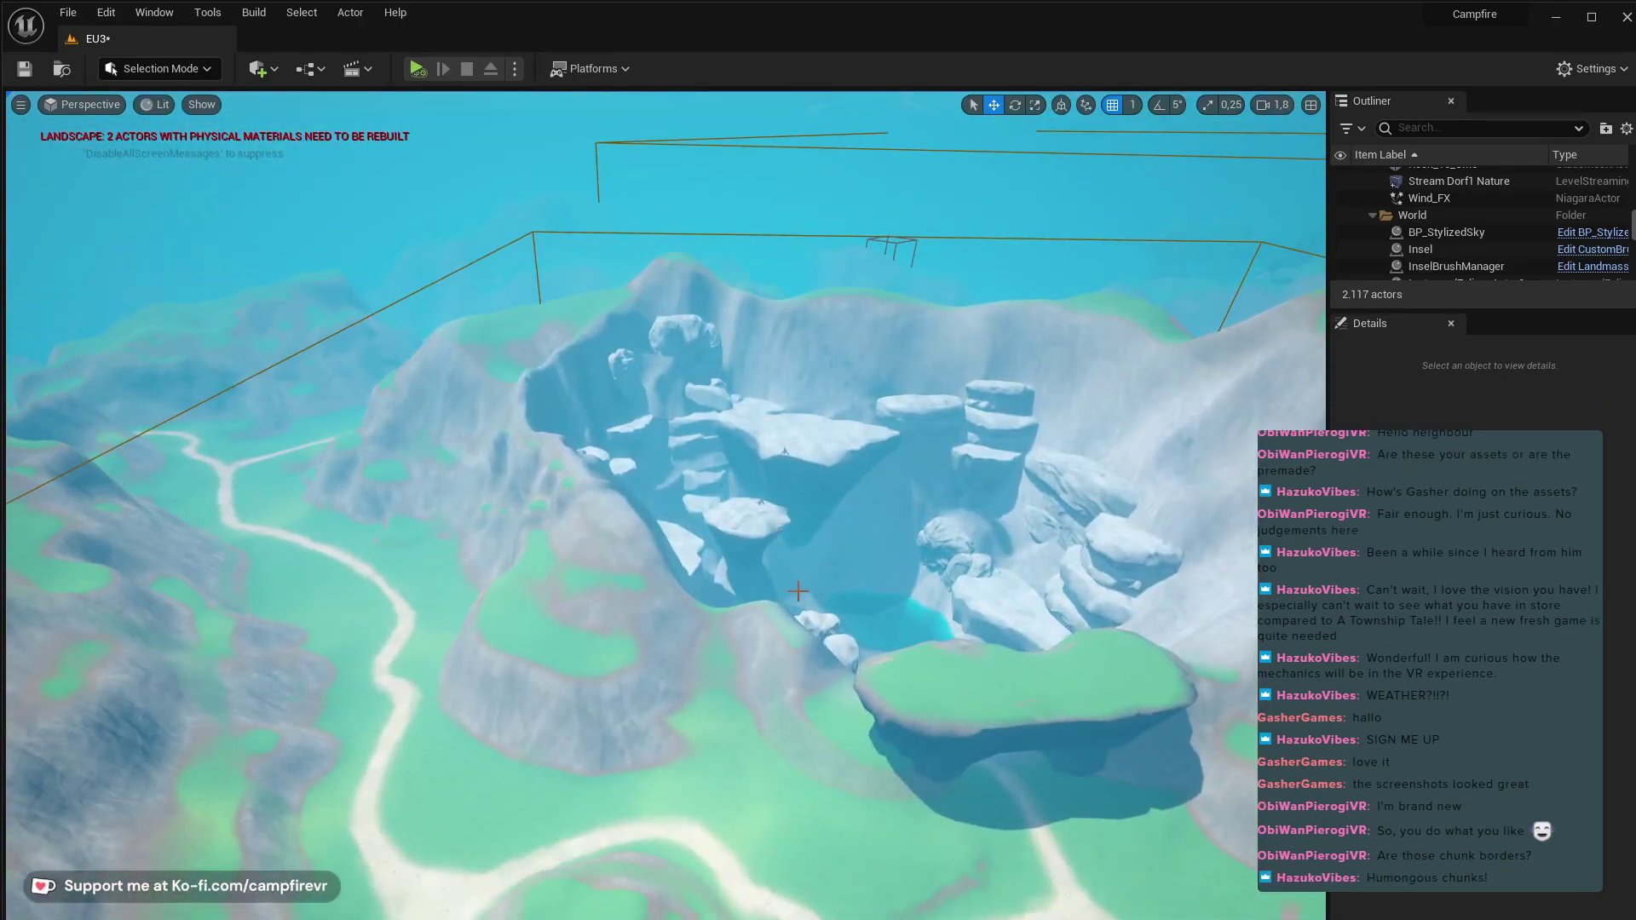
pyautogui.moveTo(722, 662); pyautogui.dragTo(373, 758, button='right')
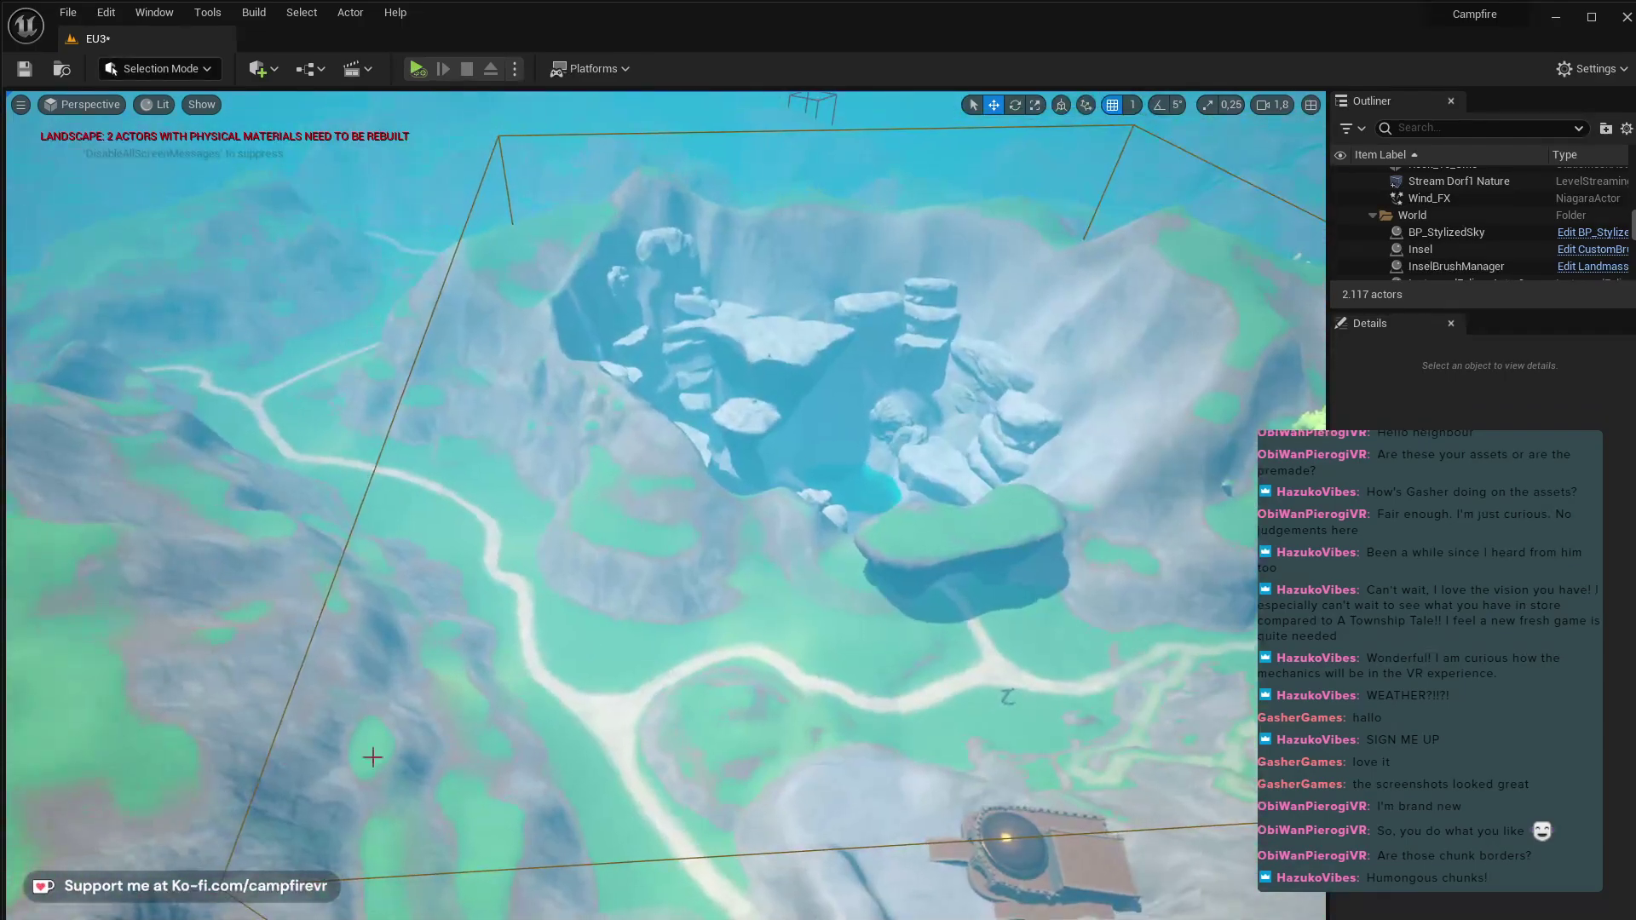
pyautogui.moveTo(922, 805); pyautogui.dragTo(1035, 801, button='right')
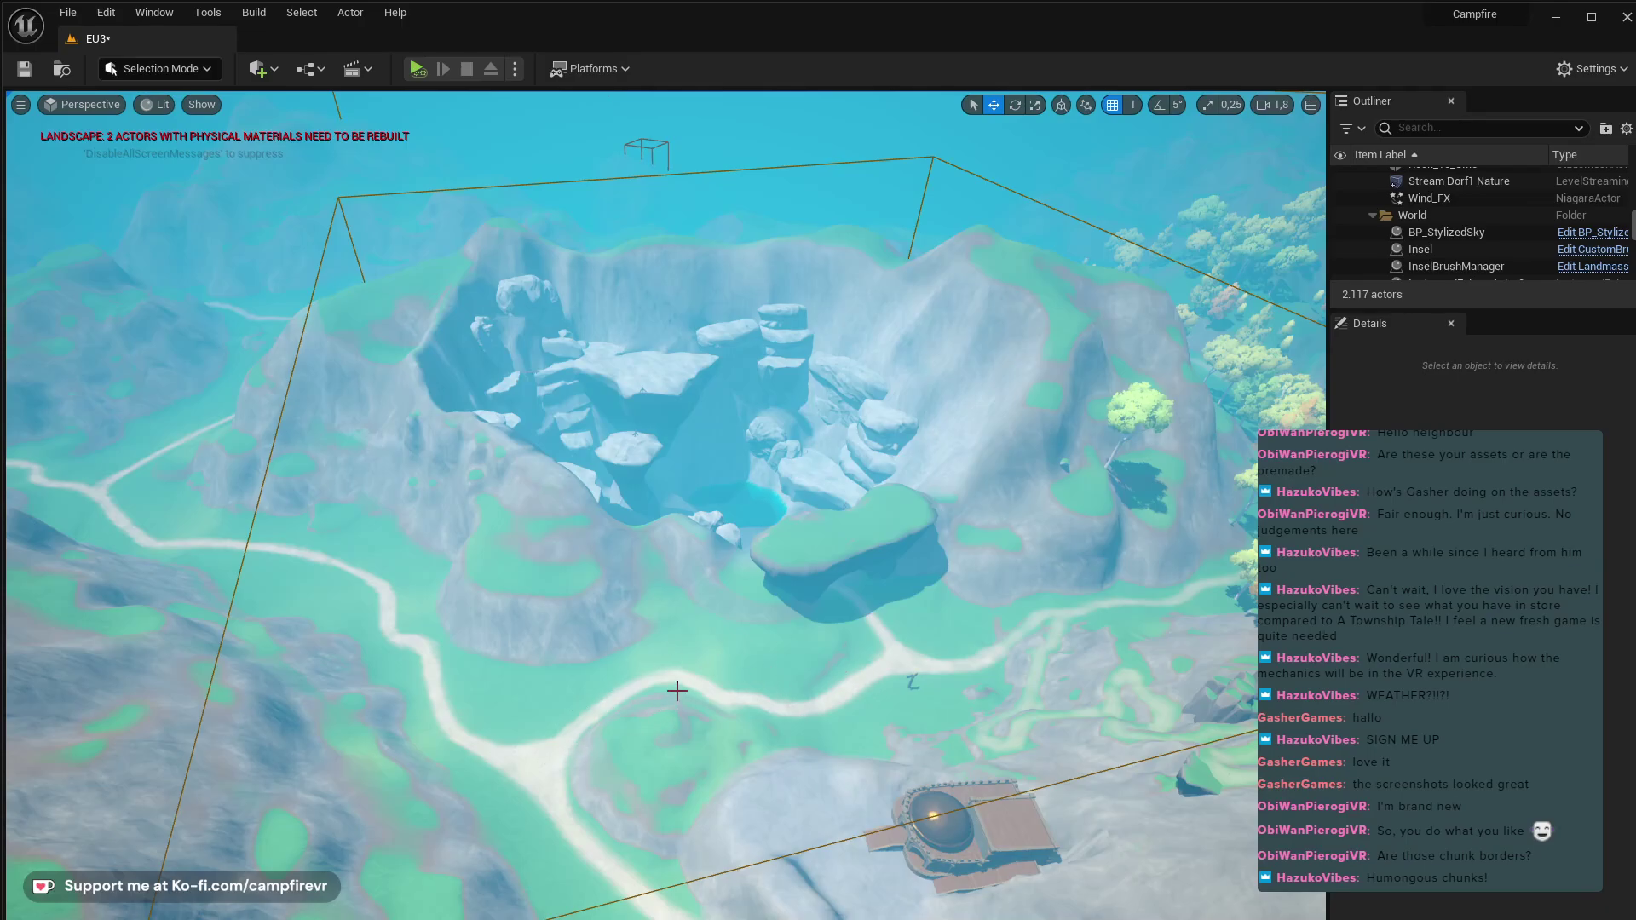
# - Inspect the brick castle with its arched windows, battlements and paved terrace up close
pyautogui.moveTo(666, 506); pyautogui.dragTo(467, 391, button='right')
pyautogui.press('w')
pyautogui.moveTo(665, 324); pyautogui.dragTo(490, 425, button='right')
pyautogui.moveTo(677, 422); pyautogui.dragTo(331, 376, button='right')
pyautogui.press('w')
pyautogui.scroll(-2, 657, 376)
pyautogui.press('w')
pyautogui.moveTo(616, 376); pyautogui.dragTo(586, 376, button='right')
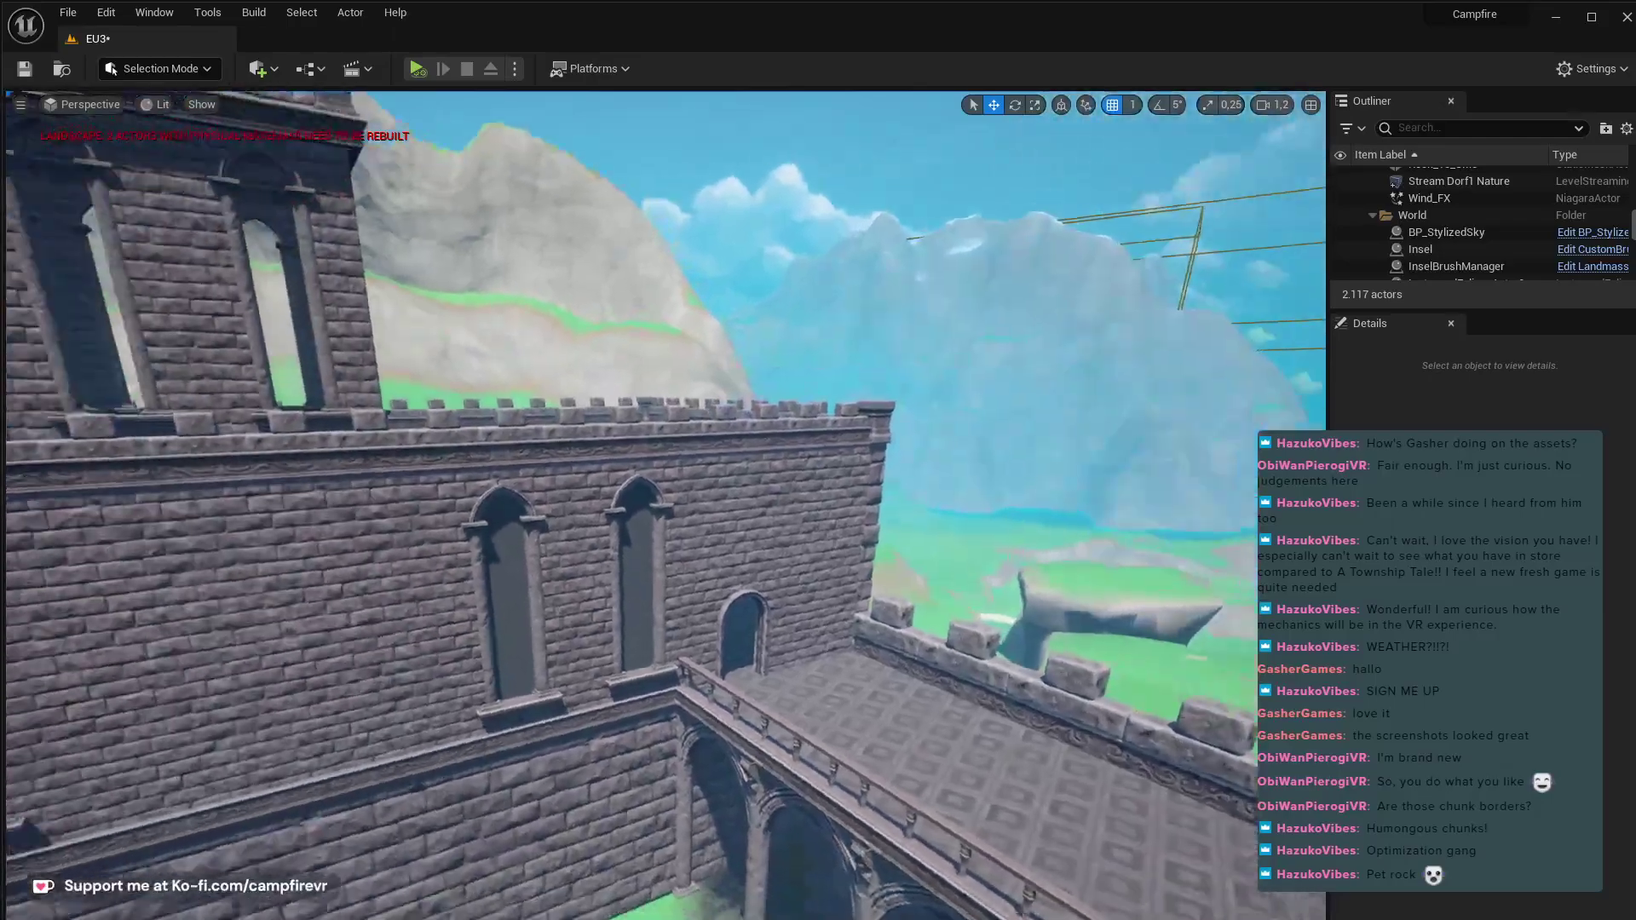
pyautogui.moveTo(587, 376); pyautogui.dragTo(549, 376, button='right')
# - Examine the farm with its blue-roofed barn, fenced fields and the large trees beside the fence
pyautogui.scroll(1, 562, 376)
pyautogui.scroll(3, 566, 376)
pyautogui.scroll(1, 554, 376)
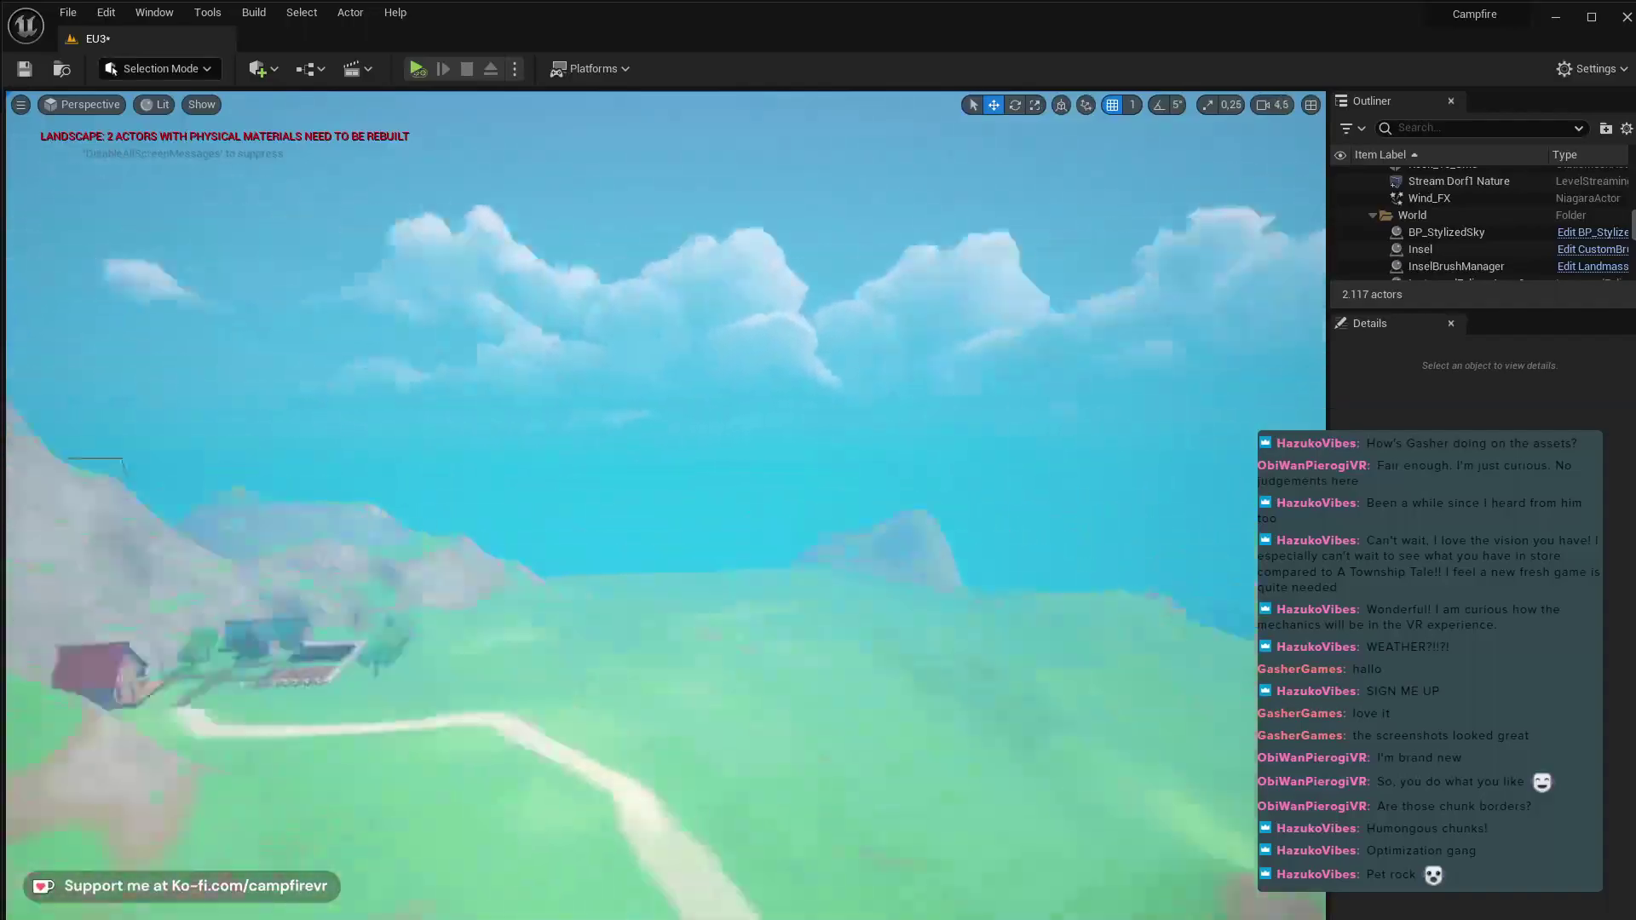
pyautogui.moveTo(549, 376); pyautogui.dragTo(542, 376, button='right')
pyautogui.press('s')
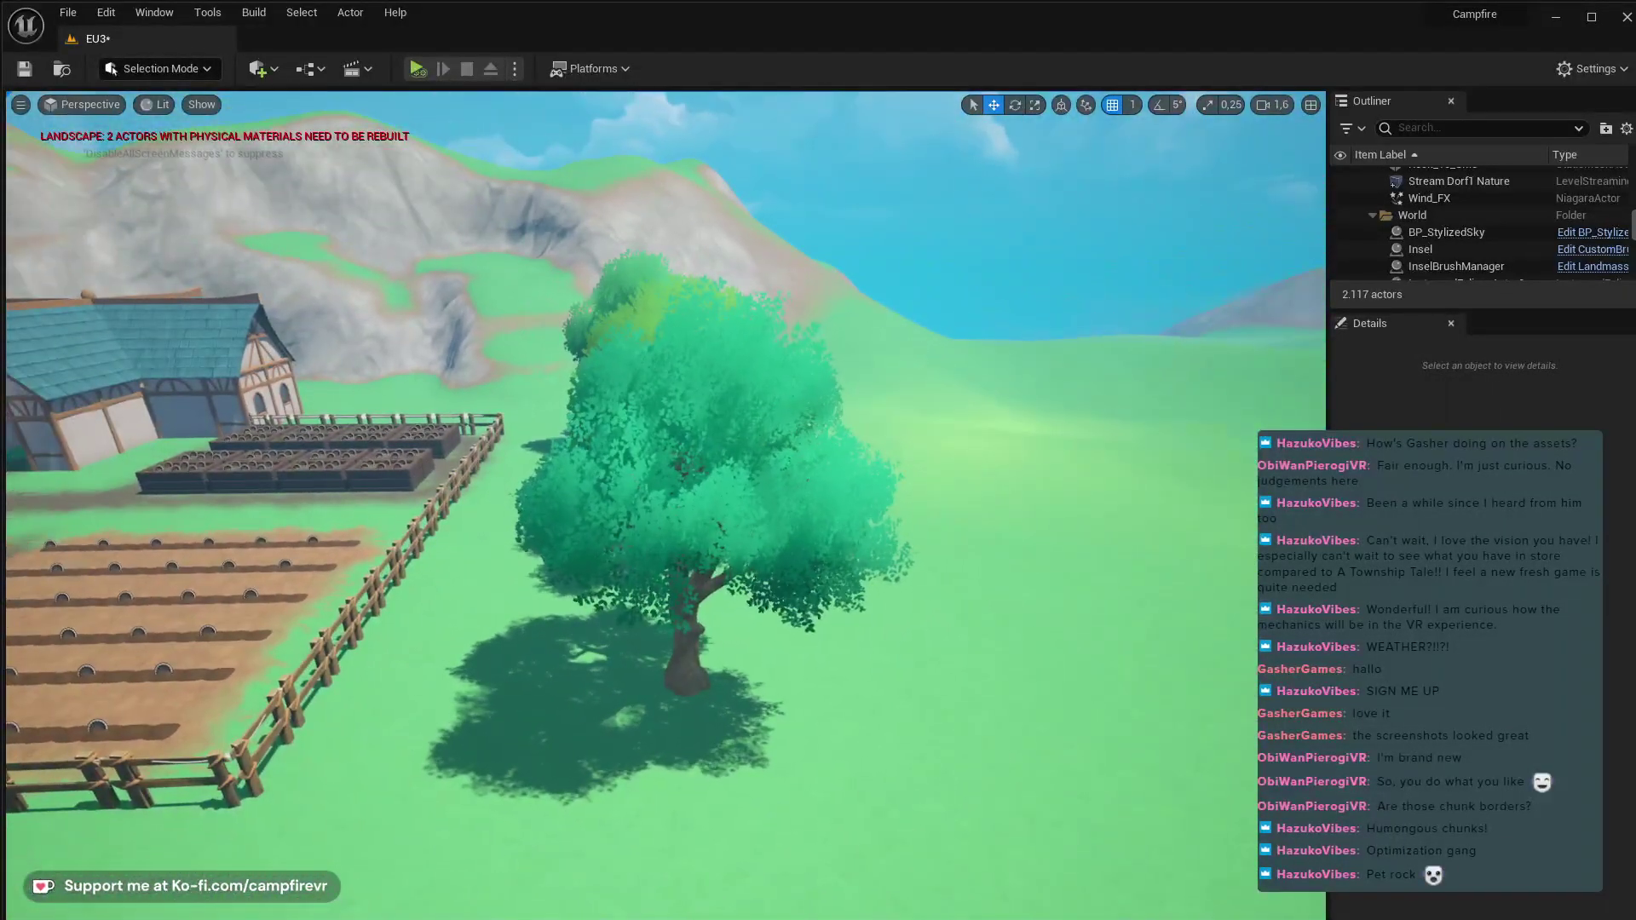
pyautogui.moveTo(876, 725); pyautogui.dragTo(875, 725, button='right')
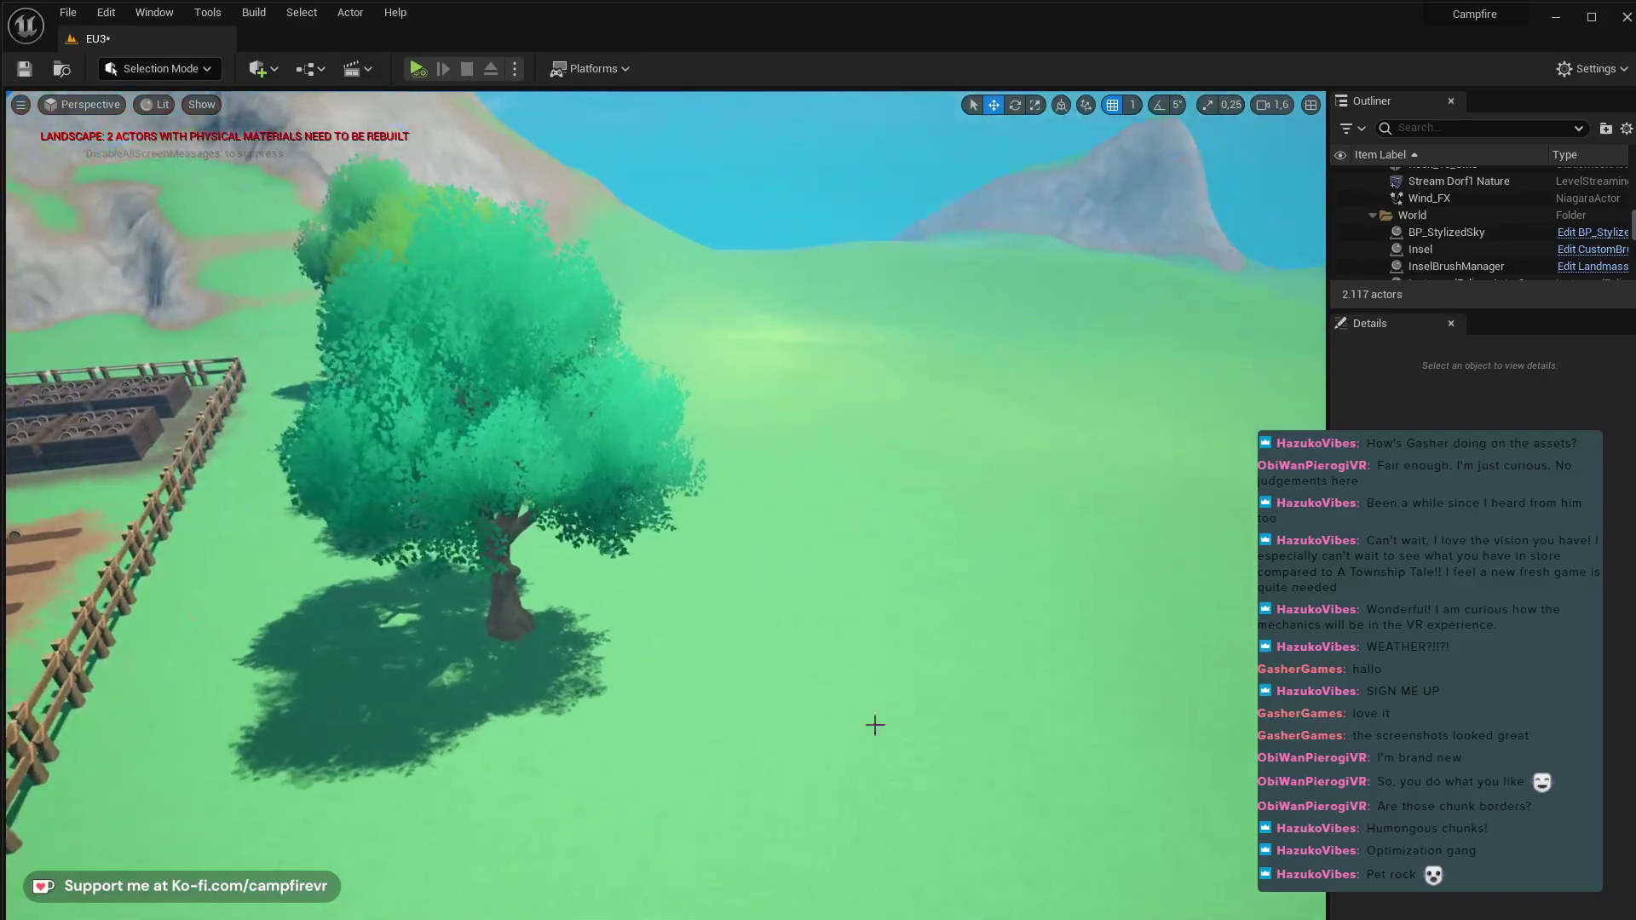
# - Review the cliff trails and settlements and the timber-framed rock entrance beside the golden-domed towers
pyautogui.moveTo(1214, 432); pyautogui.dragTo(1214, 432, button='right')
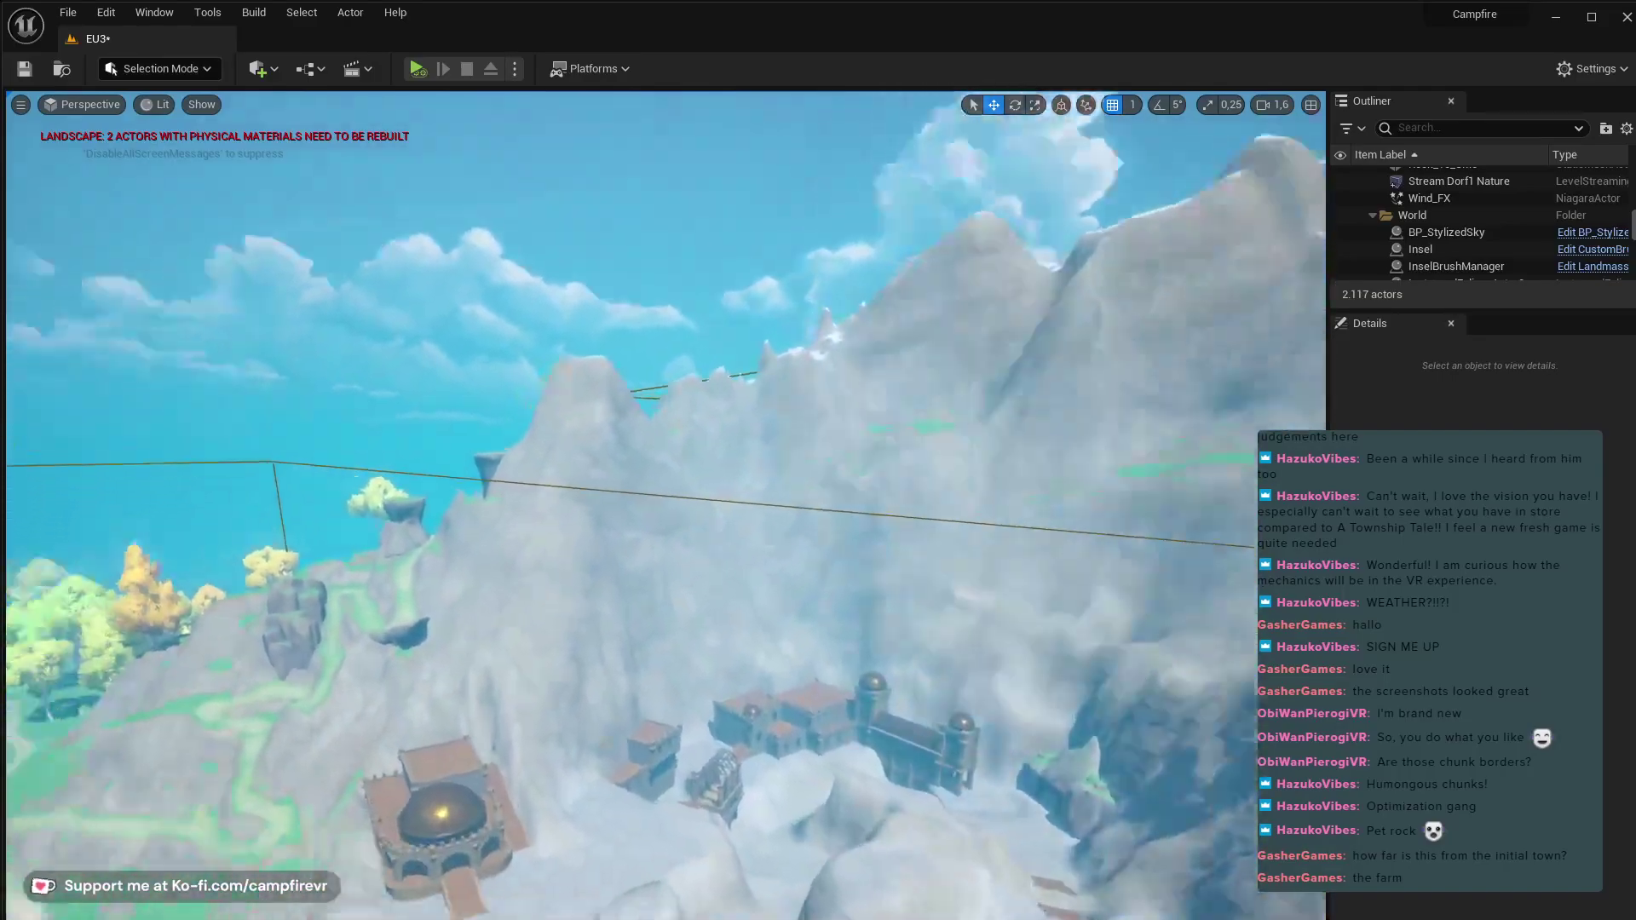
pyautogui.moveTo(1214, 432); pyautogui.dragTo(1215, 432, button='right')
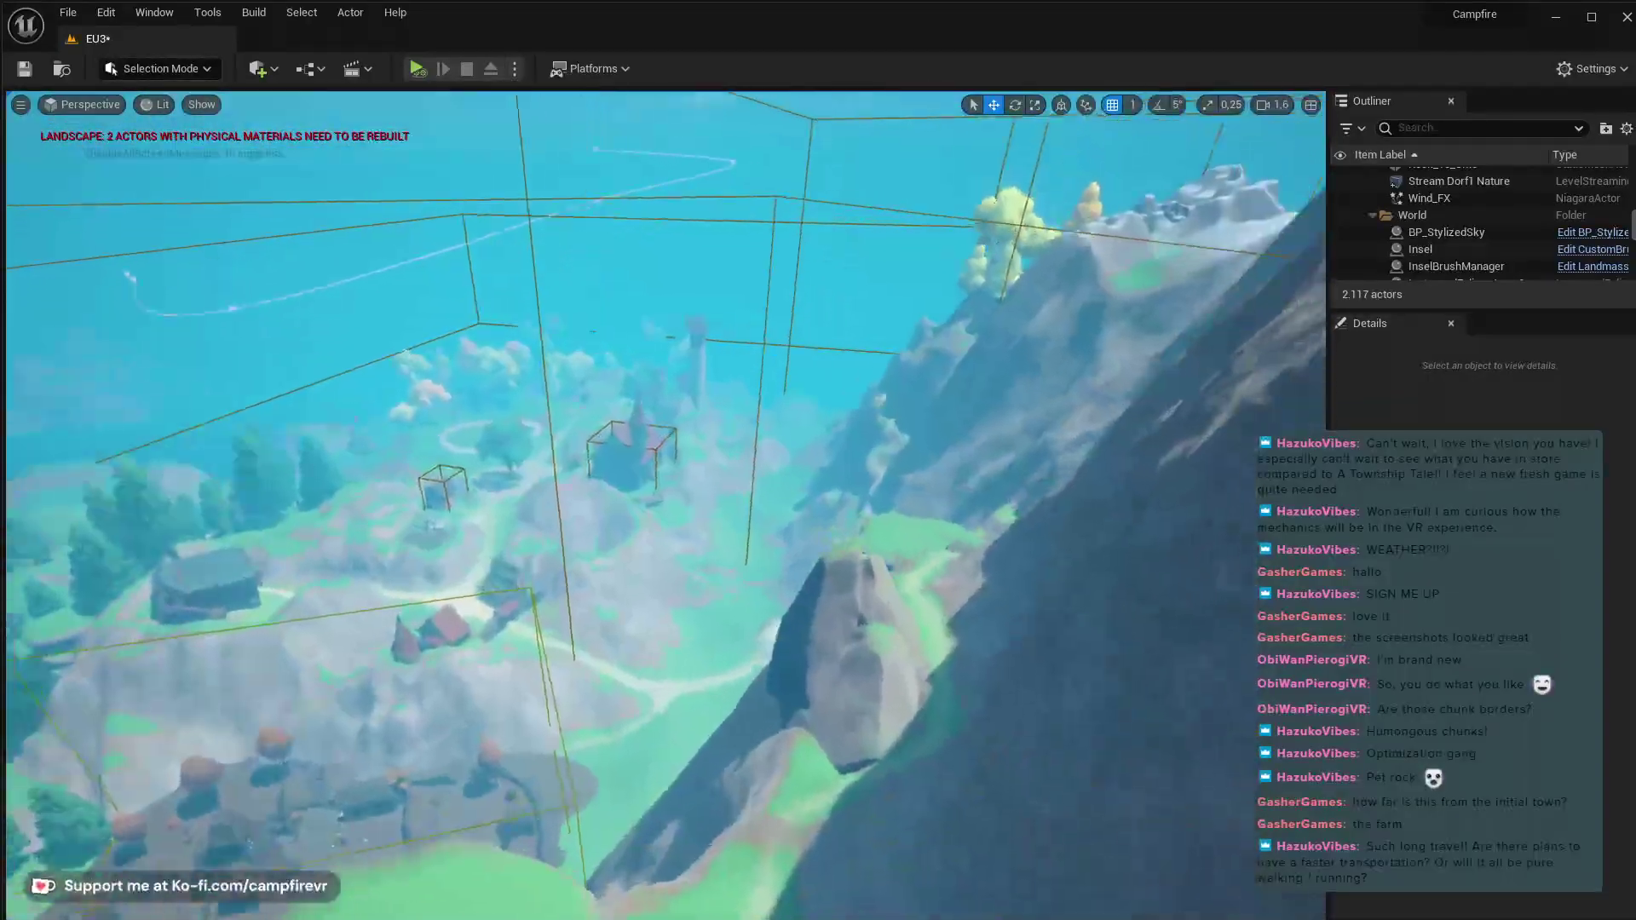
pyautogui.moveTo(1214, 433); pyautogui.dragTo(1214, 432, button='right')
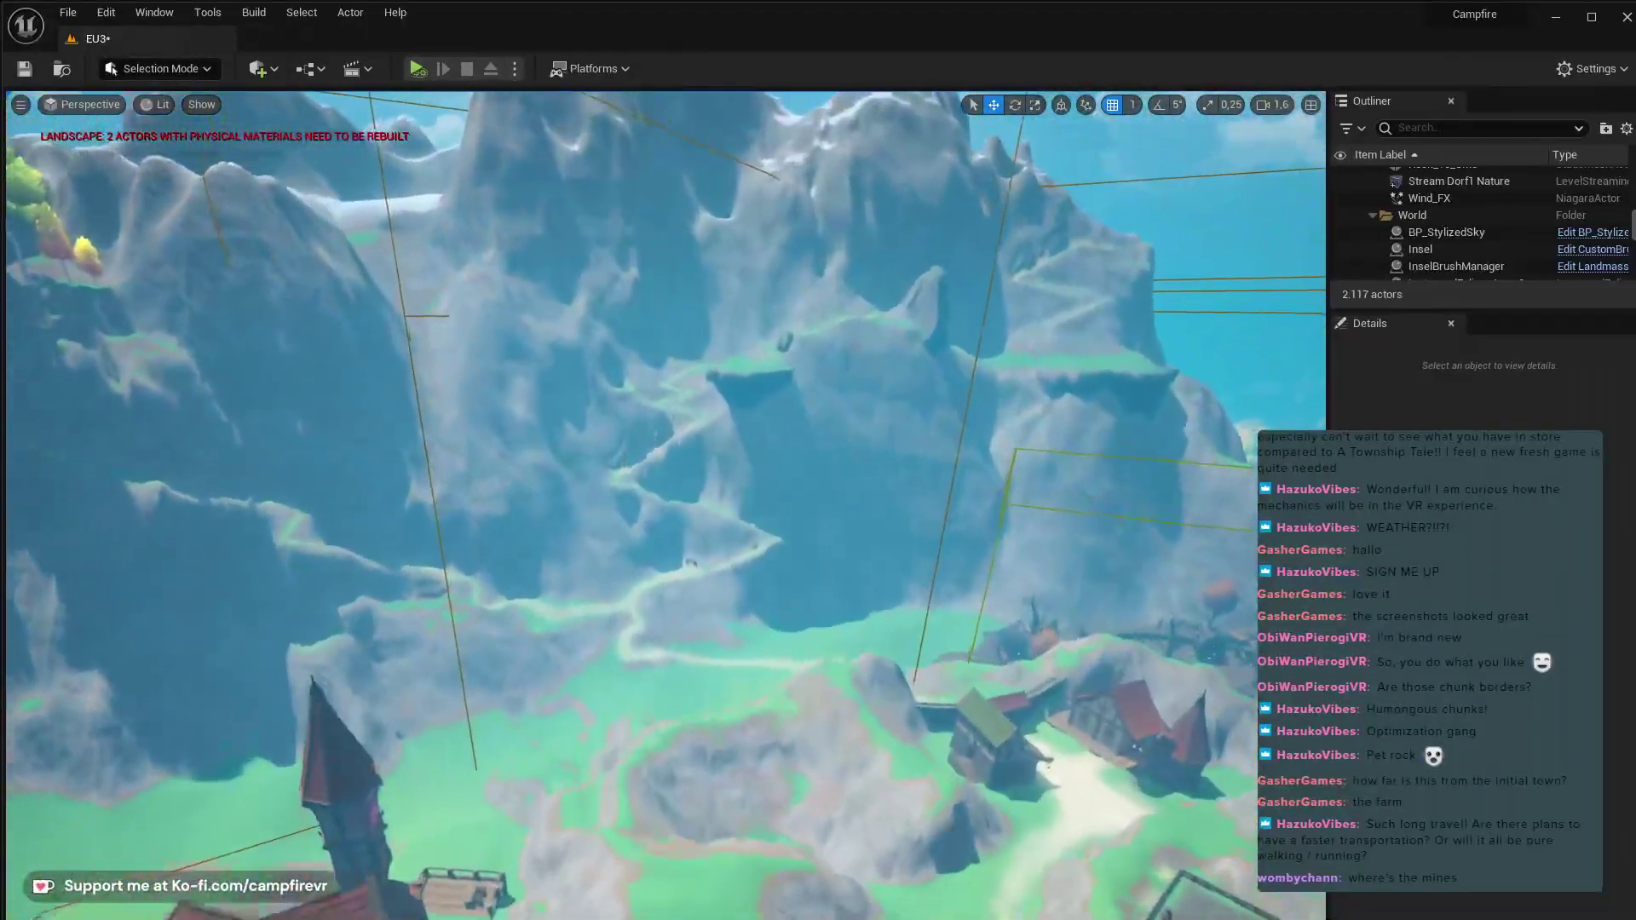
pyautogui.moveTo(1215, 432); pyautogui.dragTo(1215, 432, button='right')
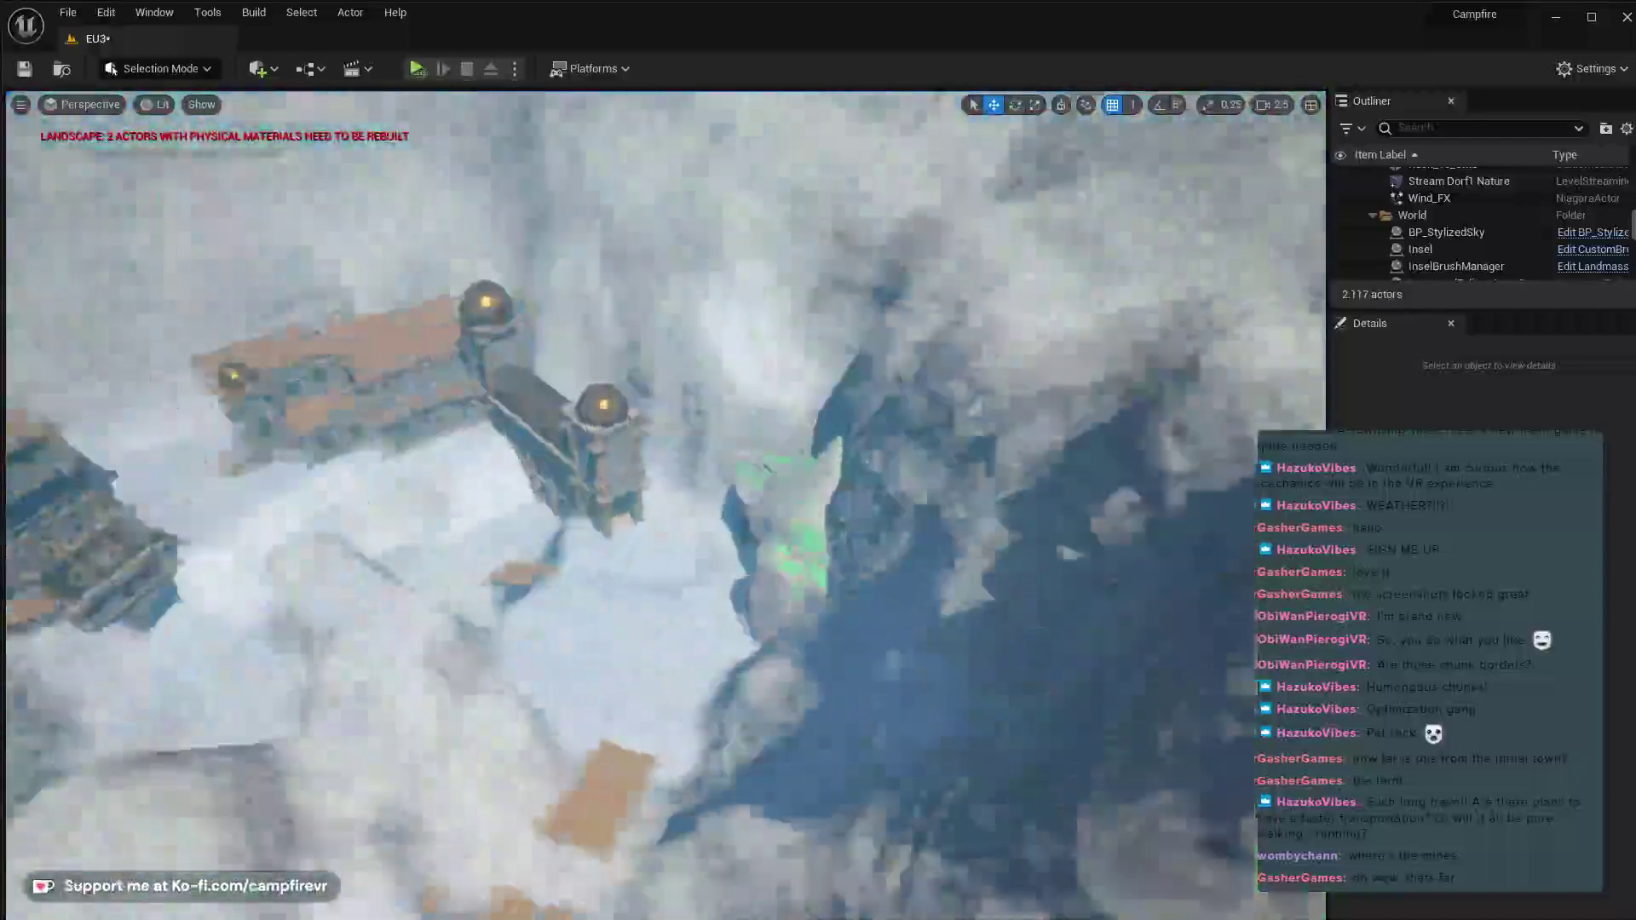
pyautogui.moveTo(628, 731)
pyautogui.mouseDown(button='right')
pyautogui.moveTo(682, 614)
pyautogui.moveTo(647, 546)
pyautogui.moveTo(629, 731)
pyautogui.mouseUp(button='right')
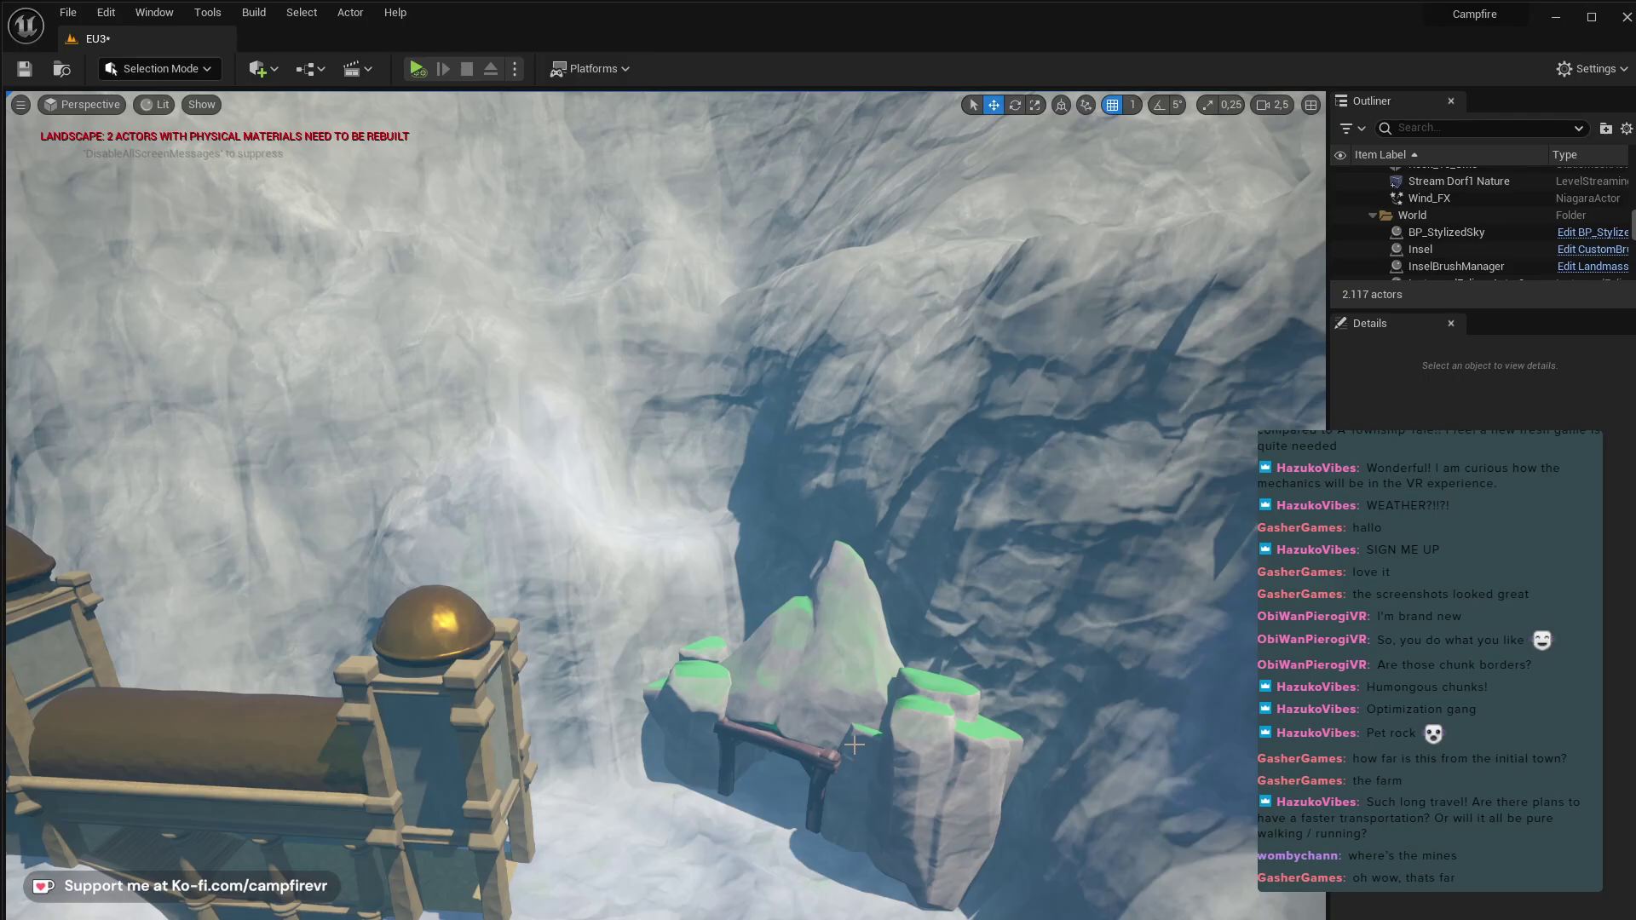
# - Survey the tower-topped mountain with its stone paths and the red-roofed market square below
pyautogui.moveTo(666, 505); pyautogui.dragTo(341, 375, button='right')
pyautogui.moveTo(629, 730); pyautogui.dragTo(629, 730, button='right')
pyautogui.scroll(1, 629, 730)
pyautogui.moveTo(924, 651); pyautogui.dragTo(924, 650, button='right')
pyautogui.moveTo(807, 406); pyautogui.dragTo(752, 432, button='right')
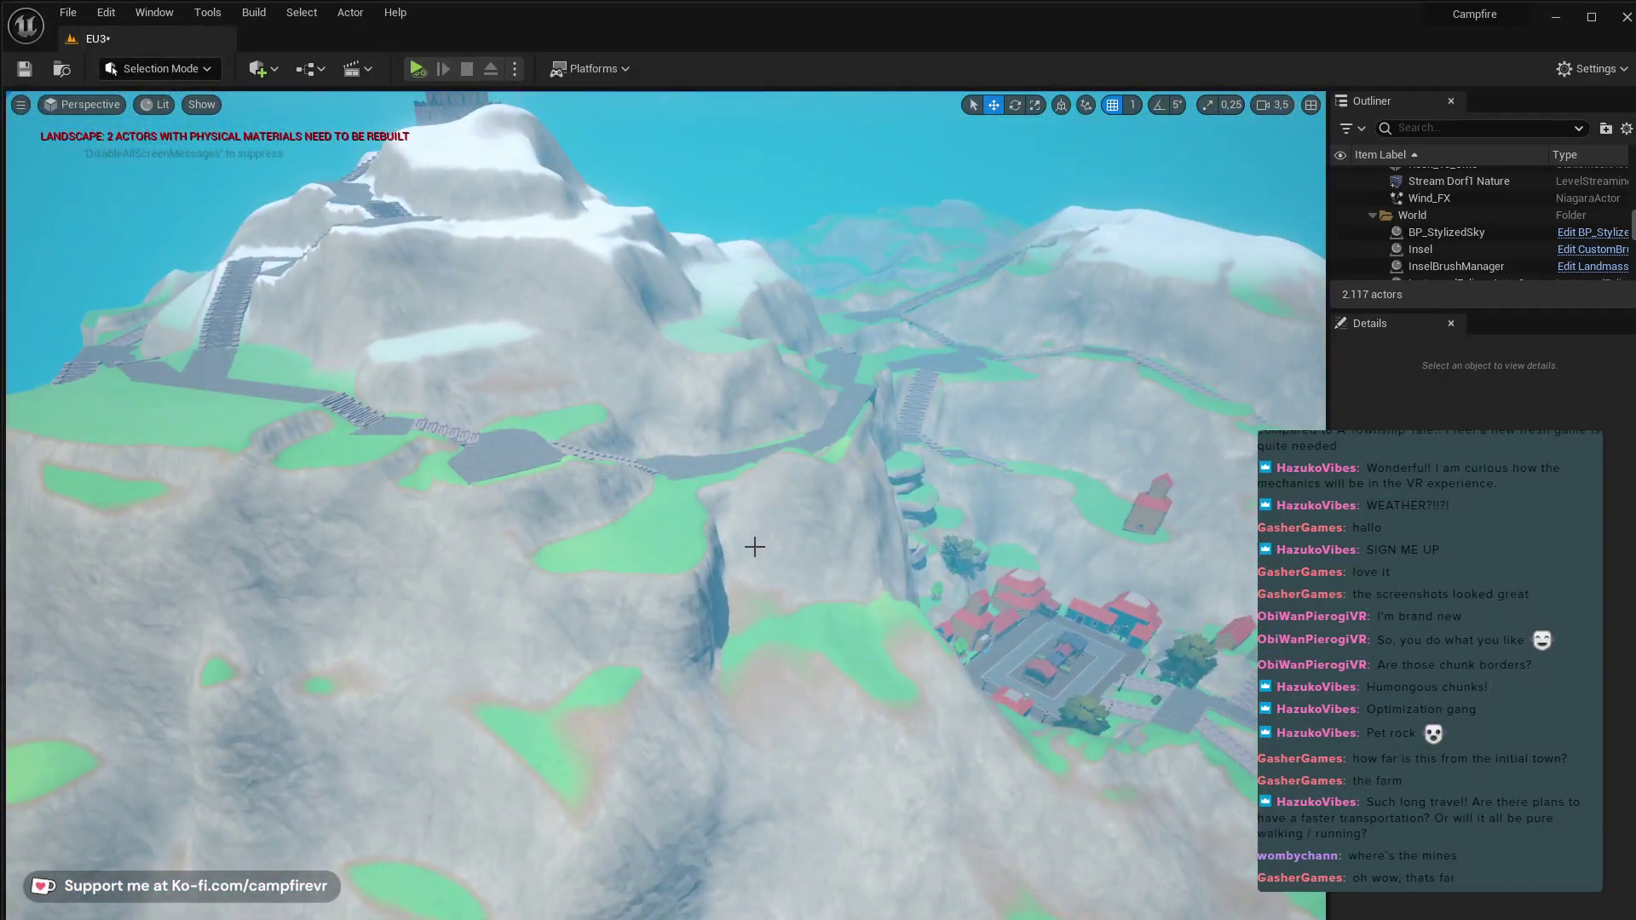
pyautogui.moveTo(749, 570); pyautogui.dragTo(765, 532, button='right')
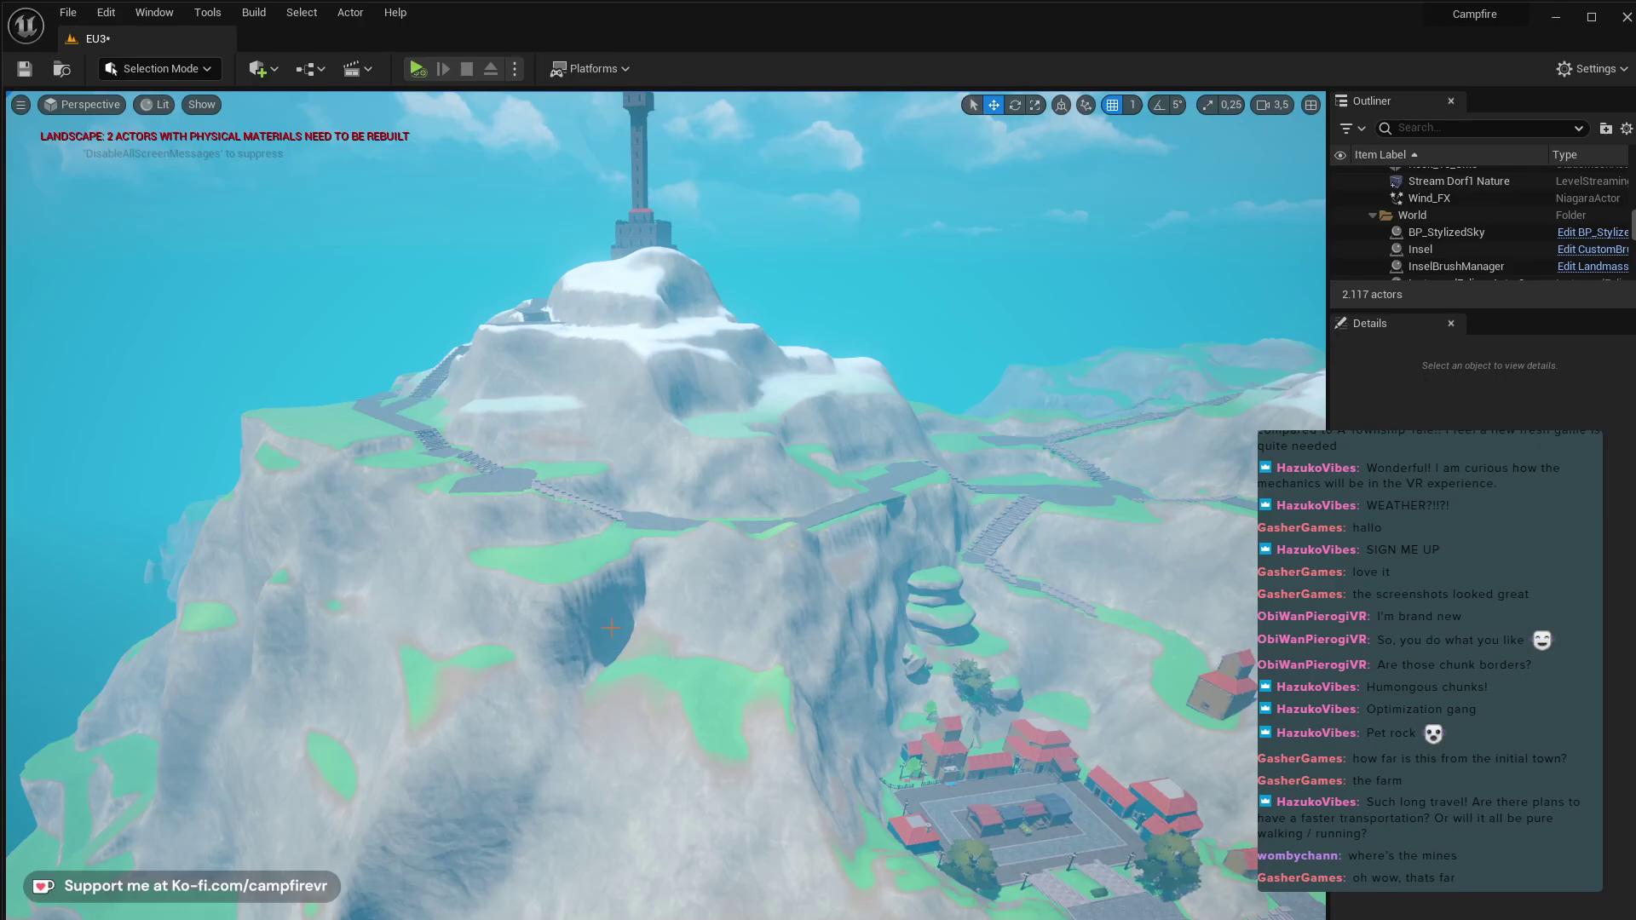
# - Inspect the forest with its yellow and green trees, rocks and dirt path
pyautogui.moveTo(611, 628); pyautogui.dragTo(1166, 617, button='right')
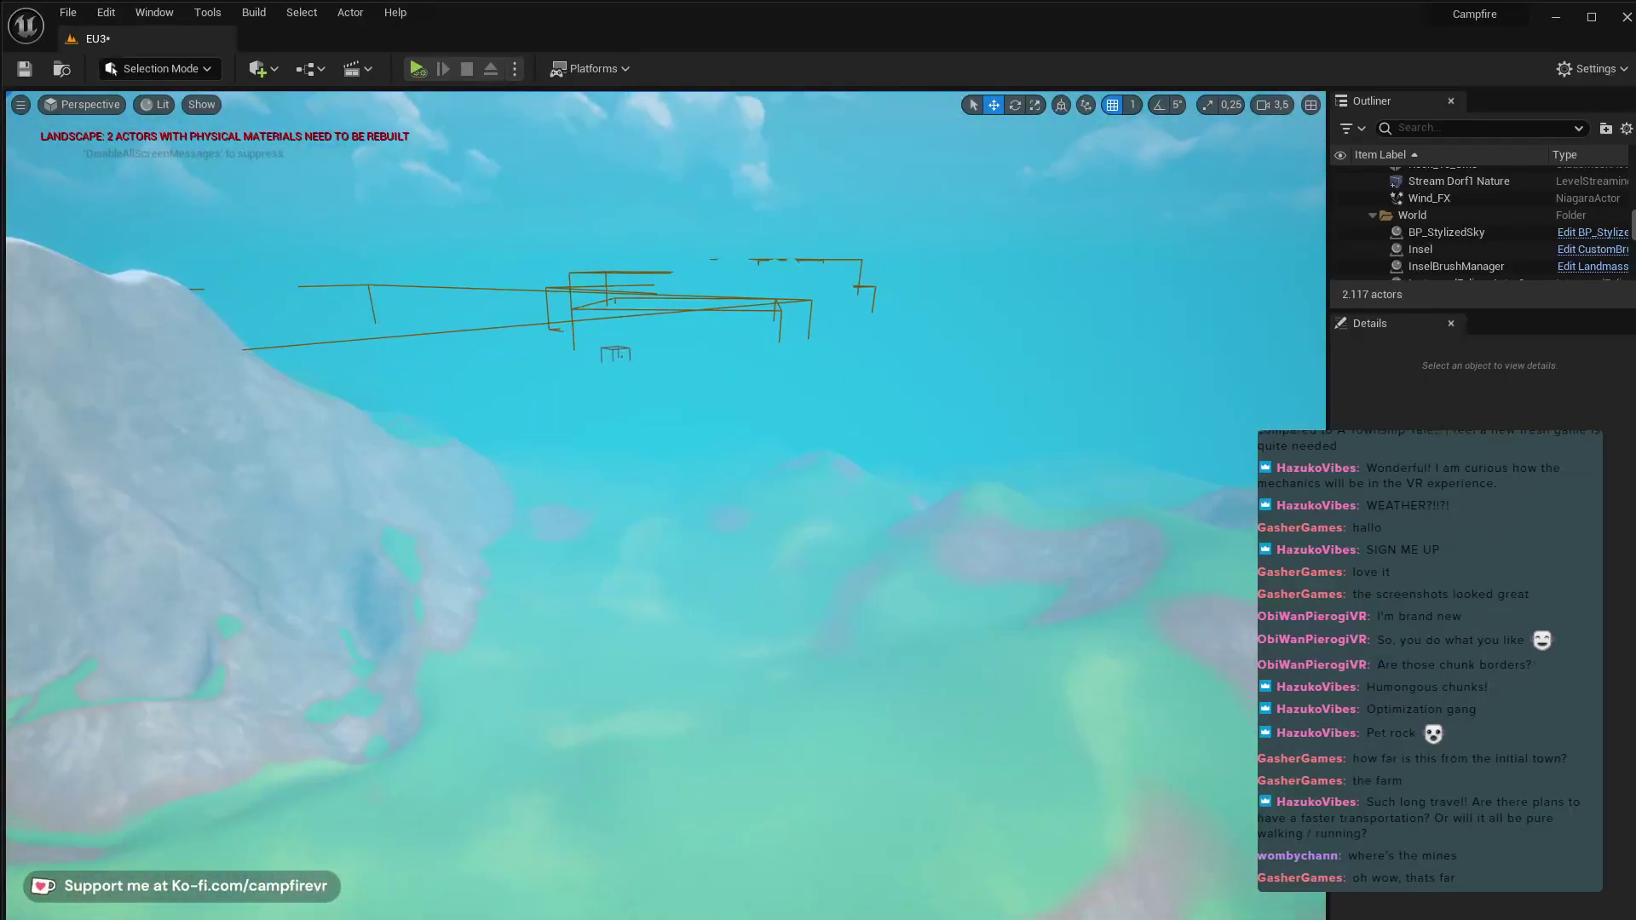
pyautogui.moveTo(686, 639); pyautogui.dragTo(887, 656, button='right')
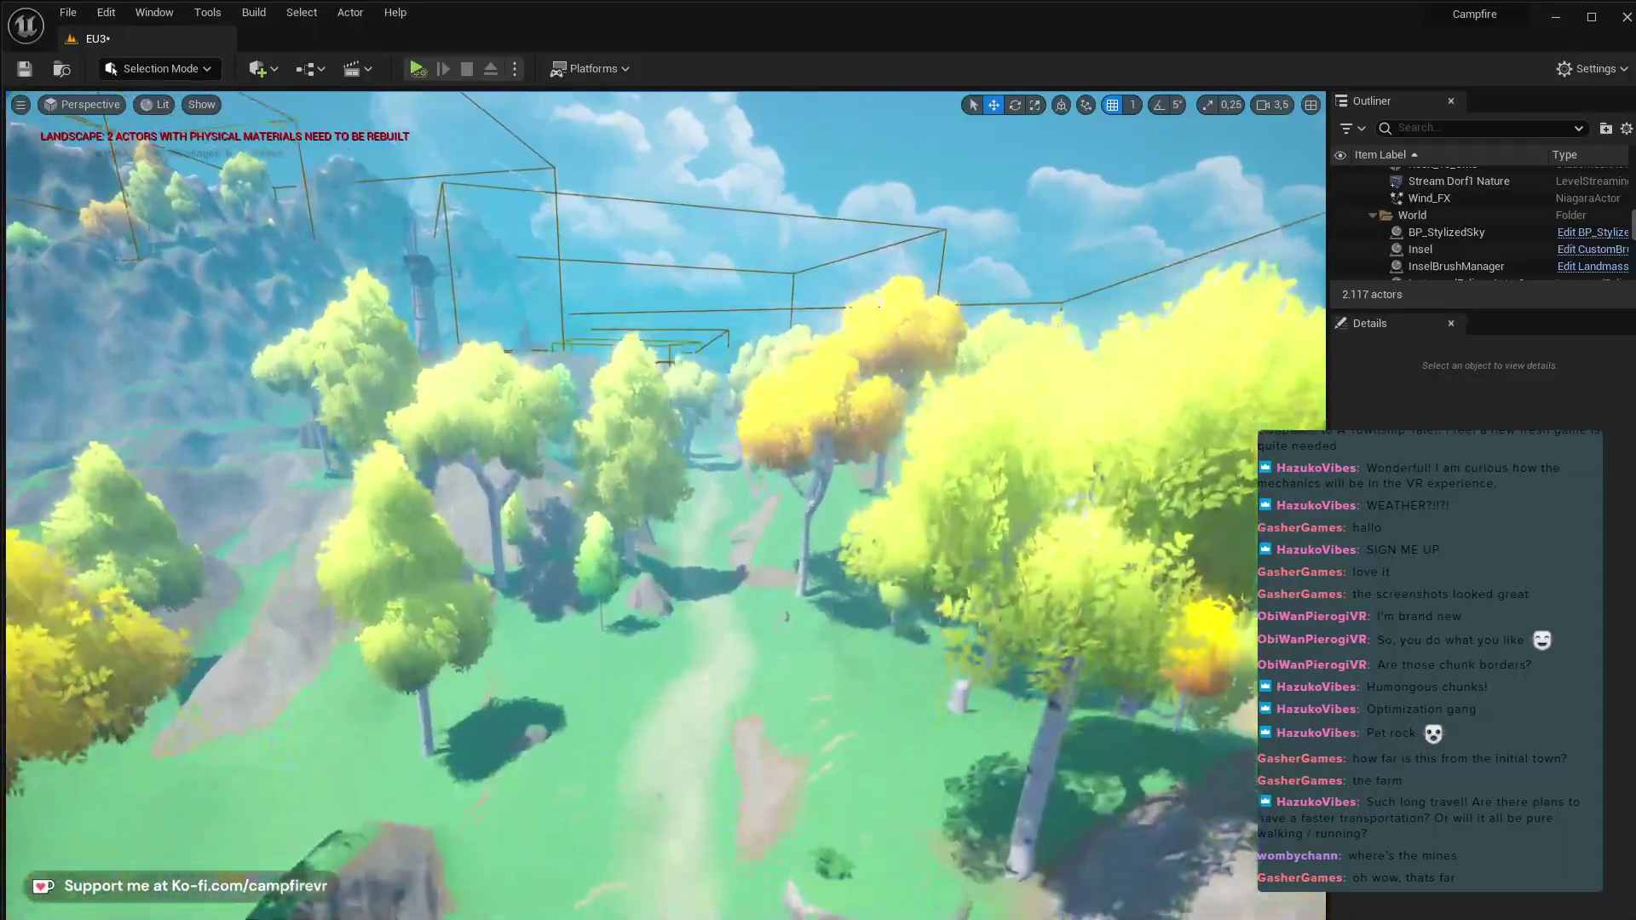
pyautogui.moveTo(887, 656)
pyautogui.mouseDown(button='right')
pyautogui.moveTo(862, 641)
pyautogui.moveTo(884, 662)
pyautogui.mouseUp(button='right')
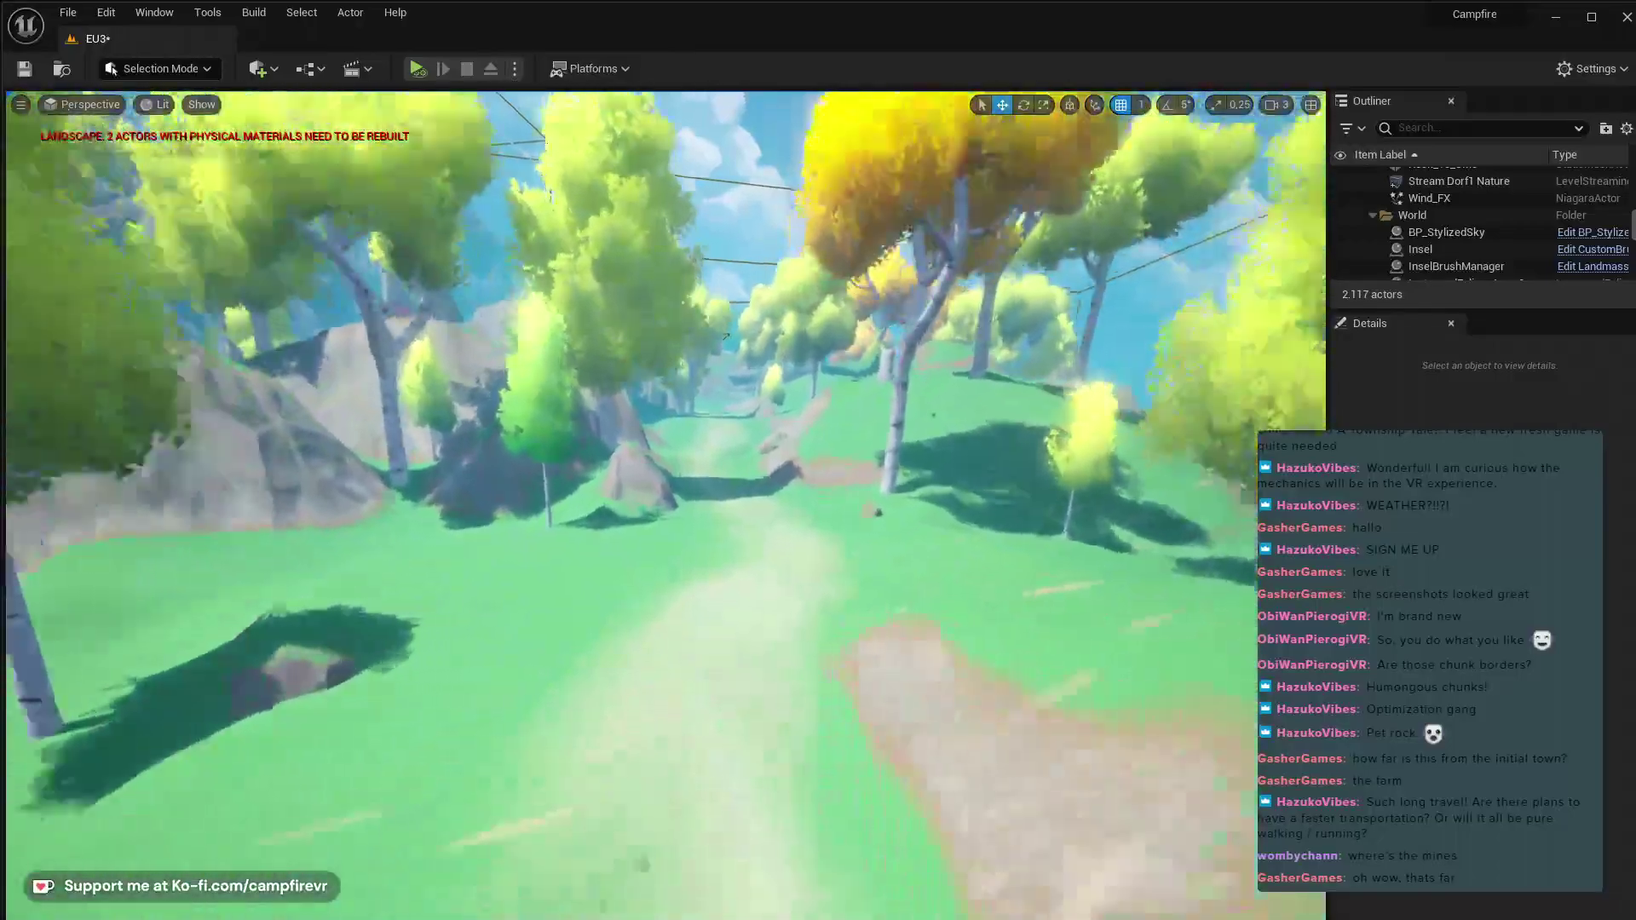
pyautogui.moveTo(737, 671); pyautogui.dragTo(699, 647, button='right')
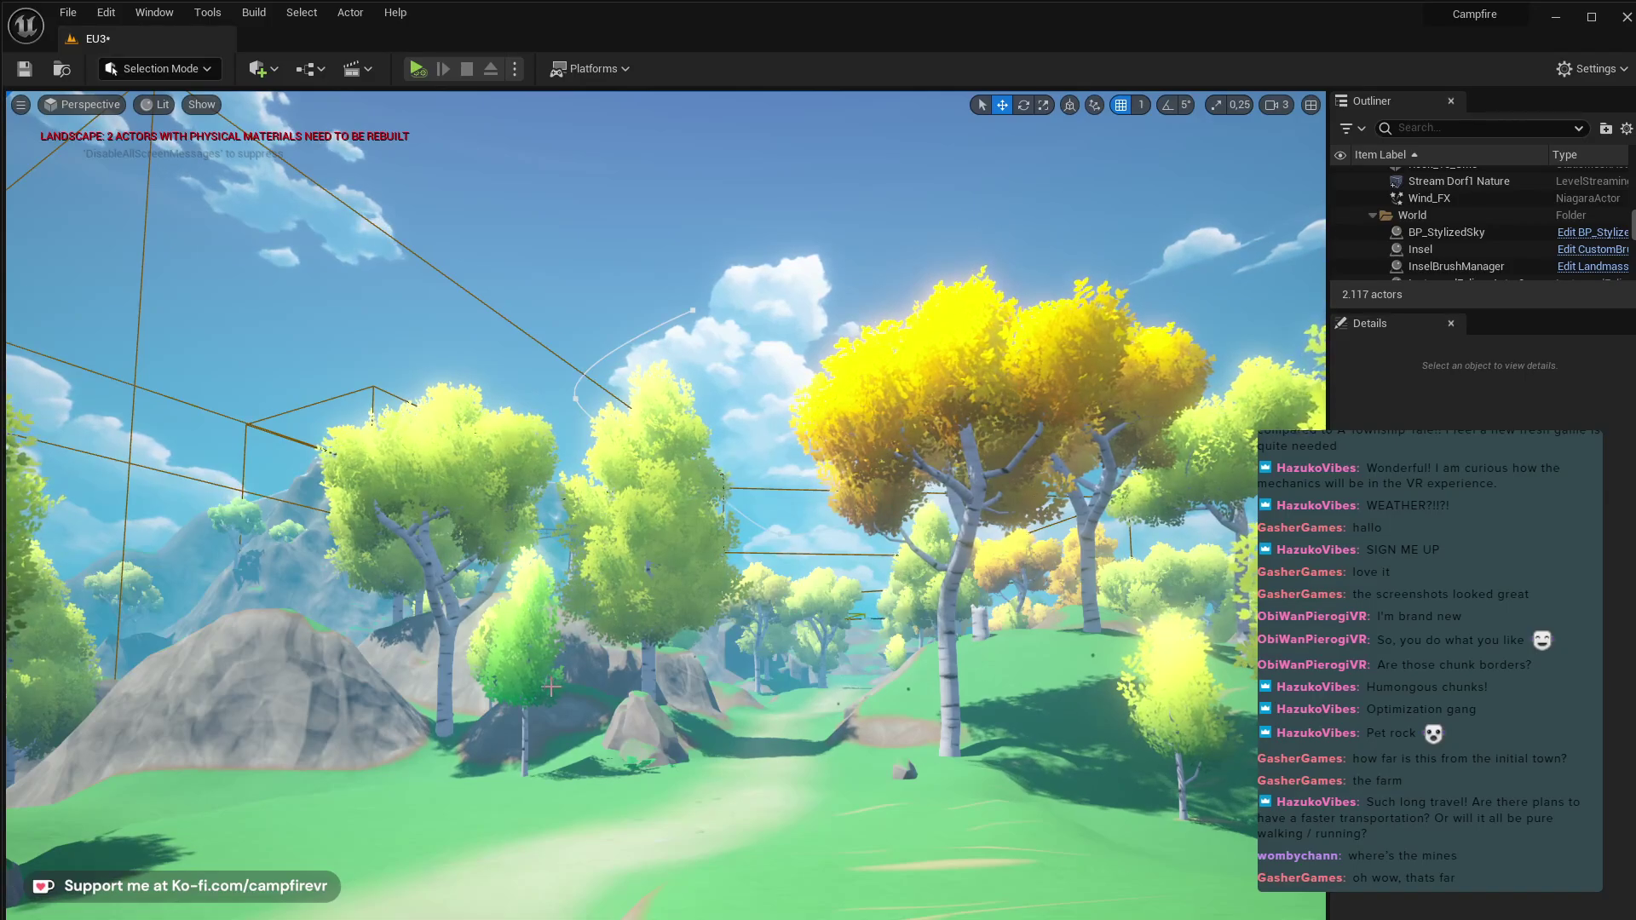
pyautogui.moveTo(519, 705)
pyautogui.mouseDown(button='right')
pyautogui.moveTo(563, 750)
pyautogui.moveTo(545, 707)
pyautogui.mouseUp(button='right')
pyautogui.moveTo(751, 682); pyautogui.dragTo(573, 712, button='right')
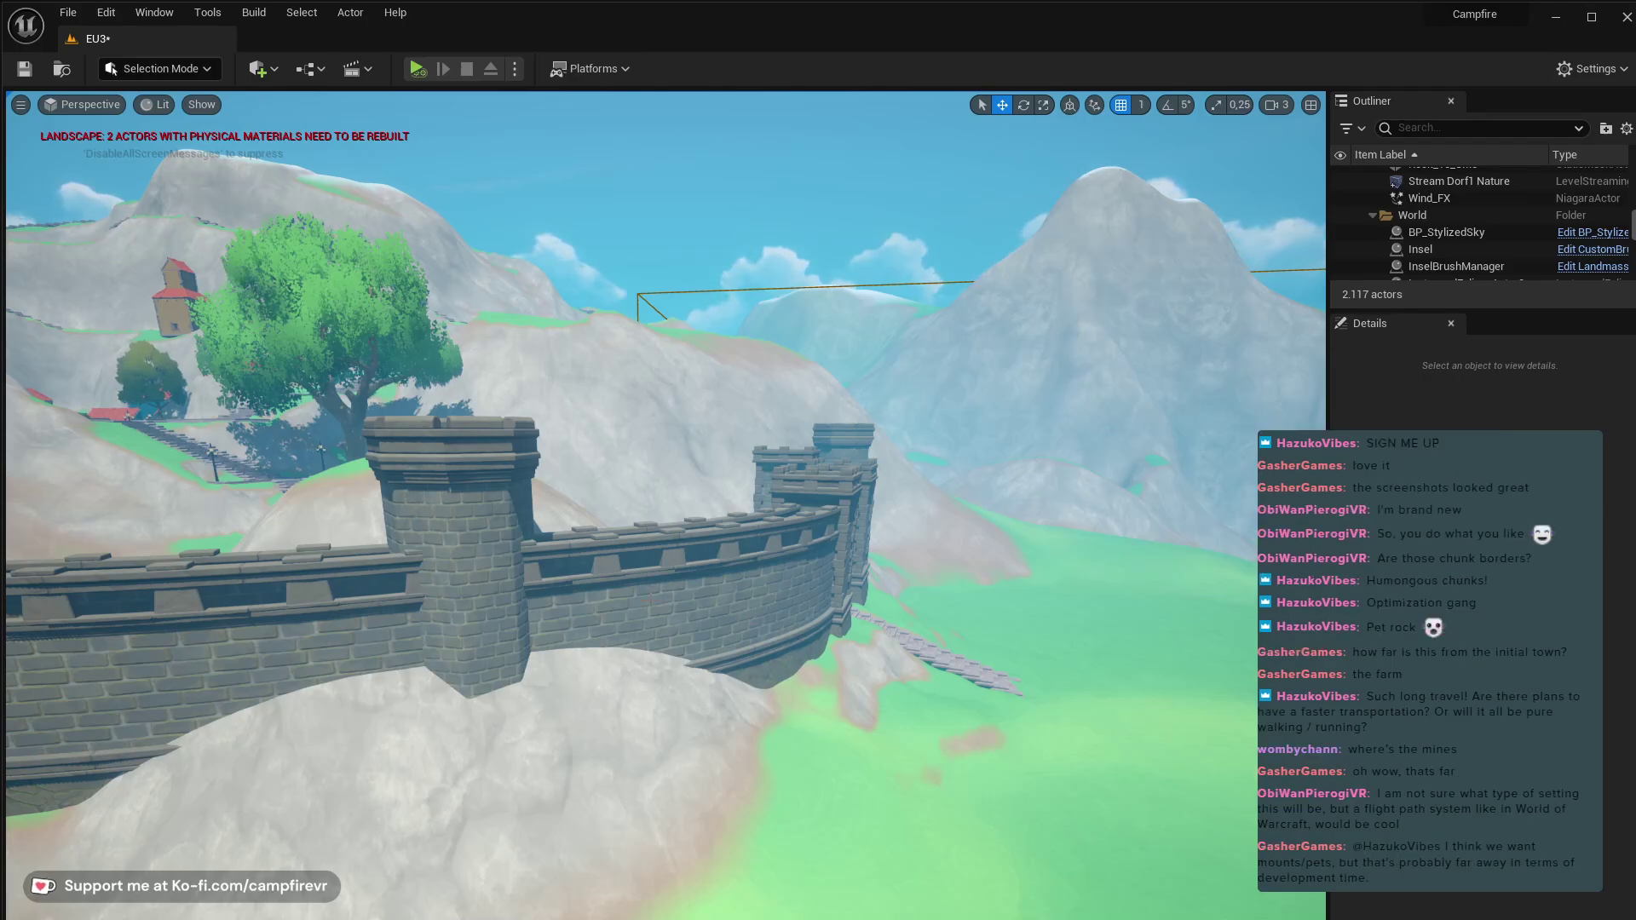
# - Examine the outer side of the fortress wall and the cliffs beneath the tower-topped mountain
pyautogui.moveTo(945, 658); pyautogui.dragTo(375, 497, button='right')
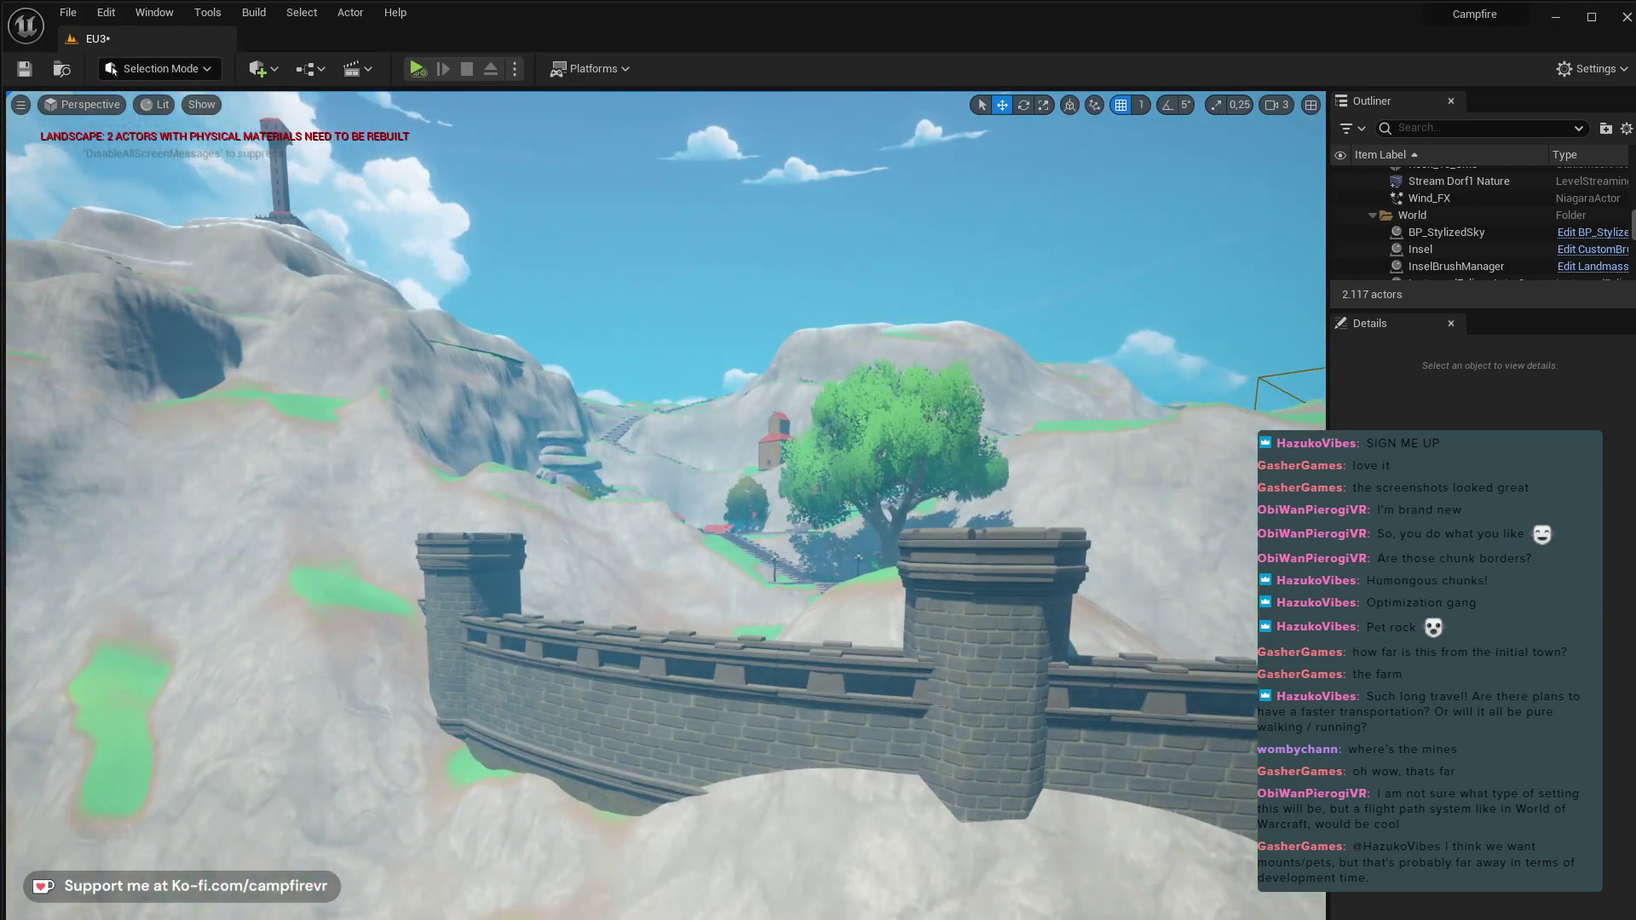
pyautogui.press('s')
pyautogui.moveTo(665, 505); pyautogui.dragTo(536, 384, button='right')
pyautogui.press('w')
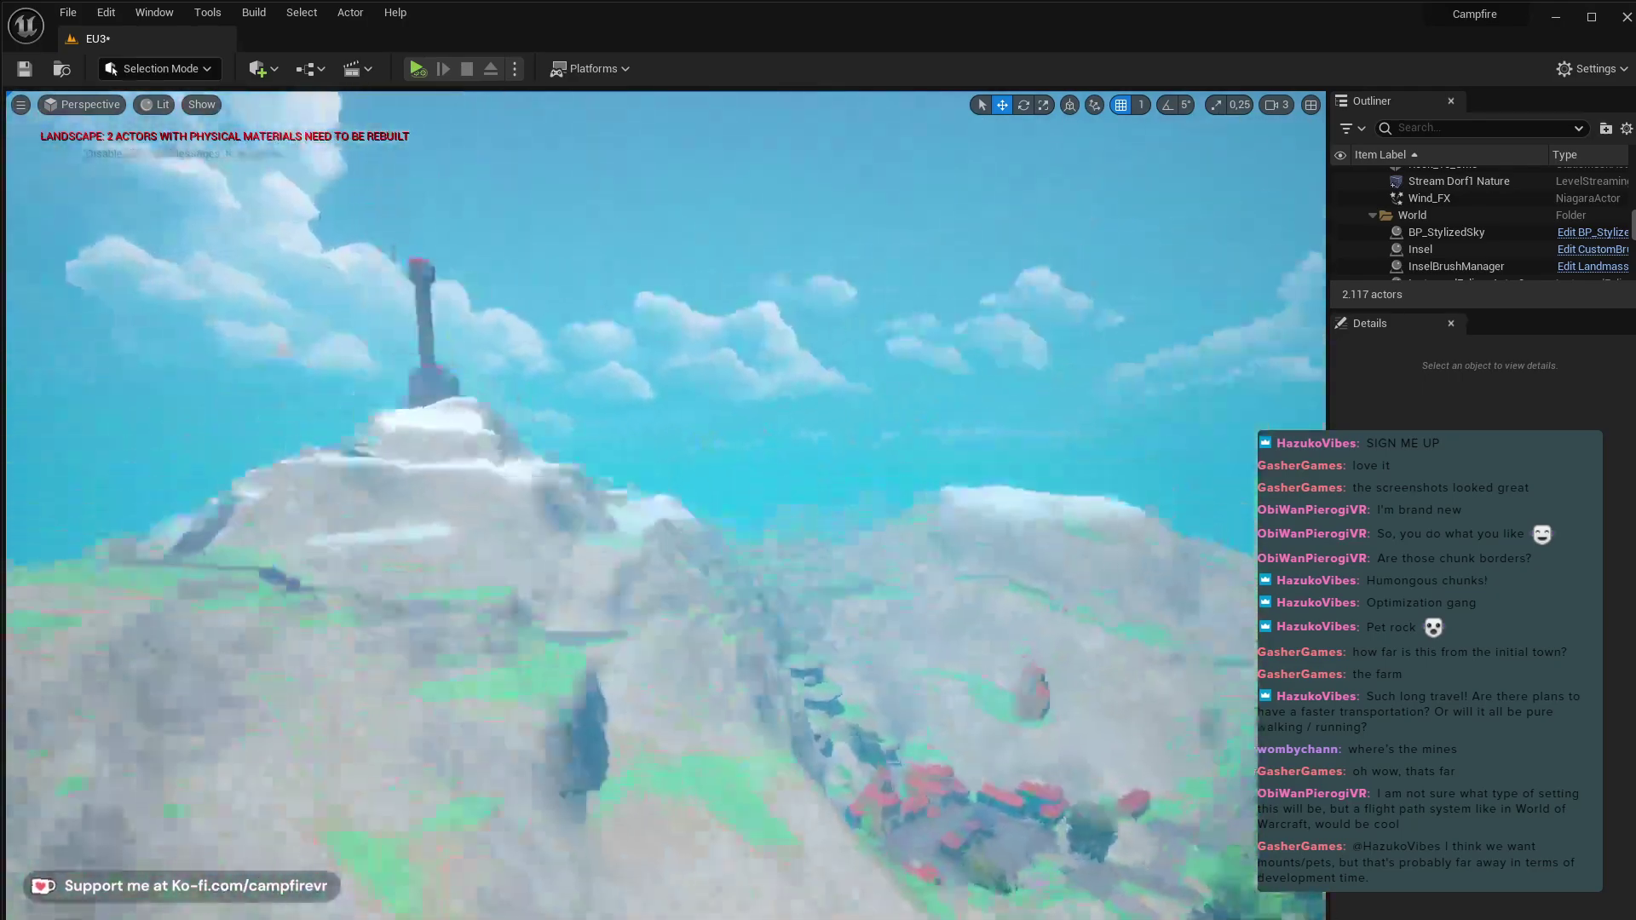
pyautogui.moveTo(392, 460); pyautogui.dragTo(392, 460, button='right')
pyautogui.moveTo(665, 505); pyautogui.dragTo(571, 503, button='right')
pyautogui.moveTo(961, 698); pyautogui.dragTo(896, 706, button='right')
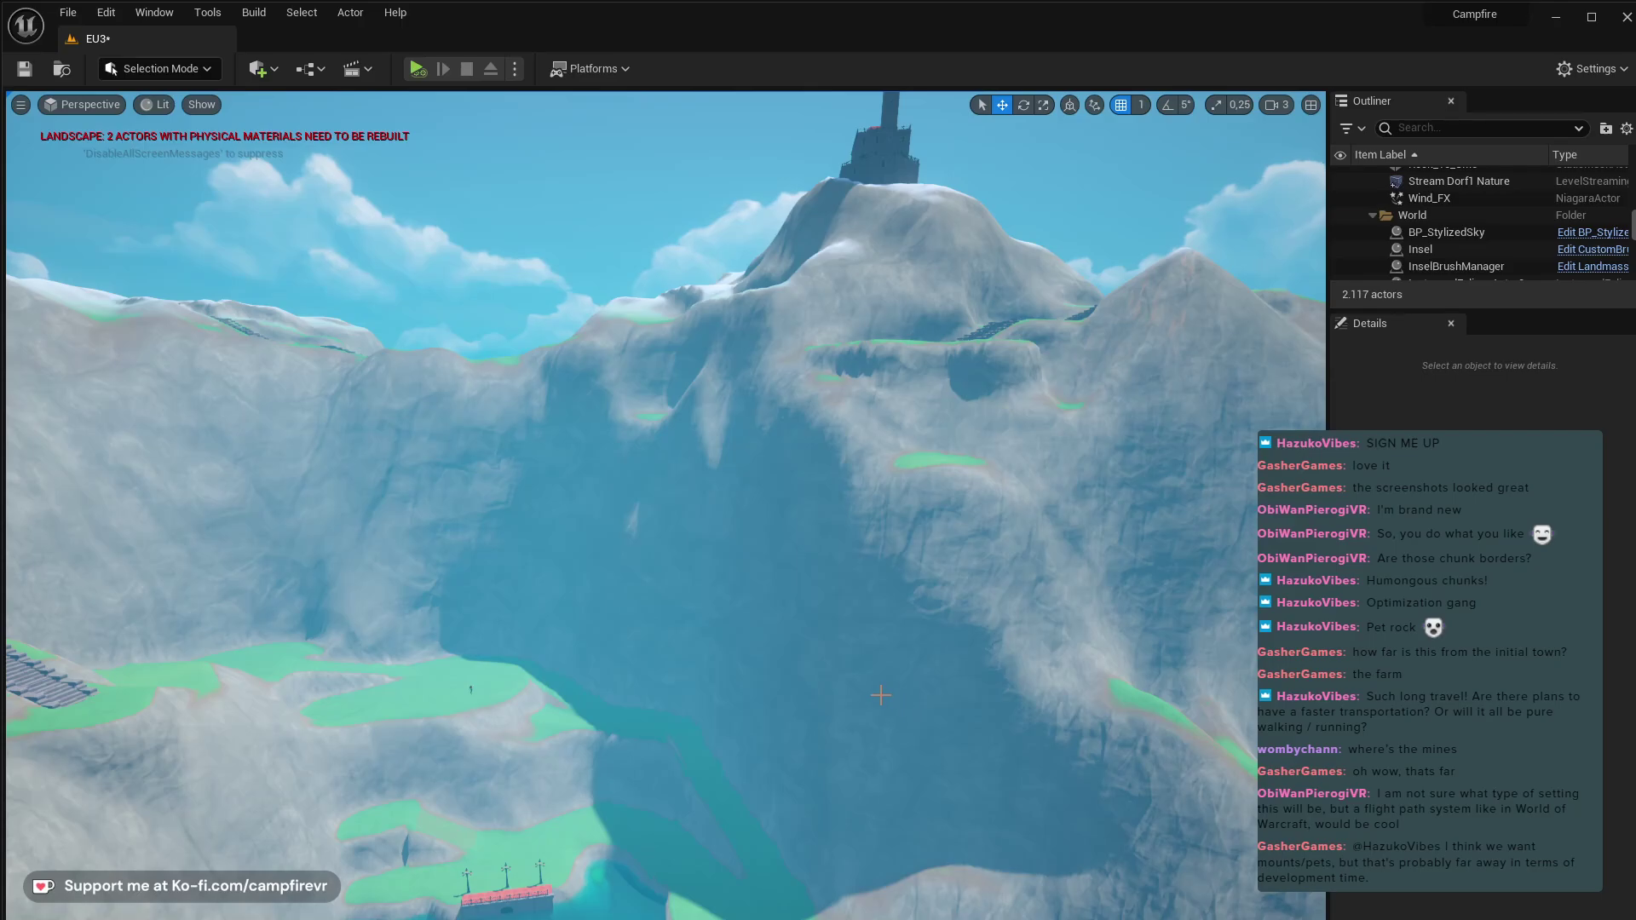
# - Inspect the fortress gate, its wooden walkway and the route behind the wall up to the village
pyautogui.moveTo(881, 695); pyautogui.dragTo(881, 695, button='right')
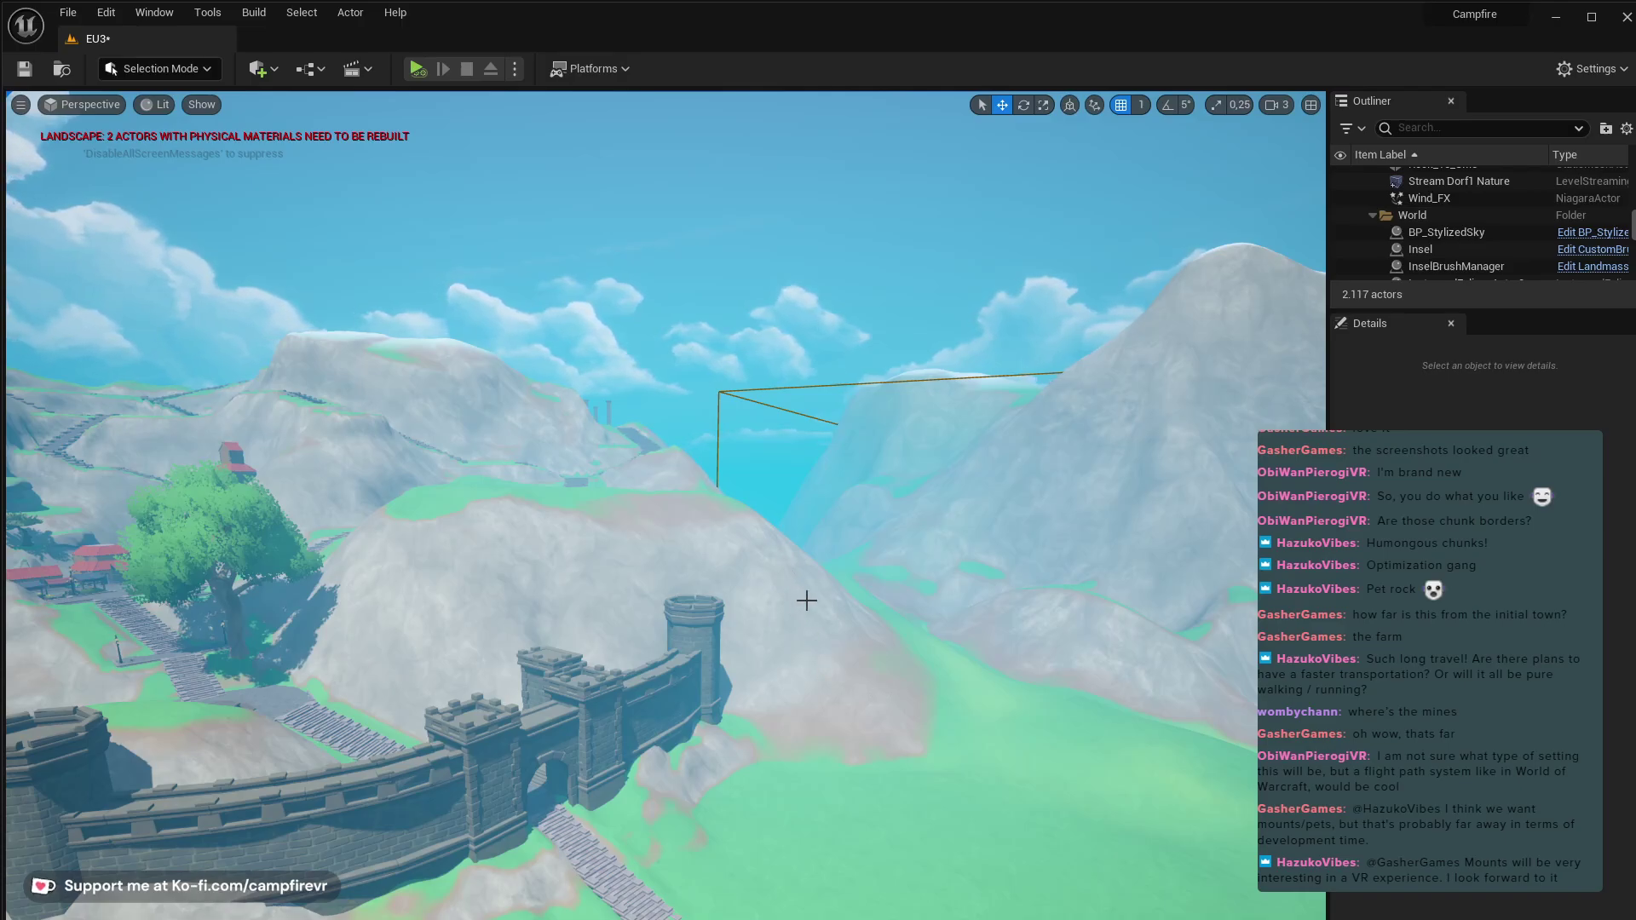
pyautogui.press('d')
pyautogui.moveTo(827, 718); pyautogui.dragTo(725, 827, button='right')
pyautogui.press('a')
pyautogui.press('w')
pyautogui.press('d')
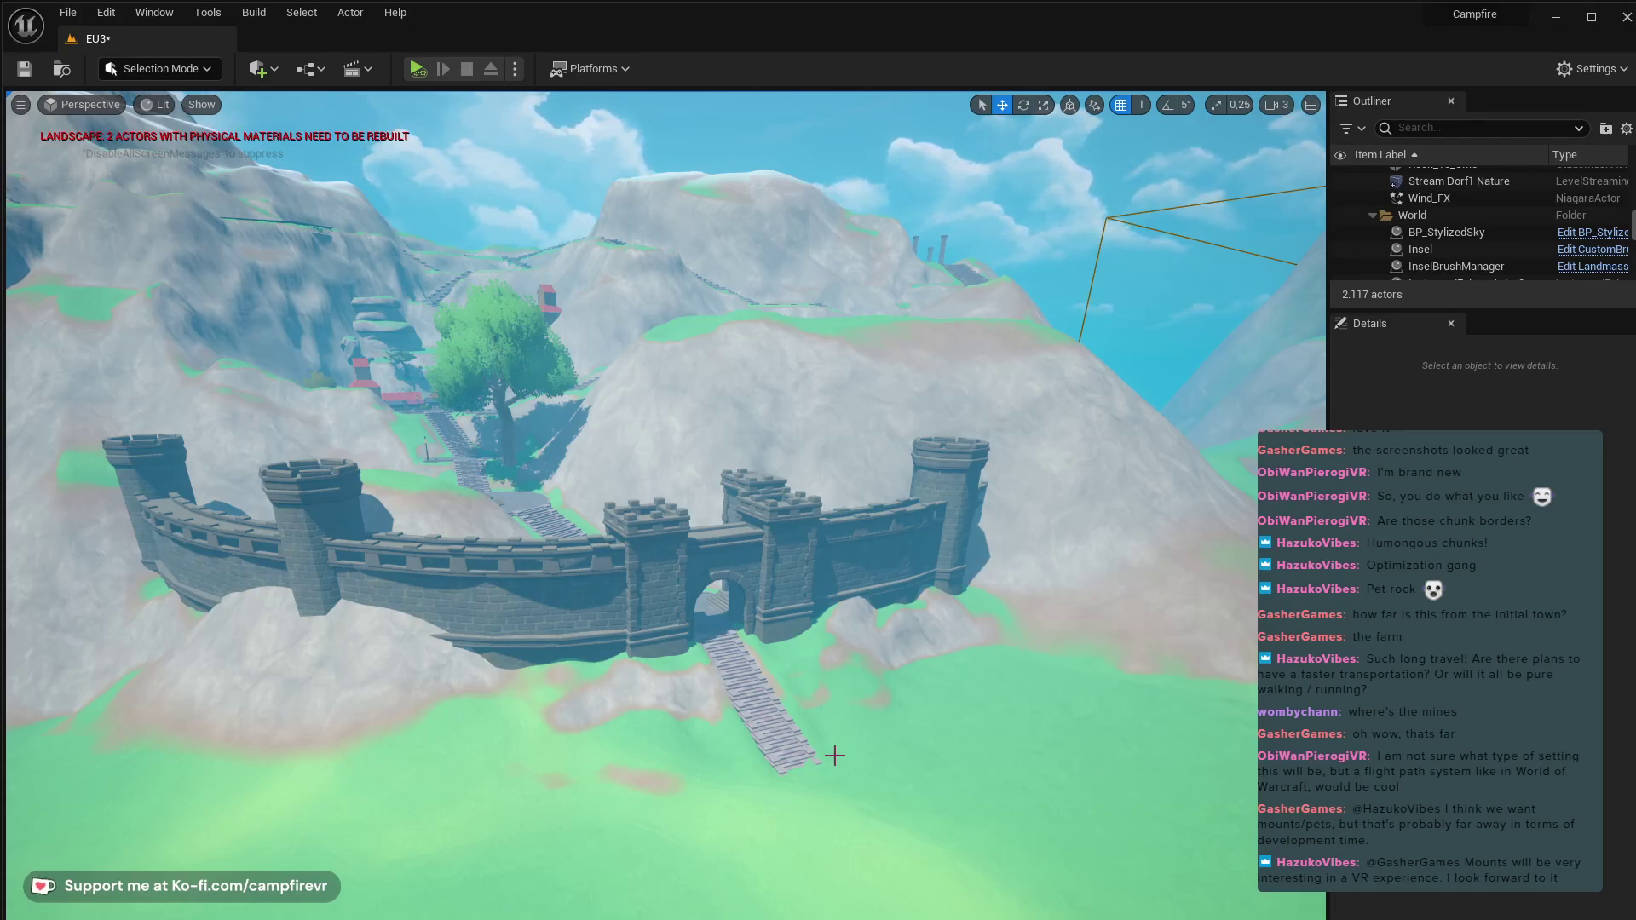
pyautogui.moveTo(863, 733); pyautogui.dragTo(1147, 597, button='right')
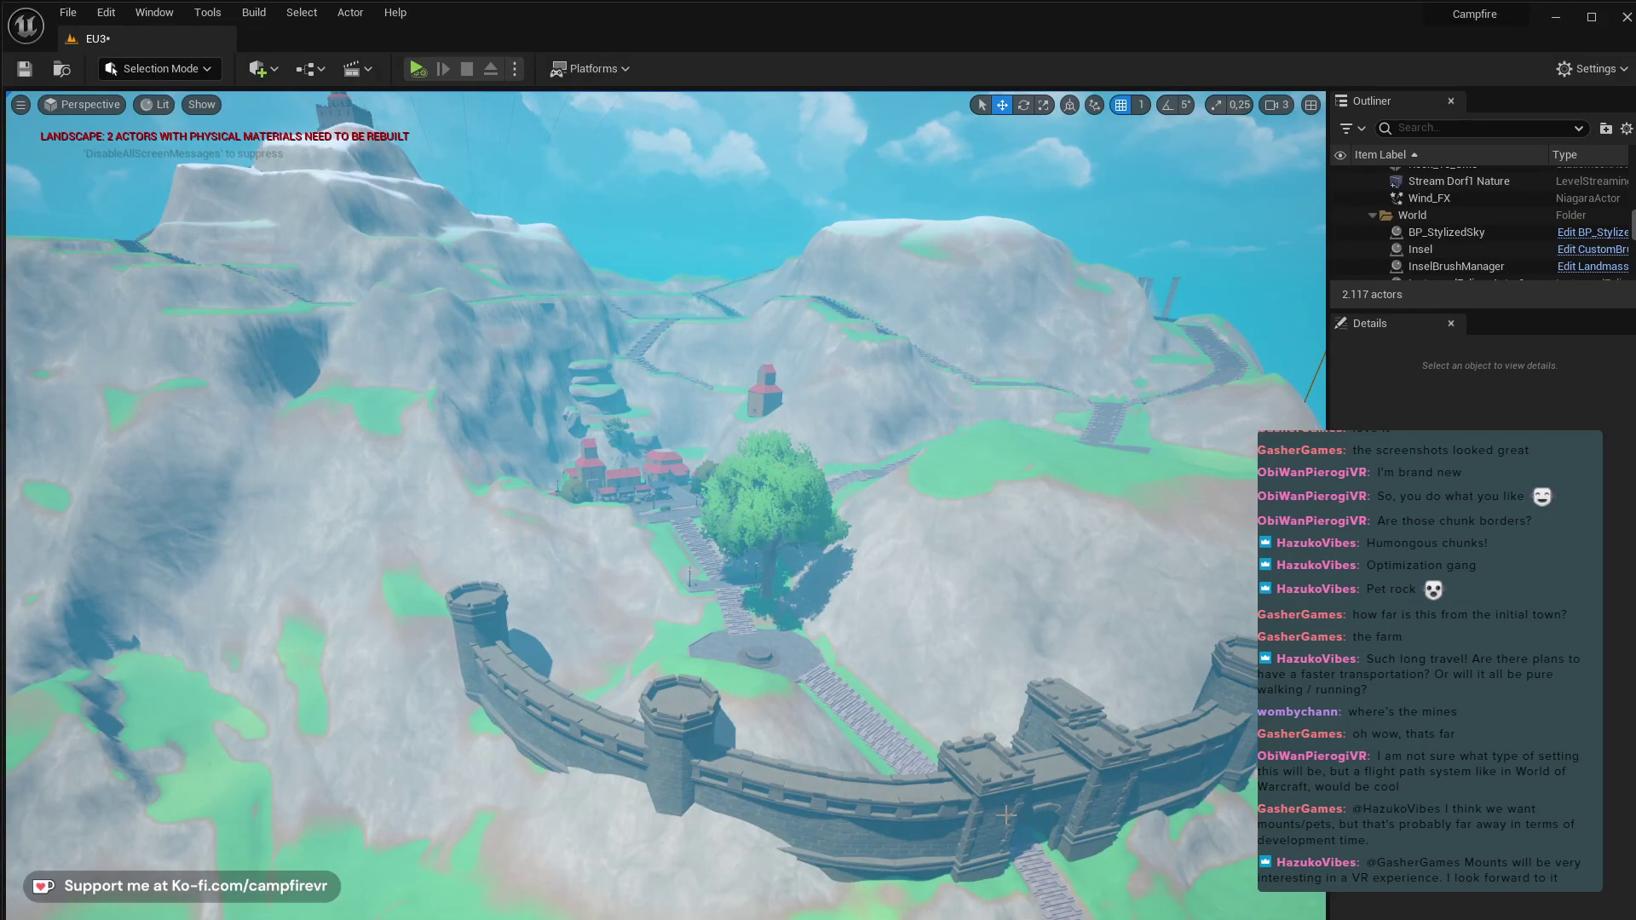
# - Select the Building_03_Open_SM2 house in the market square and review the village's position relative to the fortress wall
pyautogui.moveTo(874, 423)
pyautogui.mouseDown(button='right')
pyautogui.moveTo(878, 443)
pyautogui.moveTo(887, 424)
pyautogui.mouseUp(button='right')
pyautogui.click(887, 424)
pyautogui.press('e')
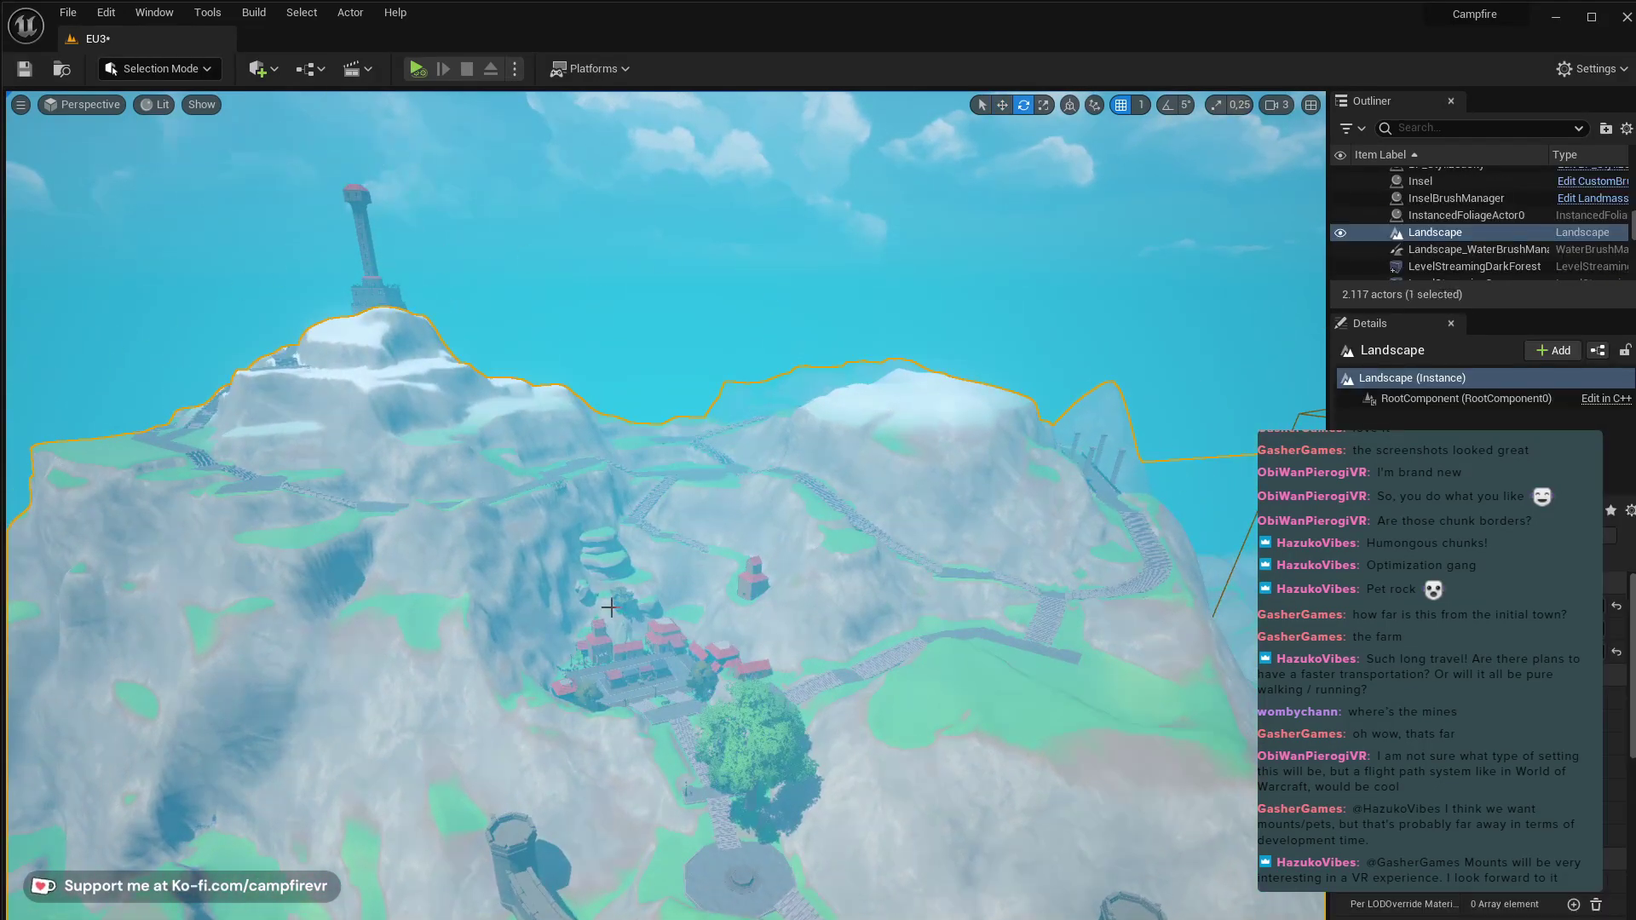
pyautogui.click(664, 643)
pyautogui.moveTo(954, 793); pyautogui.dragTo(920, 793, button='right')
pyautogui.press('w')
pyautogui.press('q')
pyautogui.moveTo(591, 761); pyautogui.dragTo(591, 761, button='right')
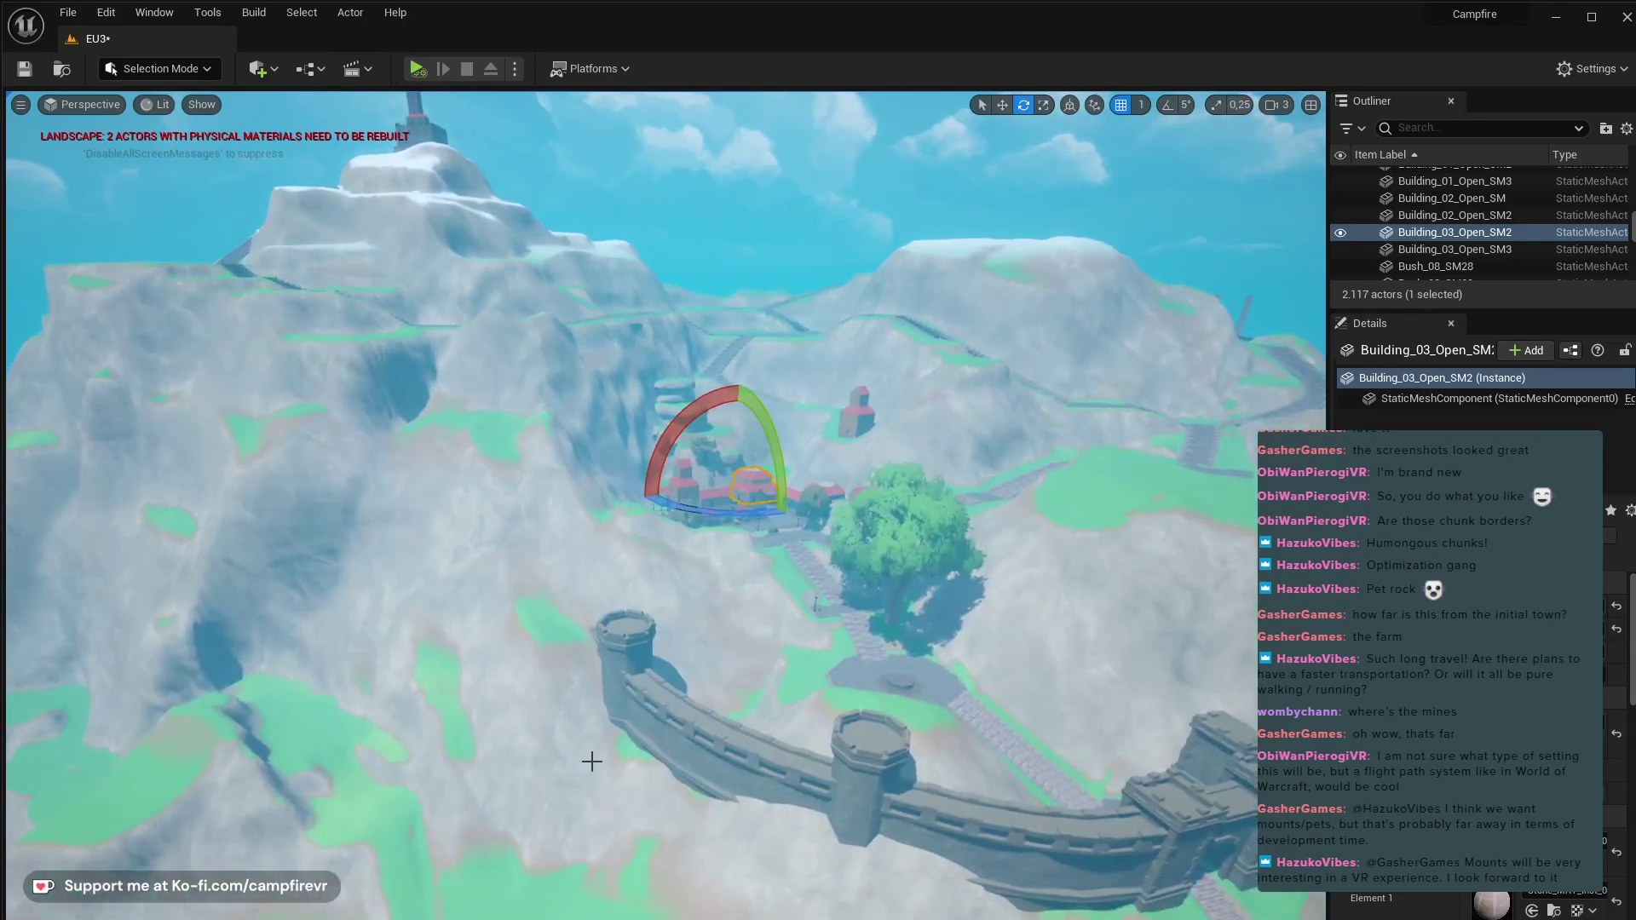
# - Examine the cliffs below the fortress wall, the green coastal ledges and the bay with the docked ship
pyautogui.click(604, 767)
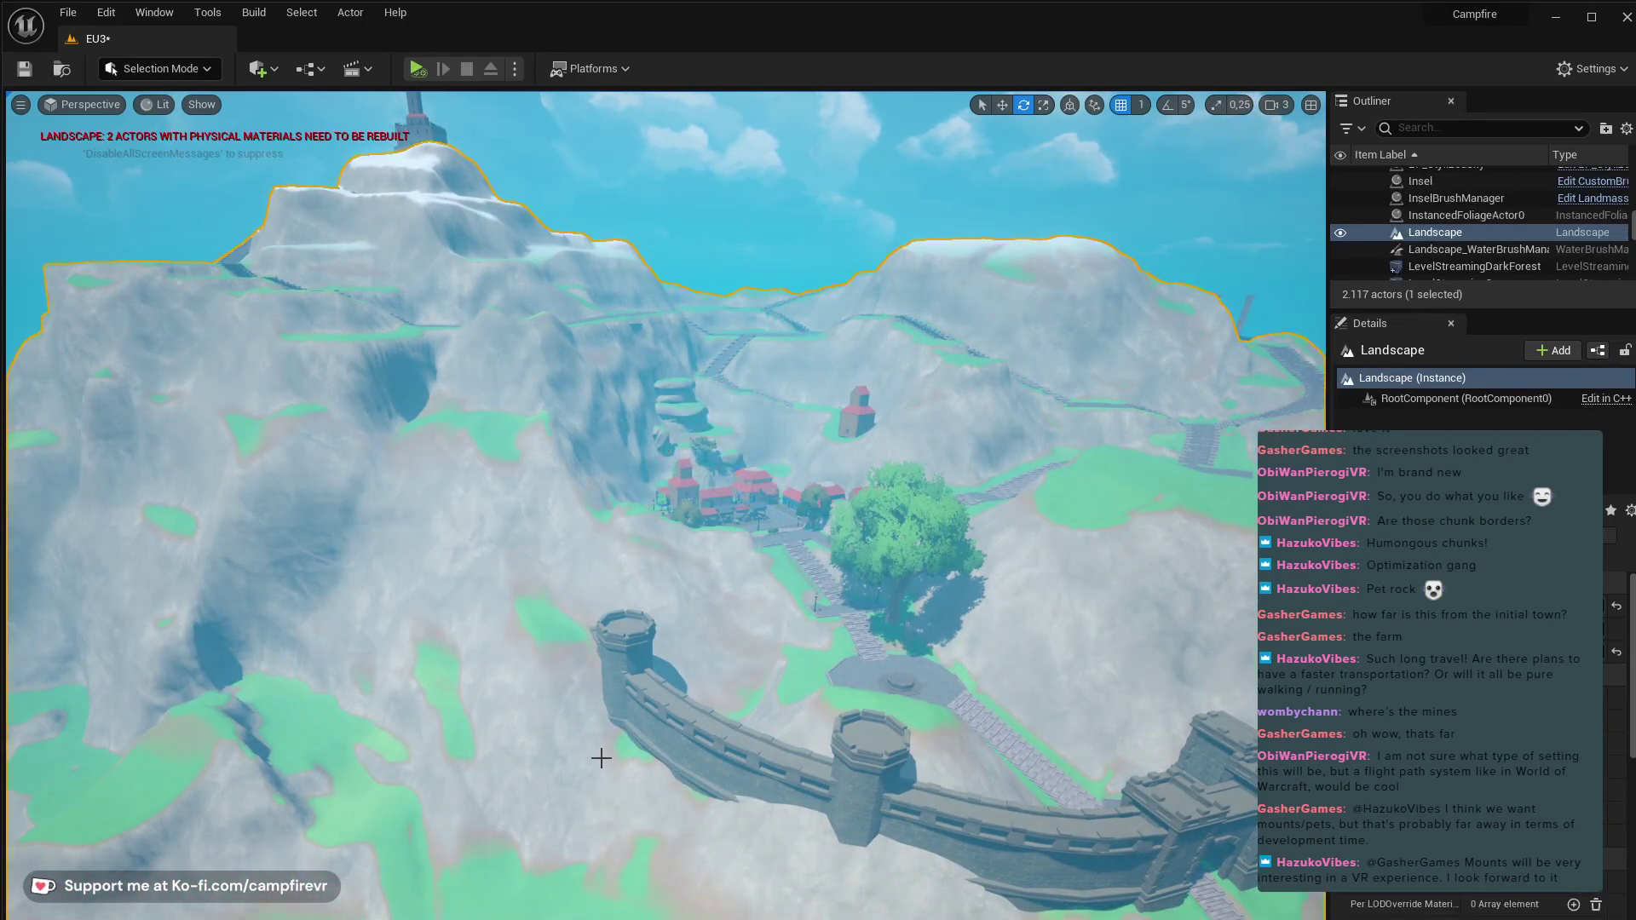
pyautogui.moveTo(611, 767); pyautogui.dragTo(579, 746, button='right')
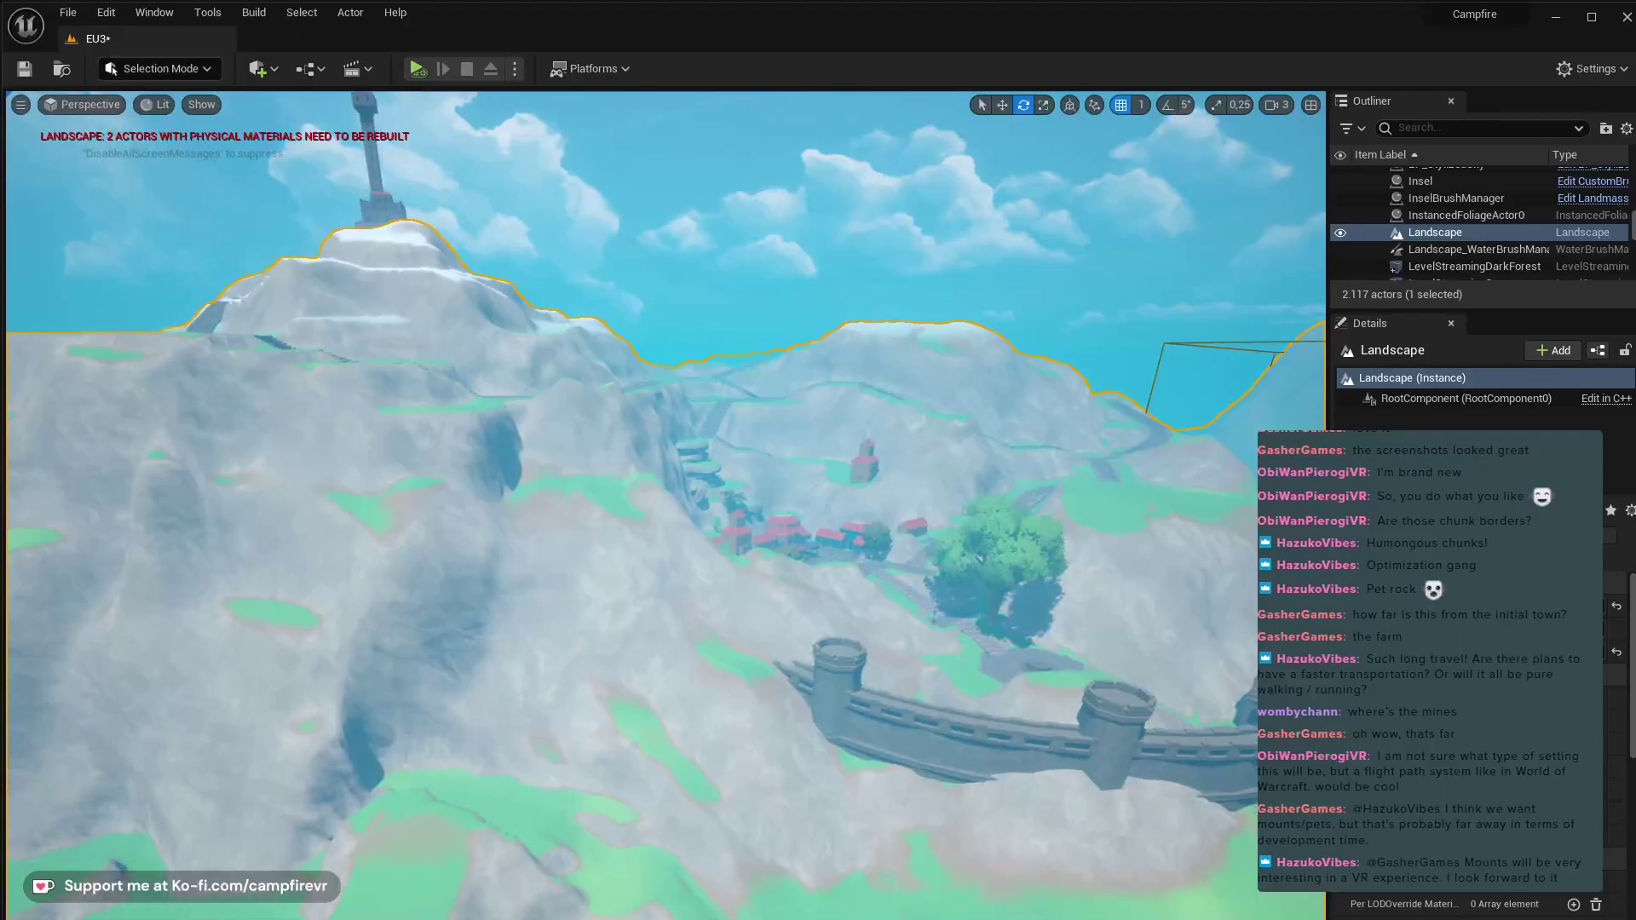
pyautogui.moveTo(336, 883); pyautogui.dragTo(300, 882, button='right')
pyautogui.press('w')
pyautogui.press('a')
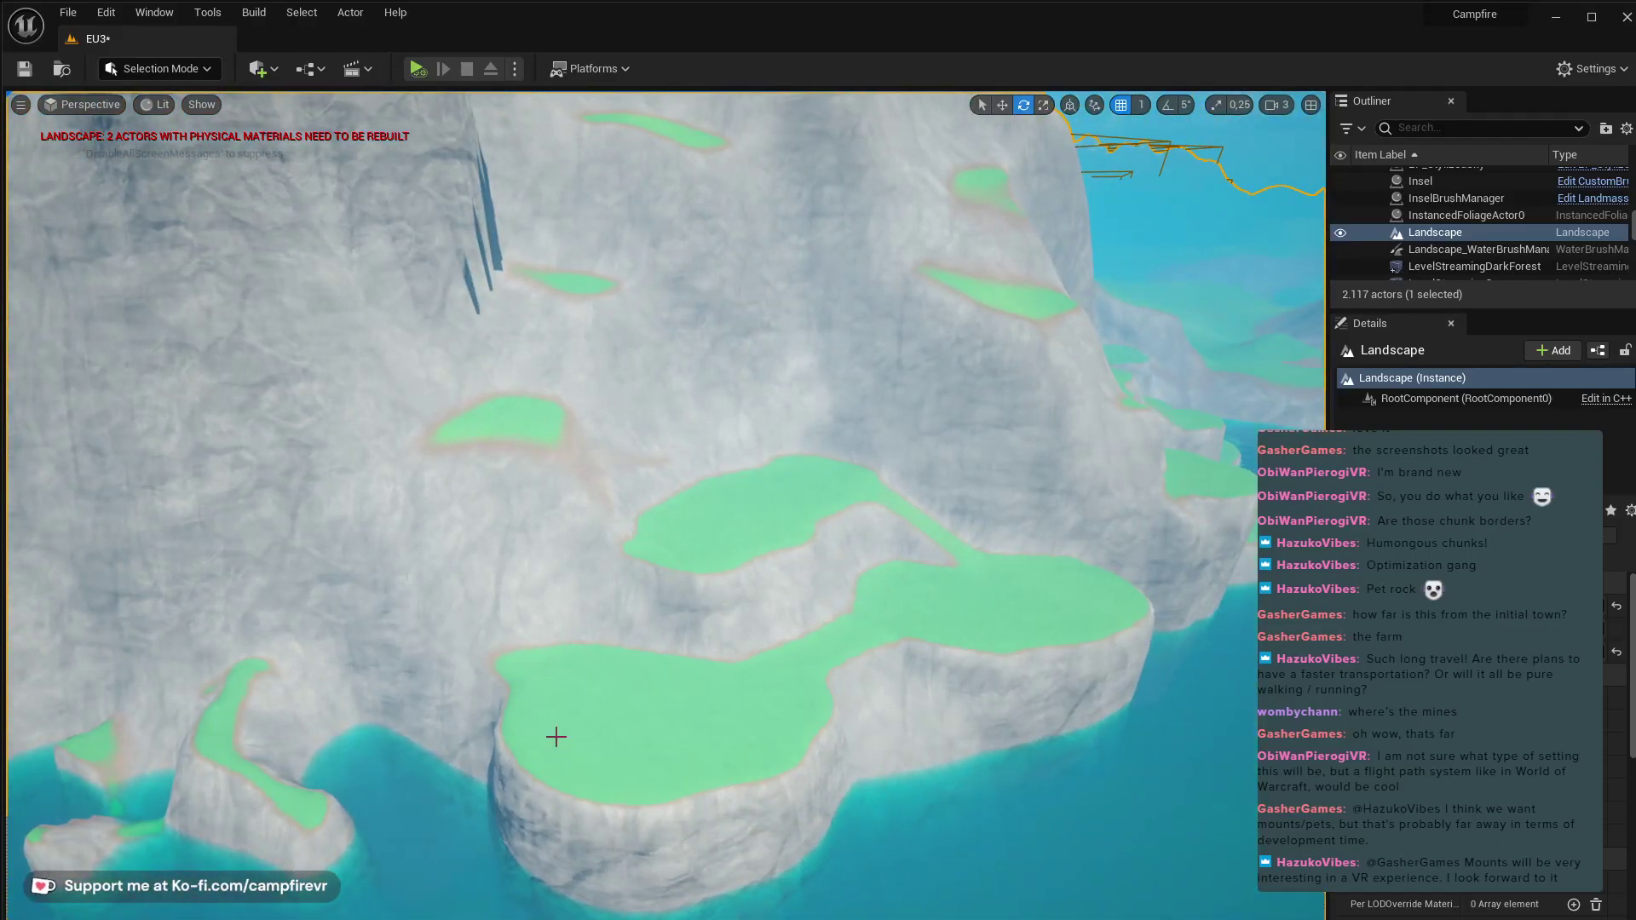
pyautogui.moveTo(555, 734); pyautogui.dragTo(501, 724, button='right')
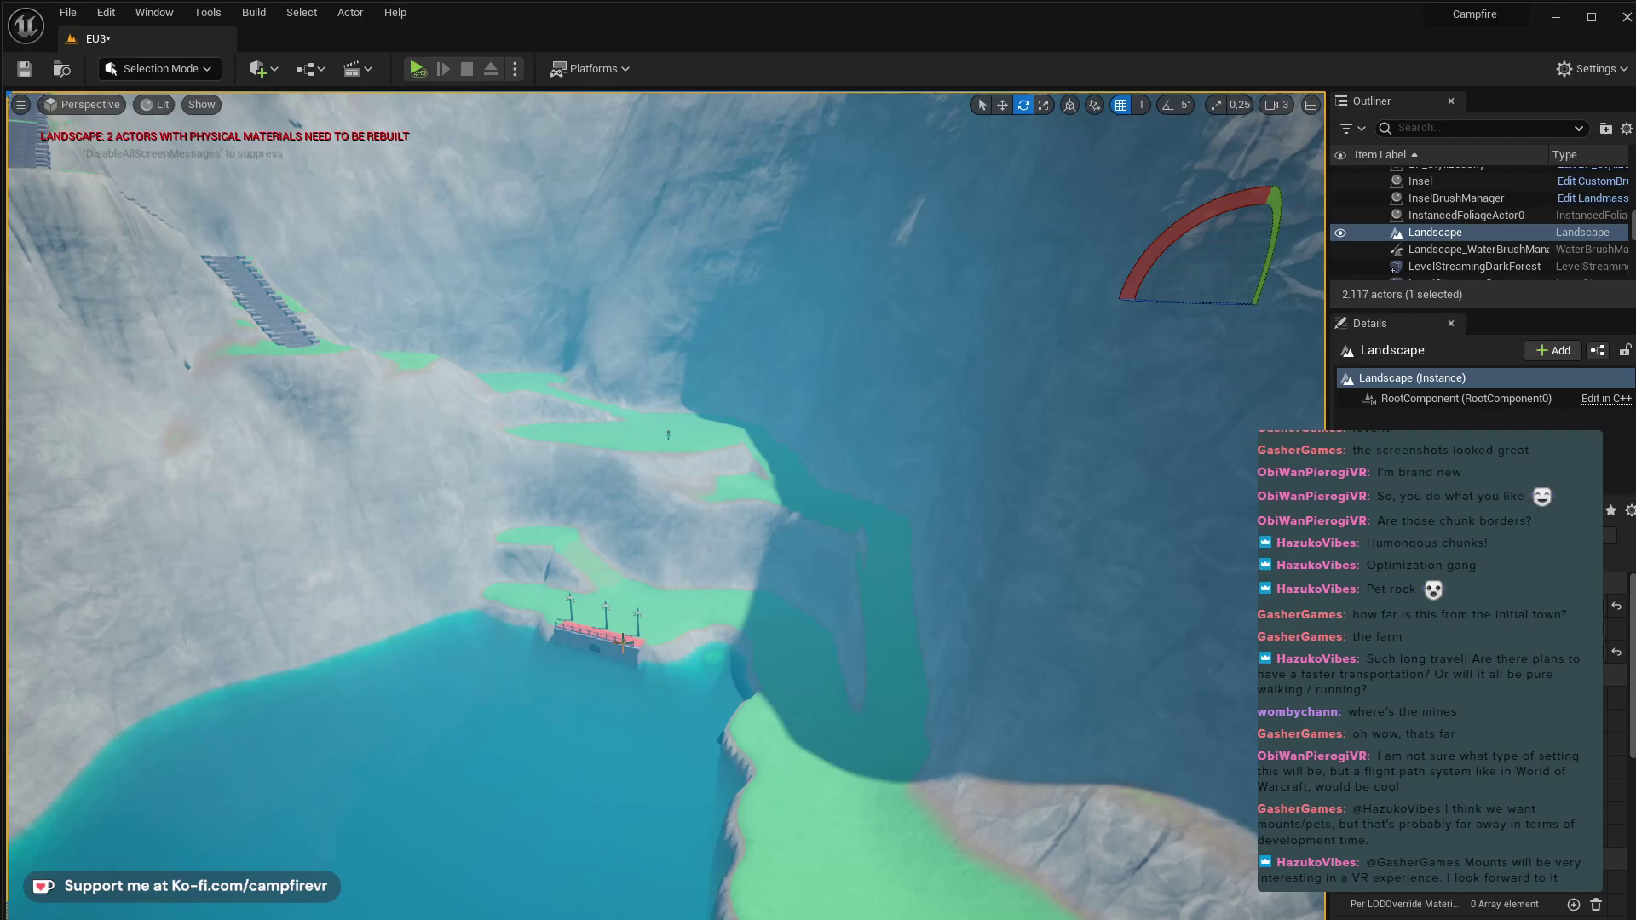
pyautogui.press('s')
pyautogui.moveTo(561, 686); pyautogui.dragTo(537, 724, button='right')
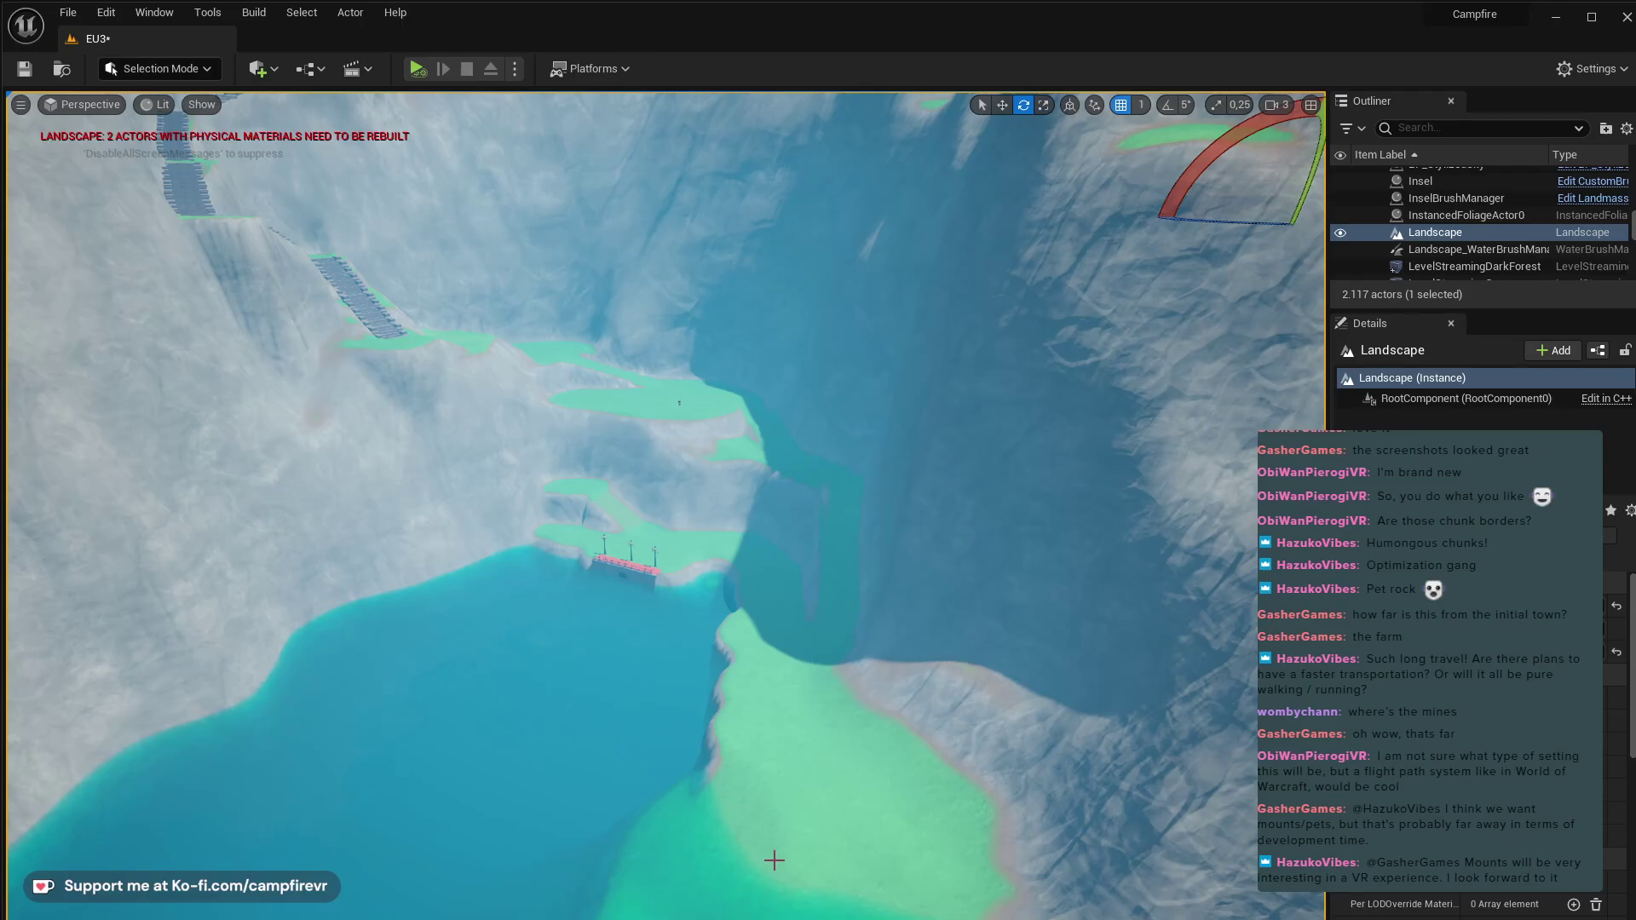
# - Inspect the green headland beside the bay, using the FullBody_VRPawn character to judge its scale against the cliffs
pyautogui.moveTo(809, 842)
pyautogui.mouseDown(button='right')
pyautogui.moveTo(796, 759)
pyautogui.moveTo(681, 740)
pyautogui.moveTo(759, 716)
pyautogui.moveTo(780, 758)
pyautogui.moveTo(733, 840)
pyautogui.moveTo(729, 827)
pyautogui.moveTo(728, 857)
pyautogui.moveTo(724, 822)
pyautogui.moveTo(725, 857)
pyautogui.moveTo(827, 801)
pyautogui.moveTo(797, 818)
pyautogui.moveTo(776, 792)
pyautogui.moveTo(837, 804)
pyautogui.moveTo(801, 784)
pyautogui.moveTo(742, 788)
pyautogui.moveTo(767, 782)
pyautogui.moveTo(776, 809)
pyautogui.moveTo(823, 814)
pyautogui.moveTo(748, 829)
pyautogui.moveTo(827, 837)
pyautogui.mouseUp(button='right')
pyautogui.press('q')
pyautogui.press('e')
pyautogui.press('s')
pyautogui.press('w')
pyautogui.press('e')
pyautogui.scroll(-3, 775, 810)
pyautogui.press('w')
pyautogui.click(590, 818)
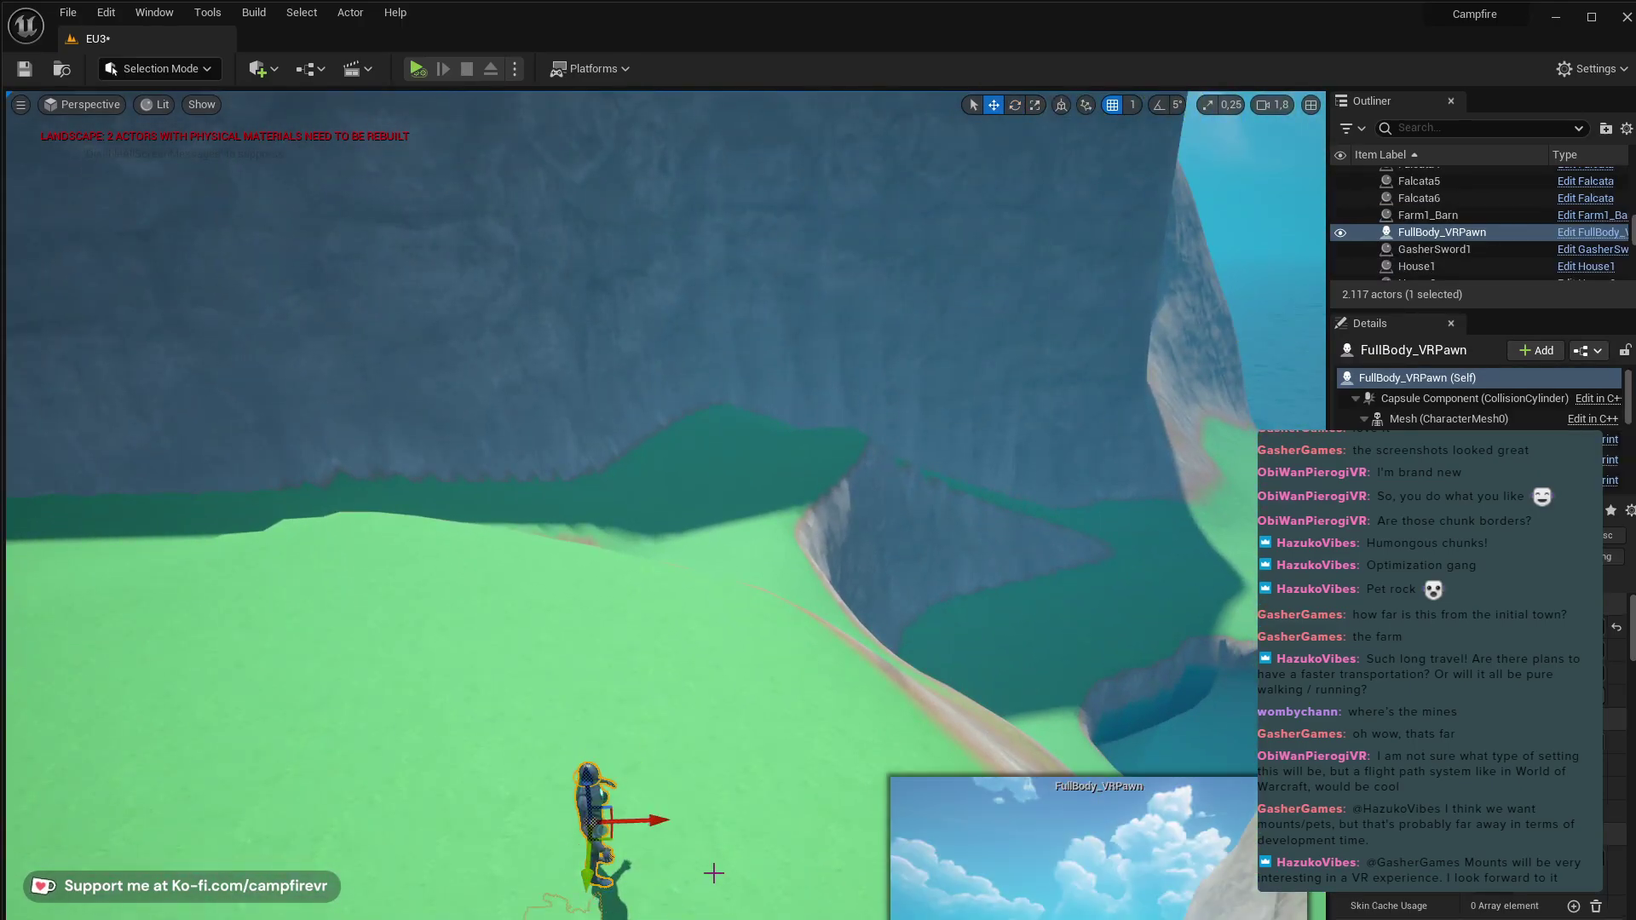
pyautogui.click(974, 678)
pyautogui.moveTo(974, 678); pyautogui.dragTo(847, 711, button='right')
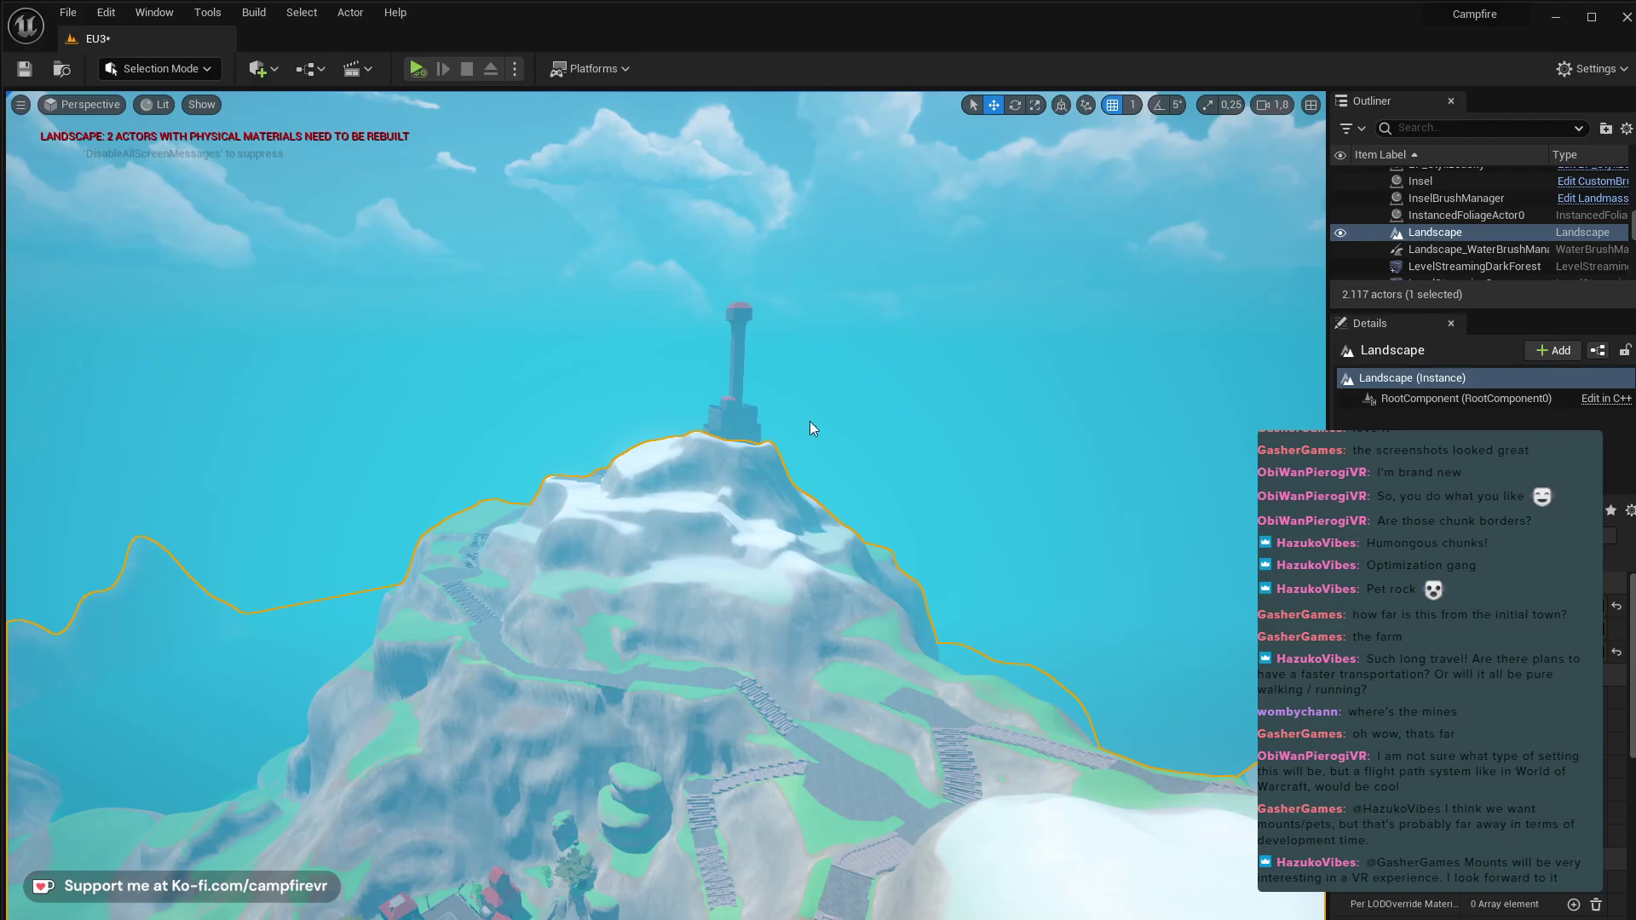
# - Review the tower-topped mountain, its winding paths and the stairways leading down to the village market square
pyautogui.moveTo(728, 519); pyautogui.dragTo(737, 523, button='right')
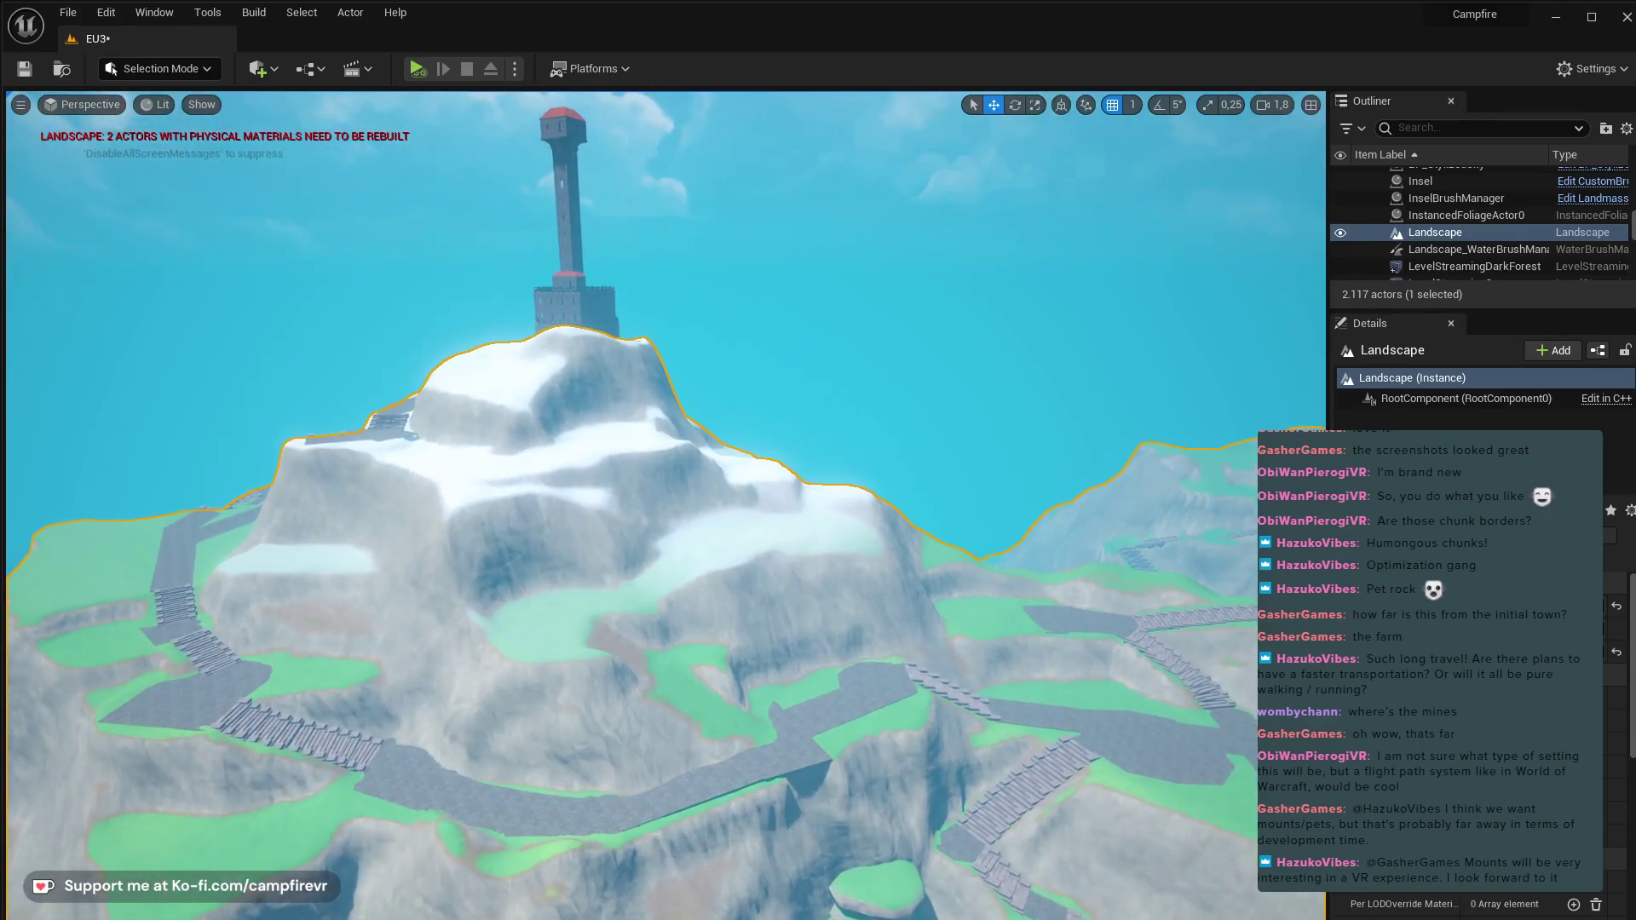
pyautogui.moveTo(736, 523); pyautogui.dragTo(739, 526, button='right')
pyautogui.press('s')
pyautogui.press('s')
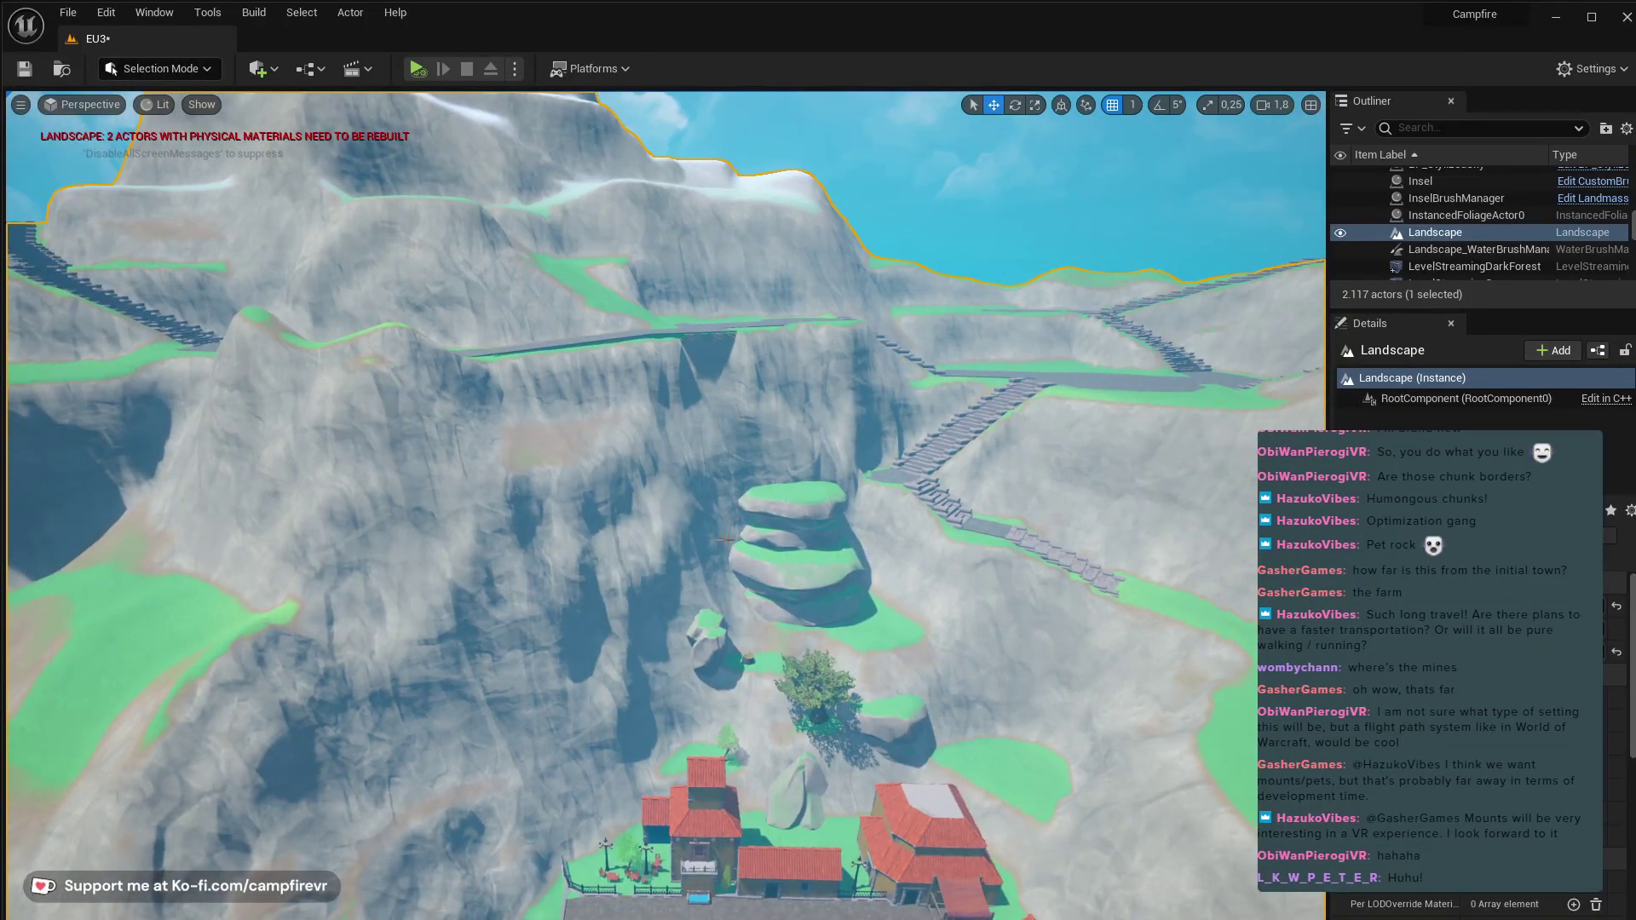
pyautogui.press('s')
pyautogui.moveTo(790, 556); pyautogui.dragTo(966, 657, button='right')
pyautogui.press('w')
pyautogui.press('w')
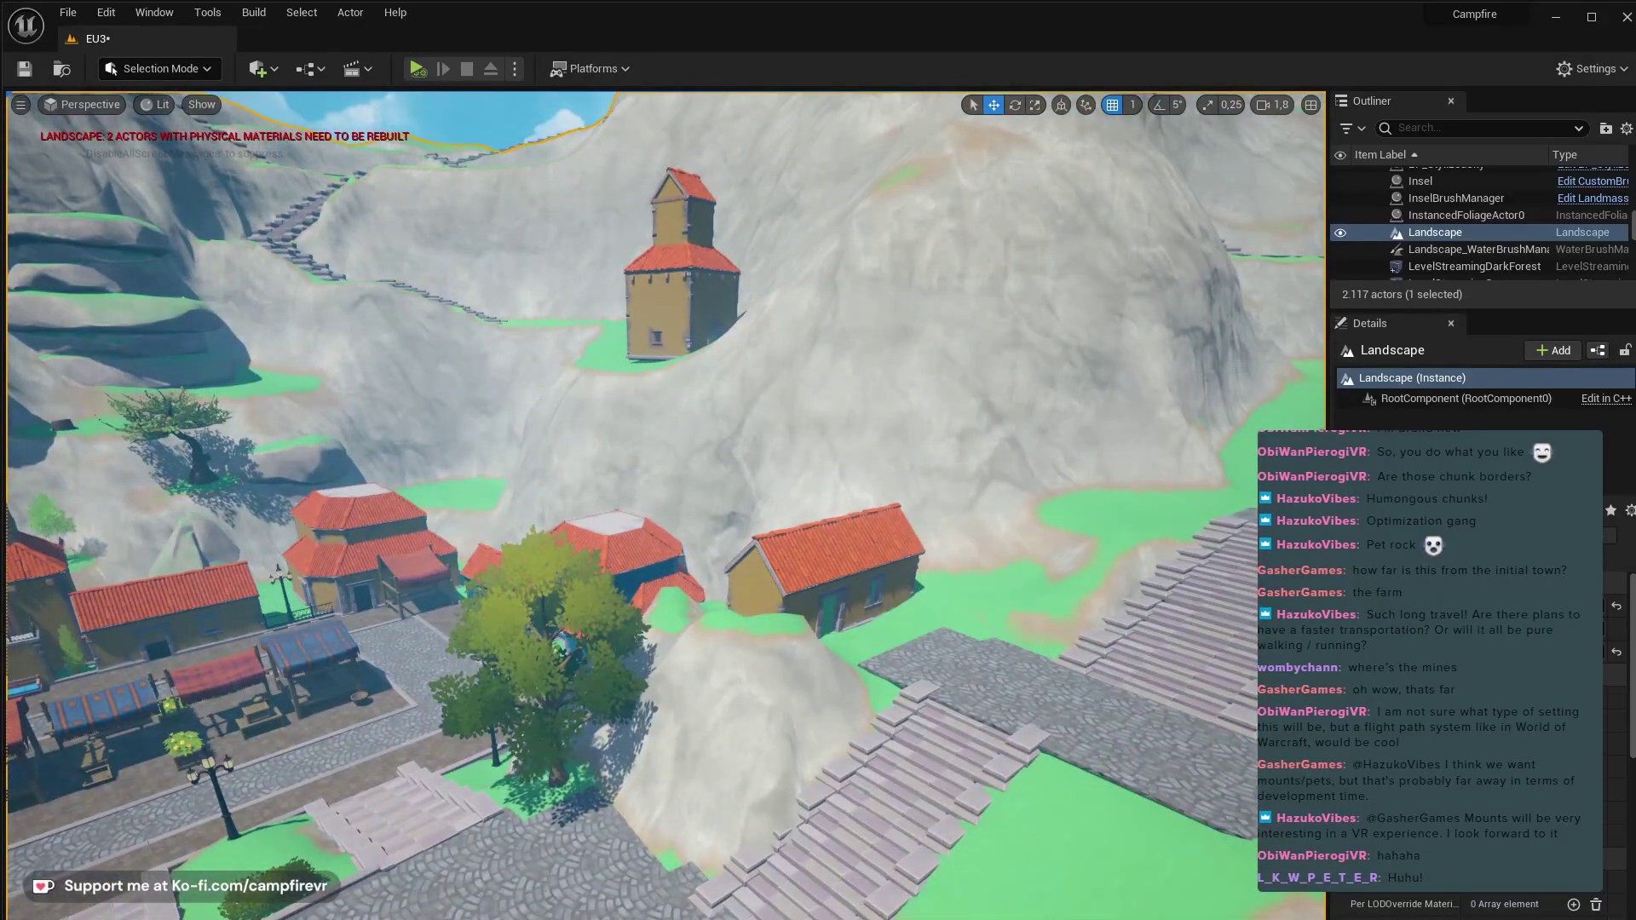
pyautogui.press('s')
pyautogui.moveTo(614, 631); pyautogui.dragTo(756, 677, button='right')
pyautogui.press('w')
# - Duplicate the stone ledge Ledge_SM47 from the lower landing and place the copy on the next cobblestone landing up the stairs
pyautogui.click(730, 877)
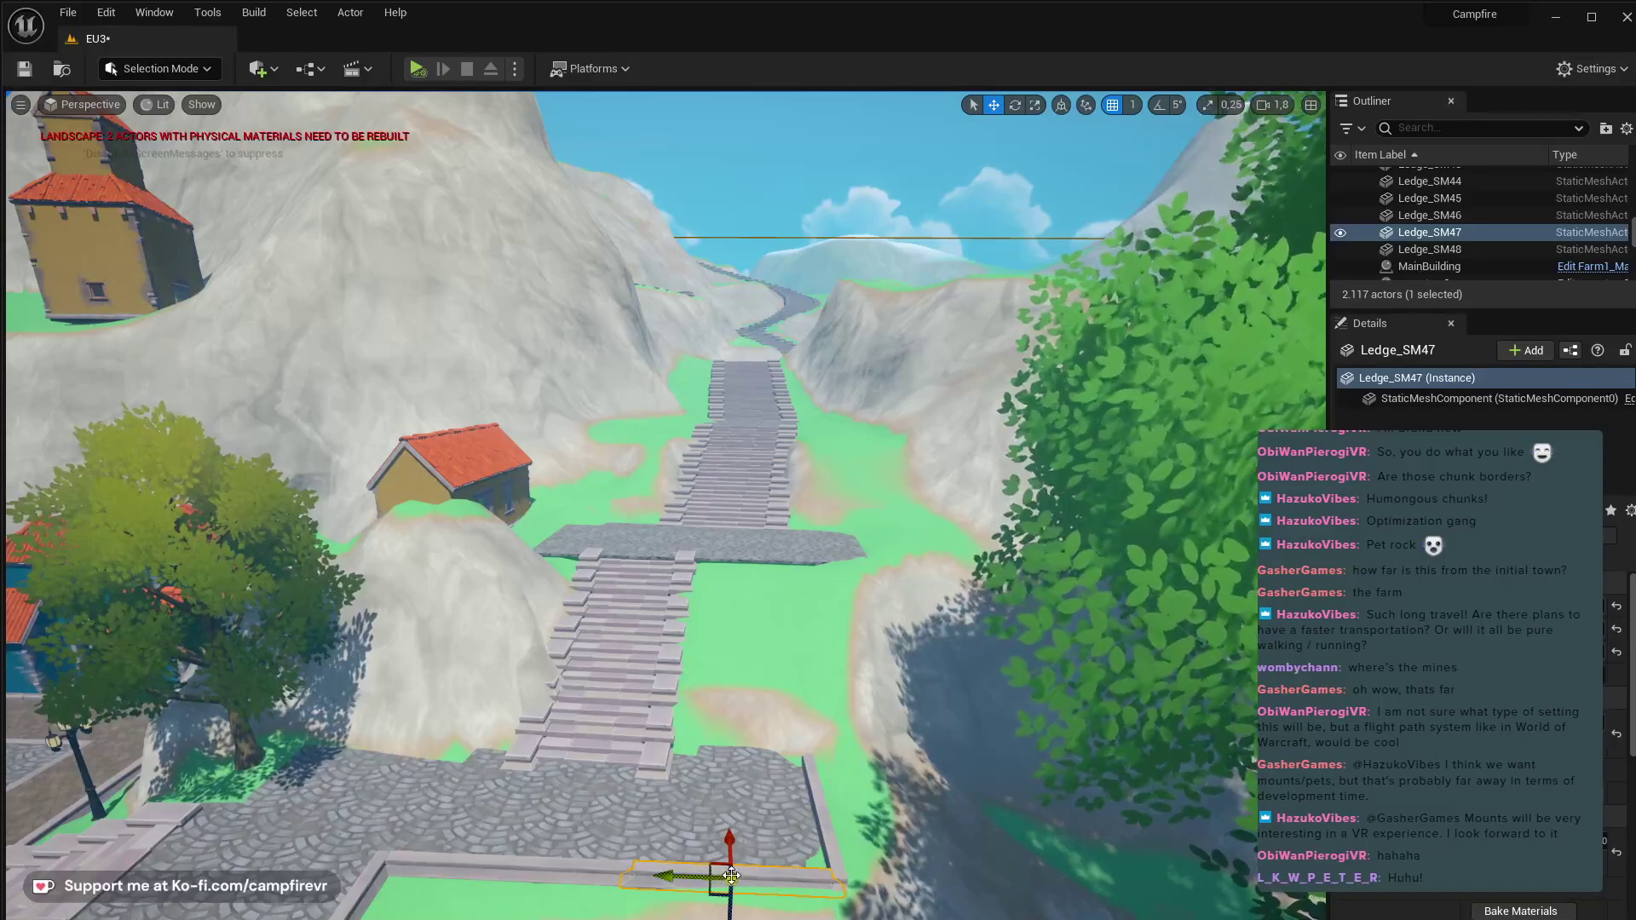
pyautogui.moveTo(762, 880); pyautogui.dragTo(762, 913, button='right')
pyautogui.press('e')
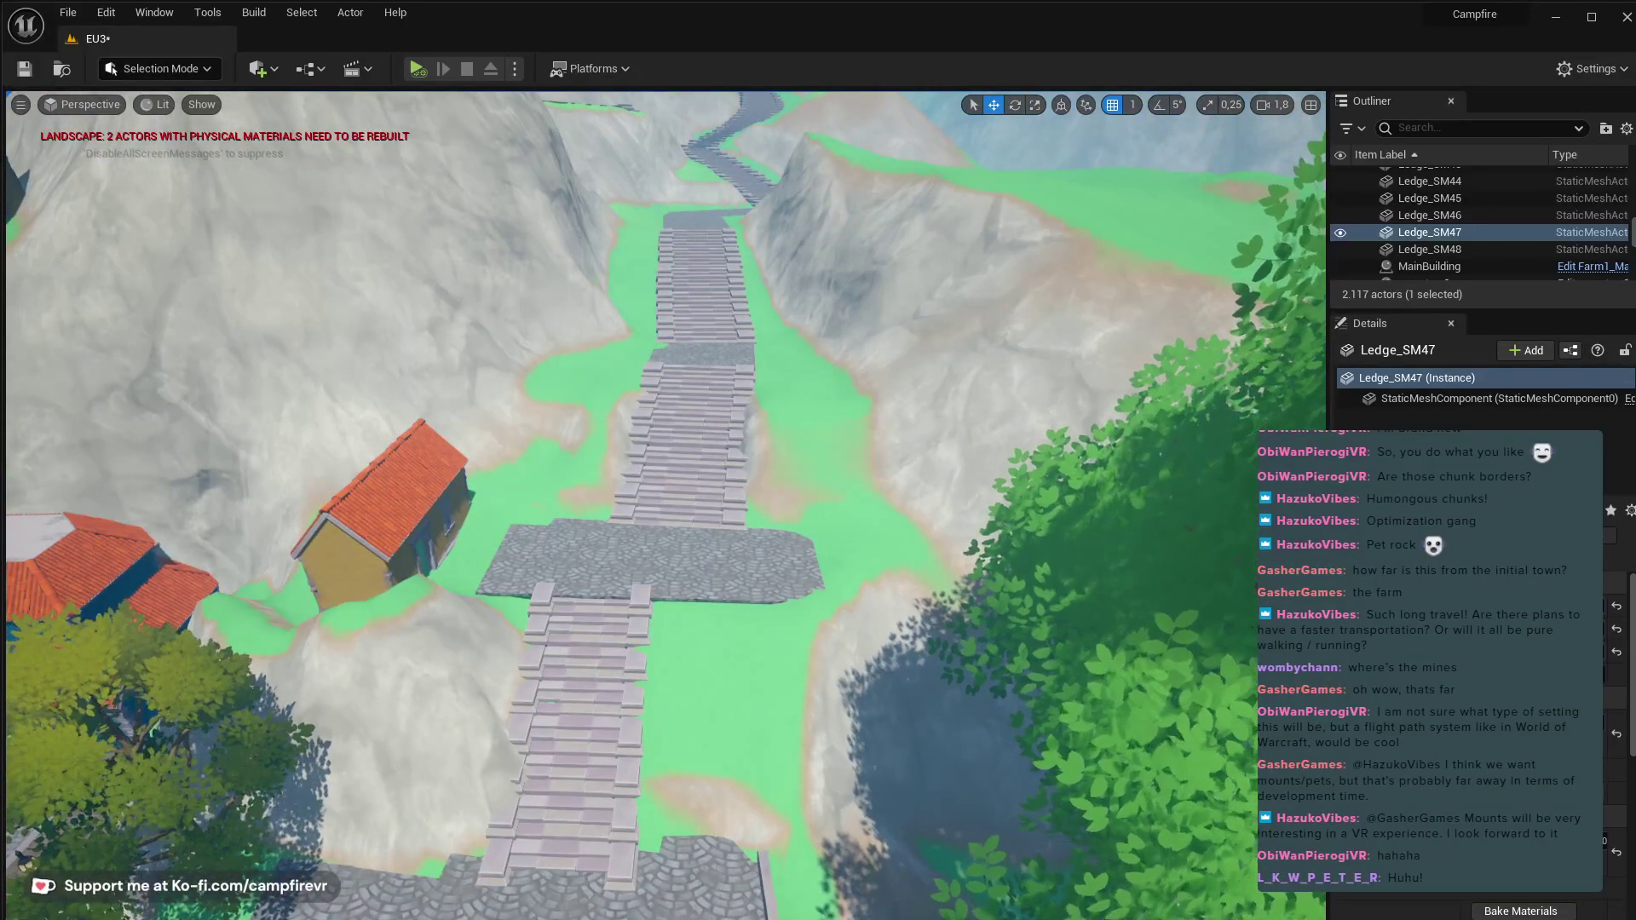
pyautogui.moveTo(762, 895); pyautogui.dragTo(596, 887, button='right')
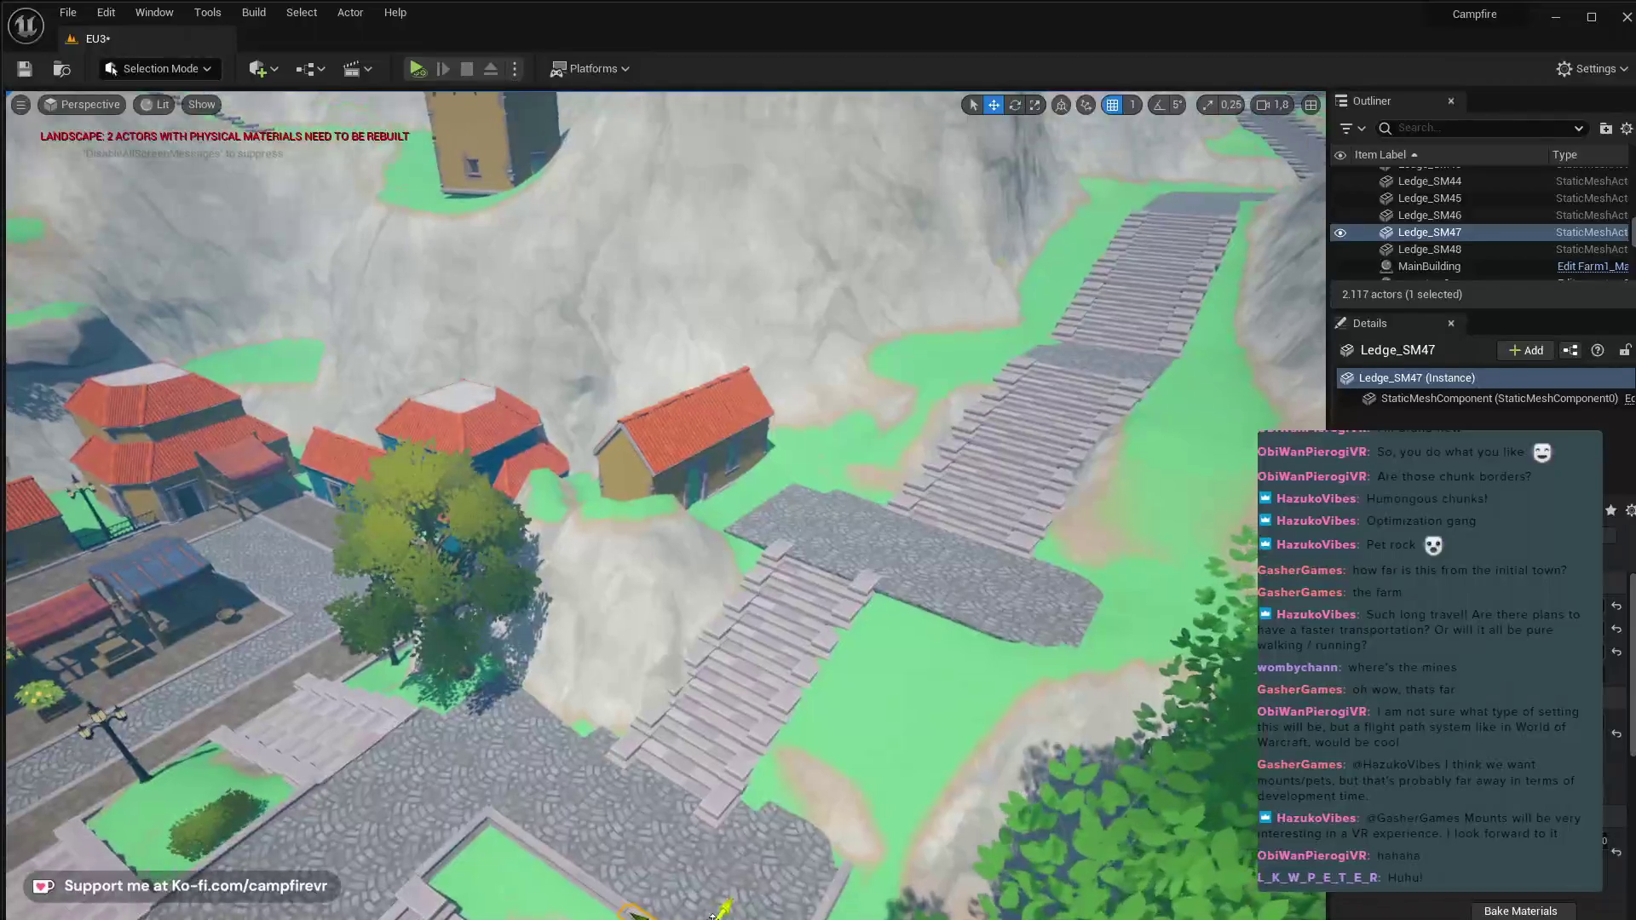
pyautogui.keyDown('alt'); pyautogui.moveTo(716, 905); pyautogui.dragTo(756, 855); pyautogui.keyUp('alt')
pyautogui.moveTo(933, 603)
pyautogui.mouseDown()
pyautogui.moveTo(910, 639)
pyautogui.moveTo(927, 602)
pyautogui.mouseUp()
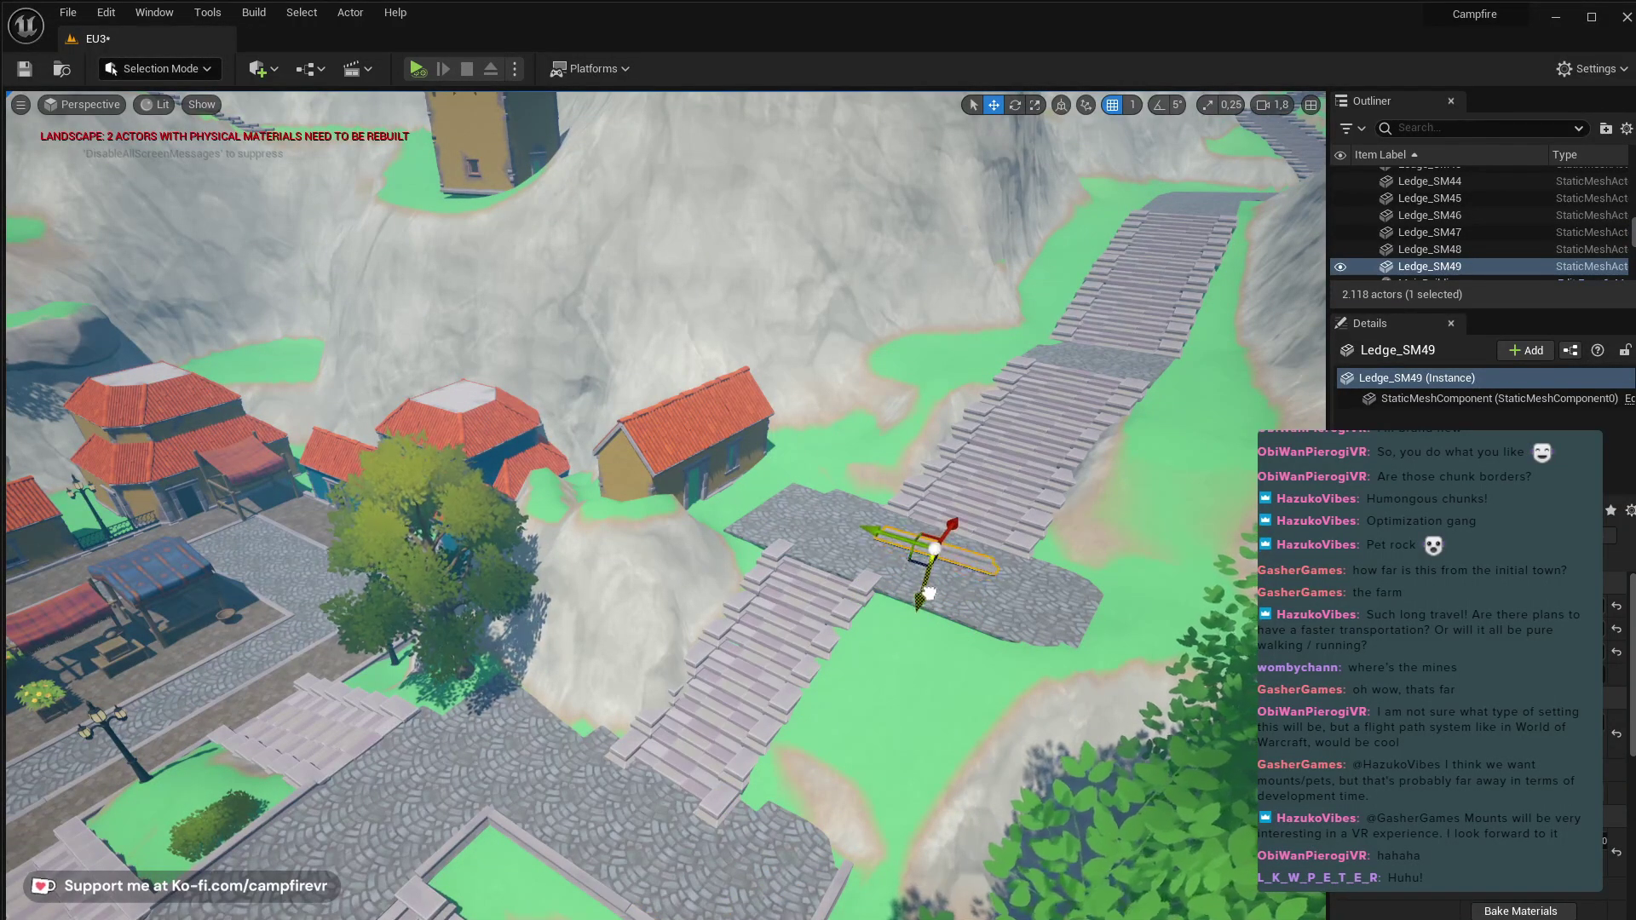
# - Lower the copied ledge, move it to the landing's downhill edge and rotate it to line up with that edge
pyautogui.moveTo(927, 602); pyautogui.dragTo(758, 555, button='right')
pyautogui.press('d')
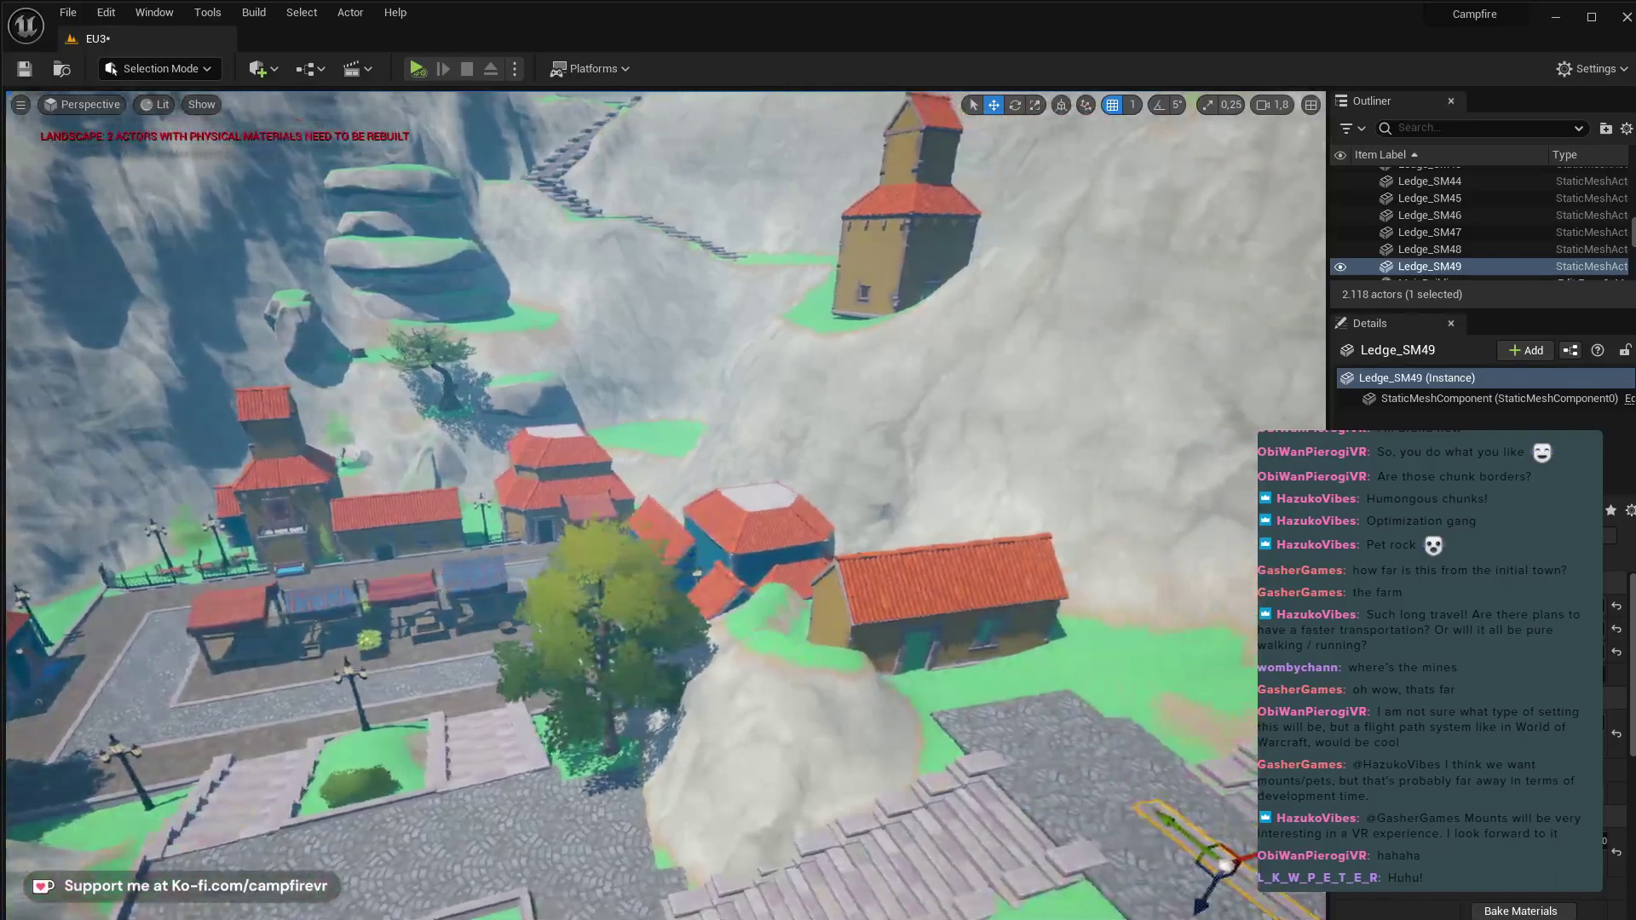
pyautogui.press('f')
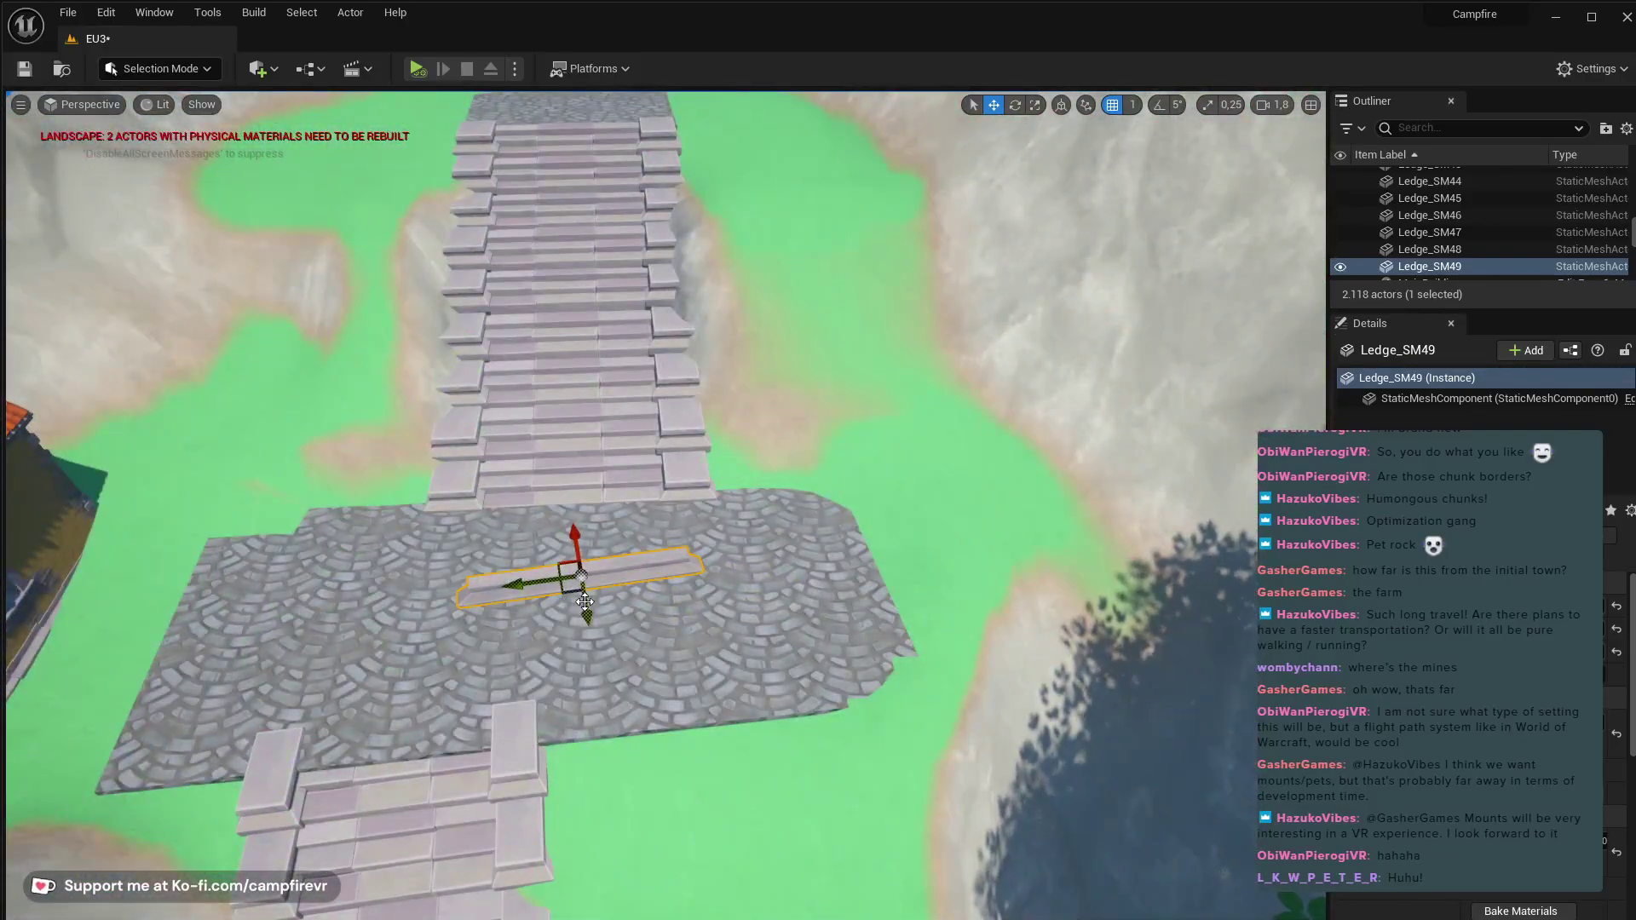
pyautogui.moveTo(593, 601)
pyautogui.mouseDown()
pyautogui.moveTo(610, 702)
pyautogui.moveTo(596, 608)
pyautogui.mouseUp()
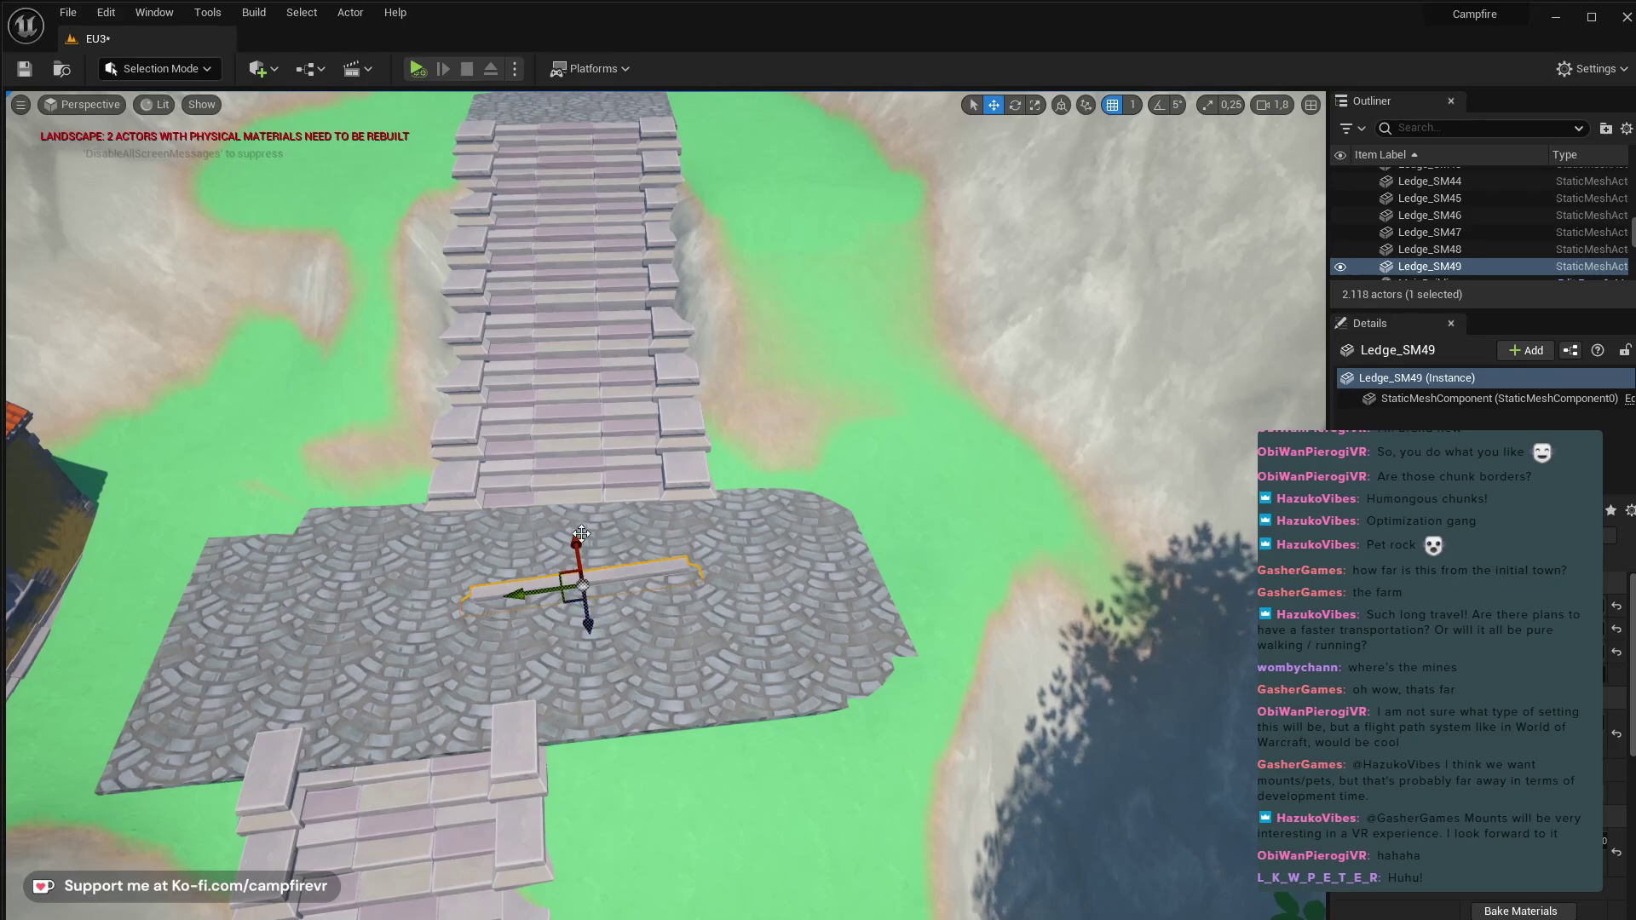
pyautogui.moveTo(580, 535); pyautogui.dragTo(621, 672)
pyautogui.press('r')
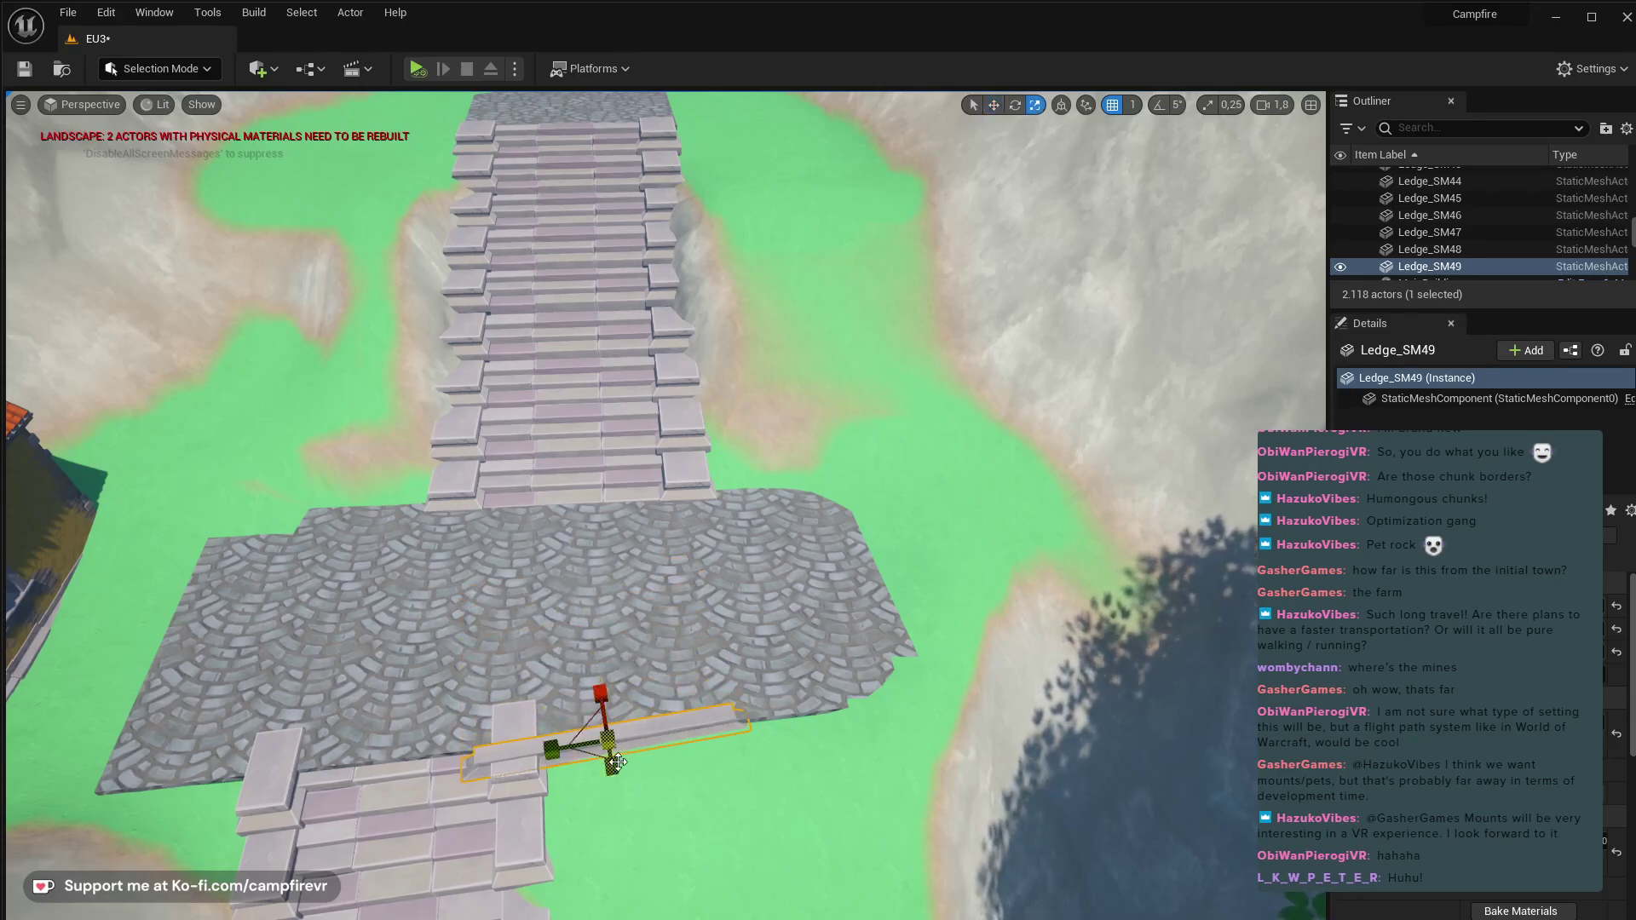
pyautogui.press('e')
pyautogui.moveTo(596, 829); pyautogui.dragTo(578, 829)
pyautogui.moveTo(614, 669); pyautogui.dragTo(617, 670)
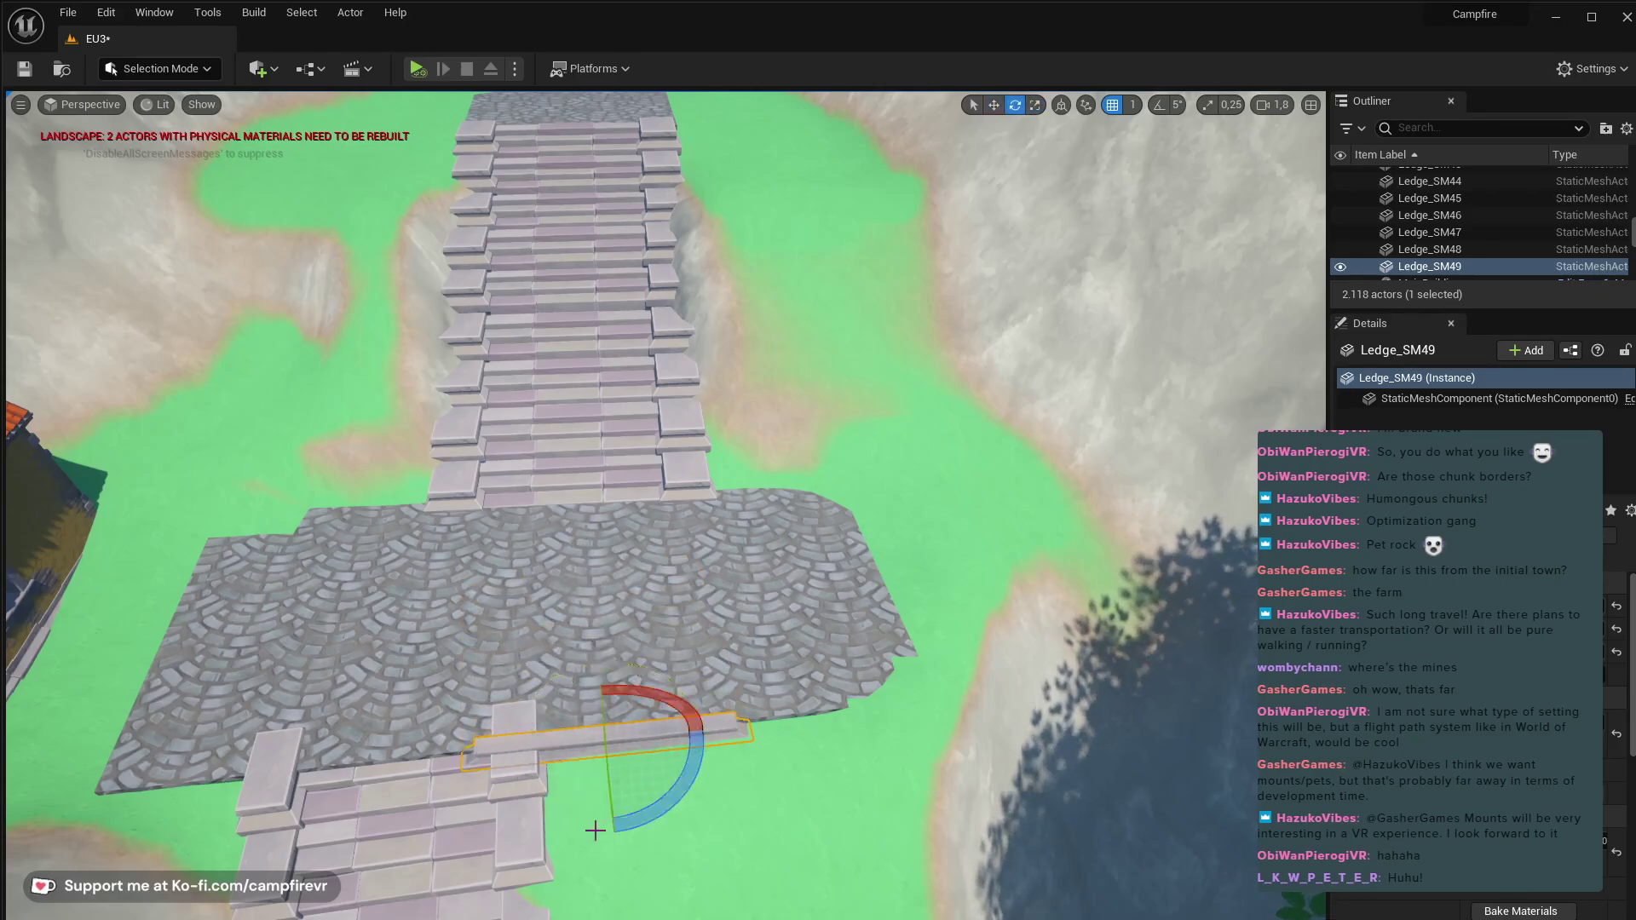
# - Slide the copied ledge along the landing's downhill edge so it borders the paving beside the lower staircase
pyautogui.press('w')
pyautogui.moveTo(555, 746); pyautogui.dragTo(767, 745)
pyautogui.moveTo(546, 741); pyautogui.dragTo(563, 657, button='right')
pyautogui.moveTo(564, 657); pyautogui.dragTo(639, 660)
pyautogui.press('r')
pyautogui.press('w')
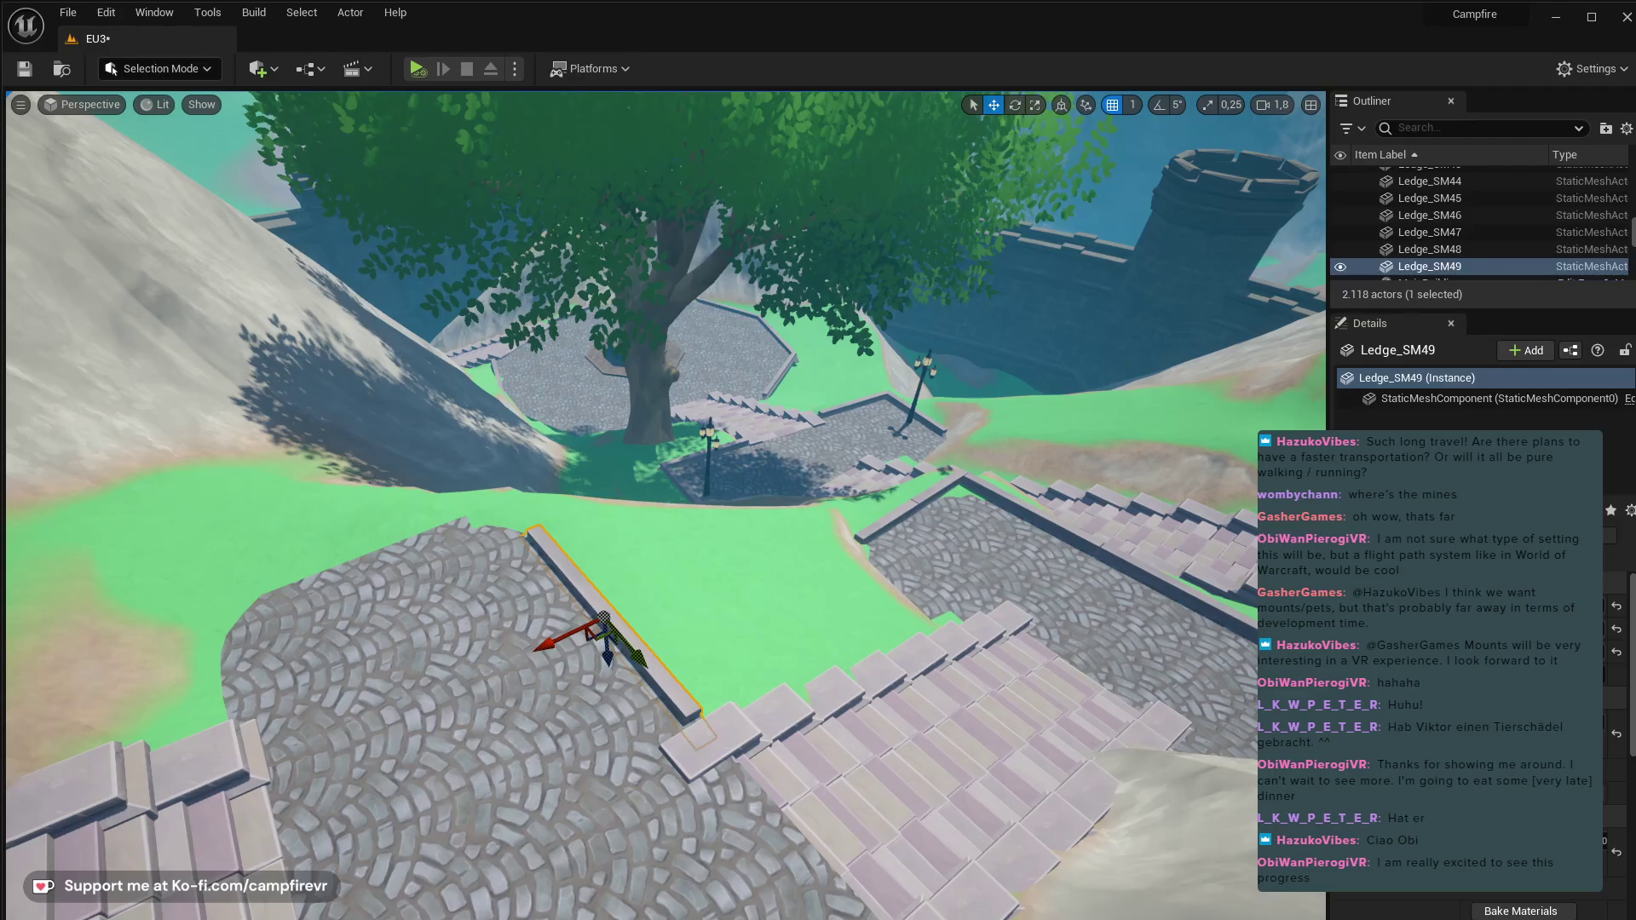
# - Examine the market square with its stalls and the green plateau beneath the cliffs outside the fortress
pyautogui.moveTo(664, 503); pyautogui.dragTo(558, 451, button='right')
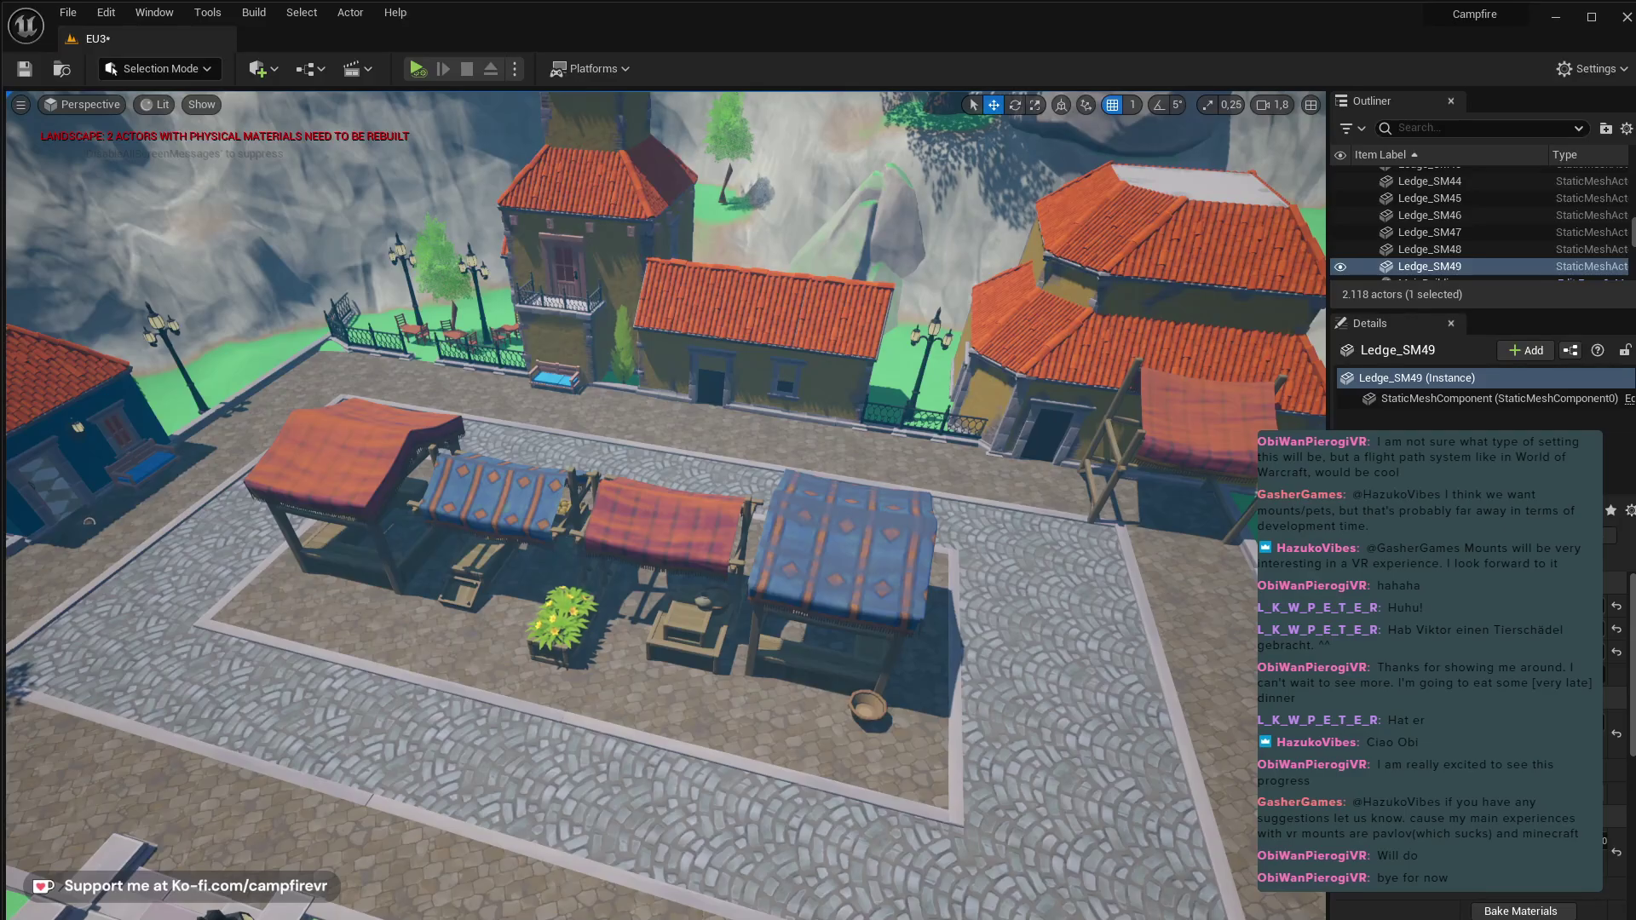
pyautogui.moveTo(696, 545); pyautogui.dragTo(1112, 387, button='right')
pyautogui.moveTo(878, 554); pyautogui.dragTo(913, 663, button='right')
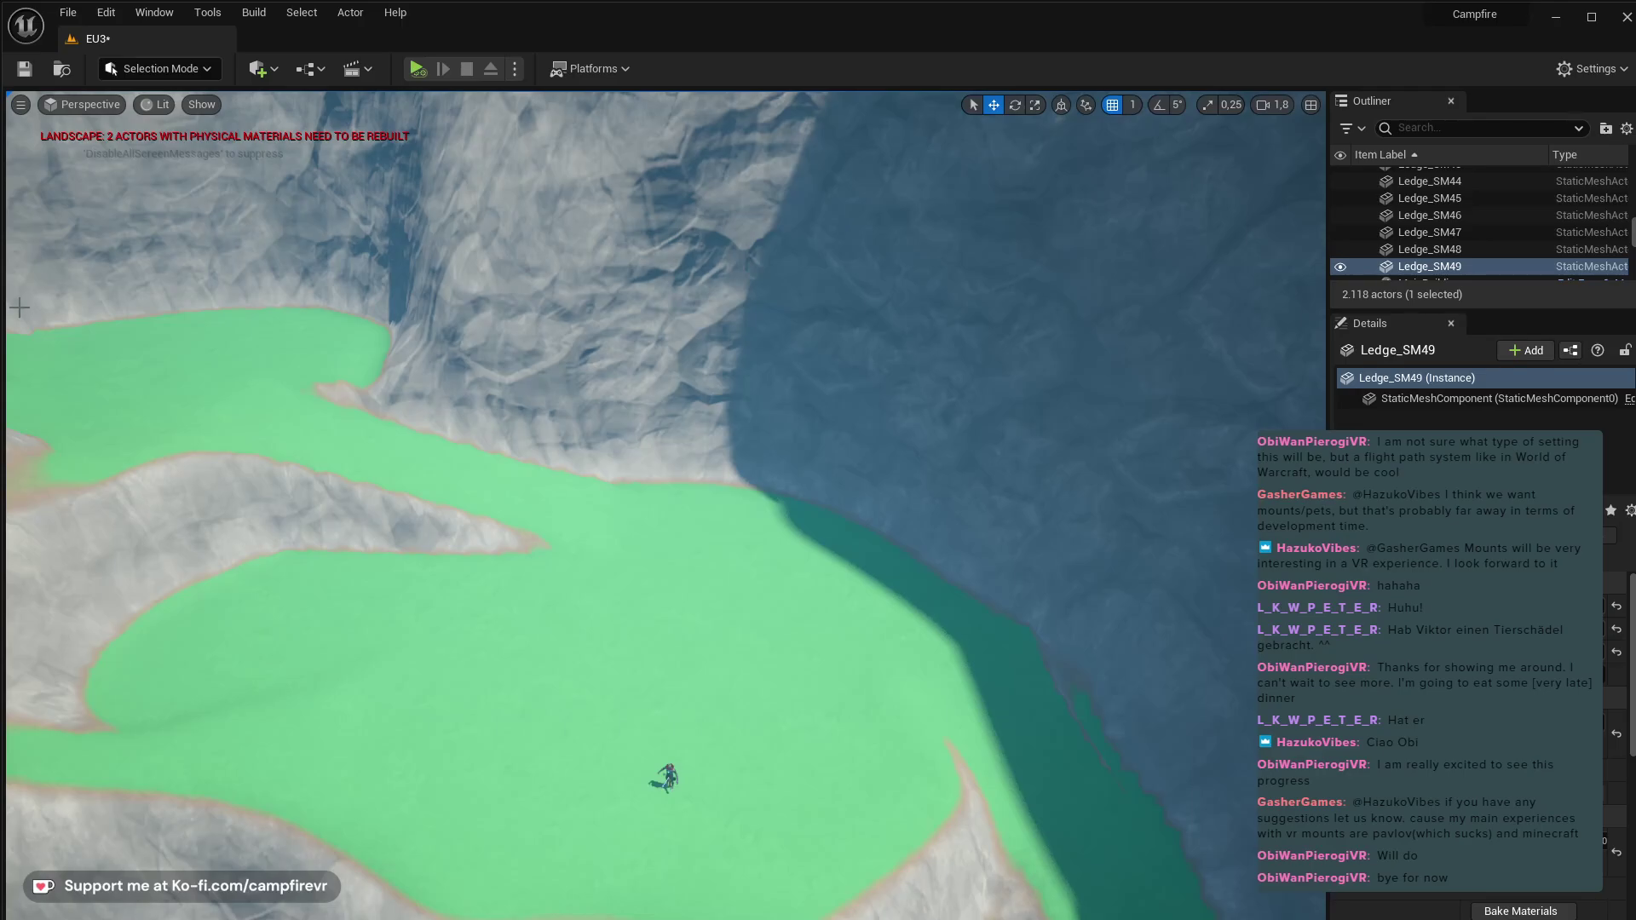
pyautogui.moveTo(568, 469); pyautogui.dragTo(630, 299, button='right')
pyautogui.press('e')
pyautogui.press('w')
pyautogui.moveTo(549, 409); pyautogui.dragTo(716, 529, button='right')
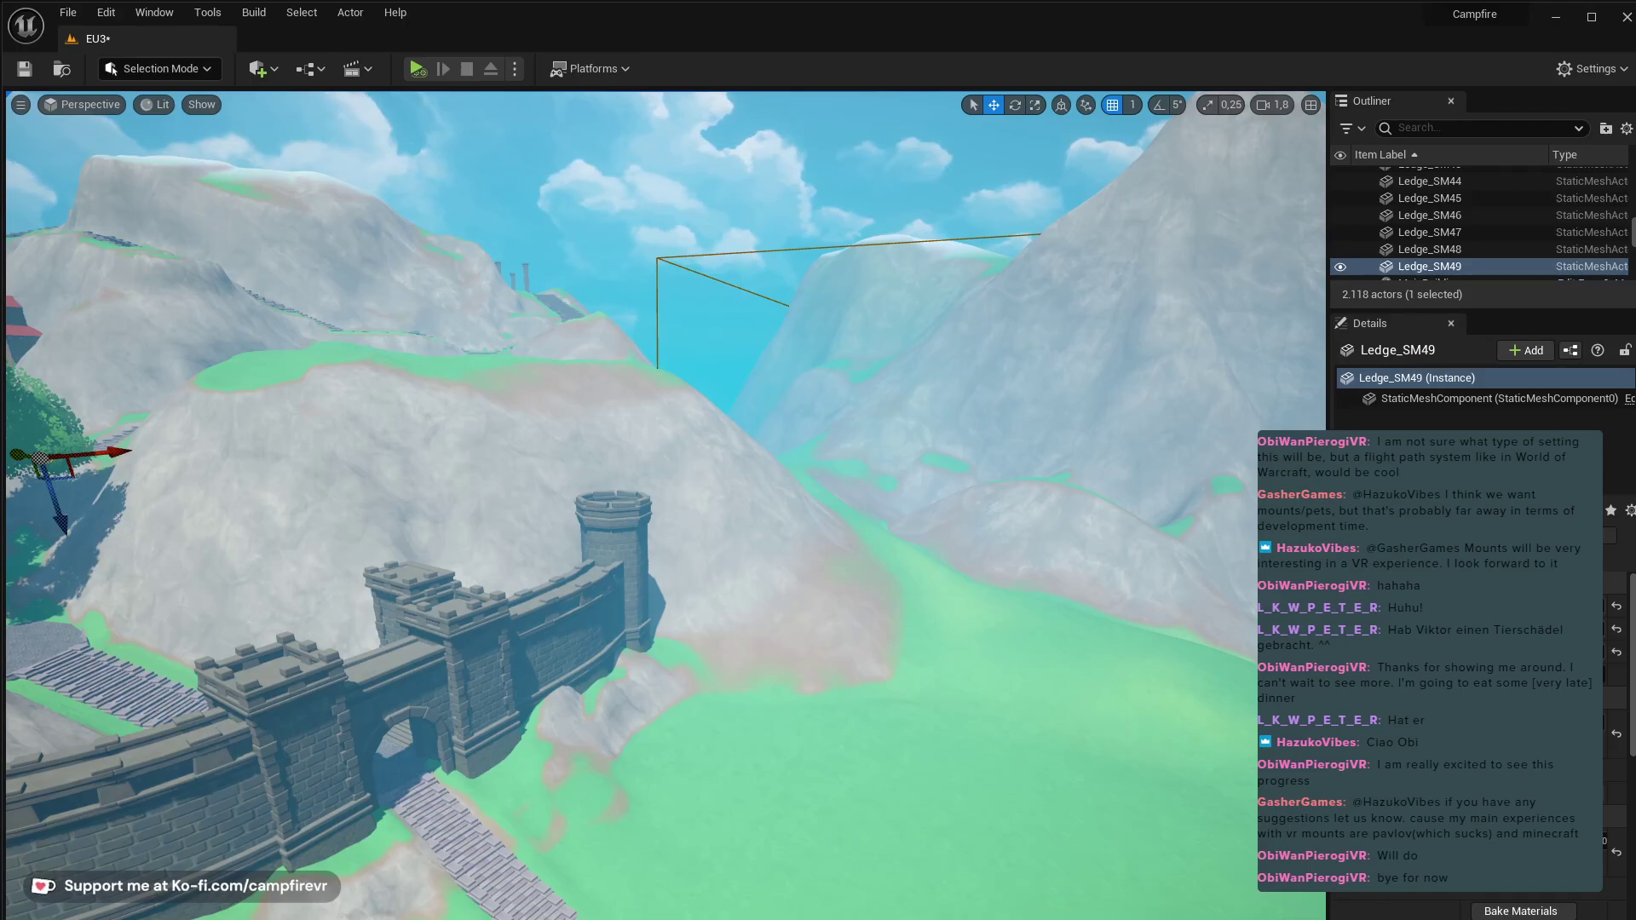
# - Review the routes from the fortress gate past the village and up the stairways to the mountain tower
pyautogui.press('f')
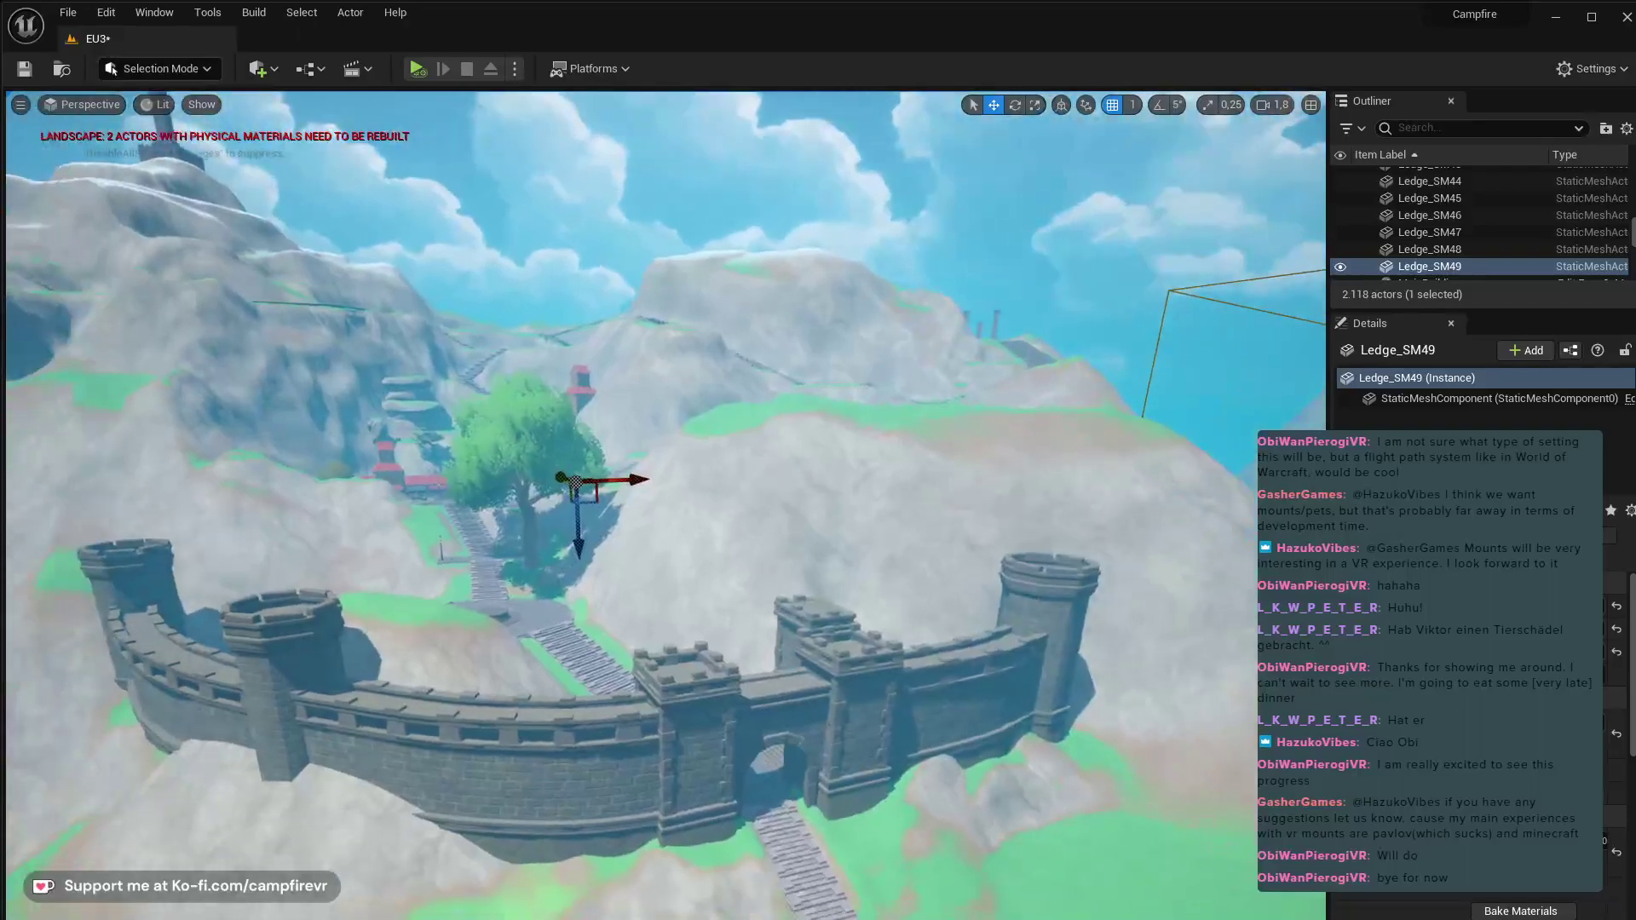
pyautogui.moveTo(664, 503); pyautogui.dragTo(551, 570, button='right')
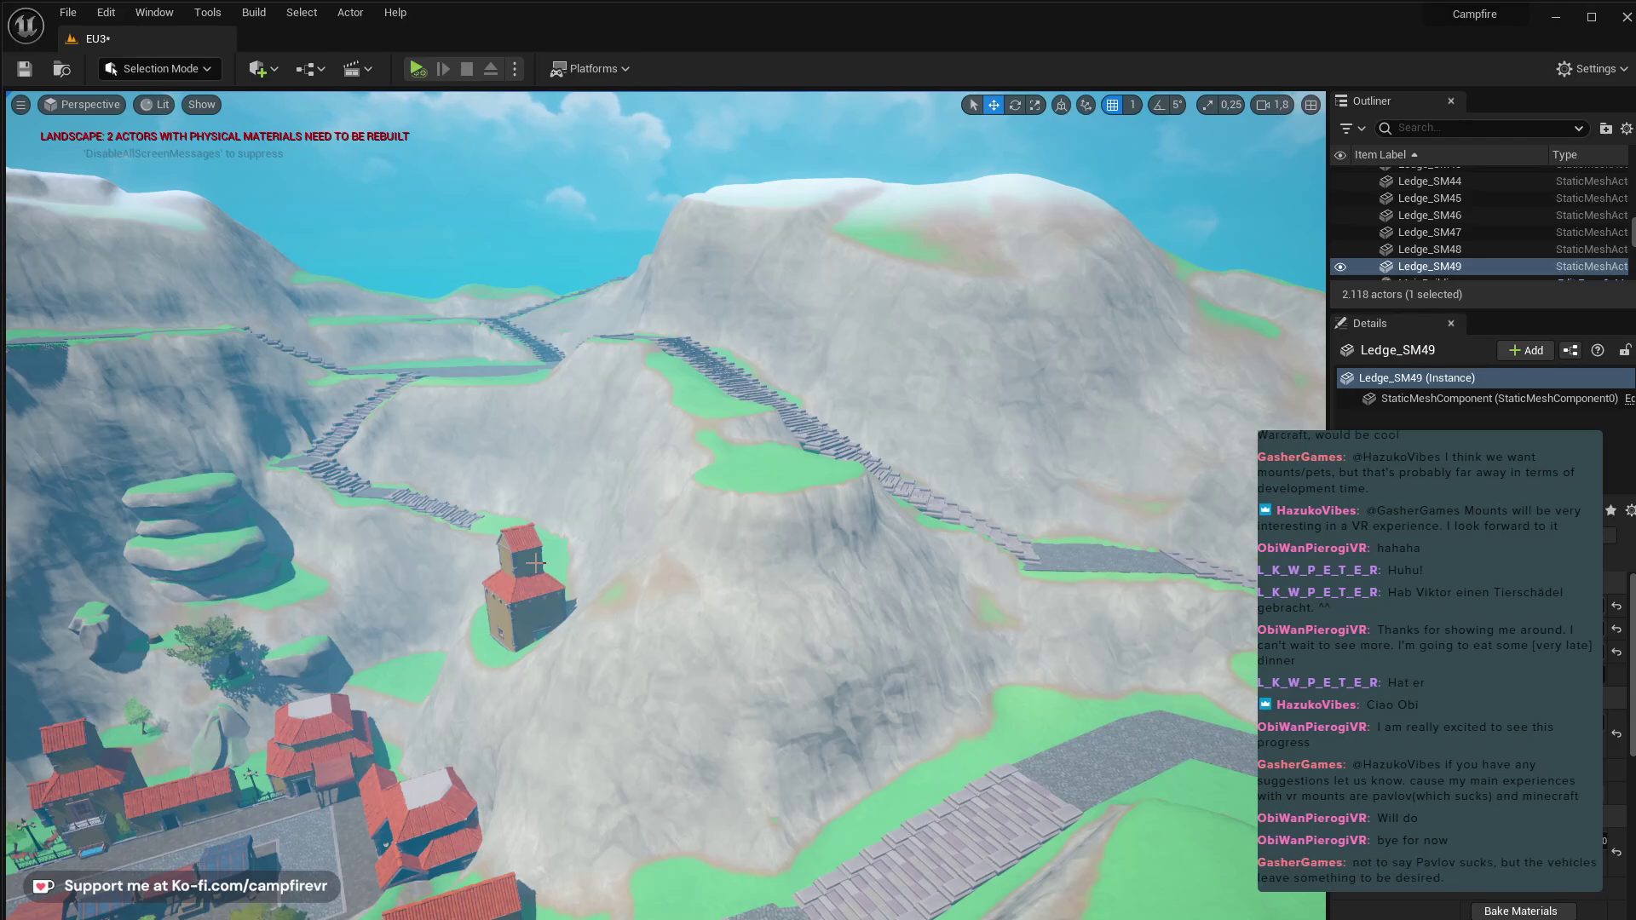
pyautogui.moveTo(668, 637); pyautogui.dragTo(430, 531, button='right')
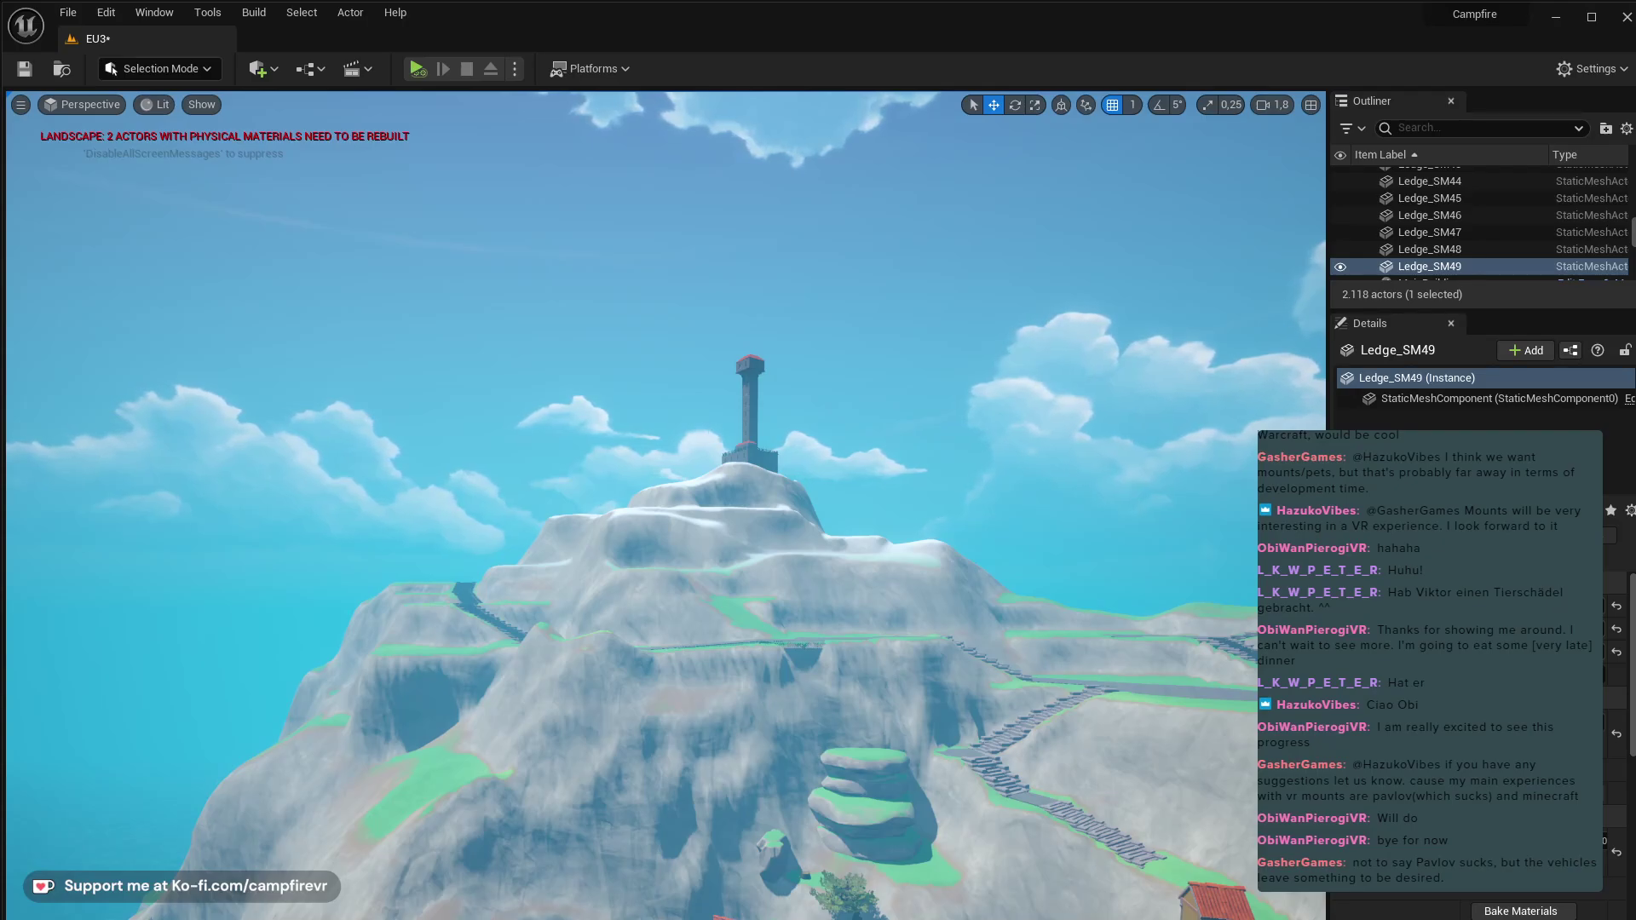
pyautogui.moveTo(866, 823); pyautogui.dragTo(971, 903, button='right')
pyautogui.moveTo(30, 648); pyautogui.dragTo(30, 682, button='right')
pyautogui.moveTo(869, 819)
pyautogui.mouseDown(button='right')
pyautogui.moveTo(1159, 818)
pyautogui.moveTo(870, 818)
pyautogui.mouseUp(button='right')
pyautogui.moveTo(565, 605); pyautogui.dragTo(273, 546, button='right')
pyautogui.moveTo(30, 682); pyautogui.dragTo(570, 605, button='right')
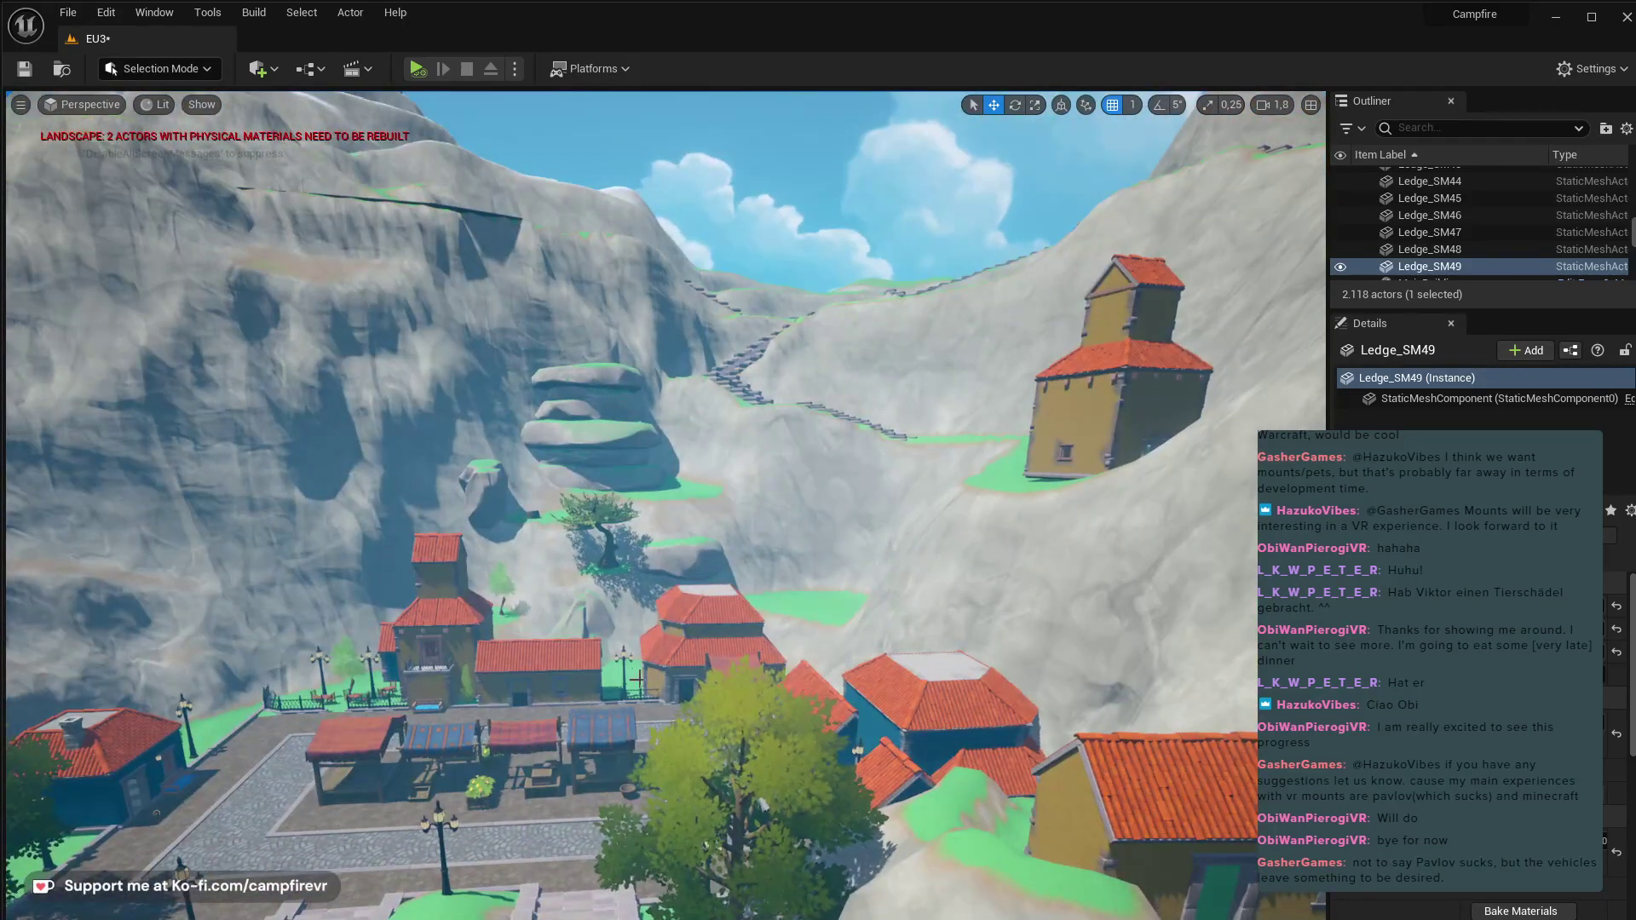
# - Change the walls of the low market-square house Building_01_Open_SM from yellow to red
pyautogui.click(547, 664)
pyautogui.click(661, 632)
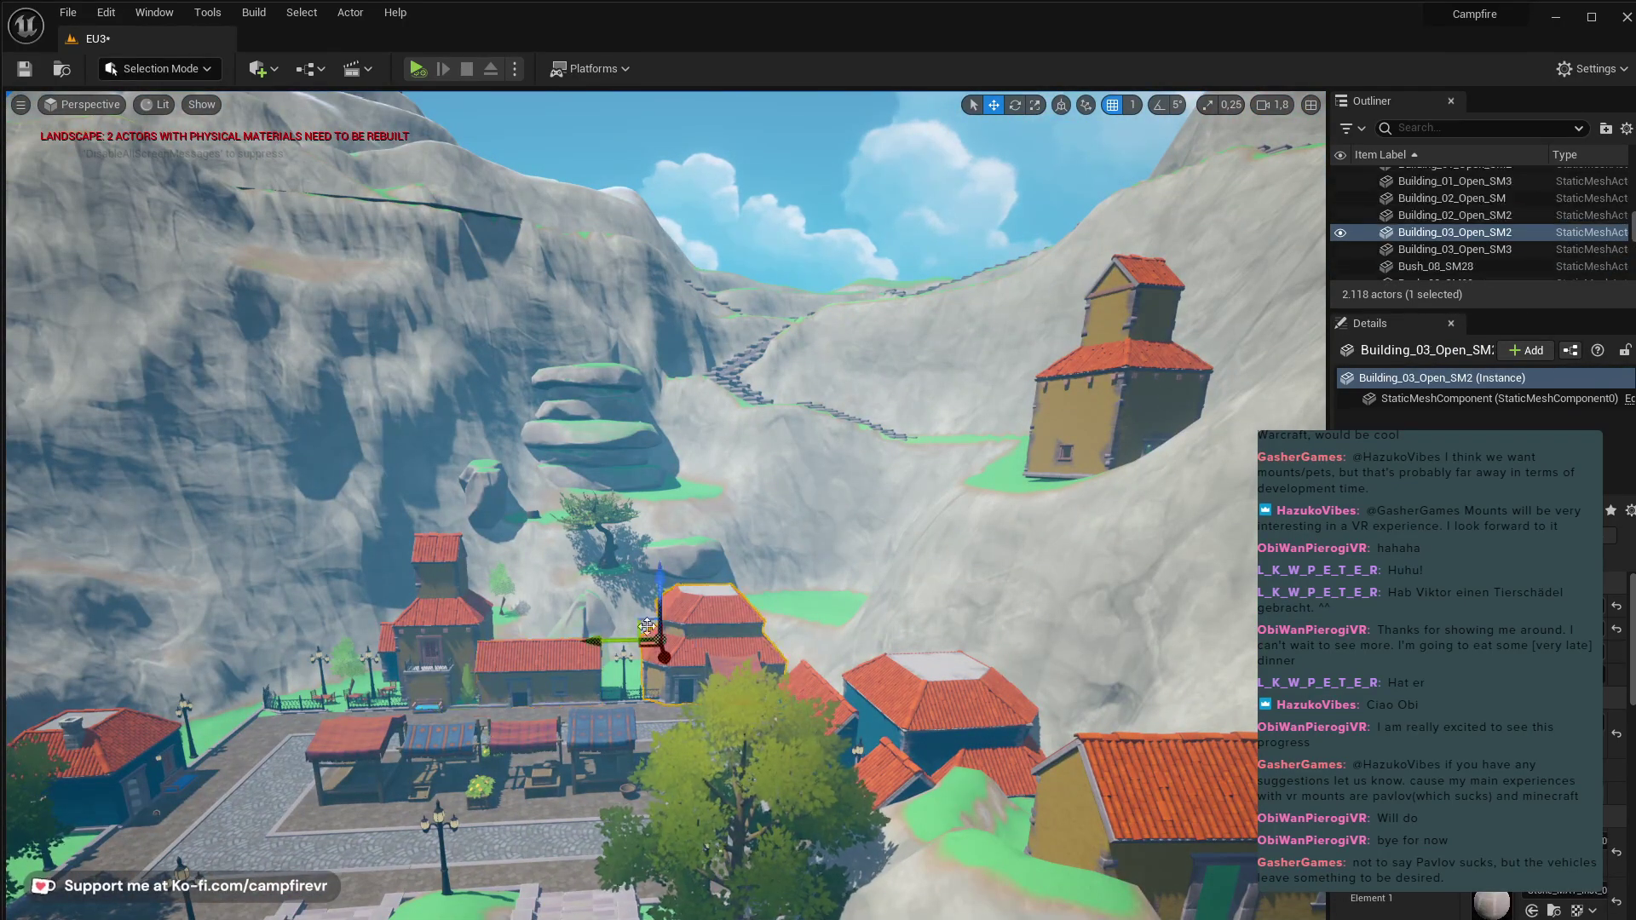
pyautogui.click(468, 635)
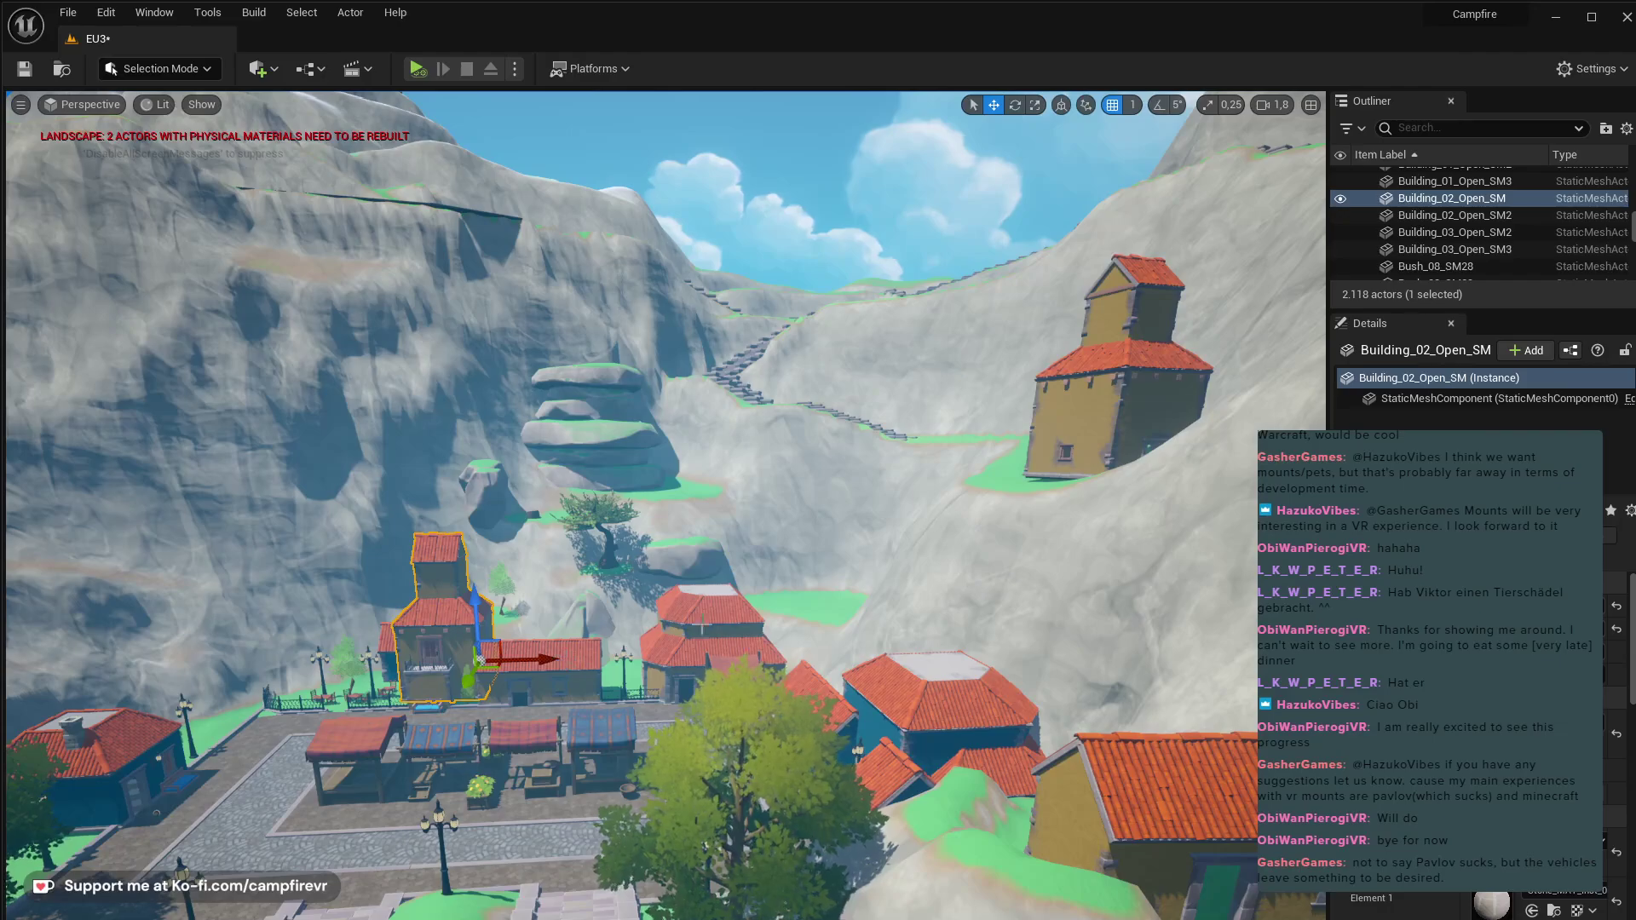
pyautogui.moveTo(727, 681); pyautogui.dragTo(750, 759, button='right')
pyautogui.press('w')
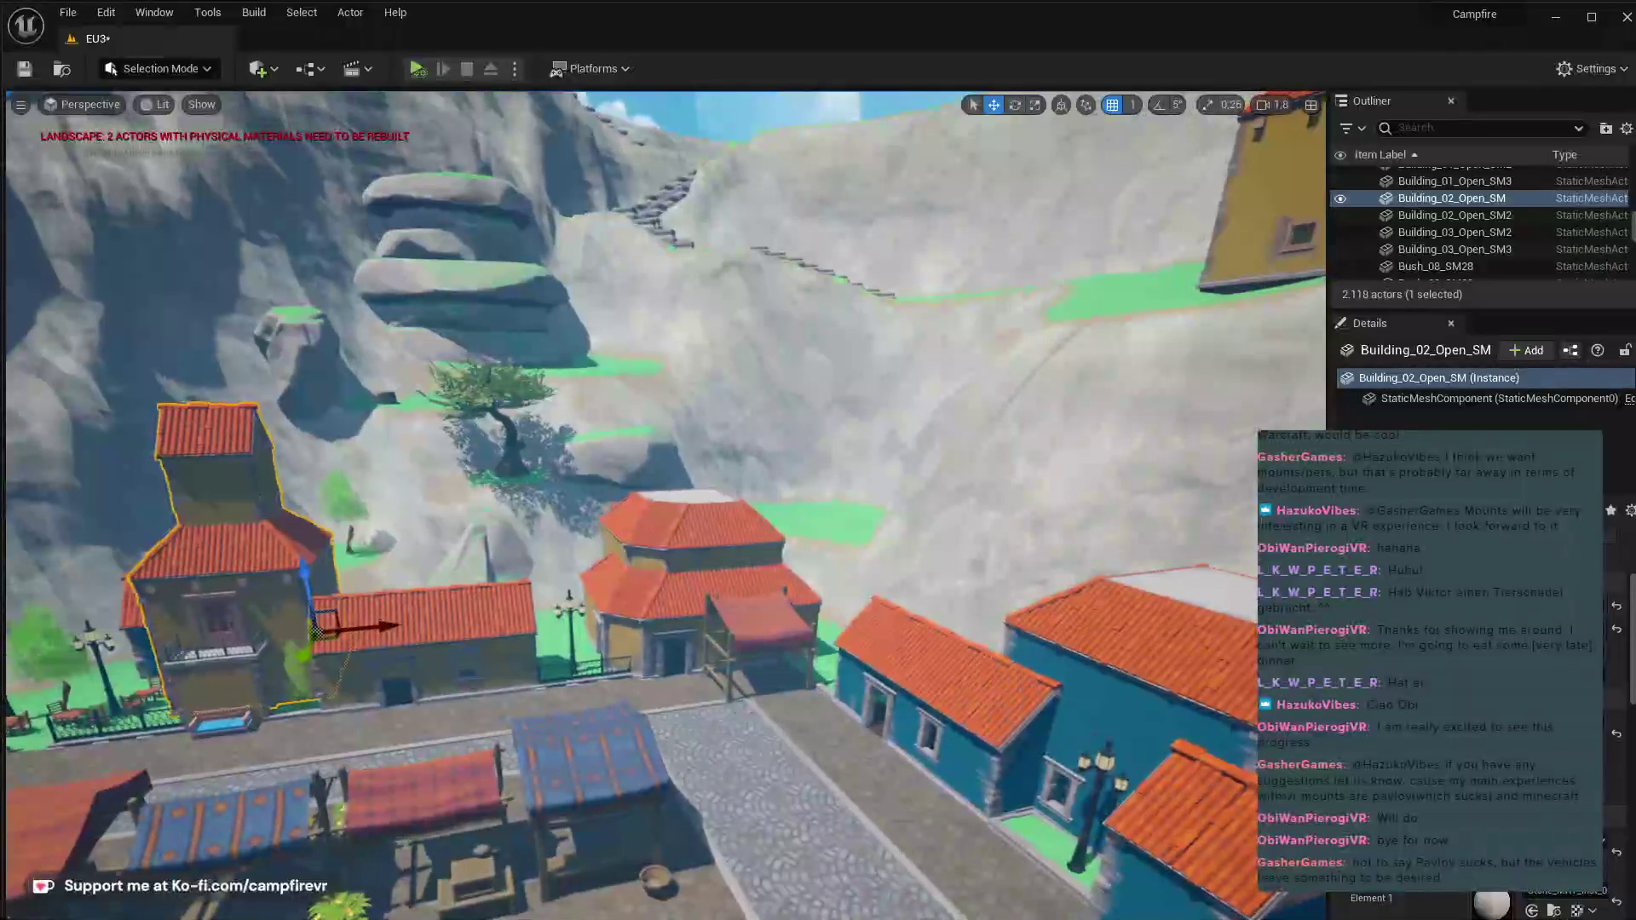
pyautogui.click(506, 665)
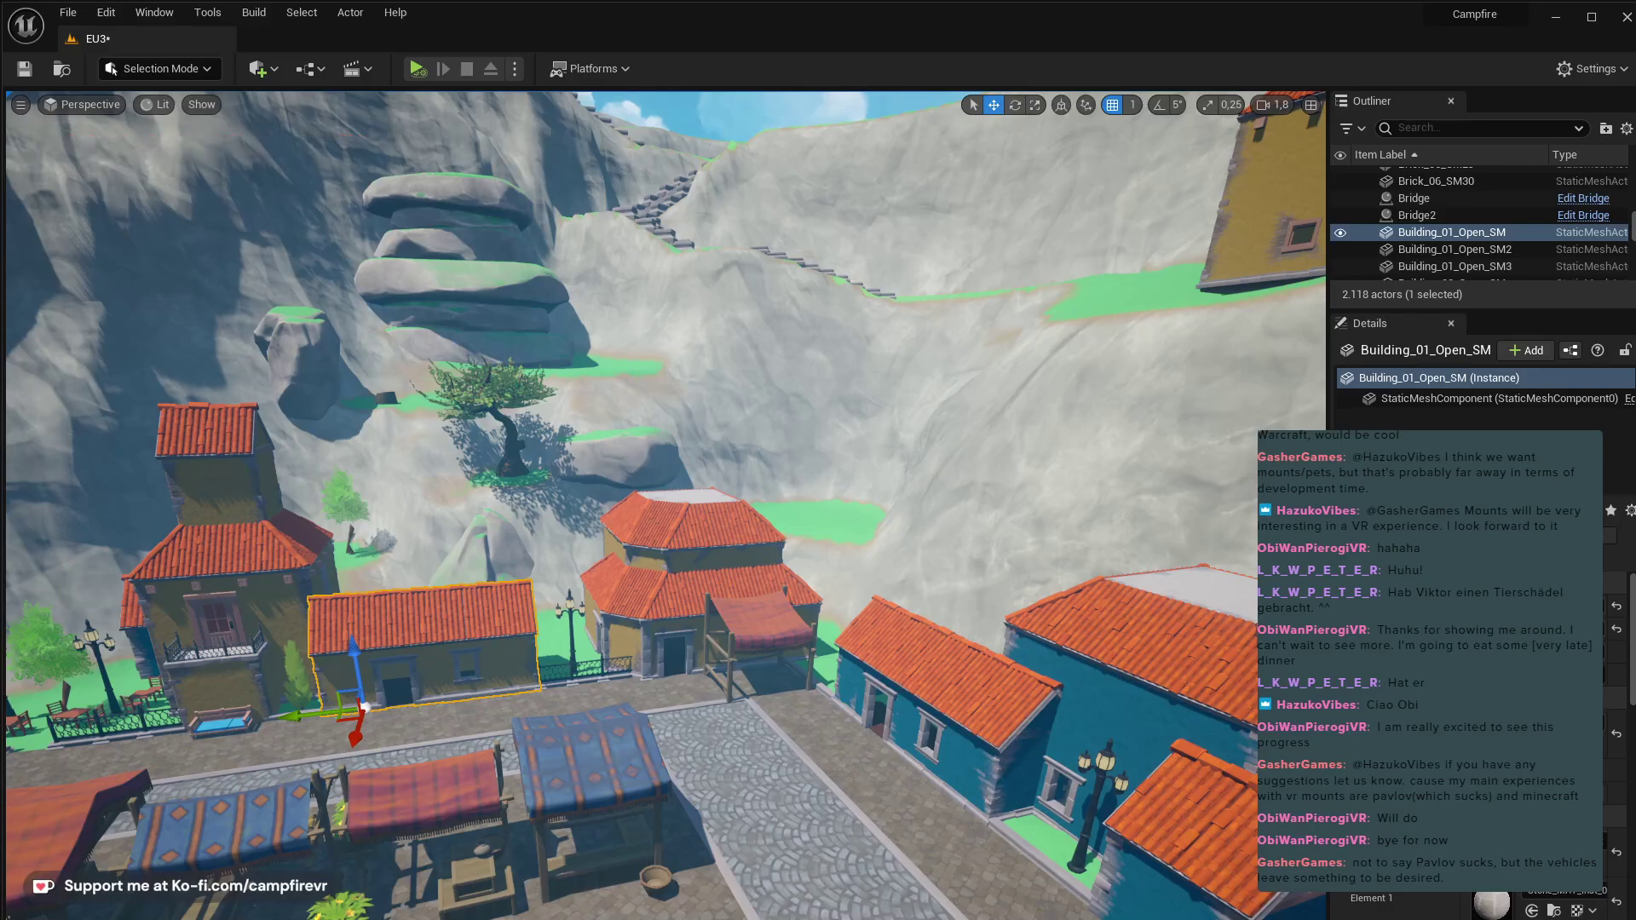
pyautogui.hotkey('ctrl', 'space')
pyautogui.hotkey('ctrl', 'space')
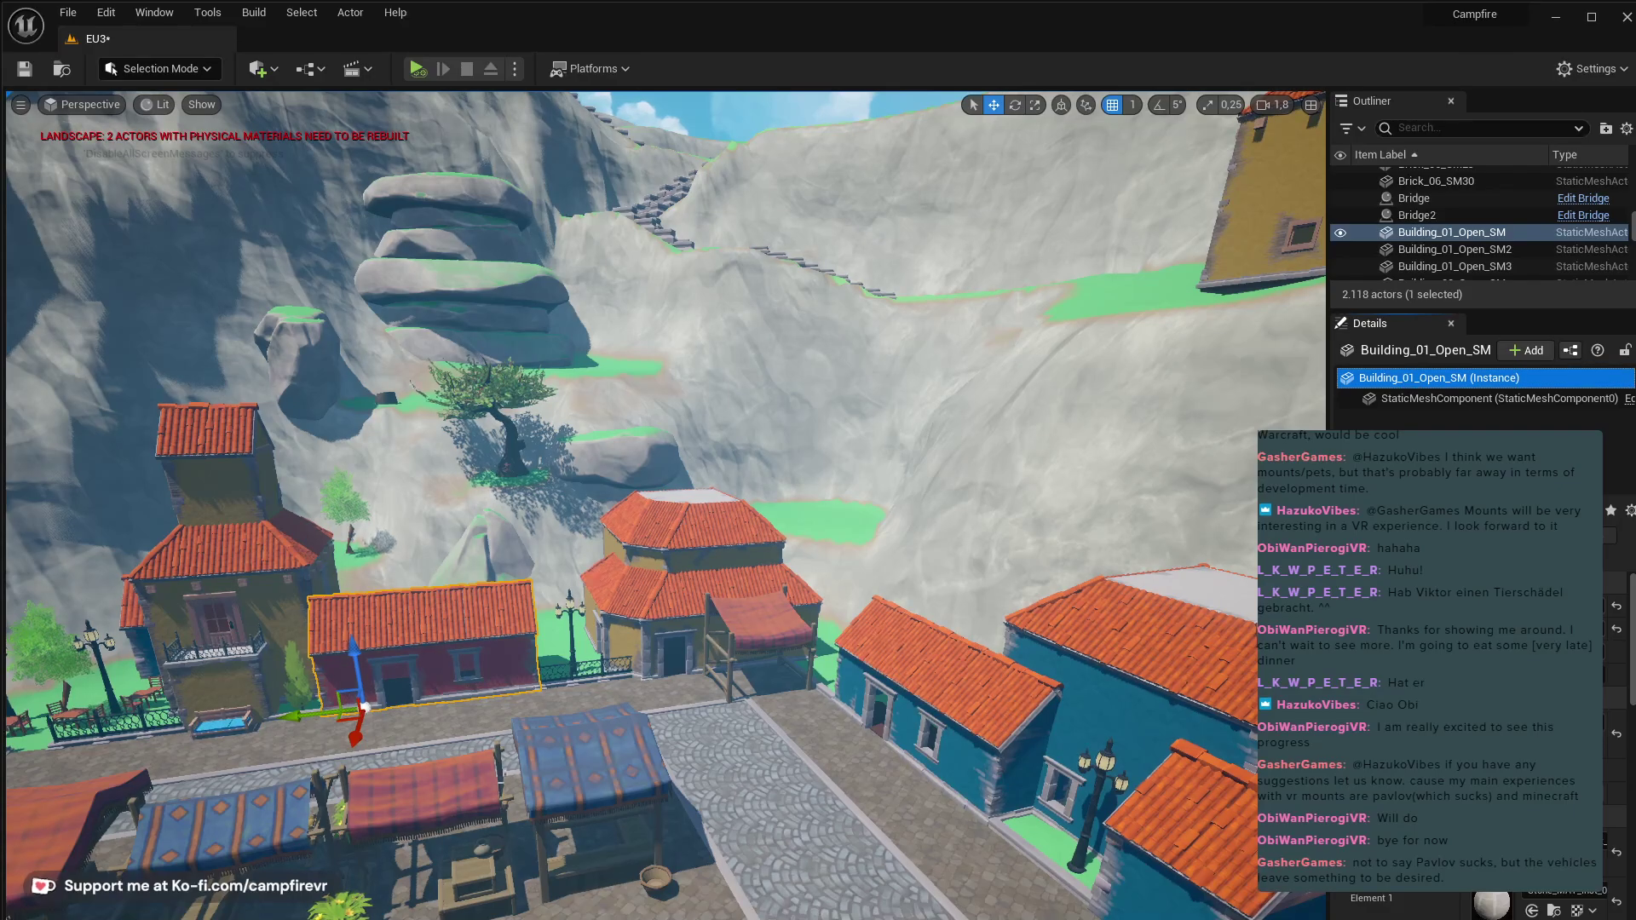
# - Shift the tower house Building_02_Open_SM2 to a new position on its green mountain ledge
pyautogui.moveTo(665, 505); pyautogui.dragTo(738, 490, button='right')
pyautogui.press('d')
pyautogui.moveTo(505, 786); pyautogui.dragTo(504, 785, button='right')
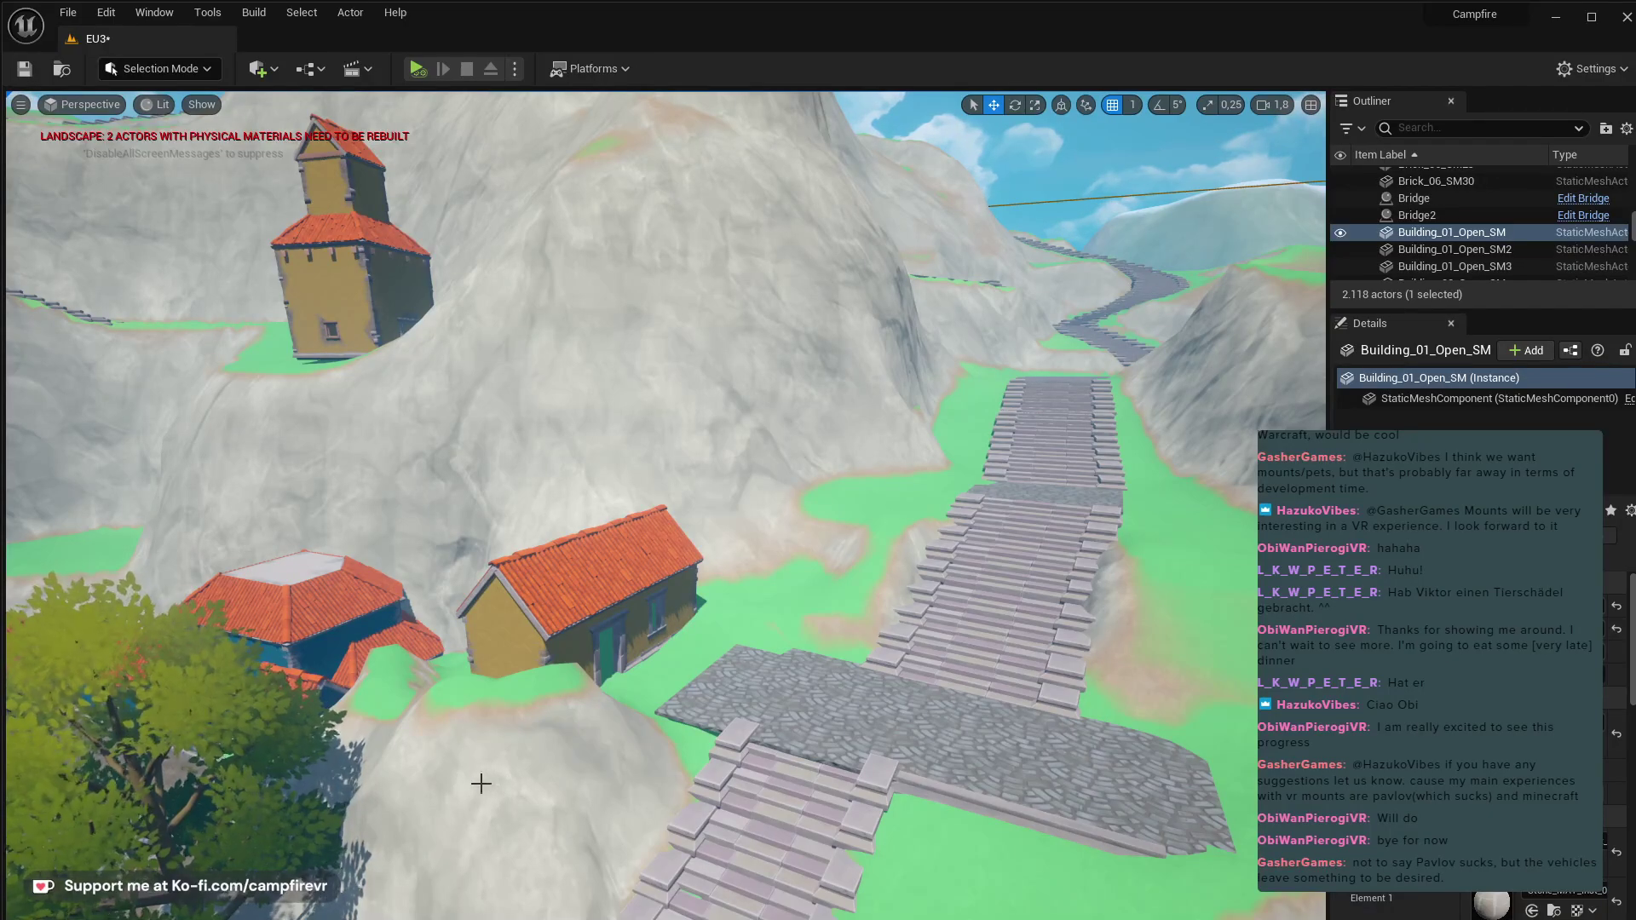
pyautogui.moveTo(481, 783); pyautogui.dragTo(648, 789, button='right')
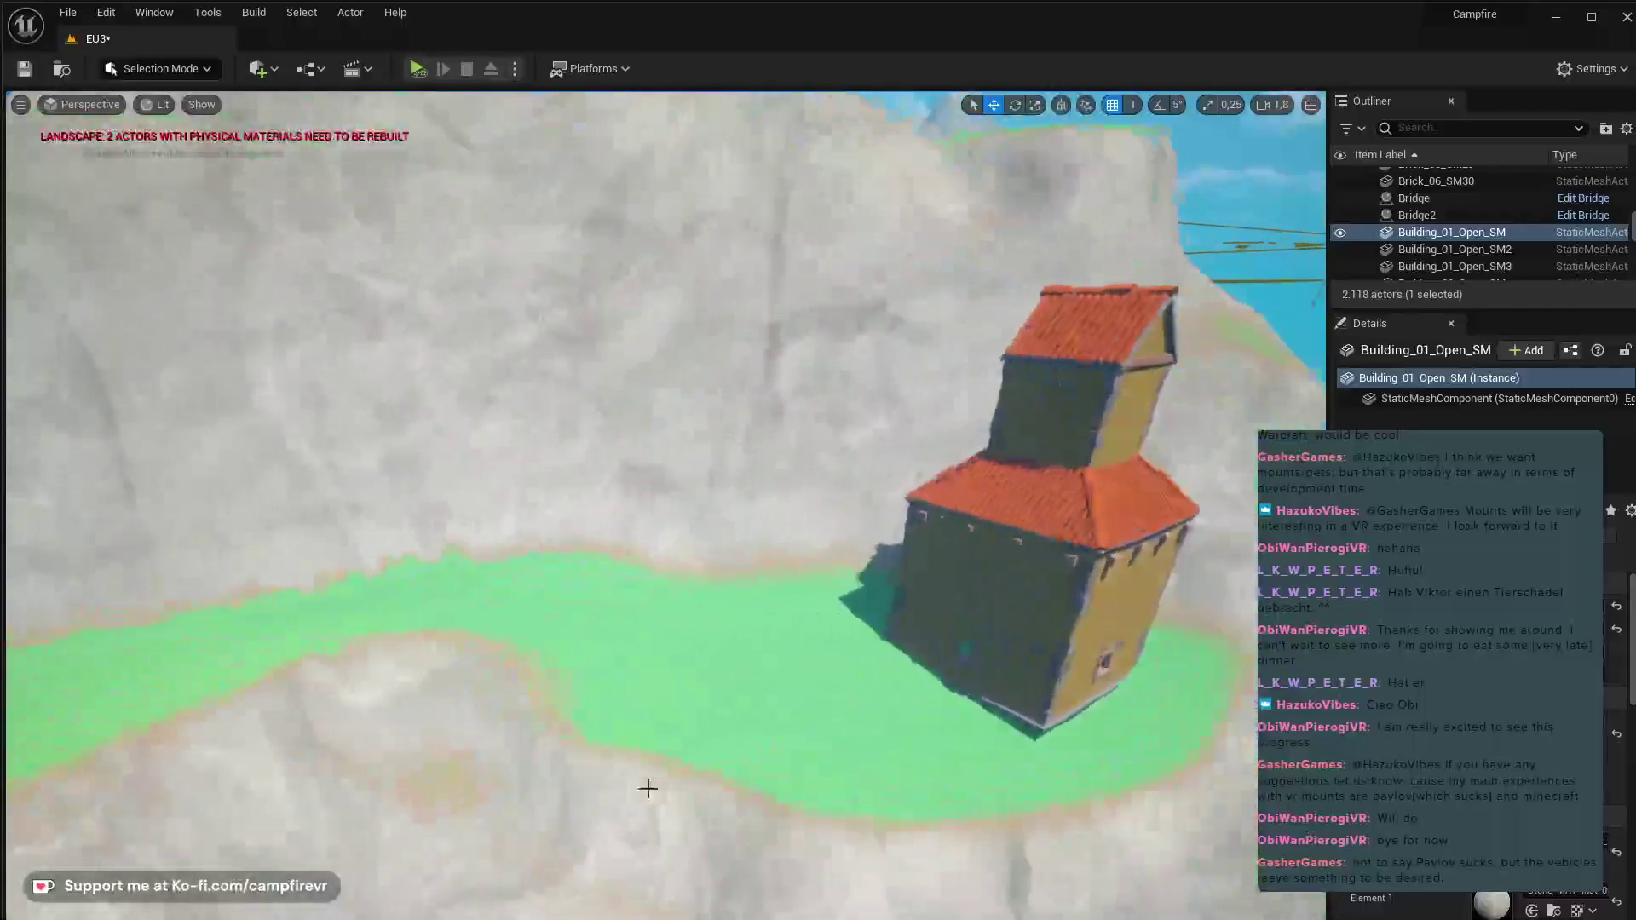
pyautogui.click(1030, 676)
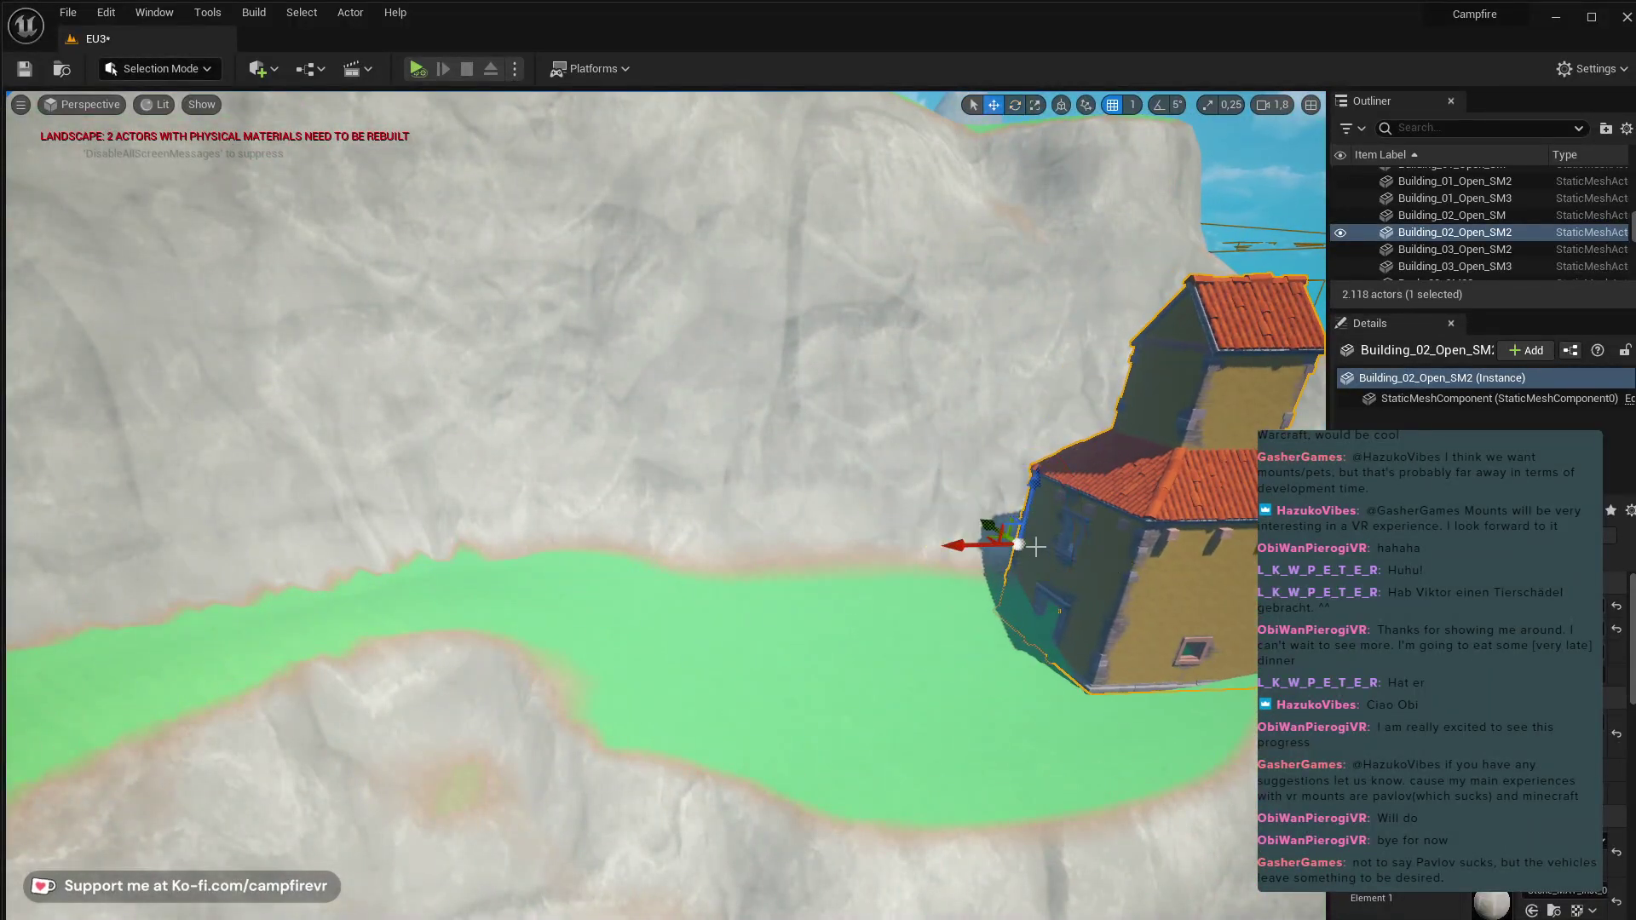
pyautogui.moveTo(989, 535); pyautogui.dragTo(917, 563)
# - Lower and flatten the ground at the yellow landing house's doorway with a landscape brush size of about 390.56
pyautogui.moveTo(917, 562); pyautogui.dragTo(937, 639, button='right')
pyautogui.press('w')
pyautogui.moveTo(937, 524); pyautogui.dragTo(1048, 613, button='right')
pyautogui.press('e')
pyautogui.press('w')
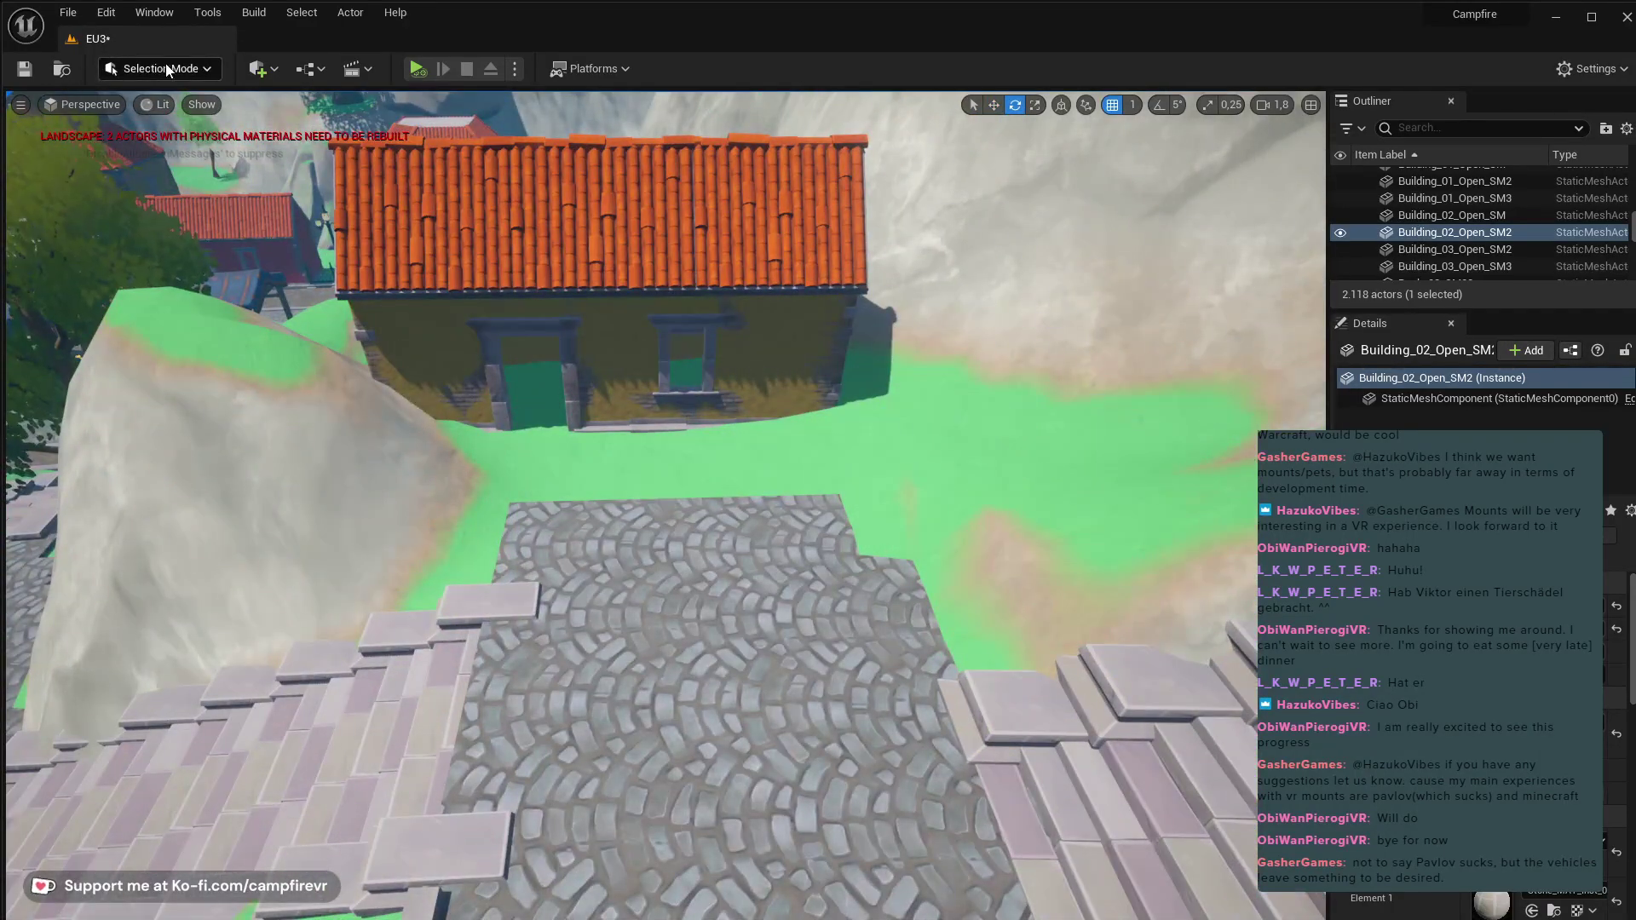
pyautogui.hotkey('shift', '2')
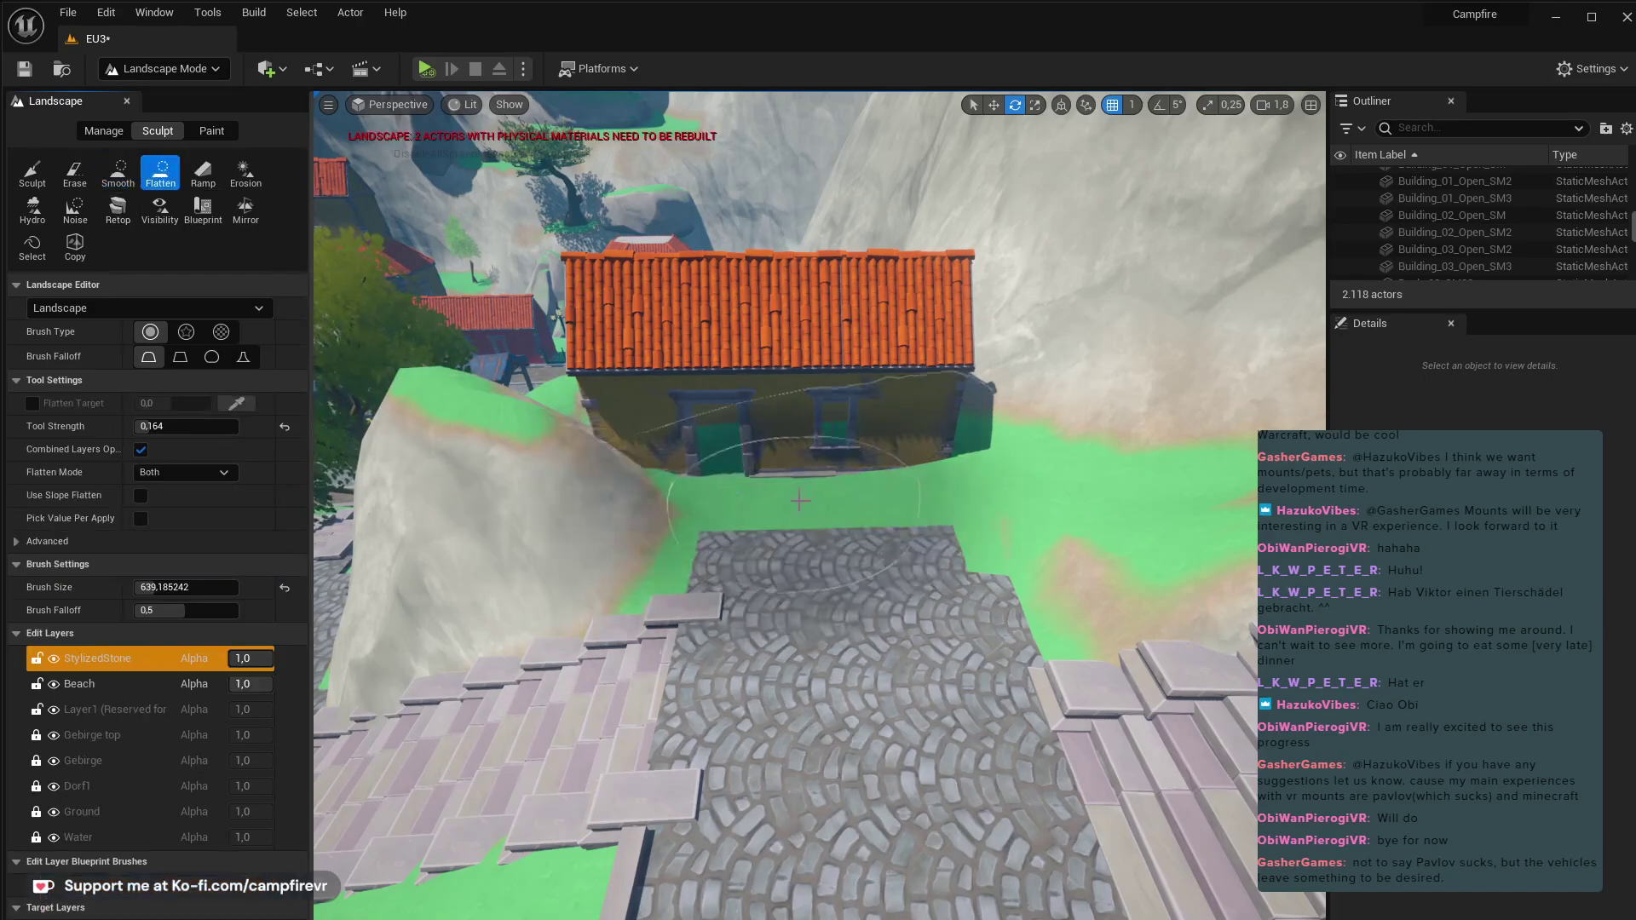
pyautogui.click(33, 173)
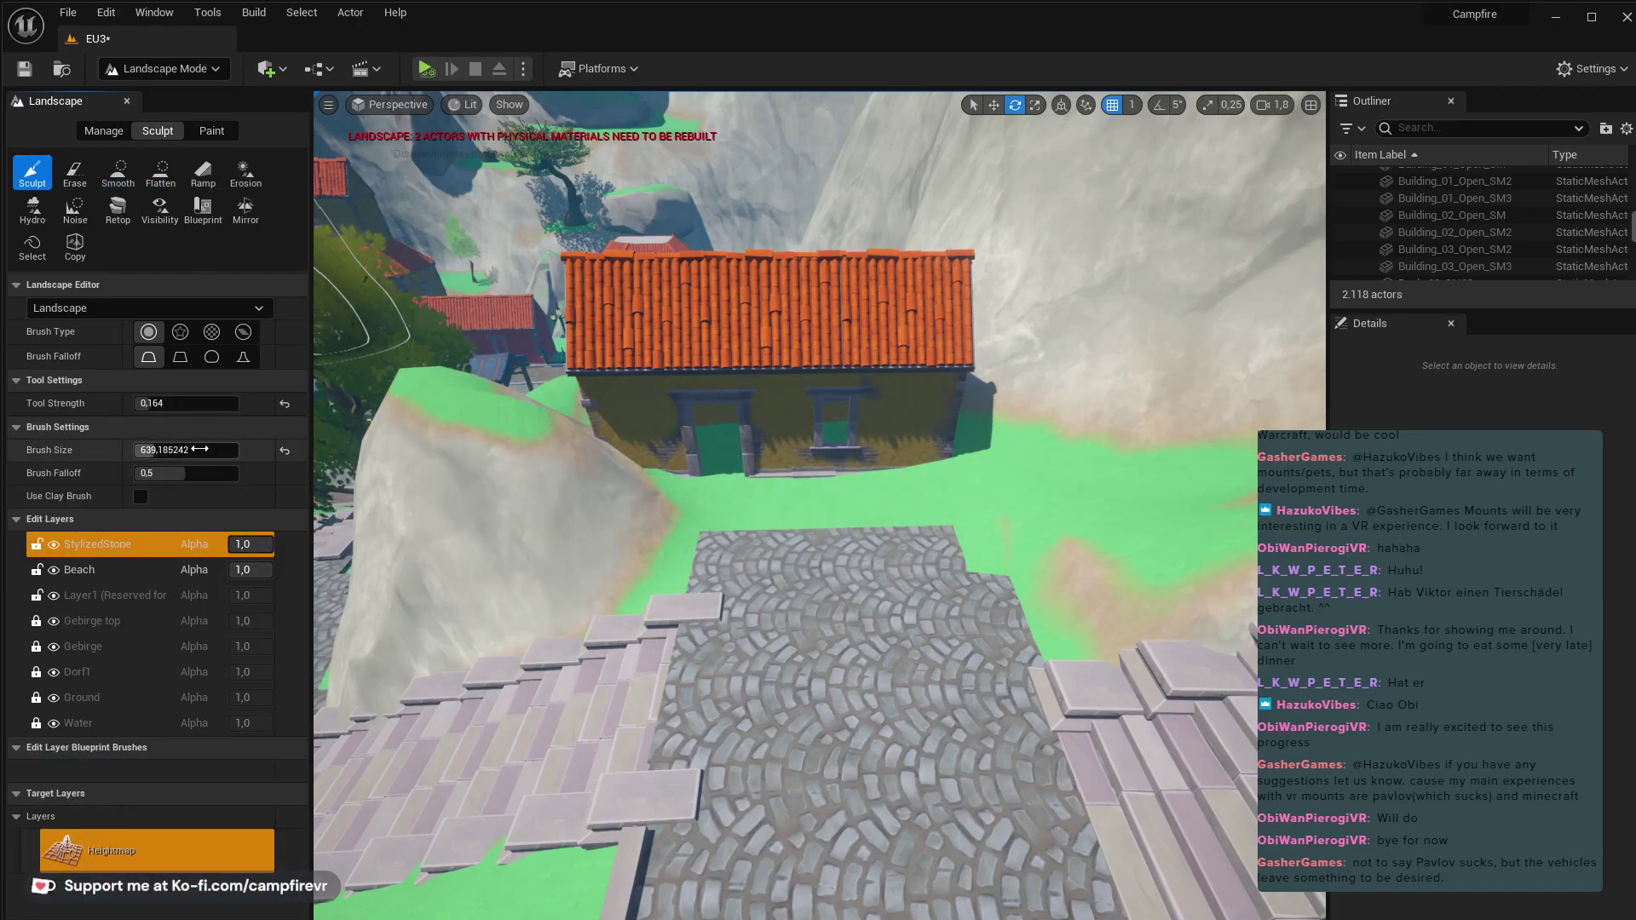
pyautogui.moveTo(194, 450); pyautogui.dragTo(177, 450)
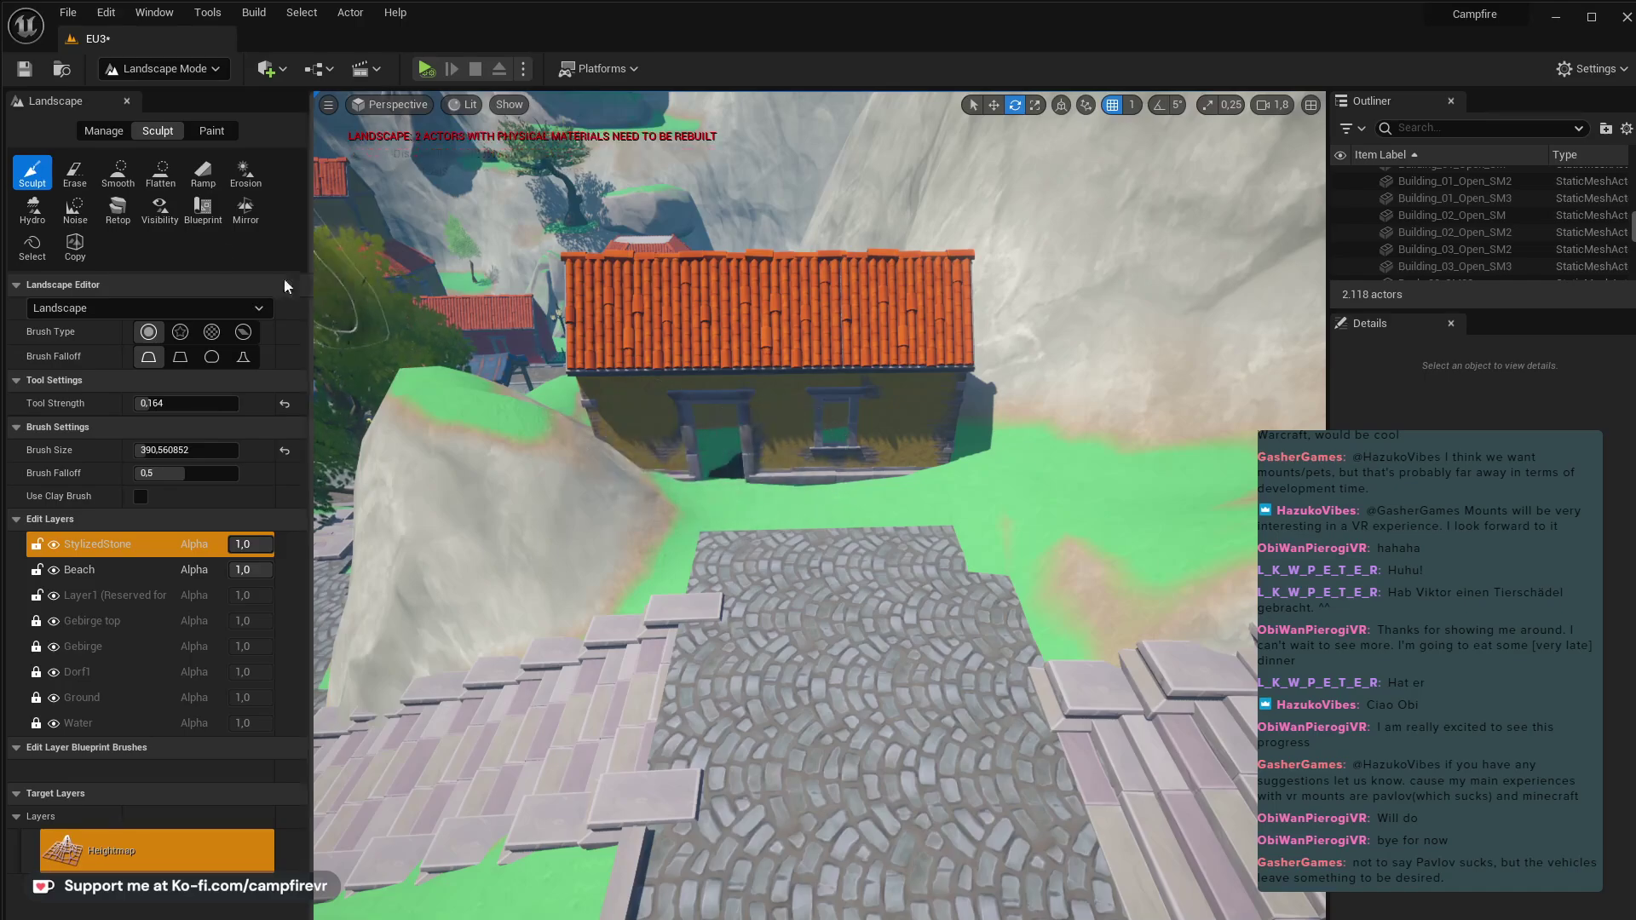
pyautogui.click(159, 175)
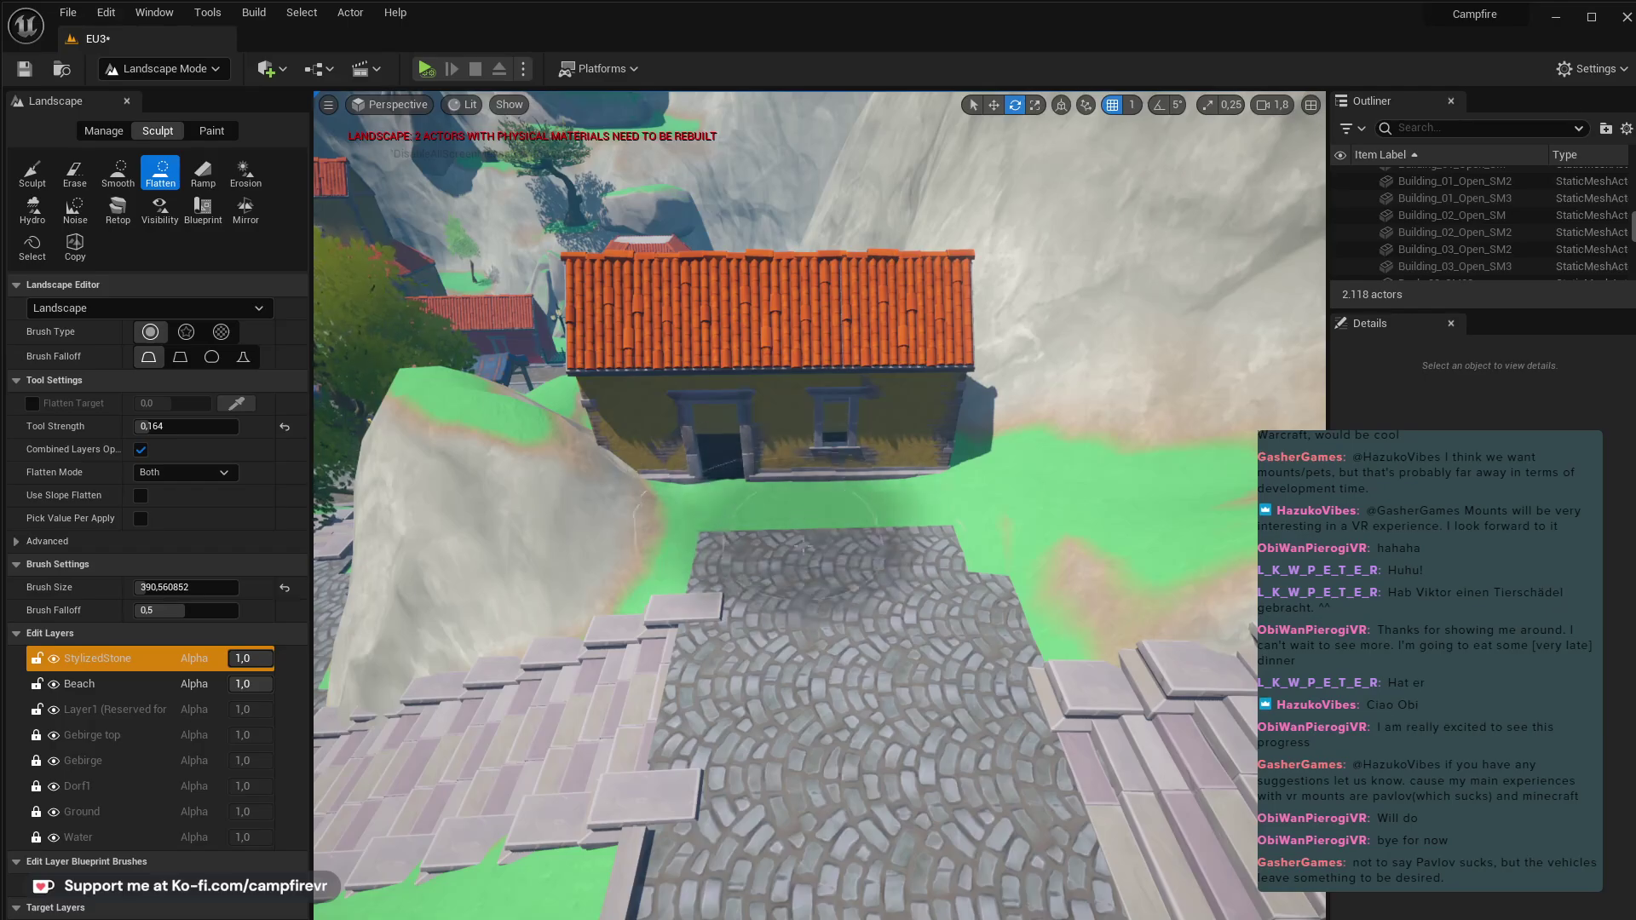
pyautogui.moveTo(803, 547)
pyautogui.mouseDown(button='right')
pyautogui.moveTo(804, 443)
pyautogui.moveTo(803, 546)
pyautogui.mouseUp(button='right')
# - Duplicate the downhill ledge Ledge_SM49 and place the copy on the house side of the lower staircase along the paved landing
pyautogui.moveTo(1174, 742); pyautogui.dragTo(1227, 716, button='right')
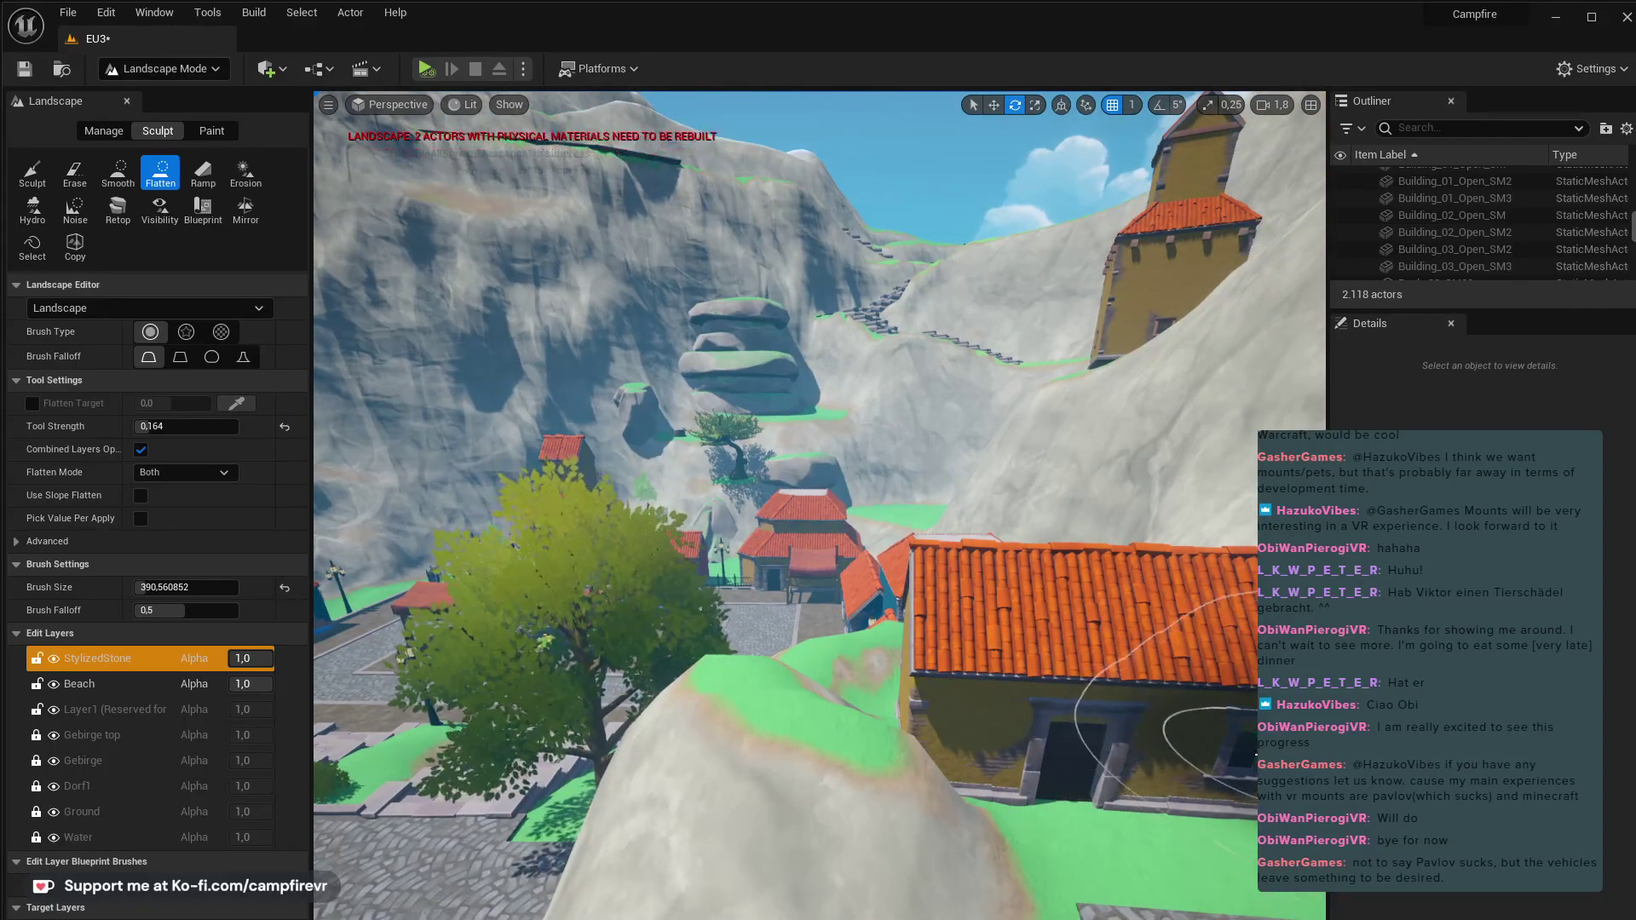
pyautogui.moveTo(1202, 741); pyautogui.dragTo(1214, 759, button='right')
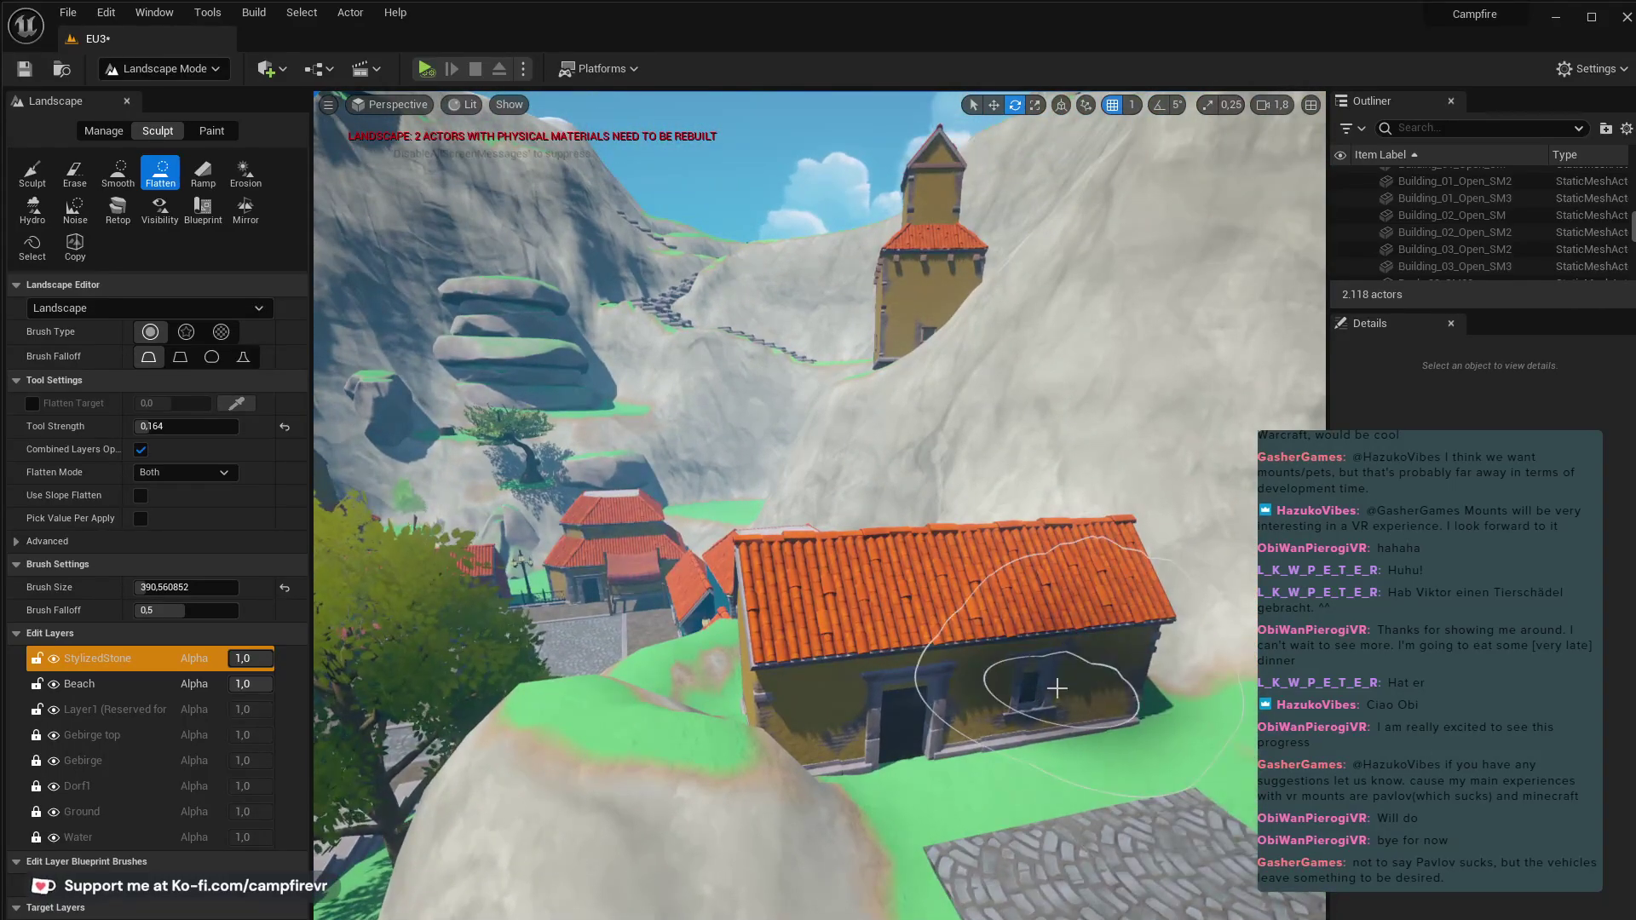
pyautogui.moveTo(1056, 688)
pyautogui.mouseDown(button='right')
pyautogui.moveTo(1108, 708)
pyautogui.moveTo(1045, 739)
pyautogui.moveTo(1075, 731)
pyautogui.moveTo(1035, 401)
pyautogui.moveTo(1009, 345)
pyautogui.moveTo(972, 379)
pyautogui.moveTo(980, 627)
pyautogui.mouseUp(button='right')
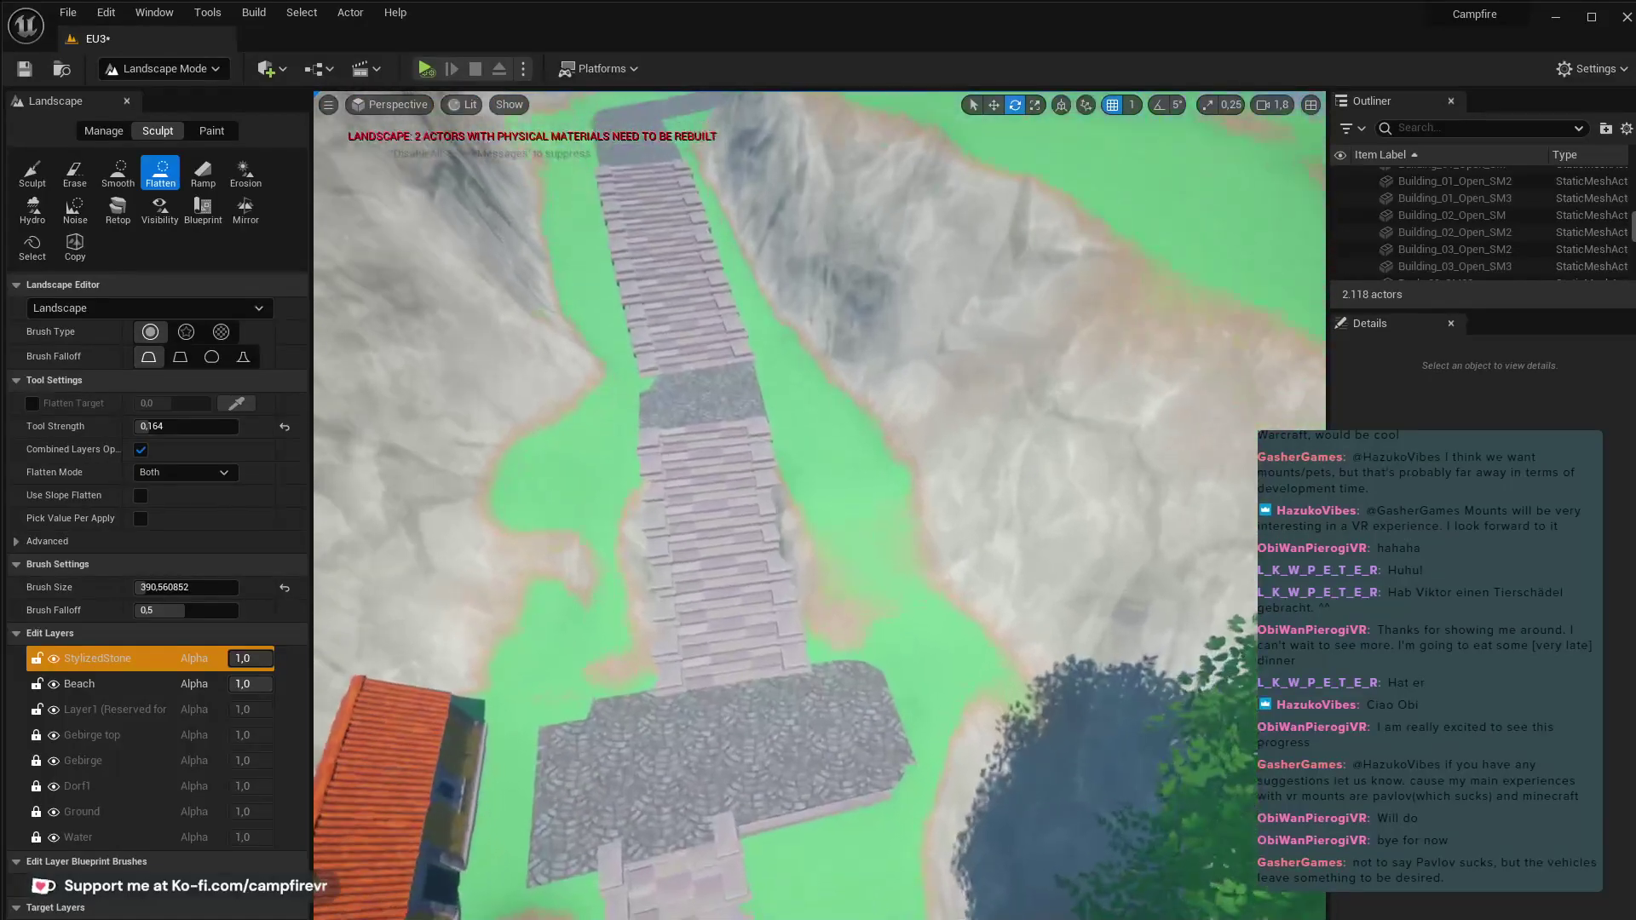
pyautogui.moveTo(1083, 723); pyautogui.dragTo(858, 785, button='right')
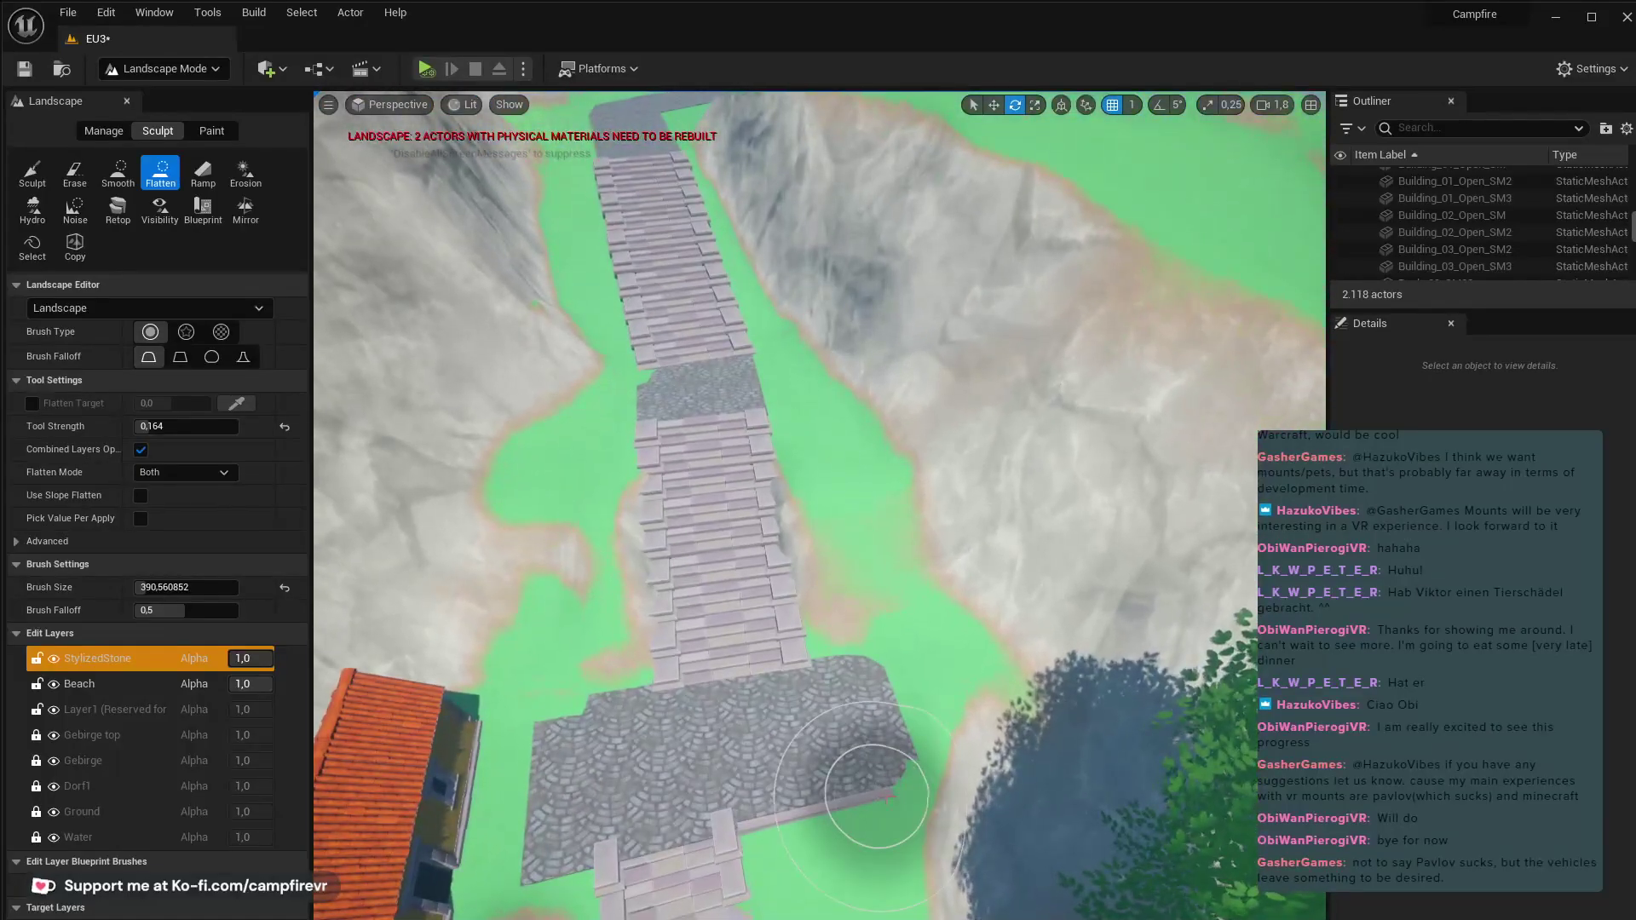
pyautogui.click(182, 77)
pyautogui.click(187, 94)
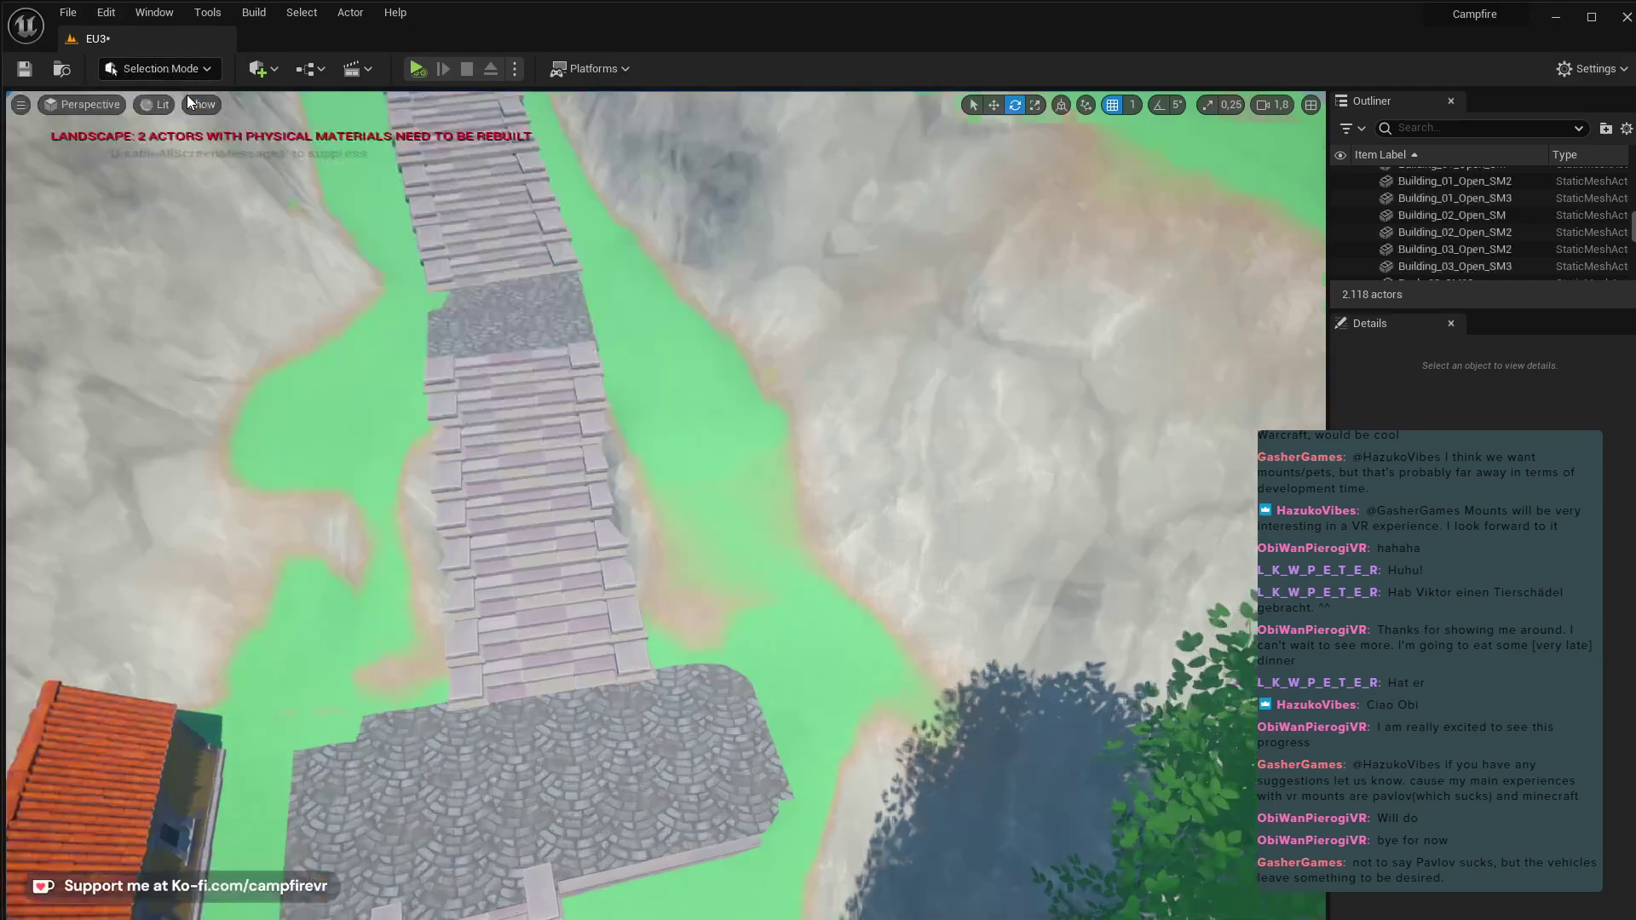
pyautogui.click(629, 876)
pyautogui.press('w')
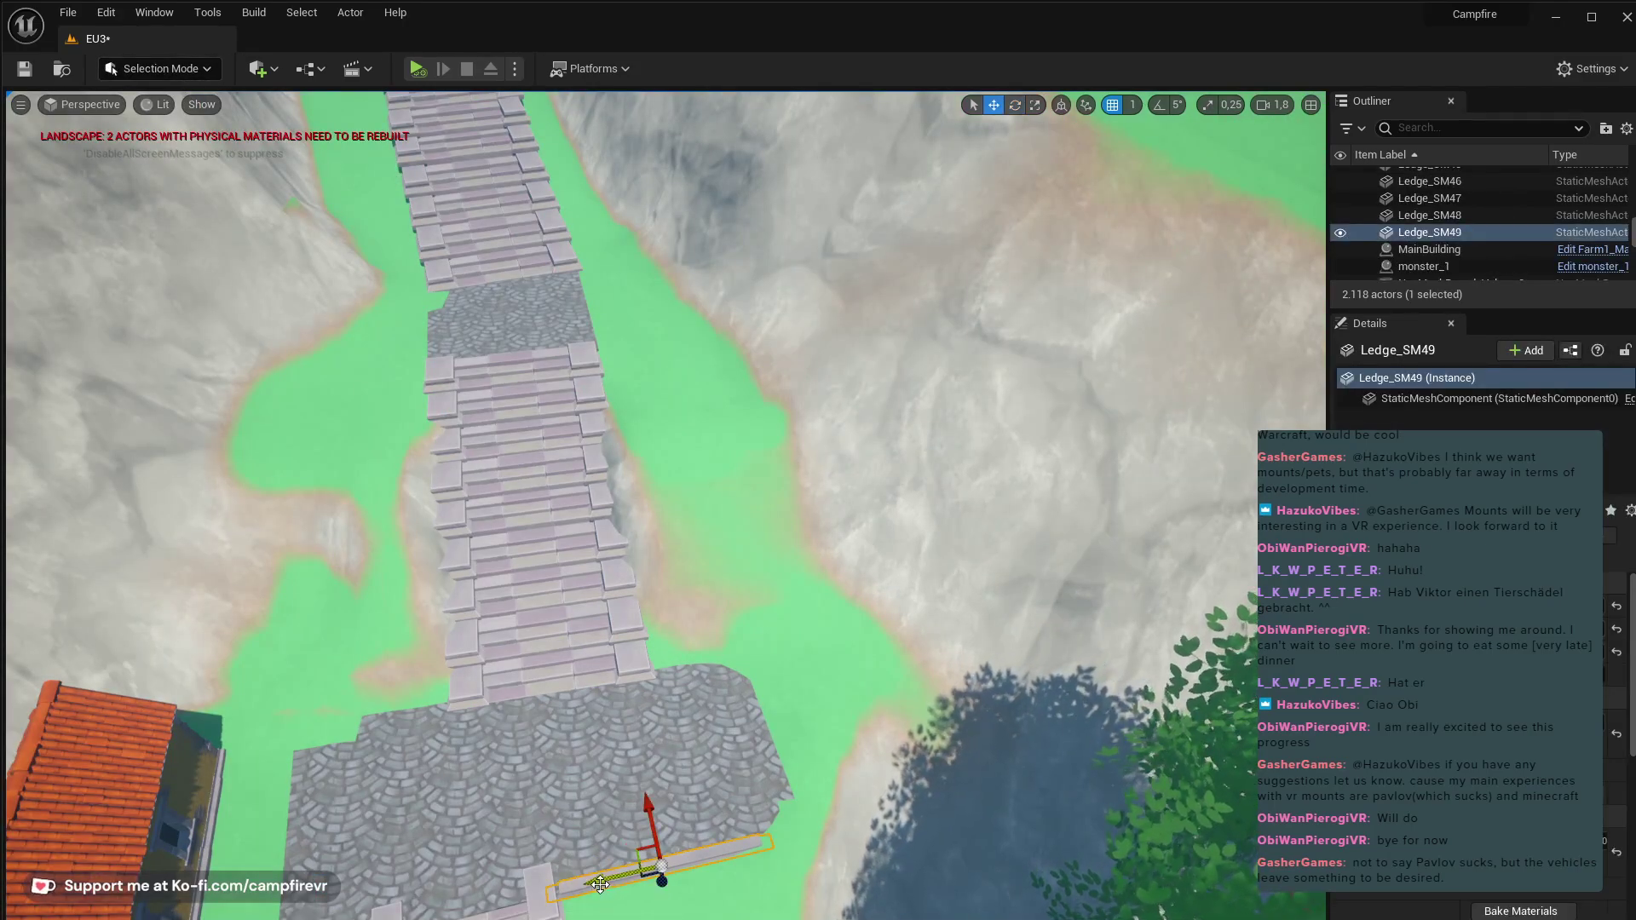
pyautogui.keyDown('alt'); pyautogui.moveTo(594, 882); pyautogui.dragTo(300, 919); pyautogui.keyUp('alt')
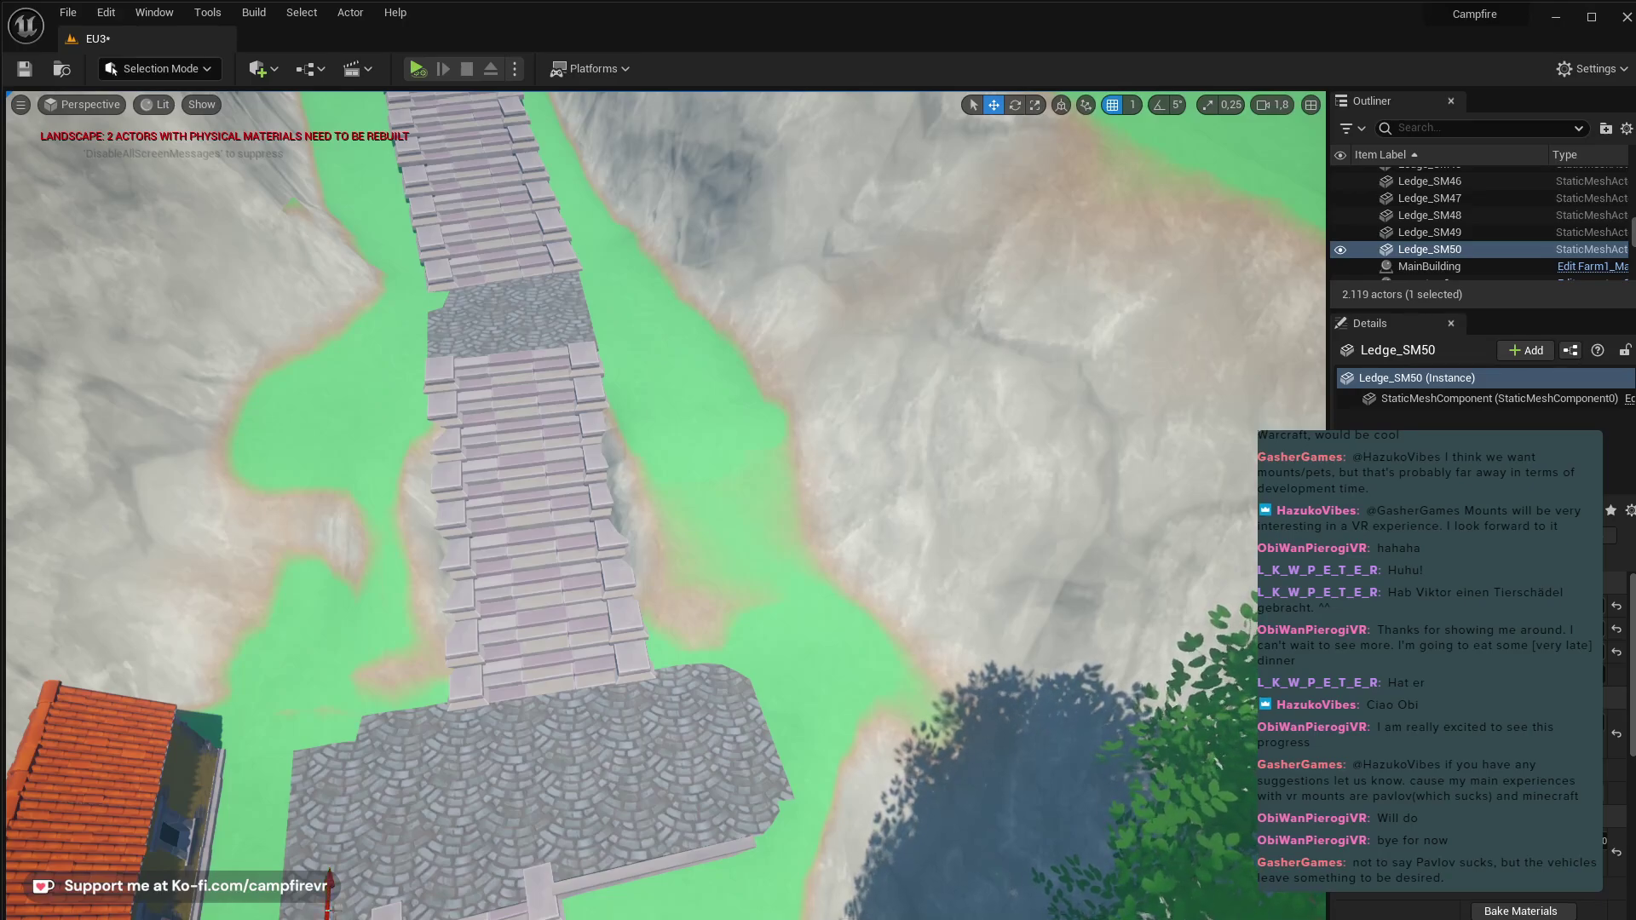
# - Duplicate the ledge onto the landing's uphill edge, placing one piece on each side of the upper staircase
pyautogui.keyDown('alt'); pyautogui.moveTo(324, 895); pyautogui.dragTo(370, 697); pyautogui.keyUp('alt')
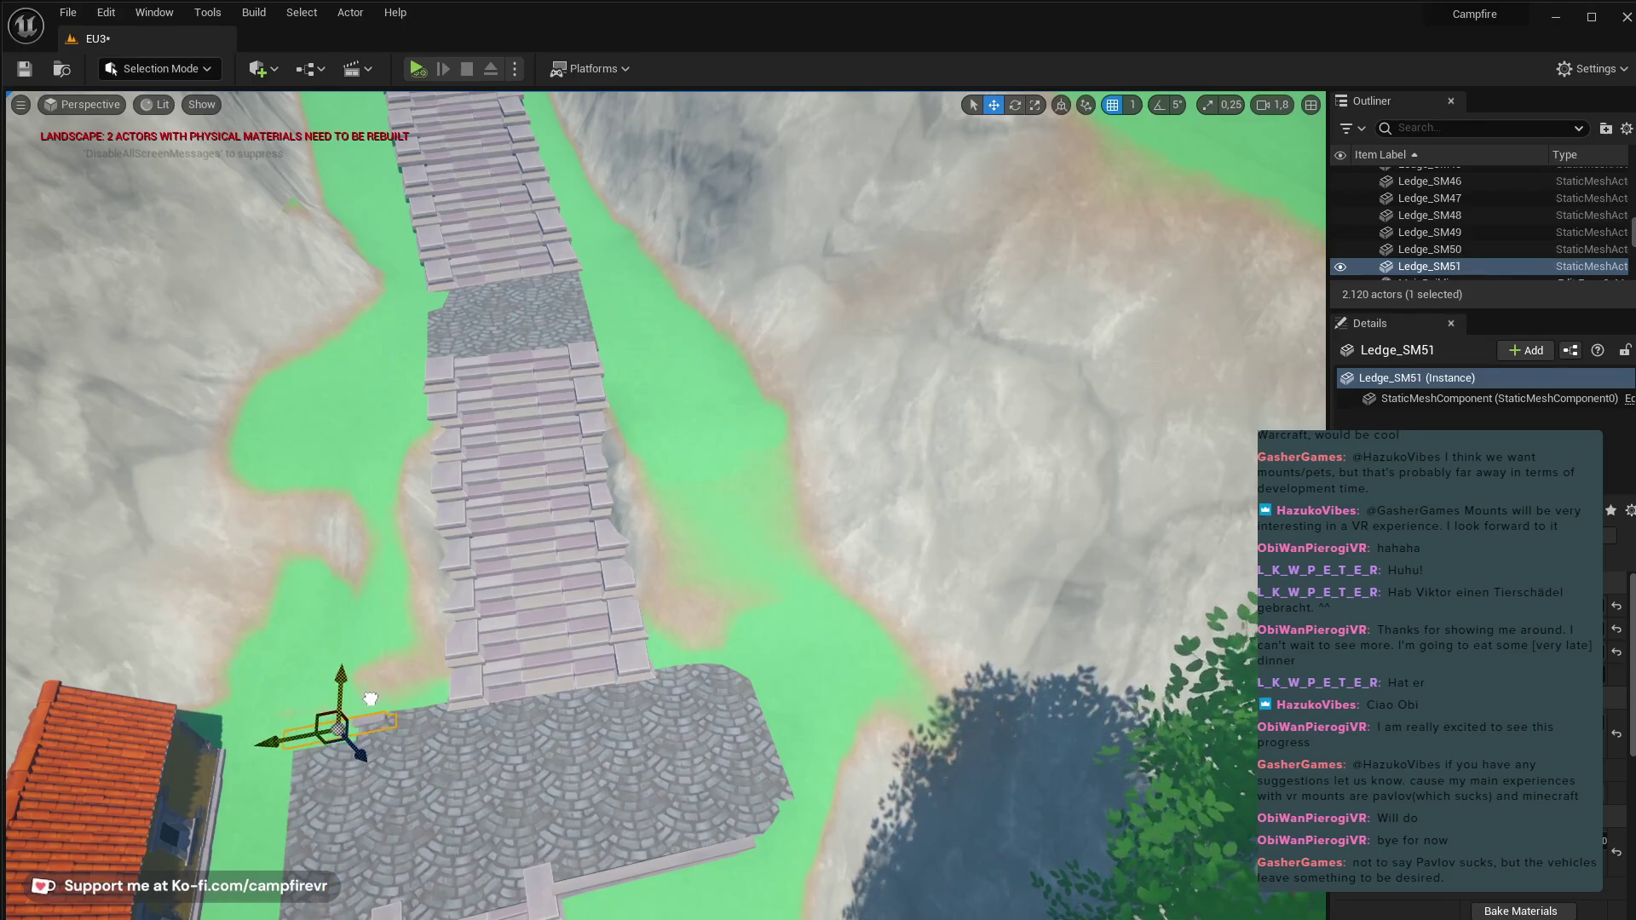
pyautogui.moveTo(290, 745); pyautogui.dragTo(332, 744)
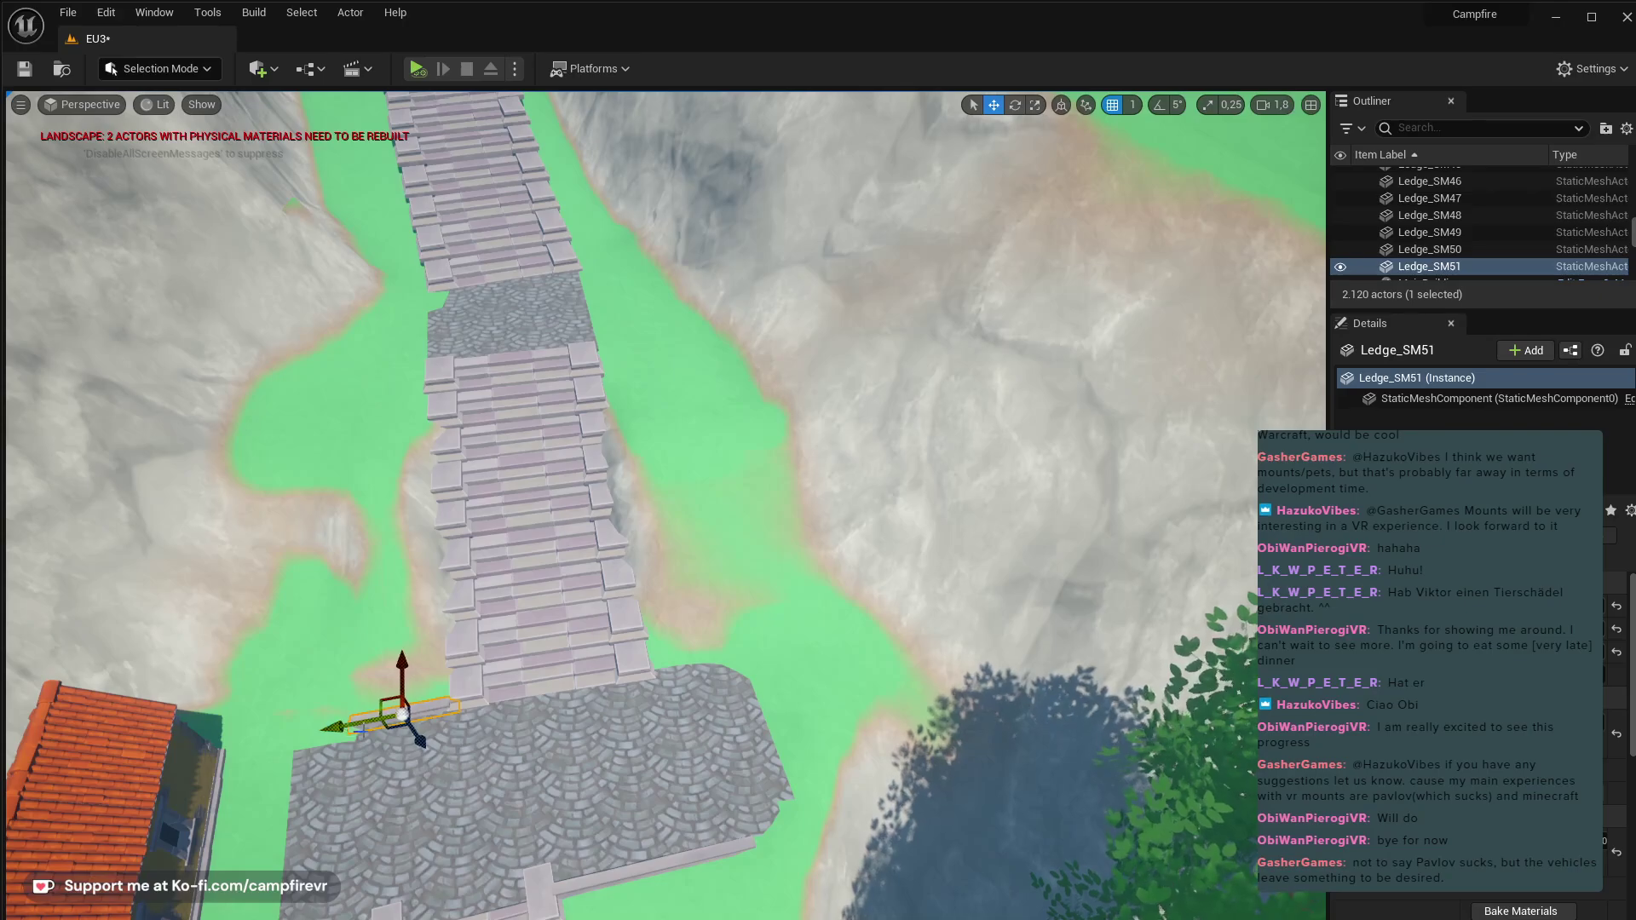
pyautogui.keyDown('alt'); pyautogui.moveTo(362, 730); pyautogui.dragTo(588, 682); pyautogui.keyUp('alt')
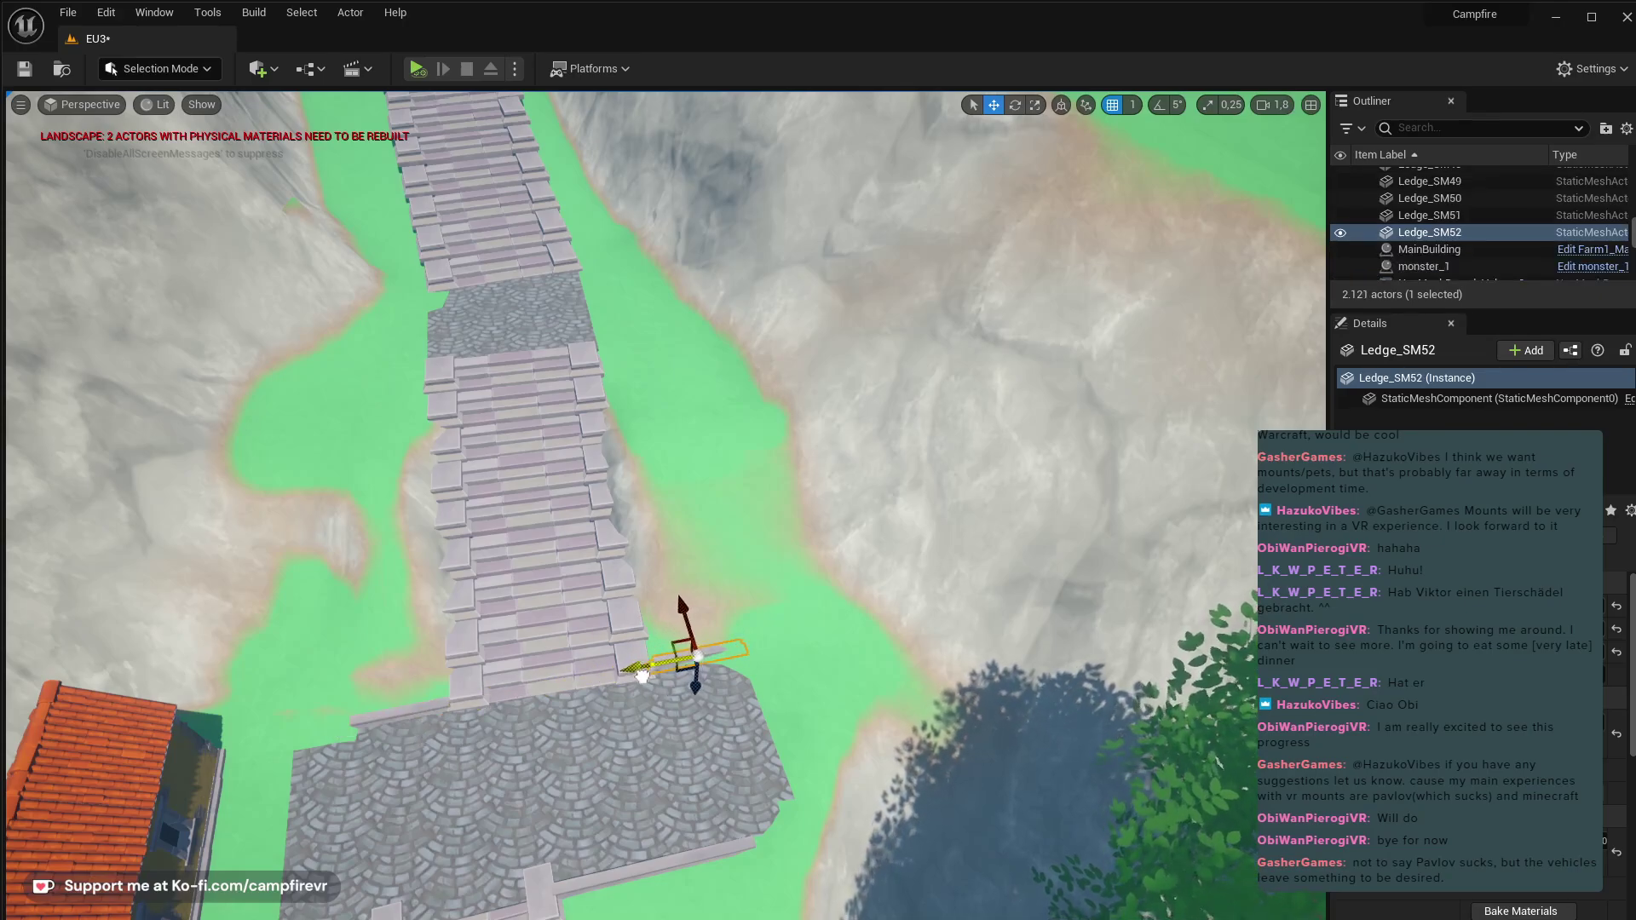
# - Duplicate Ledge_SM49, rotate the copy about 90 degrees and align it with the landing's outer short edge, away from the house
pyautogui.moveTo(708, 718); pyautogui.dragTo(955, 648, button='right')
pyautogui.moveTo(647, 580); pyautogui.dragTo(809, 563, button='right')
pyautogui.click(797, 586)
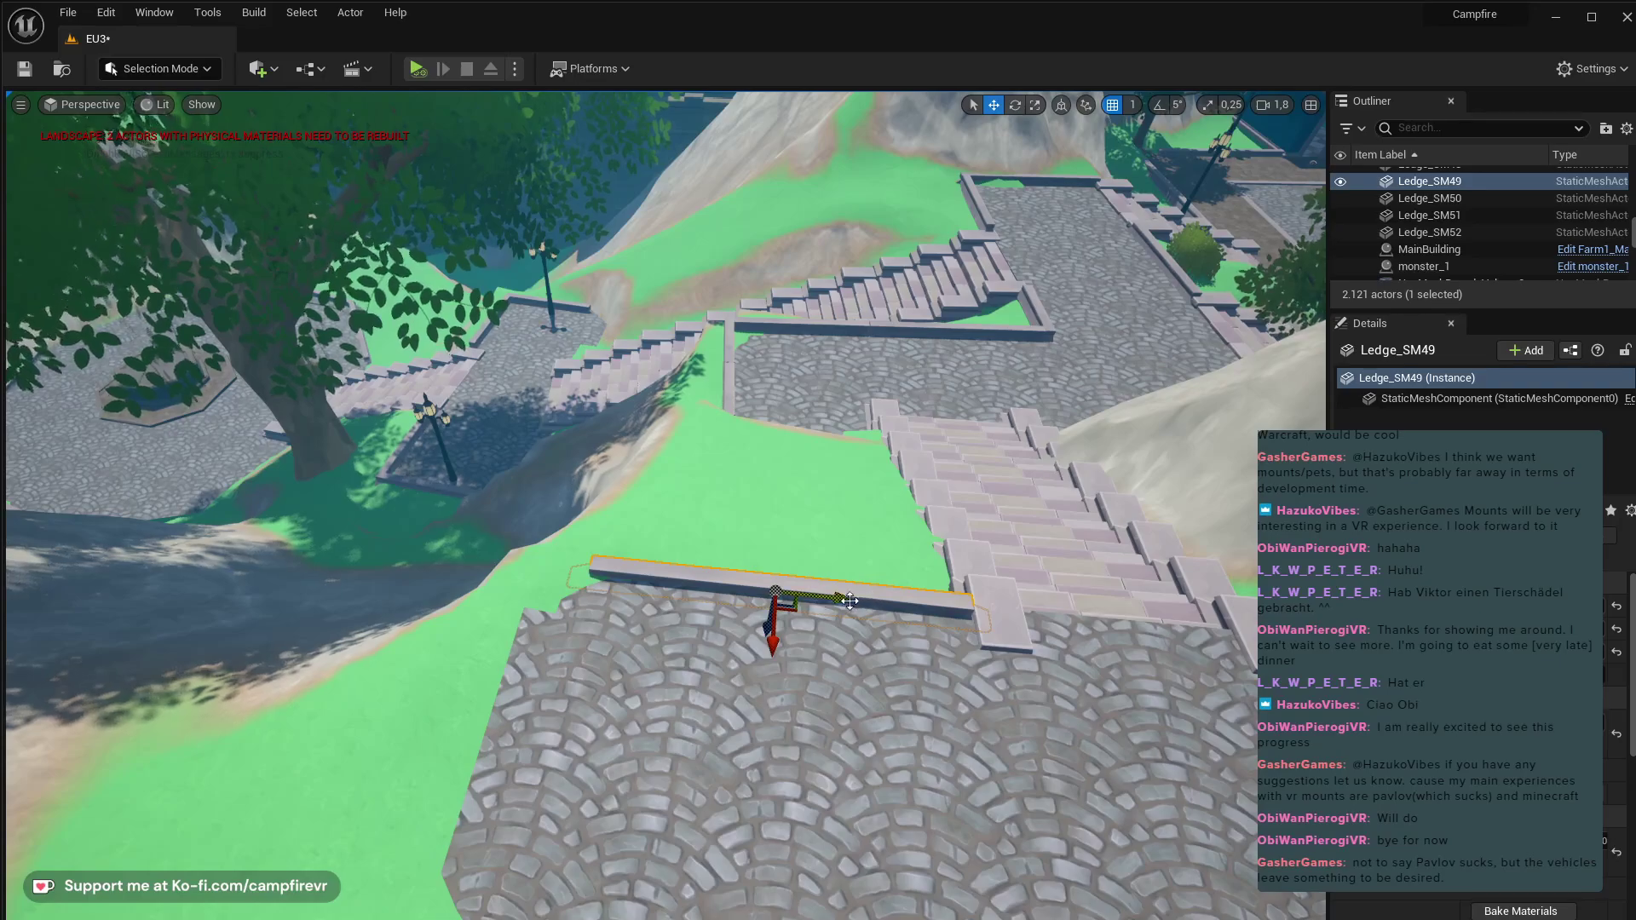
pyautogui.keyDown('alt'); pyautogui.moveTo(849, 601); pyautogui.dragTo(839, 597); pyautogui.keyUp('alt')
pyautogui.press('e')
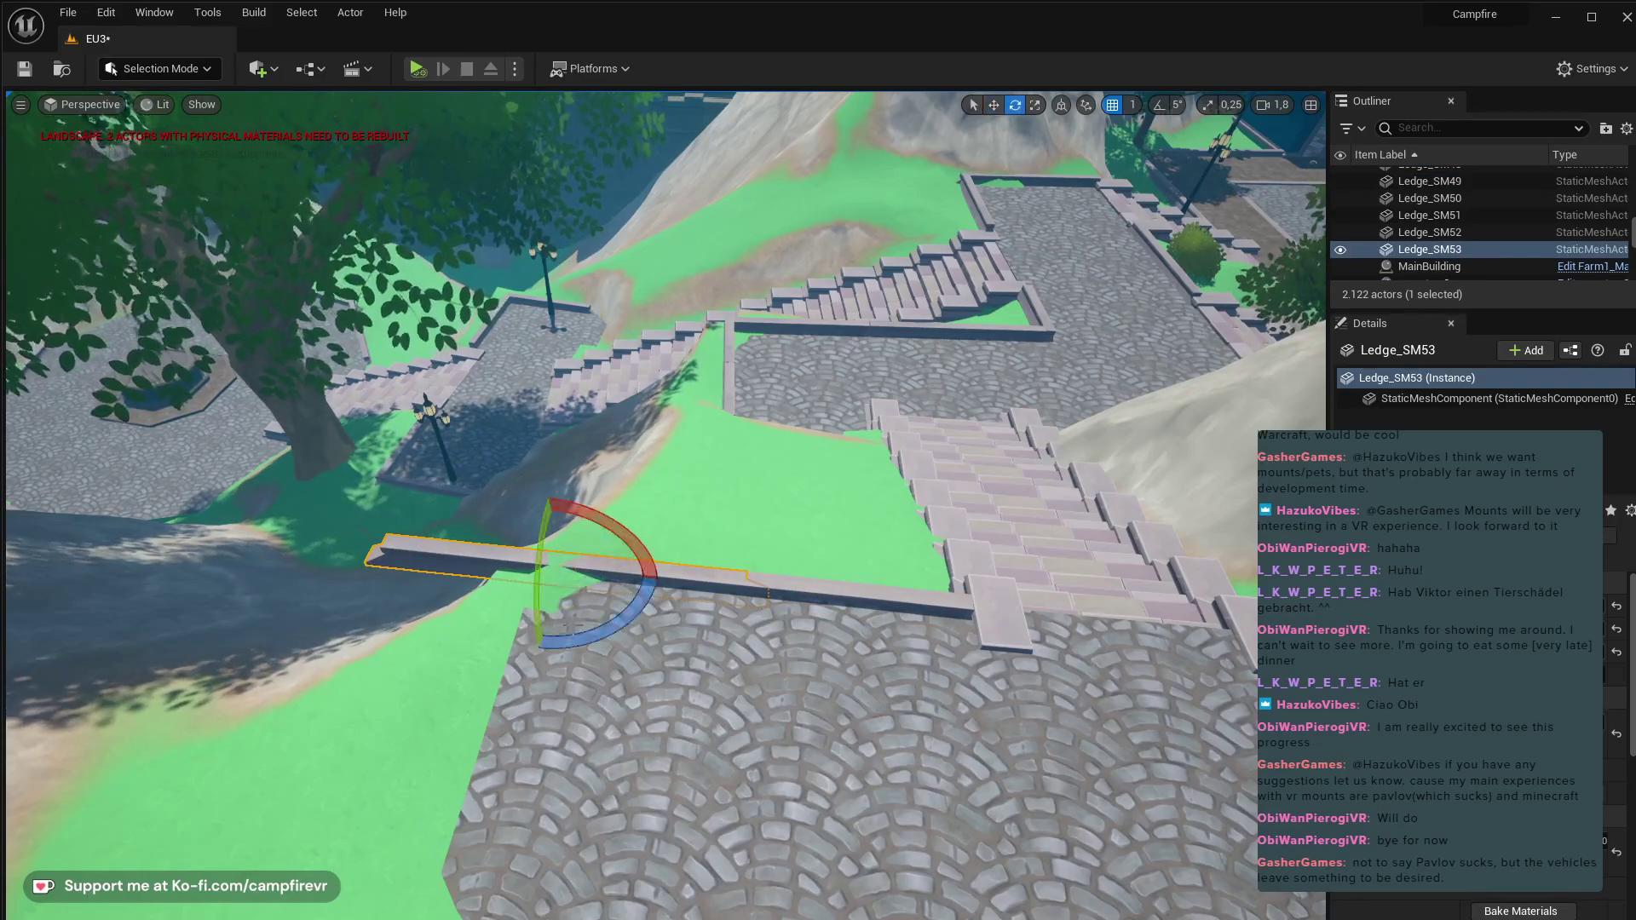
pyautogui.moveTo(652, 584); pyautogui.dragTo(660, 613)
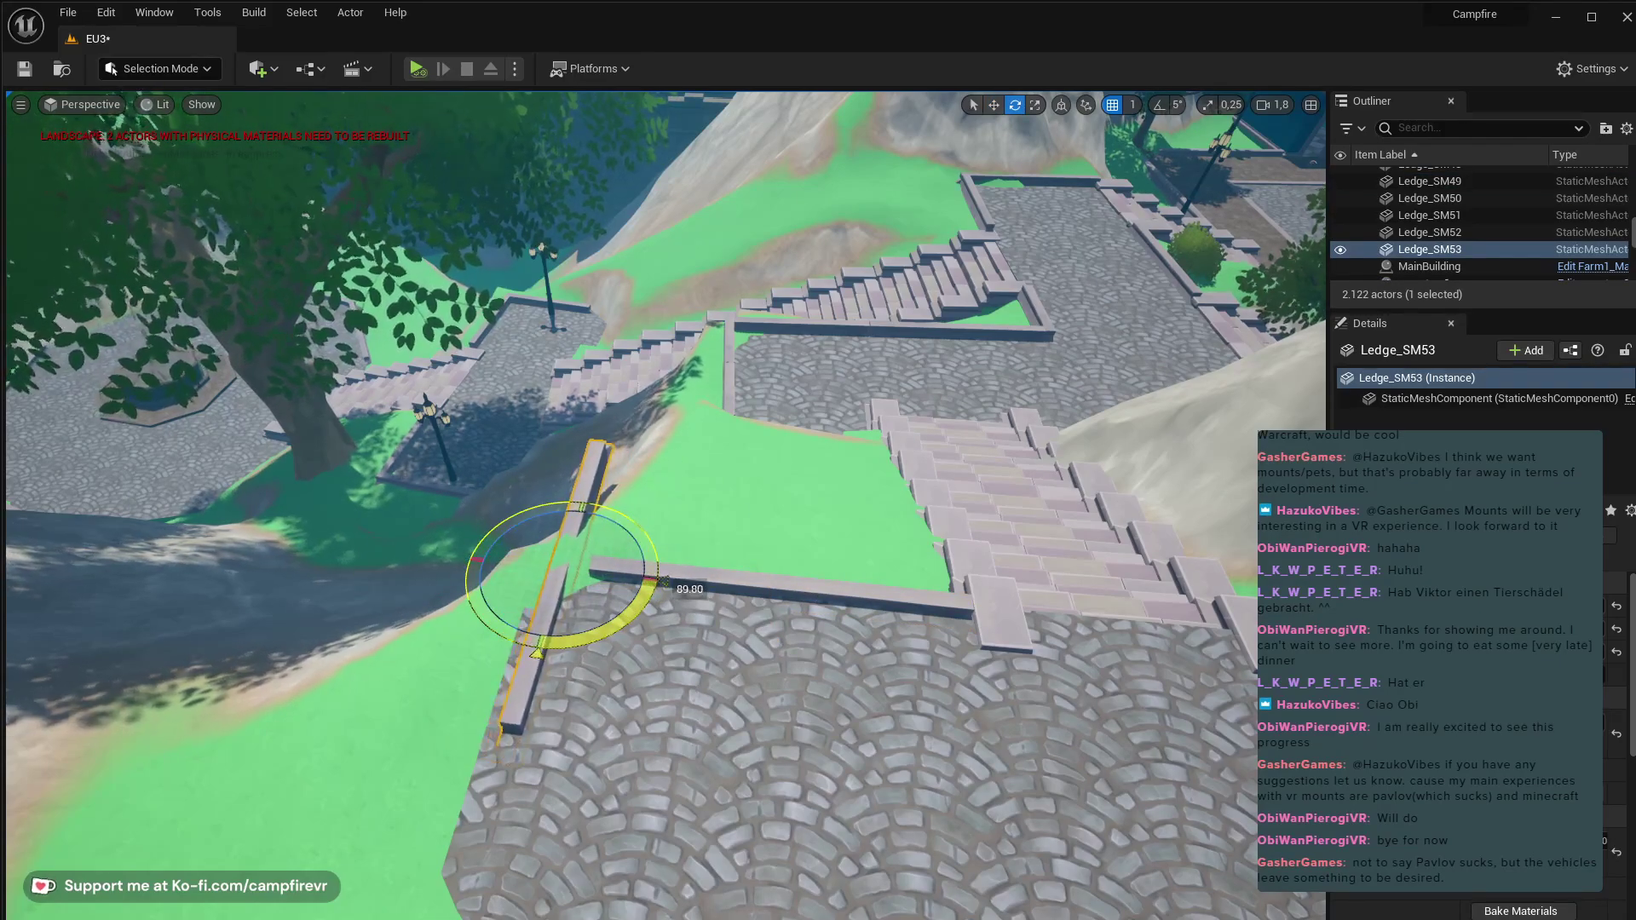
pyautogui.press('w')
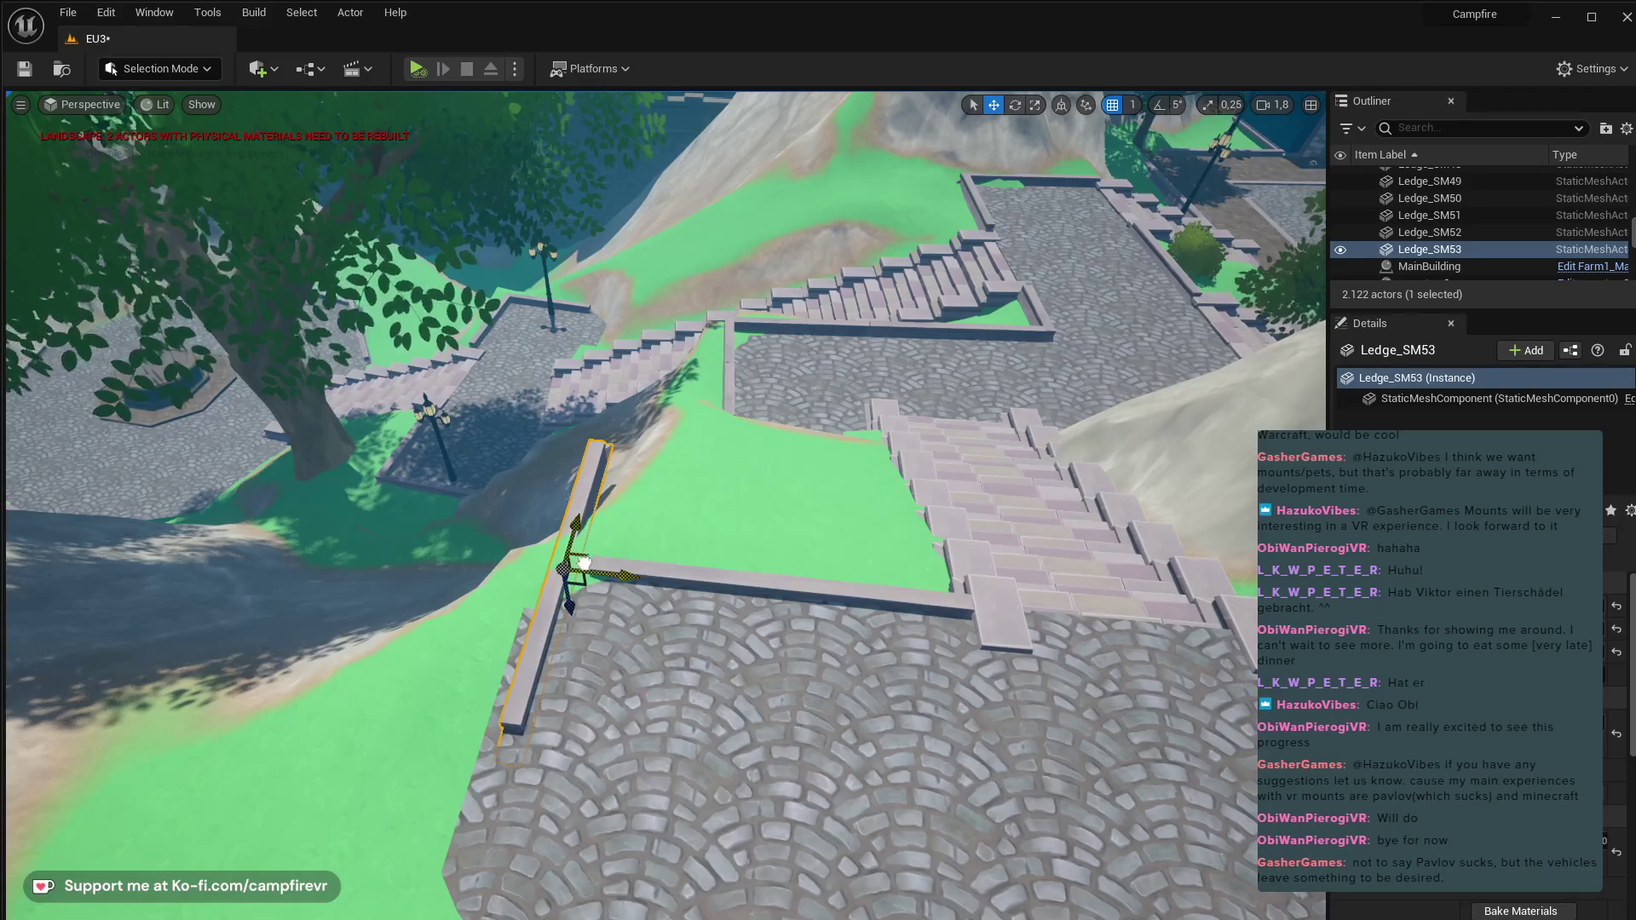
pyautogui.moveTo(591, 568); pyautogui.dragTo(516, 714)
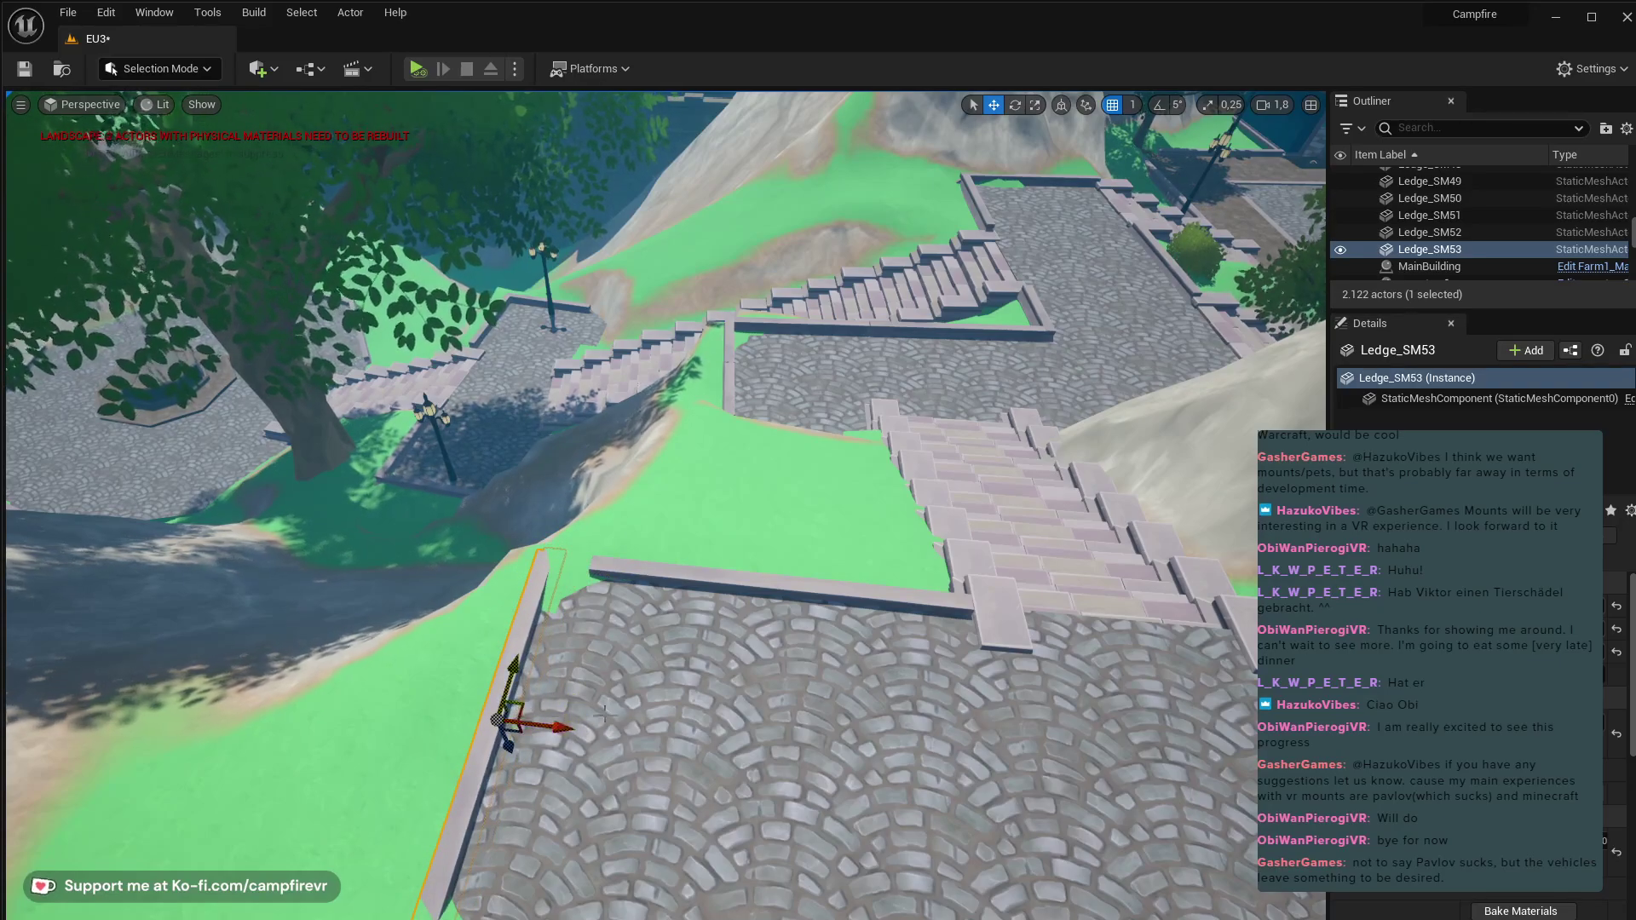
# - Sculpt the ground between the yellow house's doorway and the paved landing beside the lower staircase
pyautogui.moveTo(516, 714); pyautogui.dragTo(247, 664, button='right')
pyautogui.moveTo(447, 673); pyautogui.dragTo(327, 738, button='right')
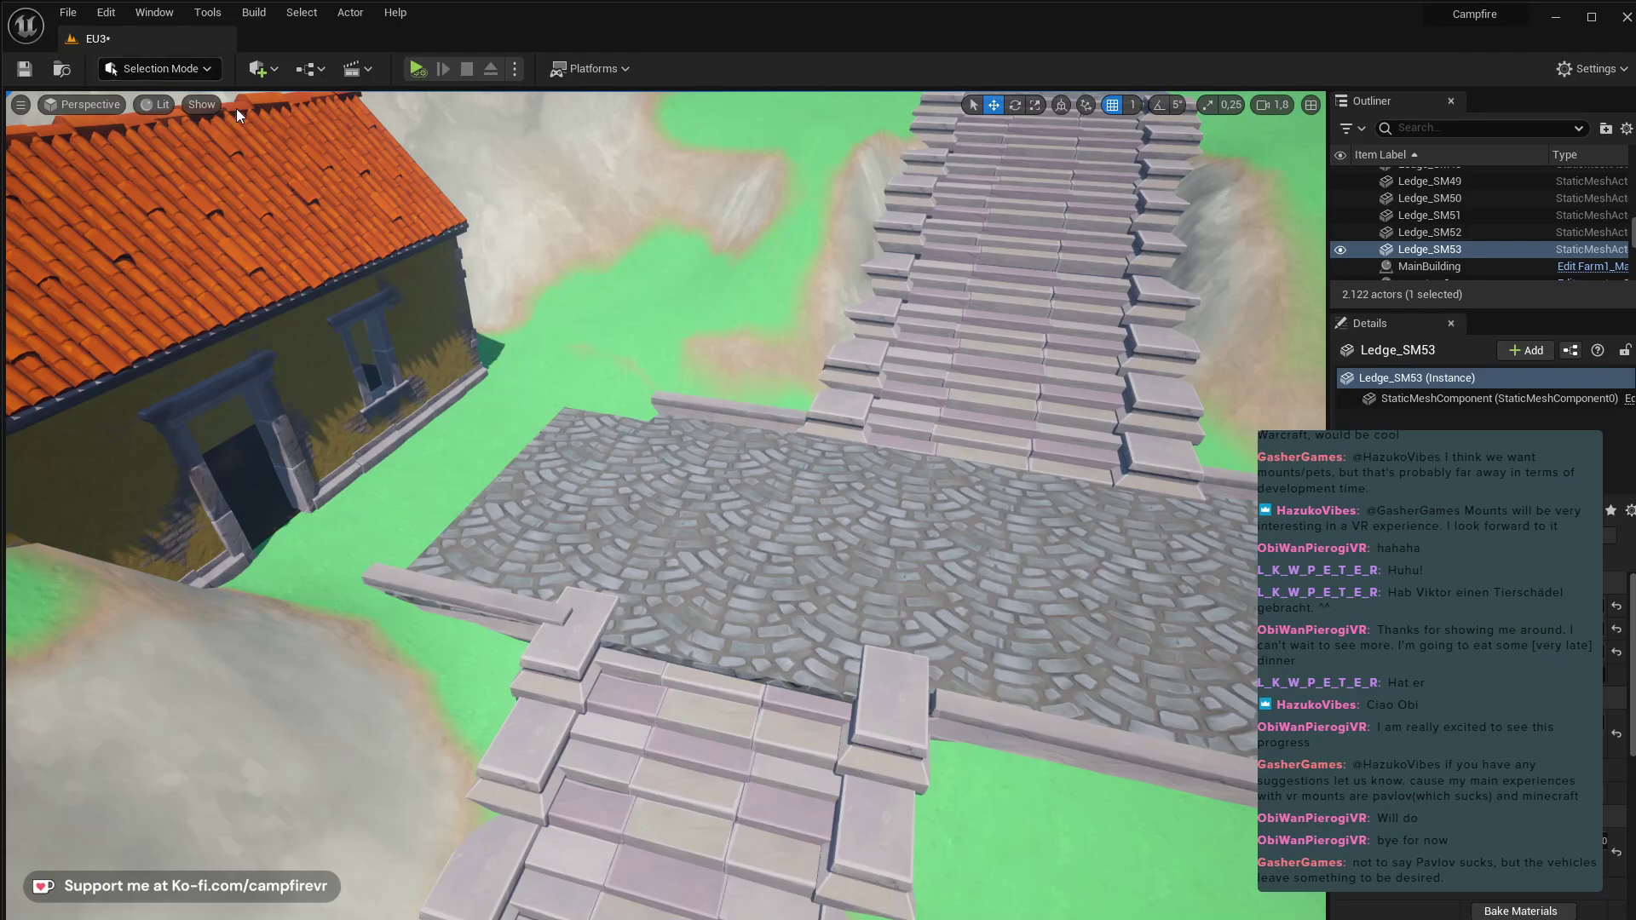
pyautogui.hotkey('shift', '2')
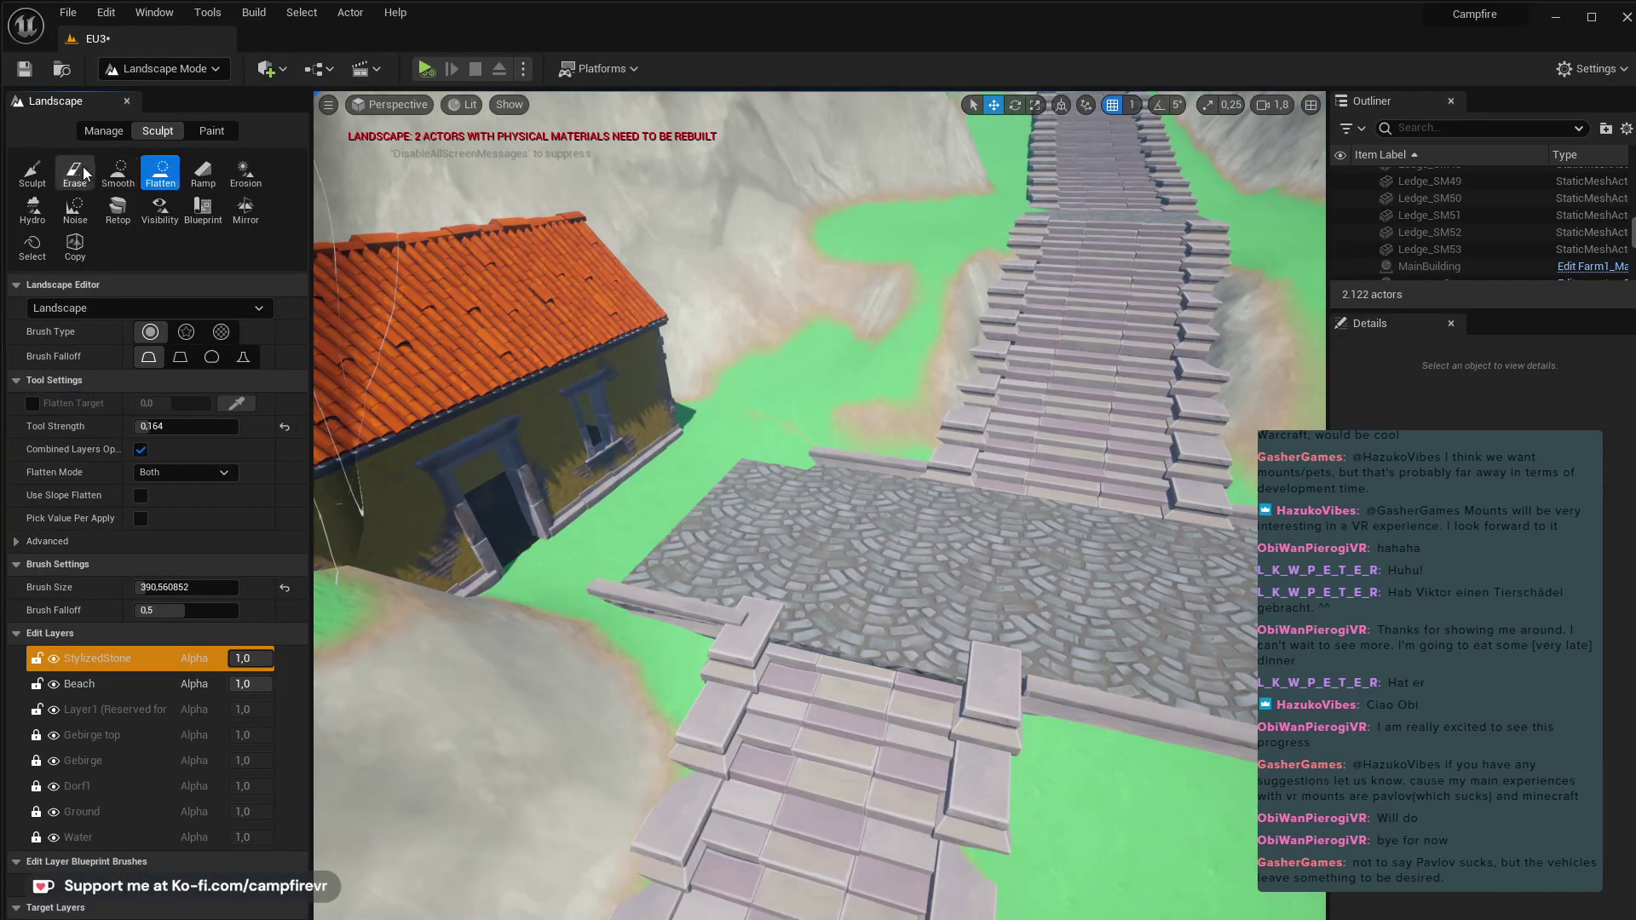
pyautogui.click(31, 176)
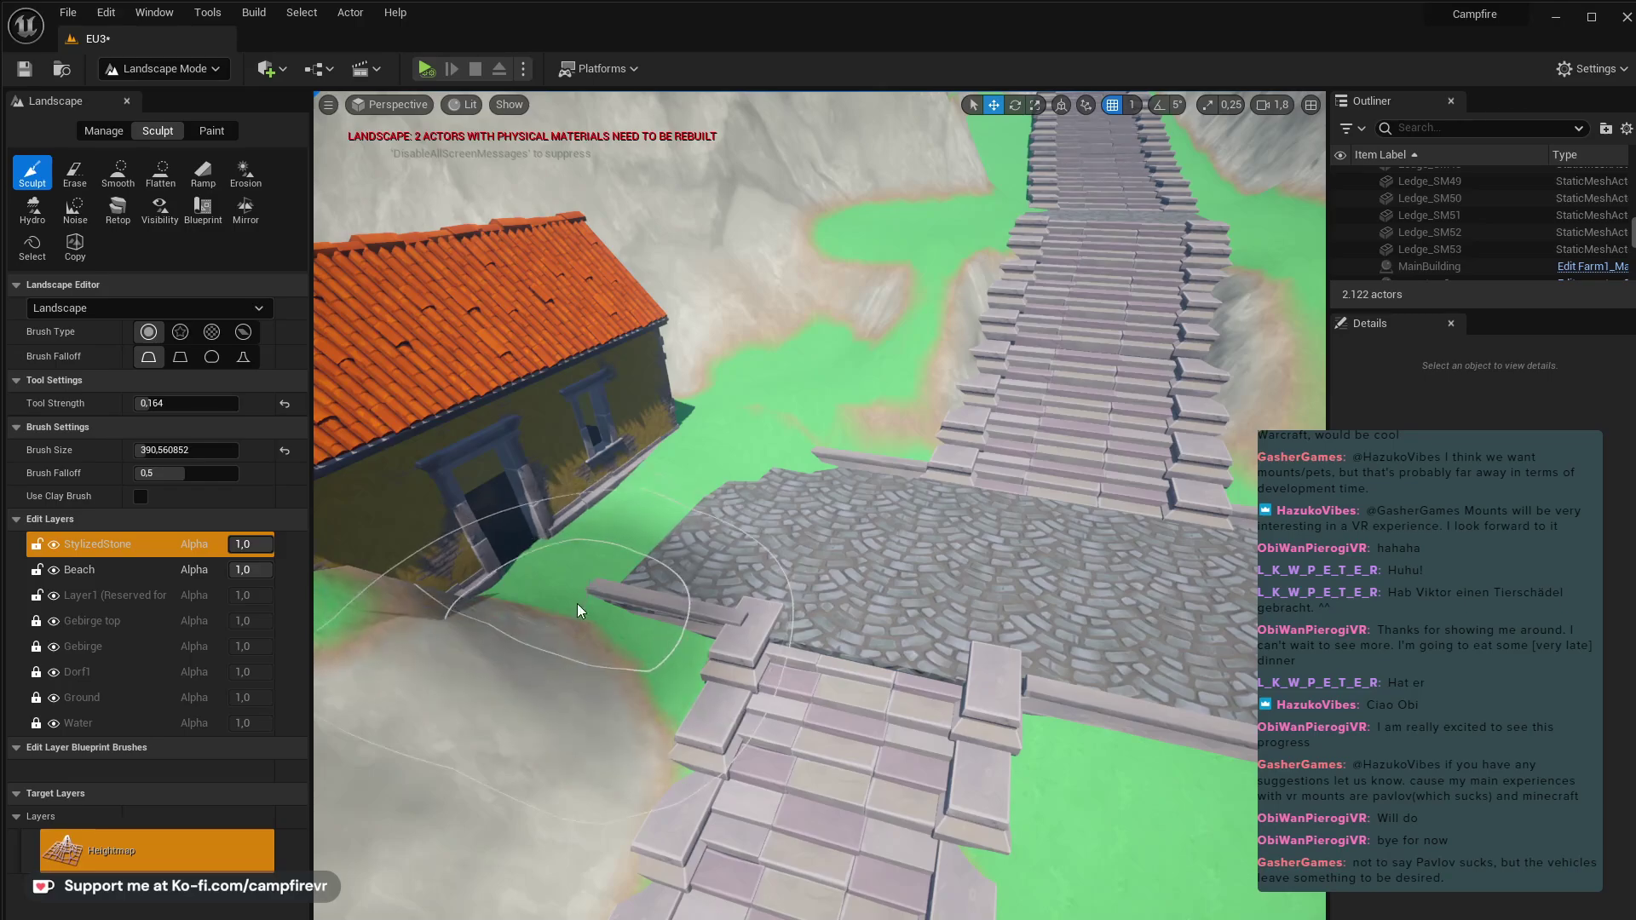
pyautogui.moveTo(554, 569); pyautogui.dragTo(564, 603)
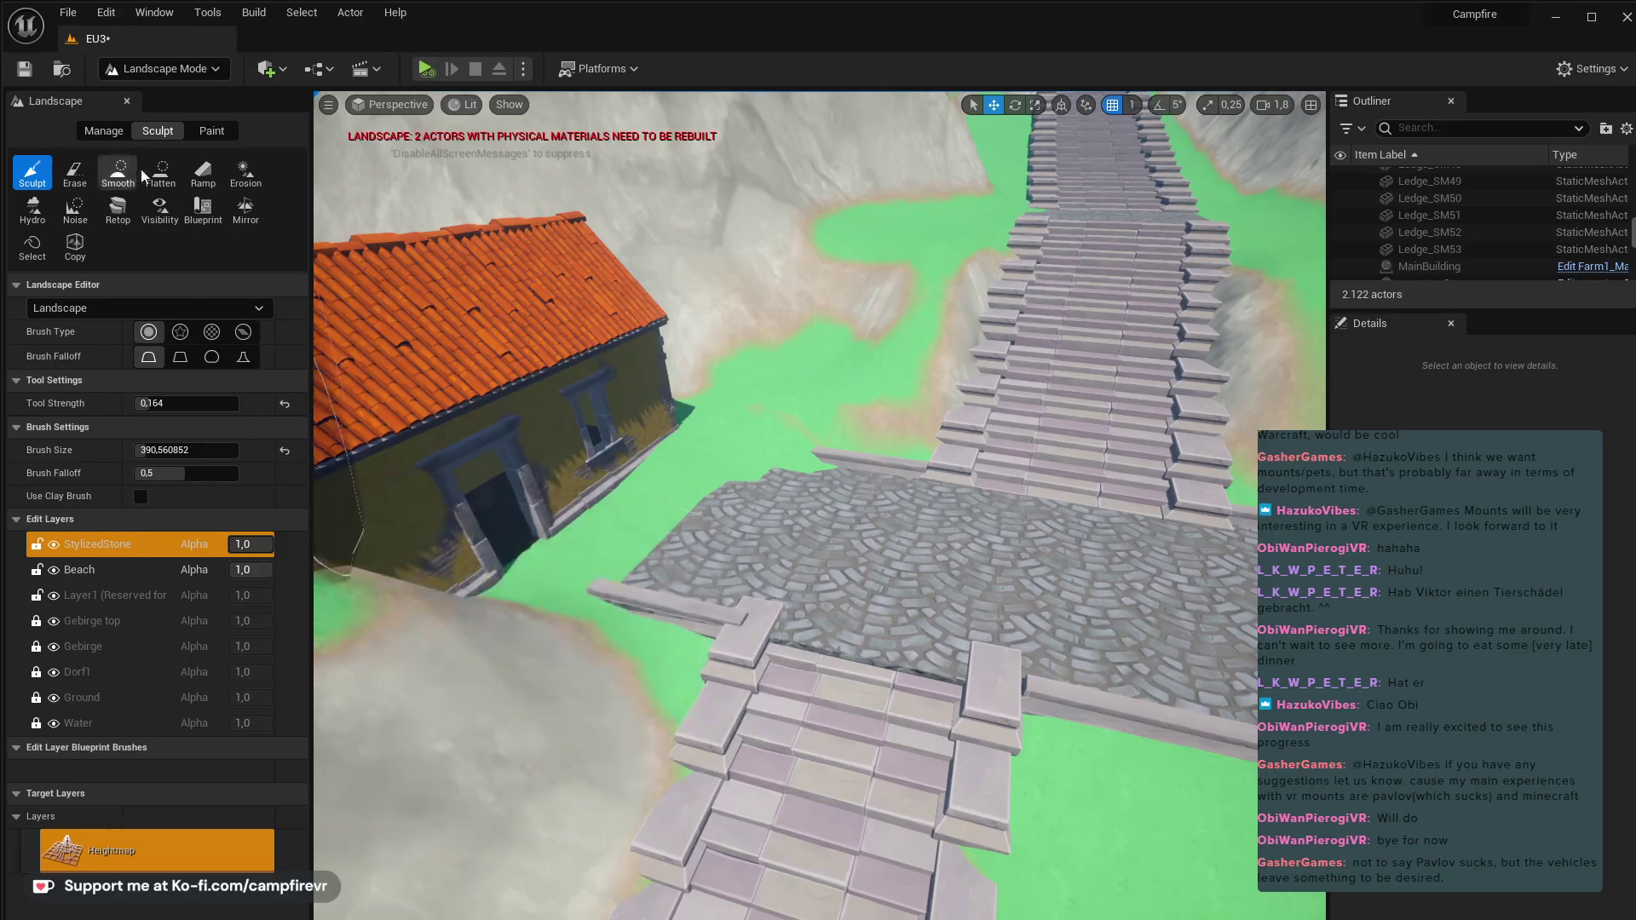
# - Paint the Stone Tiles 2 layer onto the Beach edit layer between the yellow house's doorway and the paved landing, with brush size about 185
pyautogui.click(213, 132)
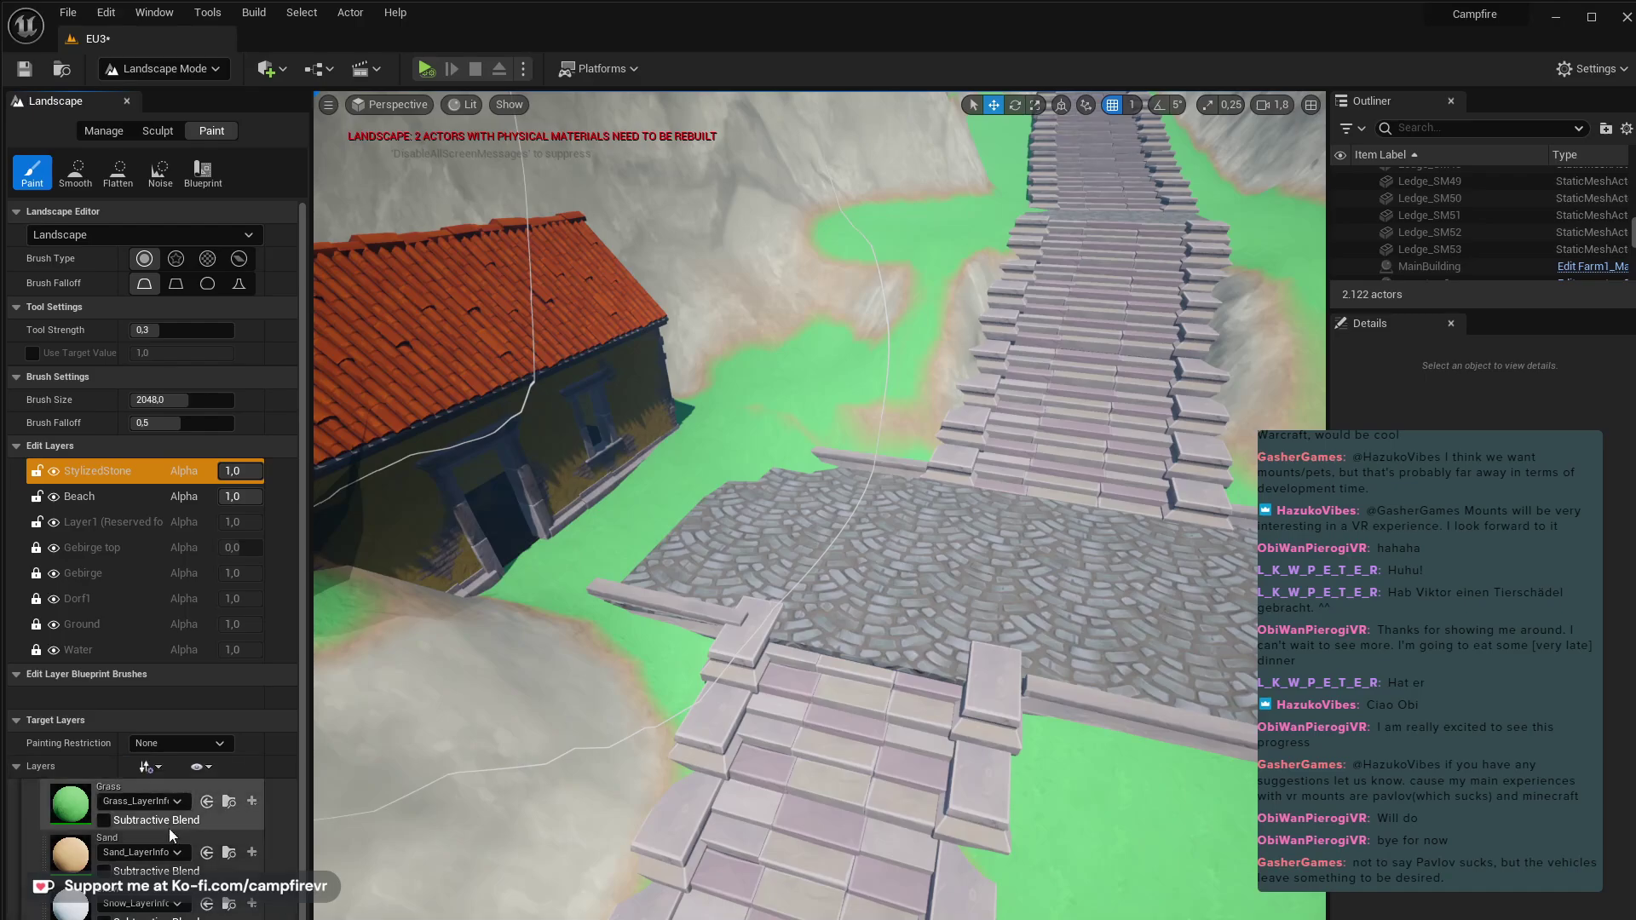
pyautogui.scroll(-2, 169, 828)
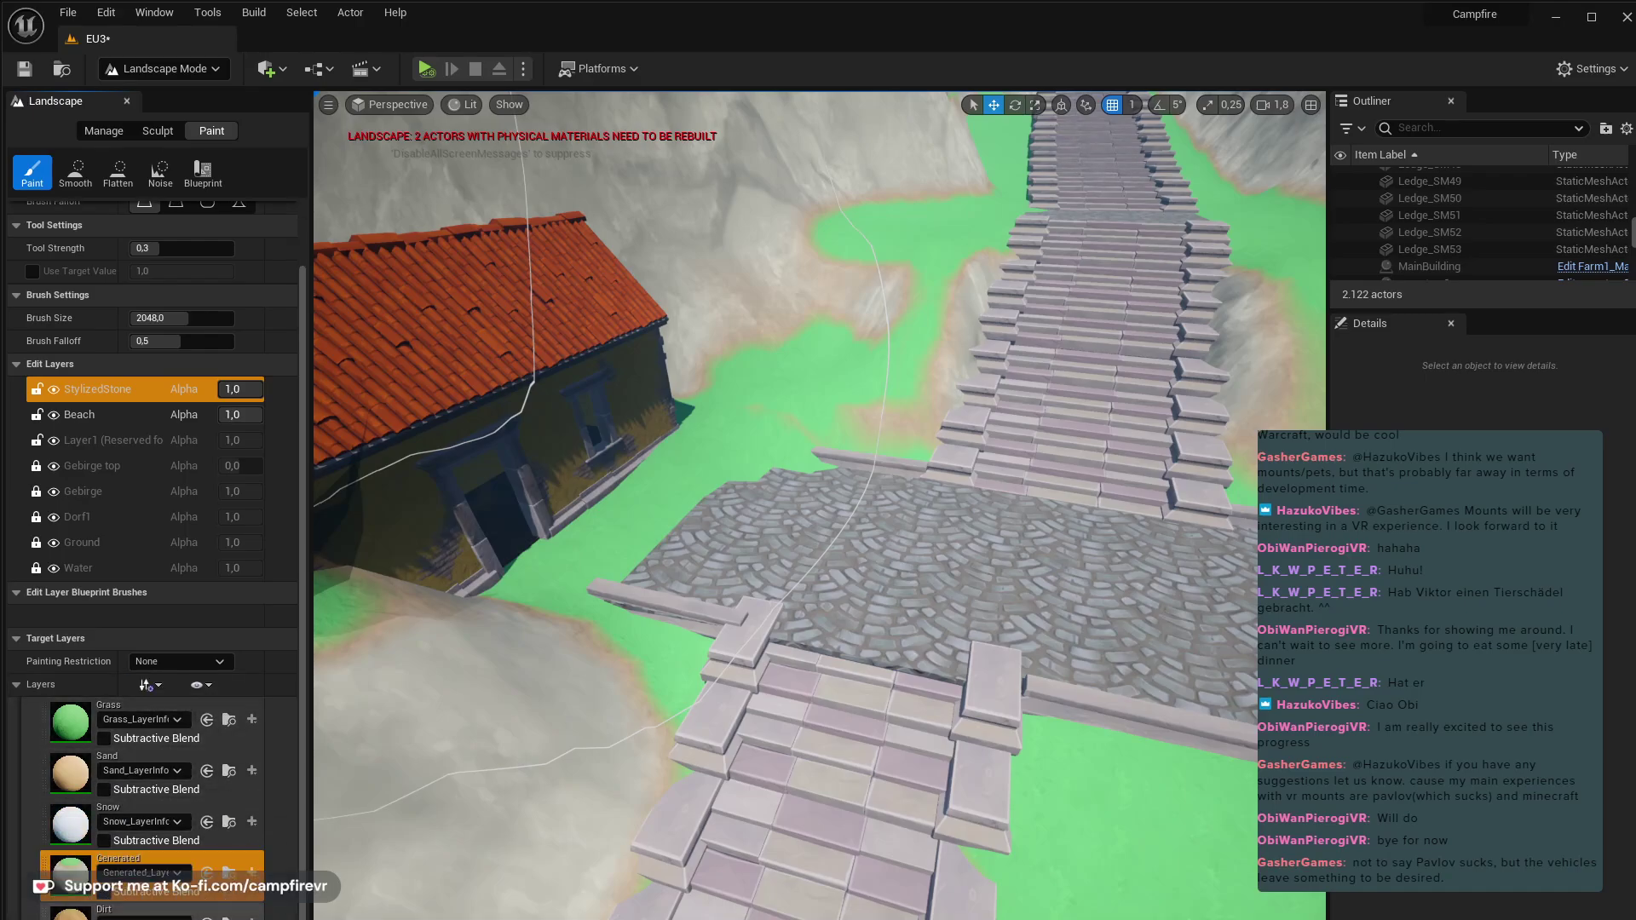
pyautogui.scroll(-3, 162, 733)
pyautogui.click(152, 918)
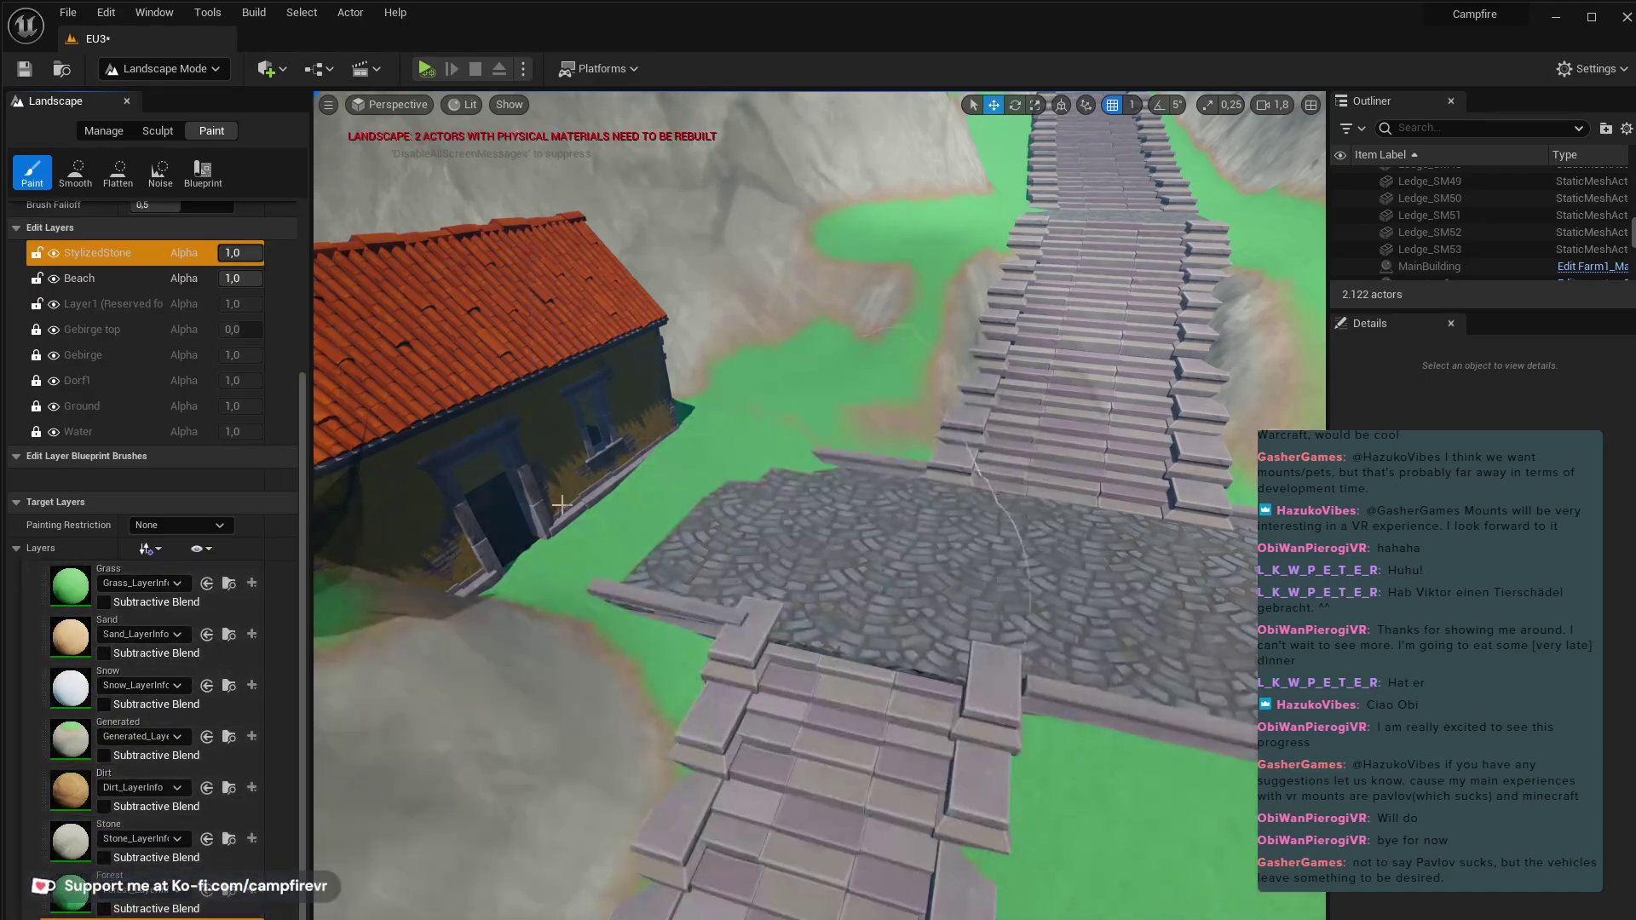
pyautogui.scroll(5, 167, 265)
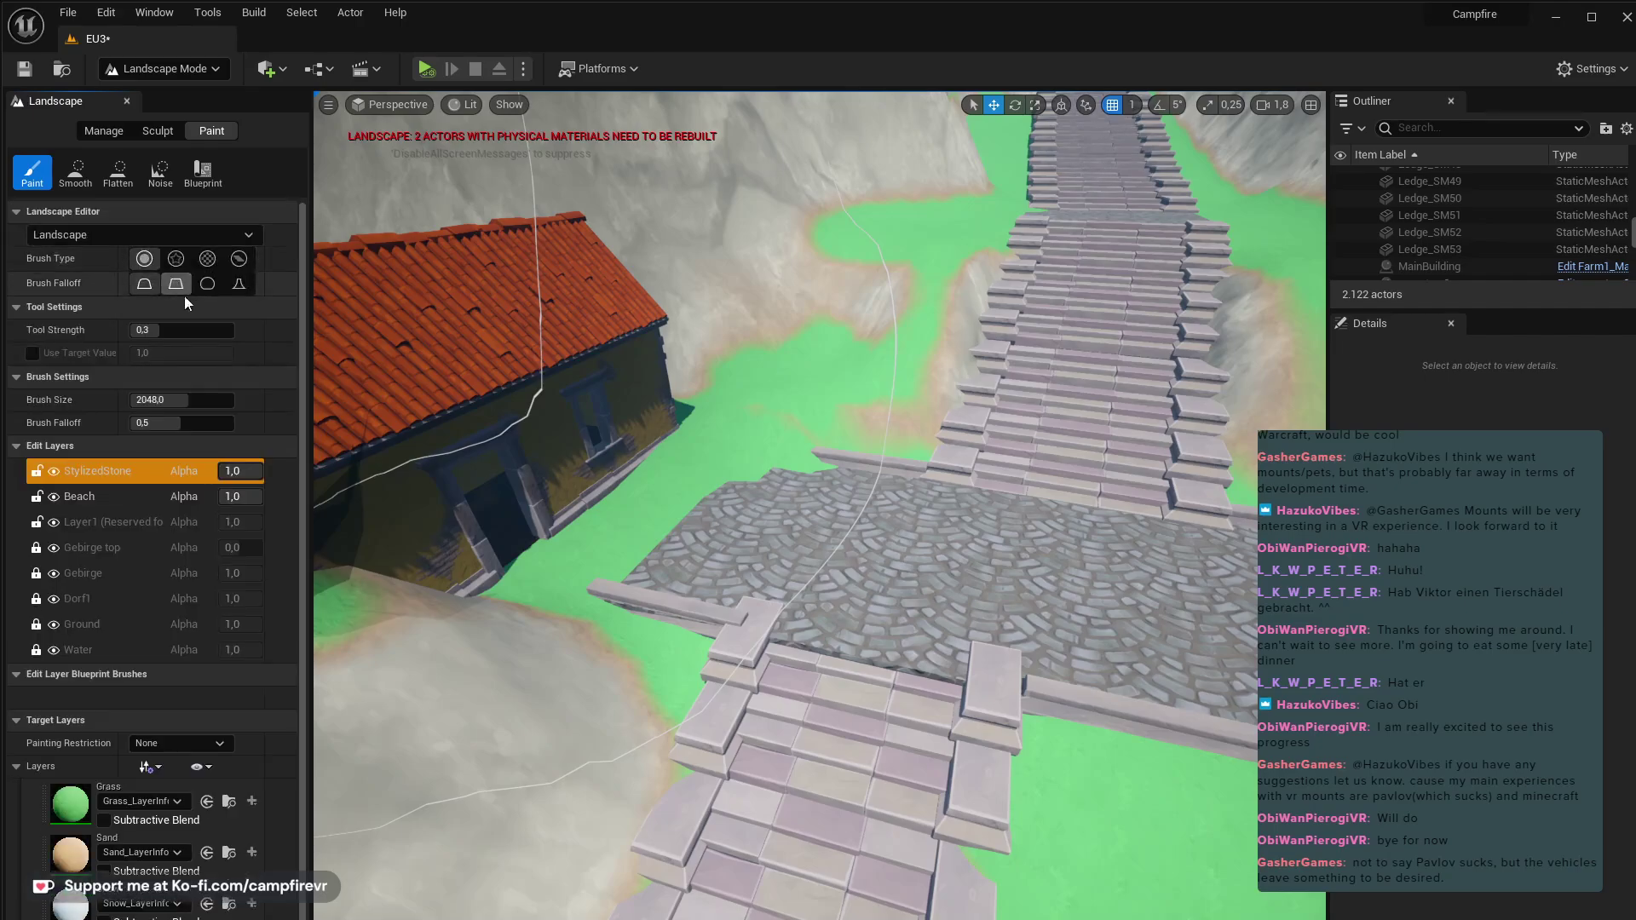
pyautogui.moveTo(204, 403); pyautogui.dragTo(162, 404)
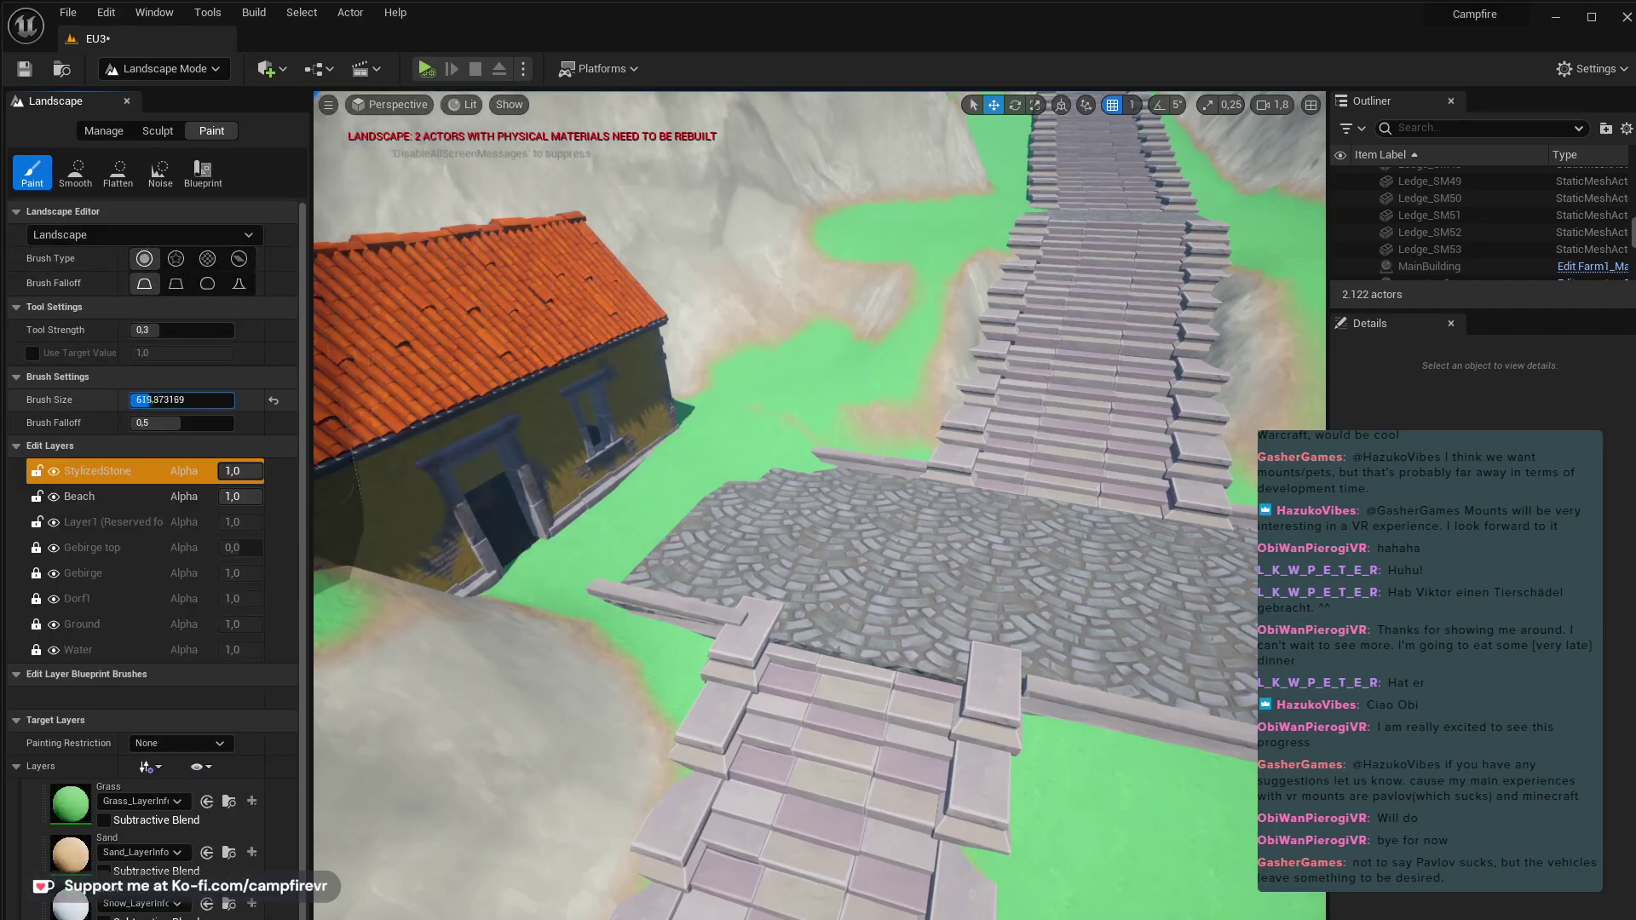
pyautogui.moveTo(596, 543)
pyautogui.mouseDown()
pyautogui.moveTo(549, 547)
pyautogui.moveTo(668, 544)
pyautogui.mouseUp()
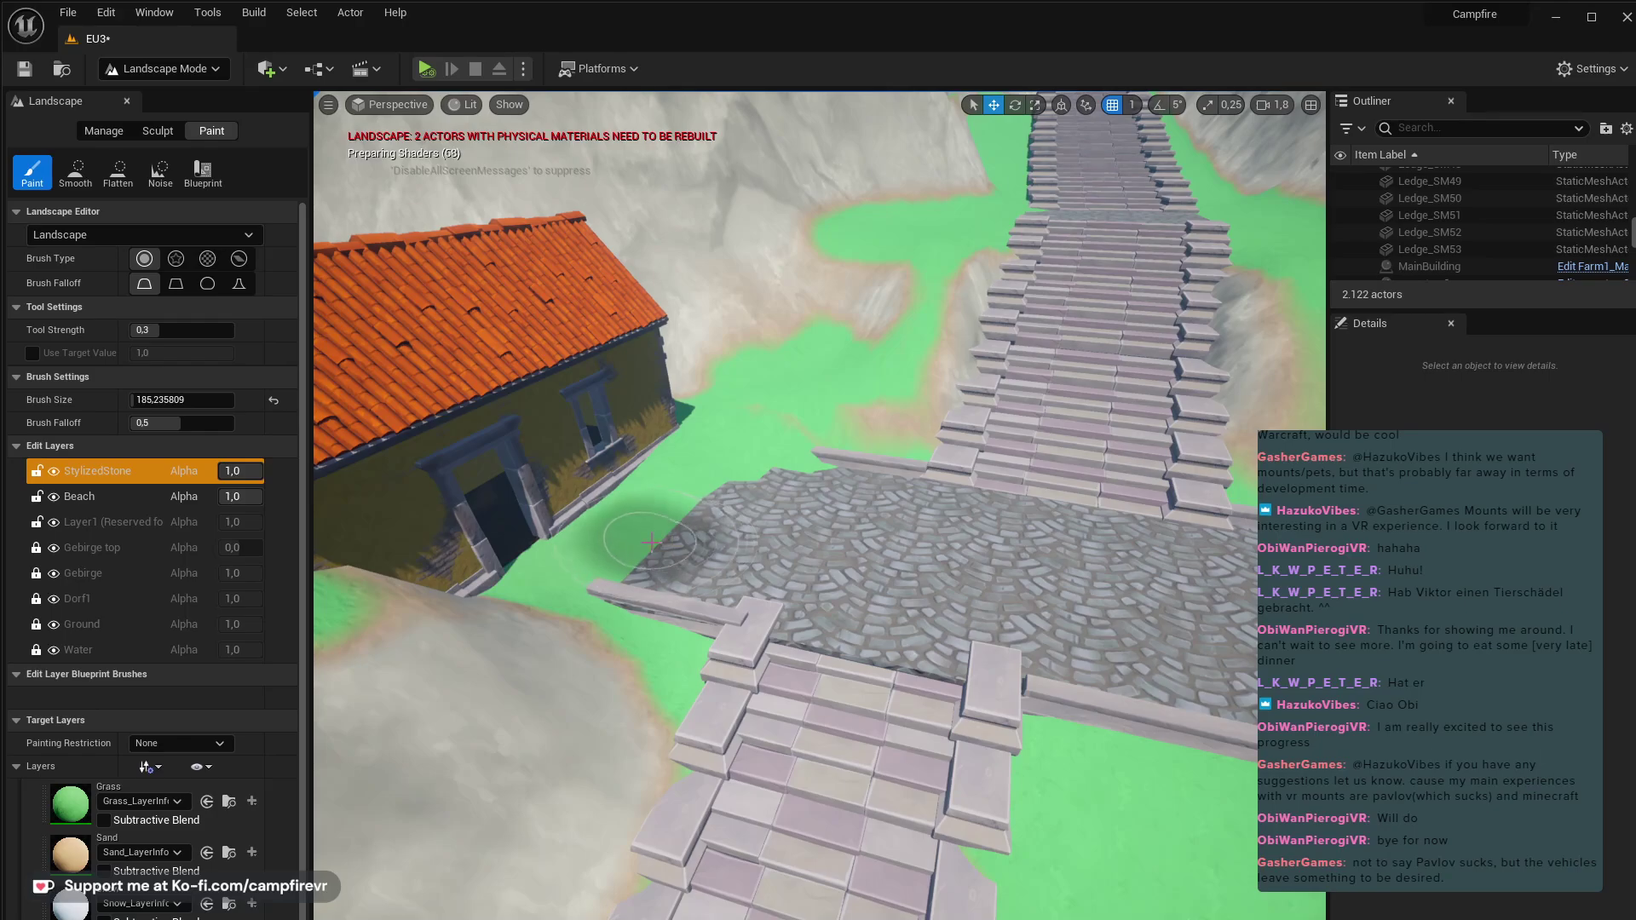
pyautogui.scroll(-5, 153, 596)
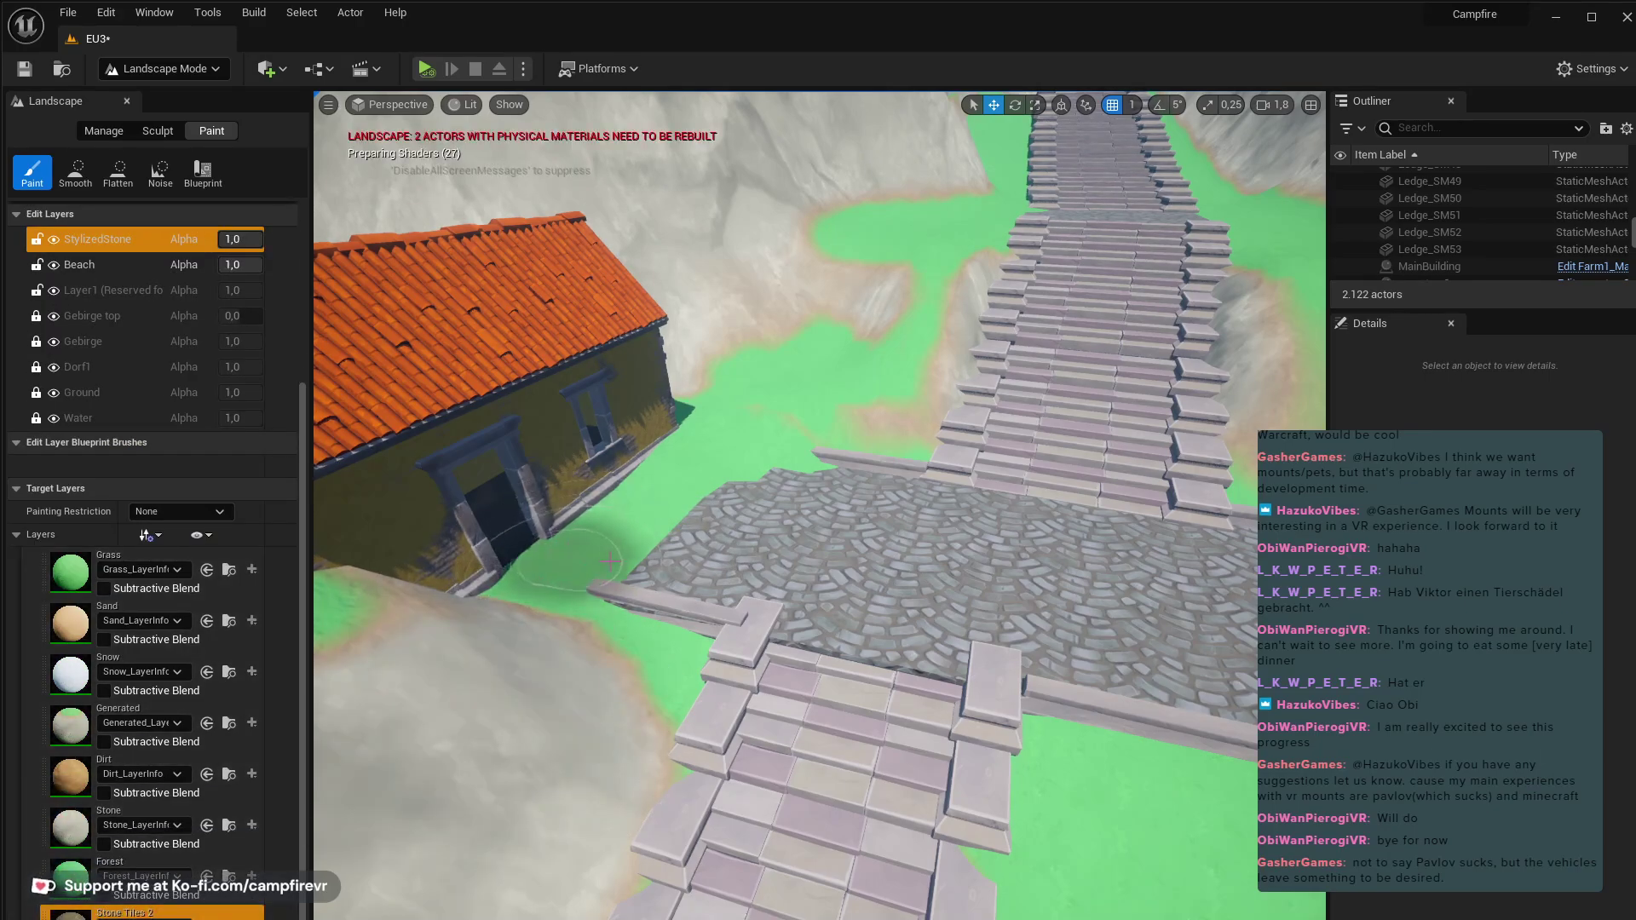
pyautogui.moveTo(610, 562)
pyautogui.mouseDown()
pyautogui.moveTo(655, 543)
pyautogui.moveTo(553, 558)
pyautogui.moveTo(610, 565)
pyautogui.mouseUp()
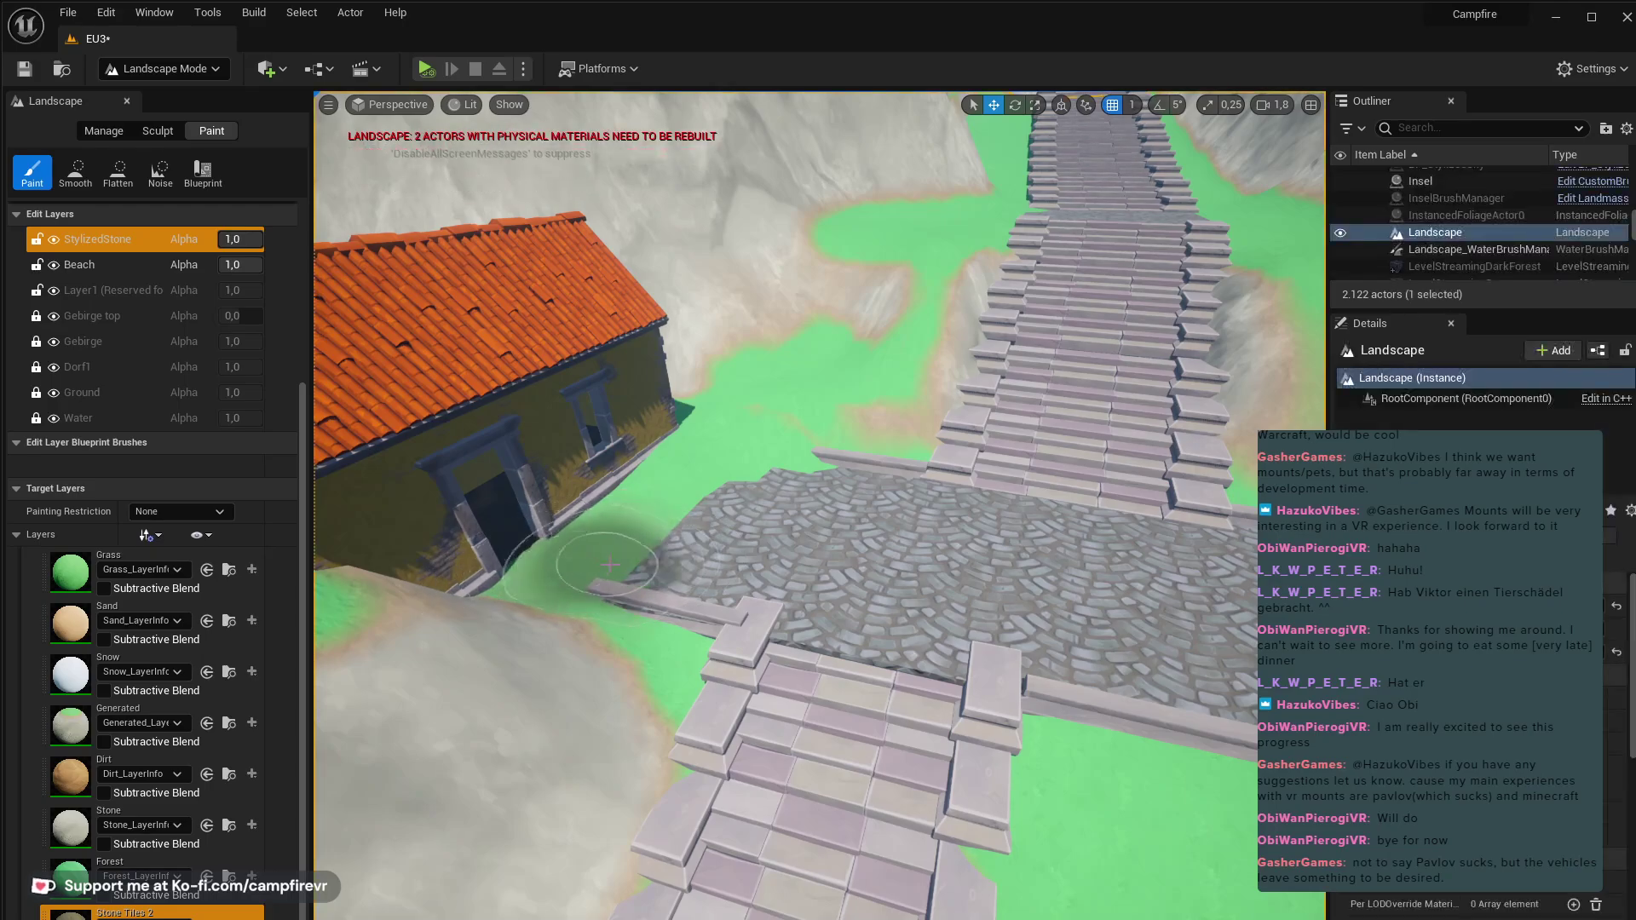
pyautogui.click(73, 264)
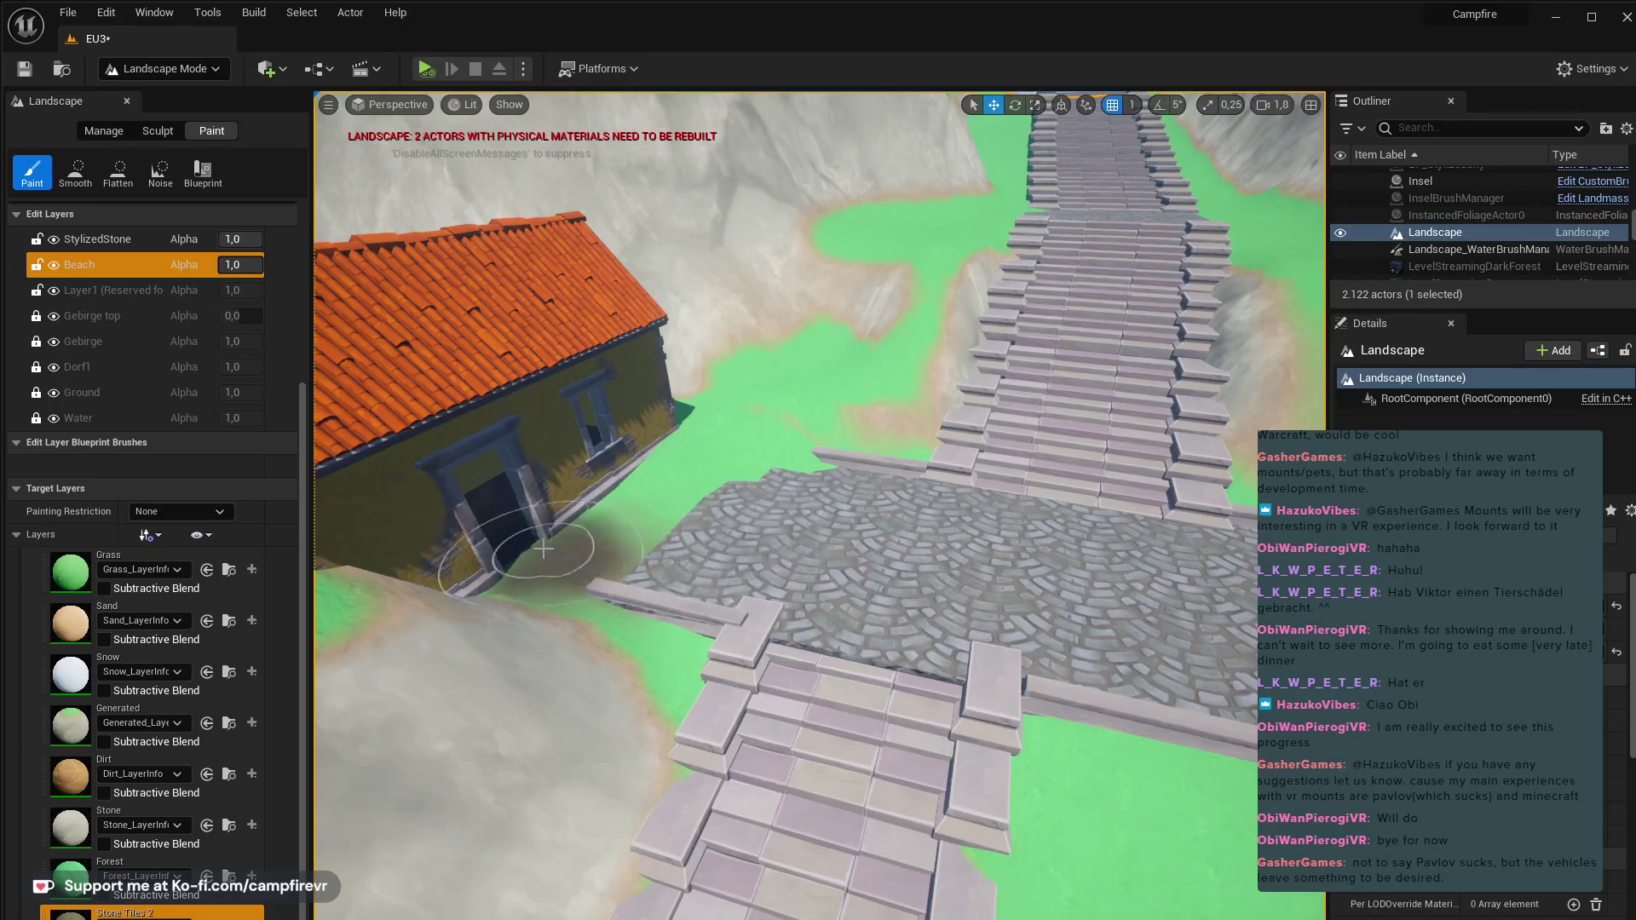
pyautogui.moveTo(544, 548); pyautogui.dragTo(627, 548)
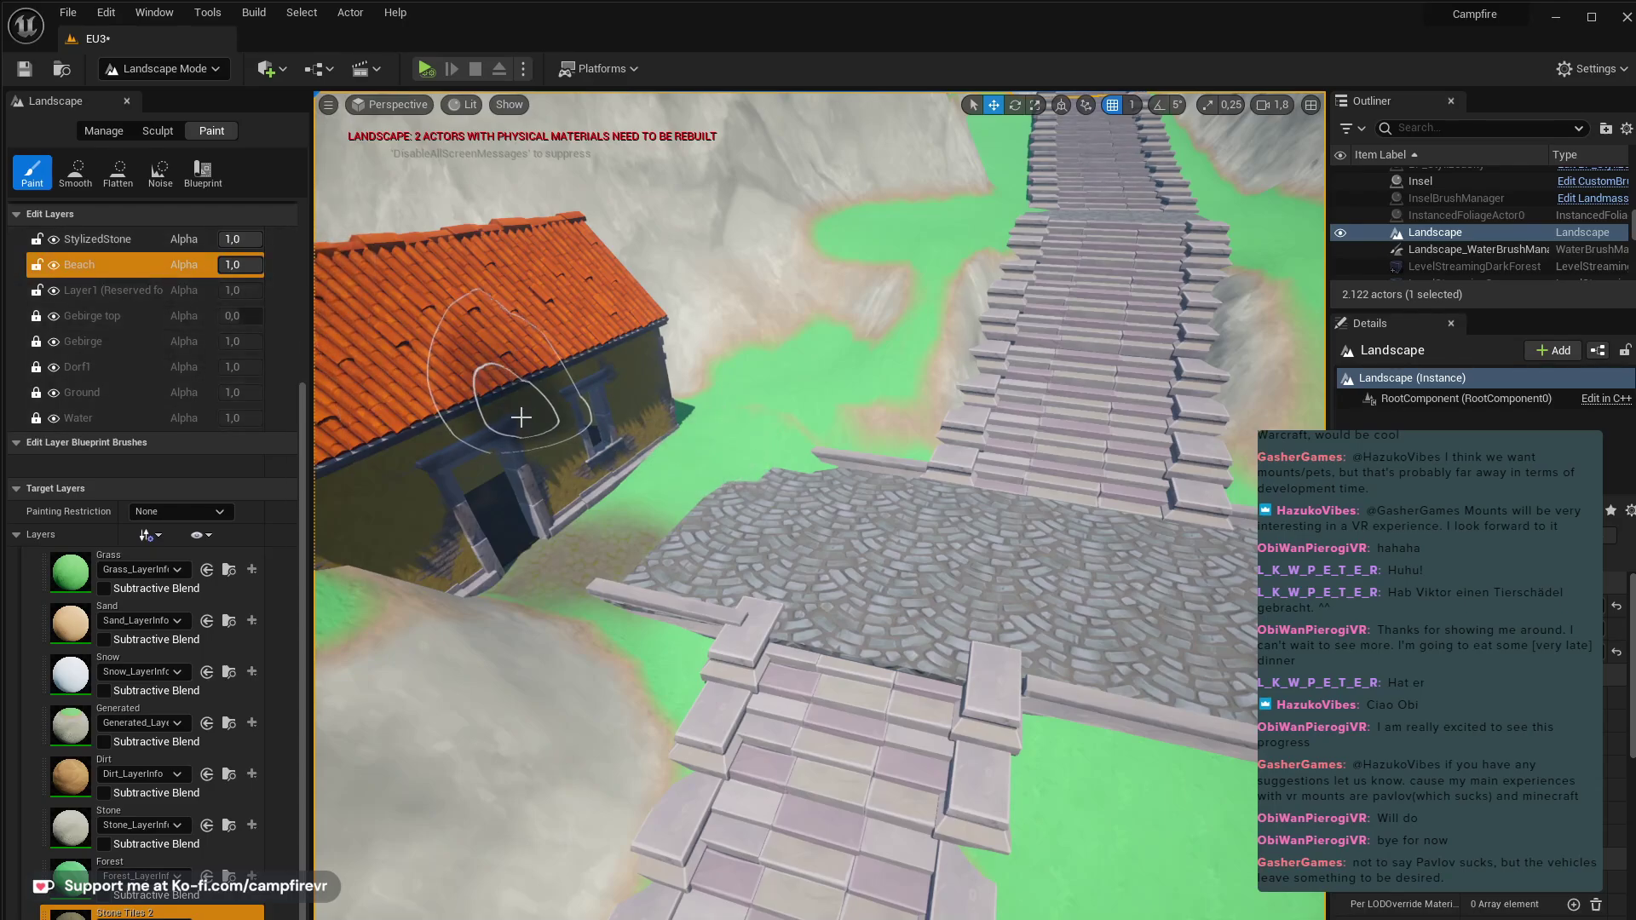
# - Duplicate the ledge on the landing's outer short edge, Ledge_SM53, and move the copy uphill to the smaller landing above
pyautogui.moveTo(846, 518); pyautogui.dragTo(980, 503, button='right')
pyautogui.press('d')
pyautogui.press('s')
pyautogui.press('e')
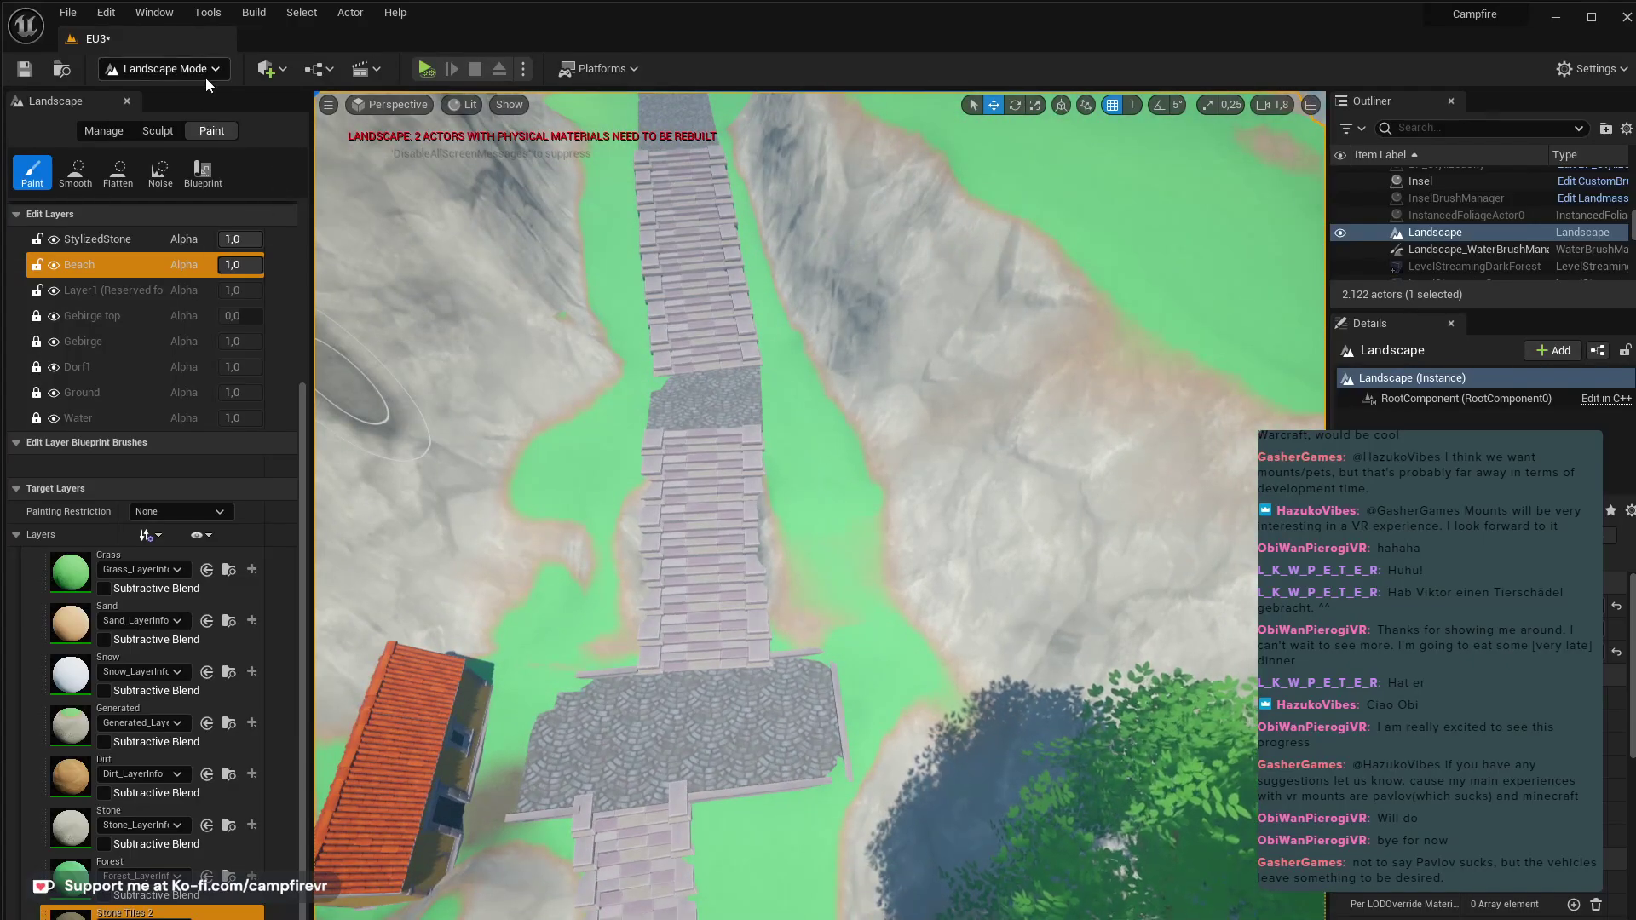
pyautogui.hotkey('shift', '1')
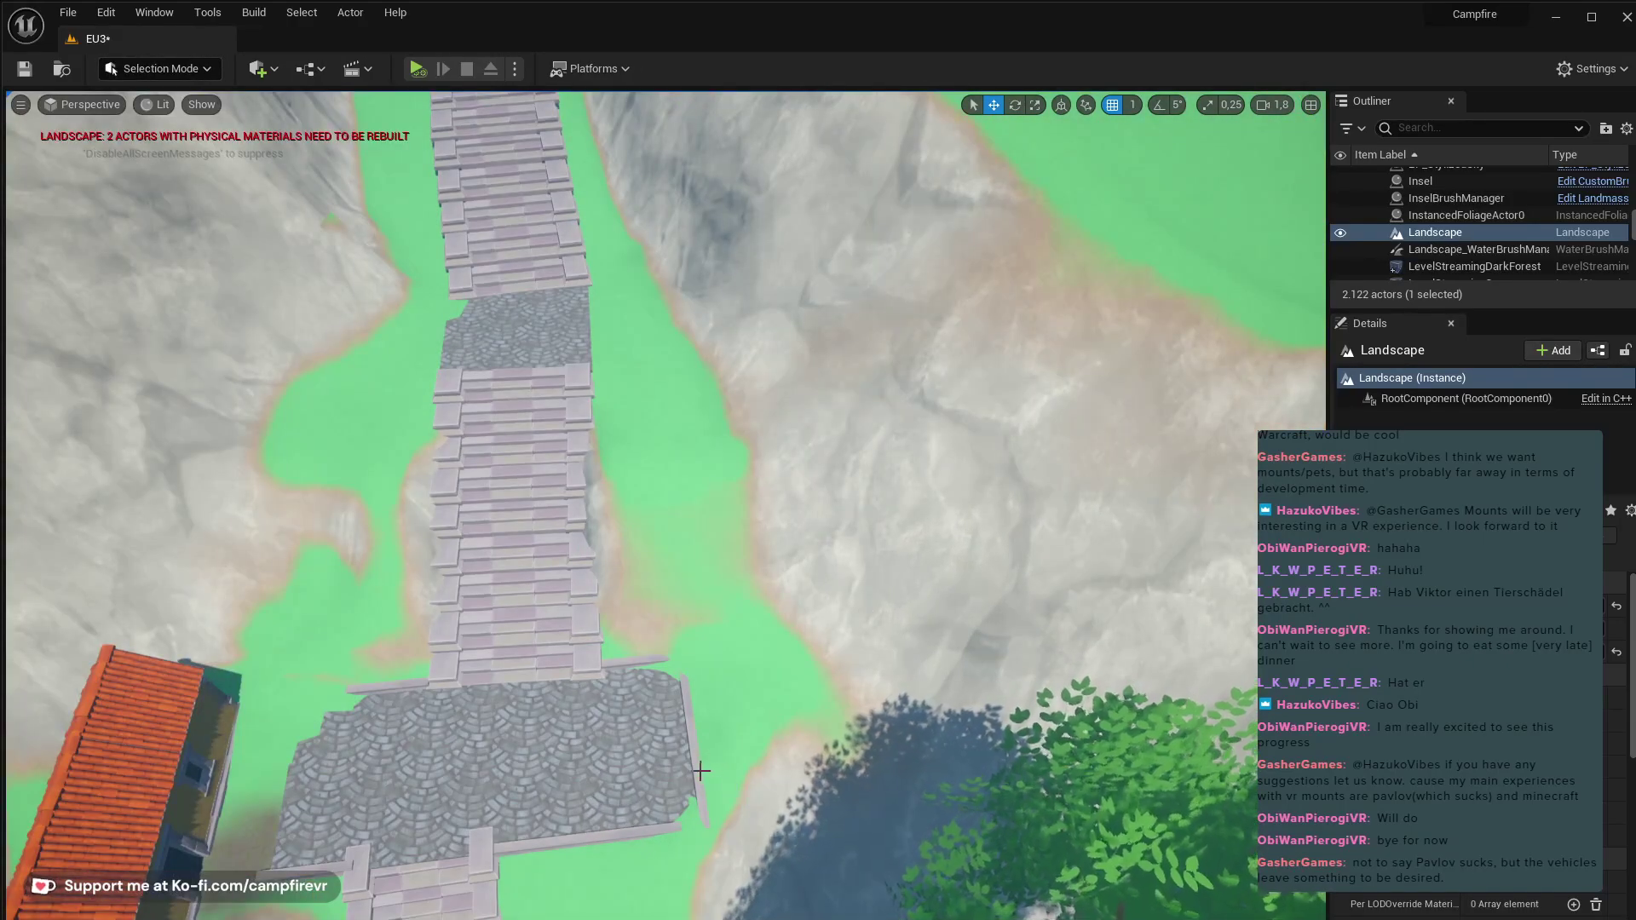
pyautogui.click(697, 771)
pyautogui.moveTo(1038, 730); pyautogui.dragTo(1142, 707, button='right')
pyautogui.press('w')
pyautogui.moveTo(836, 801); pyautogui.dragTo(875, 814, button='right')
pyautogui.press('q')
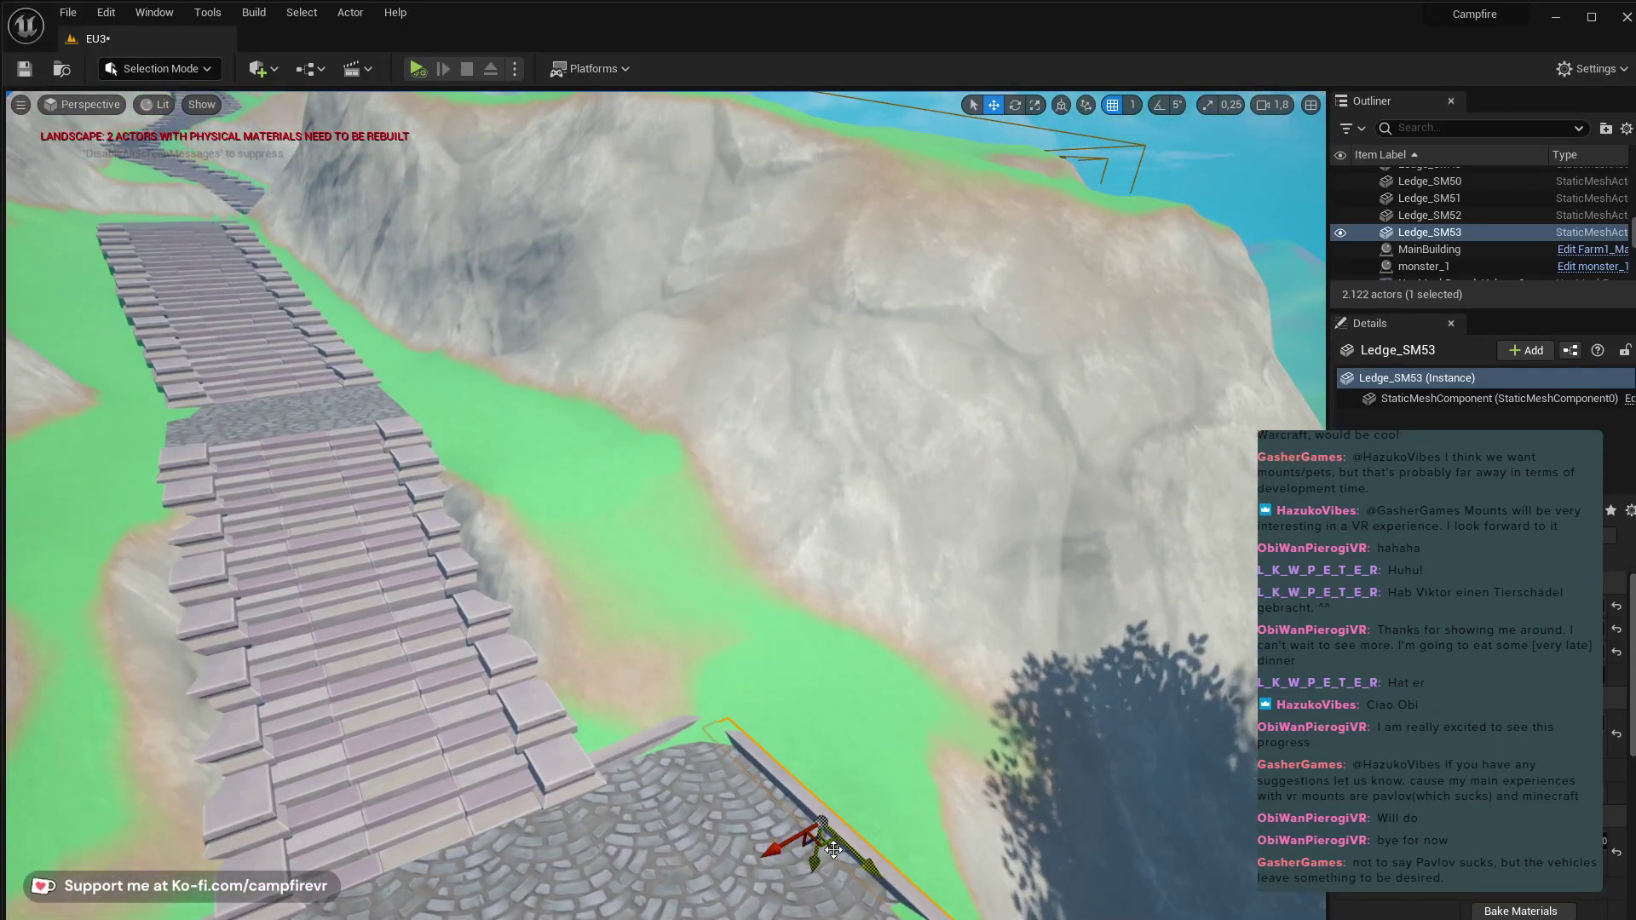
pyautogui.keyDown('alt'); pyautogui.moveTo(834, 849); pyautogui.dragTo(481, 530); pyautogui.keyUp('alt')
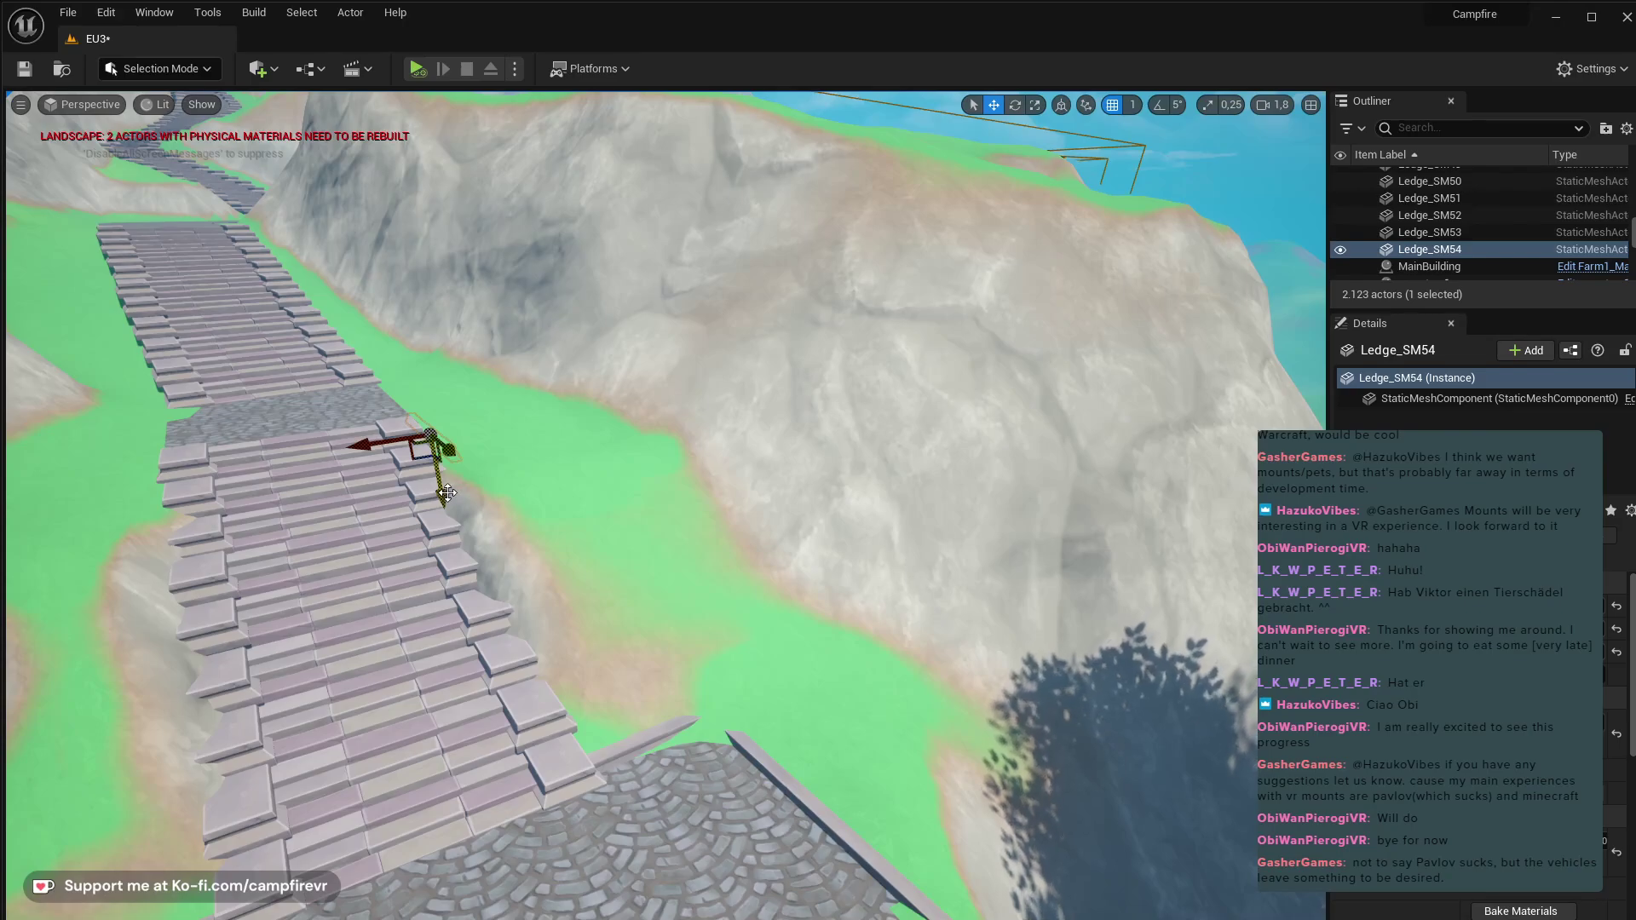
# - Align the copied ledge with the smaller upper landing's side edge nearest the large cliff, between the two stair flights
pyautogui.moveTo(435, 452); pyautogui.dragTo(444, 419)
pyautogui.moveTo(444, 420); pyautogui.dragTo(469, 523, button='right')
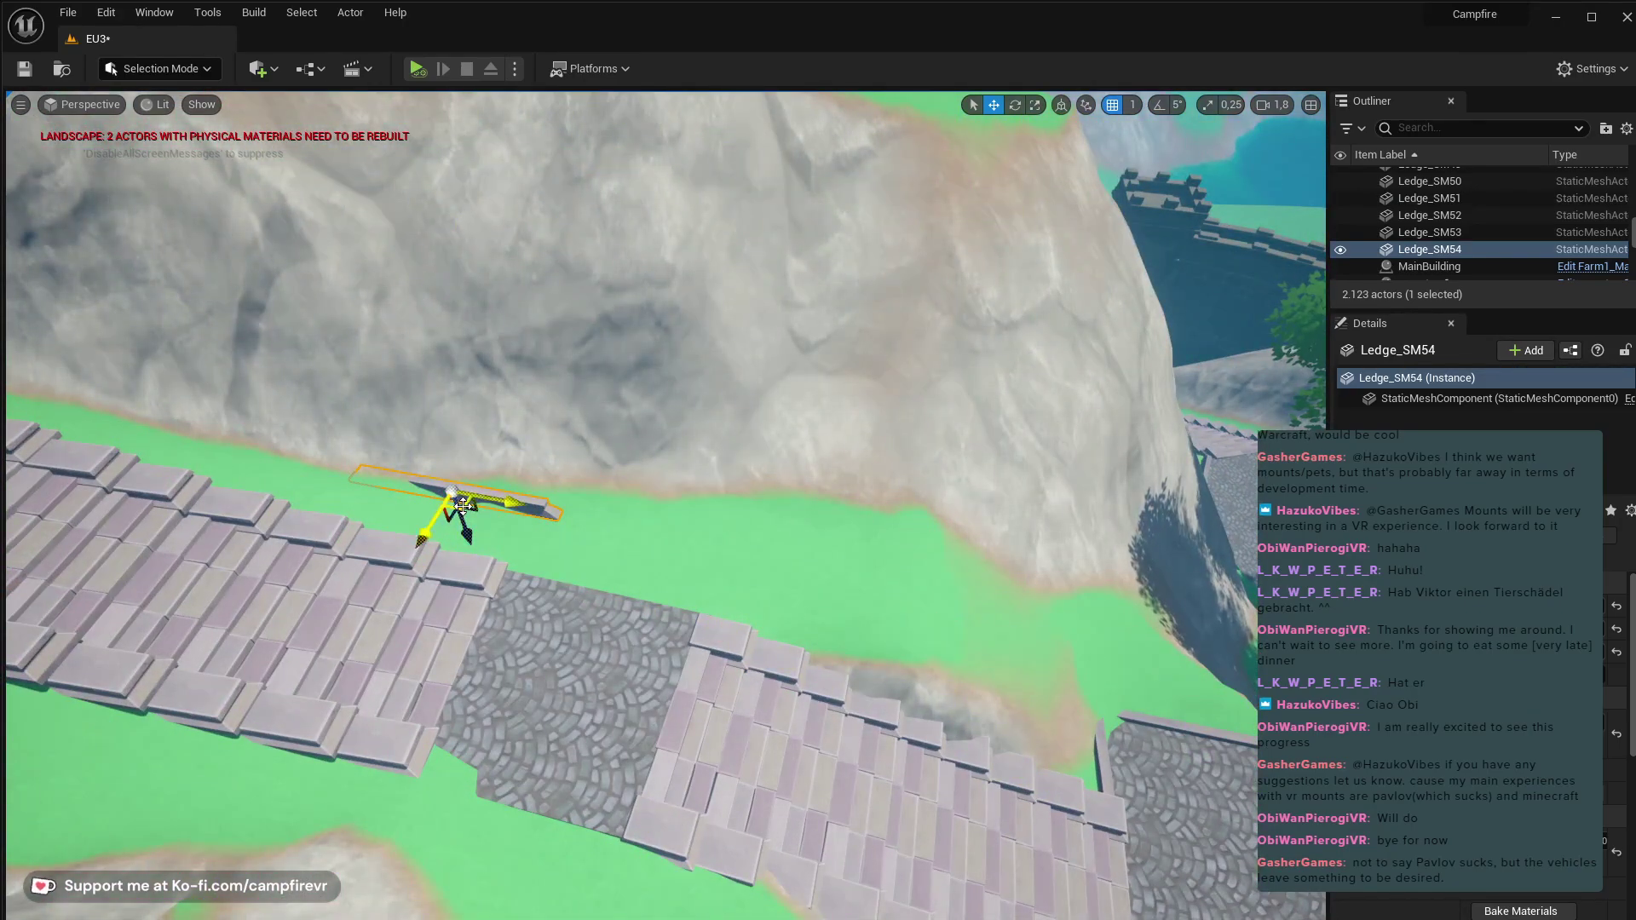
pyautogui.moveTo(462, 506); pyautogui.dragTo(616, 599)
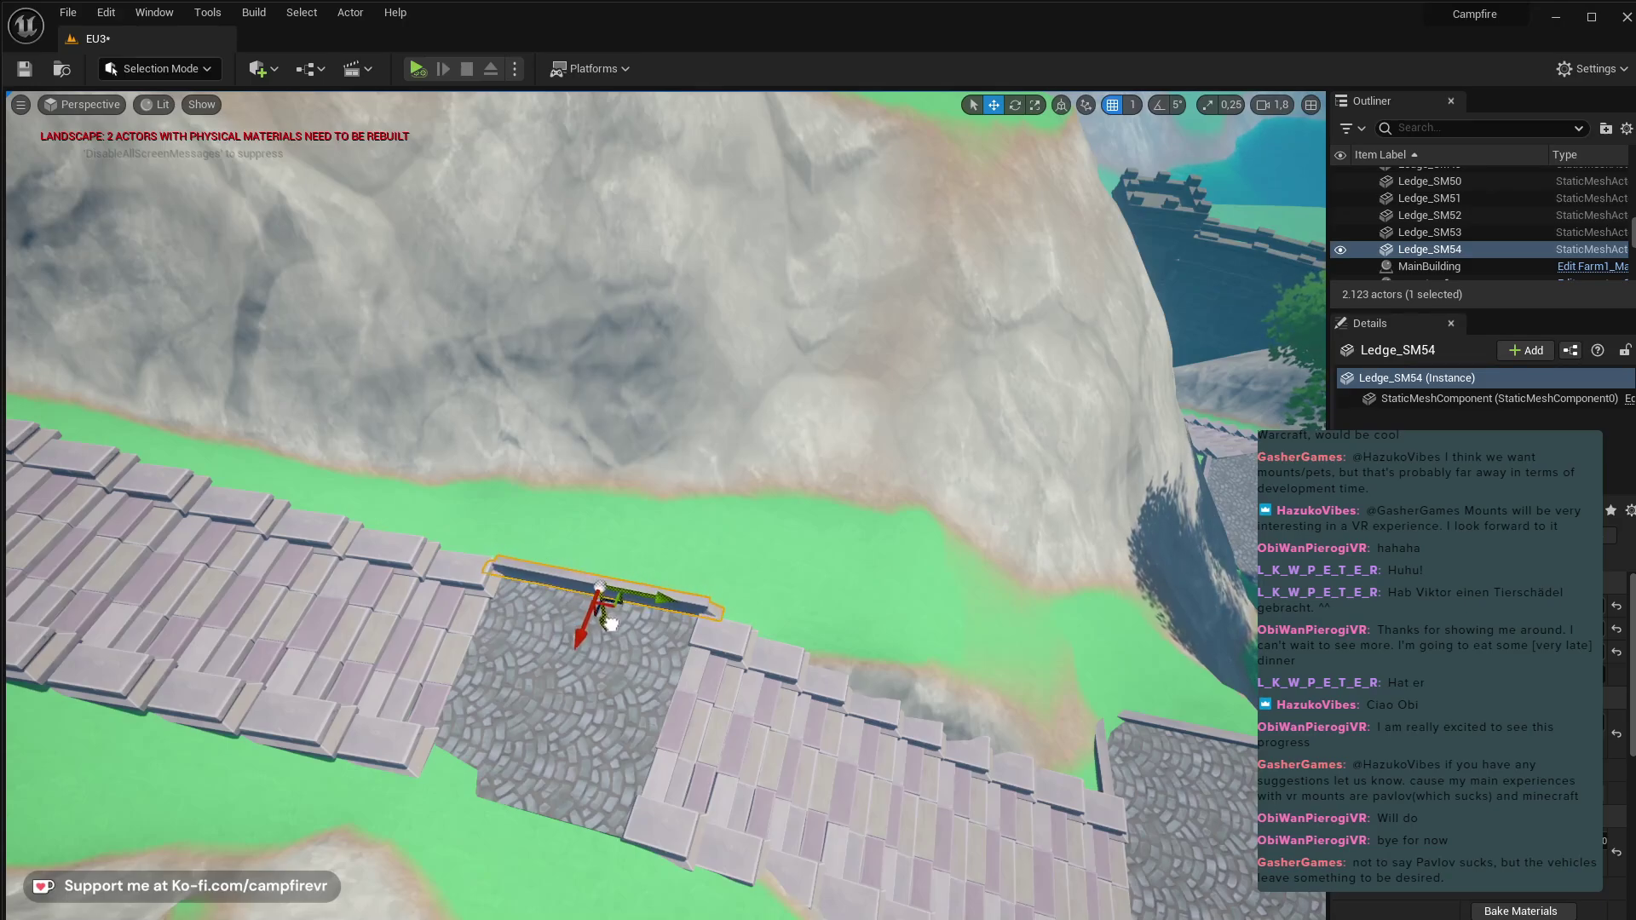
pyautogui.moveTo(614, 627); pyautogui.dragTo(482, 511, button='right')
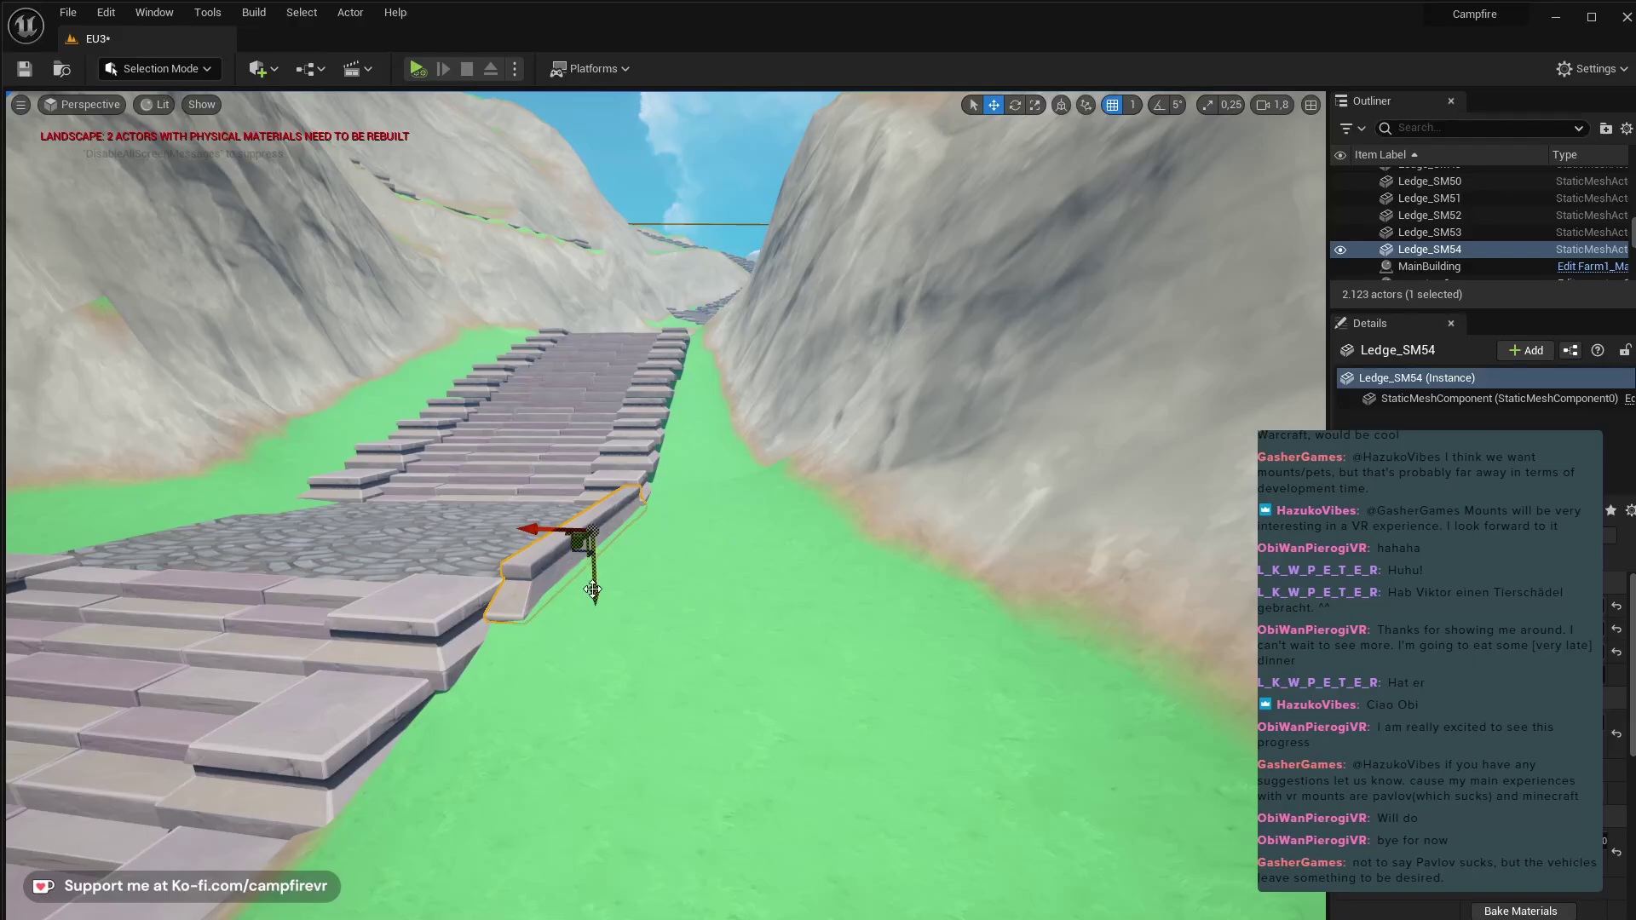
pyautogui.moveTo(593, 589); pyautogui.dragTo(594, 595)
pyautogui.moveTo(542, 535); pyautogui.dragTo(531, 535)
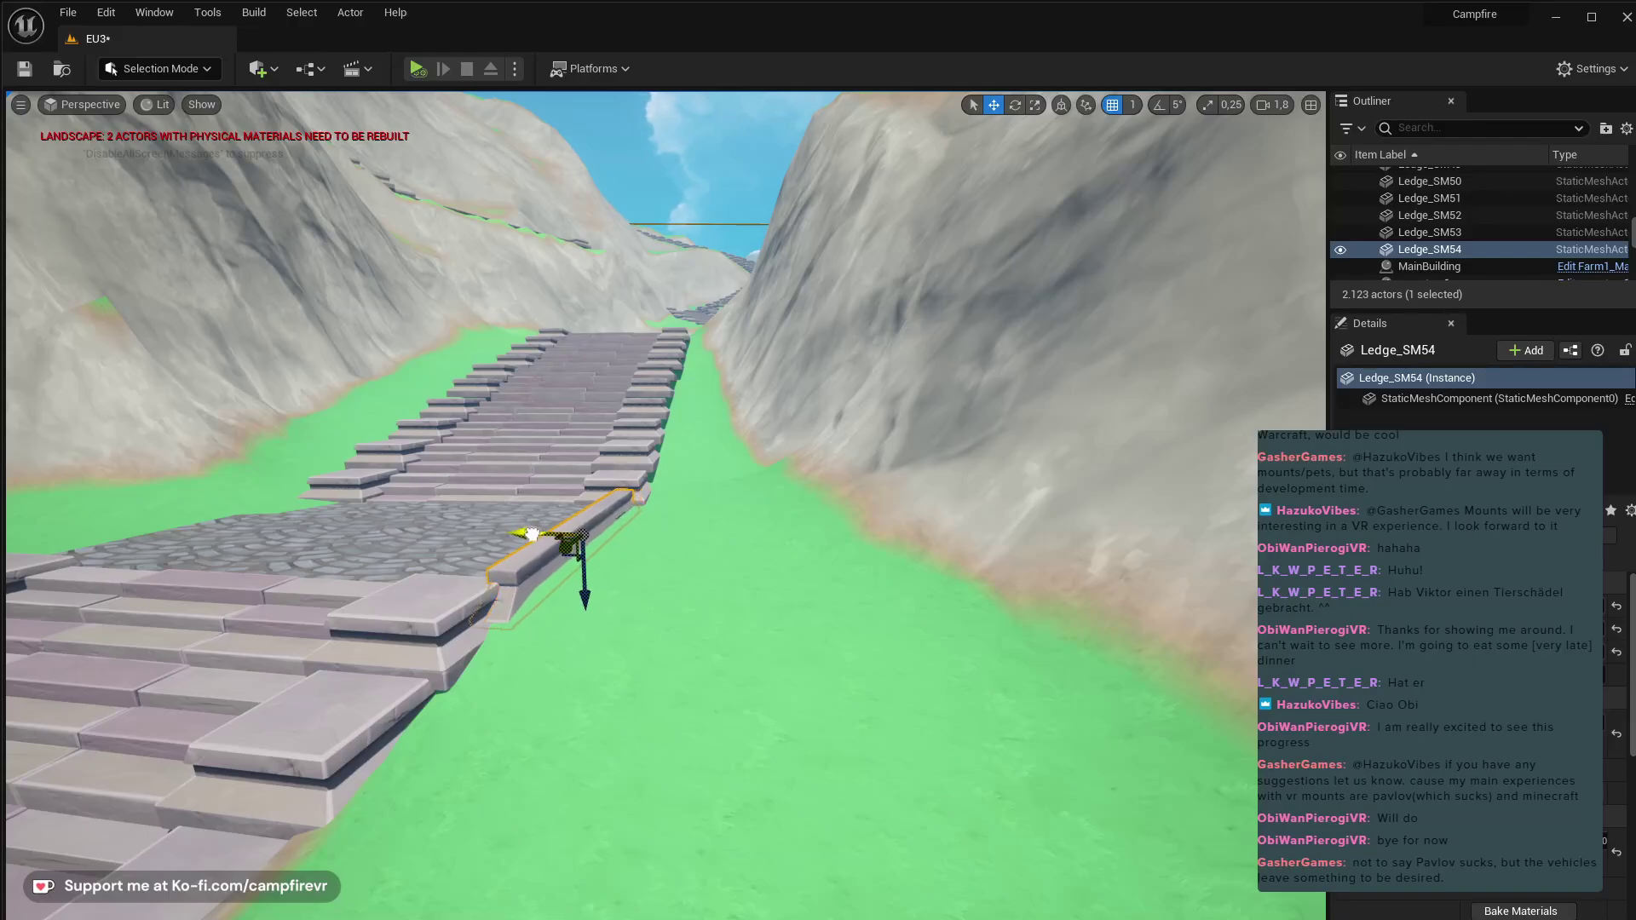
# - Duplicate the aligned ledge and place the copy along the opposite side edge of the smaller upper landing
pyautogui.moveTo(531, 535); pyautogui.dragTo(504, 581, button='right')
pyautogui.keyDown('alt'); pyautogui.moveTo(945, 655); pyautogui.dragTo(653, 668); pyautogui.keyUp('alt')
pyautogui.press('e')
pyautogui.moveTo(801, 701); pyautogui.dragTo(539, 609, button='right')
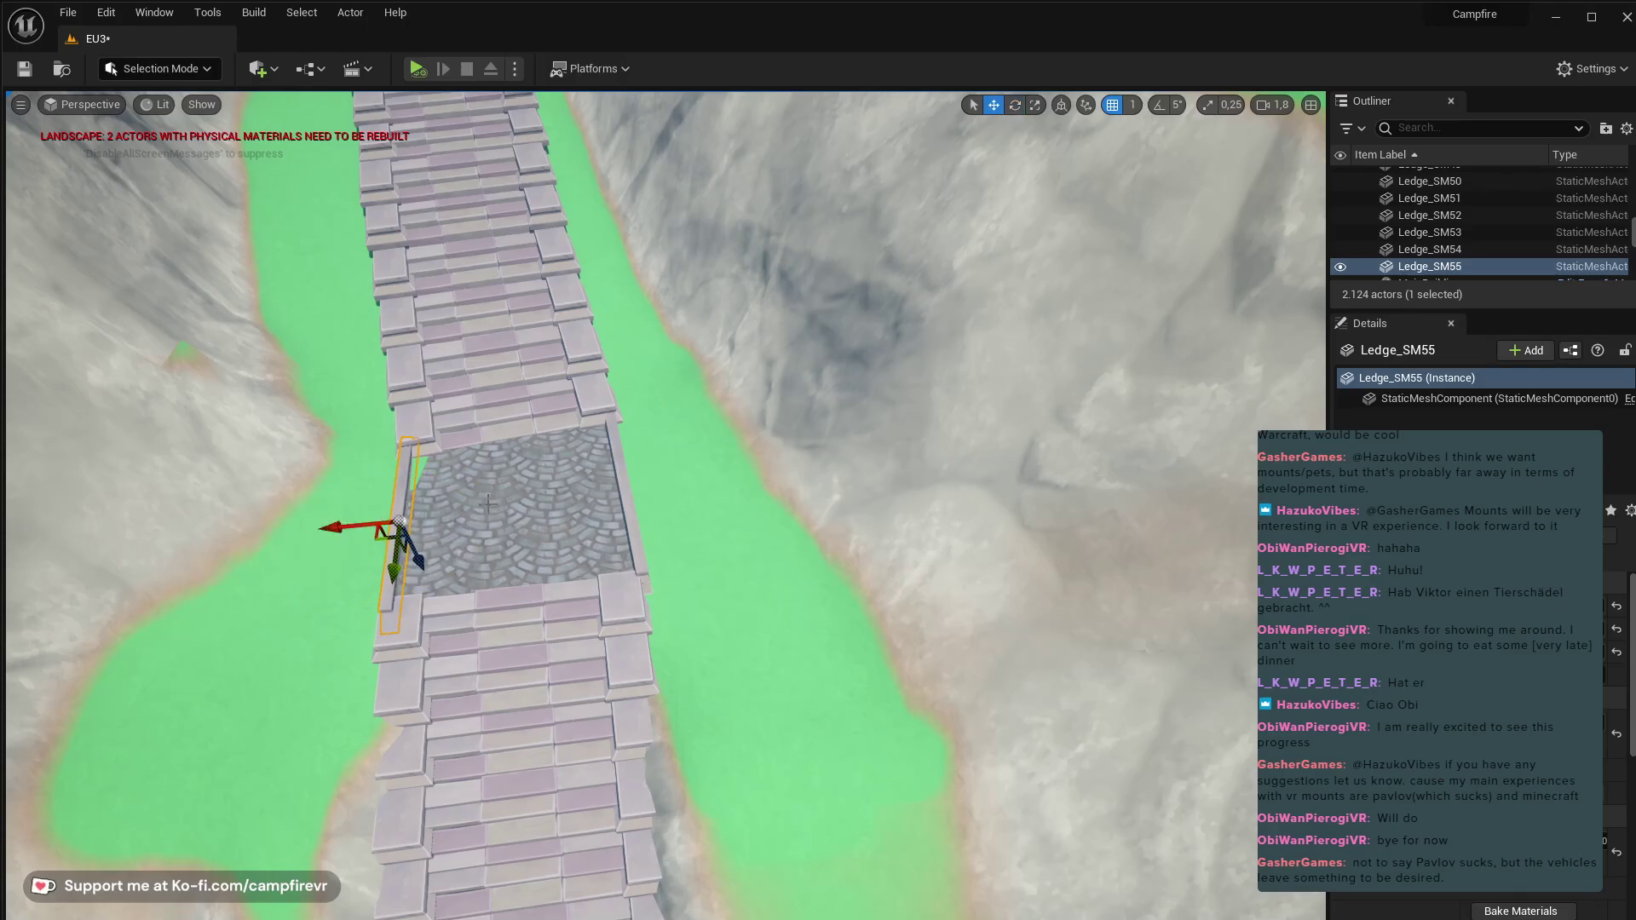
# - Inspect the terrain beyond the stairs as far as the grassy hill above the fortress wall, and save the level
pyautogui.moveTo(488, 505); pyautogui.dragTo(767, 758, button='right')
pyautogui.press('w')
pyautogui.press('w')
pyautogui.press('s')
pyautogui.press('e')
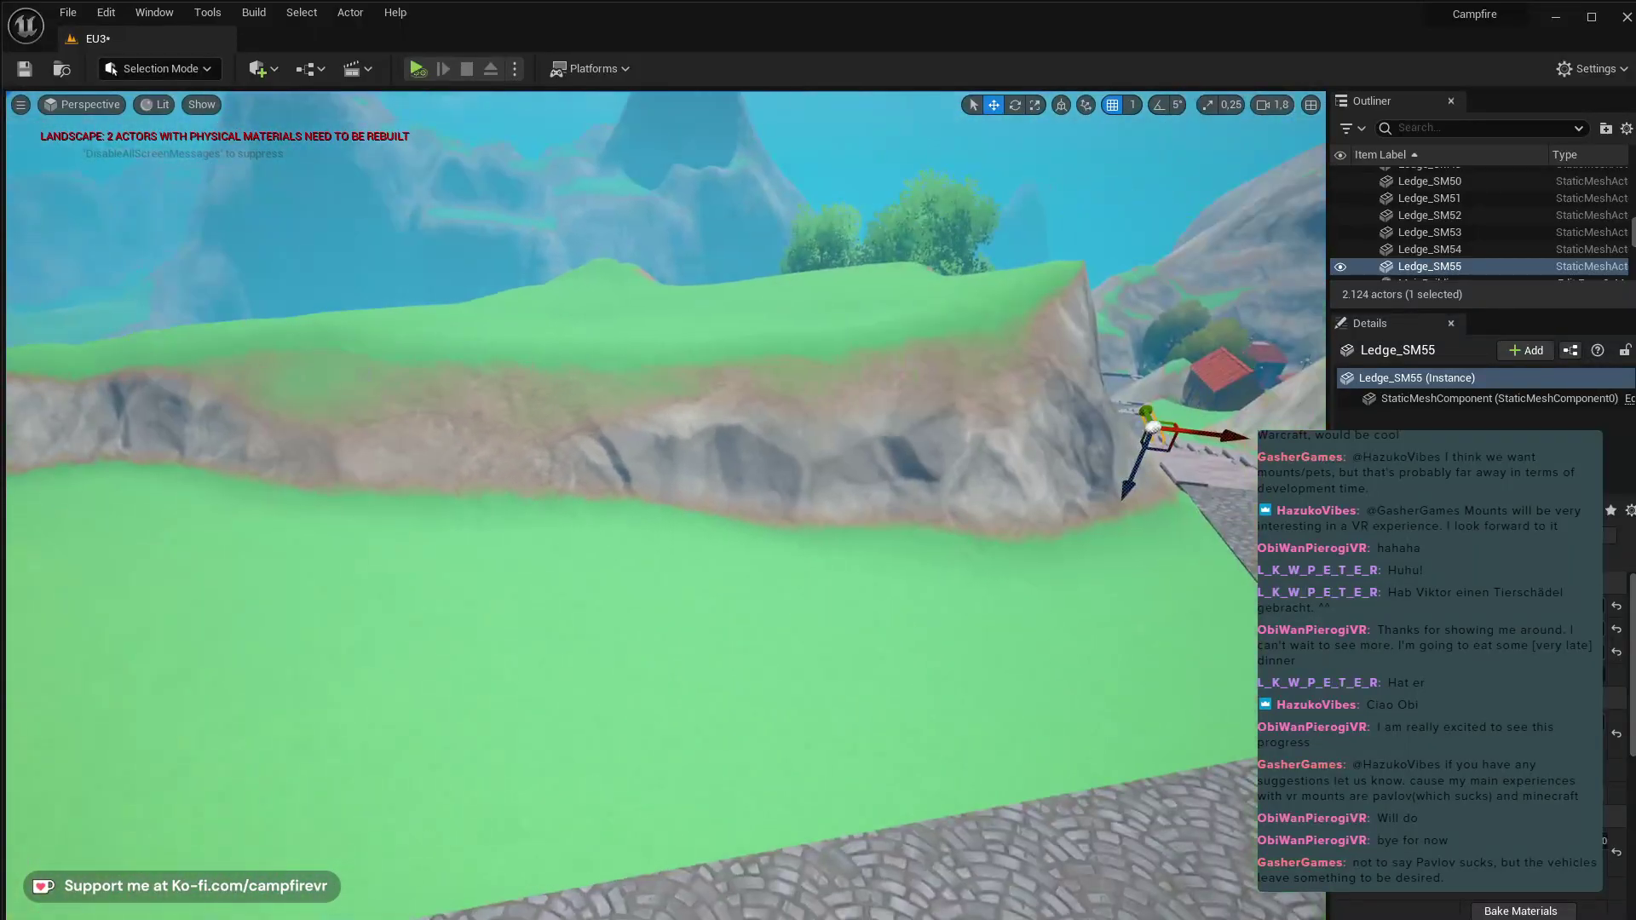
pyautogui.moveTo(631, 647); pyautogui.dragTo(620, 646, button='right')
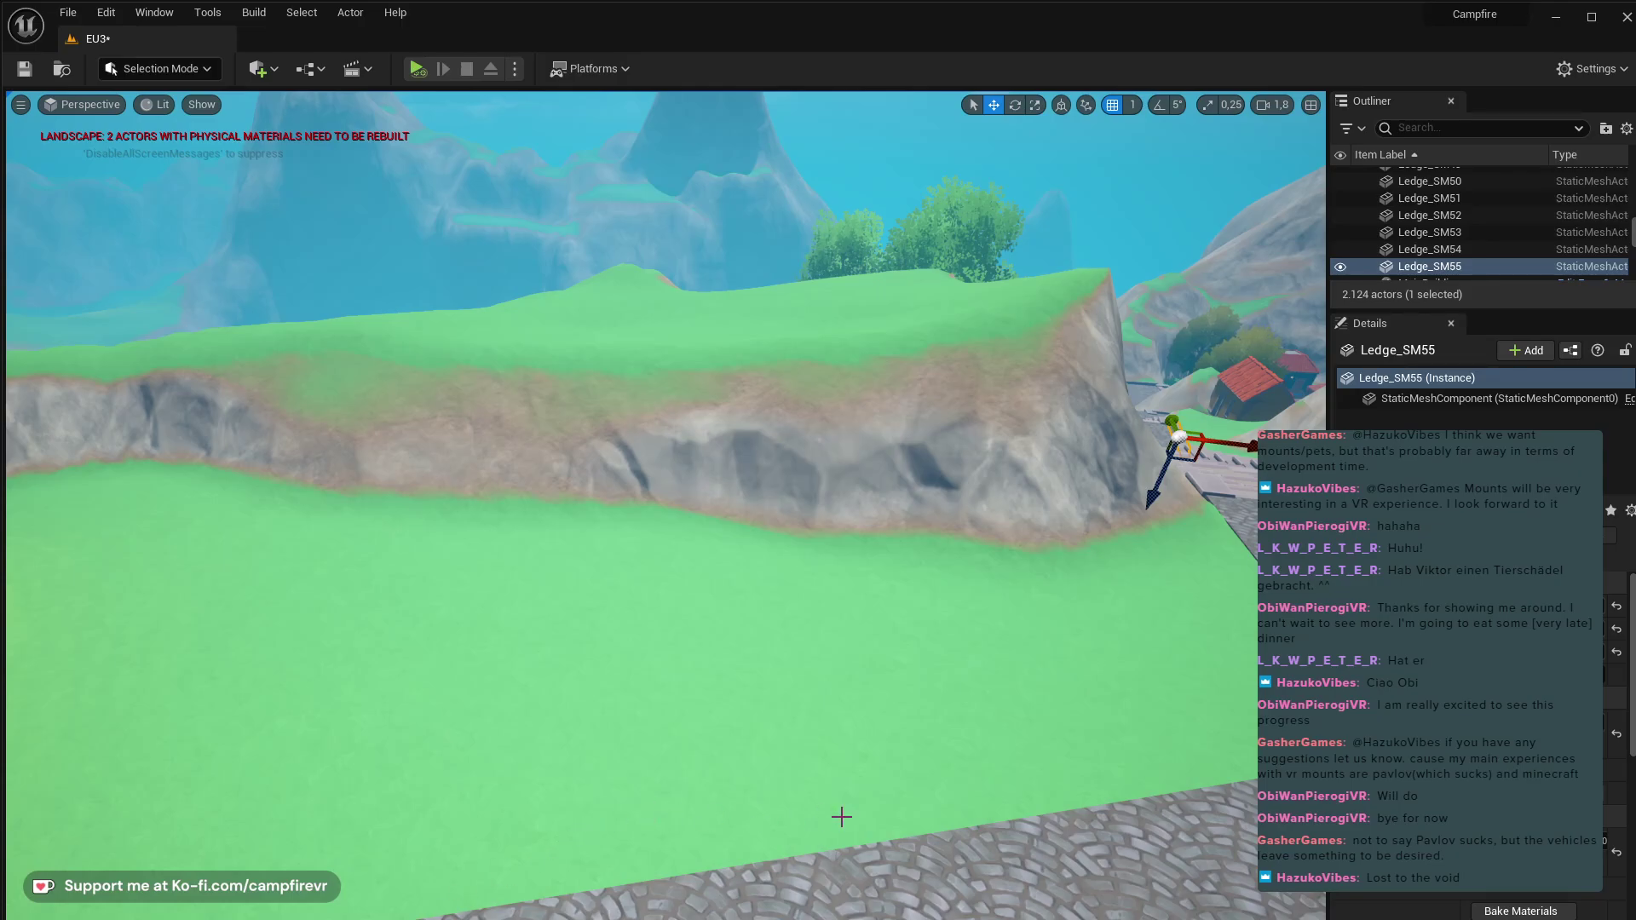
pyautogui.moveTo(845, 814)
pyautogui.mouseDown(button='right')
pyautogui.moveTo(801, 750)
pyautogui.moveTo(742, 724)
pyautogui.moveTo(686, 729)
pyautogui.moveTo(609, 814)
pyautogui.moveTo(609, 737)
pyautogui.moveTo(384, 759)
pyautogui.moveTo(290, 746)
pyautogui.moveTo(844, 808)
pyautogui.mouseUp(button='right')
pyautogui.moveTo(486, 842); pyautogui.dragTo(486, 842, button='right')
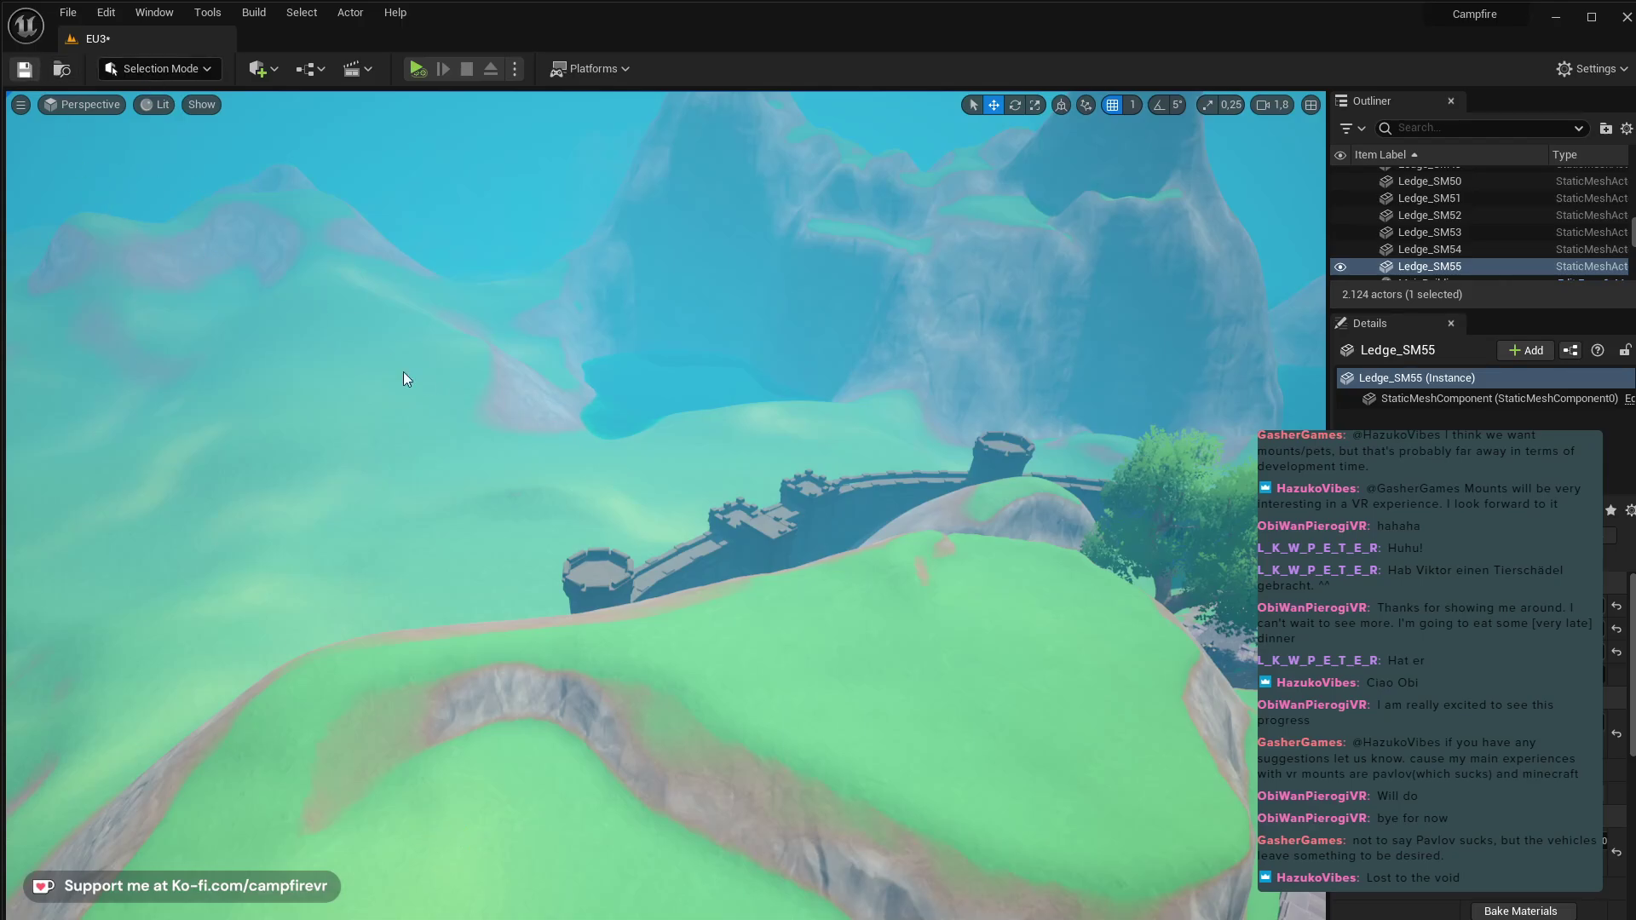
pyautogui.hotkey('ctrl', 's')
# - Set up the landscape Sculpt tool on the Beach edit layer with a brush size of about 1505
pyautogui.hotkey('shift', '2')
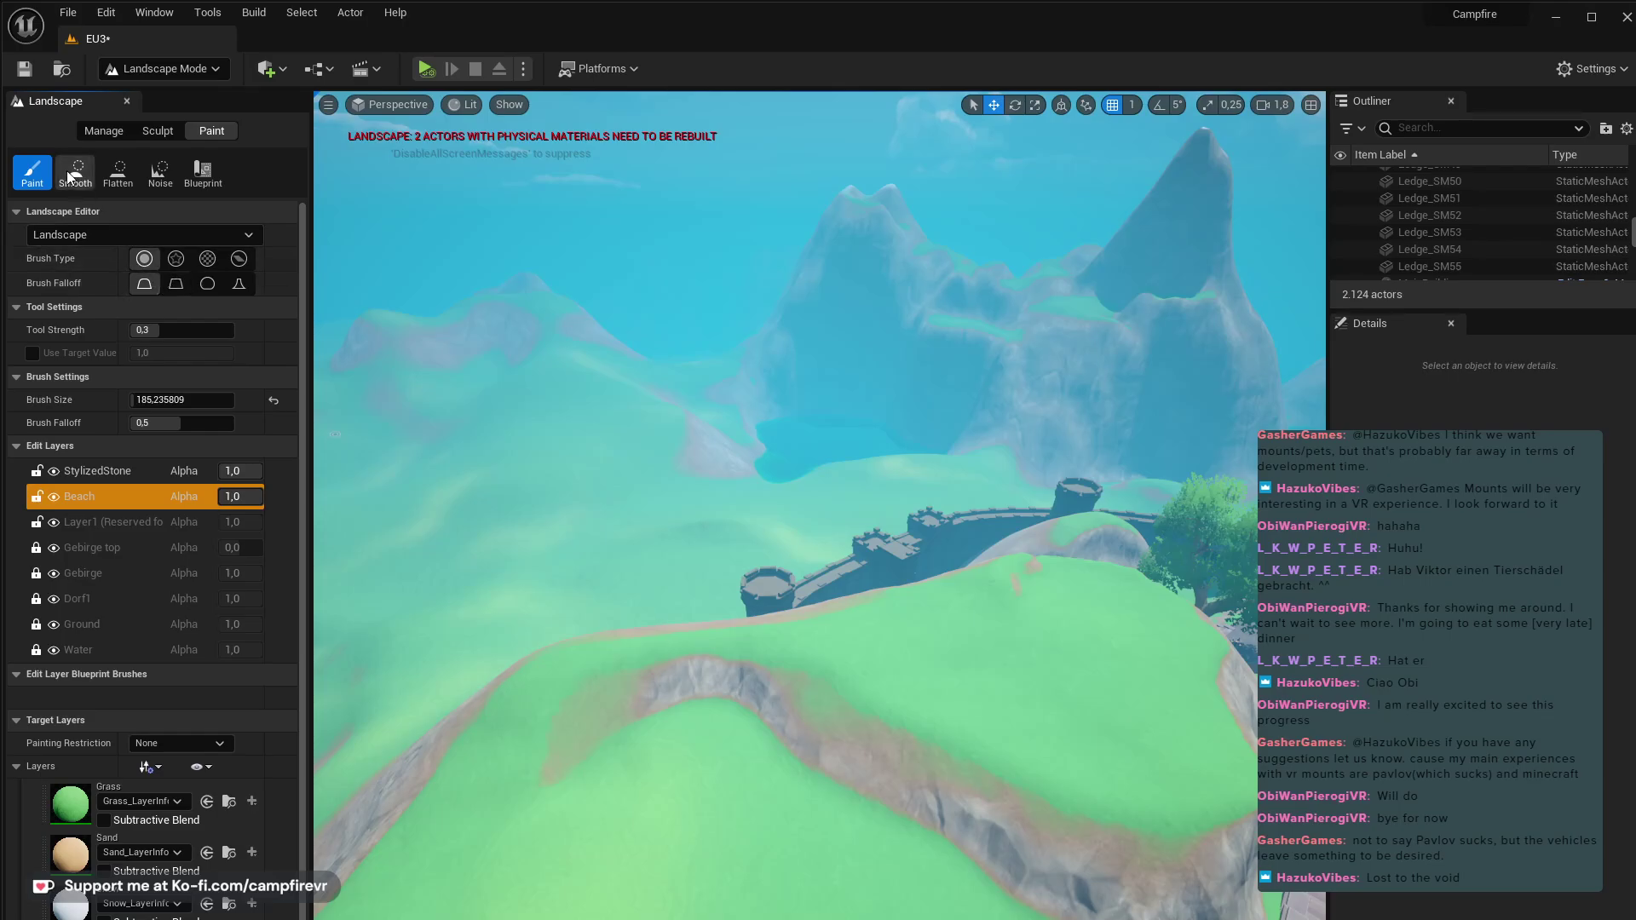
pyautogui.click(101, 130)
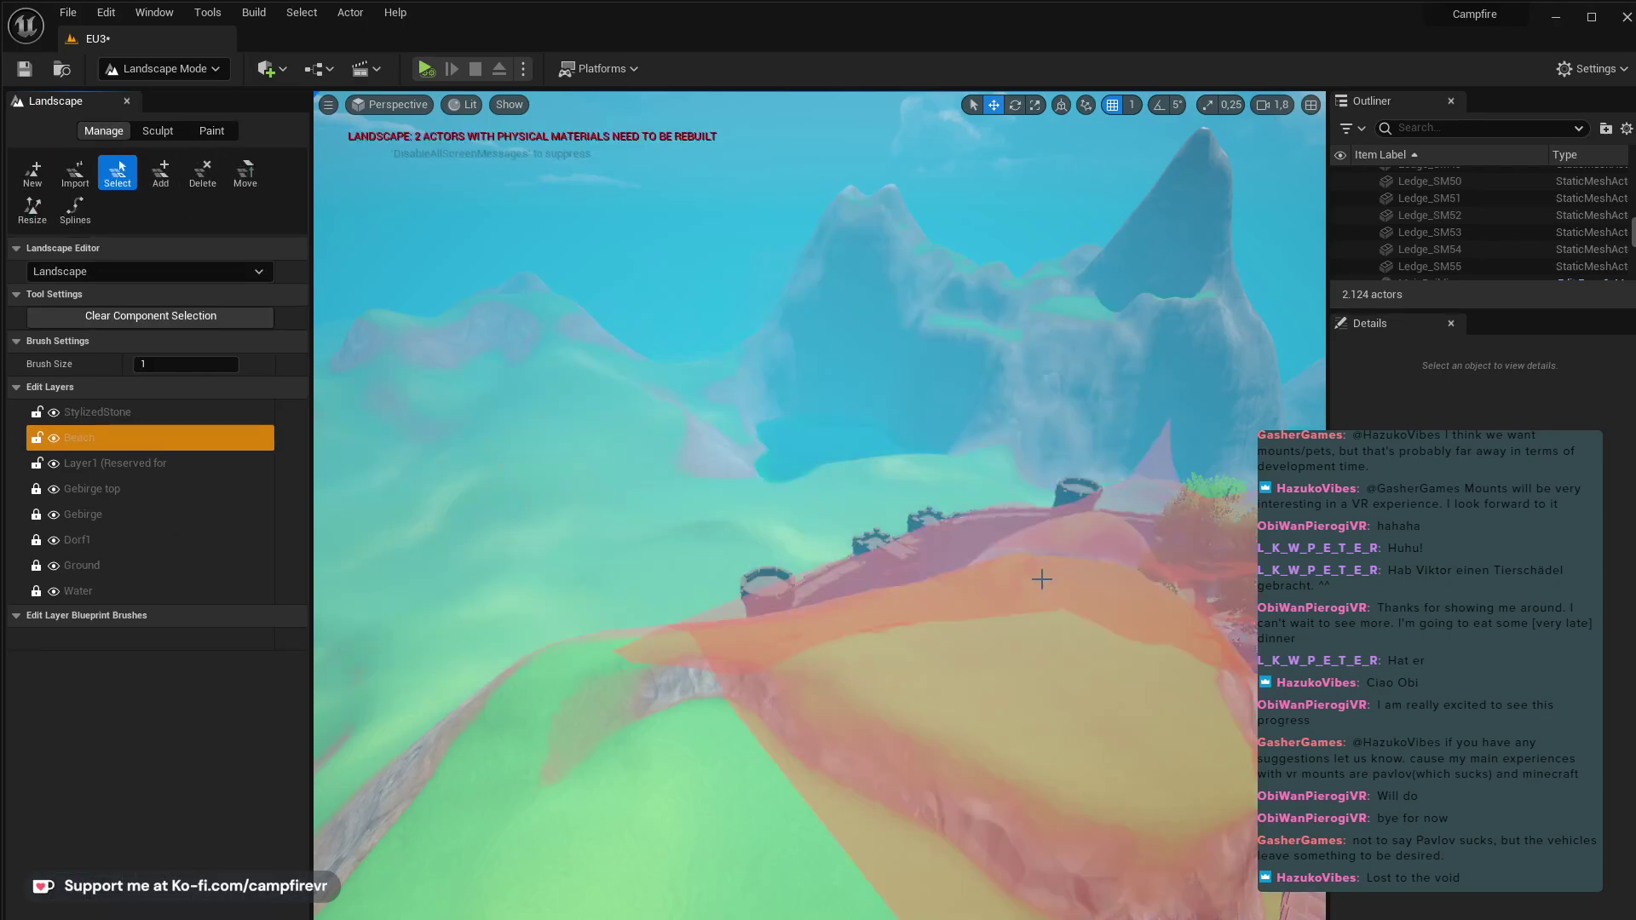
pyautogui.click(159, 132)
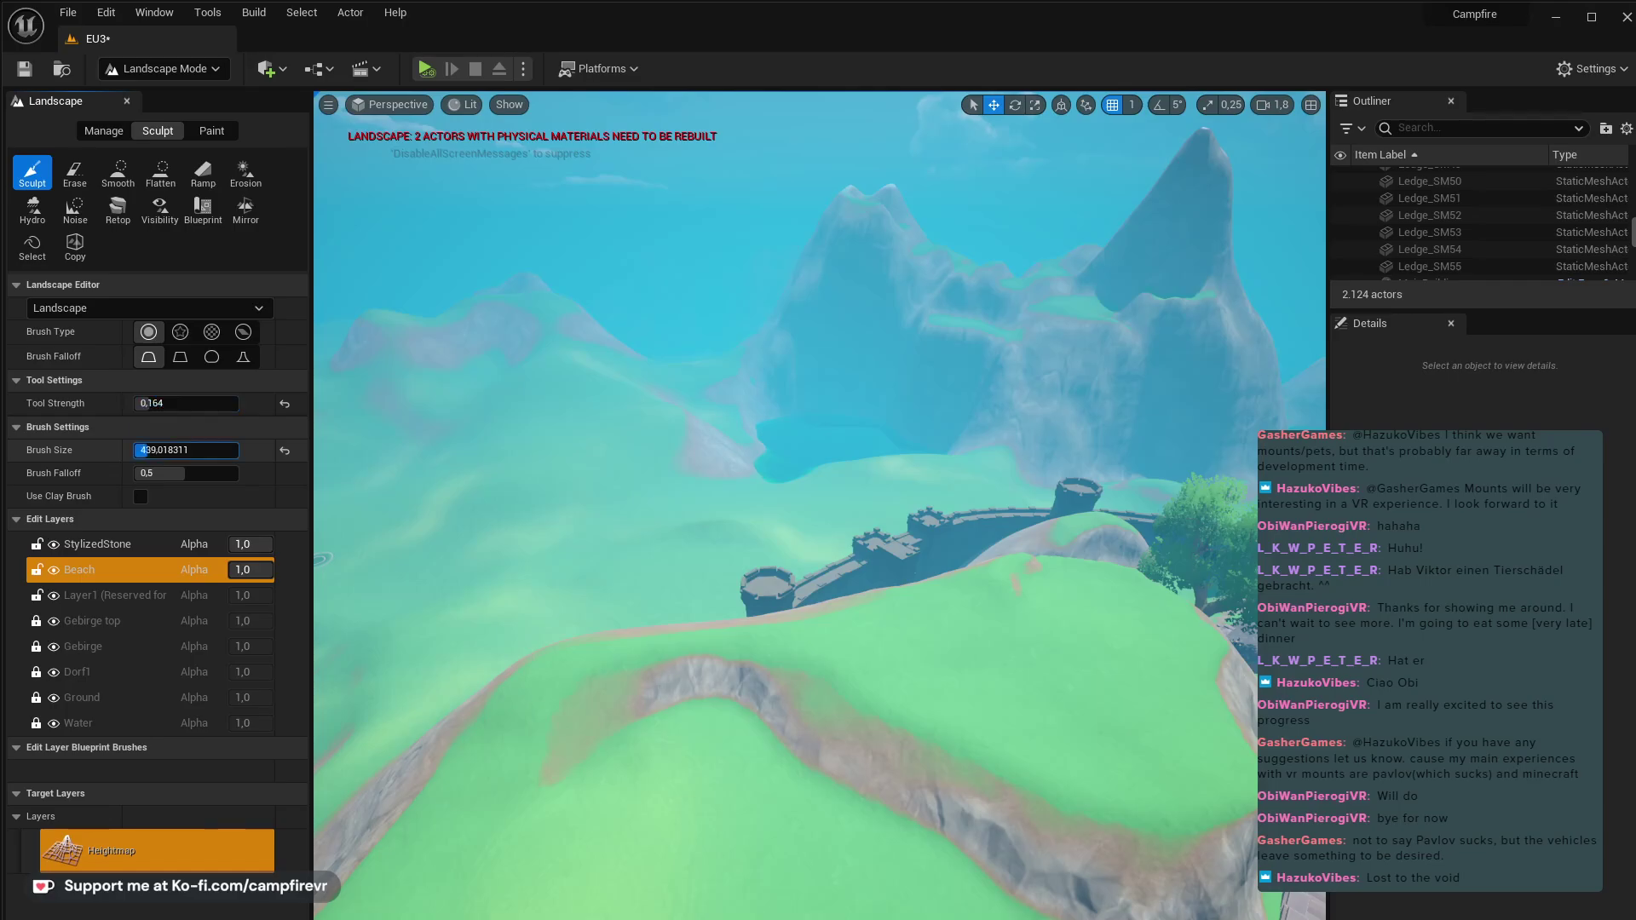
pyautogui.moveTo(173, 450); pyautogui.dragTo(181, 450)
# - Try to raise the outer edge of the grassy hill beside the fortress wall into a steep rocky cliff
pyautogui.press('w')
pyautogui.moveTo(706, 703)
pyautogui.mouseDown(button='right')
pyautogui.moveTo(818, 759)
pyautogui.moveTo(971, 793)
pyautogui.moveTo(980, 664)
pyautogui.mouseUp(button='right')
pyautogui.moveTo(980, 665); pyautogui.dragTo(1019, 639)
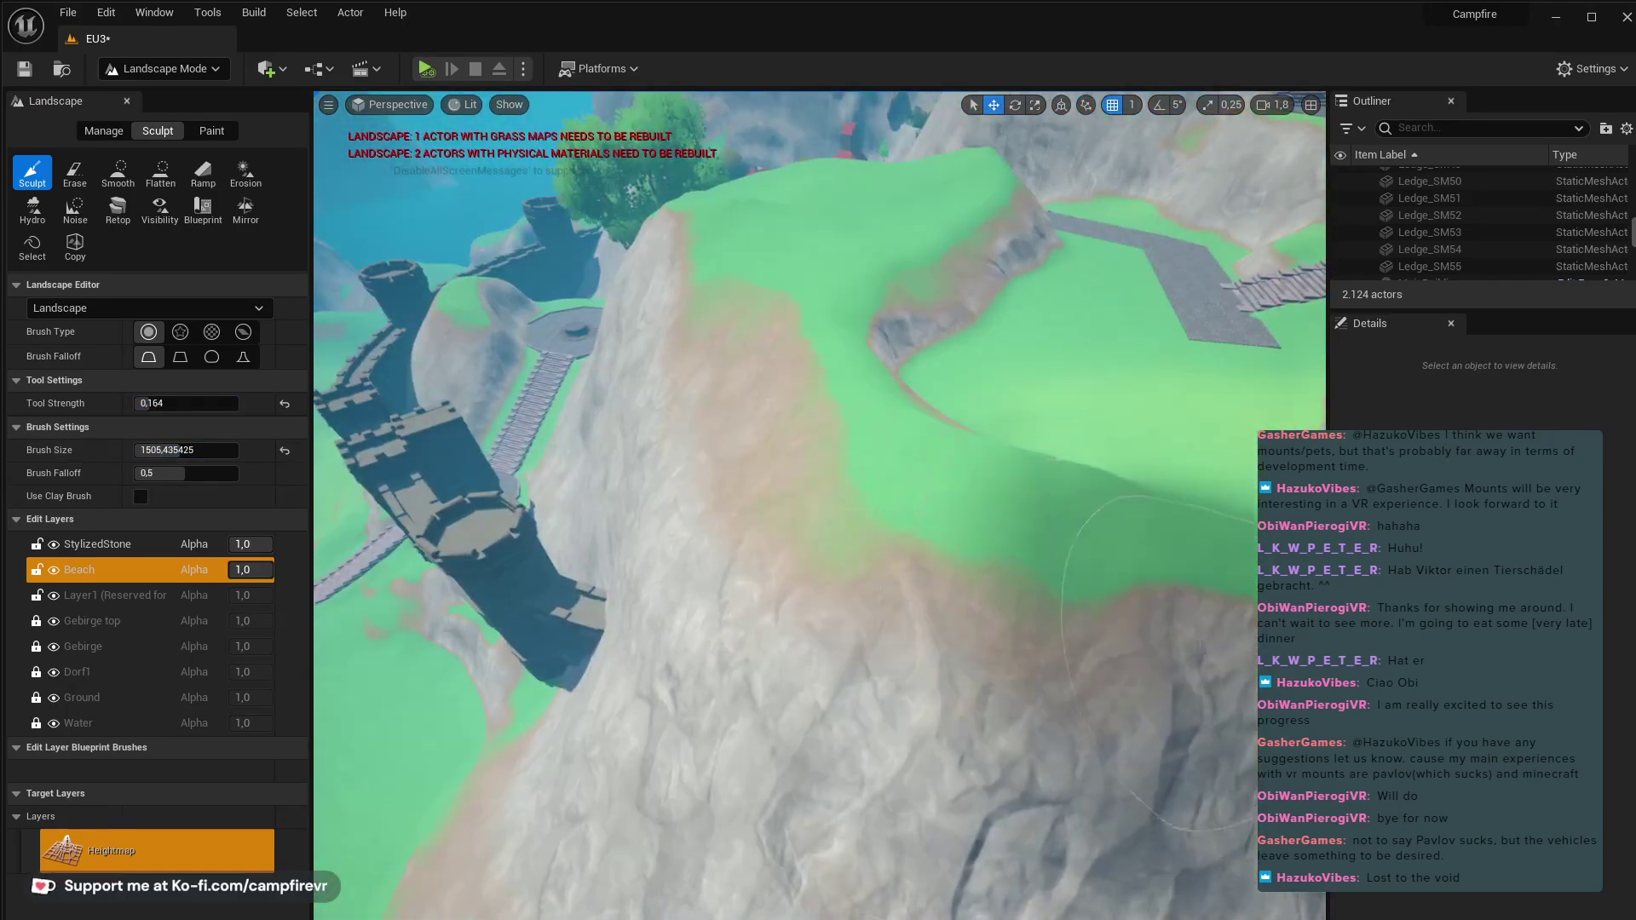
pyautogui.moveTo(1019, 640)
pyautogui.mouseDown(button='right')
pyautogui.moveTo(1142, 681)
pyautogui.moveTo(1134, 597)
pyautogui.mouseUp(button='right')
pyautogui.moveTo(1140, 621)
pyautogui.mouseDown()
pyautogui.moveTo(1108, 579)
pyautogui.moveTo(963, 690)
pyautogui.moveTo(980, 733)
pyautogui.mouseUp()
pyautogui.moveTo(980, 732); pyautogui.dragTo(980, 835, button='right')
pyautogui.press('w')
pyautogui.press('s')
pyautogui.moveTo(847, 891)
pyautogui.mouseDown(button='right')
pyautogui.moveTo(847, 766)
pyautogui.moveTo(895, 698)
pyautogui.moveTo(895, 716)
pyautogui.mouseUp(button='right')
pyautogui.moveTo(847, 891); pyautogui.dragTo(847, 890)
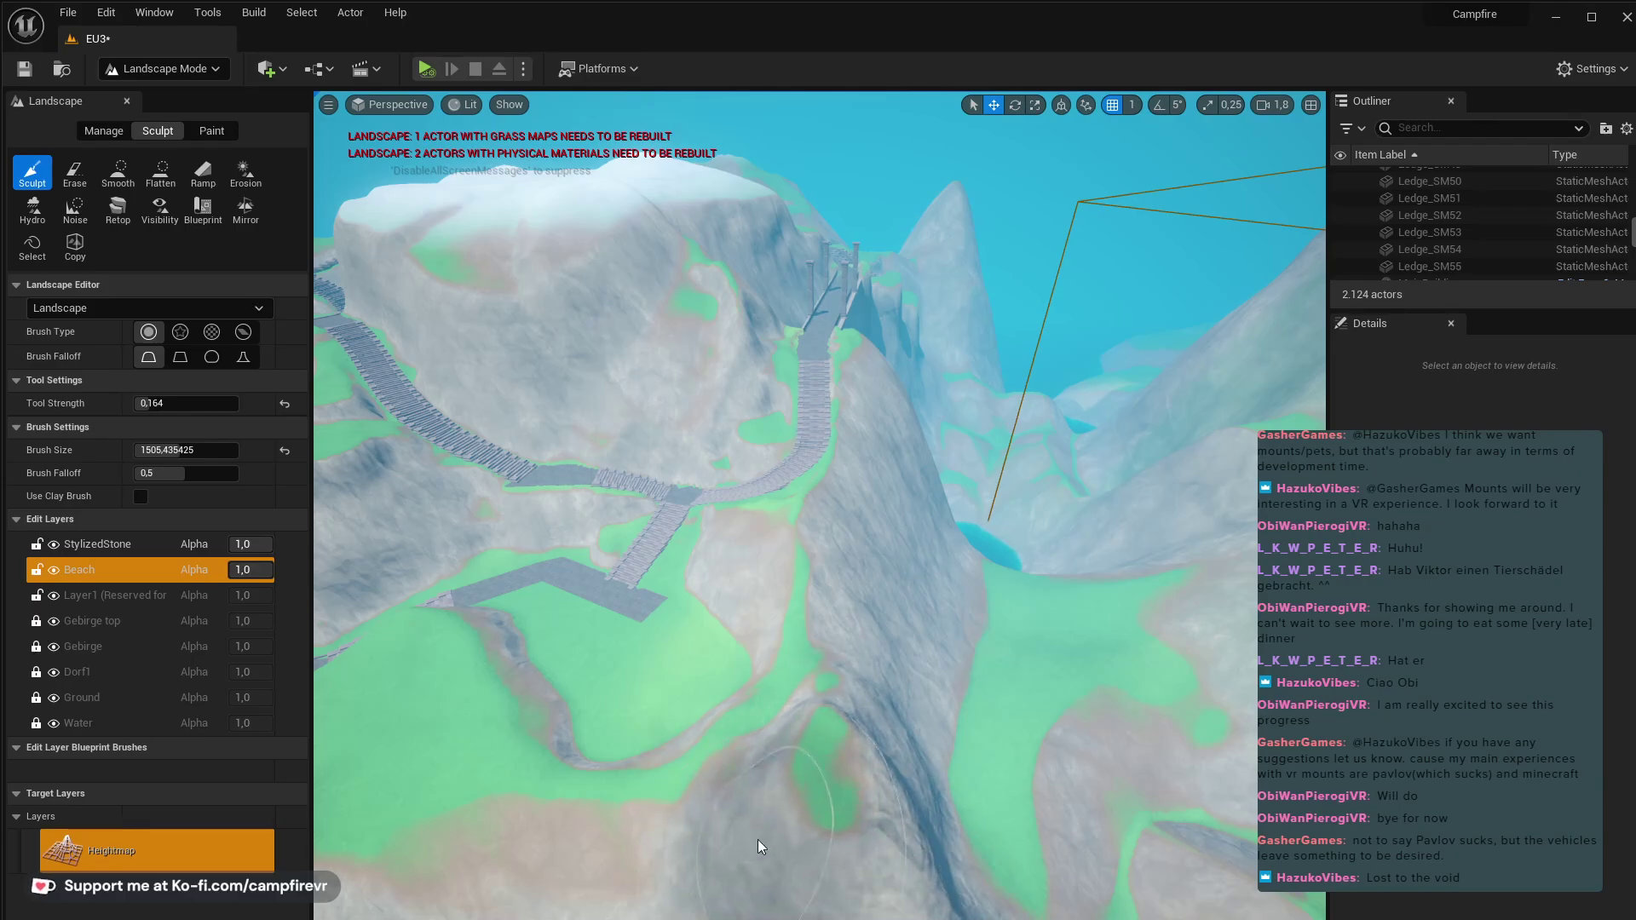
# - Sculpt the grassy hill beside the fortress wall upward into a tall rocky slope that adjoins the end tower
pyautogui.press('w')
pyautogui.moveTo(758, 847); pyautogui.dragTo(946, 699, button='right')
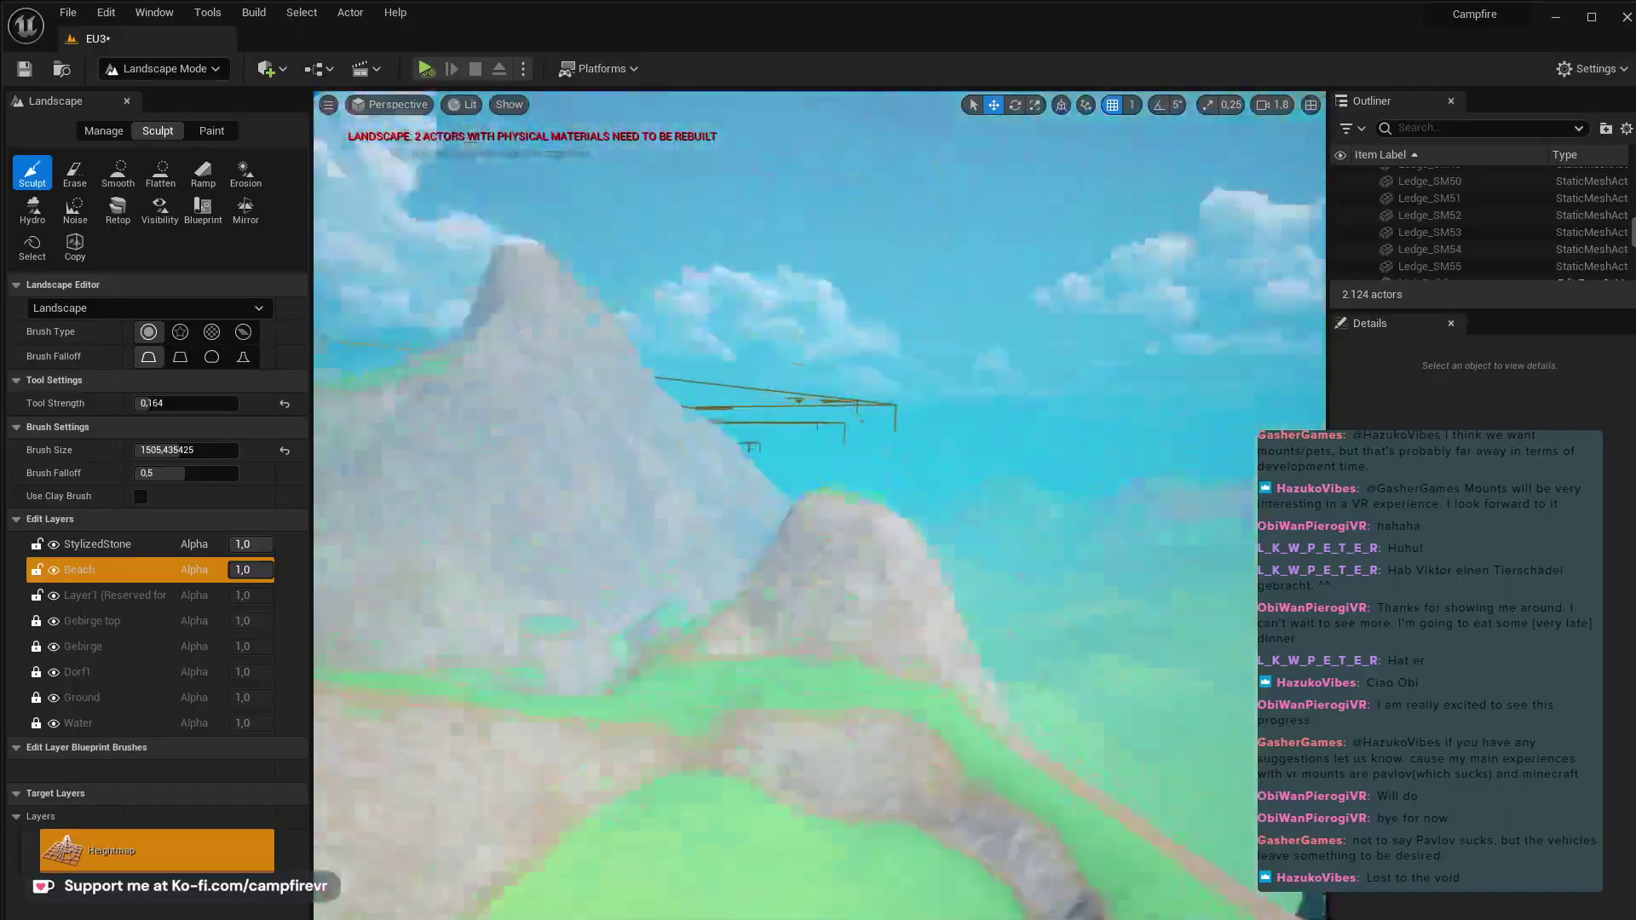
pyautogui.moveTo(726, 754)
pyautogui.mouseDown(button='right')
pyautogui.moveTo(632, 706)
pyautogui.moveTo(648, 758)
pyautogui.moveTo(796, 713)
pyautogui.mouseUp(button='right')
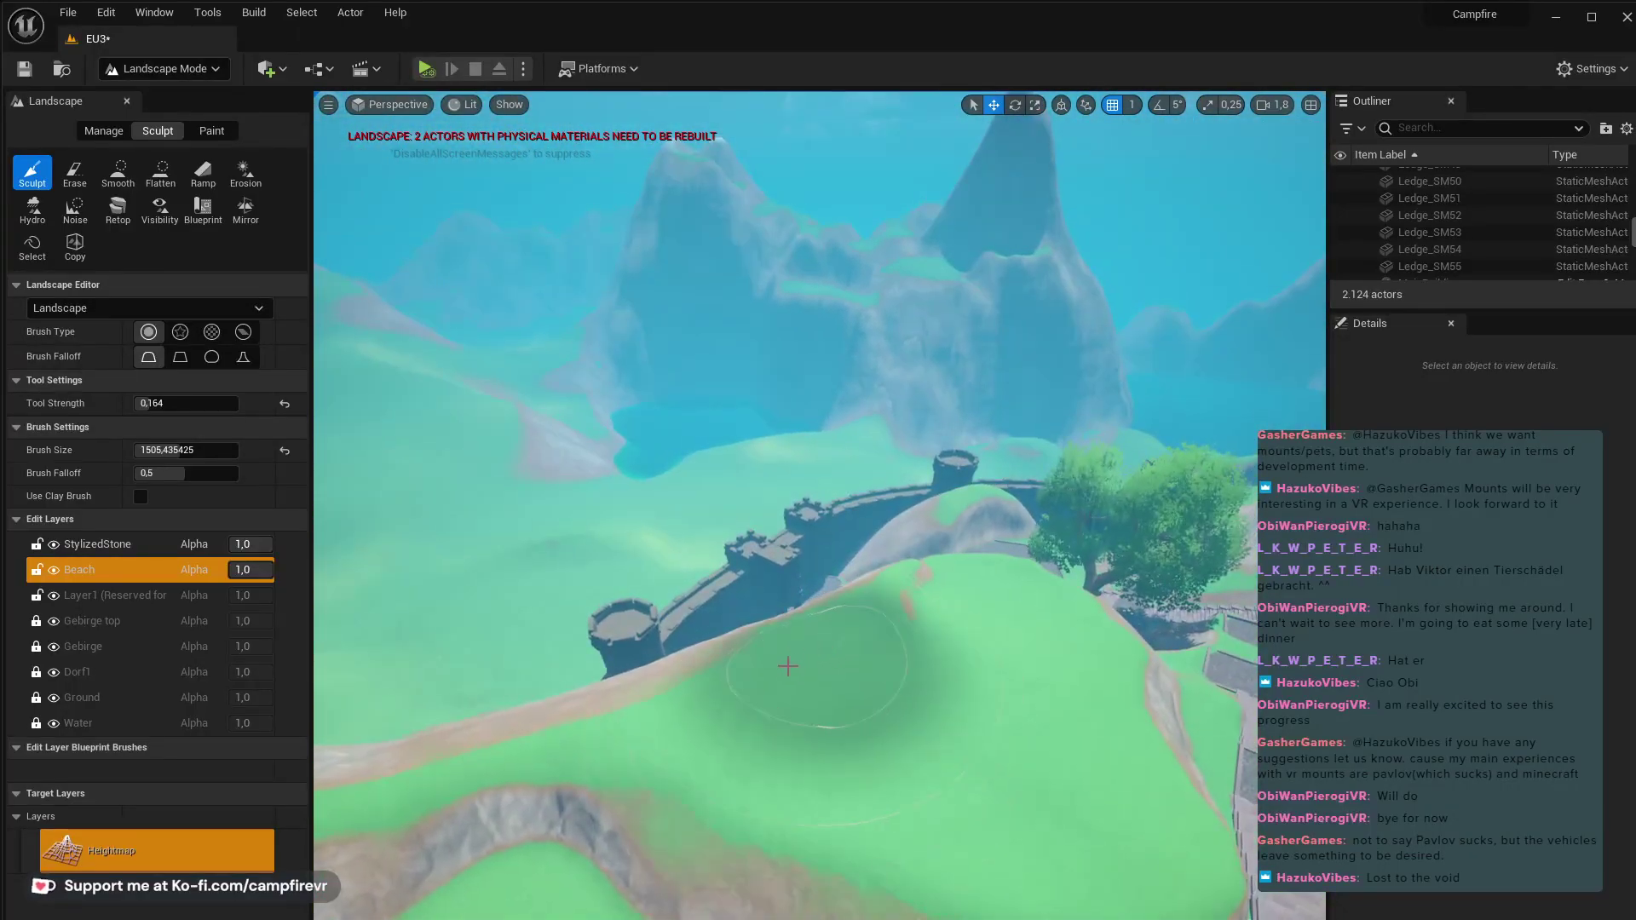
pyautogui.moveTo(788, 666)
pyautogui.mouseDown()
pyautogui.moveTo(990, 614)
pyautogui.moveTo(1040, 679)
pyautogui.moveTo(1015, 668)
pyautogui.mouseUp()
pyautogui.moveTo(1015, 668); pyautogui.dragTo(998, 661, button='right')
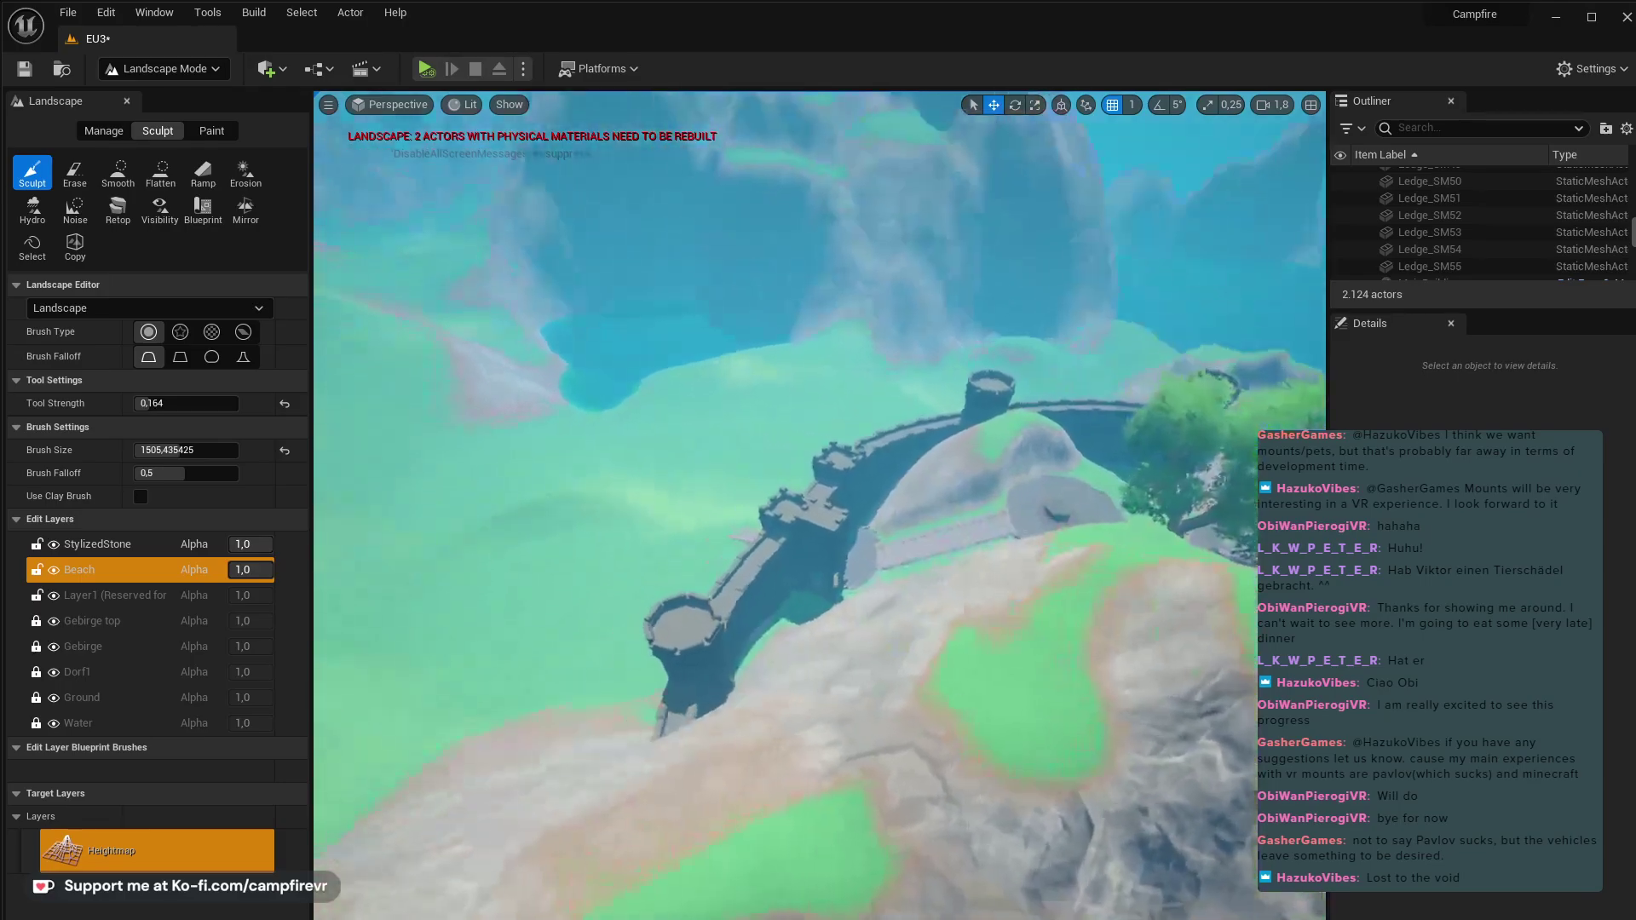
pyautogui.moveTo(1057, 732)
pyautogui.mouseDown()
pyautogui.moveTo(980, 724)
pyautogui.moveTo(750, 767)
pyautogui.moveTo(853, 733)
pyautogui.mouseUp()
pyautogui.moveTo(852, 733)
pyautogui.mouseDown(button='right')
pyautogui.moveTo(818, 746)
pyautogui.moveTo(923, 763)
pyautogui.mouseUp(button='right')
pyautogui.moveTo(1006, 750); pyautogui.dragTo(923, 763)
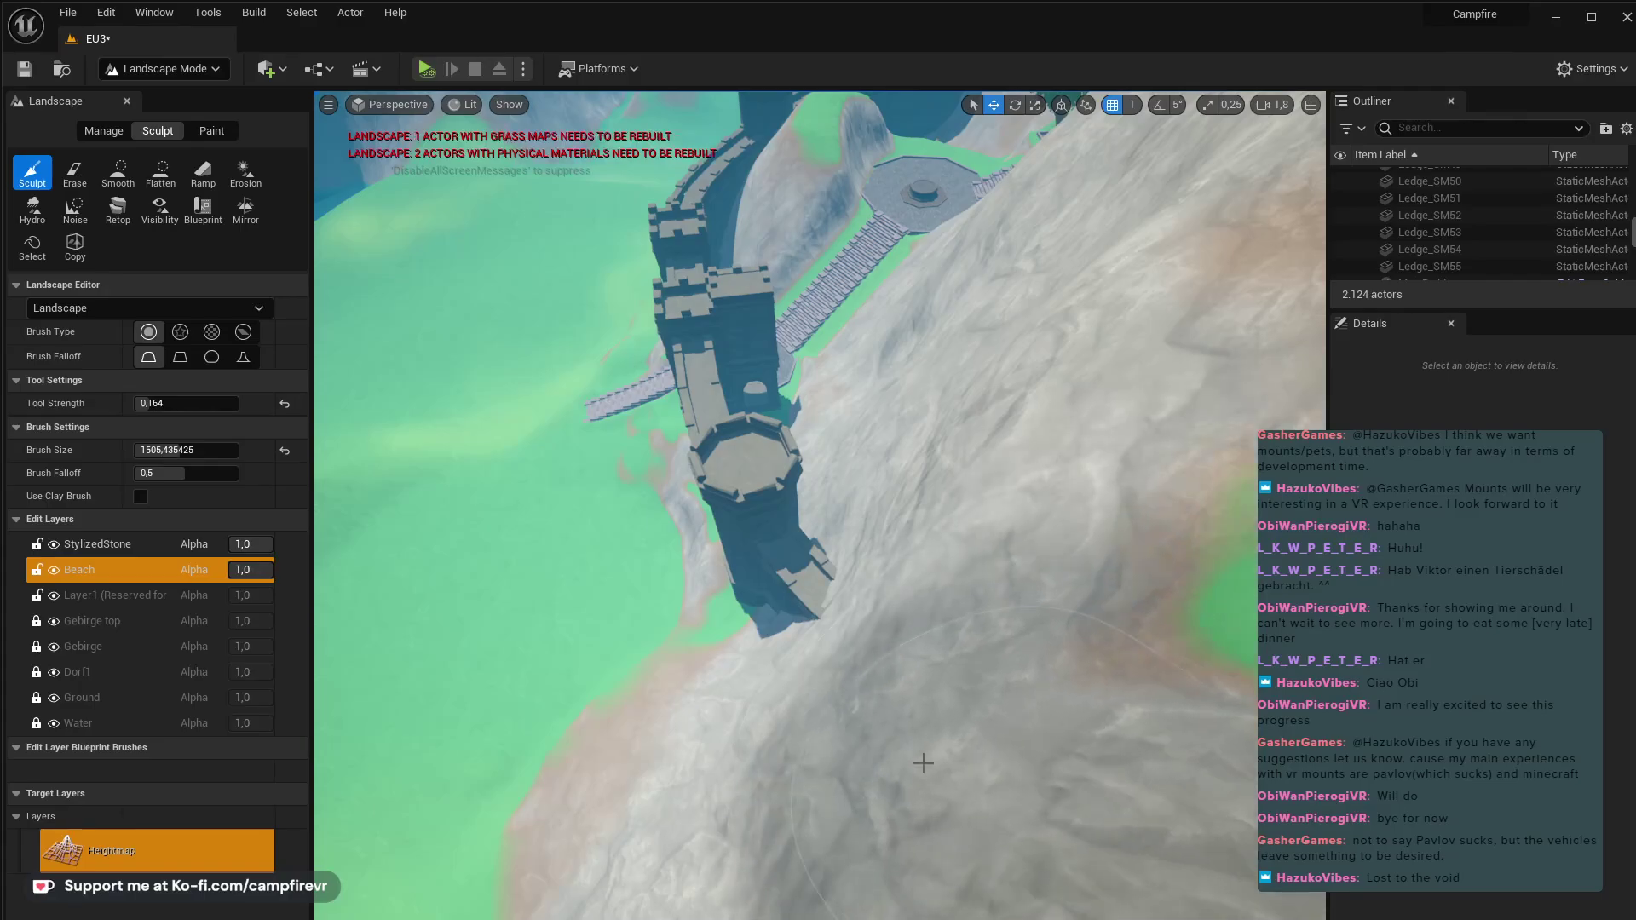
pyautogui.moveTo(923, 764); pyautogui.dragTo(923, 682, button='right')
pyautogui.moveTo(1022, 716)
pyautogui.mouseDown()
pyautogui.moveTo(803, 851)
pyautogui.moveTo(954, 742)
pyautogui.moveTo(737, 894)
pyautogui.moveTo(808, 918)
pyautogui.moveTo(891, 854)
pyautogui.mouseUp()
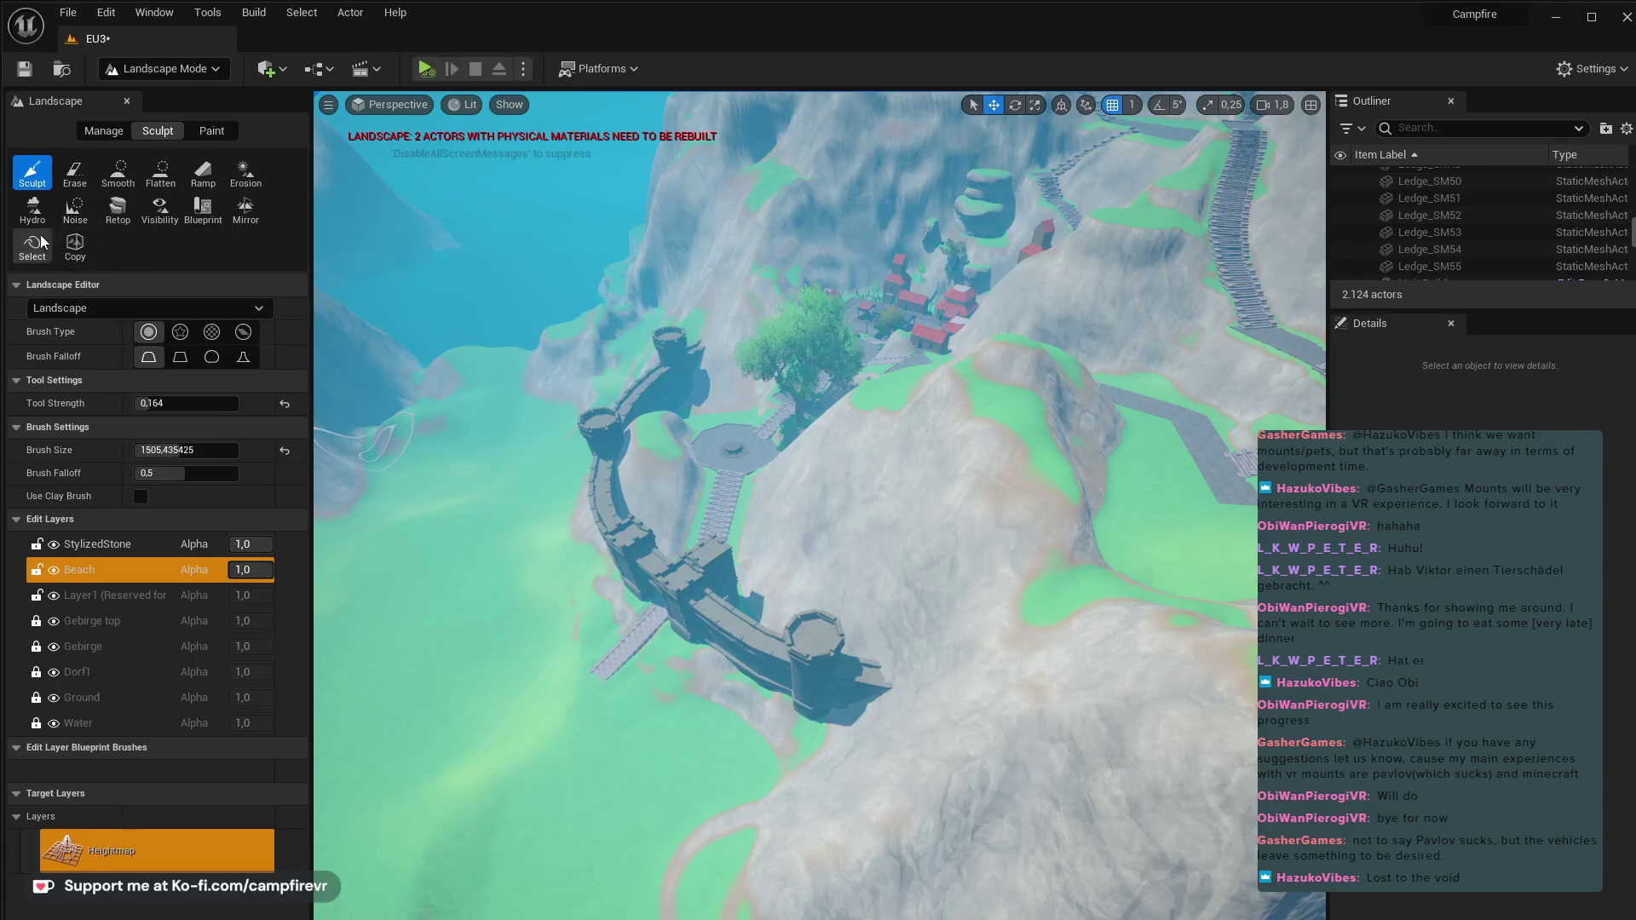
# - Apply the Erosion tool across the newly raised rocky slope and its ridge below the paved path
pyautogui.click(234, 176)
pyautogui.moveTo(722, 610); pyautogui.dragTo(1108, 571, button='right')
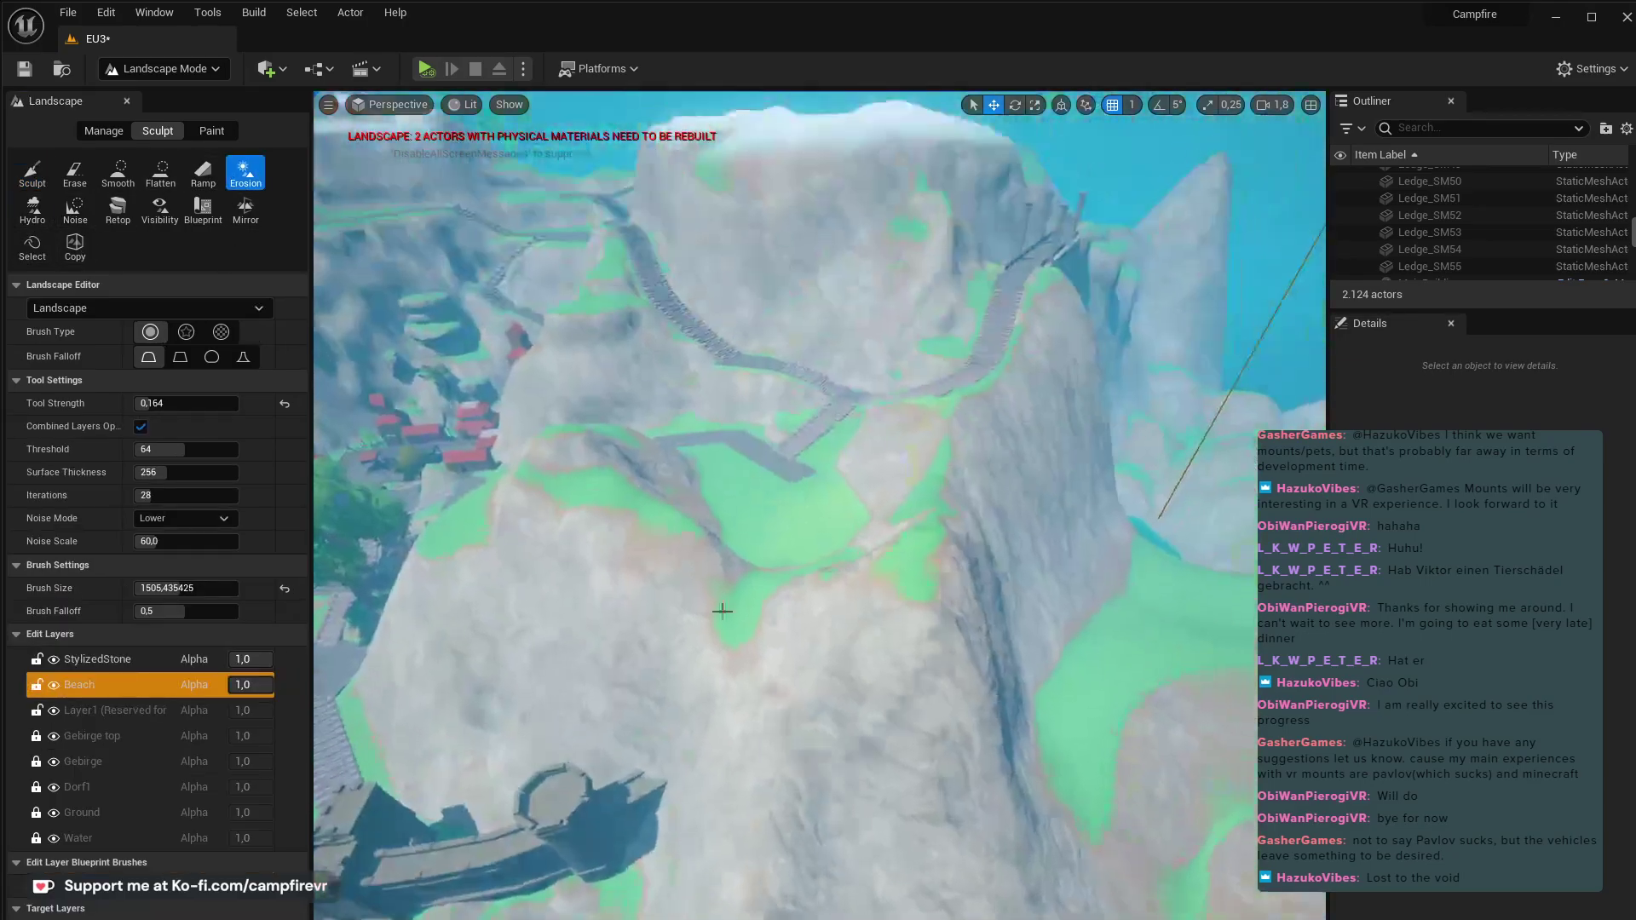
pyautogui.moveTo(723, 610)
pyautogui.mouseDown()
pyautogui.moveTo(878, 724)
pyautogui.moveTo(731, 918)
pyautogui.moveTo(799, 741)
pyautogui.moveTo(946, 492)
pyautogui.mouseUp()
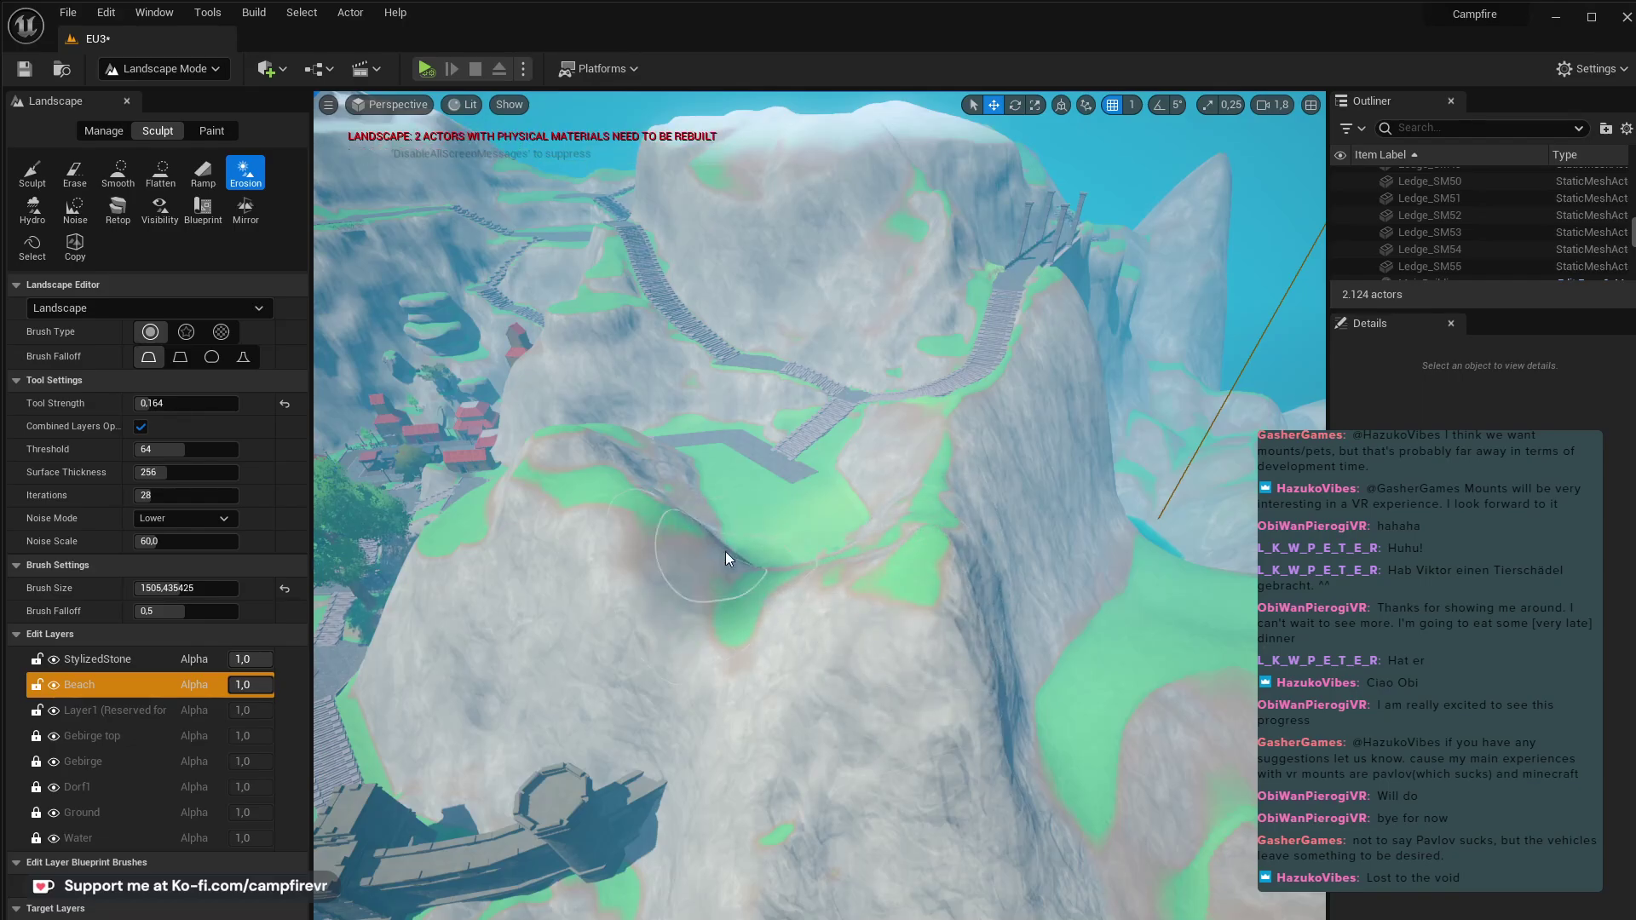
pyautogui.moveTo(724, 551)
pyautogui.mouseDown()
pyautogui.moveTo(822, 577)
pyautogui.moveTo(830, 724)
pyautogui.moveTo(1012, 801)
pyautogui.mouseUp()
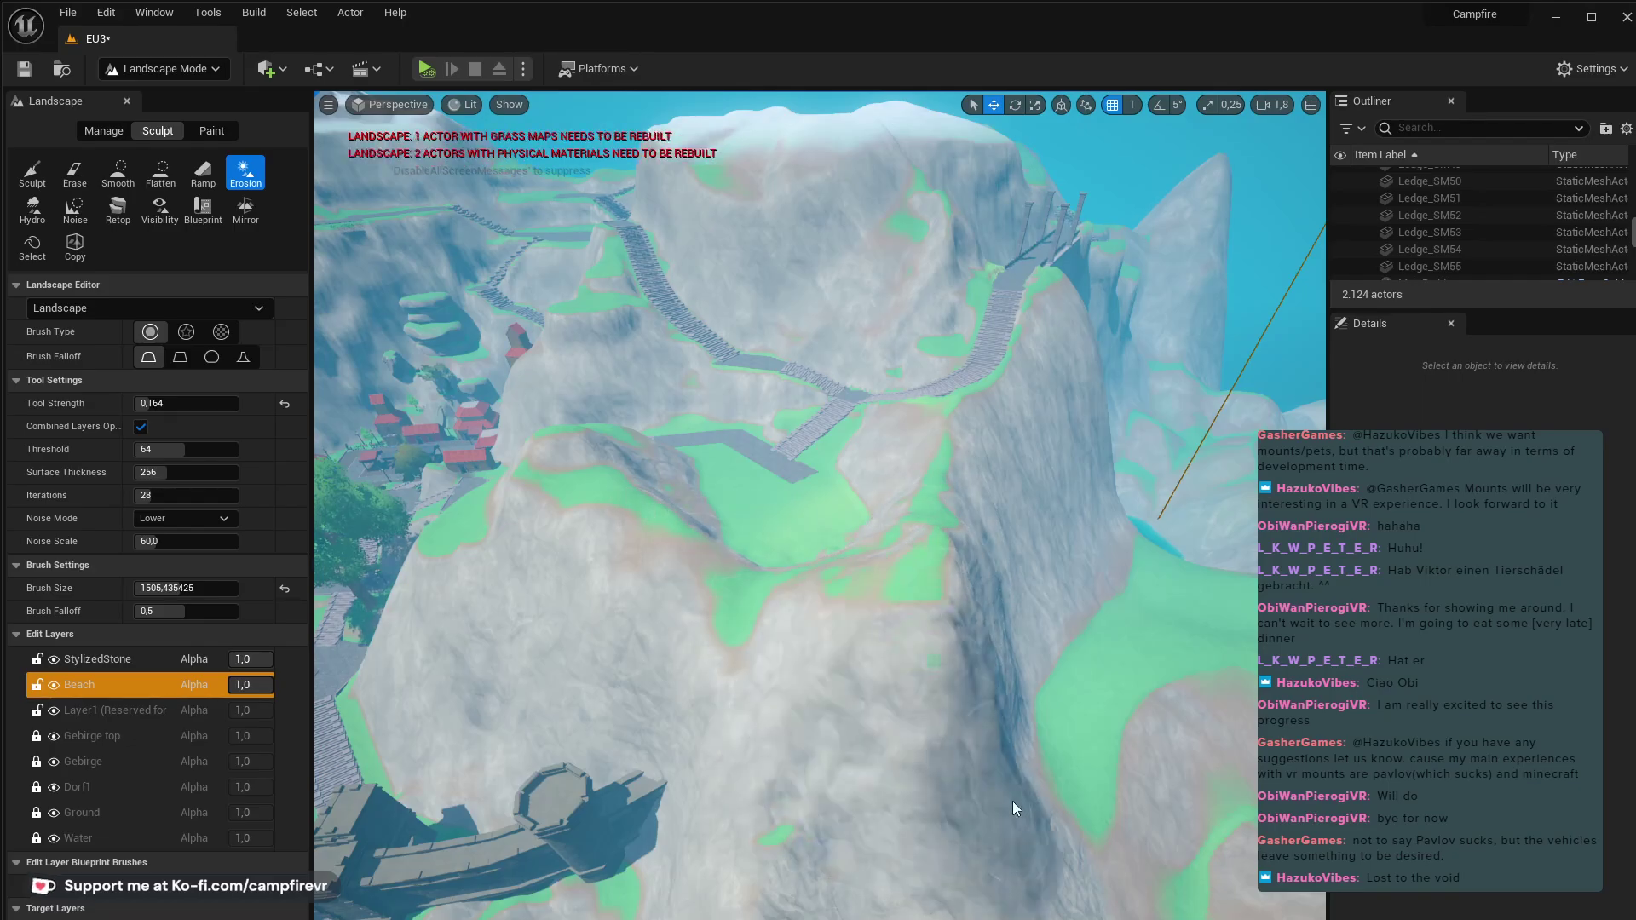
# - Erode the rocky ridge along the edge of the grassy plateau below the stairs
pyautogui.press('w')
pyautogui.moveTo(1016, 789)
pyautogui.mouseDown(button='right')
pyautogui.moveTo(1262, 861)
pyautogui.moveTo(1363, 869)
pyautogui.mouseUp(button='right')
pyautogui.moveTo(673, 714)
pyautogui.mouseDown()
pyautogui.moveTo(735, 750)
pyautogui.moveTo(813, 758)
pyautogui.moveTo(749, 785)
pyautogui.moveTo(584, 712)
pyautogui.moveTo(548, 676)
pyautogui.moveTo(580, 674)
pyautogui.mouseUp()
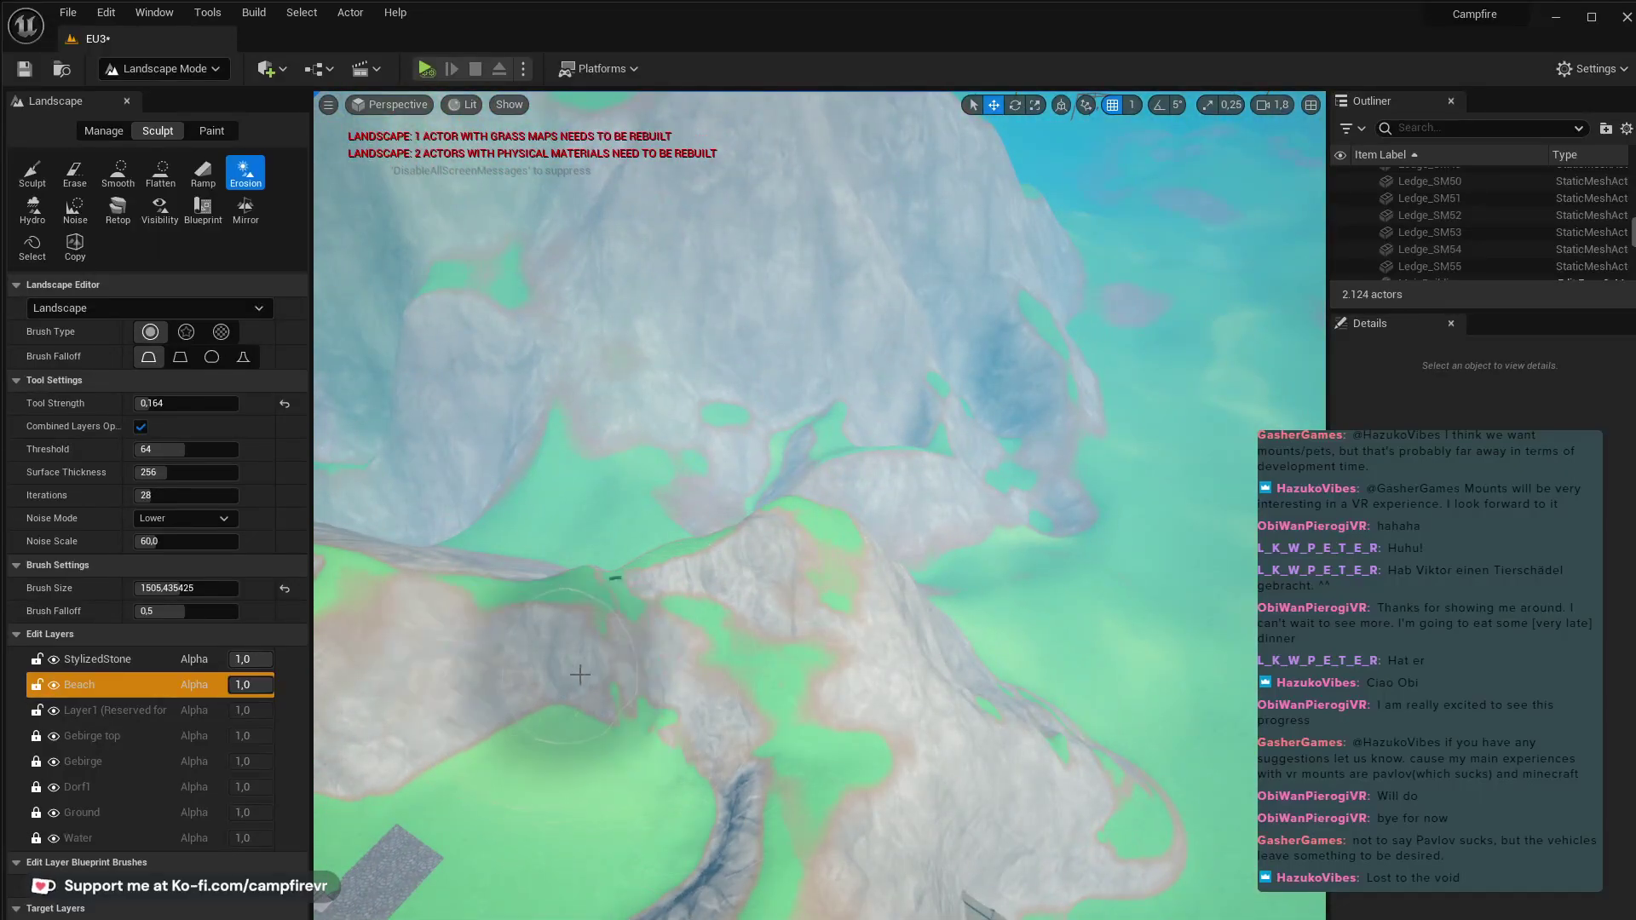
# - Try the Erosion tool on the open grass of the plateau beside the paved path, and undo the stroke
pyautogui.moveTo(581, 675); pyautogui.dragTo(937, 401, button='right')
pyautogui.press('w')
pyautogui.press('s')
pyautogui.press('s')
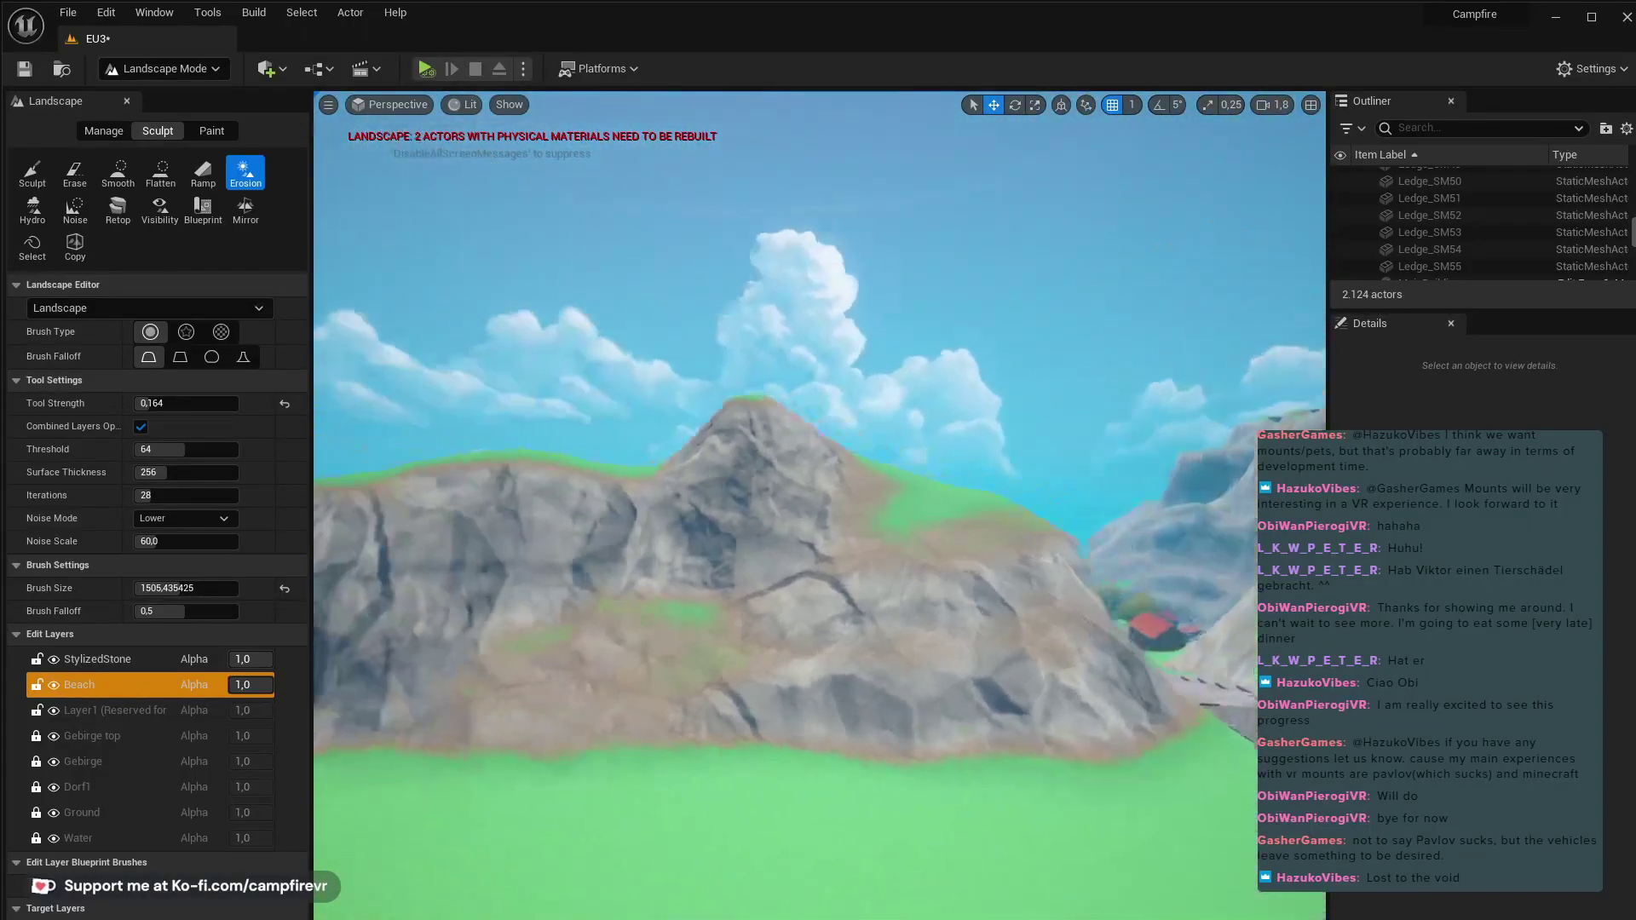
pyautogui.moveTo(612, 523); pyautogui.dragTo(594, 695, button='right')
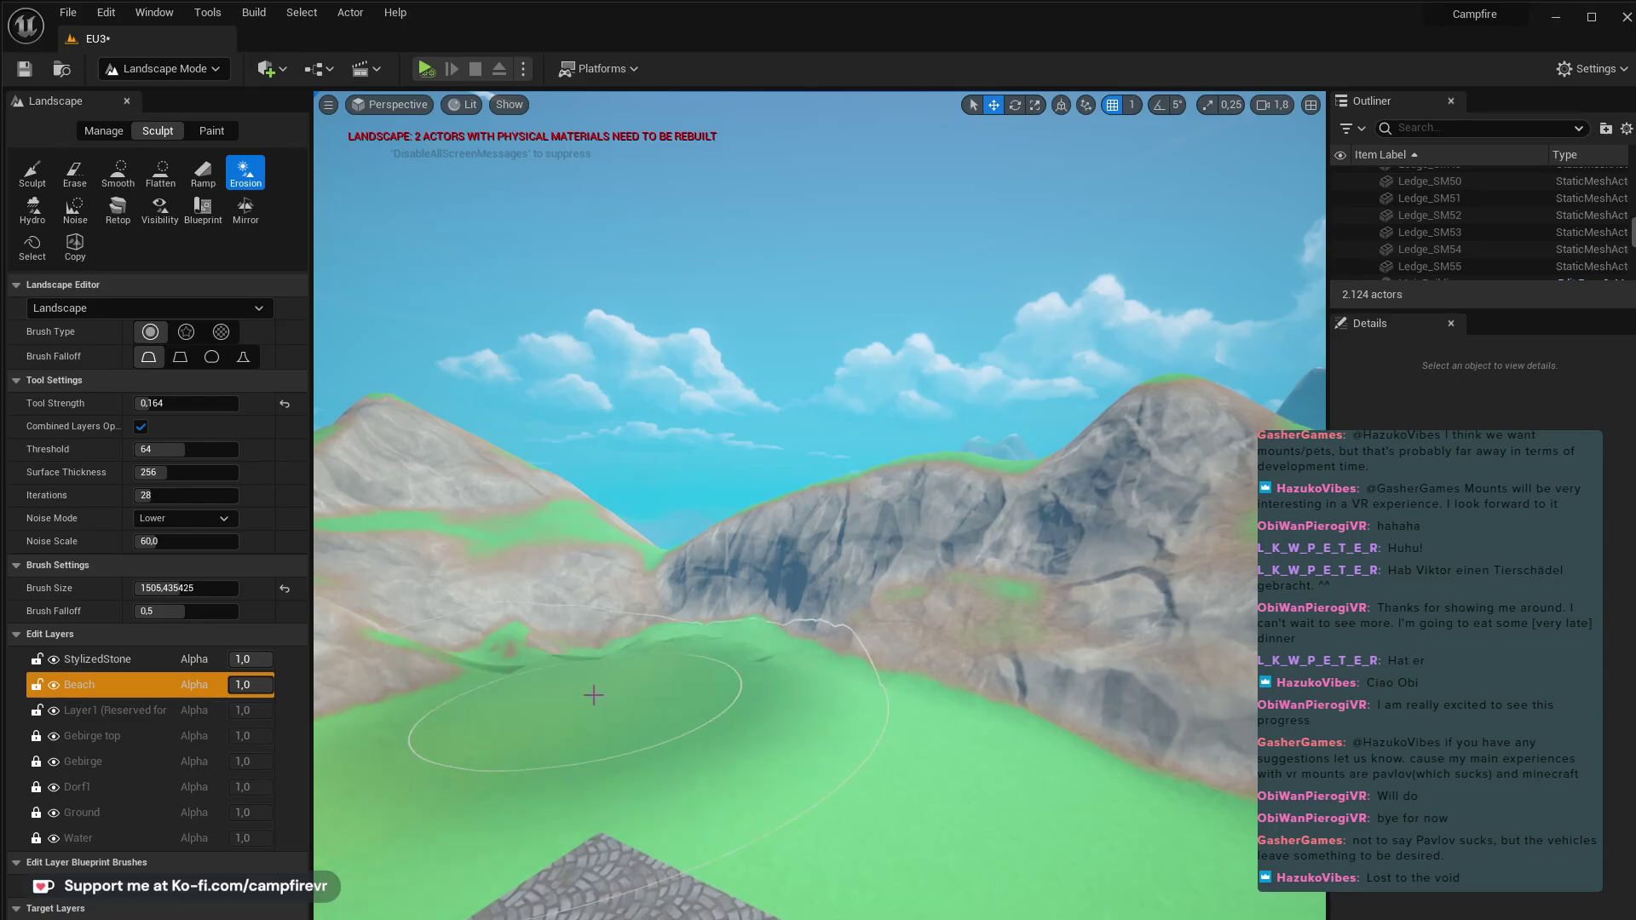
pyautogui.moveTo(594, 695); pyautogui.dragTo(580, 677)
pyautogui.hotkey('ctrl', 'z')
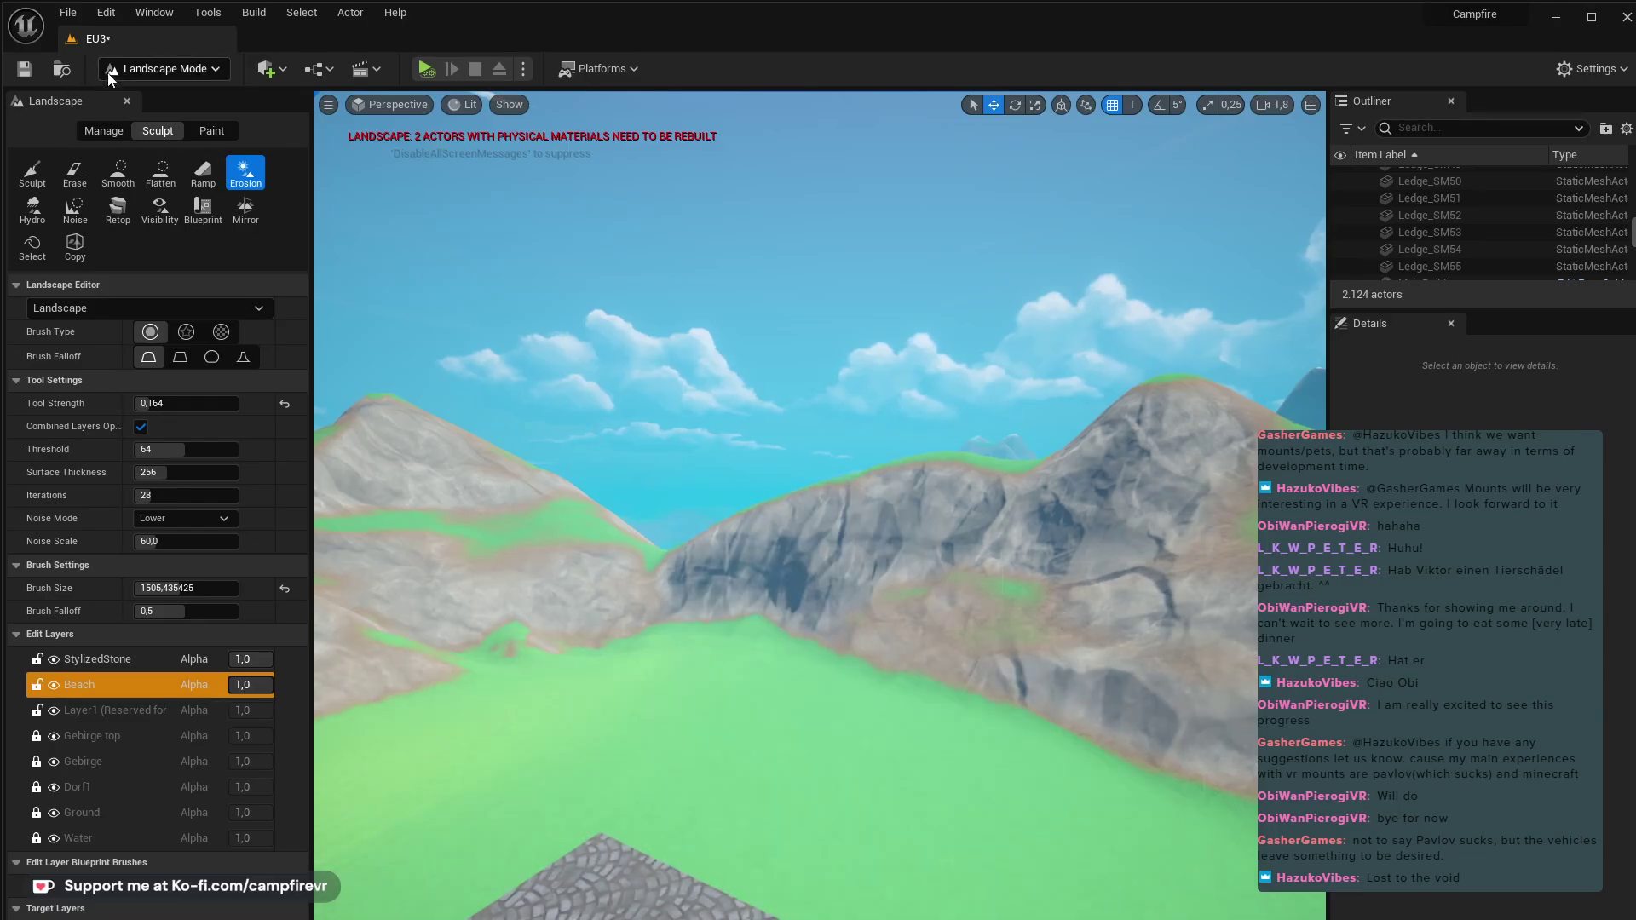
# - In Selection Mode, place an enlarged Text Render actor on the grassy plateau beside the paved path
pyautogui.hotkey('shift', '1')
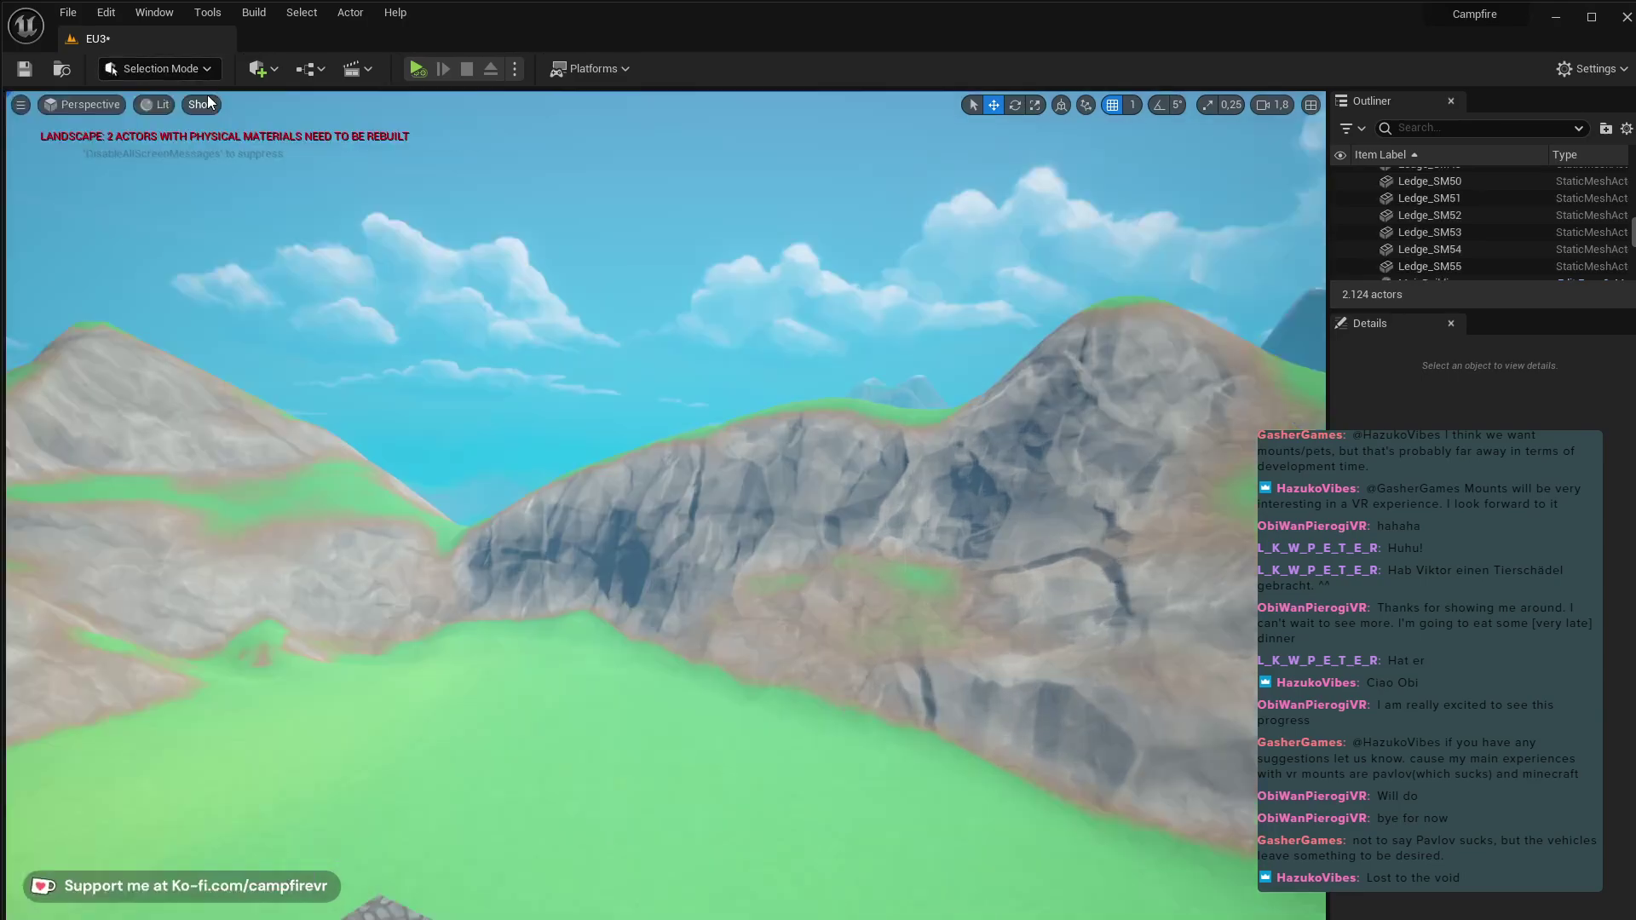
pyautogui.moveTo(328, 223); pyautogui.dragTo(451, 266, button='right')
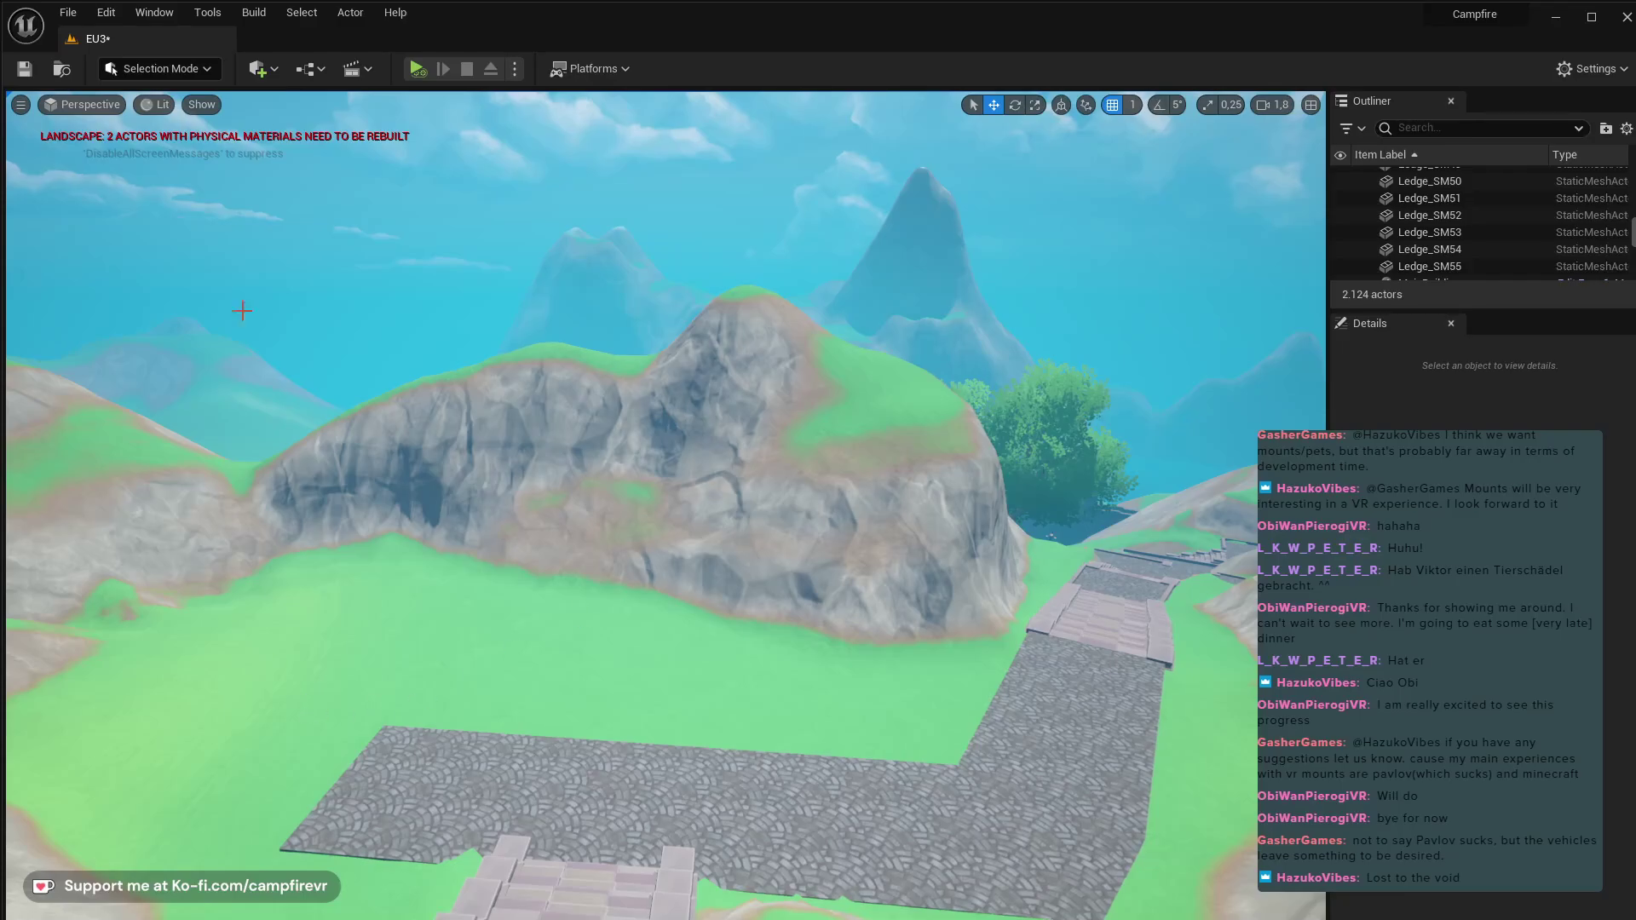
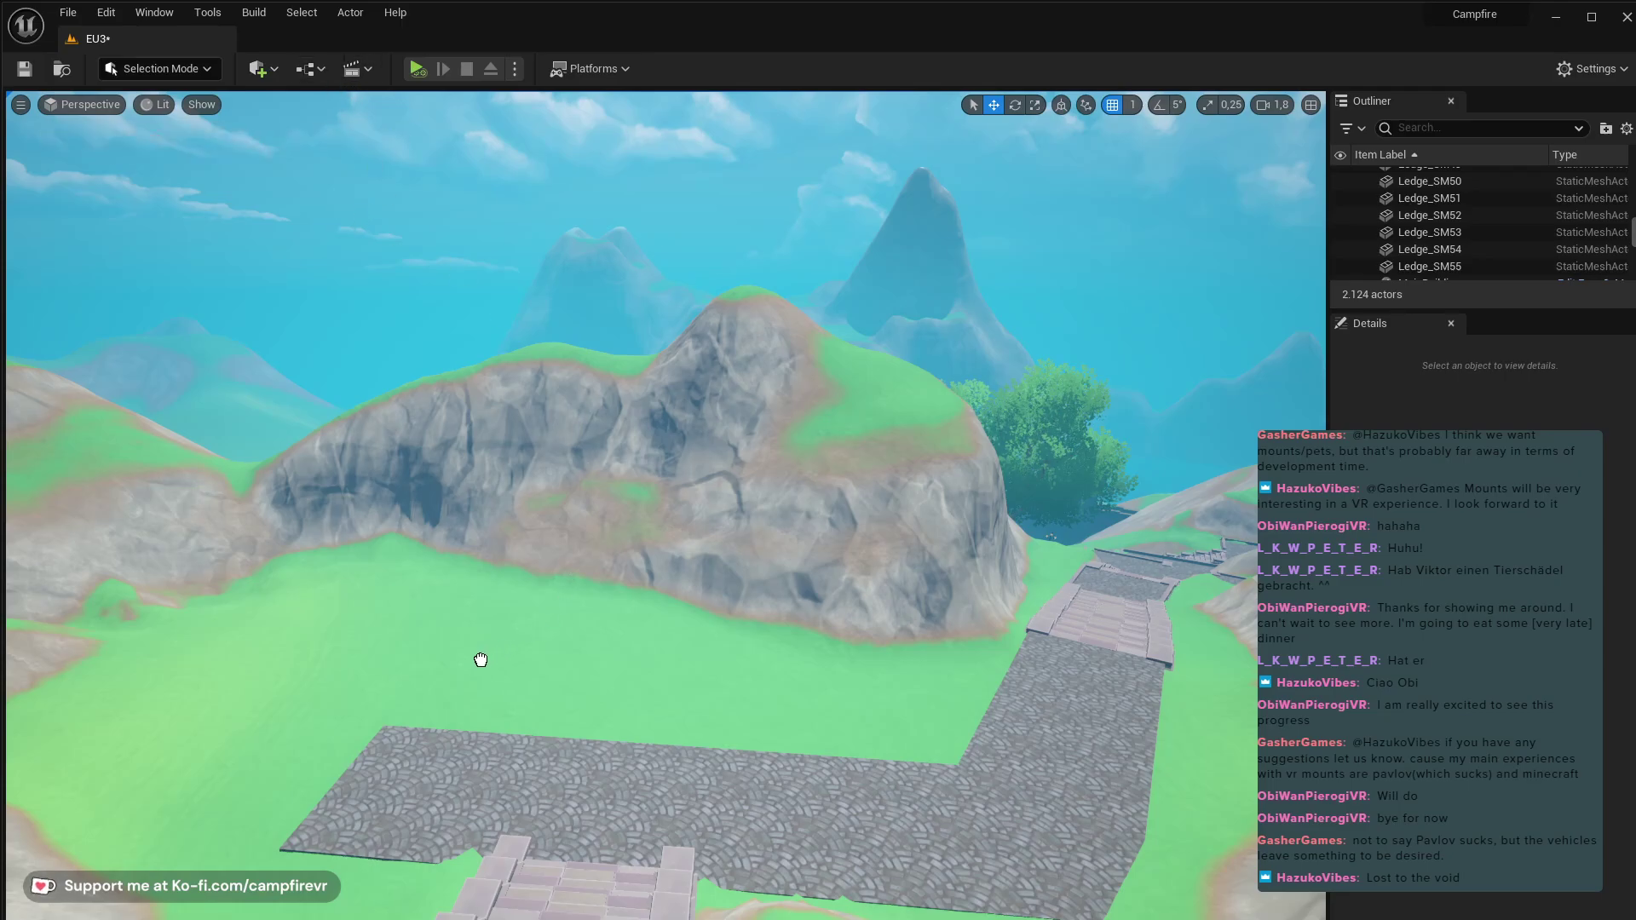
pyautogui.moveTo(480, 660); pyautogui.dragTo(478, 662)
pyautogui.press('w')
pyautogui.moveTo(577, 650); pyautogui.dragTo(520, 716, button='right')
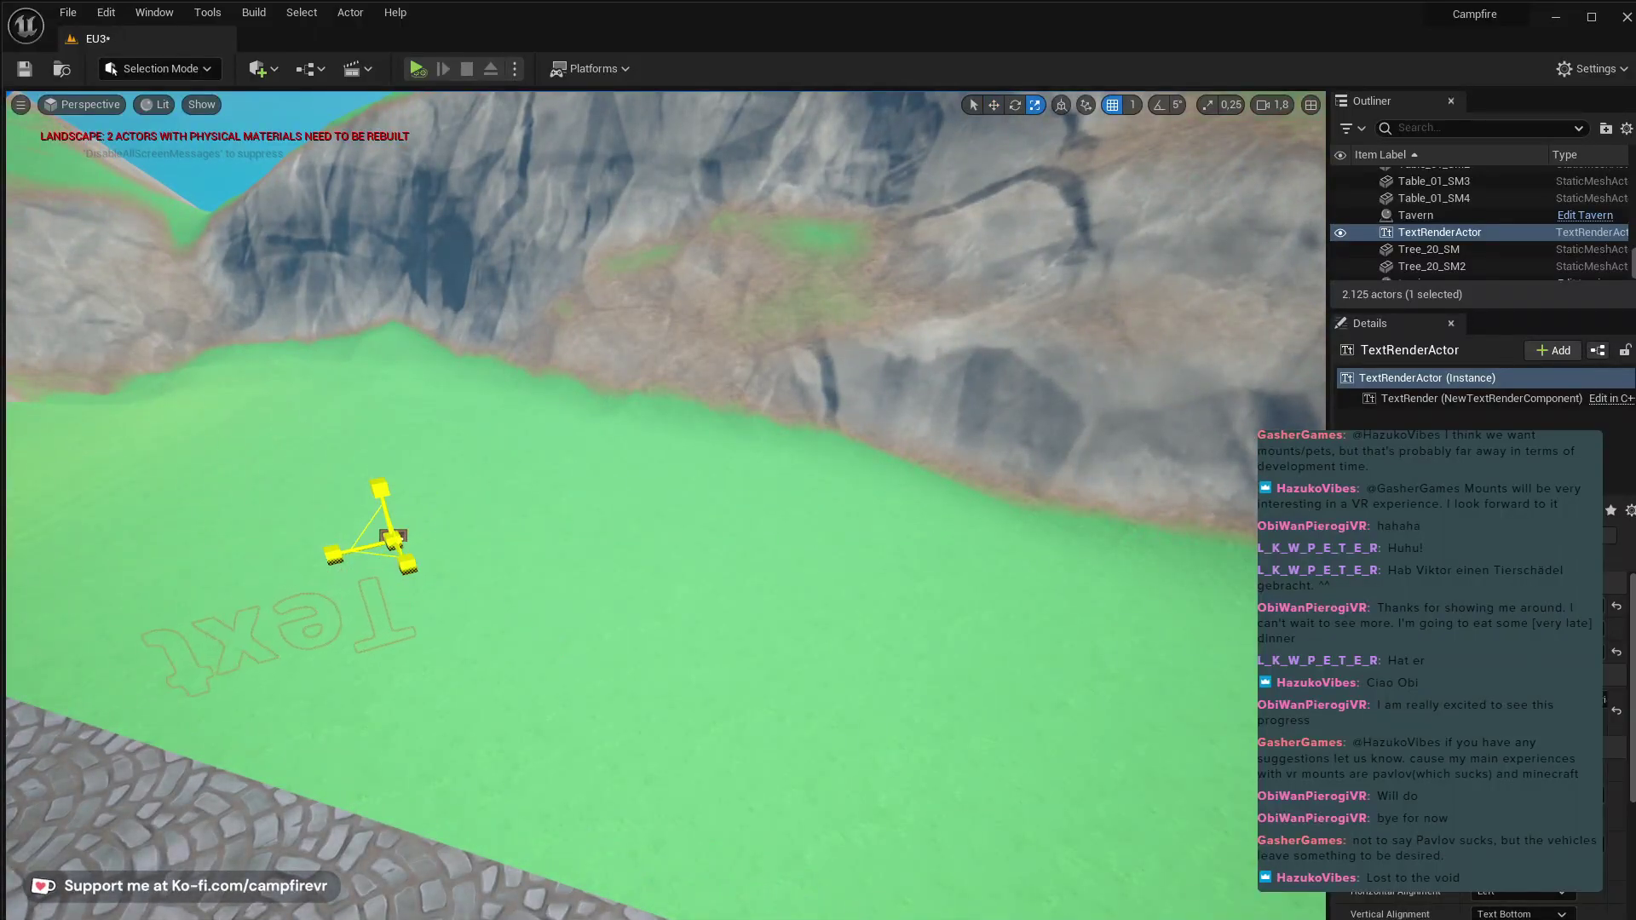
# - Rotate the text actor on the plateau so that its lettering reads correctly from the paved path
pyautogui.press('e')
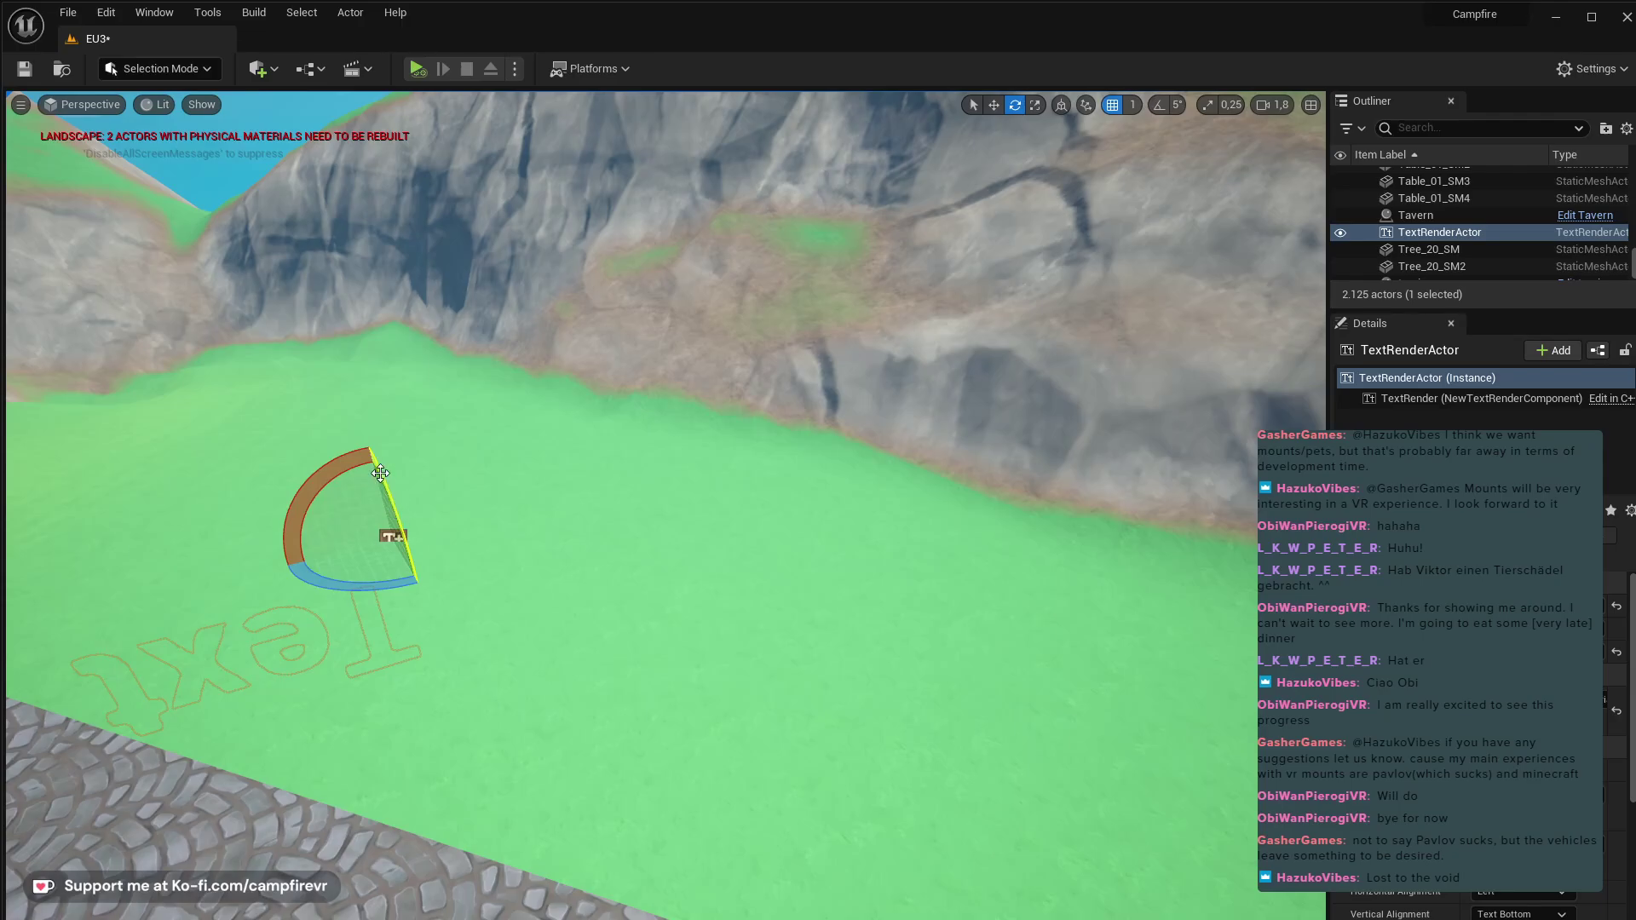
pyautogui.moveTo(381, 473); pyautogui.dragTo(281, 497)
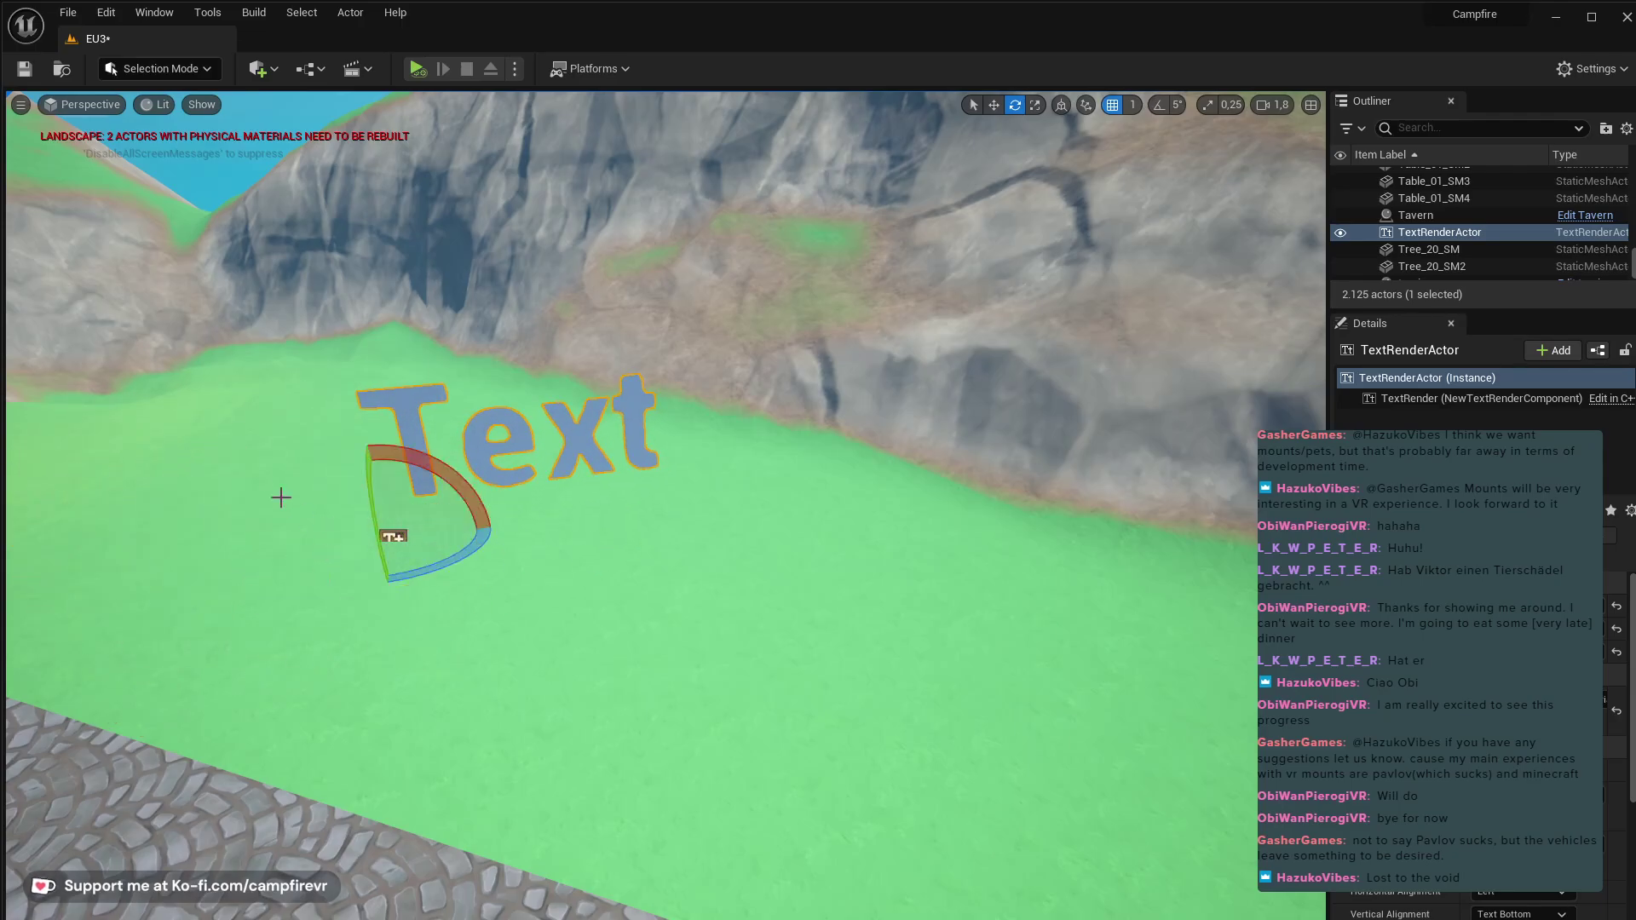
pyautogui.moveTo(449, 557); pyautogui.dragTo(682, 676, button='right')
pyautogui.moveTo(557, 742); pyautogui.dragTo(560, 787)
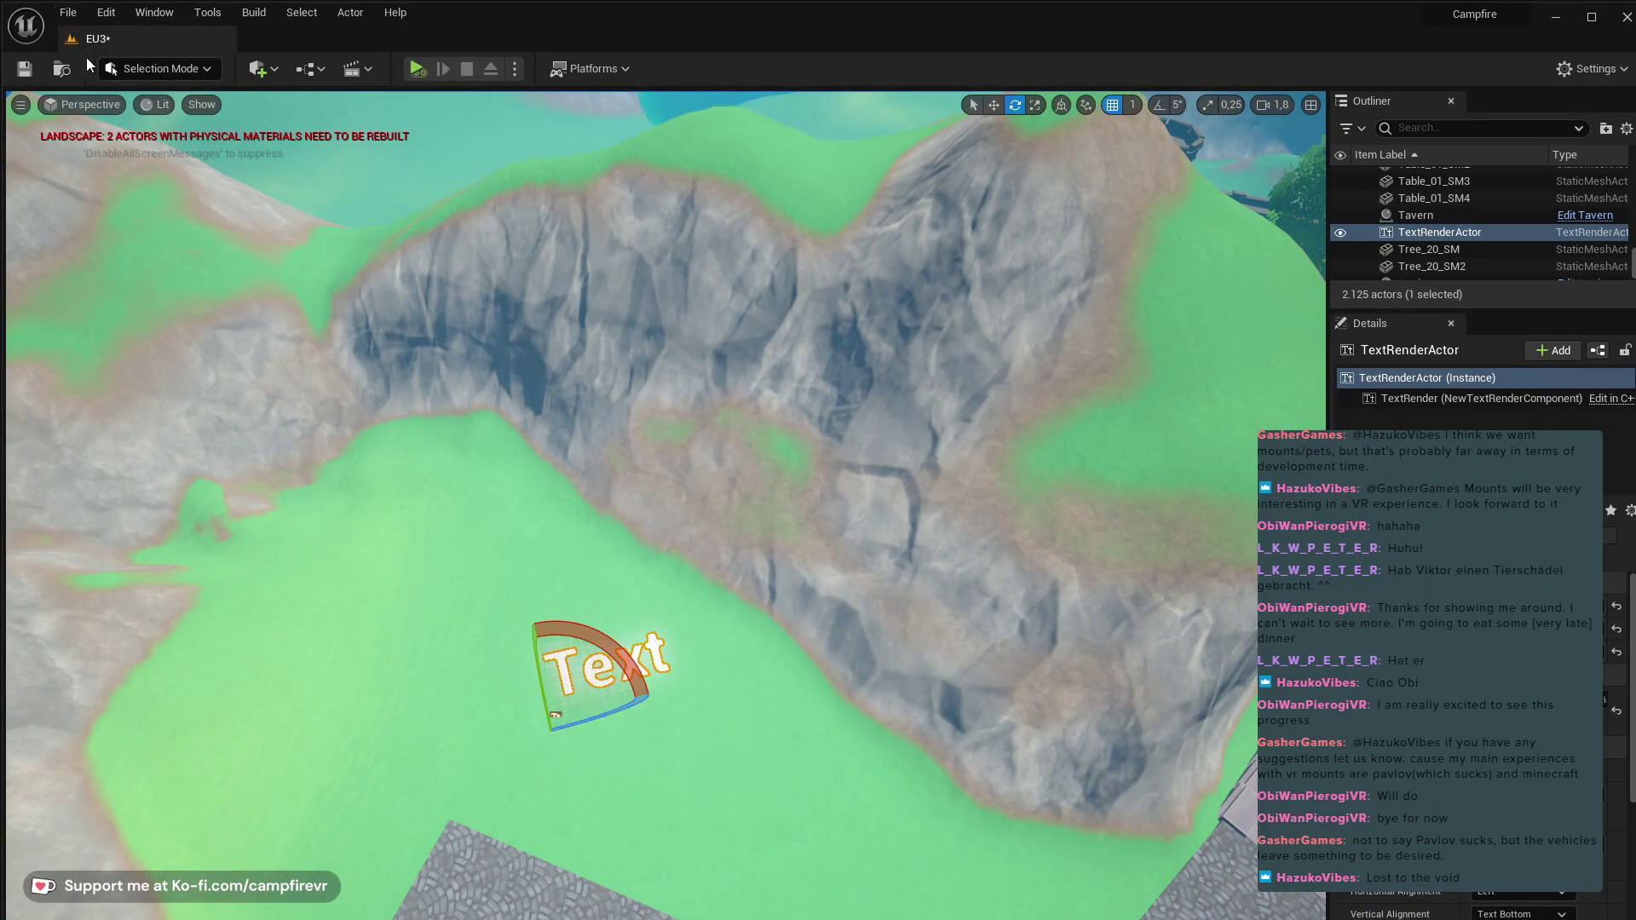
# - Change the text actor's wording to "Carpentry" and shift it sideways across the plateau
pyautogui.press('w')
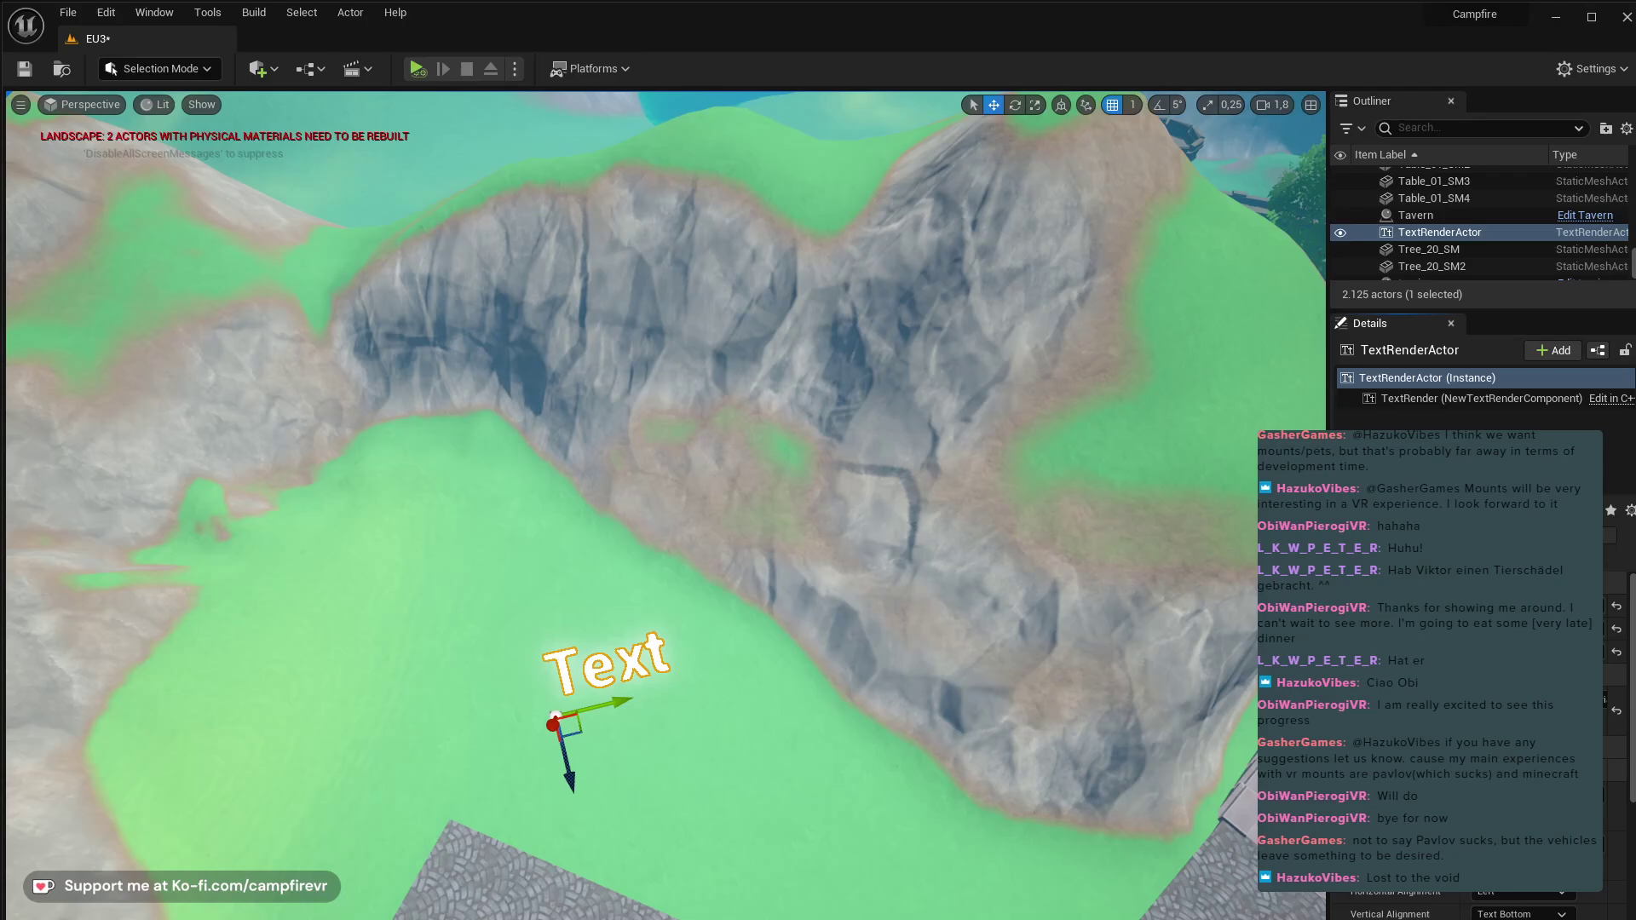
pyautogui.press('Return')
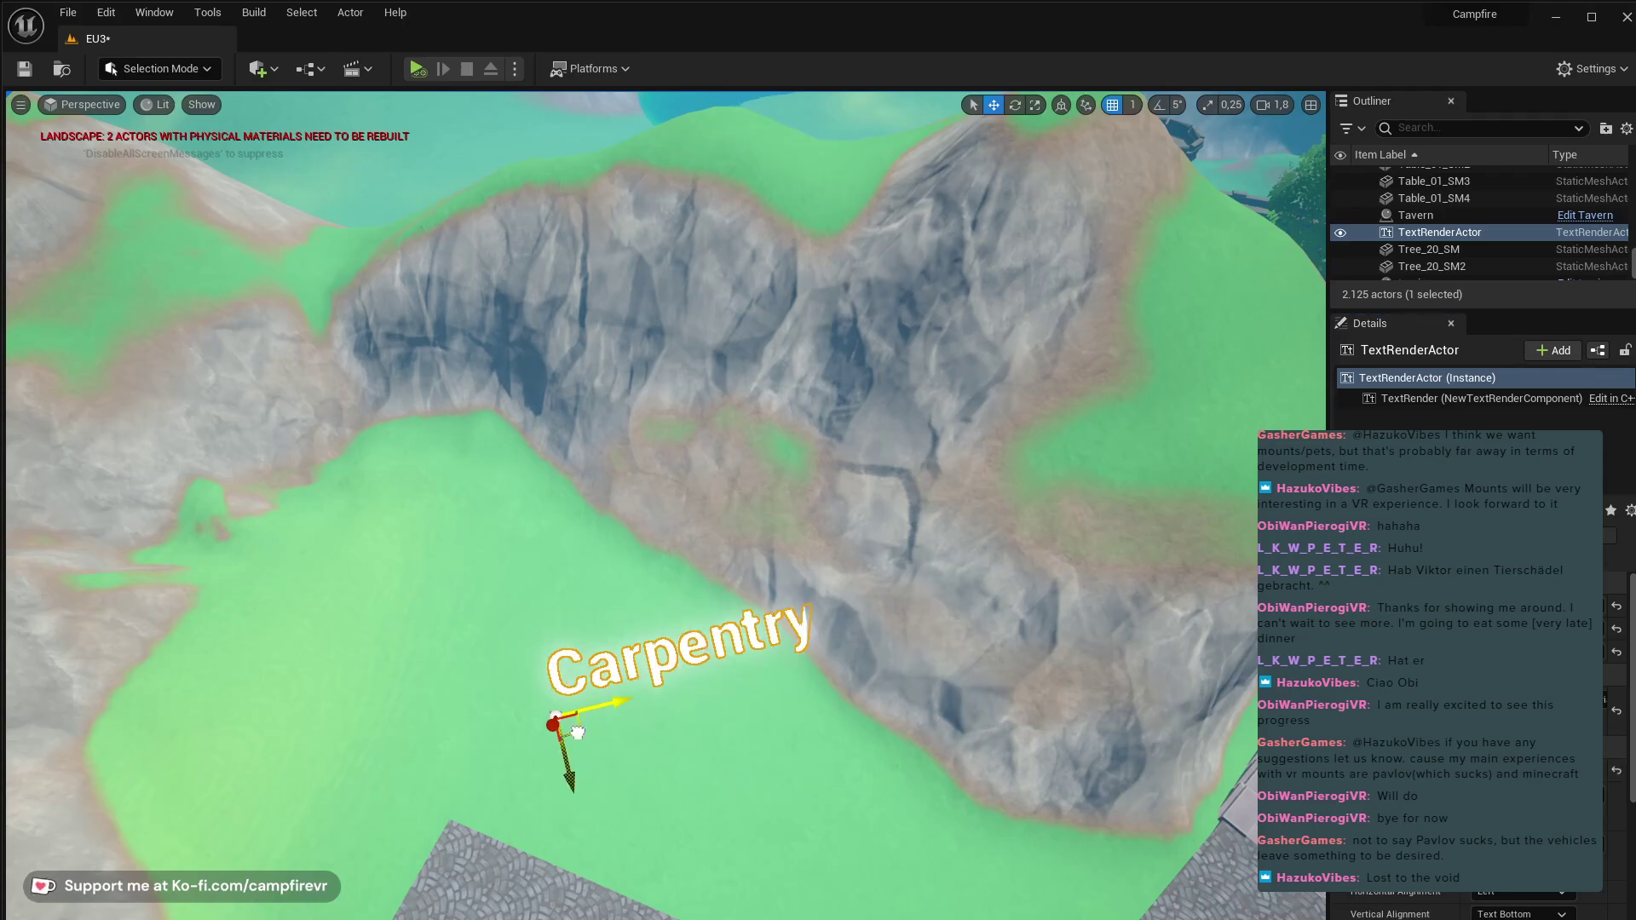
pyautogui.moveTo(578, 732); pyautogui.dragTo(451, 750)
pyautogui.moveTo(613, 782); pyautogui.dragTo(546, 724, button='right')
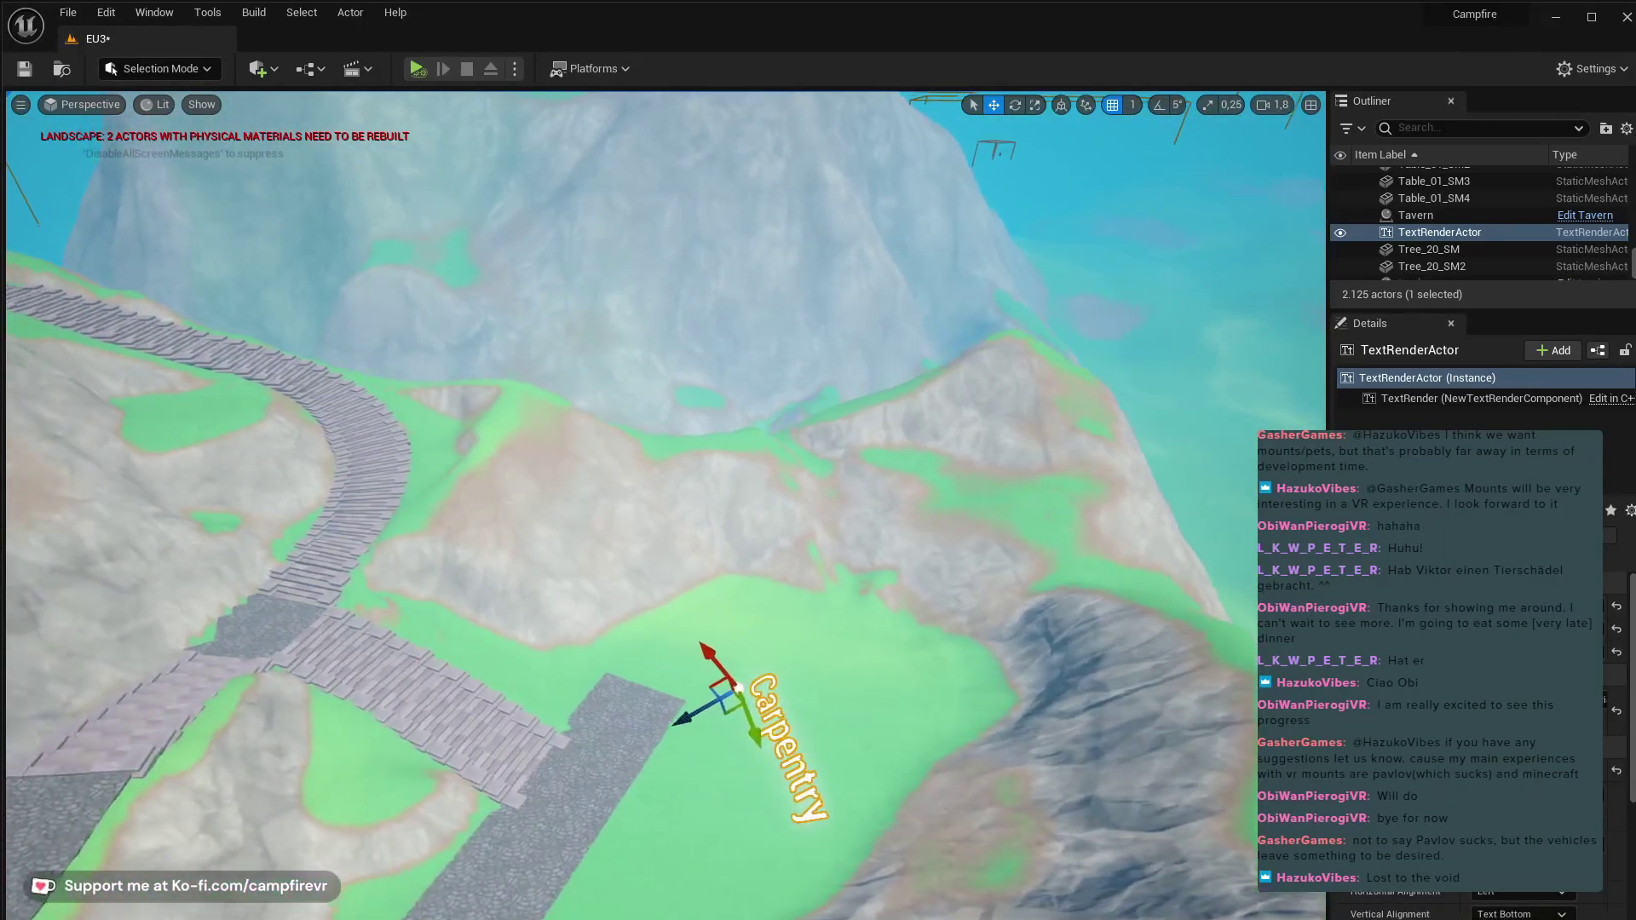
# - Examine the timber-framed courtyard building, the surrounding cliffs and the plateau with the Carpentry label
pyautogui.moveTo(404, 681); pyautogui.dragTo(412, 672, button='right')
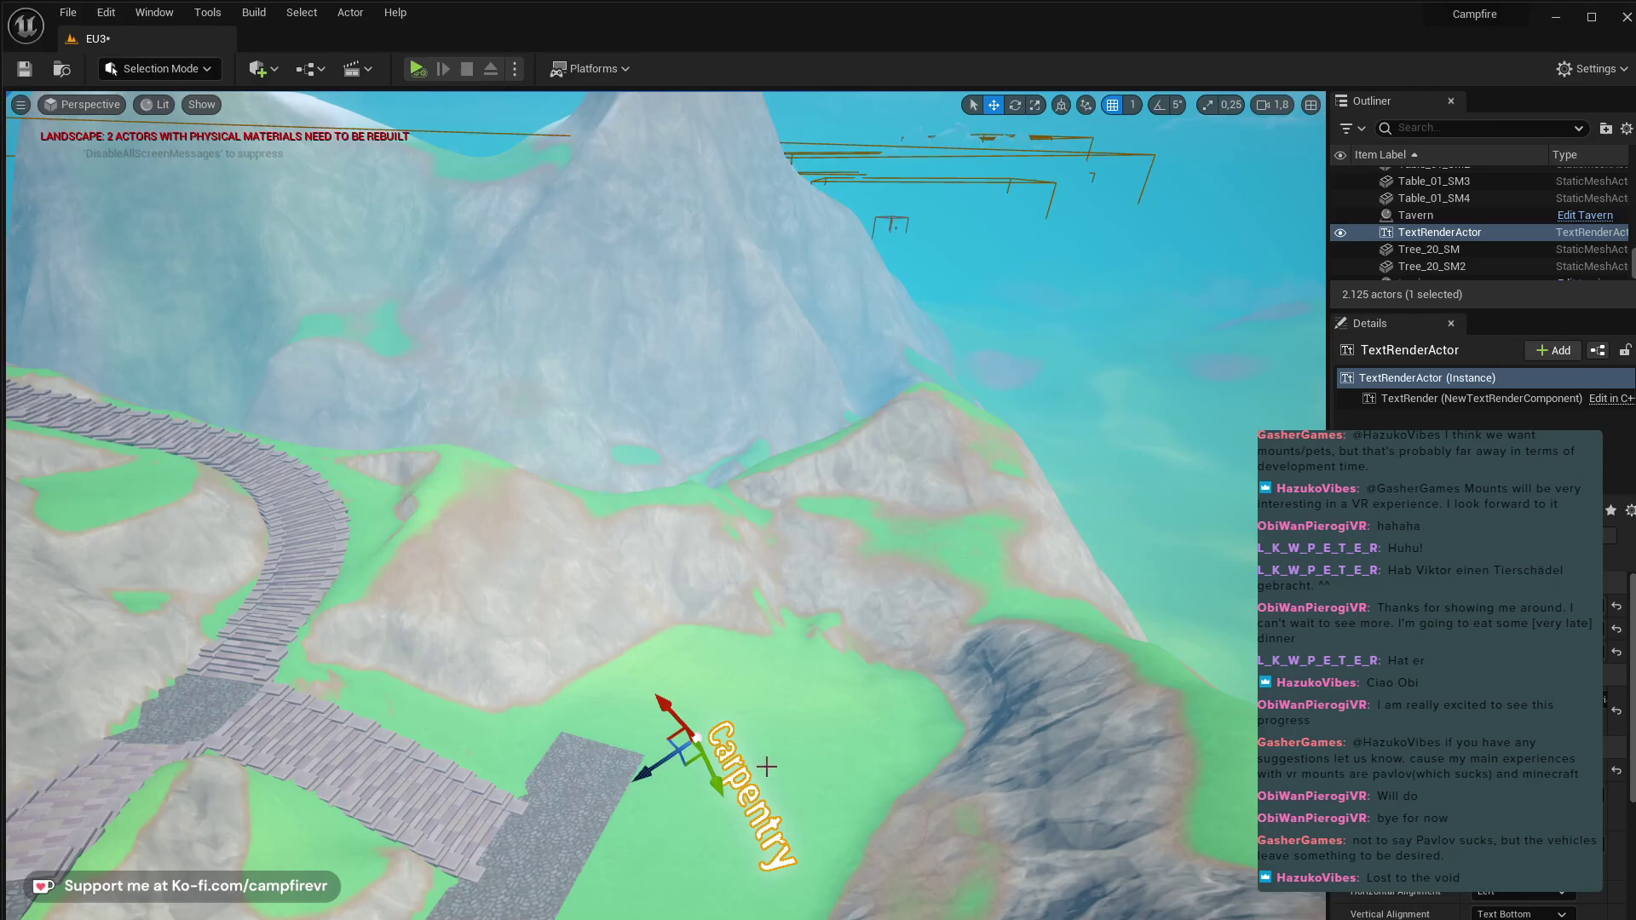
pyautogui.moveTo(766, 767); pyautogui.dragTo(766, 682, button='right')
pyautogui.press('w')
pyautogui.moveTo(666, 505); pyautogui.dragTo(758, 460, button='right')
pyautogui.scroll(3, 665, 505)
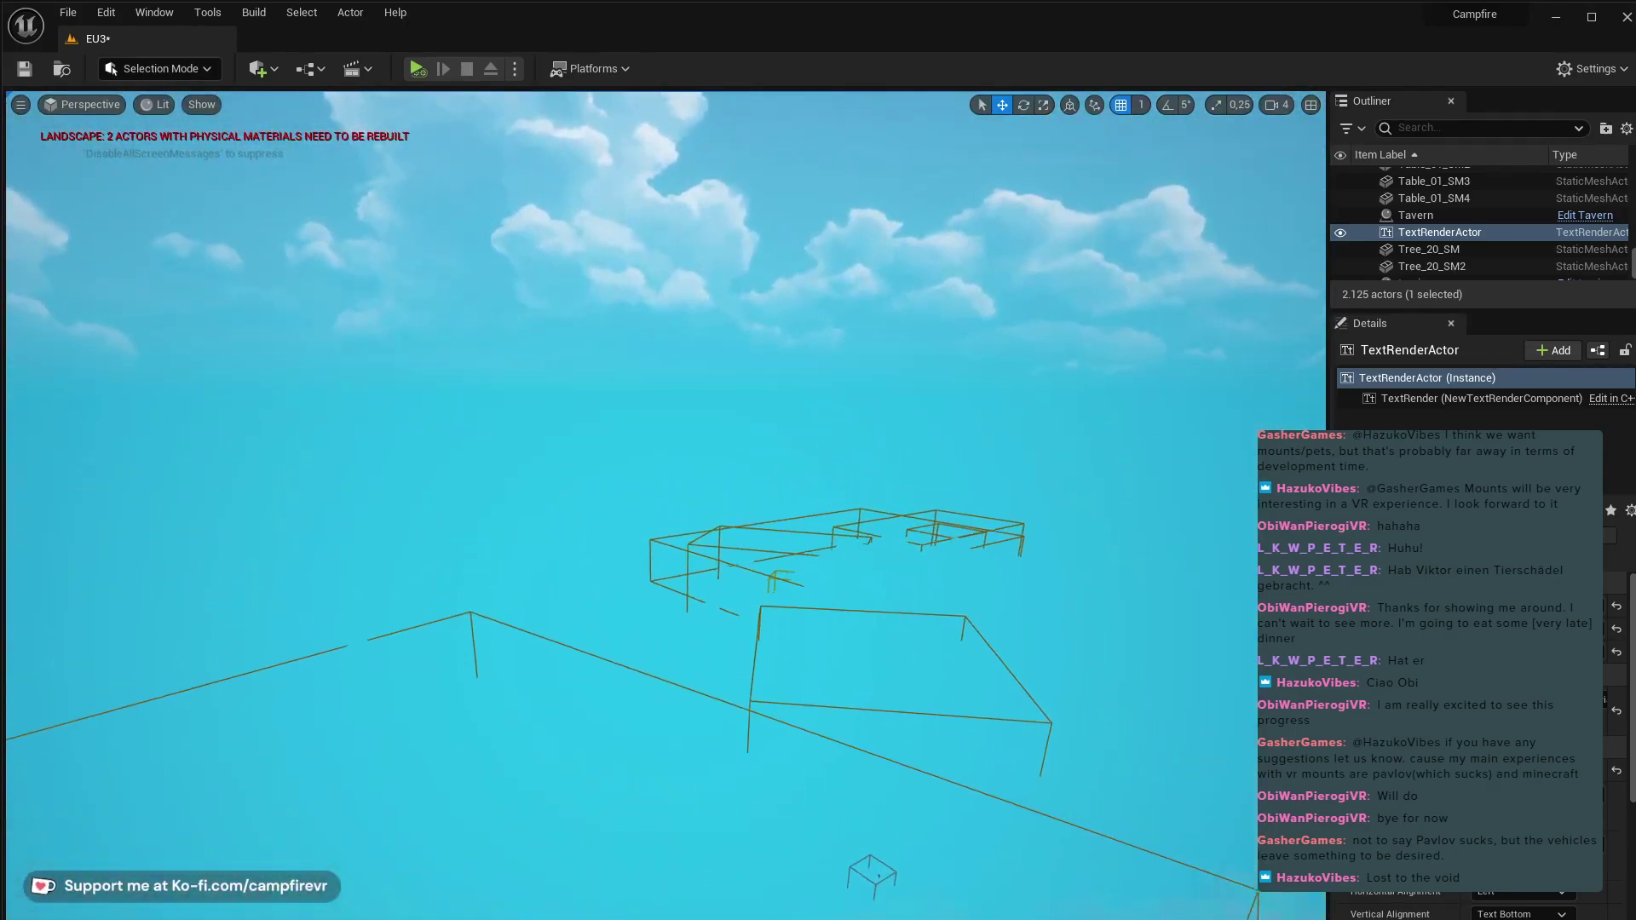
pyautogui.press('w')
pyautogui.moveTo(665, 505); pyautogui.dragTo(665, 541, button='right')
pyautogui.scroll(1, 665, 505)
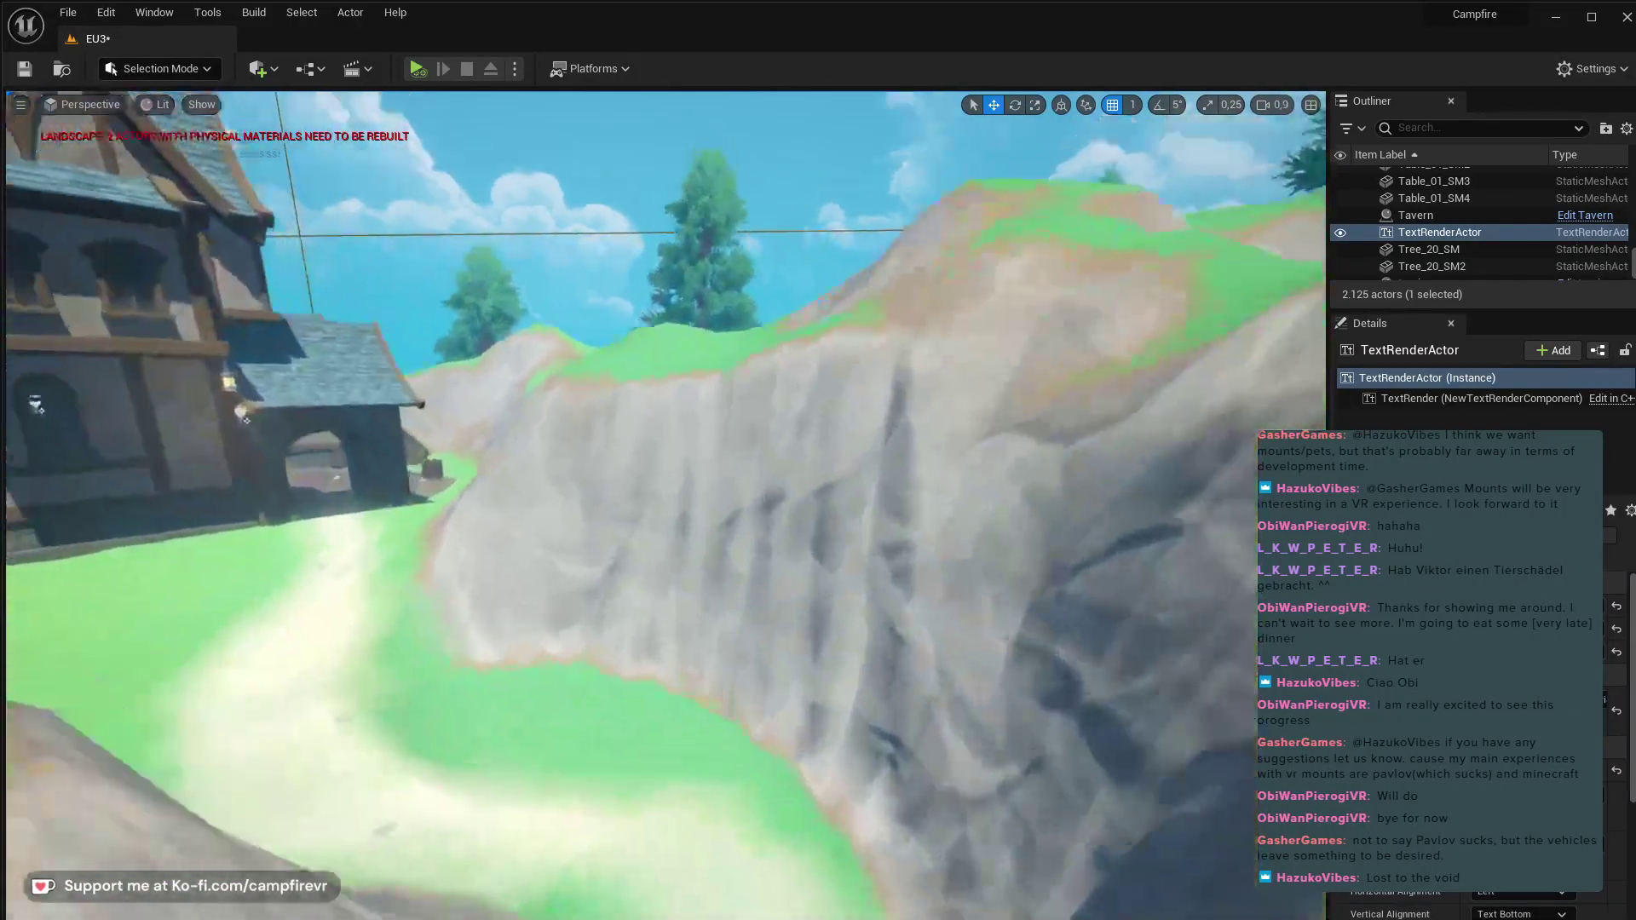
pyautogui.moveTo(665, 541); pyautogui.dragTo(767, 486, button='right')
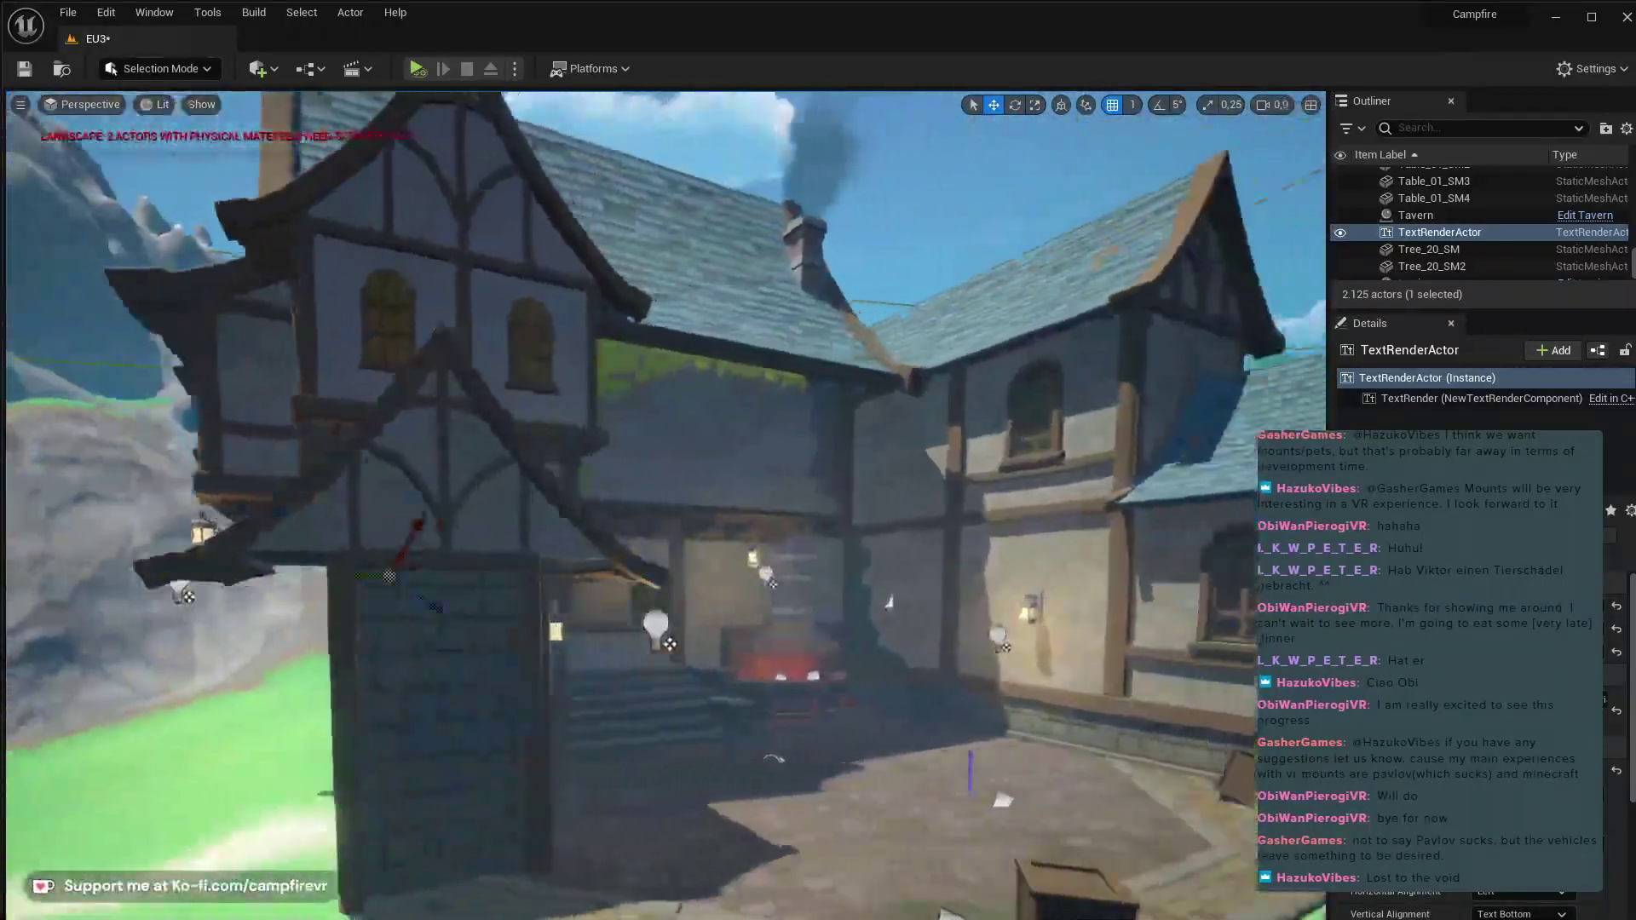
pyautogui.moveTo(664, 503); pyautogui.dragTo(443, 473, button='right')
pyautogui.scroll(4, 443, 473)
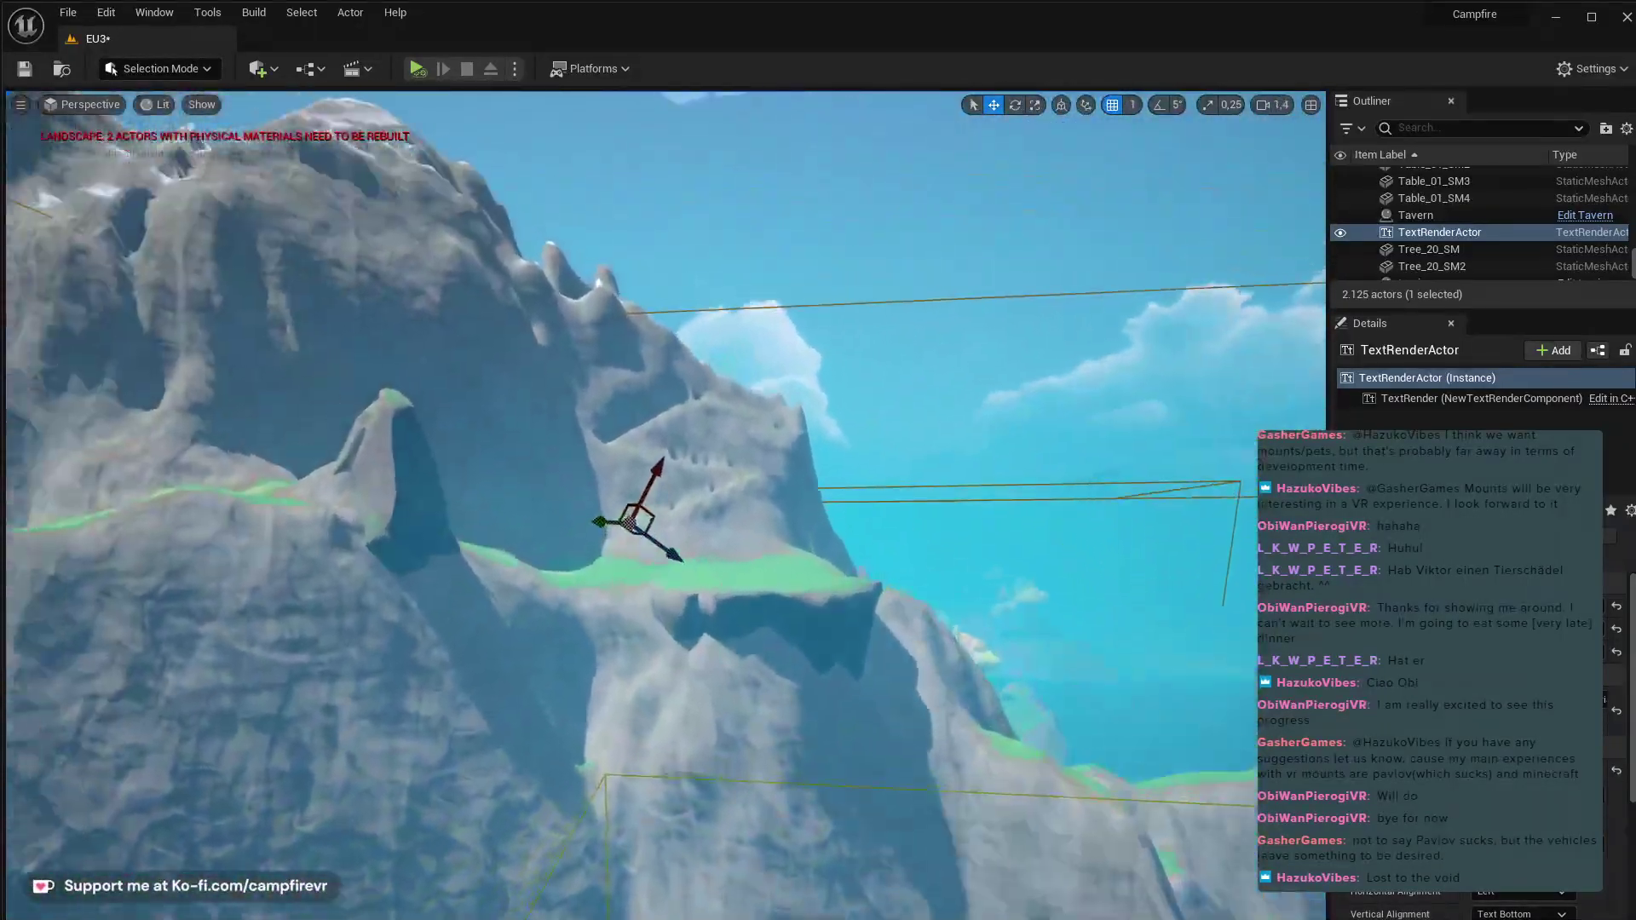
pyautogui.scroll(2, 648, 554)
pyautogui.moveTo(652, 552); pyautogui.dragTo(903, 705, button='right')
pyautogui.scroll(2, 644, 555)
pyautogui.scroll(2, 639, 558)
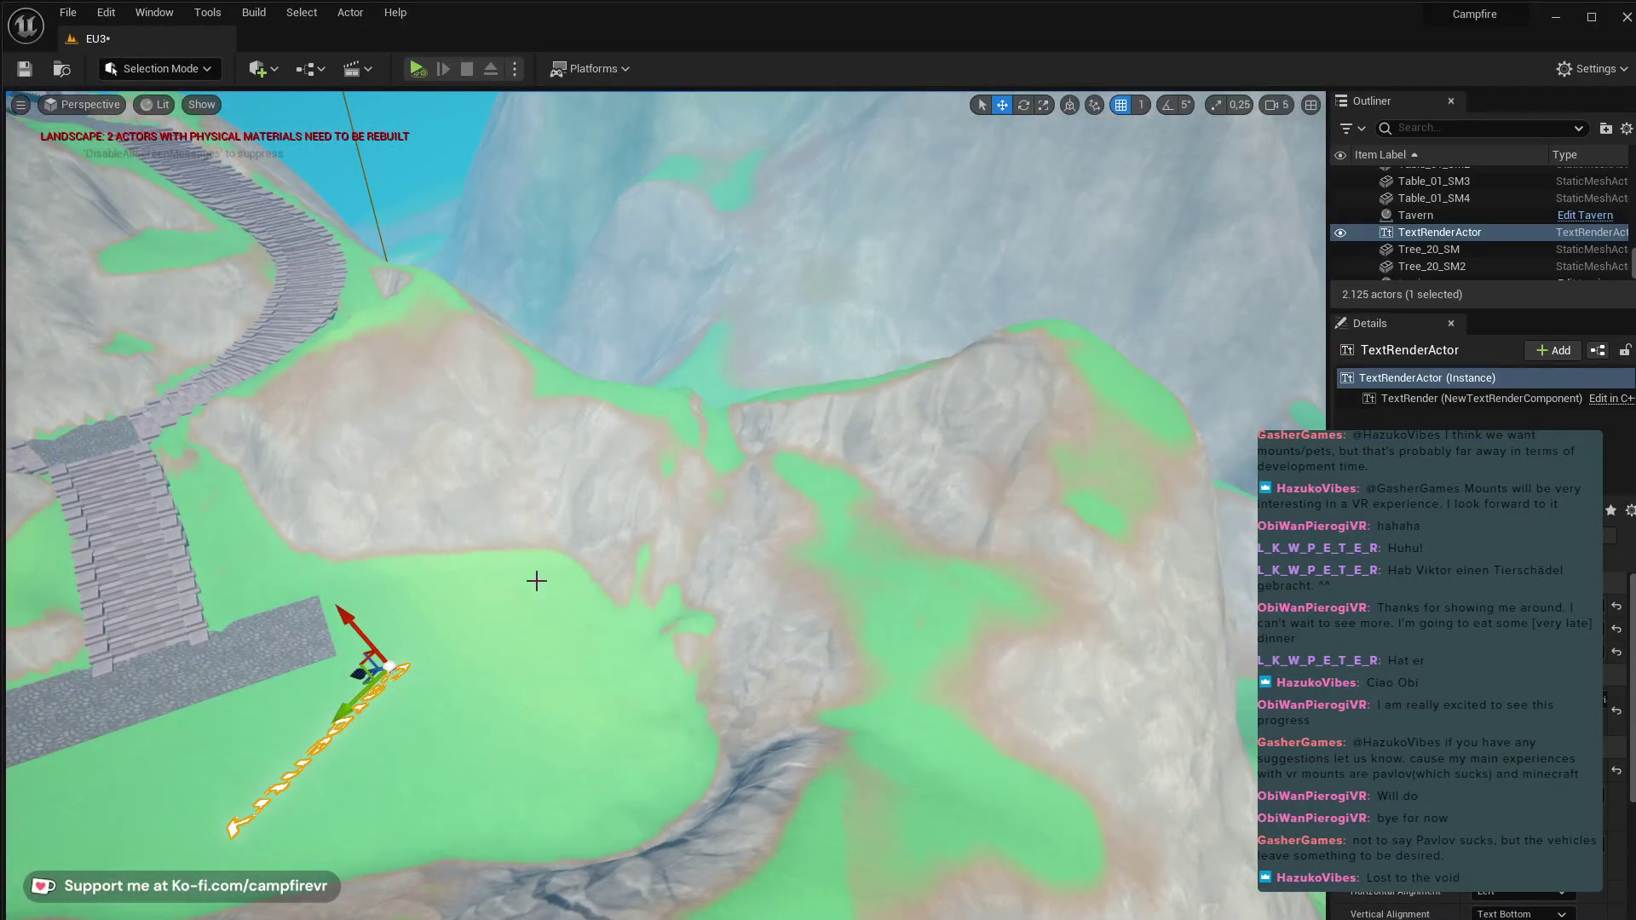
# - Examine the mountain stairways and the grassy ledge overlooking the village
pyautogui.moveTo(537, 581); pyautogui.dragTo(529, 690, button='right')
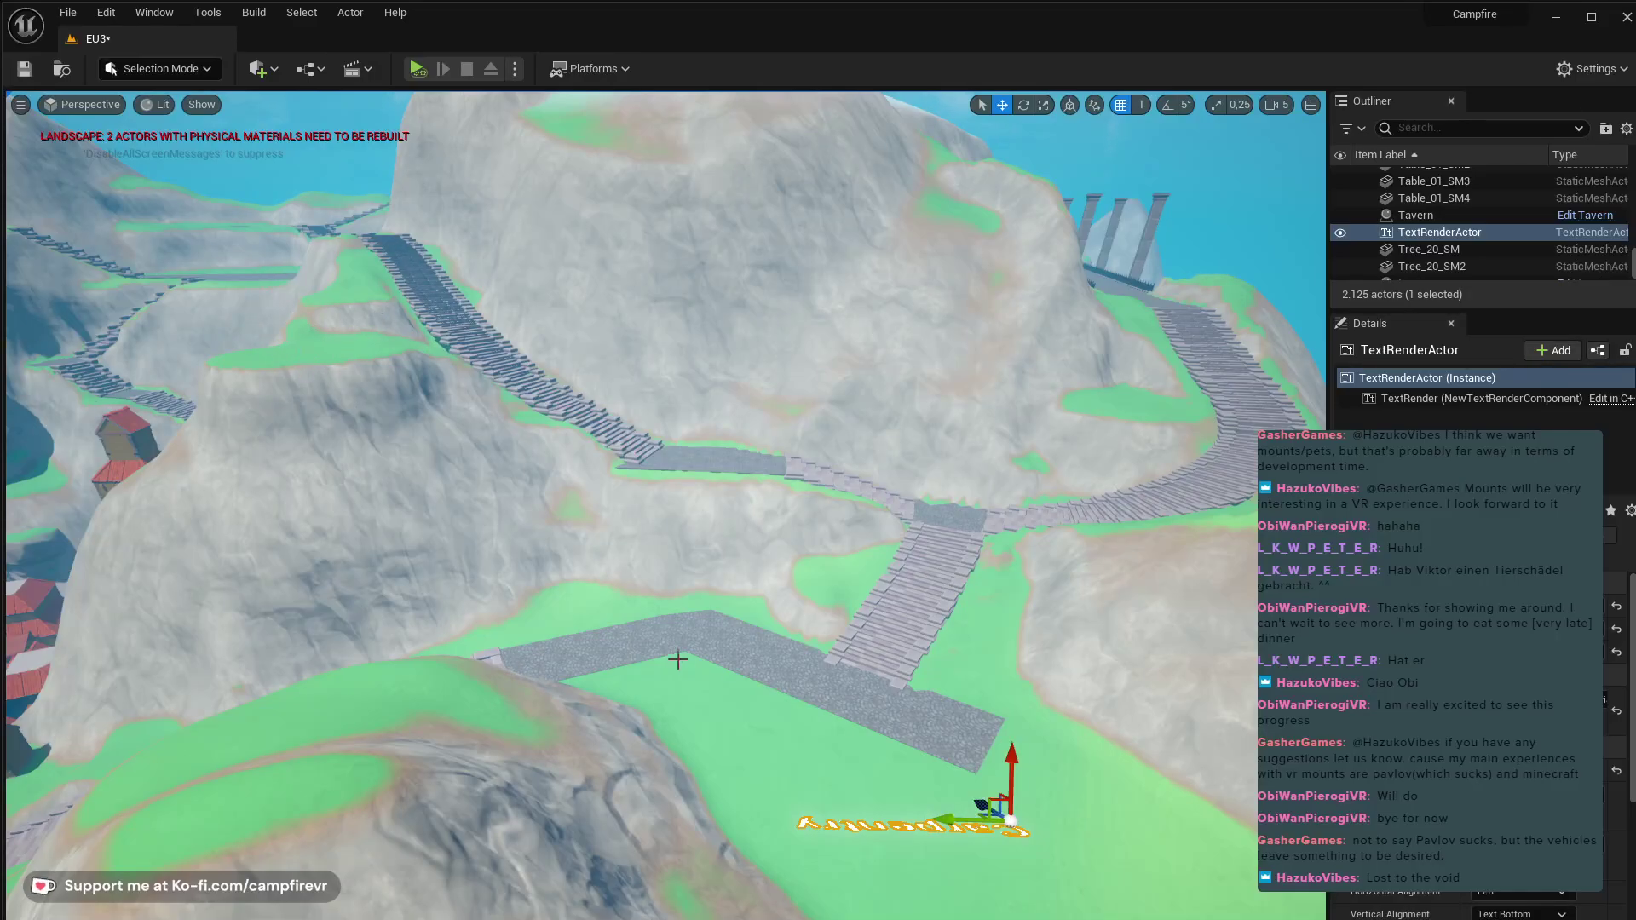
pyautogui.moveTo(677, 658); pyautogui.dragTo(492, 624, button='right')
pyautogui.press('w')
pyautogui.press('d')
pyautogui.scroll(-3, 580, 632)
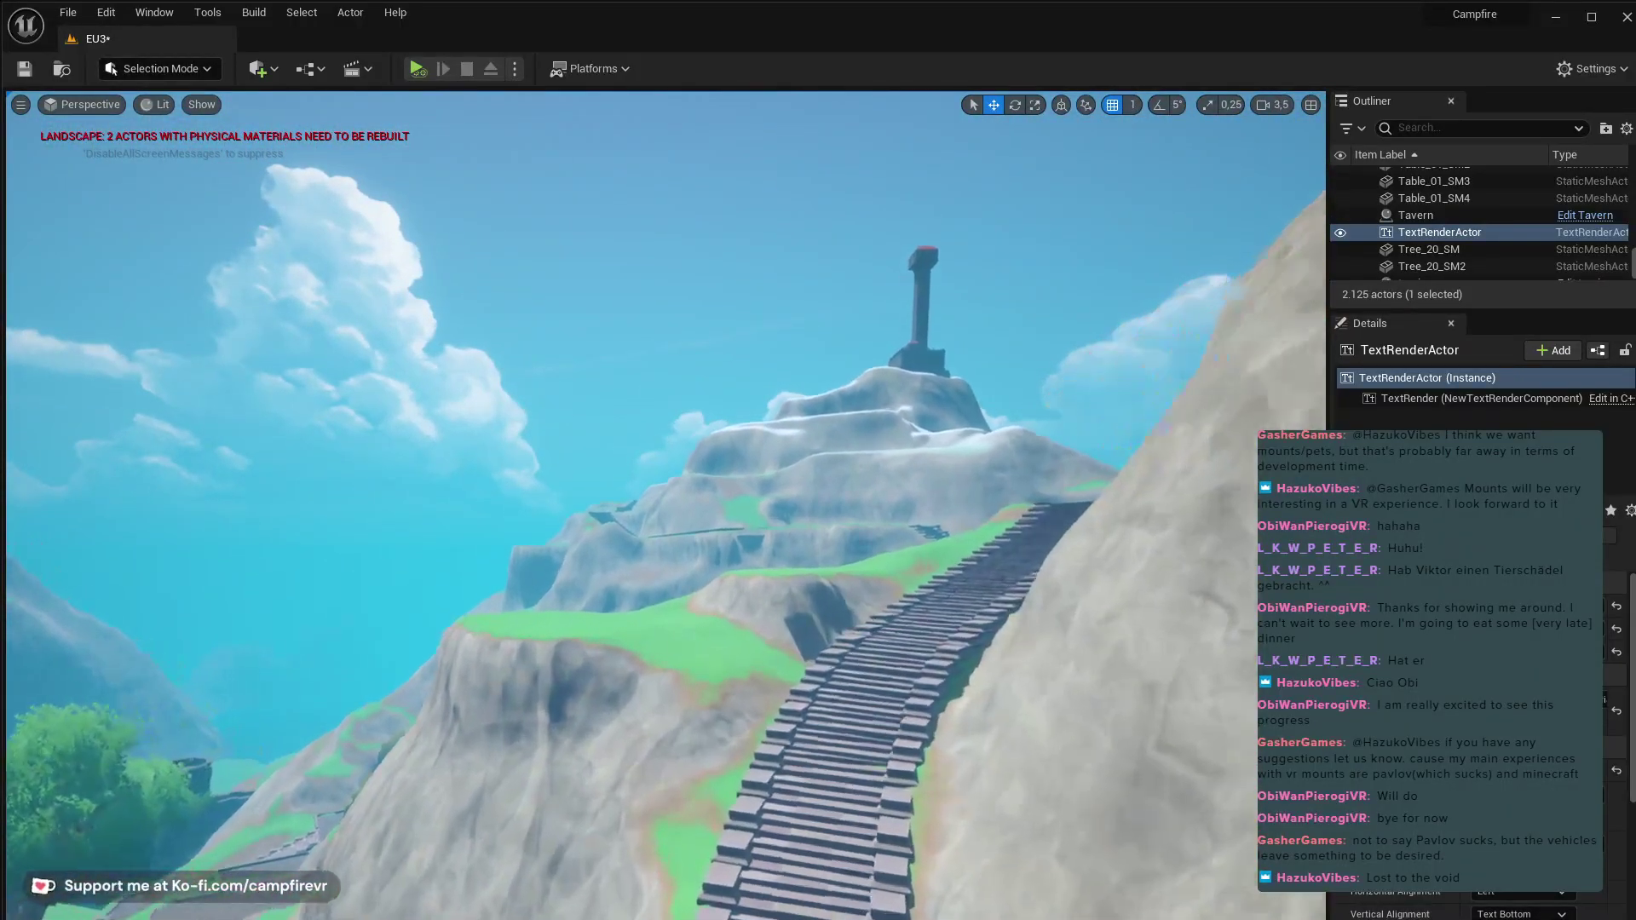
pyautogui.moveTo(709, 628); pyautogui.dragTo(715, 627, button='right')
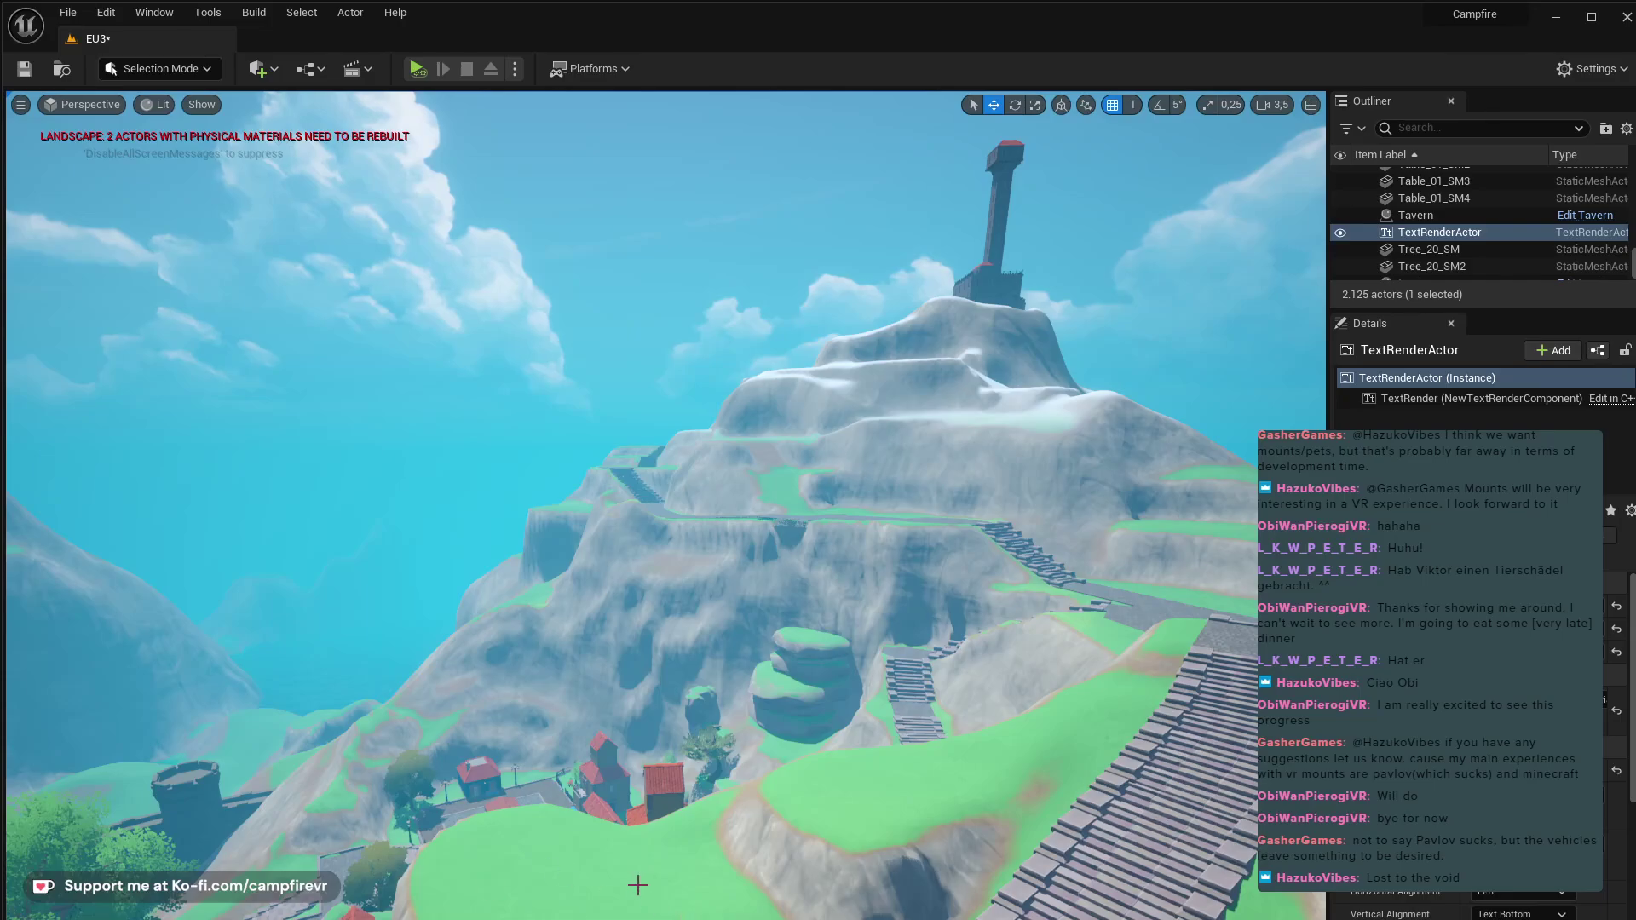
pyautogui.moveTo(637, 883); pyautogui.dragTo(589, 874, button='right')
pyautogui.moveTo(386, 283); pyautogui.dragTo(386, 283, button='right')
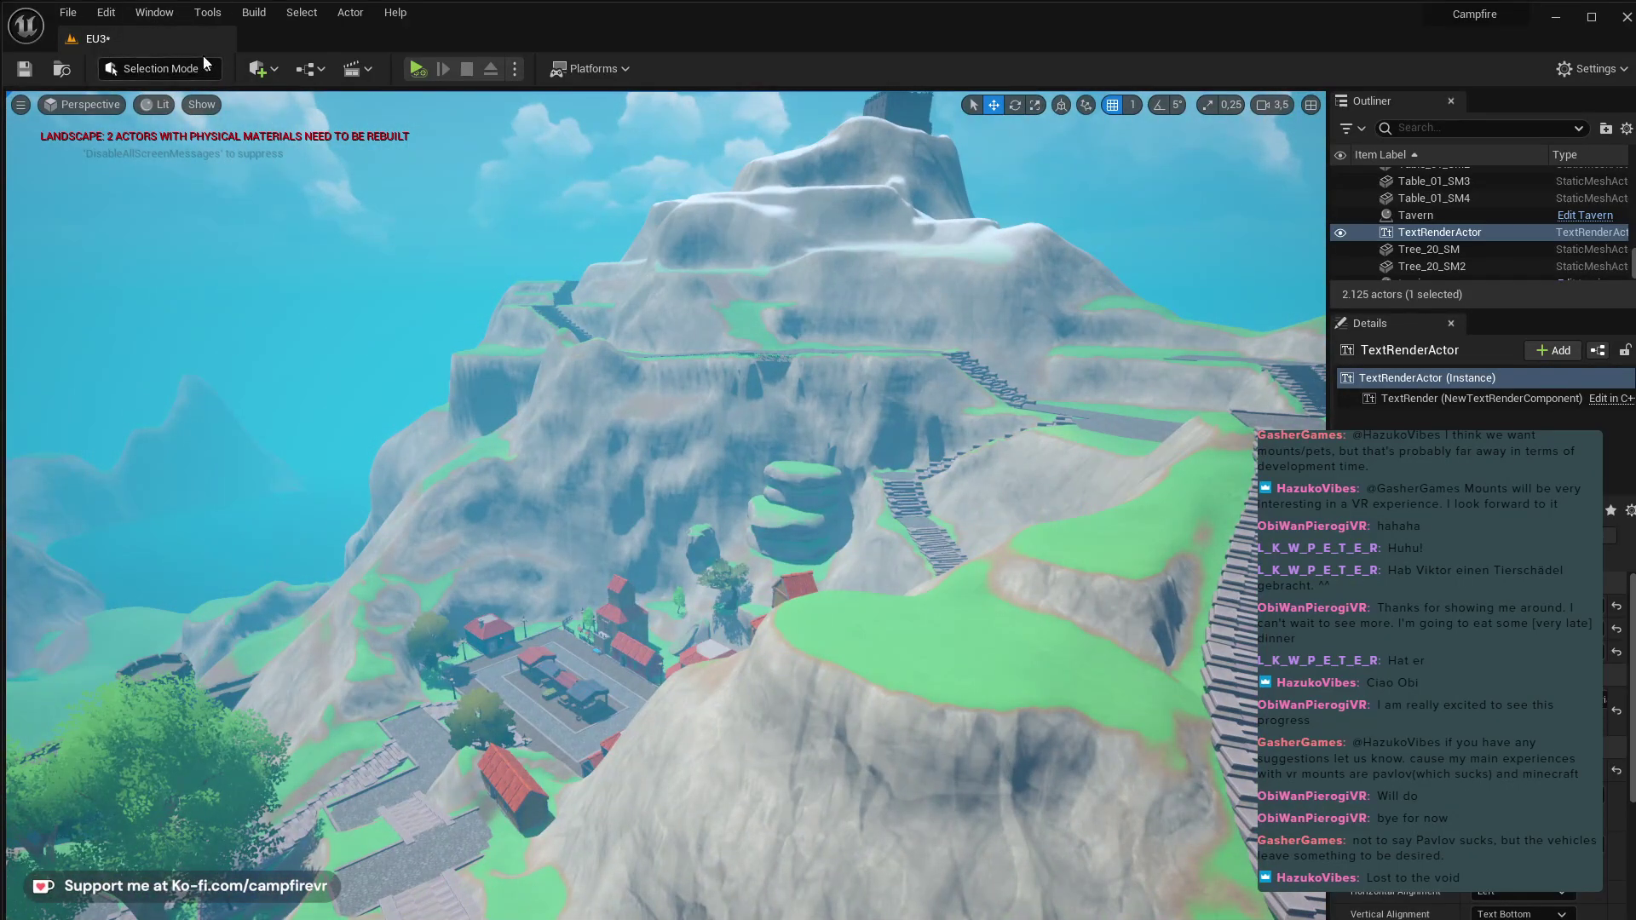
# - Erode the rocky edge of the grassy ledge above the village on the StylizedStone edit layer, with a brush size of about 770
pyautogui.hotkey('shift', '2')
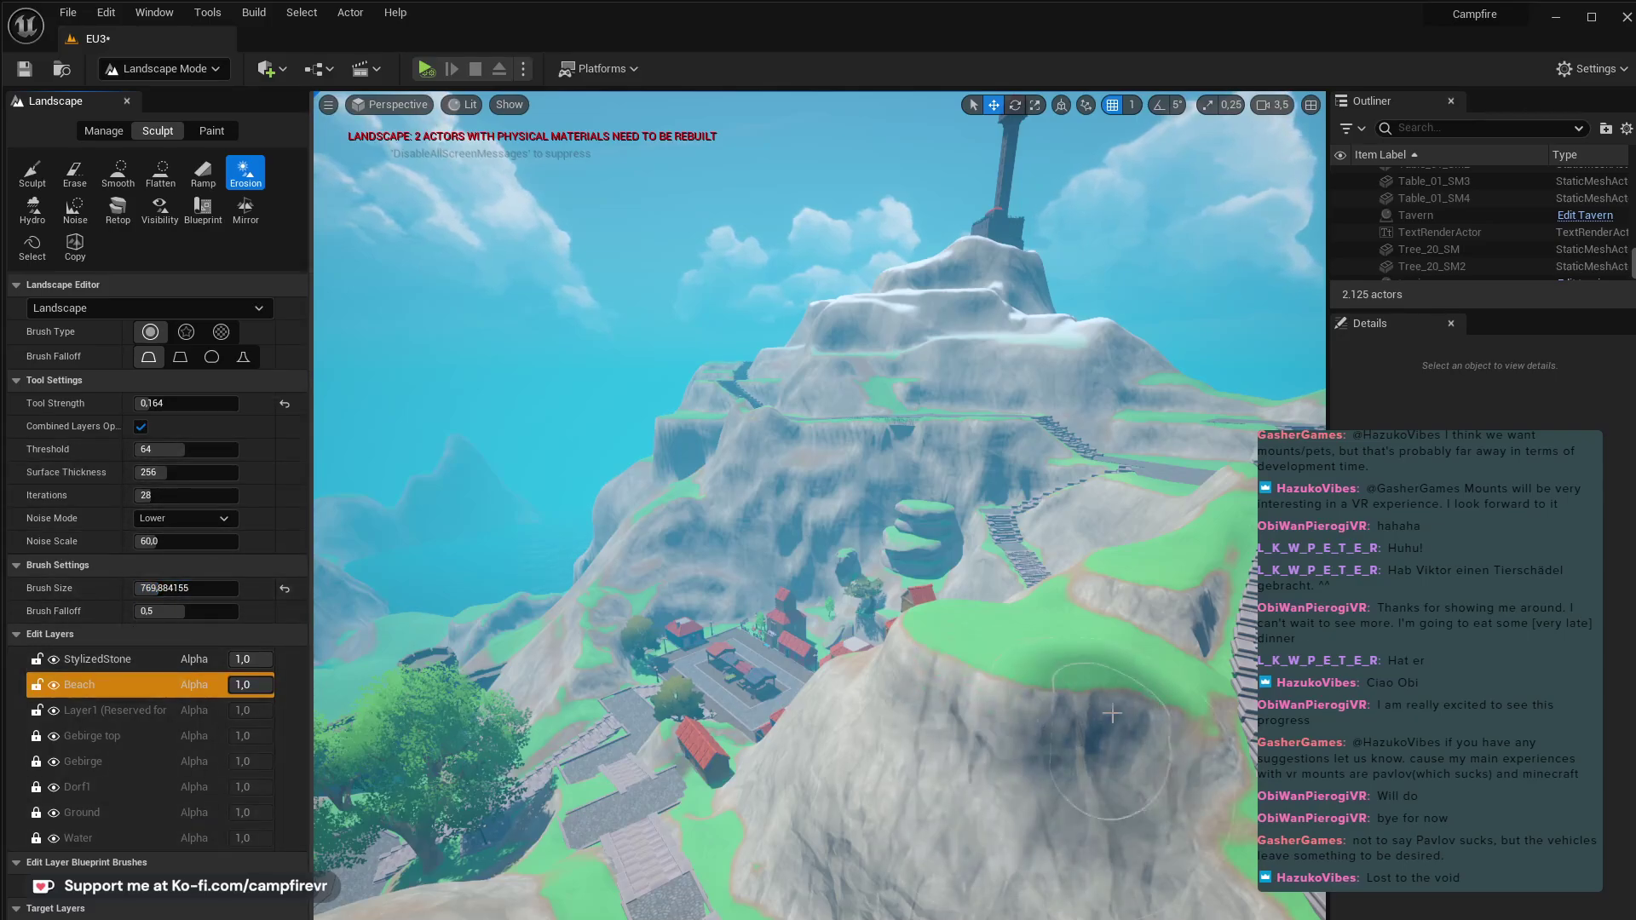
pyautogui.click(84, 692)
pyautogui.click(94, 658)
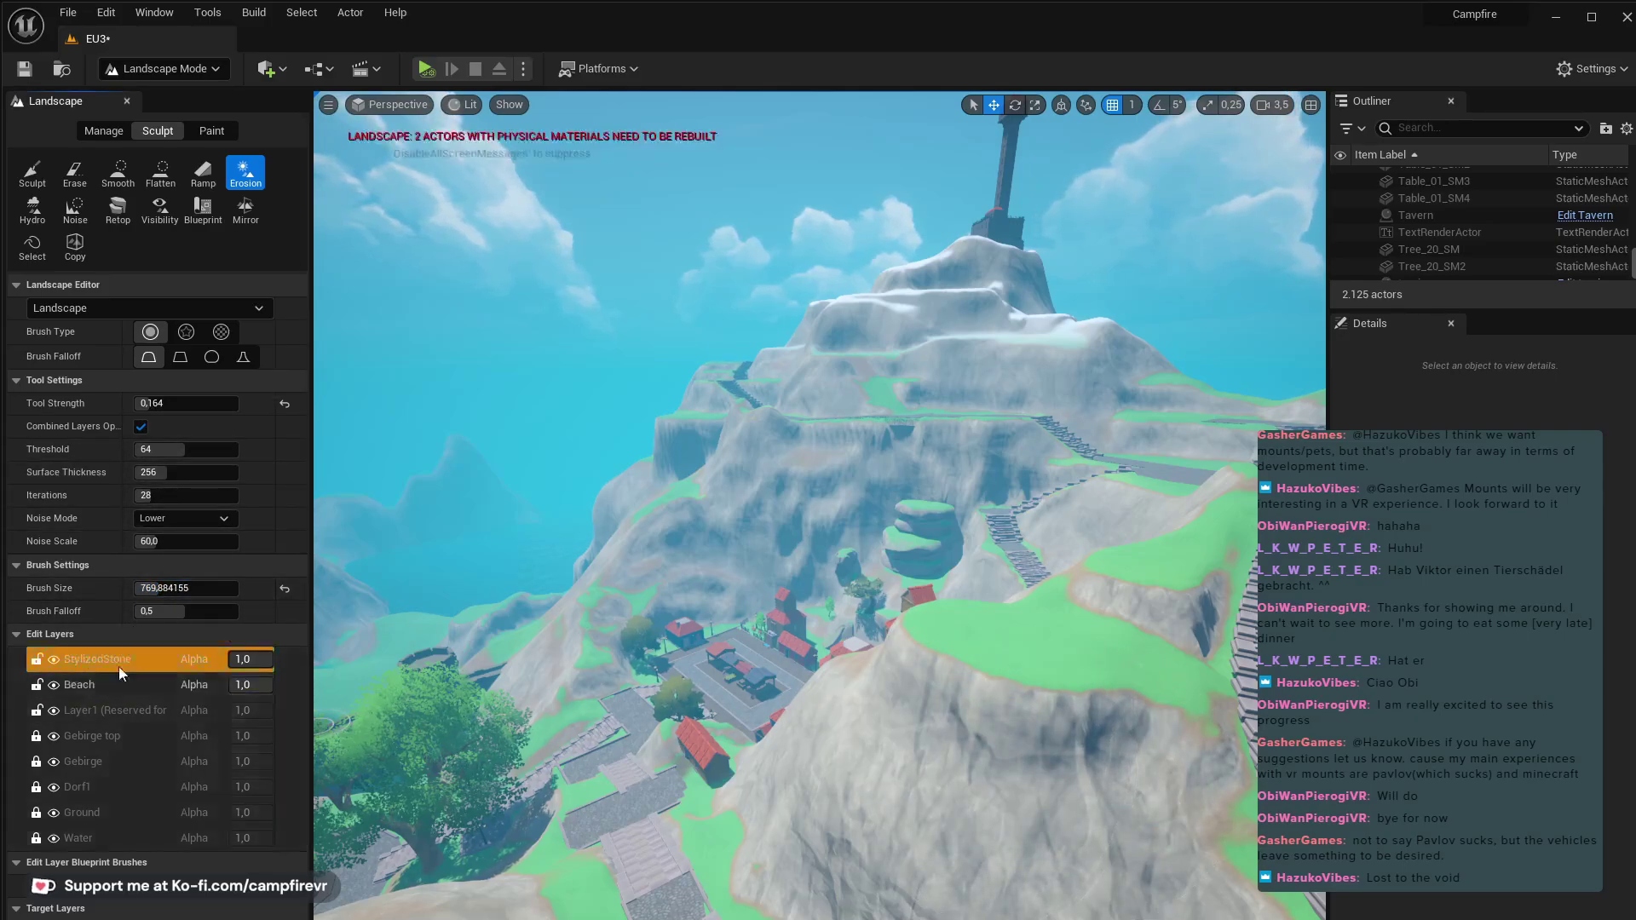
pyautogui.moveTo(971, 673)
pyautogui.mouseDown()
pyautogui.moveTo(924, 634)
pyautogui.moveTo(949, 622)
pyautogui.mouseUp()
pyautogui.moveTo(949, 621); pyautogui.dragTo(1067, 776, button='right')
pyautogui.moveTo(1067, 776)
pyautogui.mouseDown()
pyautogui.moveTo(1044, 809)
pyautogui.moveTo(1031, 789)
pyautogui.moveTo(972, 814)
pyautogui.mouseUp()
pyautogui.moveTo(971, 814)
pyautogui.mouseDown(button='right')
pyautogui.moveTo(903, 767)
pyautogui.moveTo(886, 639)
pyautogui.moveTo(961, 629)
pyautogui.mouseUp(button='right')
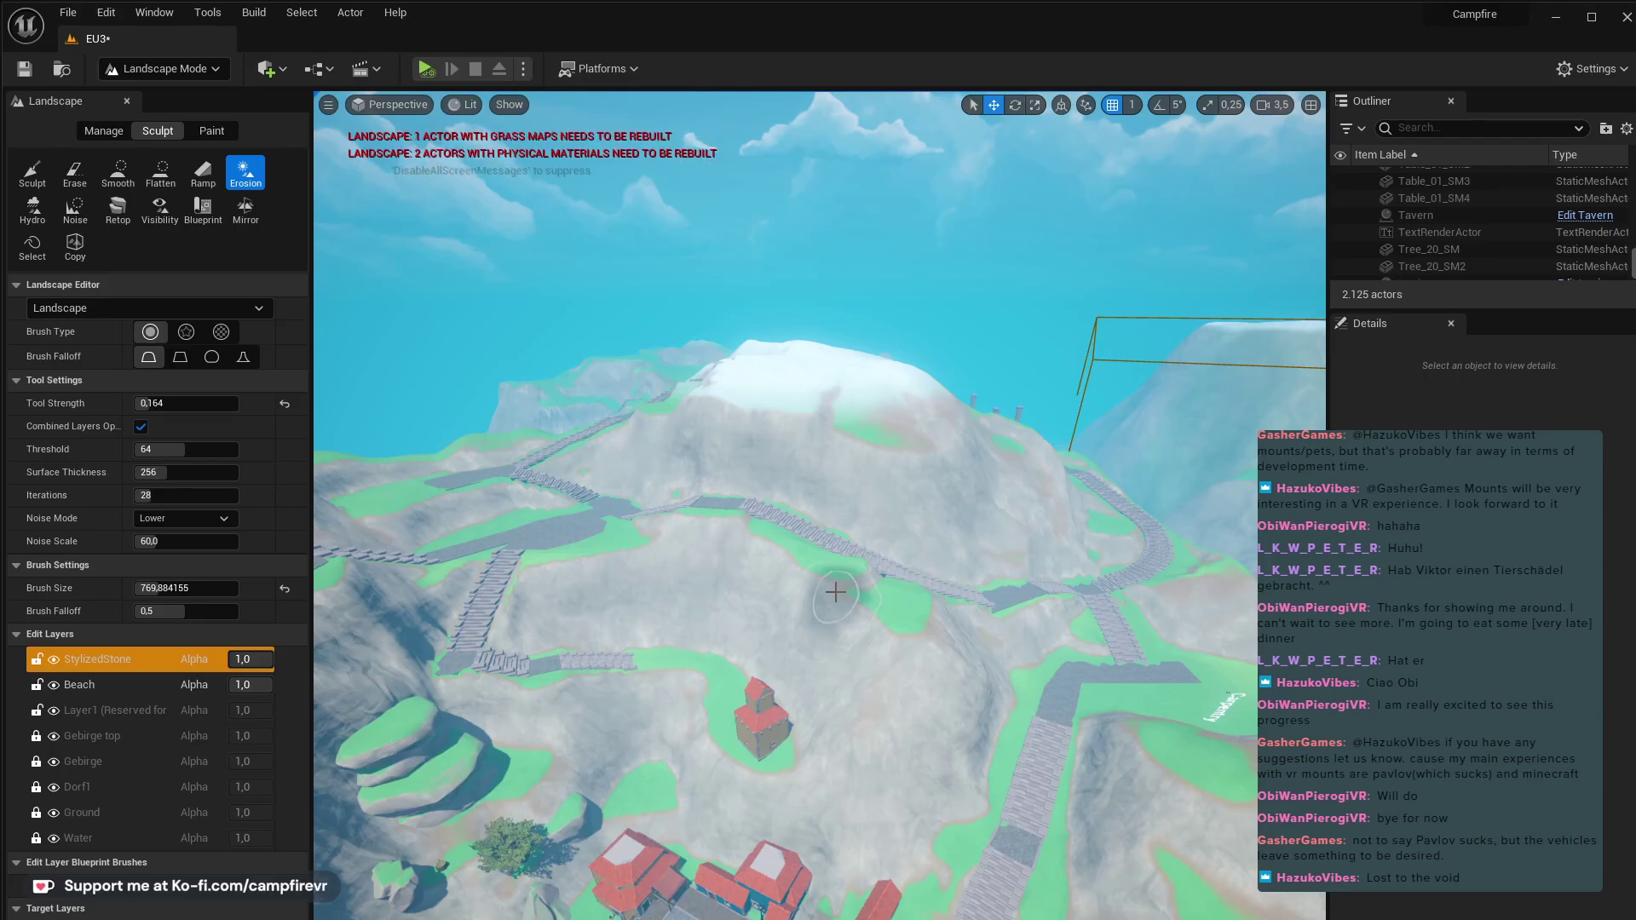
# - Raise the grassy ledge beside the wooden stairway above the village with the landscape Sculpt tool
pyautogui.press('w')
pyautogui.moveTo(905, 703); pyautogui.dragTo(1104, 682, button='right')
pyautogui.press('e')
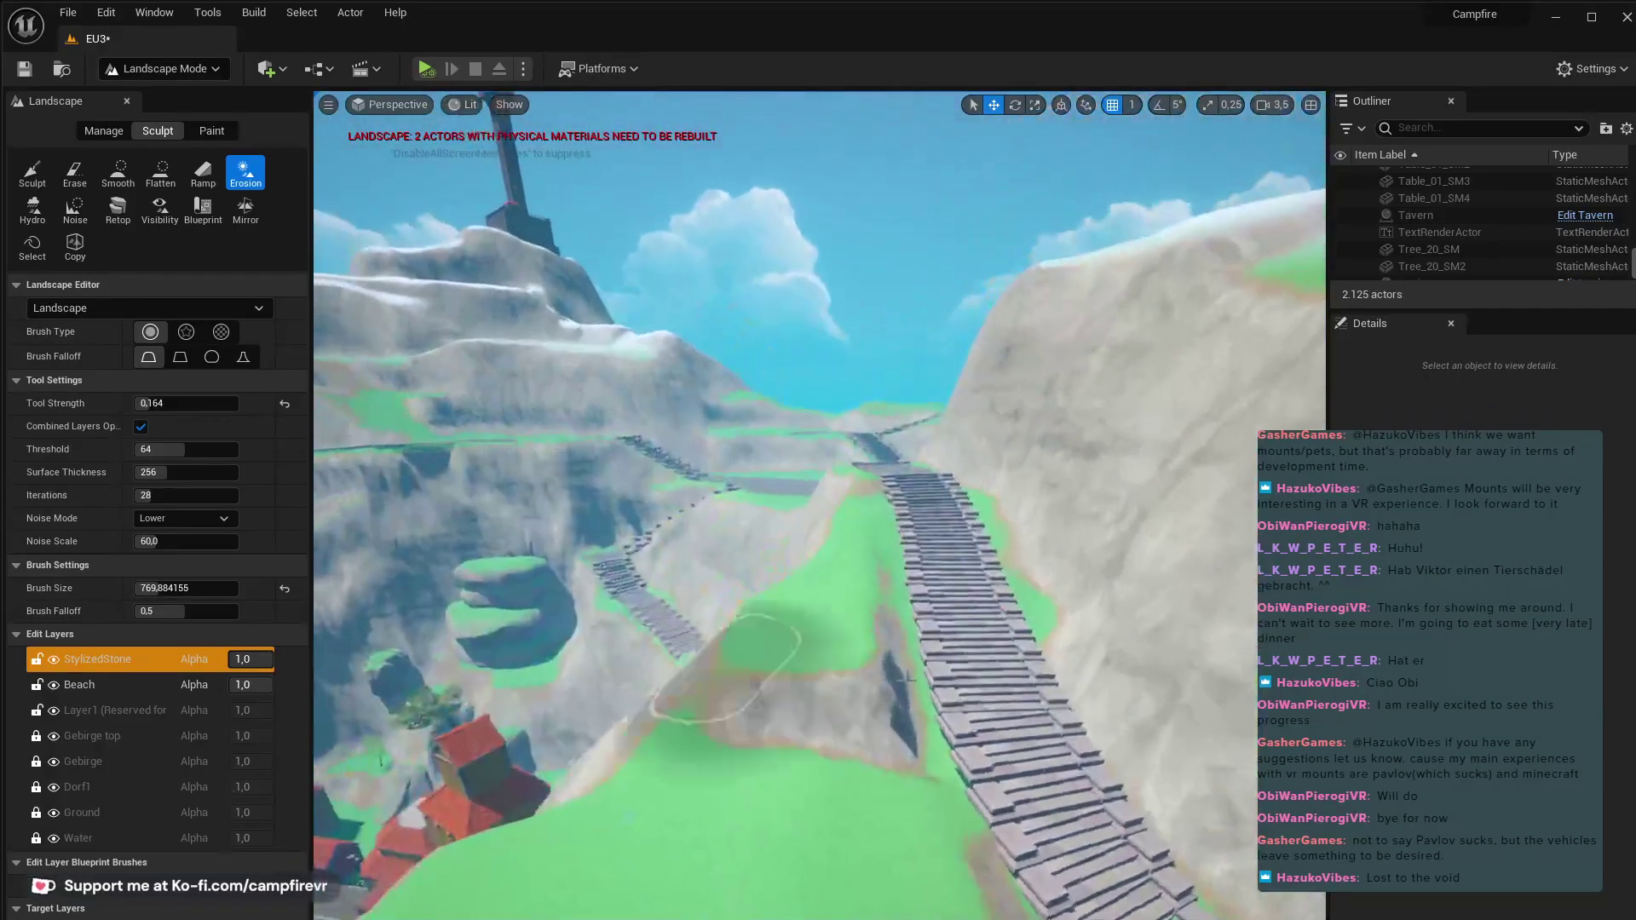
pyautogui.click(29, 165)
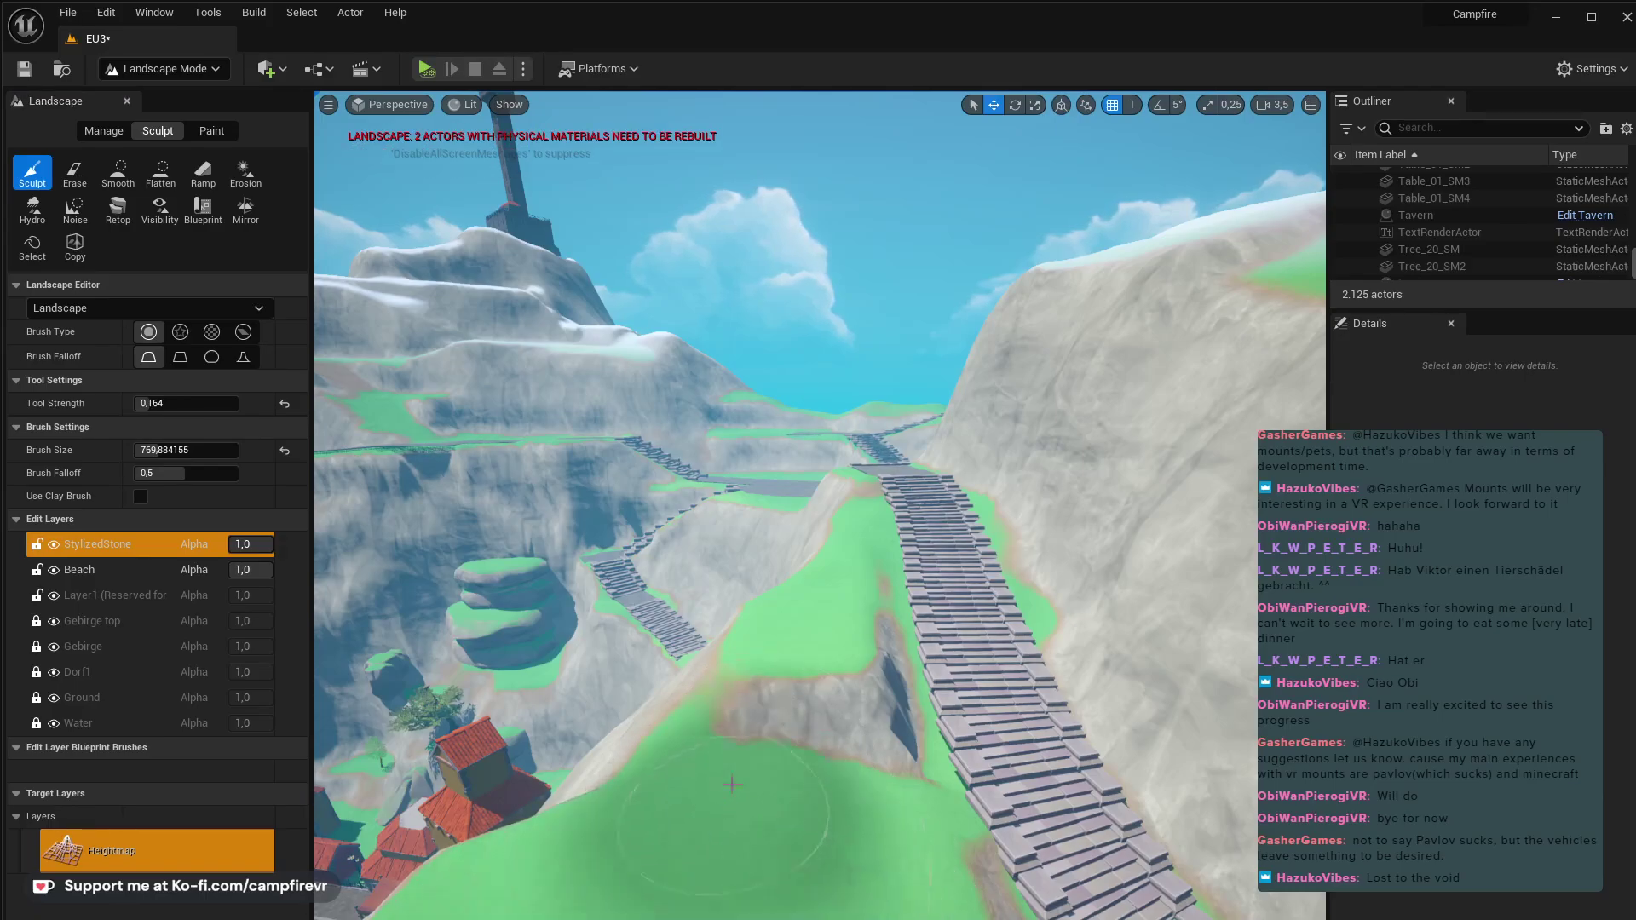
pyautogui.moveTo(825, 831)
pyautogui.mouseDown()
pyautogui.moveTo(686, 877)
pyautogui.moveTo(733, 911)
pyautogui.mouseUp()
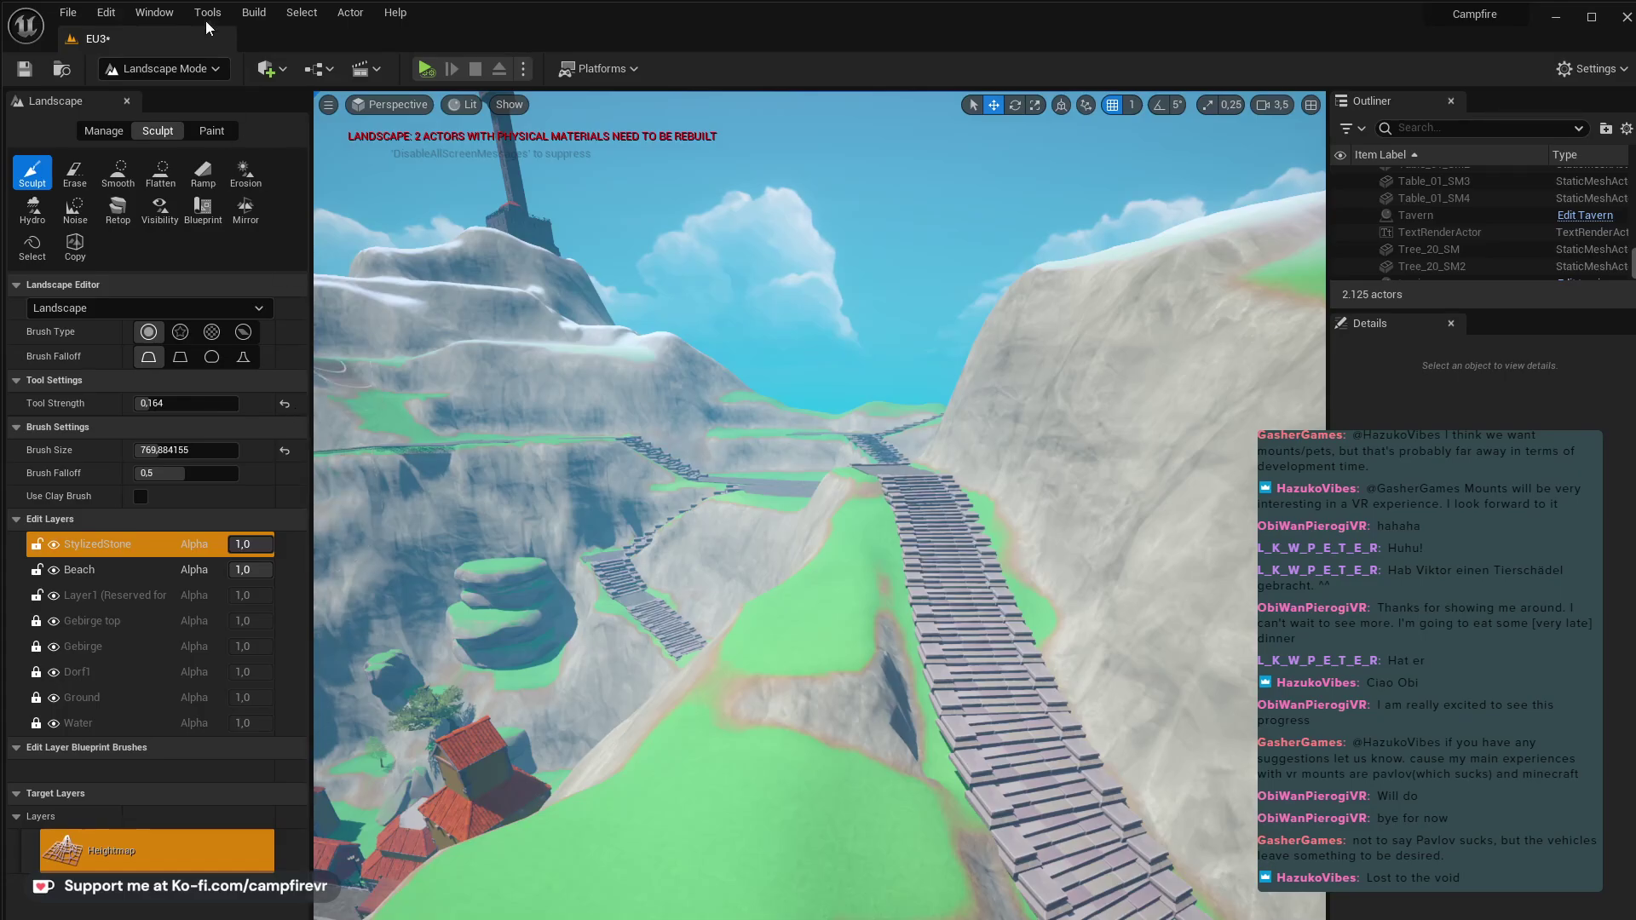
# - Switch to Selection Mode and find tree meshes by searching all of Content for "tree", filtered to Static Mesh
pyautogui.hotkey('shift', '1')
pyautogui.moveTo(755, 623); pyautogui.dragTo(443, 546, button='right')
pyautogui.moveTo(894, 714); pyautogui.dragTo(807, 637, button='right')
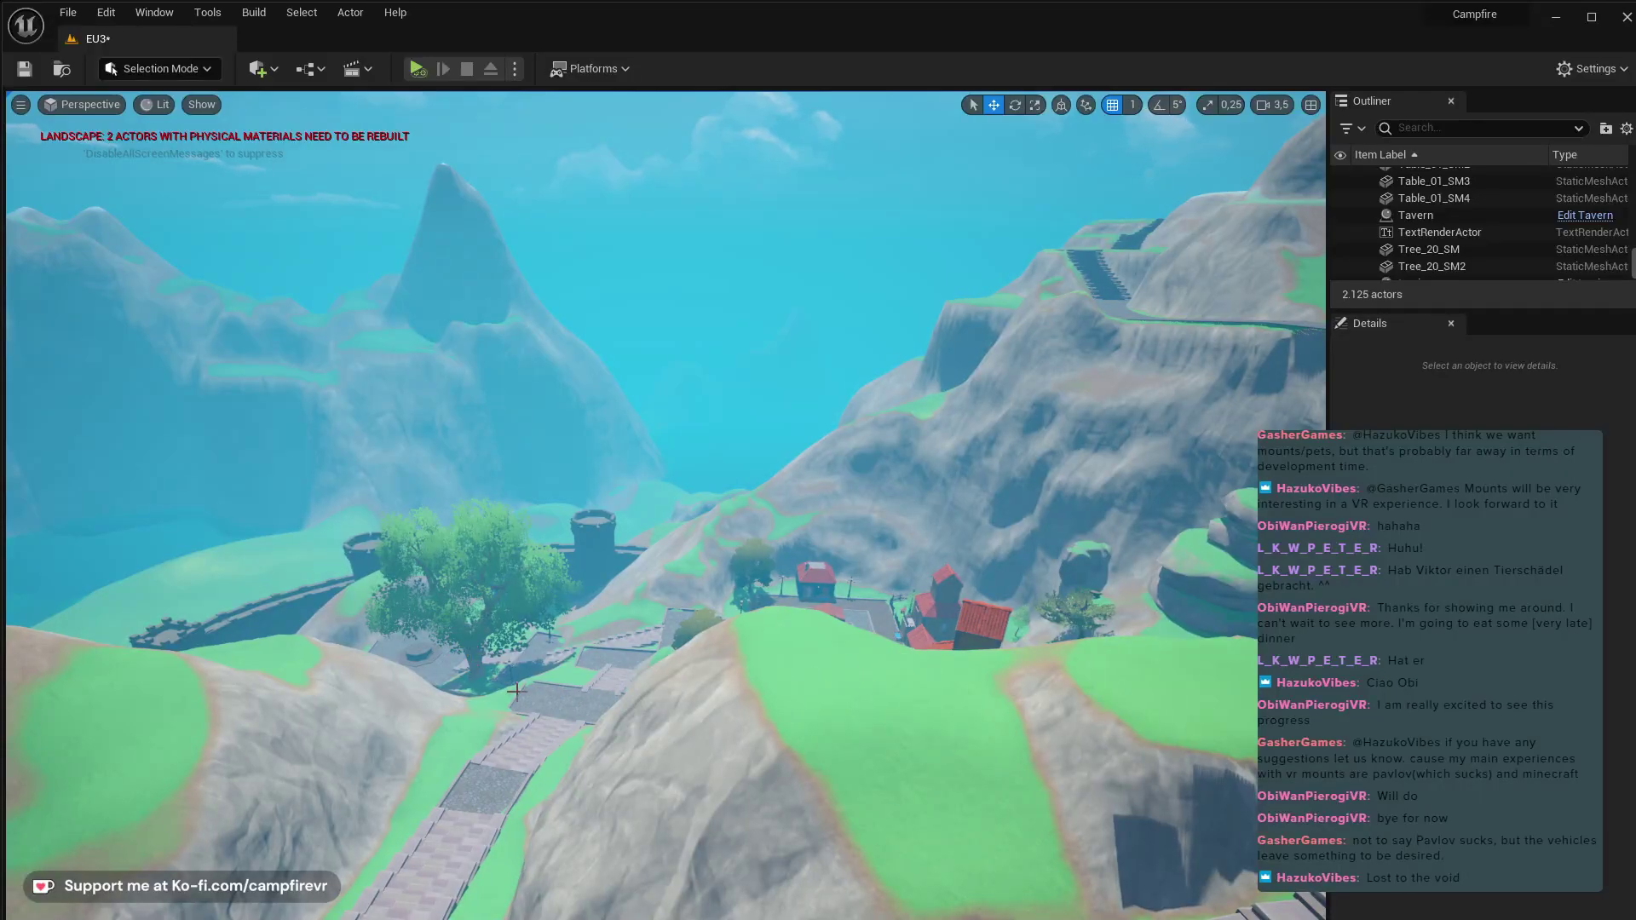
pyautogui.hotkey('ctrl', 'space')
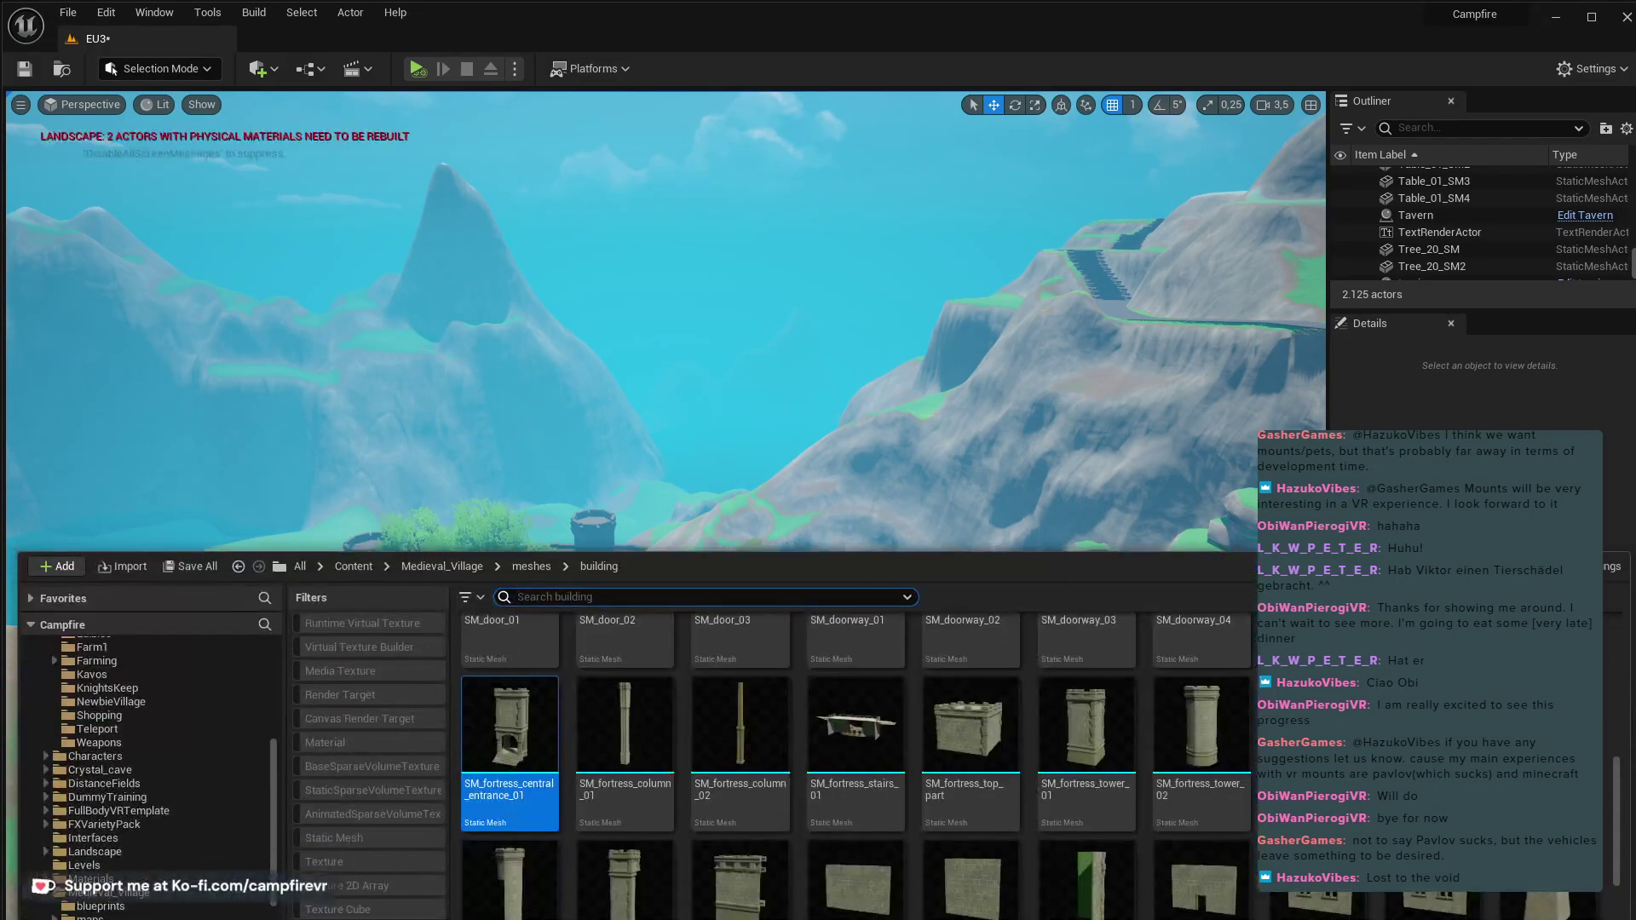
pyautogui.click(353, 566)
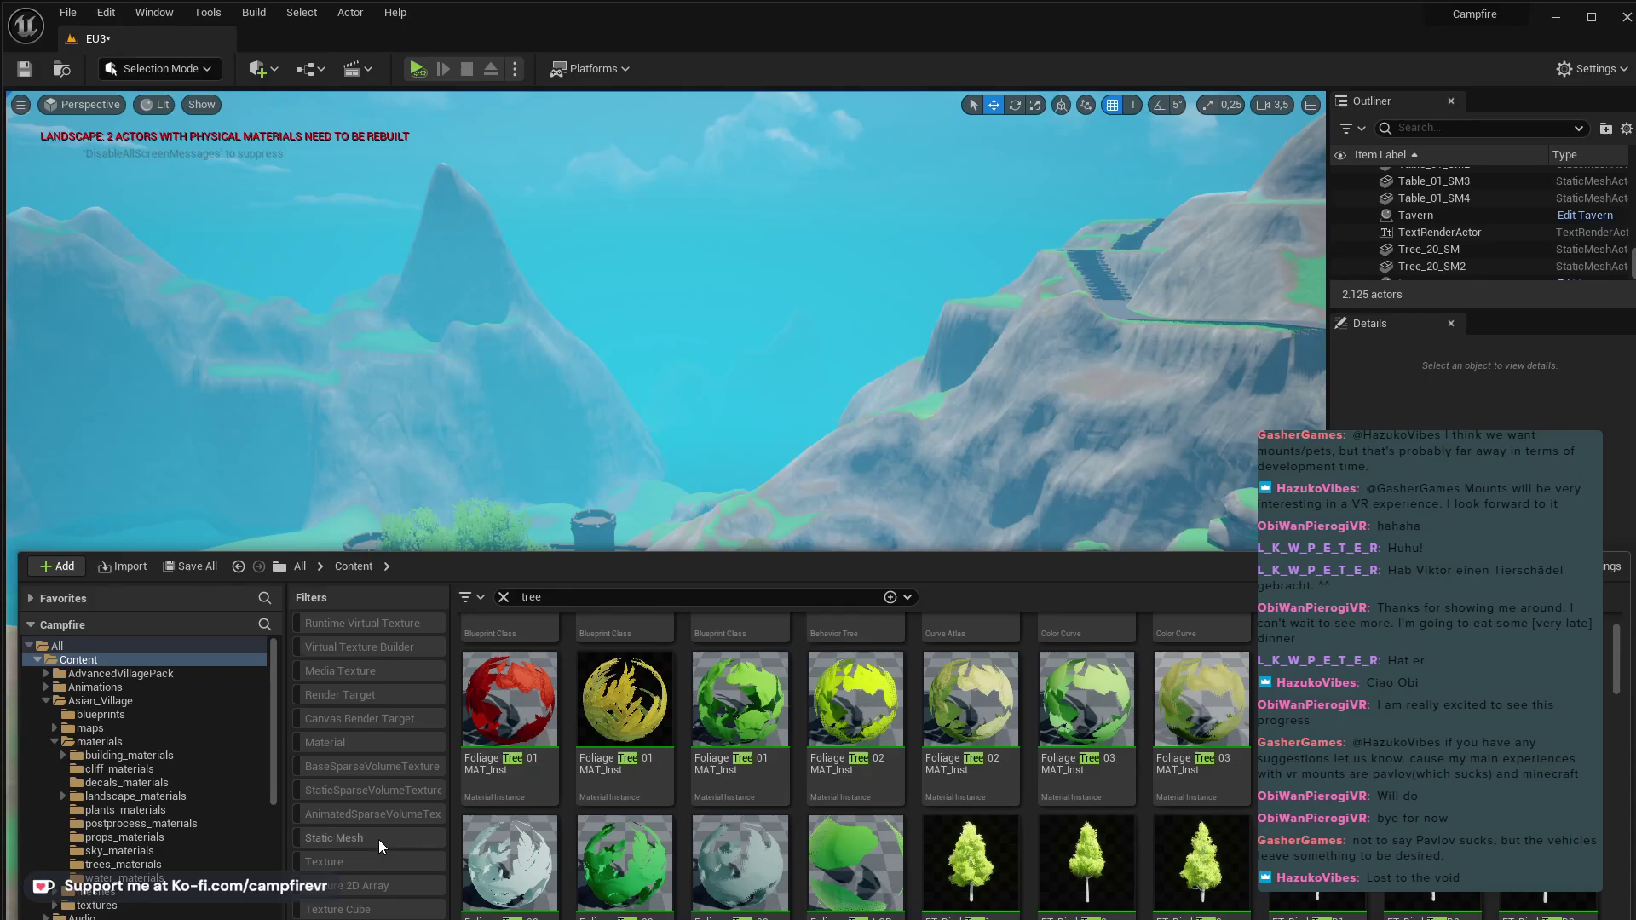
pyautogui.click(377, 839)
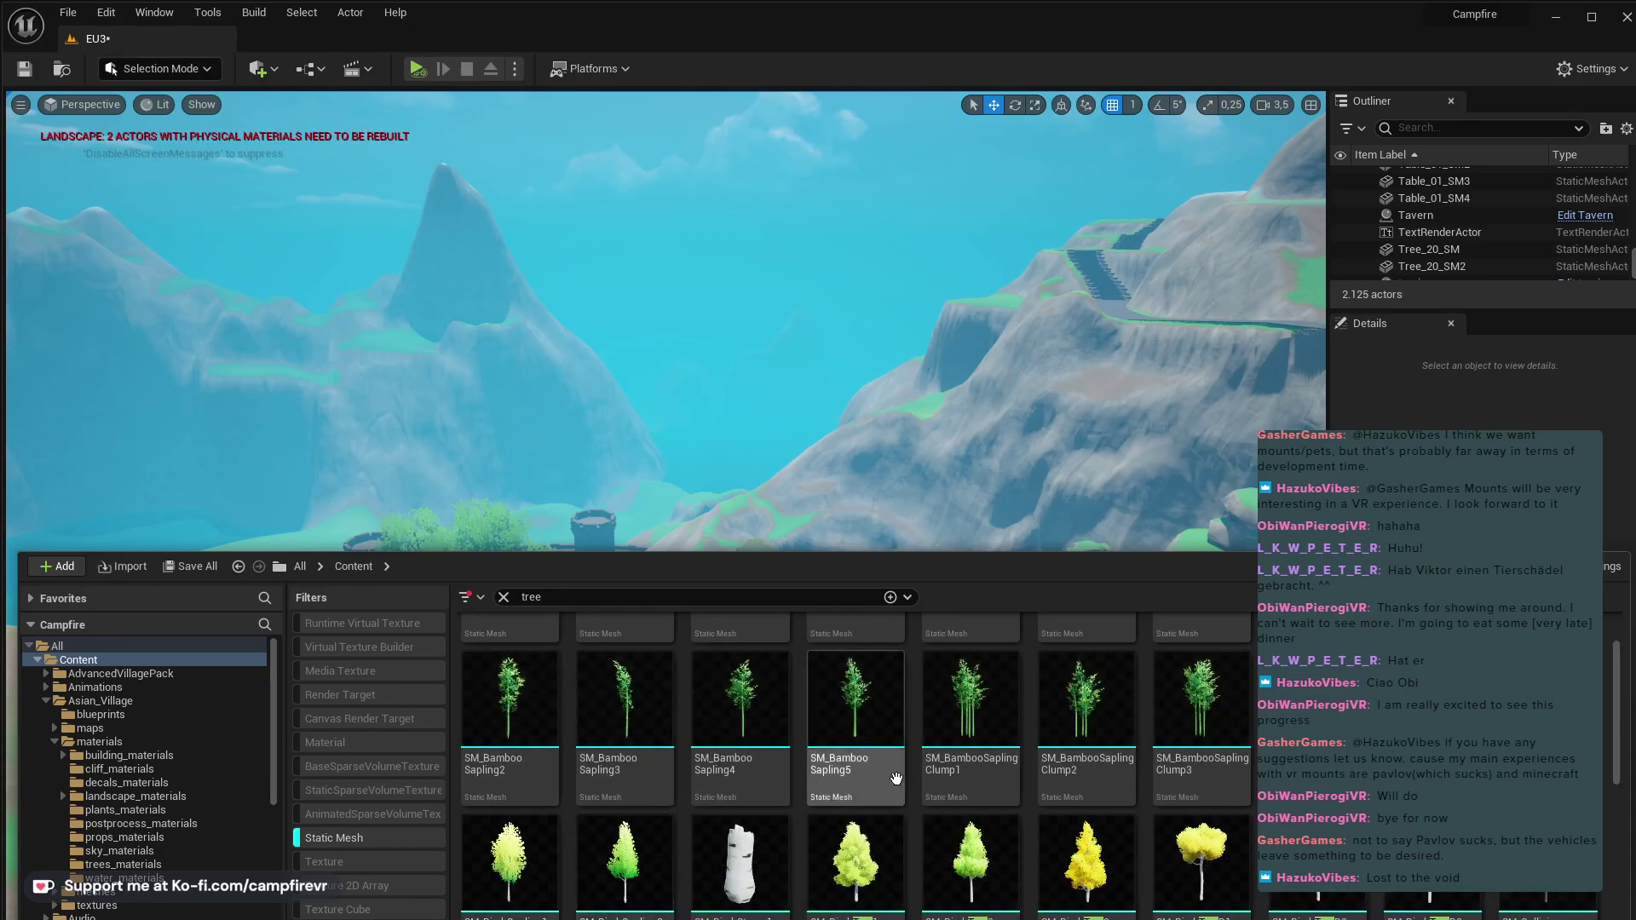
pyautogui.scroll(-5, 617, 816)
pyautogui.scroll(-5, 852, 758)
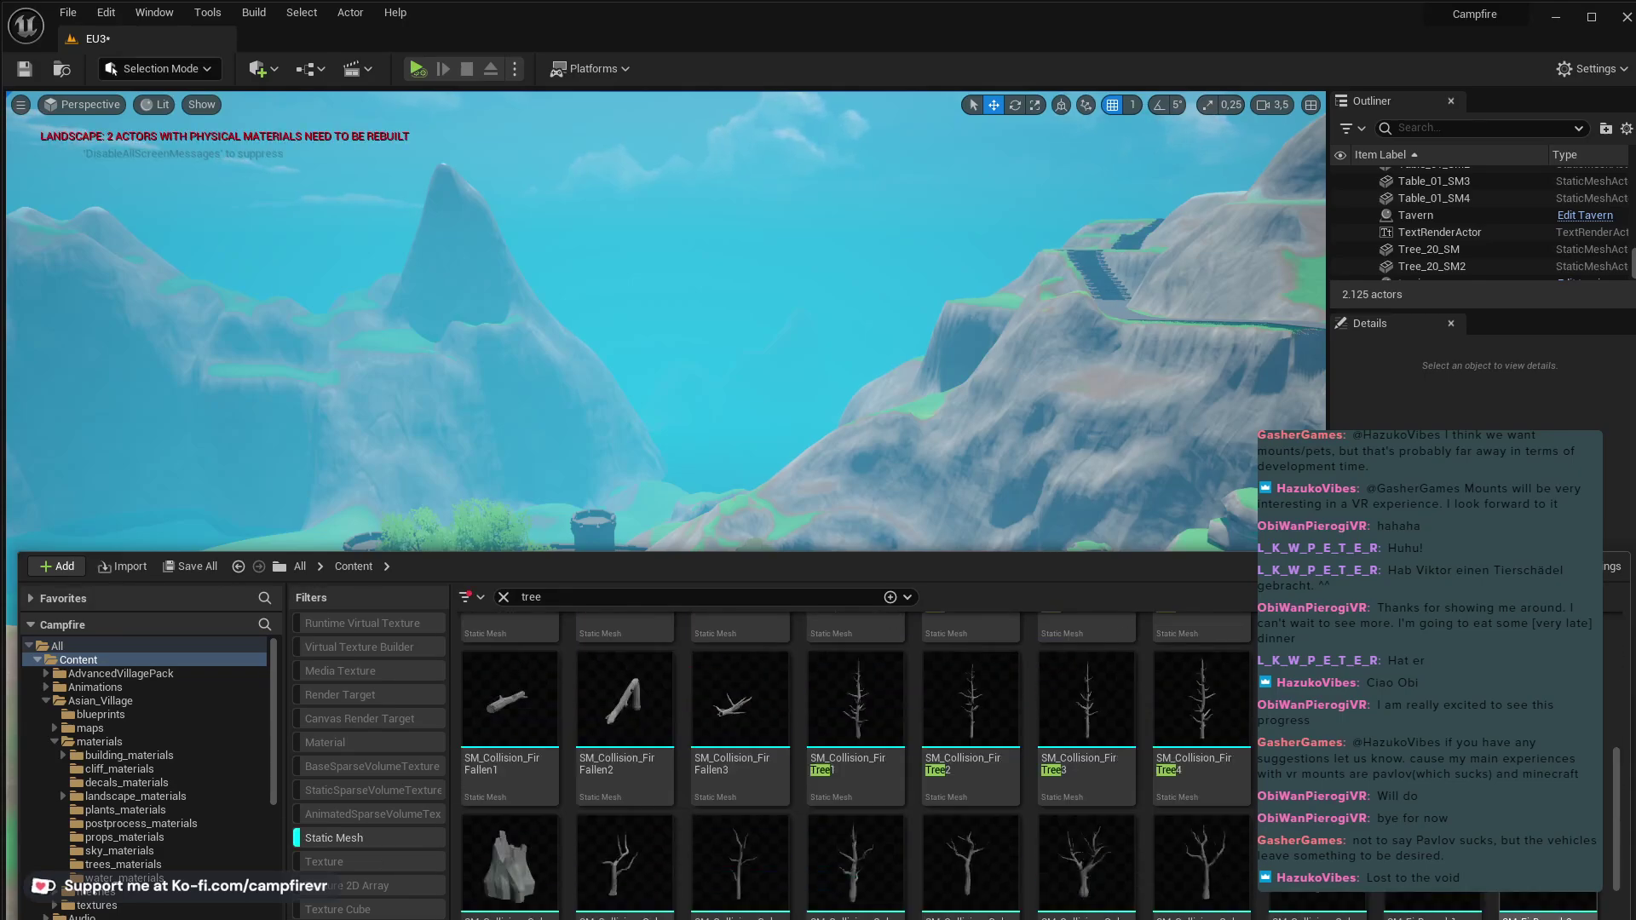
pyautogui.scroll(-3, 1581, 901)
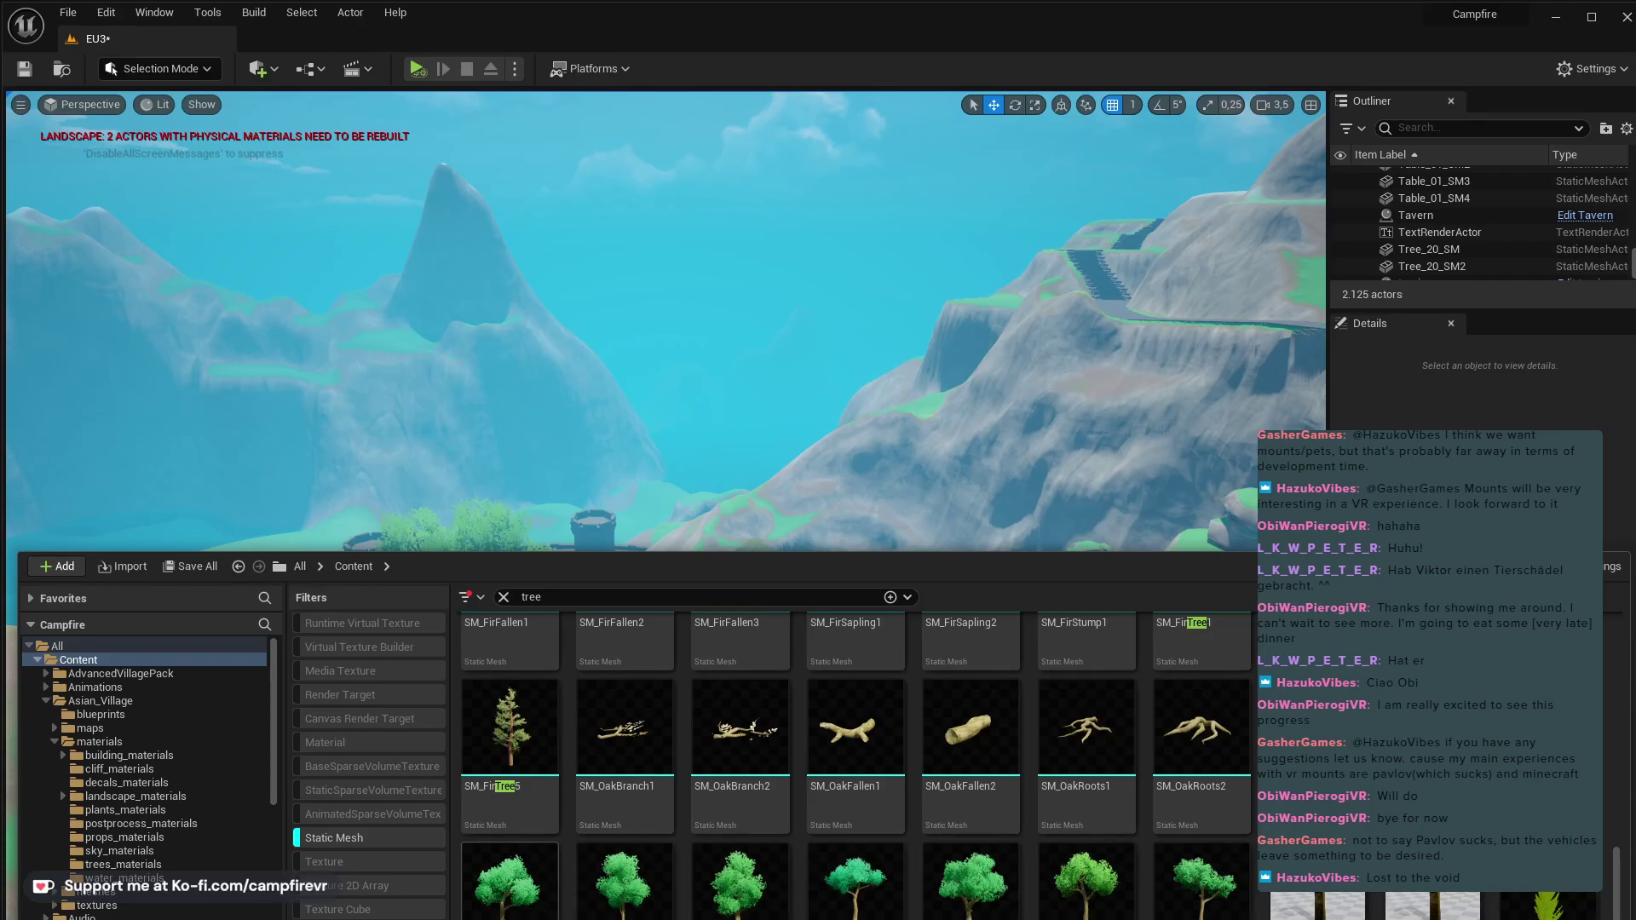
pyautogui.scroll(-5, 852, 767)
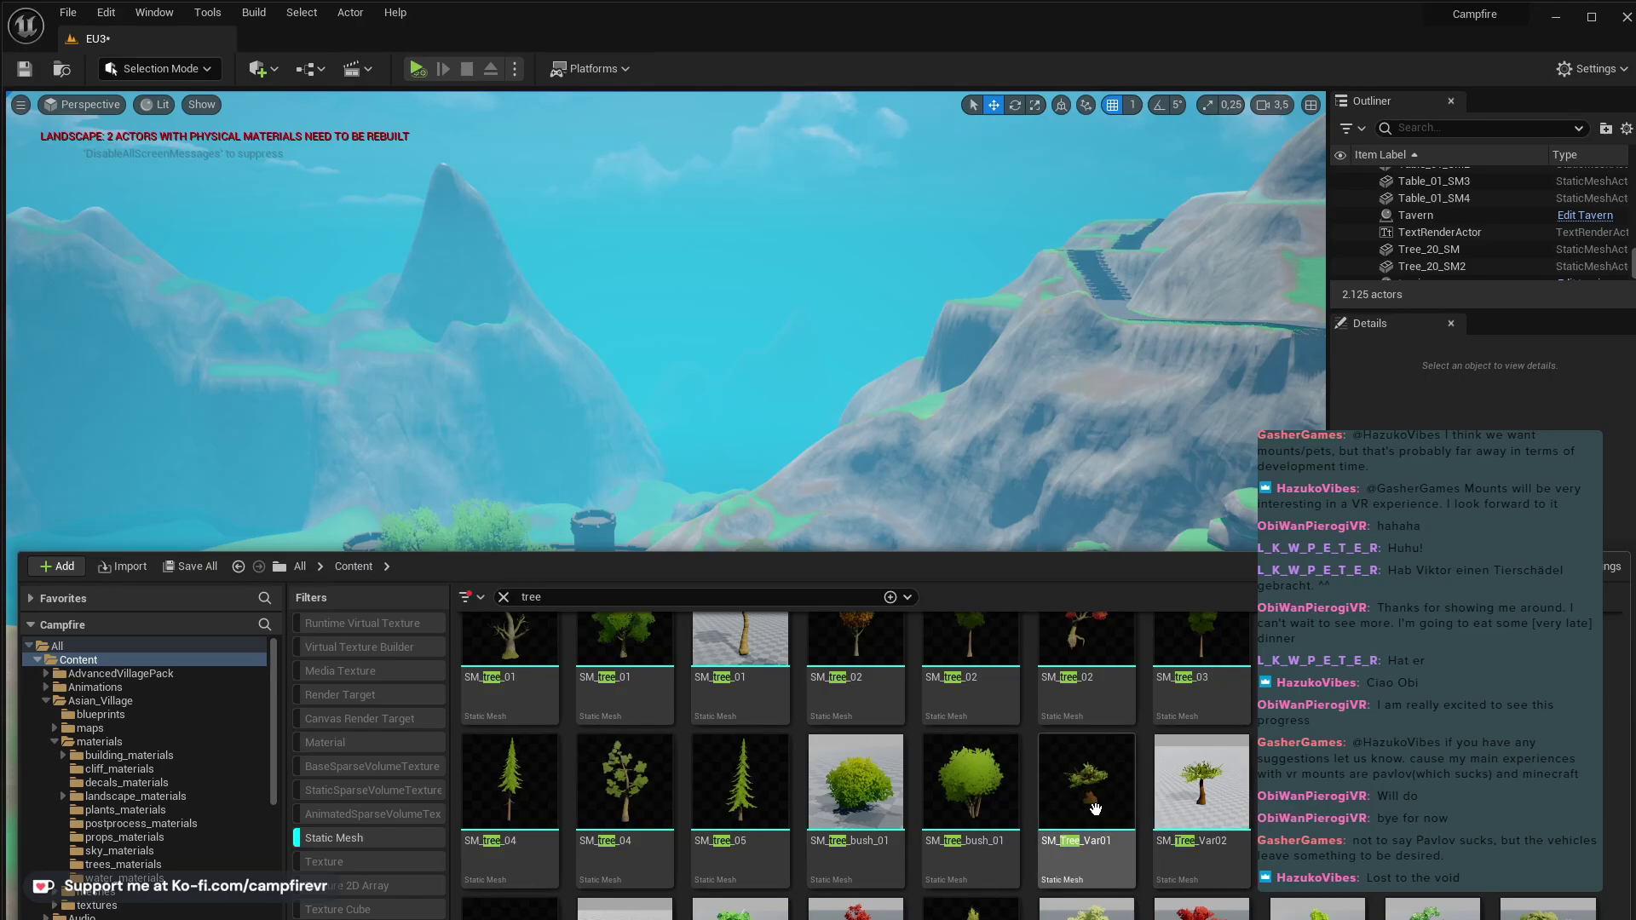
pyautogui.moveTo(1087, 779); pyautogui.dragTo(947, 723)
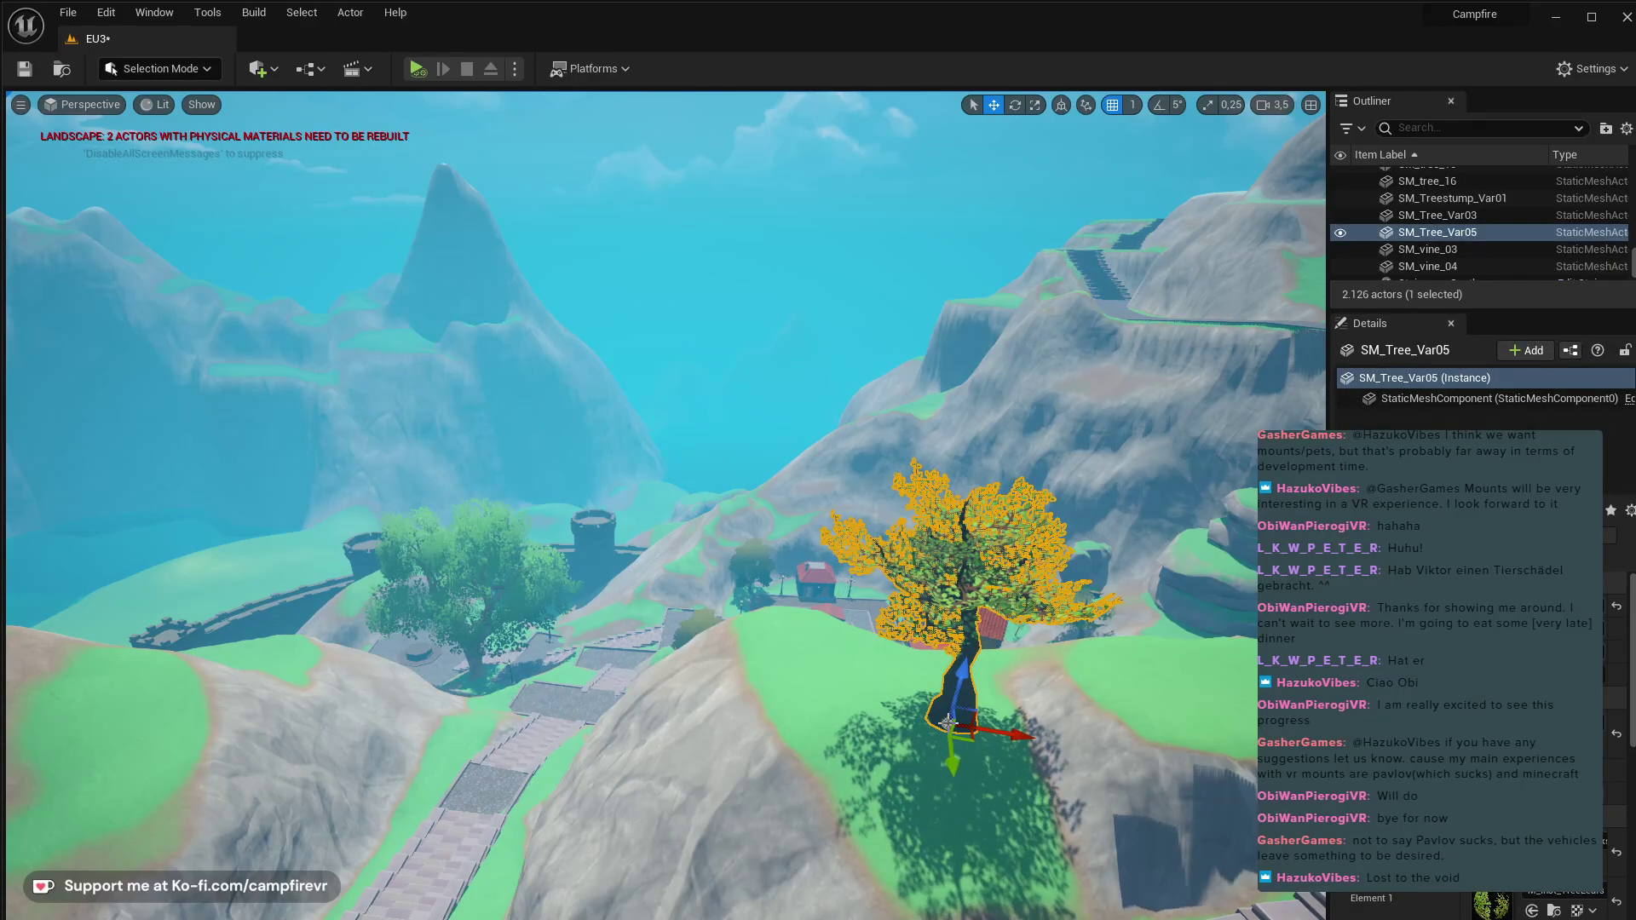
pyautogui.press('Delete')
pyautogui.hotkey('ctrl', 'space')
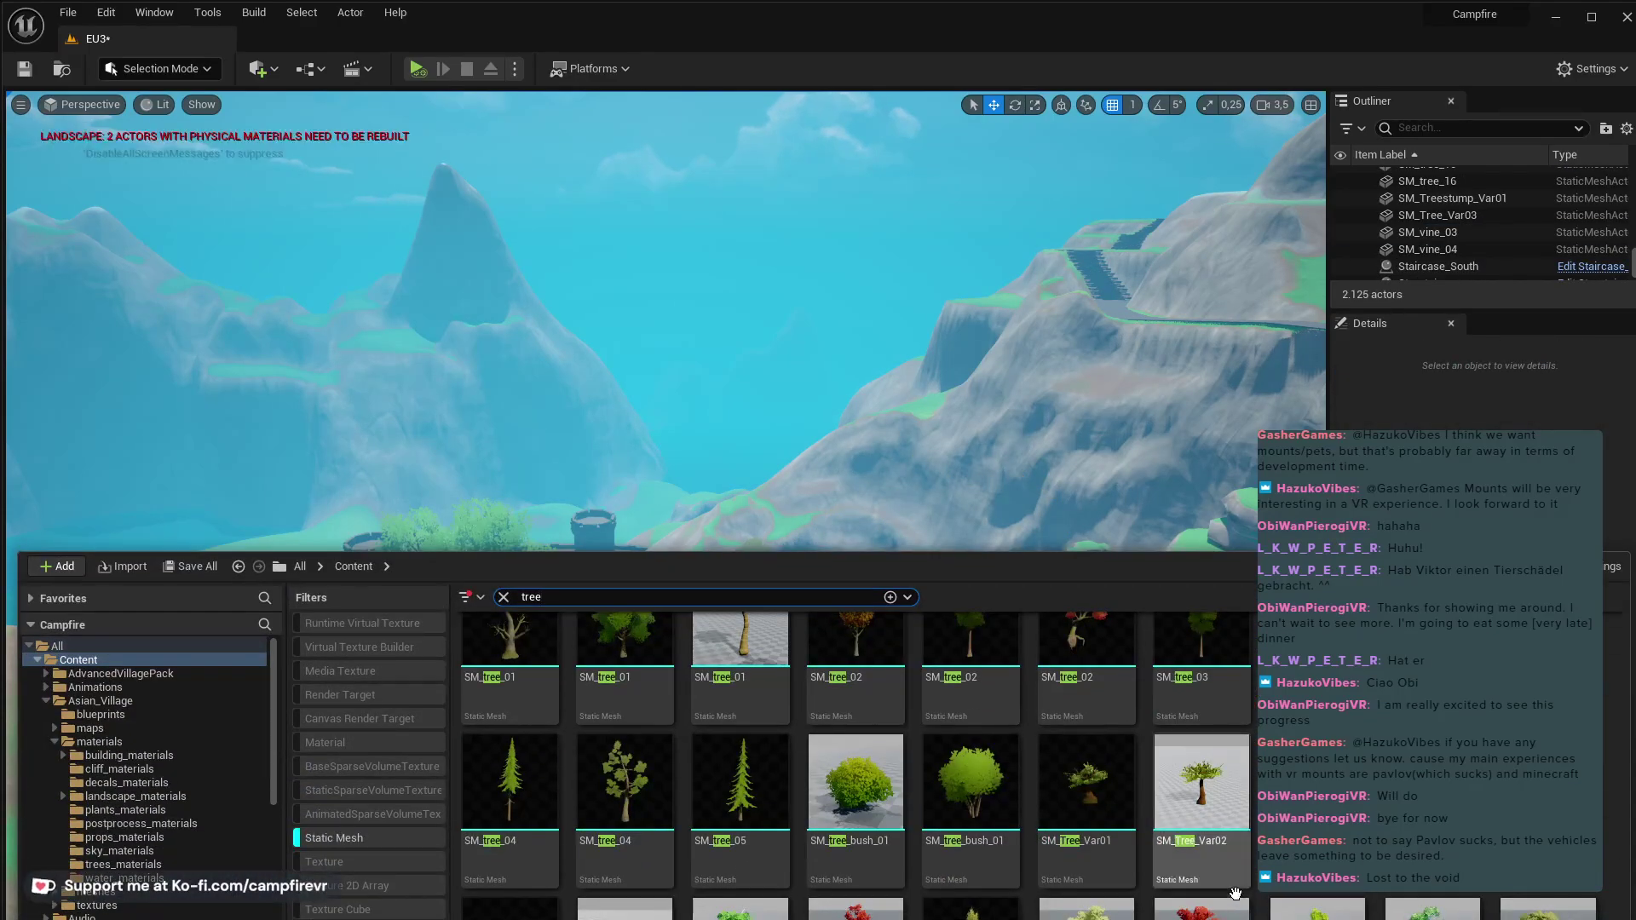
# - Place the leafy green SM_tree_01 mesh on the grassy ledge beside the stairway
pyautogui.scroll(3, 647, 844)
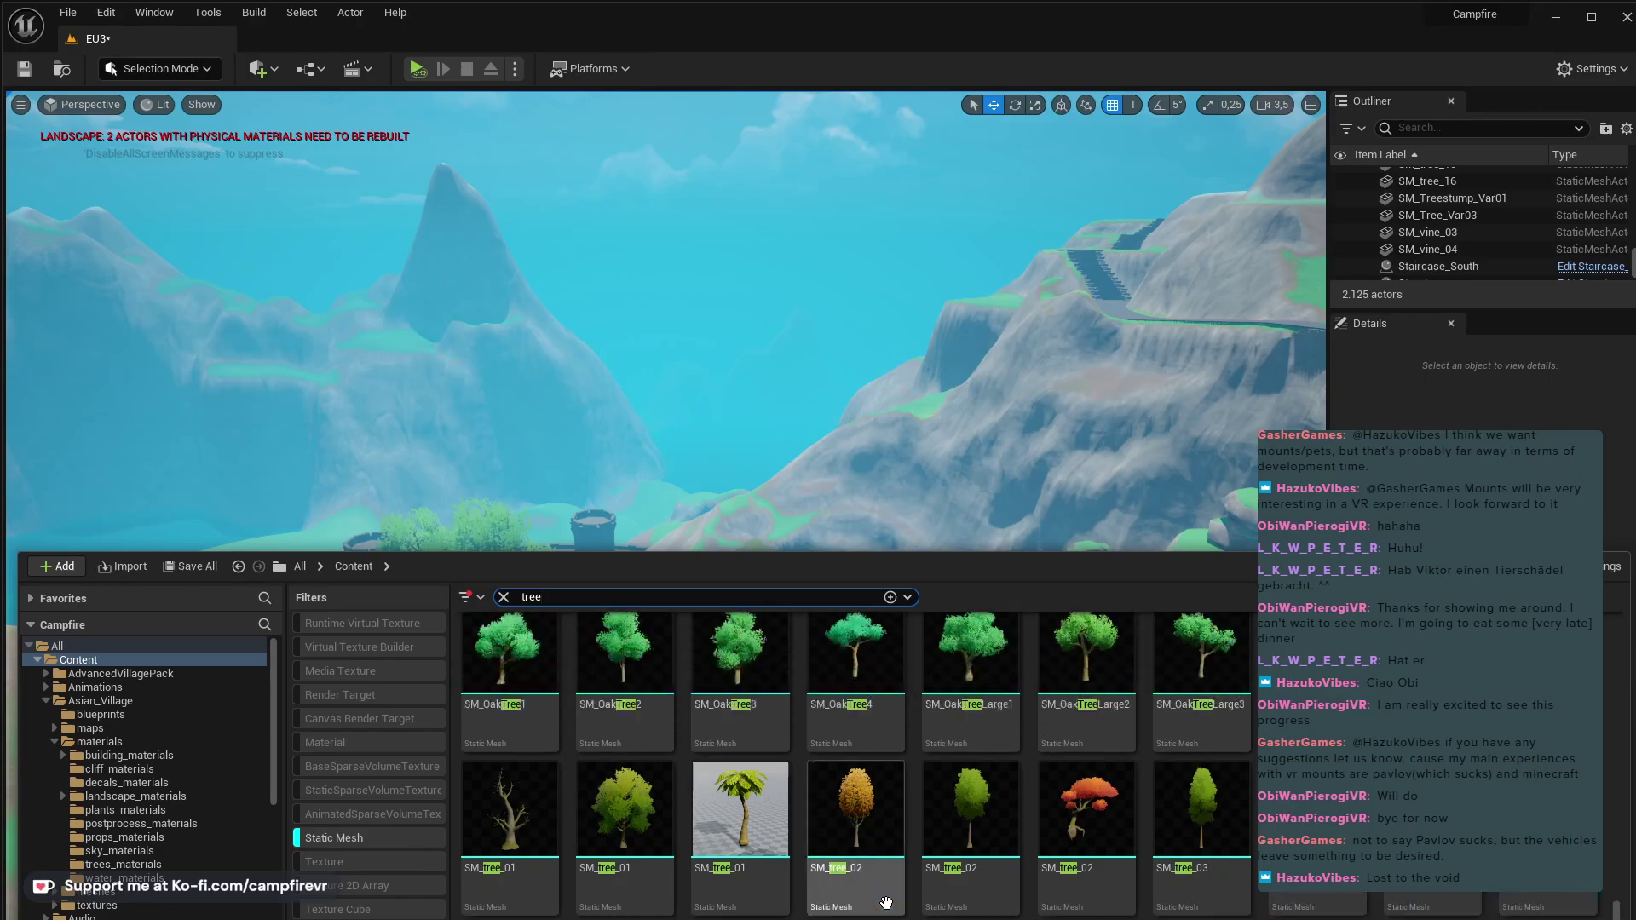
pyautogui.moveTo(635, 843); pyautogui.dragTo(938, 720)
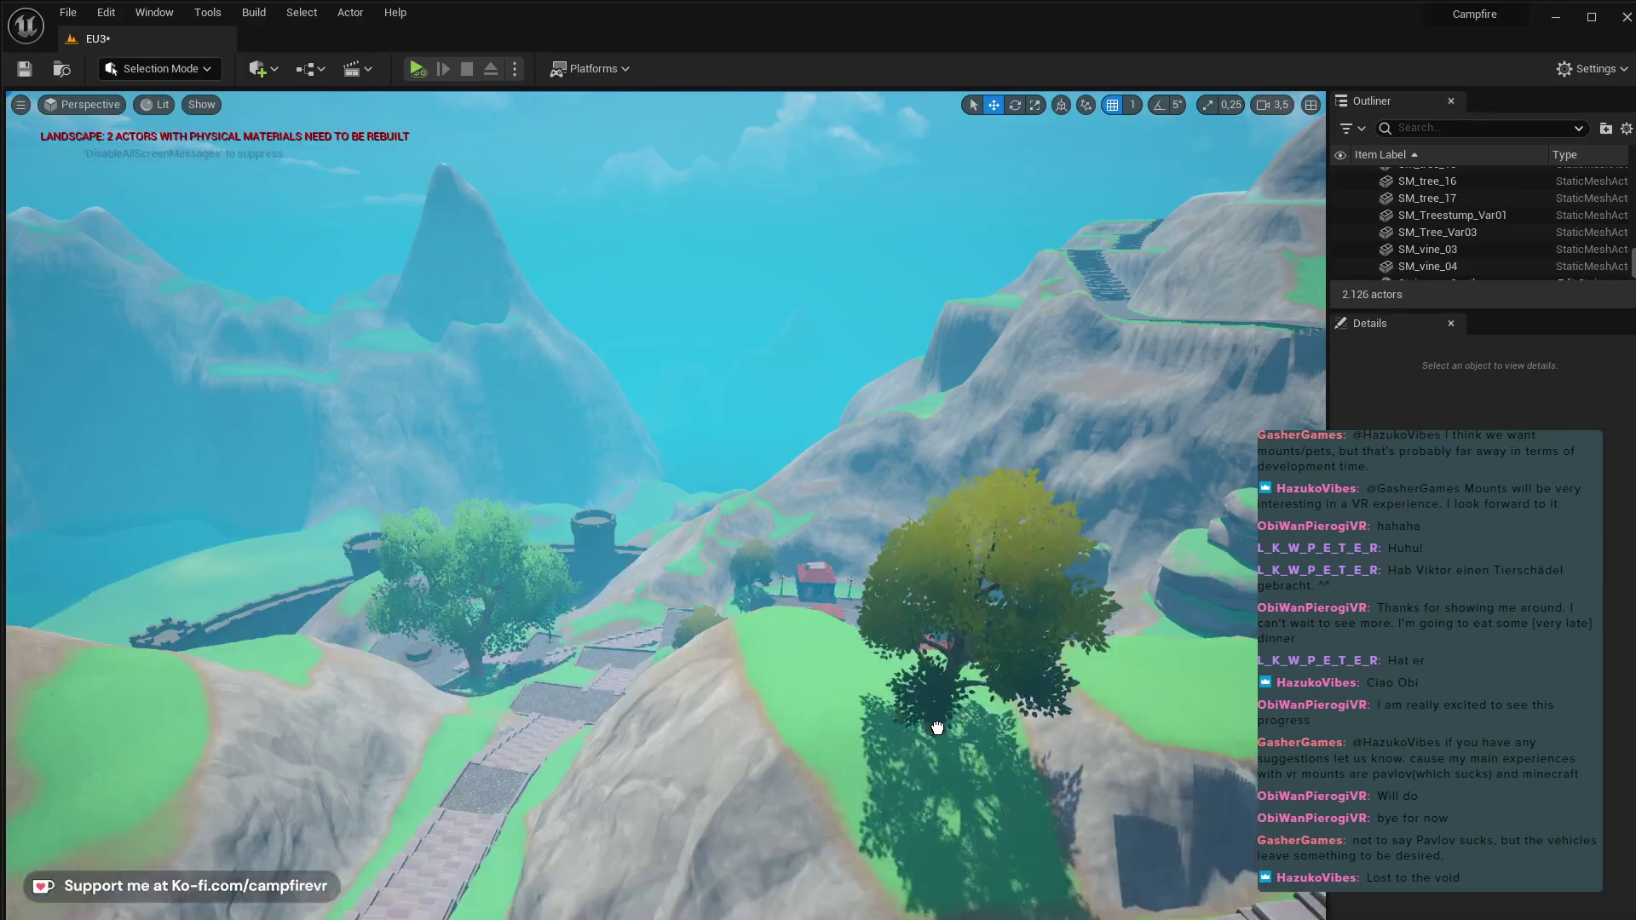
pyautogui.click(902, 760)
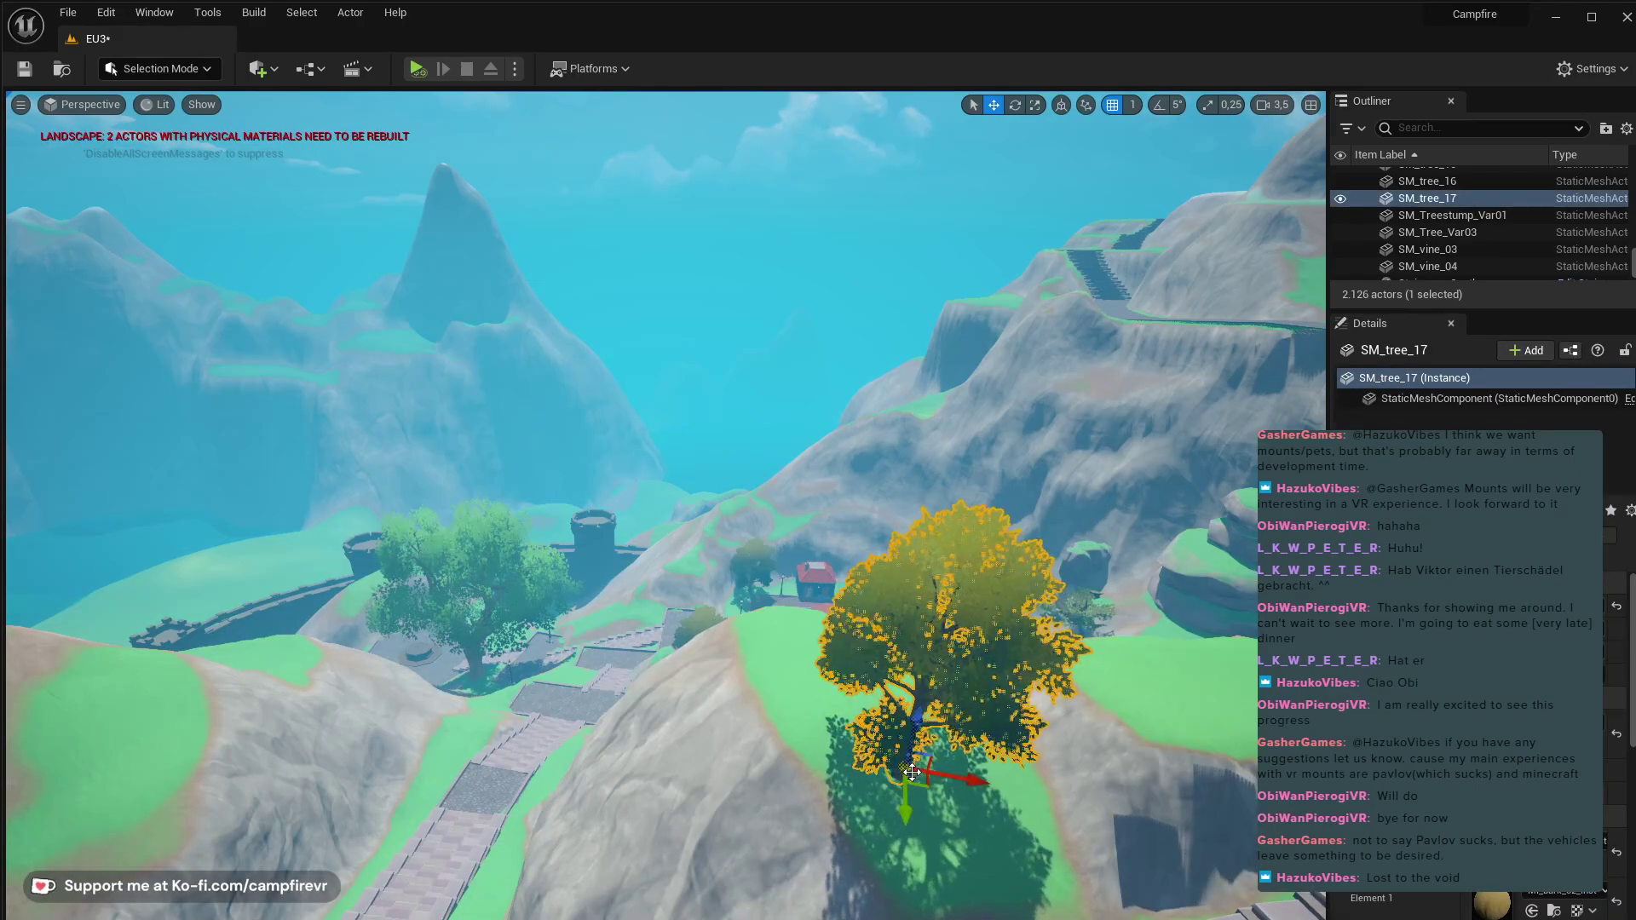
# - Enlarge the new tree uniformly and adjust its height on the grassy ledge
pyautogui.press('e')
pyautogui.press('r')
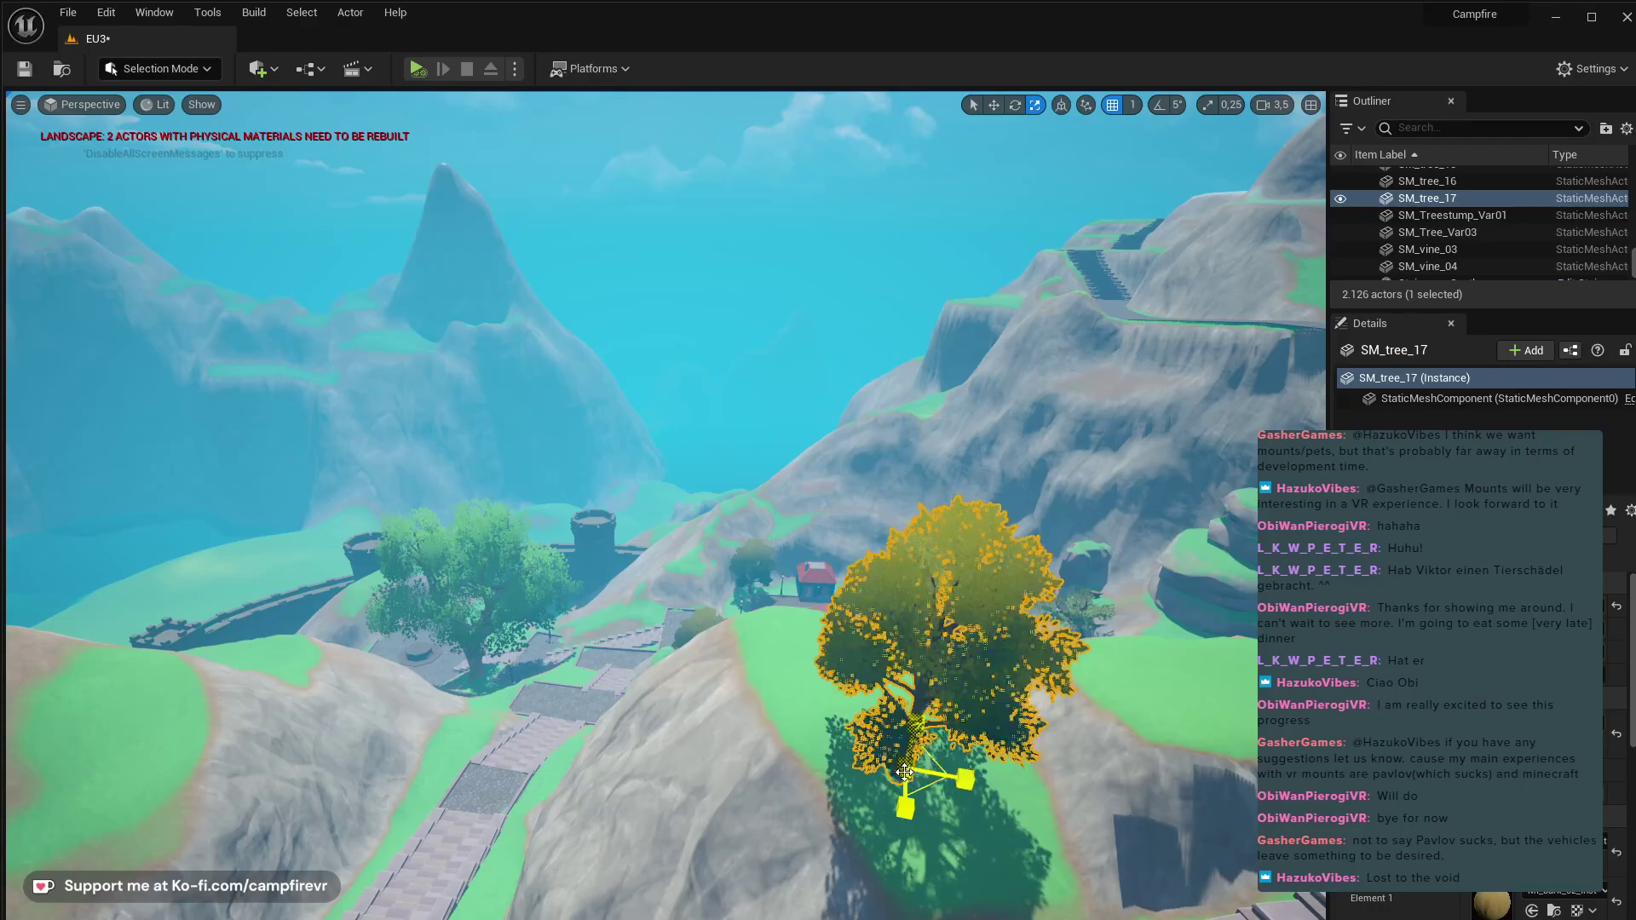
pyautogui.moveTo(906, 772); pyautogui.dragTo(999, 767)
pyautogui.press('q')
pyautogui.moveTo(998, 767); pyautogui.dragTo(979, 738, button='right')
pyautogui.press('w')
pyautogui.moveTo(767, 686); pyautogui.dragTo(767, 564)
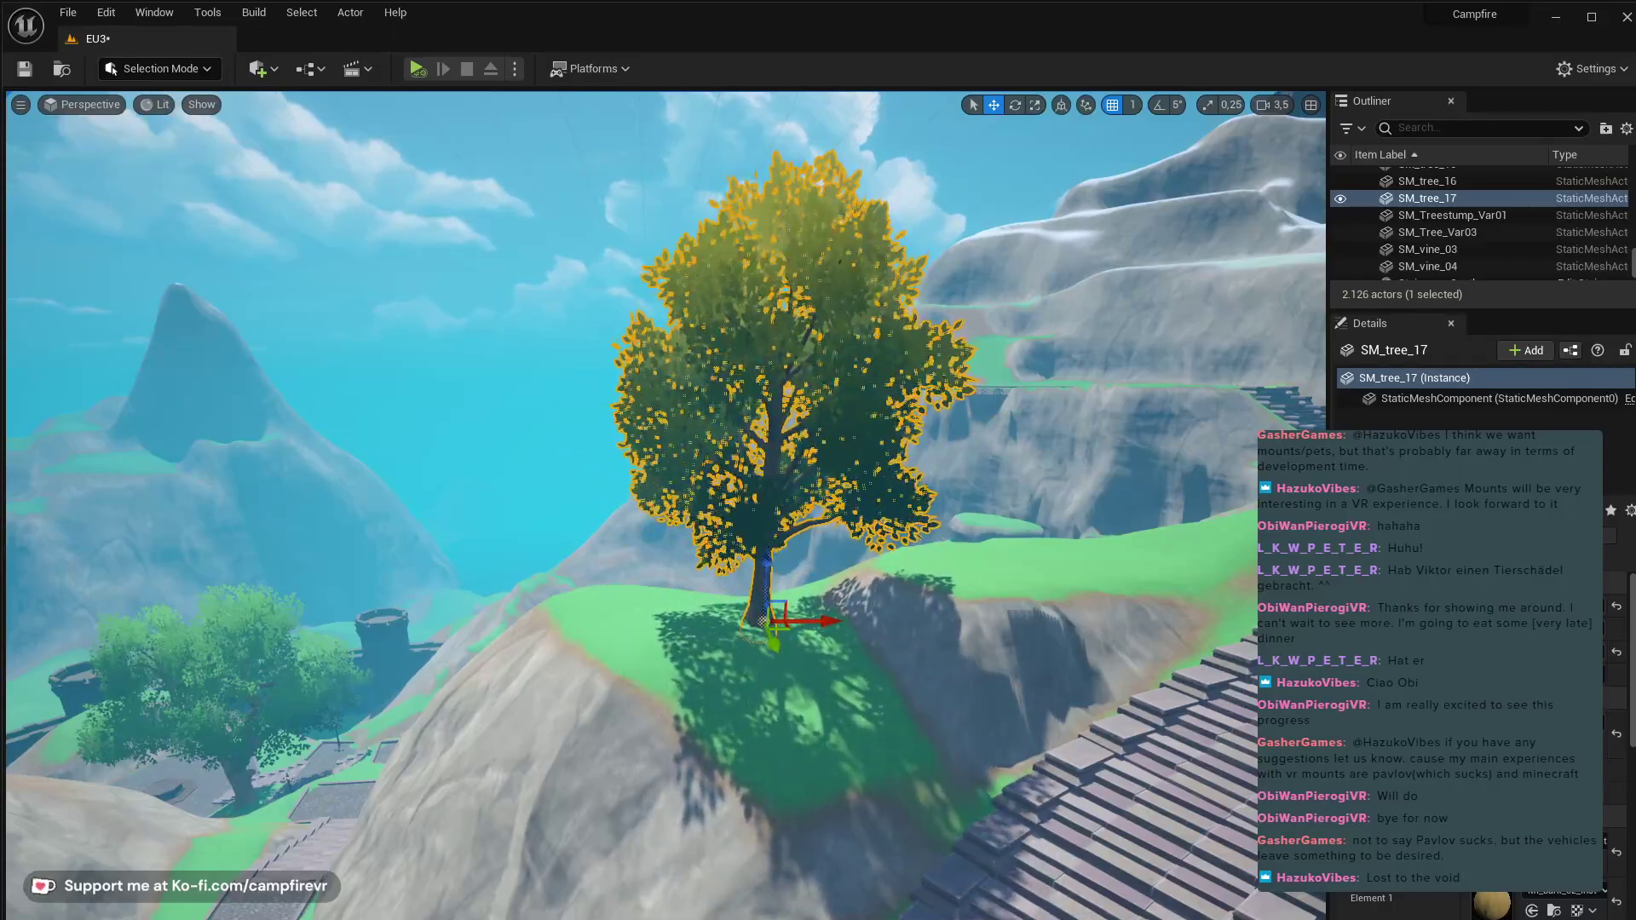
# - Place both SM_tree_bush_01 variants, the small tree and the round bush, on the grass in front of the large tree
pyautogui.hotkey('ctrl', 'space')
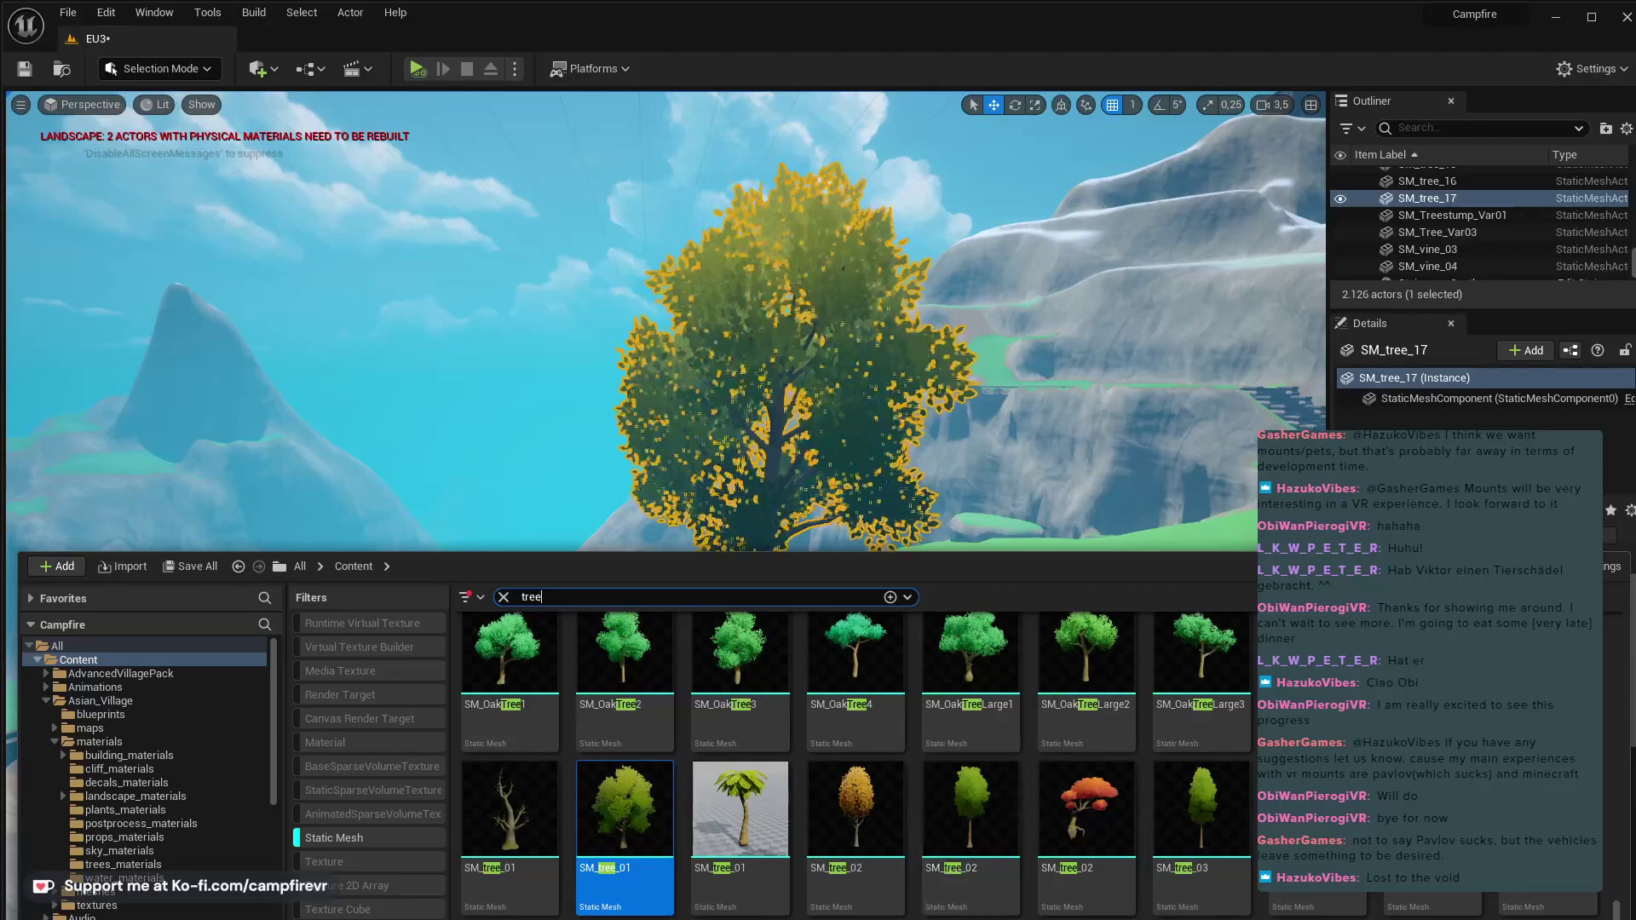
pyautogui.moveTo(625, 810); pyautogui.dragTo(726, 661)
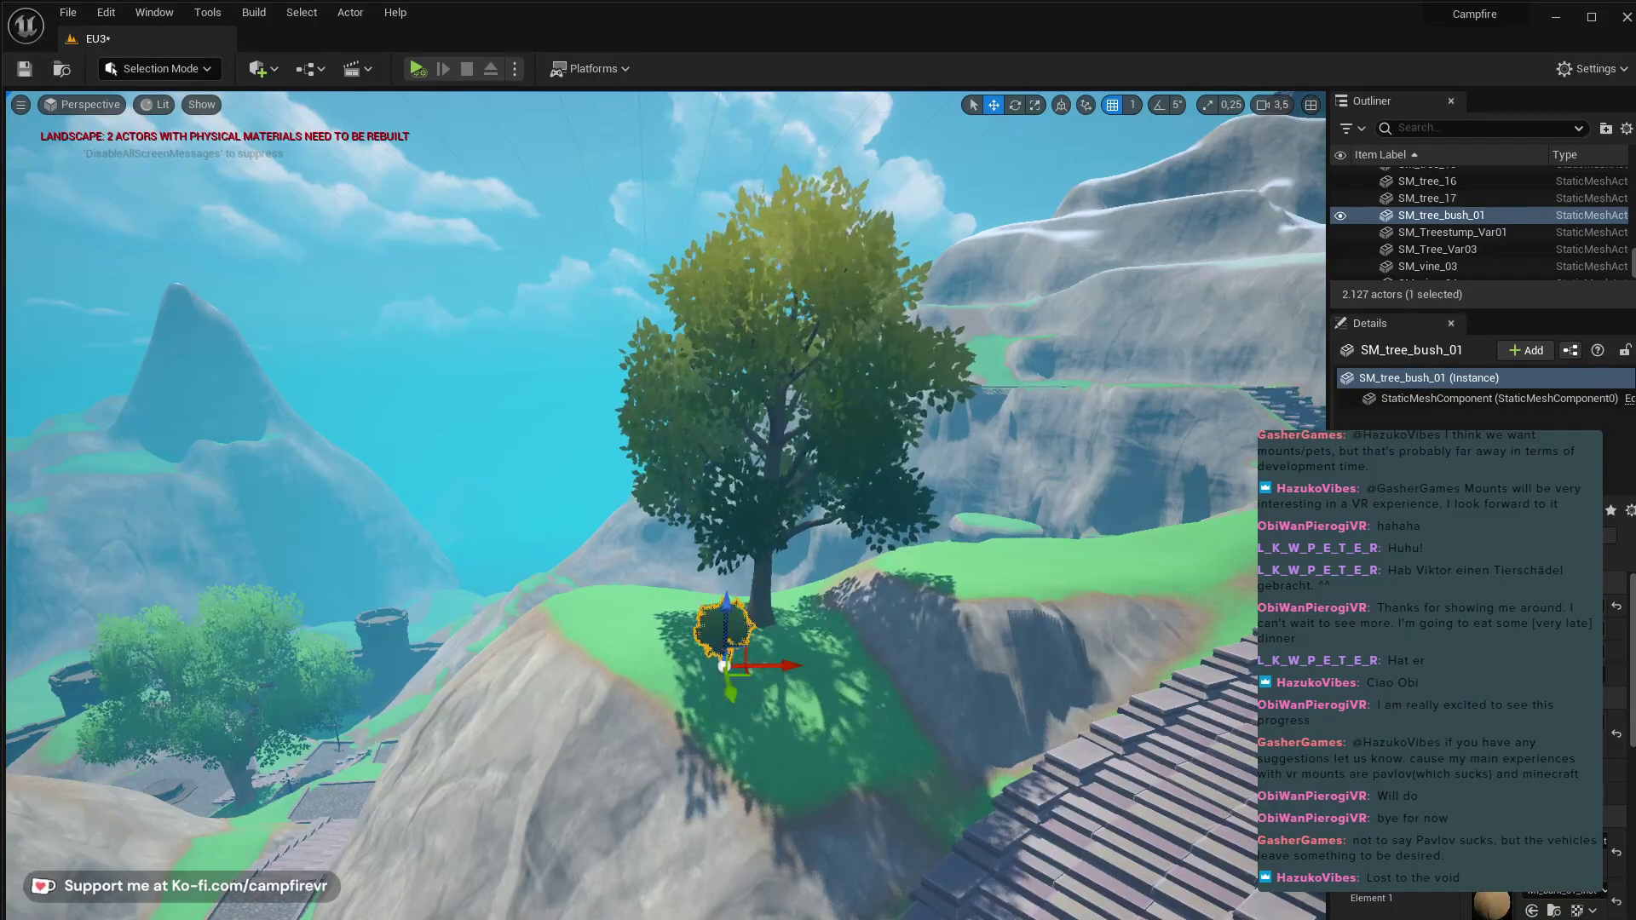
pyautogui.hotkey('ctrl', 'space')
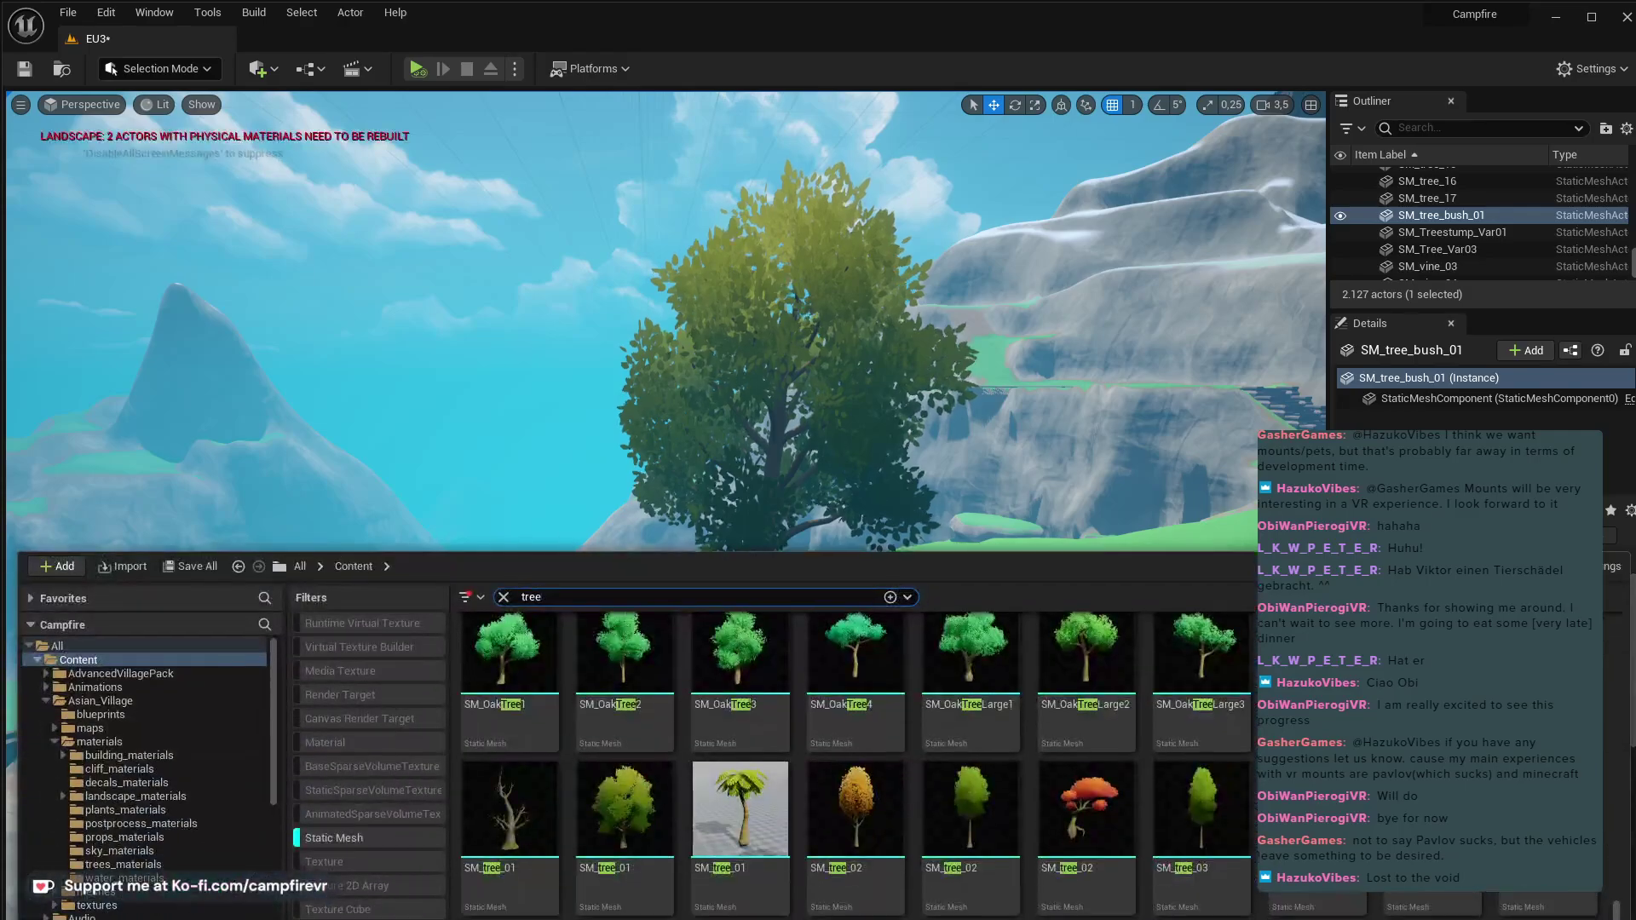
pyautogui.moveTo(1431, 810); pyautogui.dragTo(817, 677)
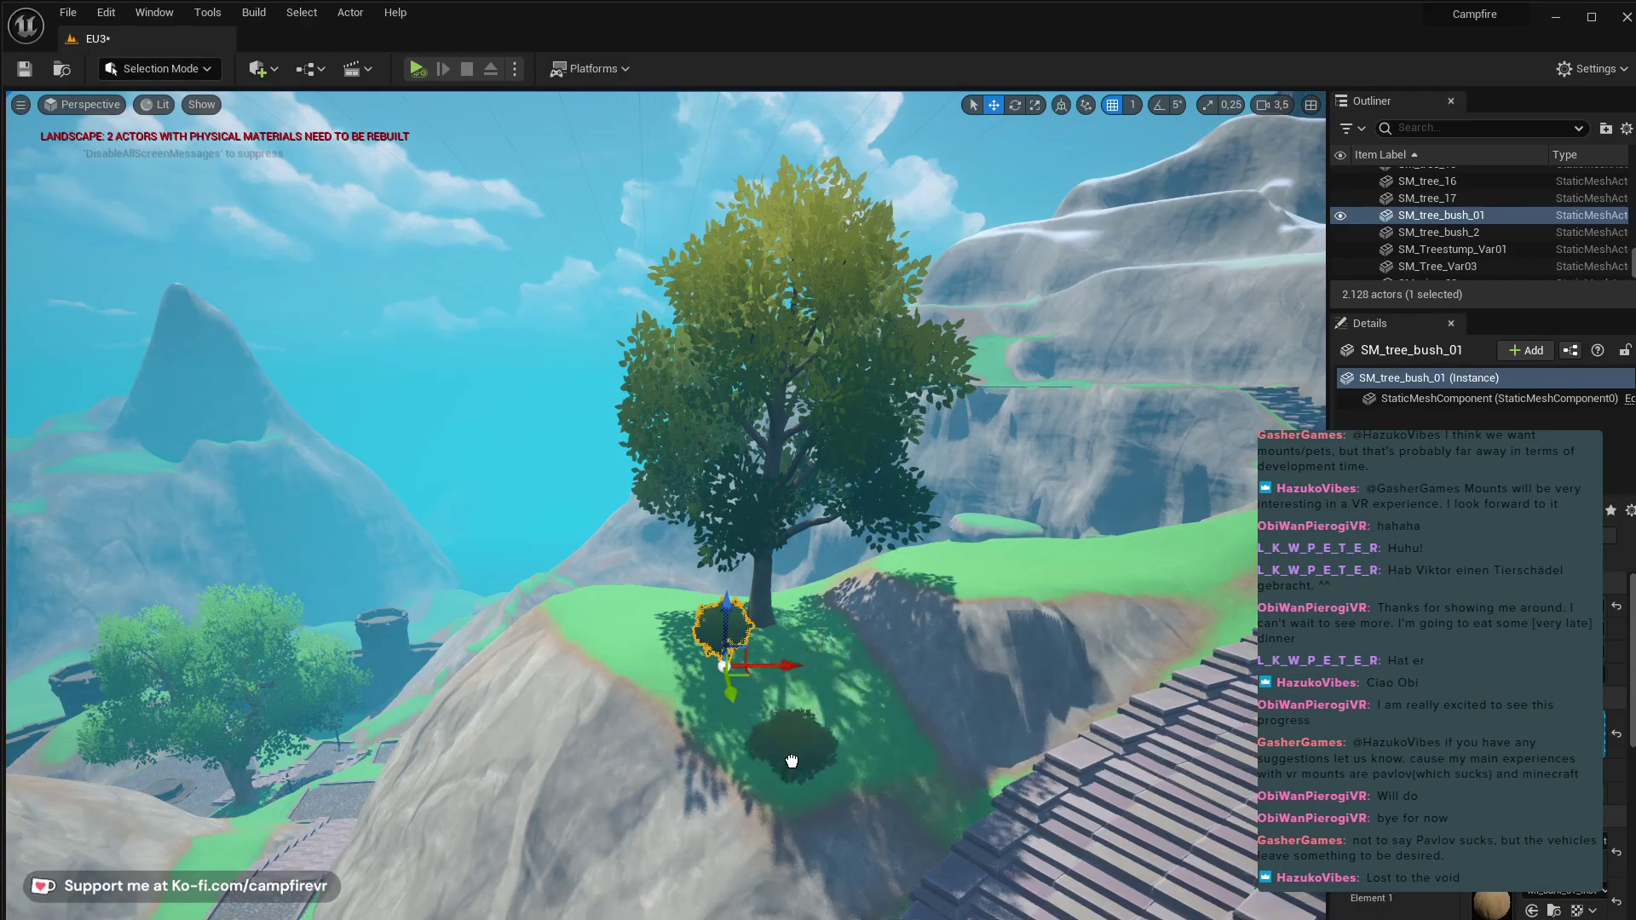
pyautogui.moveTo(792, 761); pyautogui.dragTo(794, 742)
pyautogui.moveTo(794, 741); pyautogui.dragTo(865, 770, button='right')
pyautogui.press('f')
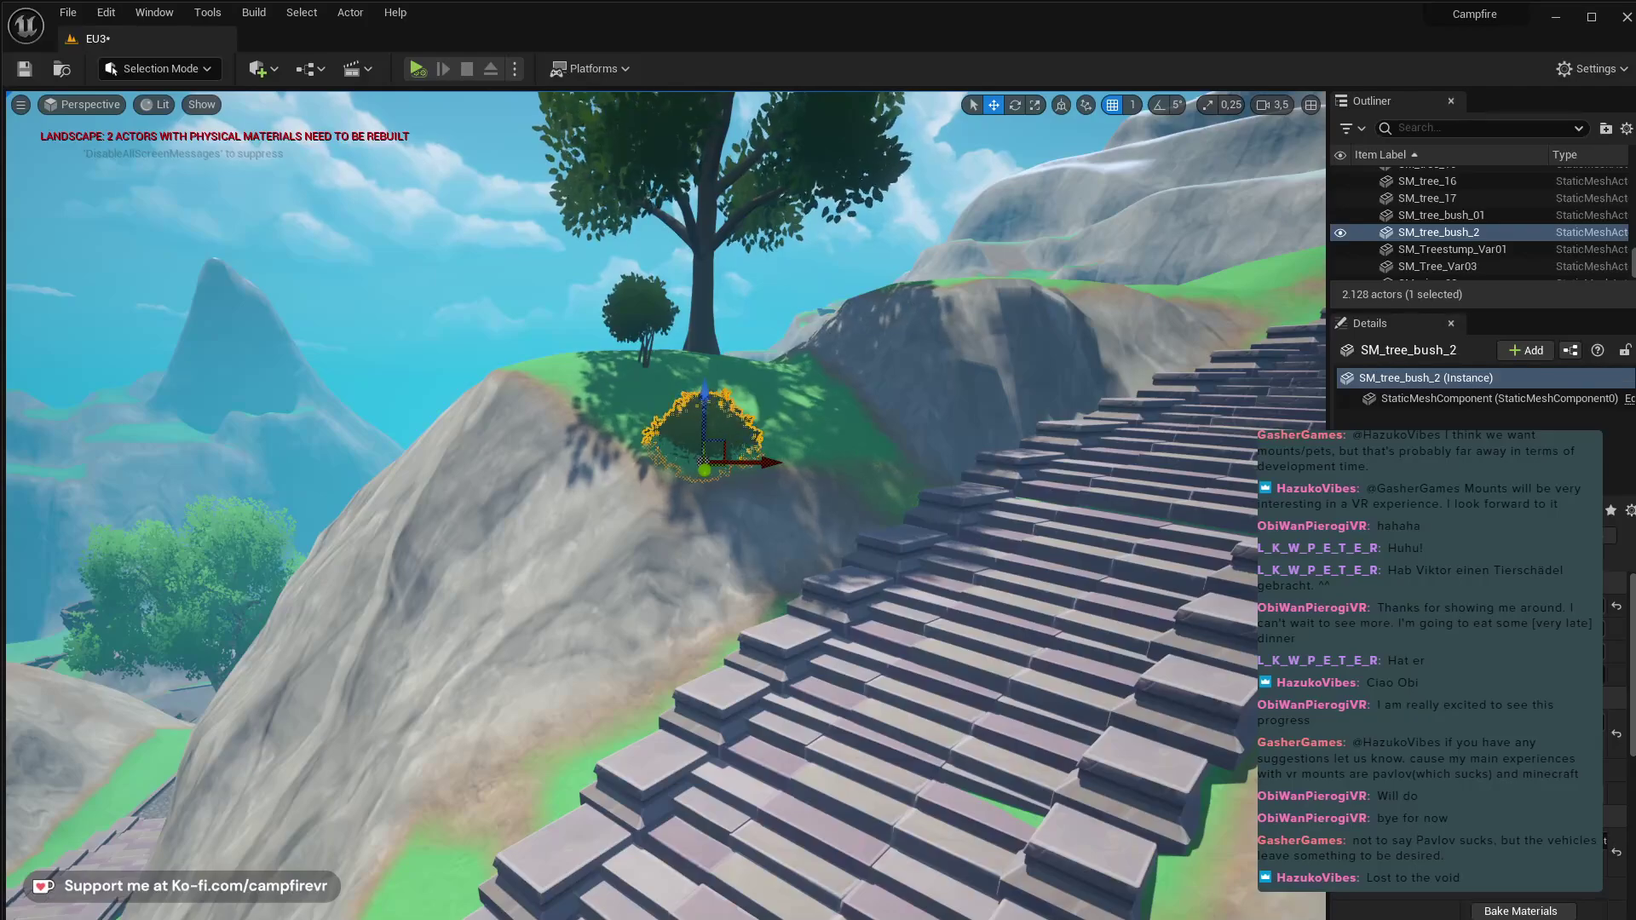
# - Search the static meshes for "bush" and place Bush_SM on the grass beside the large tree
pyautogui.hotkey('ctrl', 'space')
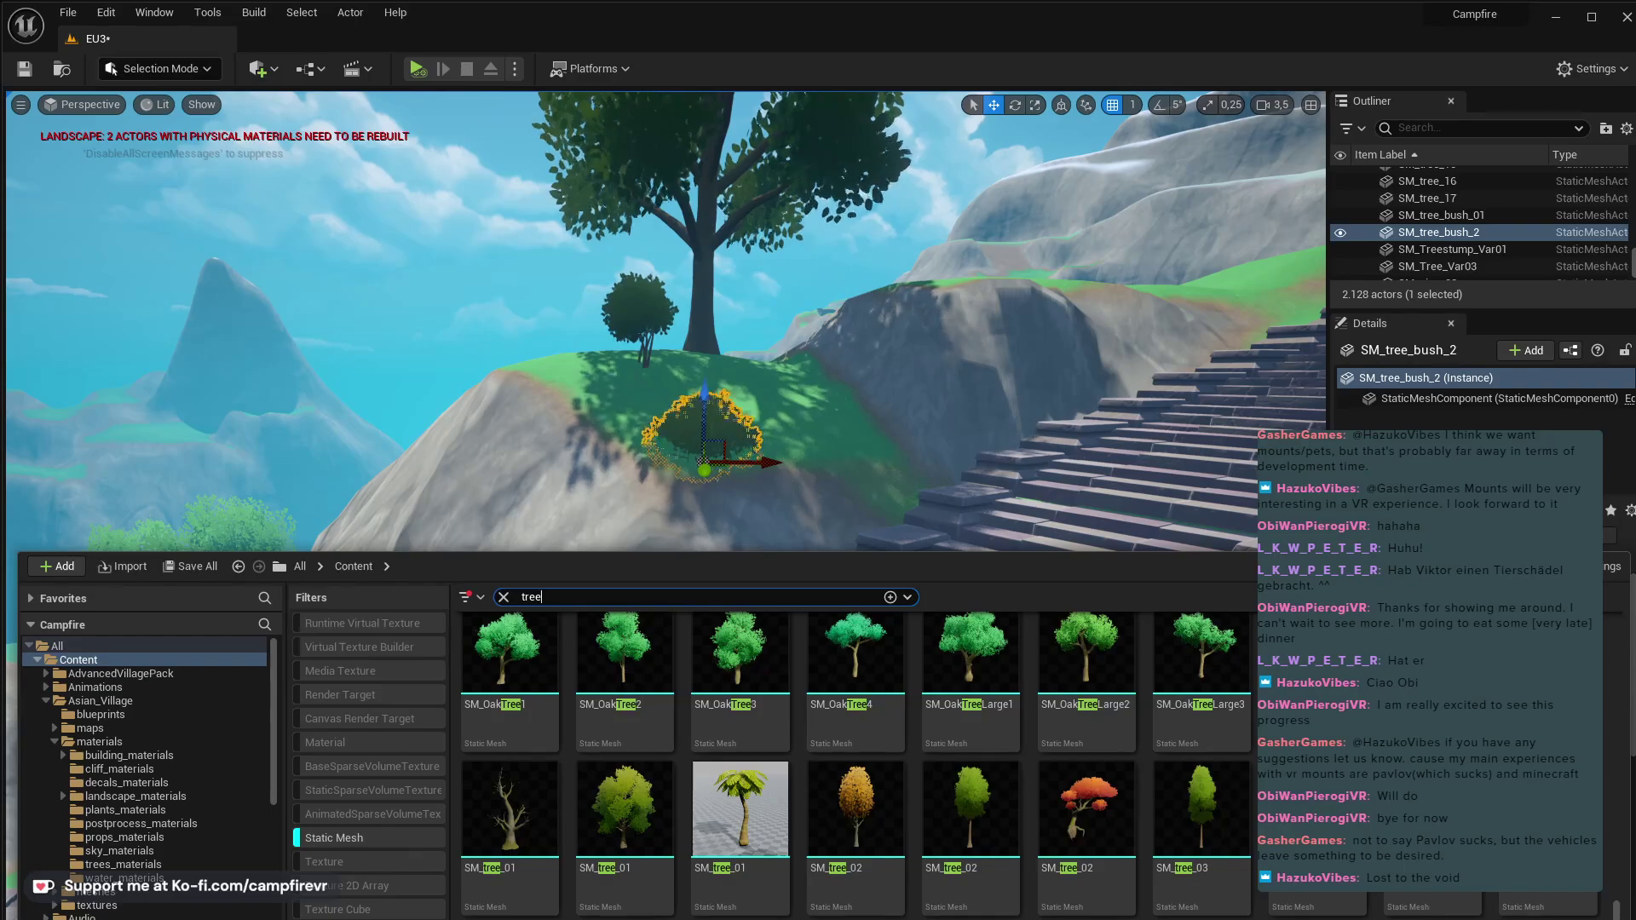
pyautogui.scroll(3, 852, 767)
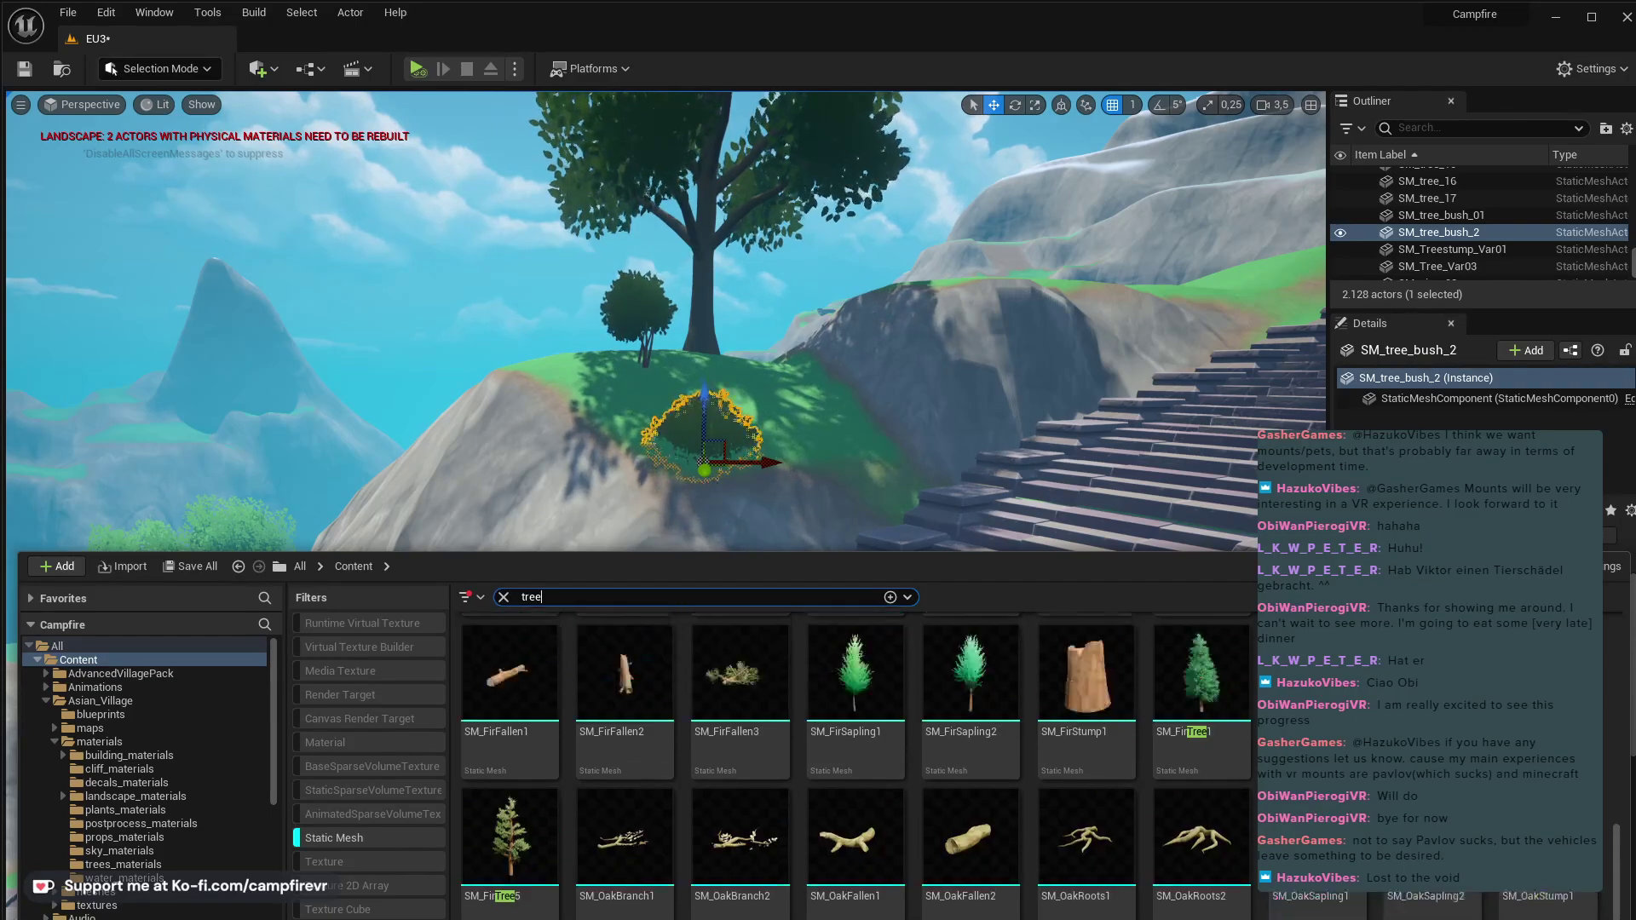
pyautogui.scroll(1, 852, 767)
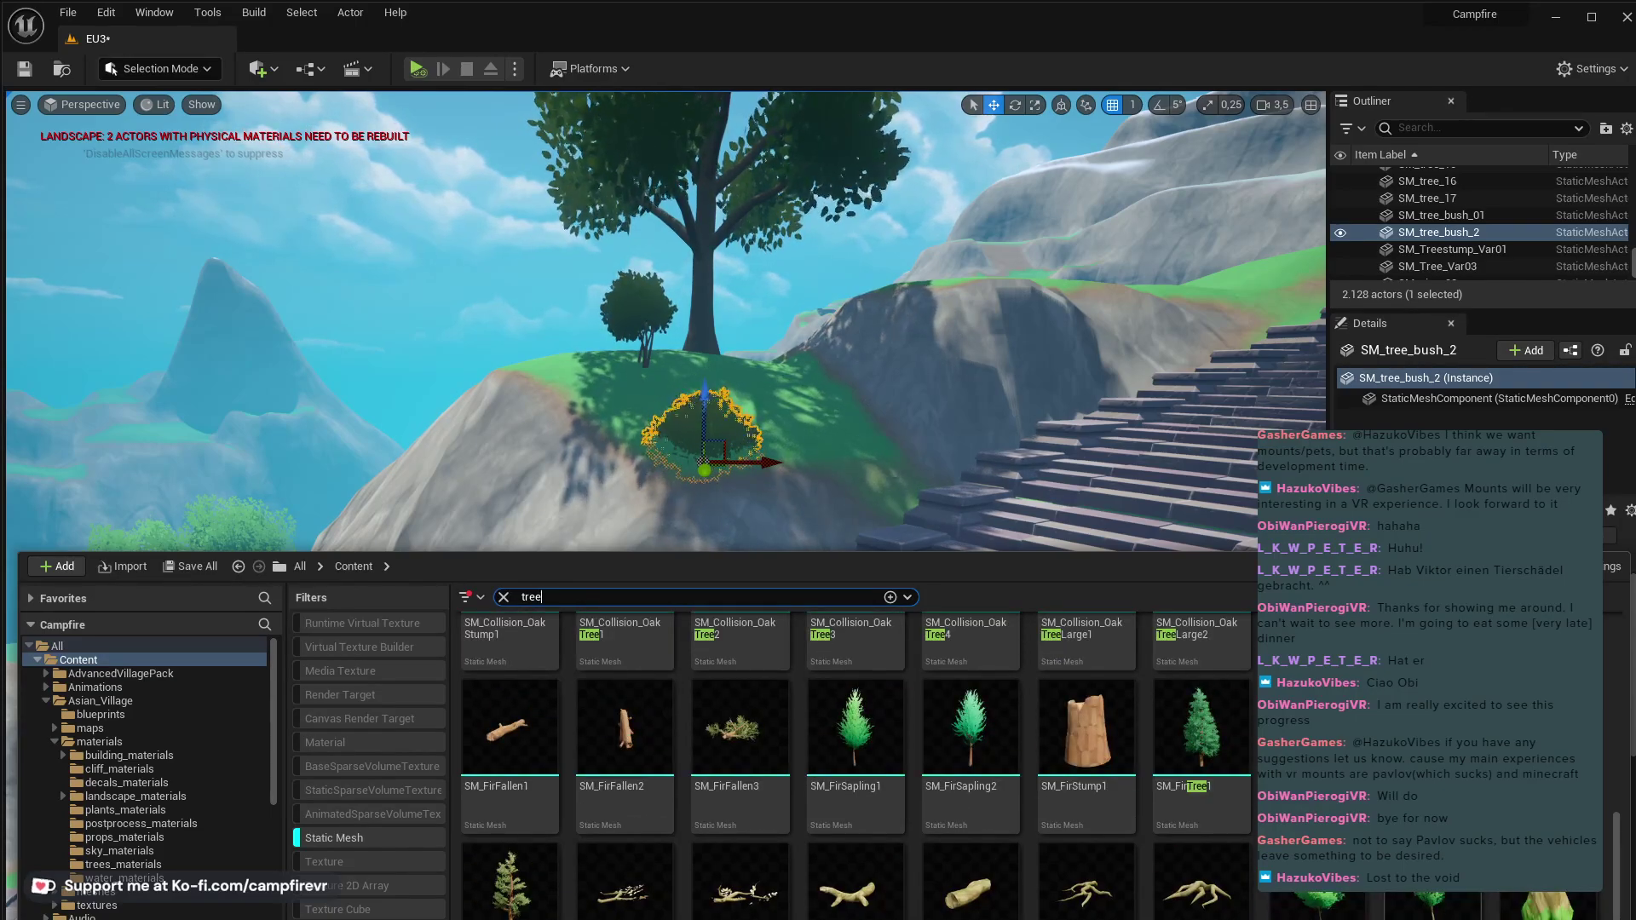
pyautogui.scroll(2, 558, 613)
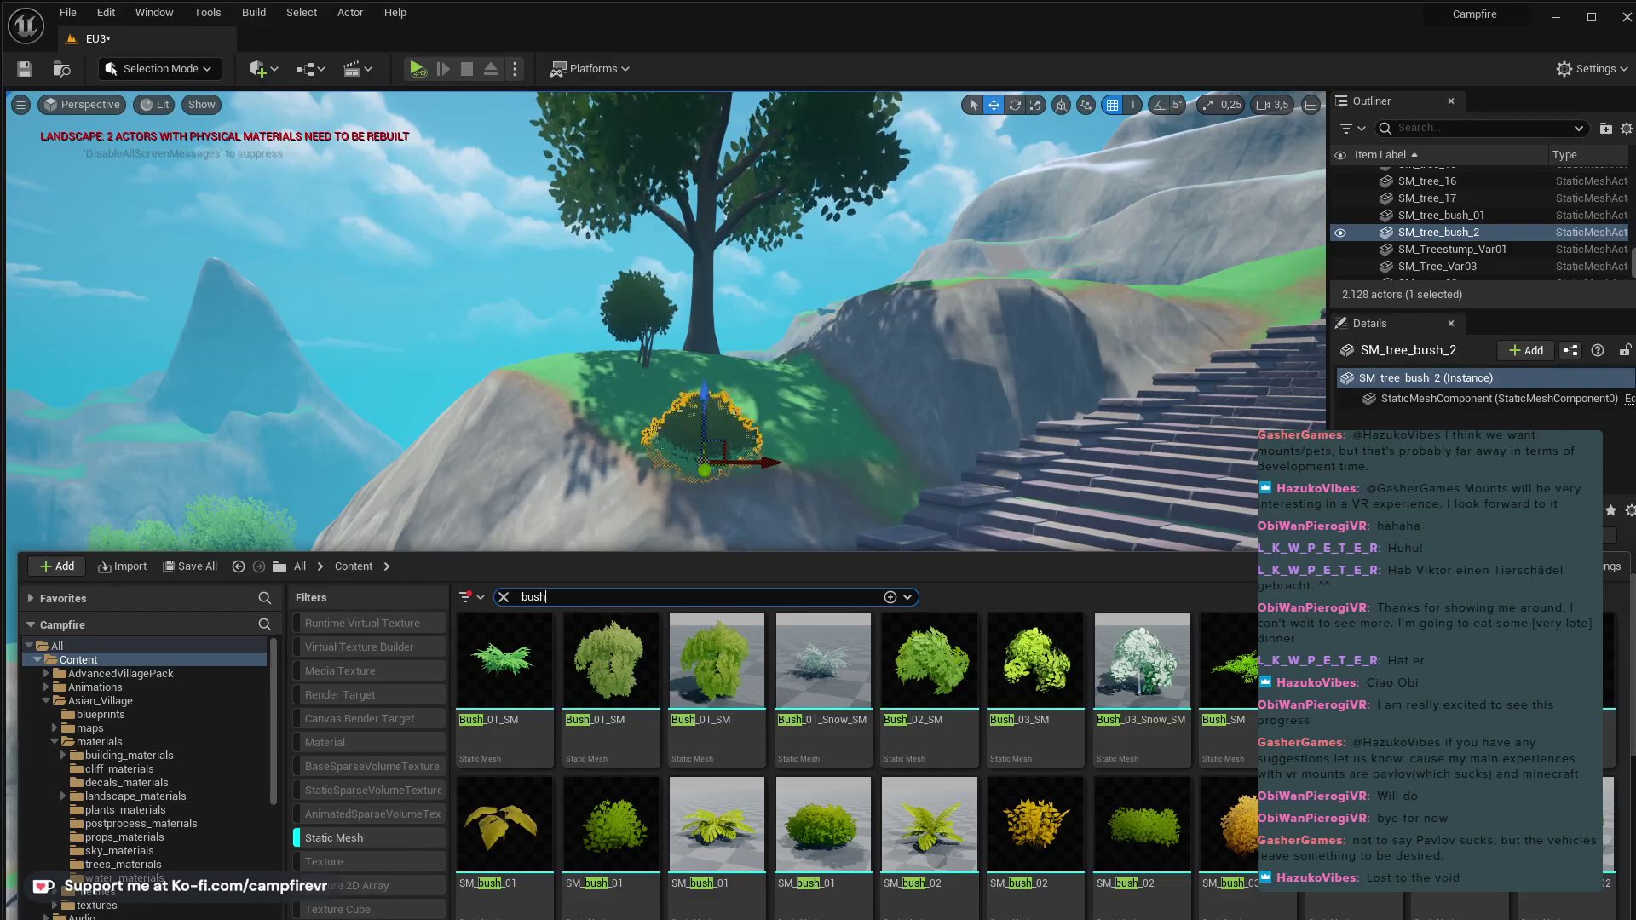
pyautogui.moveTo(1227, 665); pyautogui.dragTo(790, 365)
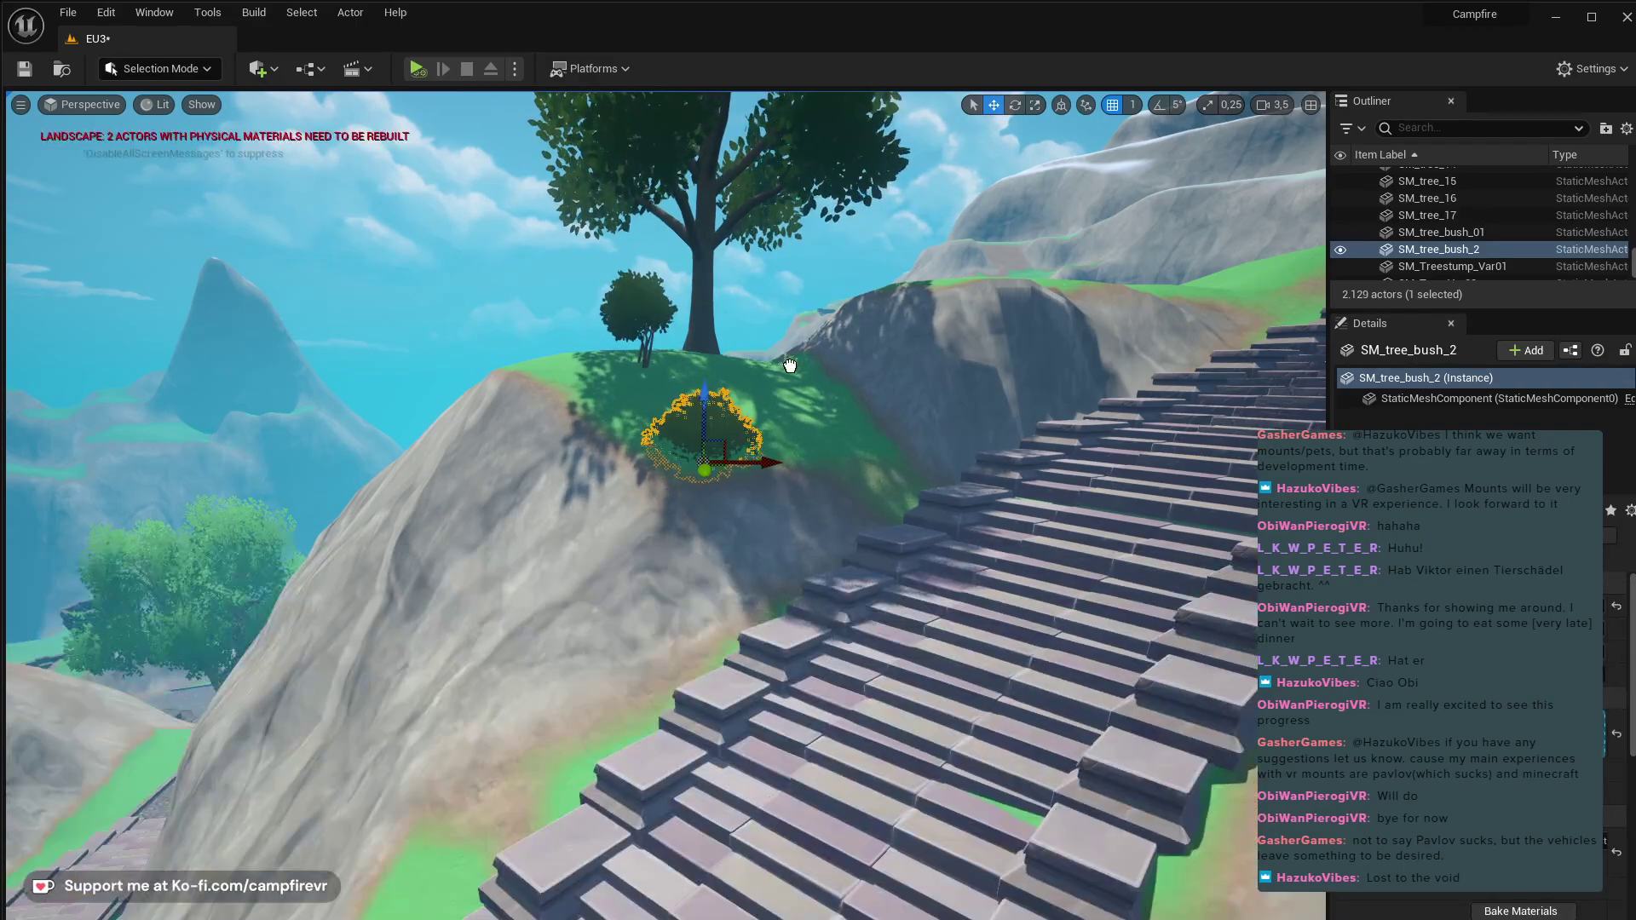
pyautogui.click(780, 415)
# - Move the small Bush_SM plant down to the grass against the base of the large tree's trunk
pyautogui.moveTo(780, 415); pyautogui.dragTo(520, 460, button='right')
pyautogui.press('w')
pyautogui.scroll(-3, 609, 503)
pyautogui.moveTo(820, 477); pyautogui.dragTo(863, 486, button='right')
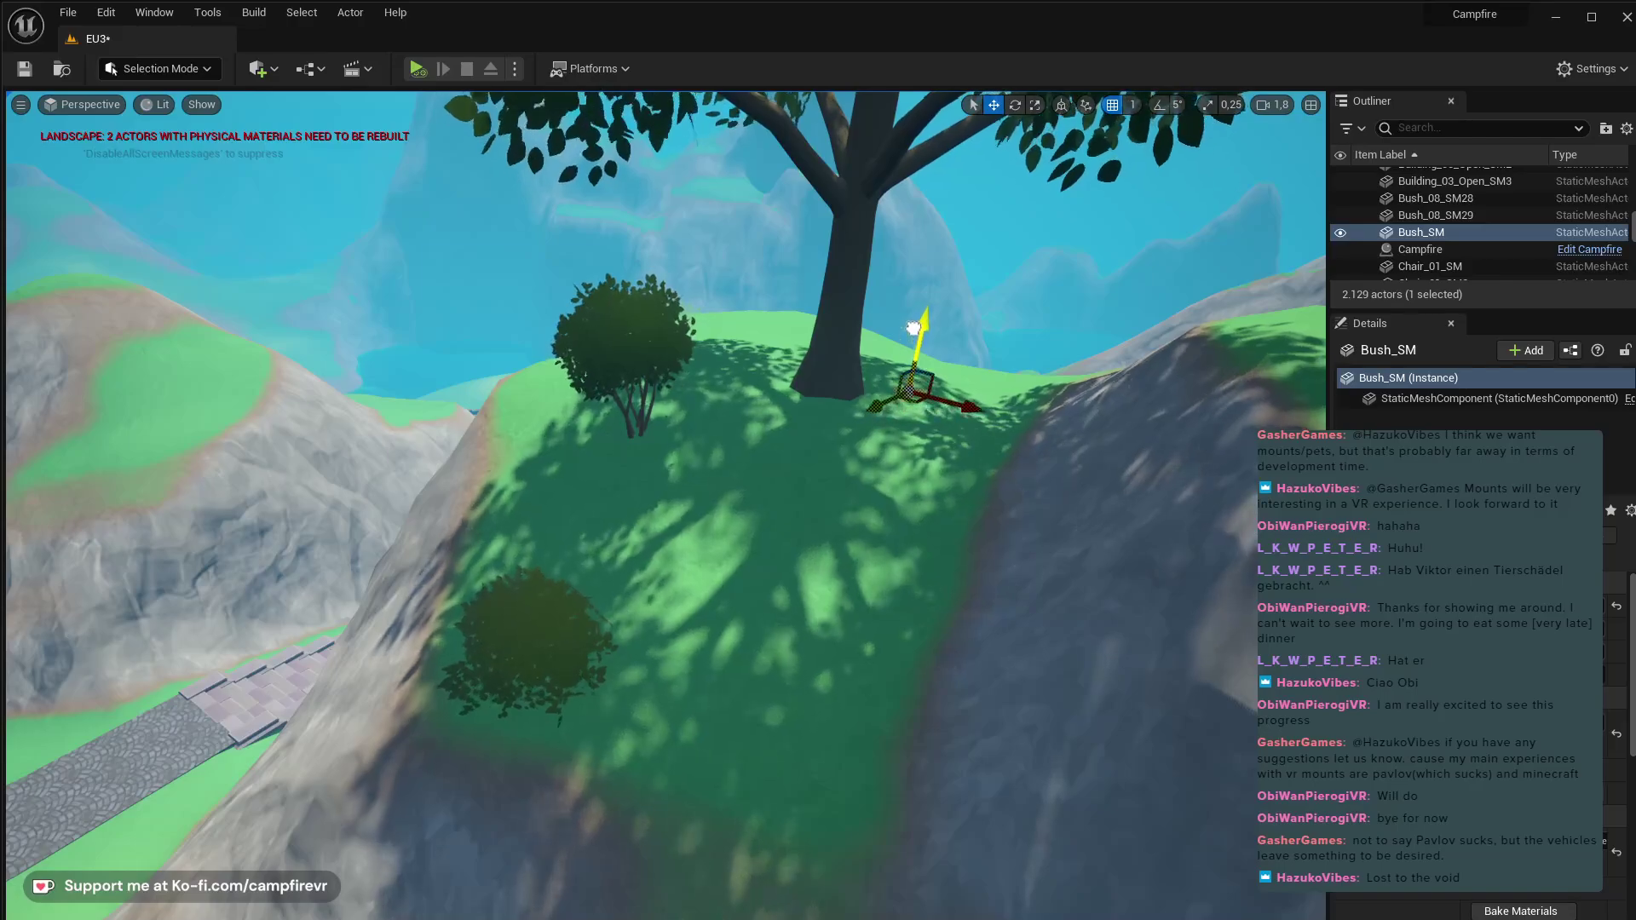
pyautogui.press('w')
pyautogui.moveTo(915, 300); pyautogui.dragTo(959, 221, button='right')
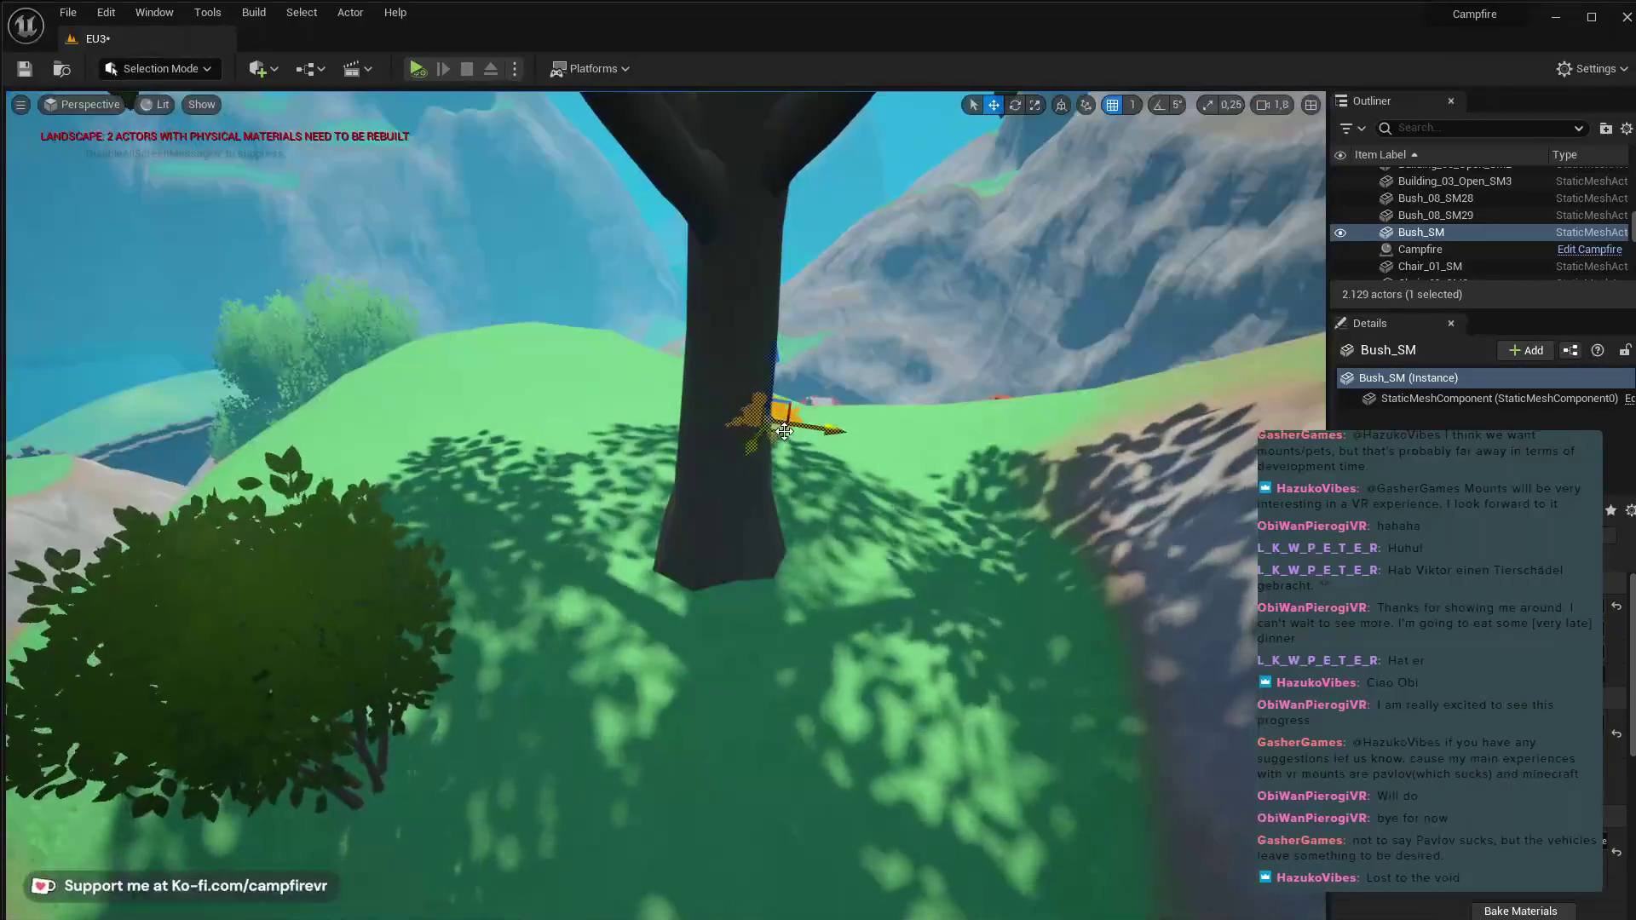
pyautogui.moveTo(782, 414); pyautogui.dragTo(835, 518)
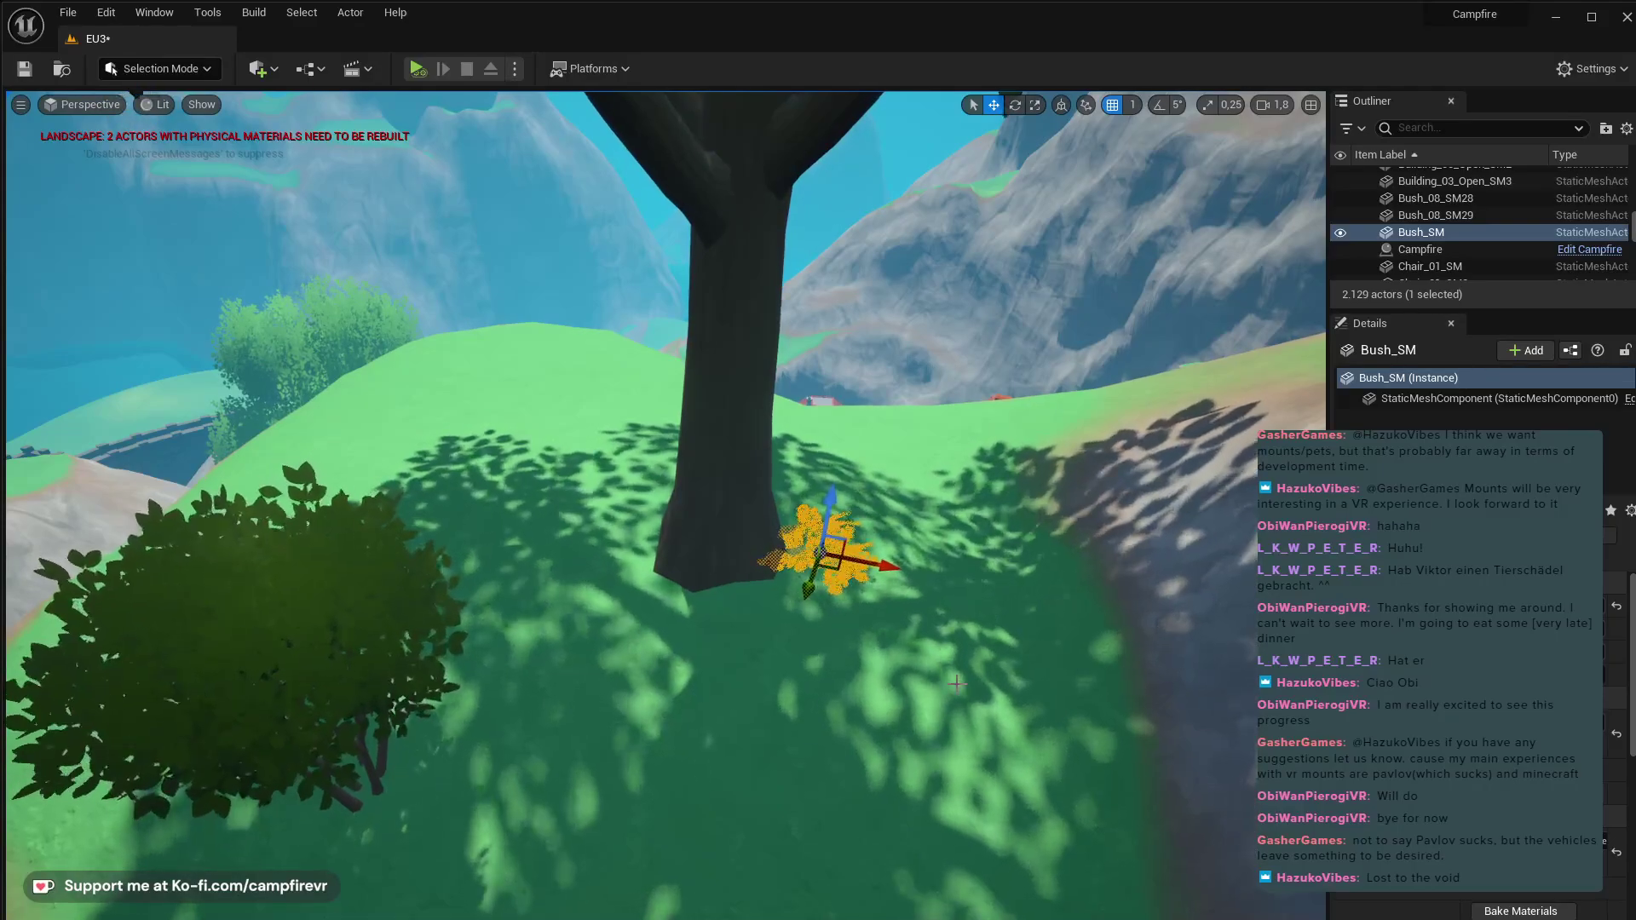
pyautogui.click(857, 517)
# - Search the static meshes for "rock" and place SM_RockClassic1 on the grass near the base of the large tree's trunk
pyautogui.press('w')
pyautogui.press('d')
pyautogui.moveTo(857, 518); pyautogui.dragTo(784, 426, button='right')
pyautogui.press('d')
pyautogui.press('s')
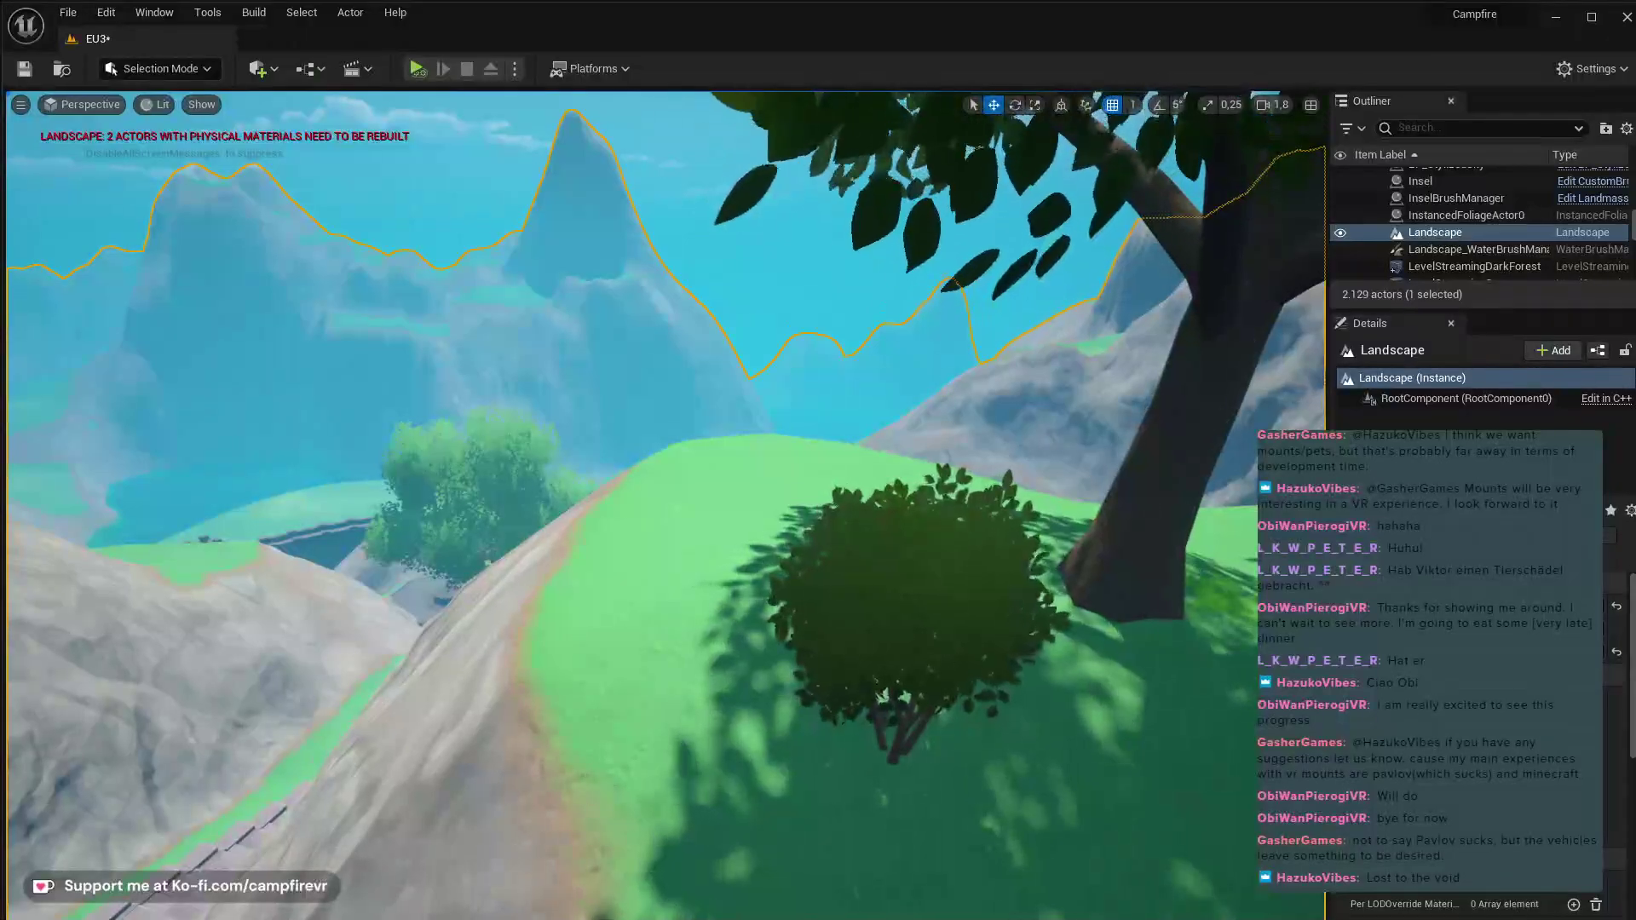
pyautogui.hotkey('ctrl', 'space')
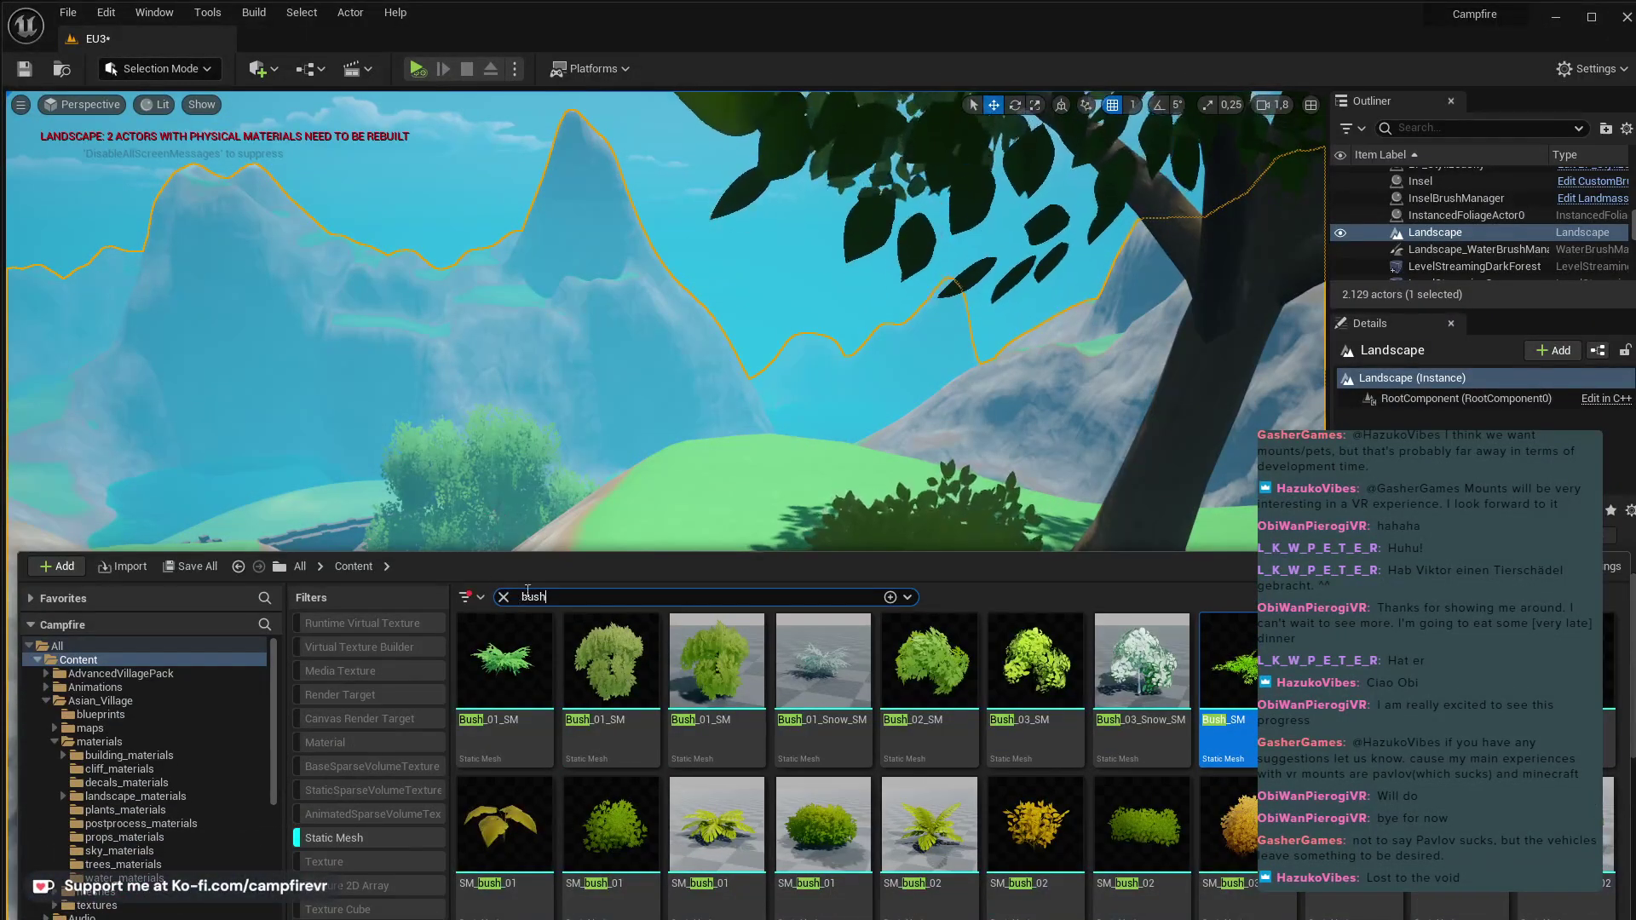
pyautogui.write('rock')
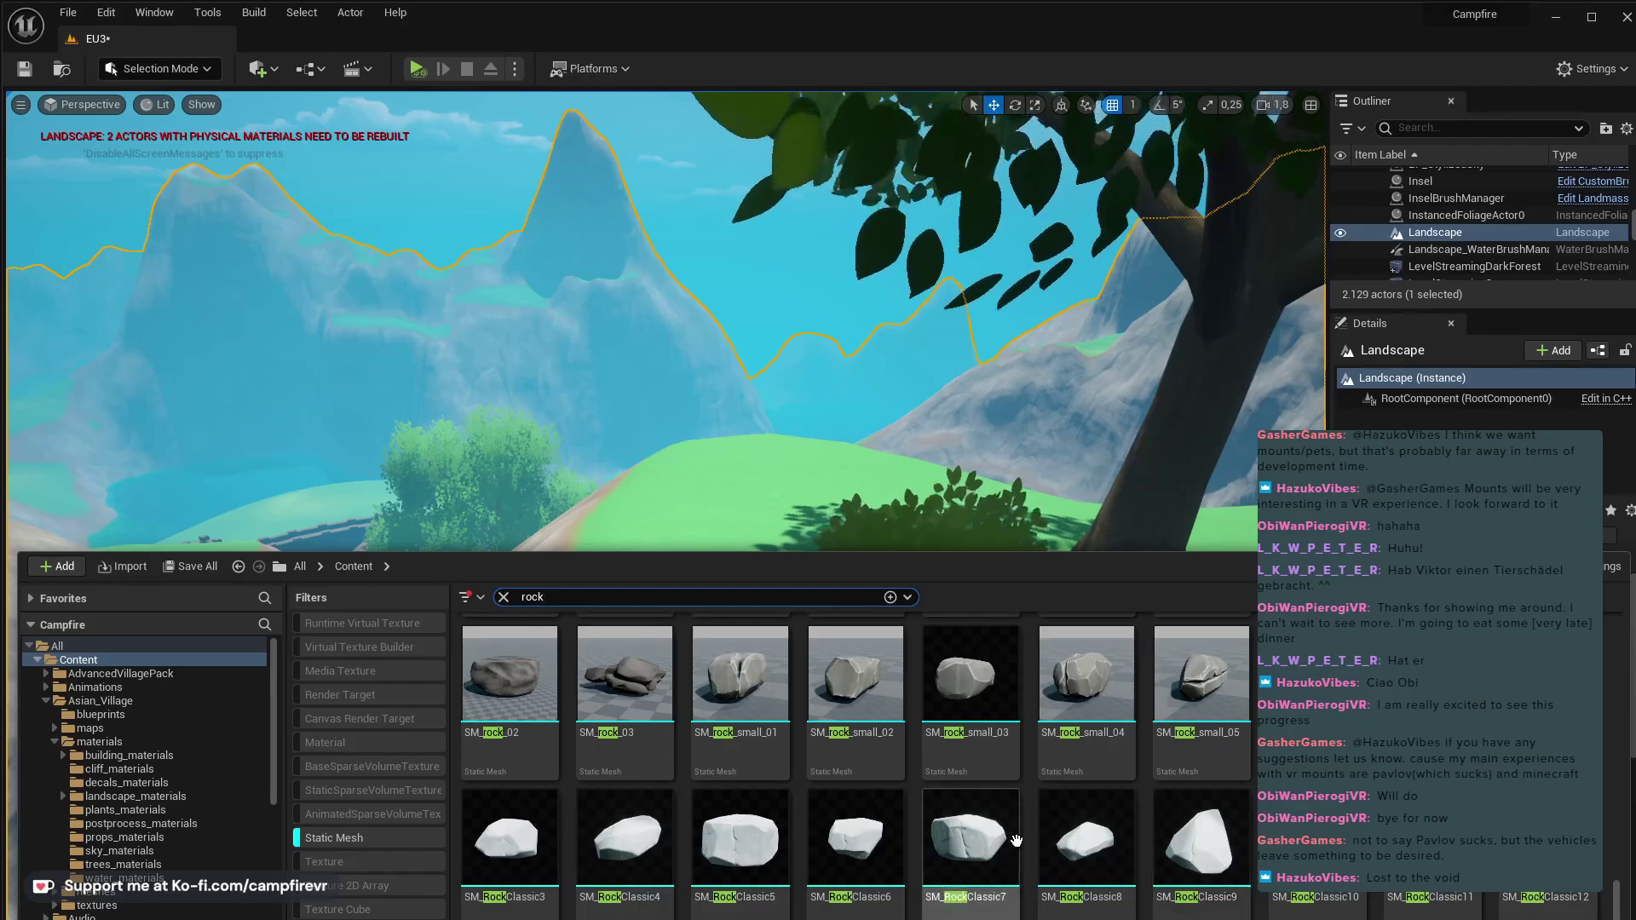
pyautogui.scroll(-2, 1333, 907)
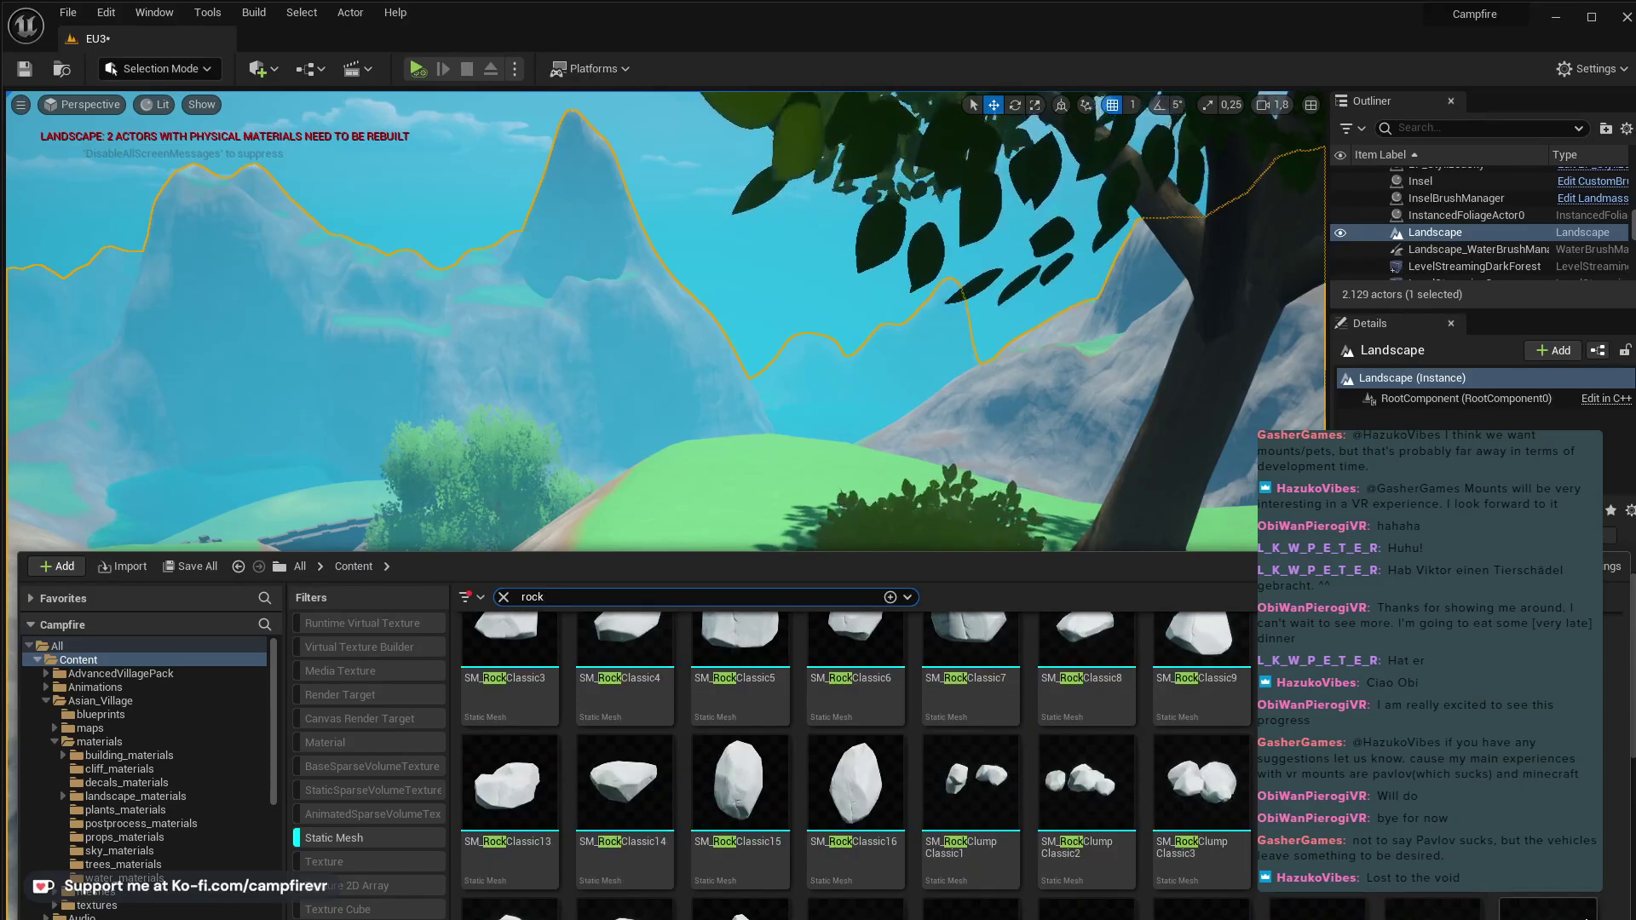
pyautogui.scroll(-5, 1551, 910)
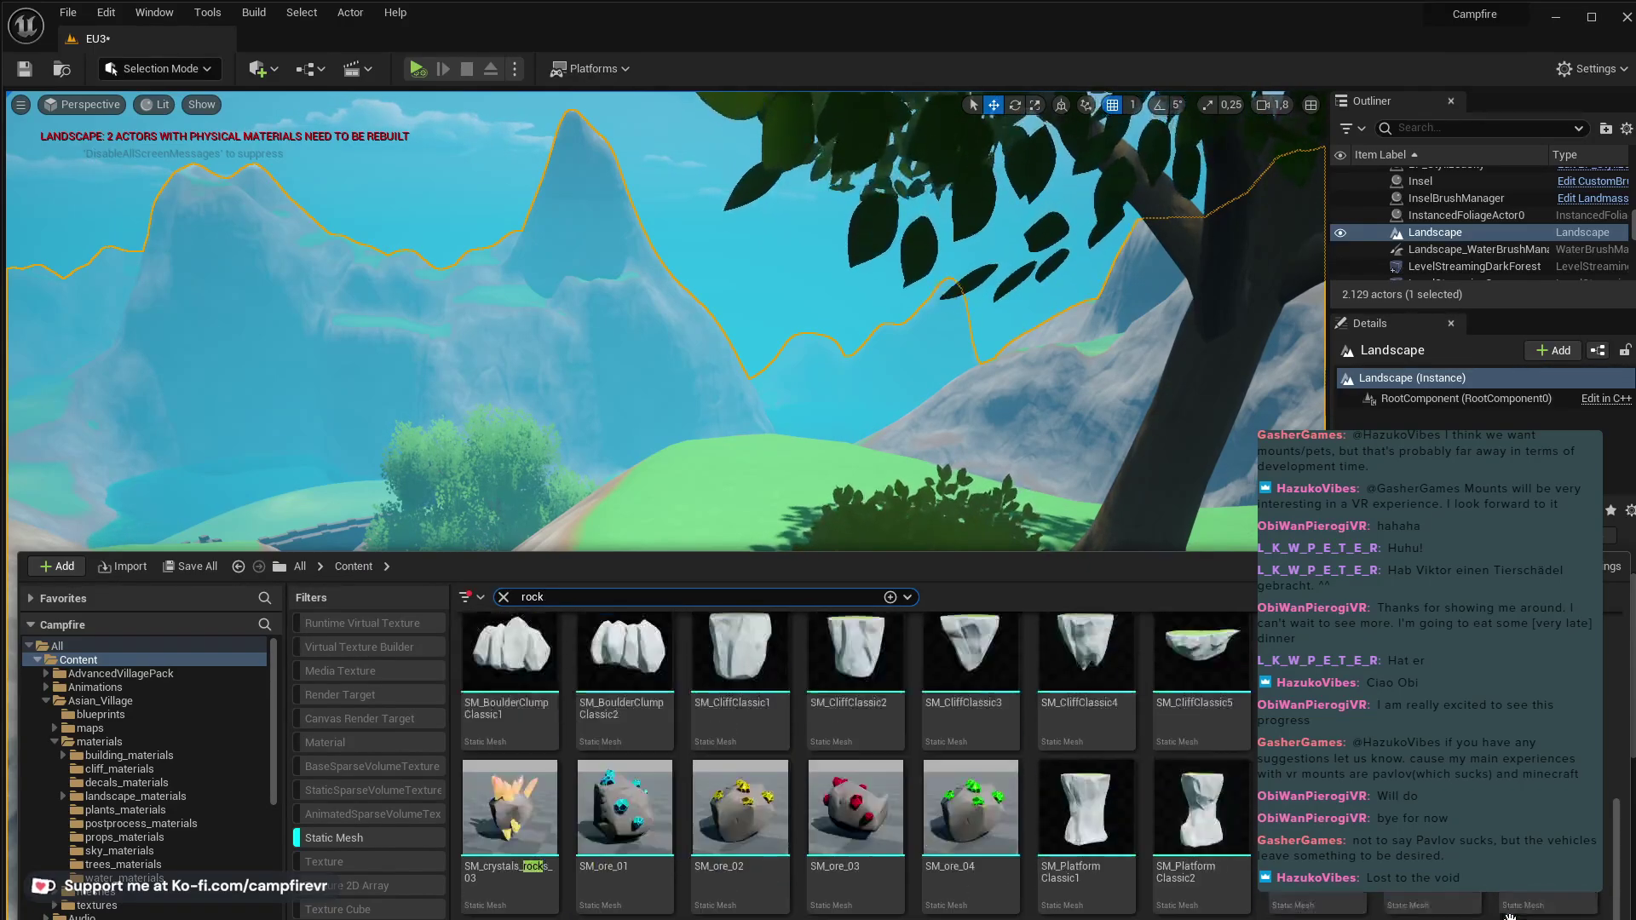
pyautogui.scroll(-5, 1509, 916)
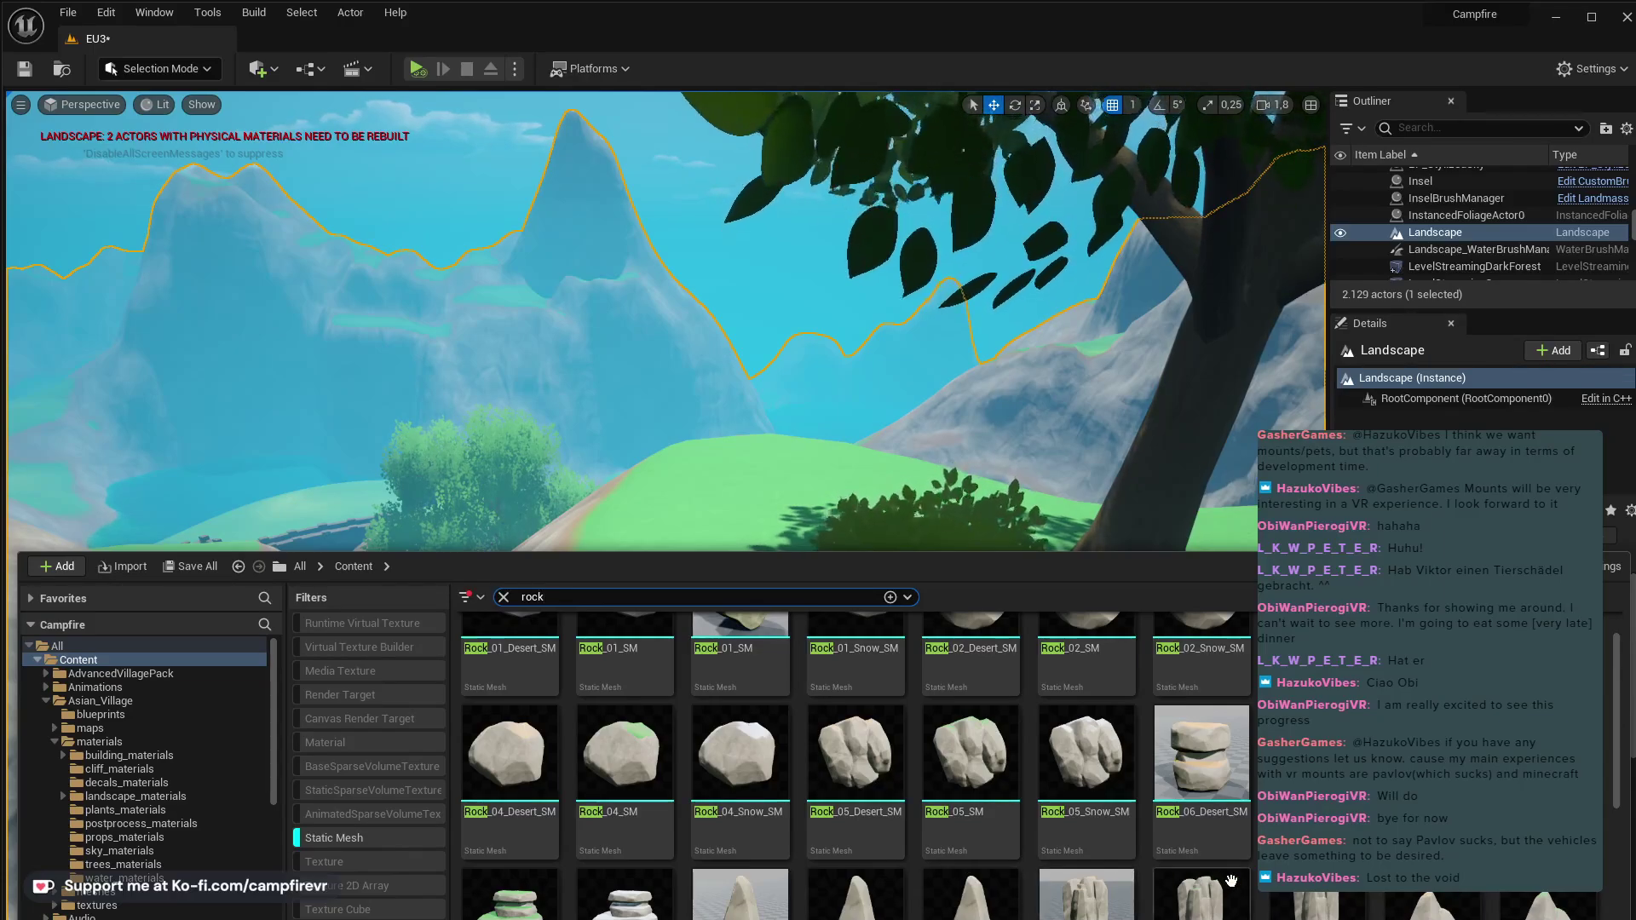
pyautogui.scroll(1, 1231, 881)
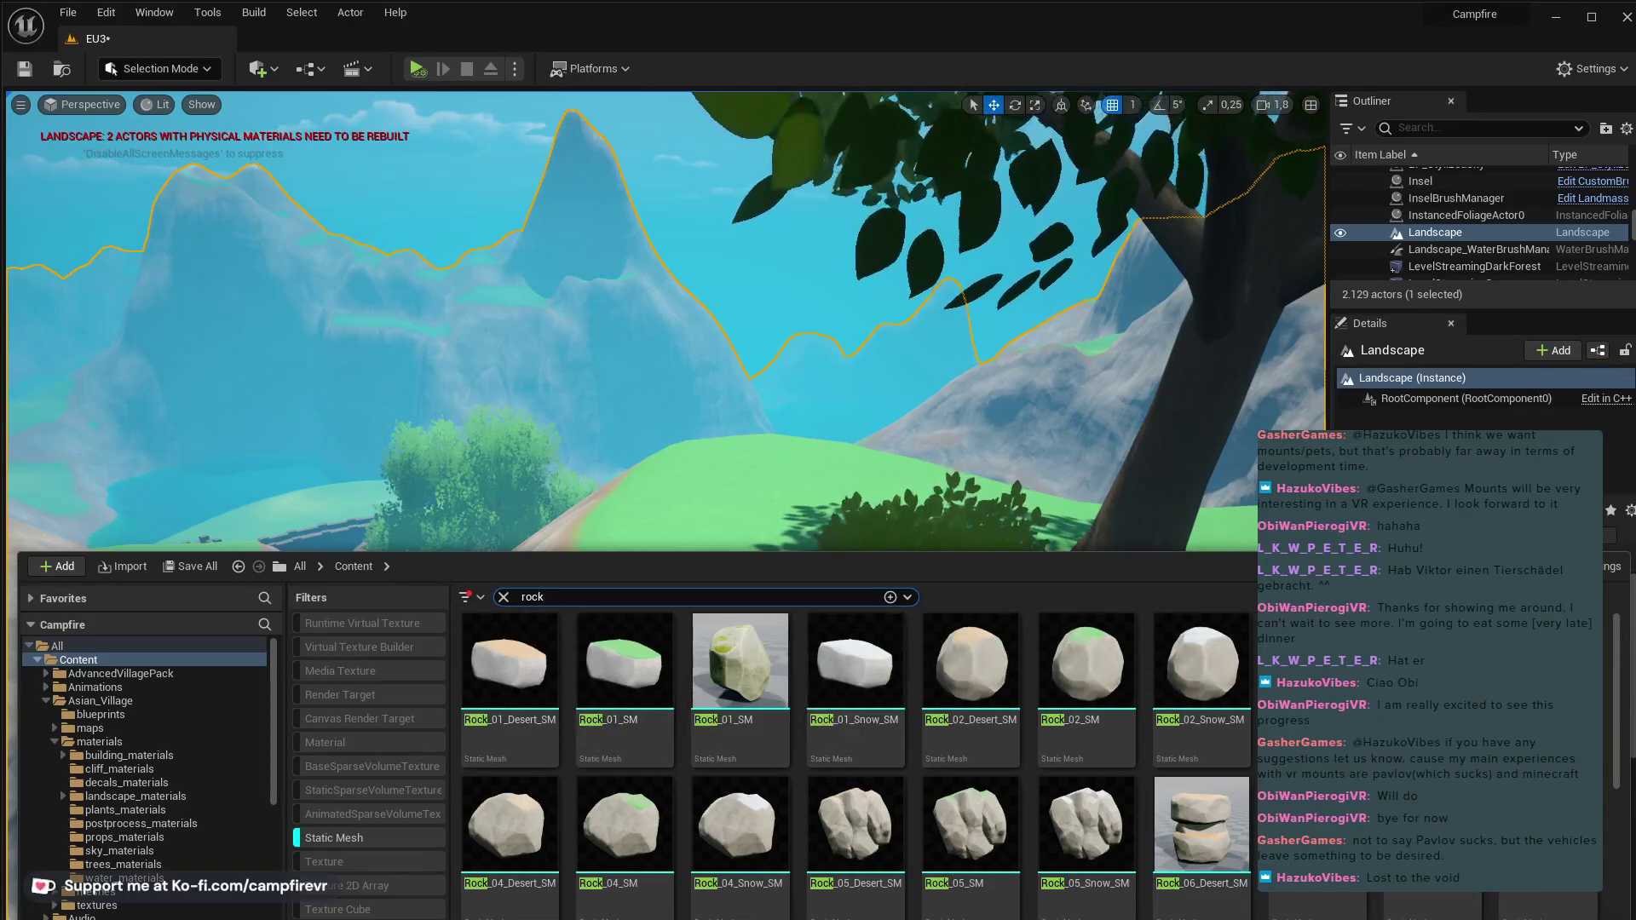
pyautogui.scroll(-6, 1503, 894)
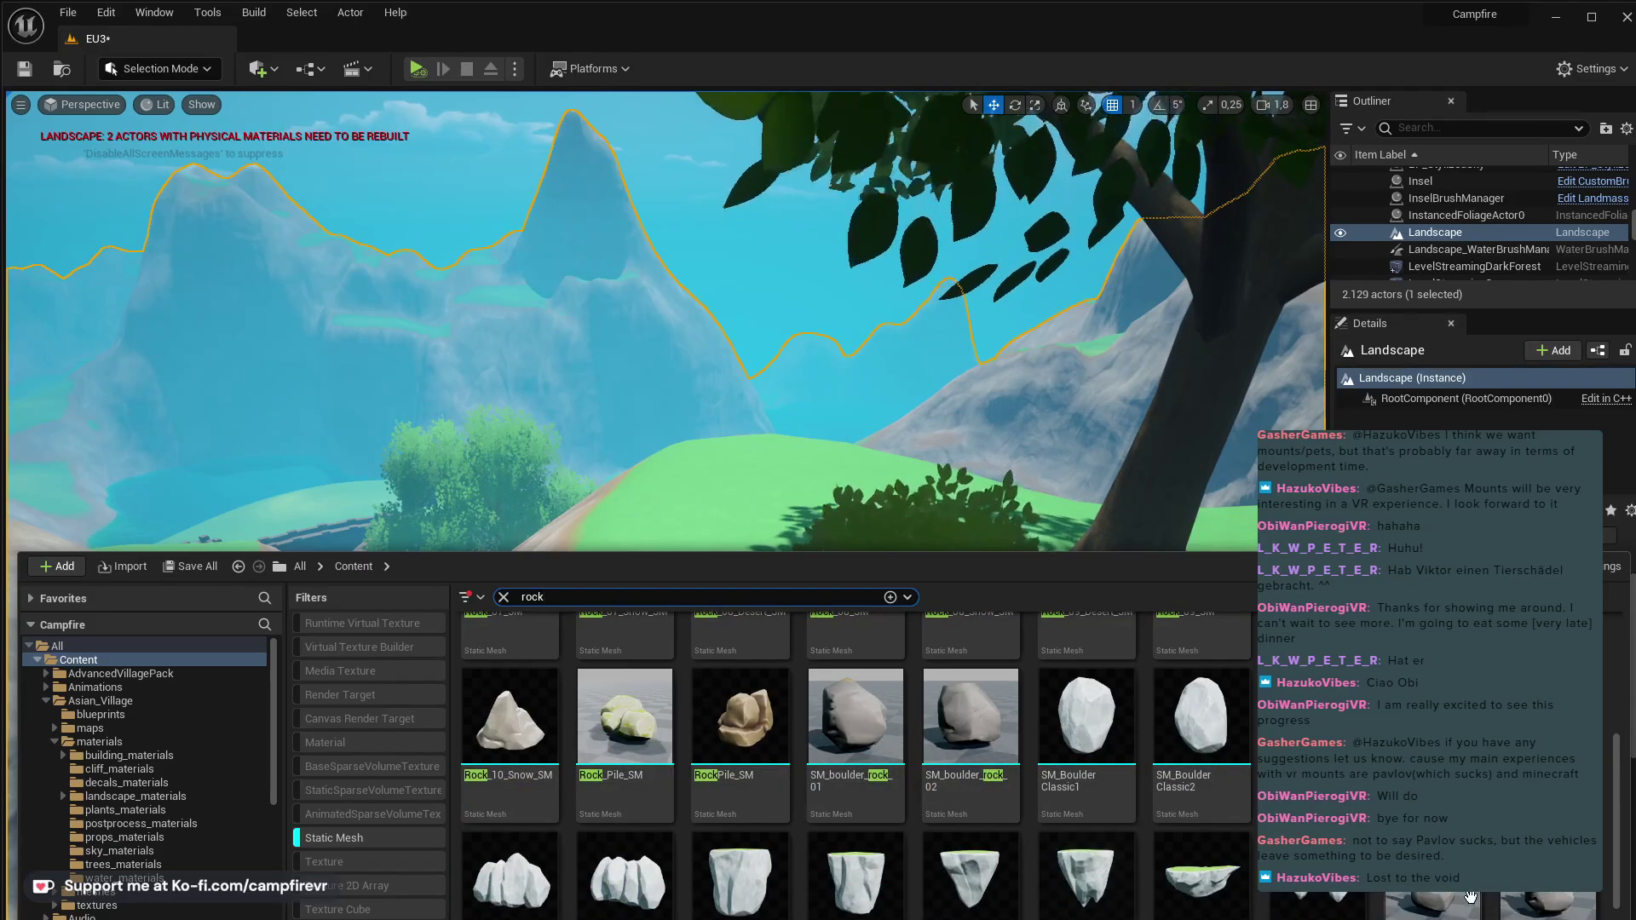
pyautogui.scroll(-4, 1470, 894)
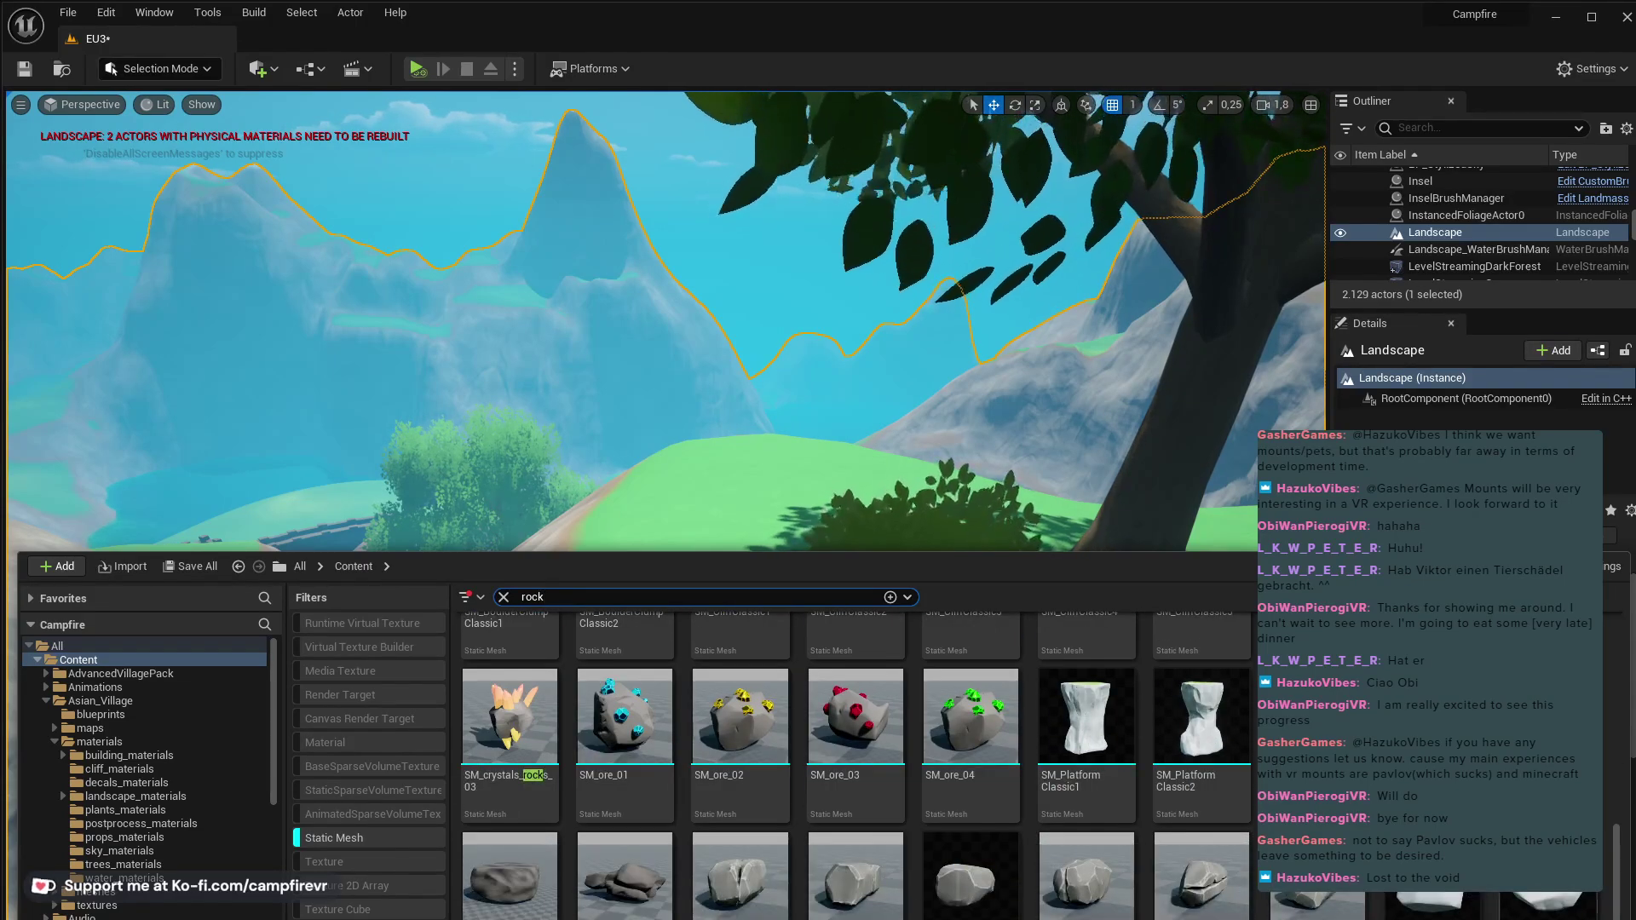
pyautogui.scroll(-2, 1041, 765)
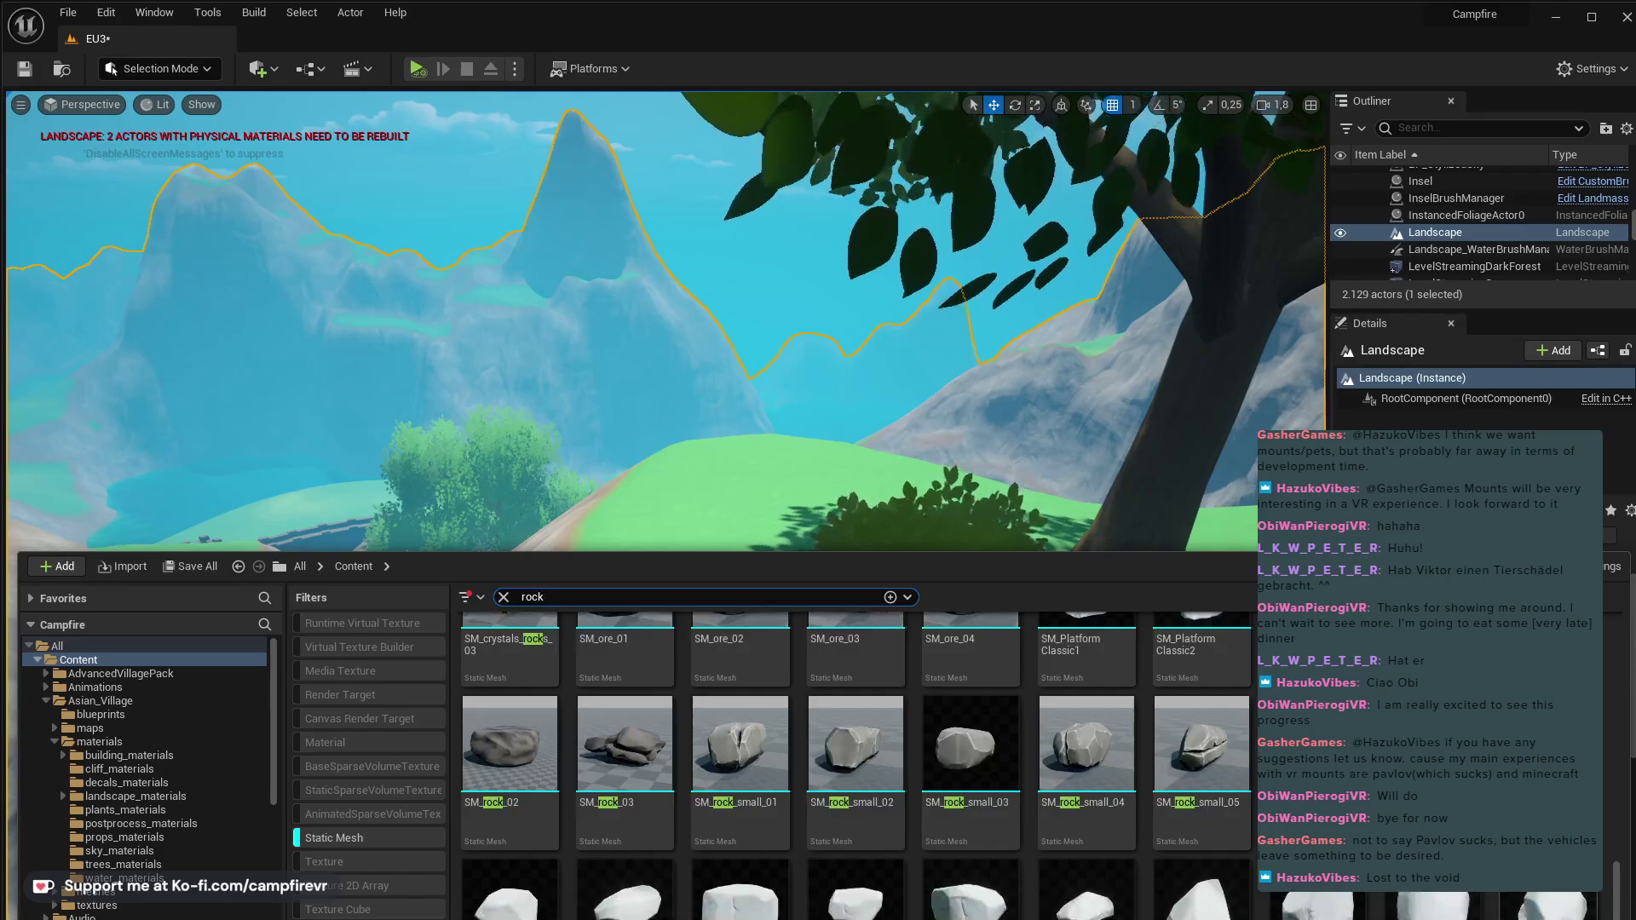
pyautogui.moveTo(1074, 750); pyautogui.dragTo(1165, 662)
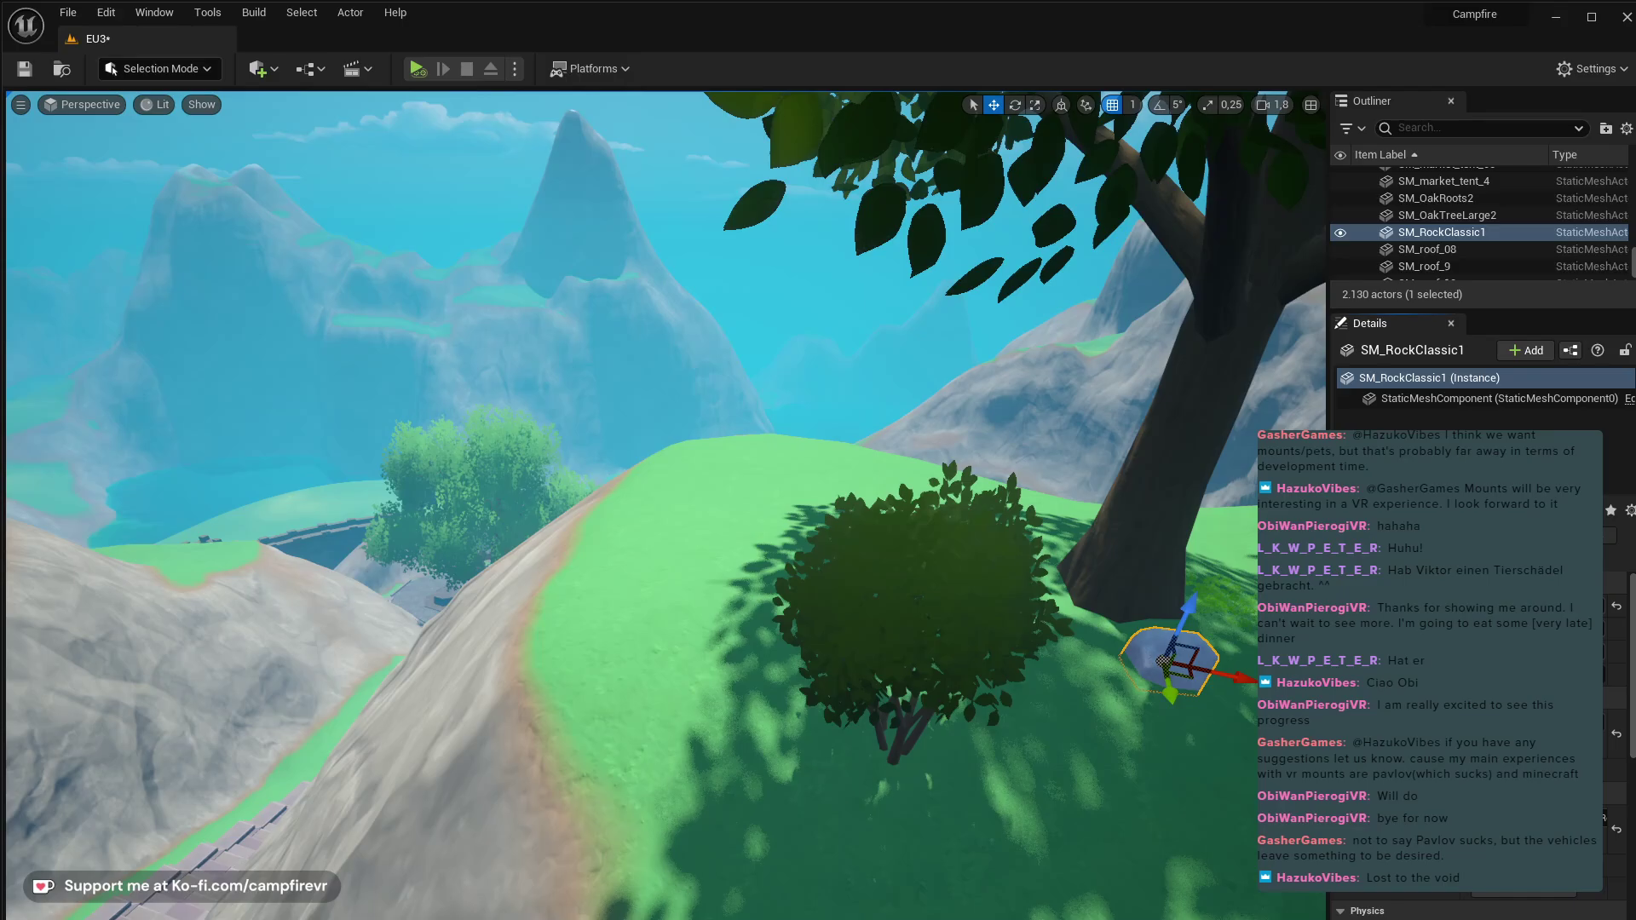
pyautogui.click(665, 546)
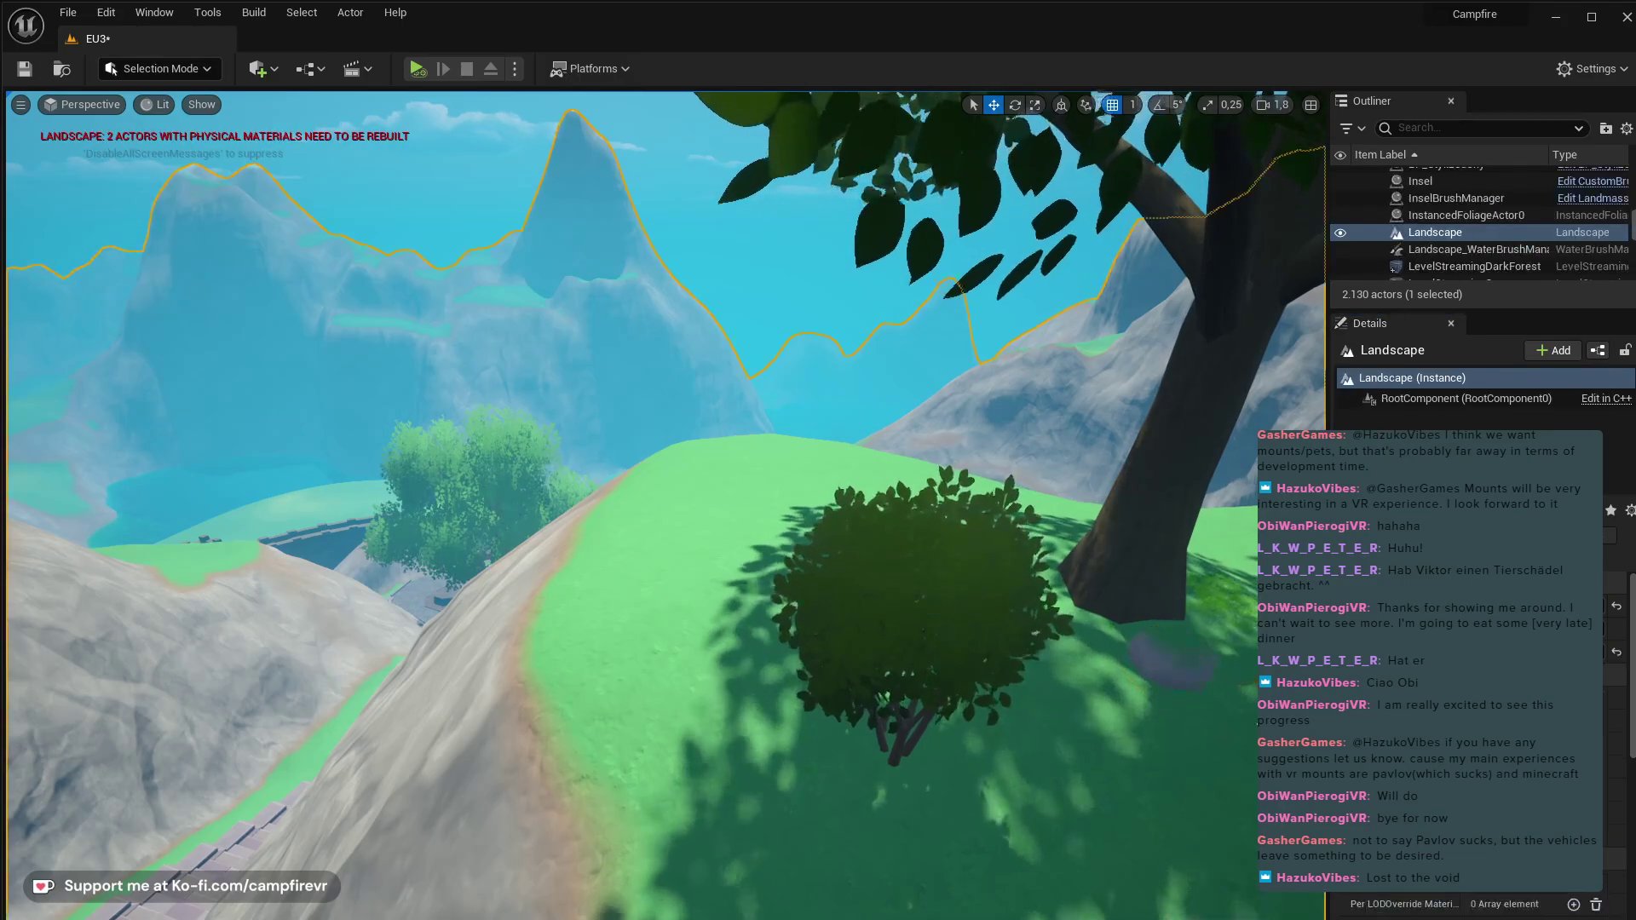
# - Place the SM_RockClumpClassic2 rock cluster on the grassy ledge beside the stairway, near the cliff edge
pyautogui.moveTo(665, 546); pyautogui.dragTo(767, 545, button='right')
pyautogui.moveTo(1114, 630); pyautogui.dragTo(1244, 631, button='right')
pyautogui.moveTo(1114, 682); pyautogui.dragTo(1114, 683, button='right')
pyautogui.hotkey('ctrl', 'space')
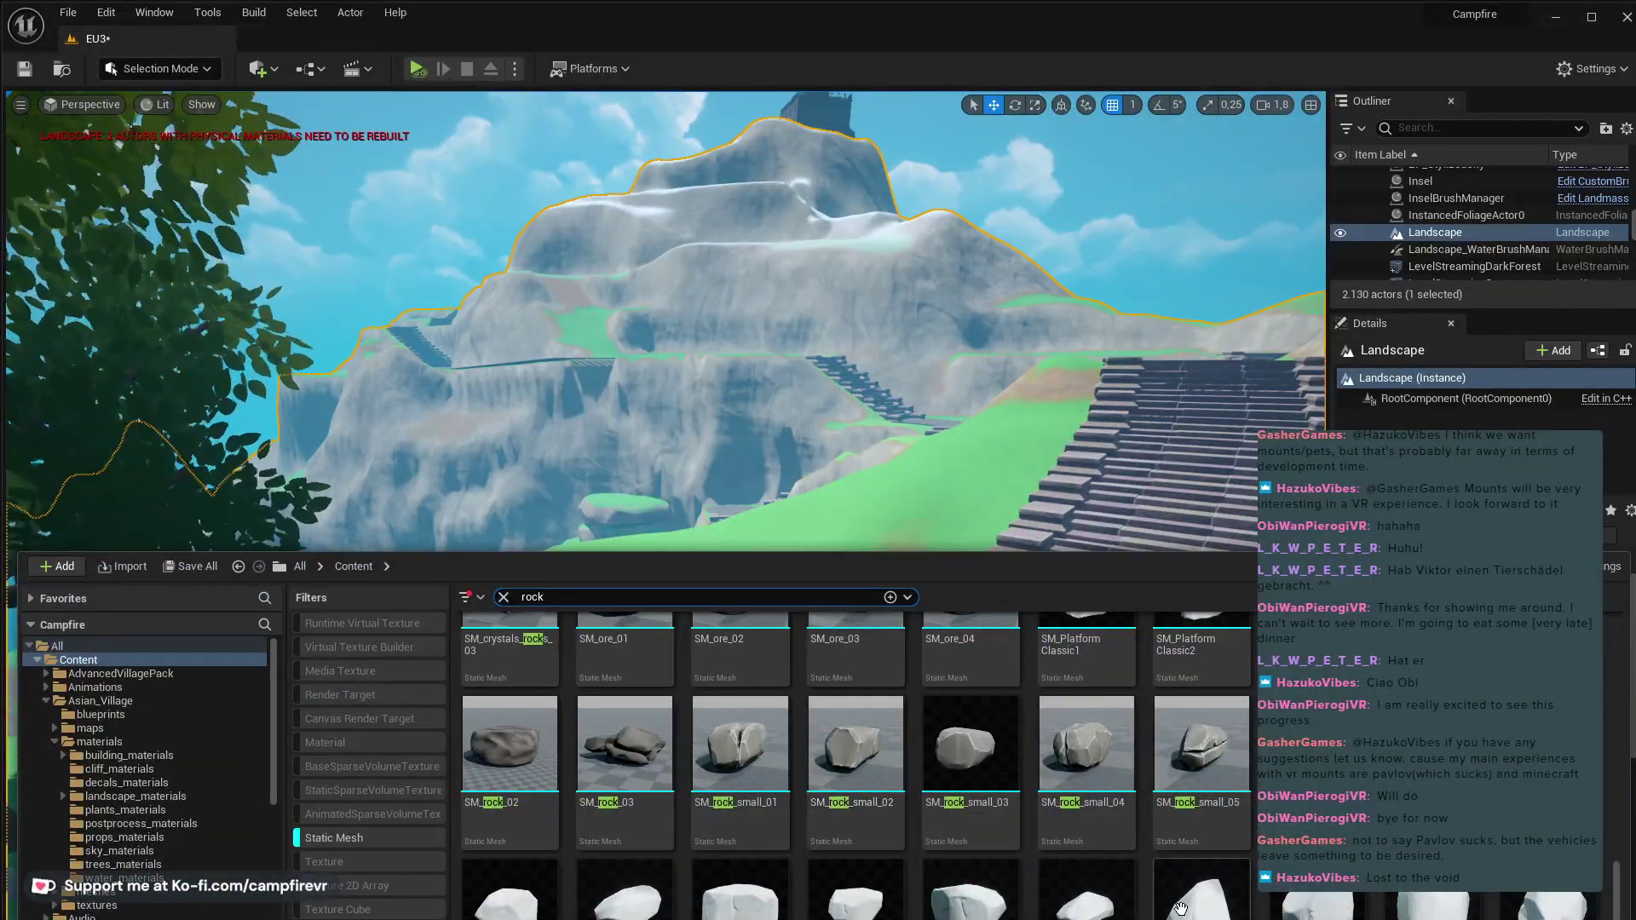
pyautogui.scroll(1, 1201, 879)
pyautogui.moveTo(1316, 771); pyautogui.dragTo(816, 512)
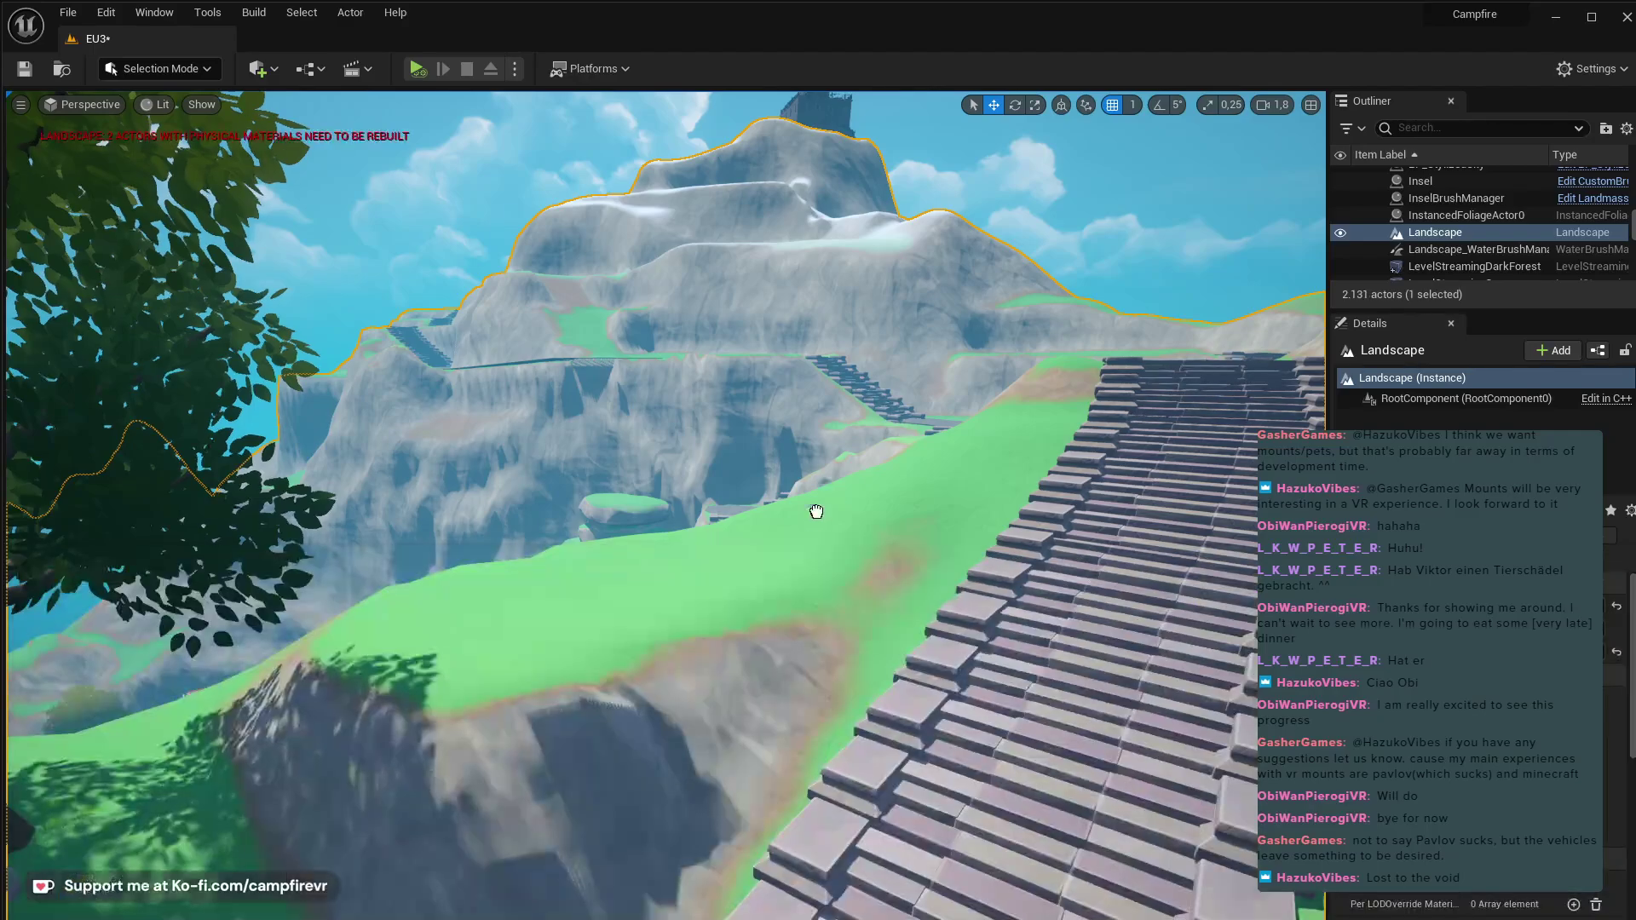
pyautogui.moveTo(553, 636); pyautogui.dragTo(553, 636)
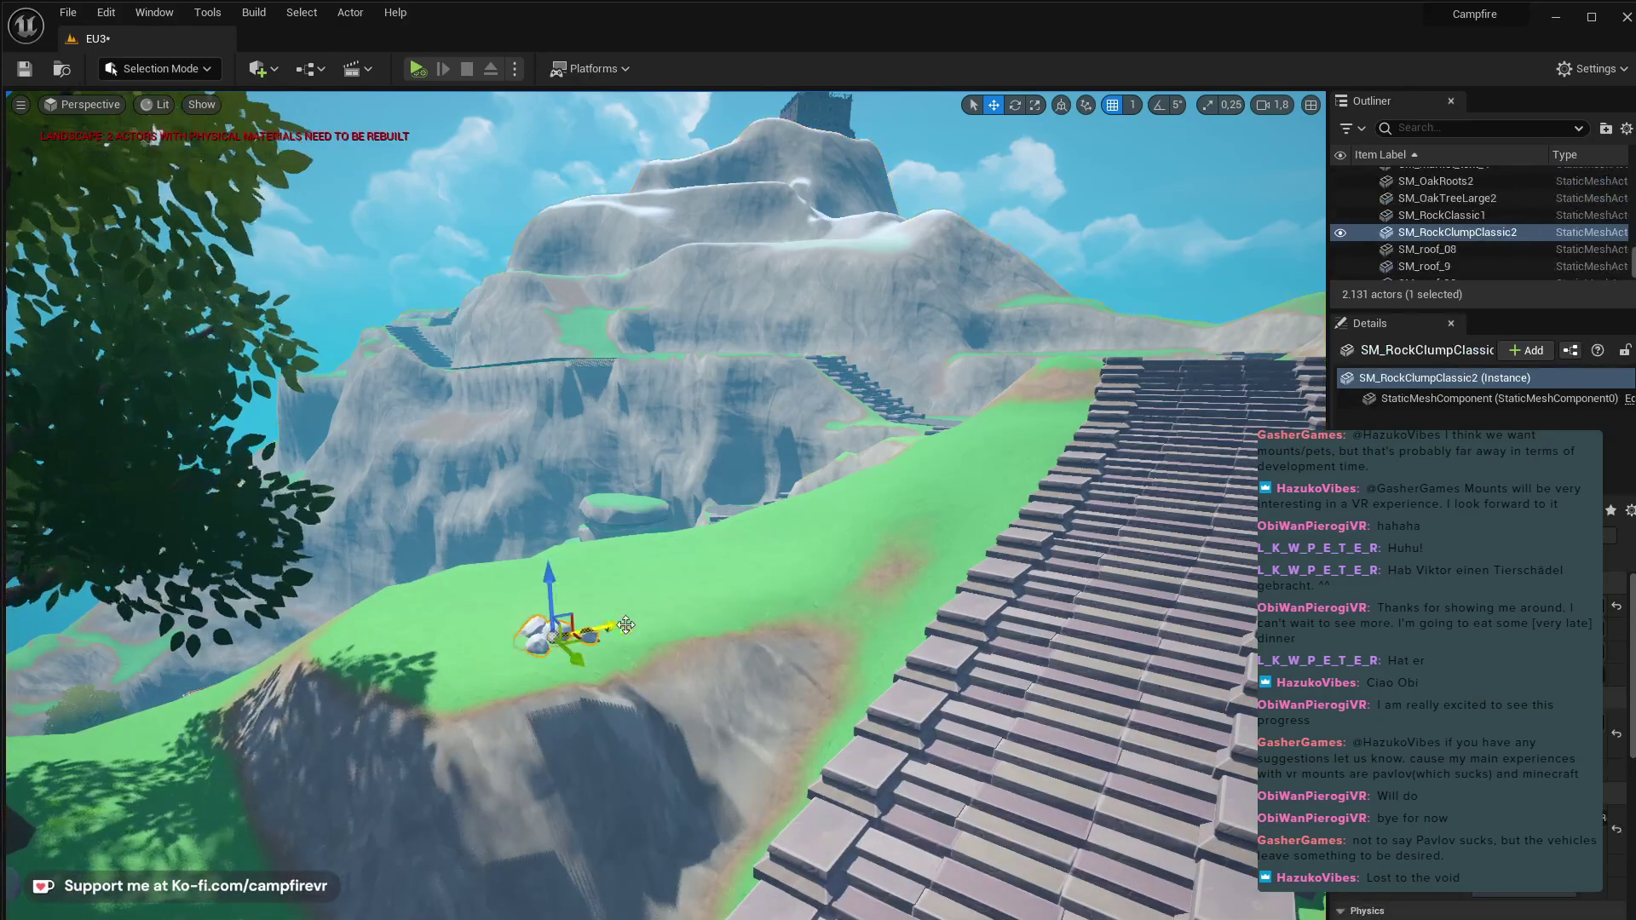
# - Search the static meshes for "bush" and place the round SM_bush_01 directly beside the rock clump
pyautogui.hotkey('ctrl', 'space')
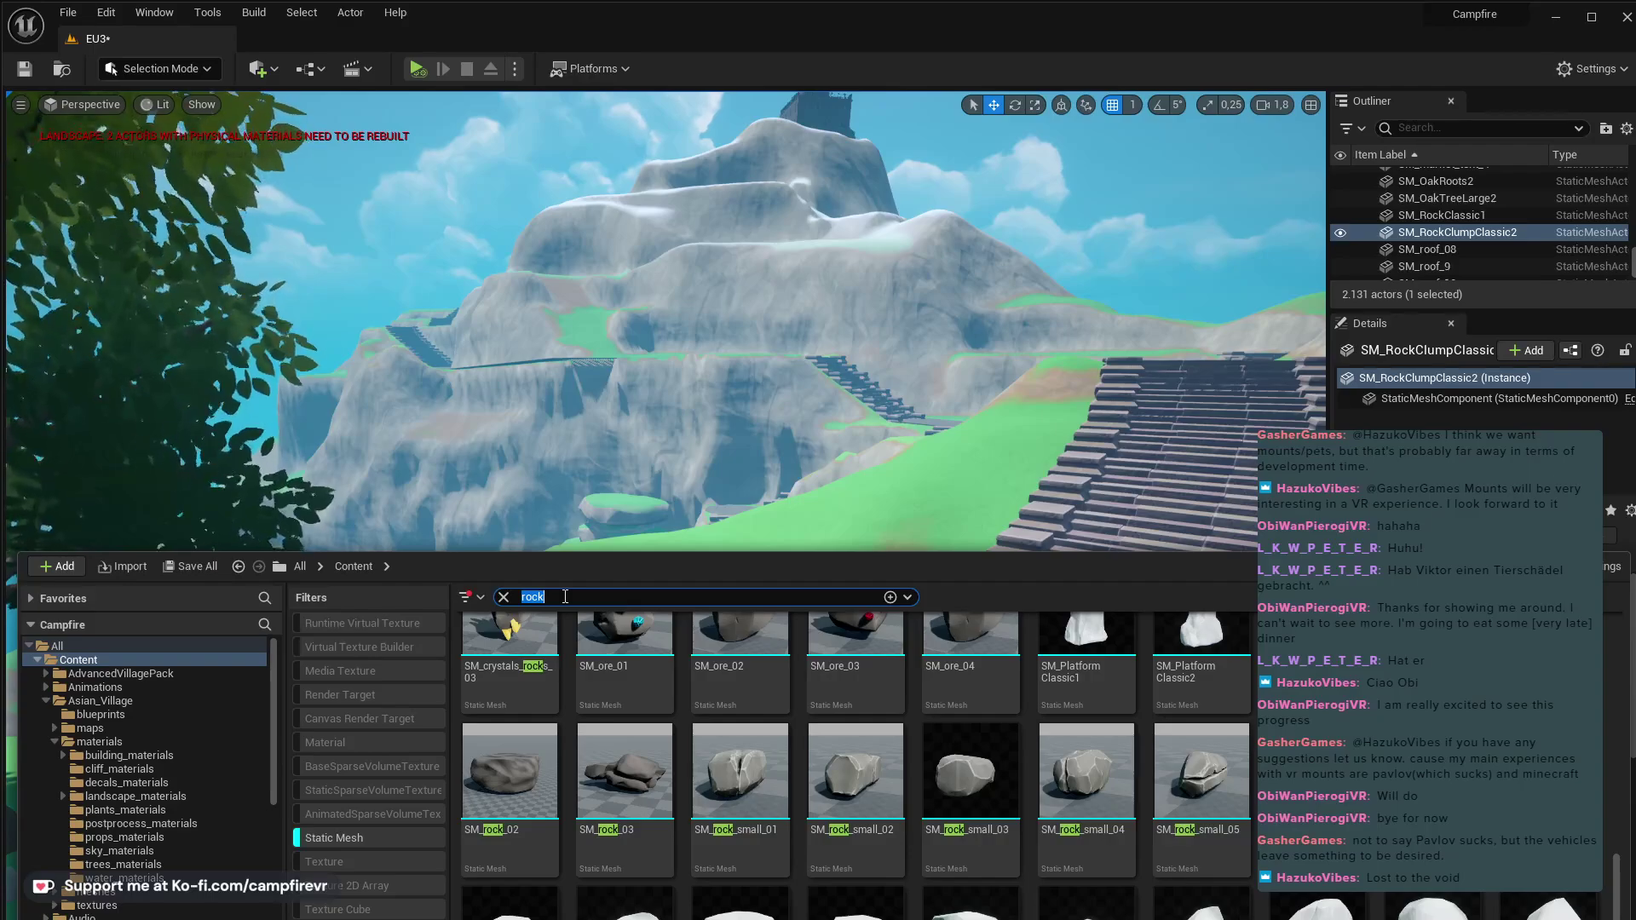
pyautogui.write('bush')
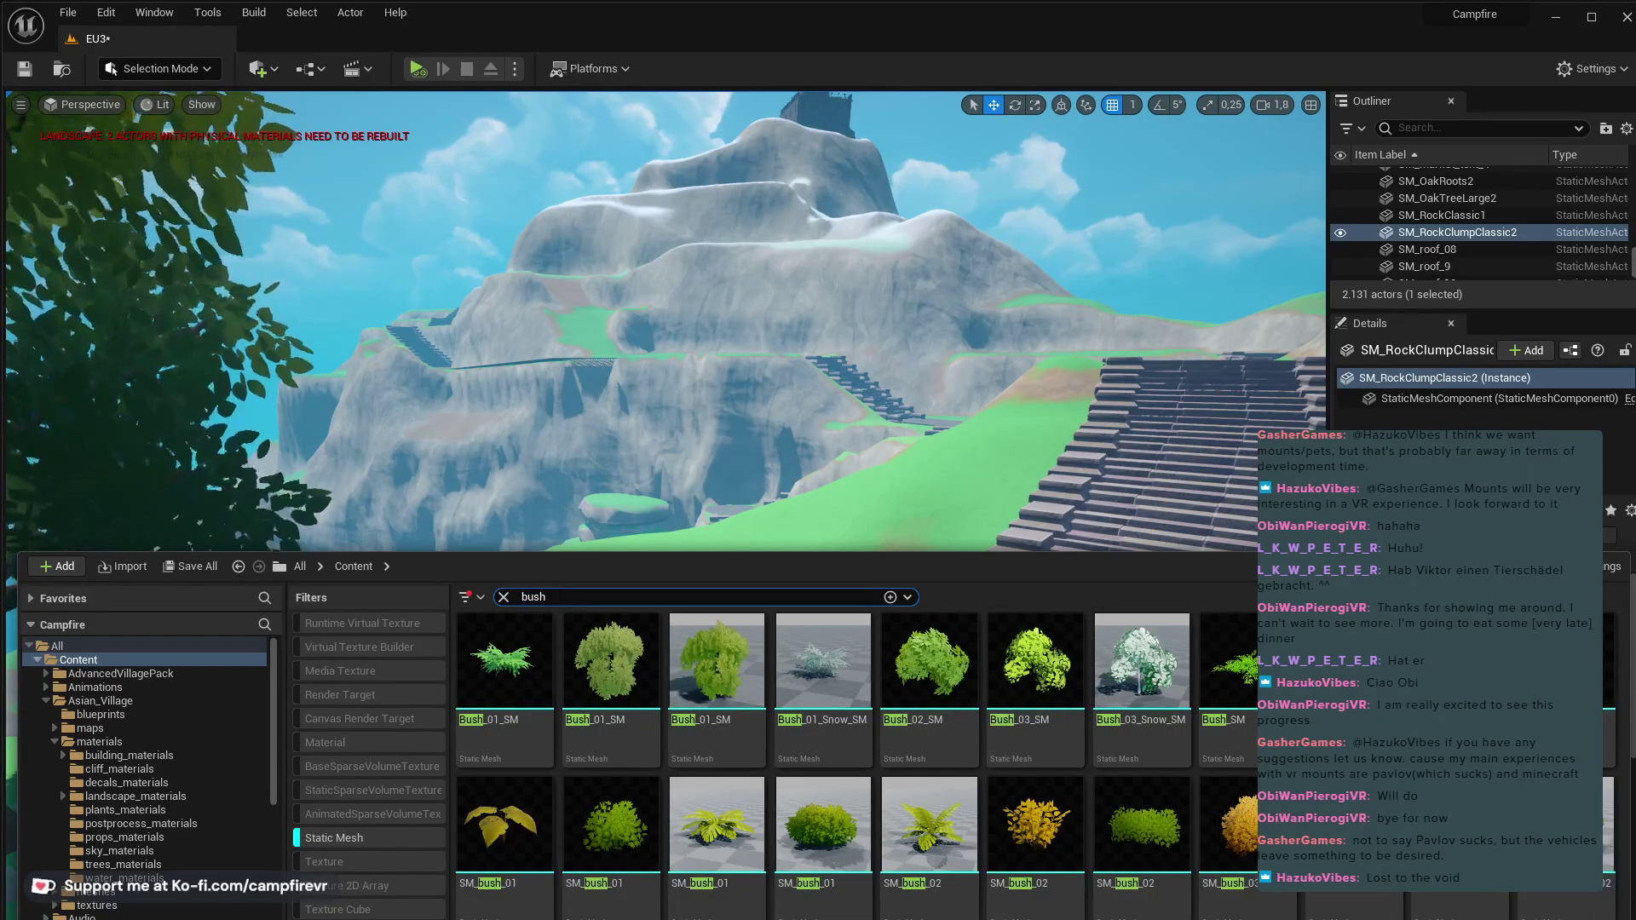
pyautogui.moveTo(621, 842); pyautogui.dragTo(785, 420)
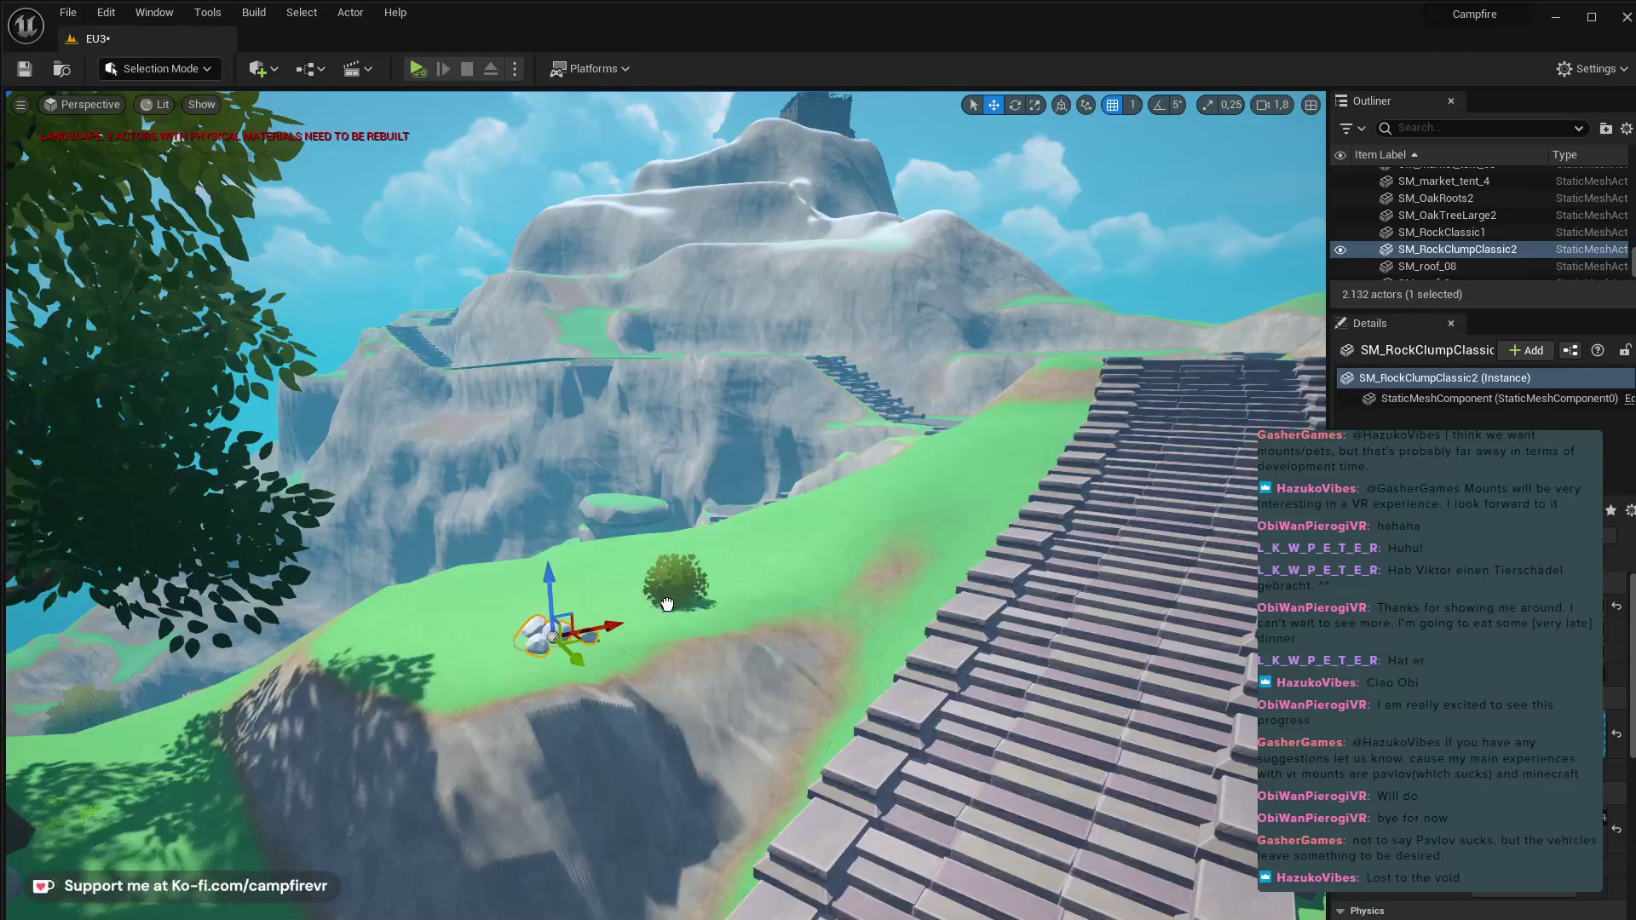
pyautogui.moveTo(667, 604); pyautogui.dragTo(594, 614)
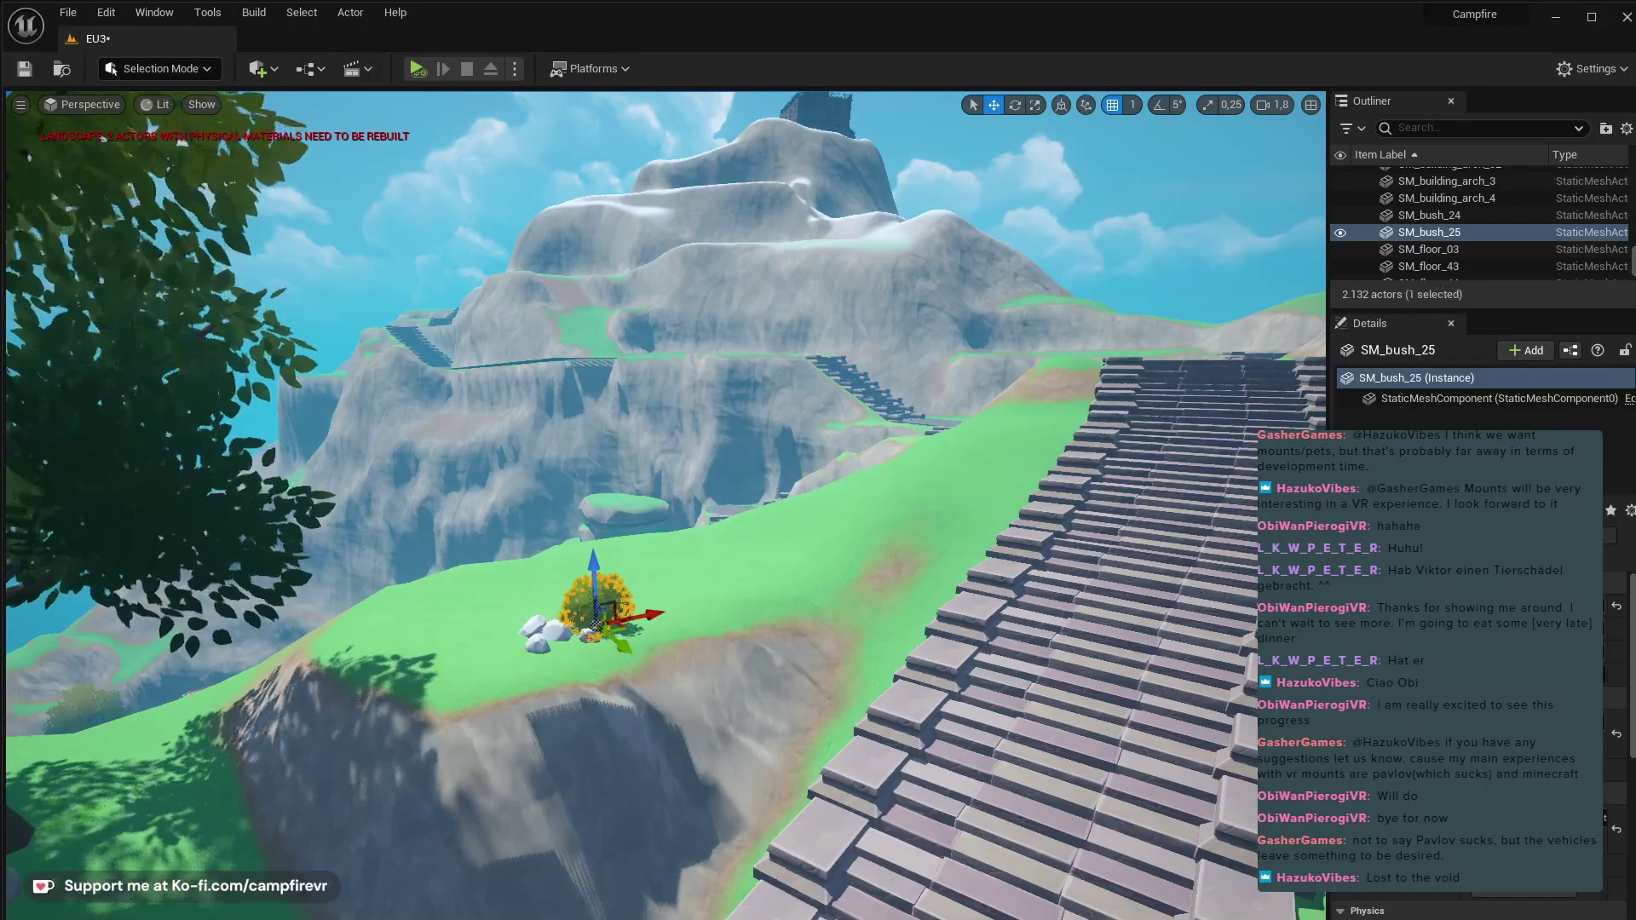
# - Try the large-leaved SM_bush_02 plant behind the round bush and delete it
pyautogui.hotkey('ctrl', 'space')
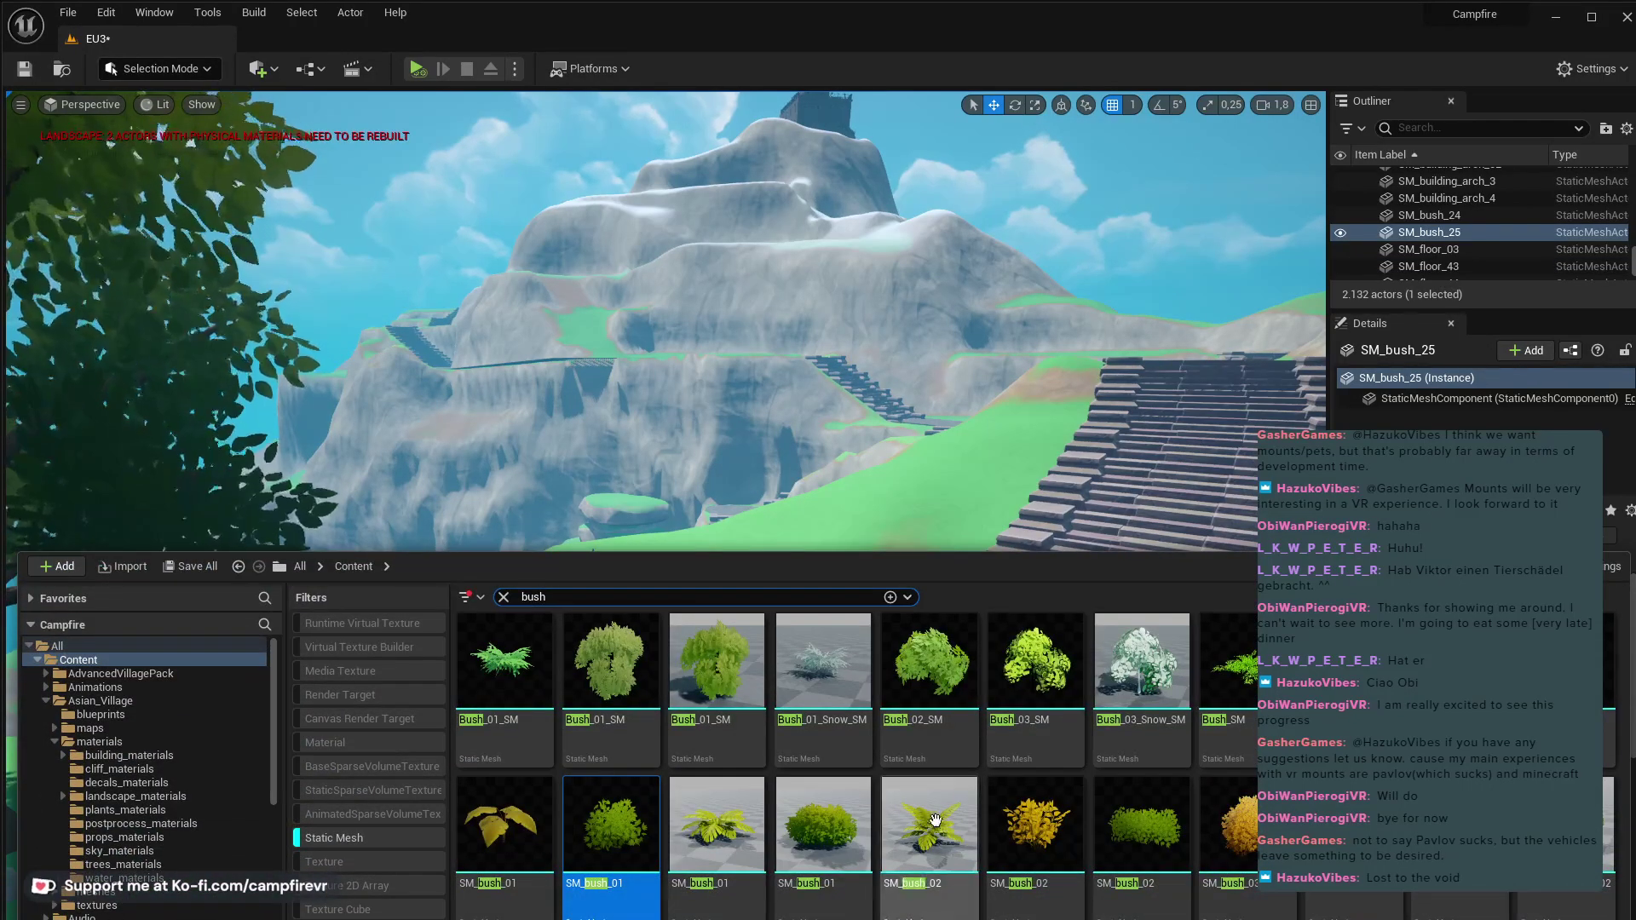
pyautogui.moveTo(929, 823); pyautogui.dragTo(588, 592)
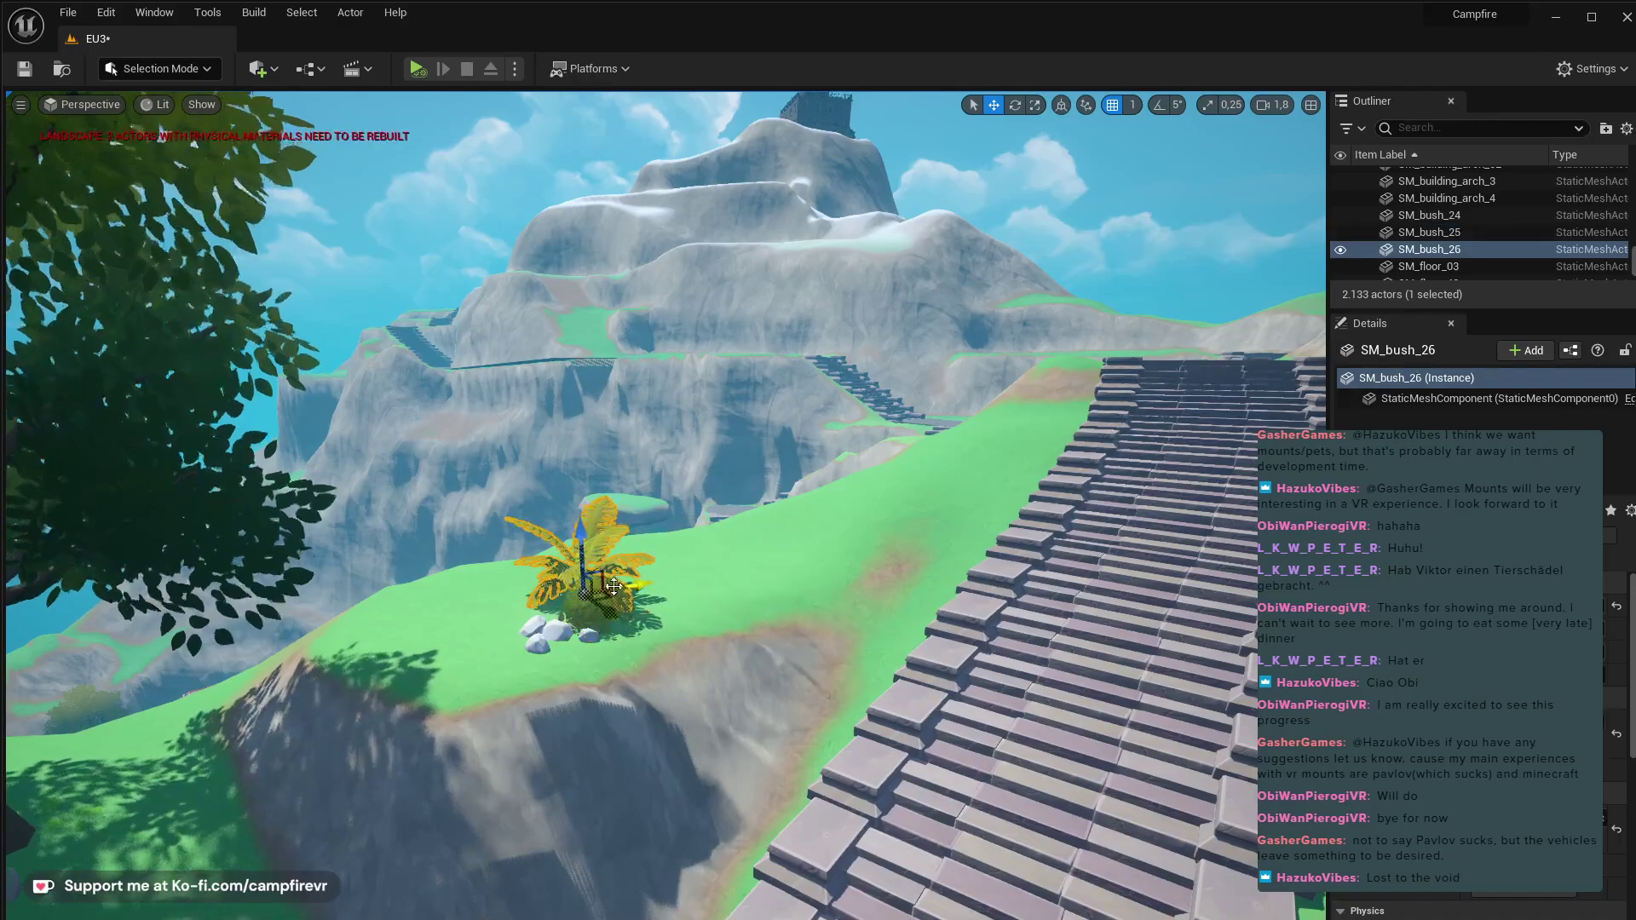
pyautogui.press('Delete')
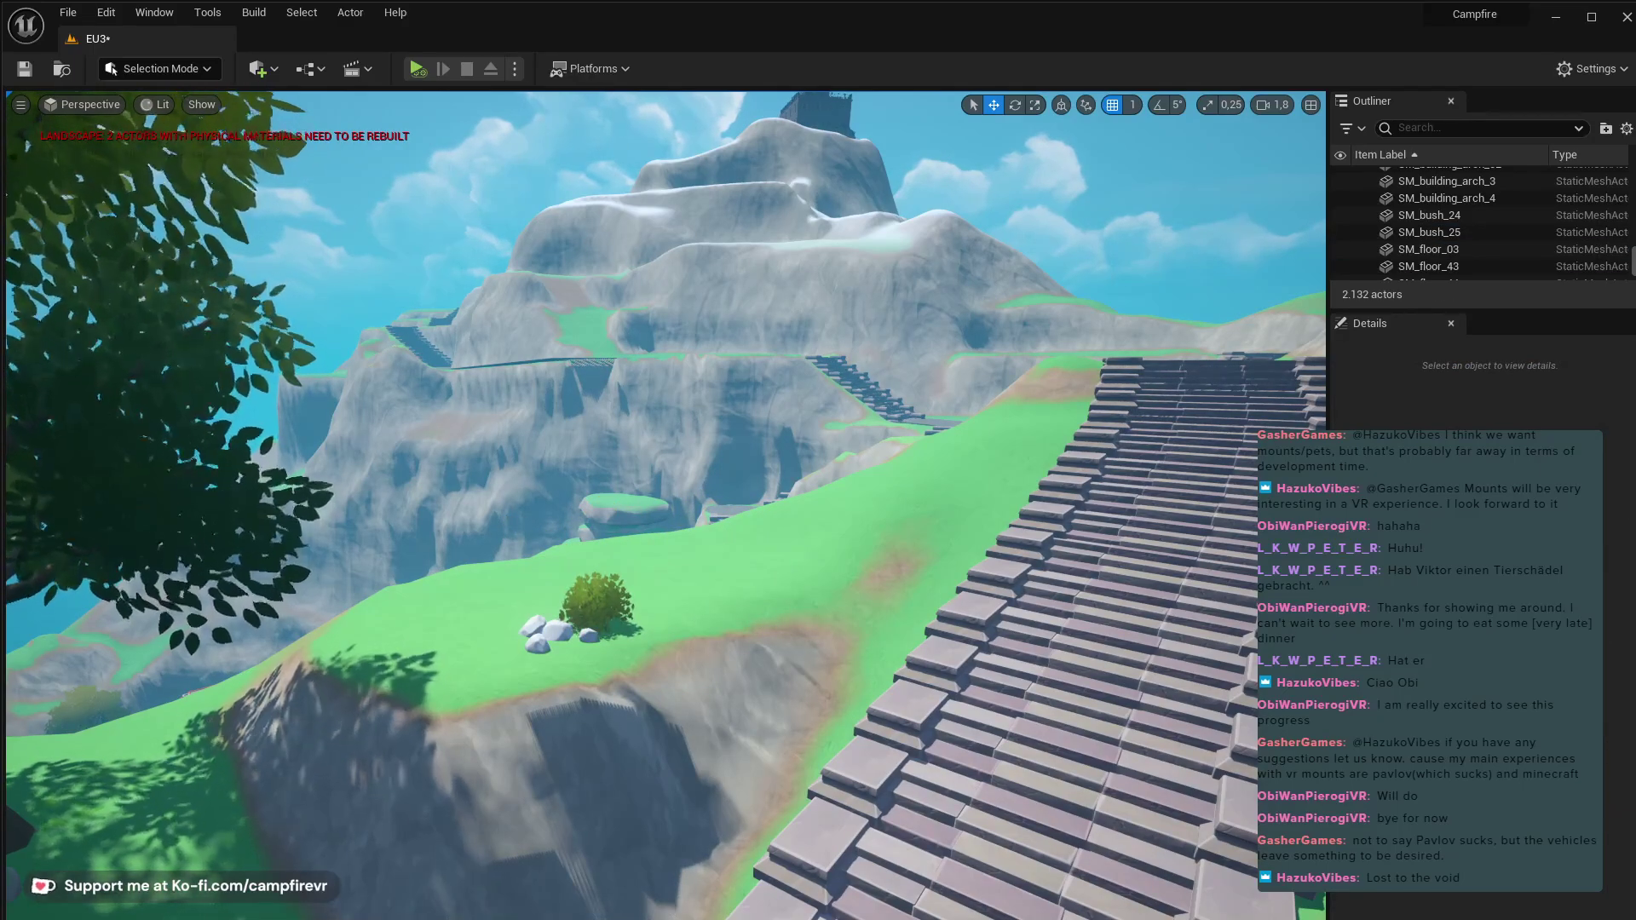
# - Place SM_Bush1 on the grassy ledge and move it directly behind the round bush
pyautogui.hotkey('ctrl', 'space')
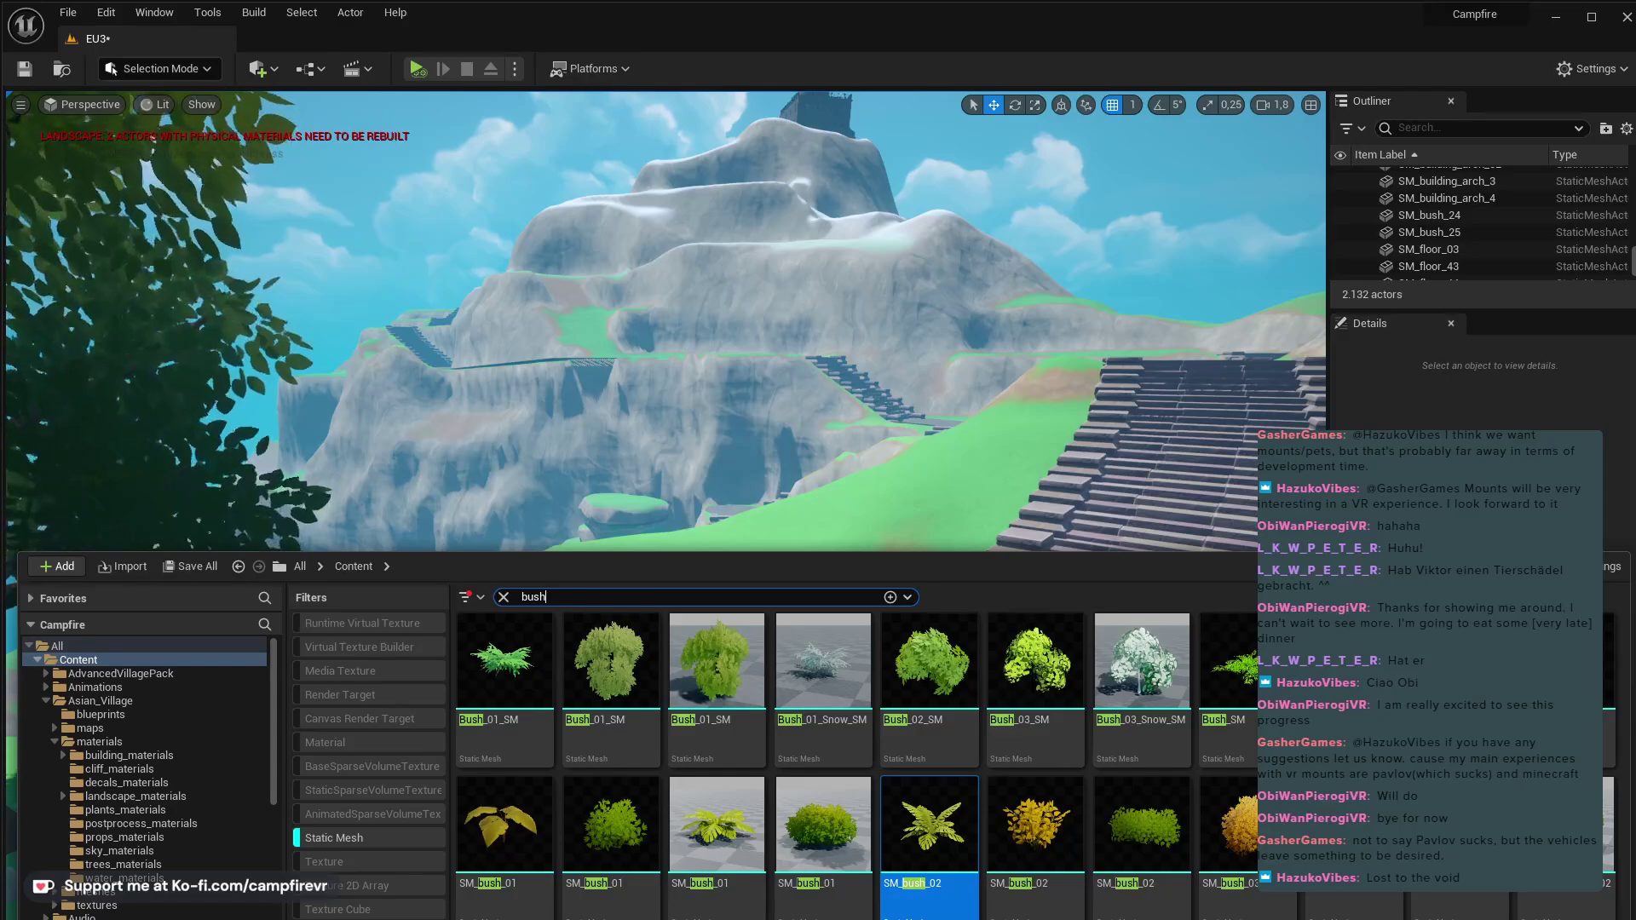
pyautogui.moveTo(1346, 899); pyautogui.dragTo(621, 588)
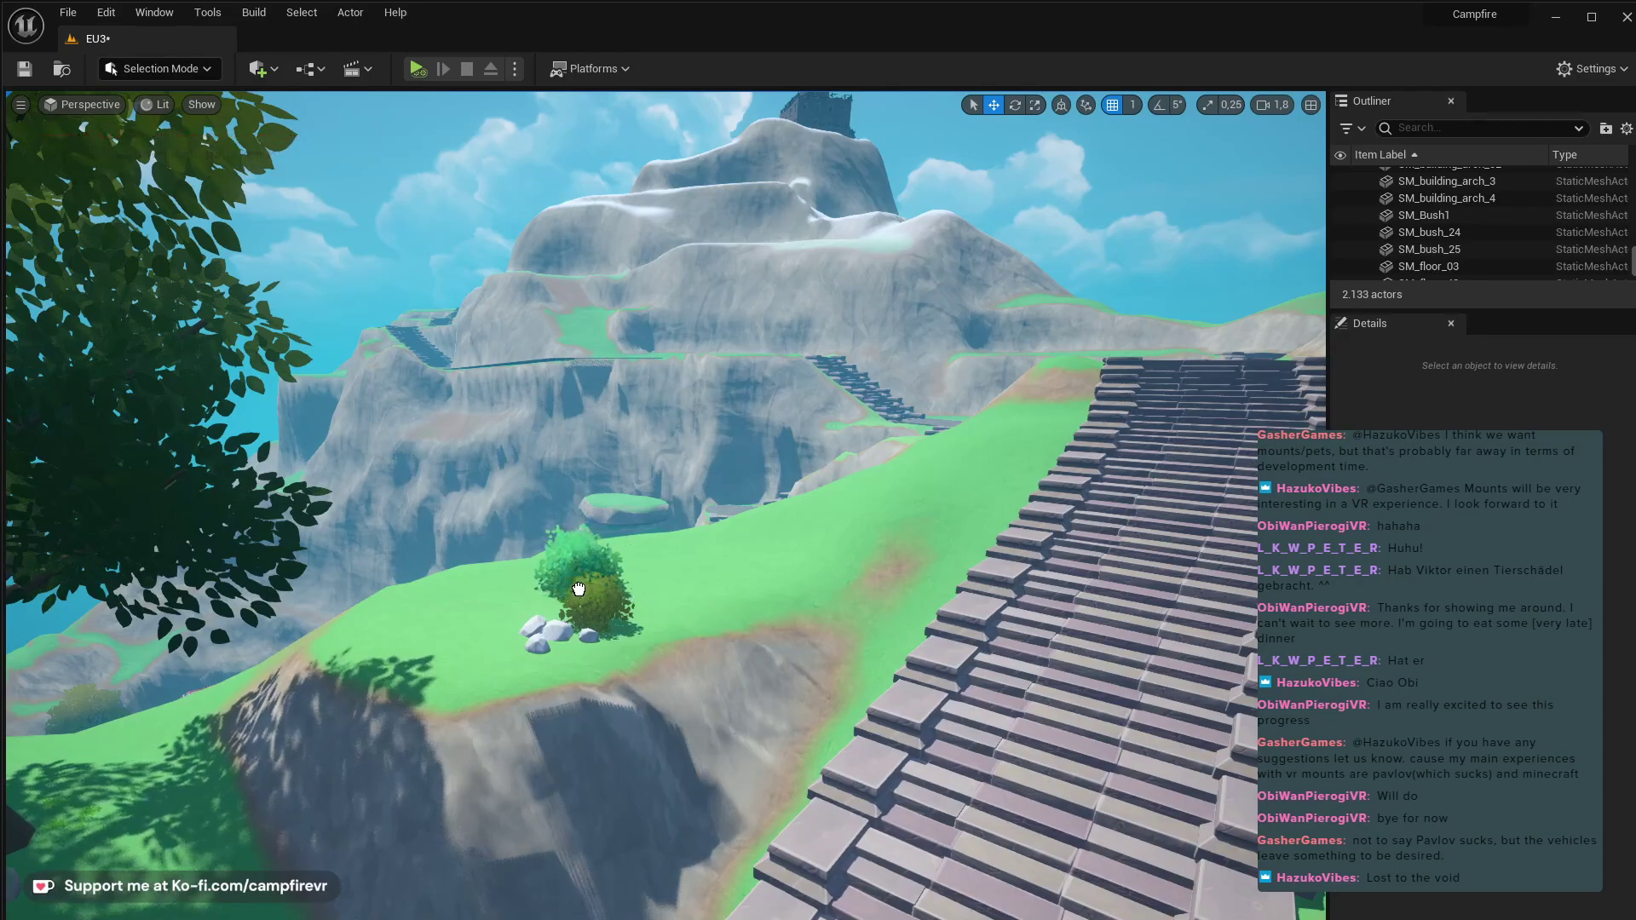
pyautogui.moveTo(529, 617); pyautogui.dragTo(602, 588)
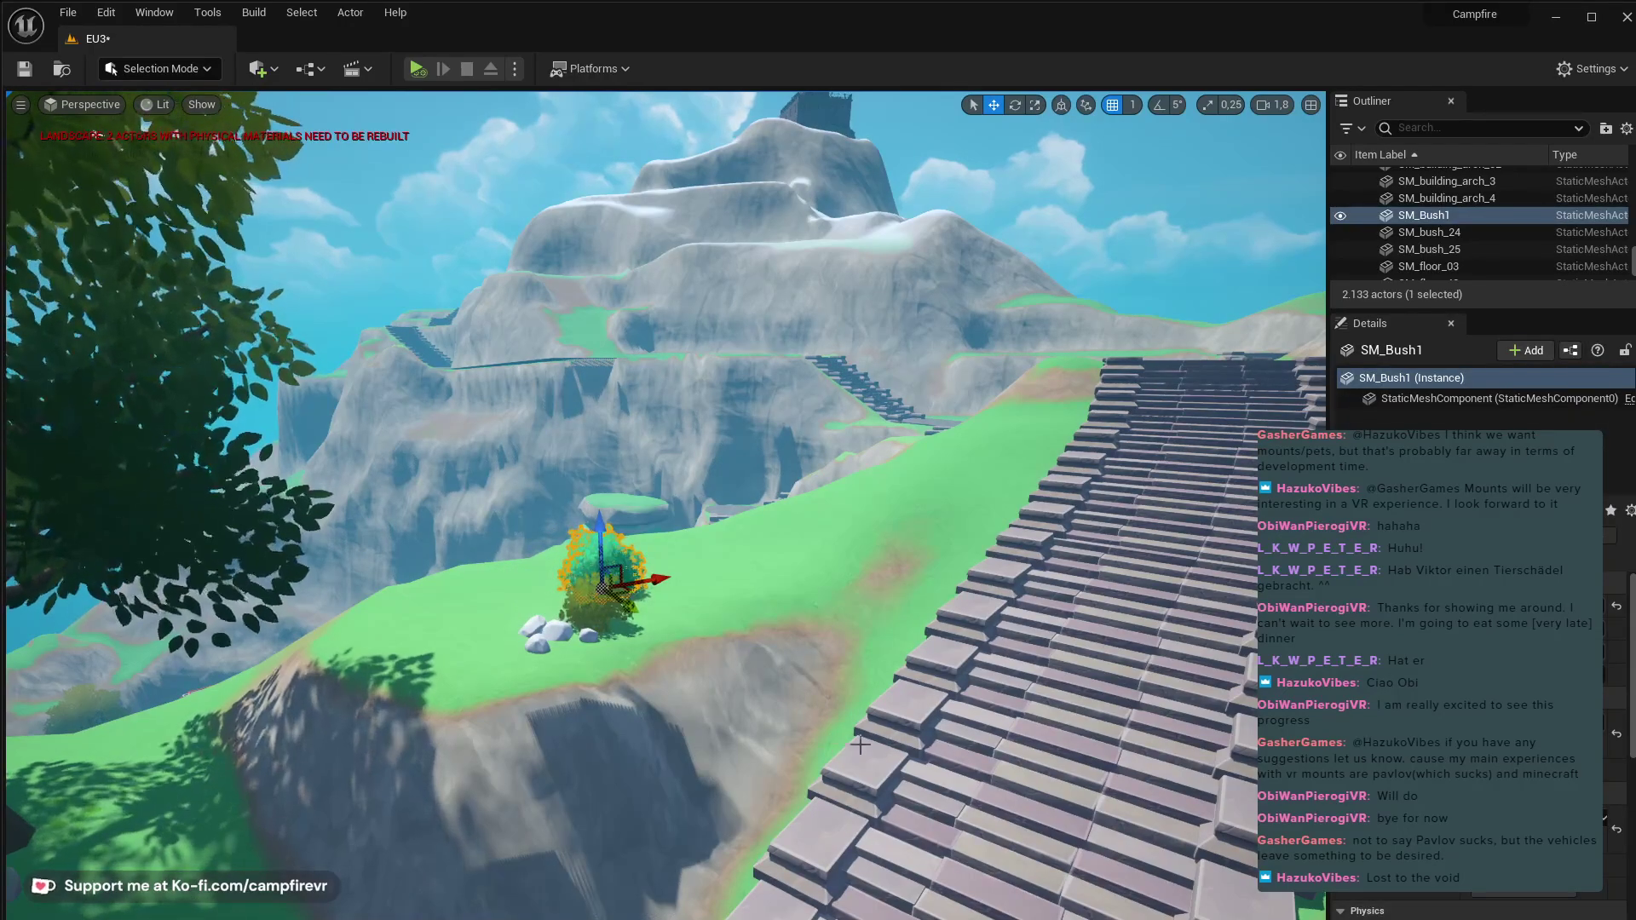
# - Duplicate Lamppost_SM5 from the village square and move the copy up the slope above the houses
pyautogui.moveTo(602, 588); pyautogui.dragTo(571, 689, button='right')
pyautogui.press('w')
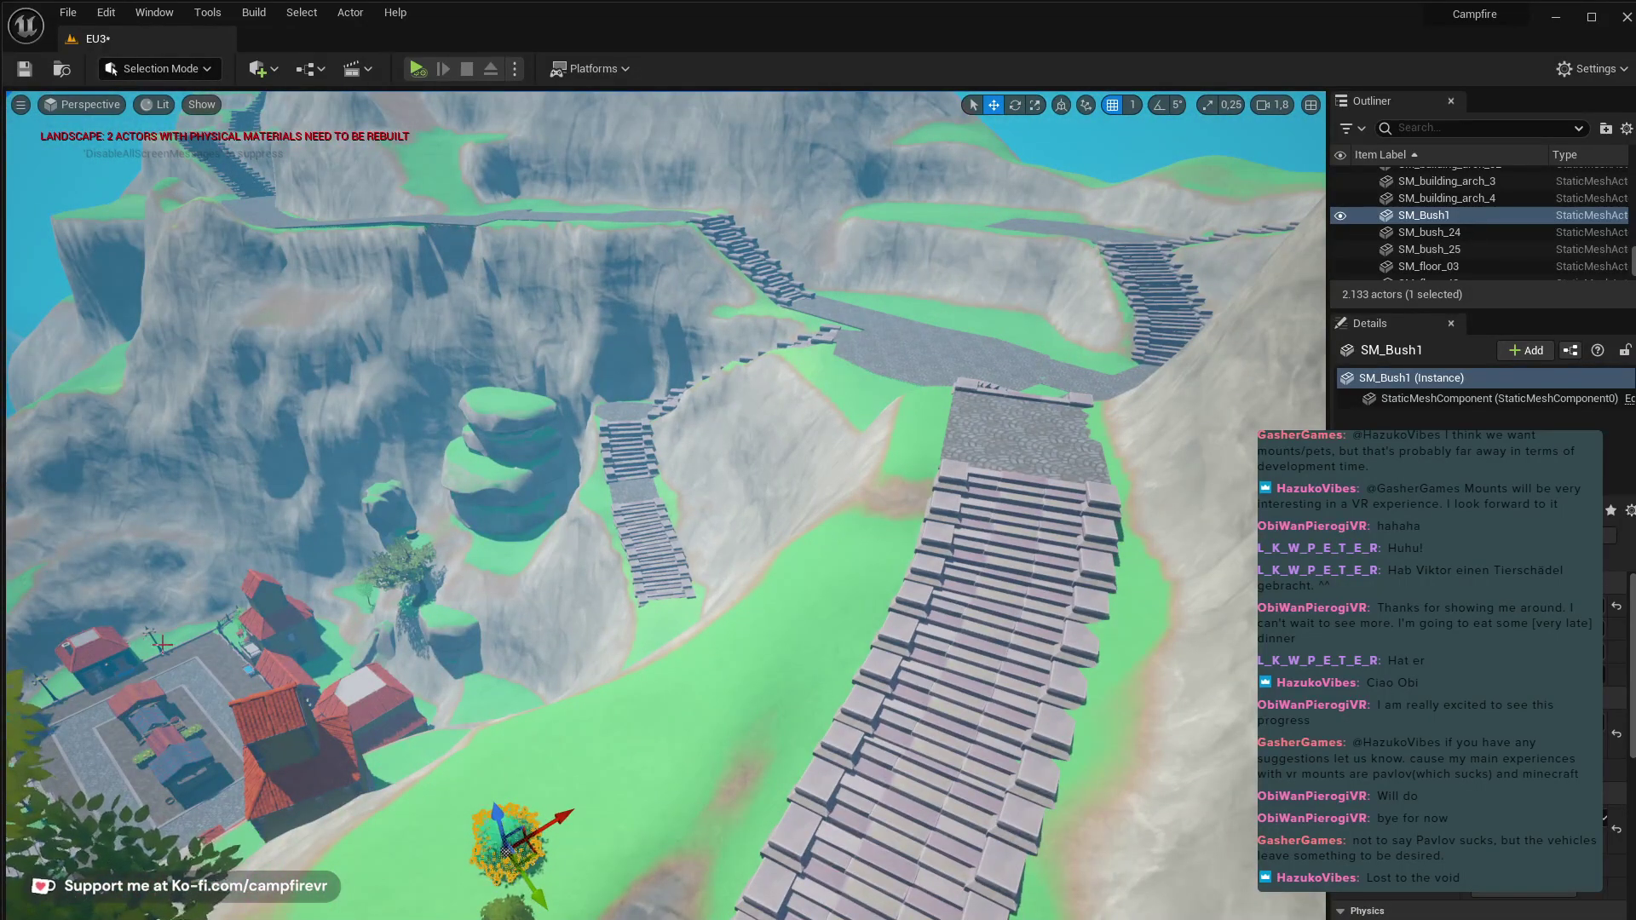
pyautogui.click(156, 647)
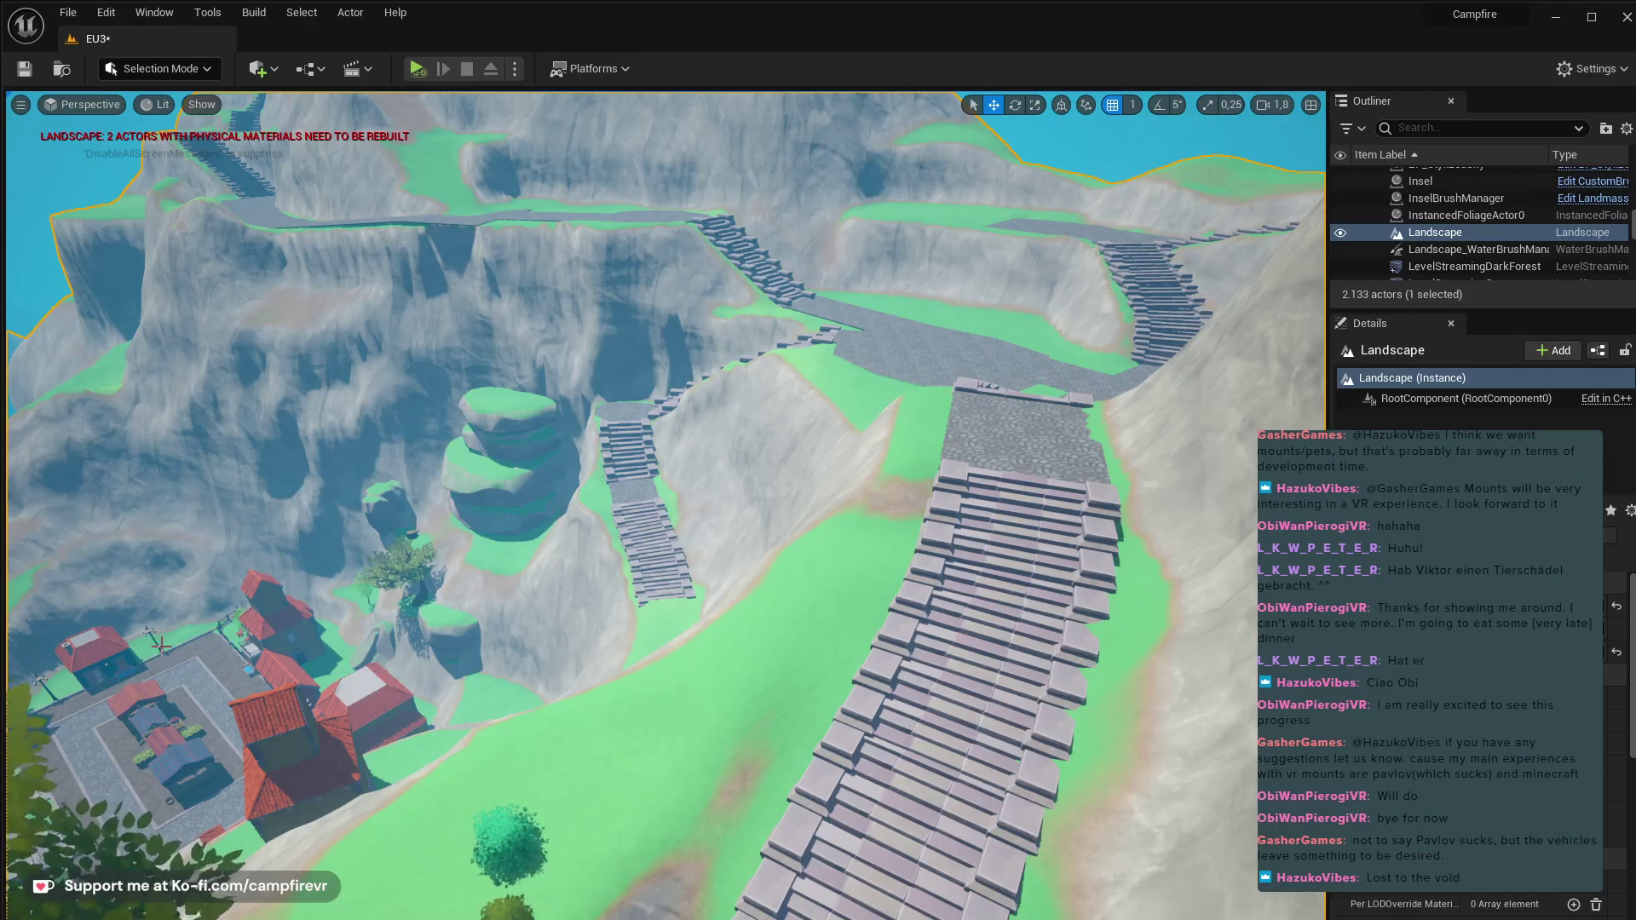
pyautogui.click(151, 637)
pyautogui.moveTo(159, 649); pyautogui.dragTo(211, 653, button='right')
pyautogui.press('w')
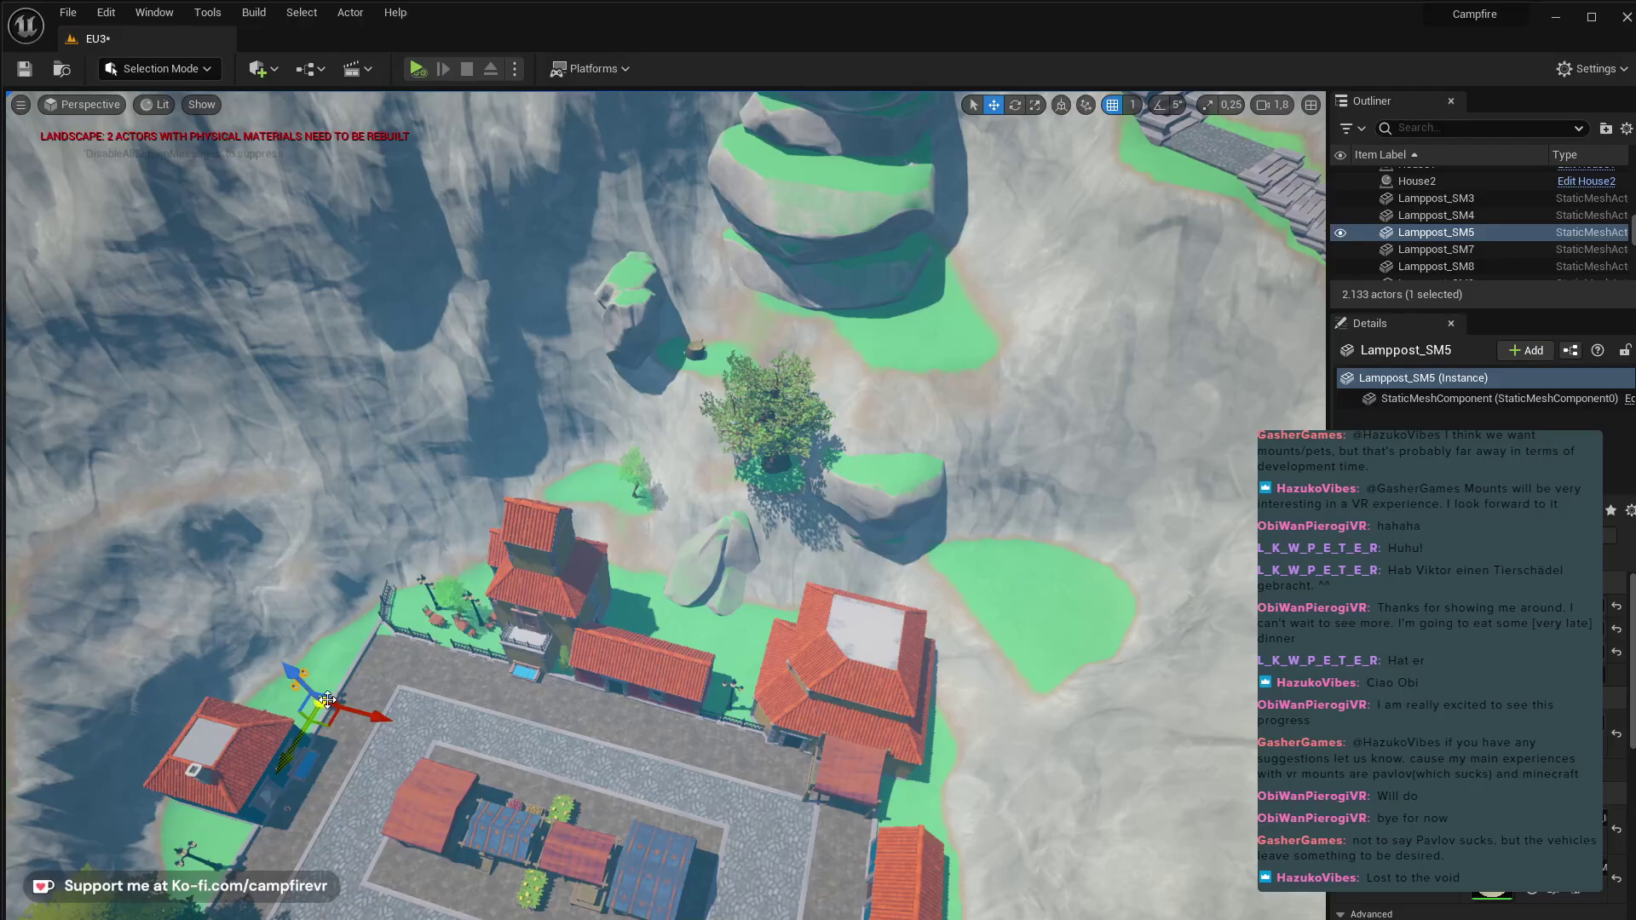
pyautogui.keyDown('alt'); pyautogui.moveTo(329, 696); pyautogui.dragTo(1037, 345); pyautogui.keyUp('alt')
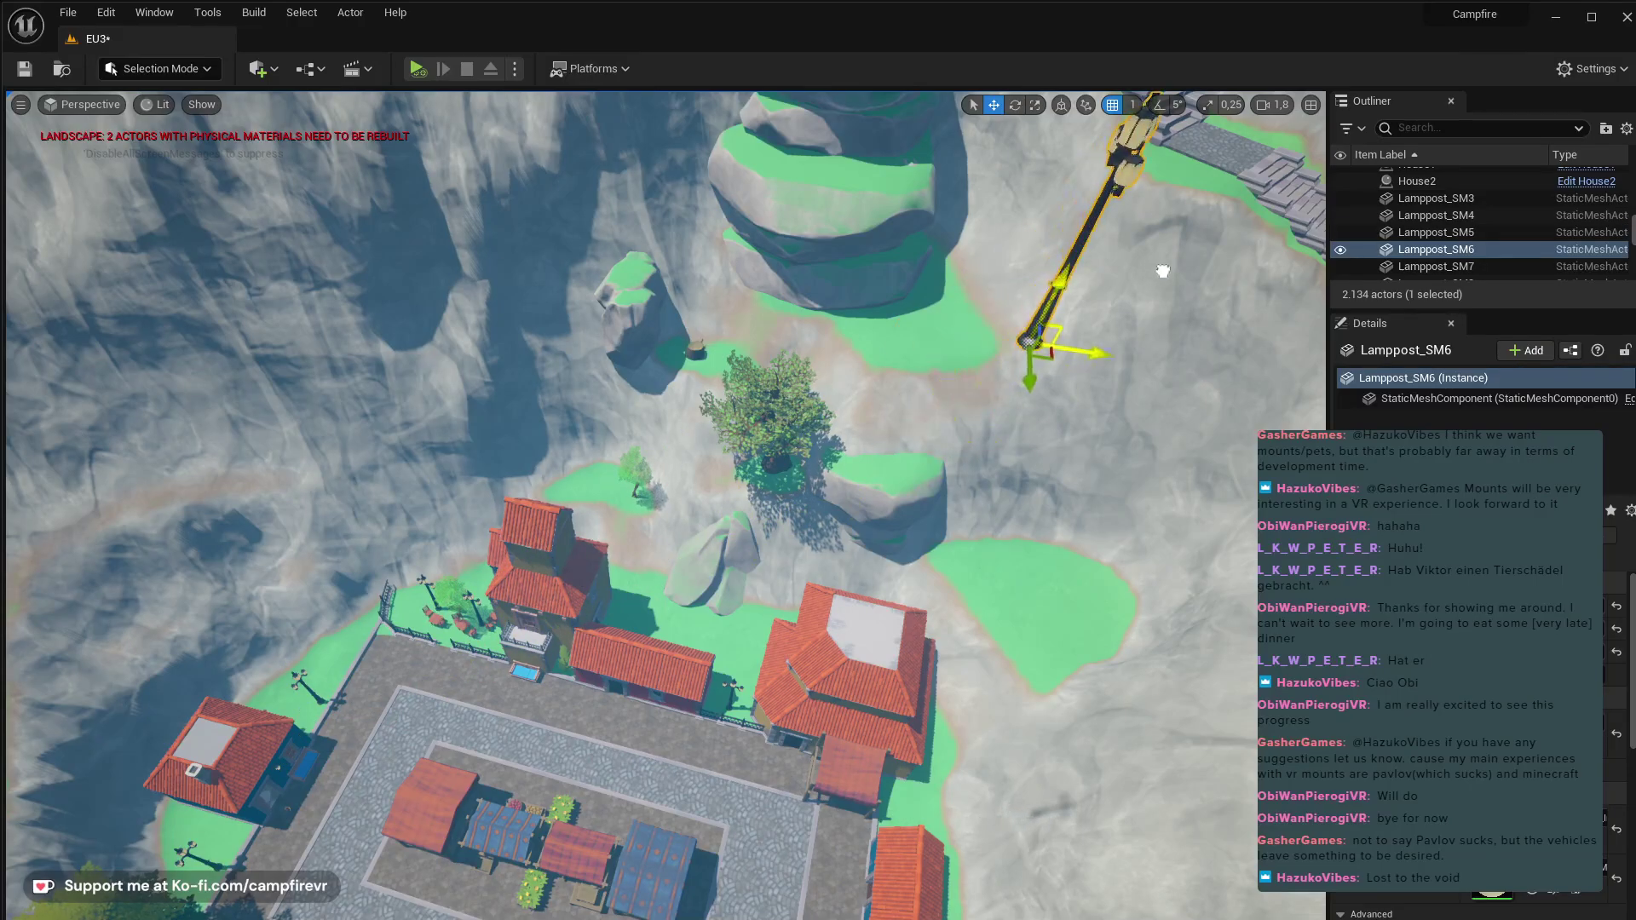
pyautogui.moveTo(1037, 346); pyautogui.dragTo(1108, 345, button='right')
pyautogui.moveTo(903, 647); pyautogui.dragTo(971, 740, button='right')
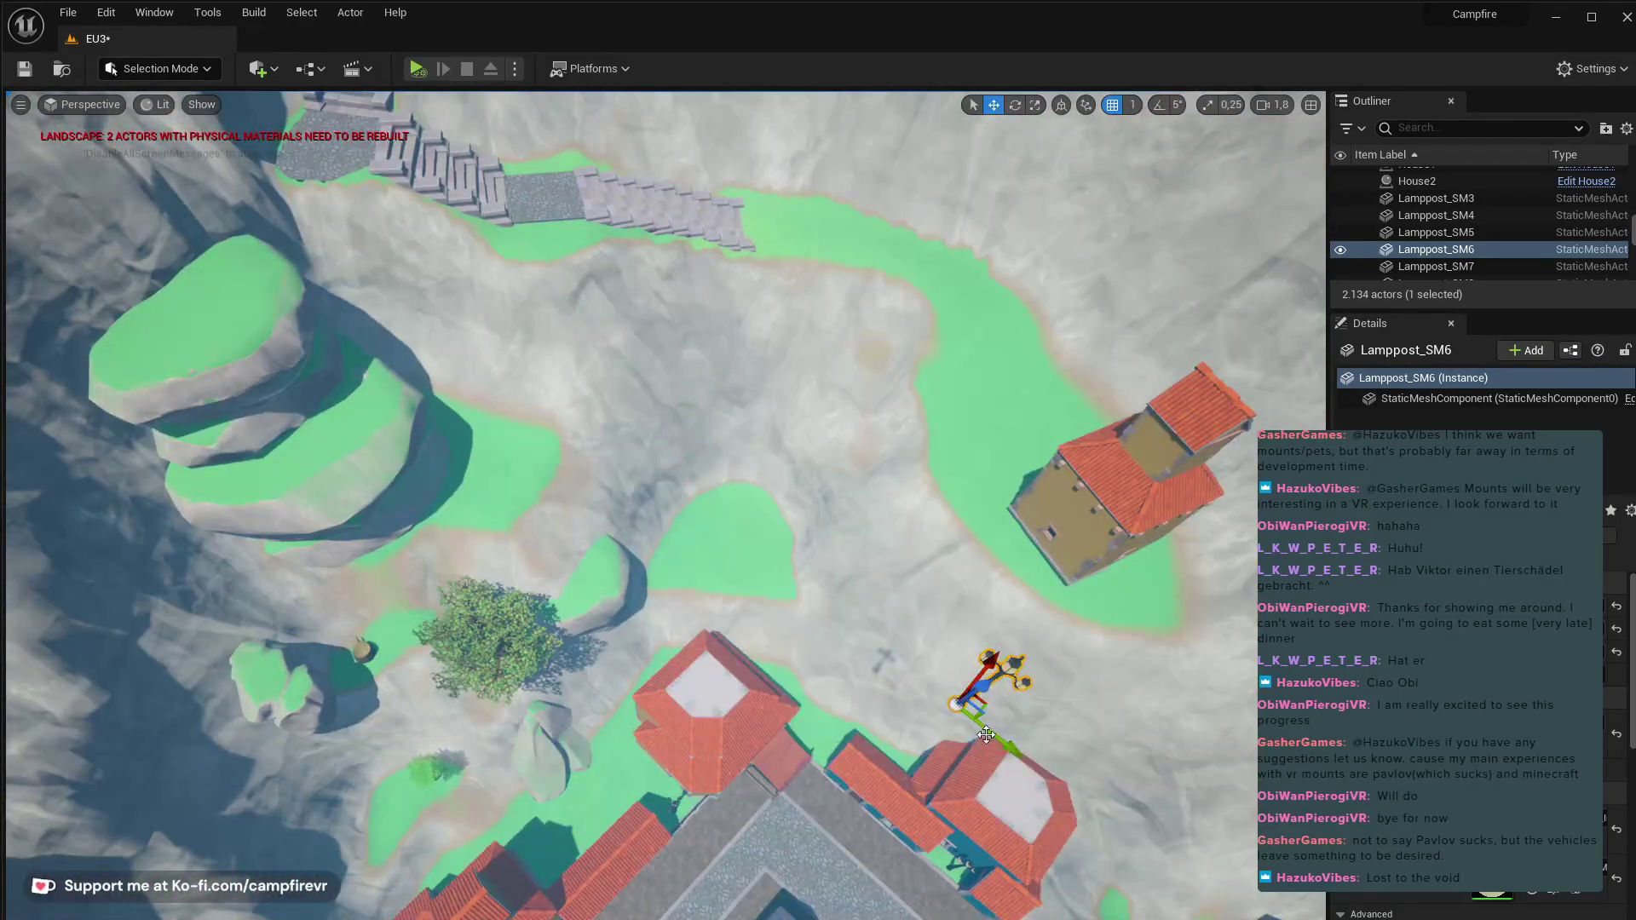
pyautogui.moveTo(986, 706); pyautogui.dragTo(1084, 286)
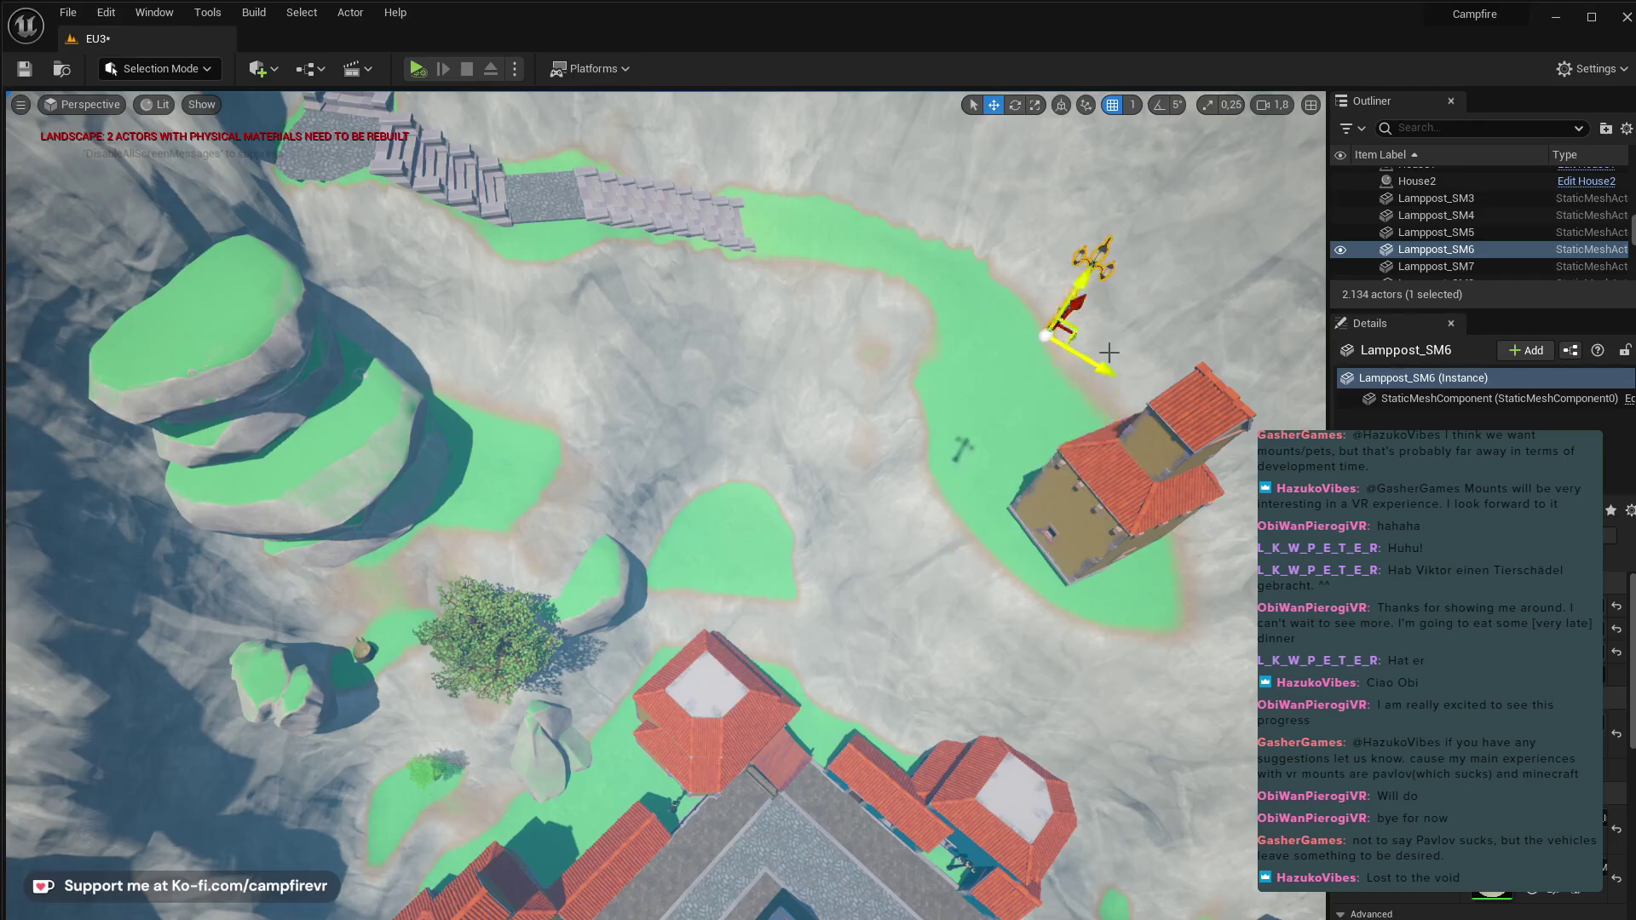
# - Move the lamppost copy up the mountain to the grass beside the stairway's cobblestone landing
pyautogui.press('f')
pyautogui.moveTo(665, 506); pyautogui.dragTo(682, 876, button='right')
pyautogui.moveTo(658, 860); pyautogui.dragTo(380, 176)
pyautogui.moveTo(380, 176); pyautogui.dragTo(311, 543, button='right')
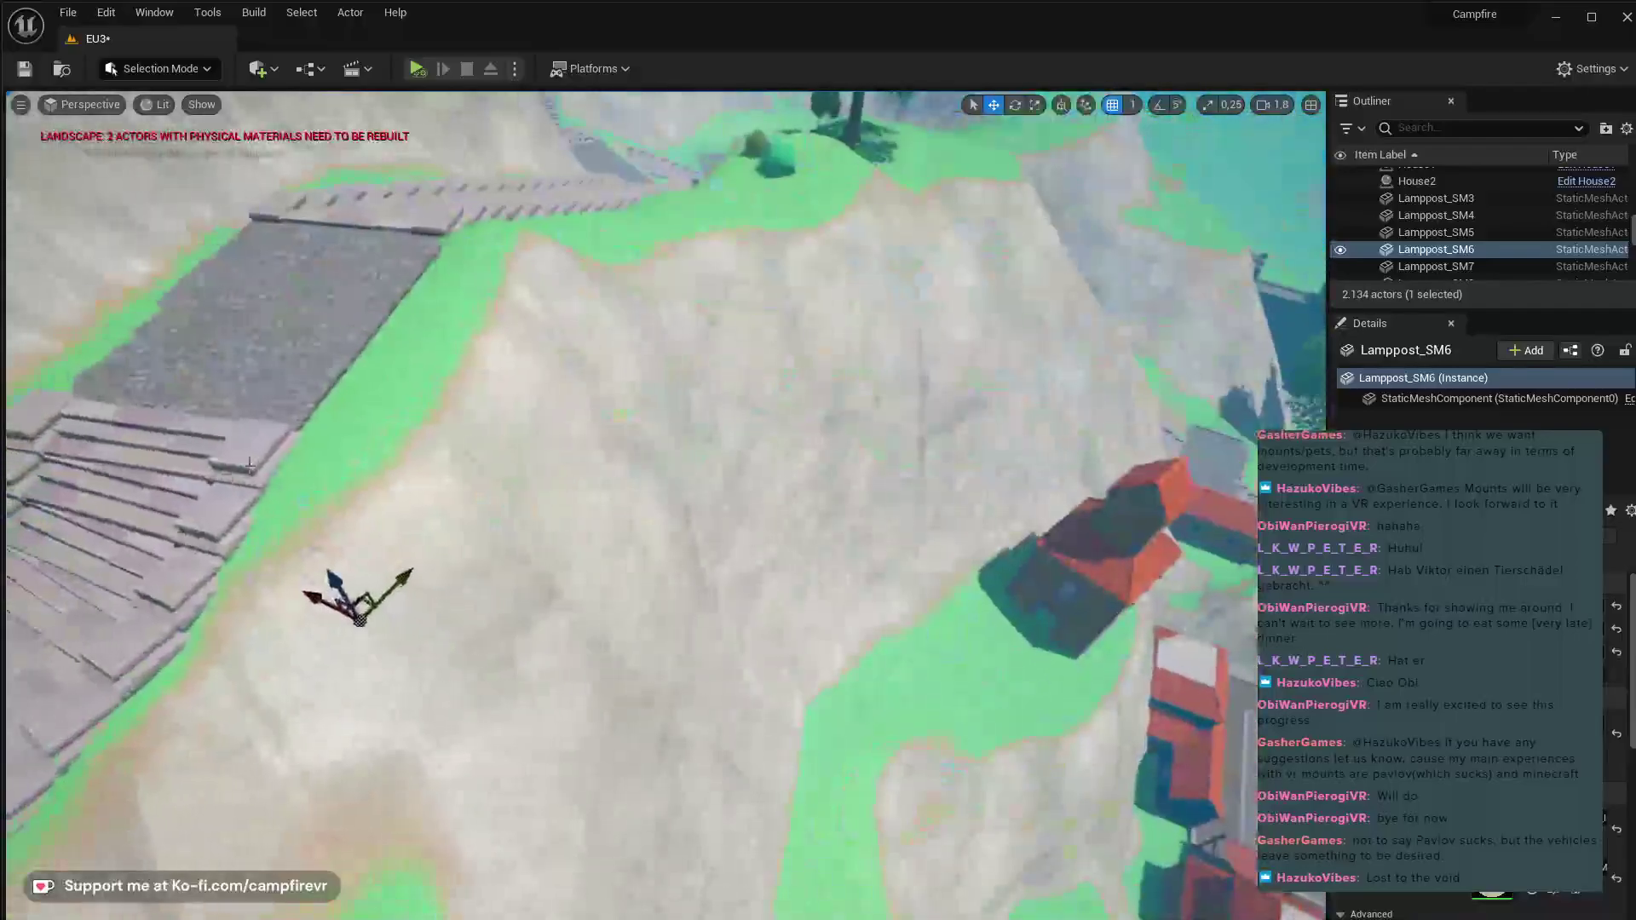
pyautogui.moveTo(347, 594); pyautogui.dragTo(236, 317)
pyautogui.press('f')
pyautogui.moveTo(369, 491)
pyautogui.mouseDown(button='right')
pyautogui.moveTo(741, 681)
pyautogui.moveTo(439, 430)
pyautogui.moveTo(369, 491)
pyautogui.mouseUp(button='right')
pyautogui.moveTo(435, 477); pyautogui.dragTo(657, 431)
pyautogui.moveTo(657, 431); pyautogui.dragTo(657, 431, button='right')
# - Rotate the lamppost about its vertical axis and shift it to the edge of the cobblestone landing
pyautogui.press('e')
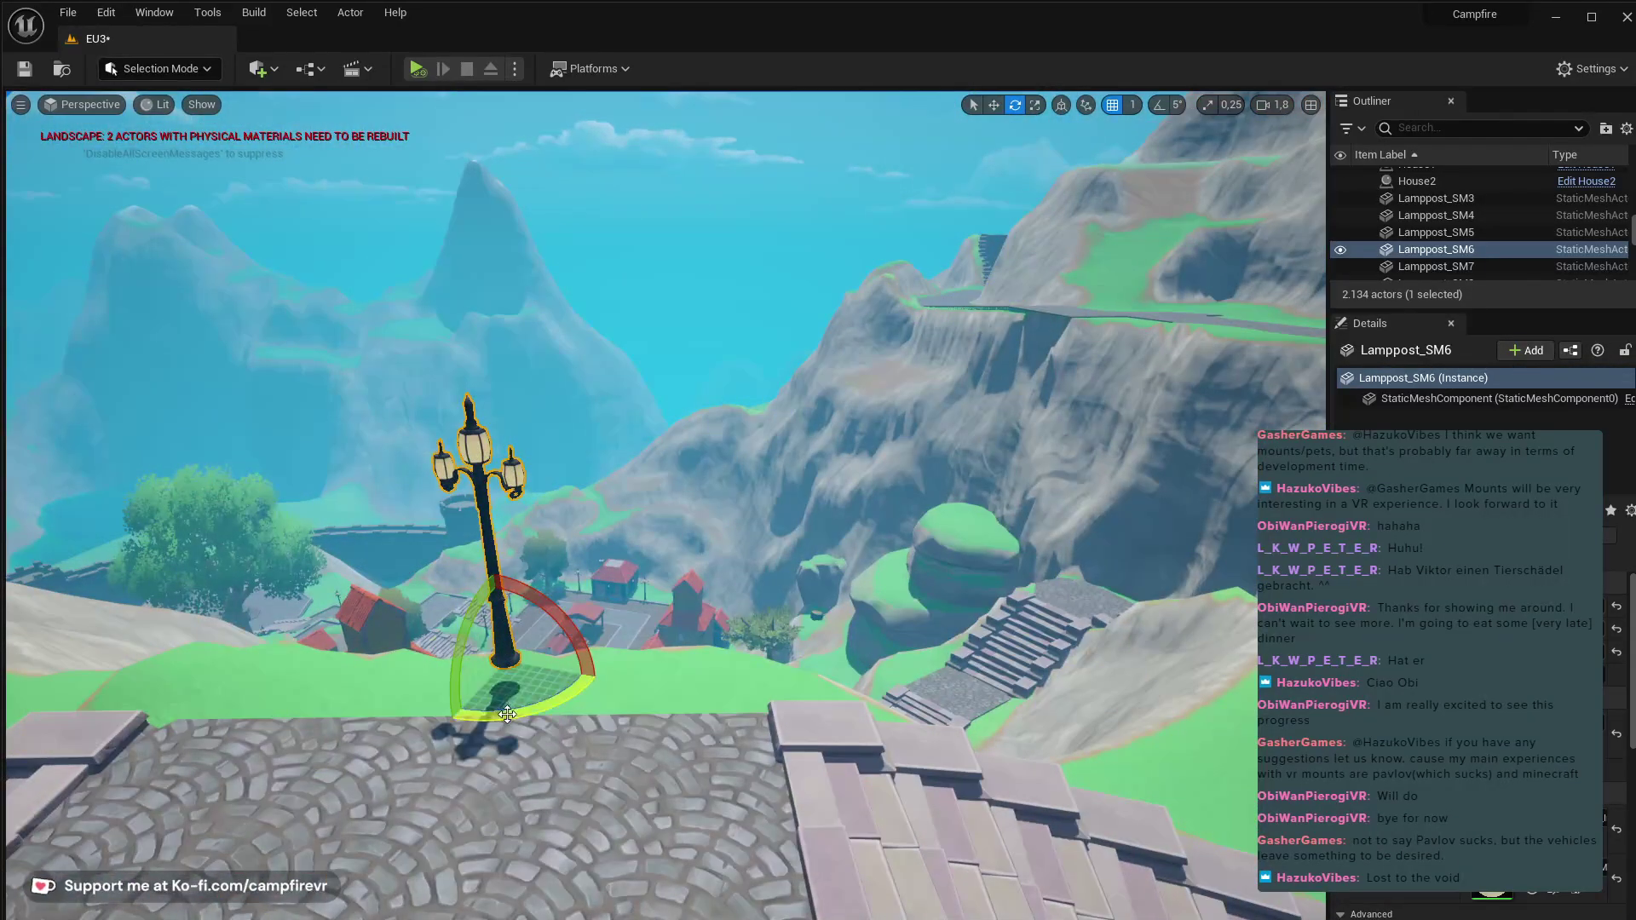
pyautogui.moveTo(507, 714); pyautogui.dragTo(523, 665)
pyautogui.press('w')
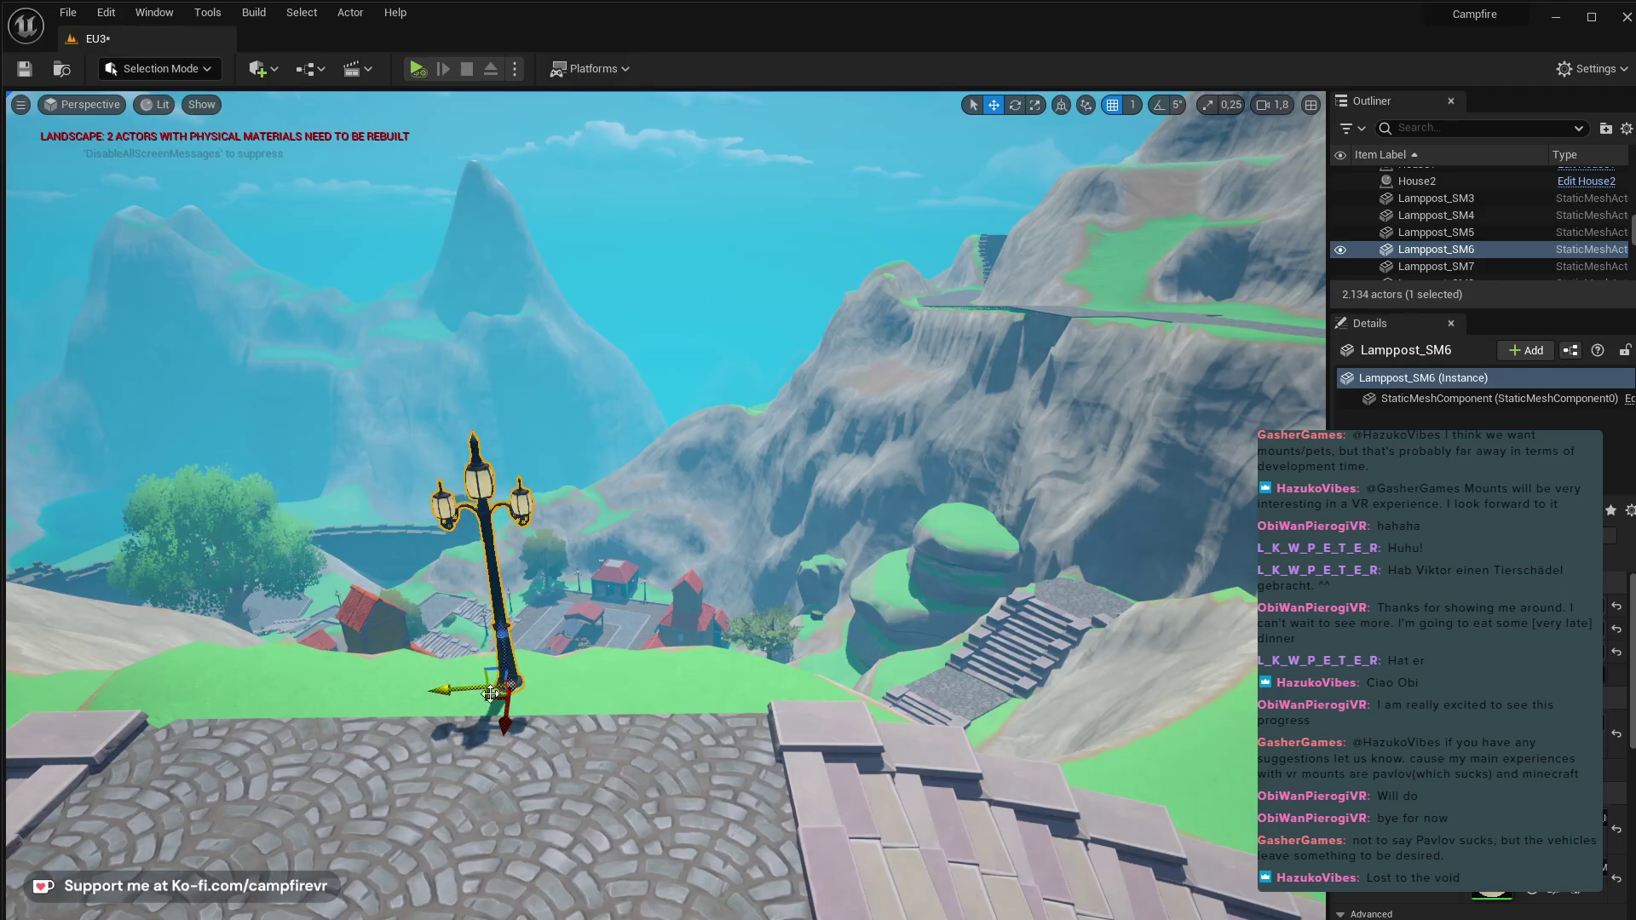
pyautogui.moveTo(646, 588); pyautogui.dragTo(646, 588, button='right')
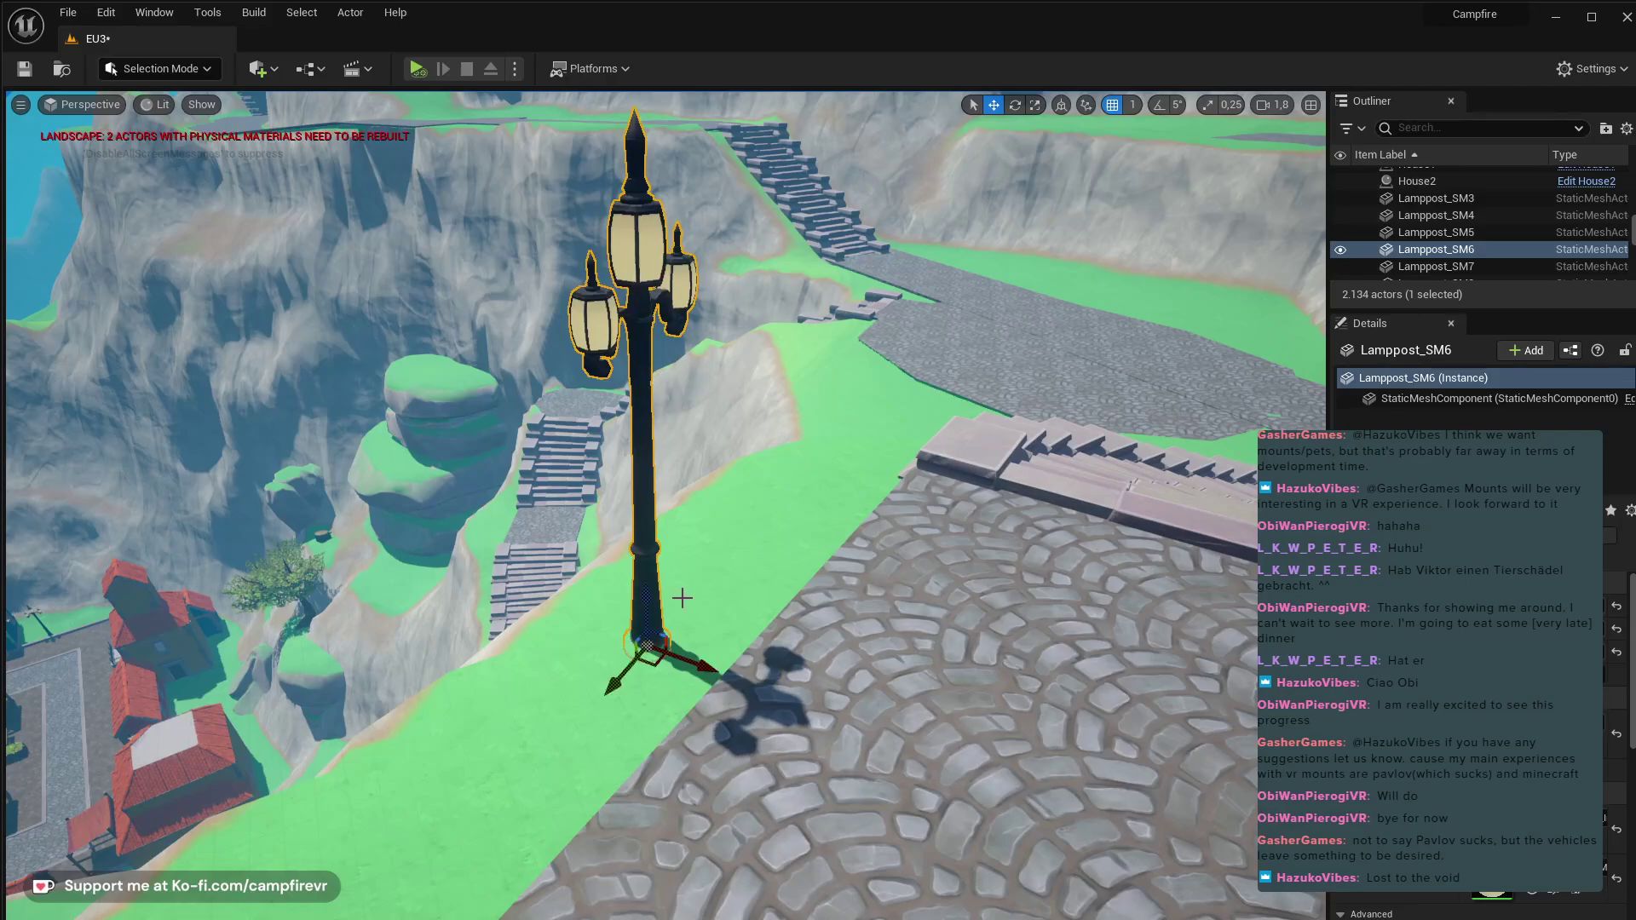
# - Duplicate the stone ledge from the lower stairway landing and move the copy up the slope beside the stairs
pyautogui.moveTo(706, 633); pyautogui.dragTo(706, 633, button='right')
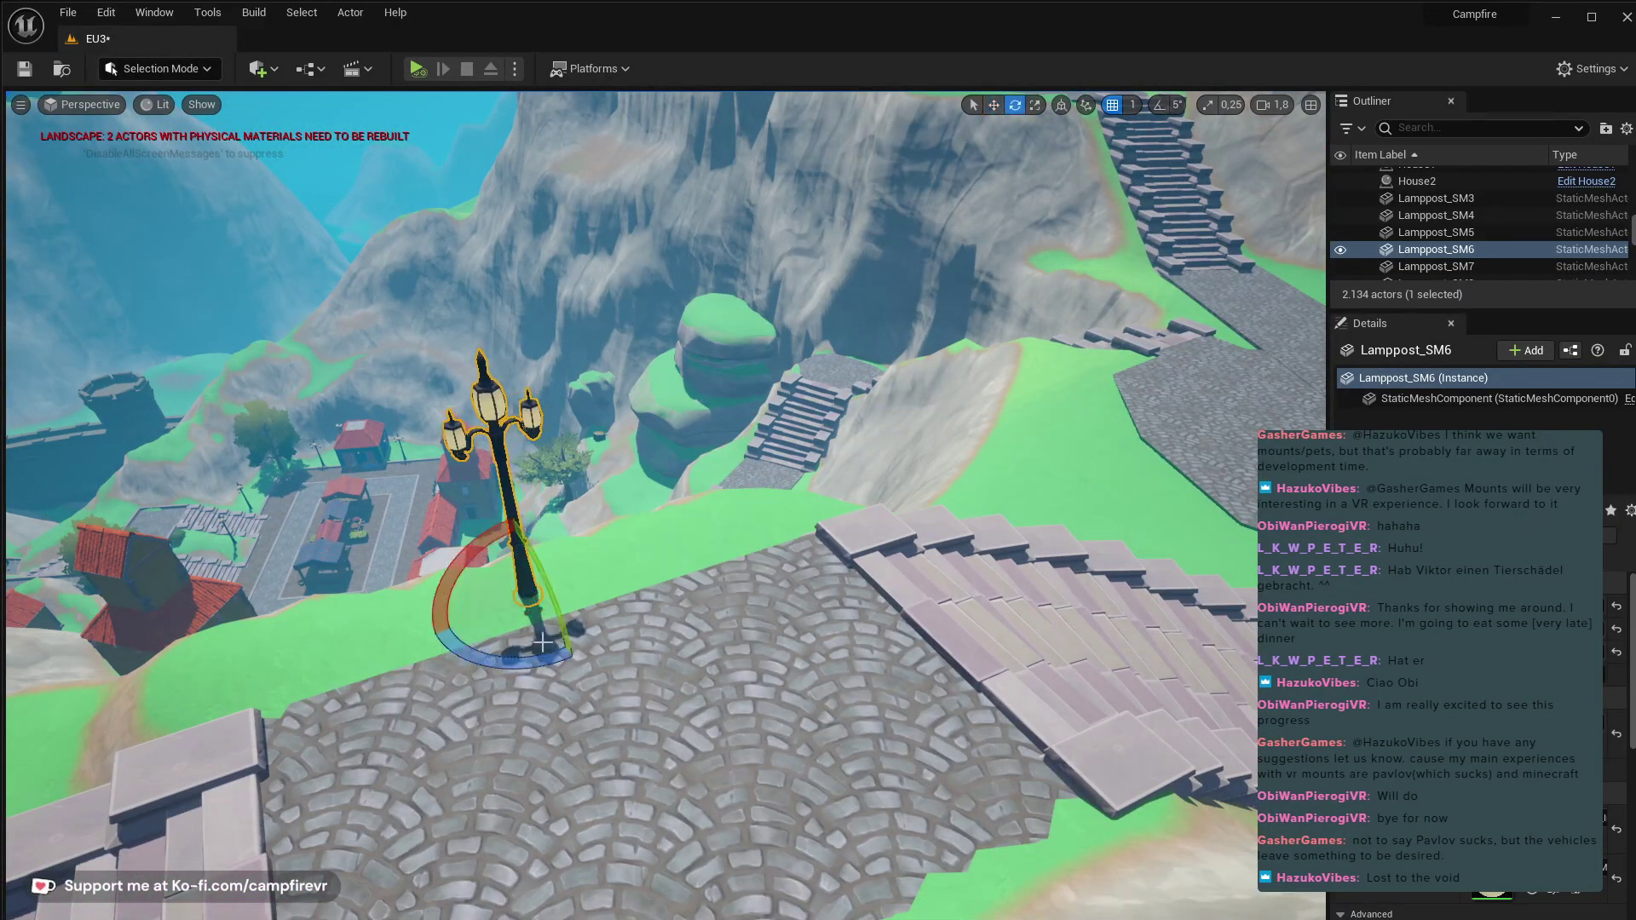
pyautogui.moveTo(573, 661); pyautogui.dragTo(854, 651, button='right')
pyautogui.click(856, 652)
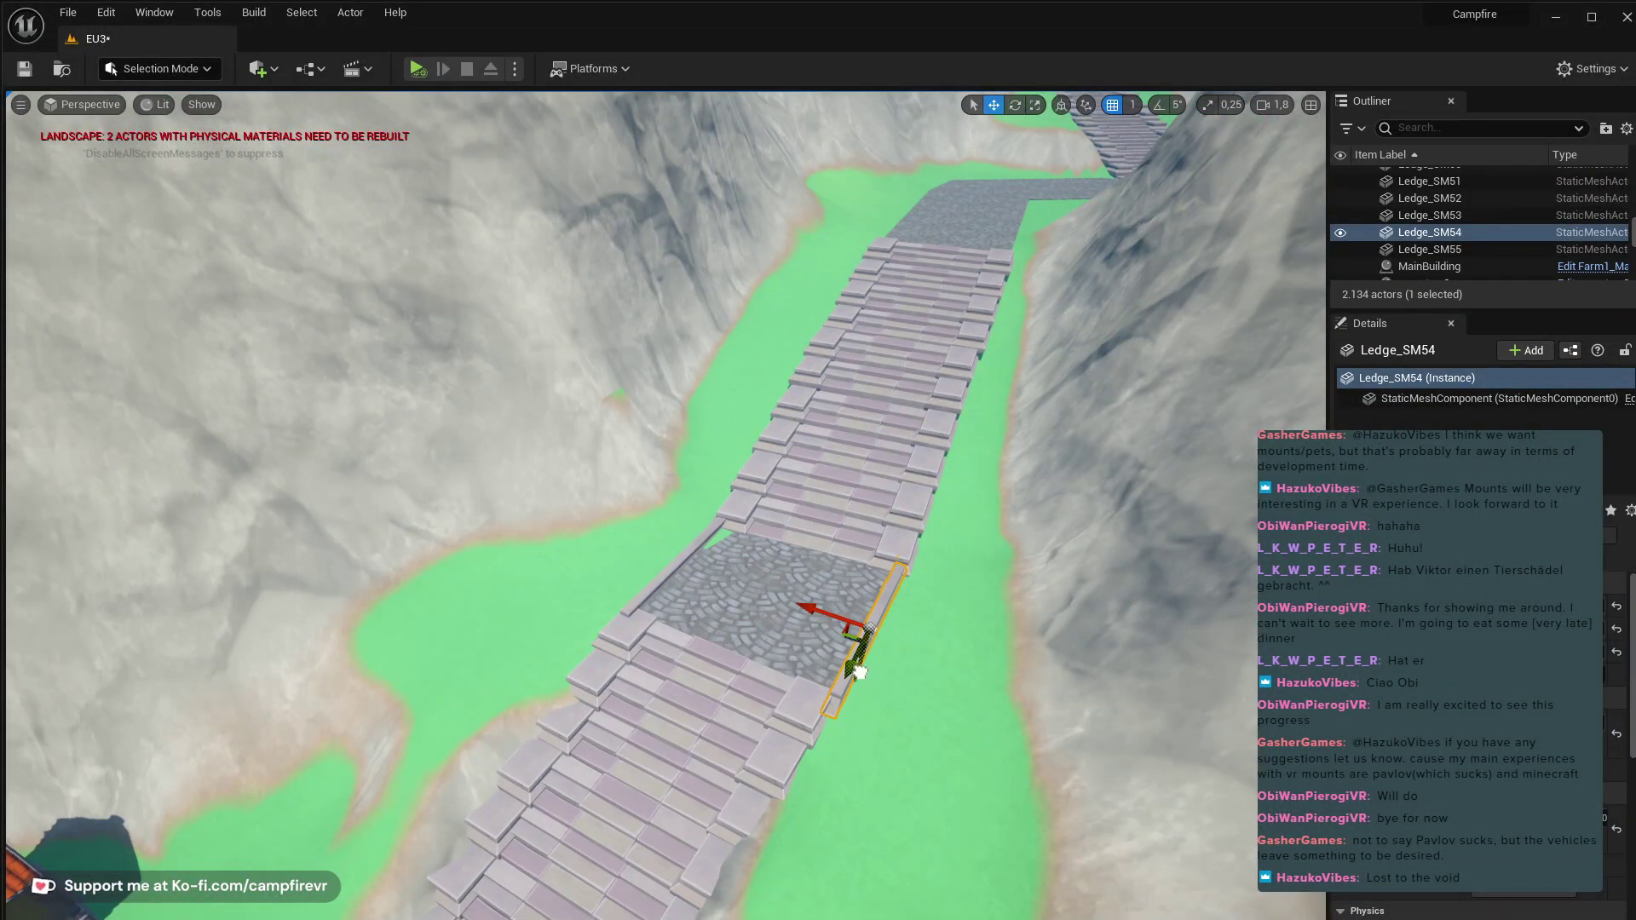
pyautogui.keyDown('alt'); pyautogui.moveTo(859, 673); pyautogui.dragTo(902, 471); pyautogui.keyUp('alt')
pyautogui.press('e')
pyautogui.moveTo(866, 691); pyautogui.dragTo(866, 691, button='right')
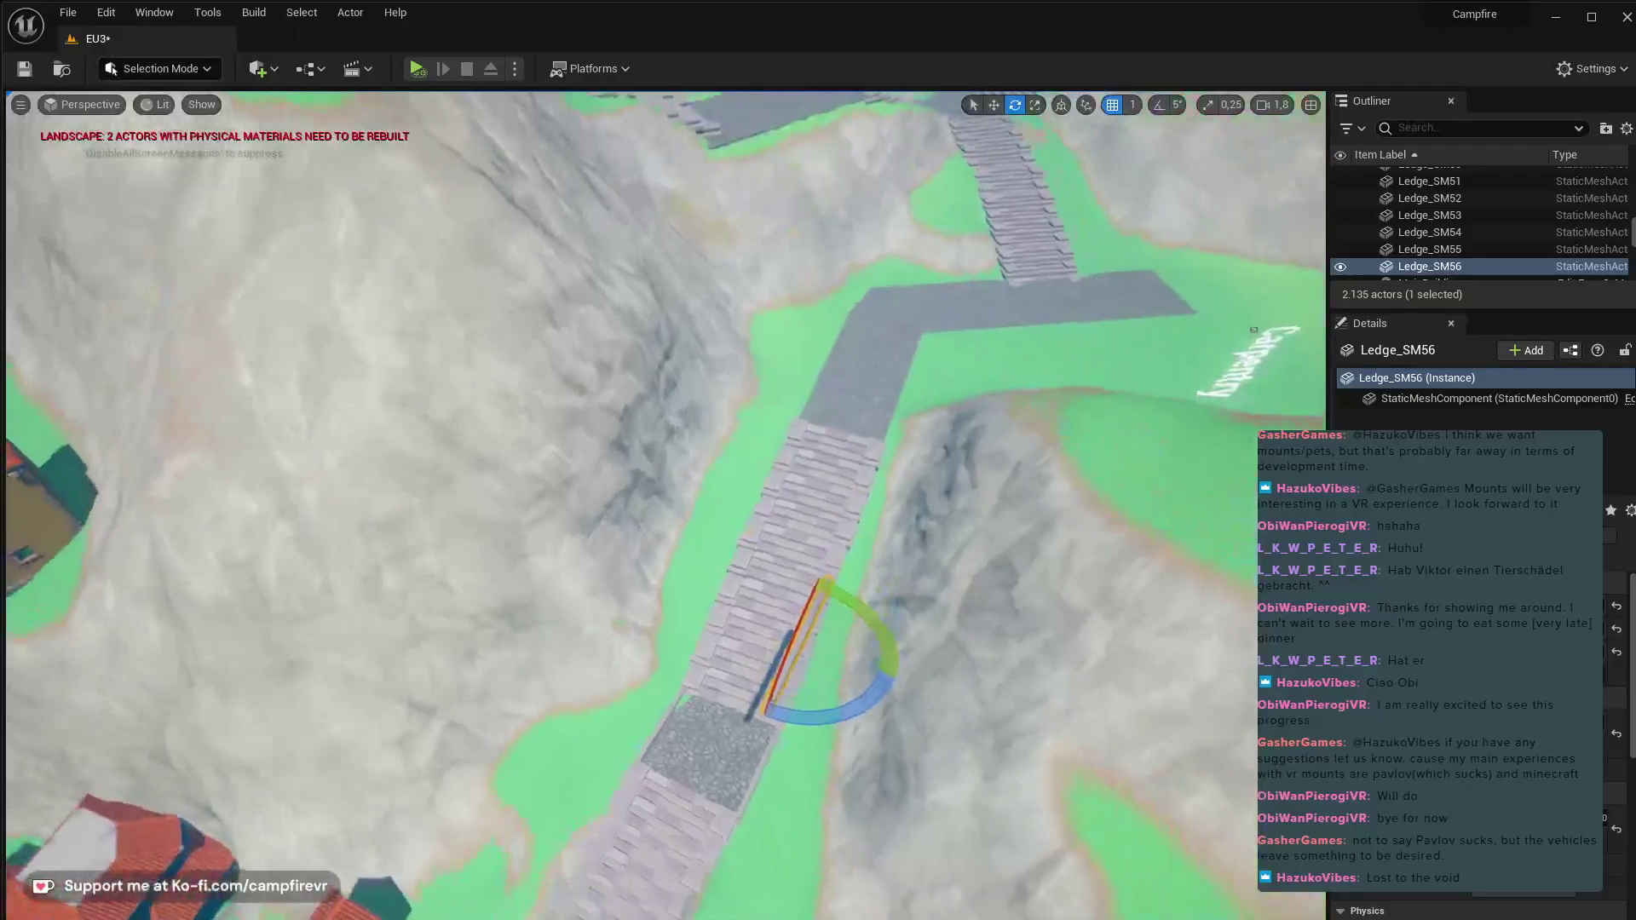
pyautogui.press('w')
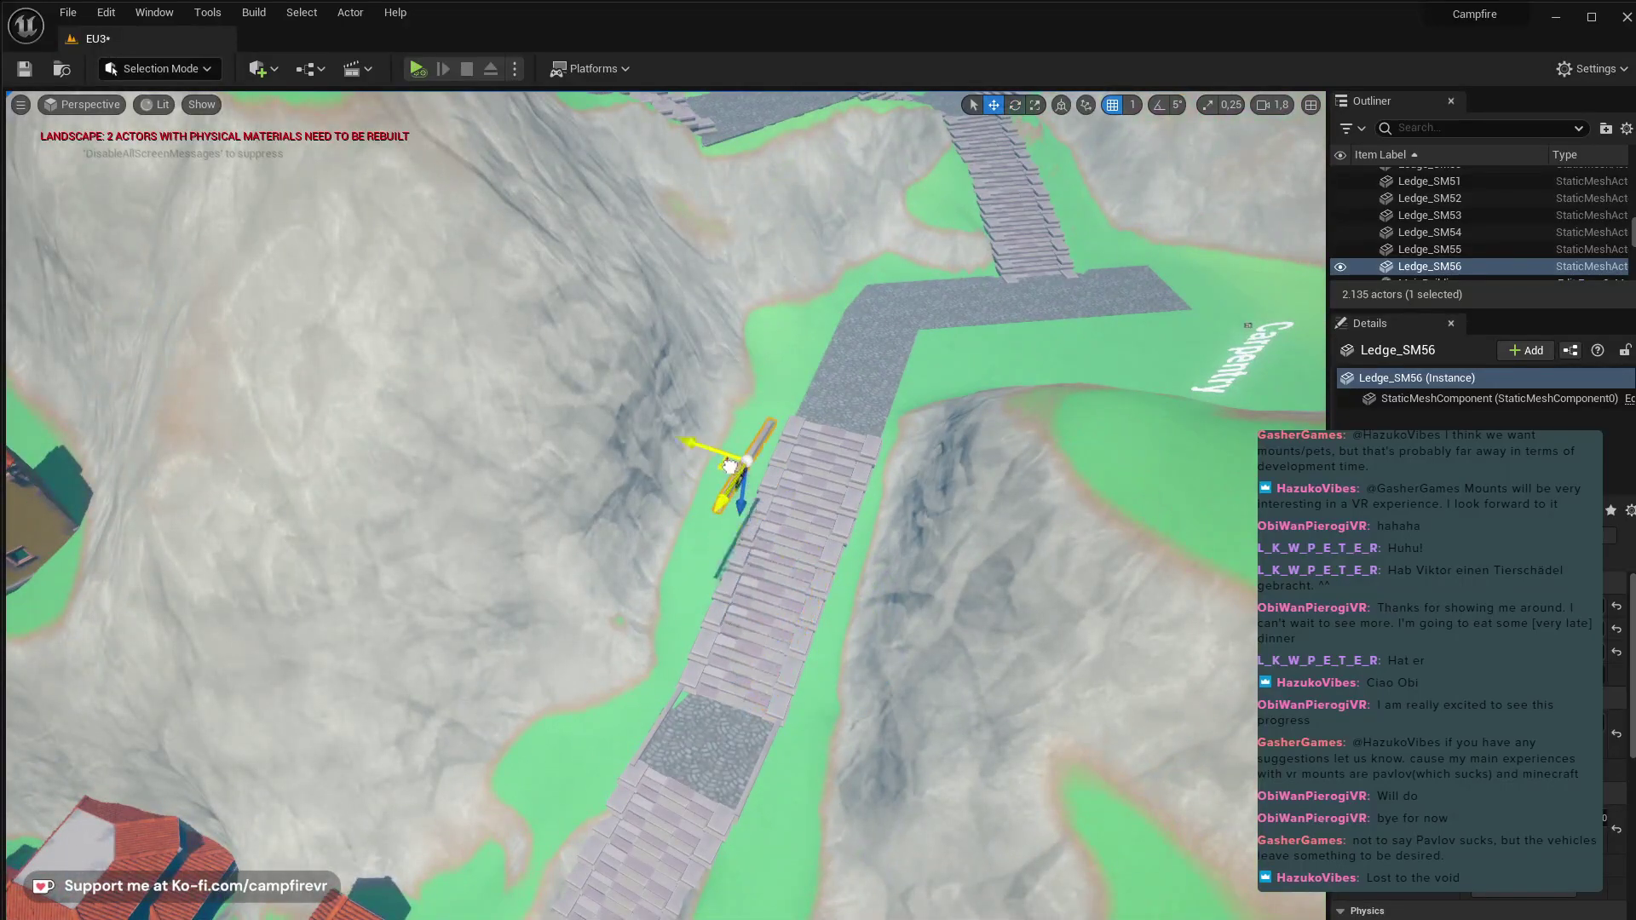
# - Move the ledge copy farther up the mountain to the cobblestone landing with the new lamppost
pyautogui.moveTo(742, 208); pyautogui.dragTo(741, 209, button='right')
pyautogui.scroll(3, 679, 455)
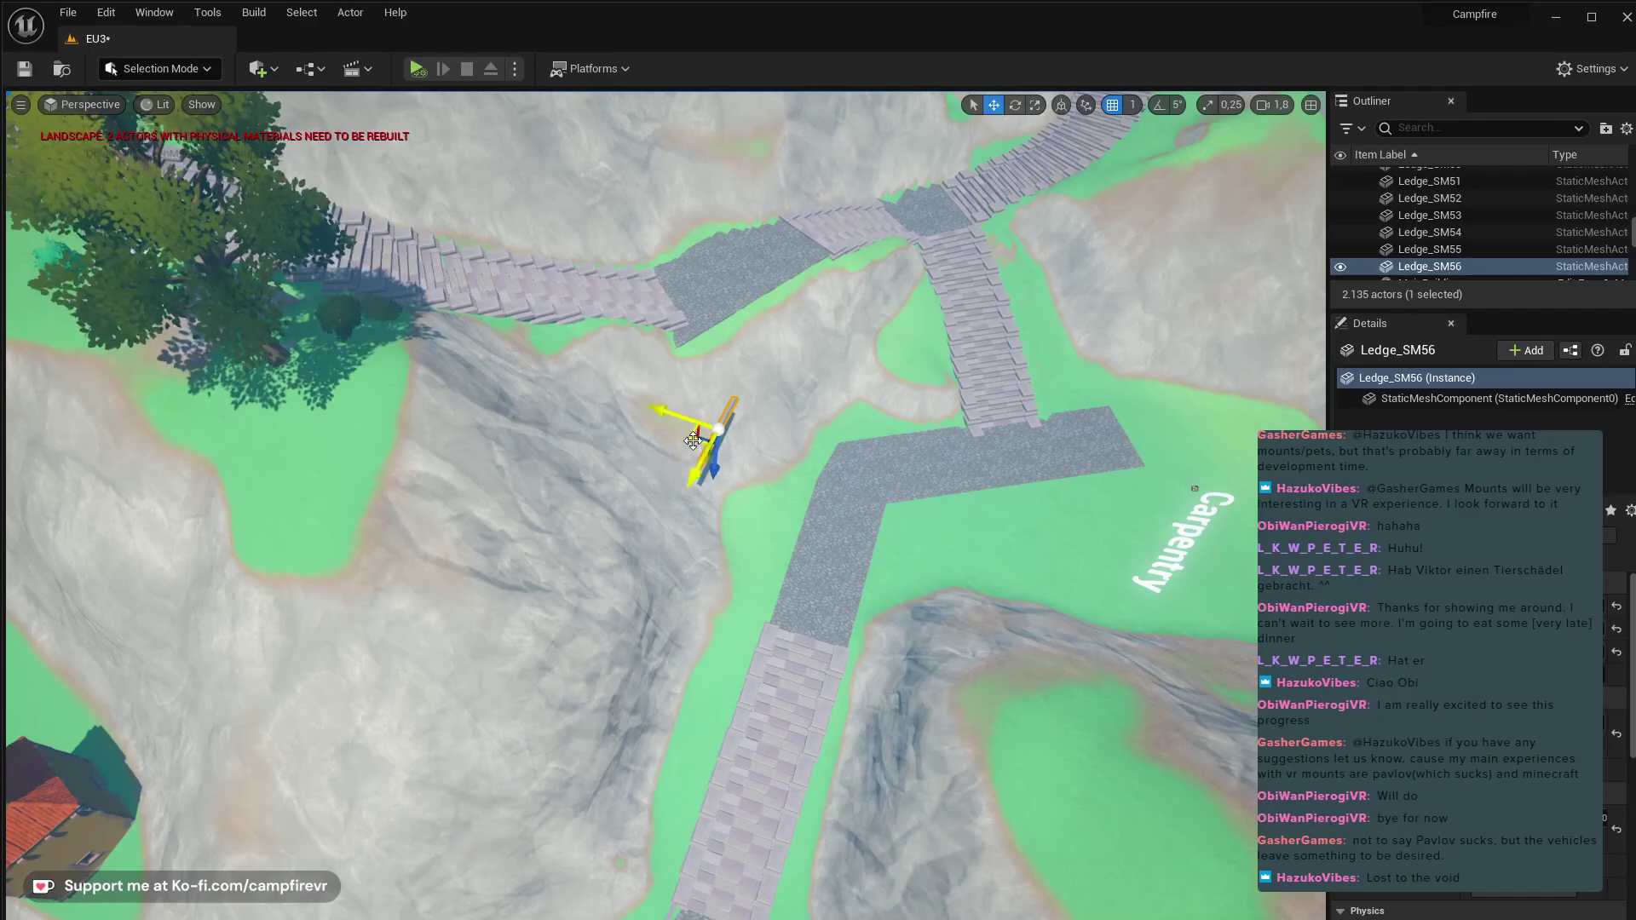
pyautogui.moveTo(581, 495); pyautogui.dragTo(581, 494, button='right')
pyautogui.moveTo(591, 481); pyautogui.dragTo(574, 326)
pyautogui.moveTo(572, 317); pyautogui.dragTo(639, 272, button='right')
# - Rotate the ledge copy about 64 degrees around its vertical axis and move it to the landing's edge beside the lamppost
pyautogui.press('e')
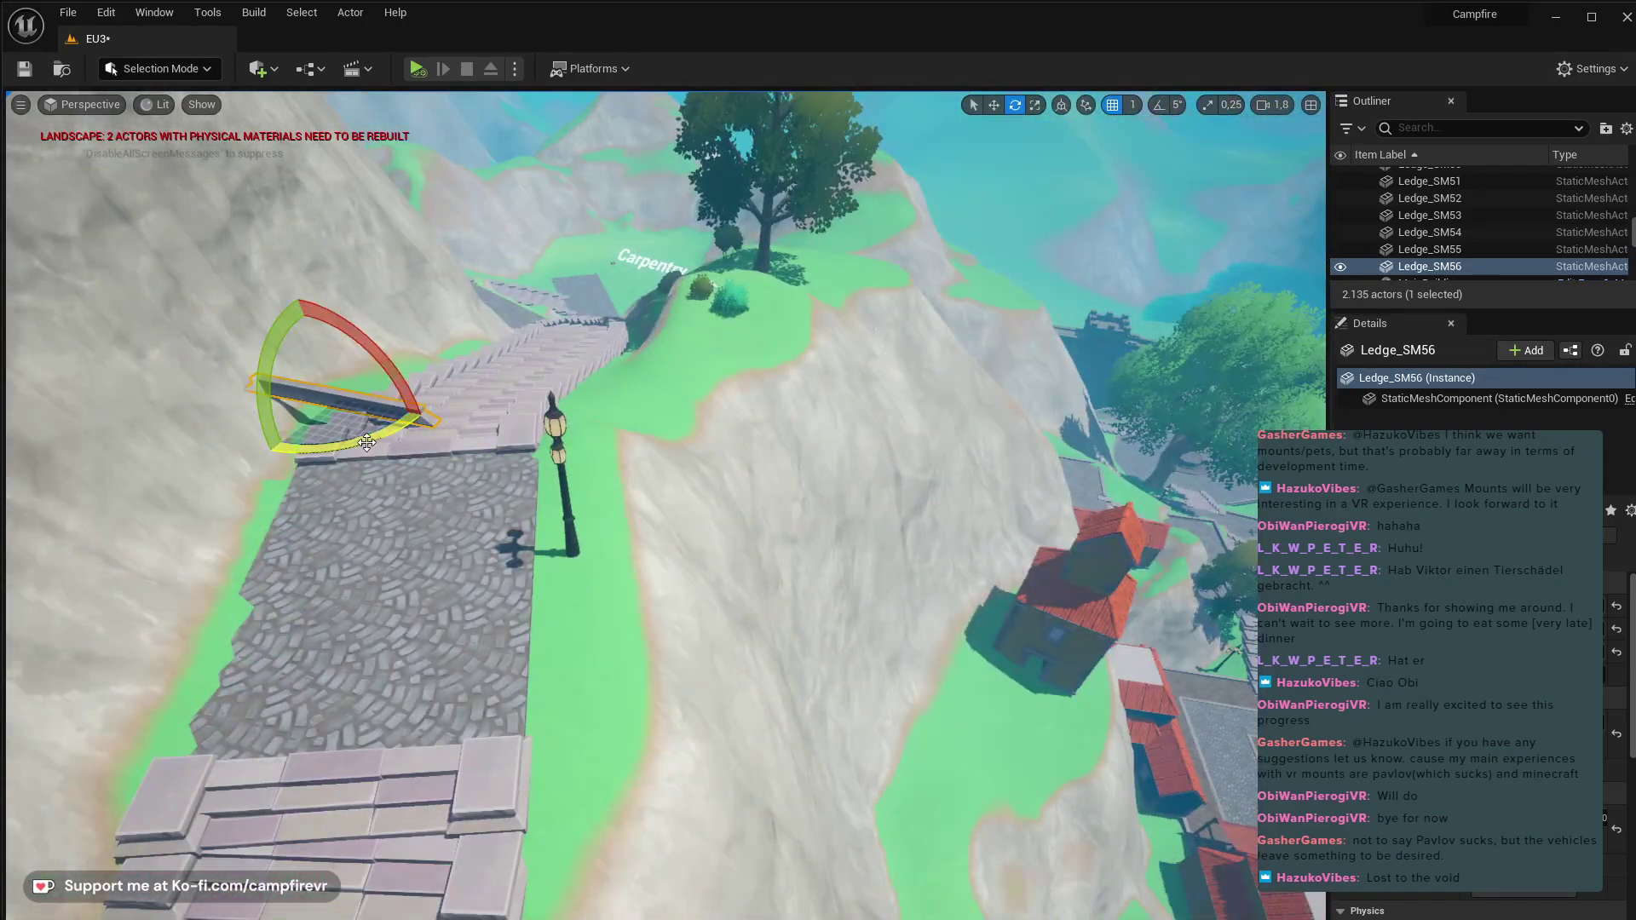
pyautogui.moveTo(365, 444); pyautogui.dragTo(230, 414)
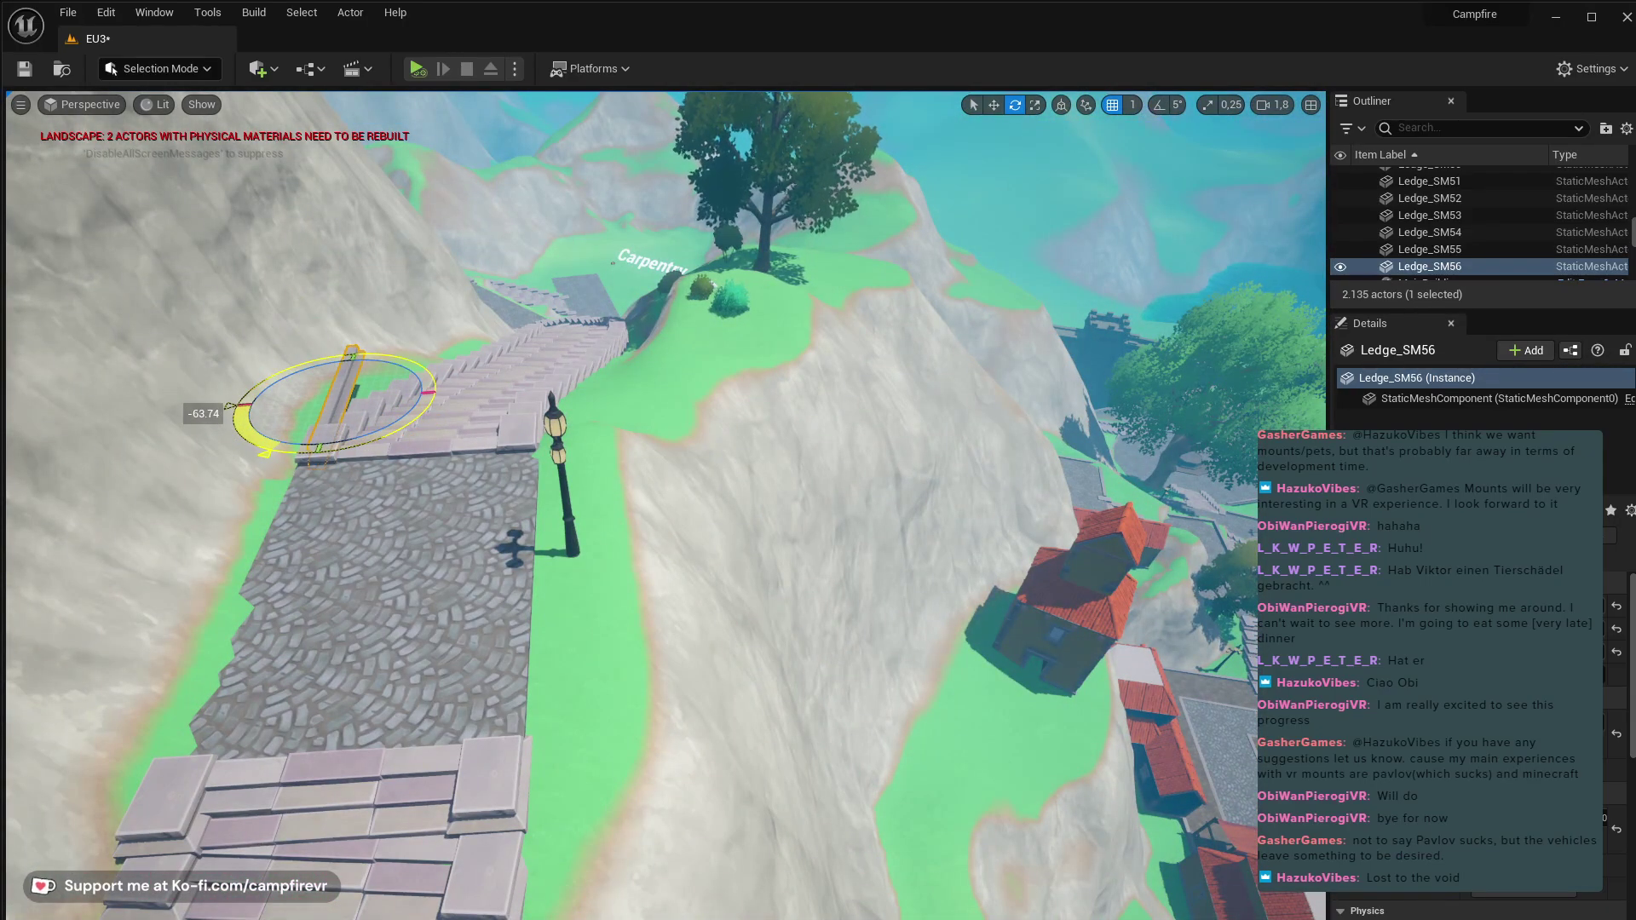
pyautogui.press('w')
pyautogui.moveTo(314, 412); pyautogui.dragTo(516, 552)
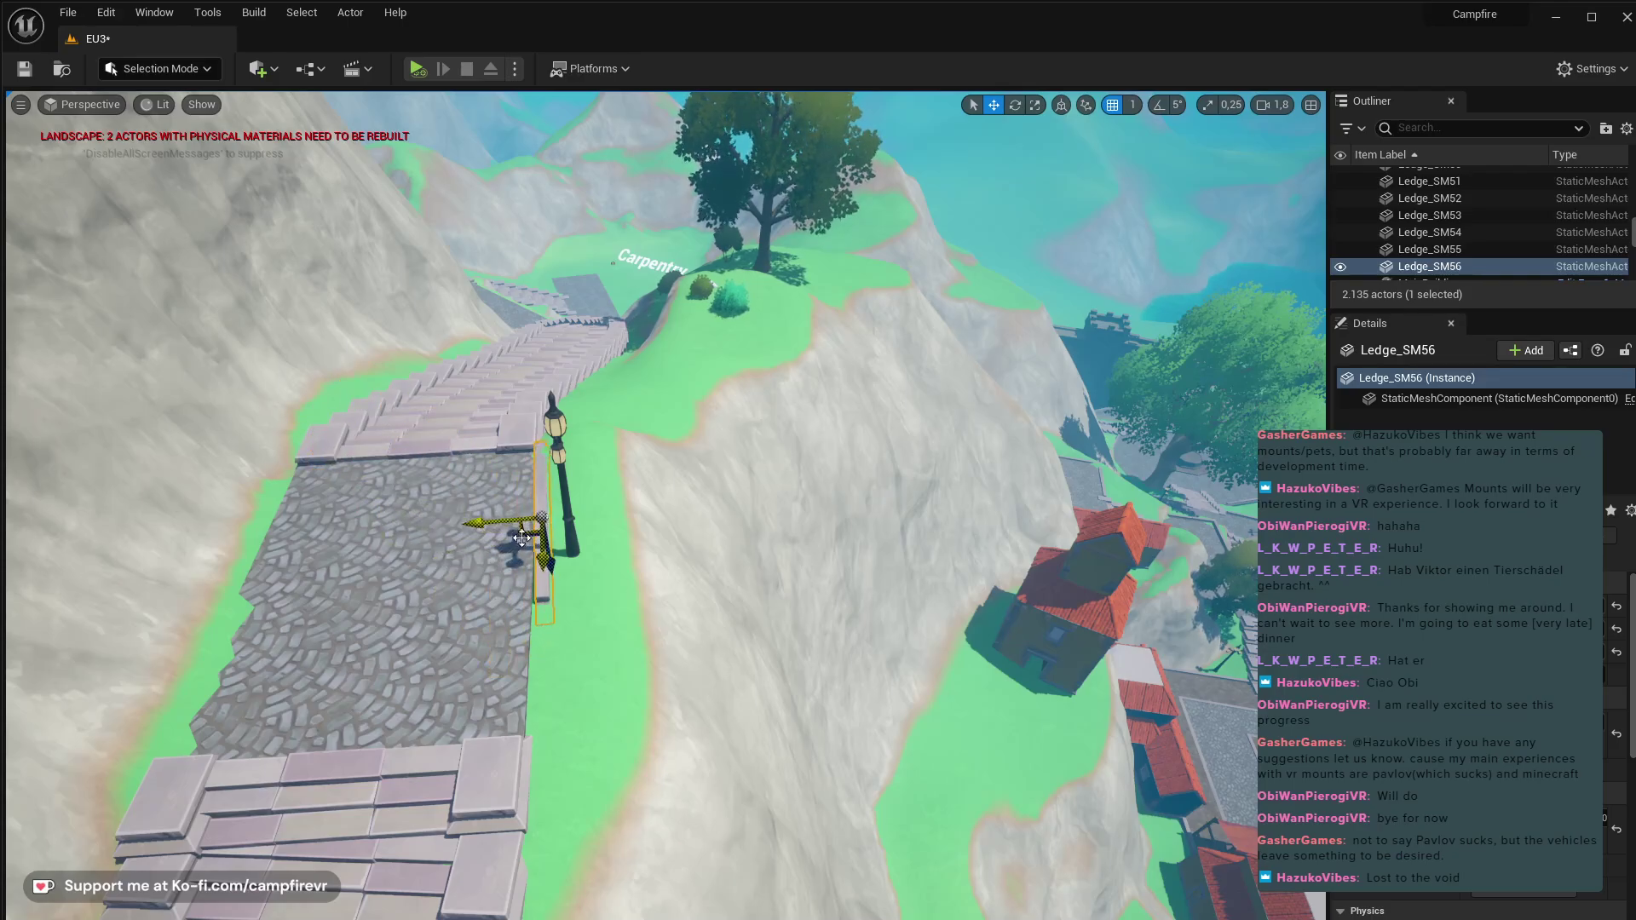
# - Slide and lengthen the ledge along the cobblestone landing until it spans the gap between the two stair end blocks
pyautogui.moveTo(522, 537)
pyautogui.mouseDown(button='right')
pyautogui.moveTo(733, 580)
pyautogui.moveTo(767, 630)
pyautogui.moveTo(521, 537)
pyautogui.mouseUp(button='right')
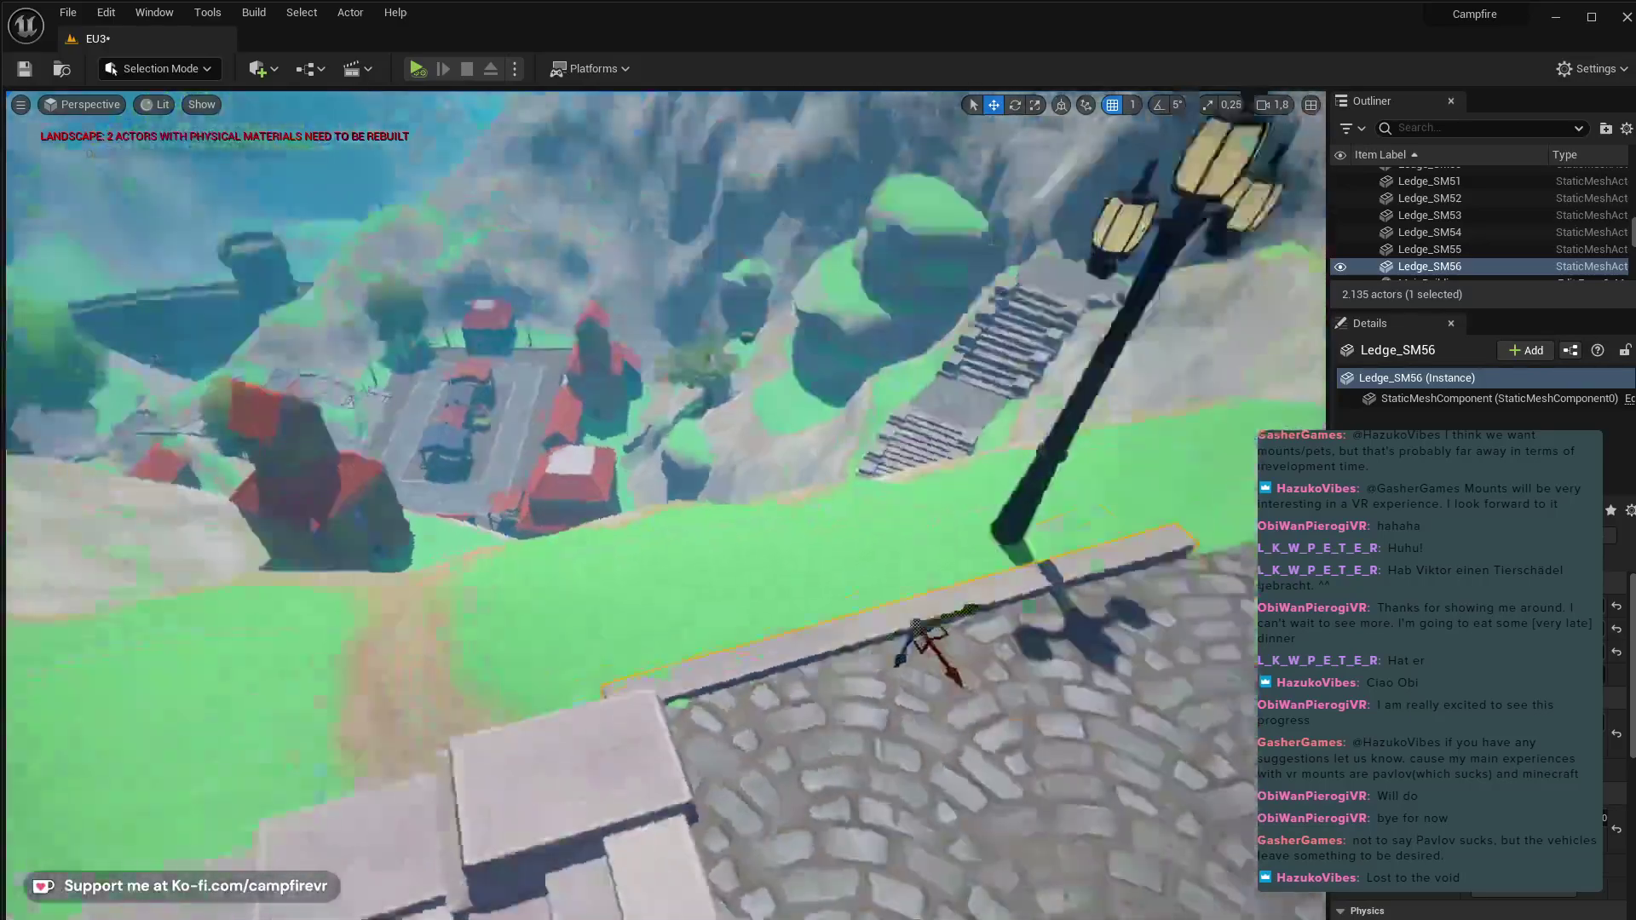
pyautogui.moveTo(610, 562); pyautogui.dragTo(611, 562, button='right')
pyautogui.moveTo(722, 661); pyautogui.dragTo(811, 670)
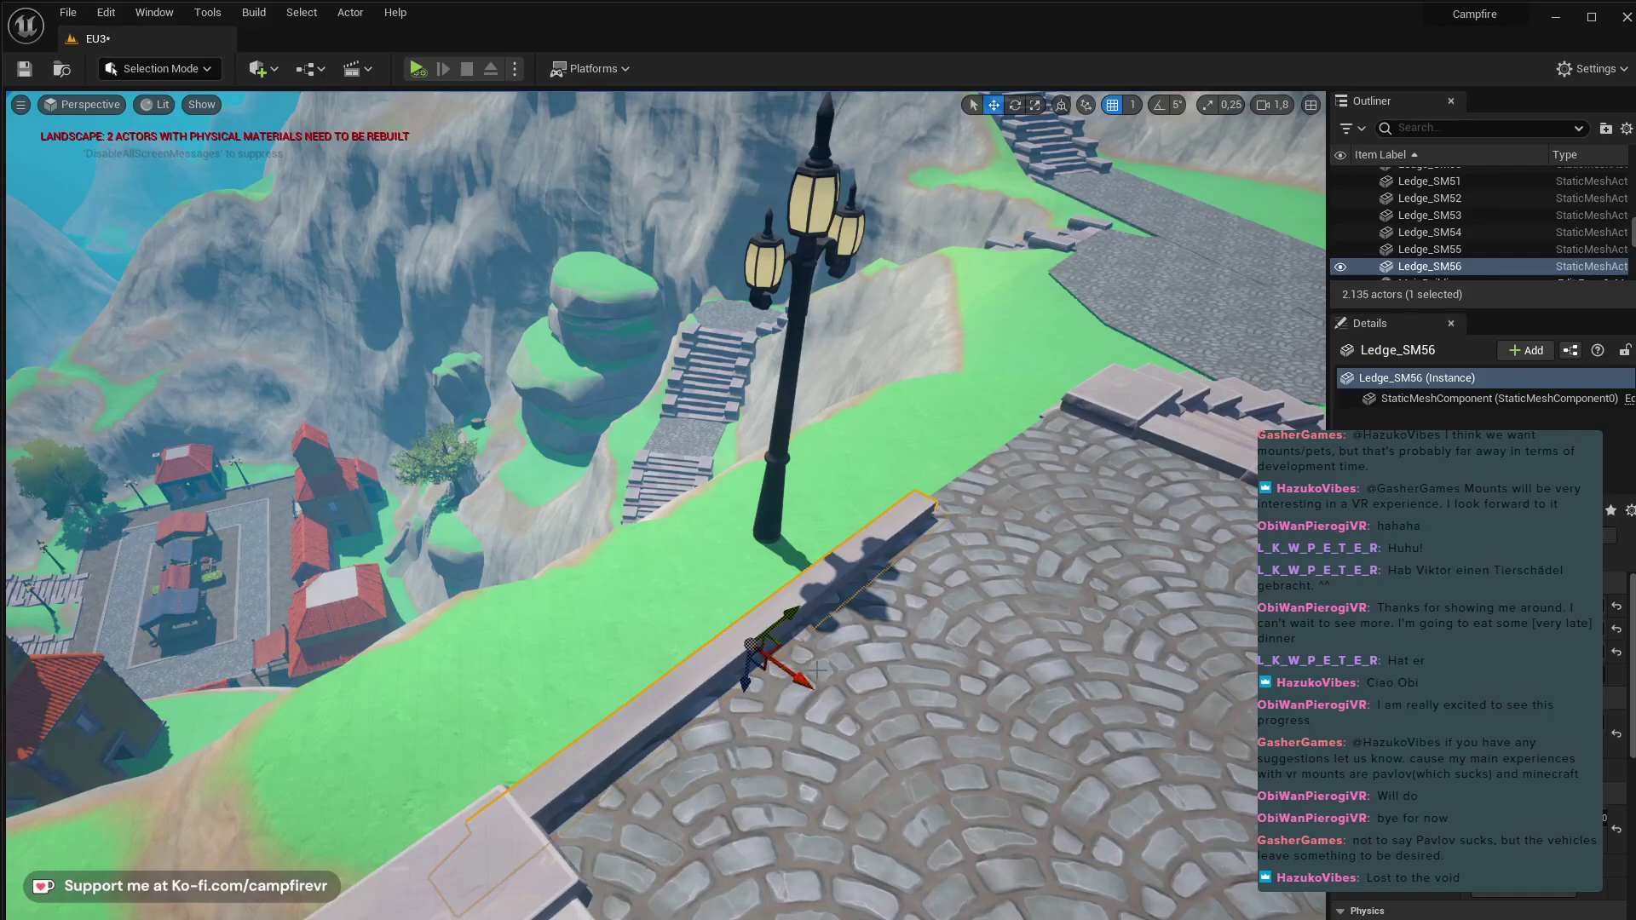
pyautogui.press('r')
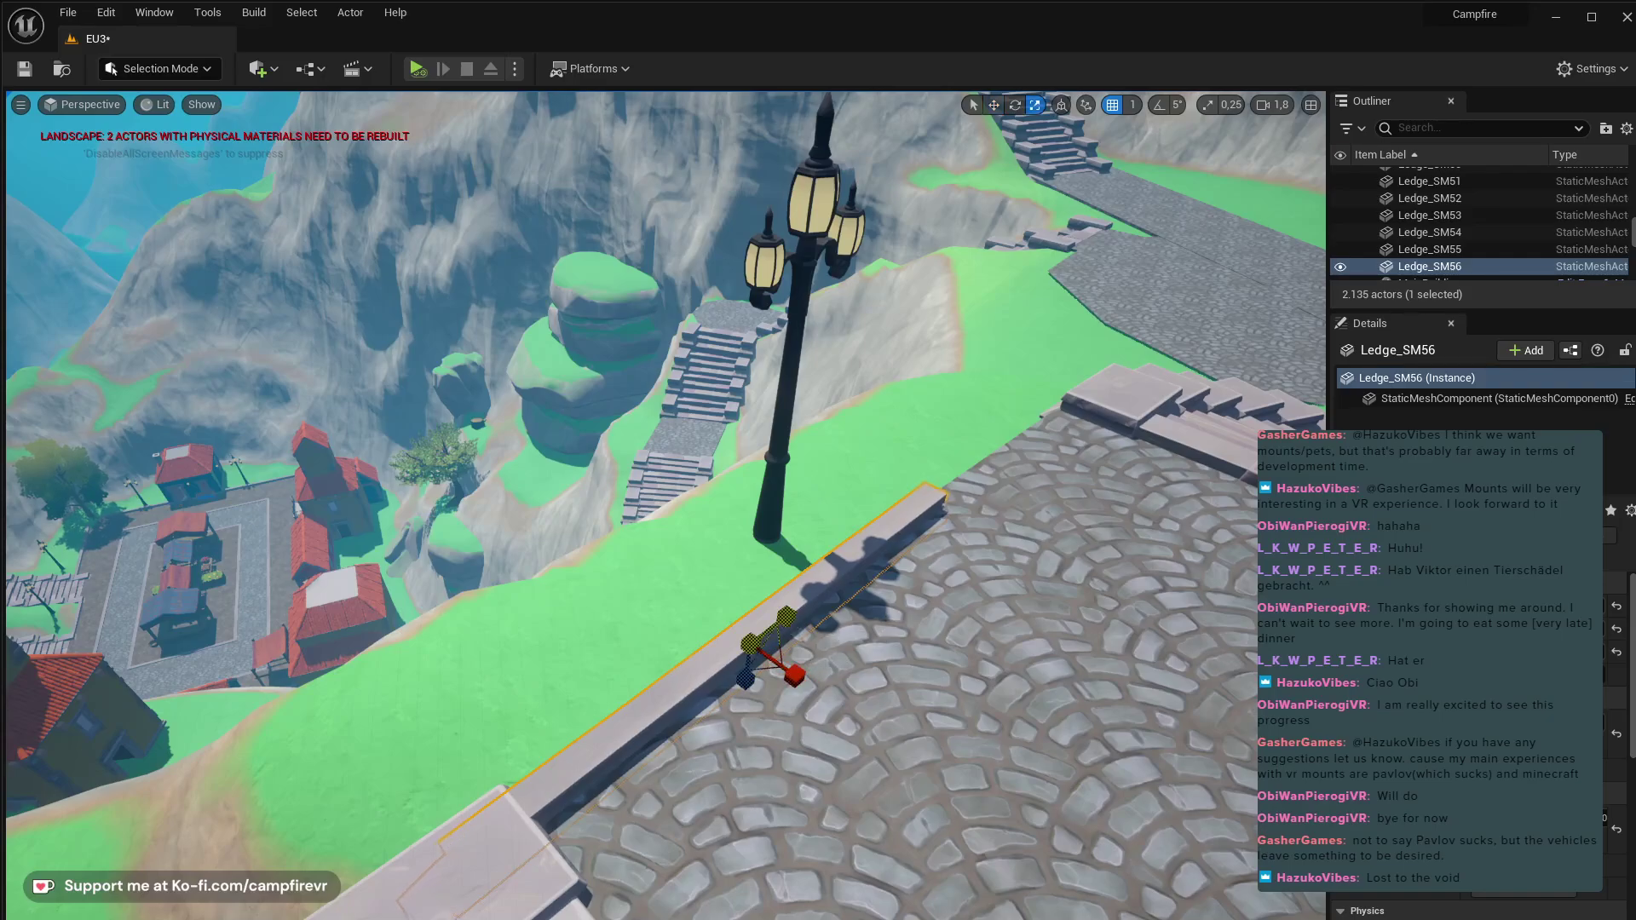
pyautogui.press('w')
pyautogui.moveTo(787, 617); pyautogui.dragTo(909, 537)
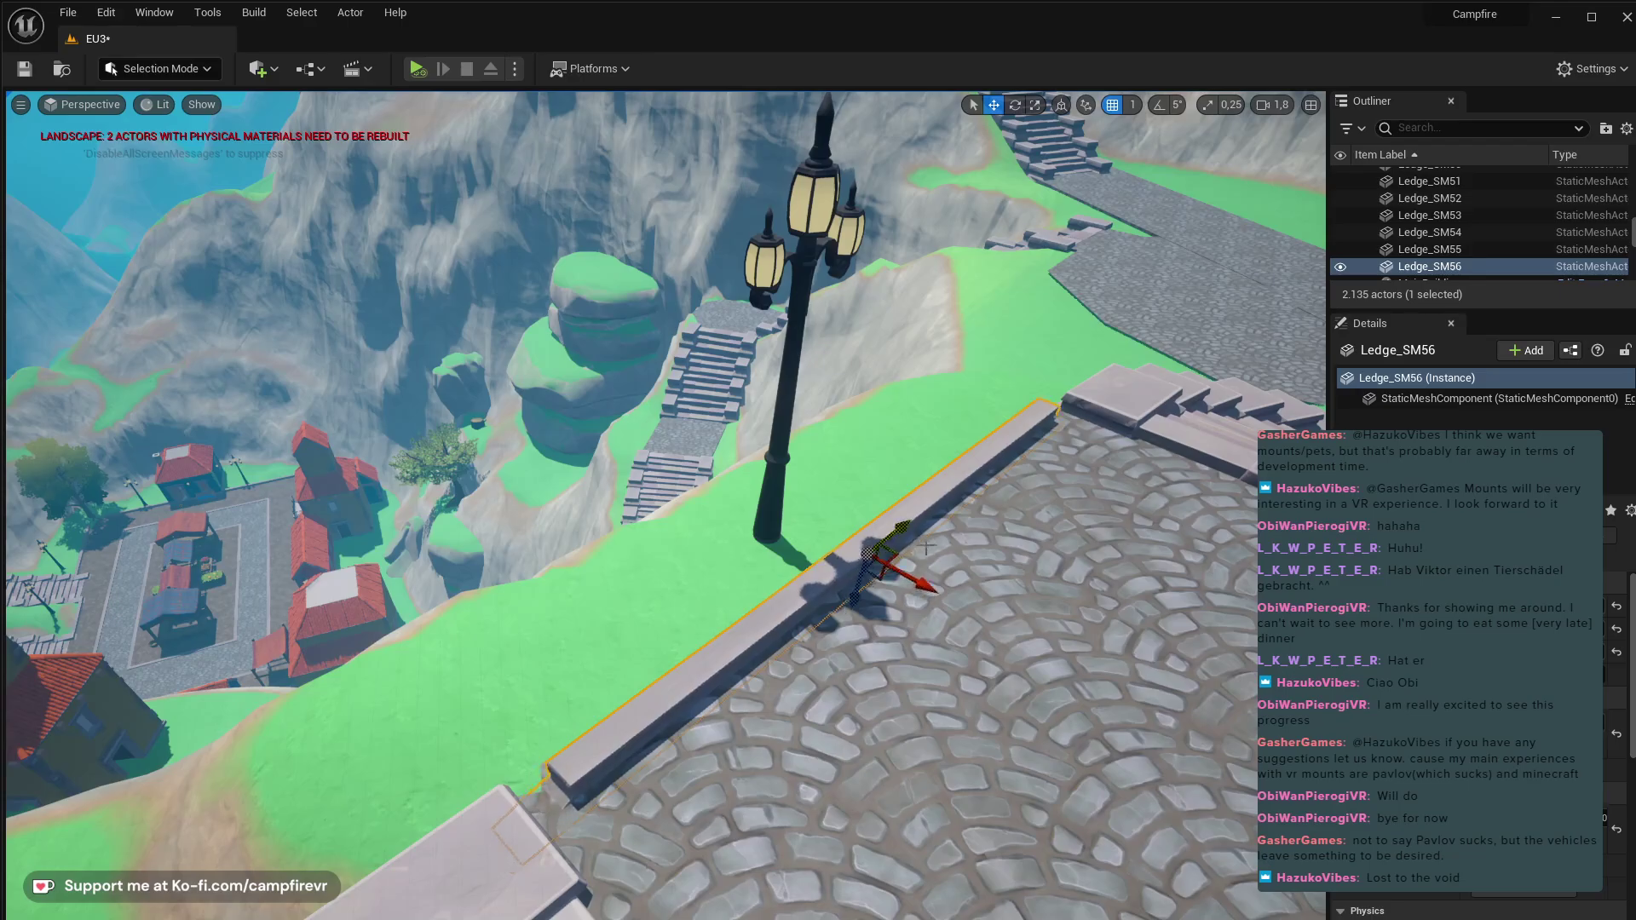
pyautogui.press('r')
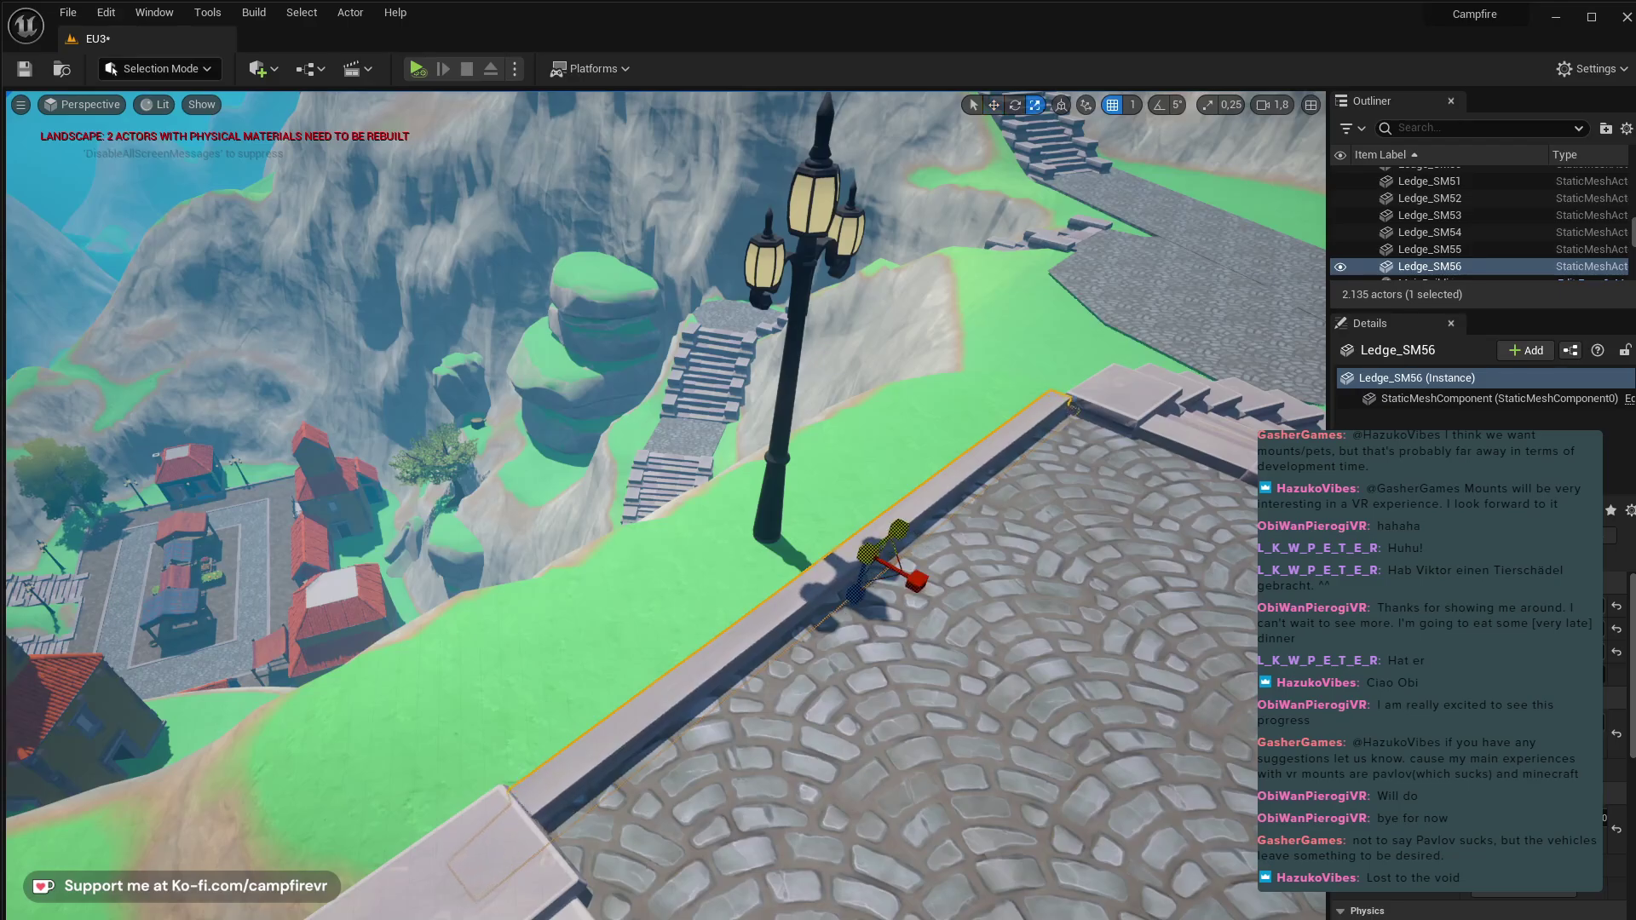
# - Rotate the ledge slightly to line it up with the edge of the cobblestone landing
pyautogui.moveTo(912, 535); pyautogui.dragTo(1014, 596, button='right')
pyautogui.scroll(-3, 1005, 537)
pyautogui.press('e')
pyautogui.moveTo(640, 507)
pyautogui.mouseDown()
pyautogui.moveTo(631, 478)
pyautogui.moveTo(655, 484)
pyautogui.moveTo(635, 482)
pyautogui.mouseUp()
pyautogui.press('w')
# - Shift the lamppost along the outside of the new ledge towards the middle of the landing
pyautogui.click(852, 476)
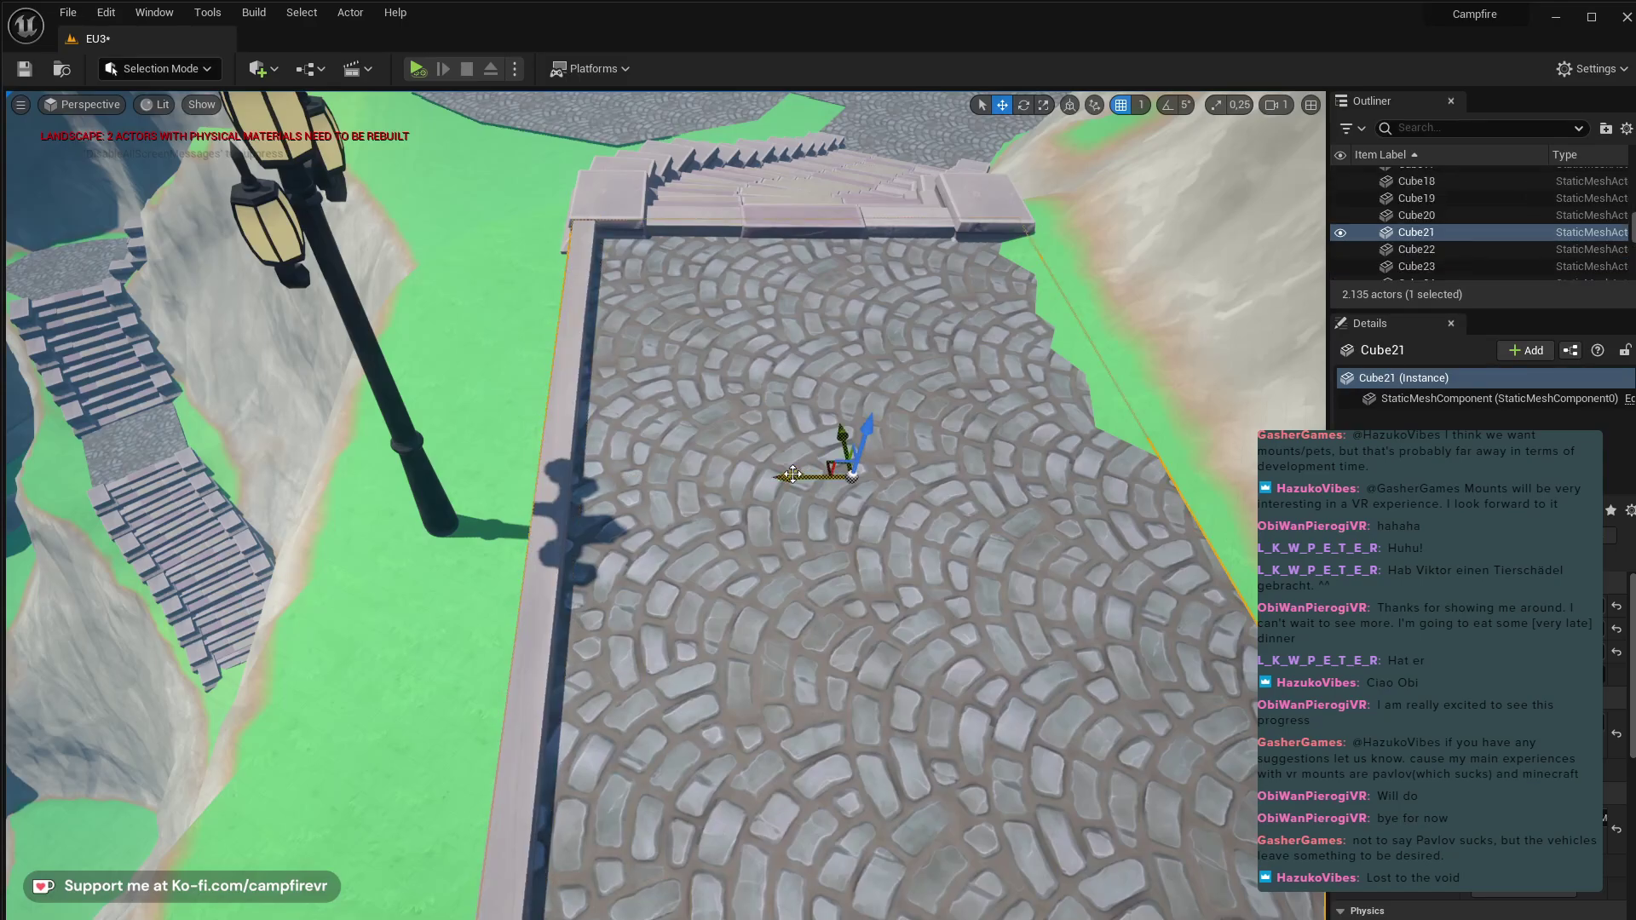
pyautogui.press('a')
pyautogui.moveTo(800, 479); pyautogui.dragTo(1023, 479, button='right')
pyautogui.keyDown('alt'); pyautogui.moveTo(673, 507); pyautogui.dragTo(639, 533); pyautogui.keyUp('alt')
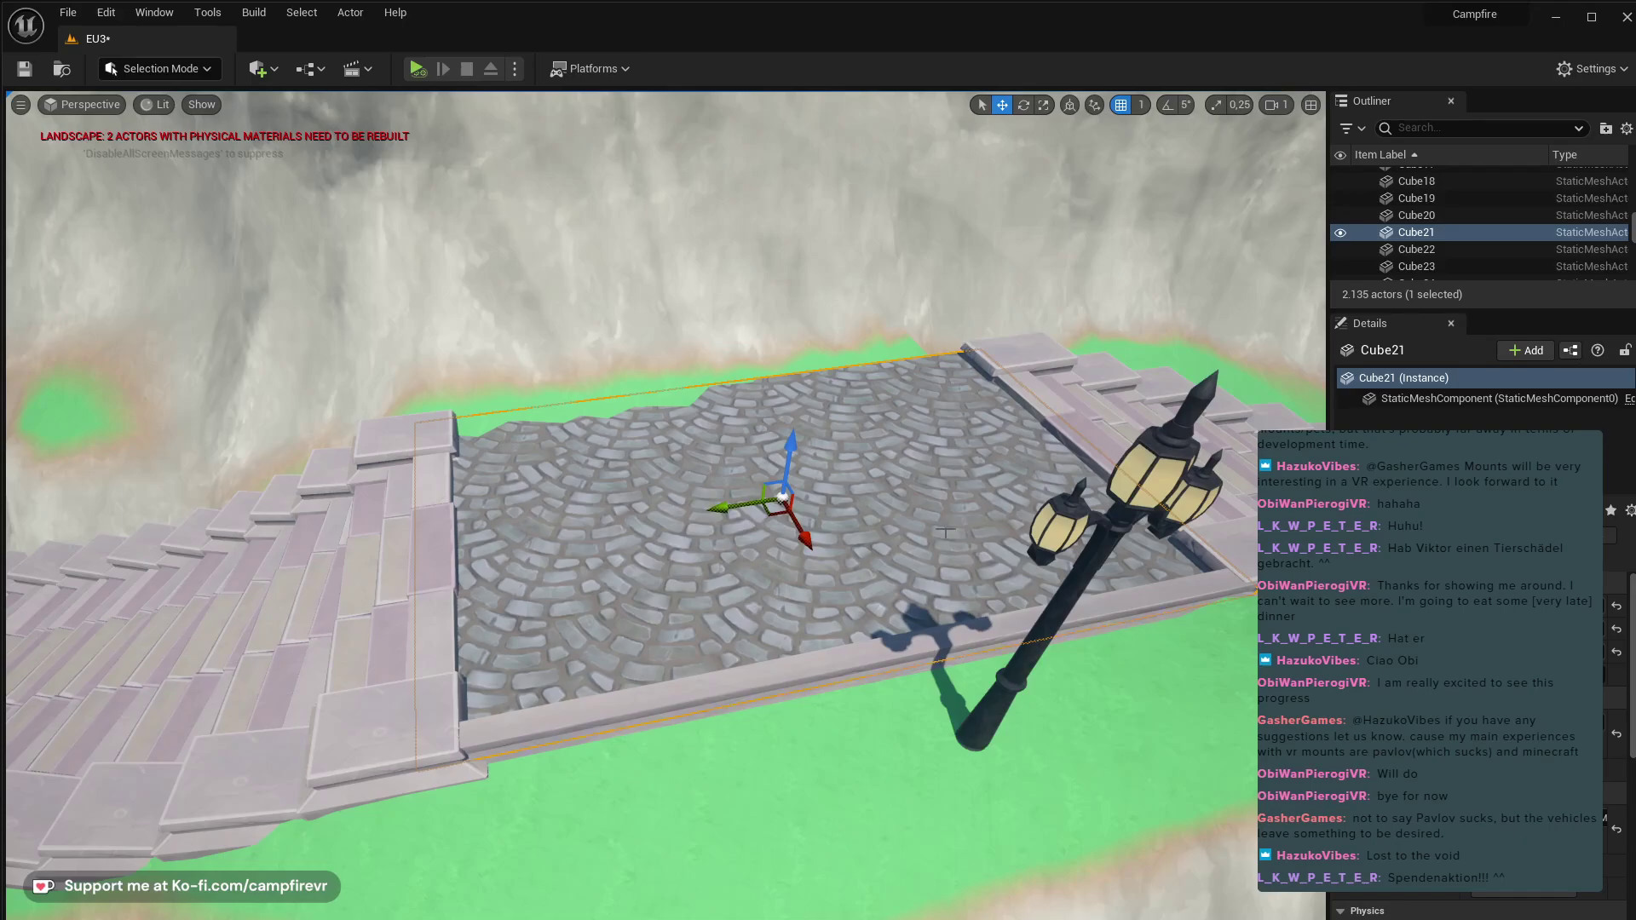
pyautogui.click(995, 720)
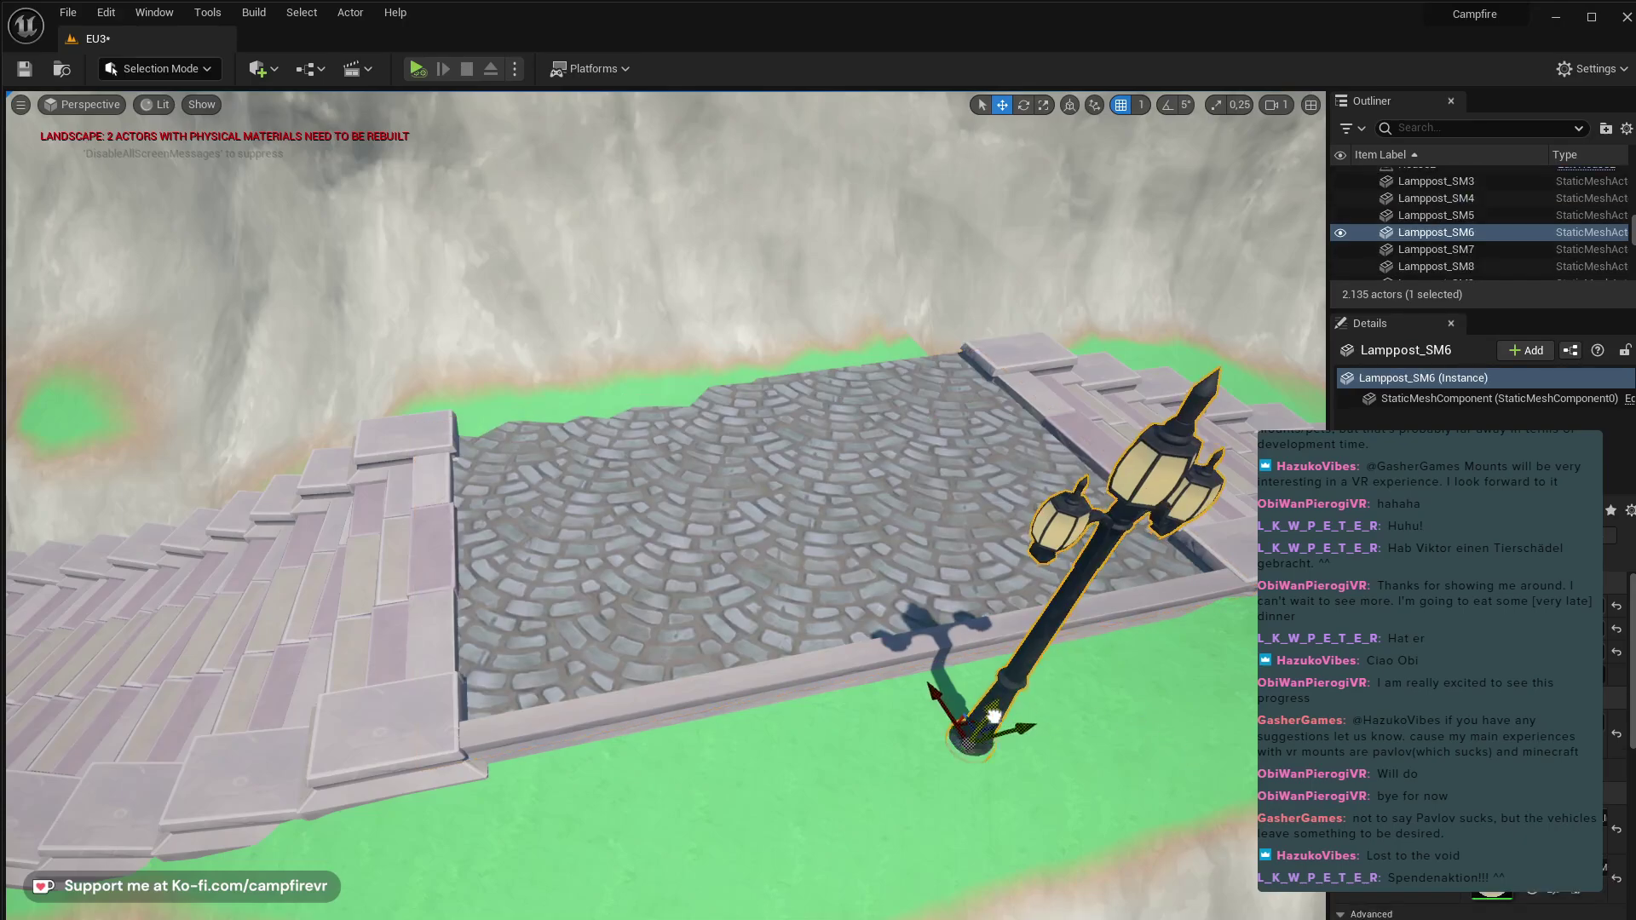
pyautogui.press('f')
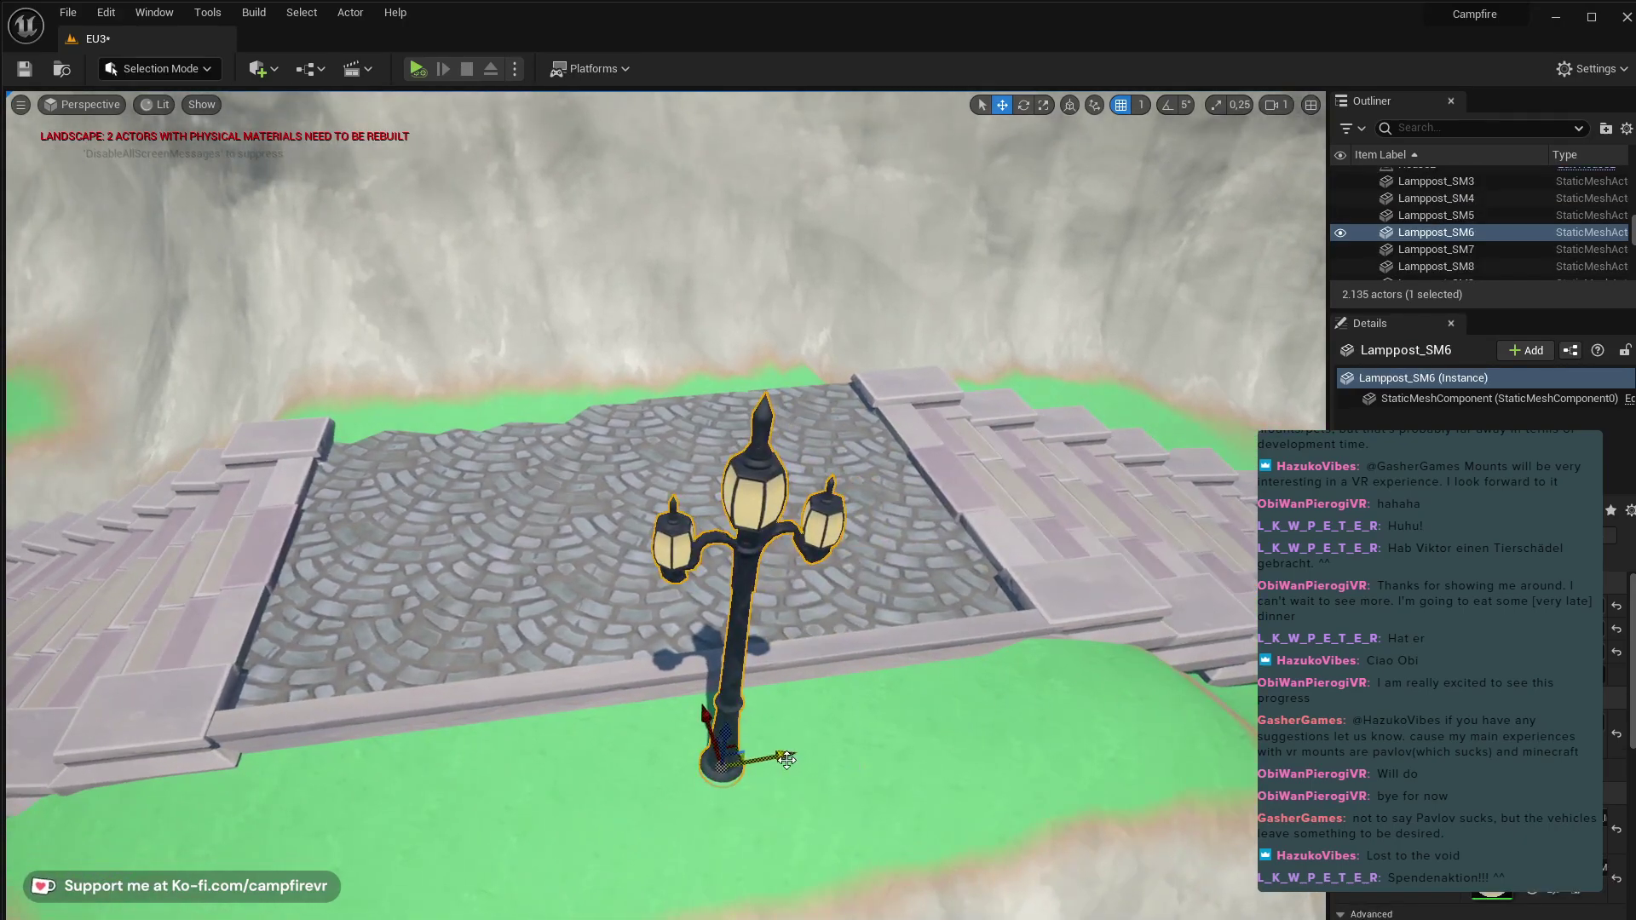
pyautogui.moveTo(778, 758); pyautogui.dragTo(738, 759)
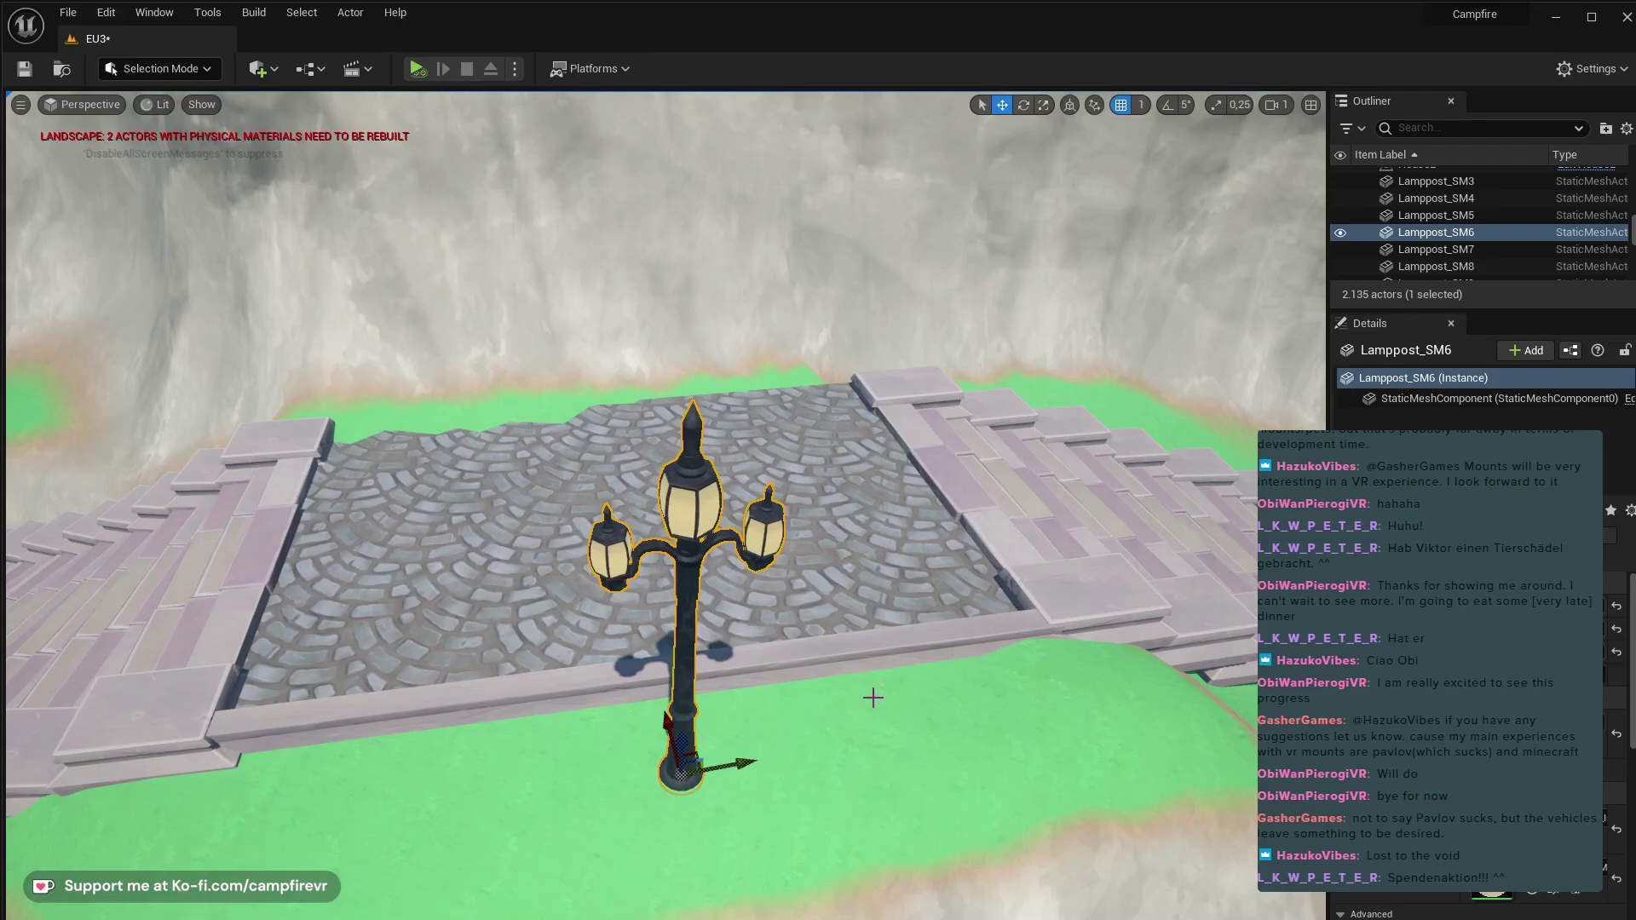
# - Try Bush_03_SM on the grass beside the lamppost and delete it
pyautogui.moveTo(873, 697); pyautogui.dragTo(827, 692, button='right')
pyautogui.hotkey('ctrl', 'space')
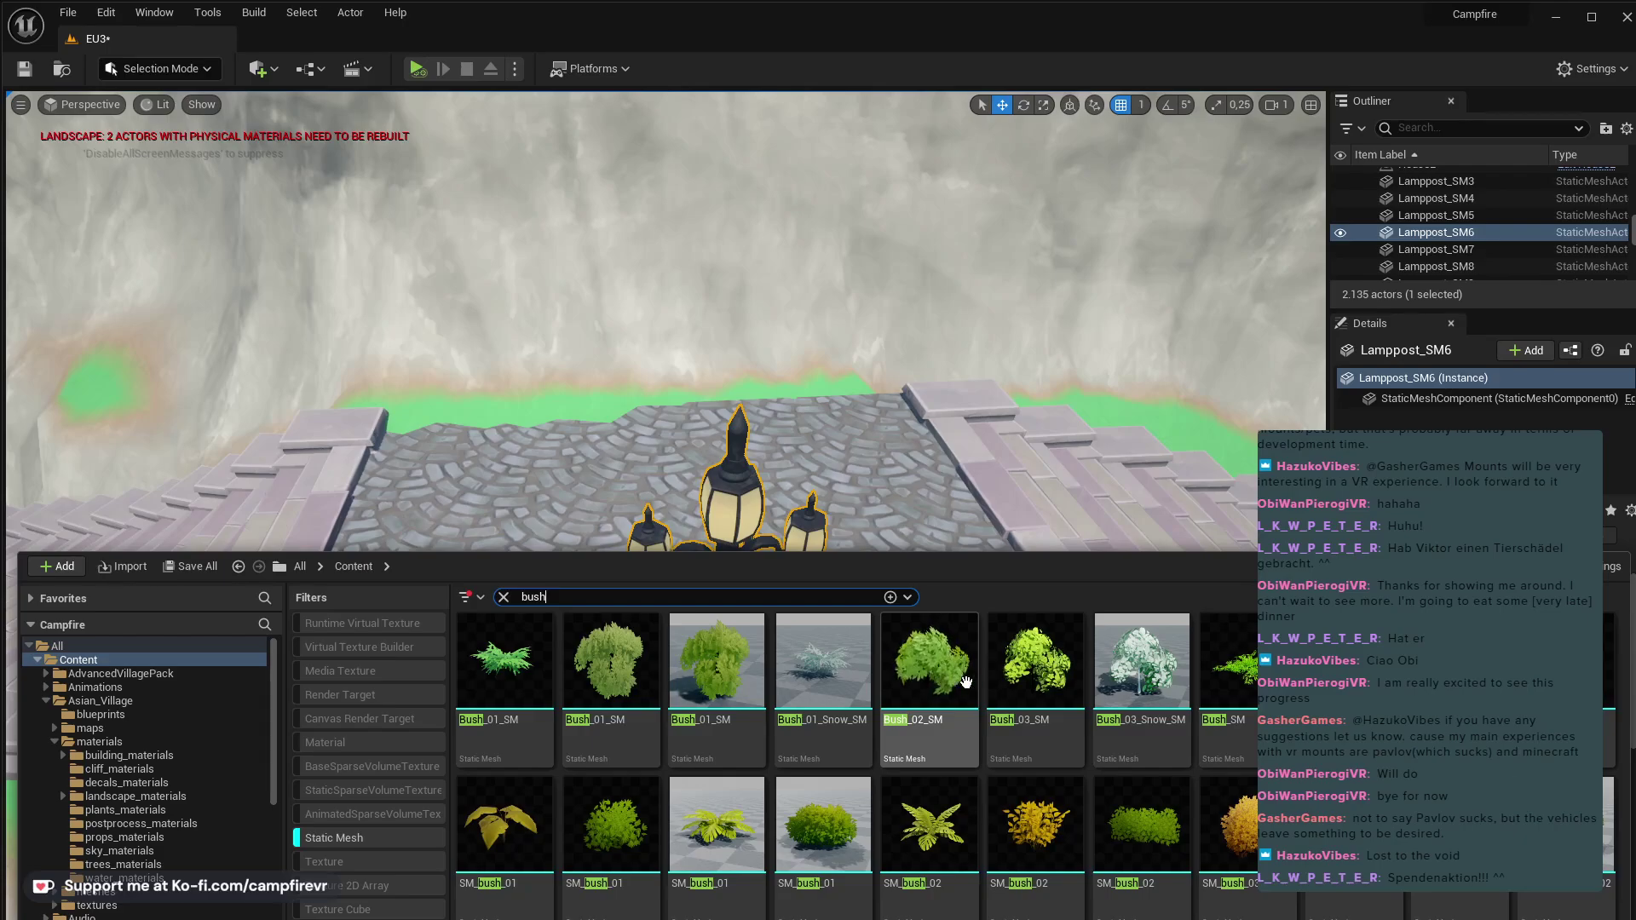
pyautogui.moveTo(1035, 669); pyautogui.dragTo(861, 791)
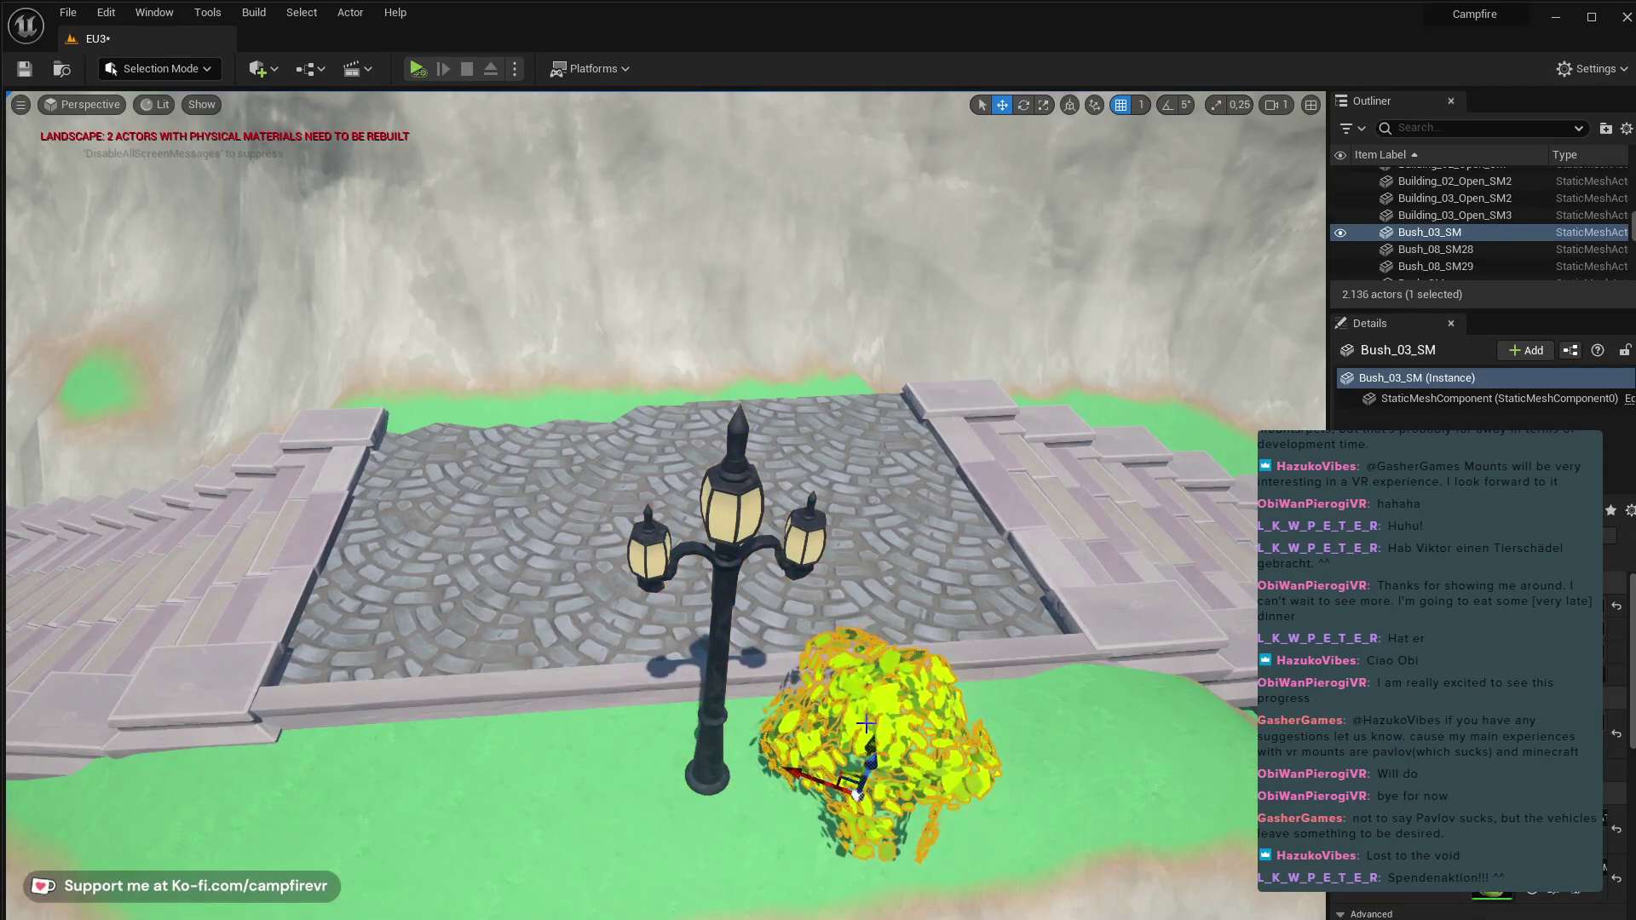
pyautogui.press('Delete')
# - Place two SM_tree_bush bushes on the grass behind the ledge, one on each side of the lamppost
pyautogui.hotkey('ctrl', 'space')
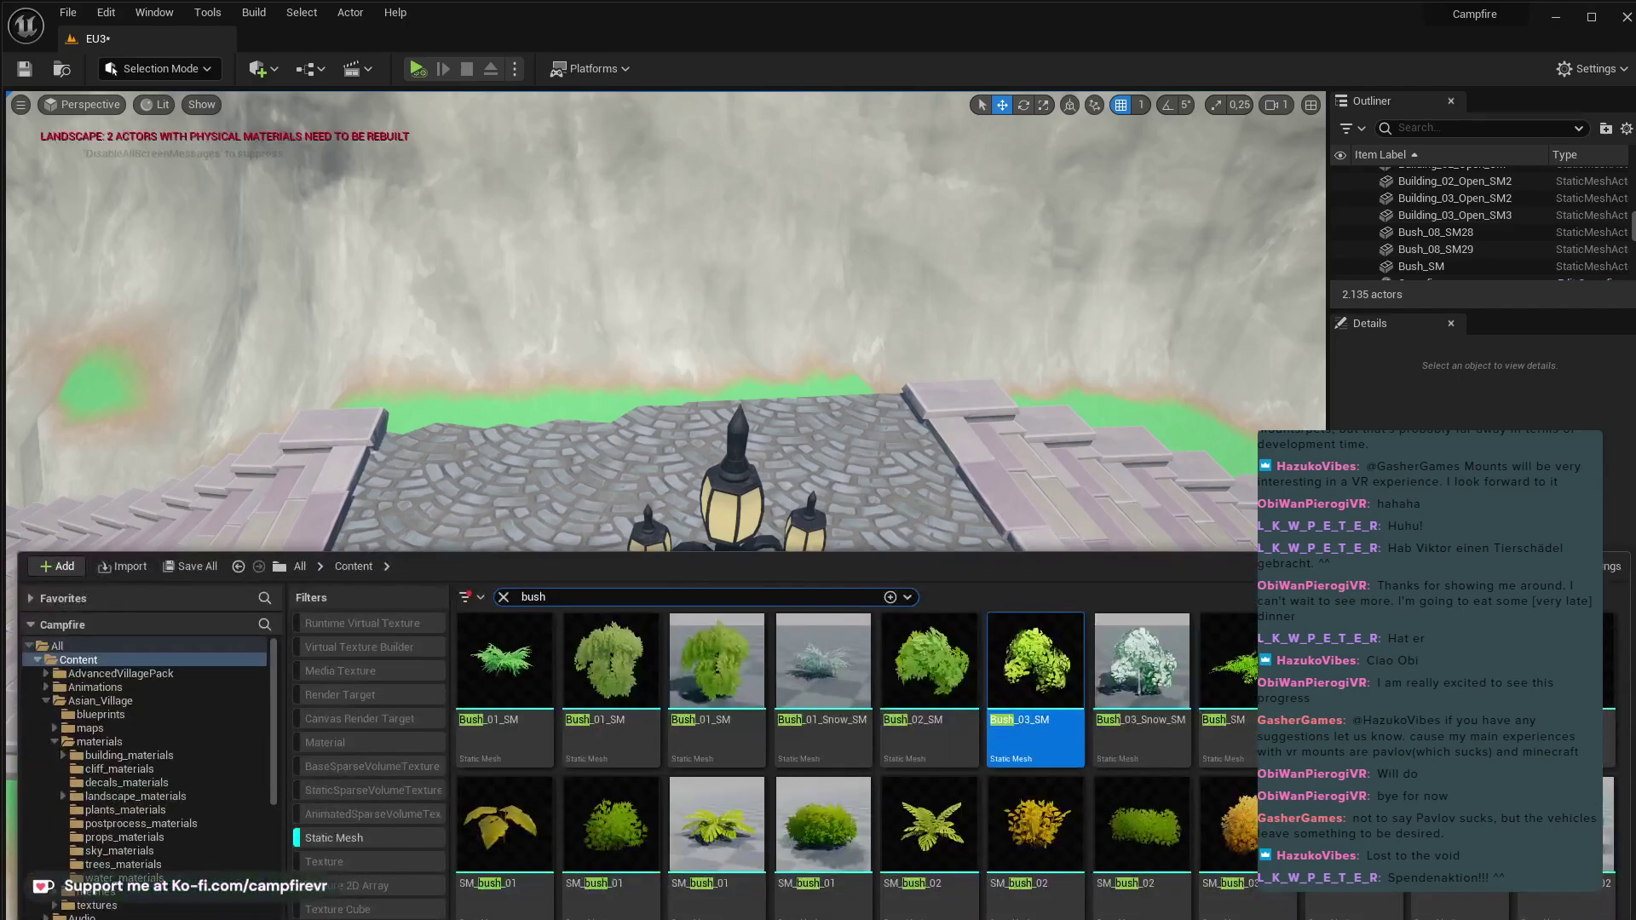
pyautogui.moveTo(1035, 669); pyautogui.dragTo(901, 736)
pyautogui.moveTo(901, 736); pyautogui.dragTo(1304, 688, button='right')
pyautogui.moveTo(886, 678); pyautogui.dragTo(886, 677, button='right')
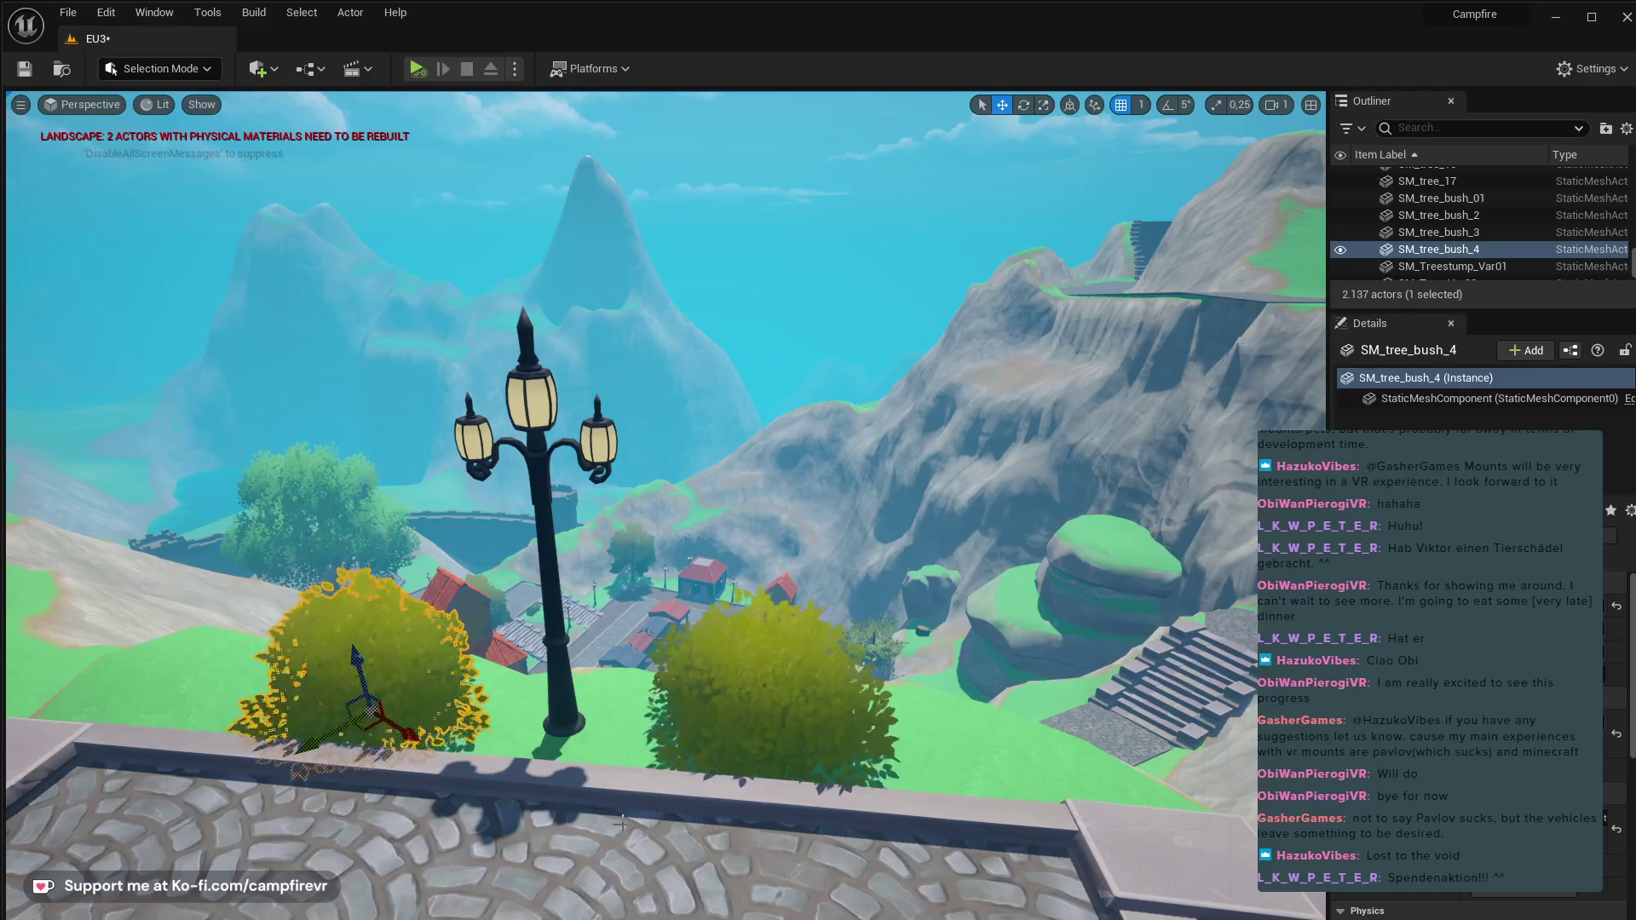
pyautogui.press('f')
pyautogui.moveTo(886, 678); pyautogui.dragTo(980, 678, button='right')
pyautogui.keyDown('alt'); pyautogui.moveTo(886, 677); pyautogui.dragTo(886, 677); pyautogui.keyUp('alt')
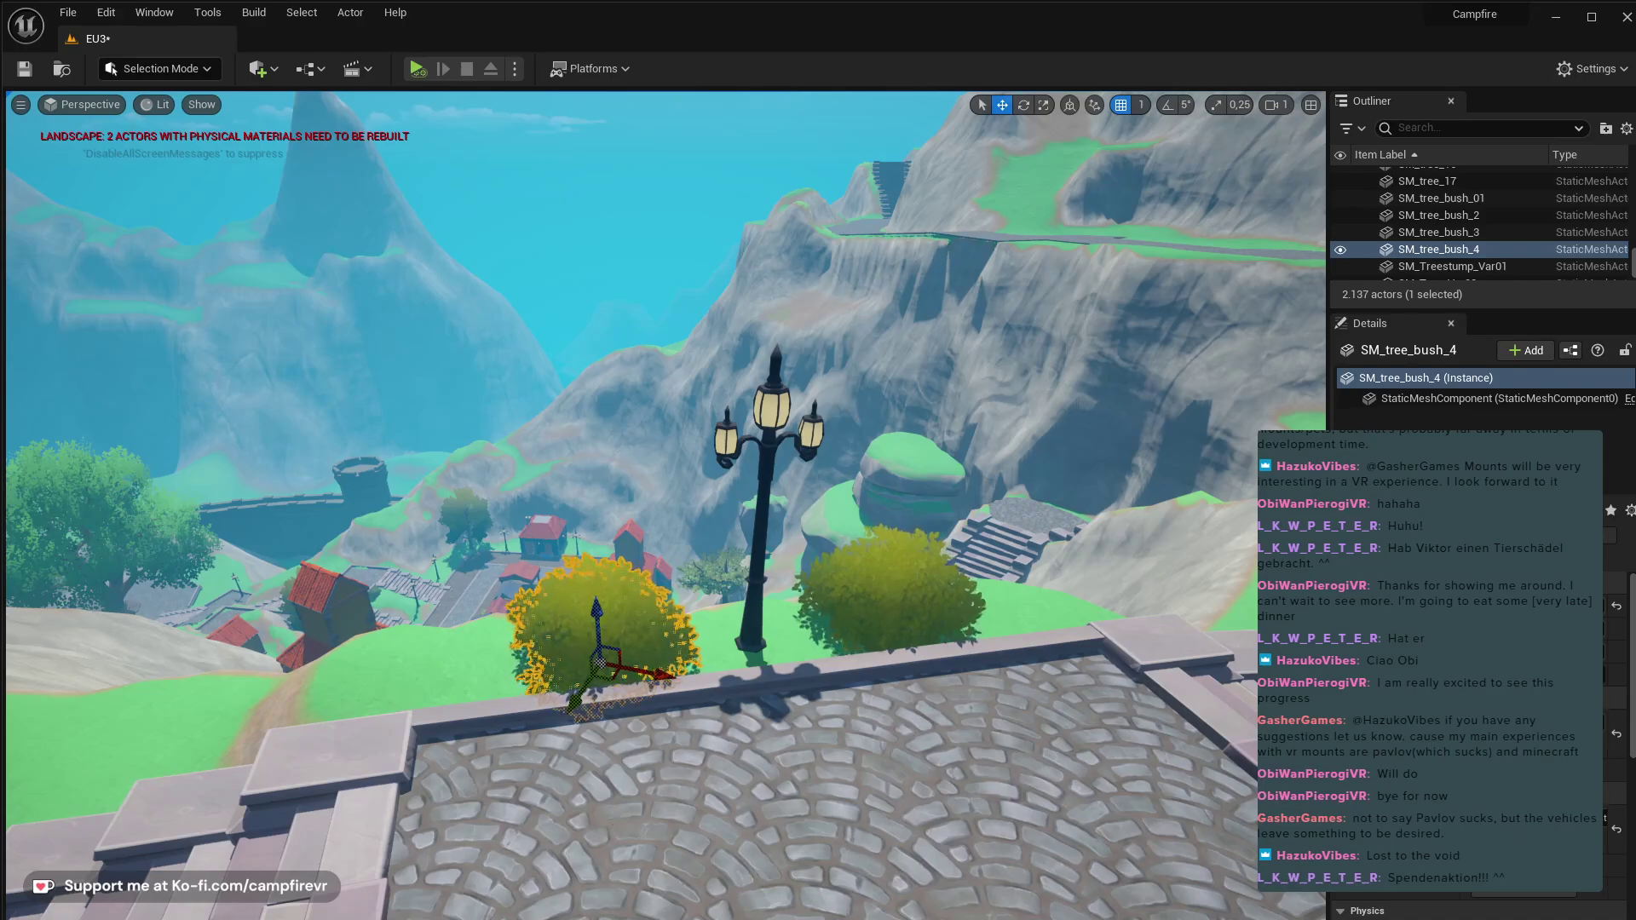
# - Clear the asset search for bush and the Static Mesh filter, and open the Content folder
pyautogui.hotkey('ctrl', 'space')
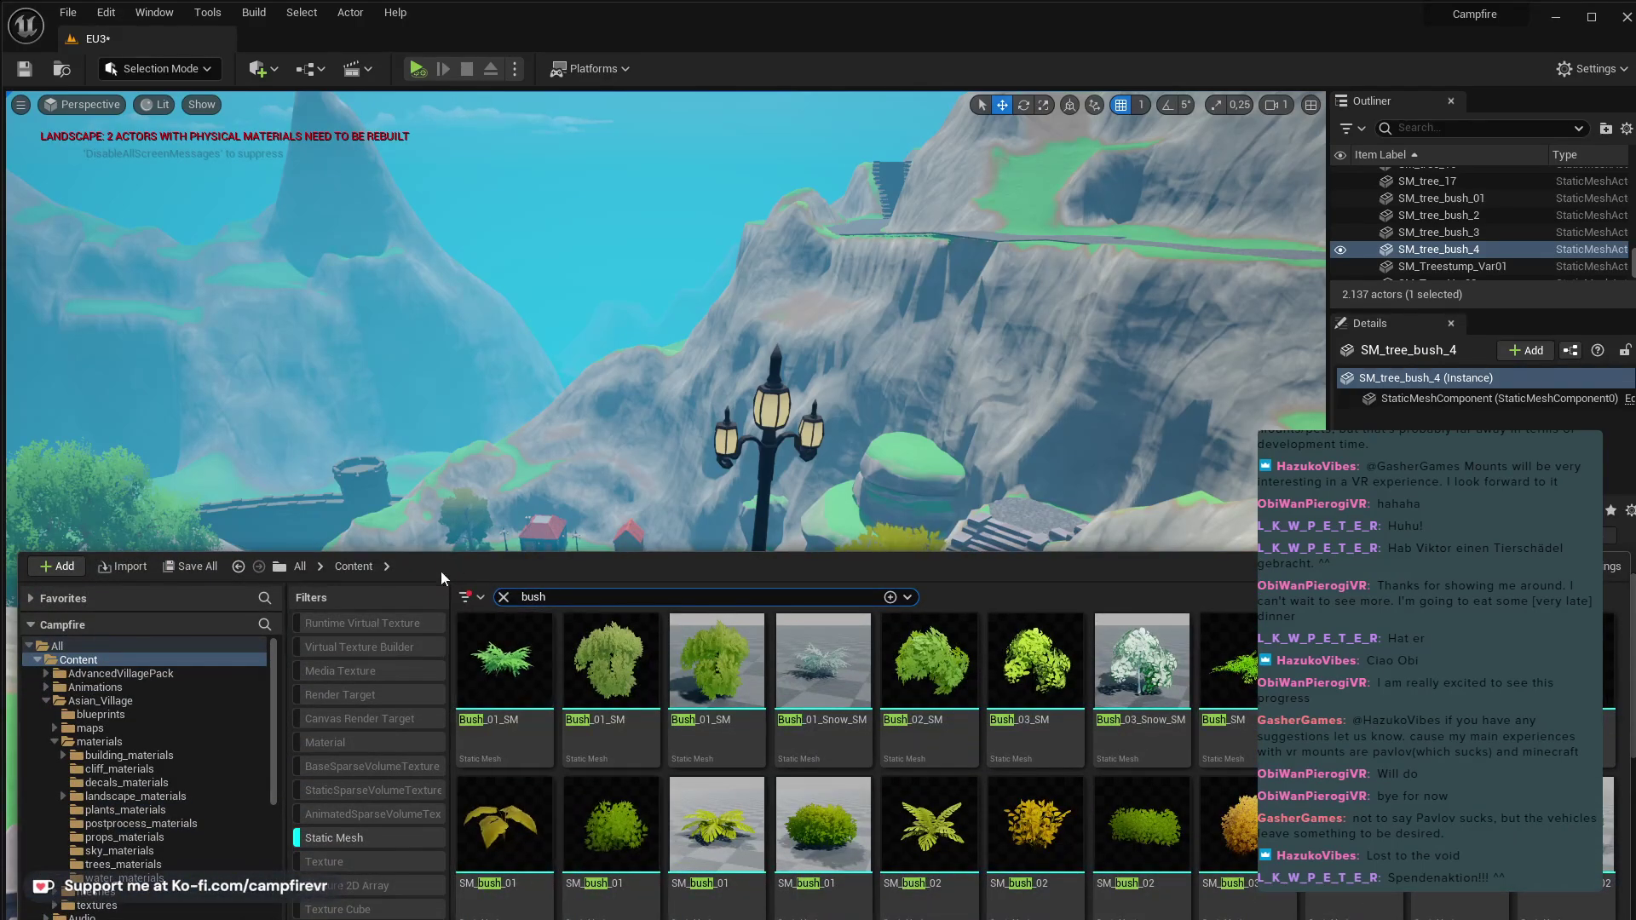
pyautogui.click(300, 565)
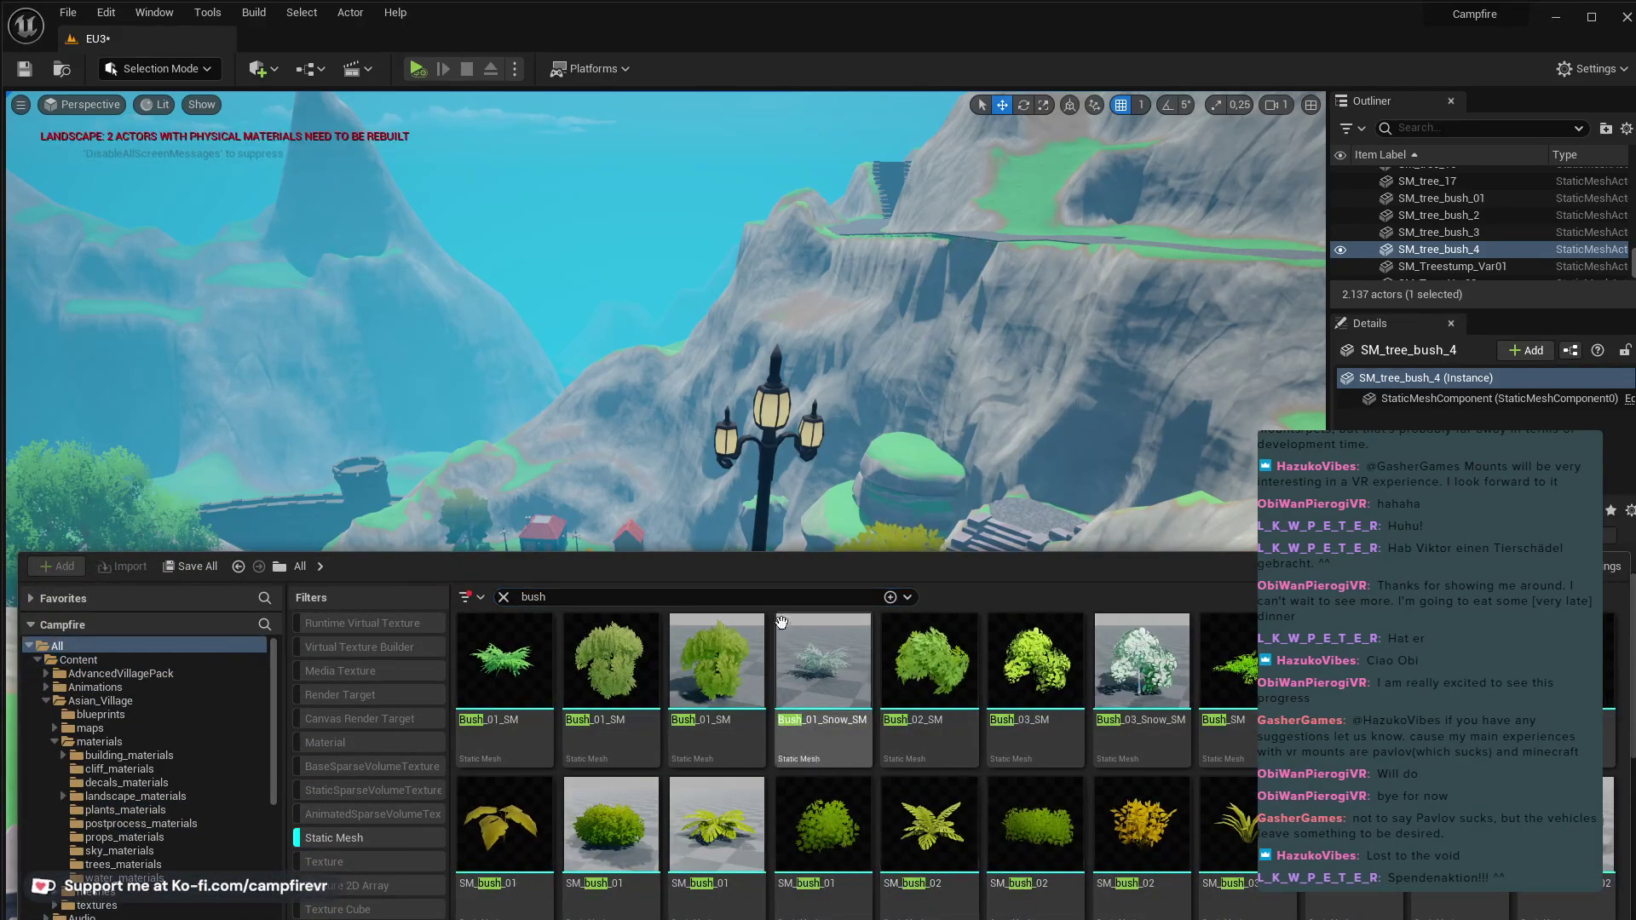
pyautogui.click(508, 598)
pyautogui.click(371, 838)
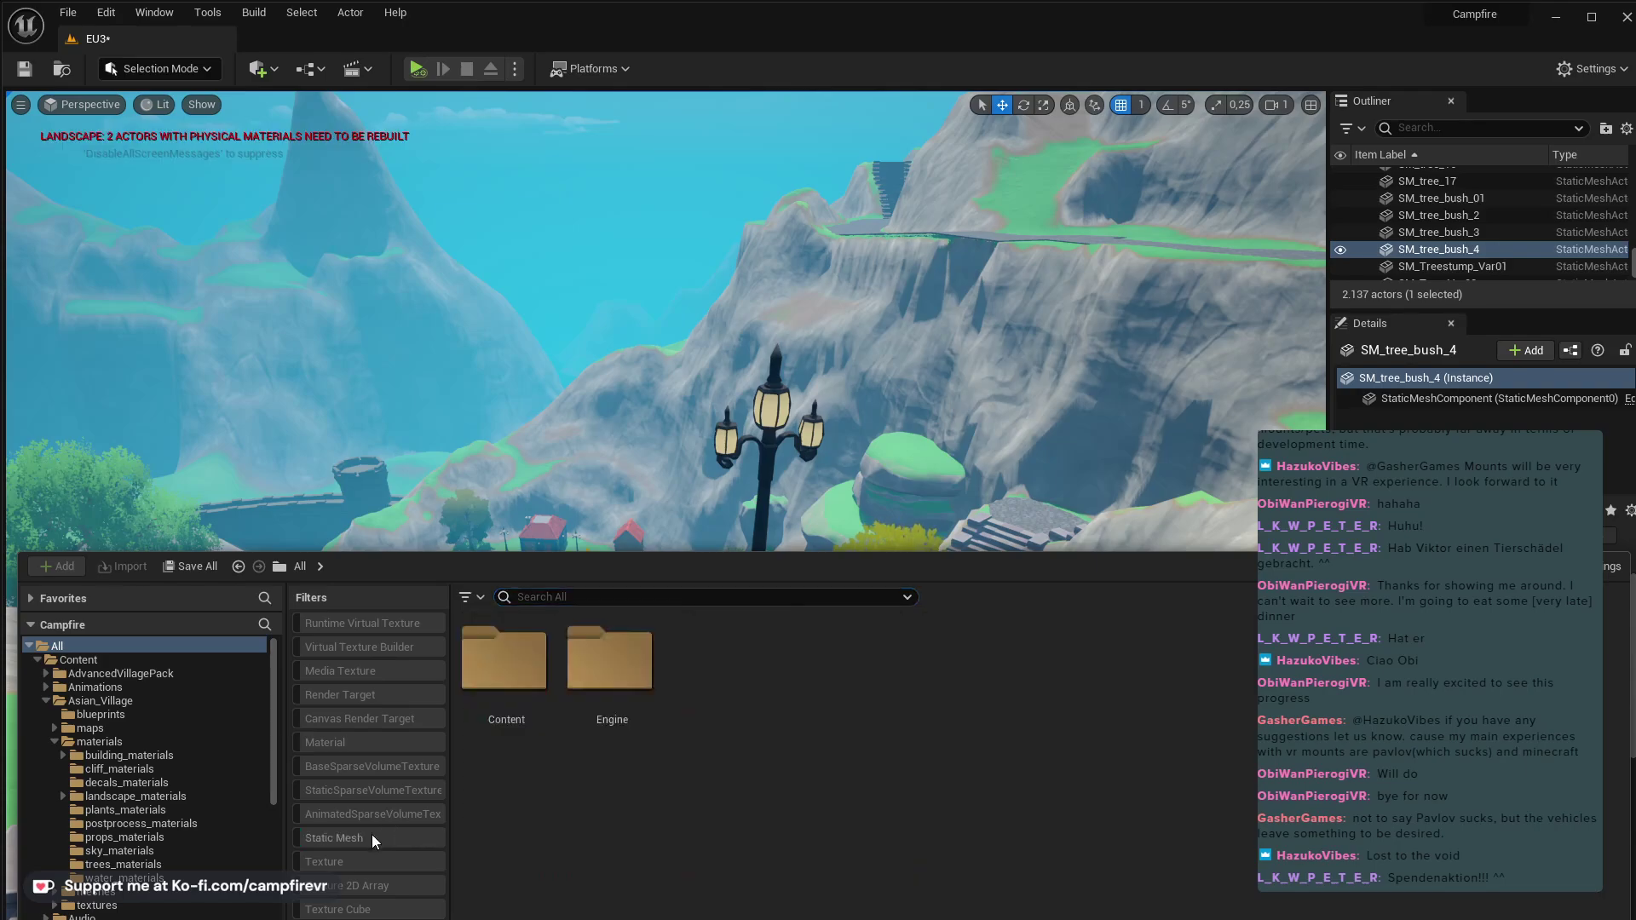
pyautogui.click(482, 677)
pyautogui.doubleClick(481, 677)
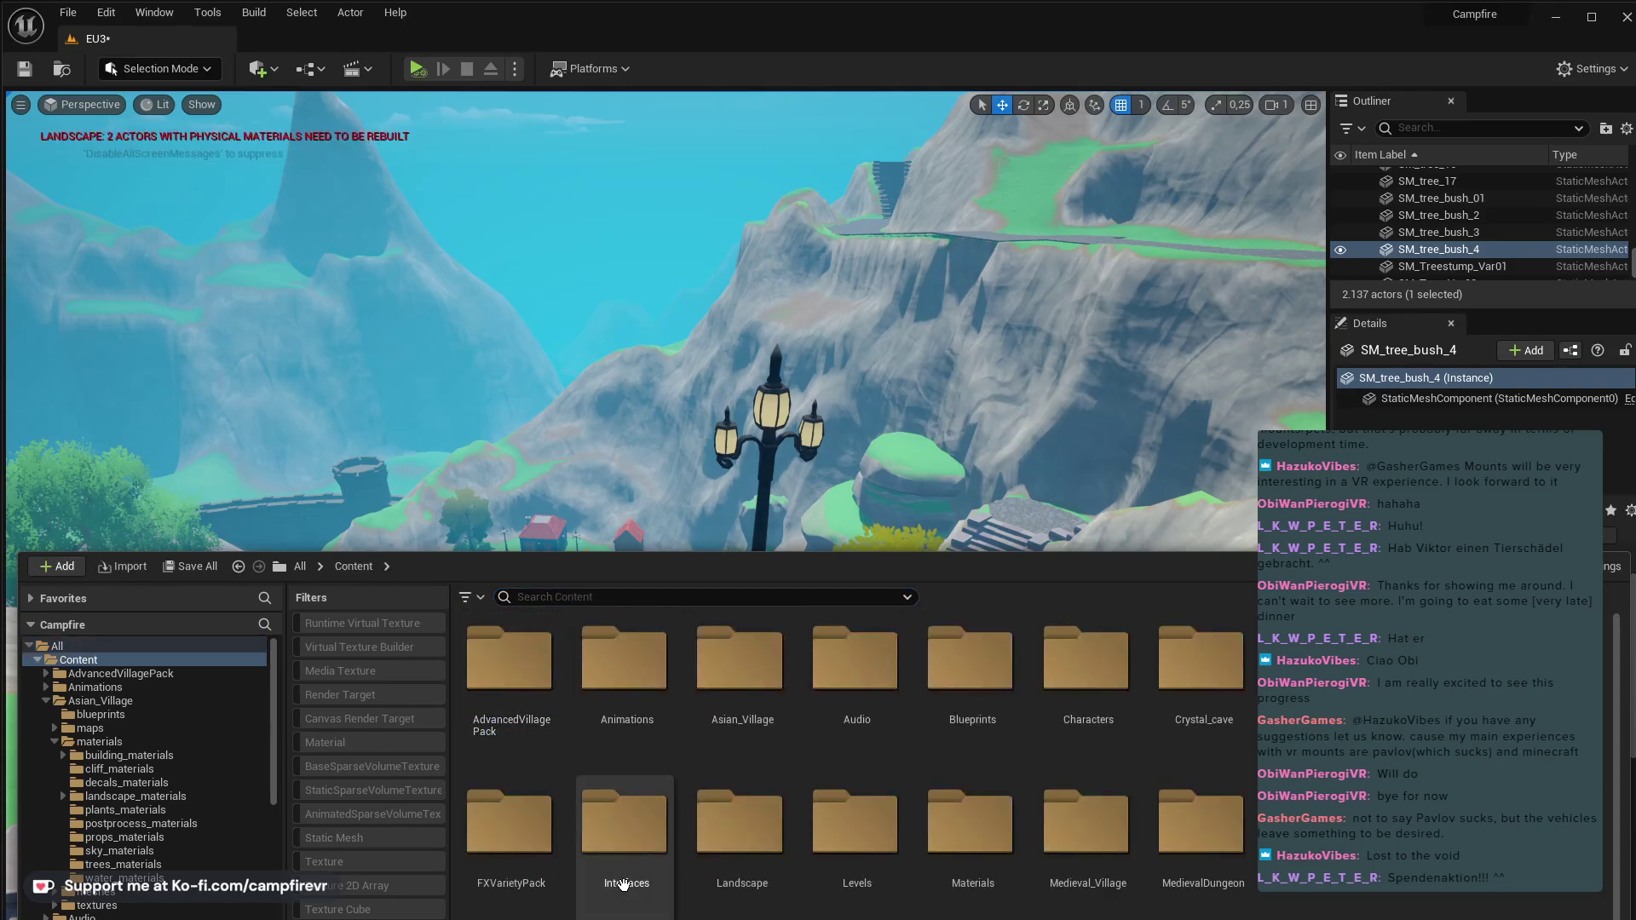
# - Place the railing mesh from the Blueprints/CostalTown folder at the corner of the cobbled terrace, beside the stairs
pyautogui.doubleClick(928, 666)
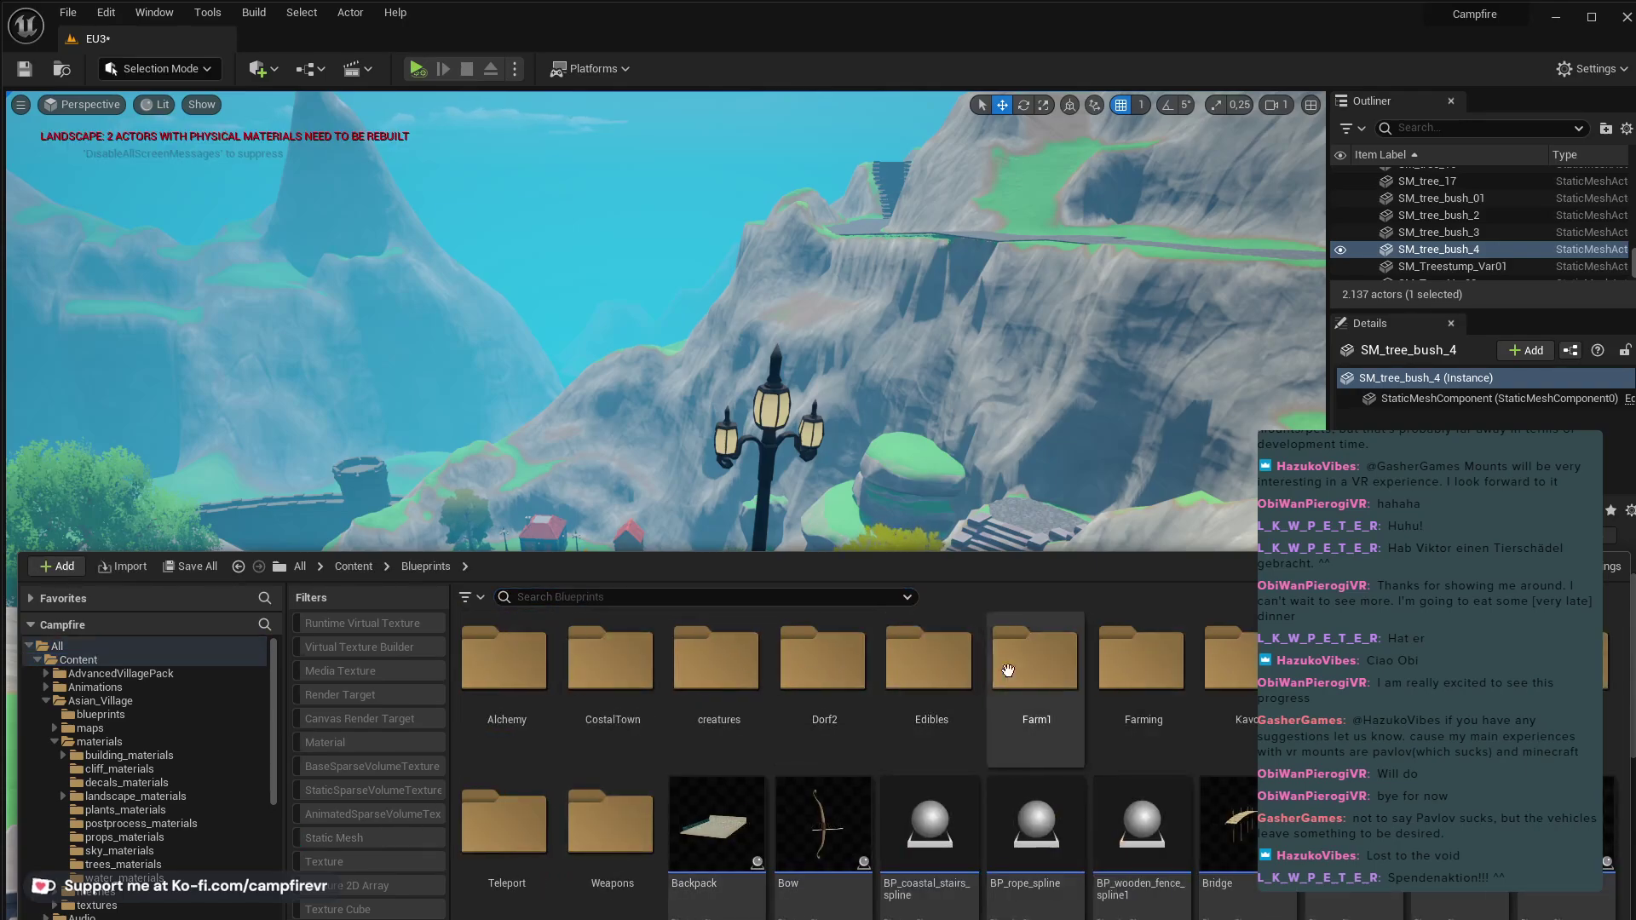
pyautogui.doubleClick(618, 678)
pyautogui.moveTo(1034, 673); pyautogui.dragTo(421, 718)
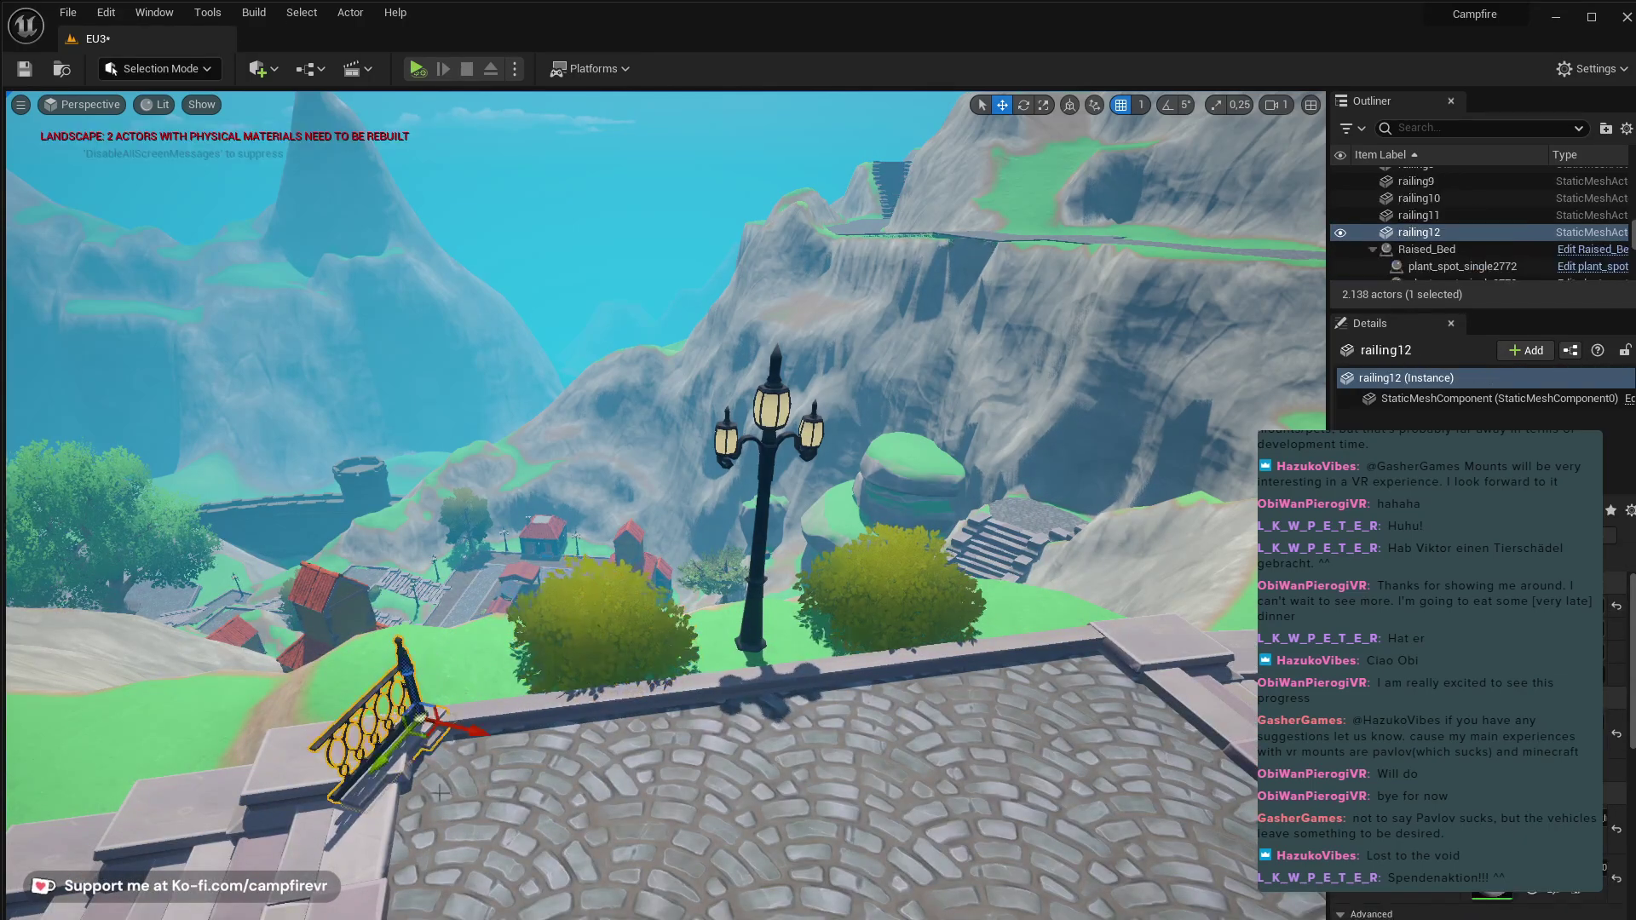
# - Delete the plain stone ledge running along the outer edge of the cobbled terrace
pyautogui.moveTo(421, 717); pyautogui.dragTo(398, 694, button='right')
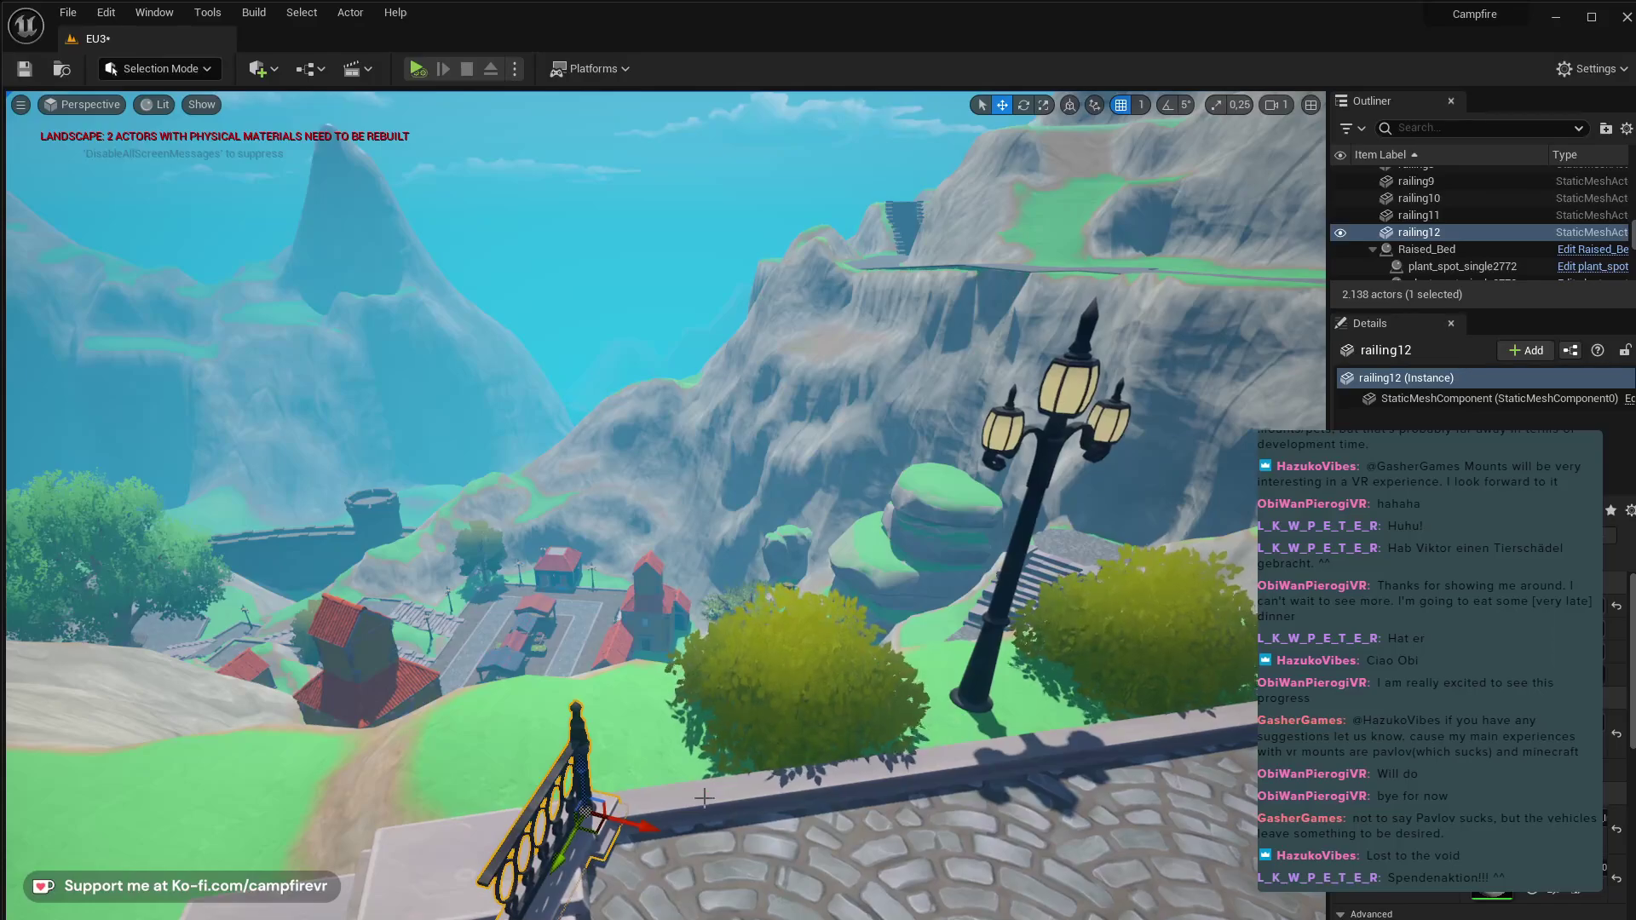
pyautogui.click(723, 802)
pyautogui.press('Delete')
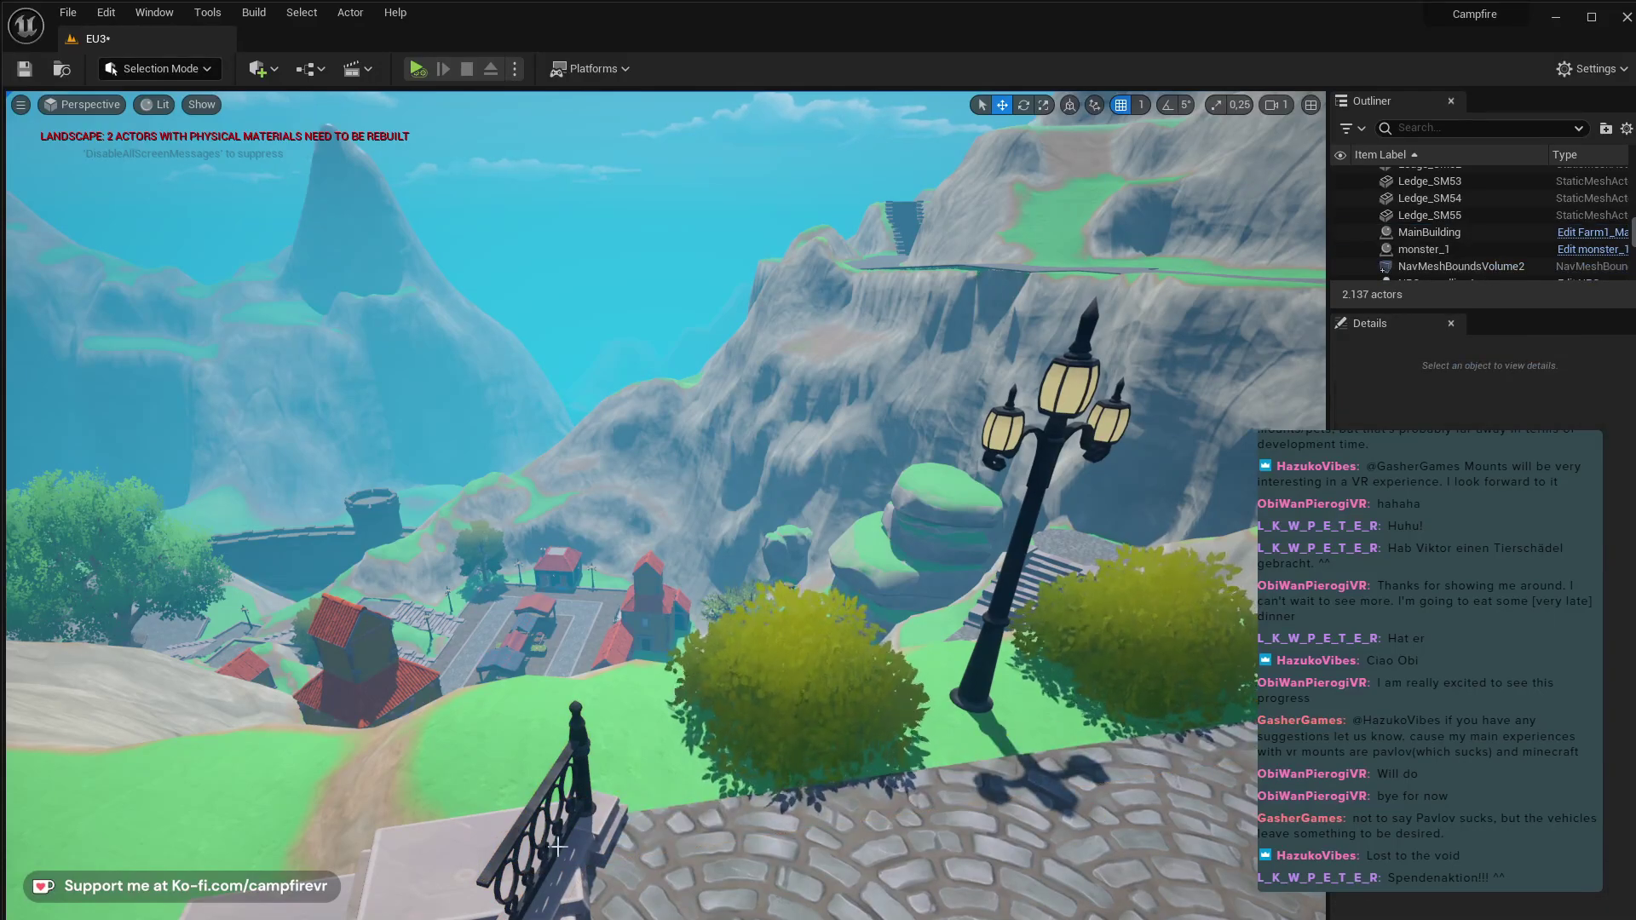
# - Rotate the railing by about -121 degrees so it runs along the terrace's outer edge
pyautogui.click(558, 846)
pyautogui.press('e')
pyautogui.moveTo(588, 896); pyautogui.dragTo(664, 762)
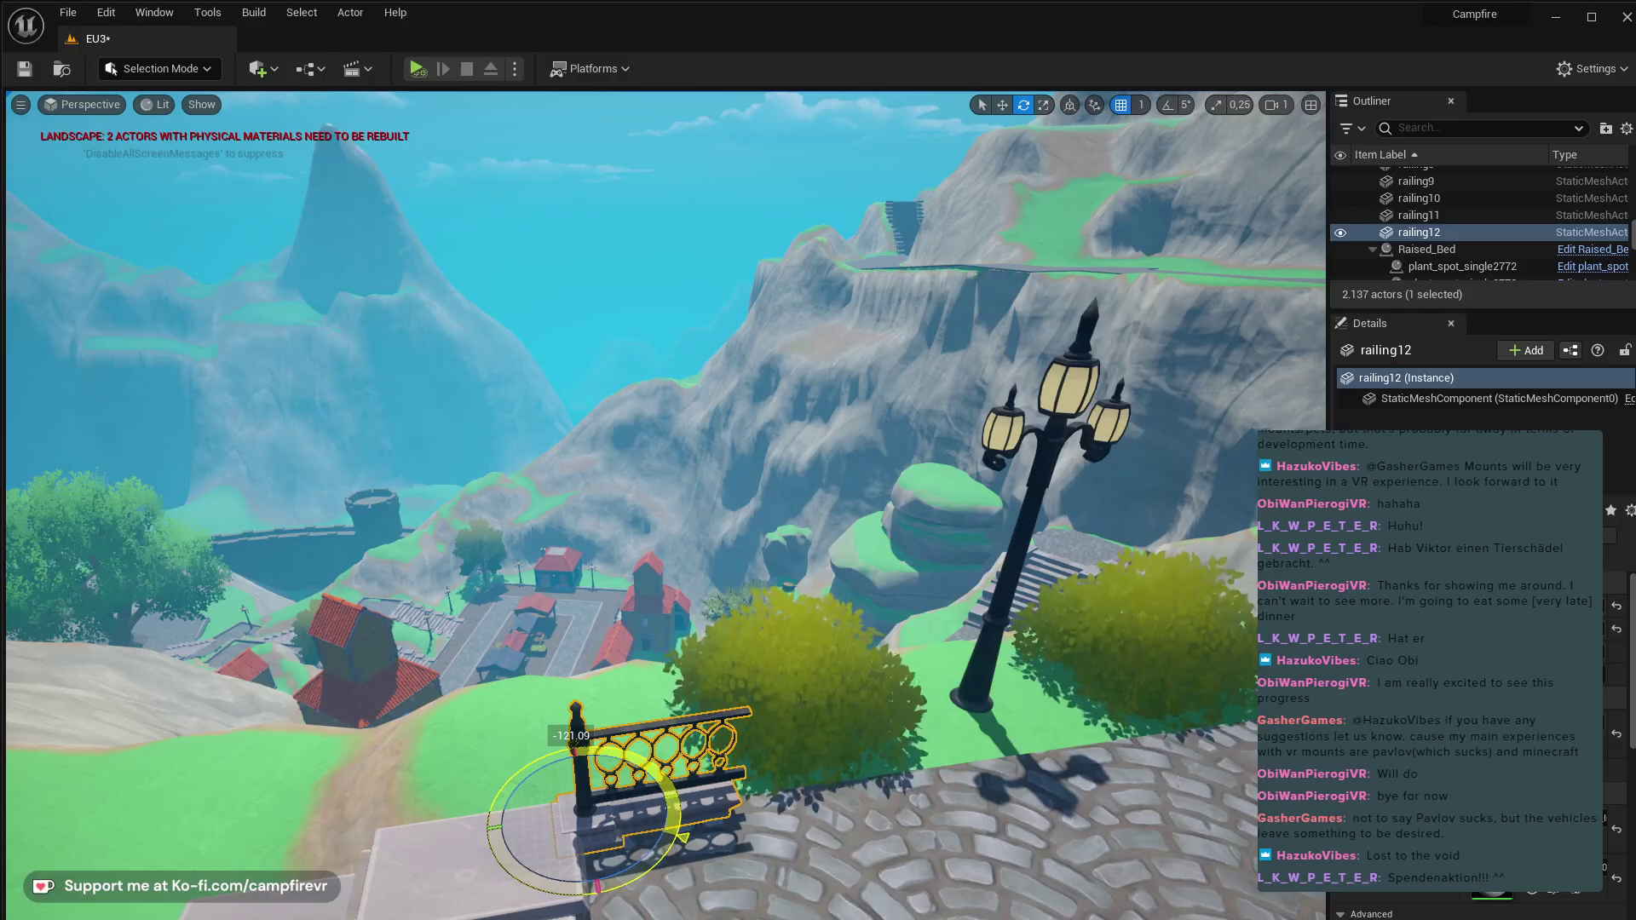
# - Duplicate the railing six times, lining the copies up end to end along the terrace's outer edge
pyautogui.moveTo(665, 762); pyautogui.dragTo(409, 733, button='right')
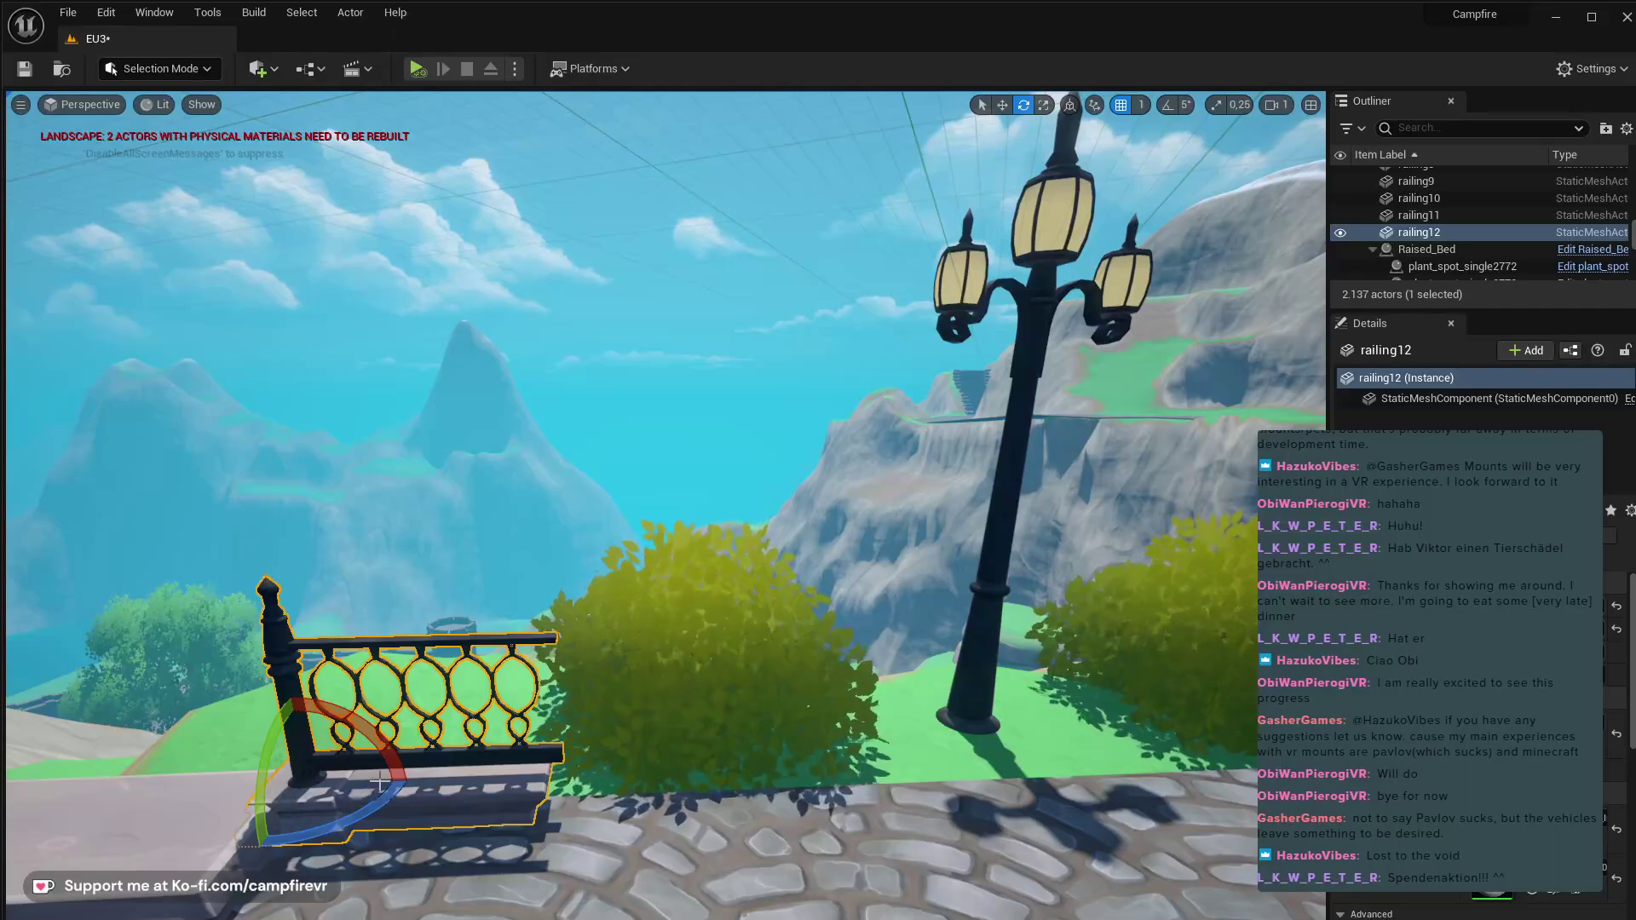
pyautogui.press('w')
pyautogui.keyDown('alt'); pyautogui.moveTo(374, 781); pyautogui.dragTo(883, 769); pyautogui.keyUp('alt')
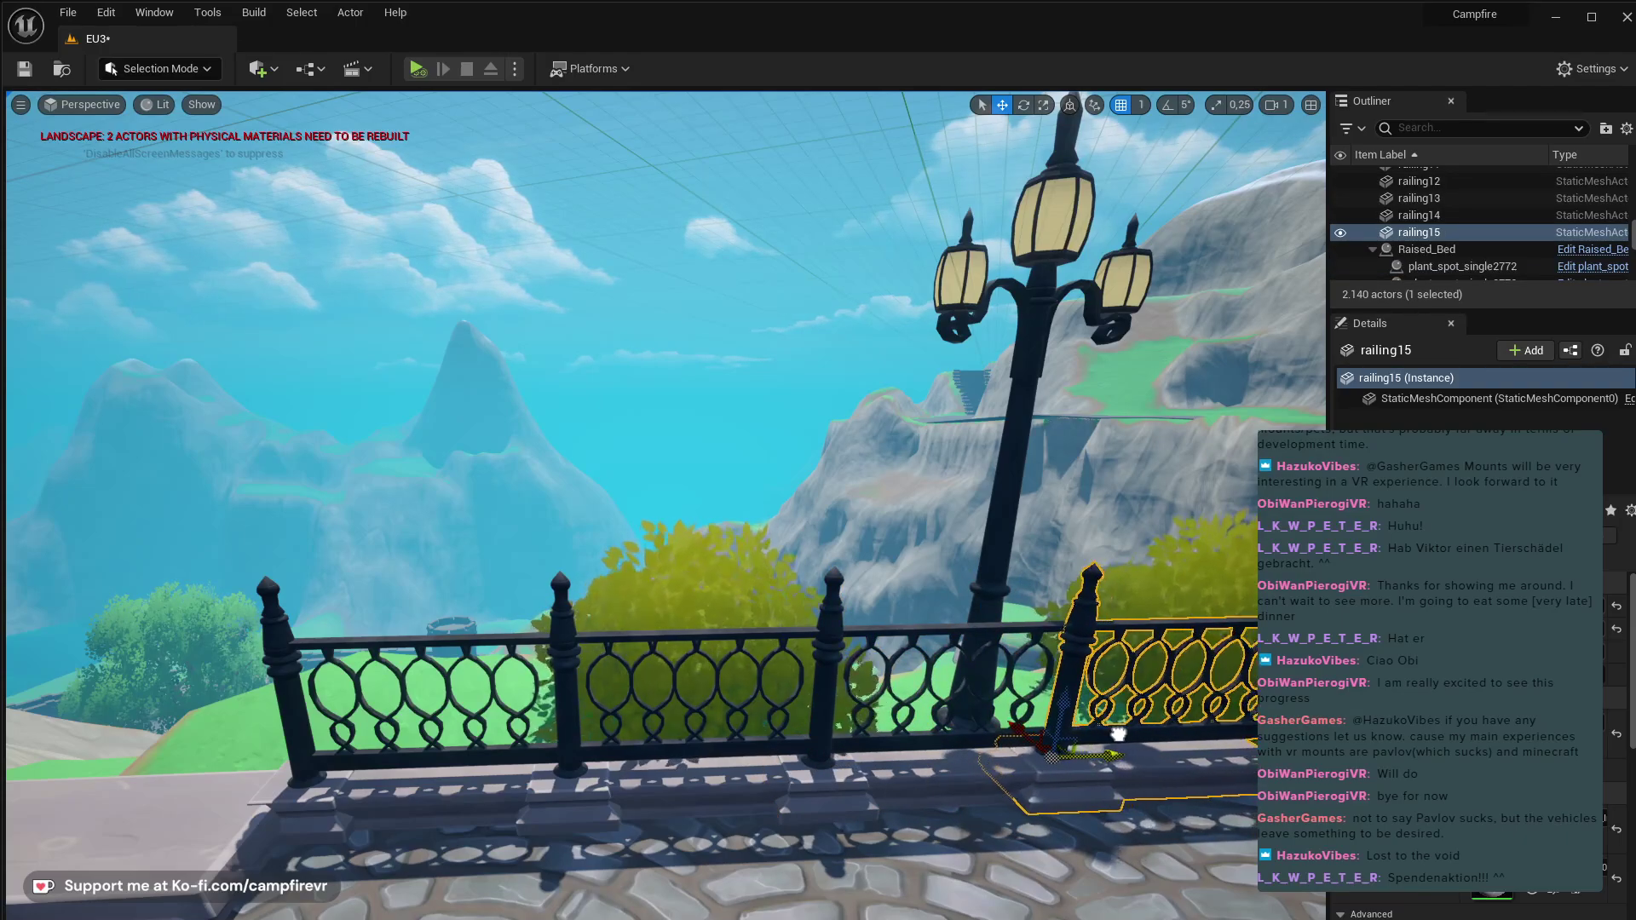
pyautogui.moveTo(1090, 763); pyautogui.dragTo(791, 680, button='right')
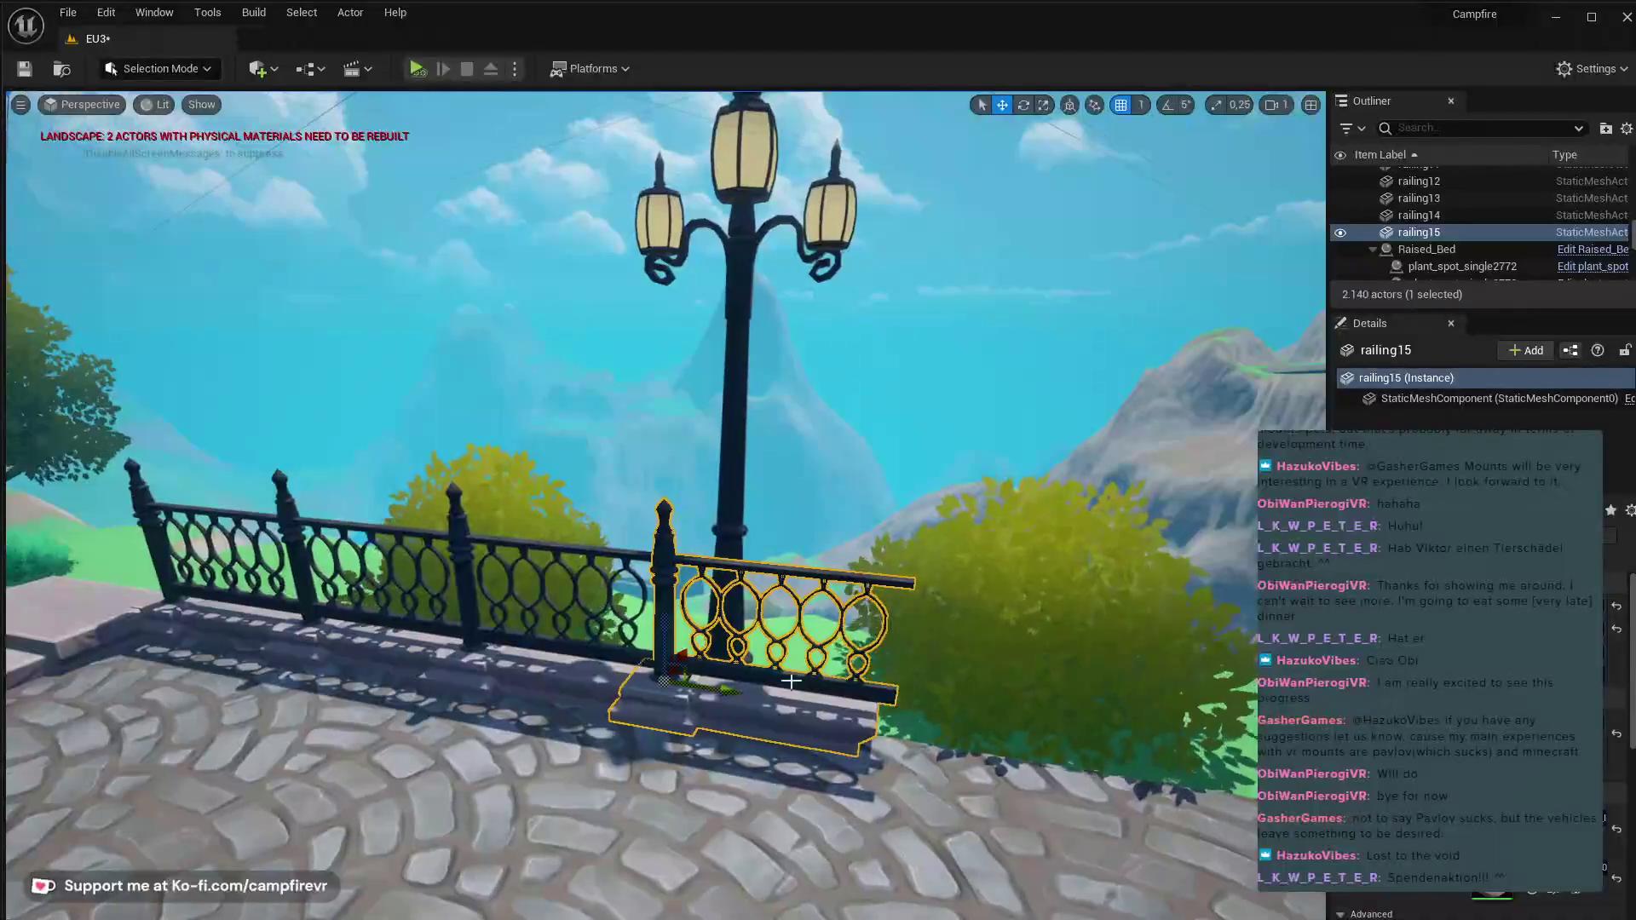
pyautogui.keyDown('alt'); pyautogui.moveTo(738, 692); pyautogui.dragTo(1200, 765); pyautogui.keyUp('alt')
pyautogui.press('f')
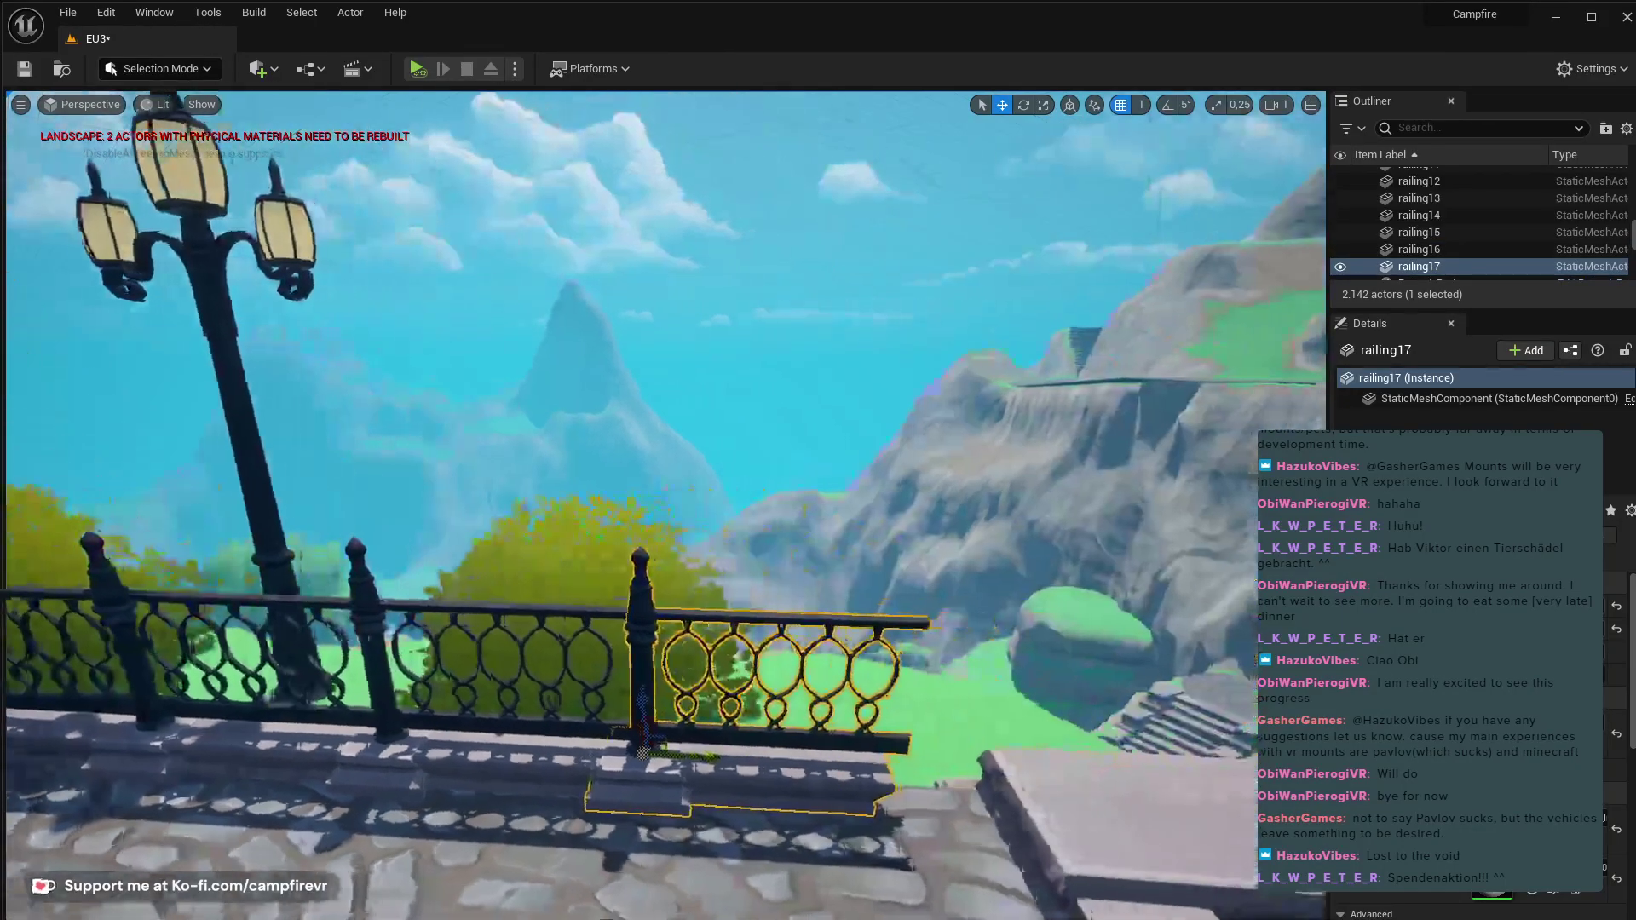
pyautogui.keyDown('alt'); pyautogui.moveTo(682, 757); pyautogui.dragTo(958, 770); pyautogui.keyUp('alt')
# - Scale all seven railings down lengthwise so the row fits between the two stair walls, and save the level
pyautogui.press('s')
pyautogui.moveTo(958, 769); pyautogui.dragTo(958, 823, button='right')
pyautogui.scroll(-3, 963, 770)
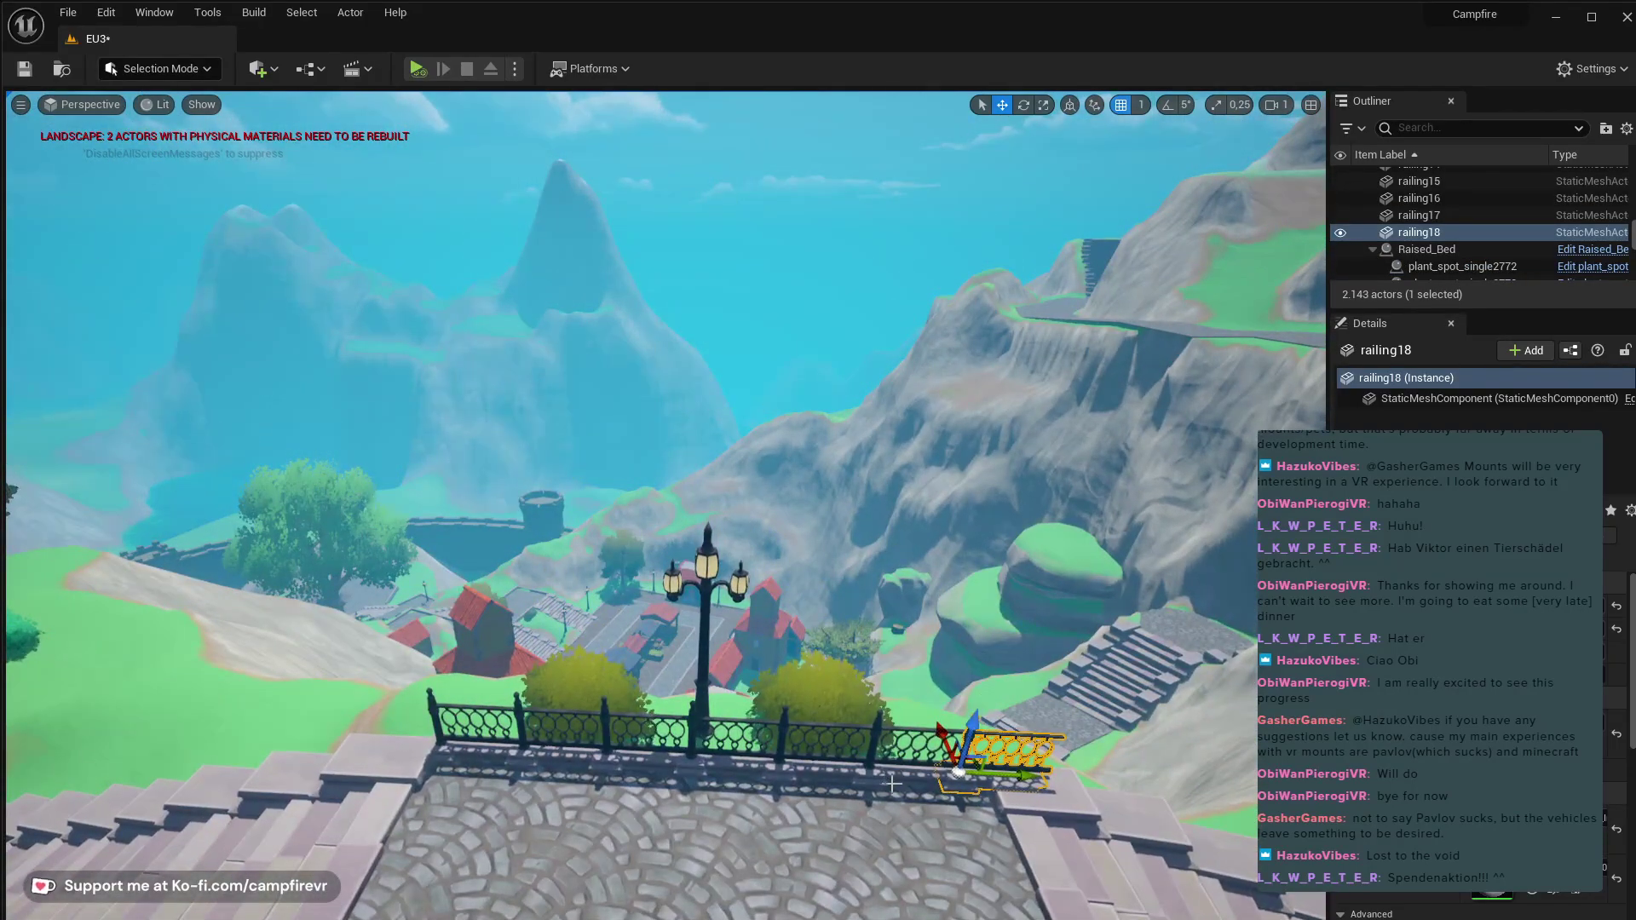
pyautogui.keyDown('ctrl'); pyautogui.click(898, 769); pyautogui.keyUp('ctrl')
pyautogui.keyDown('ctrl'); pyautogui.click(812, 771); pyautogui.keyUp('ctrl')
pyautogui.keyDown('ctrl'); pyautogui.click(725, 761); pyautogui.keyUp('ctrl')
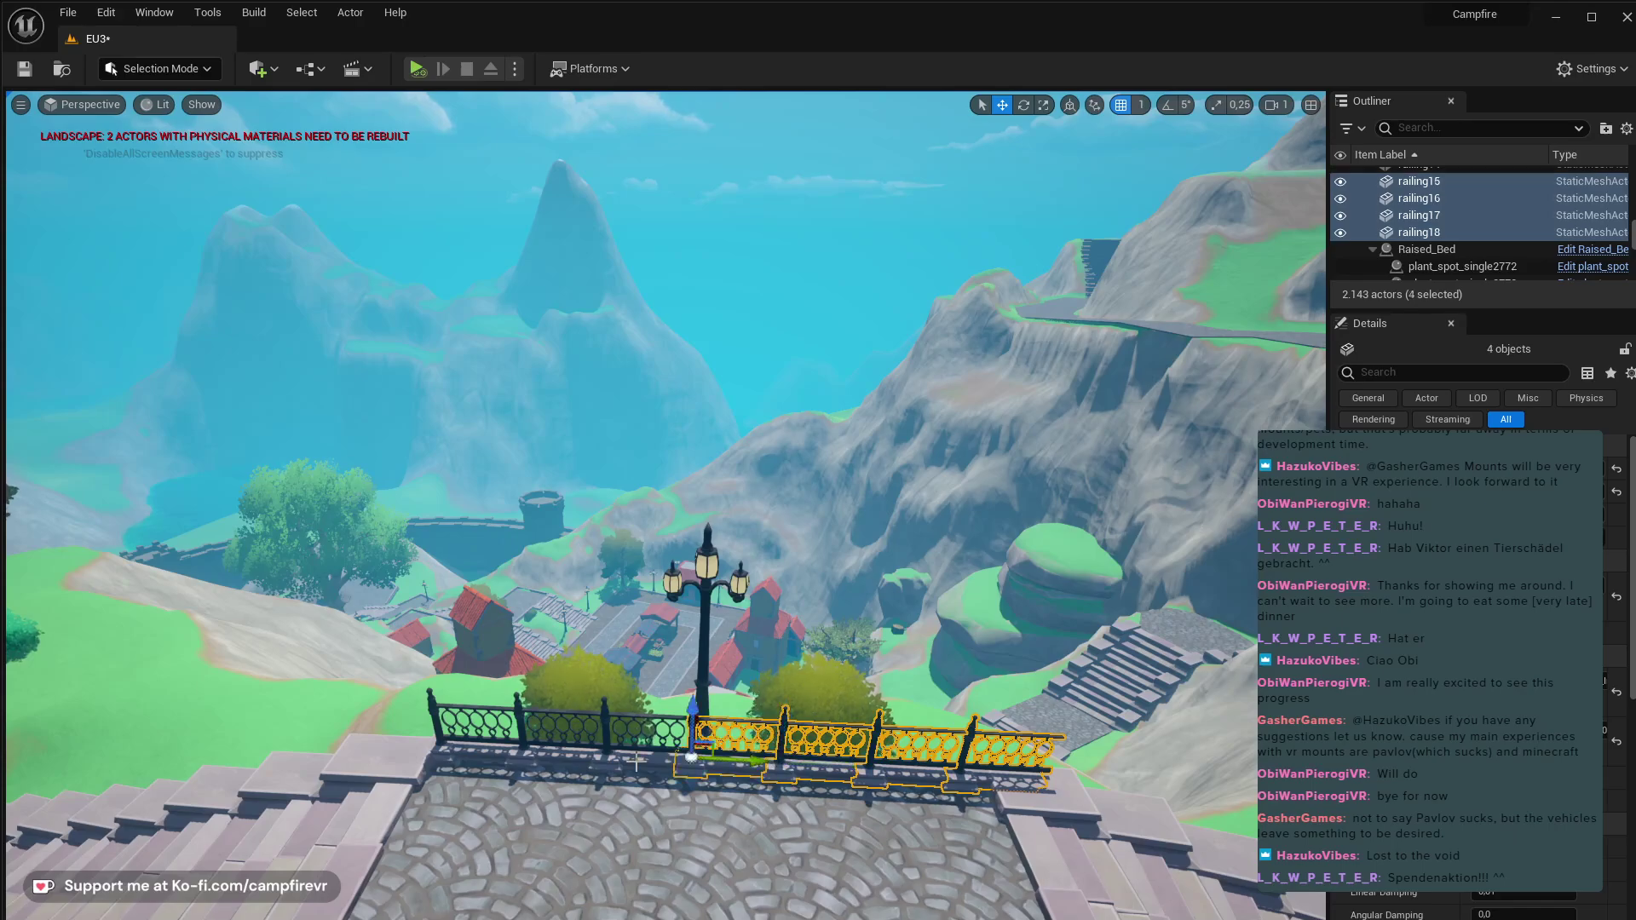
pyautogui.keyDown('ctrl'); pyautogui.click(648, 759); pyautogui.keyUp('ctrl')
pyautogui.keyDown('ctrl'); pyautogui.click(563, 757); pyautogui.keyUp('ctrl')
pyautogui.keyDown('ctrl'); pyautogui.click(477, 756); pyautogui.keyUp('ctrl')
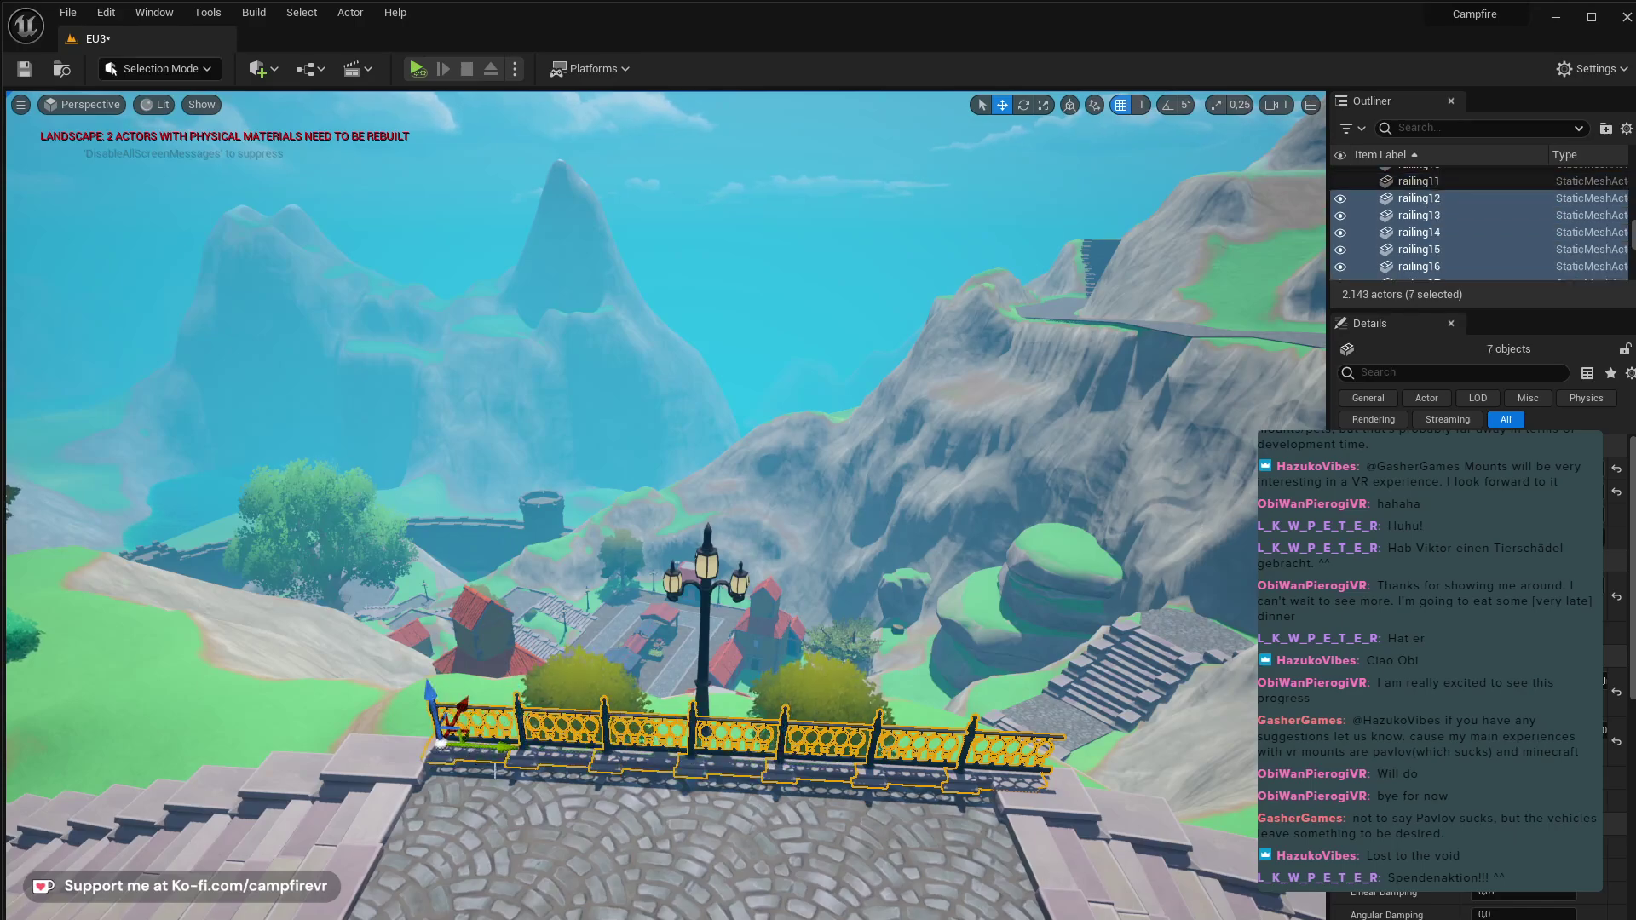
pyautogui.moveTo(499, 740); pyautogui.dragTo(488, 741)
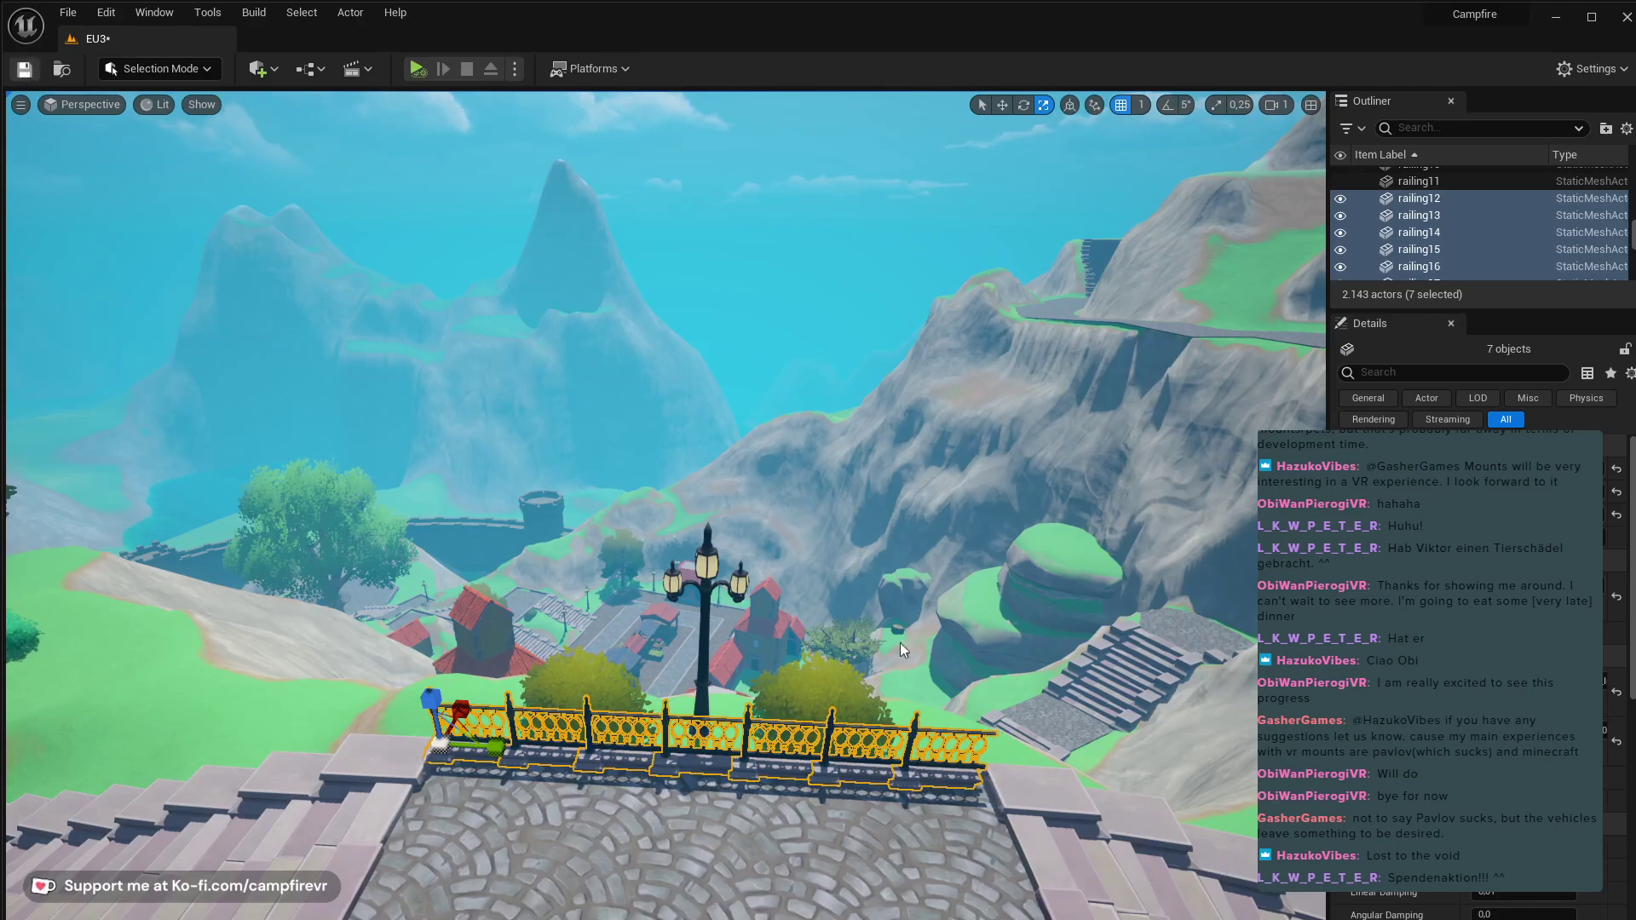
pyautogui.hotkey('ctrl', 's')
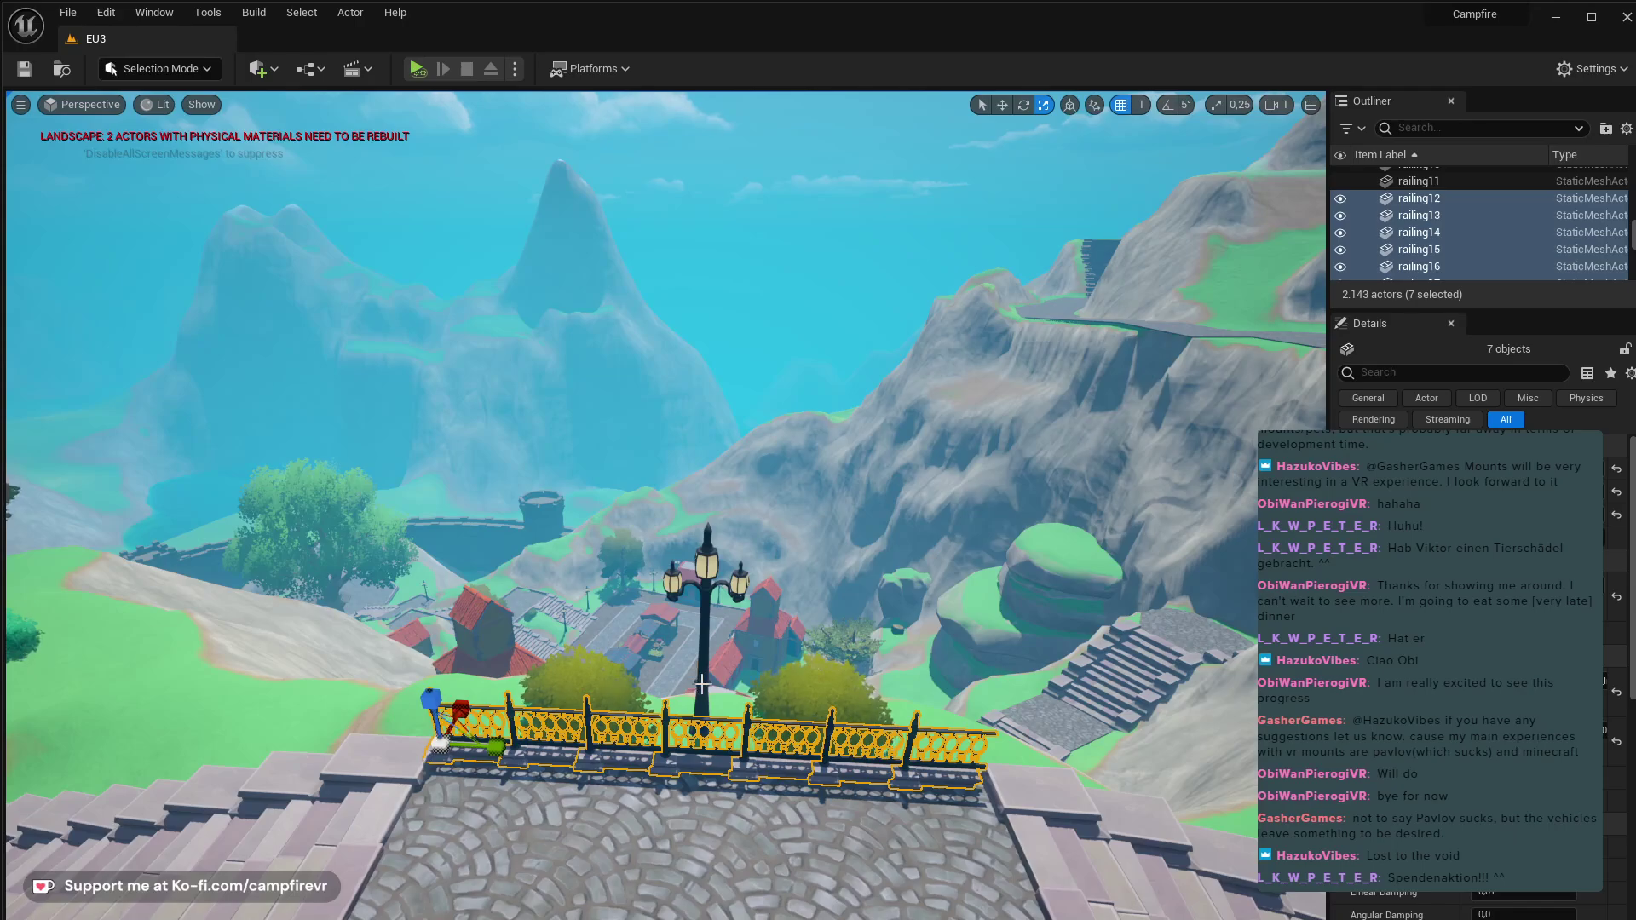
# - Move the lamppost from the middle of the railing row to the corner at its open end
pyautogui.click(703, 684)
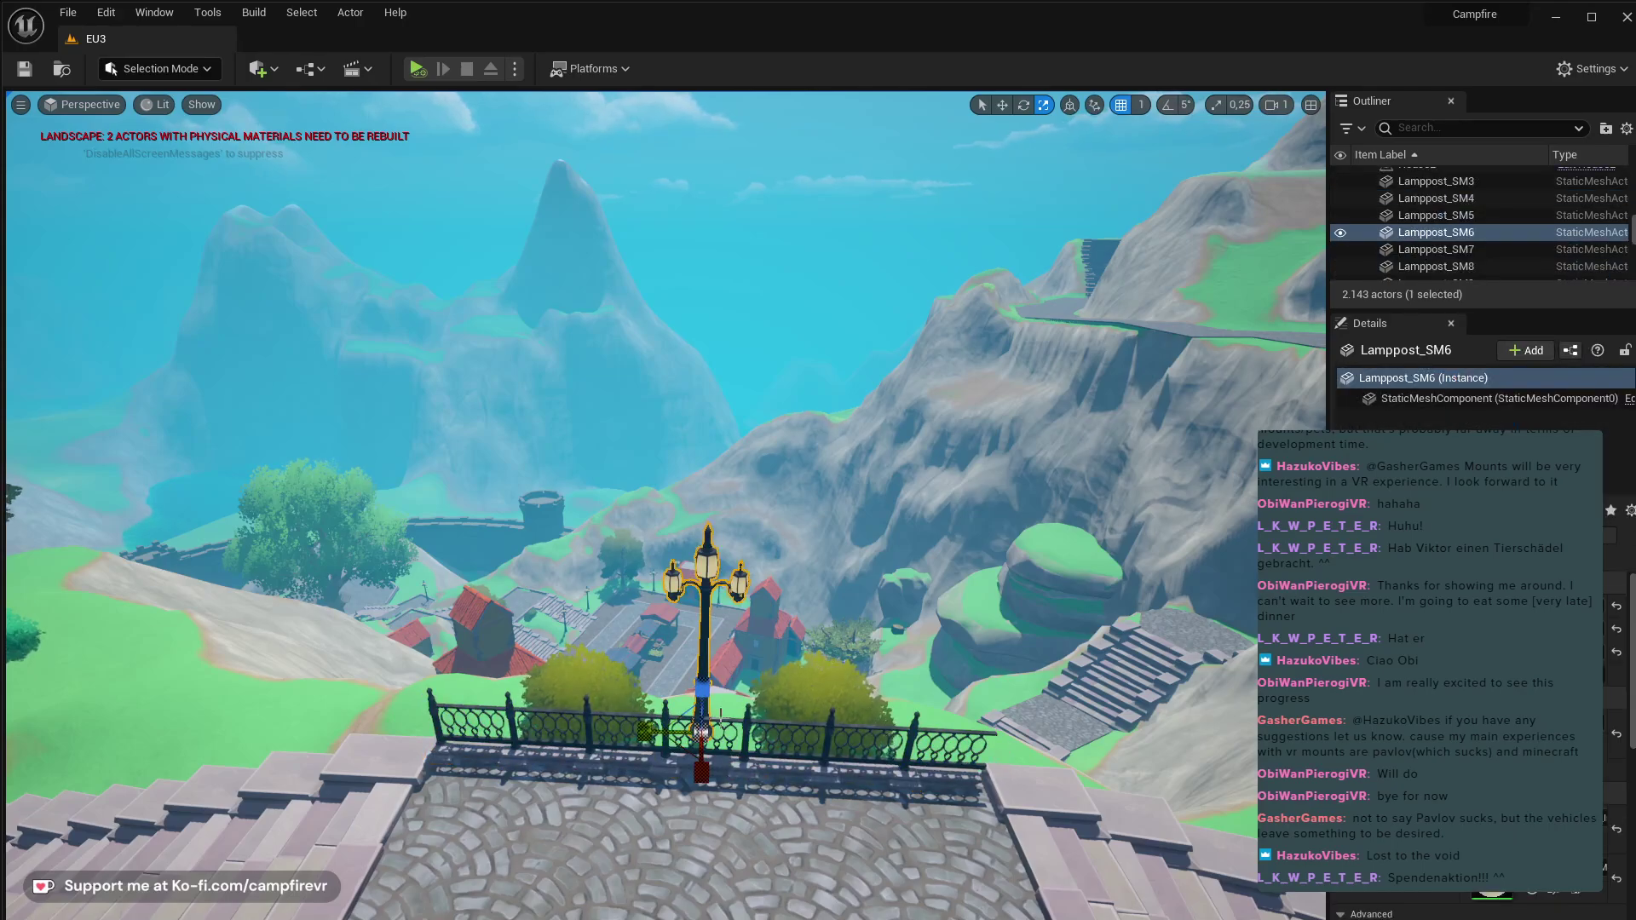
pyautogui.press('w')
pyautogui.moveTo(708, 742); pyautogui.dragTo(696, 787, button='right')
pyautogui.press('e')
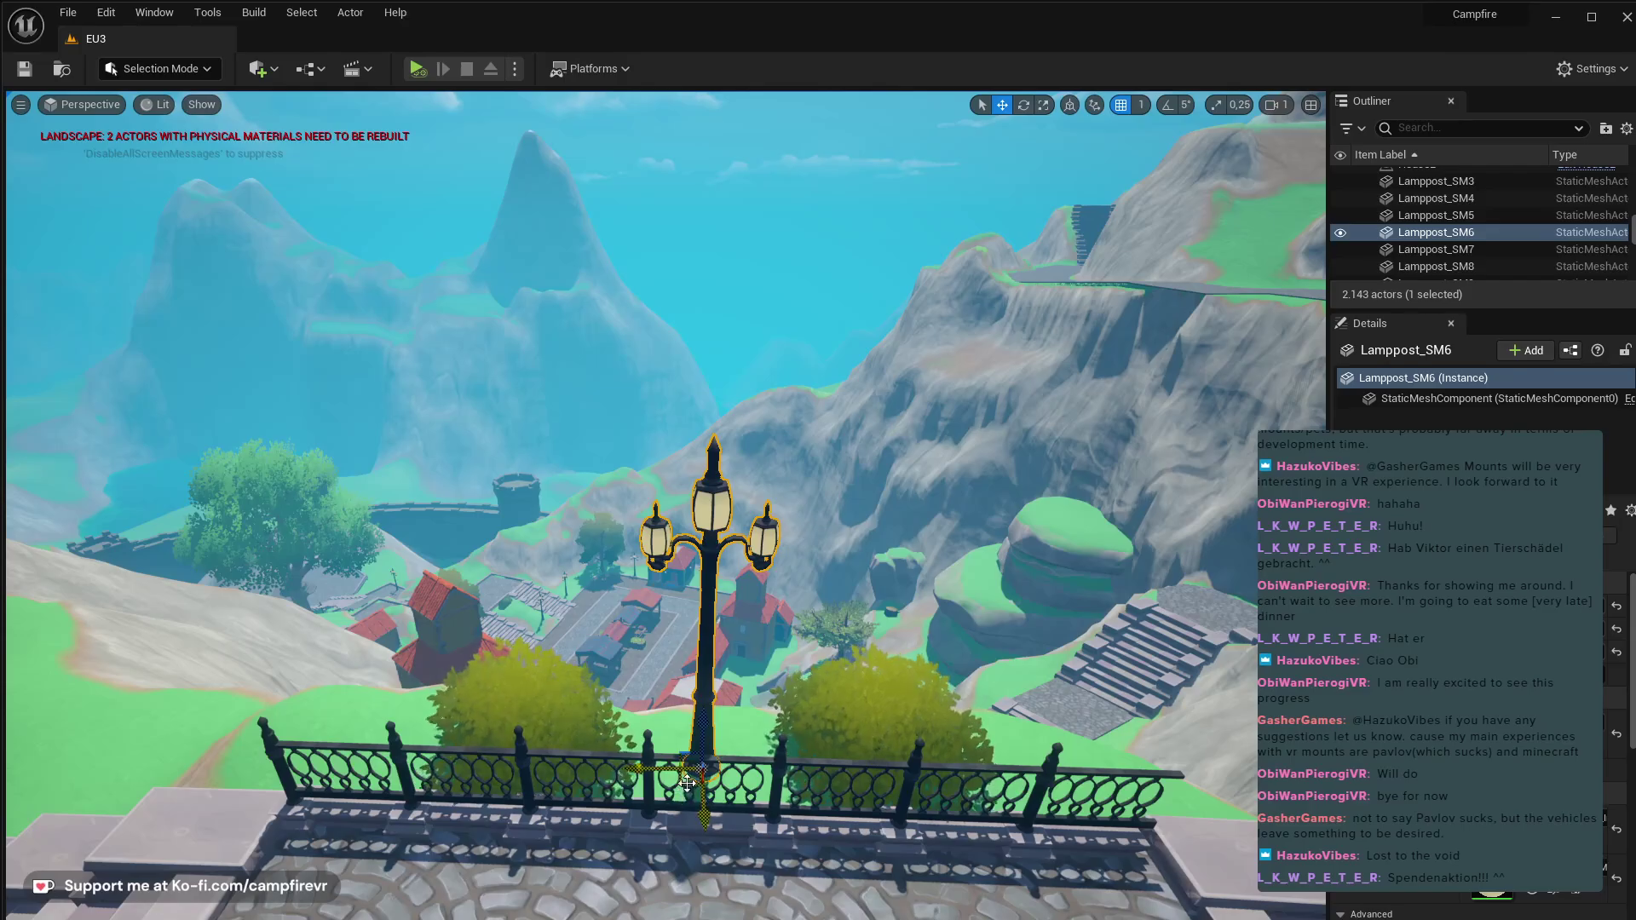
pyautogui.moveTo(687, 783); pyautogui.dragTo(1144, 866)
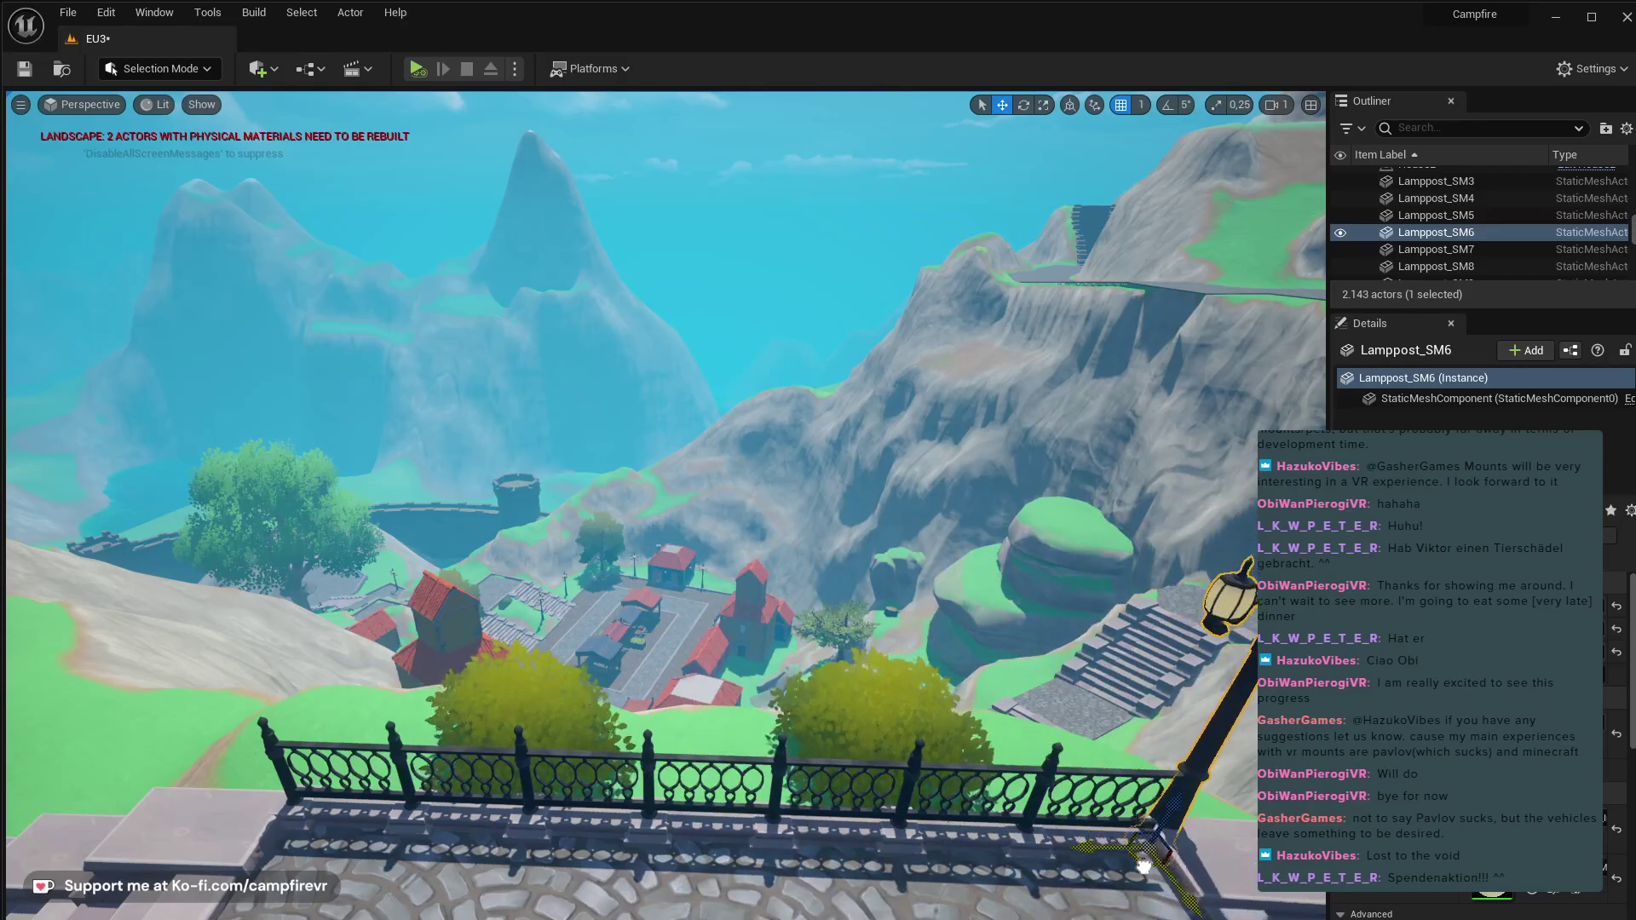
# - Nudge the lamppost sideways so it stands tight against the last railing segment at the stair wall
pyautogui.moveTo(1137, 879); pyautogui.dragTo(758, 801, button='right')
pyautogui.press('s')
pyautogui.press('w')
pyautogui.press('q')
pyautogui.moveTo(1086, 893); pyautogui.dragTo(1172, 871, button='right')
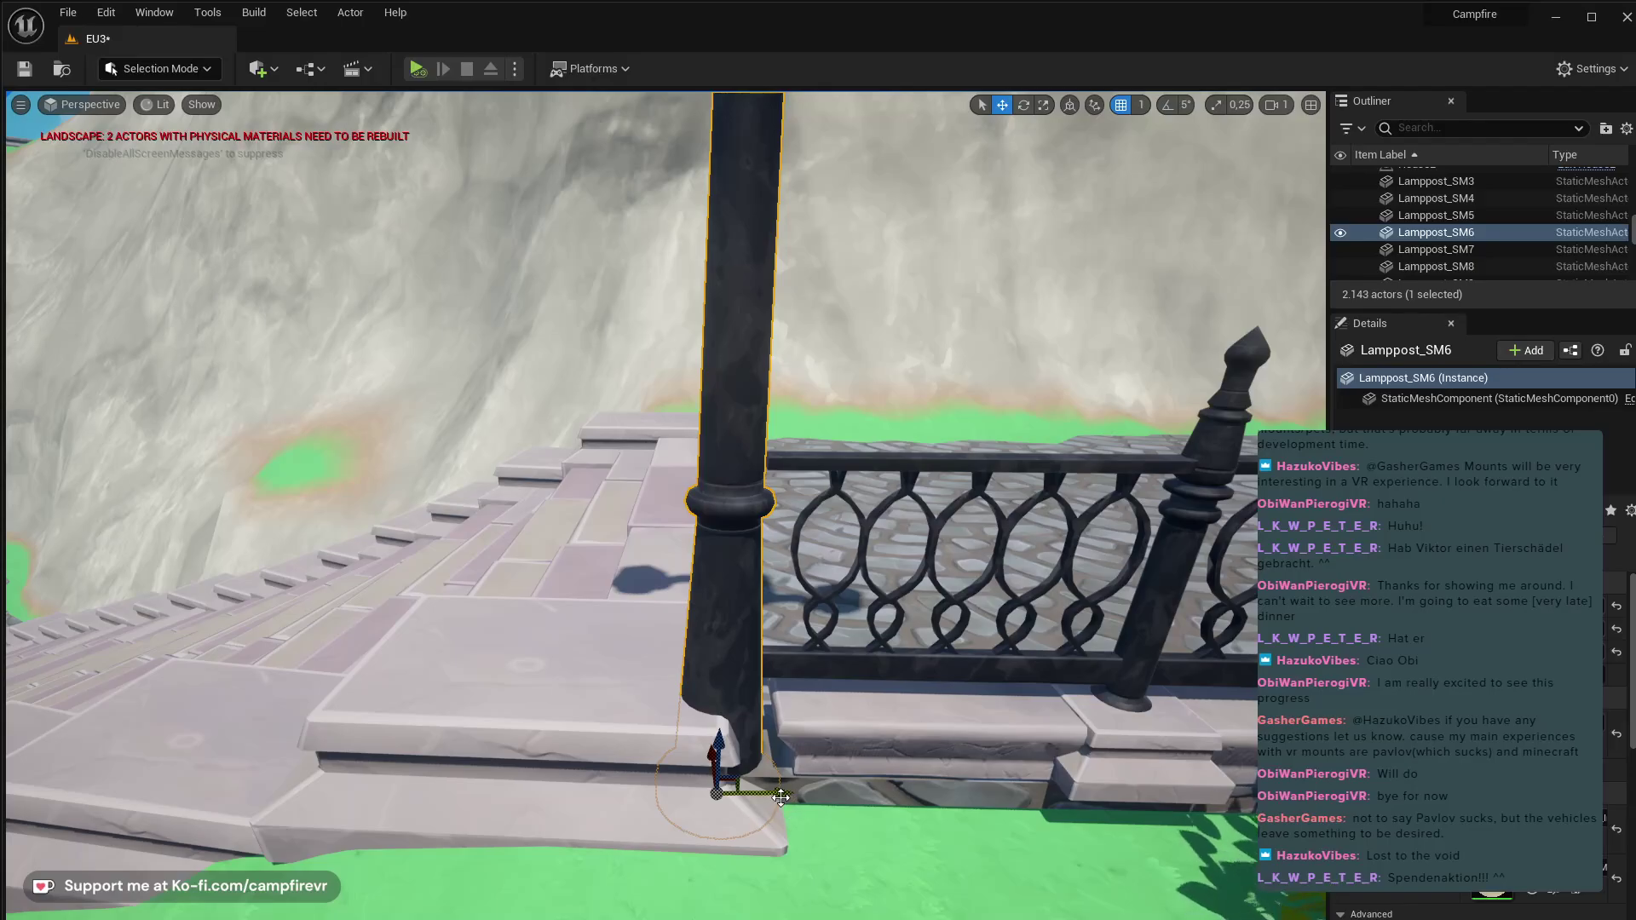
pyautogui.moveTo(780, 797); pyautogui.dragTo(801, 790)
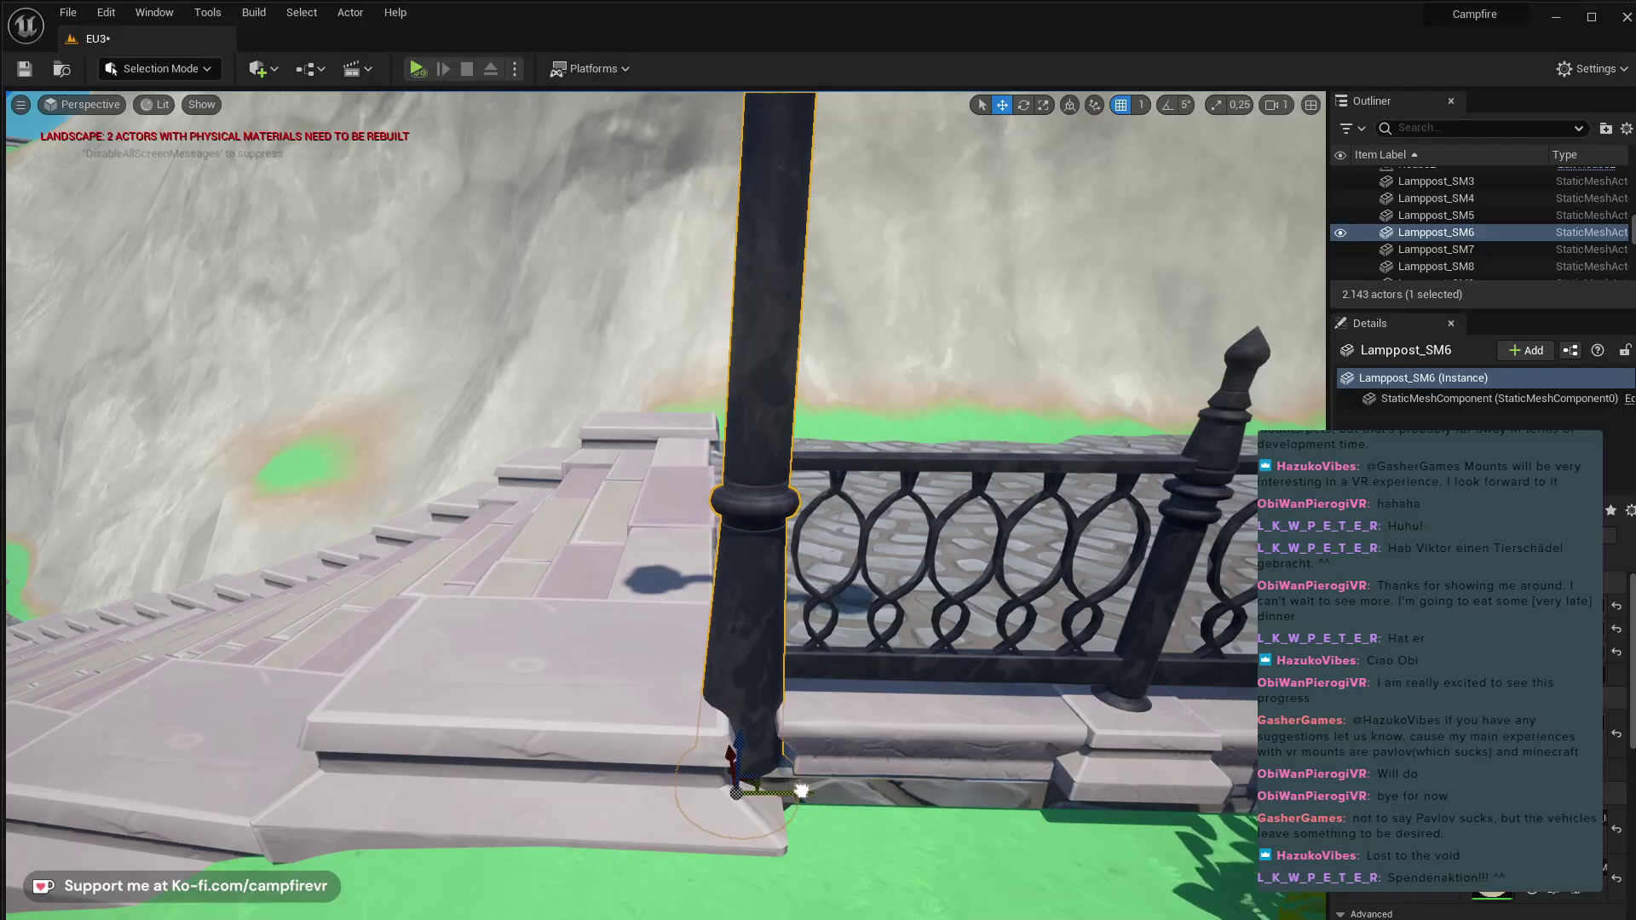
# - Shift all seven railings together slightly outward, away from the cobbles, to line up with the lamppost
pyautogui.press('d')
pyautogui.moveTo(801, 791); pyautogui.dragTo(905, 899, button='right')
pyautogui.press('s')
pyautogui.press('e')
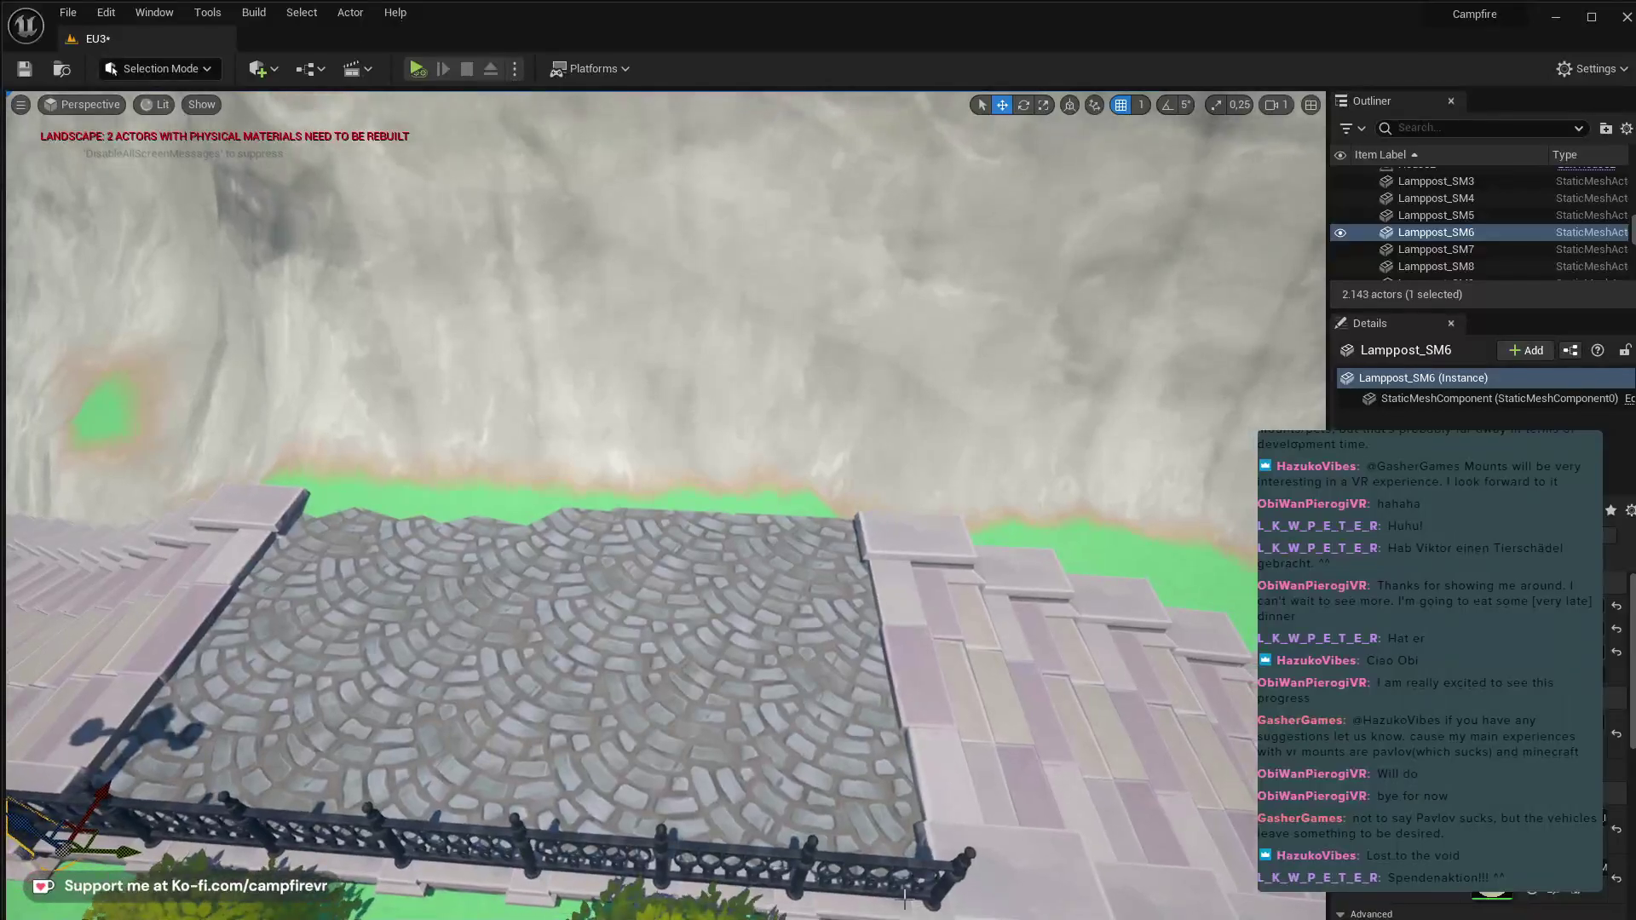
pyautogui.click(886, 874)
pyautogui.keyDown('ctrl'); pyautogui.click(704, 878); pyautogui.keyUp('ctrl')
pyautogui.keyDown('ctrl'); pyautogui.click(566, 878); pyautogui.keyUp('ctrl')
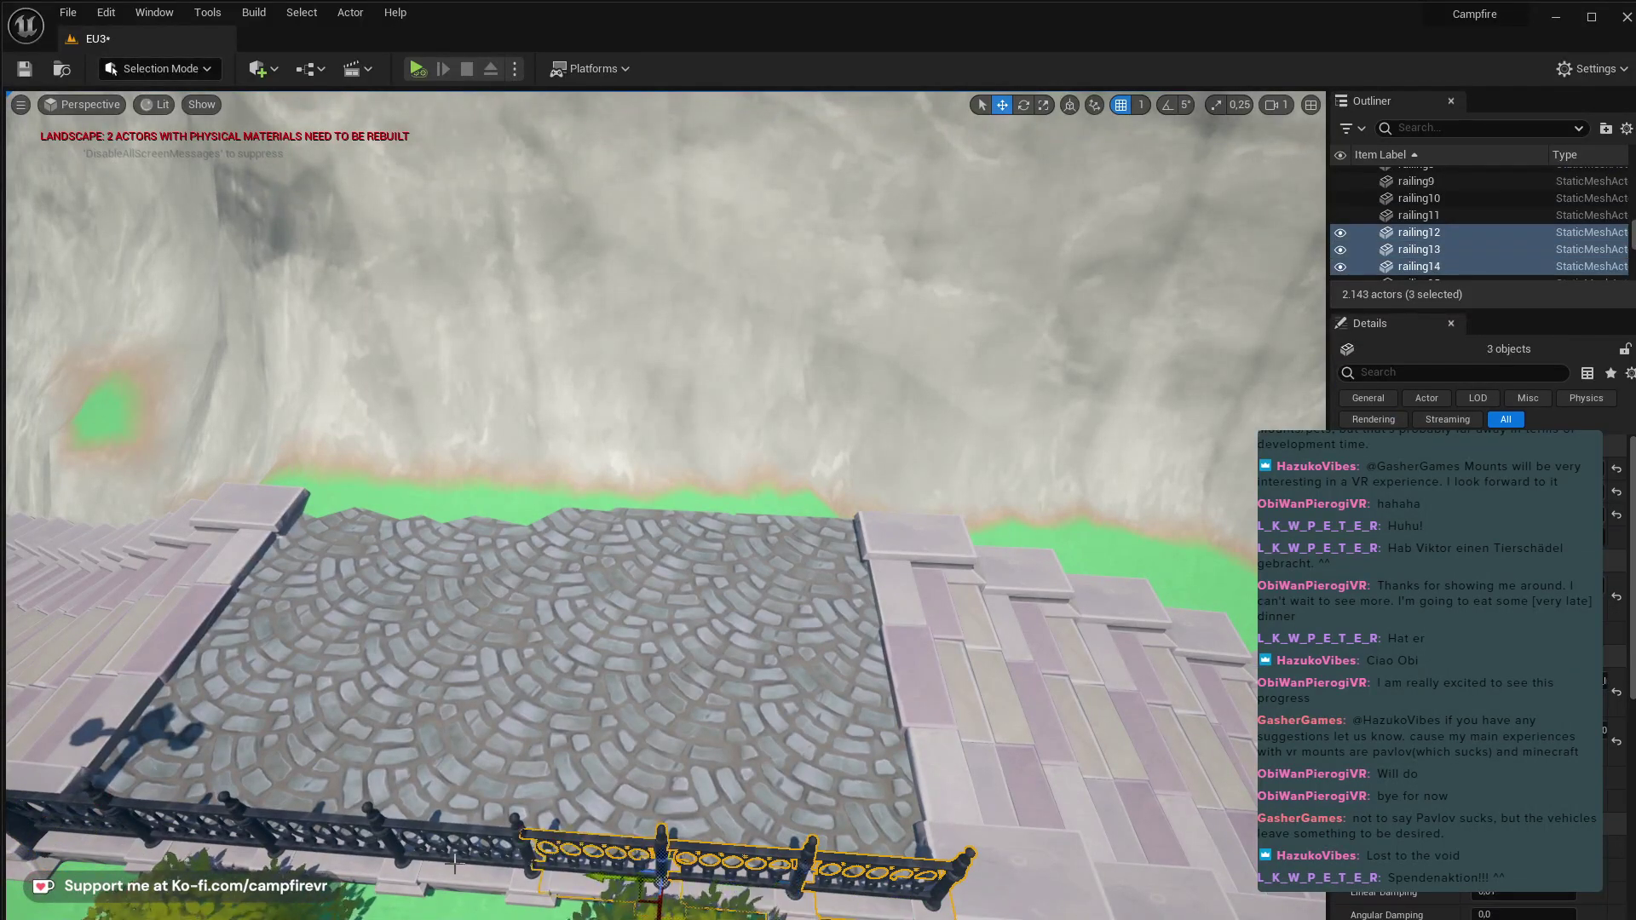
pyautogui.keyDown('ctrl'); pyautogui.click(432, 861); pyautogui.keyUp('ctrl')
pyautogui.keyDown('ctrl'); pyautogui.click(307, 845); pyautogui.keyUp('ctrl')
pyautogui.keyDown('ctrl'); pyautogui.click(170, 831); pyautogui.keyUp('ctrl')
pyautogui.keyDown('ctrl'); pyautogui.click(55, 844); pyautogui.keyUp('ctrl')
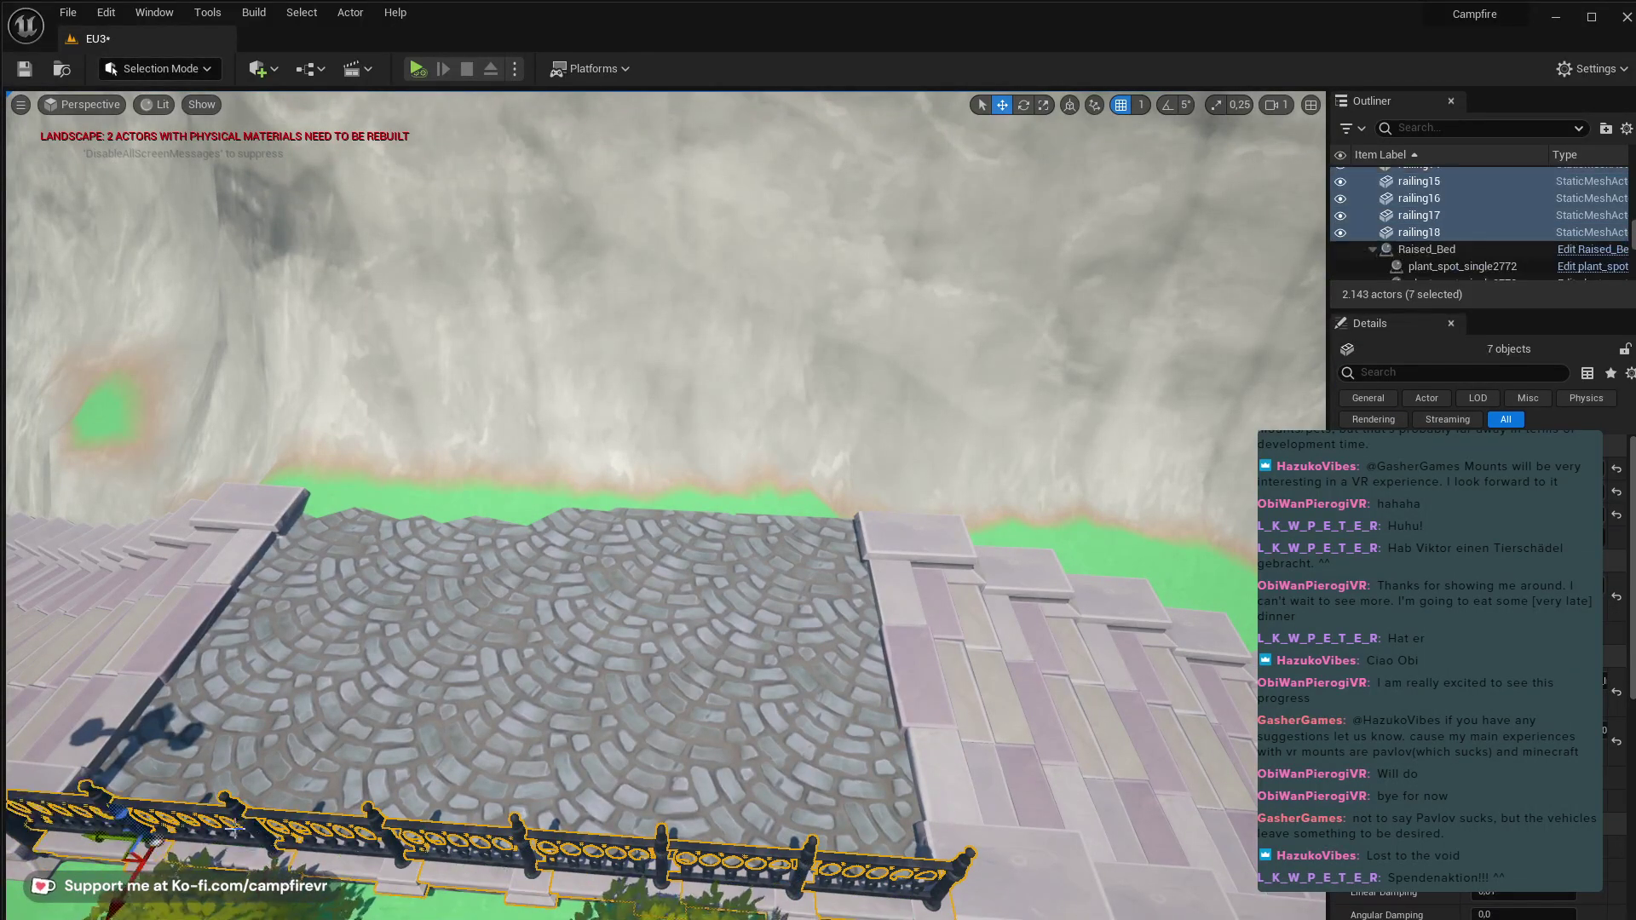
pyautogui.moveTo(55, 844); pyautogui.dragTo(153, 844, button='right')
pyautogui.press('q')
pyautogui.press('w')
pyautogui.press('a')
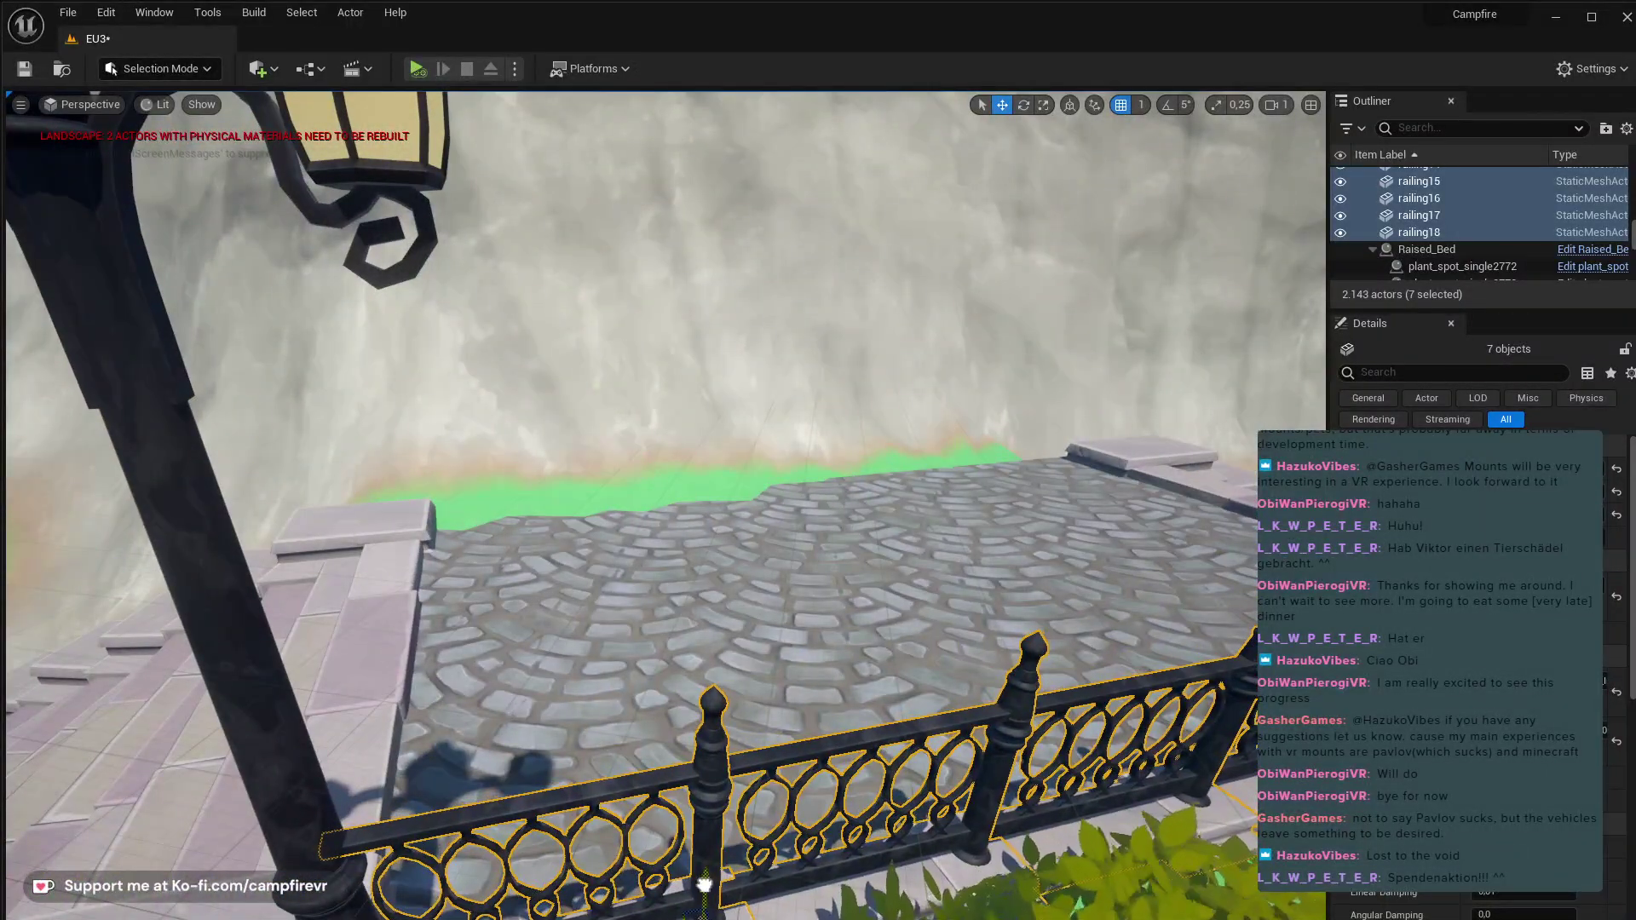
pyautogui.moveTo(705, 886); pyautogui.dragTo(711, 904)
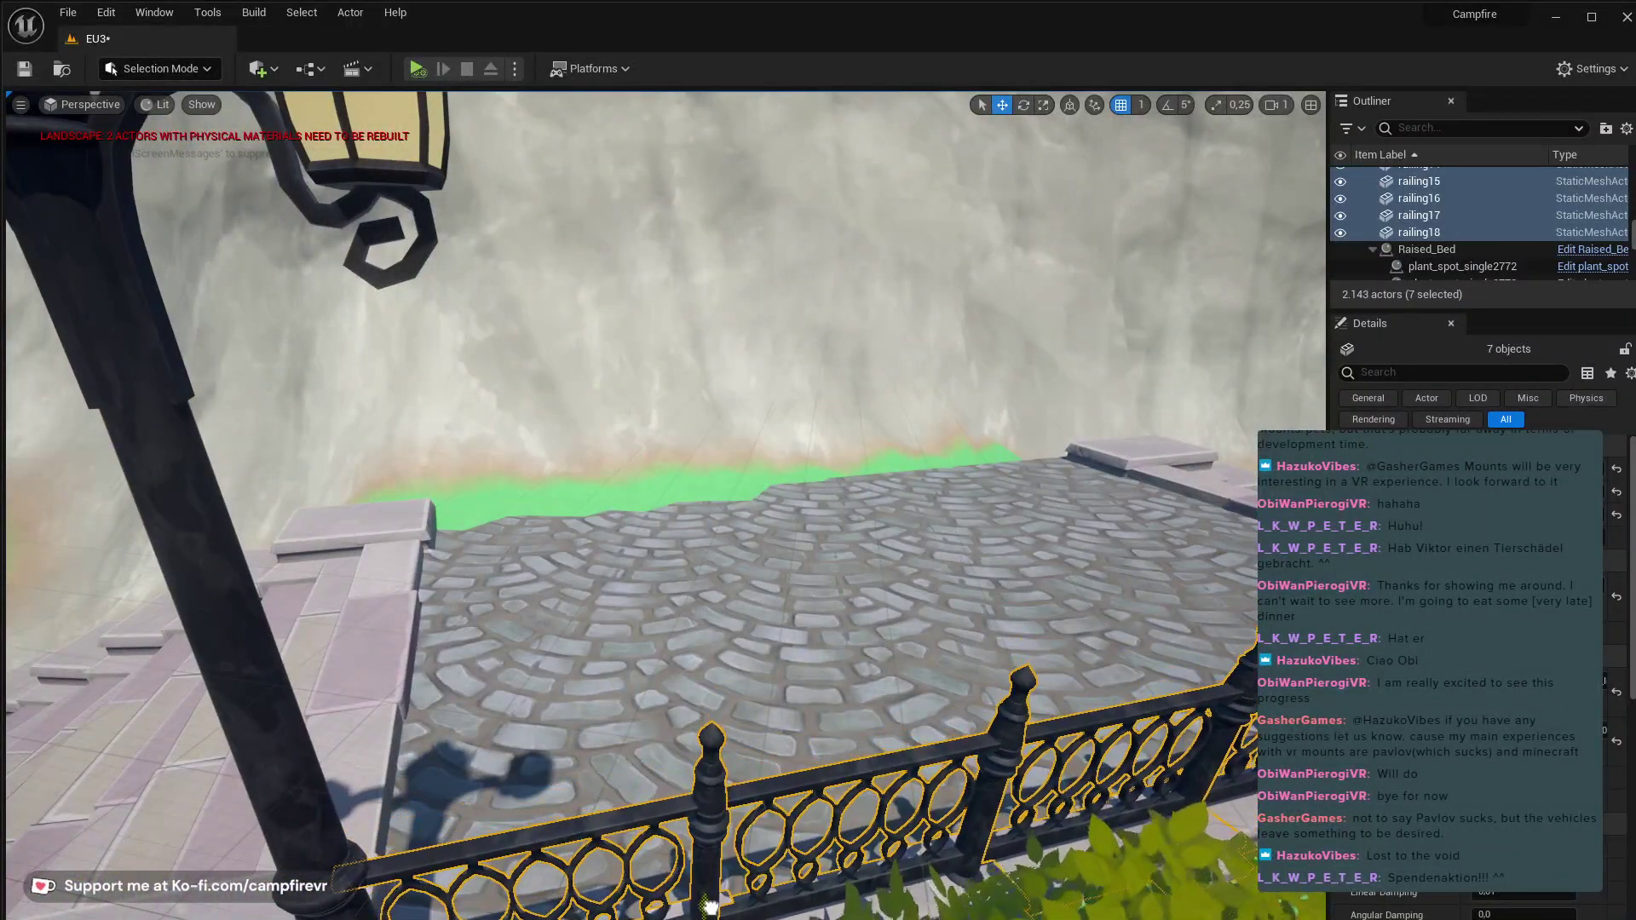
# - Duplicate the lamppost and position the copy at the opposite end of the railing row, beside the other stair wall
pyautogui.moveTo(711, 909); pyautogui.dragTo(1022, 869, button='right')
pyautogui.press('s')
pyautogui.moveTo(546, 886); pyautogui.dragTo(665, 873, button='right')
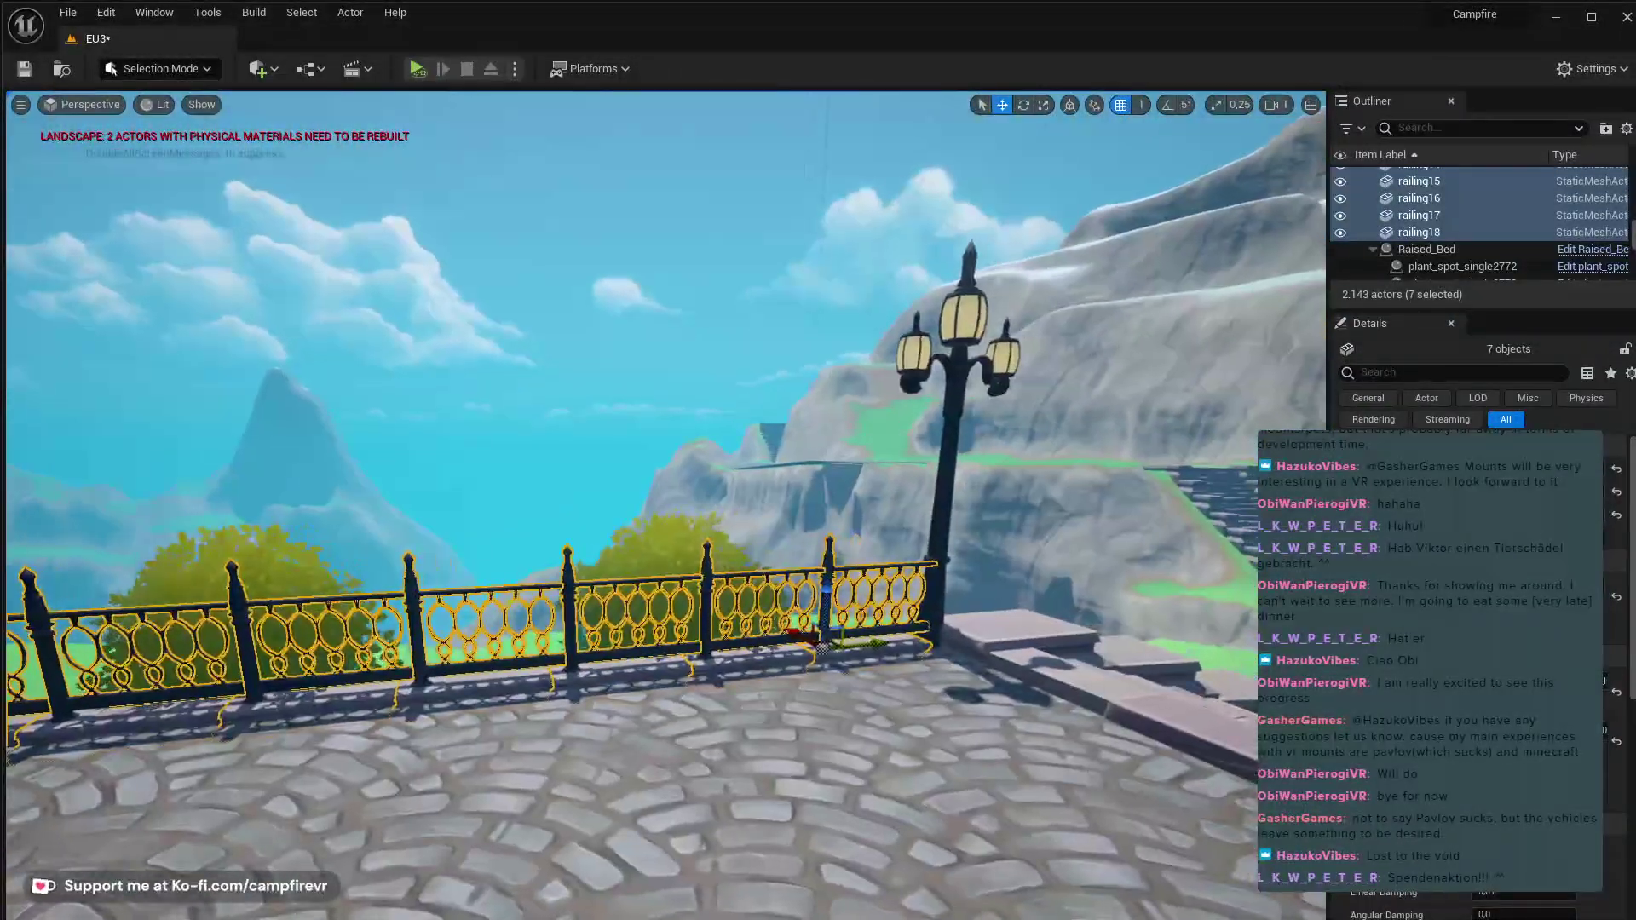
pyautogui.click(911, 644)
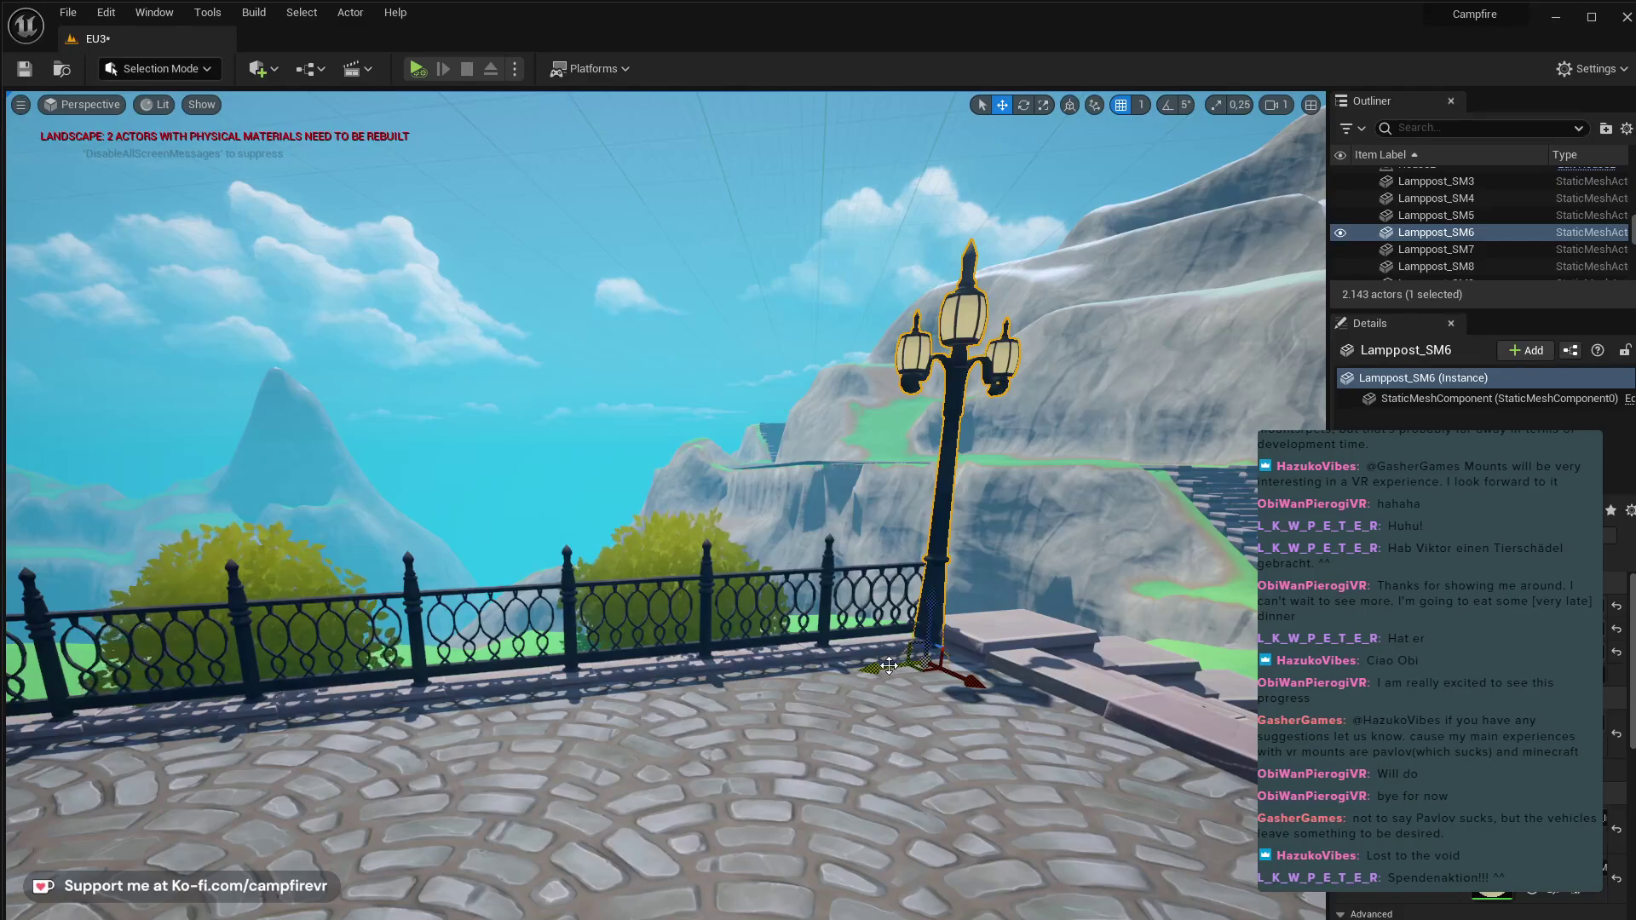
pyautogui.keyDown('alt'); pyautogui.moveTo(888, 666); pyautogui.dragTo(38, 772); pyautogui.keyUp('alt')
pyautogui.press('a')
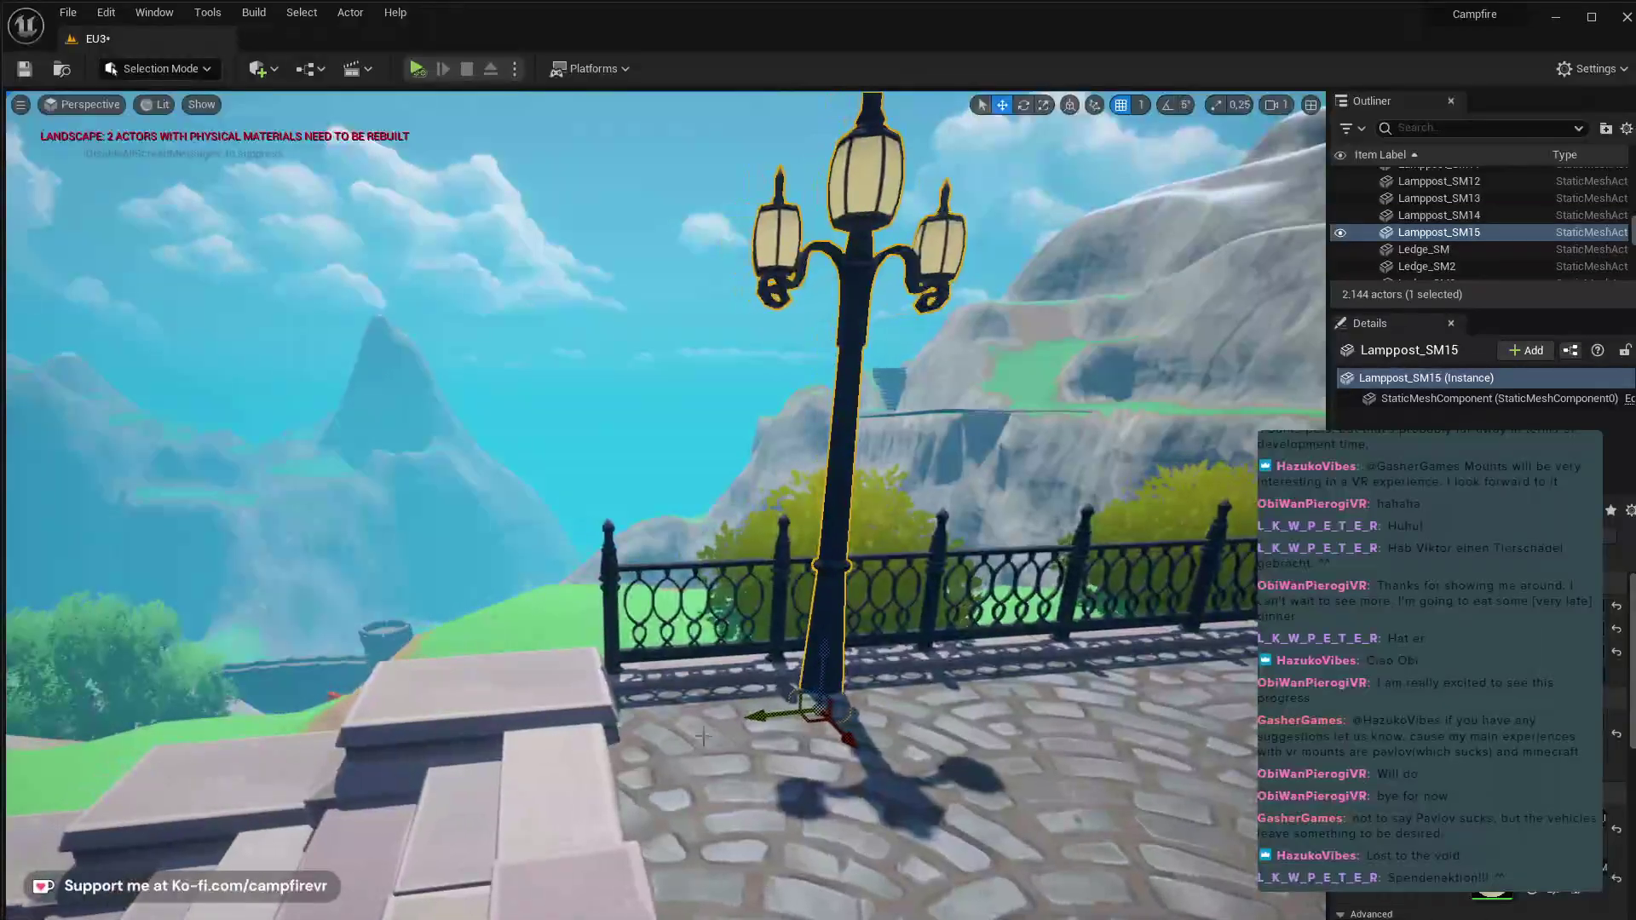
pyautogui.moveTo(771, 719); pyautogui.dragTo(628, 728)
pyautogui.moveTo(628, 729); pyautogui.dragTo(886, 792, button='right')
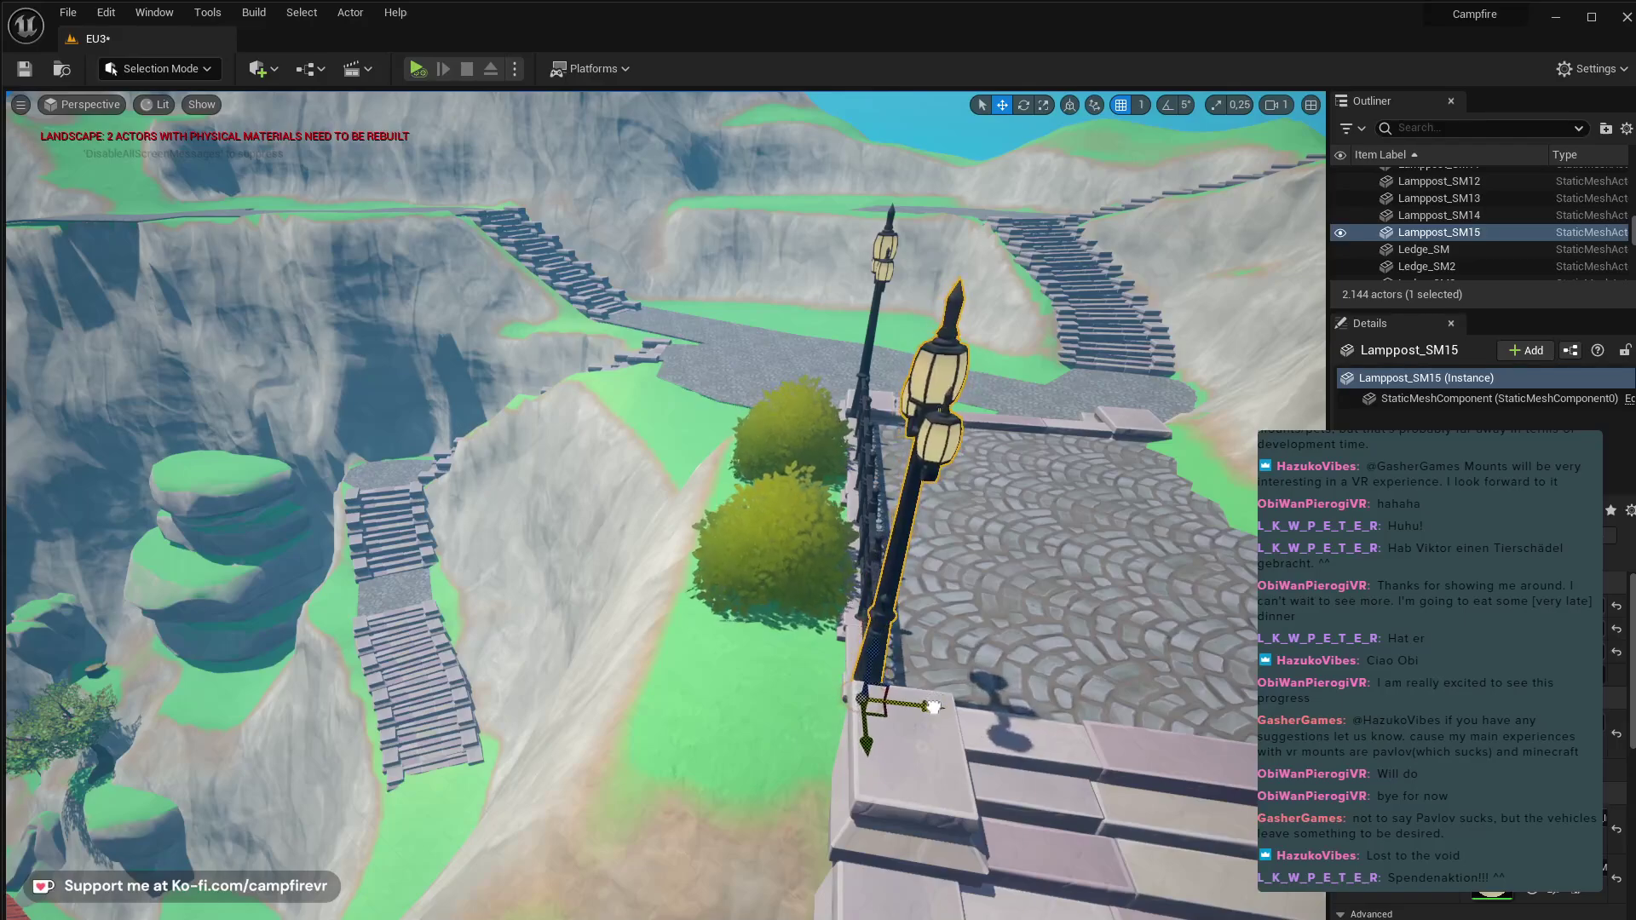
# - Examine the duplicated lamppost's placement from several angles and select the bush behind the railing nearest to it
pyautogui.press('a')
pyautogui.moveTo(934, 706); pyautogui.dragTo(1201, 579, button='right')
pyautogui.press('w')
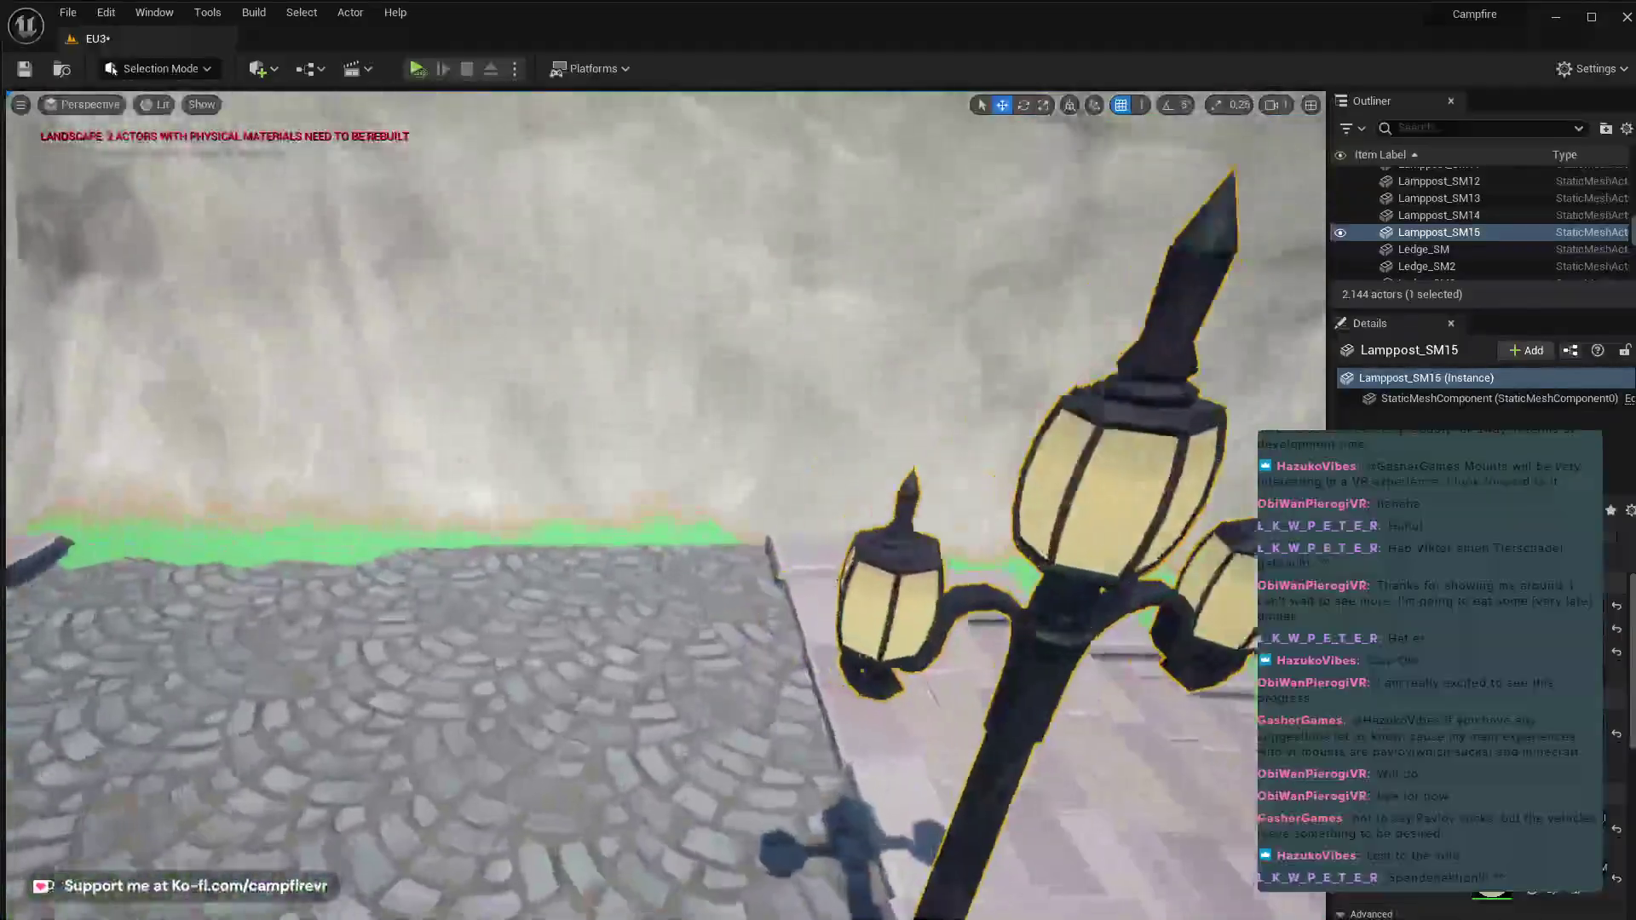
pyautogui.press('d')
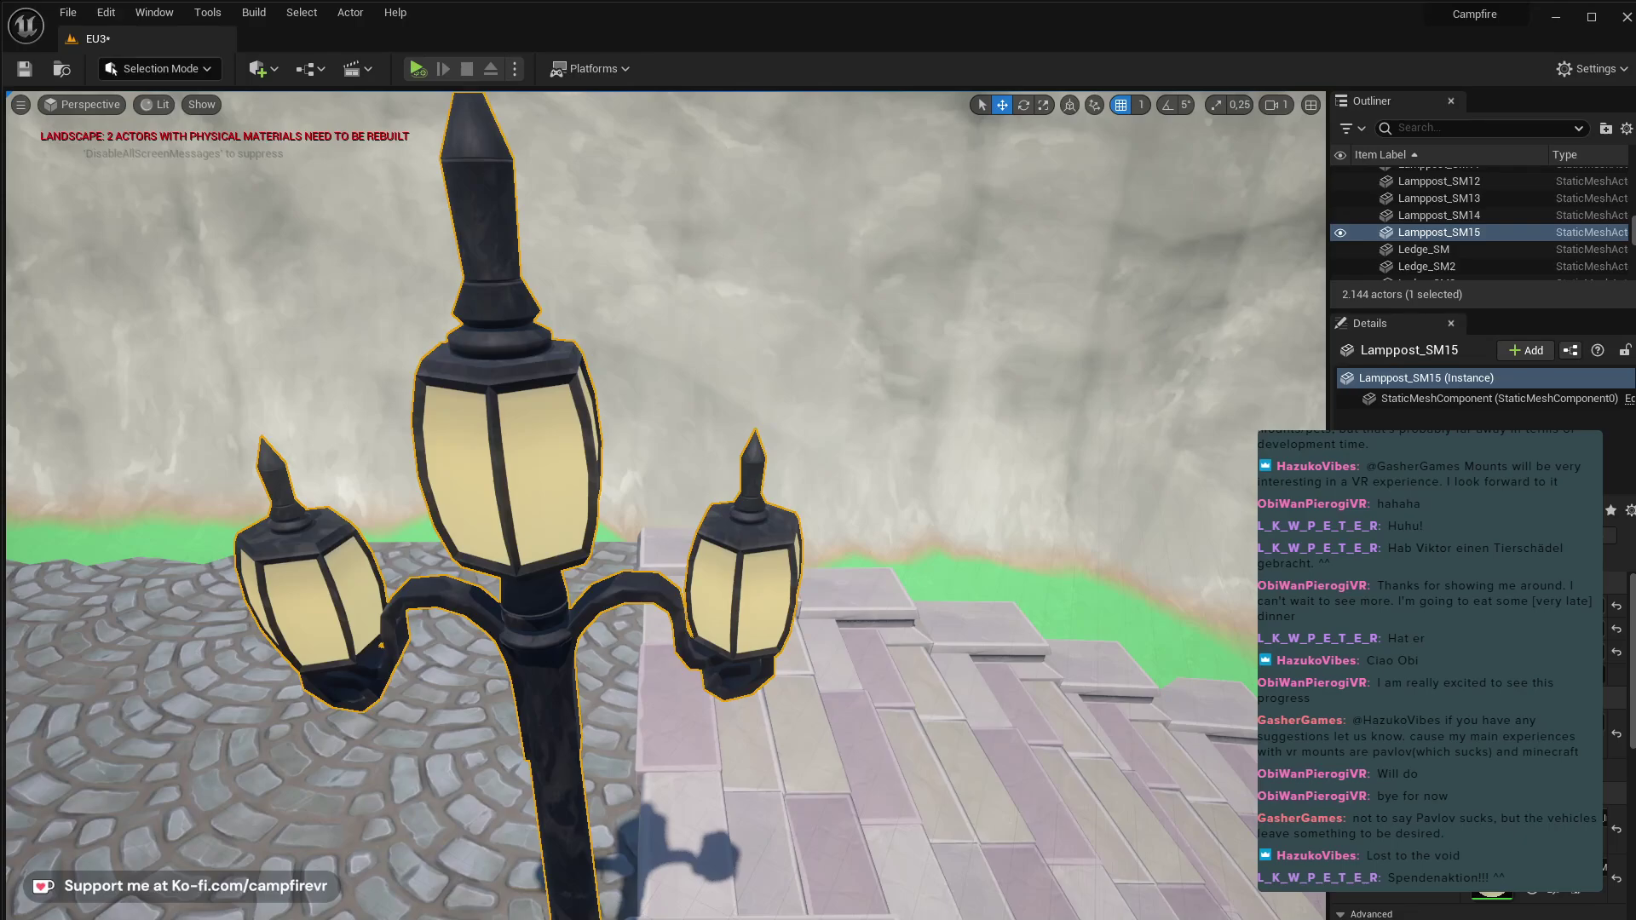
pyautogui.moveTo(997, 722)
pyautogui.mouseDown(button='right')
pyautogui.moveTo(767, 724)
pyautogui.moveTo(989, 724)
pyautogui.moveTo(988, 749)
pyautogui.mouseUp(button='right')
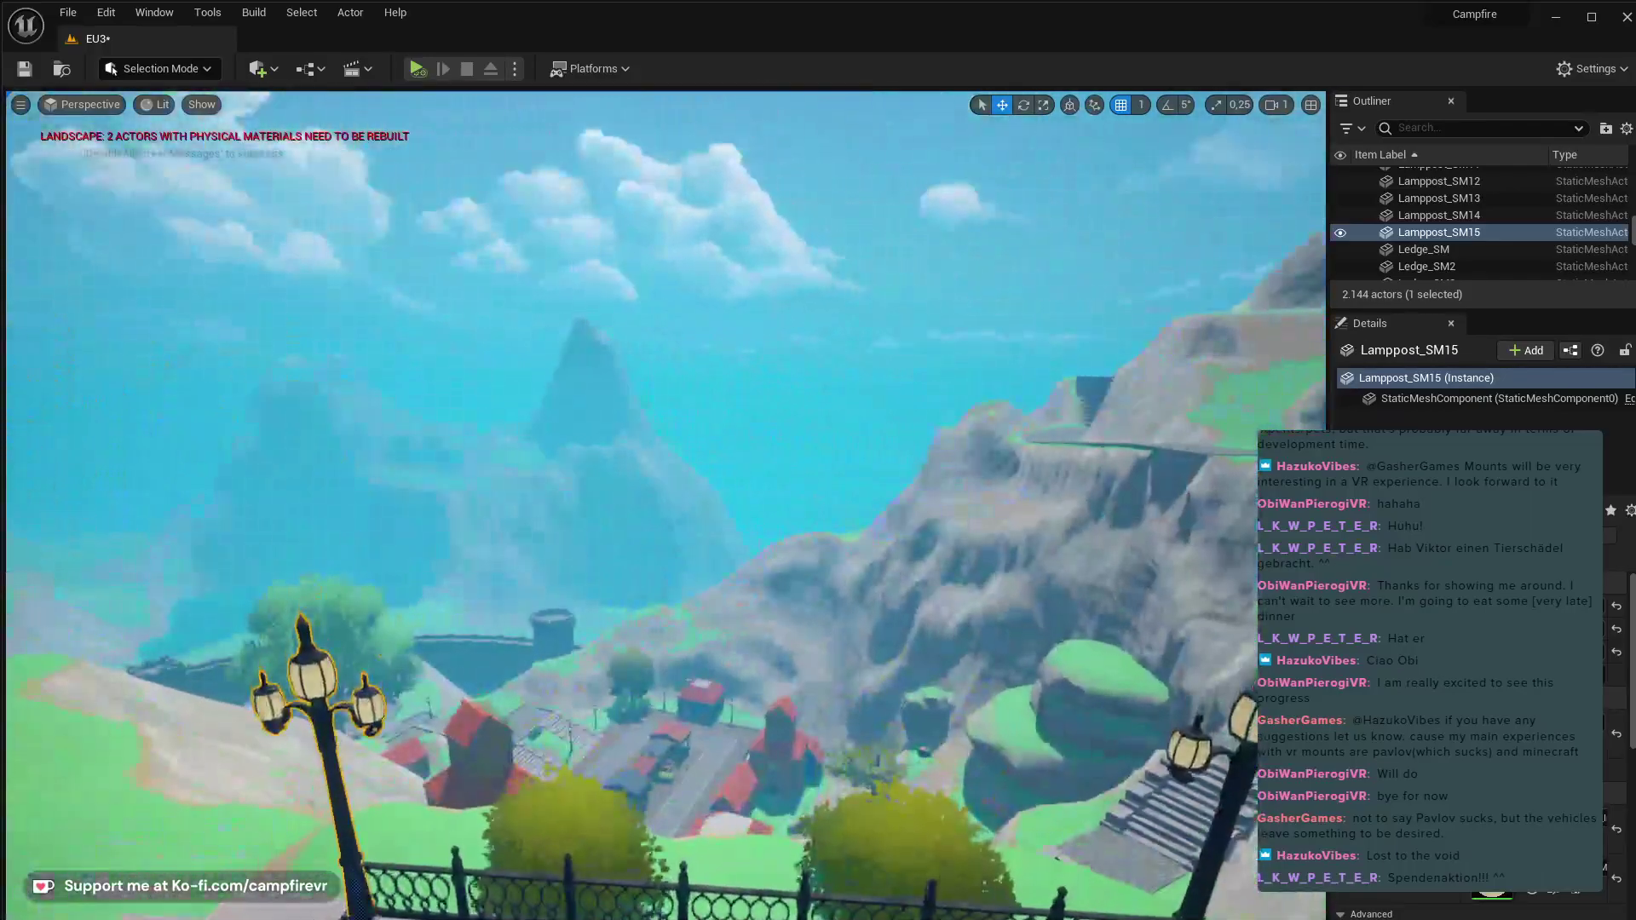
pyautogui.click(534, 821)
pyautogui.moveTo(535, 822); pyautogui.dragTo(579, 912, button='right')
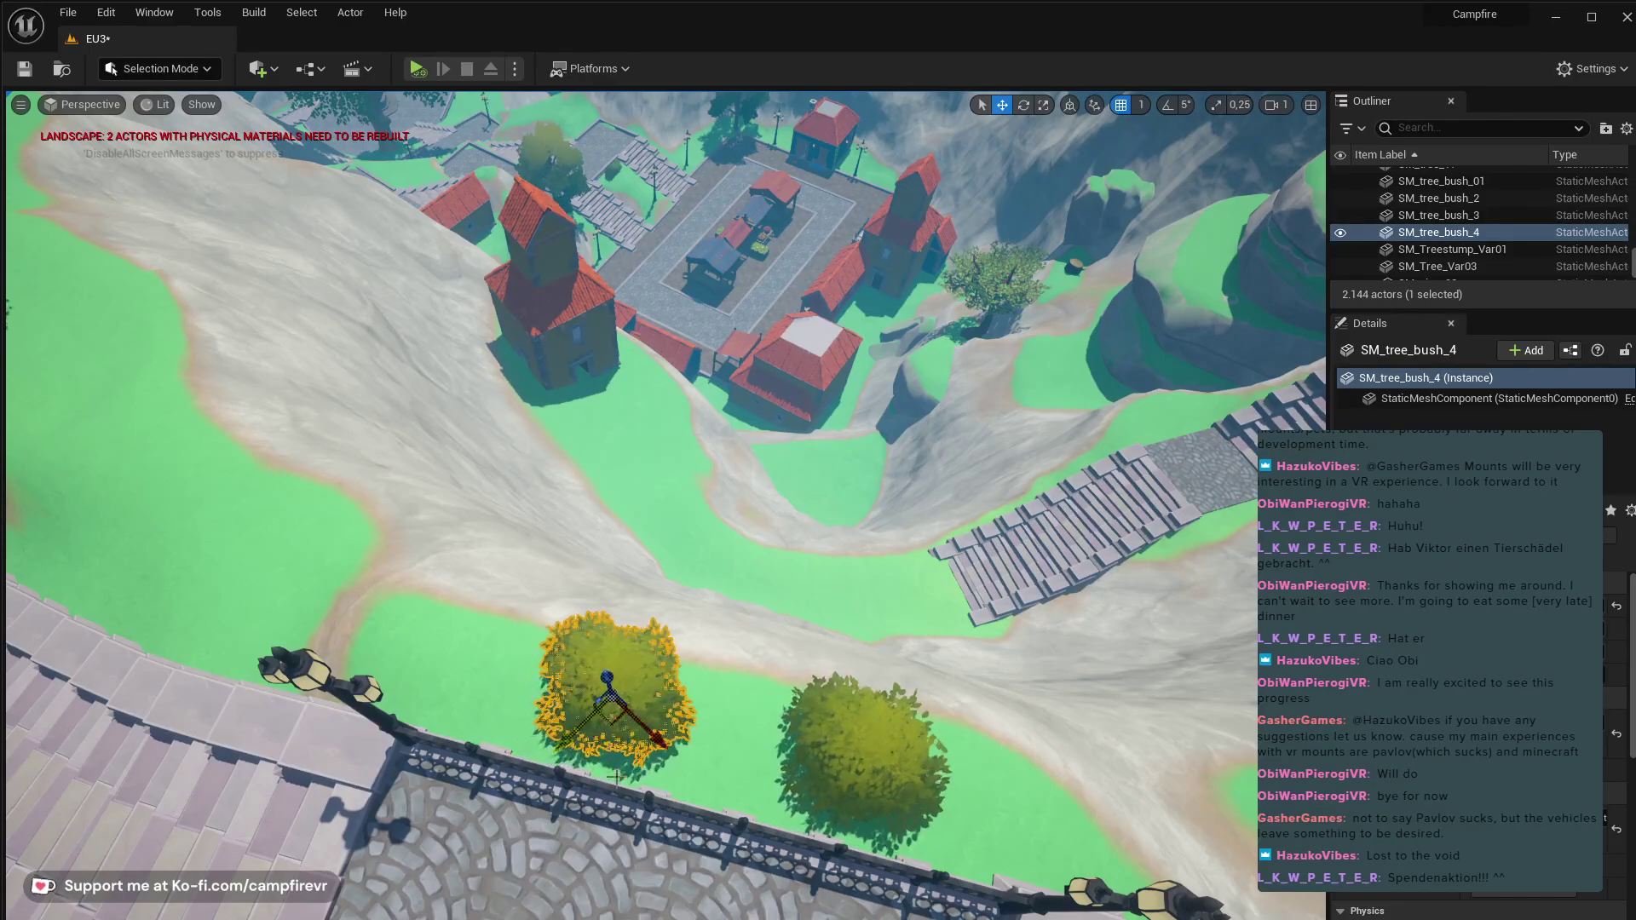
# - Place the CostalTown House1 blueprint on the grass strip behind the large cobbled terrace, between the two stairways
pyautogui.moveTo(616, 776); pyautogui.dragTo(767, 665, button='right')
pyautogui.press('w')
pyautogui.press('w')
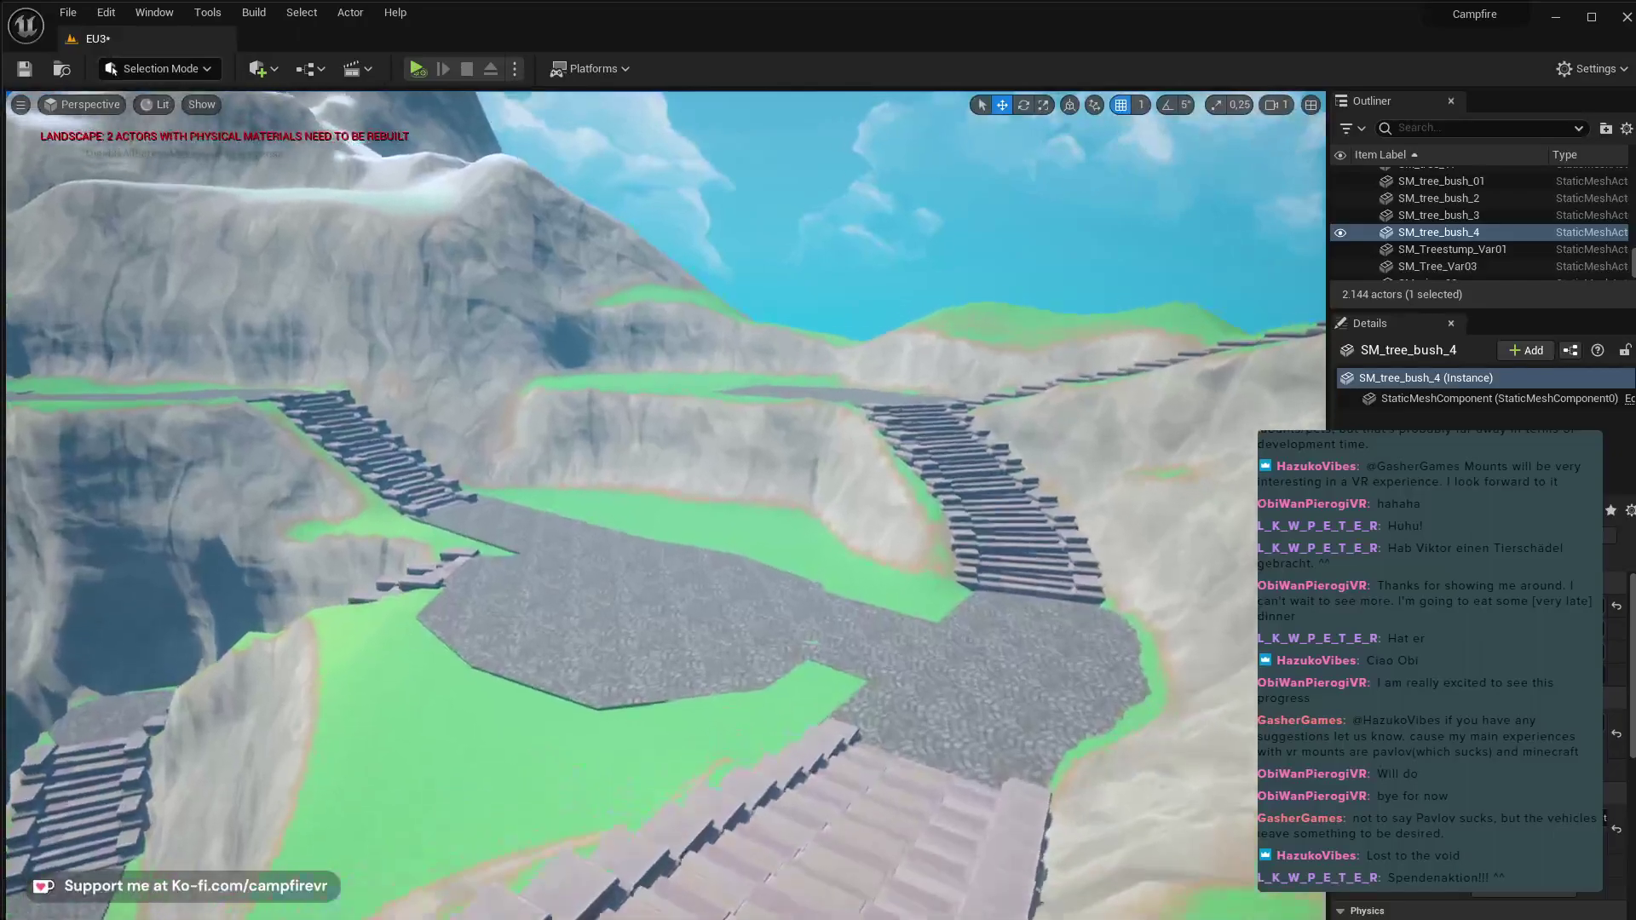
pyautogui.moveTo(498, 716)
pyautogui.mouseDown(button='right')
pyautogui.moveTo(495, 669)
pyautogui.moveTo(490, 714)
pyautogui.mouseUp(button='right')
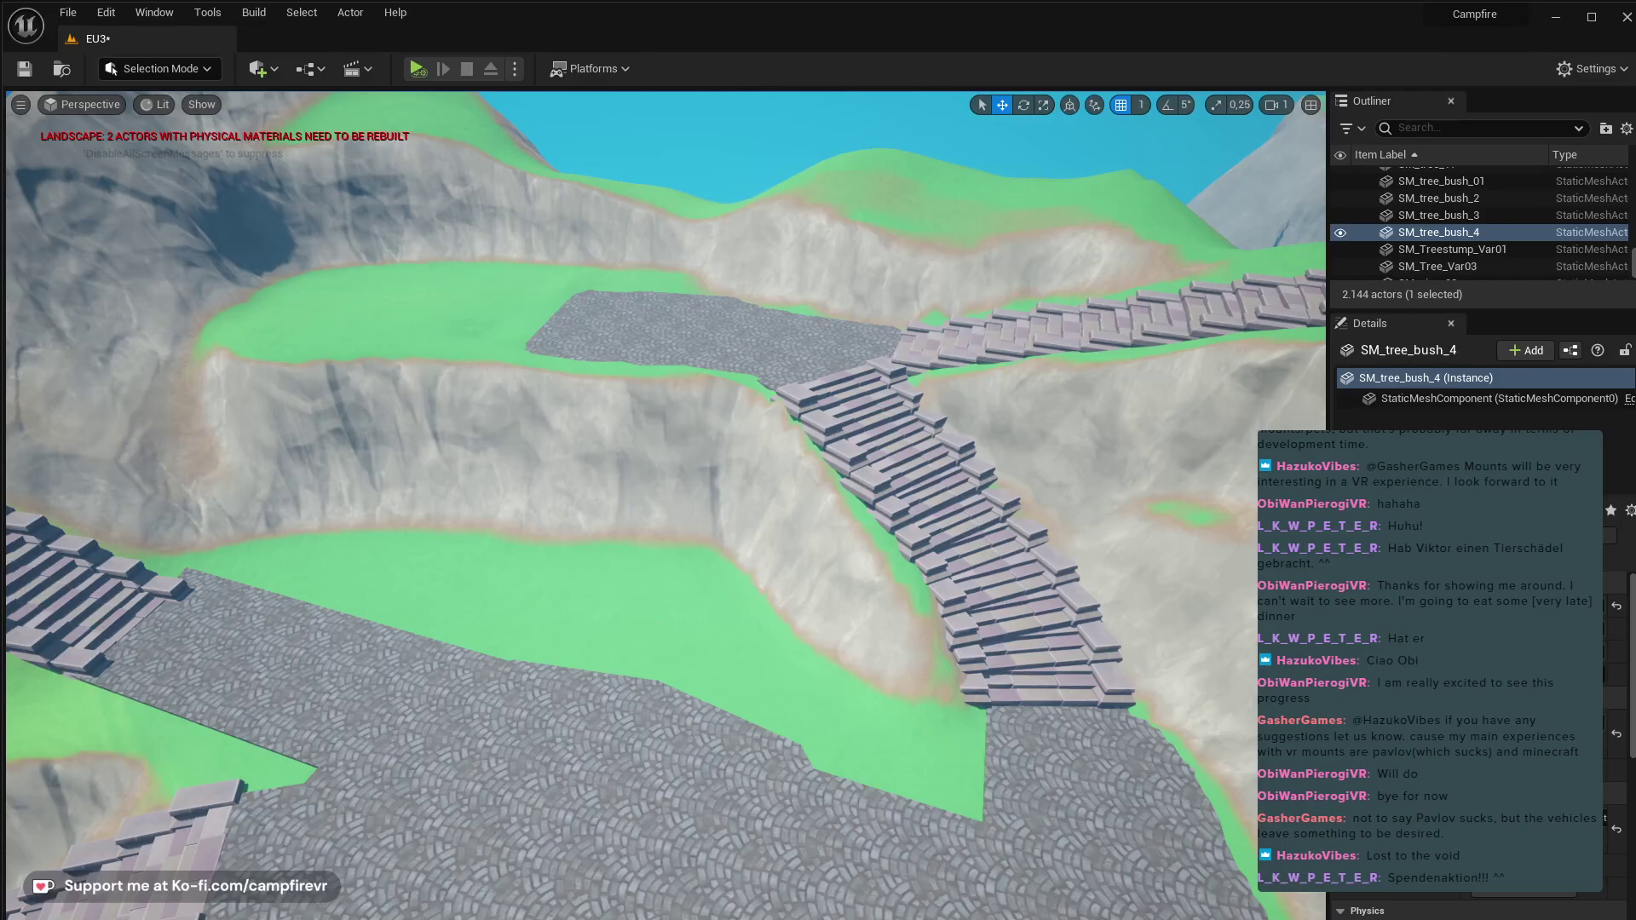
pyautogui.hotkey('ctrl', 'space')
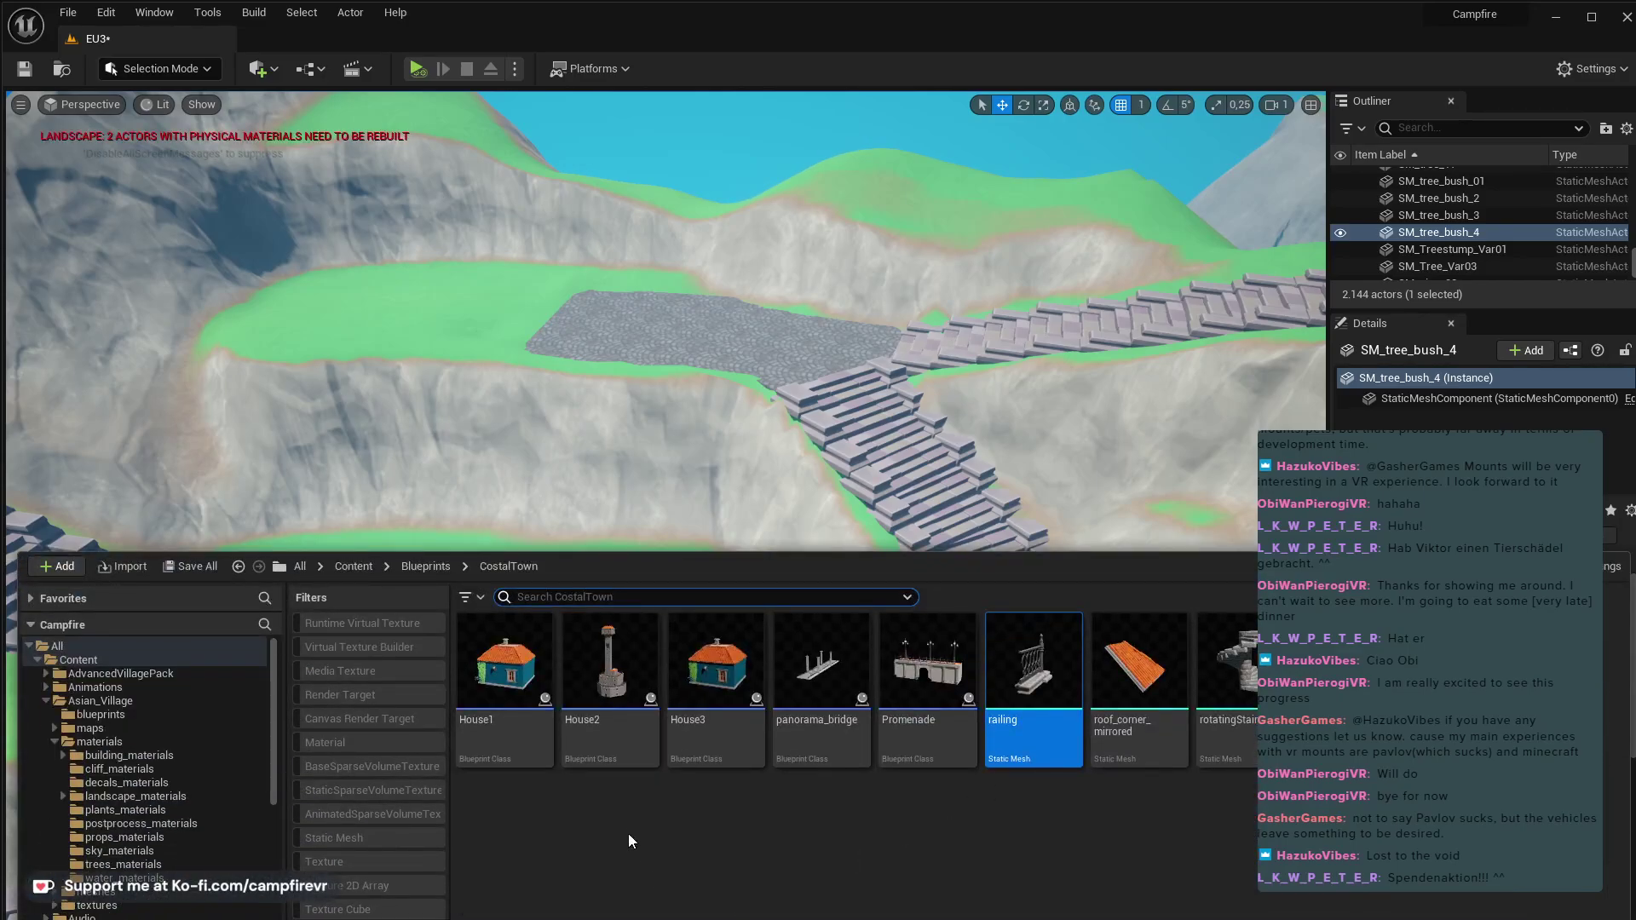
pyautogui.moveTo(476, 669); pyautogui.dragTo(596, 674)
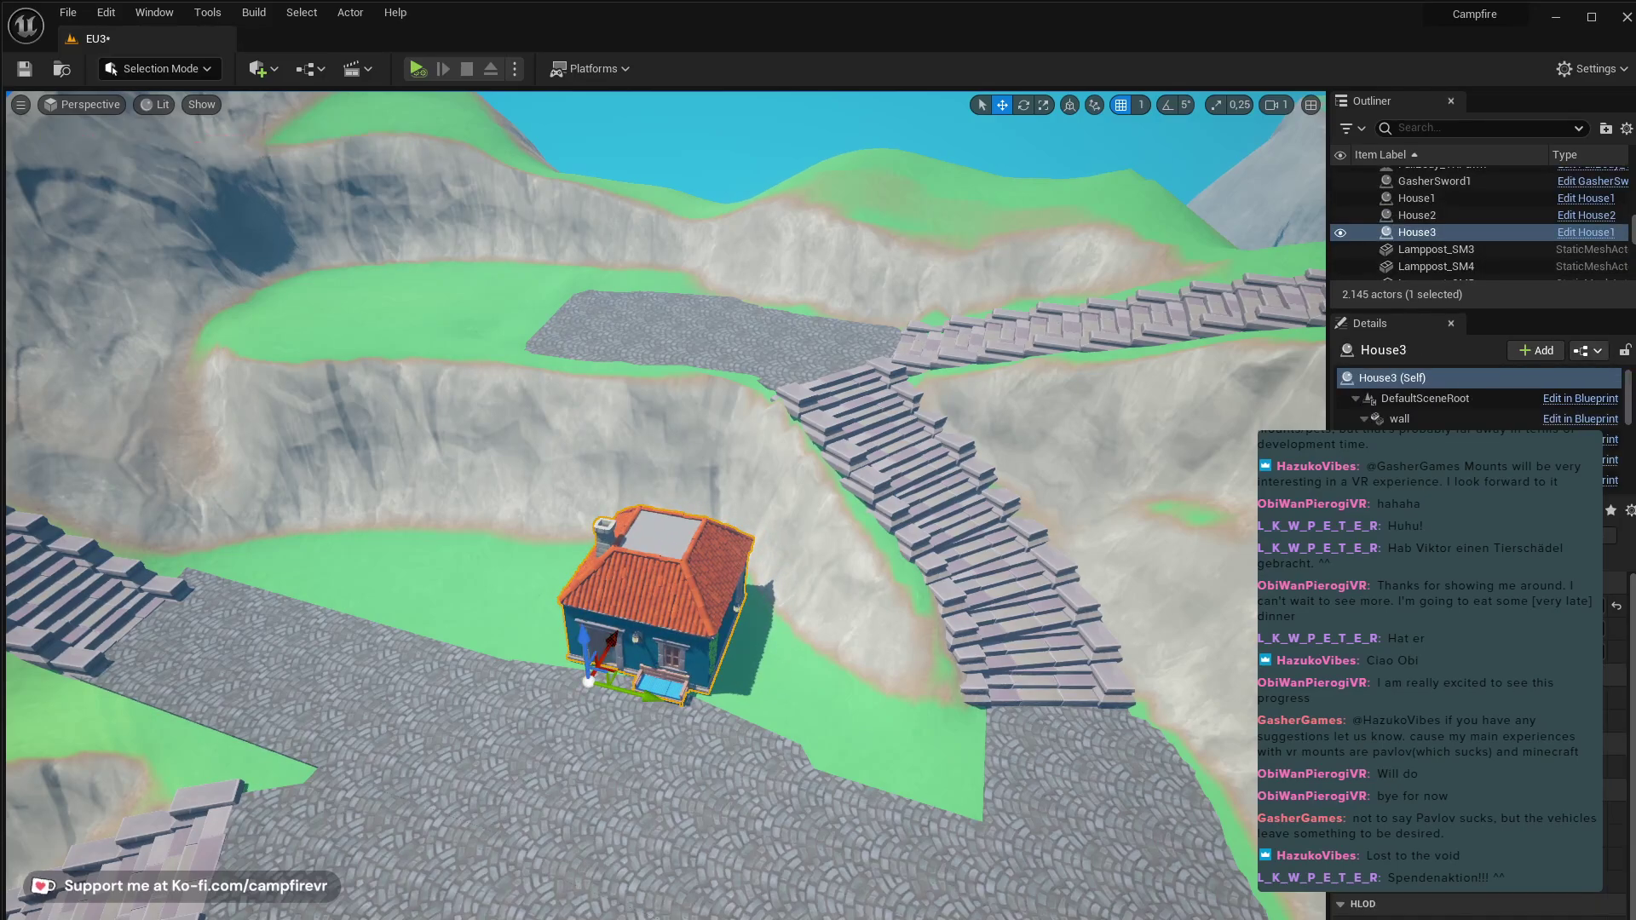
# - Add the Building_02_Open_SM prefab from StylizedCoastalTown/Meshes/PrefabBuildings to the grass beside the blue house
pyautogui.hotkey('ctrl', 'space')
pyautogui.click(436, 569)
pyautogui.click(368, 569)
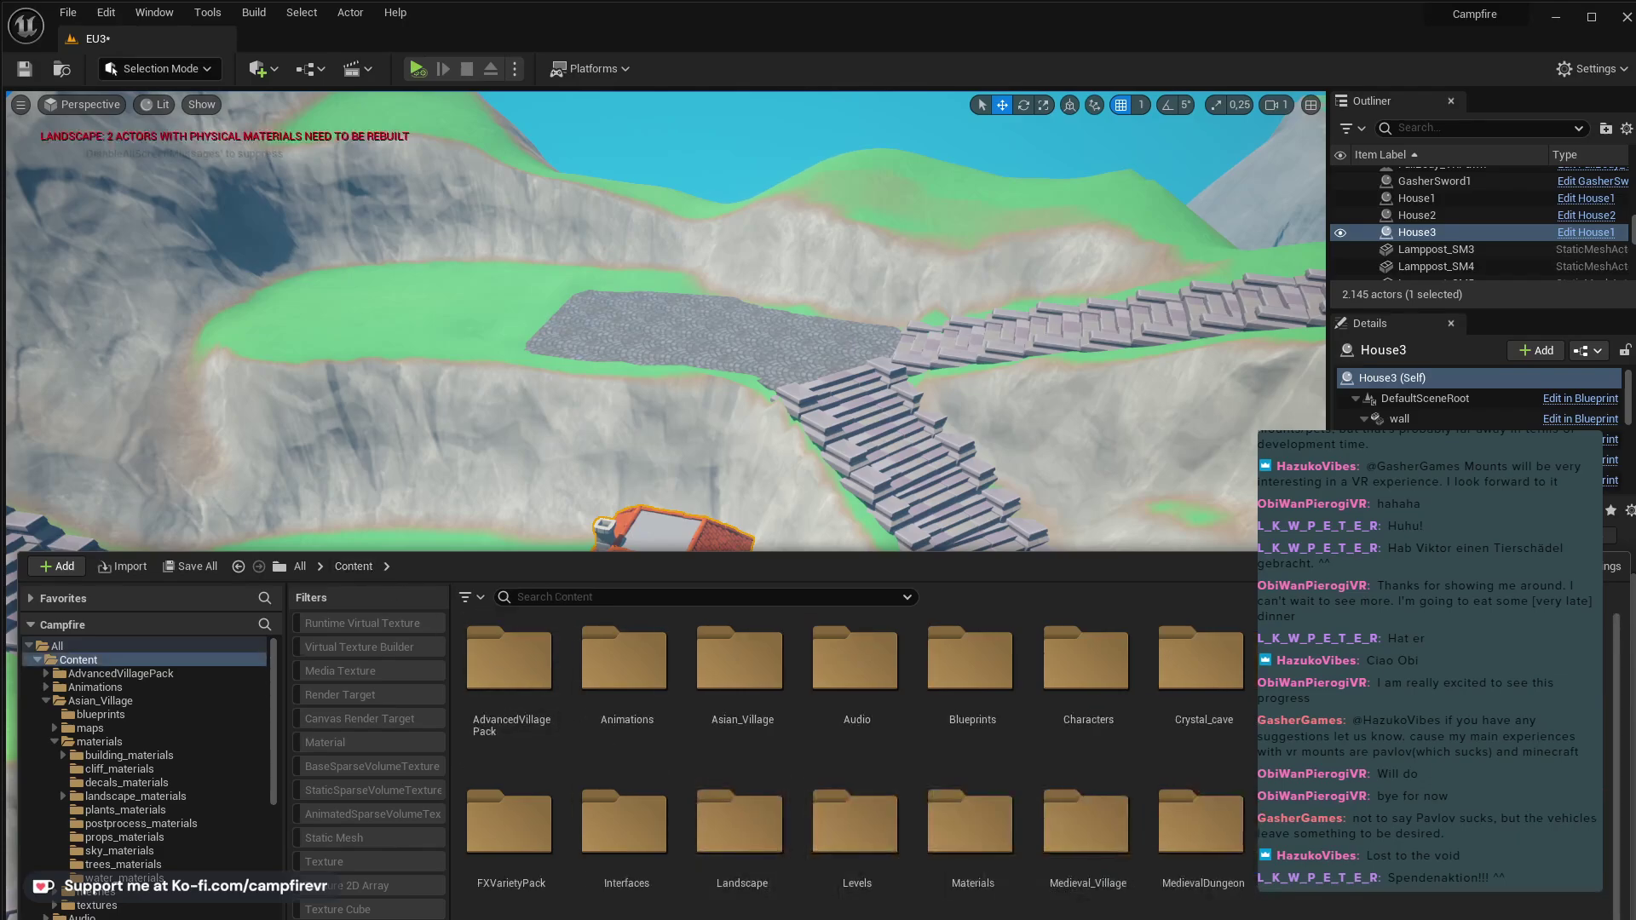
pyautogui.doubleClick(1182, 845)
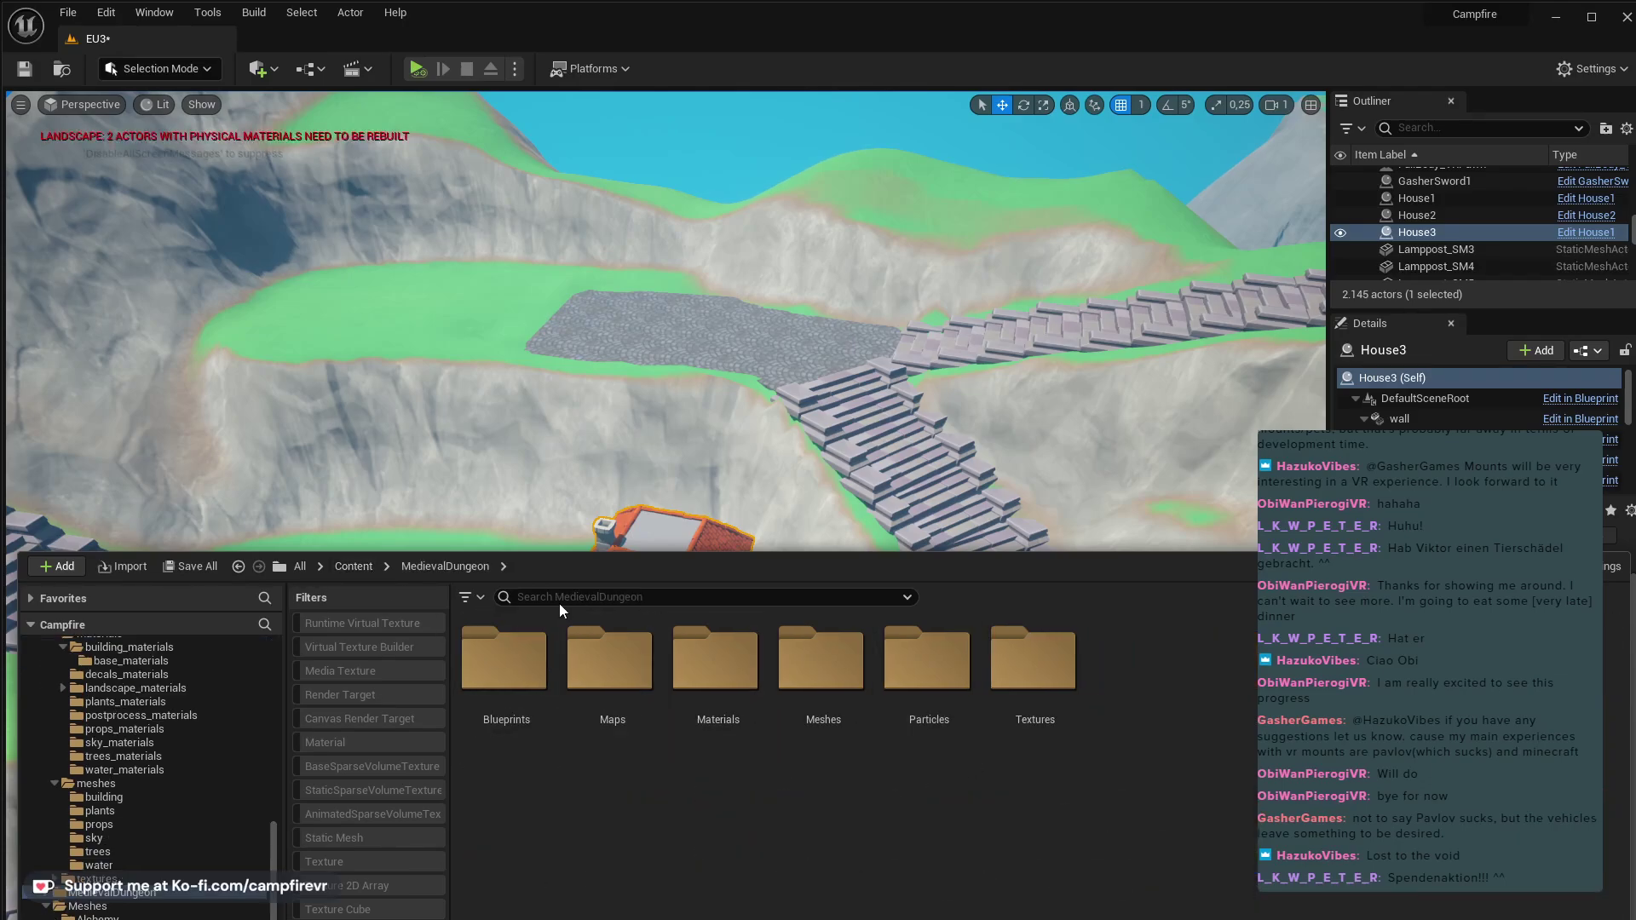
pyautogui.click(379, 570)
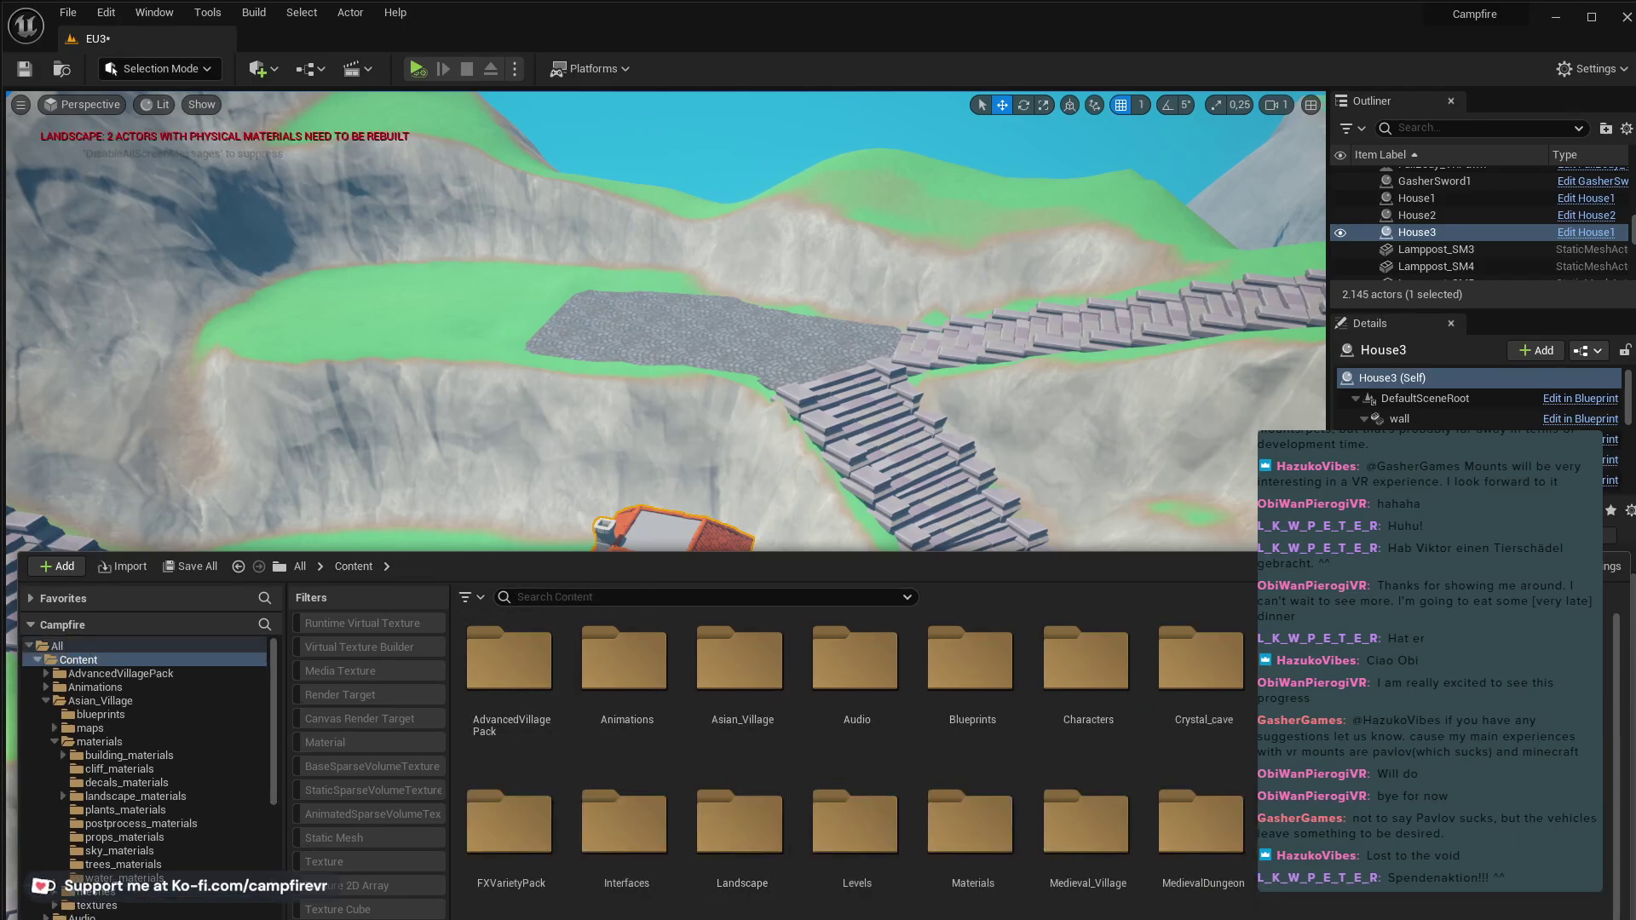
pyautogui.doubleClick(585, 668)
pyautogui.doubleClick(799, 658)
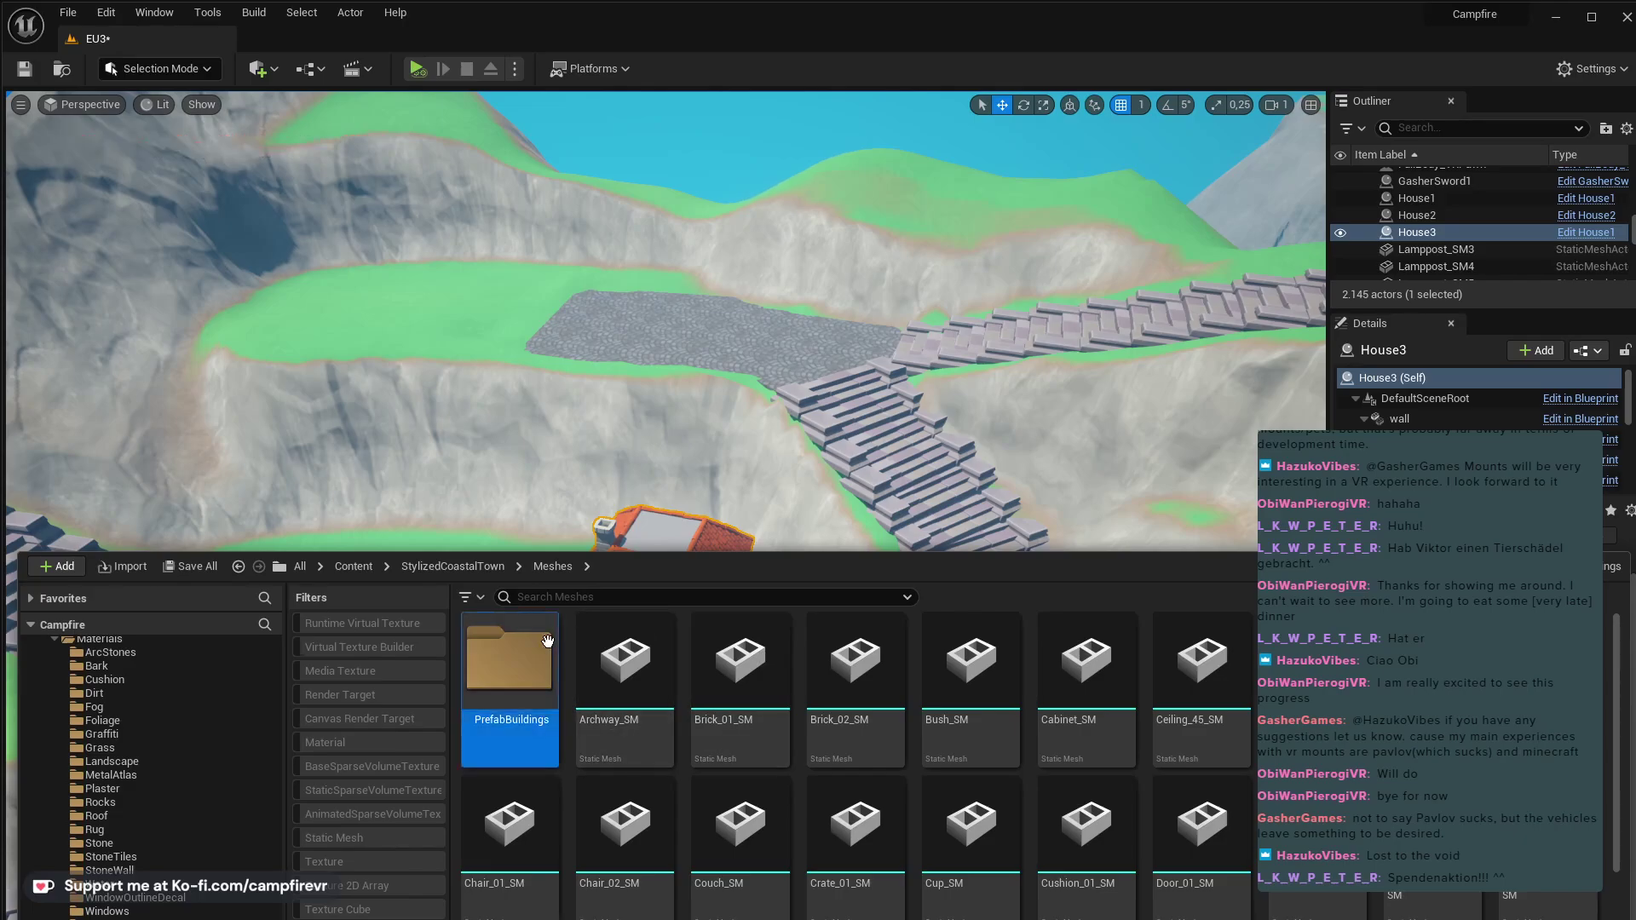
pyautogui.doubleClick(547, 641)
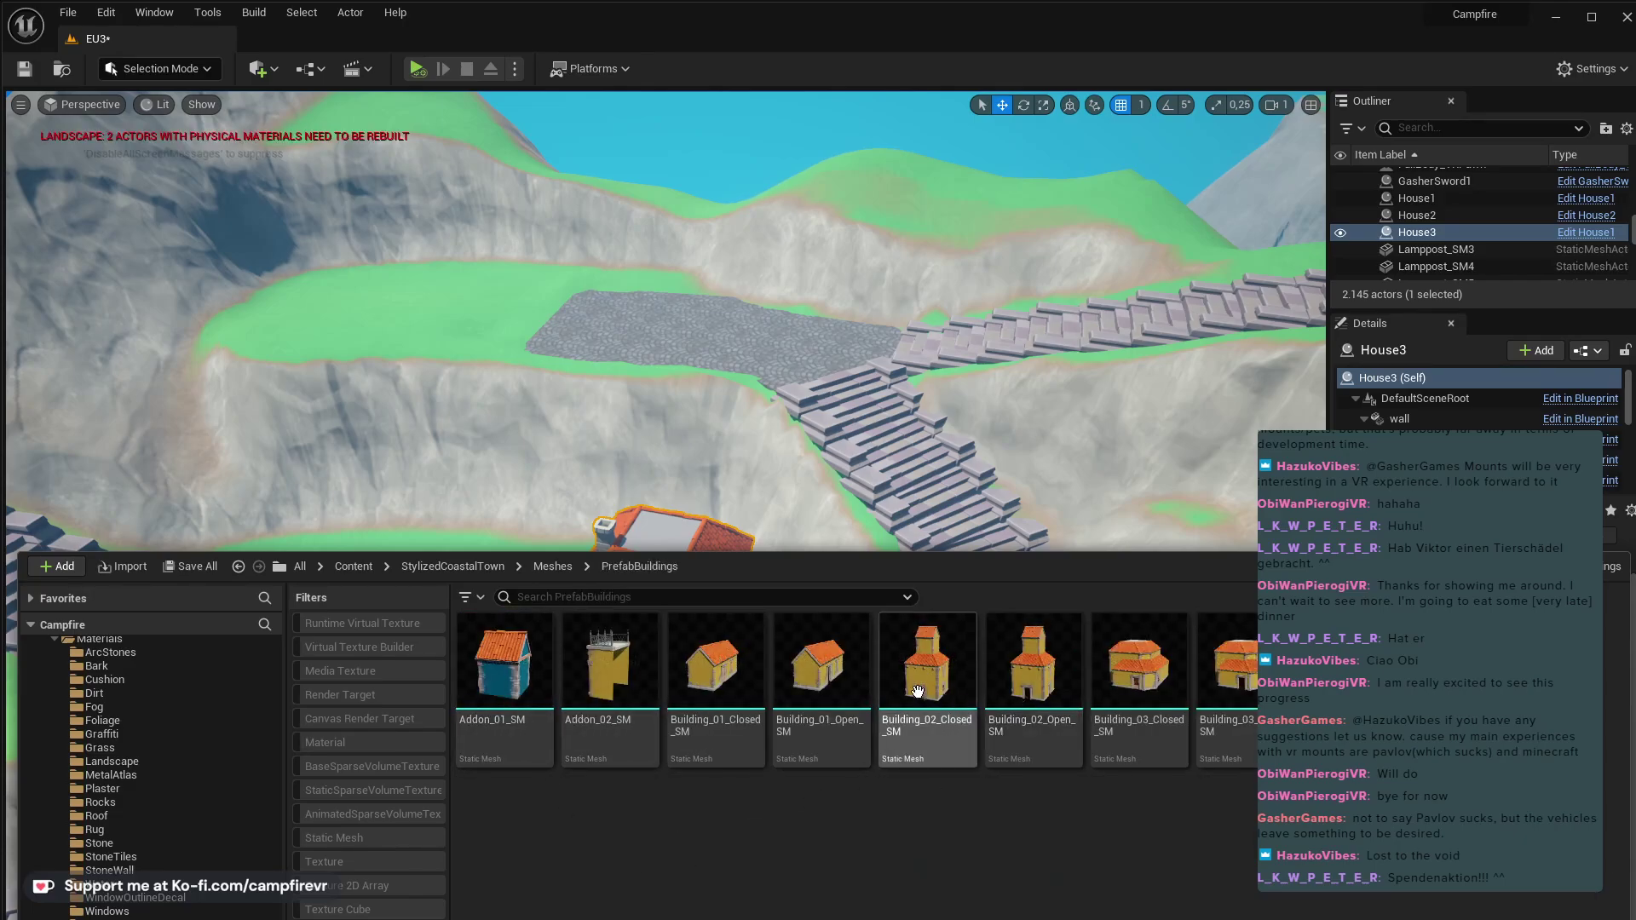
pyautogui.moveTo(955, 677); pyautogui.dragTo(585, 578)
pyautogui.moveTo(584, 578); pyautogui.dragTo(673, 635, button='right')
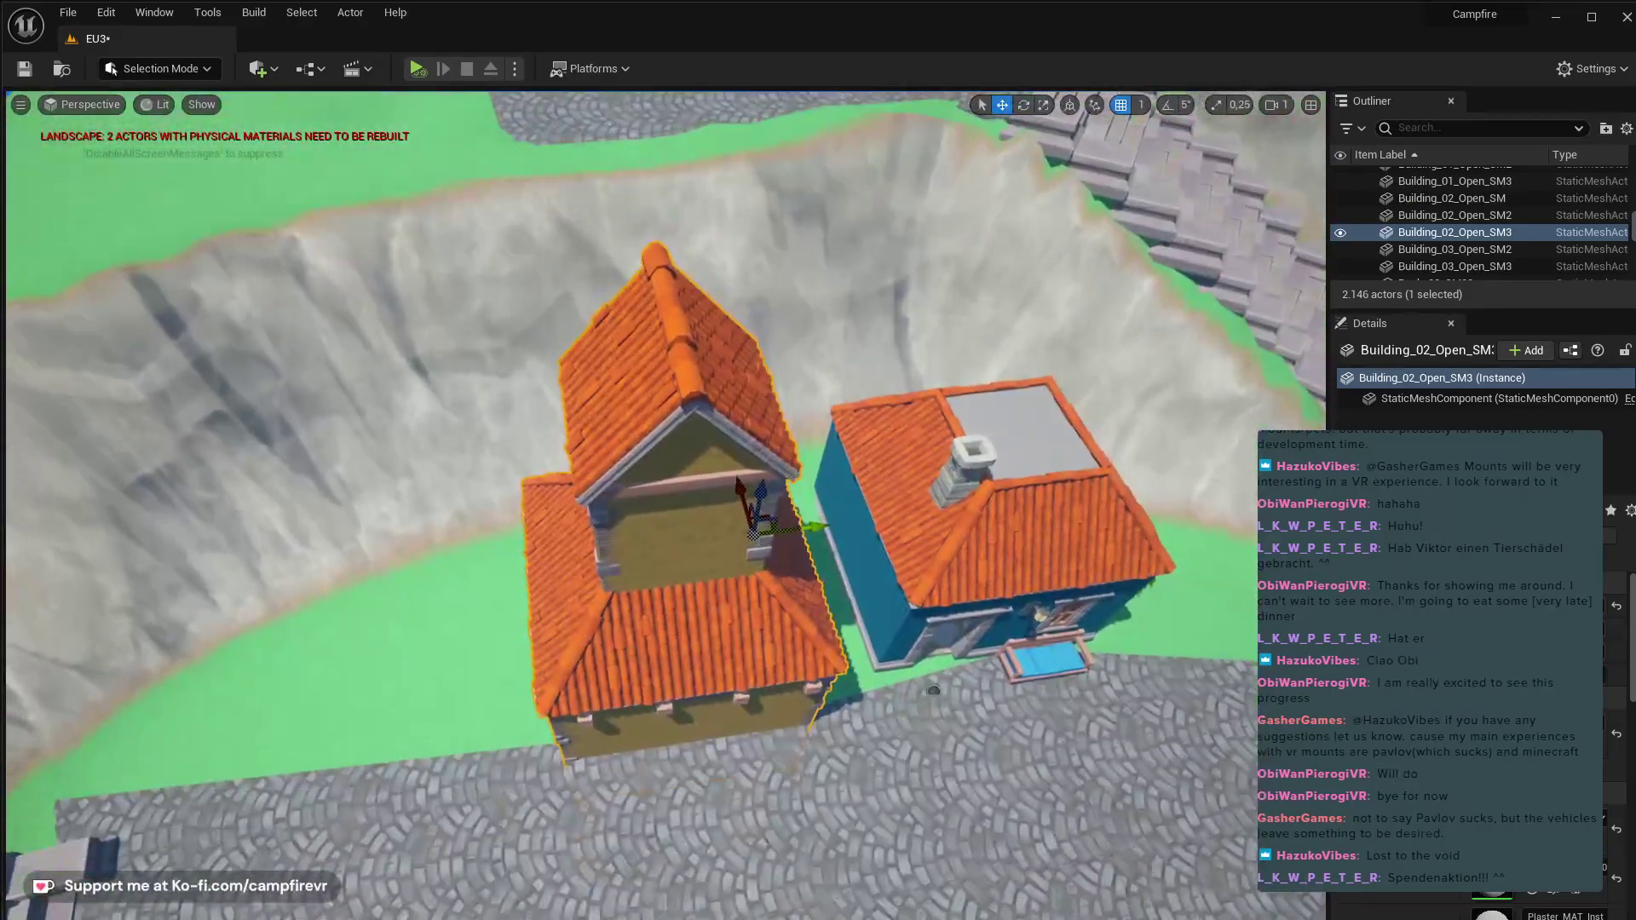
# - Raise the tower building out of the ground and rotate it so its doorway faces the cobbled terrace
pyautogui.moveTo(707, 596); pyautogui.dragTo(771, 417)
pyautogui.press('w')
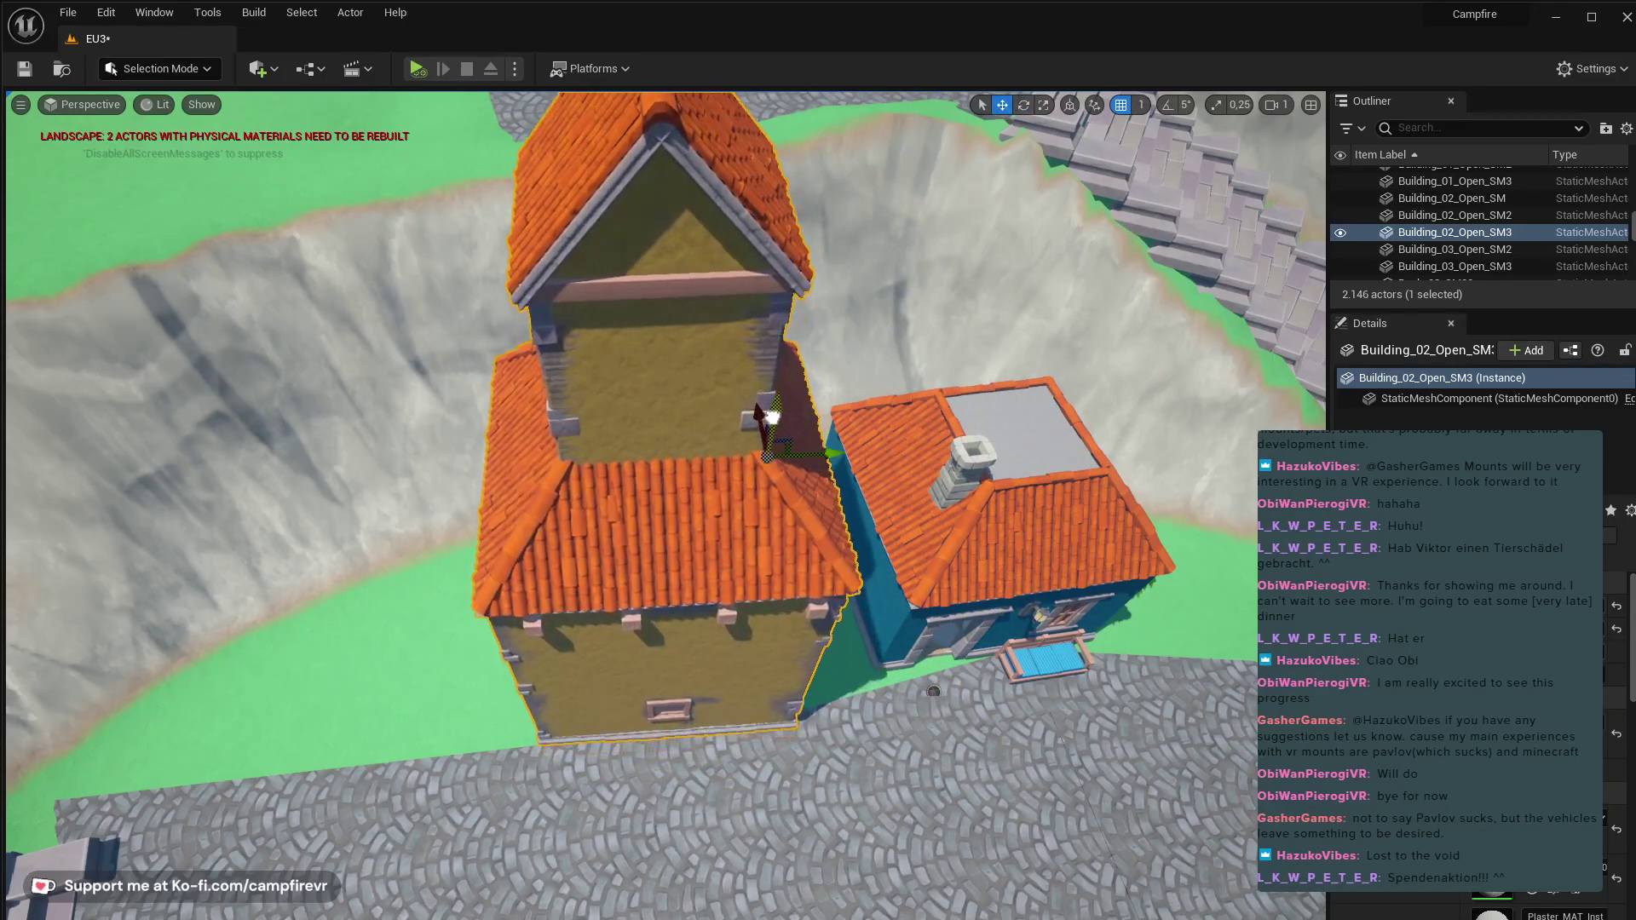
pyautogui.moveTo(800, 579)
pyautogui.mouseDown(button='right')
pyautogui.moveTo(822, 498)
pyautogui.moveTo(799, 579)
pyautogui.mouseUp(button='right')
pyautogui.press('w')
pyautogui.press('e')
pyautogui.moveTo(783, 432); pyautogui.dragTo(908, 405)
pyautogui.moveTo(821, 485); pyautogui.dragTo(801, 665, button='right')
pyautogui.press('s')
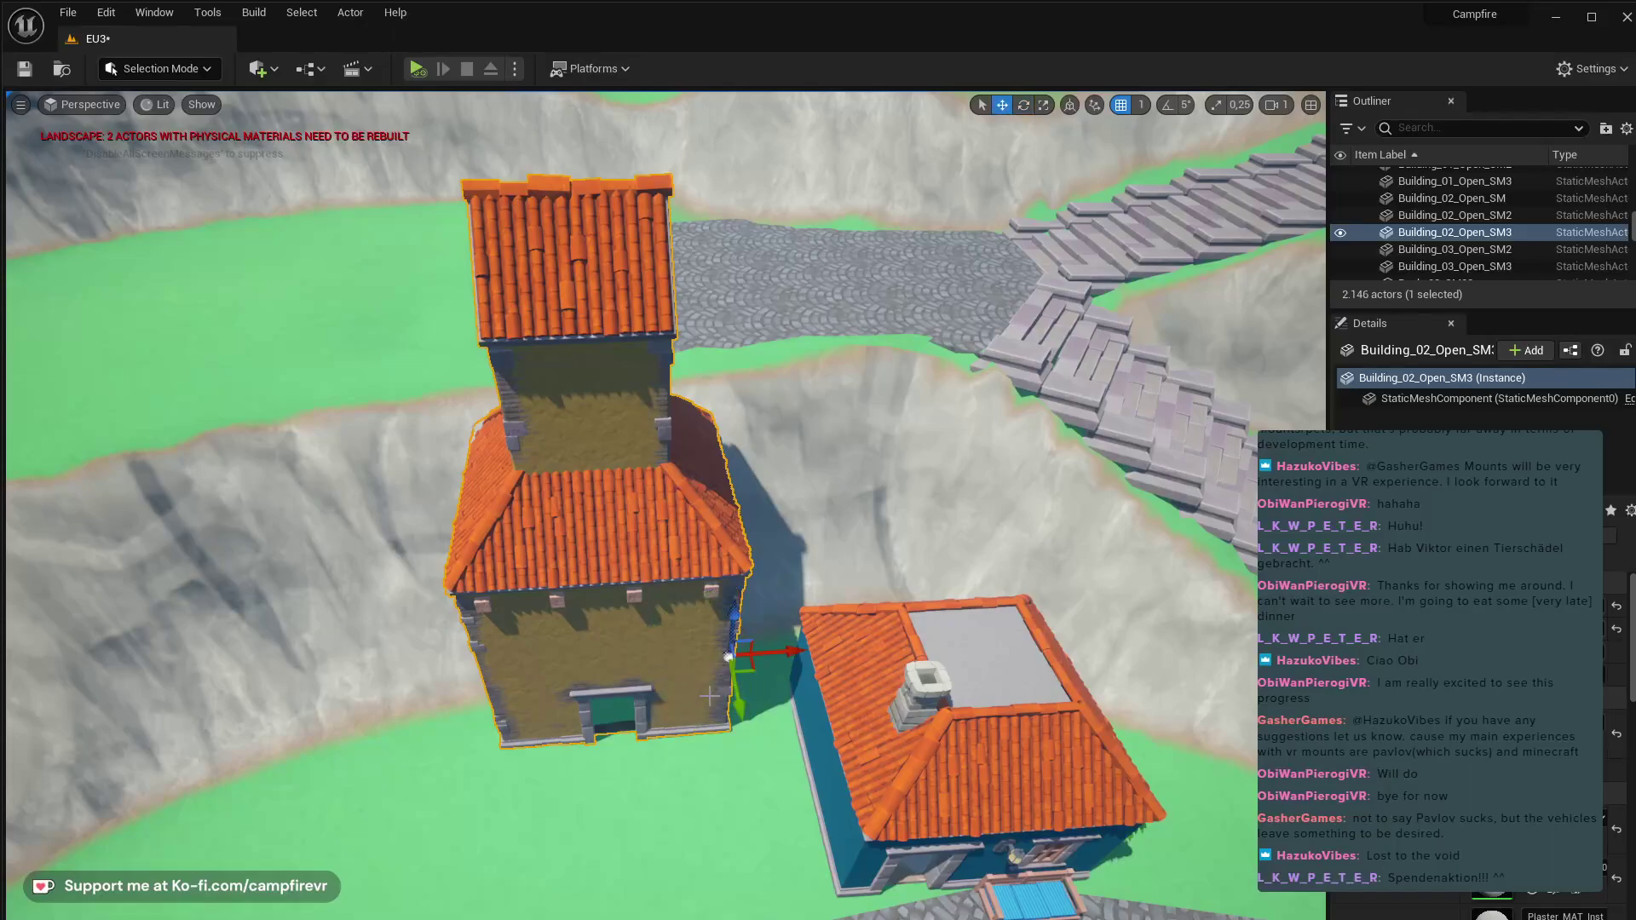
# - Move the tower building forward to the edge of the cobbles and fine-tune its rotation to follow the edge
pyautogui.moveTo(755, 666); pyautogui.dragTo(674, 886)
pyautogui.press('e')
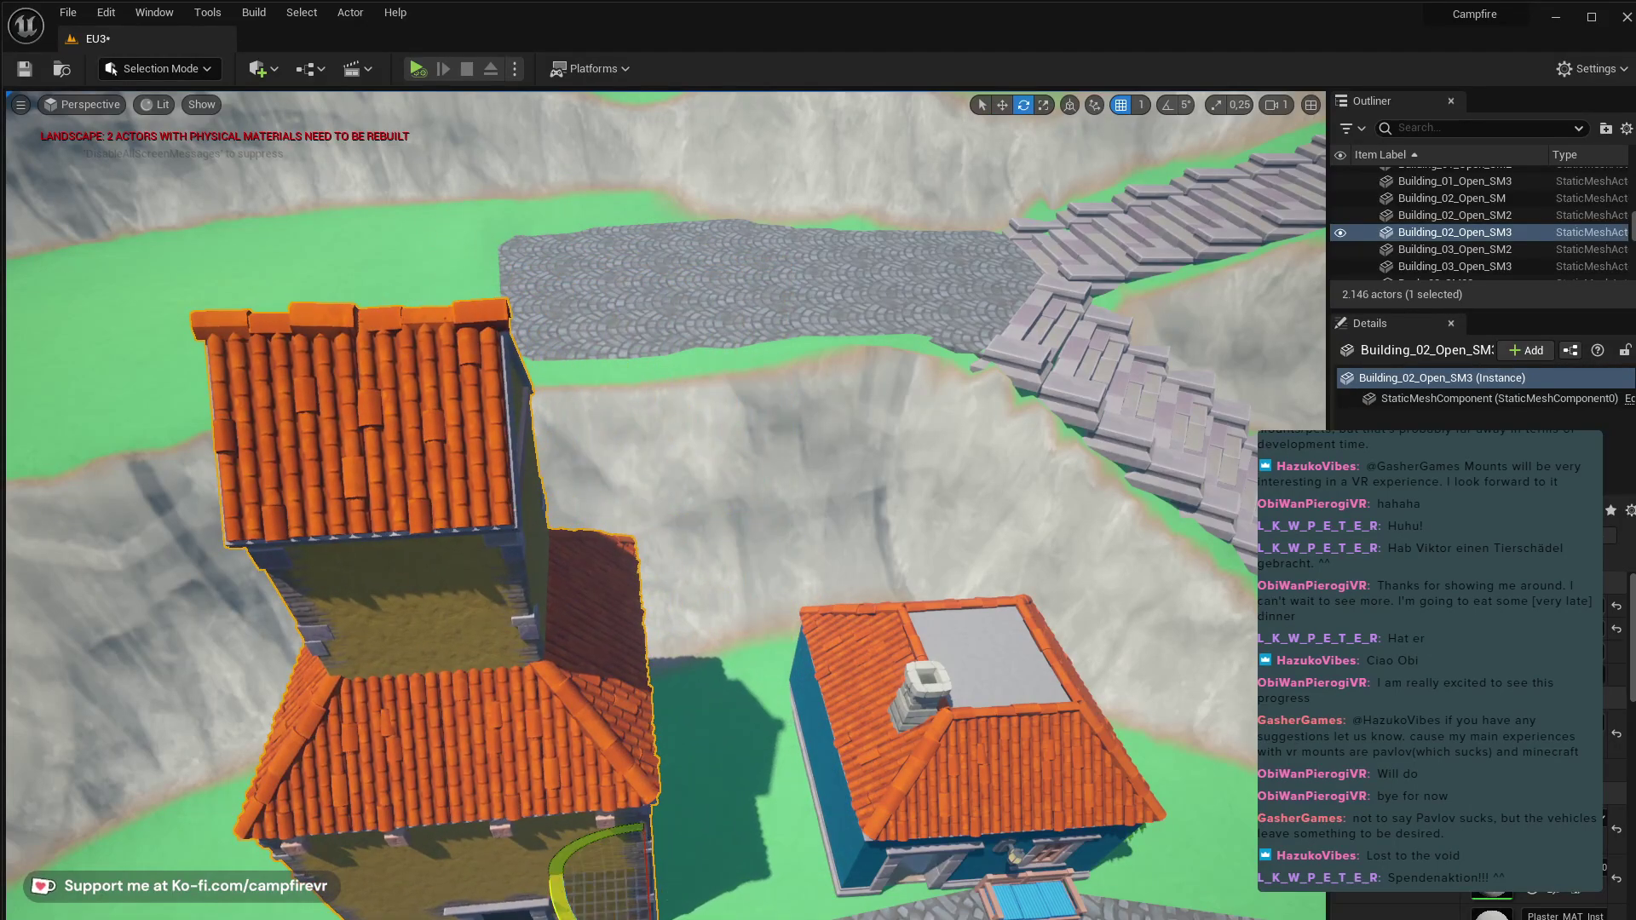
pyautogui.moveTo(597, 843); pyautogui.dragTo(747, 863)
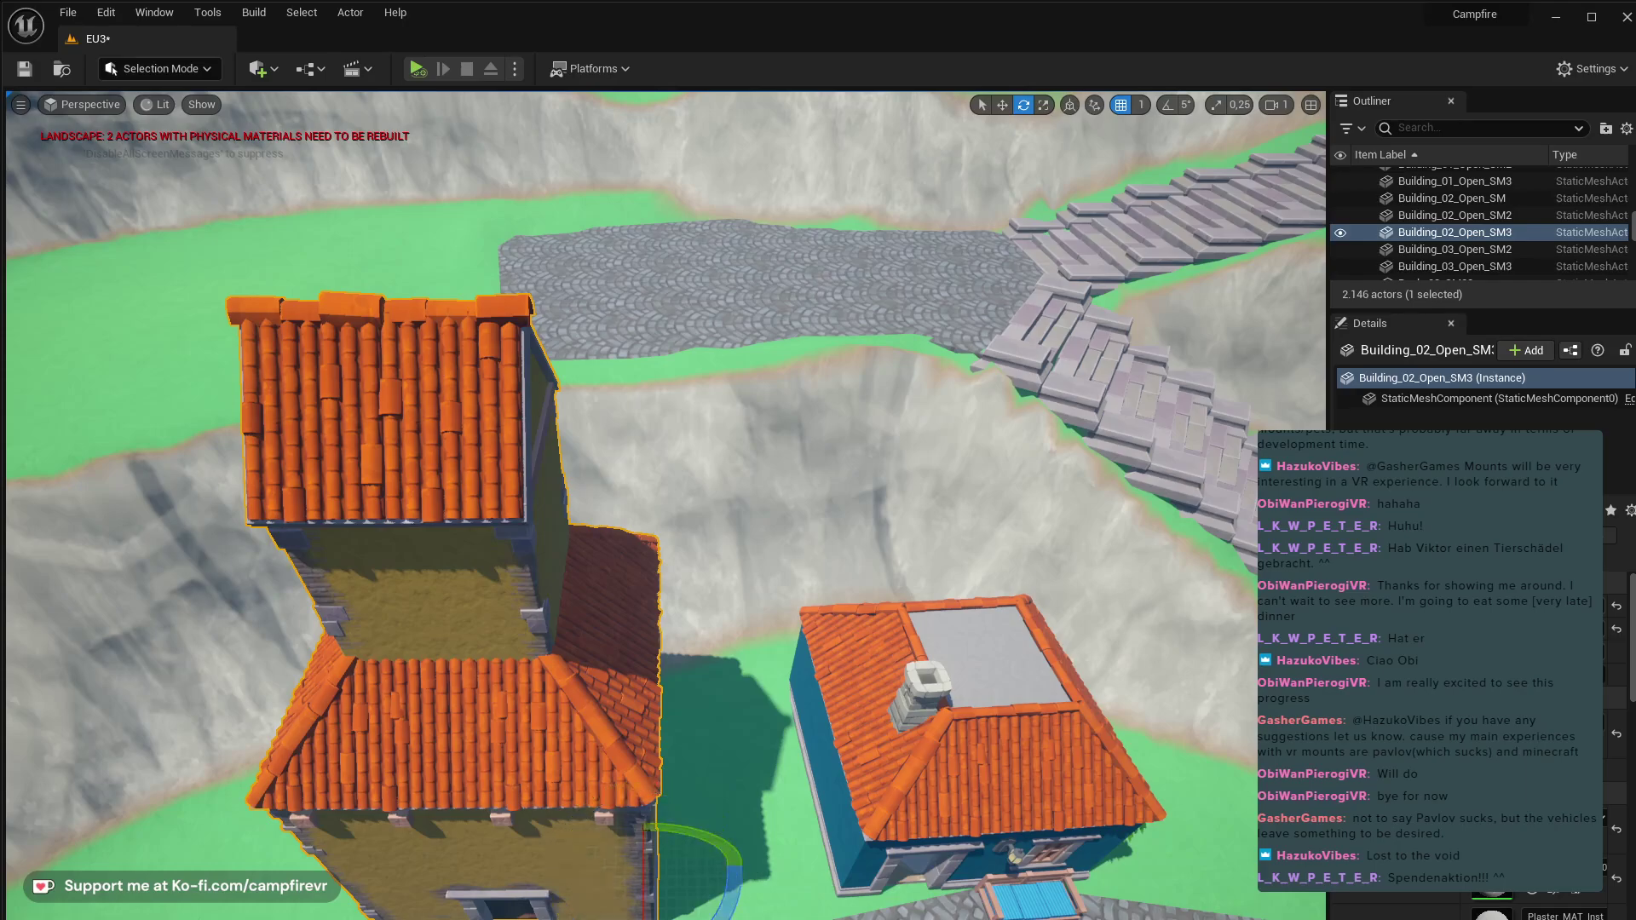
pyautogui.moveTo(646, 862); pyautogui.dragTo(618, 913)
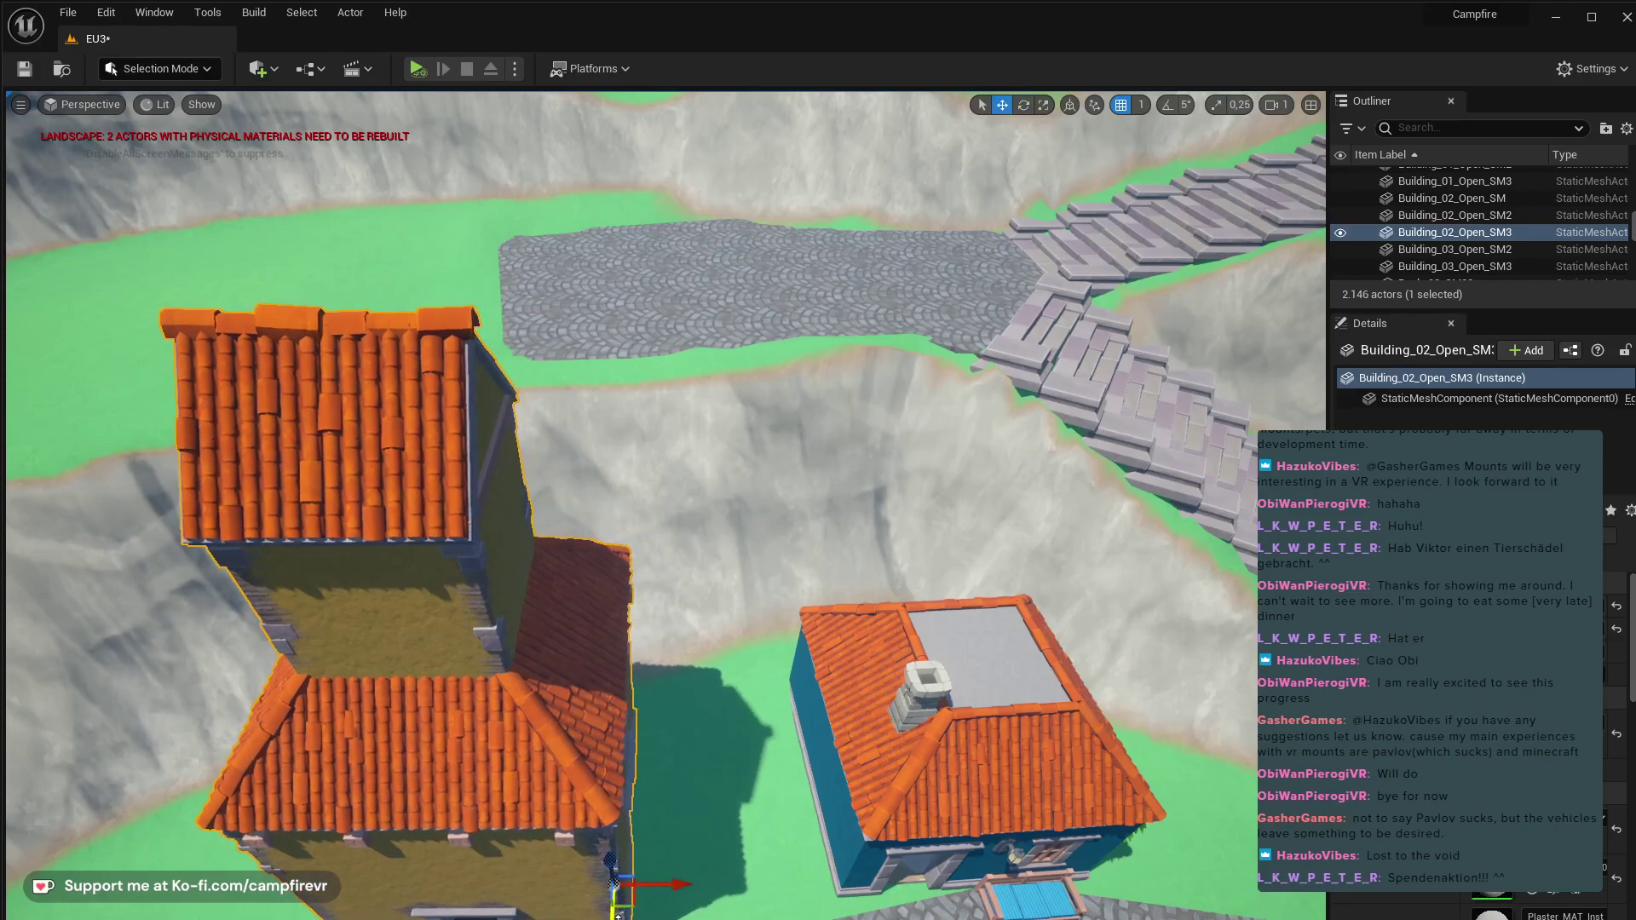
pyautogui.moveTo(704, 886); pyautogui.dragTo(695, 859)
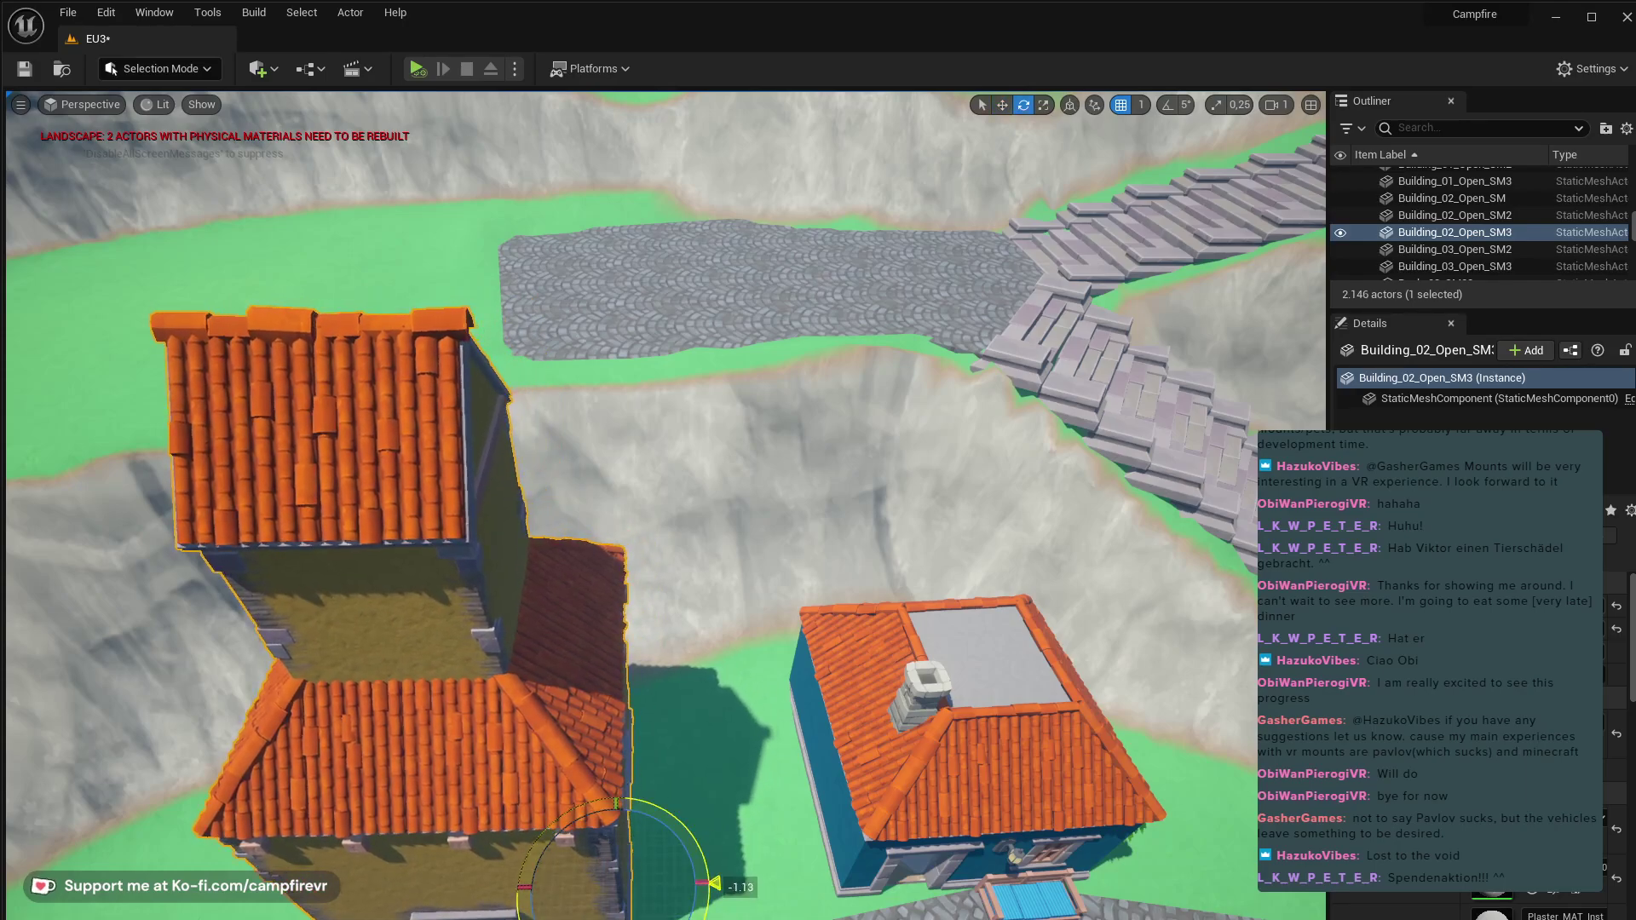
pyautogui.moveTo(639, 909); pyautogui.dragTo(629, 919)
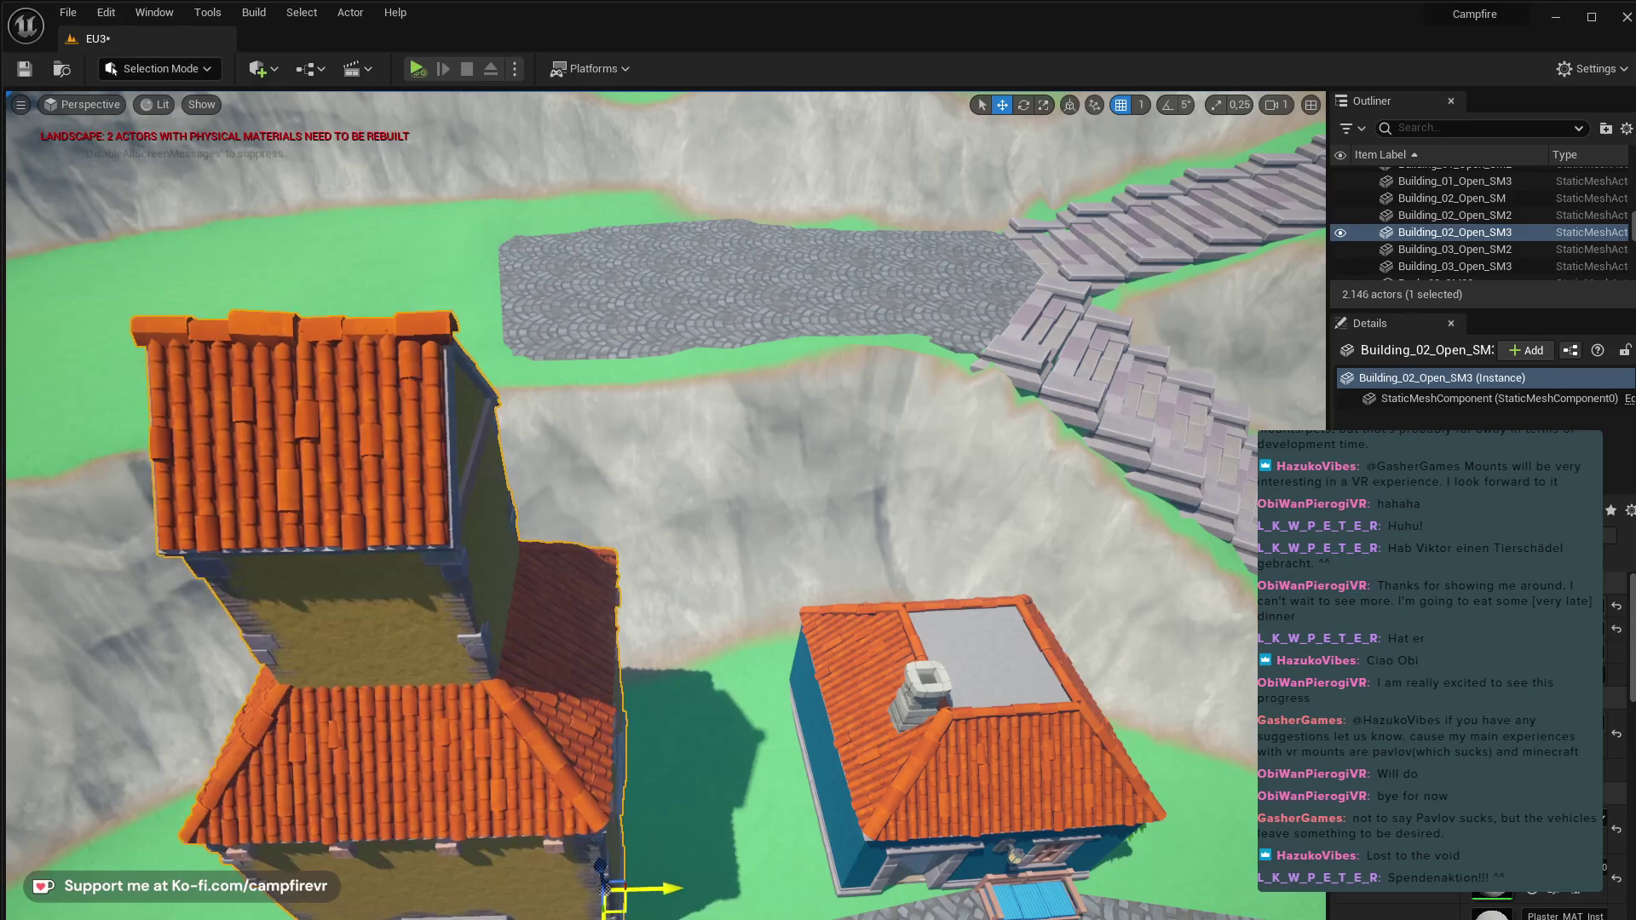
# - Lower the tower building onto the ground and nudge it into line with the cobble edge
pyautogui.moveTo(629, 919); pyautogui.dragTo(700, 860, button='right')
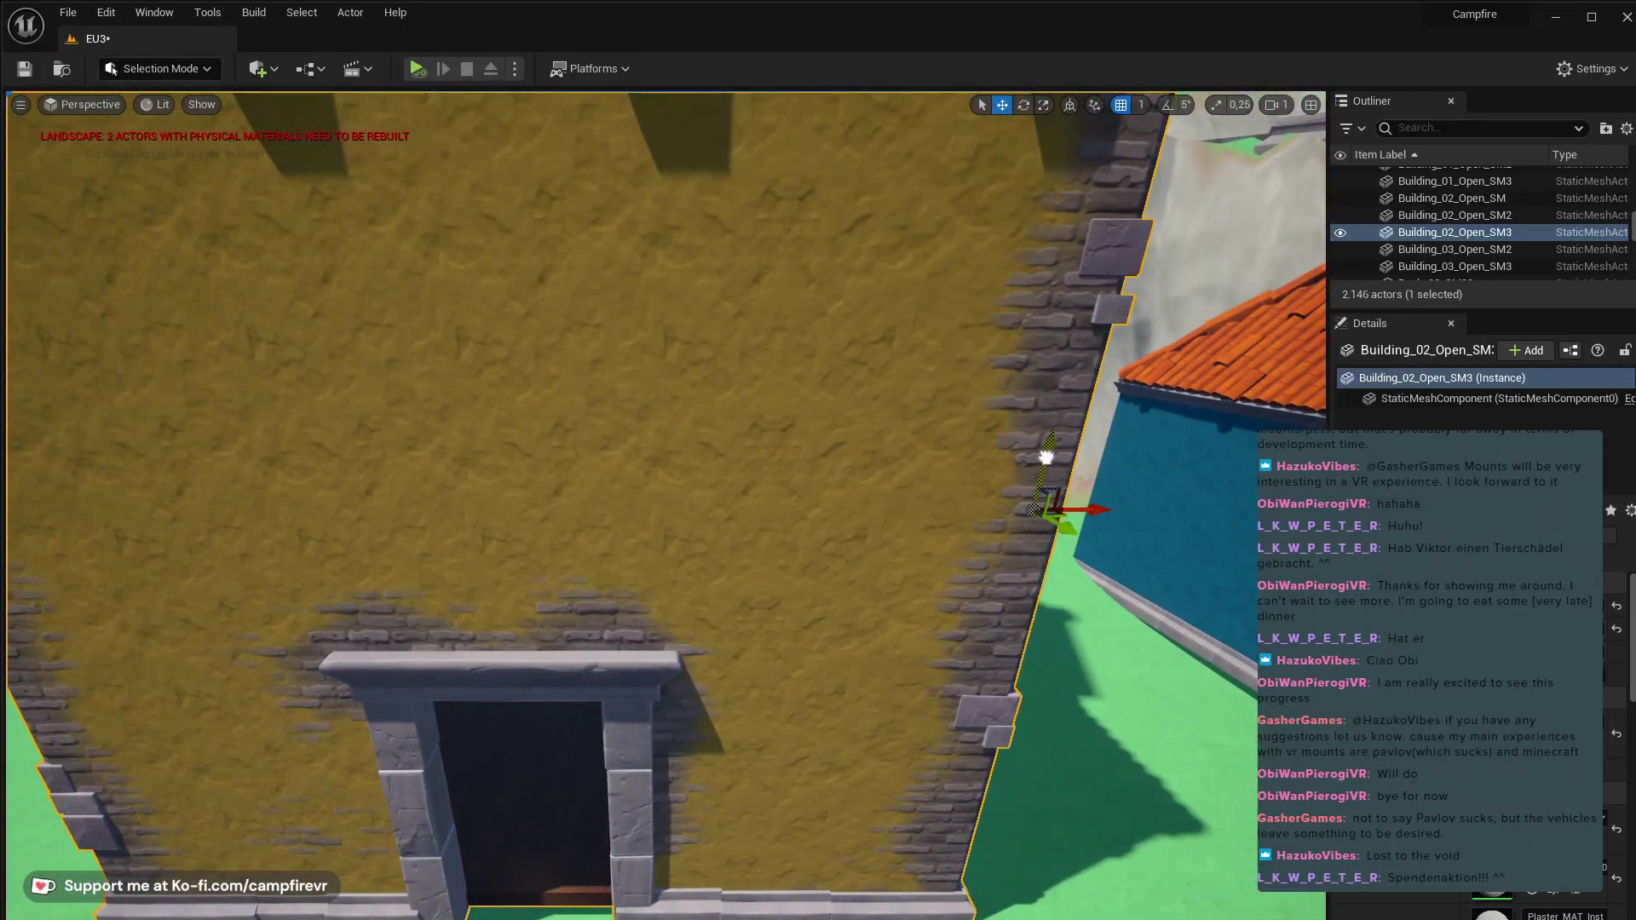
pyautogui.moveTo(1047, 458); pyautogui.dragTo(1048, 485)
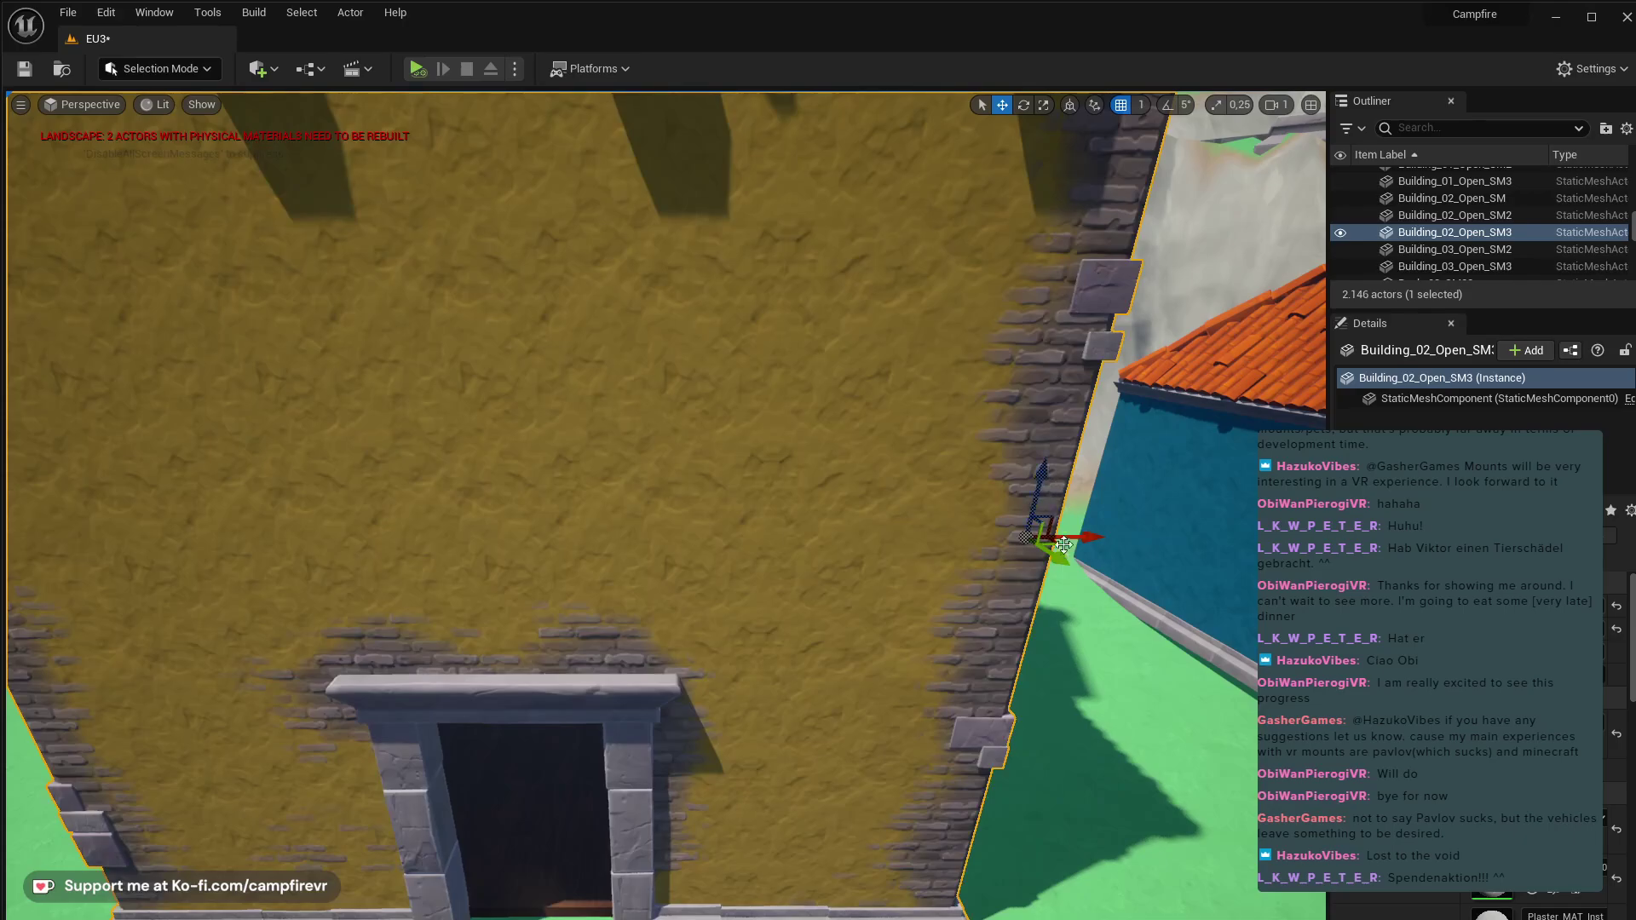
pyautogui.moveTo(1050, 554); pyautogui.dragTo(1069, 569)
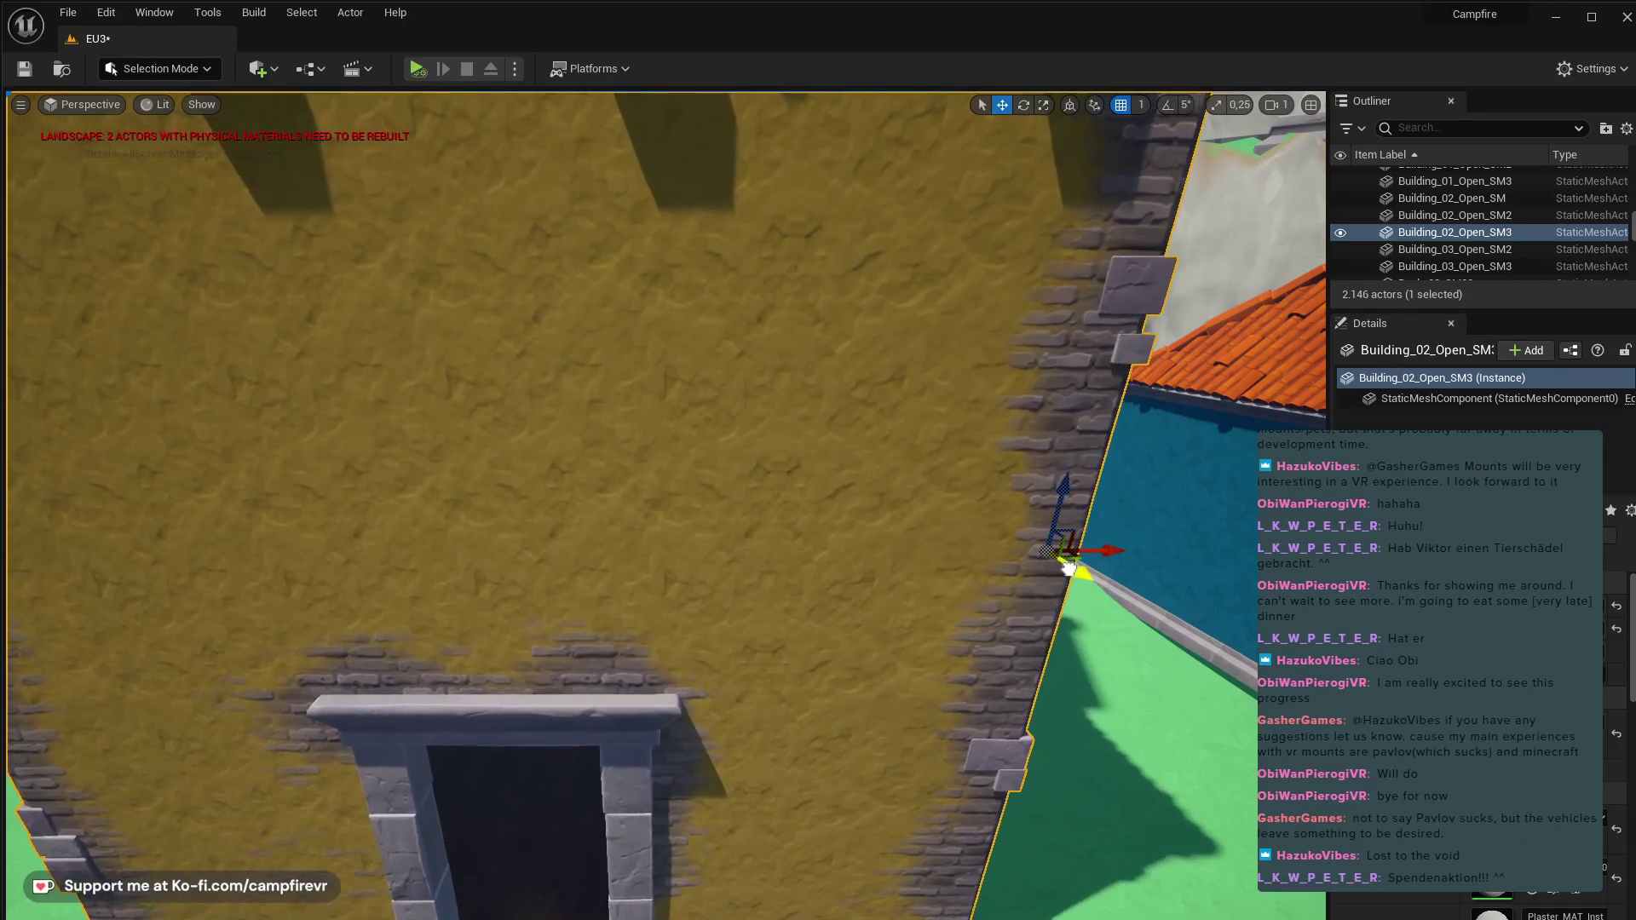
pyautogui.moveTo(1049, 505); pyautogui.dragTo(1042, 496)
pyautogui.press('w')
pyautogui.moveTo(766, 677)
pyautogui.mouseDown(button='right')
pyautogui.moveTo(741, 707)
pyautogui.moveTo(843, 614)
pyautogui.moveTo(835, 724)
pyautogui.moveTo(843, 622)
pyautogui.moveTo(707, 631)
pyautogui.moveTo(686, 588)
pyautogui.moveTo(707, 571)
pyautogui.moveTo(750, 622)
pyautogui.moveTo(750, 579)
pyautogui.moveTo(741, 630)
pyautogui.moveTo(733, 597)
pyautogui.moveTo(681, 605)
pyautogui.moveTo(579, 554)
pyautogui.moveTo(767, 683)
pyautogui.mouseUp(button='right')
pyautogui.press('d')
pyautogui.press('e')
pyautogui.press('d')
pyautogui.press('s')
pyautogui.press('a')
pyautogui.press('d')
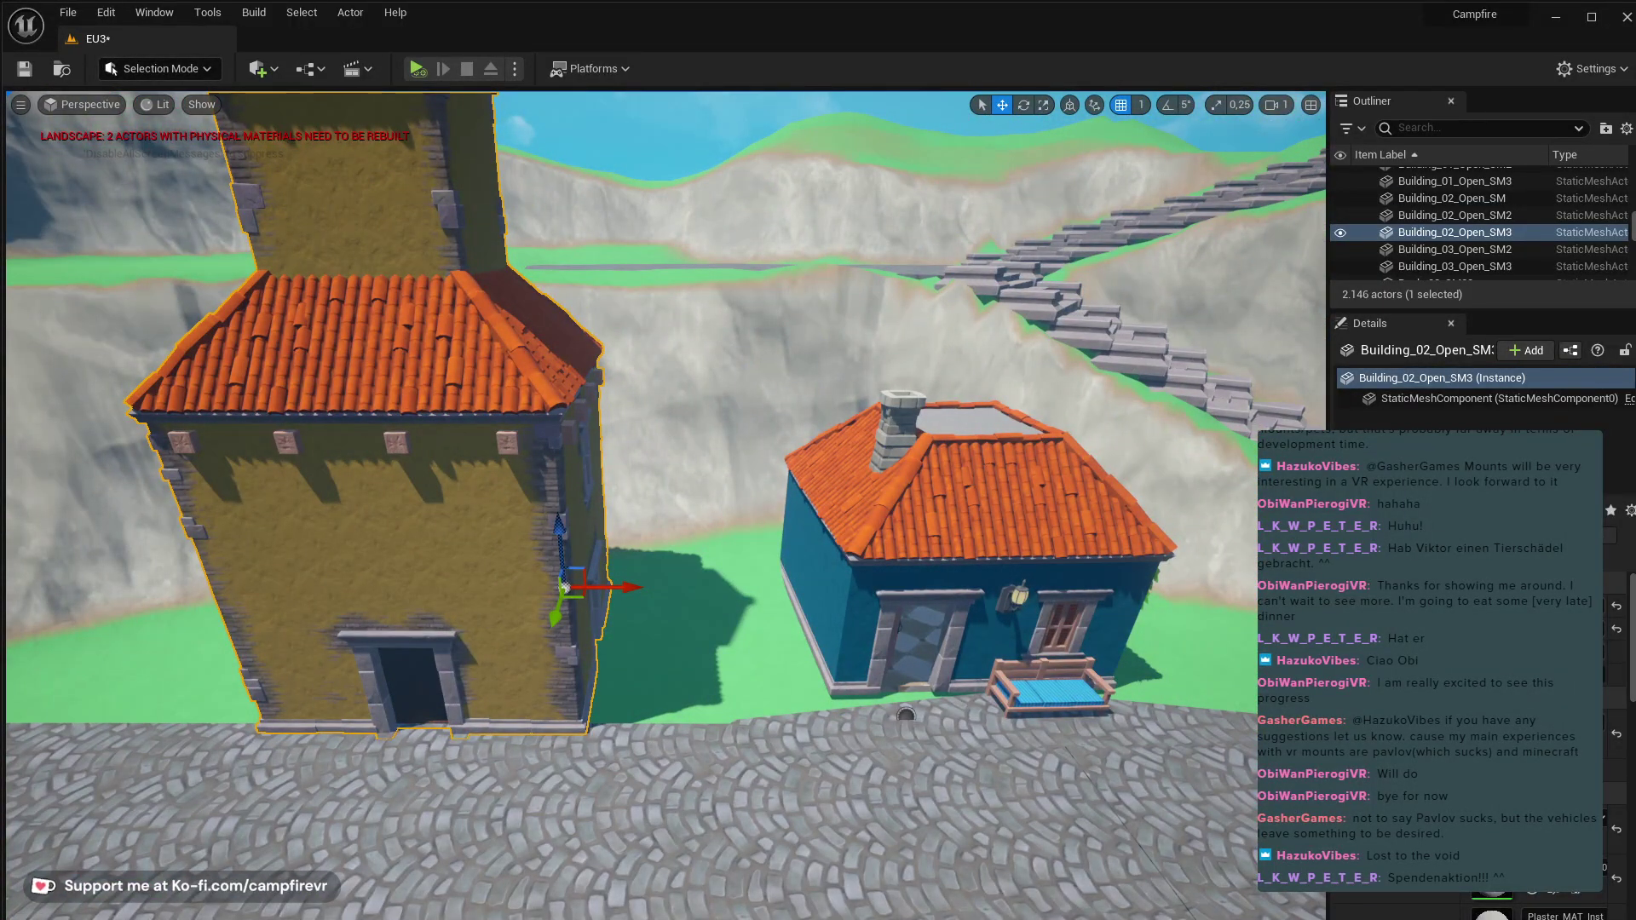
# - Place Addon_01_SM between the tower and the blue house and turn it so its roof slope faces the cobbles
pyautogui.hotkey('ctrl', 'space')
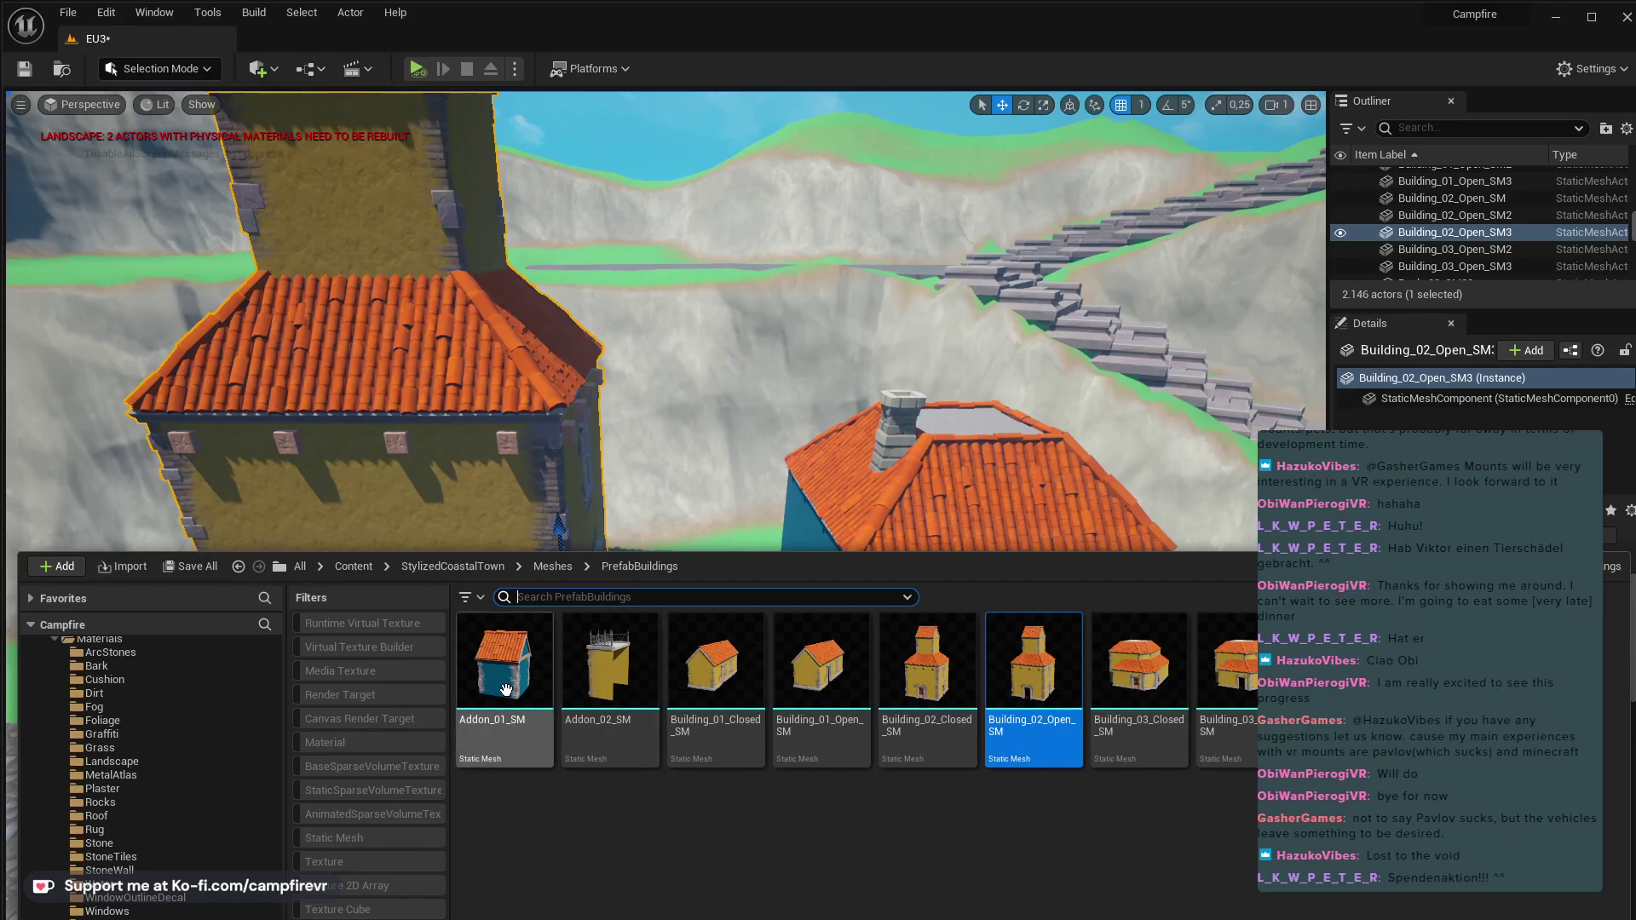
pyautogui.moveTo(738, 516); pyautogui.dragTo(674, 637)
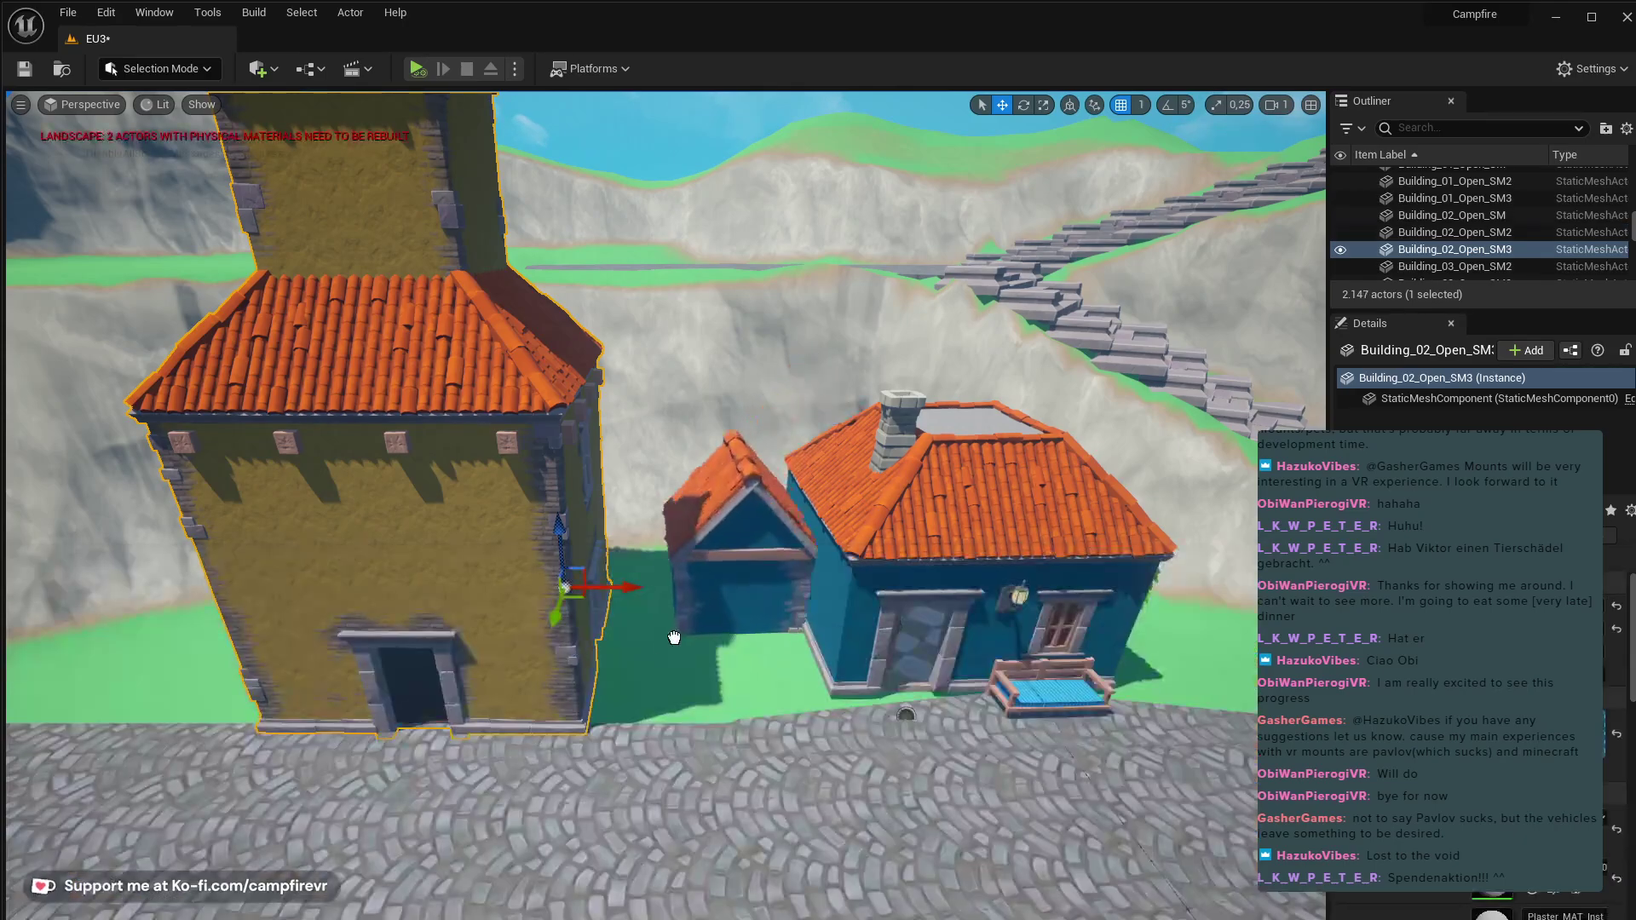
pyautogui.click(665, 677)
pyautogui.press('e')
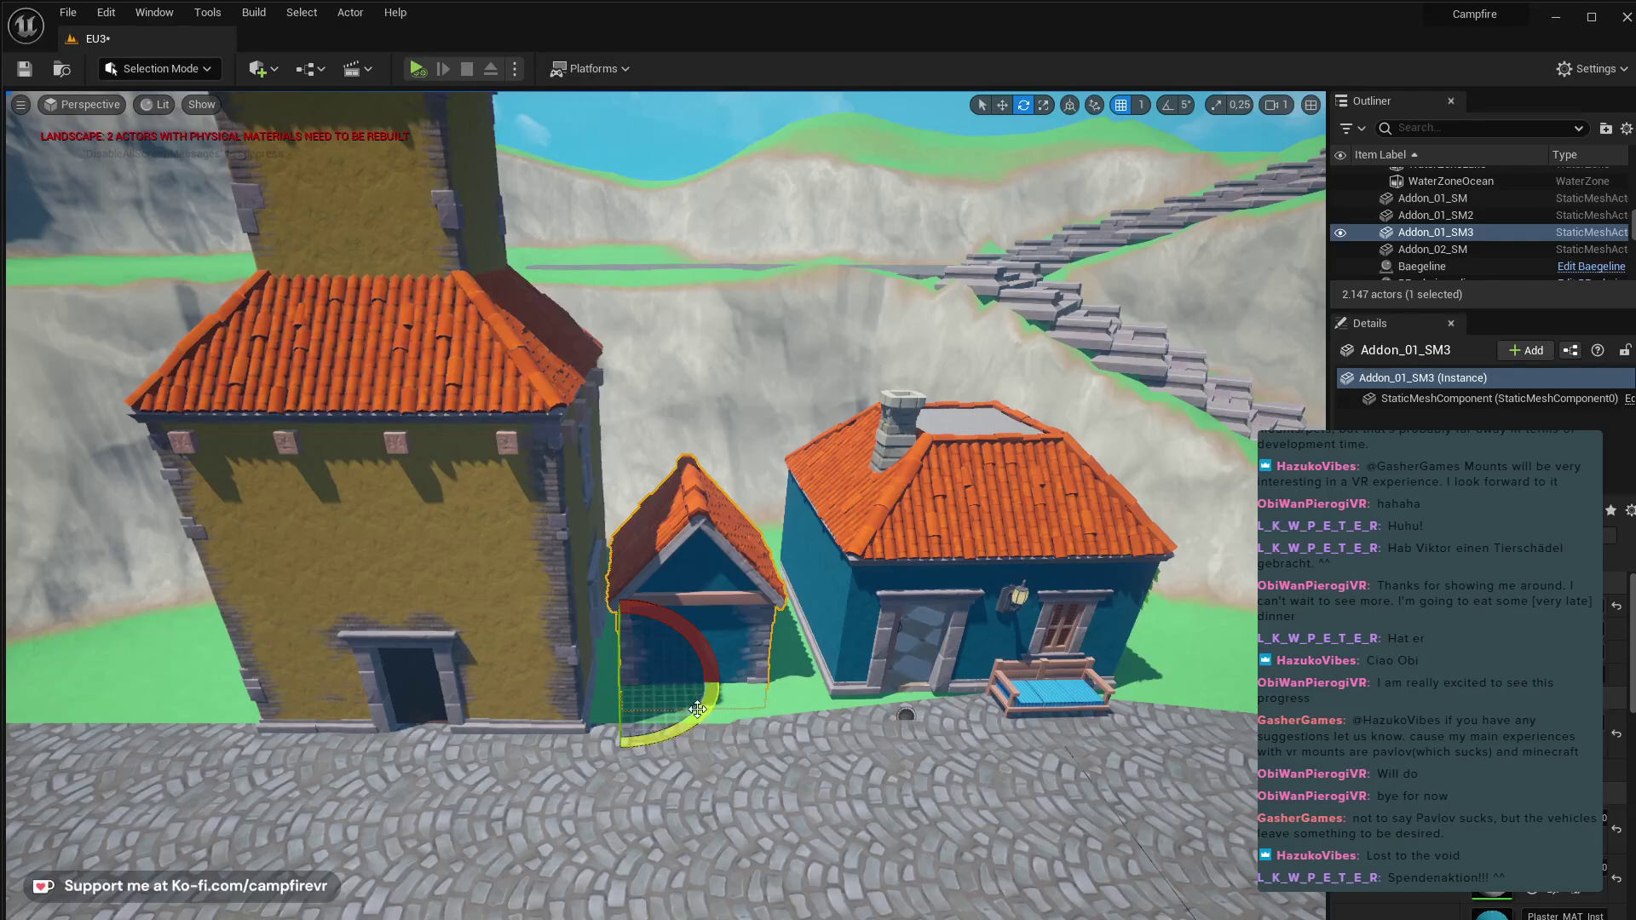
pyautogui.moveTo(698, 710); pyautogui.dragTo(629, 634)
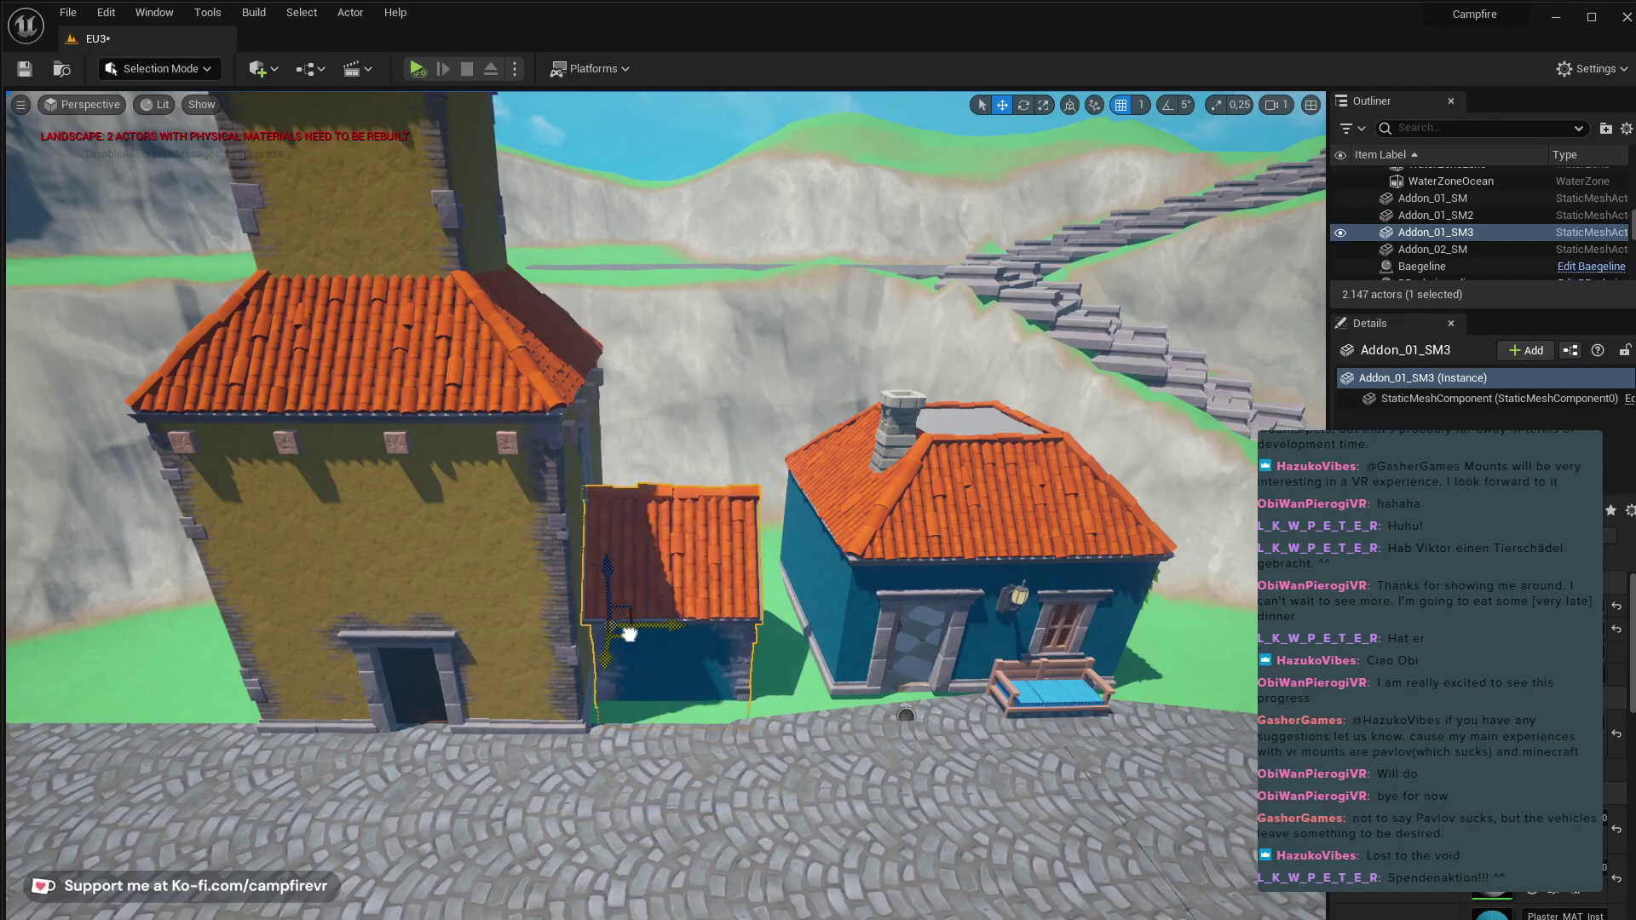
# - Shift the addon back from the cobbles and reposition it beside the tower's side wall
pyautogui.moveTo(629, 634); pyautogui.dragTo(601, 613, button='right')
pyautogui.moveTo(689, 684); pyautogui.dragTo(654, 724)
pyautogui.moveTo(653, 724)
pyautogui.mouseDown(button='right')
pyautogui.moveTo(679, 704)
pyautogui.moveTo(646, 721)
pyautogui.moveTo(664, 736)
pyautogui.mouseUp(button='right')
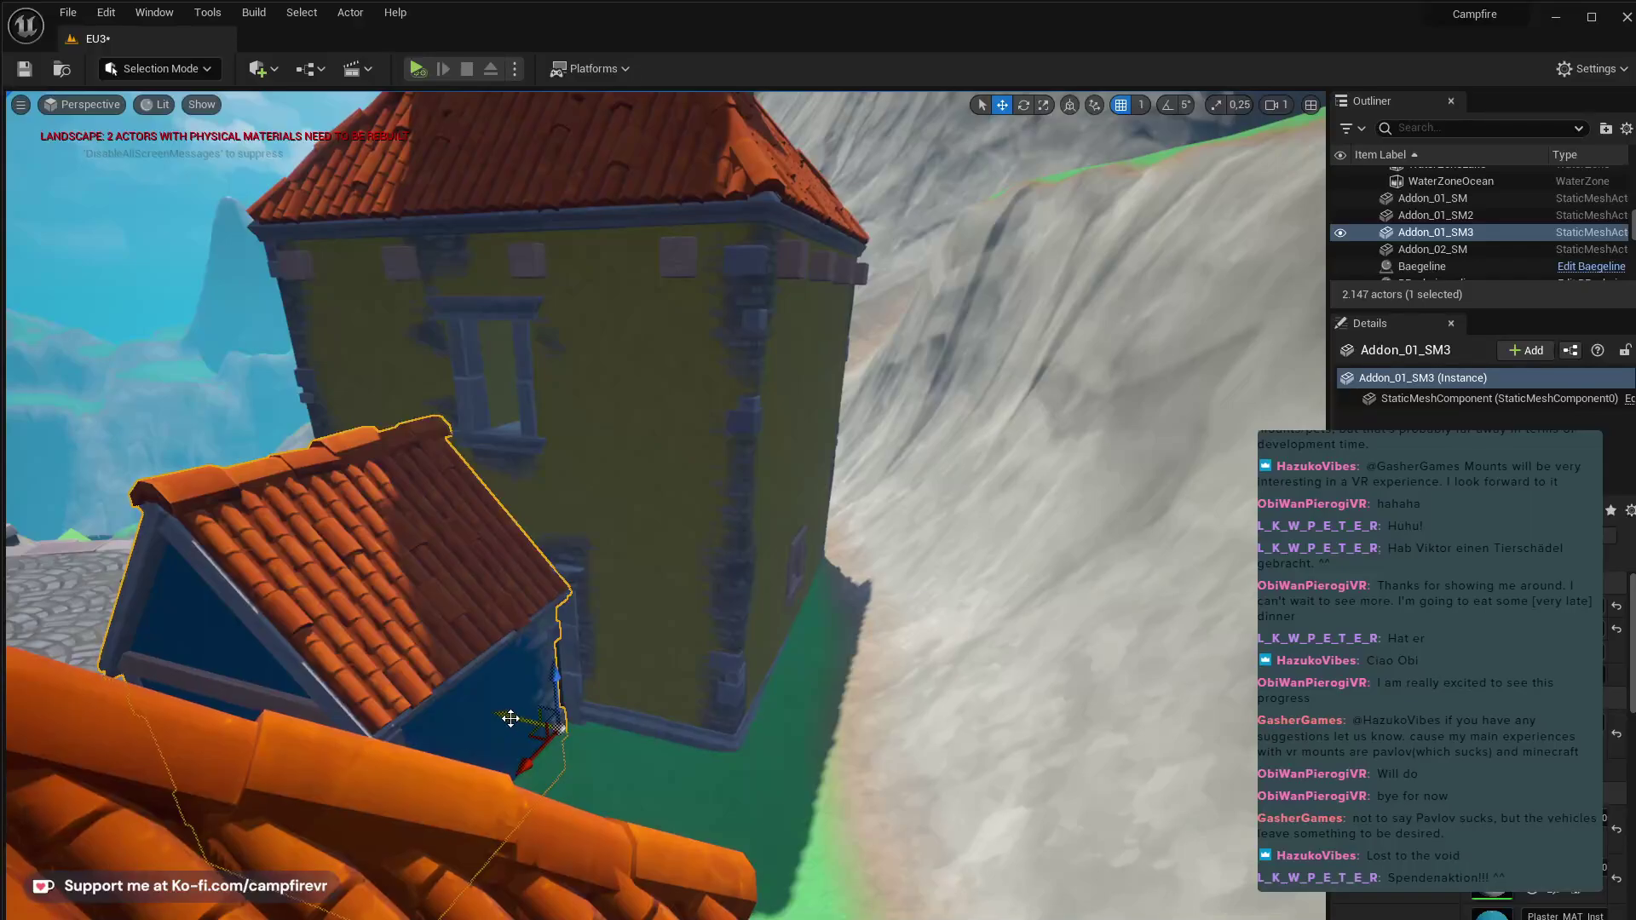
pyautogui.moveTo(510, 718); pyautogui.dragTo(544, 718)
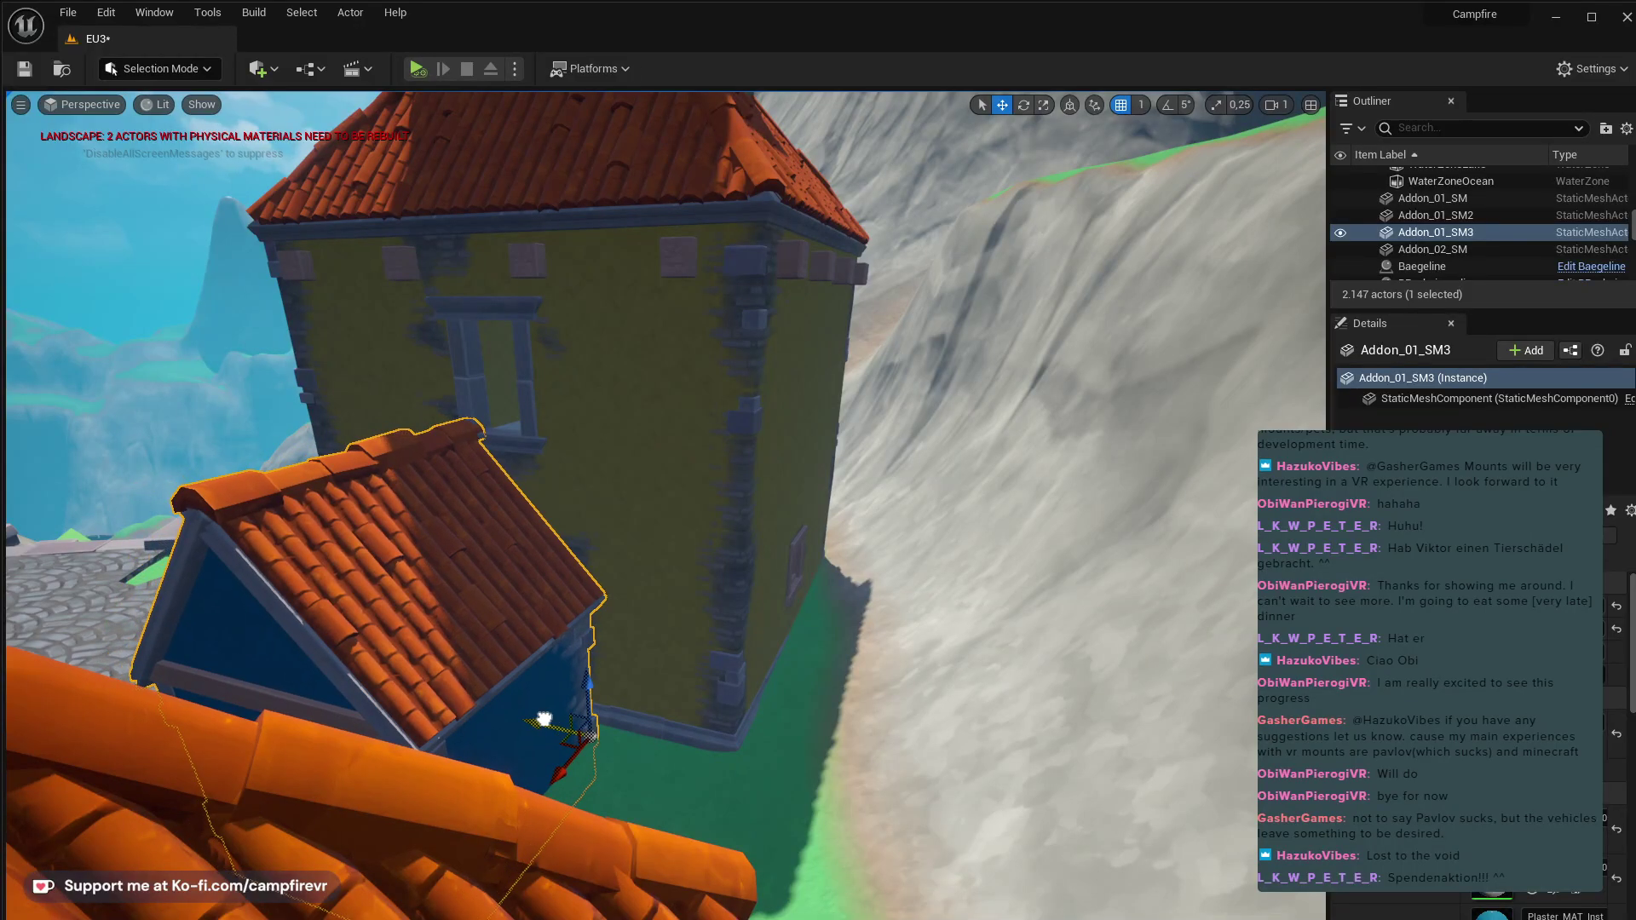
pyautogui.moveTo(543, 718); pyautogui.dragTo(603, 778, button='right')
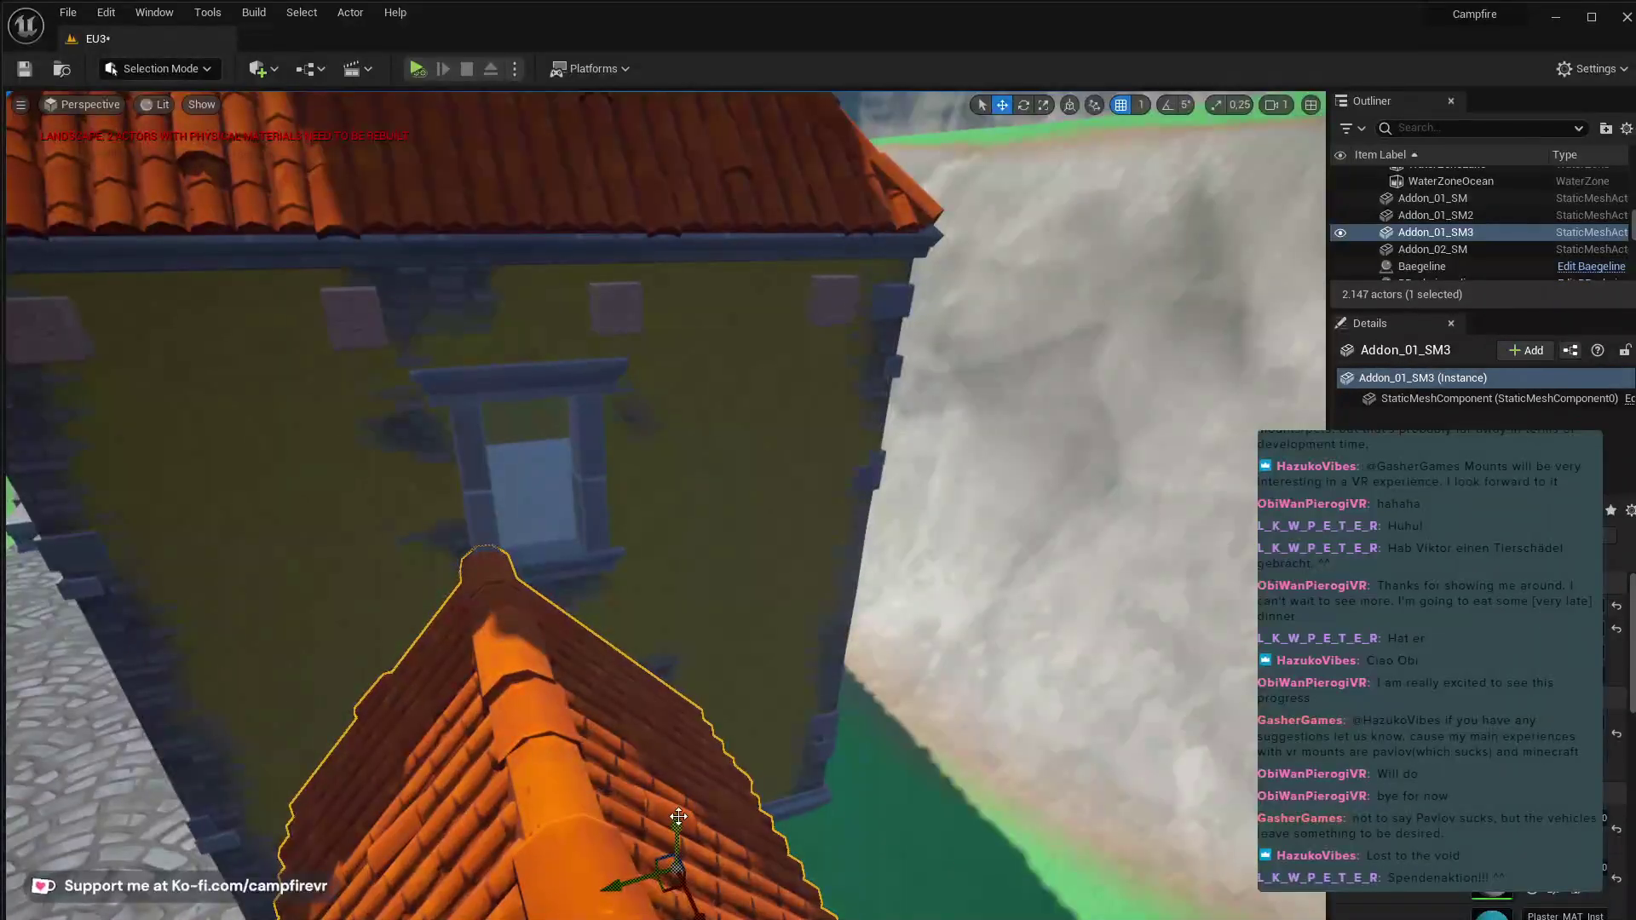
pyautogui.moveTo(678, 816); pyautogui.dragTo(669, 886)
pyautogui.moveTo(590, 885); pyautogui.dragTo(815, 850, button='right')
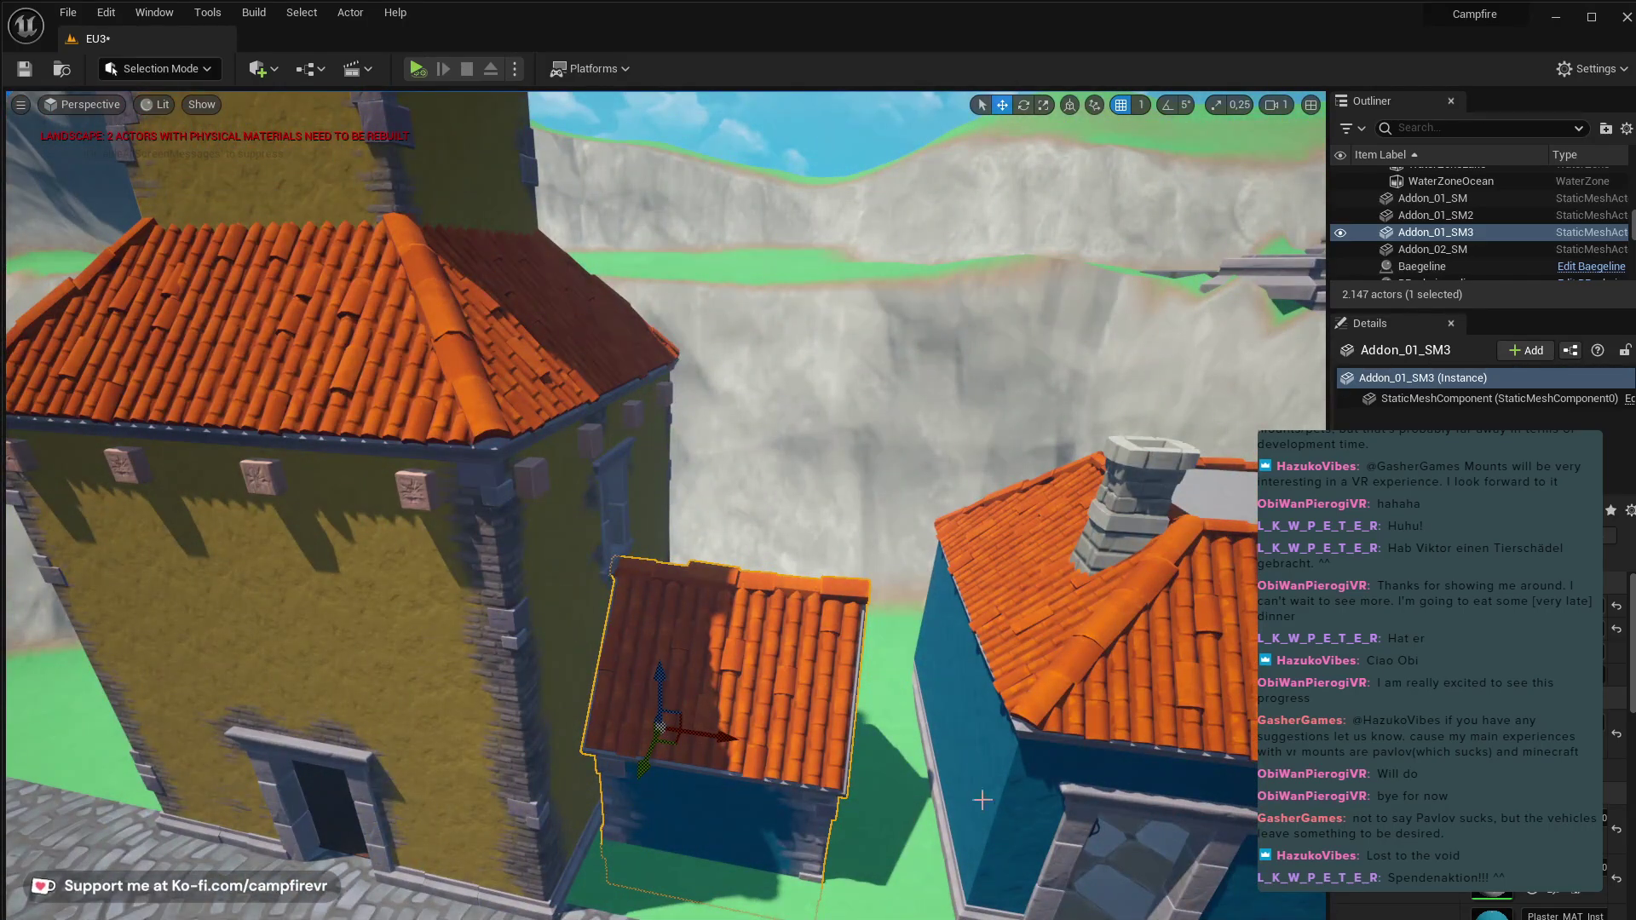
pyautogui.click(982, 800)
pyautogui.moveTo(986, 796); pyautogui.dragTo(810, 781, button='right')
pyautogui.press('e')
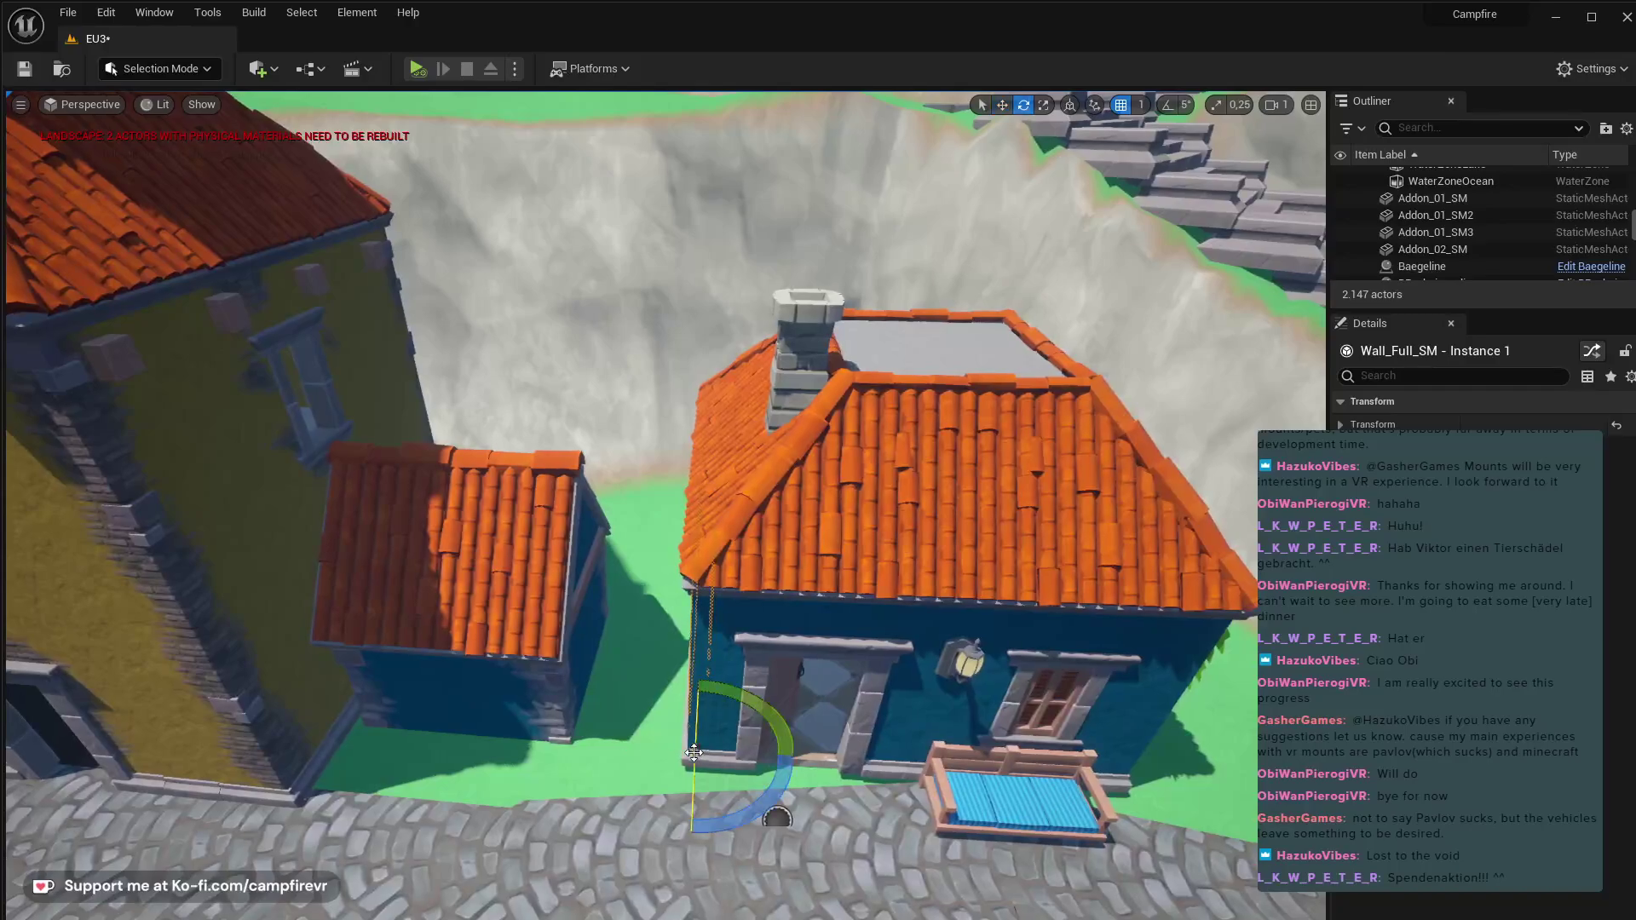
pyautogui.press('w')
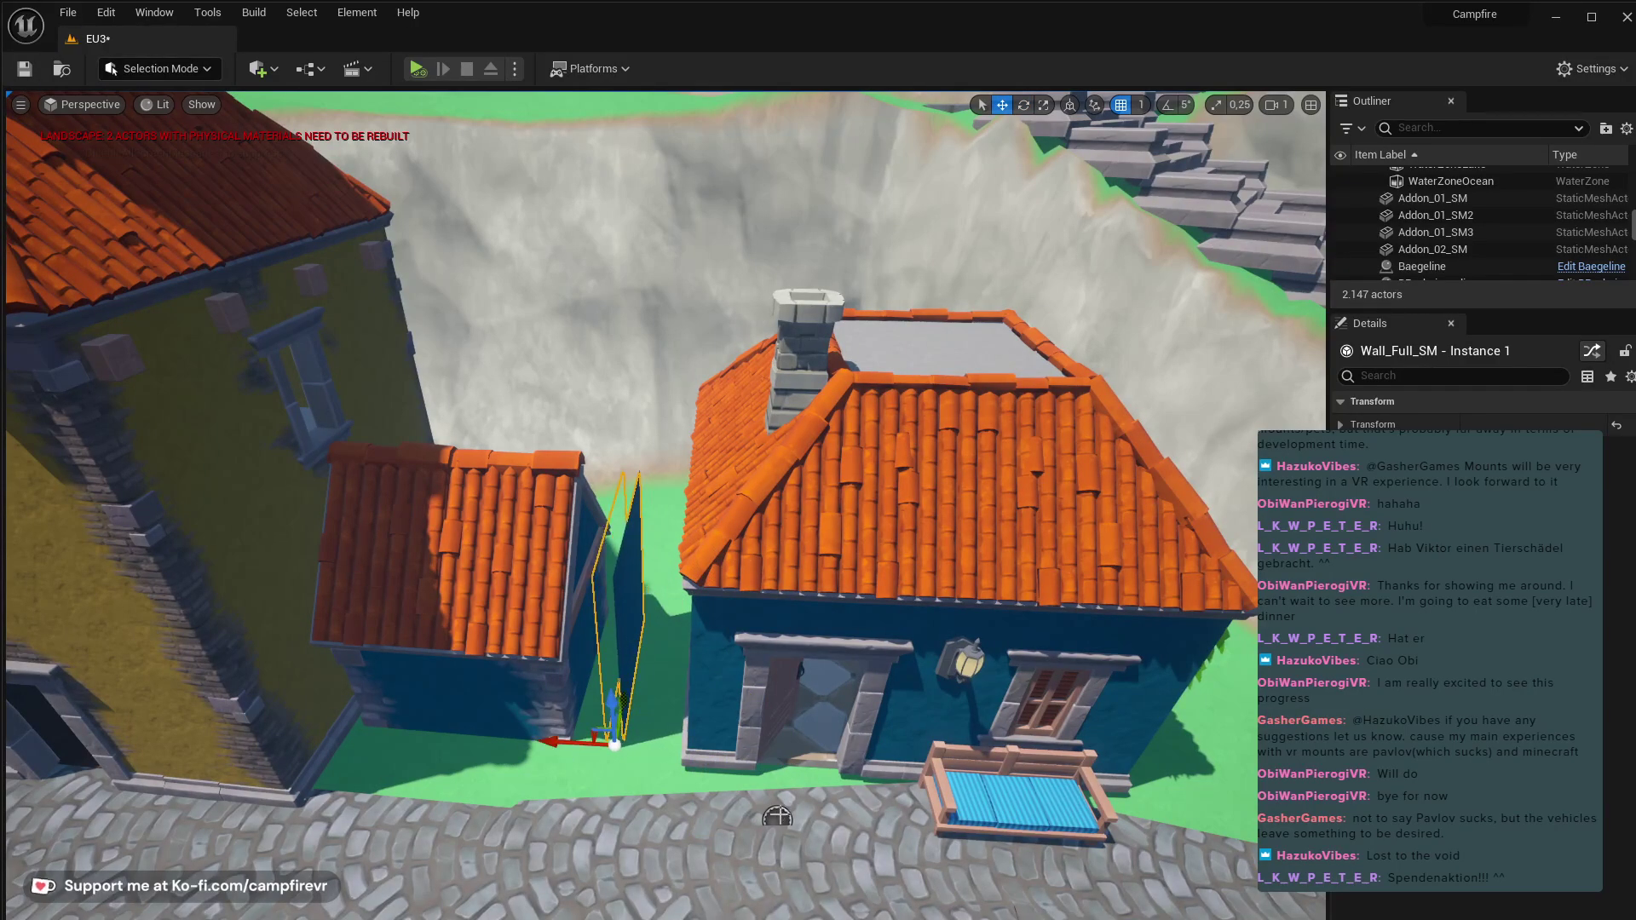
# - Move the whole blue house sideways against the addon and lower it slightly into the ground
pyautogui.click(777, 771)
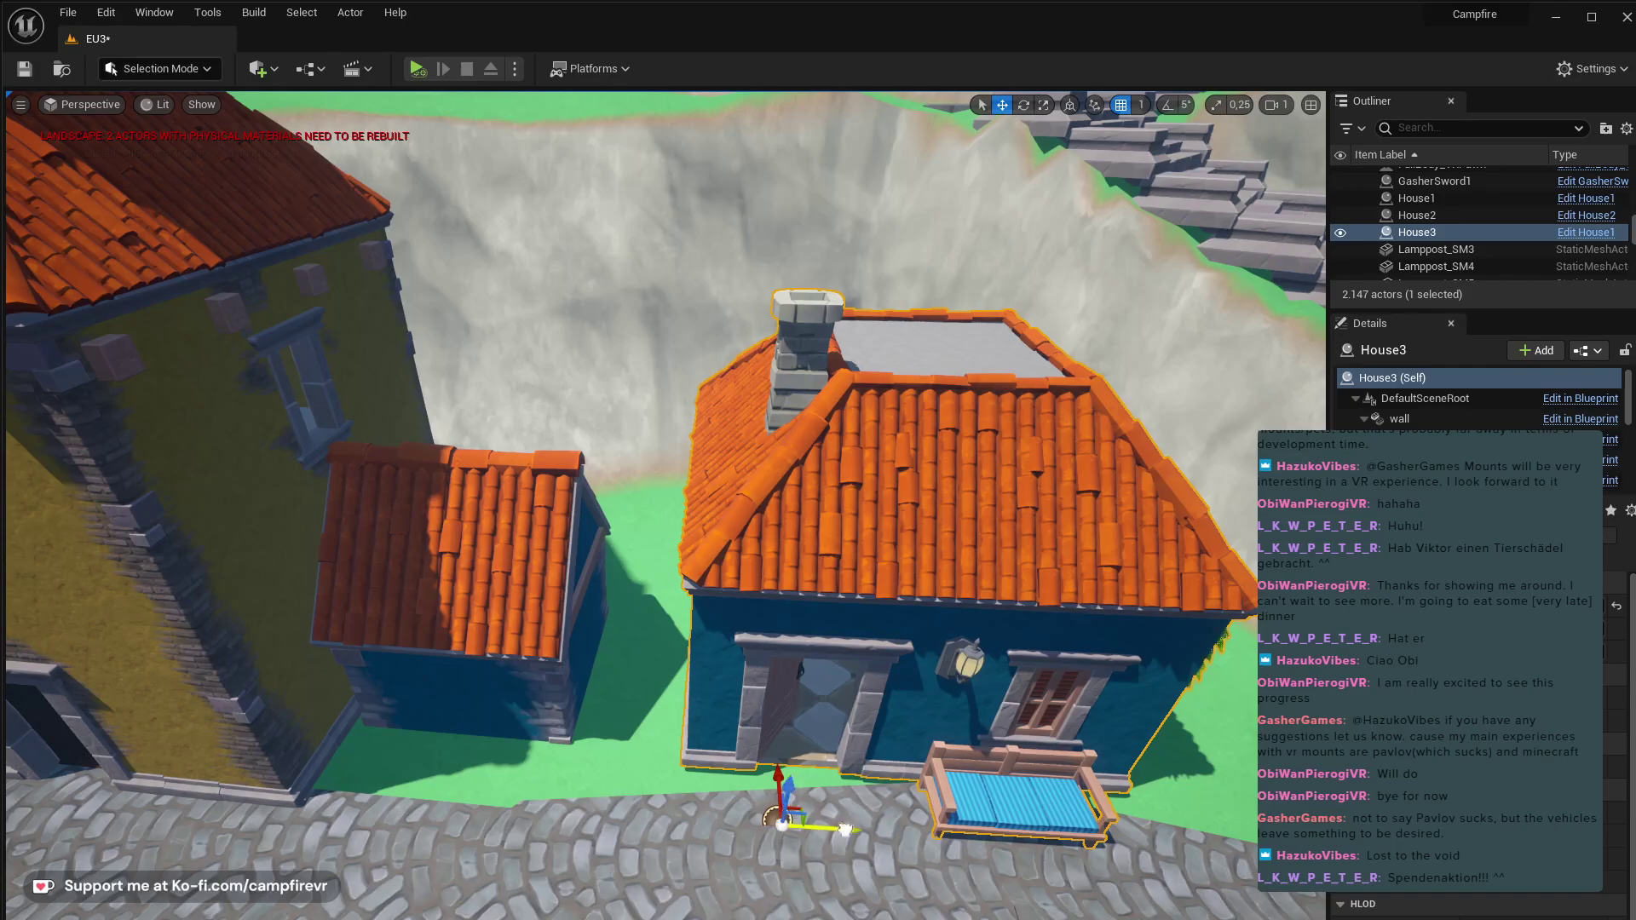
pyautogui.moveTo(842, 819); pyautogui.dragTo(701, 844)
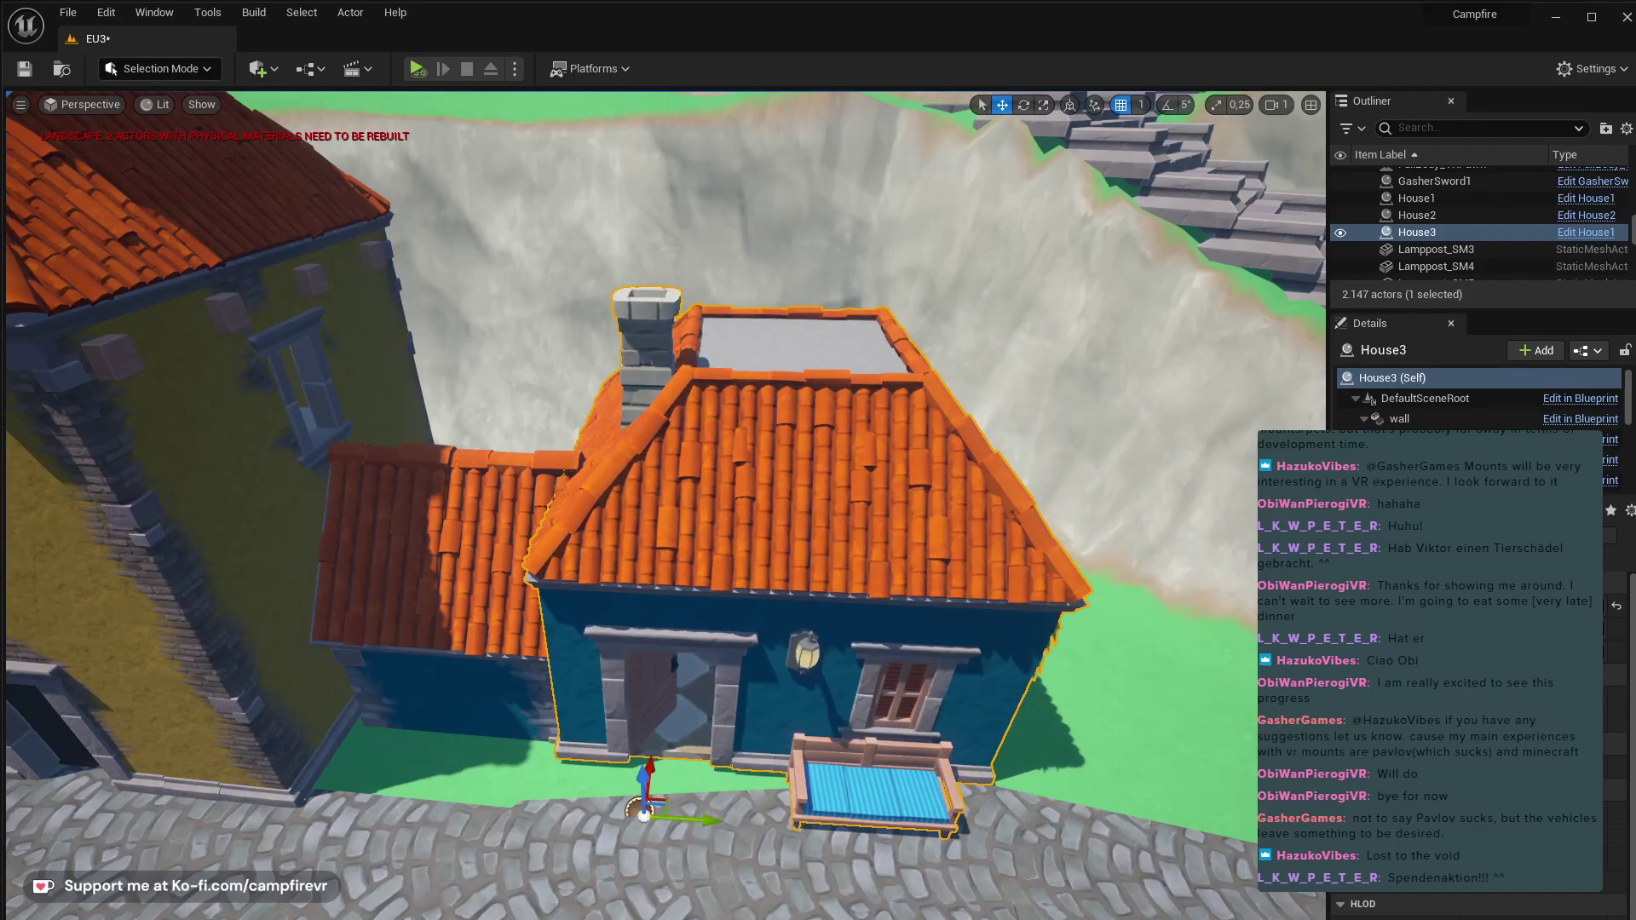
pyautogui.moveTo(701, 845); pyautogui.dragTo(742, 870, button='right')
pyautogui.press('w')
pyautogui.press('s')
pyautogui.press('q')
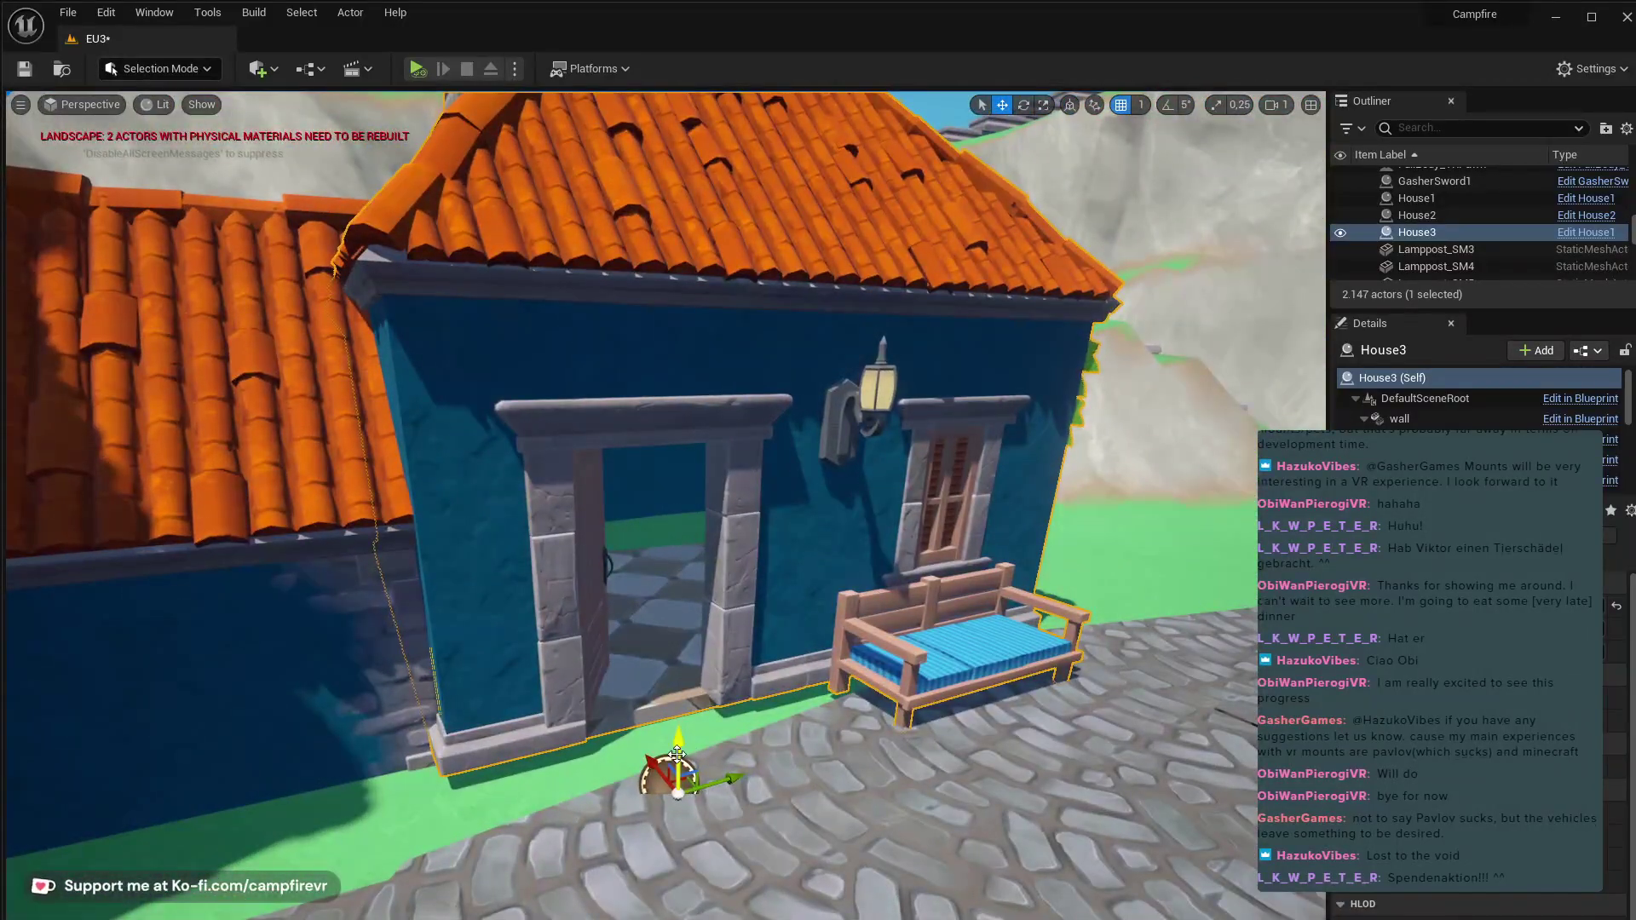
pyautogui.moveTo(676, 750); pyautogui.dragTo(679, 768)
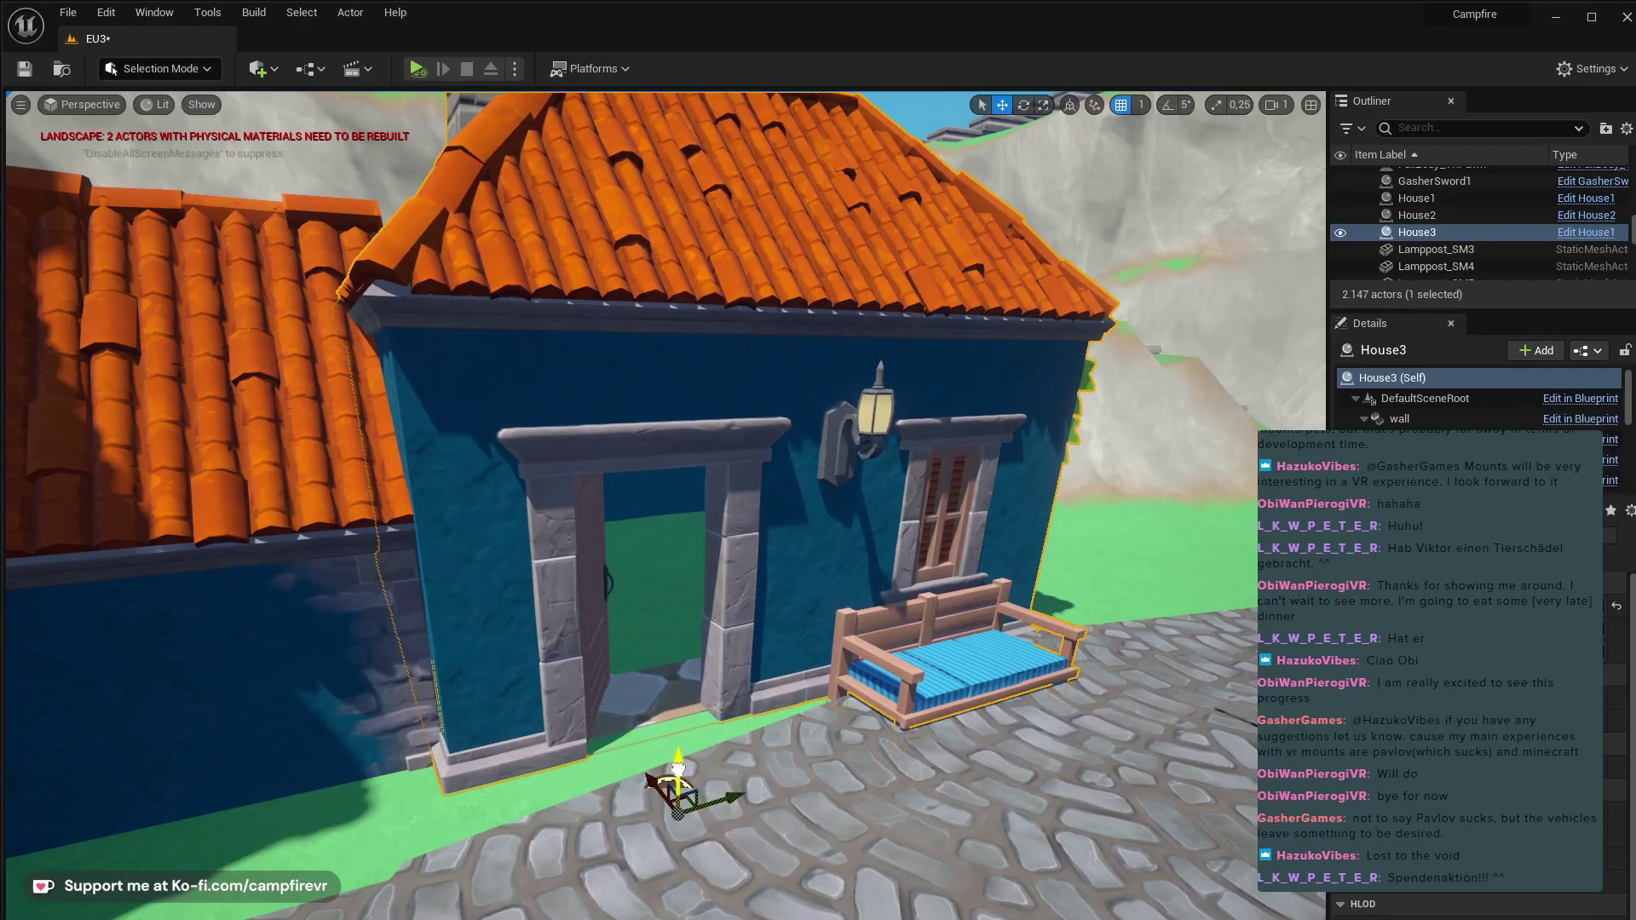
# - Raise the whole blue house slightly so its checkered floor clears the grass inside the doorway
pyautogui.moveTo(678, 768)
pyautogui.mouseDown(button='right')
pyautogui.moveTo(639, 768)
pyautogui.moveTo(682, 768)
pyautogui.mouseUp(button='right')
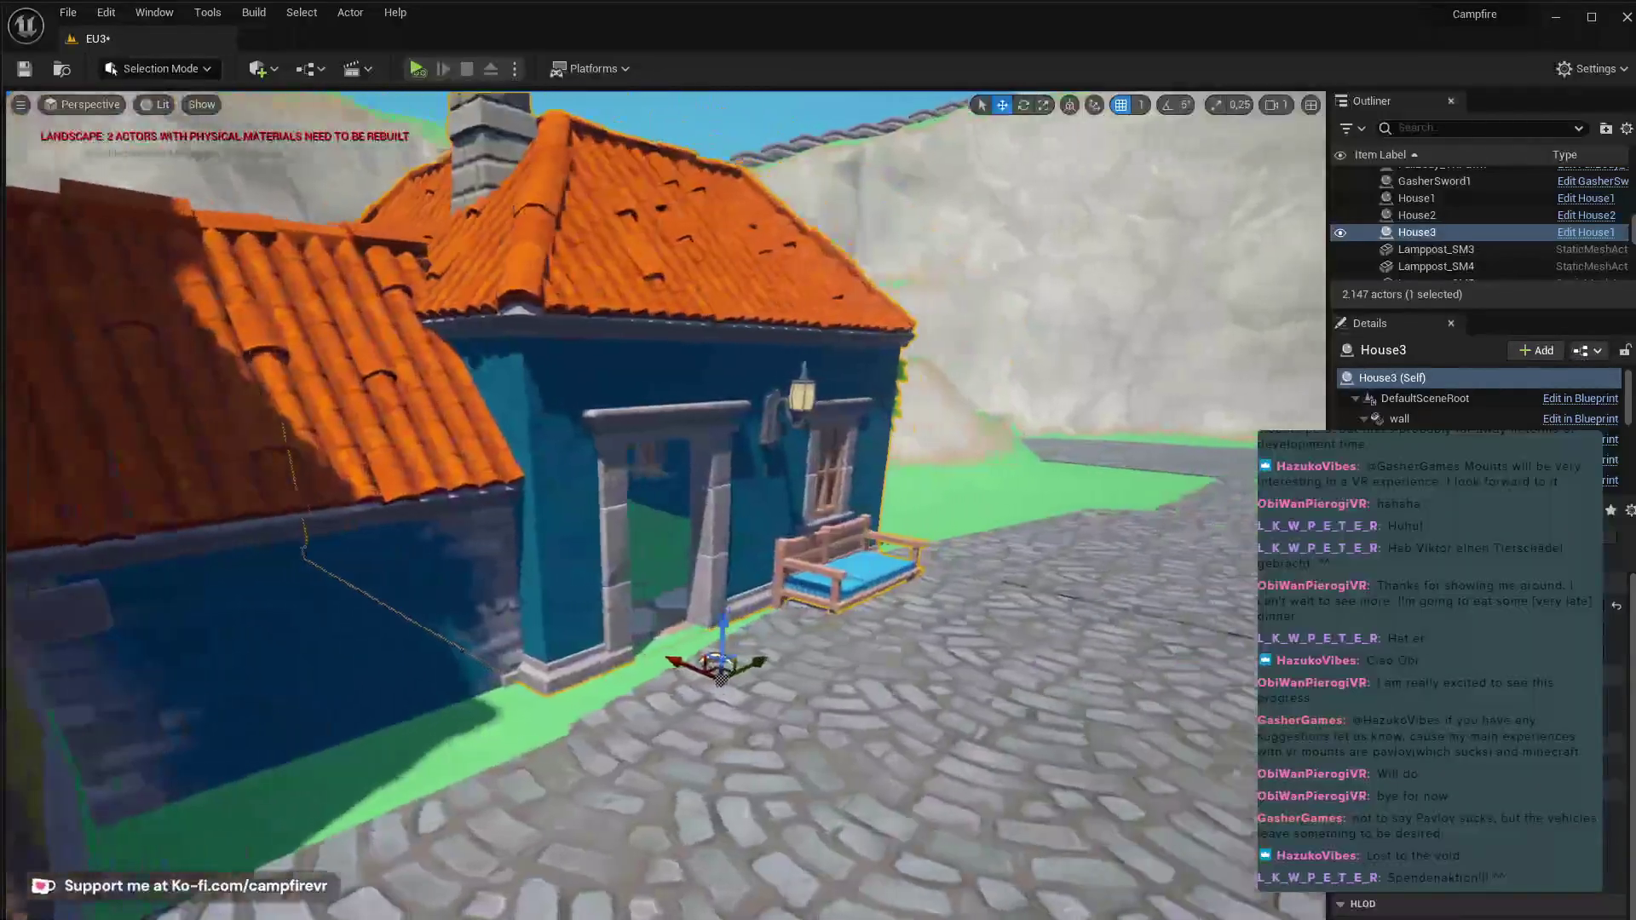
pyautogui.moveTo(755, 883); pyautogui.dragTo(755, 883, button='right')
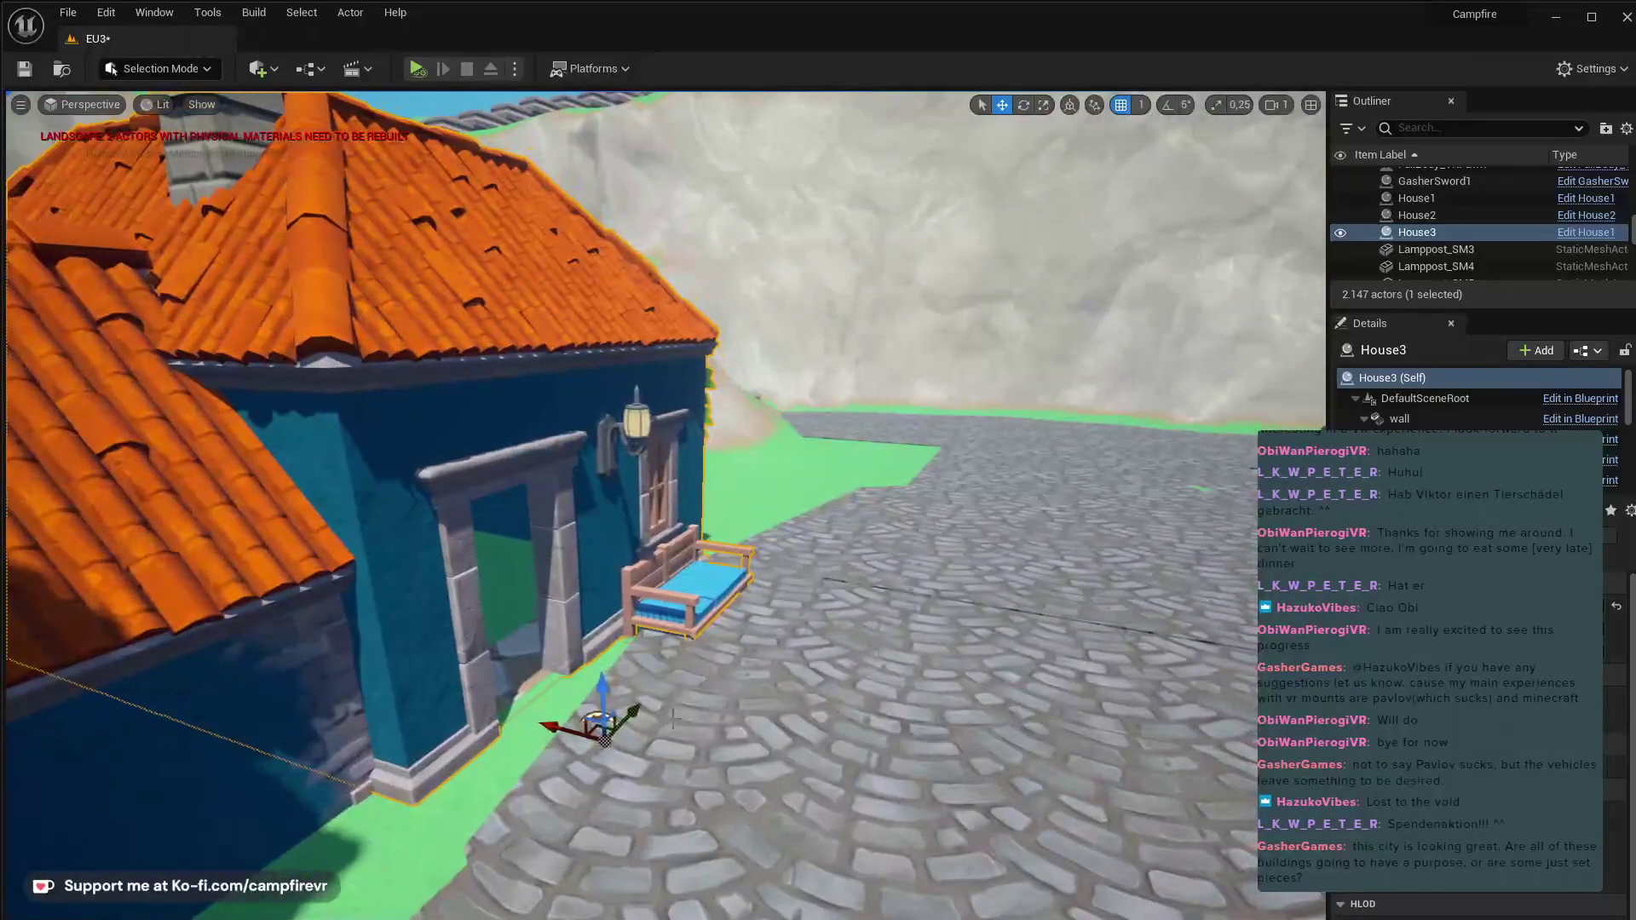
pyautogui.moveTo(602, 688); pyautogui.dragTo(602, 673)
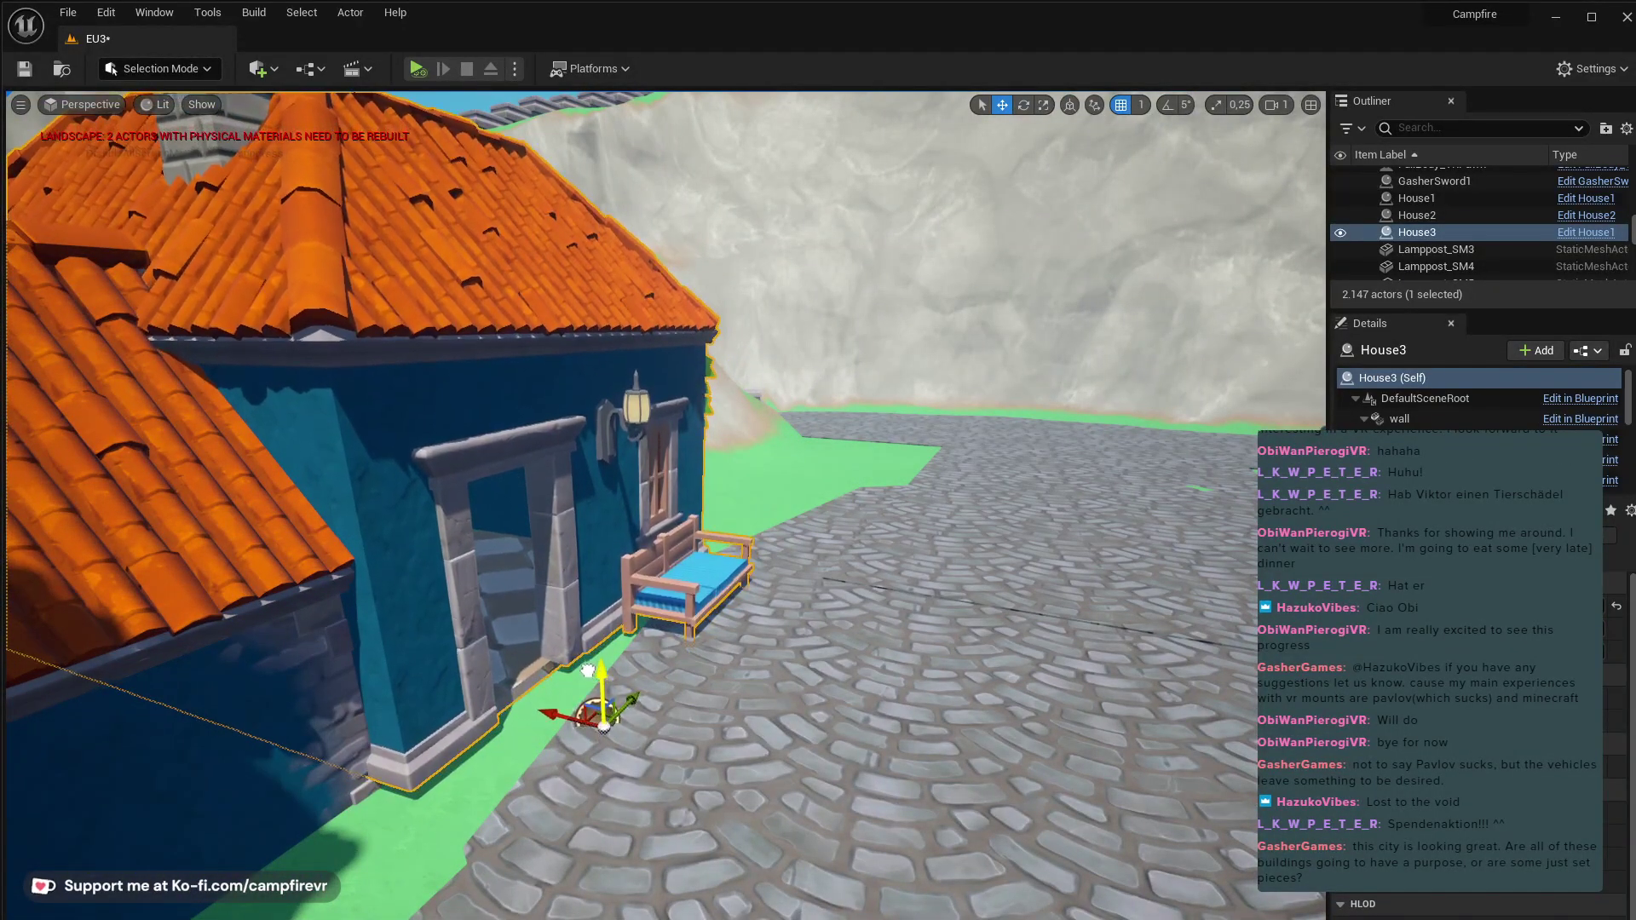
pyautogui.moveTo(658, 762); pyautogui.dragTo(658, 762, button='right')
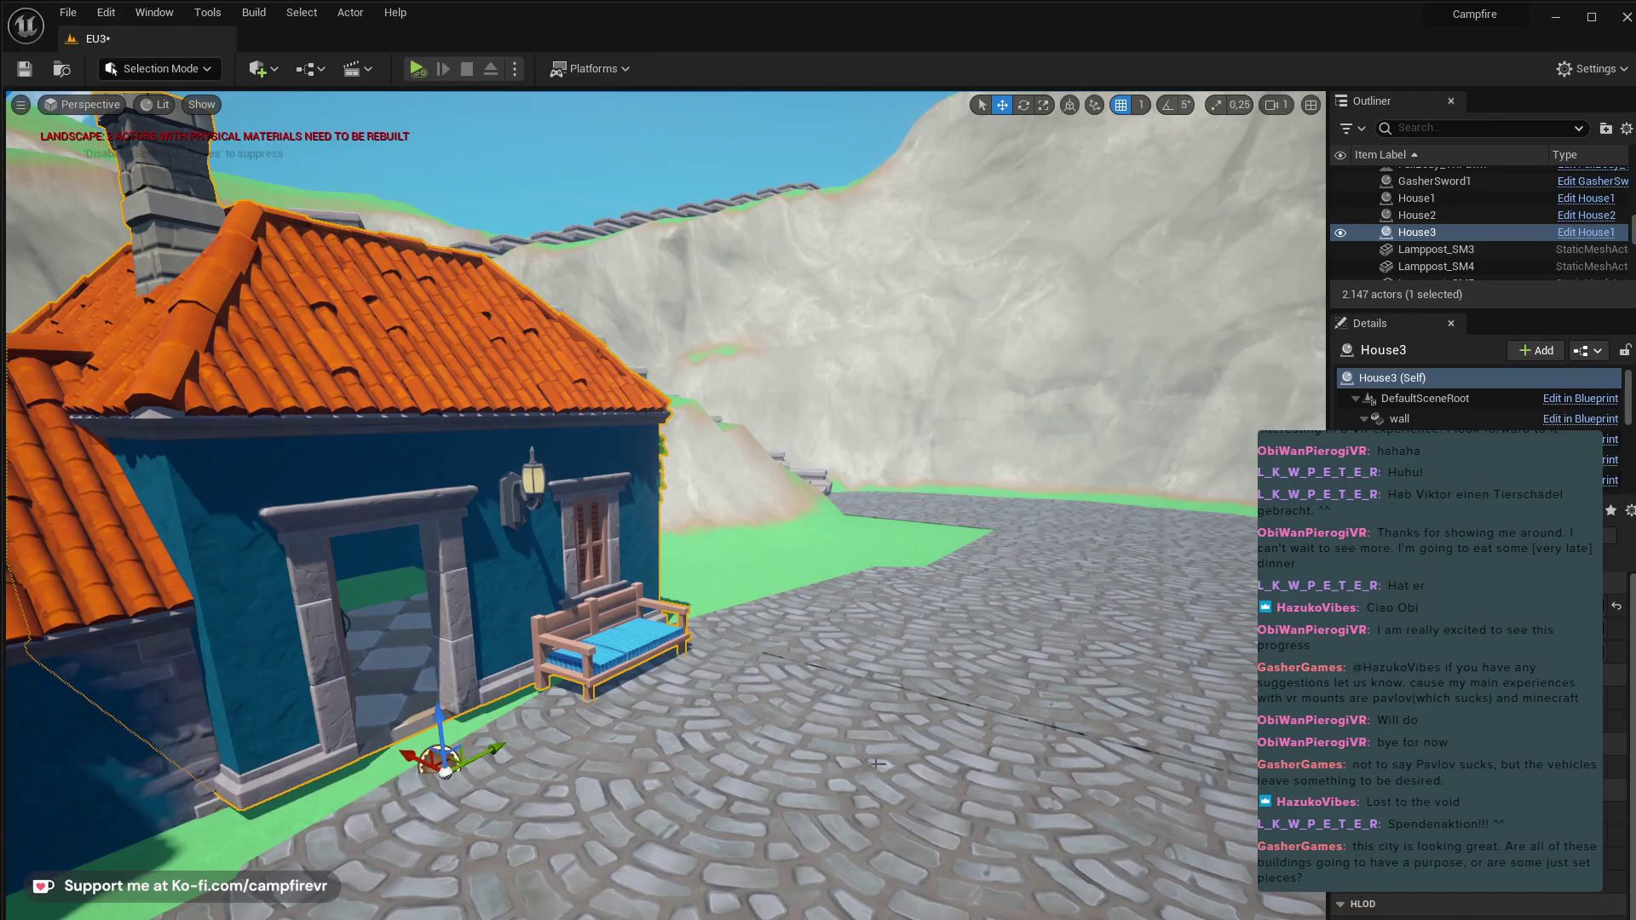
# - Lower the cobble slab near the side stairs and the slab in front of the tower slightly to adjust the paving heights
pyautogui.moveTo(877, 764); pyautogui.dragTo(698, 810, button='right')
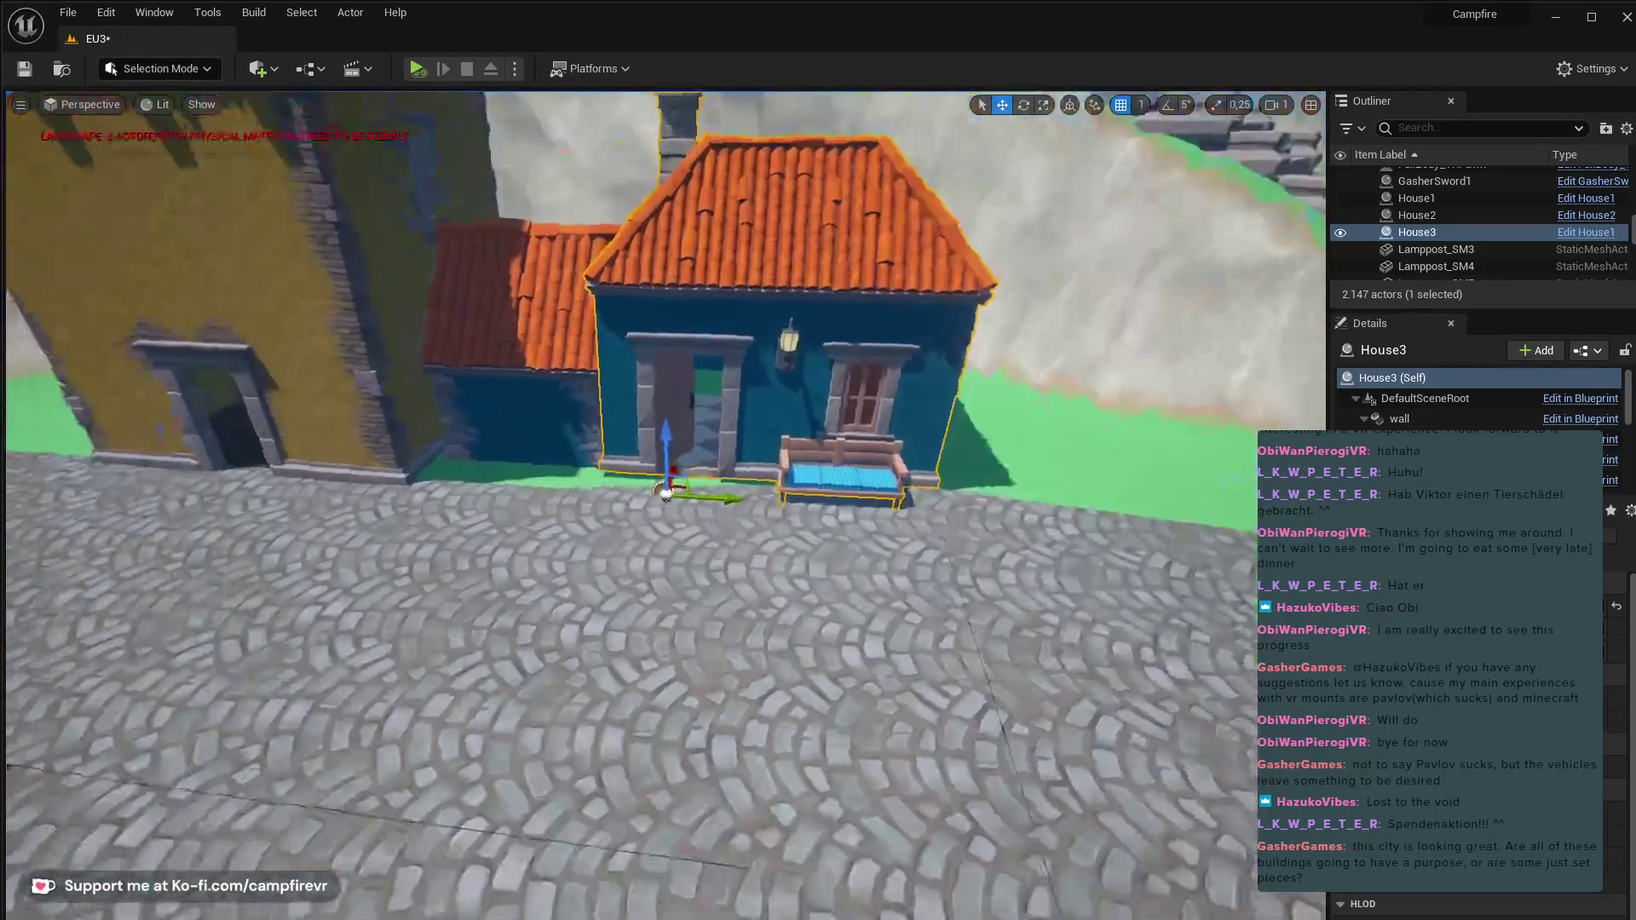
pyautogui.moveTo(834, 746); pyautogui.dragTo(869, 755, button='right')
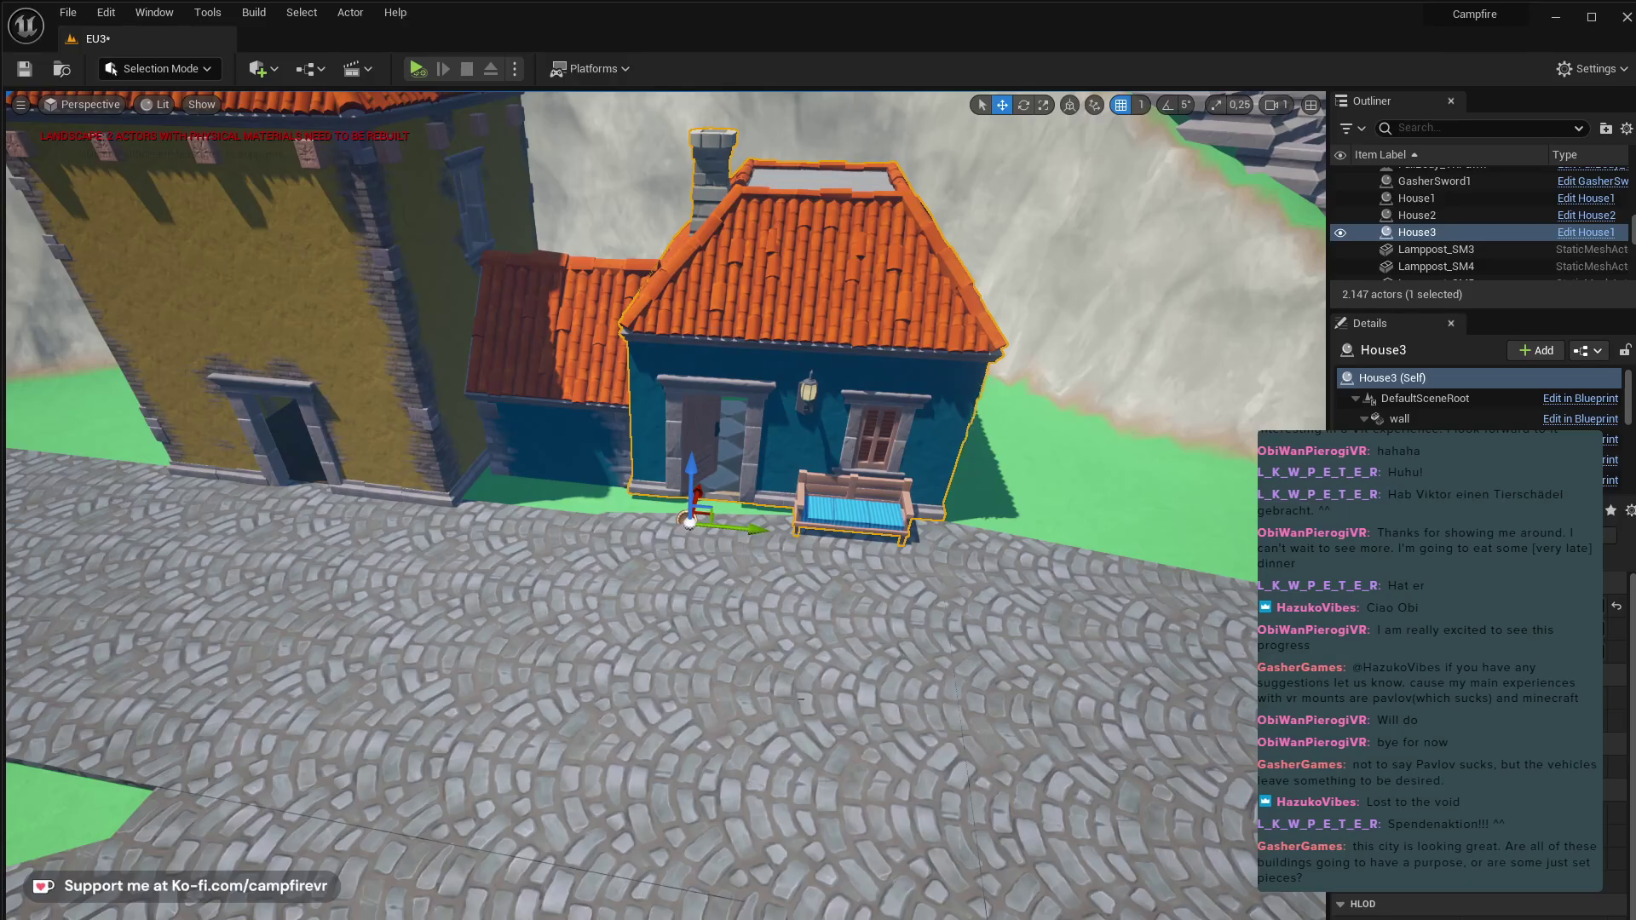
pyautogui.moveTo(925, 814); pyautogui.dragTo(957, 821, button='right')
pyautogui.click(983, 834)
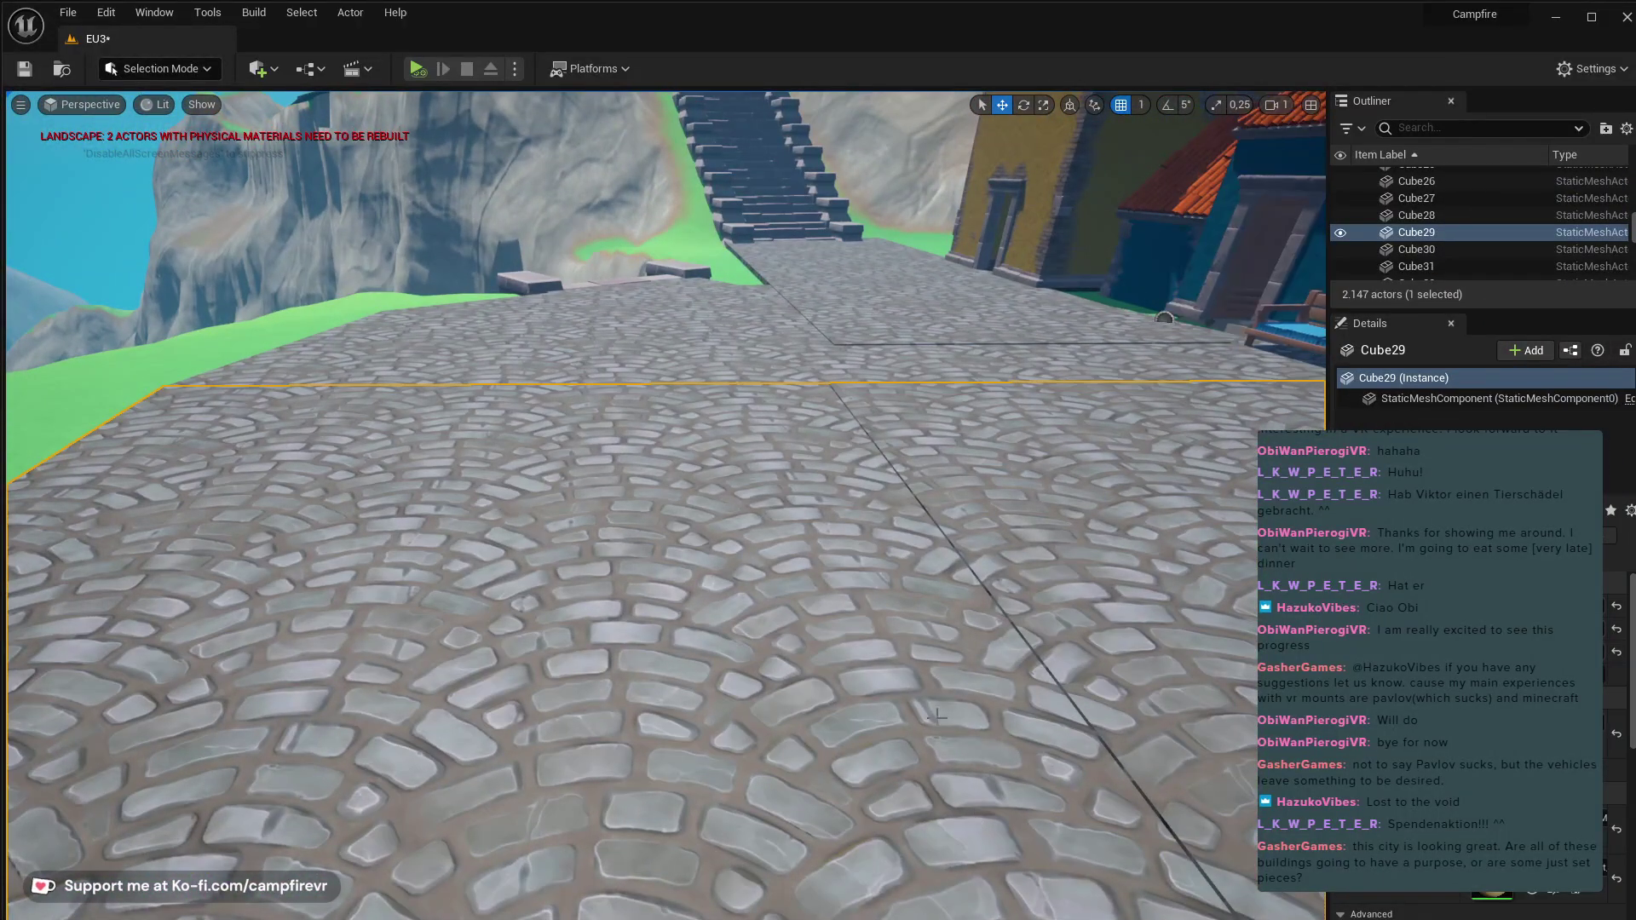
pyautogui.moveTo(937, 716); pyautogui.dragTo(1012, 705, button='right')
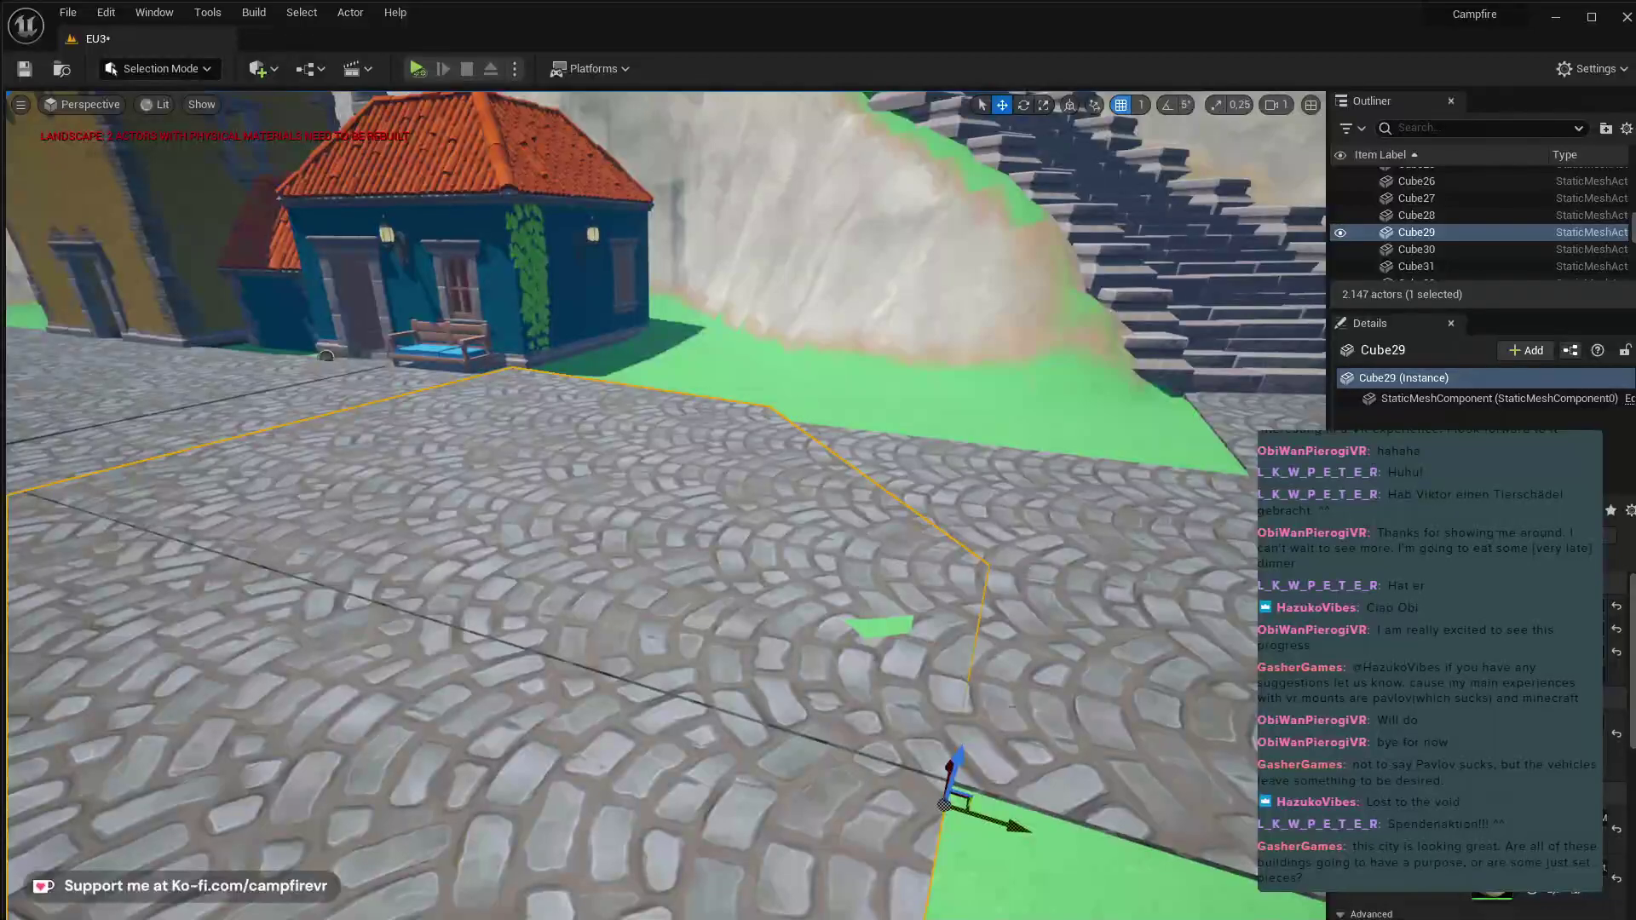
pyautogui.click(1138, 699)
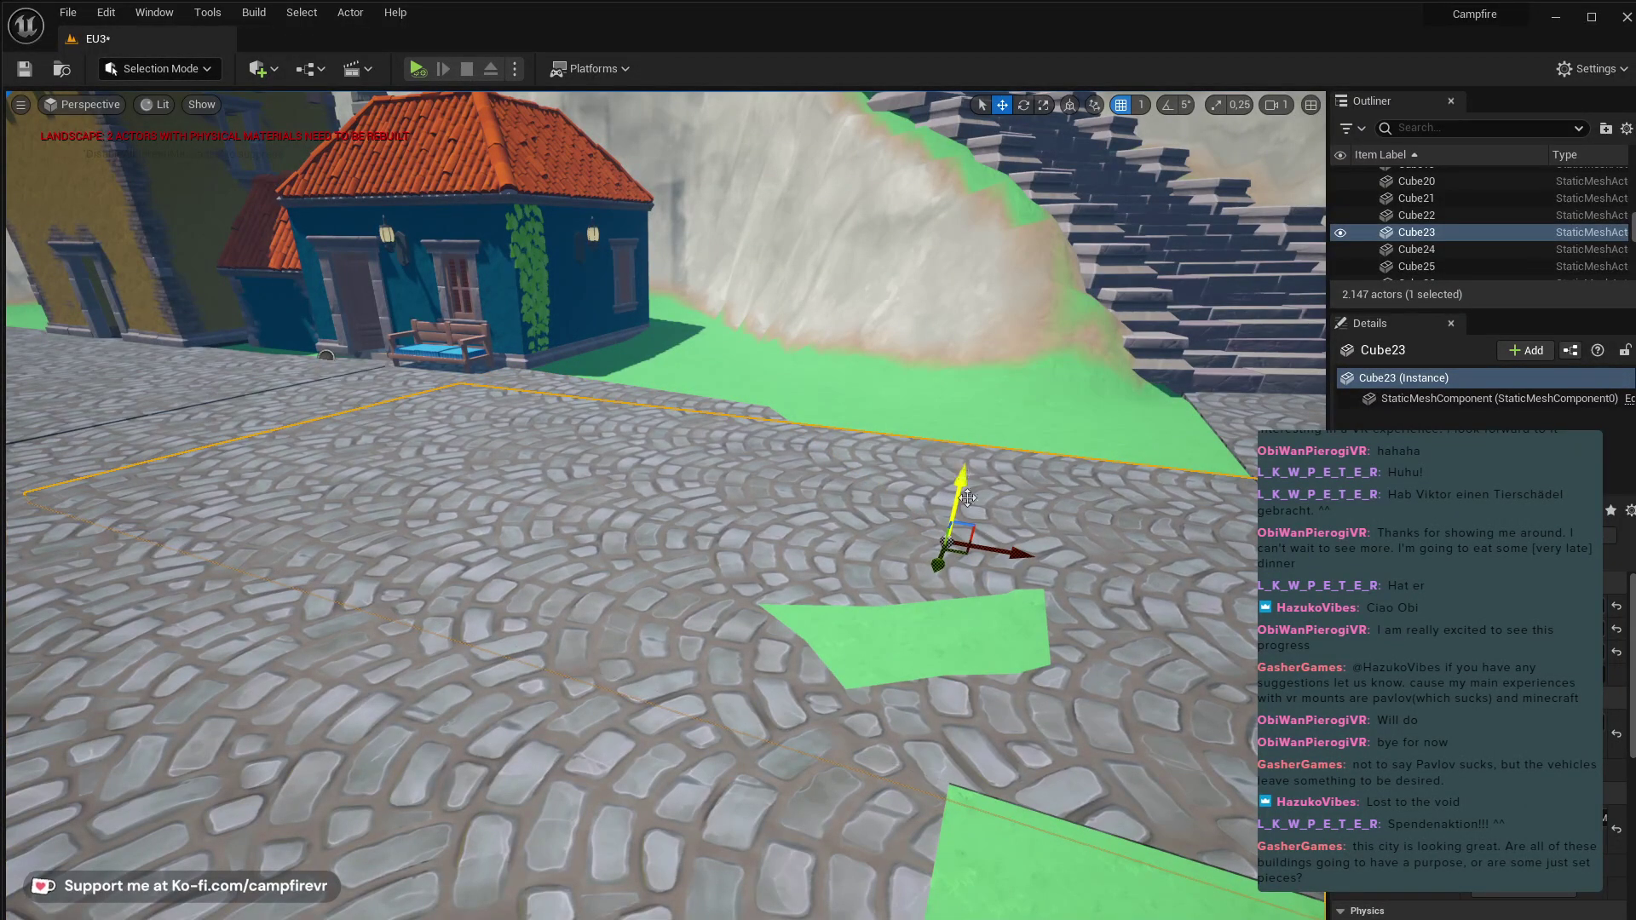
pyautogui.moveTo(967, 497); pyautogui.dragTo(925, 522, button='right')
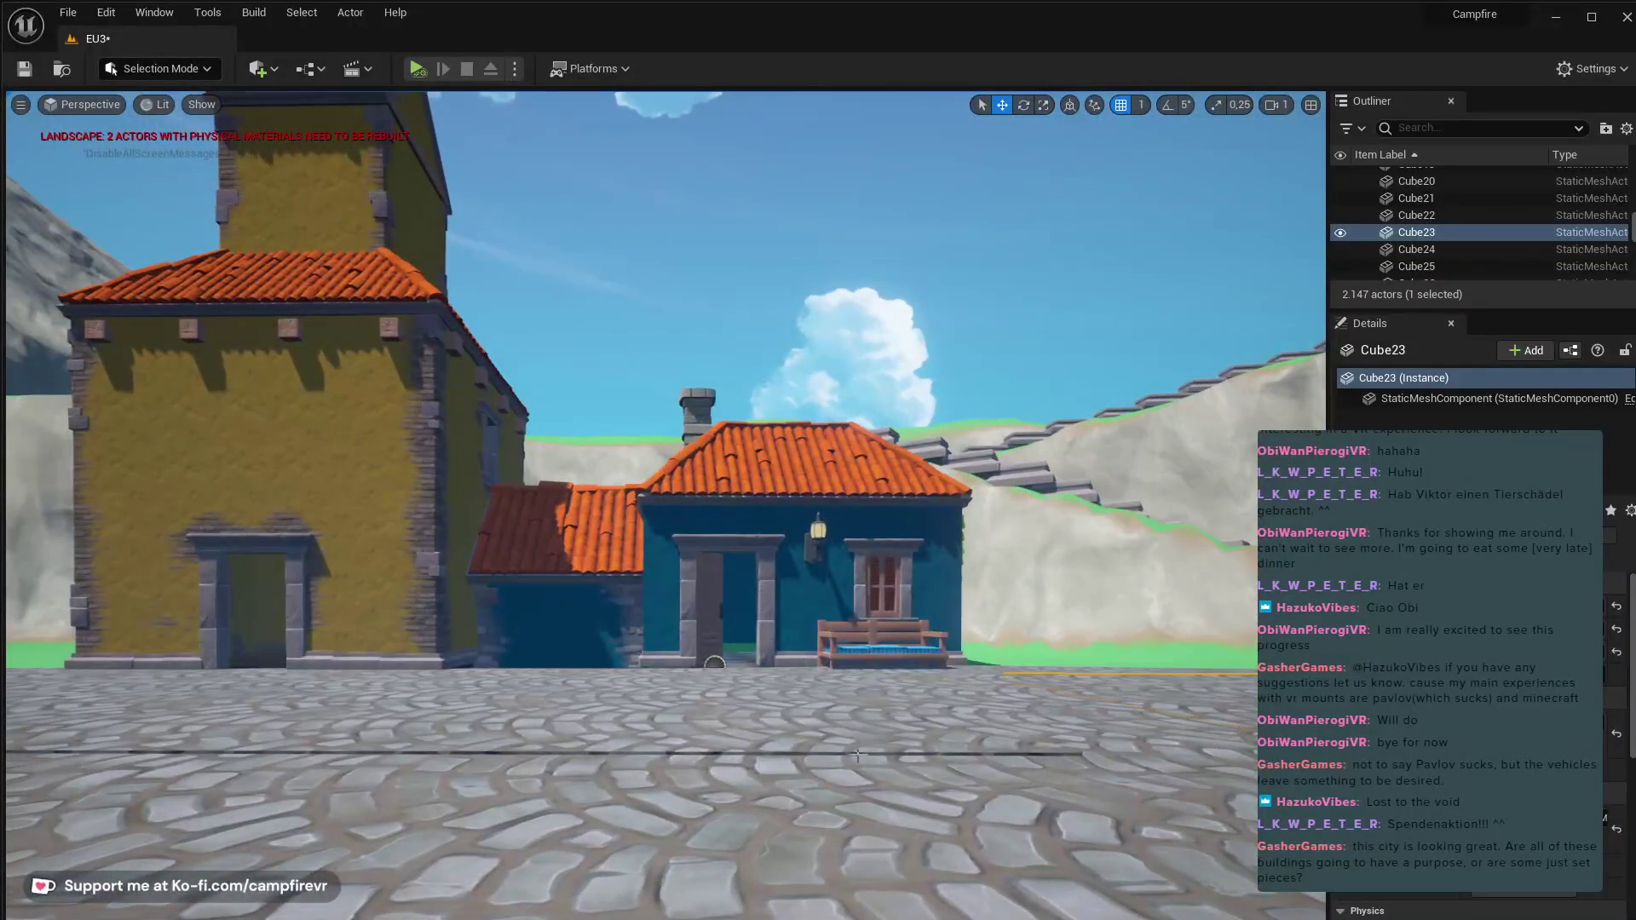
pyautogui.moveTo(508, 699); pyautogui.dragTo(365, 646, button='right')
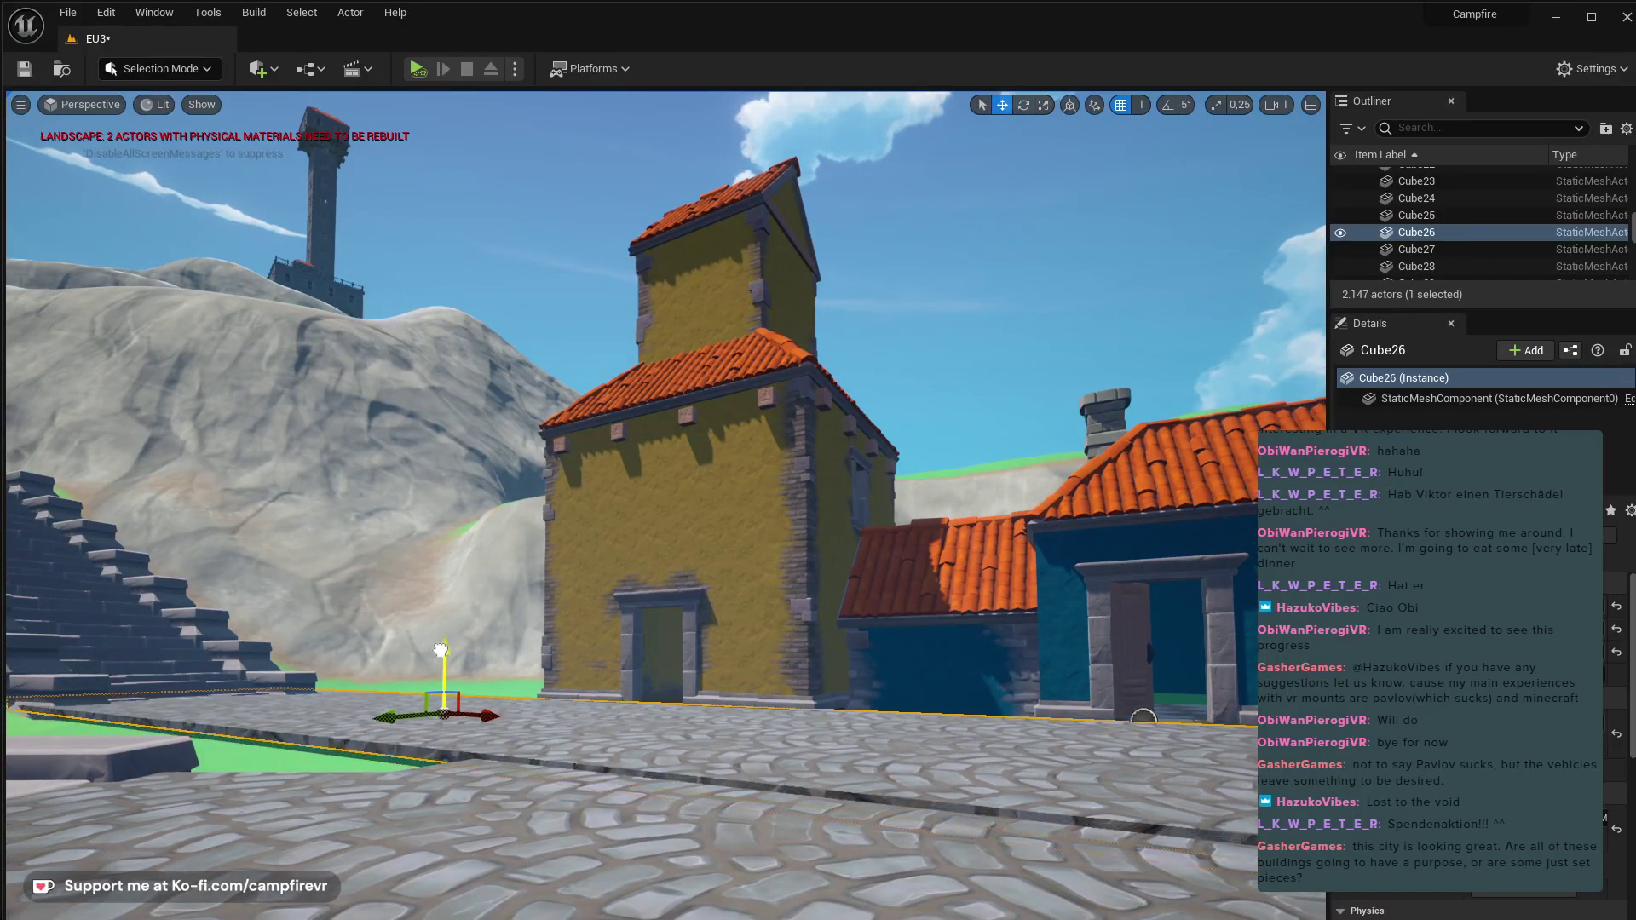
pyautogui.moveTo(435, 653); pyautogui.dragTo(398, 810, button='right')
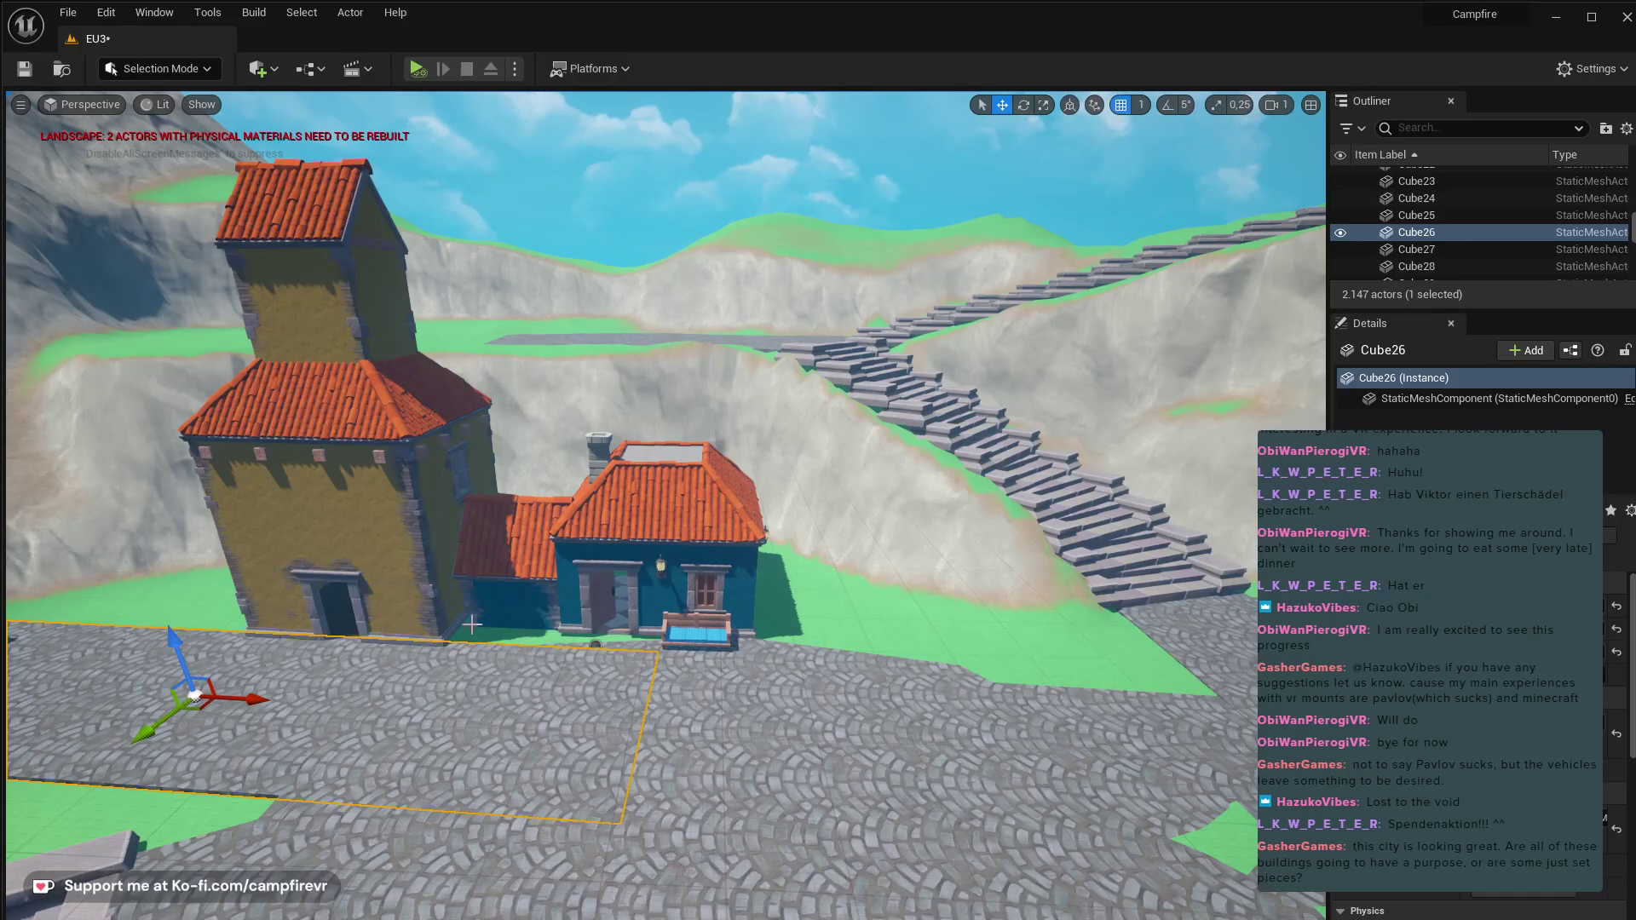
# - Inspect the grass beside the tower and look through the StylizedCoastalTown Meshes and PrefabBuildings folders for pieces to place there
pyautogui.moveTo(472, 625); pyautogui.dragTo(525, 607, button='right')
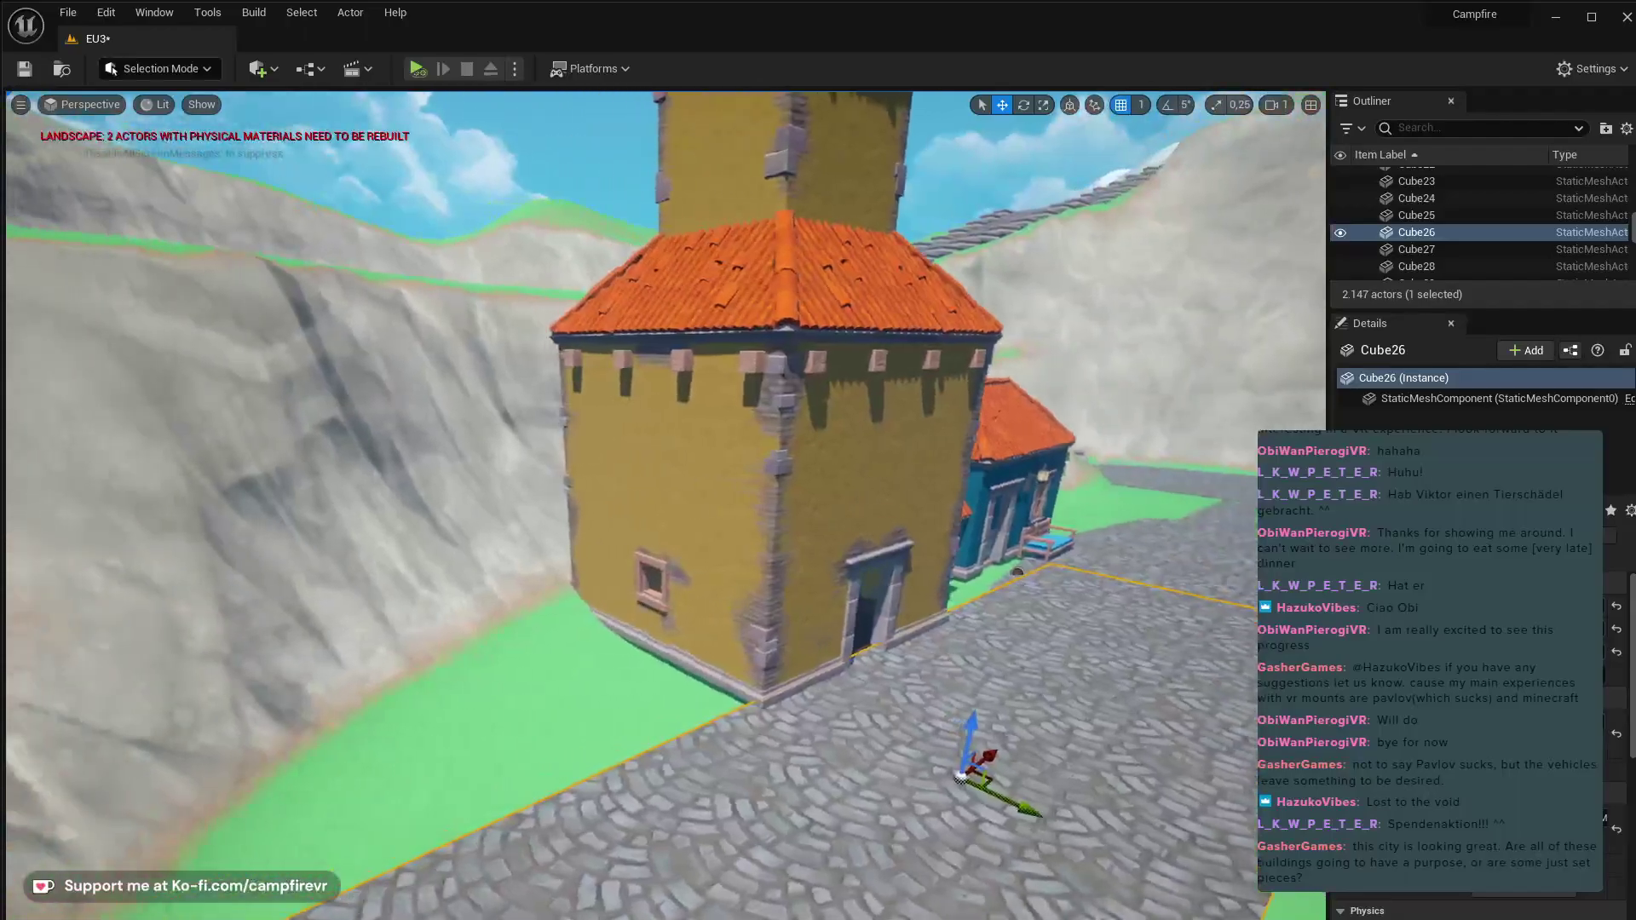
pyautogui.moveTo(451, 665); pyautogui.dragTo(462, 672, button='right')
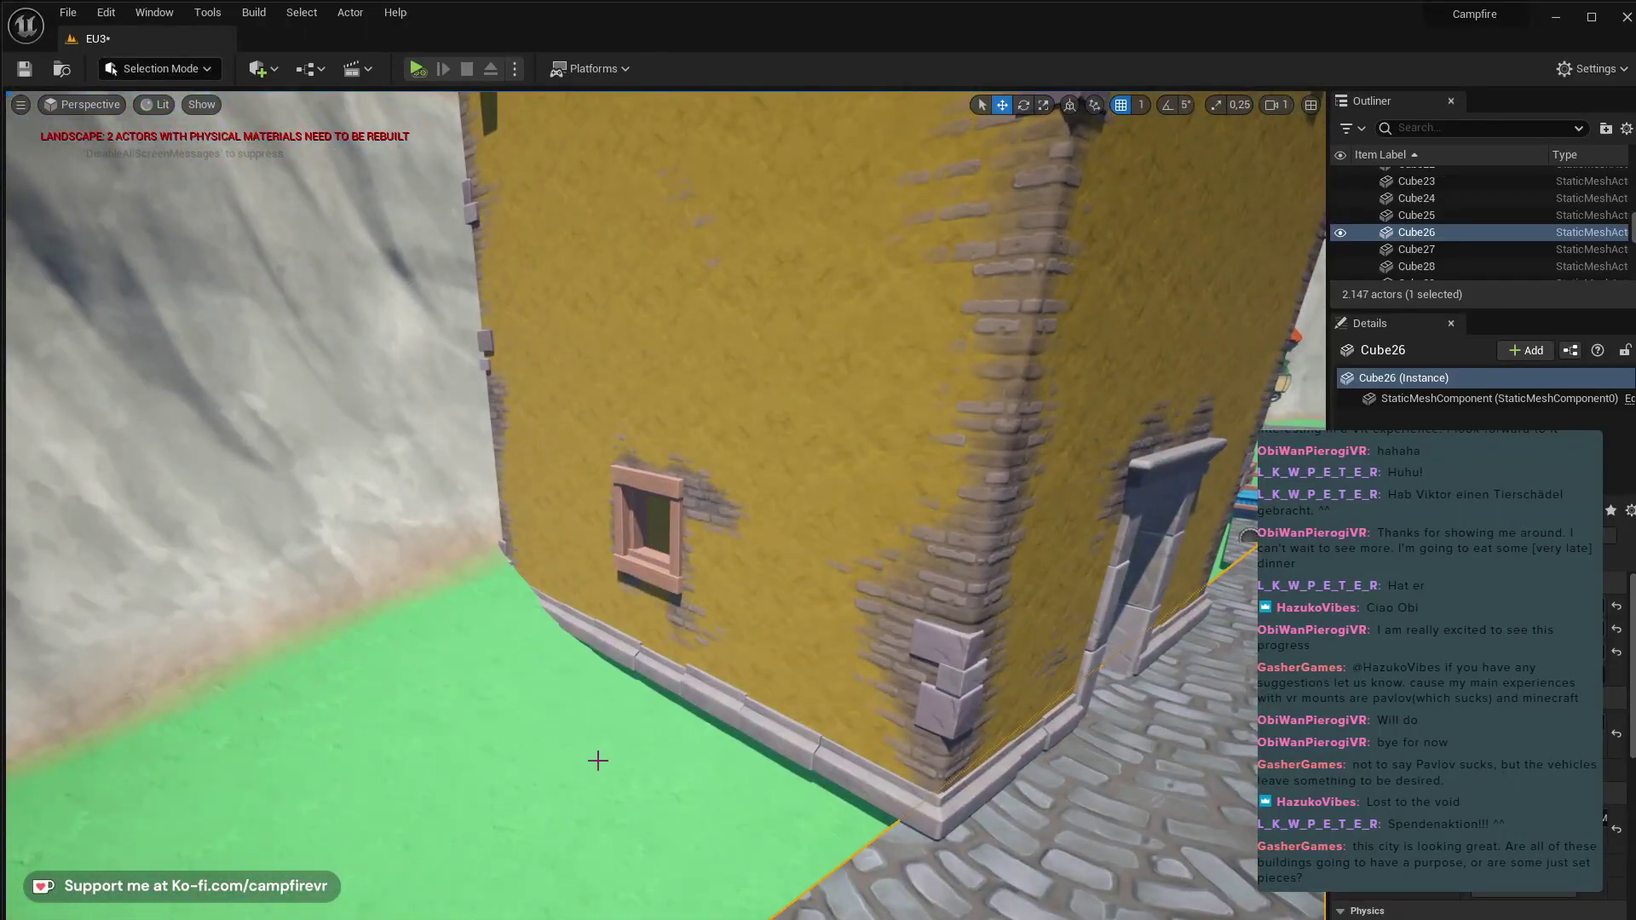
pyautogui.moveTo(604, 755); pyautogui.dragTo(604, 767, button='right')
pyautogui.hotkey('ctrl', 'space')
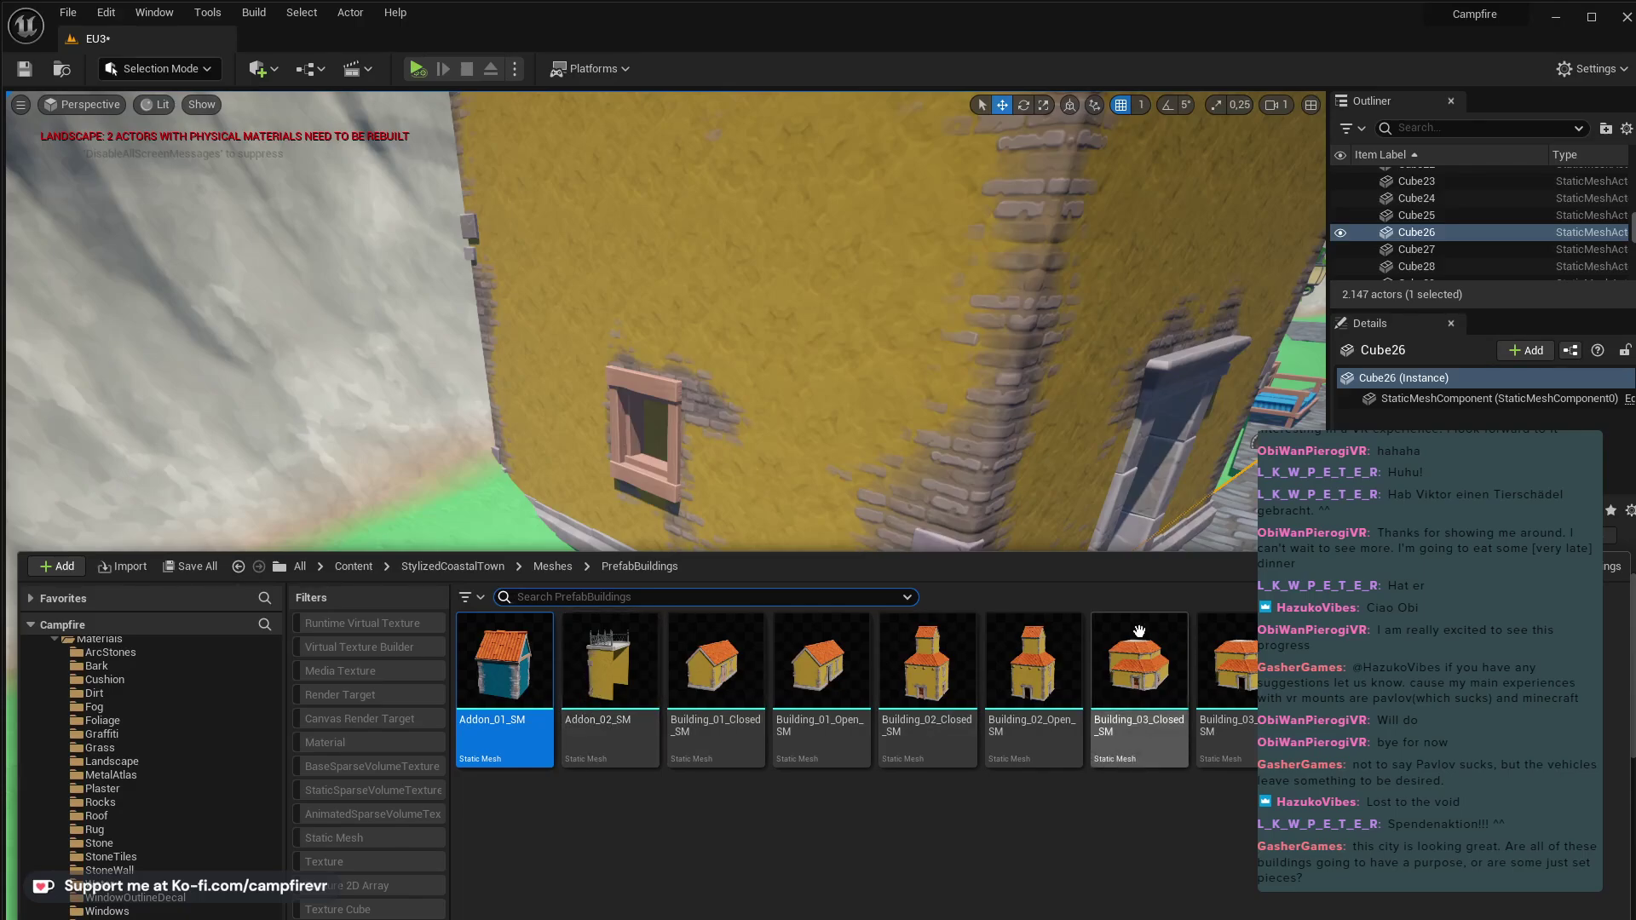
pyautogui.click(564, 567)
pyautogui.click(564, 566)
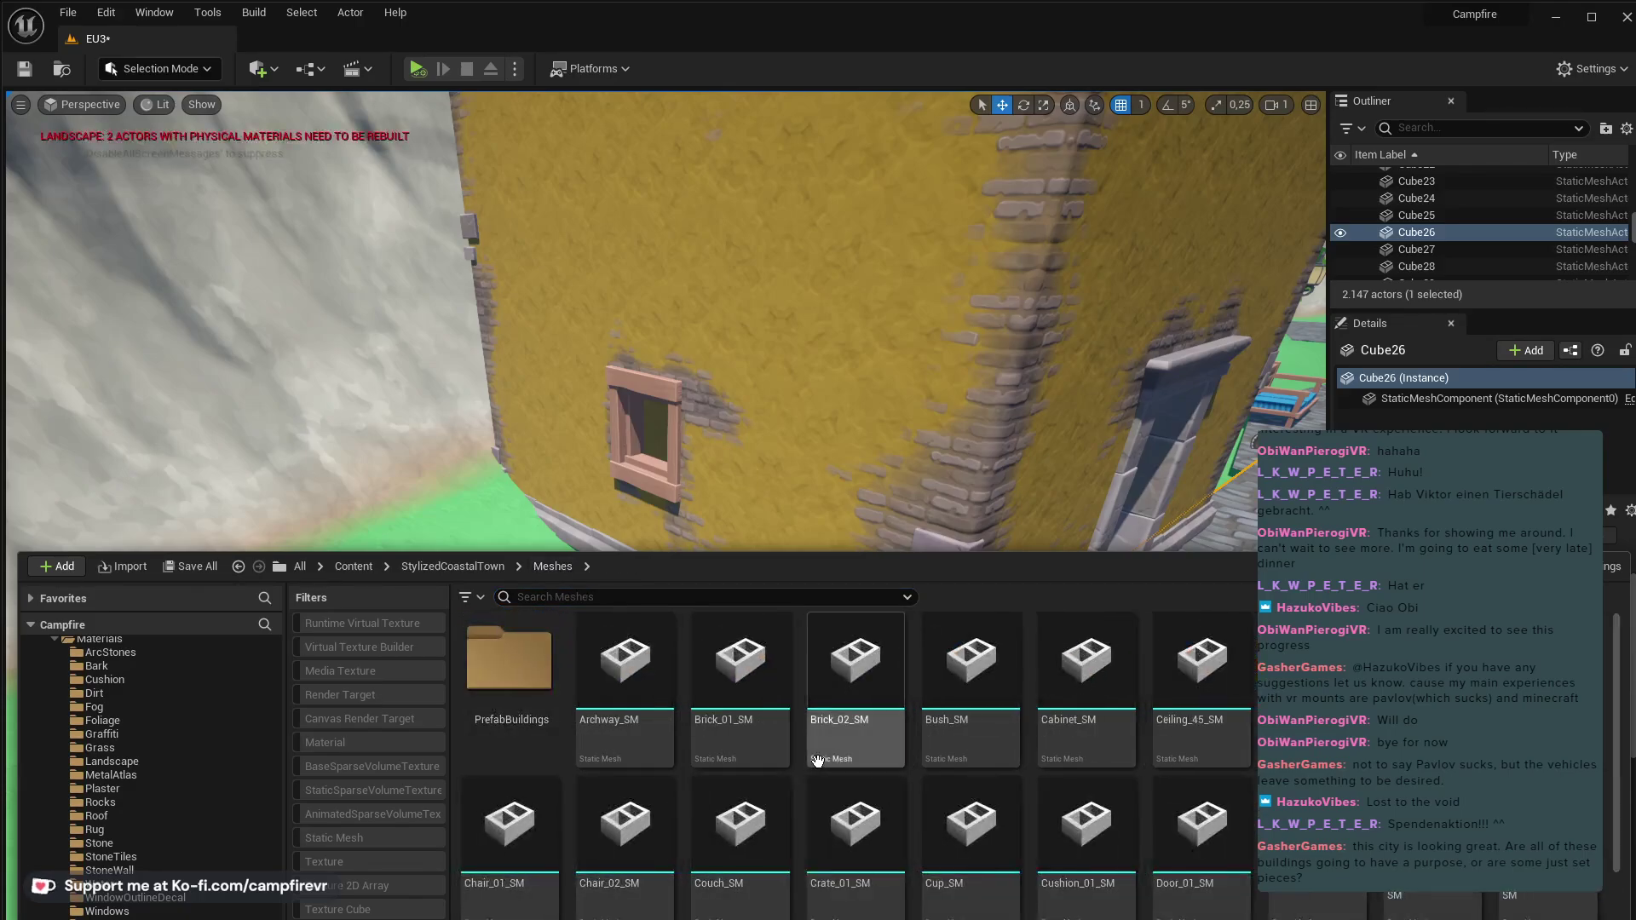
pyautogui.scroll(-10, 852, 767)
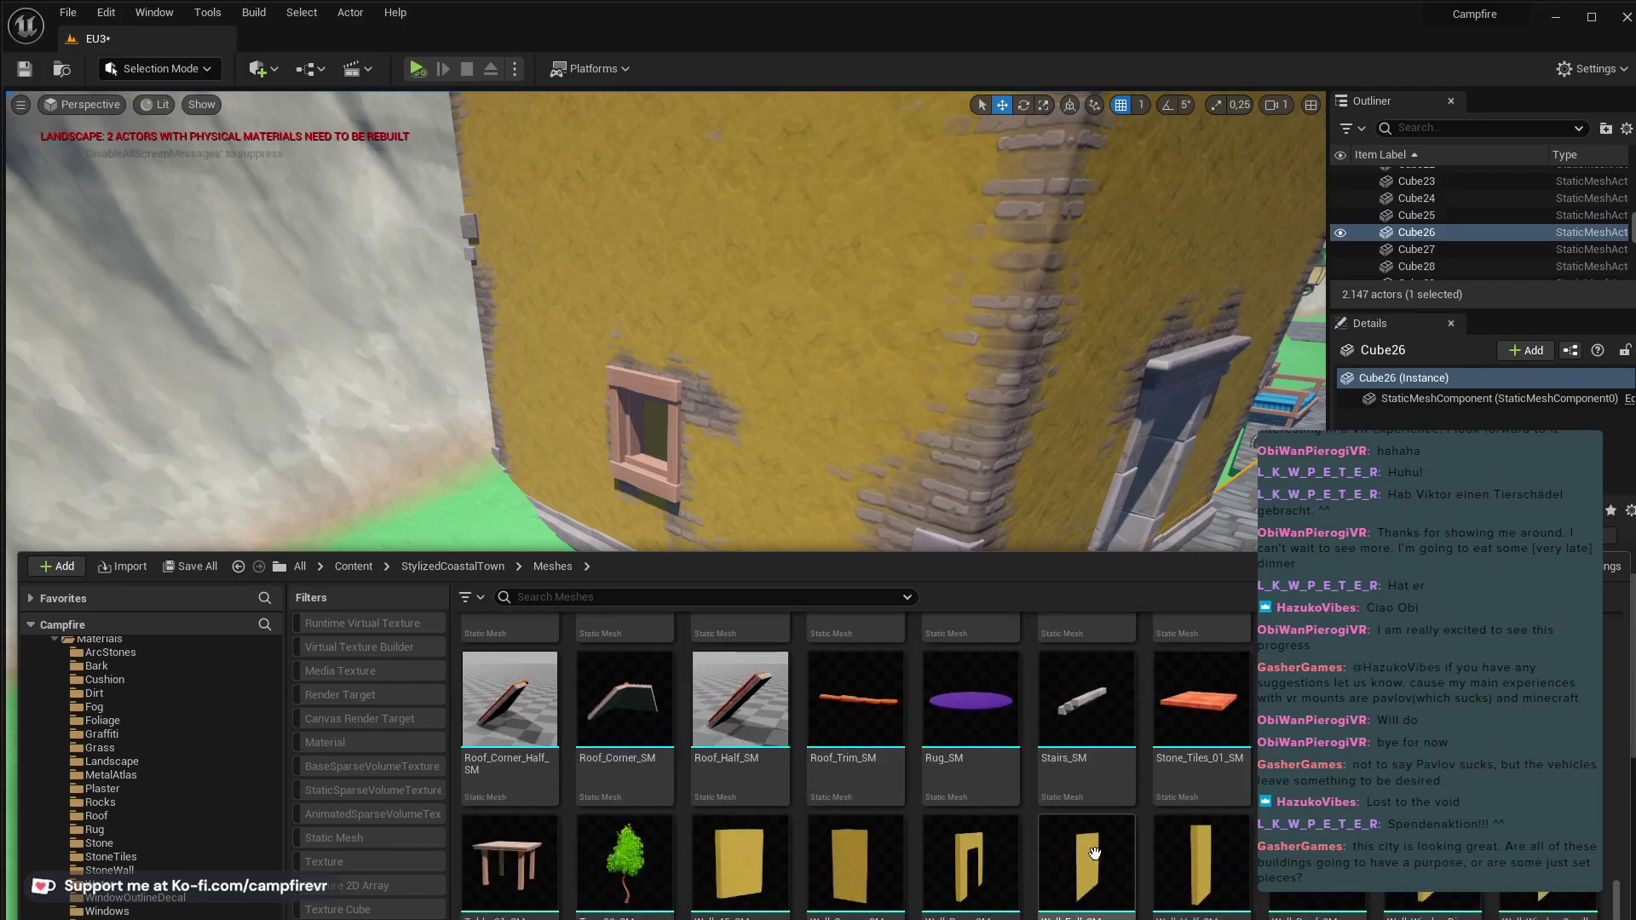
pyautogui.scroll(2, 1100, 871)
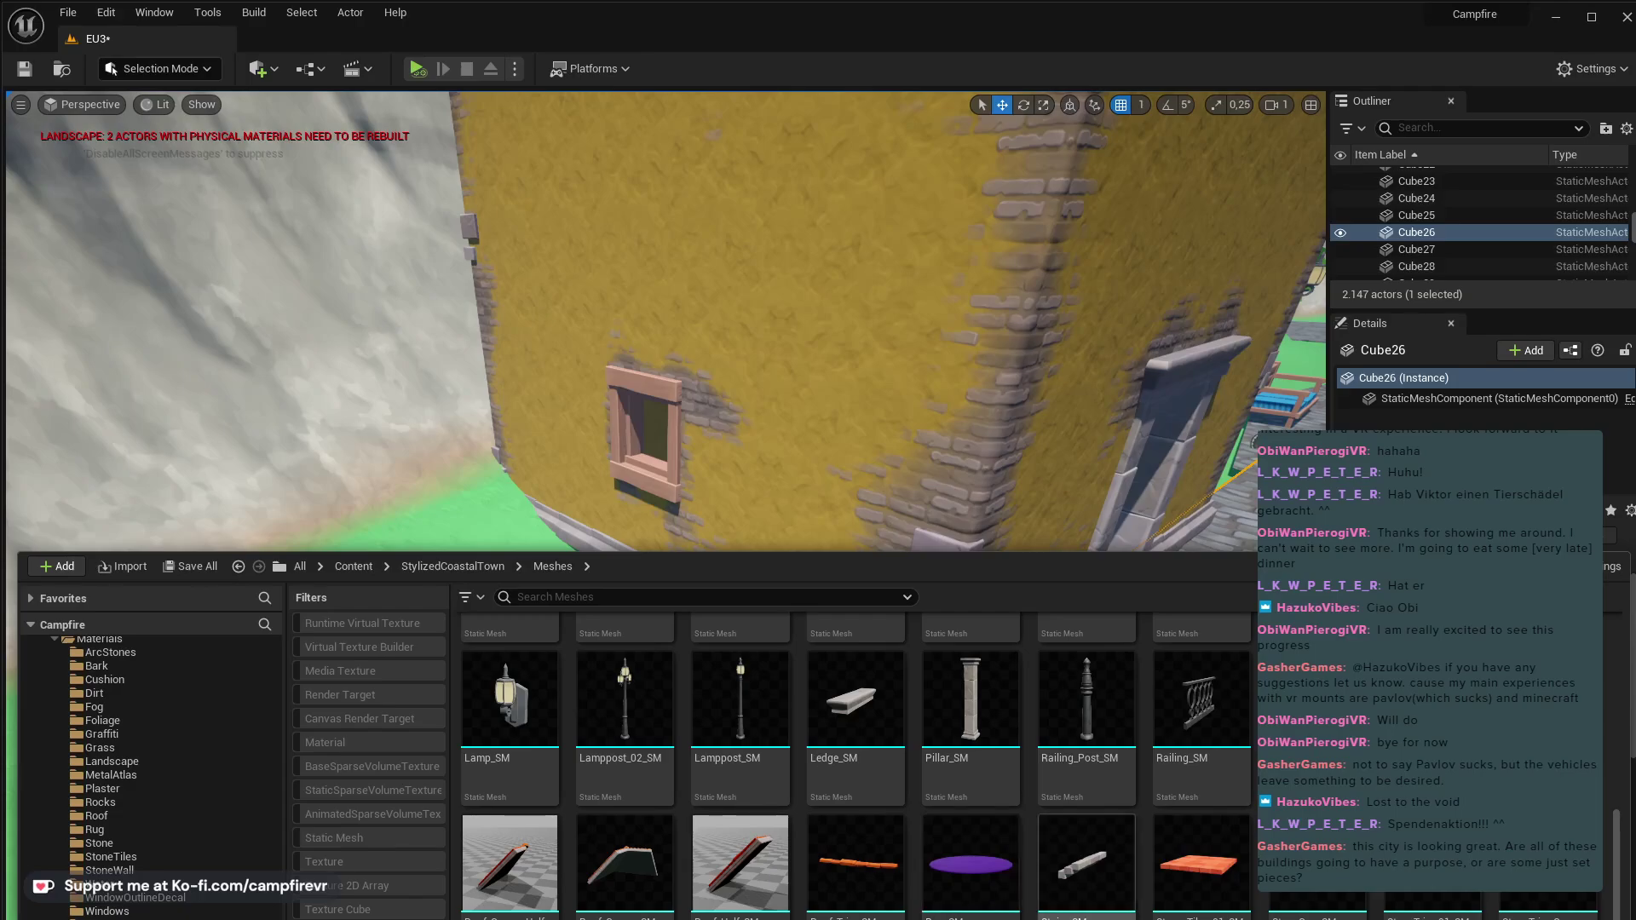
pyautogui.scroll(3, 1090, 865)
pyautogui.scroll(1, 606, 667)
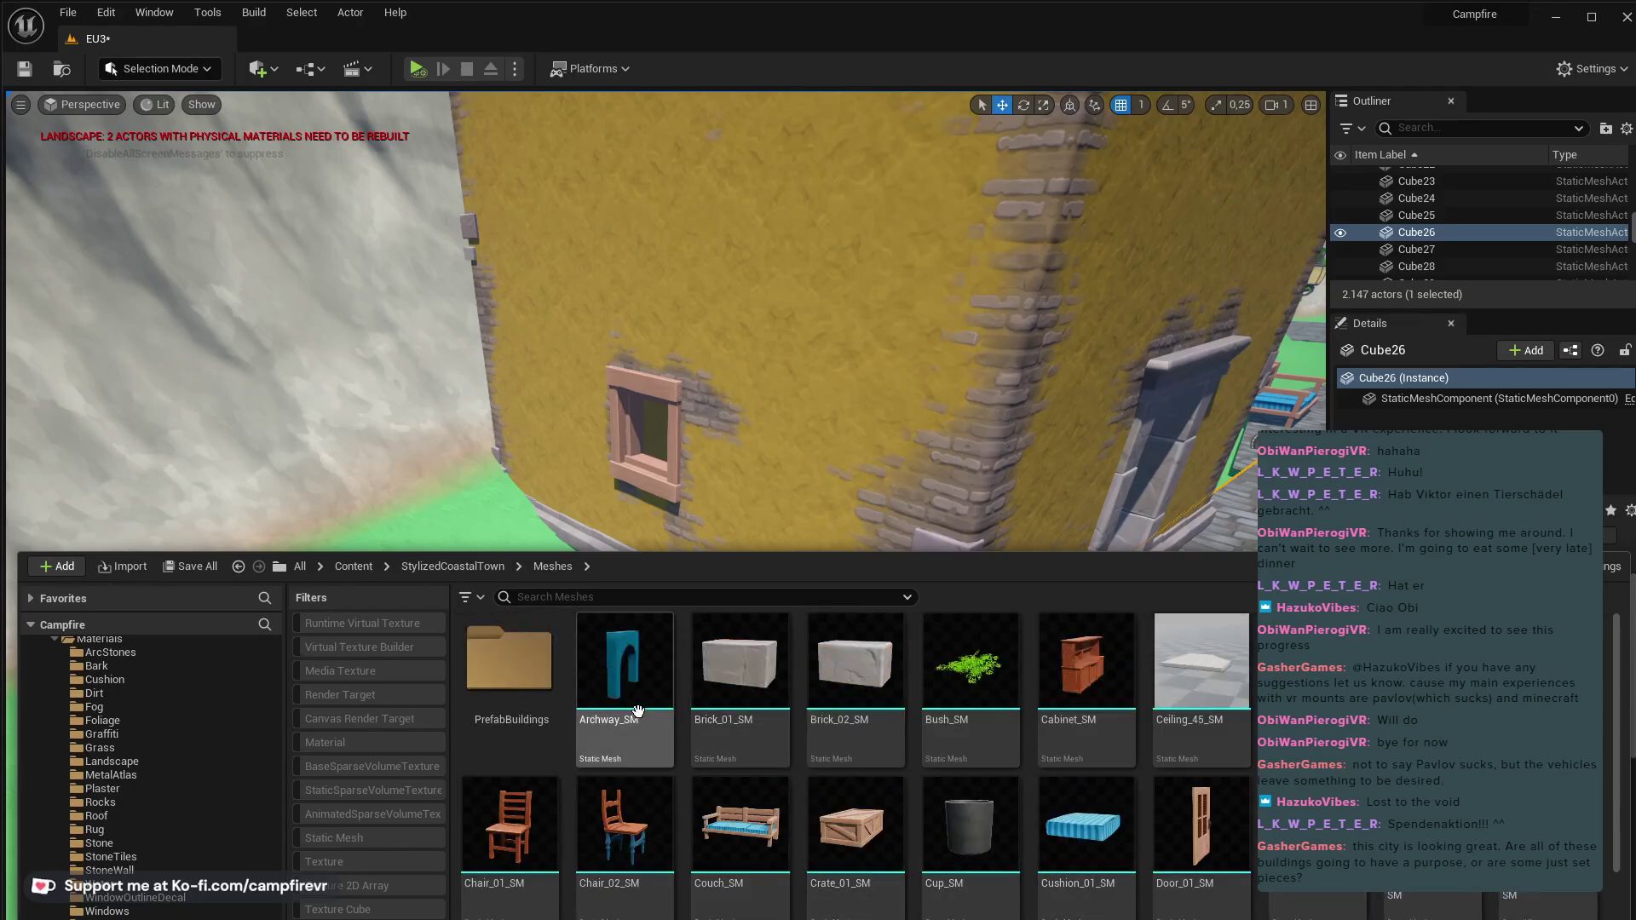
pyautogui.doubleClick(509, 658)
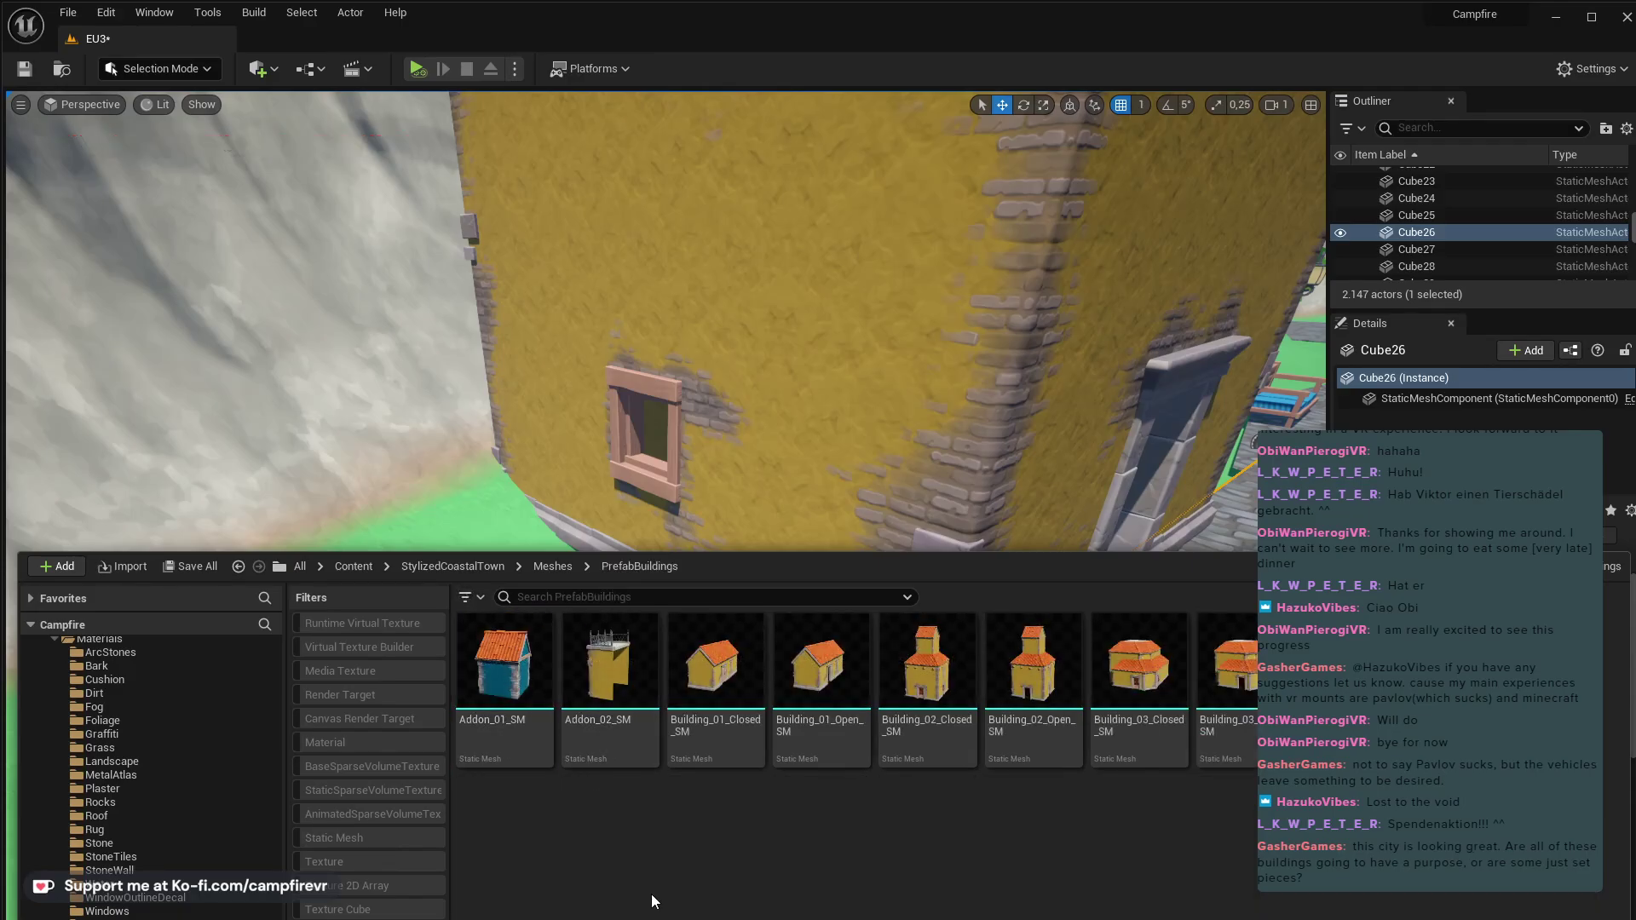
# - Change the plaster walls of the small addon between the tower and the blue house to brown
pyautogui.click(1115, 403)
pyautogui.moveTo(1086, 396); pyautogui.dragTo(971, 349, button='right')
pyautogui.moveTo(821, 496); pyautogui.dragTo(890, 603, button='right')
pyautogui.click(801, 675)
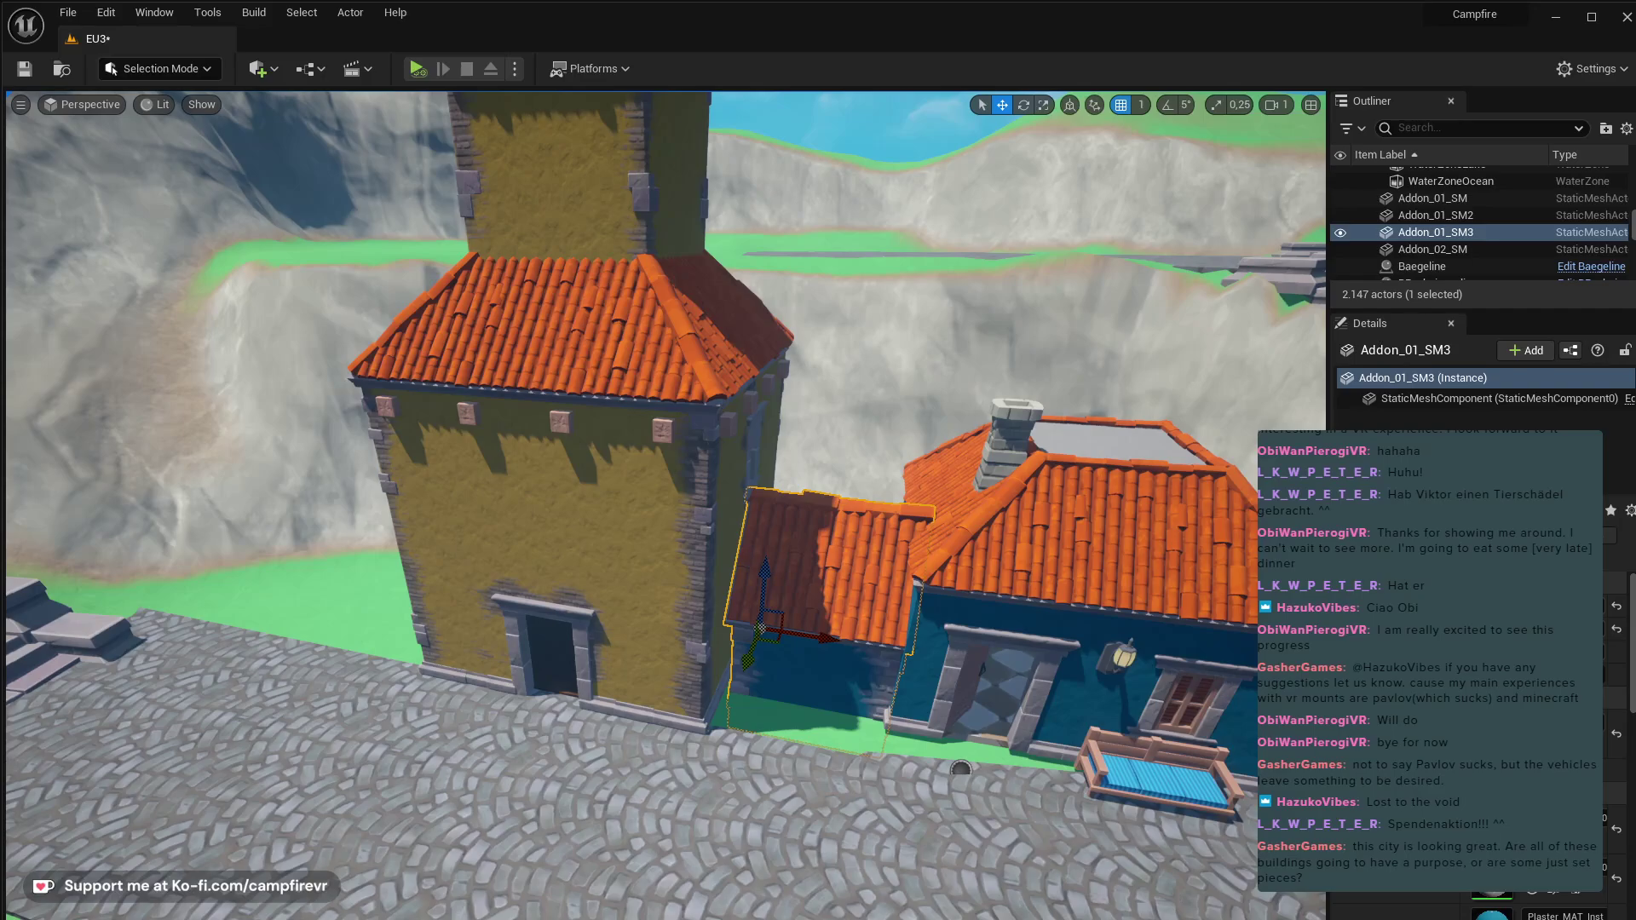
pyautogui.click(1609, 730)
# - Check the blue house's door wall, window wall and whole actor for a wall color setting
pyautogui.click(1010, 617)
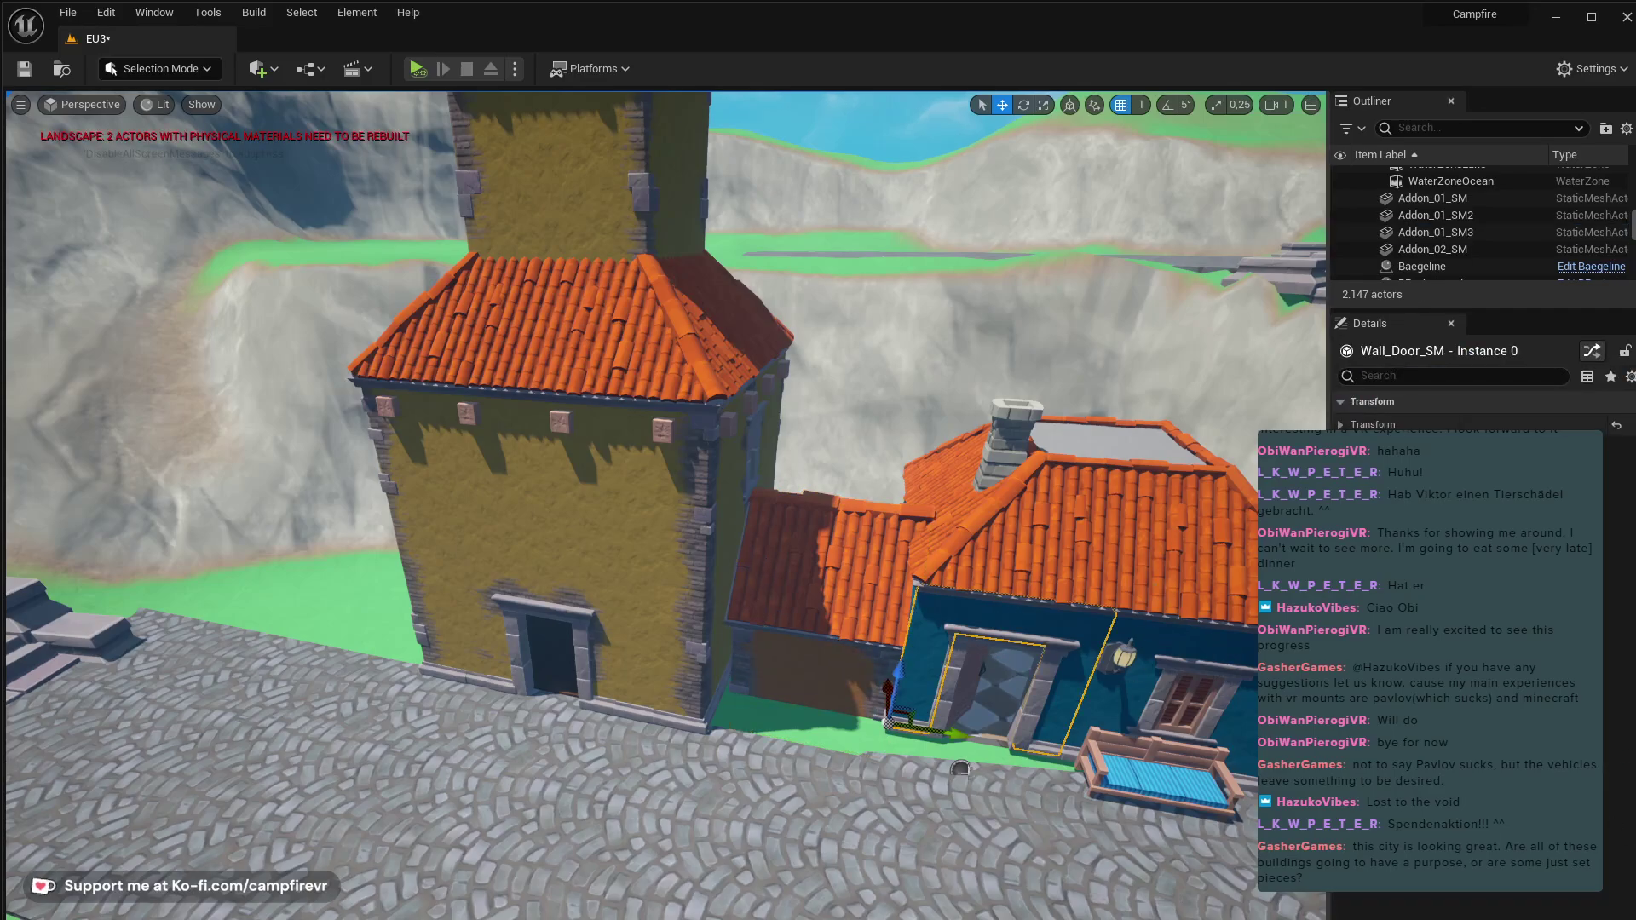
pyautogui.click(961, 769)
pyautogui.click(967, 768)
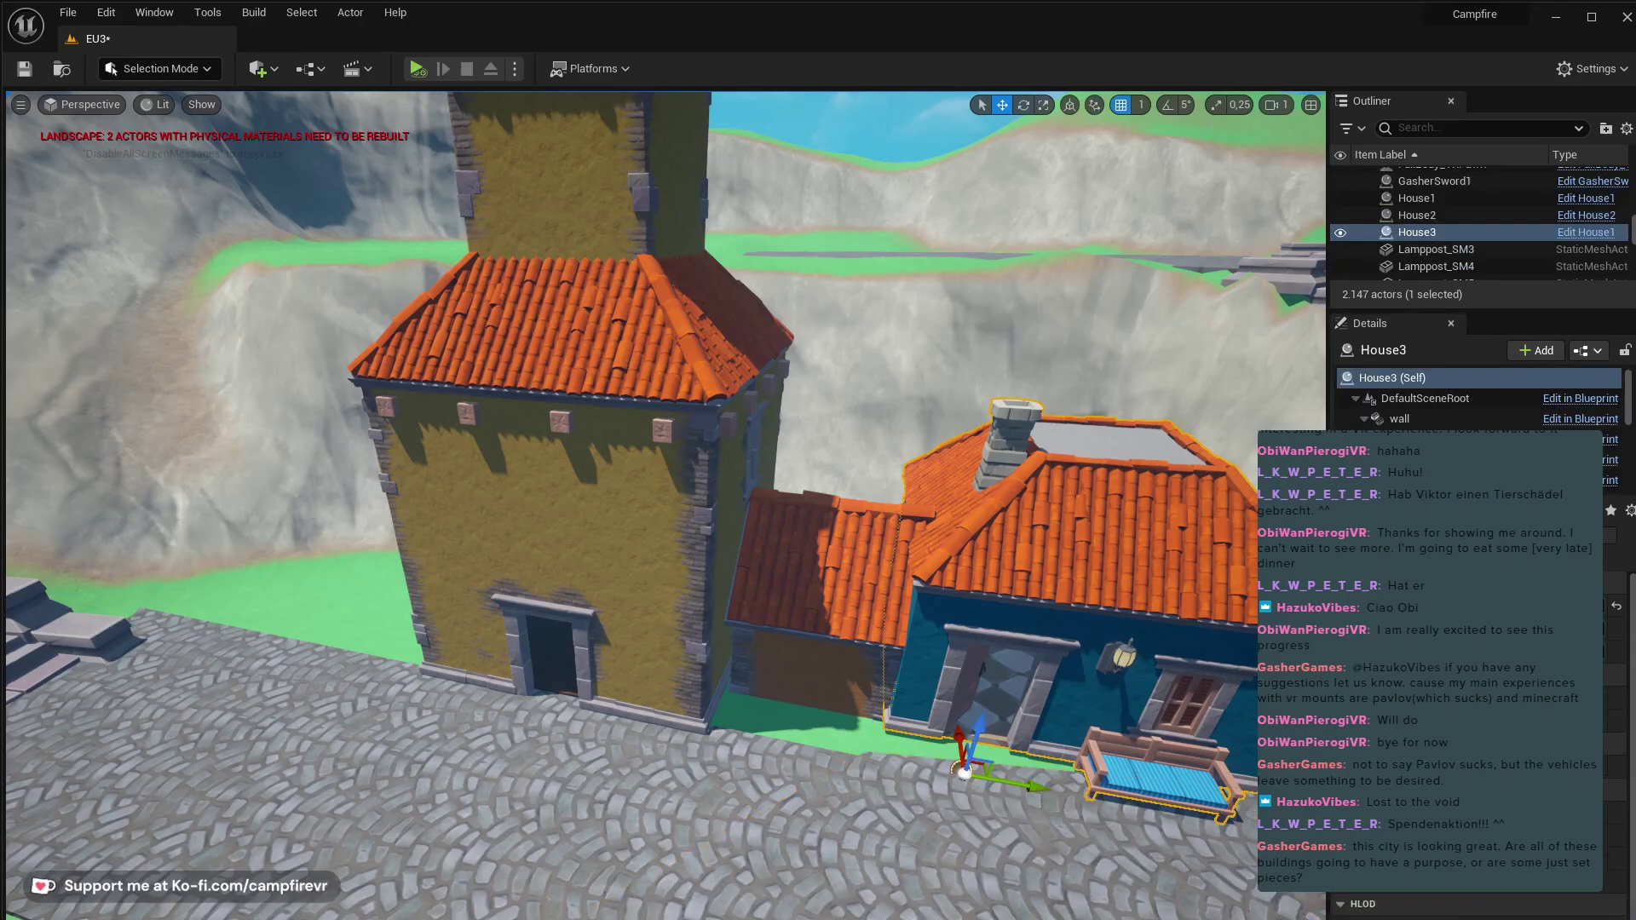
pyautogui.click(1105, 691)
pyautogui.click(1341, 424)
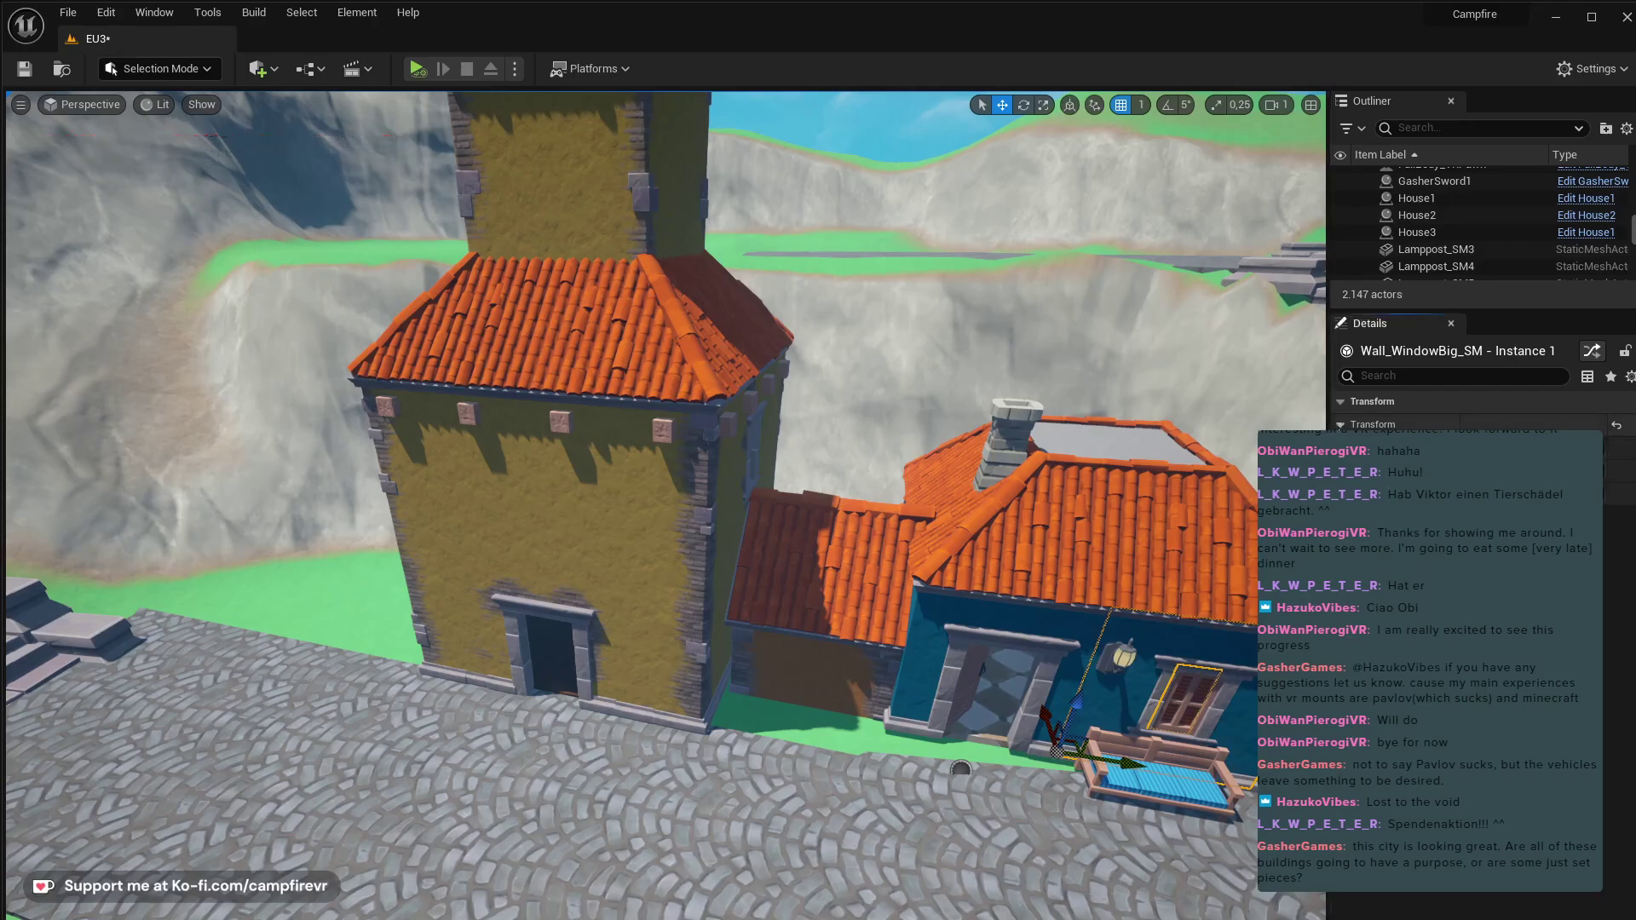
pyautogui.click(1341, 401)
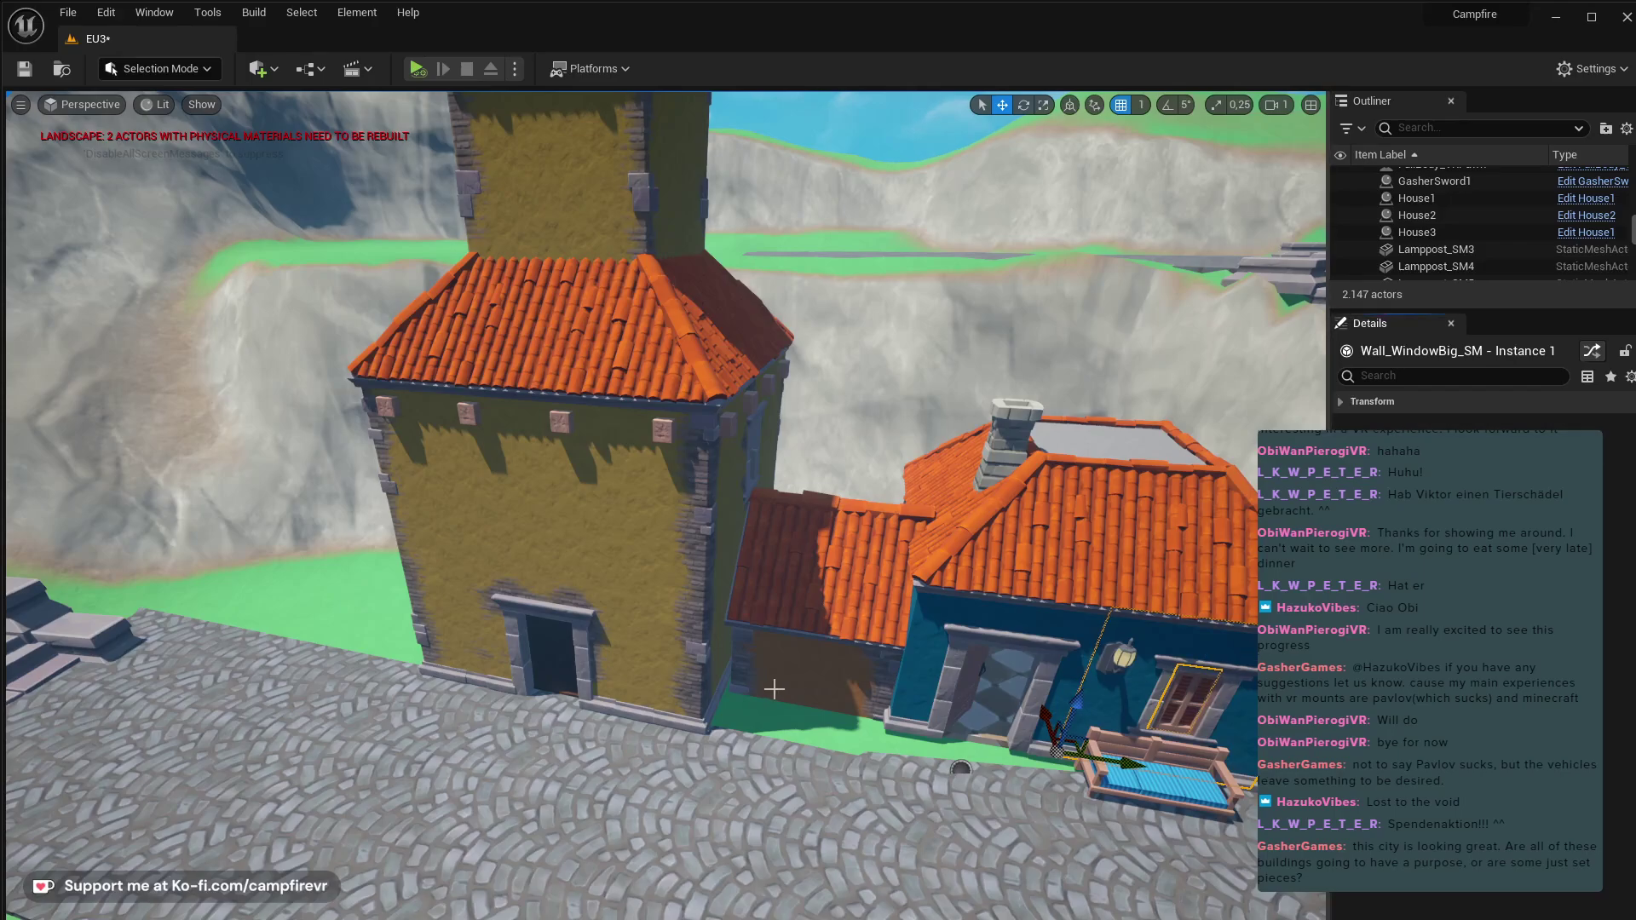
# - Change the tower building's yellow plaster walls to brown, matching the addon
pyautogui.click(648, 620)
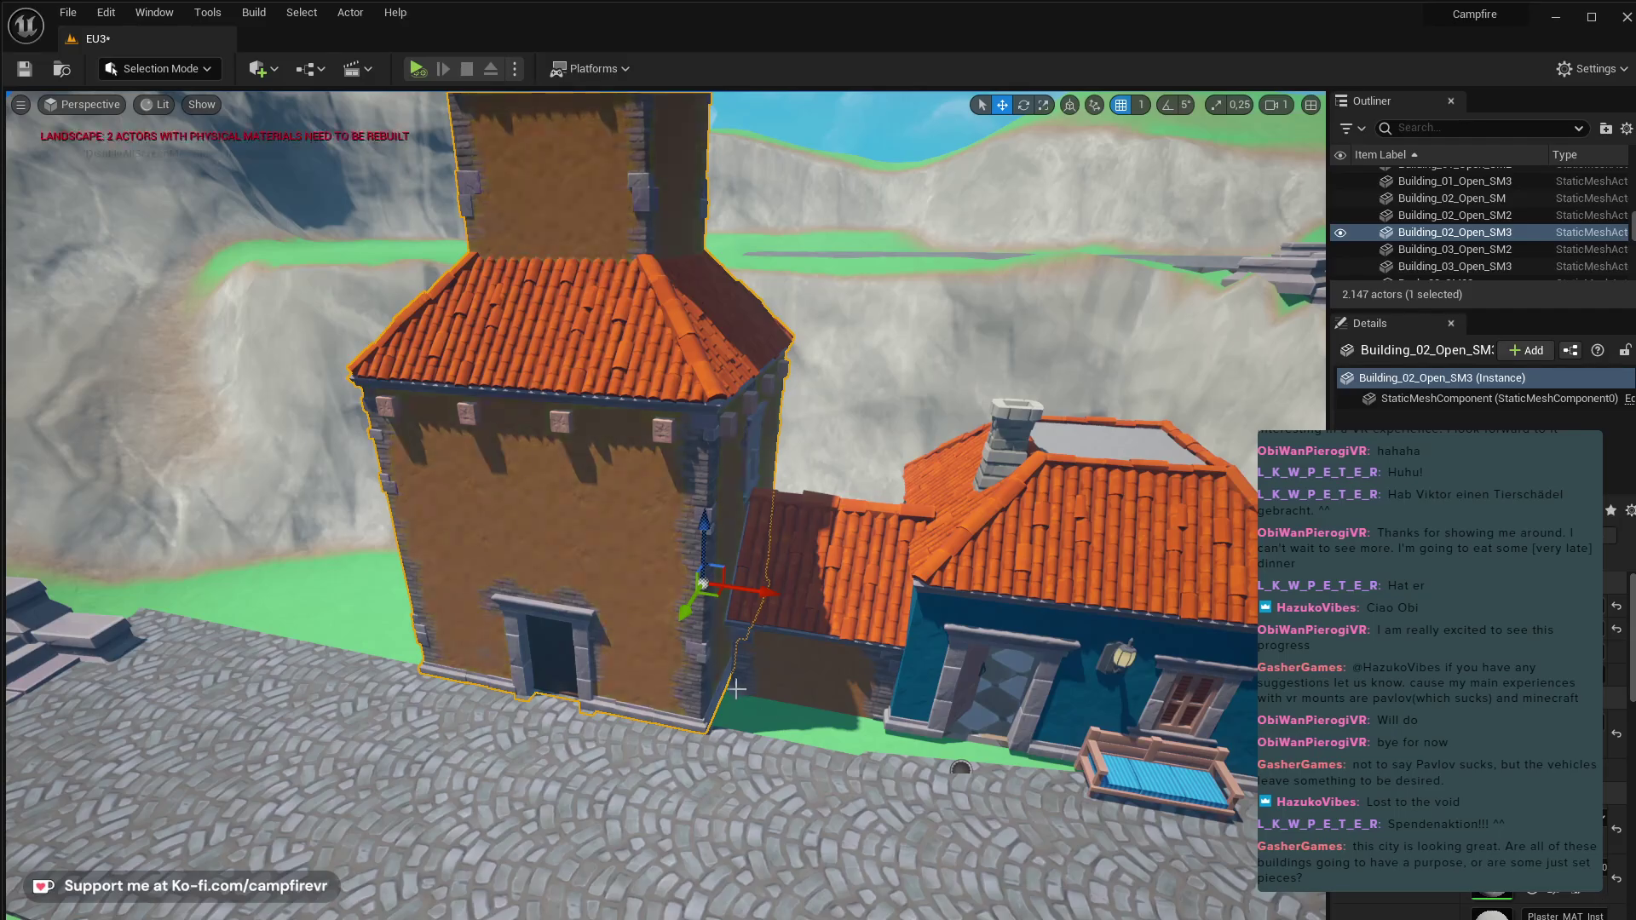
pyautogui.press('s')
pyautogui.moveTo(666, 506); pyautogui.dragTo(852, 473, button='right')
pyautogui.press('w')
pyautogui.press('d')
pyautogui.press('s')
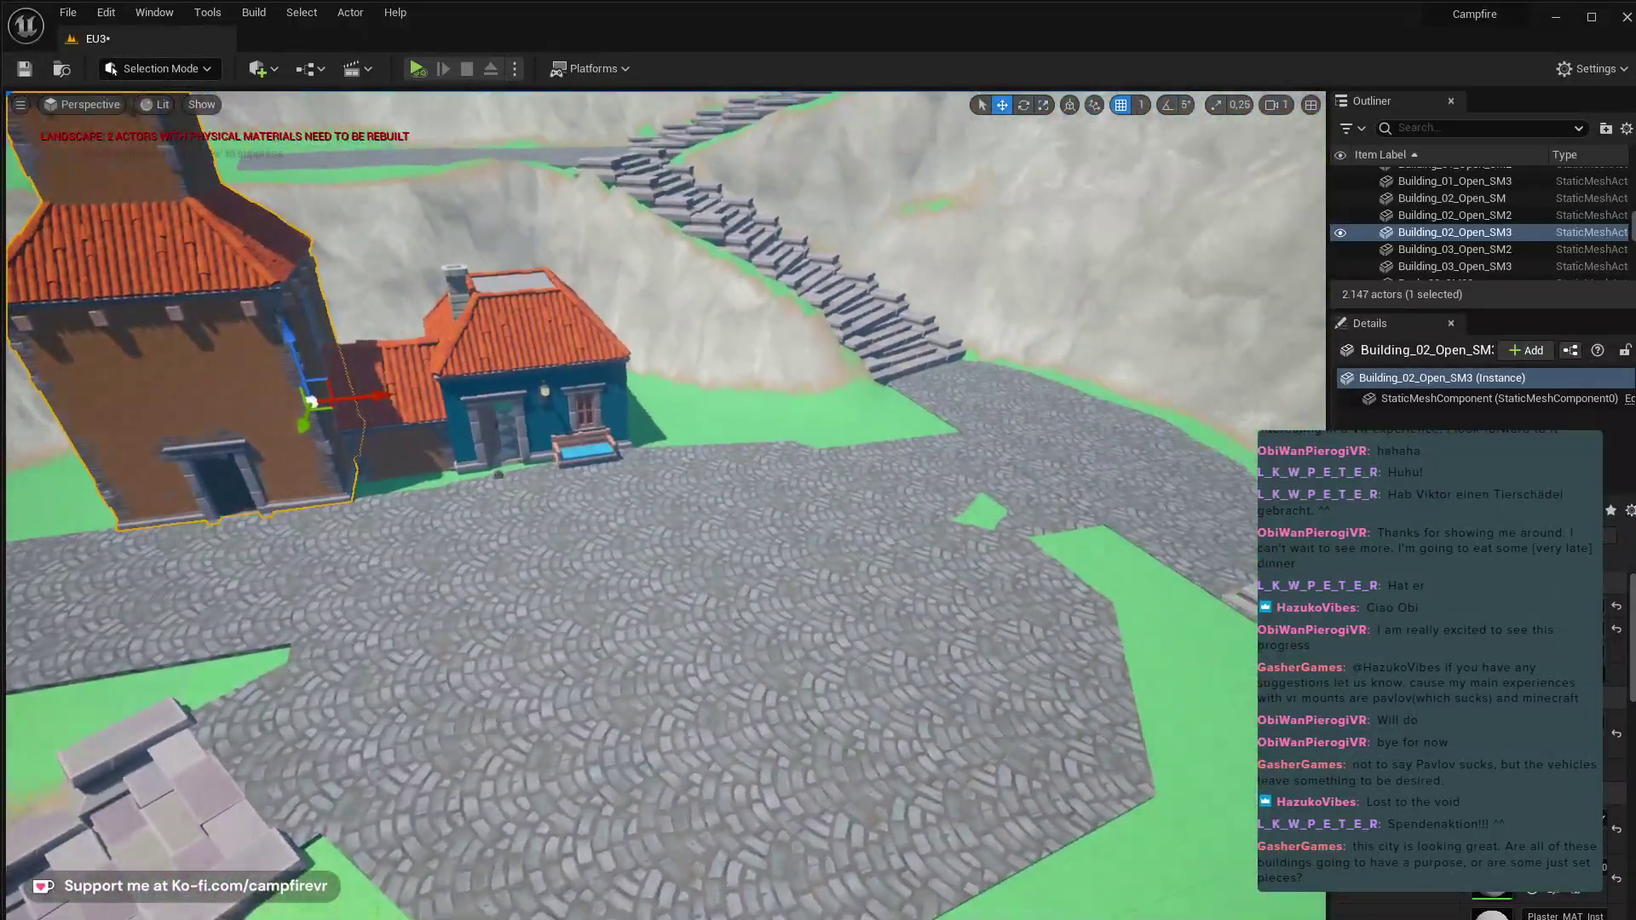
# - Flatten the landscape where the small grass patch pokes through the cobbles near the side stairs, using the Flatten sculpt tool
pyautogui.press('w')
pyautogui.moveTo(1062, 690); pyautogui.dragTo(1198, 682, button='right')
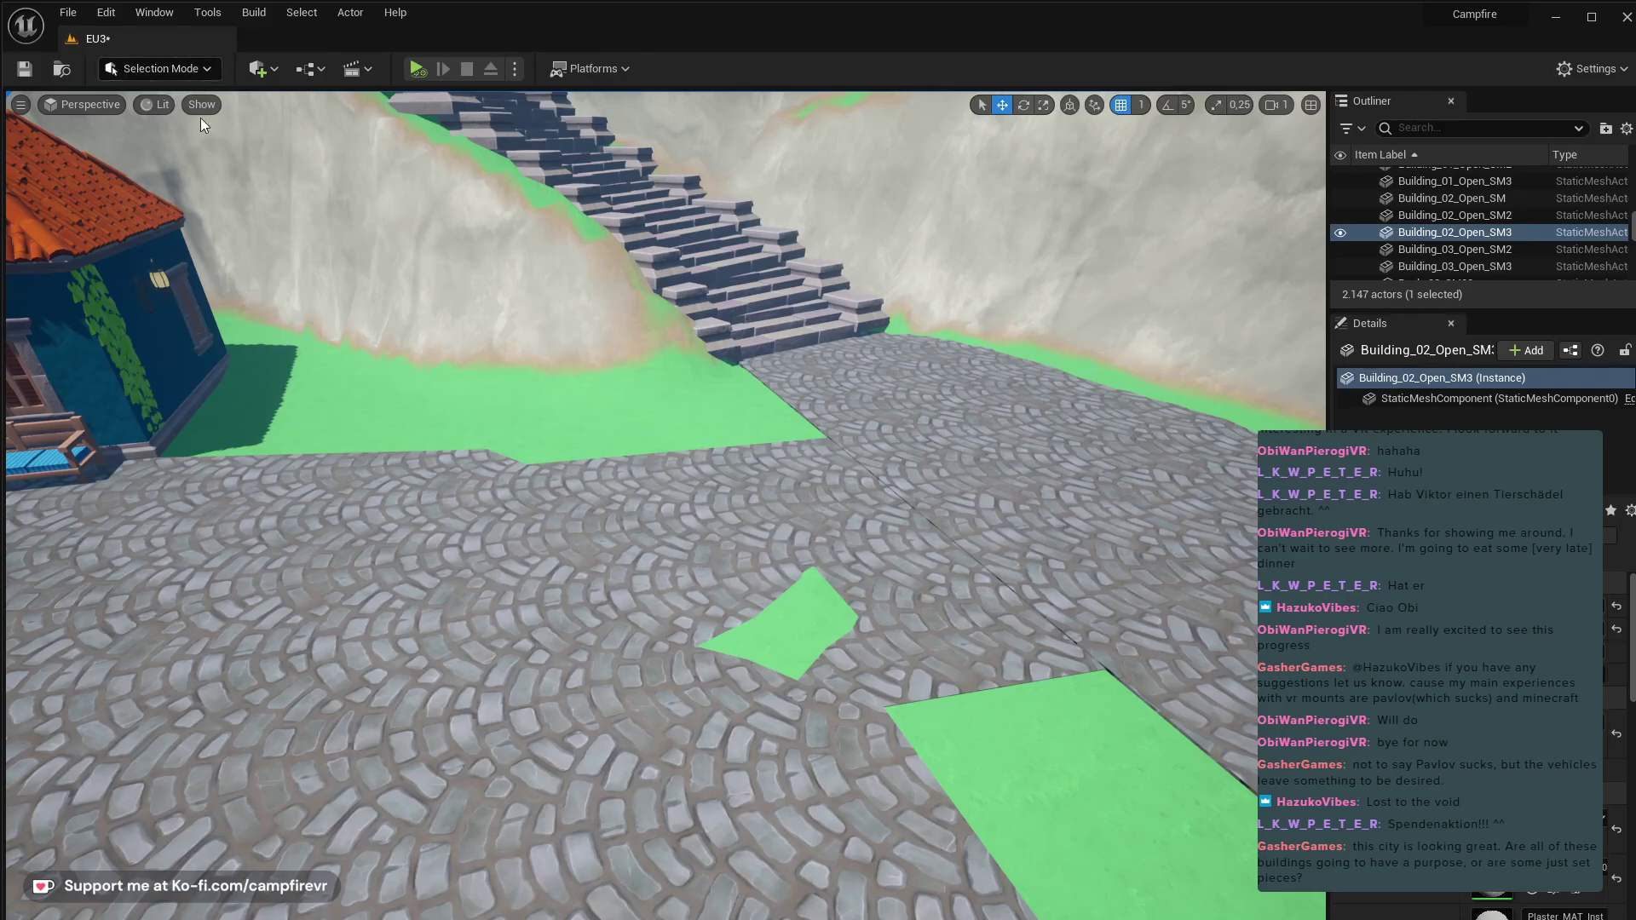
pyautogui.hotkey('shift', '2')
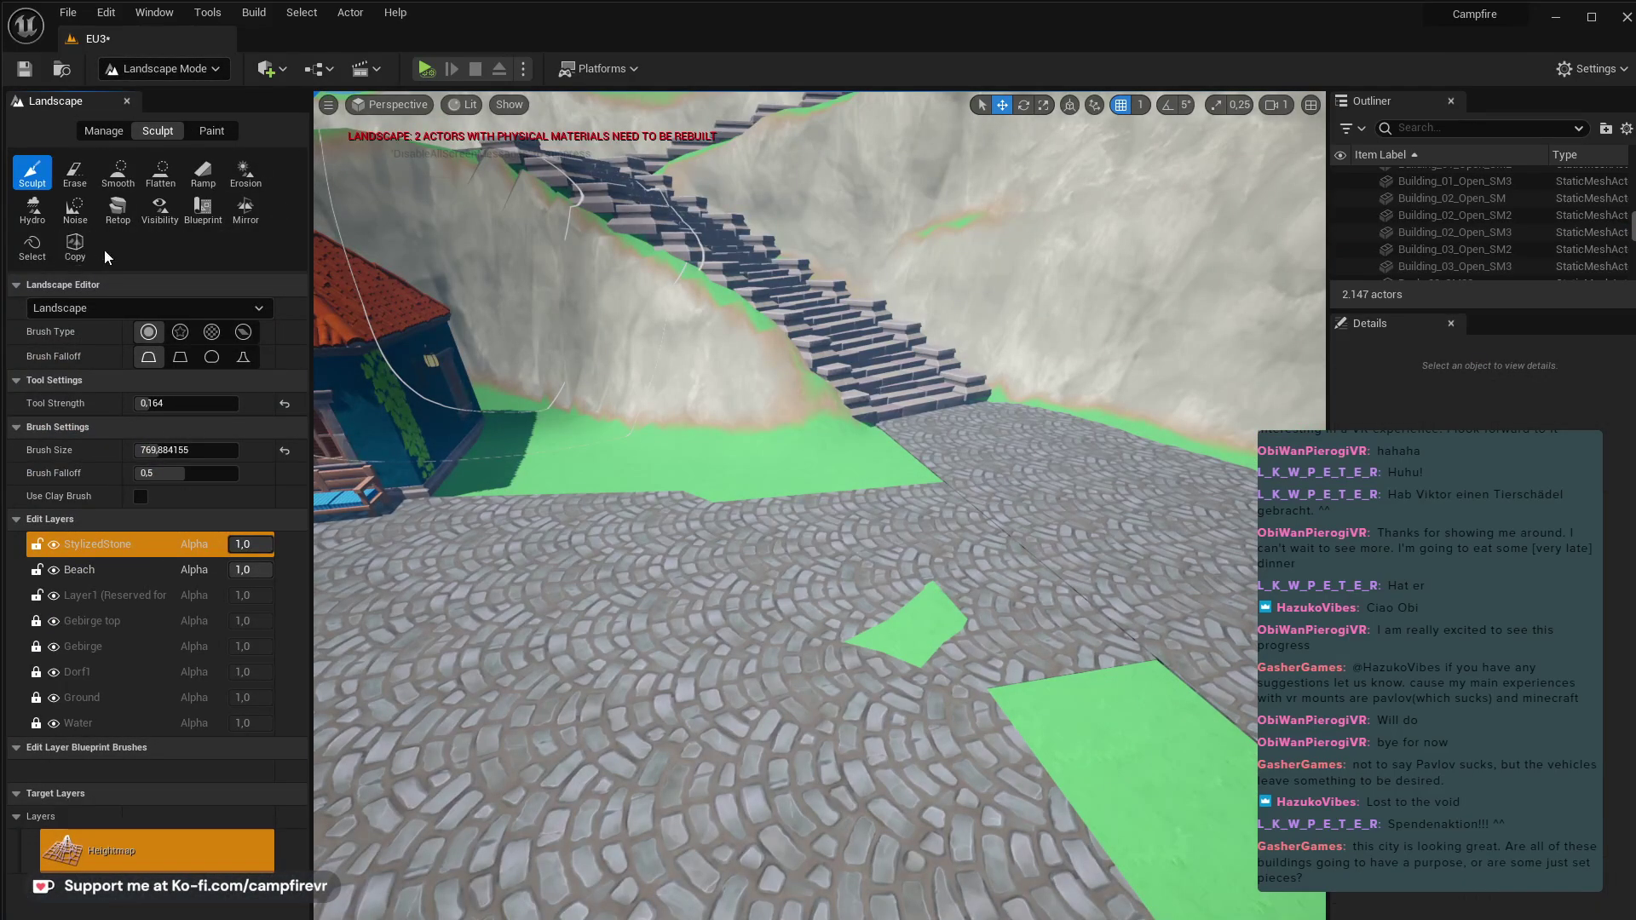
pyautogui.click(162, 174)
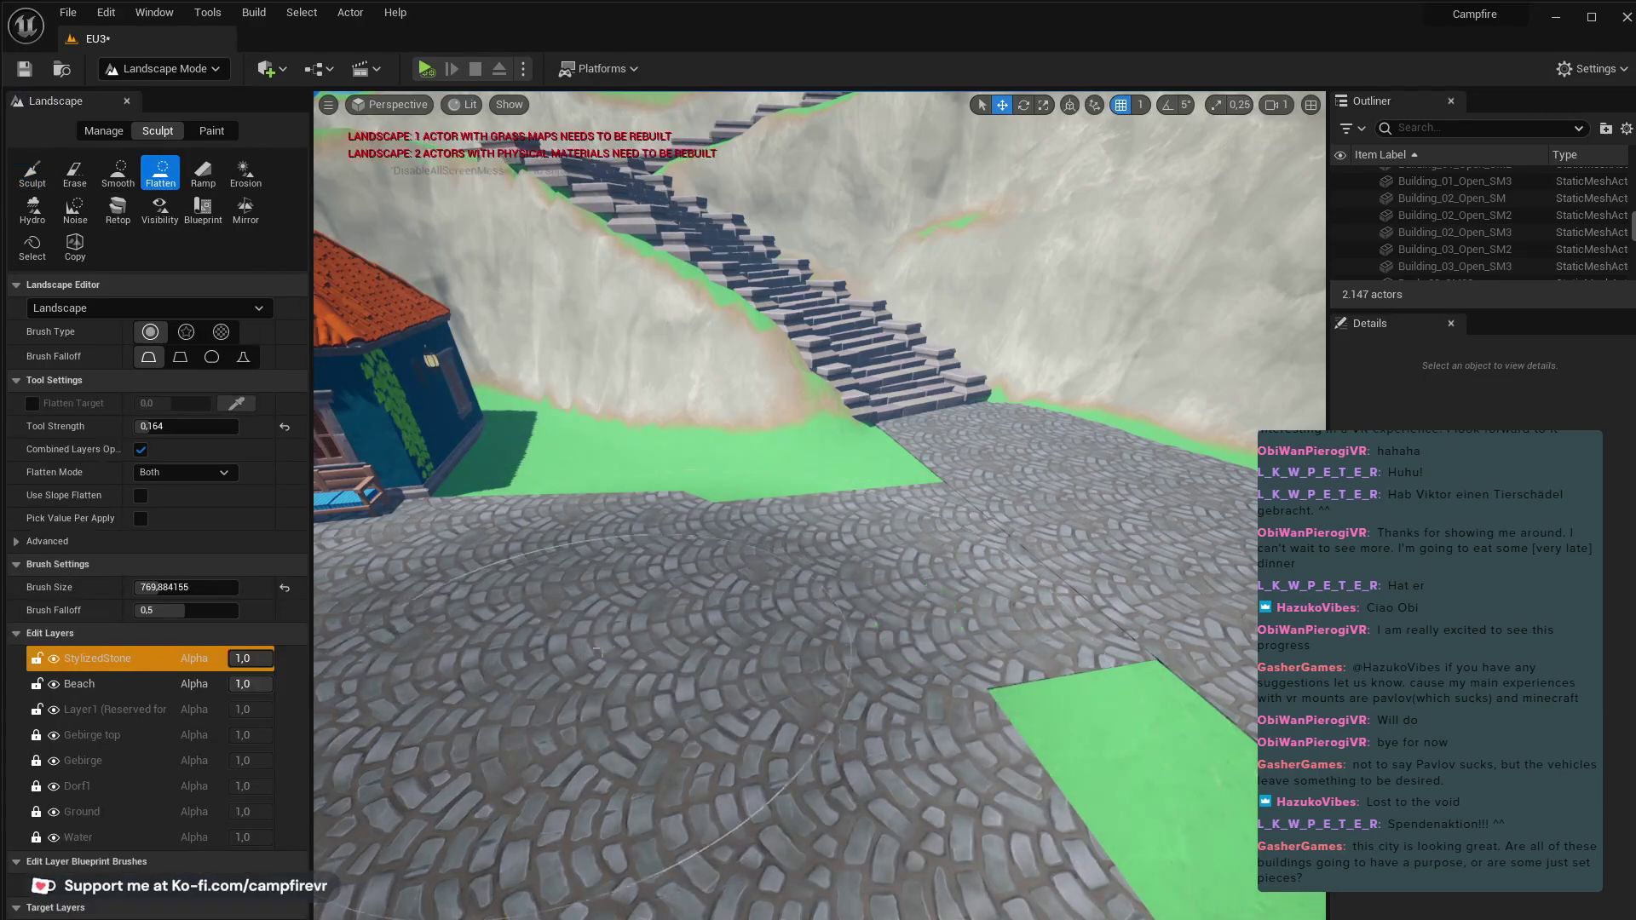
pyautogui.moveTo(596, 651); pyautogui.dragTo(375, 571, button='right')
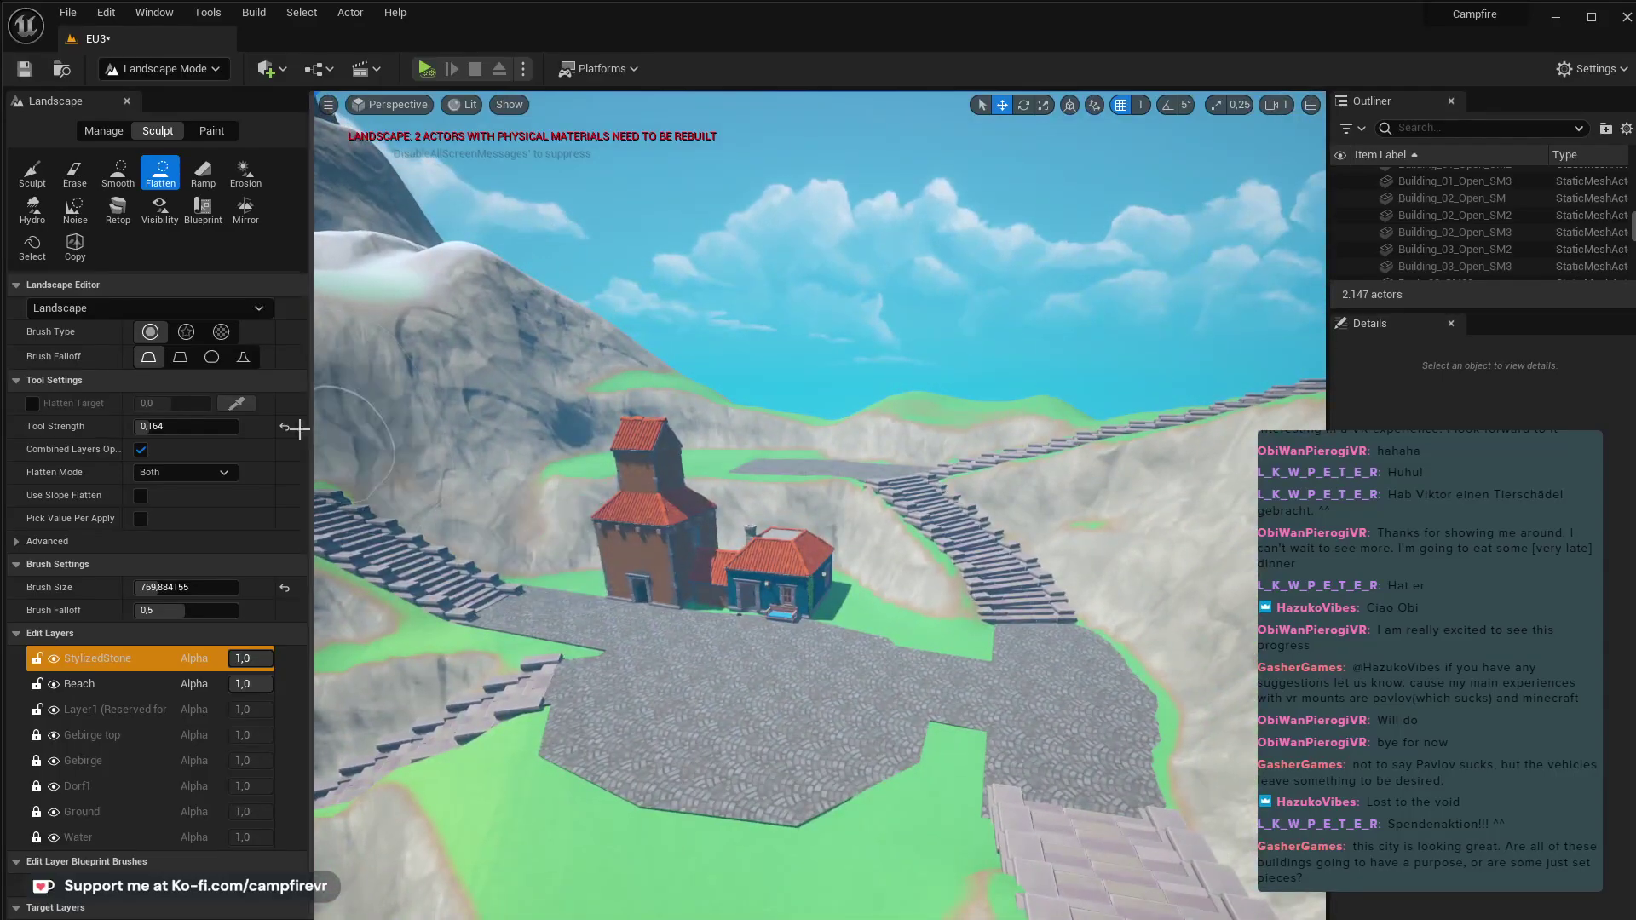
pyautogui.moveTo(784, 682)
pyautogui.mouseDown(button='right')
pyautogui.moveTo(792, 665)
pyautogui.moveTo(886, 682)
pyautogui.moveTo(818, 665)
pyautogui.mouseUp(button='right')
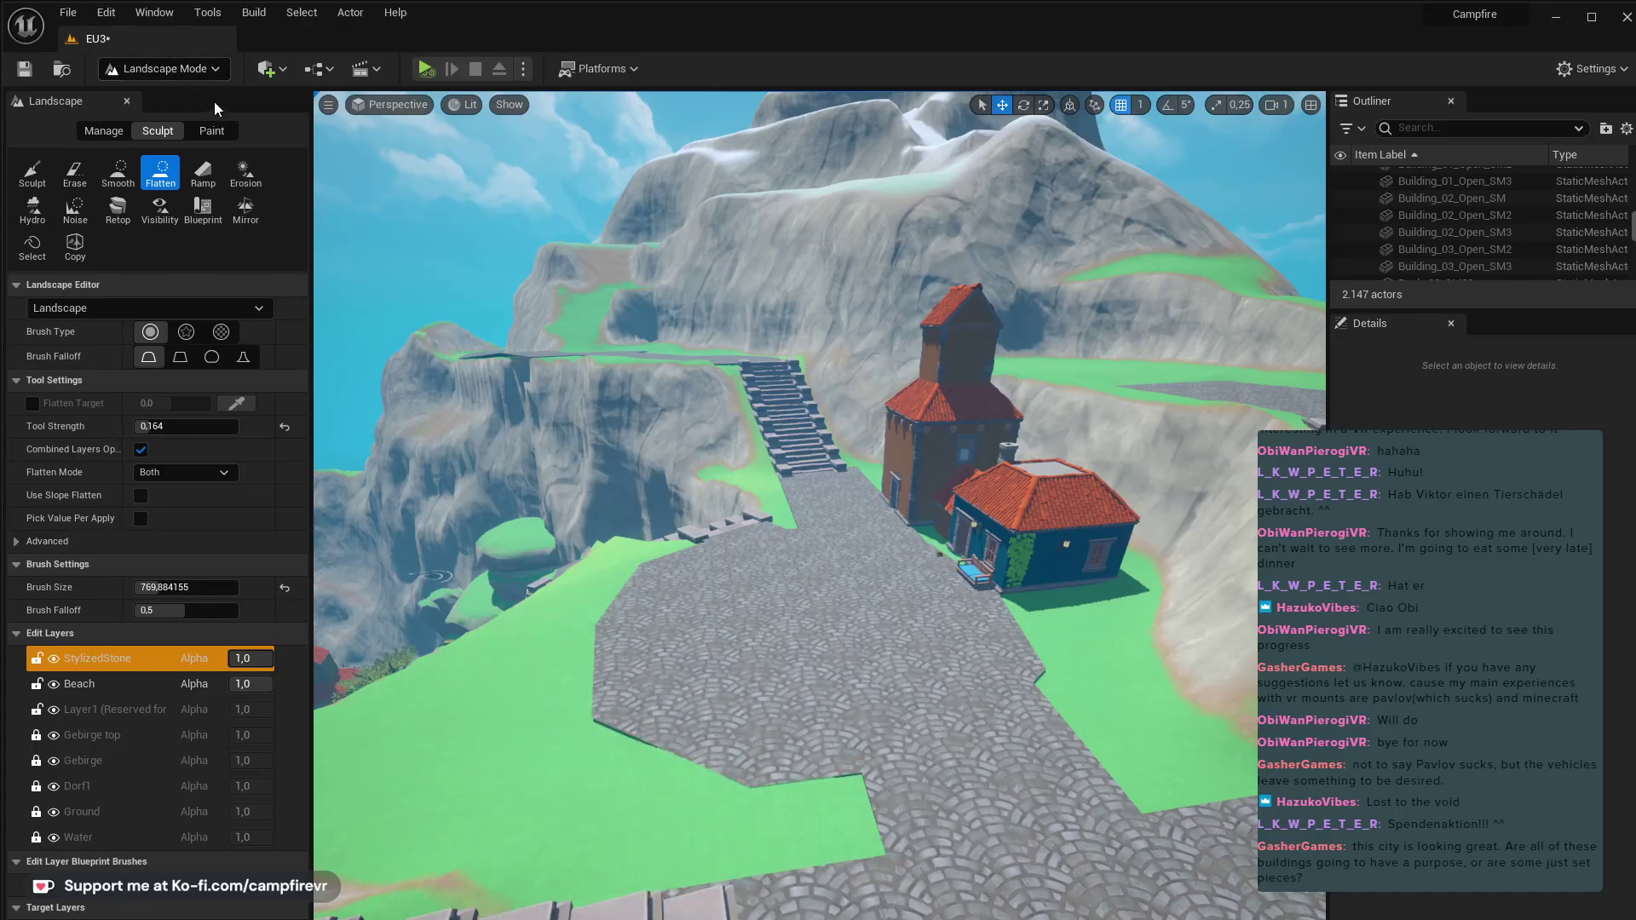
# - Return to selection mode and set the asset browser to the top-level Content folder
pyautogui.hotkey('shift', '1')
pyautogui.moveTo(259, 130); pyautogui.dragTo(252, 126, button='right')
pyautogui.moveTo(686, 570); pyautogui.dragTo(665, 592, button='right')
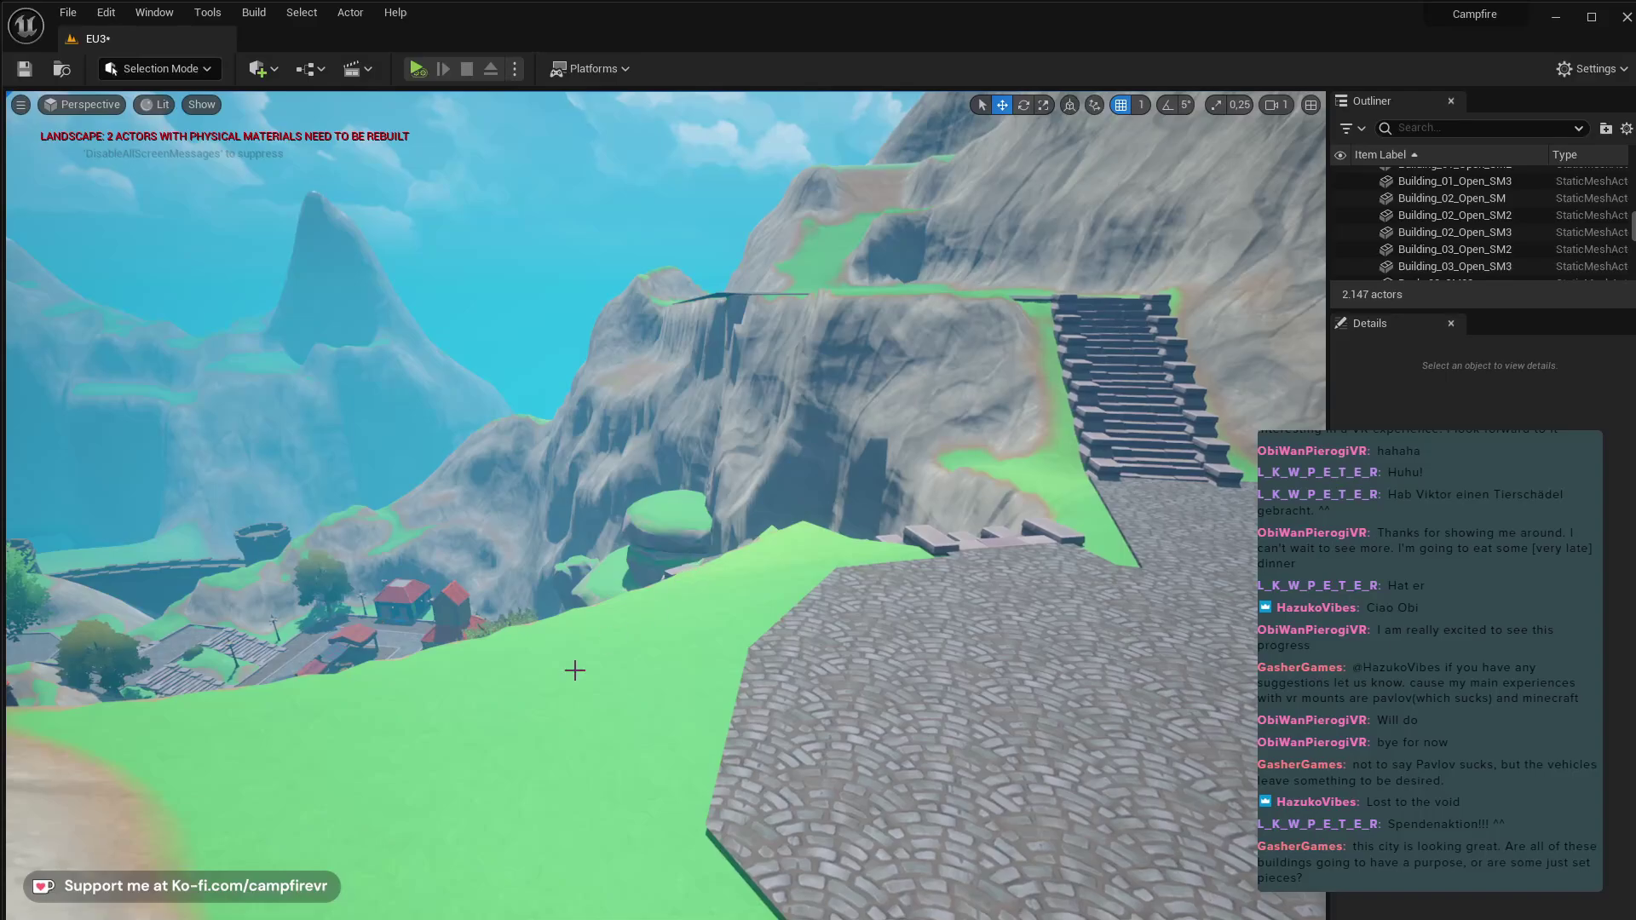
pyautogui.moveTo(575, 671); pyautogui.dragTo(565, 668, button='right')
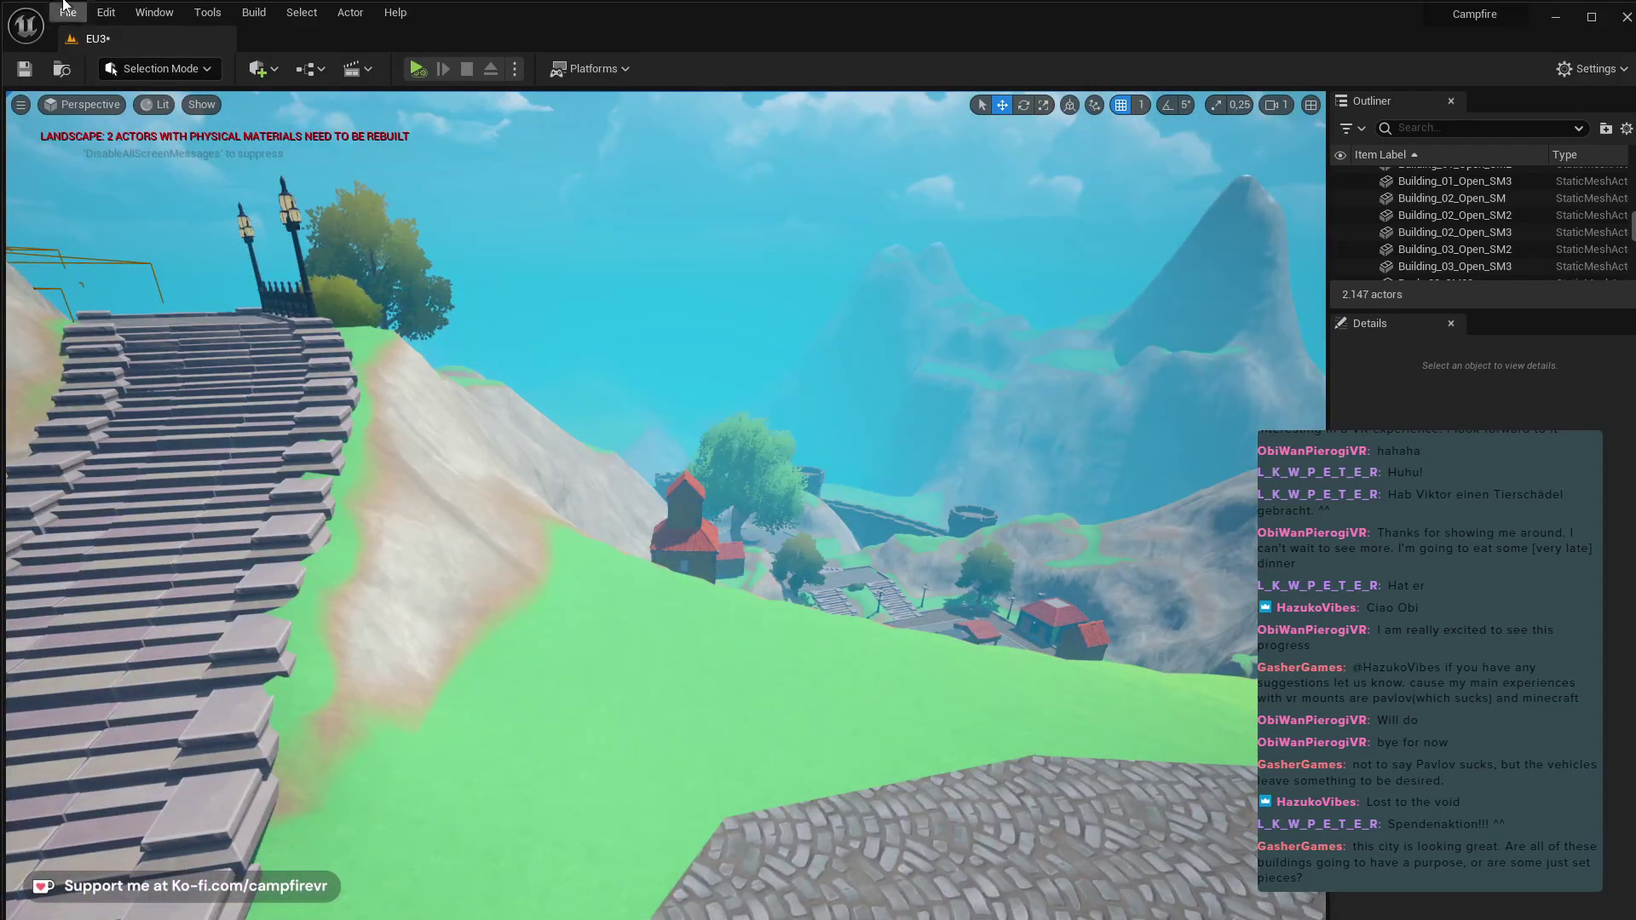
pyautogui.hotkey('ctrl', 'space')
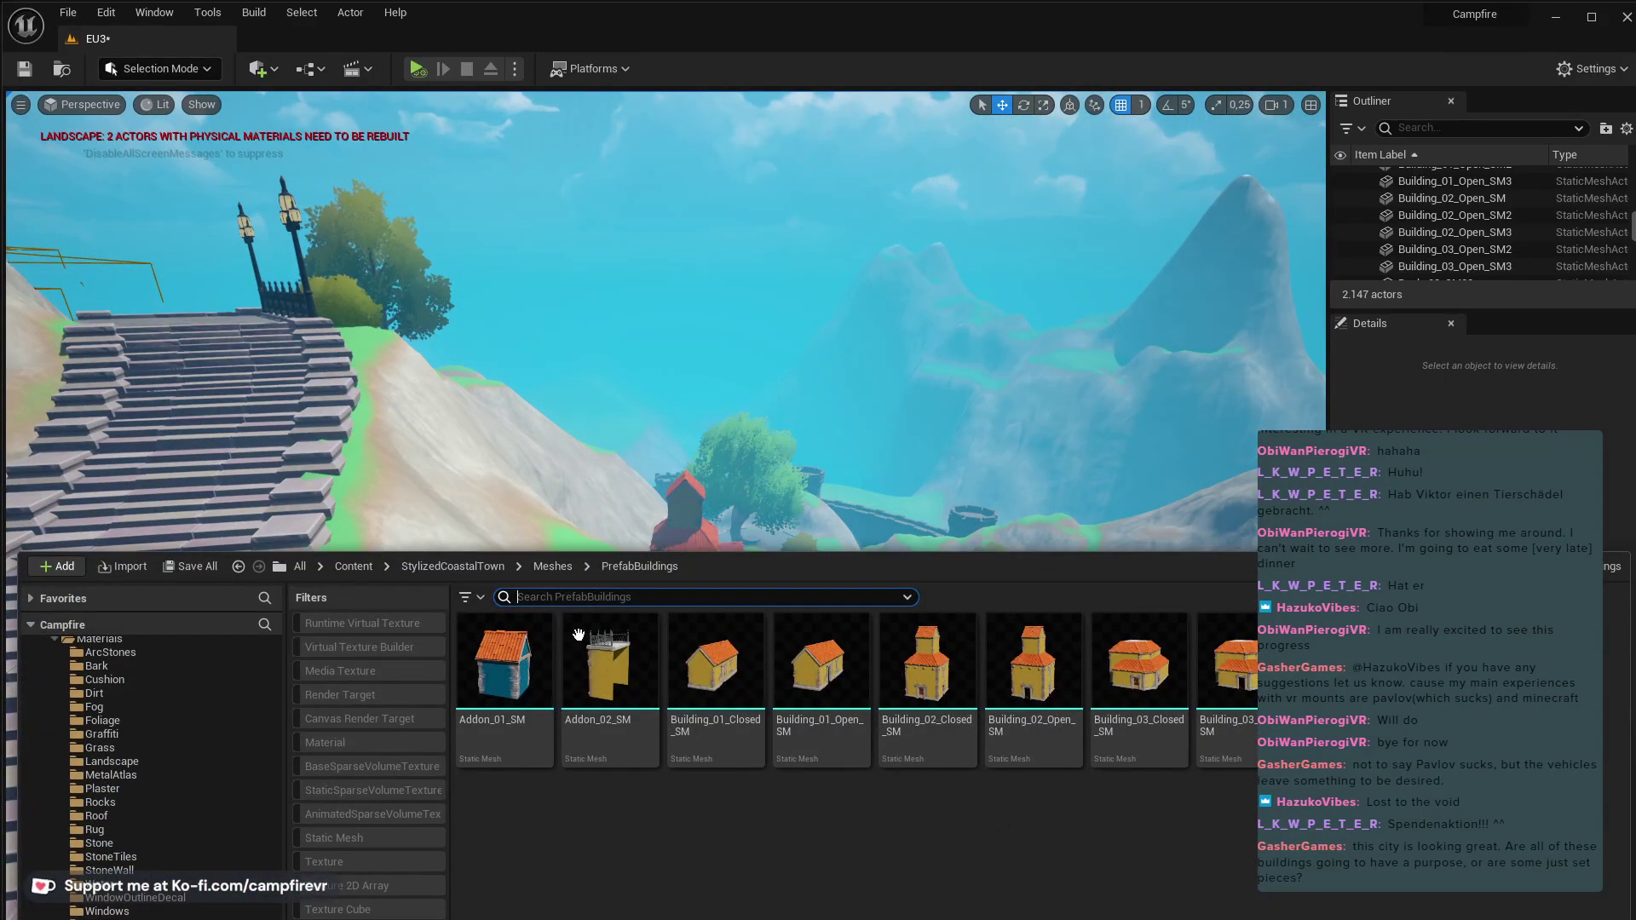
pyautogui.click(352, 566)
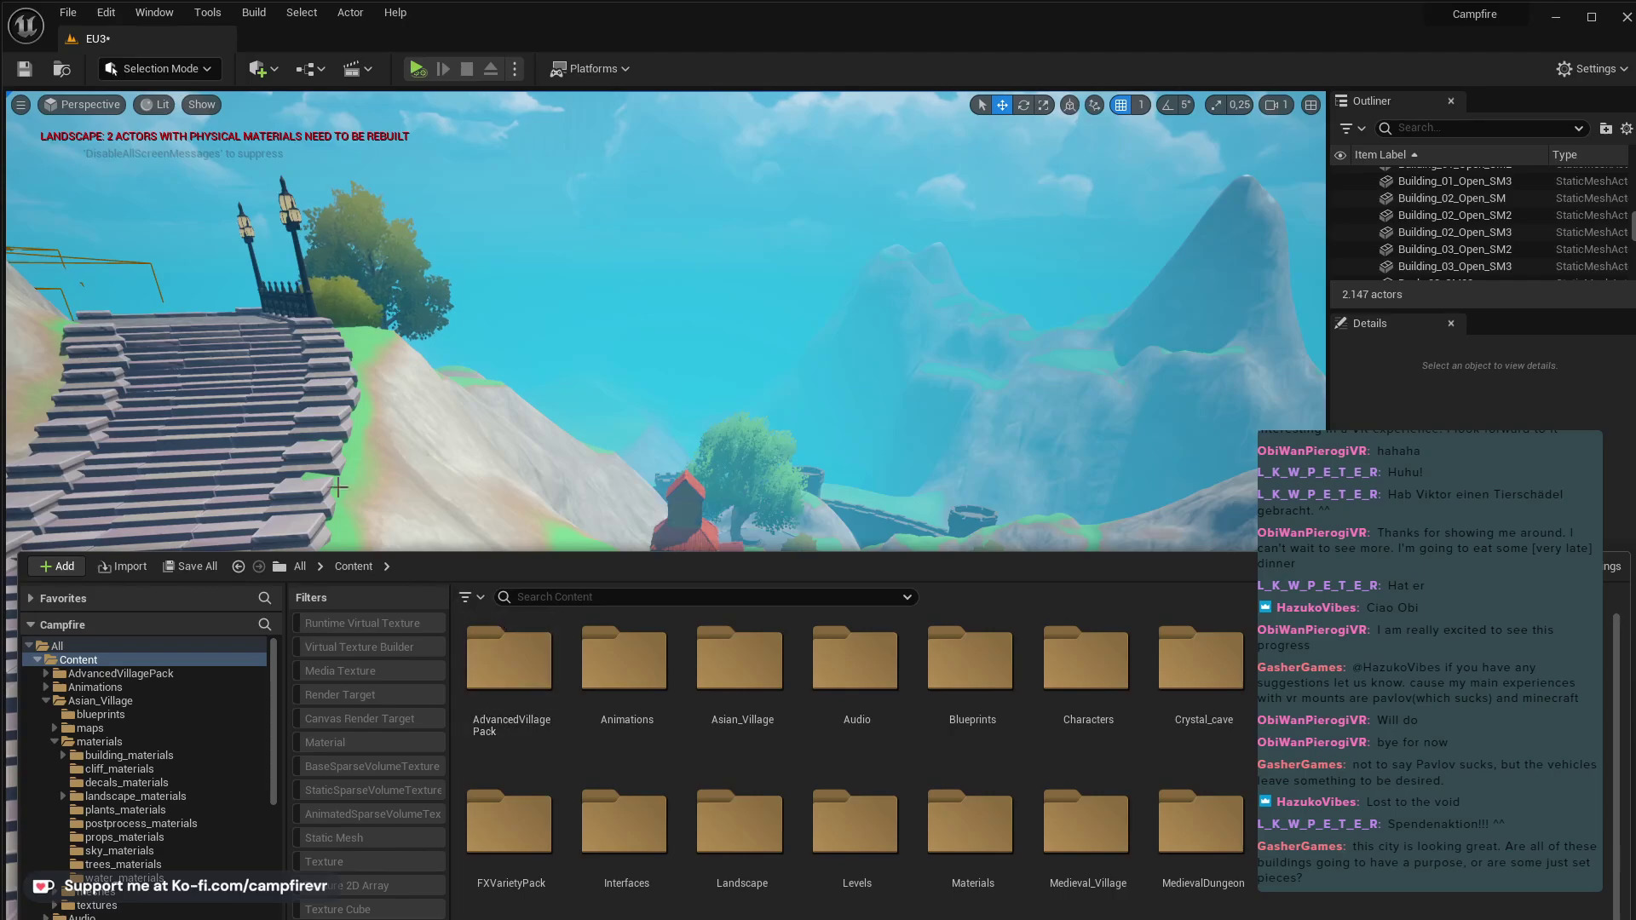
pyautogui.hotkey('ctrl', 'space')
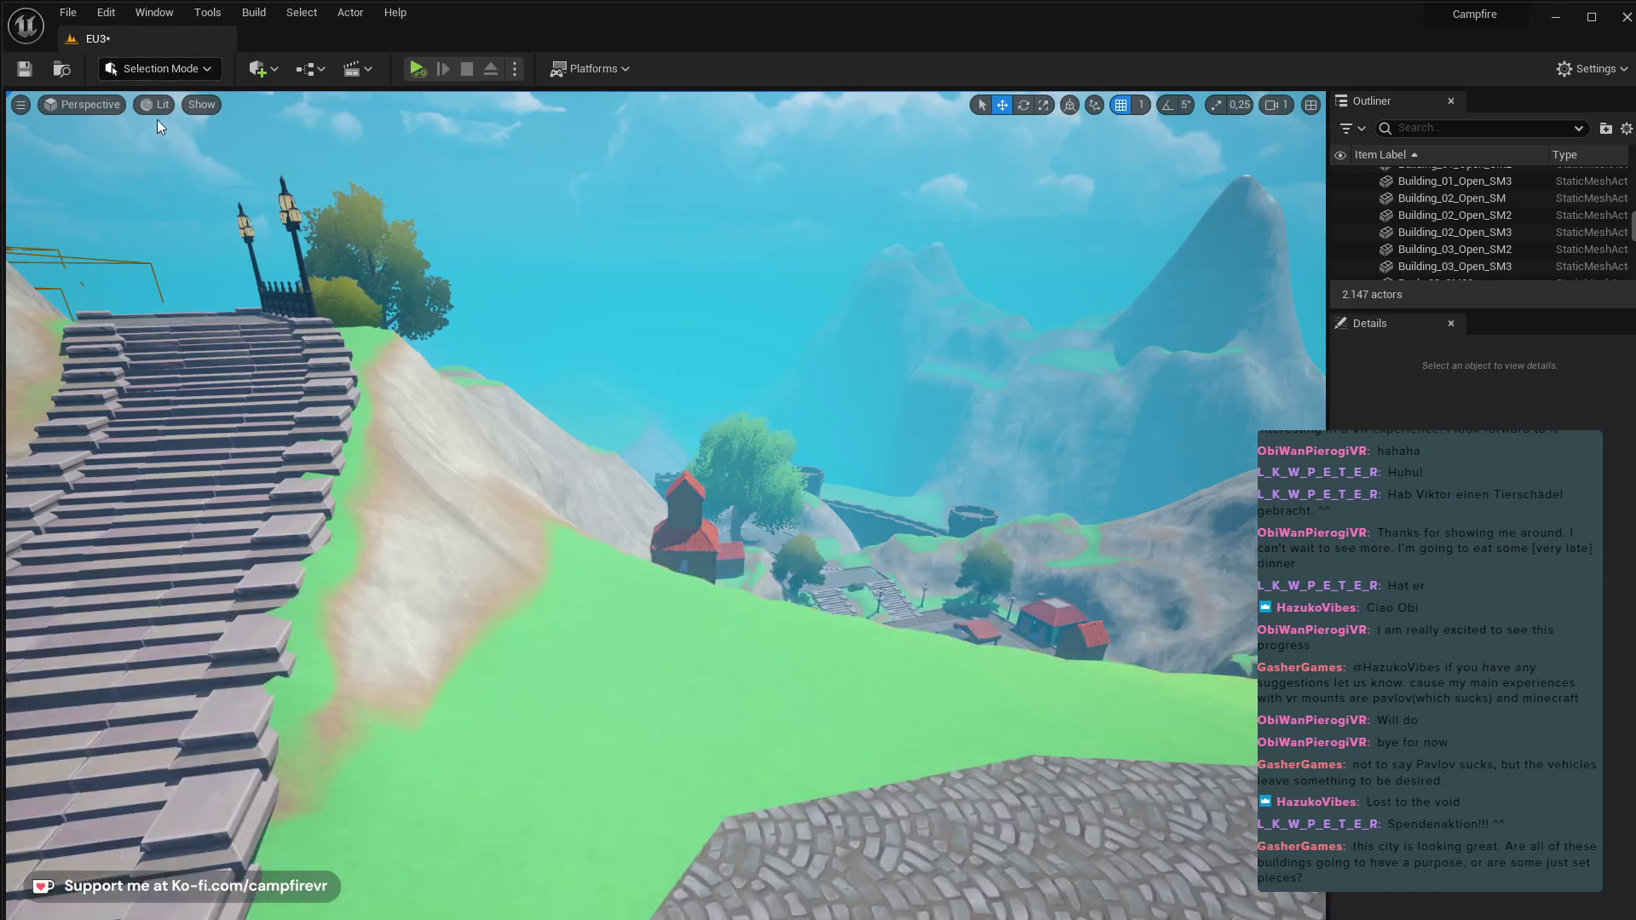
# - Raise a grassy mound beside the stairs next to the cobbled terrace, using the Sculpt tool with a brush size of about 488
pyautogui.hotkey('shift', '2')
pyautogui.click(33, 173)
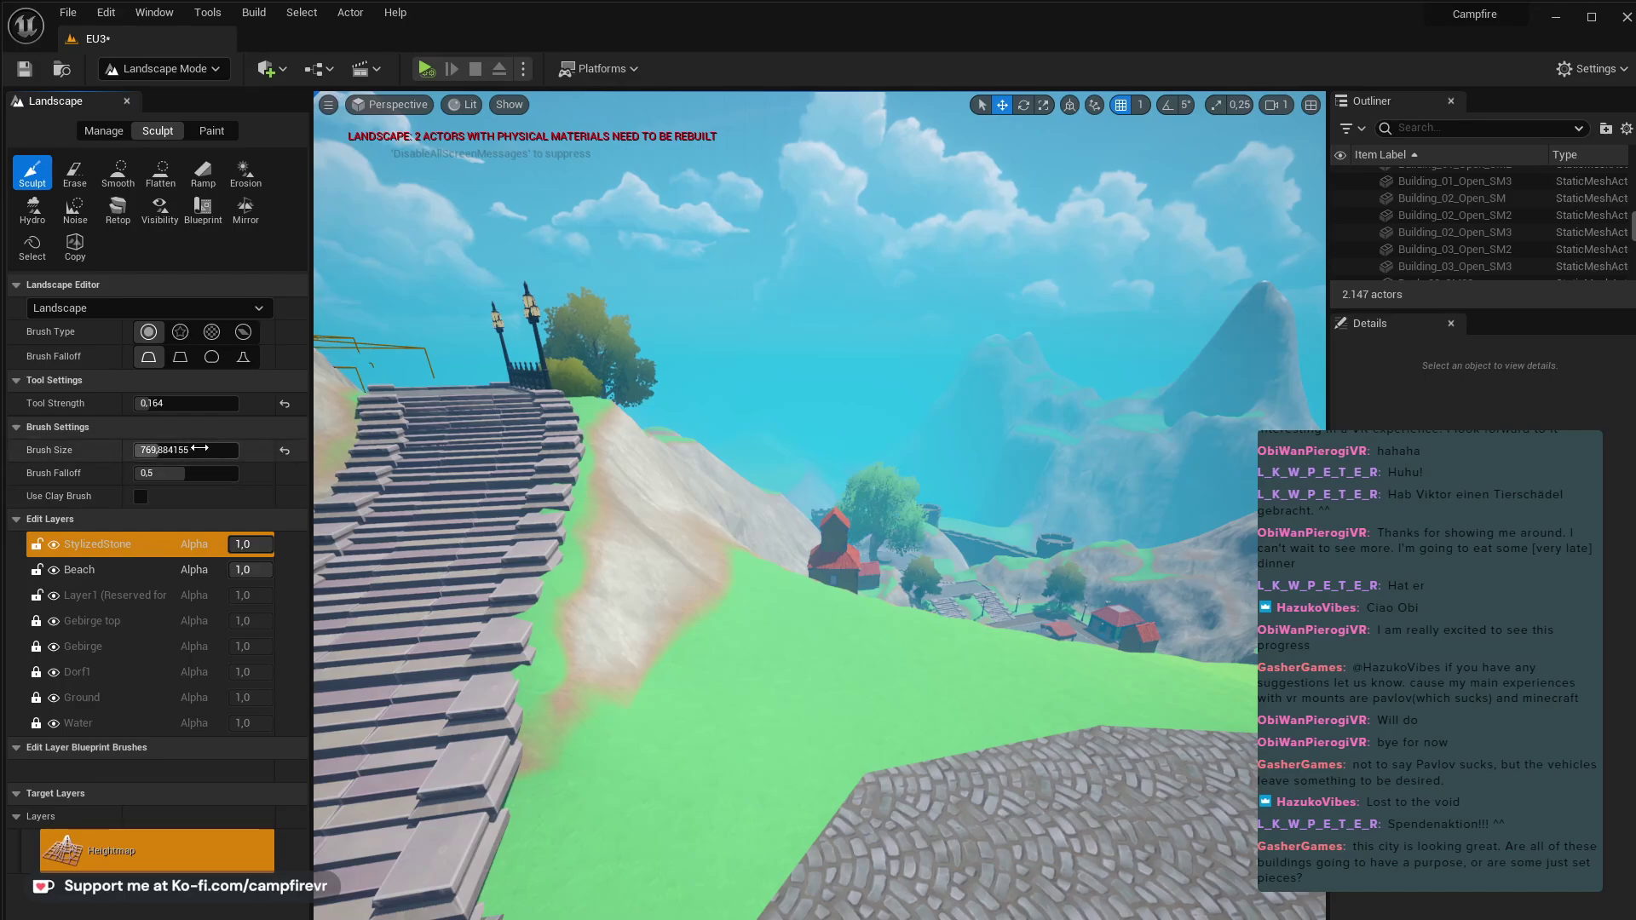
pyautogui.moveTo(749, 661); pyautogui.dragTo(769, 597)
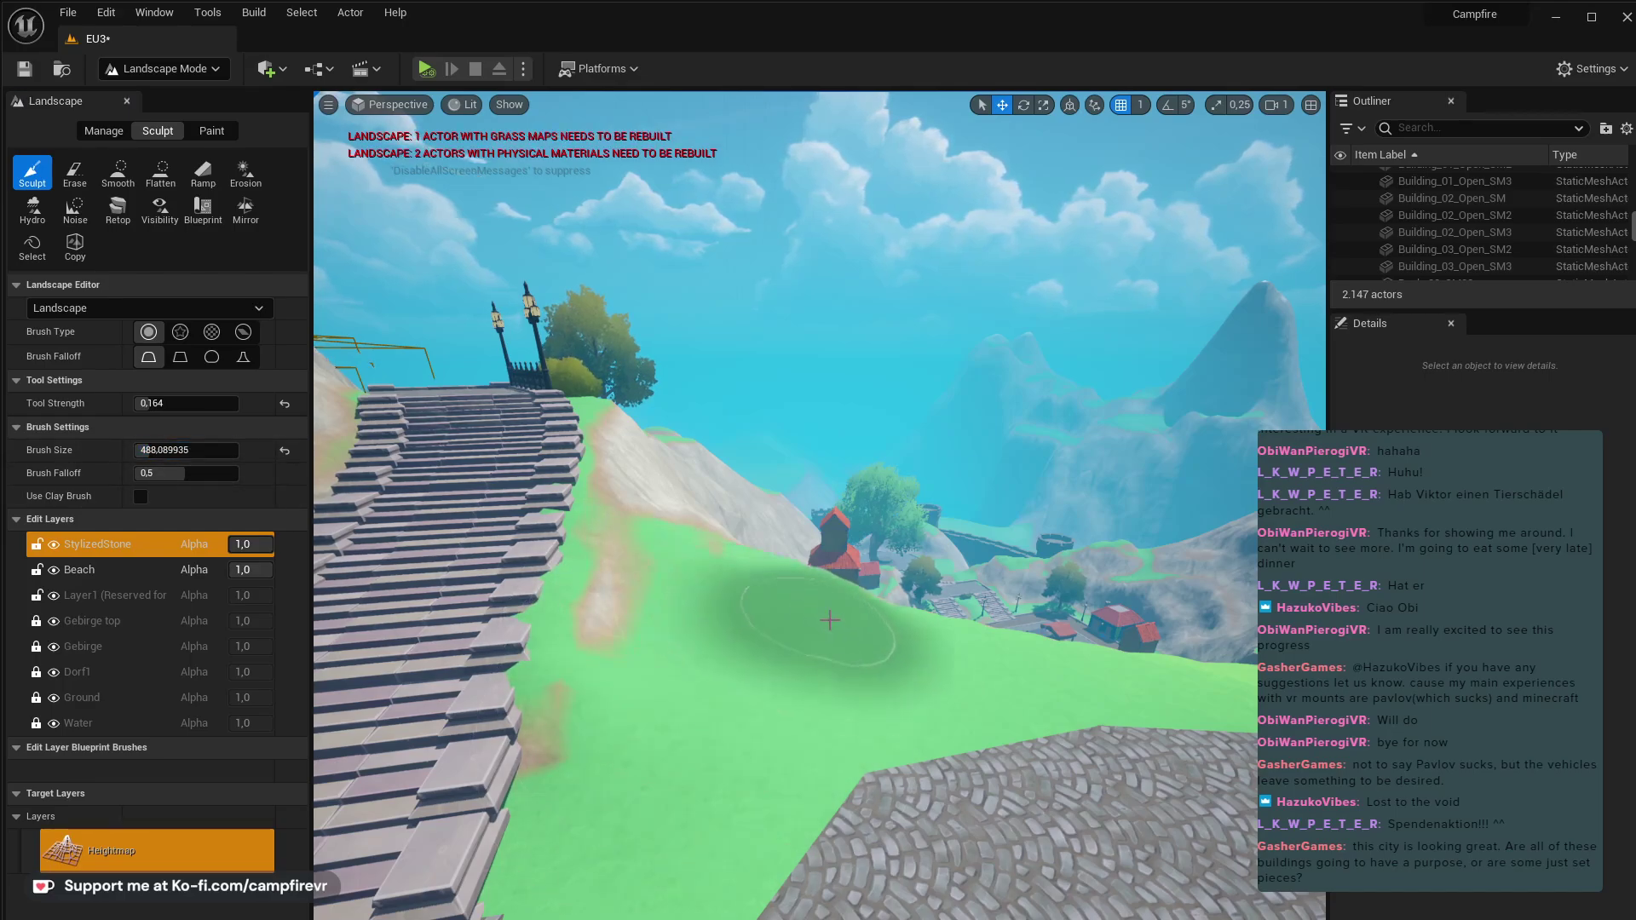
pyautogui.moveTo(884, 621)
pyautogui.mouseDown()
pyautogui.moveTo(723, 679)
pyautogui.moveTo(775, 627)
pyautogui.moveTo(639, 584)
pyautogui.mouseUp()
pyautogui.moveTo(640, 585)
pyautogui.mouseDown(button='right')
pyautogui.moveTo(818, 682)
pyautogui.moveTo(788, 549)
pyautogui.mouseUp(button='right')
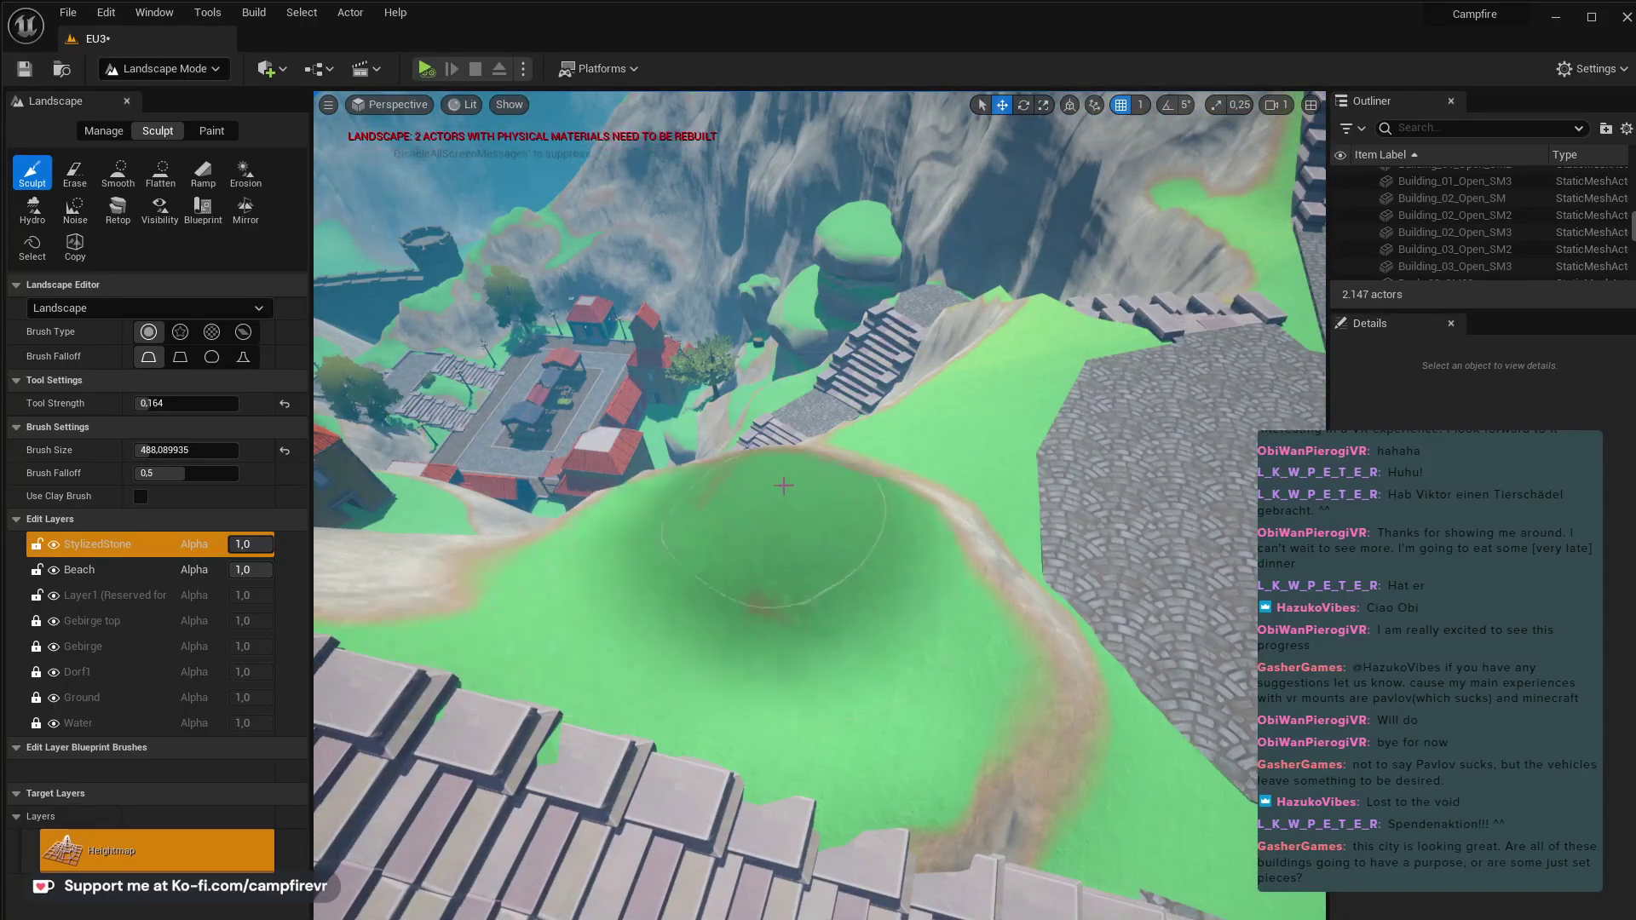
pyautogui.moveTo(784, 485)
pyautogui.mouseDown()
pyautogui.moveTo(682, 545)
pyautogui.moveTo(808, 534)
pyautogui.mouseUp()
pyautogui.moveTo(807, 534)
pyautogui.mouseDown(button='right')
pyautogui.moveTo(878, 554)
pyautogui.moveTo(1023, 511)
pyautogui.moveTo(938, 554)
pyautogui.moveTo(929, 511)
pyautogui.moveTo(1048, 503)
pyautogui.mouseUp(button='right')
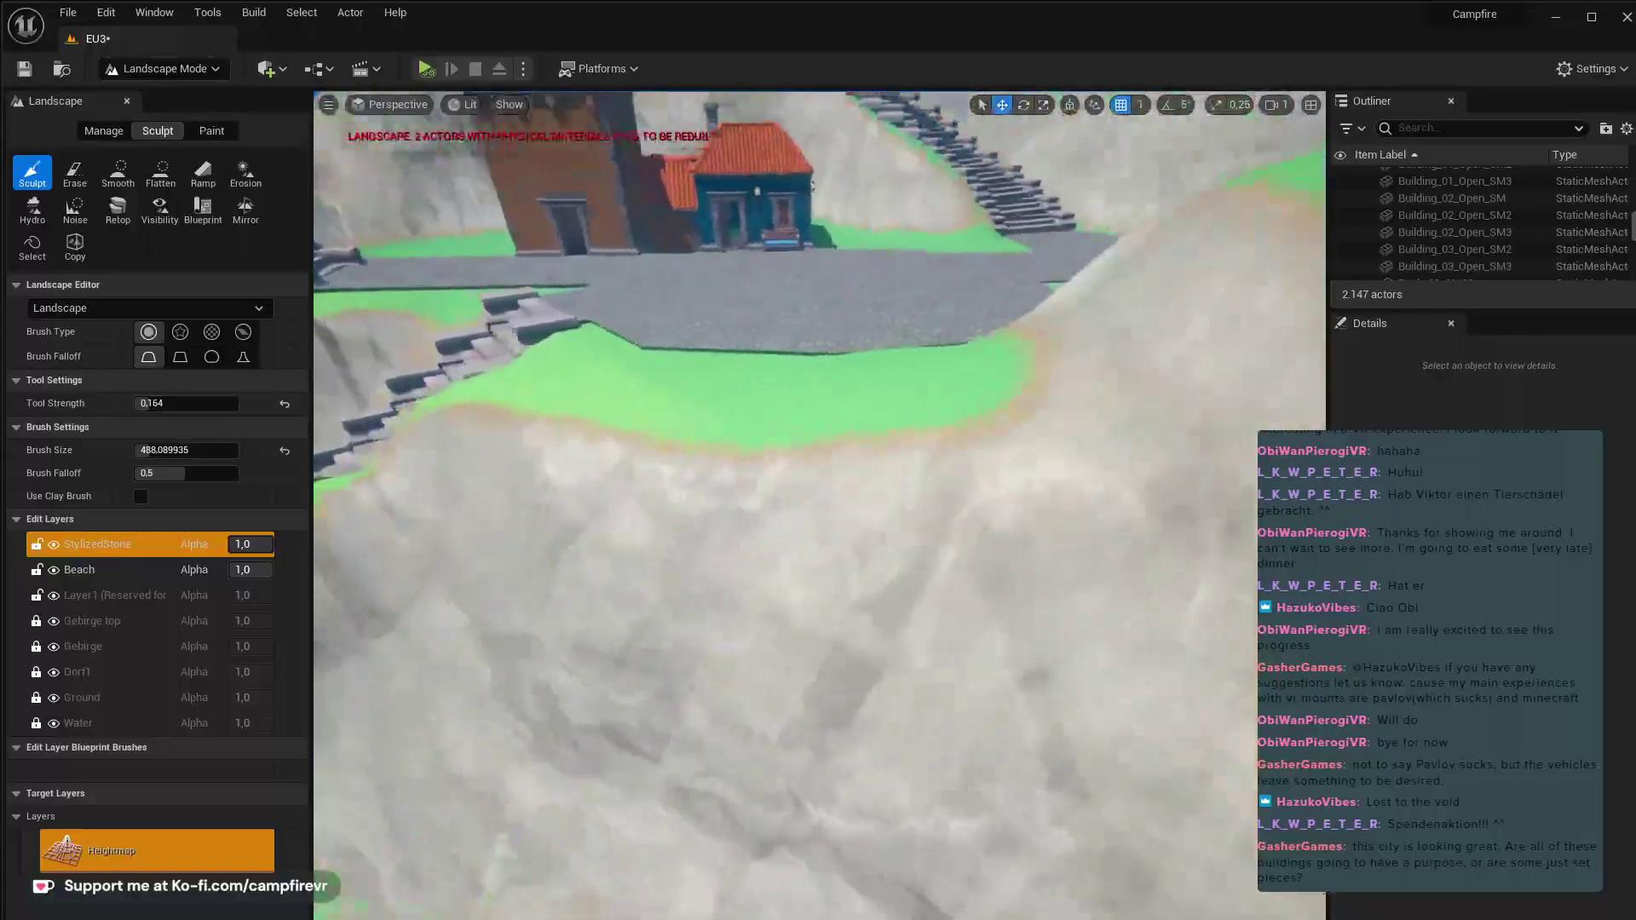
# - Build up the cliff edges and grass ledges around the terrace stairs with the Sculpt tool, and leave landscape editing
pyautogui.moveTo(804, 565); pyautogui.dragTo(804, 566, button='right')
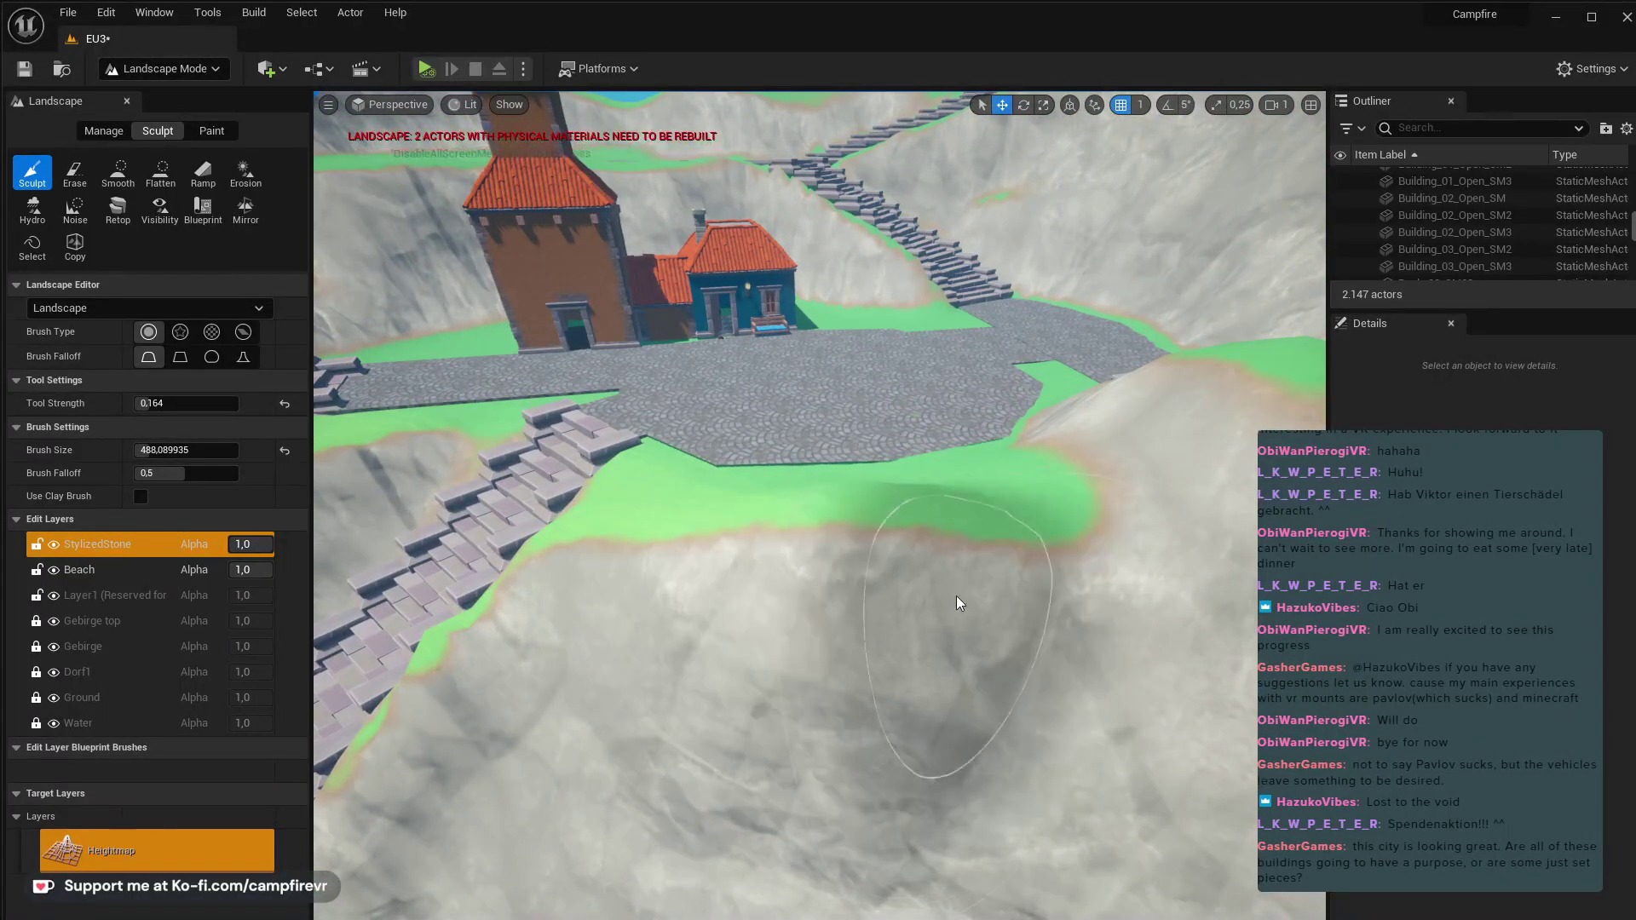
pyautogui.moveTo(960, 602); pyautogui.dragTo(960, 602, button='right')
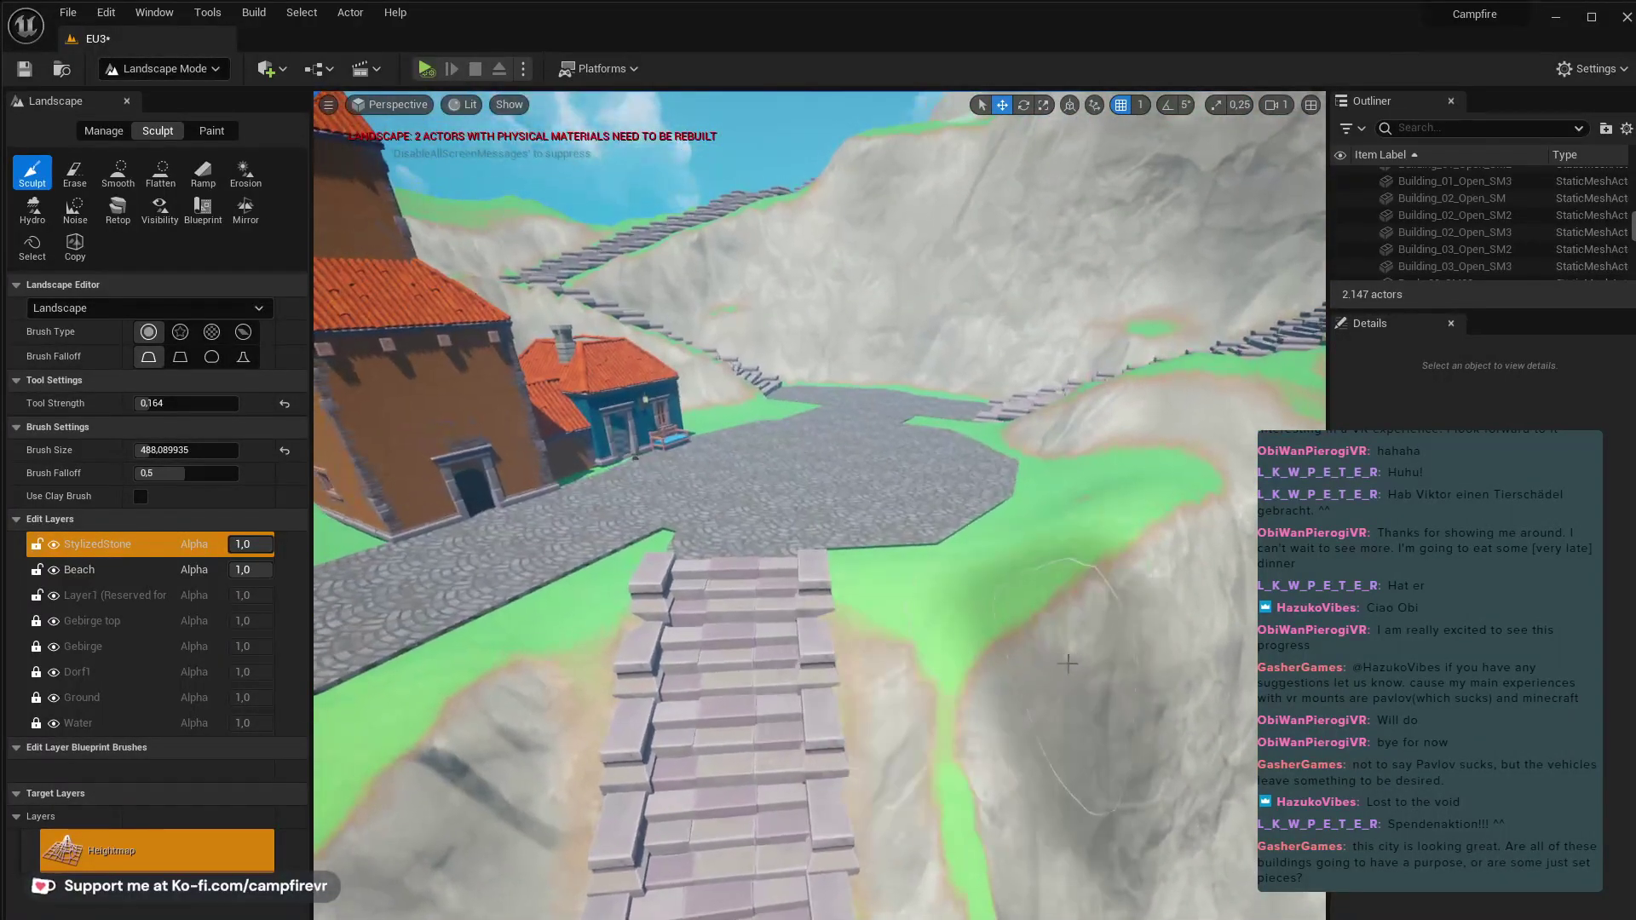
pyautogui.moveTo(1039, 676); pyautogui.dragTo(1039, 676, button='right')
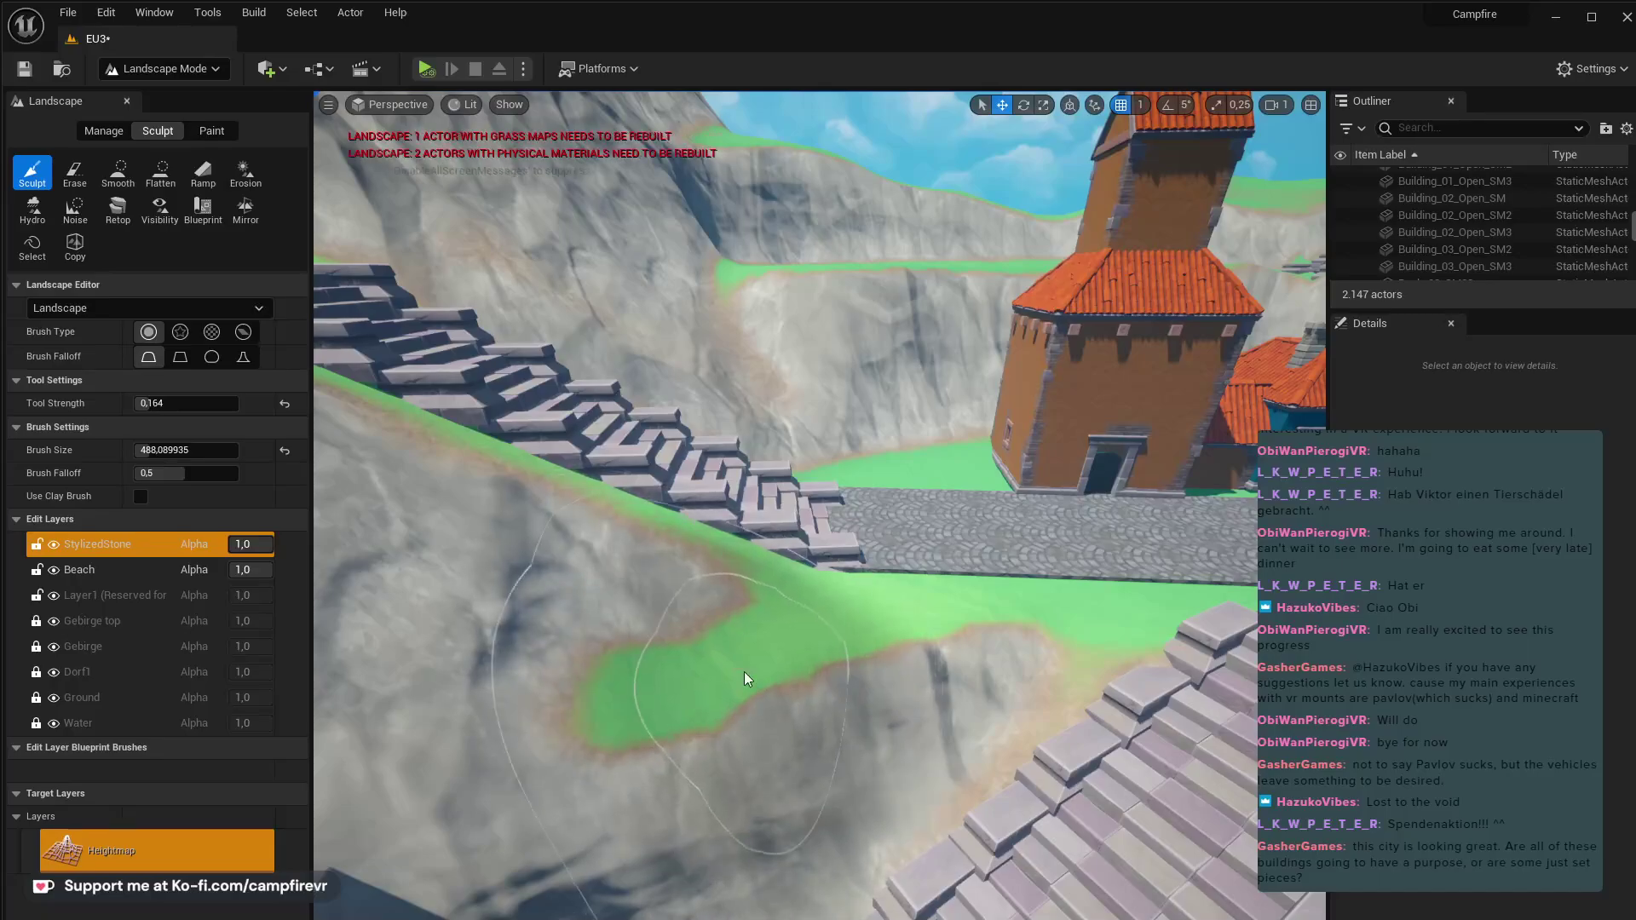
pyautogui.moveTo(571, 659); pyautogui.dragTo(571, 658, button='right')
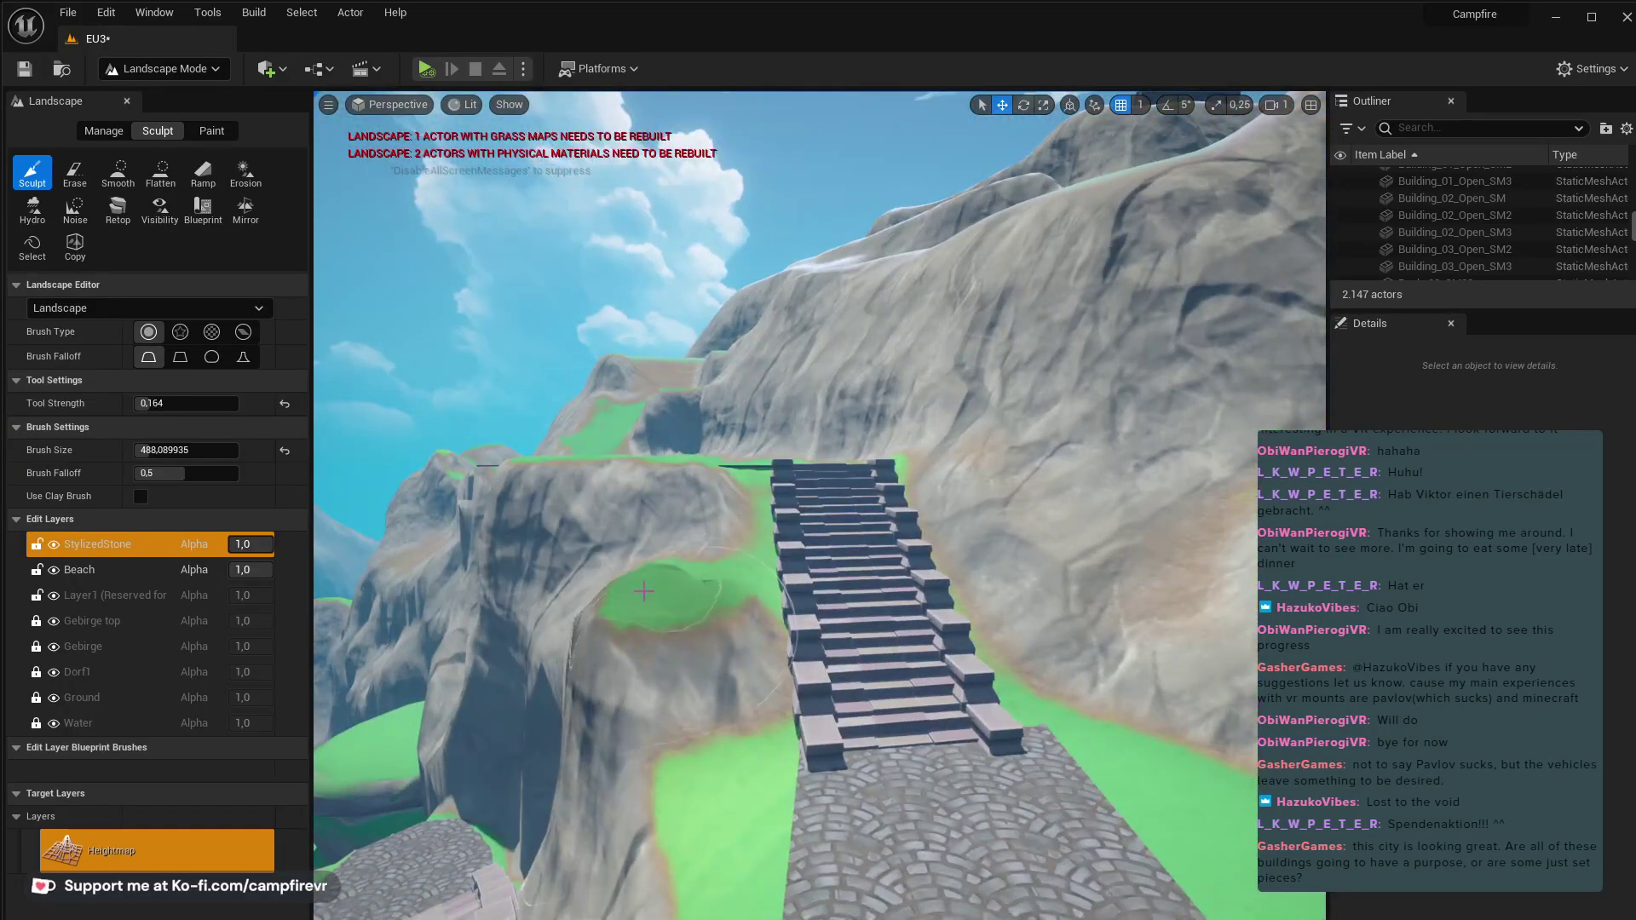
pyautogui.moveTo(629, 558); pyautogui.dragTo(629, 558, button='right')
pyautogui.moveTo(768, 568); pyautogui.dragTo(717, 542, button='right')
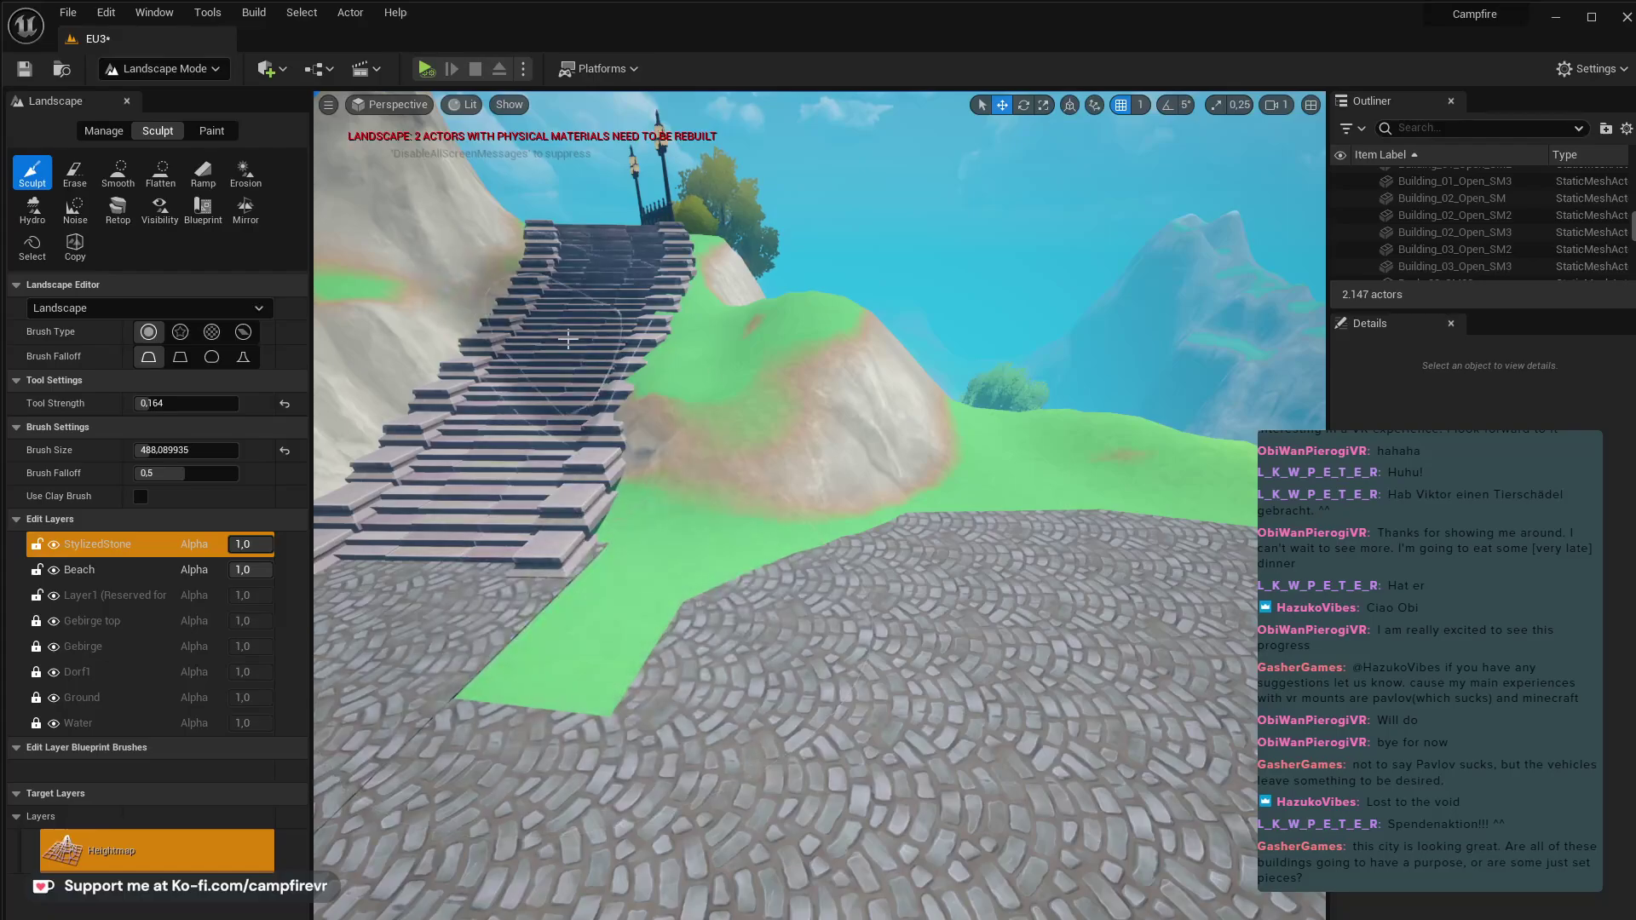
pyautogui.click(126, 100)
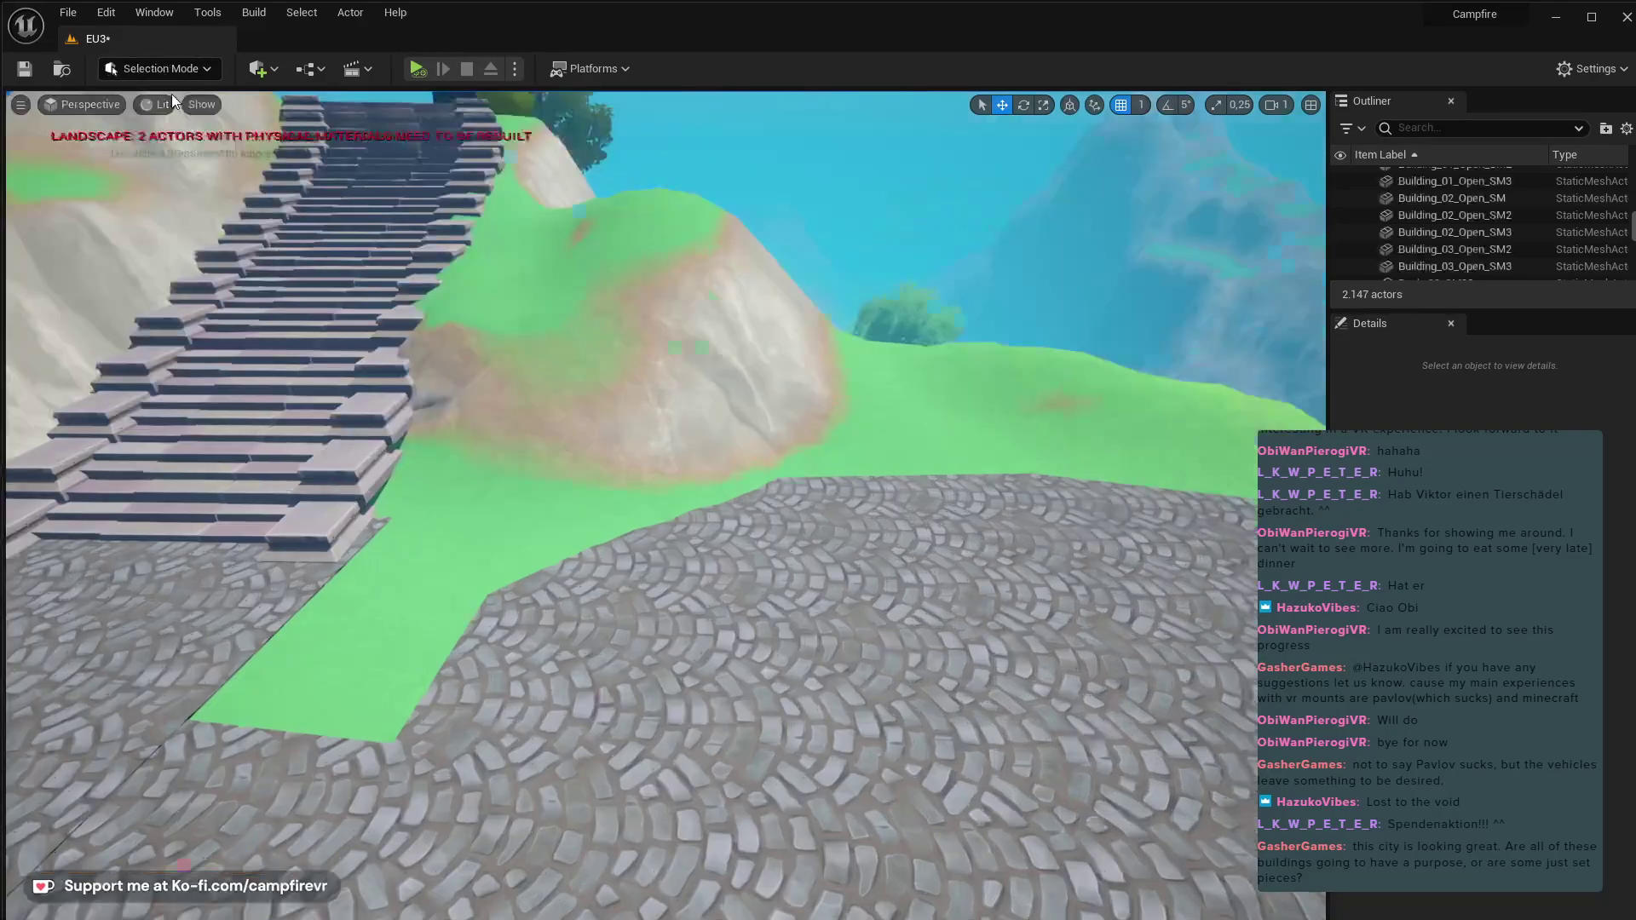
# - Duplicate the lamppost at the top of the stairs and bring the copy down to the edge of the lower cobbled terrace
pyautogui.moveTo(665, 511); pyautogui.dragTo(665, 512, button='right')
pyautogui.moveTo(851, 628); pyautogui.dragTo(826, 628, button='right')
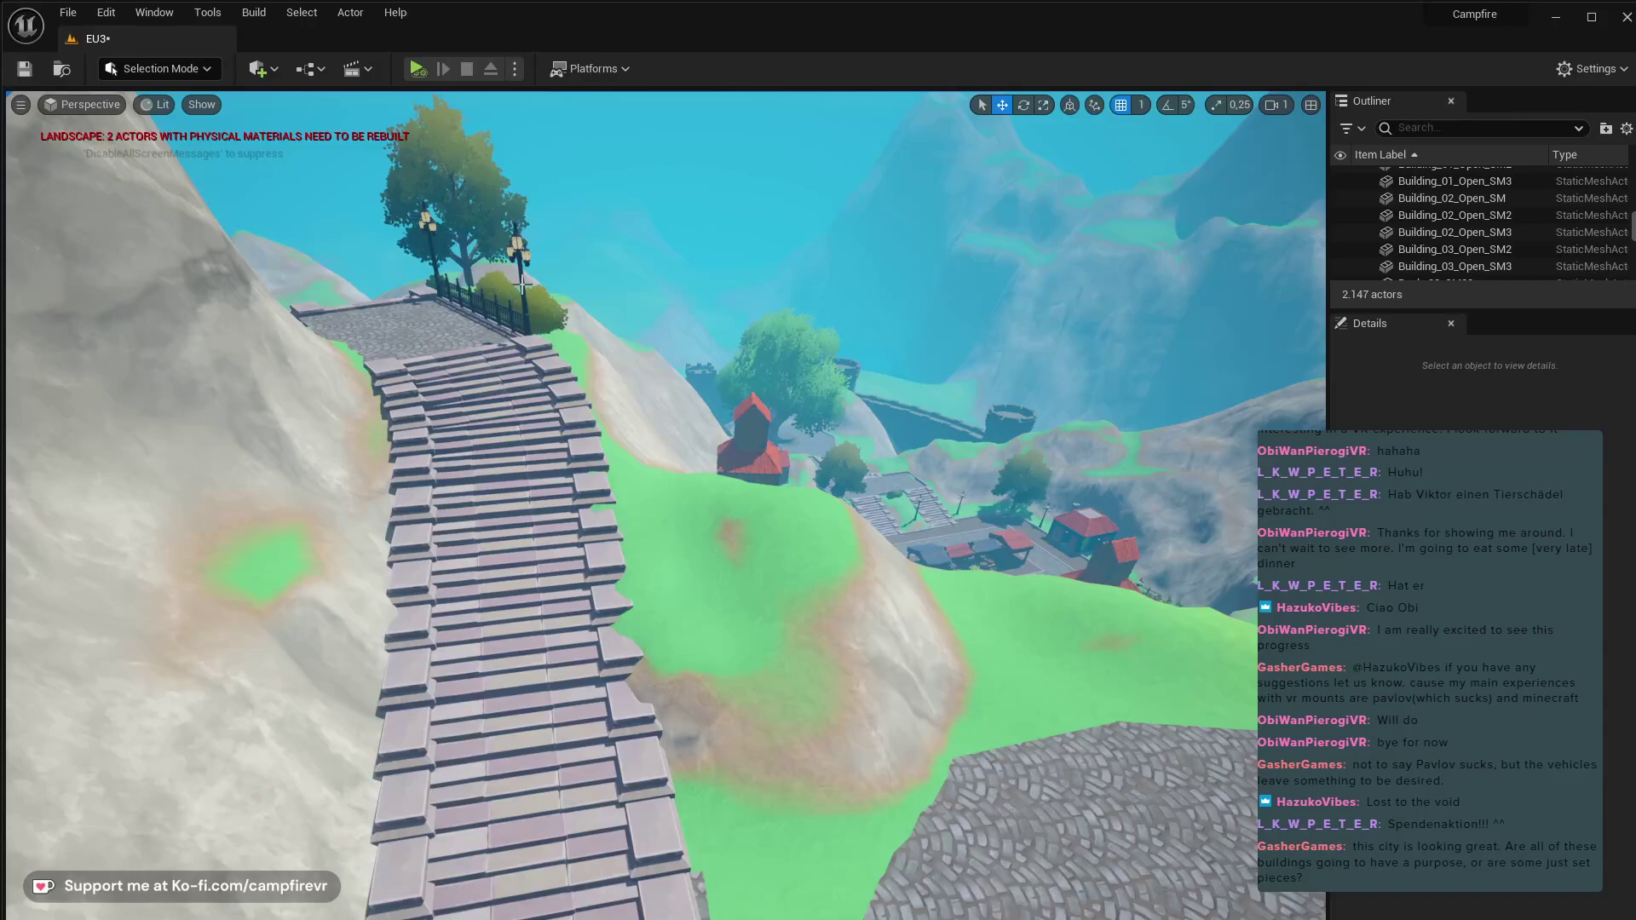
pyautogui.click(509, 356)
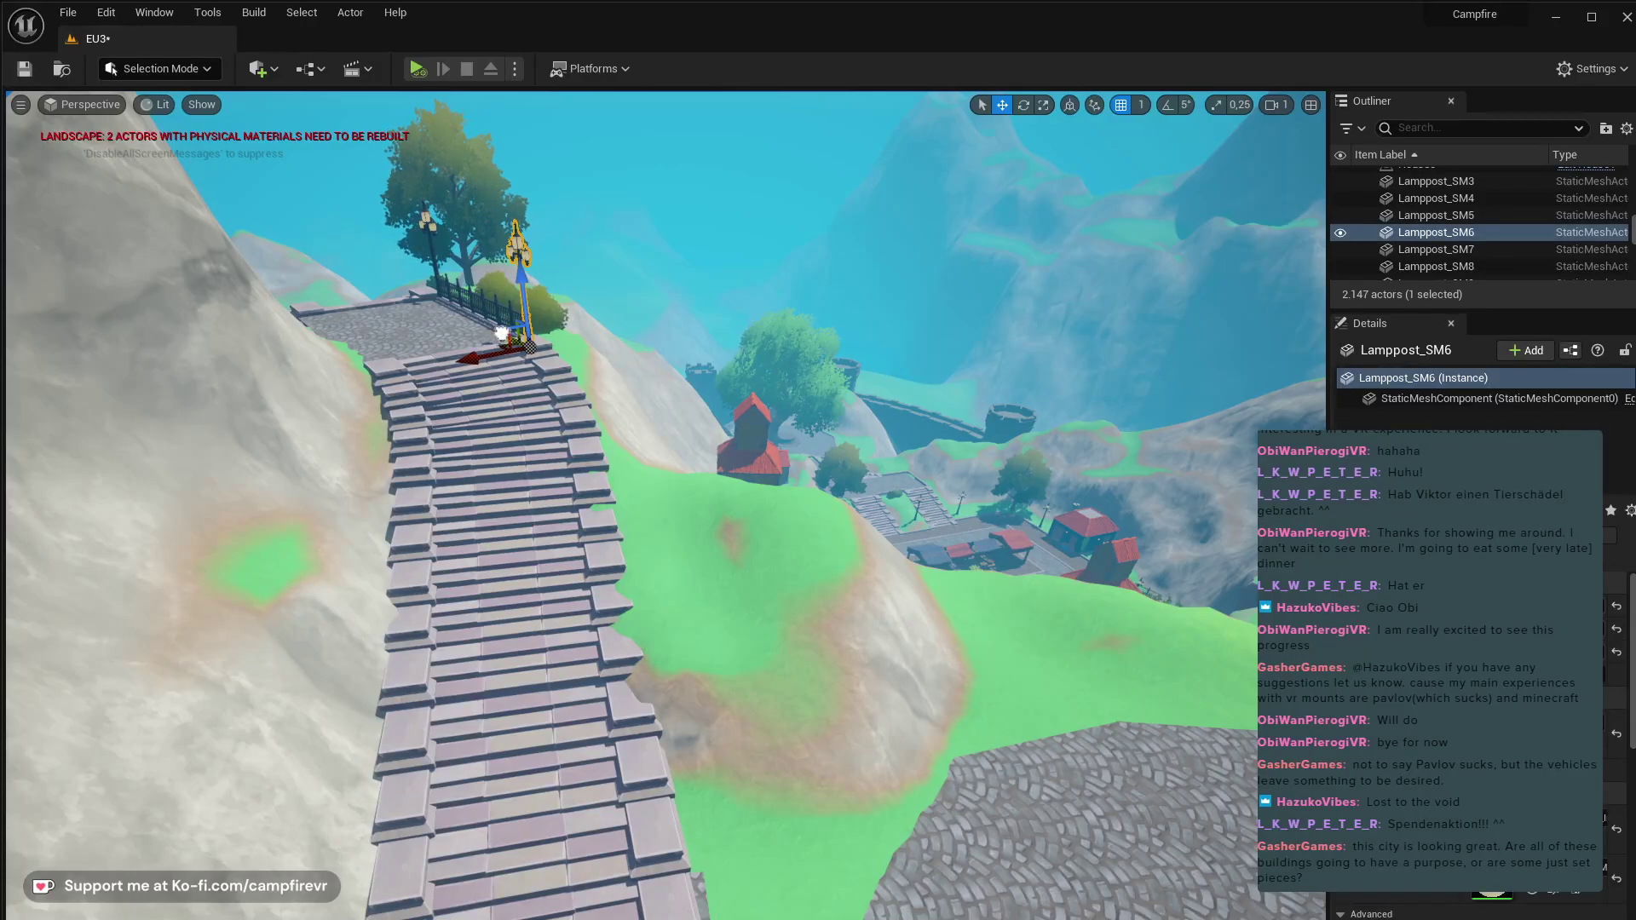
pyautogui.keyDown('alt'); pyautogui.moveTo(502, 333); pyautogui.dragTo(735, 673); pyautogui.keyUp('alt')
pyautogui.moveTo(1068, 526); pyautogui.dragTo(1077, 670)
pyautogui.press('q')
pyautogui.moveTo(1077, 669); pyautogui.dragTo(1193, 532, button='right')
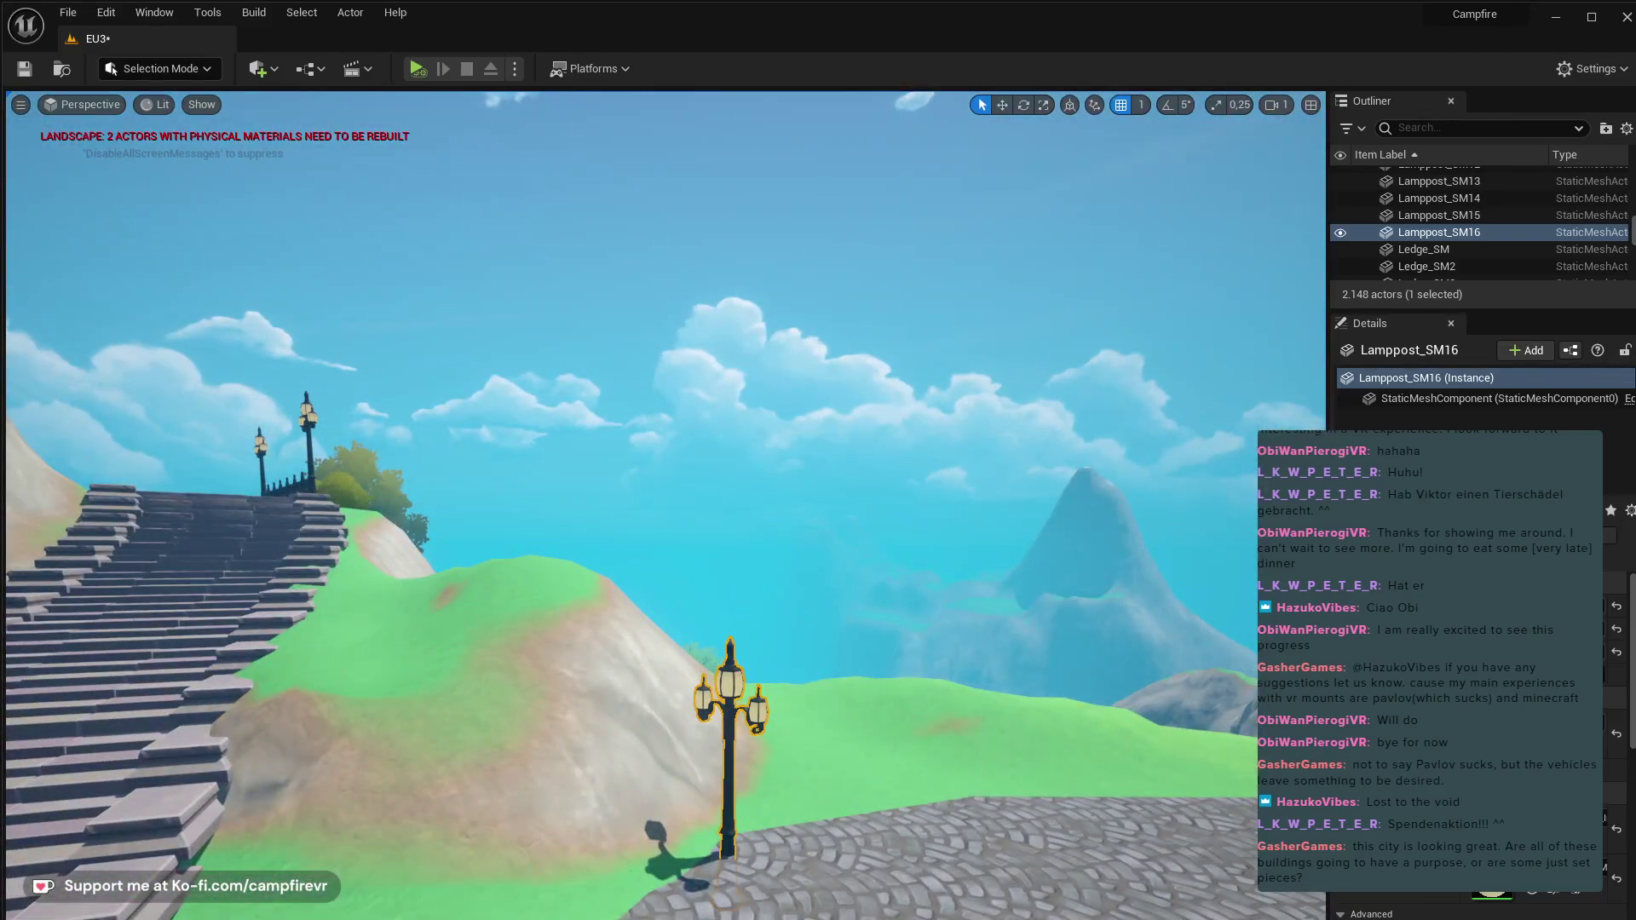
# - Rotate the copied lamppost about -59 degrees and set it at ground level on the grass strip at the foot of the stairs
pyautogui.press('w')
pyautogui.moveTo(703, 905); pyautogui.dragTo(222, 916)
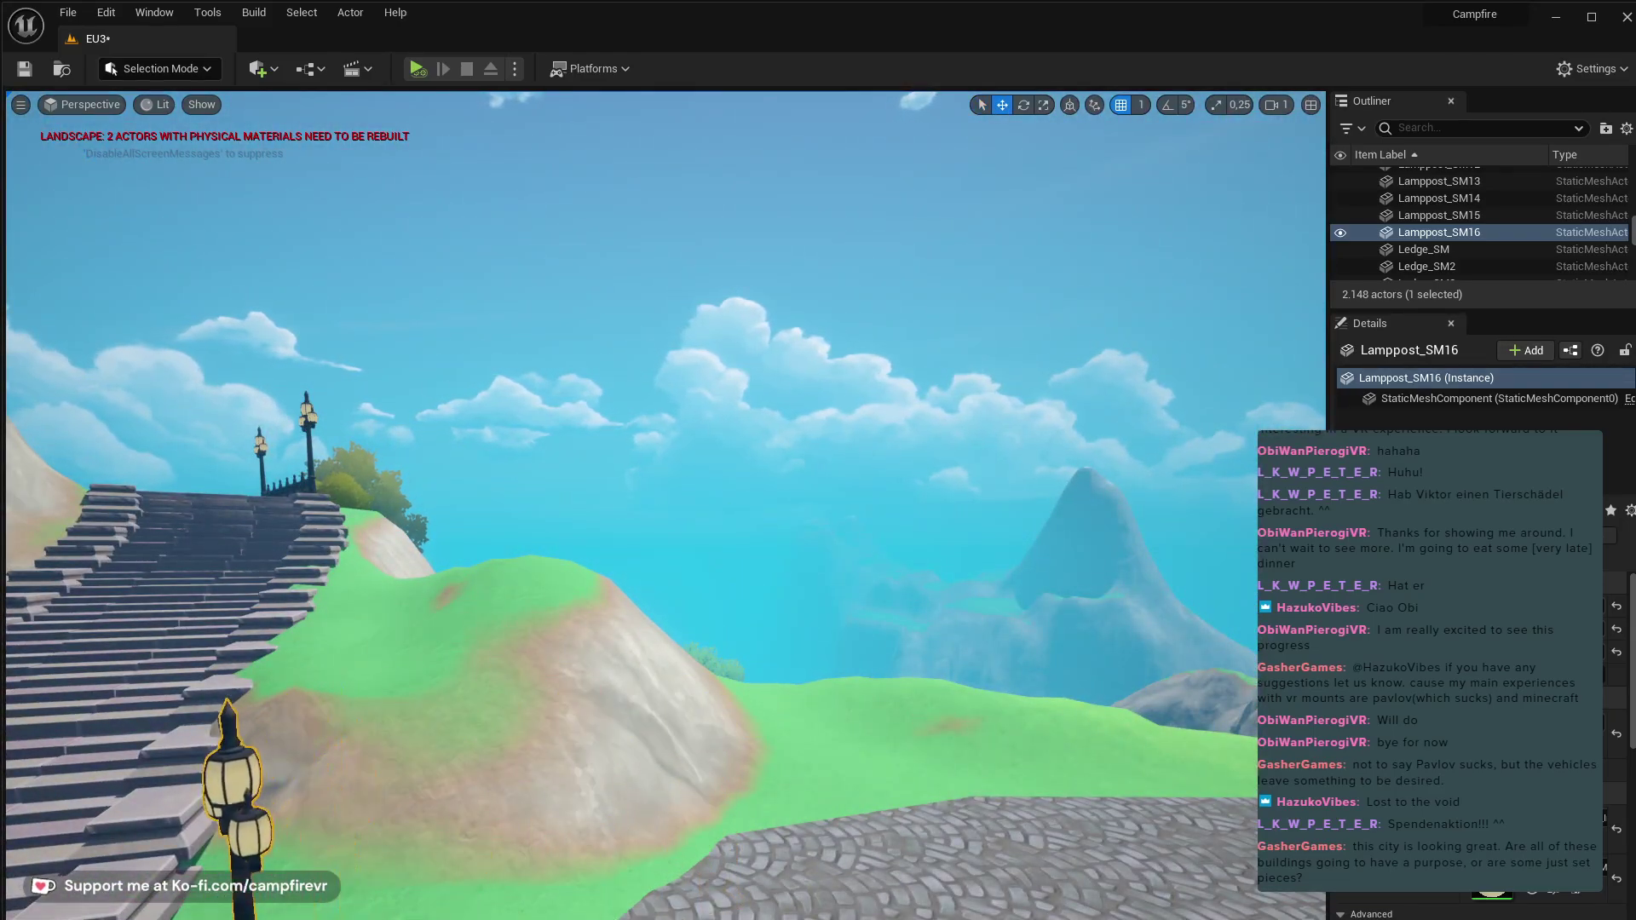
pyautogui.press('f')
pyautogui.press('e')
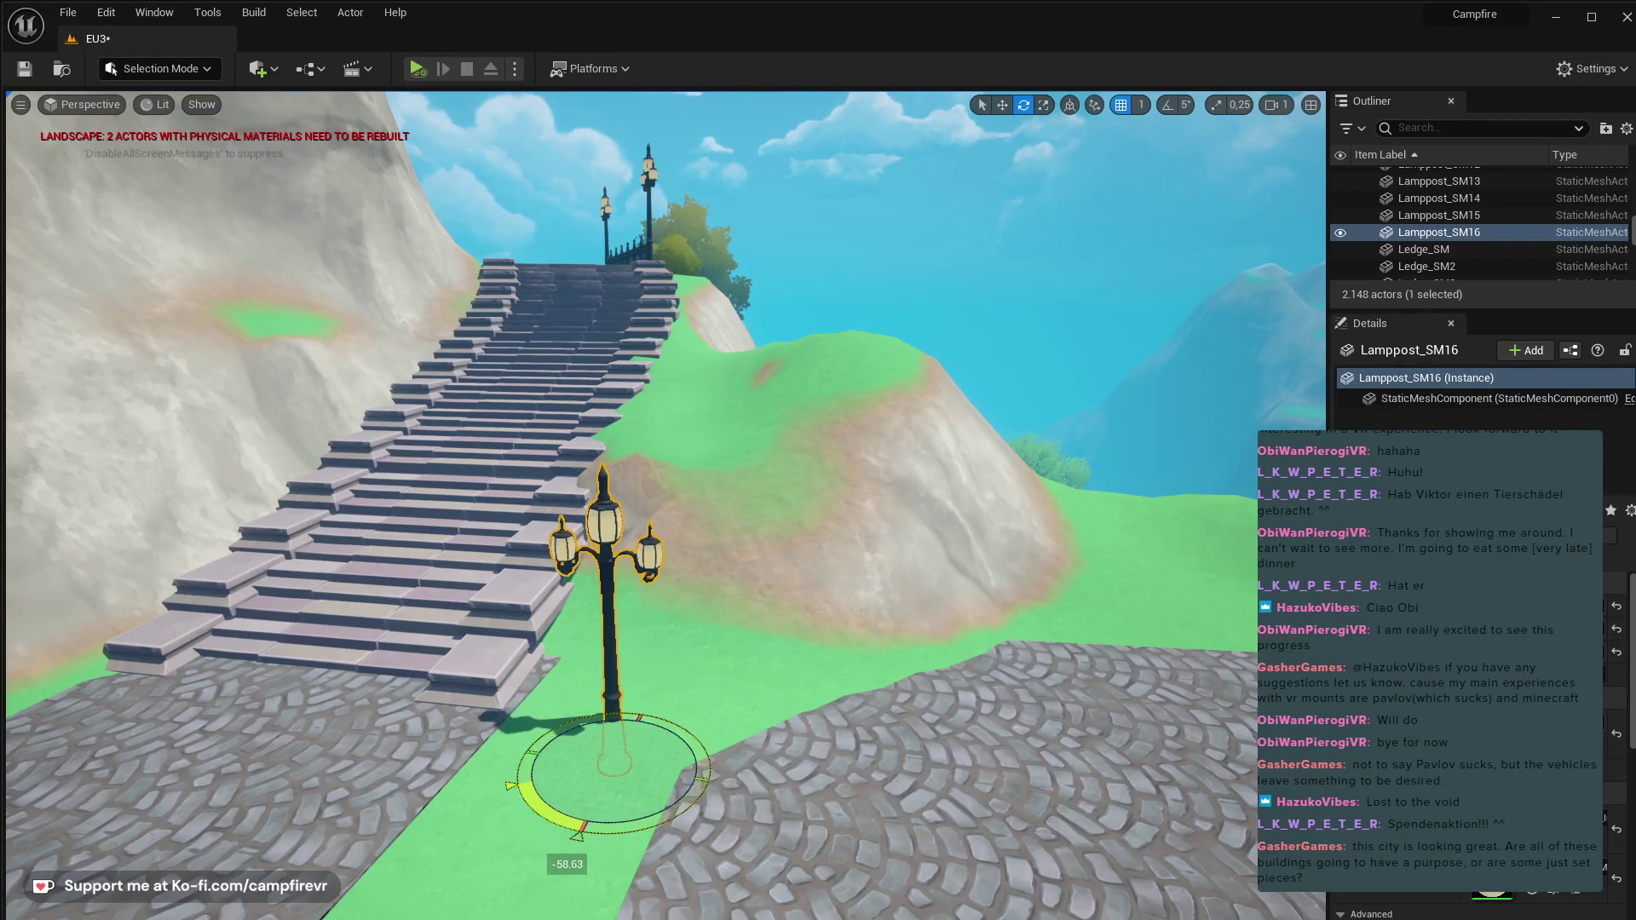
pyautogui.press('w')
pyautogui.moveTo(615, 731); pyautogui.dragTo(615, 689)
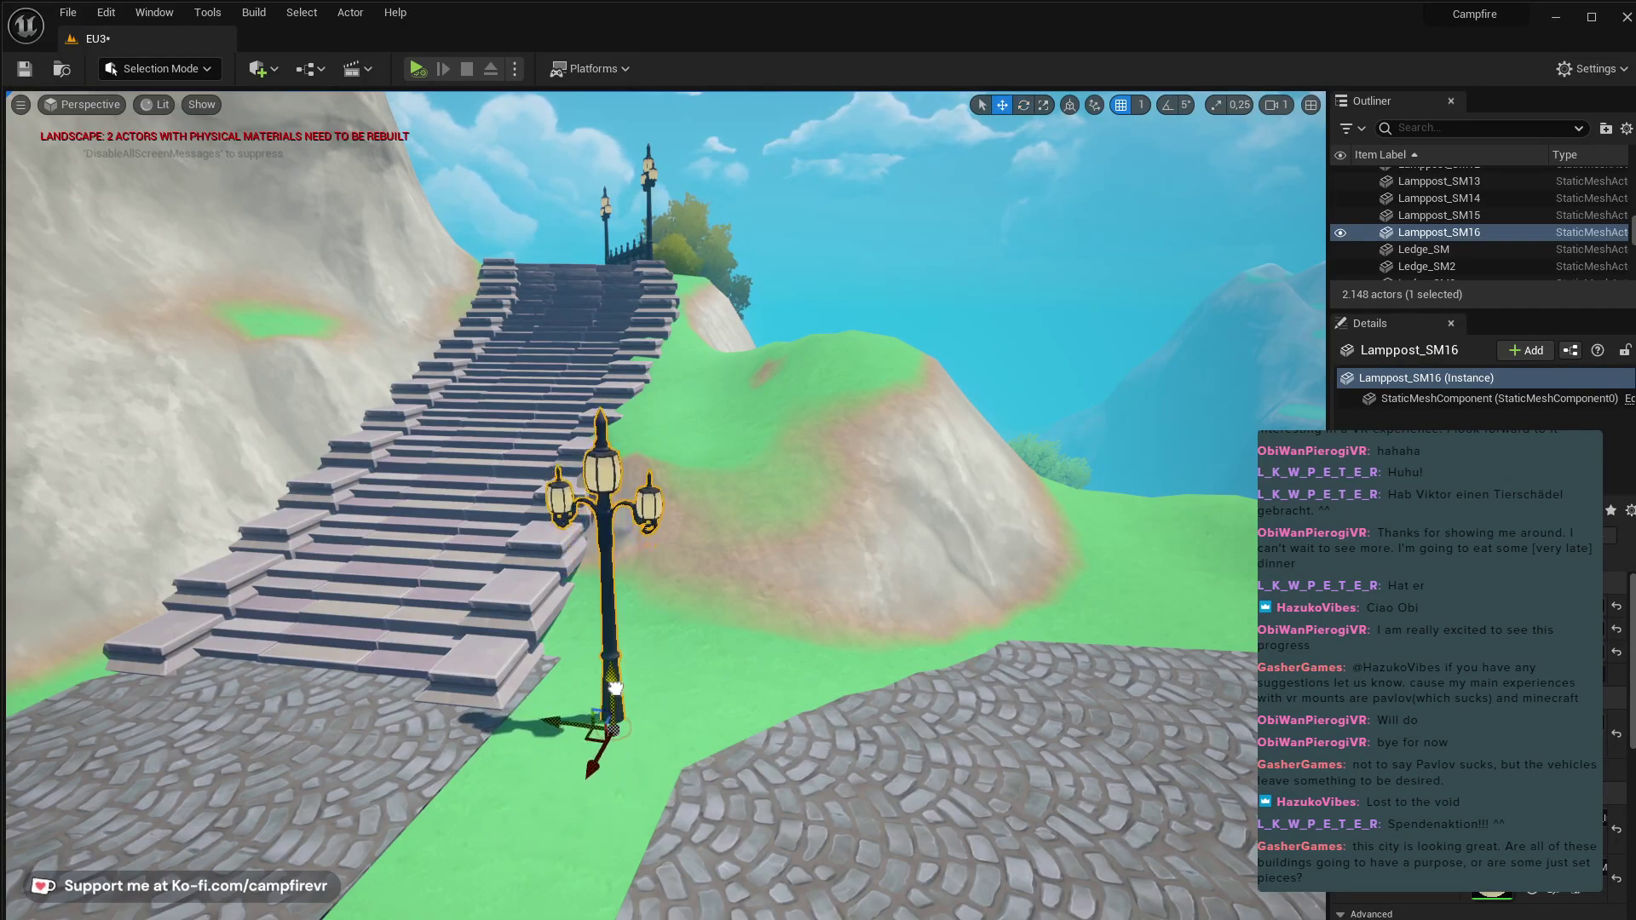
pyautogui.moveTo(607, 746); pyautogui.dragTo(479, 848)
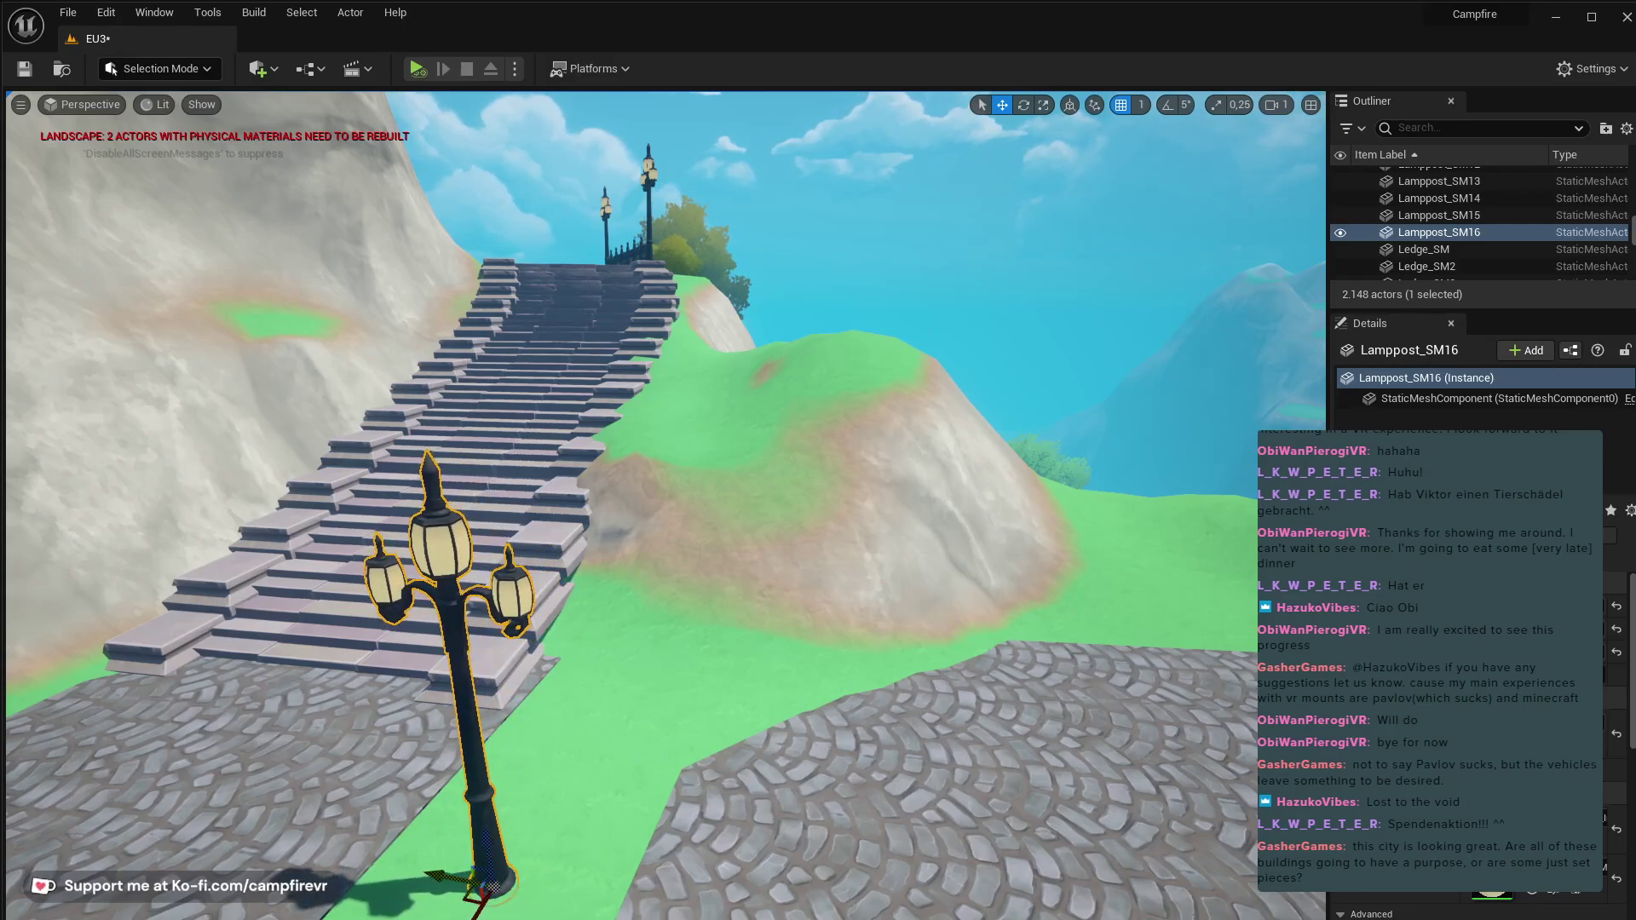
# - Search the project assets for "bush" and place a rounded green bush on the grass strip behind the new lamppost
pyautogui.hotkey('ctrl', 'space')
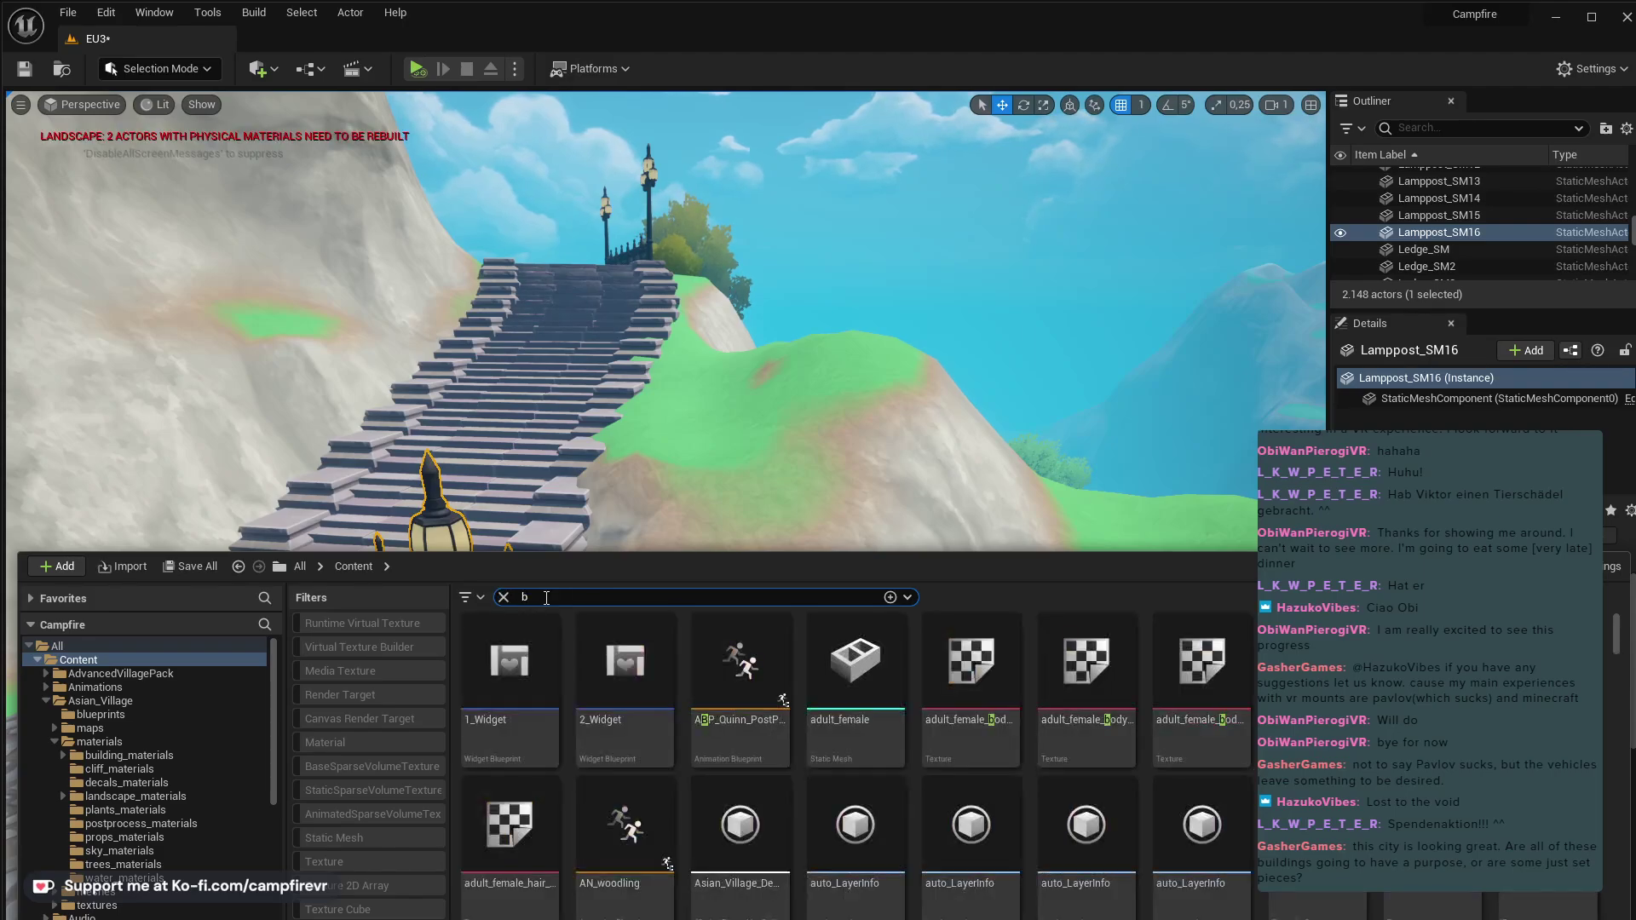
pyautogui.write('bush')
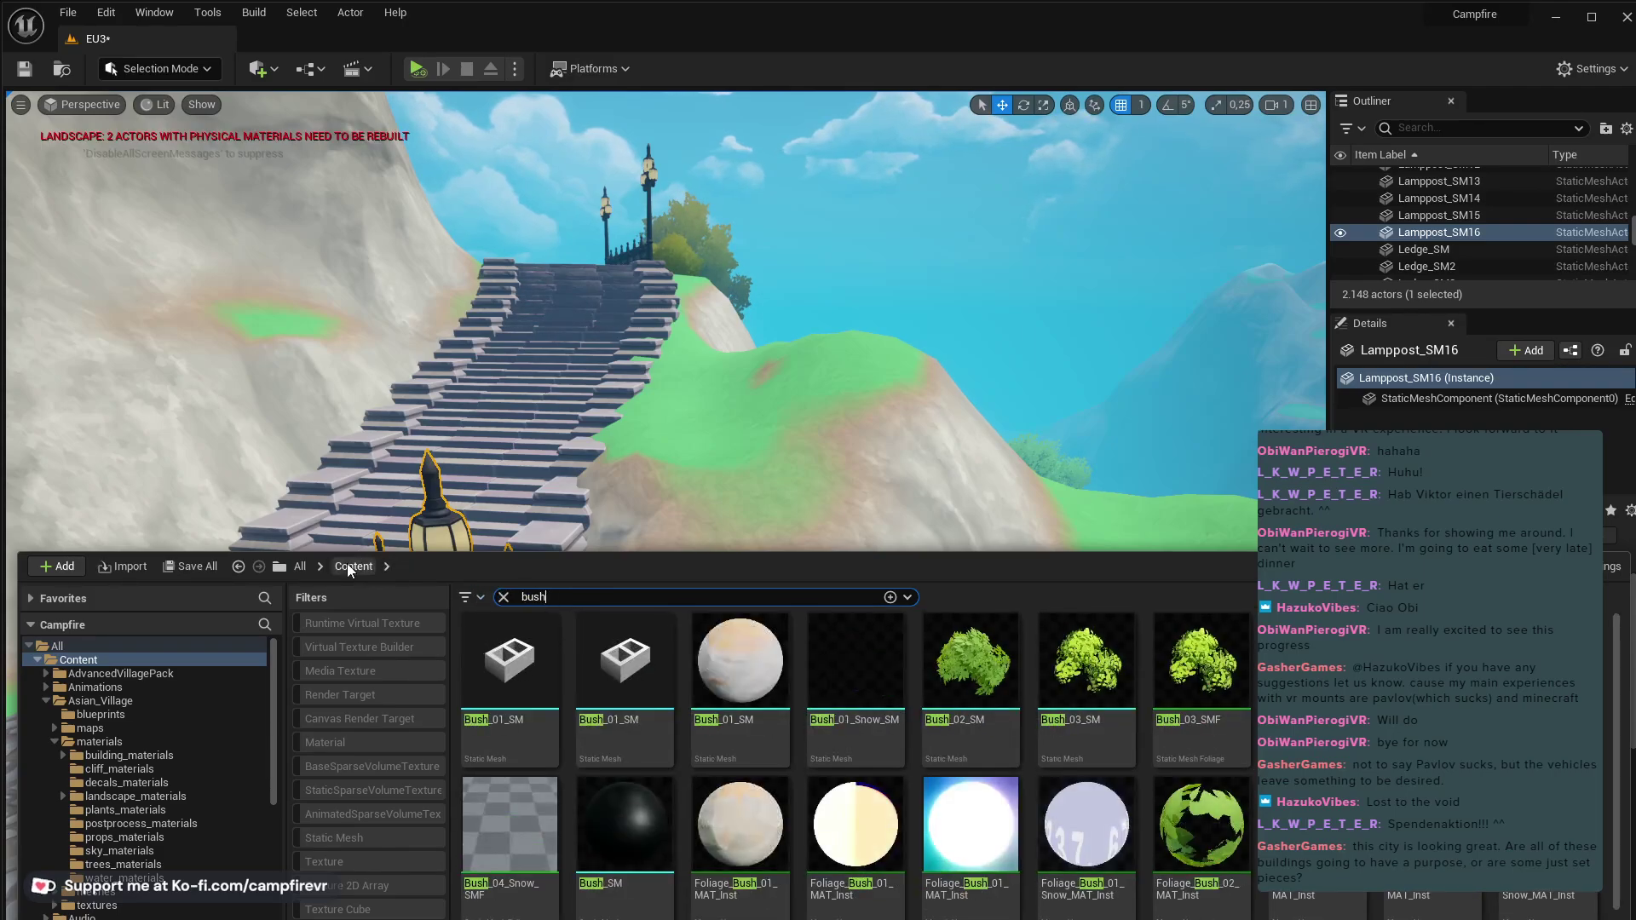
pyautogui.scroll(-3, 1022, 825)
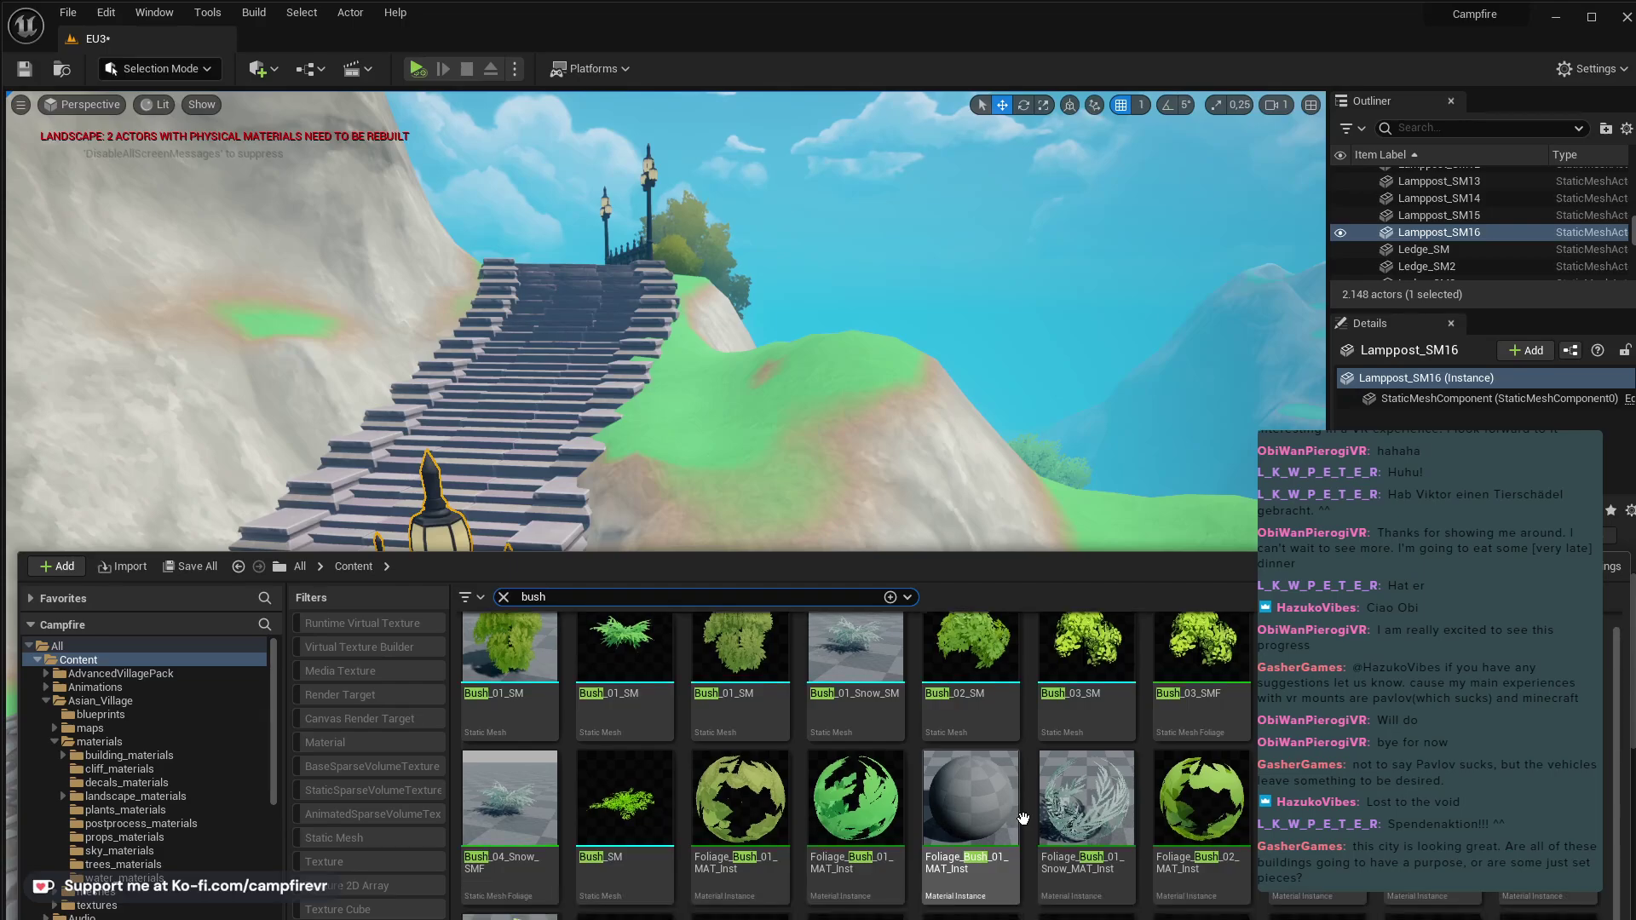
pyautogui.scroll(-2, 1023, 825)
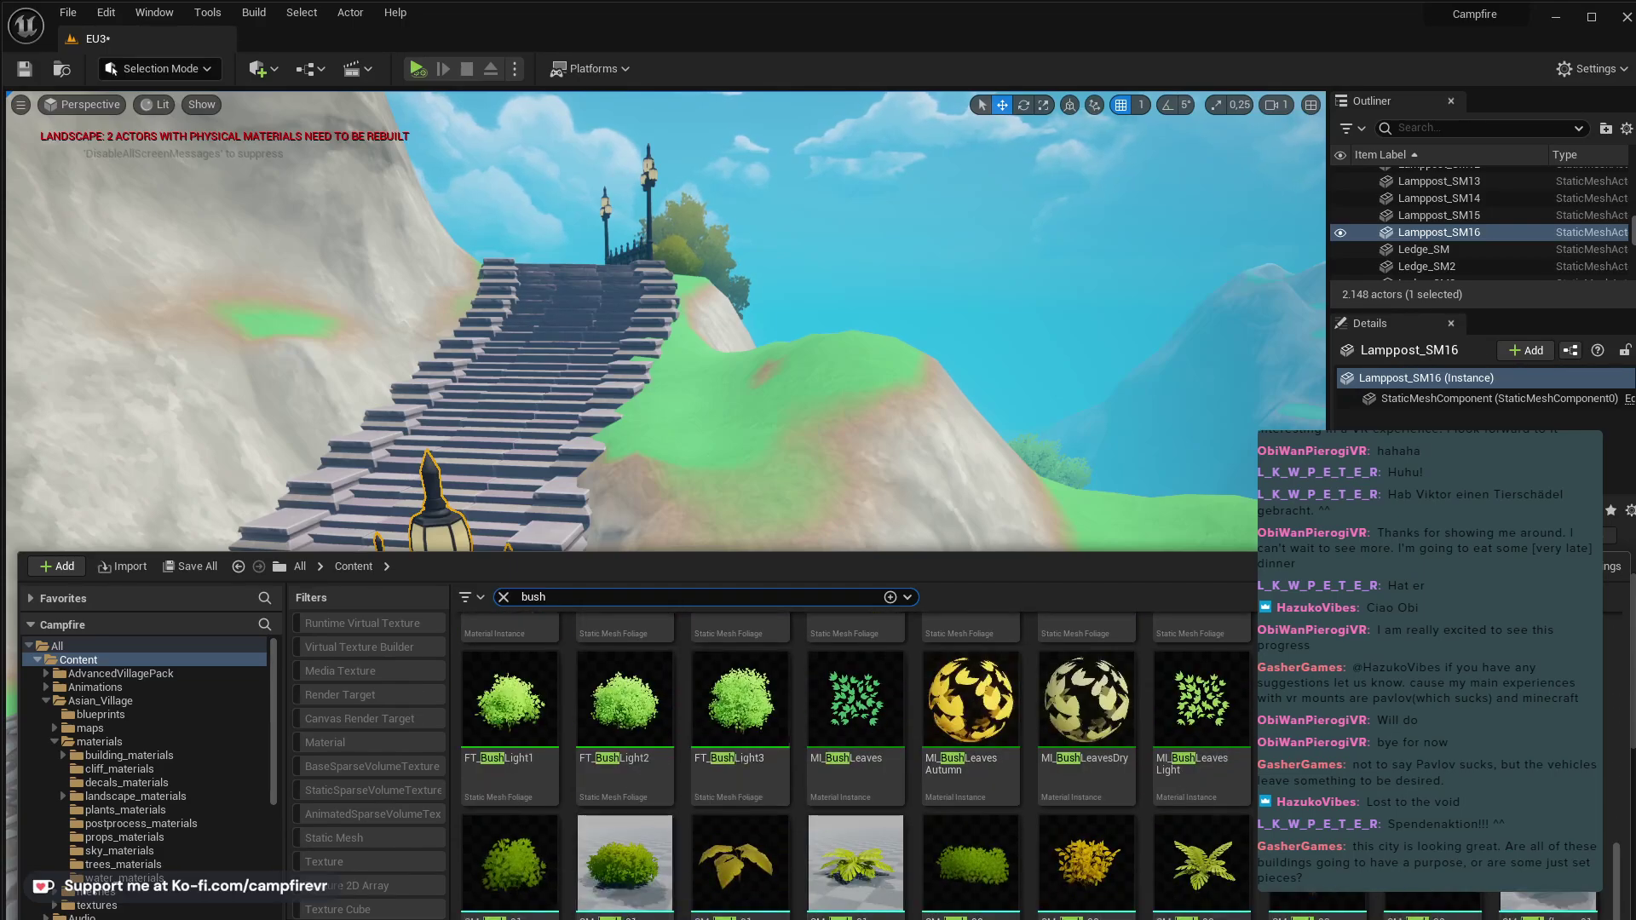
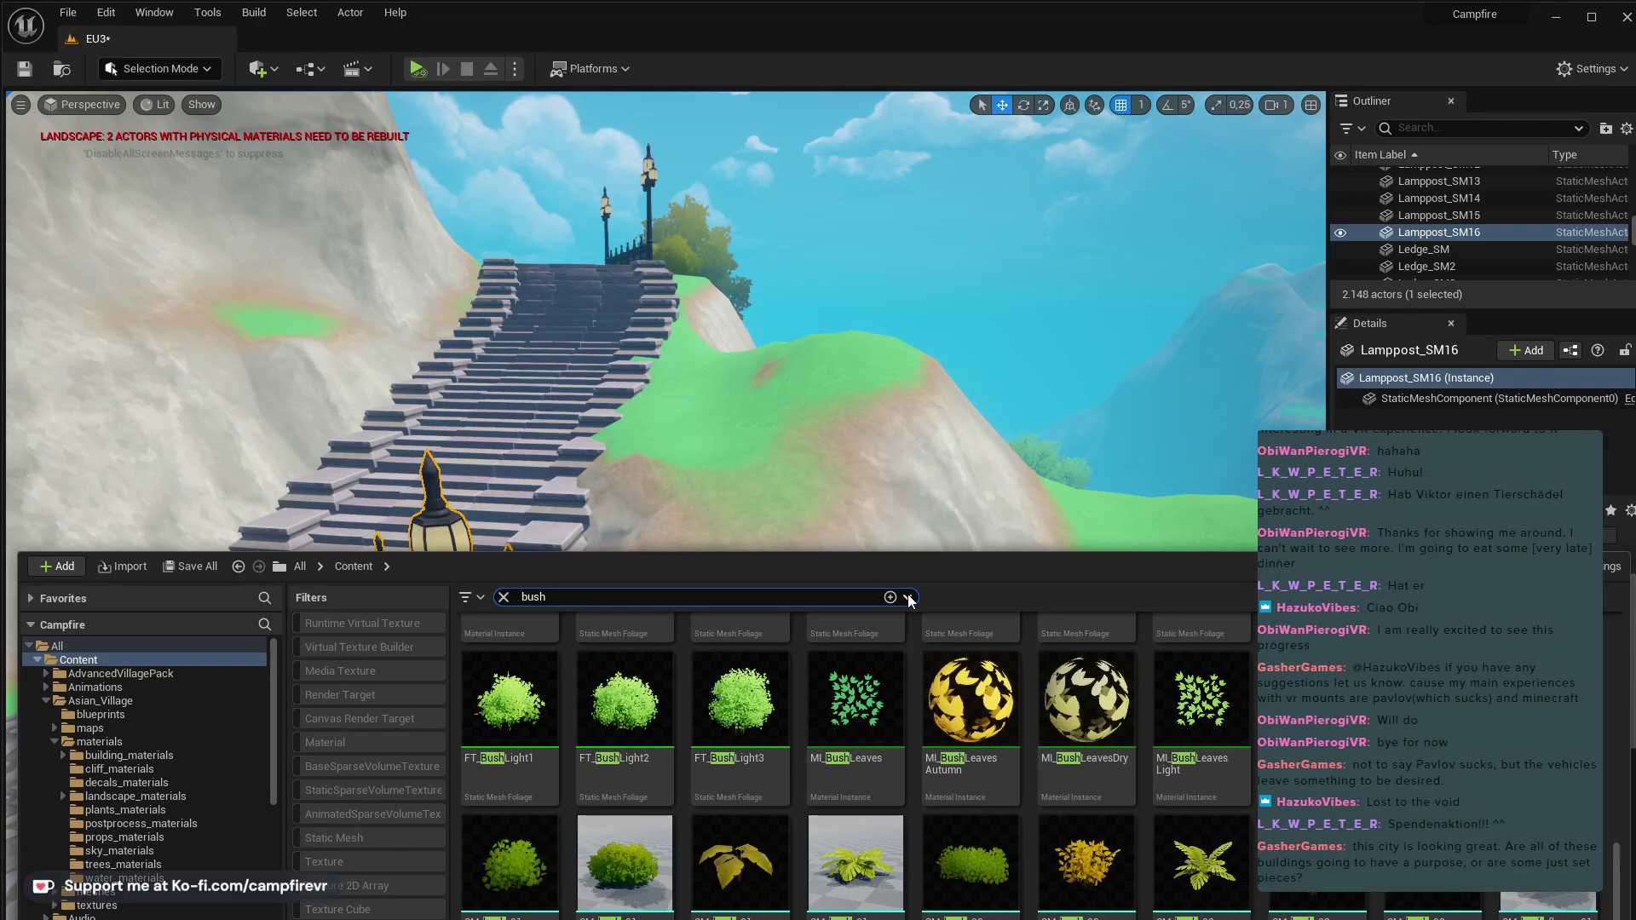
pyautogui.moveTo(969, 862); pyautogui.dragTo(603, 782)
pyautogui.moveTo(602, 781); pyautogui.dragTo(657, 844, button='right')
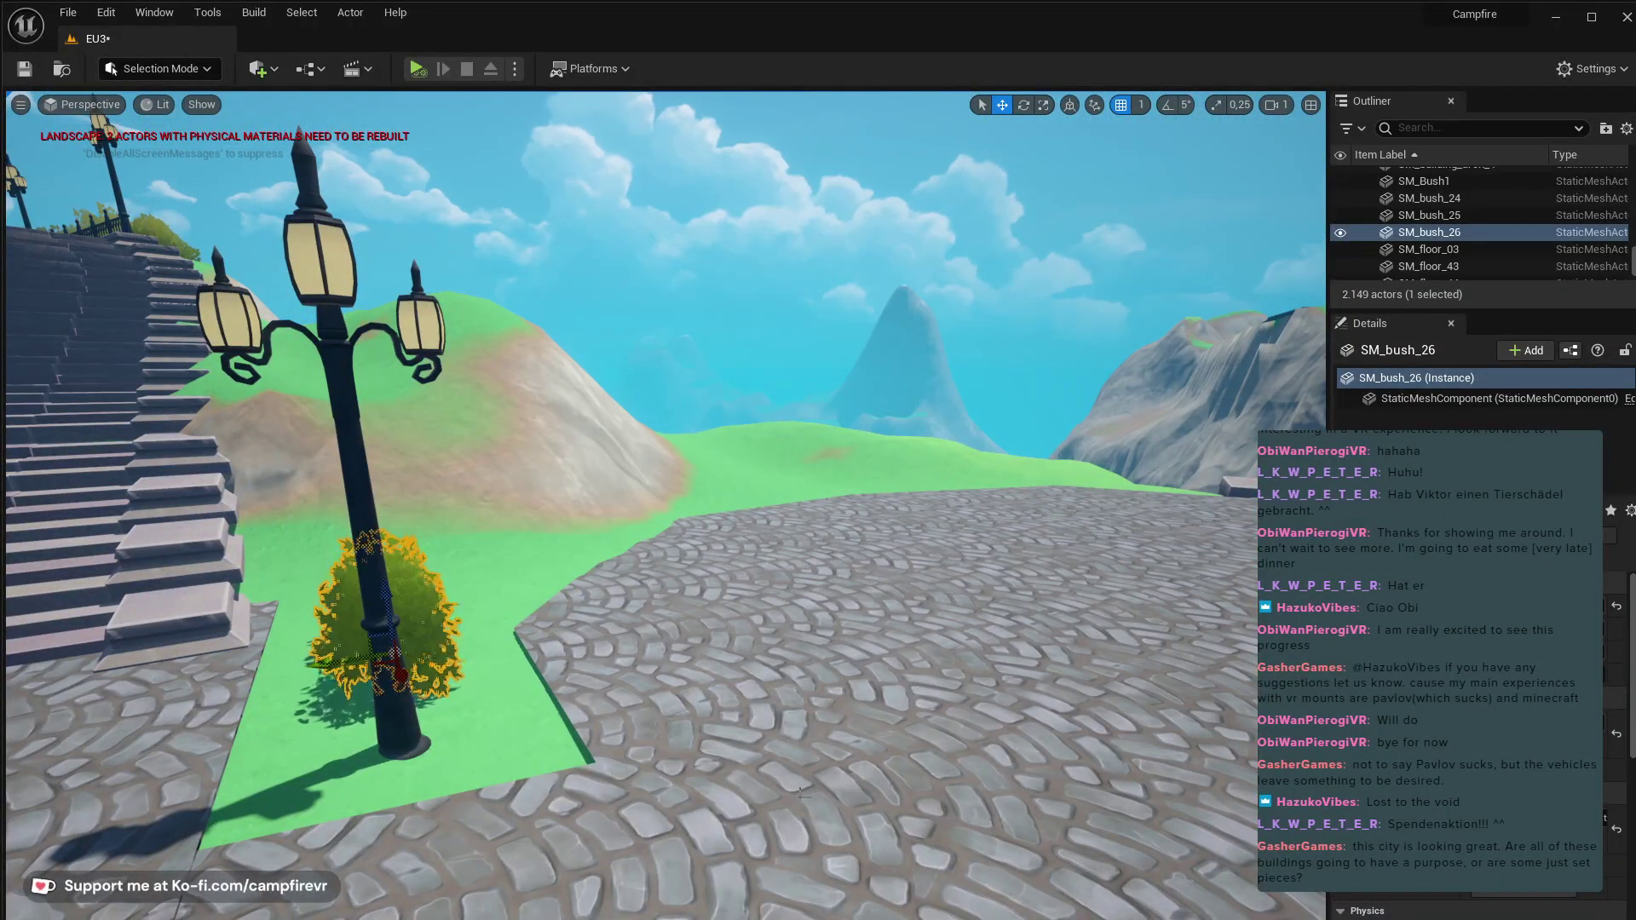
pyautogui.moveTo(801, 793); pyautogui.dragTo(597, 771, button='right')
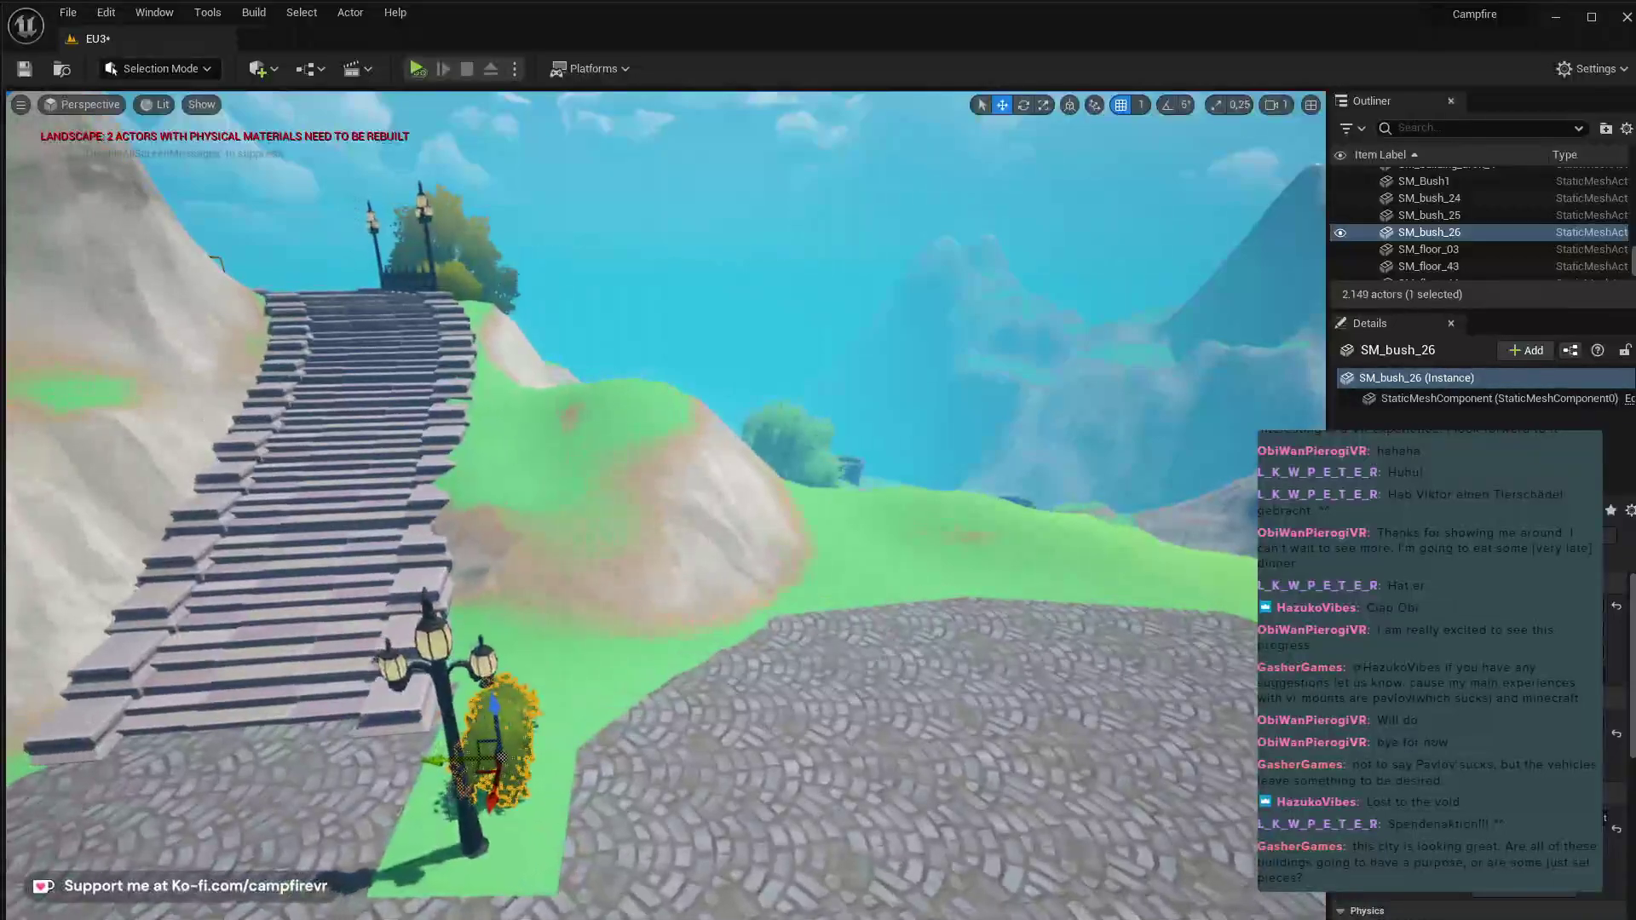
# - Search the assets for "tree", filtered to static meshes, and place SM_OakTree1 on the grassy mound beside the stairs
pyautogui.hotkey('ctrl', 'space')
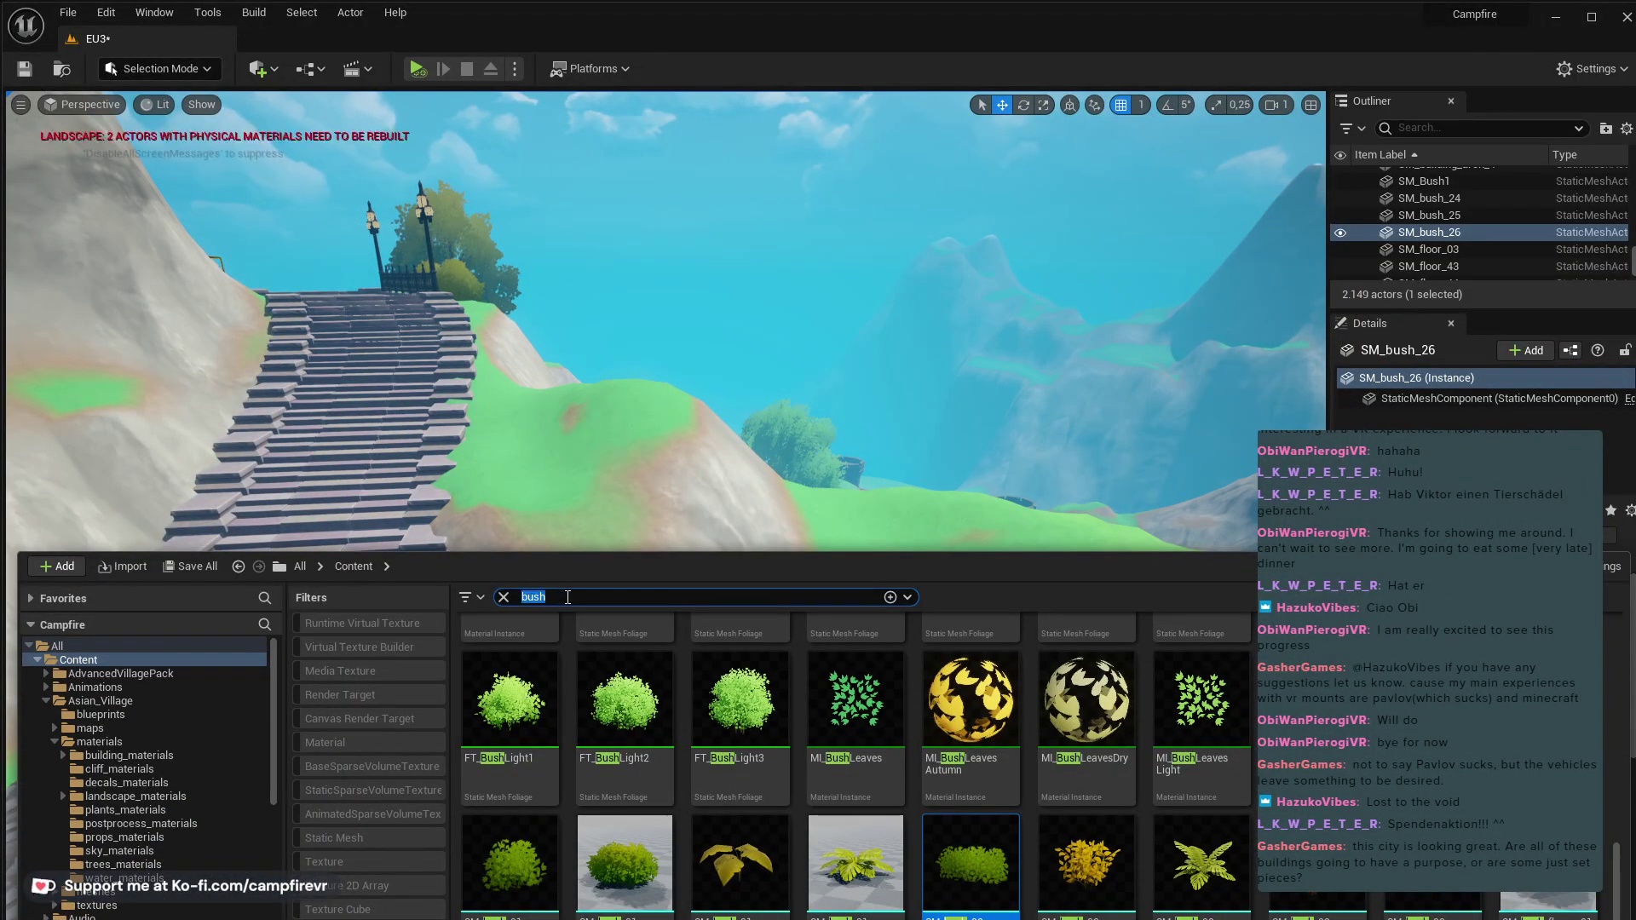
pyautogui.write('tree')
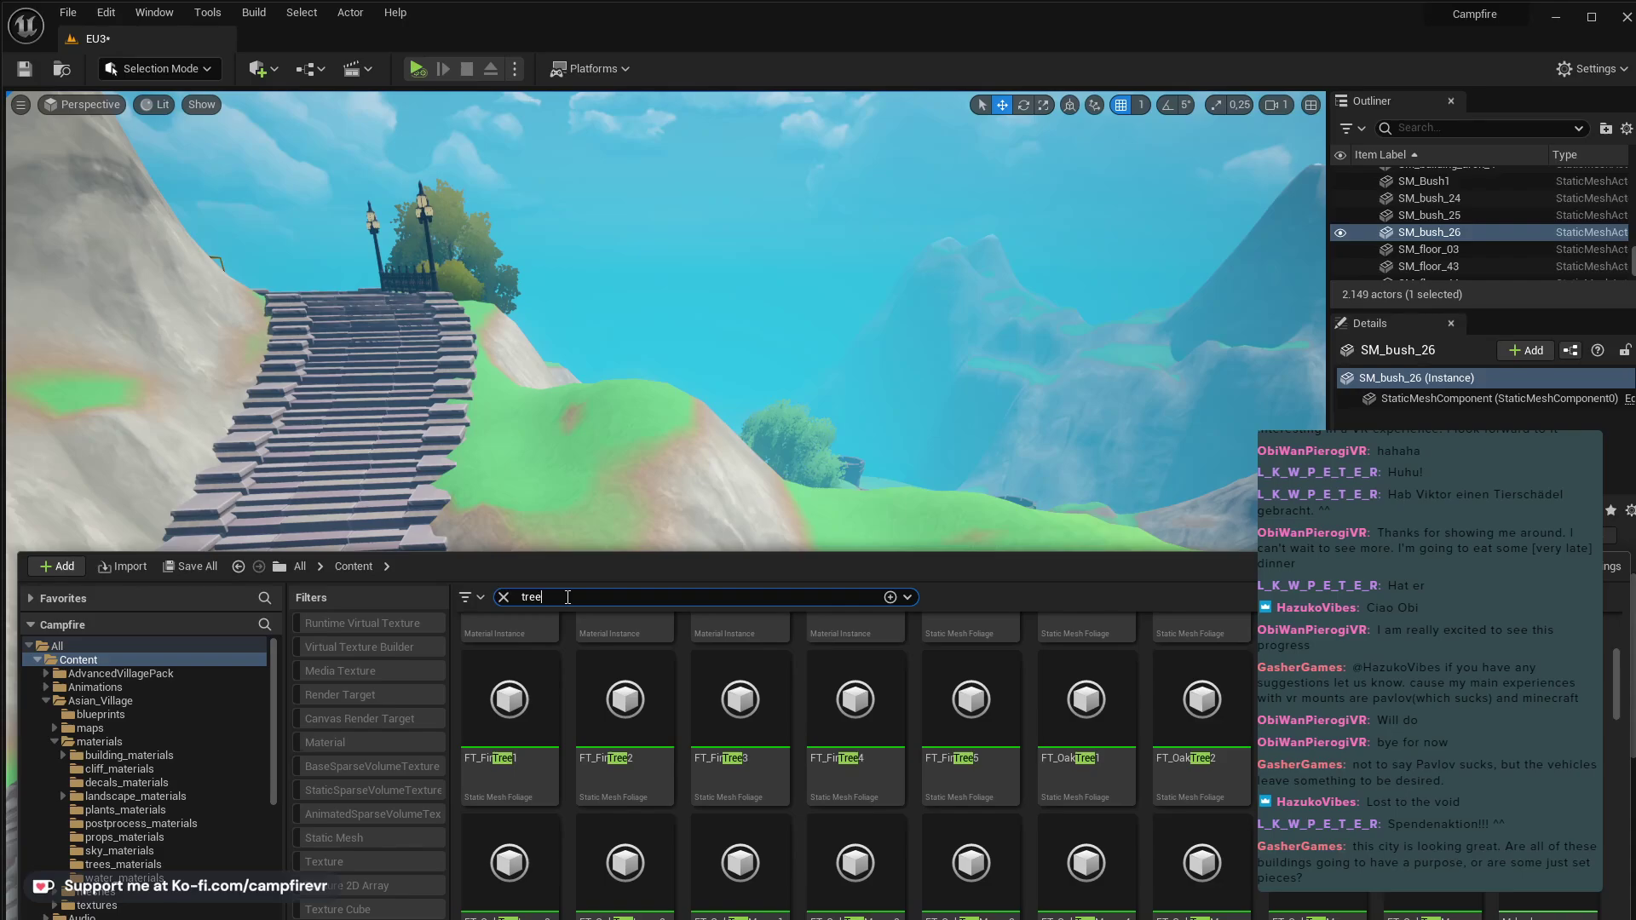
pyautogui.click(358, 841)
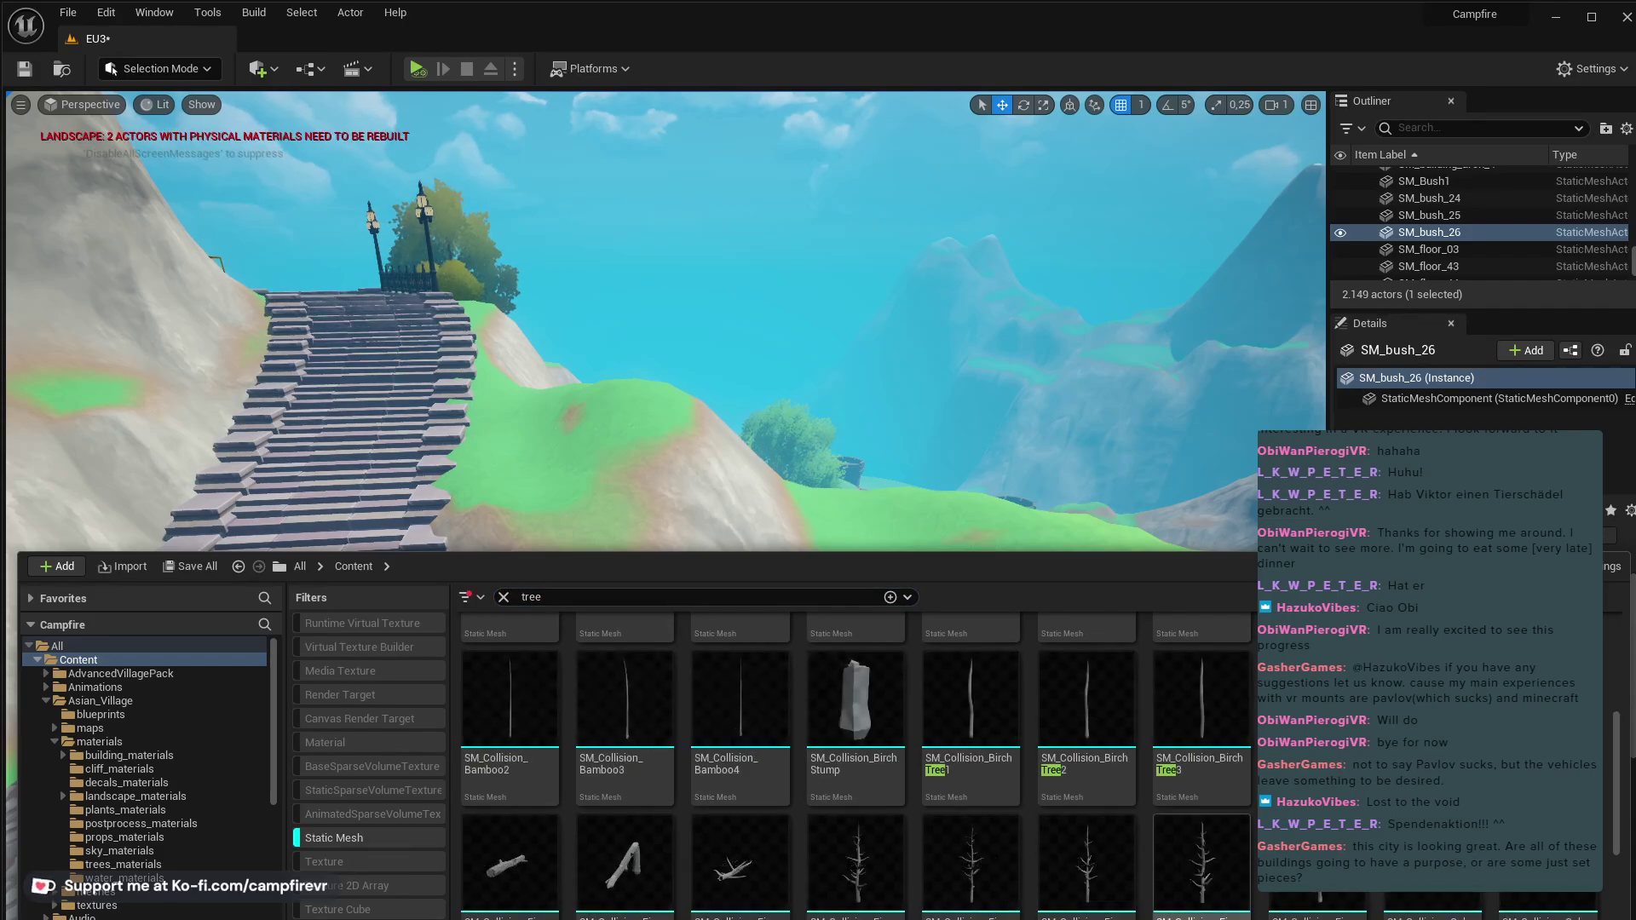
pyautogui.scroll(-6, 1486, 892)
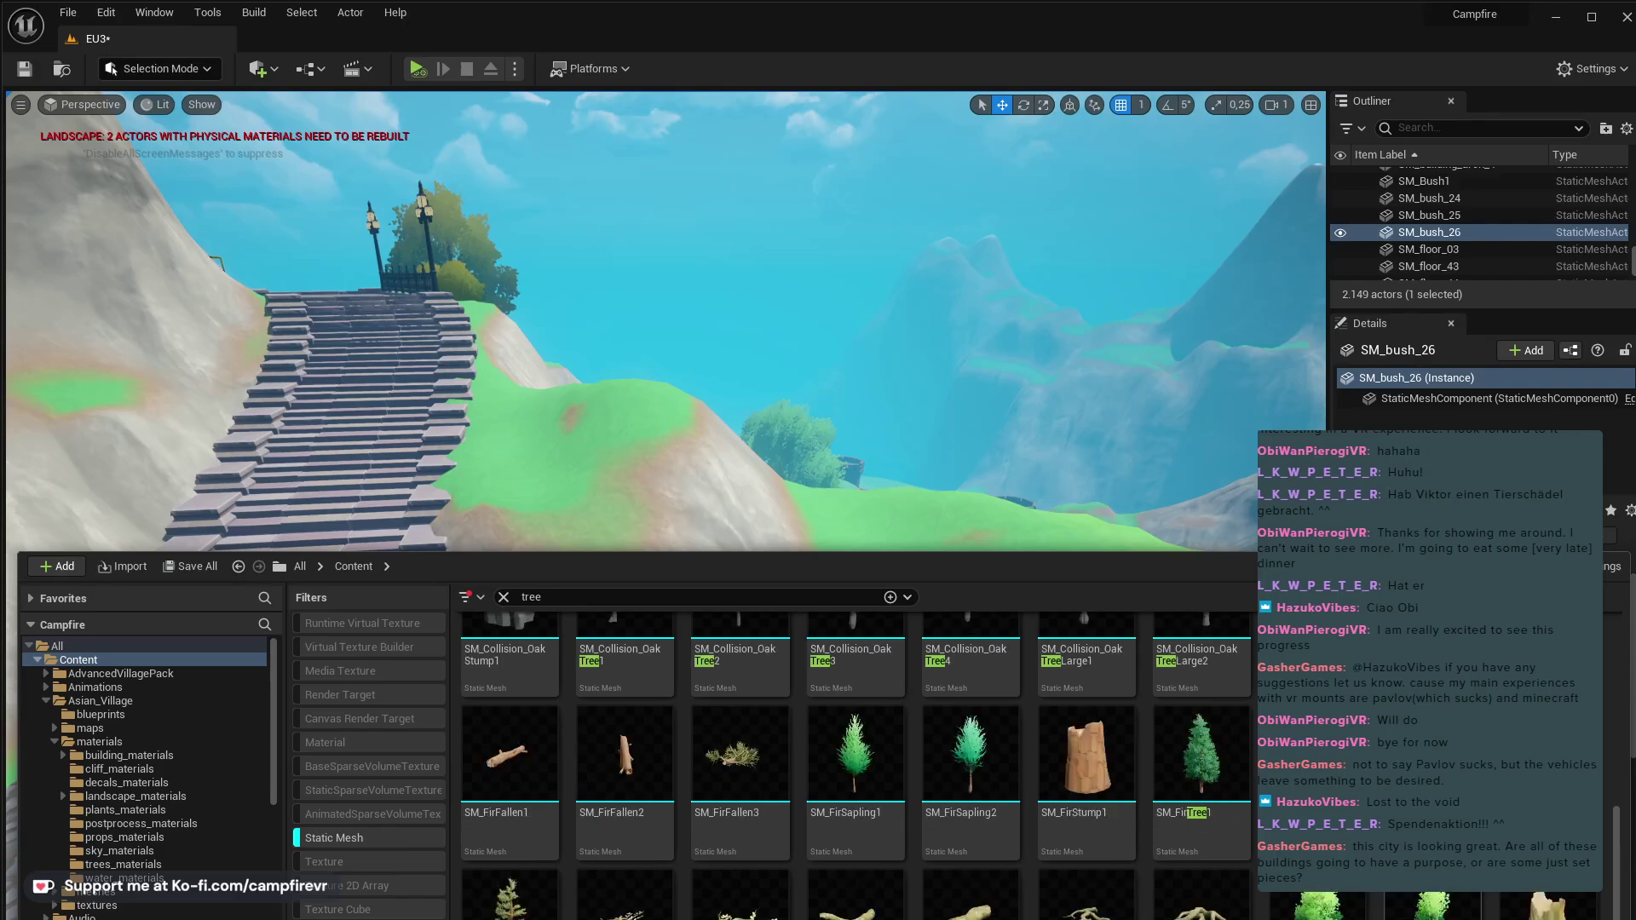
pyautogui.scroll(-2, 852, 767)
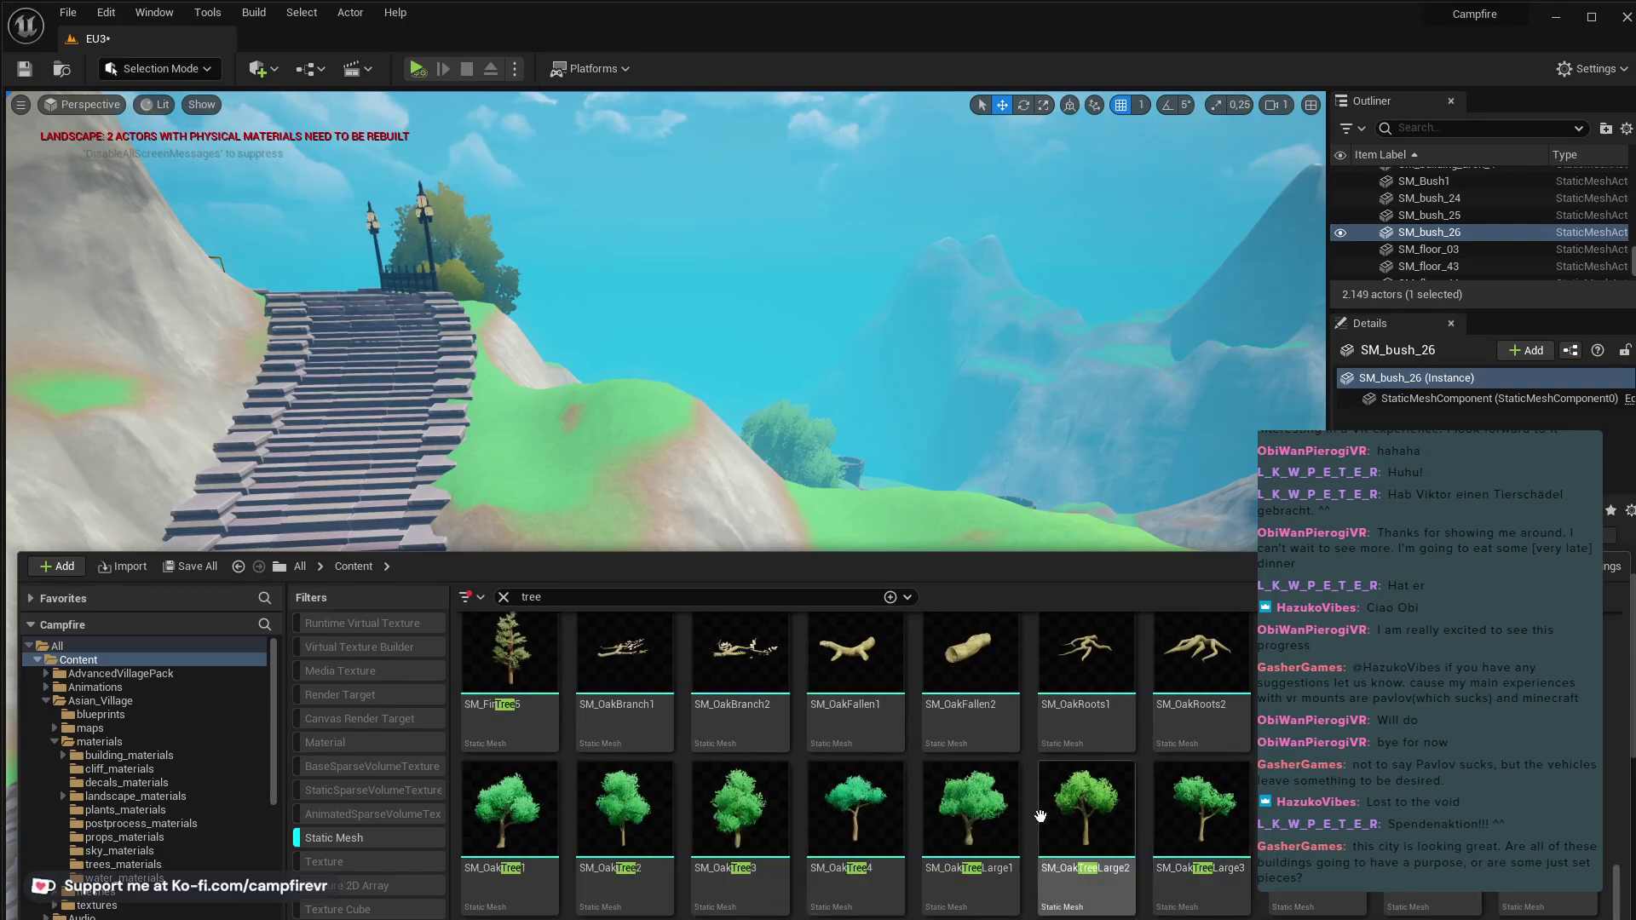
pyautogui.moveTo(511, 877); pyautogui.dragTo(577, 436)
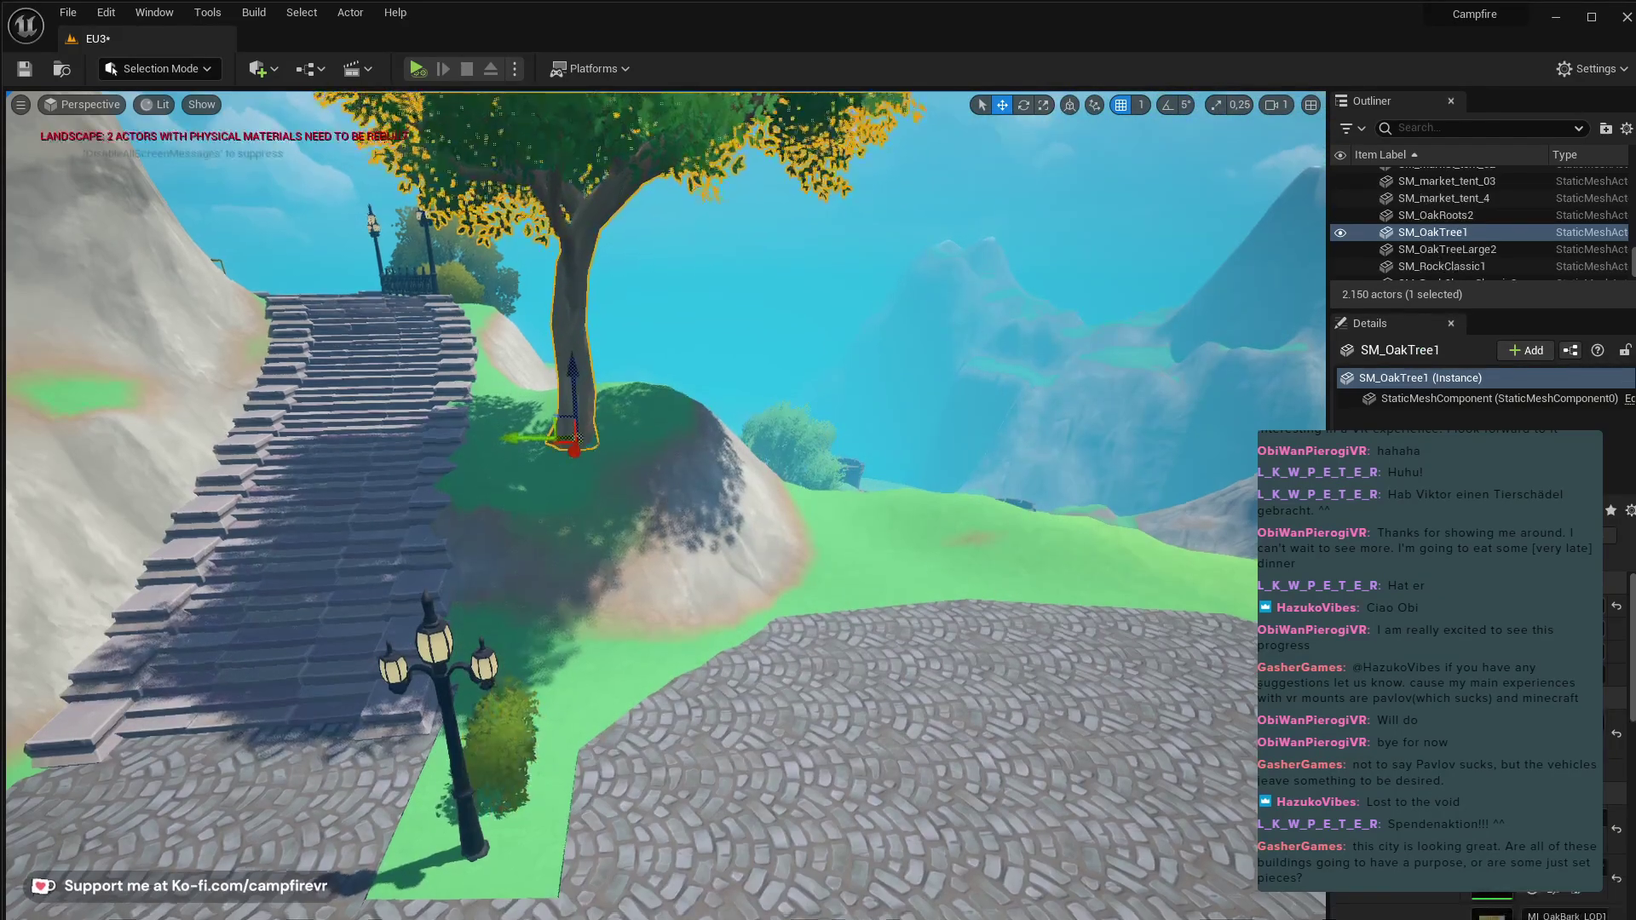
# - Add the SM_OakTree4 tree, scale it down to a small tree, and set it on the grass beside the rocky mound
pyautogui.moveTo(577, 435); pyautogui.dragTo(639, 350, button='right')
pyautogui.press('d')
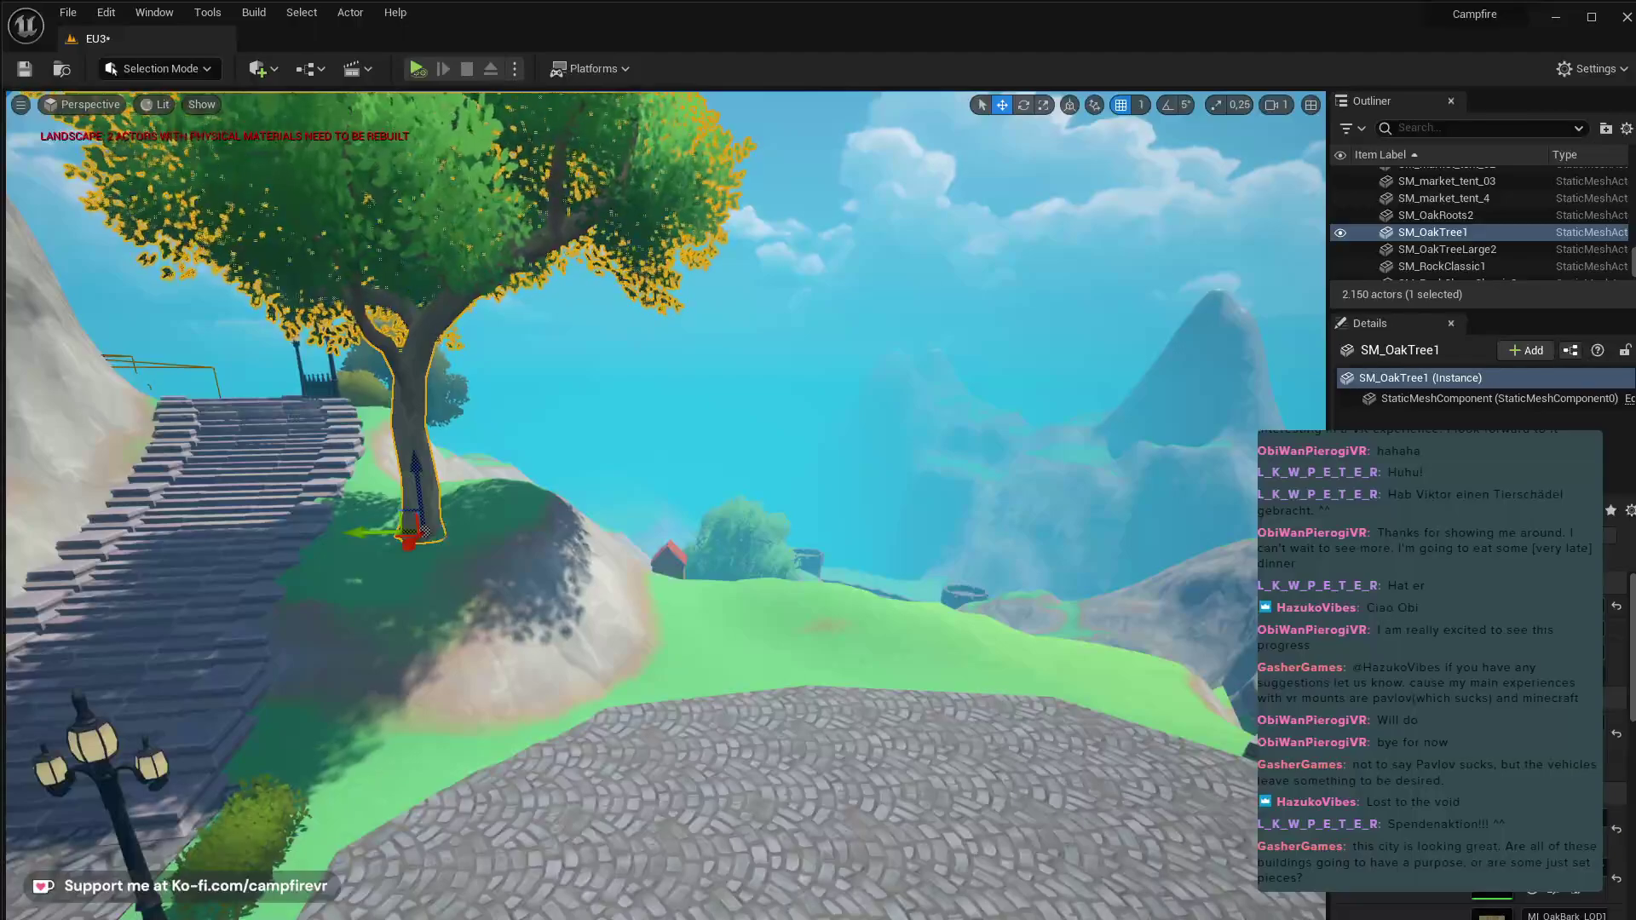
pyautogui.hotkey('ctrl', 'space')
pyautogui.moveTo(854, 823); pyautogui.dragTo(776, 664)
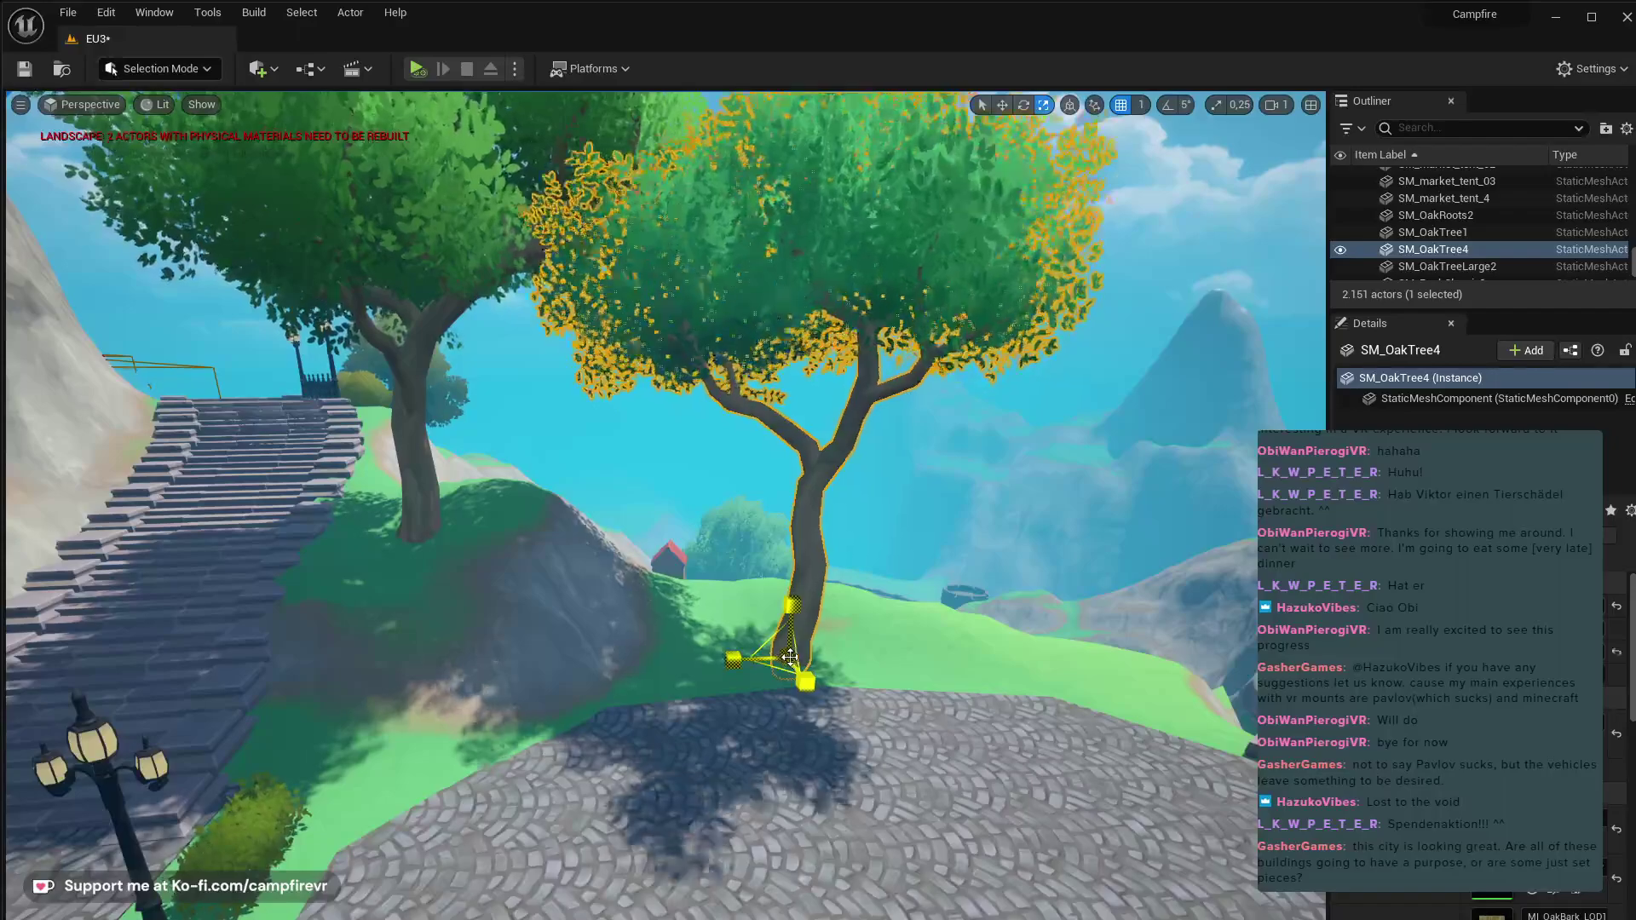
pyautogui.moveTo(790, 656); pyautogui.dragTo(895, 700)
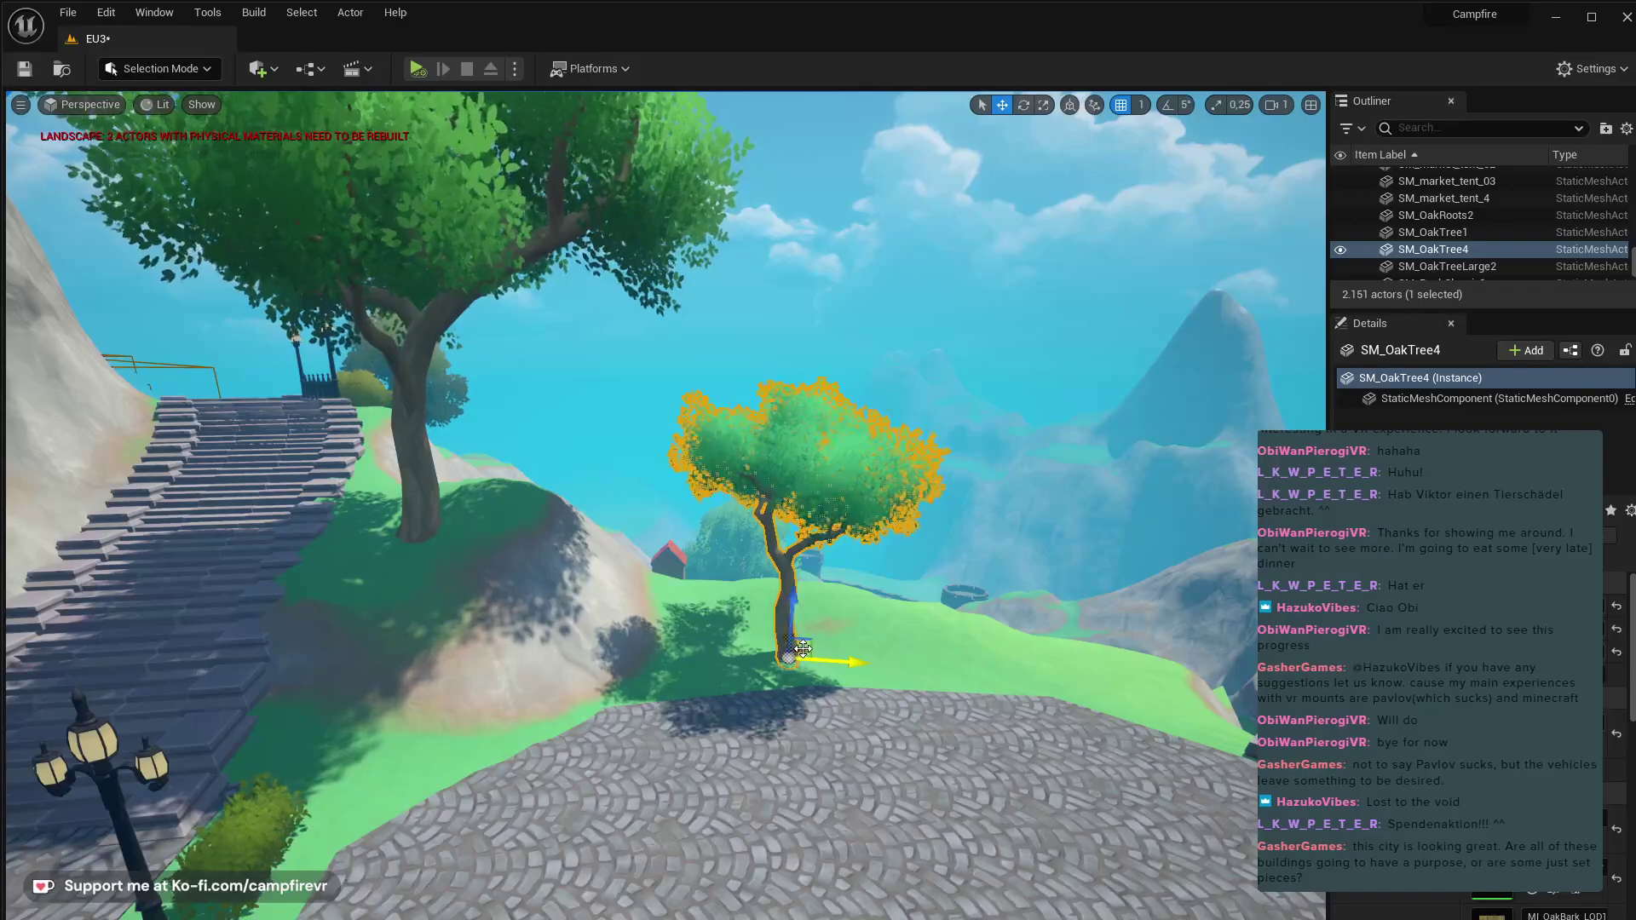
pyautogui.moveTo(802, 649); pyautogui.dragTo(735, 623)
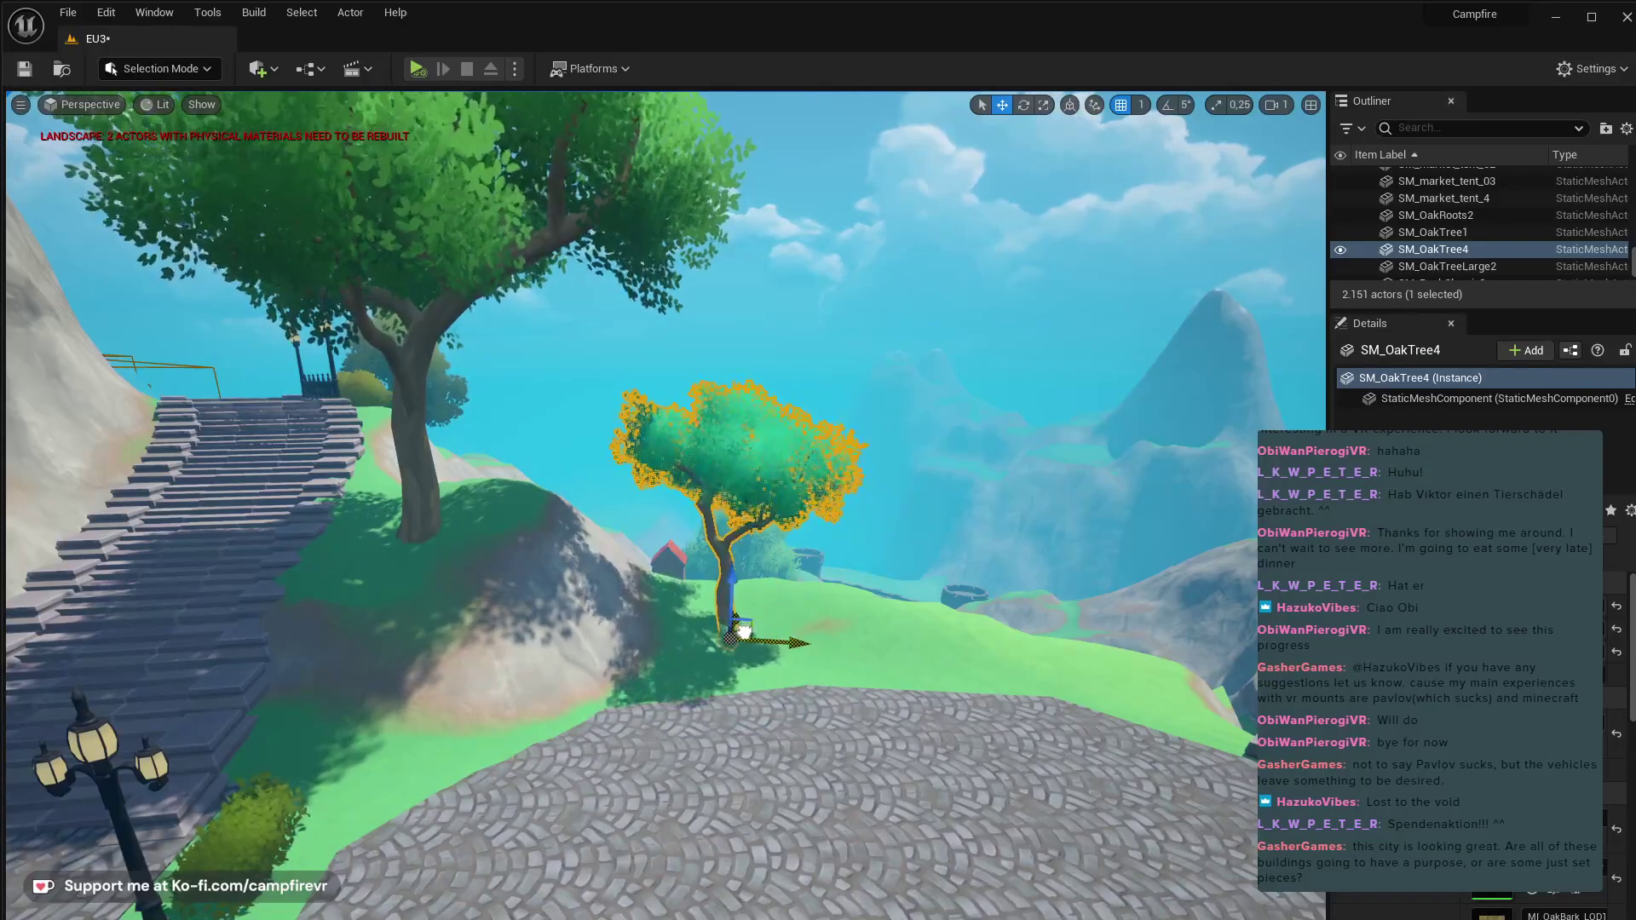
# - Place the rounded SM_tree_bush_01 bush from the tree assets on the grass beside the small oak tree
pyautogui.press('d')
pyautogui.moveTo(743, 631); pyautogui.dragTo(749, 637, button='right')
pyautogui.press('w')
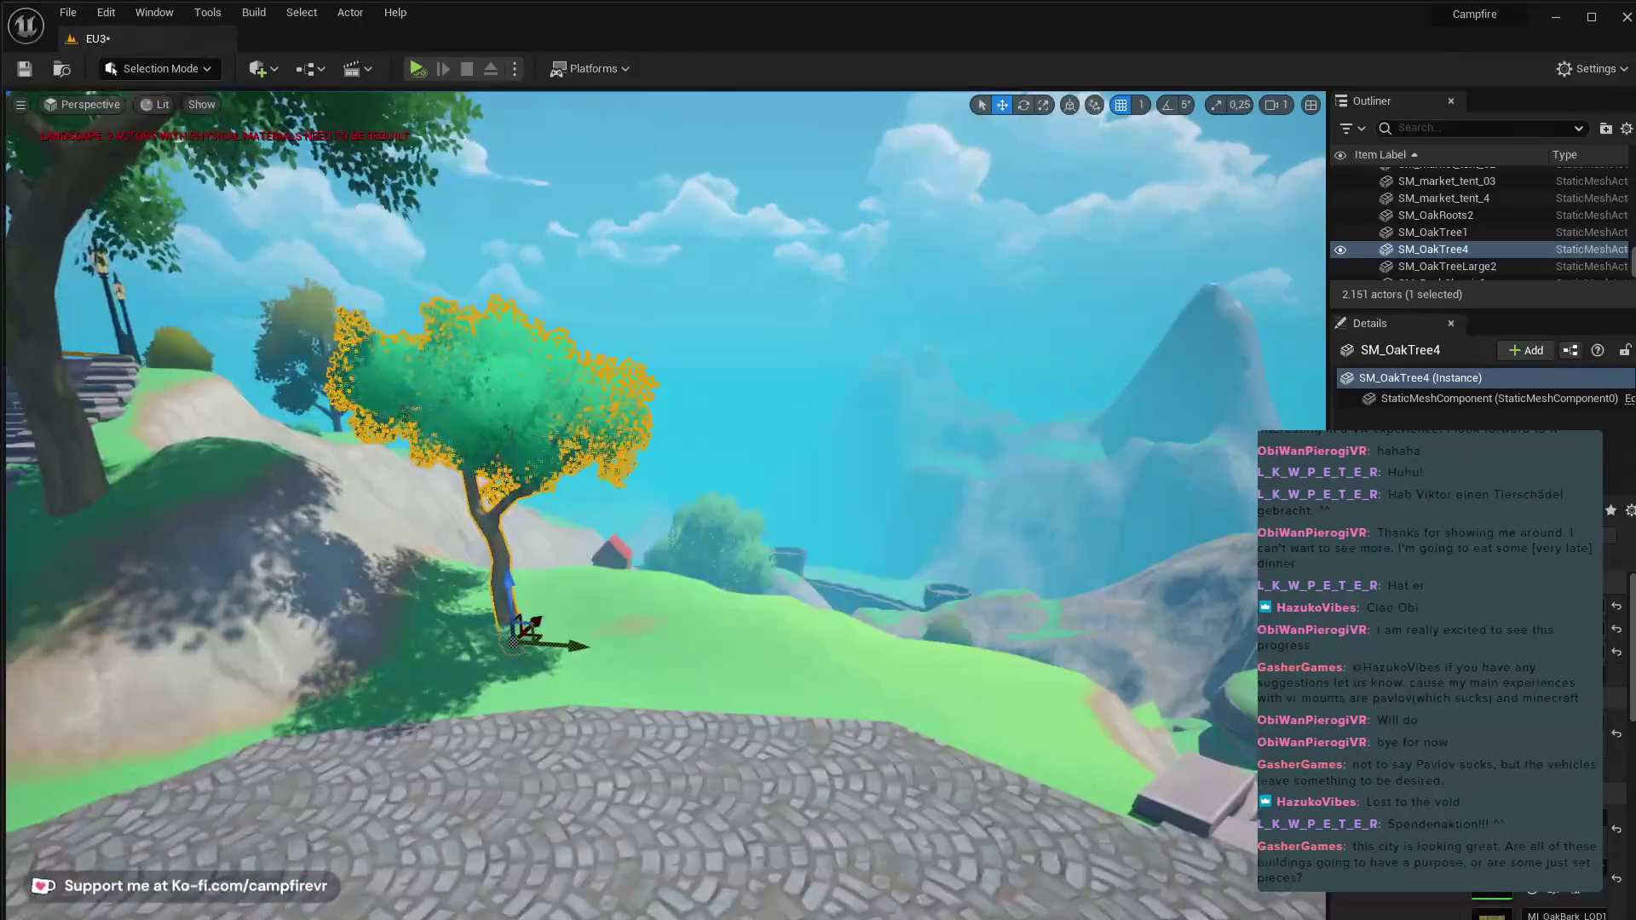
pyautogui.hotkey('ctrl', 'space')
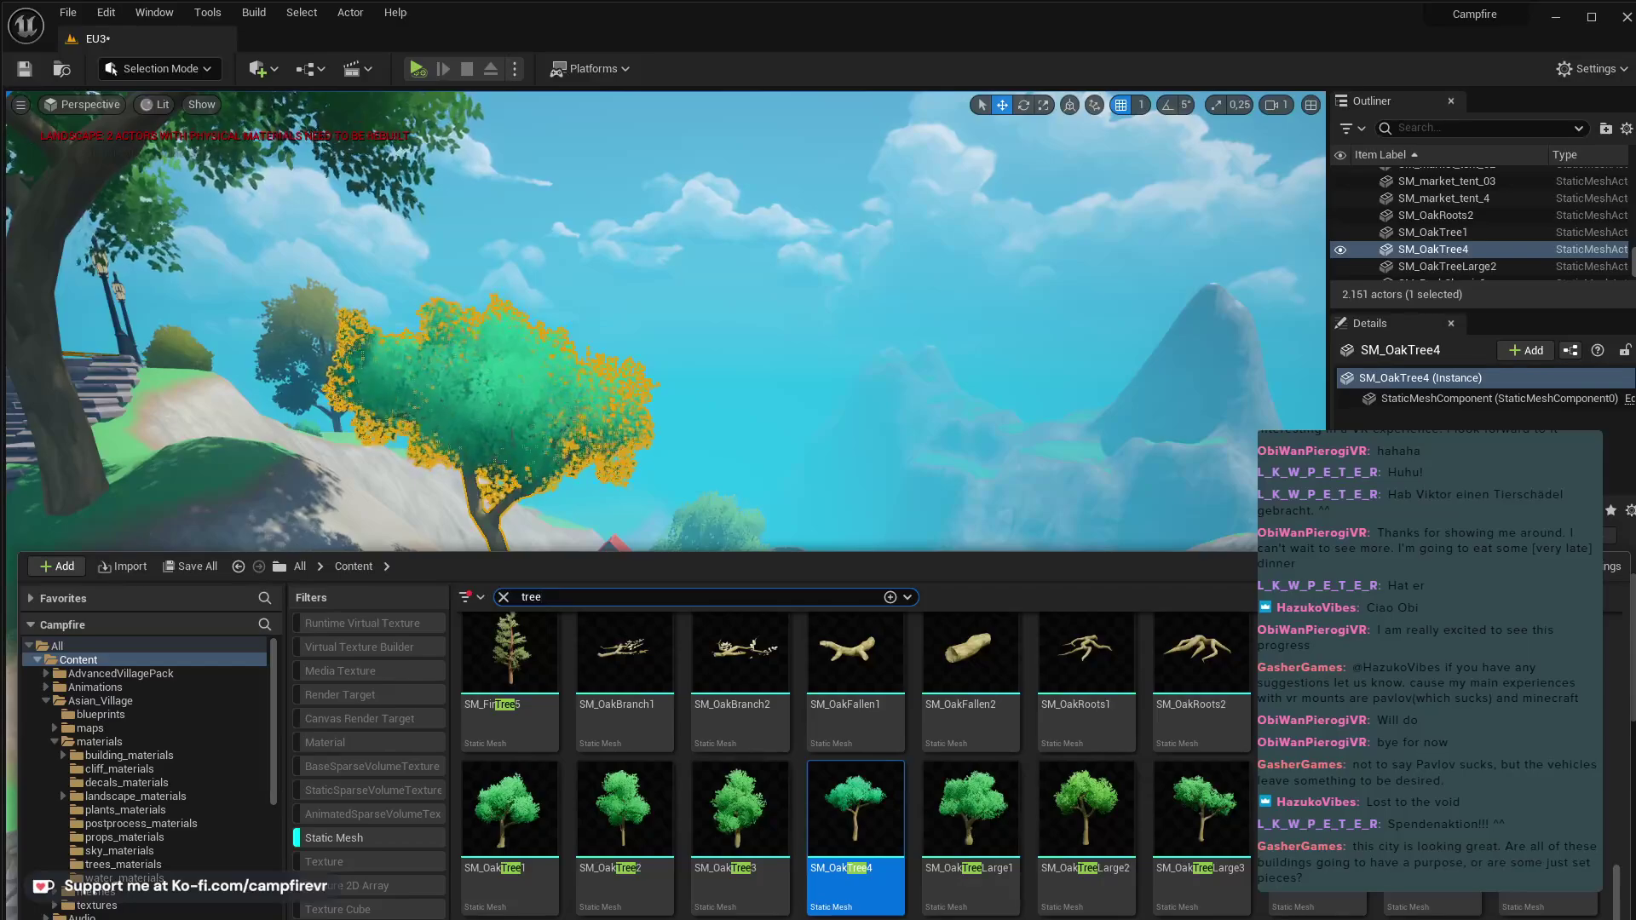
pyautogui.scroll(-5, 960, 805)
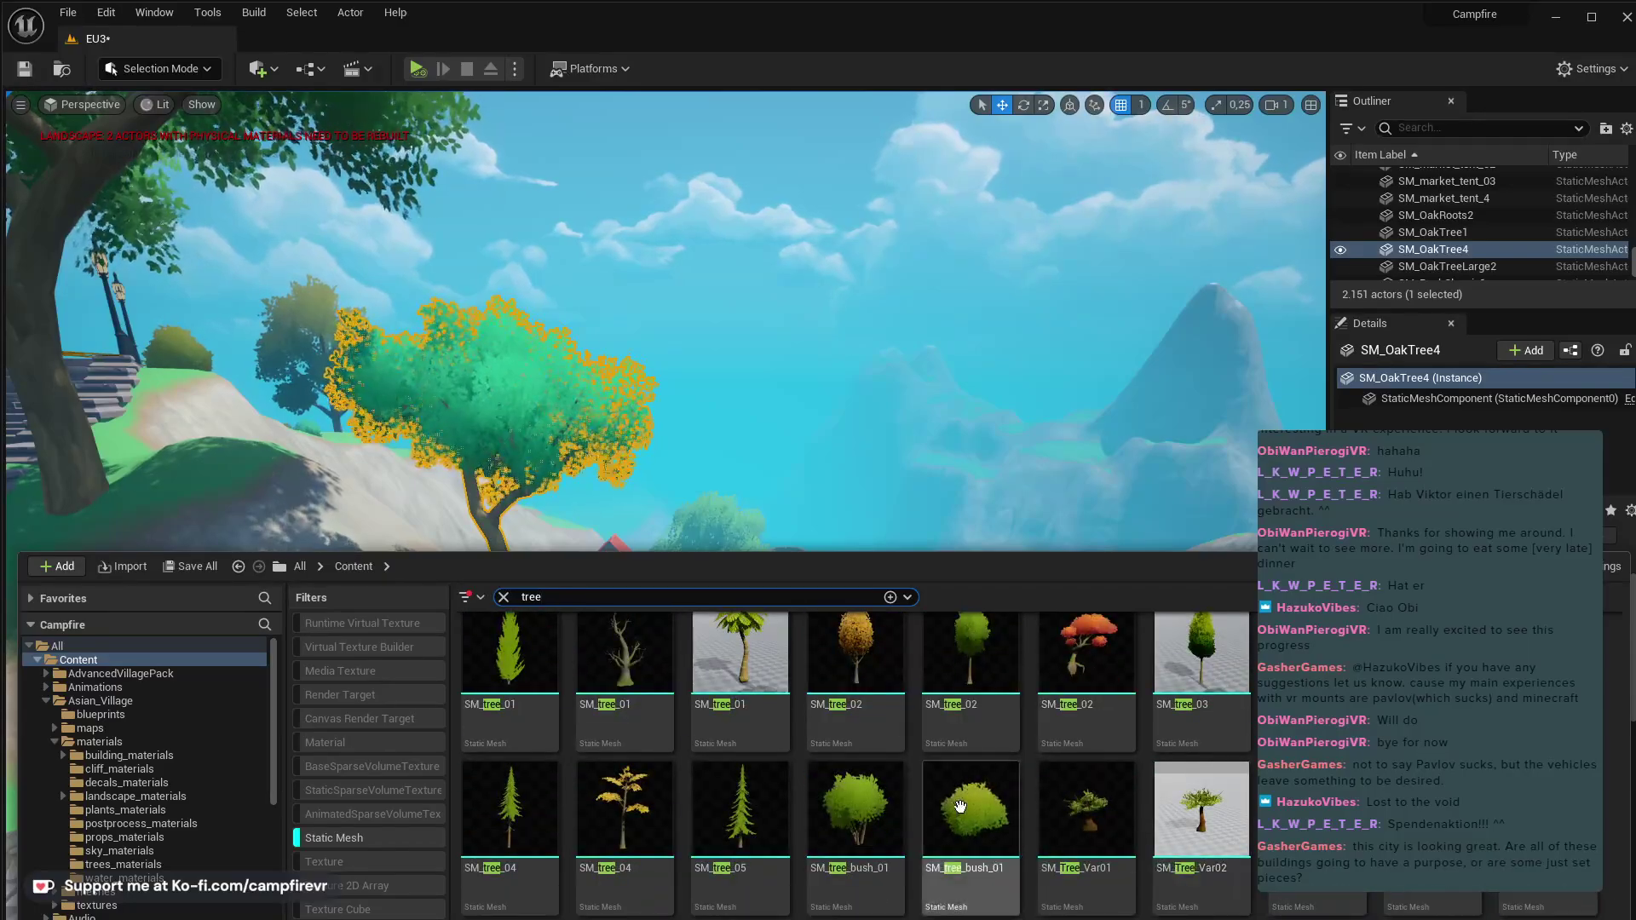
pyautogui.moveTo(686, 554); pyautogui.dragTo(639, 506)
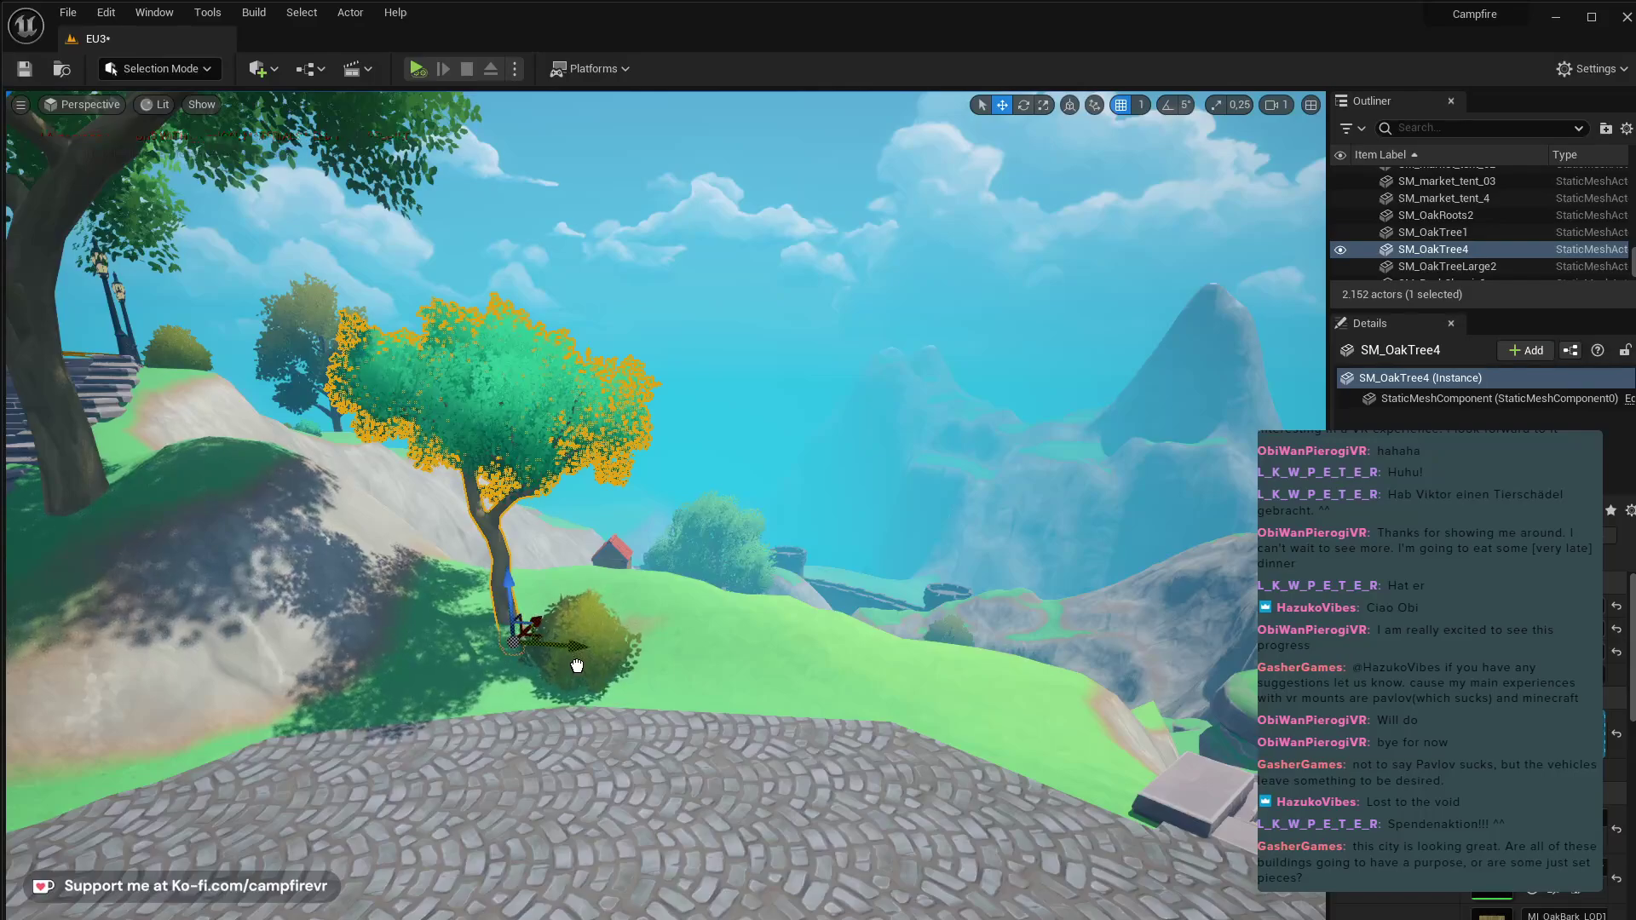
pyautogui.click(596, 629)
# - Duplicate the lamppost at the foot of the stairs and move the copy across the terrace to the grass near the descending stairs
pyautogui.moveTo(597, 629); pyautogui.dragTo(665, 629, button='right')
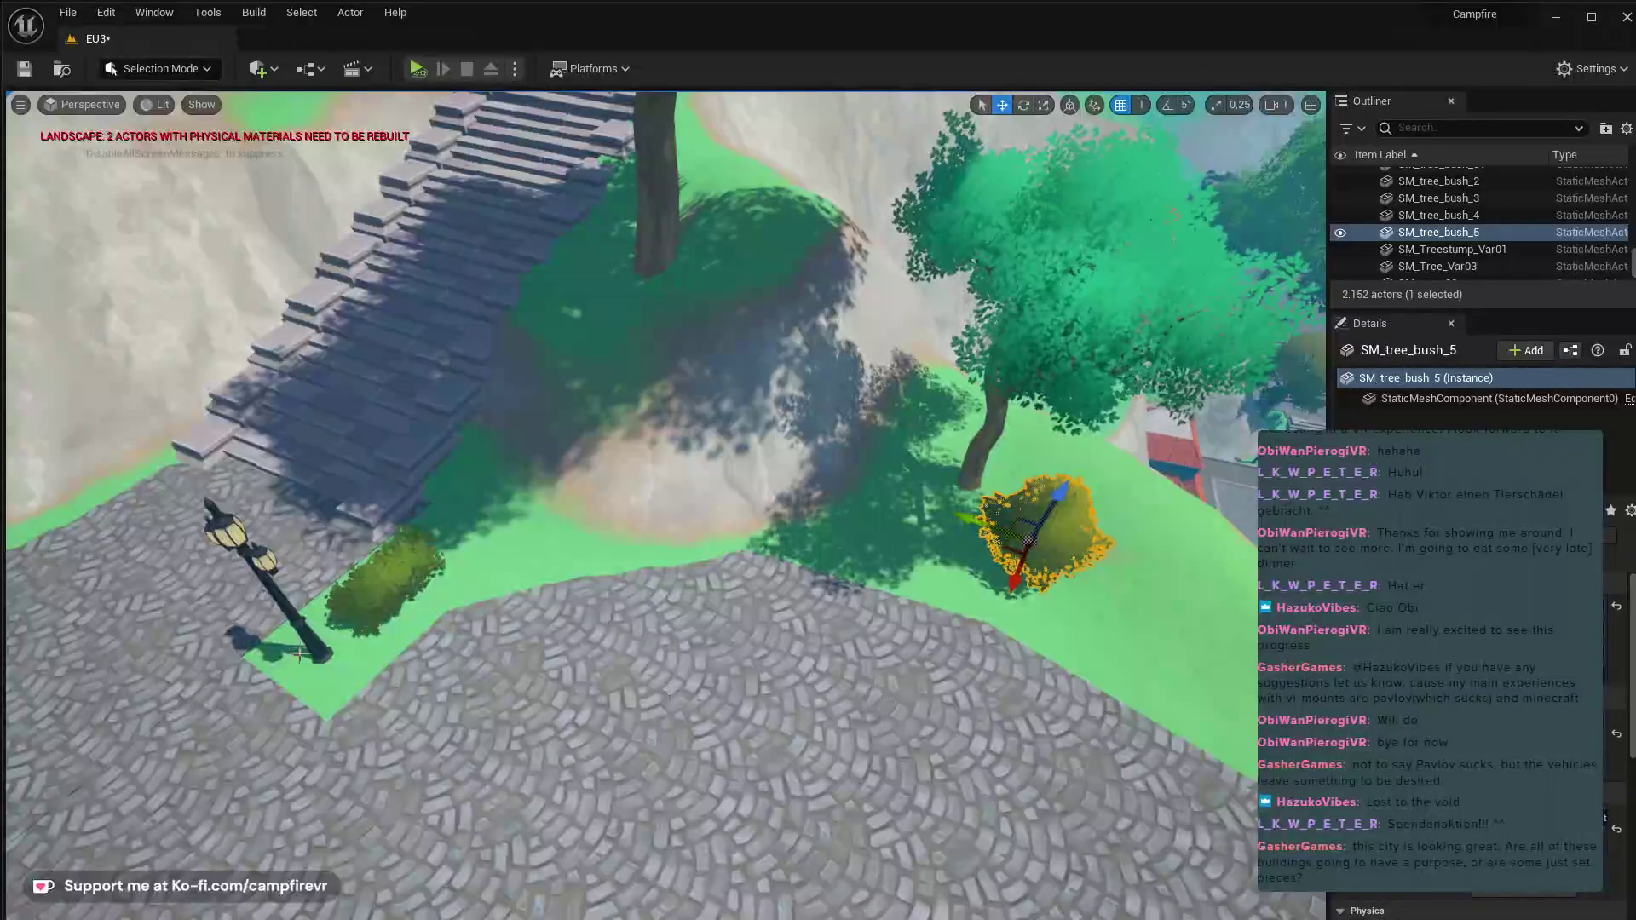
pyautogui.click(315, 654)
pyautogui.keyDown('alt'); pyautogui.moveTo(281, 633); pyautogui.dragTo(1037, 794); pyautogui.keyUp('alt')
pyautogui.moveTo(1037, 795); pyautogui.dragTo(1278, 894, button='right')
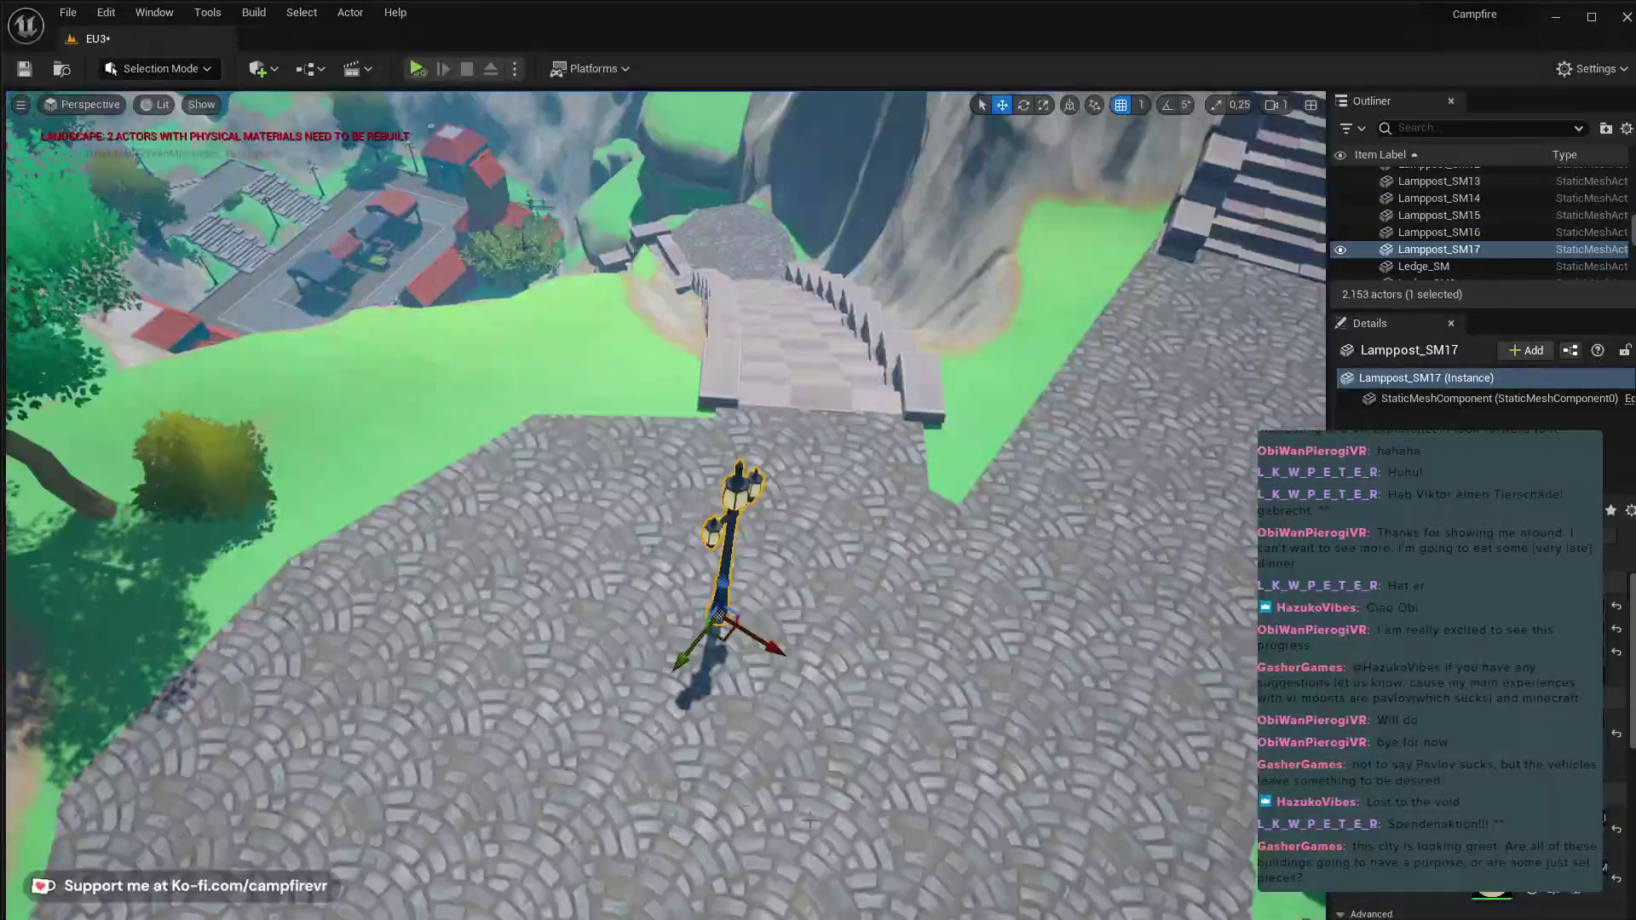
pyautogui.moveTo(722, 635); pyautogui.dragTo(615, 375)
pyautogui.moveTo(616, 375); pyautogui.dragTo(707, 341, button='right')
pyautogui.moveTo(647, 398)
pyautogui.mouseDown(button='right')
pyautogui.moveTo(733, 323)
pyautogui.moveTo(648, 358)
pyautogui.moveTo(631, 324)
pyautogui.moveTo(648, 398)
pyautogui.mouseUp(button='right')
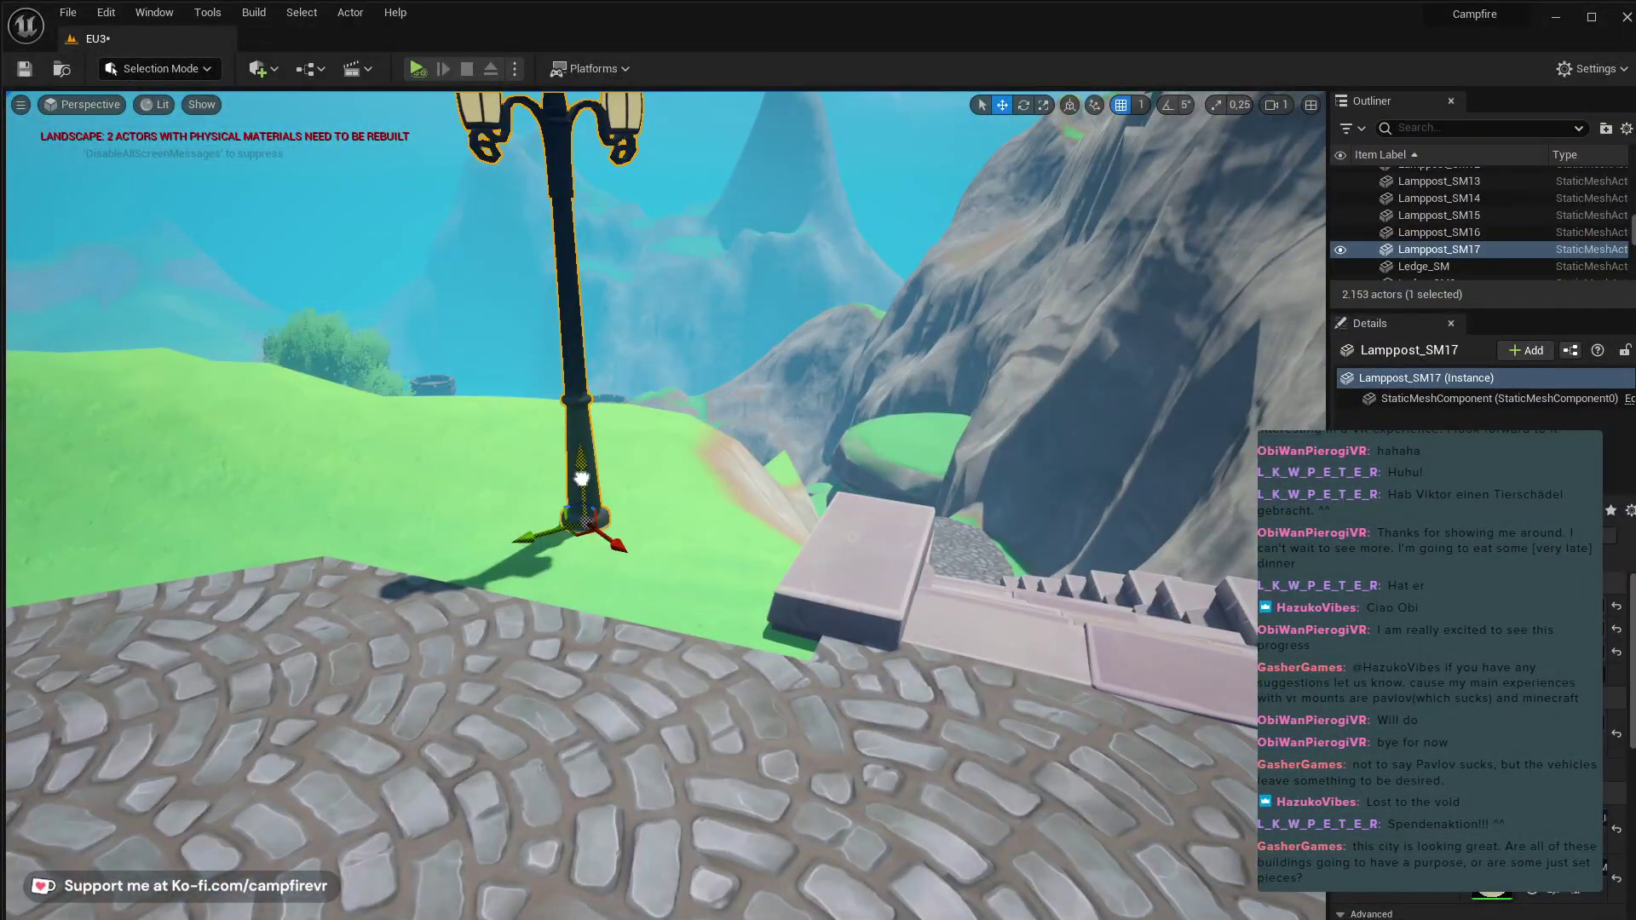
# - Rotate the new lamppost about 43 degrees and position it at the cobble edge beside the descending stairs' end block
pyautogui.press('e')
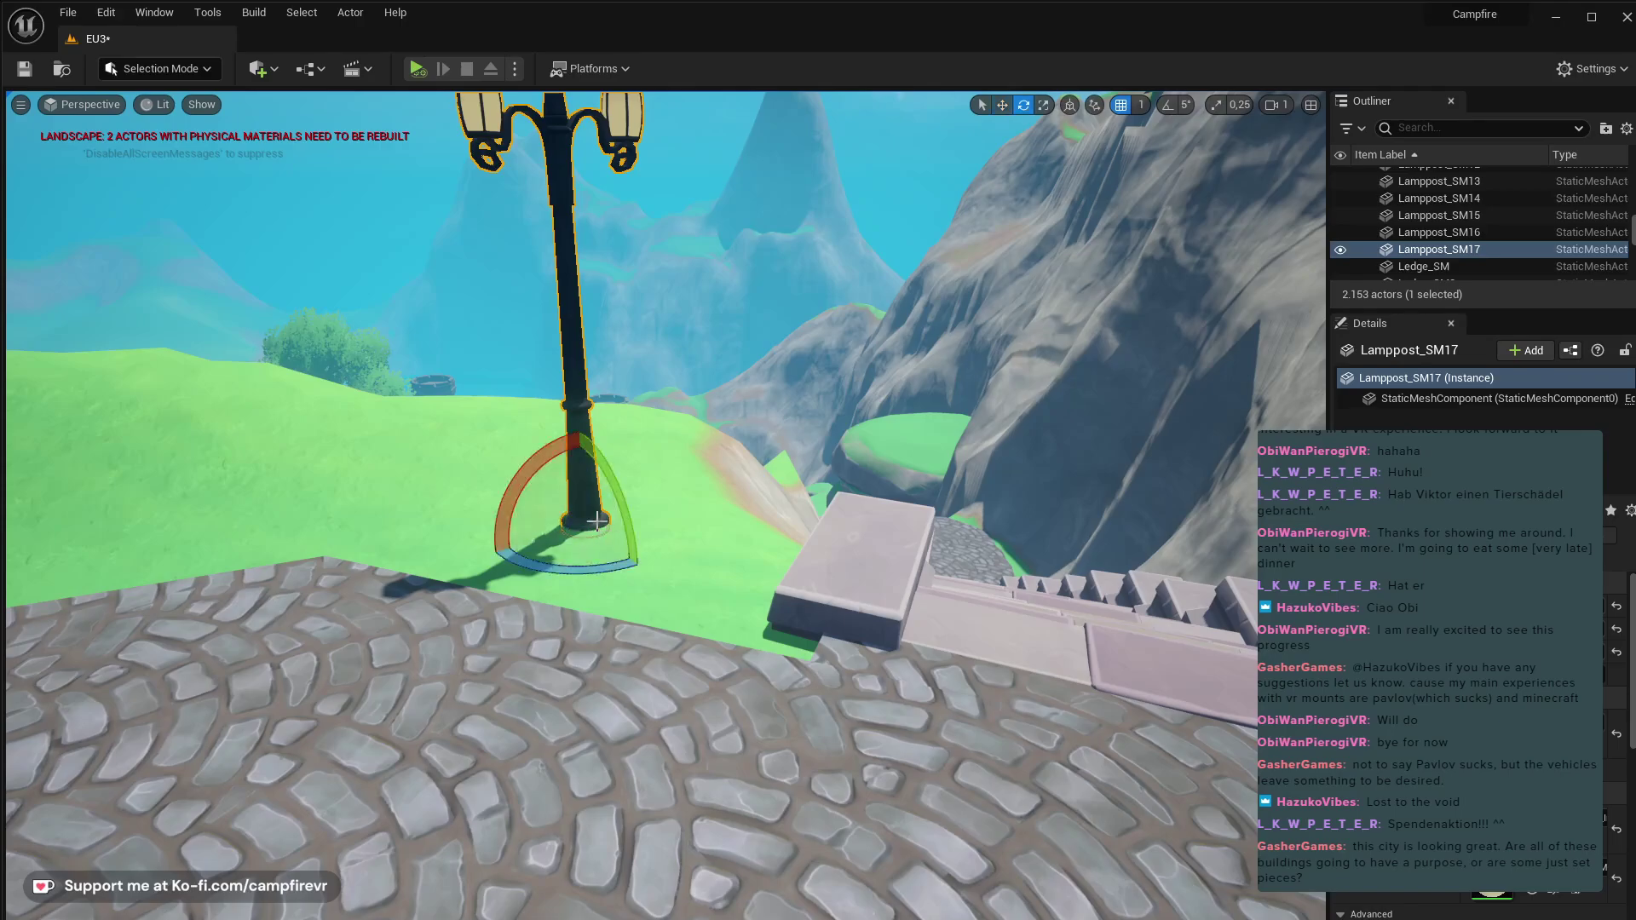
pyautogui.moveTo(601, 569); pyautogui.dragTo(558, 571)
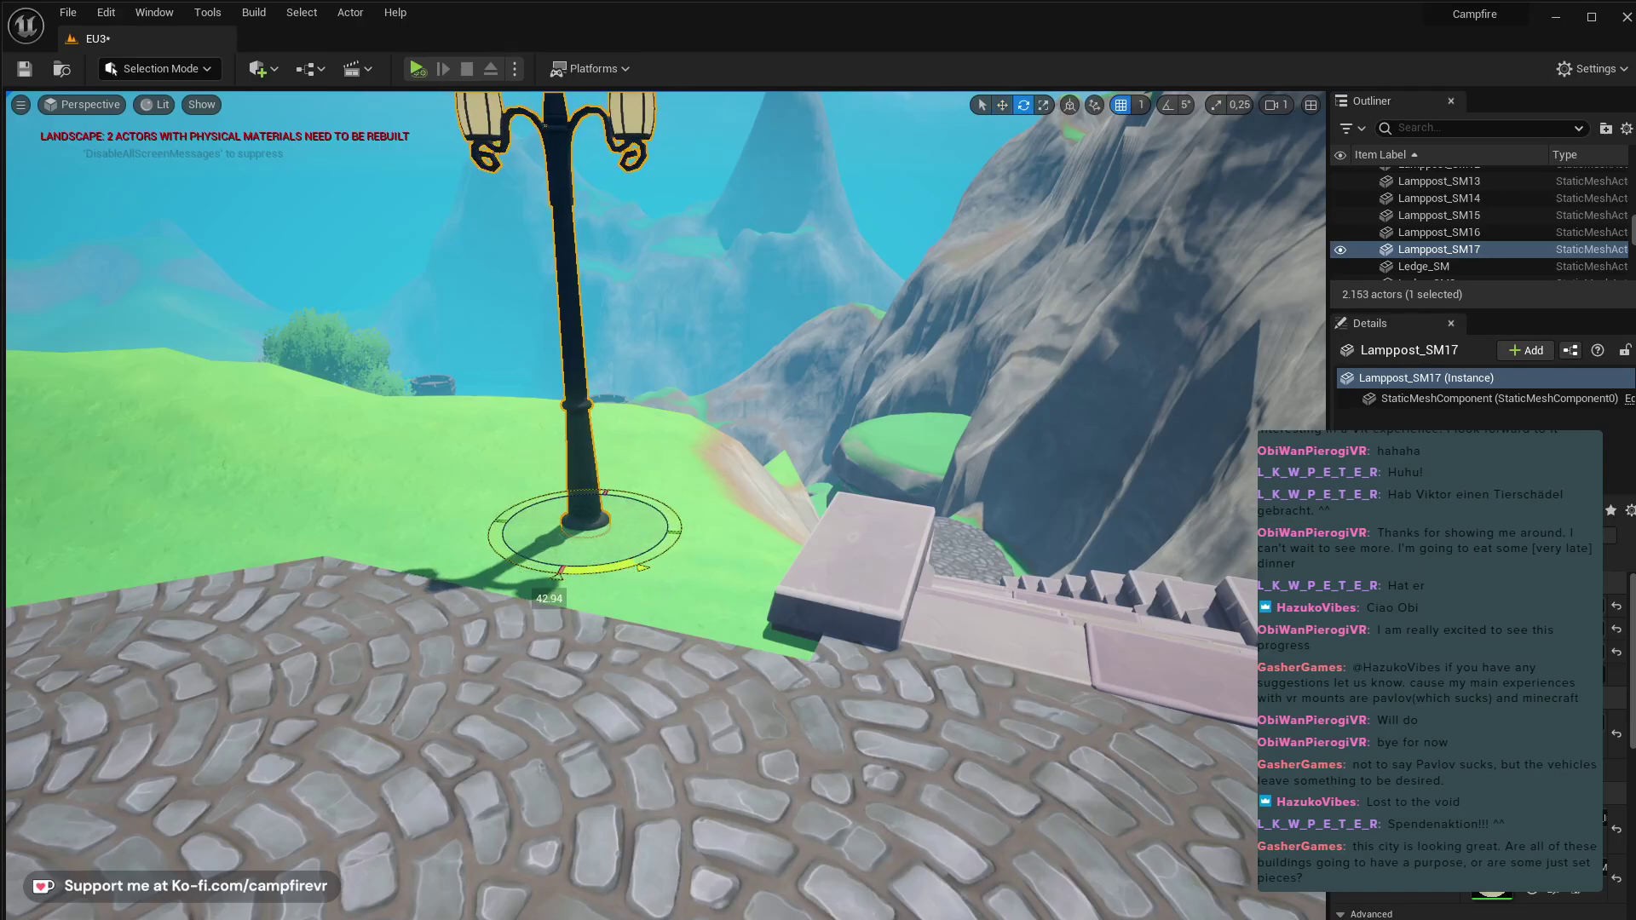
pyautogui.scroll(-5, 633, 560)
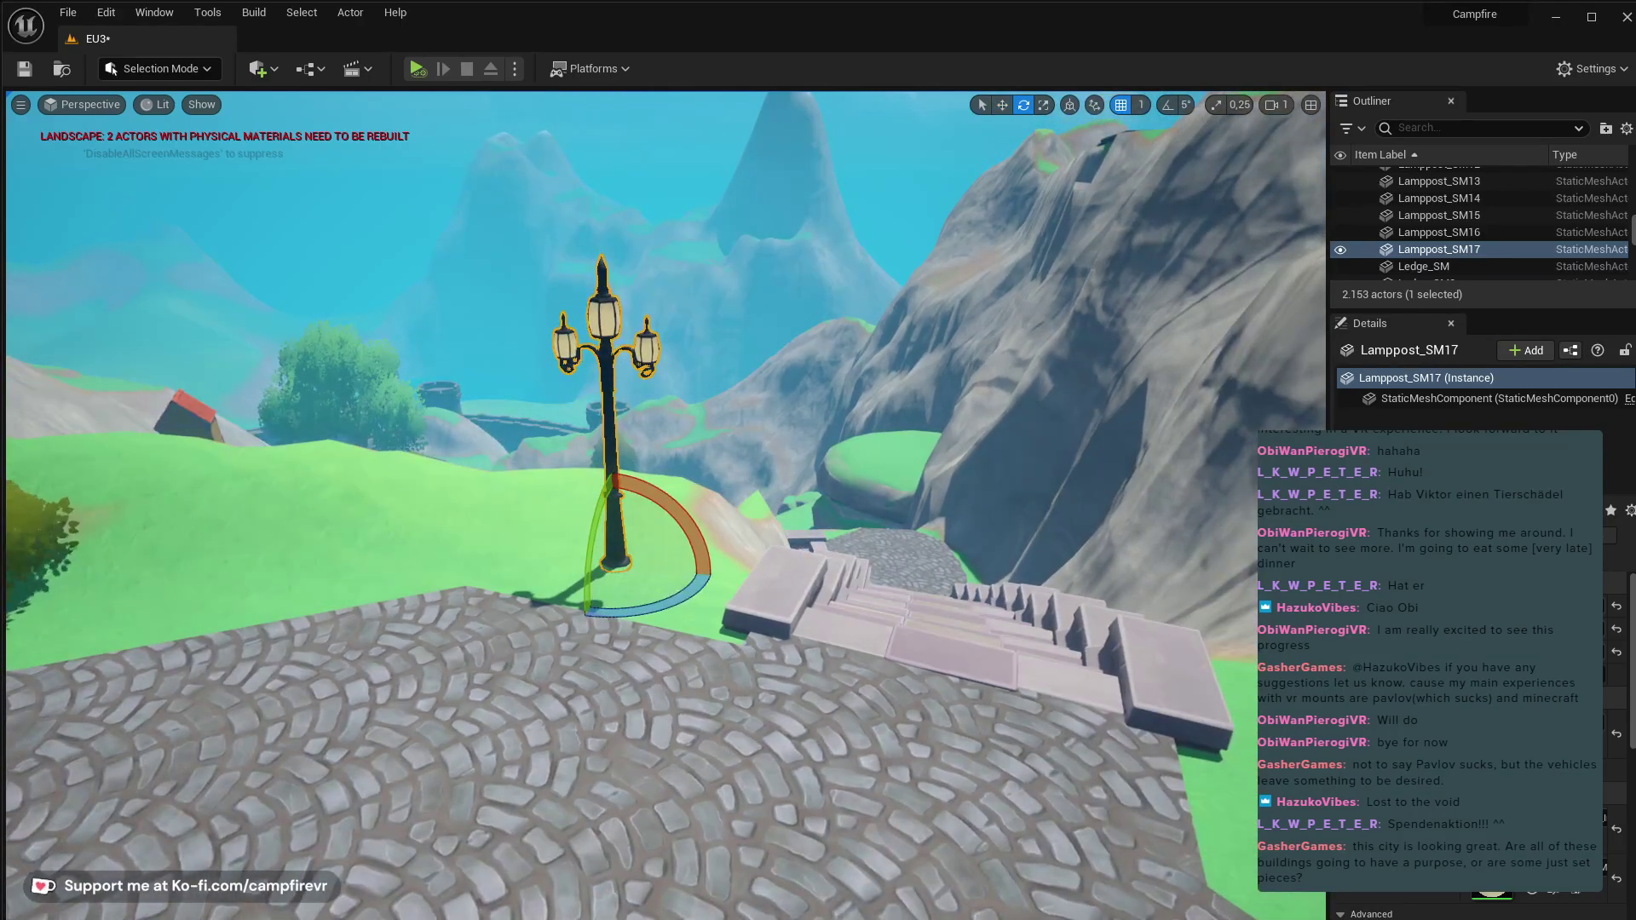
pyautogui.press('w')
pyautogui.moveTo(560, 560); pyautogui.dragTo(627, 586)
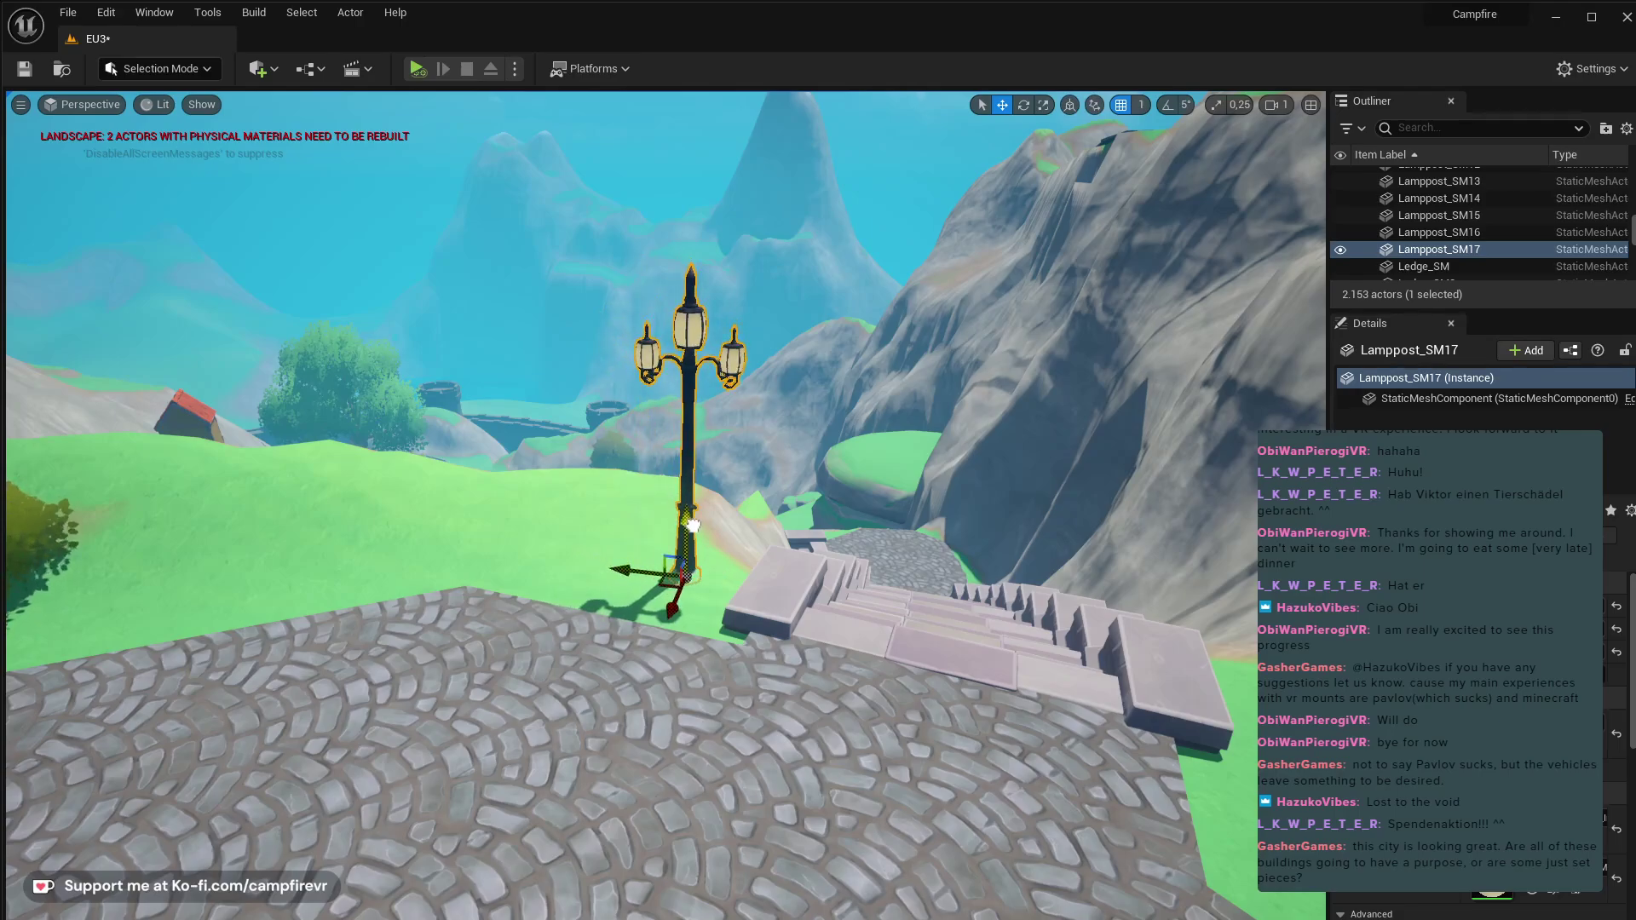
pyautogui.moveTo(677, 614); pyautogui.dragTo(671, 628)
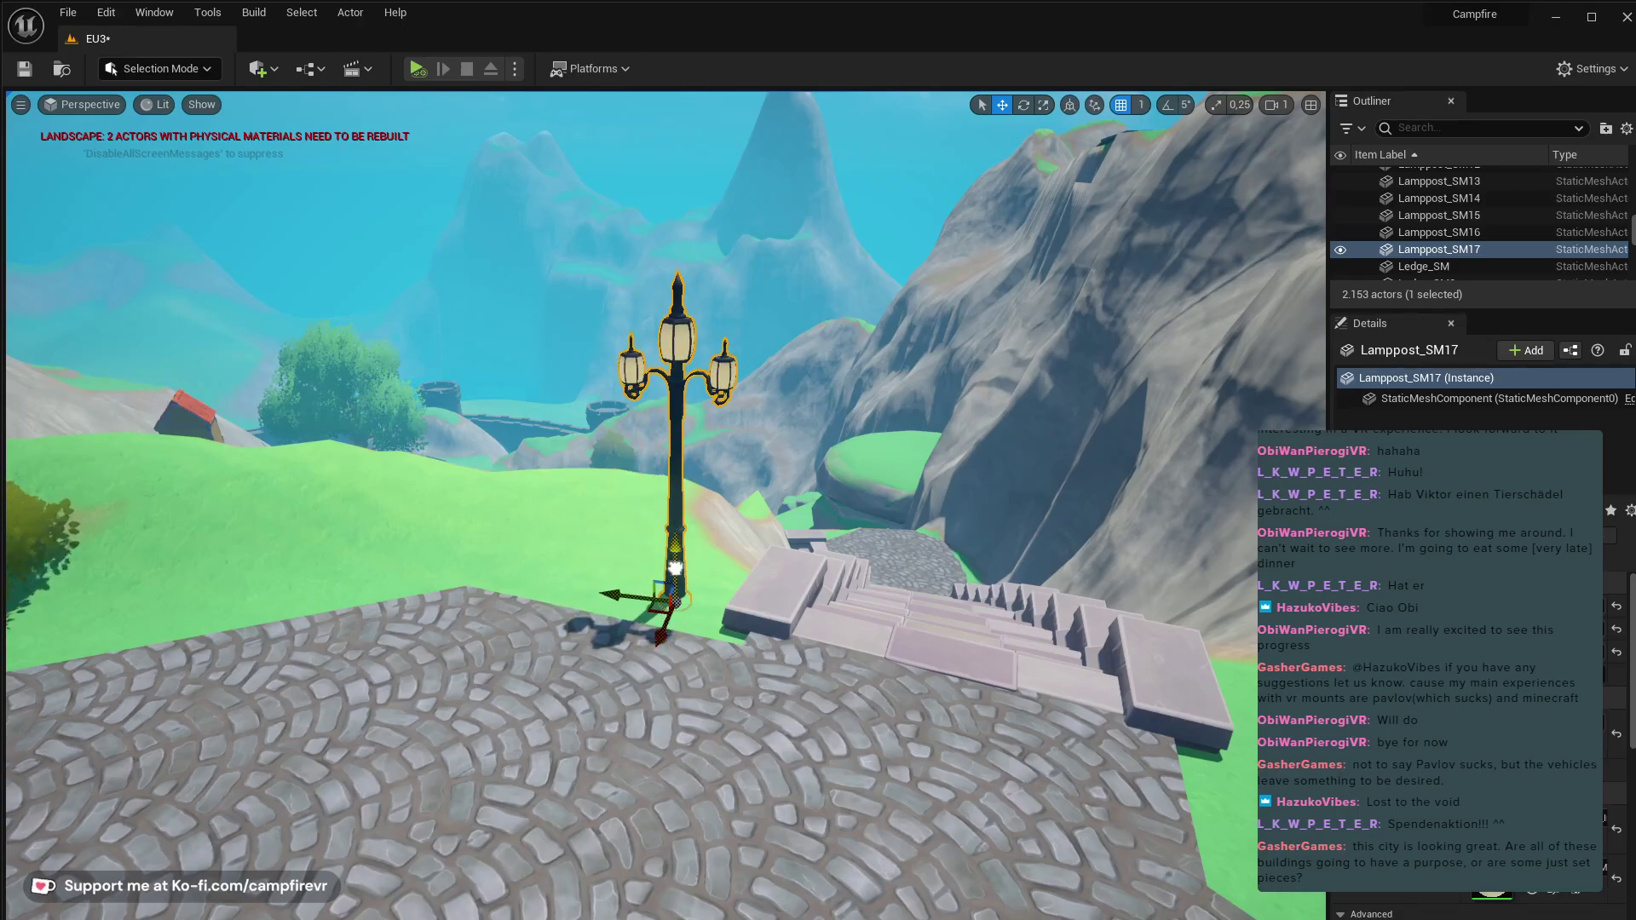
pyautogui.press('e')
# - Duplicate one table, its two chairs and the two railing sections in front of them from the café garden beside the yellow house
pyautogui.moveTo(679, 585); pyautogui.dragTo(827, 427, button='right')
pyautogui.moveTo(655, 740); pyautogui.dragTo(929, 621, button='right')
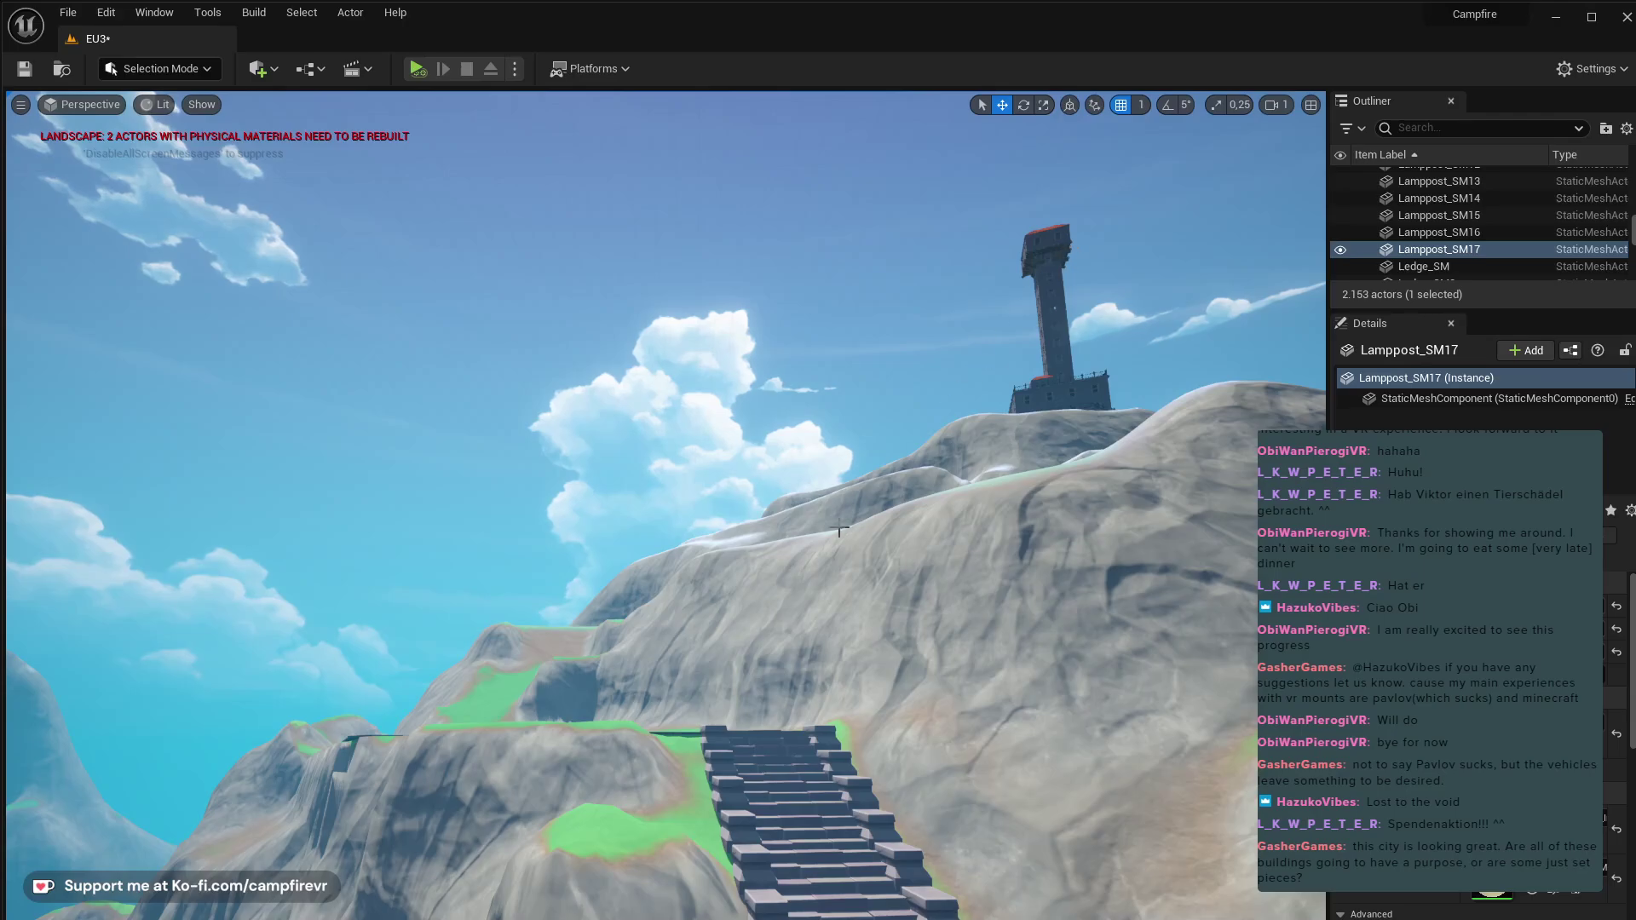
pyautogui.moveTo(389, 838); pyautogui.dragTo(993, 711, button='right')
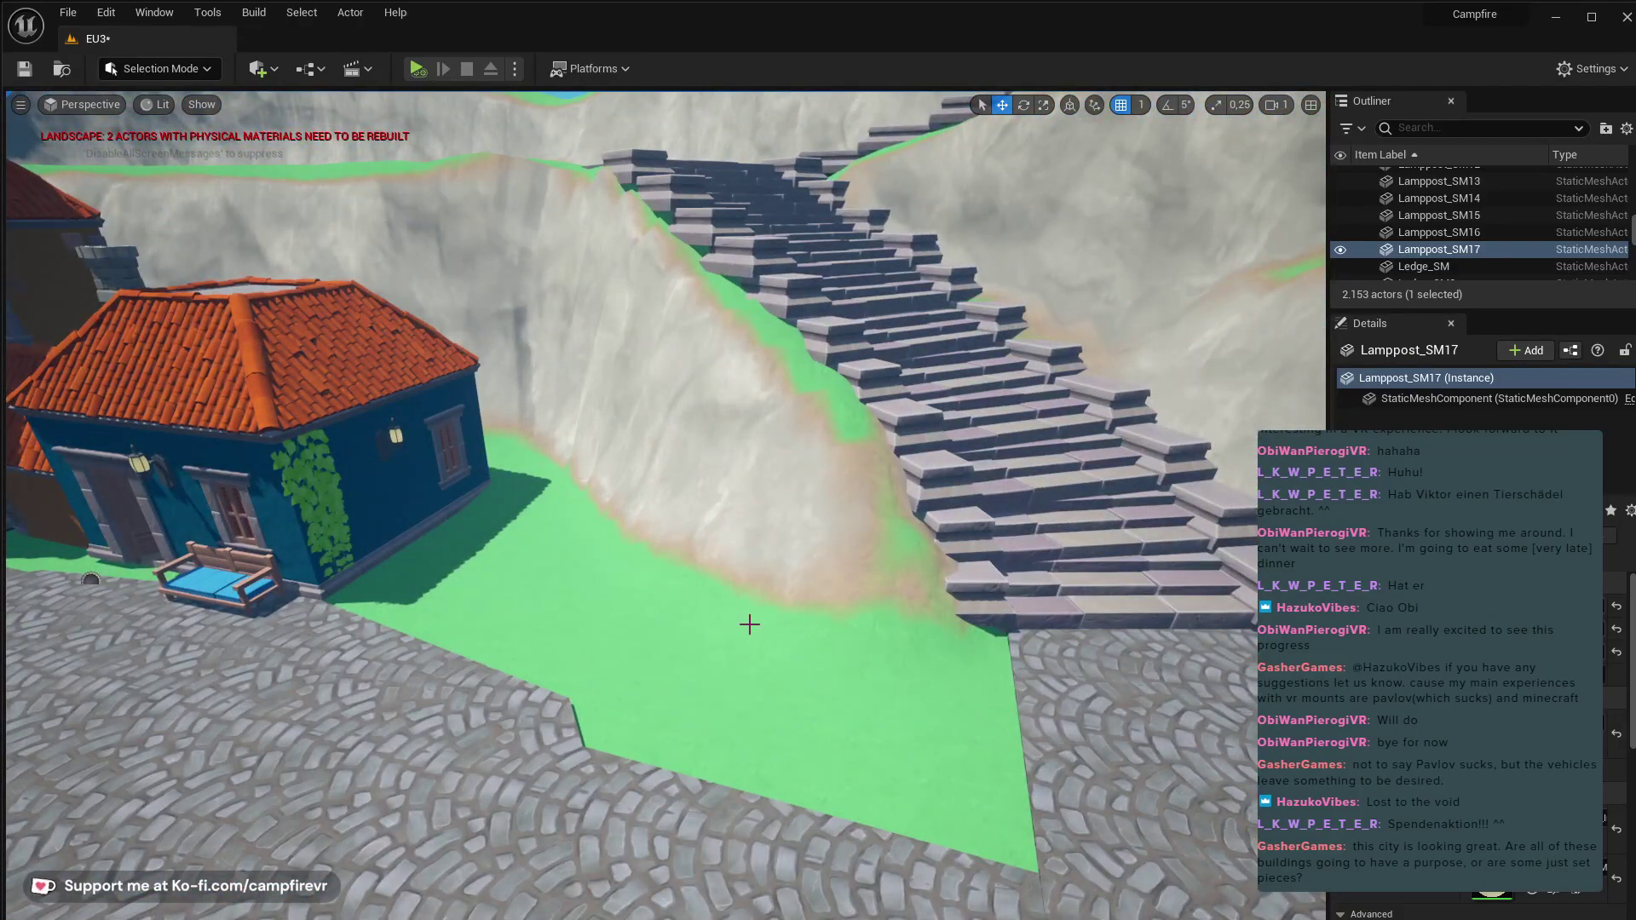
pyautogui.moveTo(748, 625); pyautogui.dragTo(34, 648, button='right')
pyautogui.moveTo(563, 653); pyautogui.dragTo(564, 644, button='right')
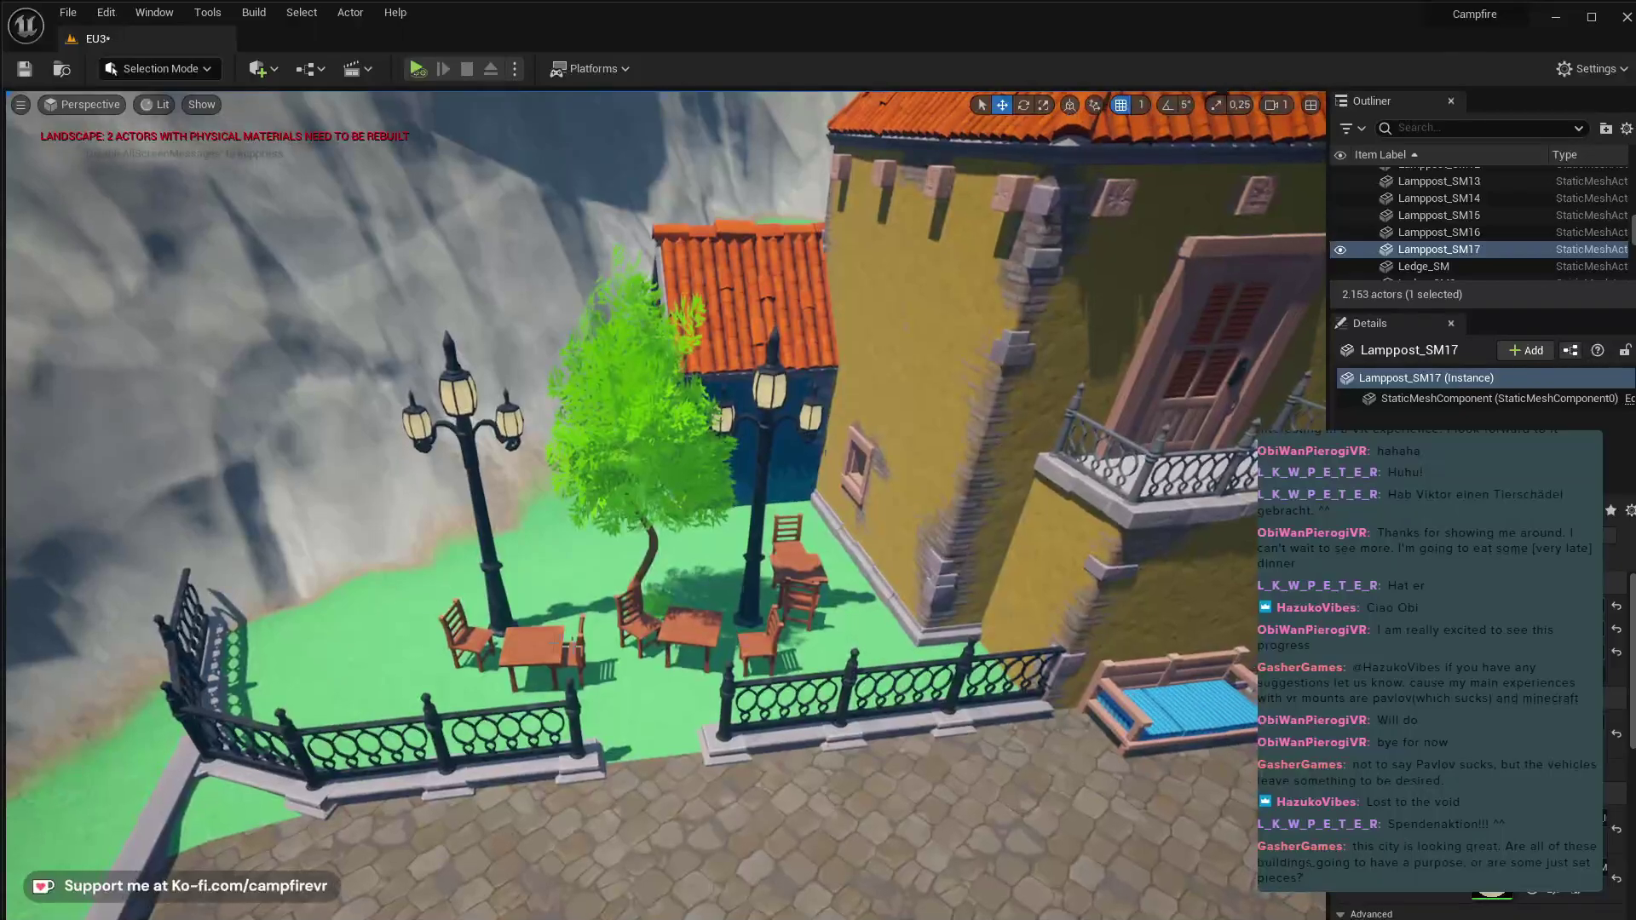
pyautogui.click(540, 648)
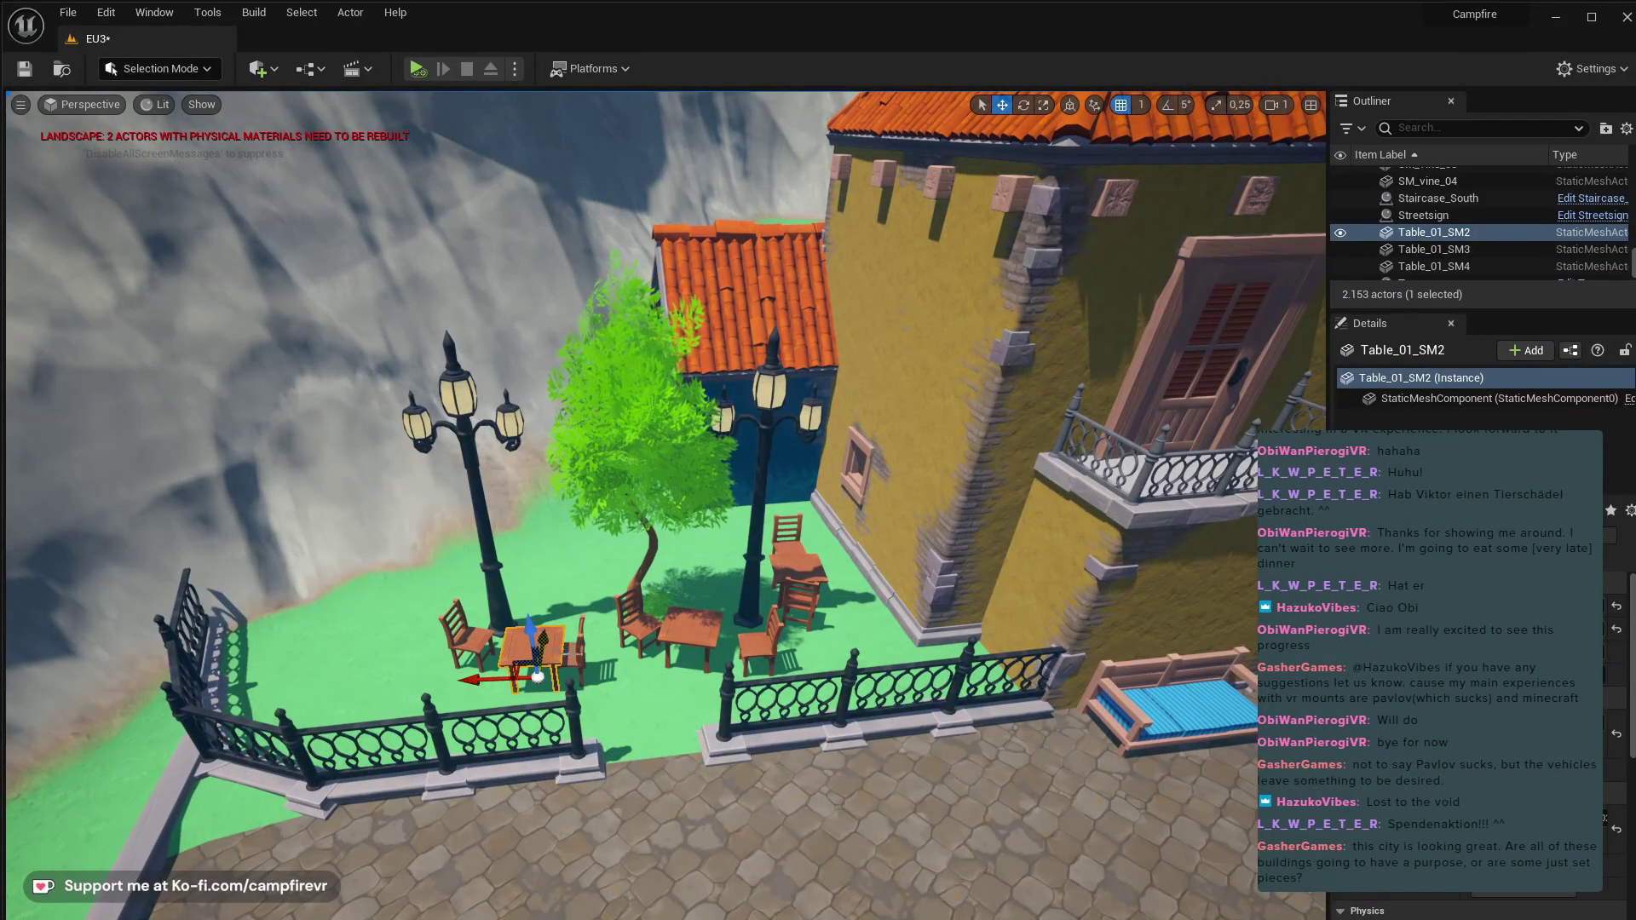
pyautogui.keyDown('ctrl'); pyautogui.click(576, 652); pyautogui.keyUp('ctrl')
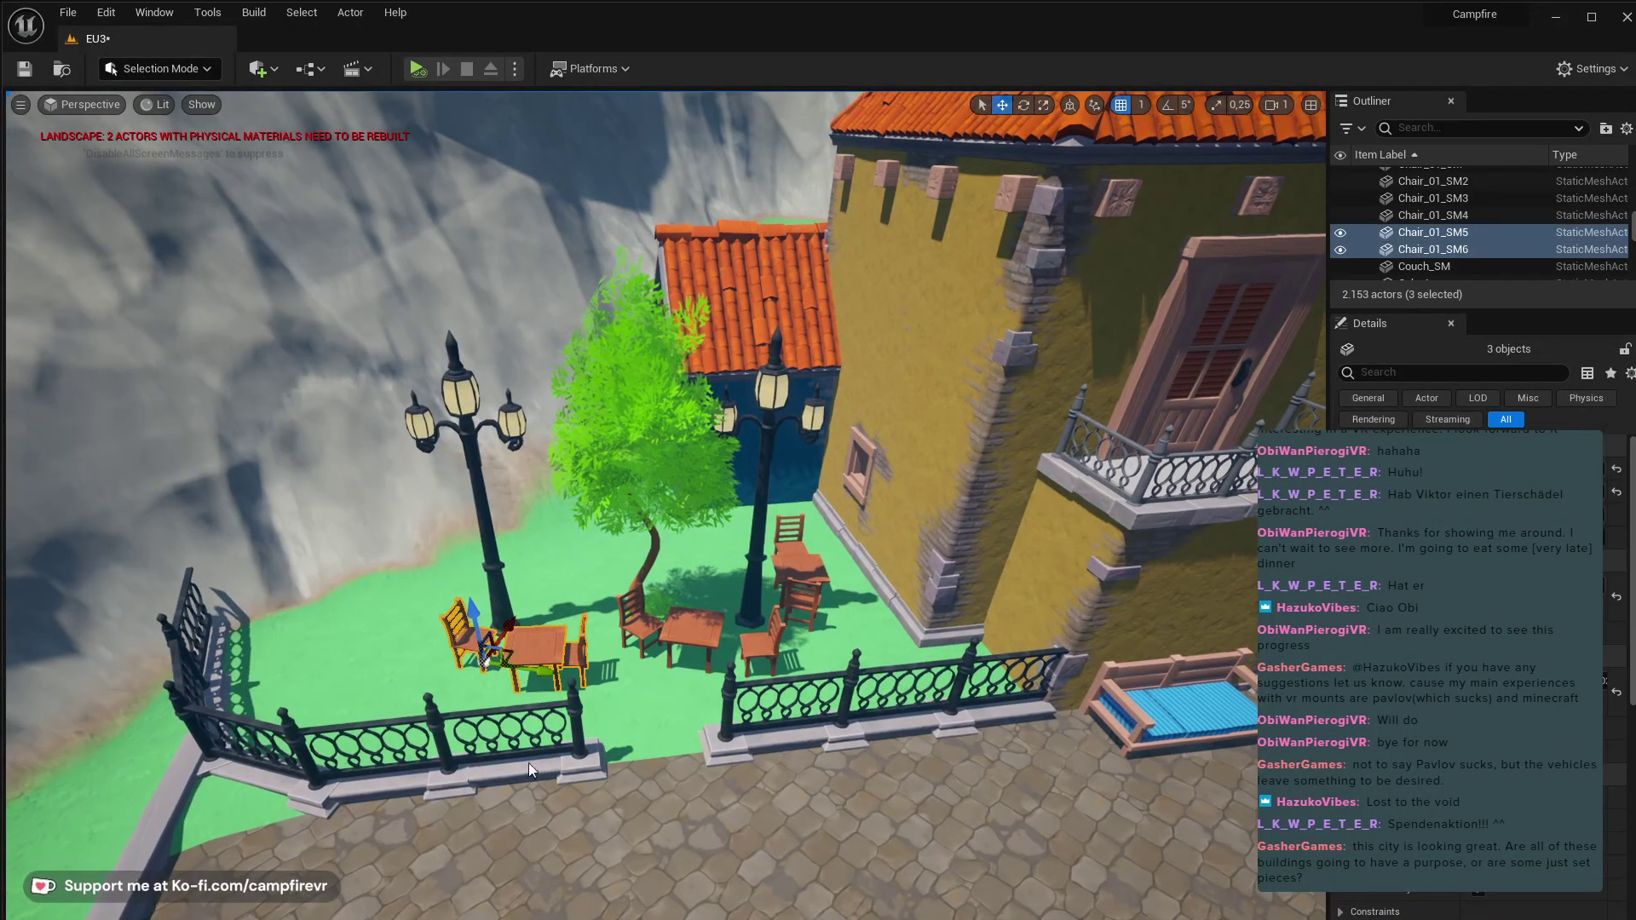
pyautogui.keyDown('ctrl'); pyautogui.click(528, 763); pyautogui.keyUp('ctrl')
pyautogui.keyDown('ctrl'); pyautogui.click(385, 782); pyautogui.keyUp('ctrl')
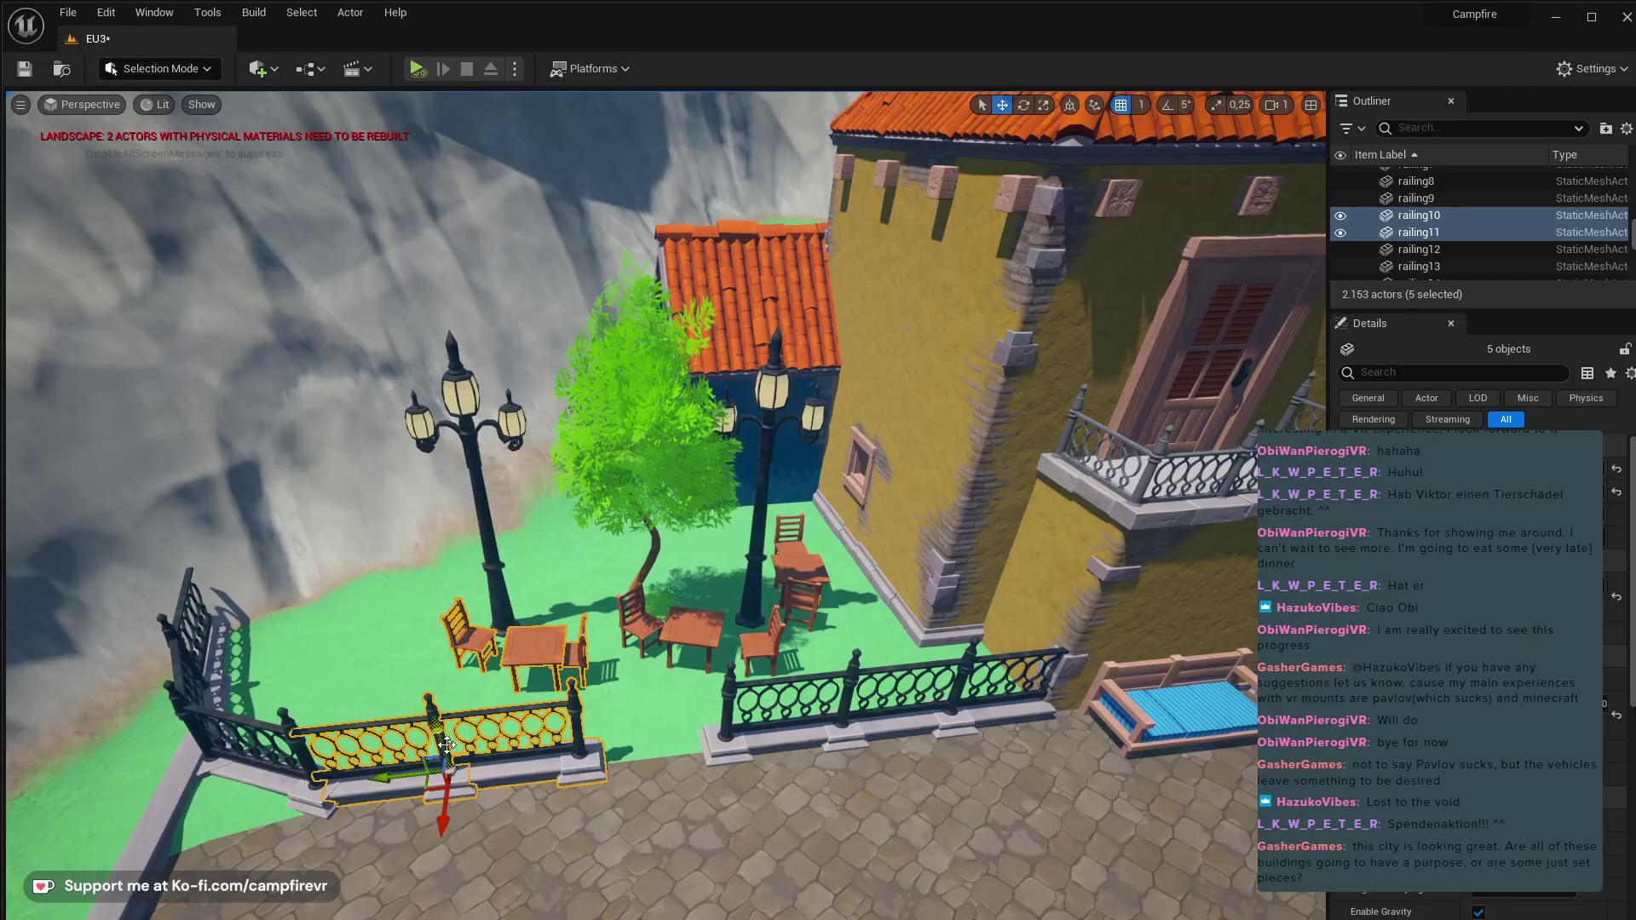
pyautogui.keyDown('alt'); pyautogui.moveTo(443, 738); pyautogui.dragTo(439, 452); pyautogui.keyUp('alt')
# - Bring the copied table, chairs and railings up the mountain and set them at ground level on the grass beside the blue house
pyautogui.moveTo(440, 452); pyautogui.dragTo(440, 375, button='right')
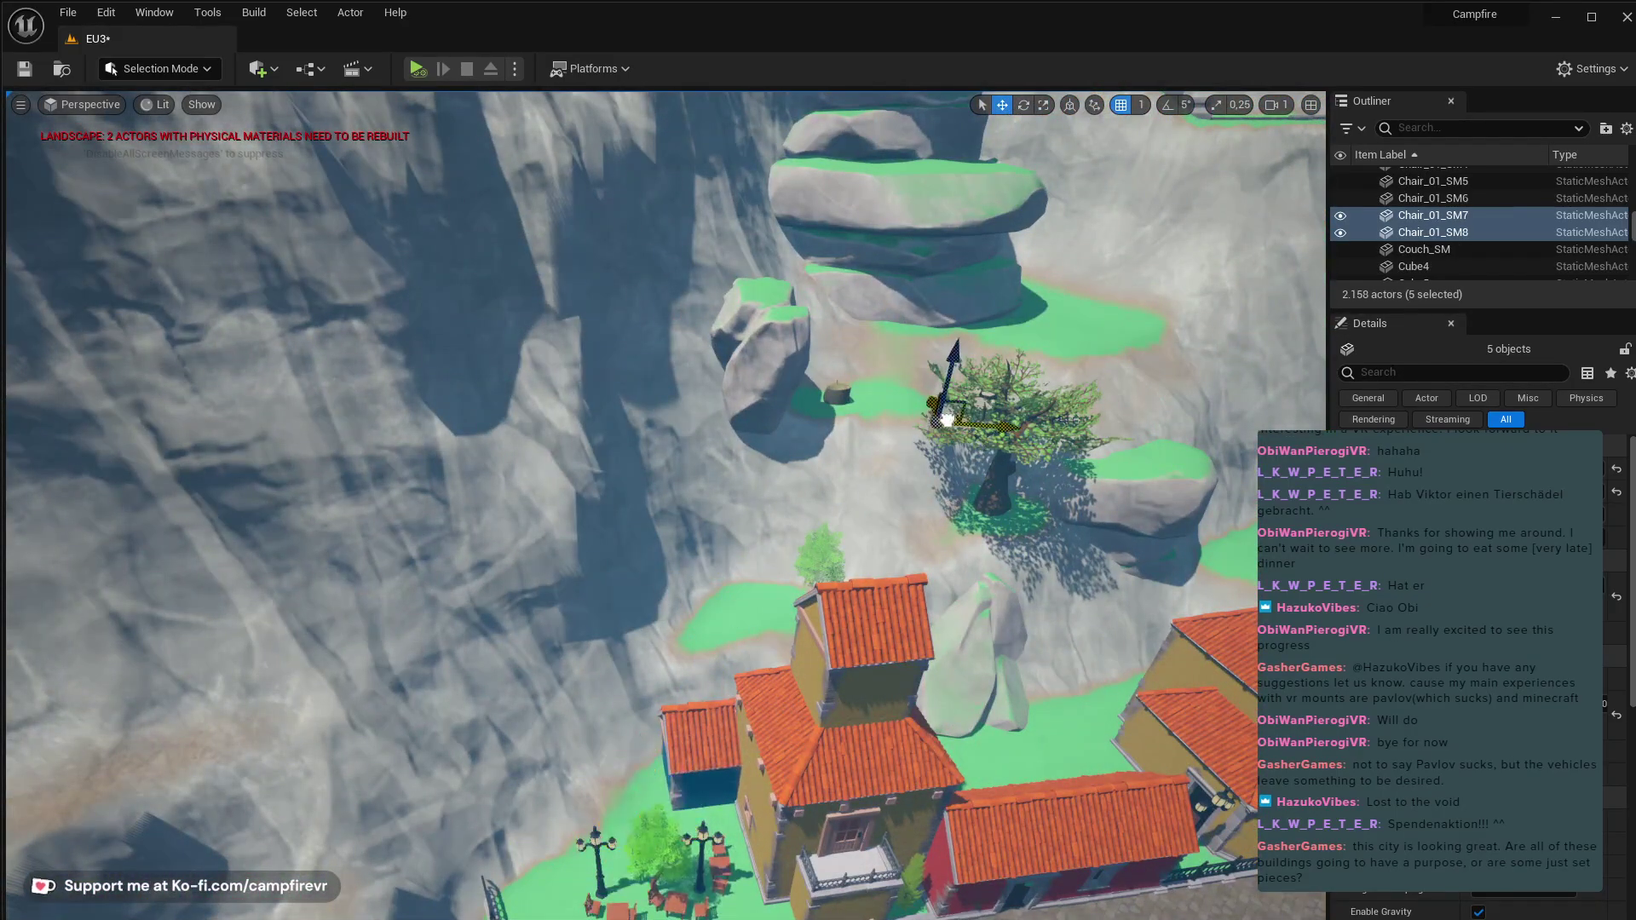
pyautogui.moveTo(946, 420); pyautogui.dragTo(1006, 294, button='right')
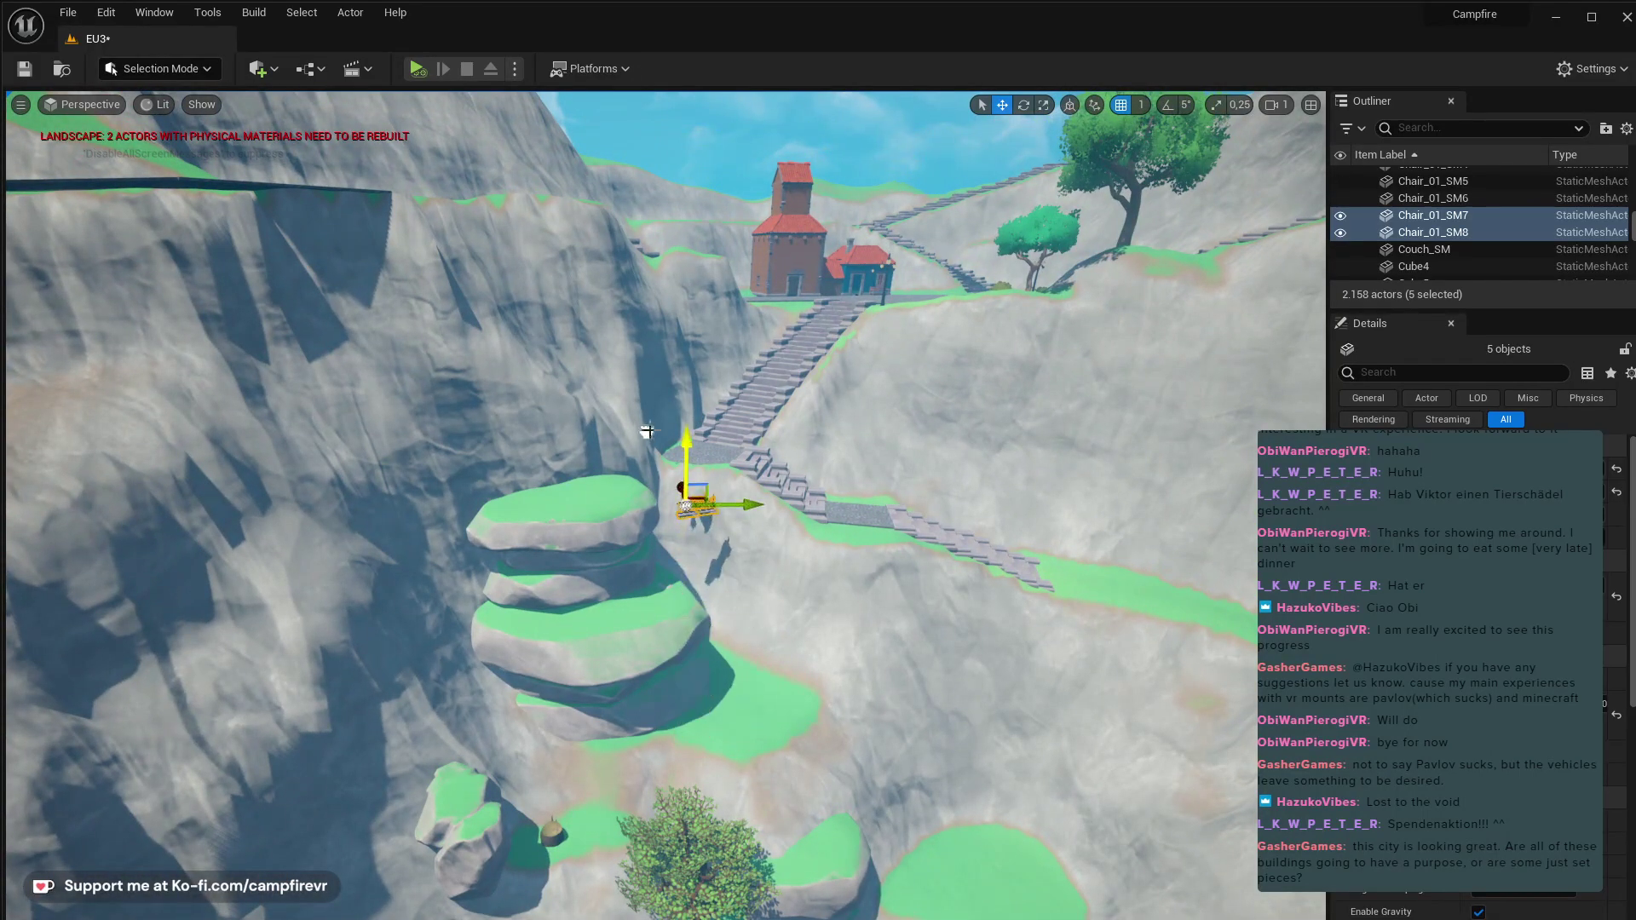
pyautogui.moveTo(647, 432); pyautogui.dragTo(730, 687, button='right')
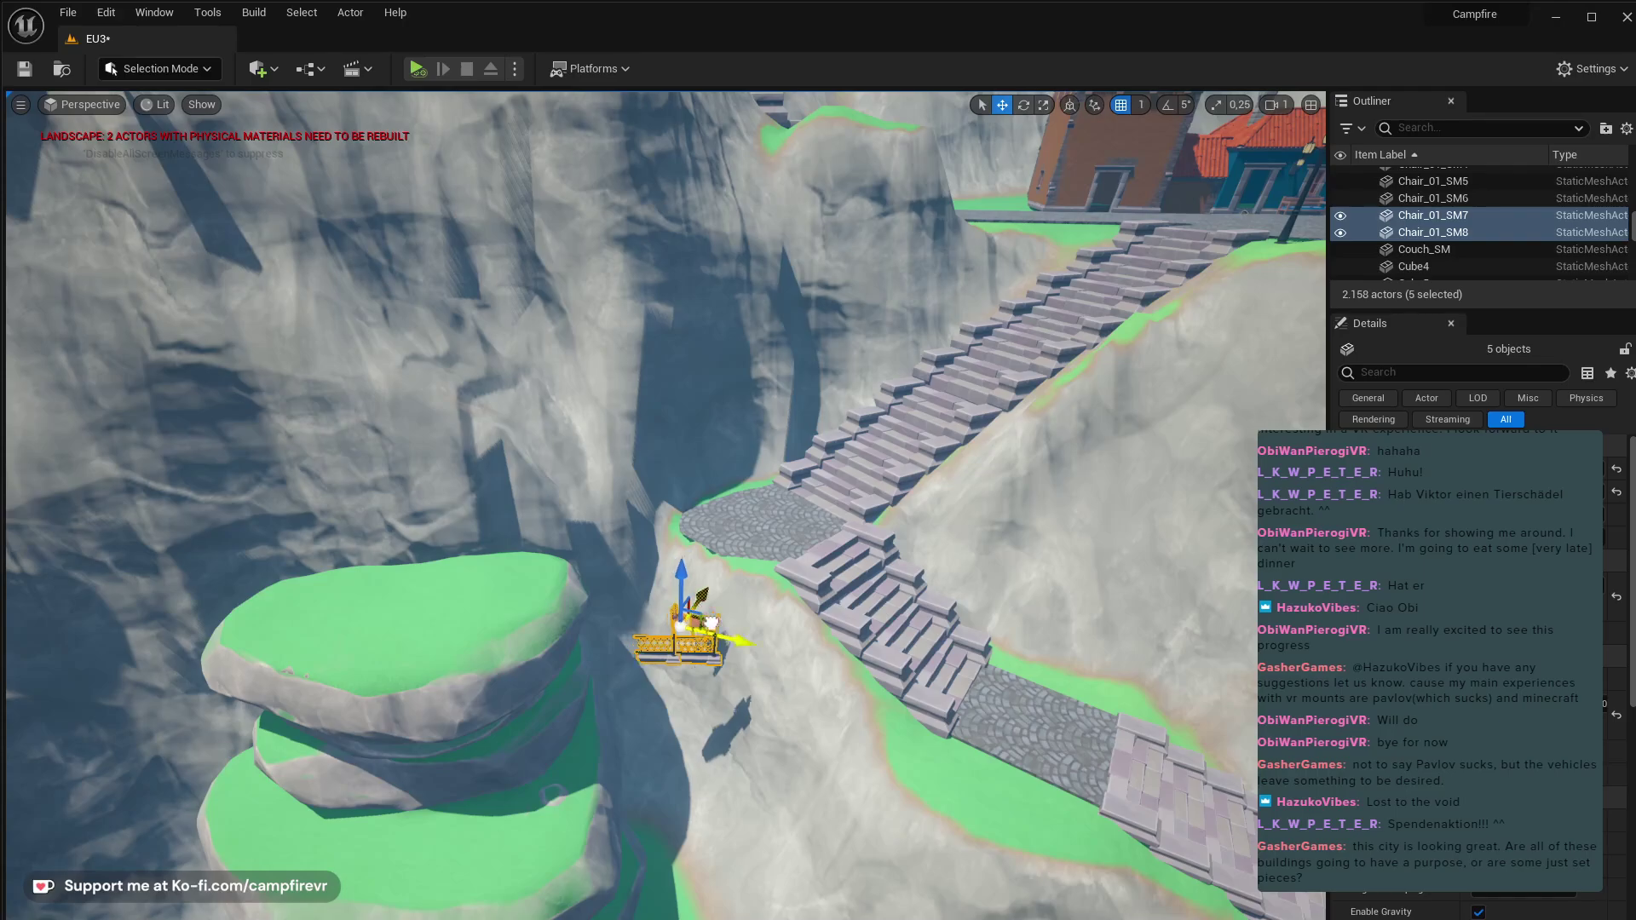
pyautogui.moveTo(1214, 379); pyautogui.dragTo(1295, 324, button='right')
pyautogui.moveTo(673, 422); pyautogui.dragTo(826, 532, button='right')
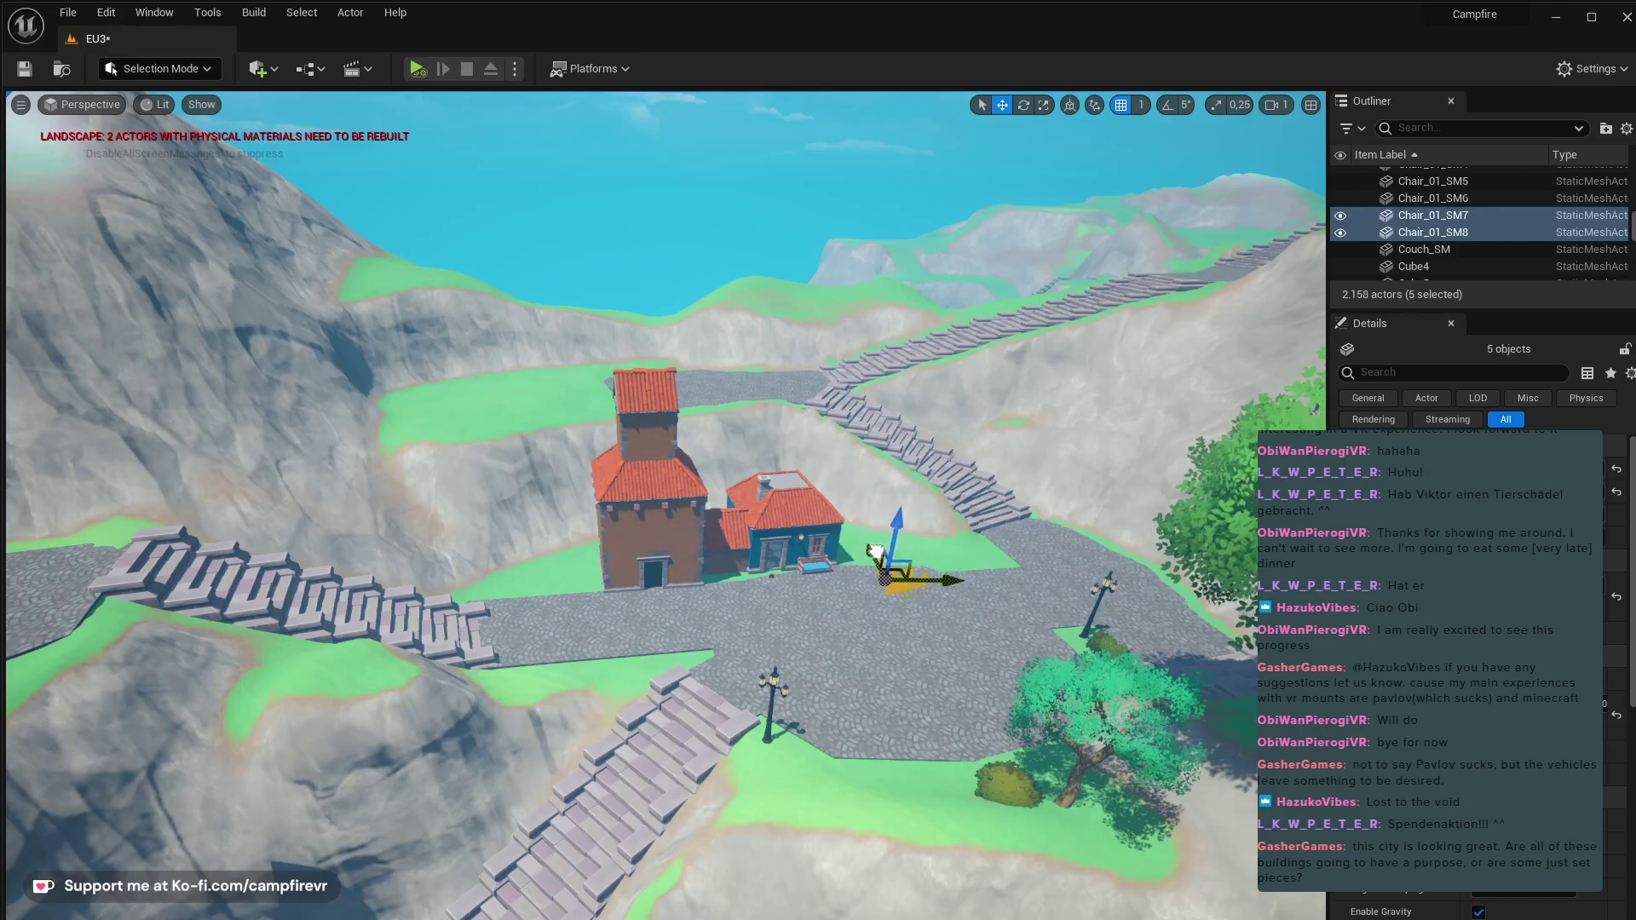
pyautogui.moveTo(913, 504); pyautogui.dragTo(809, 538, button='right')
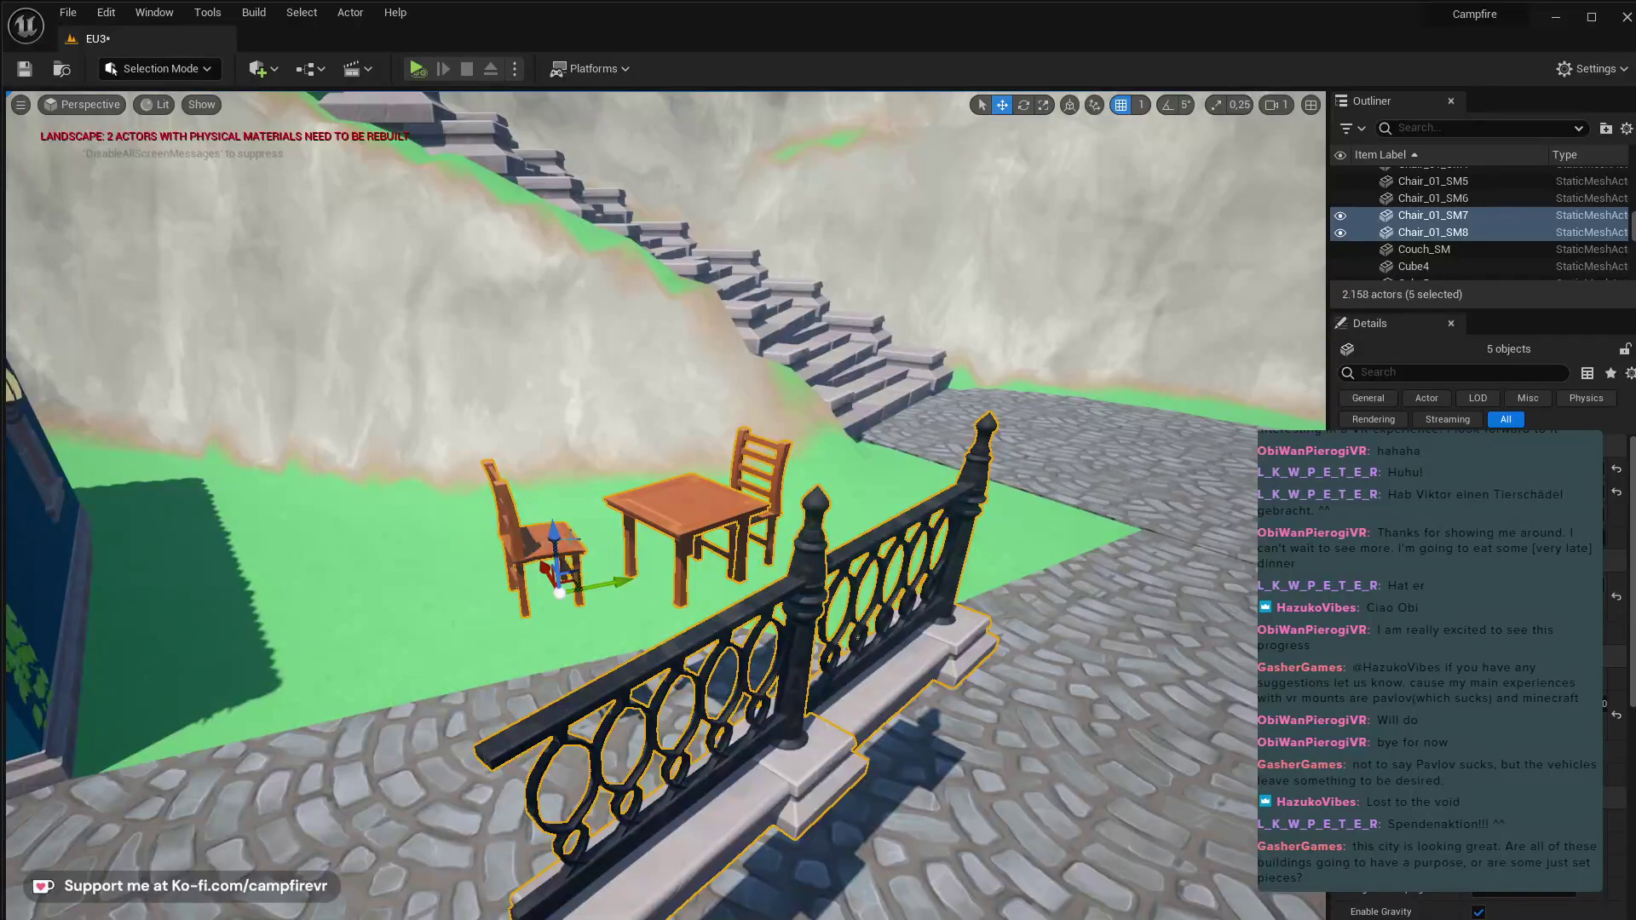
pyautogui.moveTo(566, 546); pyautogui.dragTo(585, 714)
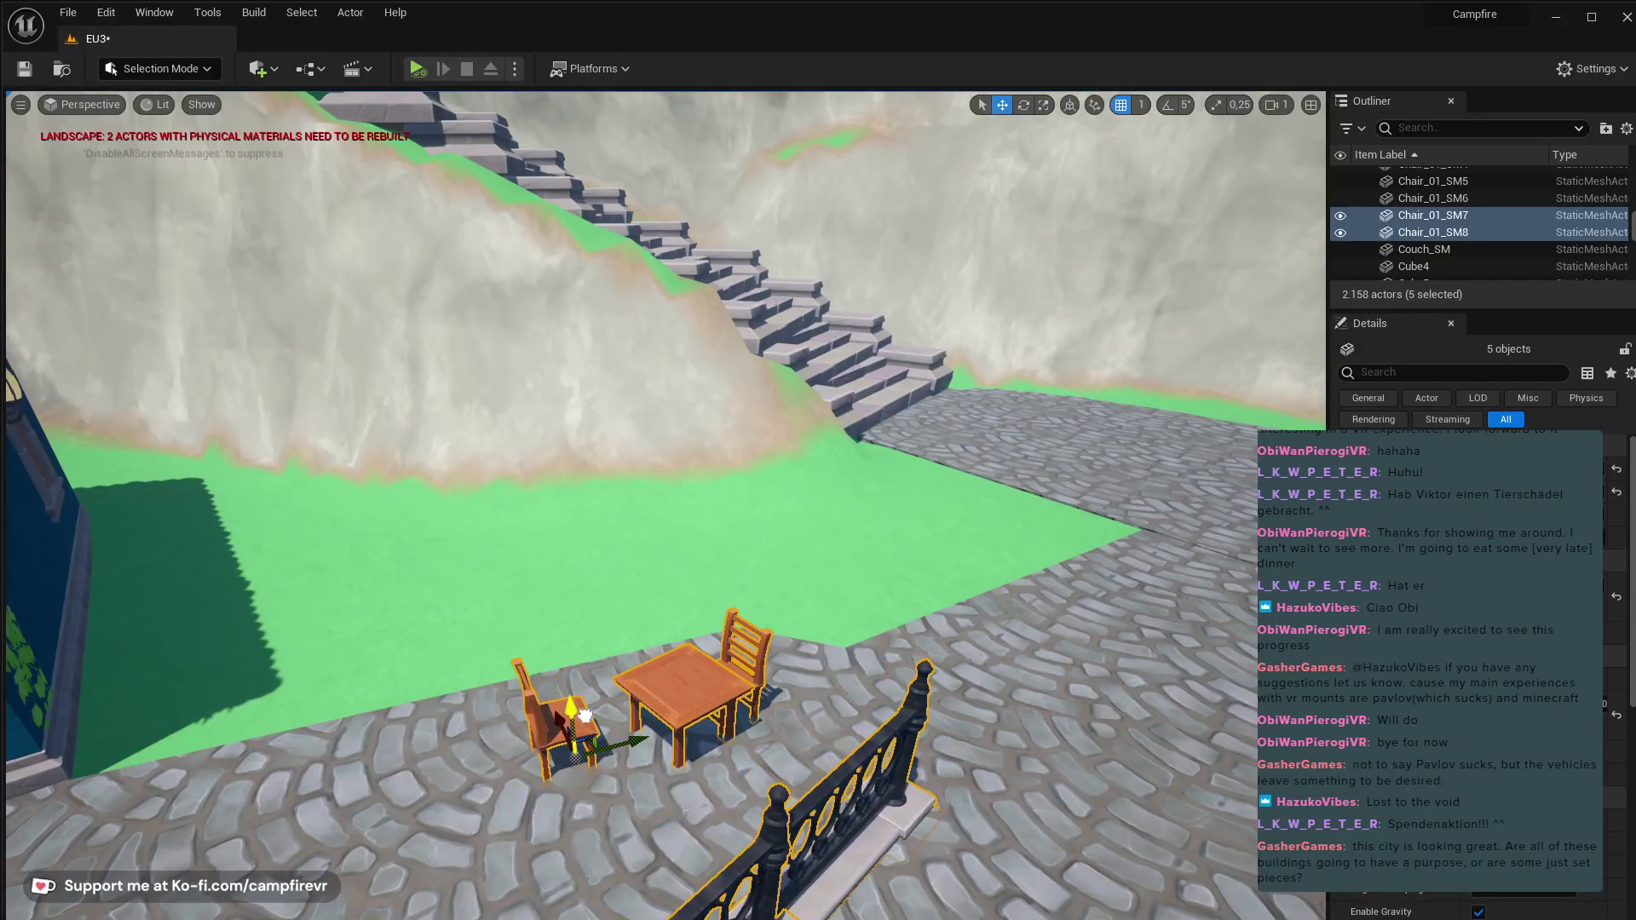
pyautogui.moveTo(872, 826)
pyautogui.mouseDown(button='right')
pyautogui.moveTo(730, 788)
pyautogui.moveTo(872, 826)
pyautogui.mouseUp(button='right')
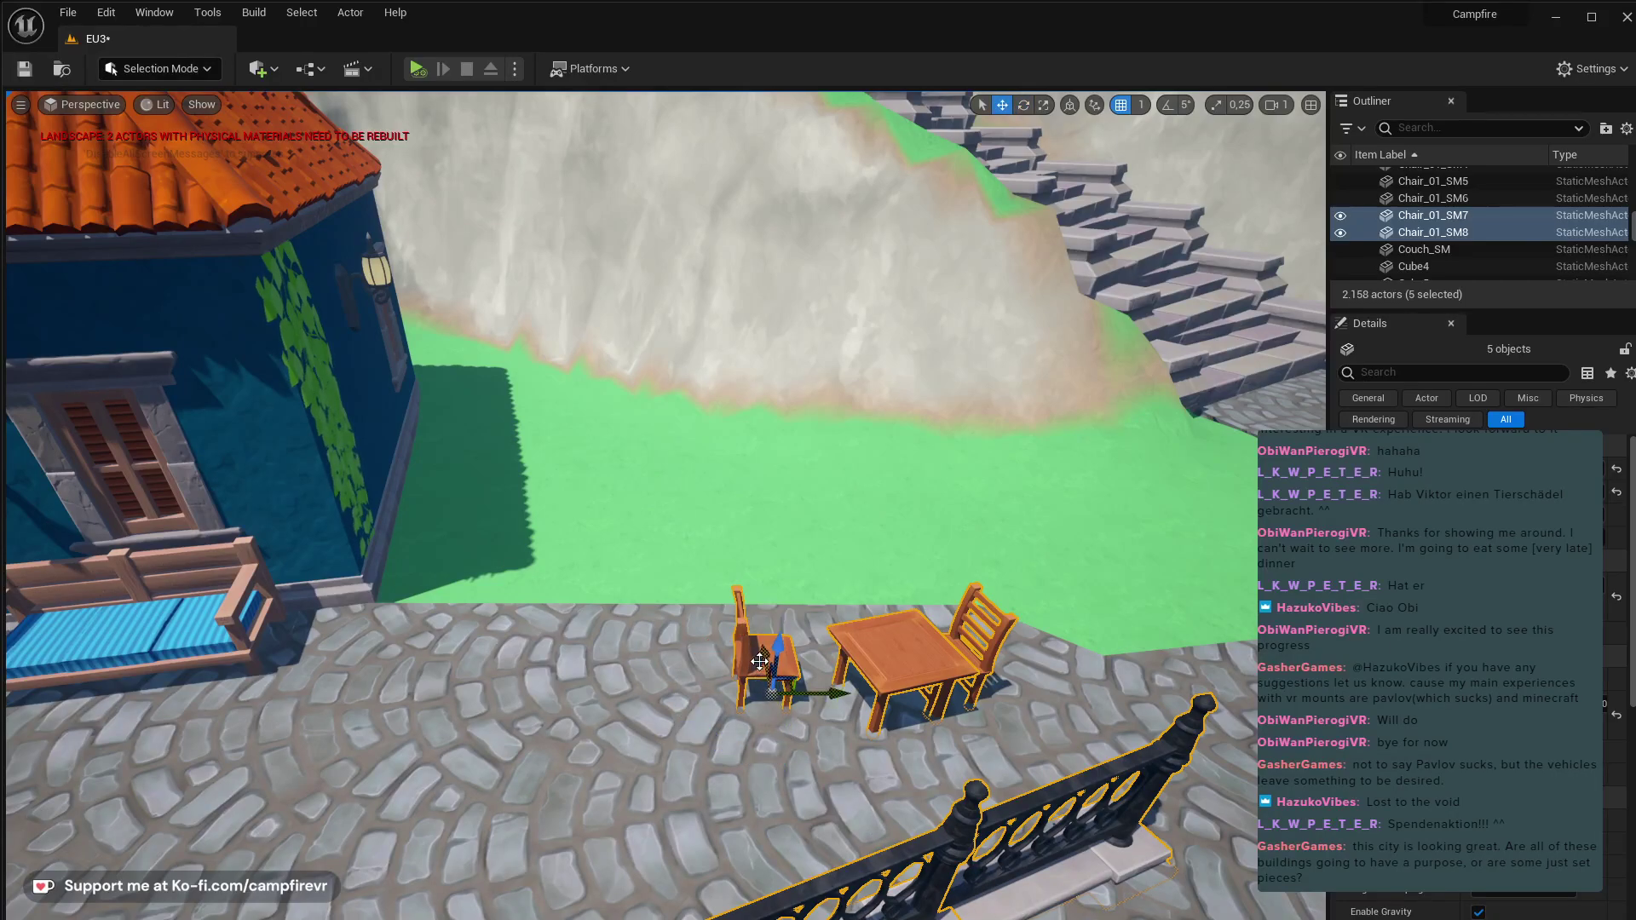
pyautogui.moveTo(760, 662); pyautogui.dragTo(748, 496)
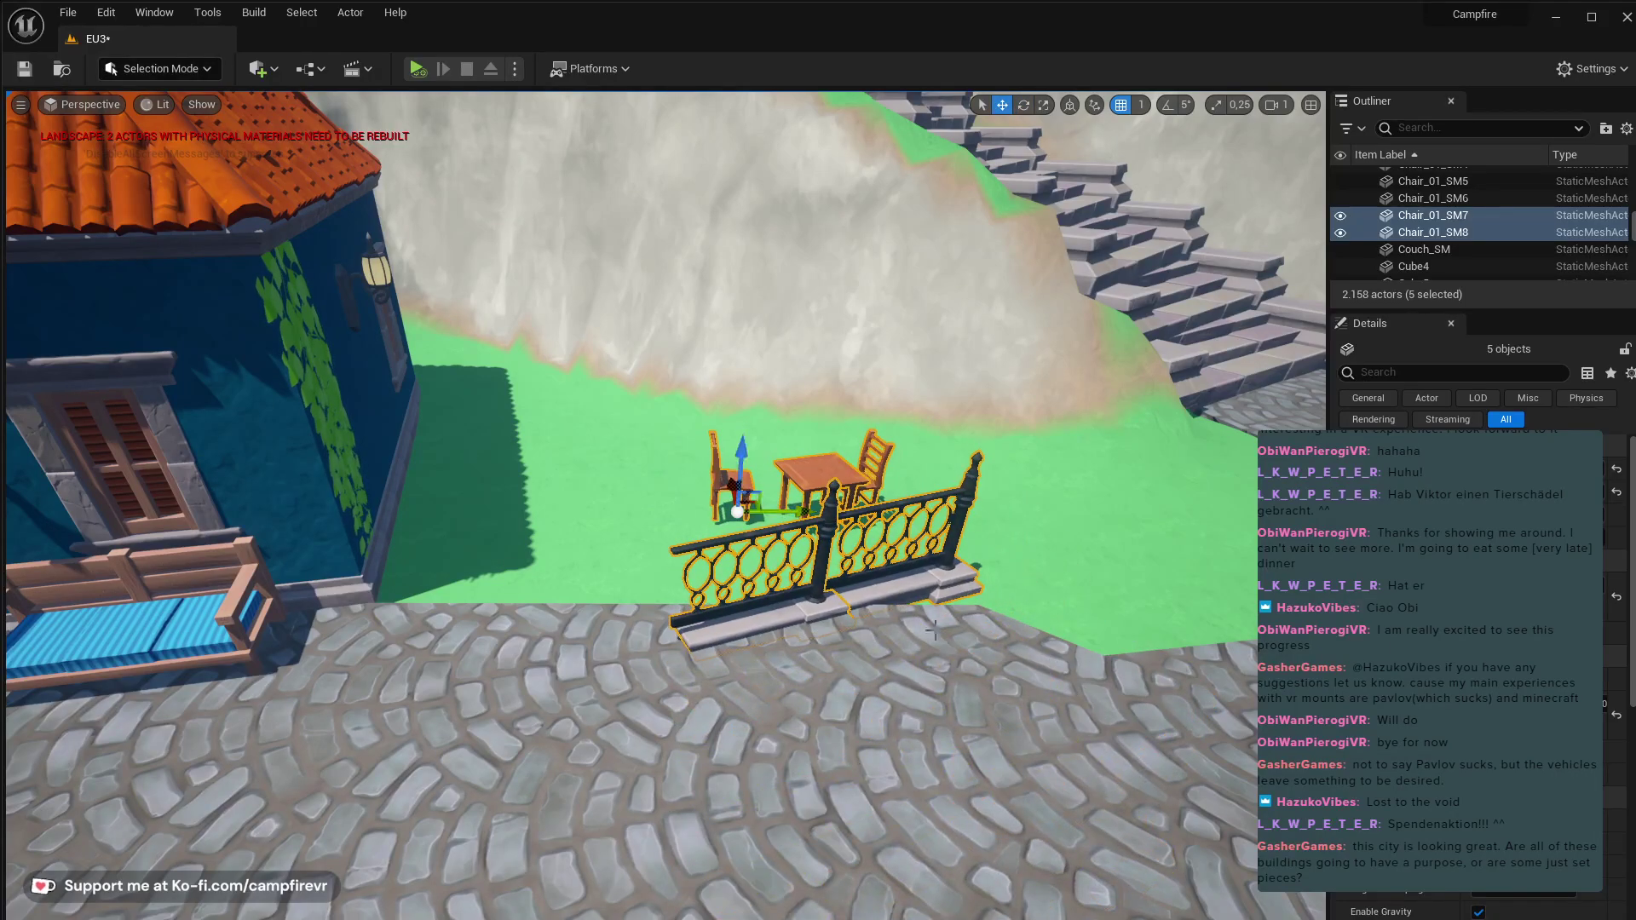
# - Rotate the two copied railings parallel to the cobbled path and line them up along the grass edge against the blue house's corner
pyautogui.click(1039, 509)
pyautogui.click(916, 586)
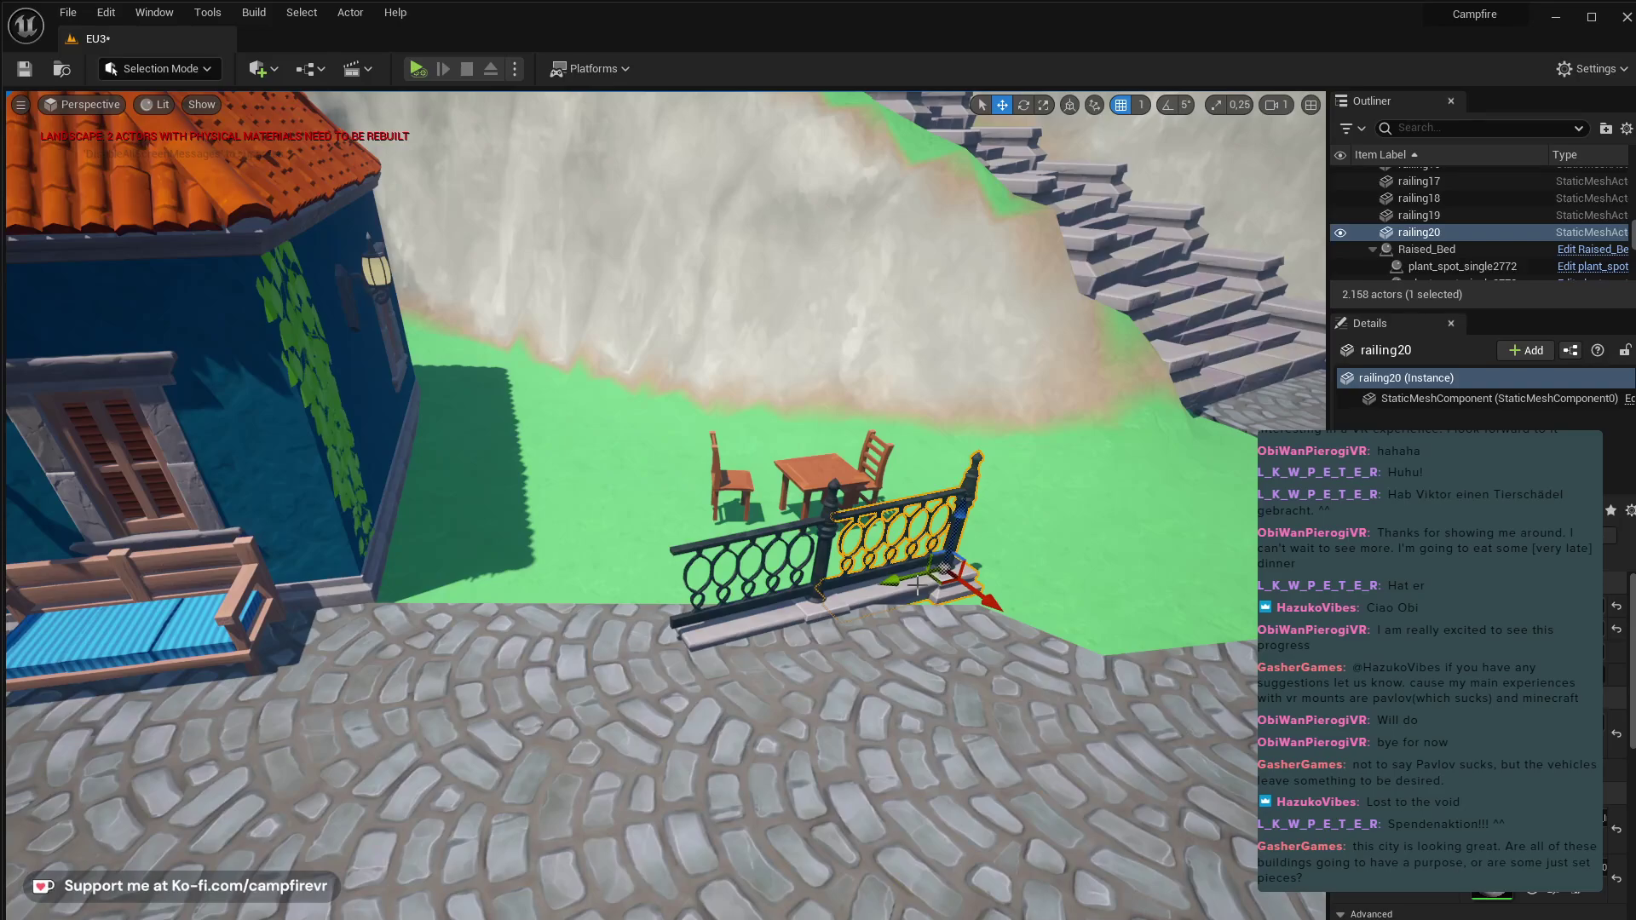
pyautogui.keyDown('ctrl'); pyautogui.click(738, 636); pyautogui.keyUp('ctrl')
pyautogui.press('e')
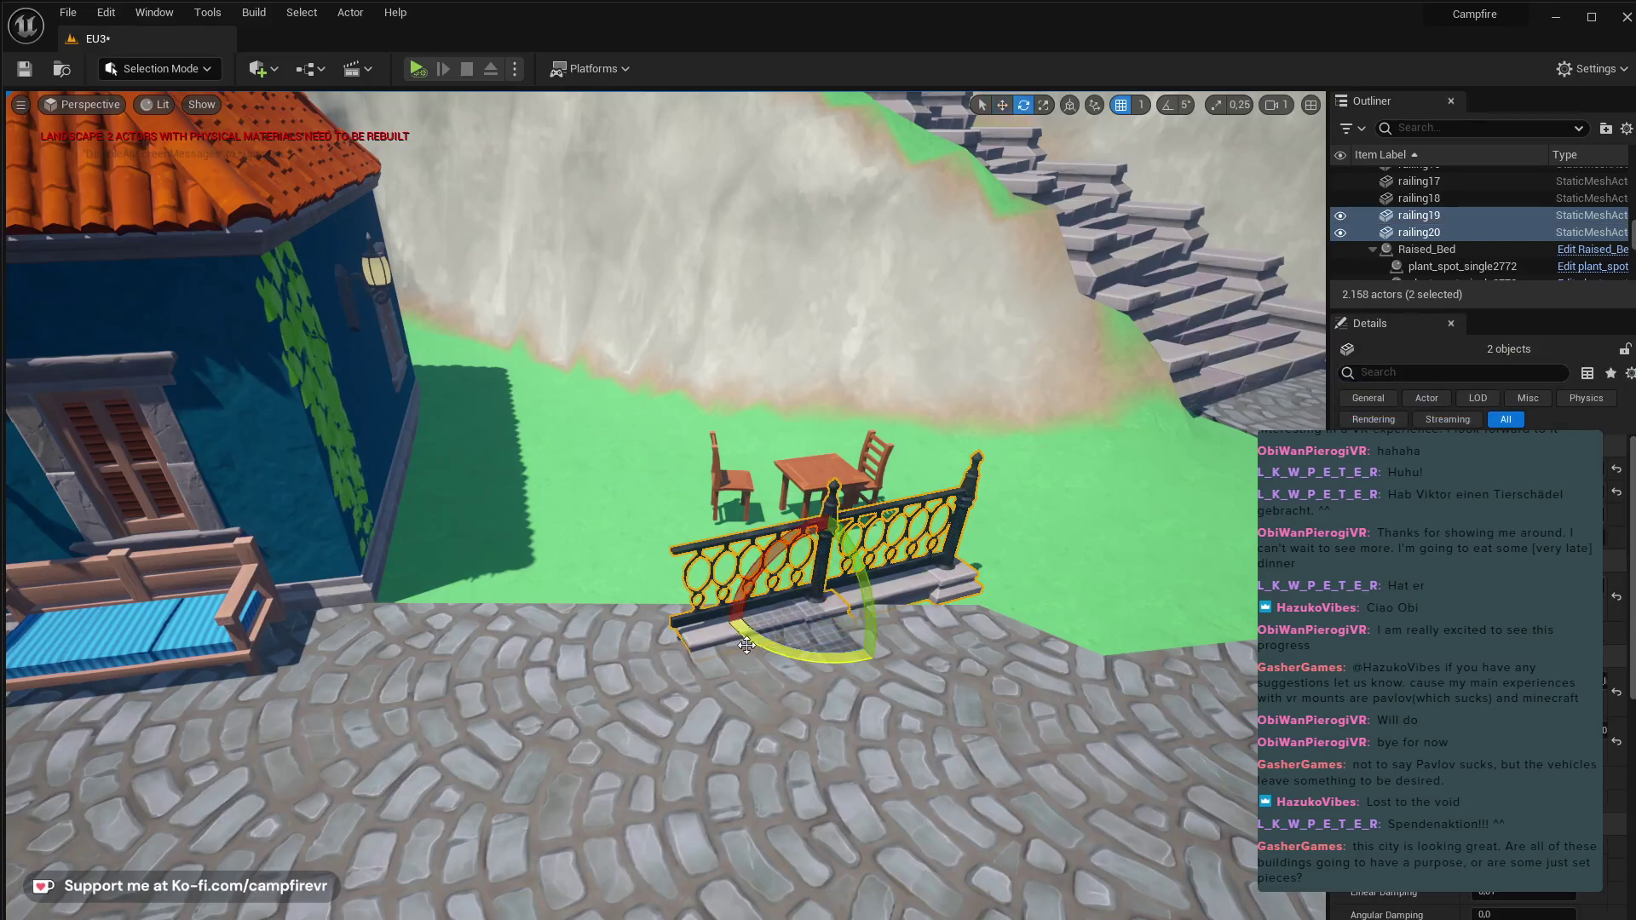
pyautogui.moveTo(769, 640); pyautogui.dragTo(490, 601)
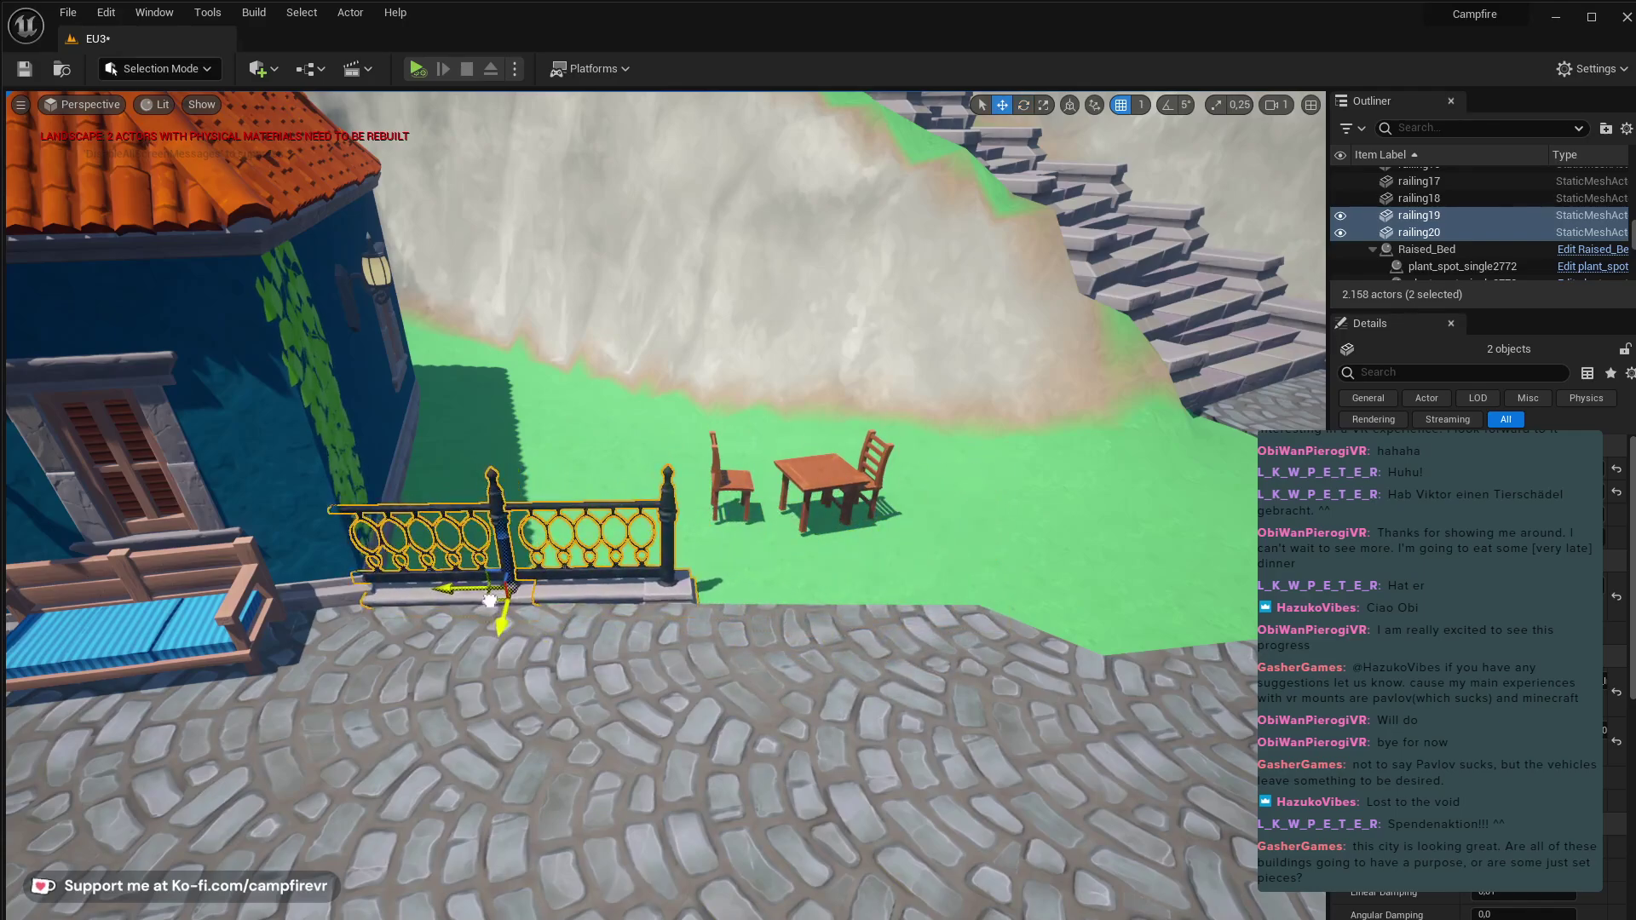
pyautogui.moveTo(704, 586); pyautogui.dragTo(638, 704, button='right')
pyautogui.press('r')
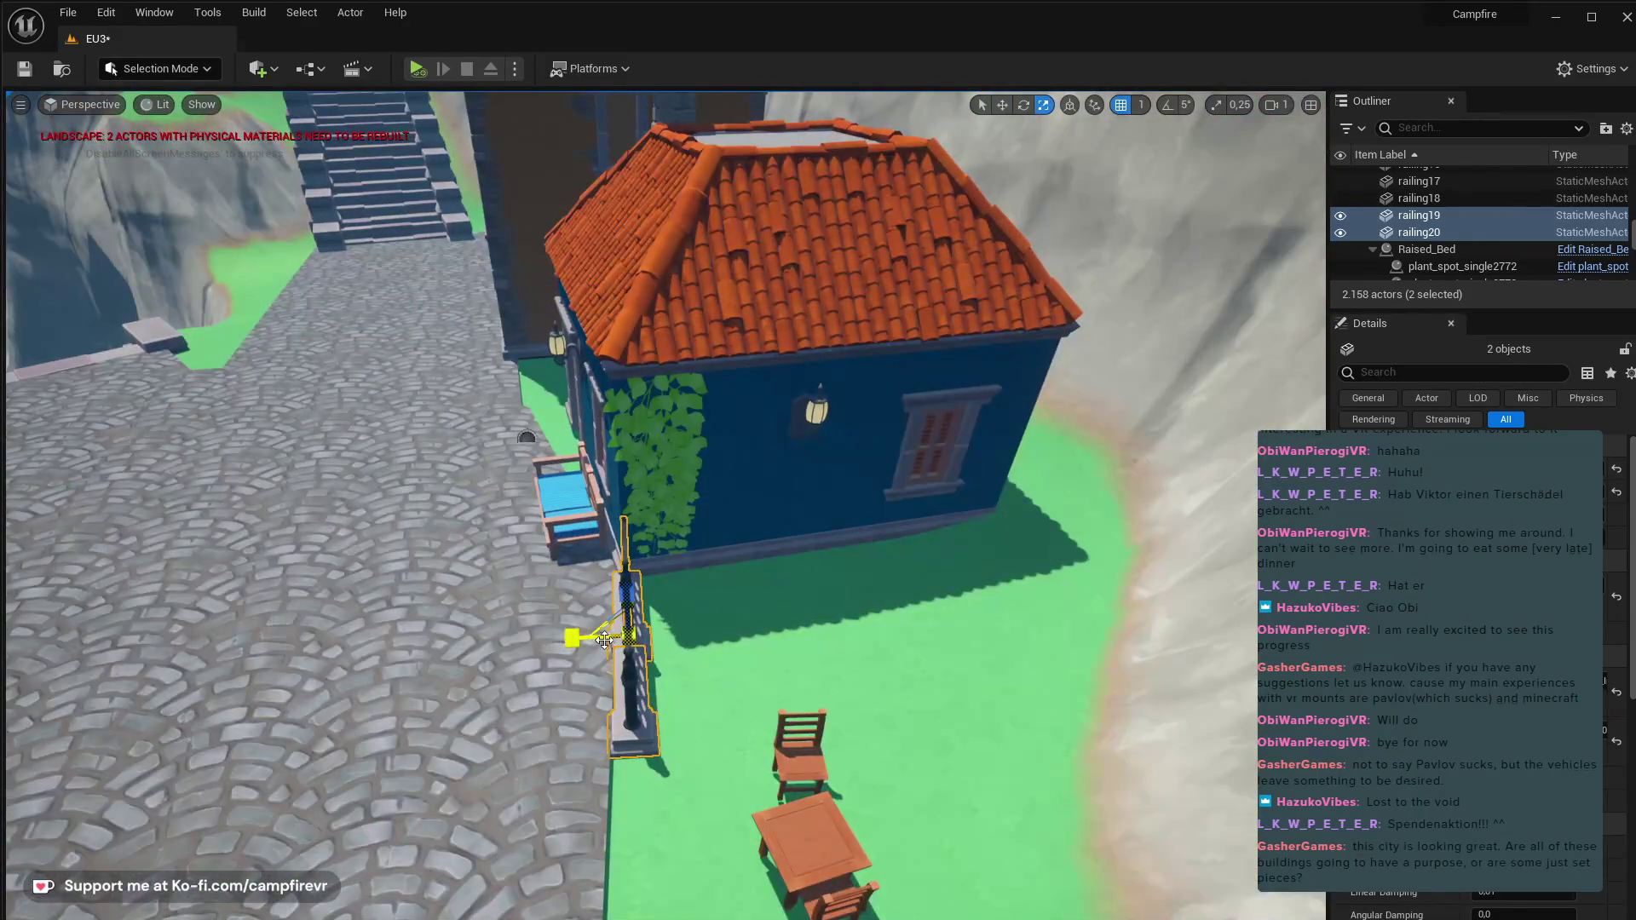
pyautogui.moveTo(690, 662); pyautogui.dragTo(695, 668)
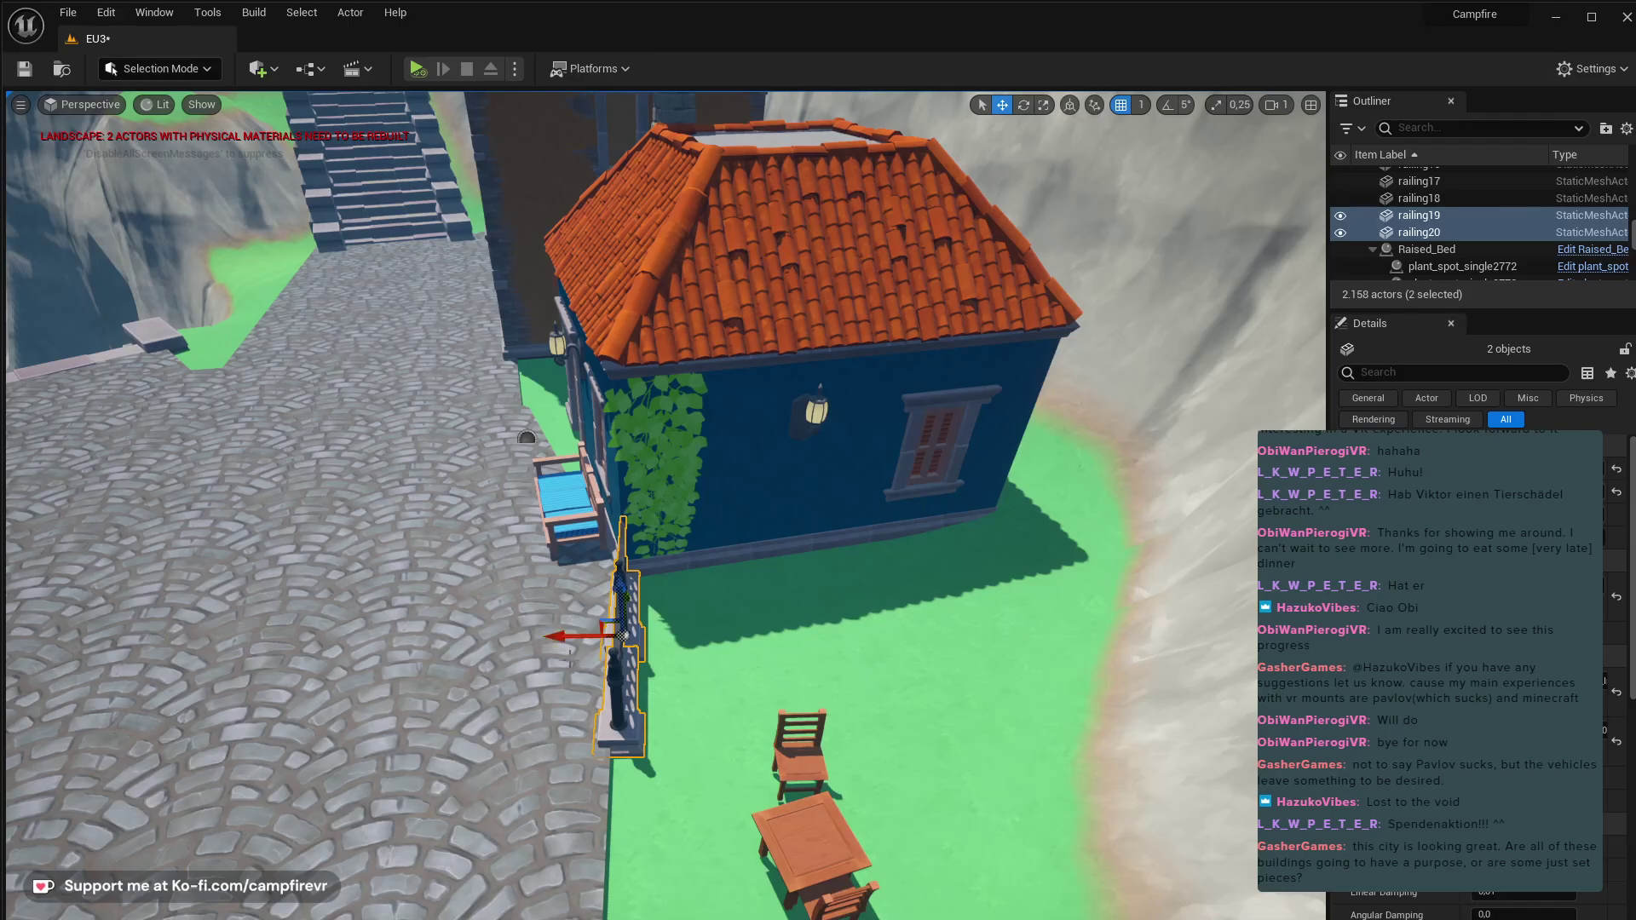
# - Duplicate the two railings beside the blue house and butt the copies end to end to continue the row along the grass edge
pyautogui.moveTo(569, 658); pyautogui.dragTo(733, 631, button='right')
pyautogui.moveTo(465, 377); pyautogui.dragTo(484, 502, button='right')
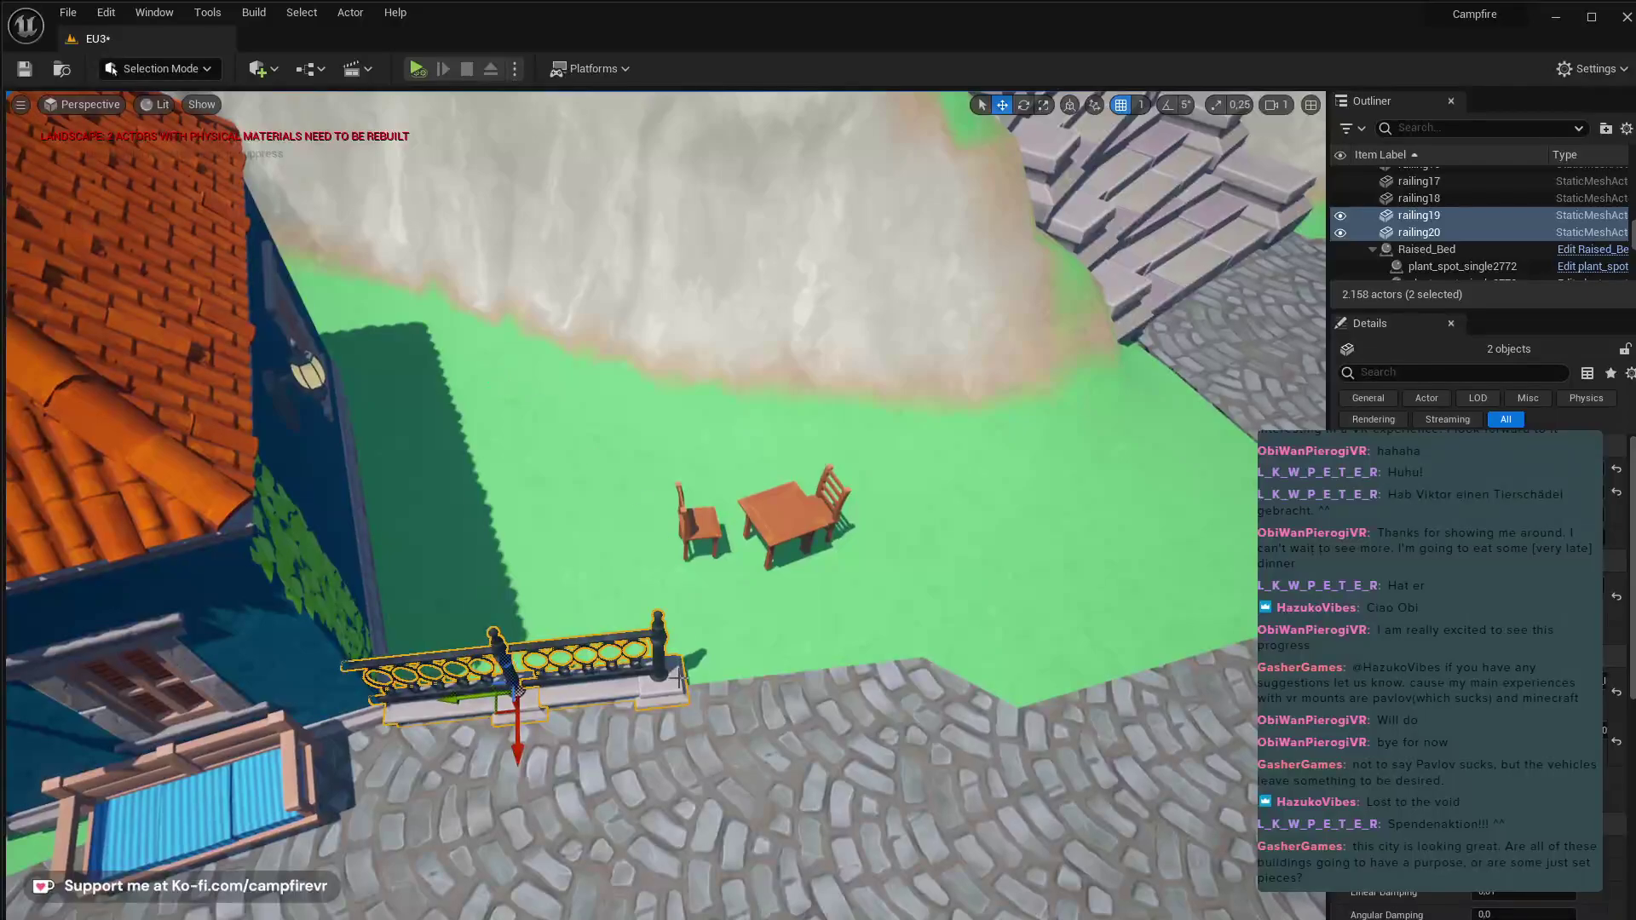
pyautogui.click(654, 685)
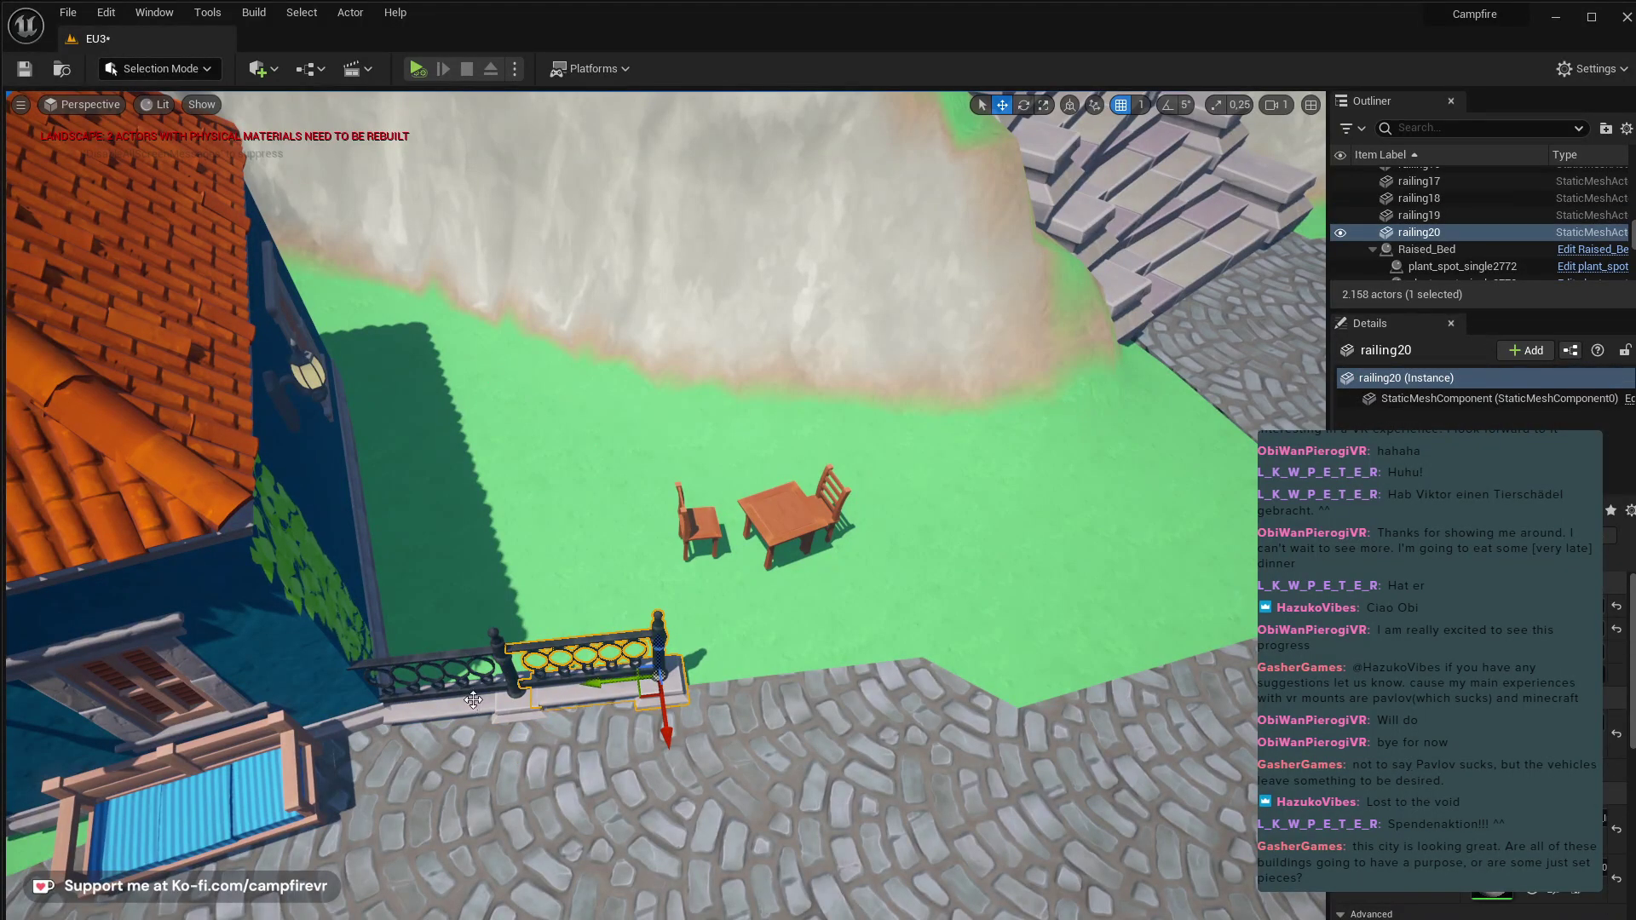
pyautogui.keyDown('shift'); pyautogui.click(473, 700); pyautogui.keyUp('shift')
pyautogui.keyDown('alt'); pyautogui.moveTo(460, 700); pyautogui.dragTo(463, 701); pyautogui.keyUp('alt')
pyautogui.moveTo(796, 654); pyautogui.dragTo(862, 640)
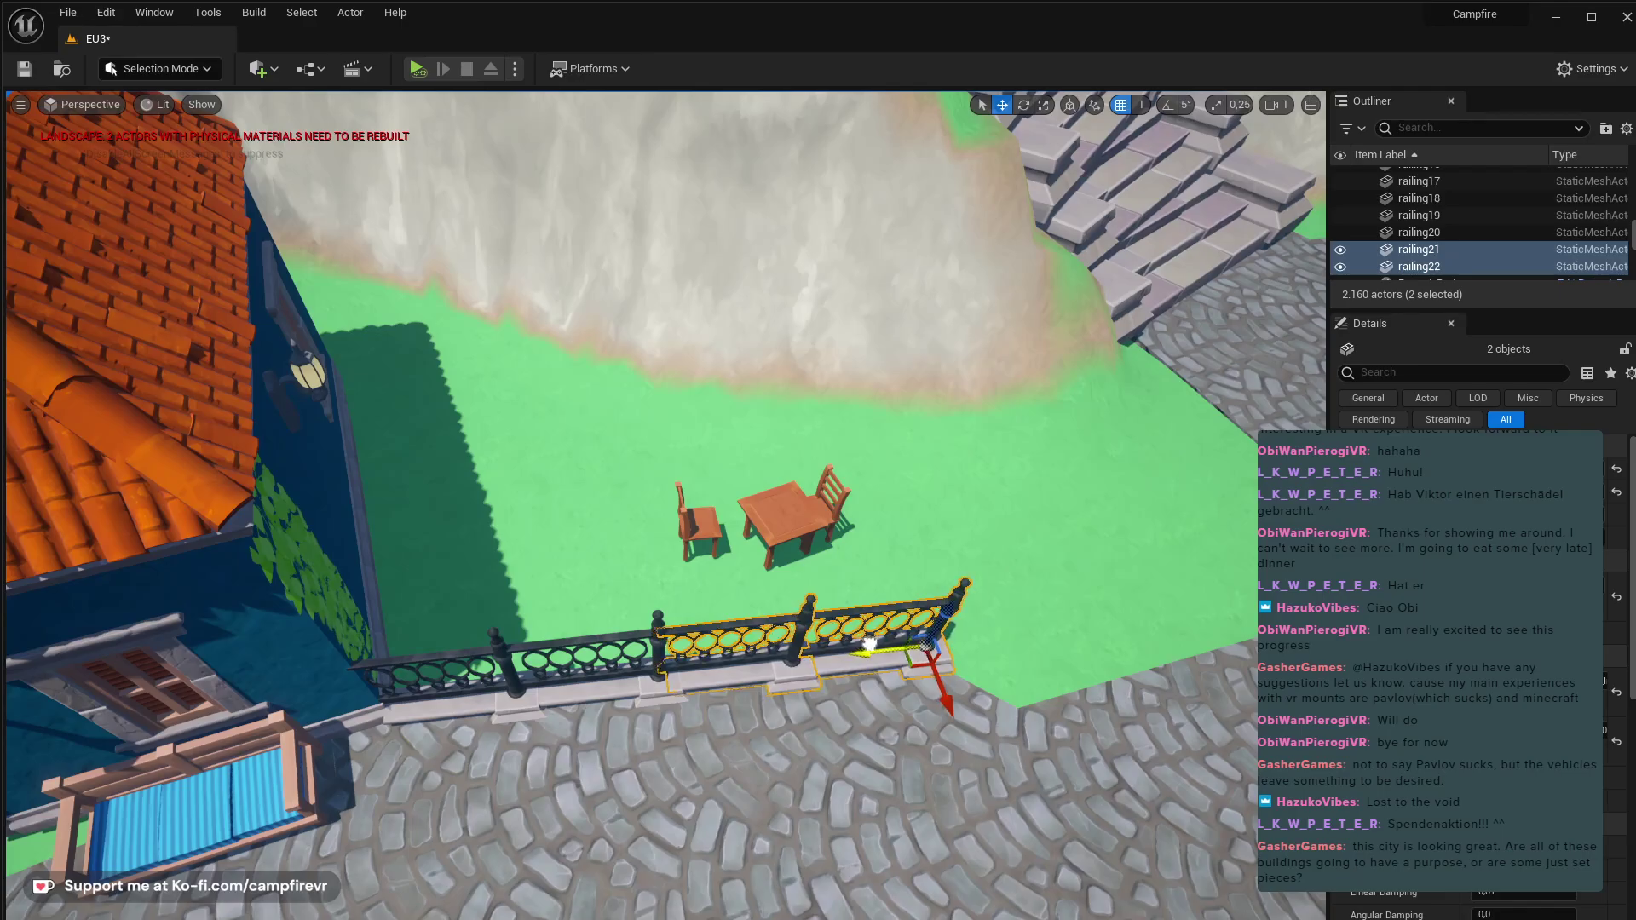
# - Duplicate the last two railings, turn the copies across the garden and move them to the grass edge near the foot of the stairs
pyautogui.moveTo(871, 644); pyautogui.dragTo(1065, 554, button='right')
pyautogui.moveTo(929, 597); pyautogui.dragTo(750, 654, button='right')
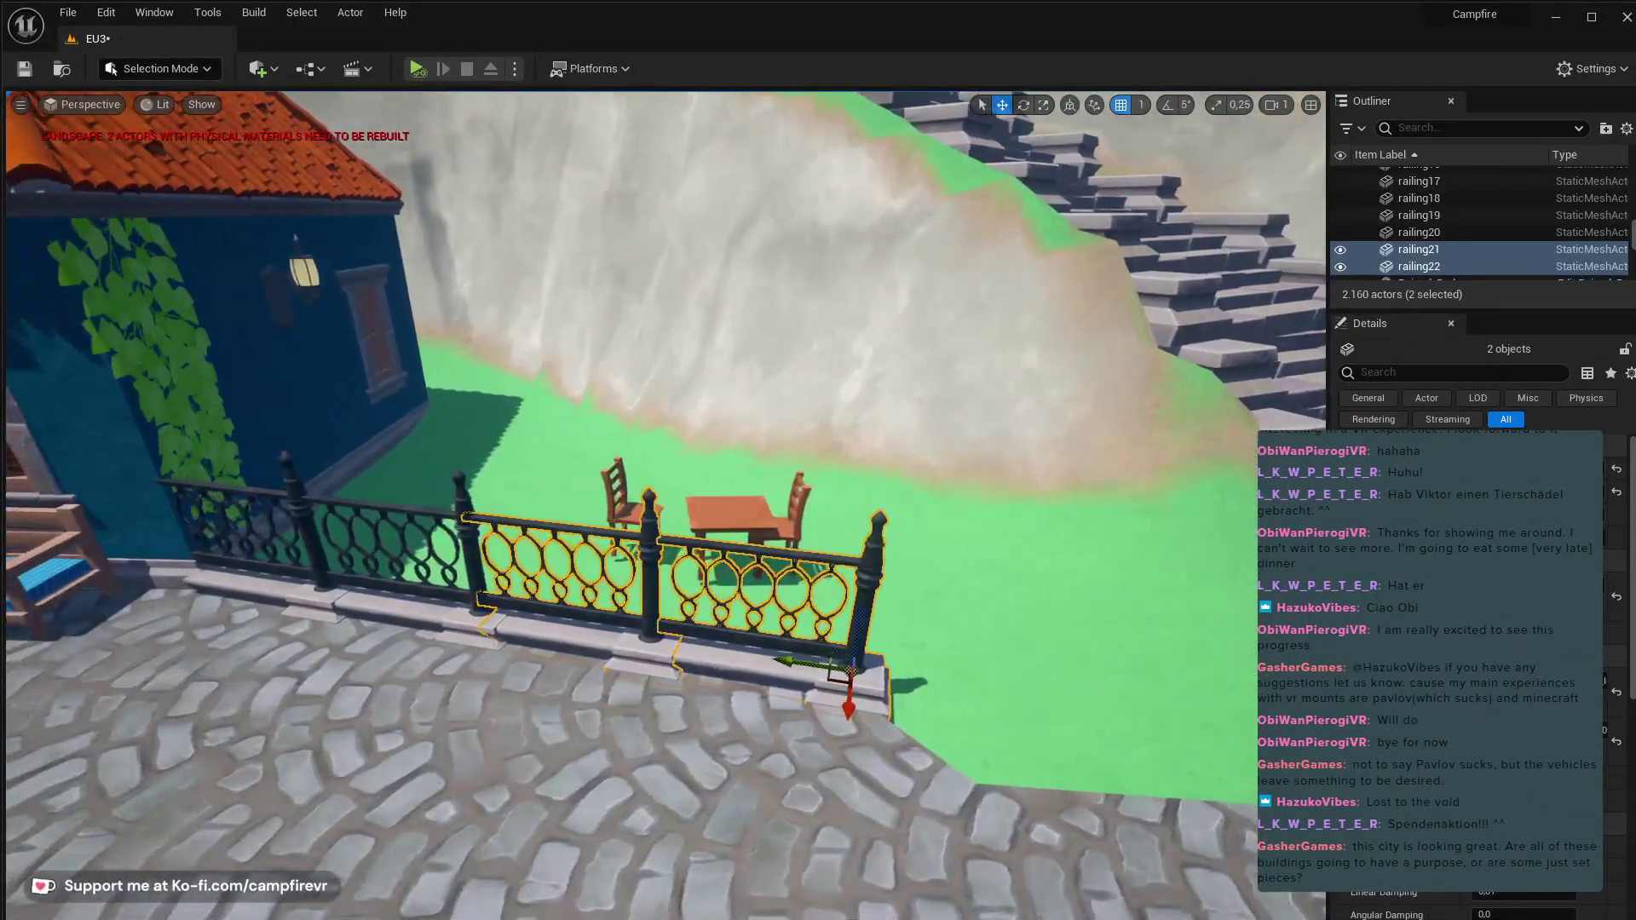
pyautogui.moveTo(1007, 671); pyautogui.dragTo(571, 634, button='right')
pyautogui.keyDown('alt'); pyautogui.moveTo(572, 634); pyautogui.dragTo(1080, 808); pyautogui.keyUp('alt')
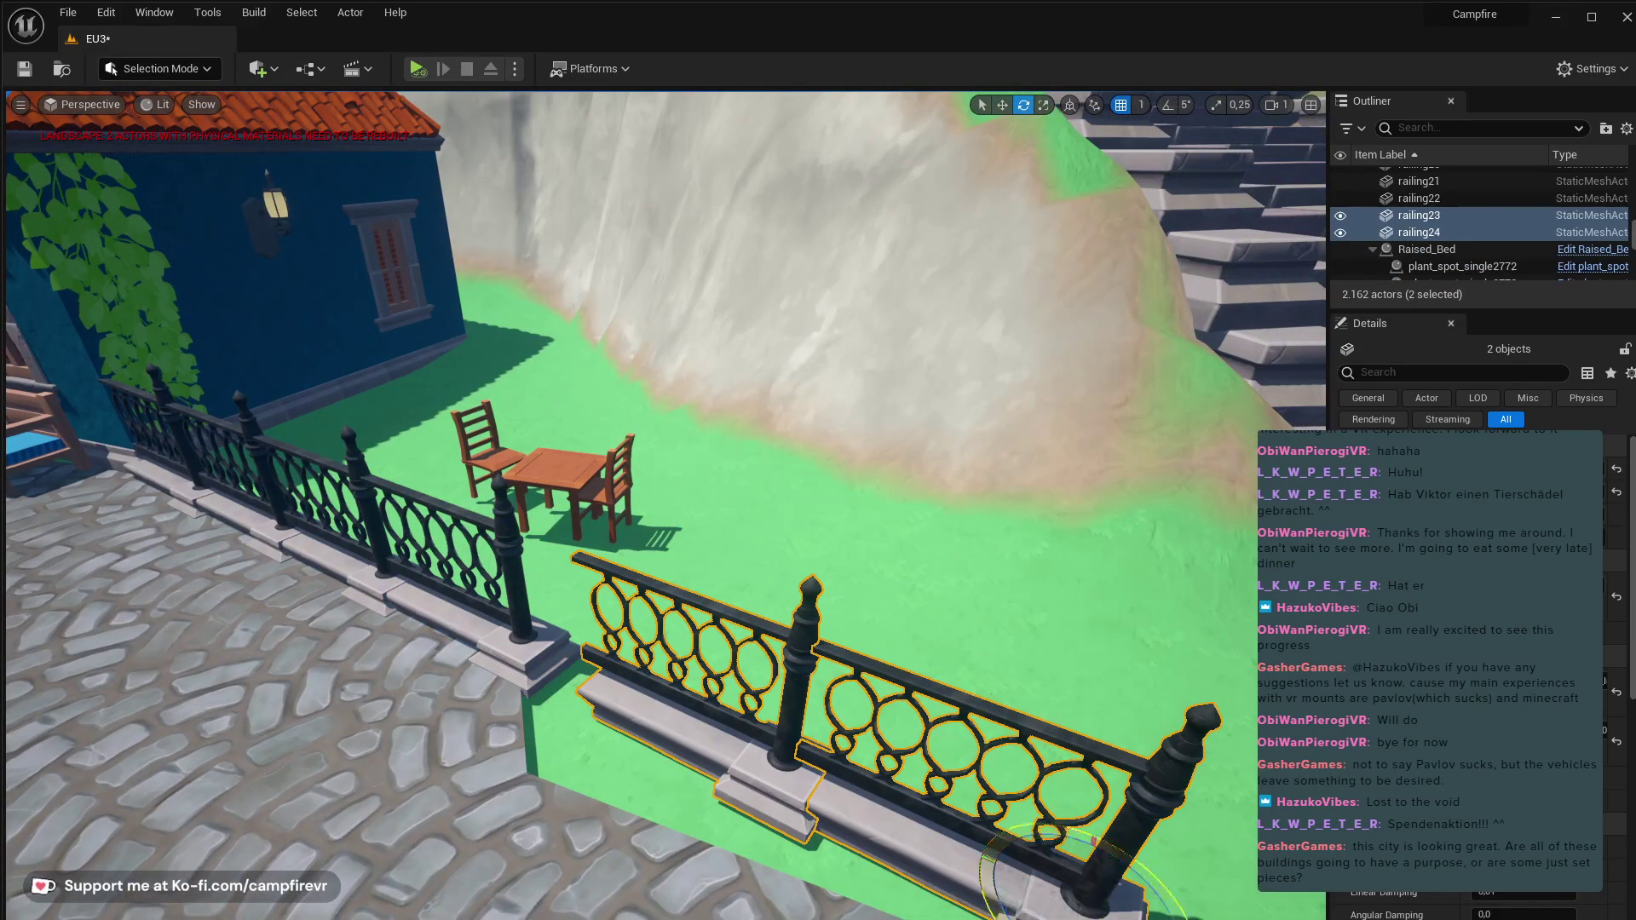
pyautogui.moveTo(989, 865); pyautogui.dragTo(1036, 805)
pyautogui.moveTo(988, 857); pyautogui.dragTo(682, 801, button='right')
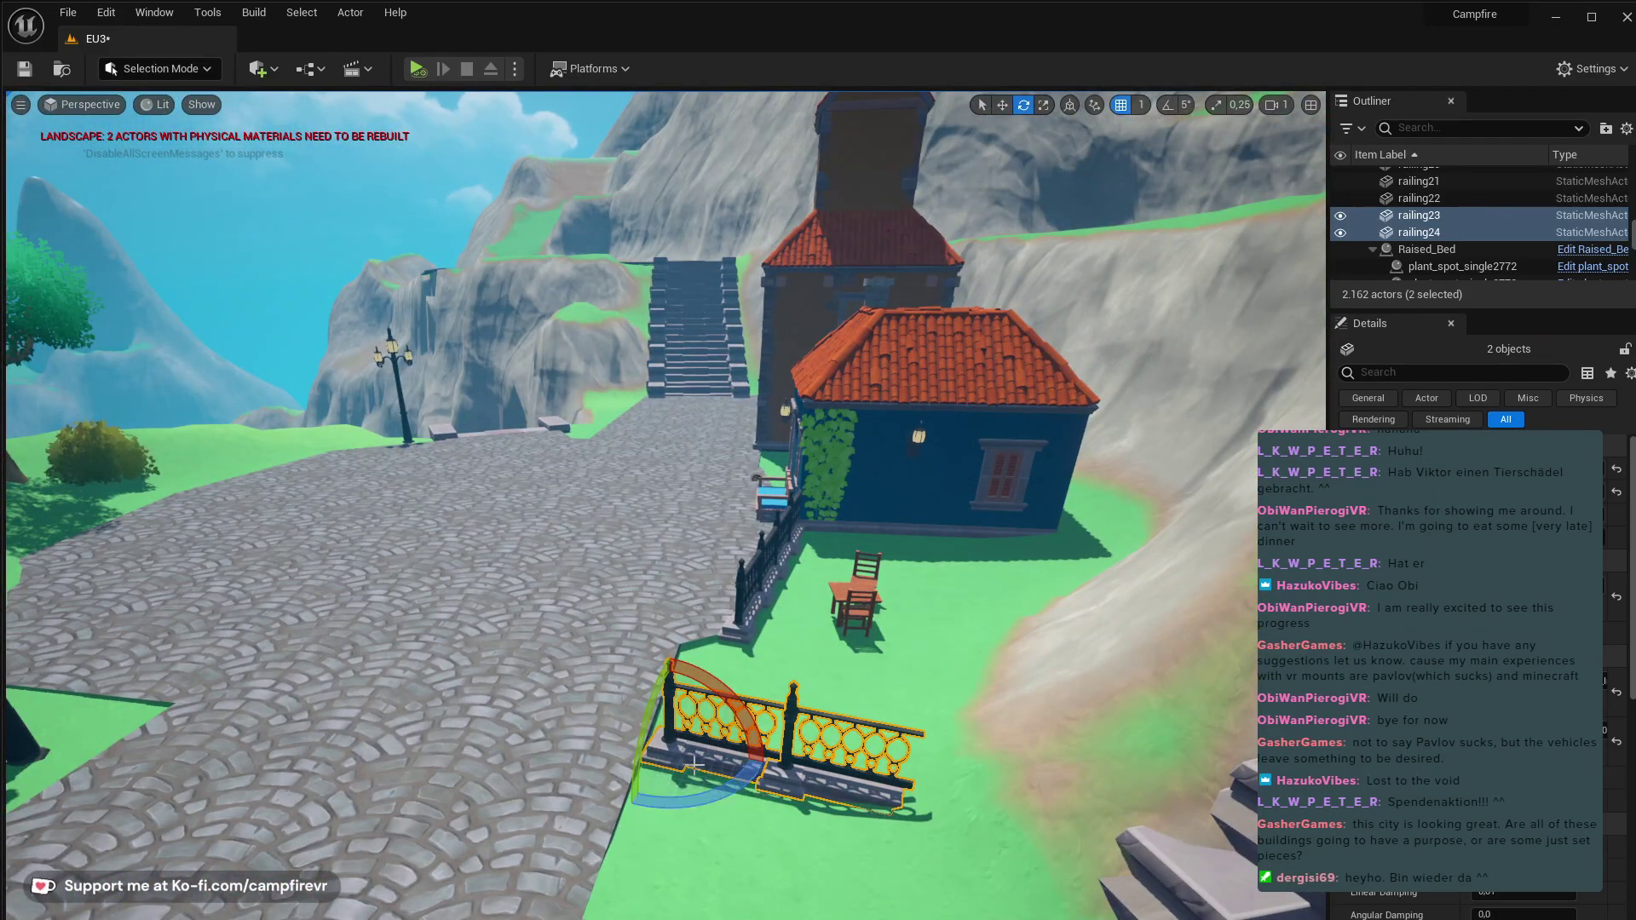
pyautogui.moveTo(692, 734); pyautogui.dragTo(797, 899)
pyautogui.moveTo(796, 899); pyautogui.dragTo(1057, 916, button='right')
pyautogui.moveTo(738, 686); pyautogui.dragTo(755, 686, button='right')
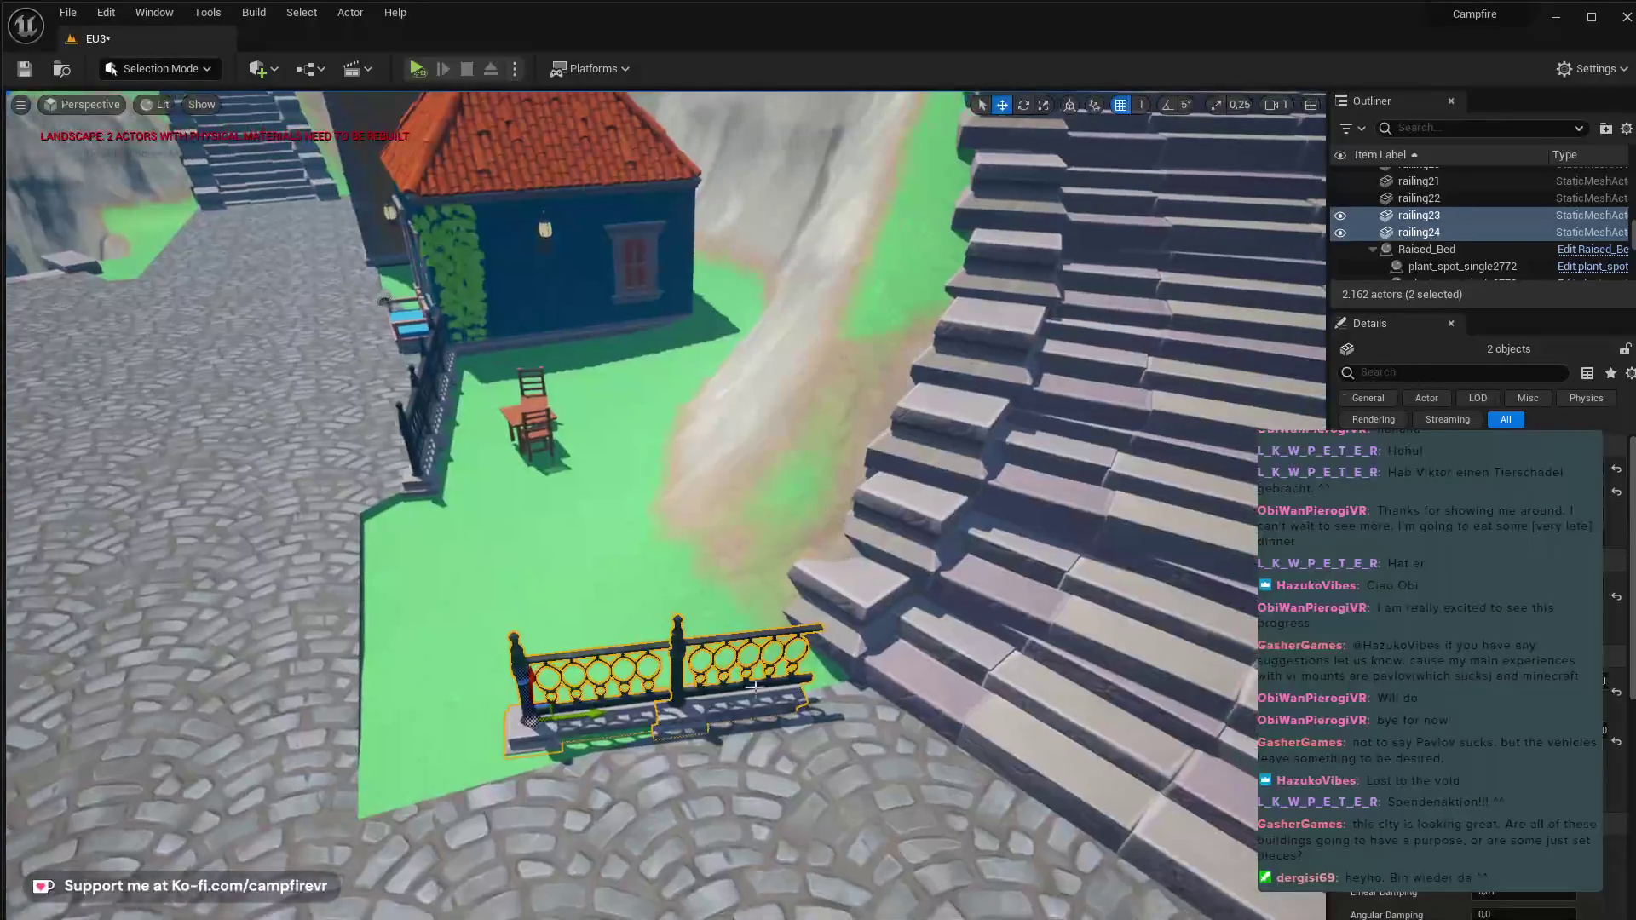
# - Rotate the two copied railings parallel to the cobble border and shift them onto the garden's edge towards the stairs
pyautogui.moveTo(588, 778); pyautogui.dragTo(535, 743)
pyautogui.press('w')
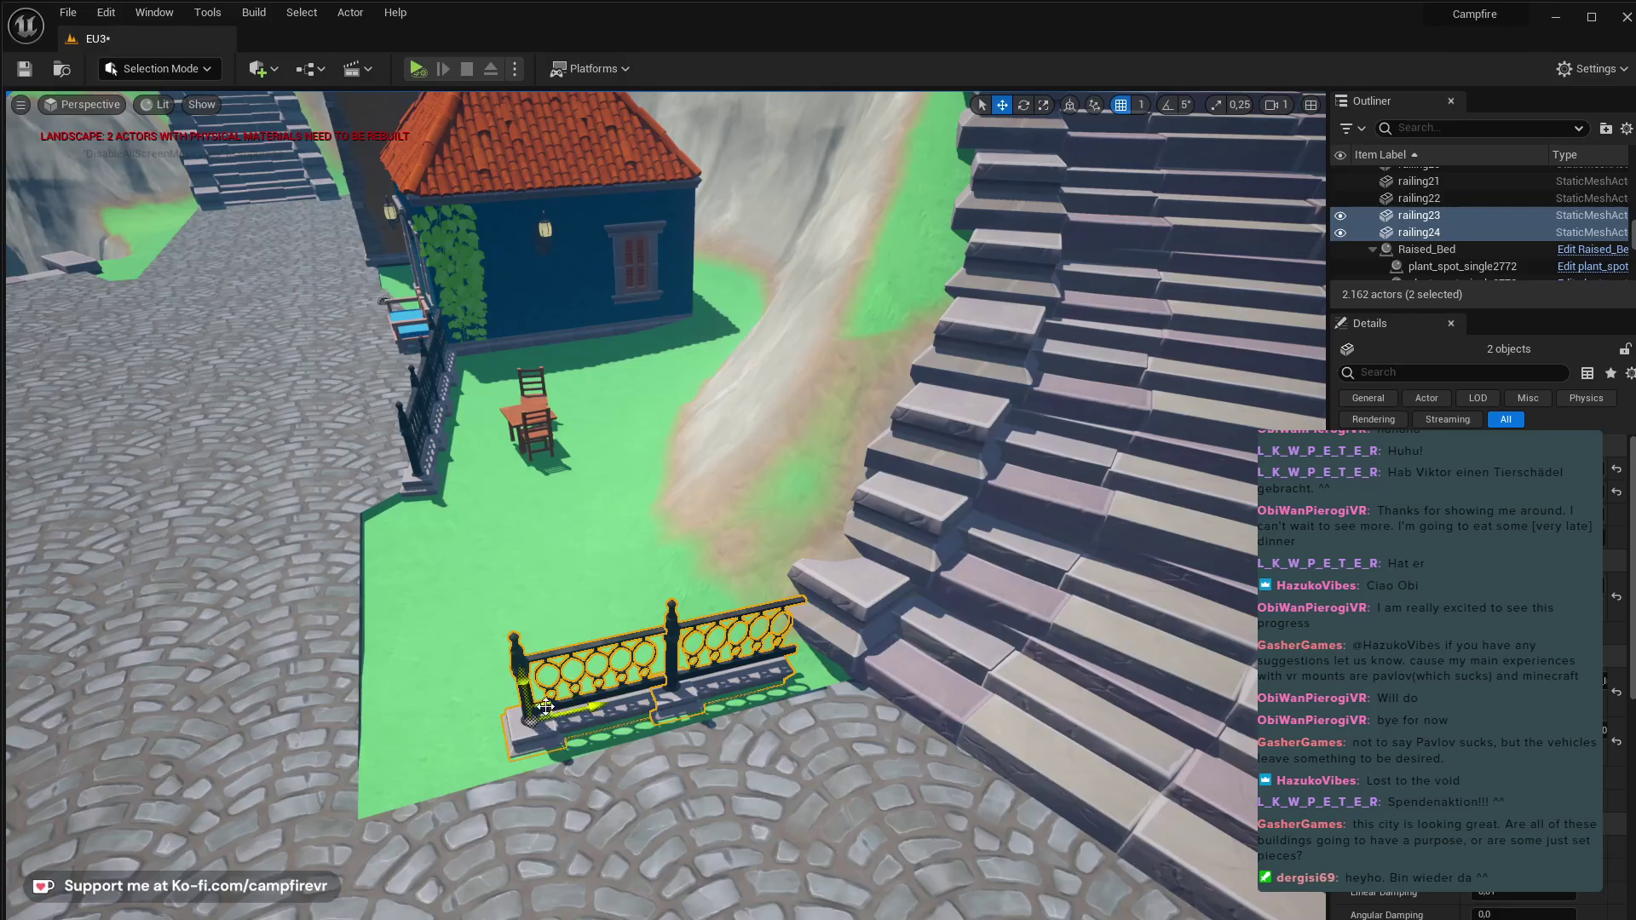
pyautogui.moveTo(569, 717); pyautogui.dragTo(640, 738, button='right')
pyautogui.moveTo(916, 730); pyautogui.dragTo(997, 747)
pyautogui.moveTo(997, 747); pyautogui.dragTo(810, 724, button='right')
pyautogui.moveTo(575, 729); pyautogui.dragTo(695, 714)
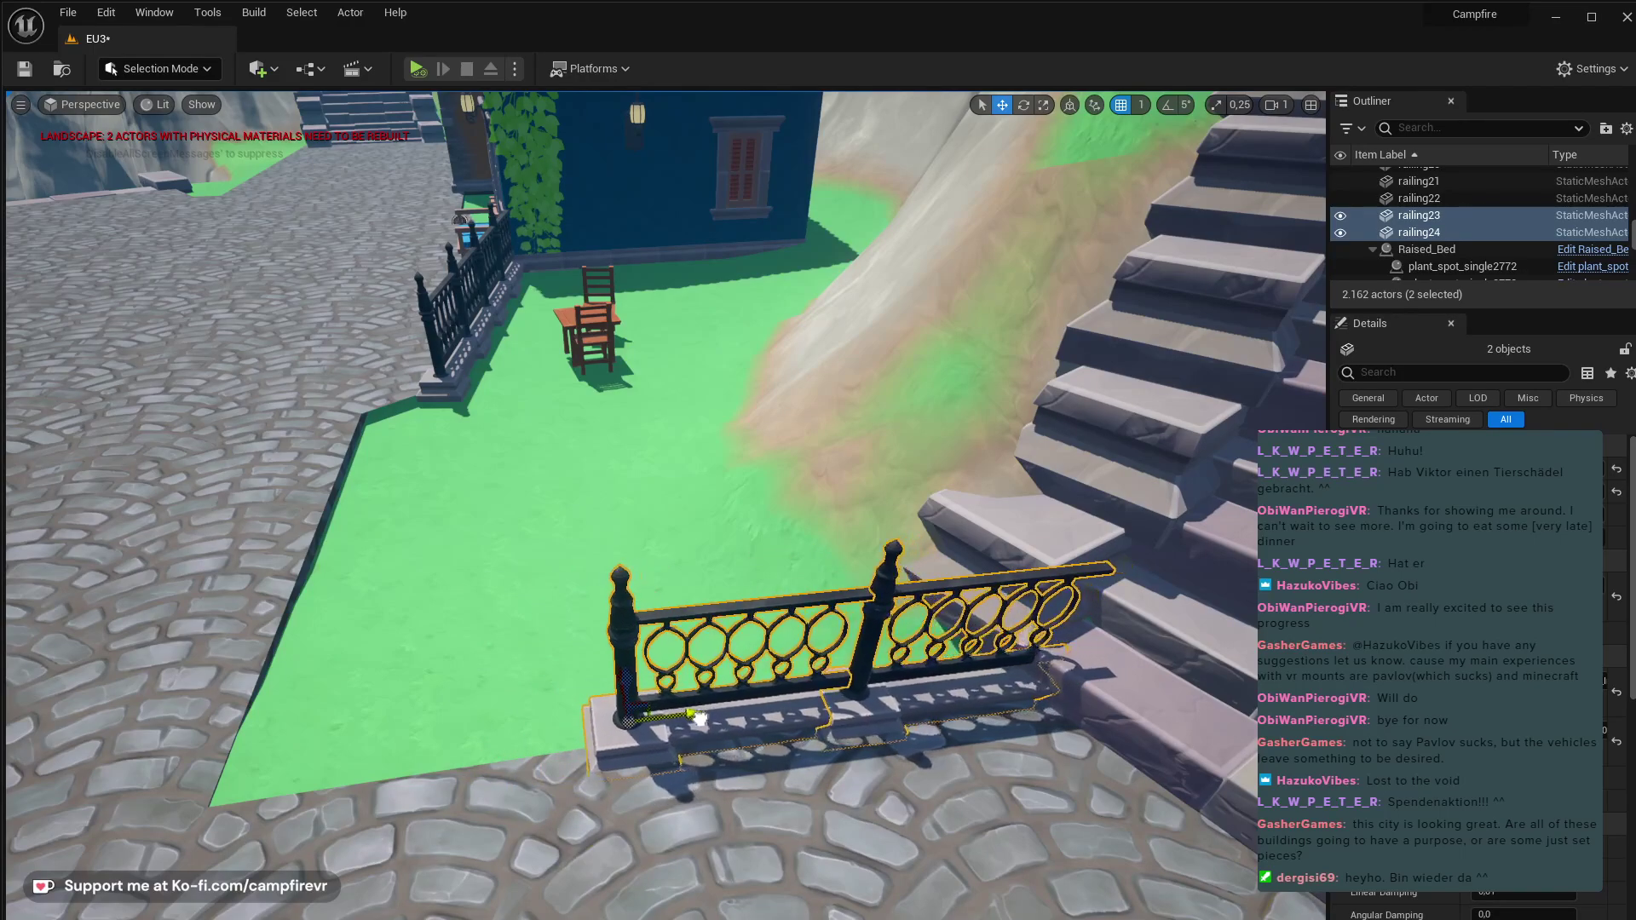
# - Turn the two railings slightly further and slide them along the cobble edge closer to the lowest stair block
pyautogui.press('r')
pyautogui.press('e')
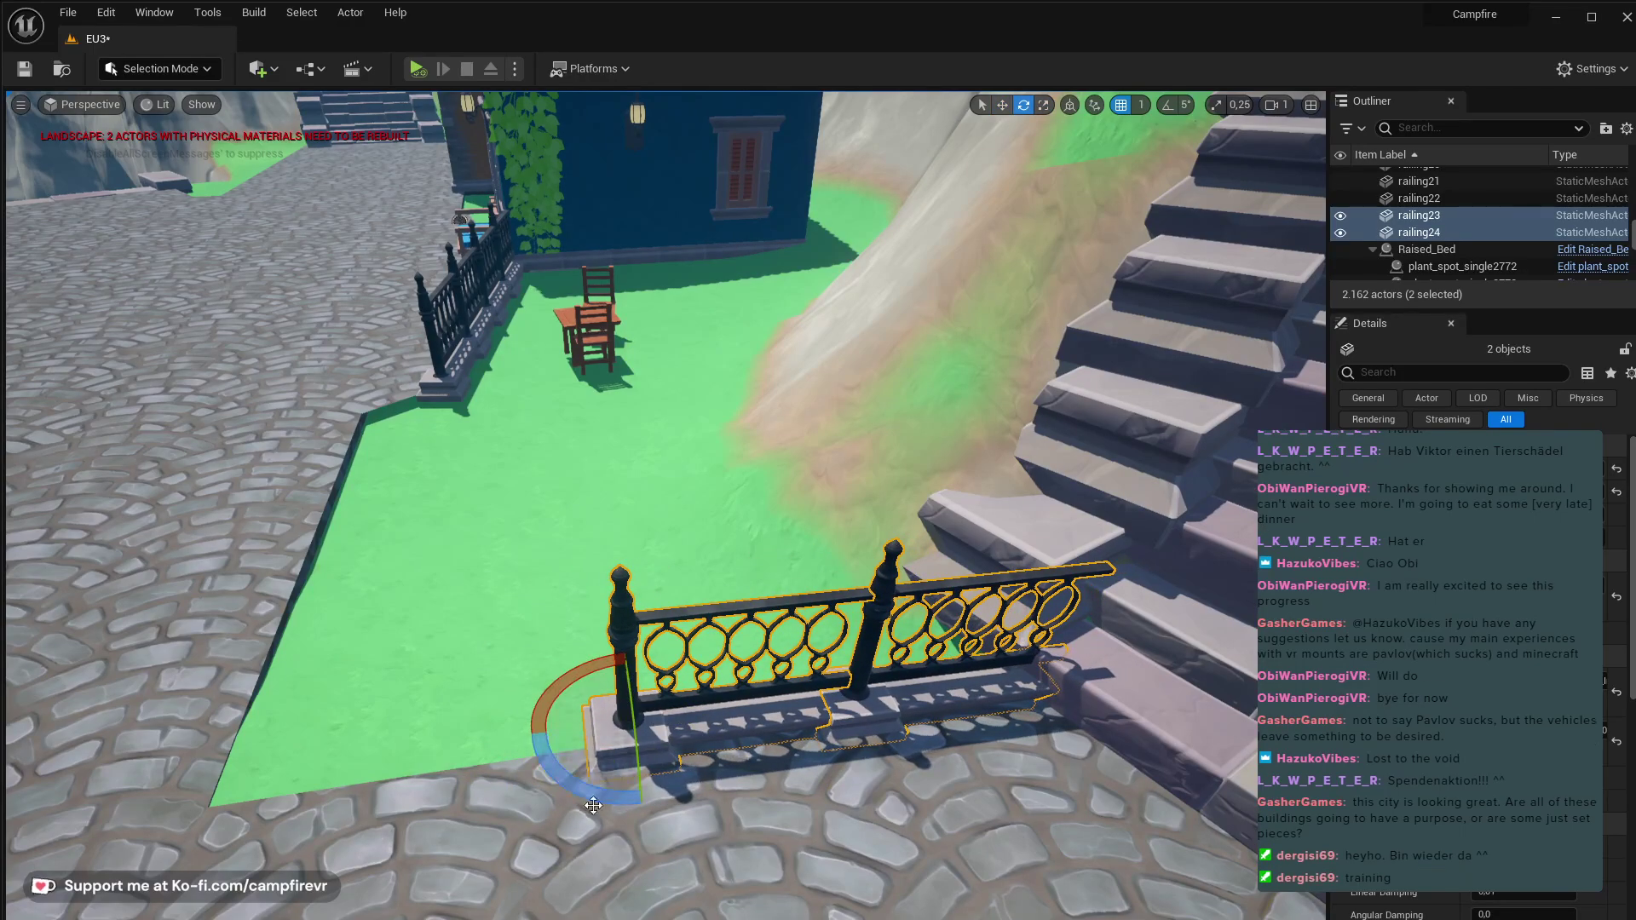
pyautogui.moveTo(593, 806)
pyautogui.mouseDown()
pyautogui.moveTo(651, 796)
pyautogui.moveTo(607, 801)
pyautogui.mouseUp()
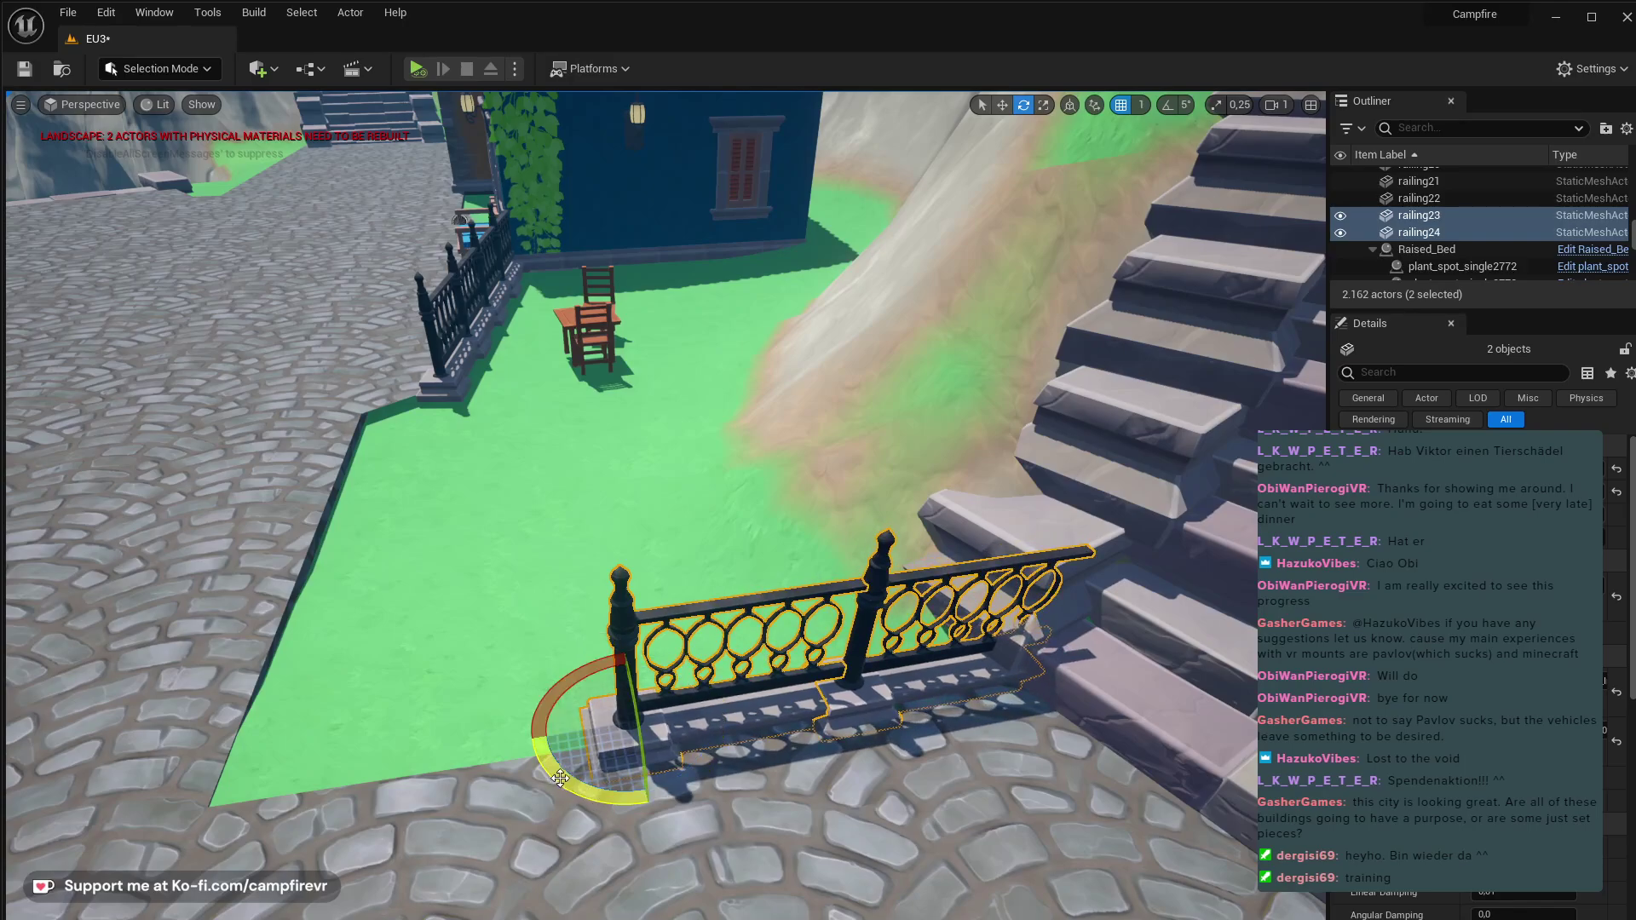
pyautogui.press('w')
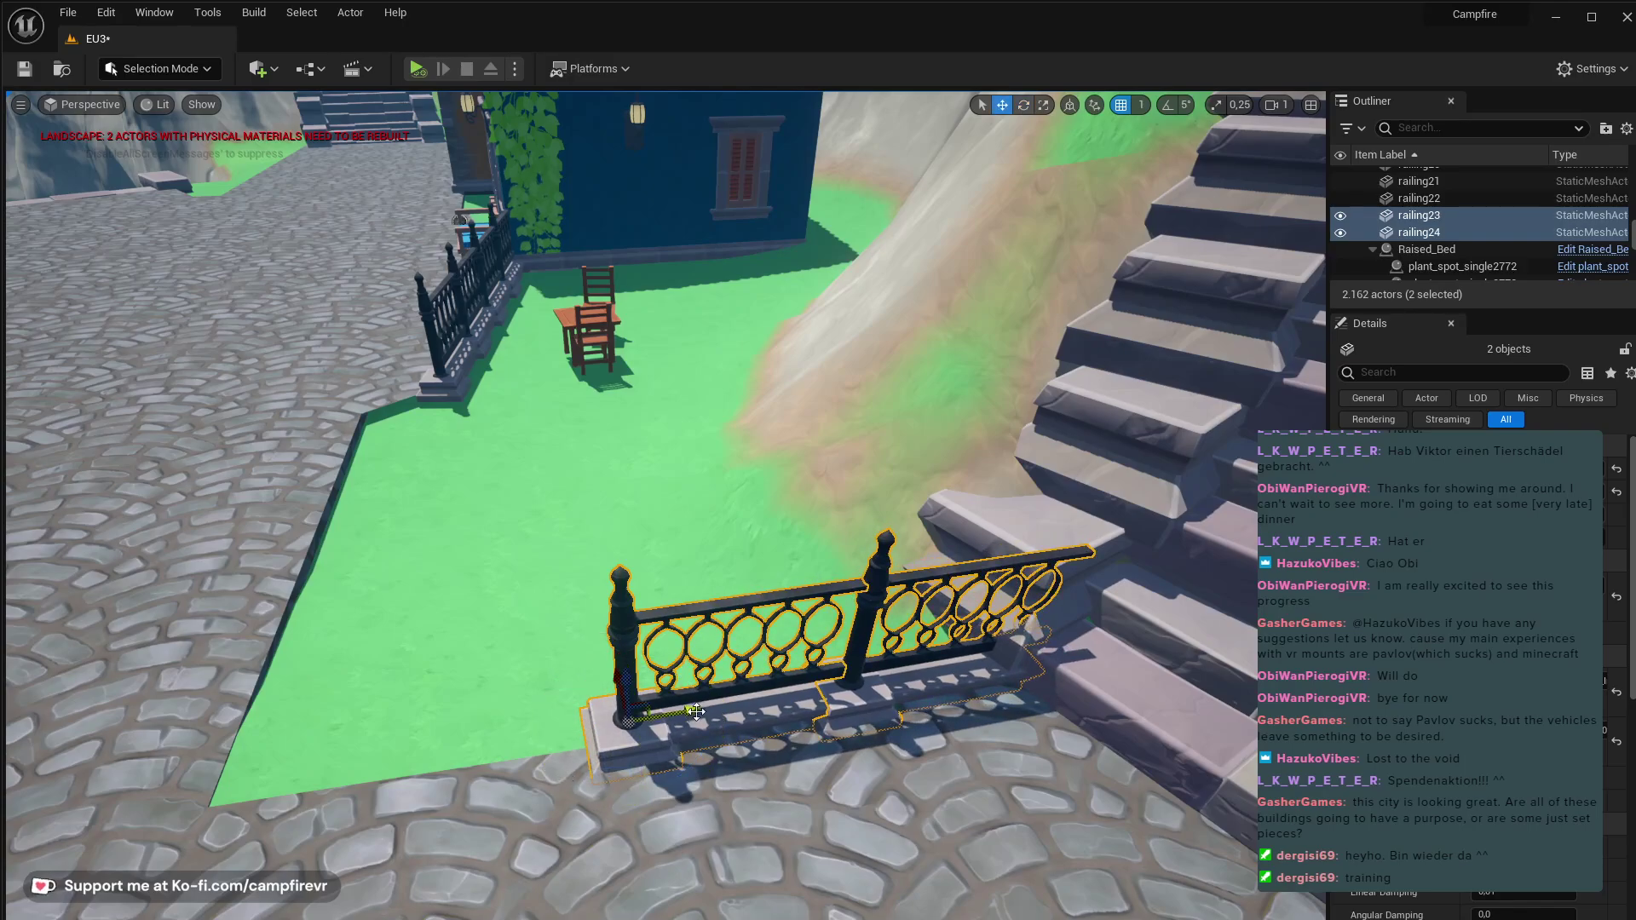
pyautogui.moveTo(696, 712); pyautogui.dragTo(737, 705)
pyautogui.moveTo(737, 706); pyautogui.dragTo(937, 698, button='right')
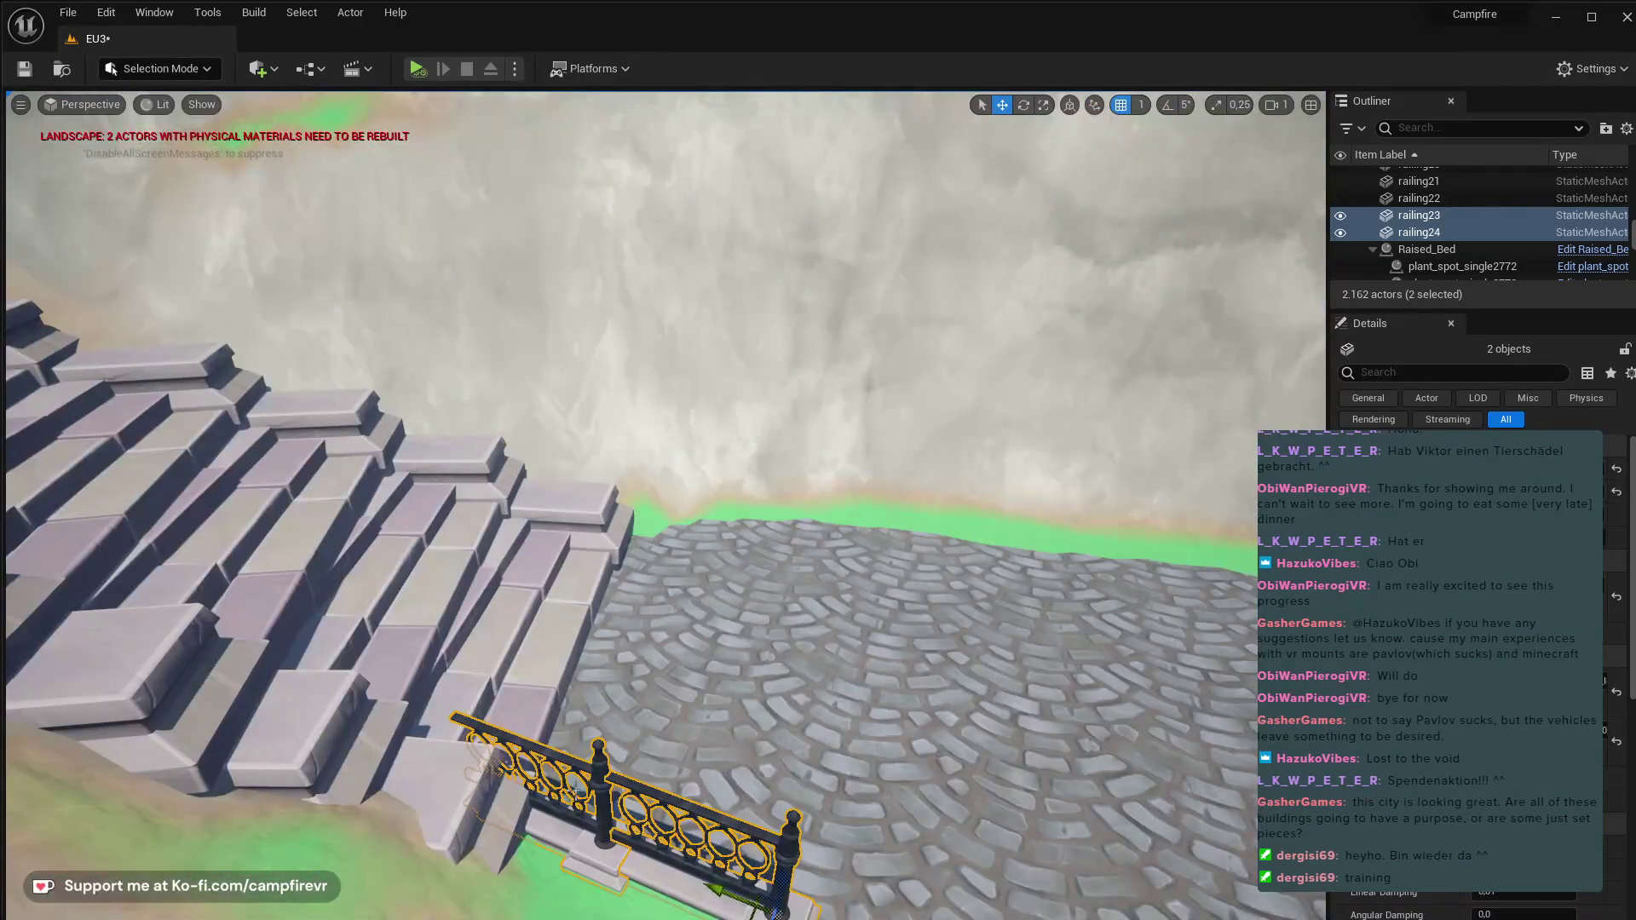
# - Rotate only the railing nearest the stairs so it angles away from its neighbour towards the lowest stair block
pyautogui.click(580, 844)
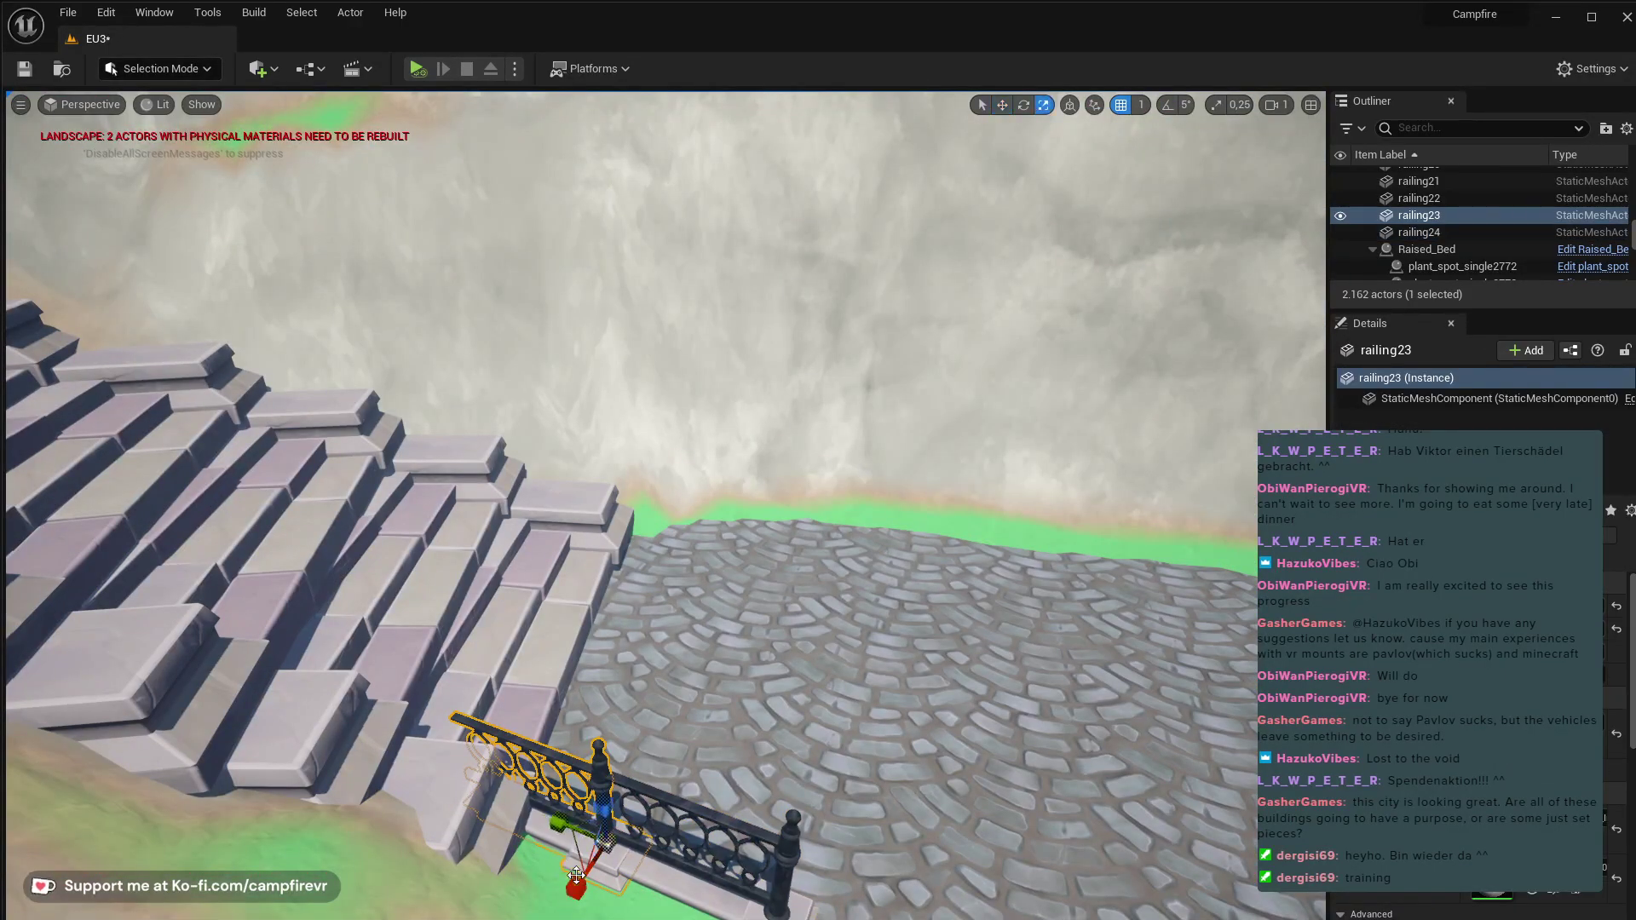
pyautogui.press('e')
pyautogui.moveTo(611, 905); pyautogui.dragTo(661, 891)
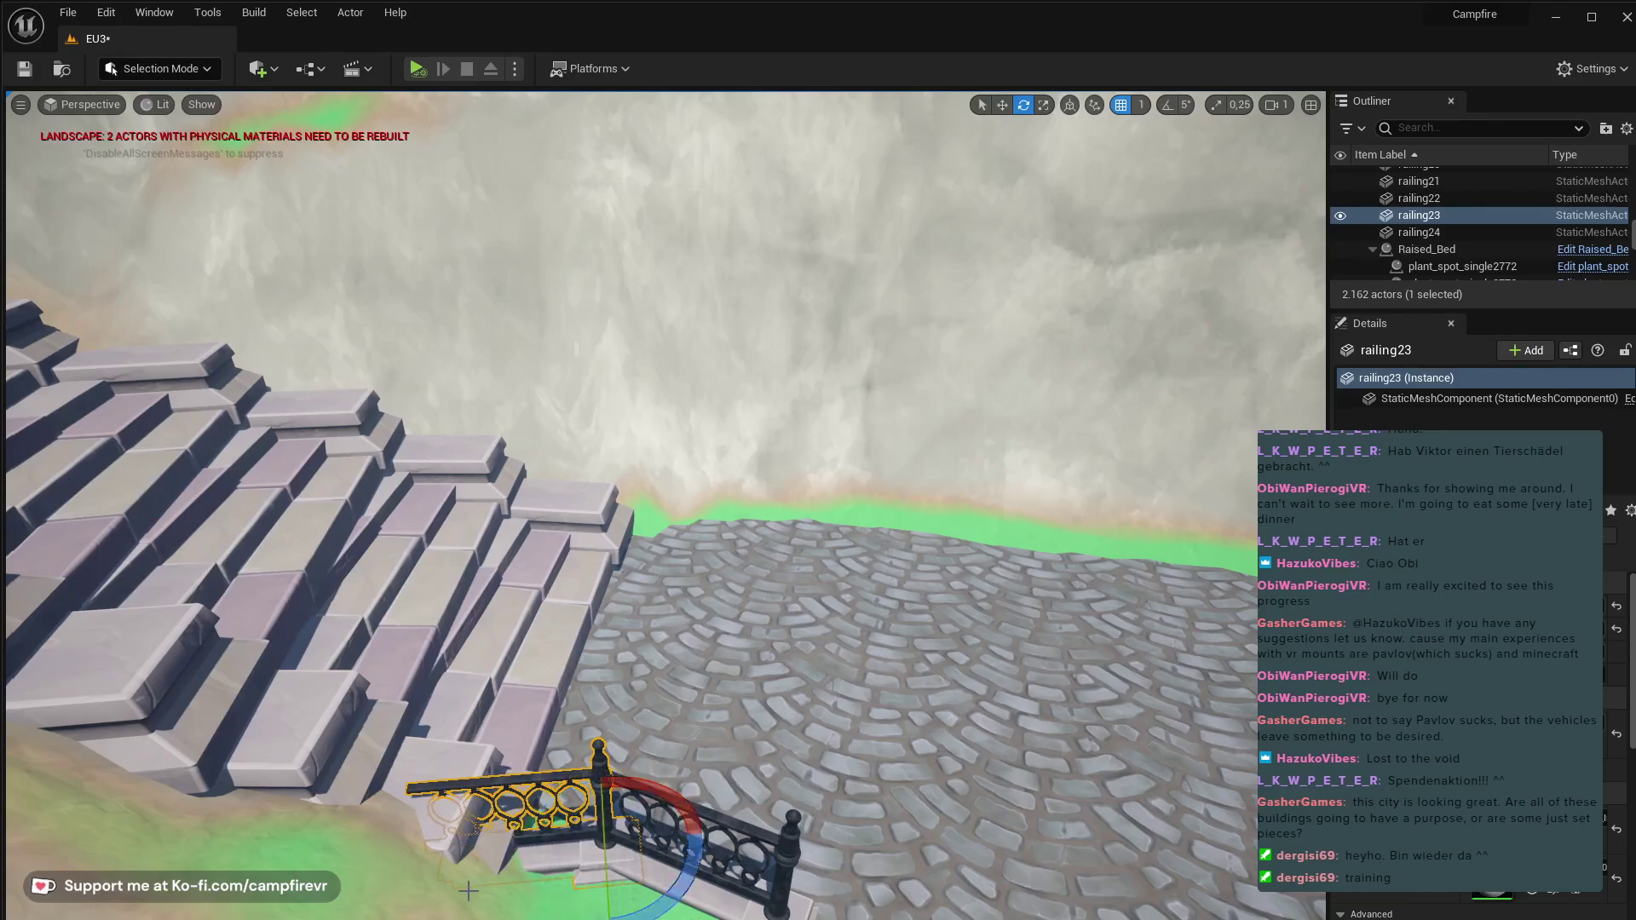
pyautogui.moveTo(467, 891); pyautogui.dragTo(289, 400, button='right')
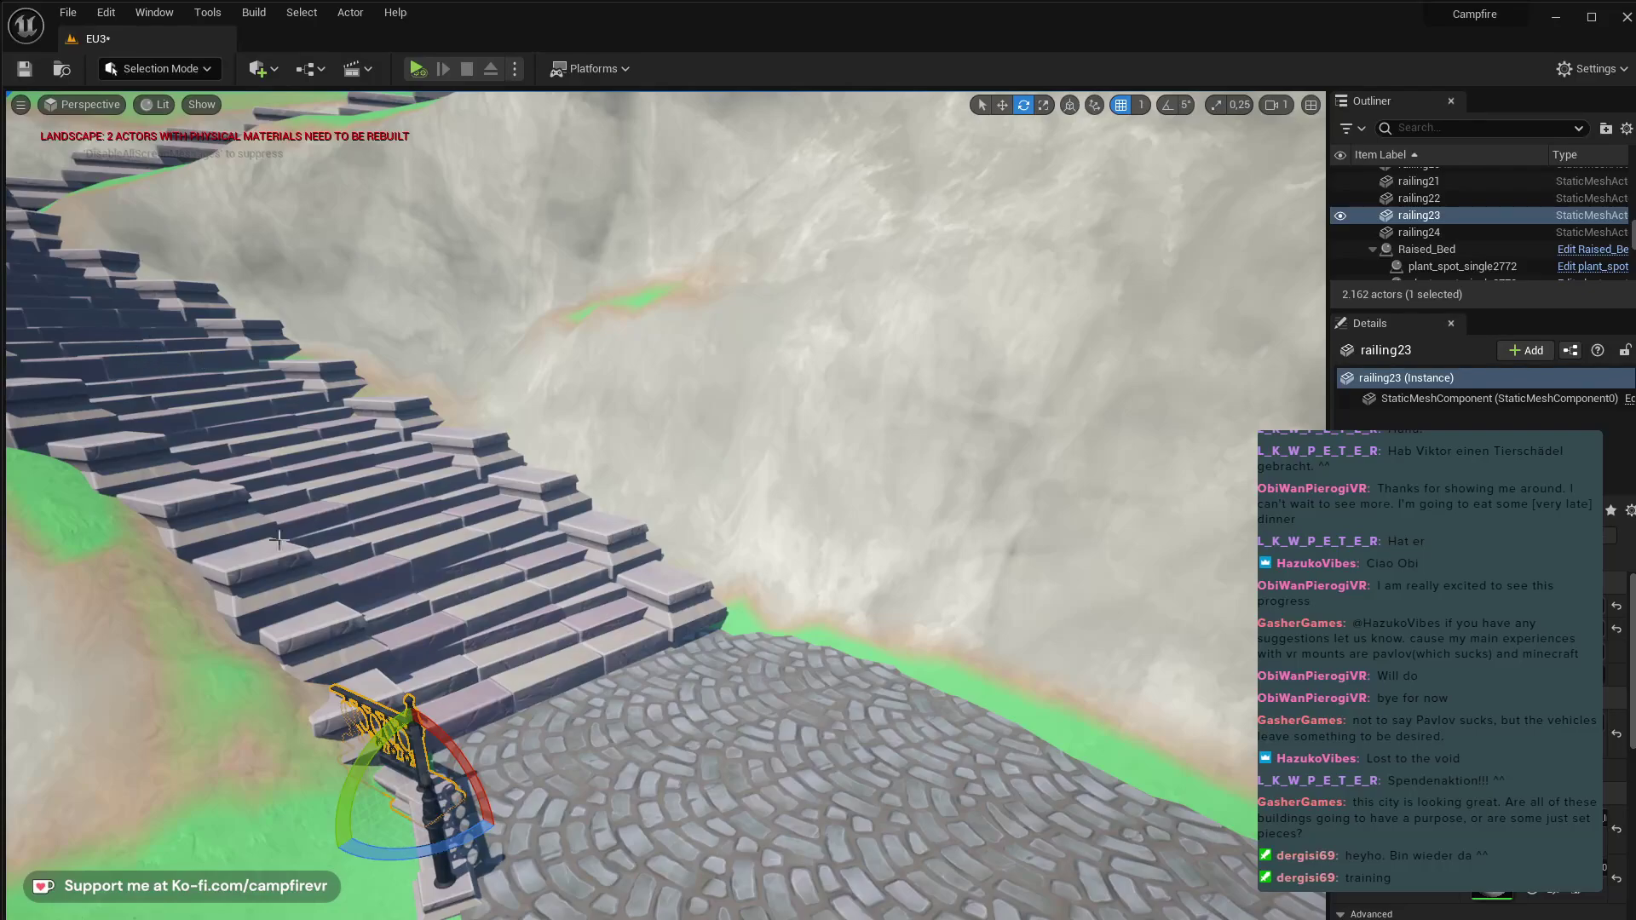
pyautogui.moveTo(279, 539); pyautogui.dragTo(318, 455, button='right')
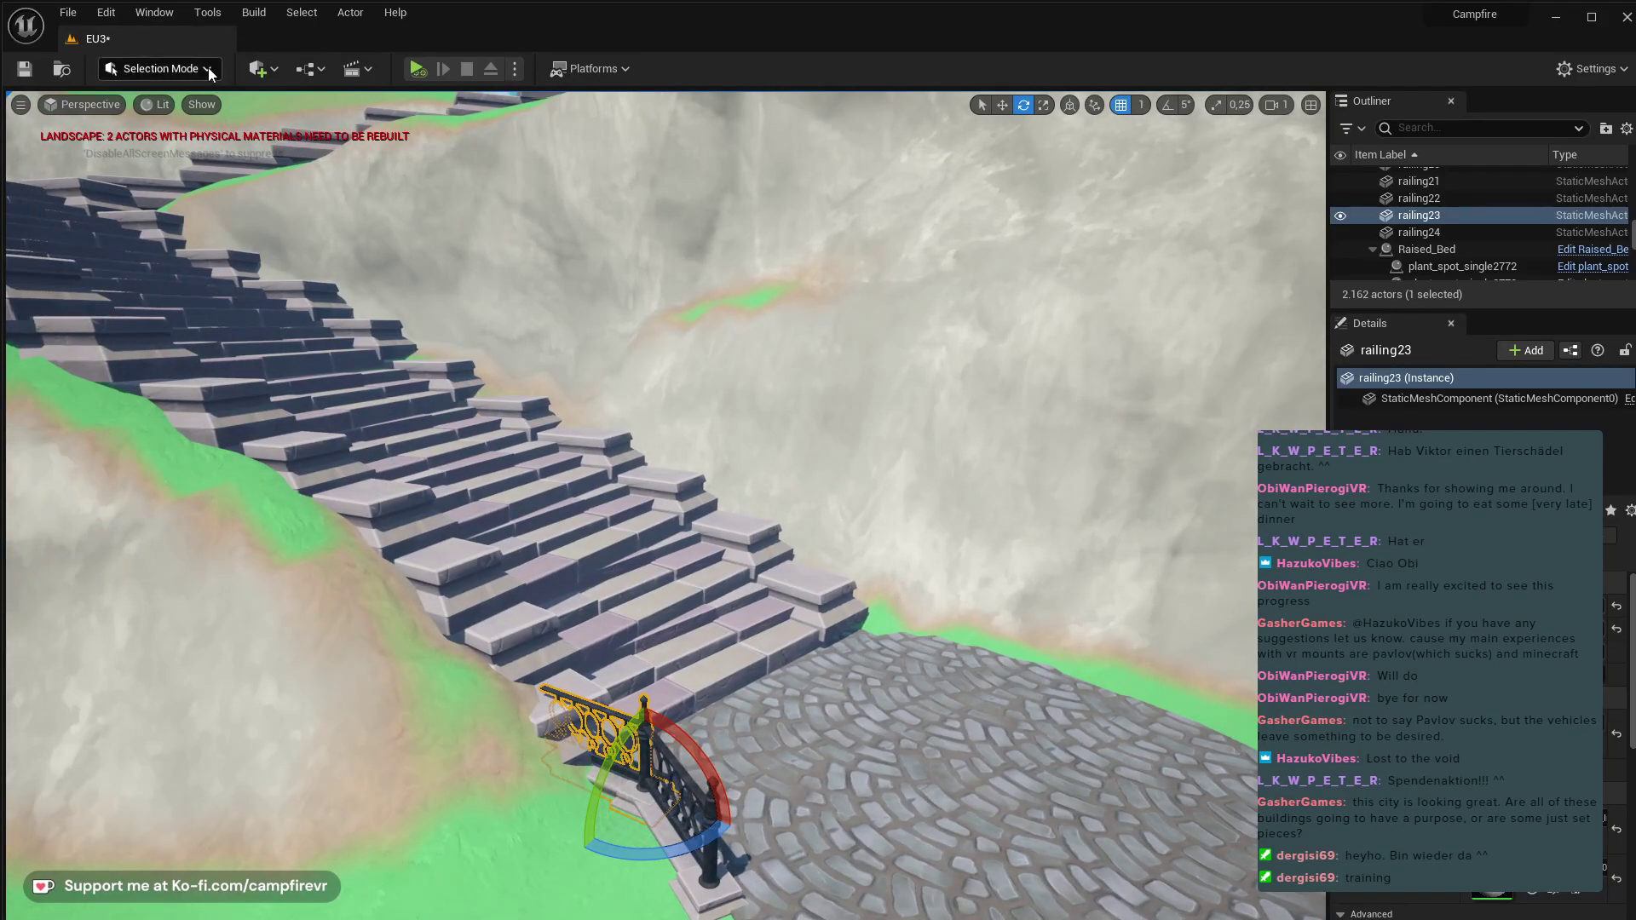
# - Sculpt the landscape with a brush size of about 202.5 to raise the ground between the angled railing and the stairs' foot
pyautogui.hotkey('shift', '2')
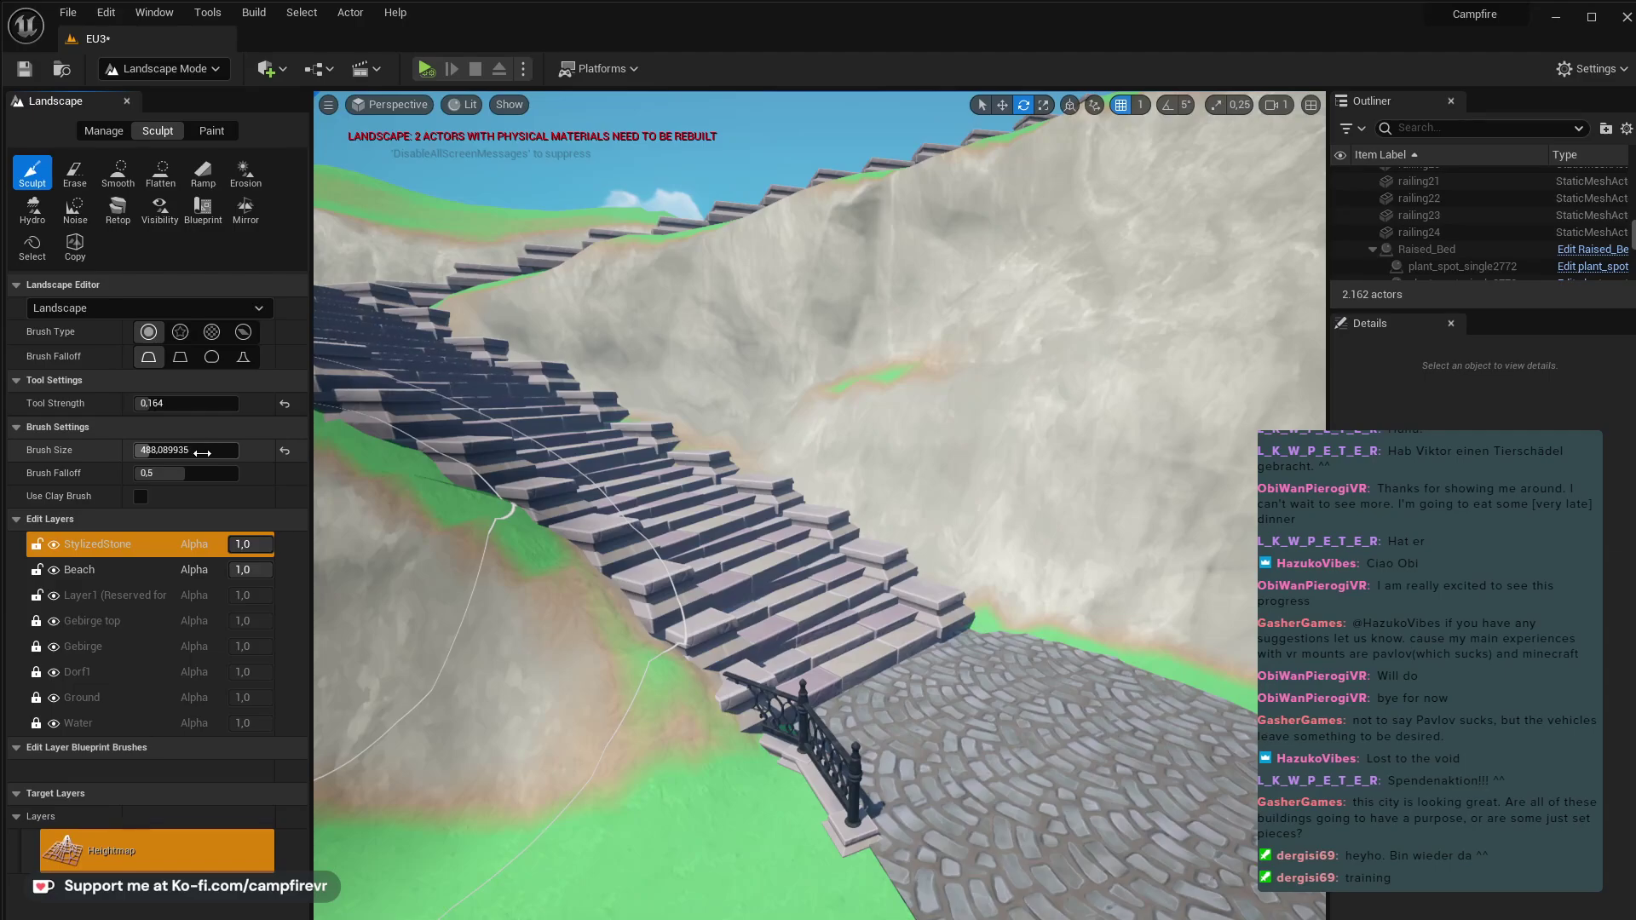
pyautogui.moveTo(202, 453); pyautogui.dragTo(145, 452)
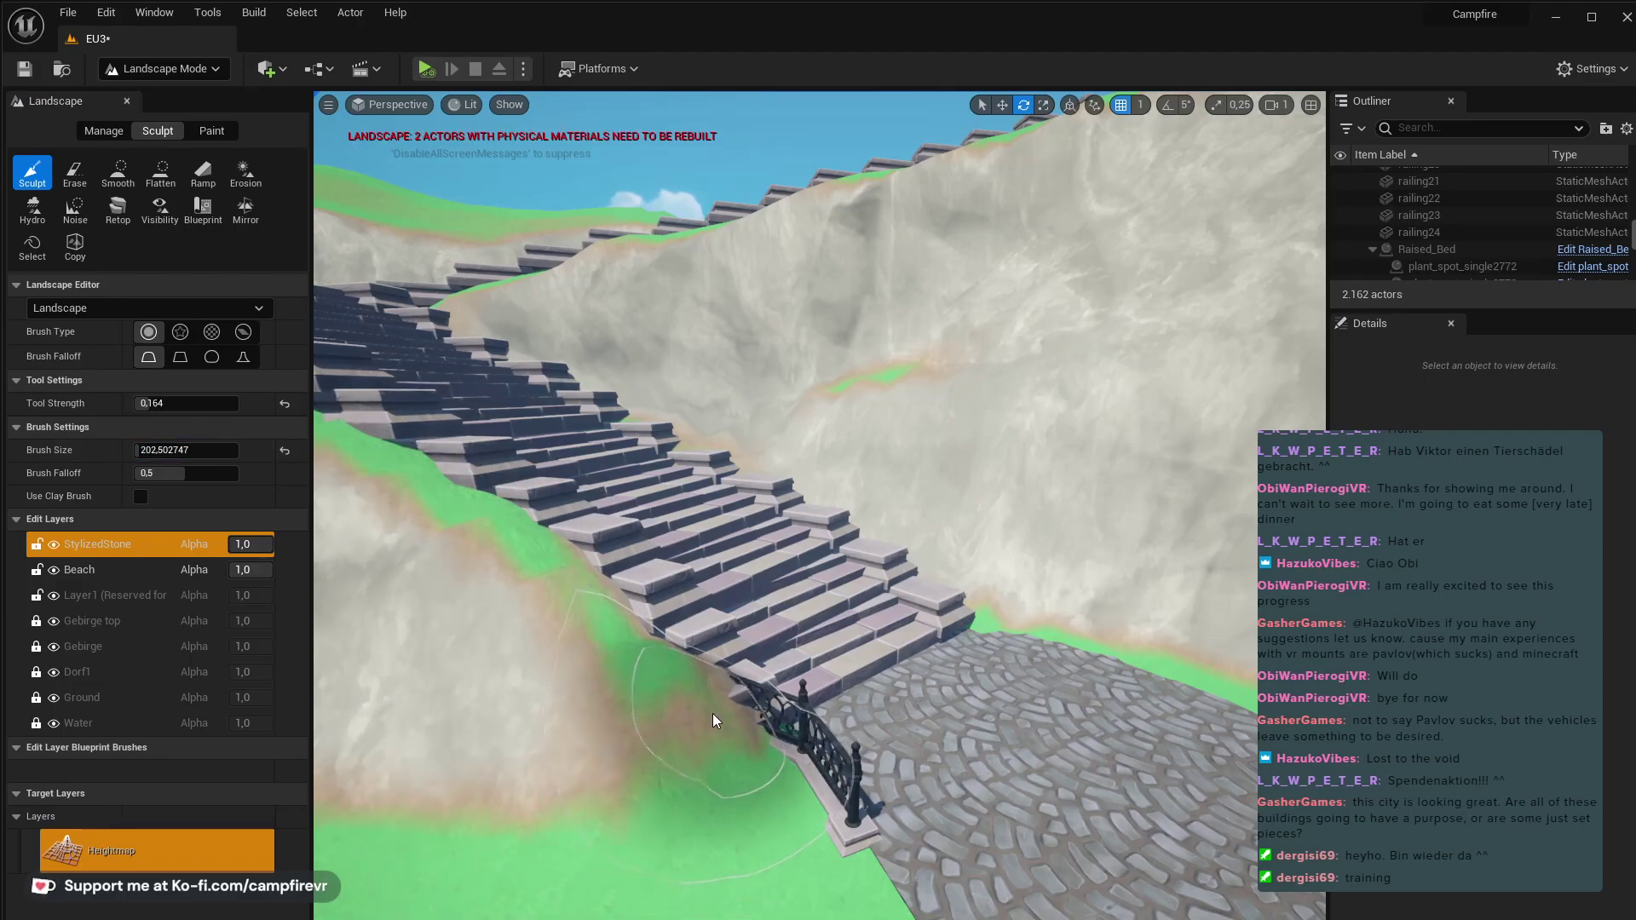
pyautogui.moveTo(719, 718); pyautogui.dragTo(724, 714)
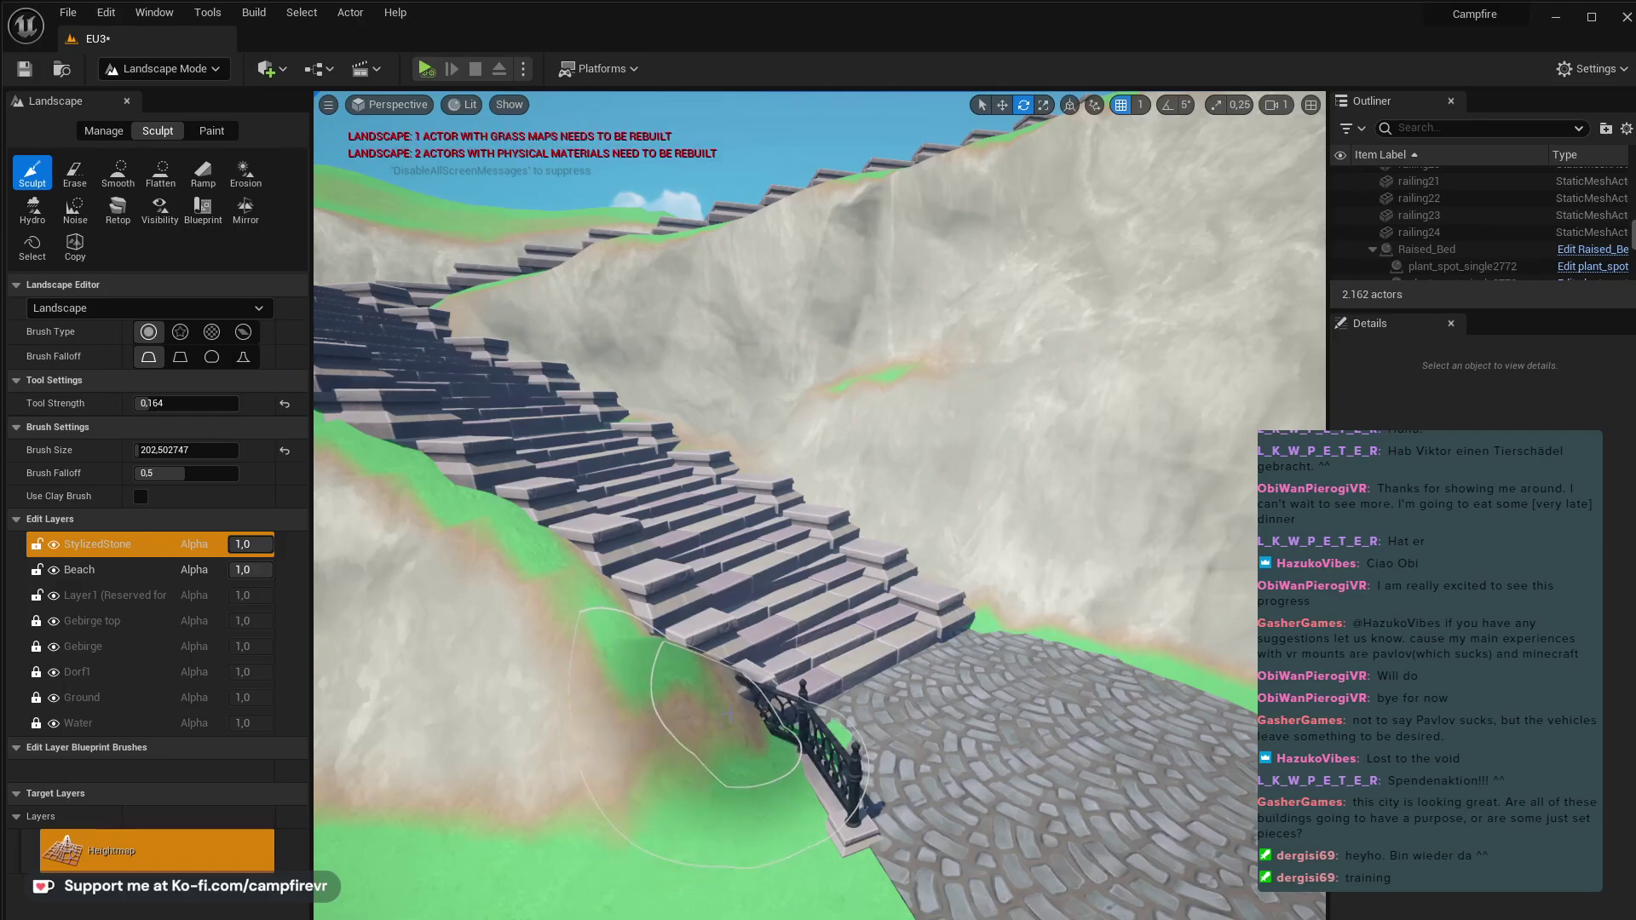
pyautogui.press('d')
pyautogui.moveTo(720, 716)
pyautogui.mouseDown(button='right')
pyautogui.moveTo(554, 639)
pyautogui.moveTo(345, 681)
pyautogui.mouseUp(button='right')
pyautogui.press('a')
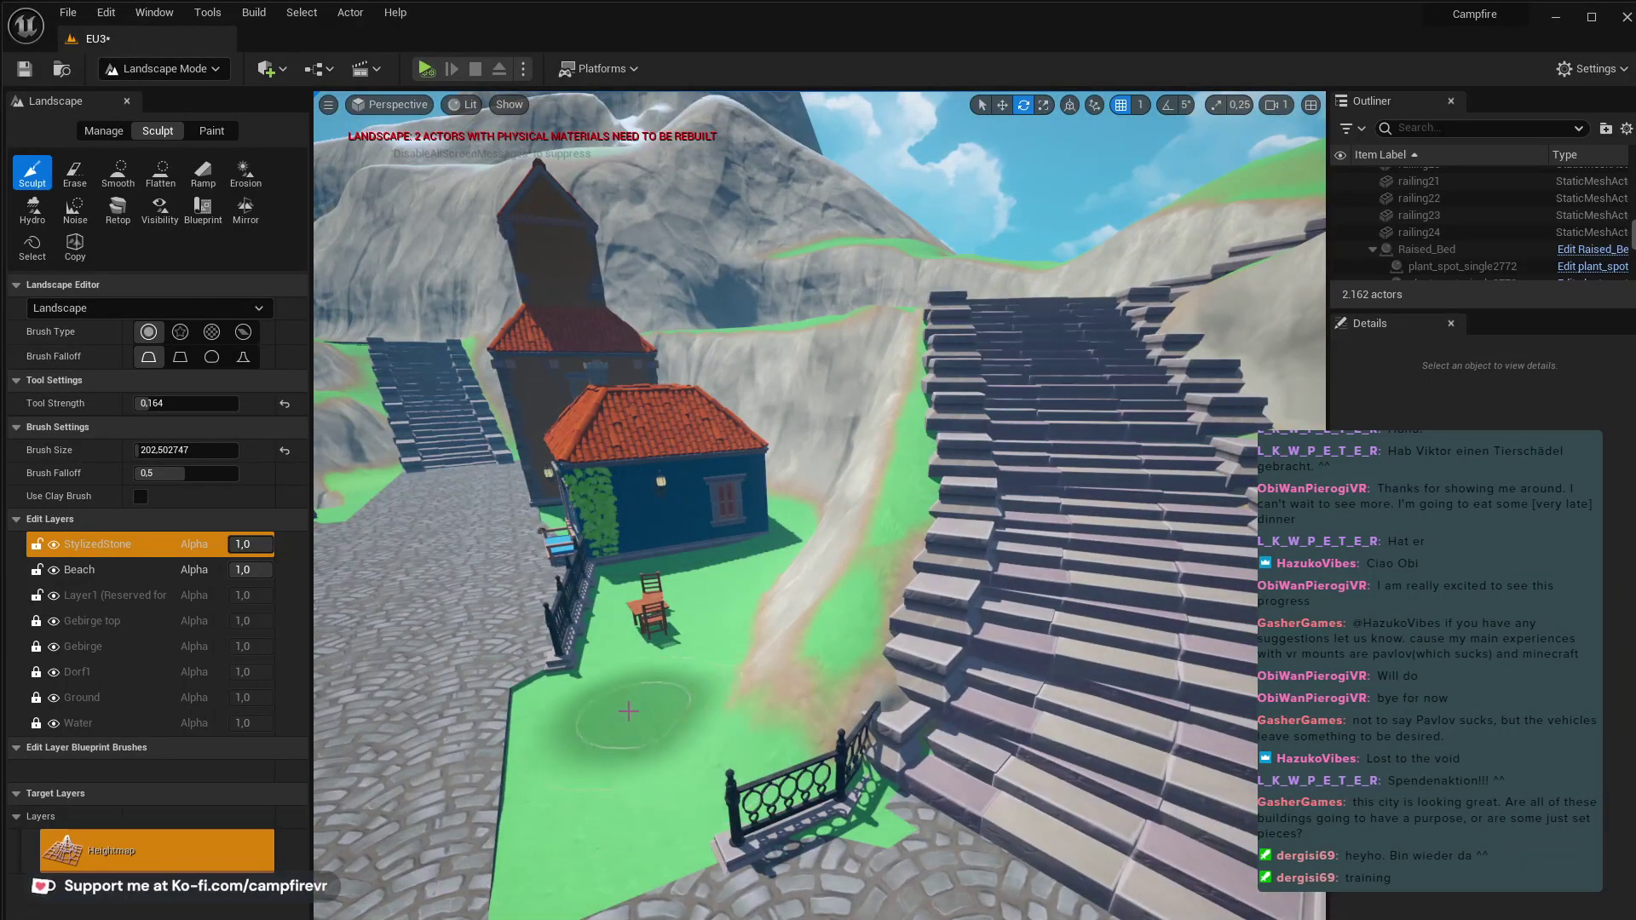
# - Return to selection mode and duplicate the straight railing twice, extending the row along the cobble edge away from the stairs
pyautogui.click(206, 69)
pyautogui.click(199, 106)
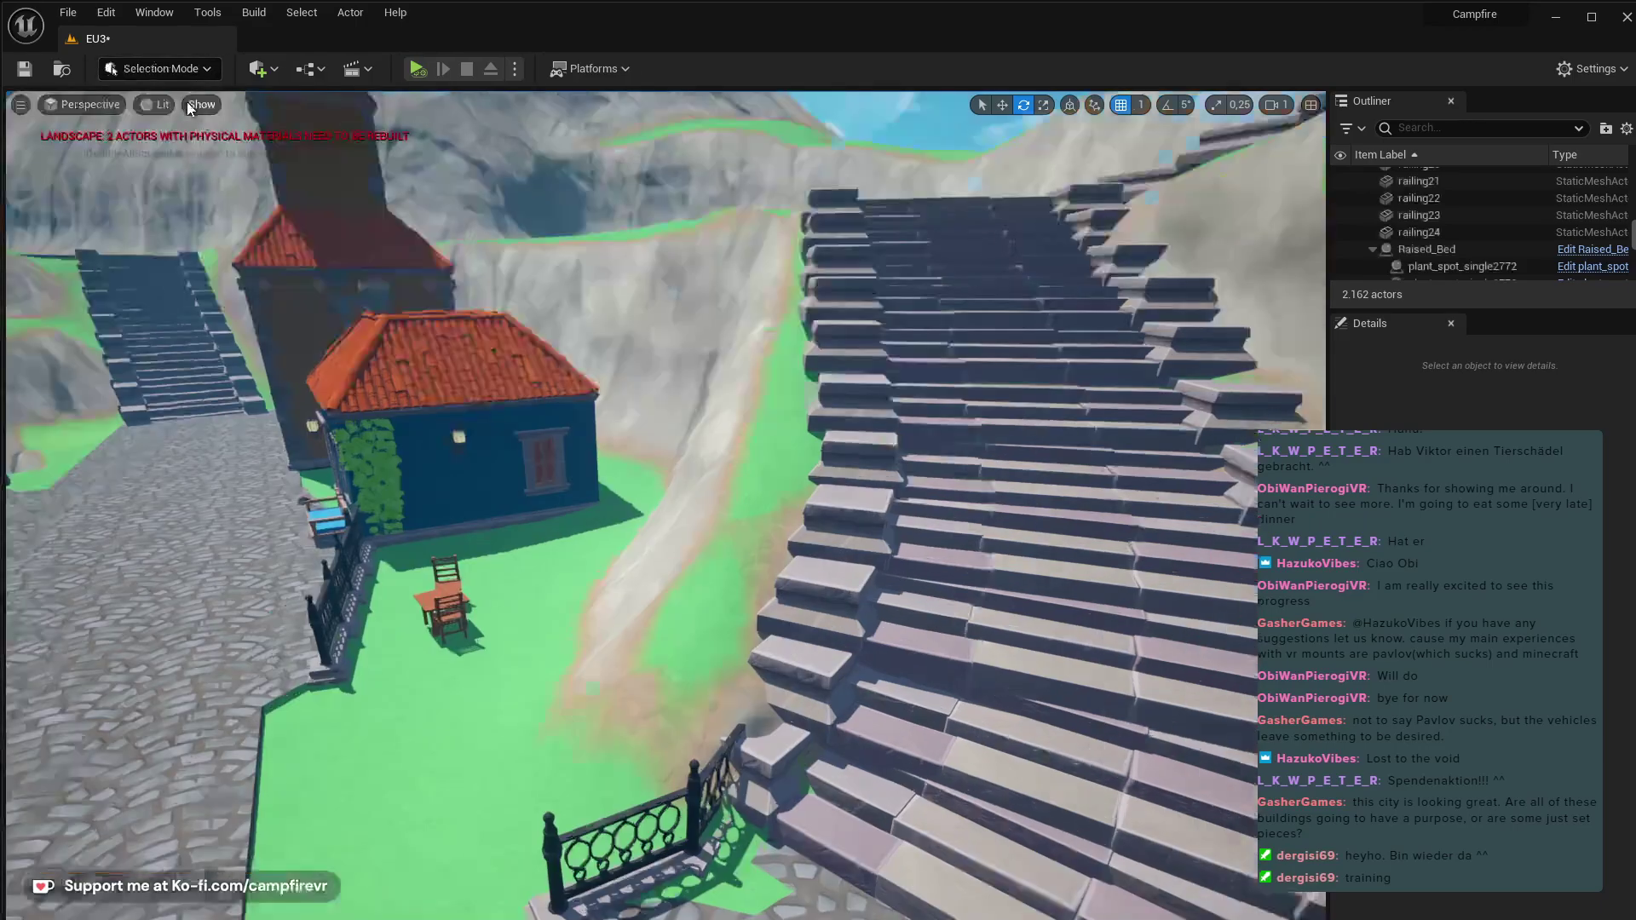
pyautogui.click(557, 910)
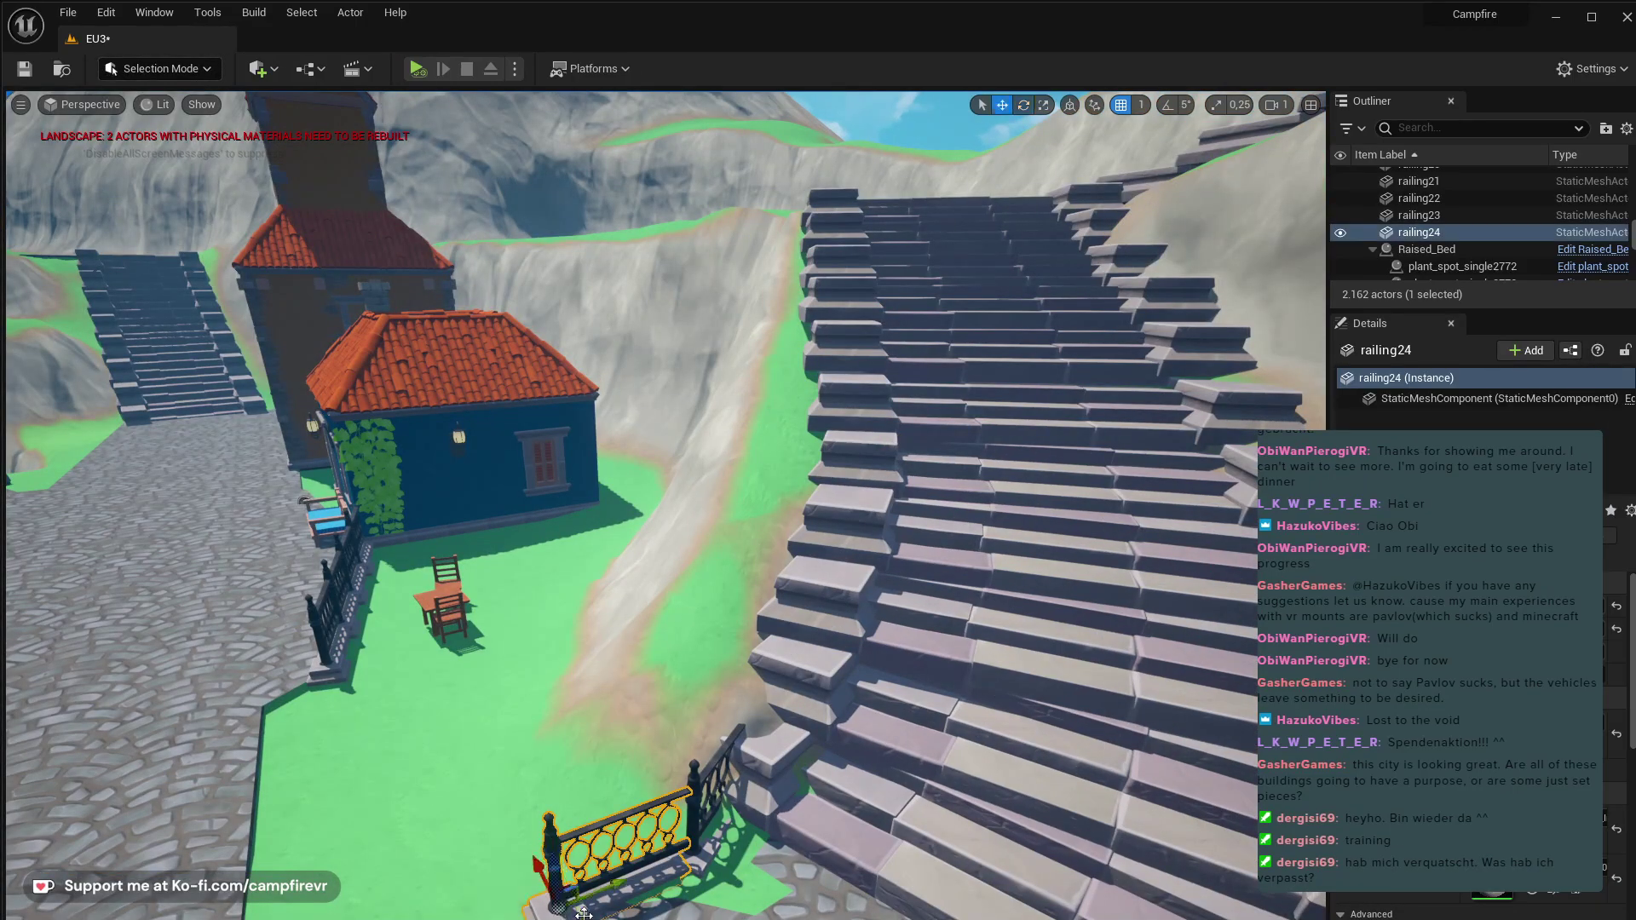
pyautogui.keyDown('alt'); pyautogui.moveTo(616, 894); pyautogui.dragTo(445, 919); pyautogui.keyUp('alt')
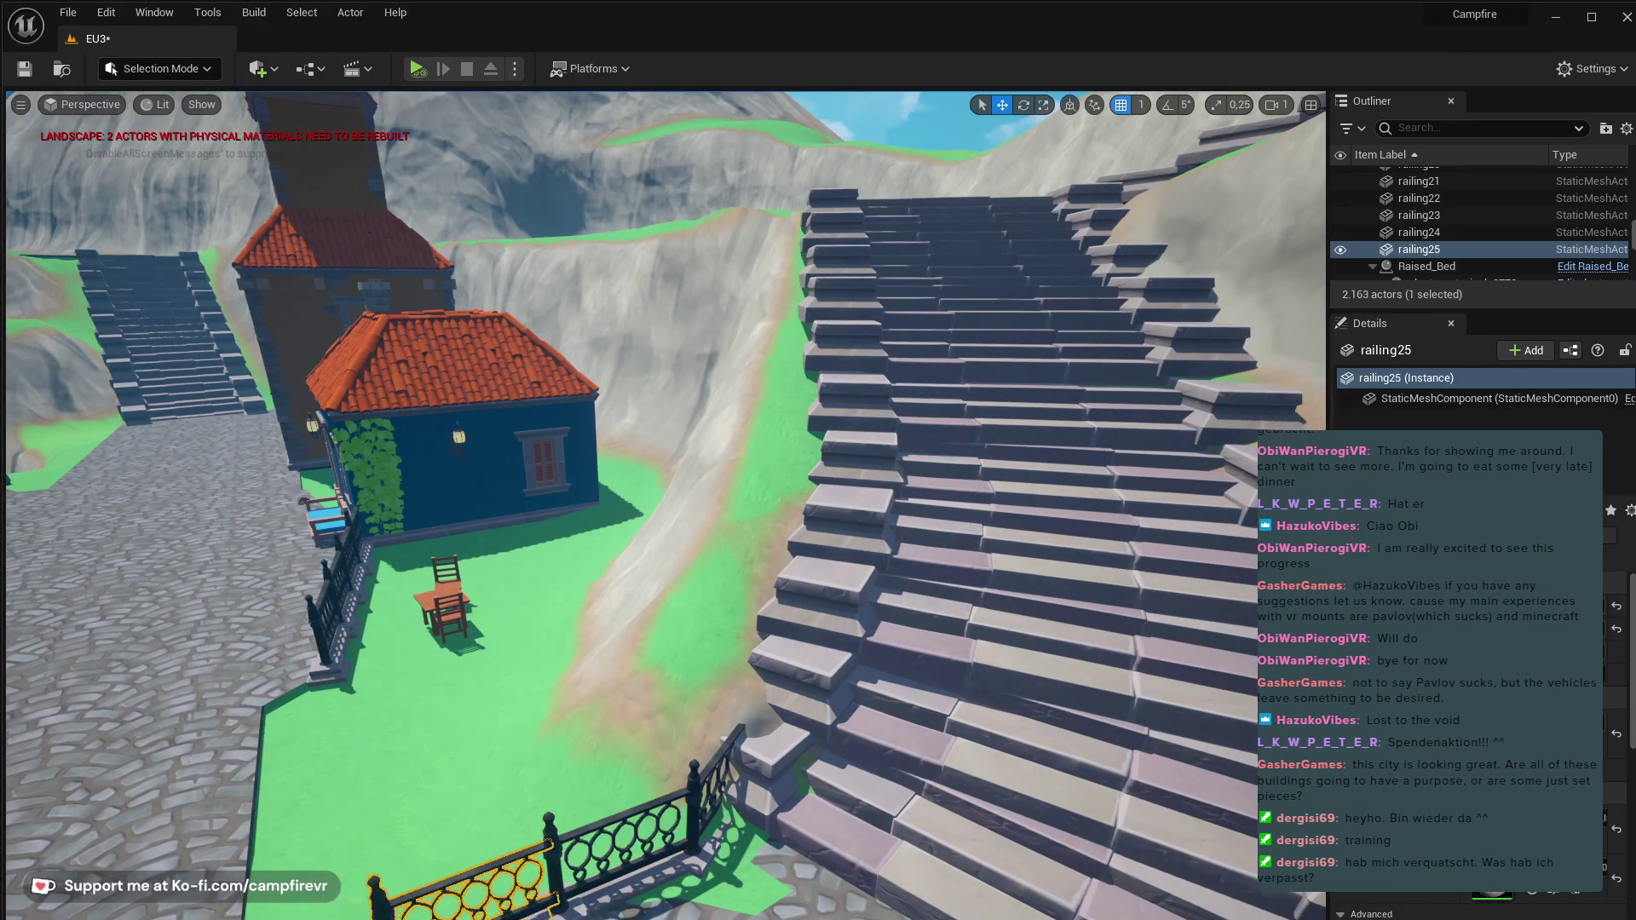
pyautogui.hotkey('ctrl', 'd')
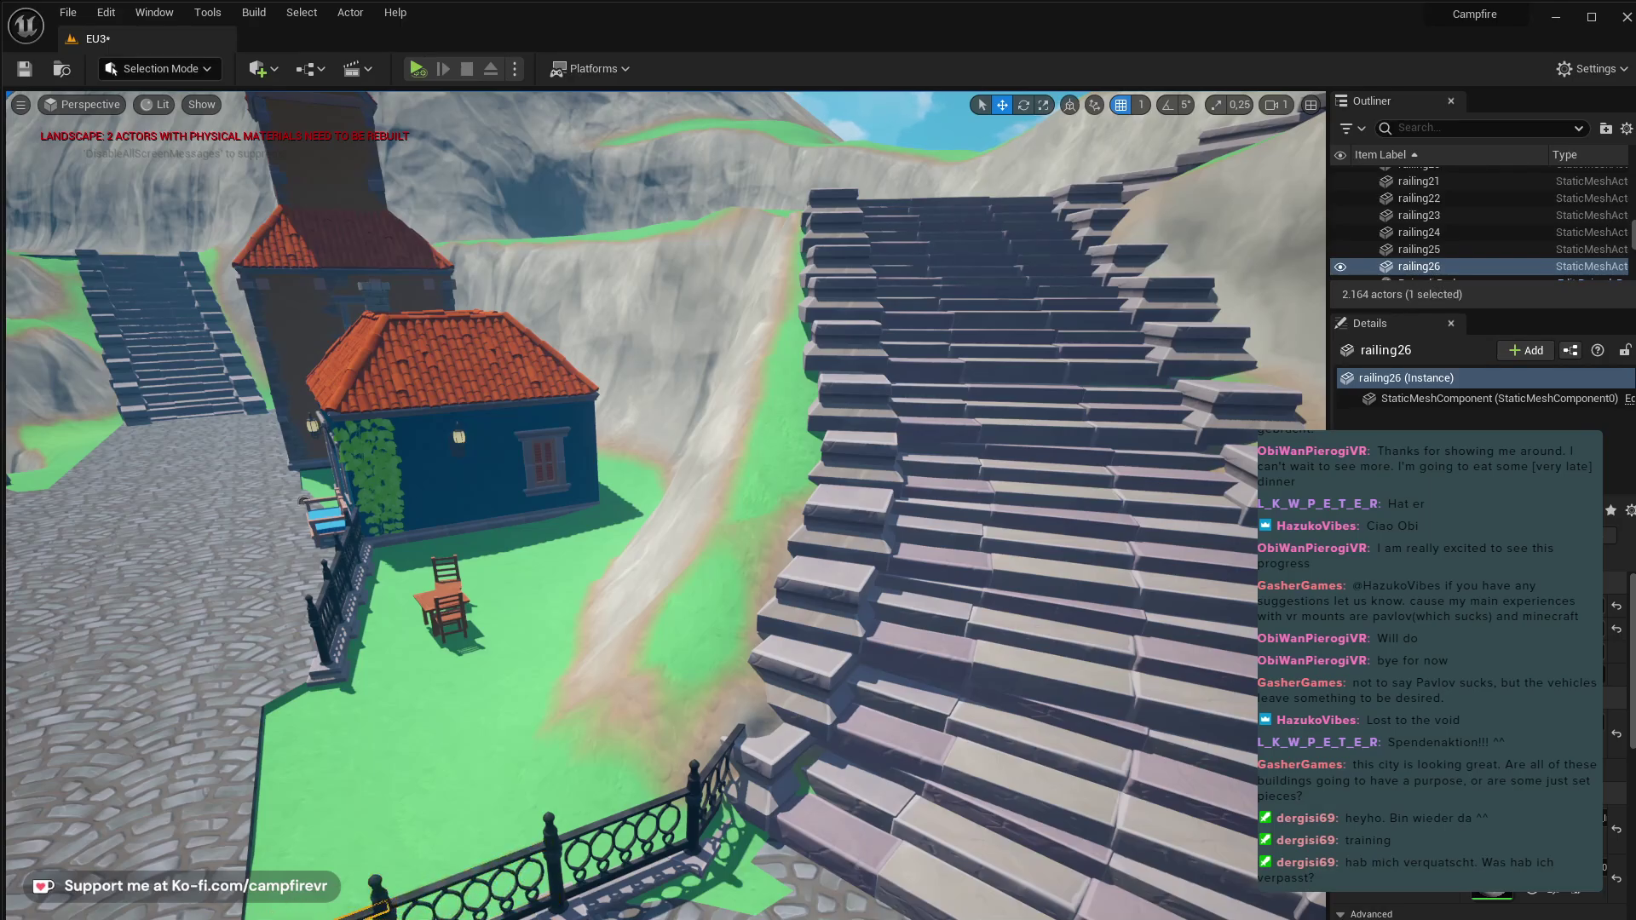
# - Duplicate the end railing and rotate the copy about 93 degrees to follow the garden's adjoining grass edge
pyautogui.moveTo(664, 502); pyautogui.dragTo(737, 535, button='right')
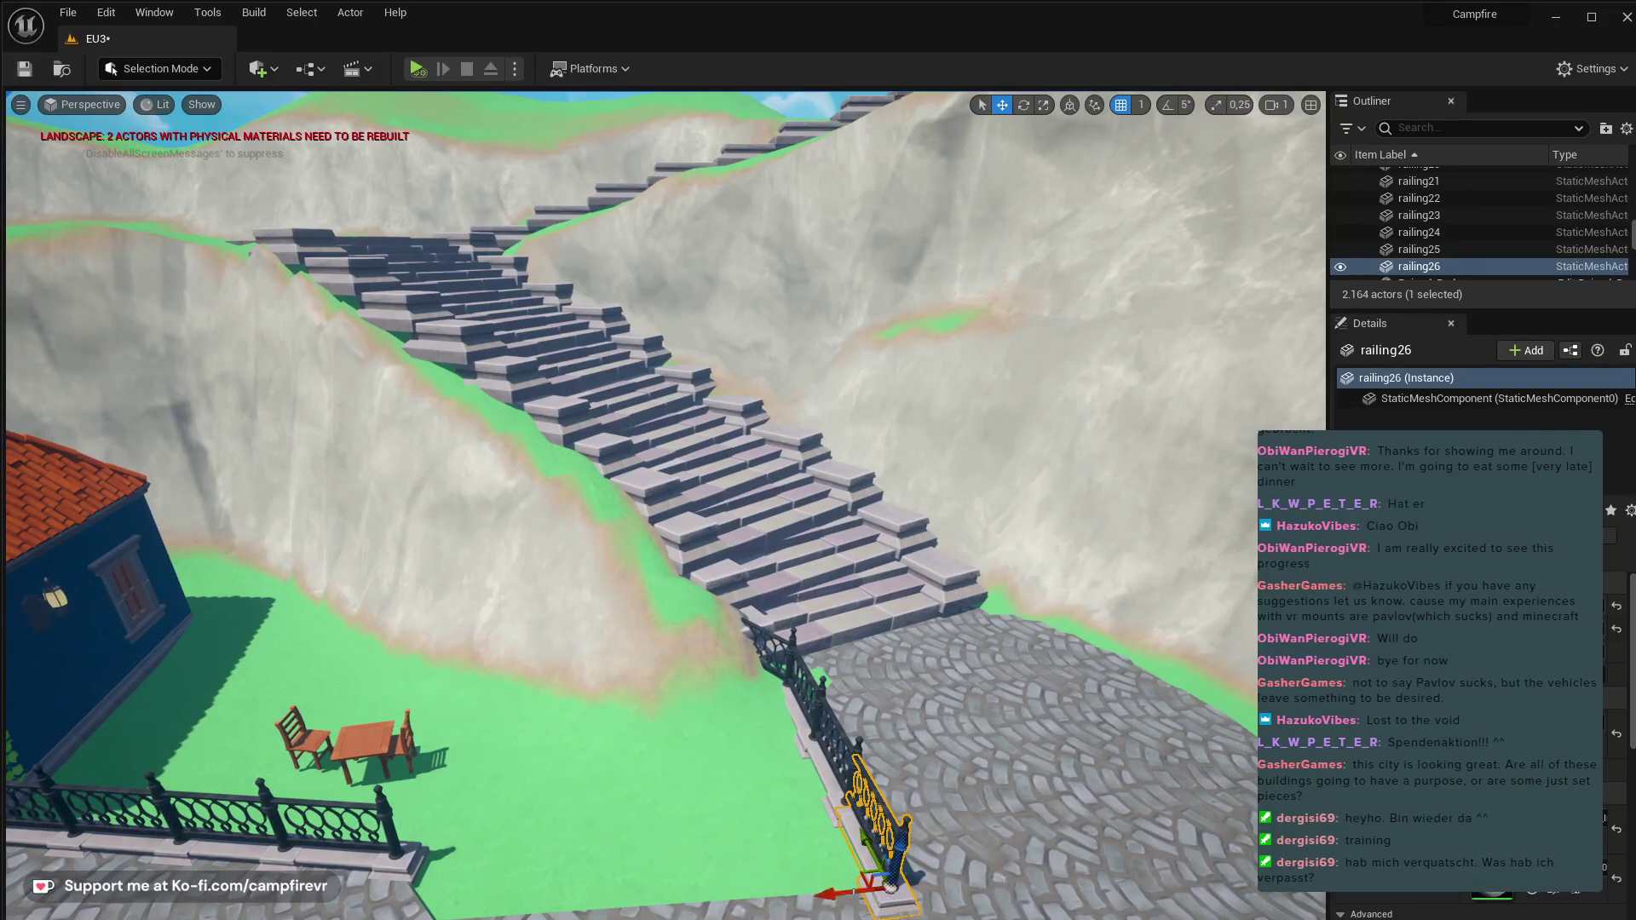
pyautogui.keyDown('alt'); pyautogui.moveTo(858, 896); pyautogui.dragTo(701, 837); pyautogui.keyUp('alt')
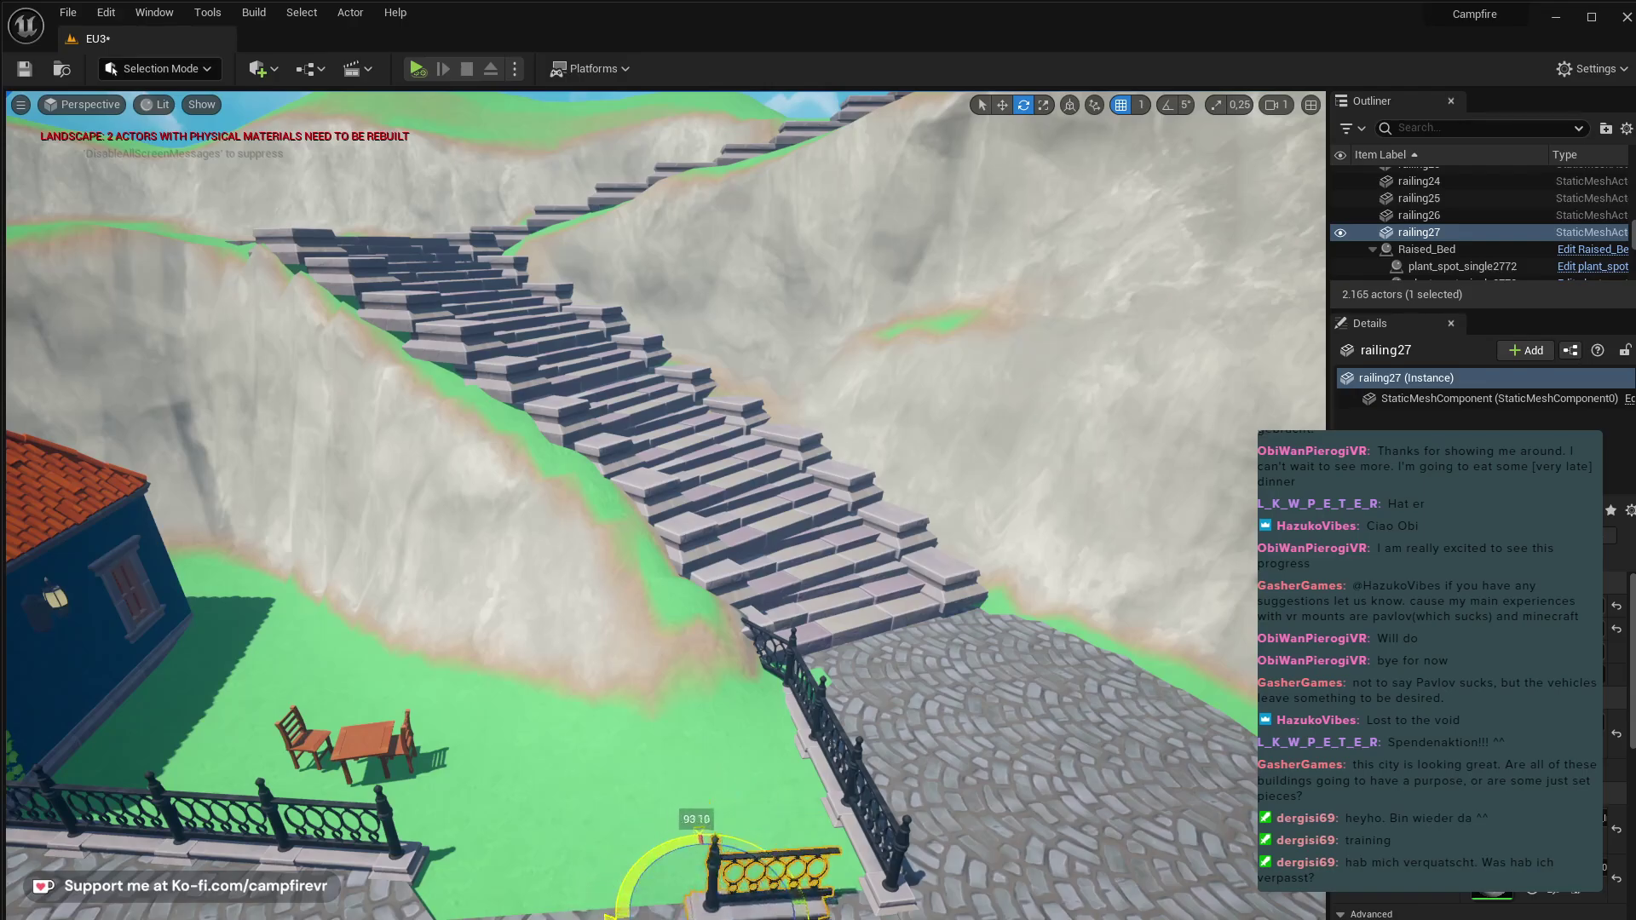
pyautogui.moveTo(701, 503); pyautogui.dragTo(767, 545, button='right')
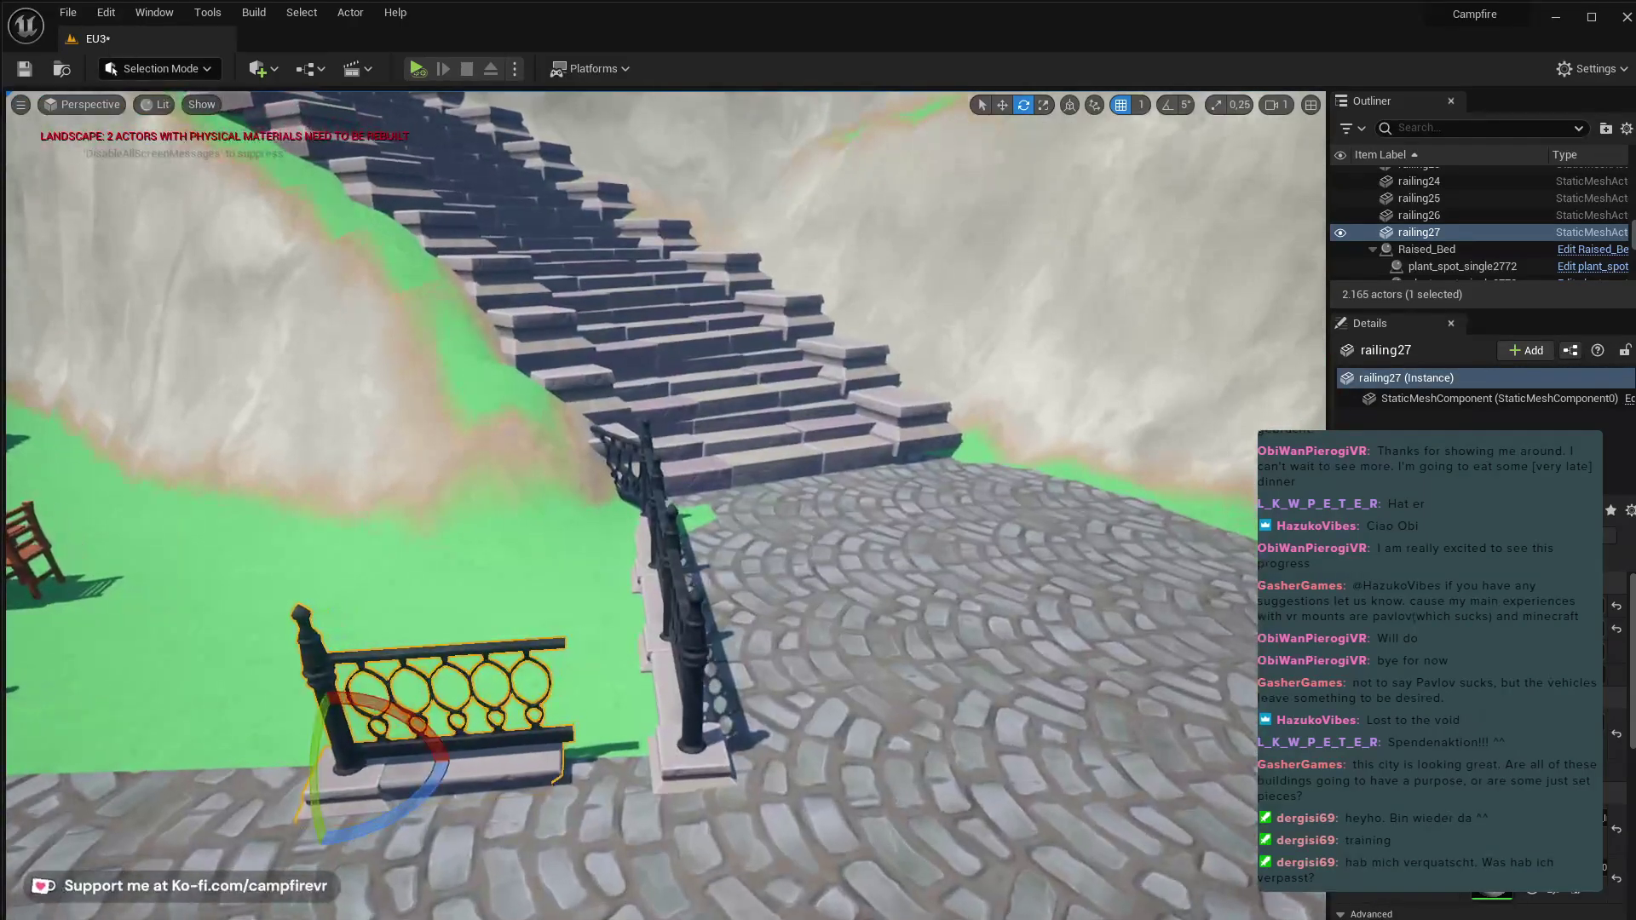
pyautogui.moveTo(401, 809); pyautogui.dragTo(426, 801)
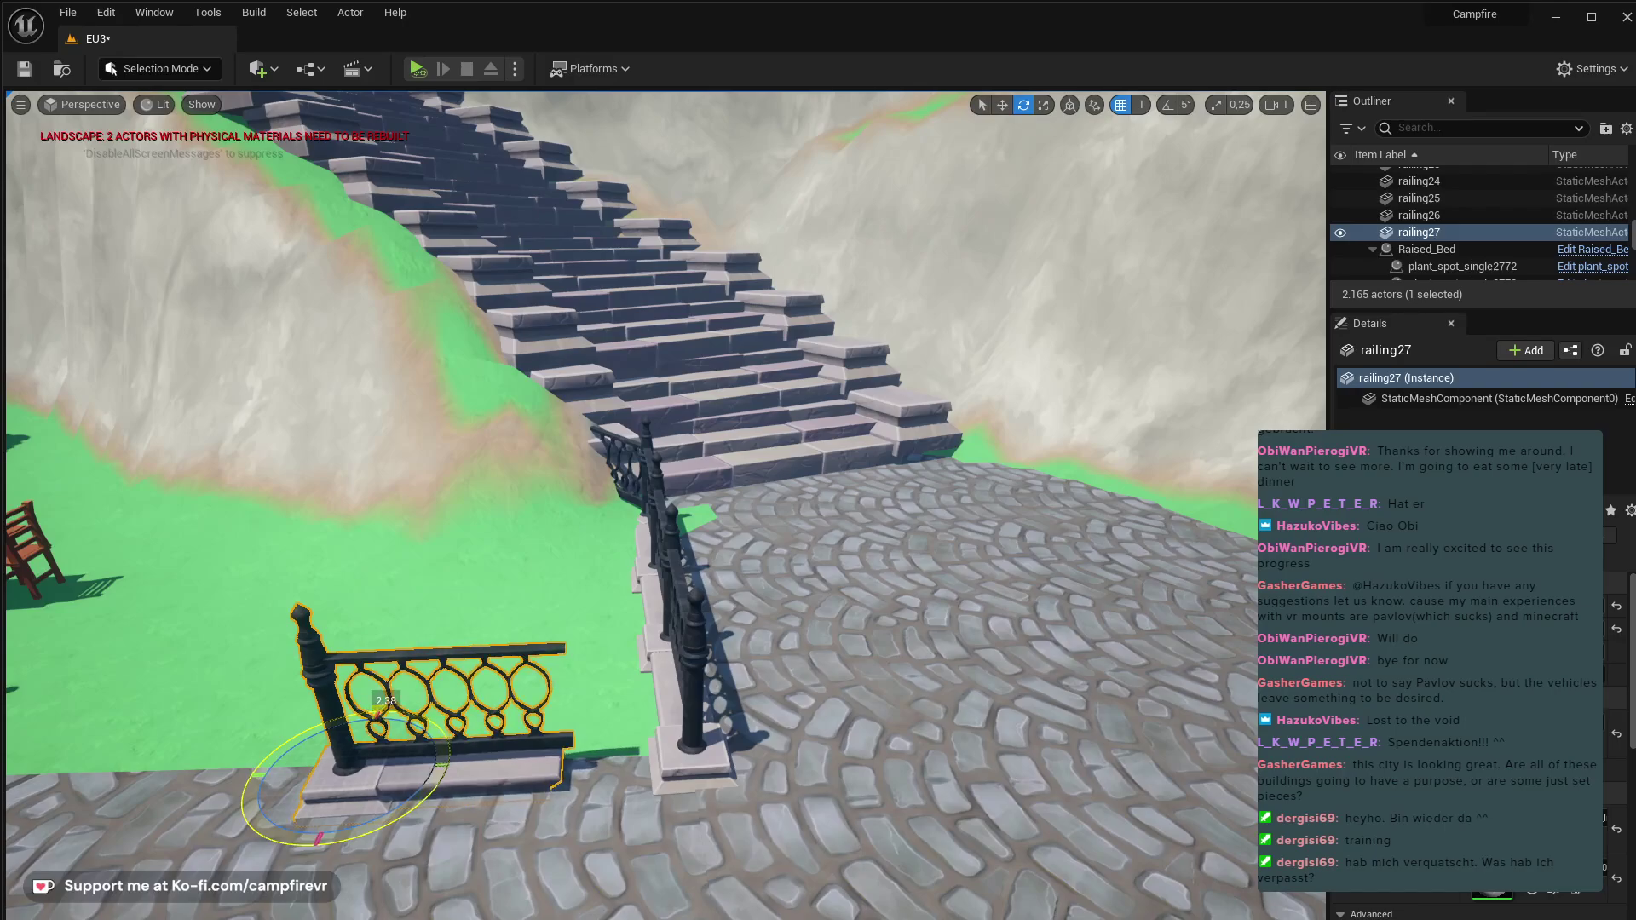
# - Move the rotated railing against the end post of the stair-side row to close the garden's corner
pyautogui.moveTo(426, 801); pyautogui.dragTo(512, 810, button='right')
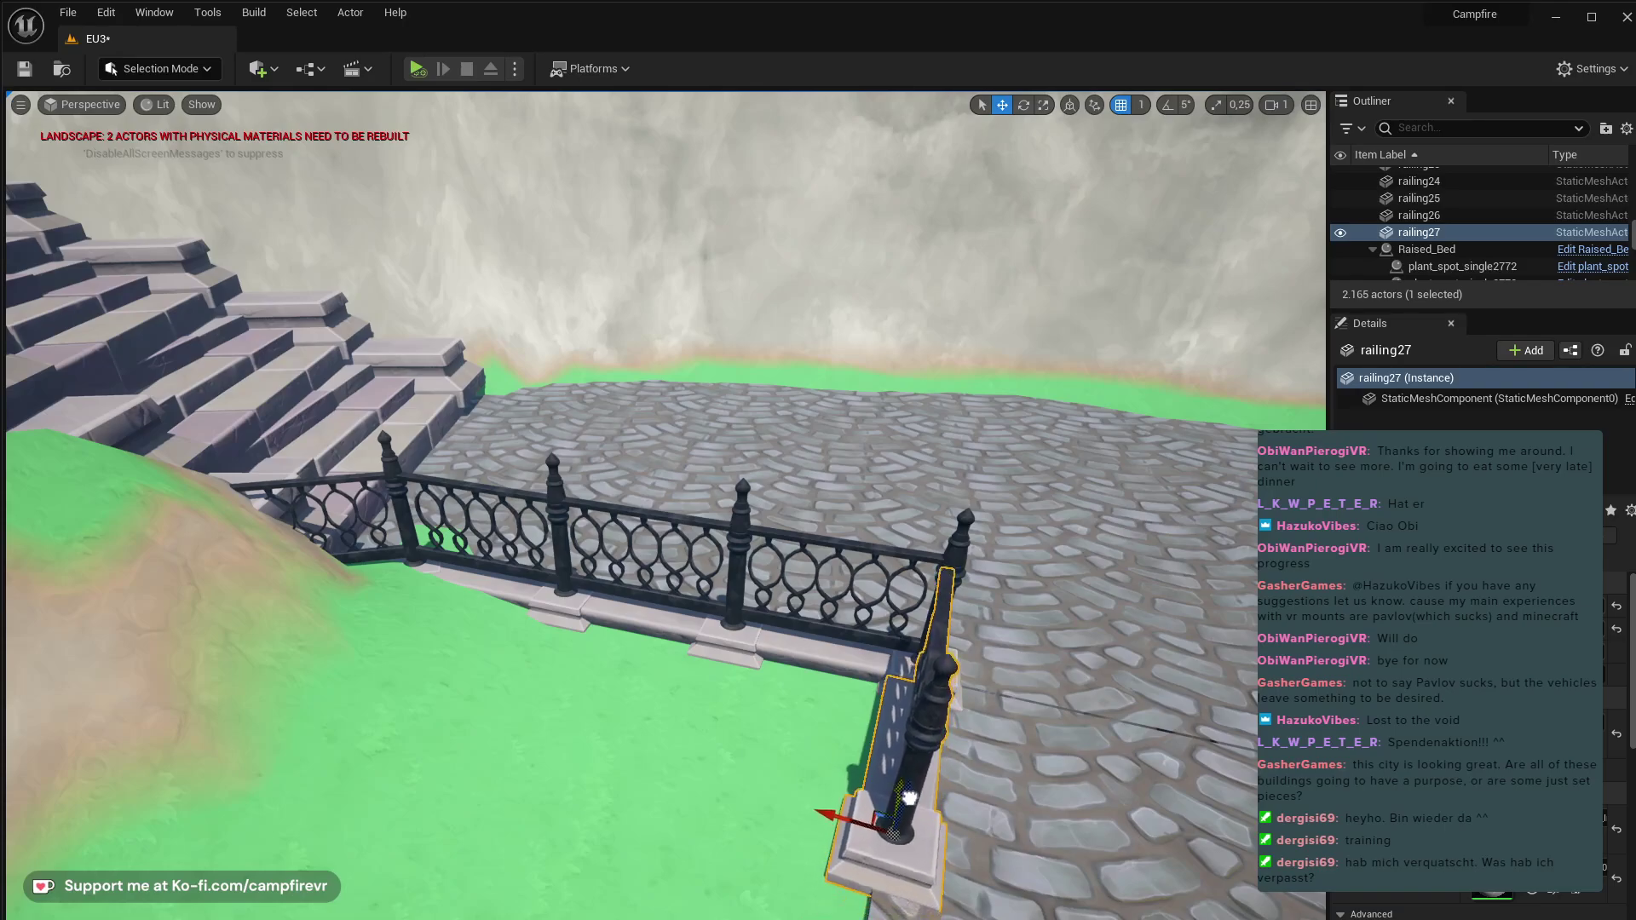
pyautogui.moveTo(917, 782); pyautogui.dragTo(681, 699, button='right')
pyautogui.moveTo(759, 755); pyautogui.dragTo(879, 861, button='right')
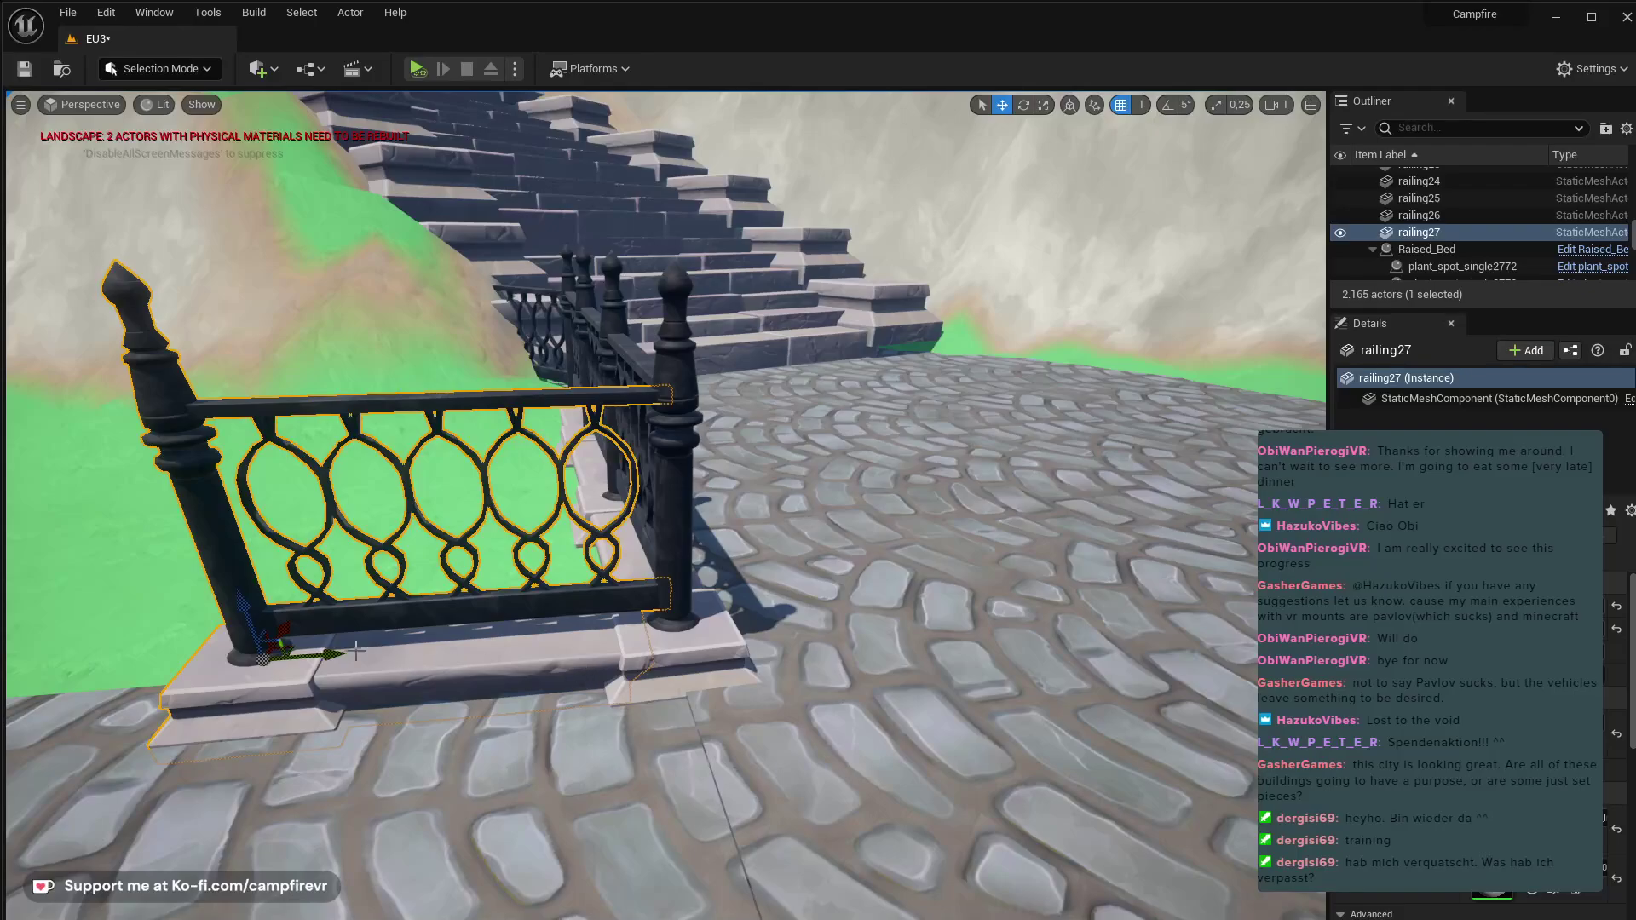
pyautogui.moveTo(330, 651); pyautogui.dragTo(333, 649)
pyautogui.moveTo(750, 725); pyautogui.dragTo(634, 739, button='right')
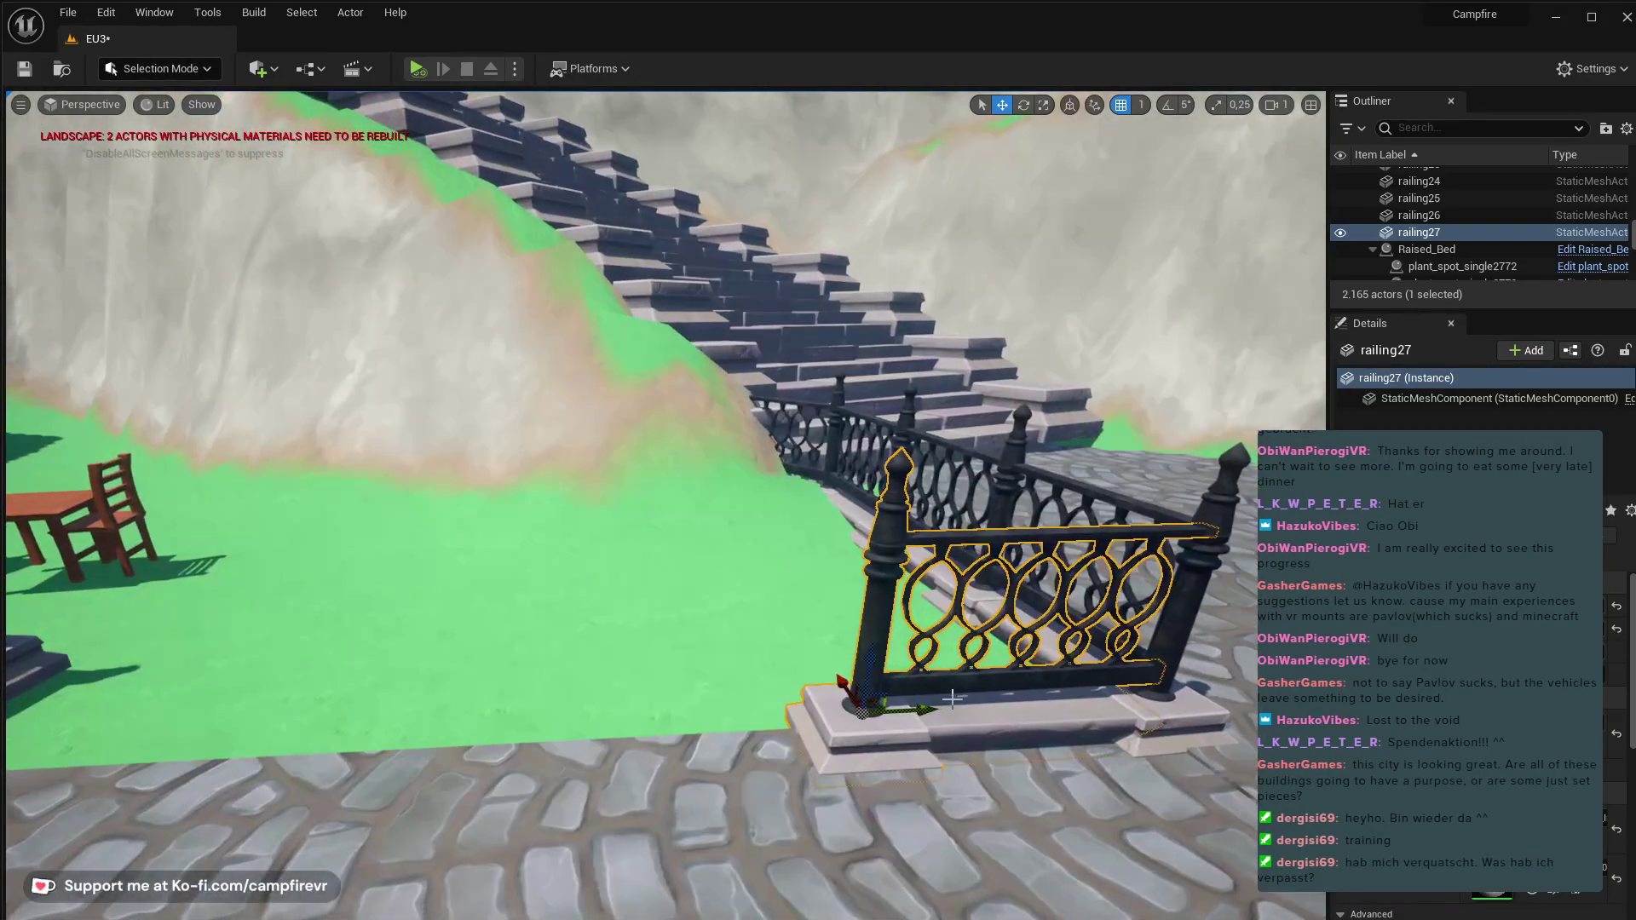
# - Duplicate the corner railing twice in a row along the grass edge towards the railings beside the blue house
pyautogui.keyDown('alt'); pyautogui.moveTo(929, 710); pyautogui.dragTo(628, 738); pyautogui.keyUp('alt')
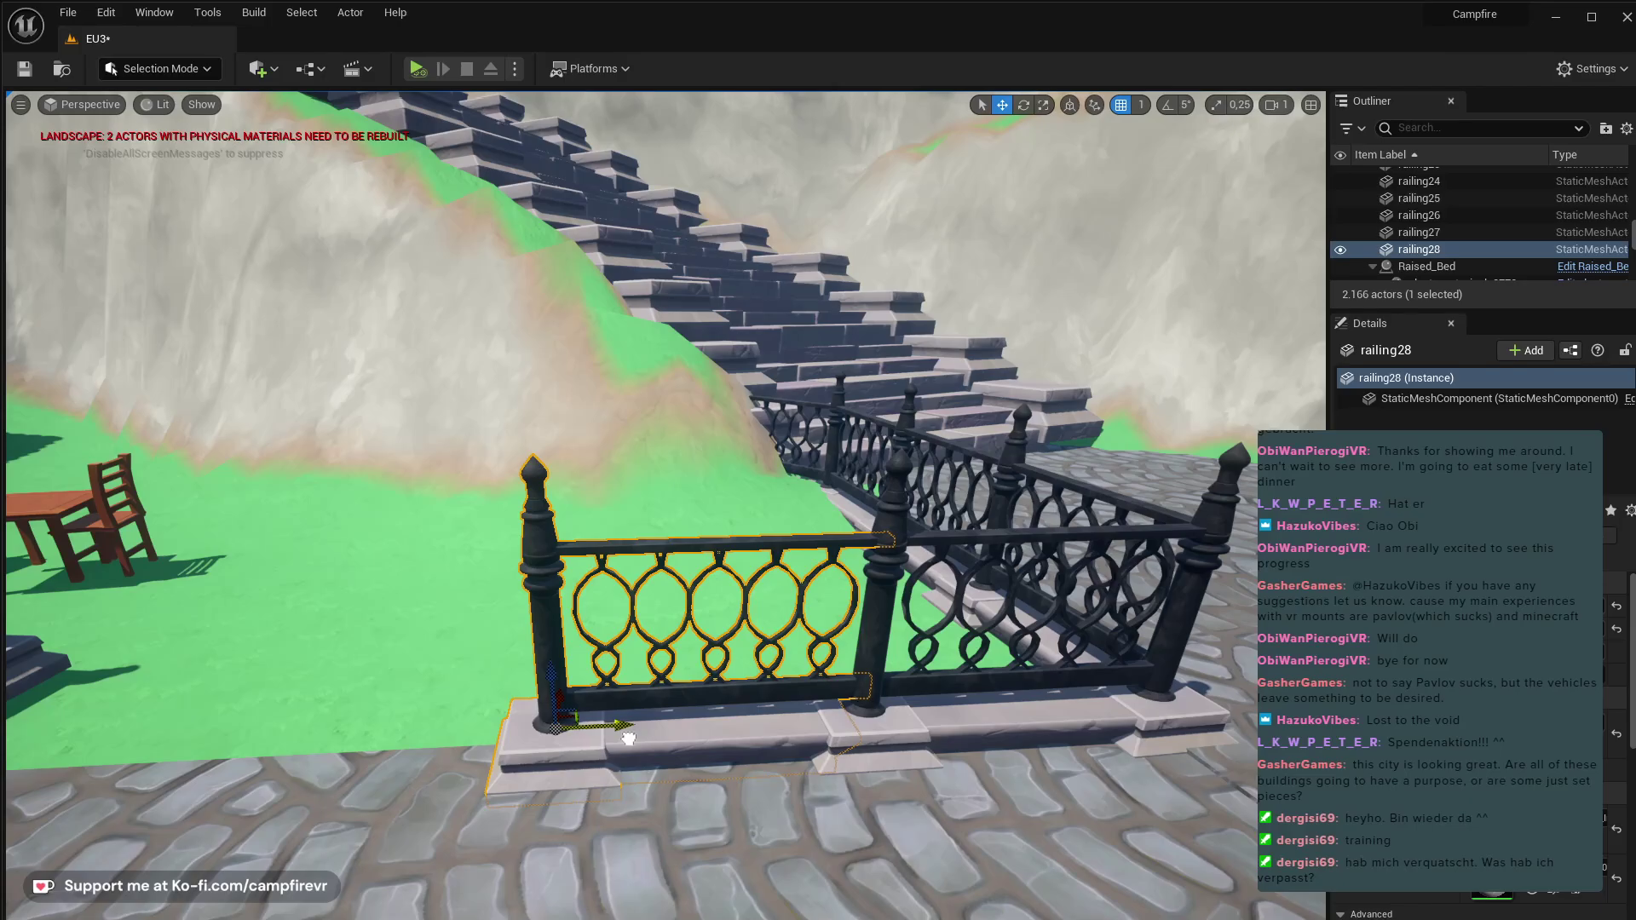
pyautogui.moveTo(628, 738); pyautogui.dragTo(629, 738, button='right')
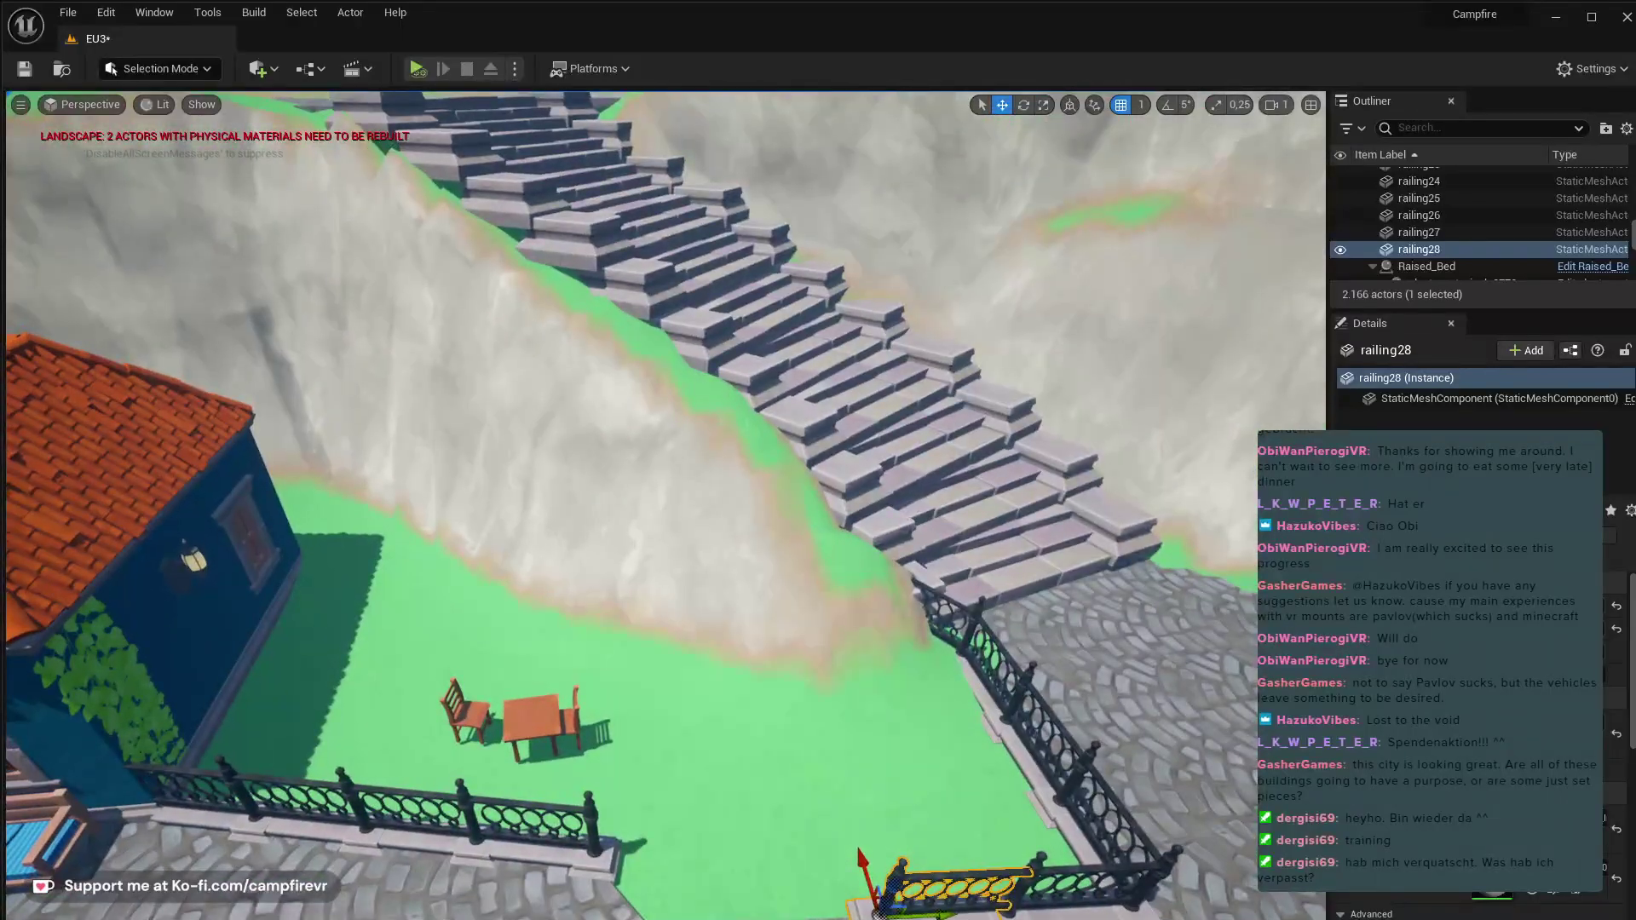
pyautogui.keyDown('alt'); pyautogui.moveTo(952, 912); pyautogui.dragTo(828, 914); pyautogui.keyUp('alt')
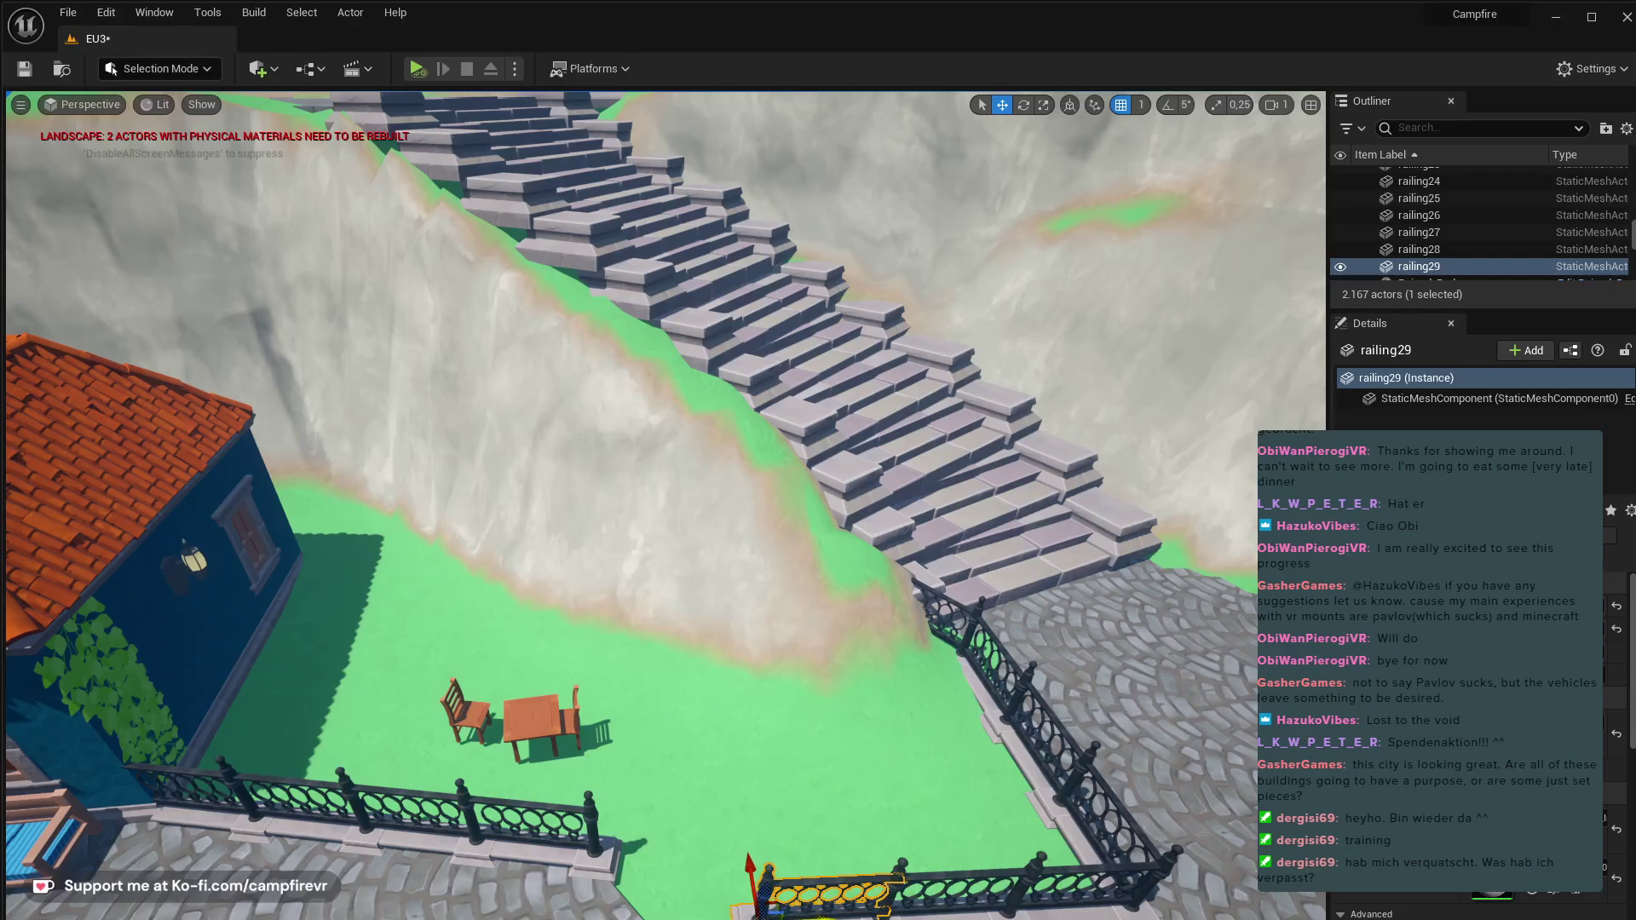
# - Check the new garden railings along the cobble edge and save the level
pyautogui.moveTo(665, 505); pyautogui.dragTo(665, 505, button='right')
pyautogui.moveTo(125, 341); pyautogui.dragTo(124, 341, button='right')
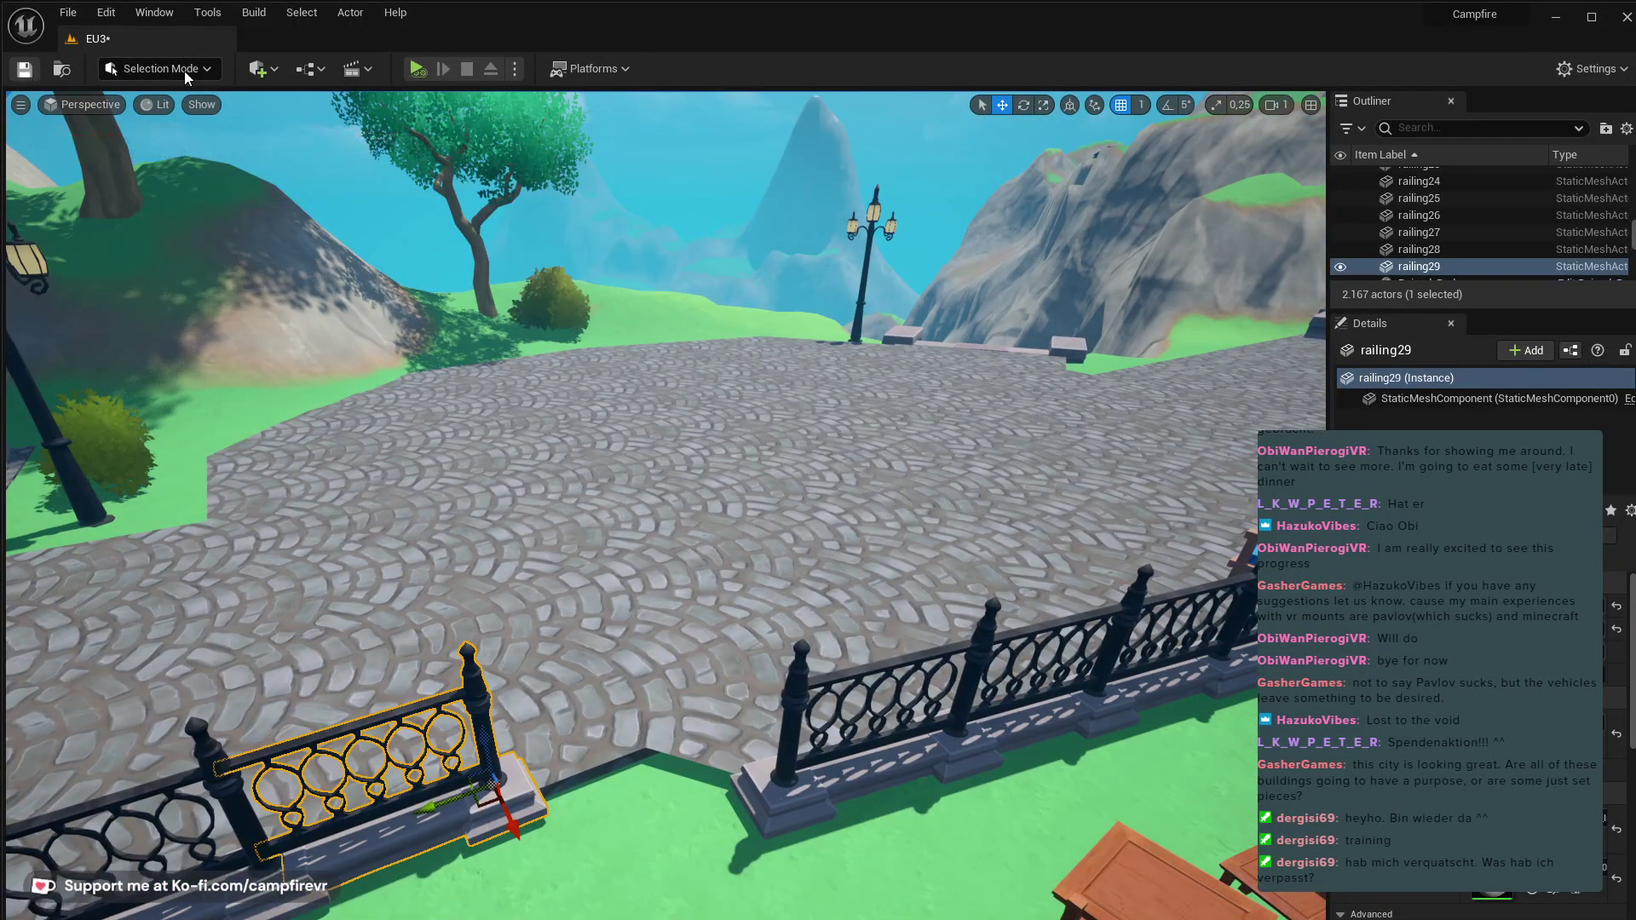
pyautogui.hotkey('ctrl', 's')
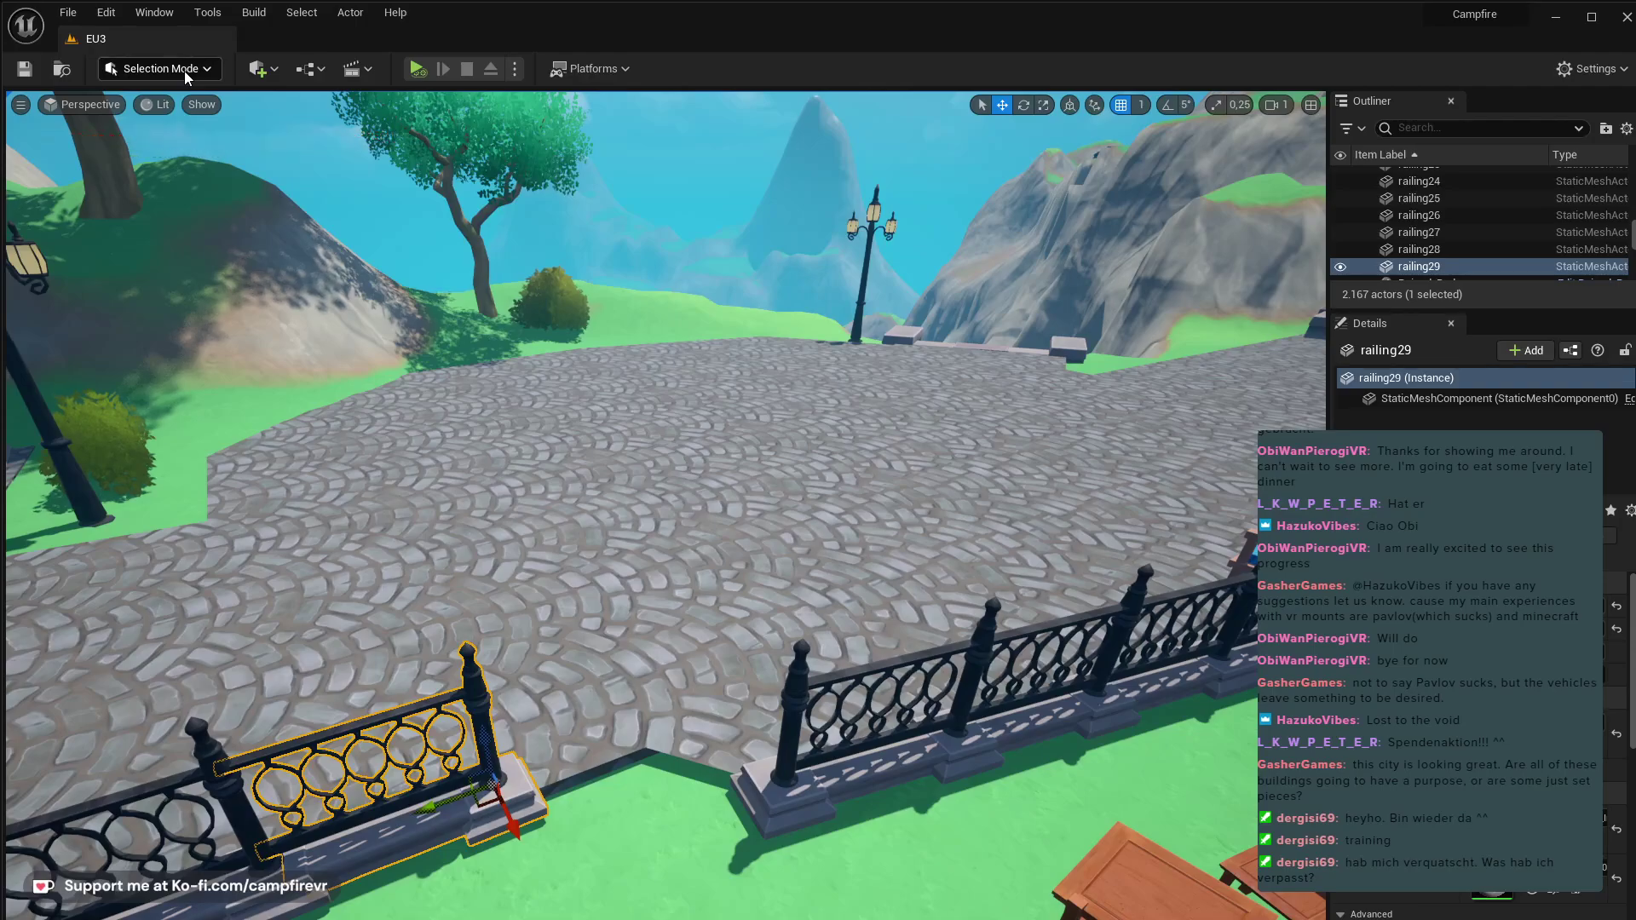
# - Sculpt the garden's grass with the landscape Sculpt tool around the opening between the railing rows and along their bases
pyautogui.hotkey('shift', '2')
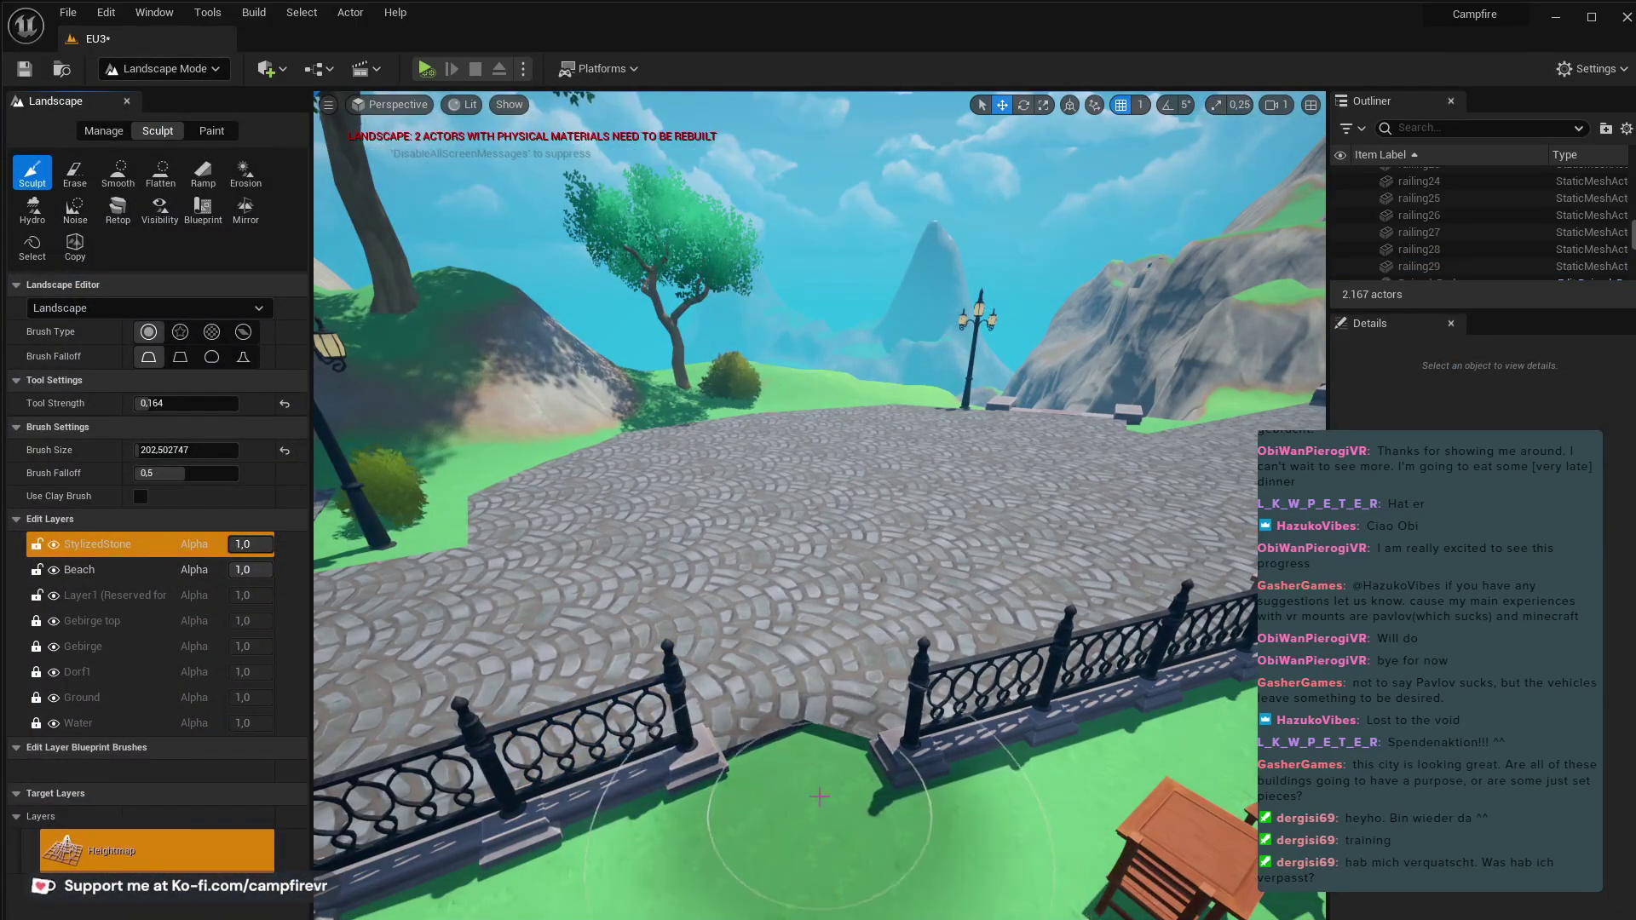
pyautogui.moveTo(812, 761)
pyautogui.mouseDown()
pyautogui.moveTo(782, 754)
pyautogui.moveTo(781, 822)
pyautogui.mouseUp()
pyautogui.moveTo(701, 912)
pyautogui.mouseDown(button='right')
pyautogui.moveTo(903, 919)
pyautogui.moveTo(886, 831)
pyautogui.mouseUp(button='right')
pyautogui.moveTo(1027, 712)
pyautogui.mouseDown()
pyautogui.moveTo(1041, 559)
pyautogui.moveTo(1100, 597)
pyautogui.mouseUp()
pyautogui.moveTo(861, 909); pyautogui.dragTo(1099, 750, button='right')
pyautogui.moveTo(771, 725)
pyautogui.mouseDown(button='right')
pyautogui.moveTo(718, 679)
pyautogui.moveTo(835, 478)
pyautogui.moveTo(903, 435)
pyautogui.moveTo(934, 453)
pyautogui.moveTo(933, 490)
pyautogui.mouseUp(button='right')
pyautogui.press('w')
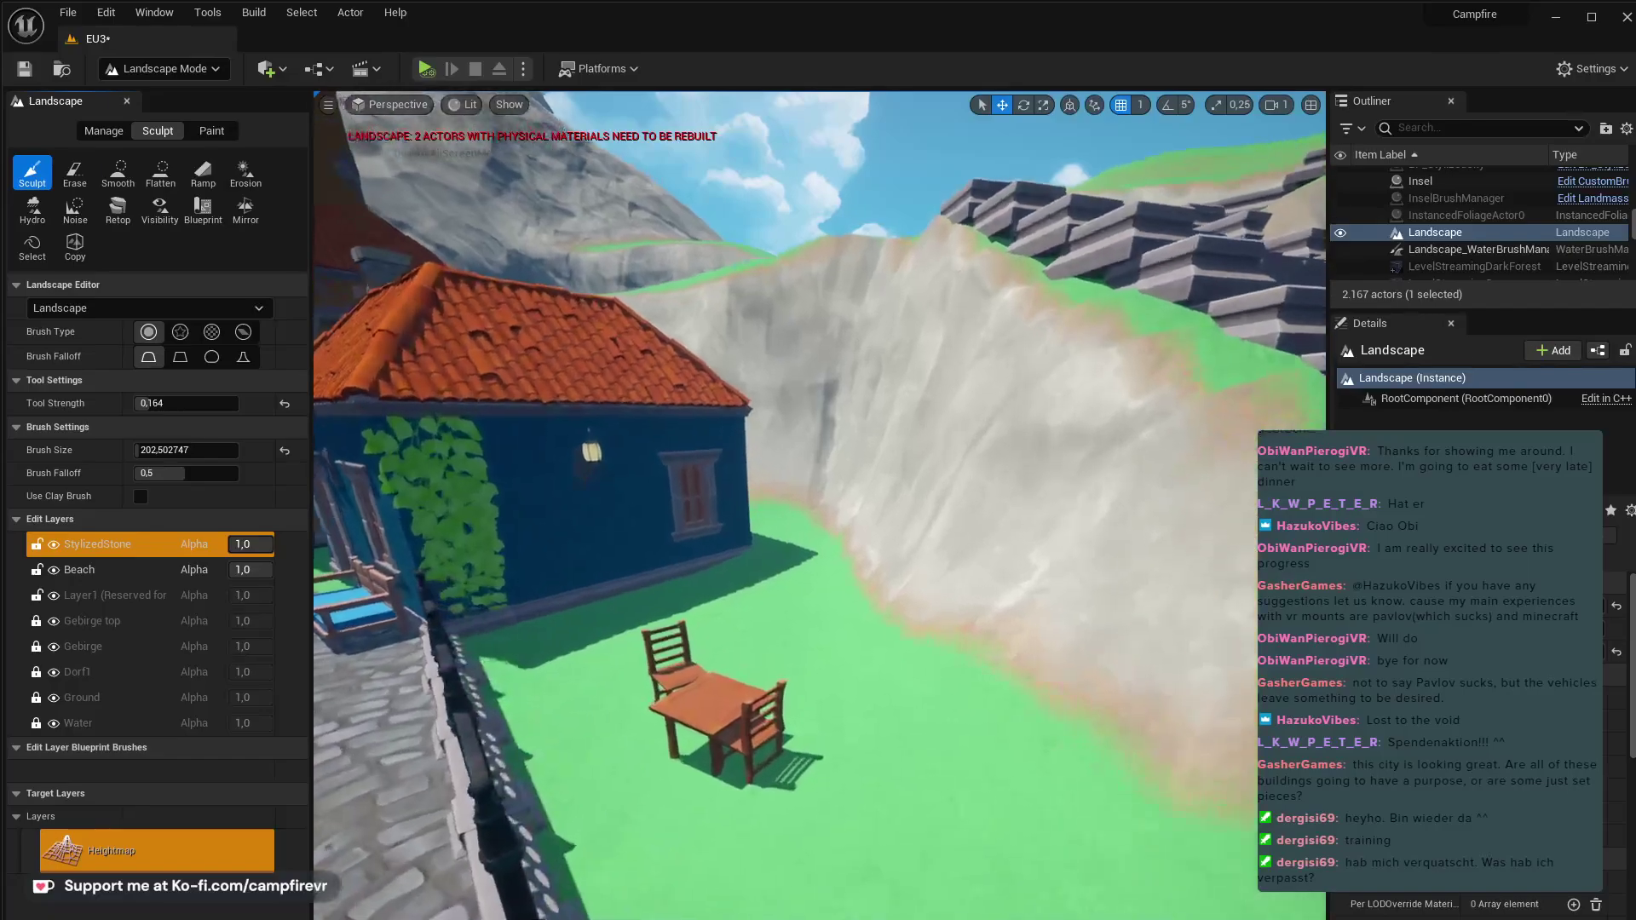
# - Return to selection mode and adjust the positions of the two chairs at the garden's wooden table
pyautogui.click(184, 101)
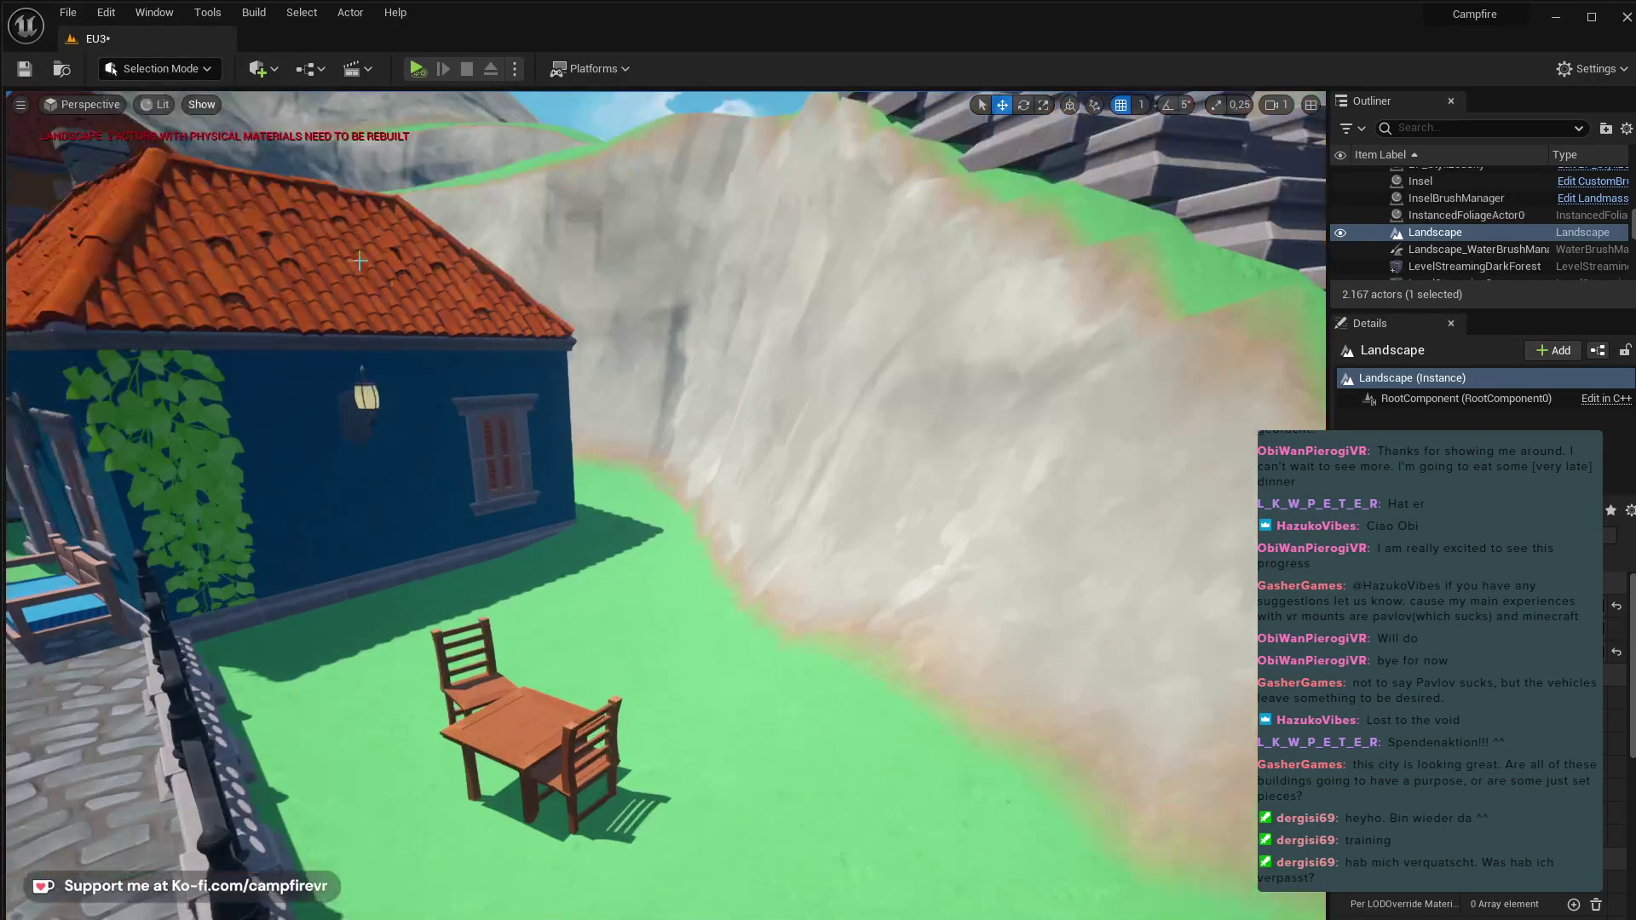
pyautogui.click(536, 746)
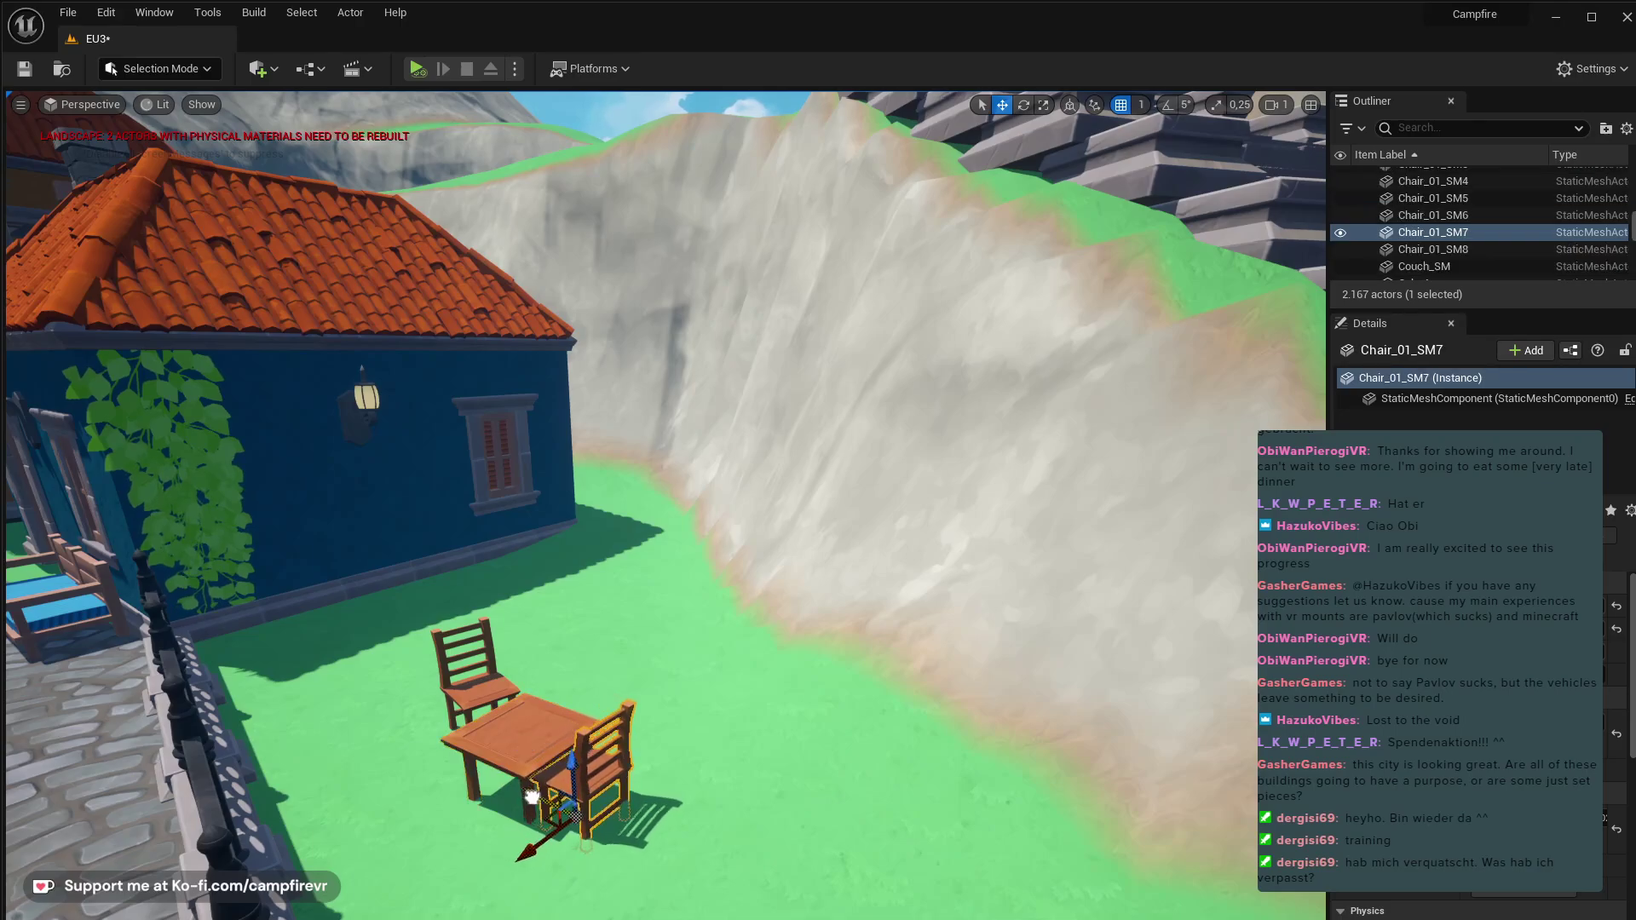
pyautogui.press('a')
pyautogui.moveTo(535, 799); pyautogui.dragTo(449, 751, button='right')
pyautogui.press('w')
pyautogui.click(619, 771)
pyautogui.press('d')
pyautogui.moveTo(434, 758); pyautogui.dragTo(423, 803)
pyautogui.moveTo(414, 747); pyautogui.dragTo(414, 752)
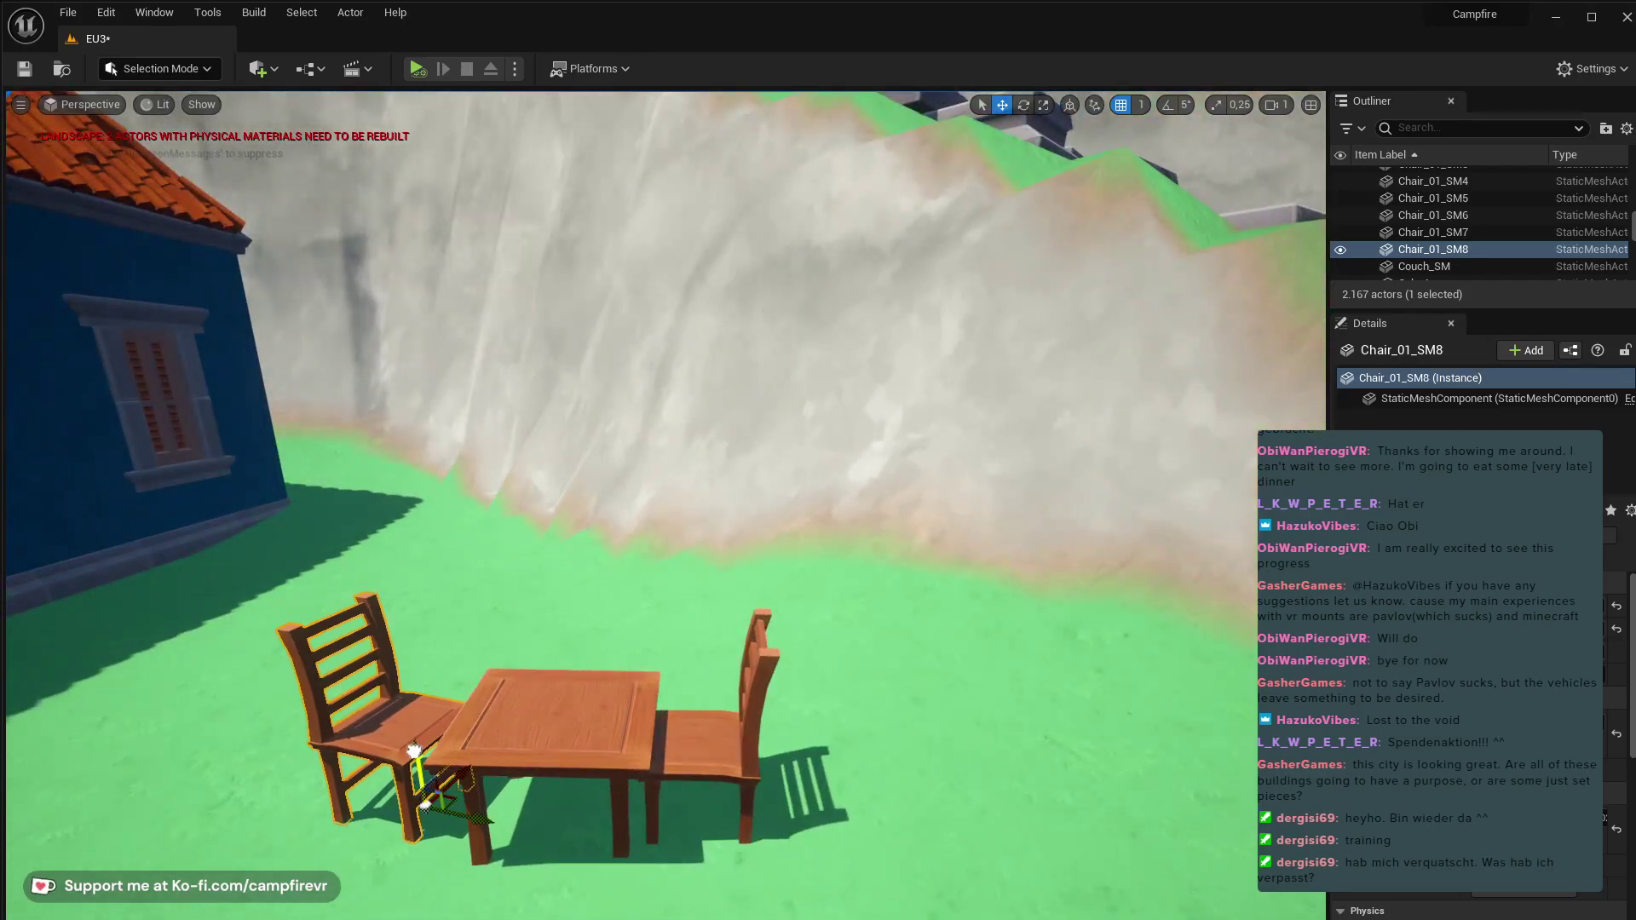
# - Survey the stair route from the lower archway and octagonal stone plaza up to the mountain terraces and the railed garden
pyautogui.press('s')
pyautogui.moveTo(534, 706); pyautogui.dragTo(456, 665, button='right')
pyautogui.moveTo(534, 706); pyautogui.dragTo(170, 707, button='right')
pyautogui.press('s')
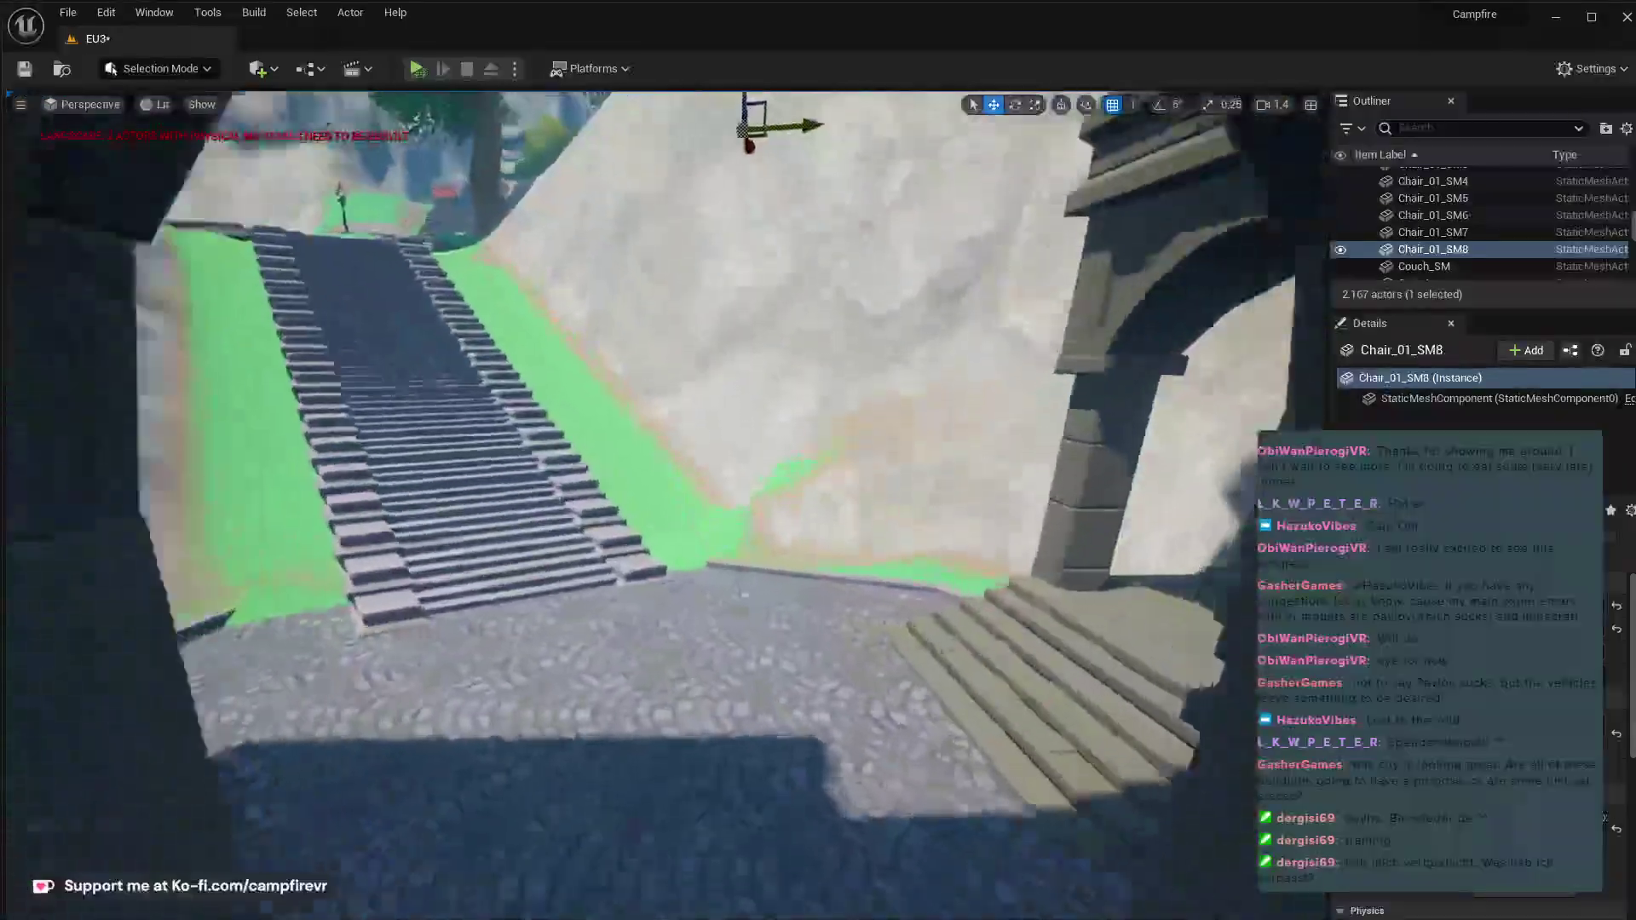
pyautogui.moveTo(666, 503); pyautogui.dragTo(341, 281, button='right')
pyautogui.scroll(-3, 281, 281)
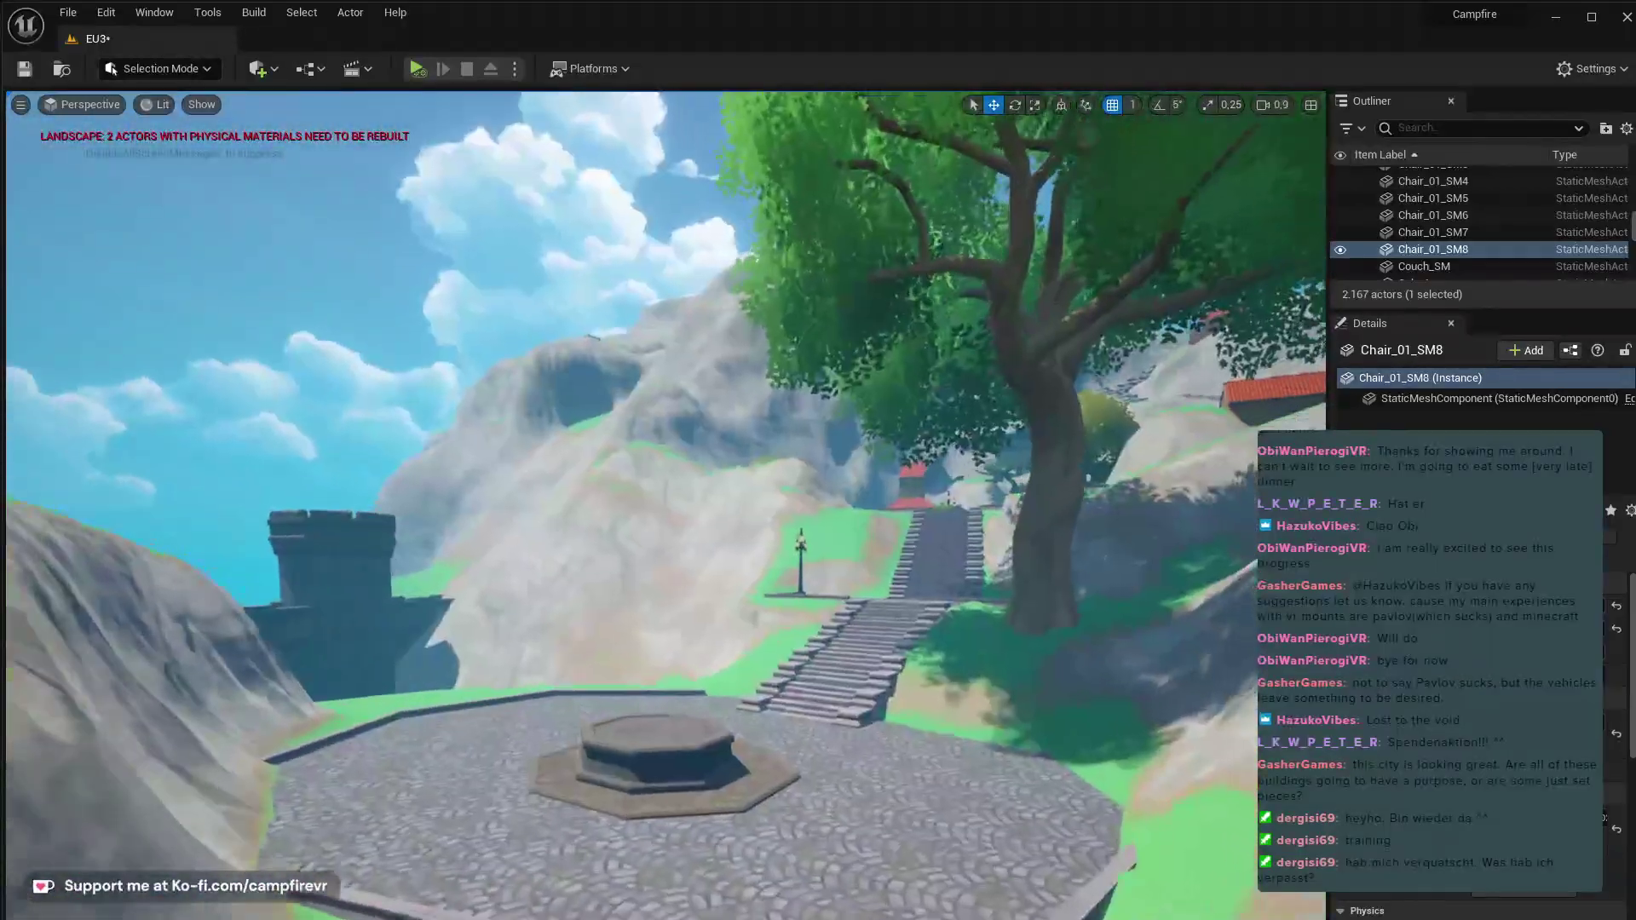
pyautogui.press('w')
pyautogui.moveTo(444, 613); pyautogui.dragTo(515, 704, button='right')
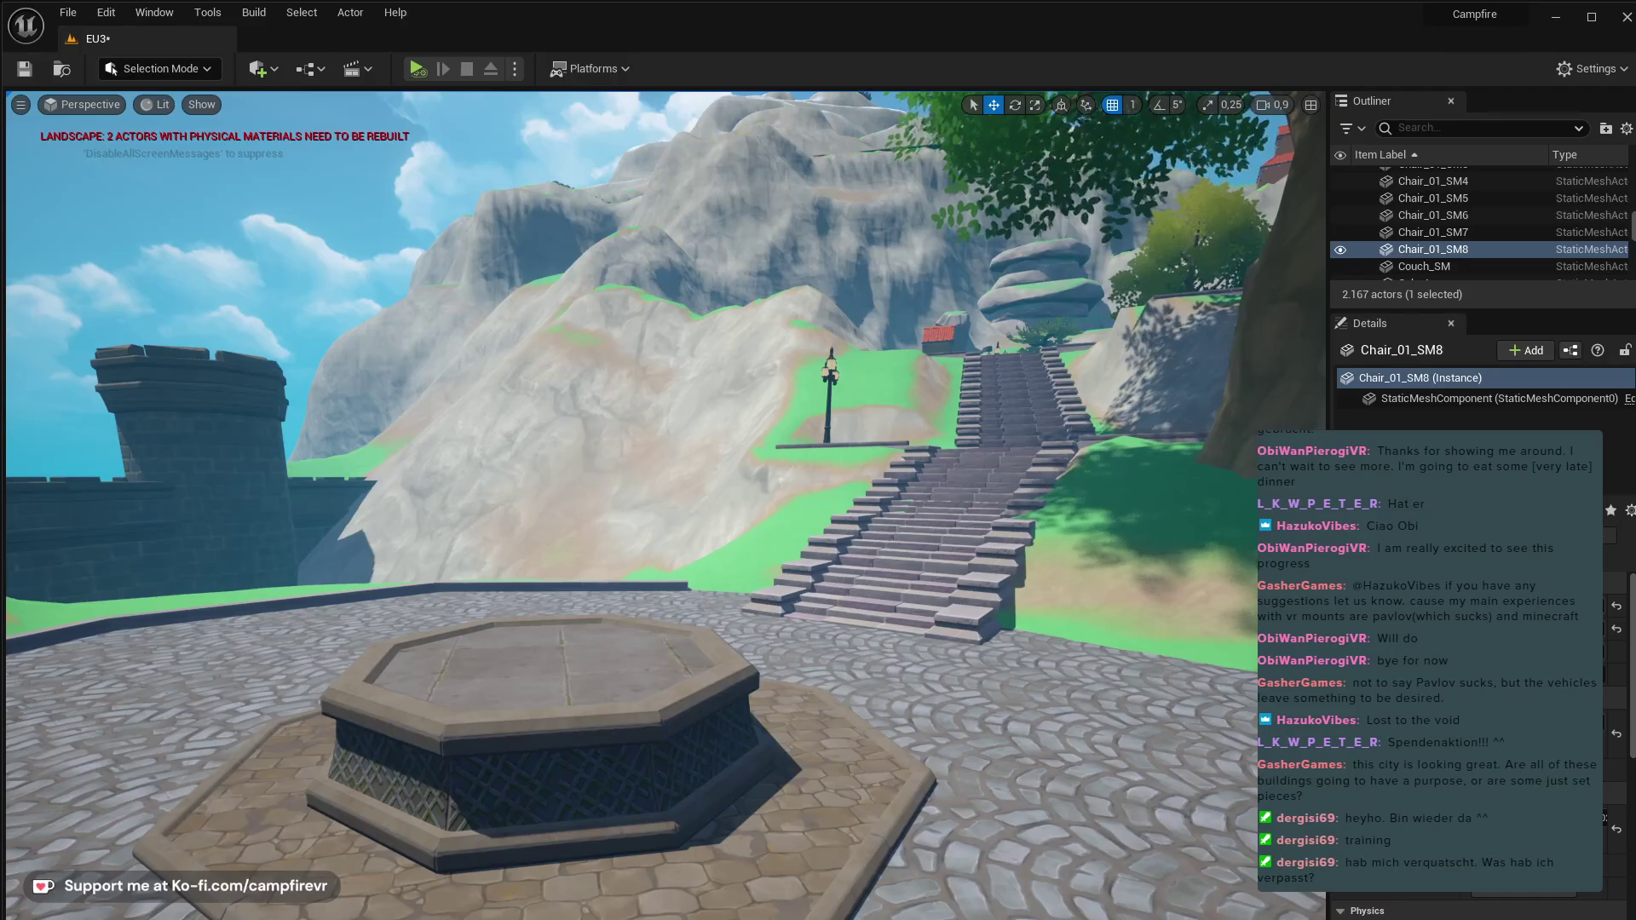
pyautogui.moveTo(609, 482); pyautogui.dragTo(647, 477, button='right')
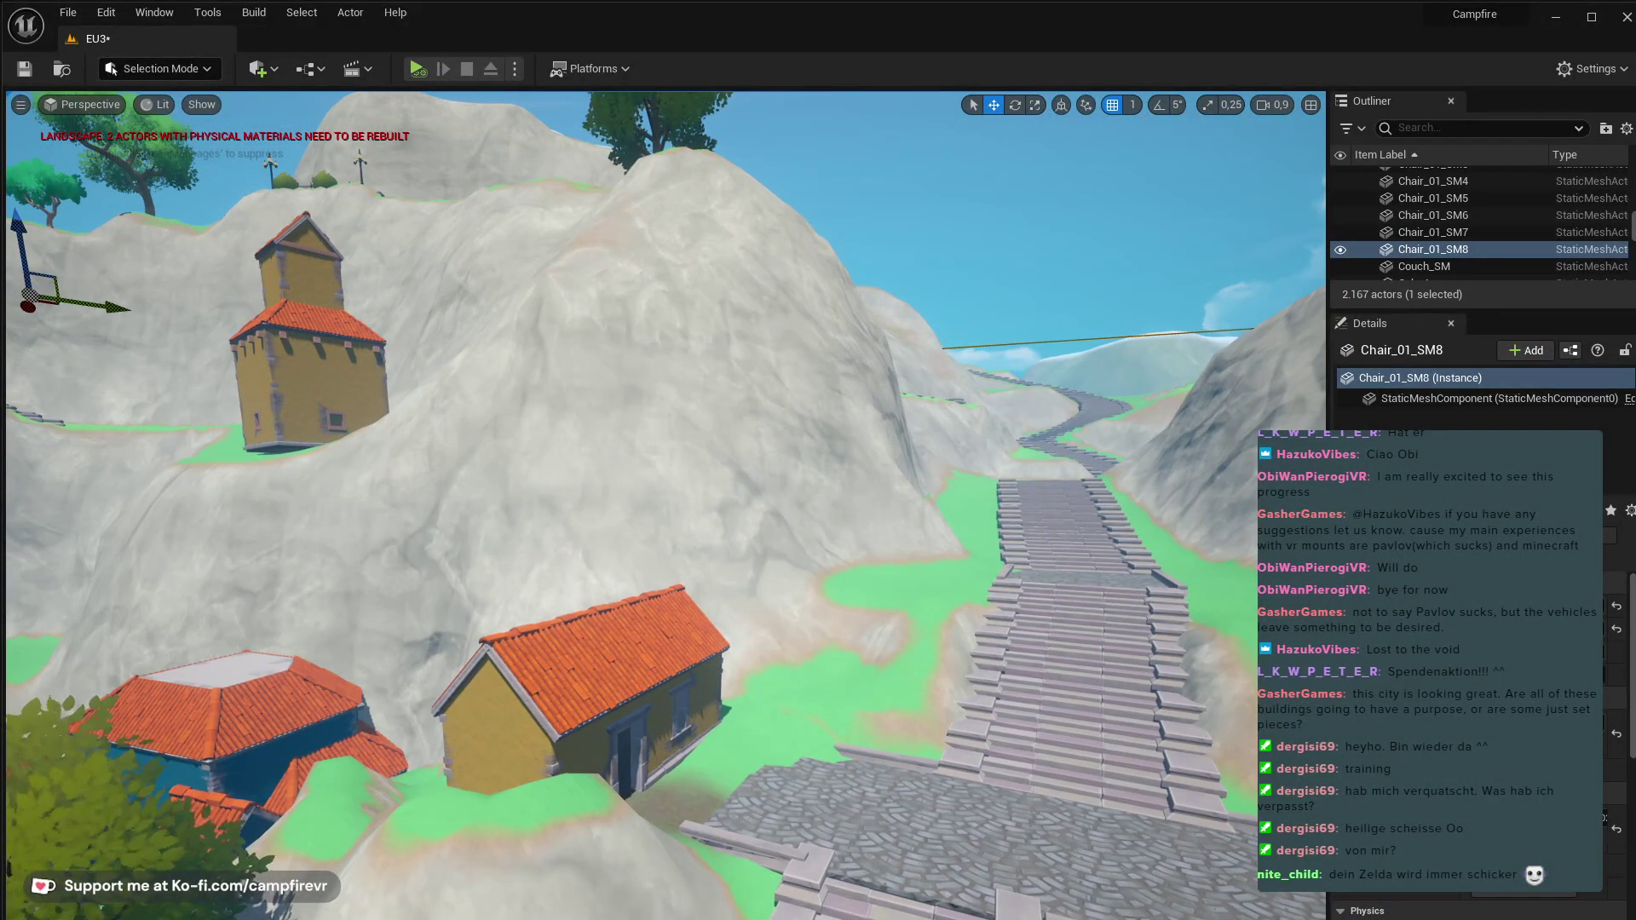
pyautogui.moveTo(648, 477)
pyautogui.mouseDown(button='right')
pyautogui.moveTo(609, 447)
pyautogui.moveTo(682, 473)
pyautogui.moveTo(669, 456)
pyautogui.moveTo(549, 460)
pyautogui.moveTo(665, 478)
pyautogui.moveTo(650, 478)
pyautogui.moveTo(682, 501)
pyautogui.moveTo(630, 477)
pyautogui.mouseUp(button='right')
# - Place a slender green tree in the garden beside the blue house and duplicate it behind the table near the cliff
pyautogui.hotkey('ctrl', 'space')
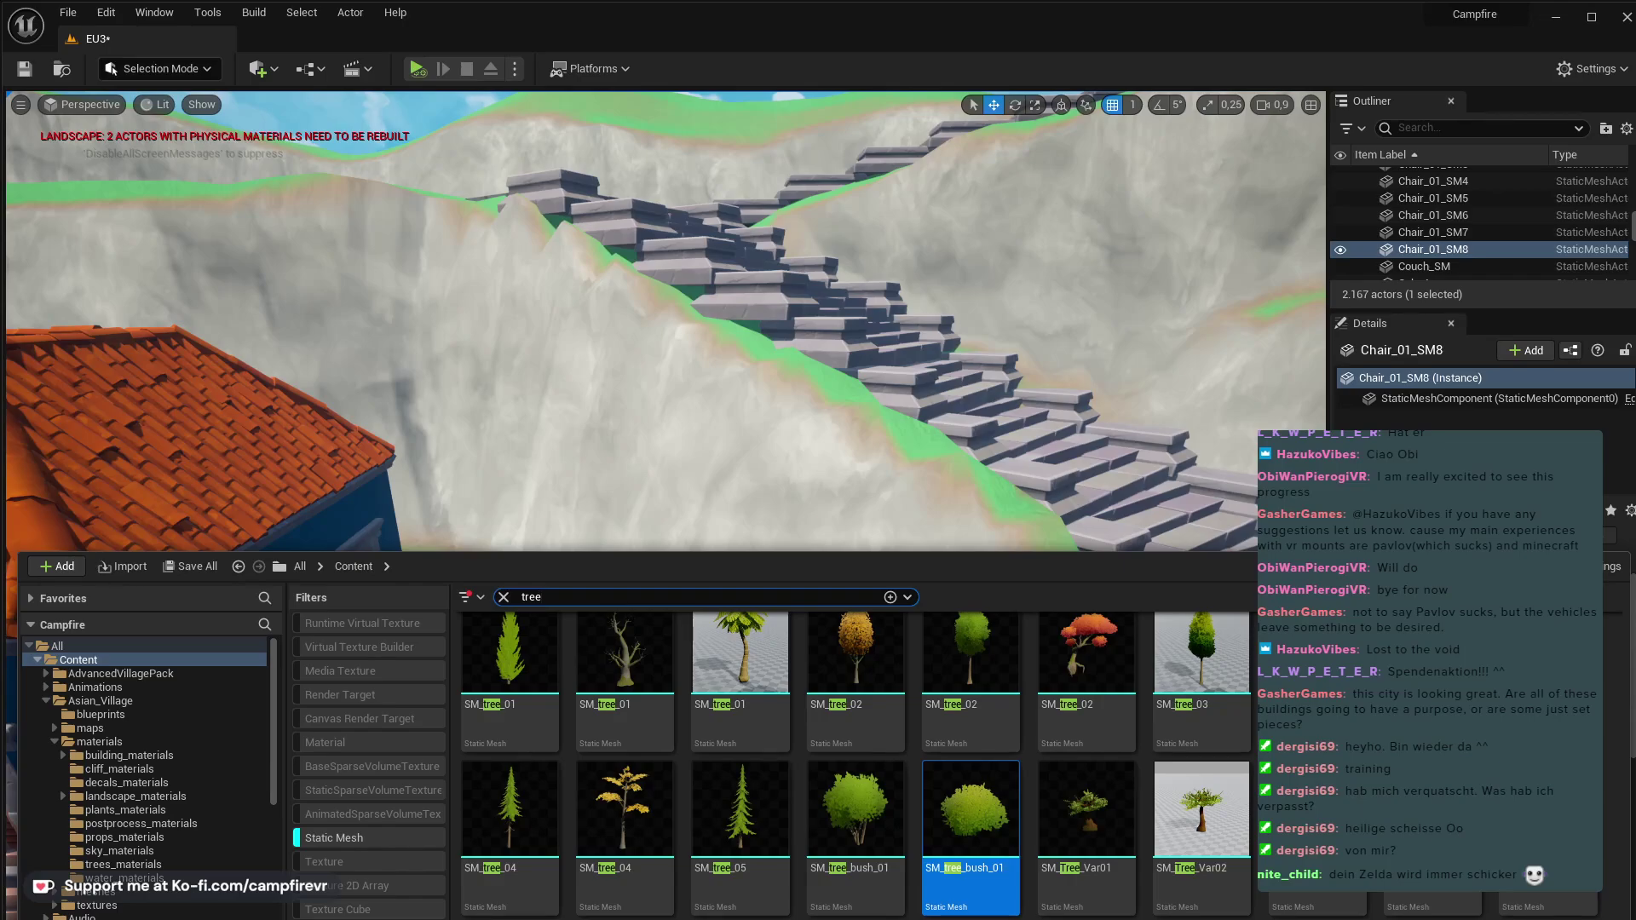
pyautogui.moveTo(969, 908); pyautogui.dragTo(927, 873)
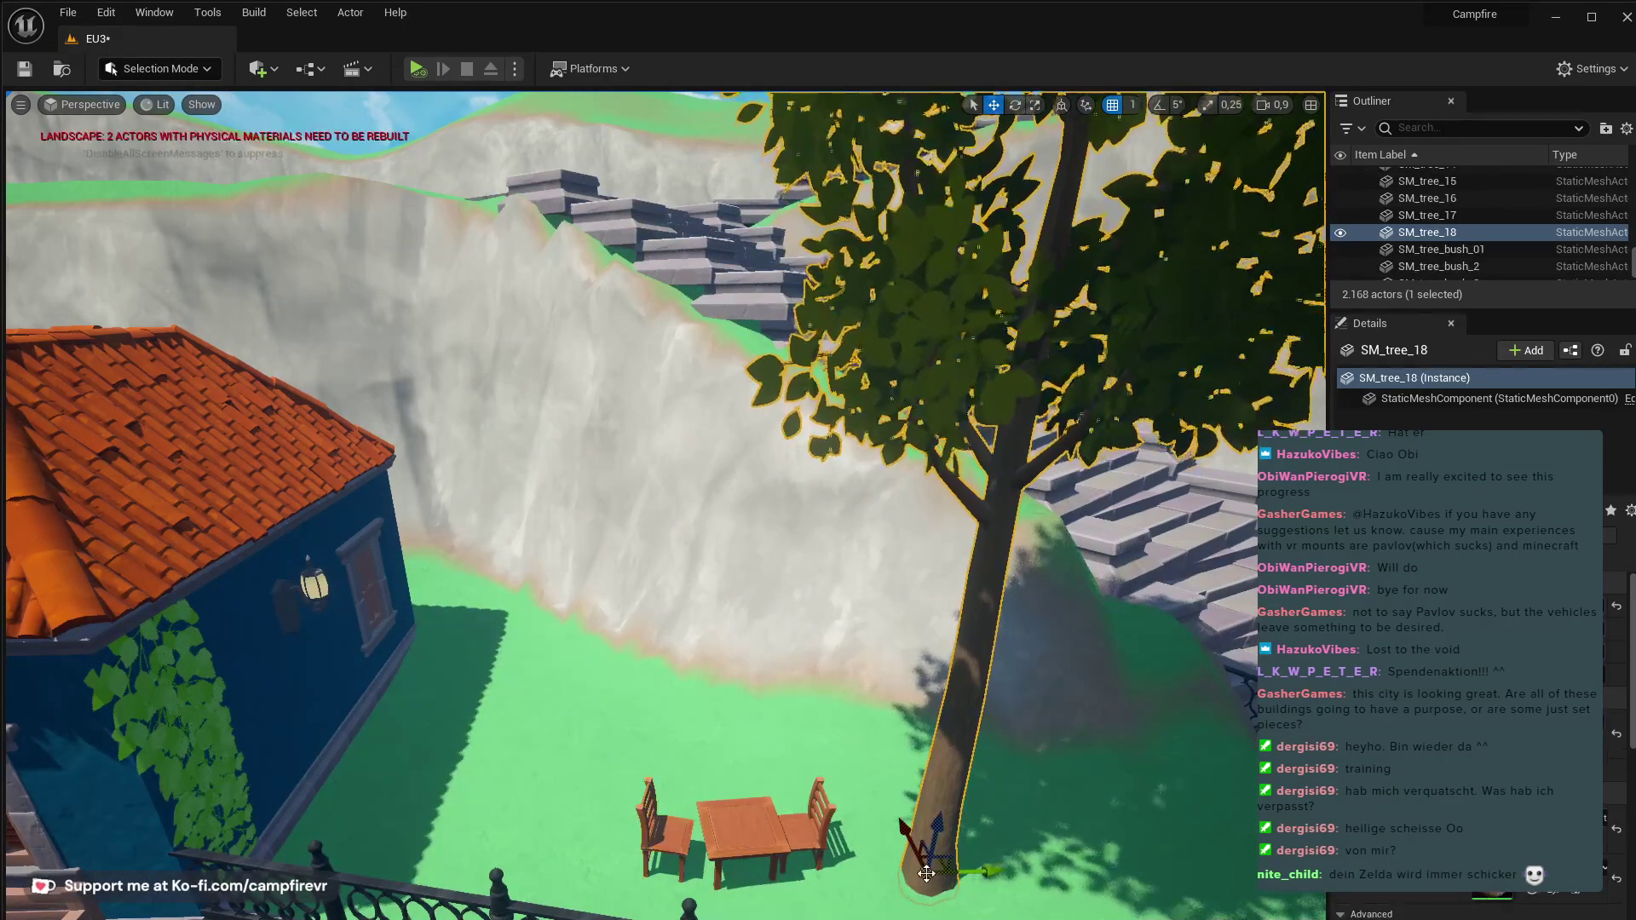
pyautogui.press('e')
pyautogui.press('r')
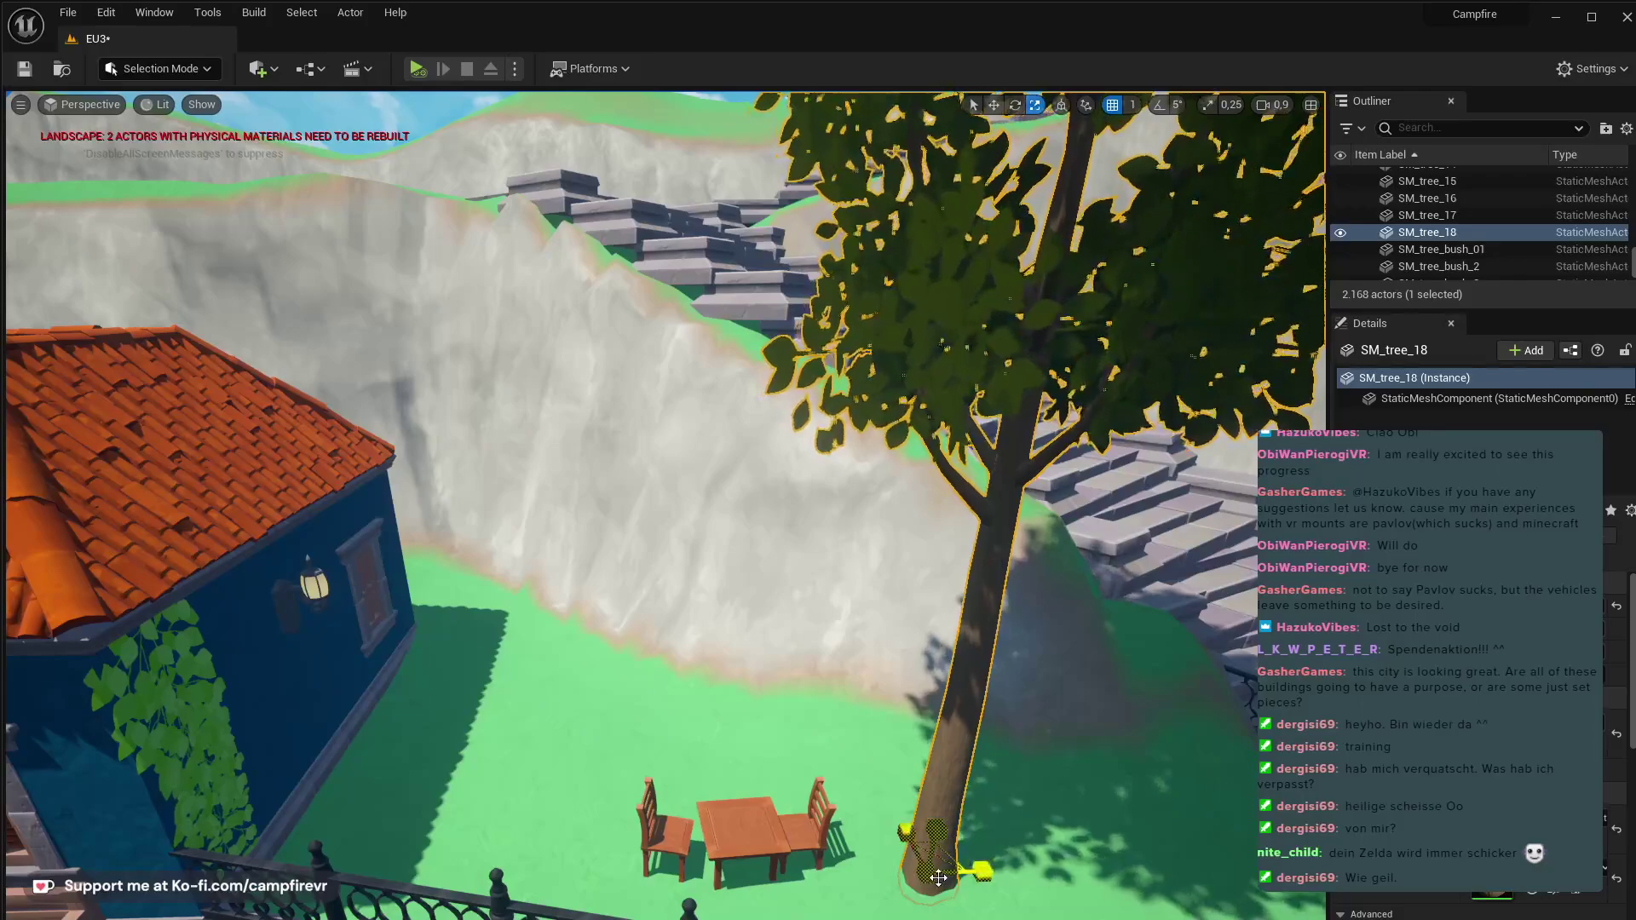
pyautogui.moveTo(928, 871); pyautogui.dragTo(886, 873)
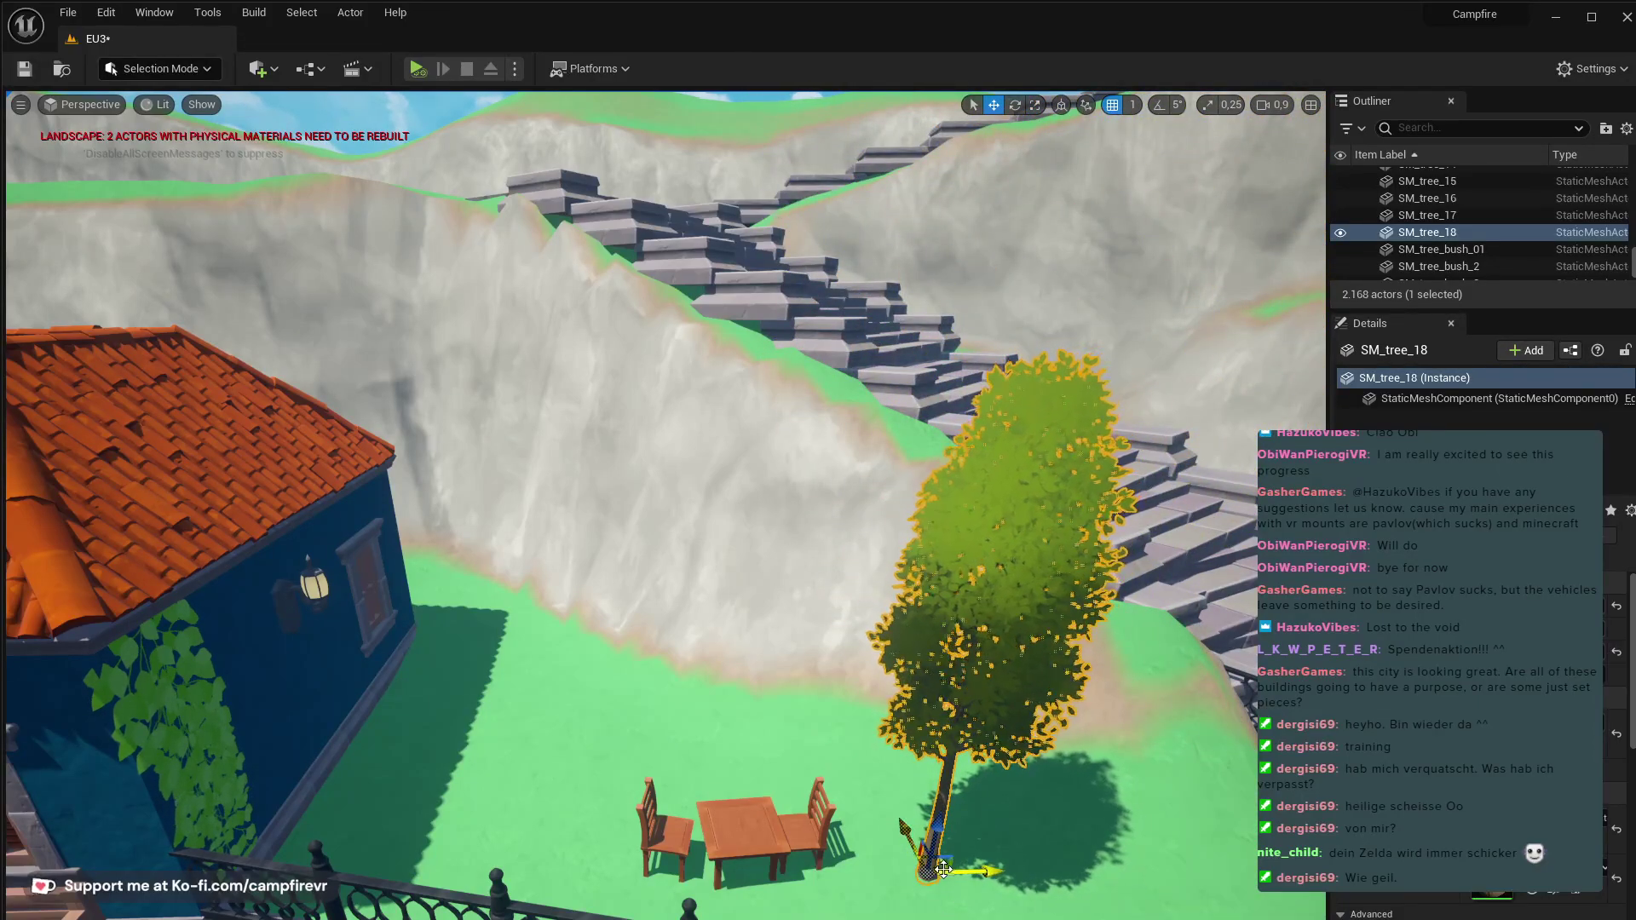
pyautogui.moveTo(942, 869); pyautogui.dragTo(831, 740)
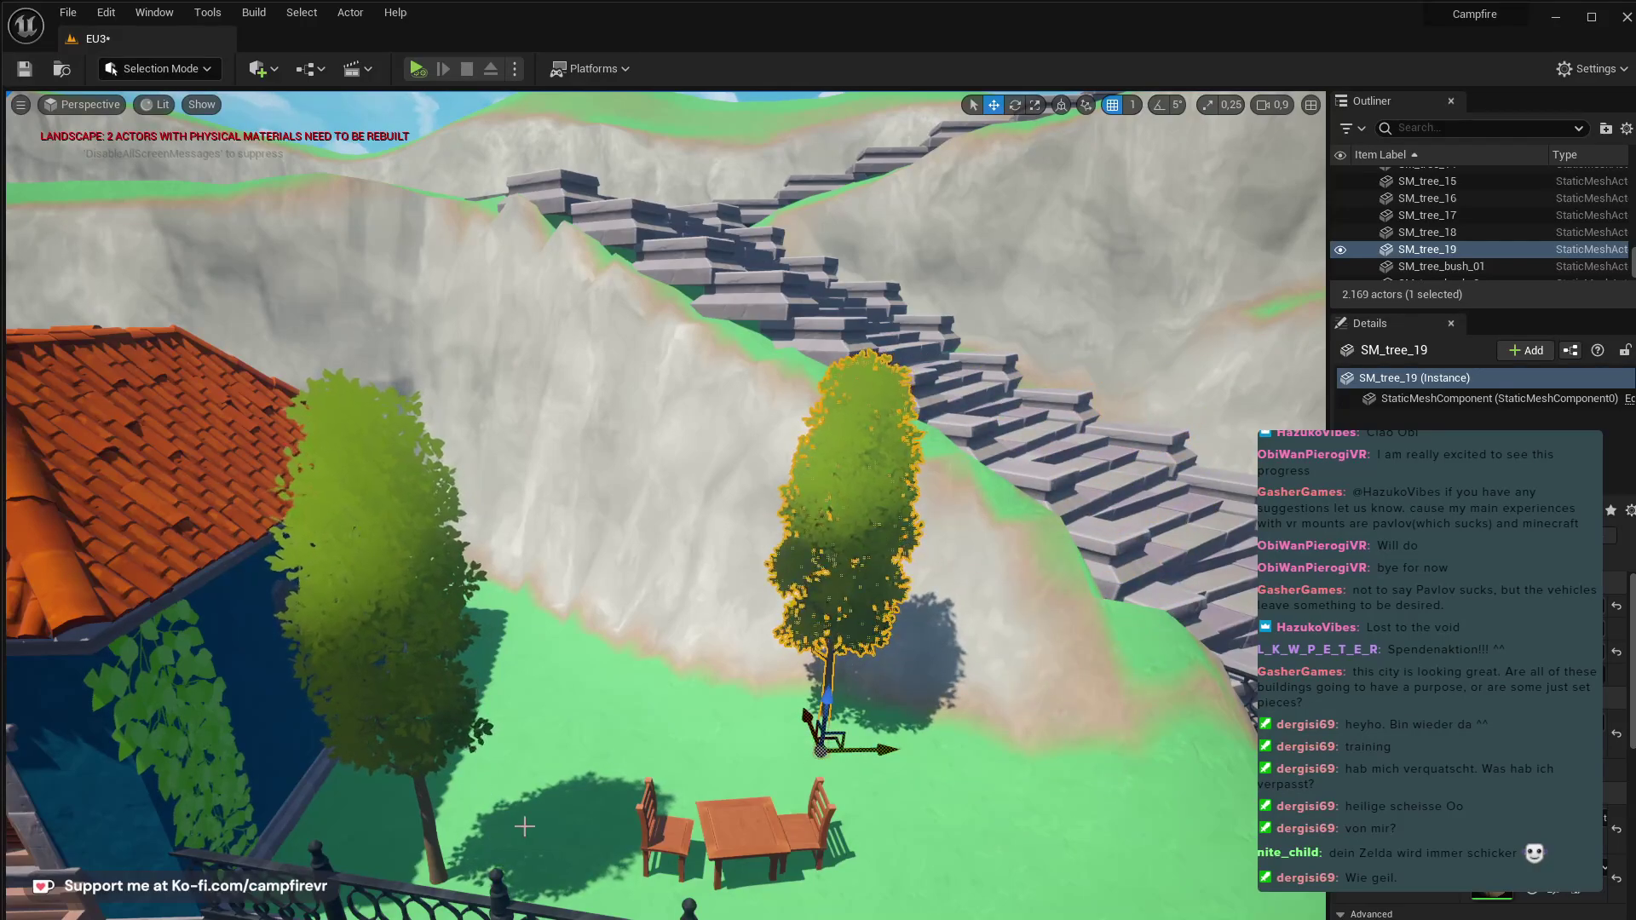
# - Place a round tree bush from the tree assets at the blue house's rear corner, by the foot of the cliff
pyautogui.moveTo(524, 827); pyautogui.dragTo(443, 733, button='right')
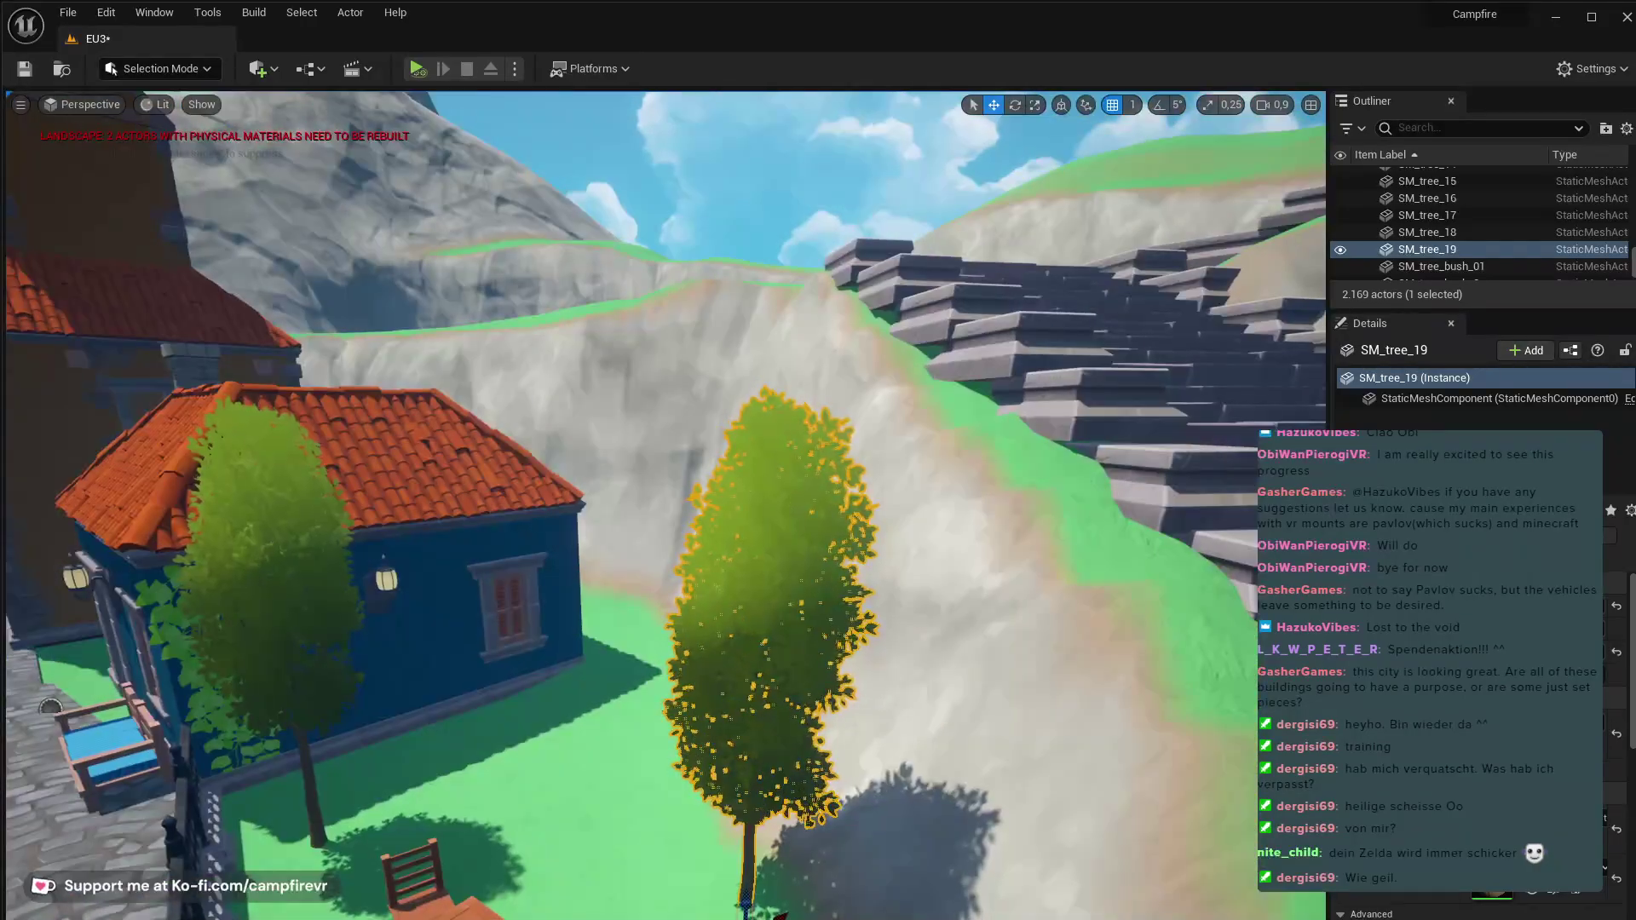
pyautogui.hotkey('ctrl', 'space')
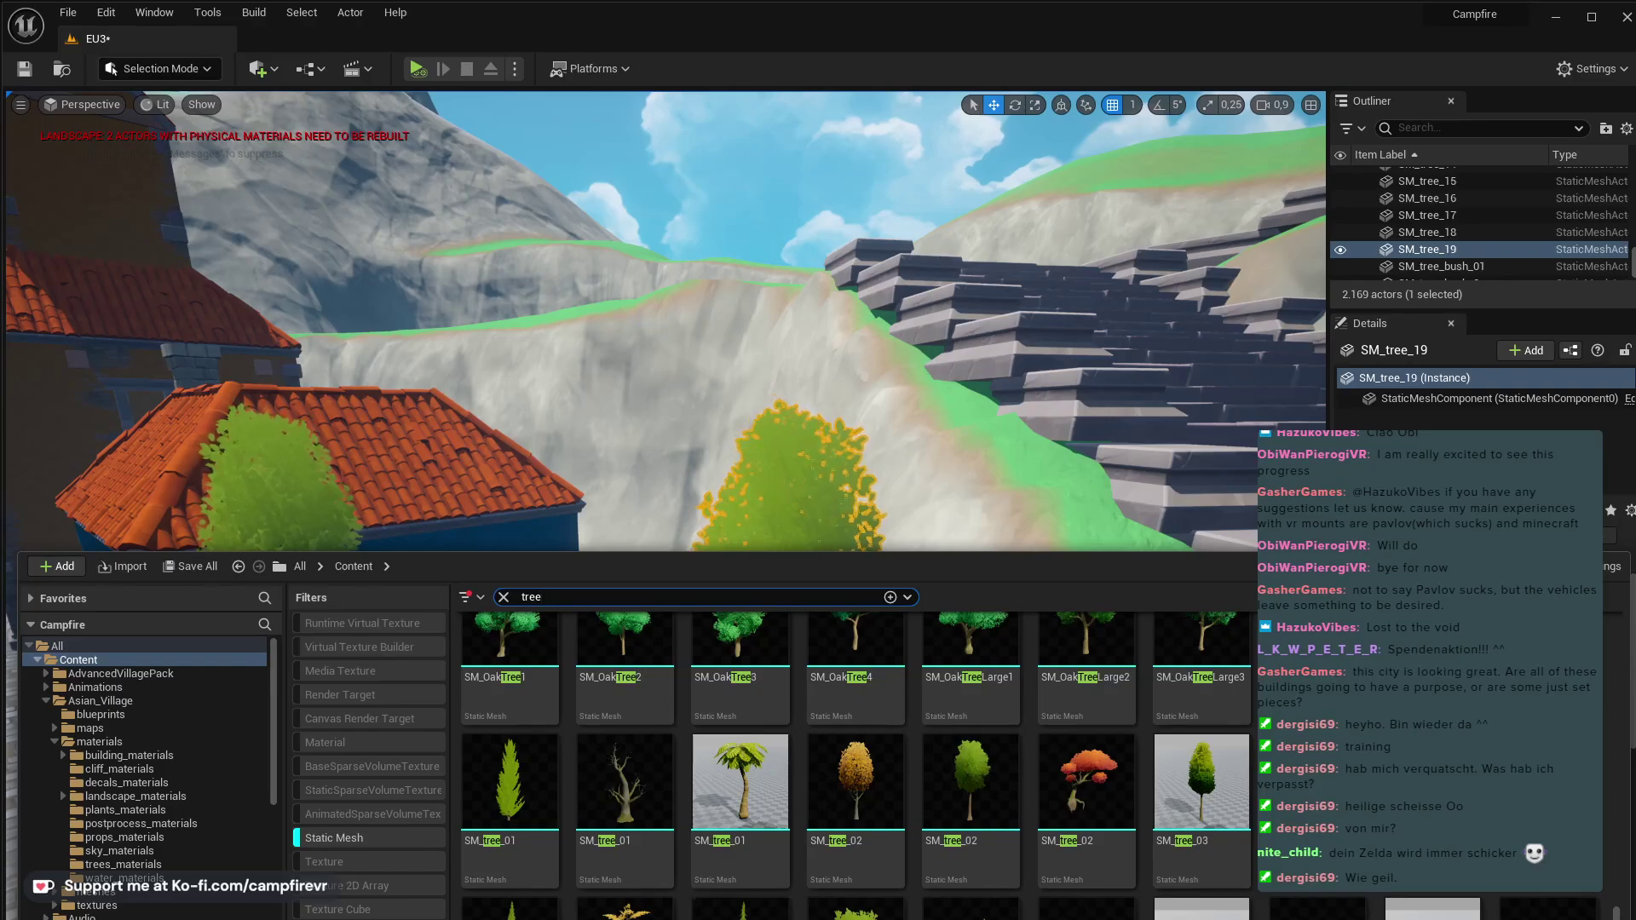
pyautogui.moveTo(989, 857); pyautogui.dragTo(625, 690)
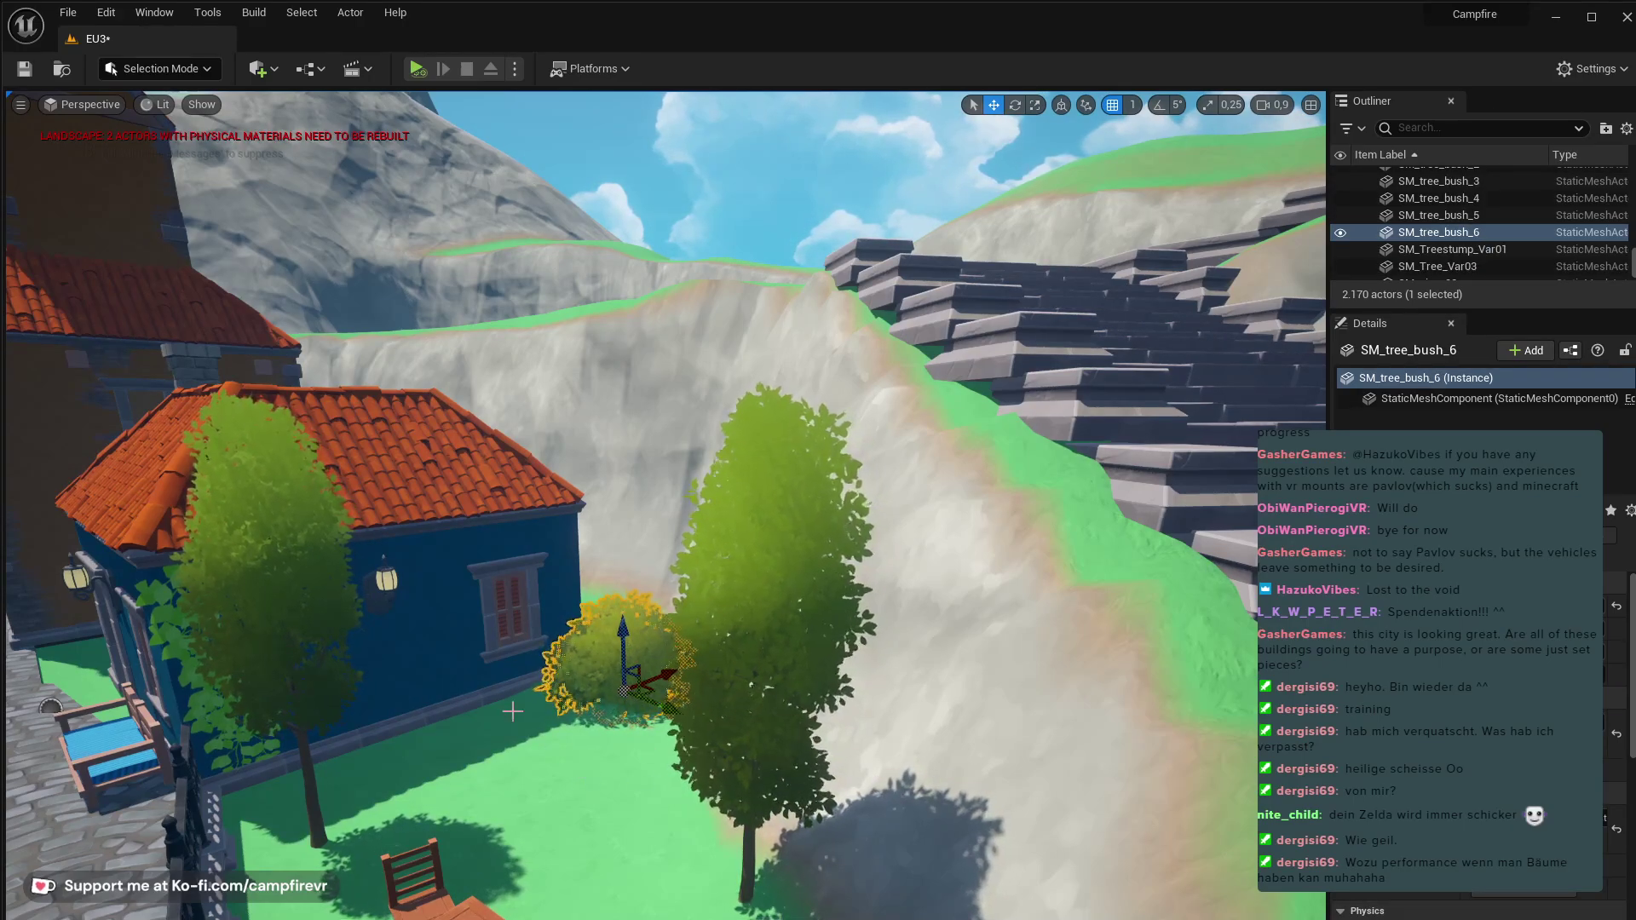
pyautogui.press('a')
pyautogui.moveTo(497, 778); pyautogui.dragTo(708, 840, button='right')
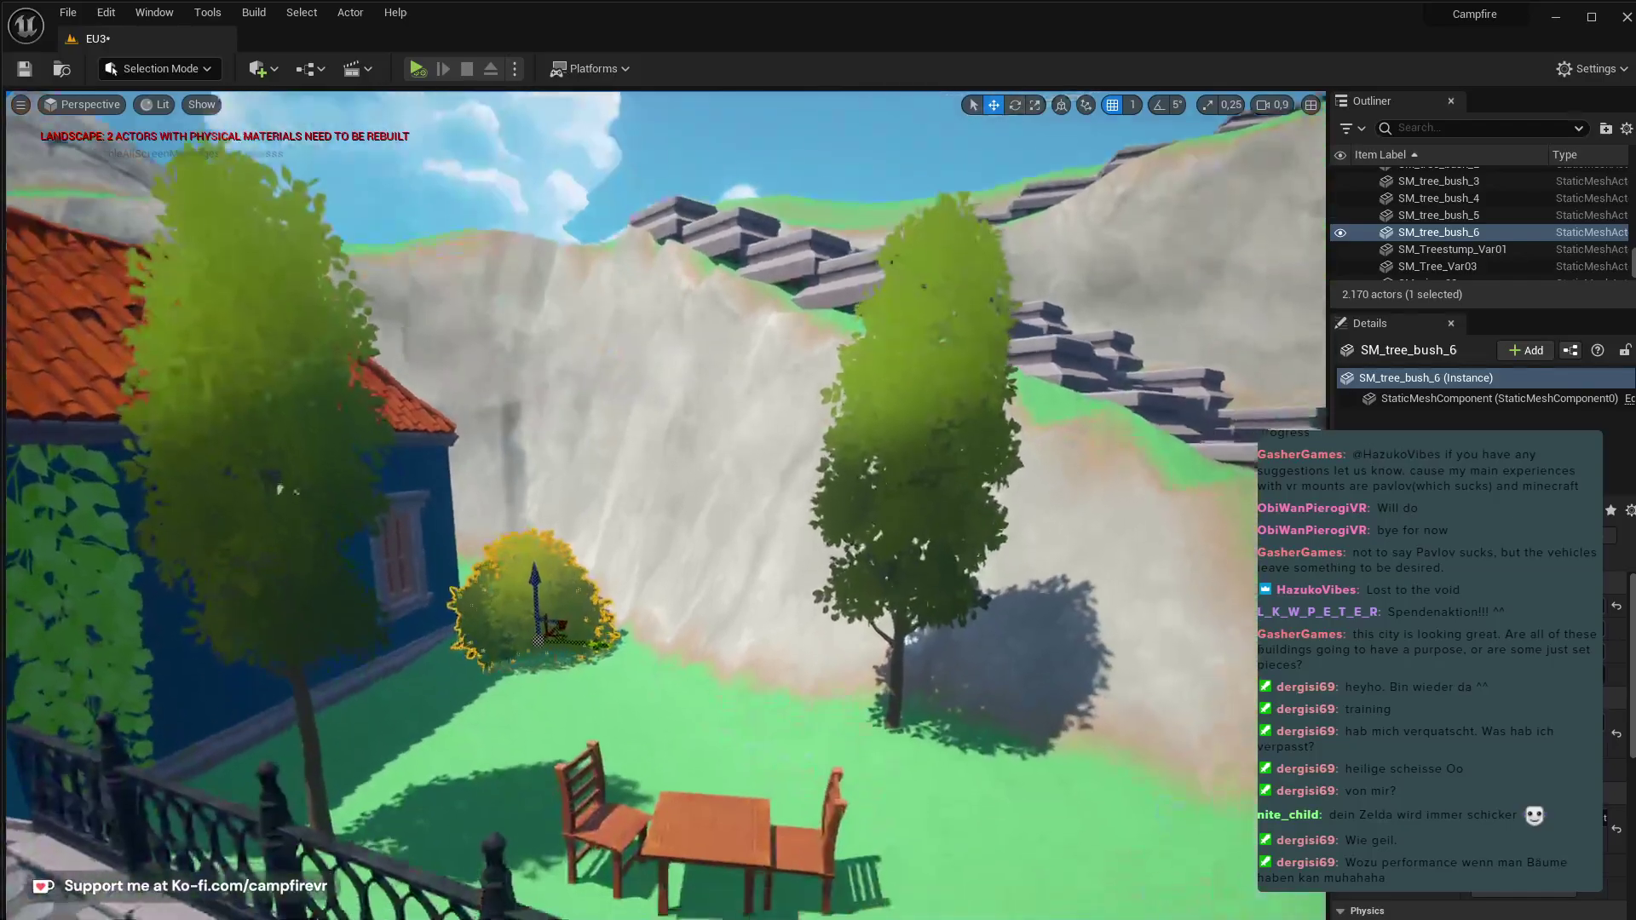
pyautogui.moveTo(512, 712); pyautogui.dragTo(512, 711, button='right')
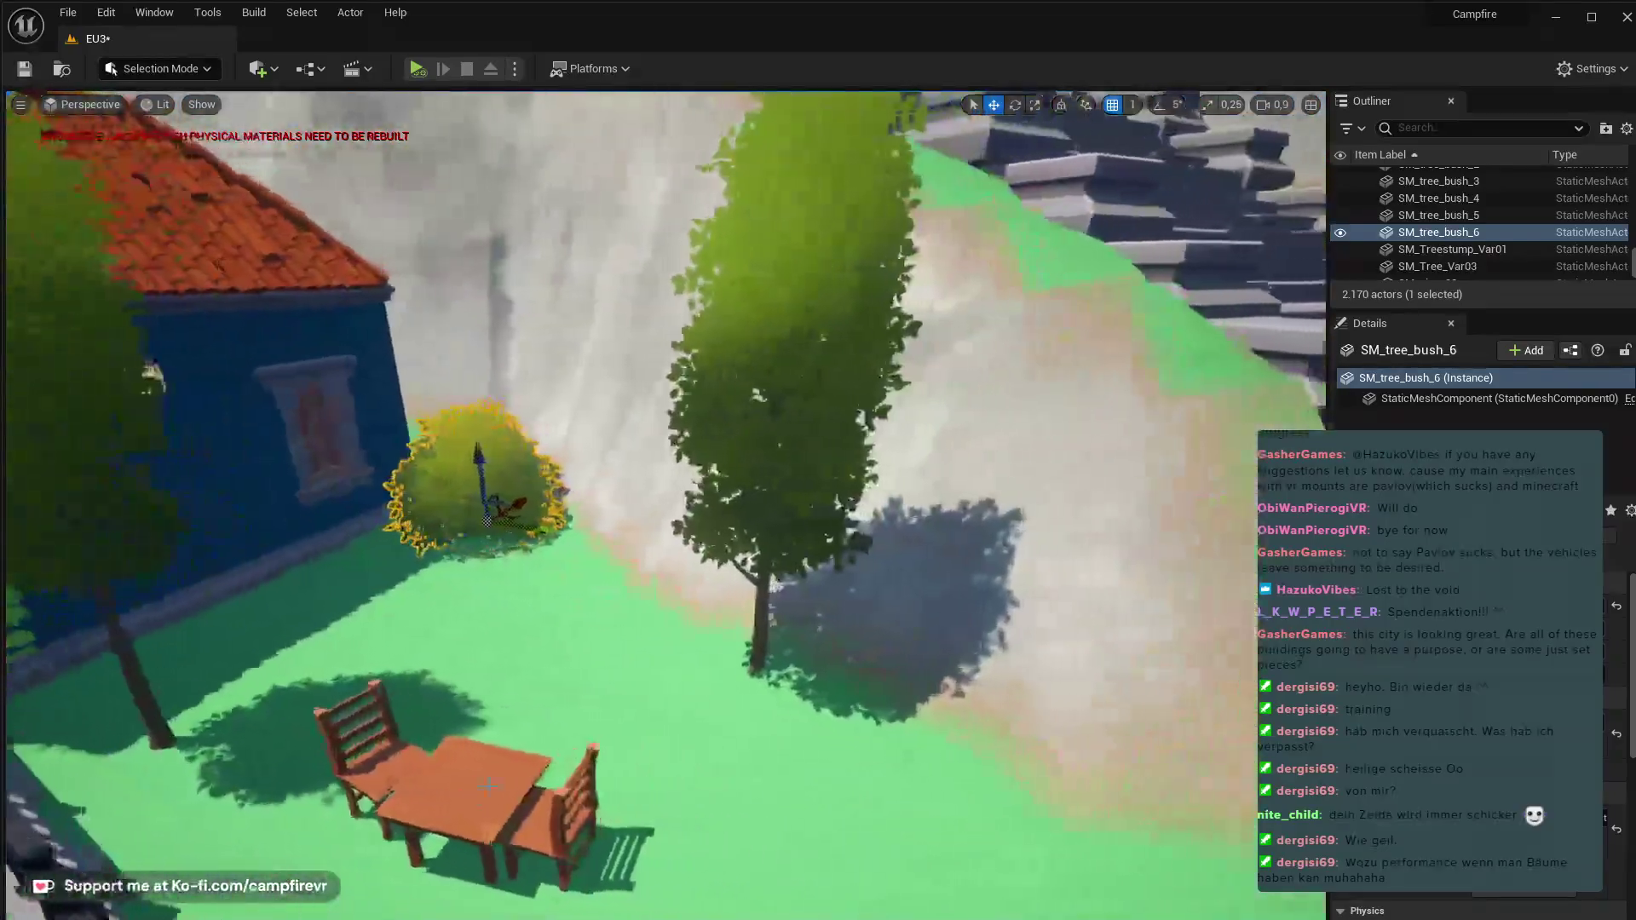
pyautogui.moveTo(489, 784); pyautogui.dragTo(489, 785, button='right')
# - Clear the asset search and Static Mesh filter, and place a flower box from Medieval_Village's props beside the blue house's garden wall
pyautogui.hotkey('ctrl', 'space')
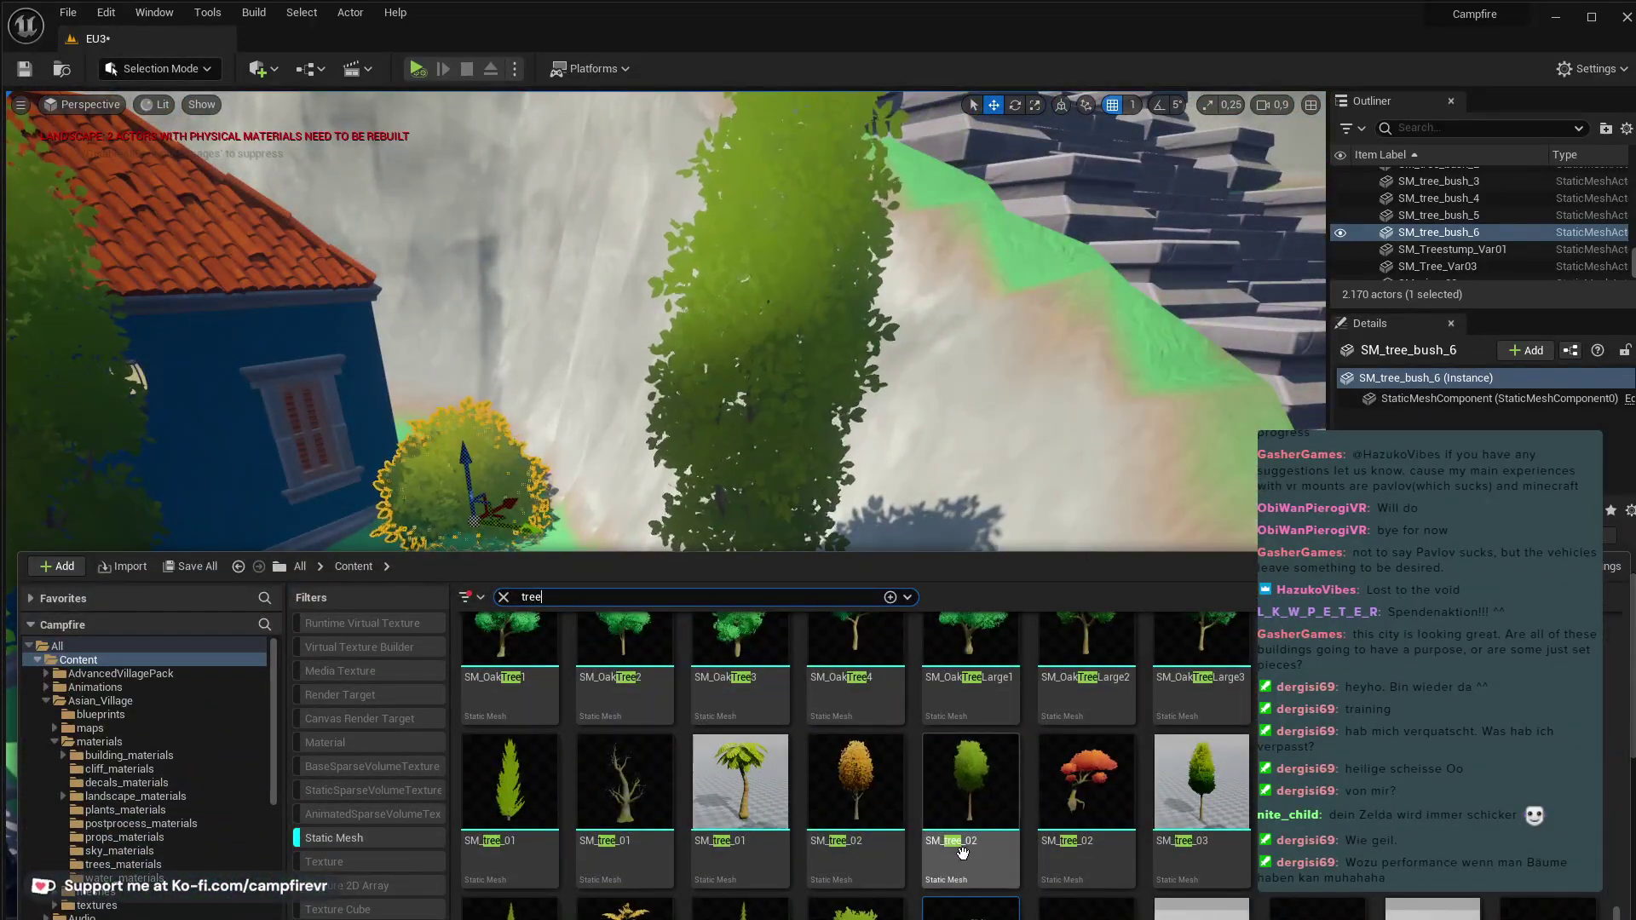
pyautogui.click(504, 596)
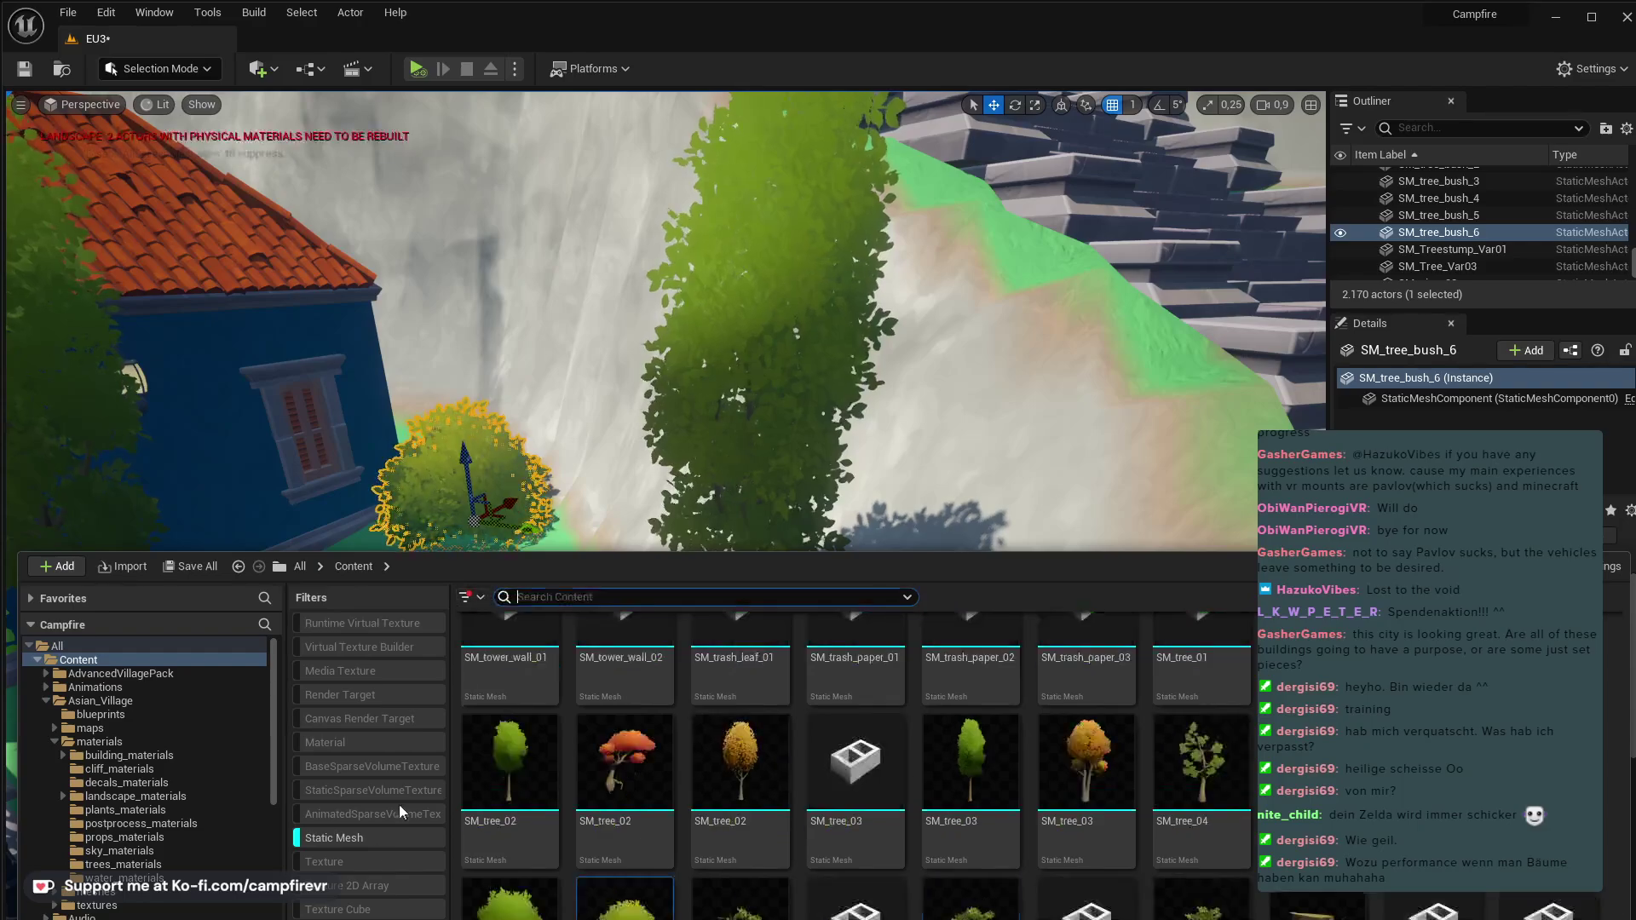
pyautogui.scroll(-3, 686, 904)
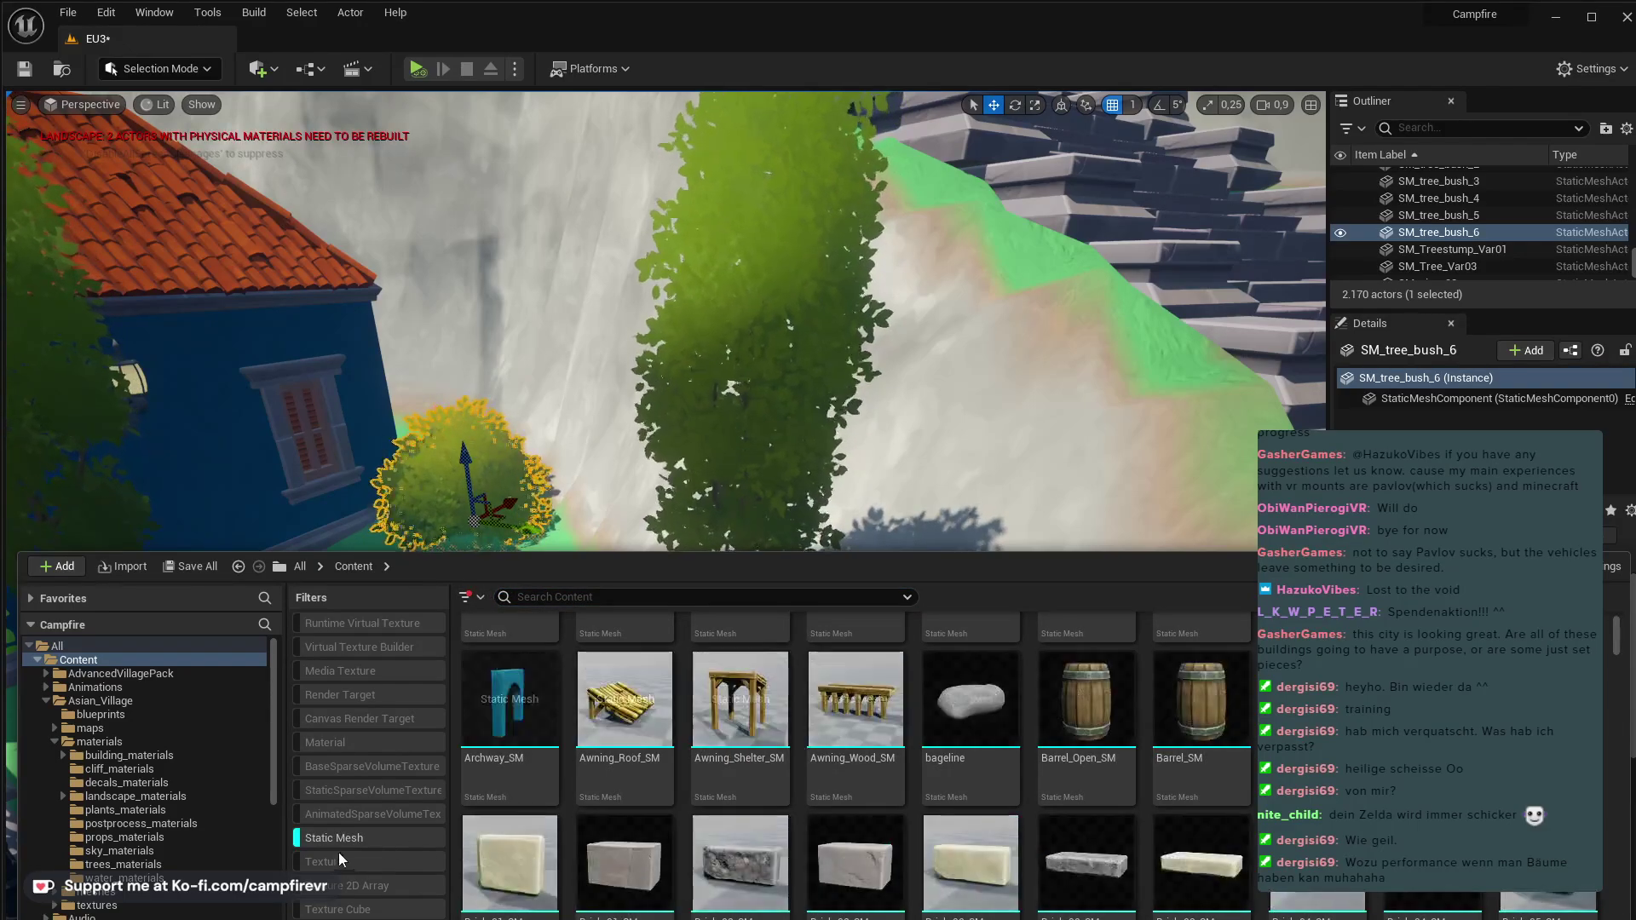
pyautogui.click(344, 837)
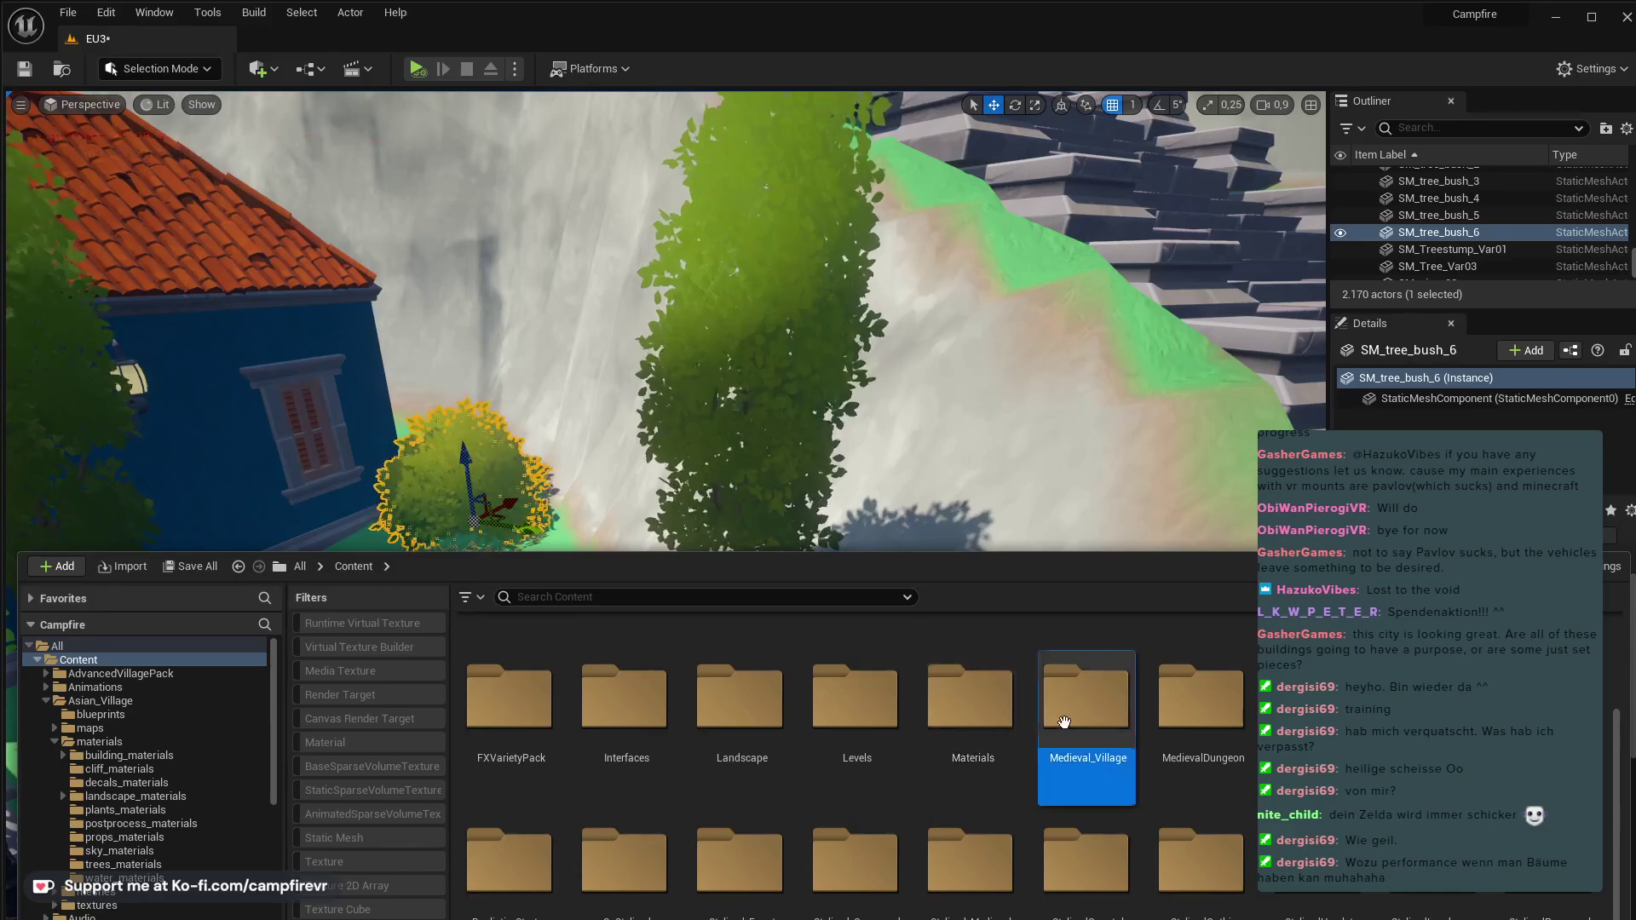
pyautogui.doubleClick(1086, 697)
pyautogui.doubleClick(805, 651)
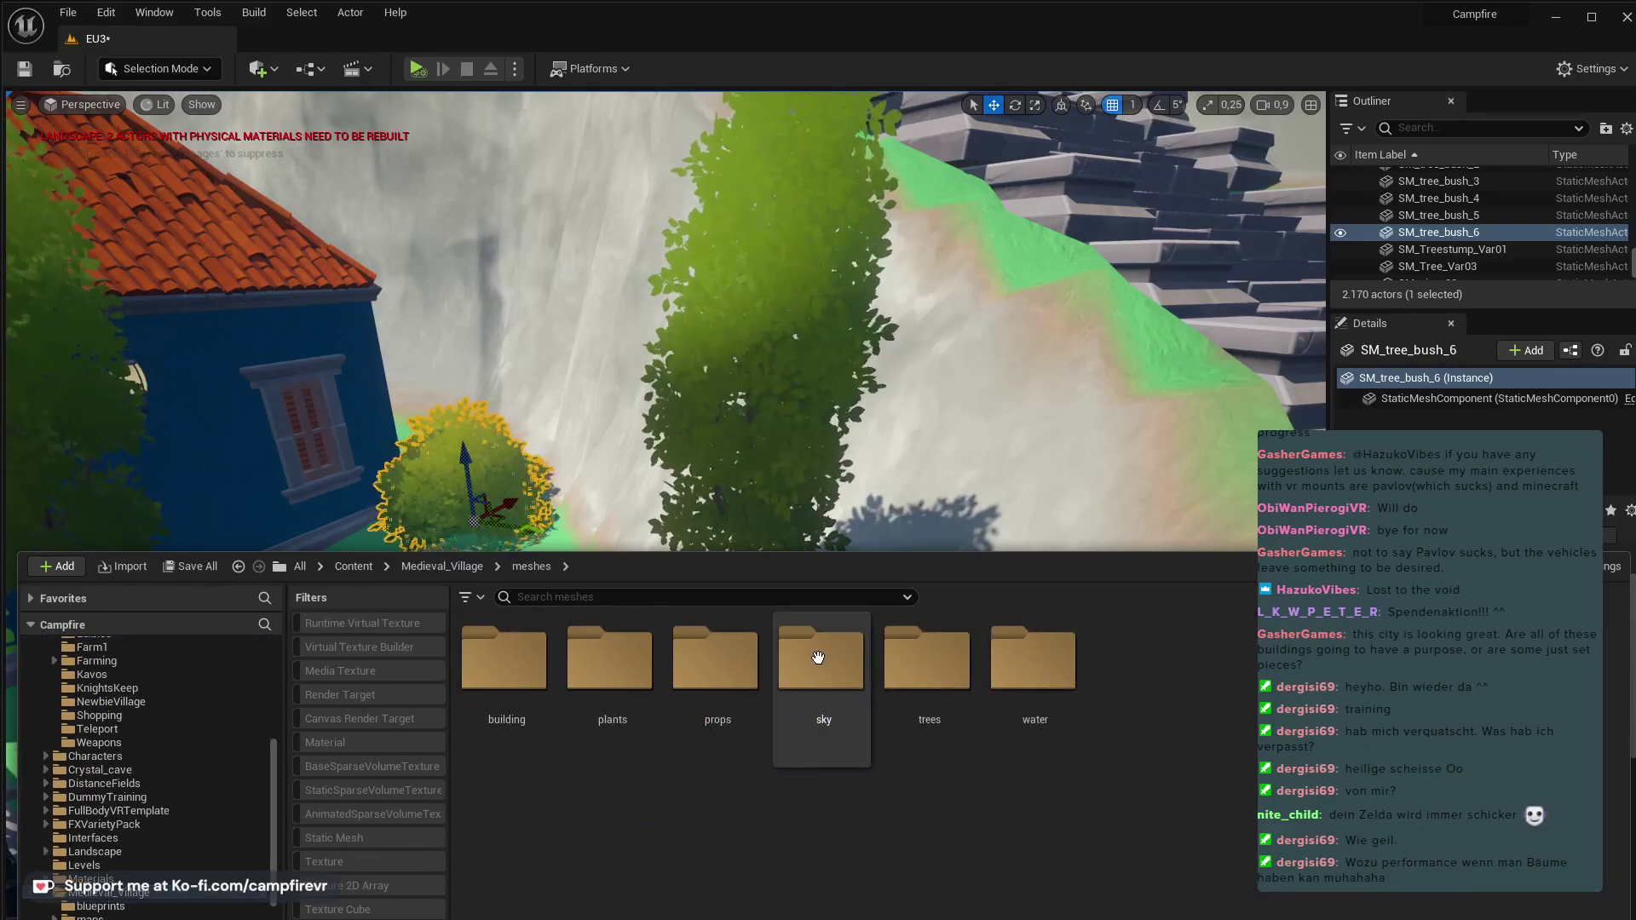
pyautogui.click(632, 688)
pyautogui.doubleClick(632, 689)
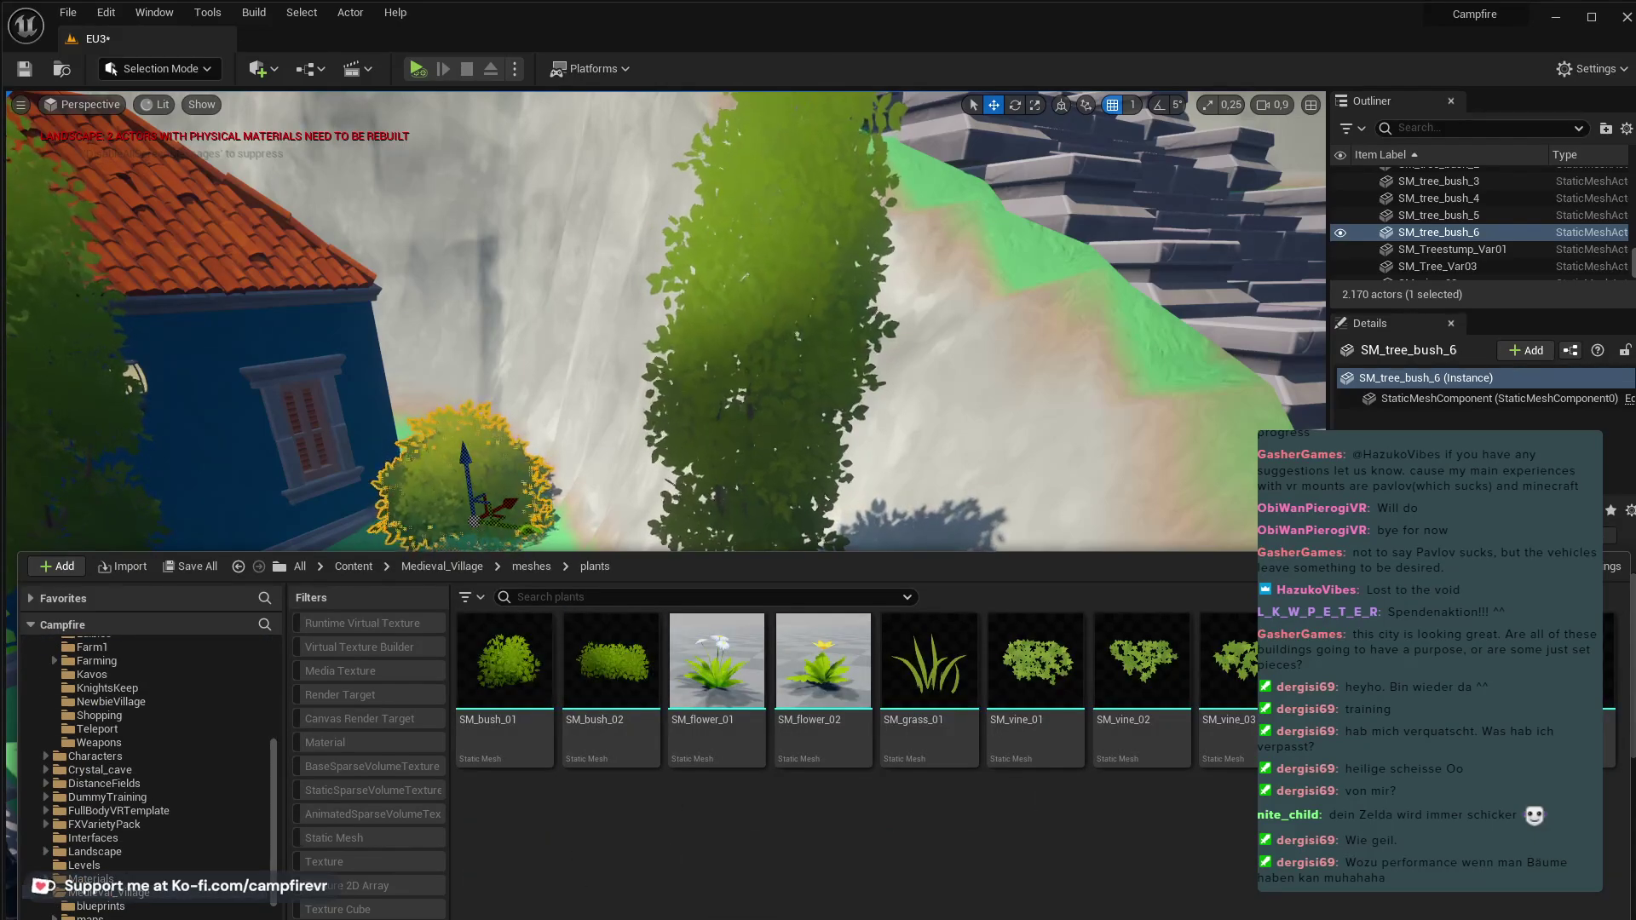
pyautogui.click(532, 566)
pyautogui.doubleClick(711, 681)
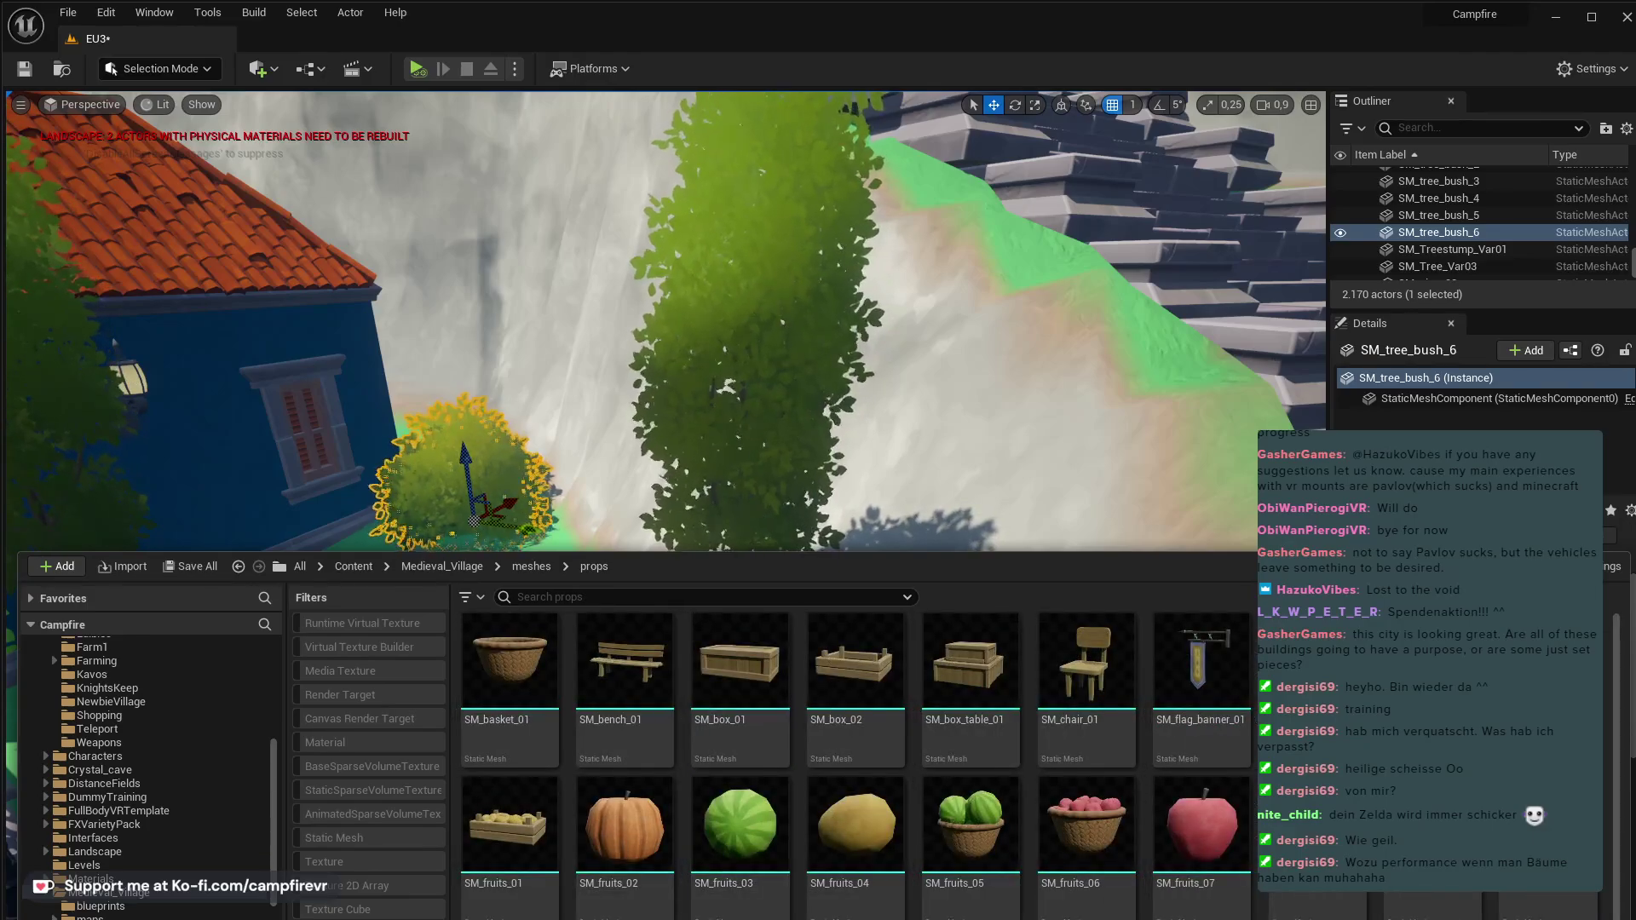
pyautogui.moveTo(546, 675); pyautogui.dragTo(257, 614)
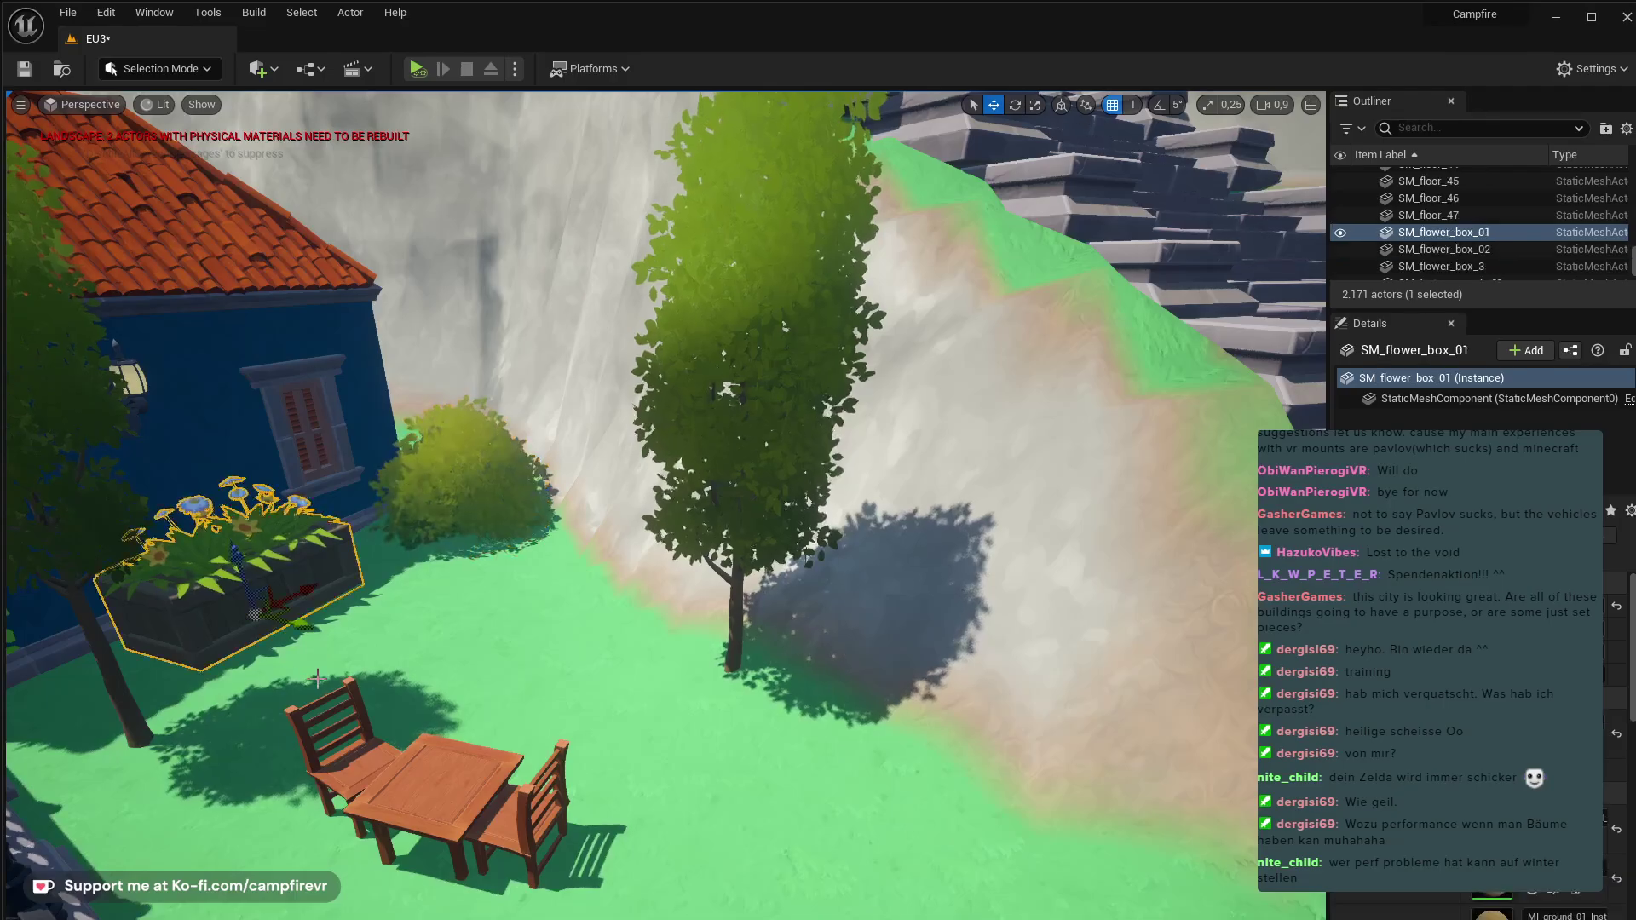
# - Duplicate the lamppost standing near the stairs at the cobble edge and place the copy beside the garden's railings
pyautogui.moveTo(480, 713); pyautogui.dragTo(597, 682, button='right')
pyautogui.moveTo(433, 704); pyautogui.dragTo(430, 704, button='right')
pyautogui.click(684, 741)
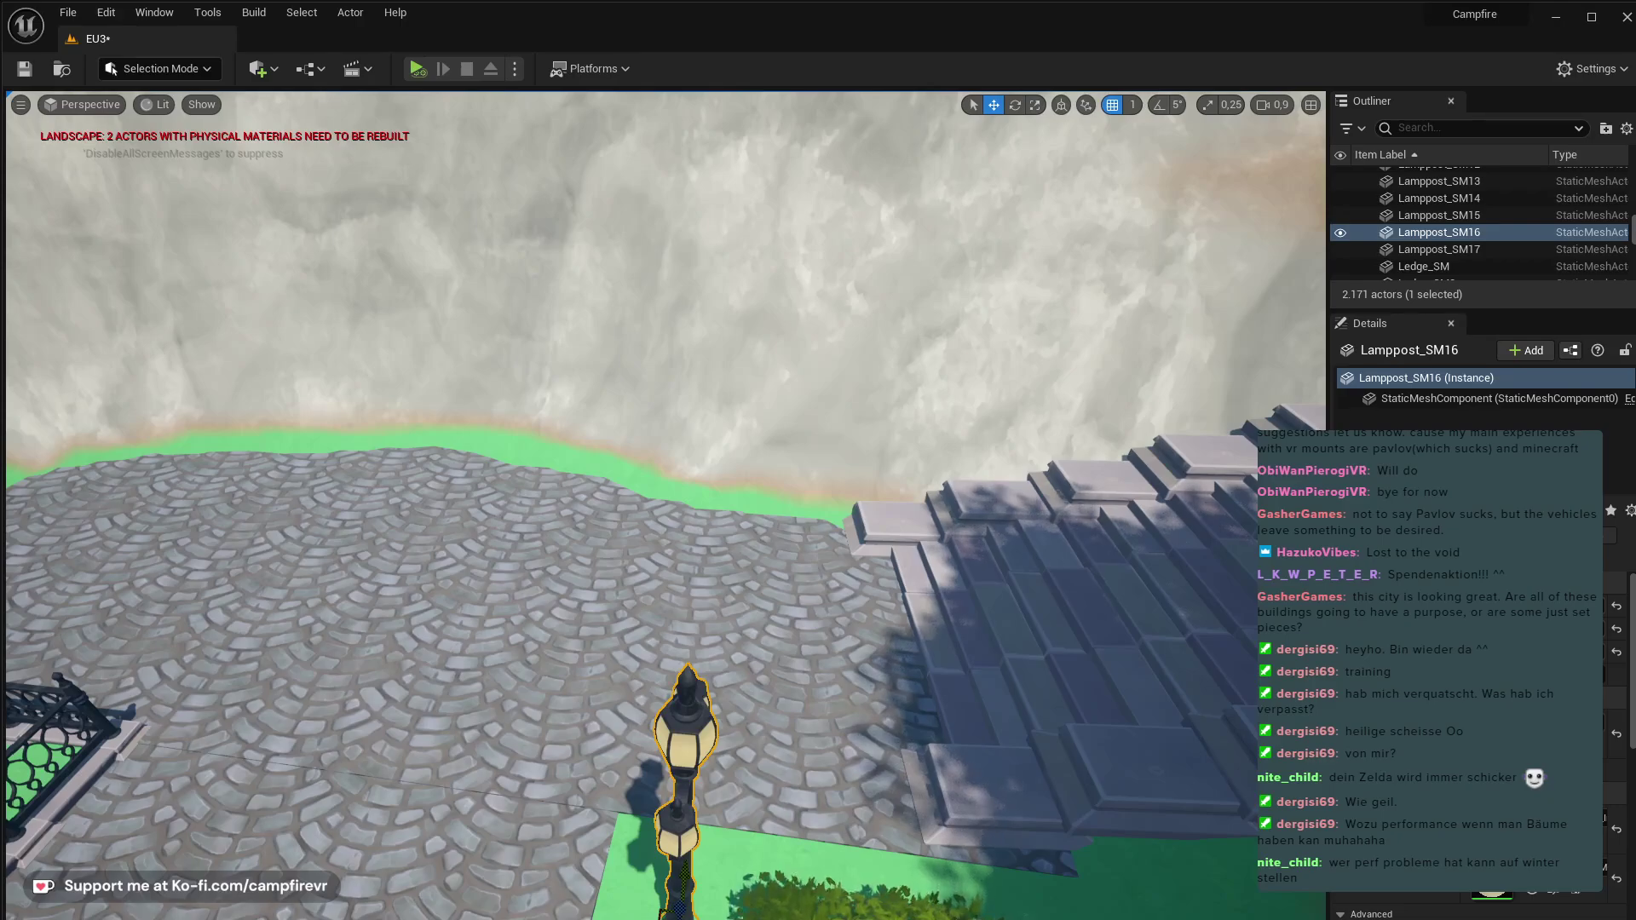
pyautogui.keyDown('alt'); pyautogui.moveTo(684, 873); pyautogui.dragTo(683, 887); pyautogui.keyUp('alt')
pyautogui.moveTo(683, 886); pyautogui.dragTo(484, 772, button='right')
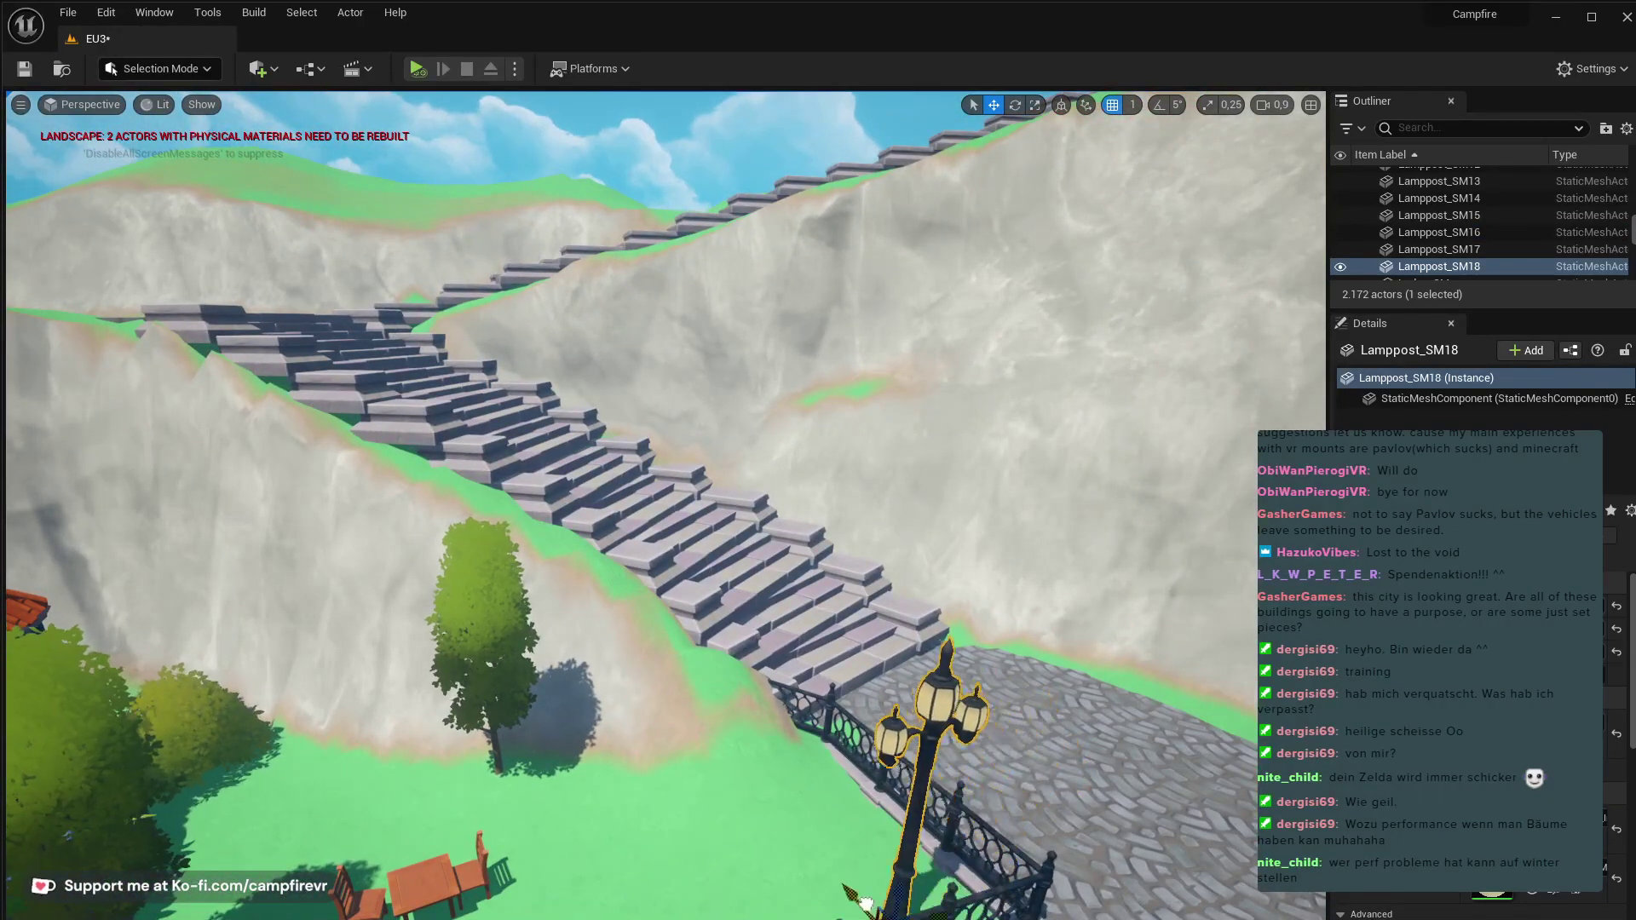
pyautogui.moveTo(863, 889); pyautogui.dragTo(720, 917, button='right')
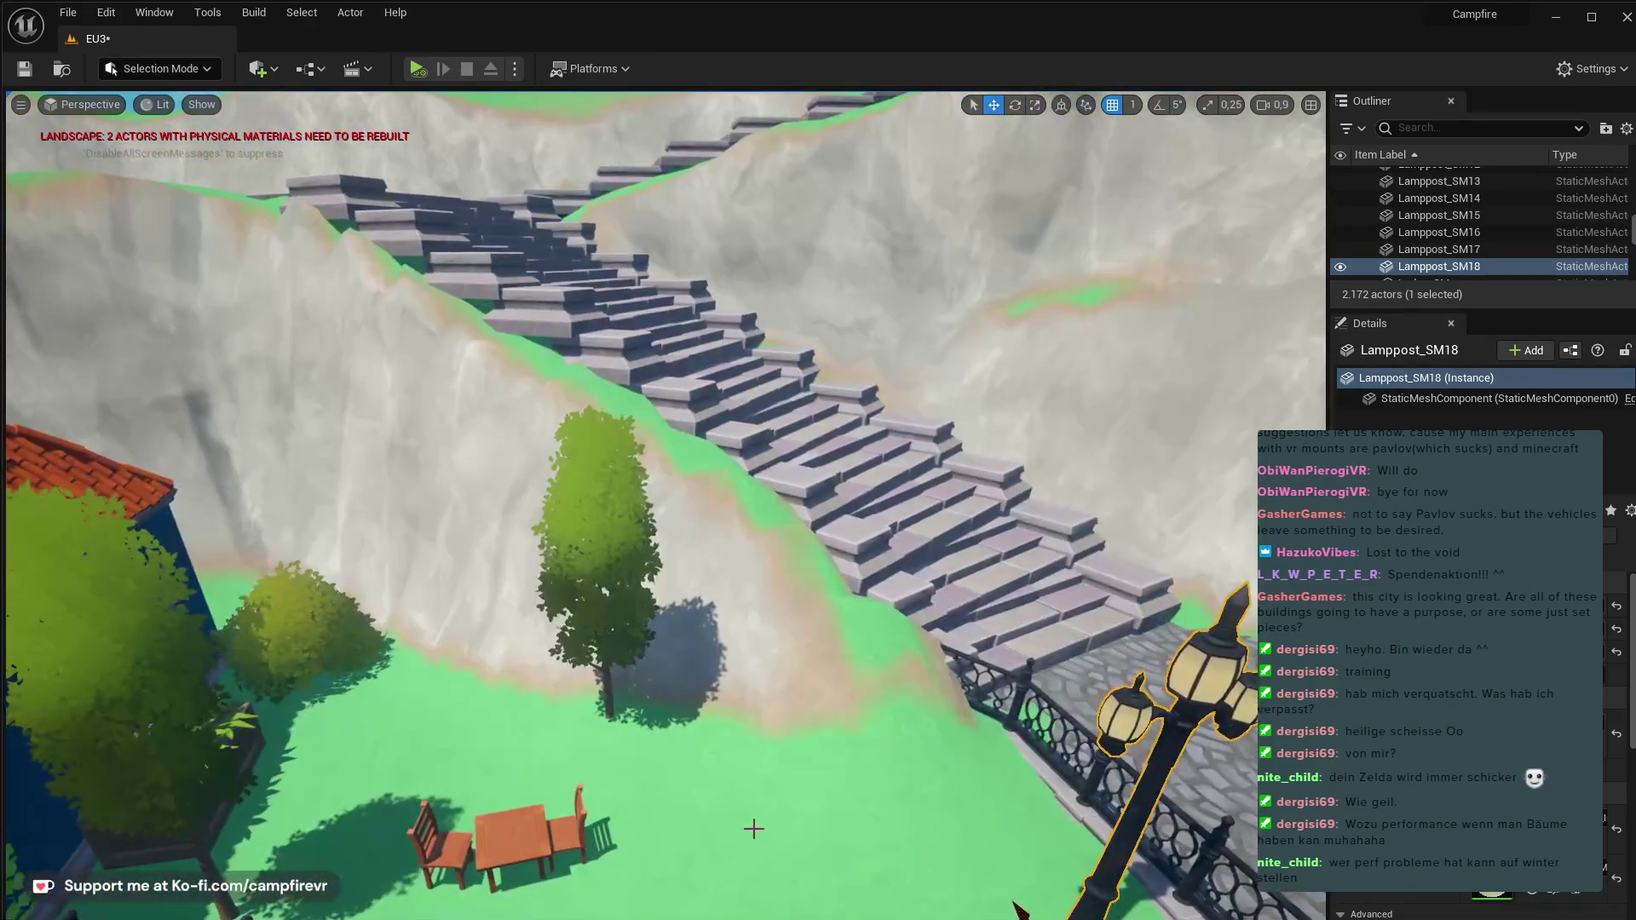
# - Select the long stone ledge edging the market square's paving and raise a duplicate of it high above the square
pyautogui.moveTo(754, 828); pyautogui.dragTo(641, 834, button='right')
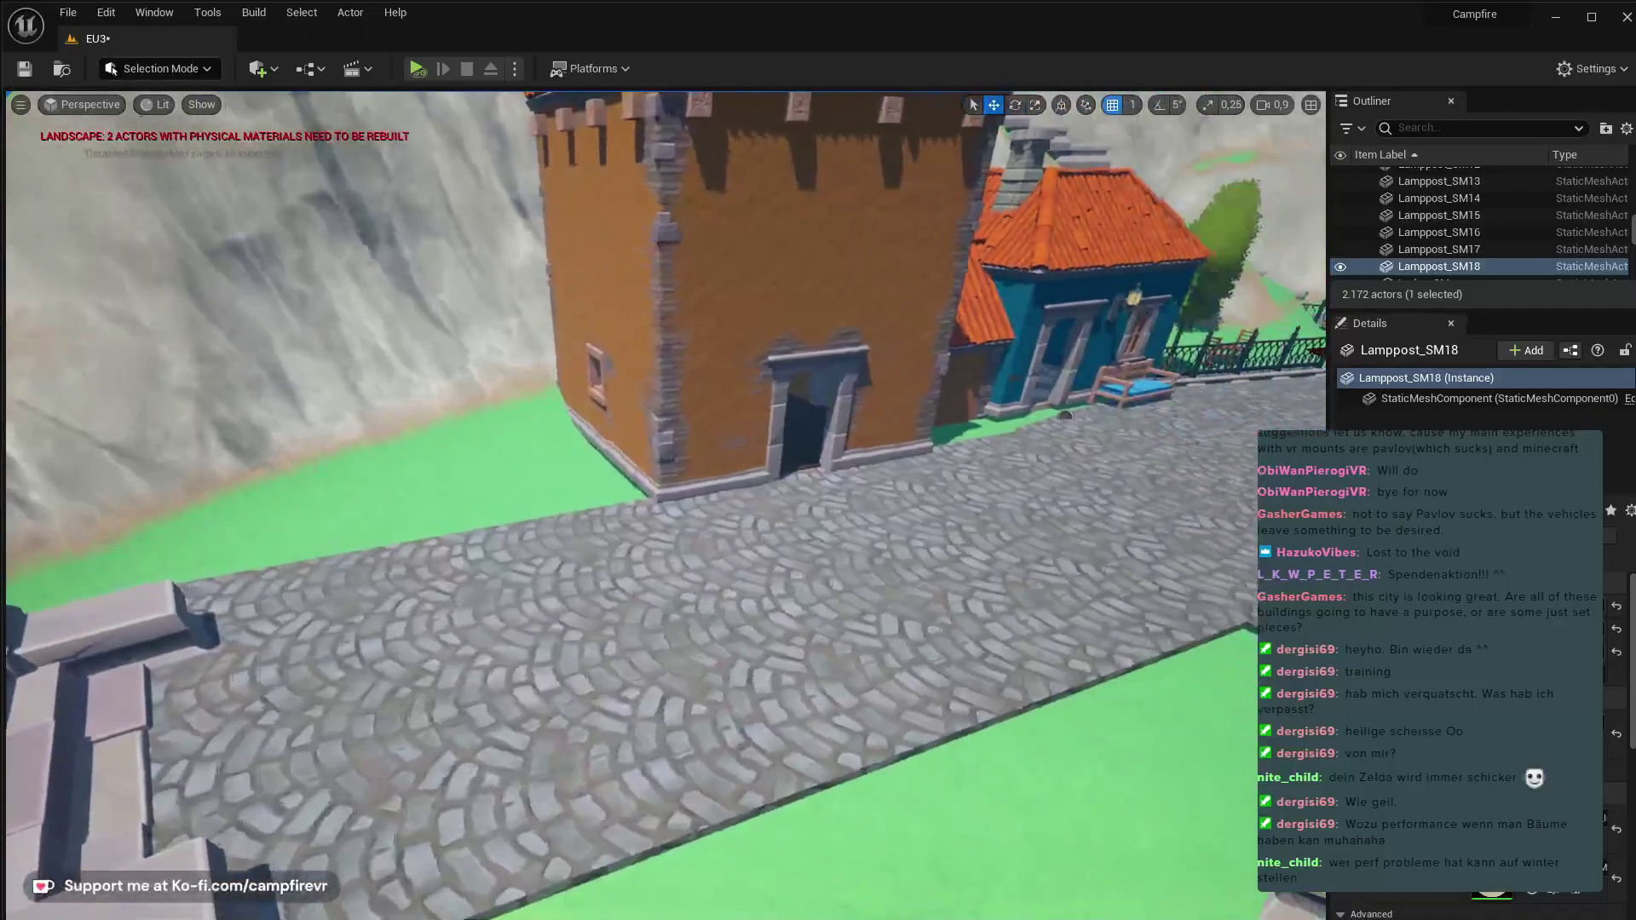
pyautogui.moveTo(750, 797); pyautogui.dragTo(746, 793, button='right')
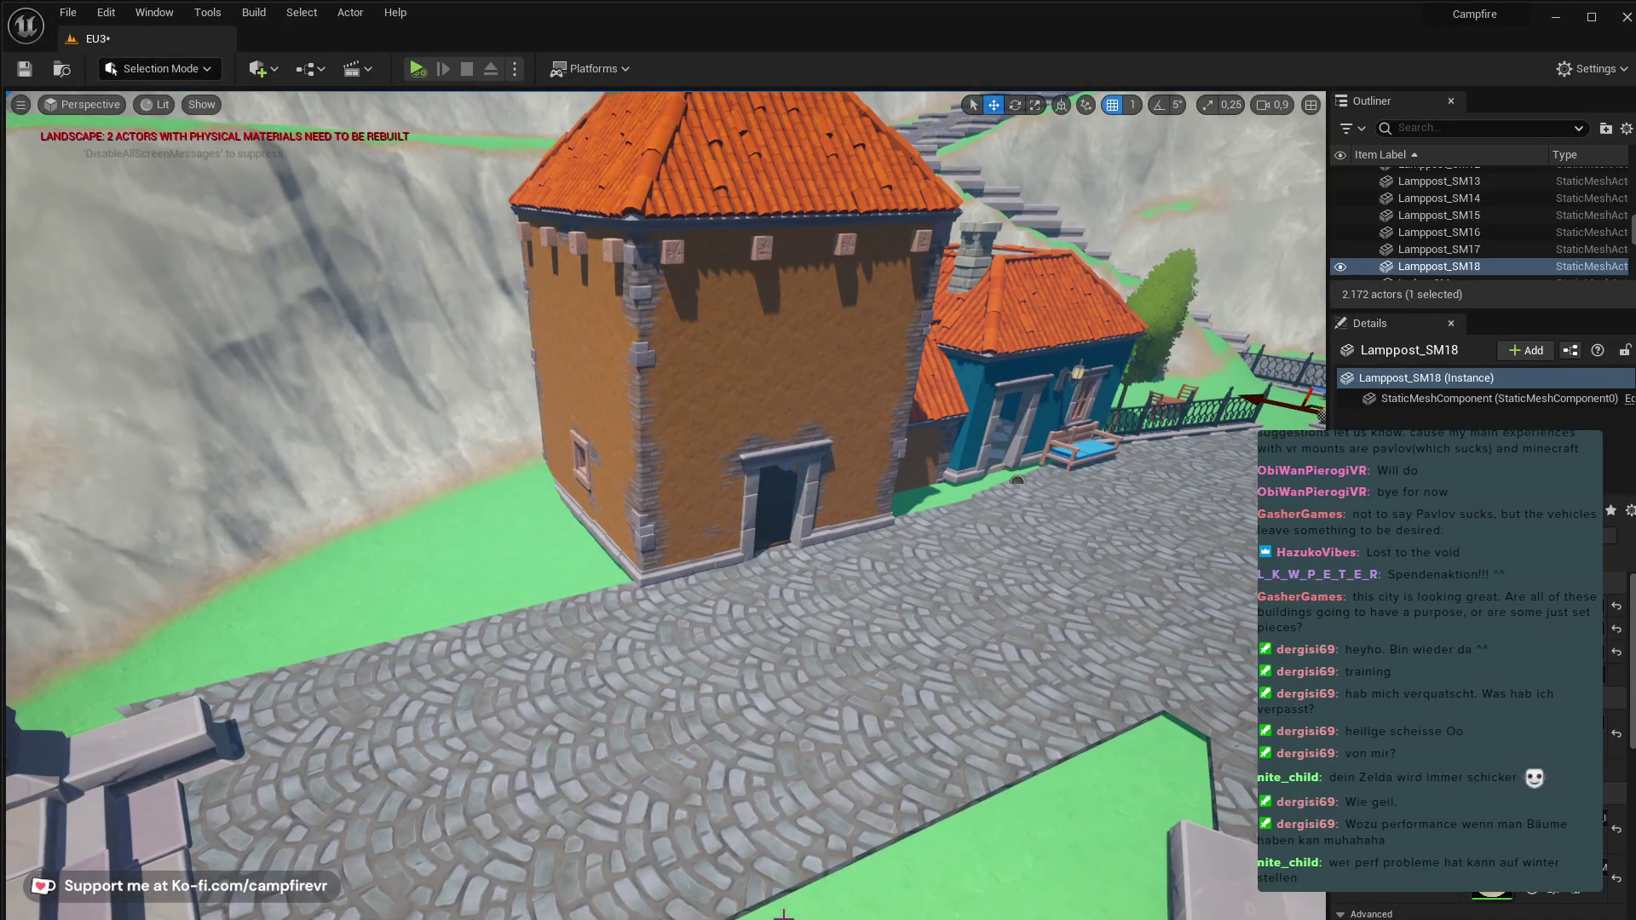
pyautogui.moveTo(798, 787); pyautogui.dragTo(736, 778, button='right')
pyautogui.click(725, 827)
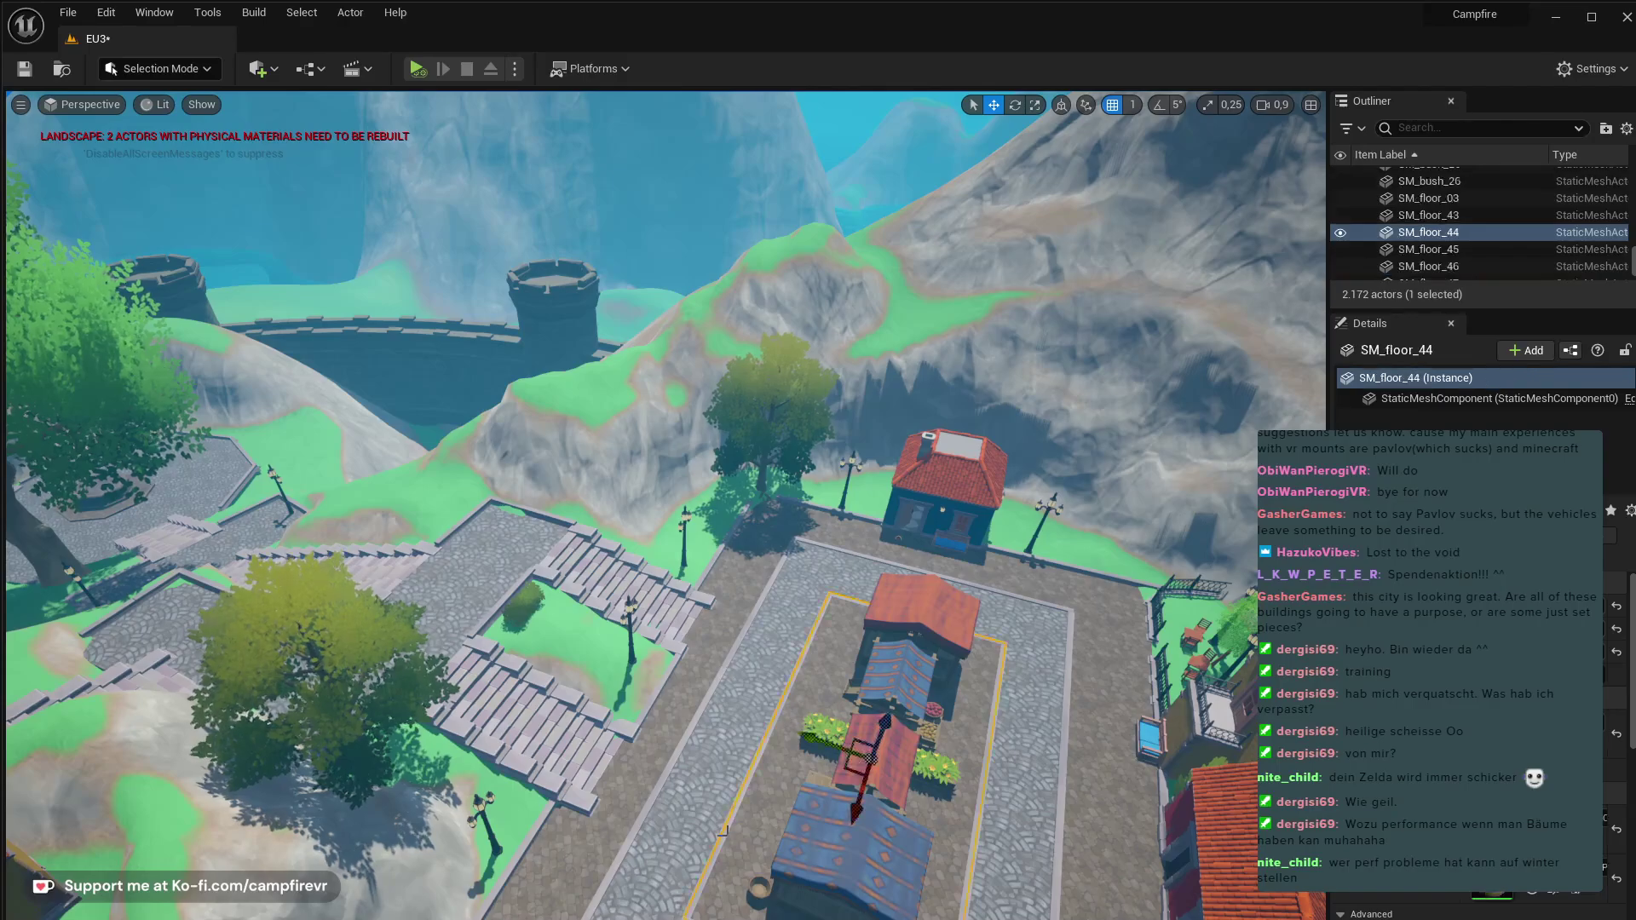
pyautogui.click(699, 738)
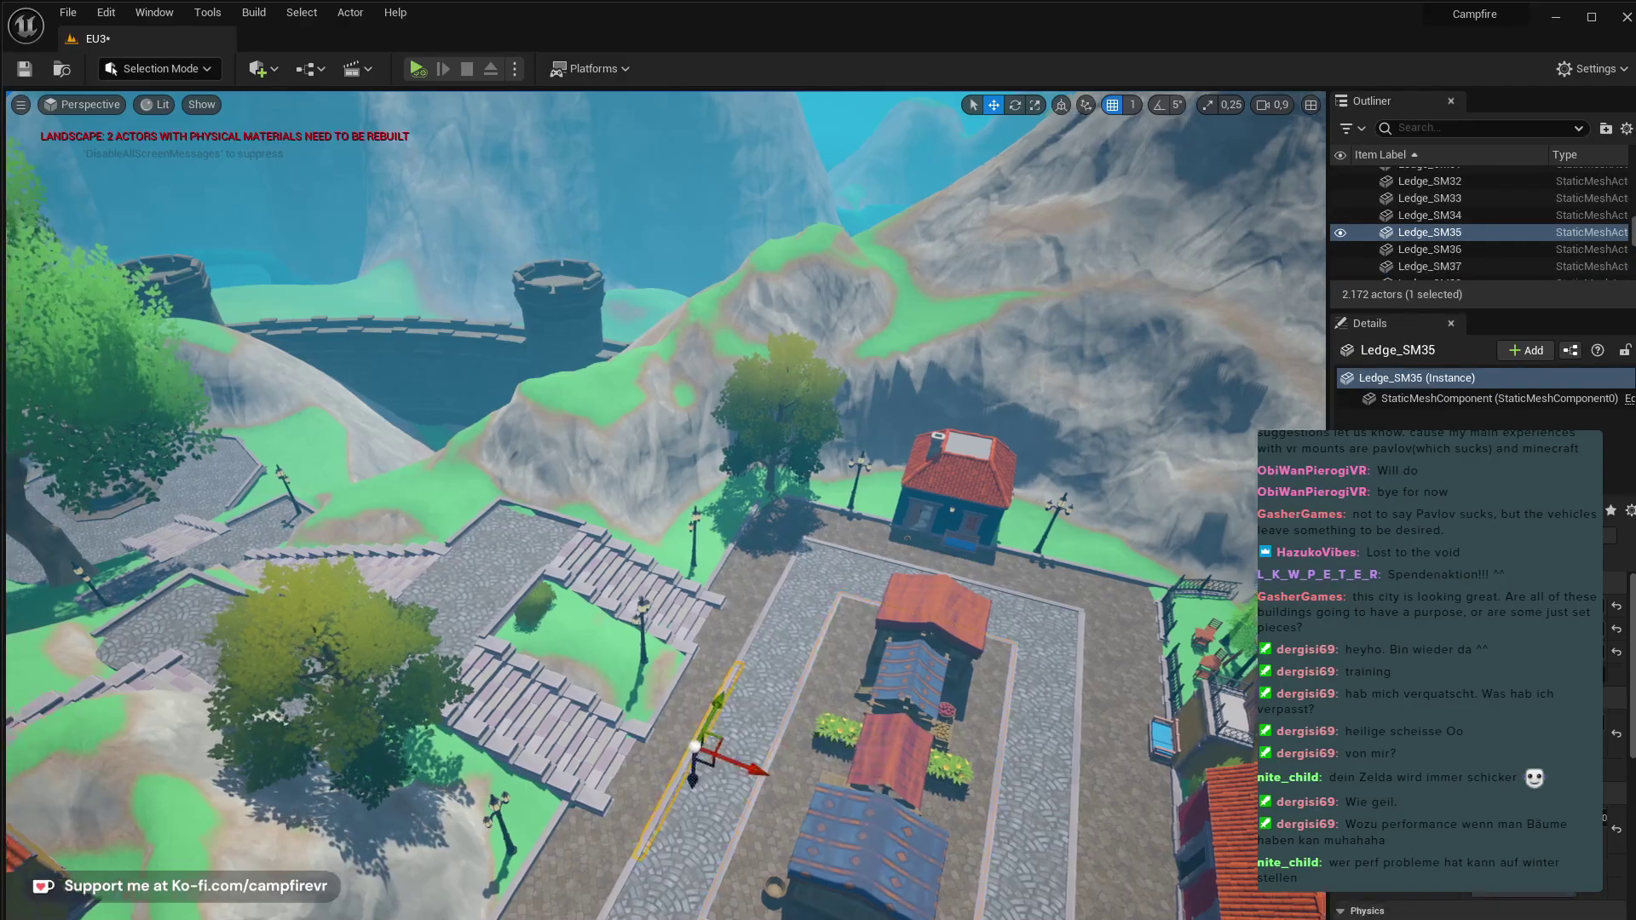
pyautogui.moveTo(699, 738)
pyautogui.mouseDown(button='right')
pyautogui.moveTo(852, 709)
pyautogui.moveTo(805, 717)
pyautogui.moveTo(844, 738)
pyautogui.moveTo(687, 753)
pyautogui.mouseUp(button='right')
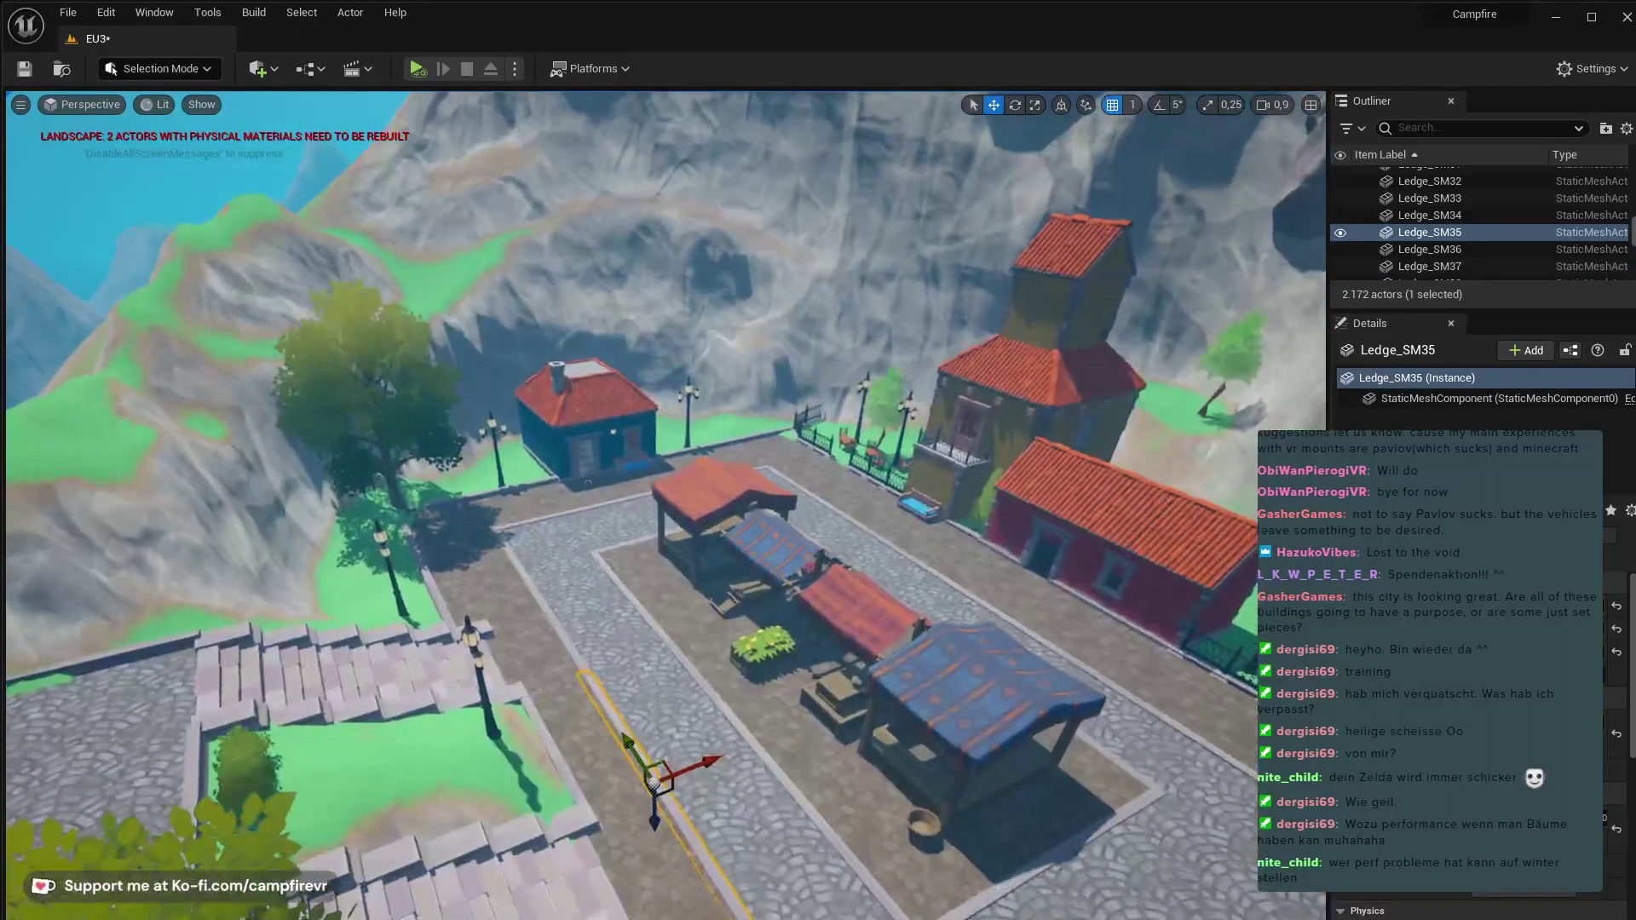
pyautogui.keyDown('alt'); pyautogui.moveTo(658, 821); pyautogui.dragTo(646, 201); pyautogui.keyUp('alt')
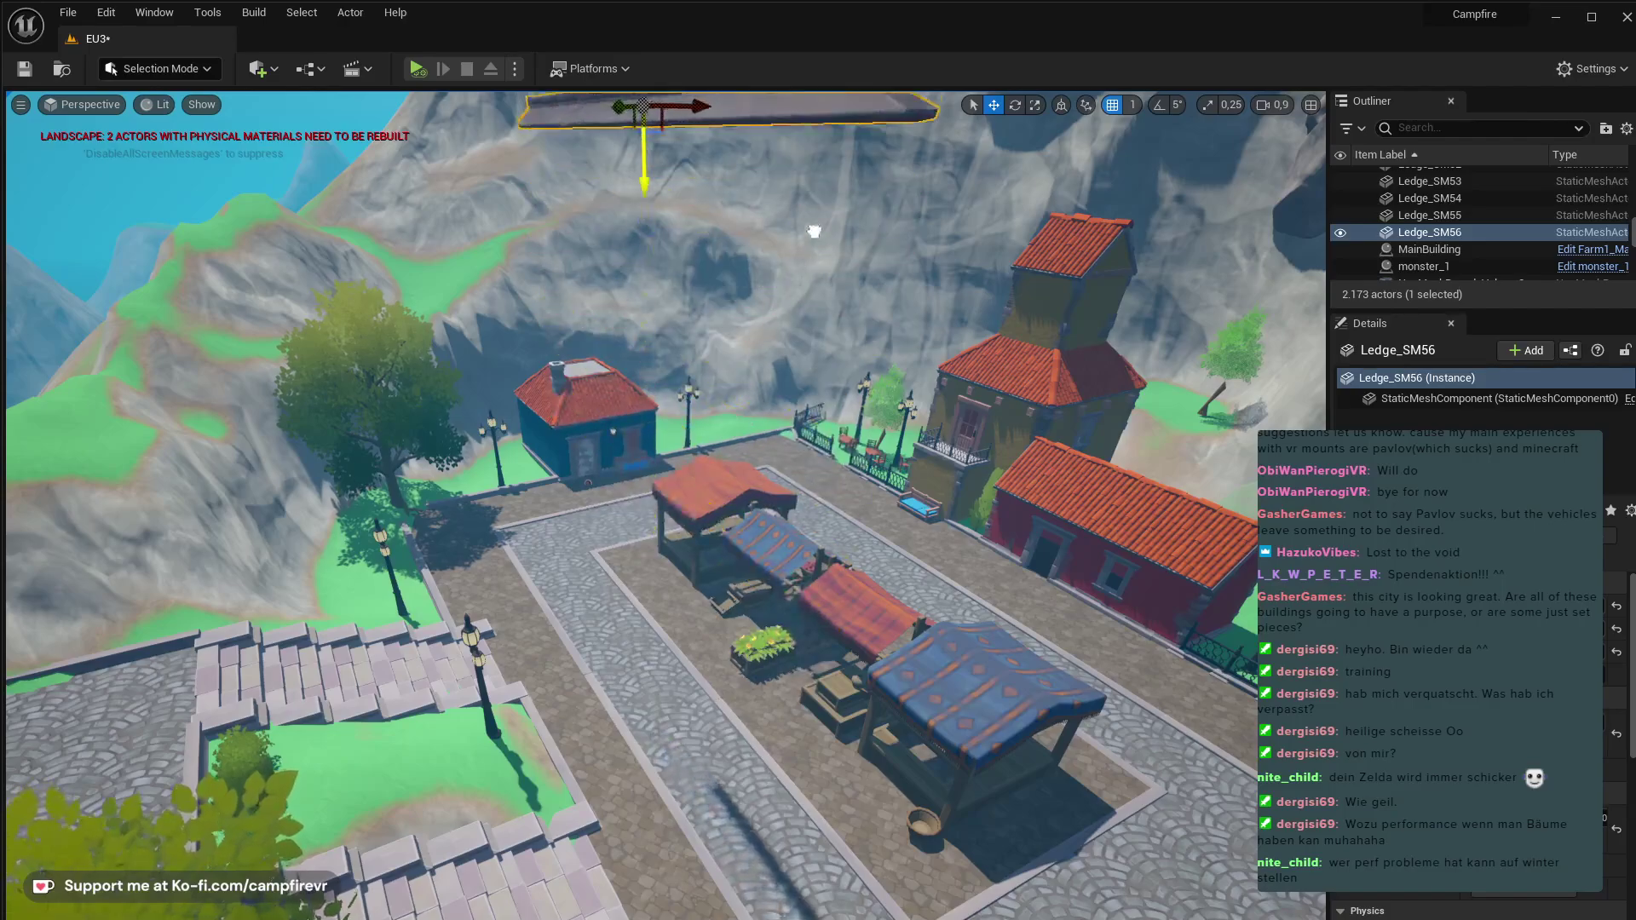
# - Move the duplicated ledge up the mountain to the cobbled terrace, beside the orange tower house and the stairs
pyautogui.moveTo(646, 201); pyautogui.dragTo(852, 128, button='right')
pyautogui.moveTo(828, 453); pyautogui.dragTo(791, 522, button='right')
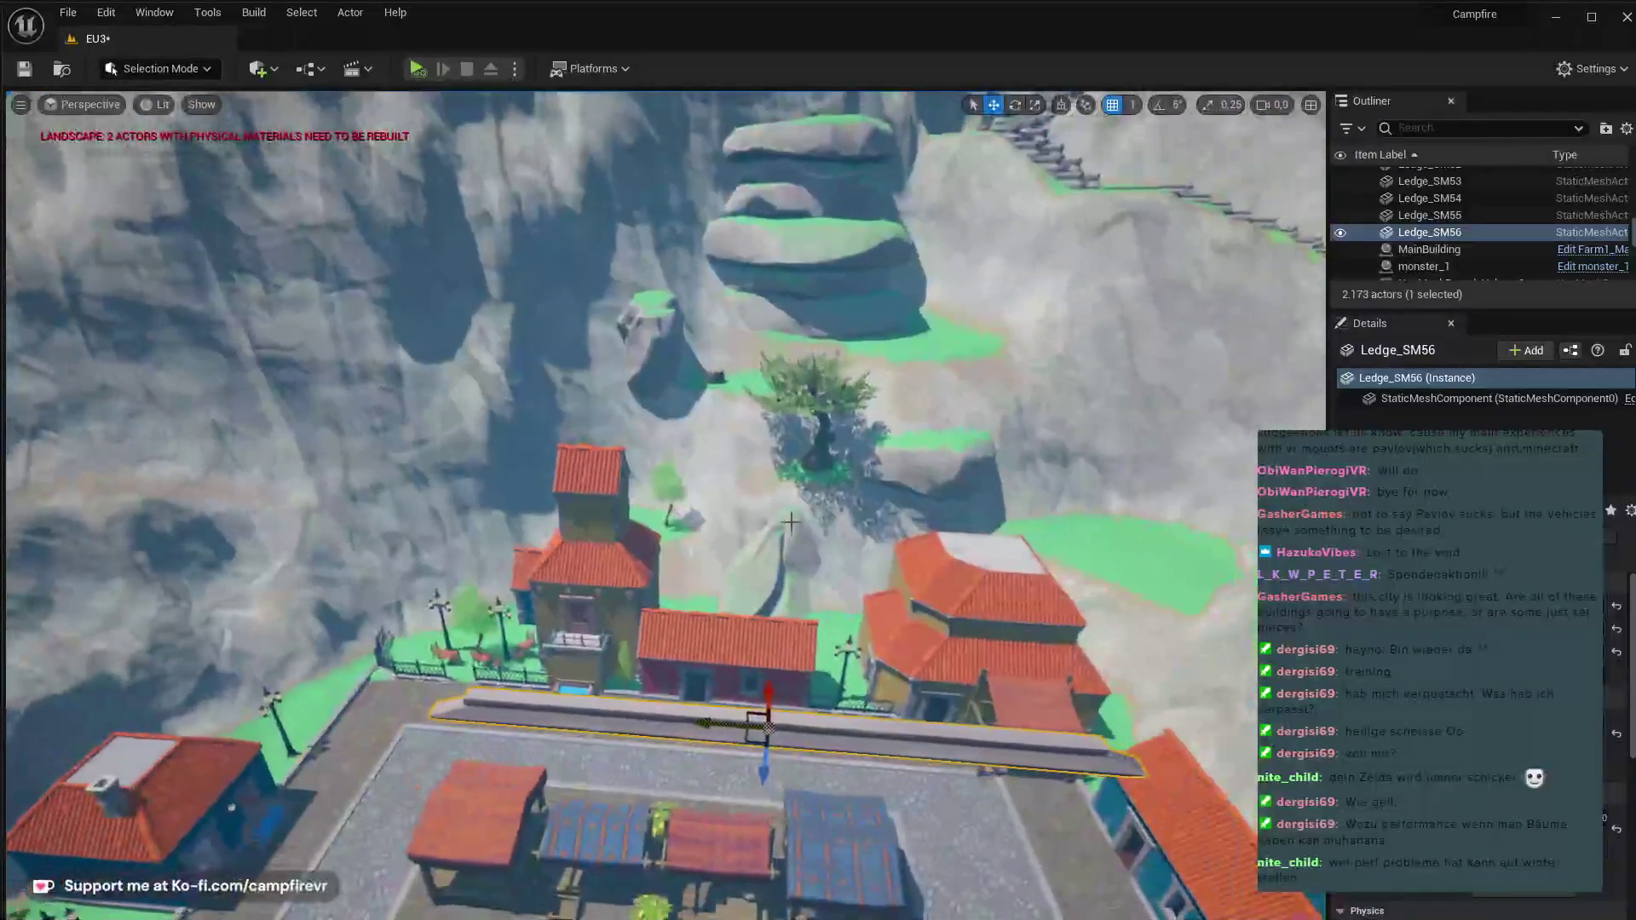
pyautogui.moveTo(771, 704); pyautogui.dragTo(820, 256)
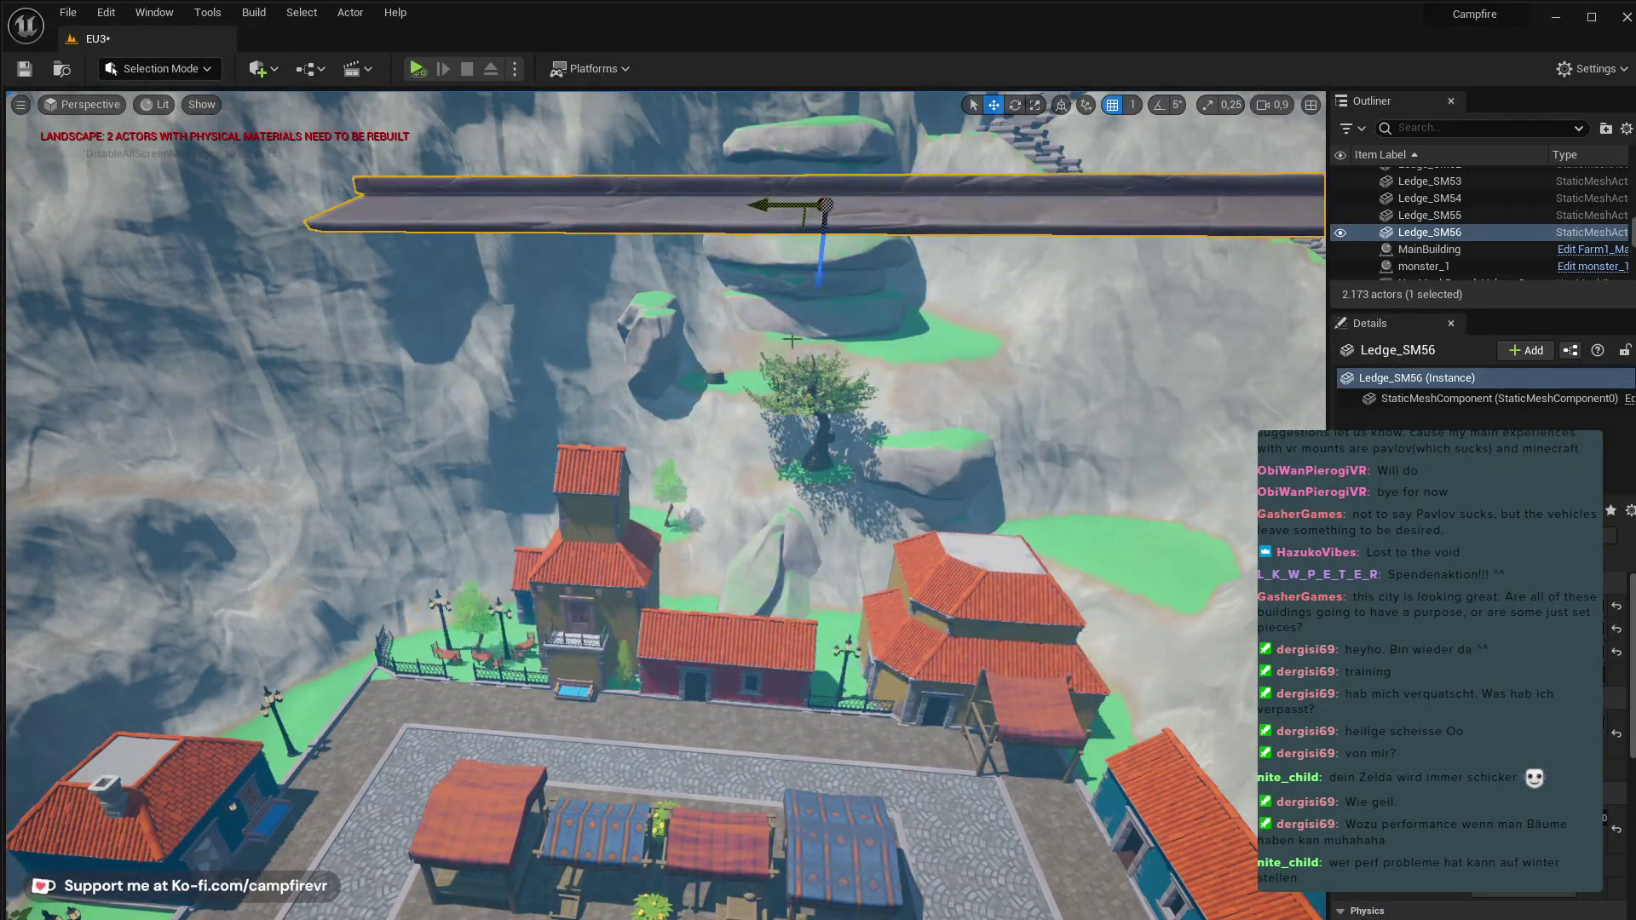
pyautogui.moveTo(820, 256); pyautogui.dragTo(861, 384, button='right')
pyautogui.moveTo(686, 700); pyautogui.dragTo(812, 459, button='right')
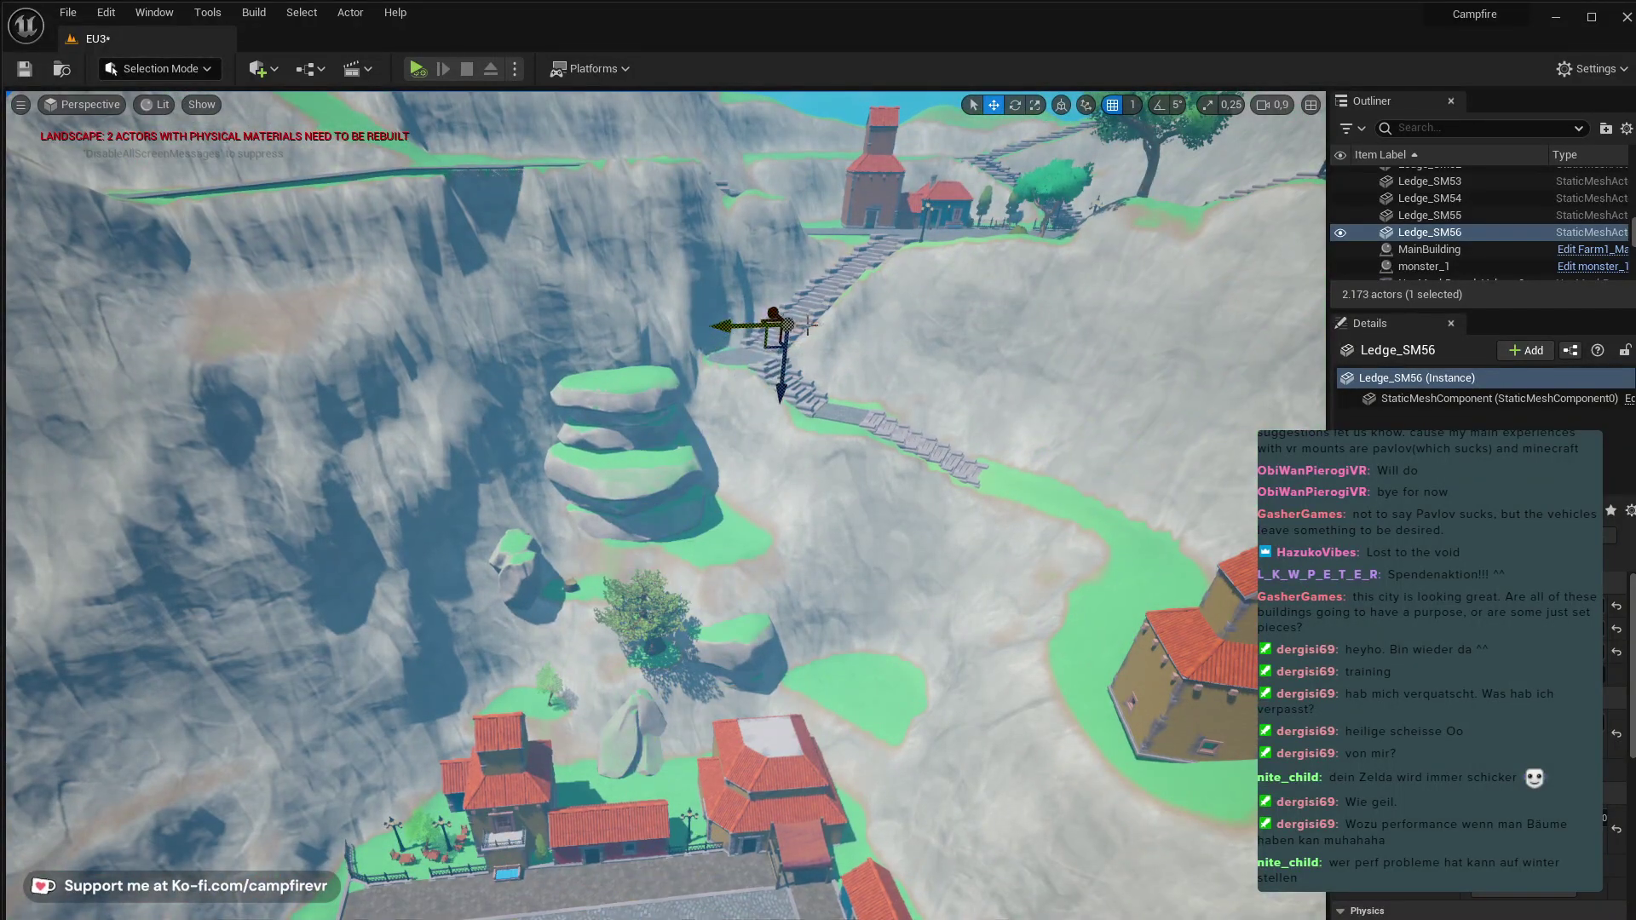
pyautogui.moveTo(808, 324); pyautogui.dragTo(831, 255, button='right')
pyautogui.press('w')
pyautogui.scroll(3, 852, 264)
pyautogui.press('w')
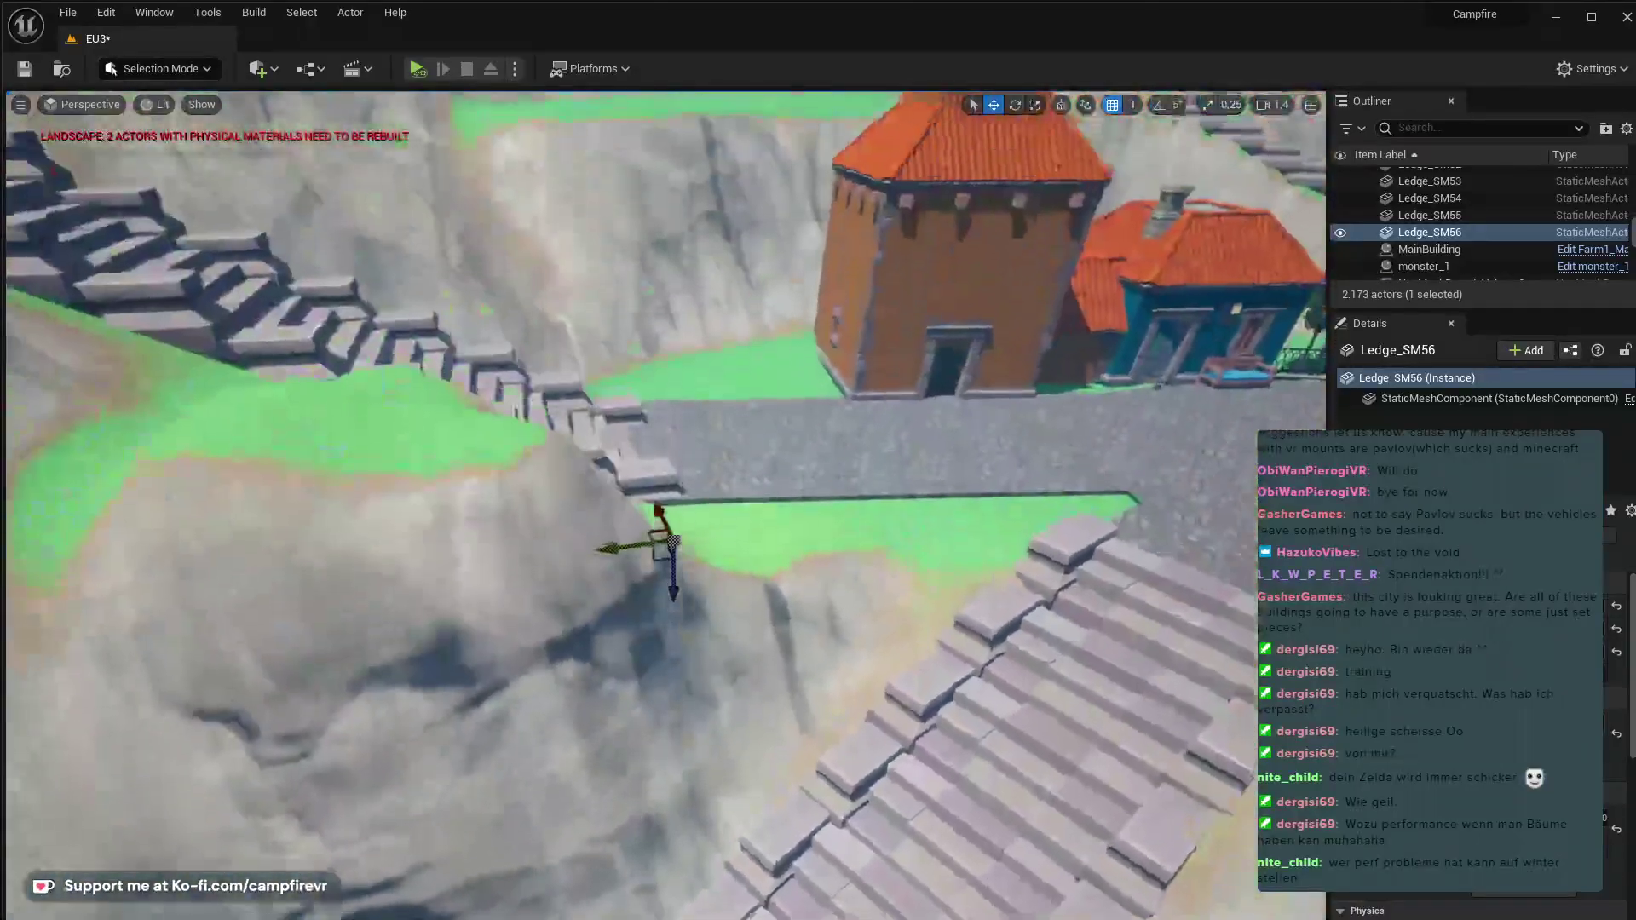
pyautogui.moveTo(819, 392); pyautogui.dragTo(820, 379, button='right')
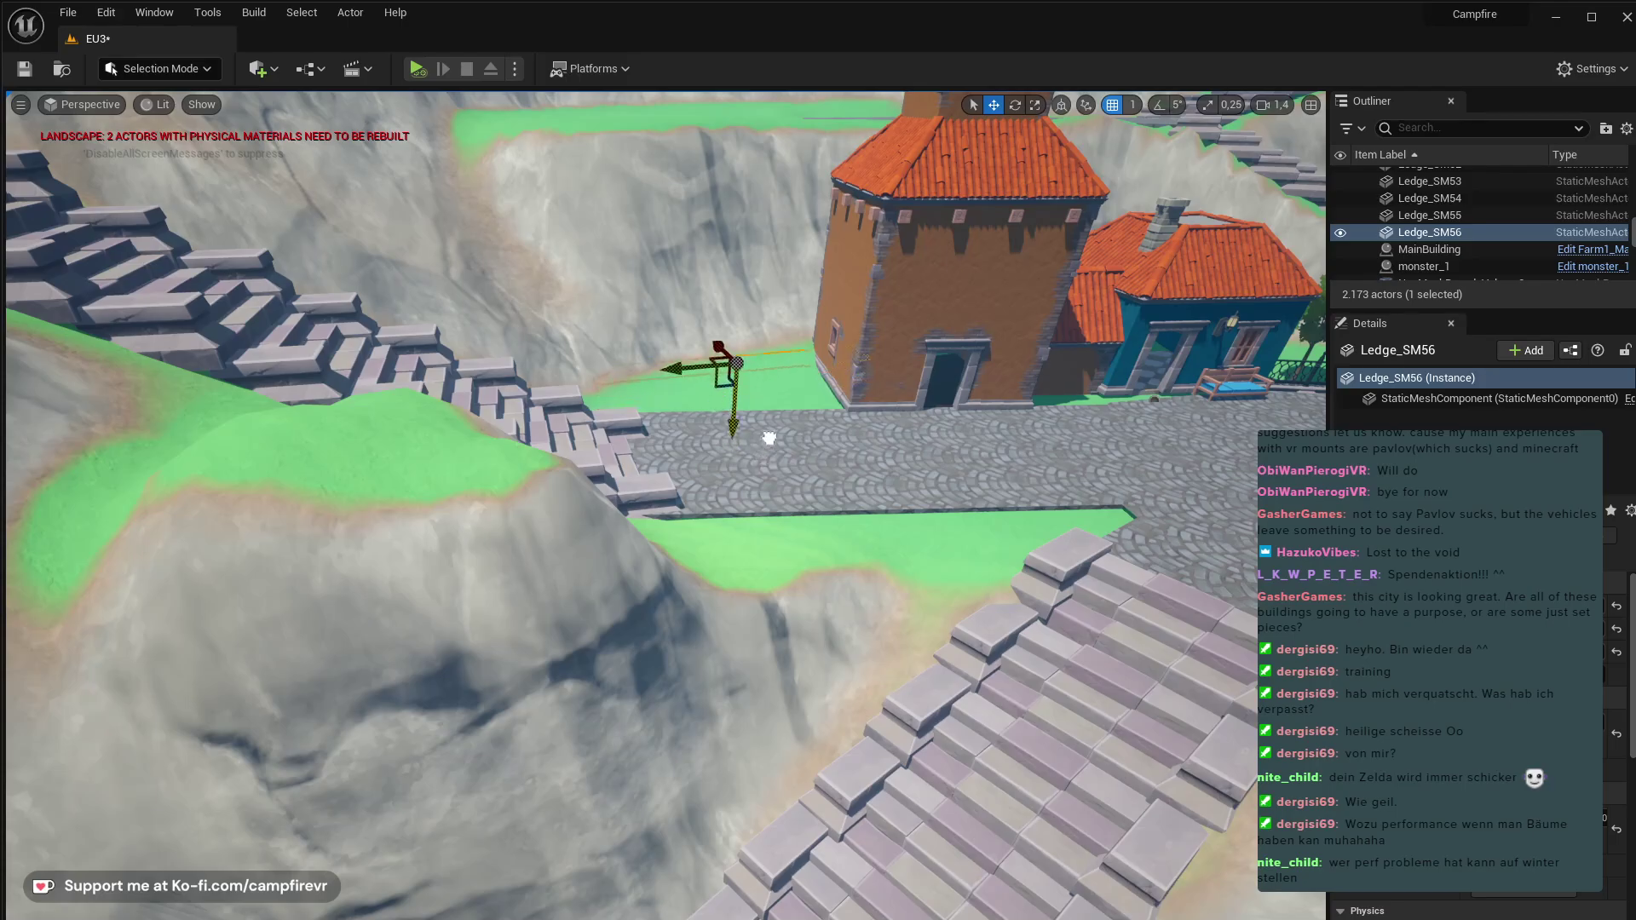
pyautogui.moveTo(733, 340); pyautogui.dragTo(742, 358)
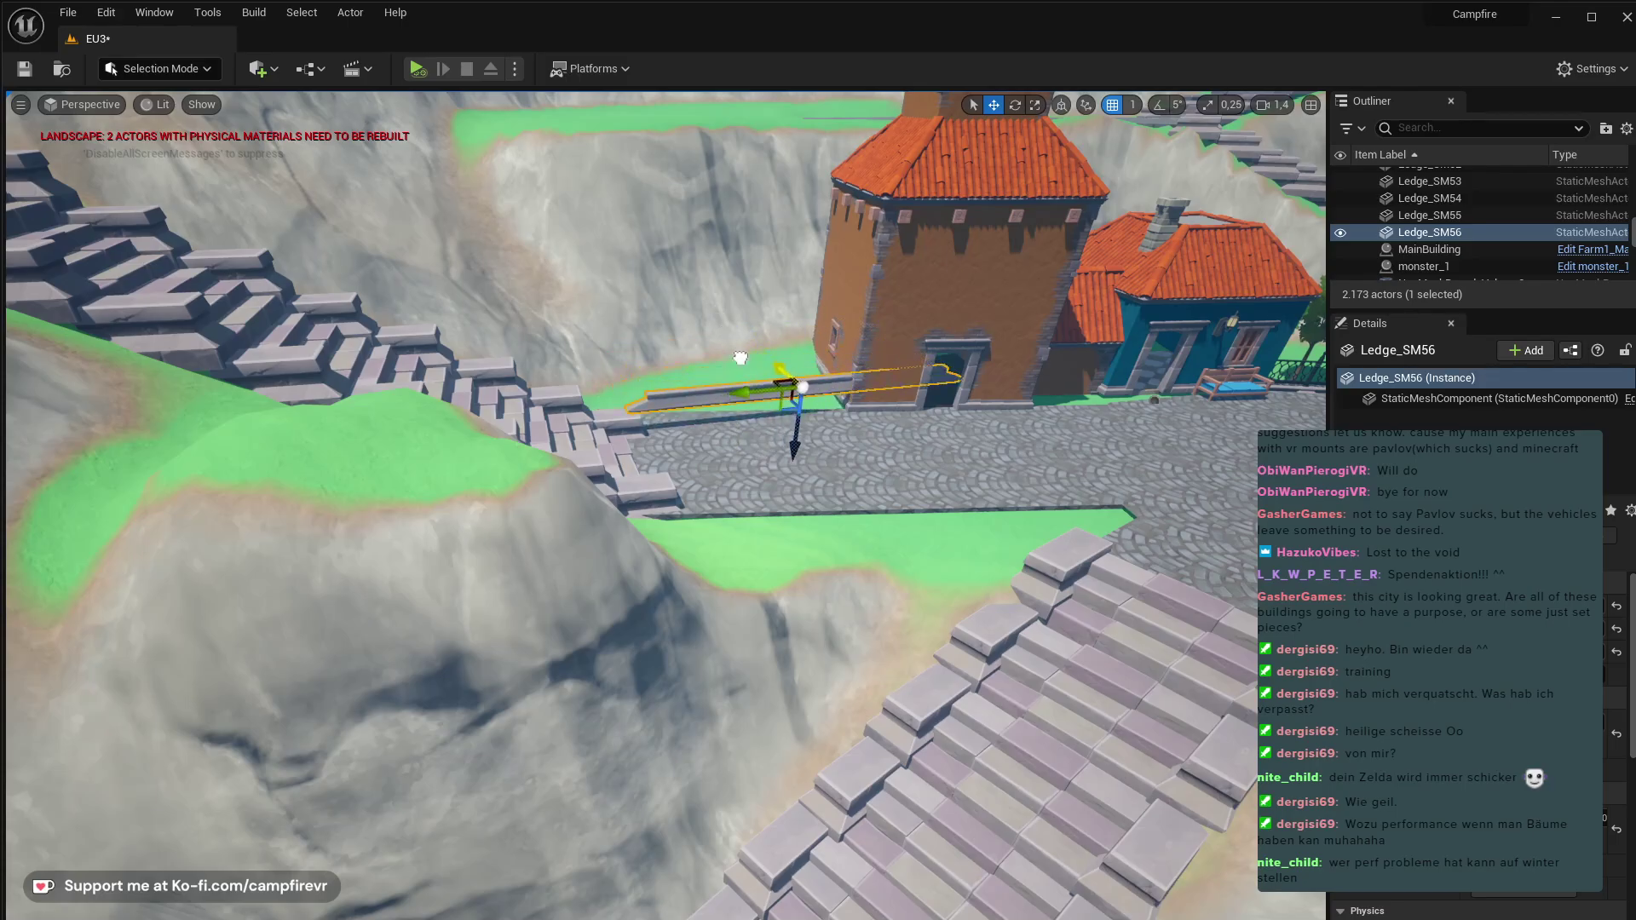
# - Rotate the ledge parallel to the cobbled path and align it along the grass edge between the stairs and the orange house
pyautogui.press('a')
pyautogui.moveTo(742, 358); pyautogui.dragTo(959, 328, button='right')
pyautogui.press('s')
pyautogui.moveTo(521, 640); pyautogui.dragTo(520, 640, button='right')
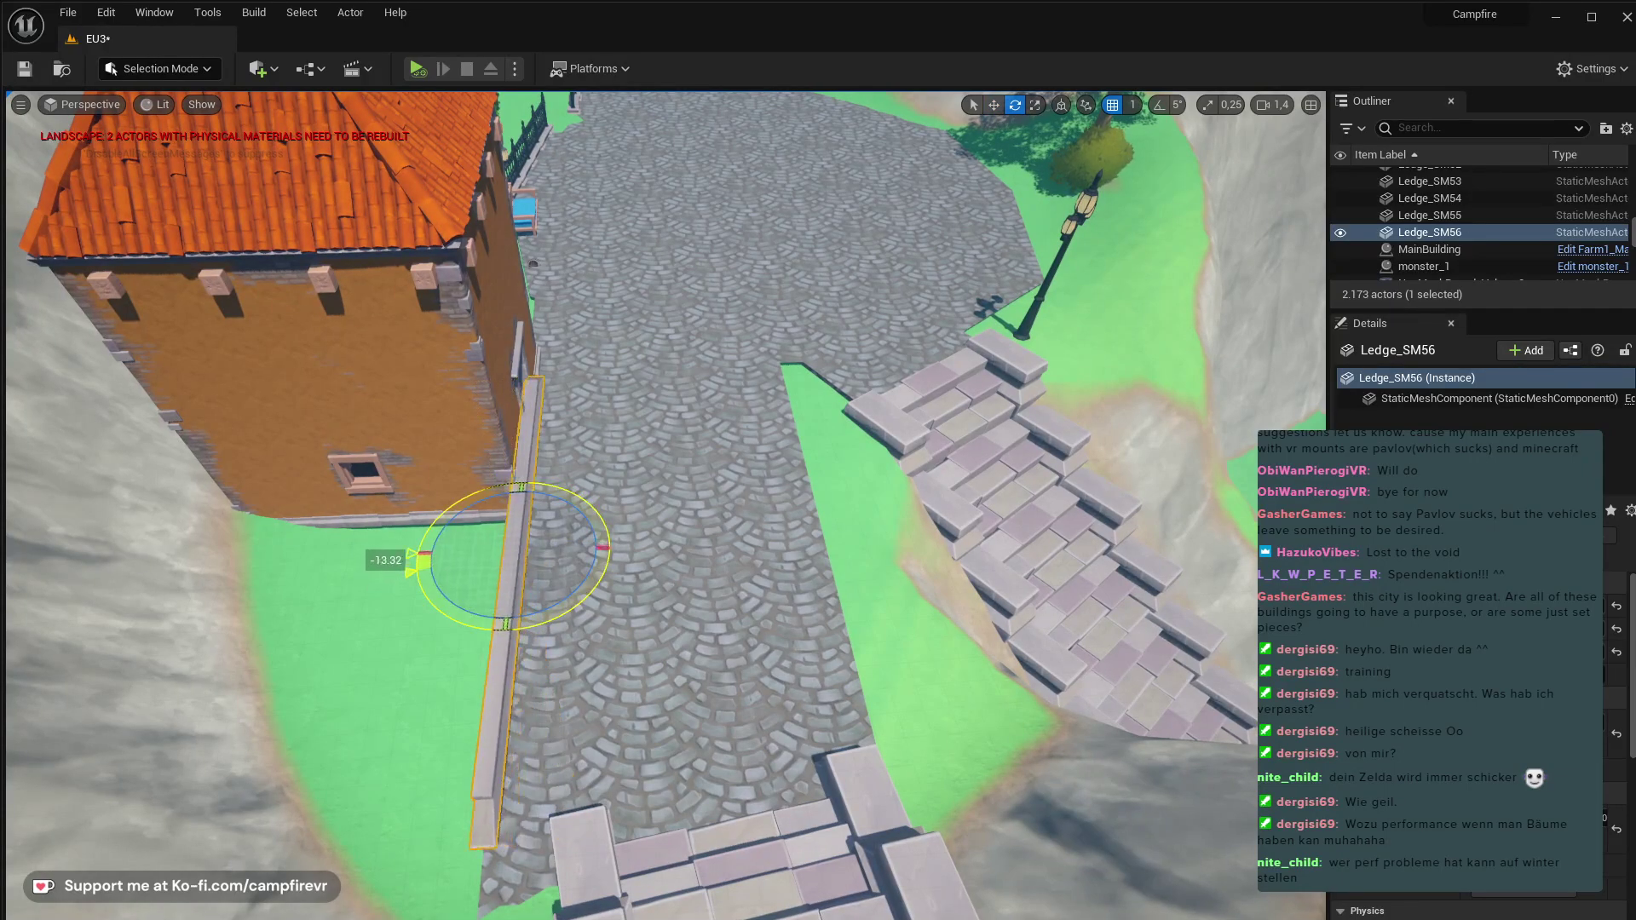
pyautogui.moveTo(573, 592); pyautogui.dragTo(530, 612)
pyautogui.moveTo(526, 610); pyautogui.dragTo(522, 607)
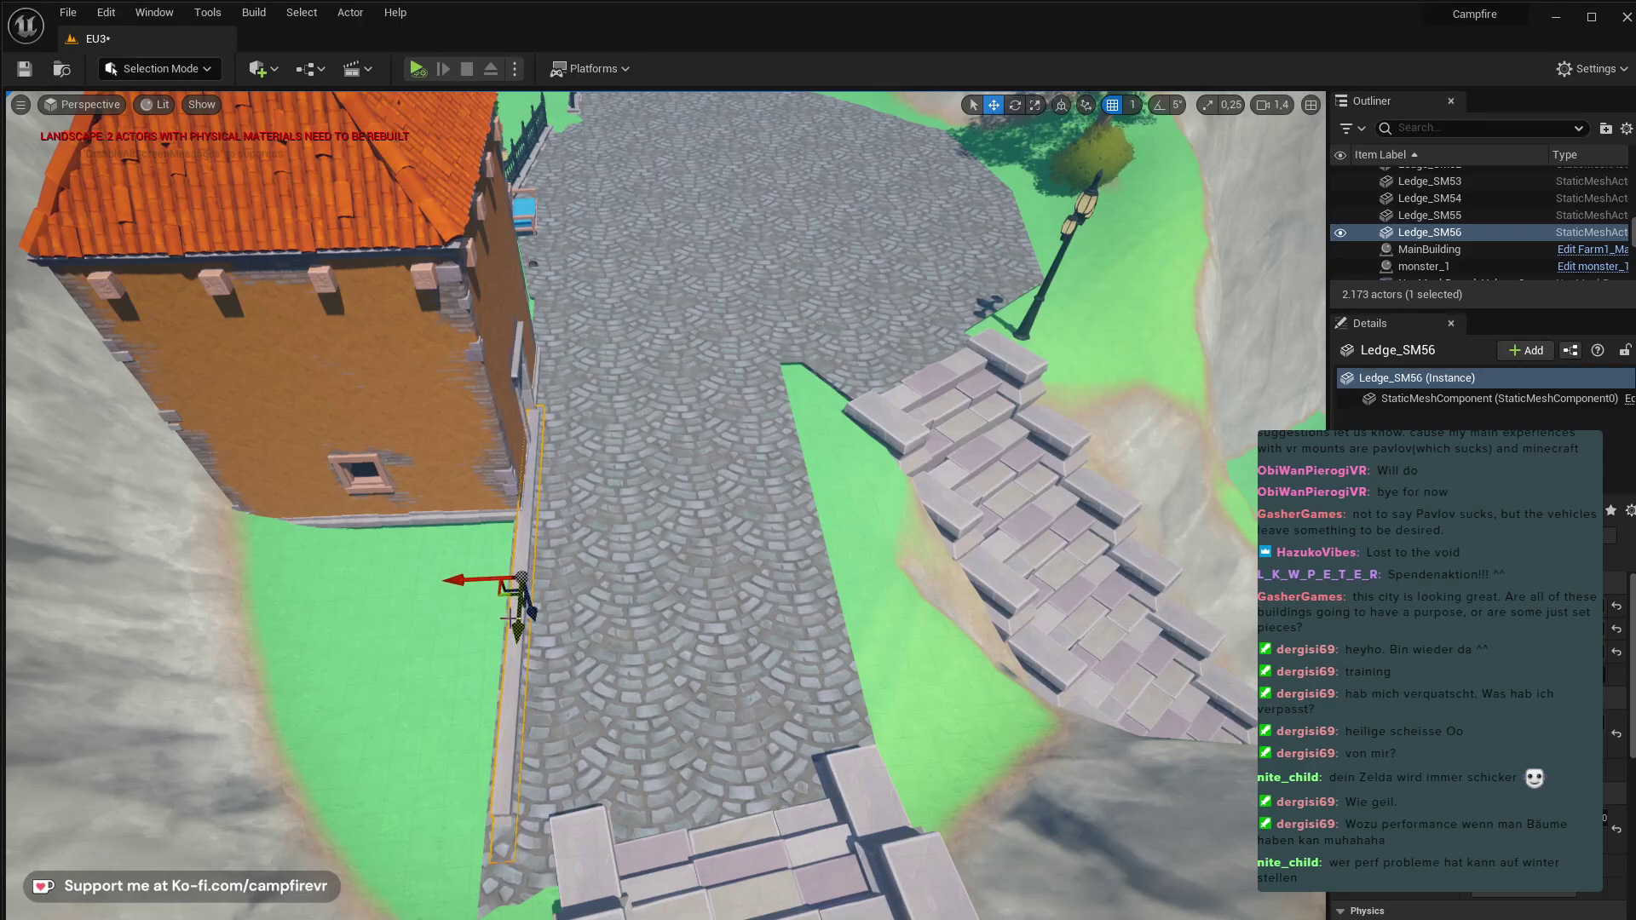
pyautogui.moveTo(516, 623); pyautogui.dragTo(448, 682)
pyautogui.moveTo(449, 682); pyautogui.dragTo(311, 582, button='right')
pyautogui.press('w')
pyautogui.press('w')
pyautogui.moveTo(439, 637); pyautogui.dragTo(603, 687, button='right')
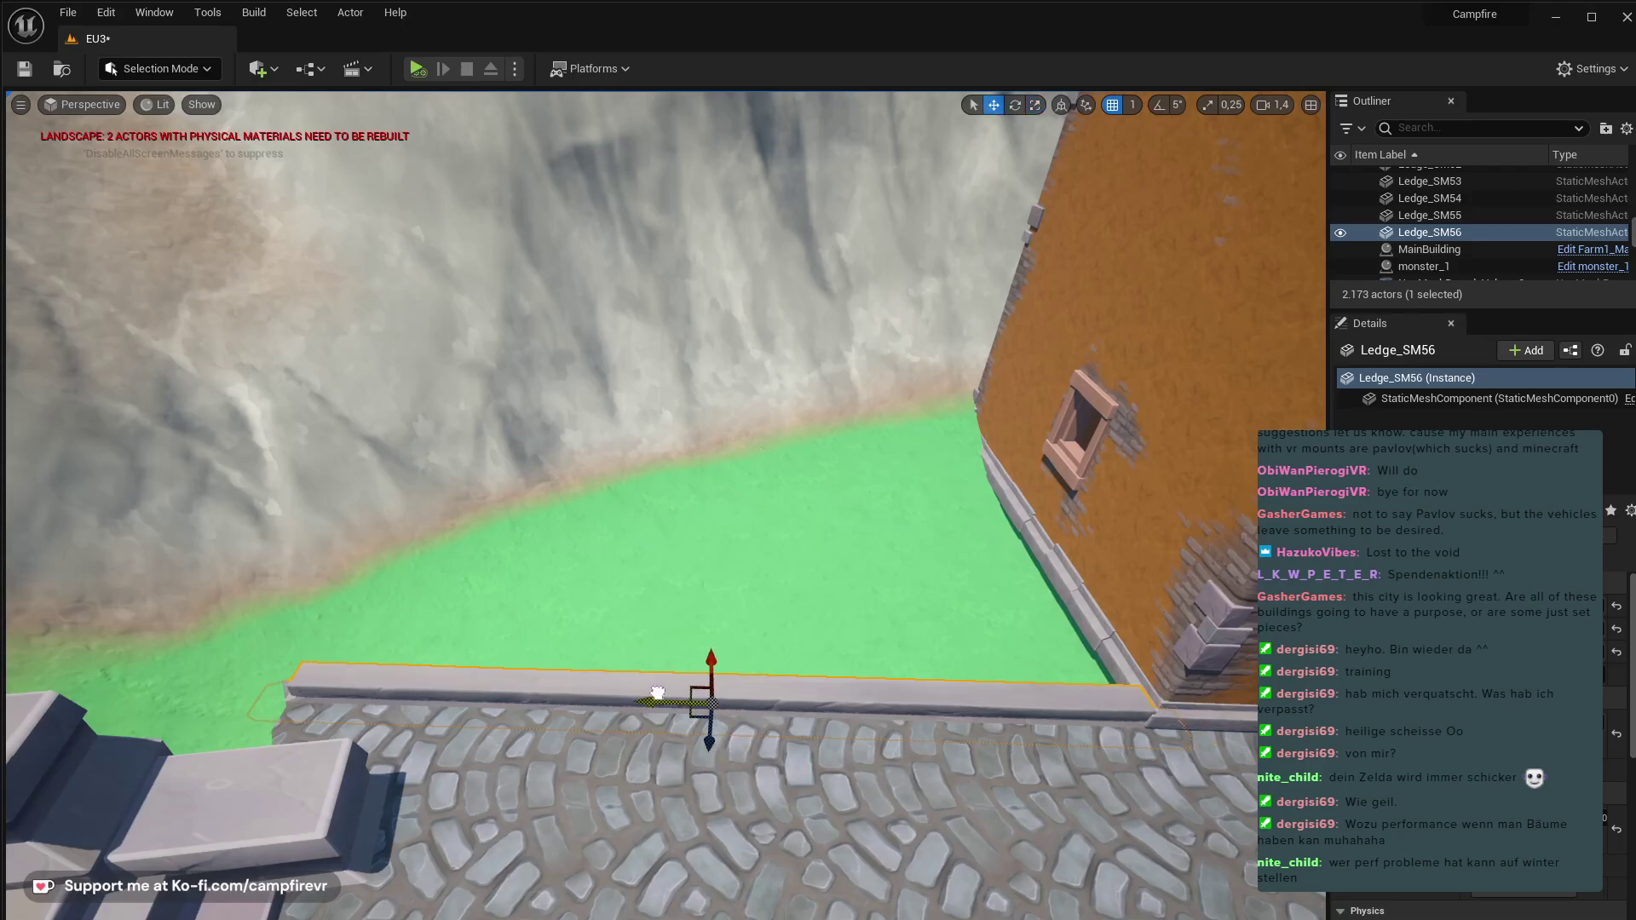
# - Switch to landscape sculpting, set the brush size to about 67, and raise the grass strip between the orange and blue houses
pyautogui.moveTo(655, 692); pyautogui.dragTo(798, 682, button='right')
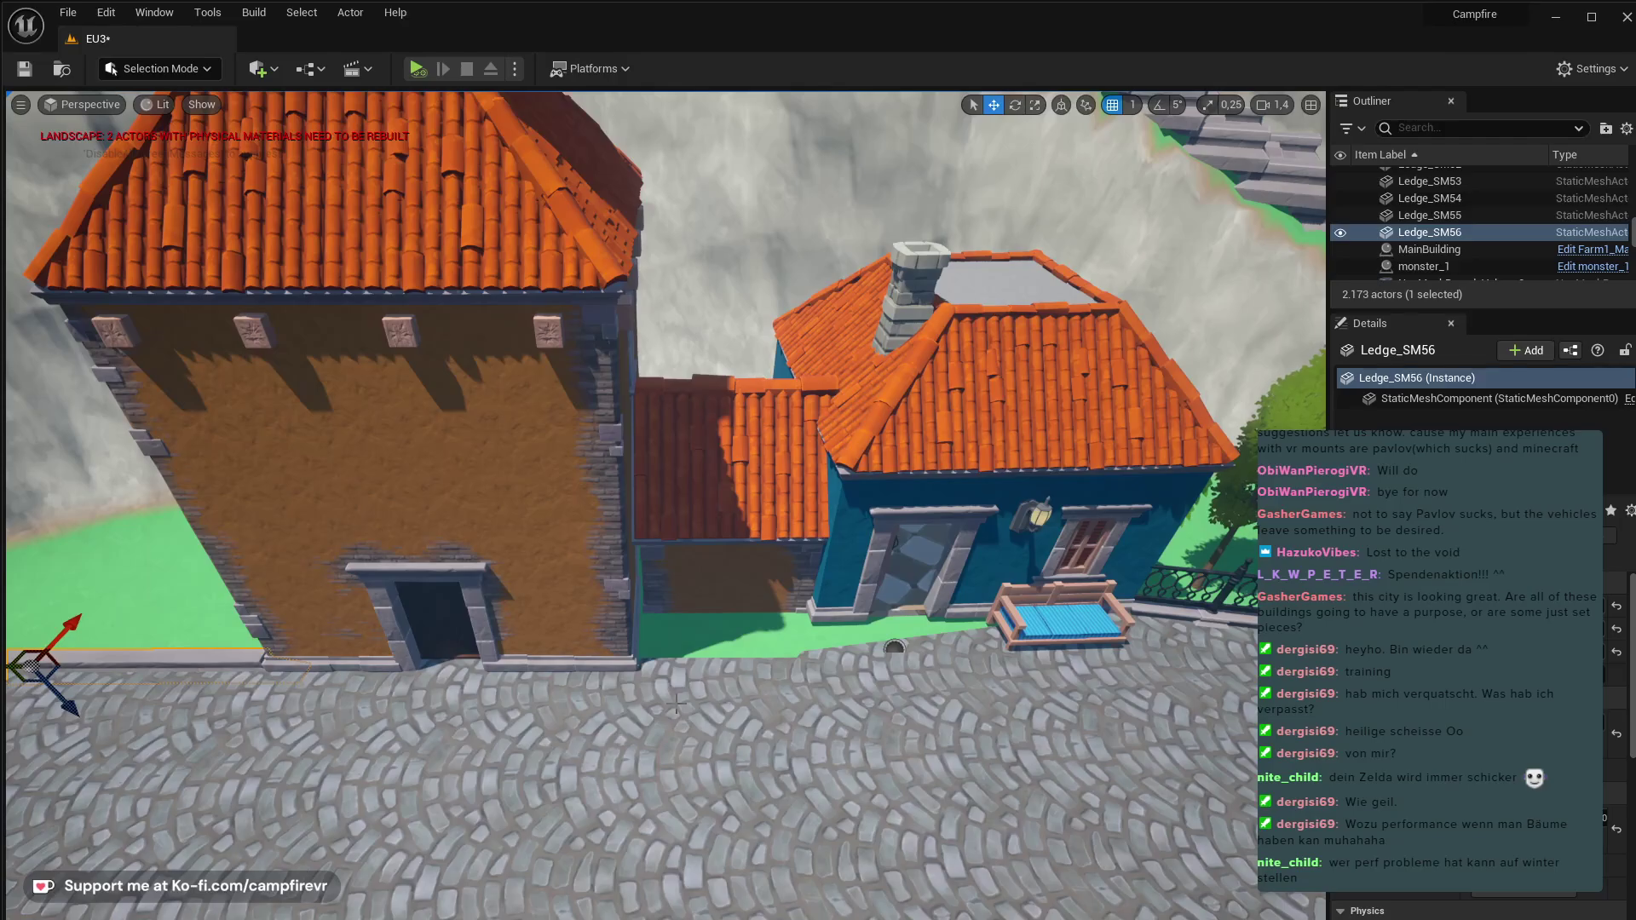
pyautogui.press('w')
pyautogui.moveTo(870, 756)
pyautogui.mouseDown(button='right')
pyautogui.moveTo(903, 793)
pyautogui.moveTo(1005, 784)
pyautogui.moveTo(852, 776)
pyautogui.moveTo(865, 738)
pyautogui.mouseUp(button='right')
pyautogui.press('s')
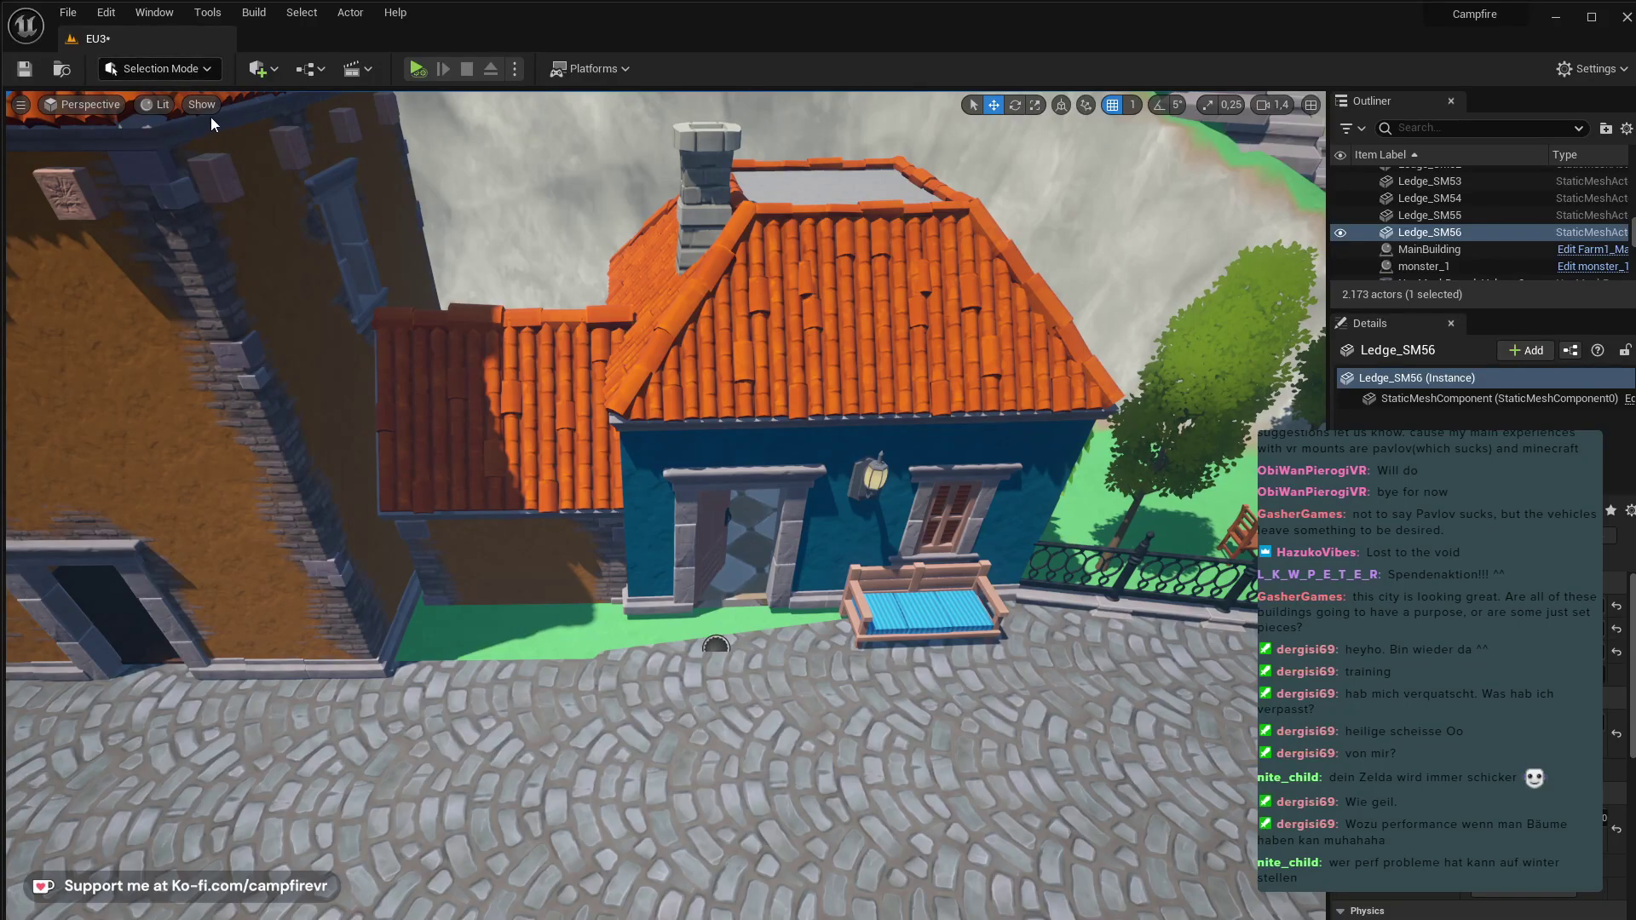
pyautogui.hotkey('shift', '2')
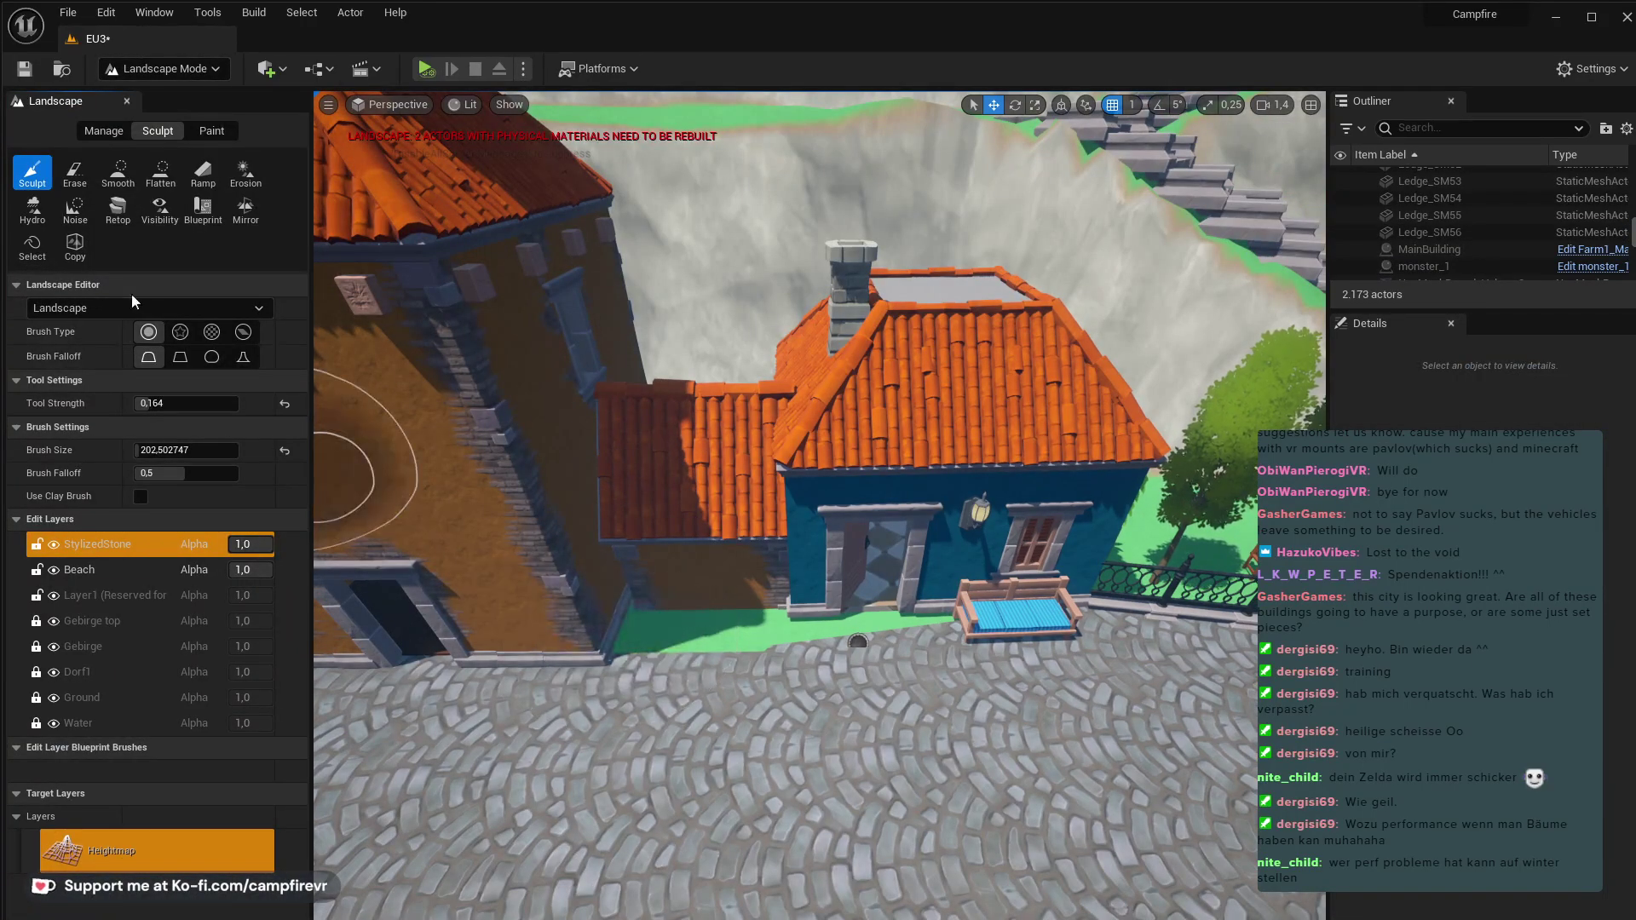
pyautogui.moveTo(217, 452); pyautogui.dragTo(174, 452)
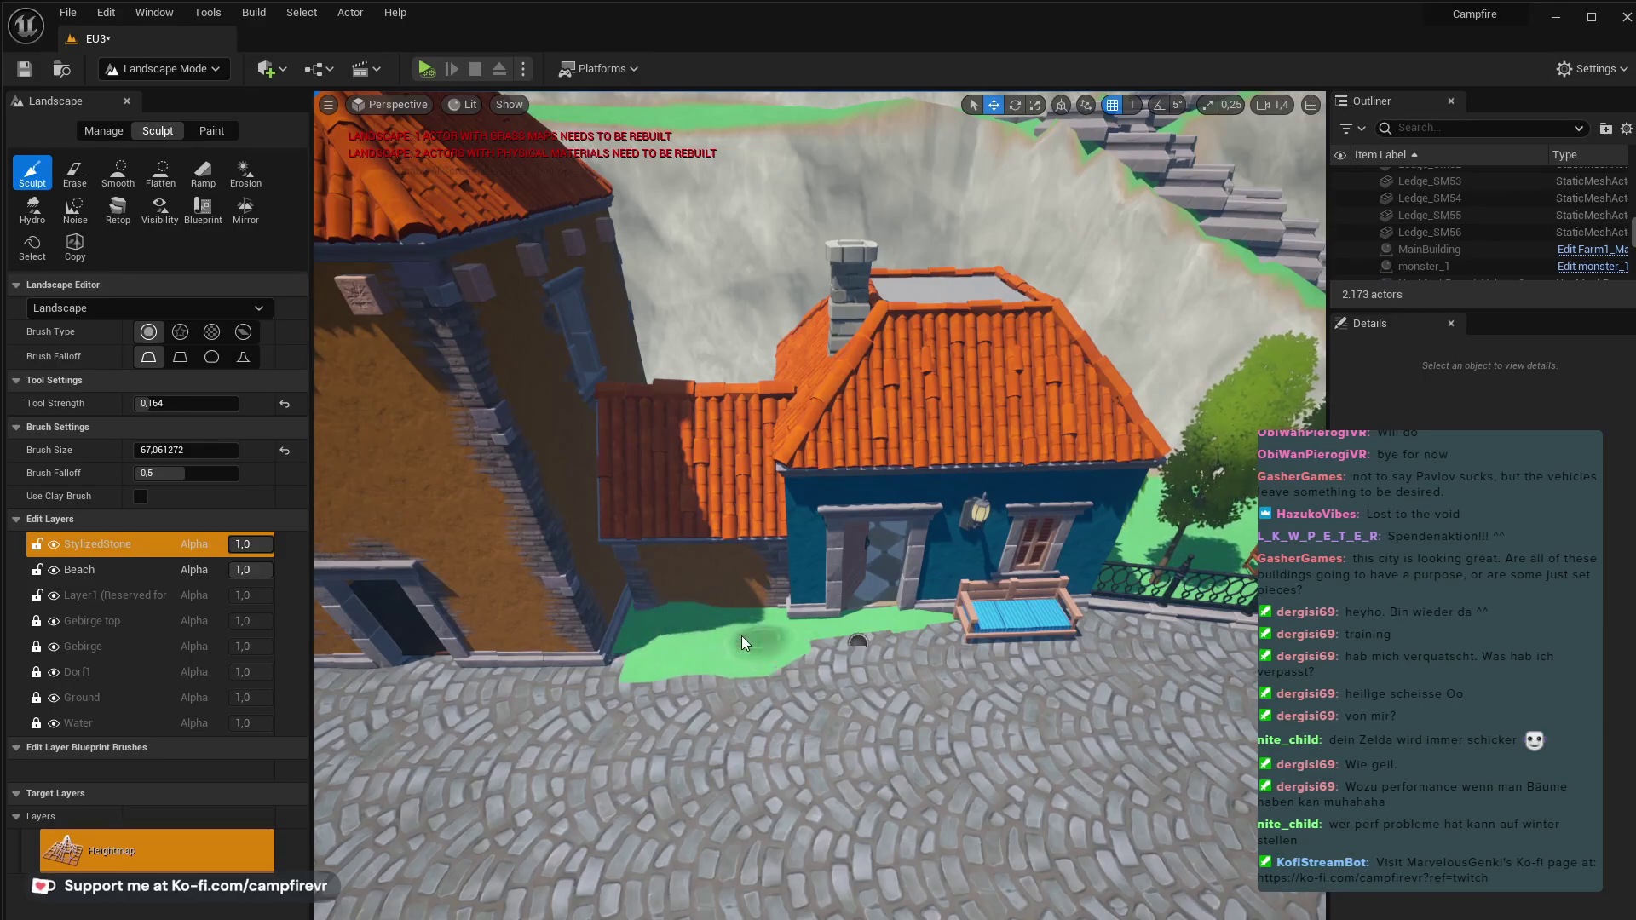
# - Sculpt the ground further between the two houses, extending the grass to the orange house's corner
pyautogui.moveTo(741, 636); pyautogui.dragTo(754, 681, button='right')
pyautogui.press('w')
pyautogui.press('w')
pyautogui.moveTo(871, 647); pyautogui.dragTo(771, 472, button='right')
pyautogui.press('d')
pyautogui.press('a')
pyautogui.moveTo(725, 492)
pyautogui.mouseDown()
pyautogui.moveTo(713, 474)
pyautogui.moveTo(687, 526)
pyautogui.moveTo(648, 516)
pyautogui.moveTo(669, 529)
pyautogui.mouseUp()
pyautogui.moveTo(668, 529)
pyautogui.mouseDown(button='right')
pyautogui.moveTo(852, 580)
pyautogui.moveTo(750, 563)
pyautogui.mouseUp(button='right')
pyautogui.press('s')
pyautogui.press('s')
pyautogui.moveTo(682, 646)
pyautogui.mouseDown(button='right')
pyautogui.moveTo(686, 614)
pyautogui.moveTo(699, 635)
pyautogui.moveTo(679, 648)
pyautogui.mouseUp(button='right')
pyautogui.press('w')
pyautogui.moveTo(851, 449); pyautogui.dragTo(610, 469, button='right')
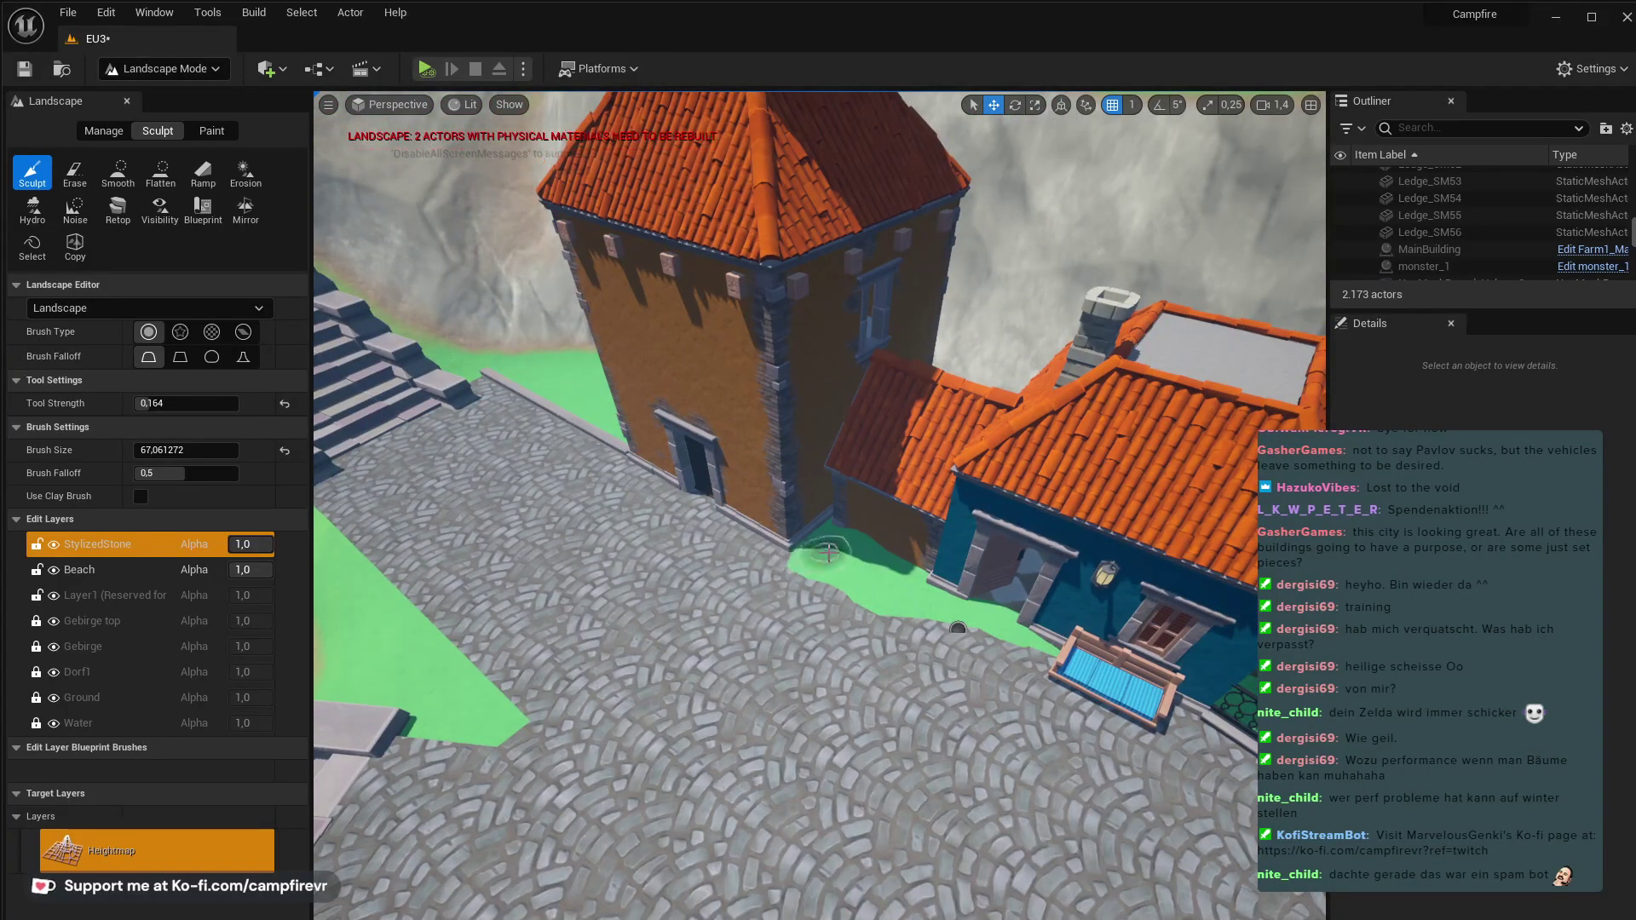
# - Flatten the grass along the base of the orange house's windowed side wall
pyautogui.moveTo(805, 560)
pyautogui.mouseDown(button='right')
pyautogui.moveTo(946, 533)
pyautogui.moveTo(1039, 460)
pyautogui.moveTo(805, 560)
pyautogui.mouseUp(button='right')
pyautogui.press('s')
pyautogui.press('w')
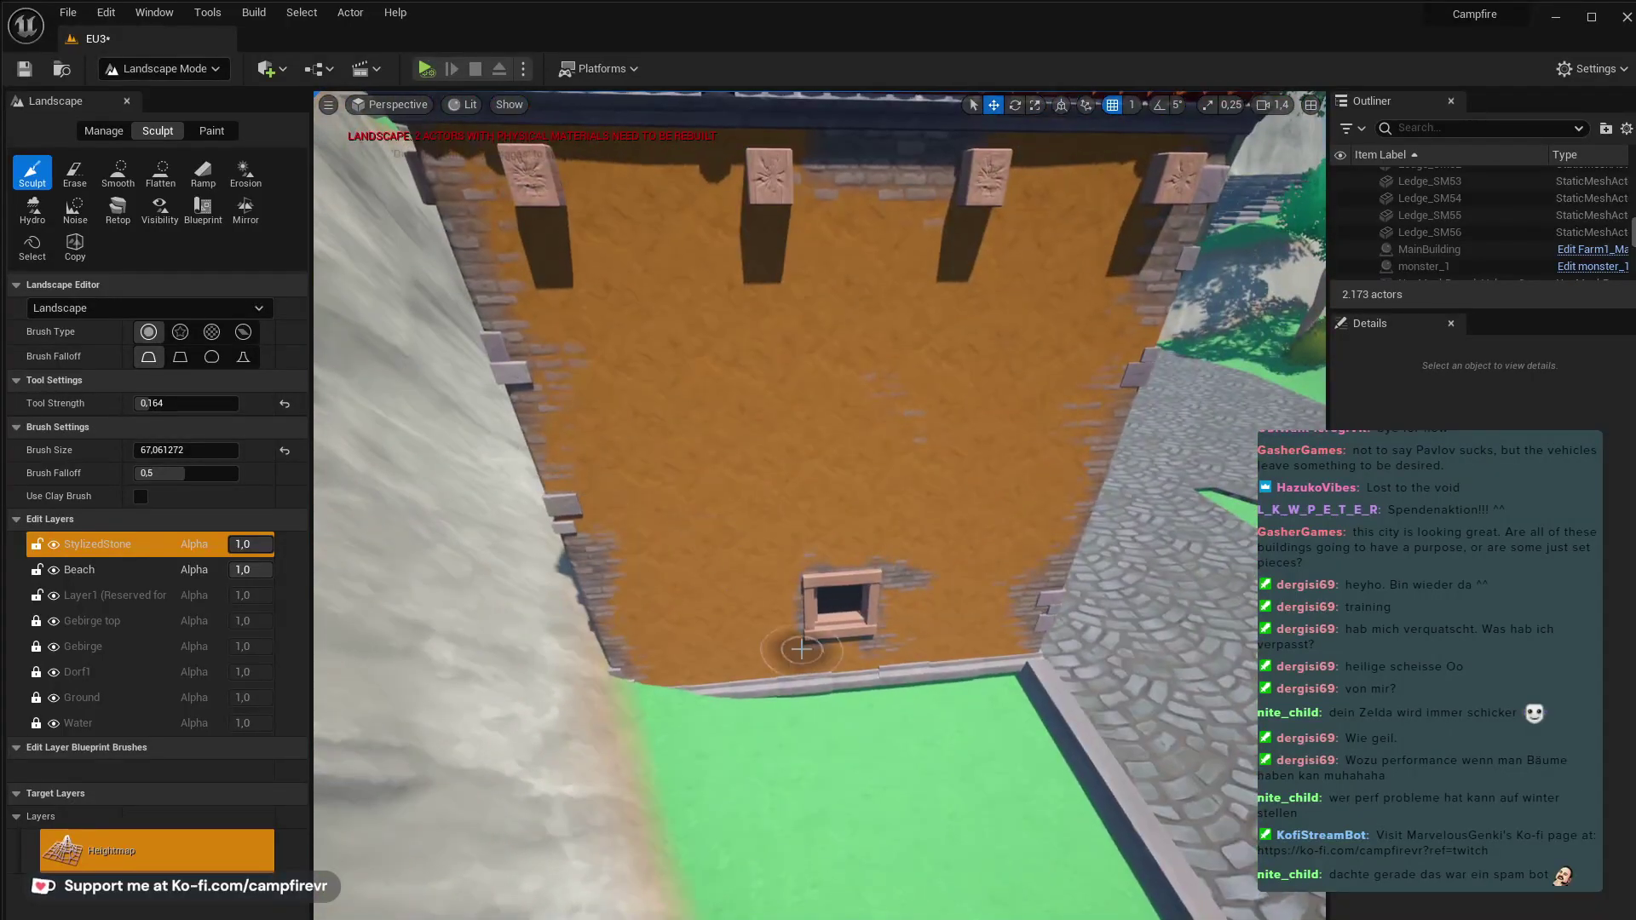
pyautogui.click(162, 174)
pyautogui.moveTo(767, 739)
pyautogui.mouseDown()
pyautogui.moveTo(749, 730)
pyautogui.moveTo(774, 702)
pyautogui.moveTo(878, 714)
pyautogui.mouseUp()
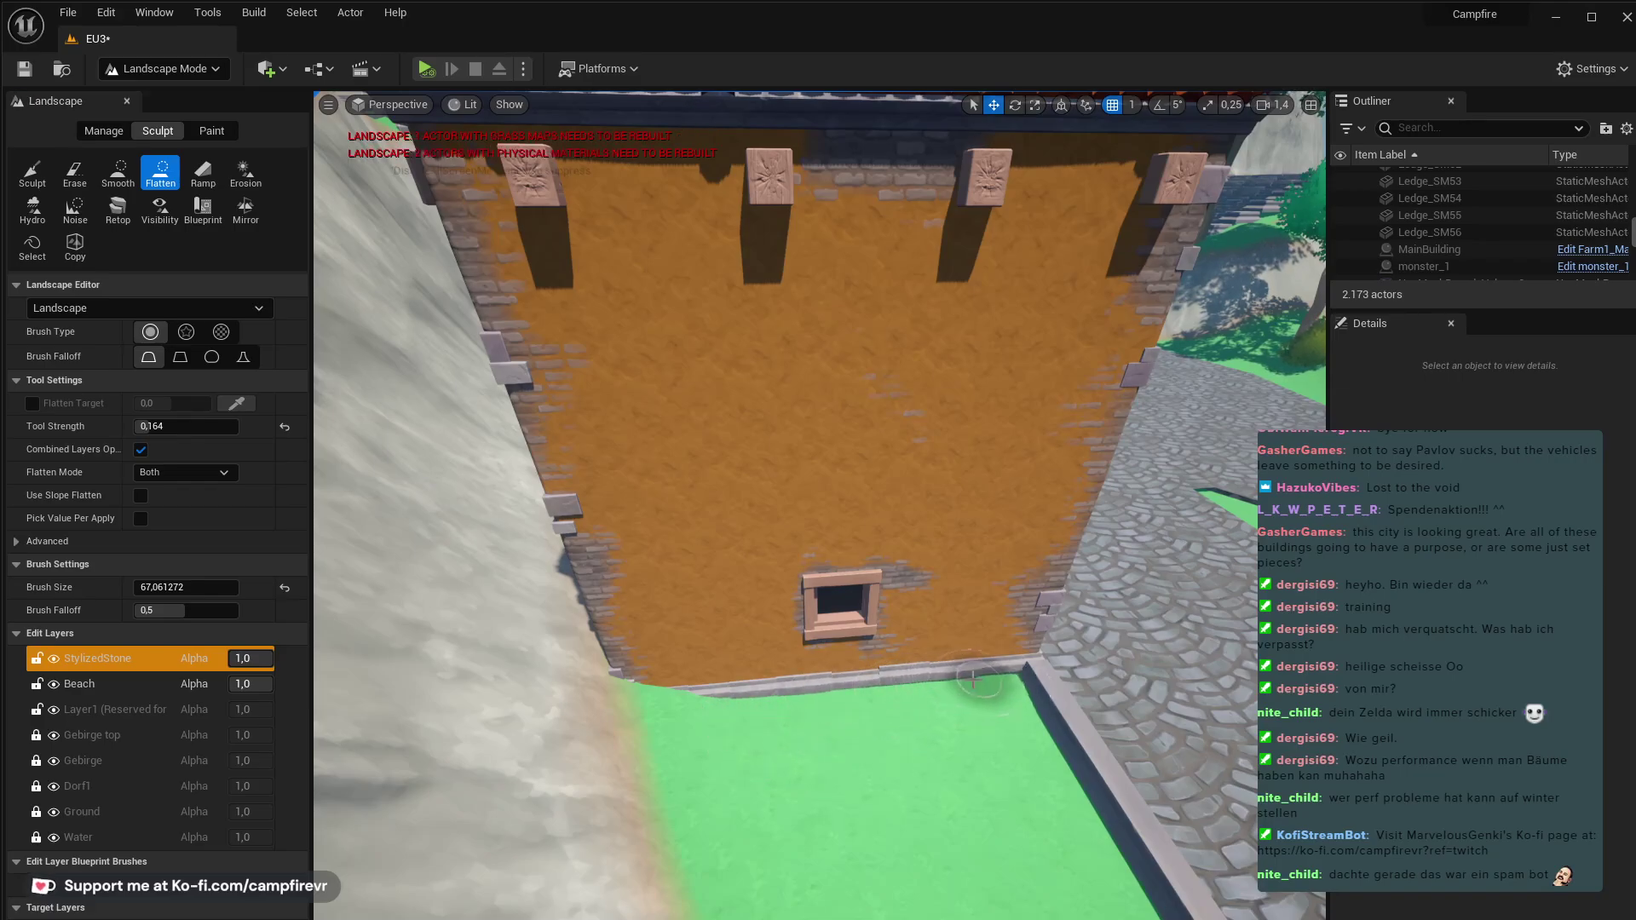
pyautogui.moveTo(980, 678)
pyautogui.mouseDown()
pyautogui.moveTo(731, 711)
pyautogui.moveTo(812, 712)
pyautogui.mouseUp()
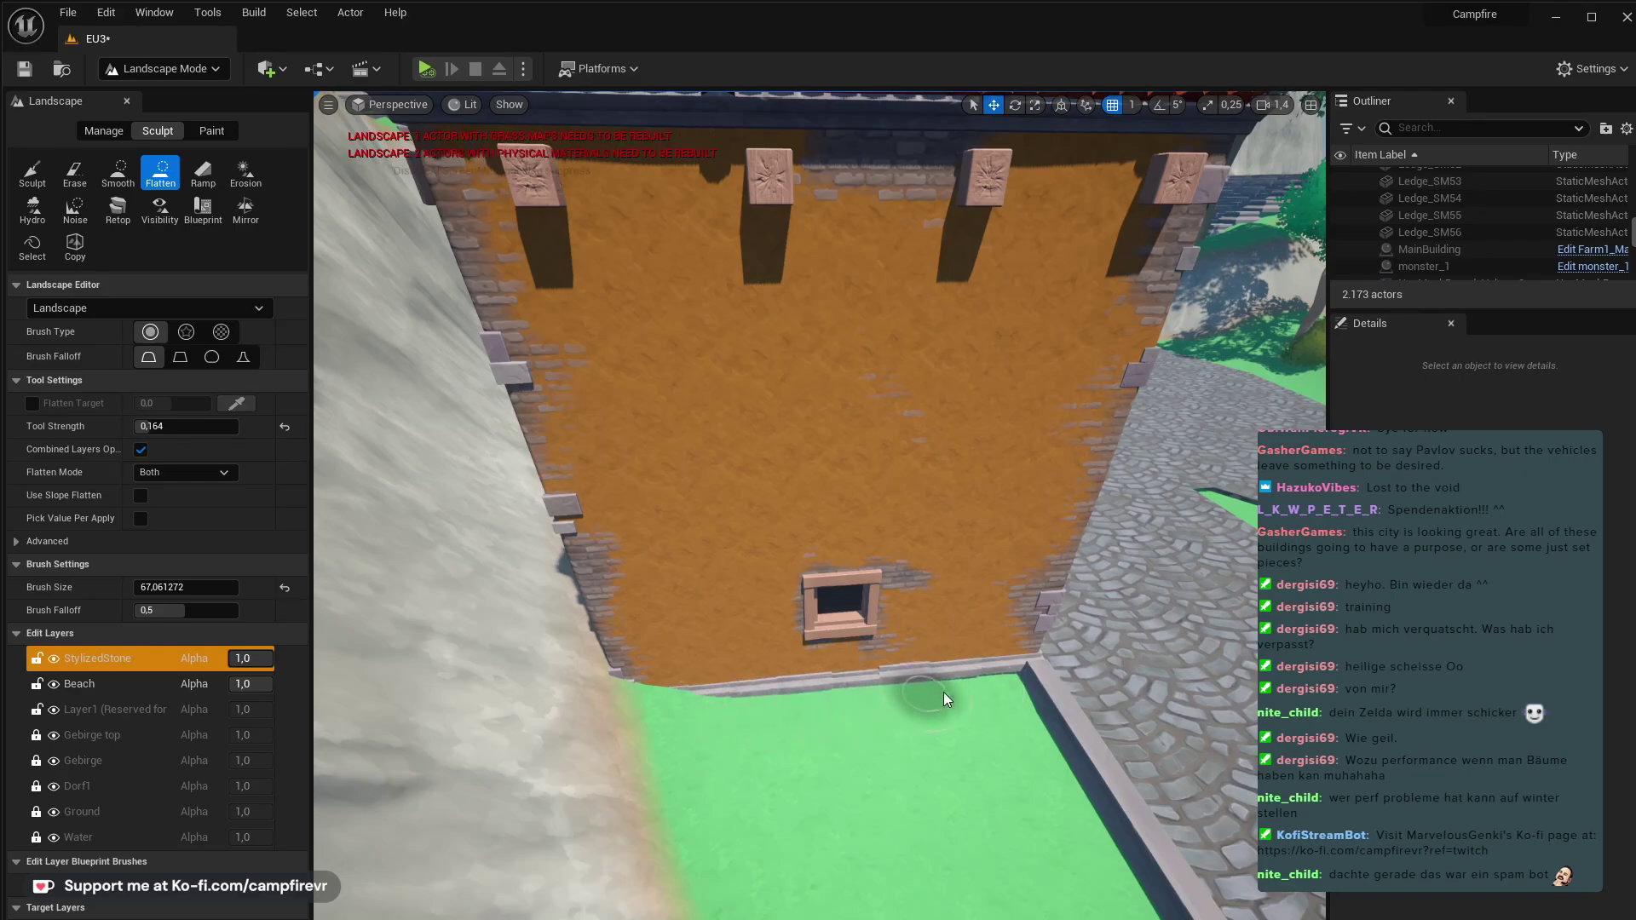
pyautogui.moveTo(978, 734); pyautogui.dragTo(978, 734, button='right')
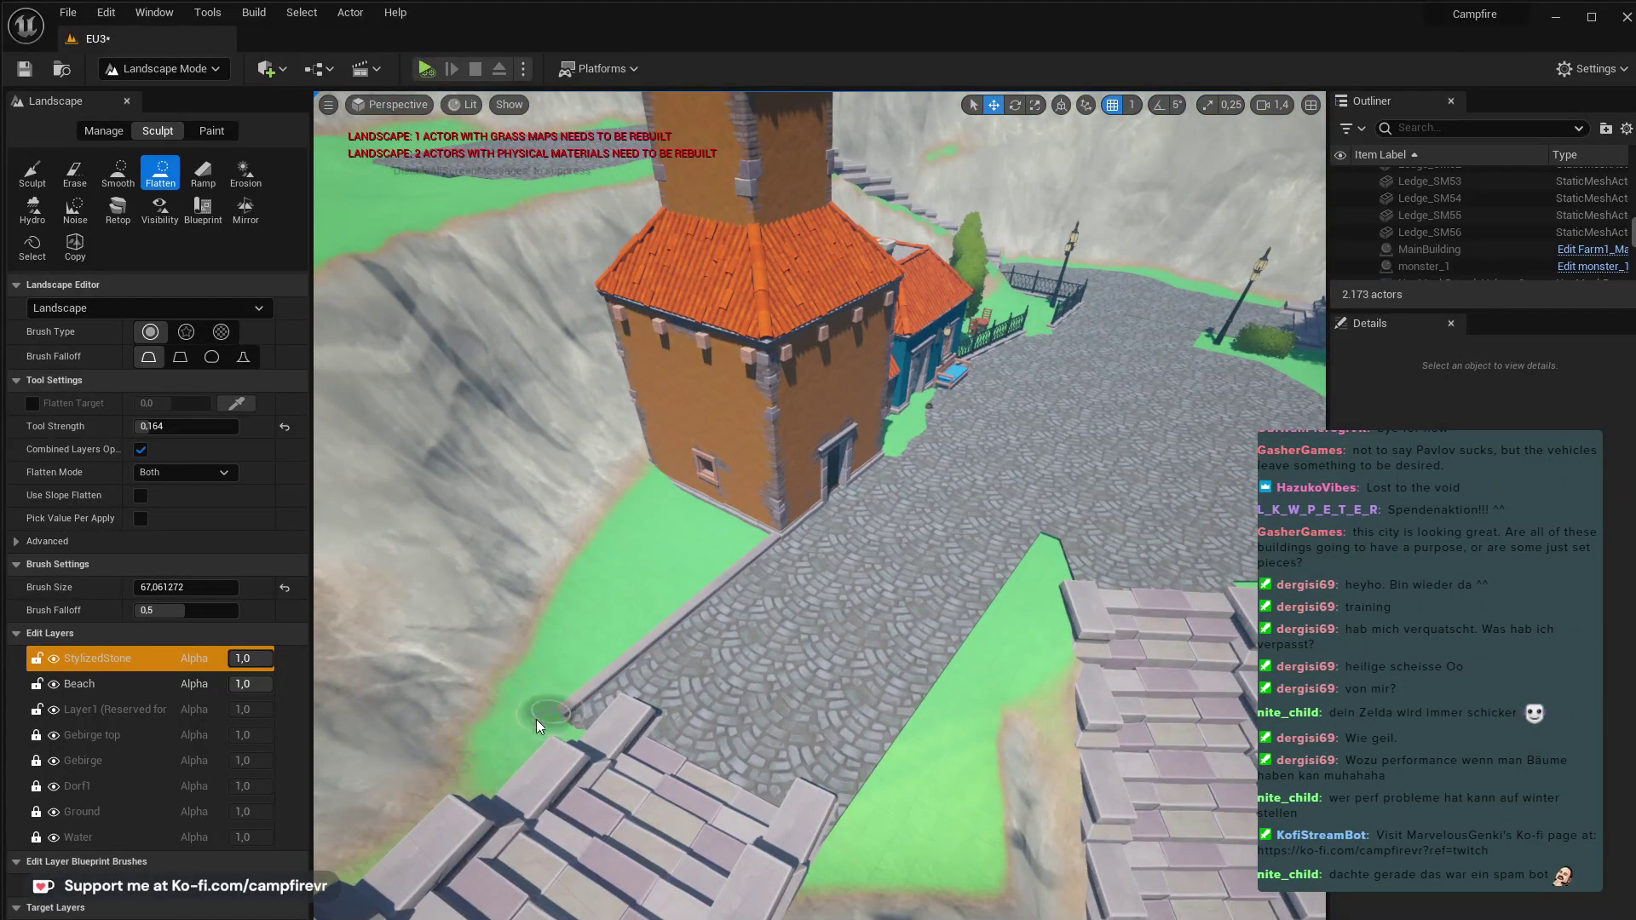
# - Return to selection mode and duplicate the terrace ledge onto the opposite edge of the cobbled path
pyautogui.moveTo(535, 722); pyautogui.dragTo(663, 599, button='right')
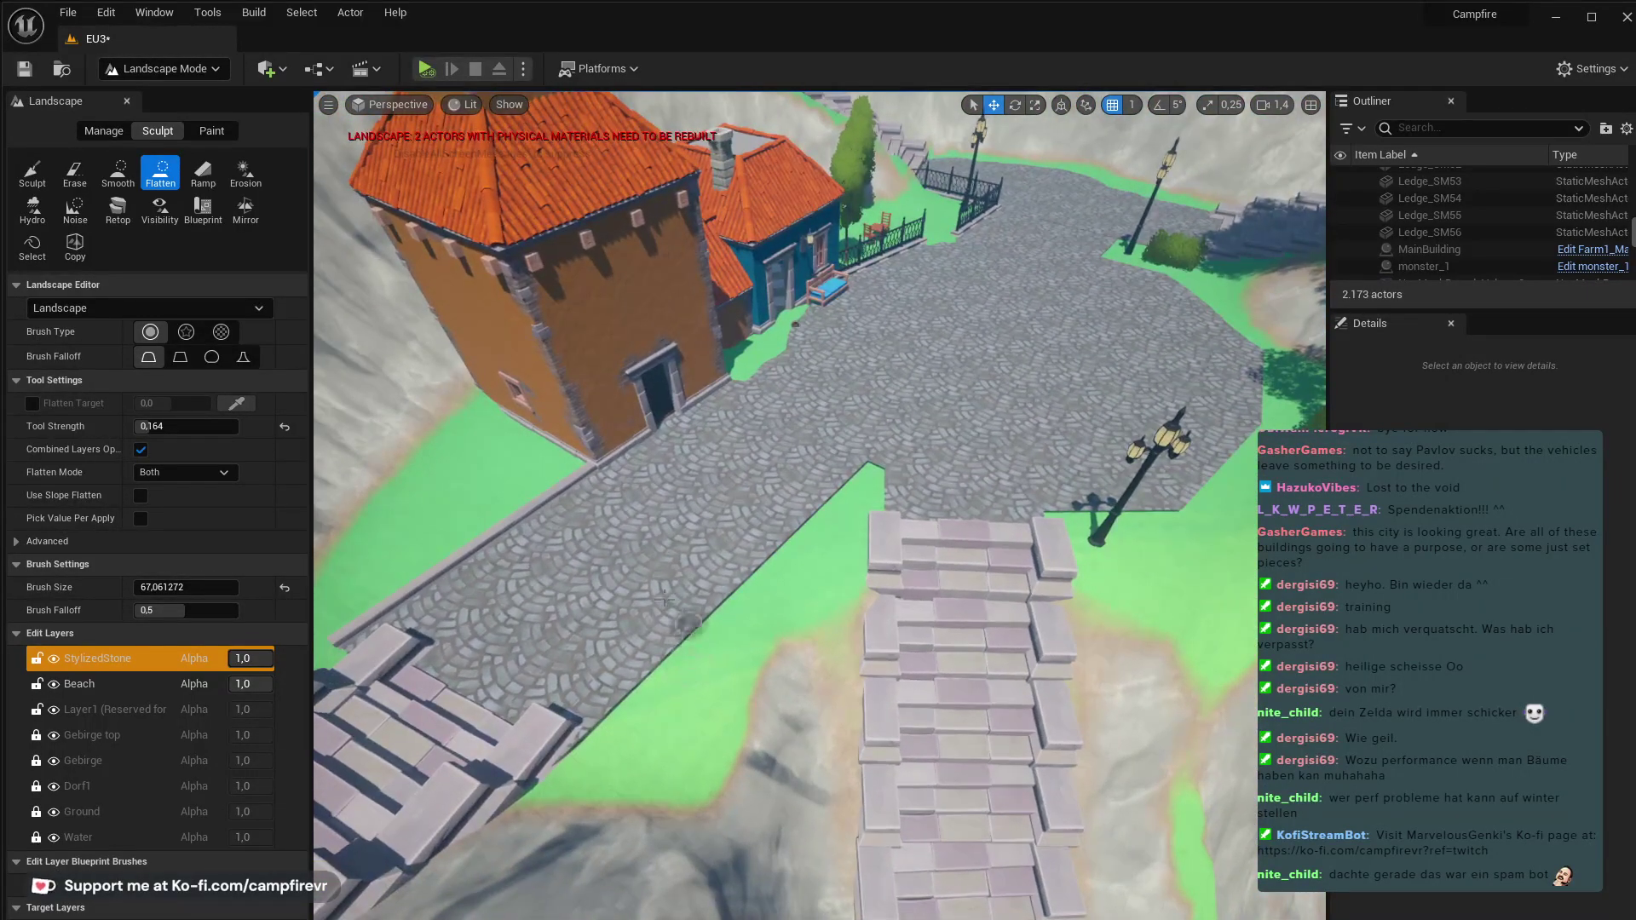
pyautogui.hotkey('shift', '1')
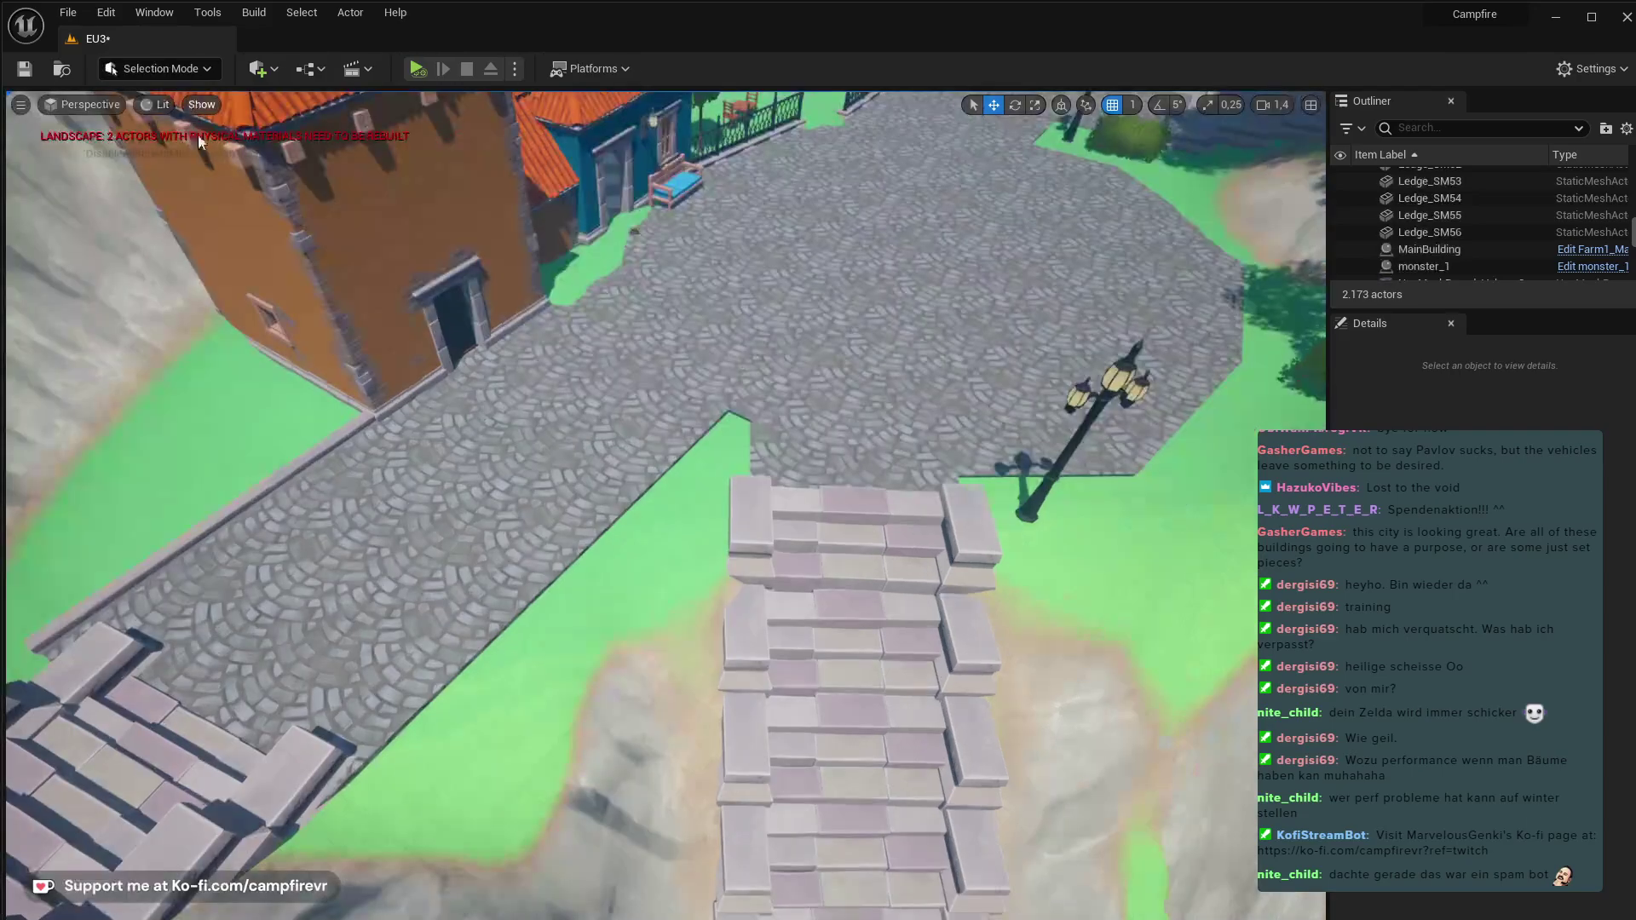
pyautogui.moveTo(527, 659); pyautogui.dragTo(527, 660, button='right')
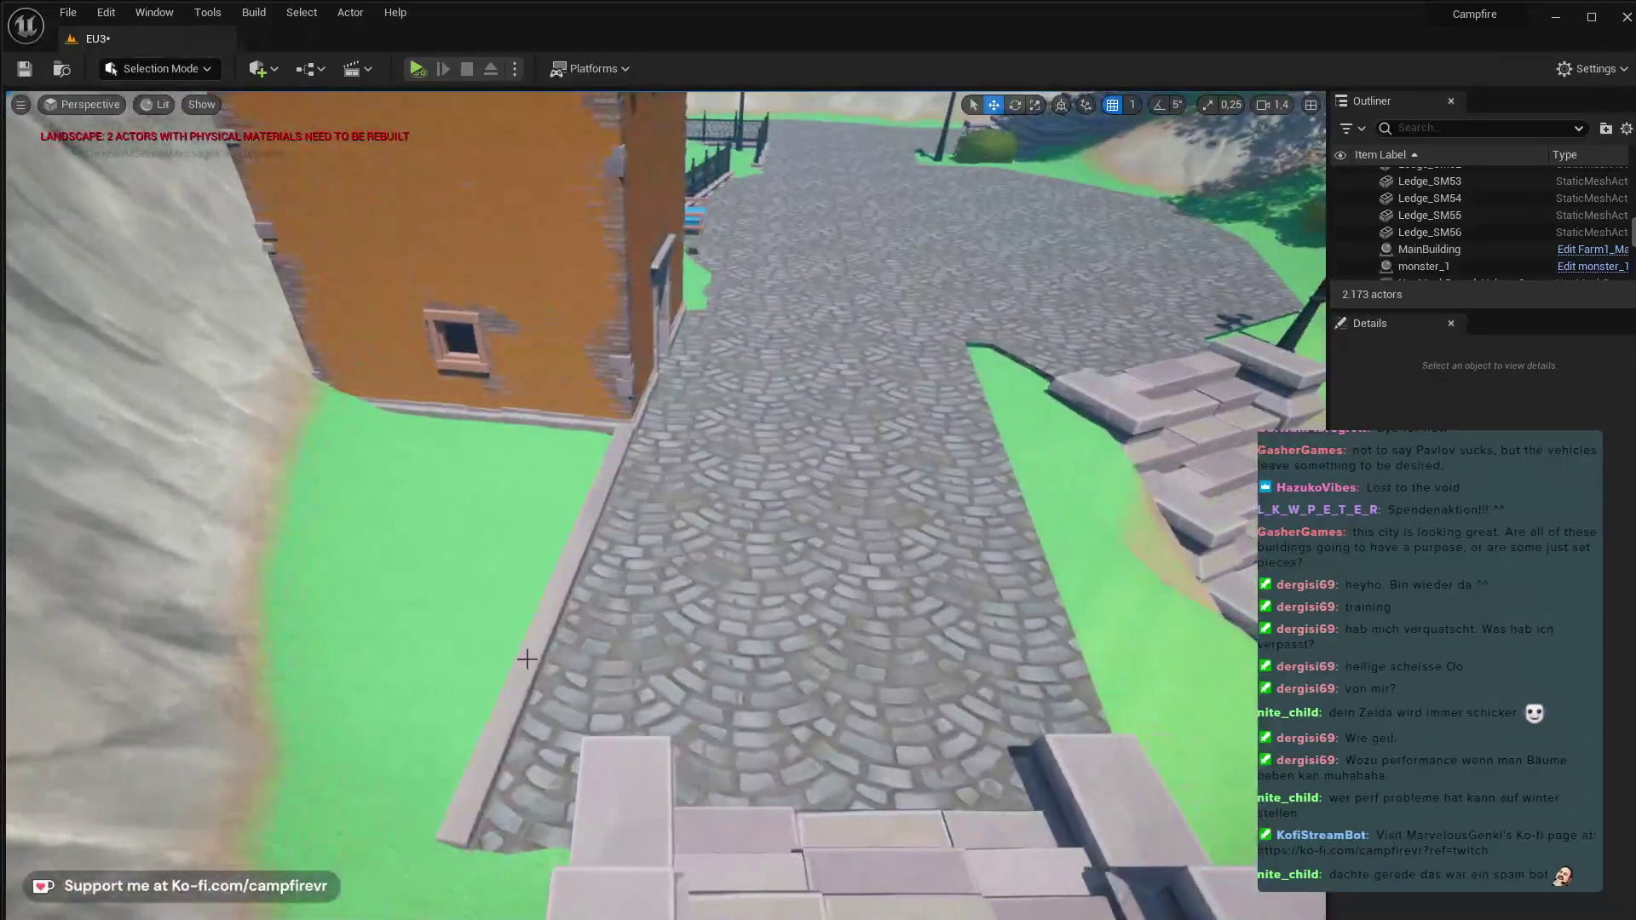
pyautogui.click(563, 599)
pyautogui.keyDown('alt'); pyautogui.moveTo(516, 580); pyautogui.dragTo(1018, 629); pyautogui.keyUp('alt')
pyautogui.moveTo(1019, 629); pyautogui.dragTo(1018, 629, button='right')
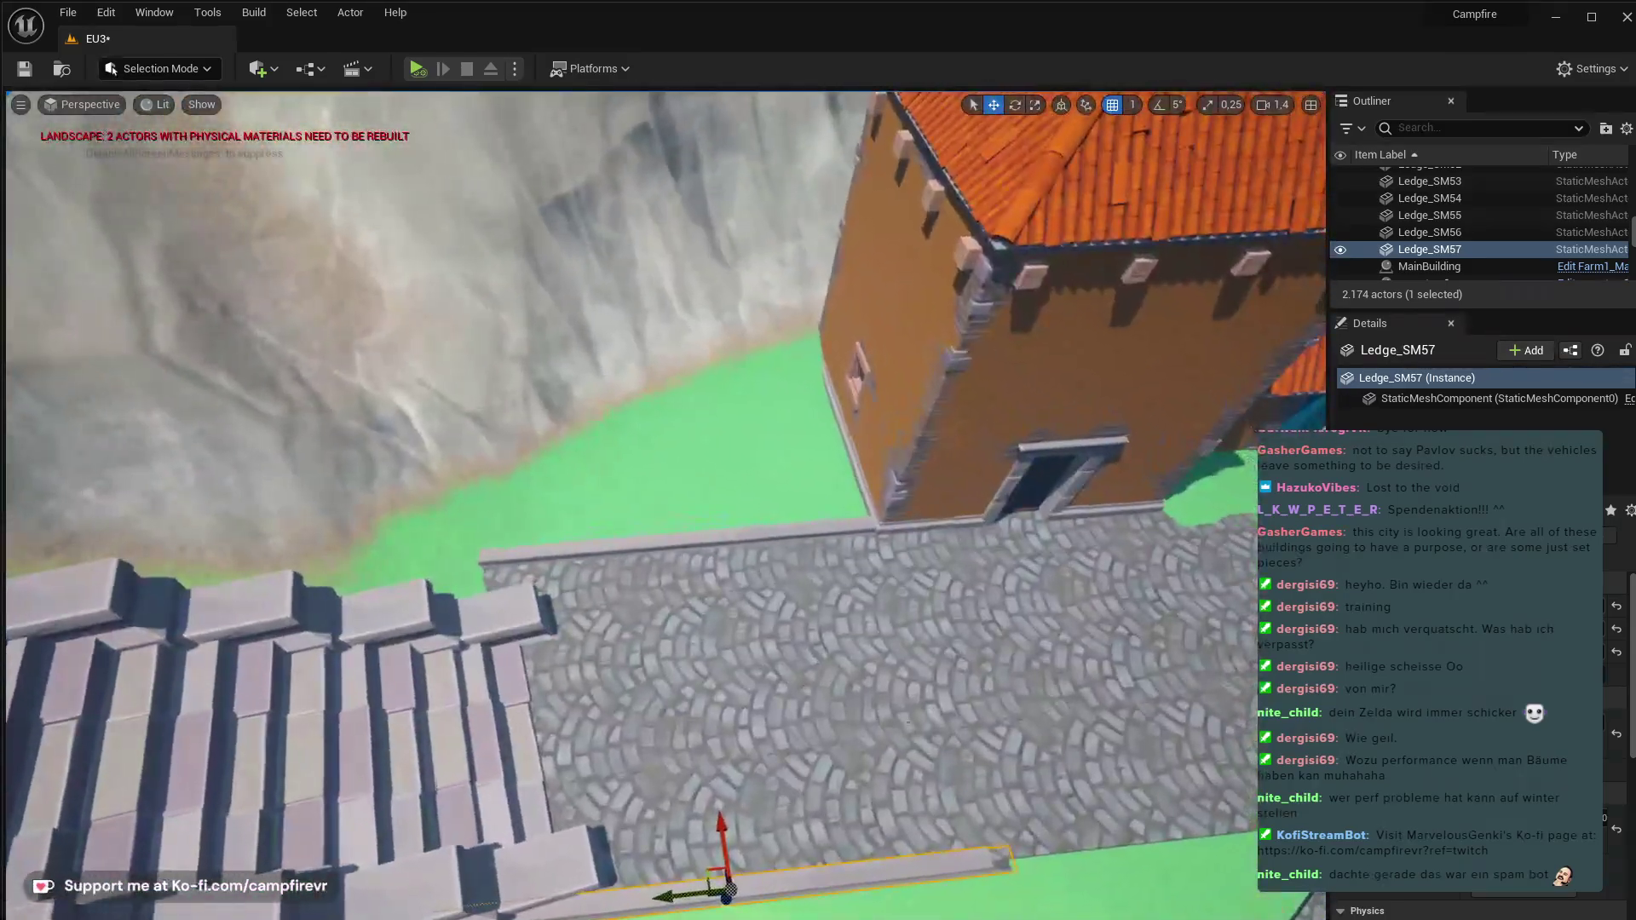
pyautogui.moveTo(661, 894); pyautogui.dragTo(733, 895)
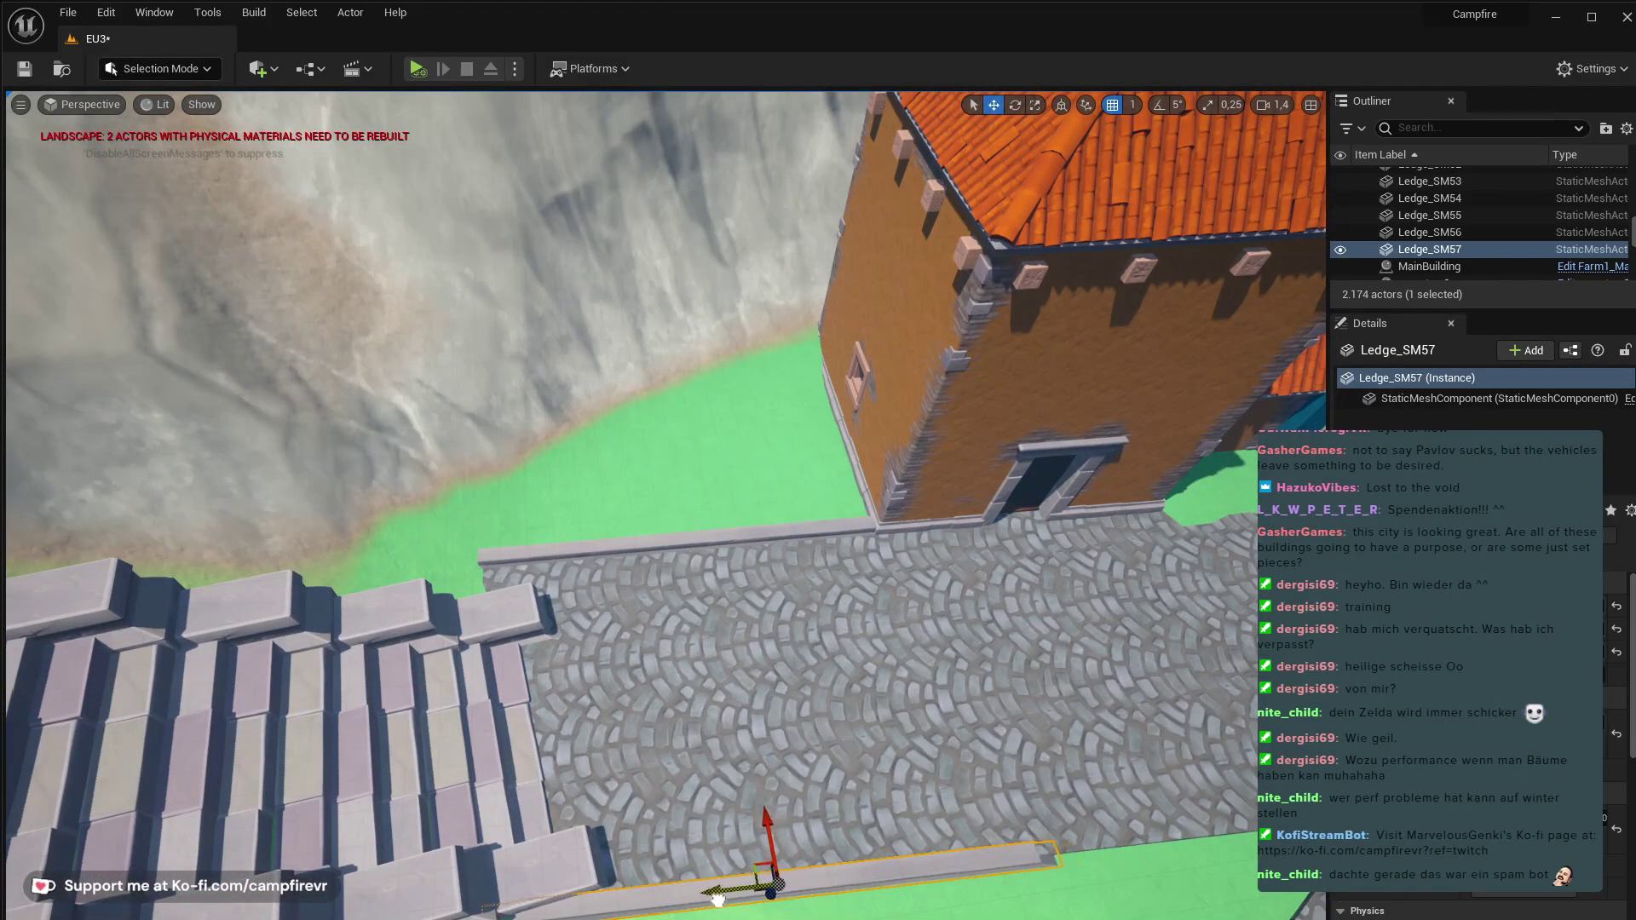
# - Slide the copied ledge along the cobble edge toward the grass wedge's tip and shift it slightly onto the grass
pyautogui.moveTo(733, 895); pyautogui.dragTo(733, 895, button='right')
pyautogui.press('r')
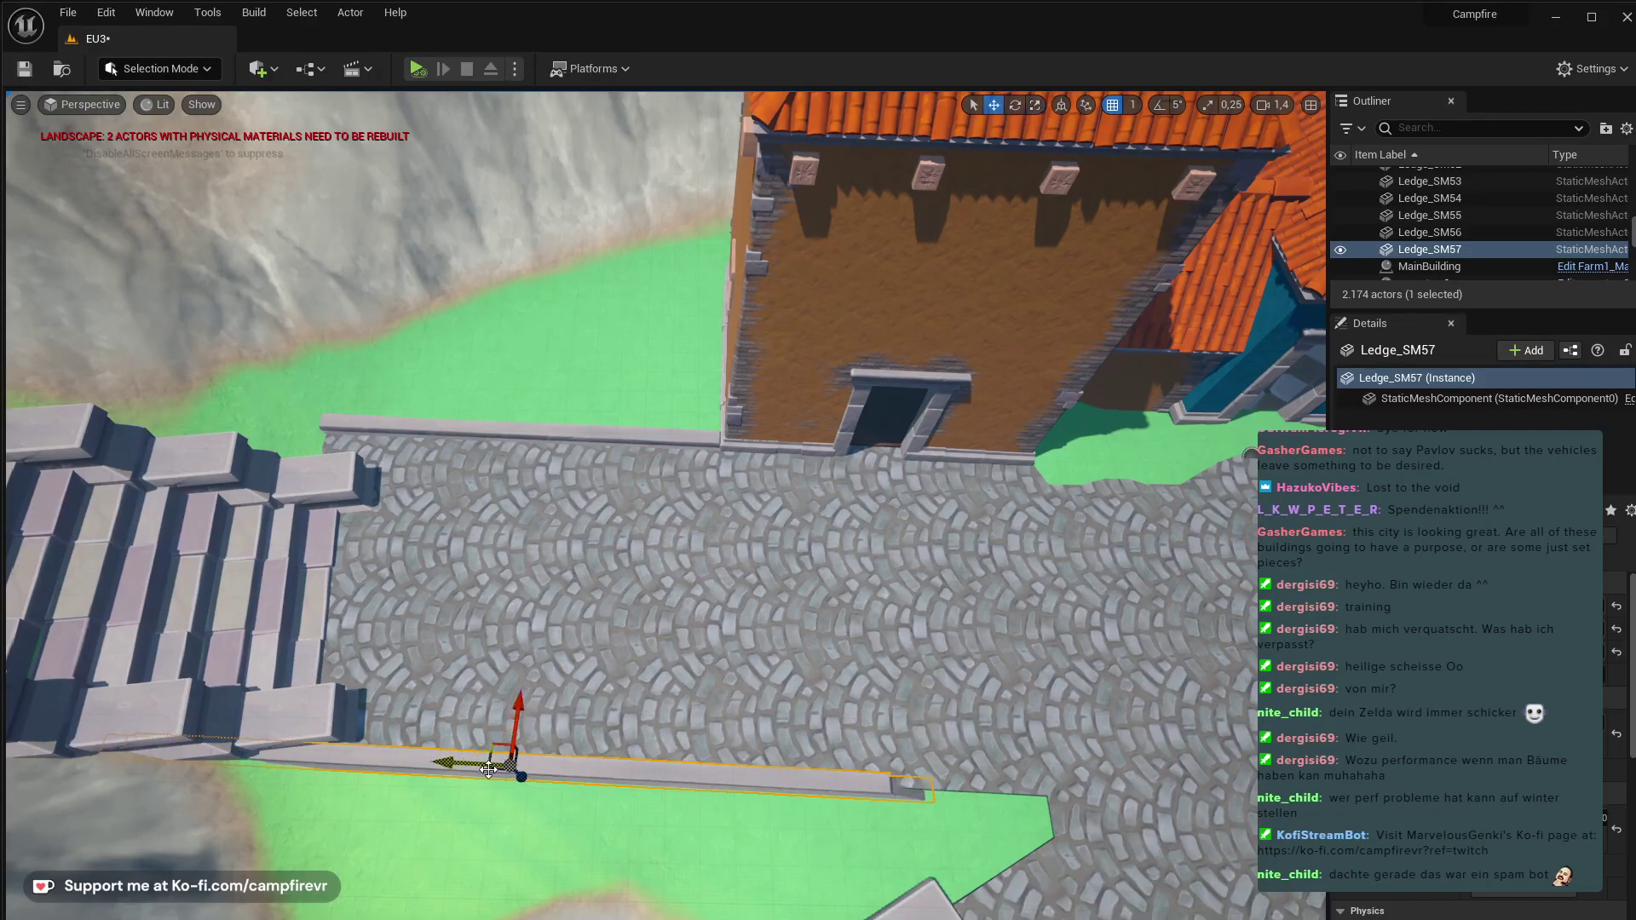
pyautogui.moveTo(442, 764); pyautogui.dragTo(579, 783)
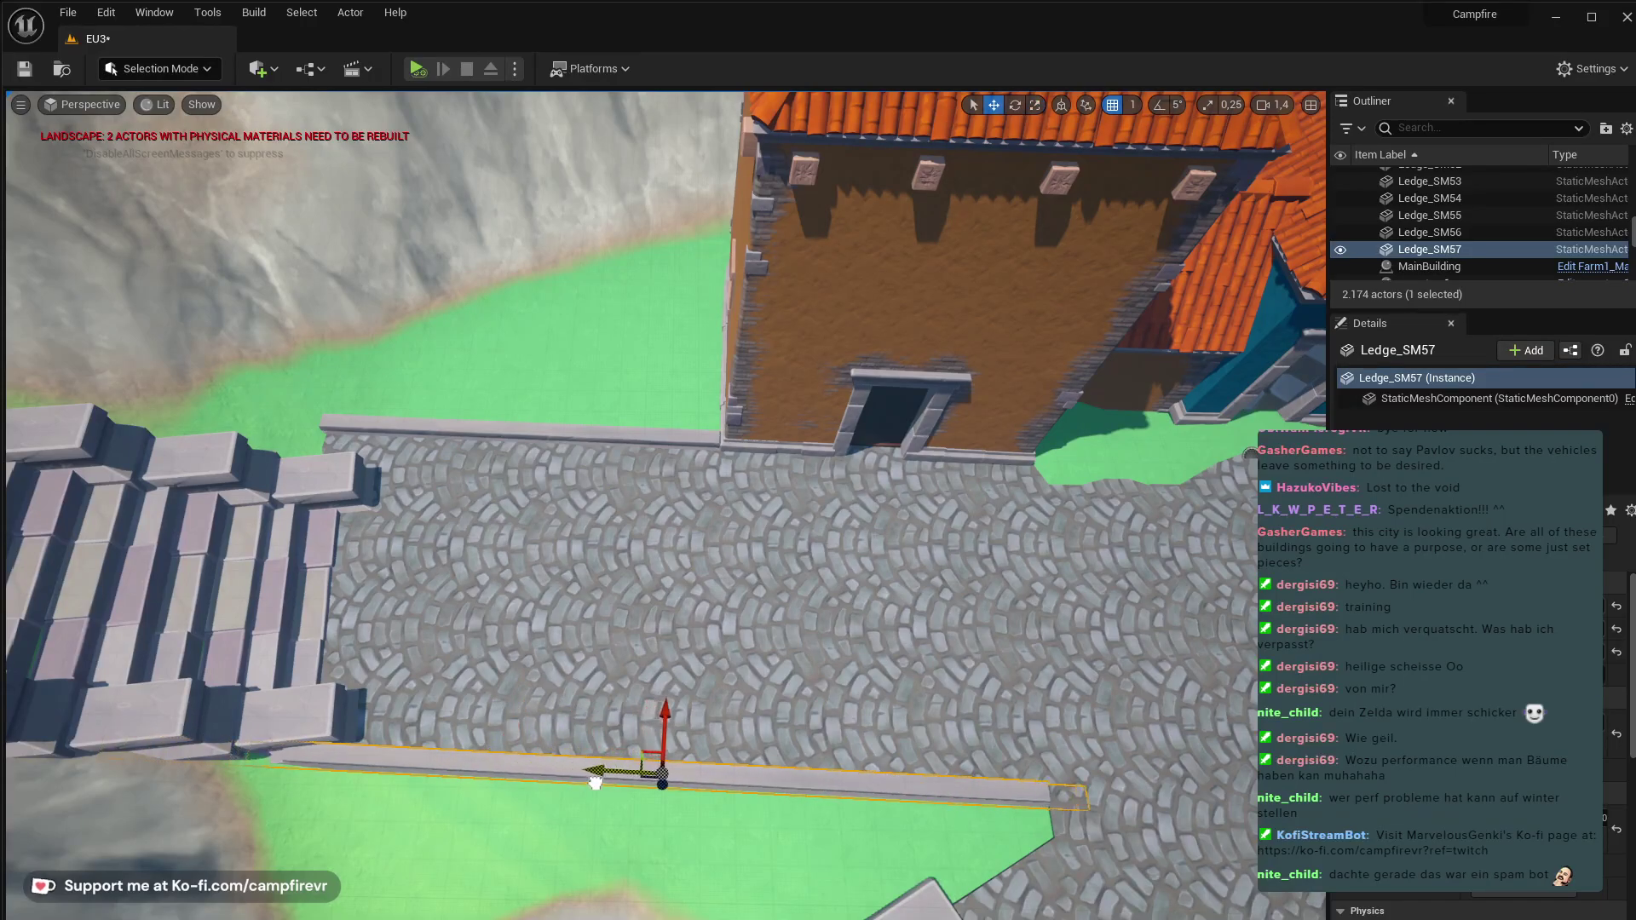
pyautogui.moveTo(665, 725); pyautogui.dragTo(656, 733)
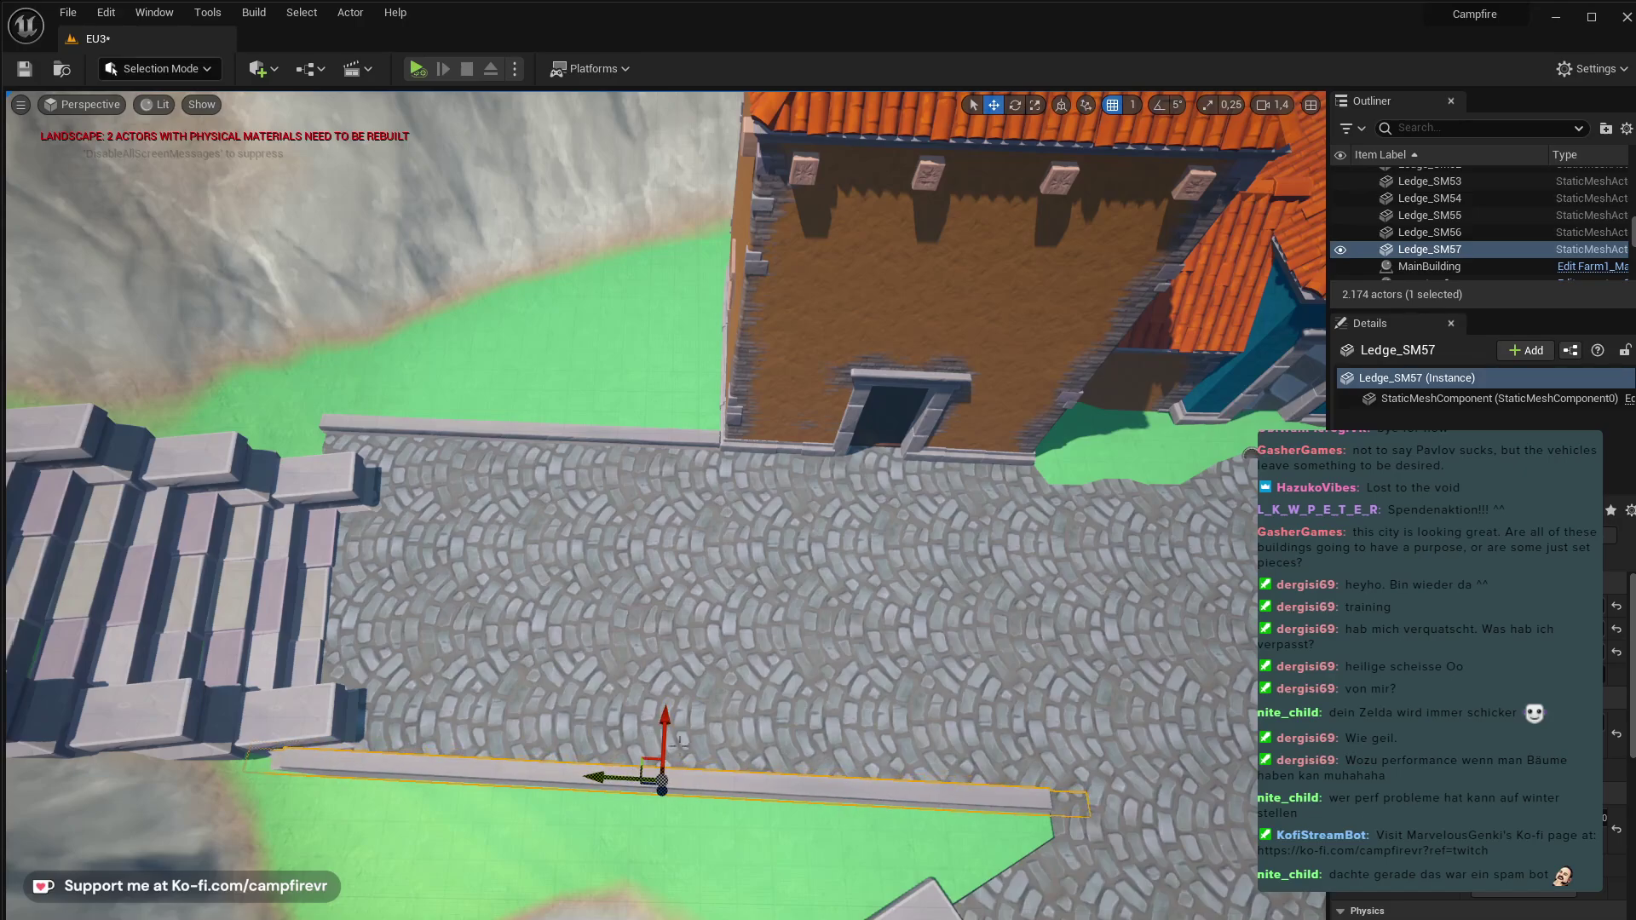
pyautogui.moveTo(679, 741); pyautogui.dragTo(460, 771, button='right')
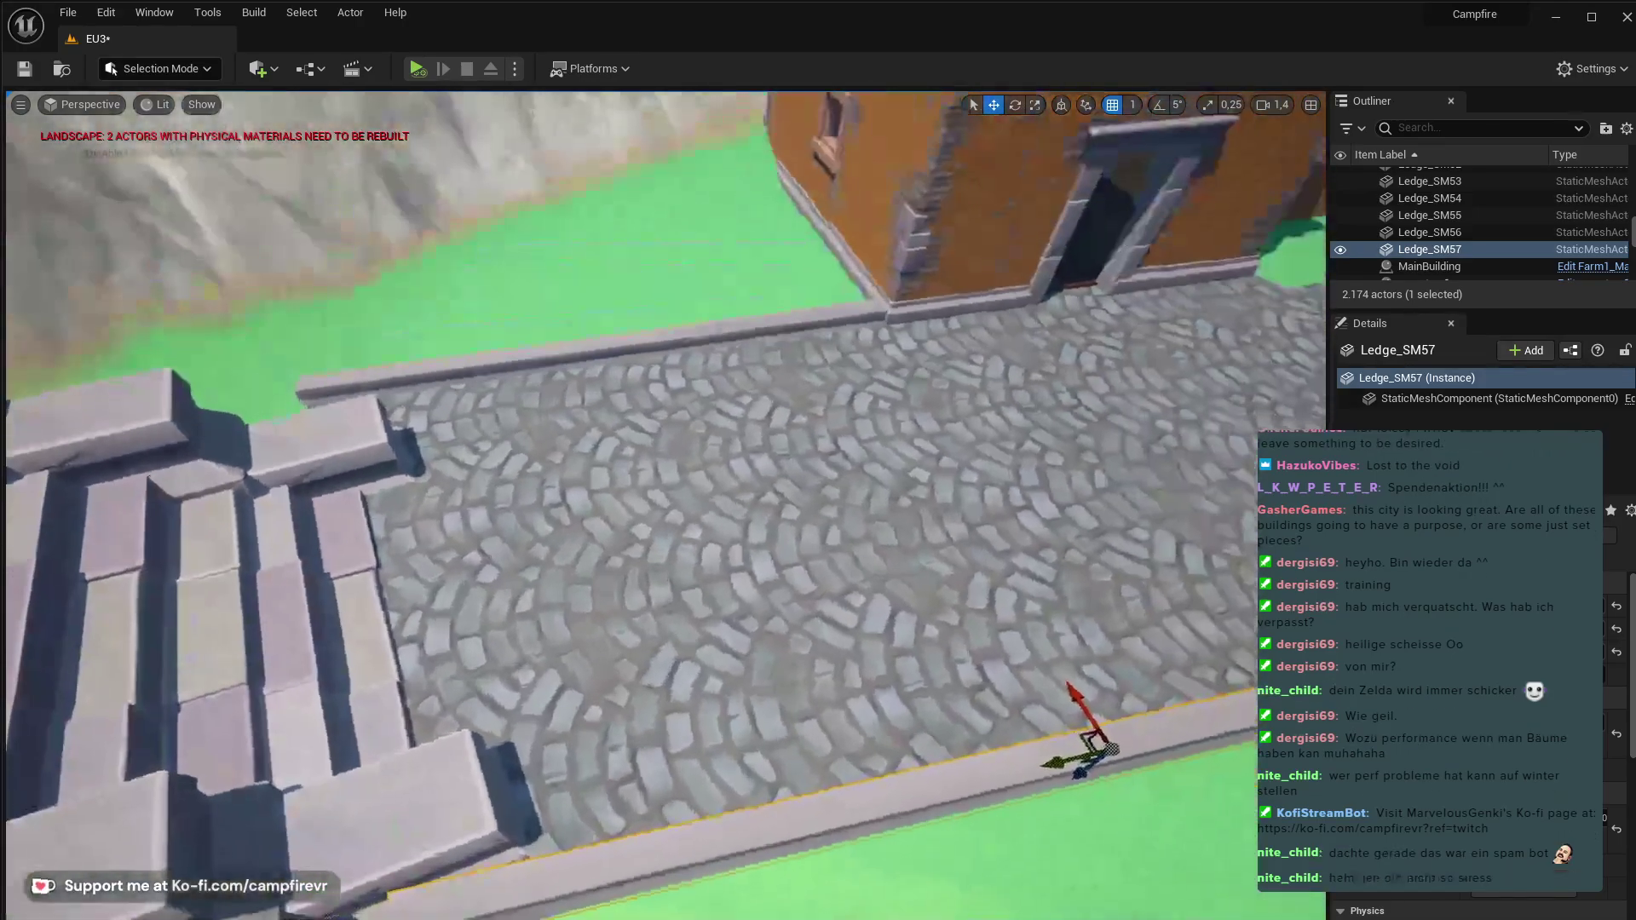
# - Duplicate the long ledge along the cobbled path and place the copy over the grass wedge beside the descending stairs' end block
pyautogui.moveTo(665, 512); pyautogui.dragTo(971, 469, button='right')
pyautogui.moveTo(664, 503); pyautogui.dragTo(1117, 478, button='right')
pyautogui.moveTo(733, 759); pyautogui.dragTo(848, 733, button='right')
pyautogui.keyDown('alt'); pyautogui.moveTo(929, 655); pyautogui.dragTo(608, 807); pyautogui.keyUp('alt')
pyautogui.keyDown('alt'); pyautogui.moveTo(542, 902); pyautogui.dragTo(511, 876); pyautogui.keyUp('alt')
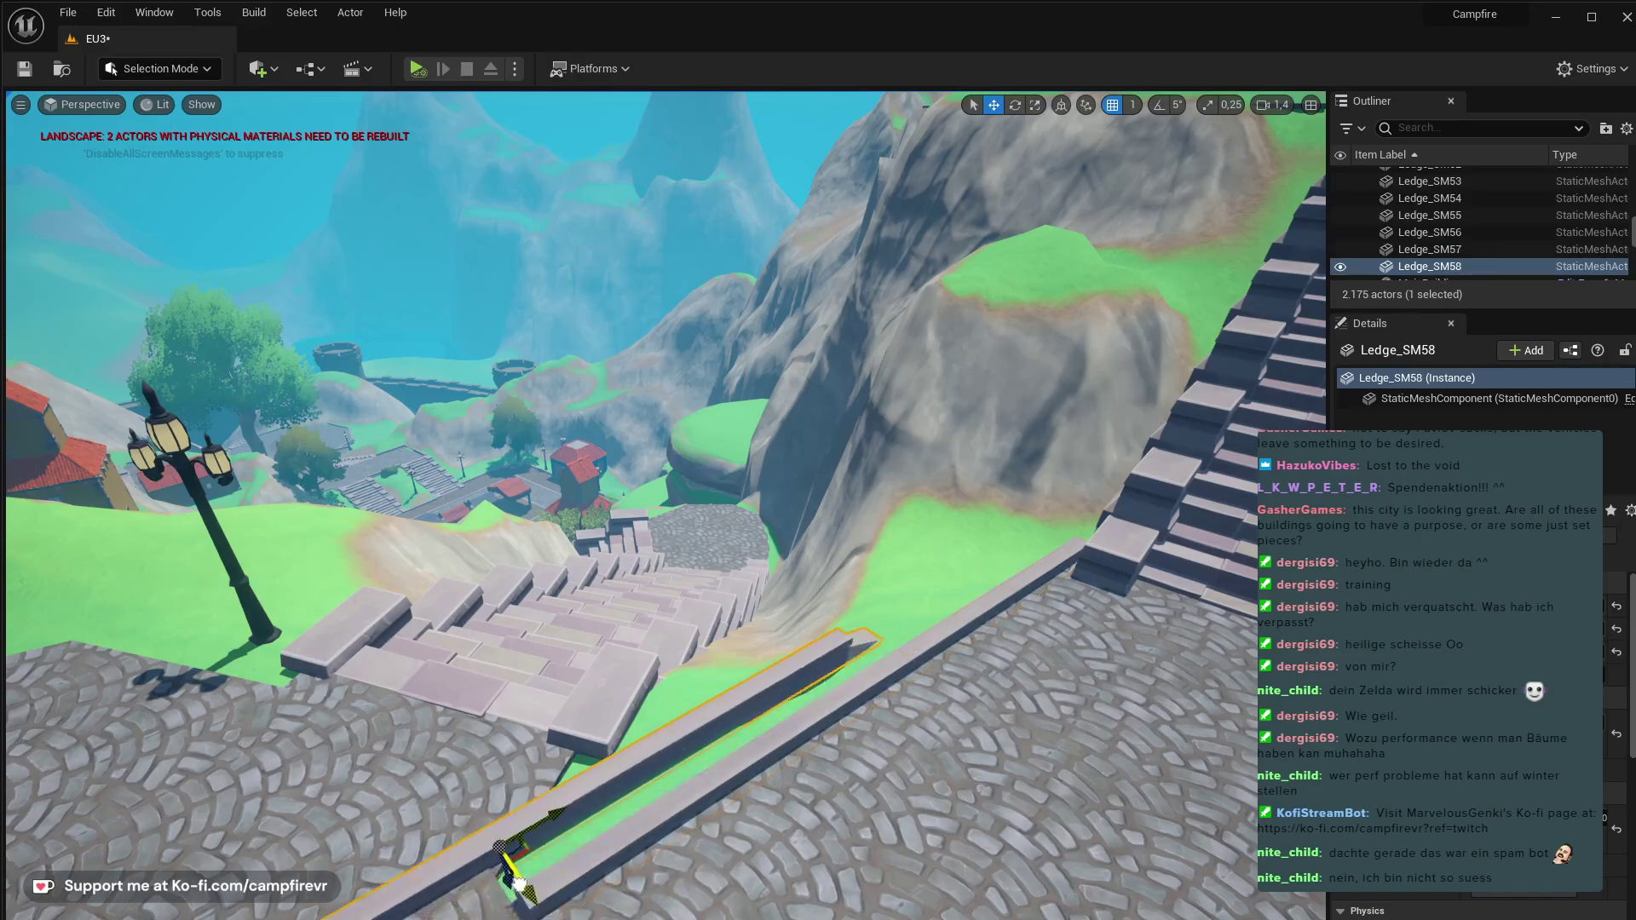
# - Shorten the copied ledge, rotate it in line with the stairs' side and butt it against the stairs' end block
pyautogui.press('e')
pyautogui.press('r')
pyautogui.moveTo(549, 817); pyautogui.dragTo(487, 852)
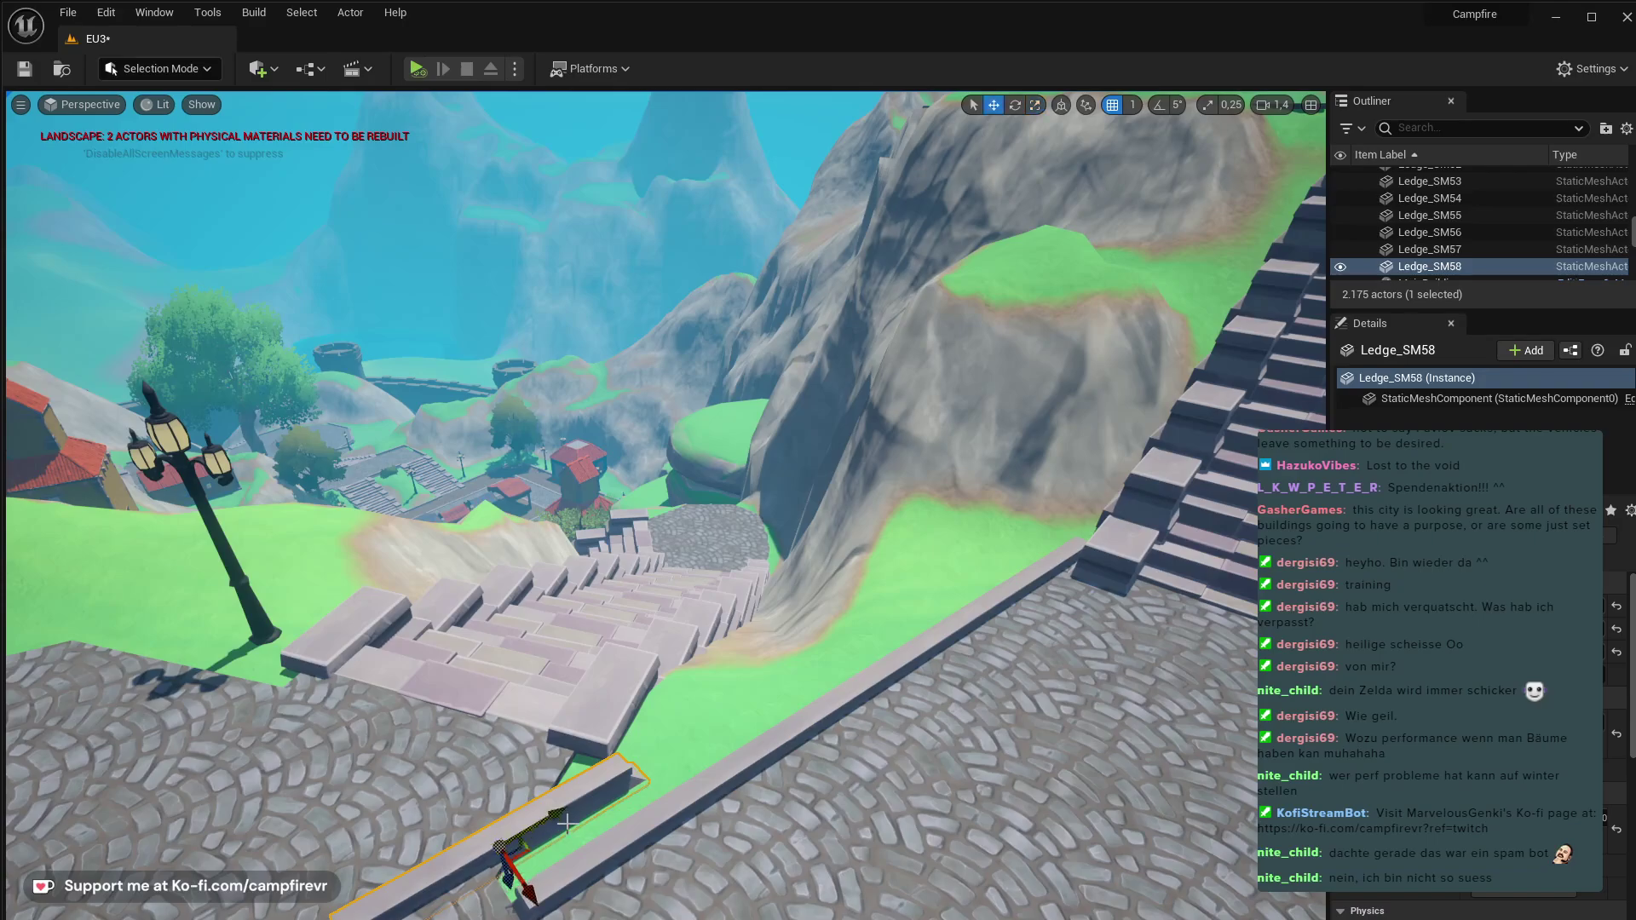
pyautogui.press('e')
pyautogui.moveTo(549, 895); pyautogui.dragTo(588, 882)
pyautogui.press('r')
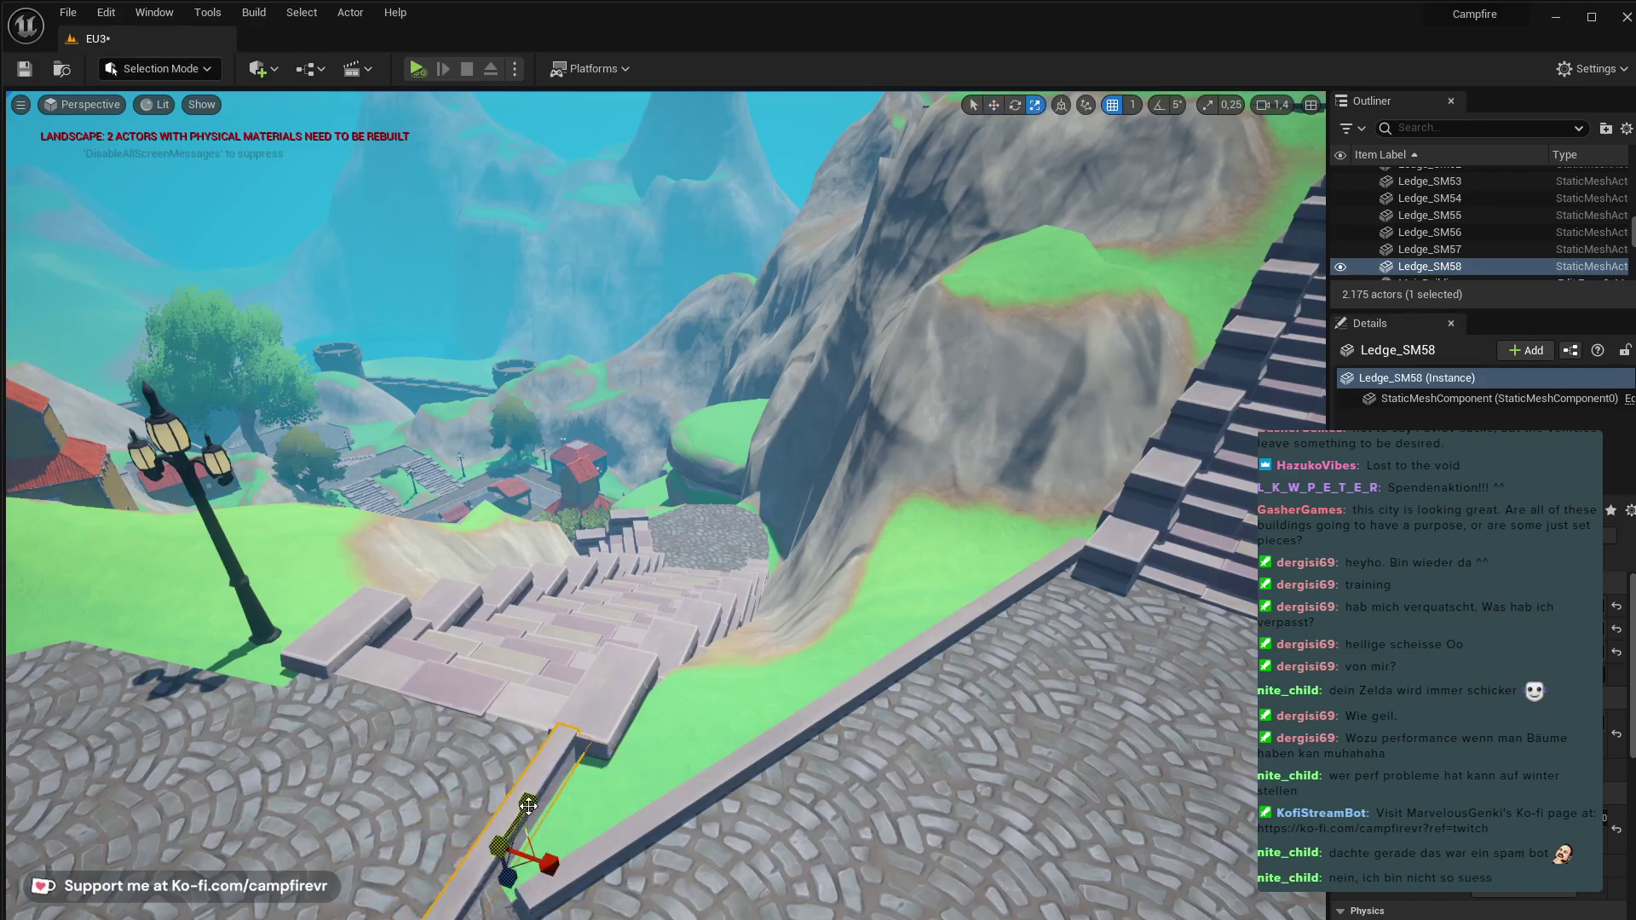
pyautogui.press('w')
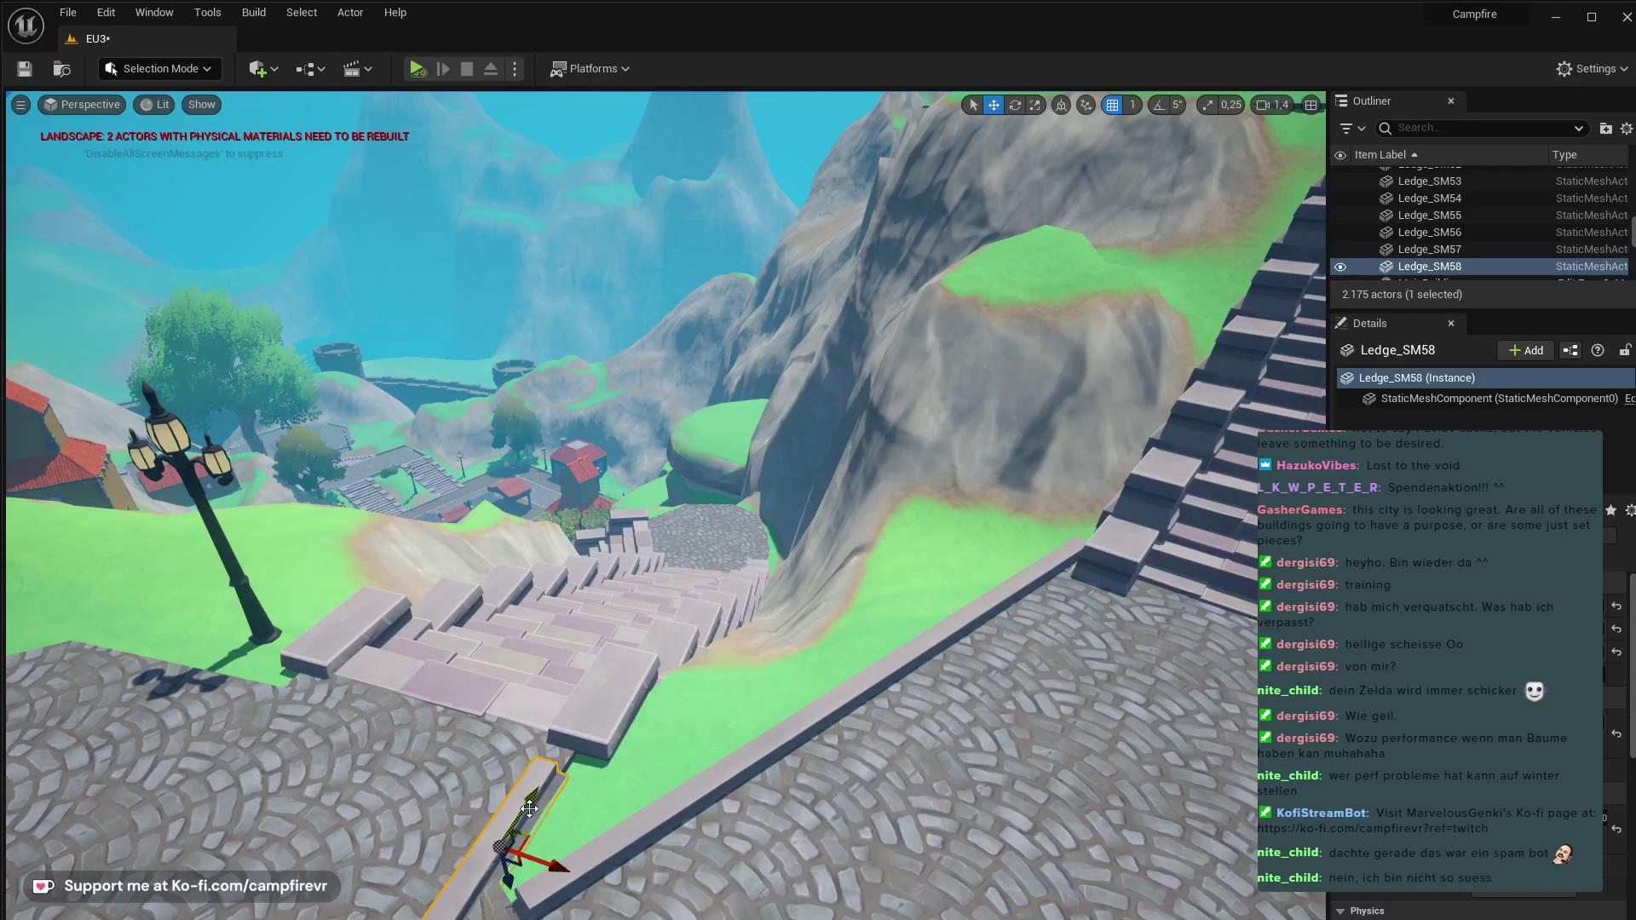
pyautogui.moveTo(550, 863); pyautogui.dragTo(600, 839)
pyautogui.moveTo(595, 846); pyautogui.dragTo(682, 844, button='right')
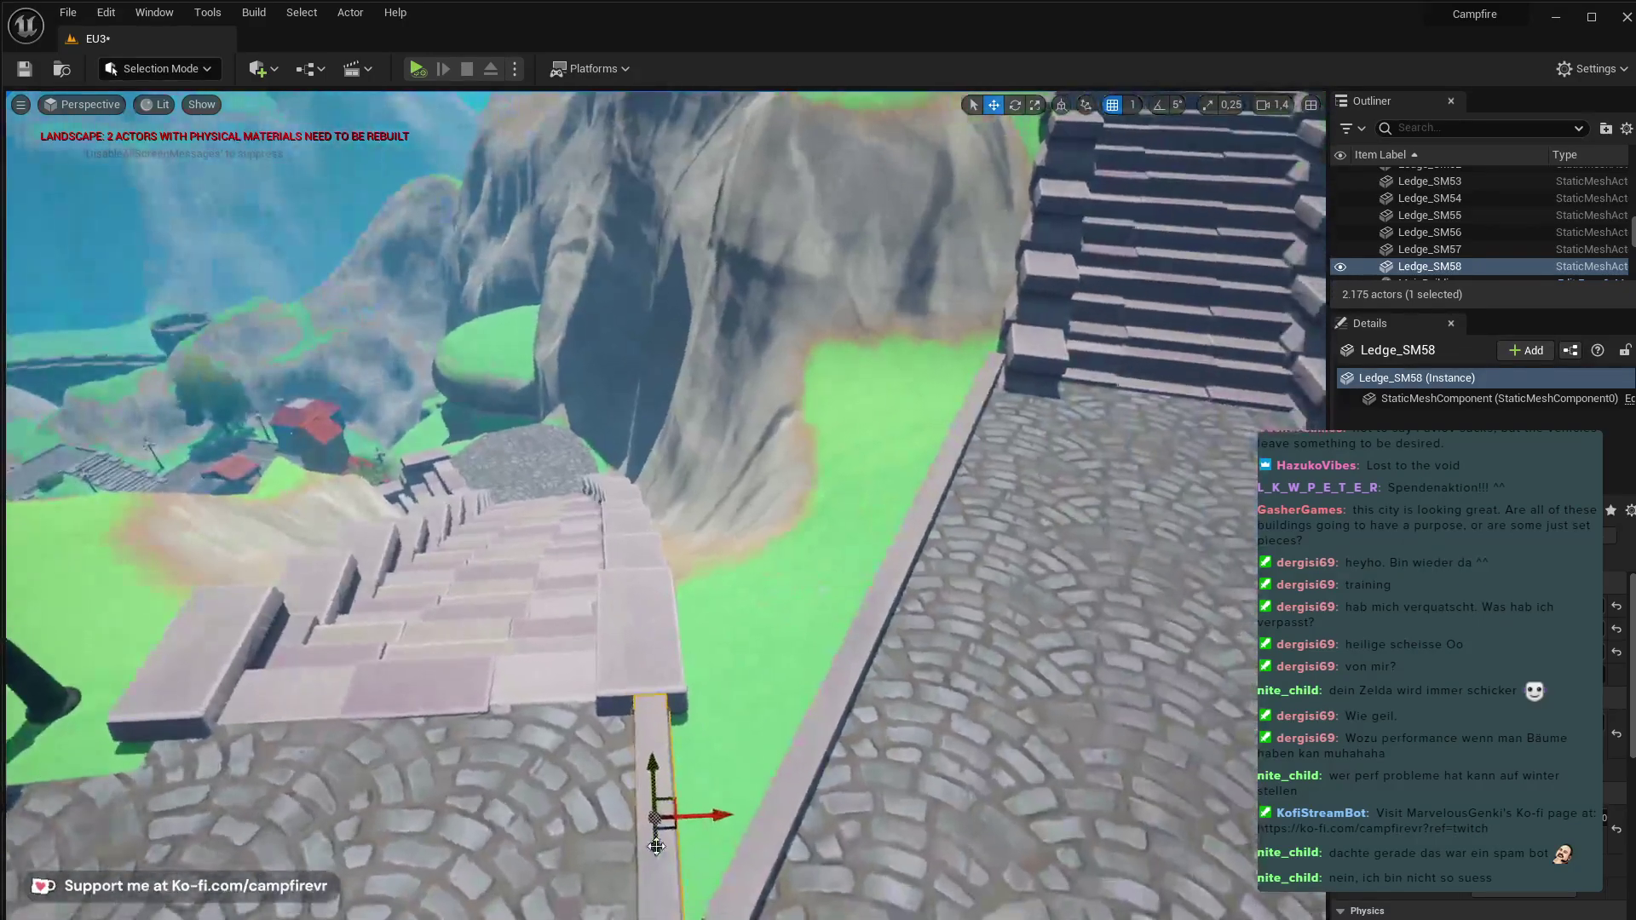
# - Duplicate the short ledge toward the grass wedge's tip and rotate the copy crosswise to it
pyautogui.press('r')
pyautogui.press('w')
pyautogui.moveTo(654, 776); pyautogui.dragTo(657, 874)
pyautogui.press('r')
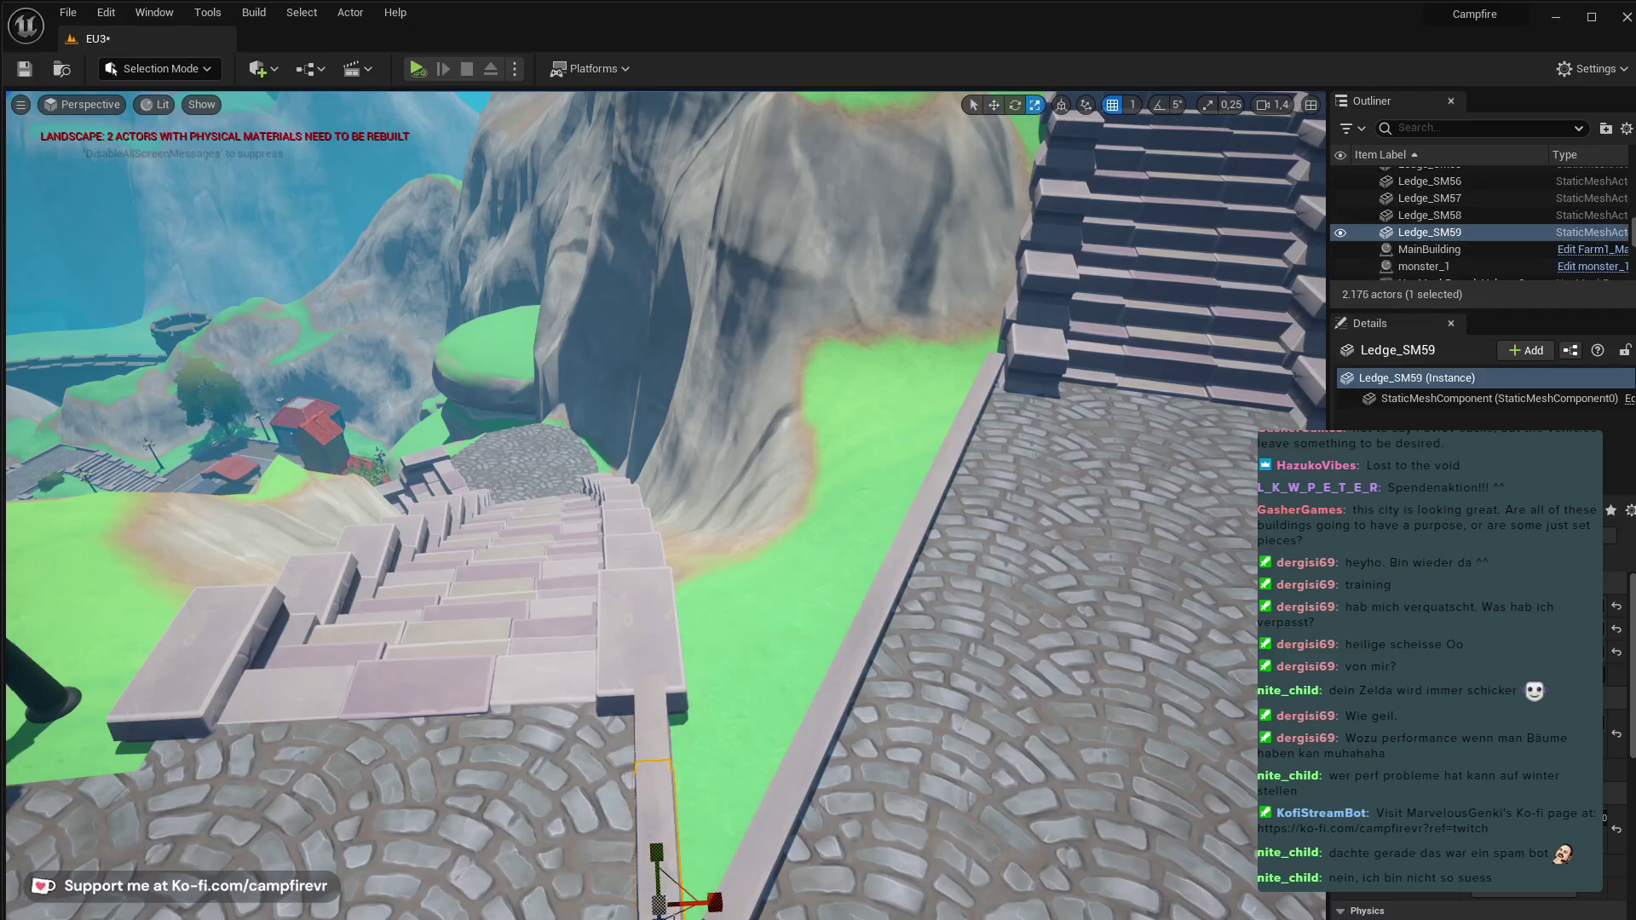
pyautogui.press('e')
pyautogui.moveTo(750, 895); pyautogui.dragTo(688, 824)
pyautogui.press('w')
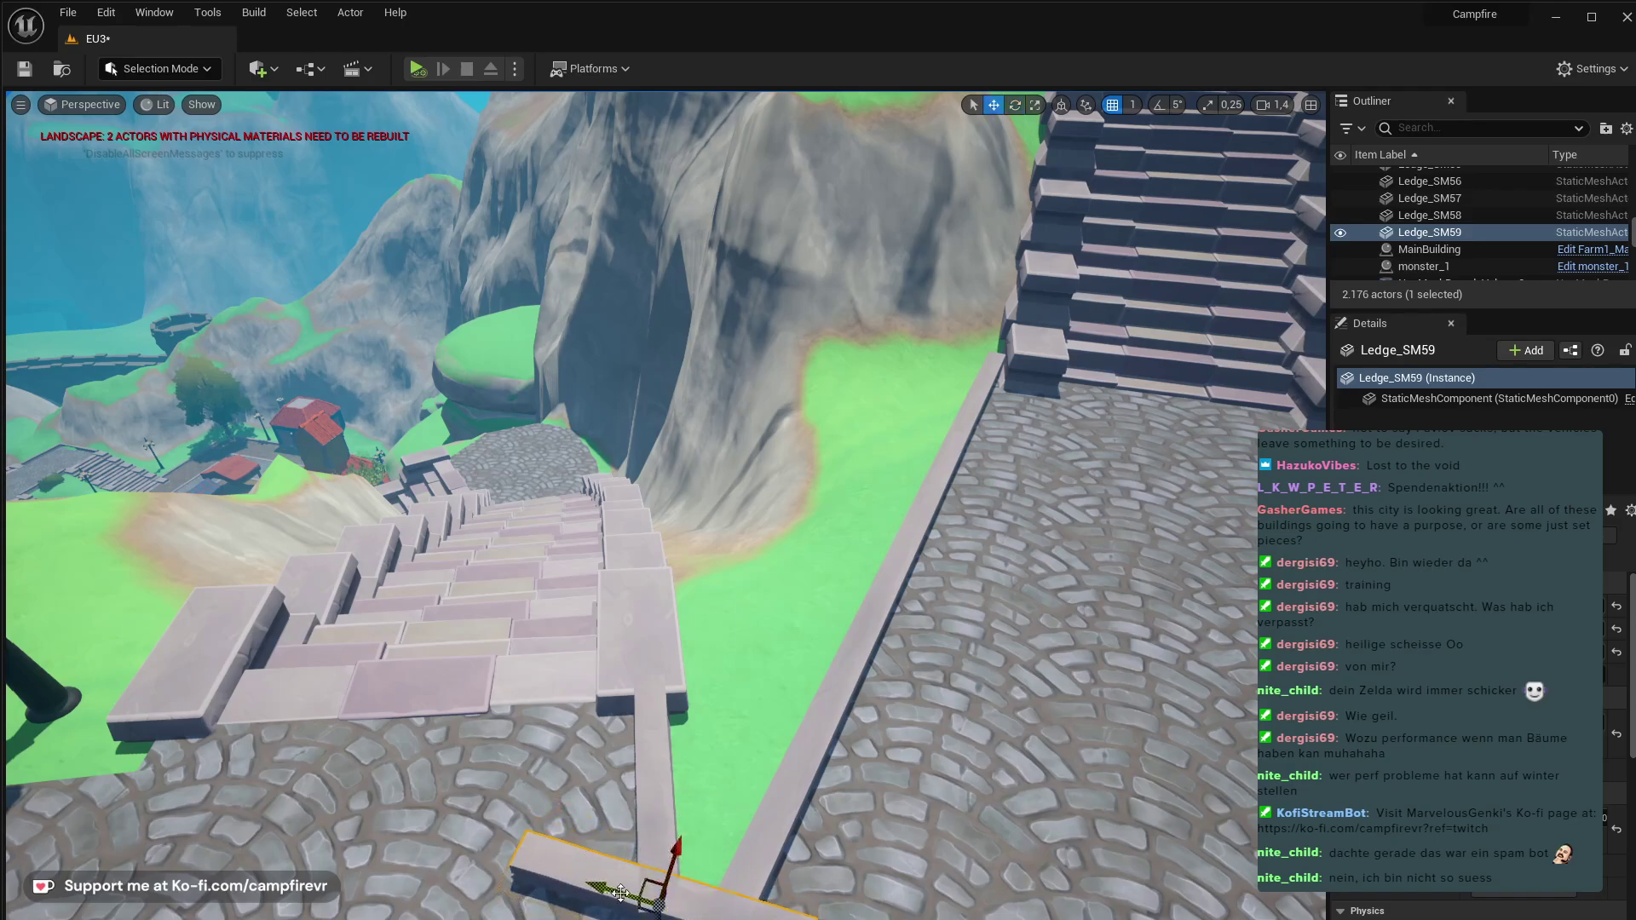
# - Shorten the crosswise ledge and fit it across the grass wedge's tip, closing the gap between the two converging ledges
pyautogui.press('r')
pyautogui.moveTo(603, 884); pyautogui.dragTo(626, 886)
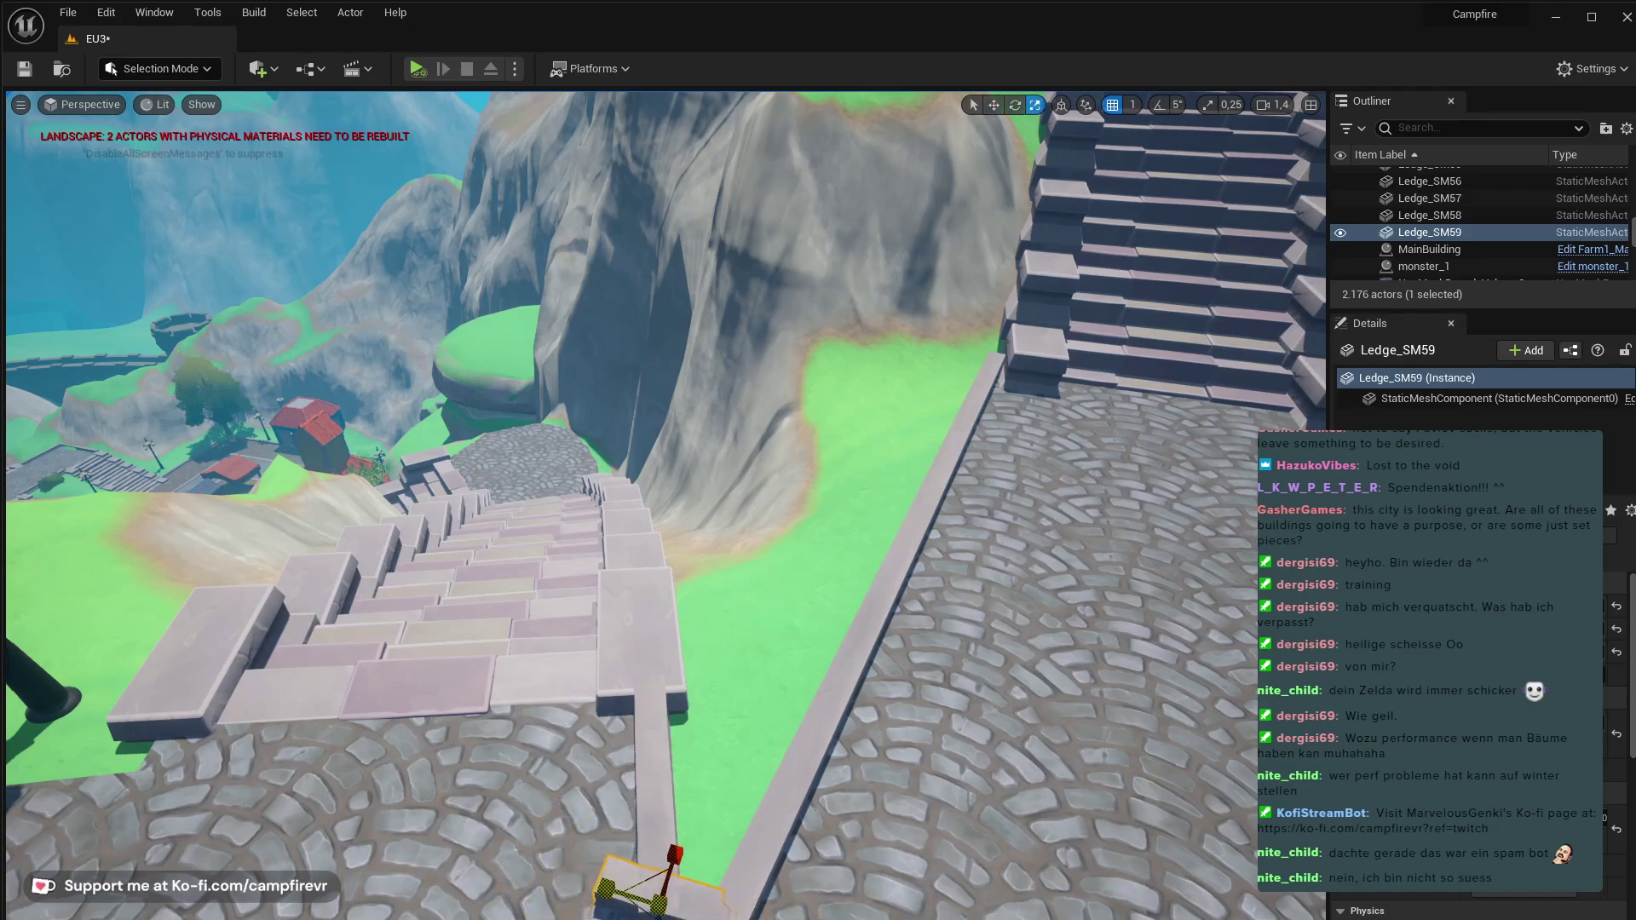
pyautogui.press('w')
pyautogui.moveTo(648, 887); pyautogui.dragTo(676, 916)
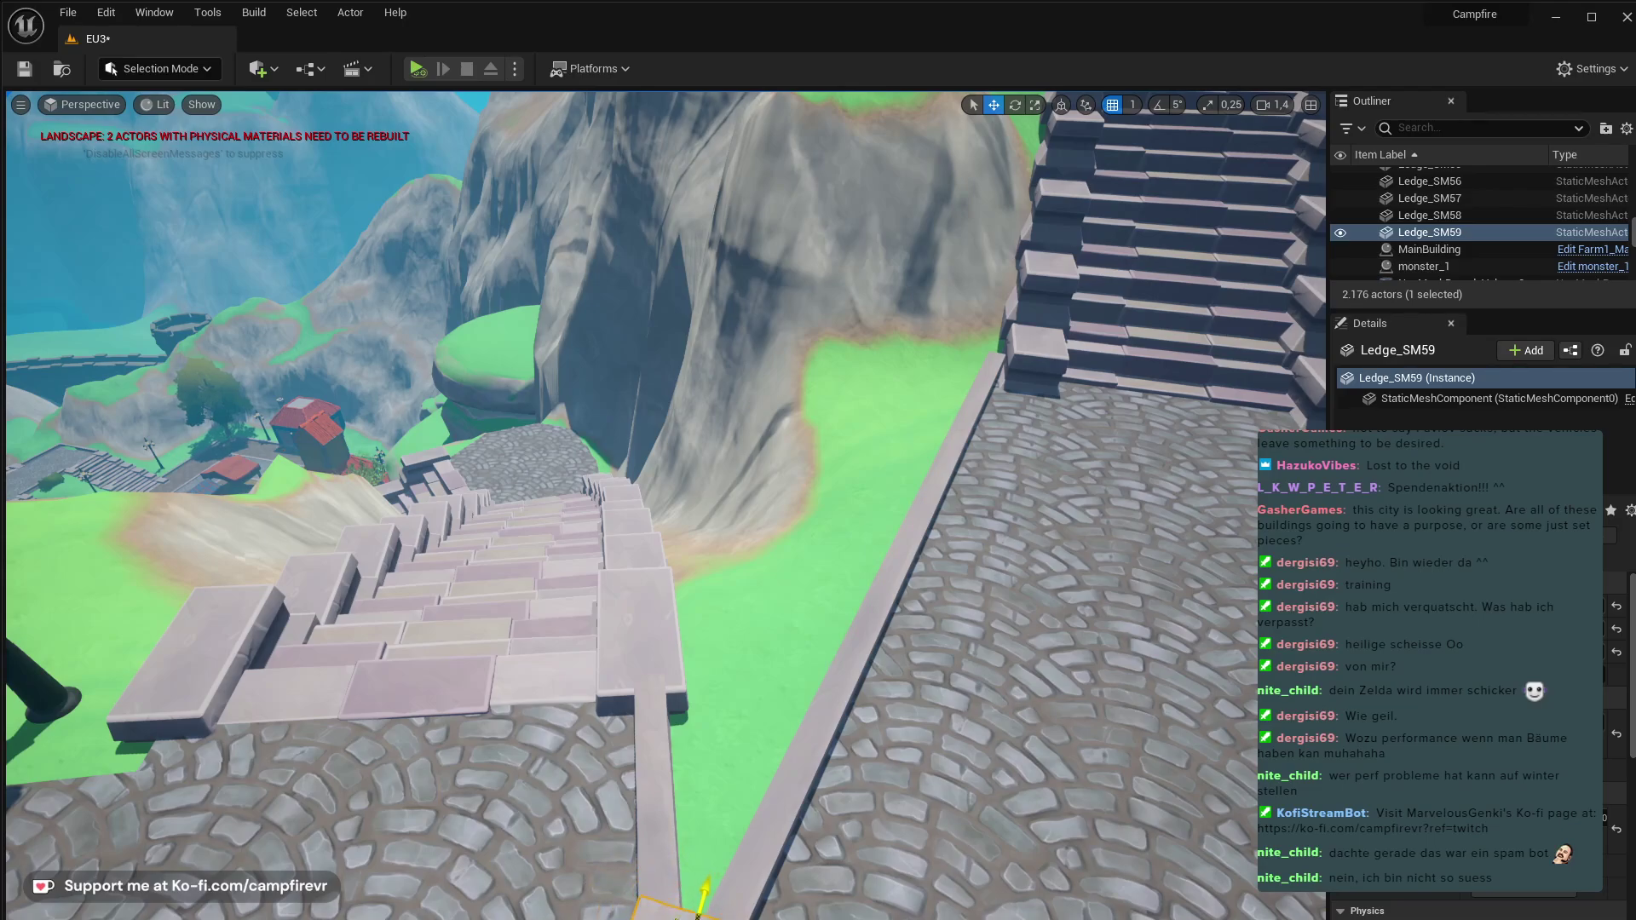
pyautogui.moveTo(677, 918); pyautogui.dragTo(659, 696, button='right')
pyautogui.press('q')
pyautogui.press('e')
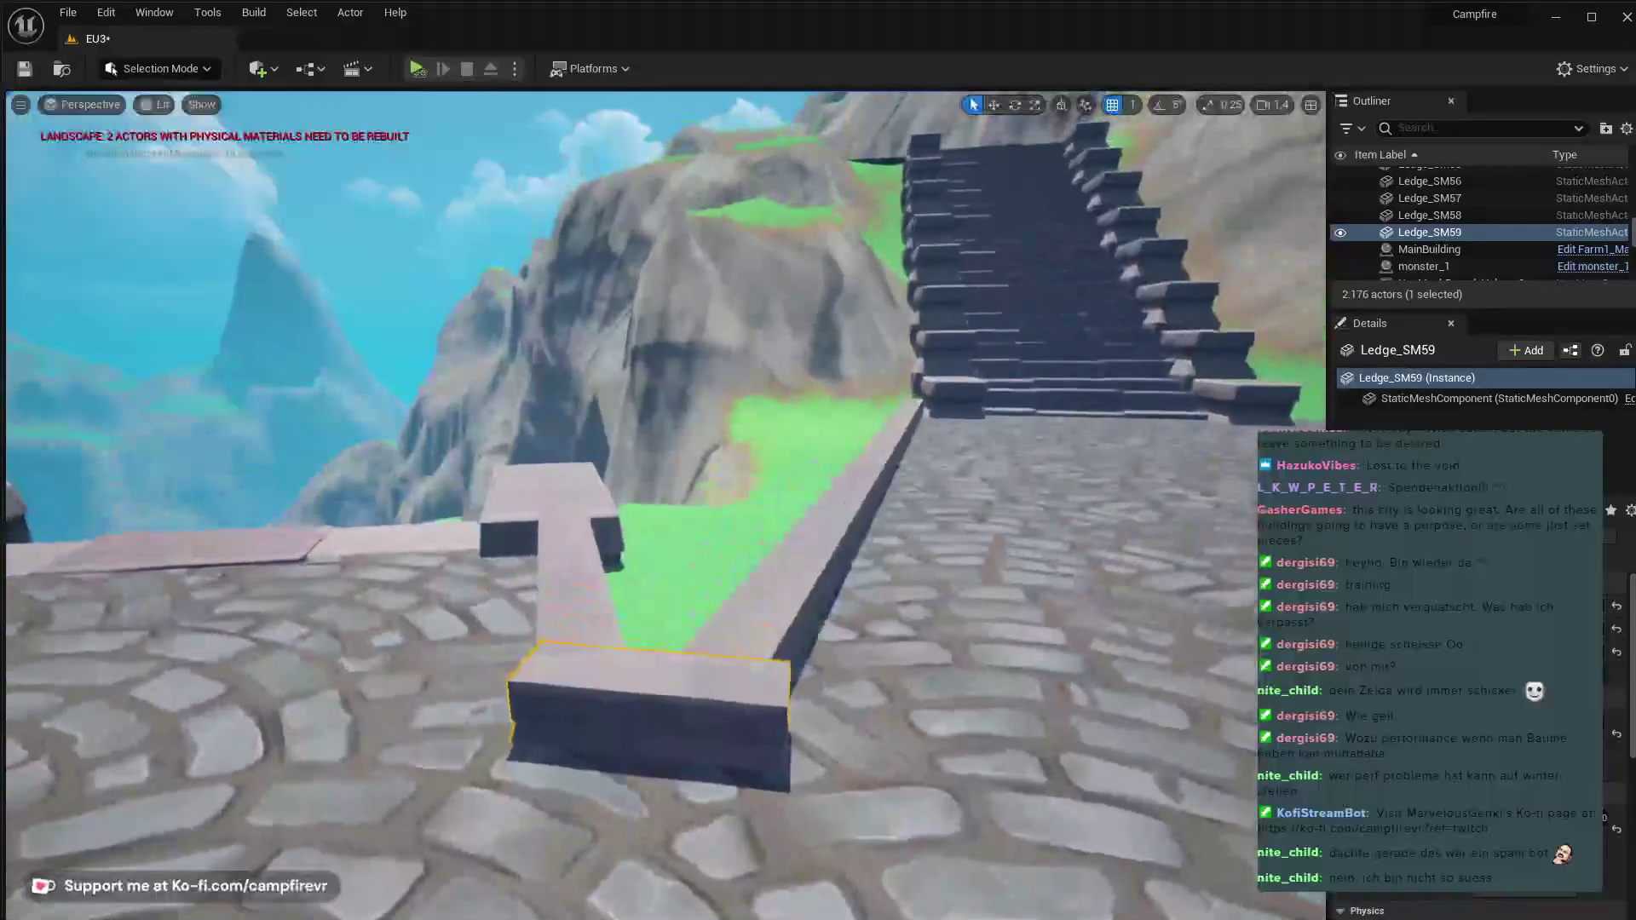
pyautogui.press('w')
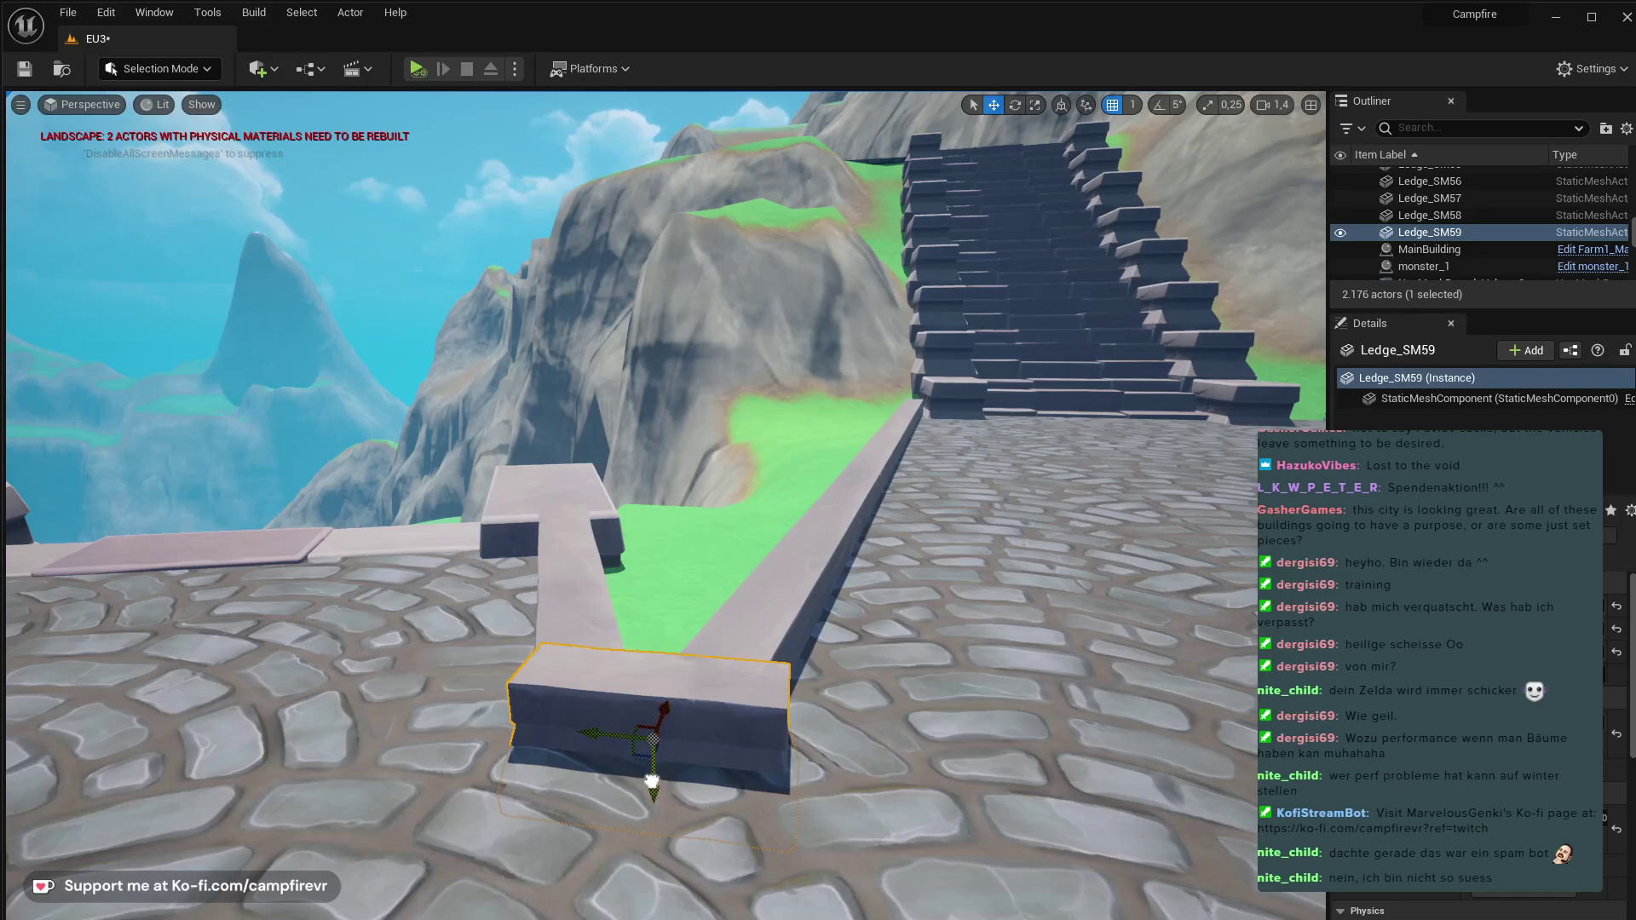
pyautogui.keyDown('alt'); pyautogui.moveTo(651, 780); pyautogui.dragTo(567, 775); pyautogui.keyUp('alt')
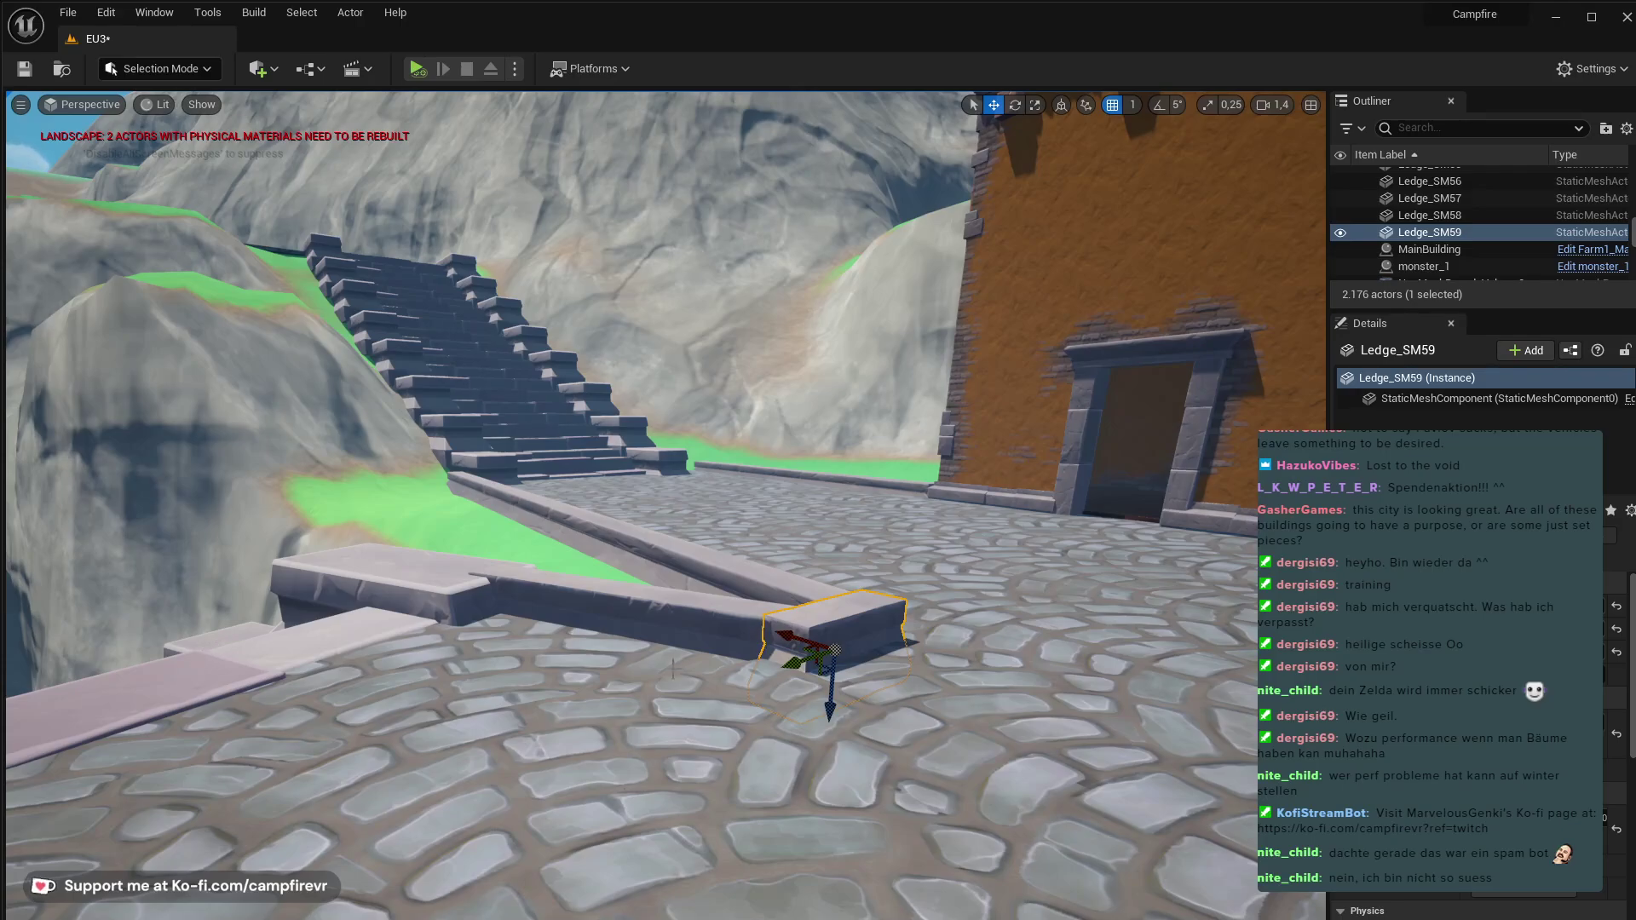
# - Look over the cobbled plaza, from the blue house and fences to the stairs and the grass terrace
pyautogui.moveTo(672, 669); pyautogui.dragTo(831, 780, button='right')
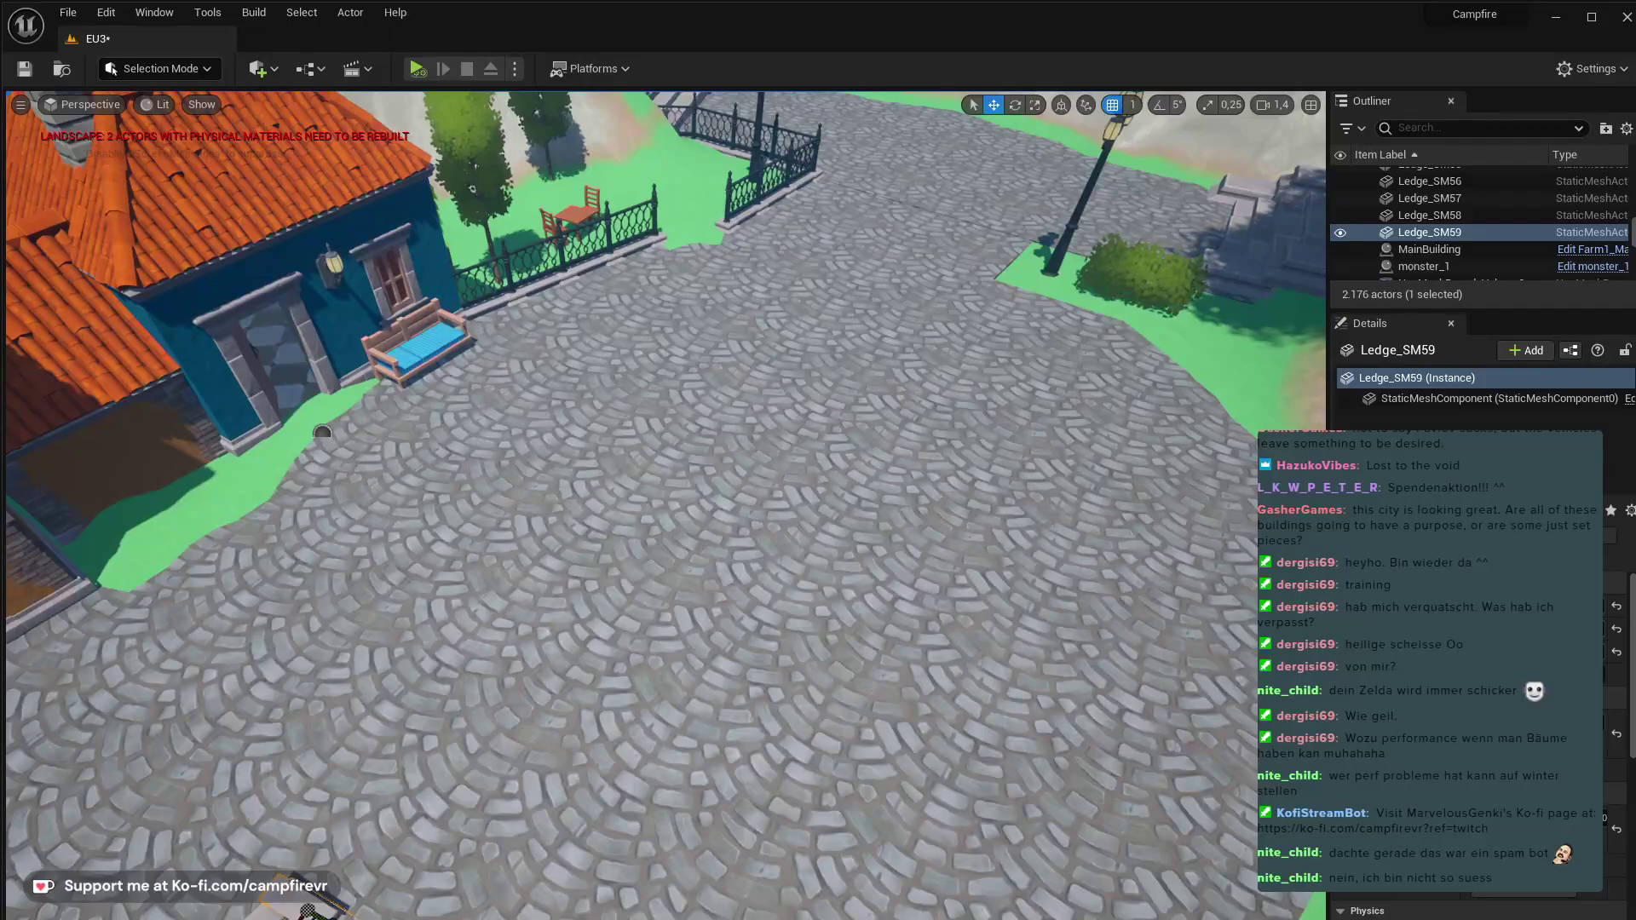
pyautogui.moveTo(955, 710); pyautogui.dragTo(954, 639, button='right')
pyautogui.click(521, 630)
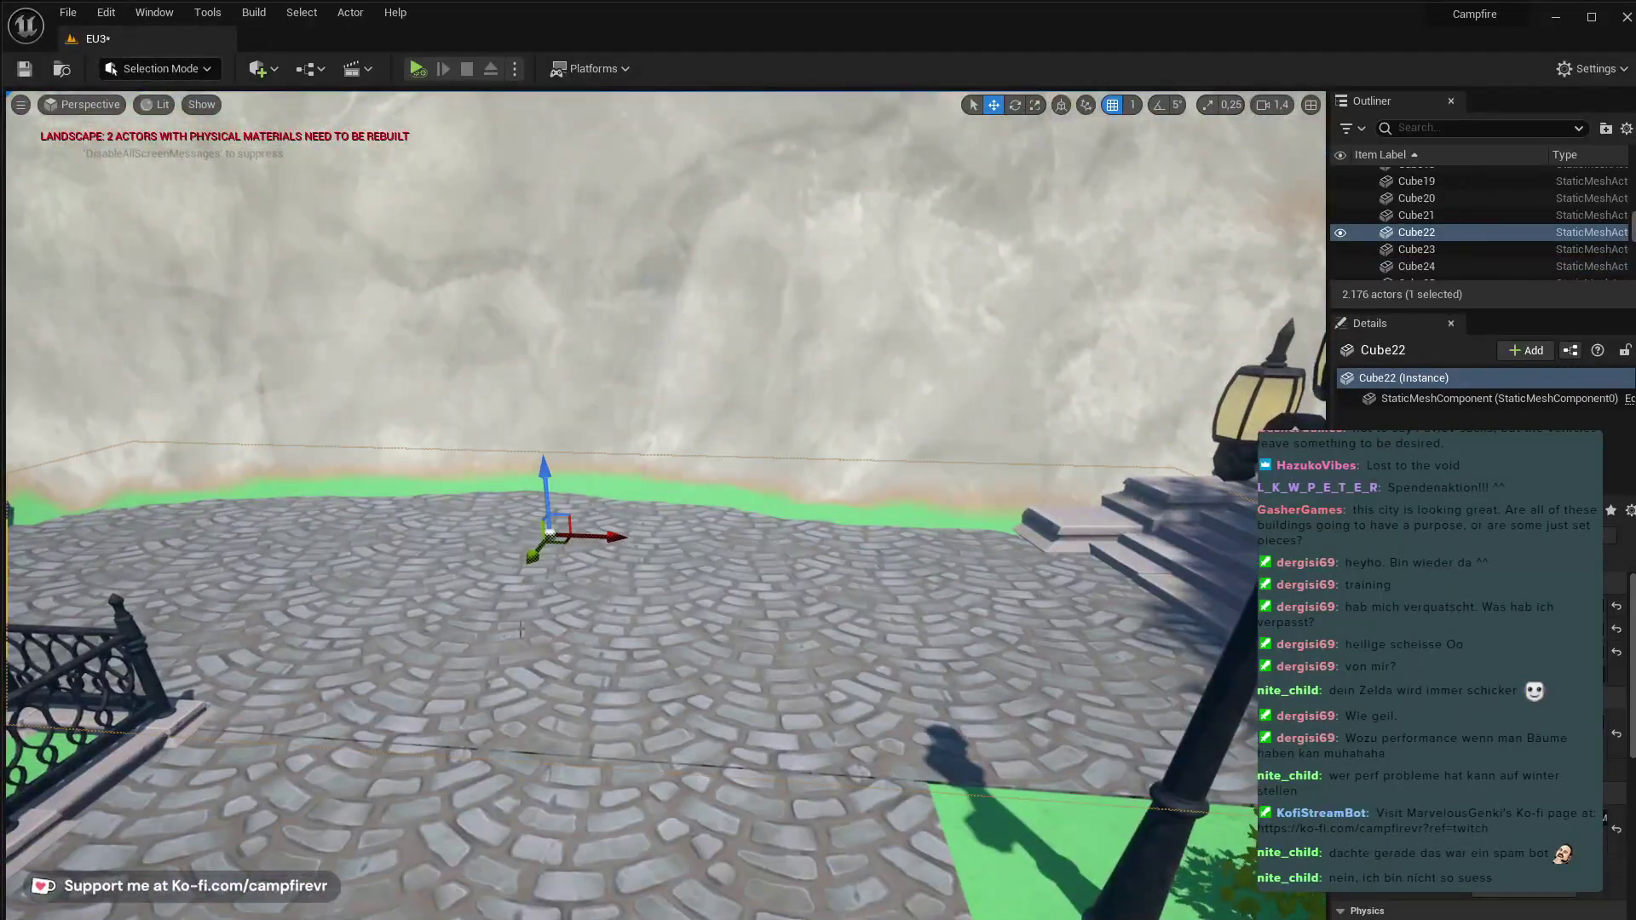
pyautogui.moveTo(521, 630); pyautogui.dragTo(535, 463, button='right')
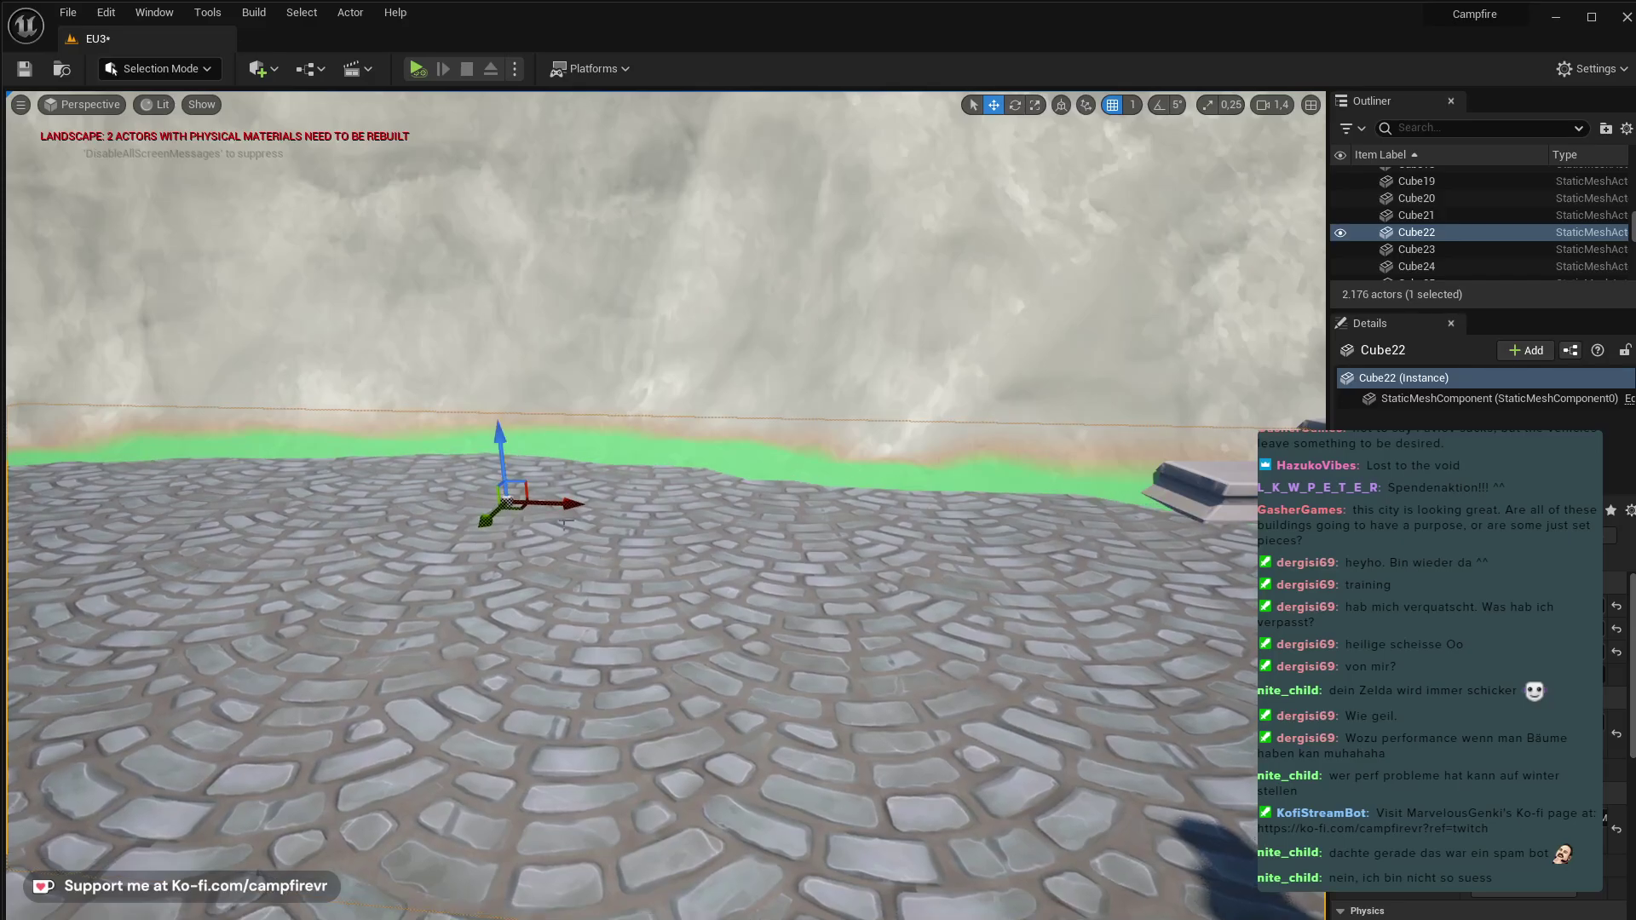
pyautogui.moveTo(499, 443); pyautogui.dragTo(89, 447, button='right')
pyautogui.moveTo(545, 423); pyautogui.dragTo(661, 448, button='right')
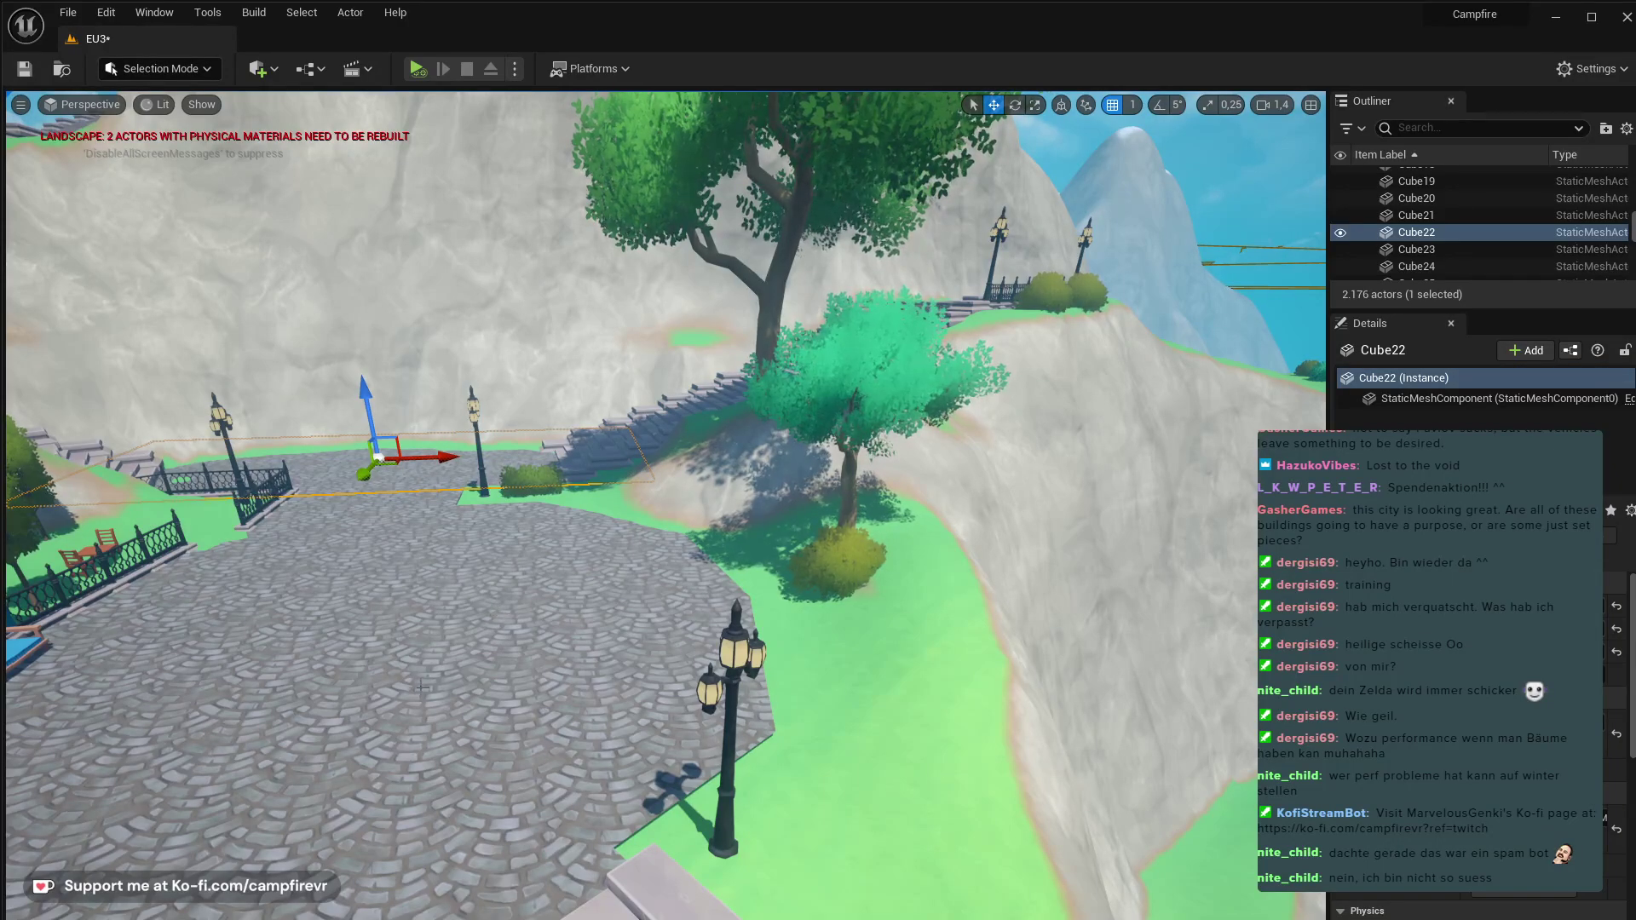
pyautogui.moveTo(422, 687)
pyautogui.mouseDown(button='right')
pyautogui.moveTo(392, 687)
pyautogui.moveTo(545, 682)
pyautogui.moveTo(358, 733)
pyautogui.moveTo(401, 680)
pyautogui.moveTo(439, 679)
pyautogui.mouseUp(button='right')
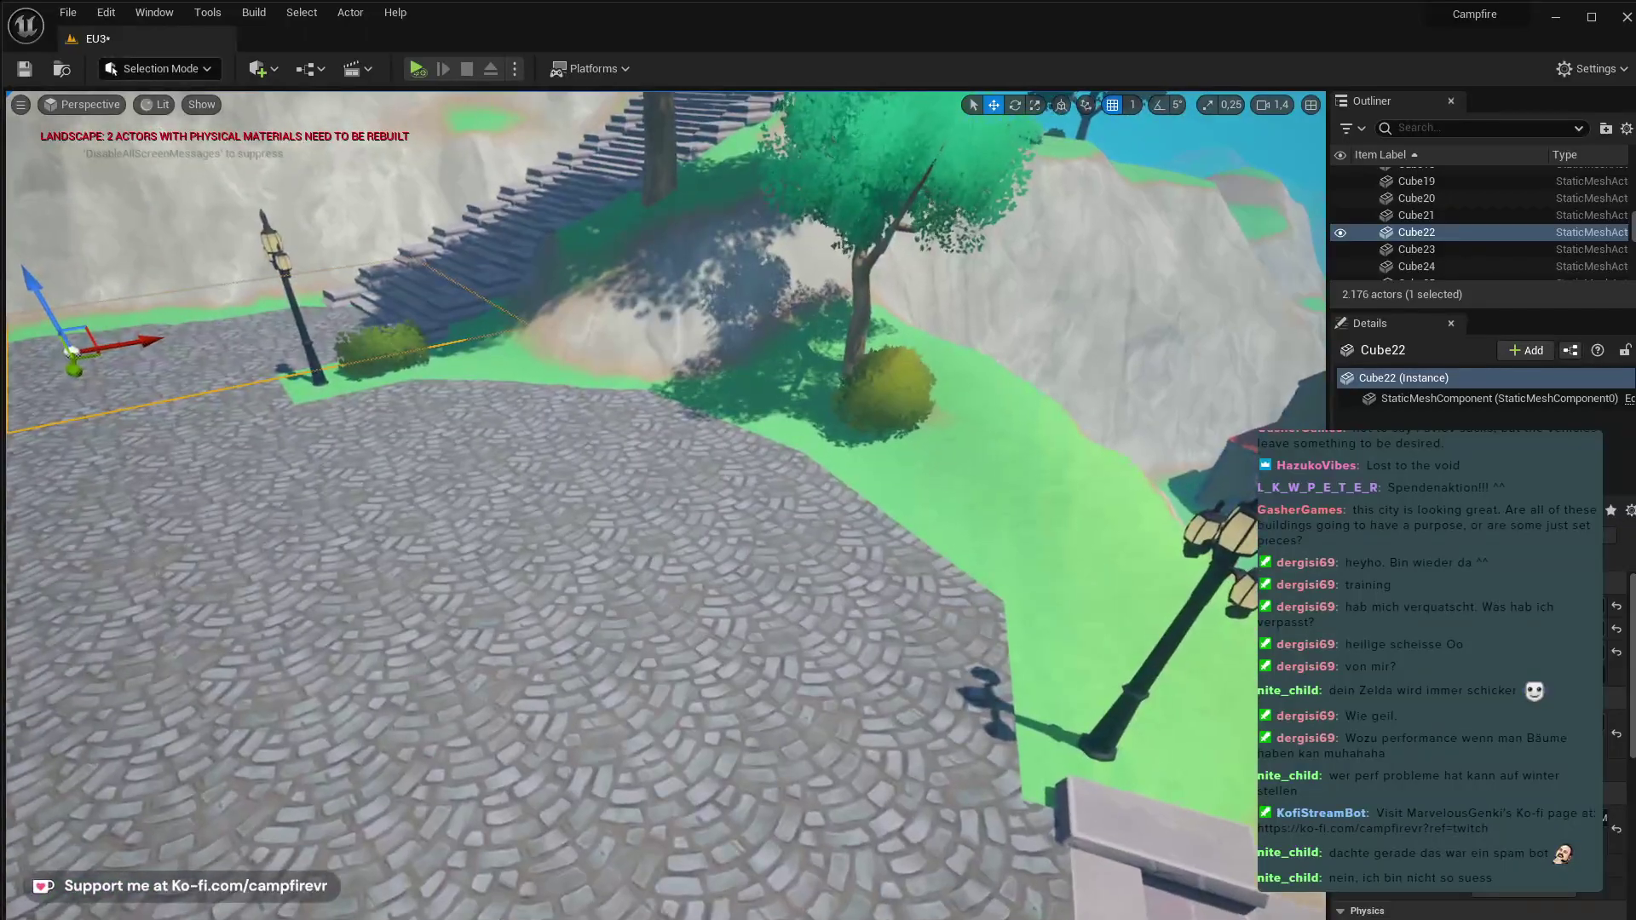
# - Browse the project content to the StylizedGothicCastle Meshes folder and find the fountain mesh
pyautogui.hotkey('ctrl', 'space')
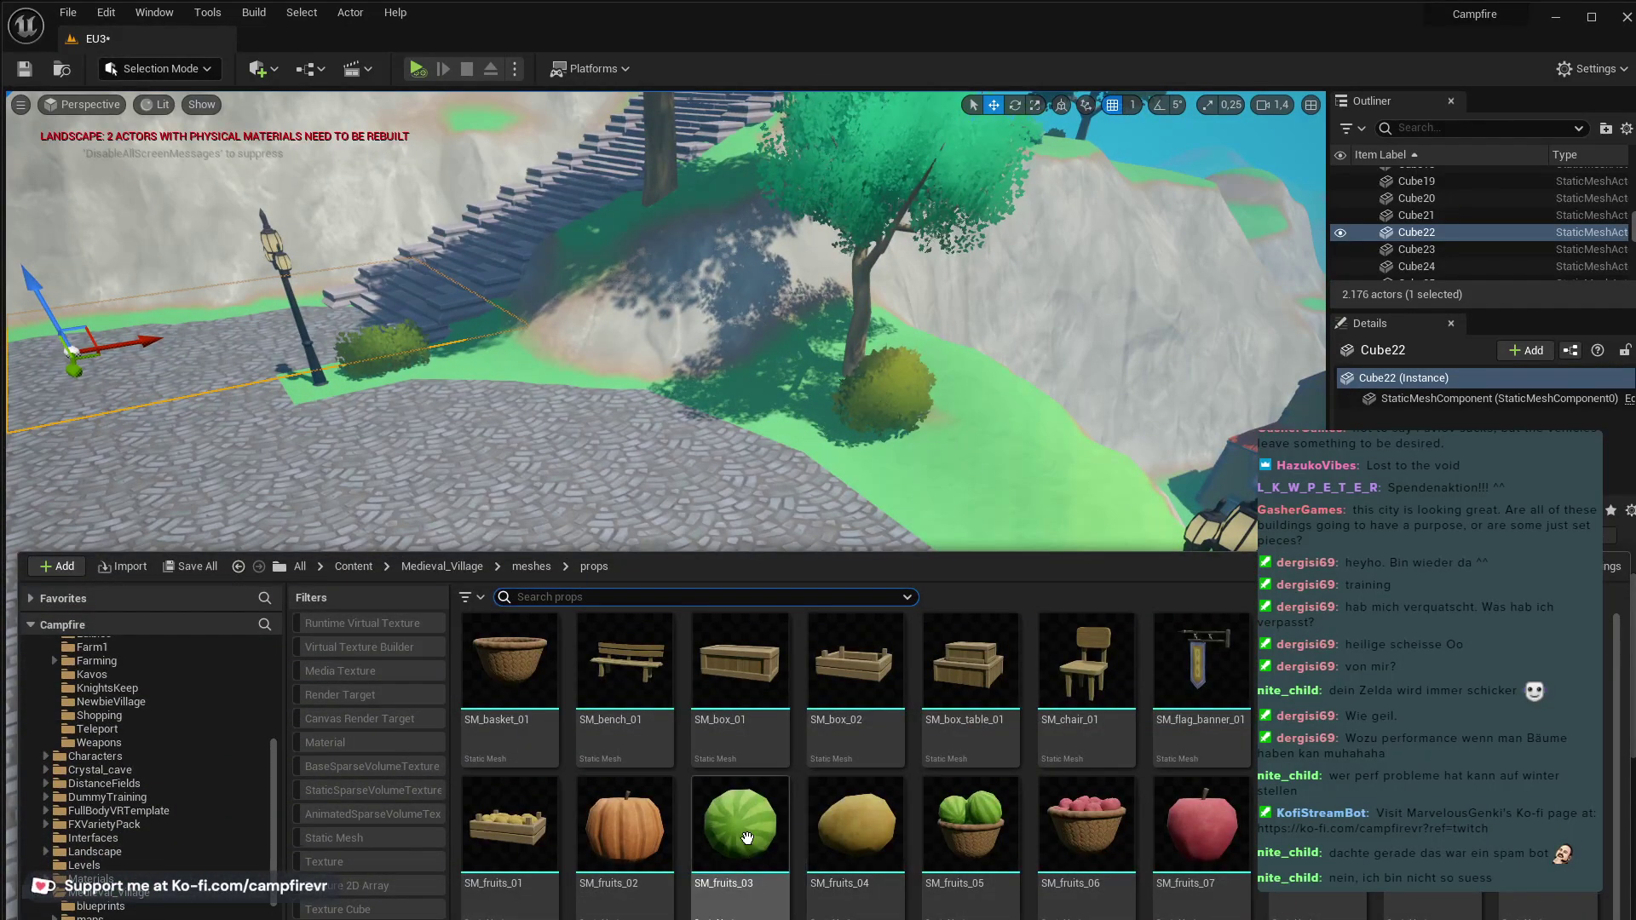
pyautogui.click(441, 566)
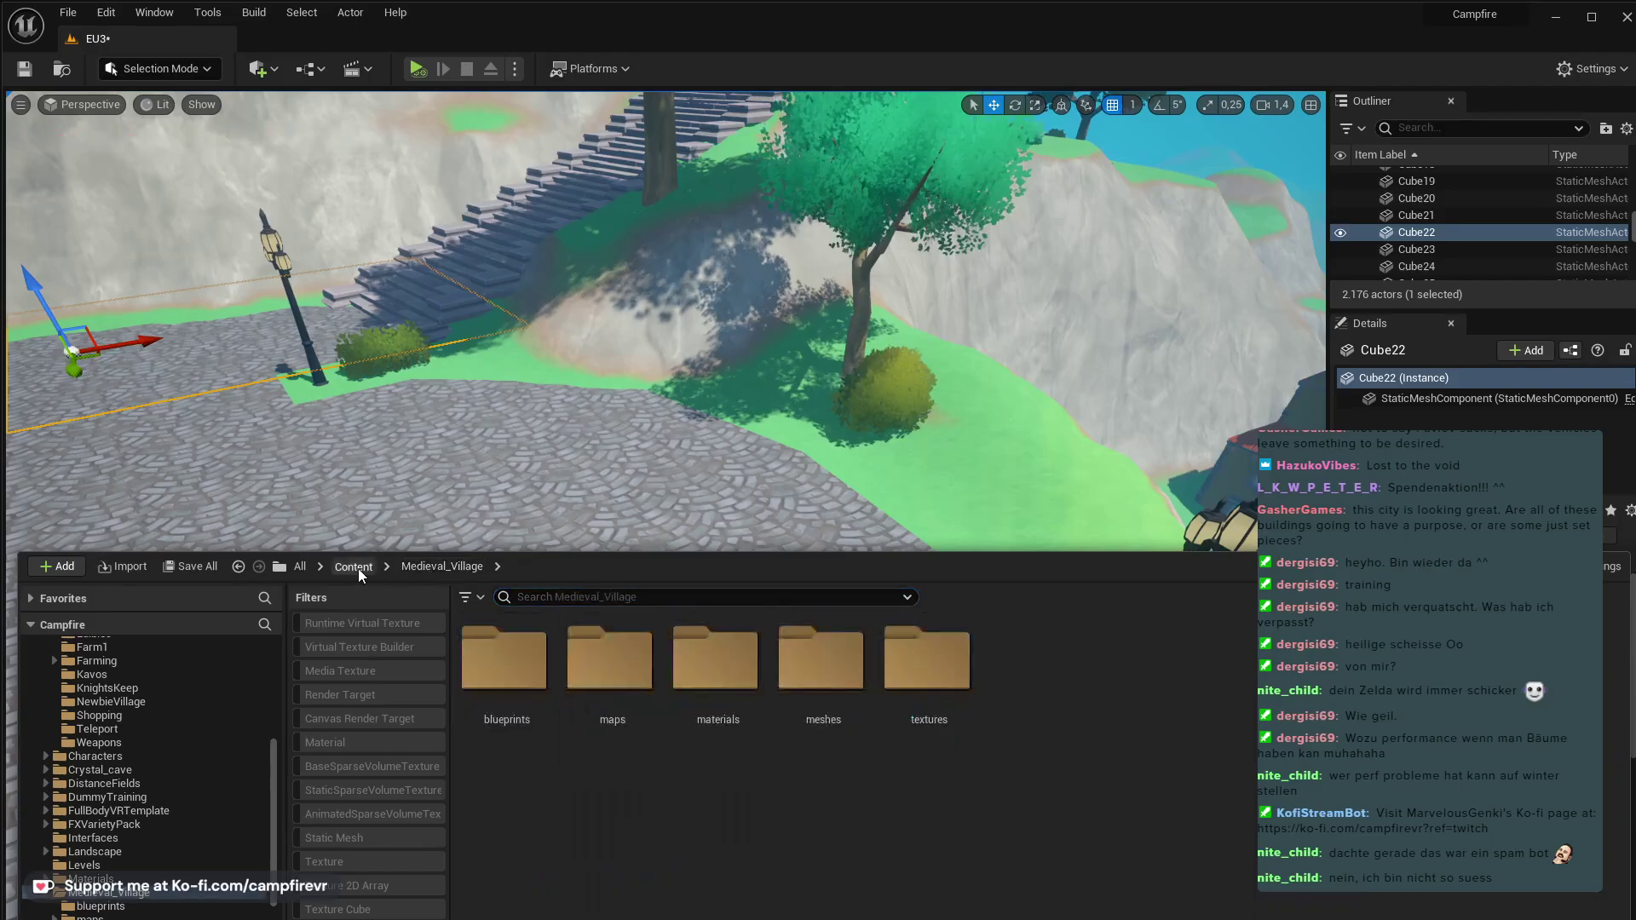
pyautogui.click(353, 566)
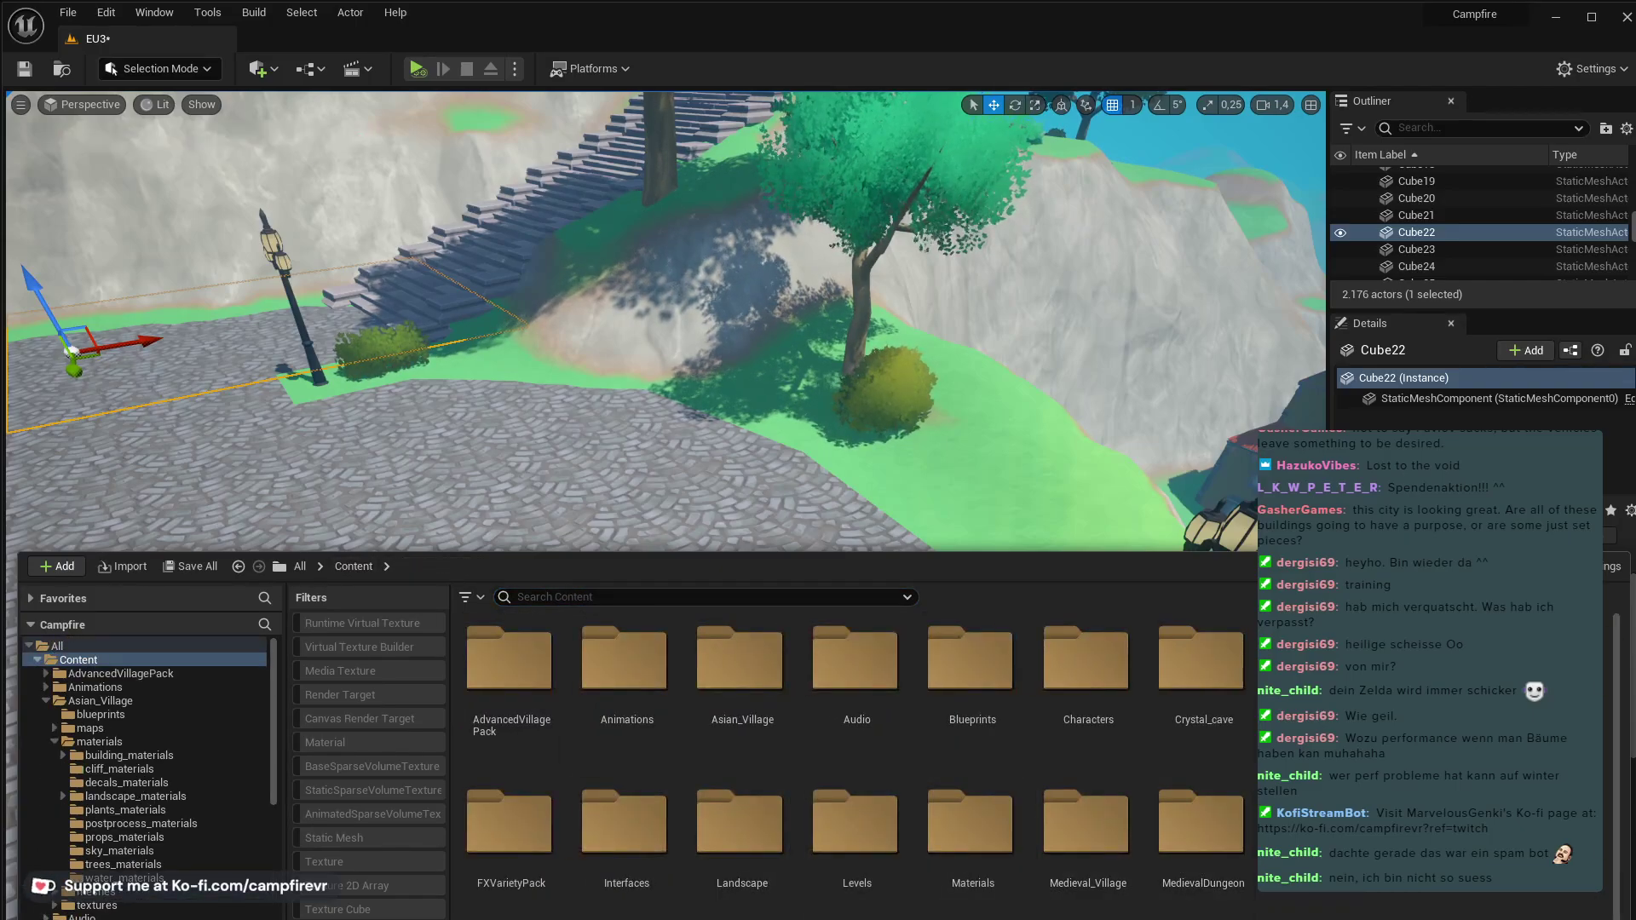
pyautogui.doubleClick(673, 657)
pyautogui.click(826, 649)
pyautogui.doubleClick(826, 650)
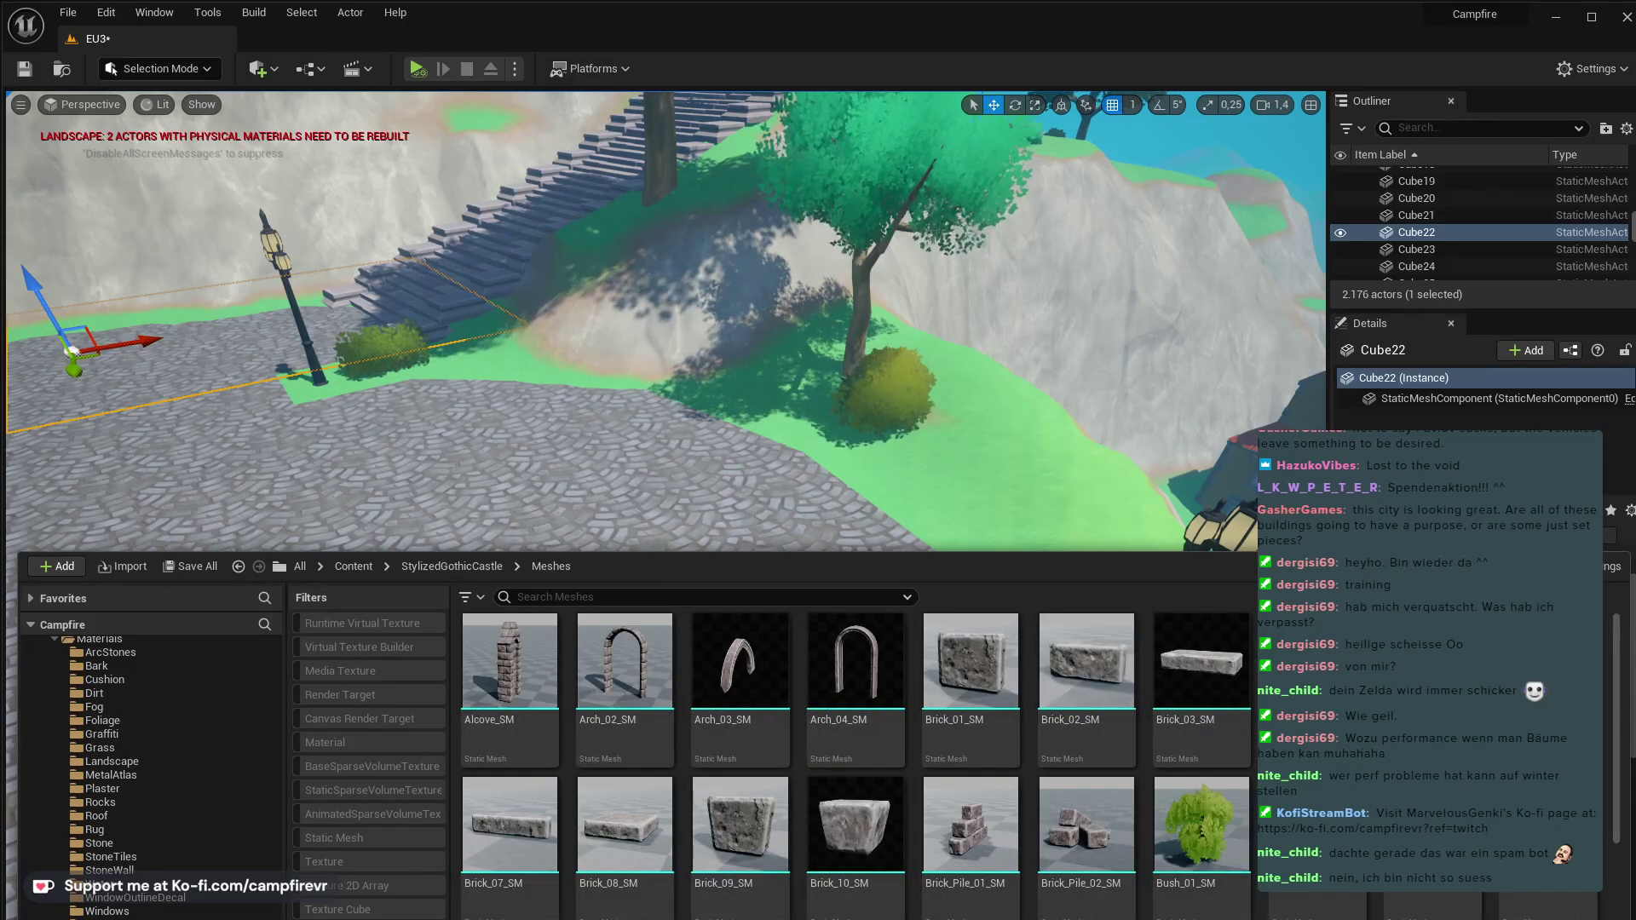
pyautogui.scroll(-2, 852, 767)
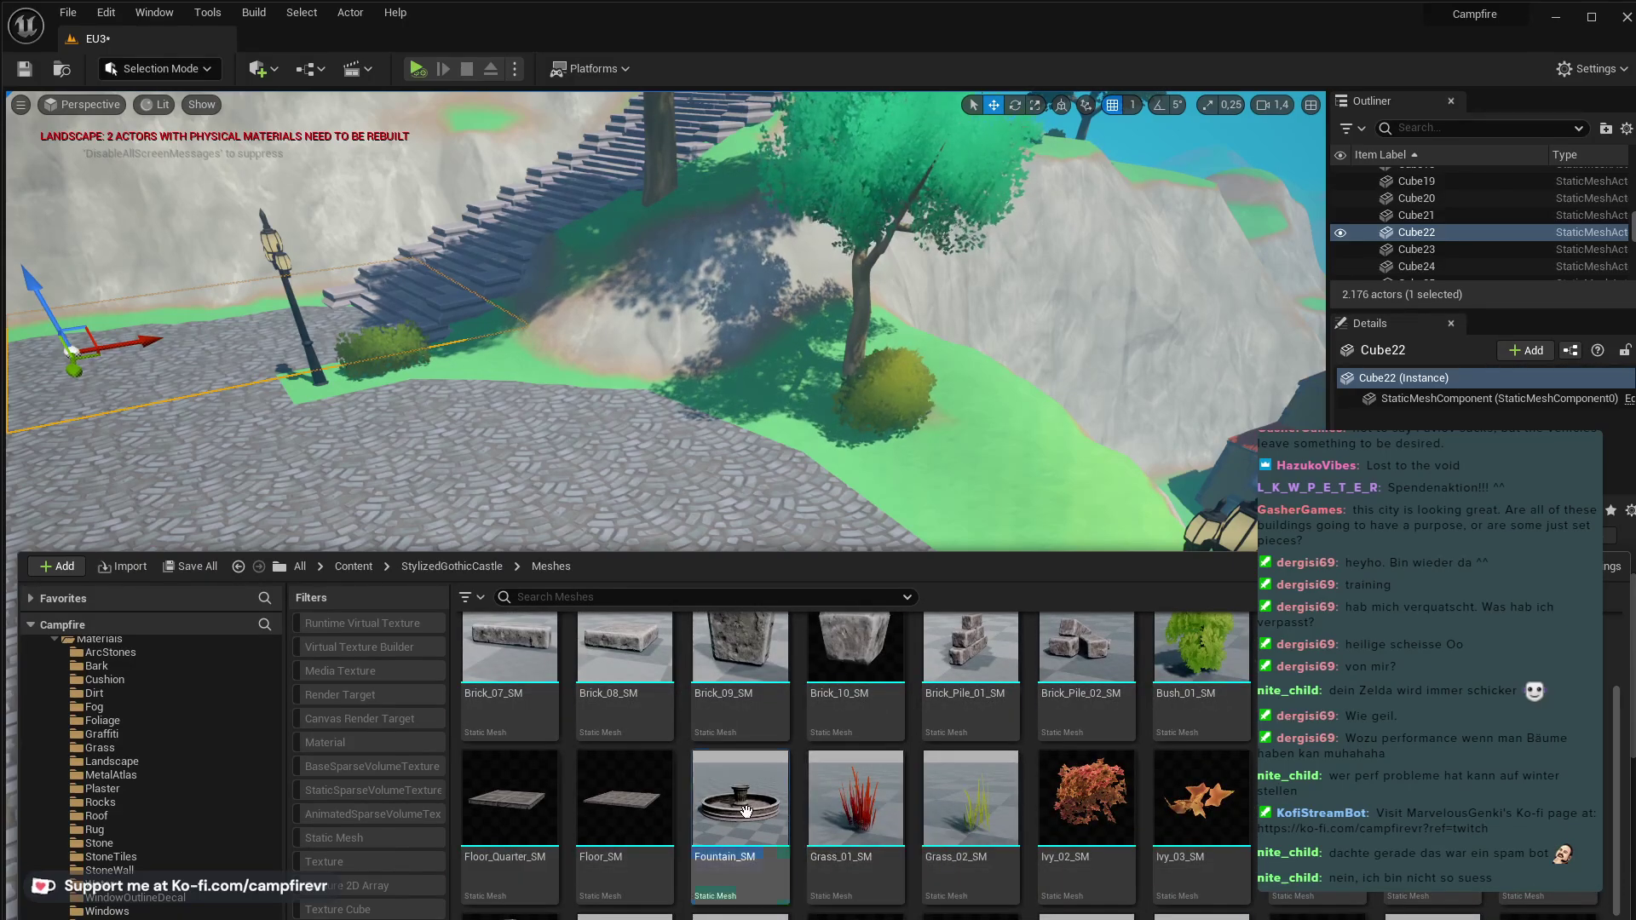
# - Place Fountain_SM on the cobbled plaza and shift it into the open area near the grass edge
pyautogui.moveTo(706, 772); pyautogui.dragTo(513, 622)
pyautogui.moveTo(513, 622); pyautogui.dragTo(556, 563, button='right')
pyautogui.moveTo(792, 661); pyautogui.dragTo(663, 630)
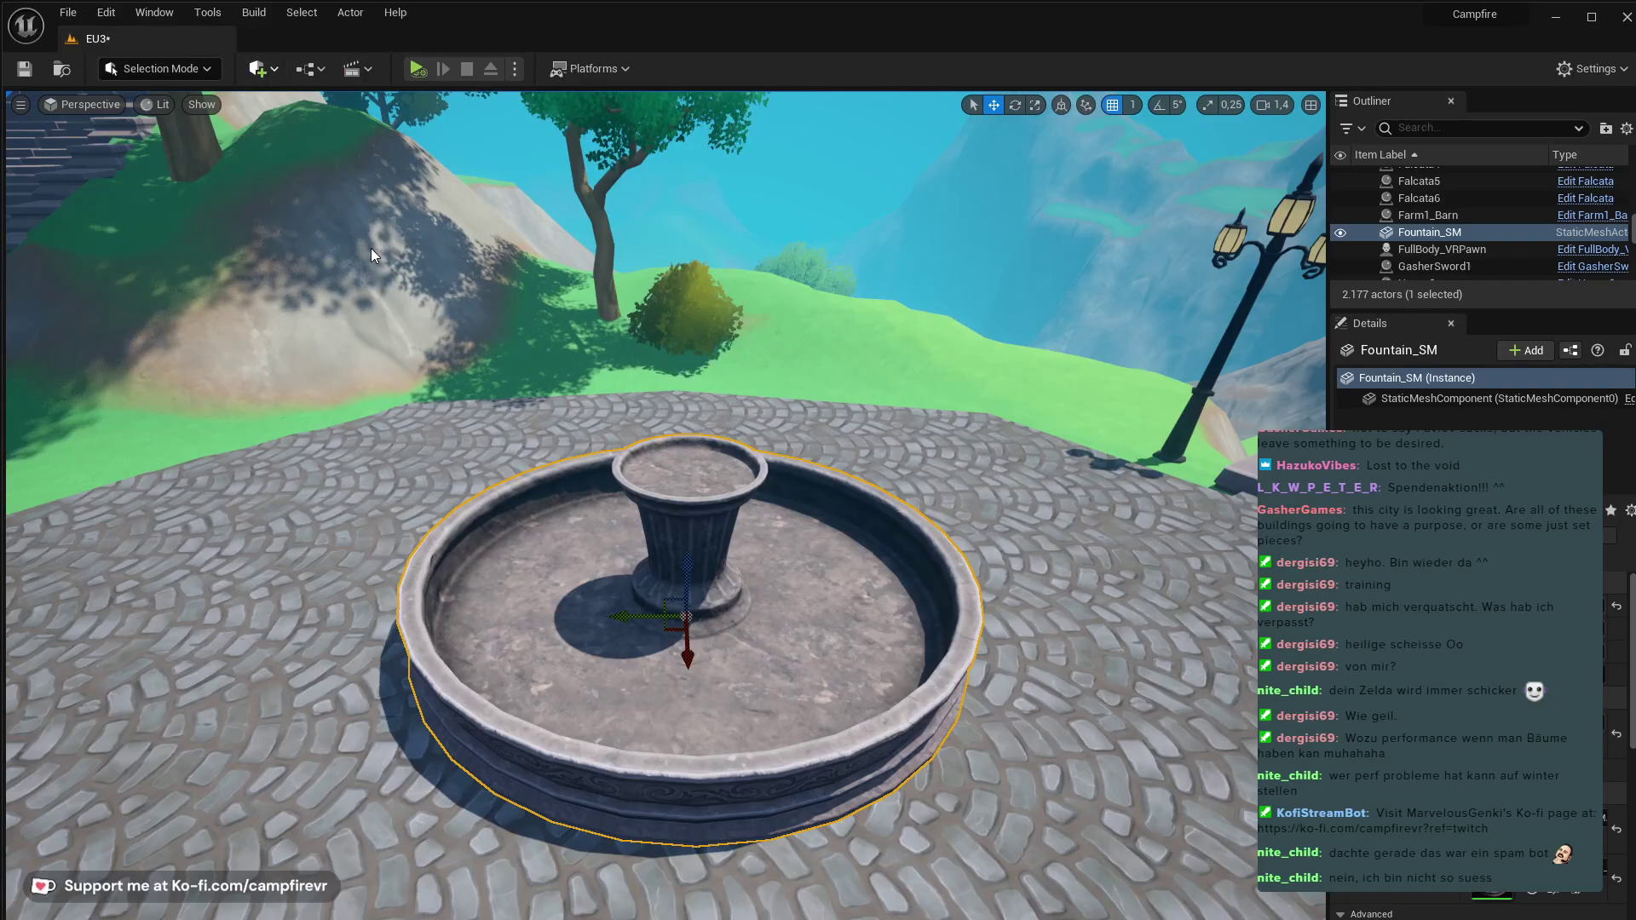
# - Add a cylinder inside the fountain, centre it on the pedestal and scale it to fill the basin as a water surface
pyautogui.moveTo(487, 301); pyautogui.dragTo(655, 545)
pyautogui.moveTo(656, 545); pyautogui.dragTo(672, 694, button='right')
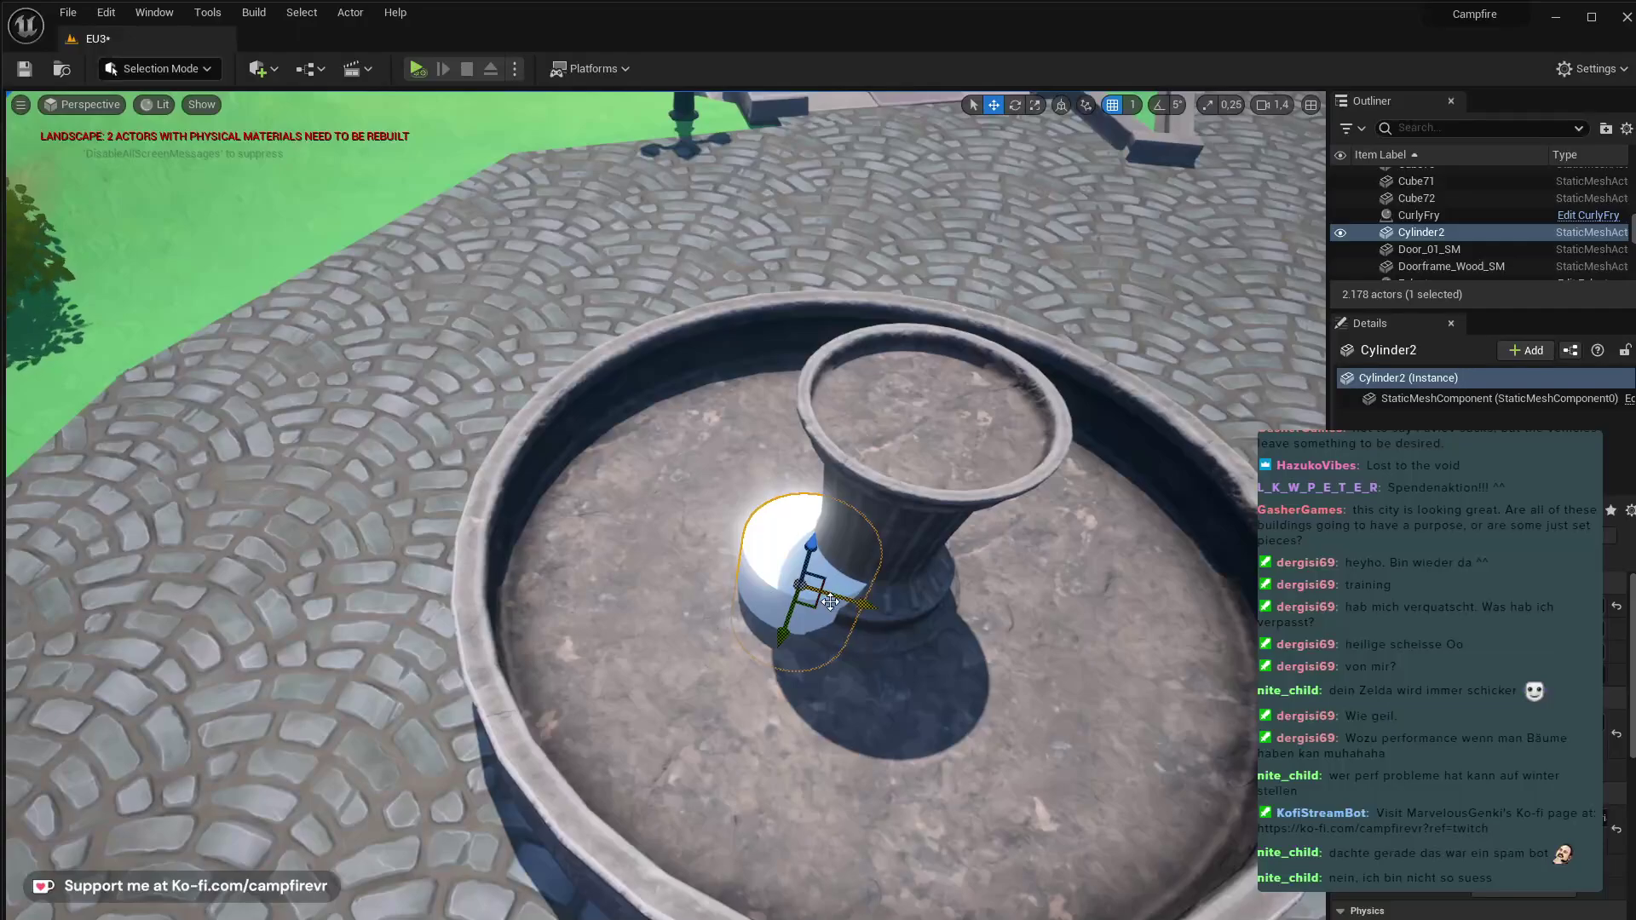
pyautogui.moveTo(824, 604); pyautogui.dragTo(937, 558)
pyautogui.press('r')
pyautogui.moveTo(870, 605); pyautogui.dragTo(954, 383, button='right')
pyautogui.press('s')
pyautogui.press('w')
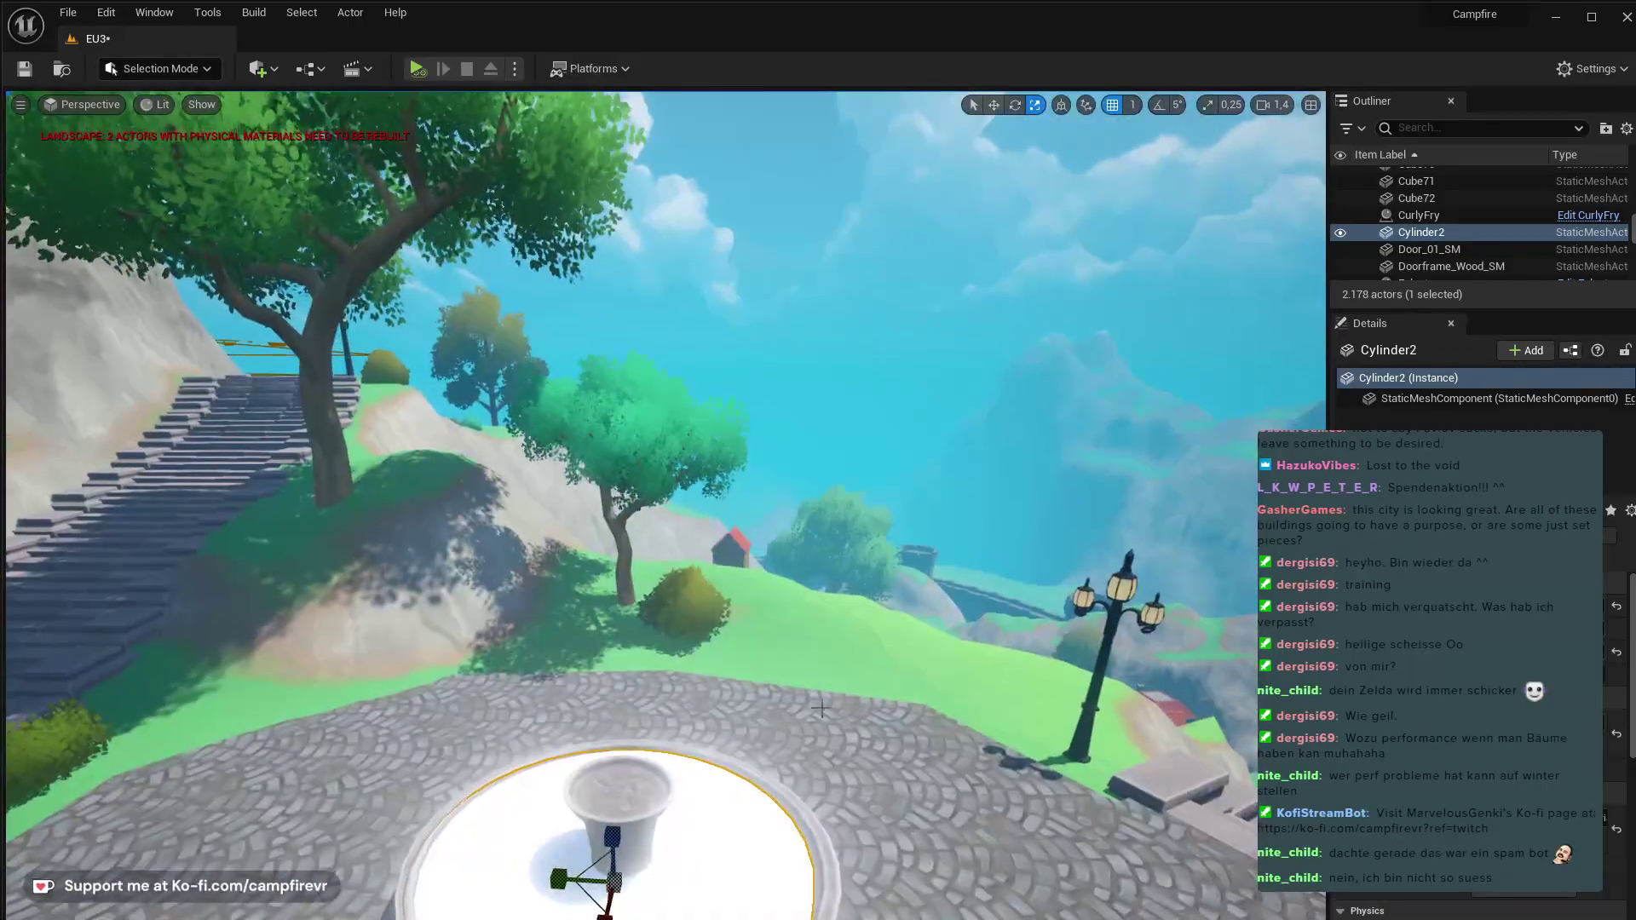
pyautogui.press('w')
pyautogui.moveTo(550, 880); pyautogui.dragTo(561, 881)
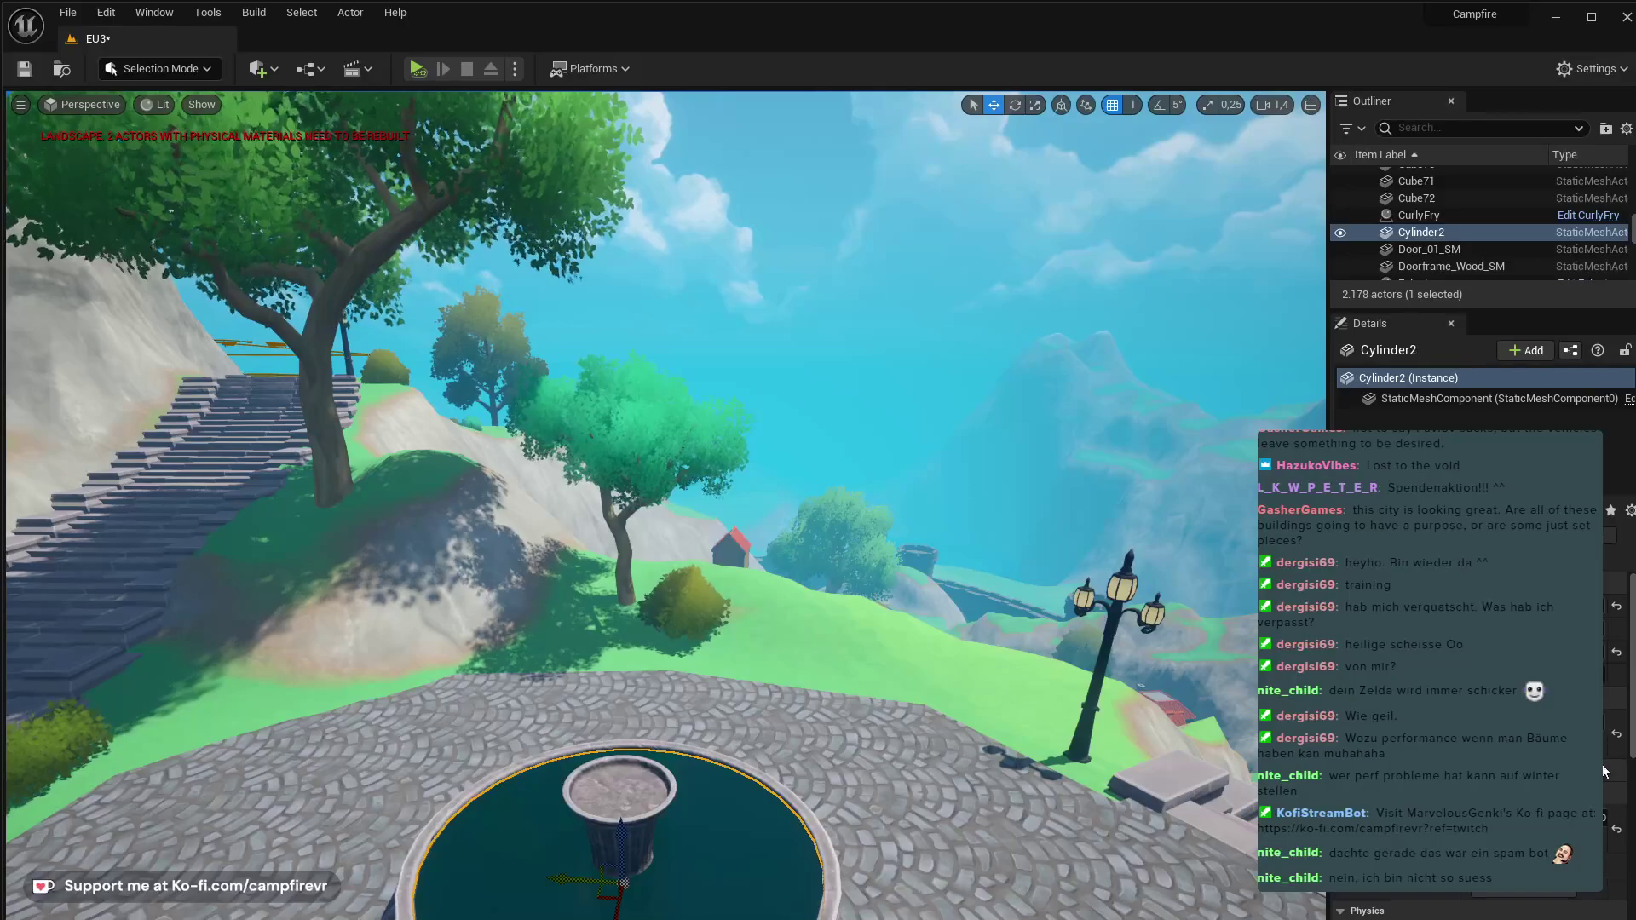
# - Give the basin's cylinder a translucent, rippling water material and adjust its height around the pedestal
pyautogui.moveTo(908, 896); pyautogui.dragTo(1120, 903, button='right')
pyautogui.moveTo(1120, 619); pyautogui.dragTo(1180, 571, button='right')
pyautogui.moveTo(867, 865)
pyautogui.mouseDown(button='right')
pyautogui.moveTo(891, 784)
pyautogui.moveTo(890, 895)
pyautogui.moveTo(867, 864)
pyautogui.mouseUp(button='right')
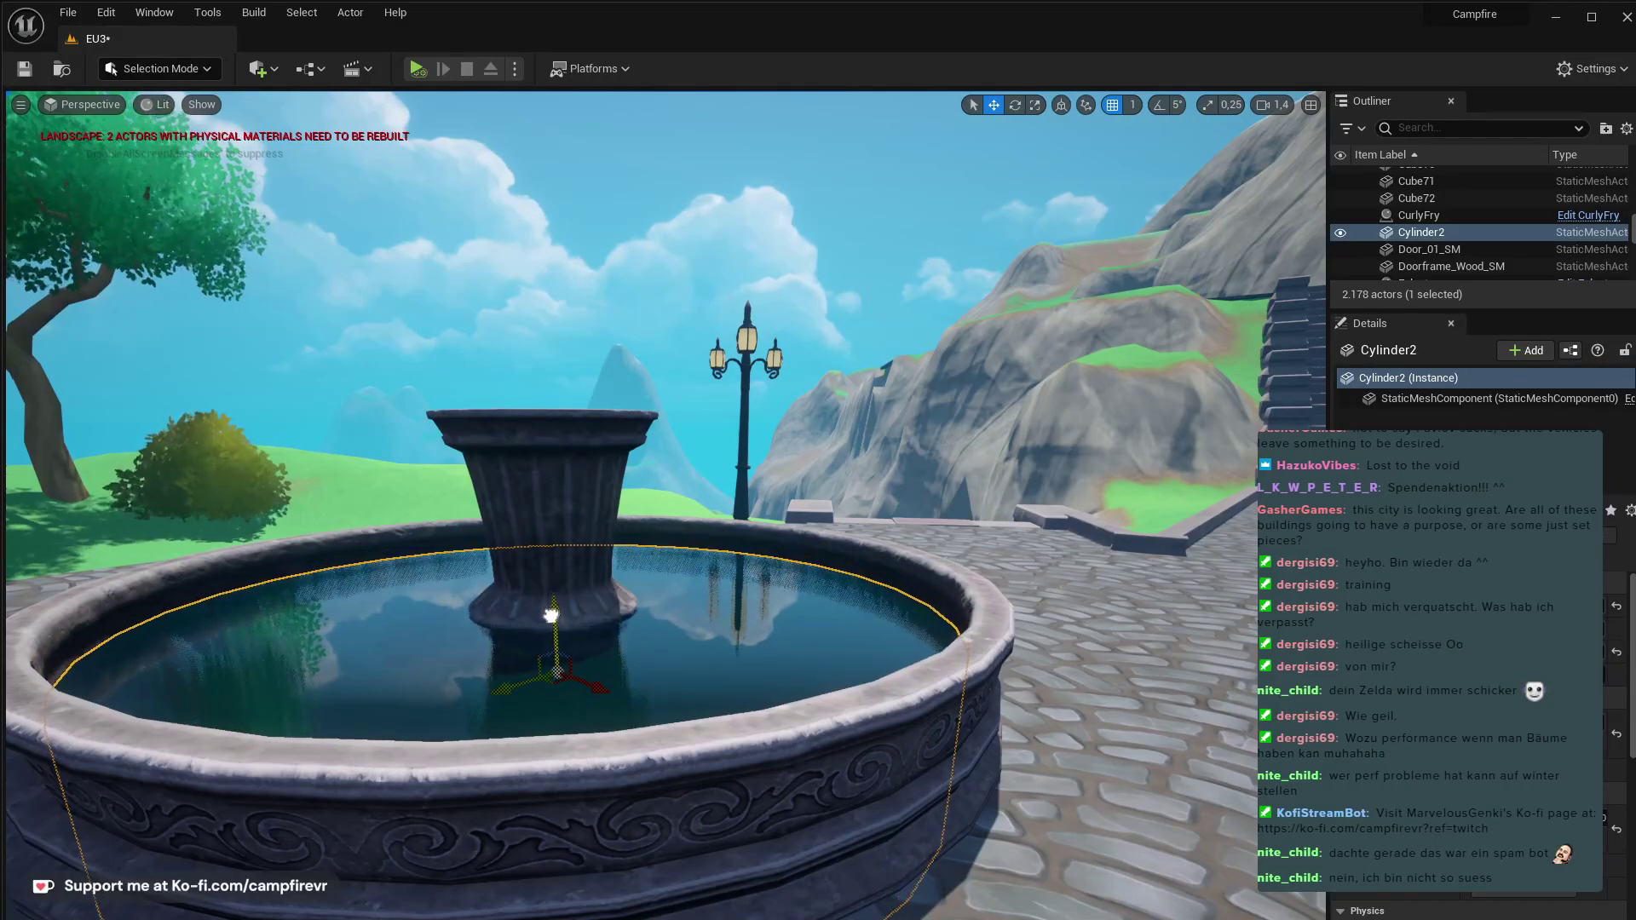
pyautogui.moveTo(555, 589); pyautogui.dragTo(555, 589, button='right')
pyautogui.moveTo(562, 812); pyautogui.dragTo(562, 813, button='right')
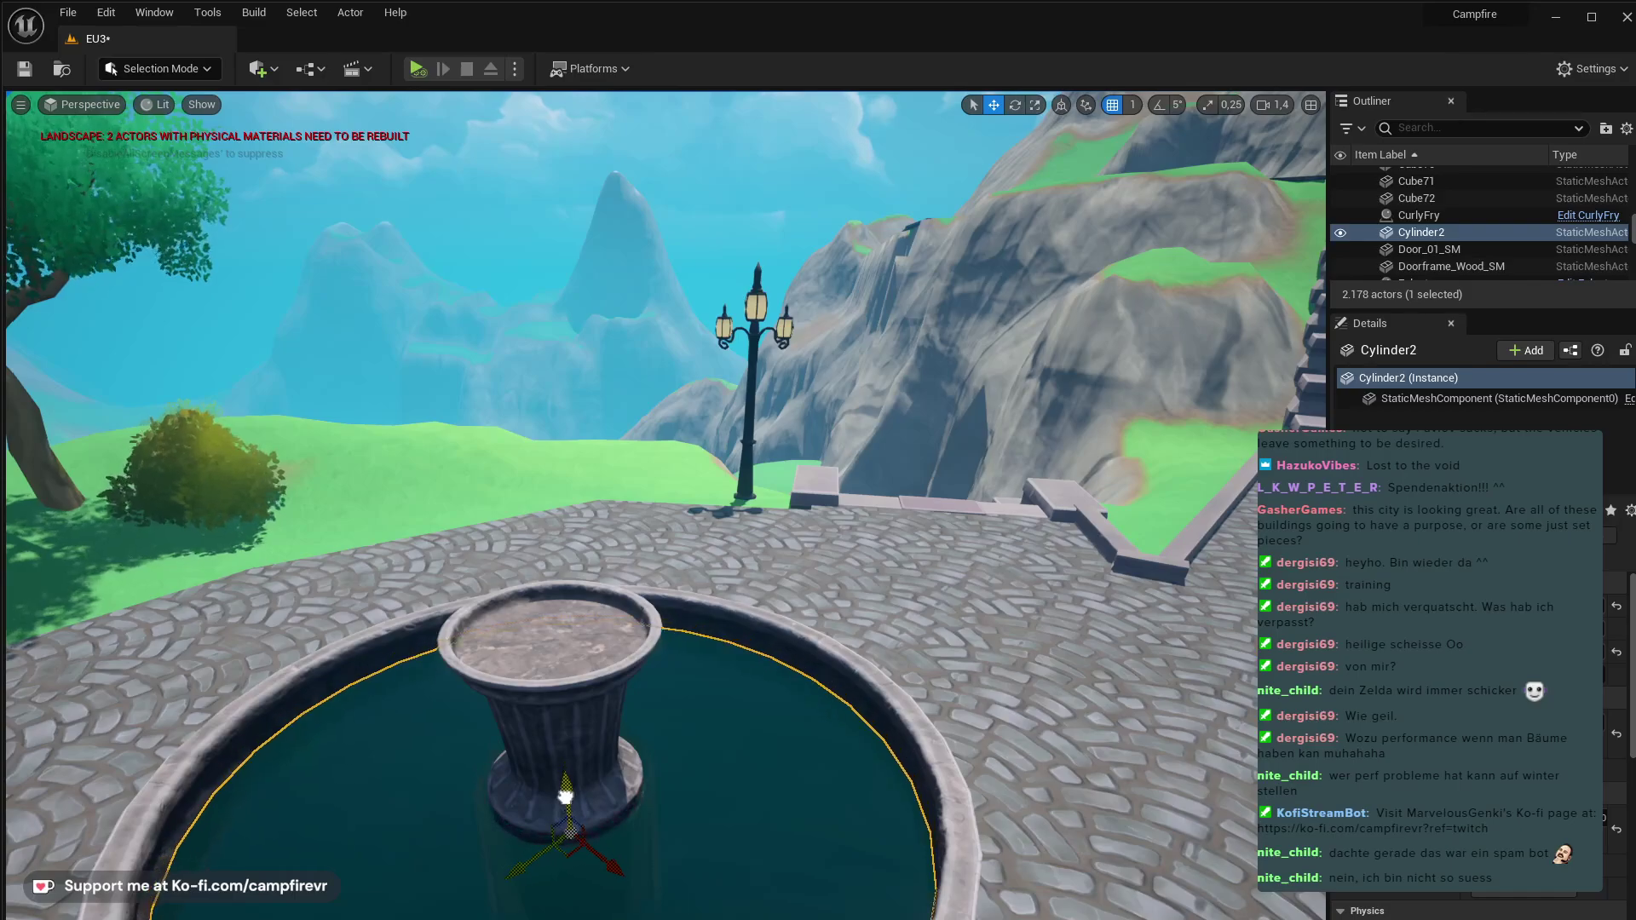
pyautogui.moveTo(564, 788); pyautogui.dragTo(573, 801)
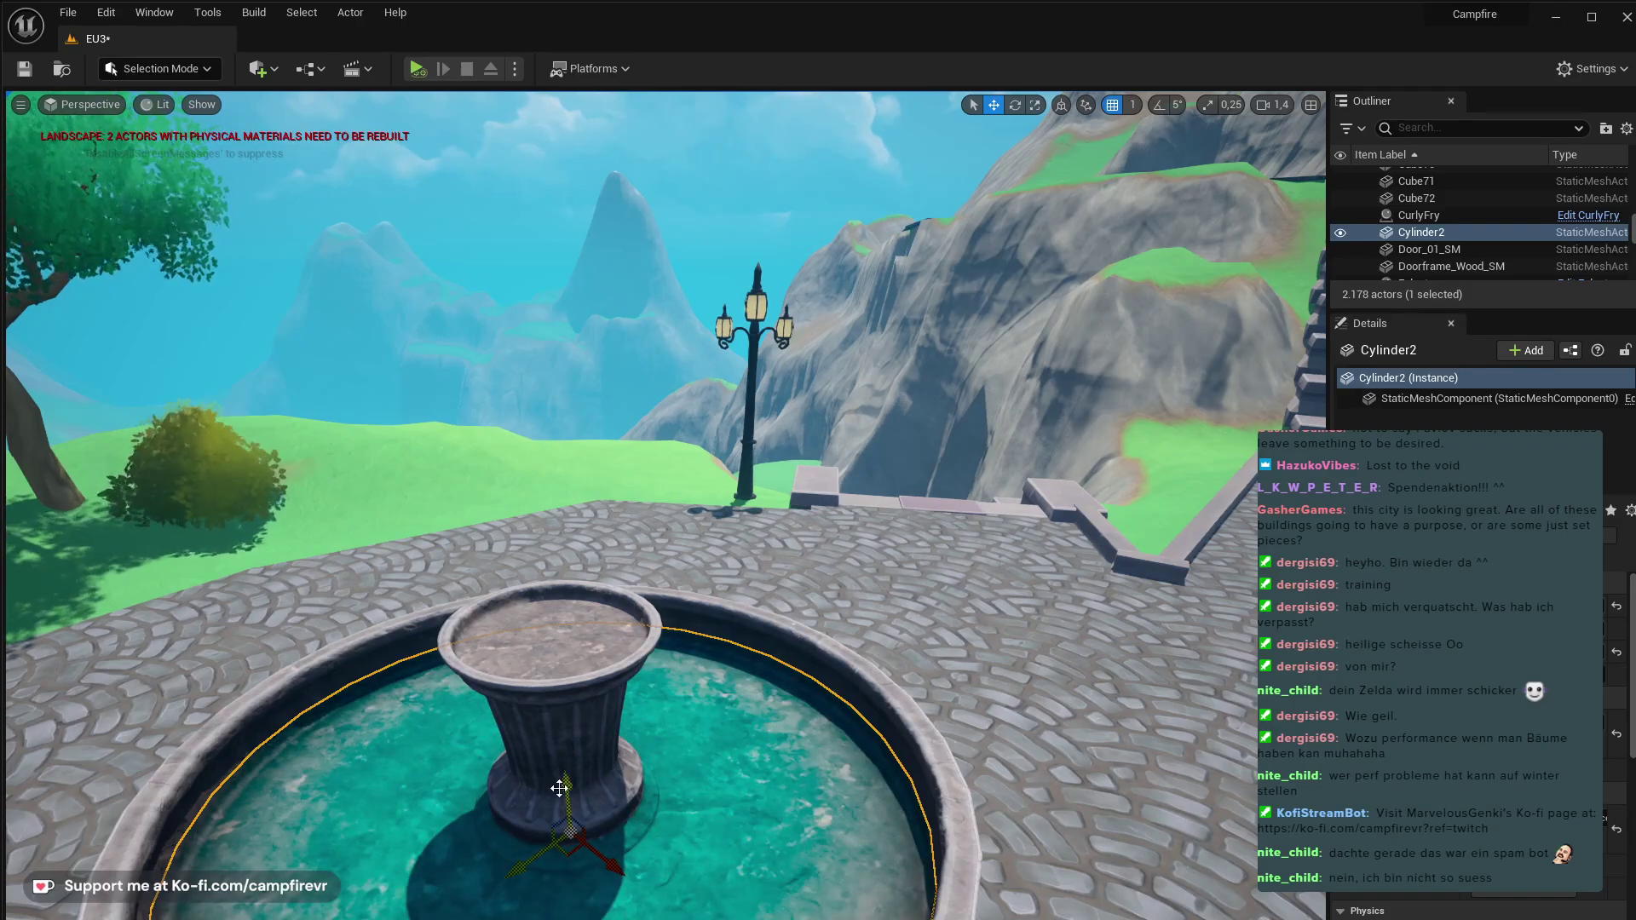
pyautogui.moveTo(560, 789); pyautogui.dragTo(557, 769)
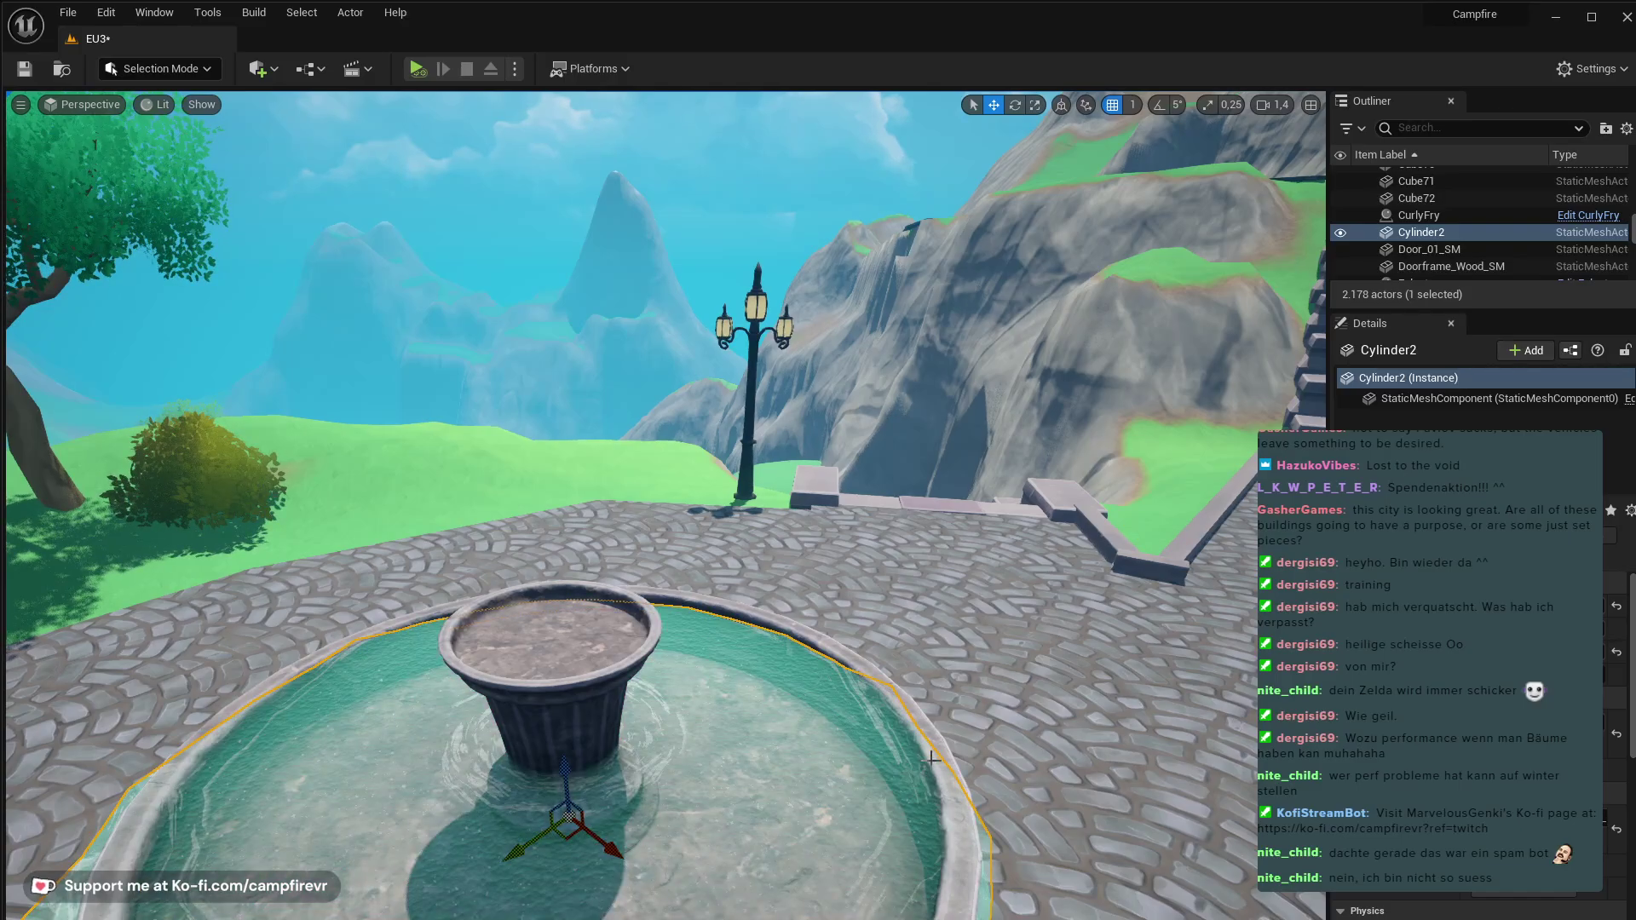
# - Shift and scale down the water cylinder horizontally so that it fits inside the fountain basin's rim
pyautogui.moveTo(931, 760); pyautogui.dragTo(1074, 742, button='right')
pyautogui.press('a')
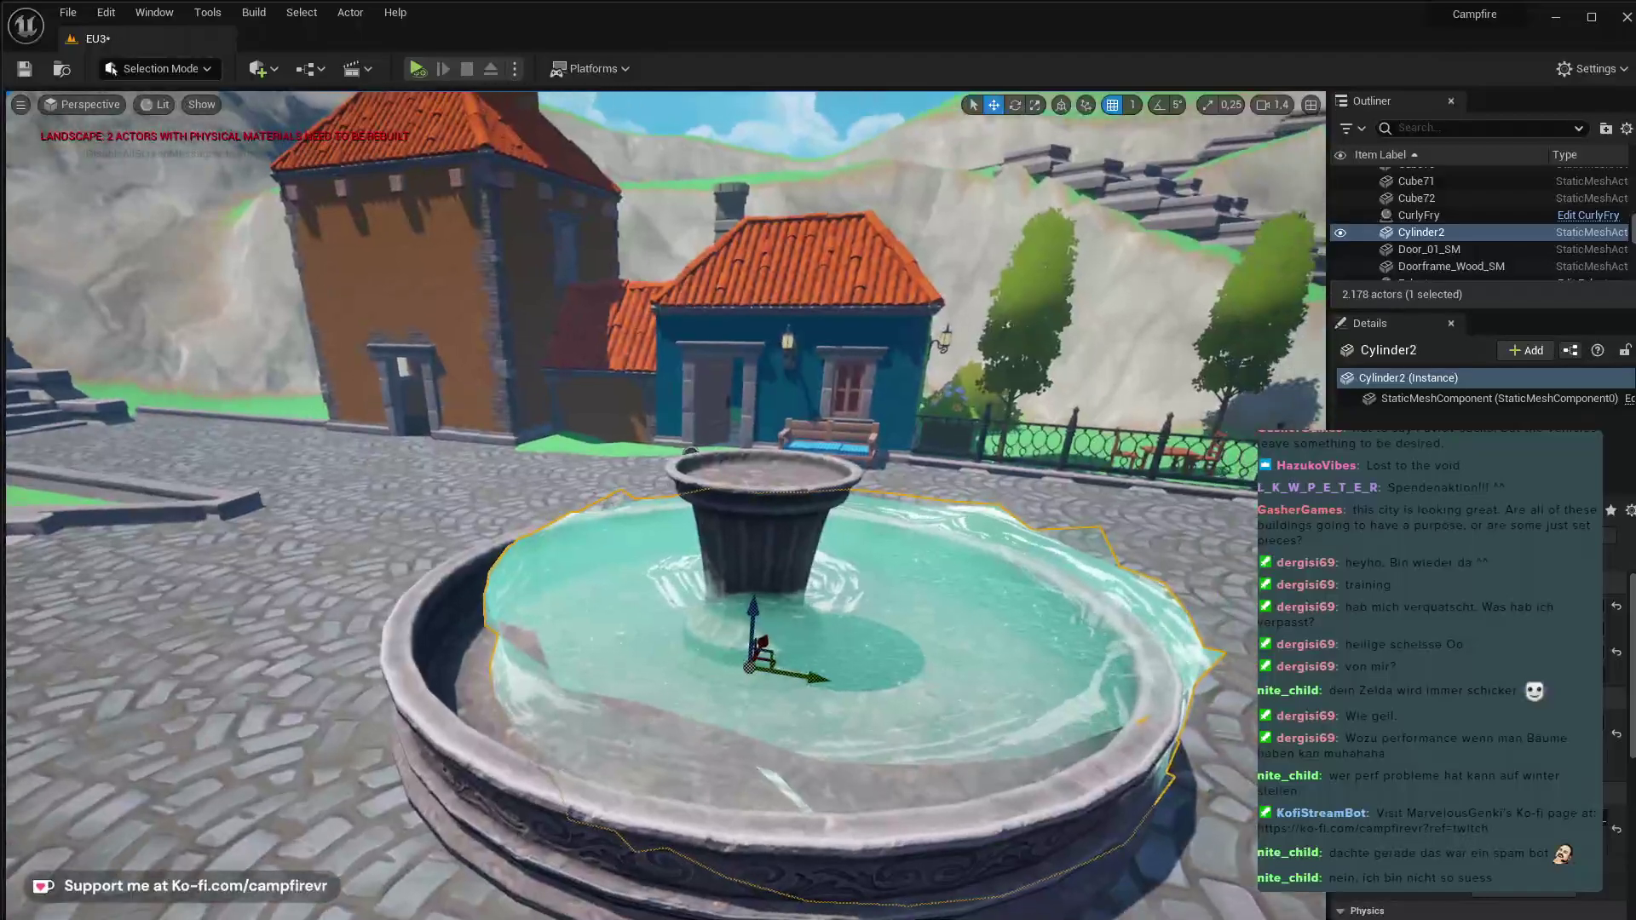
pyautogui.moveTo(630, 795); pyautogui.dragTo(630, 796, button='right')
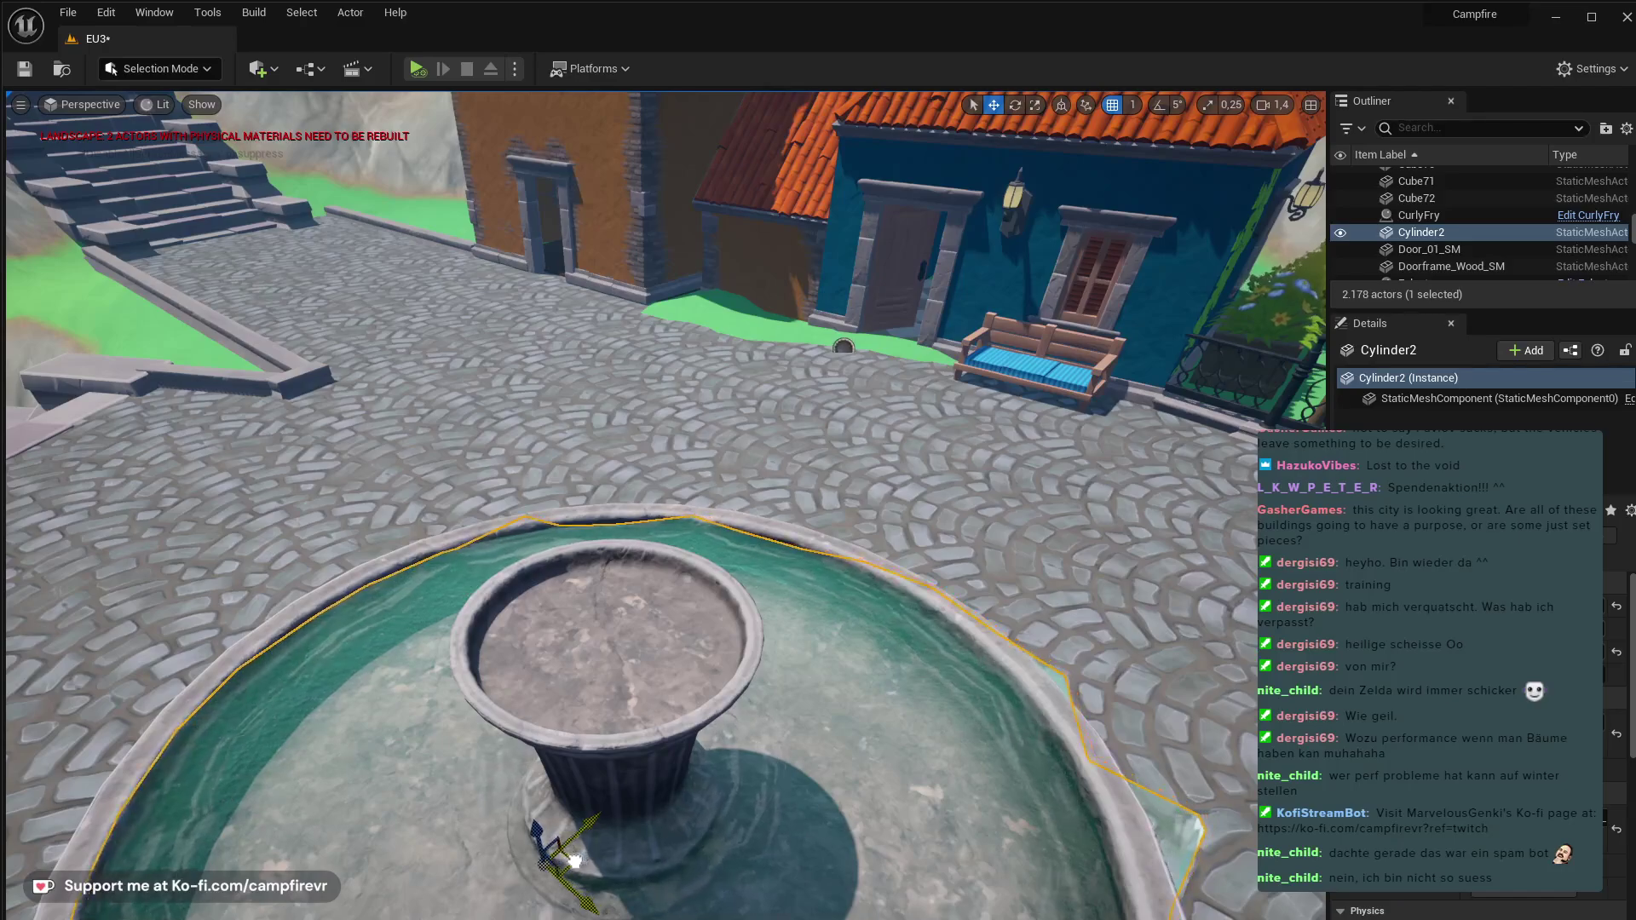
pyautogui.moveTo(630, 795); pyautogui.dragTo(629, 795, button='right')
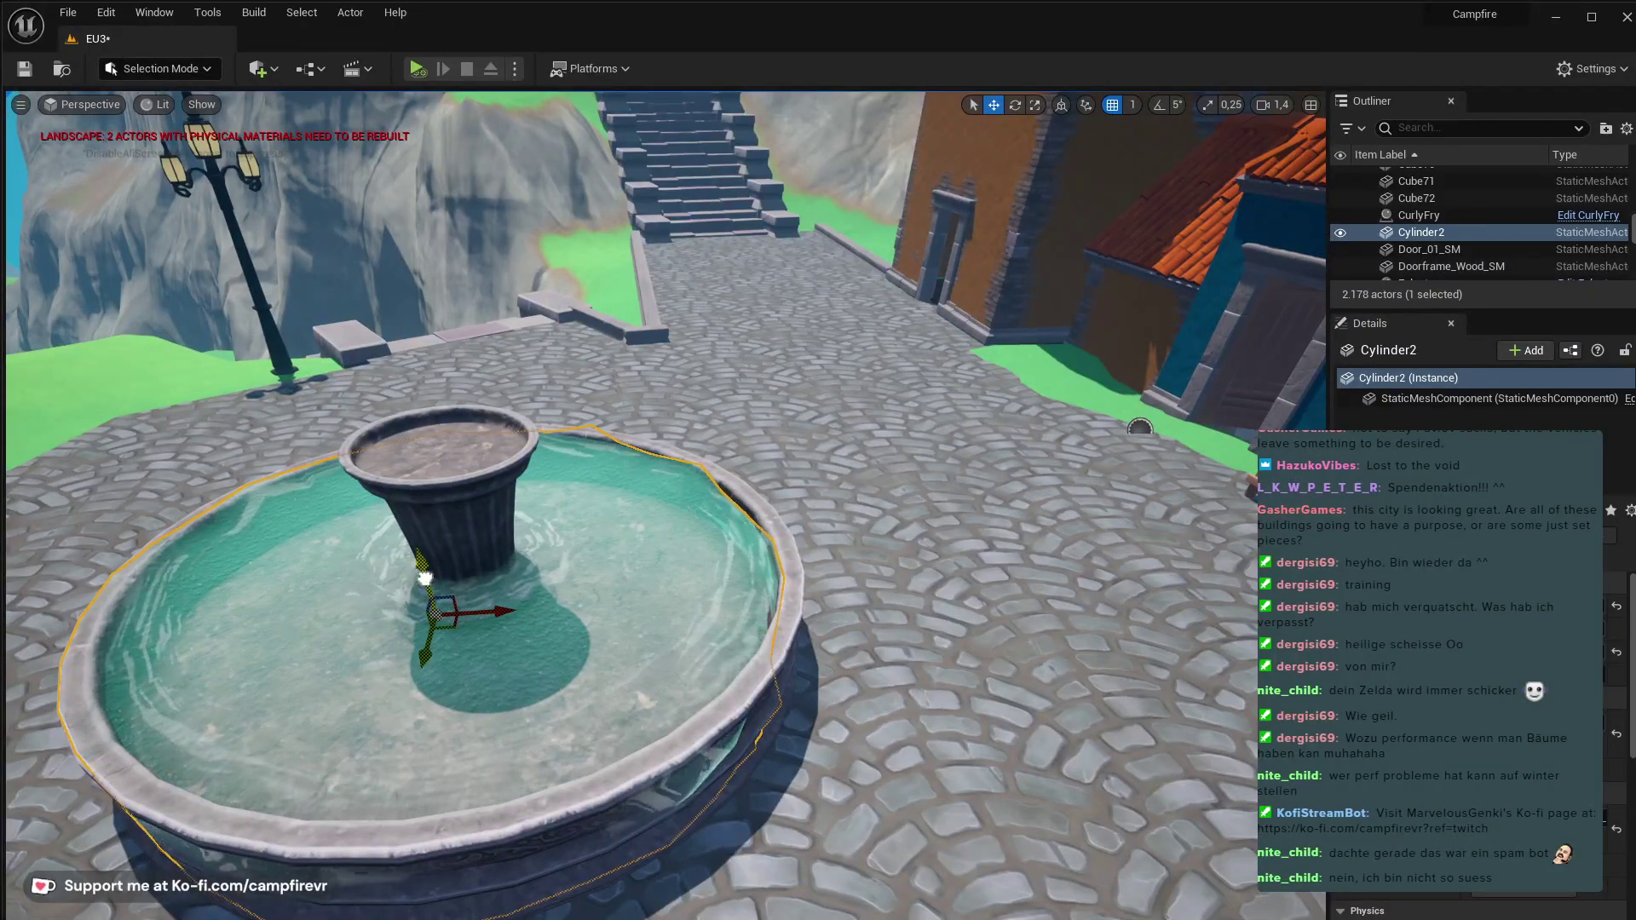
pyautogui.moveTo(574, 671); pyautogui.dragTo(573, 671, button='right')
pyautogui.press('r')
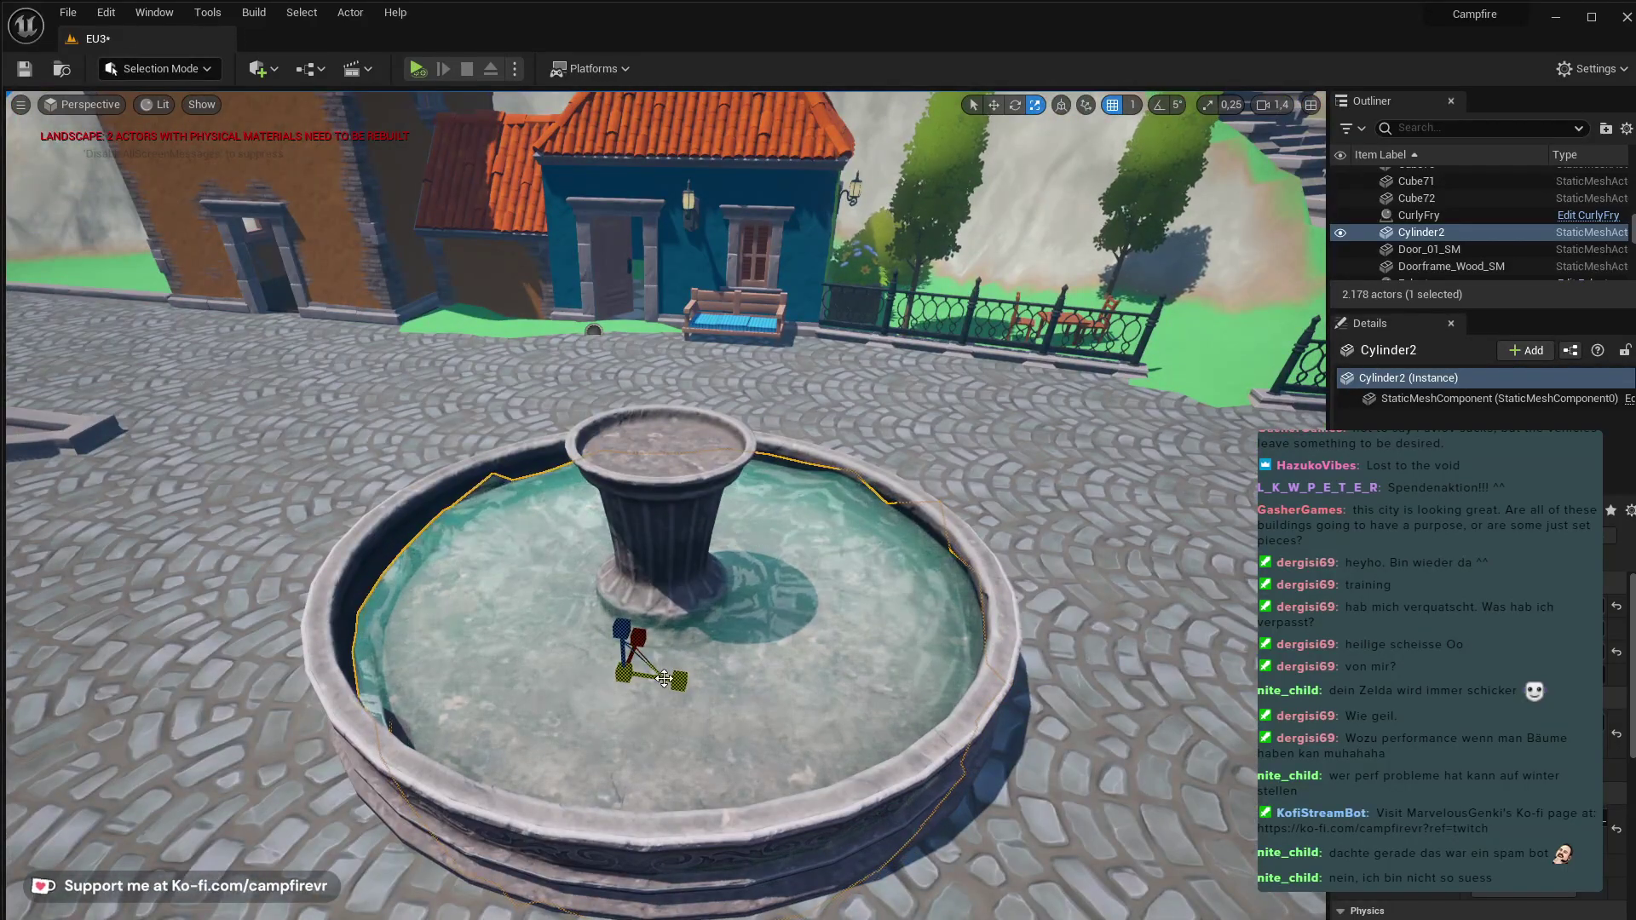
pyautogui.press('w')
pyautogui.moveTo(664, 679); pyautogui.dragTo(663, 679, button='right')
pyautogui.press('f')
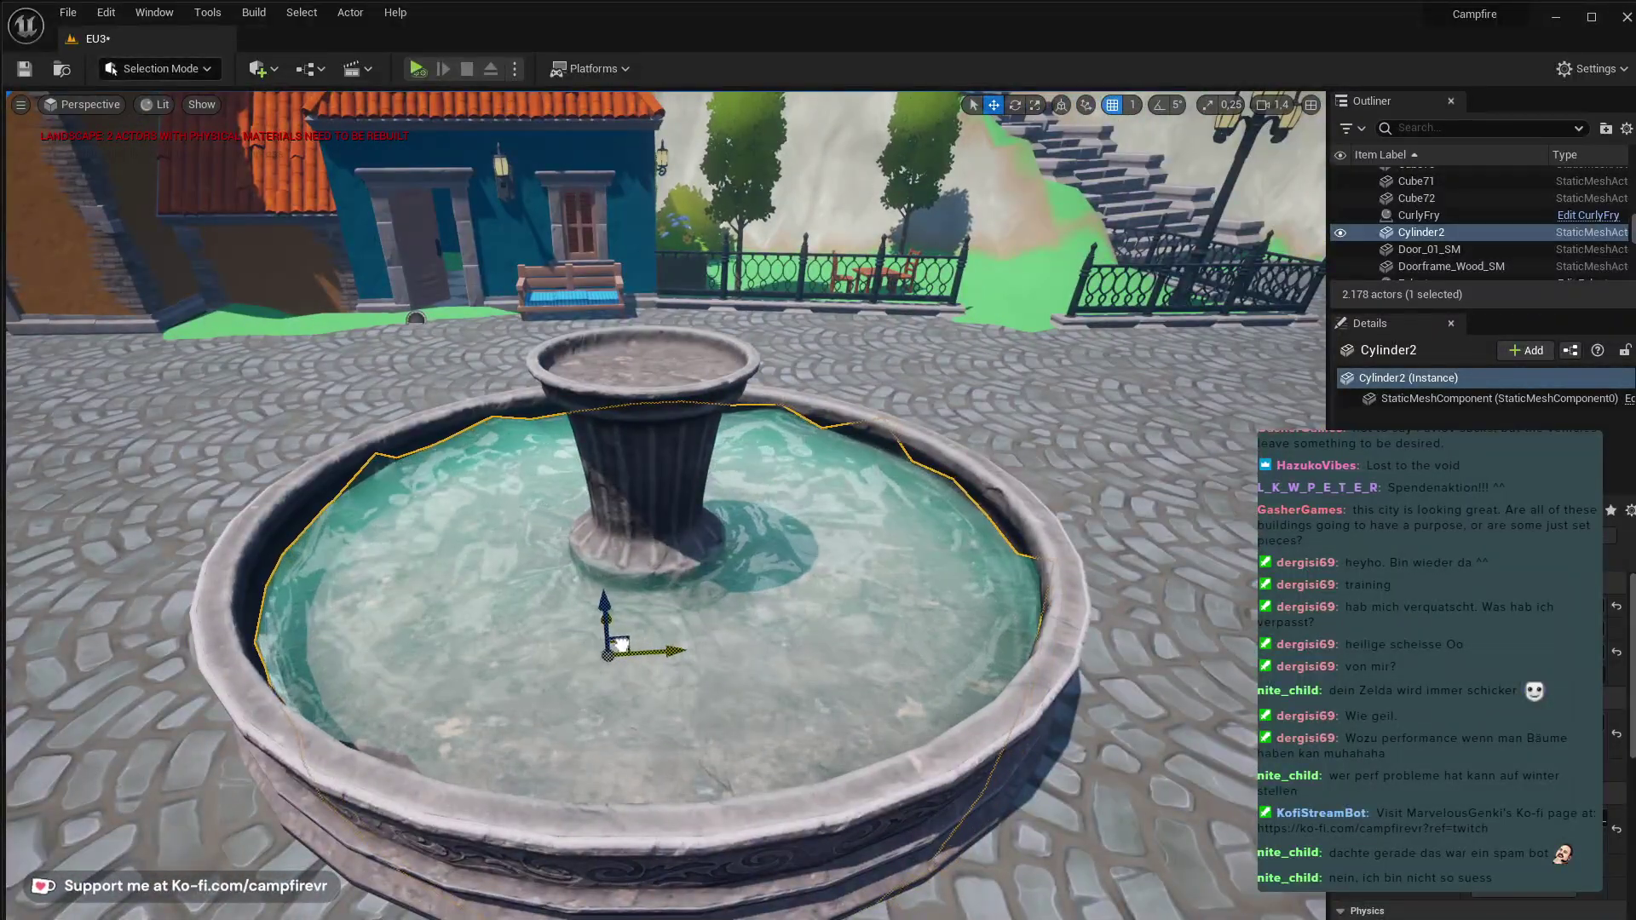
# - Replace the cylinder's material with a more opaque blue-green water and adjust the surface height inside the fountain basin
pyautogui.moveTo(621, 644); pyautogui.dragTo(621, 644, button='right')
pyautogui.press('a')
pyautogui.press('w')
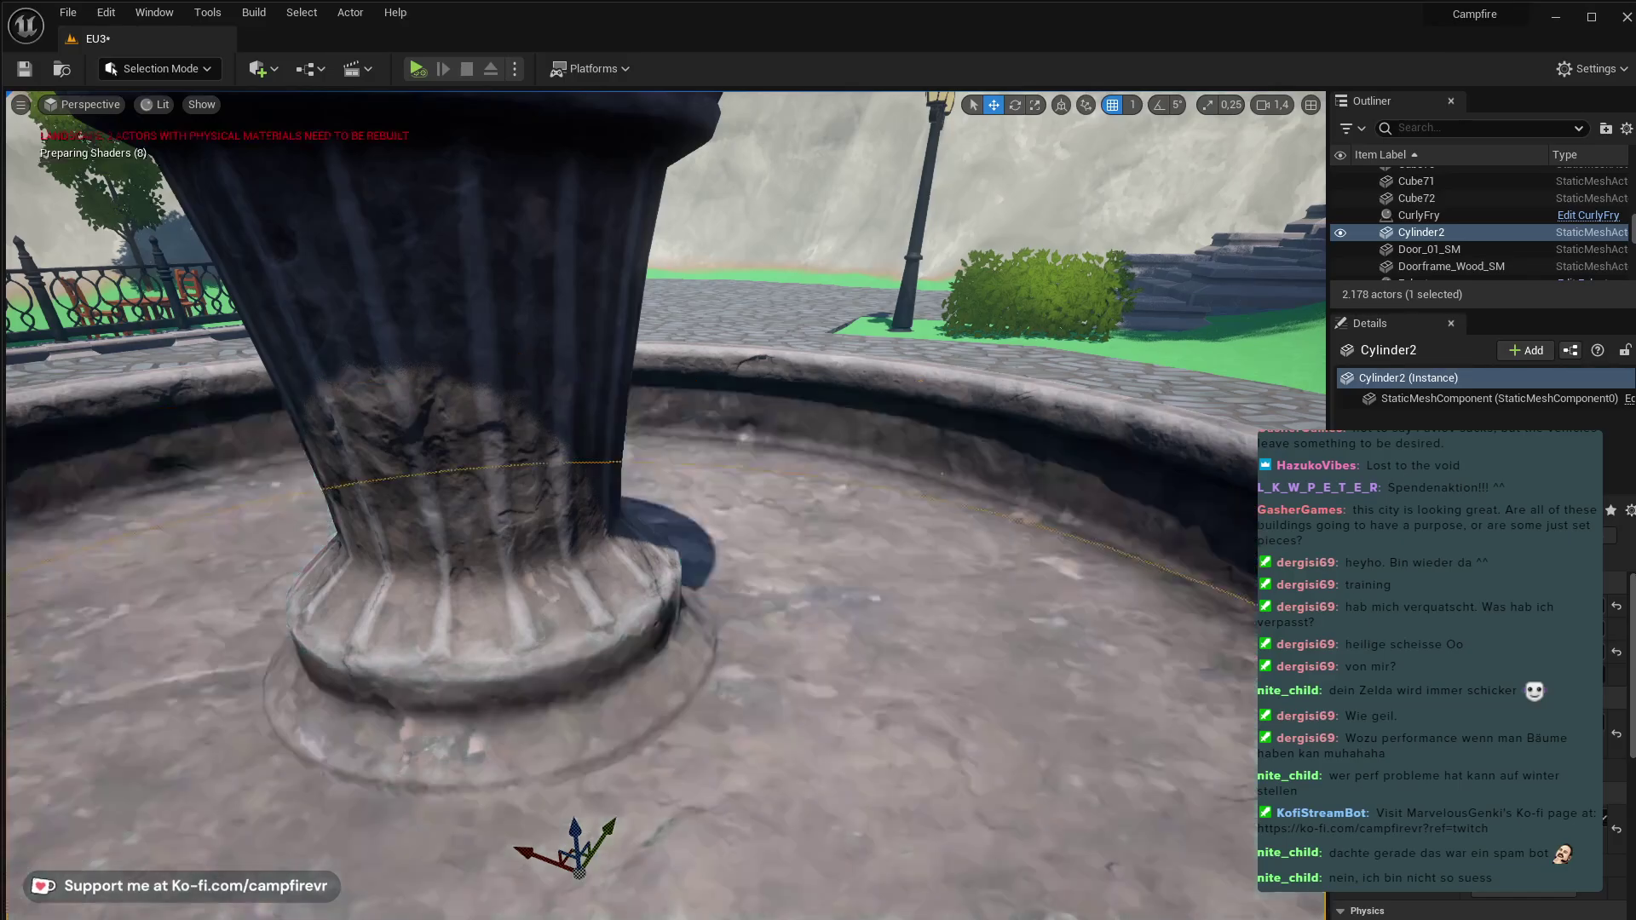
pyautogui.moveTo(1167, 712); pyautogui.dragTo(1098, 794, button='right')
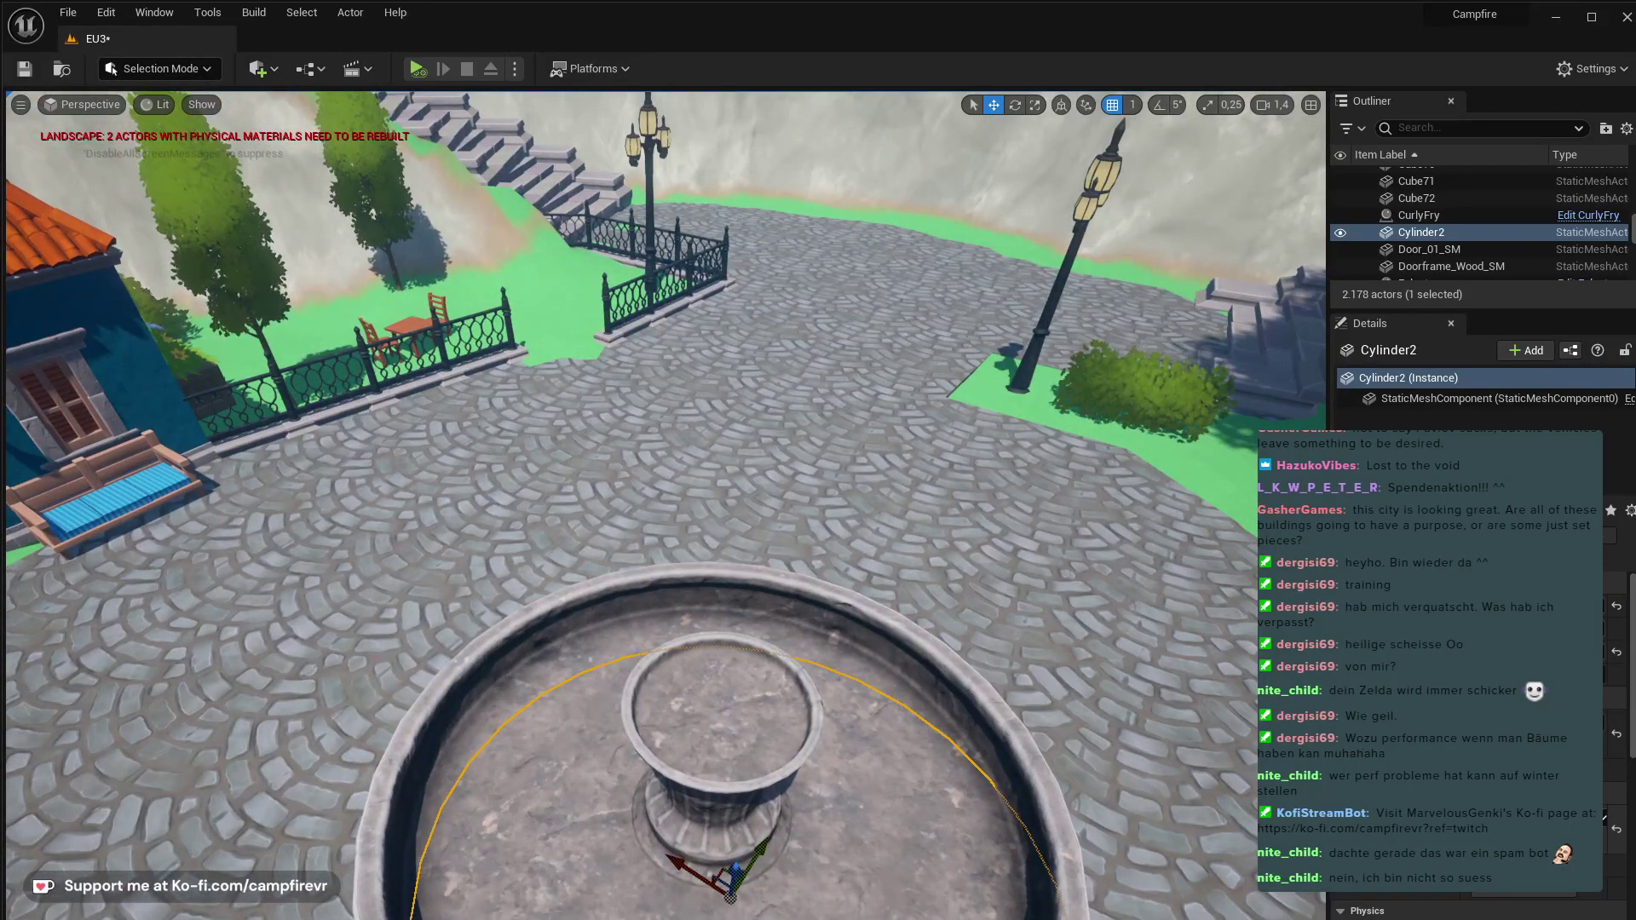
pyautogui.moveTo(665, 503); pyautogui.dragTo(767, 460, button='right')
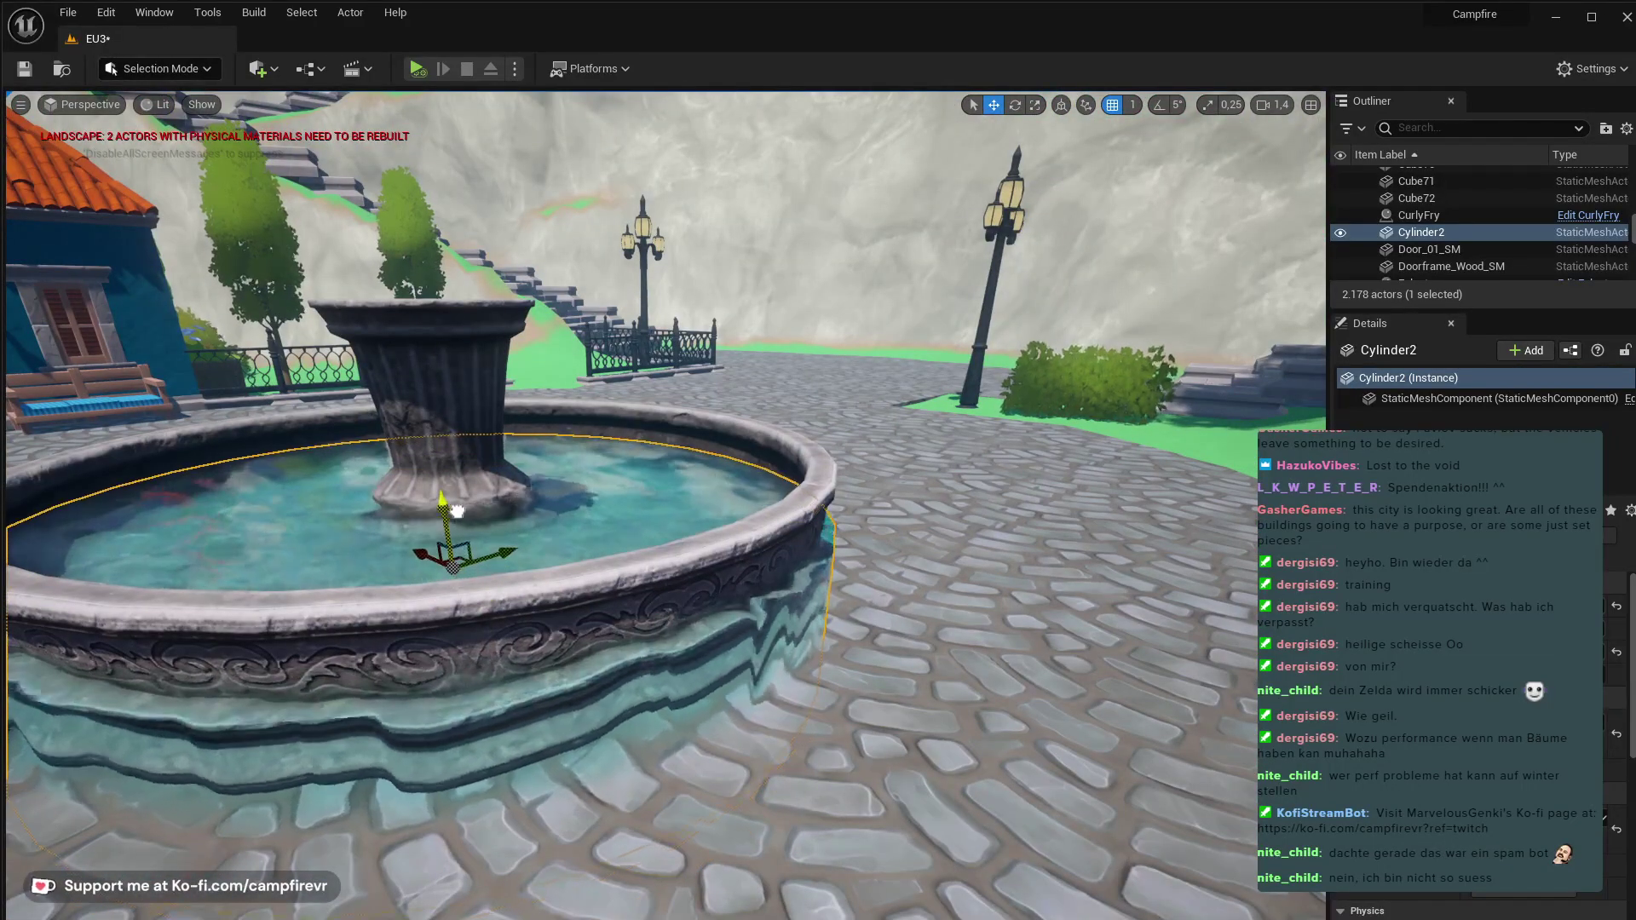
pyautogui.moveTo(469, 580); pyautogui.dragTo(495, 480, button='right')
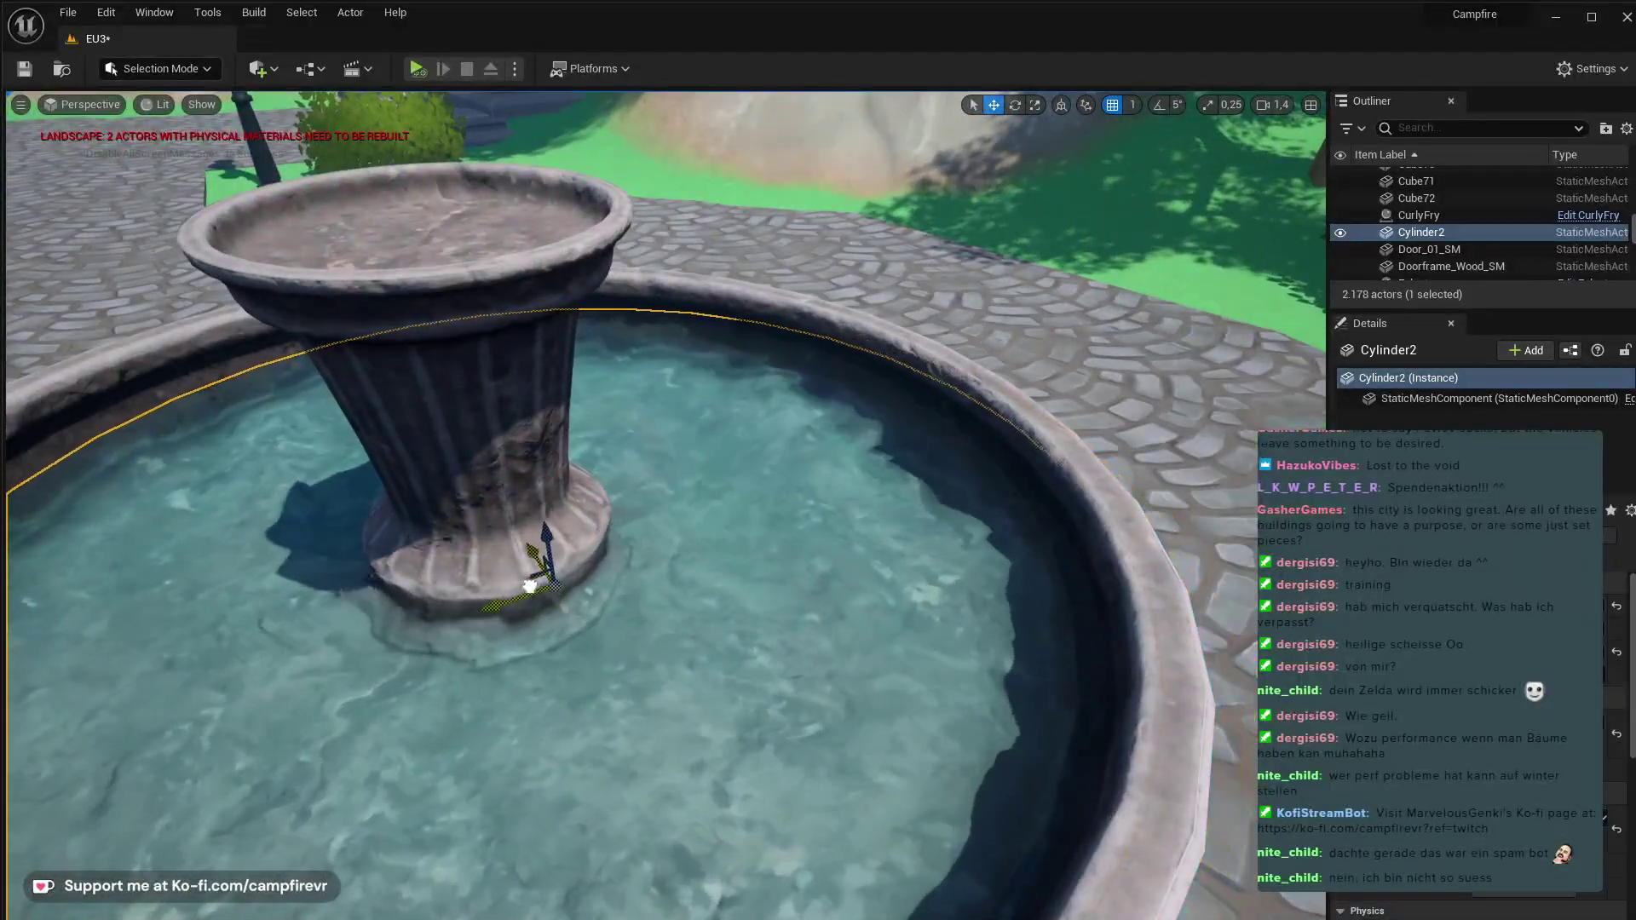
# - Rescale and recentre the water cylinder around the pedestal so that it reaches the basin's inner walls
pyautogui.moveTo(523, 601); pyautogui.dragTo(529, 614, button='right')
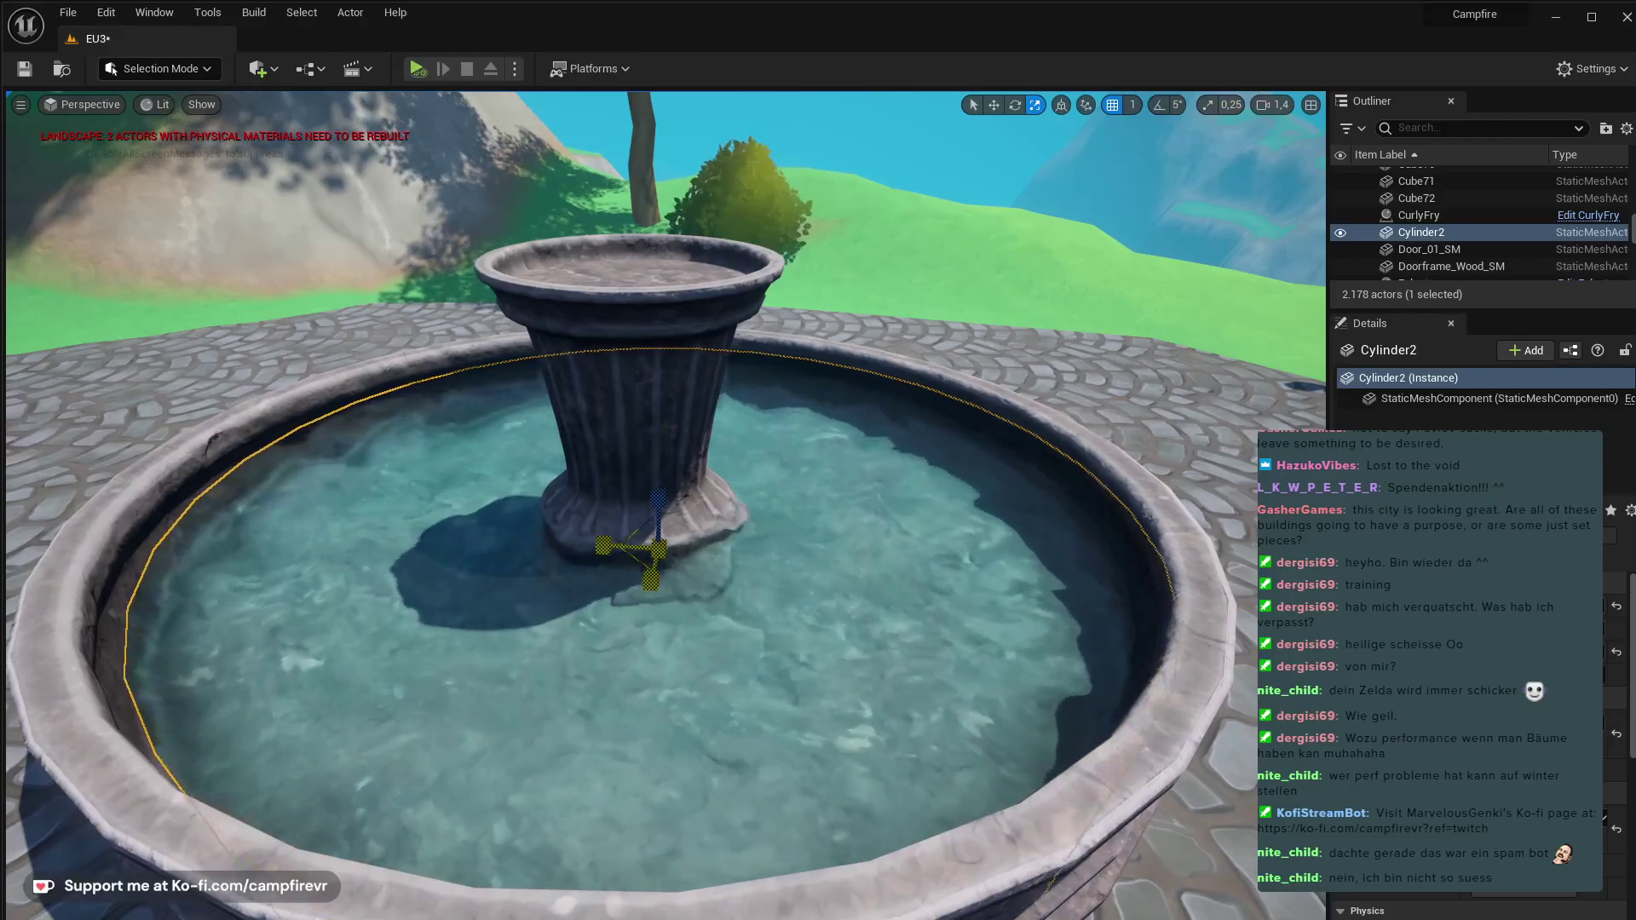
pyautogui.press('w')
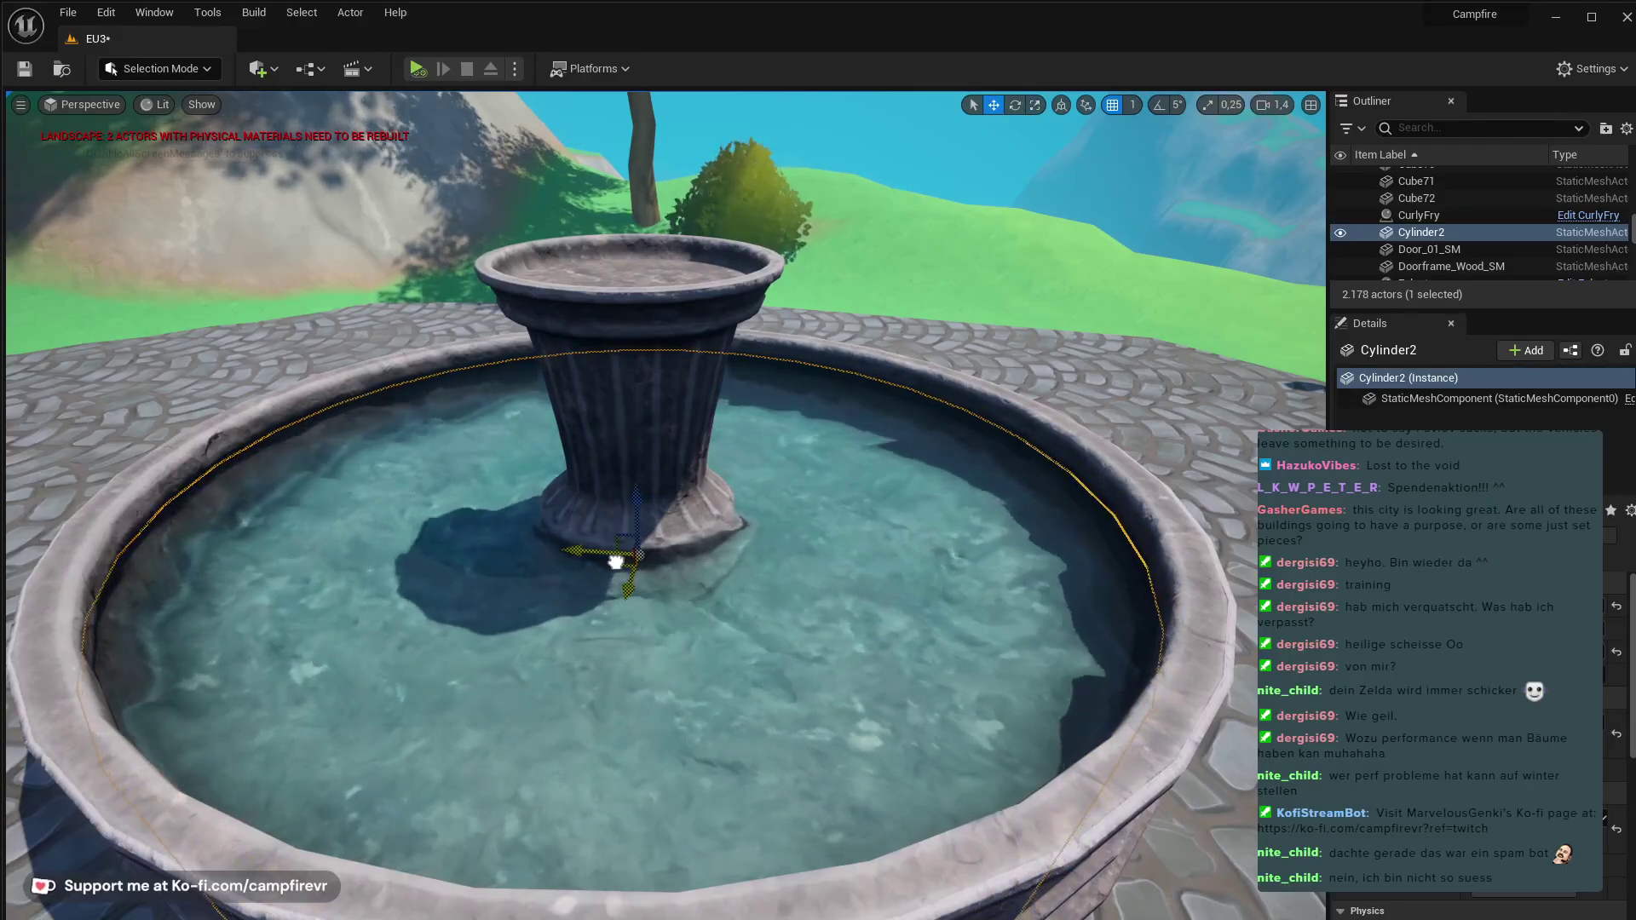
pyautogui.moveTo(620, 562); pyautogui.dragTo(1108, 571, button='right')
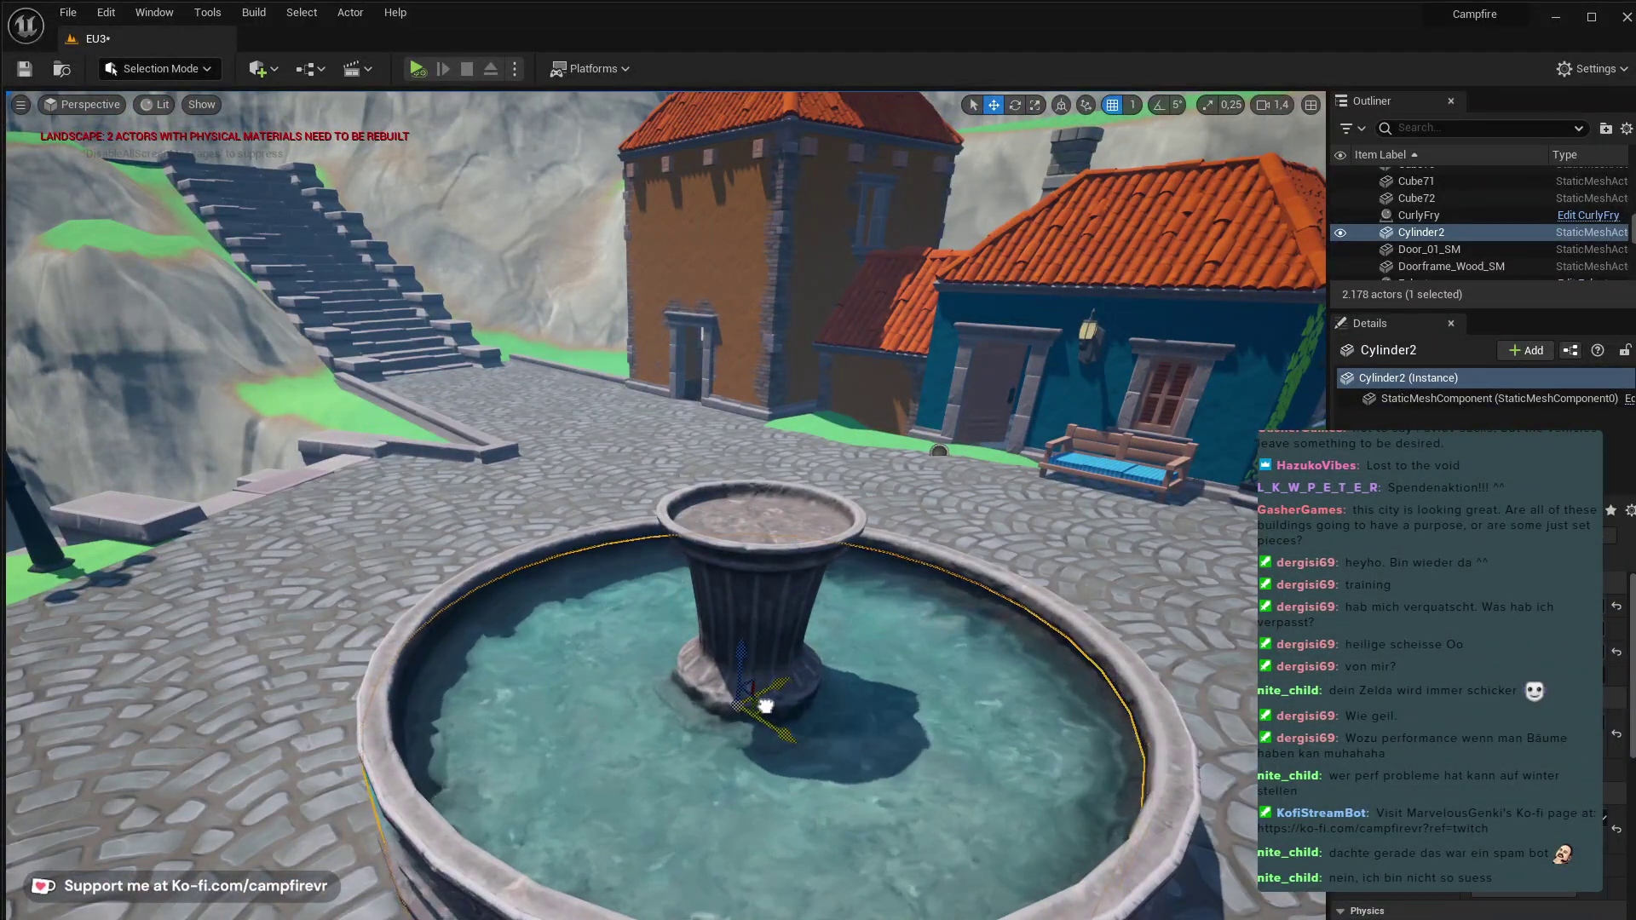
pyautogui.moveTo(767, 706); pyautogui.dragTo(963, 669, button='right')
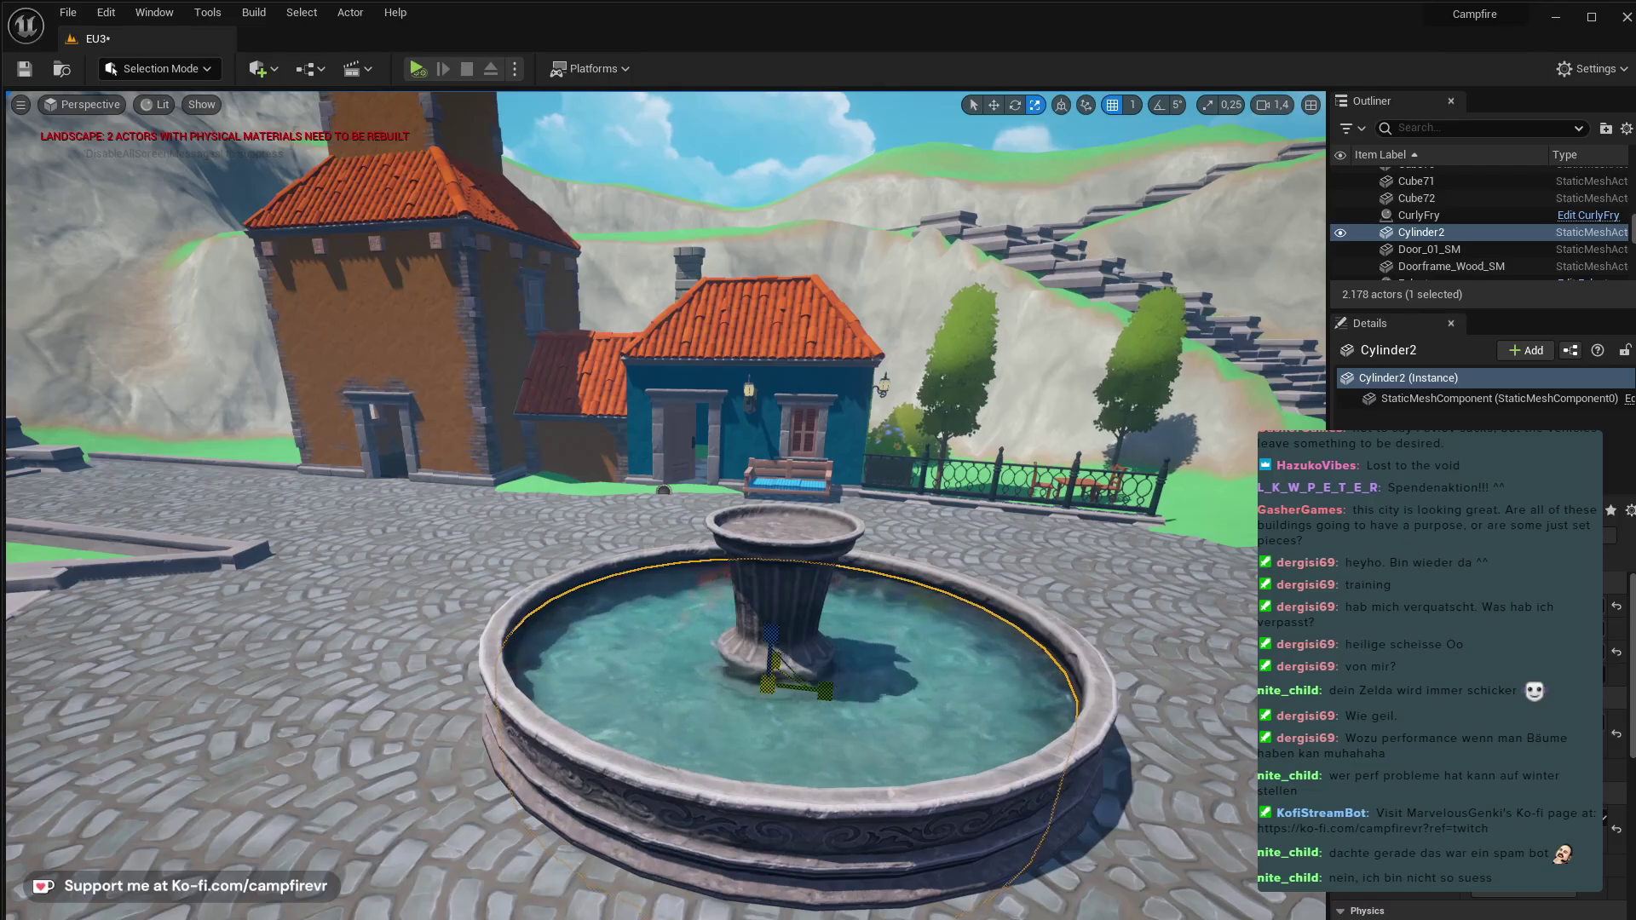
pyautogui.moveTo(775, 671); pyautogui.dragTo(997, 639, button='right')
# - Search all project content for "fountai", place SM_fountain_water_01 at the fountain's pedestal and raise it to the upper bowl
pyautogui.click(596, 511)
pyautogui.moveTo(596, 511); pyautogui.dragTo(797, 537, button='right')
pyautogui.hotkey('ctrl', 'space')
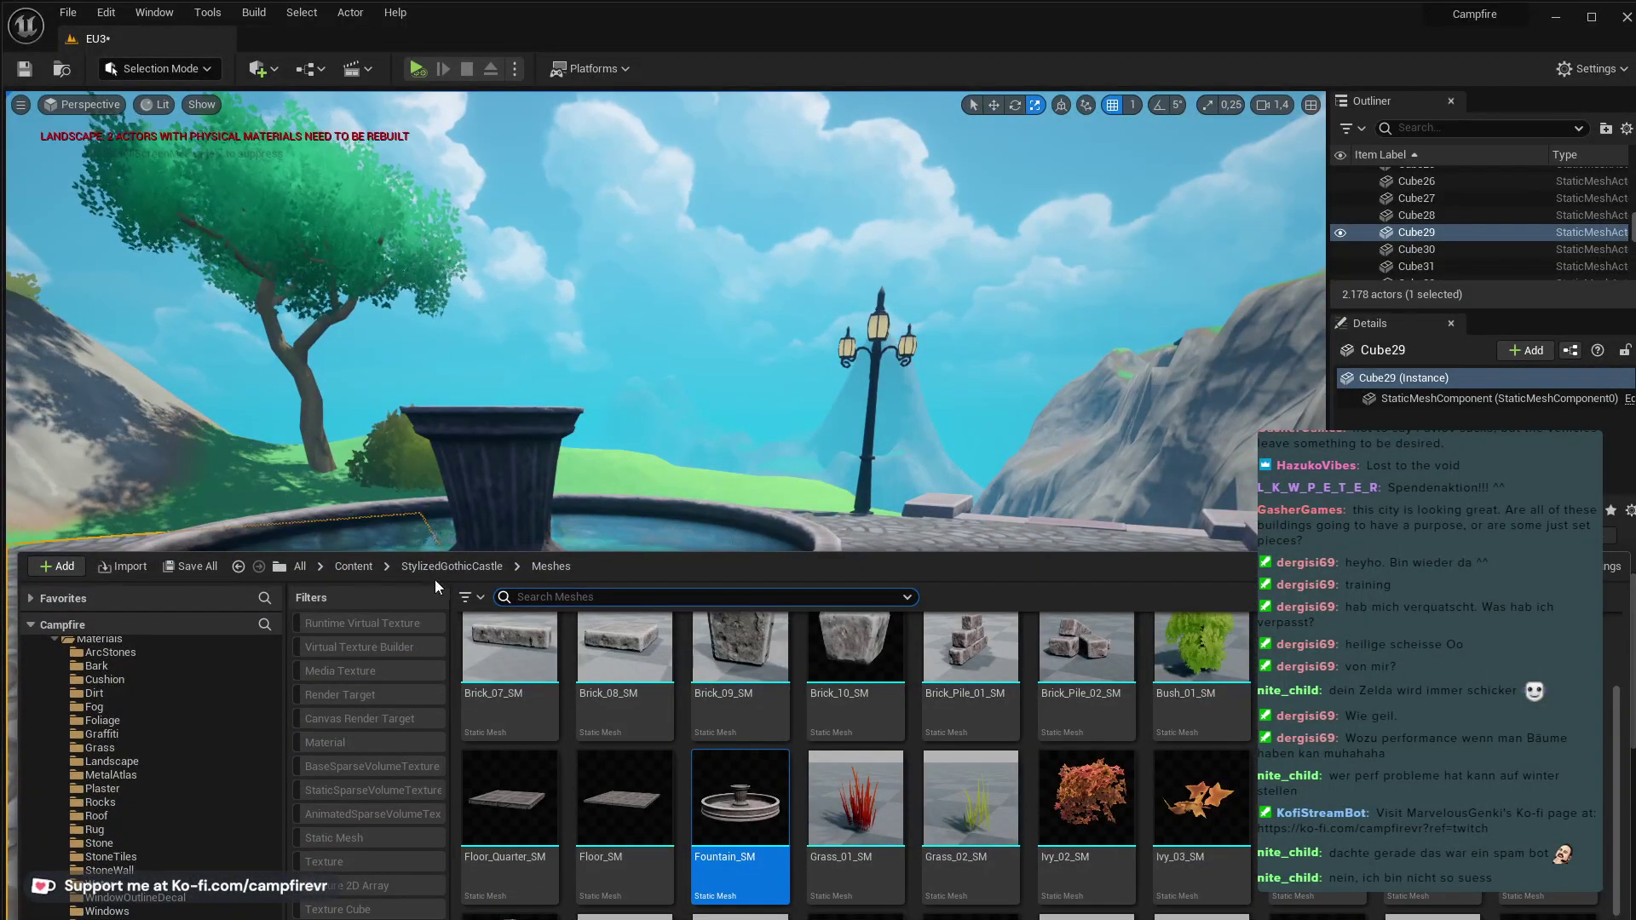
pyautogui.click(351, 567)
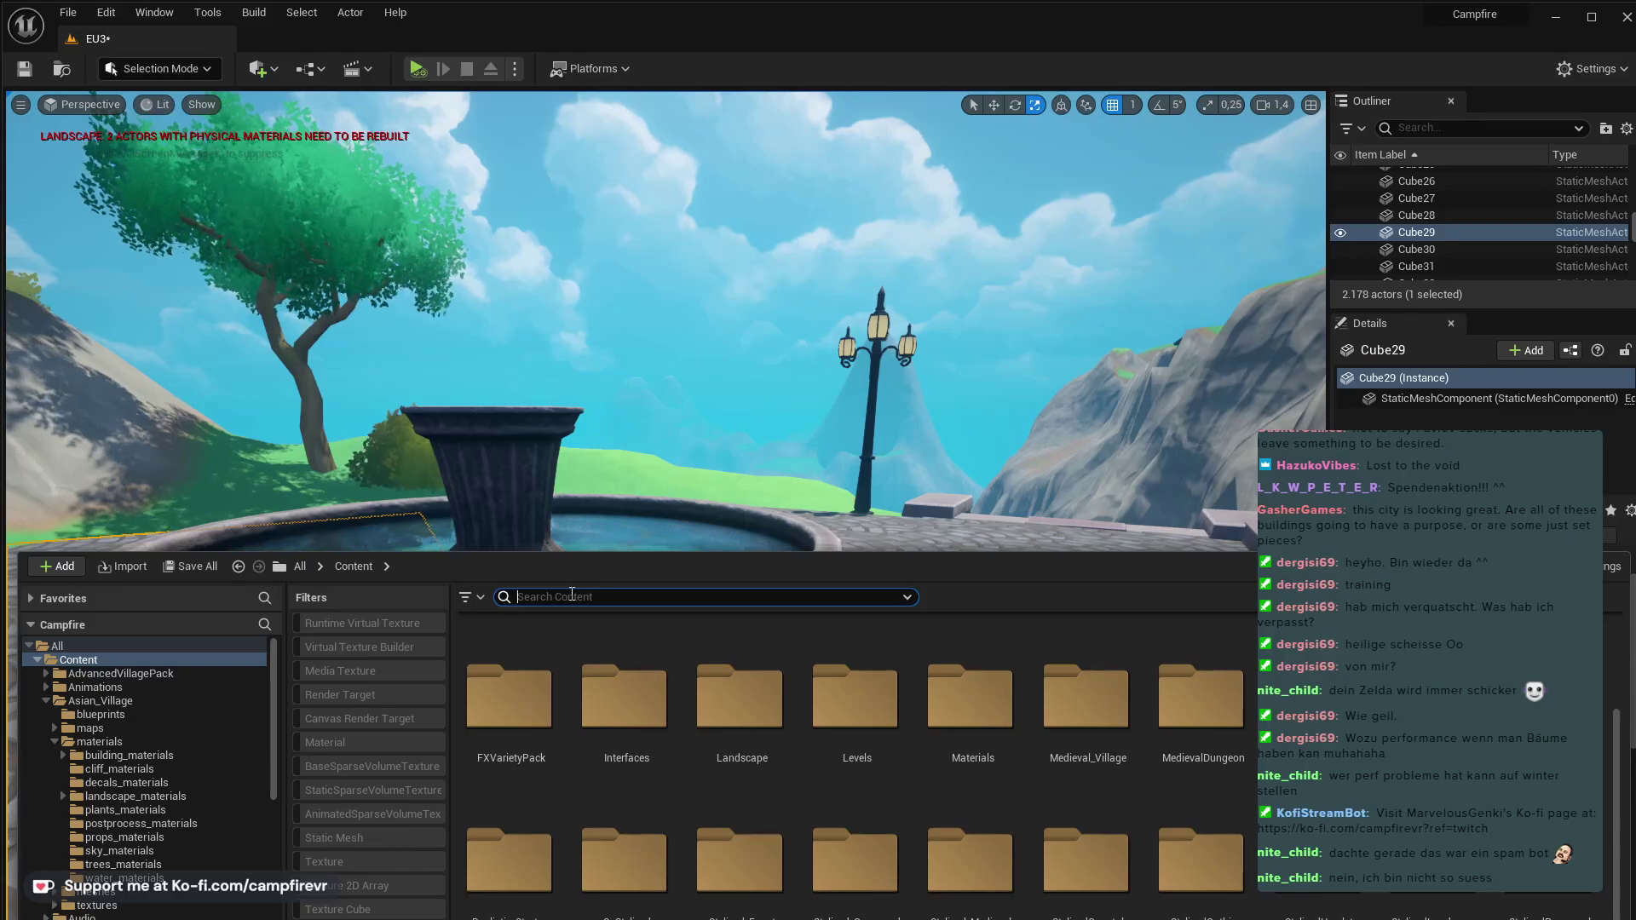
pyautogui.click(572, 594)
pyautogui.write('fountai')
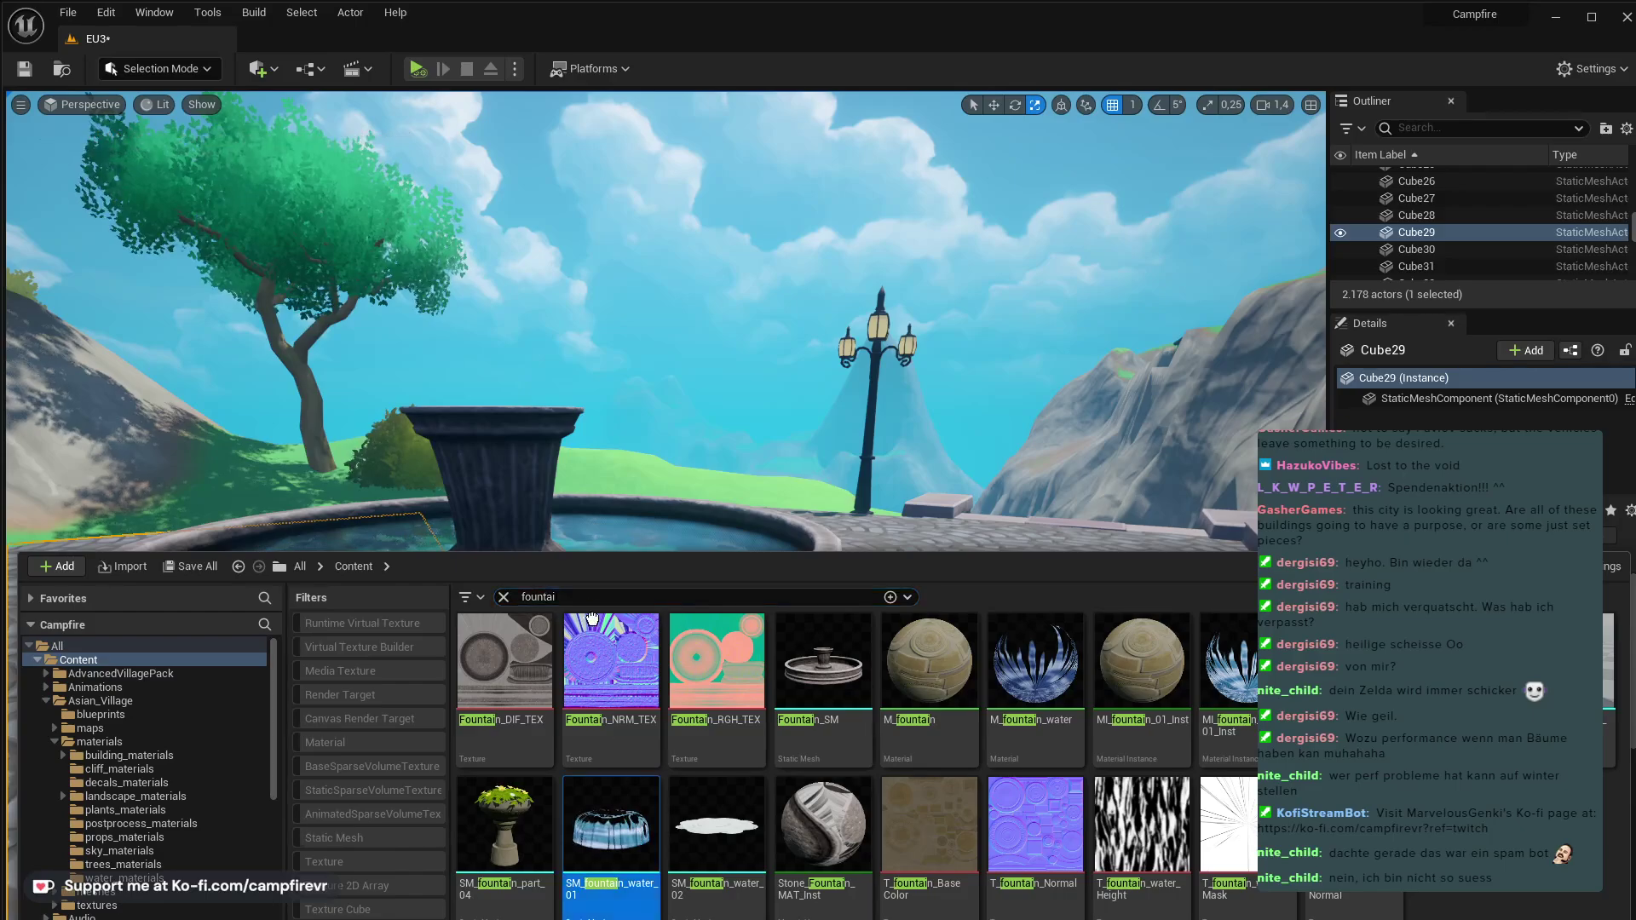
pyautogui.moveTo(593, 618); pyautogui.dragTo(581, 445)
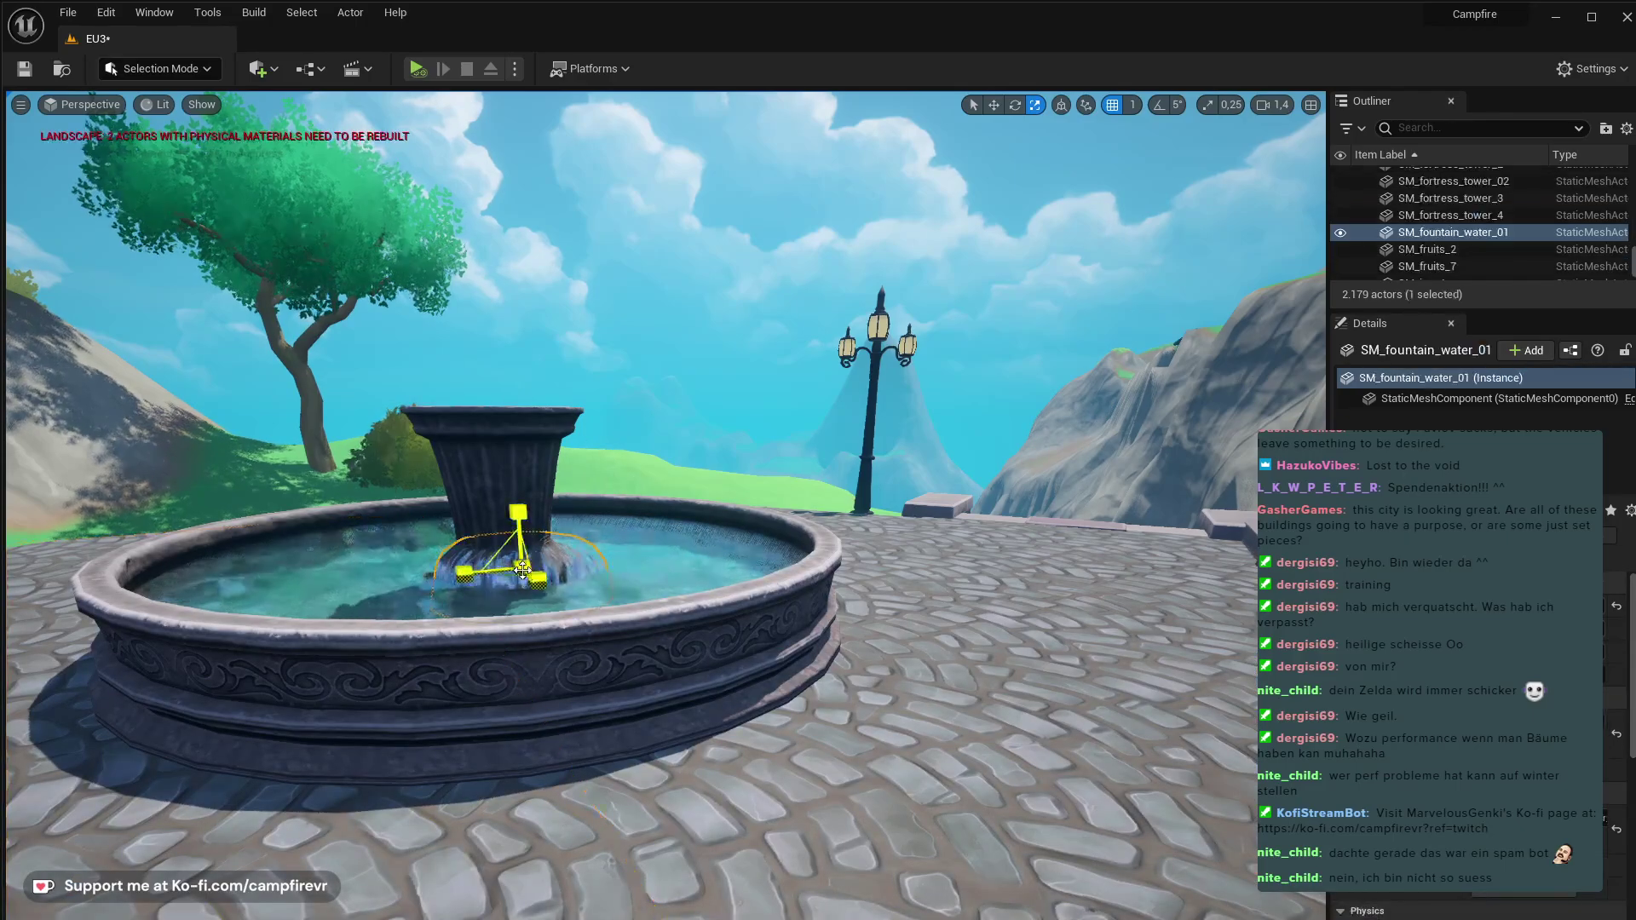
pyautogui.moveTo(522, 503); pyautogui.dragTo(520, 359)
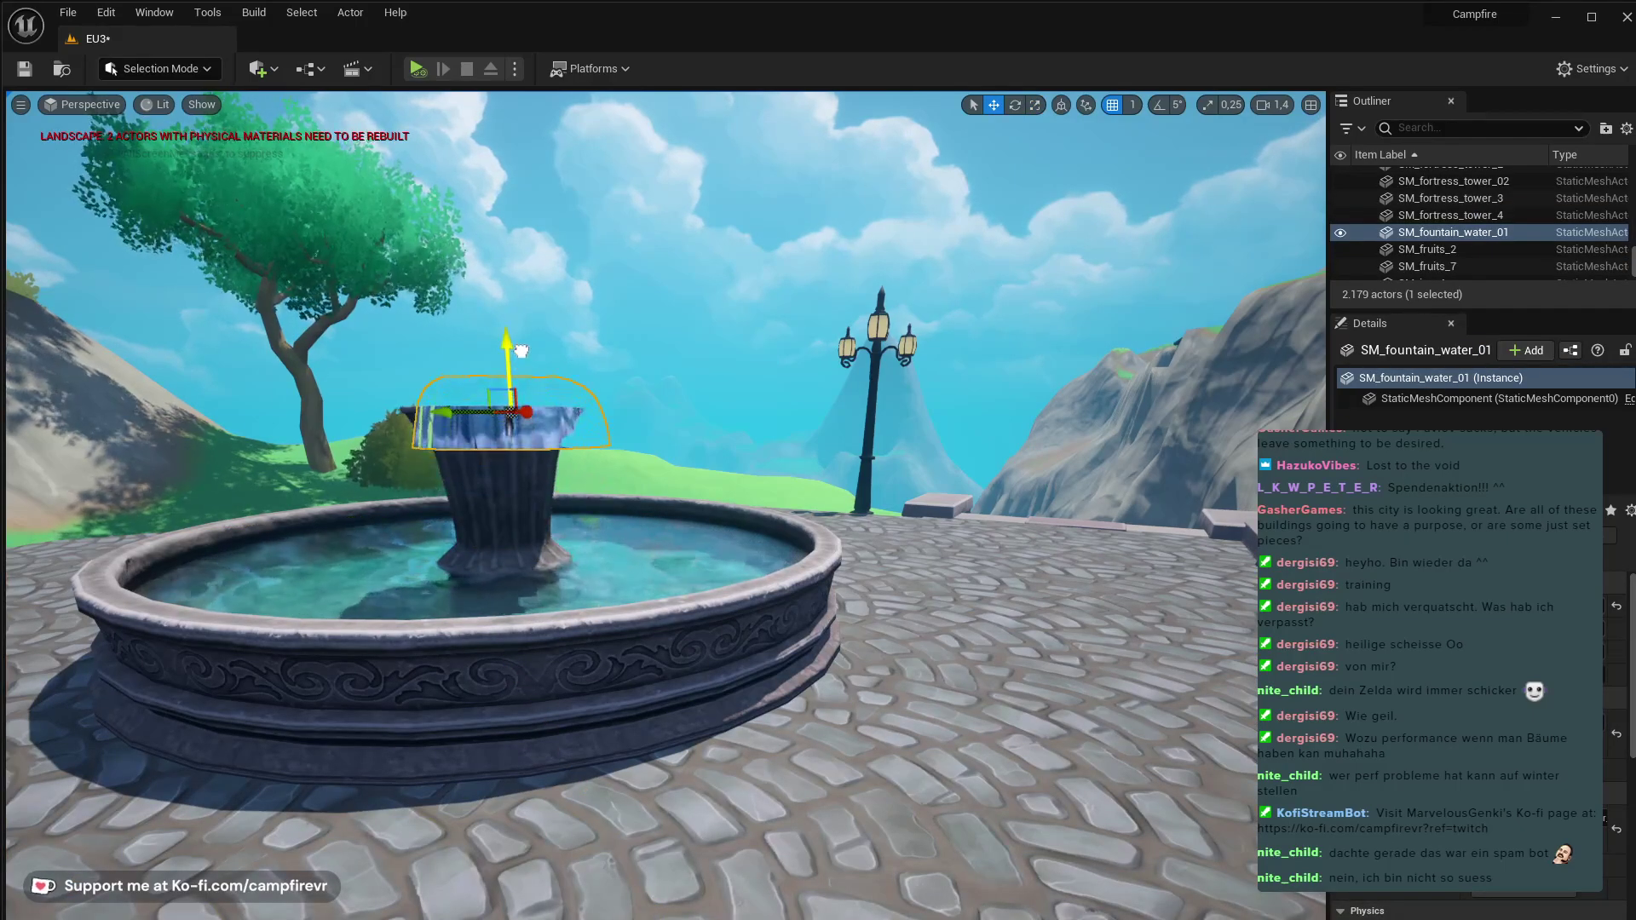
# - Scale the fountain water mesh up uniformly so it spreads well beyond the central pedestal over the basin
pyautogui.press('e')
pyautogui.moveTo(521, 359); pyautogui.dragTo(521, 528, button='right')
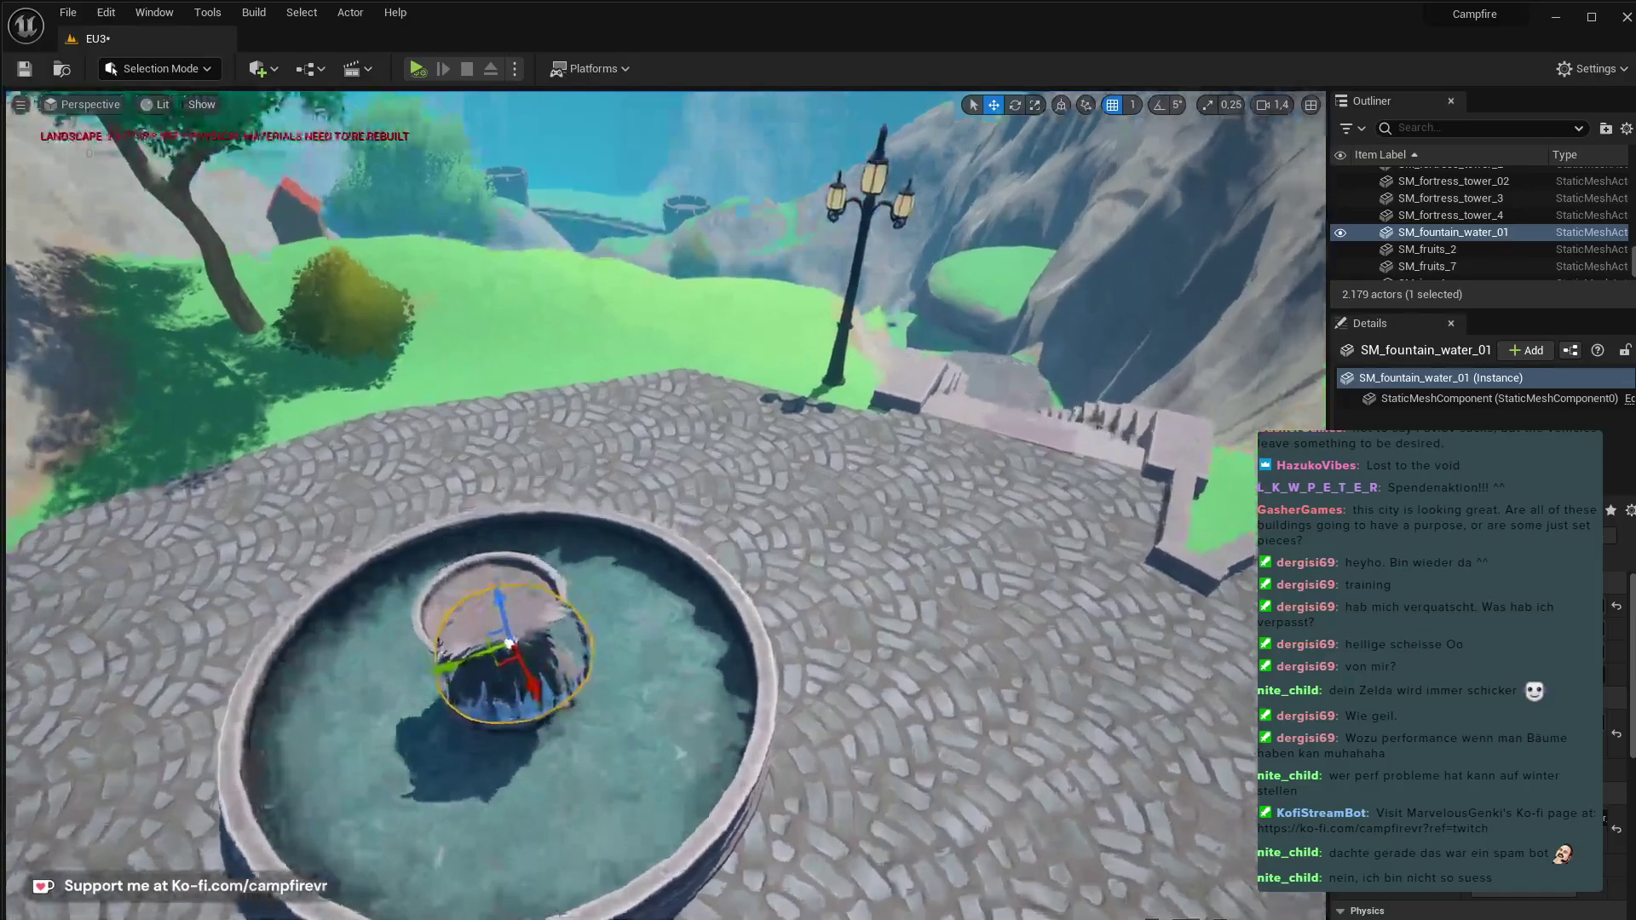
pyautogui.press('r')
pyautogui.moveTo(508, 650); pyautogui.dragTo(494, 673)
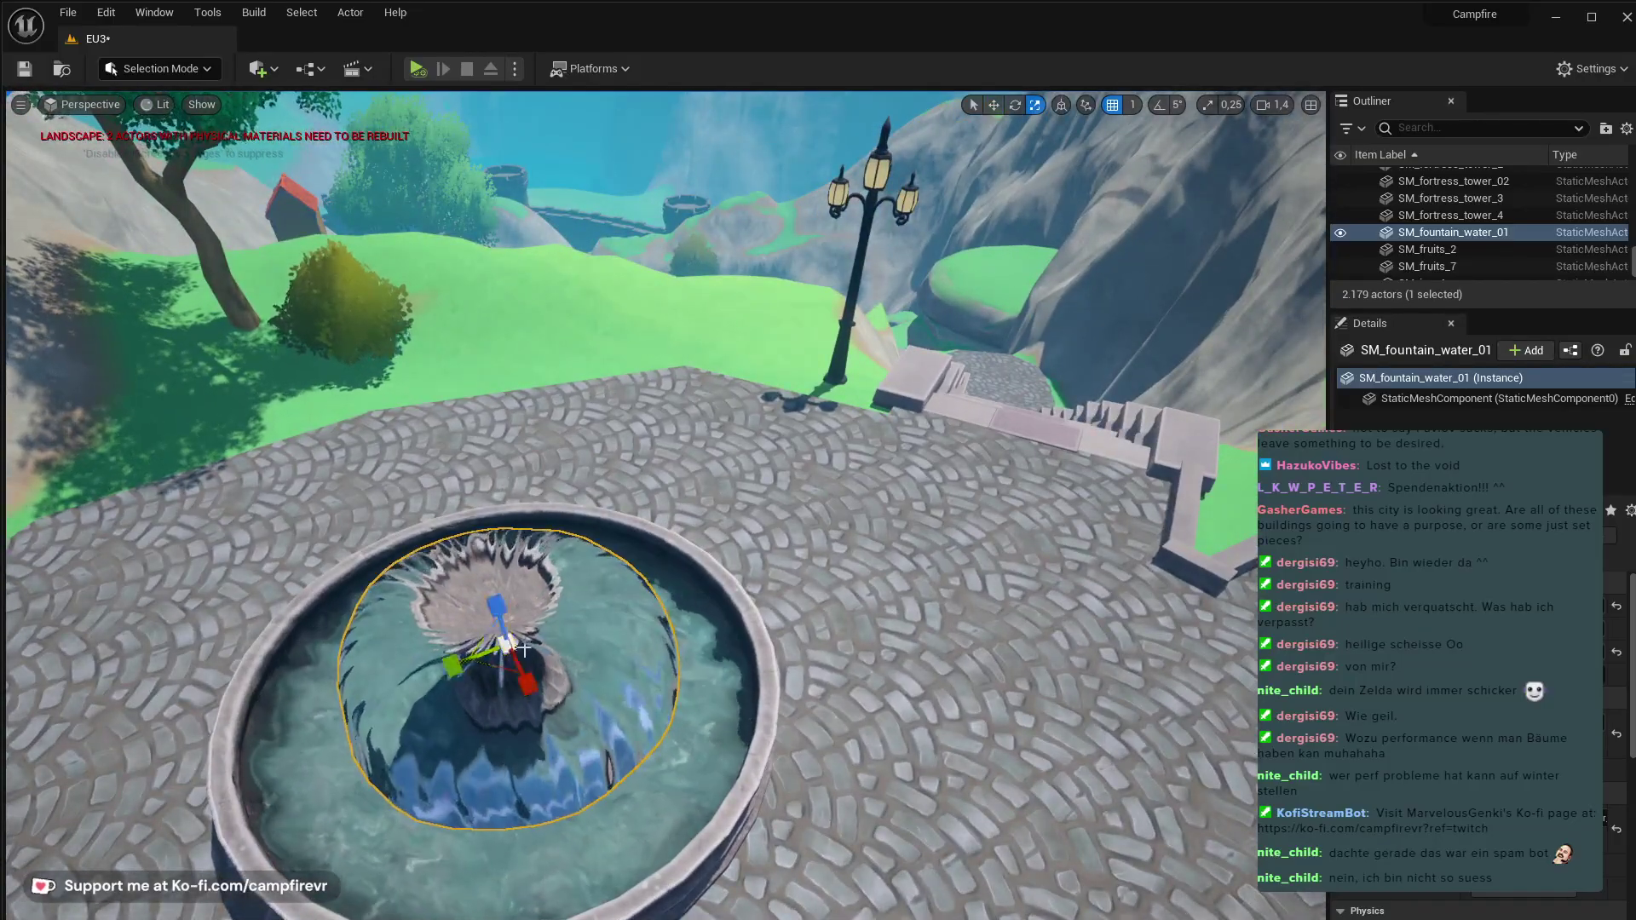
# - Adjust the height of the enlarged water mesh so that it pours over the pedestal's rim
pyautogui.moveTo(524, 650); pyautogui.dragTo(656, 596, button='right')
pyautogui.press('q')
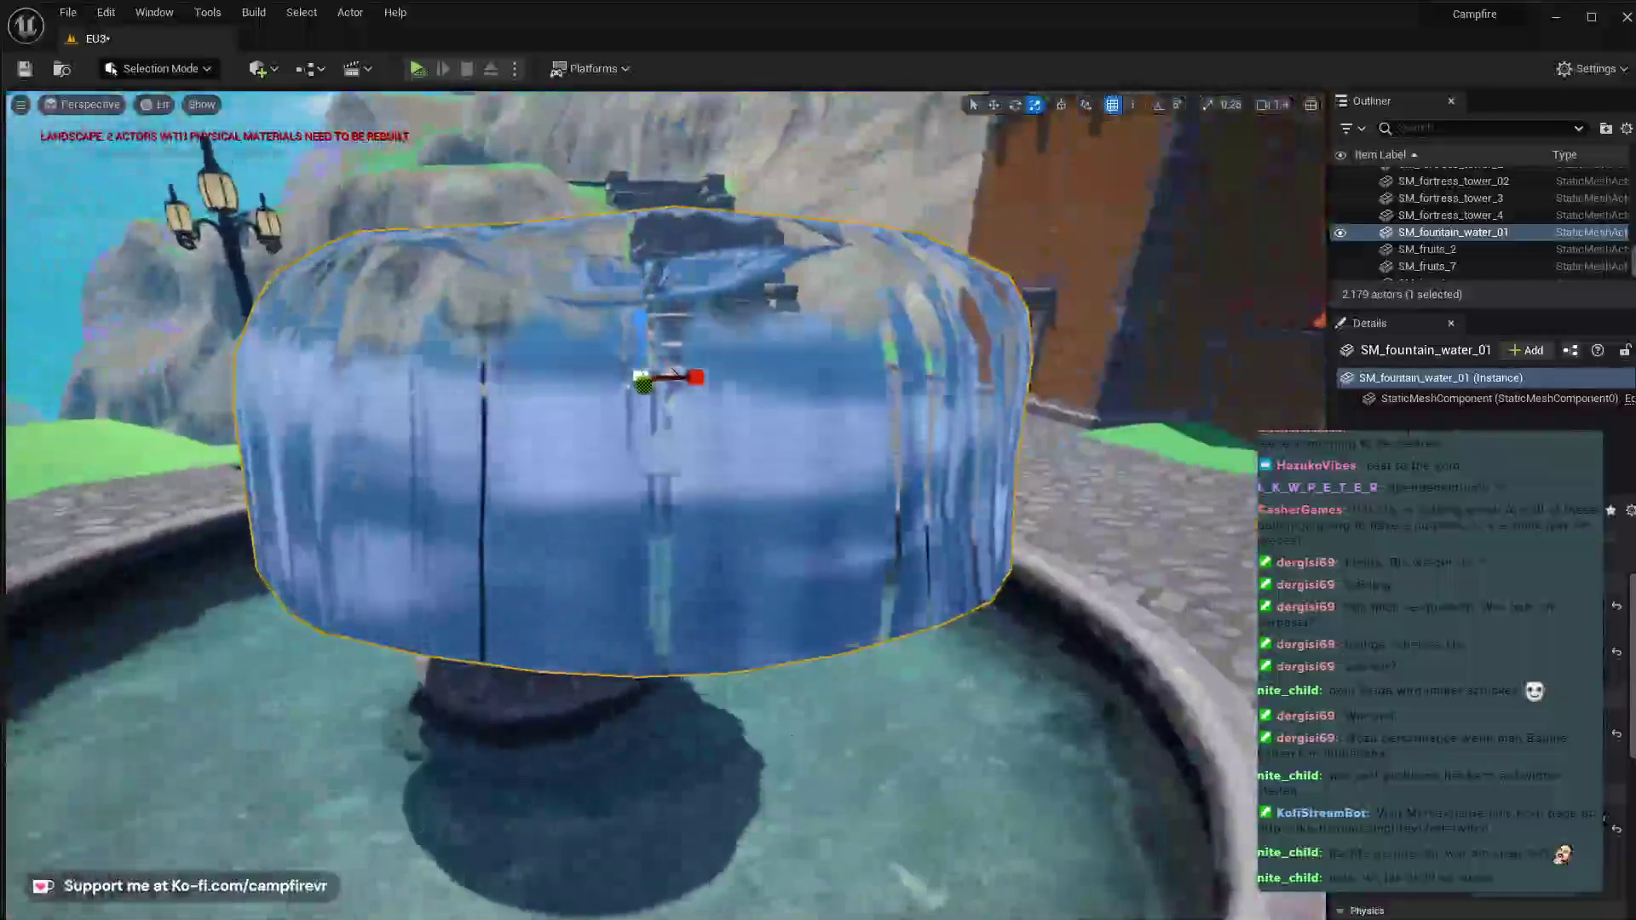
pyautogui.moveTo(460, 597); pyautogui.dragTo(451, 592, button='right')
pyautogui.press('w')
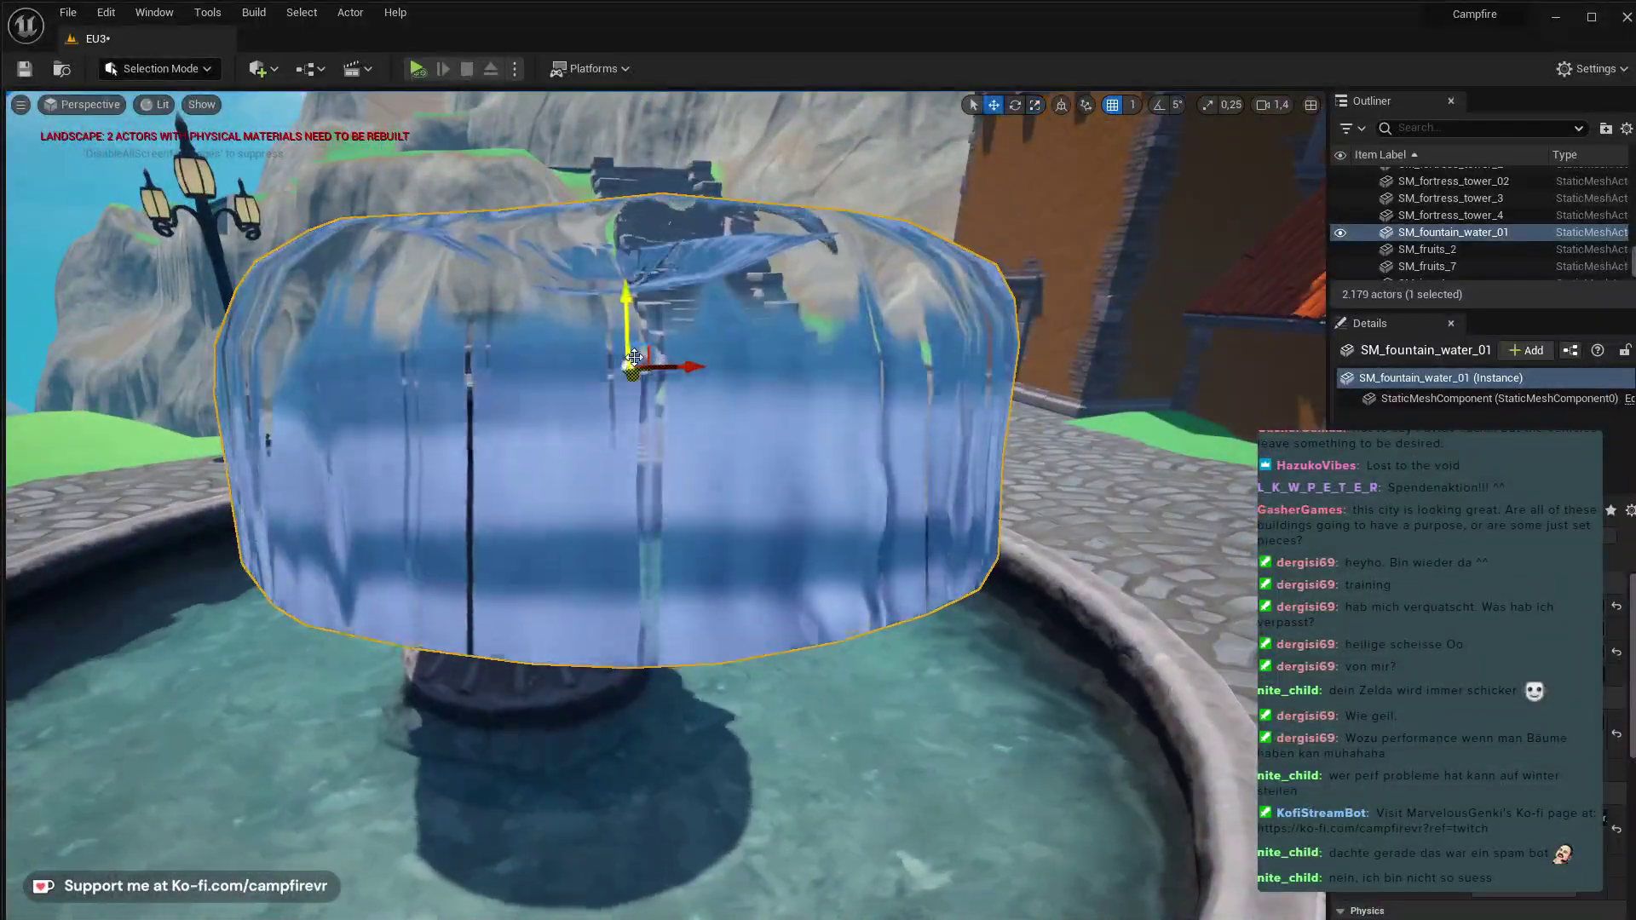
pyautogui.press('e')
pyautogui.moveTo(650, 375); pyautogui.dragTo(661, 537, button='right')
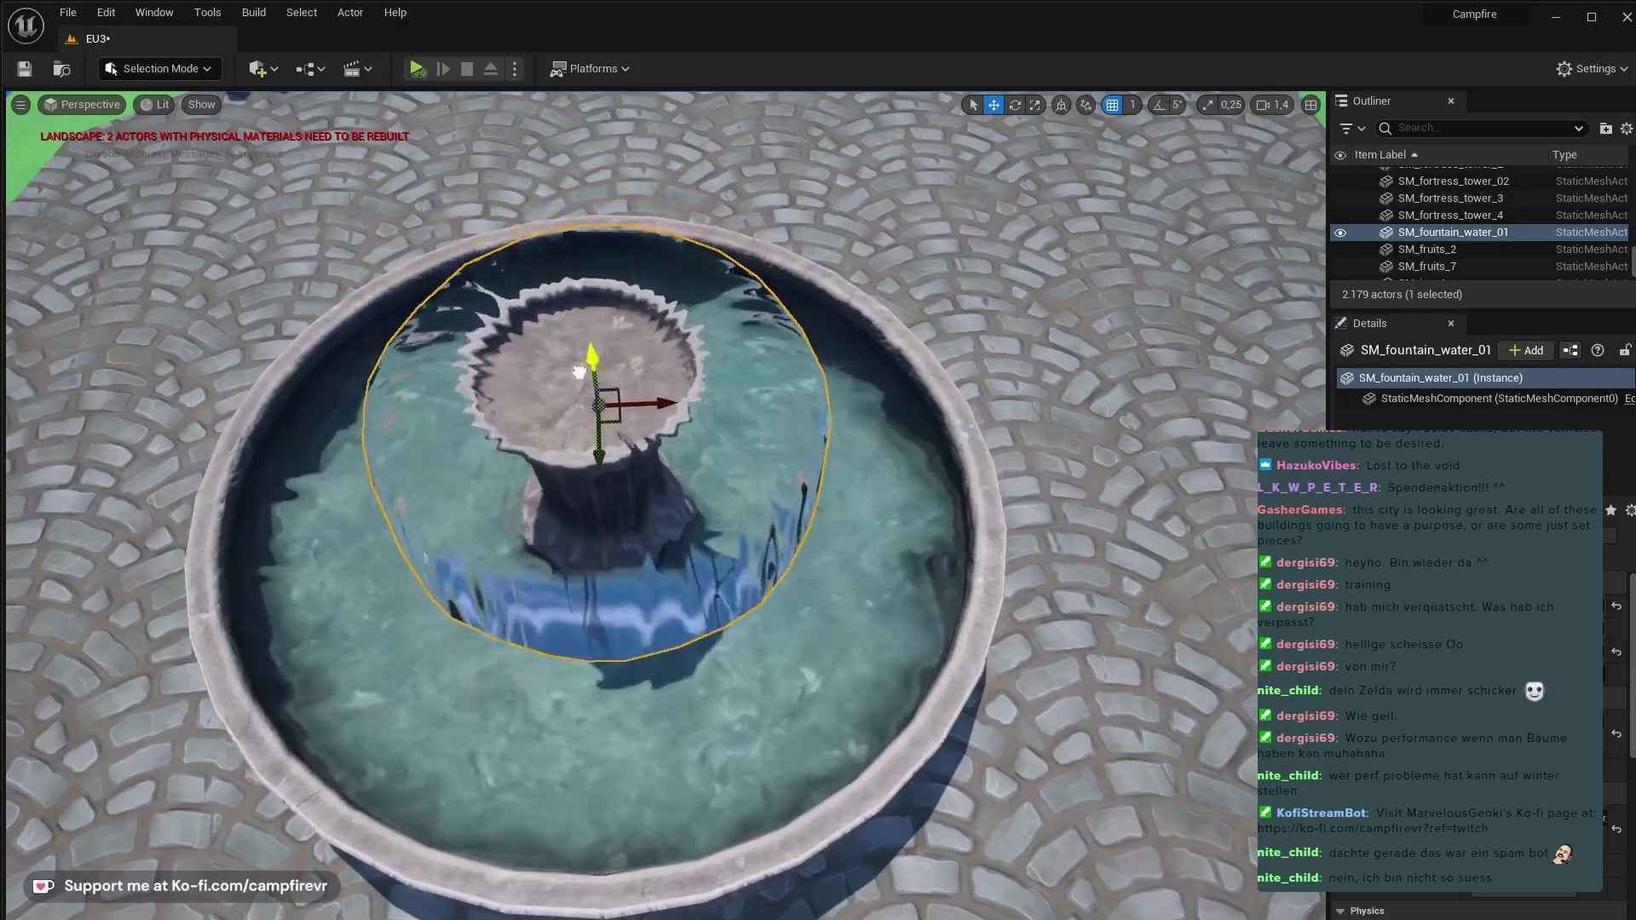
# - Fine-tune the water mesh's vertical scale and height so the water falls from the pedestal rim toward the basin
pyautogui.moveTo(660, 536); pyautogui.dragTo(687, 757, button='right')
pyautogui.press('w')
pyautogui.press('e')
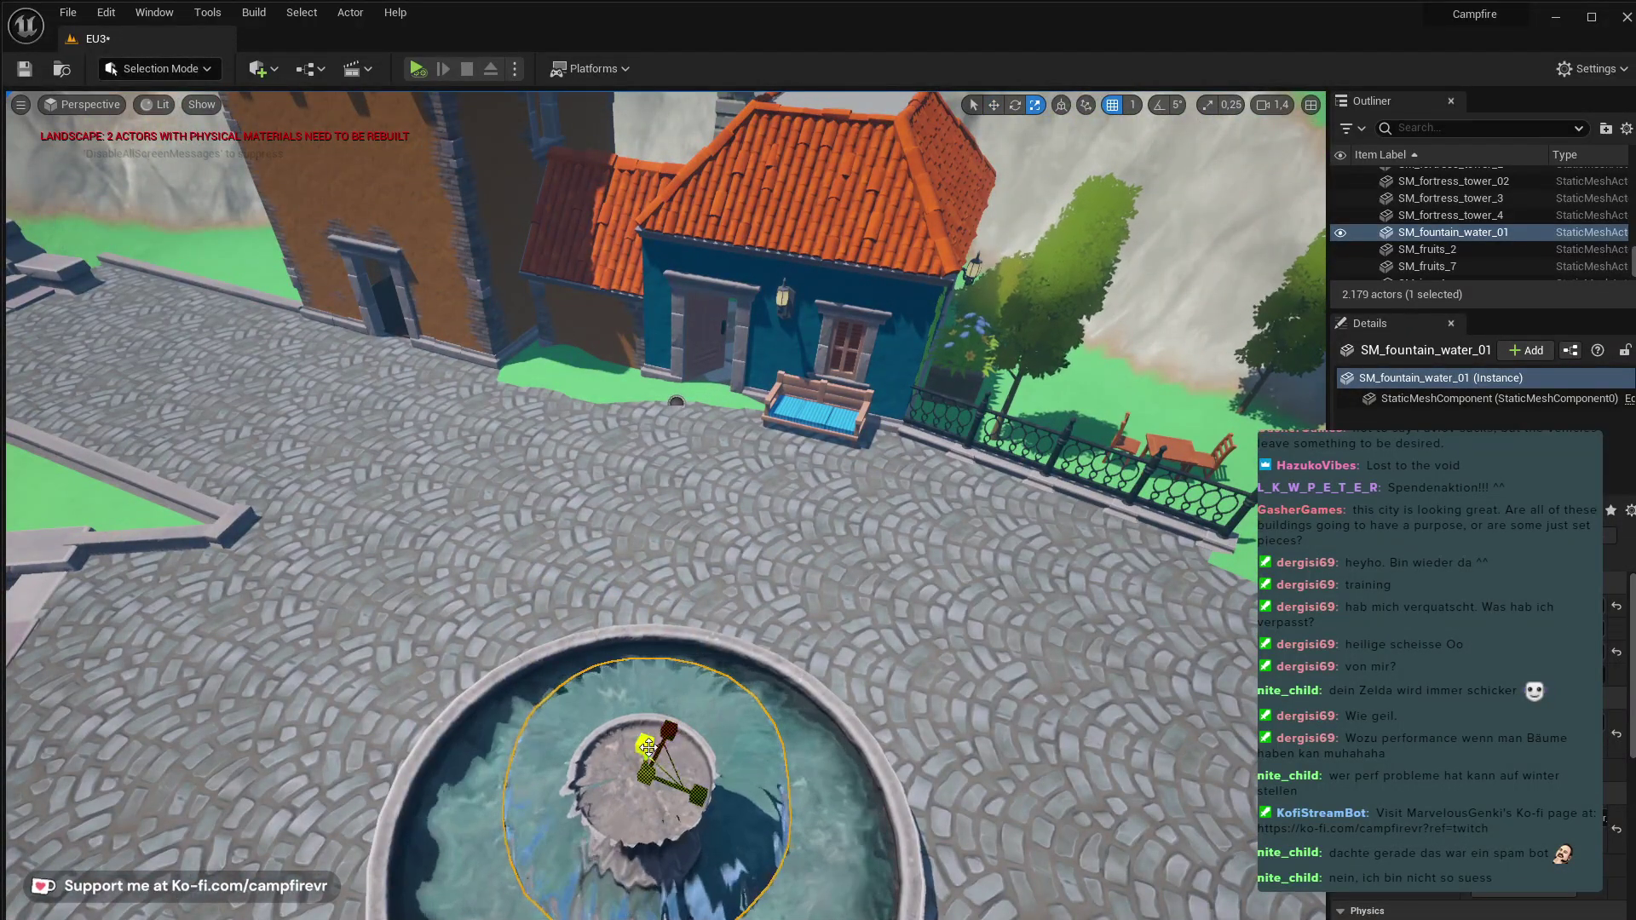
pyautogui.press('q')
pyautogui.moveTo(649, 756); pyautogui.dragTo(656, 494, button='right')
pyautogui.press('s')
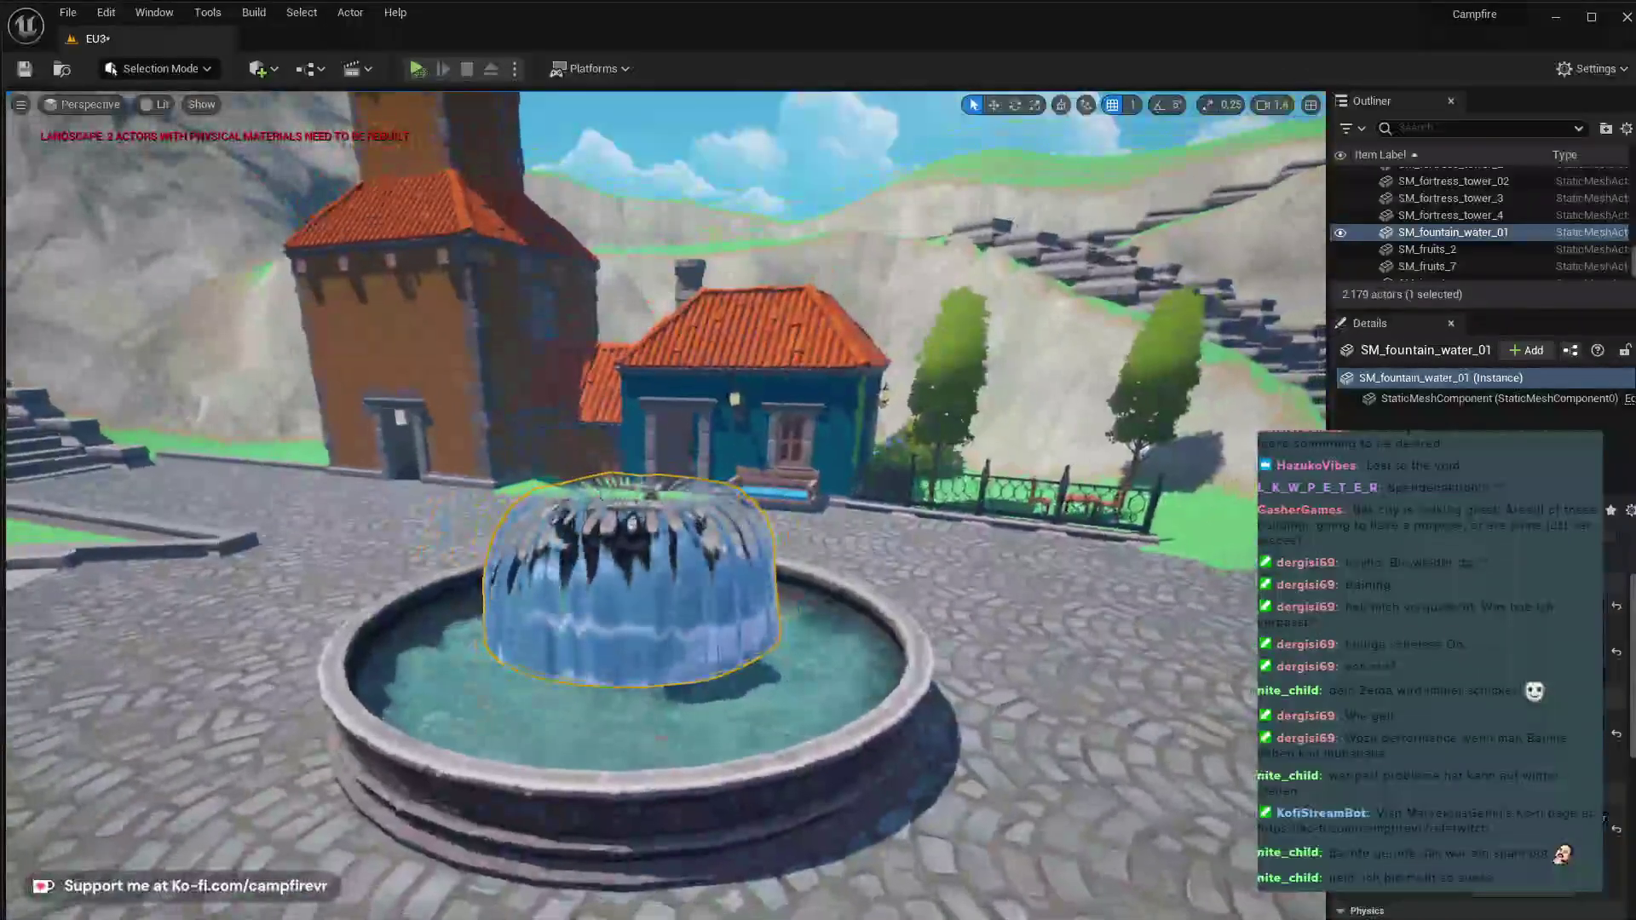
pyautogui.press('w')
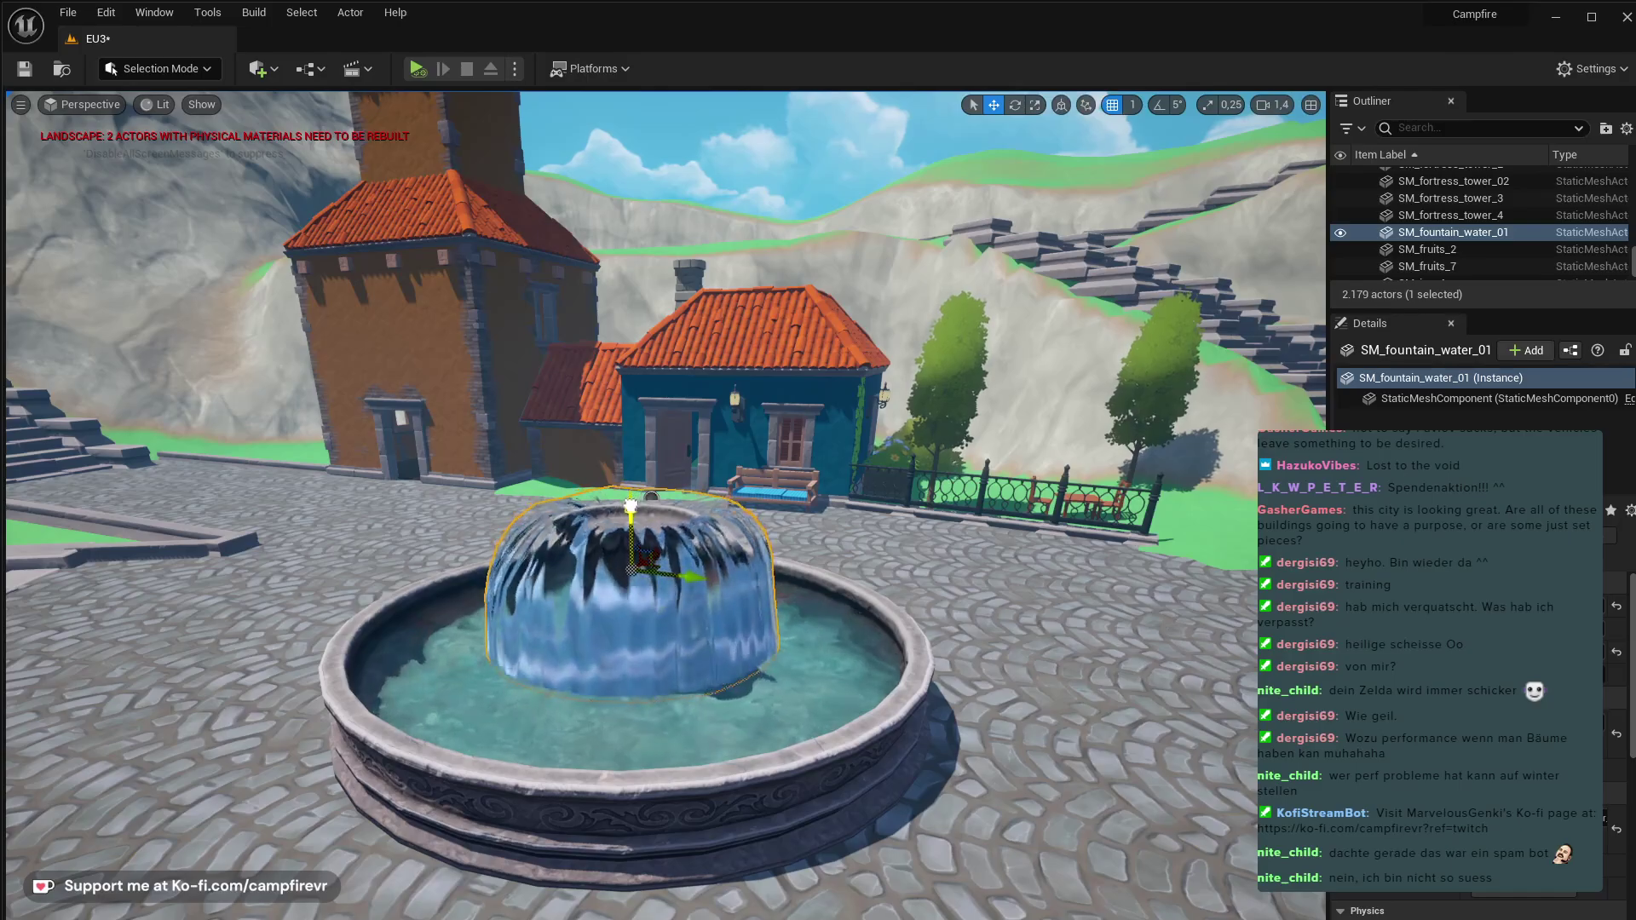
# - Shift the water mesh horizontally, viewed from above, to center it around the pedestal
pyautogui.moveTo(629, 512); pyautogui.dragTo(546, 673, button='right')
pyautogui.press('e')
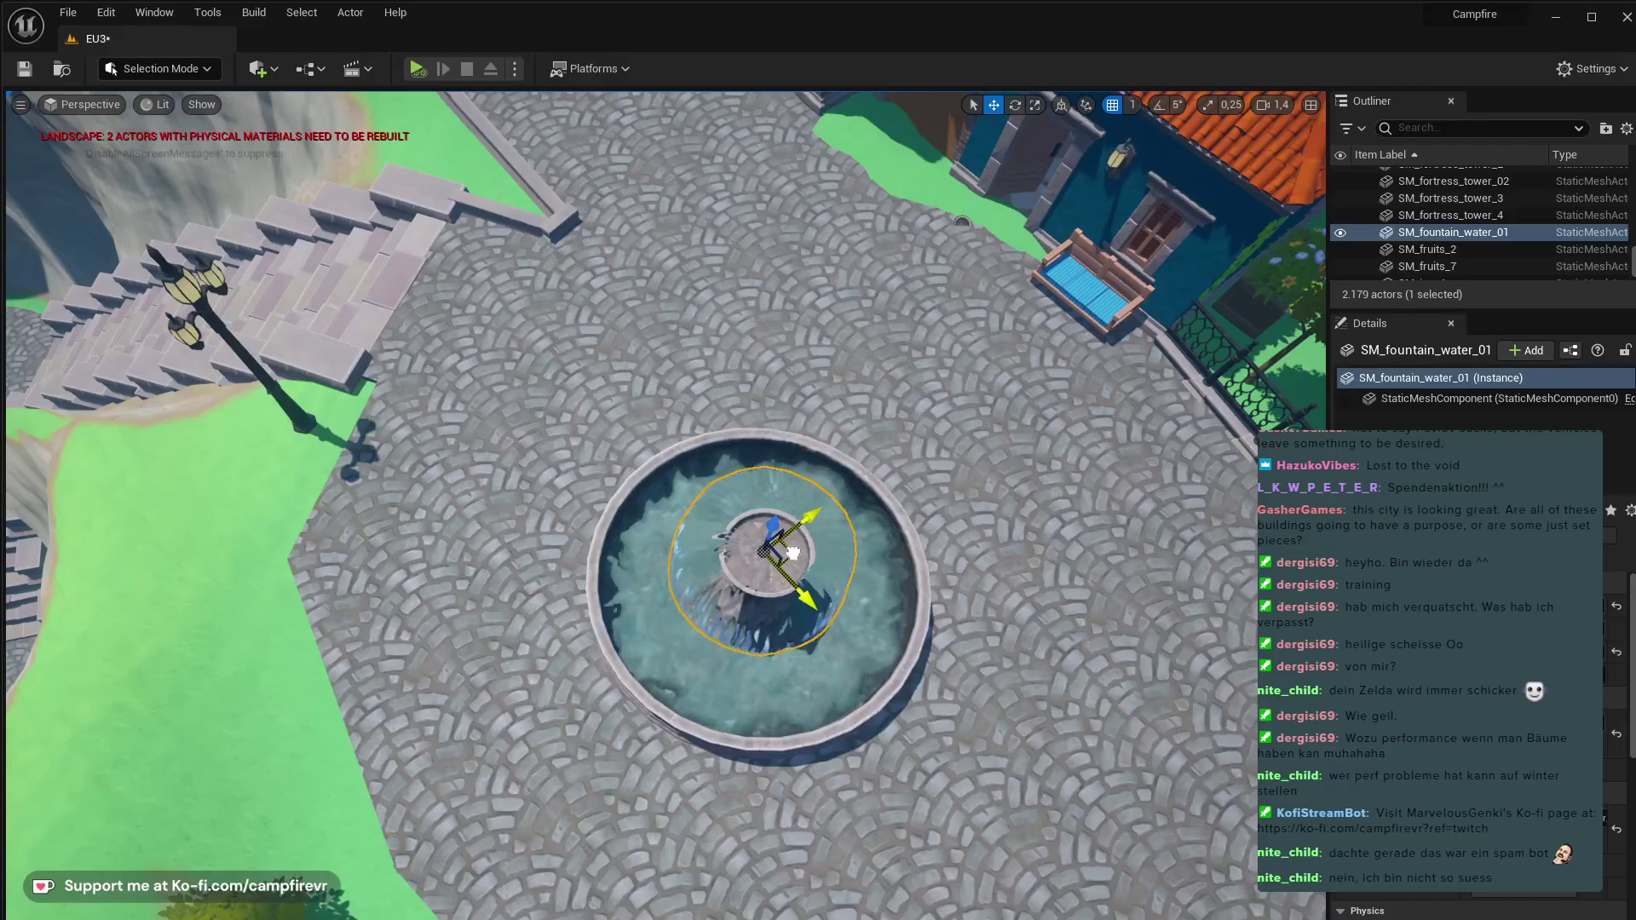
pyautogui.press('d')
pyautogui.moveTo(792, 553); pyautogui.dragTo(477, 554, button='right')
pyautogui.press('s')
pyautogui.press('s')
pyautogui.press('w')
pyautogui.press('s')
pyautogui.press('w')
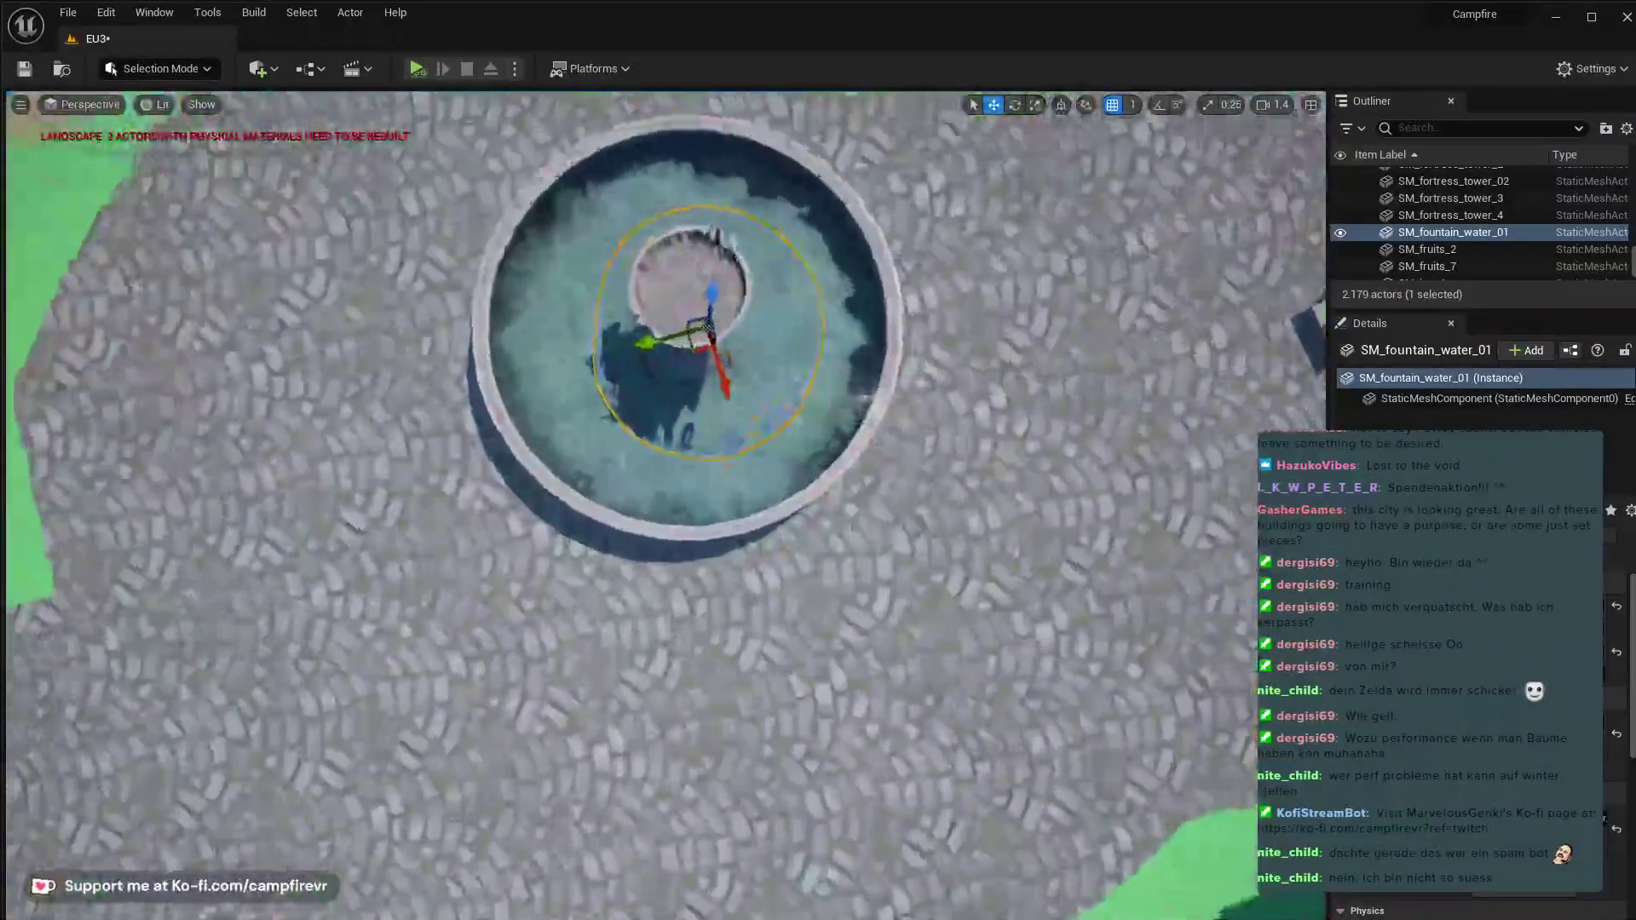
pyautogui.moveTo(727, 380); pyautogui.dragTo(715, 345)
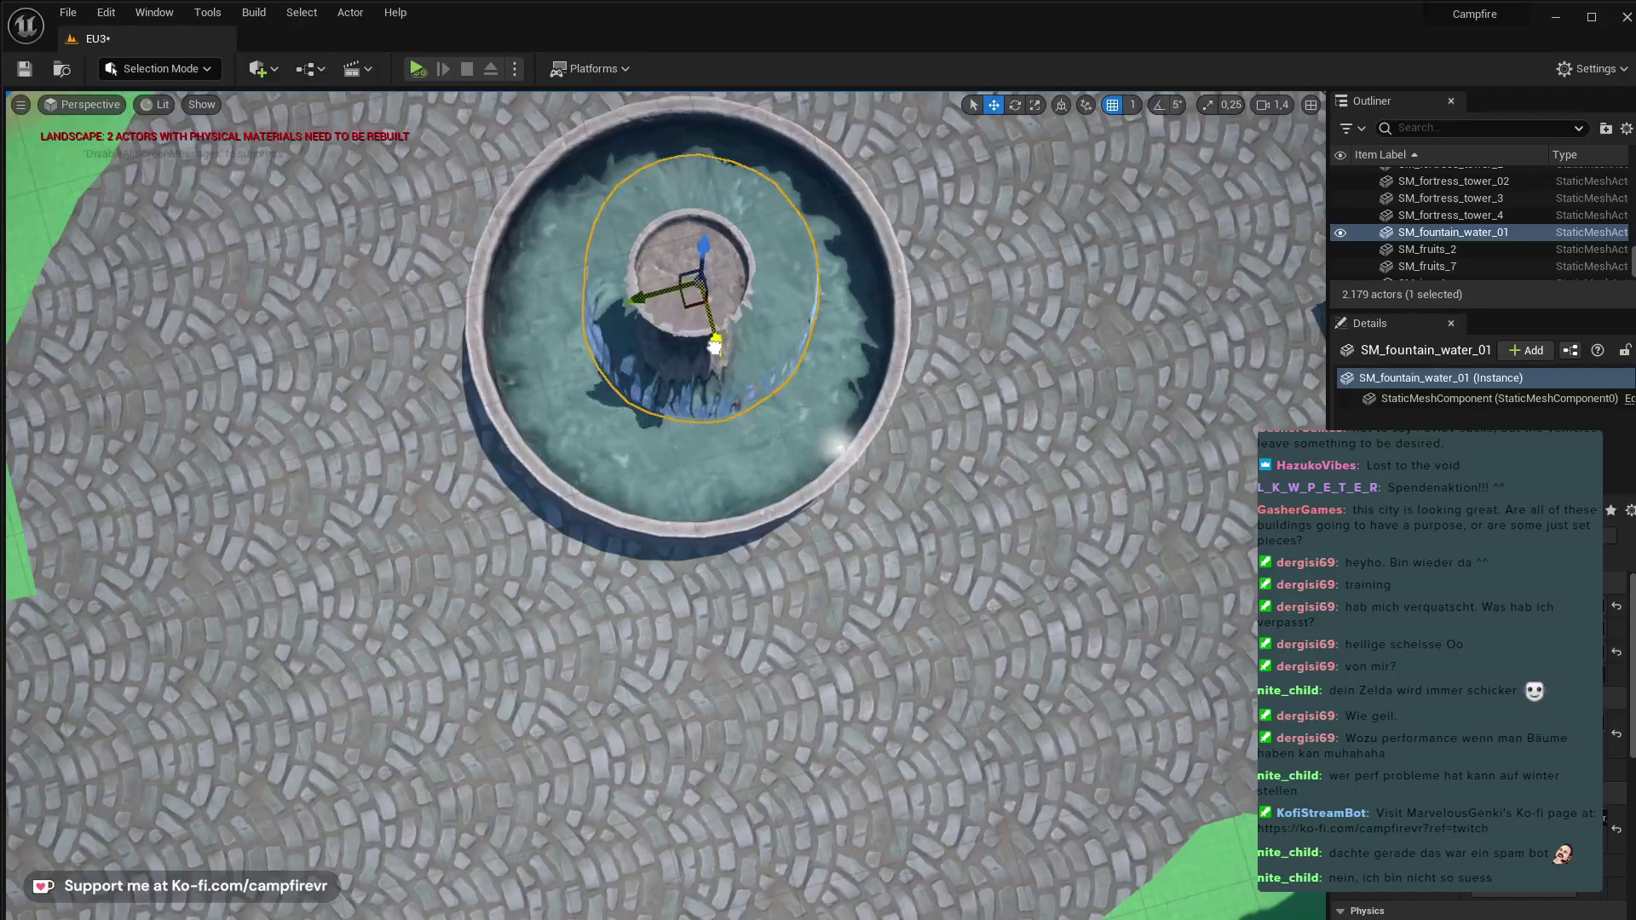
# - Check the water mesh's alignment from the side and correct its position along the Y axis
pyautogui.moveTo(715, 345); pyautogui.dragTo(972, 179, button='right')
pyautogui.press('a')
pyautogui.press('s')
pyautogui.press('s')
pyautogui.press('w')
pyautogui.press('q')
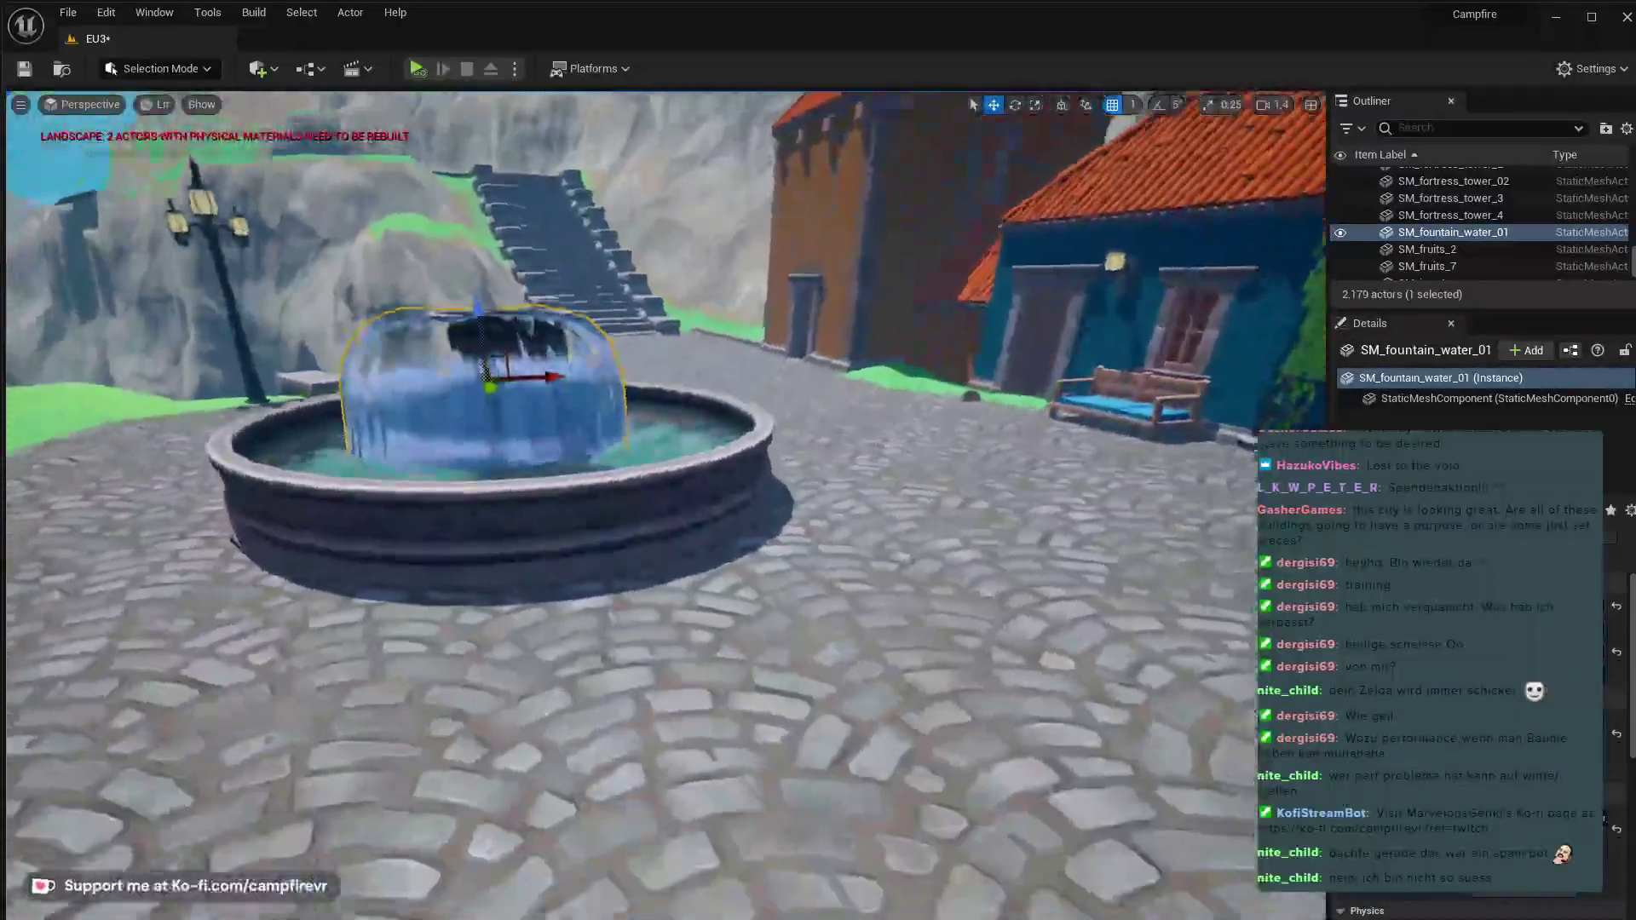
pyautogui.moveTo(466, 222); pyautogui.dragTo(465, 231, button='right')
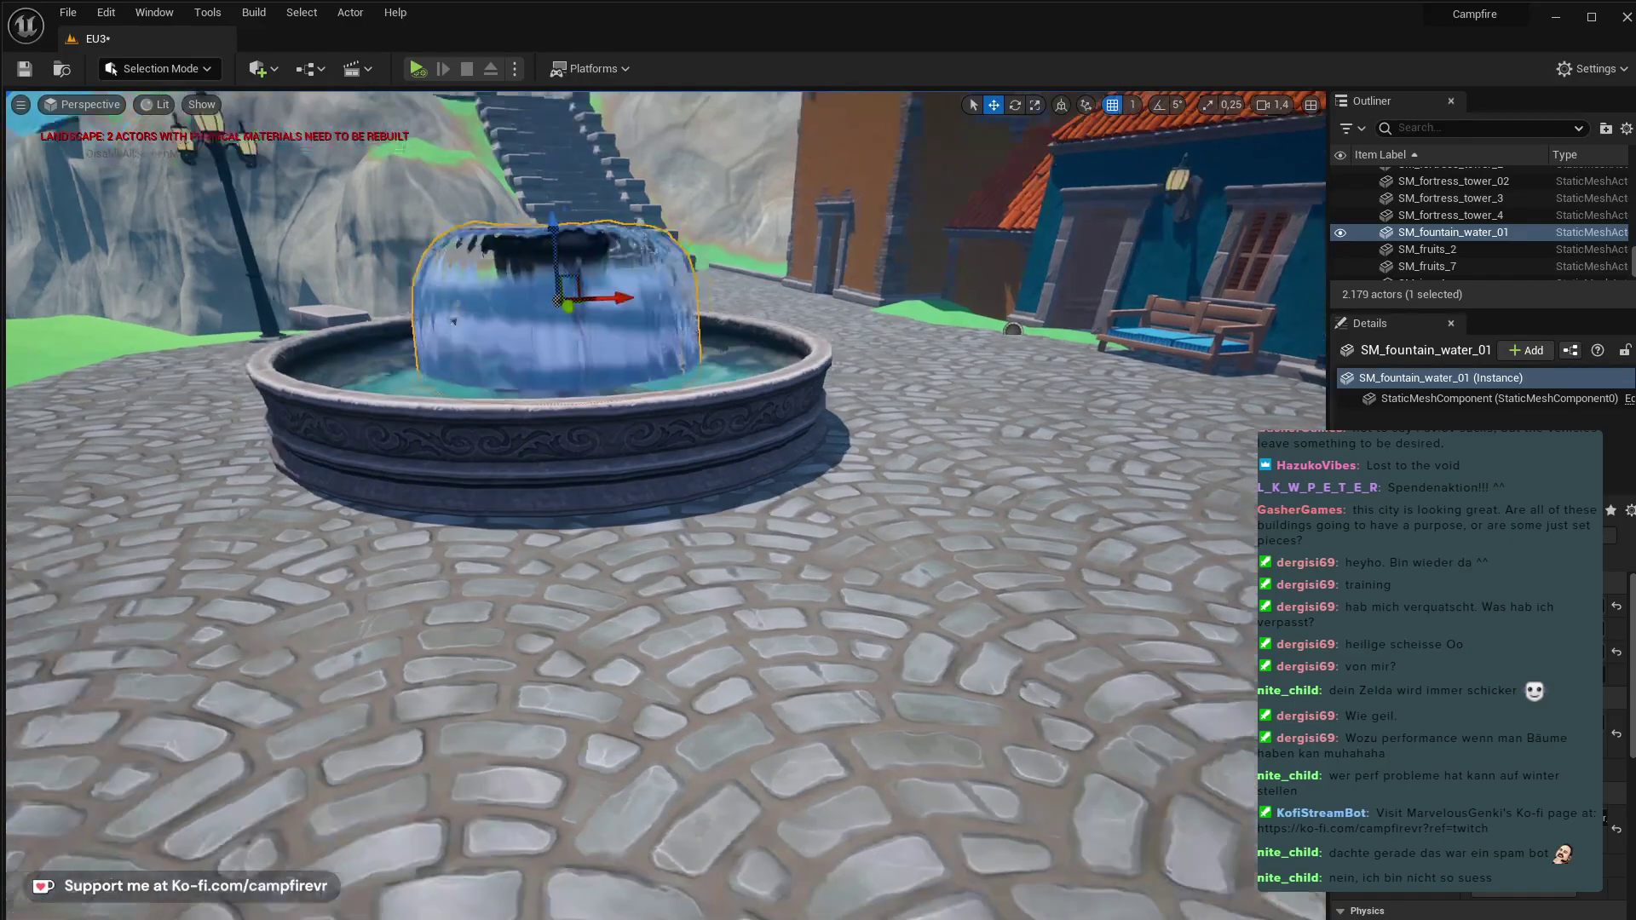
pyautogui.press('s')
pyautogui.press('a')
pyautogui.moveTo(465, 231); pyautogui.dragTo(733, 222, button='right')
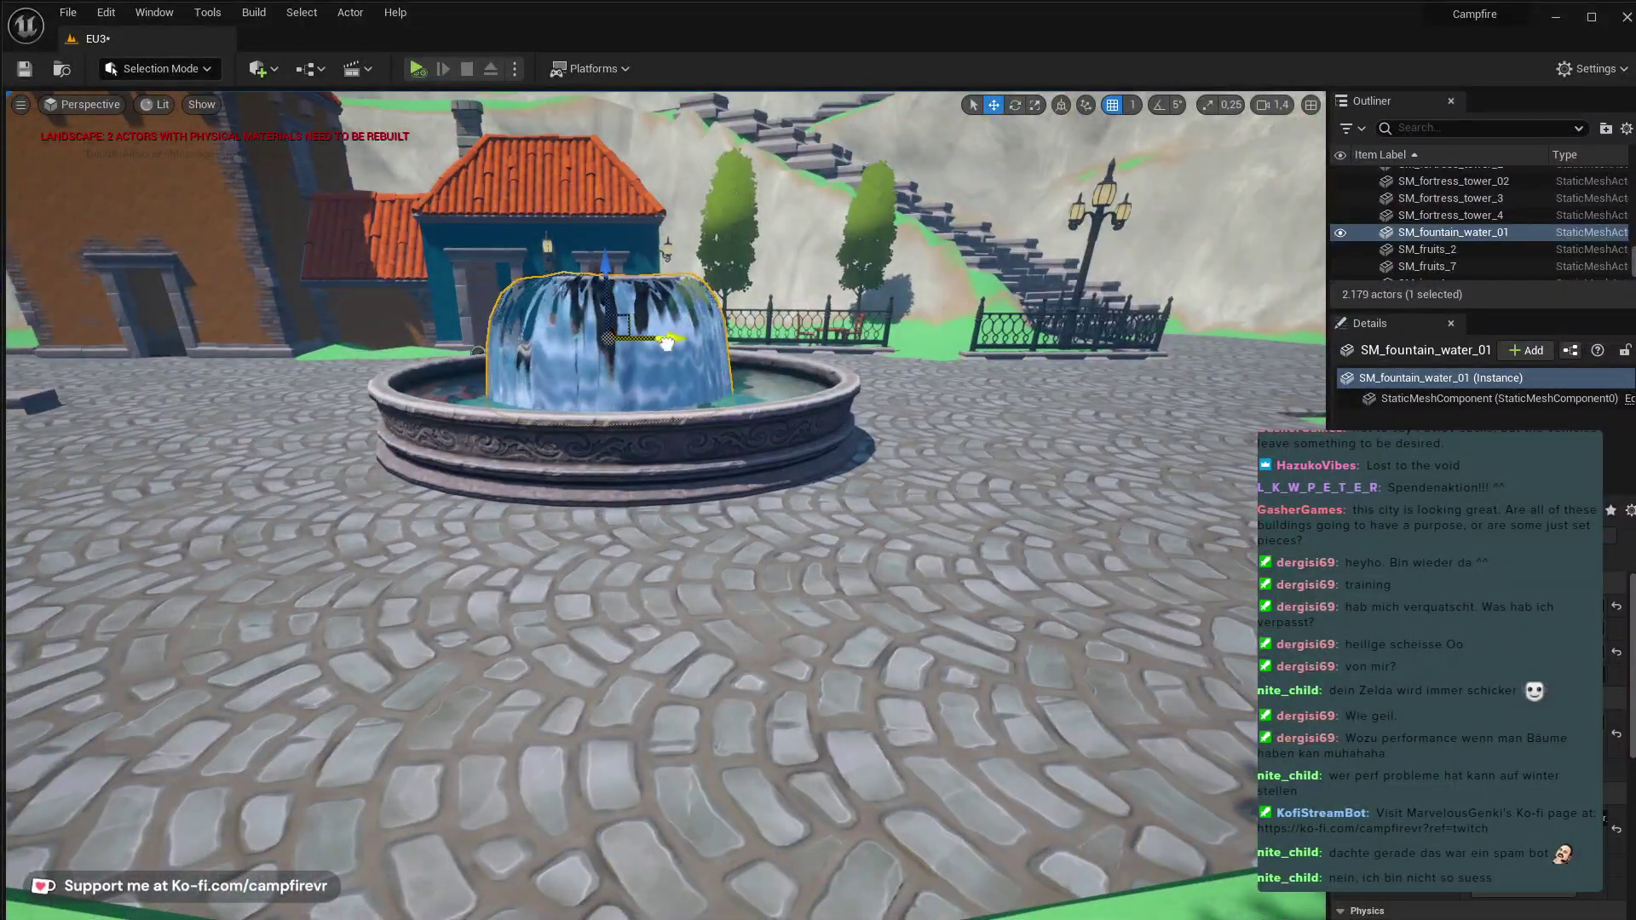
pyautogui.keyDown('alt'); pyautogui.moveTo(674, 345); pyautogui.dragTo(545, 320); pyautogui.keyUp('alt')
# - Nudge the water mesh along the X axis to center it on the pedestal and raise it slightly
pyautogui.press('w')
pyautogui.moveTo(546, 320)
pyautogui.mouseDown(button='right')
pyautogui.moveTo(596, 299)
pyautogui.moveTo(622, 247)
pyautogui.moveTo(571, 315)
pyautogui.mouseUp(button='right')
pyautogui.press('q')
pyautogui.press('e')
pyautogui.moveTo(713, 518); pyautogui.dragTo(713, 518, button='right')
pyautogui.press('a')
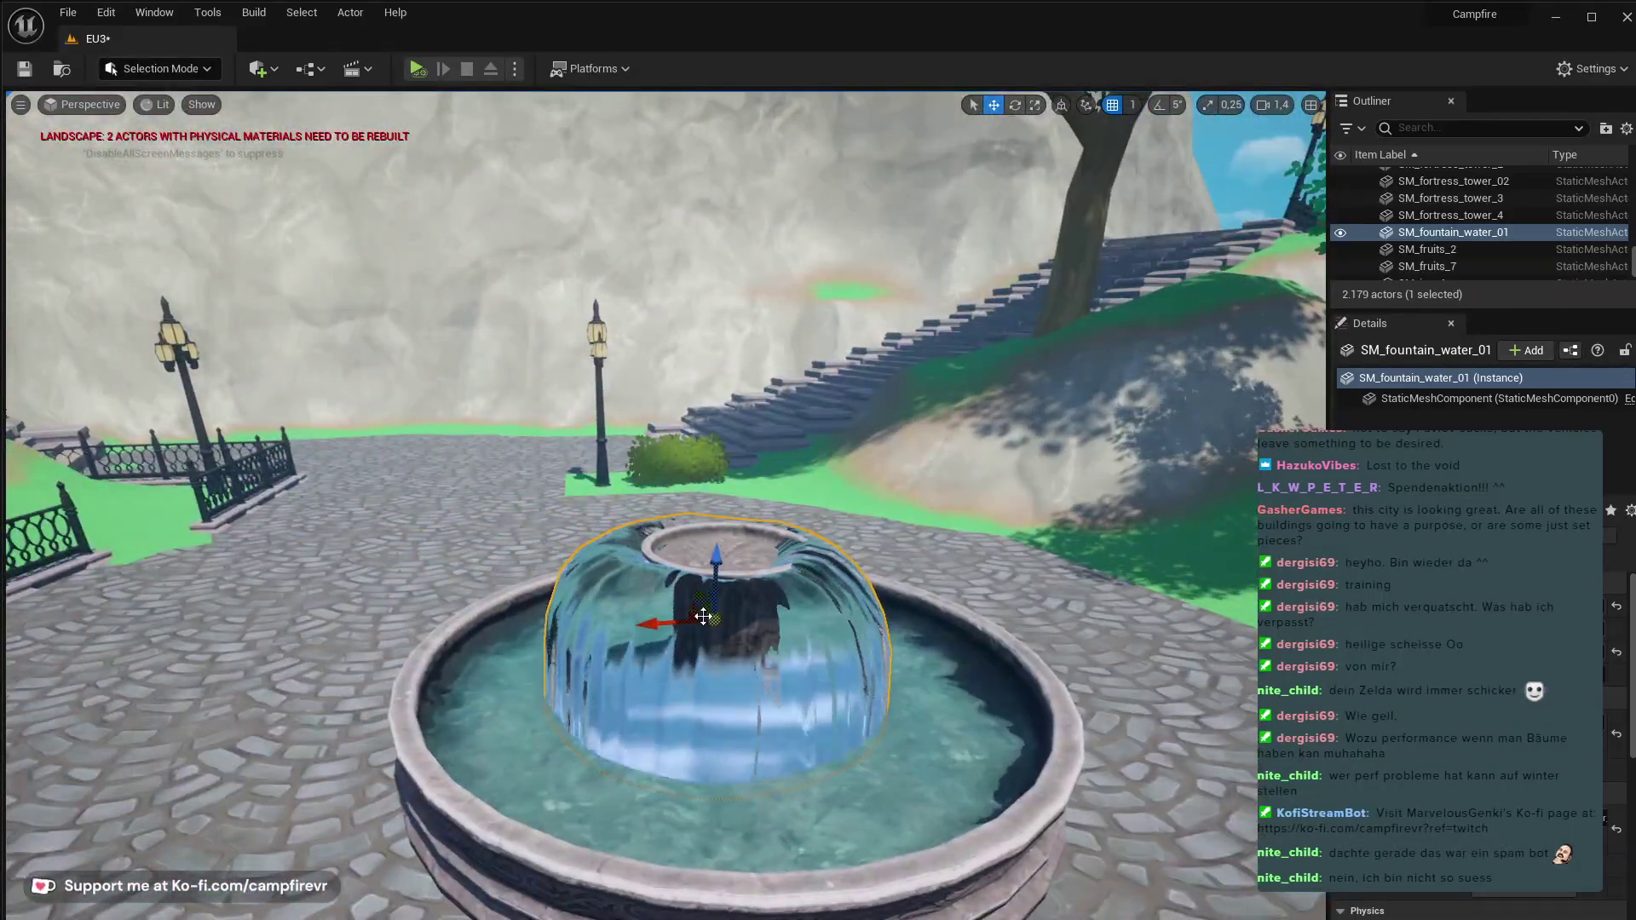
pyautogui.moveTo(650, 624); pyautogui.dragTo(662, 623)
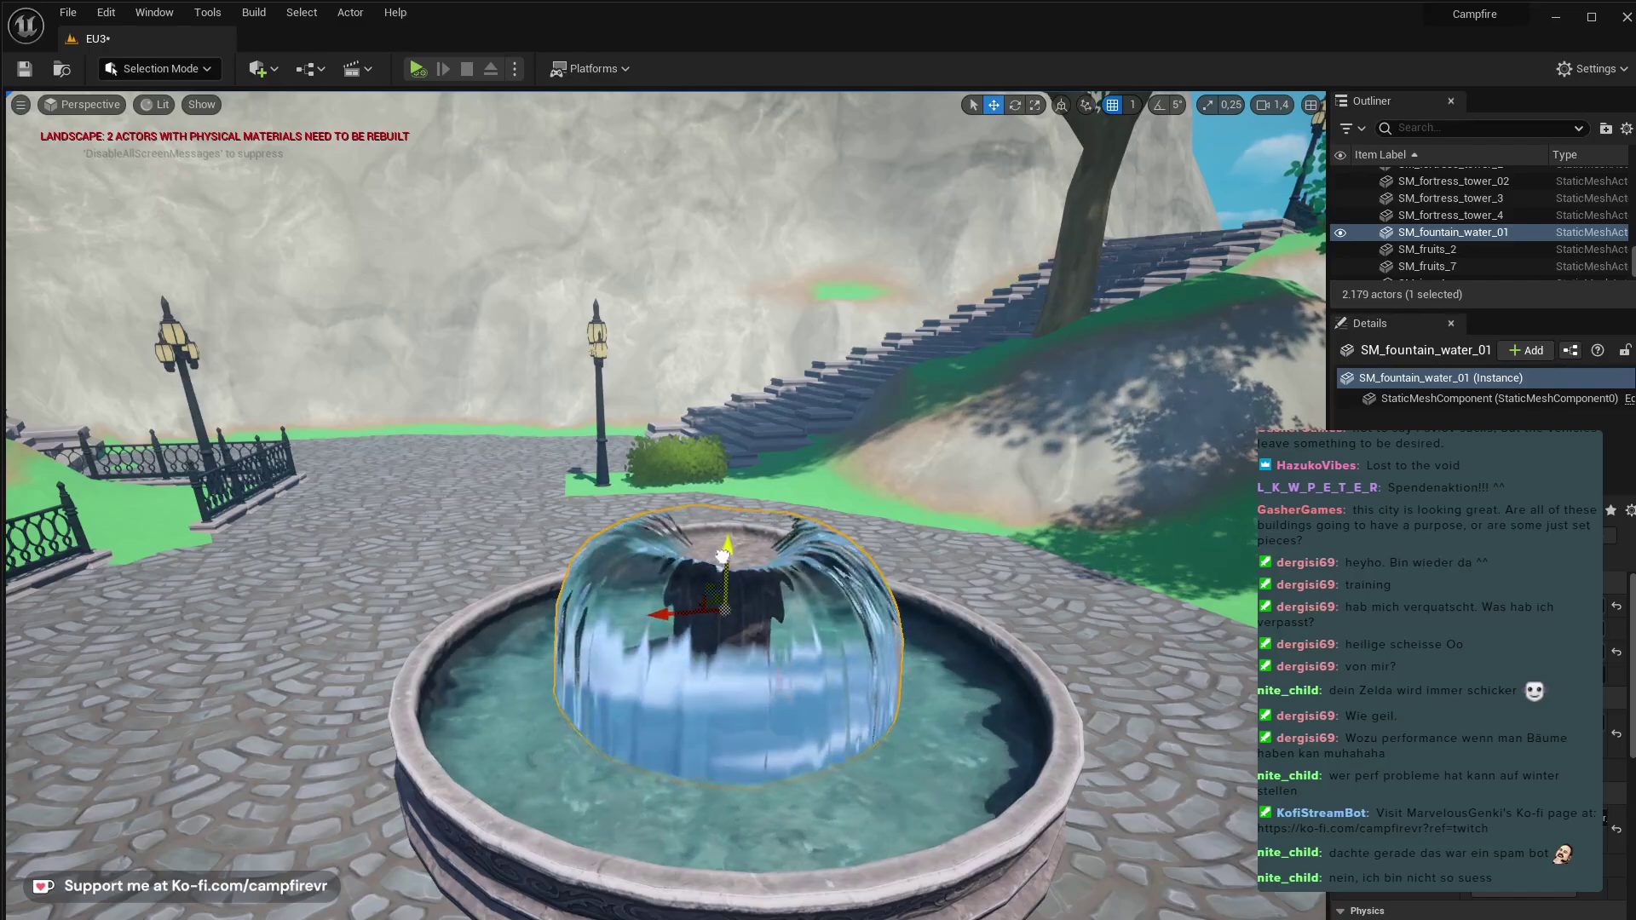
pyautogui.moveTo(722, 554); pyautogui.dragTo(722, 548)
pyautogui.press('q')
pyautogui.moveTo(750, 610)
pyautogui.mouseDown(button='right')
pyautogui.moveTo(750, 562)
pyautogui.moveTo(749, 610)
pyautogui.mouseUp(button='right')
pyautogui.press('e')
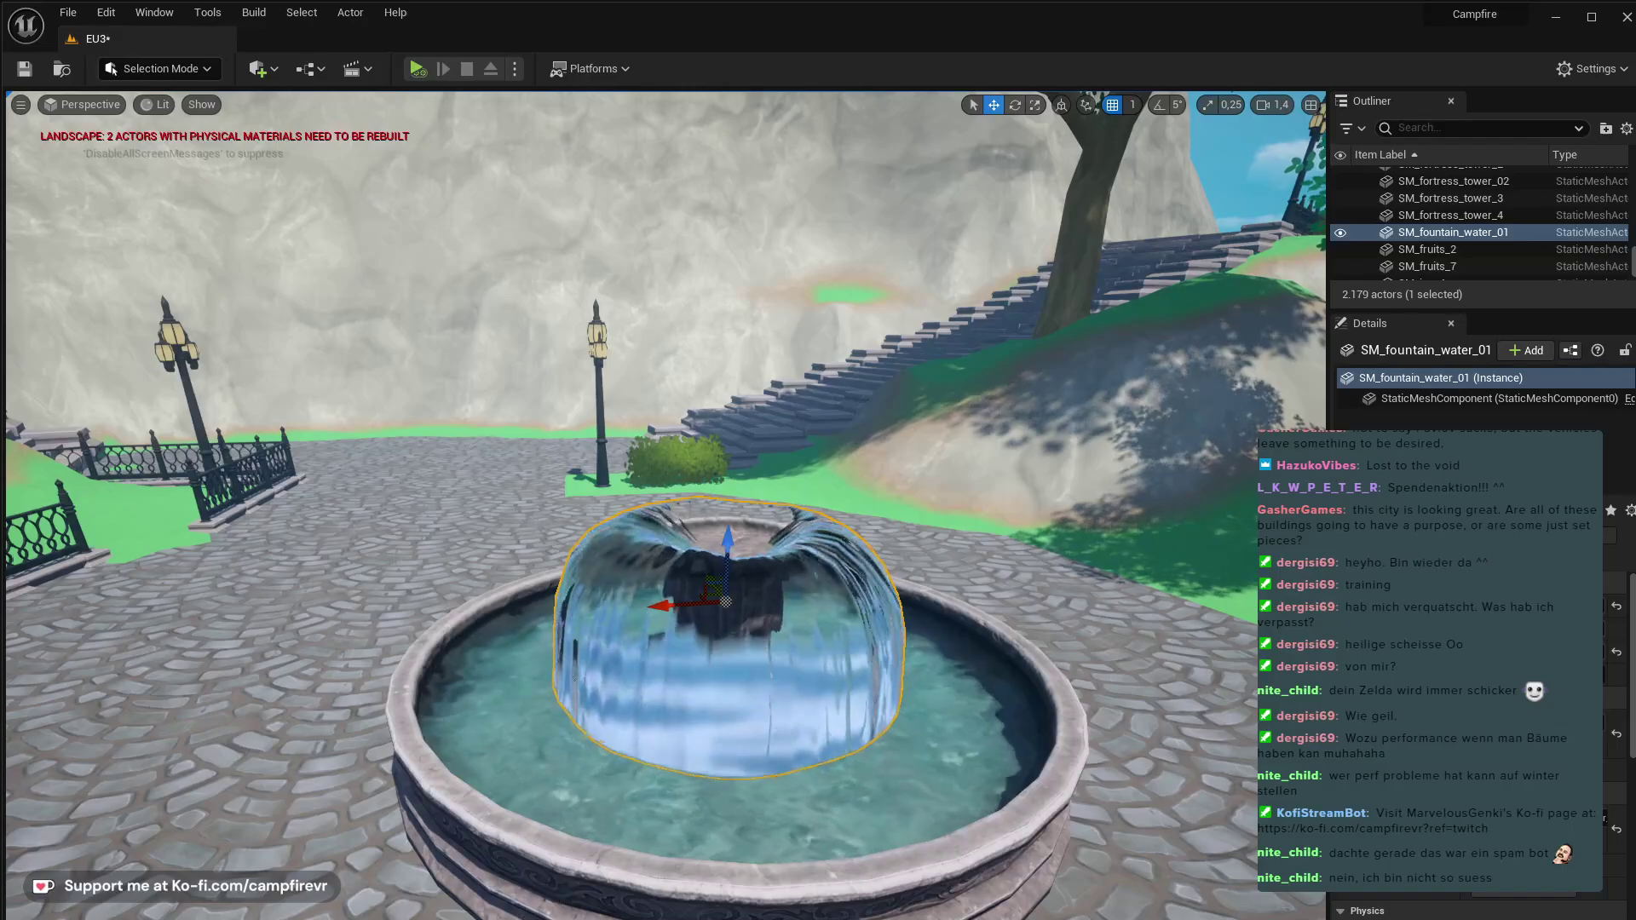
# - Place the SM_fountain_water_02 mesh at the center of the fountain basin
pyautogui.hotkey('ctrl', 'b')
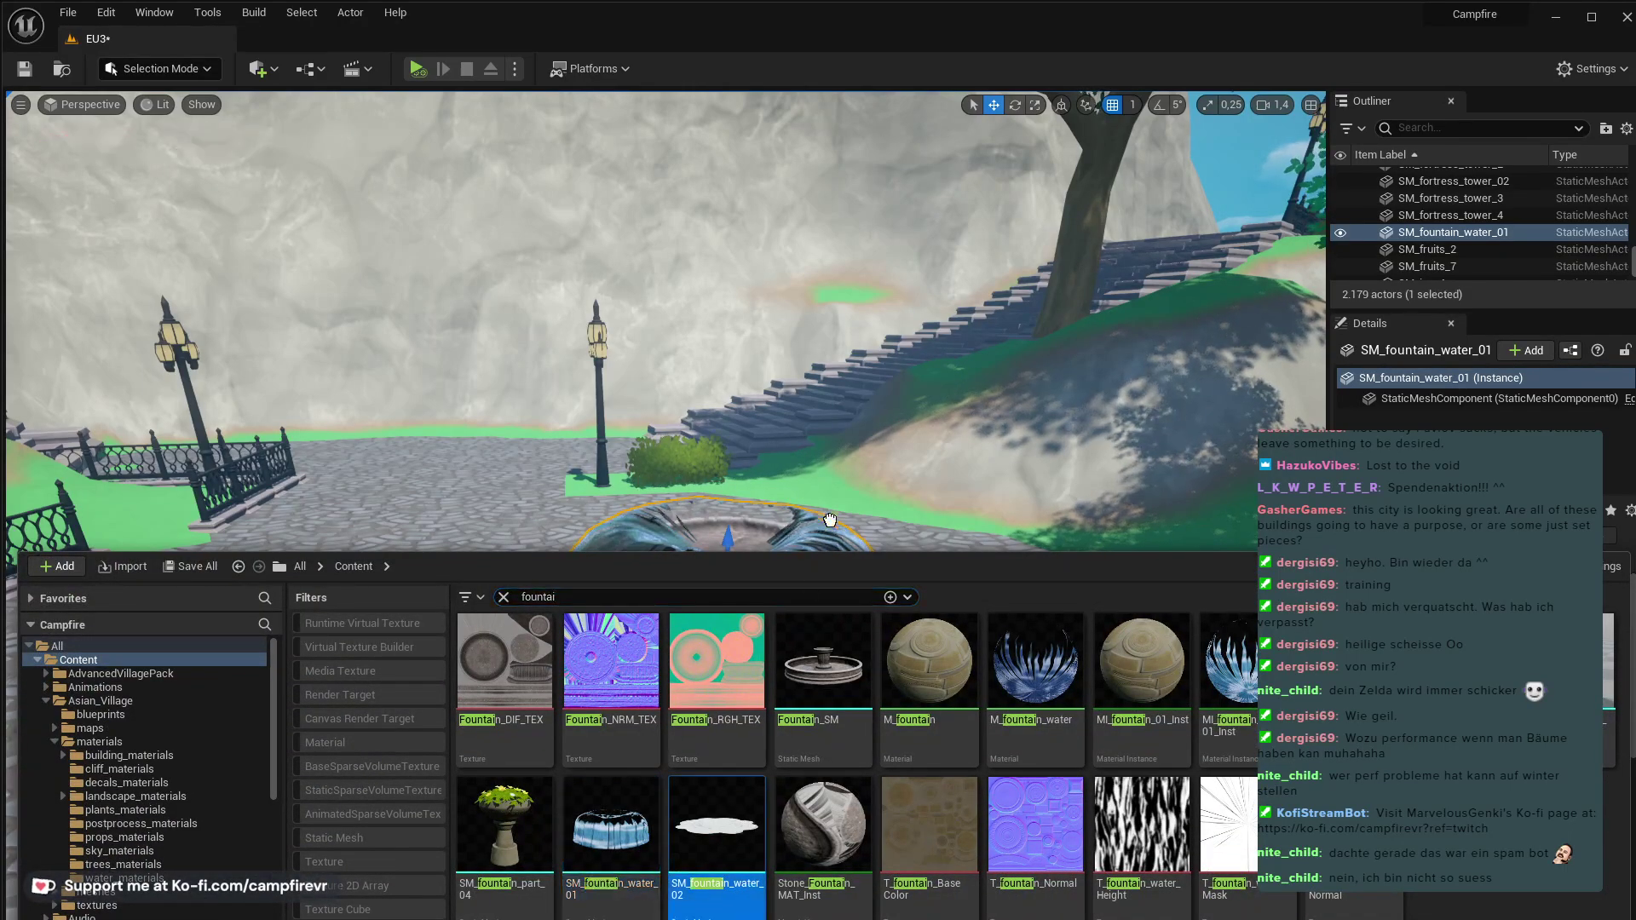
pyautogui.moveTo(830, 519); pyautogui.dragTo(771, 691)
pyautogui.click(730, 679)
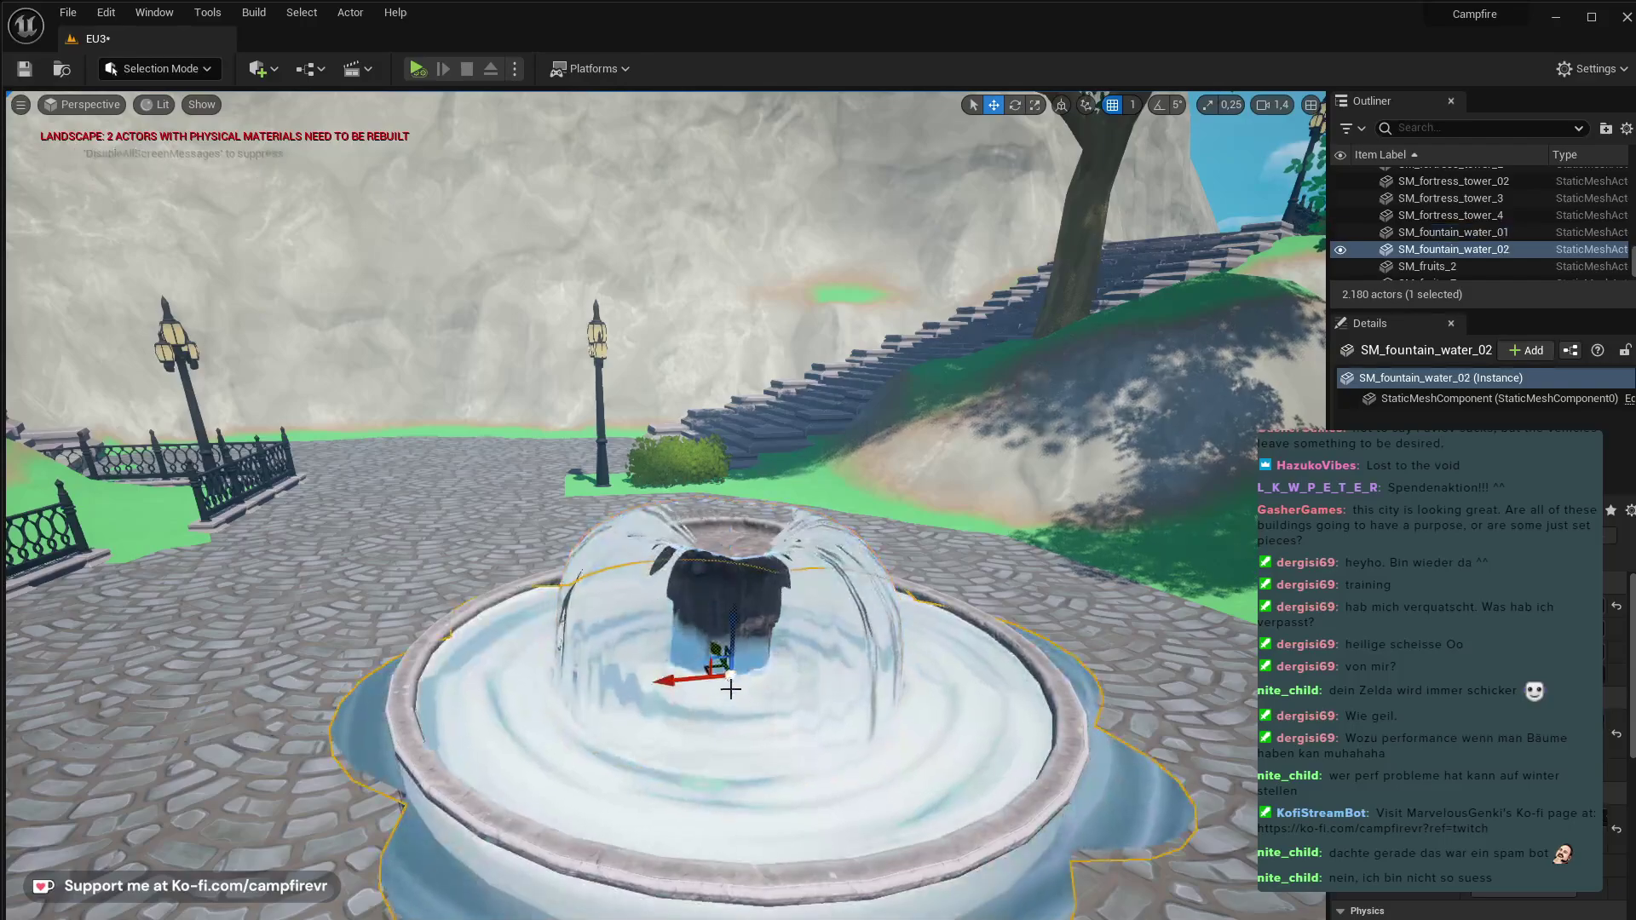
# - Scale the SM_fountain_water_02 mesh down uniformly to fit inside the basin rim
pyautogui.press('r')
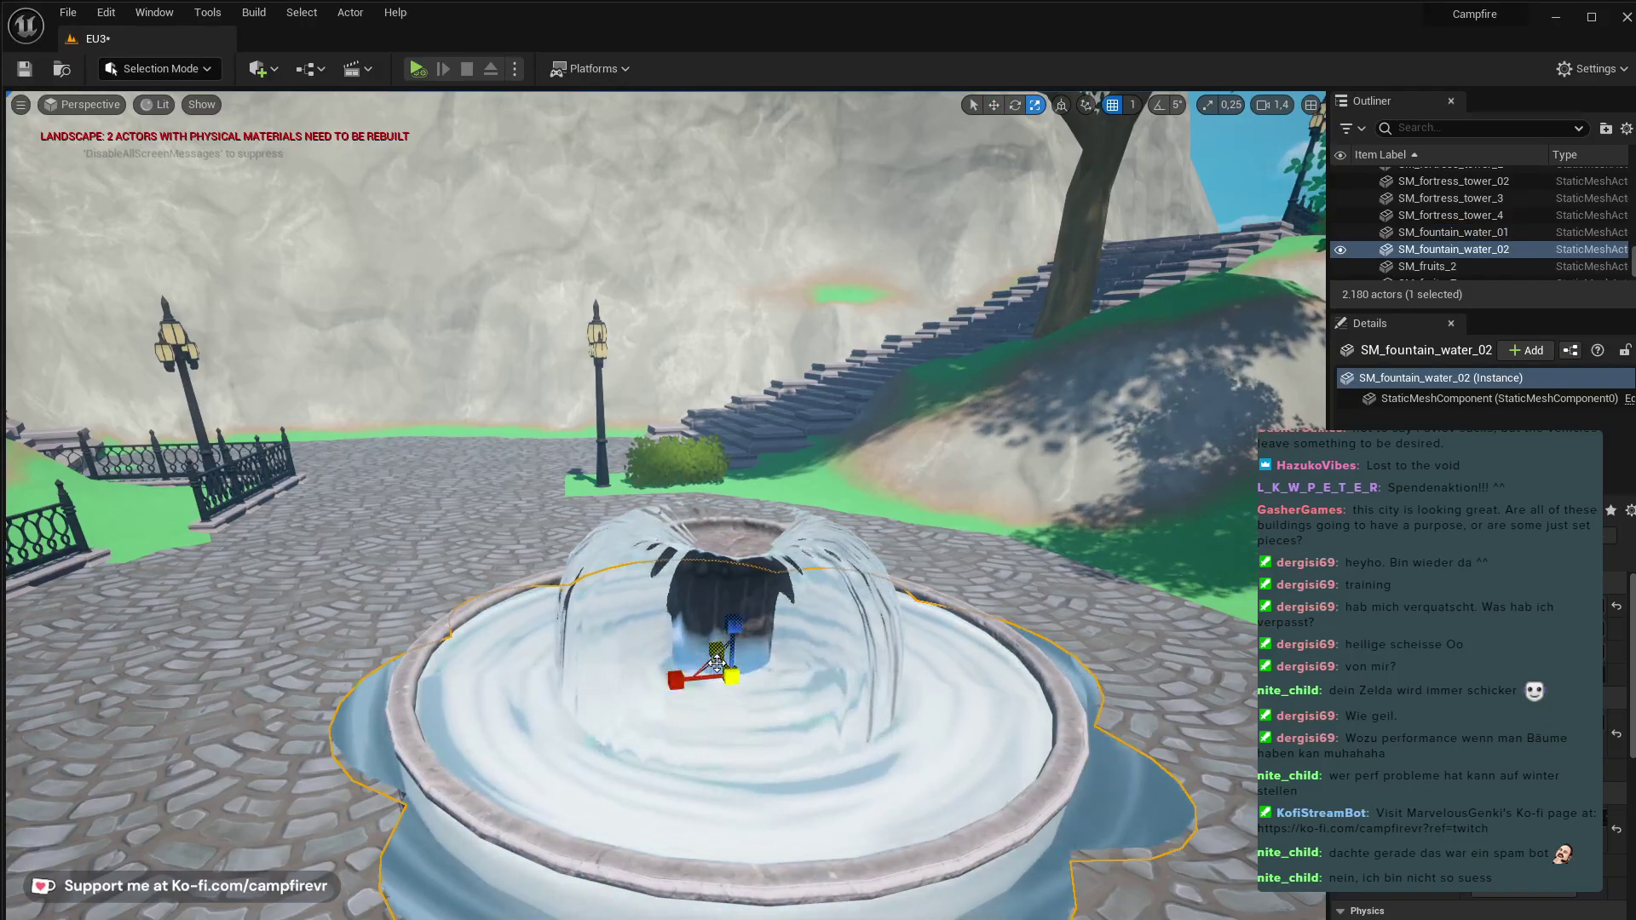
pyautogui.moveTo(716, 663); pyautogui.dragTo(1219, 597, button='right')
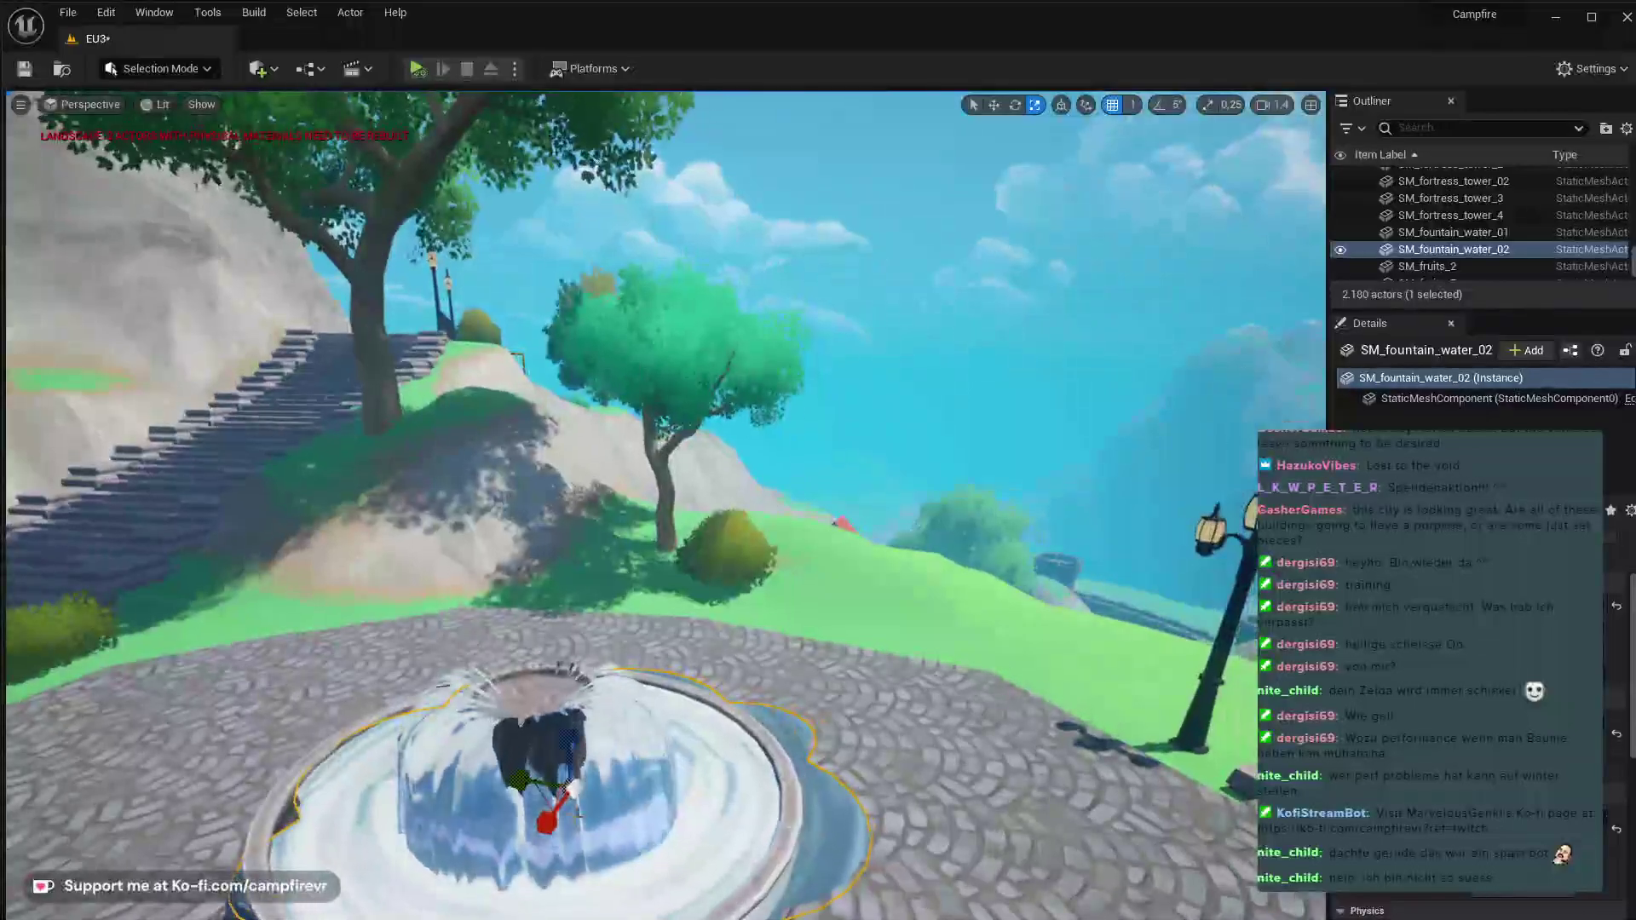
pyautogui.moveTo(548, 801); pyautogui.dragTo(564, 754)
pyautogui.press('w')
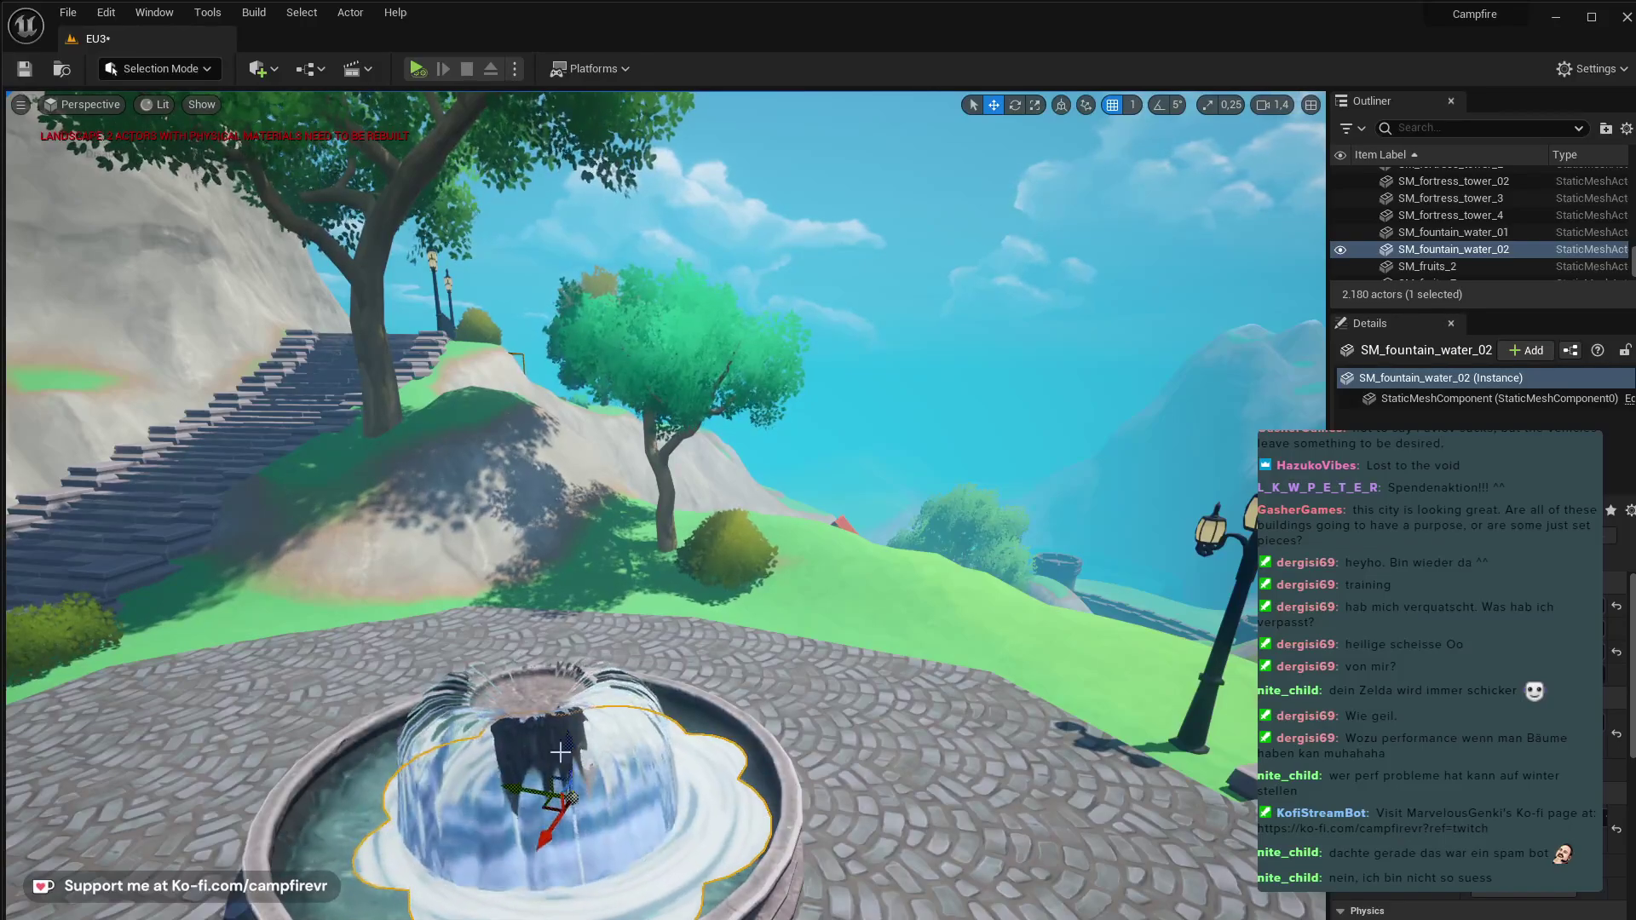
# - Inspect the SM_fountain_water_02 mesh around the falling water and delete it from the level
pyautogui.press('s')
pyautogui.moveTo(561, 752); pyautogui.dragTo(555, 779, button='right')
pyautogui.press('w')
pyautogui.press('a')
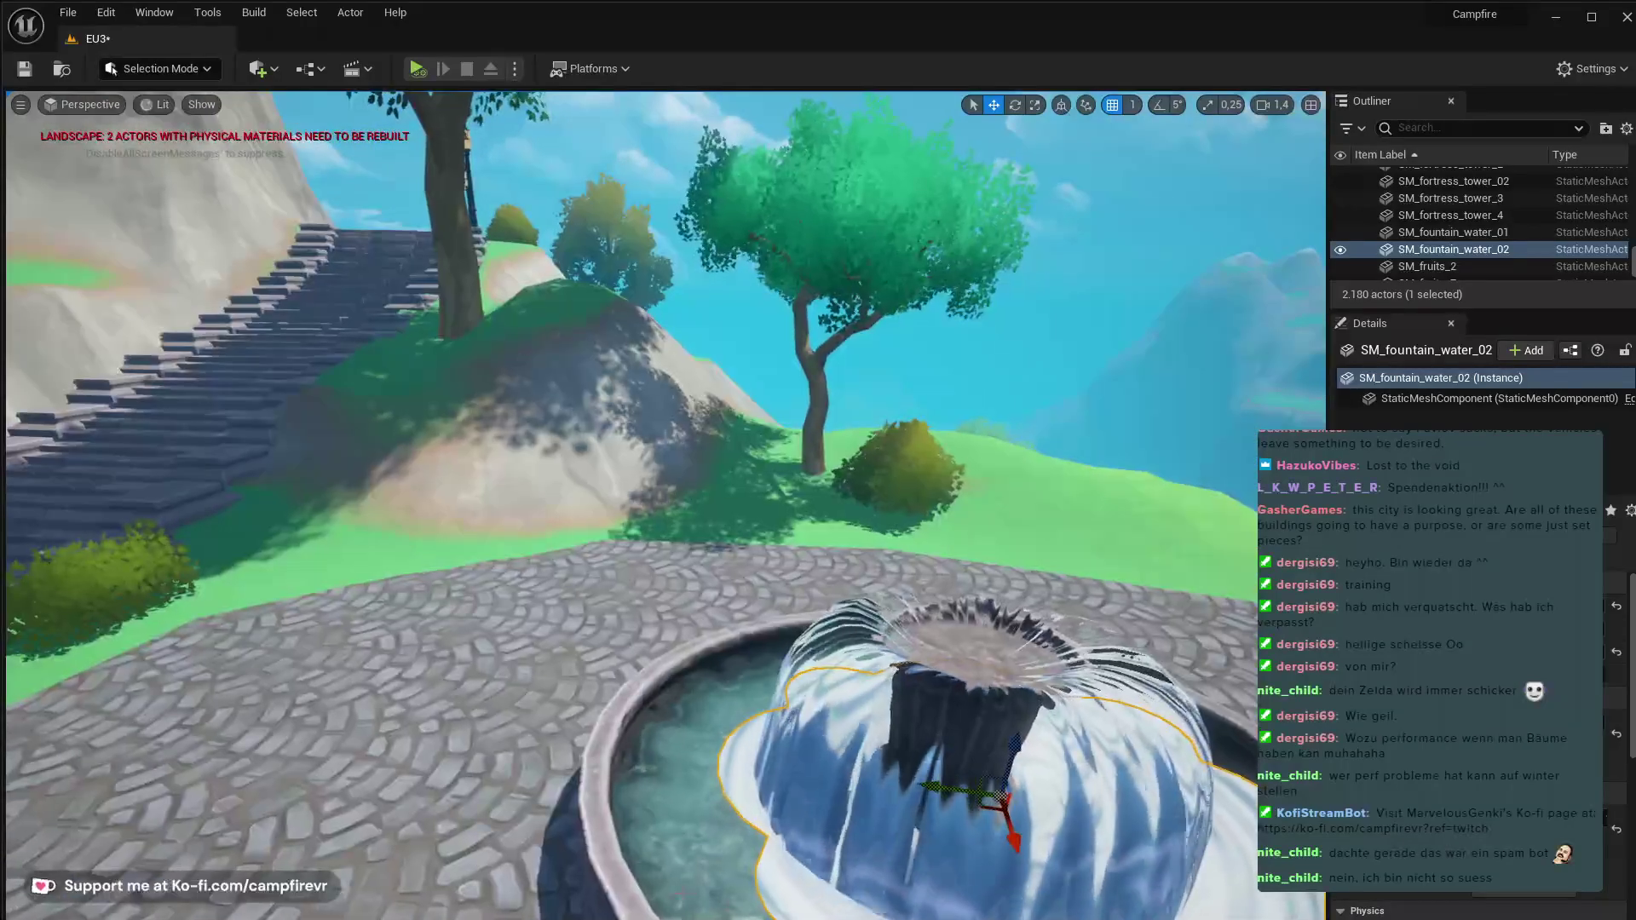
pyautogui.press('Delete')
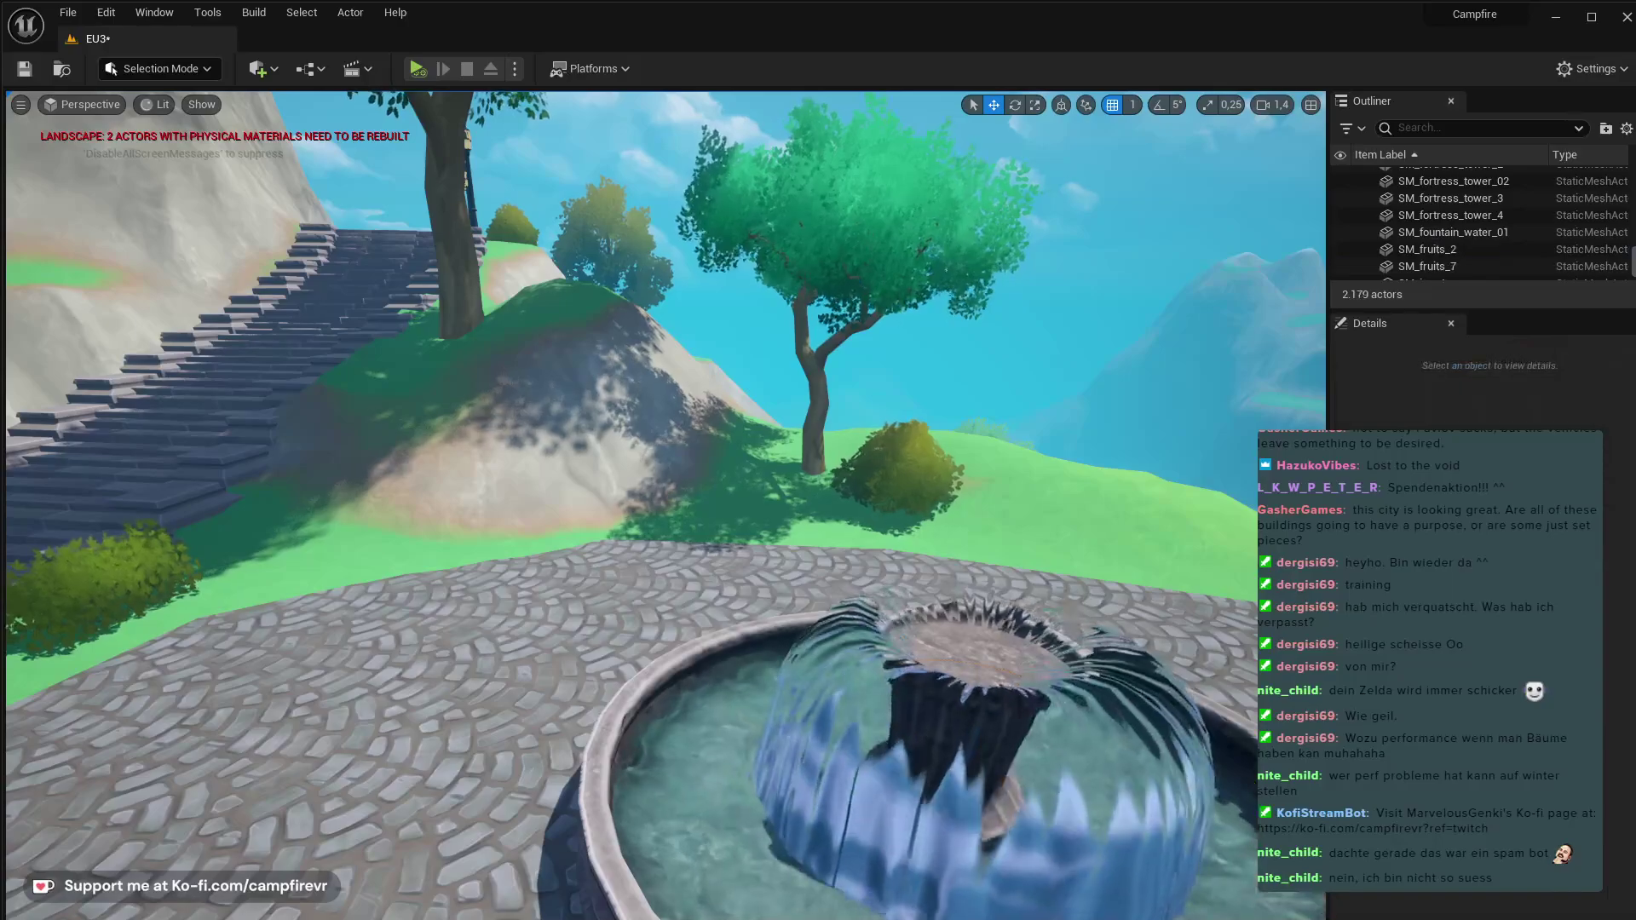
pyautogui.hotkey('ctrl', 'space')
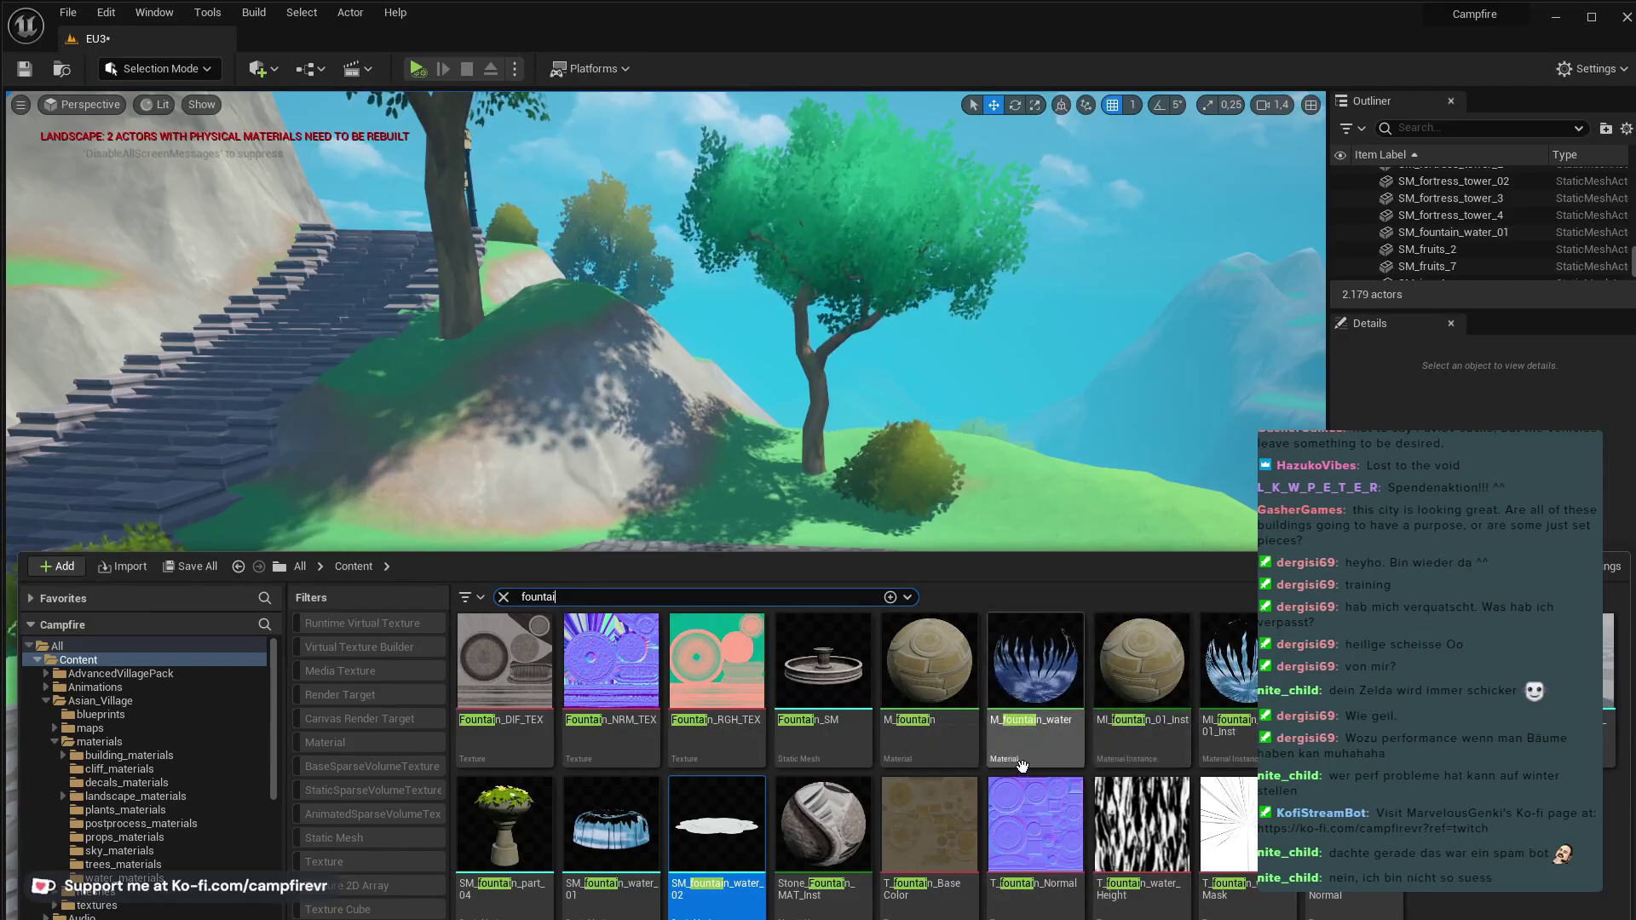
pyautogui.click(1021, 493)
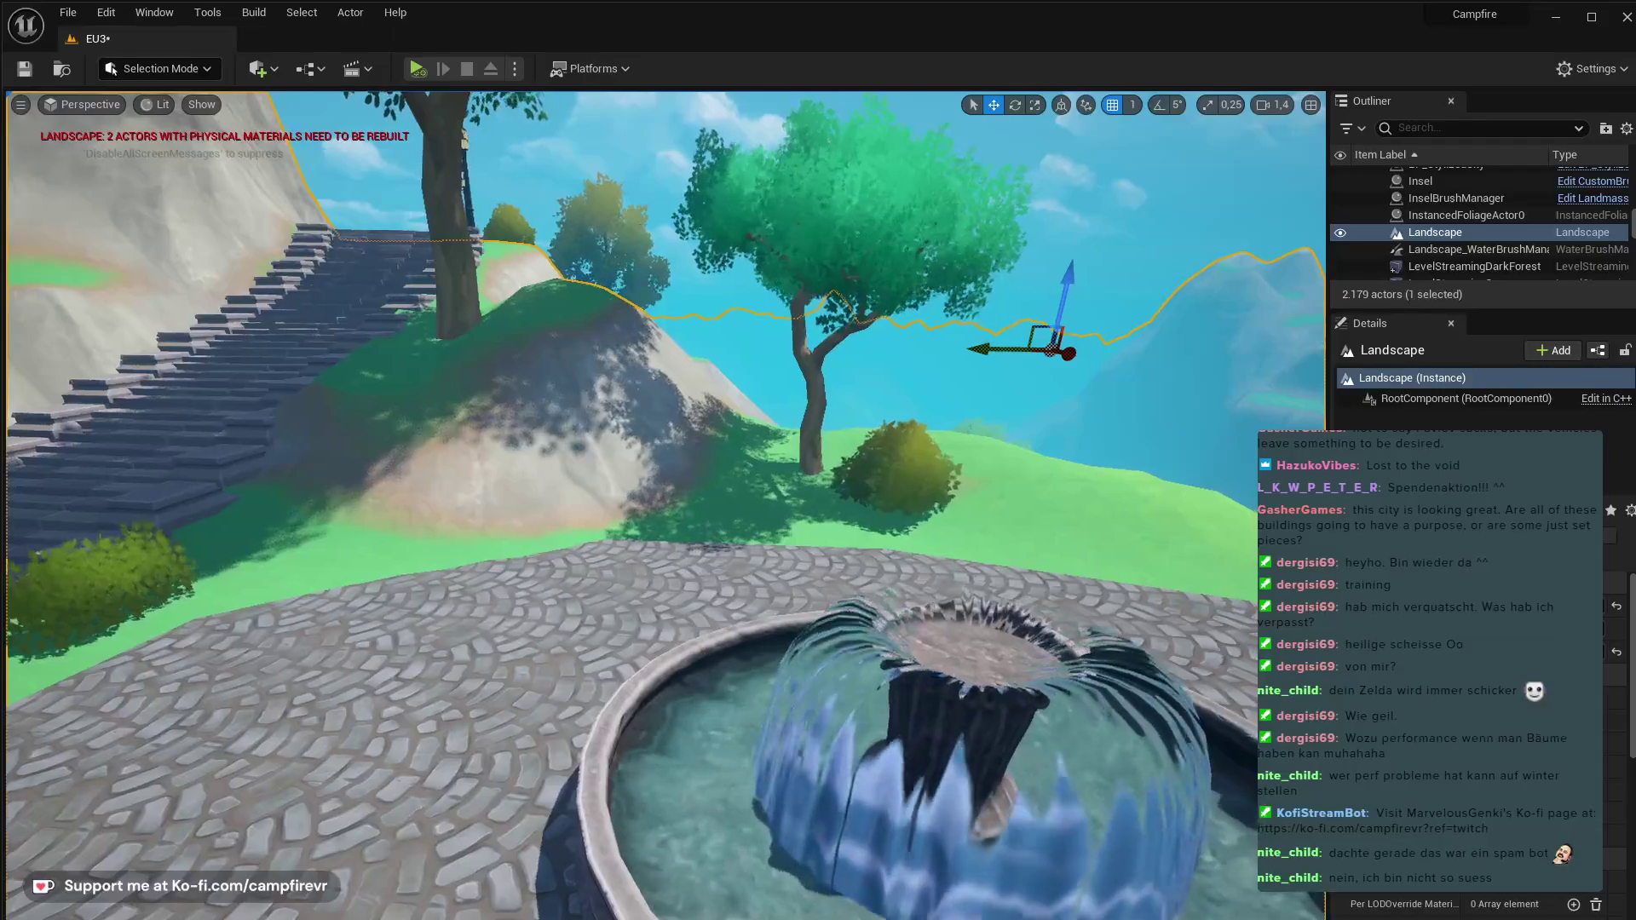
pyautogui.moveTo(1020, 493); pyautogui.dragTo(1021, 571, button='right')
pyautogui.press('d')
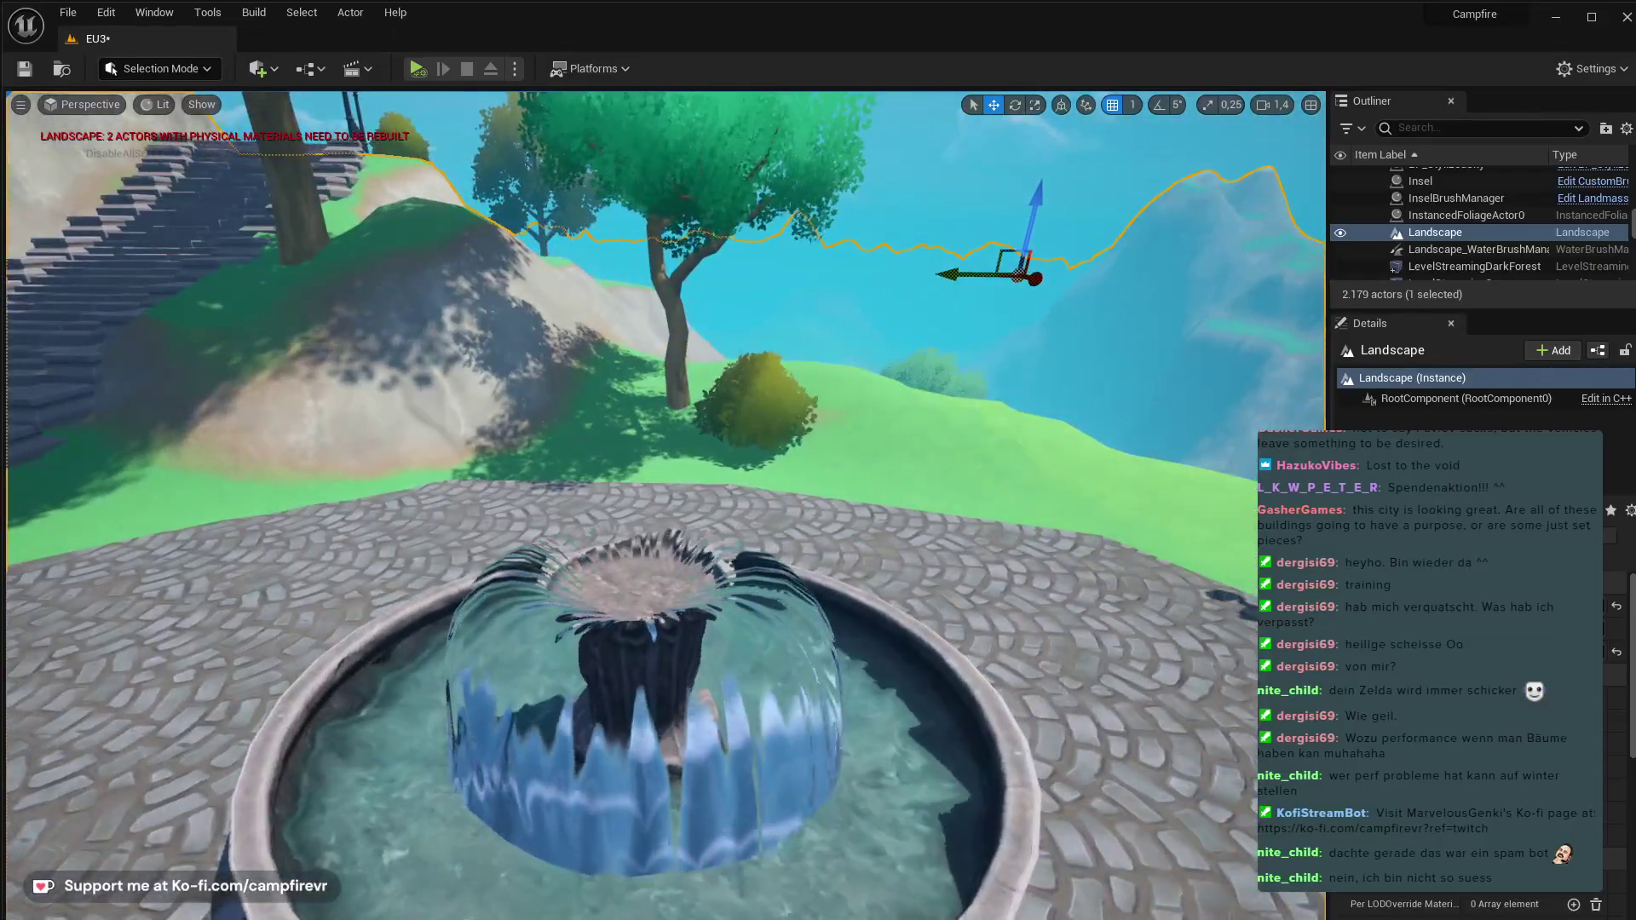
# - Search the project assets for "water" and place the NS_WaterfallSplash effect in the fountain, moving it toward the pedestal
pyautogui.hotkey('ctrl', 'space')
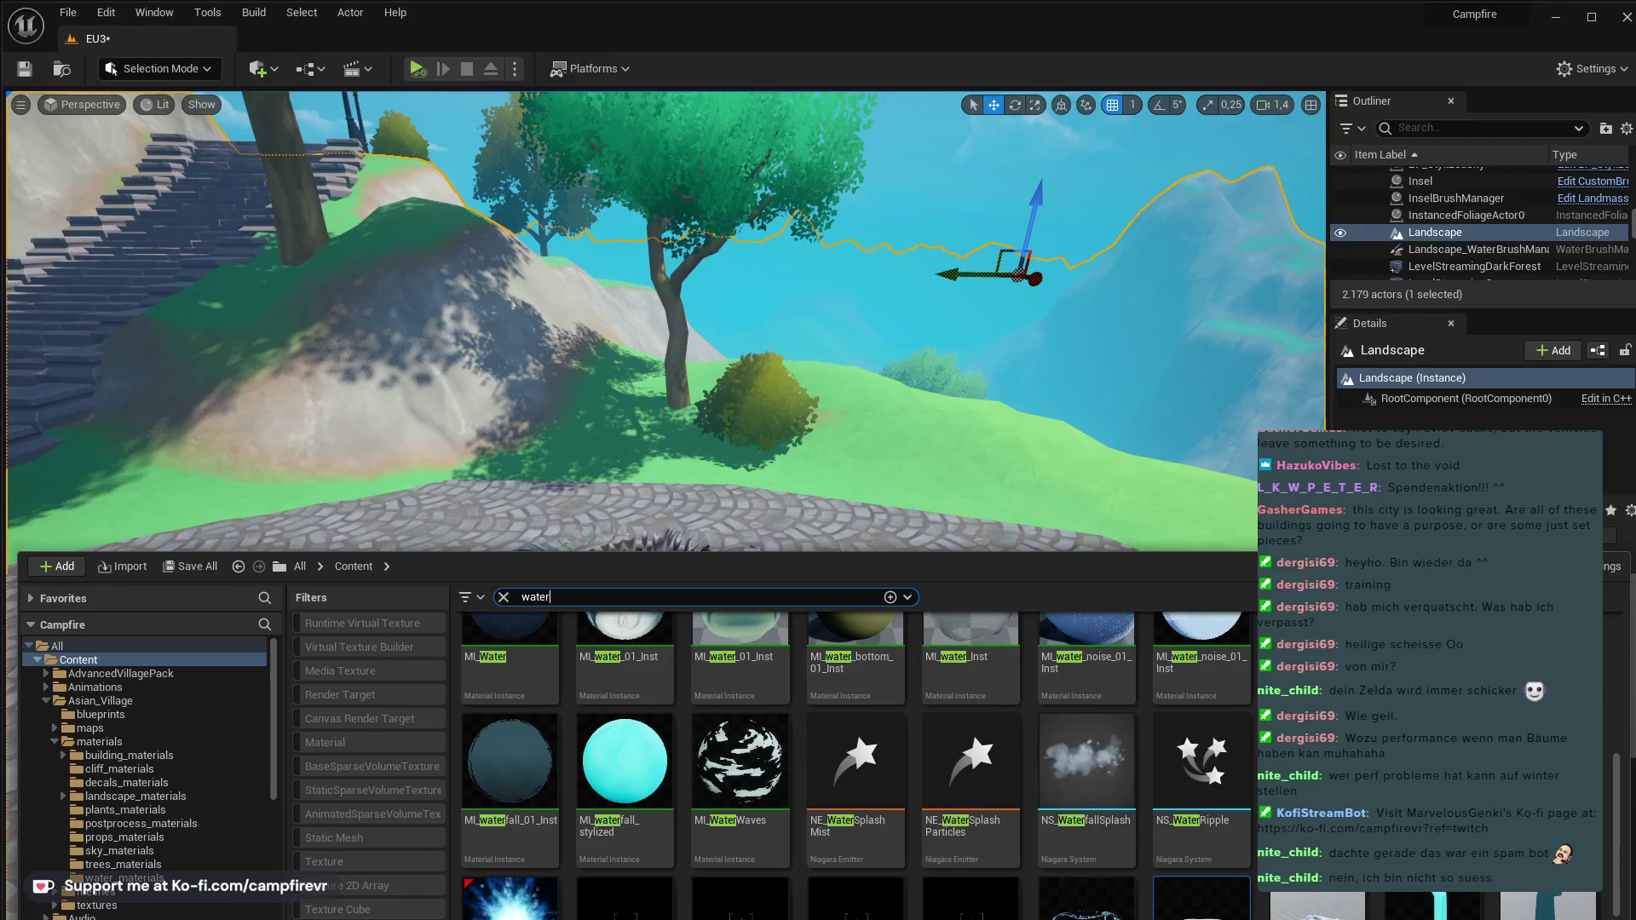
pyautogui.scroll(-3, 1547, 852)
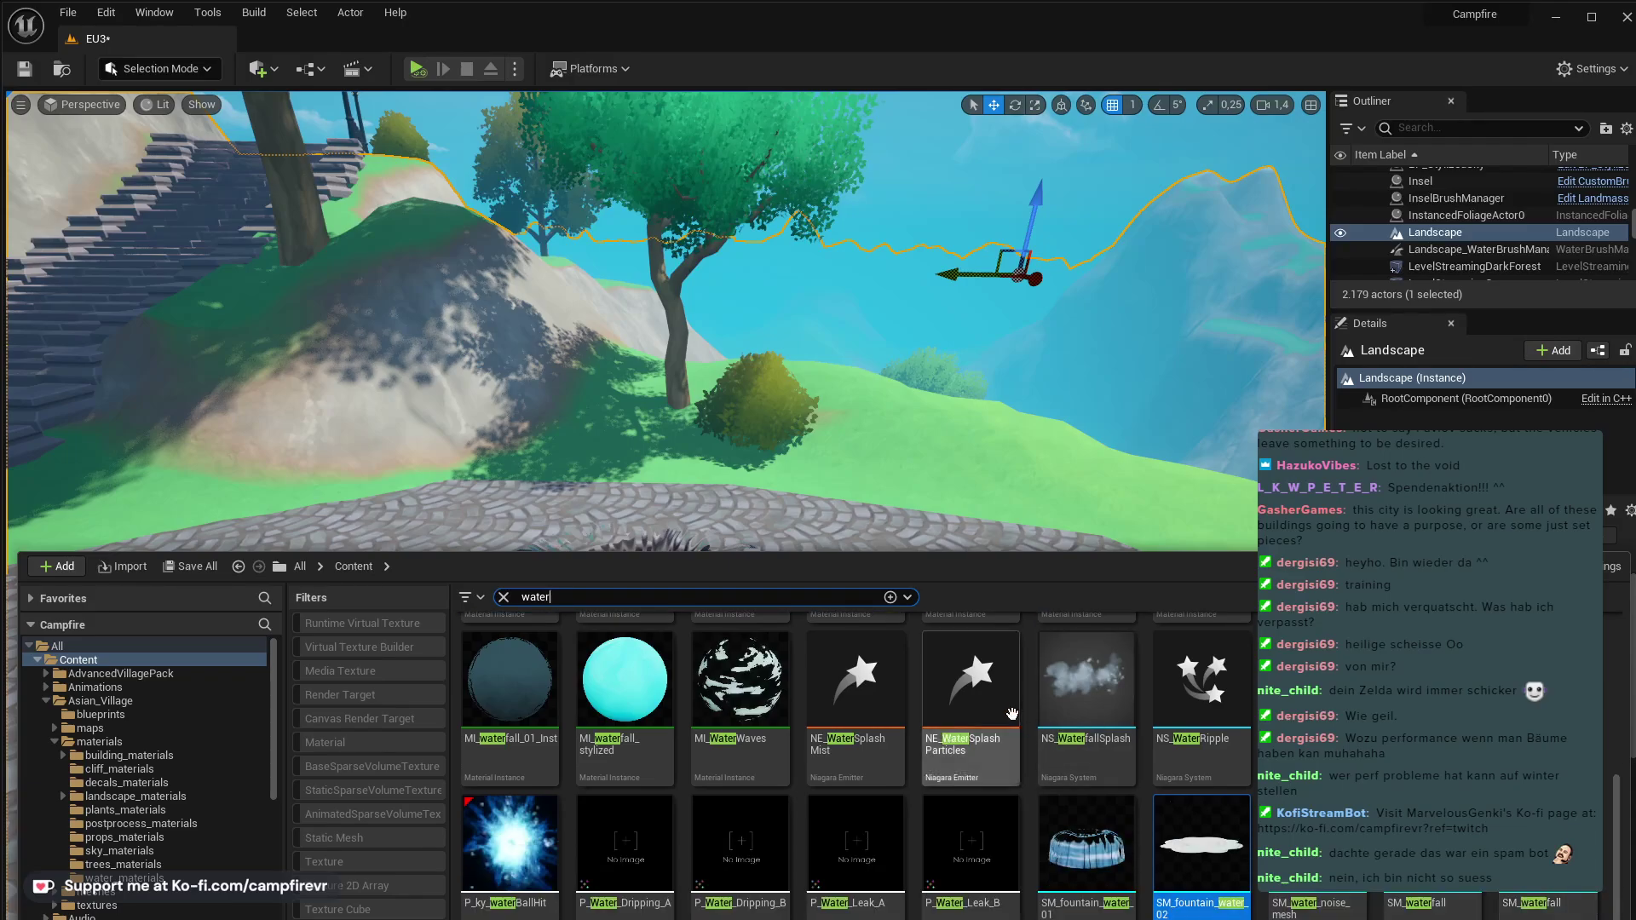
pyautogui.click(969, 386)
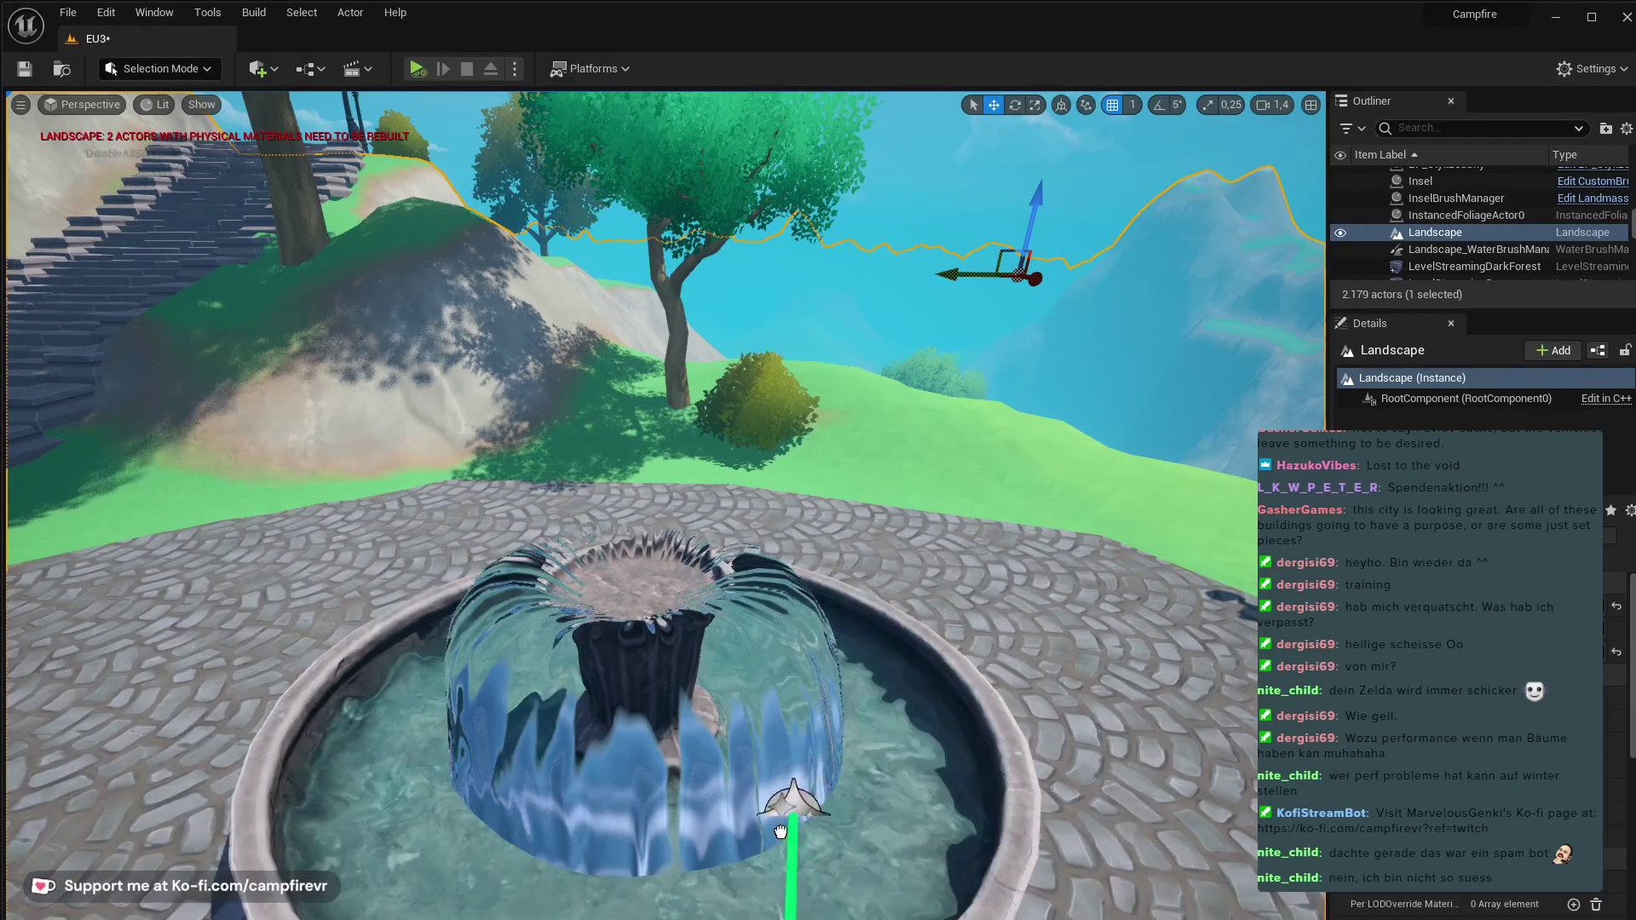
pyautogui.moveTo(714, 812); pyautogui.dragTo(714, 810)
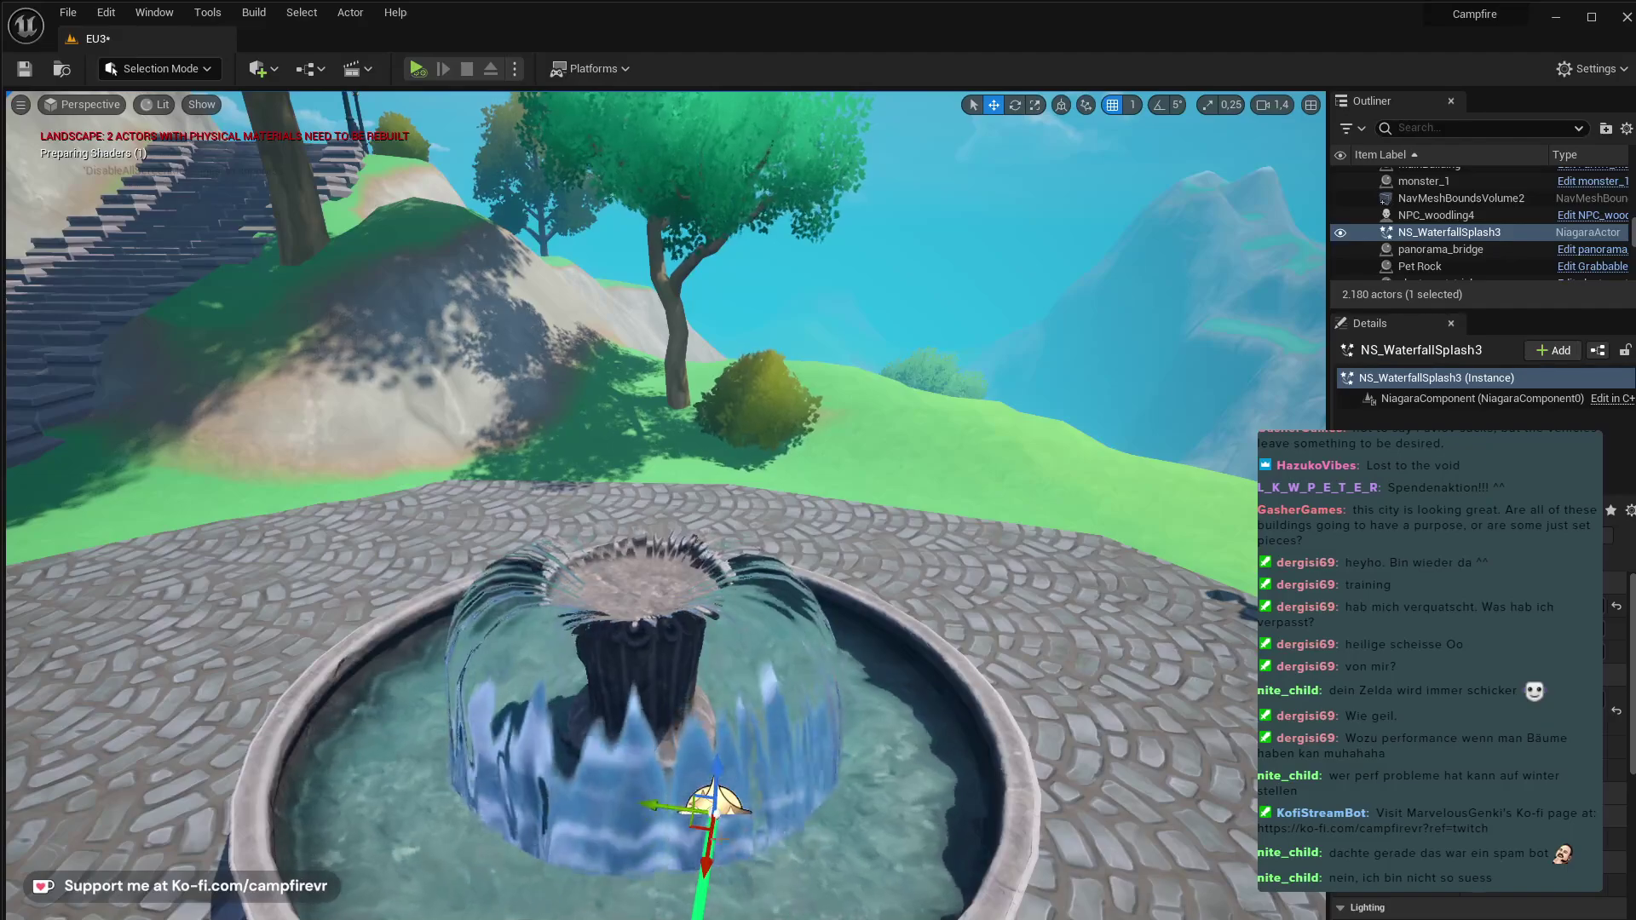
pyautogui.moveTo(696, 827); pyautogui.dragTo(661, 730)
# - Try resizing the waterfall splash effect, check it from the plaza, and remove it from the fountain
pyautogui.press('r')
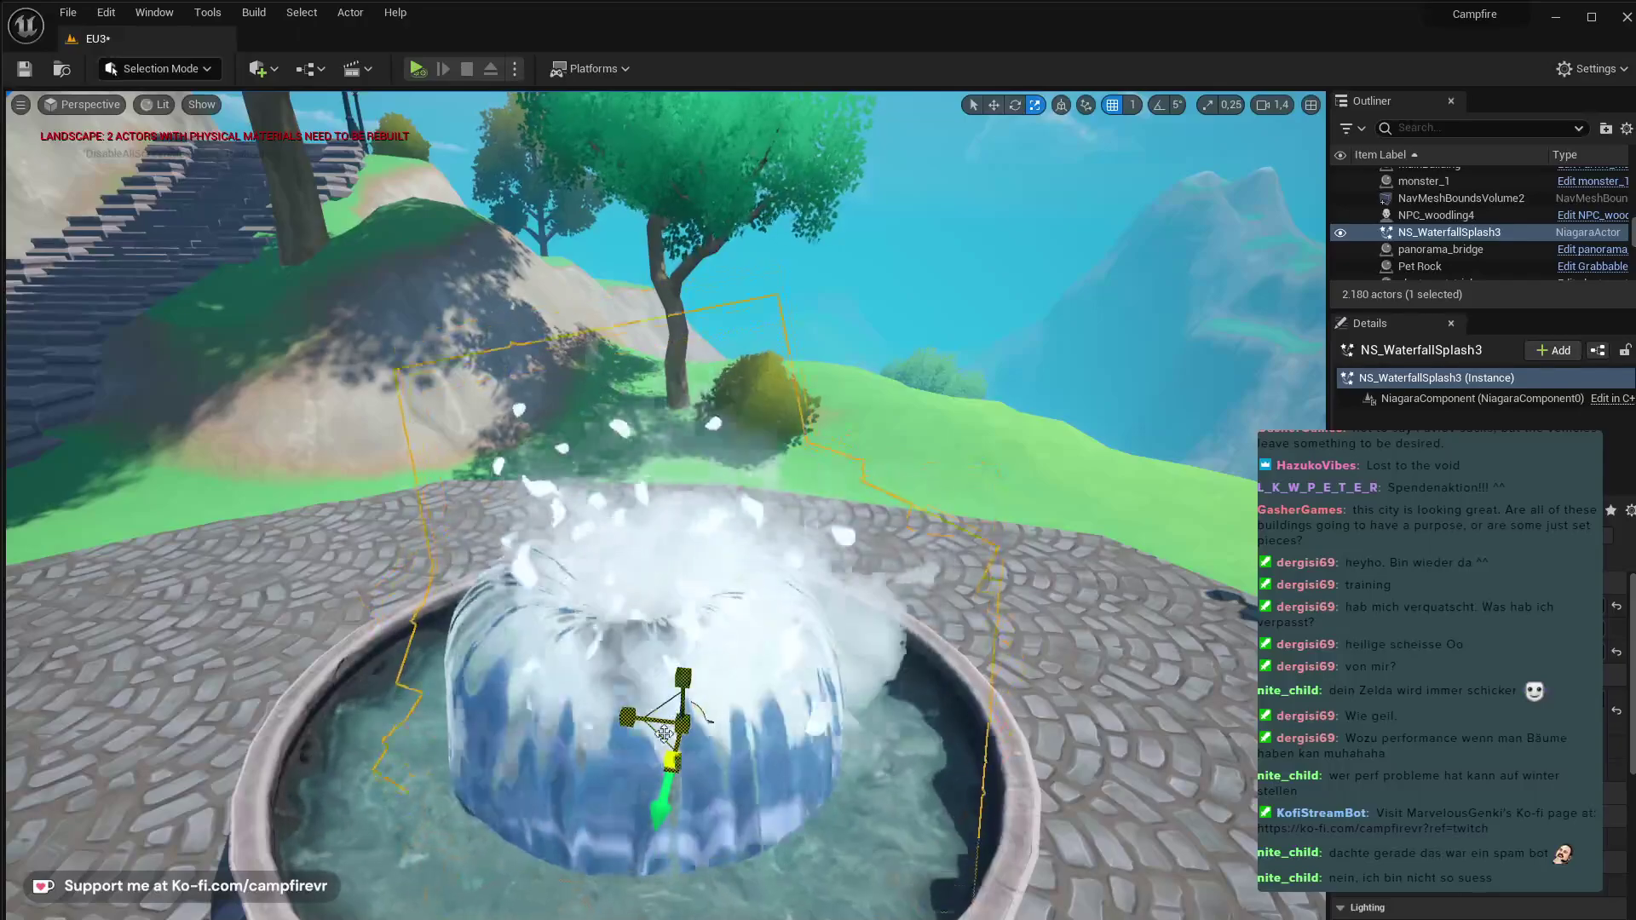
pyautogui.moveTo(681, 685); pyautogui.dragTo(681, 687)
pyautogui.press('a')
pyautogui.moveTo(887, 622); pyautogui.dragTo(1210, 648, button='right')
pyautogui.keyDown('alt'); pyautogui.moveTo(460, 712); pyautogui.dragTo(716, 714); pyautogui.keyUp('alt')
pyautogui.press('Escape')
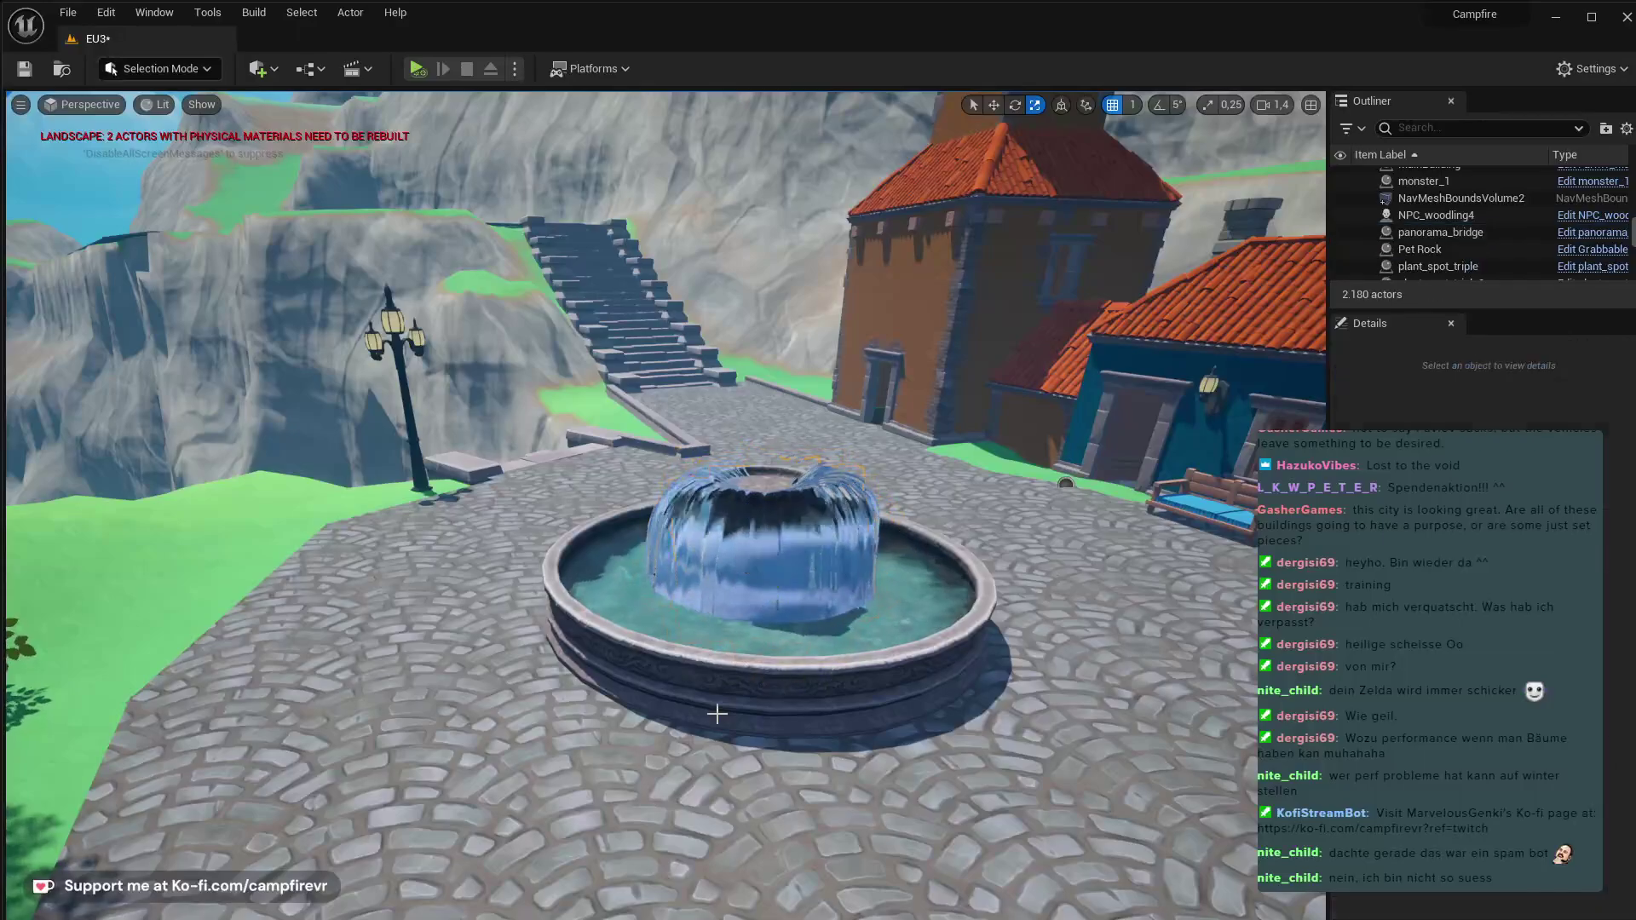
# - Try the NS_WaterRipple effect from the water assets on the fountain's basin water and remove it from the level
pyautogui.hotkey('ctrl', 'space')
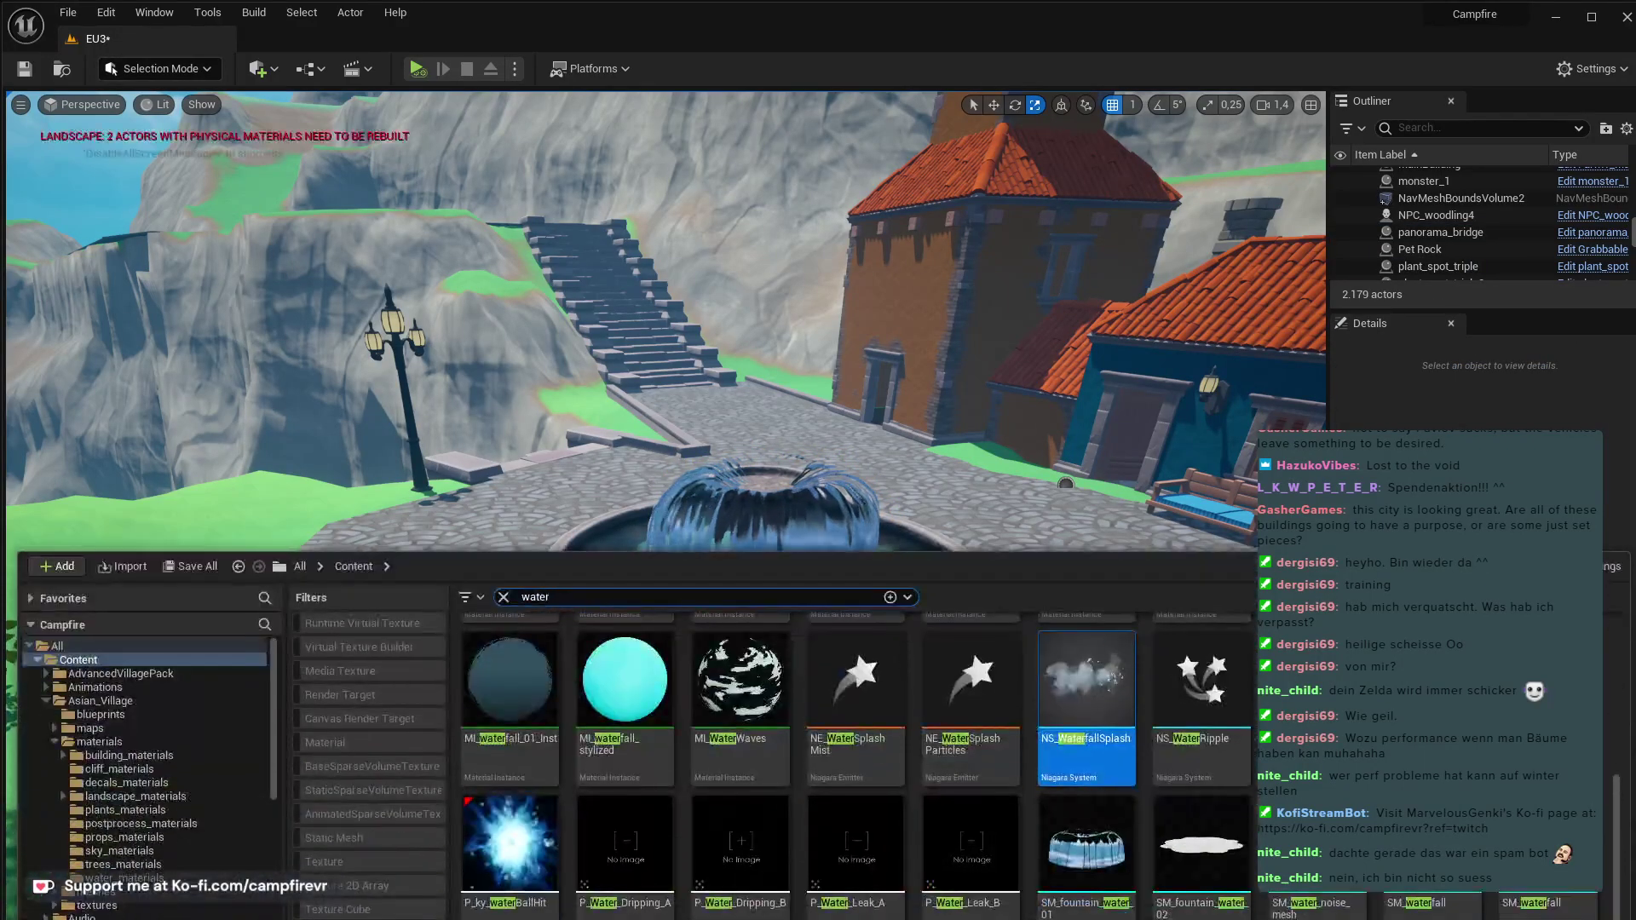
pyautogui.scroll(5, 856, 767)
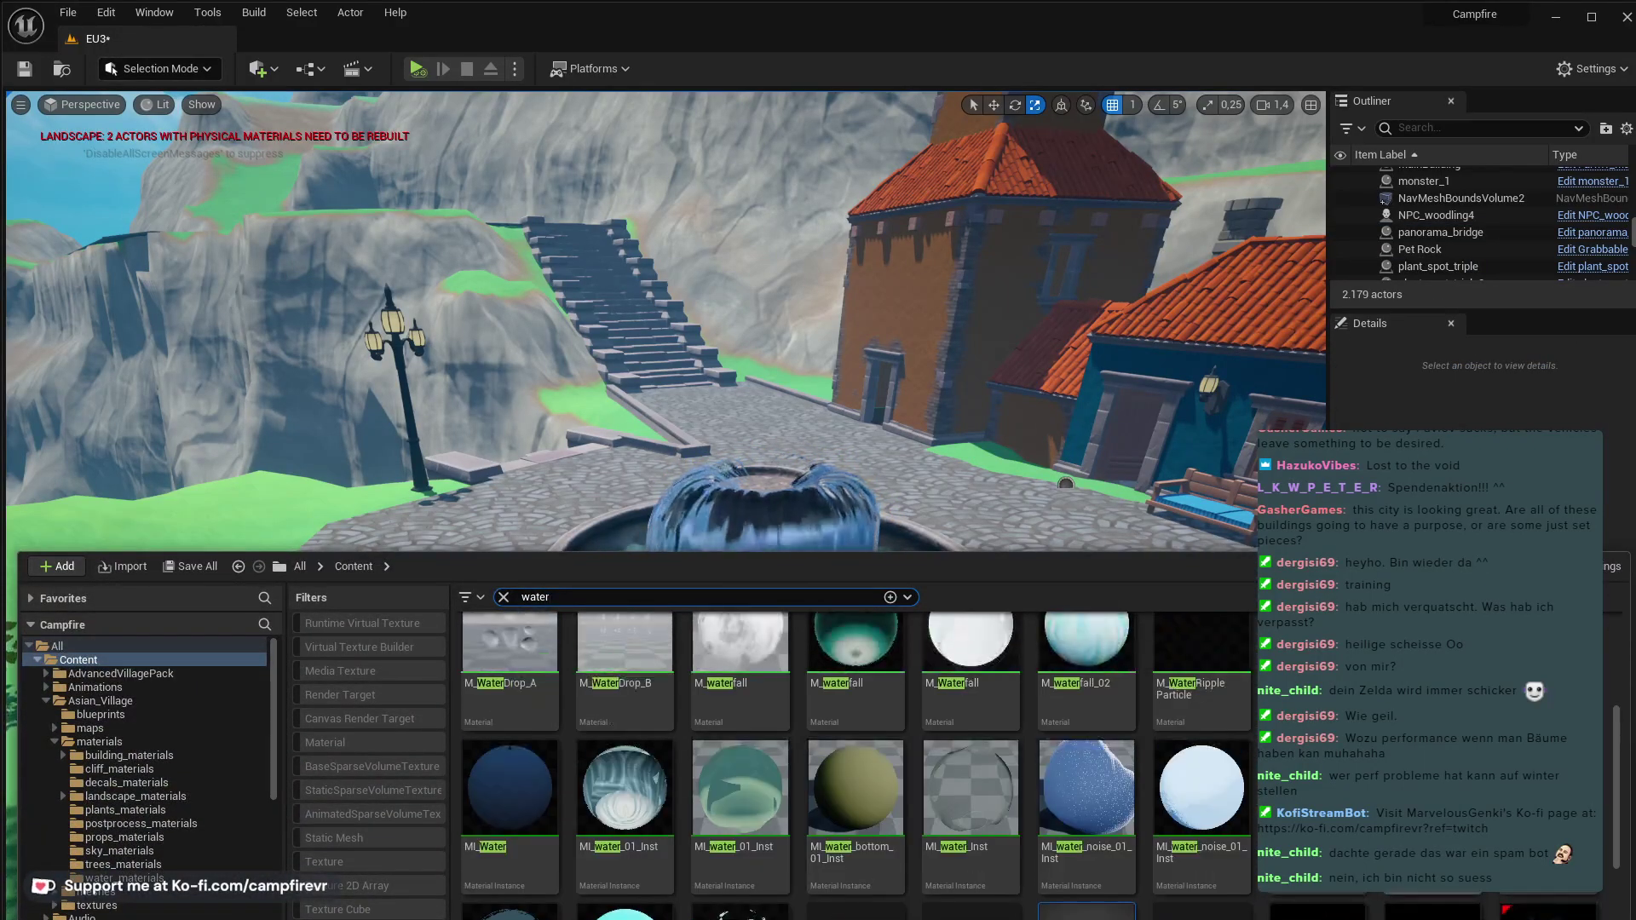
pyautogui.scroll(2, 857, 750)
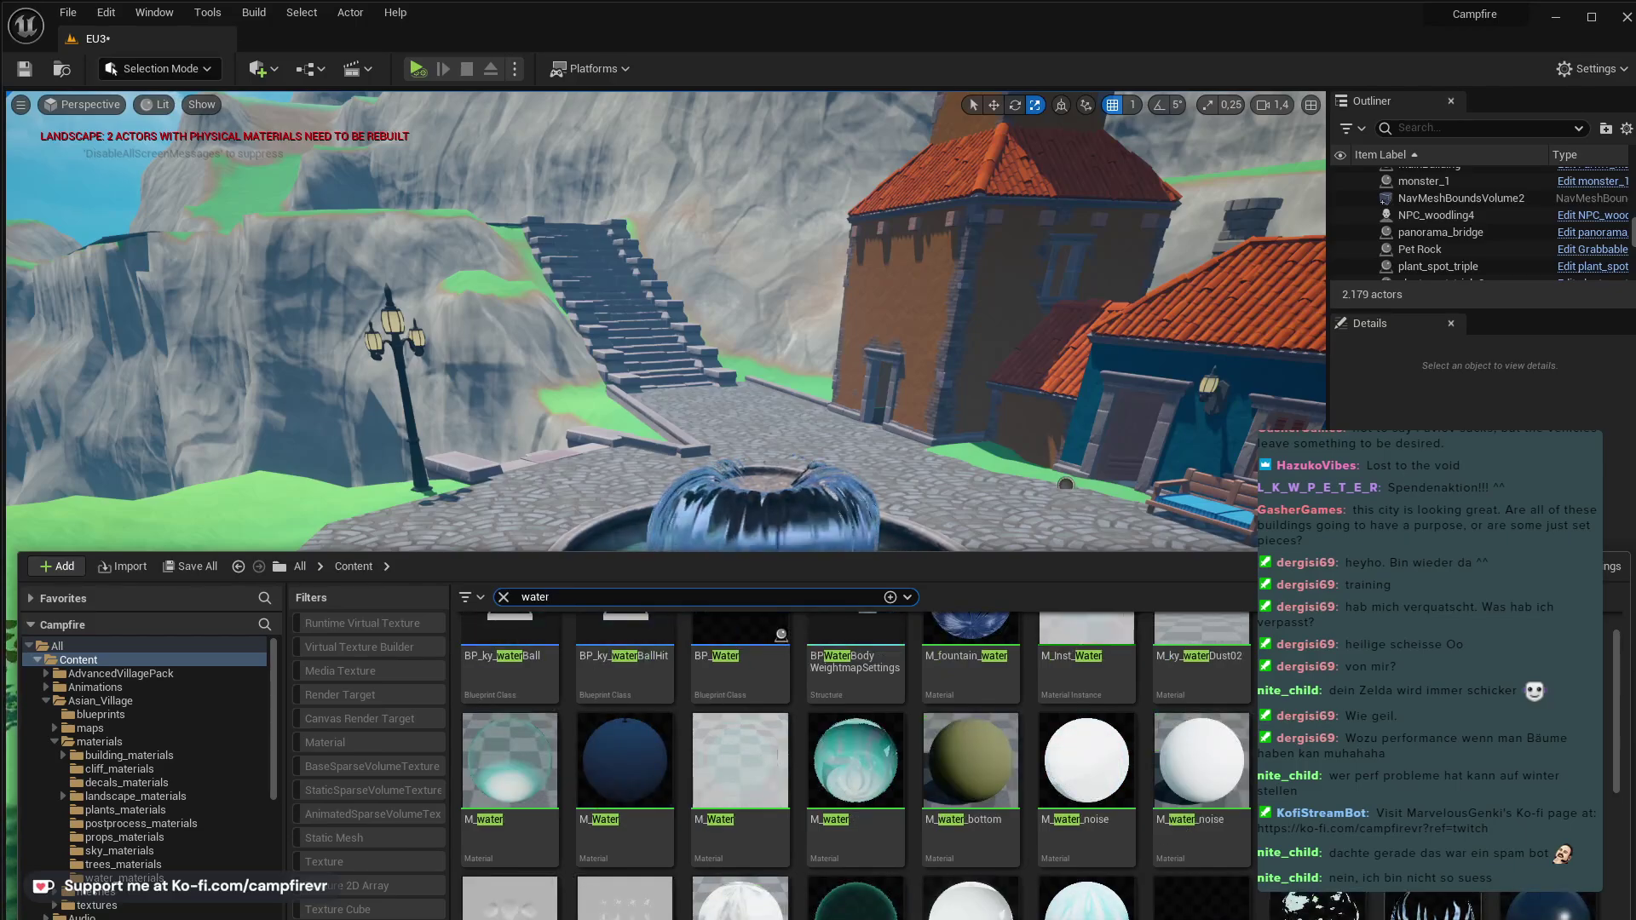
pyautogui.scroll(1, 857, 767)
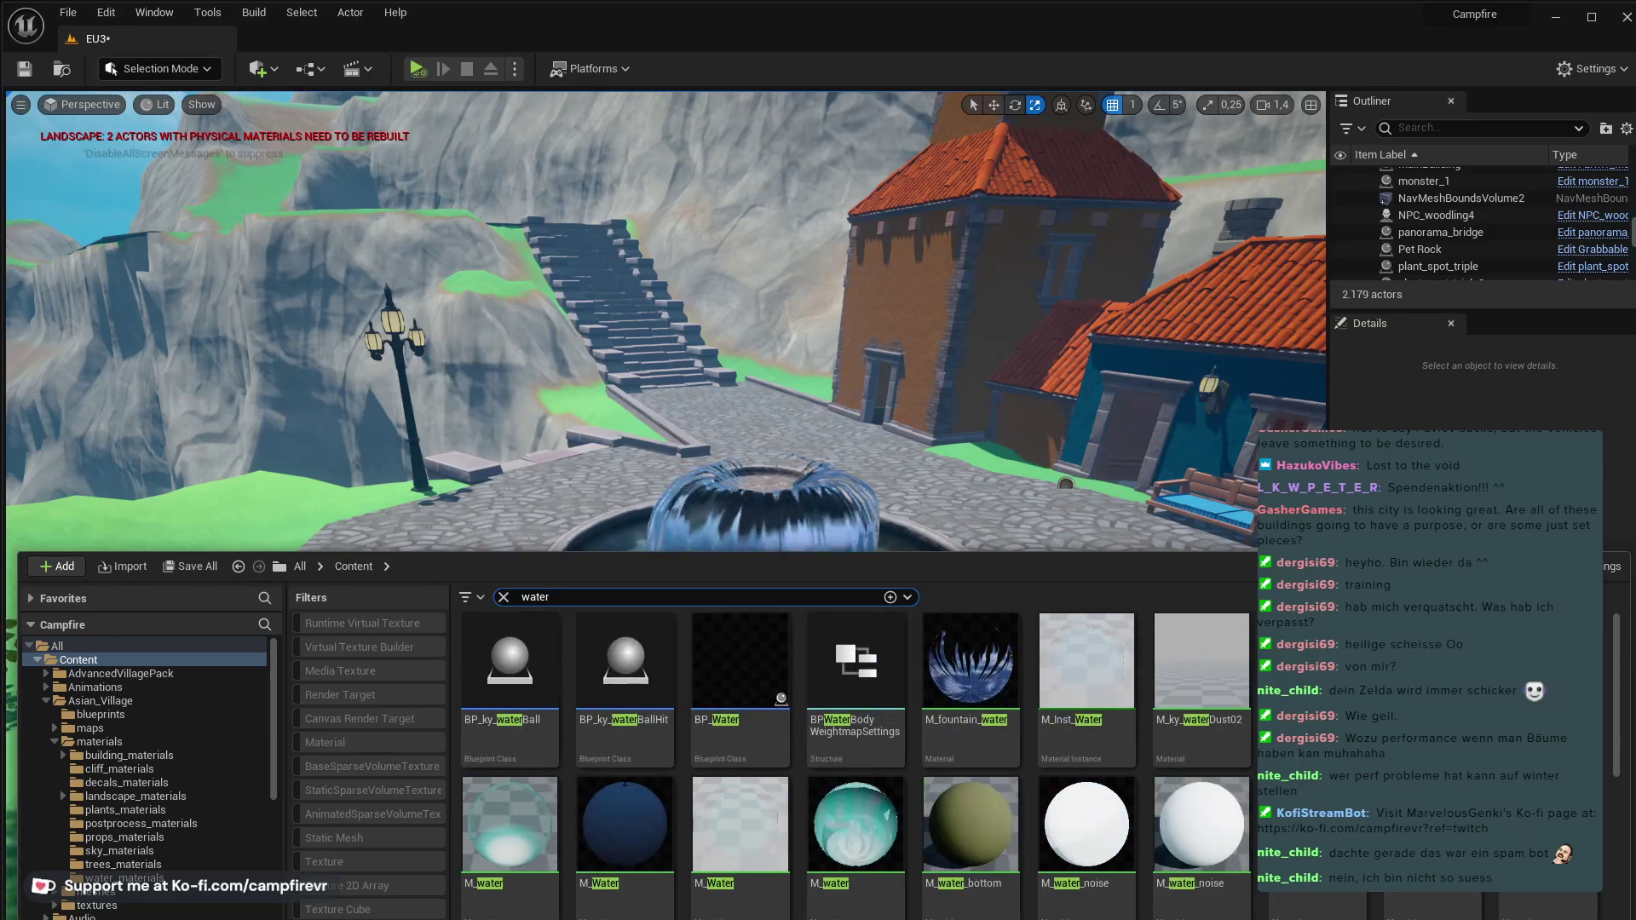
pyautogui.scroll(-7, 857, 767)
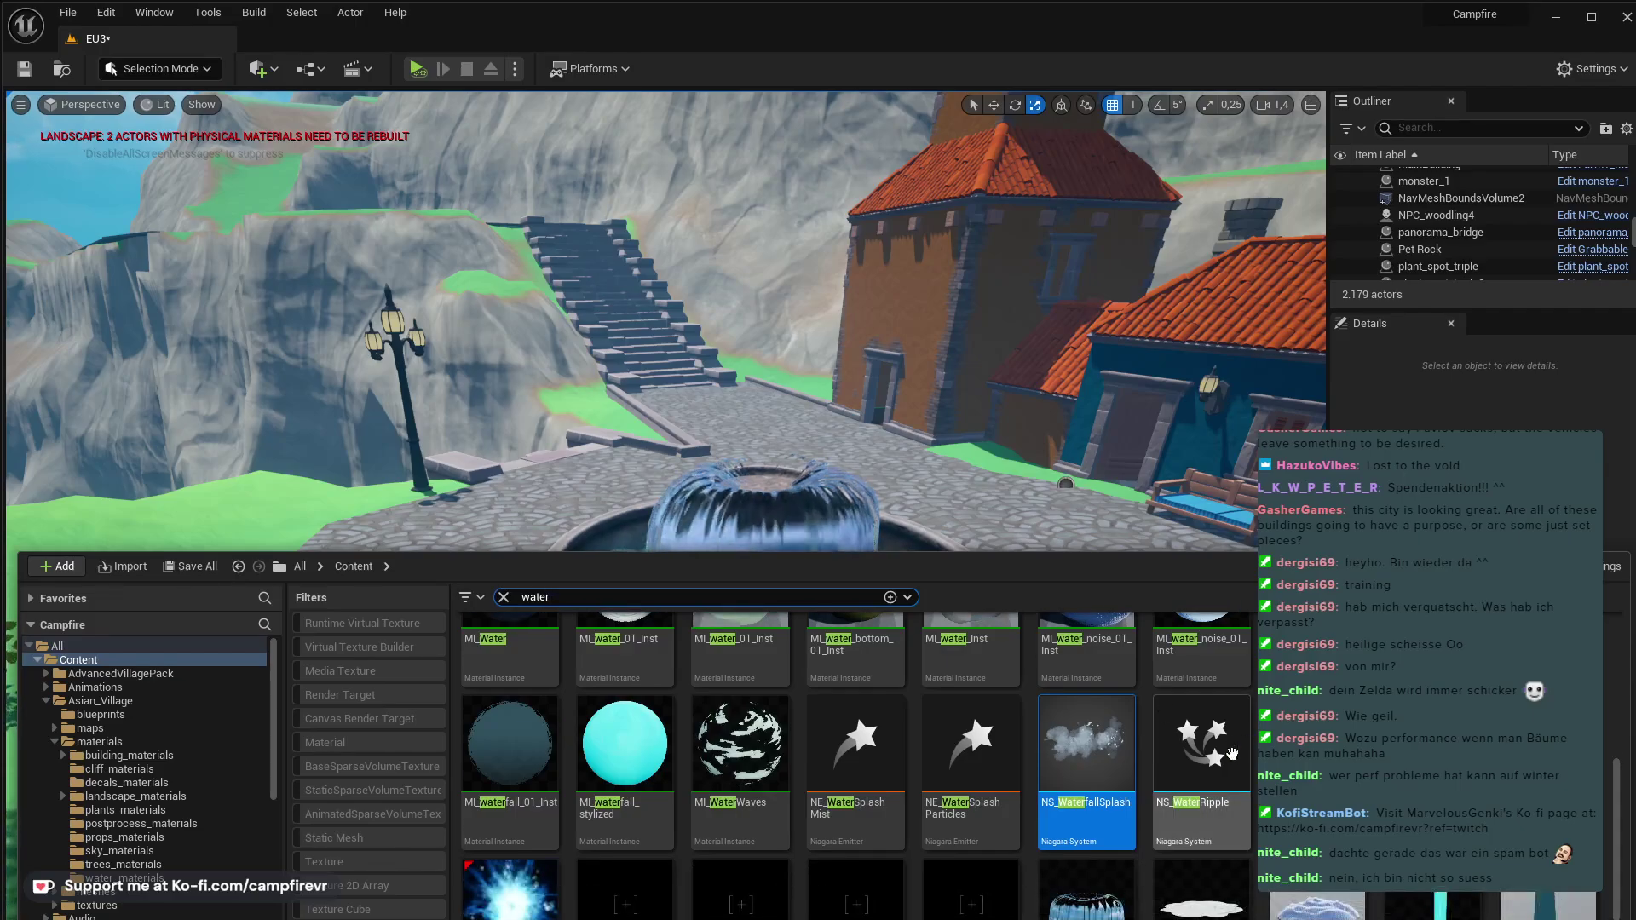
pyautogui.moveTo(1227, 756); pyautogui.dragTo(779, 583)
pyautogui.moveTo(807, 654); pyautogui.dragTo(895, 725, button='right')
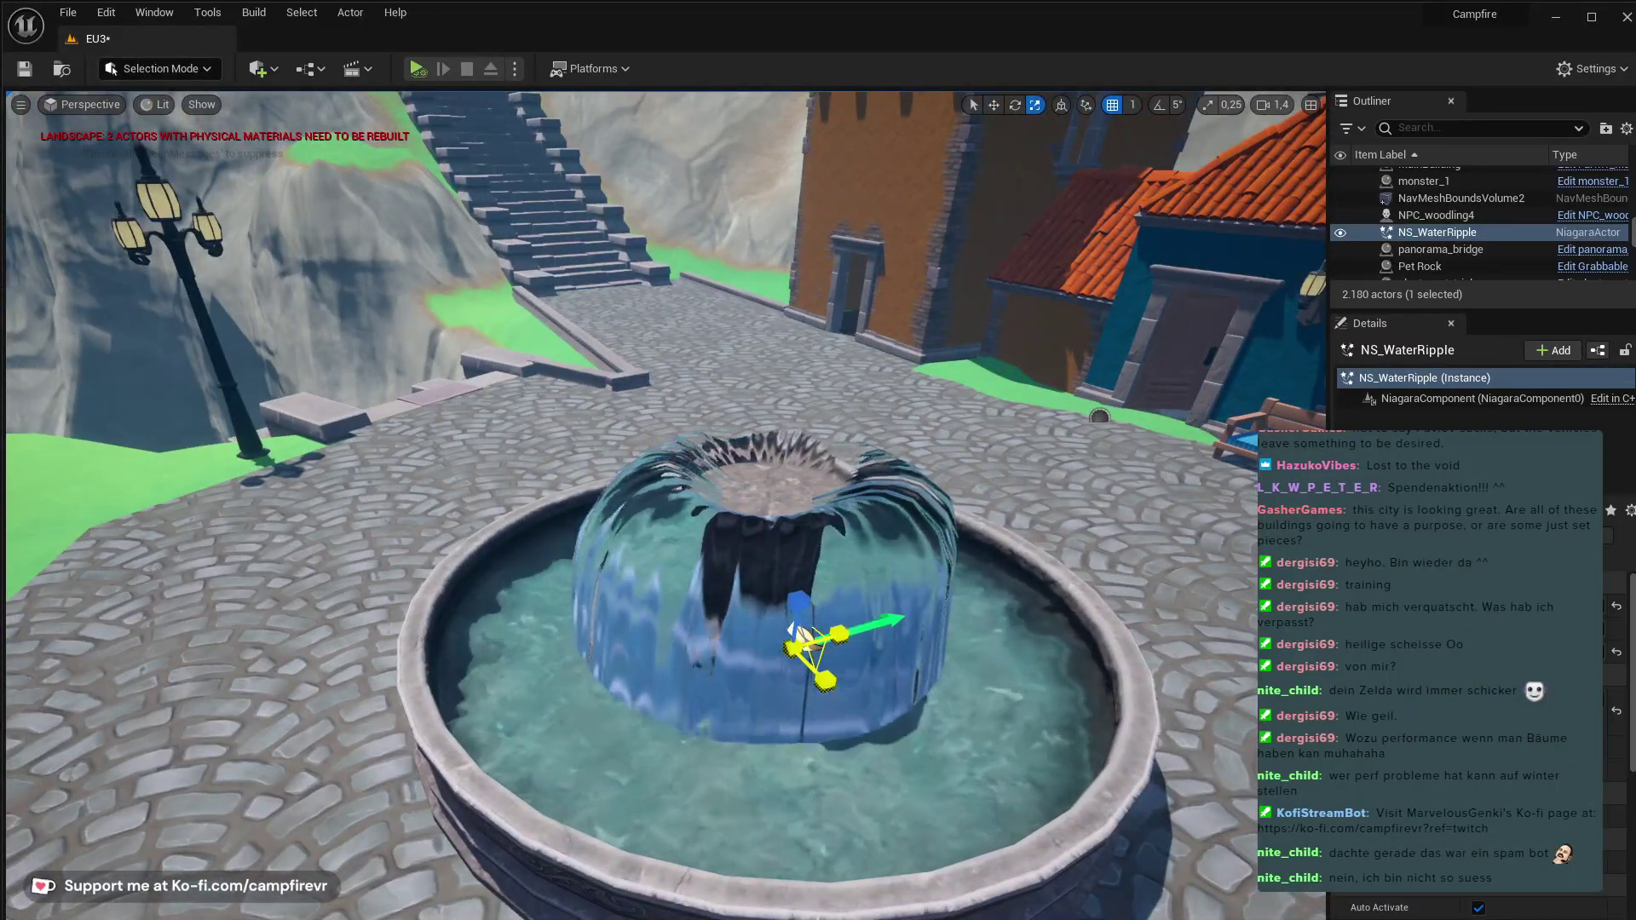
pyautogui.press('w')
pyautogui.moveTo(819, 653); pyautogui.dragTo(997, 785)
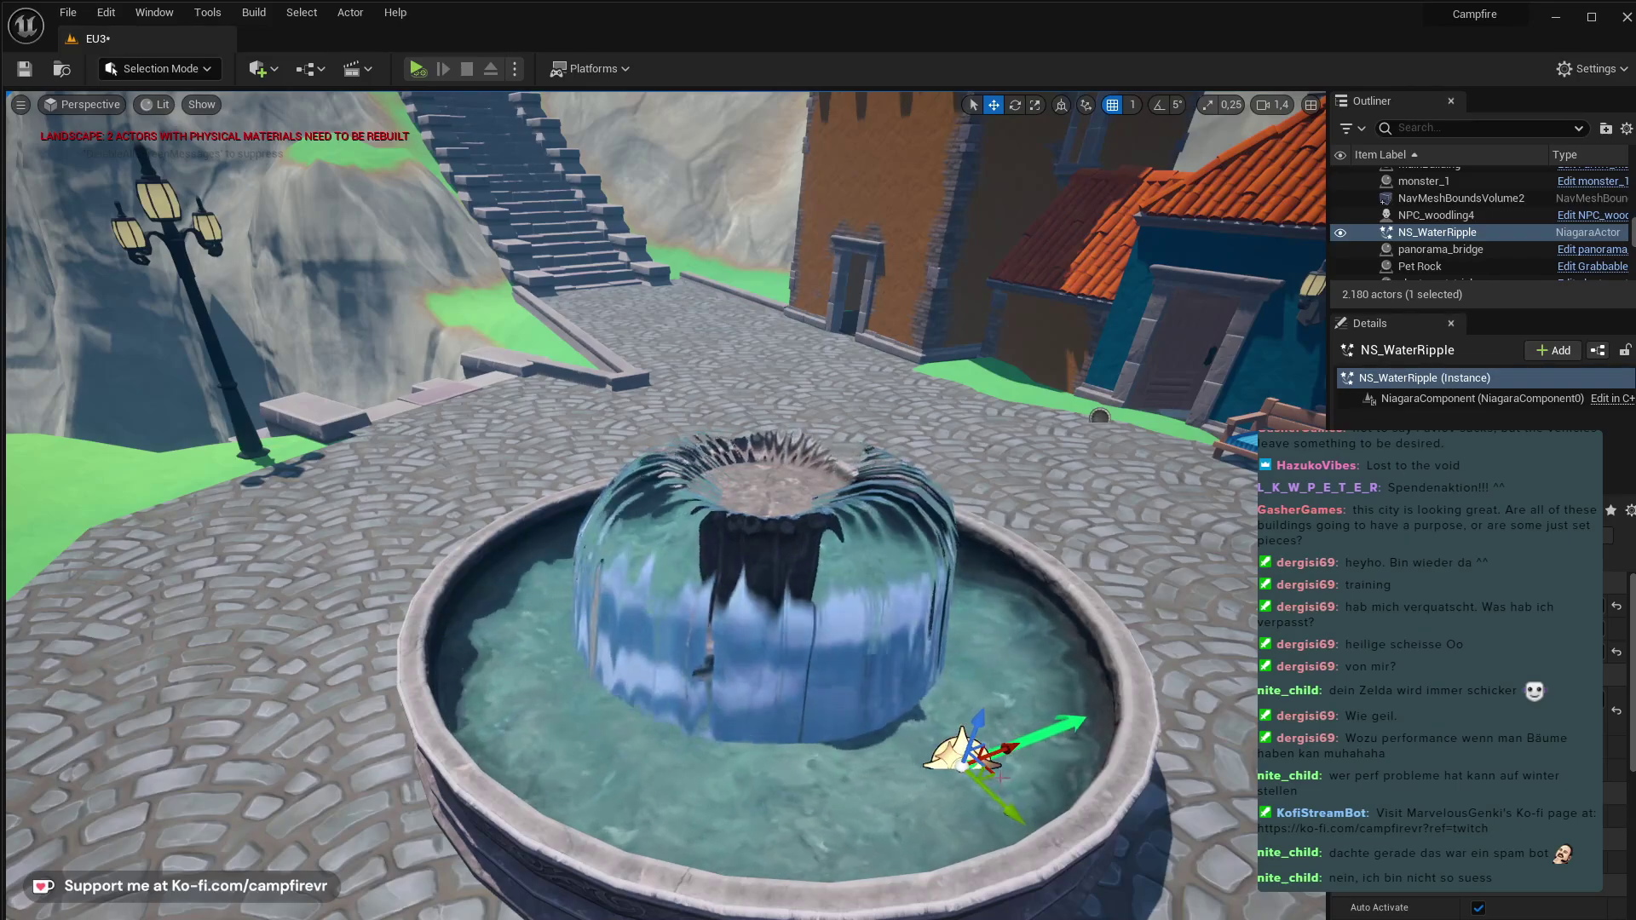
pyautogui.press('Delete')
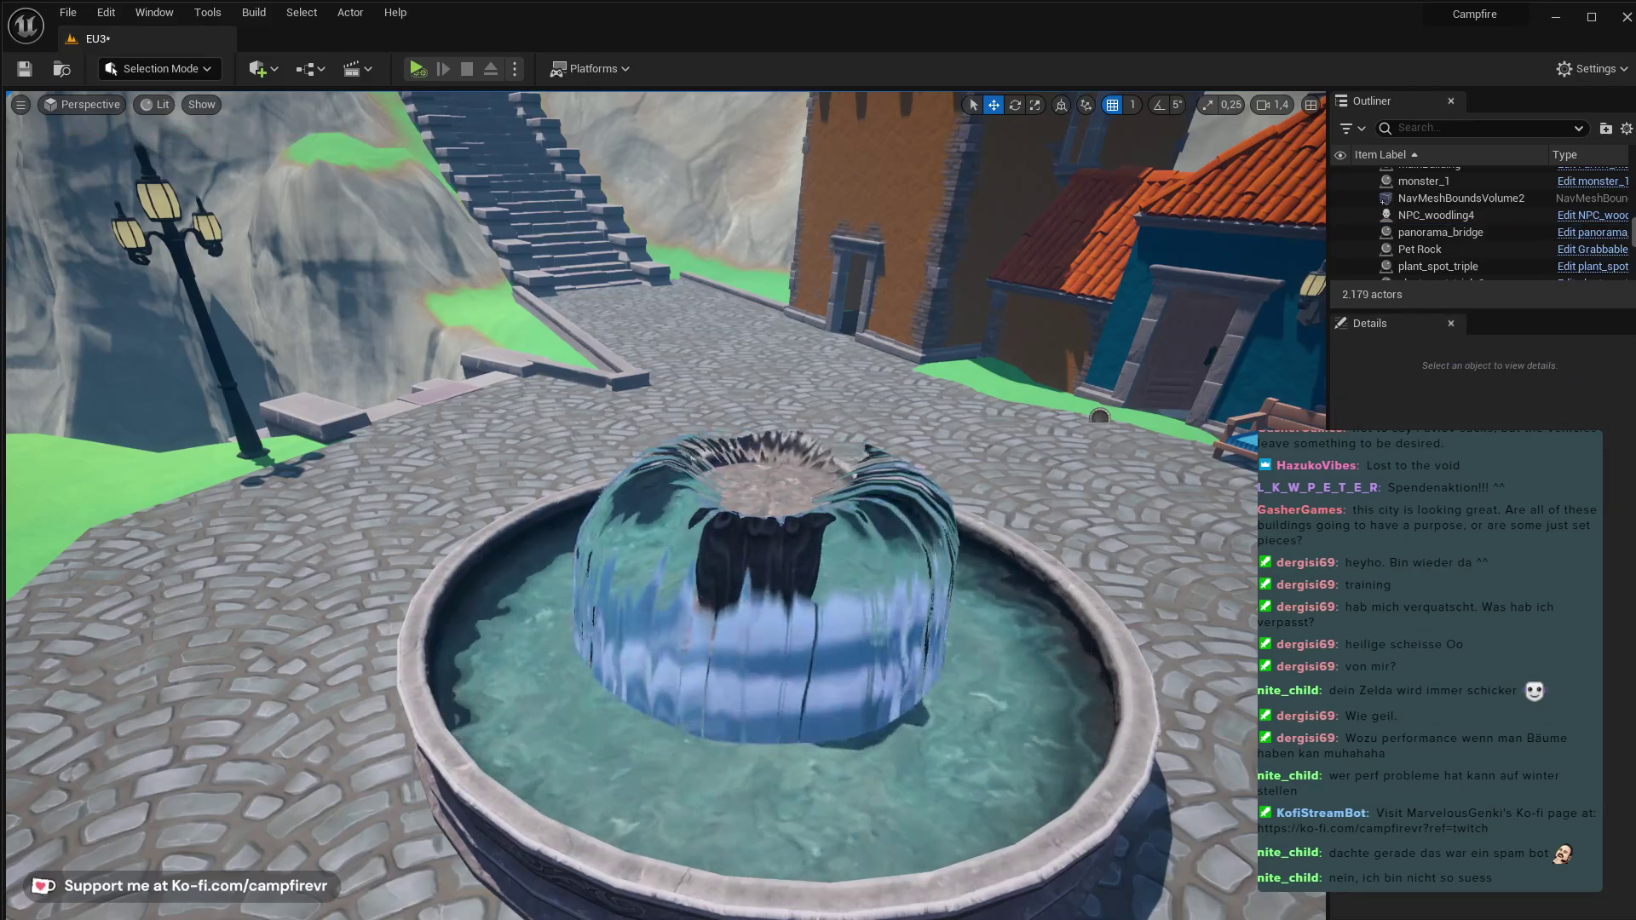
# - Examine the water splash emitters and the remaining water-related meshes, materials and effects in the project assets
pyautogui.hotkey('ctrl', 'space')
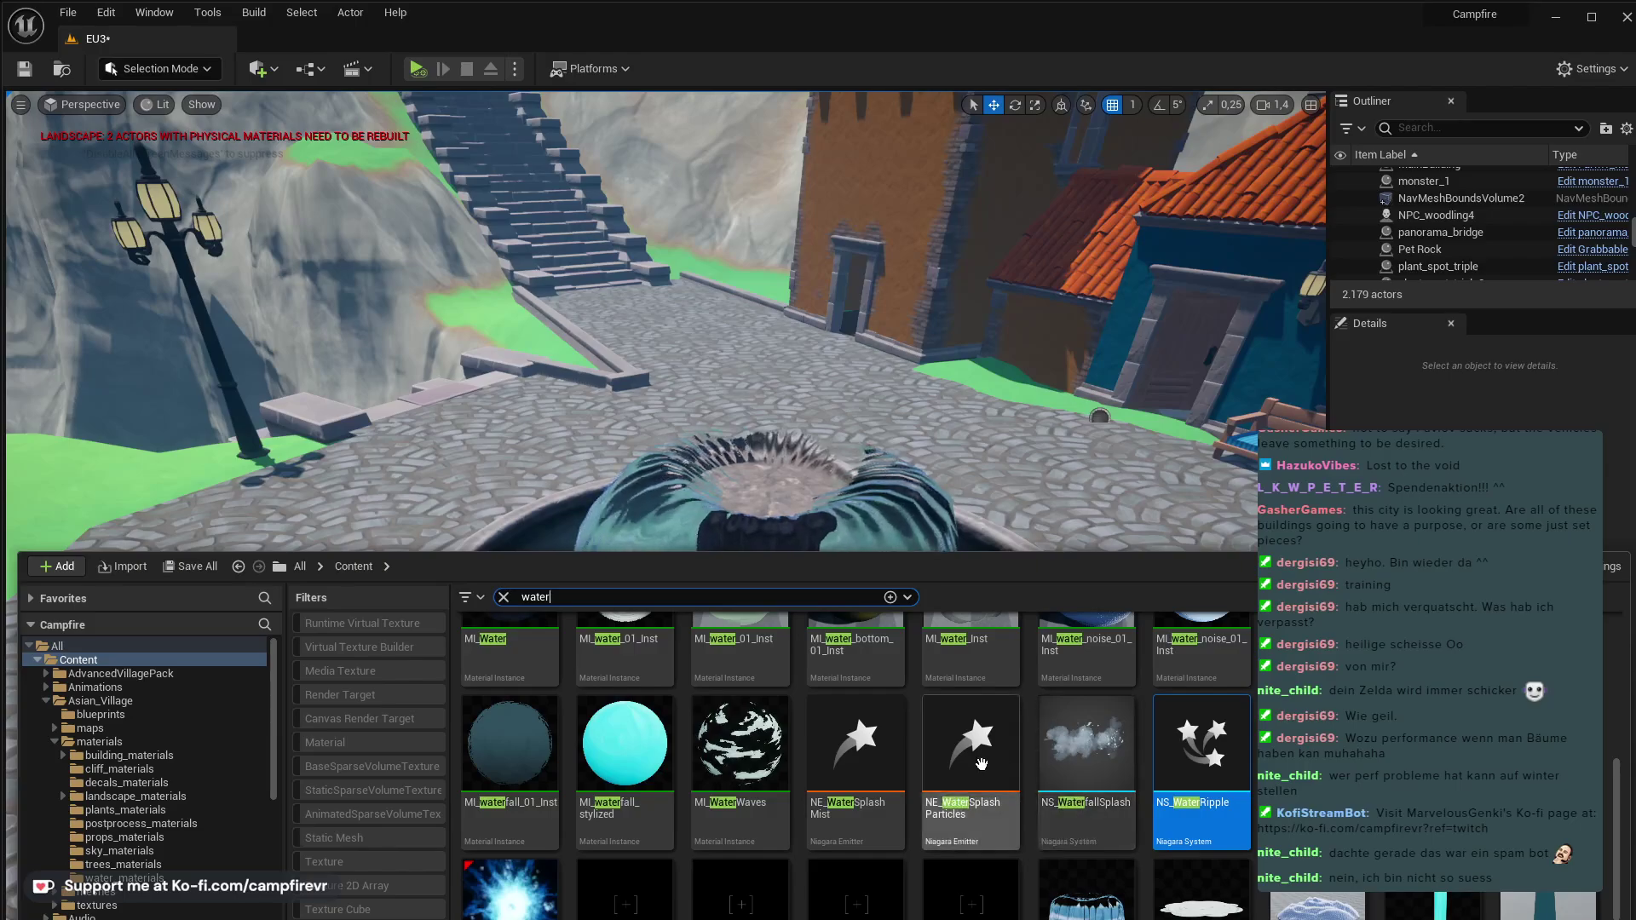
pyautogui.click(863, 753)
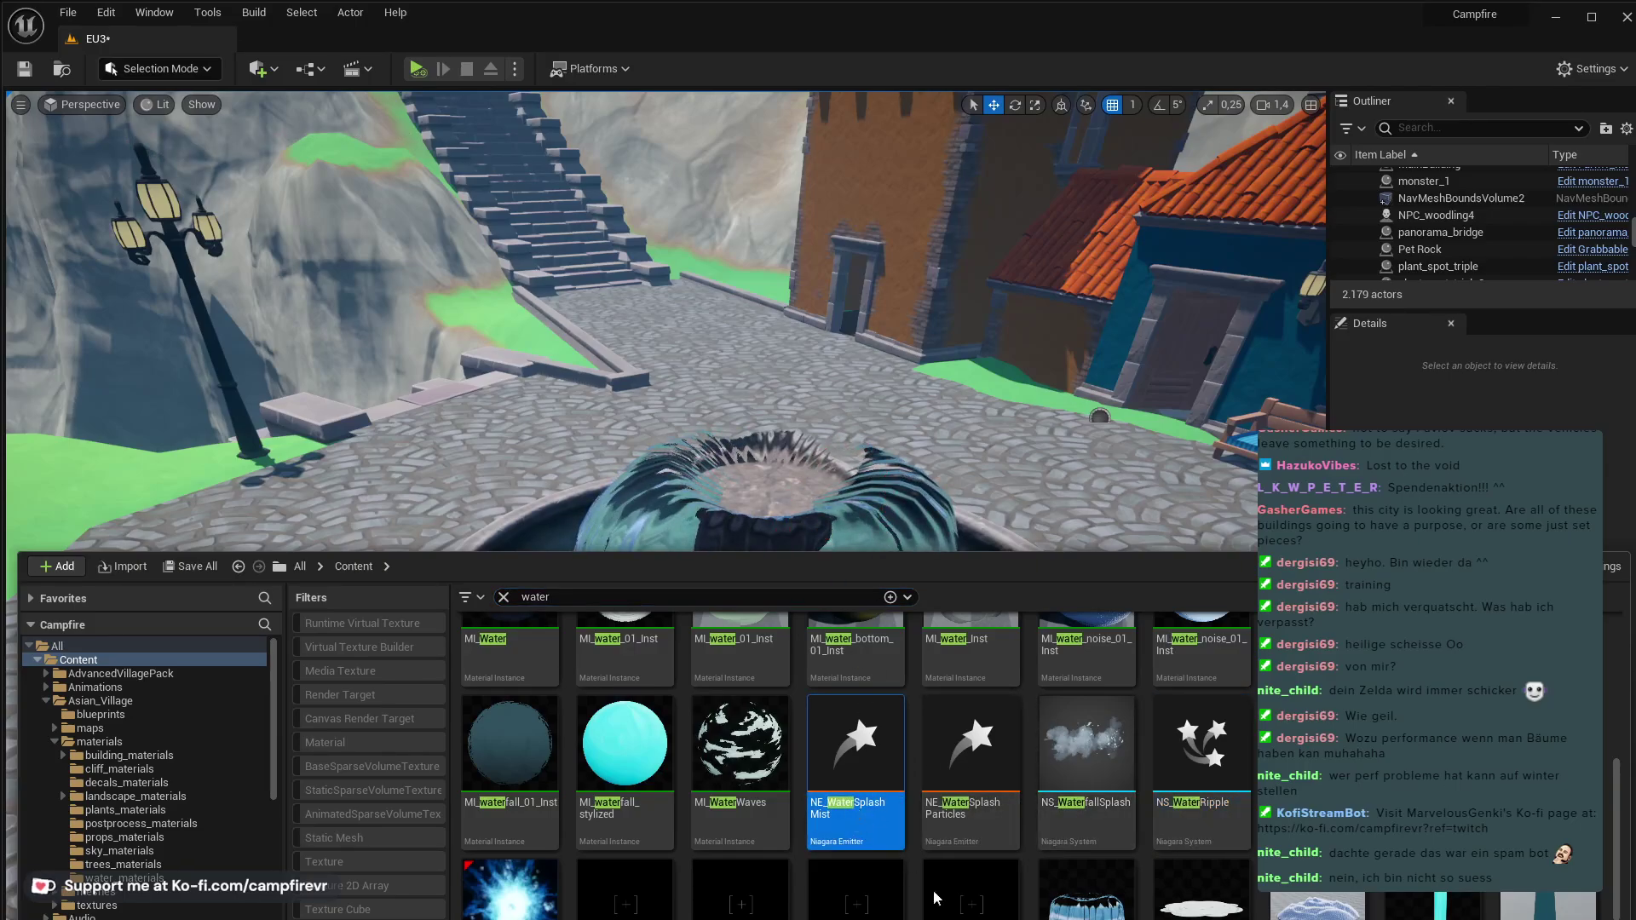
pyautogui.click(976, 755)
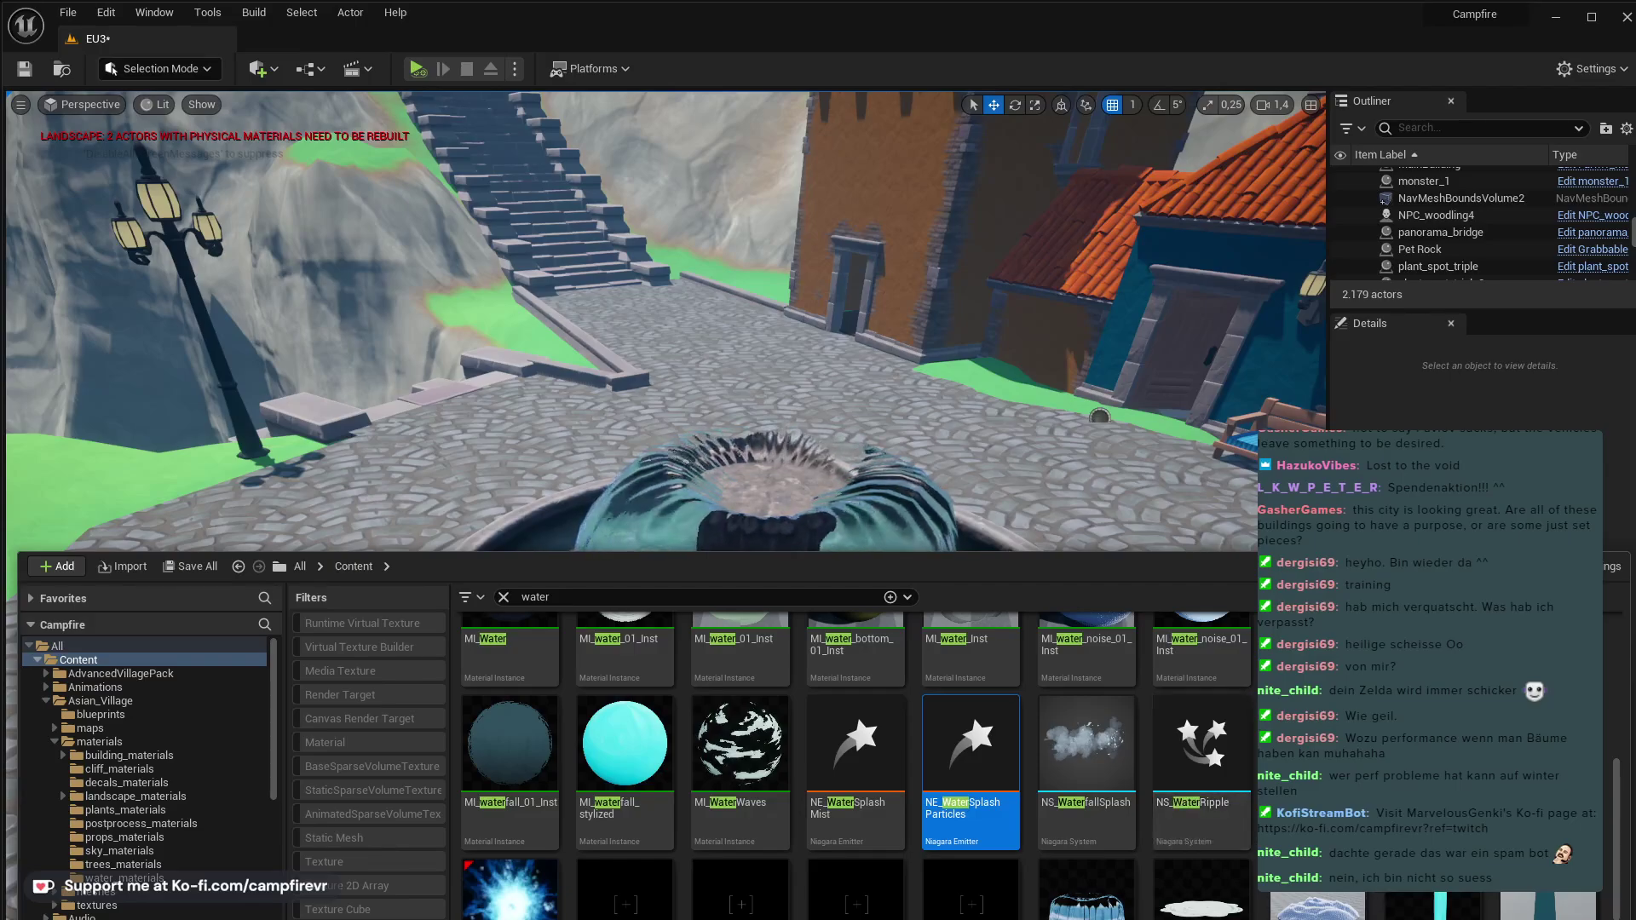
pyautogui.scroll(-3, 852, 750)
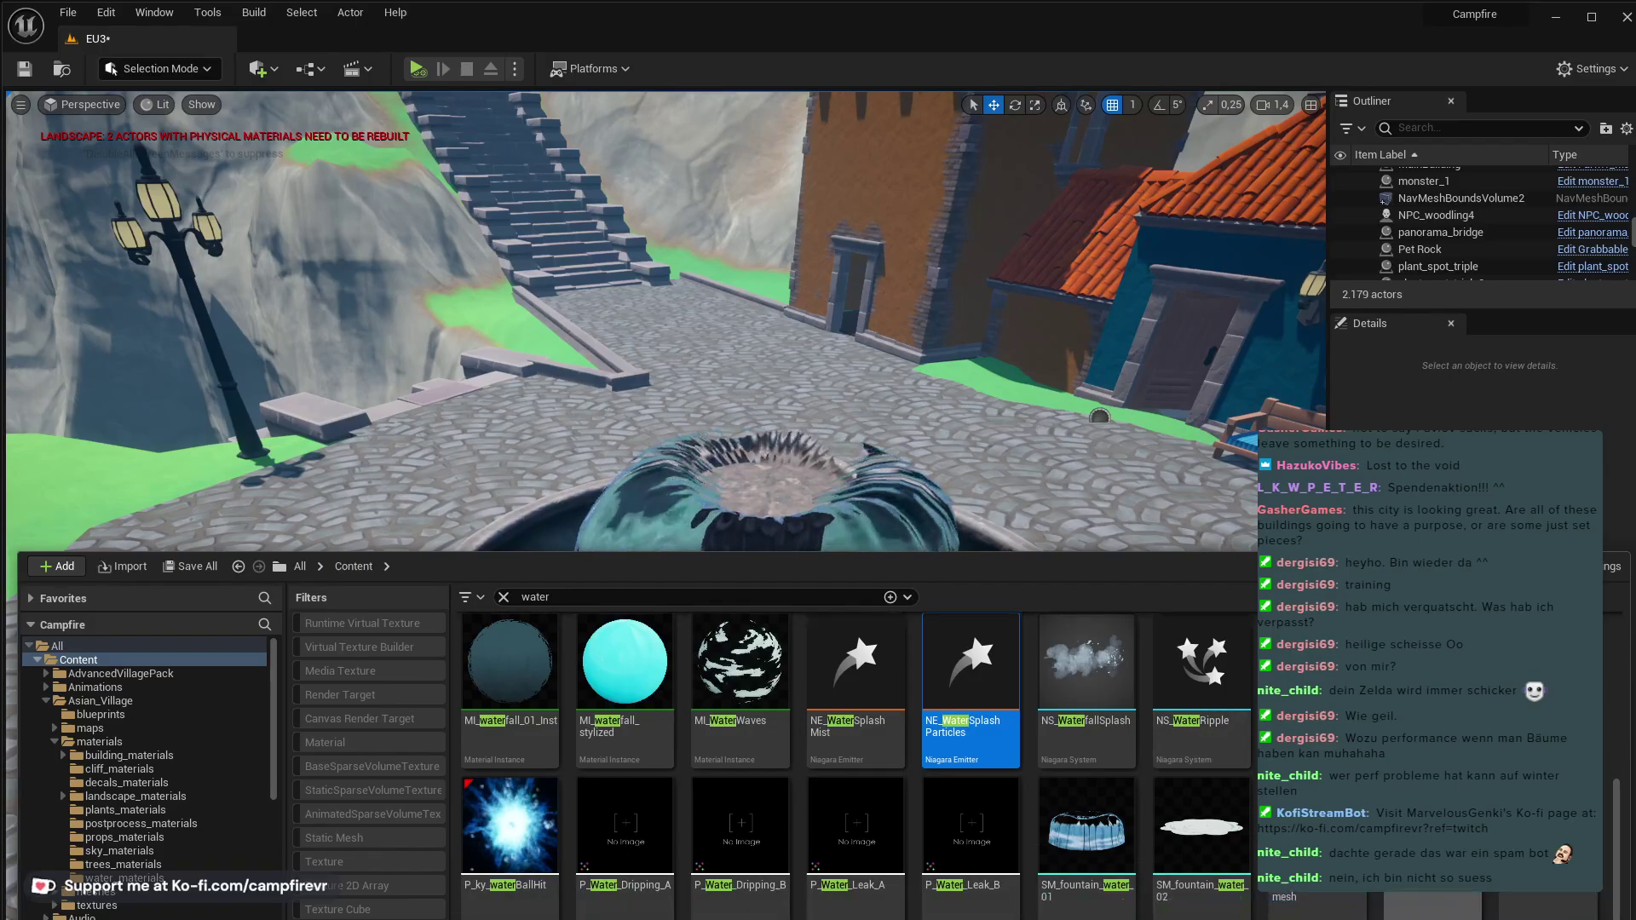
pyautogui.scroll(-6, 852, 750)
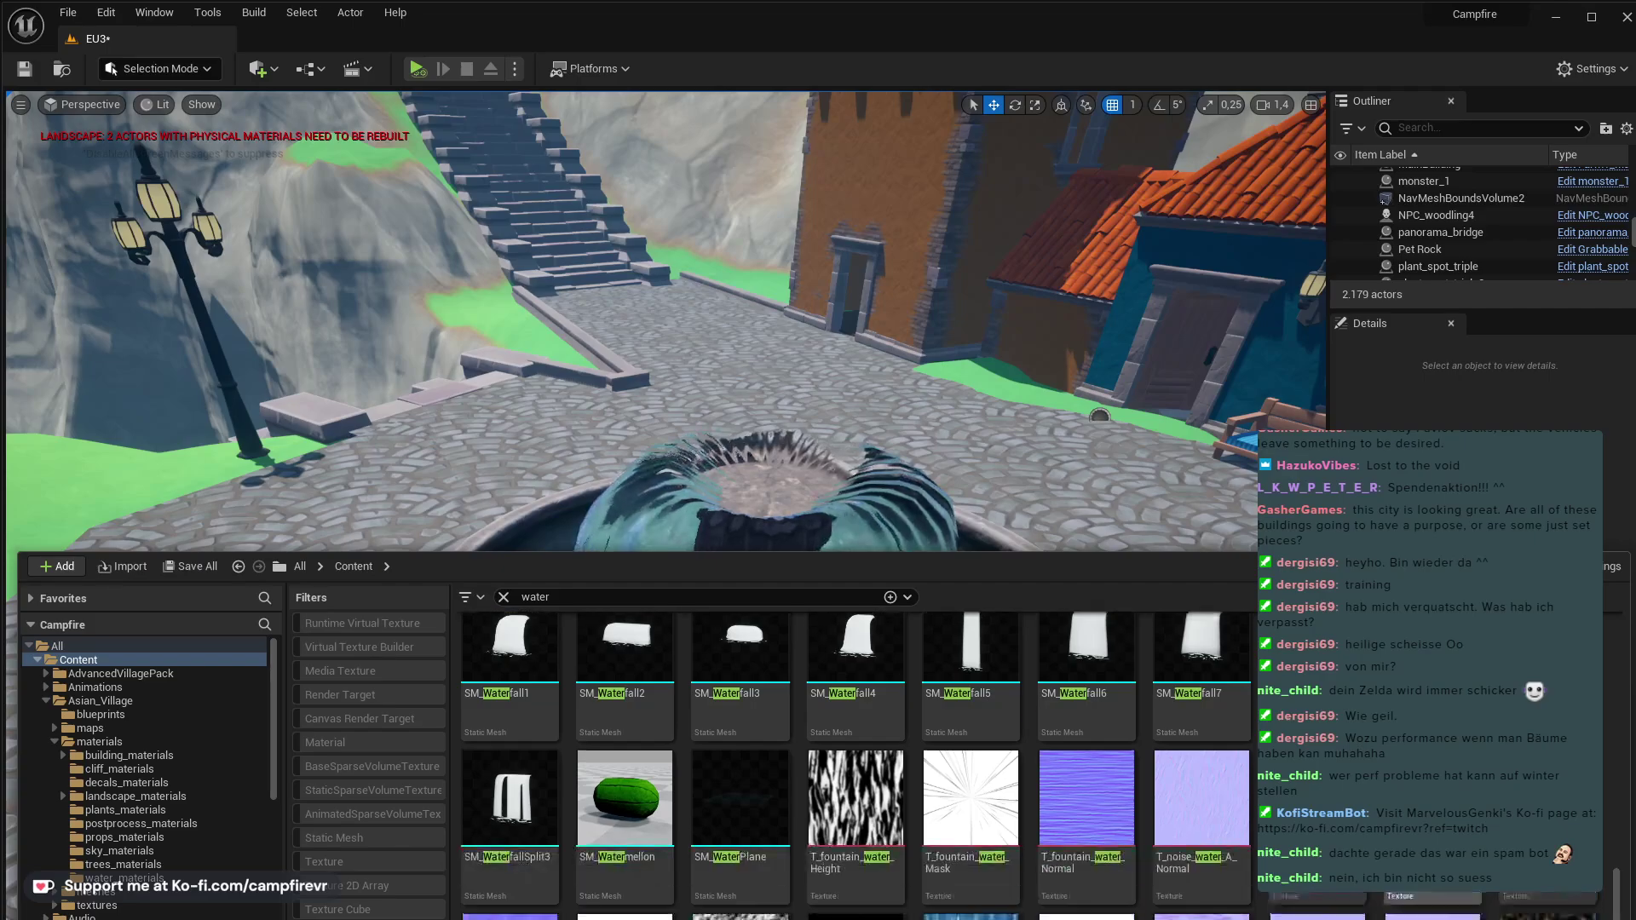
pyautogui.scroll(-1, 852, 750)
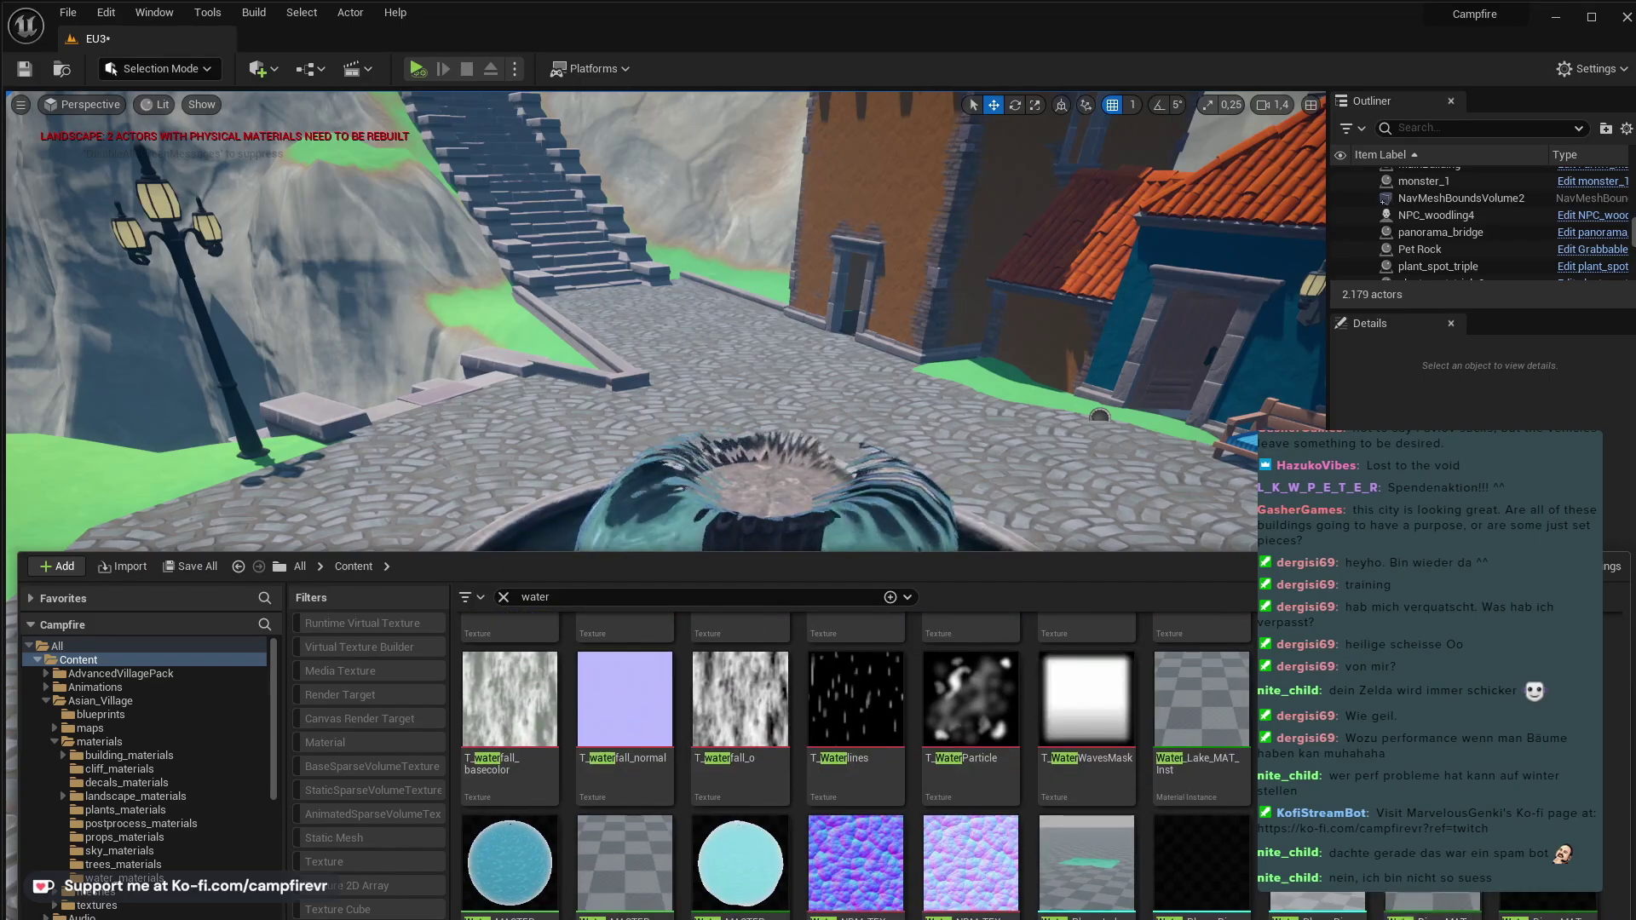
pyautogui.scroll(10, 852, 750)
pyautogui.click(971, 835)
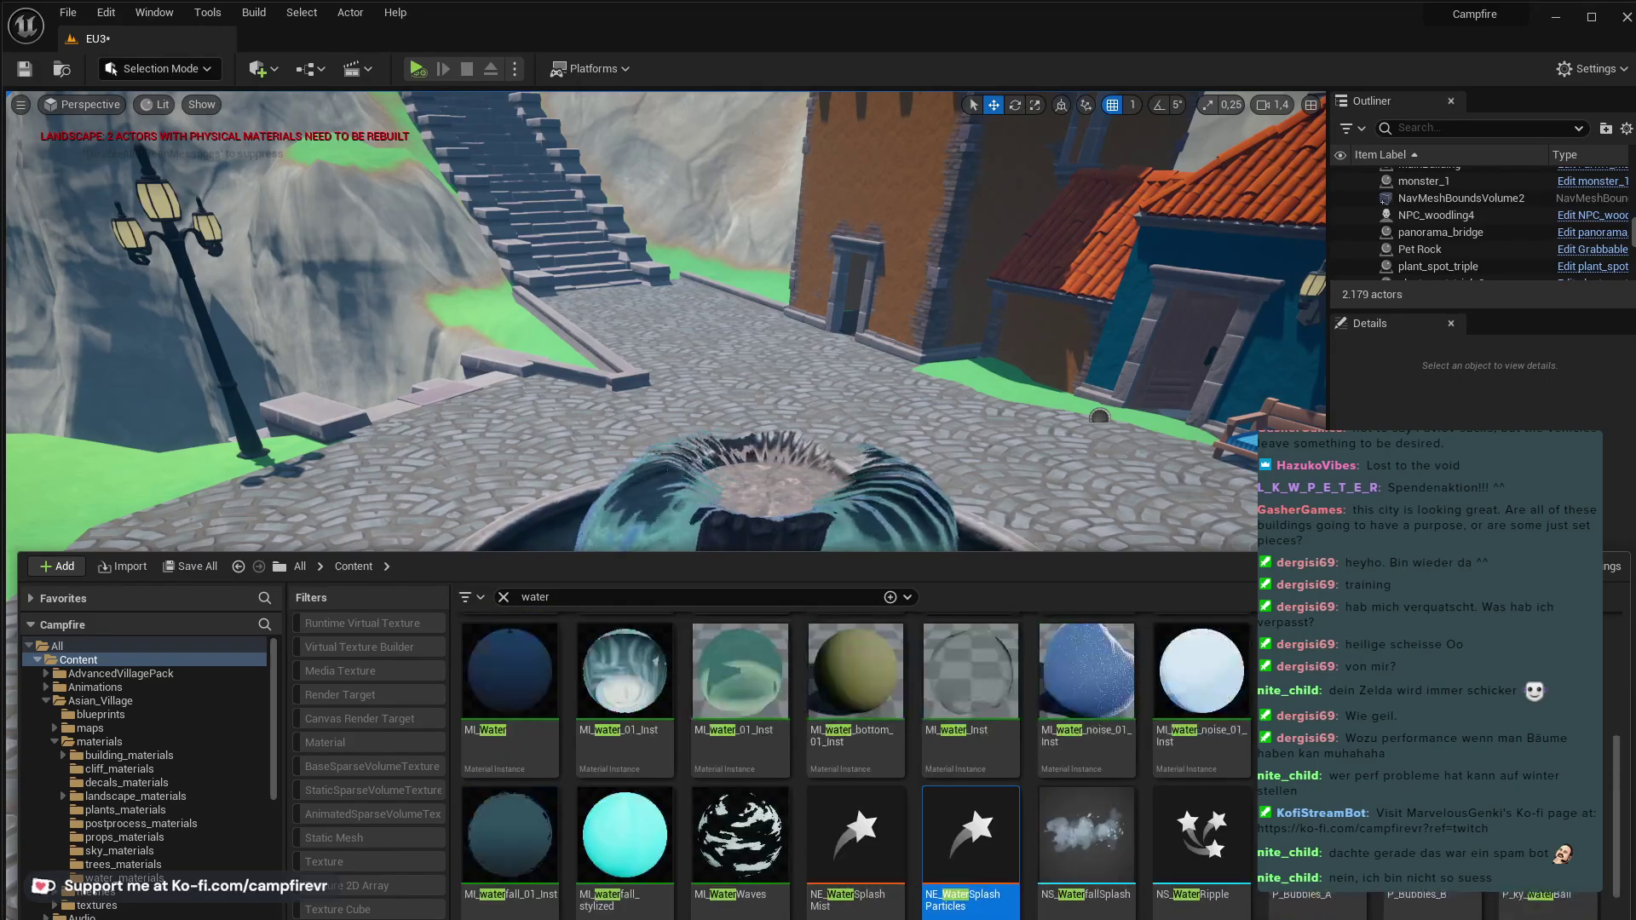
pyautogui.scroll(5, 852, 750)
pyautogui.scroll(2, 808, 899)
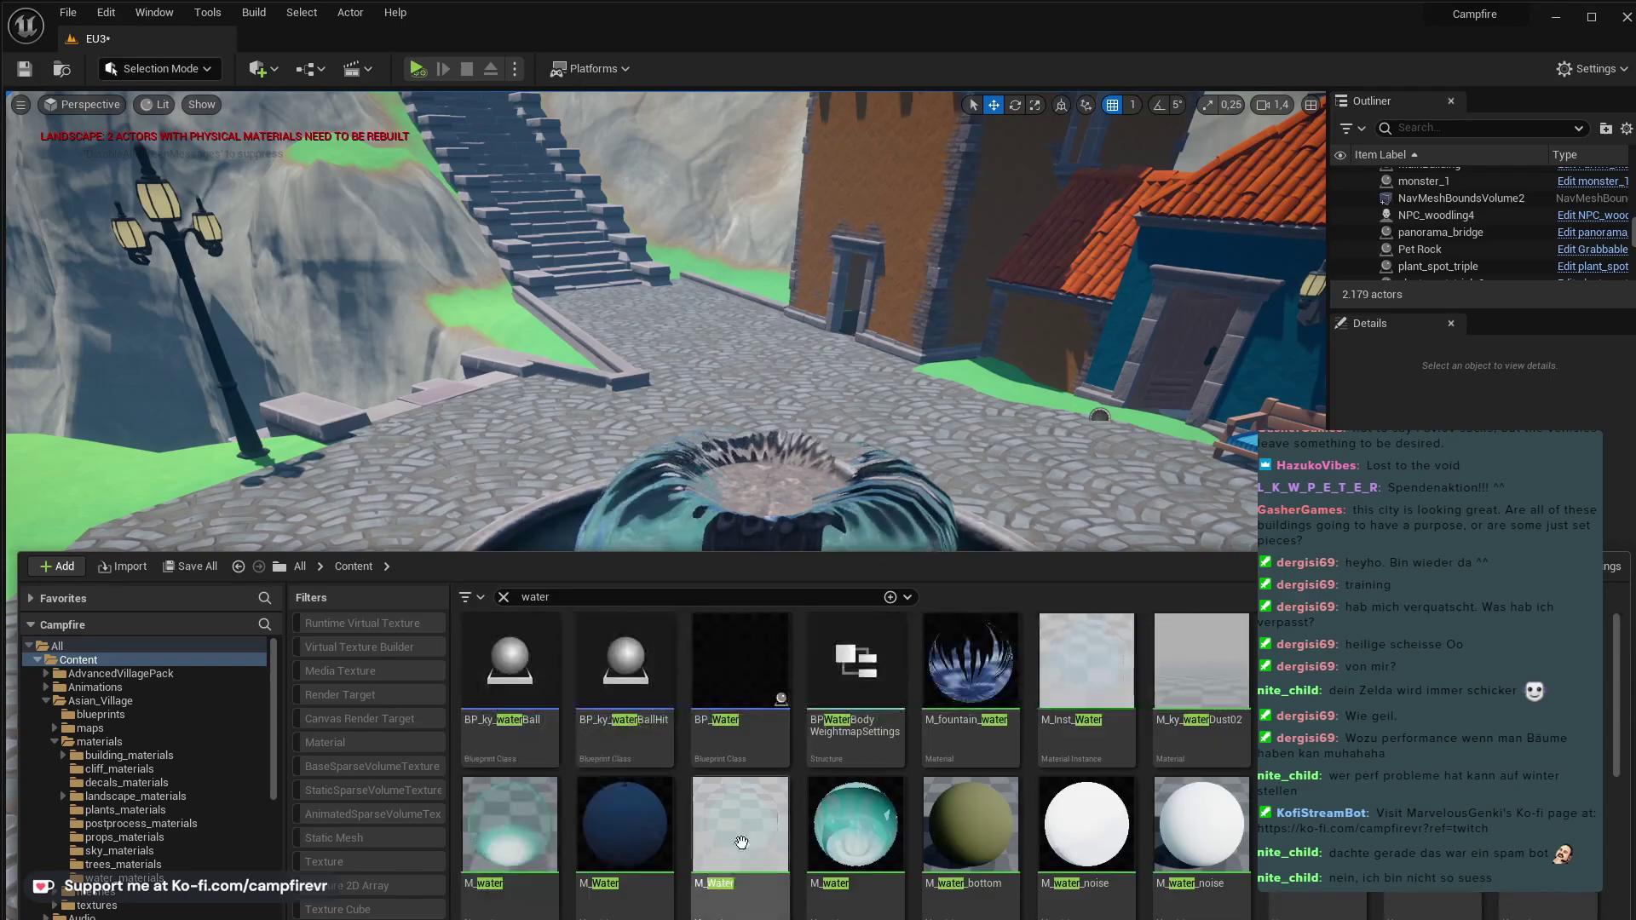
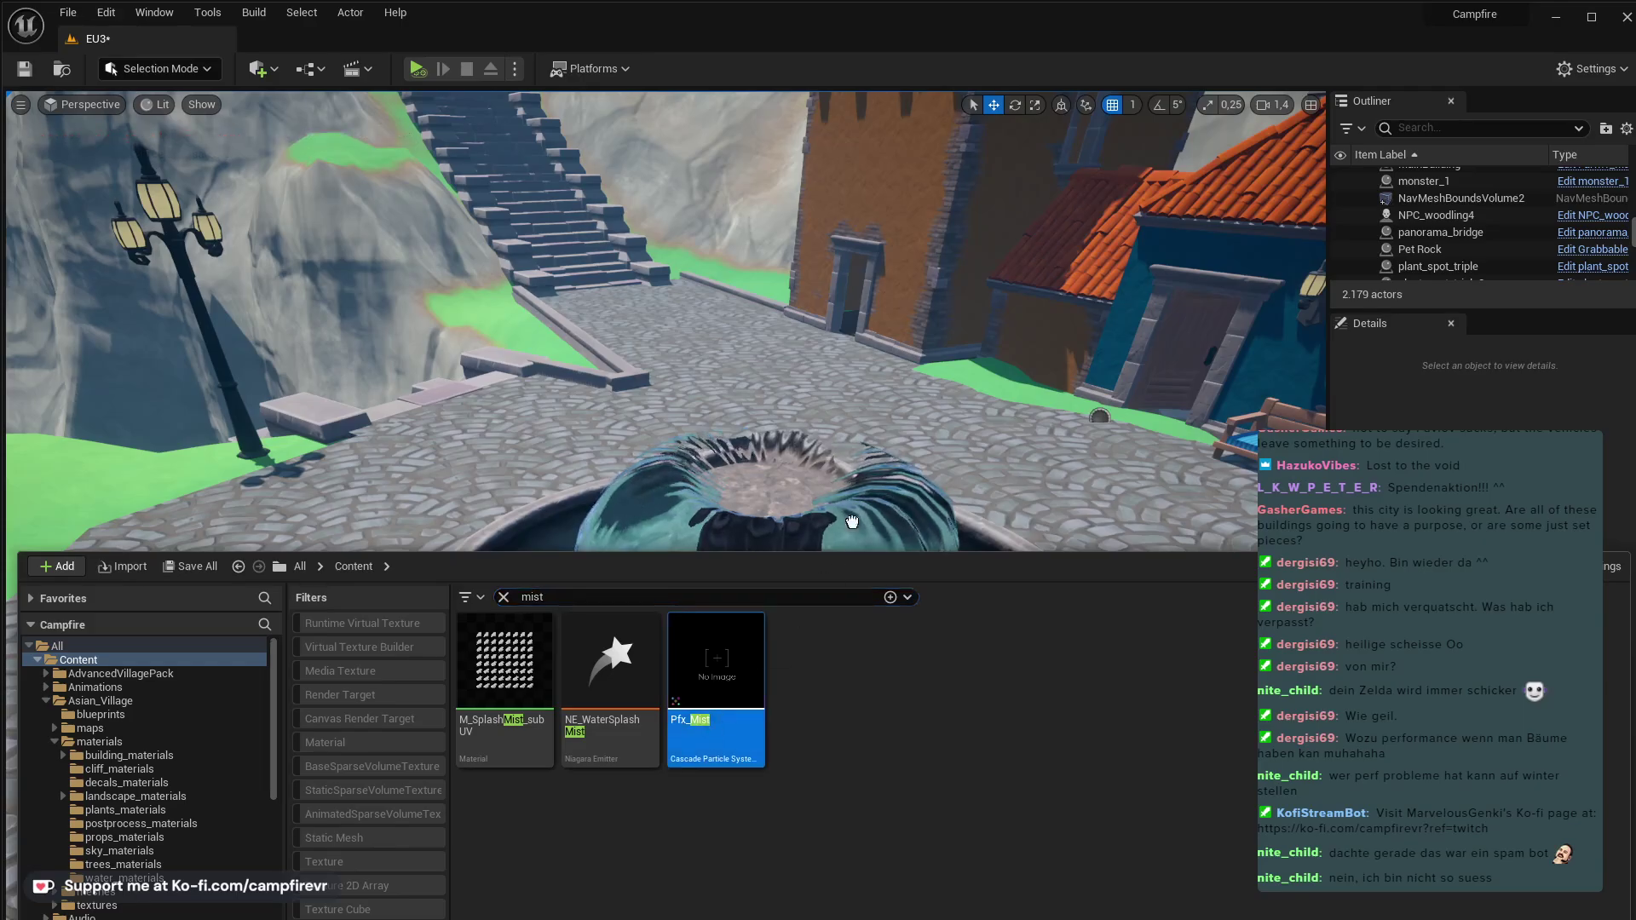
# - Place the Pfx_Mist effect from a "mist" asset search beside the fountain's falling water and scale it up uniformly
pyautogui.moveTo(852, 521); pyautogui.dragTo(850, 653)
pyautogui.moveTo(864, 723); pyautogui.dragTo(863, 722)
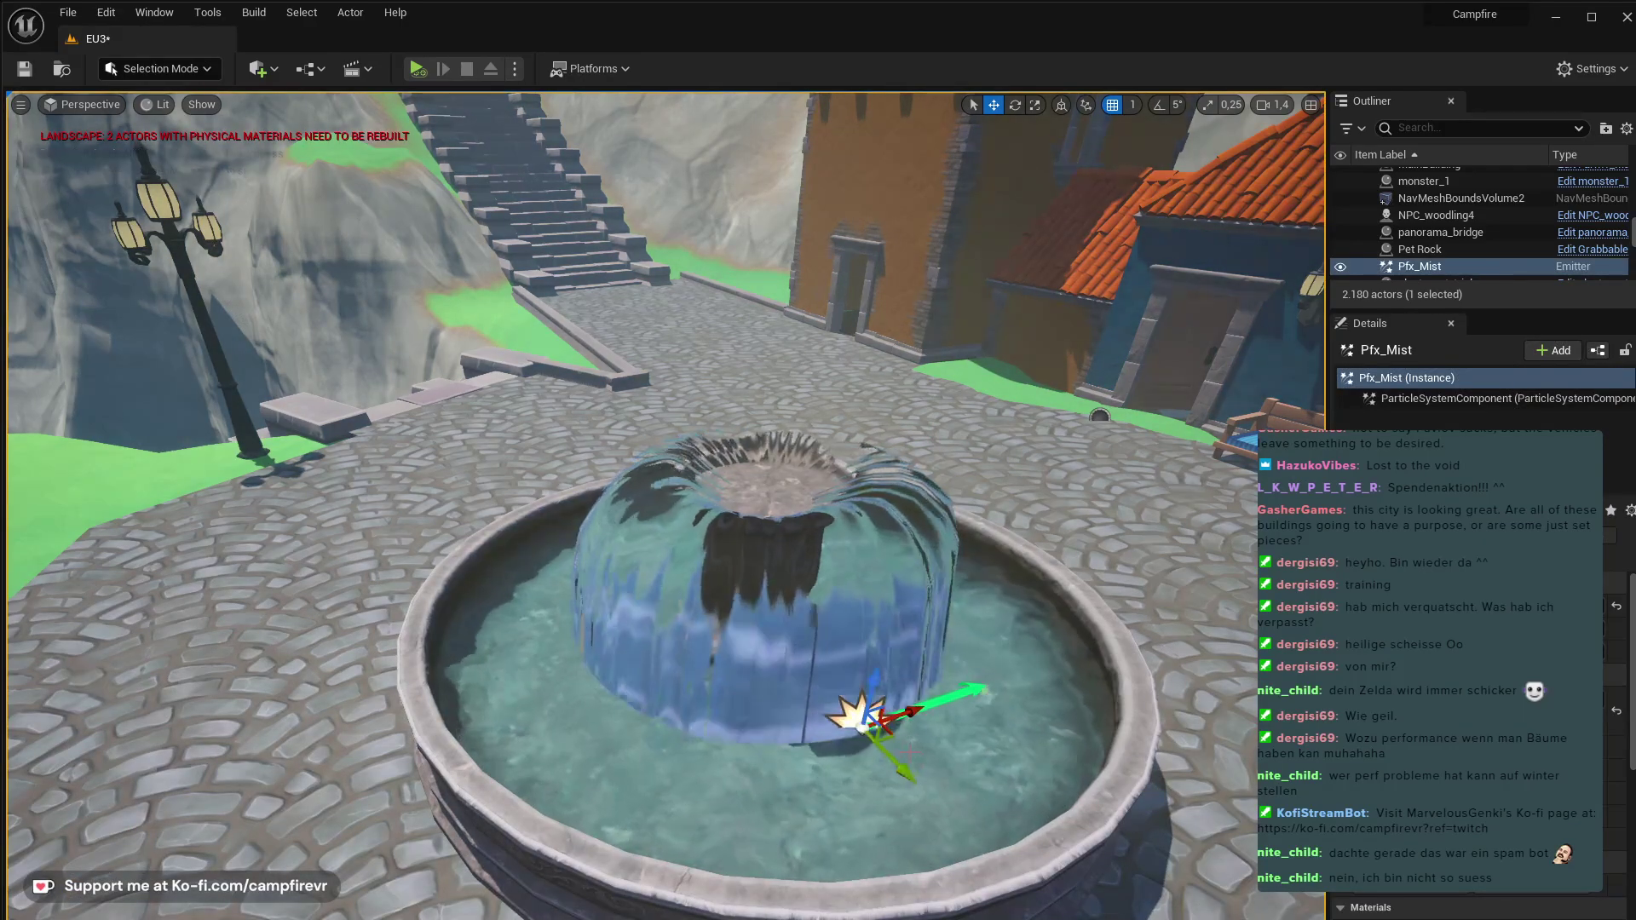
pyautogui.moveTo(1050, 772); pyautogui.dragTo(1079, 733, button='right')
pyautogui.press('f')
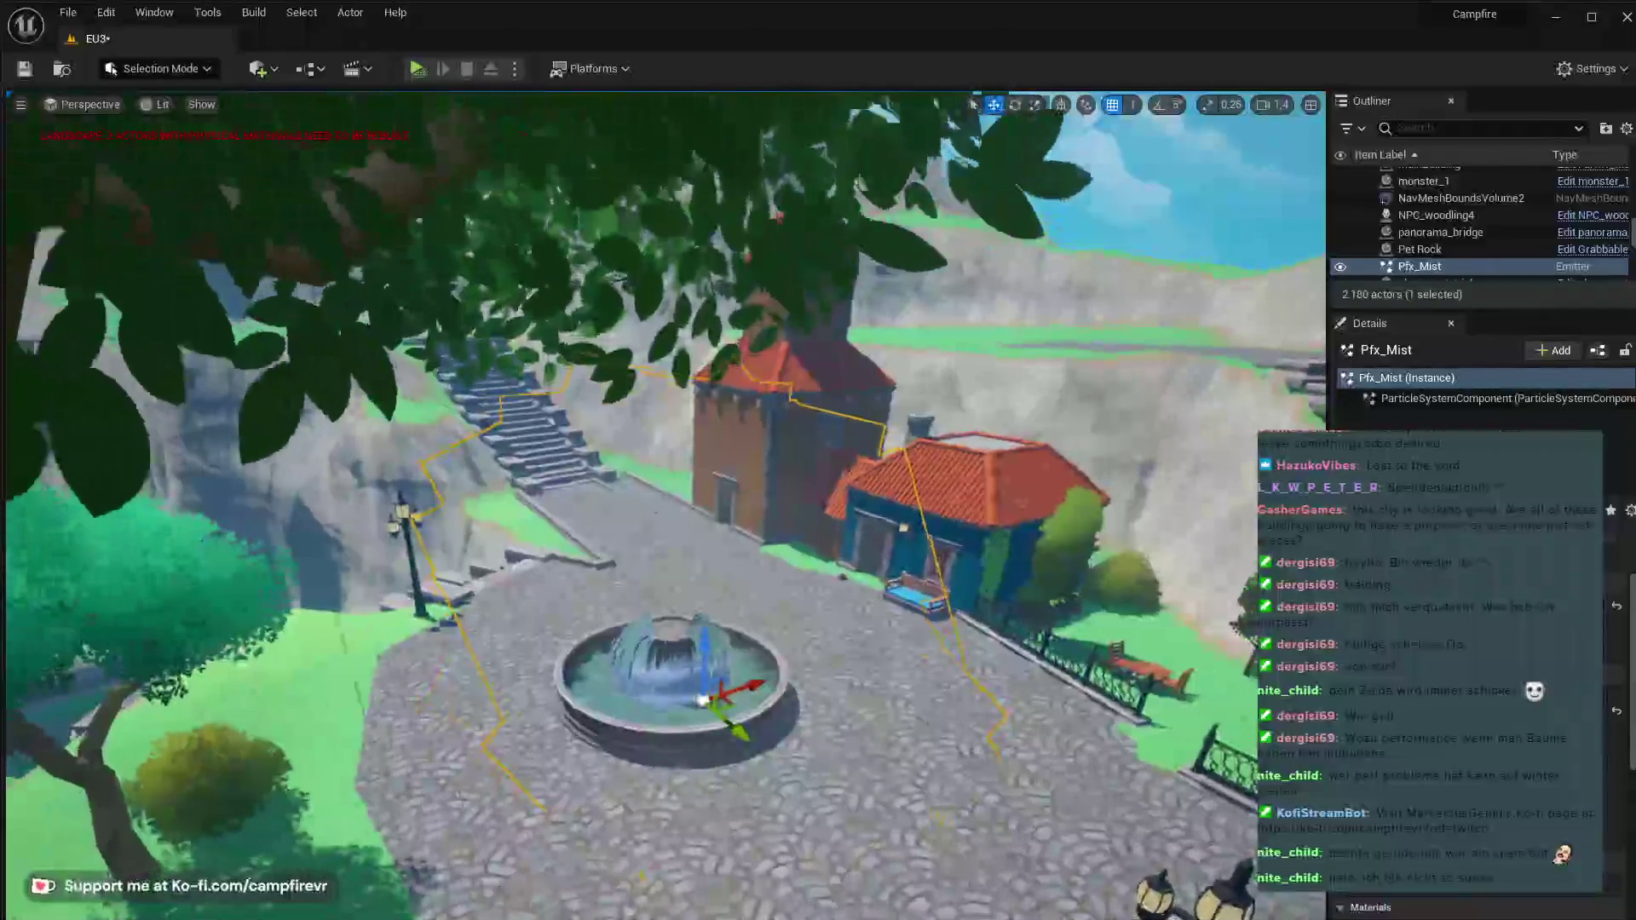
pyautogui.scroll(5, 666, 506)
pyautogui.press('r')
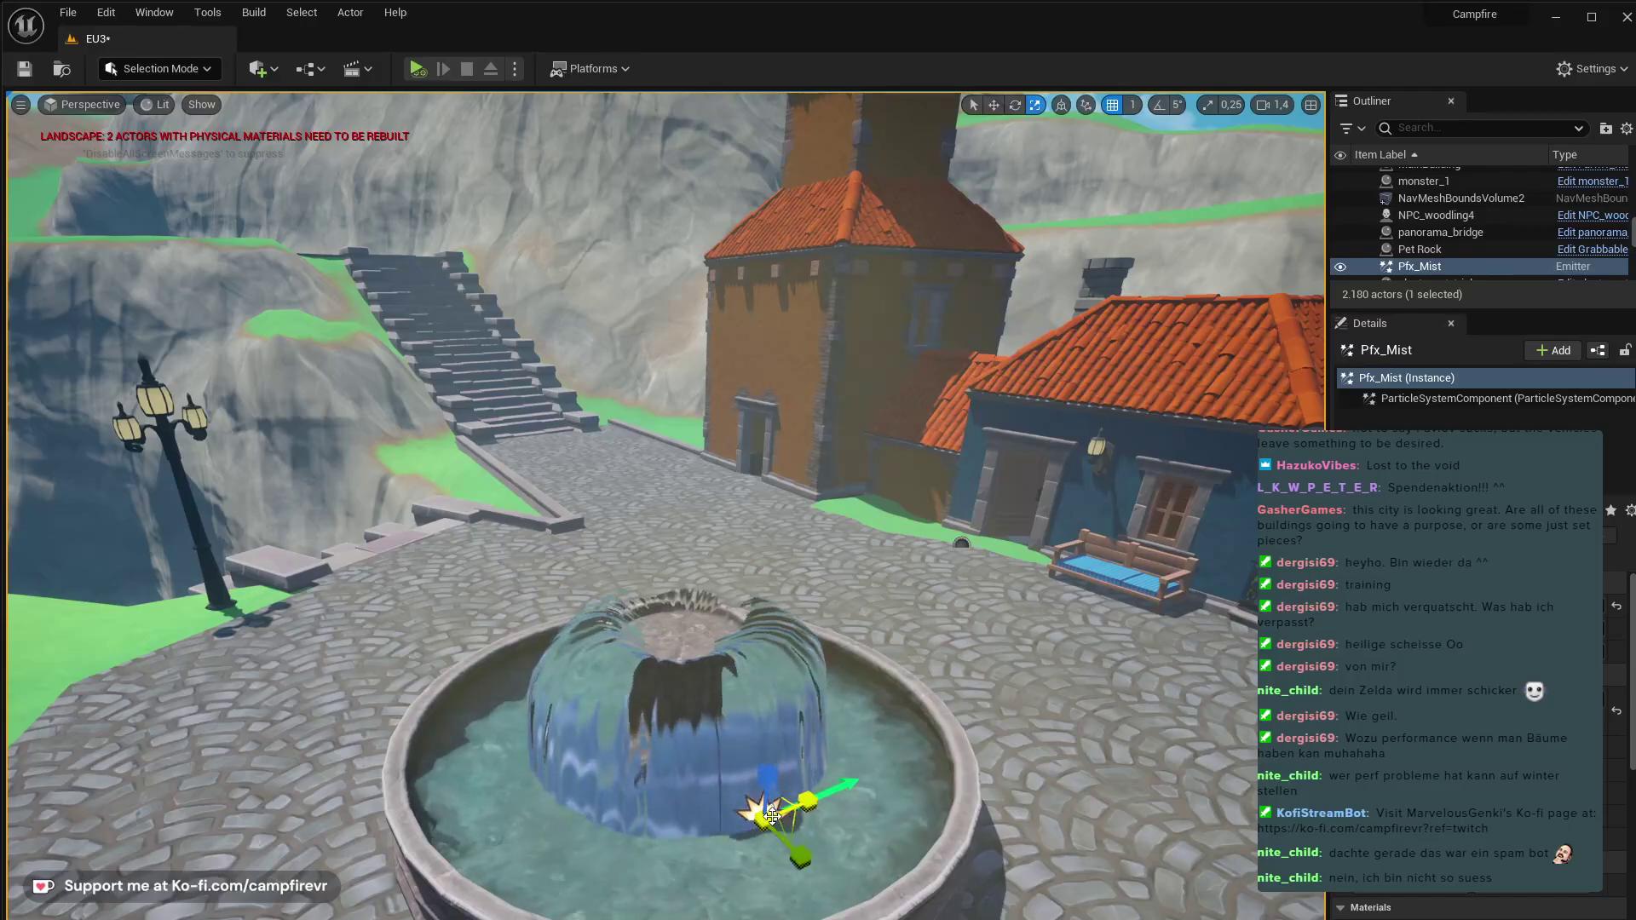
pyautogui.moveTo(764, 816); pyautogui.dragTo(788, 793)
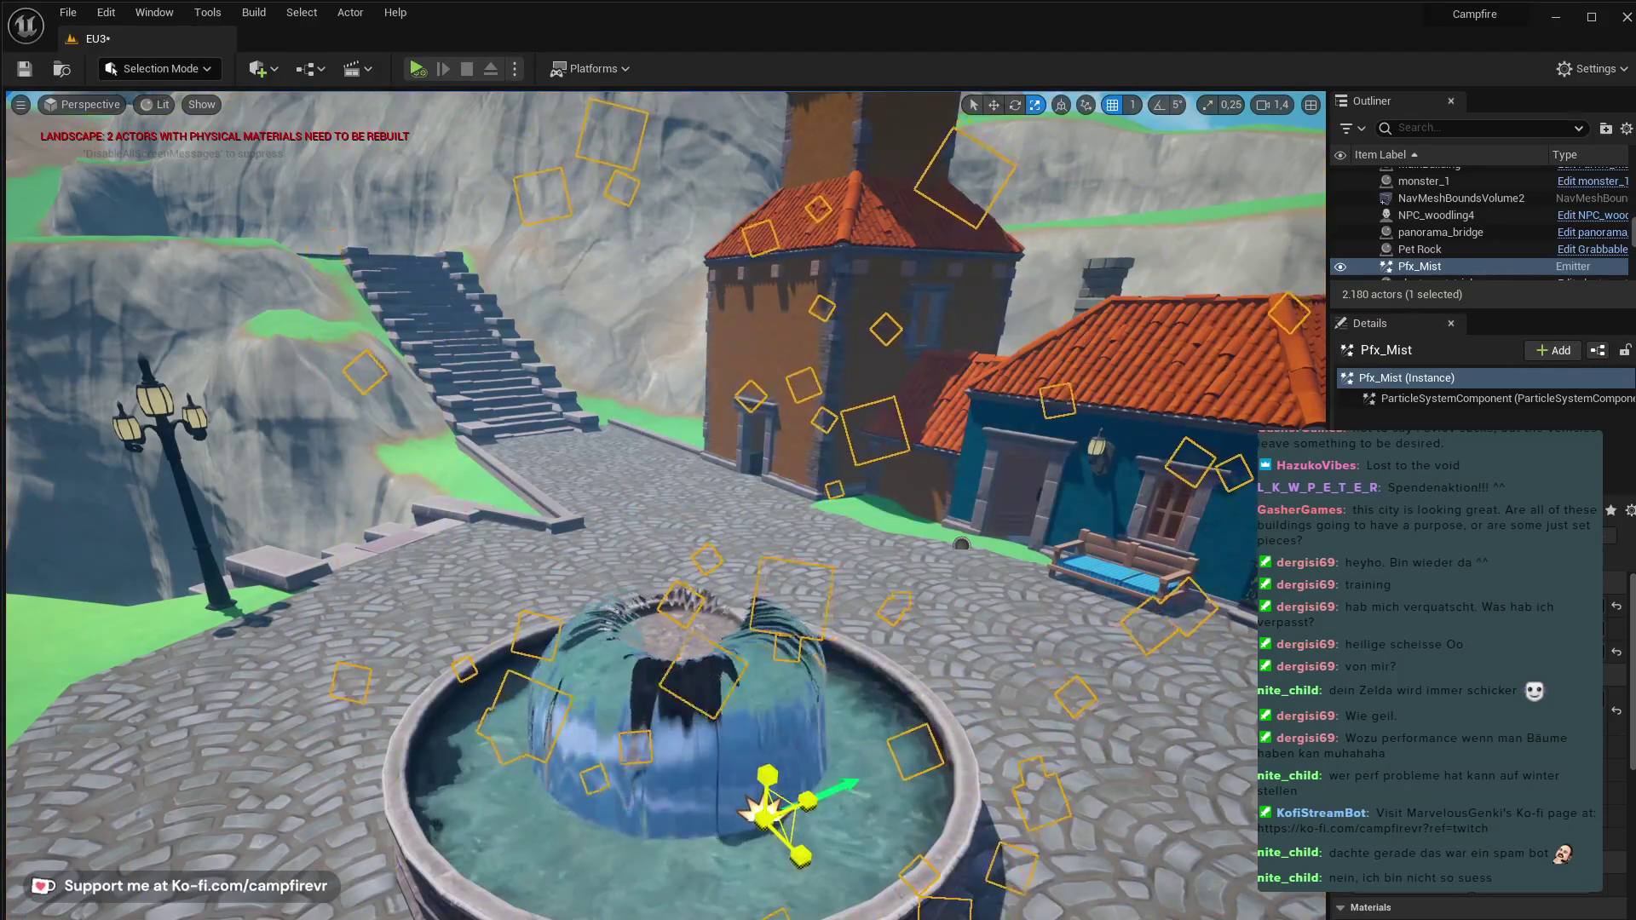
# - Check the enlarged mist effect from across the plaza and delete it from the fountain
pyautogui.press('a')
pyautogui.moveTo(765, 817); pyautogui.dragTo(839, 772, button='right')
pyautogui.press('s')
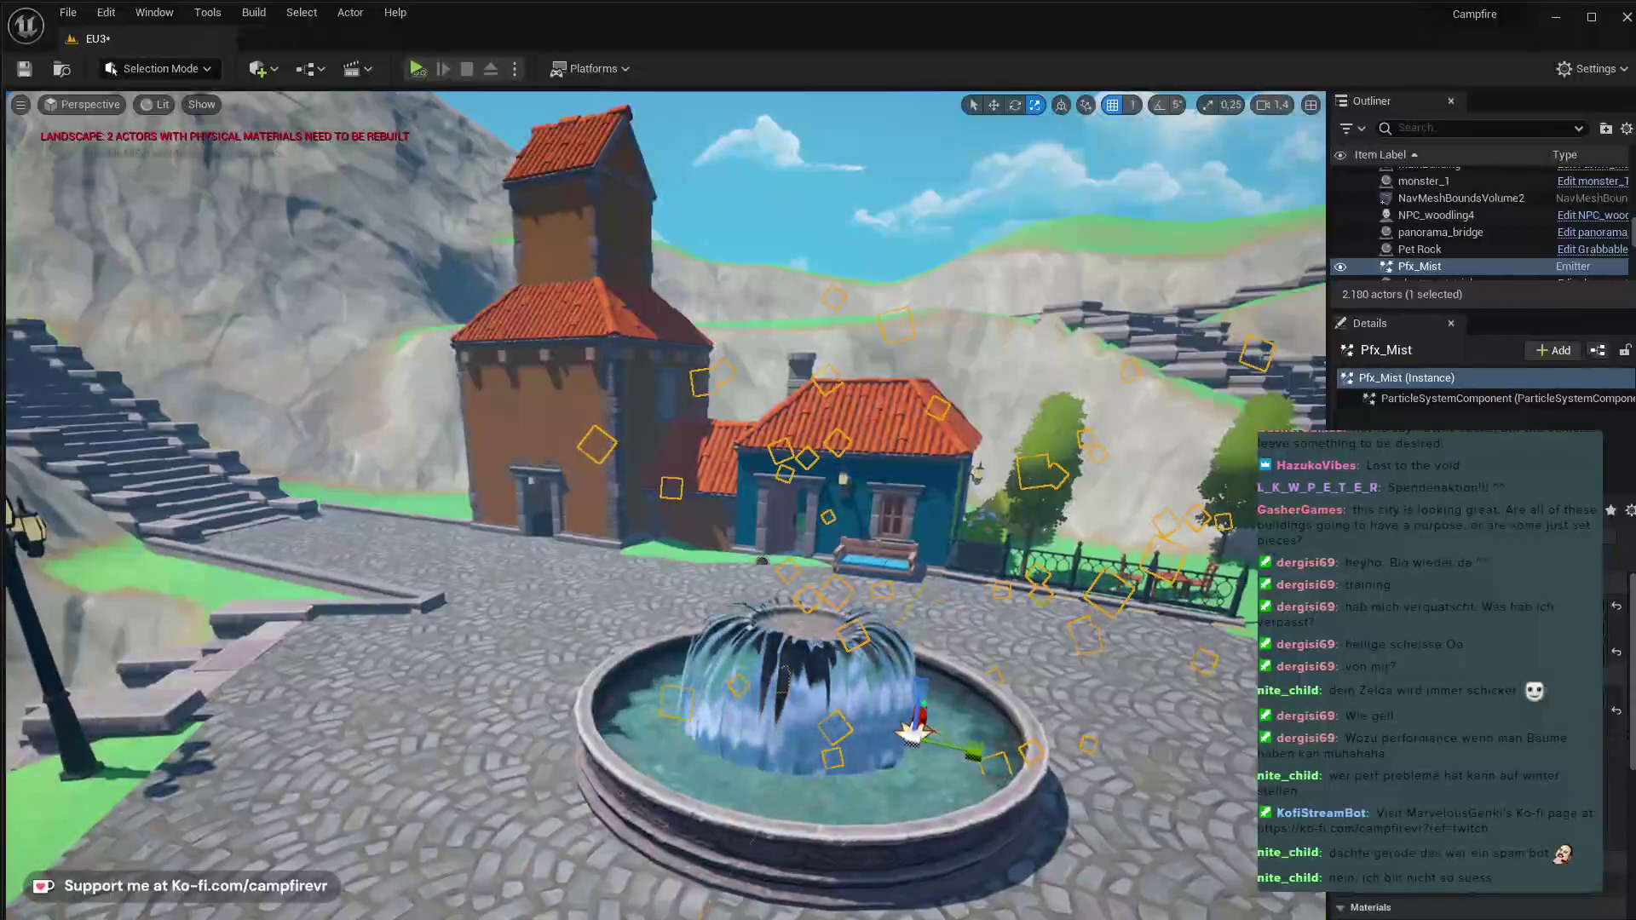
pyautogui.click(788, 797)
pyautogui.press('w')
pyautogui.moveTo(912, 728); pyautogui.dragTo(963, 725, button='right')
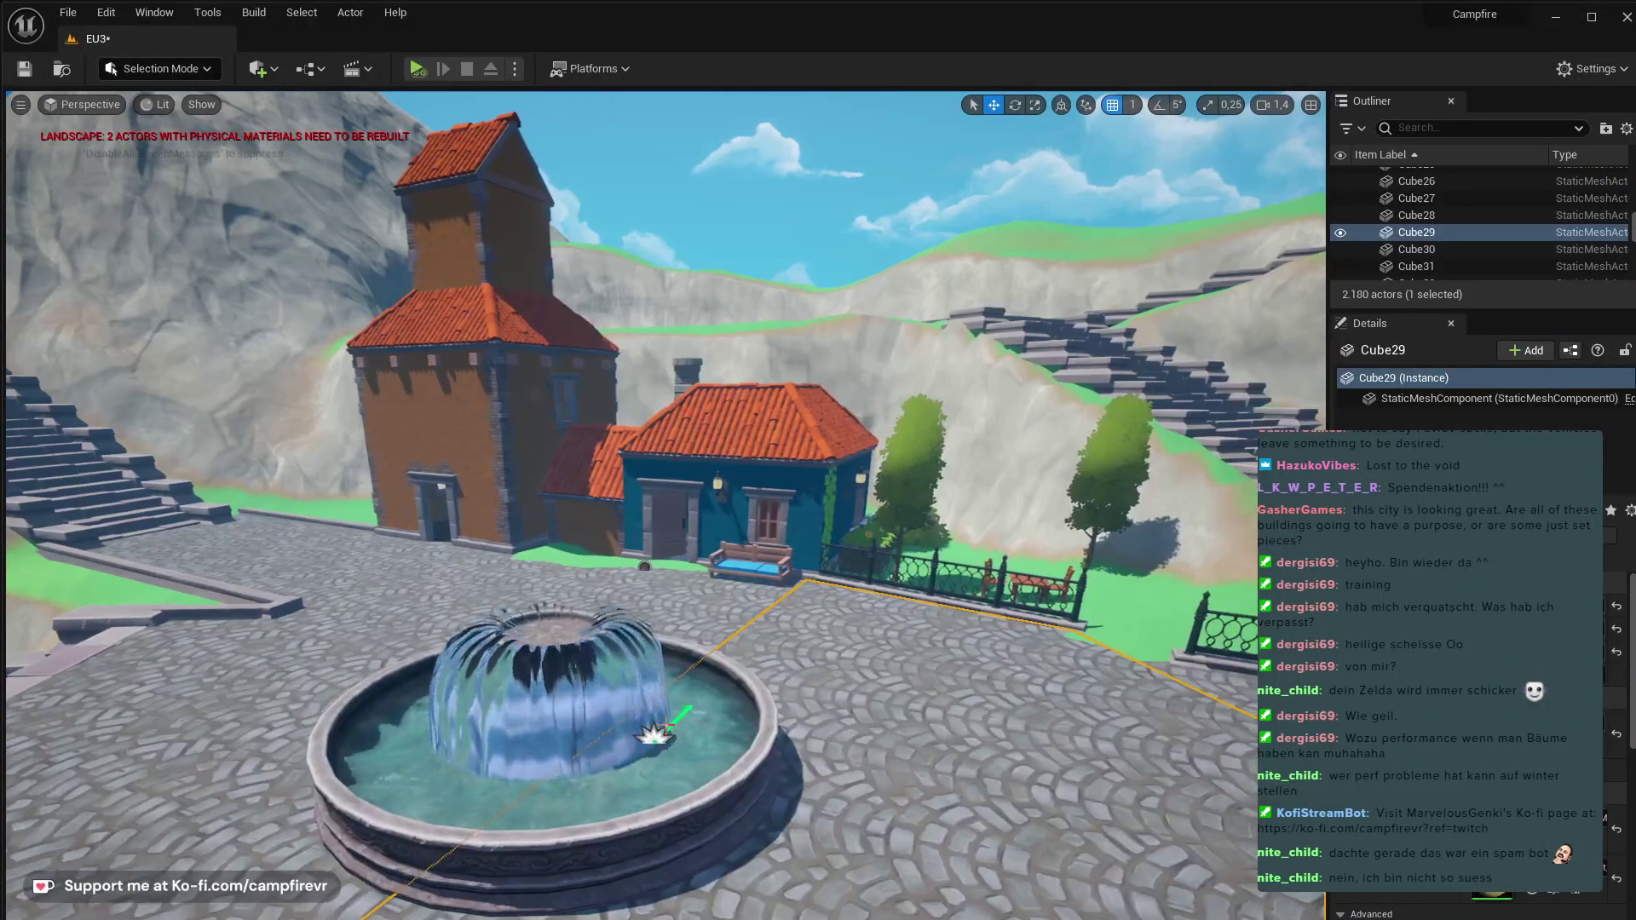
pyautogui.click(661, 738)
pyautogui.press('Delete')
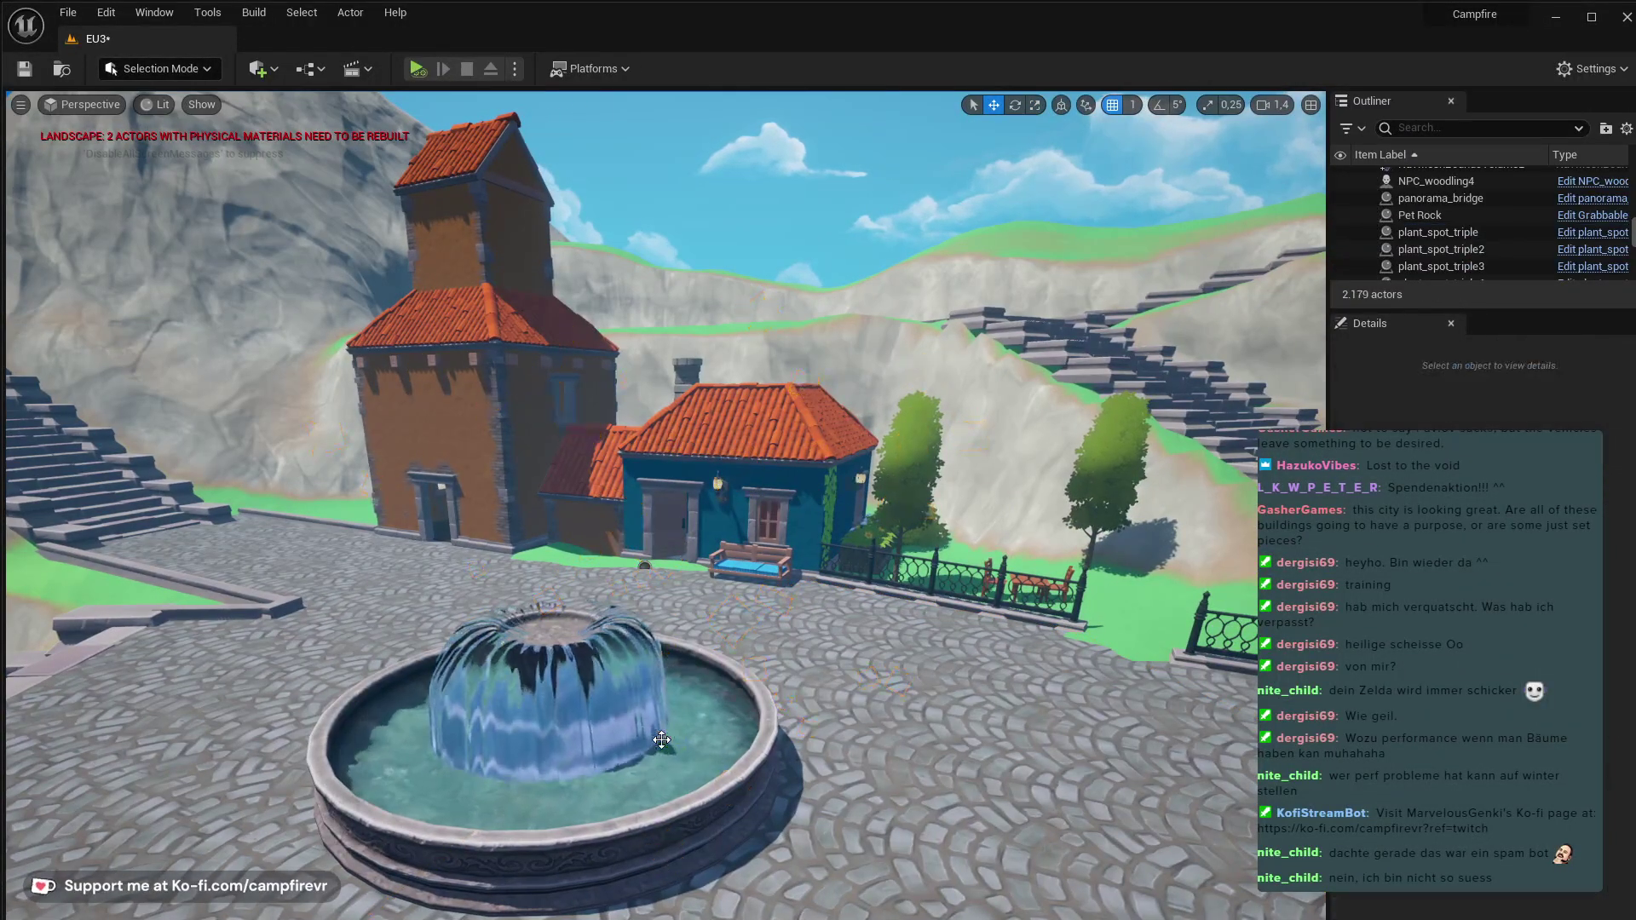
# - Stretch the SM_fountain_water_01 mesh slightly taller so the water rises above the pedestal
pyautogui.moveTo(661, 740); pyautogui.dragTo(537, 656, button='right')
pyautogui.press('w')
pyautogui.press('s')
pyautogui.moveTo(675, 688); pyautogui.dragTo(546, 689, button='right')
pyautogui.click(515, 679)
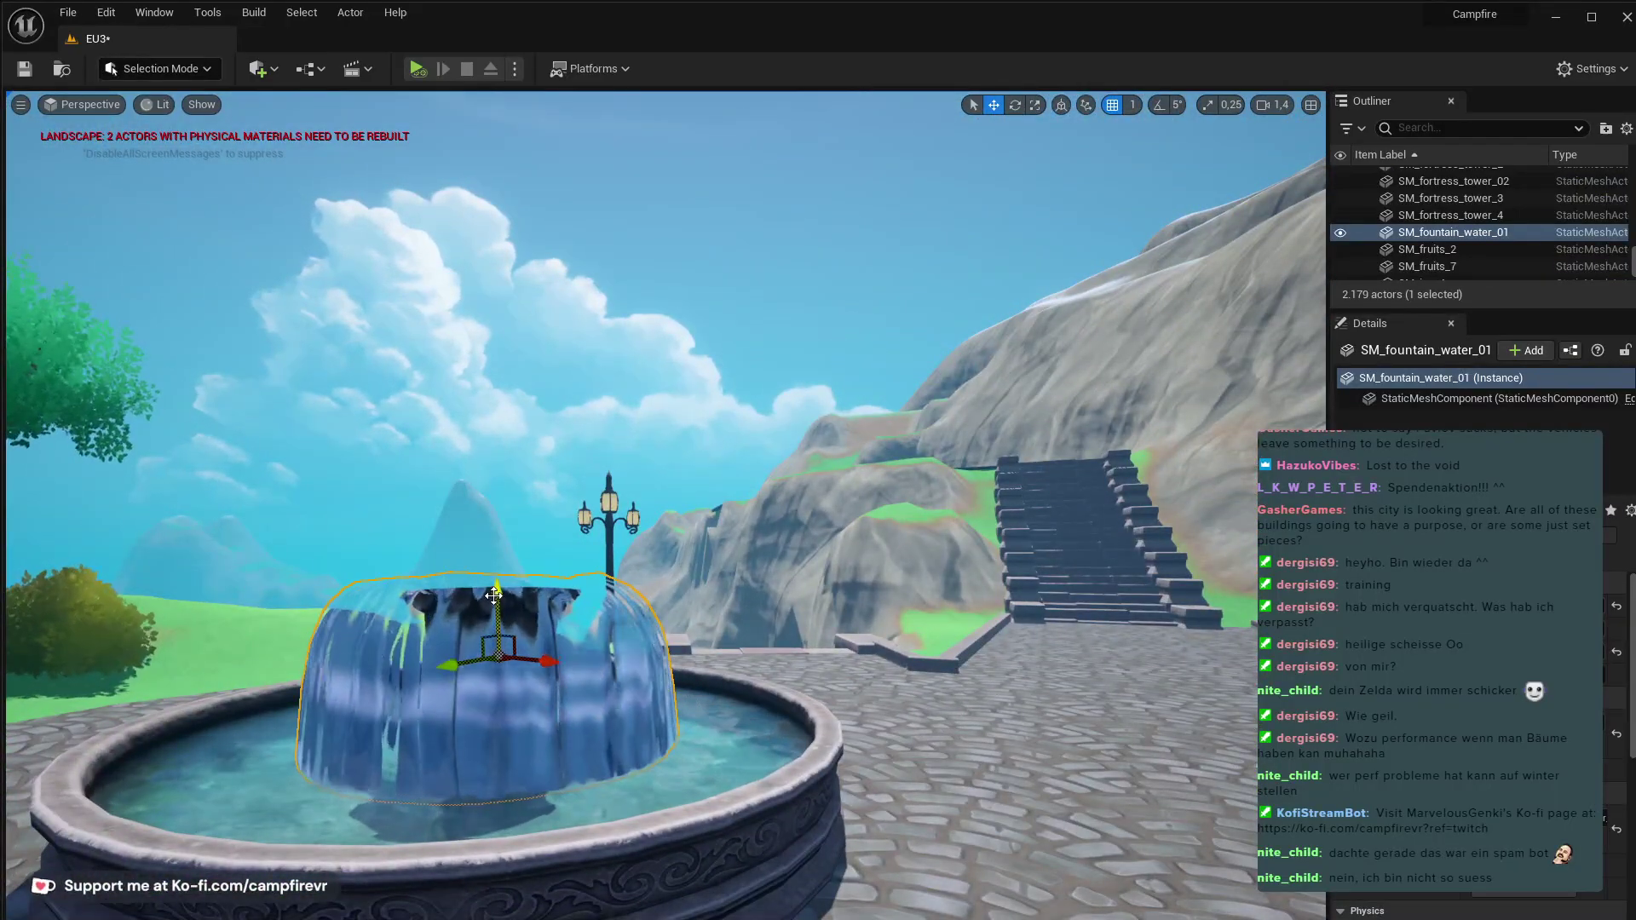
pyautogui.press('r')
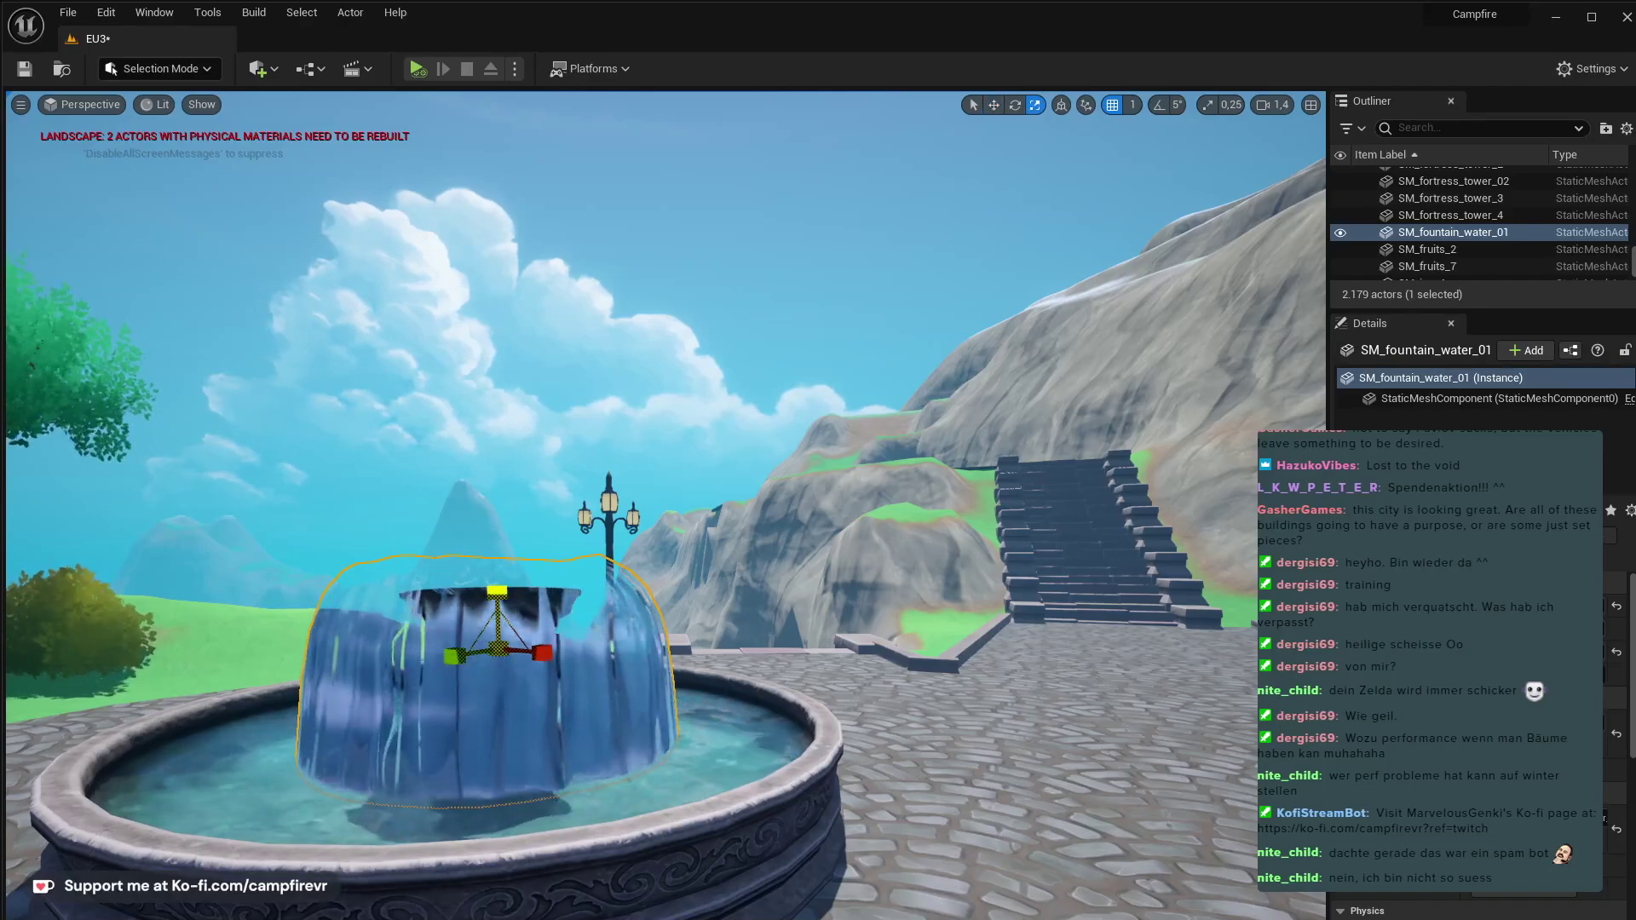
pyautogui.click(602, 657)
# - Inspect the fountain and its falling water from several viewpoints around the plaza
pyautogui.press('s')
pyautogui.moveTo(603, 657); pyautogui.dragTo(1193, 724, button='right')
pyautogui.press('w')
pyautogui.press('s')
pyautogui.press('s')
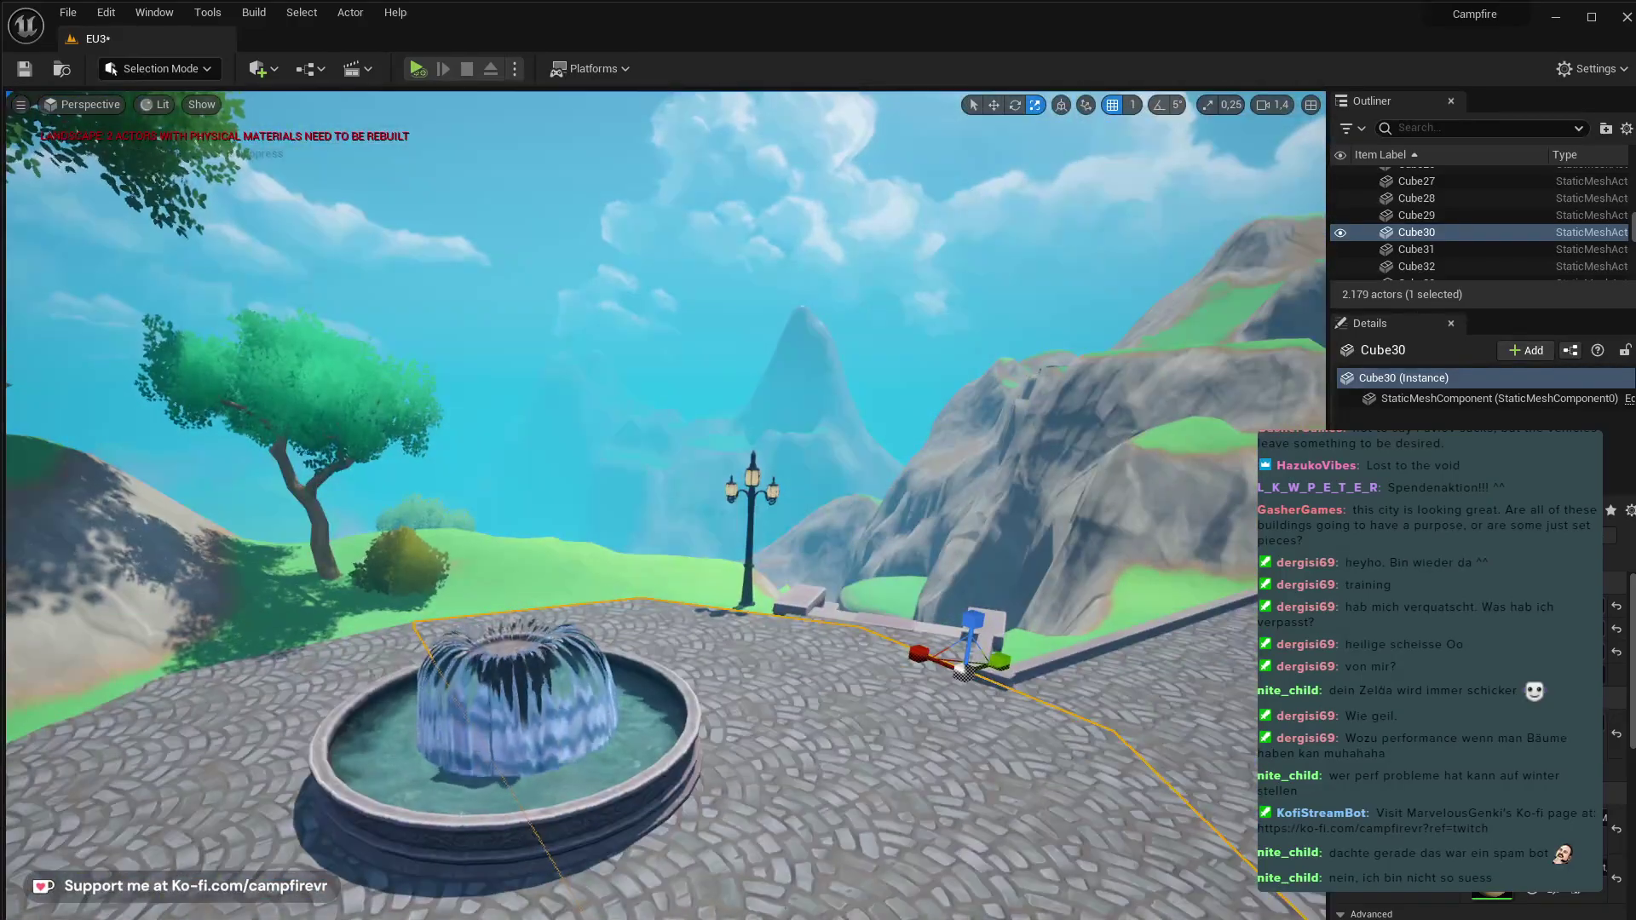
pyautogui.moveTo(667, 505); pyautogui.dragTo(801, 490, button='right')
pyautogui.press('a')
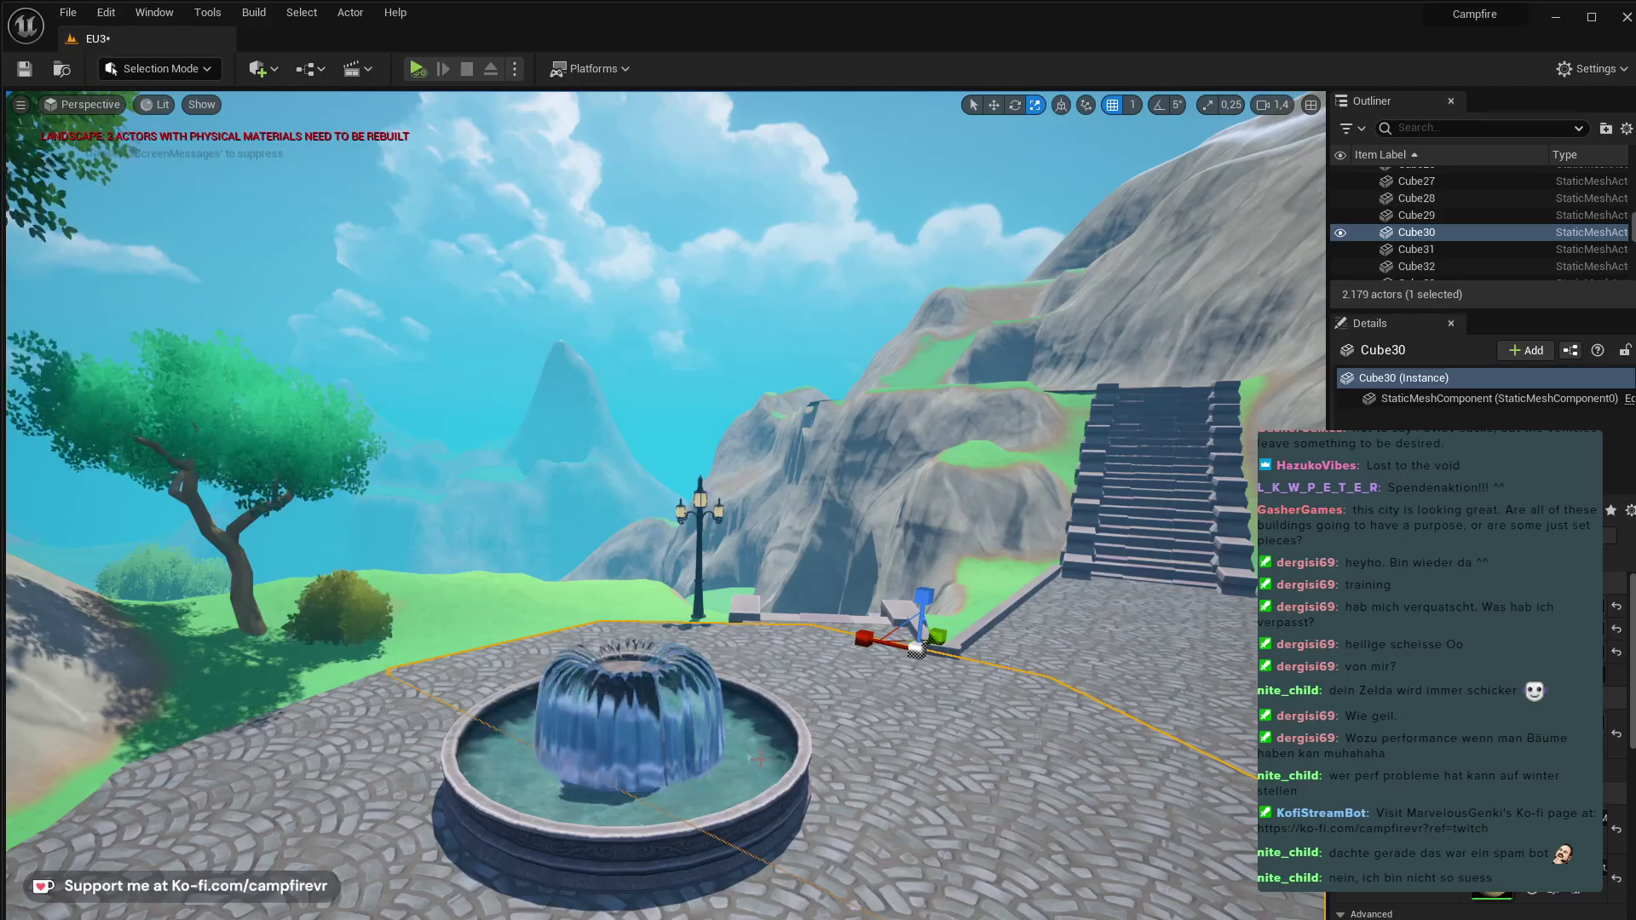
pyautogui.moveTo(761, 759); pyautogui.dragTo(897, 665, button='right')
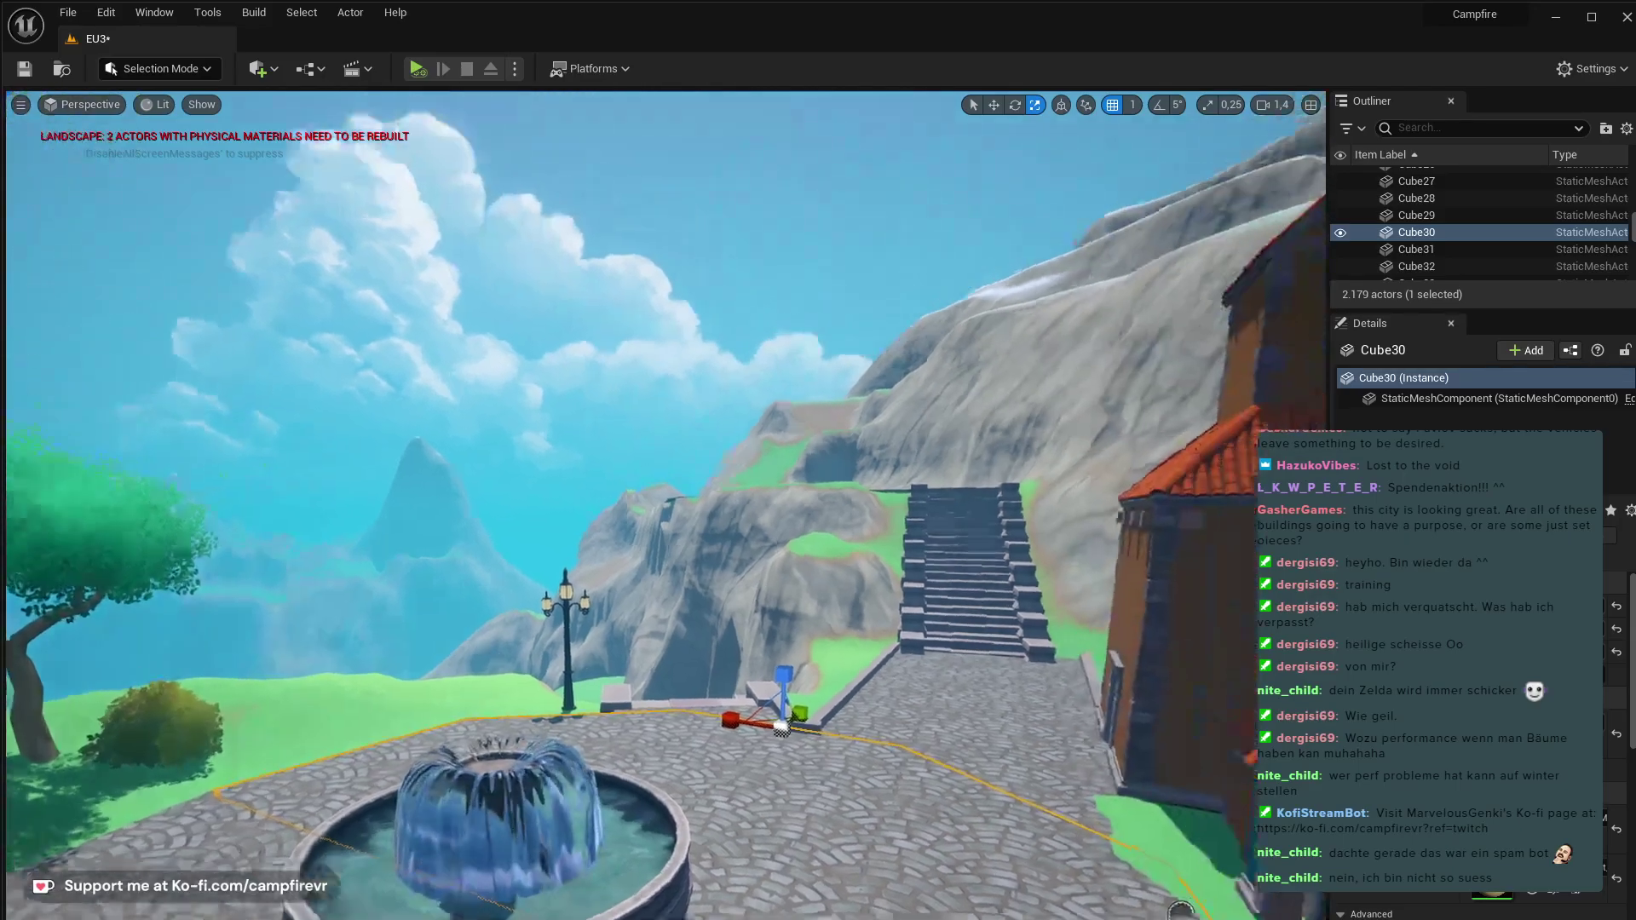
pyautogui.moveTo(761, 665); pyautogui.dragTo(671, 797, button='right')
pyautogui.press('a')
pyautogui.press('w')
pyautogui.press('d')
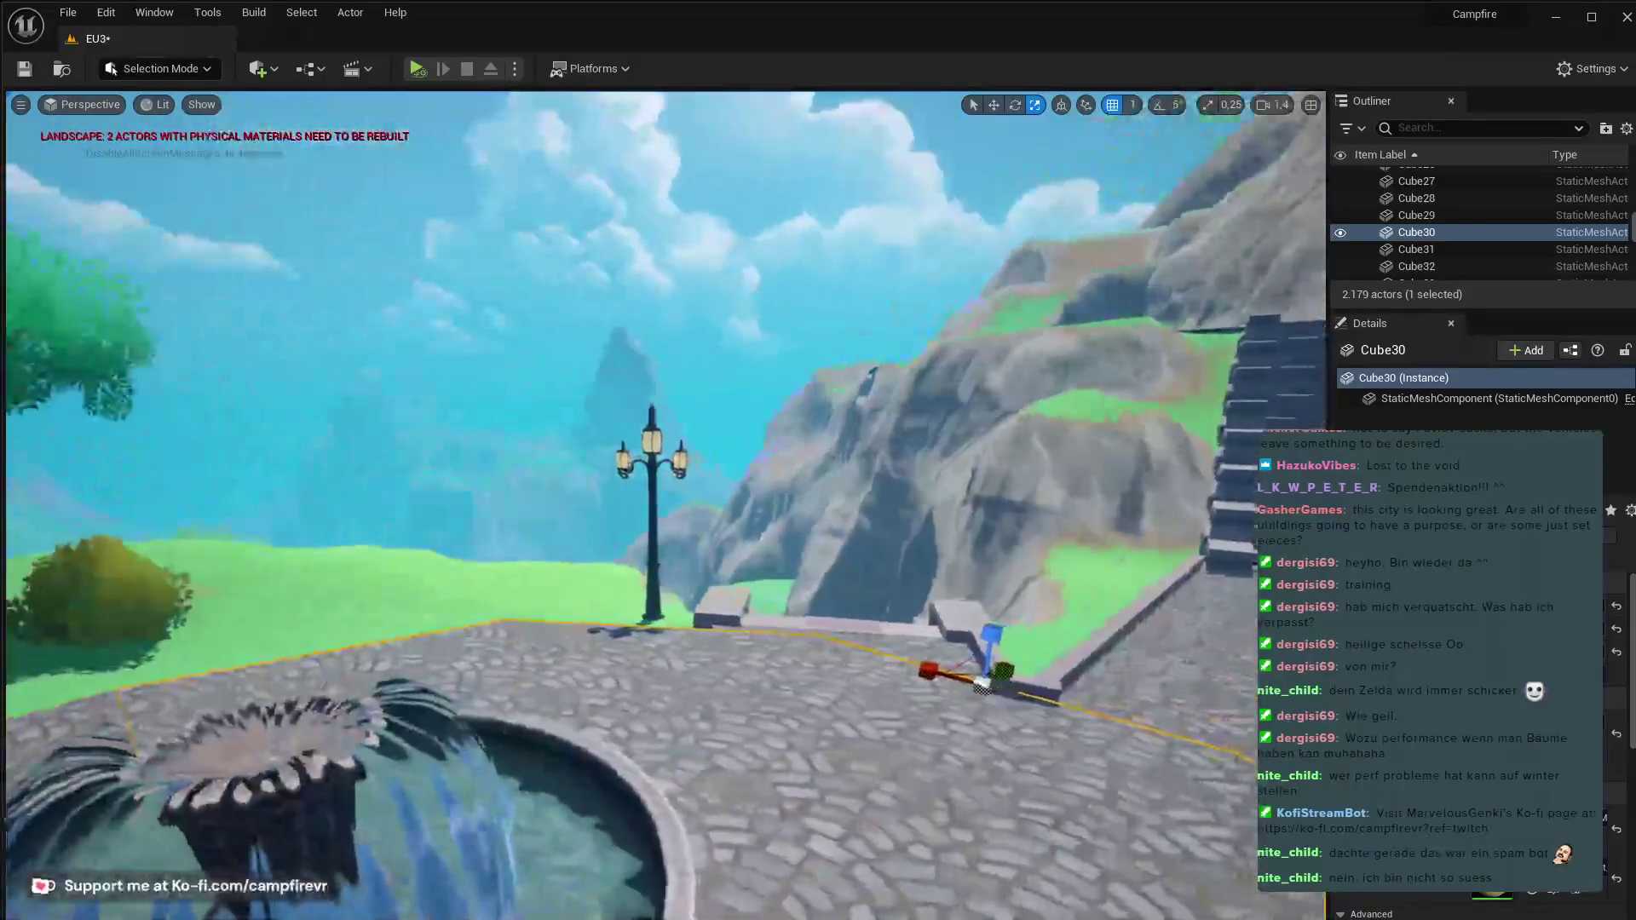
pyautogui.moveTo(767, 741); pyautogui.dragTo(759, 741, button='right')
# - Duplicate the short stone ledge at the foot of the stairs to the lamp post and rotate the copy along the plaza edge
pyautogui.click(1034, 689)
pyautogui.press('w')
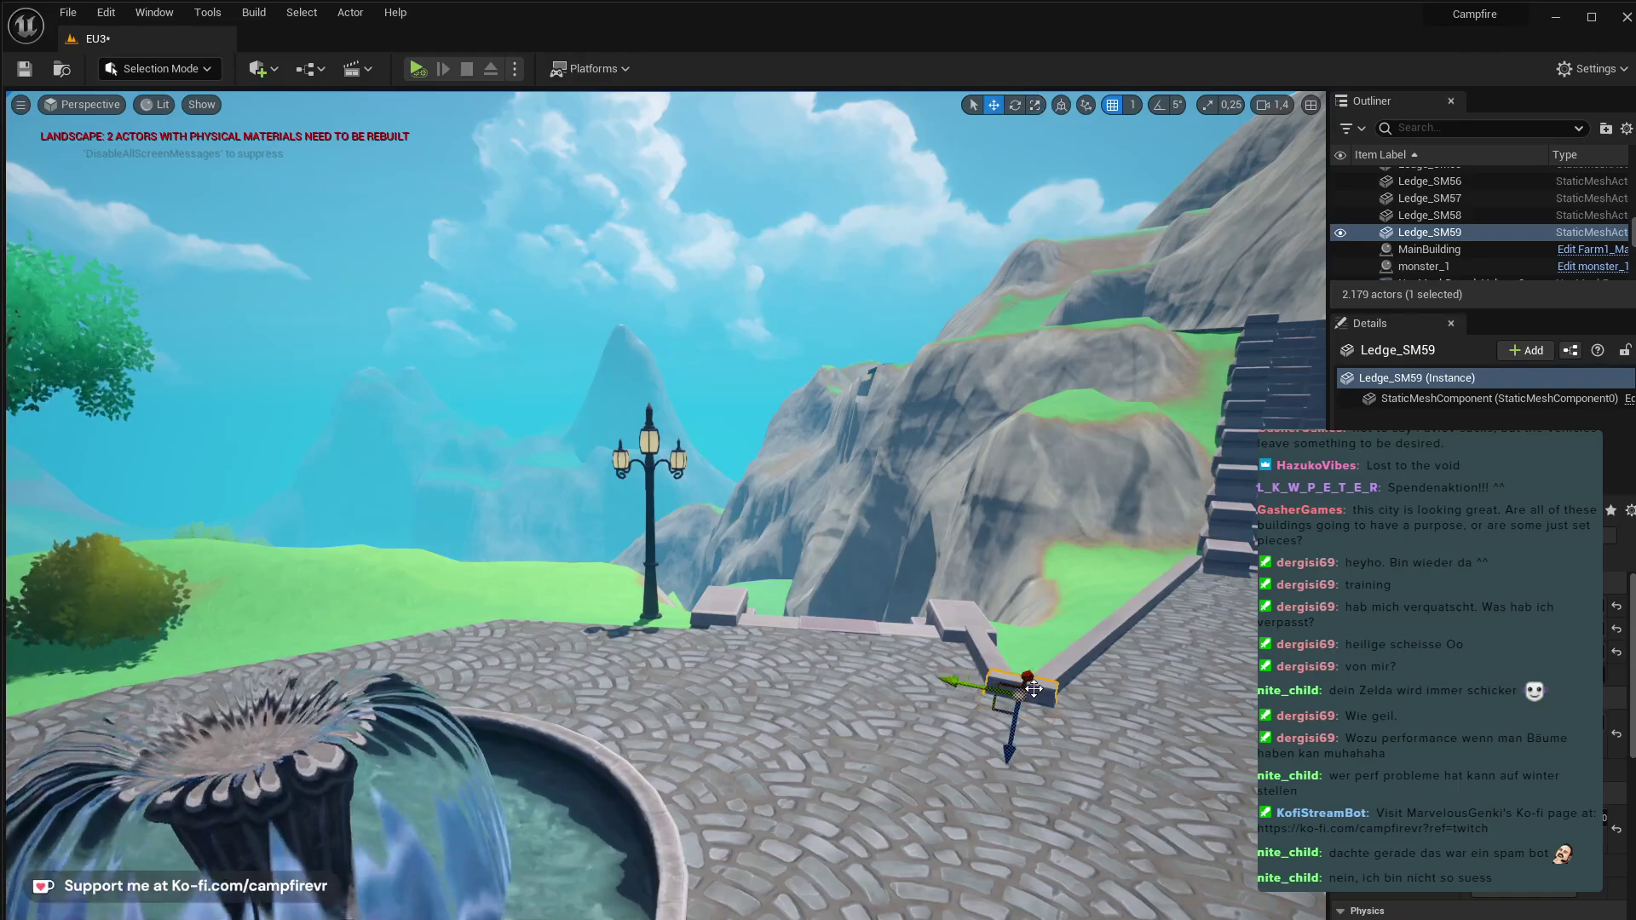
pyautogui.keyDown('alt'); pyautogui.moveTo(1034, 689); pyautogui.dragTo(646, 643); pyautogui.keyUp('alt')
pyautogui.press('e')
pyautogui.moveTo(646, 643); pyautogui.dragTo(579, 810, button='right')
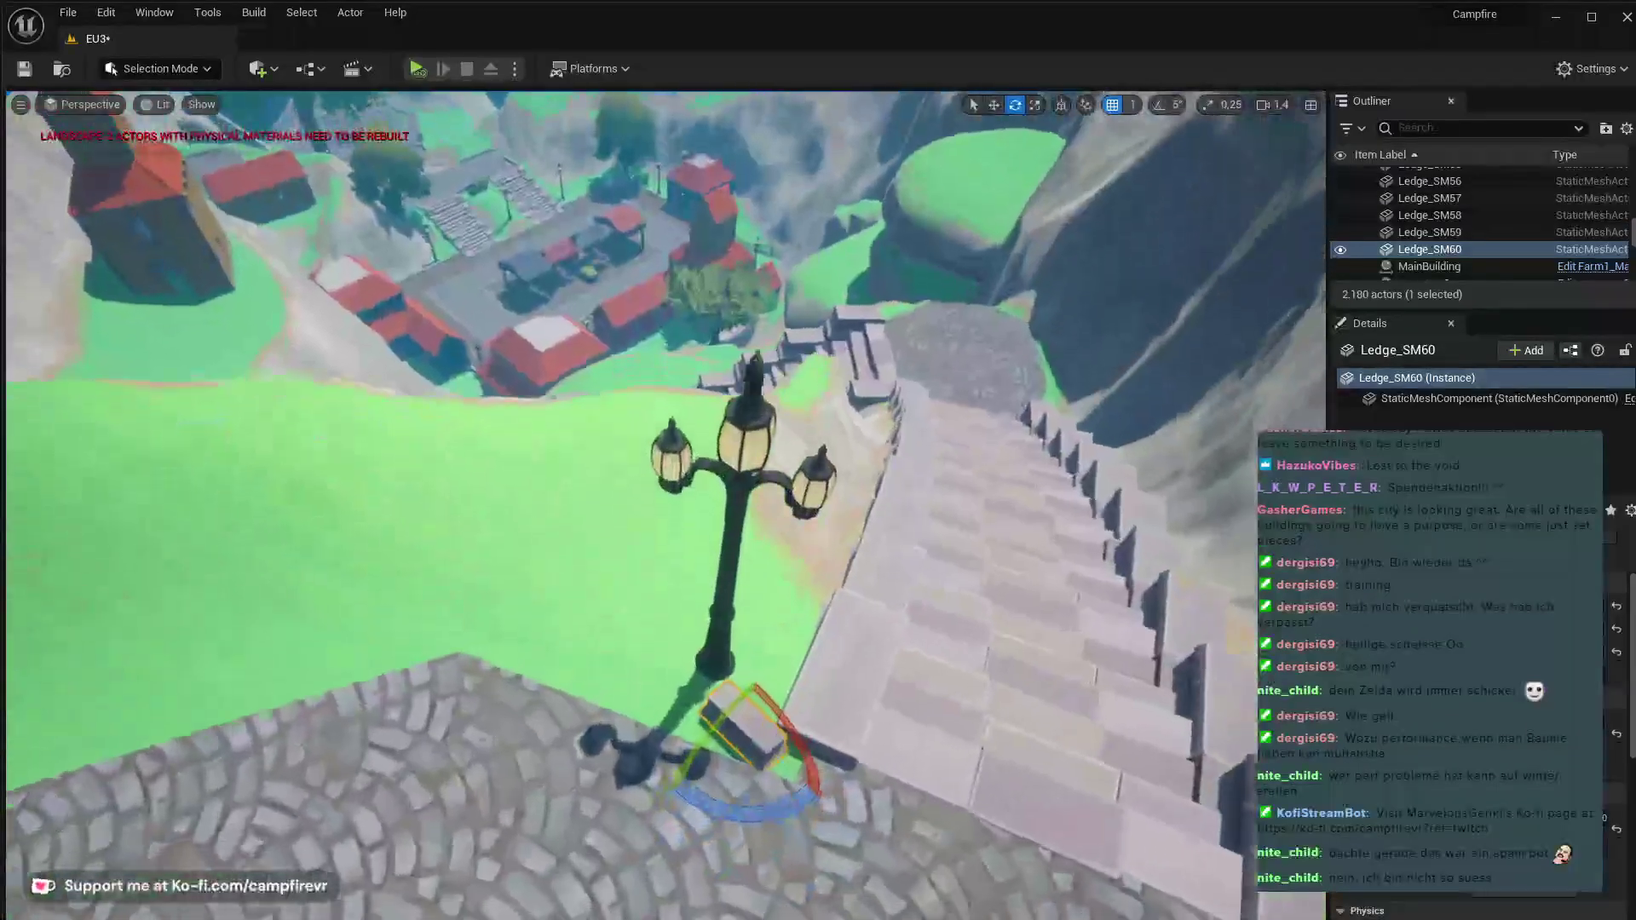
pyautogui.press('f')
pyautogui.moveTo(781, 517); pyautogui.dragTo(793, 530)
# - Move the copied ledge onto the cobblestone border beside the lamp post and lengthen it along the plaza edge
pyautogui.press('w')
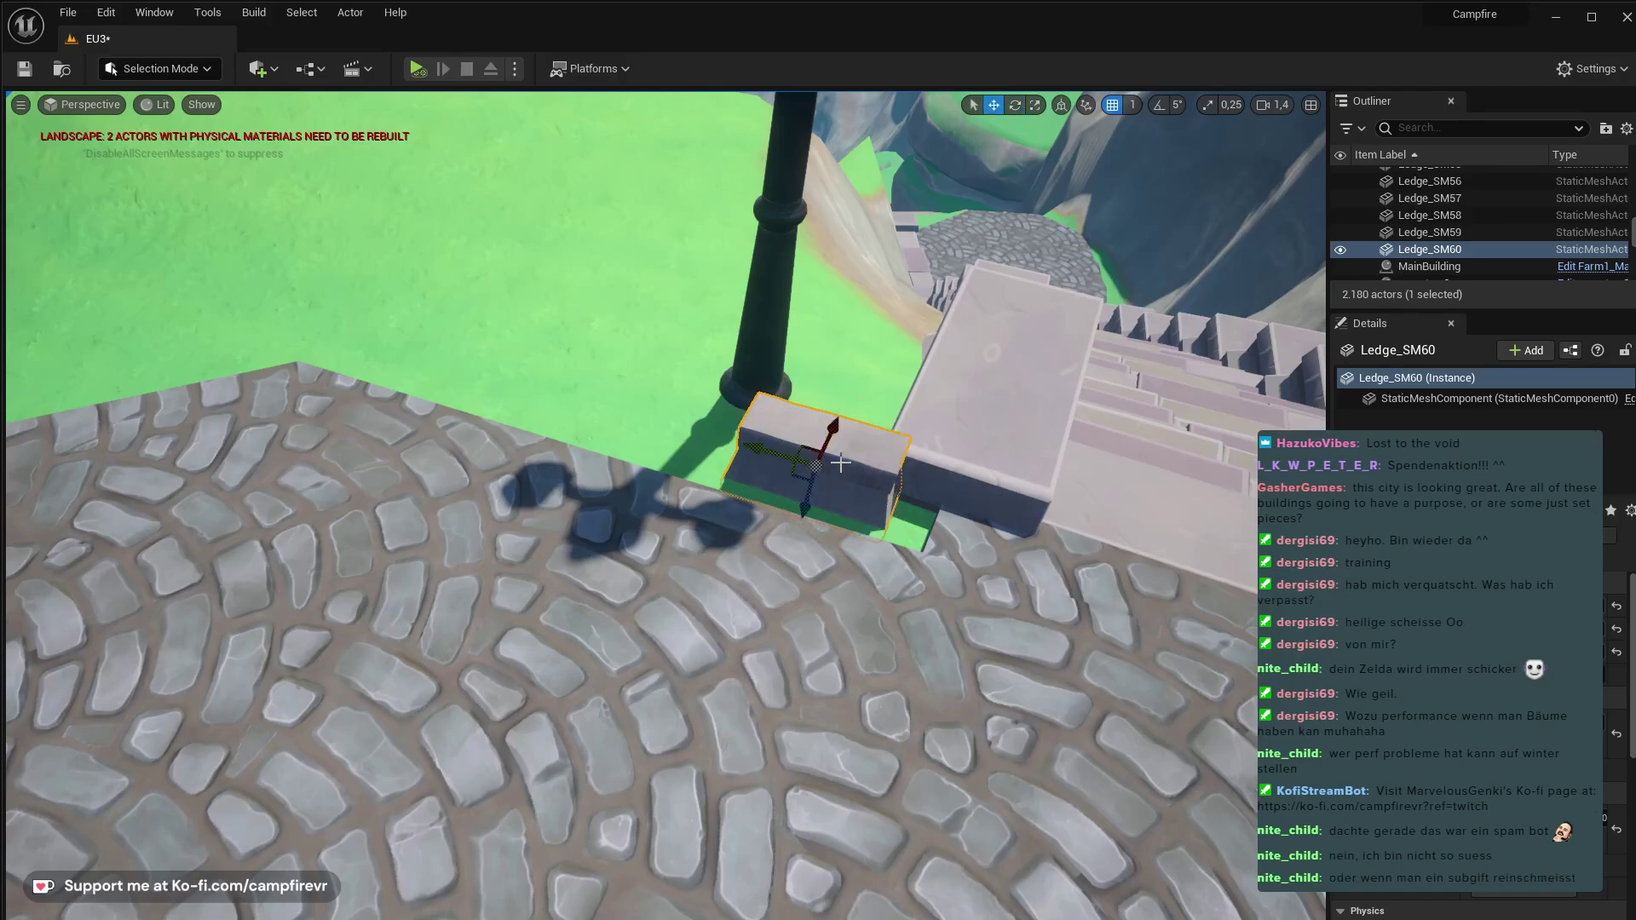
pyautogui.moveTo(830, 438); pyautogui.dragTo(824, 443)
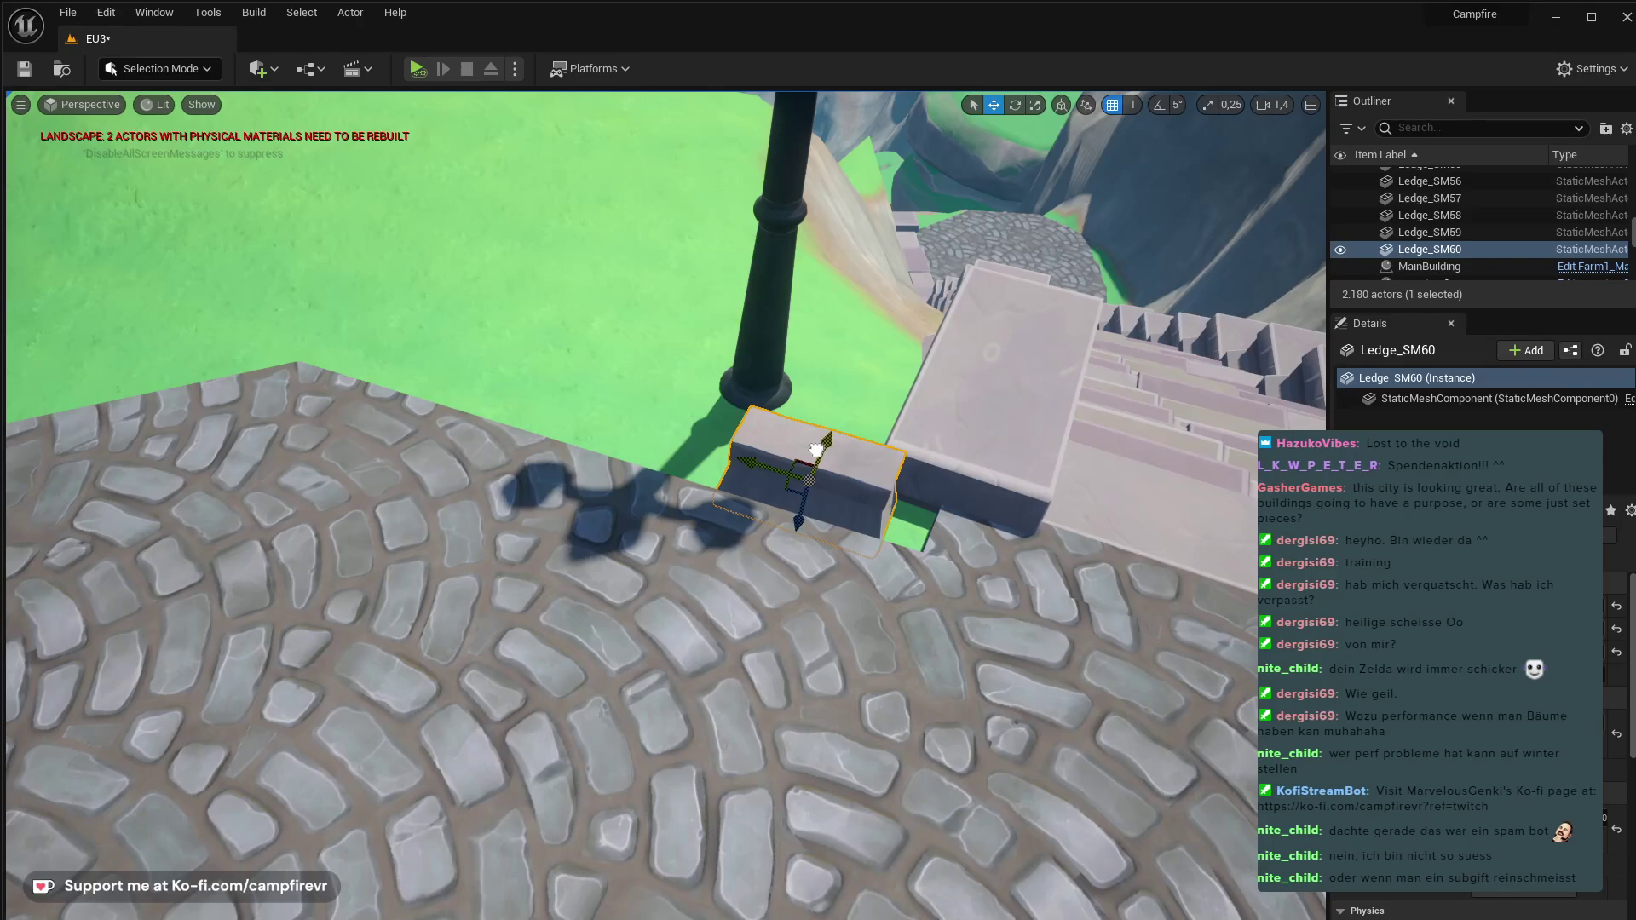
pyautogui.moveTo(813, 452); pyautogui.dragTo(546, 429)
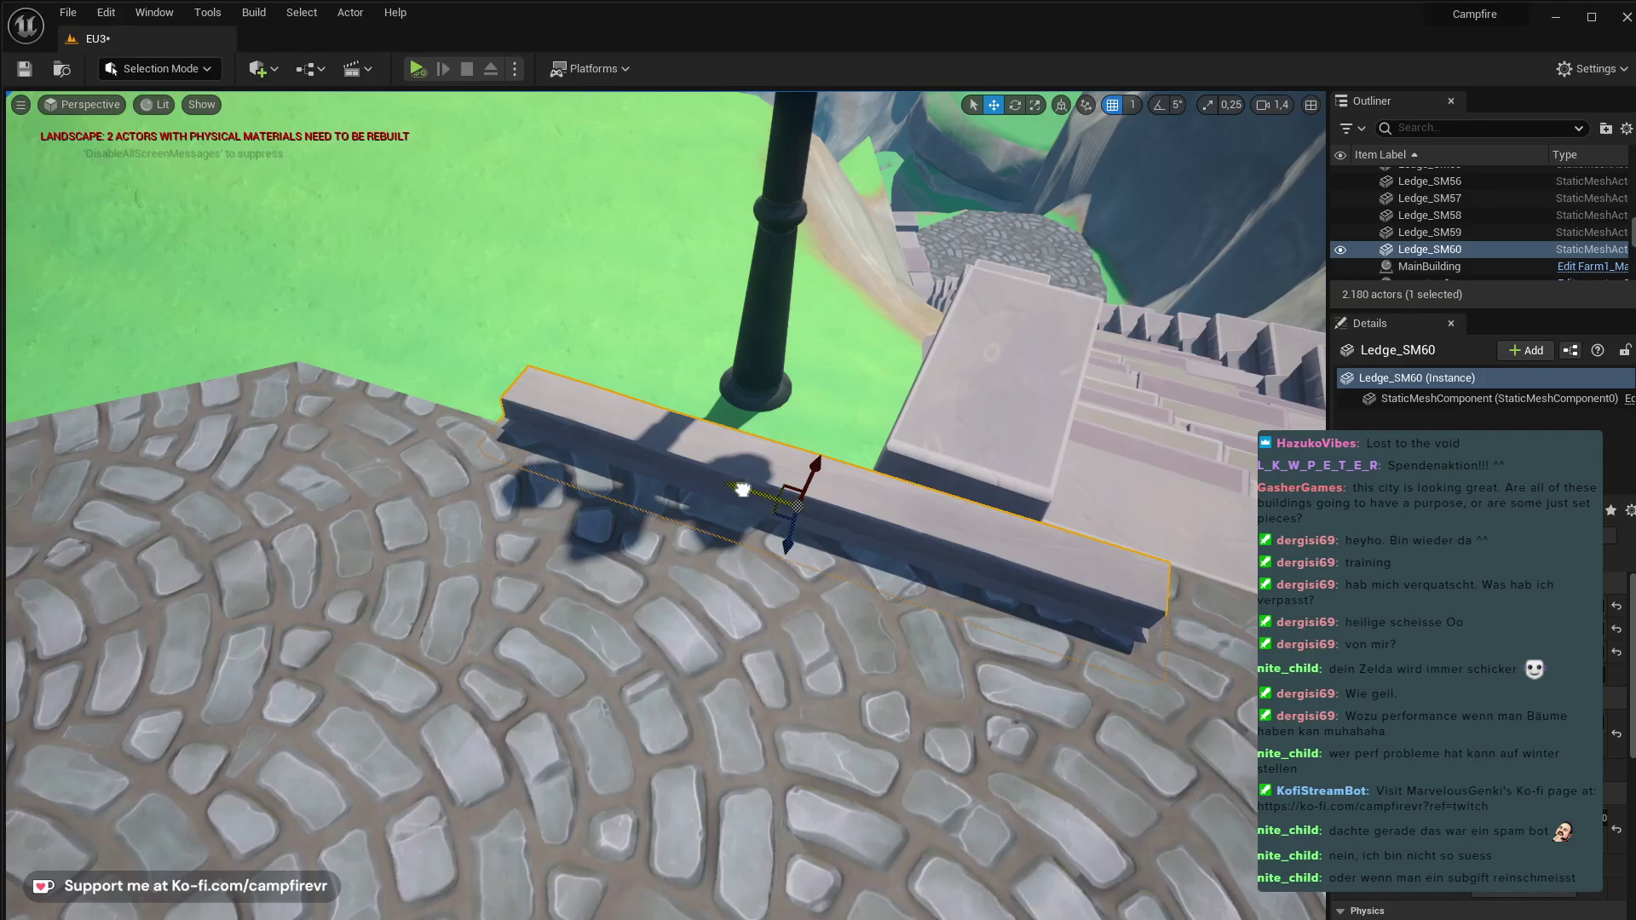
# - Slide the ledge beside the lamp post along the cobblestone border and stretch it to reach the next plaza corner
pyautogui.moveTo(743, 490); pyautogui.dragTo(546, 473)
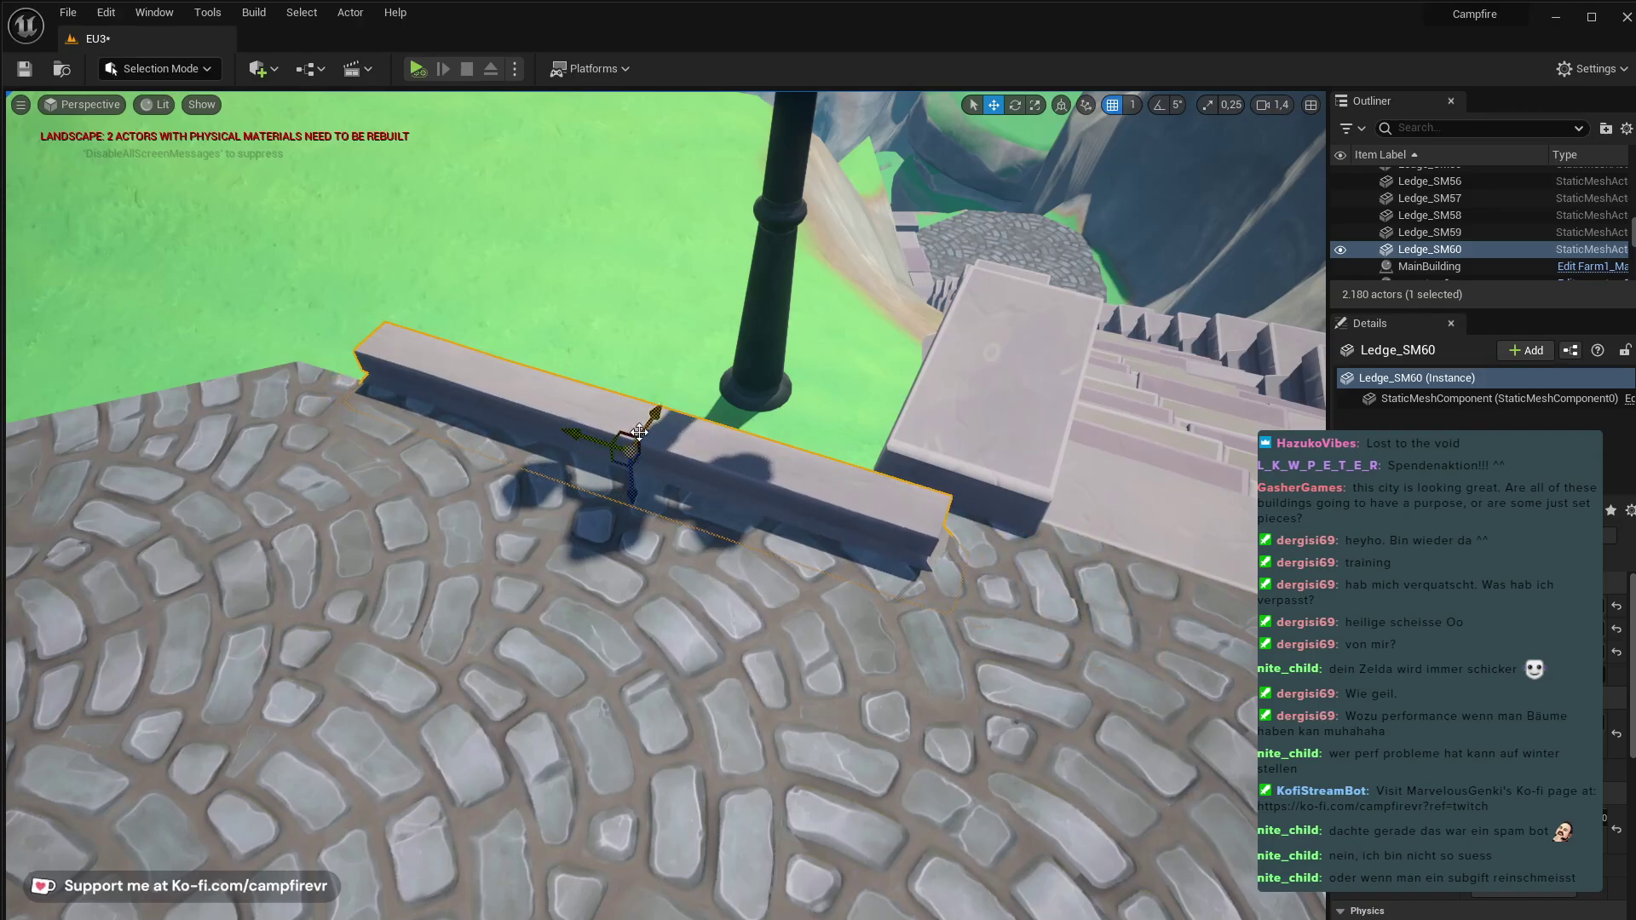
pyautogui.moveTo(634, 474); pyautogui.dragTo(626, 476)
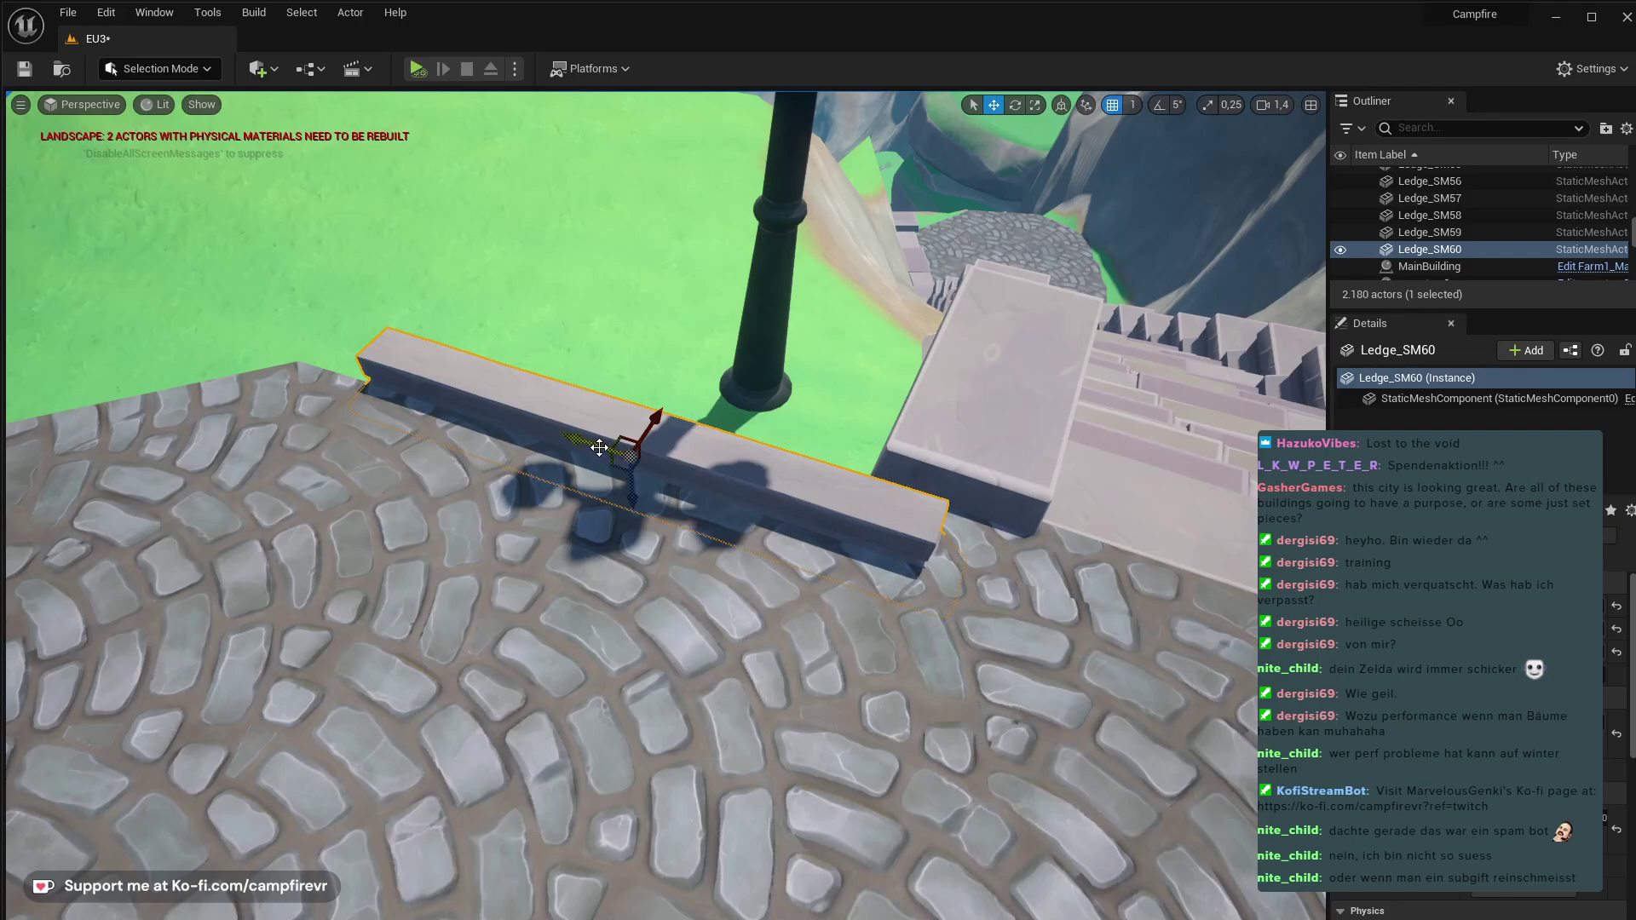
pyautogui.press('e')
pyautogui.press('r')
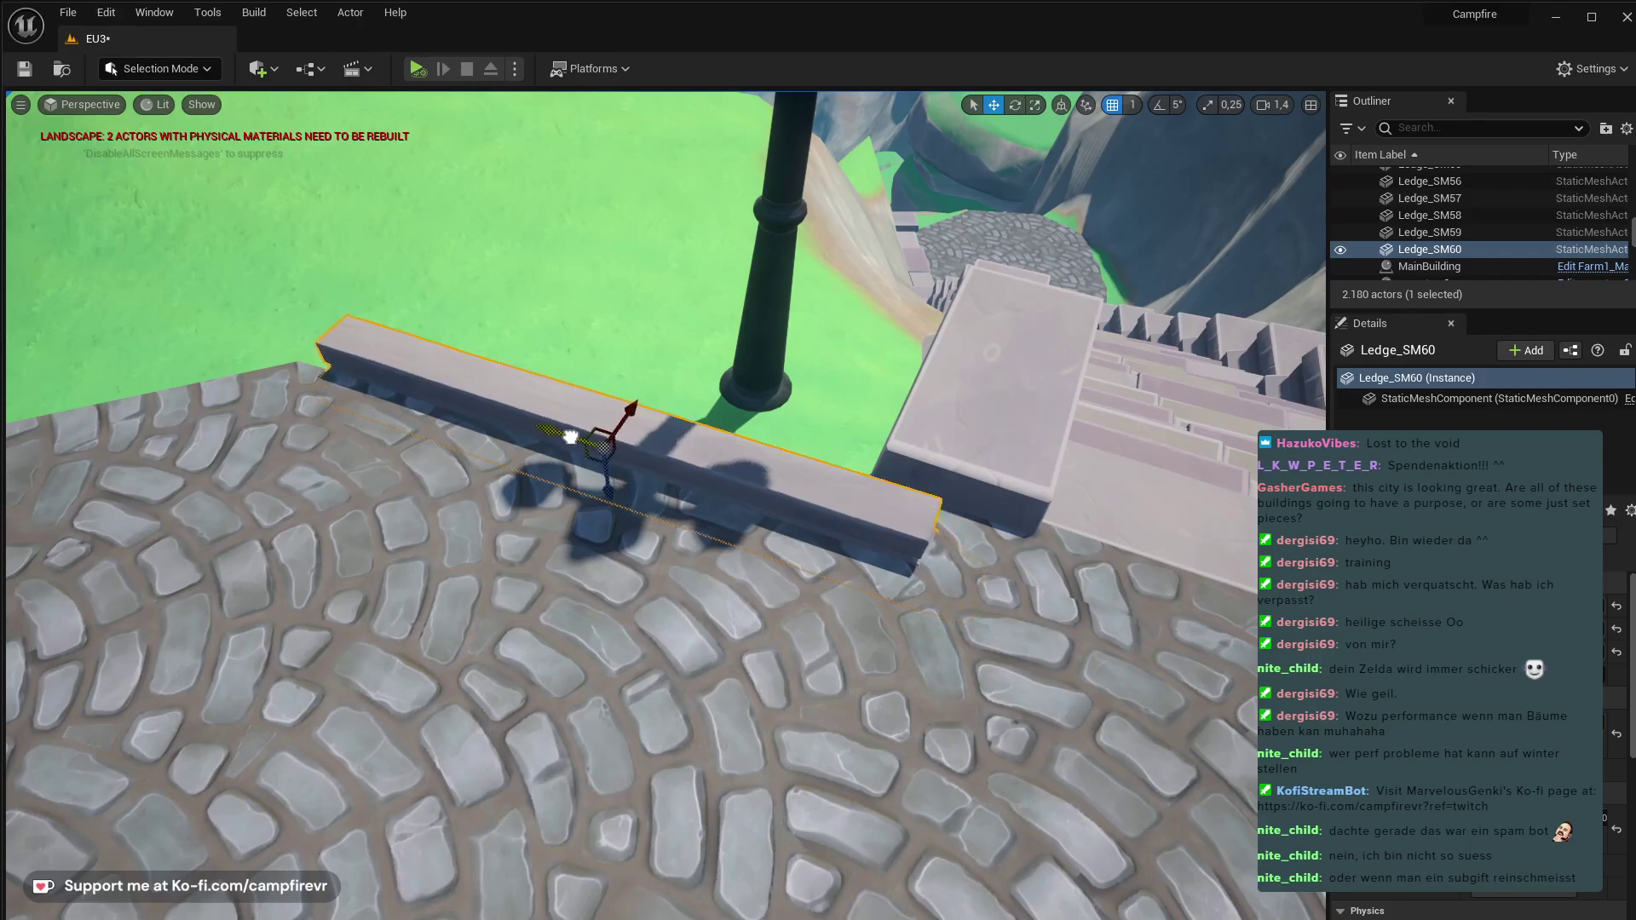
pyautogui.moveTo(570, 437); pyautogui.dragTo(545, 433)
pyautogui.moveTo(569, 440)
pyautogui.mouseDown()
pyautogui.moveTo(588, 442)
pyautogui.moveTo(542, 432)
pyautogui.mouseUp()
# - Duplicate the lamp post ledge, rotate the copy to follow the next plaza edge, and move it past the corner
pyautogui.moveTo(588, 450); pyautogui.dragTo(374, 341, button='right')
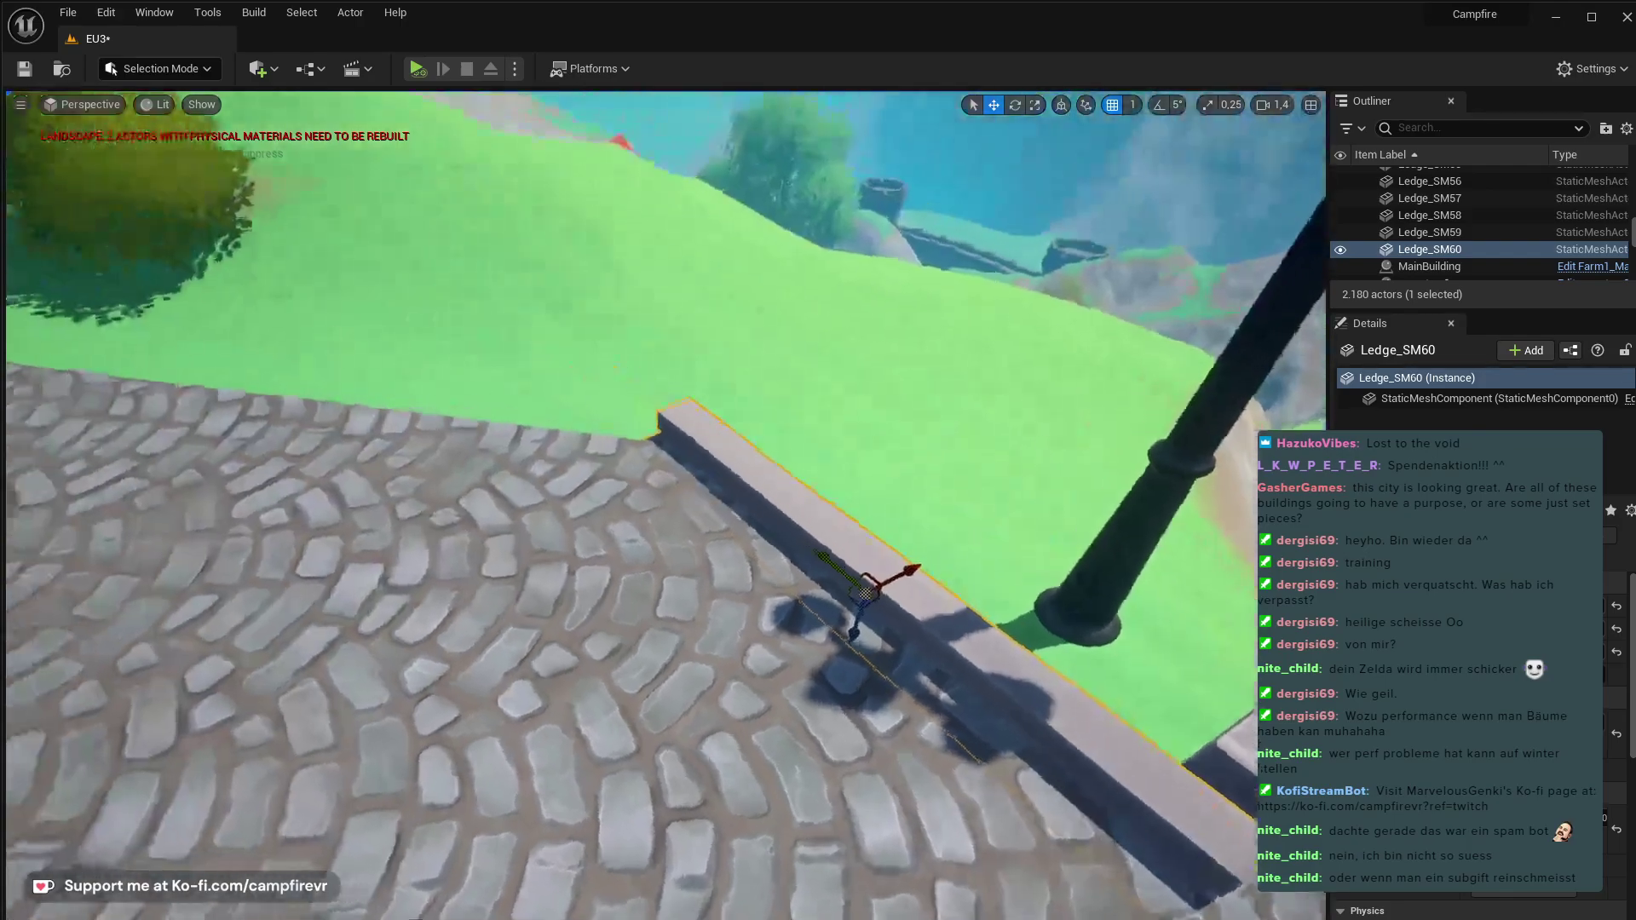
pyautogui.keyDown('alt'); pyautogui.moveTo(837, 573); pyautogui.dragTo(608, 446); pyautogui.keyUp('alt')
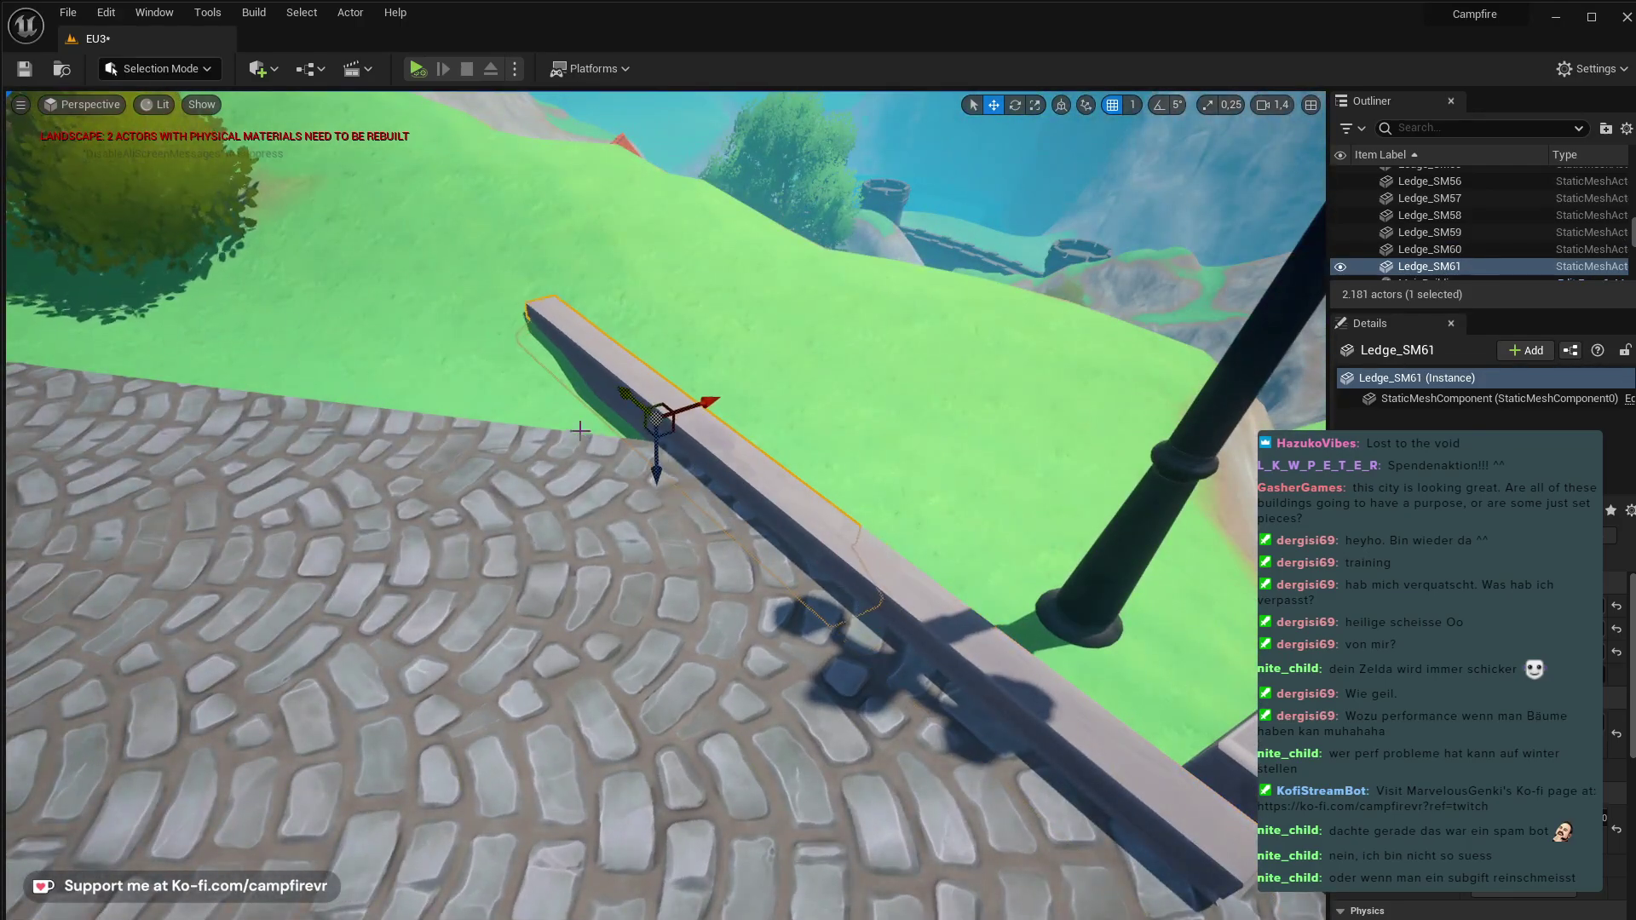
pyautogui.press('e')
pyautogui.moveTo(711, 383)
pyautogui.mouseDown()
pyautogui.moveTo(754, 400)
pyautogui.moveTo(704, 382)
pyautogui.moveTo(723, 388)
pyautogui.mouseUp()
pyautogui.moveTo(723, 388); pyautogui.dragTo(723, 460, button='right')
pyautogui.moveTo(708, 281); pyautogui.dragTo(621, 472, button='right')
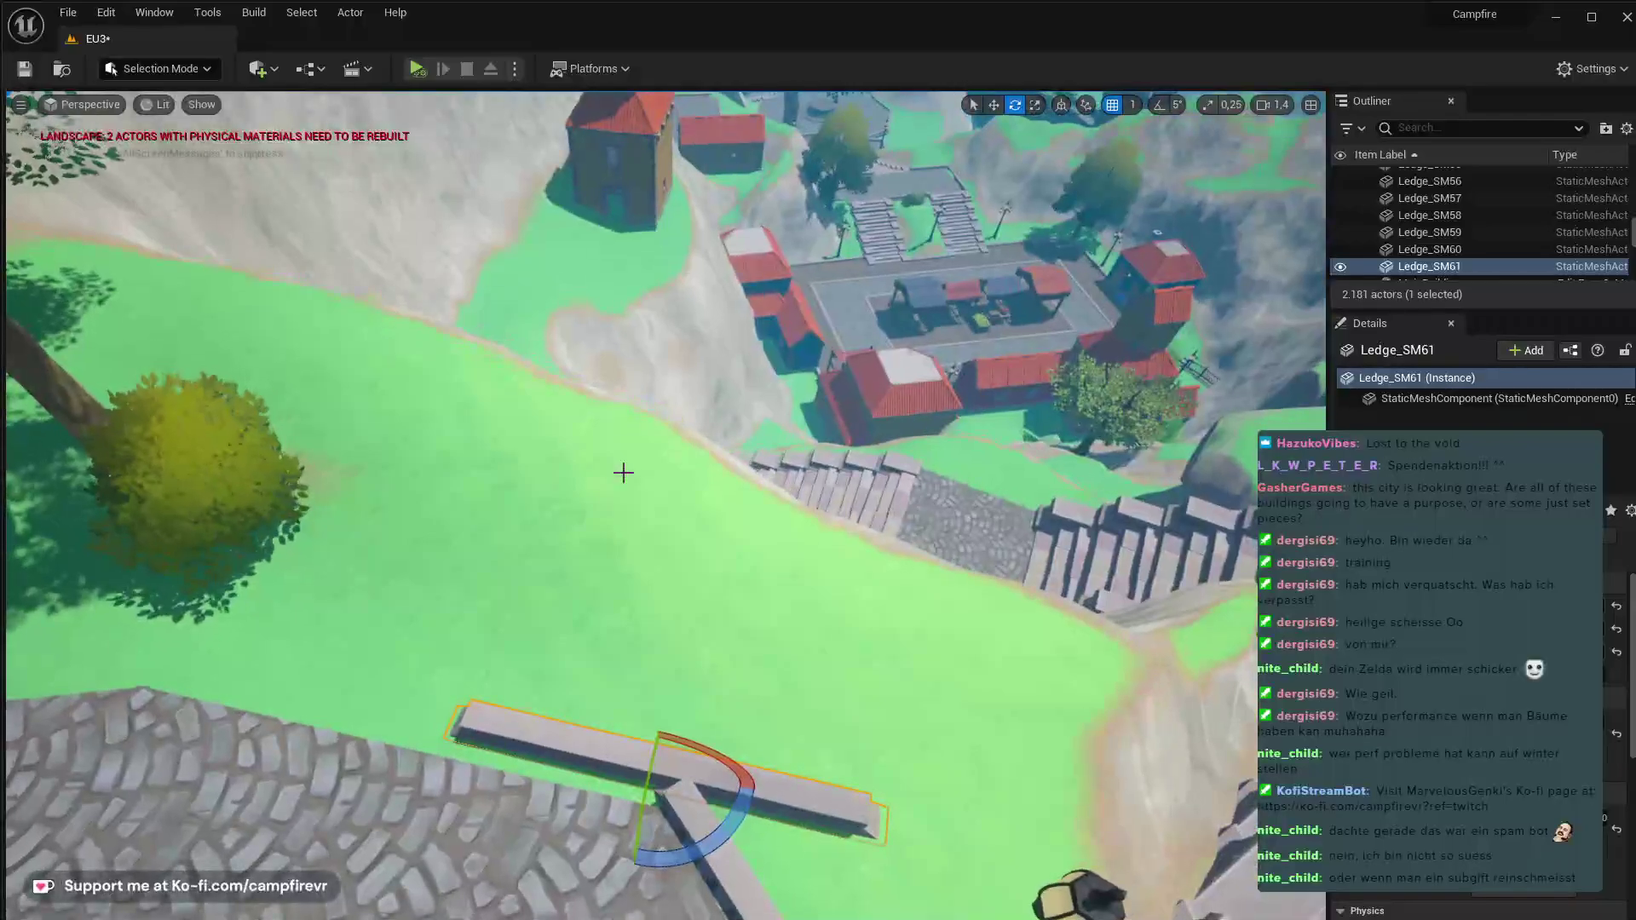
pyautogui.press('w')
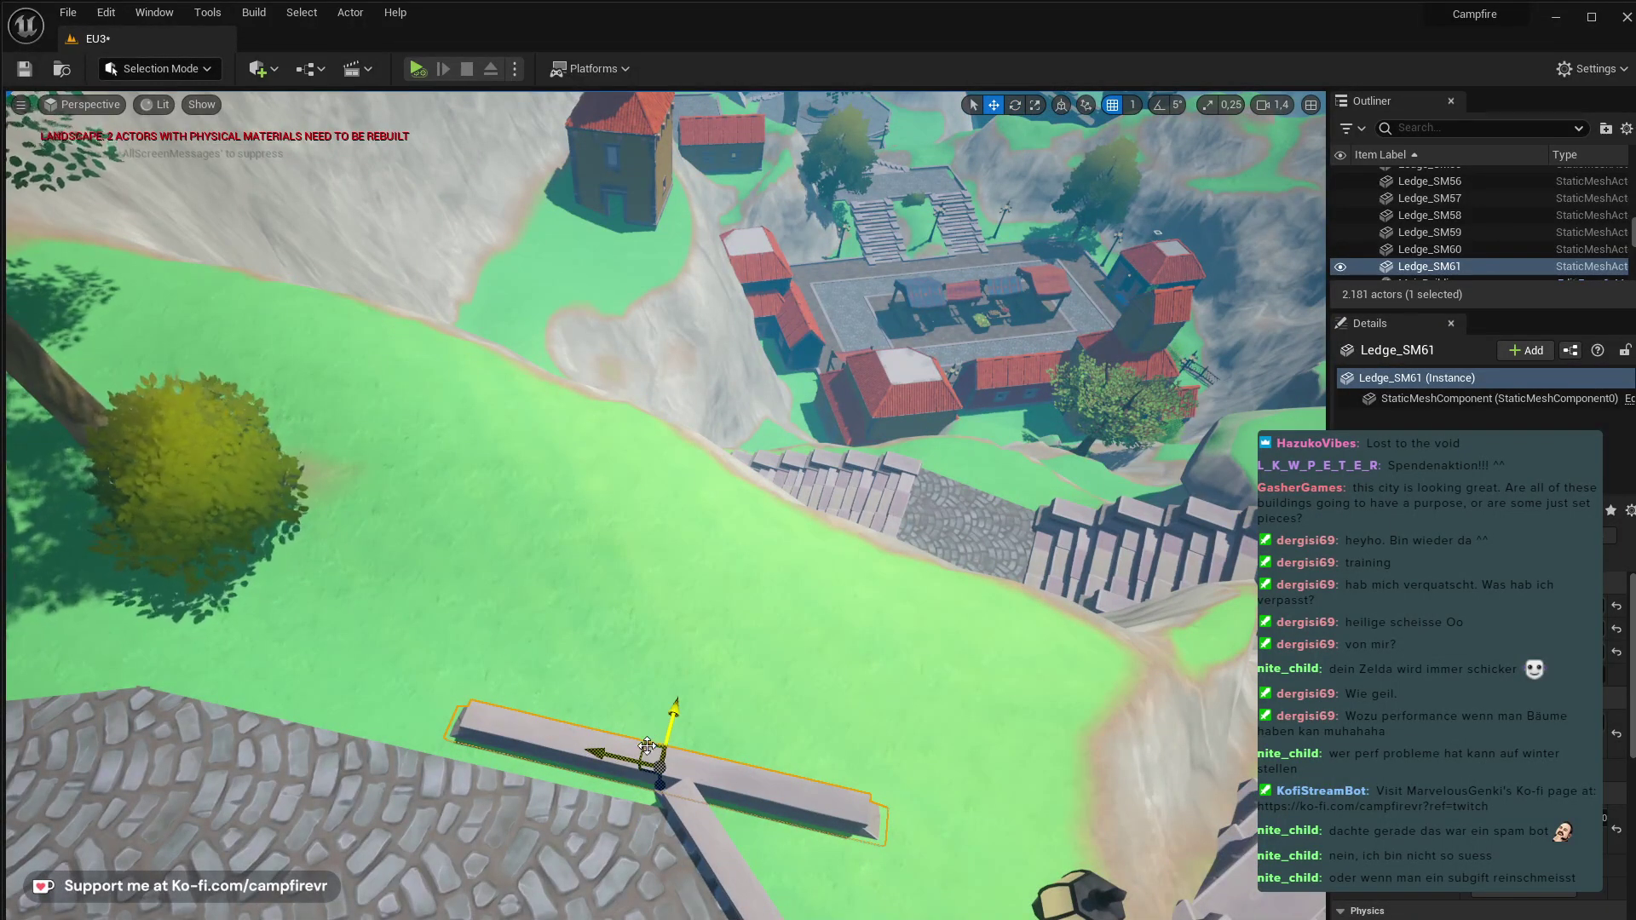
pyautogui.moveTo(653, 745); pyautogui.dragTo(514, 759)
pyautogui.moveTo(515, 758); pyautogui.dragTo(555, 748, button='right')
# - Shorten the ledge beside the lamp post slightly and shift it toward the stairs so its end clears the corner
pyautogui.click(575, 773)
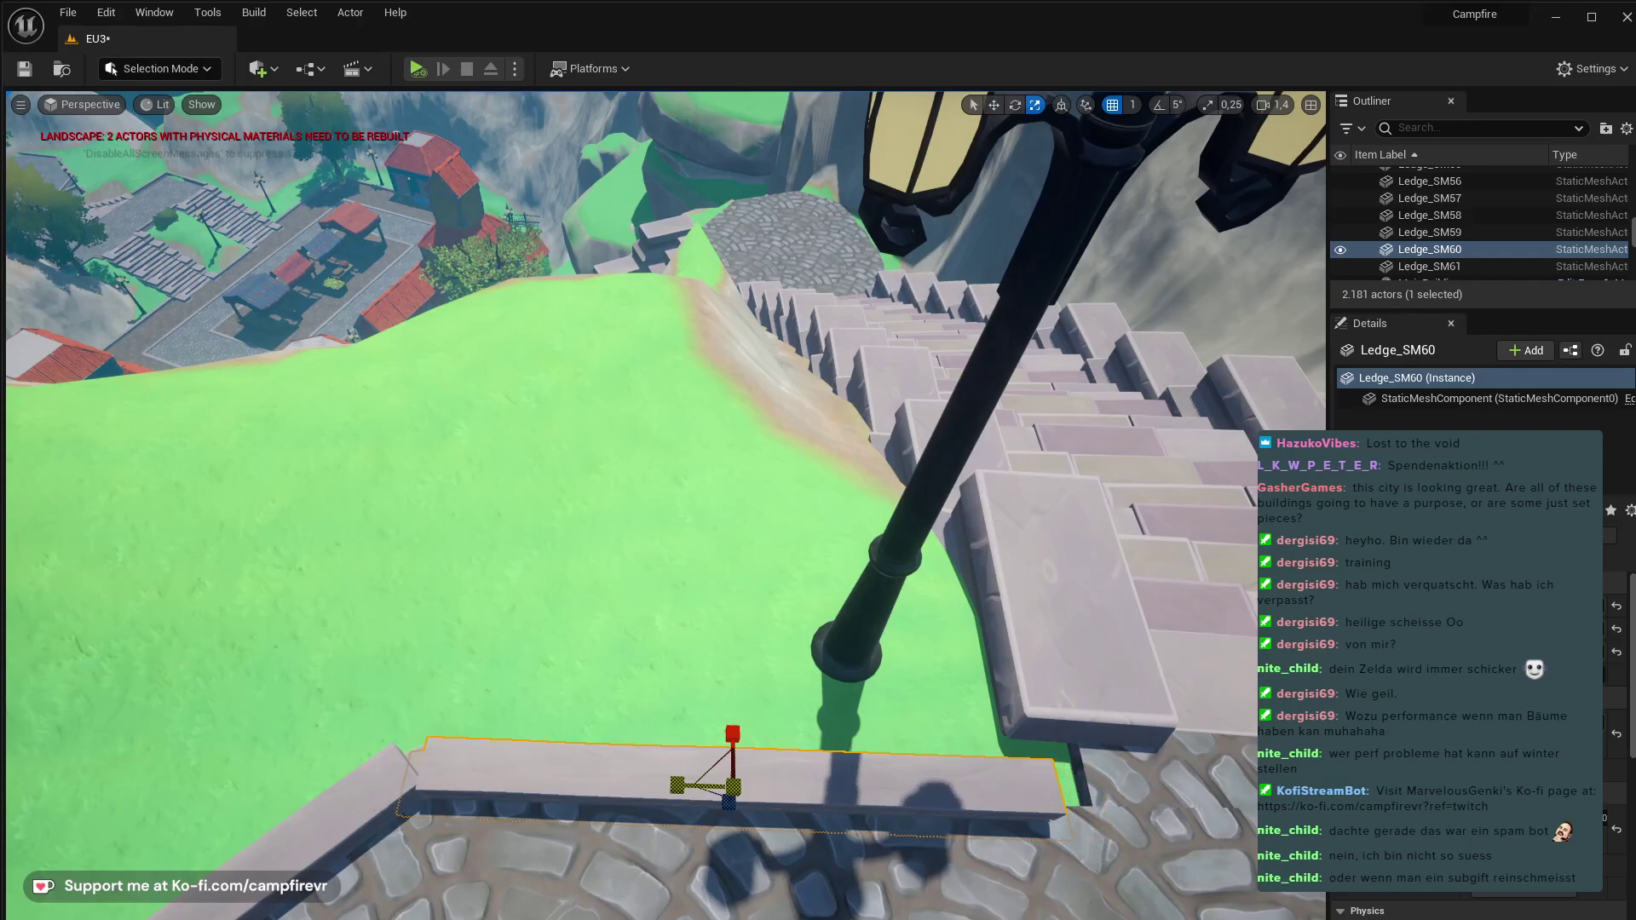
pyautogui.moveTo(672, 783); pyautogui.dragTo(706, 788)
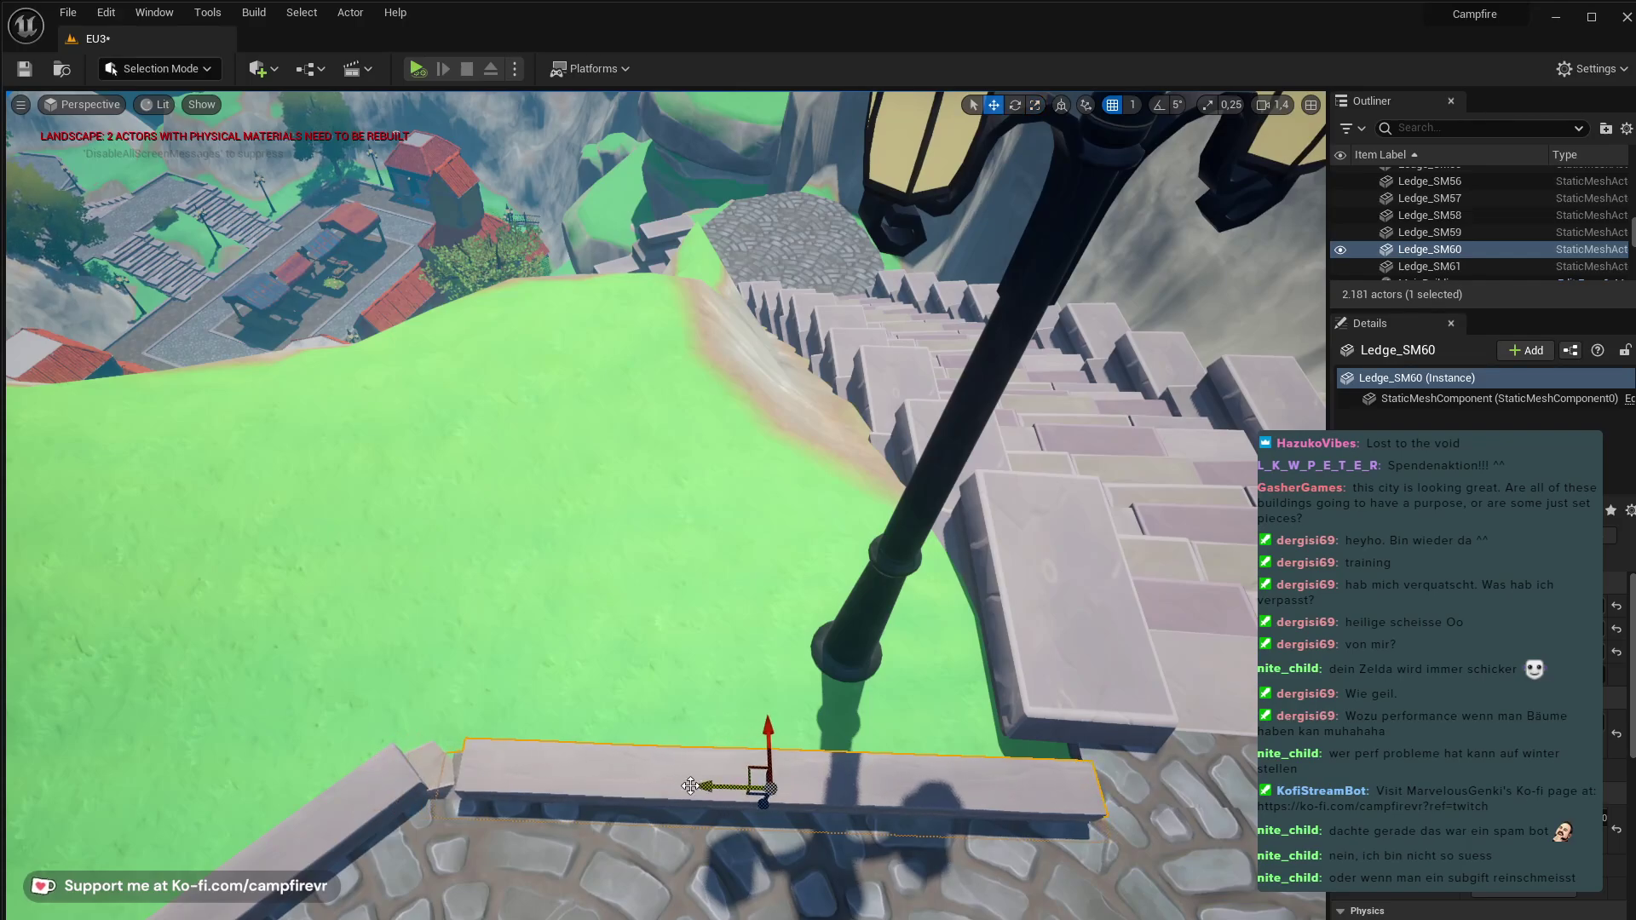
pyautogui.click(379, 792)
pyautogui.moveTo(379, 792); pyautogui.dragTo(324, 797, button='right')
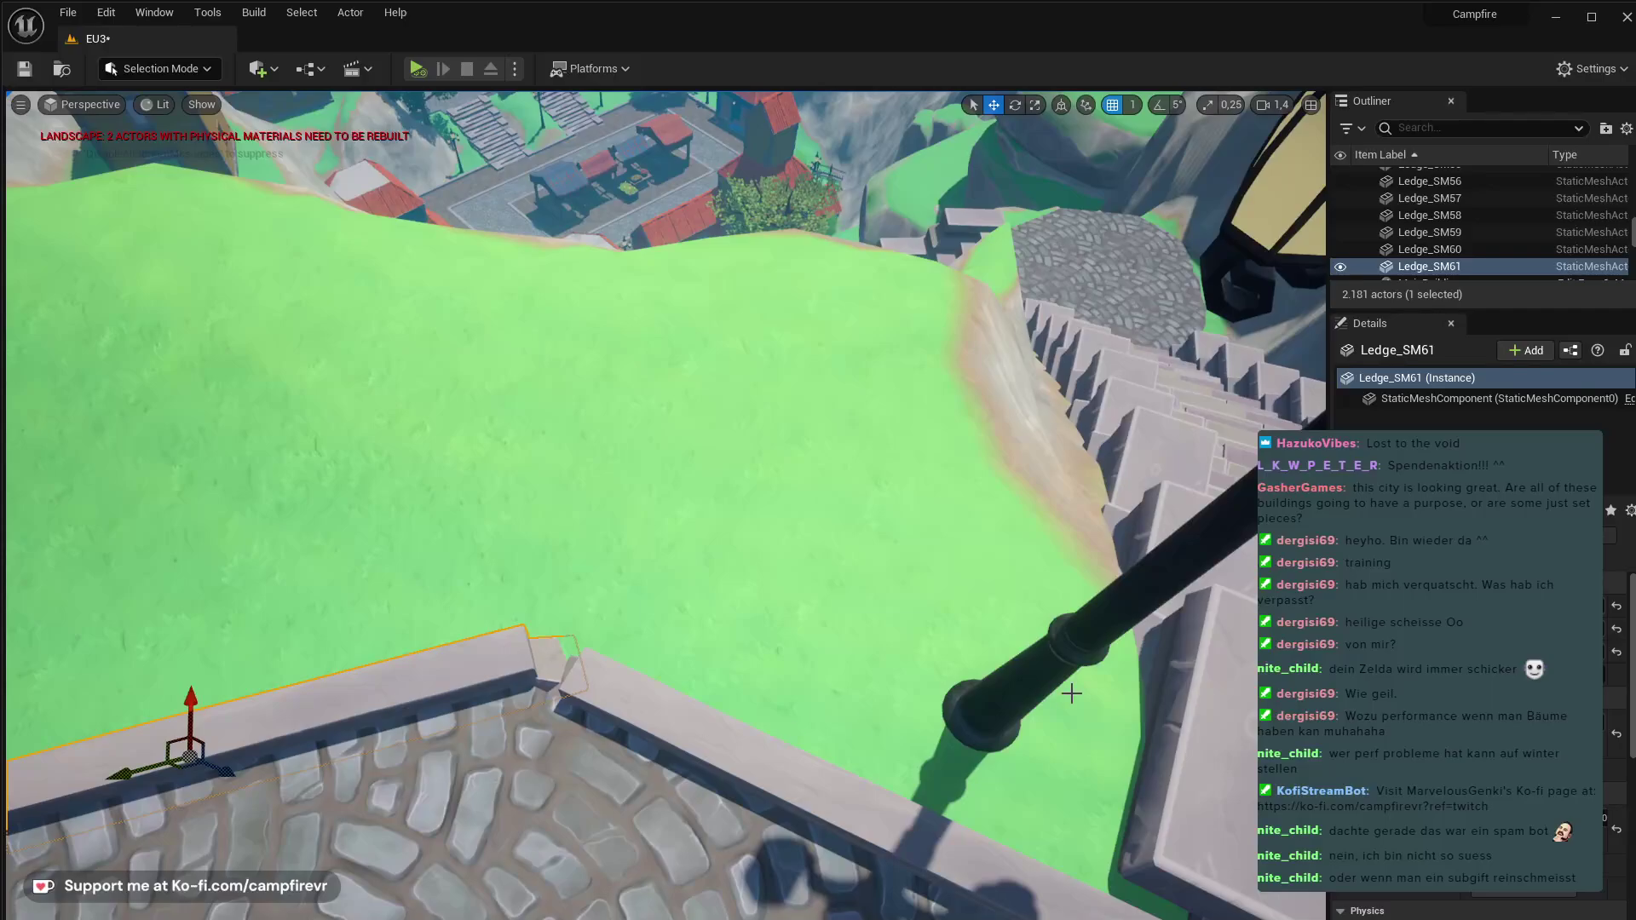
pyautogui.click(993, 725)
pyautogui.moveTo(961, 732); pyautogui.dragTo(1026, 791)
pyautogui.moveTo(1026, 791); pyautogui.dragTo(993, 776, button='right')
# - Lengthen the second ledge along the grass edge and pull it inward onto the cobblestone border
pyautogui.press('a')
pyautogui.click(520, 609)
pyautogui.press('r')
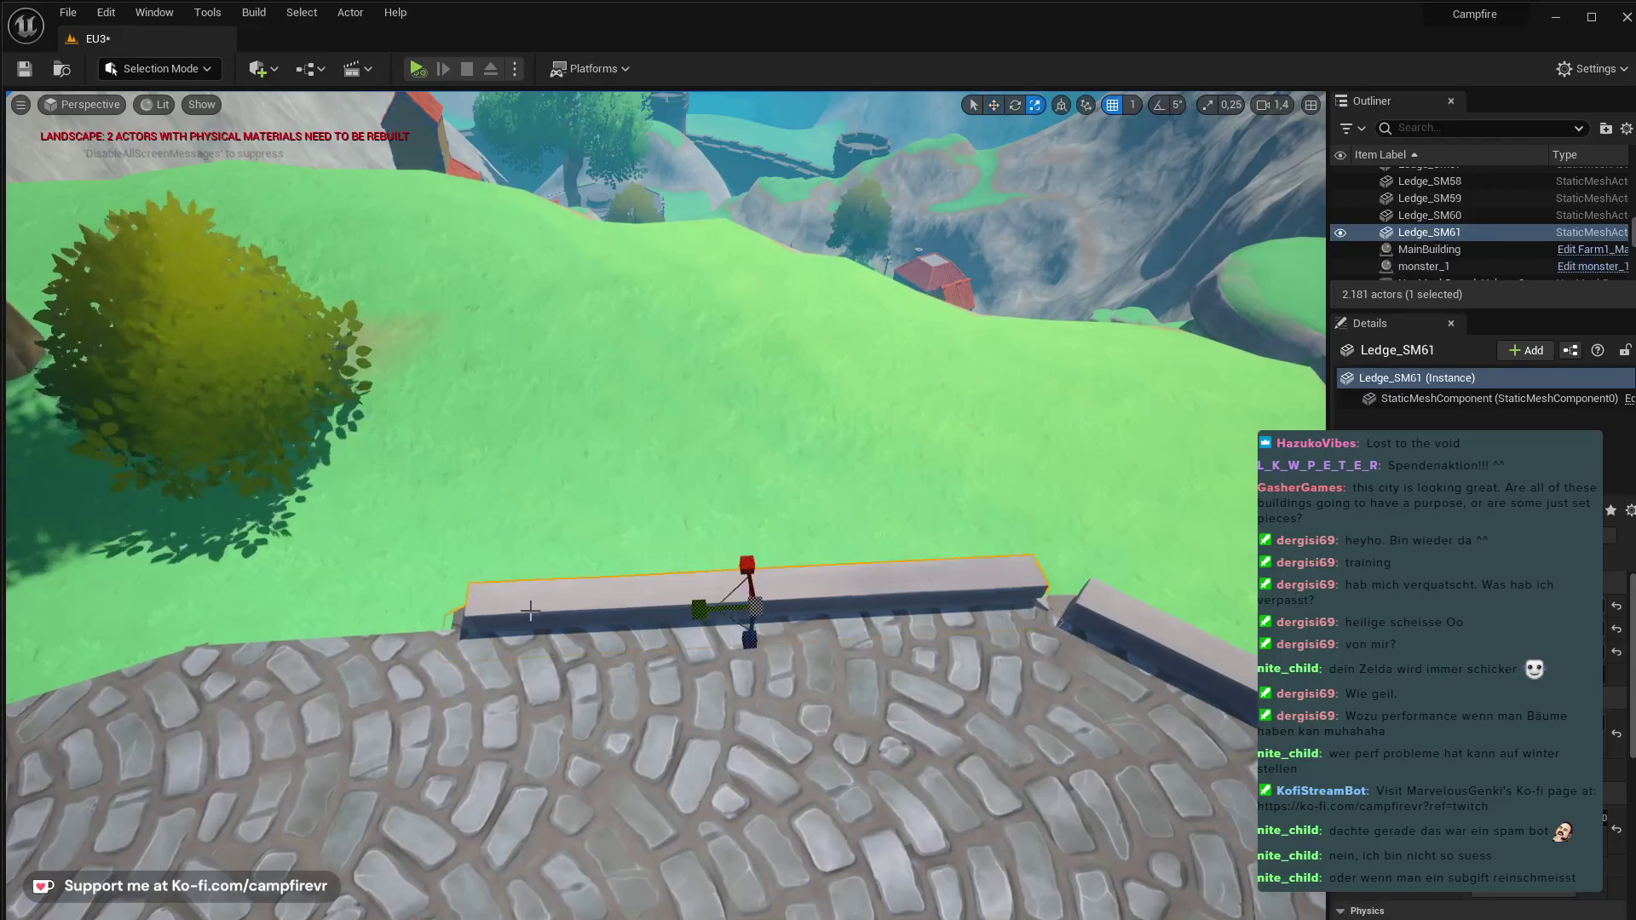
pyautogui.moveTo(700, 605); pyautogui.dragTo(582, 620)
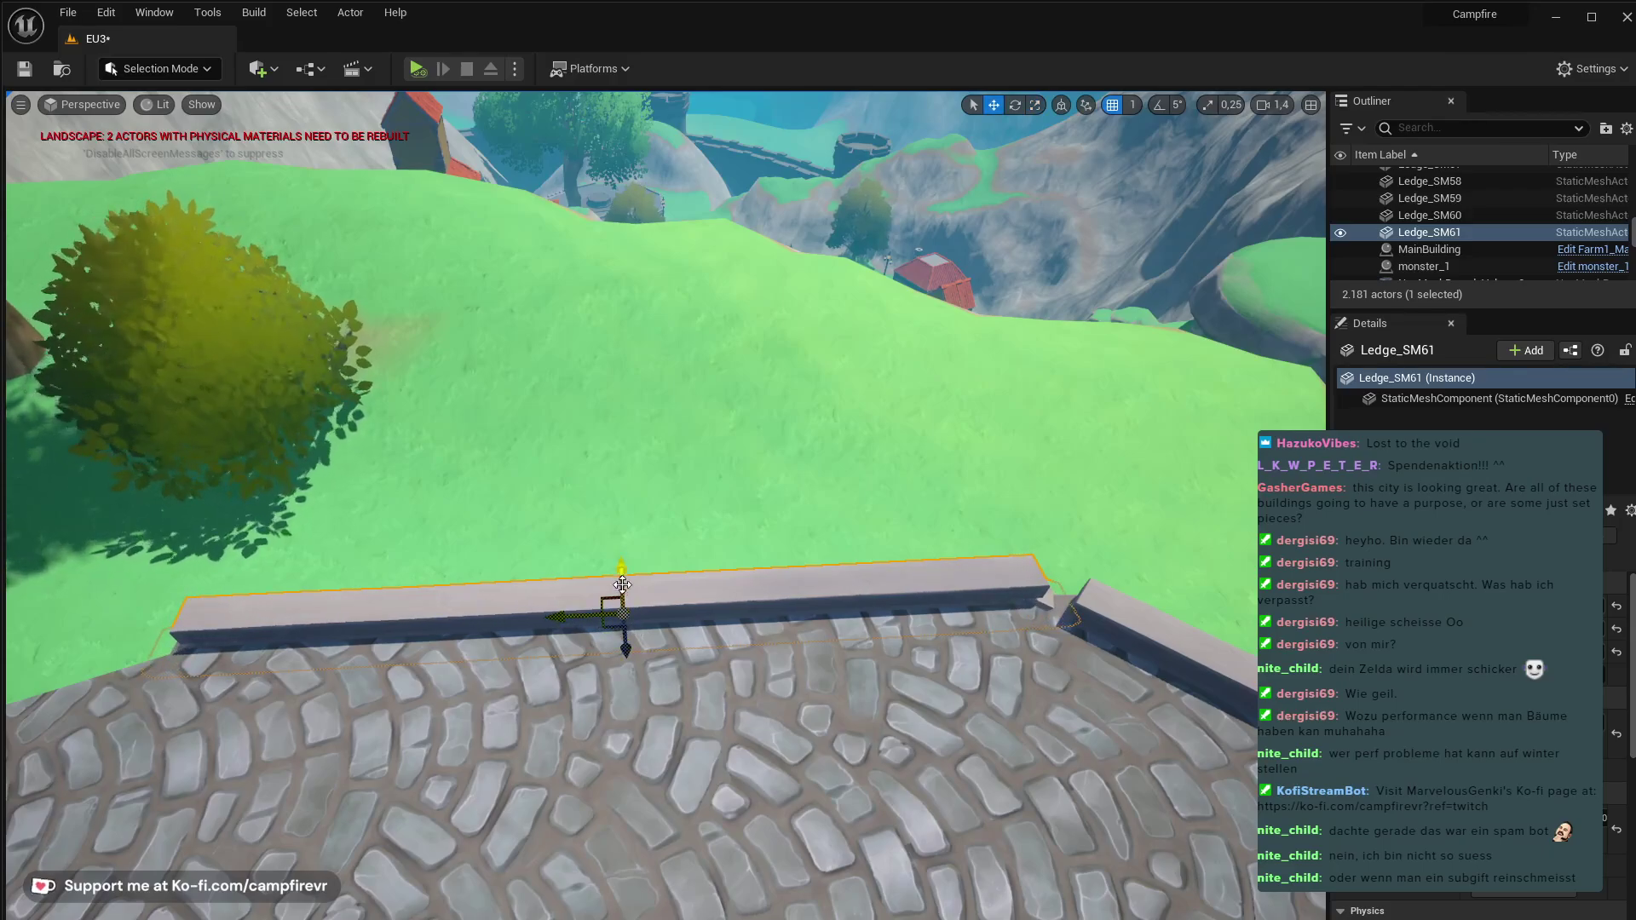
pyautogui.moveTo(623, 583); pyautogui.dragTo(621, 597)
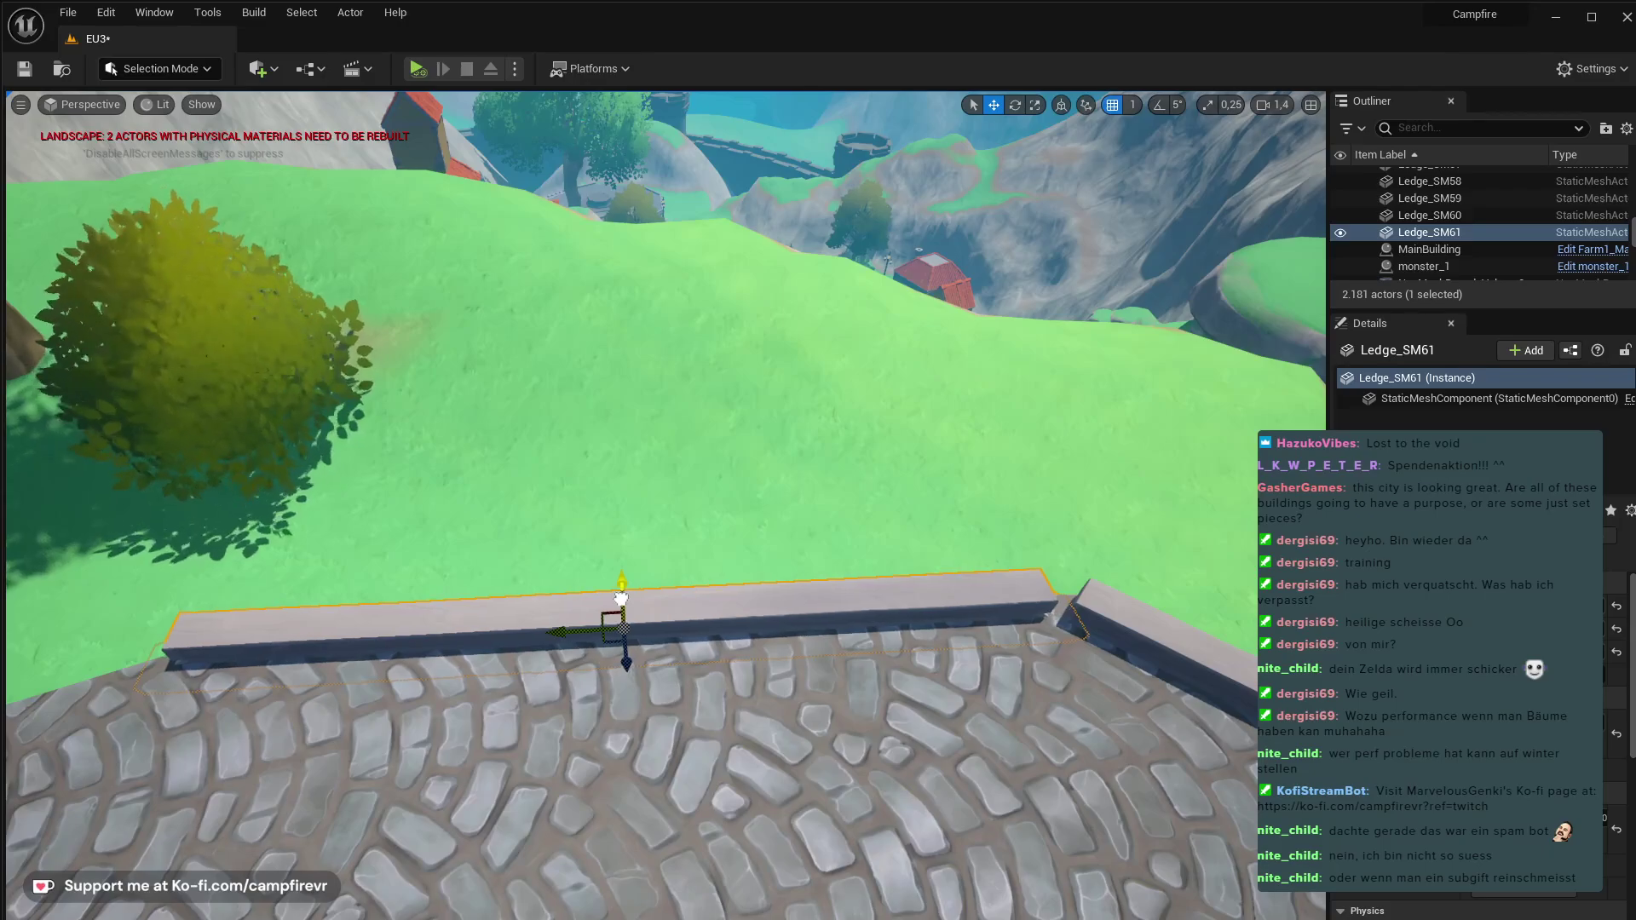
pyautogui.moveTo(789, 614)
pyautogui.mouseDown(button='right')
pyautogui.moveTo(546, 596)
pyautogui.moveTo(528, 648)
pyautogui.moveTo(789, 614)
pyautogui.mouseUp(button='right')
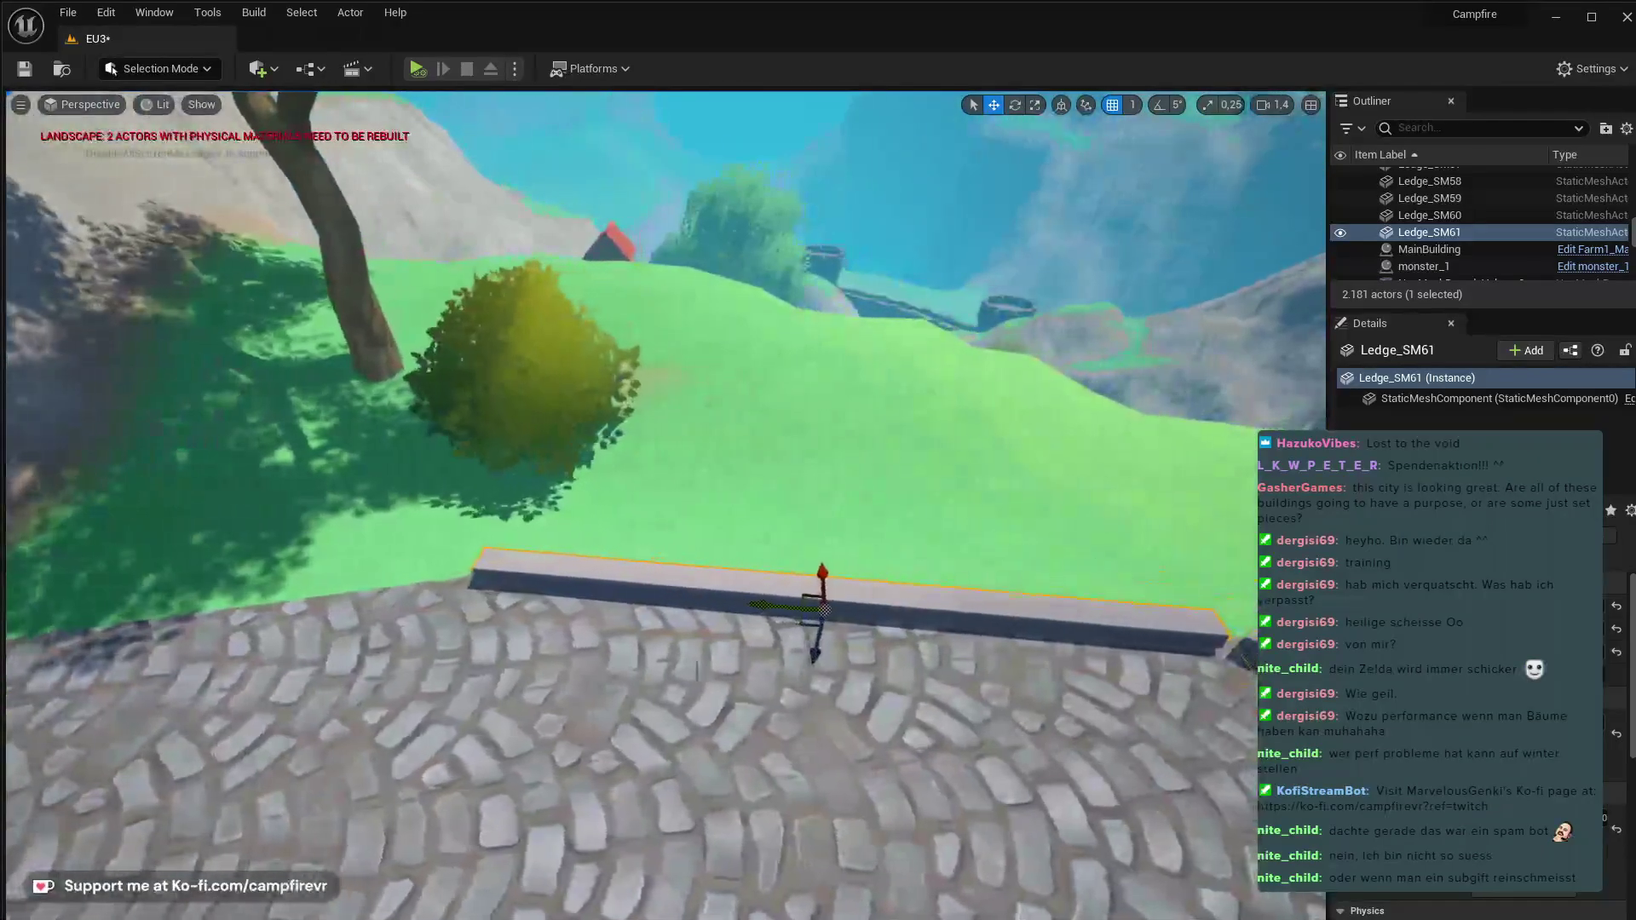
# - Duplicate the second ledge toward the rock wall and rotate the copy to follow the next border segment
pyautogui.keyDown('alt'); pyautogui.moveTo(787, 605); pyautogui.dragTo(349, 614); pyautogui.keyUp('alt')
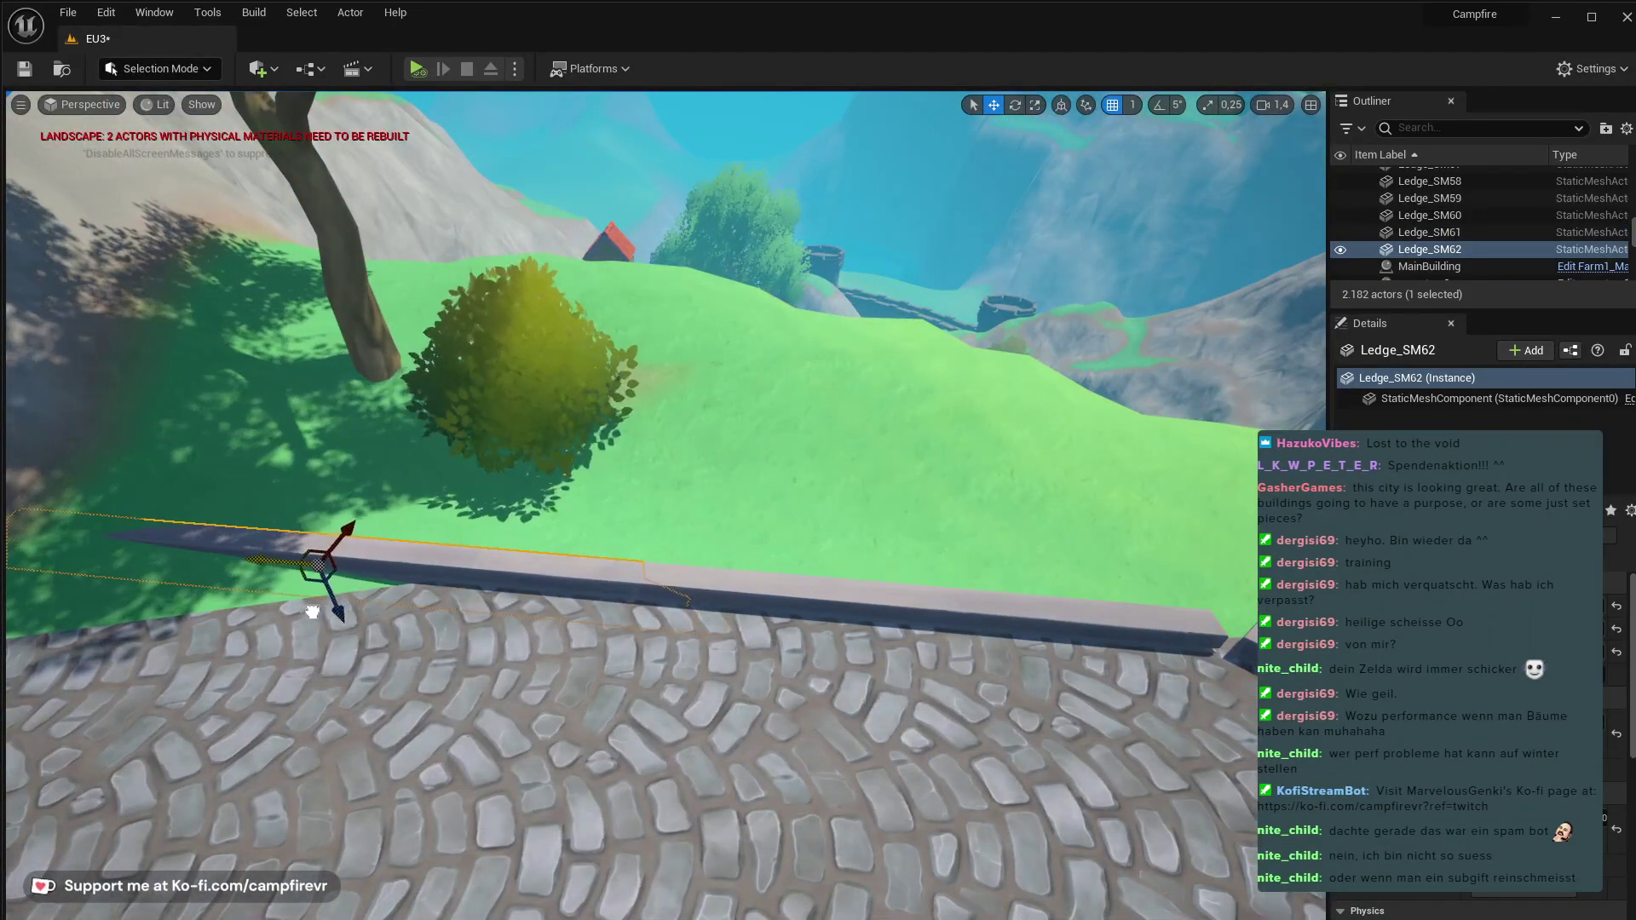
pyautogui.moveTo(312, 612); pyautogui.dragTo(312, 612, button='right')
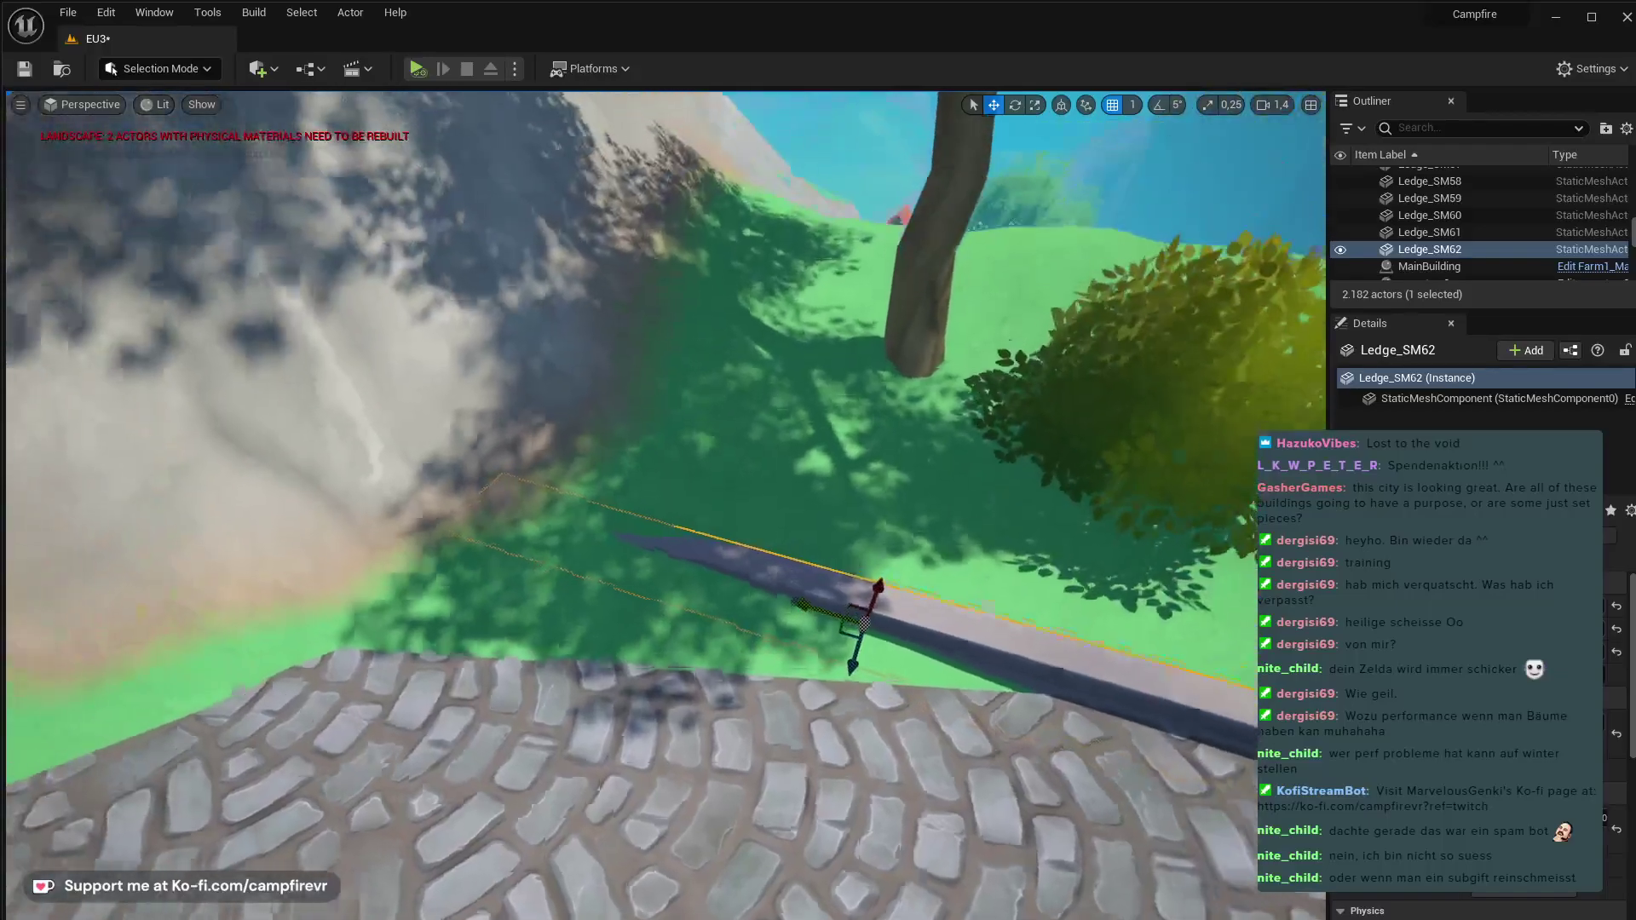
pyautogui.moveTo(882, 589); pyautogui.dragTo(882, 589, button='right')
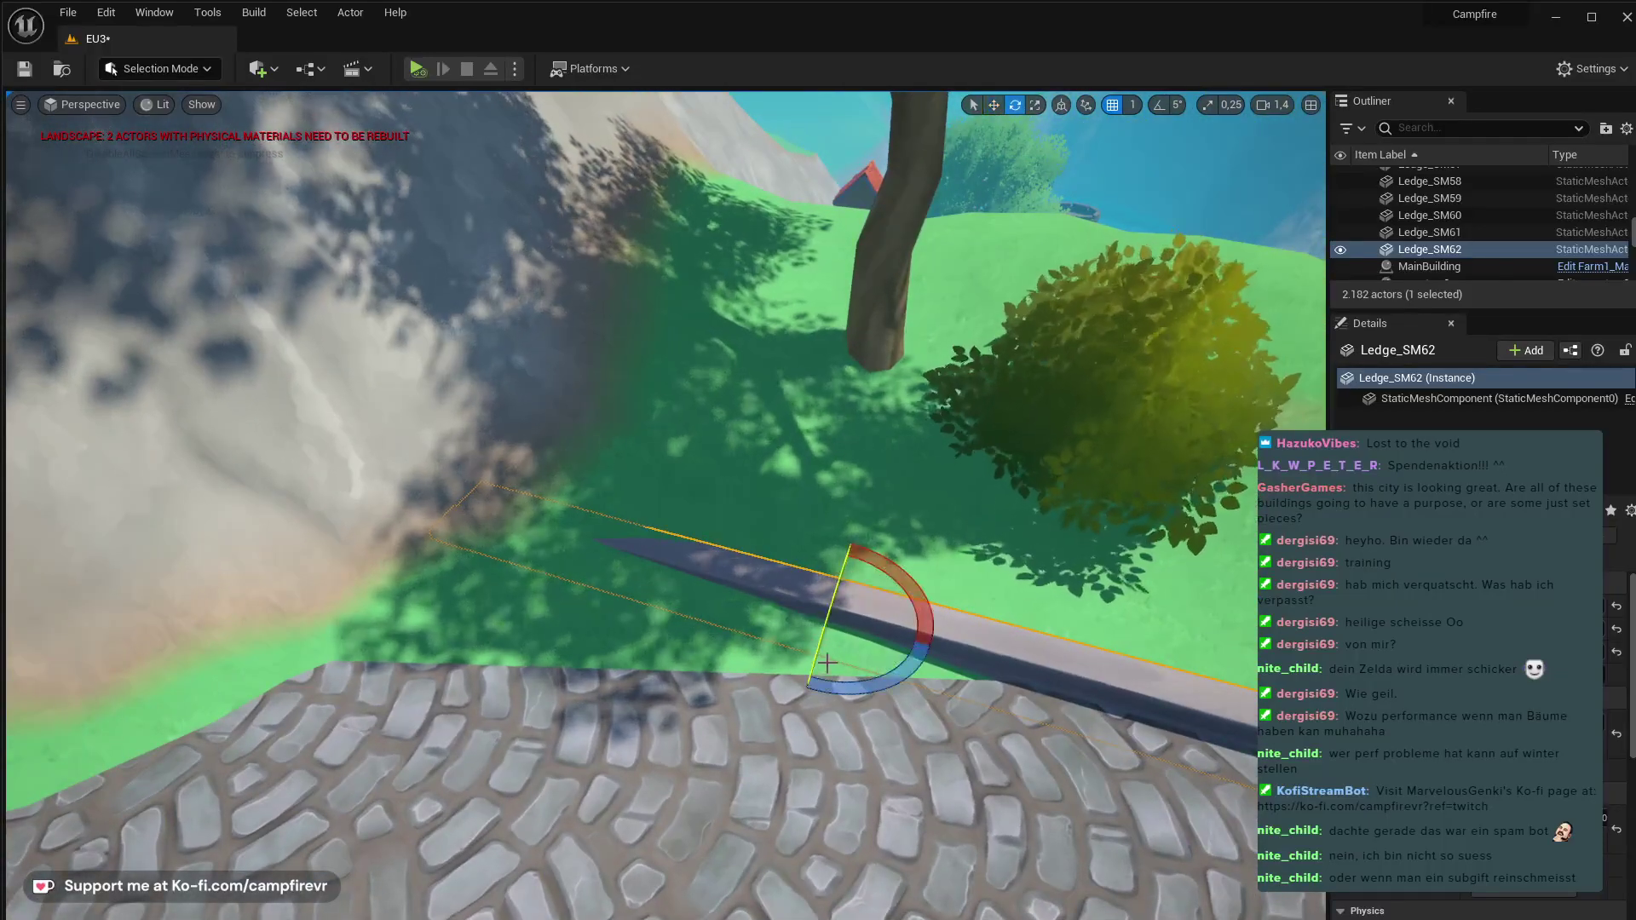
pyautogui.moveTo(826, 663); pyautogui.dragTo(891, 663)
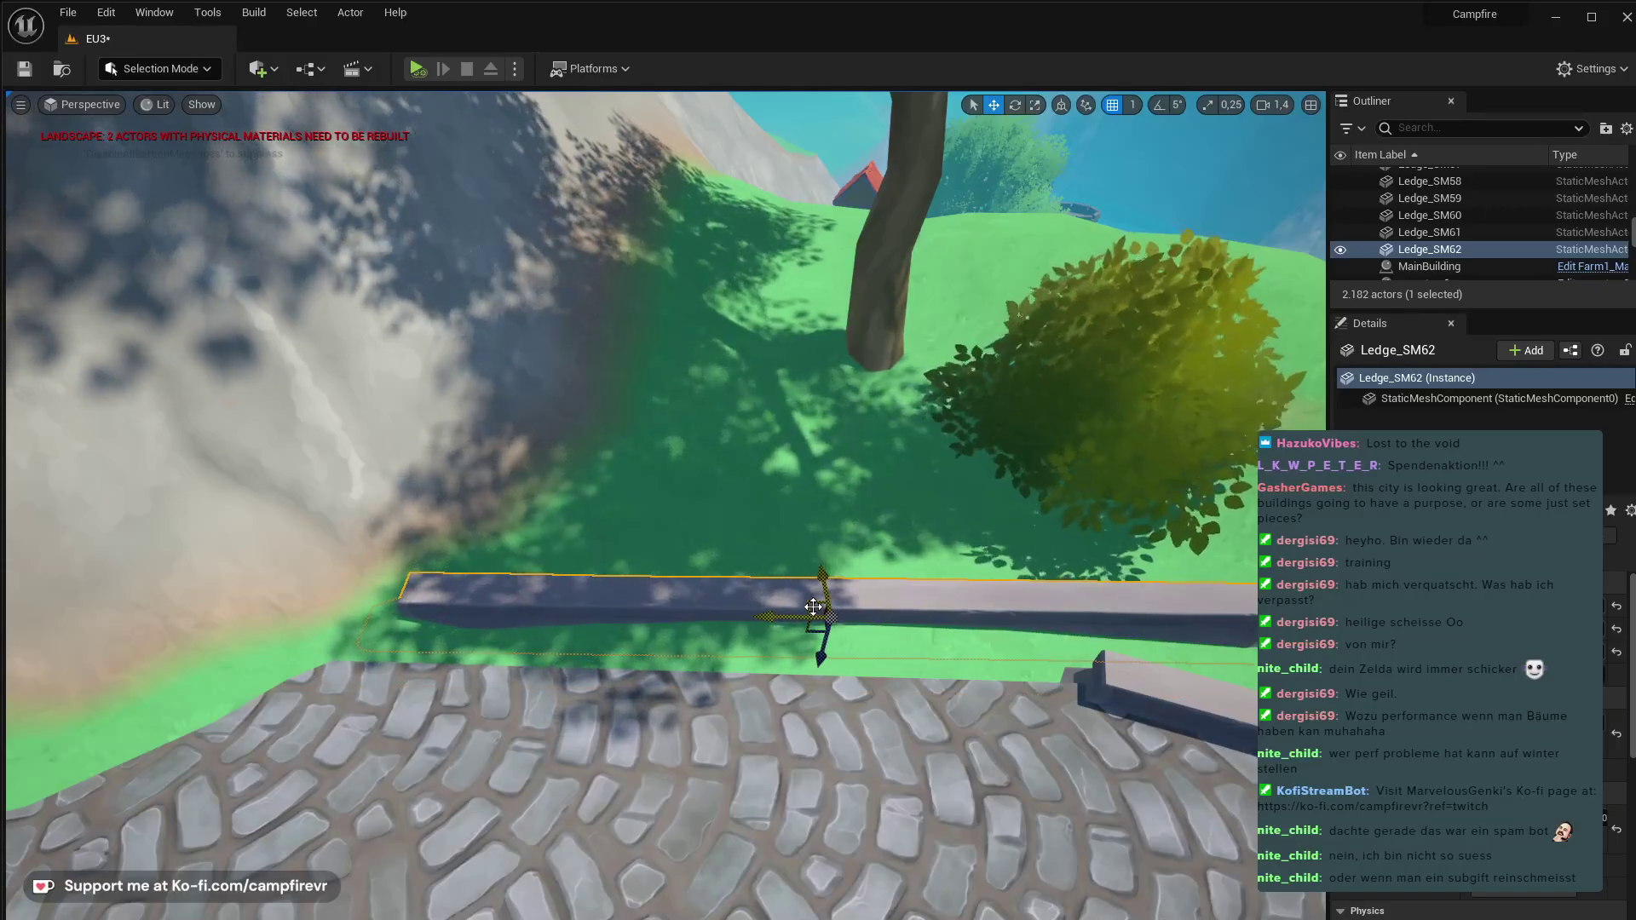
# - Move the third ledge inward onto the cobblestone edge so it joins the second ledge near the tree
pyautogui.moveTo(814, 607); pyautogui.dragTo(755, 659, button='right')
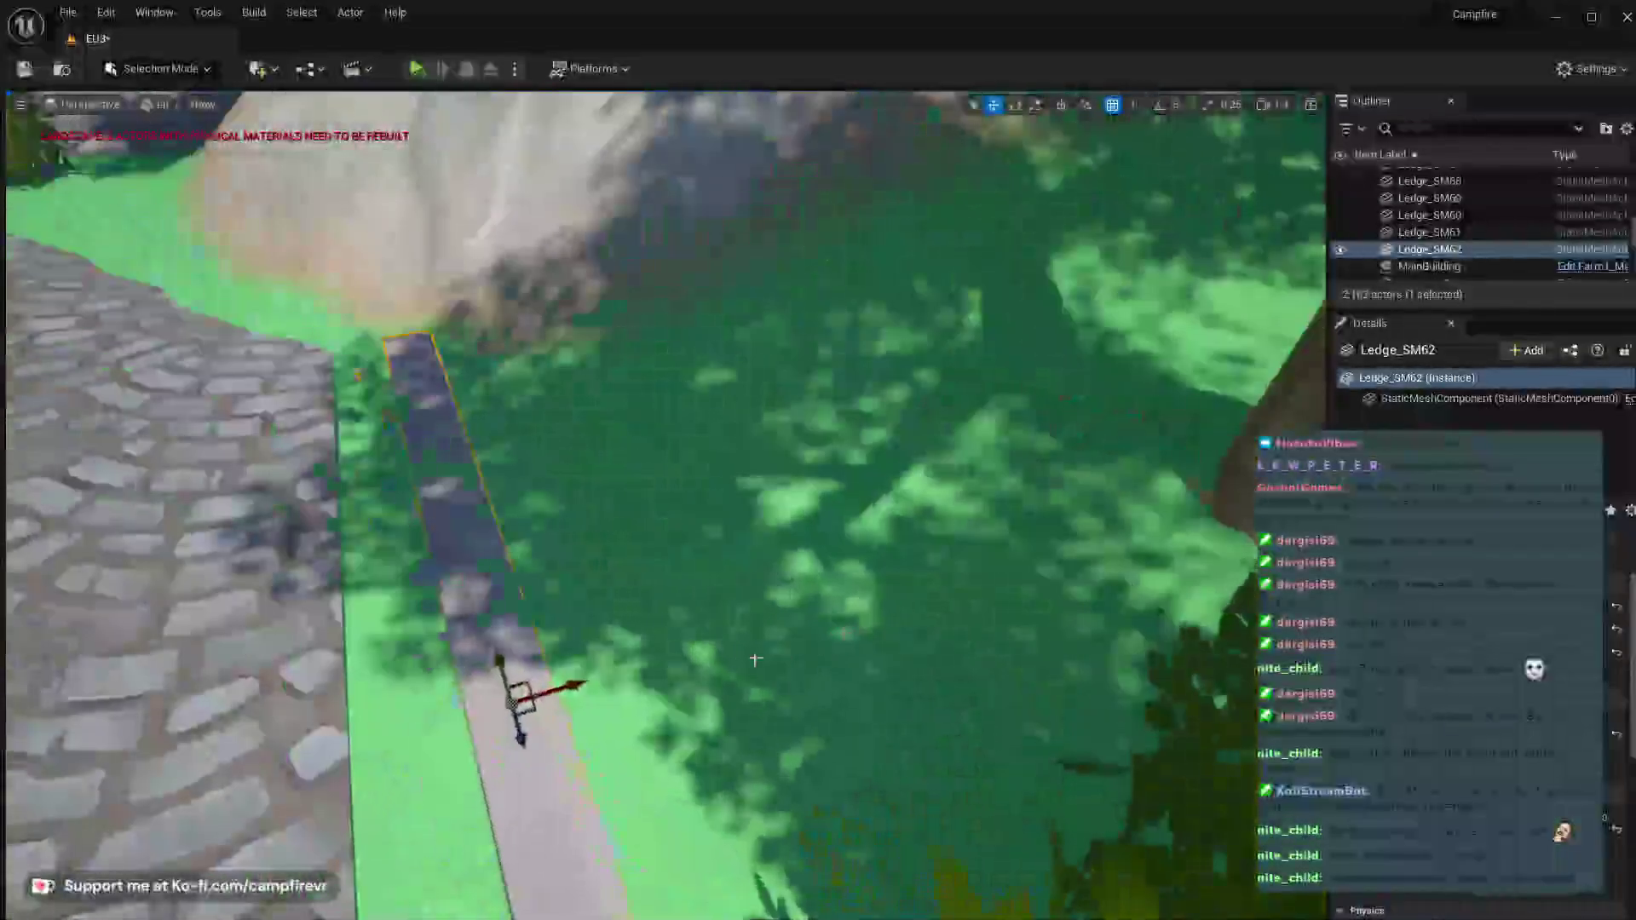
pyautogui.moveTo(562, 689); pyautogui.dragTo(456, 681)
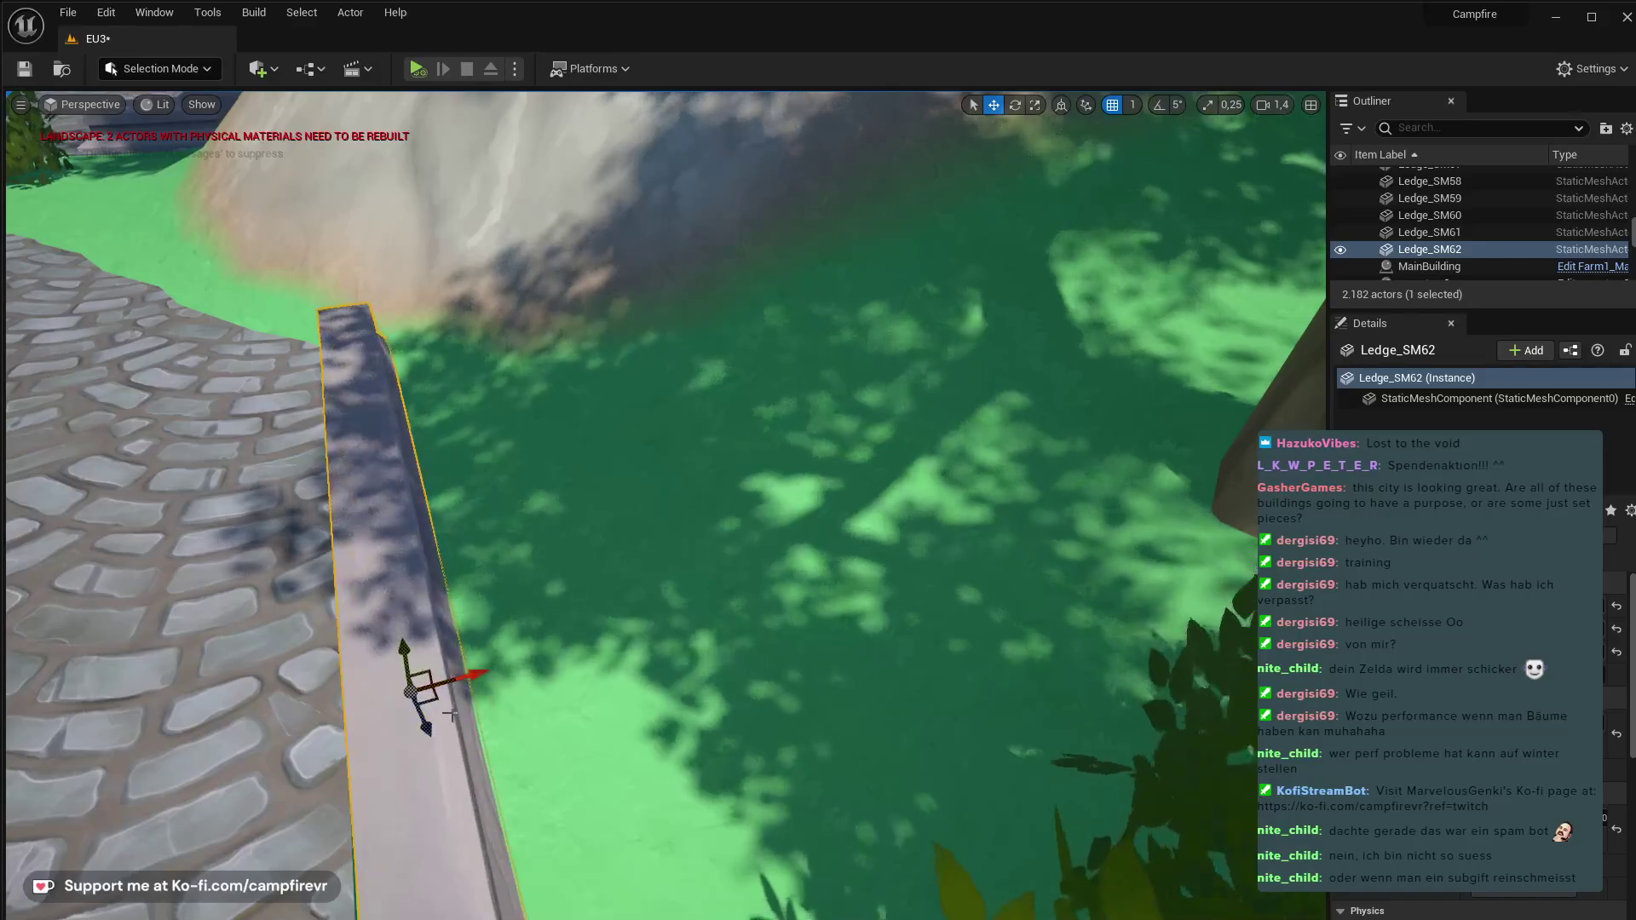
pyautogui.hotkey('ctrl', 'z')
pyautogui.moveTo(449, 714); pyautogui.dragTo(546, 734, button='right')
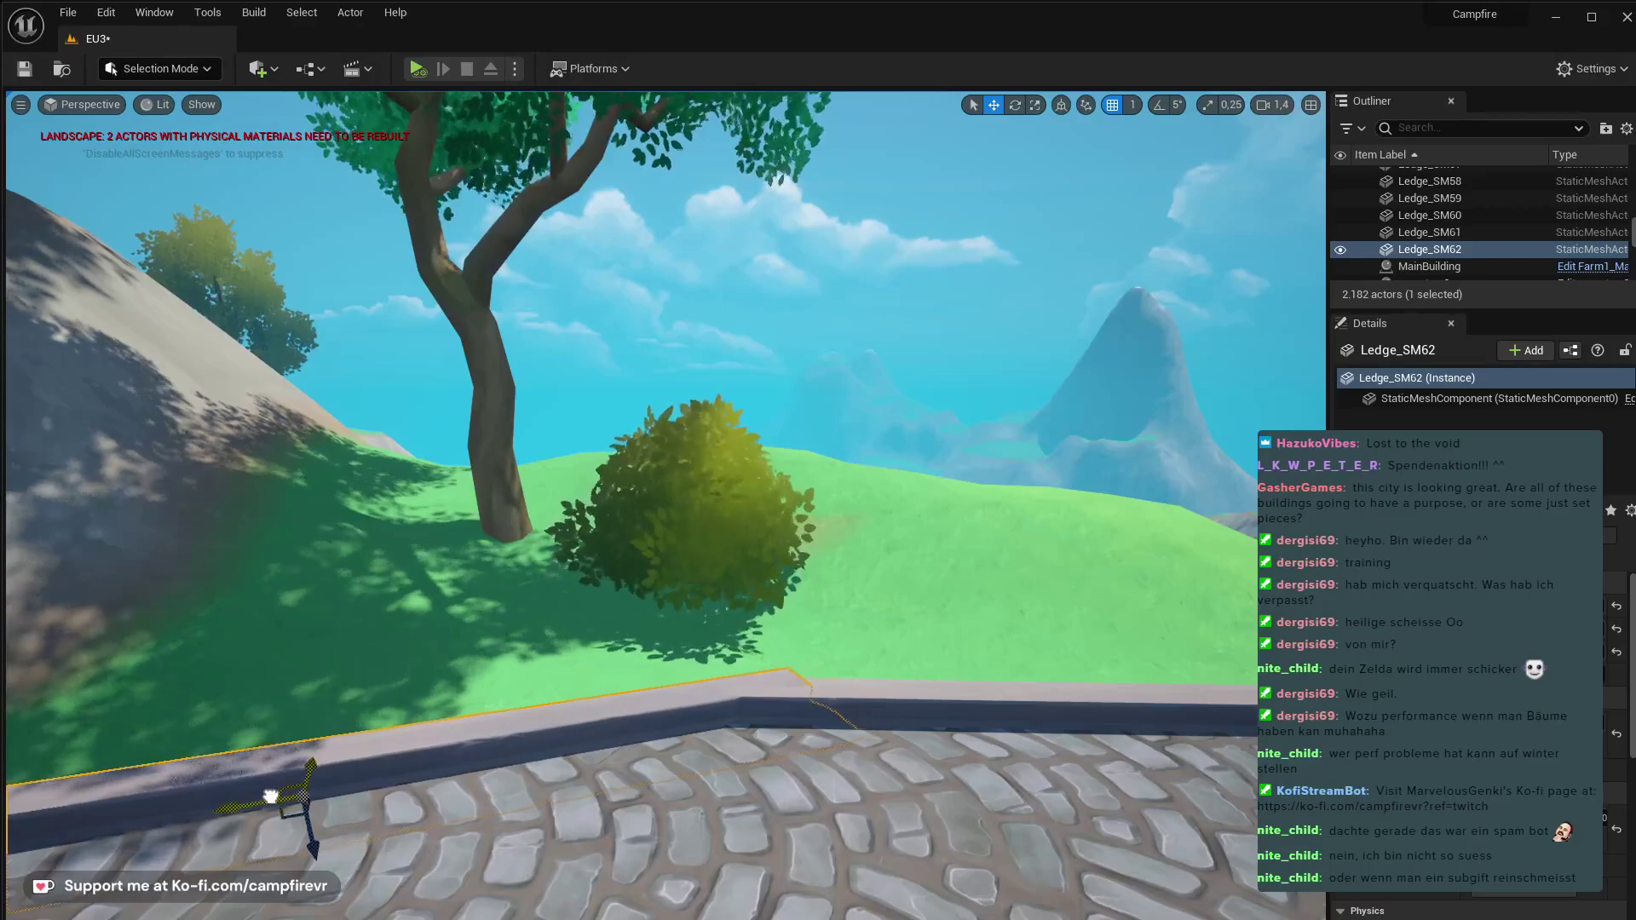
pyautogui.moveTo(270, 796); pyautogui.dragTo(179, 795, button='right')
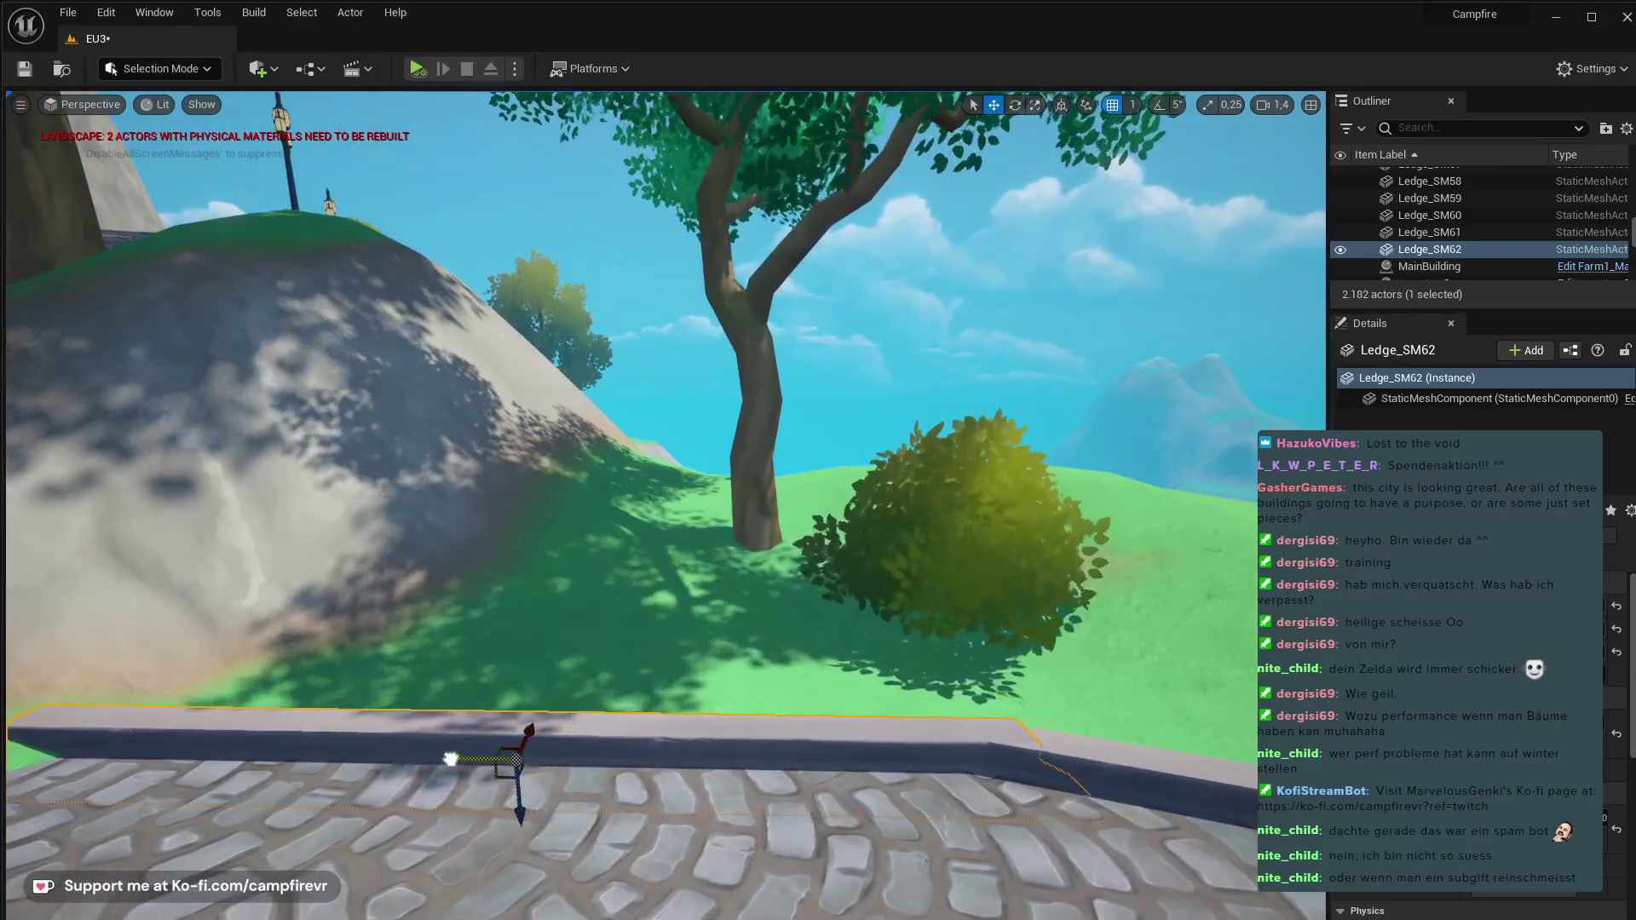
# - Check the new border run and slide the middle ledge slightly toward the lamp post ledge
pyautogui.moveTo(367, 505); pyautogui.dragTo(599, 794, button='right')
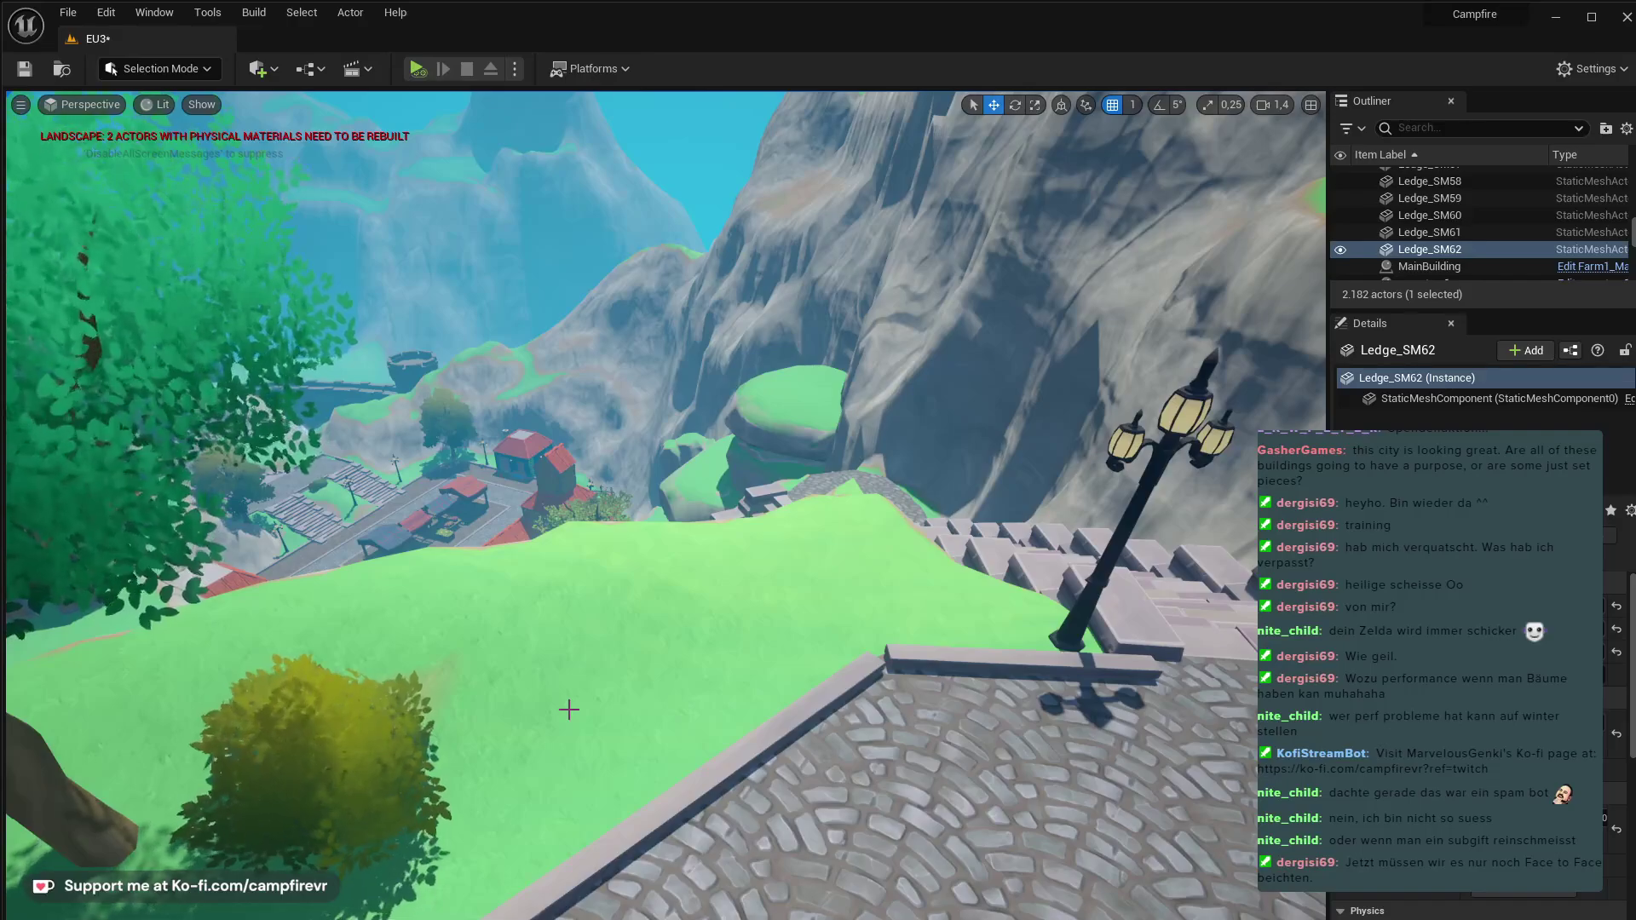
pyautogui.moveTo(868, 753); pyautogui.dragTo(903, 722, button='right')
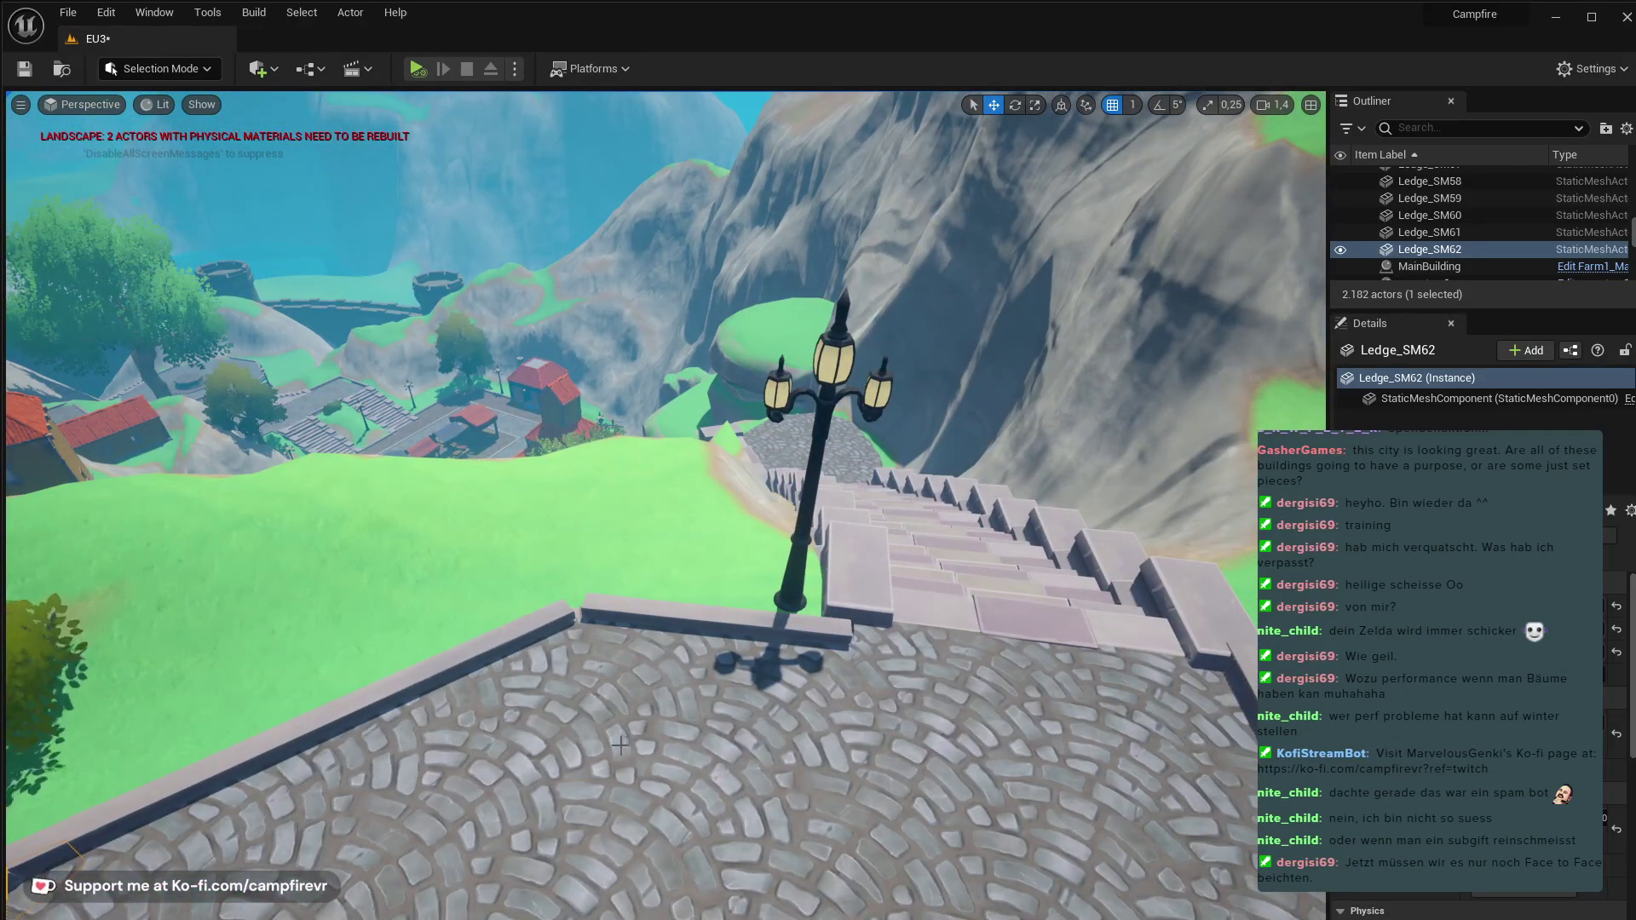
pyautogui.moveTo(620, 745); pyautogui.dragTo(580, 520, button='right')
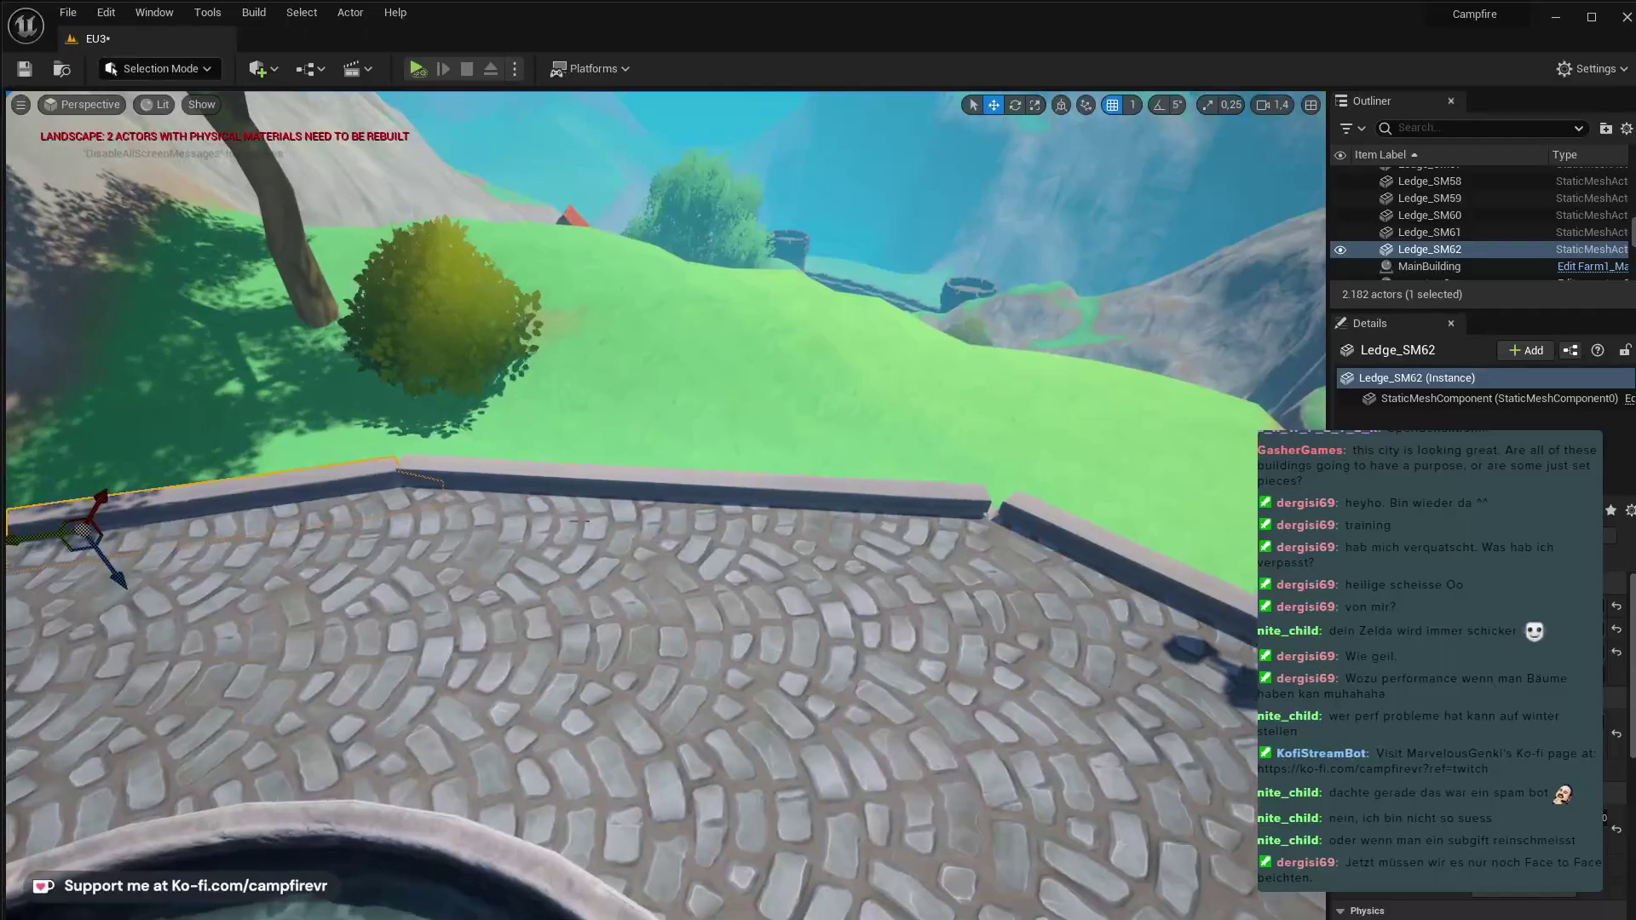
pyautogui.click(659, 488)
pyautogui.moveTo(639, 495); pyautogui.dragTo(647, 493)
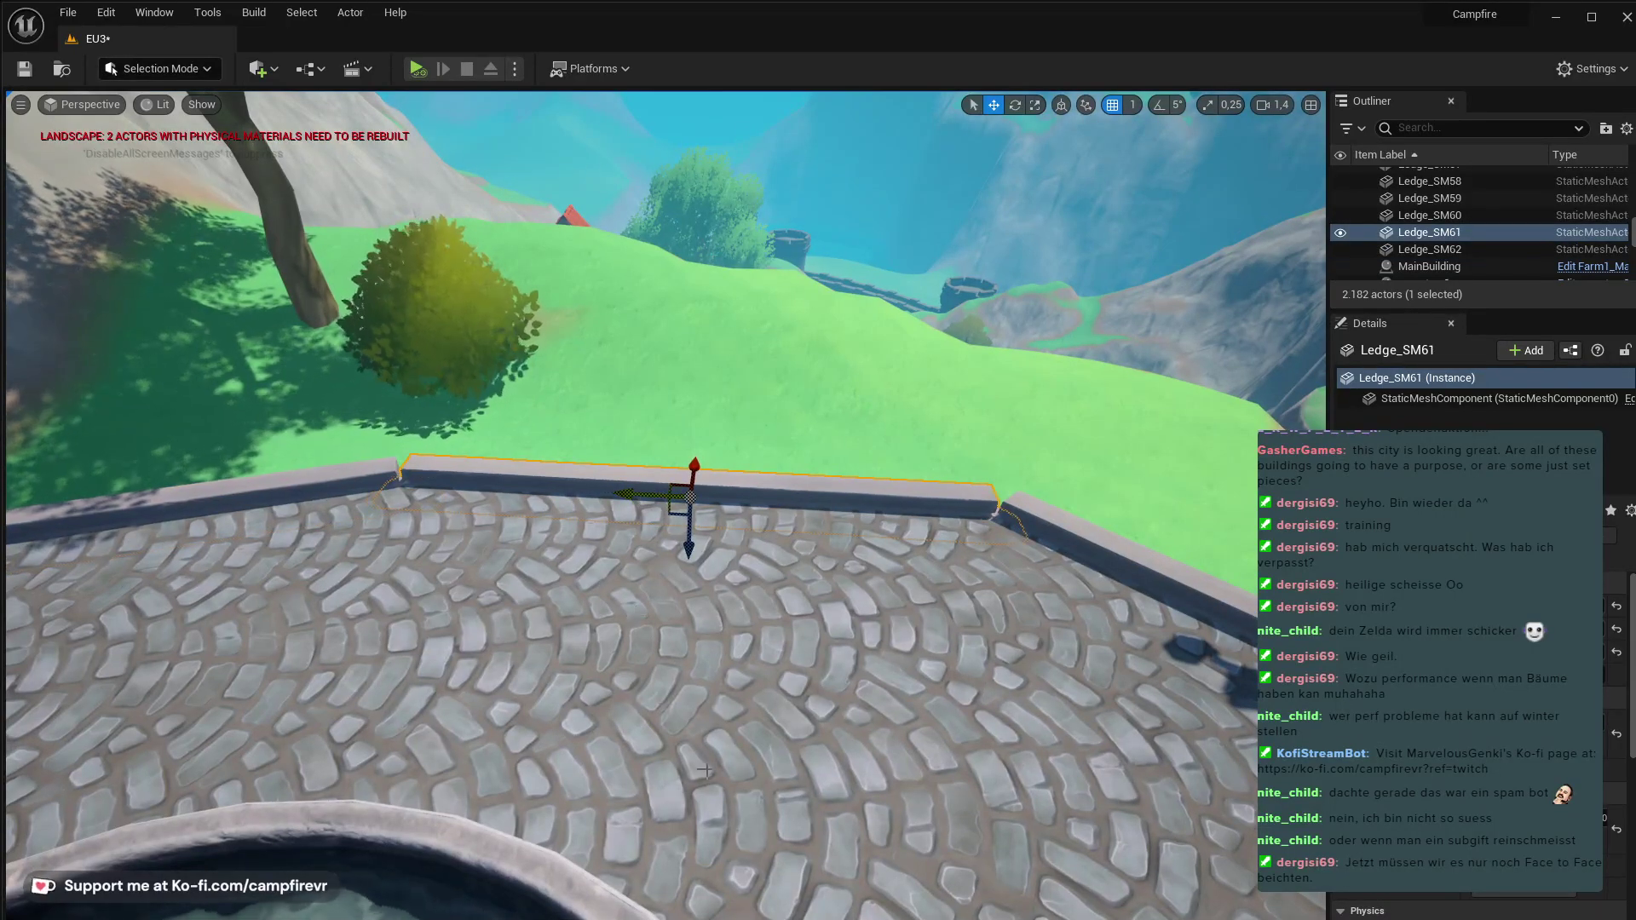
# - Clear the content search and look through the StylizedGothicCastle meshes for a piece to cover the ledge corners
pyautogui.hotkey('ctrl', 'space')
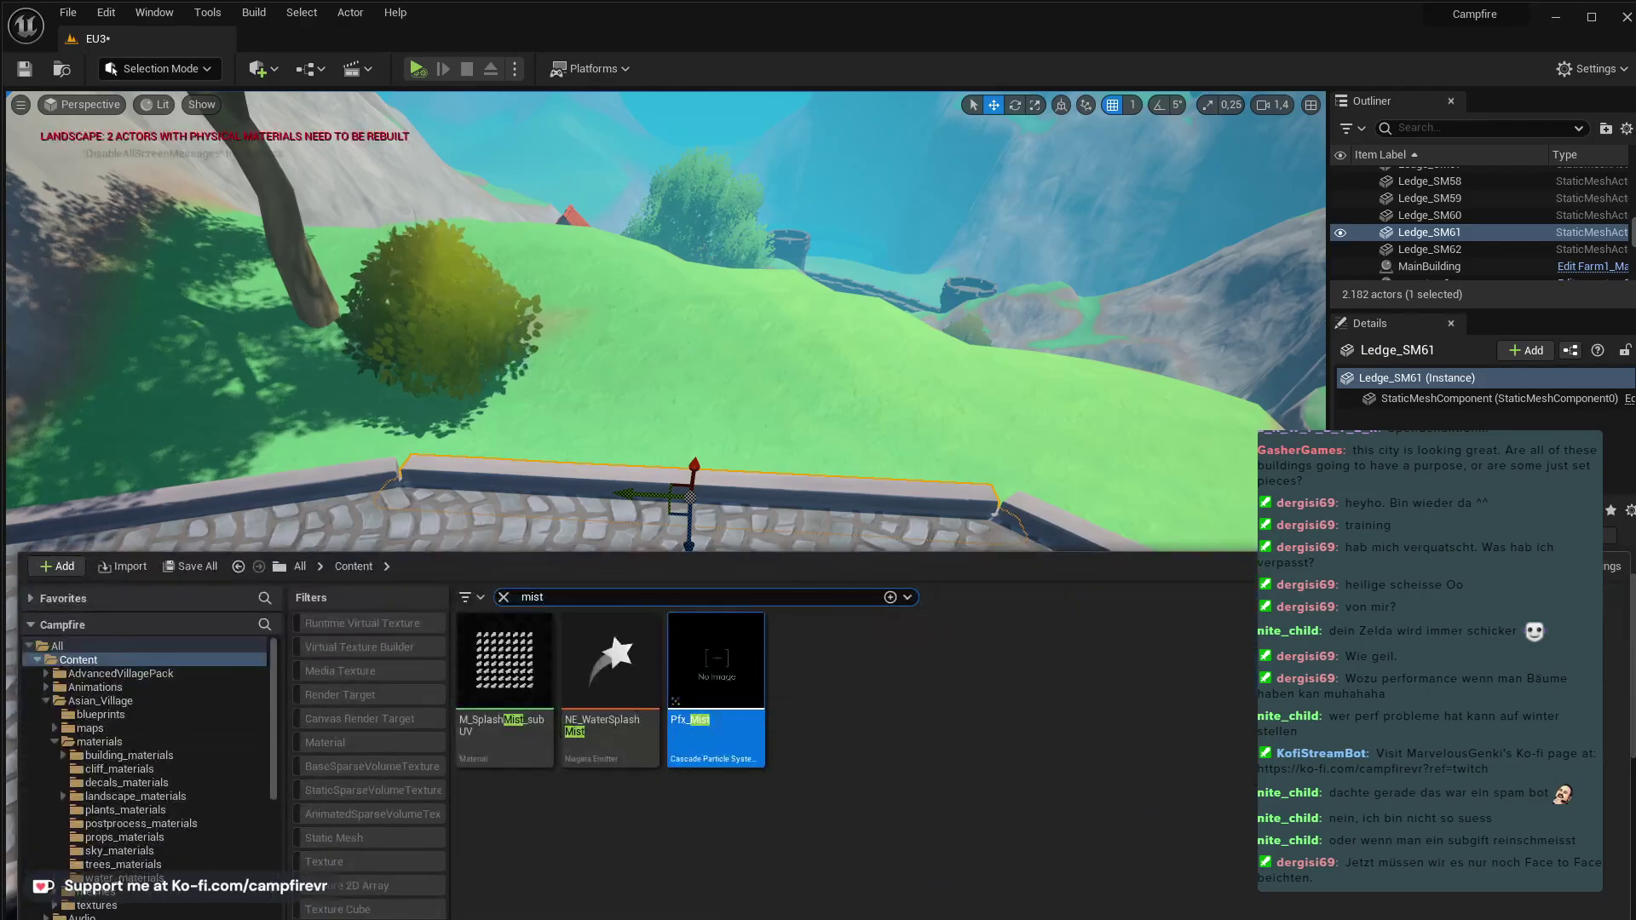
pyautogui.click(502, 597)
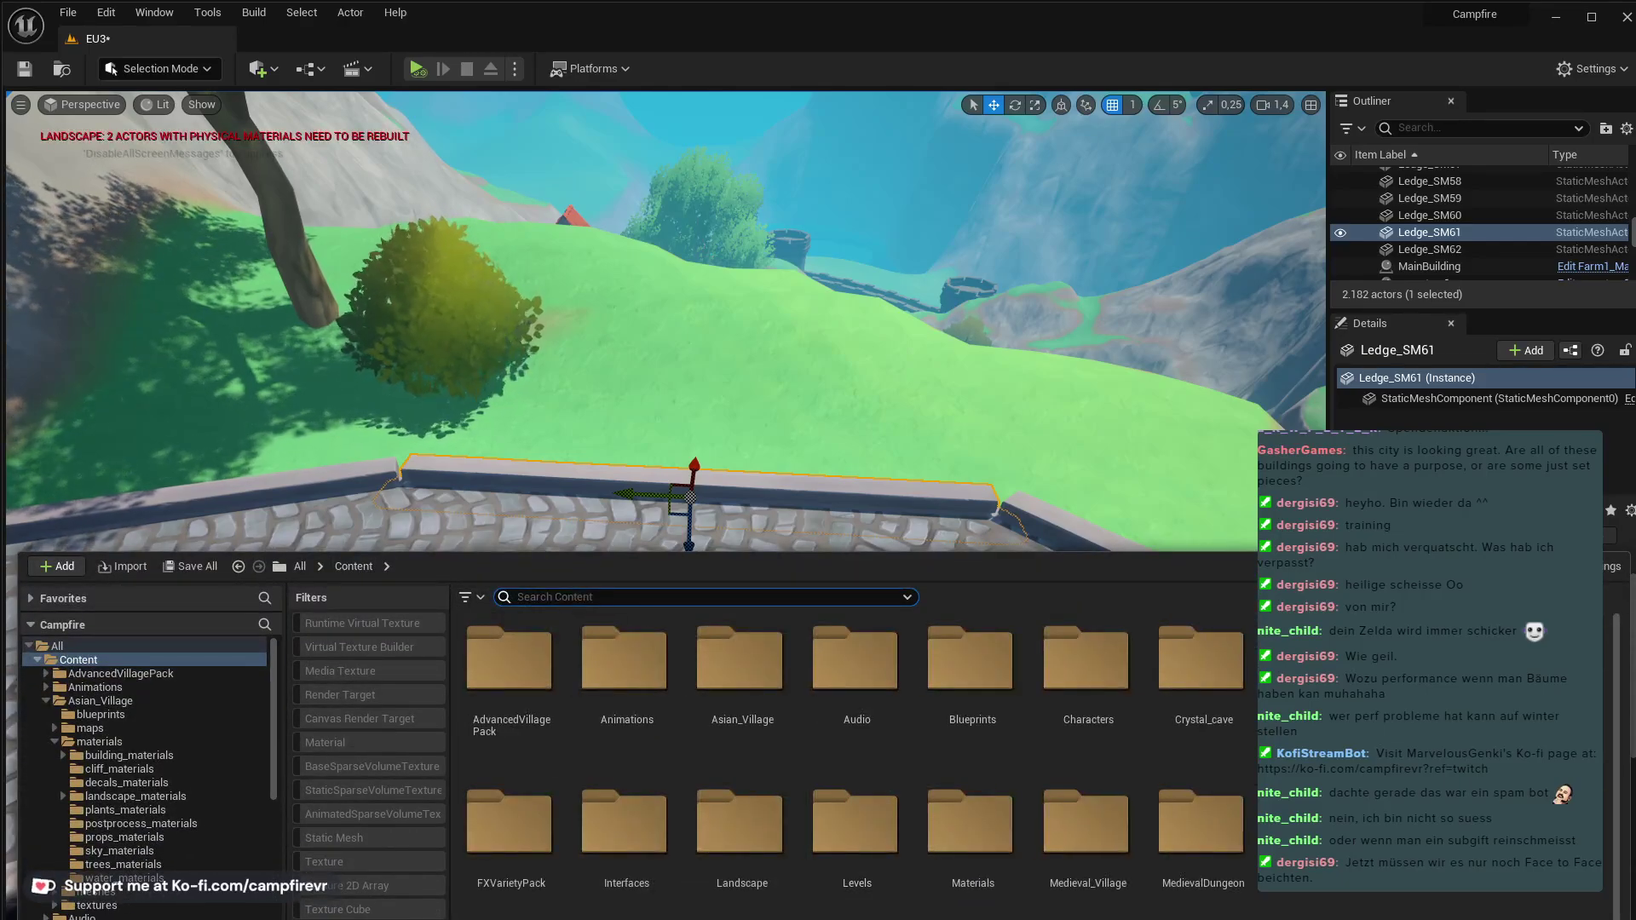
pyautogui.doubleClick(1431, 822)
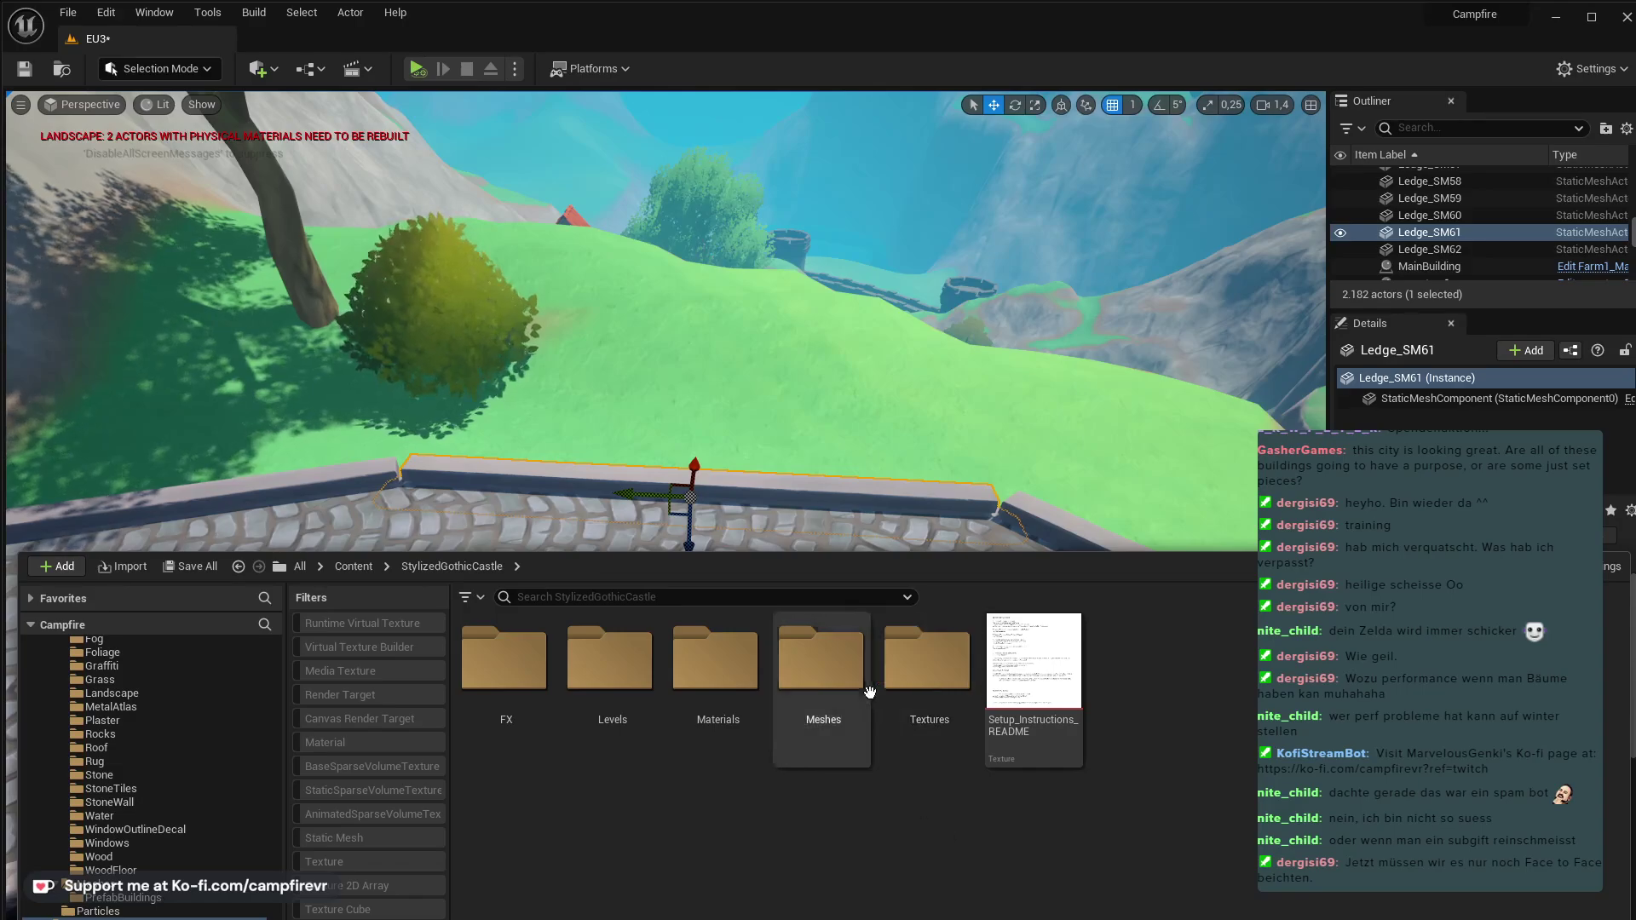
pyautogui.doubleClick(841, 679)
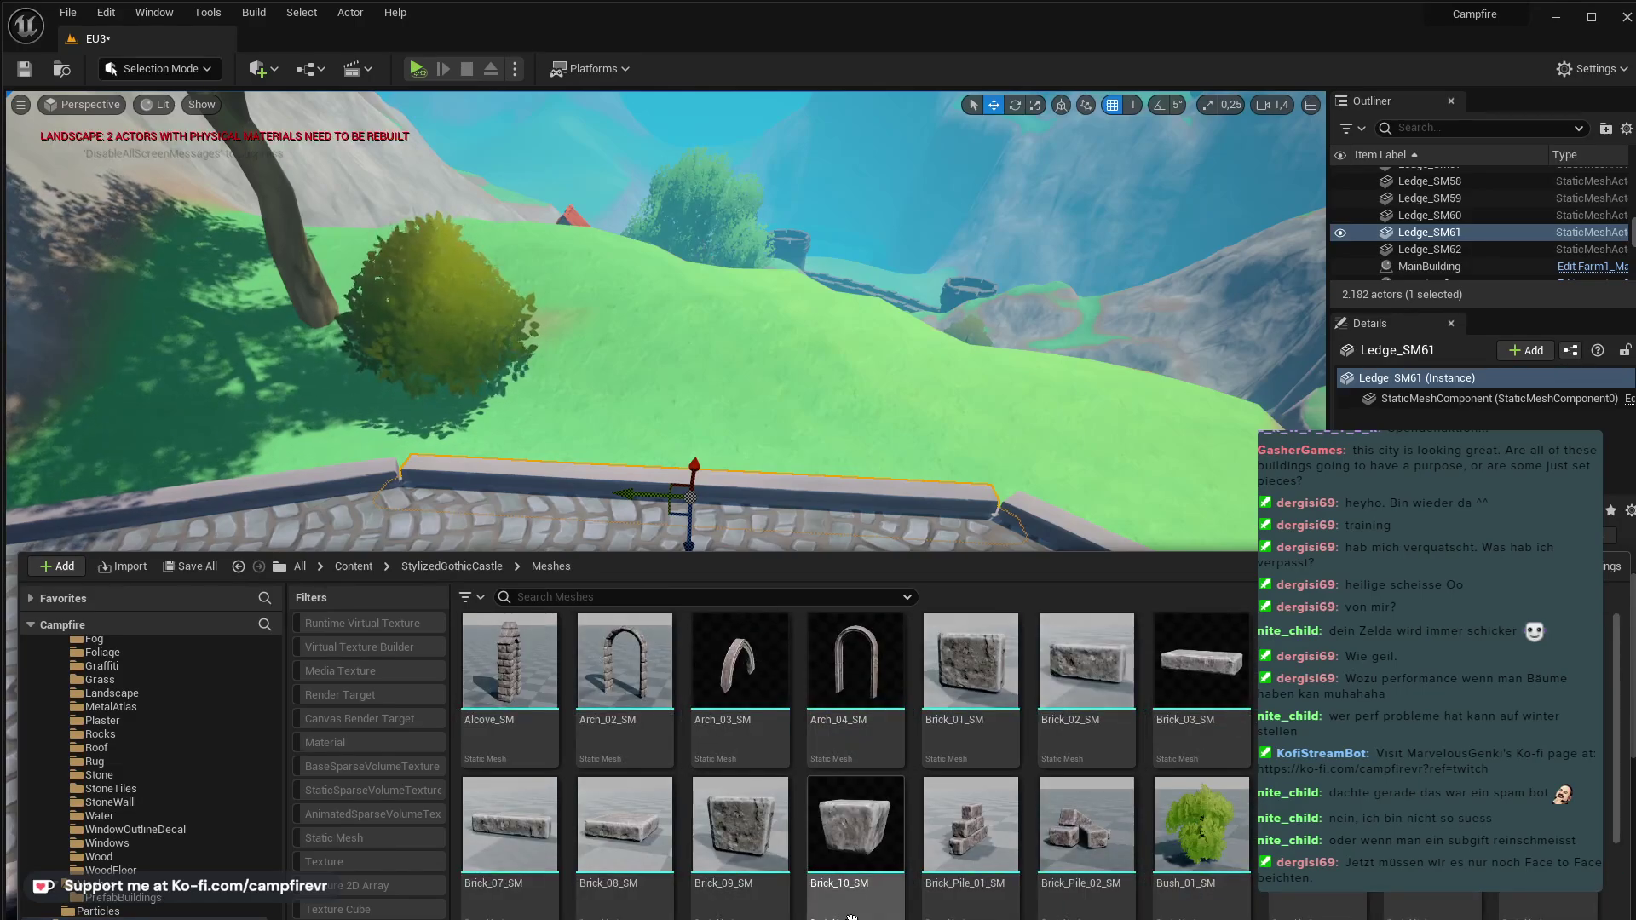
pyautogui.click(441, 568)
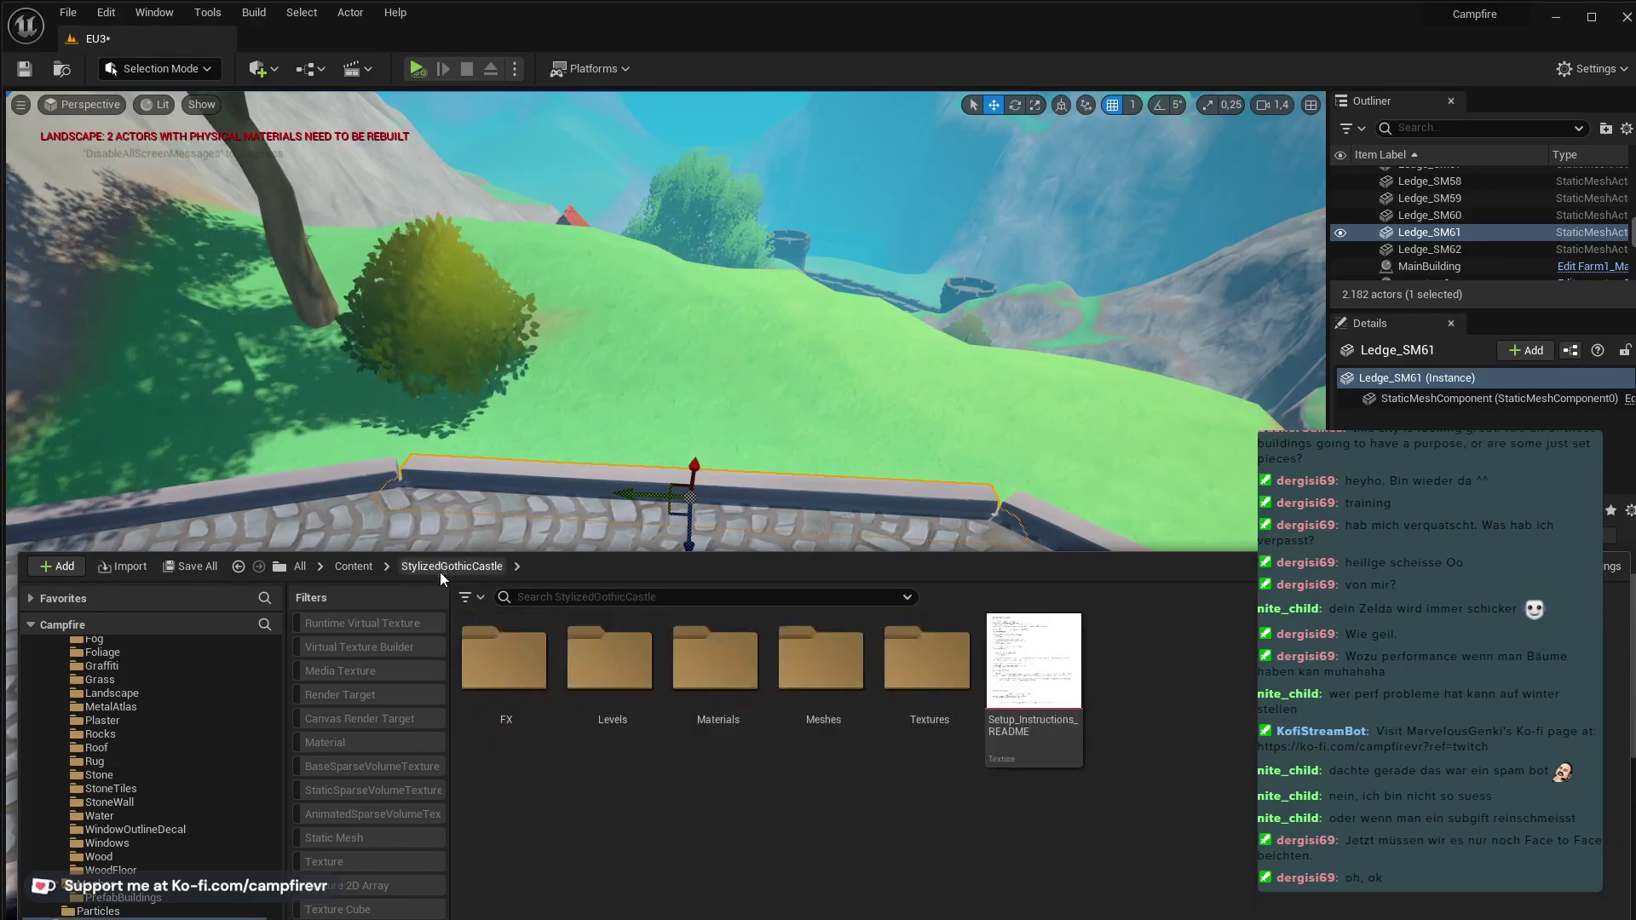
pyautogui.click(346, 568)
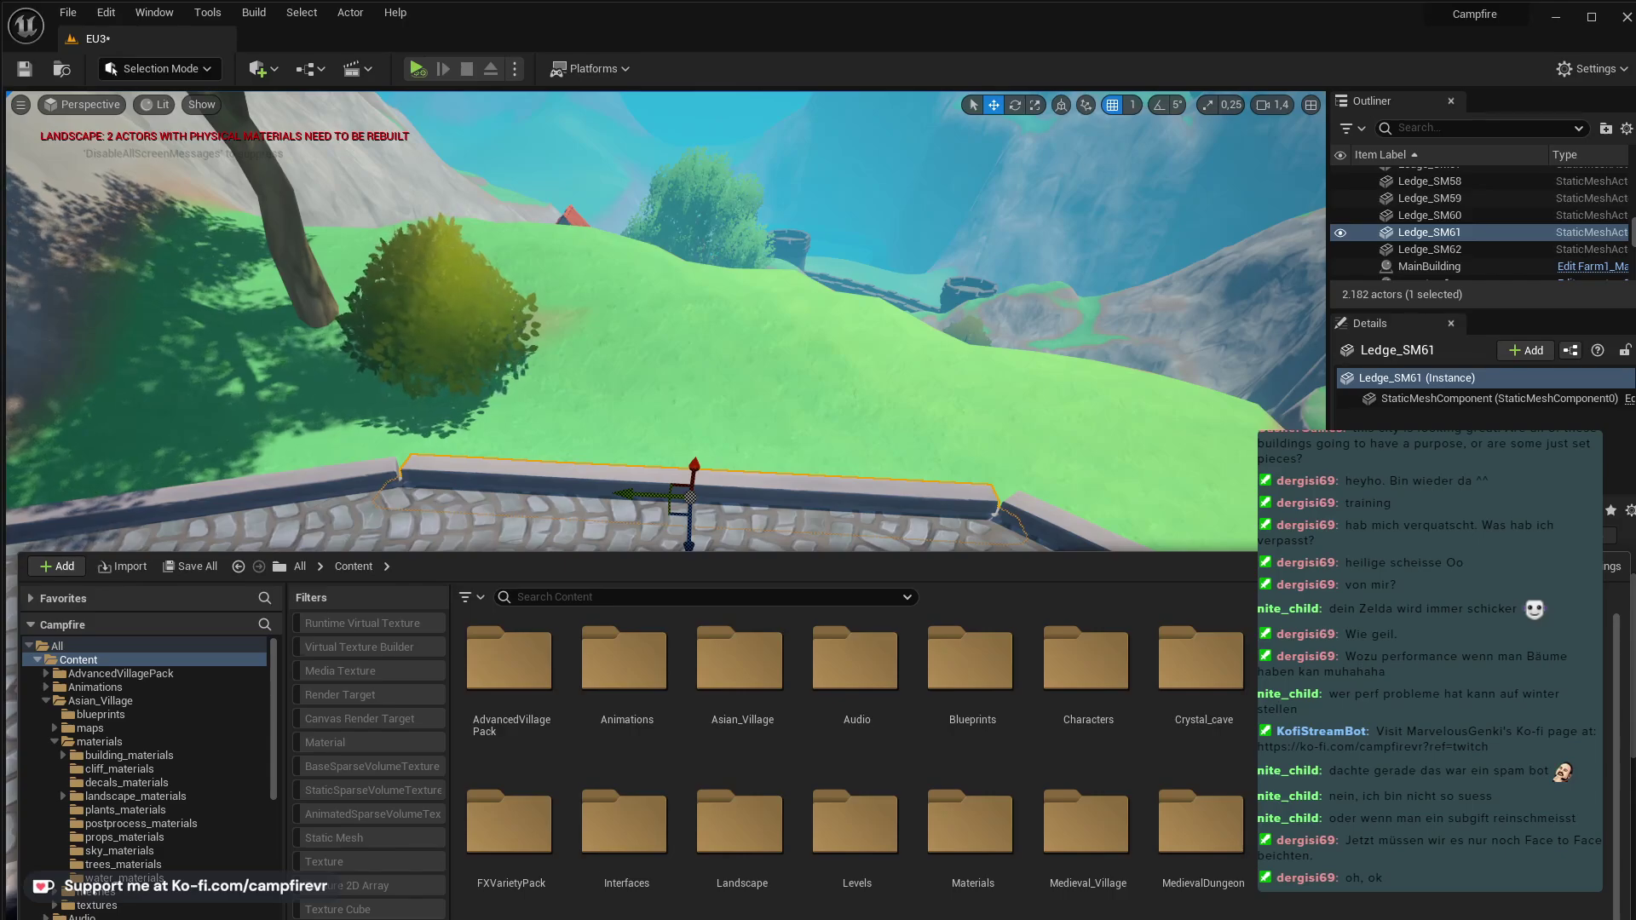
# - Place the StoneCap_SM mesh from the StylizedCoastalTown meshes on the corner between the lamp post ledge and the middle ledge
pyautogui.click(258, 567)
pyautogui.doubleClick(793, 648)
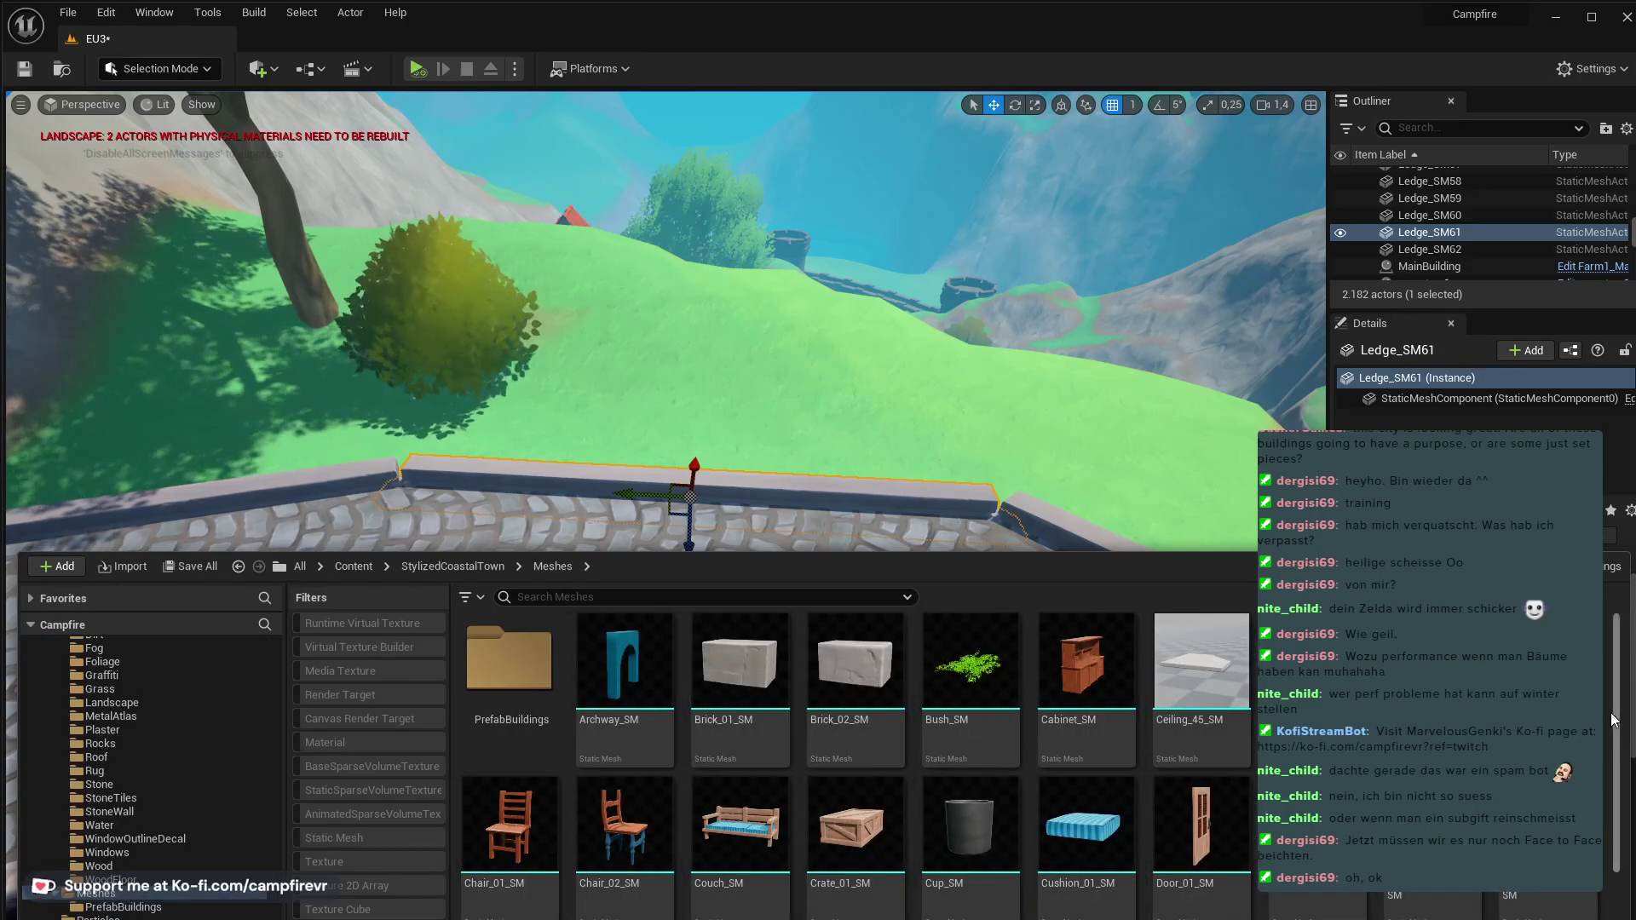
pyautogui.scroll(-10, 1619, 739)
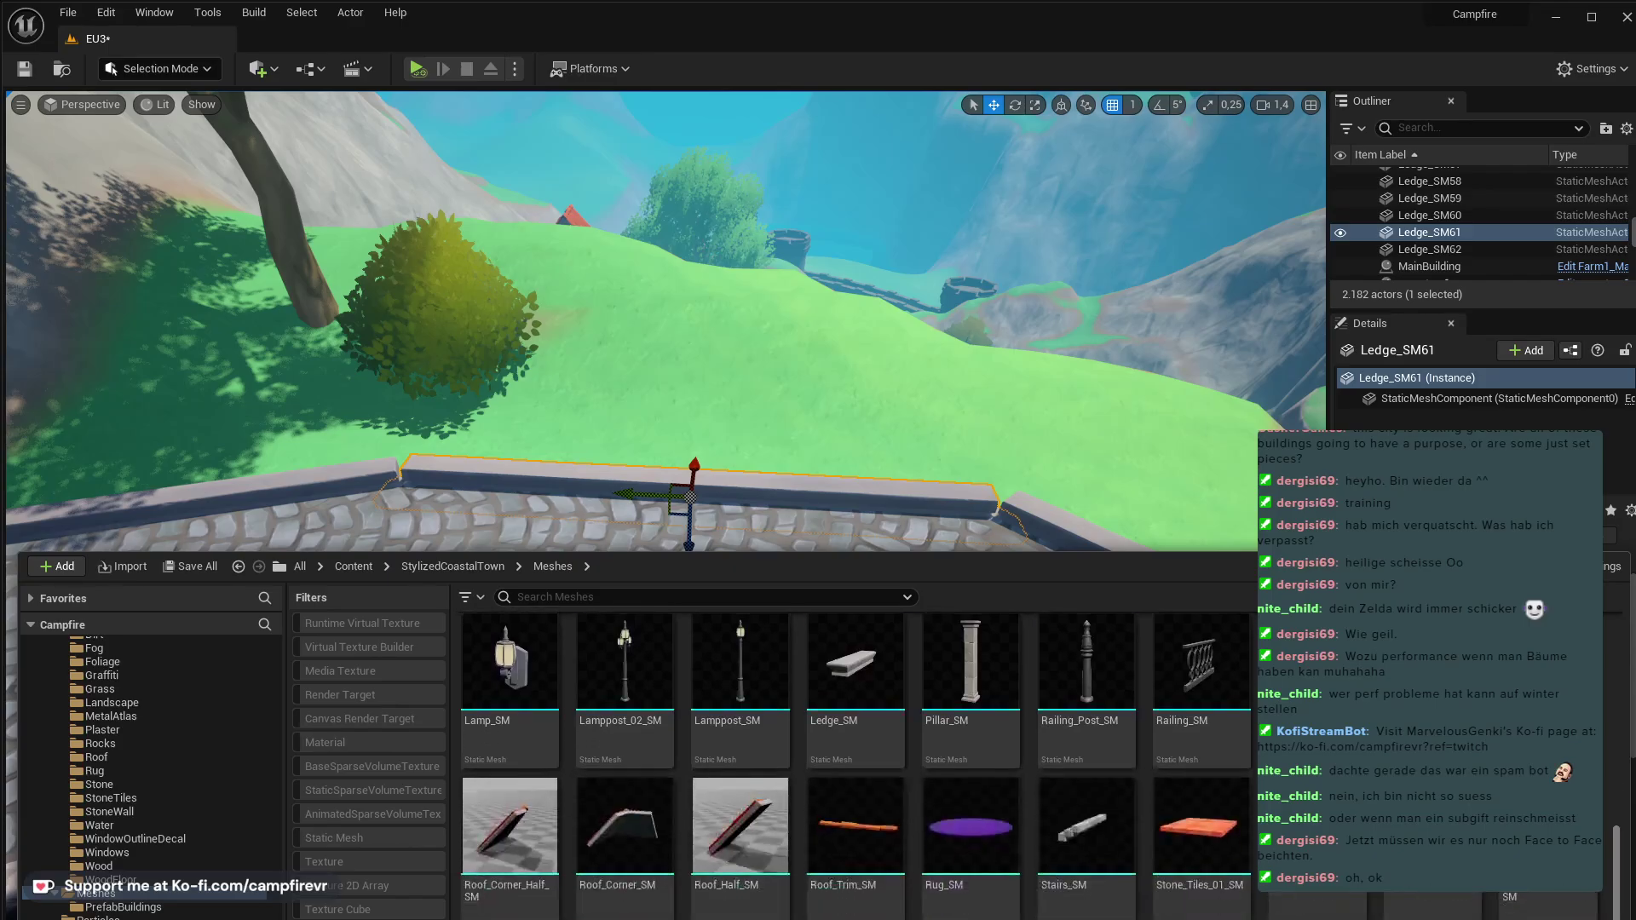
pyautogui.moveTo(1132, 546); pyautogui.dragTo(994, 514)
pyautogui.moveTo(994, 515); pyautogui.dragTo(869, 624, button='right')
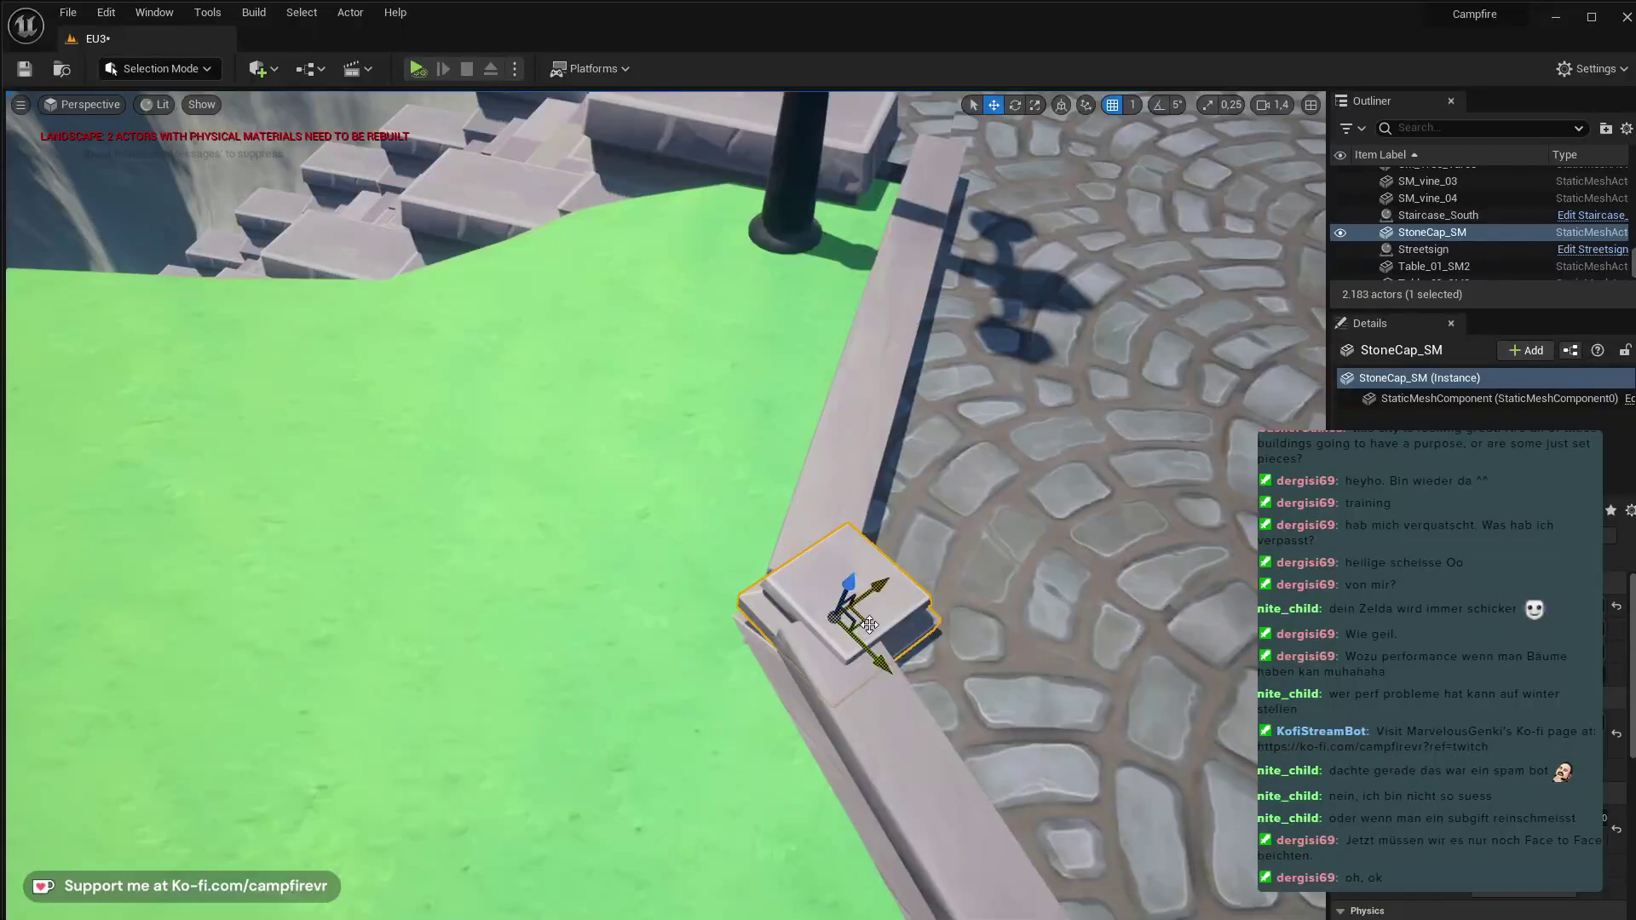
# - Rotate the stone cap to line up with the ledges and shift it over their shared corner
pyautogui.press('e')
pyautogui.moveTo(884, 694); pyautogui.dragTo(831, 703)
pyautogui.press('w')
pyautogui.moveTo(885, 614); pyautogui.dragTo(876, 606)
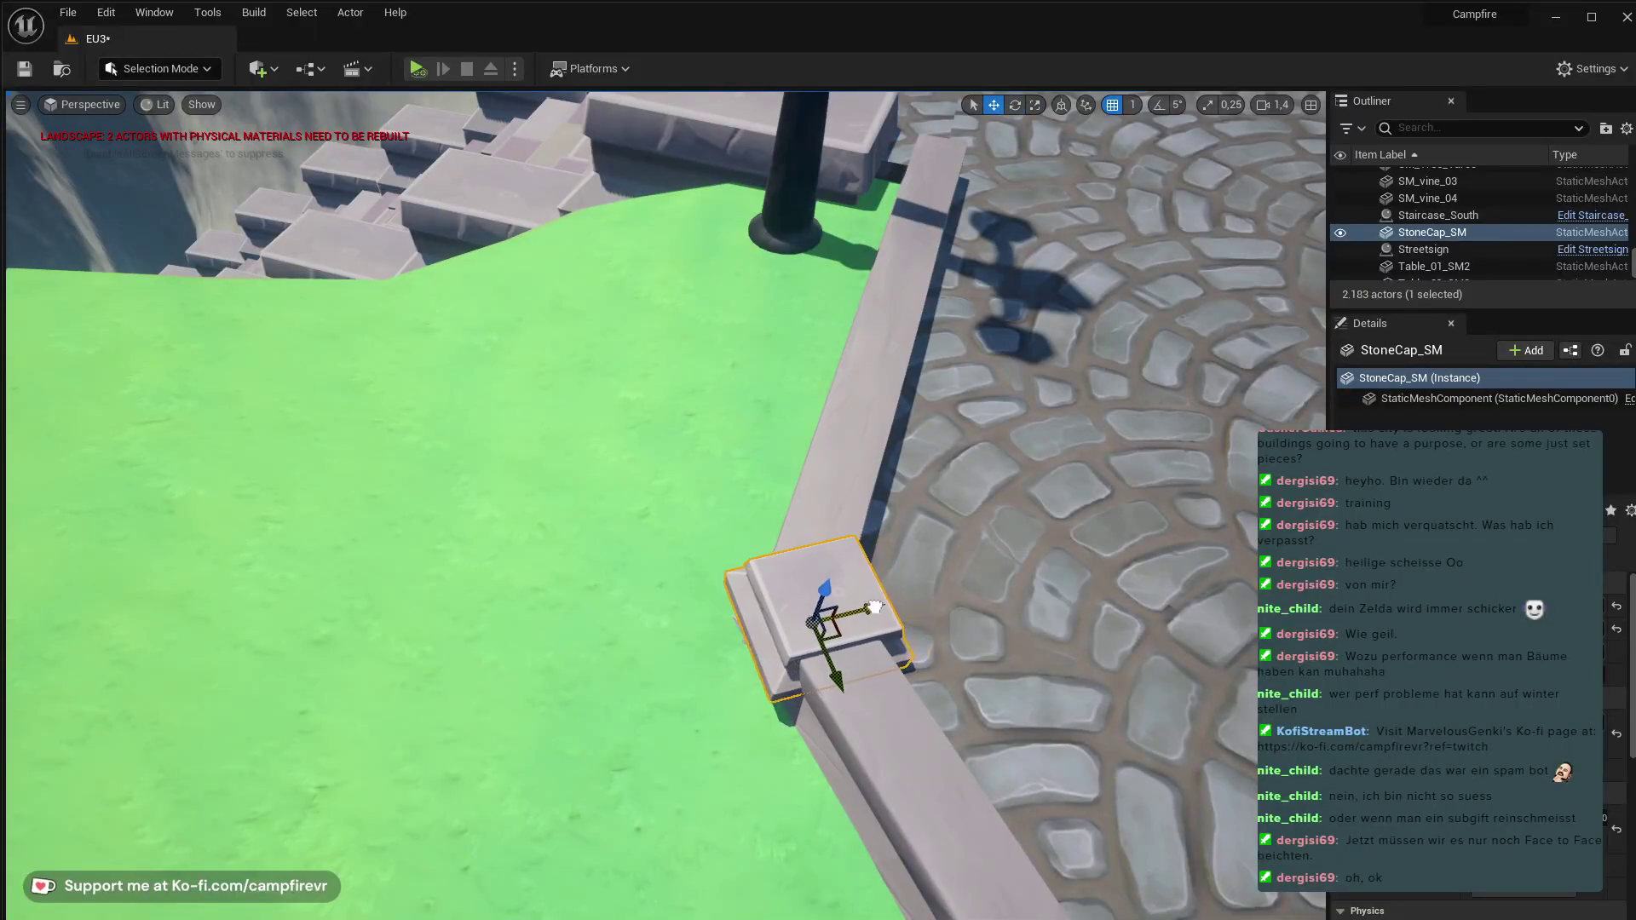
pyautogui.press('e')
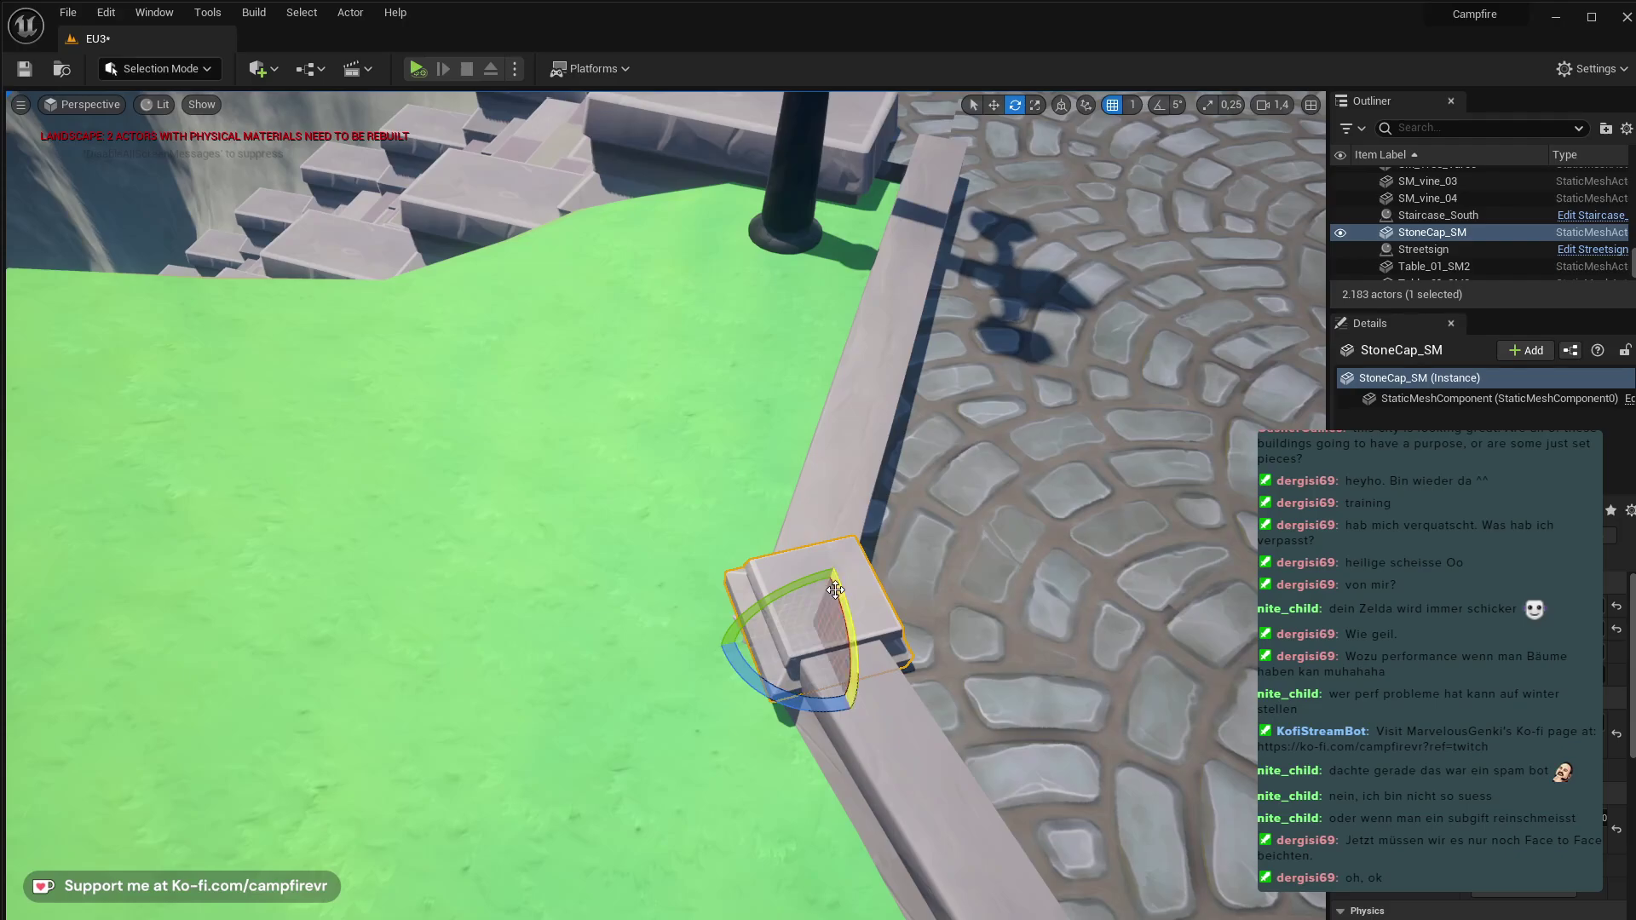
pyautogui.press('r')
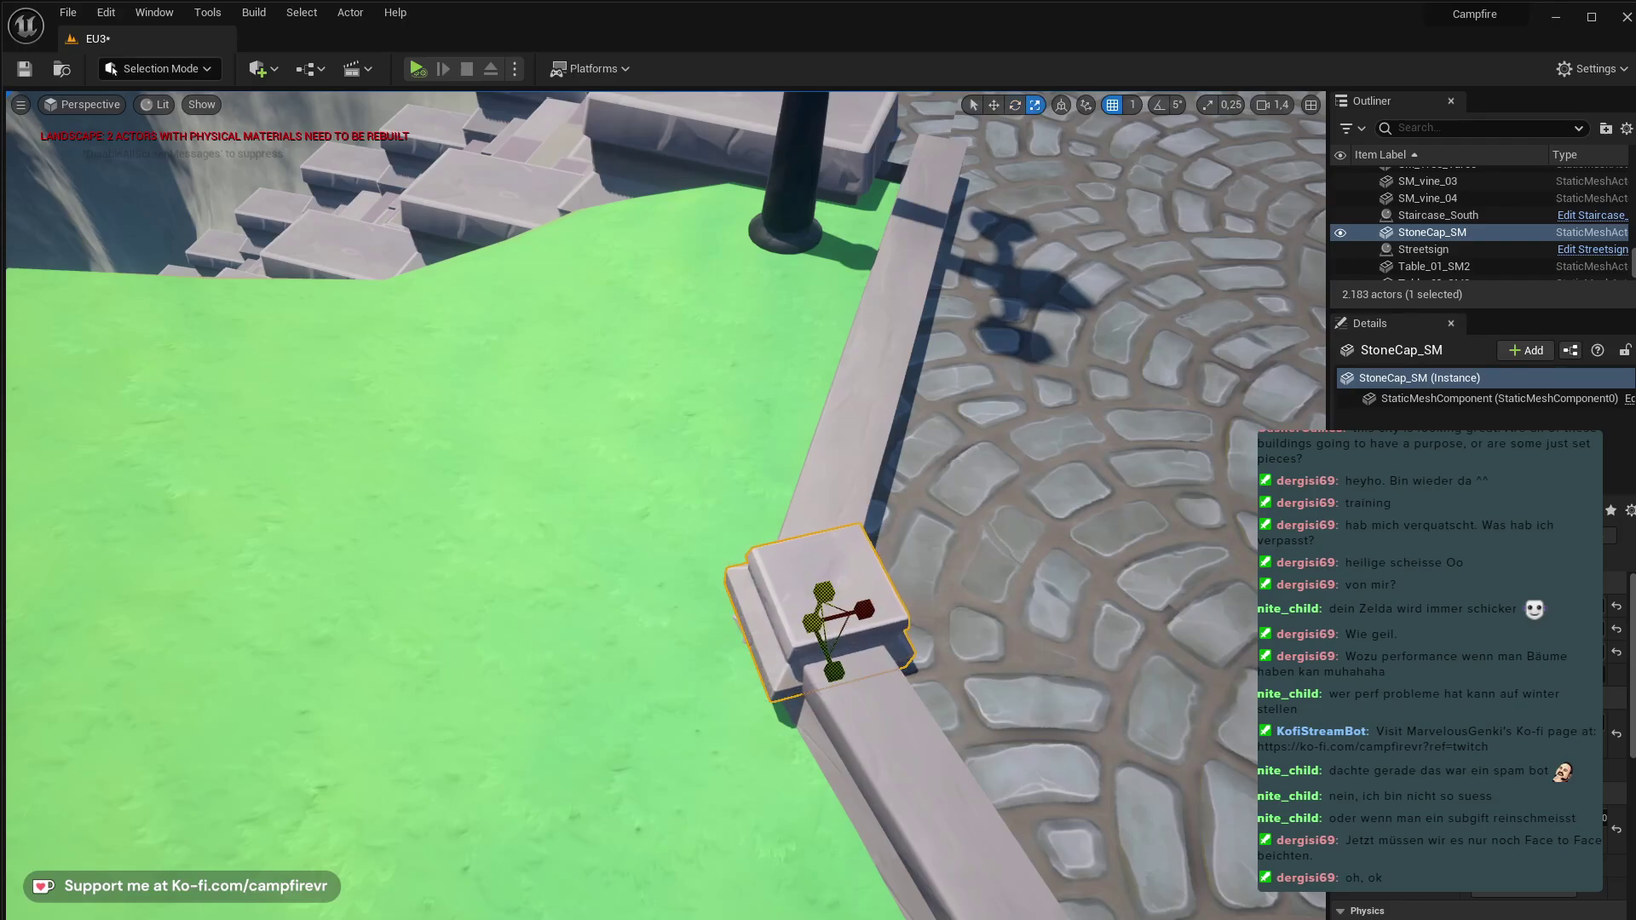
pyautogui.moveTo(838, 575); pyautogui.dragTo(818, 602)
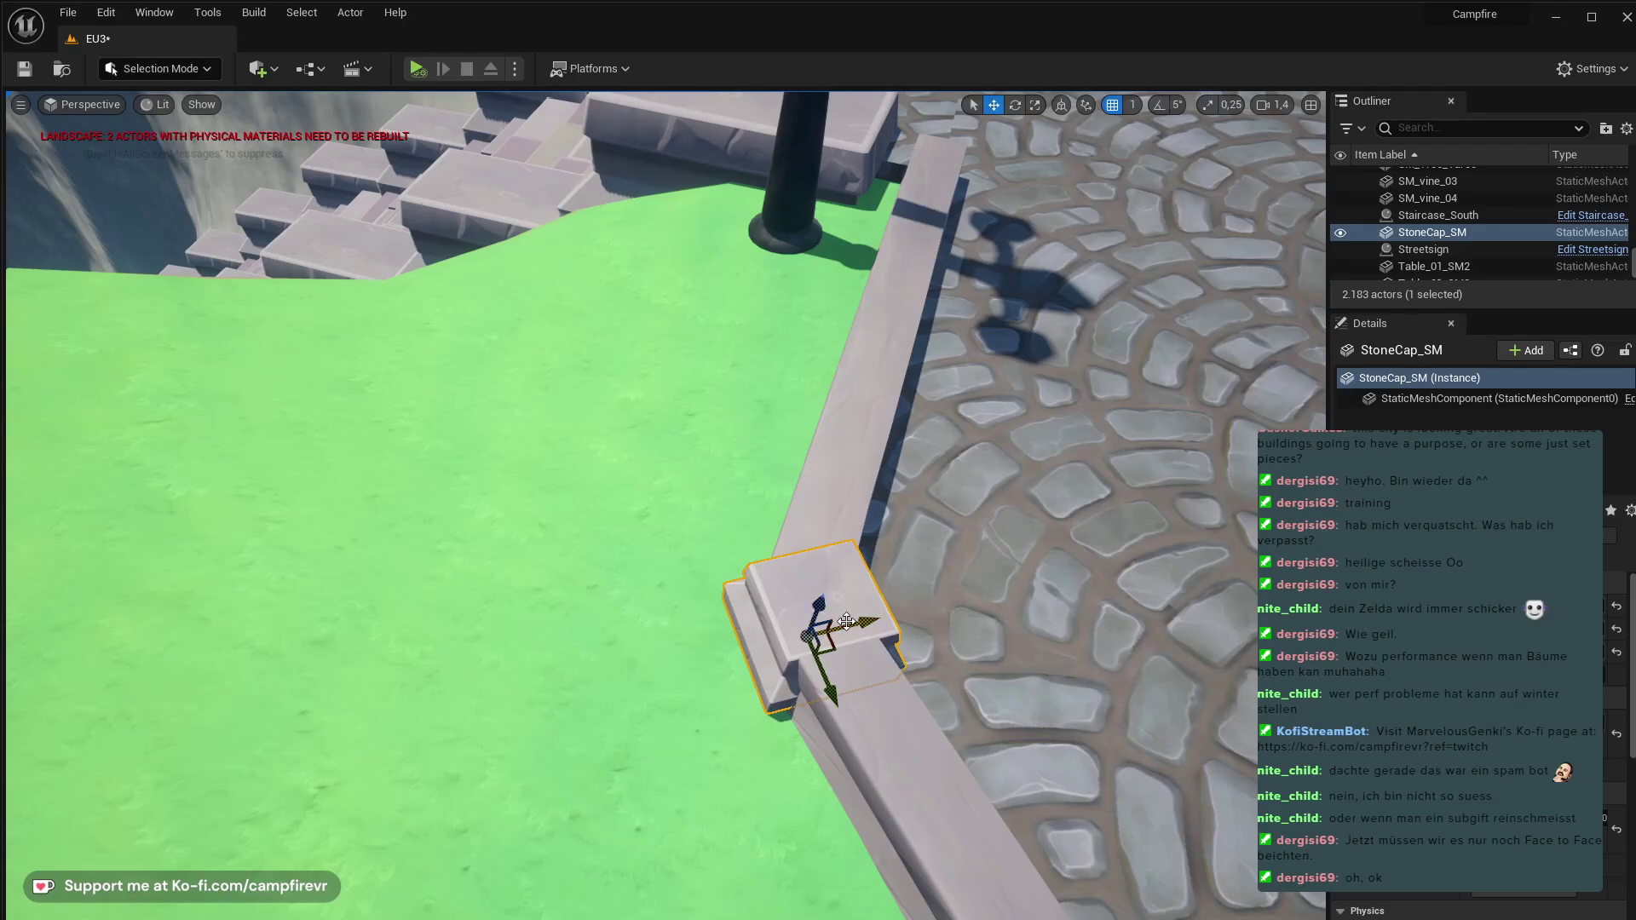
# - Scale the stone cap vertically, lower it onto the ledges and fine-tune its rotation on the corner
pyautogui.moveTo(847, 621); pyautogui.dragTo(1066, 513, button='right')
pyautogui.press('r')
pyautogui.moveTo(694, 569); pyautogui.dragTo(695, 556)
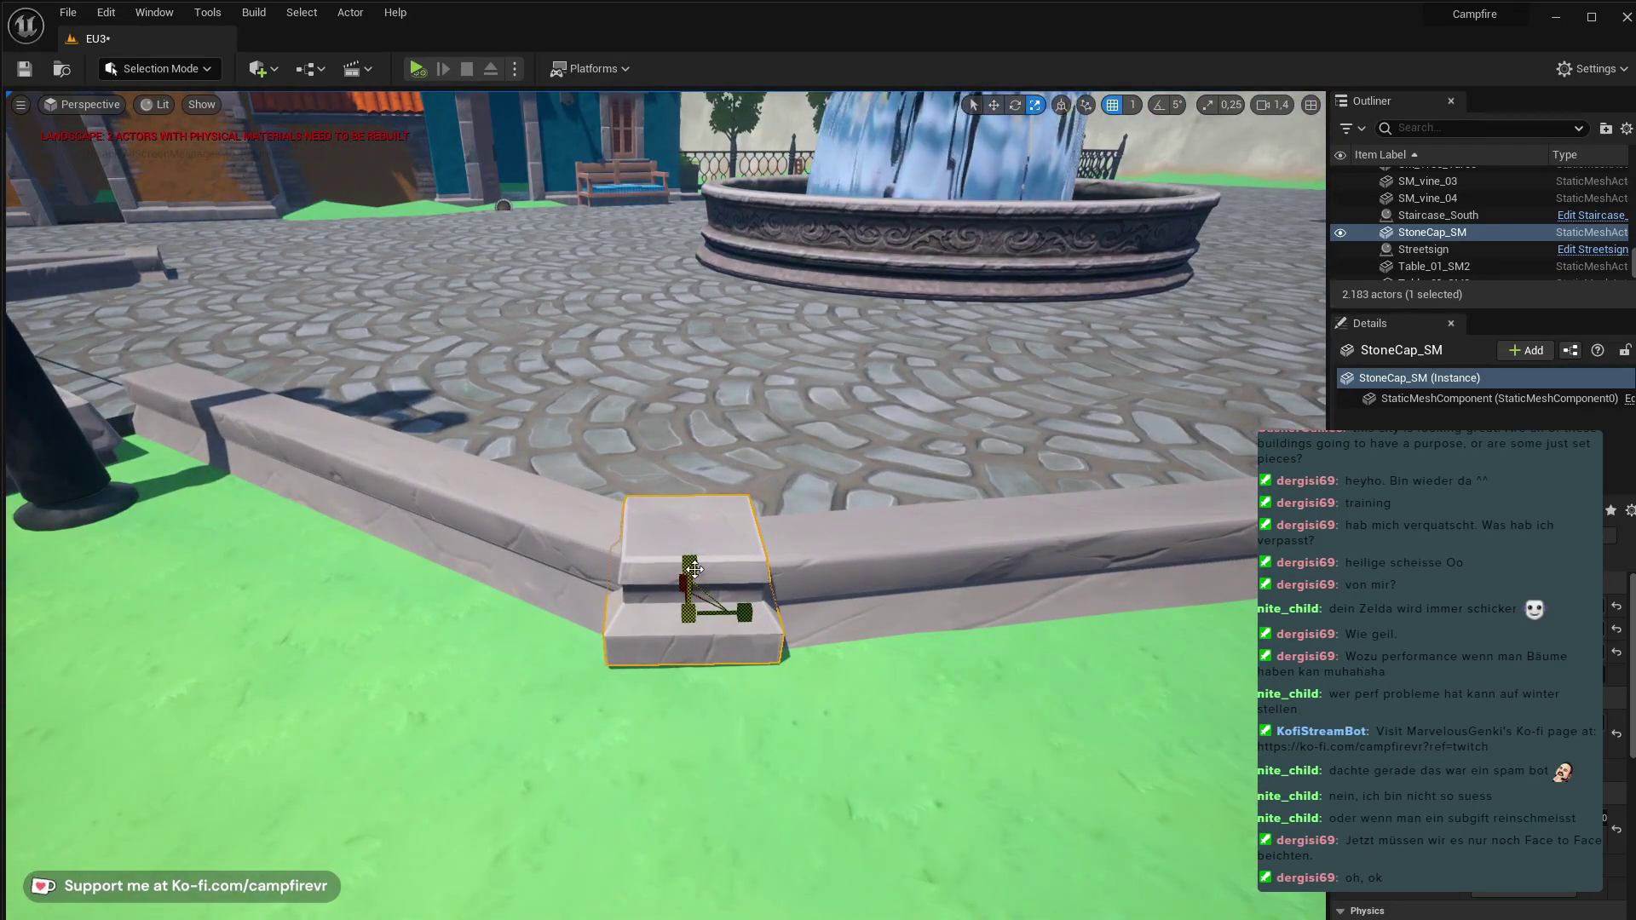
pyautogui.press('w')
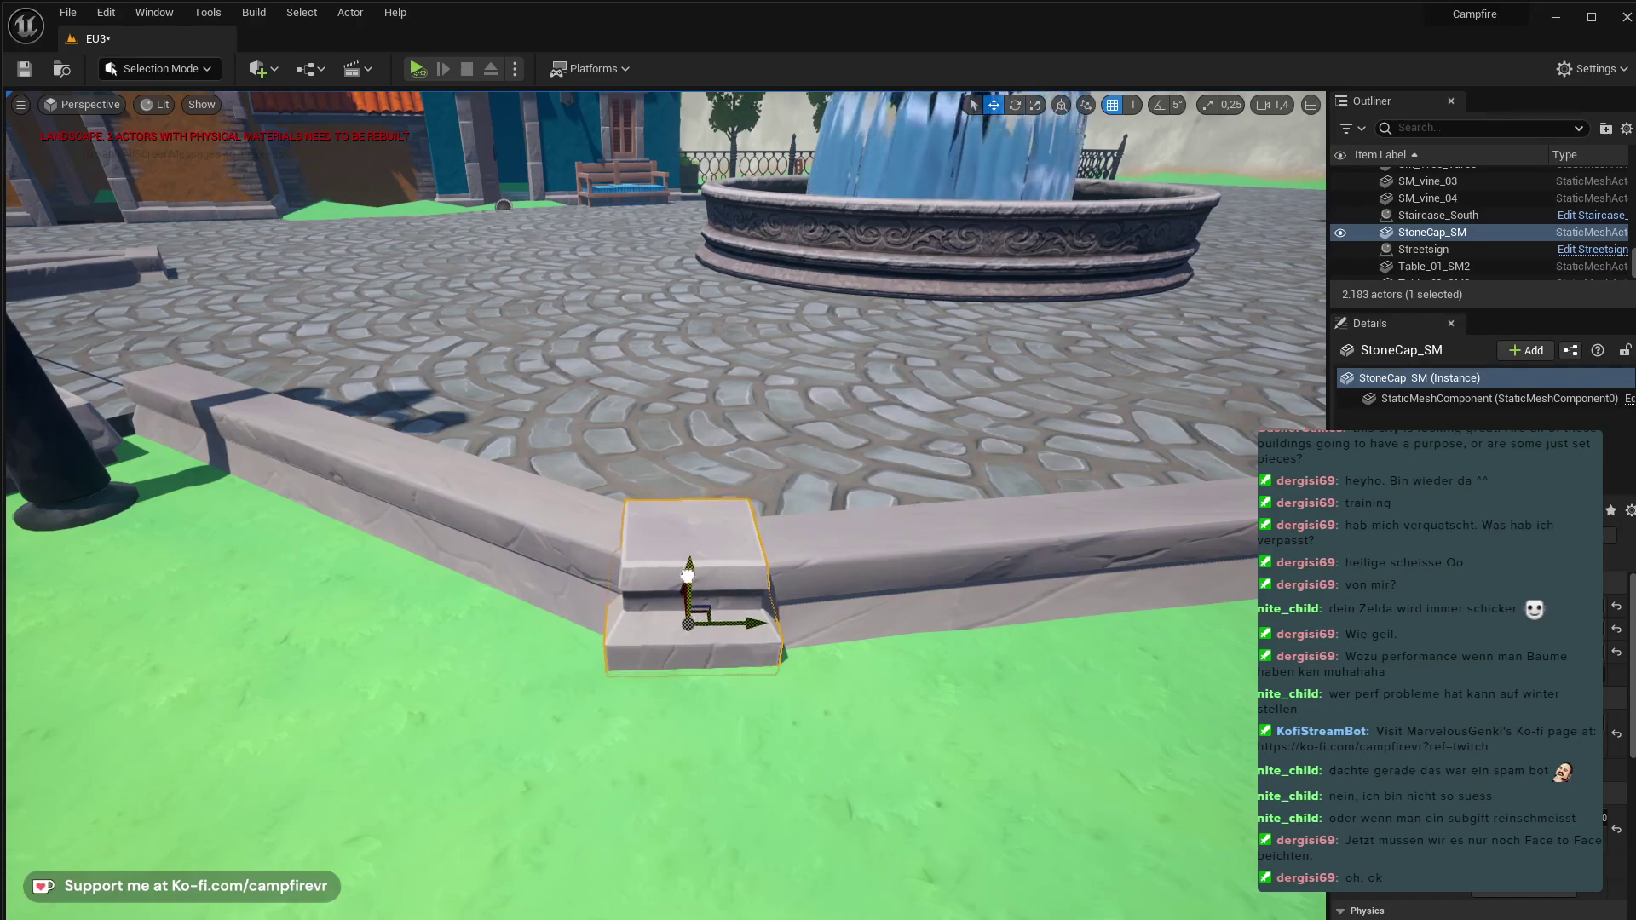
pyautogui.moveTo(716, 647)
pyautogui.mouseDown(button='right')
pyautogui.moveTo(750, 724)
pyautogui.moveTo(717, 648)
pyautogui.mouseUp(button='right')
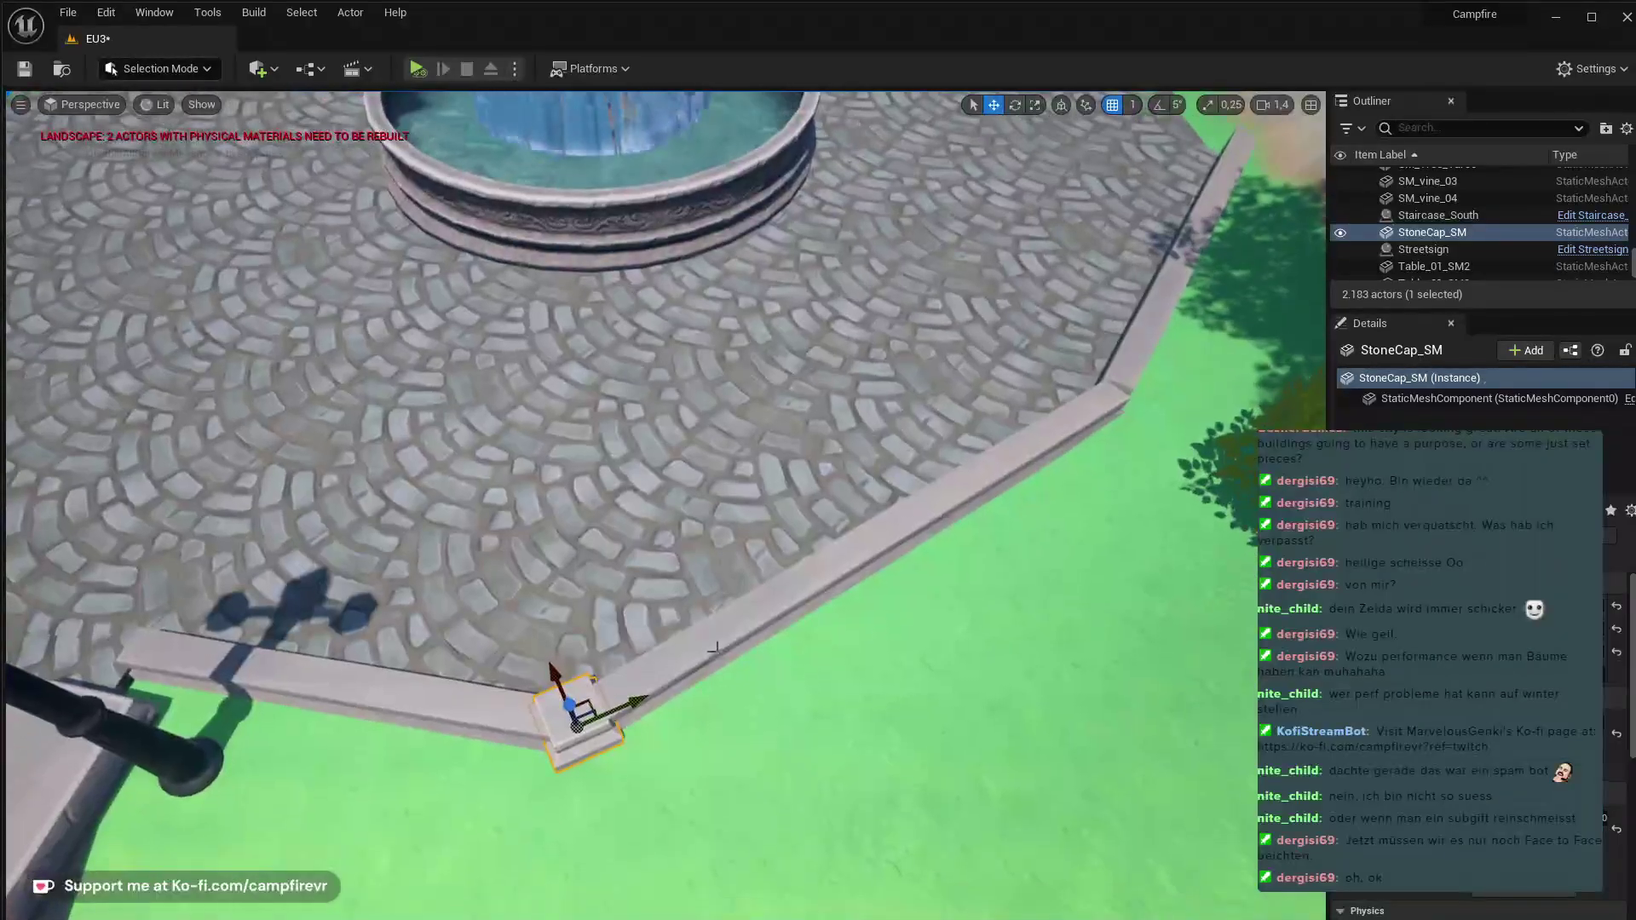
pyautogui.press('e')
pyautogui.moveTo(569, 817); pyautogui.dragTo(573, 804)
pyautogui.press('w')
# - Copy the stone cap to the corner between the middle ledge and the third ledge and rotate it to fit
pyautogui.keyDown('alt'); pyautogui.moveTo(595, 704); pyautogui.dragTo(1102, 393); pyautogui.keyUp('alt')
pyautogui.moveTo(1103, 394); pyautogui.dragTo(861, 699, button='right')
pyautogui.press('e')
pyautogui.moveTo(836, 745); pyautogui.dragTo(827, 735)
pyautogui.moveTo(912, 612); pyautogui.dragTo(872, 652)
pyautogui.press('w')
pyautogui.moveTo(873, 653); pyautogui.dragTo(716, 580, button='right')
pyautogui.moveTo(886, 682); pyautogui.dragTo(1060, 714, button='right')
# - Copy the first stone cap to the stair end of the lamp post ledge and rotate it to match
pyautogui.click(908, 740)
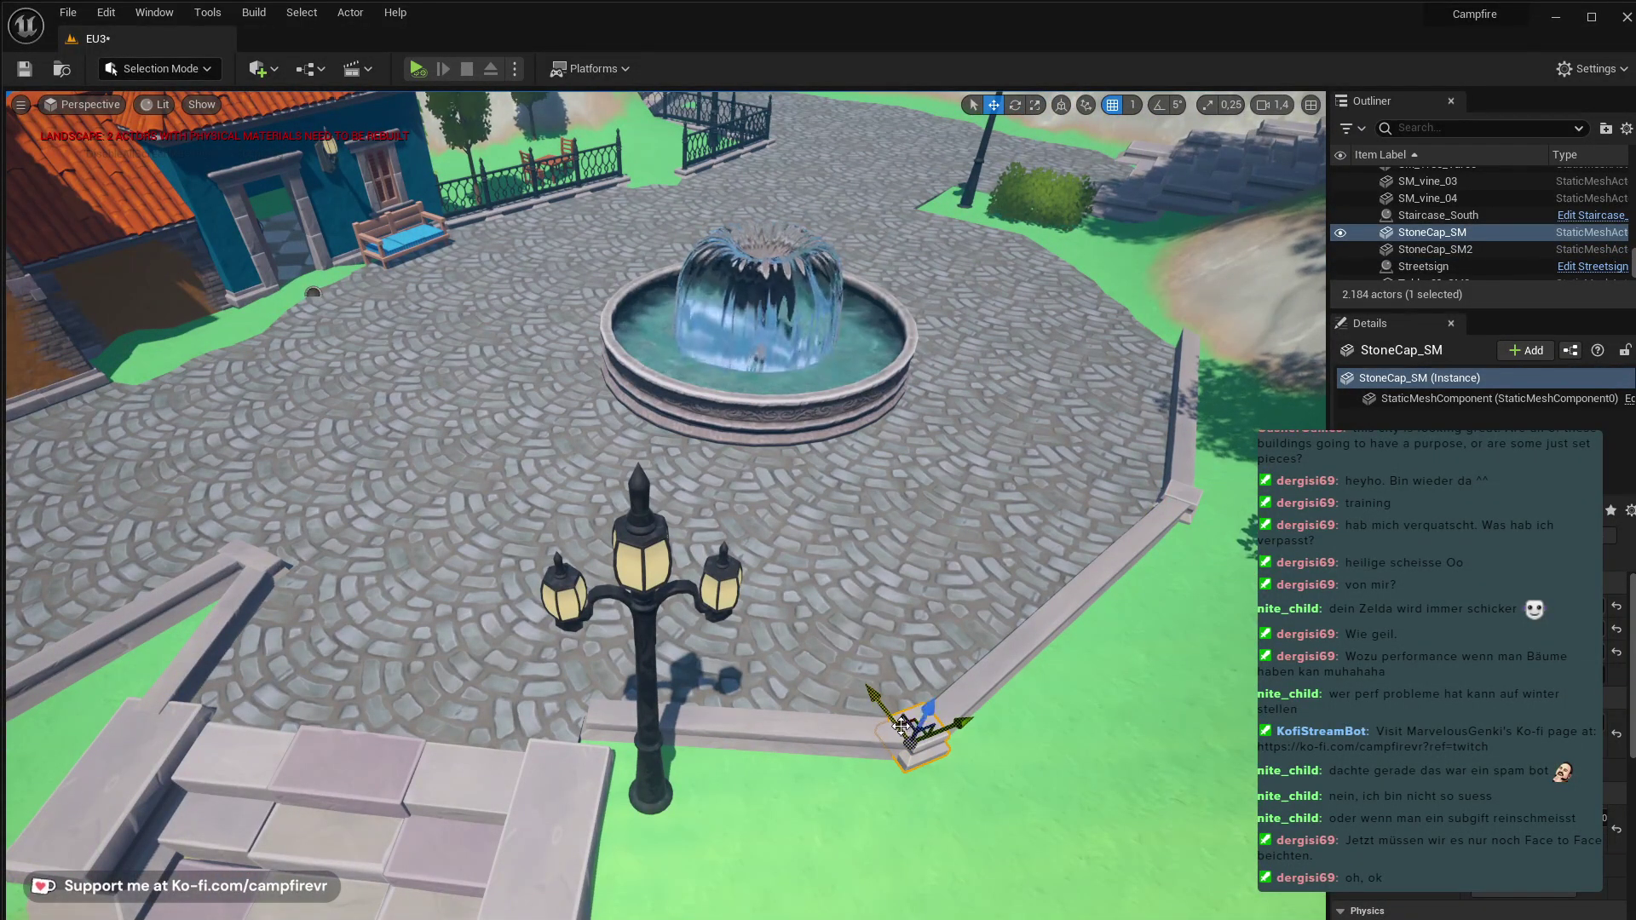
pyautogui.keyDown('alt'); pyautogui.moveTo(908, 728); pyautogui.dragTo(597, 730); pyautogui.keyUp('alt')
pyautogui.moveTo(603, 738); pyautogui.dragTo(599, 791, button='right')
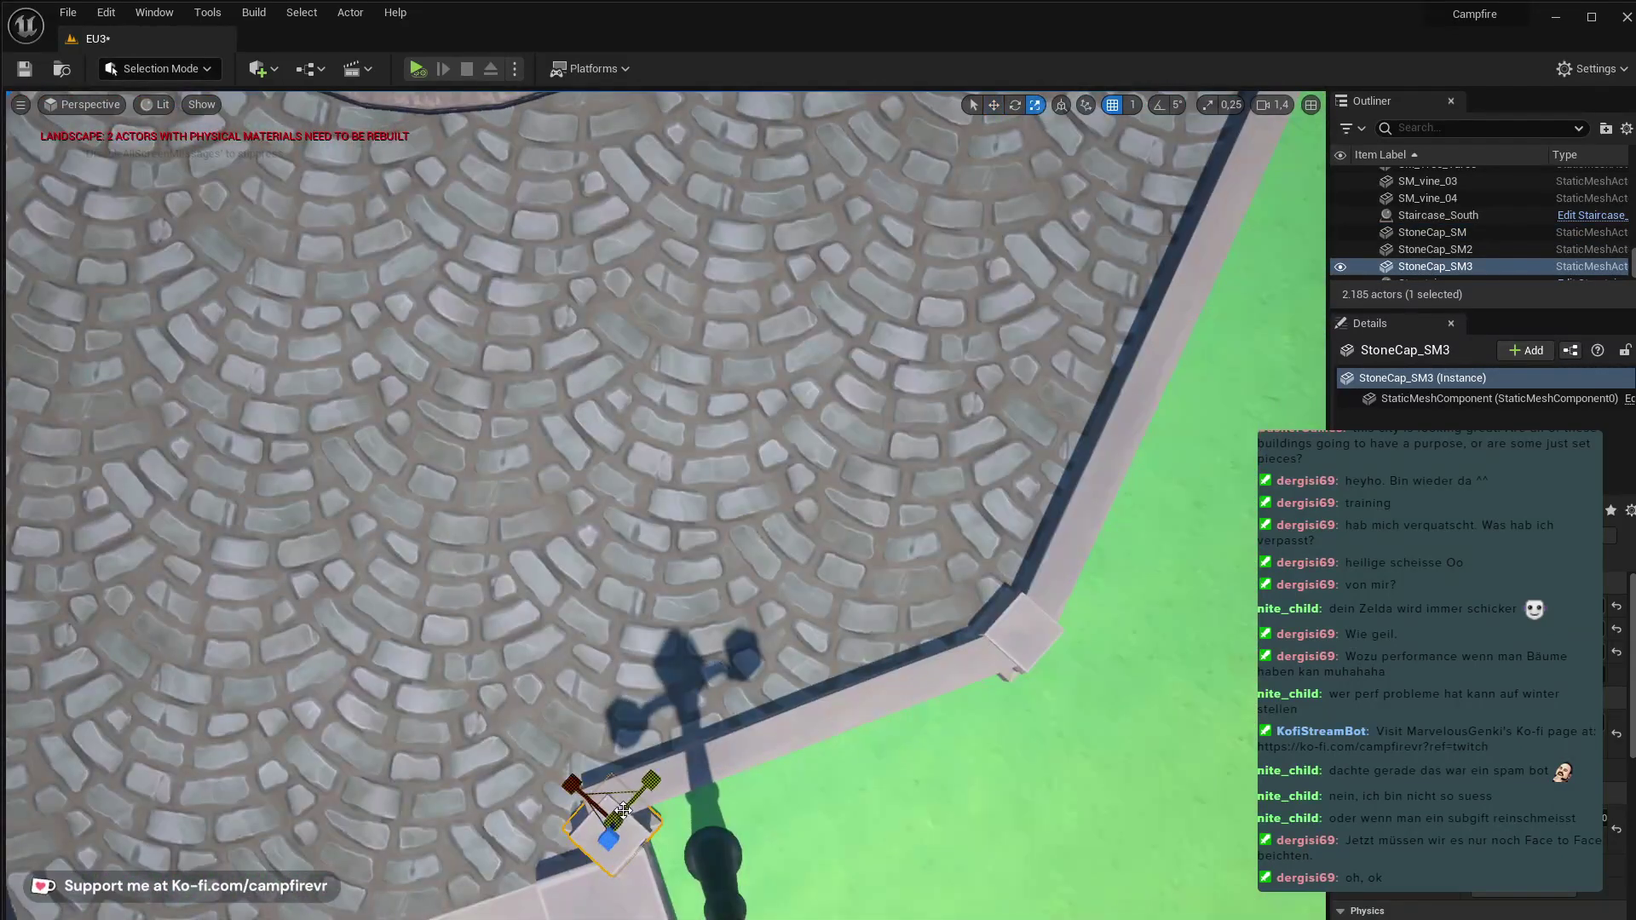
pyautogui.press('e')
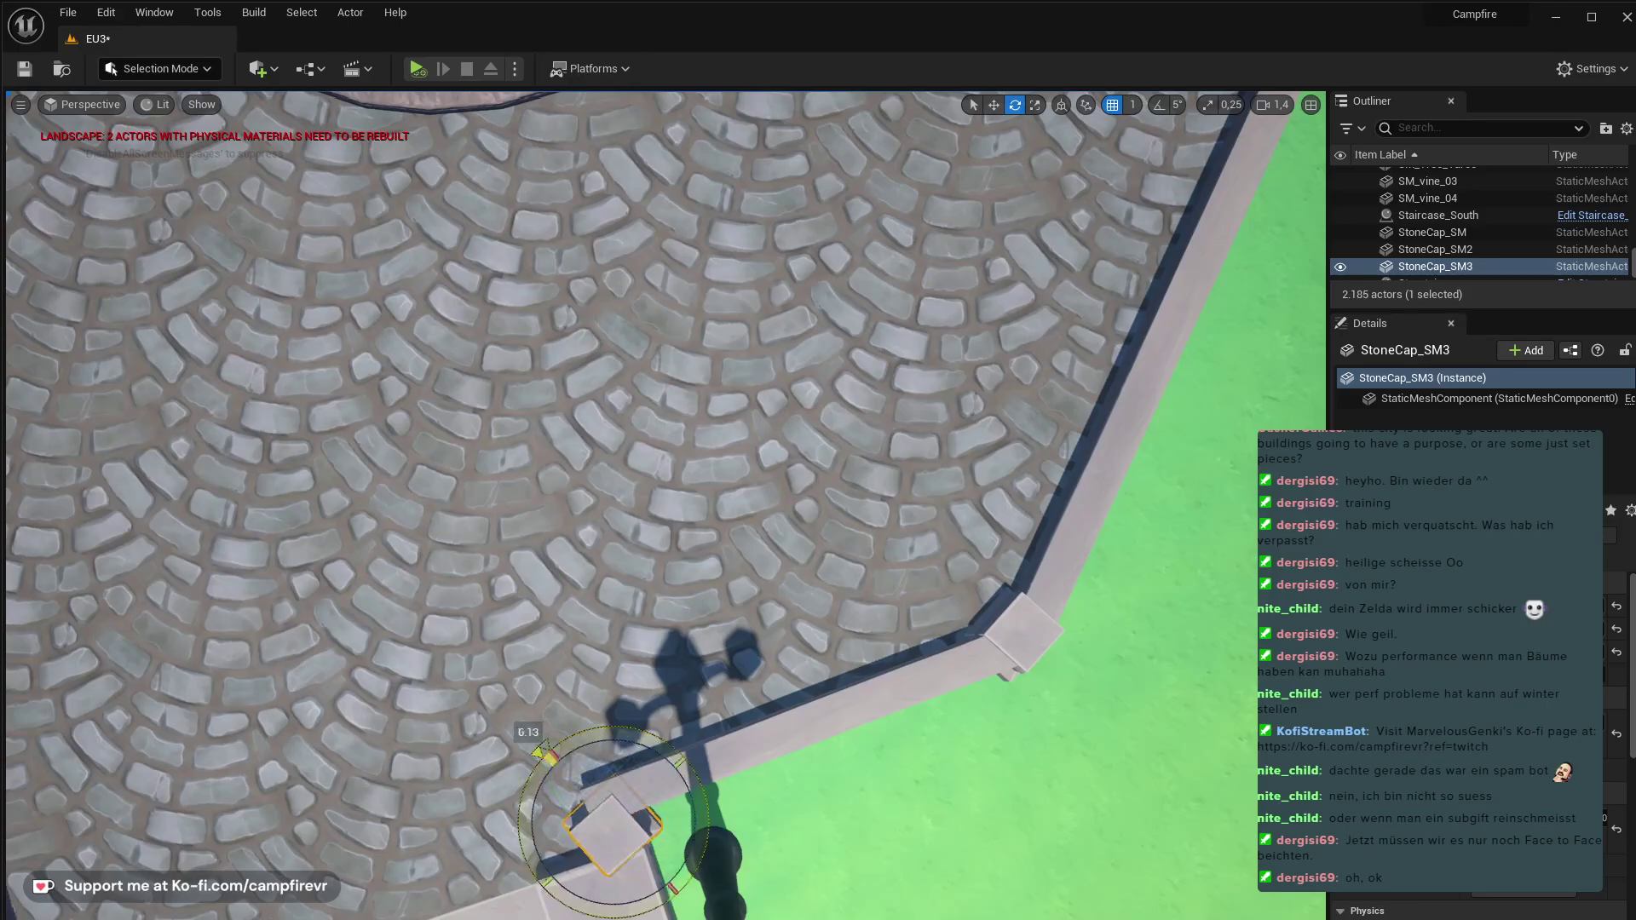
pyautogui.moveTo(577, 726); pyautogui.dragTo(580, 728)
# - Copy a border ledge to the grass patch around the other lamp post, then rotate and shorten it
pyautogui.moveTo(580, 727); pyautogui.dragTo(796, 562, button='right')
pyautogui.moveTo(599, 631); pyautogui.dragTo(1321, 477, button='right')
pyautogui.moveTo(1159, 545); pyautogui.dragTo(1183, 606, button='right')
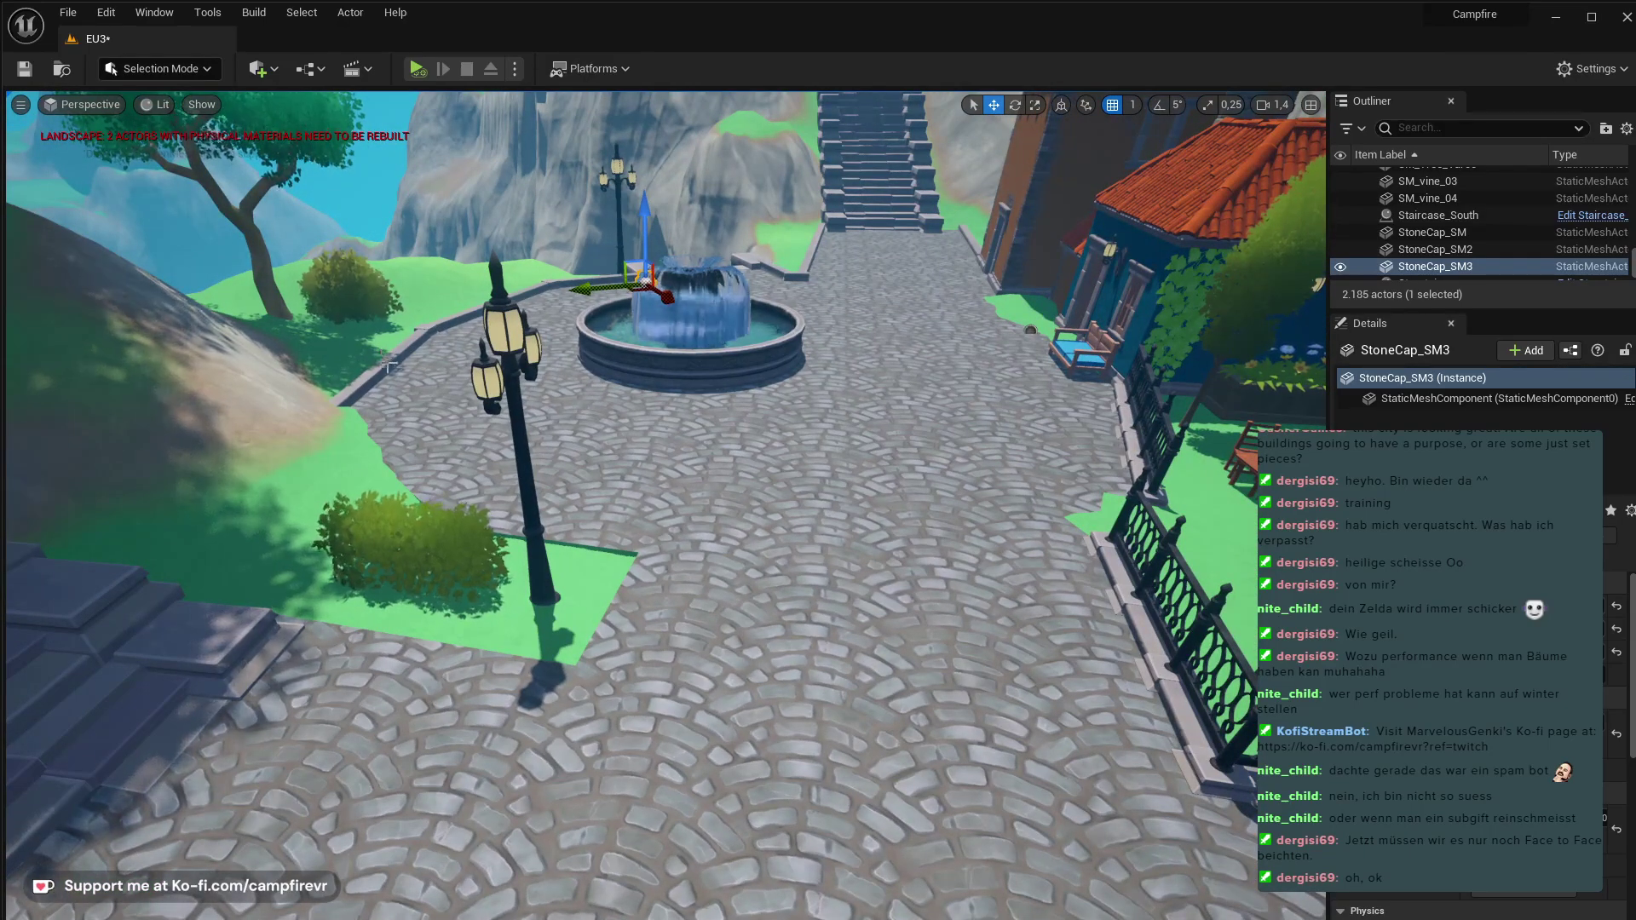
pyautogui.click(391, 368)
pyautogui.keyDown('alt'); pyautogui.moveTo(338, 372); pyautogui.dragTo(627, 484); pyautogui.keyUp('alt')
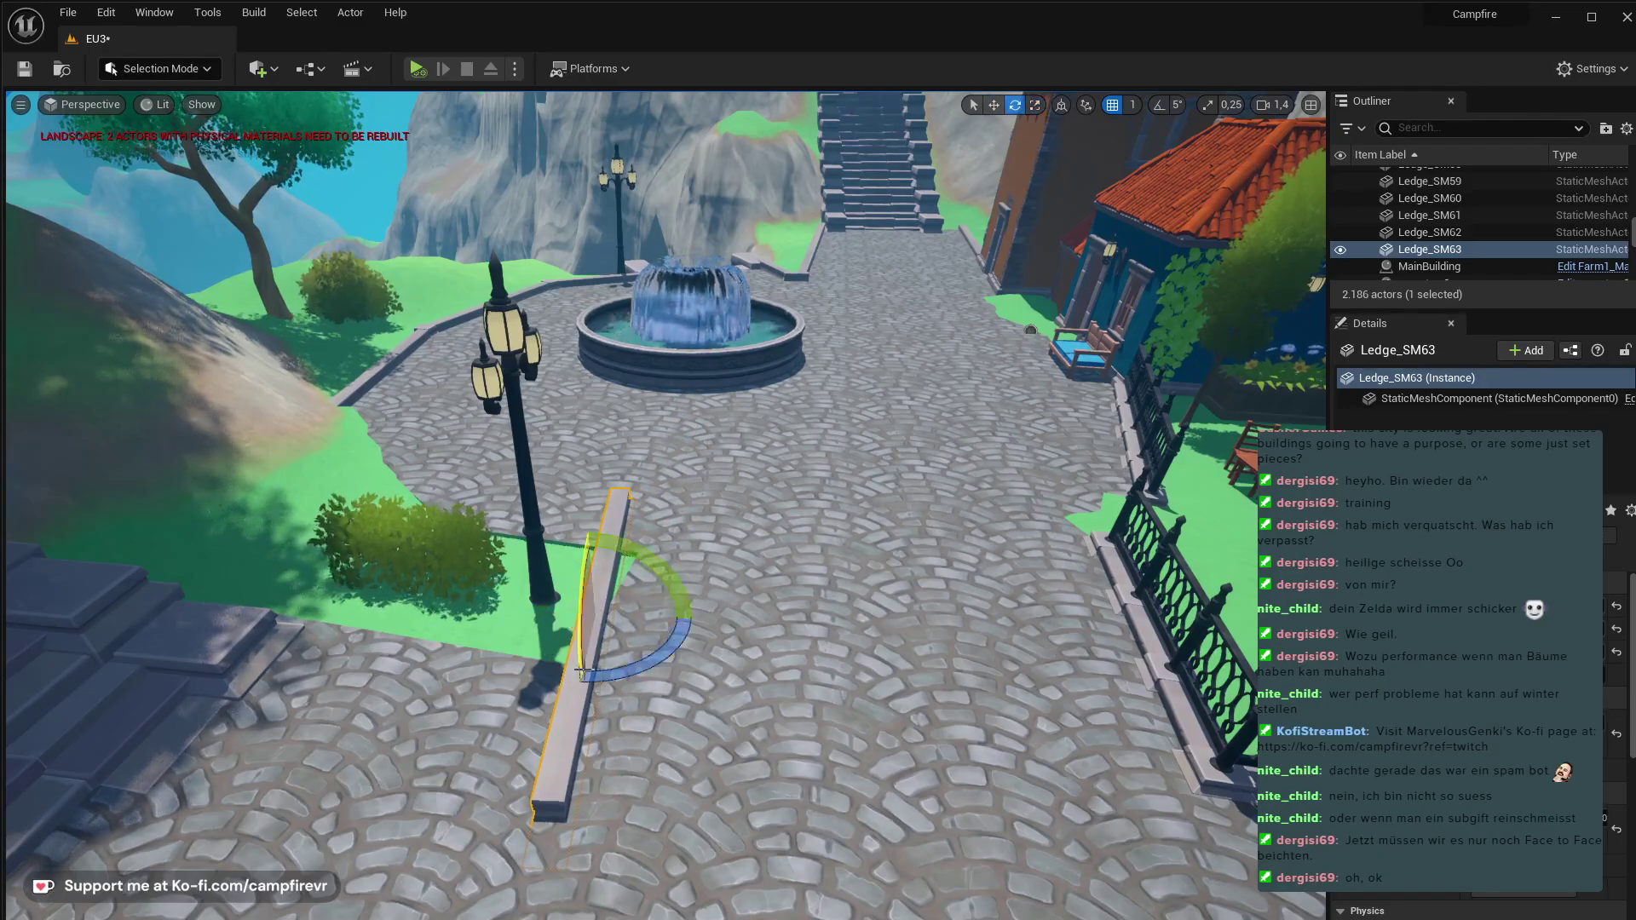
pyautogui.moveTo(506, 612); pyautogui.dragTo(514, 602)
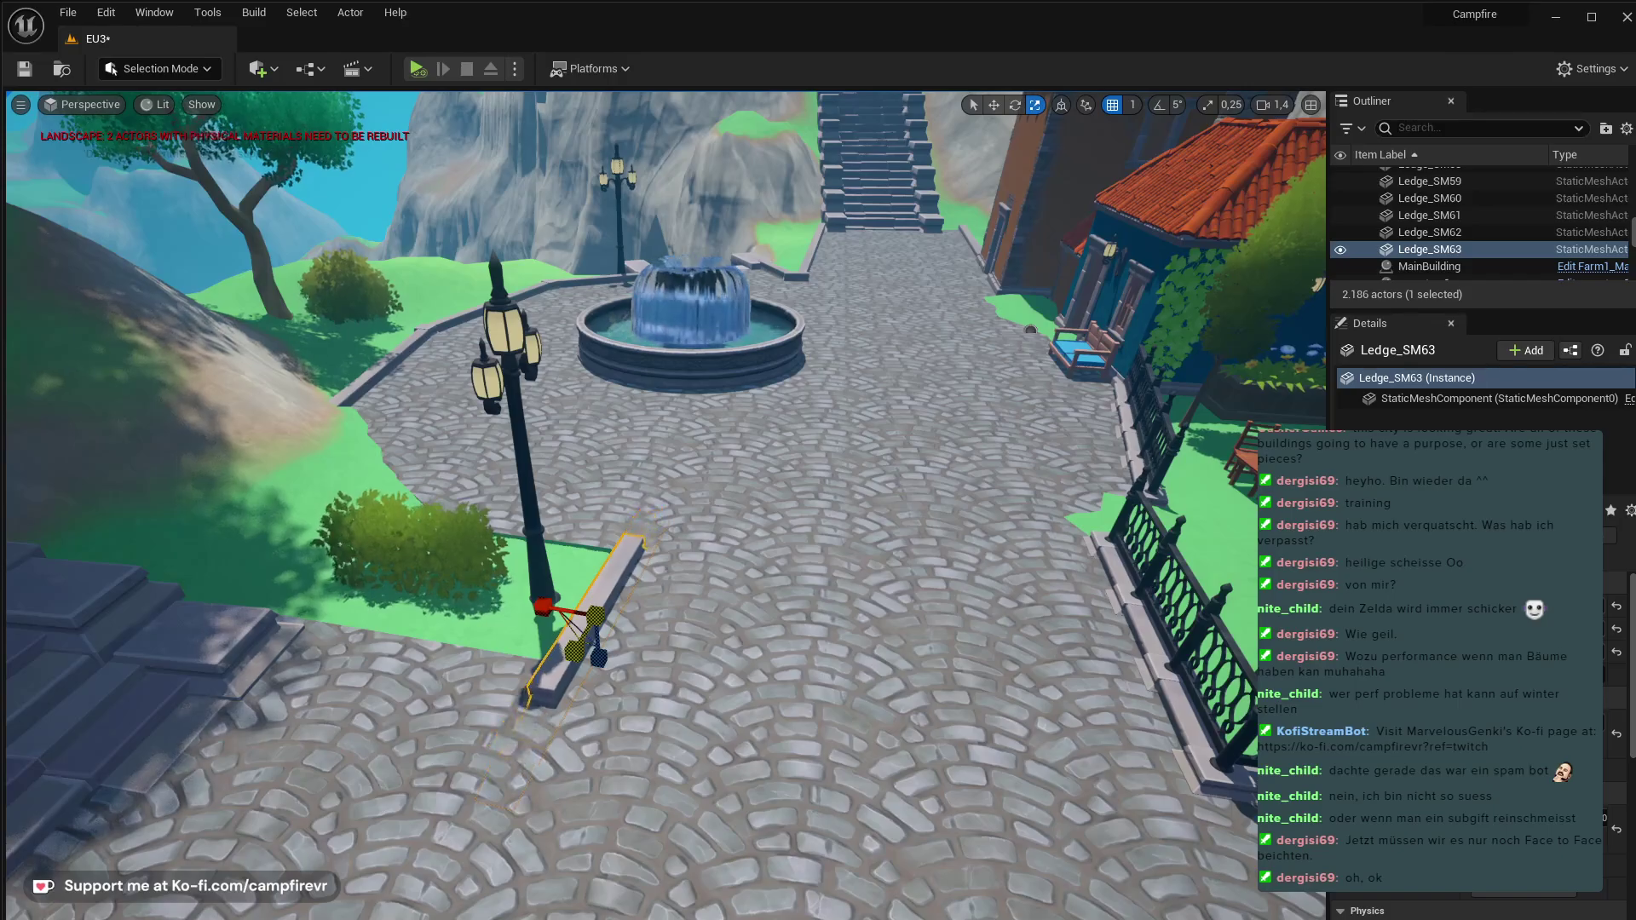
# - Align the shortened ledge with the front edge of the grass patch below the lamp post
pyautogui.moveTo(1030, 330); pyautogui.dragTo(767, 511, button='right')
pyautogui.moveTo(401, 648); pyautogui.dragTo(409, 673, button='right')
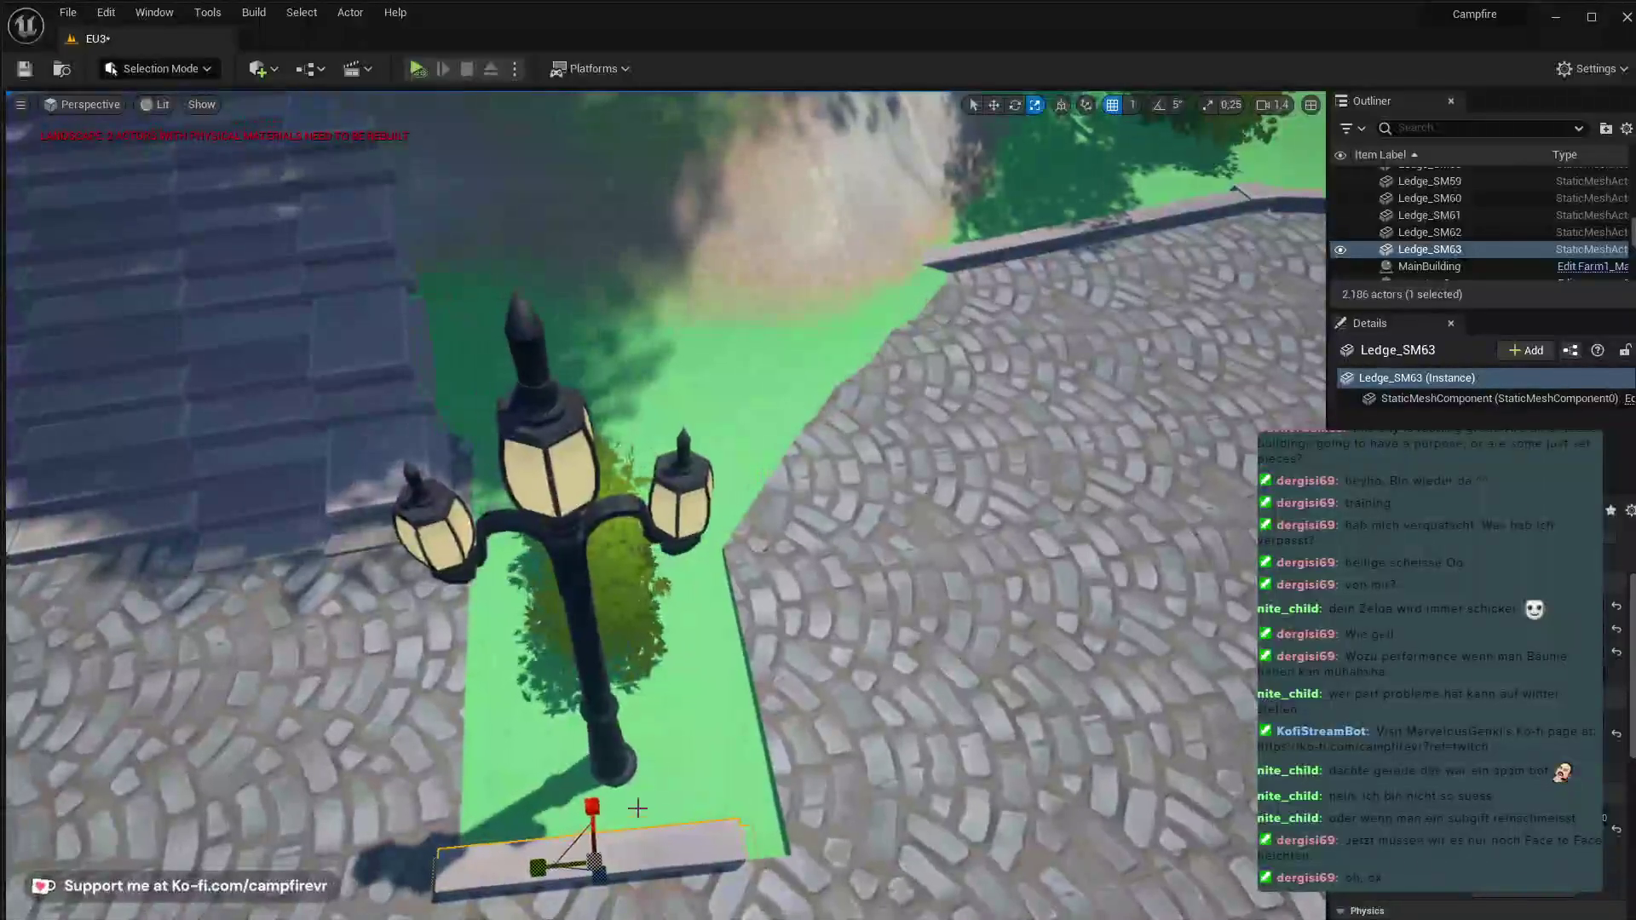
pyautogui.press('e')
pyautogui.press('w')
pyautogui.moveTo(556, 878); pyautogui.dragTo(631, 810)
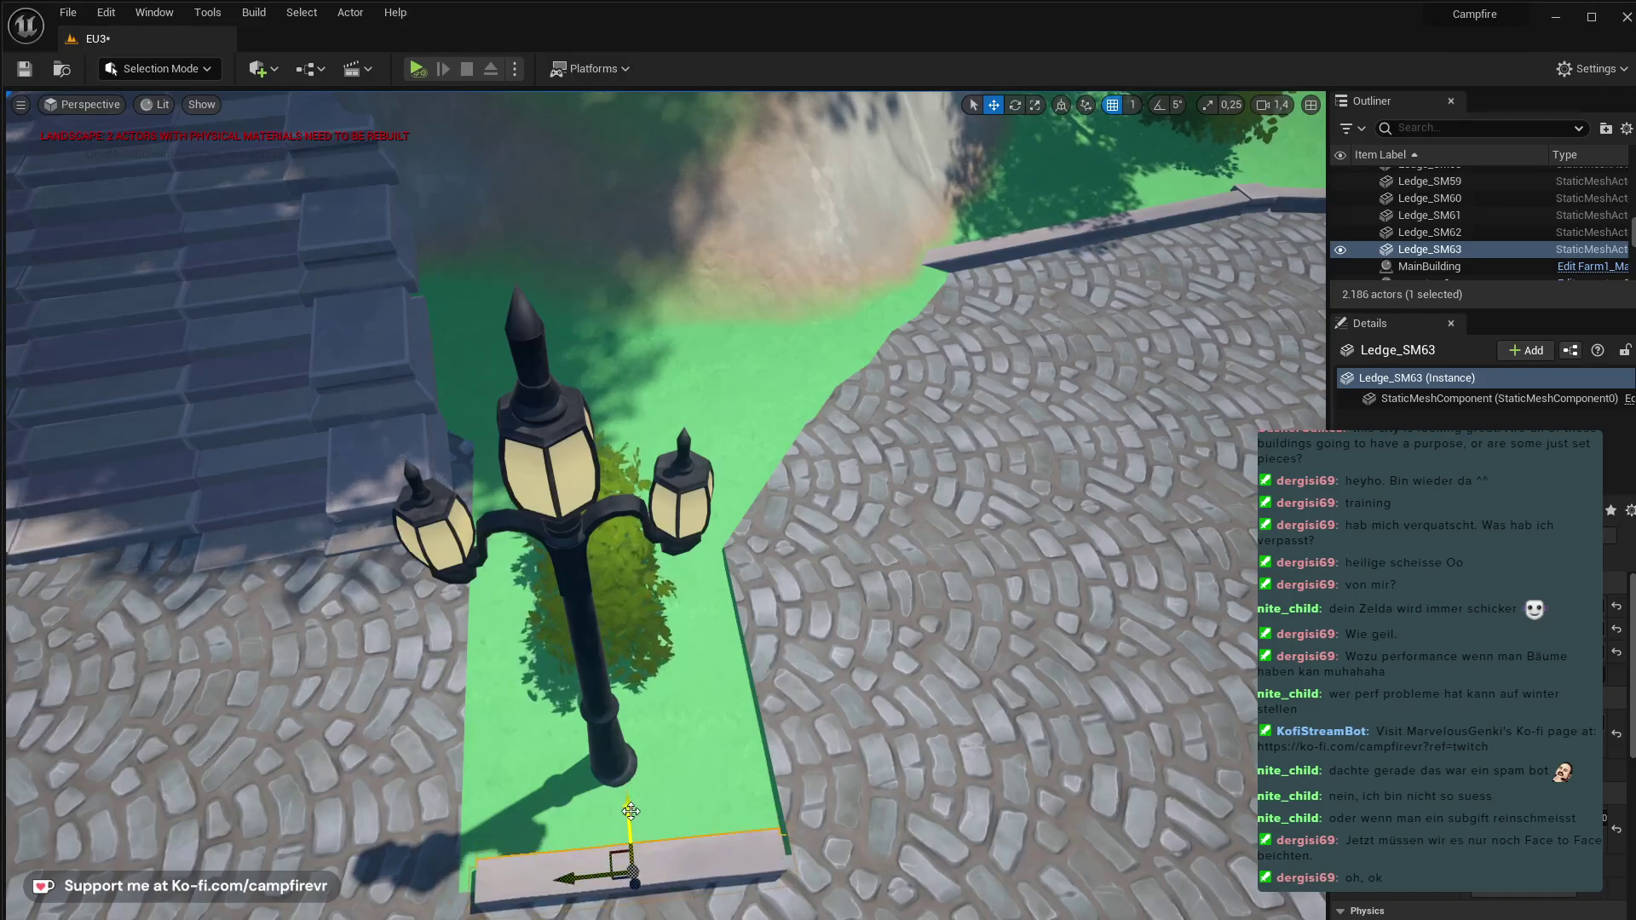
pyautogui.moveTo(578, 881); pyautogui.dragTo(565, 881)
pyautogui.press('q')
pyautogui.moveTo(565, 882); pyautogui.dragTo(630, 796, button='right')
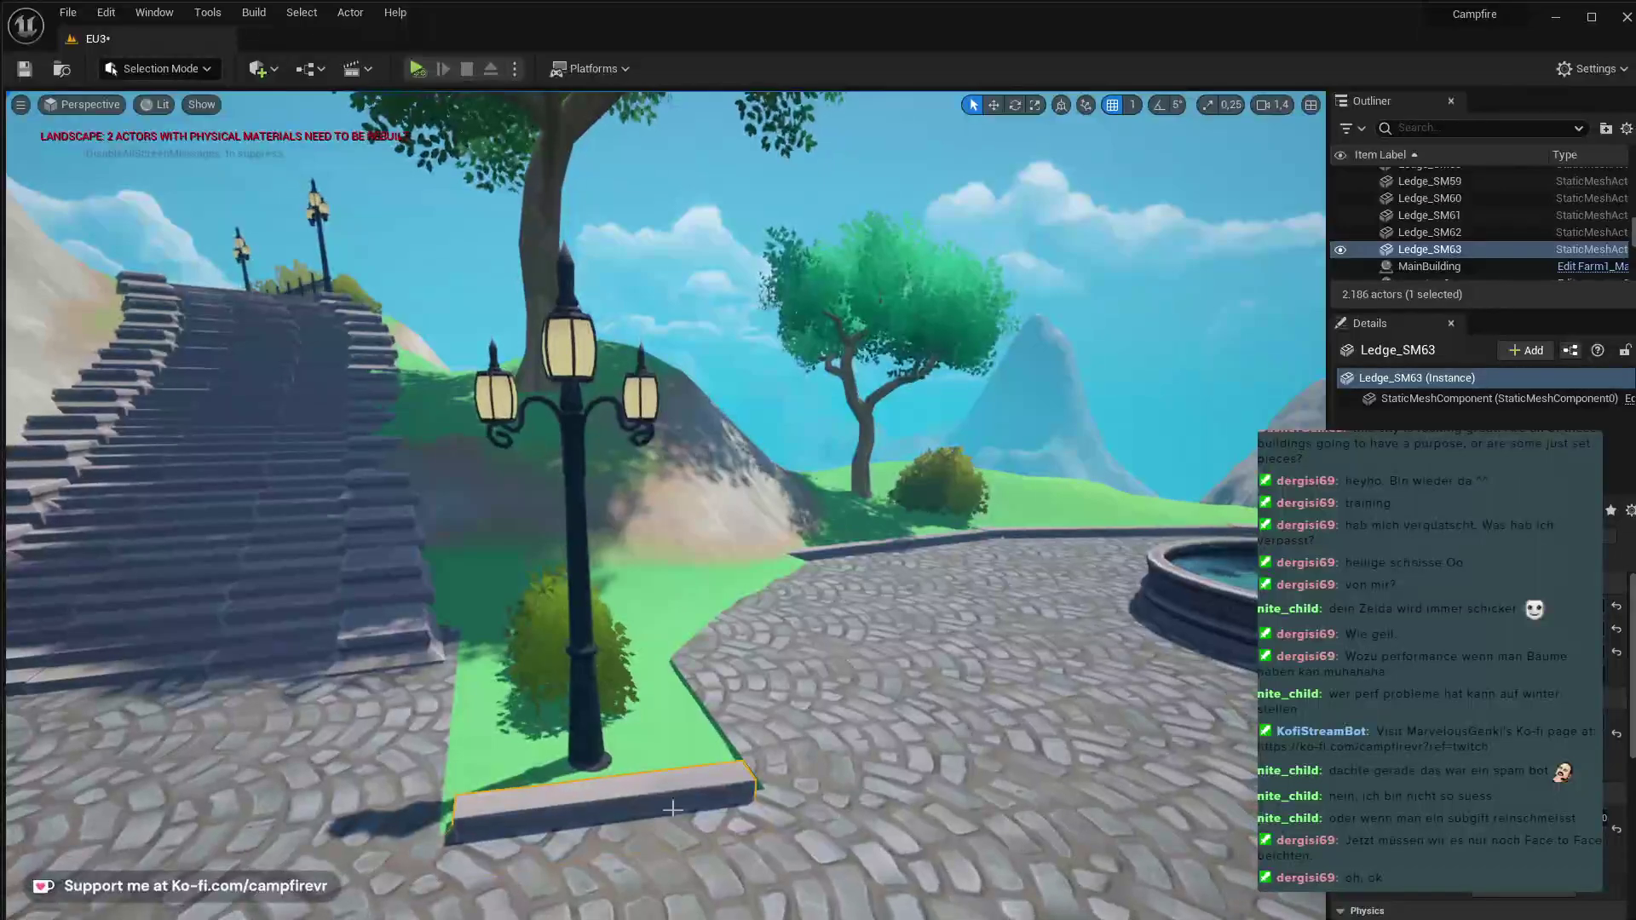
pyautogui.press('w')
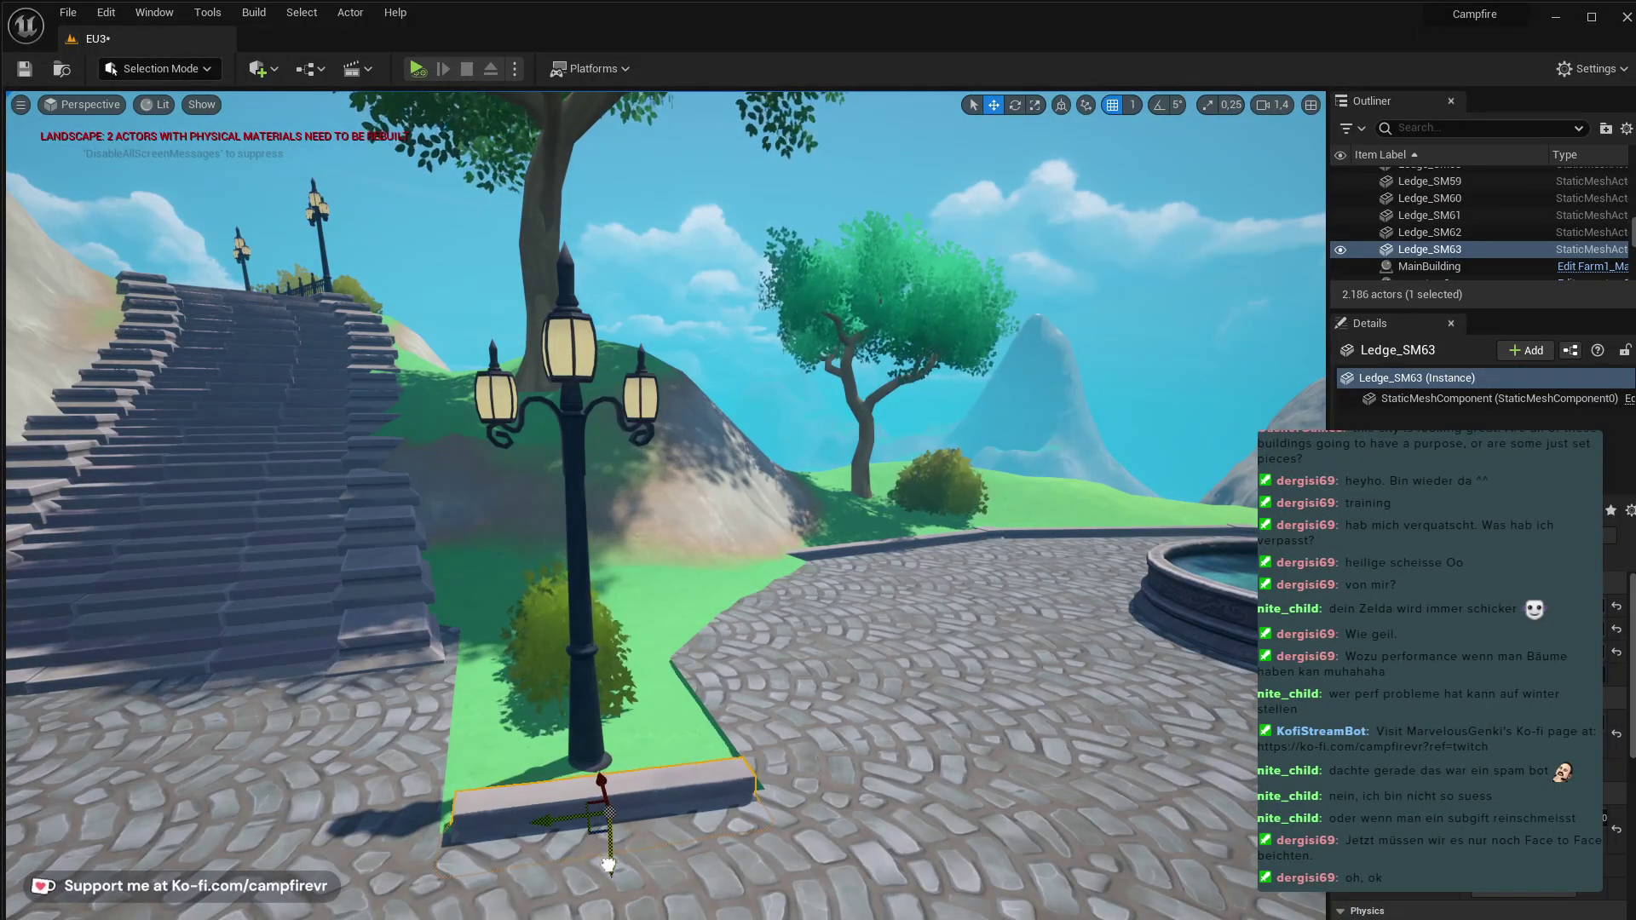
pyautogui.moveTo(608, 866); pyautogui.dragTo(746, 899, button='right')
# - Copy the ledge along the side of the grass patch facing the wide staircase, joining the front ledge
pyautogui.keyDown('alt'); pyautogui.moveTo(648, 814); pyautogui.dragTo(597, 861); pyautogui.keyUp('alt')
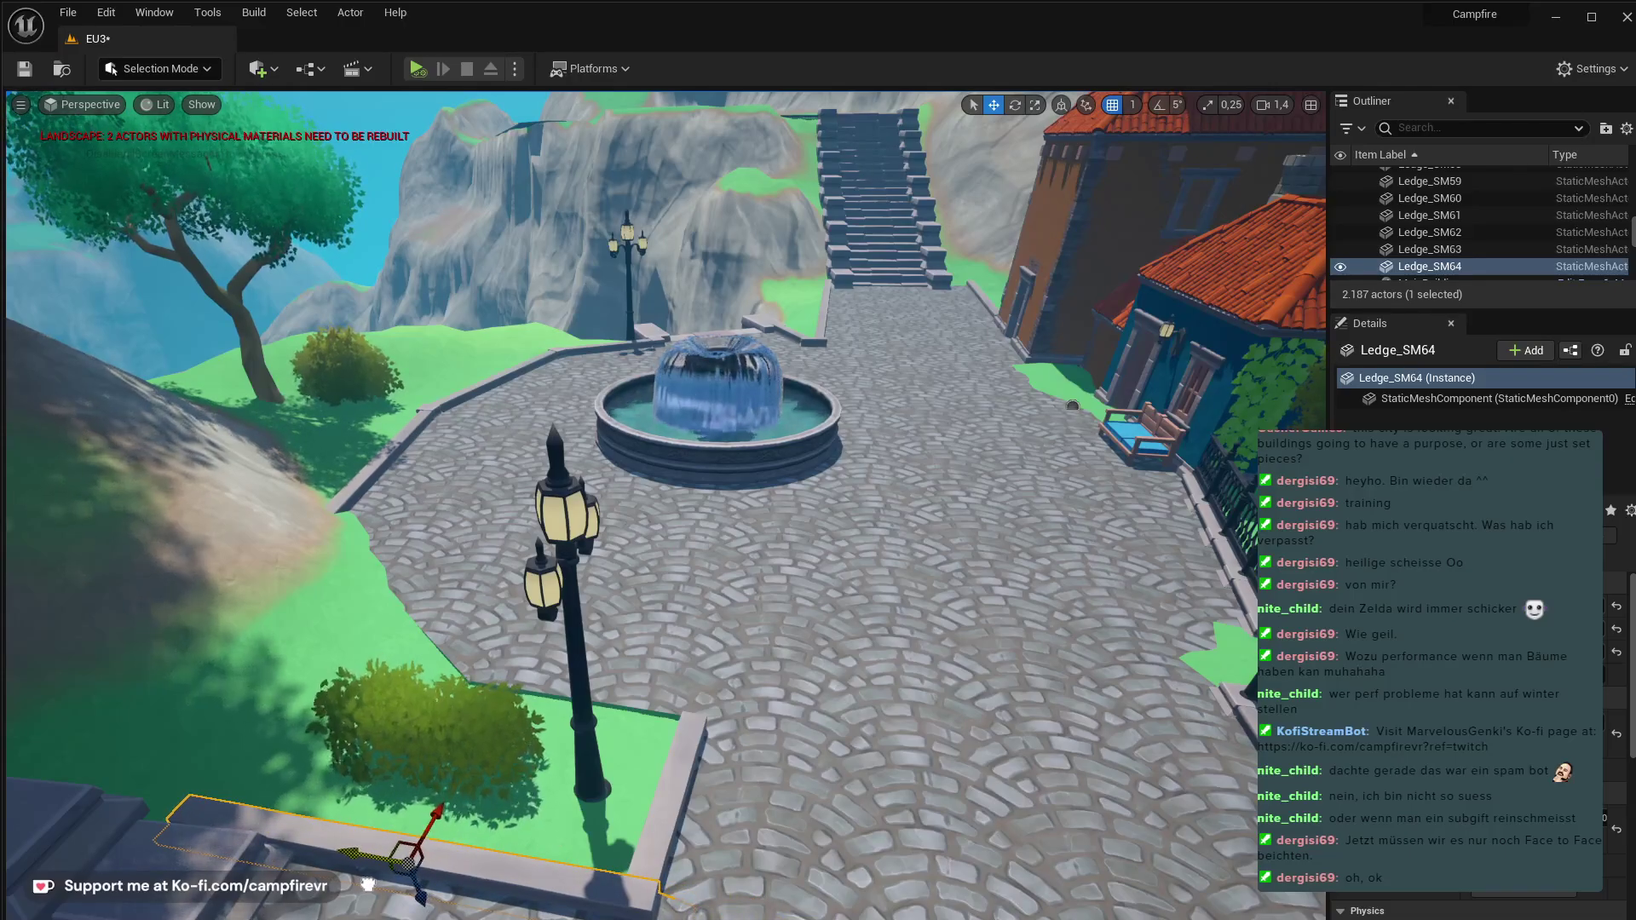
pyautogui.moveTo(460, 845); pyautogui.dragTo(290, 758, button='right')
pyautogui.press('w')
pyautogui.moveTo(324, 835); pyautogui.dragTo(358, 831, button='right')
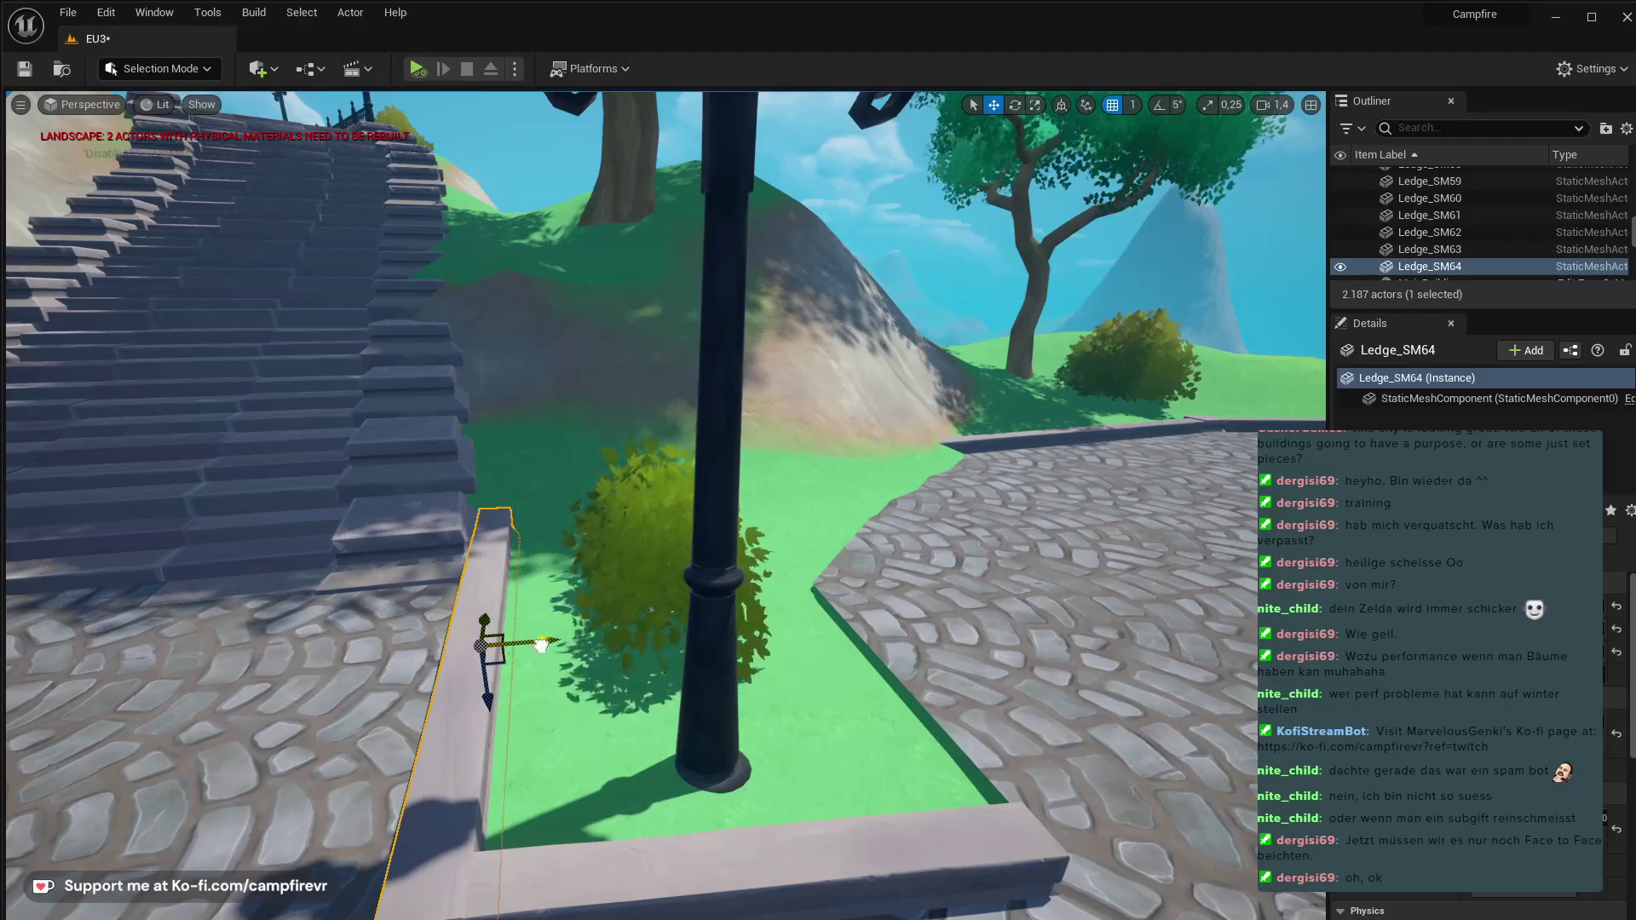
# - Copy the side ledge to the fountain side of the grass patch and rotate it along the edge
pyautogui.keyDown('alt'); pyautogui.moveTo(540, 646); pyautogui.dragTo(815, 602); pyautogui.keyUp('alt')
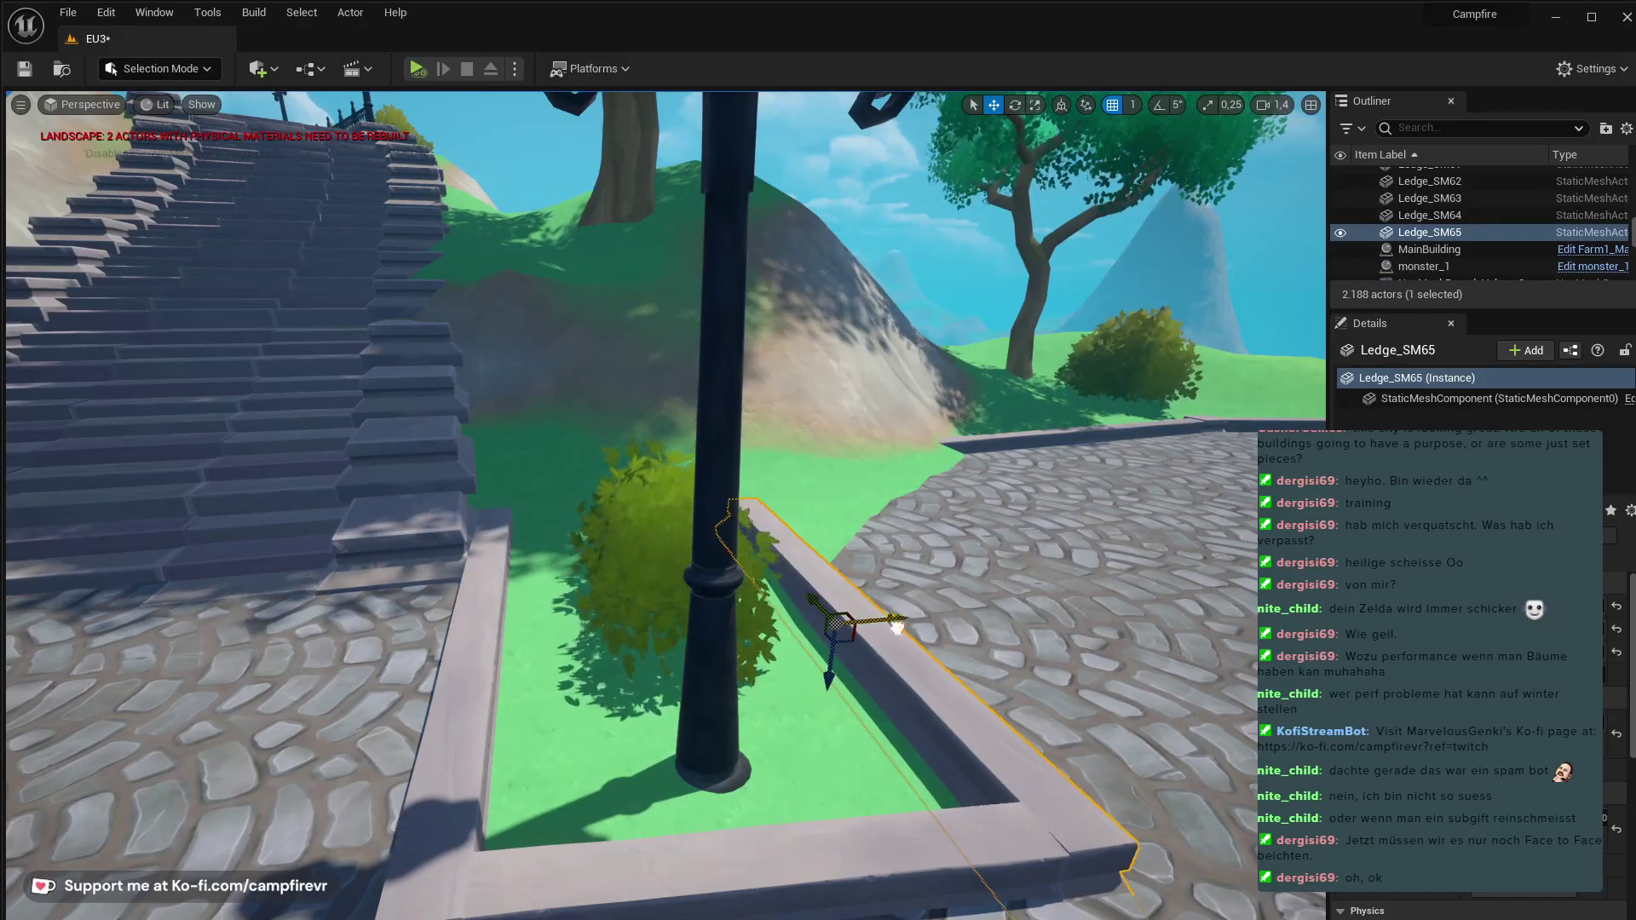
pyautogui.moveTo(897, 628); pyautogui.dragTo(776, 588, button='right')
pyautogui.press('d')
pyautogui.press('e')
pyautogui.moveTo(957, 546); pyautogui.dragTo(958, 672, button='right')
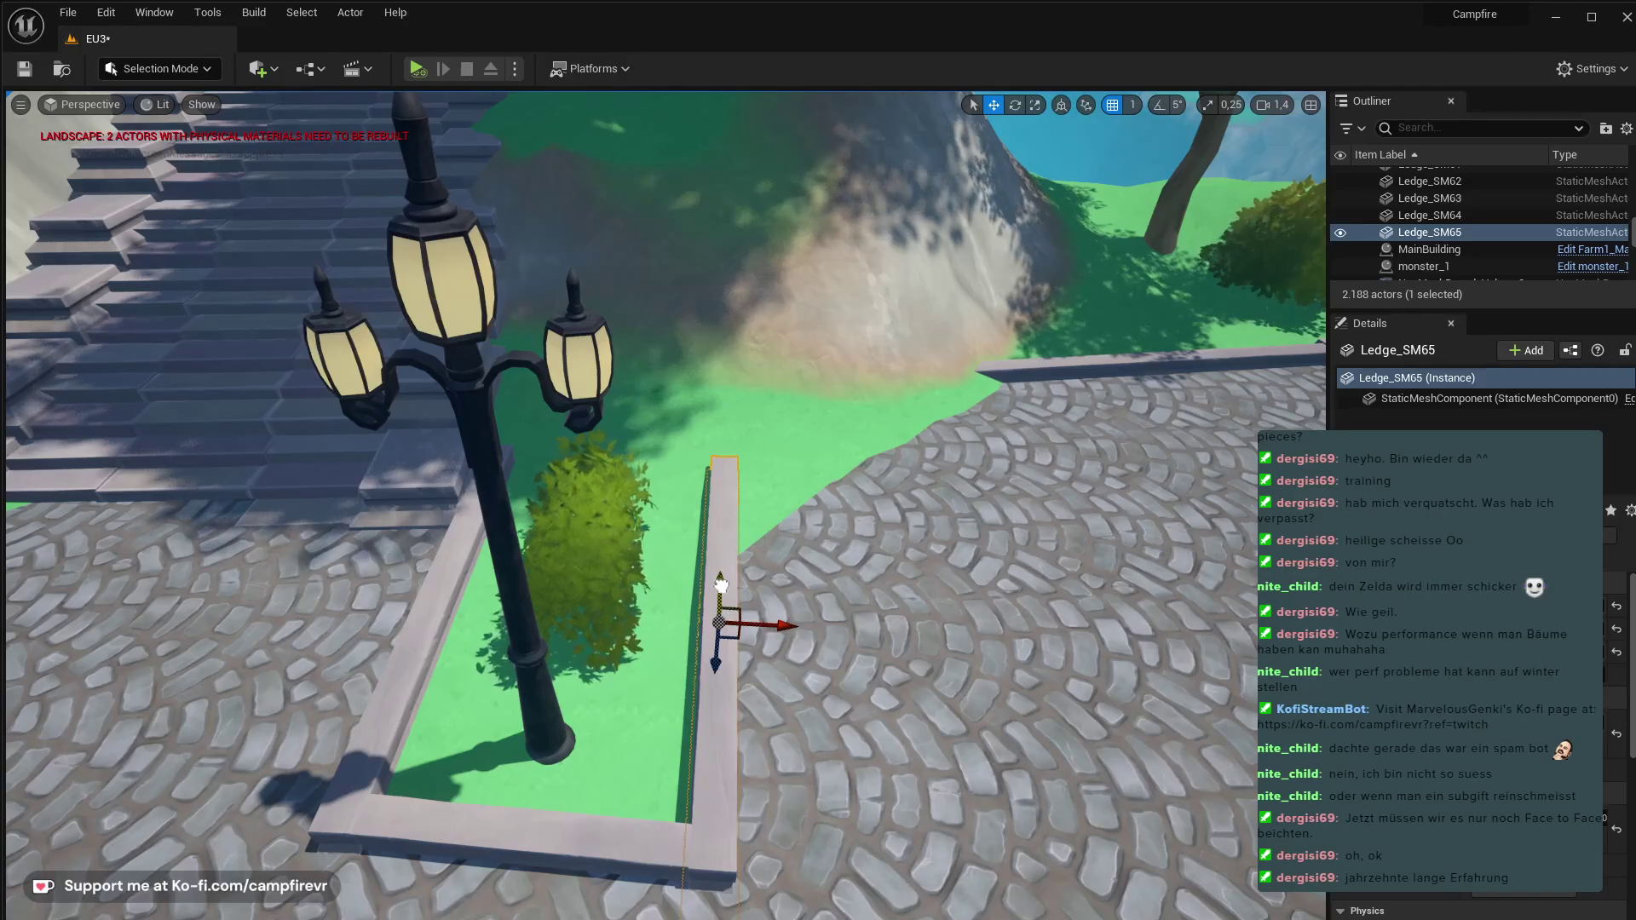
# - Copy the bush beside the plaza tree to the grass at the end of the new ledge, near the rock
pyautogui.moveTo(771, 628); pyautogui.dragTo(831, 622, button='right')
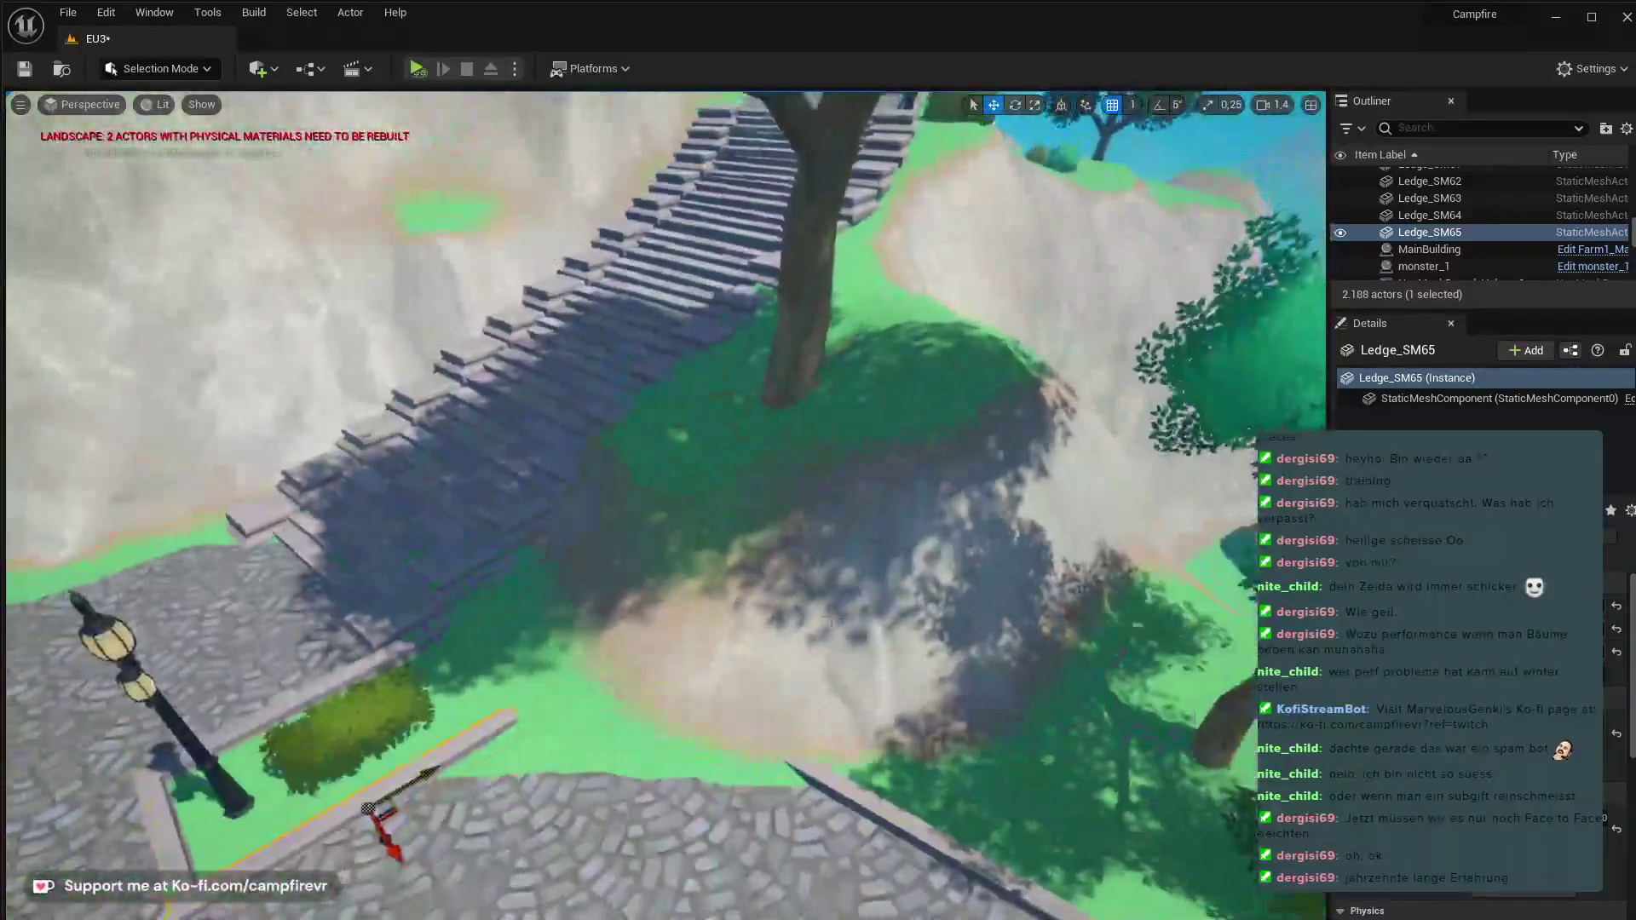
pyautogui.moveTo(682, 601); pyautogui.dragTo(1108, 750, button='right')
pyautogui.click(1075, 745)
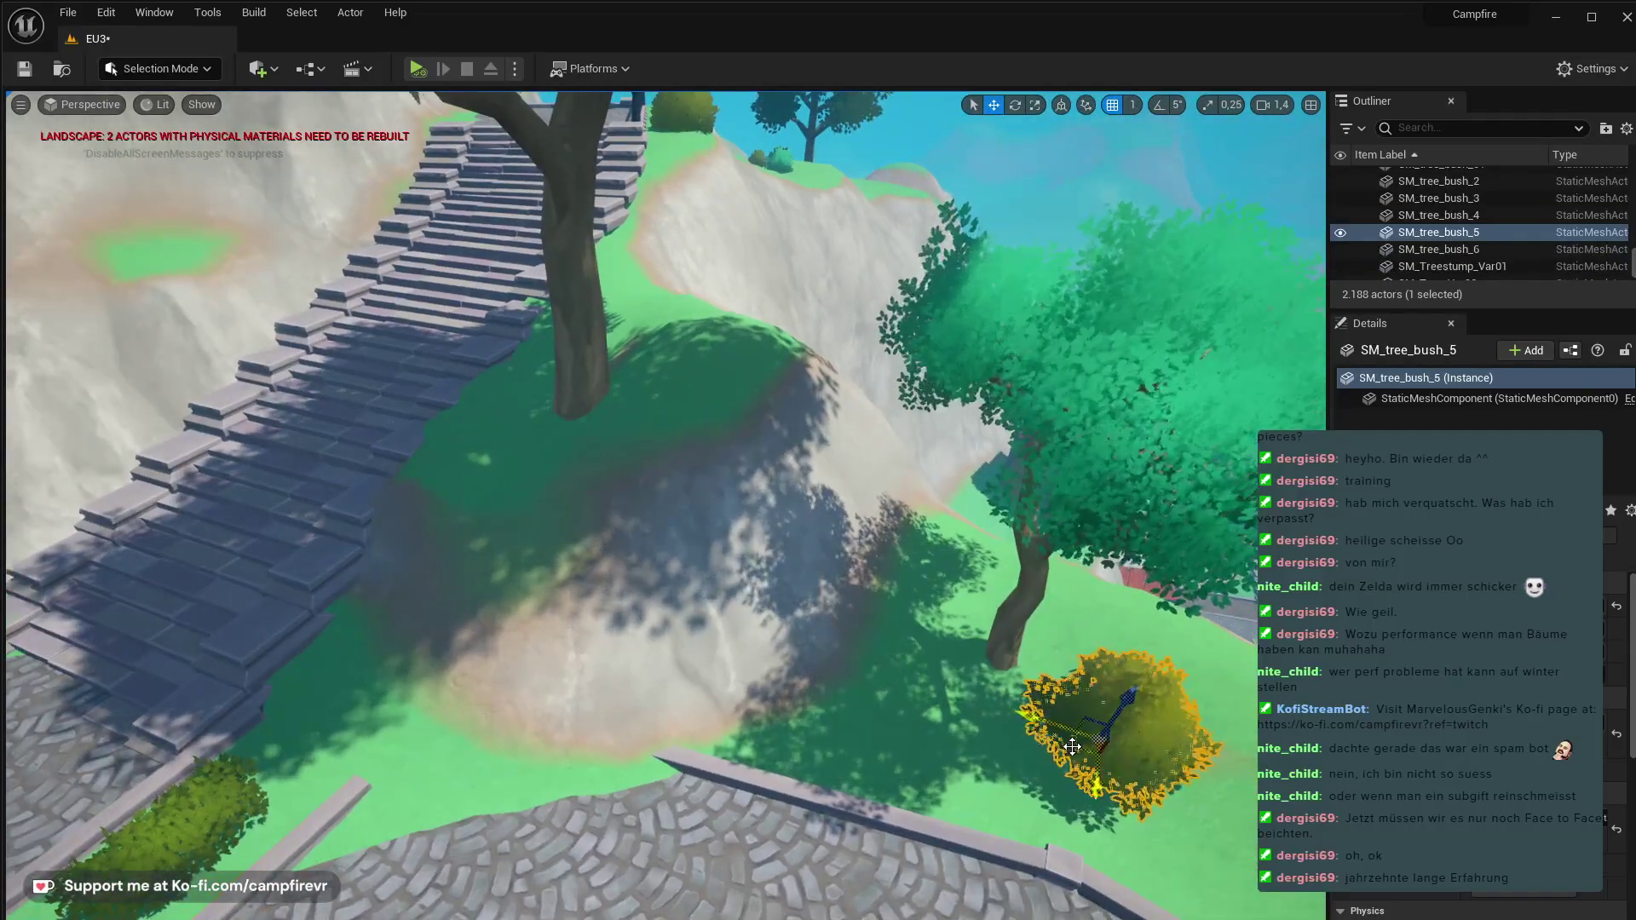
pyautogui.keyDown('alt'); pyautogui.moveTo(1072, 747); pyautogui.dragTo(397, 753); pyautogui.keyUp('alt')
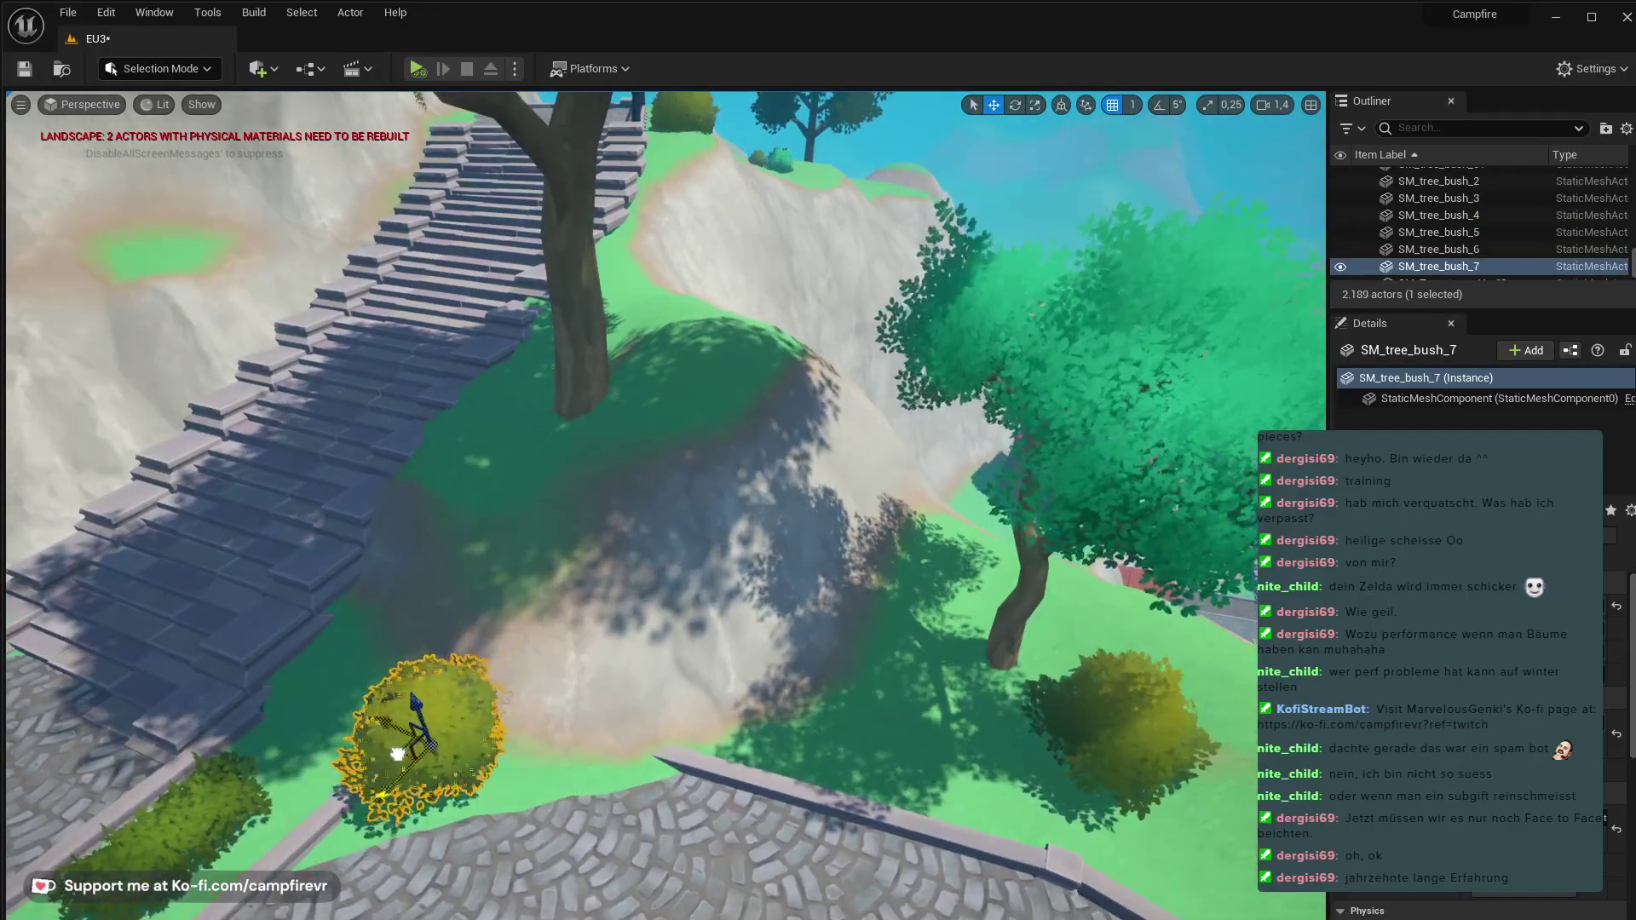
# - Duplicate the Carpentry text label at the end of the cobblestone path and move the copy up the mountain path
pyautogui.moveTo(398, 754); pyautogui.dragTo(520, 614, button='right')
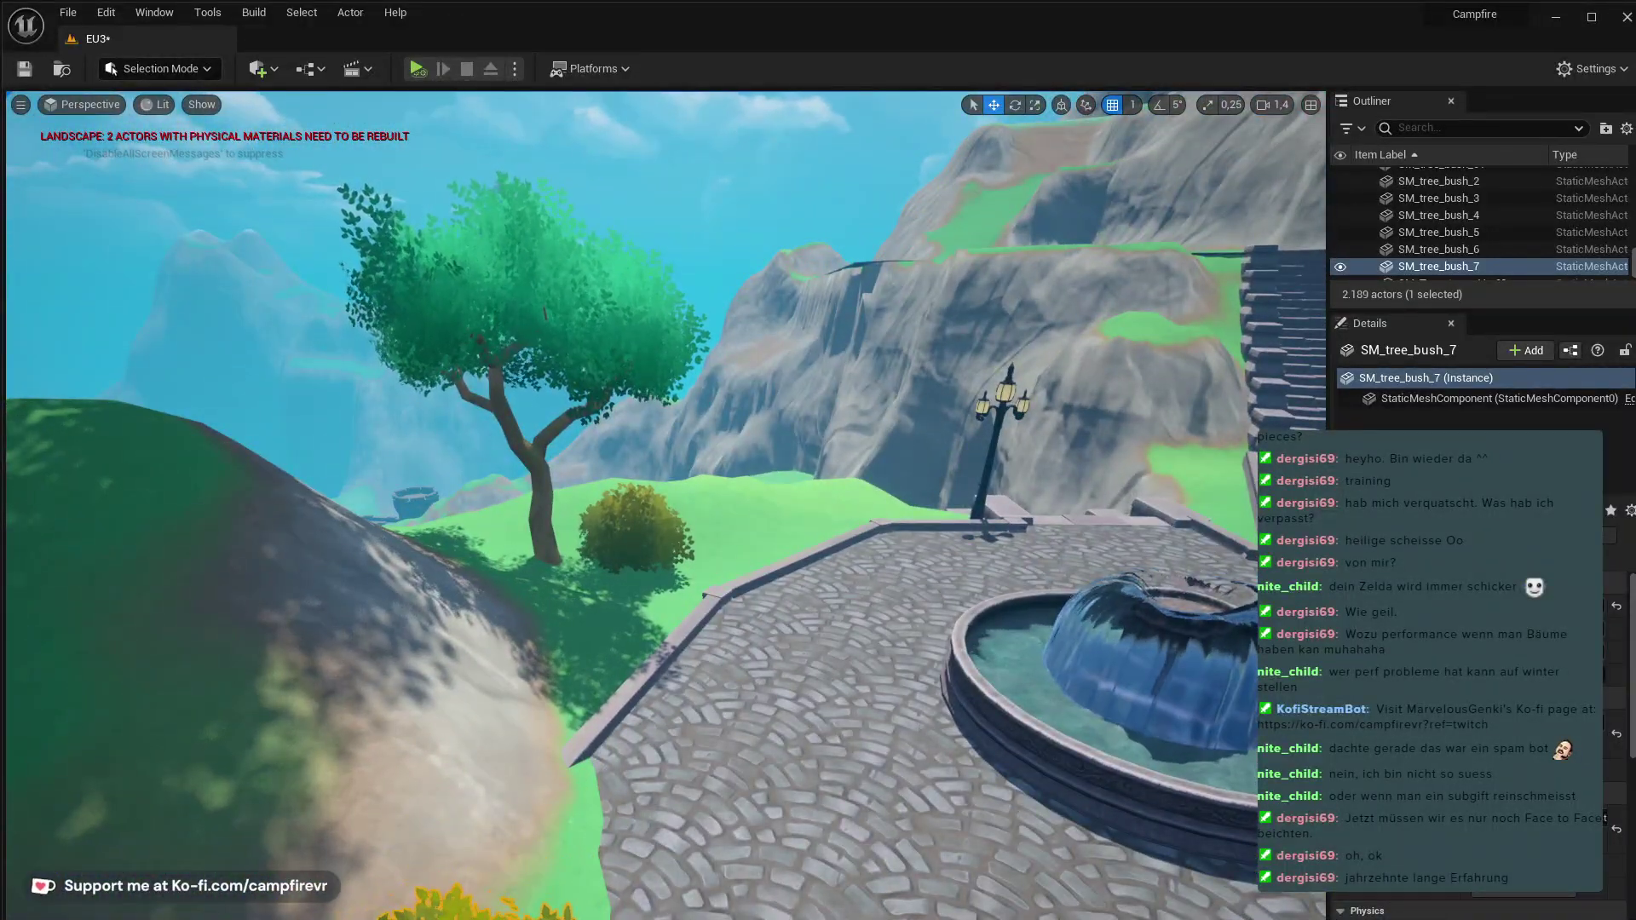
pyautogui.moveTo(539, 727); pyautogui.dragTo(738, 654, button='right')
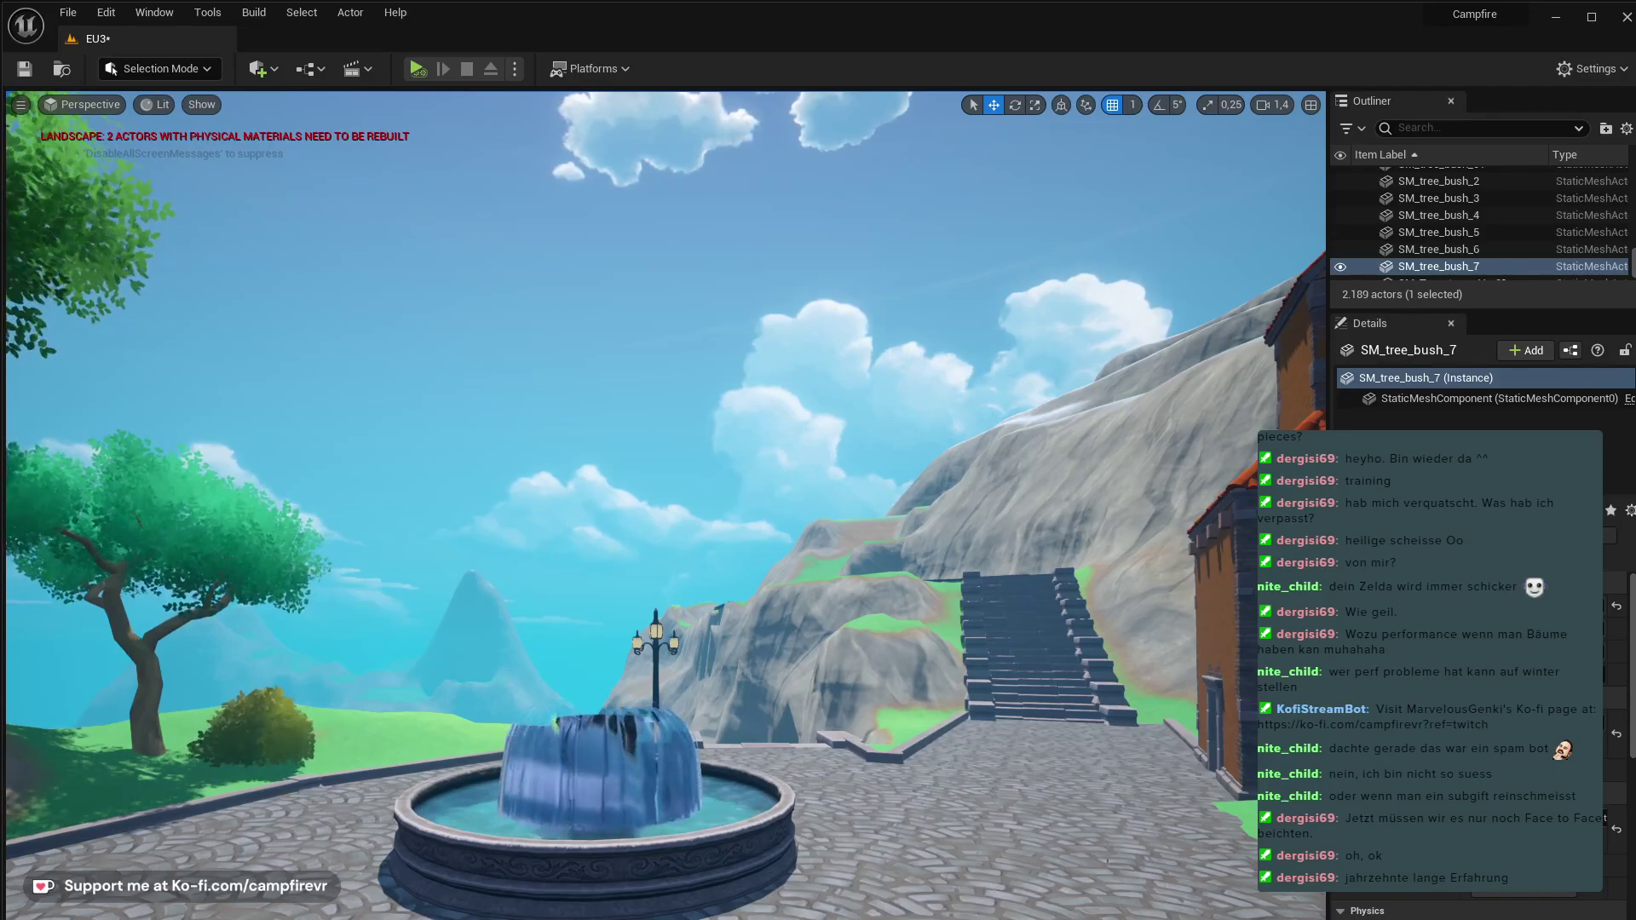
pyautogui.press('d')
pyautogui.moveTo(665, 503); pyautogui.dragTo(719, 503, button='right')
pyautogui.press('e')
pyautogui.press('q')
pyautogui.press('w')
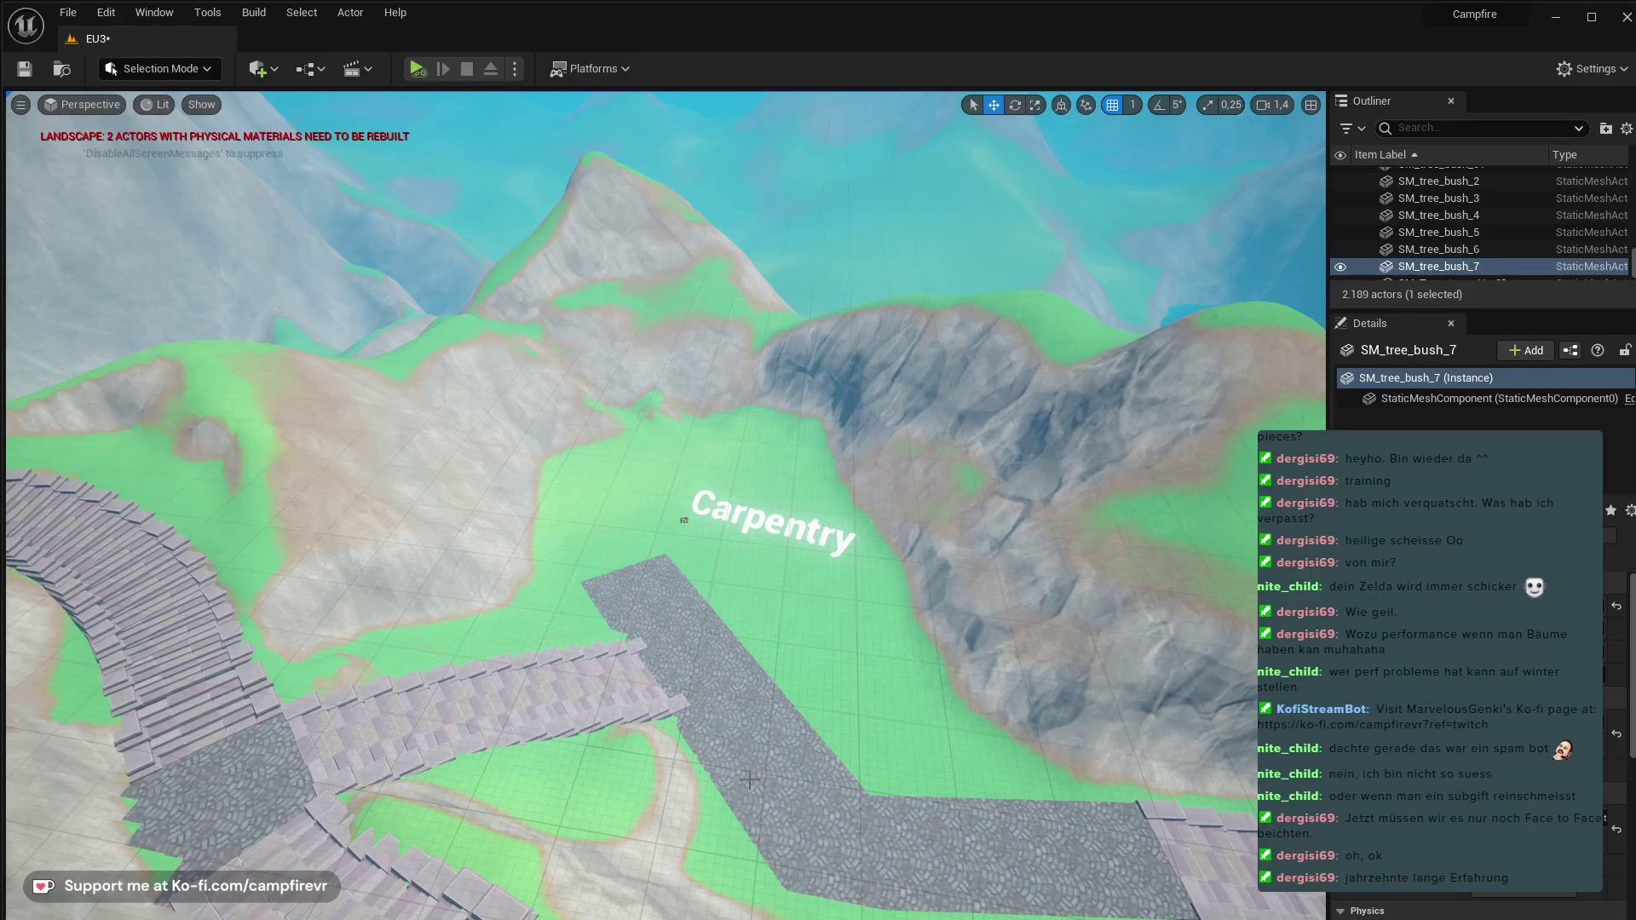
pyautogui.click(680, 520)
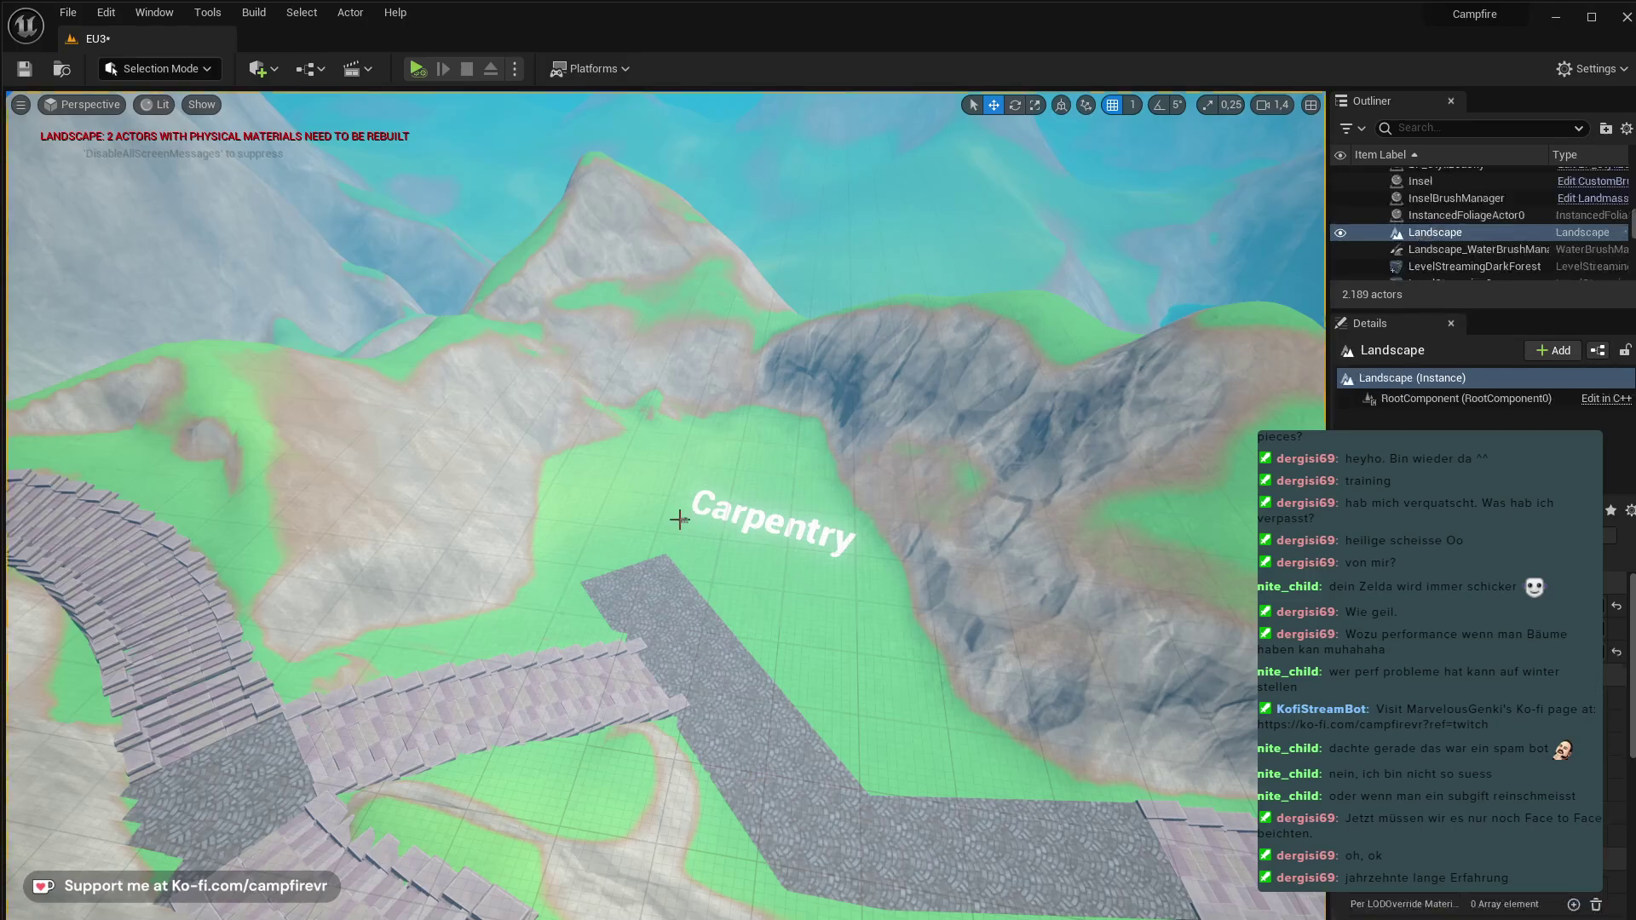
pyautogui.click(687, 521)
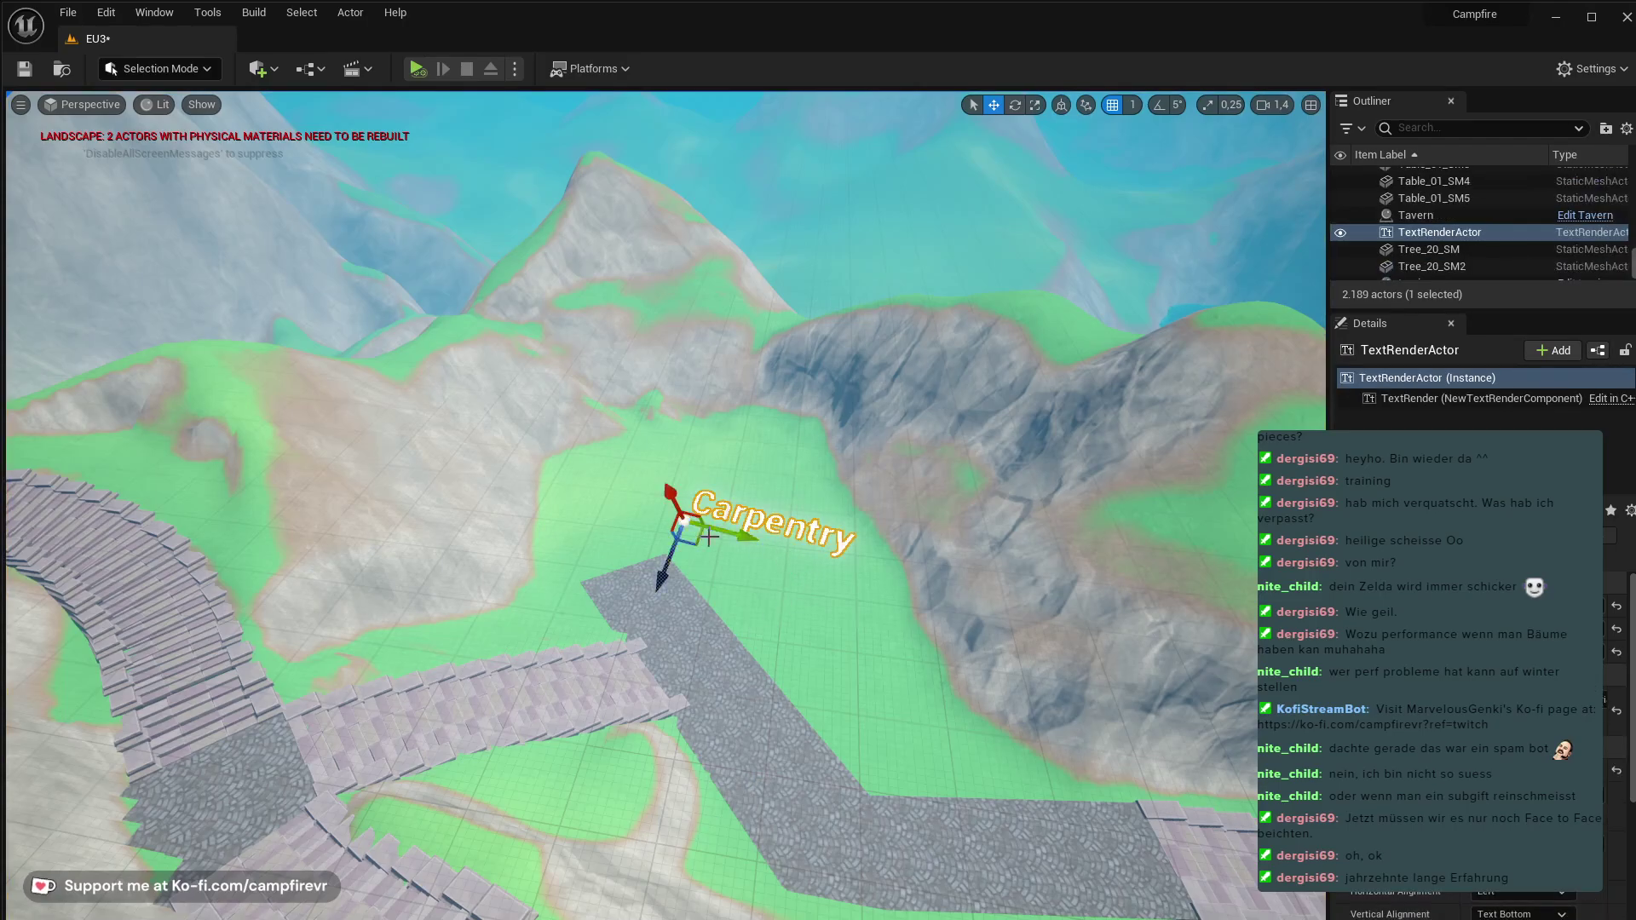
pyautogui.moveTo(708, 537)
pyautogui.mouseDown(button='right')
pyautogui.moveTo(682, 541)
pyautogui.moveTo(698, 571)
pyautogui.moveTo(622, 569)
pyautogui.moveTo(631, 537)
pyautogui.moveTo(689, 527)
pyautogui.mouseUp(button='right')
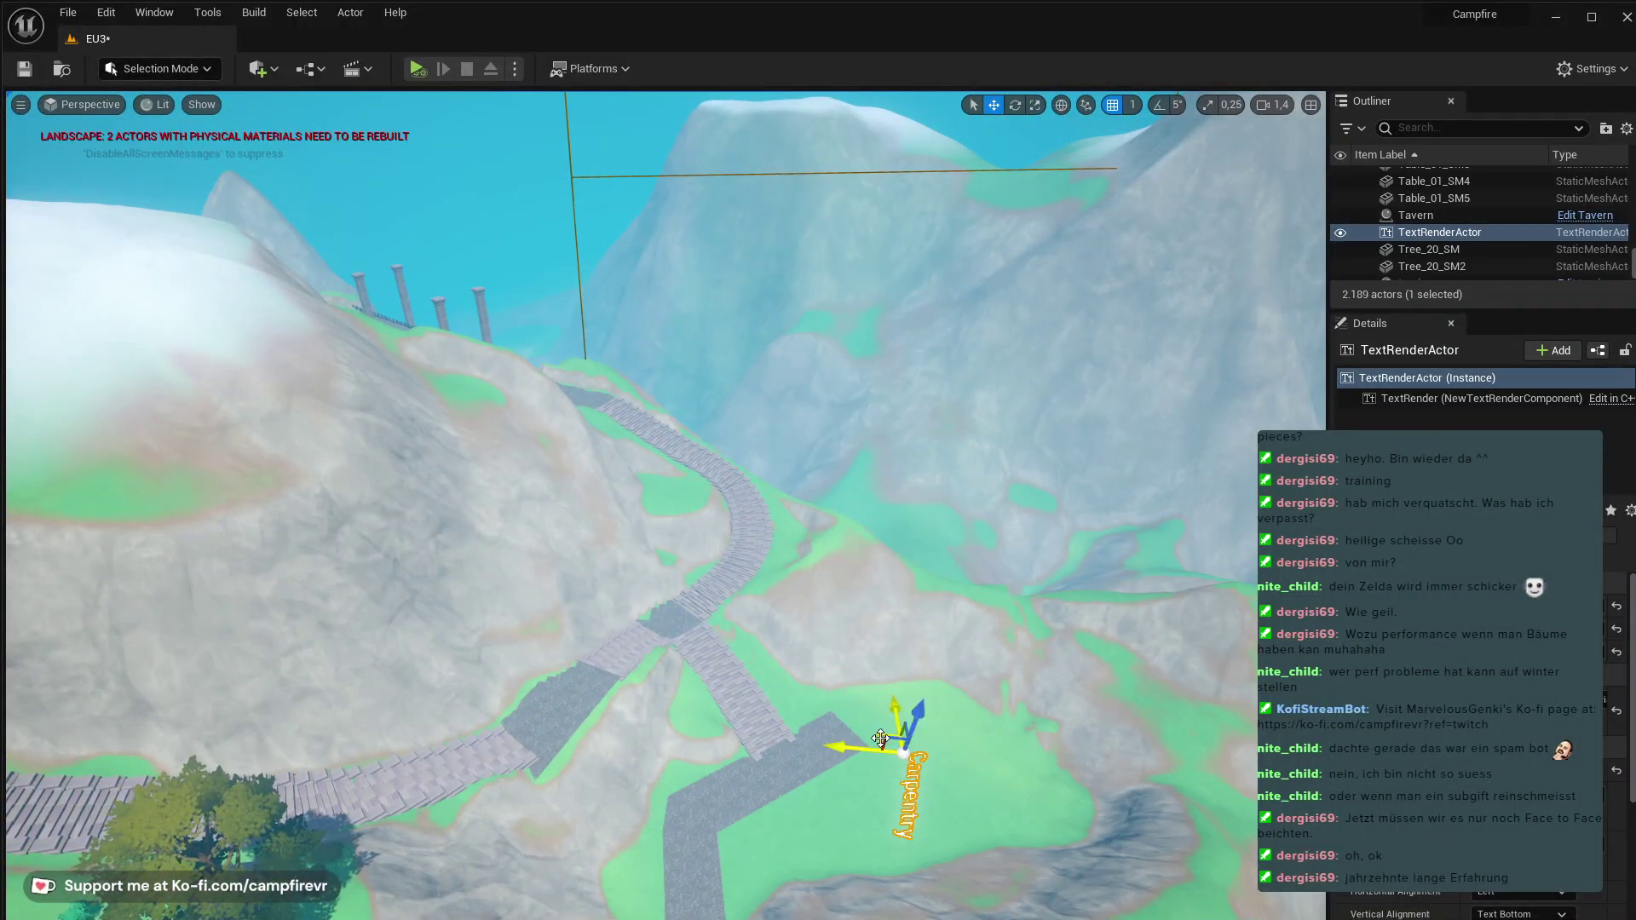
pyautogui.keyDown('alt'); pyautogui.moveTo(880, 738); pyautogui.dragTo(227, 700); pyautogui.keyUp('alt')
# - Move the copied text label across the coast onto the green patch of the small rocky headland by the sea
pyautogui.moveTo(665, 505); pyautogui.dragTo(341, 456, button='right')
pyautogui.moveTo(630, 562); pyautogui.dragTo(909, 682, button='right')
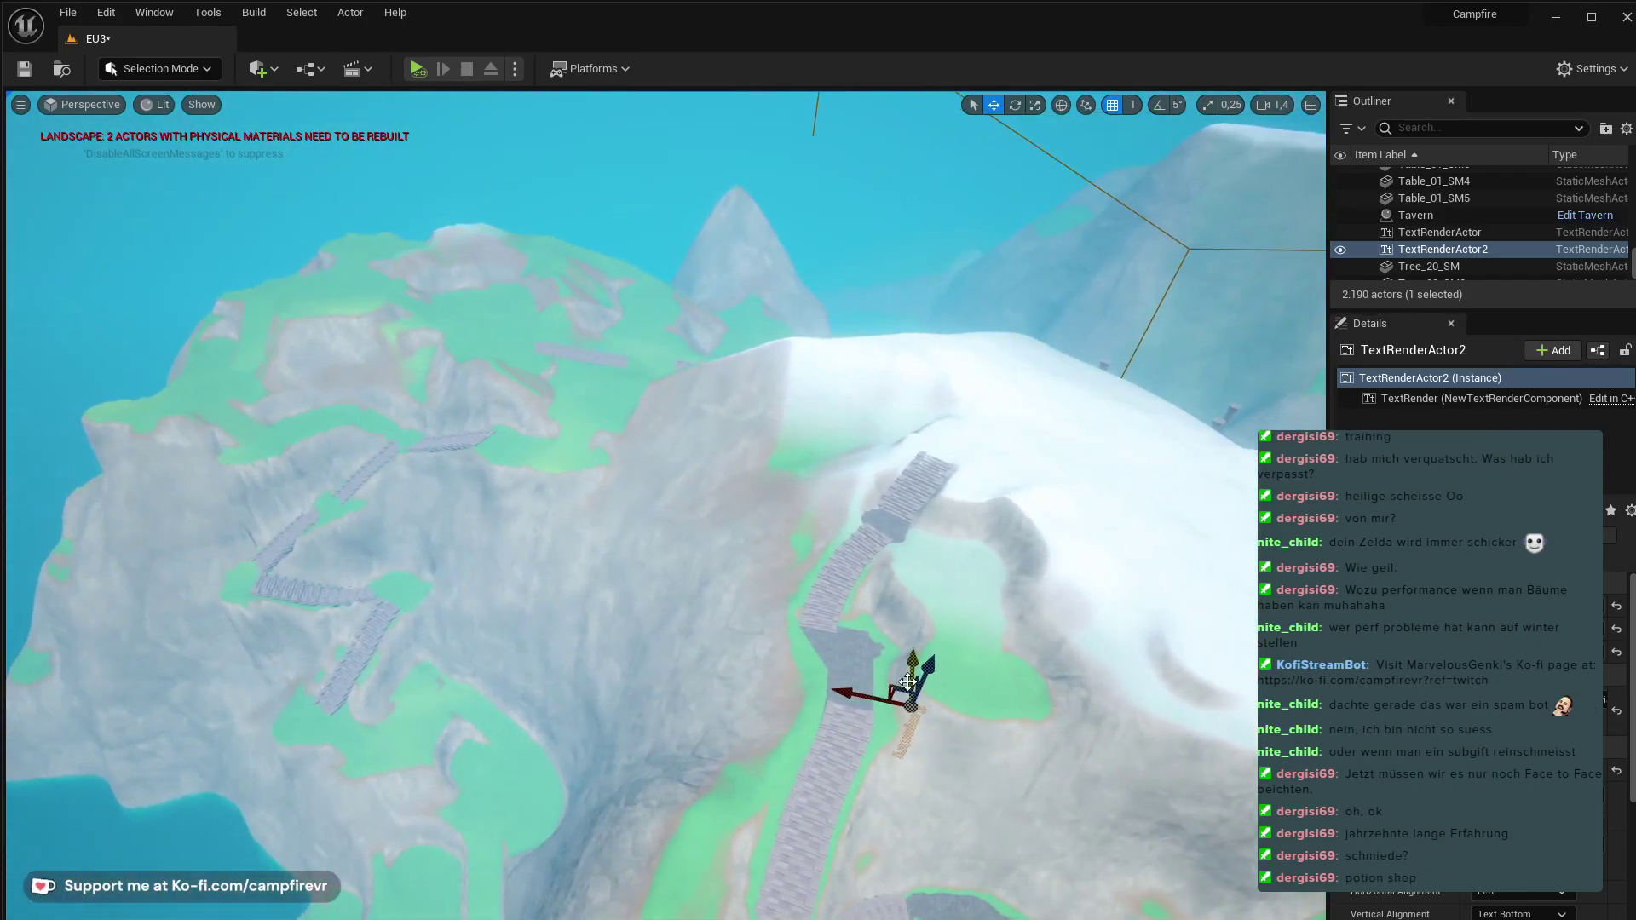
pyautogui.moveTo(890, 687); pyautogui.dragTo(544, 699)
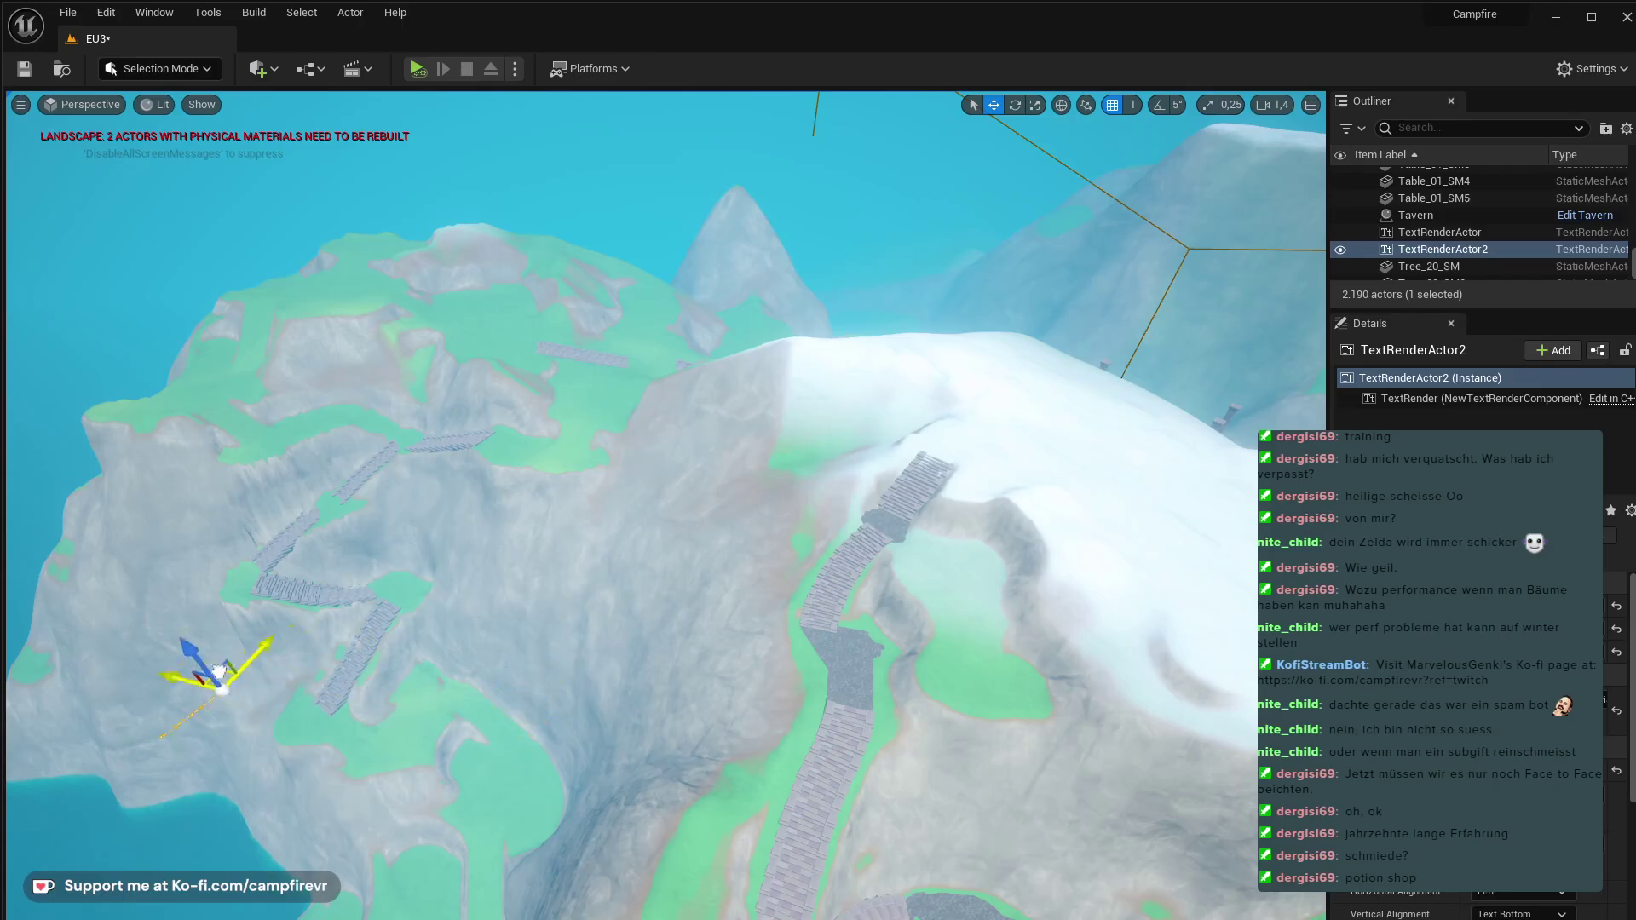
pyautogui.moveTo(219, 672); pyautogui.dragTo(82, 798)
pyautogui.moveTo(81, 797); pyautogui.dragTo(822, 715, button='right')
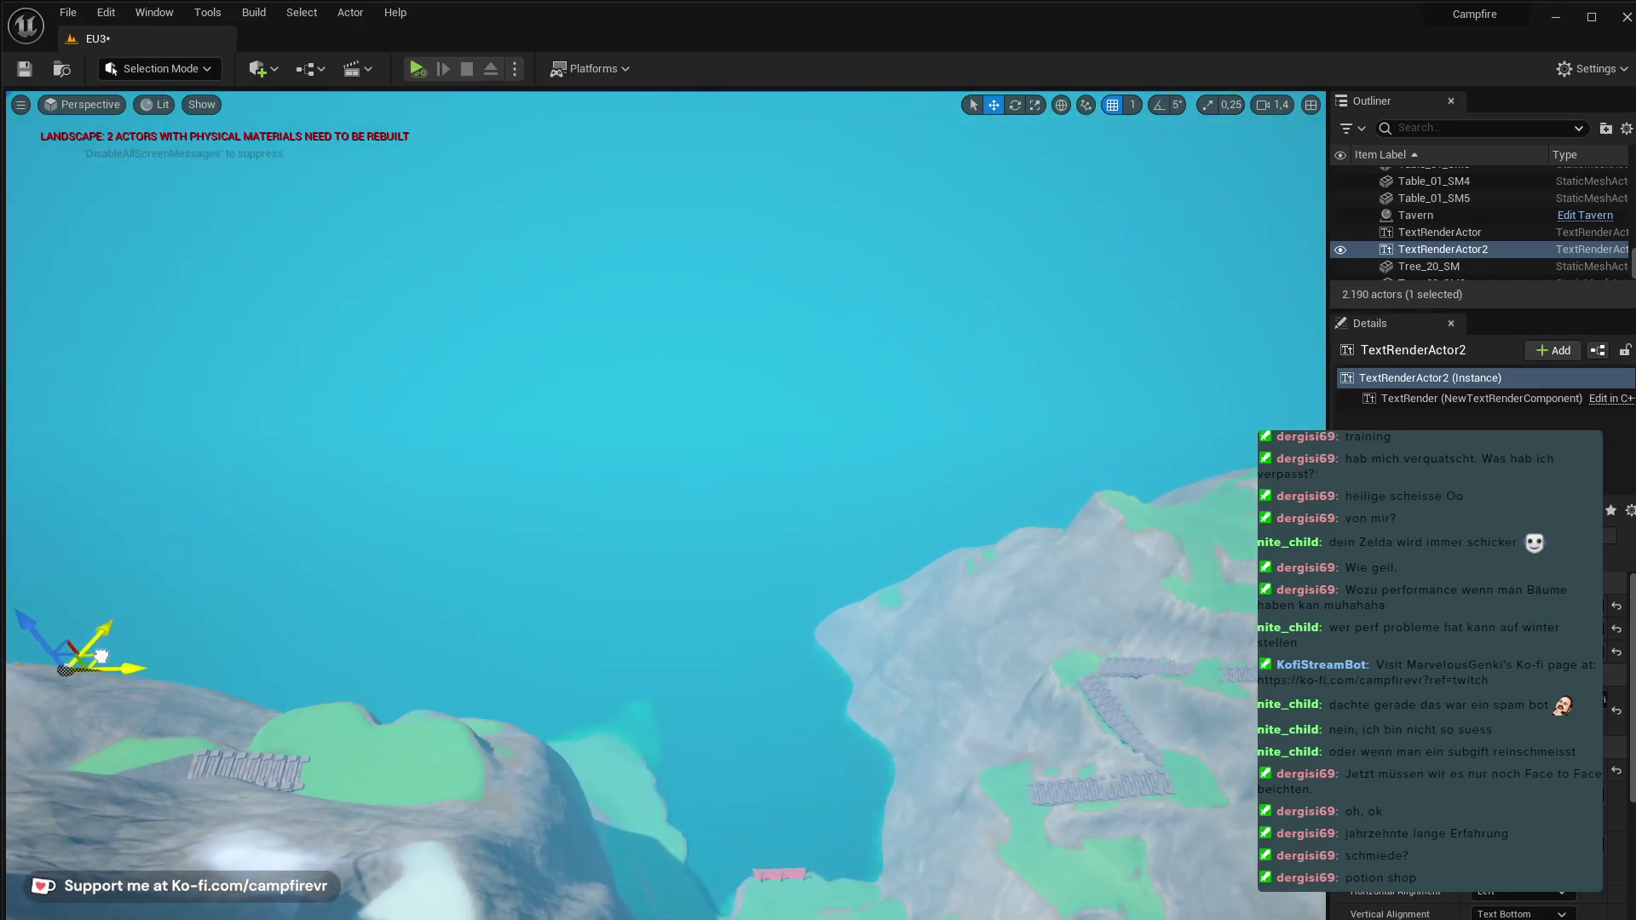
pyautogui.moveTo(101, 656); pyautogui.dragTo(744, 669, button='right')
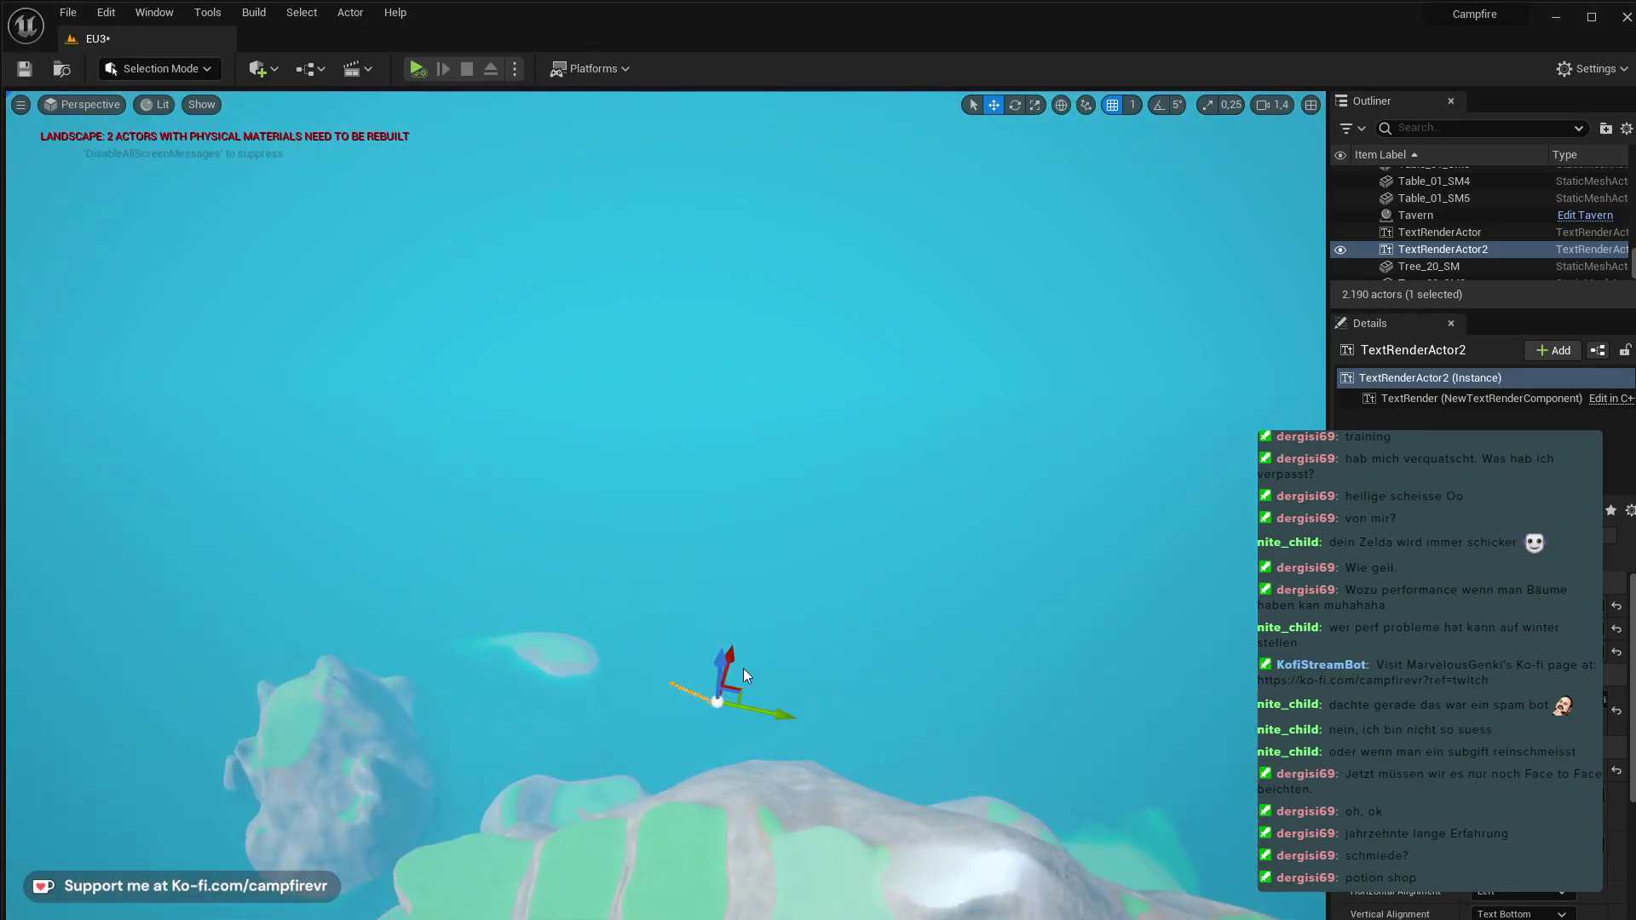
pyautogui.moveTo(744, 686); pyautogui.dragTo(366, 775)
pyautogui.moveTo(366, 775); pyautogui.dragTo(332, 840, button='right')
pyautogui.moveTo(378, 809); pyautogui.dragTo(445, 761)
pyautogui.moveTo(390, 656); pyautogui.dragTo(393, 657, button='right')
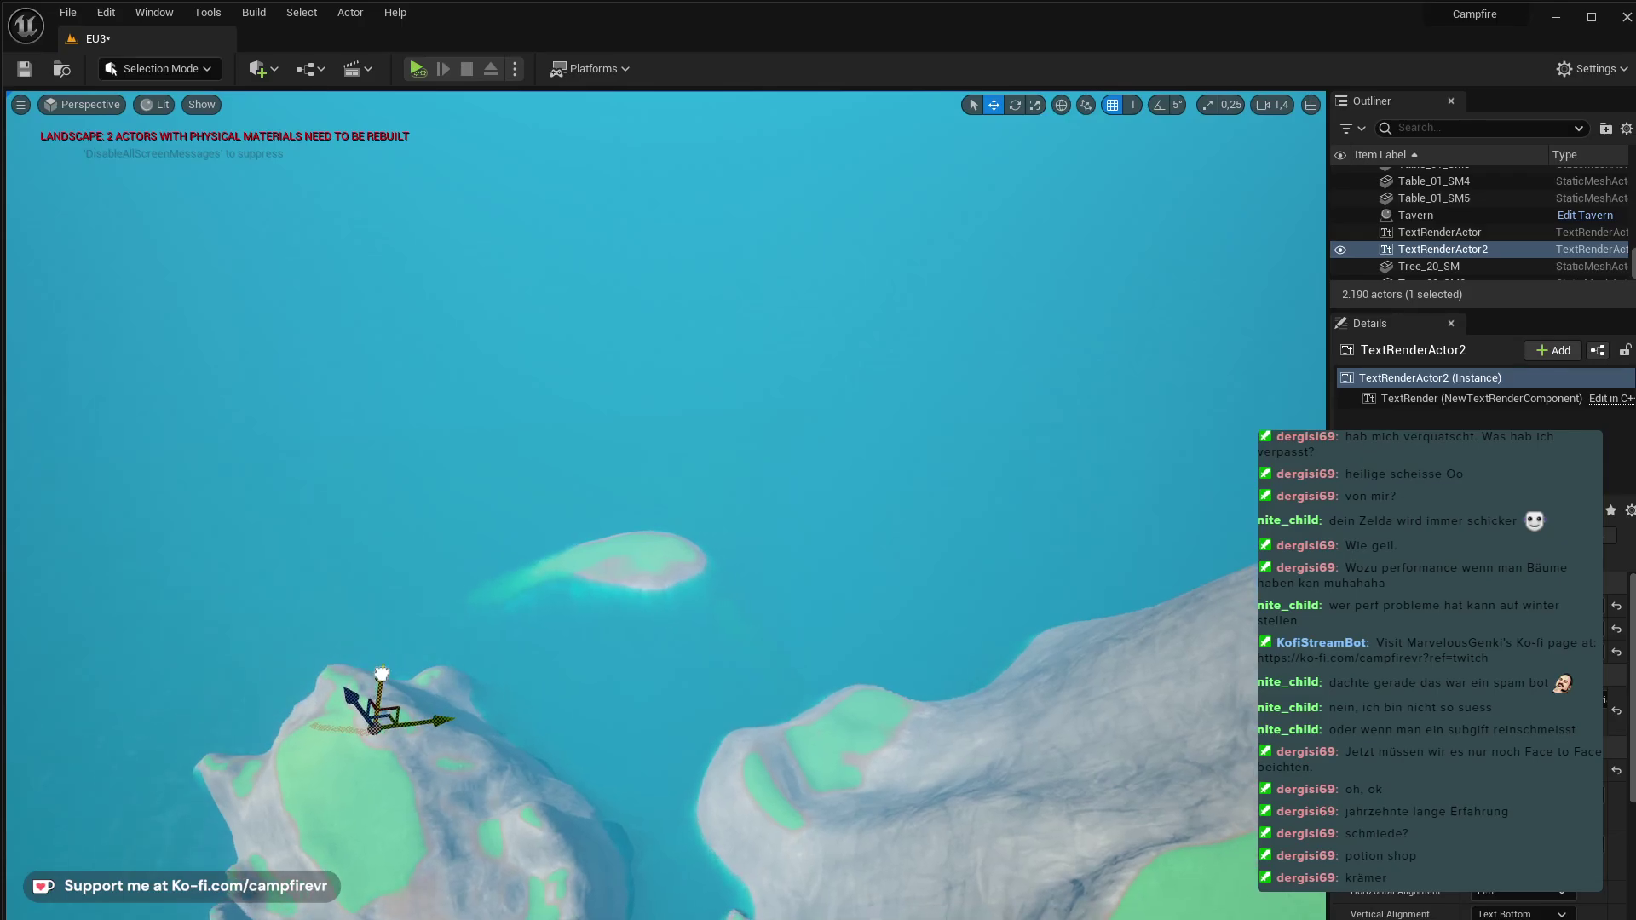
# - Lower the copied text label onto the grassy top of the small rocky headland and adjust its position there
pyautogui.moveTo(382, 673); pyautogui.dragTo(394, 753)
pyautogui.moveTo(395, 753); pyautogui.dragTo(319, 699, button='right')
pyautogui.press('w')
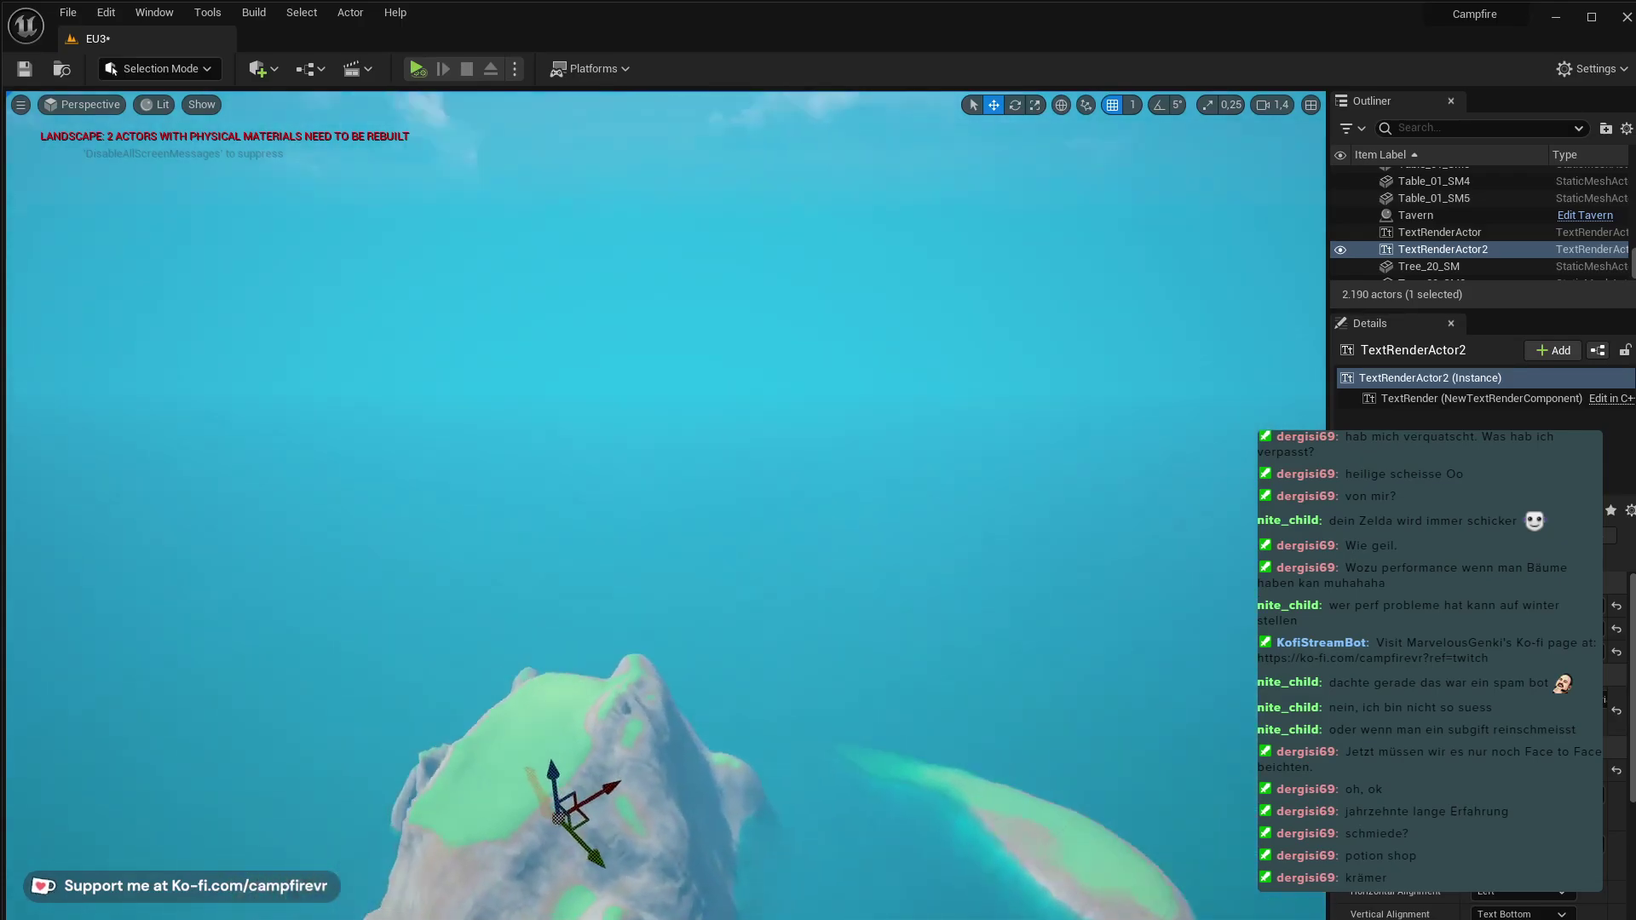
pyautogui.moveTo(571, 863); pyautogui.dragTo(571, 862, button='right')
pyautogui.moveTo(563, 857)
pyautogui.mouseDown()
pyautogui.moveTo(582, 739)
pyautogui.moveTo(540, 857)
pyautogui.mouseUp()
# - Change the text of the copied label on the headland to Lighthouse and rotate the label
pyautogui.press('d')
pyautogui.moveTo(541, 857); pyautogui.dragTo(409, 916, button='right')
pyautogui.press('w')
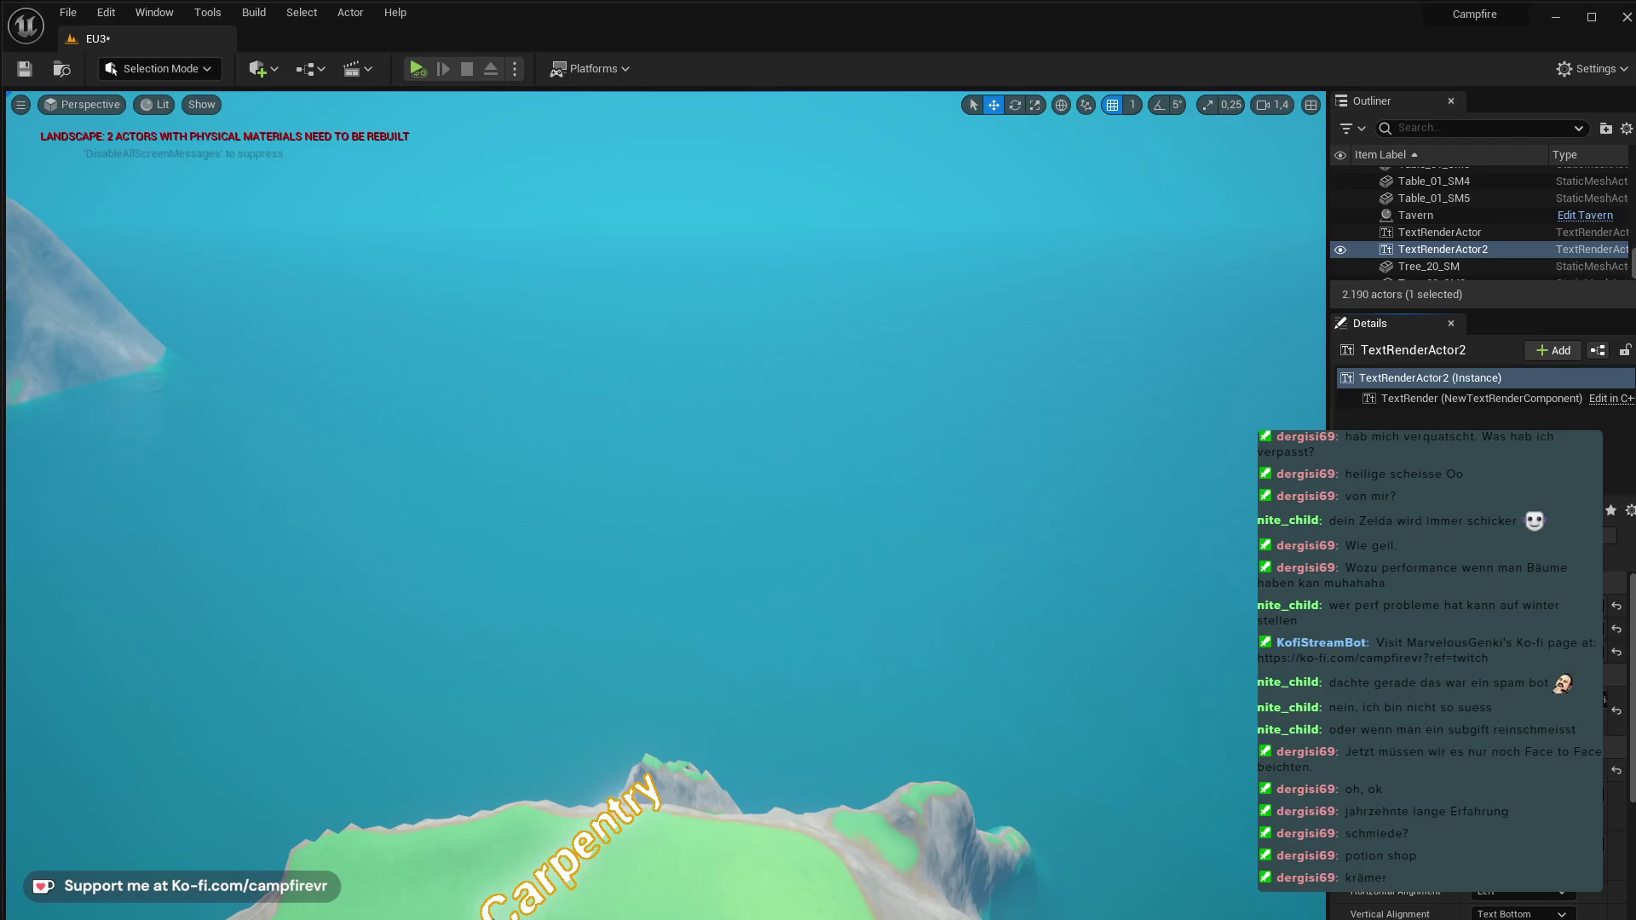
pyautogui.press('Return')
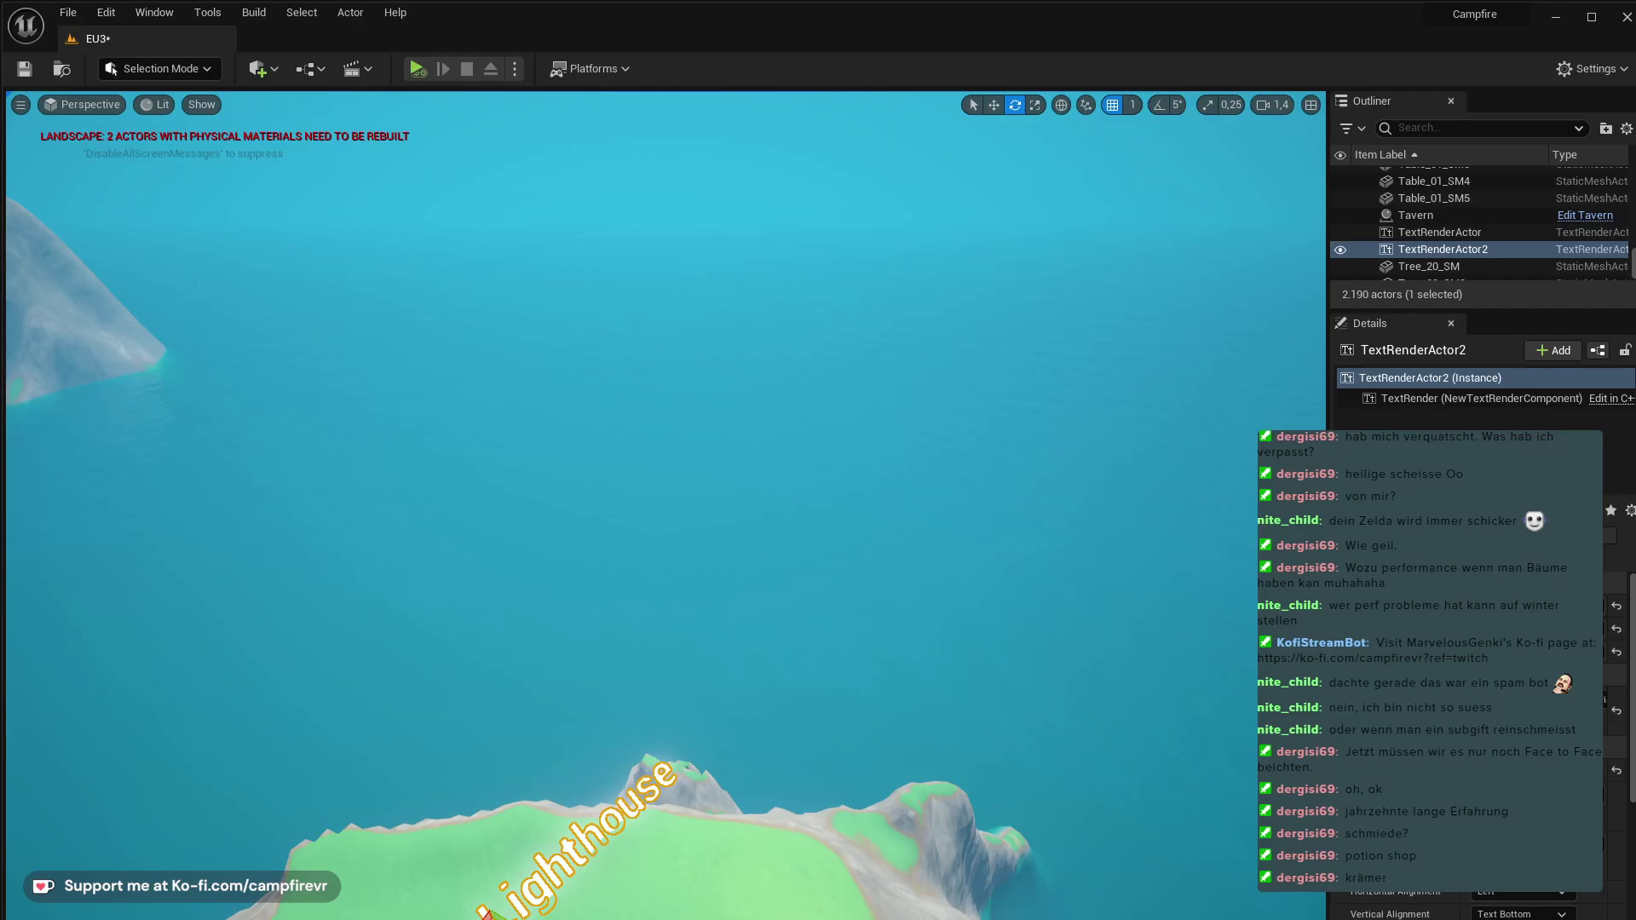
pyautogui.moveTo(490, 913); pyautogui.dragTo(579, 914)
# - Duplicate the Lighthouse label and move the copy around the mountain to the green terrace at the foot of the shaded cliff
pyautogui.moveTo(665, 502); pyautogui.dragTo(366, 379, button='right')
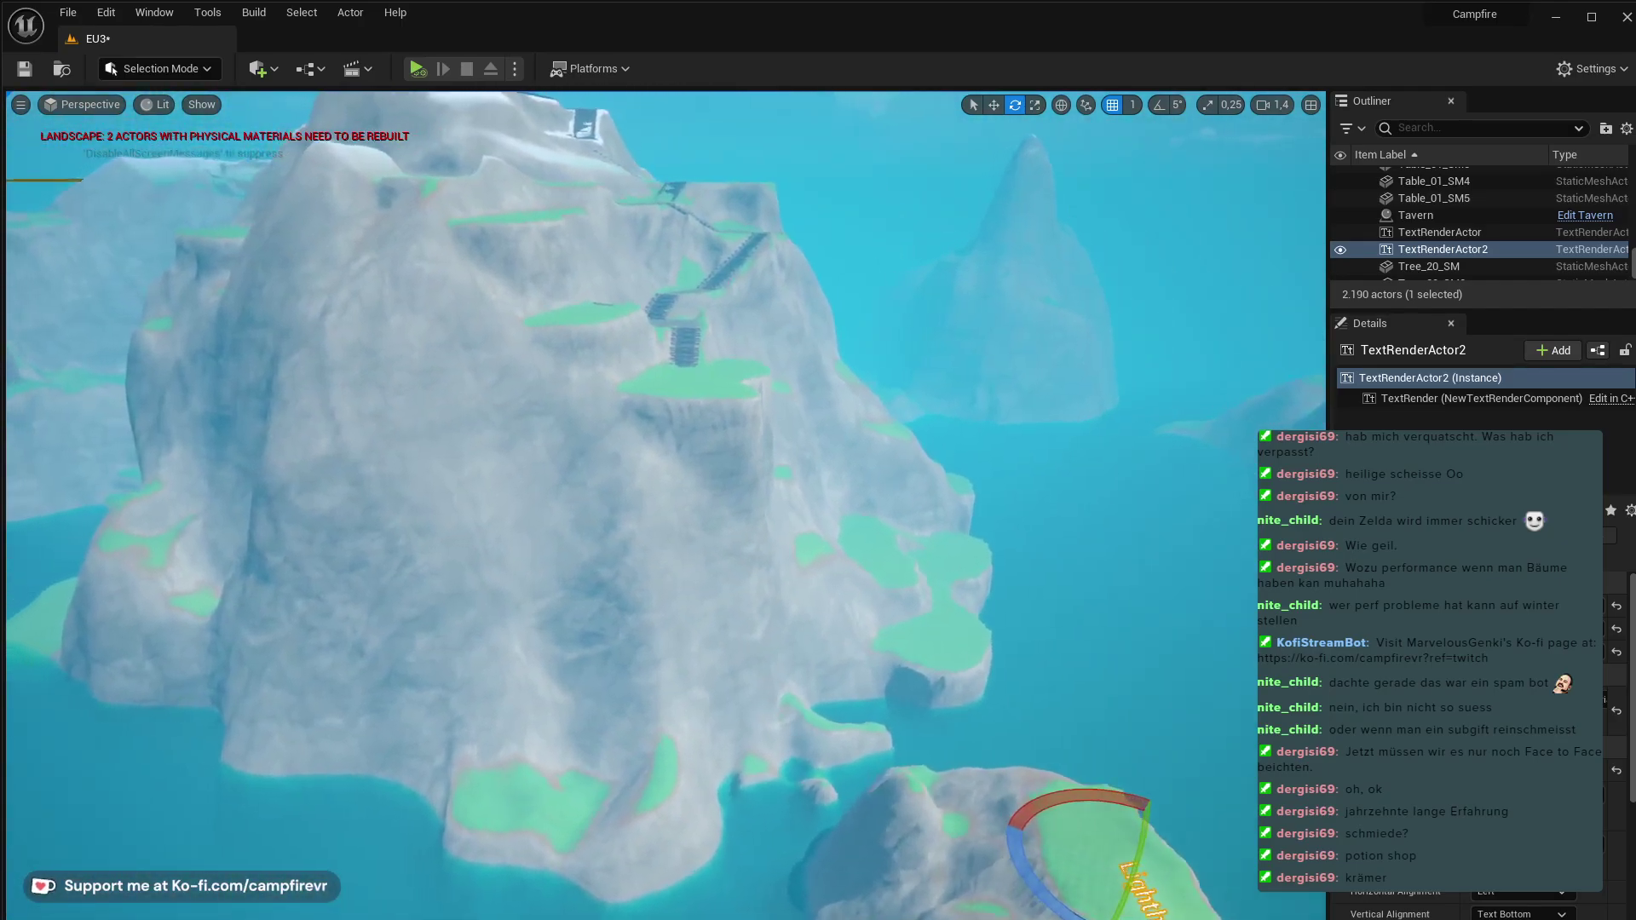
pyautogui.moveTo(469, 366); pyautogui.dragTo(554, 366, button='right')
pyautogui.press('w')
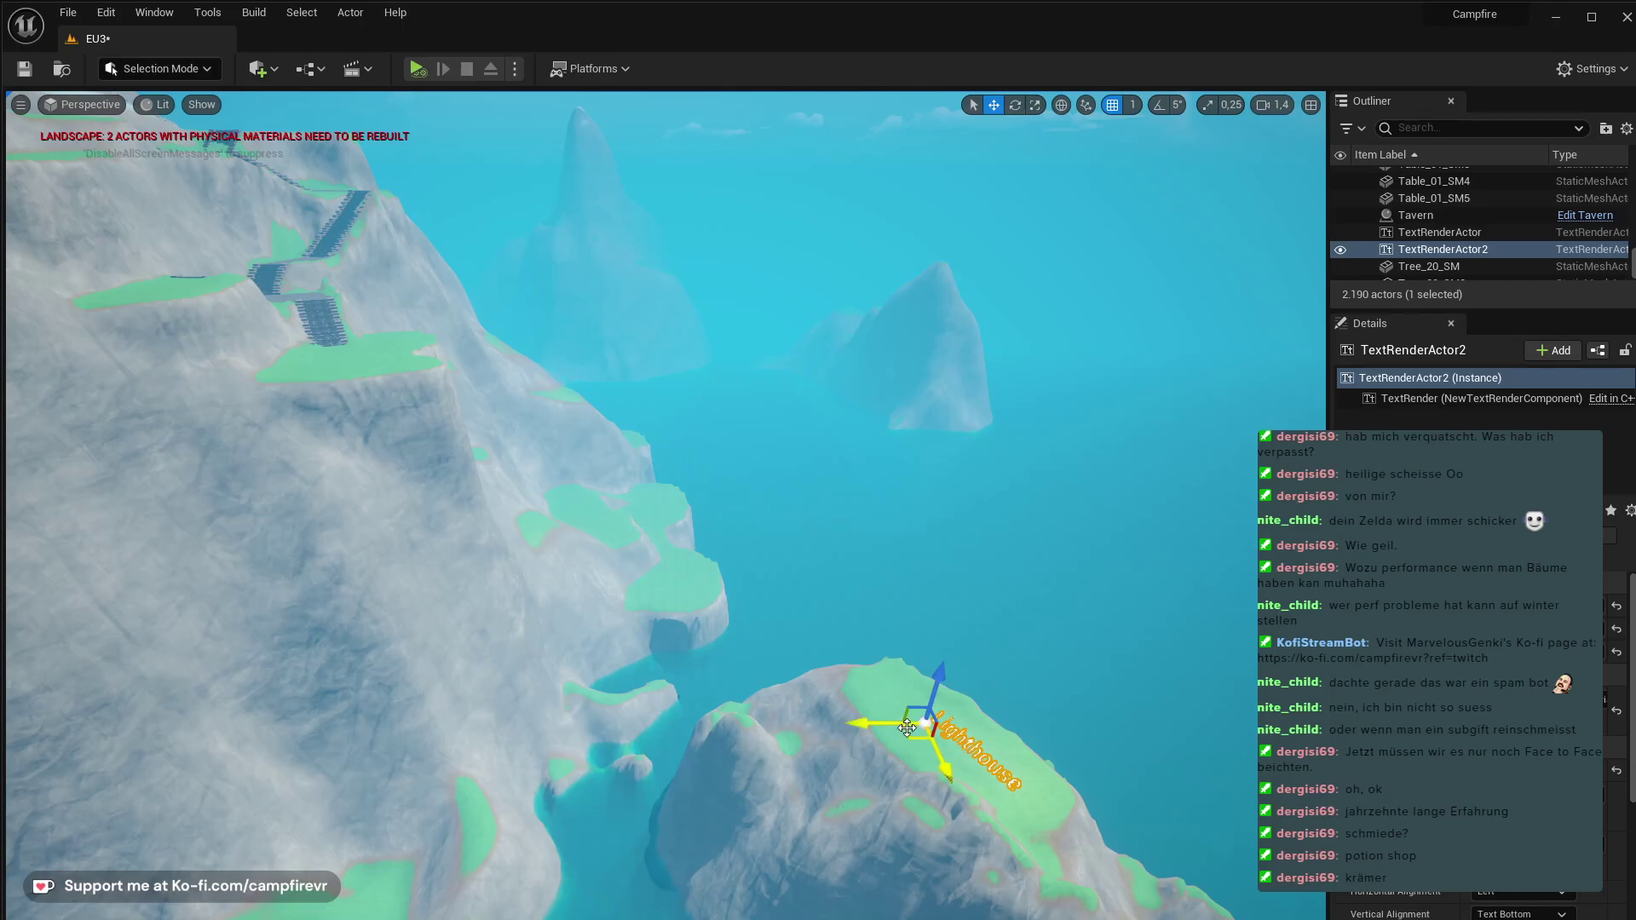
pyautogui.keyDown('alt'); pyautogui.moveTo(911, 741); pyautogui.dragTo(38, 843); pyautogui.keyUp('alt')
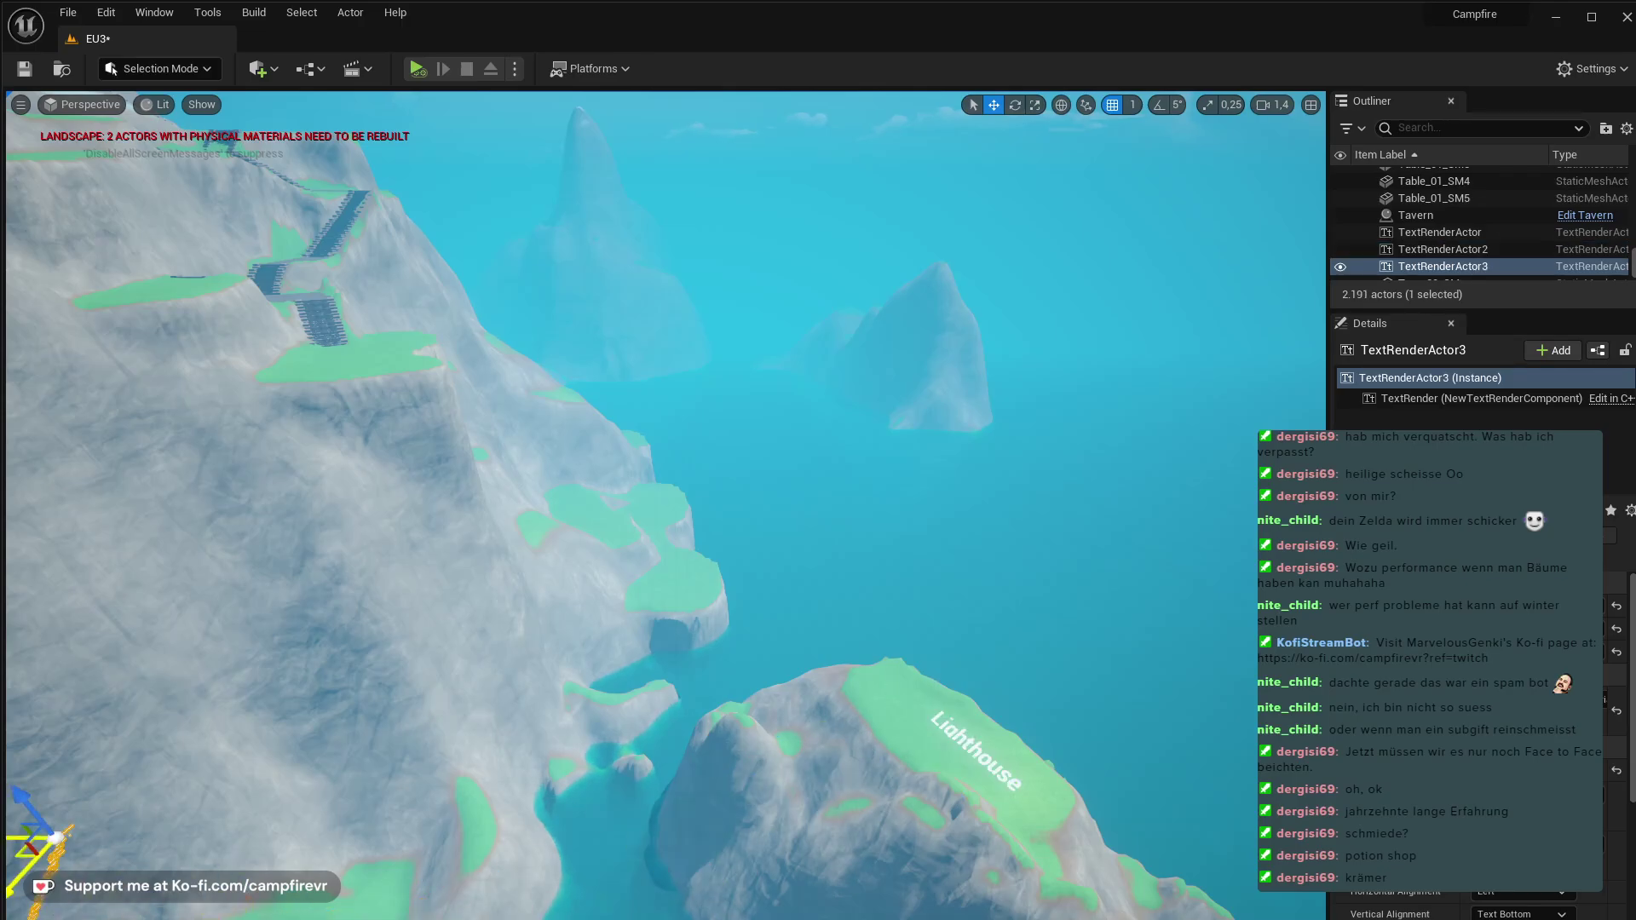
pyautogui.moveTo(39, 844); pyautogui.dragTo(9, 840, button='right')
pyautogui.press('a')
pyautogui.moveTo(844, 839); pyautogui.dragTo(722, 840, button='right')
pyautogui.scroll(1, 776, 839)
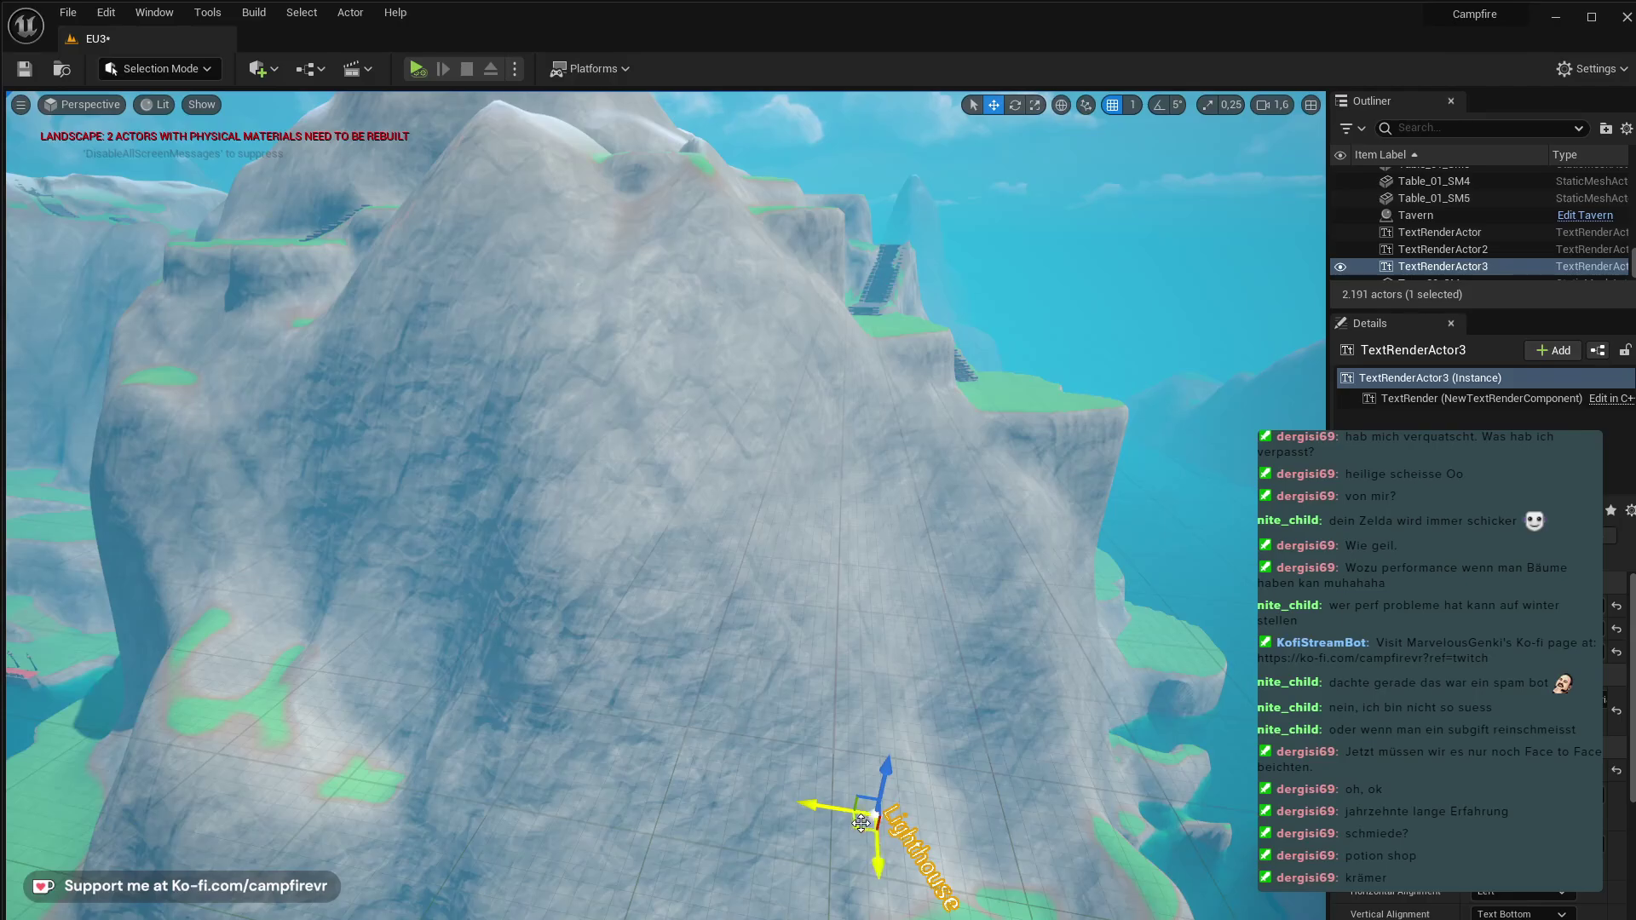
pyautogui.moveTo(861, 823)
pyautogui.keyDown('shift'); pyautogui.mouseDown()
pyautogui.moveTo(94, 661)
pyautogui.moveTo(861, 823)
pyautogui.mouseUp(); pyautogui.keyUp('shift')
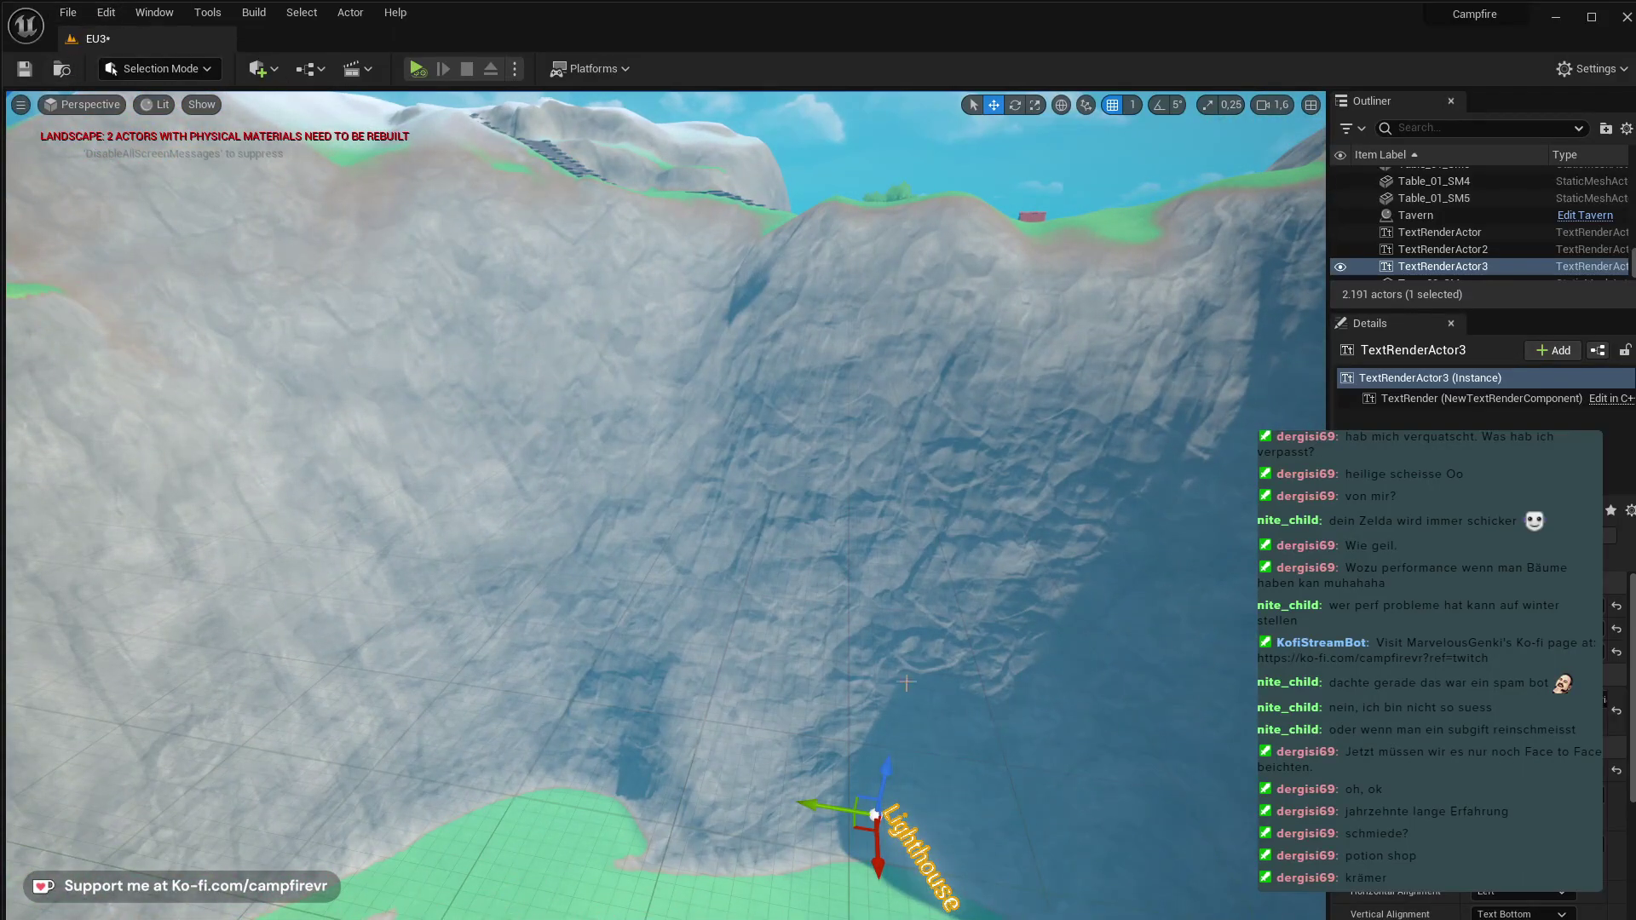
# - Lower and rotate the copied Lighthouse label on the green terrace and change its text to Tavern
pyautogui.press('w')
pyautogui.moveTo(944, 753); pyautogui.dragTo(1048, 784, button='right')
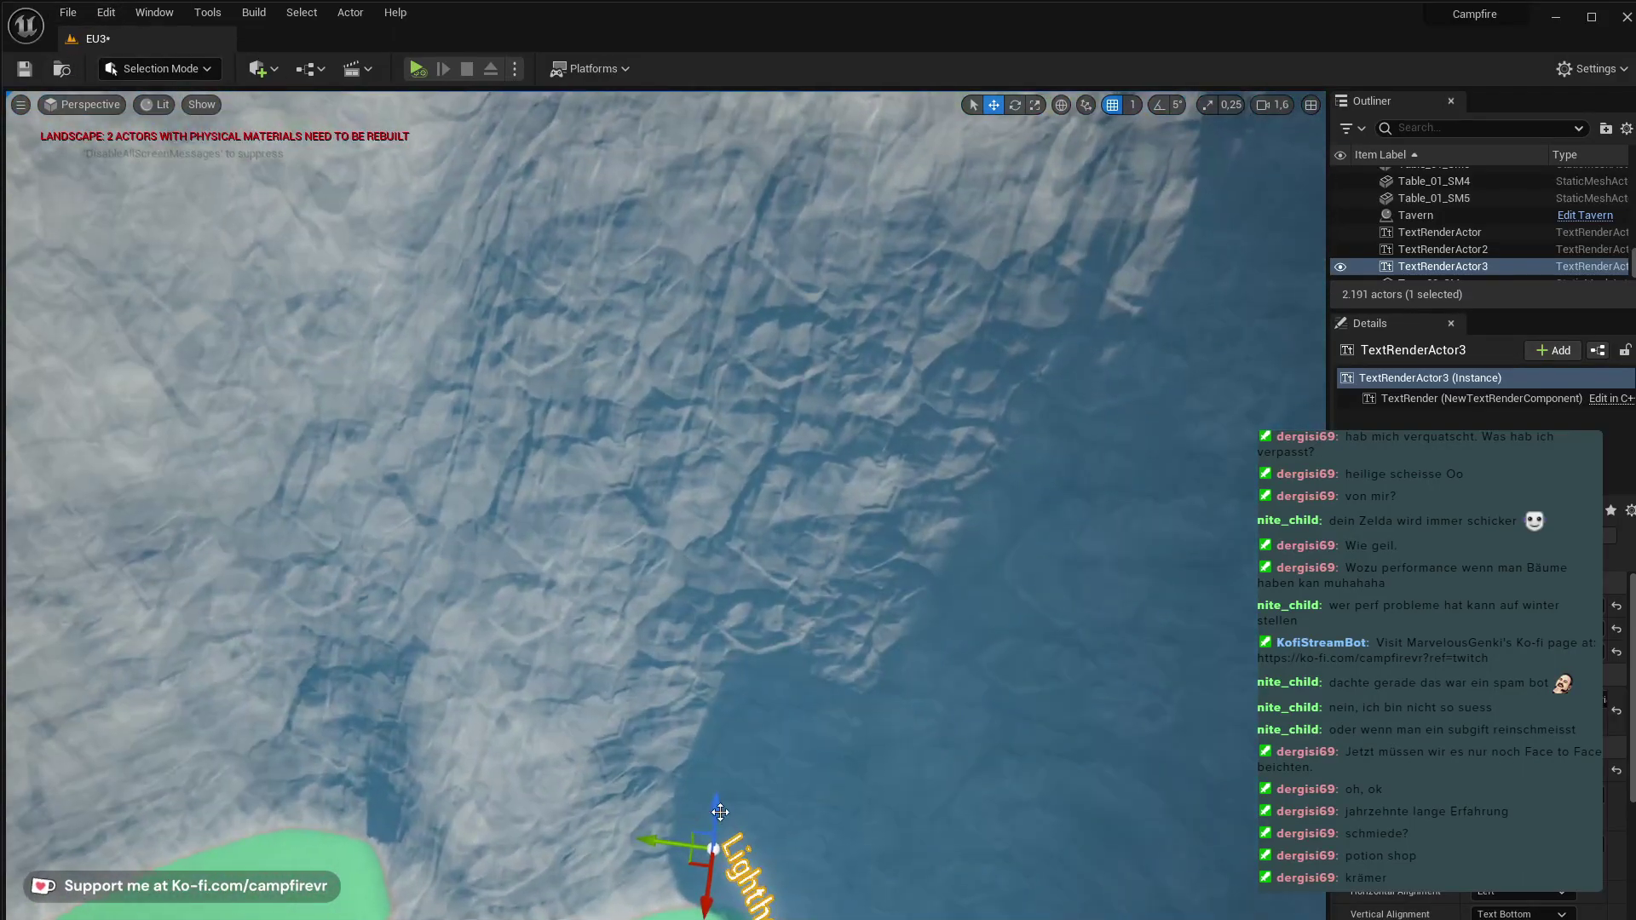
pyautogui.moveTo(719, 814); pyautogui.dragTo(741, 847)
pyautogui.press('e')
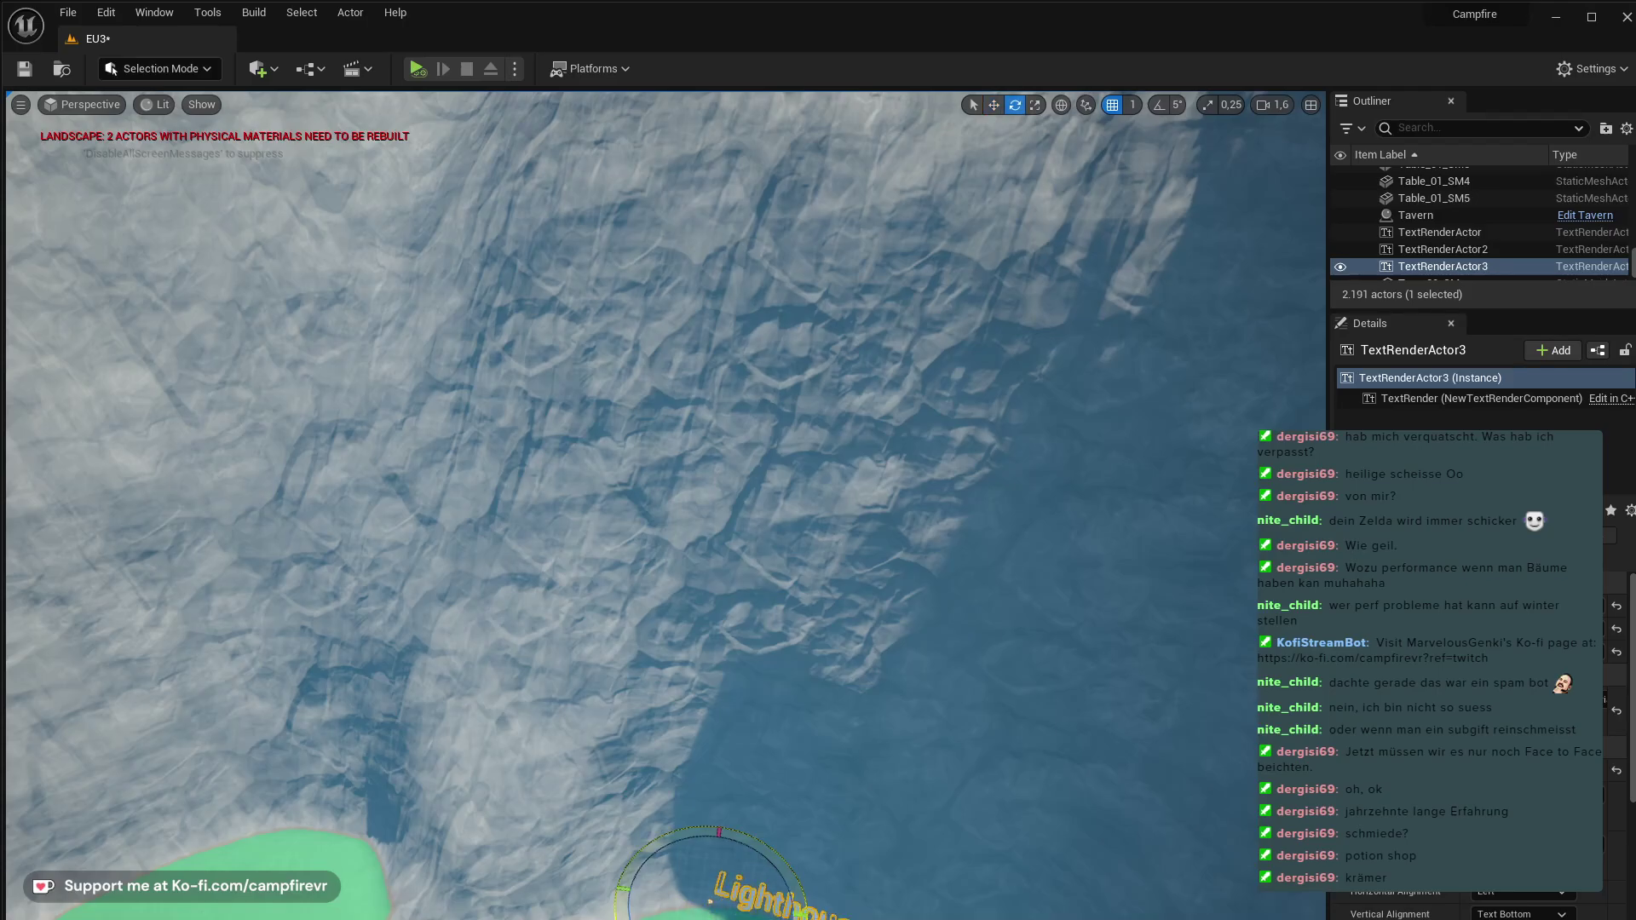
pyautogui.press('w')
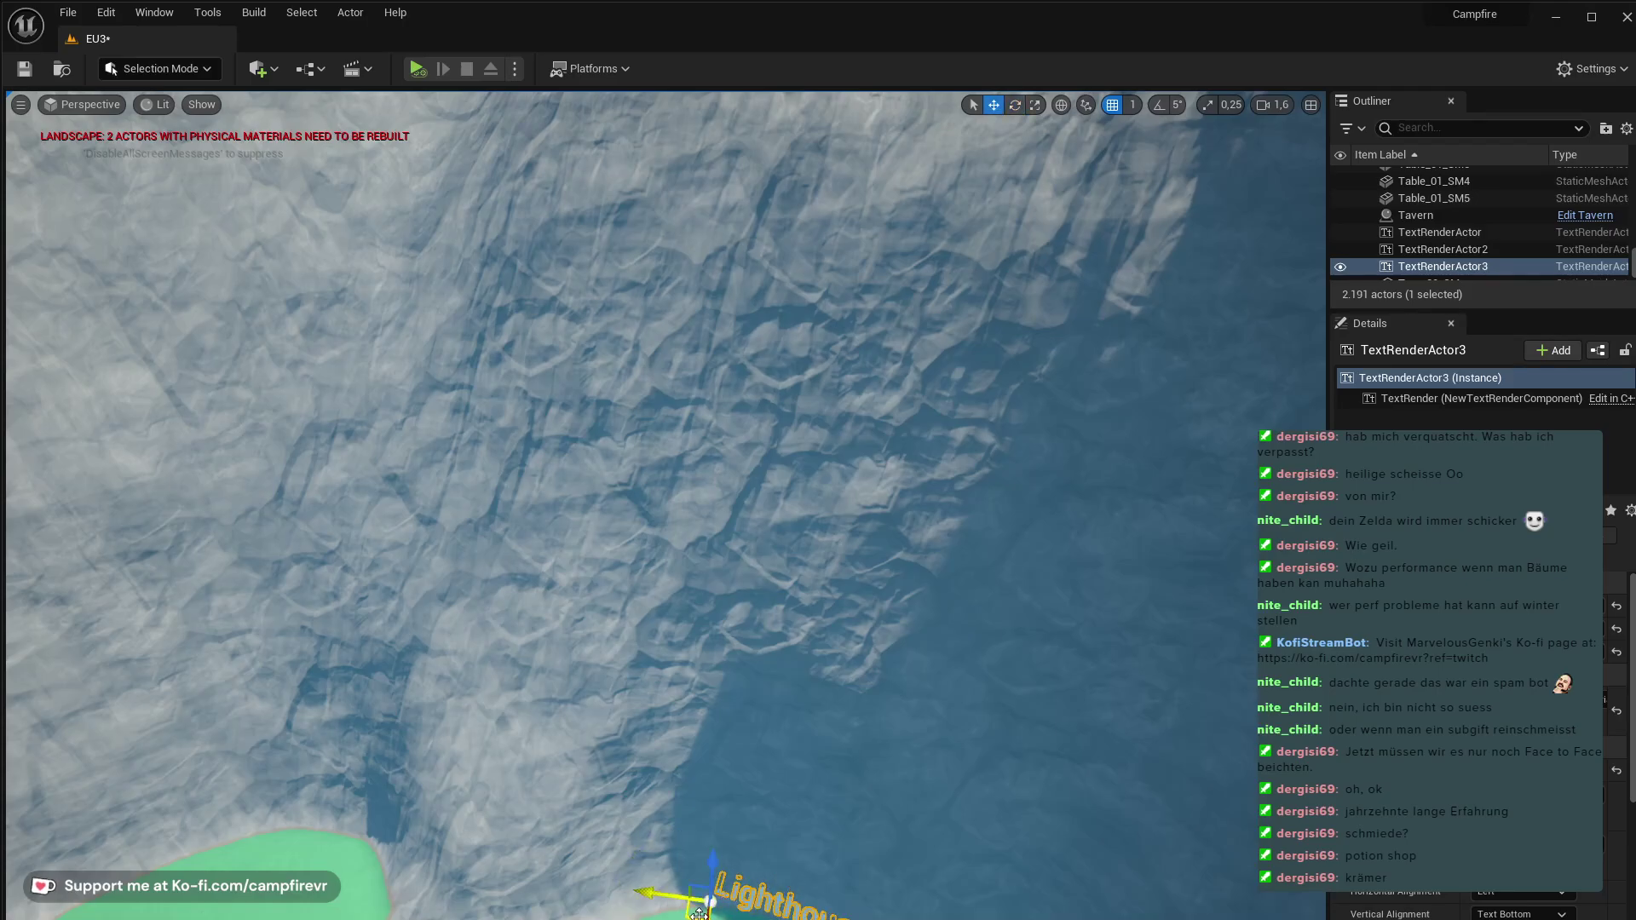
pyautogui.moveTo(698, 915); pyautogui.dragTo(698, 919)
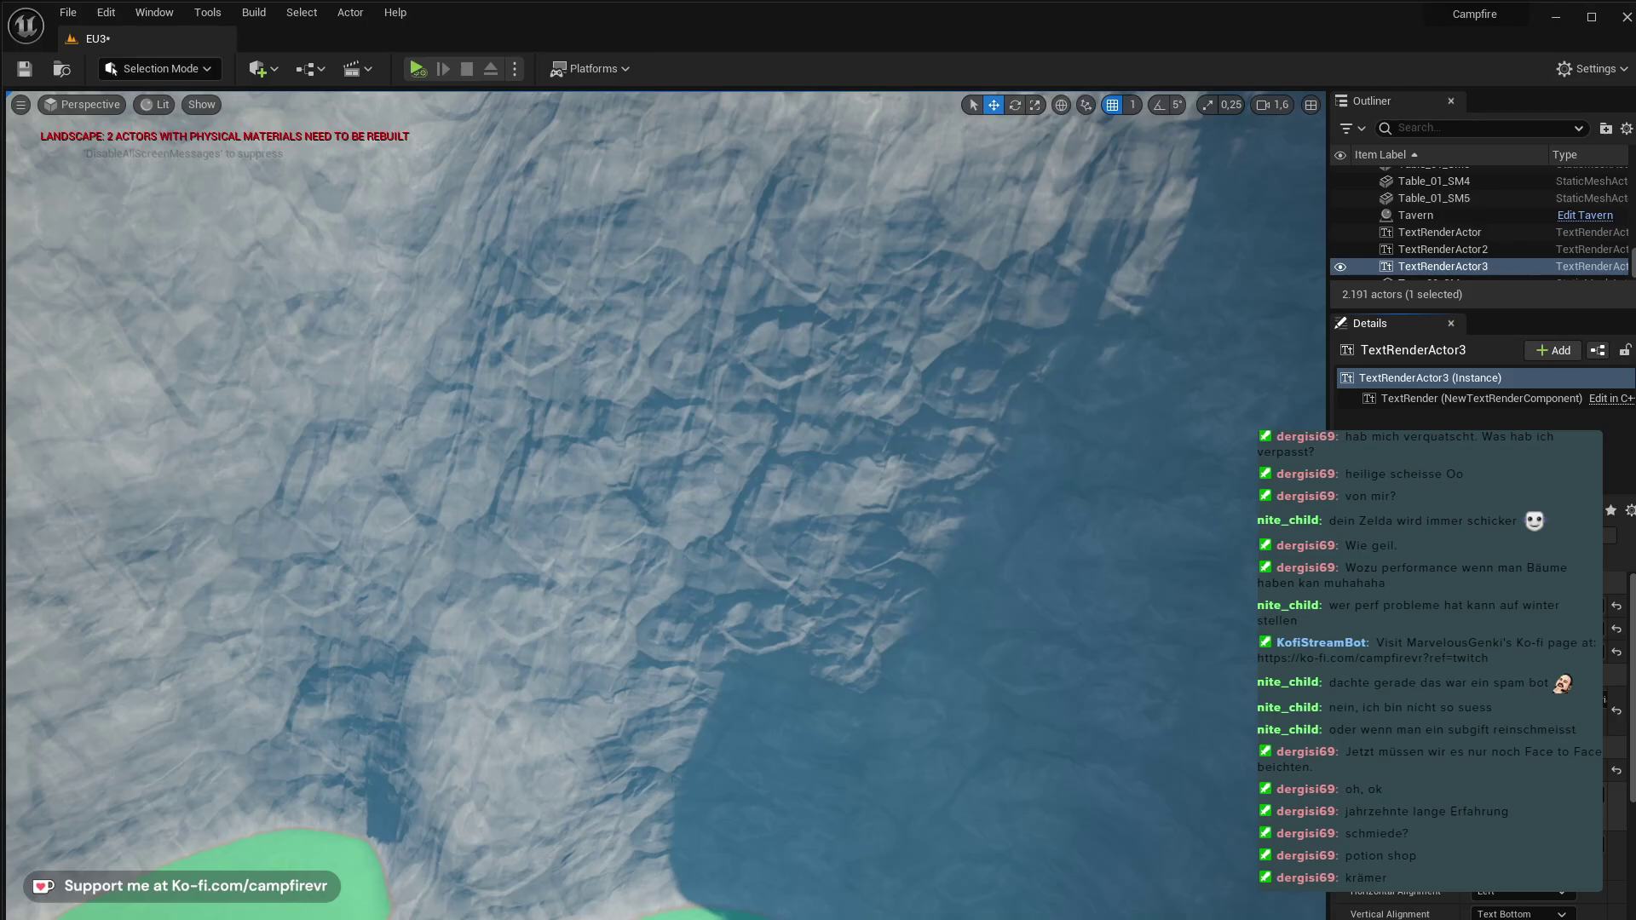
# - Duplicate the Tavern label and move the copy across the bay to the green shore beyond the red pier
pyautogui.hotkey('ctrl', 'd')
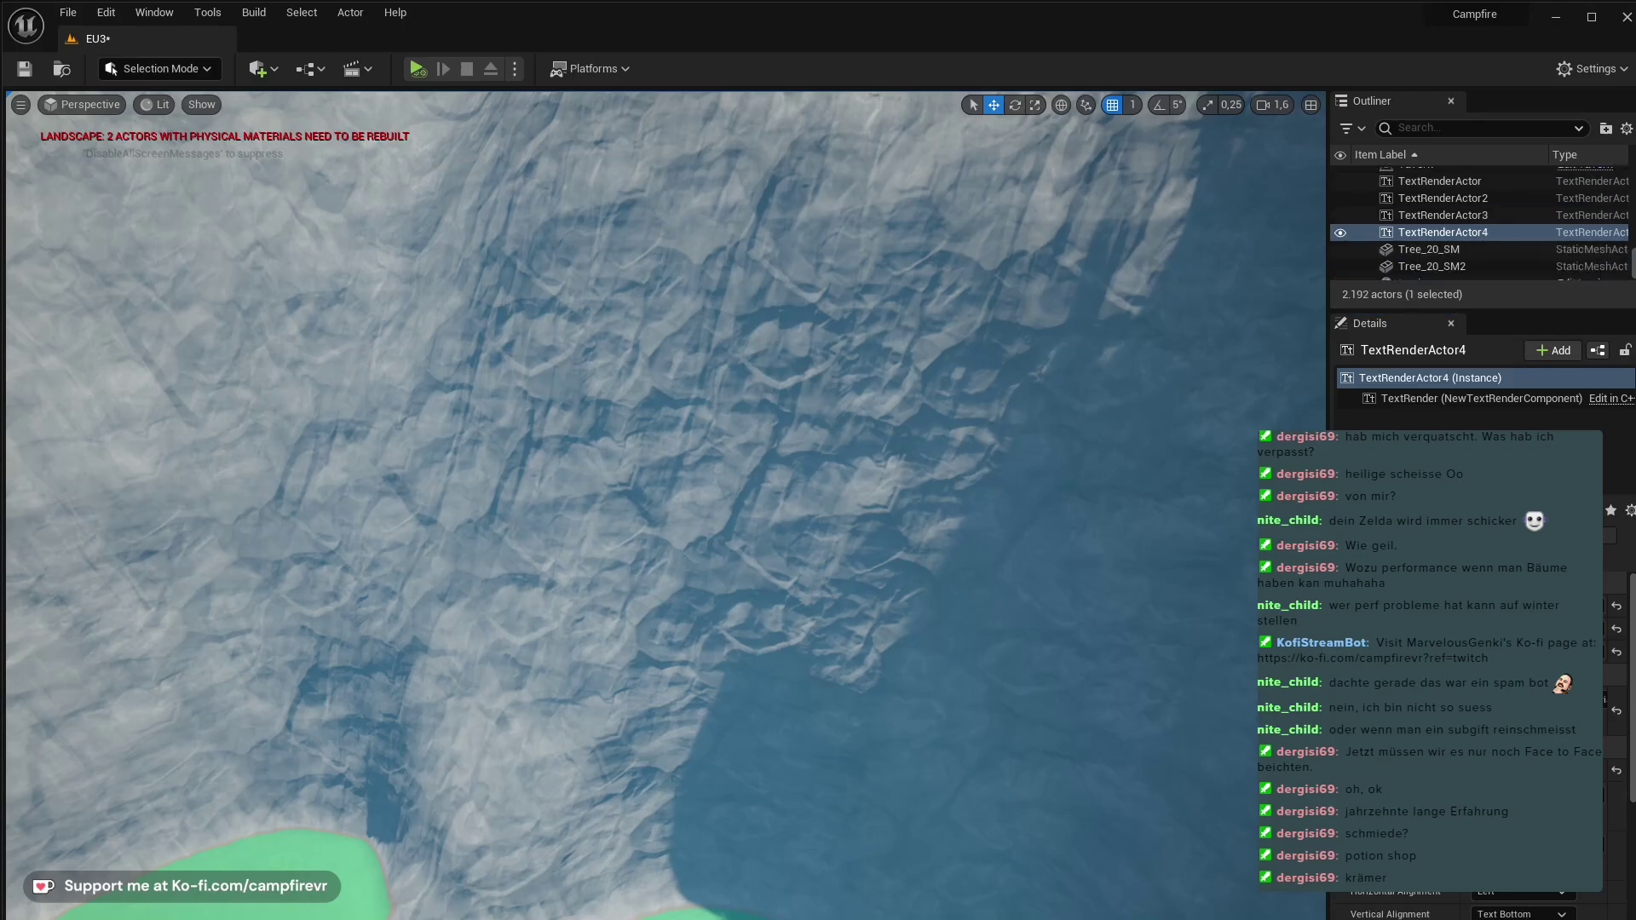
pyautogui.press('f')
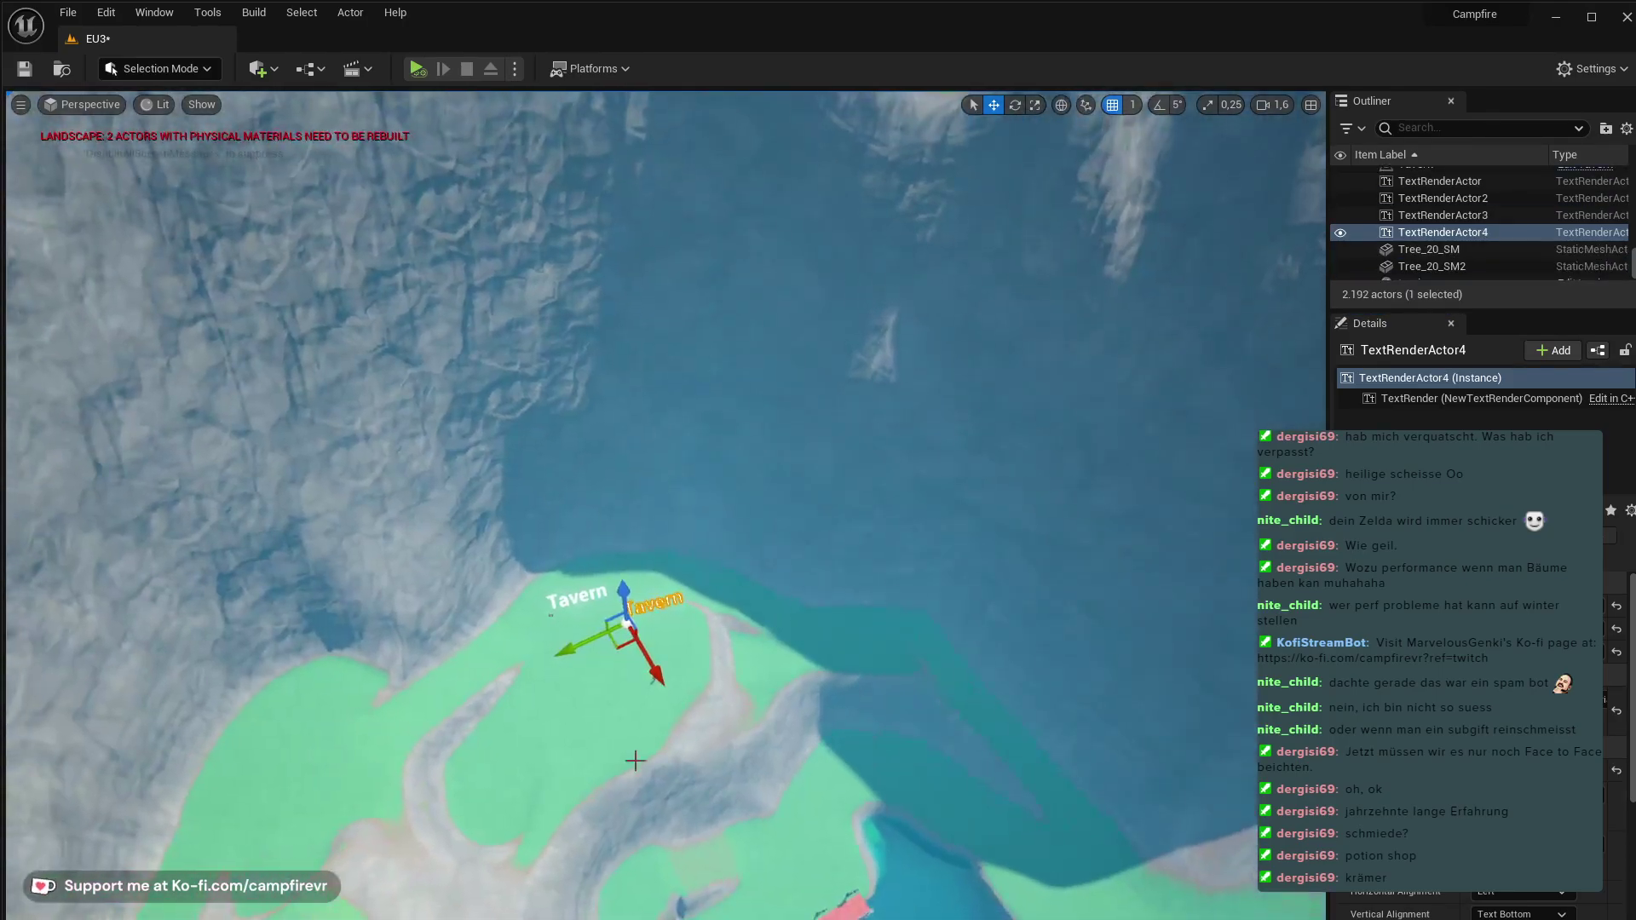
pyautogui.moveTo(627, 644); pyautogui.dragTo(1227, 916)
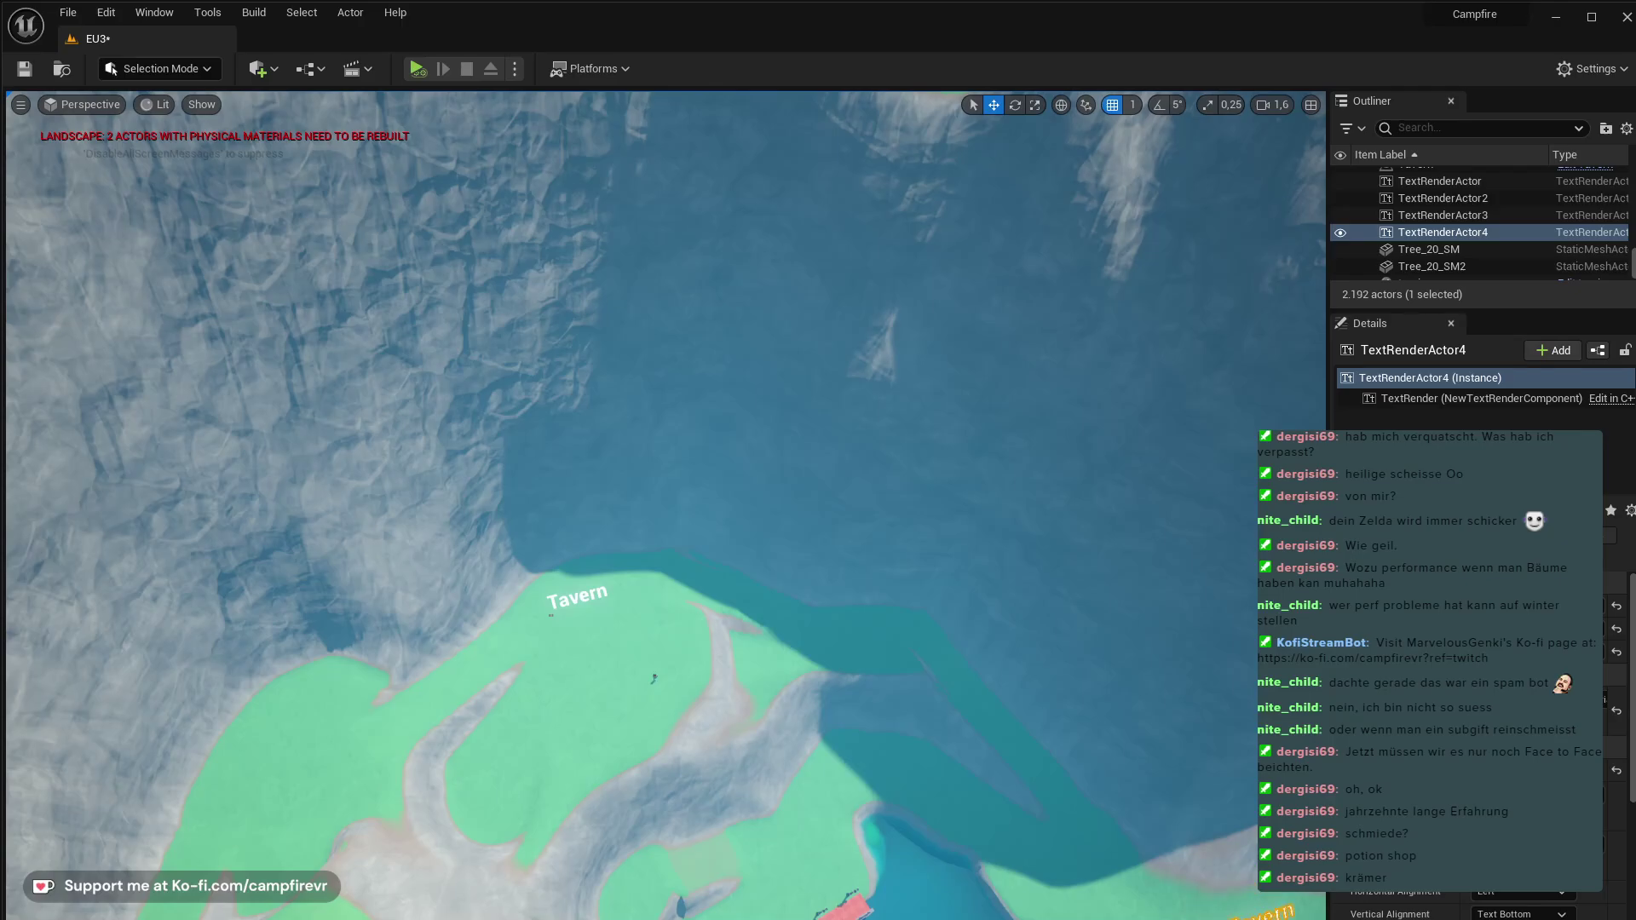
pyautogui.press('f')
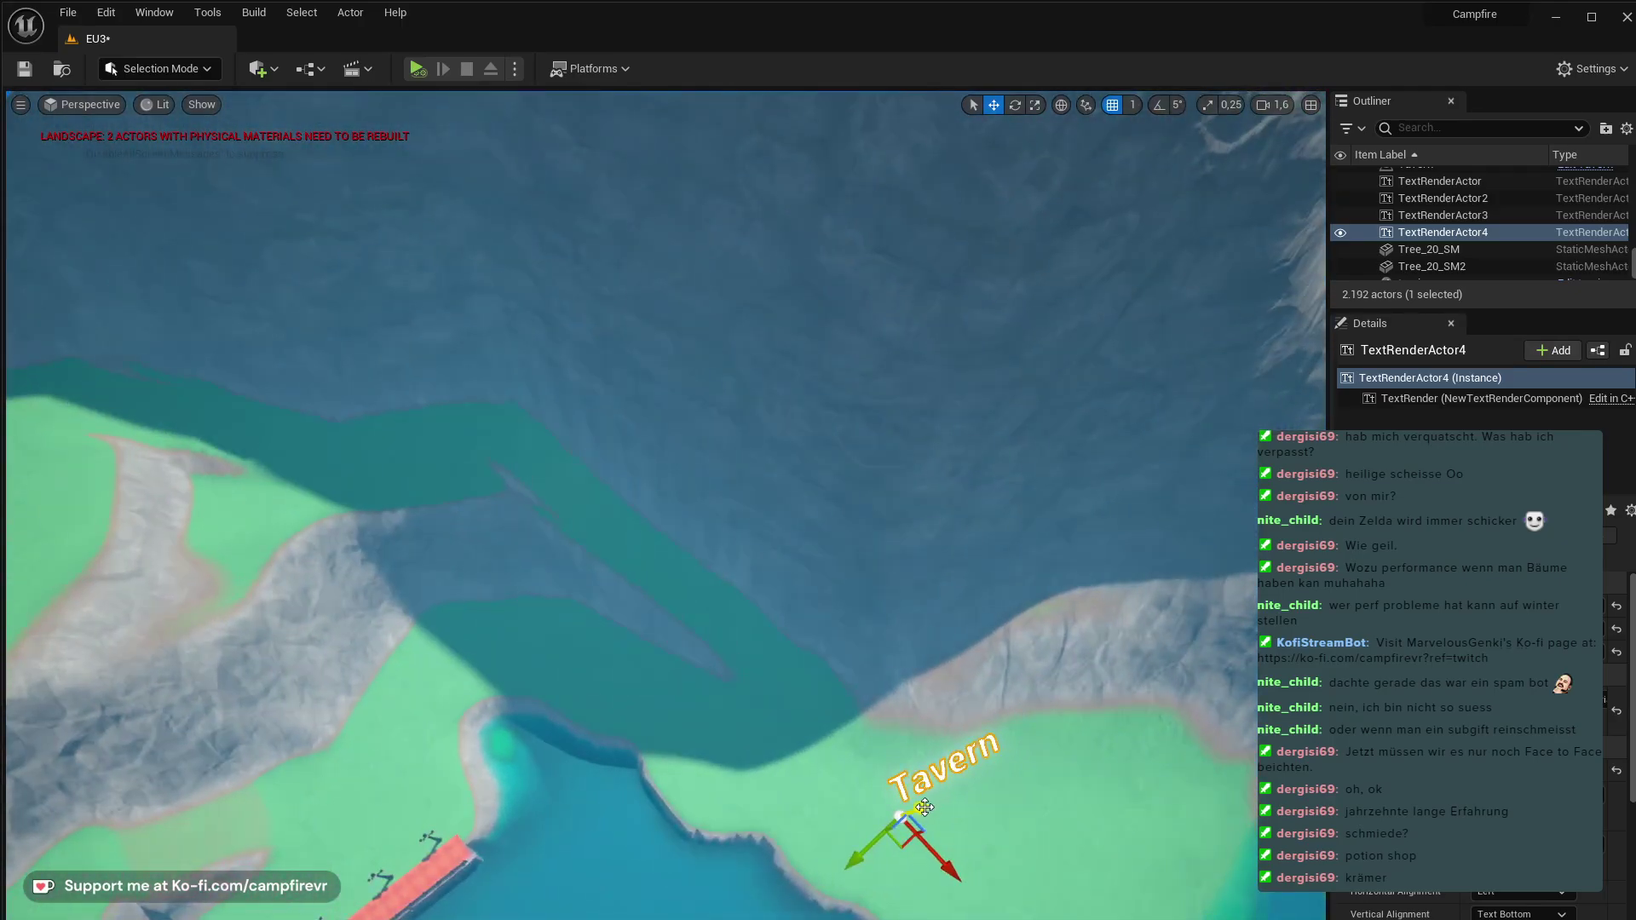
# - Position the copied Tavern label on the wide grass area along the bay and change its text to Harbour
pyautogui.moveTo(924, 807); pyautogui.dragTo(943, 801)
pyautogui.moveTo(942, 800); pyautogui.dragTo(988, 654, button='right')
pyautogui.moveTo(1061, 565); pyautogui.dragTo(1172, 905)
pyautogui.moveTo(1172, 905); pyautogui.dragTo(1287, 878, button='right')
pyautogui.press('s')
pyautogui.moveTo(937, 767); pyautogui.dragTo(745, 740, button='right')
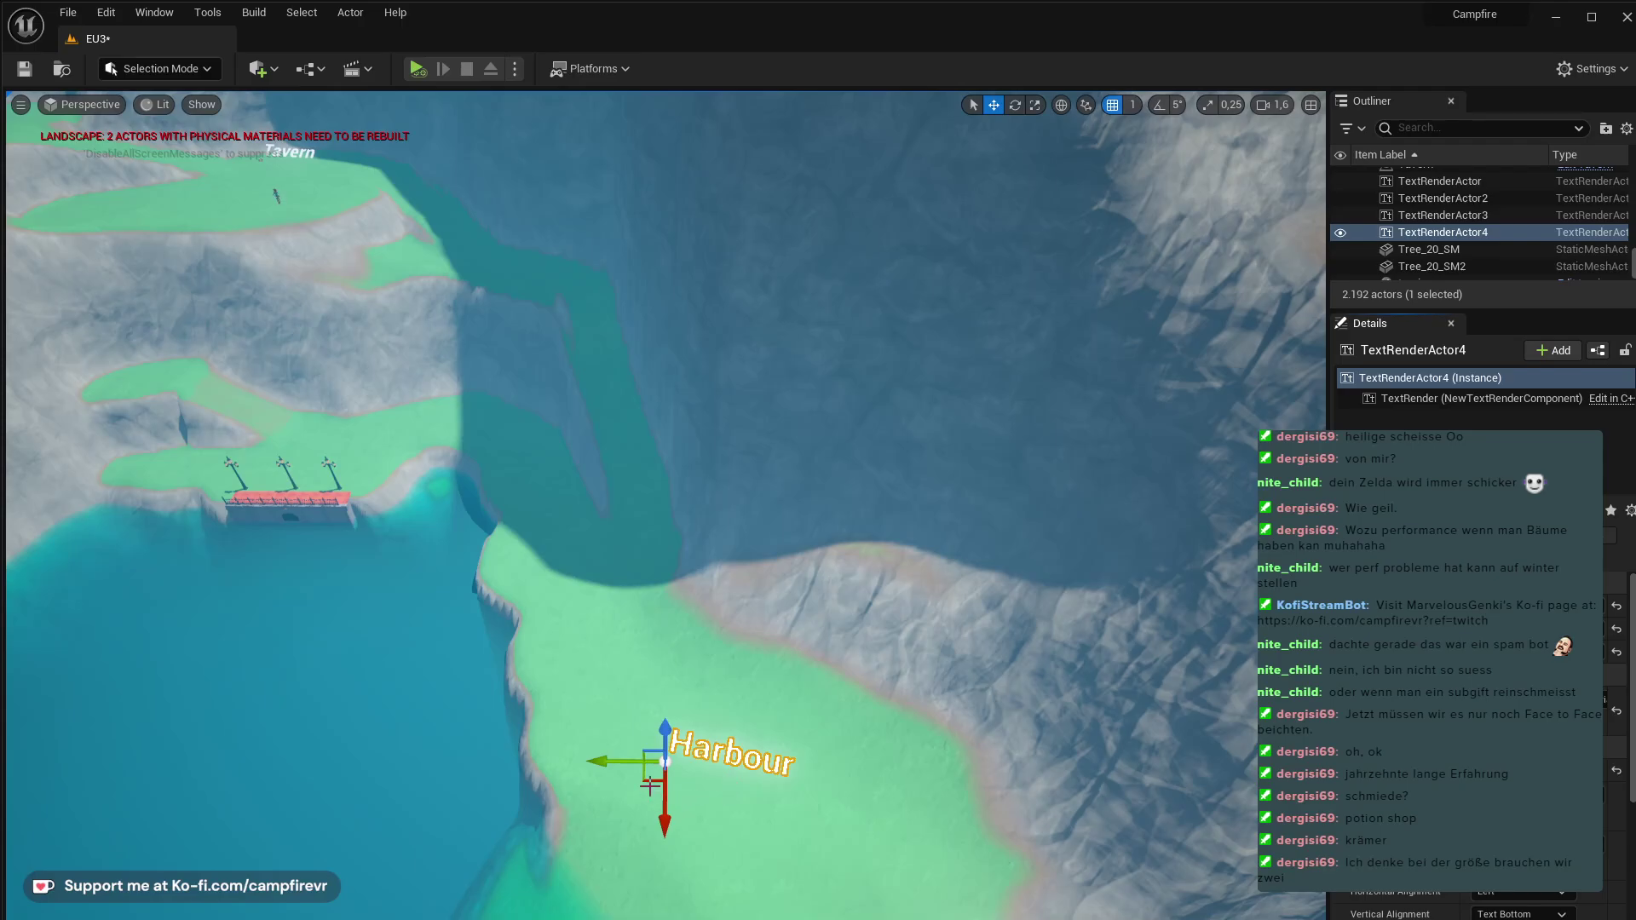
# - Duplicate the Harbour label and move the copy over the bay and up onto the green mountain plateau above the wooden stairs
pyautogui.keyDown('alt'); pyautogui.moveTo(650, 784); pyautogui.dragTo(99, 637); pyautogui.keyUp('alt')
pyautogui.moveTo(98, 637); pyautogui.dragTo(326, 619, button='right')
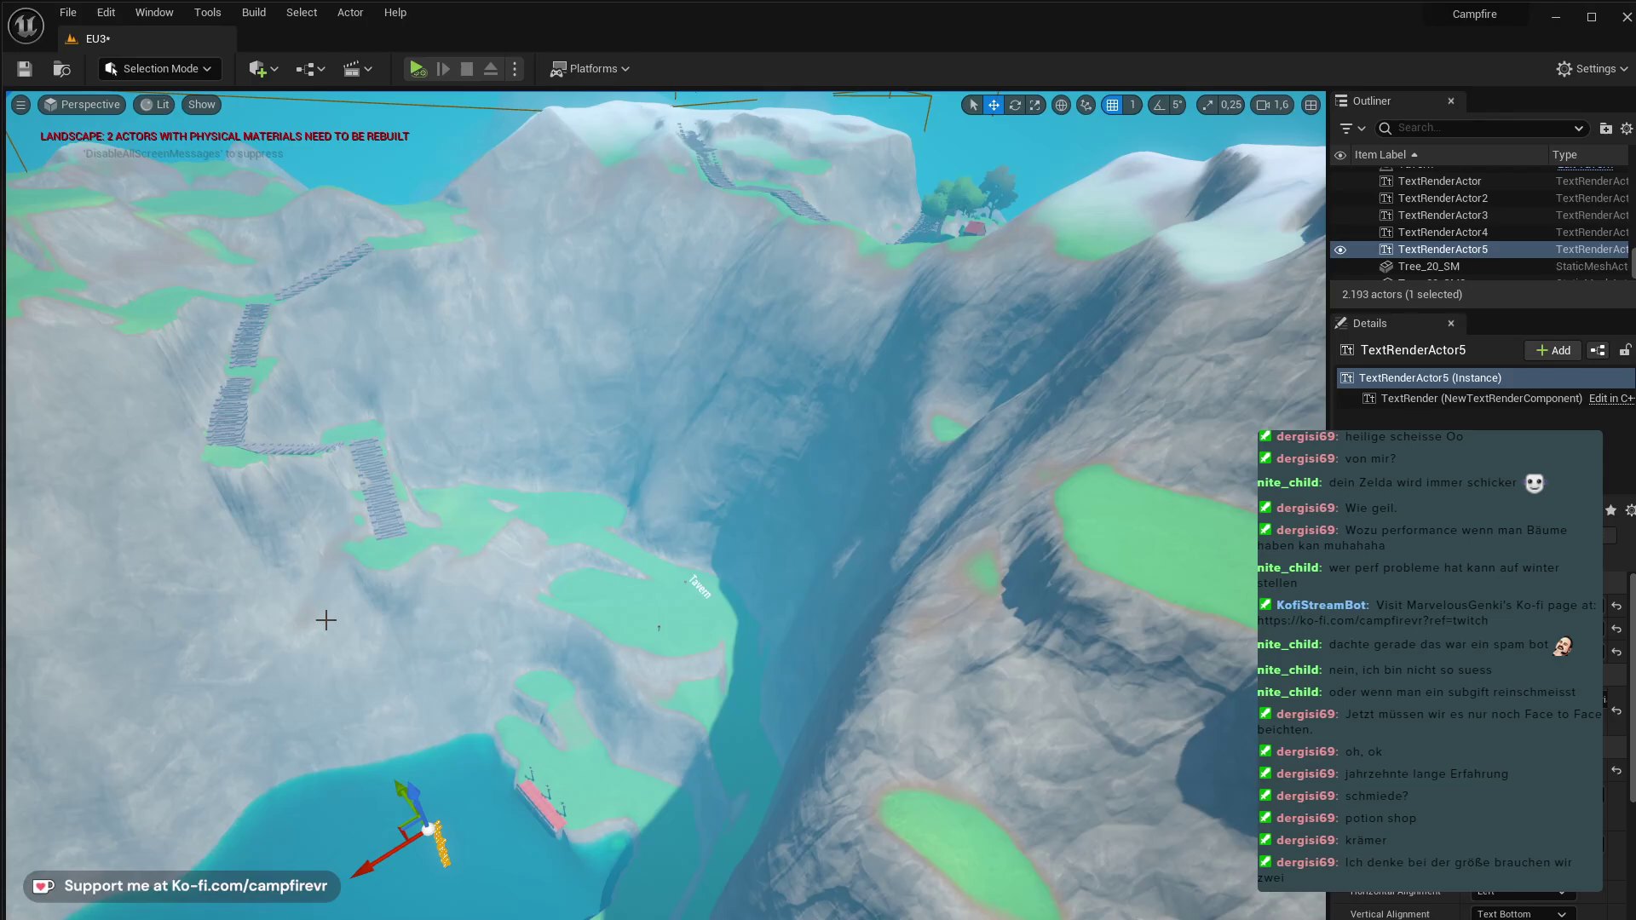
pyautogui.moveTo(476, 718); pyautogui.dragTo(490, 686, button='right')
pyautogui.moveTo(153, 545); pyautogui.dragTo(154, 548, button='right')
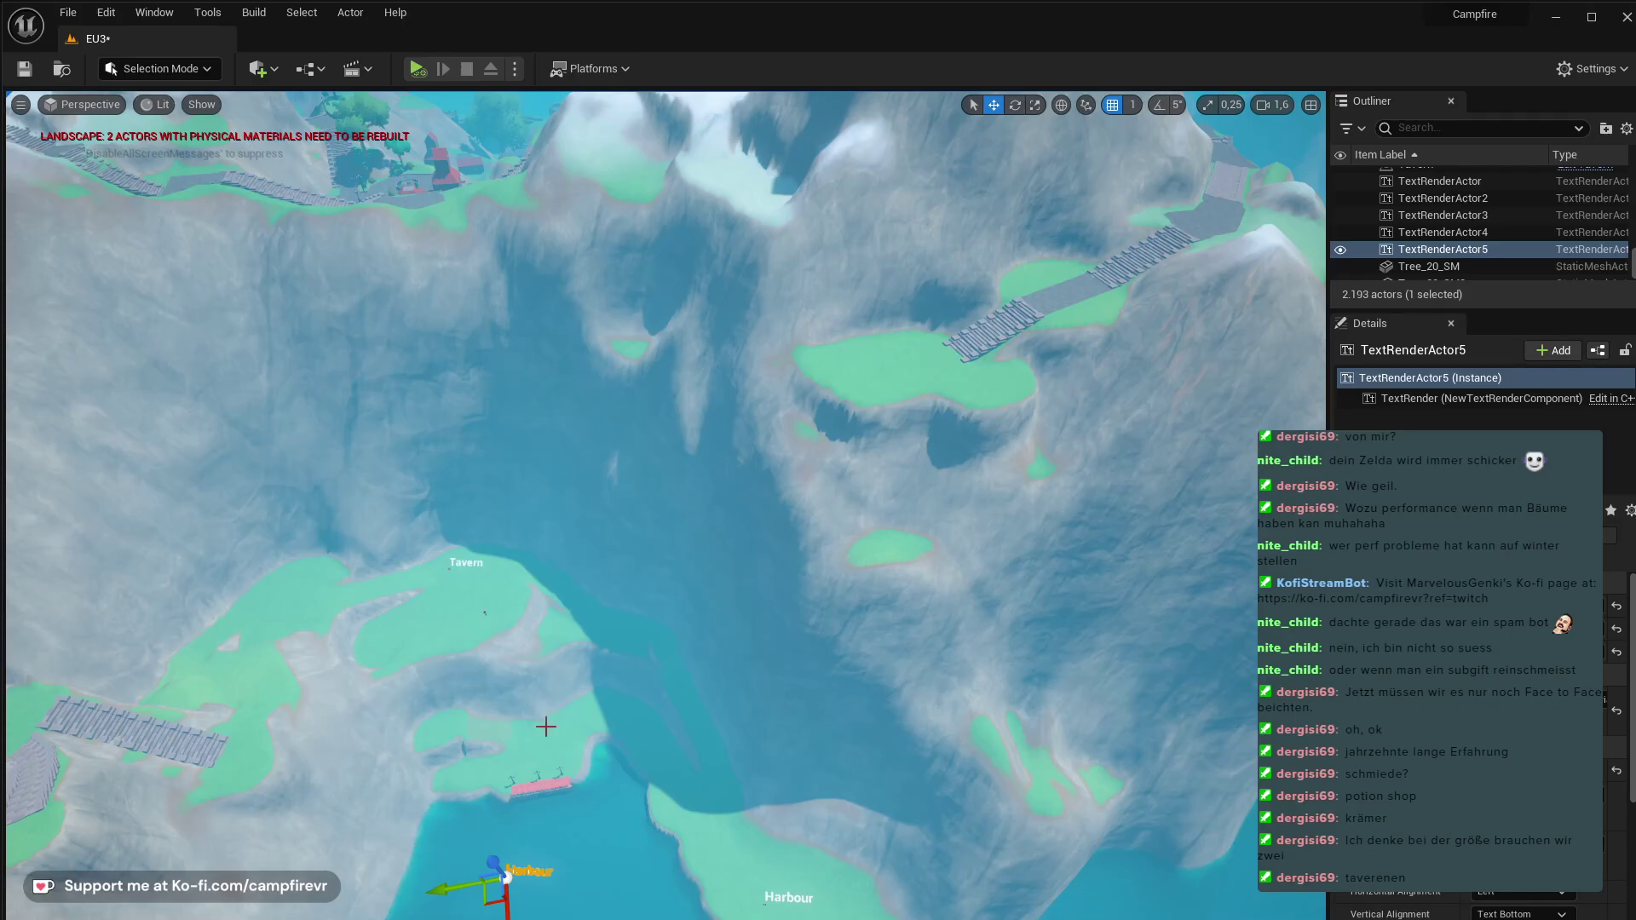
pyautogui.moveTo(545, 726); pyautogui.dragTo(264, 588, button='right')
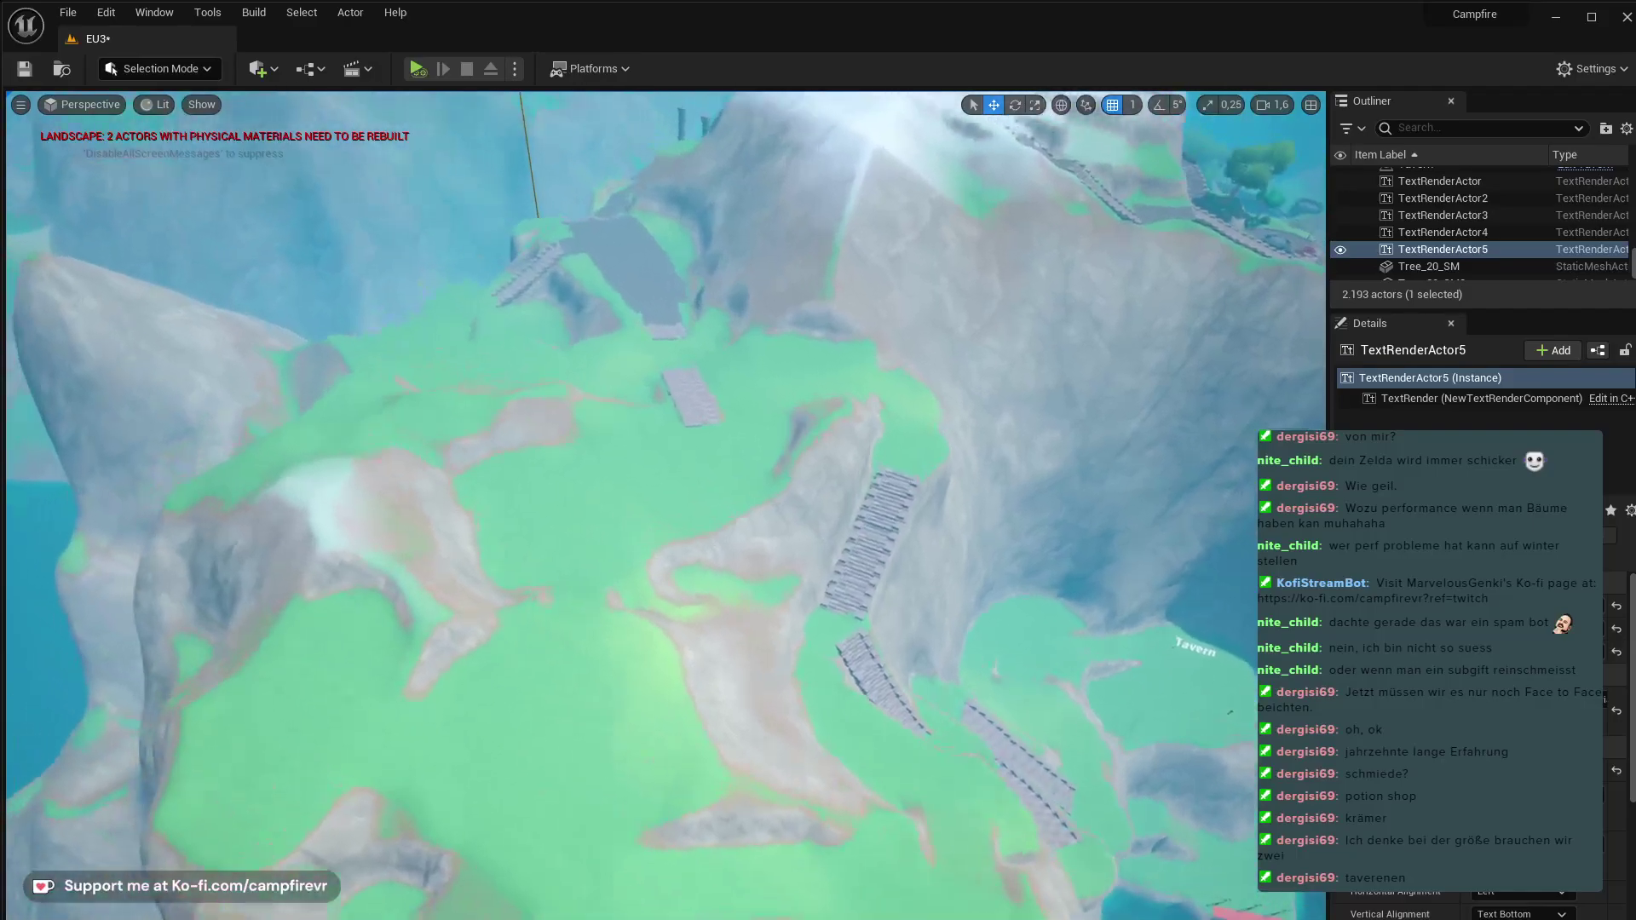
pyautogui.moveTo(618, 707); pyautogui.dragTo(1025, 816, button='right')
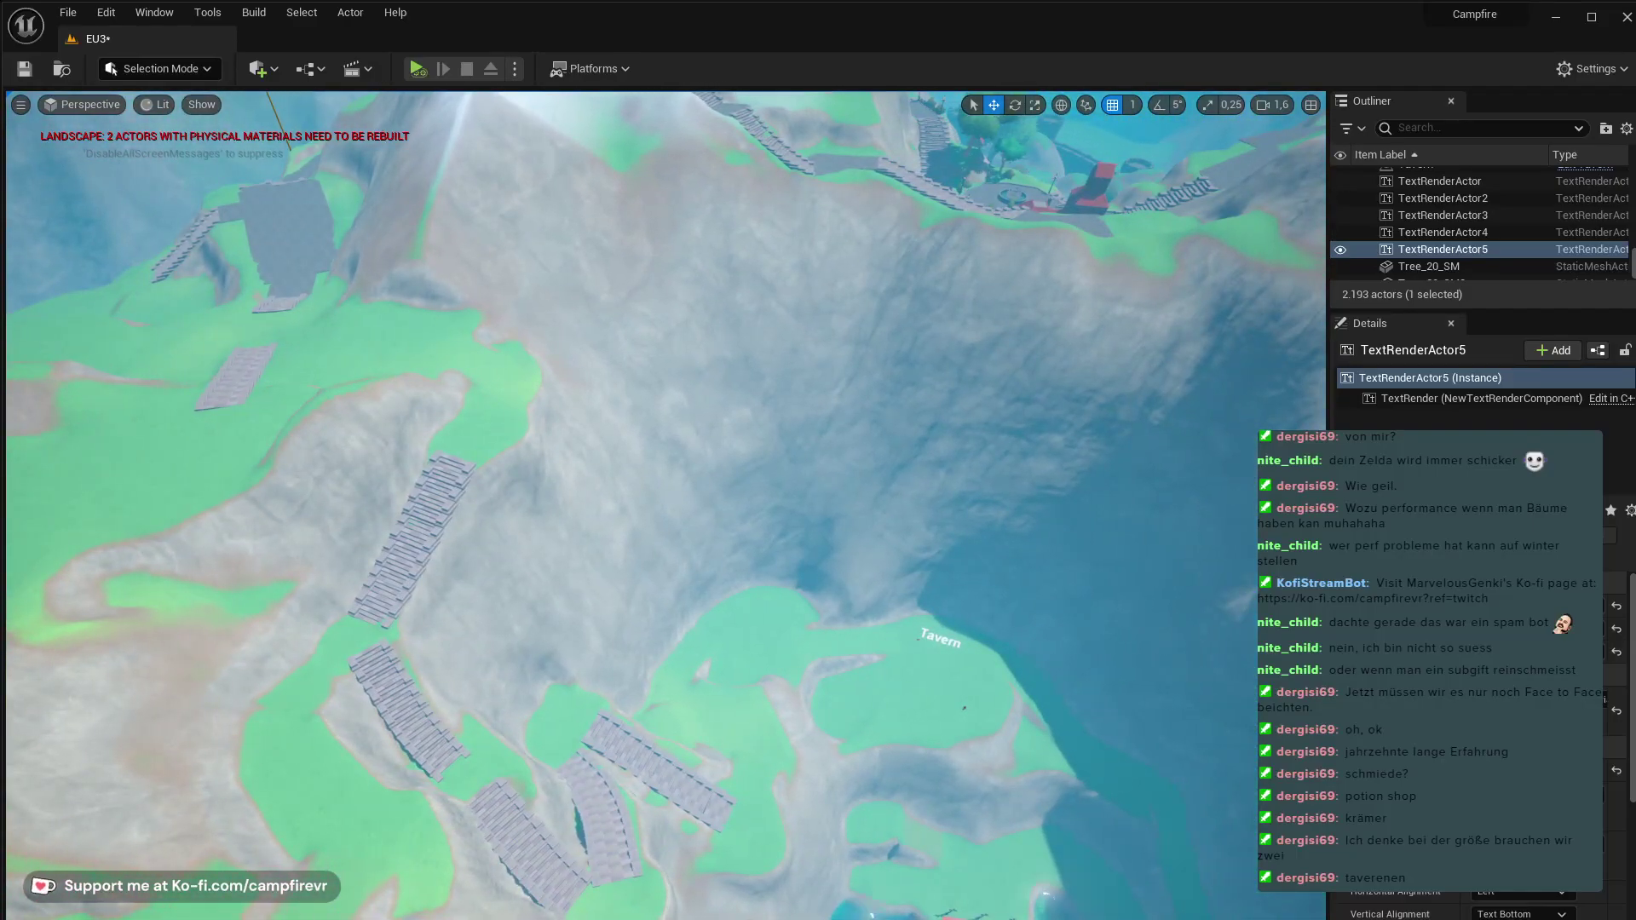
pyautogui.moveTo(639, 913); pyautogui.dragTo(229, 648)
pyautogui.moveTo(88, 461); pyautogui.dragTo(136, 405, button='right')
pyautogui.moveTo(141, 498); pyautogui.dragTo(316, 638, button='right')
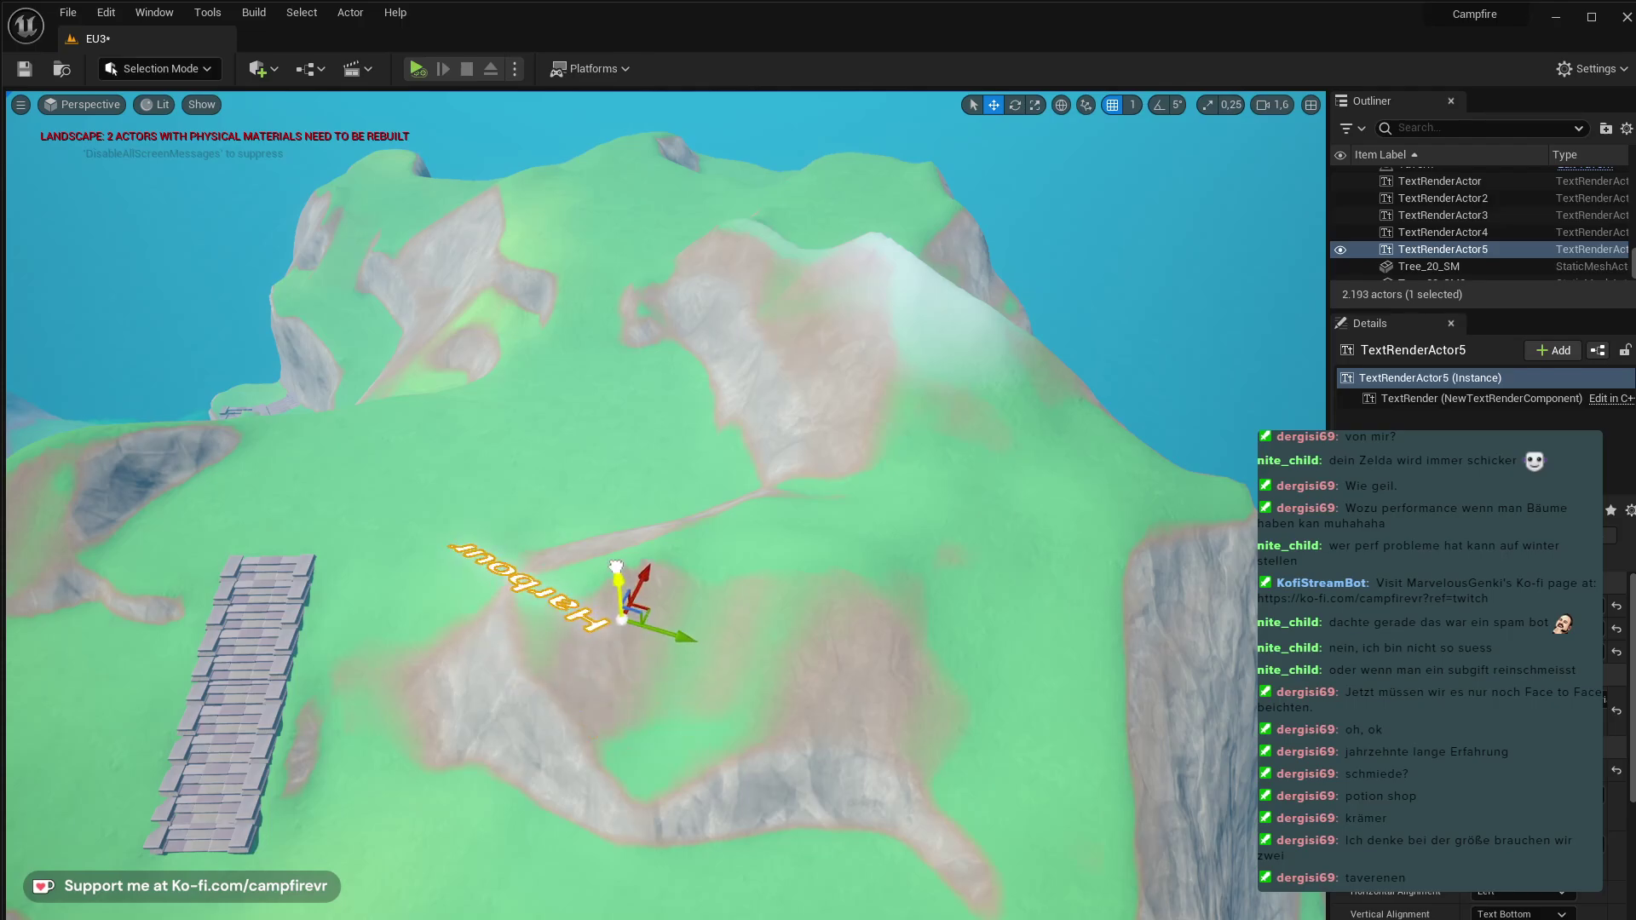
# - Move the copied Harbour label across the plateau to the grassy hollow between the rock ridge and the outer cliff
pyautogui.press('a')
pyautogui.moveTo(616, 567); pyautogui.dragTo(789, 417, button='right')
pyautogui.press('w')
pyautogui.press('s')
pyautogui.press('w')
pyautogui.press('e')
pyautogui.press('w')
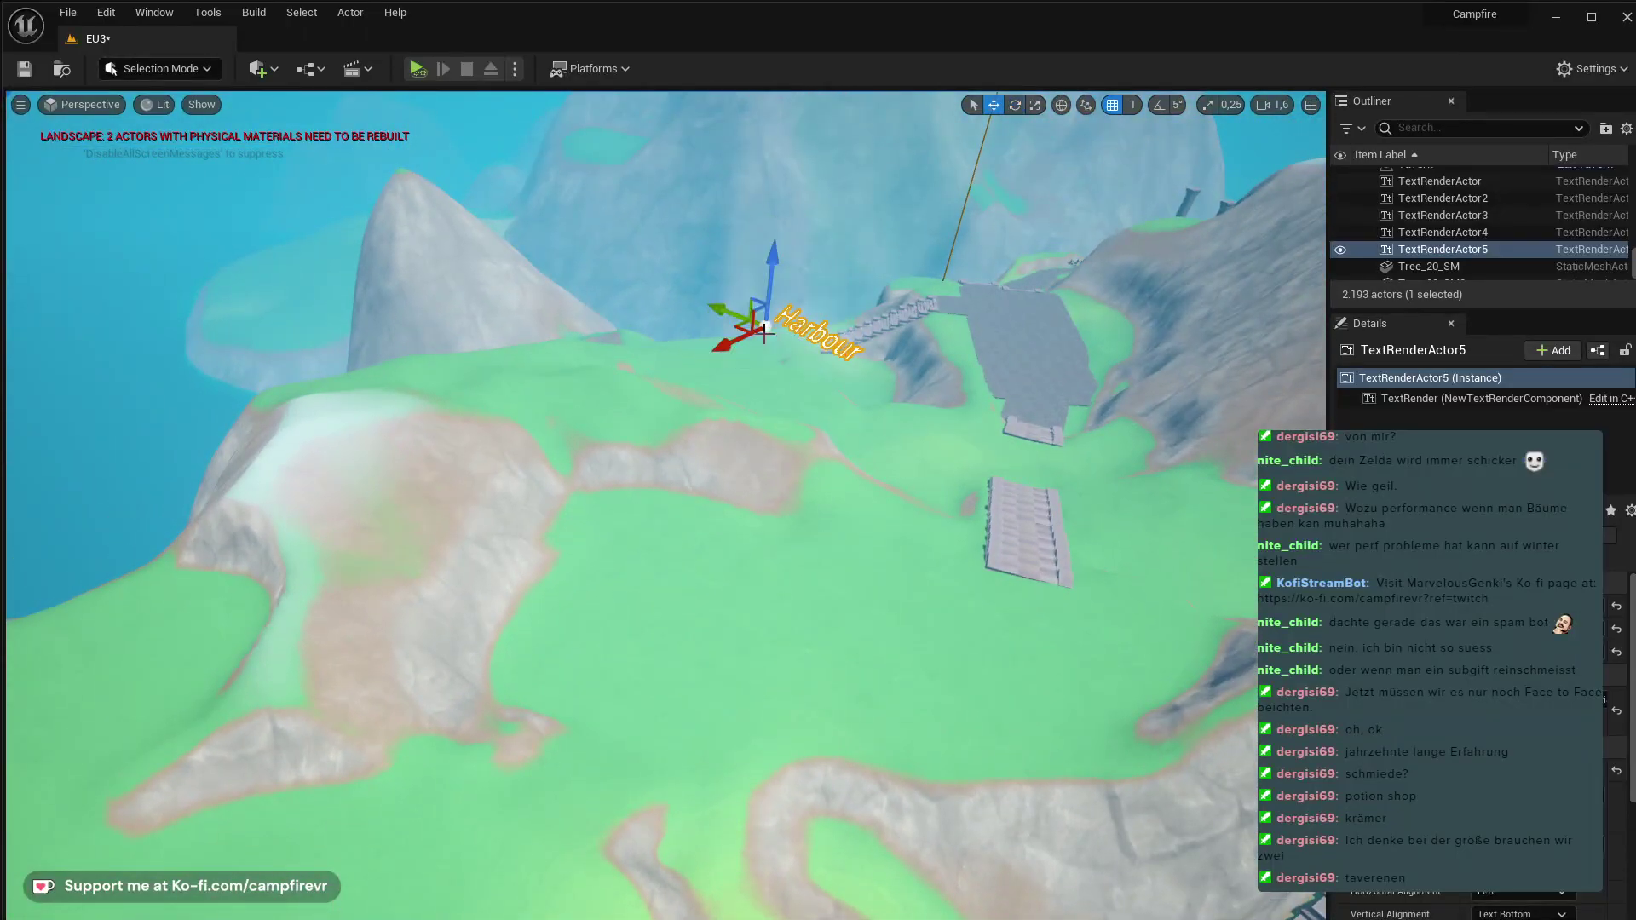
pyautogui.moveTo(740, 329); pyautogui.dragTo(101, 581)
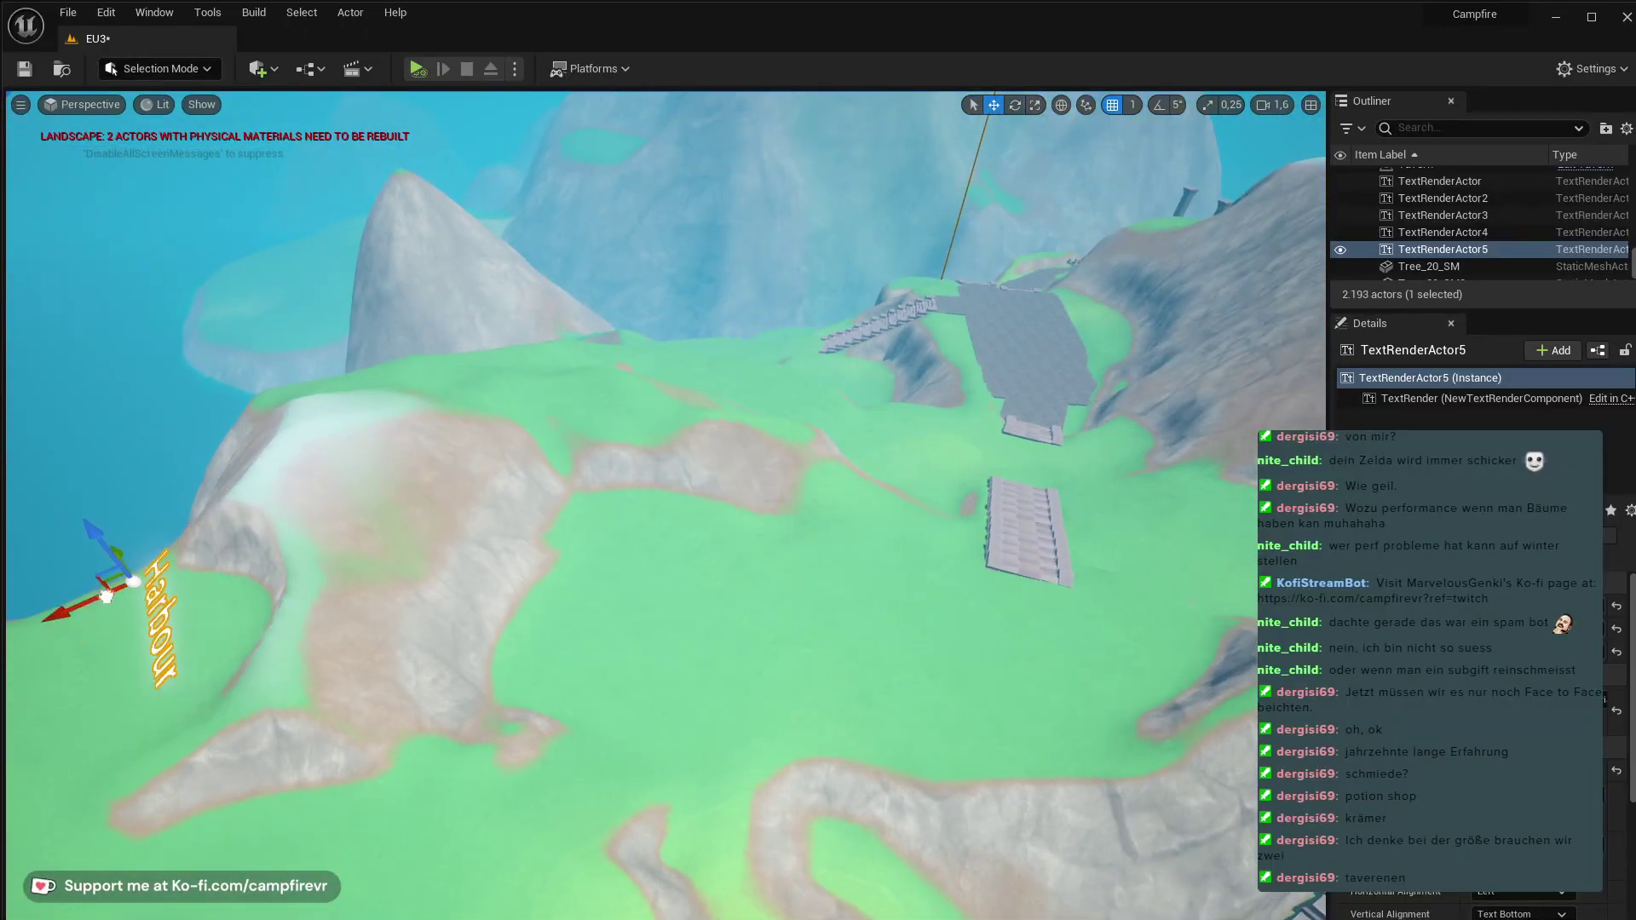
pyautogui.press('e')
pyautogui.moveTo(100, 581); pyautogui.dragTo(297, 584, button='right')
pyautogui.press('w')
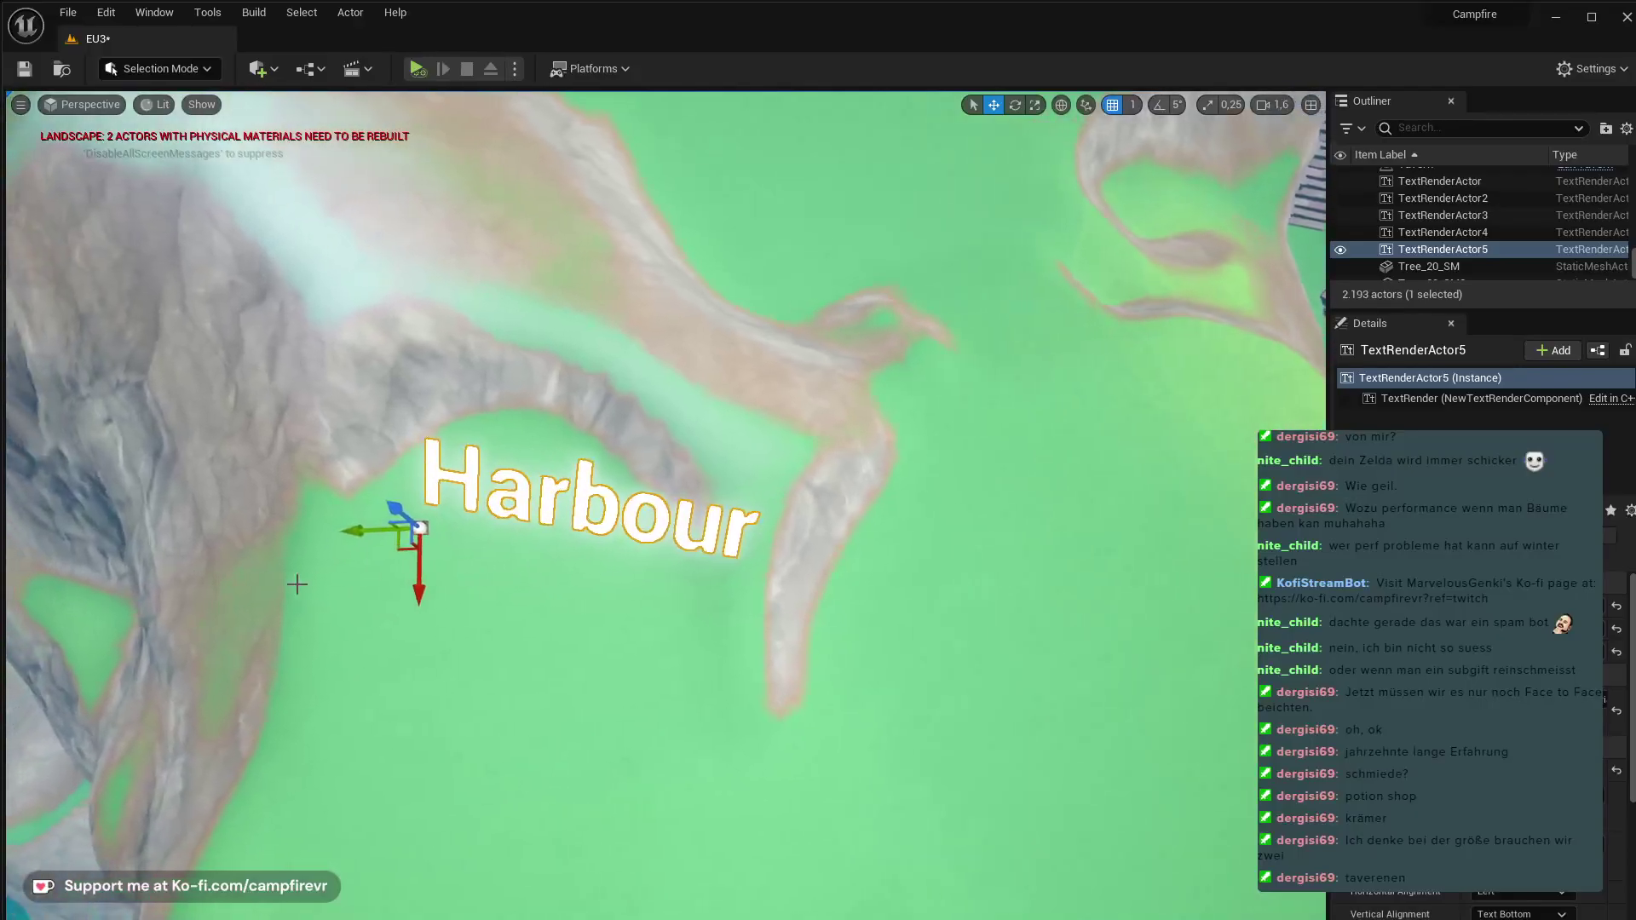
pyautogui.moveTo(408, 549); pyautogui.dragTo(540, 552)
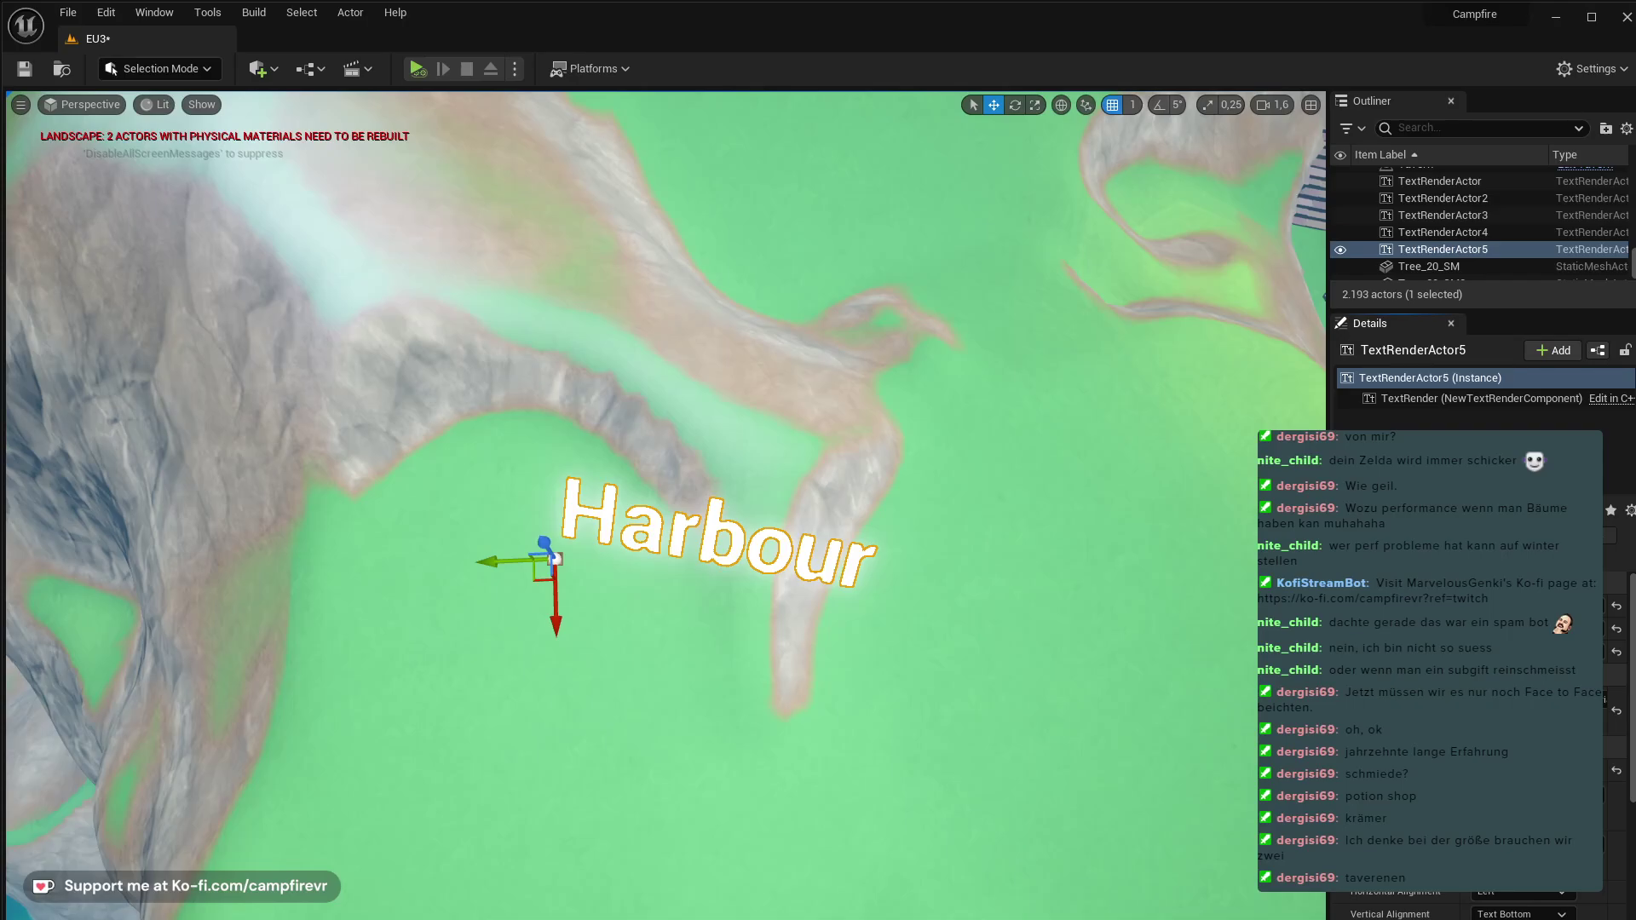
# - Change the text of the copied Harbour label on the plateau to Blacksmith
pyautogui.press('Return')
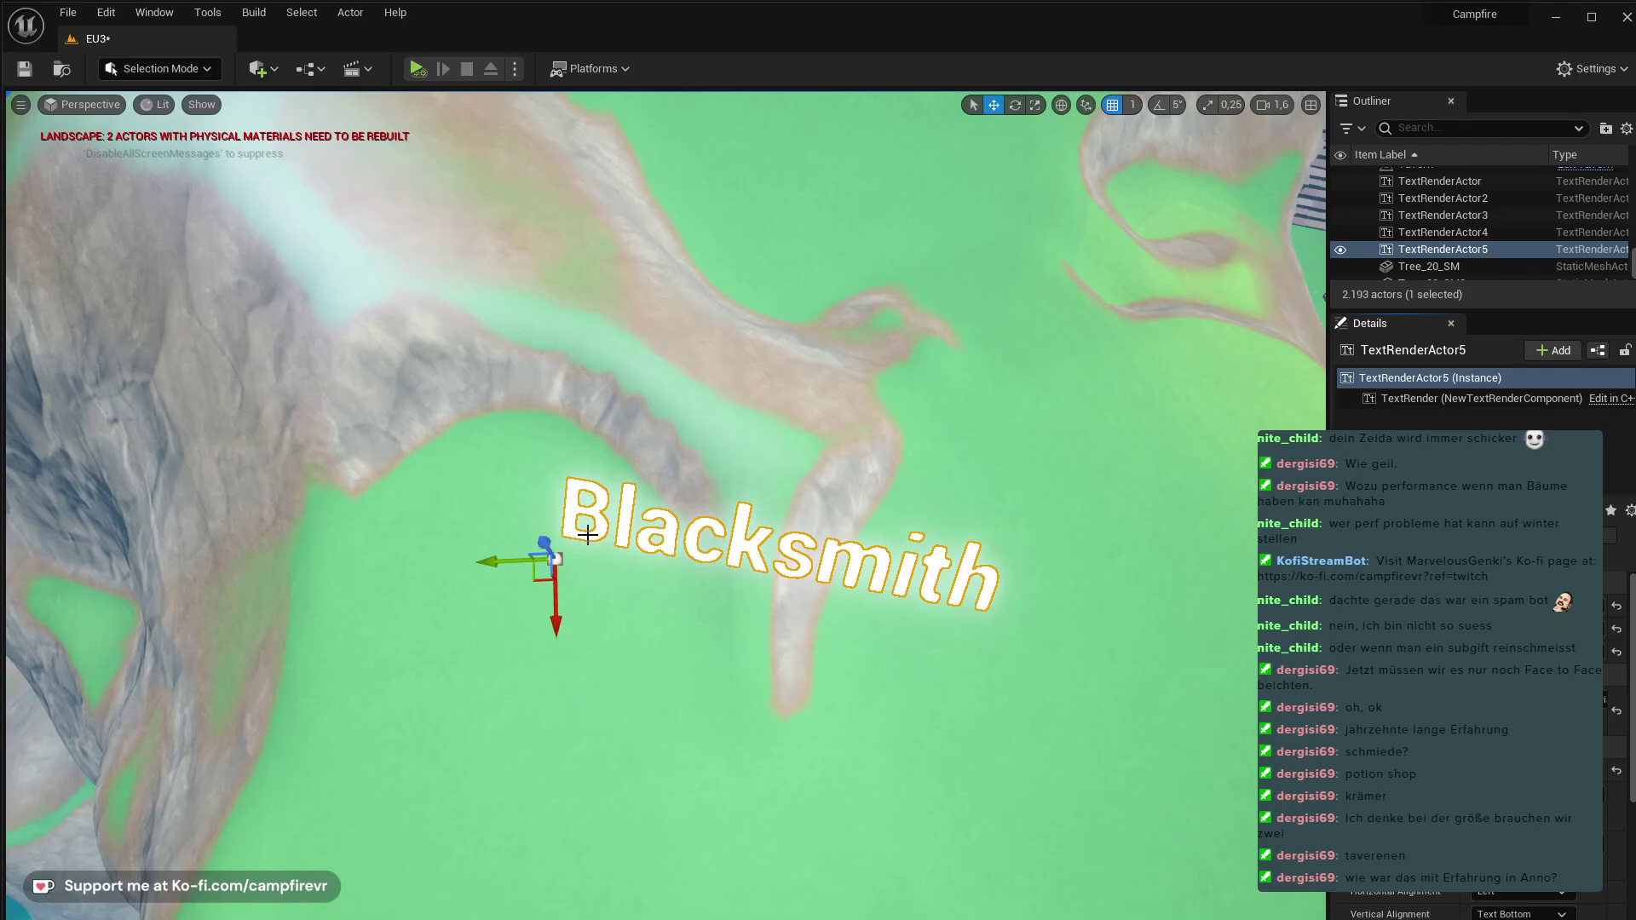
pyautogui.write('e')
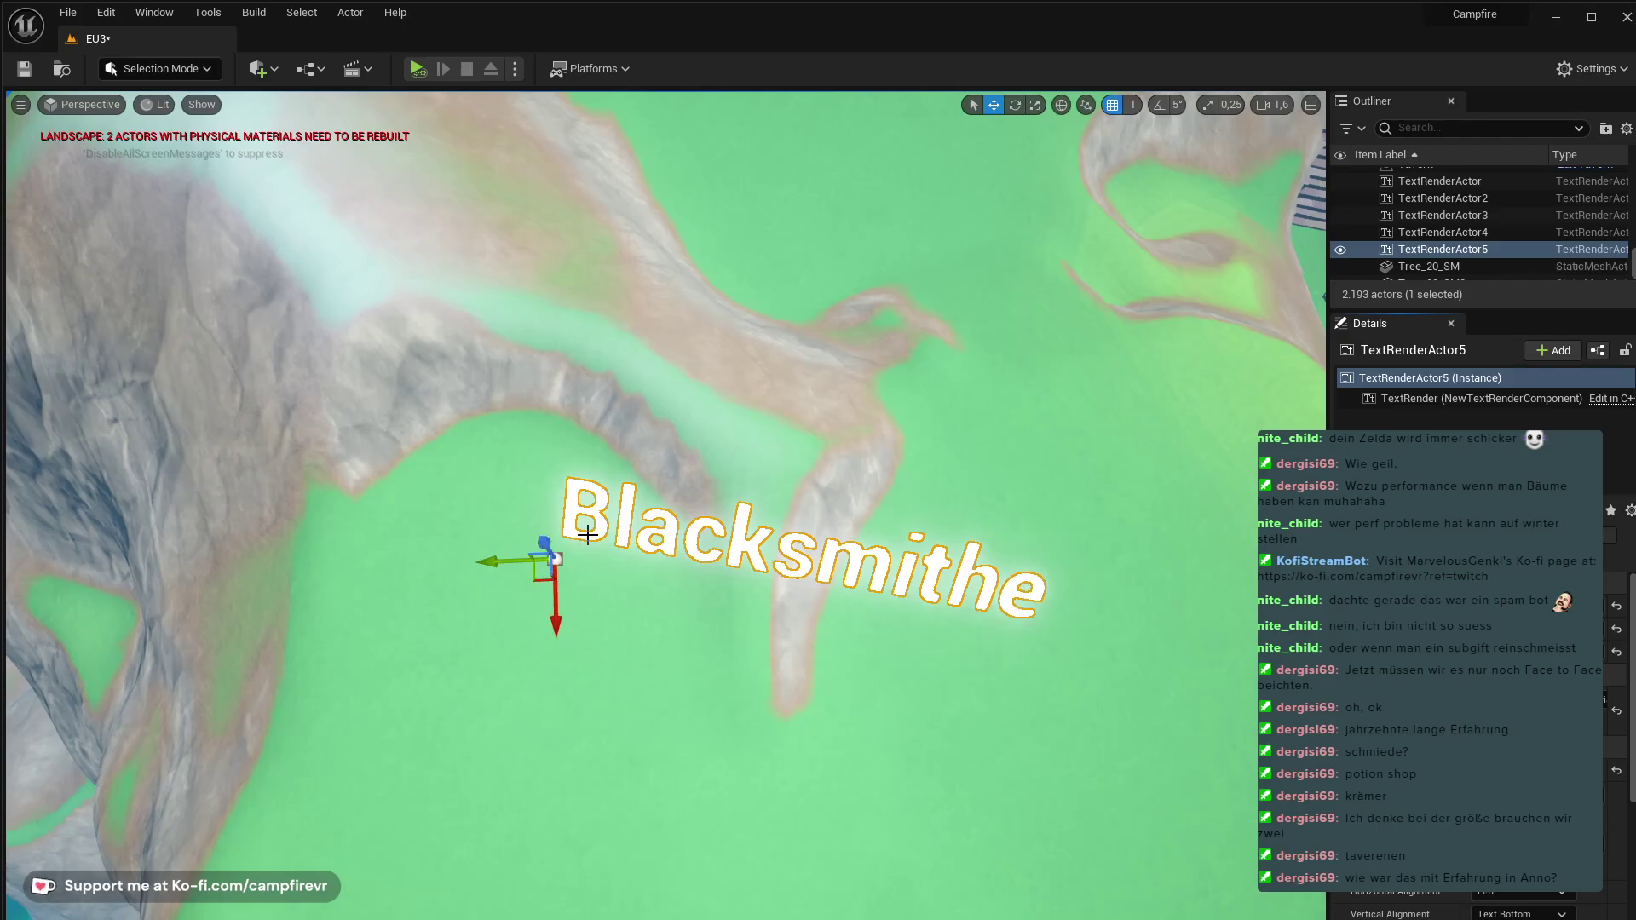
pyautogui.press('BackSpace')
pyautogui.press('BackSpace')
pyautogui.write('h')
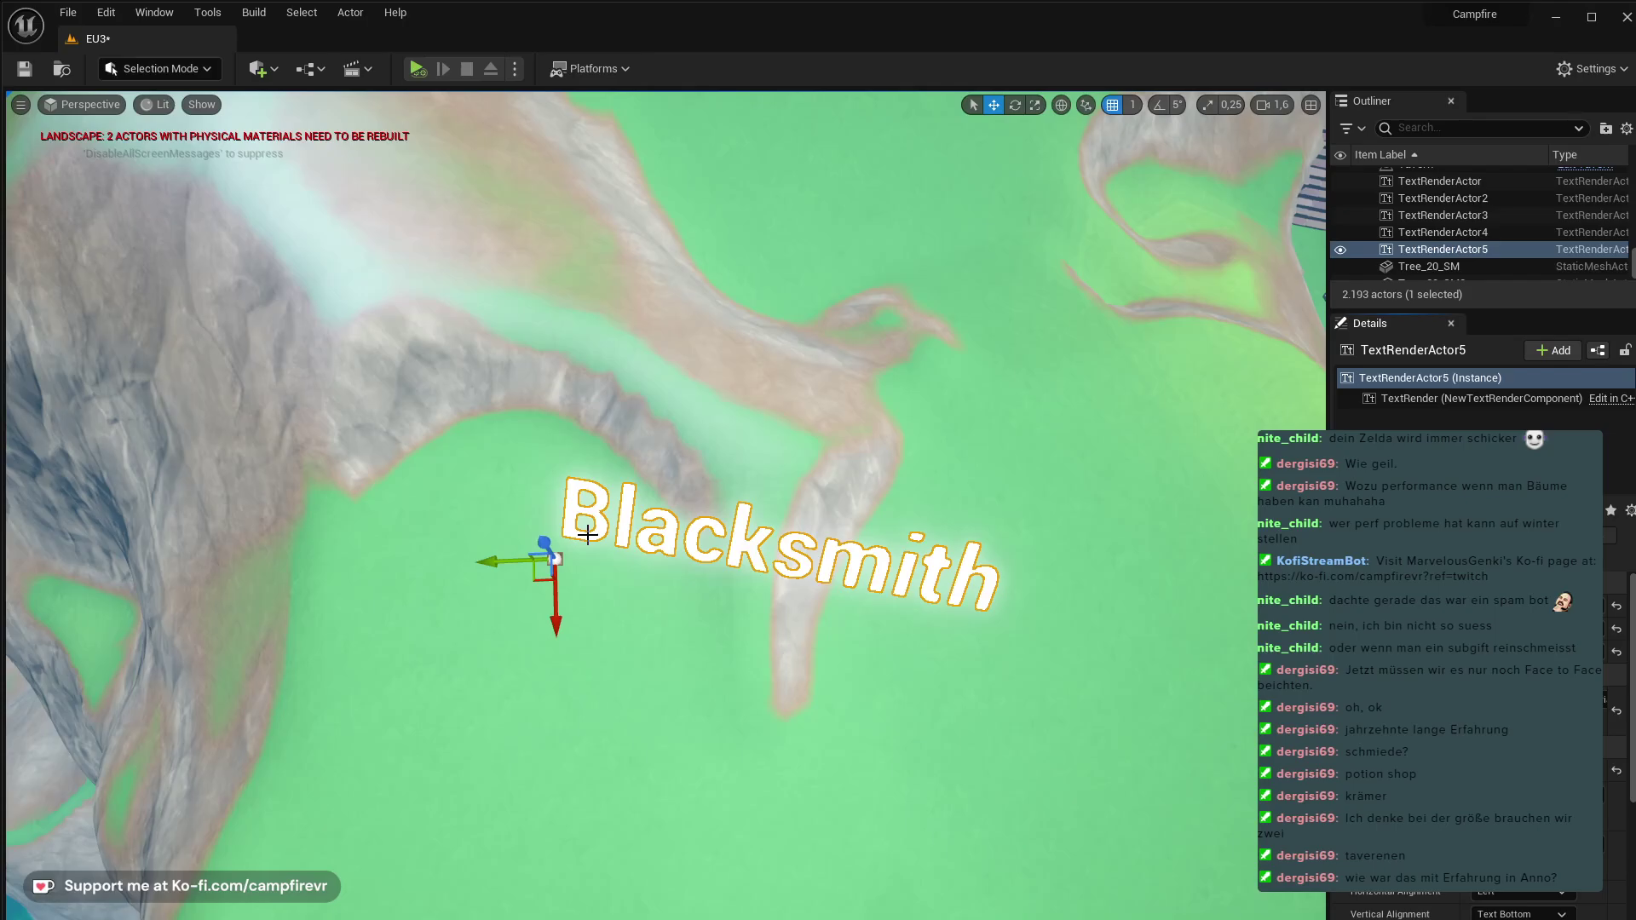
# - Rotate the Blacksmith label and shift it further onto the open grass of the hollow
pyautogui.moveTo(530, 581); pyautogui.dragTo(517, 624)
pyautogui.press('e')
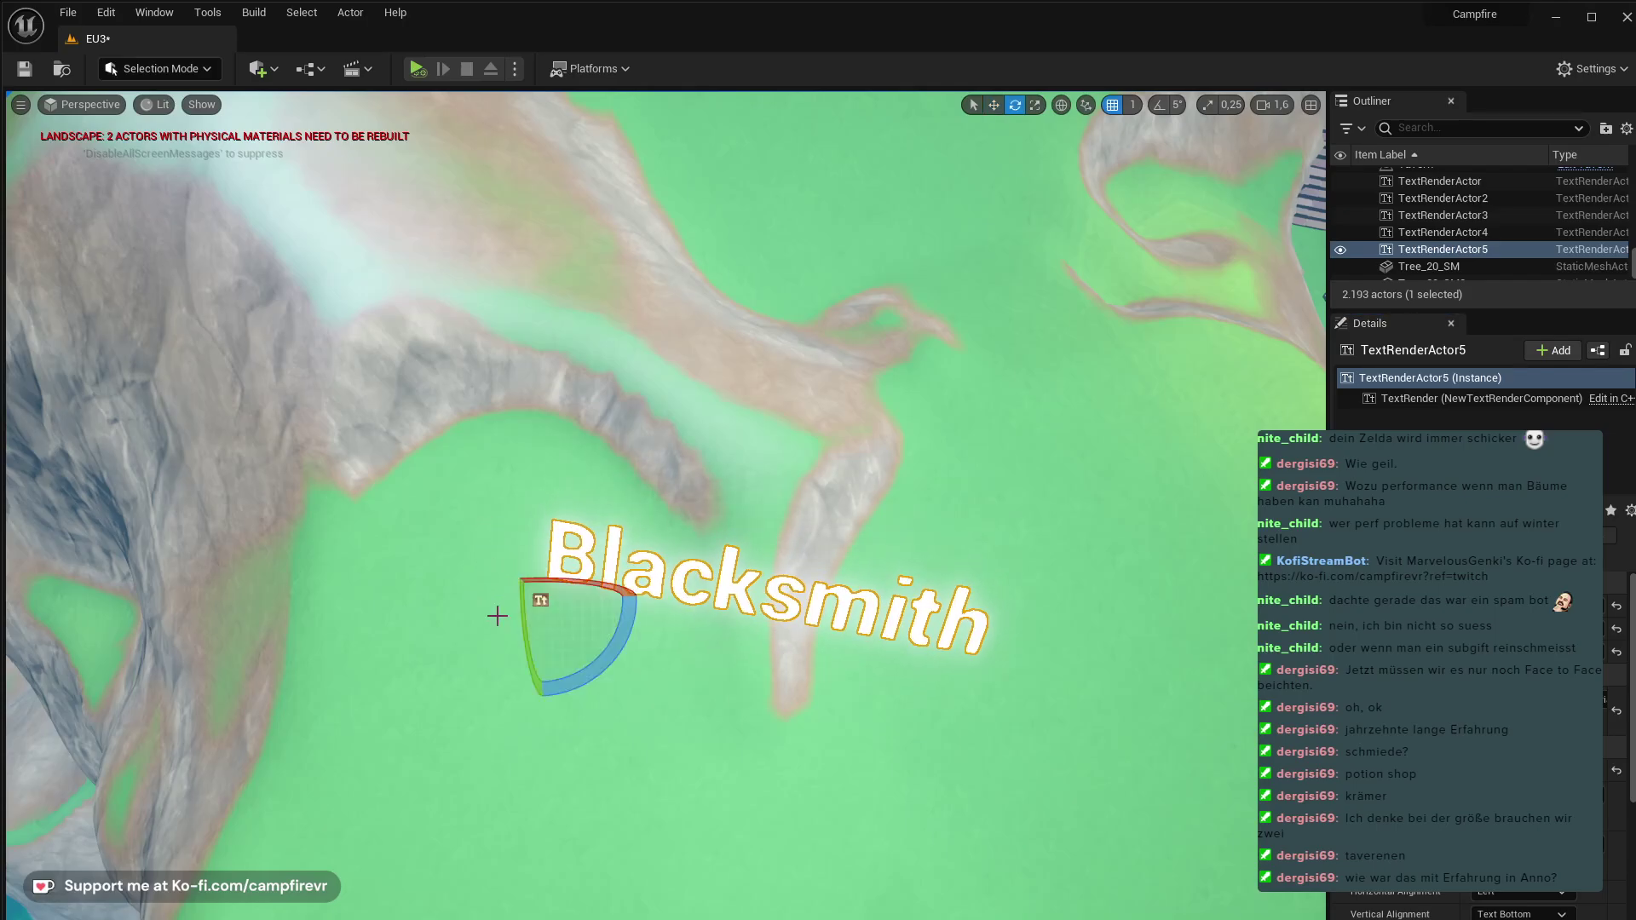
pyautogui.moveTo(604, 666); pyautogui.dragTo(563, 494)
pyautogui.press('w')
pyautogui.moveTo(526, 625); pyautogui.dragTo(629, 910)
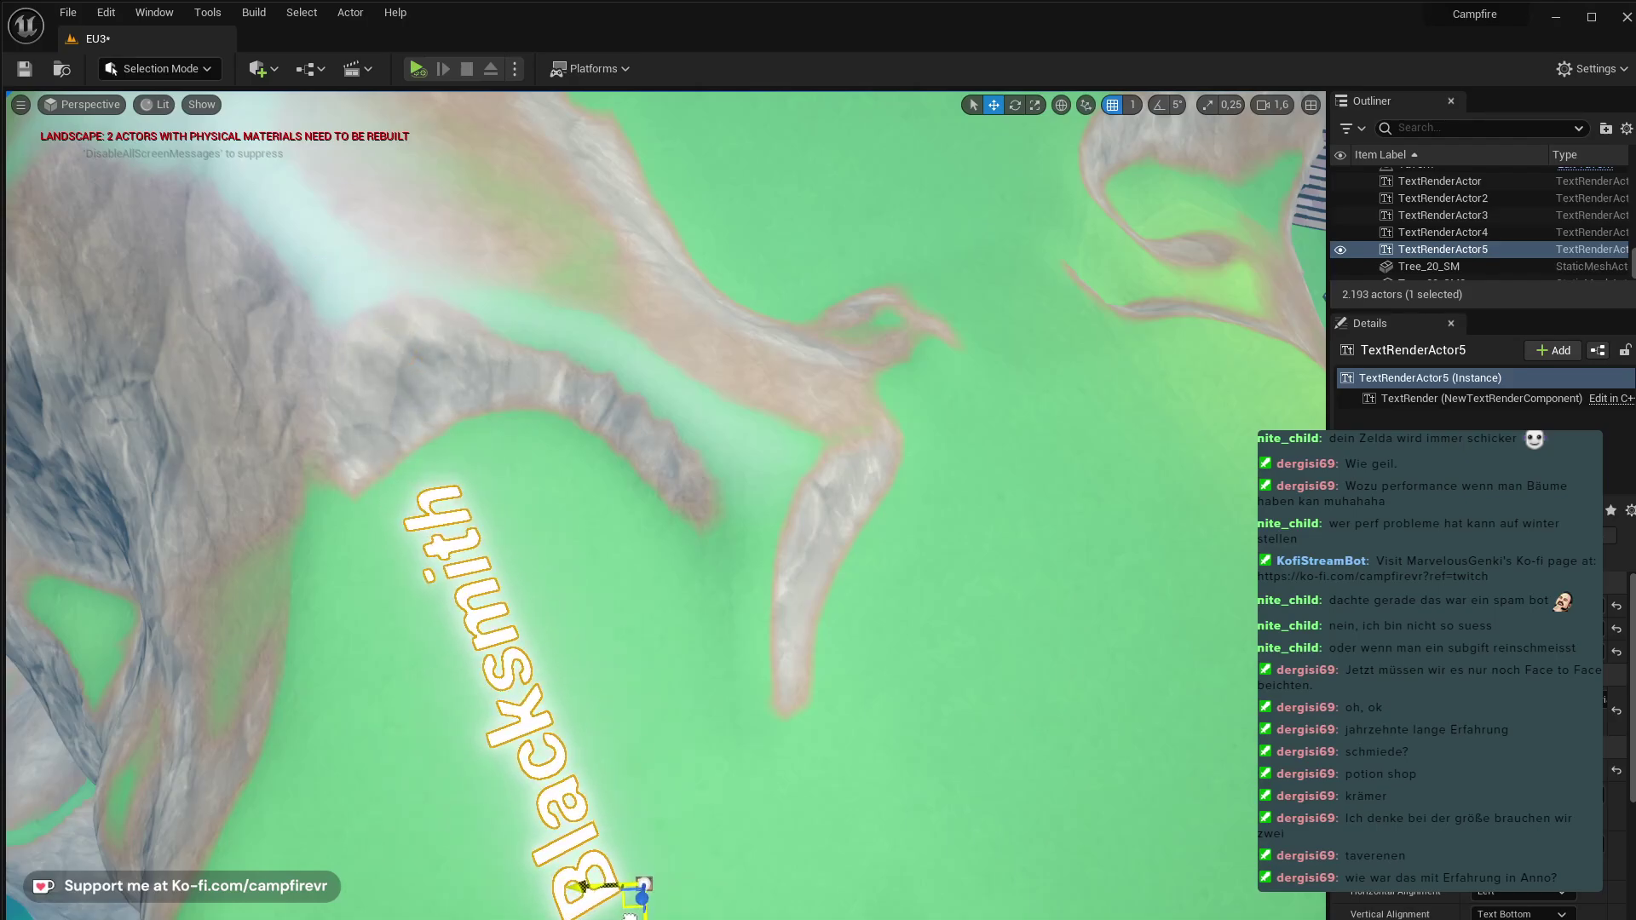
# - Examine the plateau, the snowy peak and the village paths from the air for further building sites
pyautogui.moveTo(629, 910); pyautogui.dragTo(461, 528, button='right')
pyautogui.press('s')
pyautogui.moveTo(524, 622); pyautogui.dragTo(651, 763, button='right')
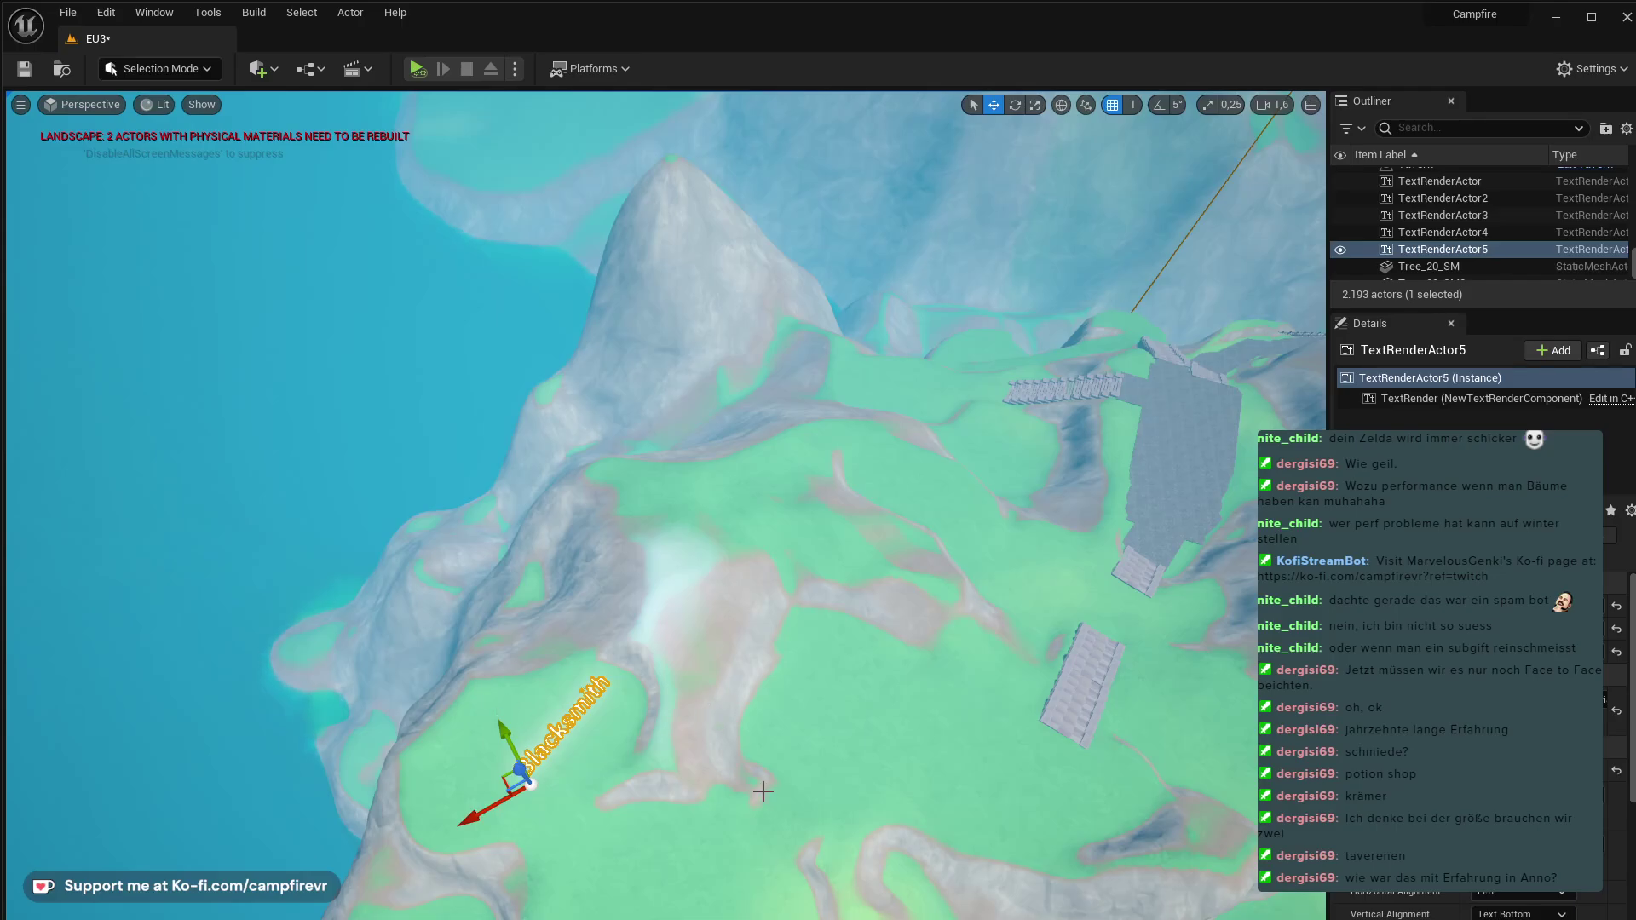
pyautogui.moveTo(763, 792); pyautogui.dragTo(706, 777, button='right')
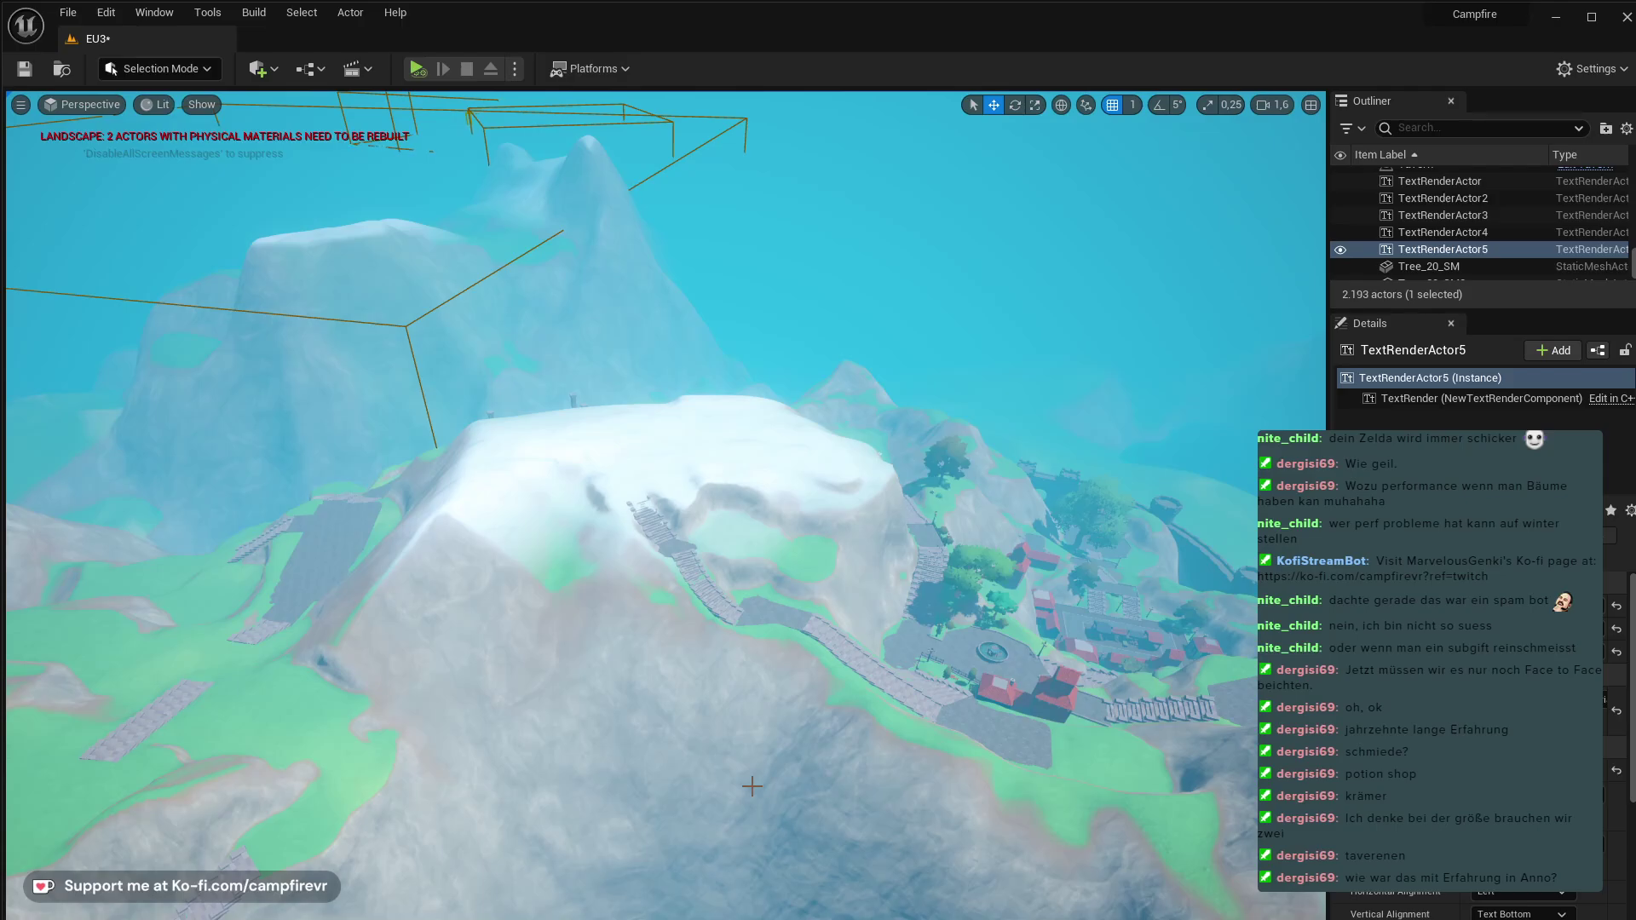
pyautogui.press('w')
pyautogui.moveTo(683, 484); pyautogui.dragTo(645, 483, button='right')
pyautogui.moveTo(716, 422); pyautogui.dragTo(687, 512, button='right')
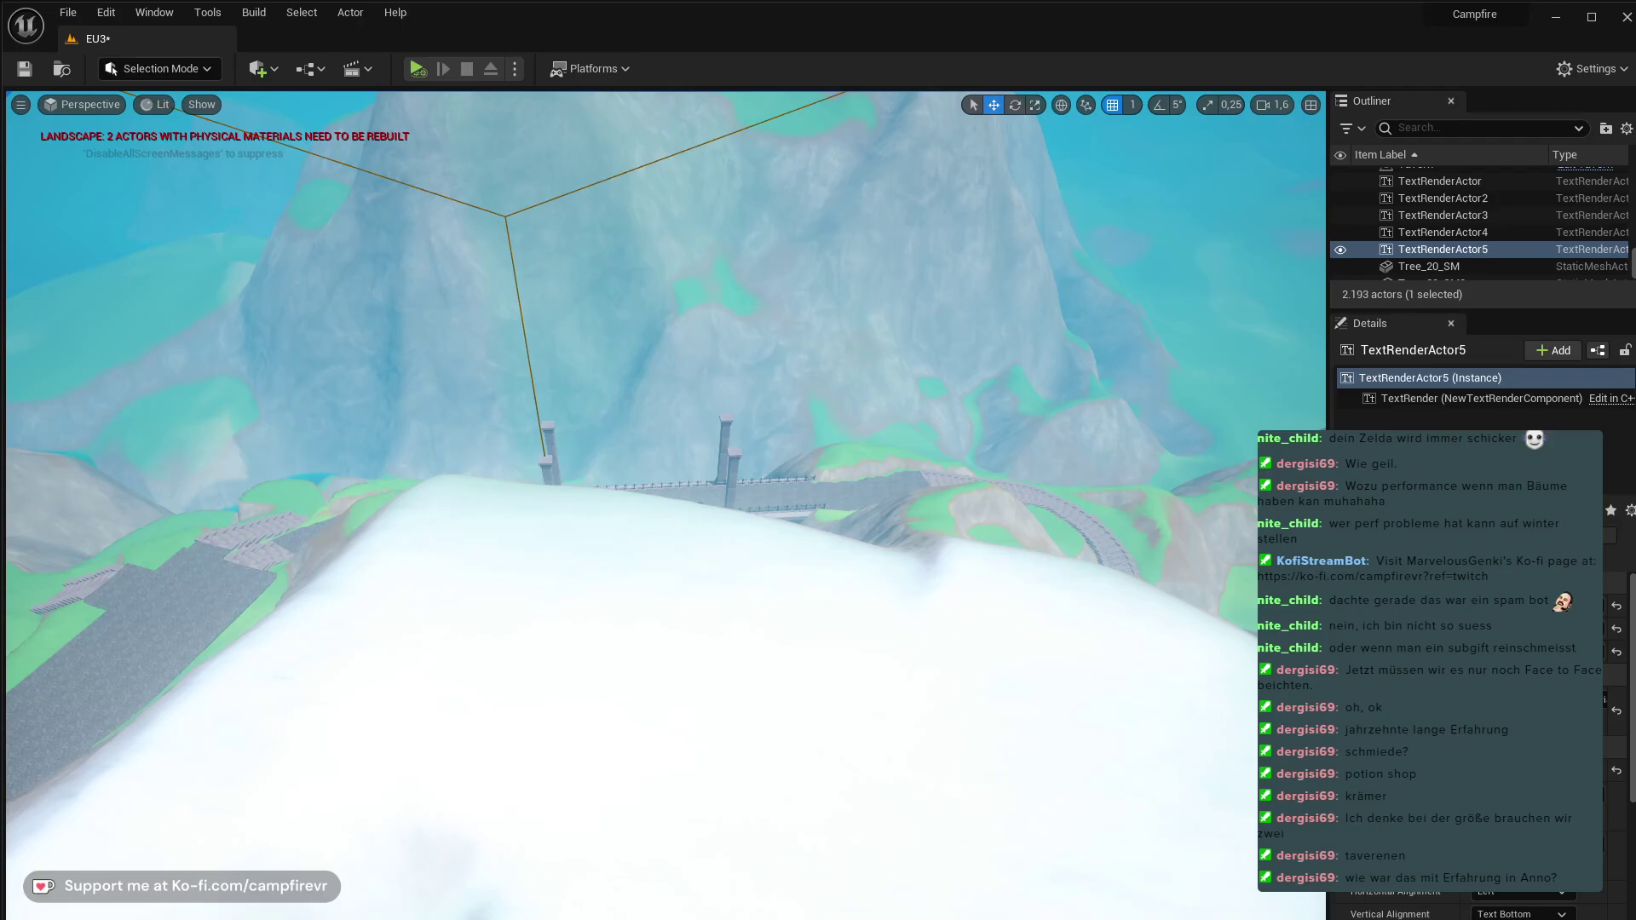
pyautogui.moveTo(581, 535)
pyautogui.mouseDown(button='right')
pyautogui.moveTo(581, 588)
pyautogui.moveTo(613, 597)
pyautogui.moveTo(597, 725)
pyautogui.moveTo(980, 682)
pyautogui.moveTo(767, 725)
pyautogui.moveTo(682, 681)
pyautogui.moveTo(613, 682)
pyautogui.moveTo(648, 677)
pyautogui.moveTo(844, 546)
pyautogui.moveTo(843, 503)
pyautogui.moveTo(895, 426)
pyautogui.moveTo(580, 544)
pyautogui.mouseUp(button='right')
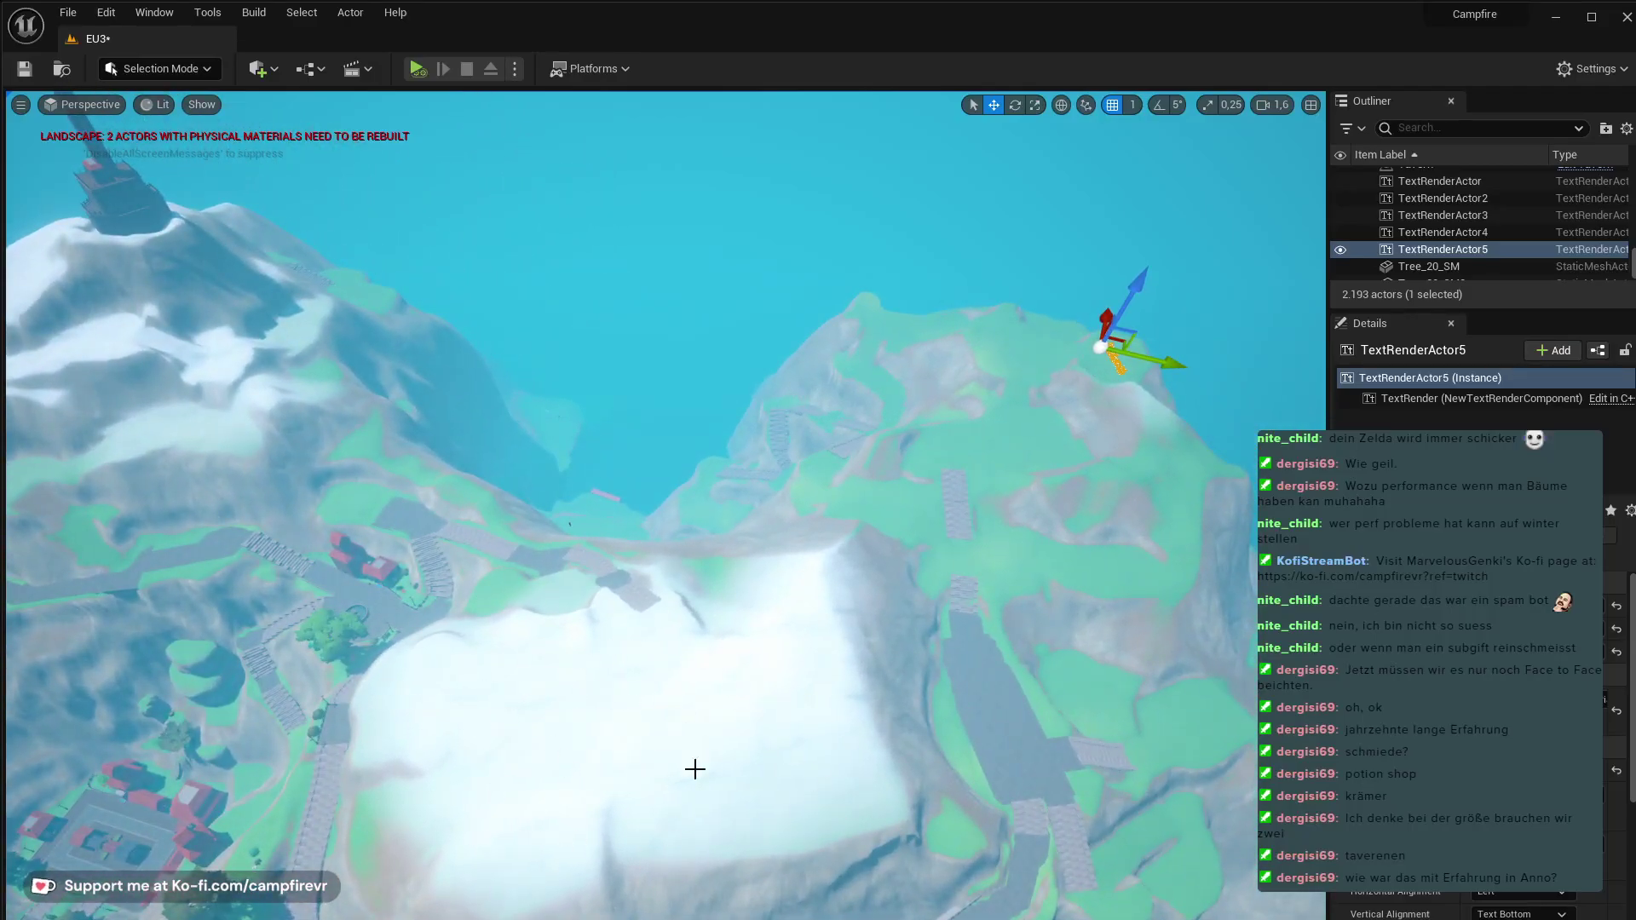
# - Copy the Blacksmith label from the far hilltop and place the copy on the snowy plateau
pyautogui.moveTo(1111, 561)
pyautogui.mouseDown(button='right')
pyautogui.moveTo(1110, 733)
pyautogui.moveTo(1112, 560)
pyautogui.mouseUp(button='right')
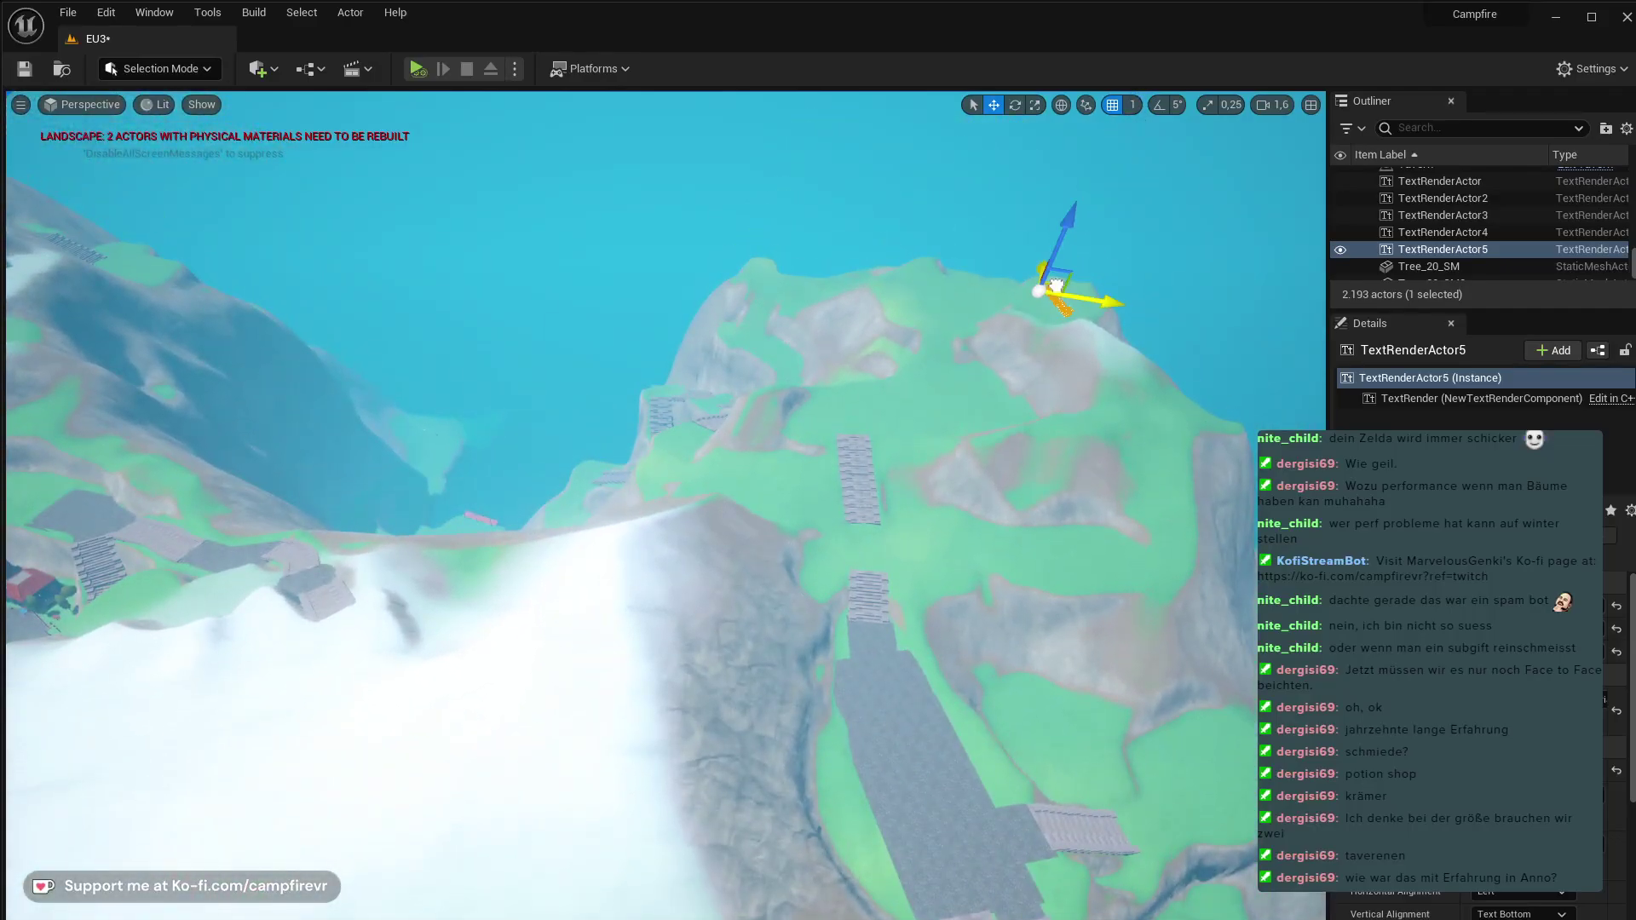
pyautogui.keyDown('alt'); pyautogui.moveTo(1055, 286); pyautogui.dragTo(297, 814); pyautogui.keyUp('alt')
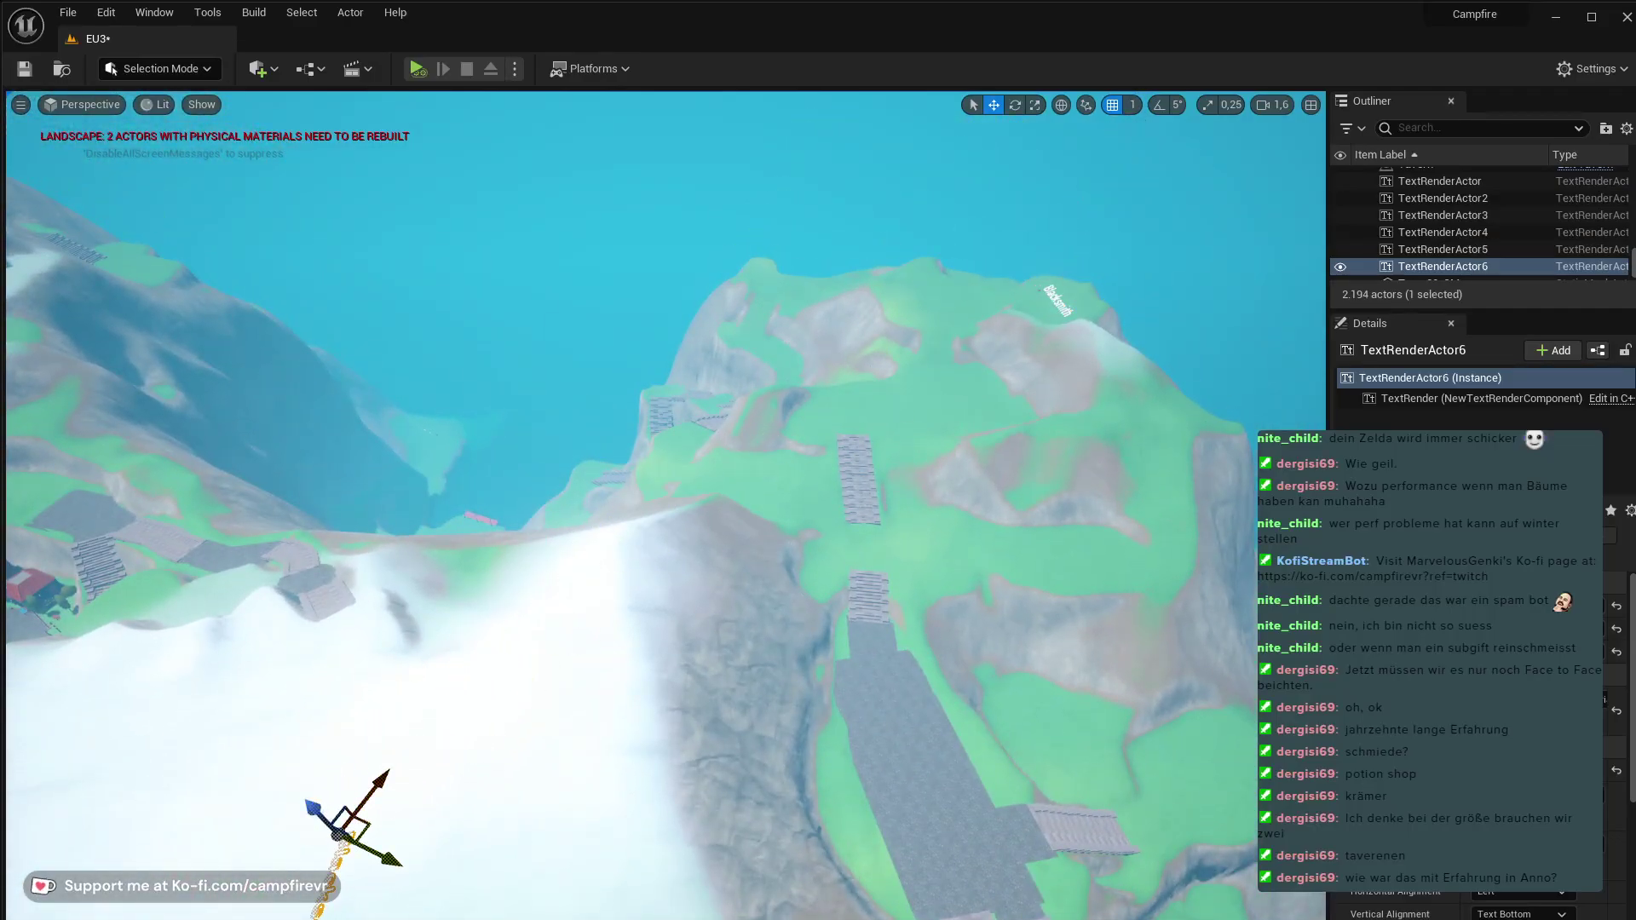
pyautogui.moveTo(443, 858); pyautogui.dragTo(663, 792, button='right')
pyautogui.moveTo(649, 795); pyautogui.dragTo(674, 744)
pyautogui.moveTo(674, 744); pyautogui.dragTo(712, 770, button='right')
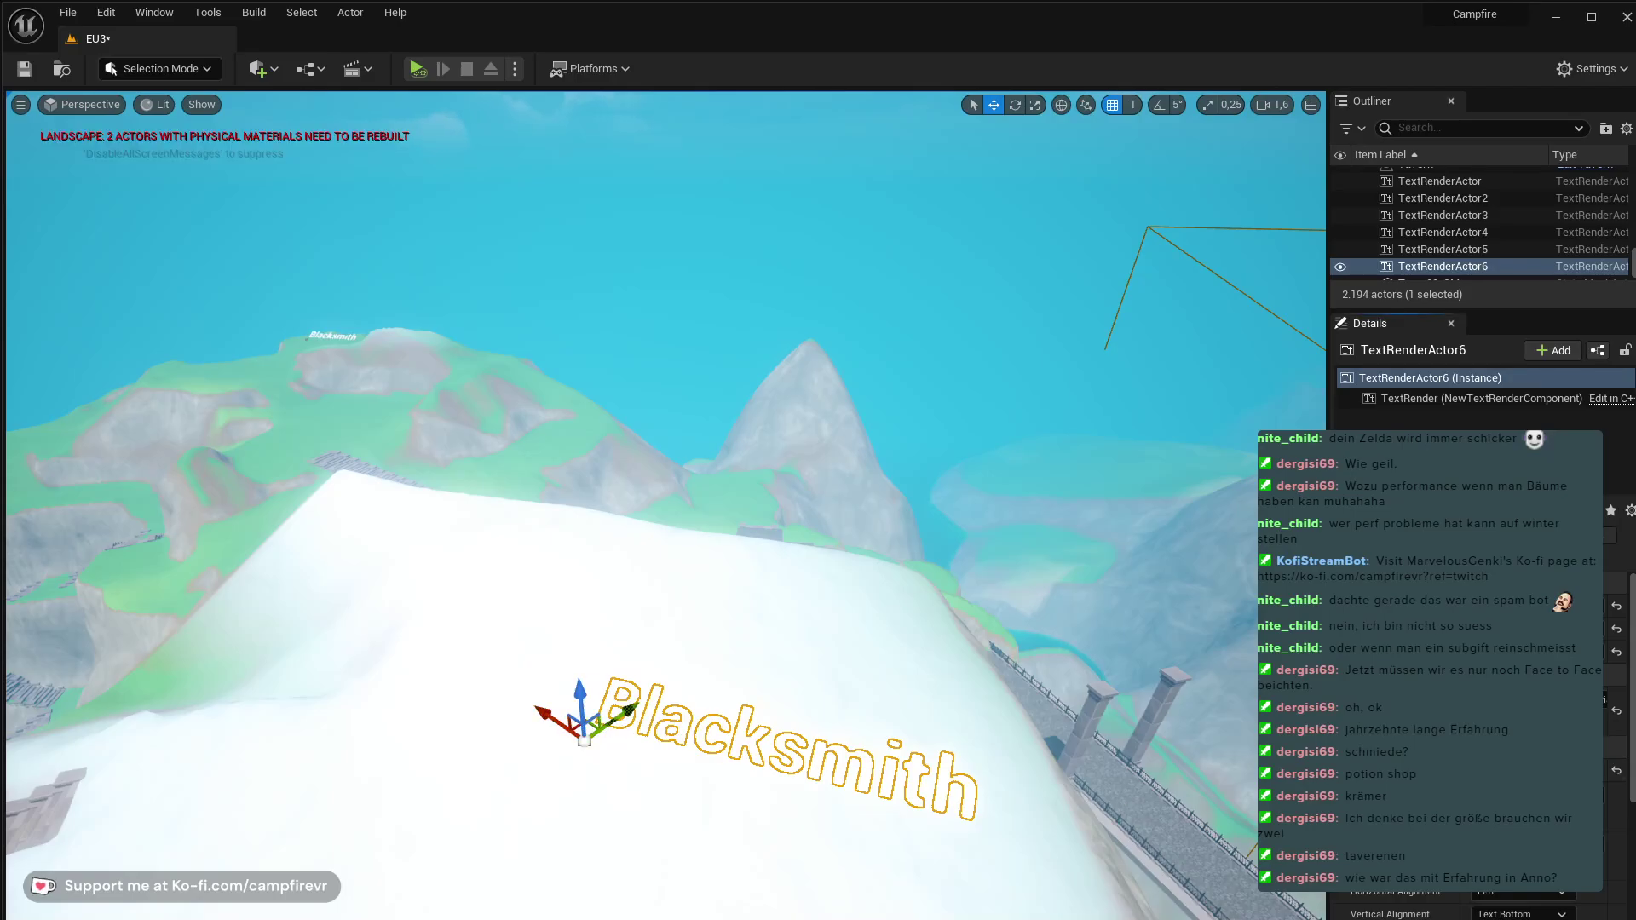
# - Change the copied label's text to Arena and raise it slightly above the snow
pyautogui.press('Return')
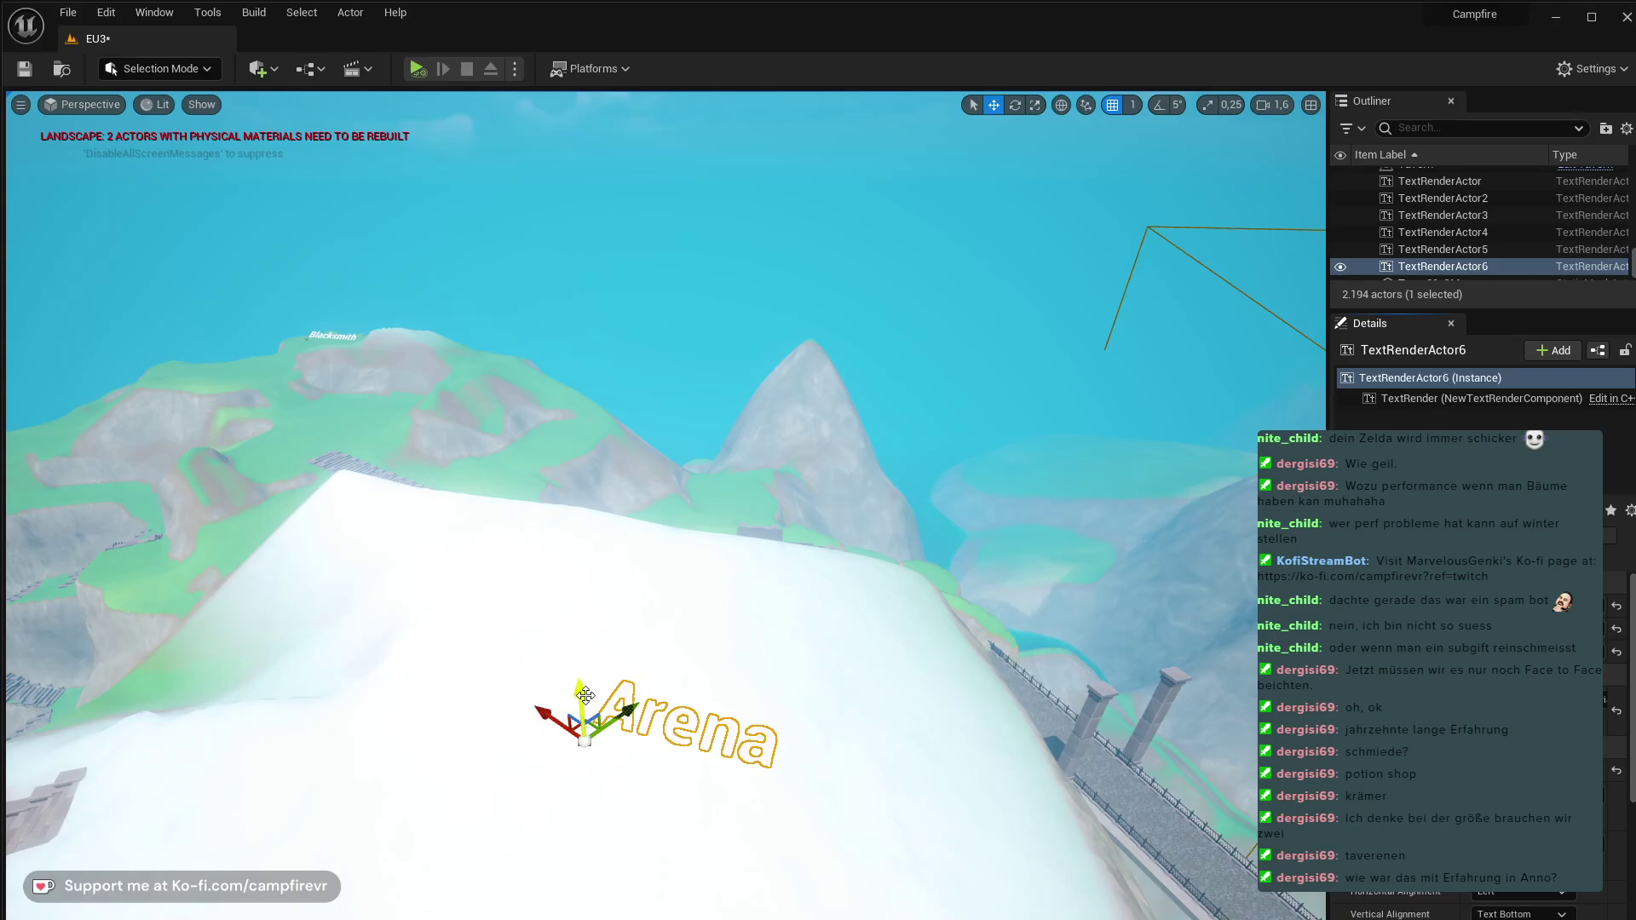
pyautogui.moveTo(586, 695); pyautogui.dragTo(586, 635)
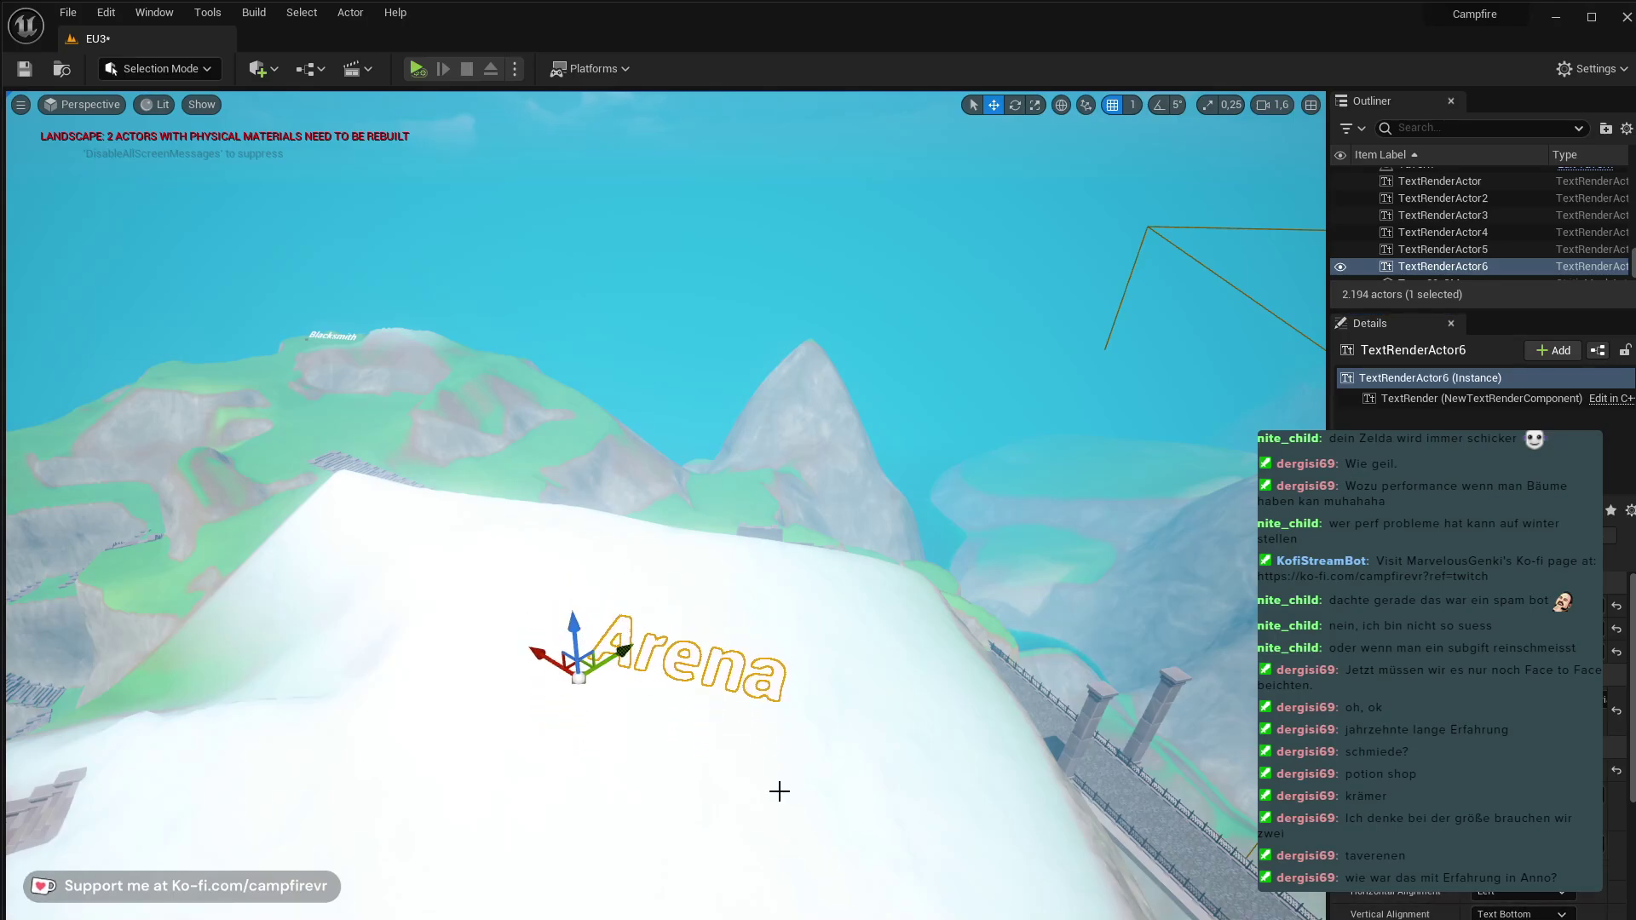
pyautogui.click(884, 730)
pyautogui.click(579, 677)
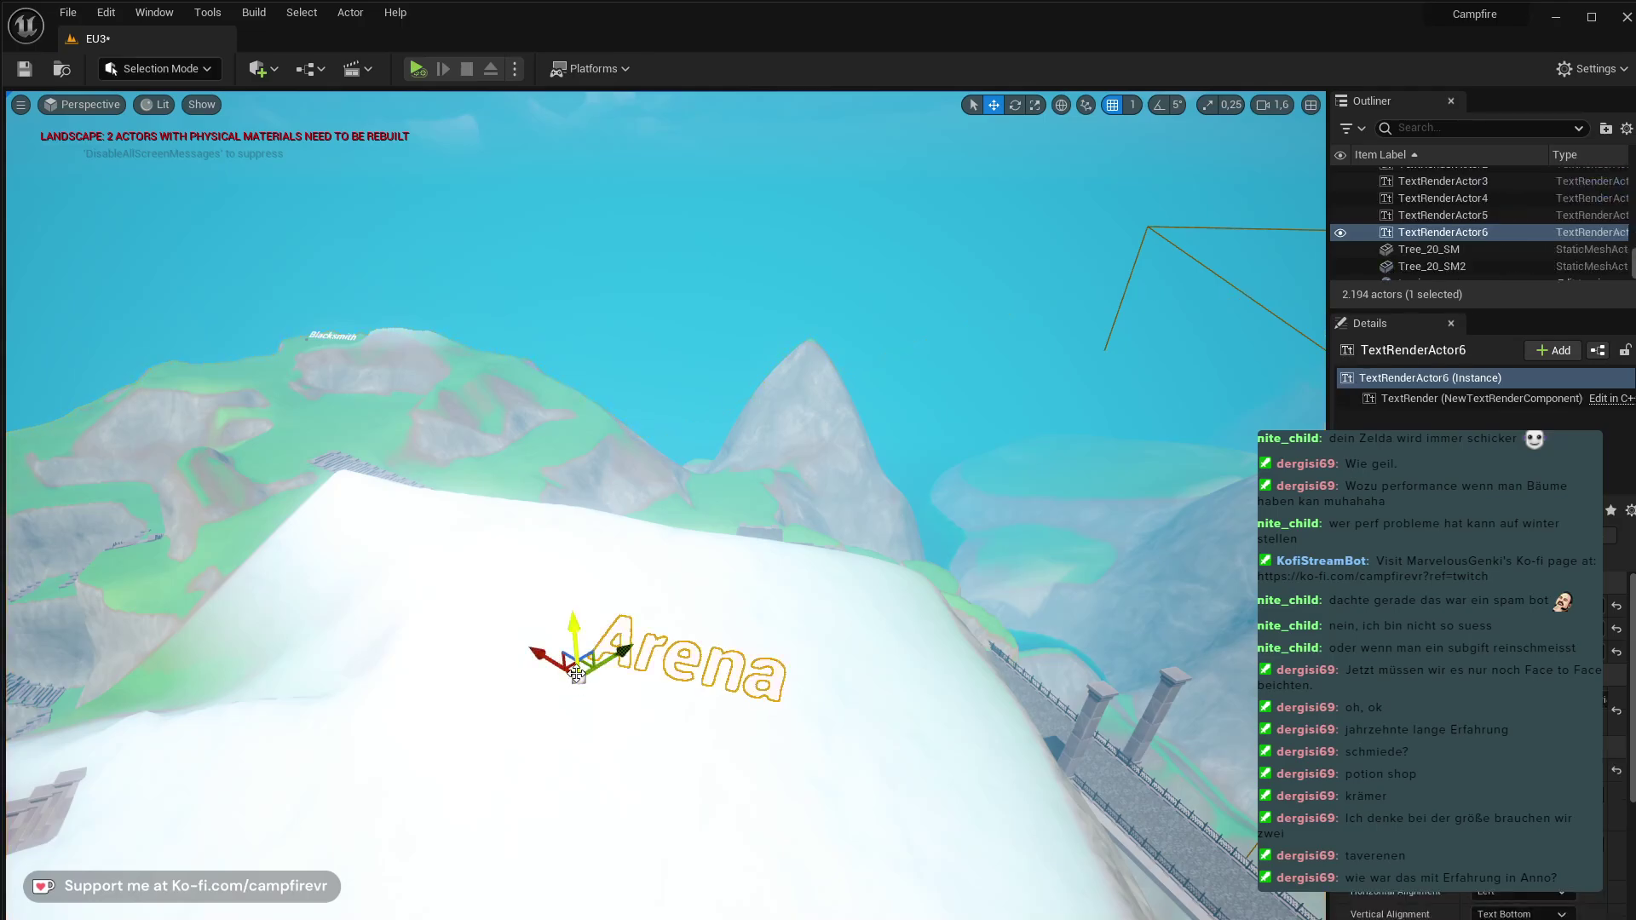
# - Rotate the Arena label so that its text stands upright on the snowy plateau
pyautogui.moveTo(820, 738); pyautogui.dragTo(801, 767, button='right')
pyautogui.moveTo(895, 809); pyautogui.dragTo(818, 747, button='right')
pyautogui.press('r')
pyautogui.press('e')
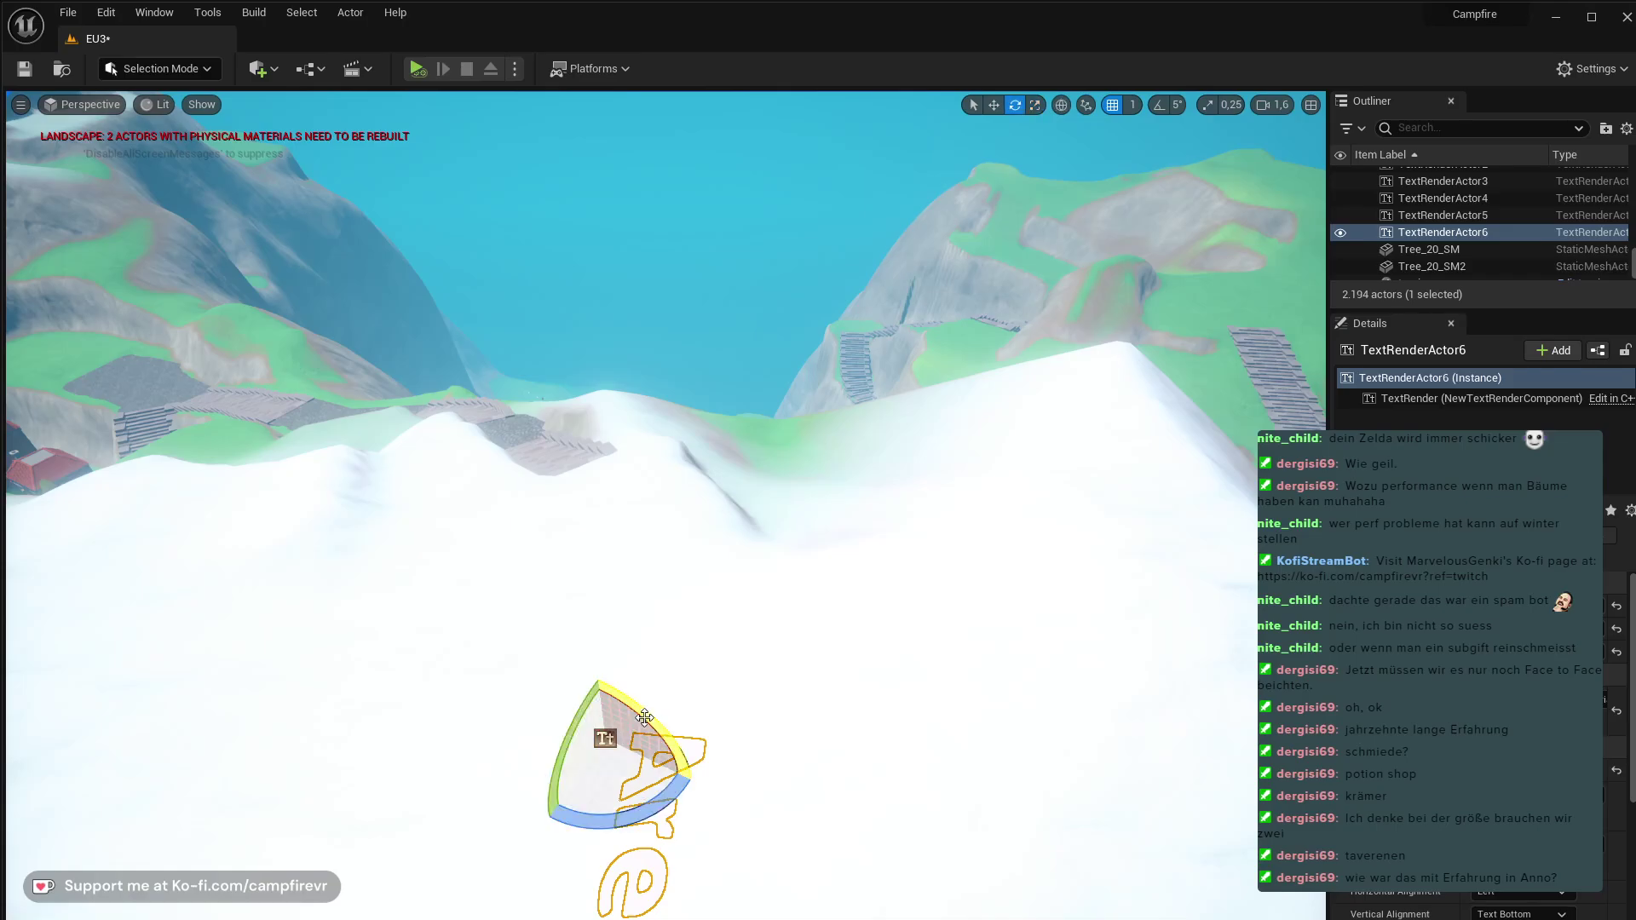
pyautogui.moveTo(630, 732); pyautogui.dragTo(610, 672)
pyautogui.press('a')
pyautogui.moveTo(730, 812); pyautogui.dragTo(1108, 811, button='right')
pyautogui.press('w')
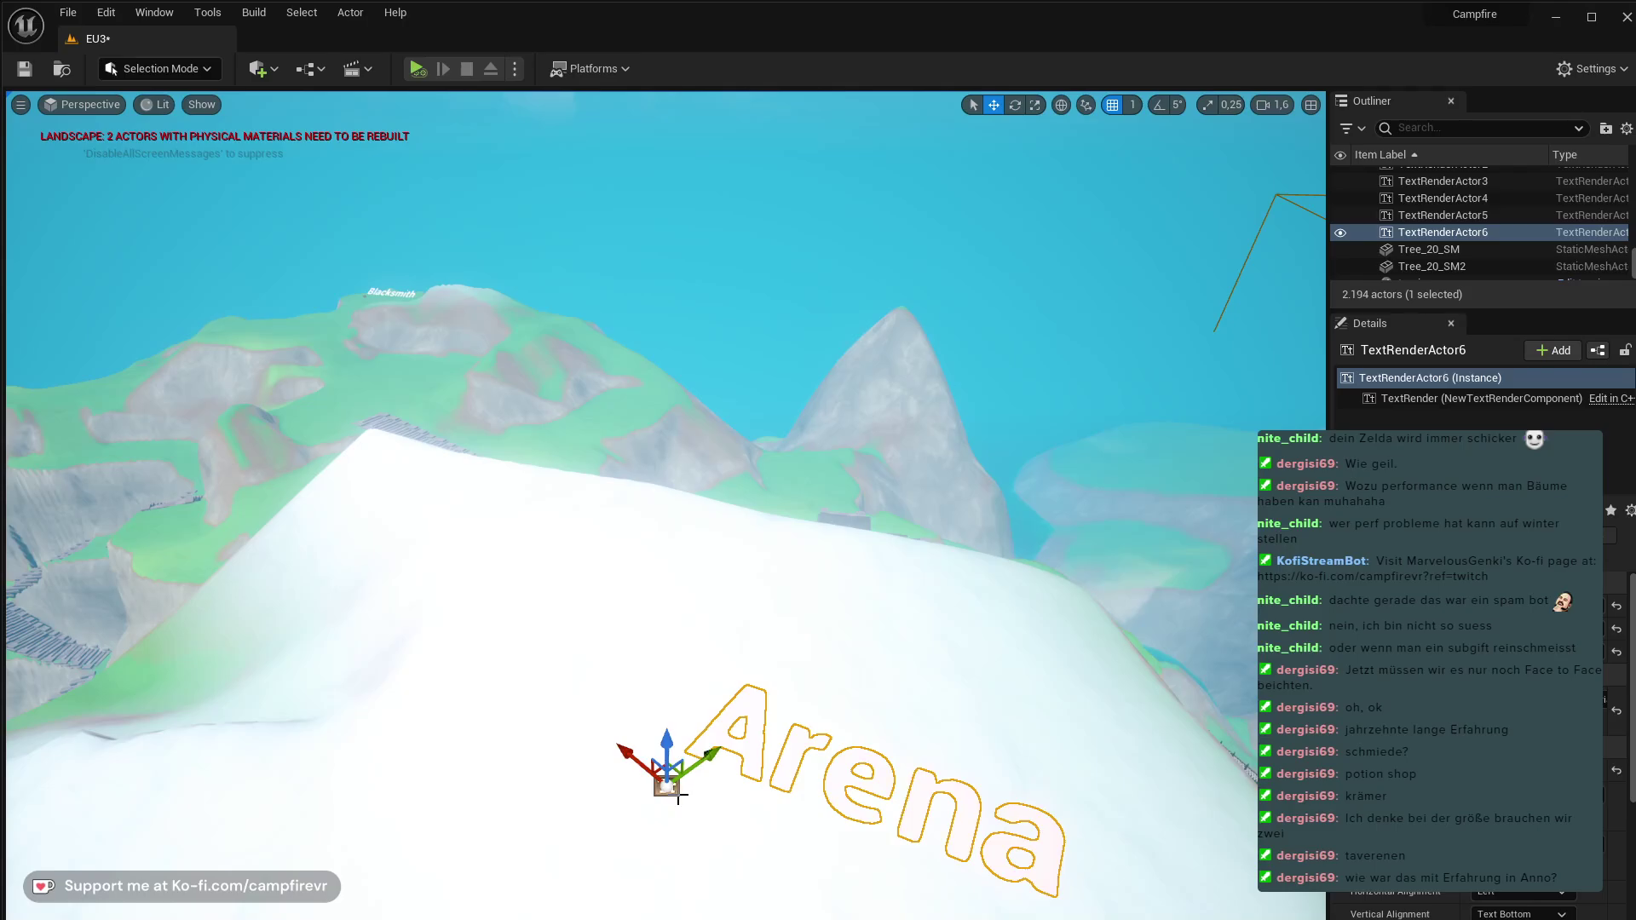
pyautogui.press('e')
pyautogui.moveTo(678, 798); pyautogui.dragTo(601, 771)
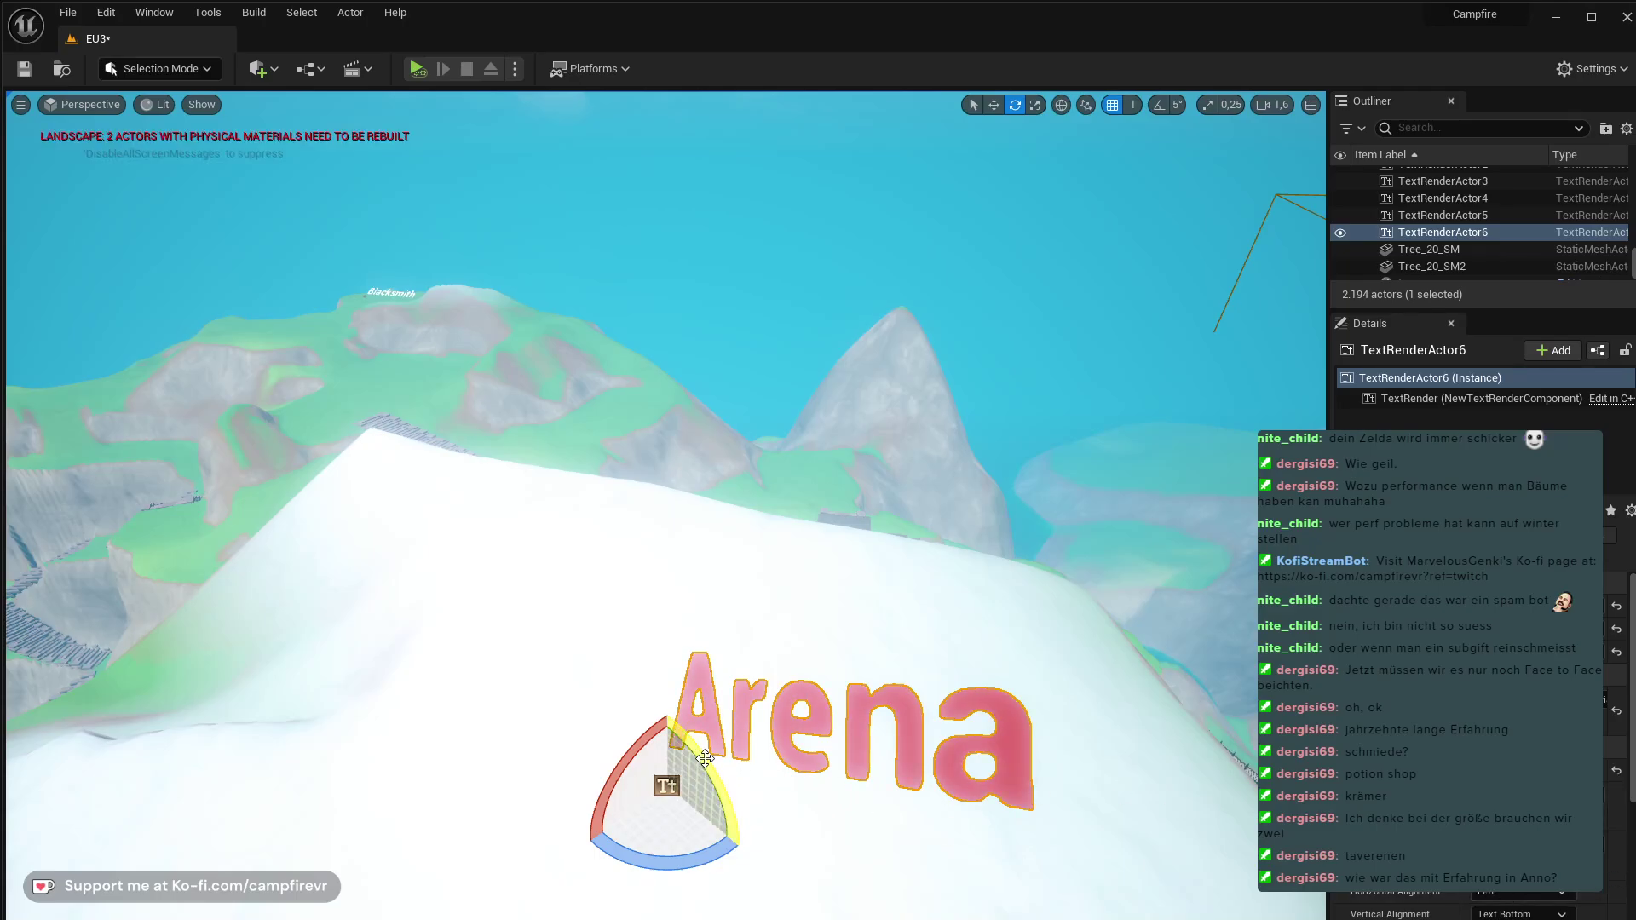
pyautogui.moveTo(705, 765); pyautogui.dragTo(728, 799)
# - Examine the green terraces and paved area behind the red-roofed tower for another building site
pyautogui.press('s')
pyautogui.moveTo(728, 799)
pyautogui.mouseDown(button='right')
pyautogui.moveTo(728, 781)
pyautogui.moveTo(727, 795)
pyautogui.mouseUp(button='right')
pyautogui.press('s')
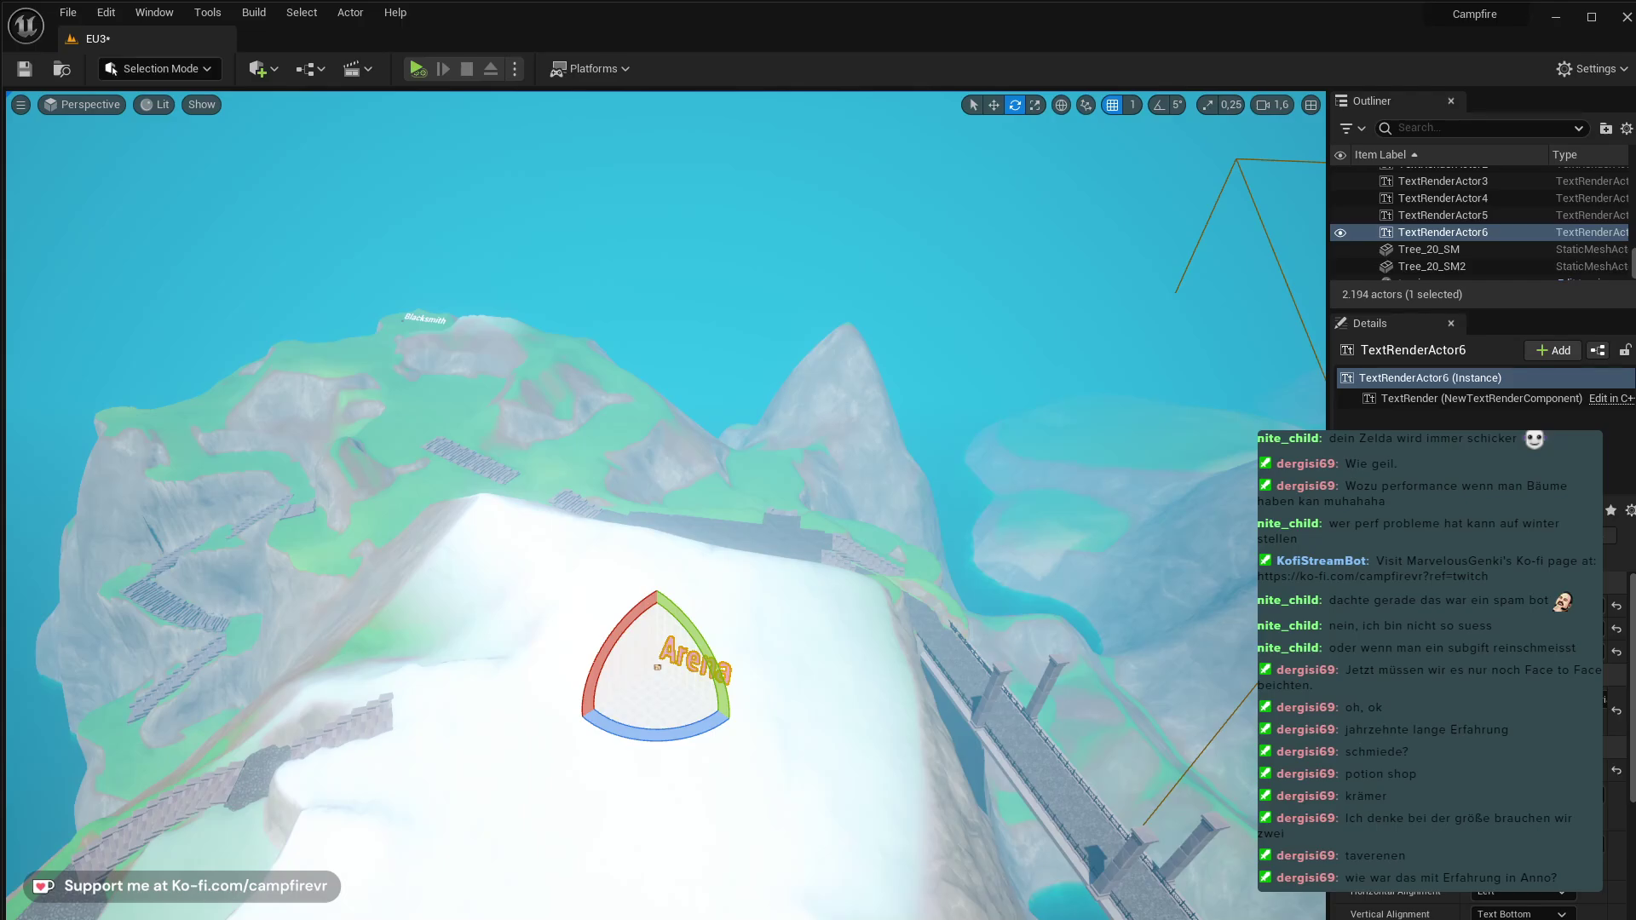
pyautogui.moveTo(666, 505); pyautogui.dragTo(1108, 546, button='right')
pyautogui.press('w')
pyautogui.press('a')
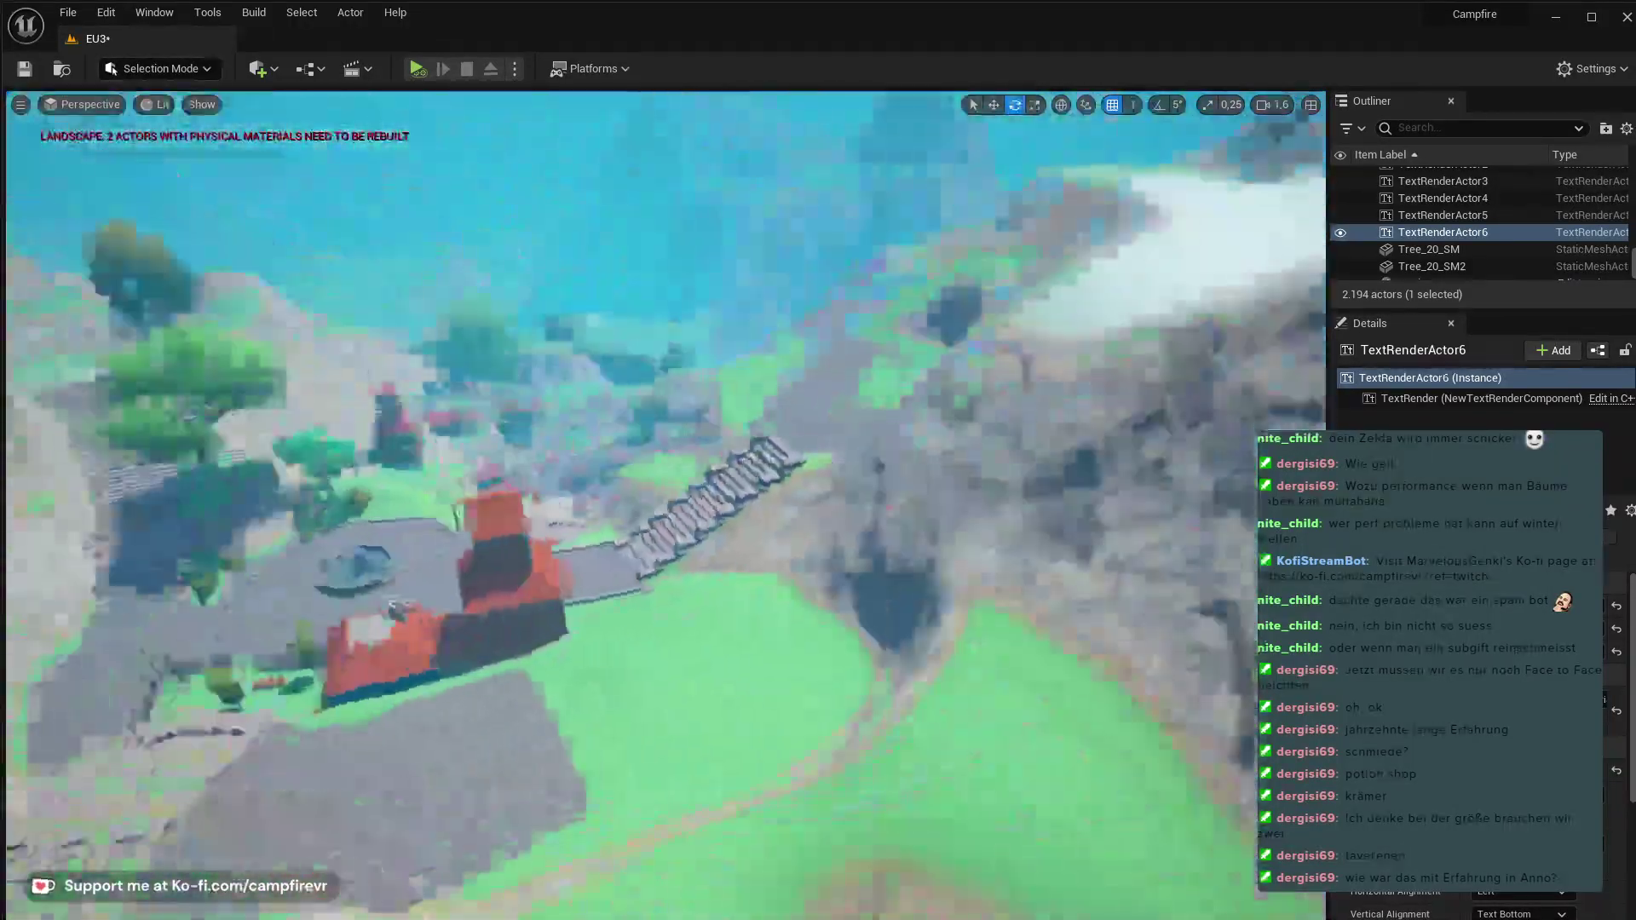
pyautogui.moveTo(682, 460); pyautogui.dragTo(746, 466, button='right')
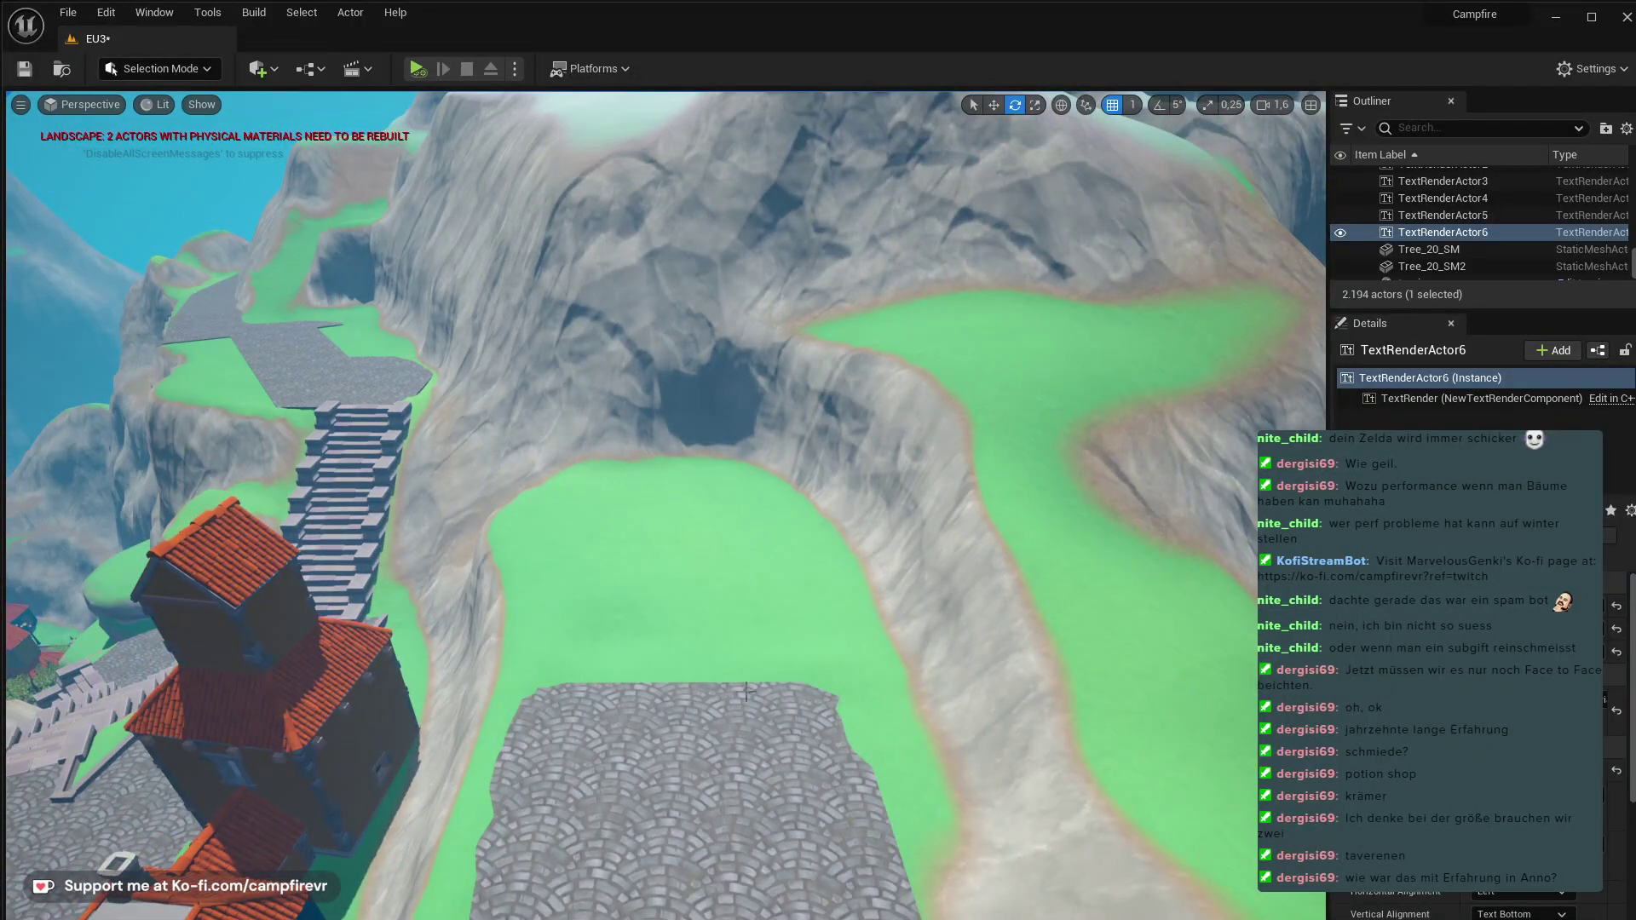
pyautogui.moveTo(739, 529)
pyautogui.mouseDown(button='right')
pyautogui.moveTo(729, 460)
pyautogui.moveTo(729, 507)
pyautogui.mouseUp(button='right')
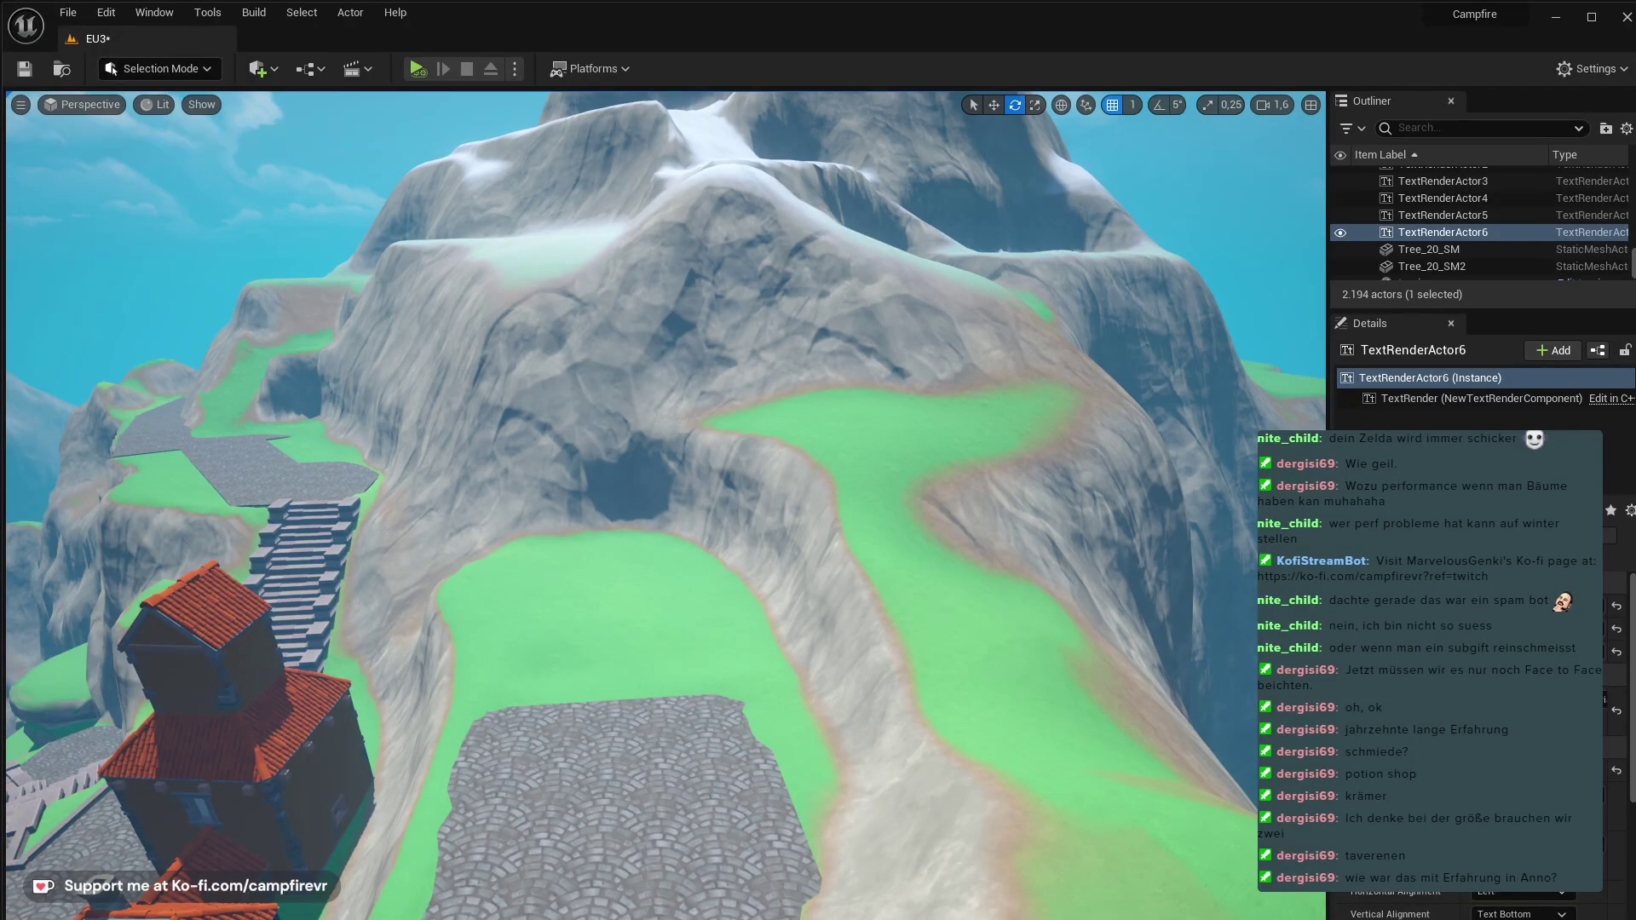
pyautogui.moveTo(674, 723); pyautogui.dragTo(575, 454, button='right')
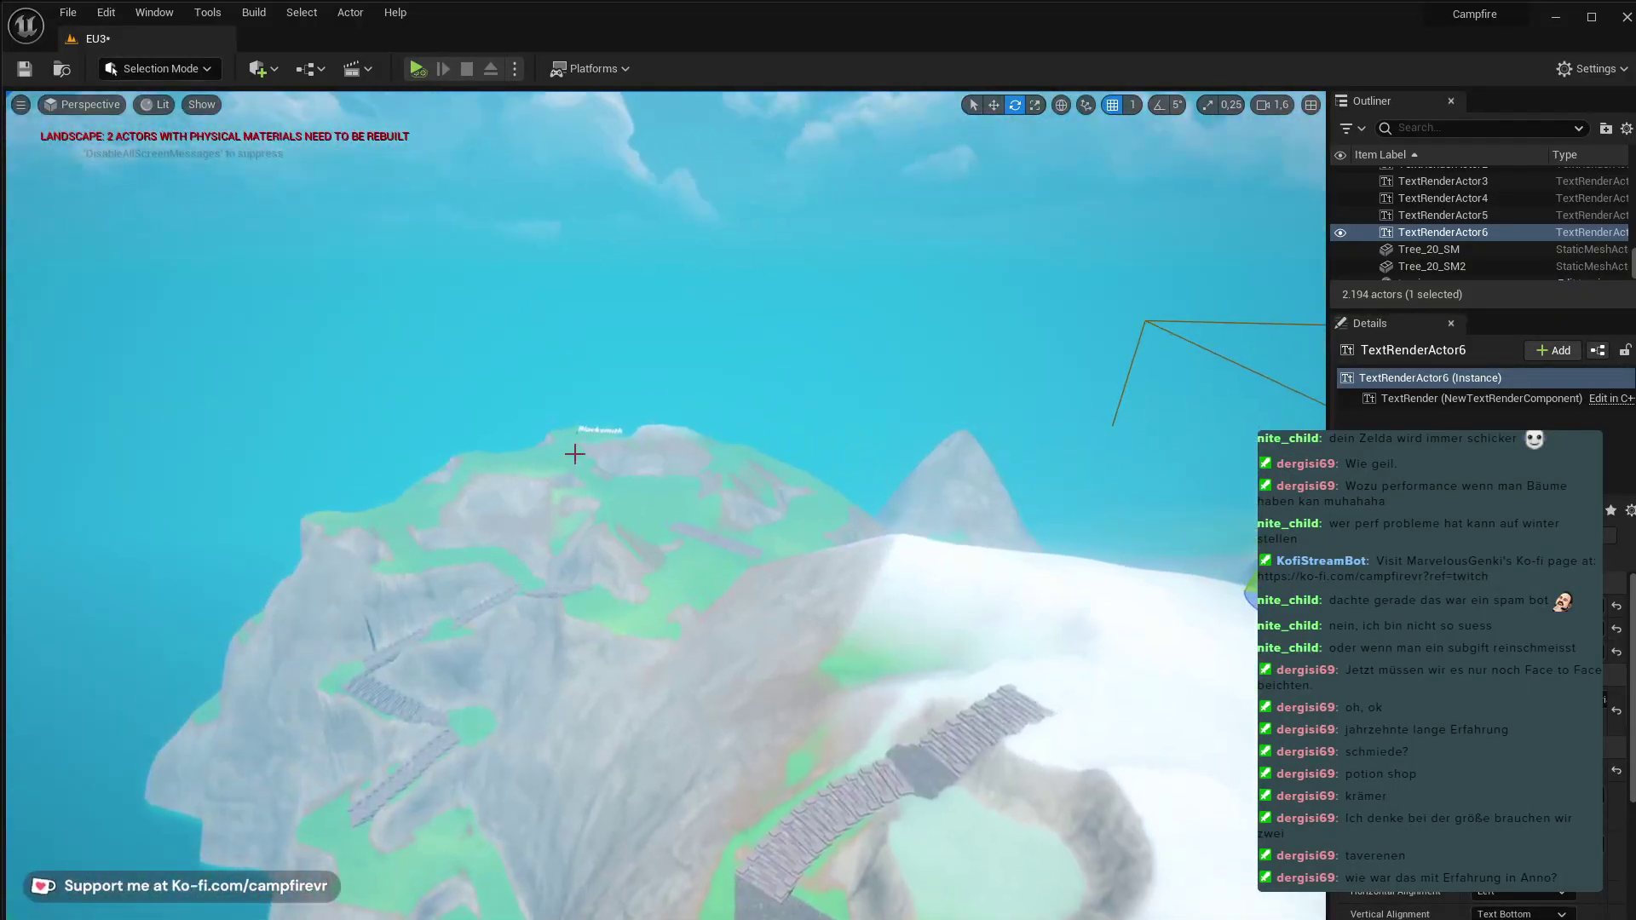
# - Copy the hilltop Blacksmith label and move the copy down to the grassy terrace beside the paved path
pyautogui.click(599, 430)
pyautogui.press('w')
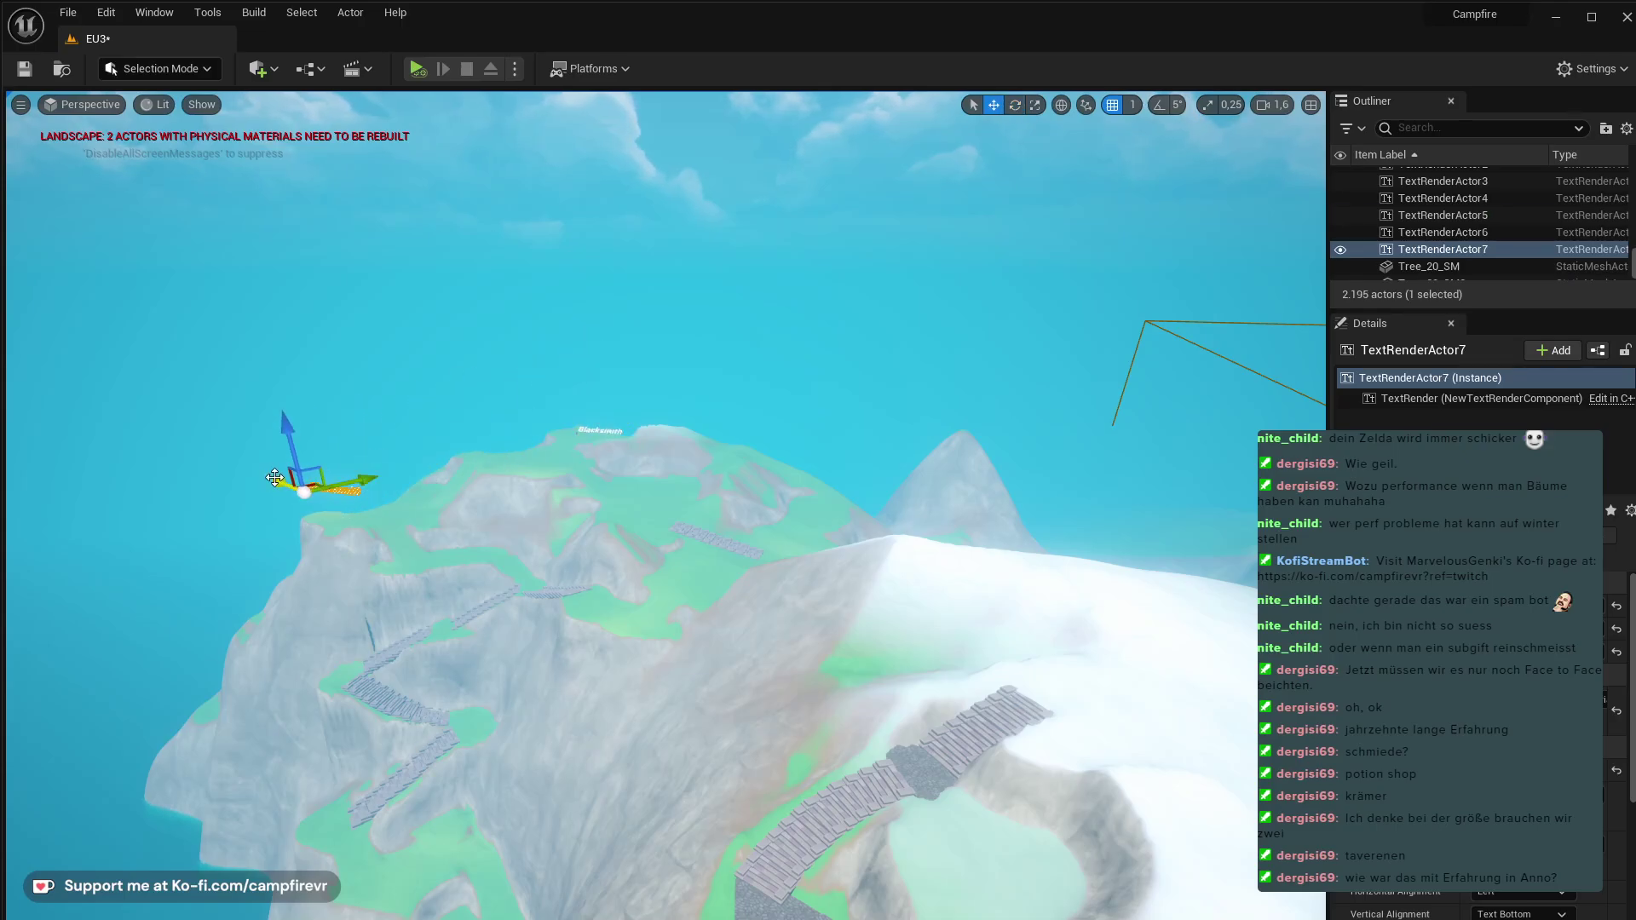
pyautogui.moveTo(862, 691); pyautogui.dragTo(613, 910)
pyautogui.moveTo(614, 909); pyautogui.dragTo(875, 865, button='right')
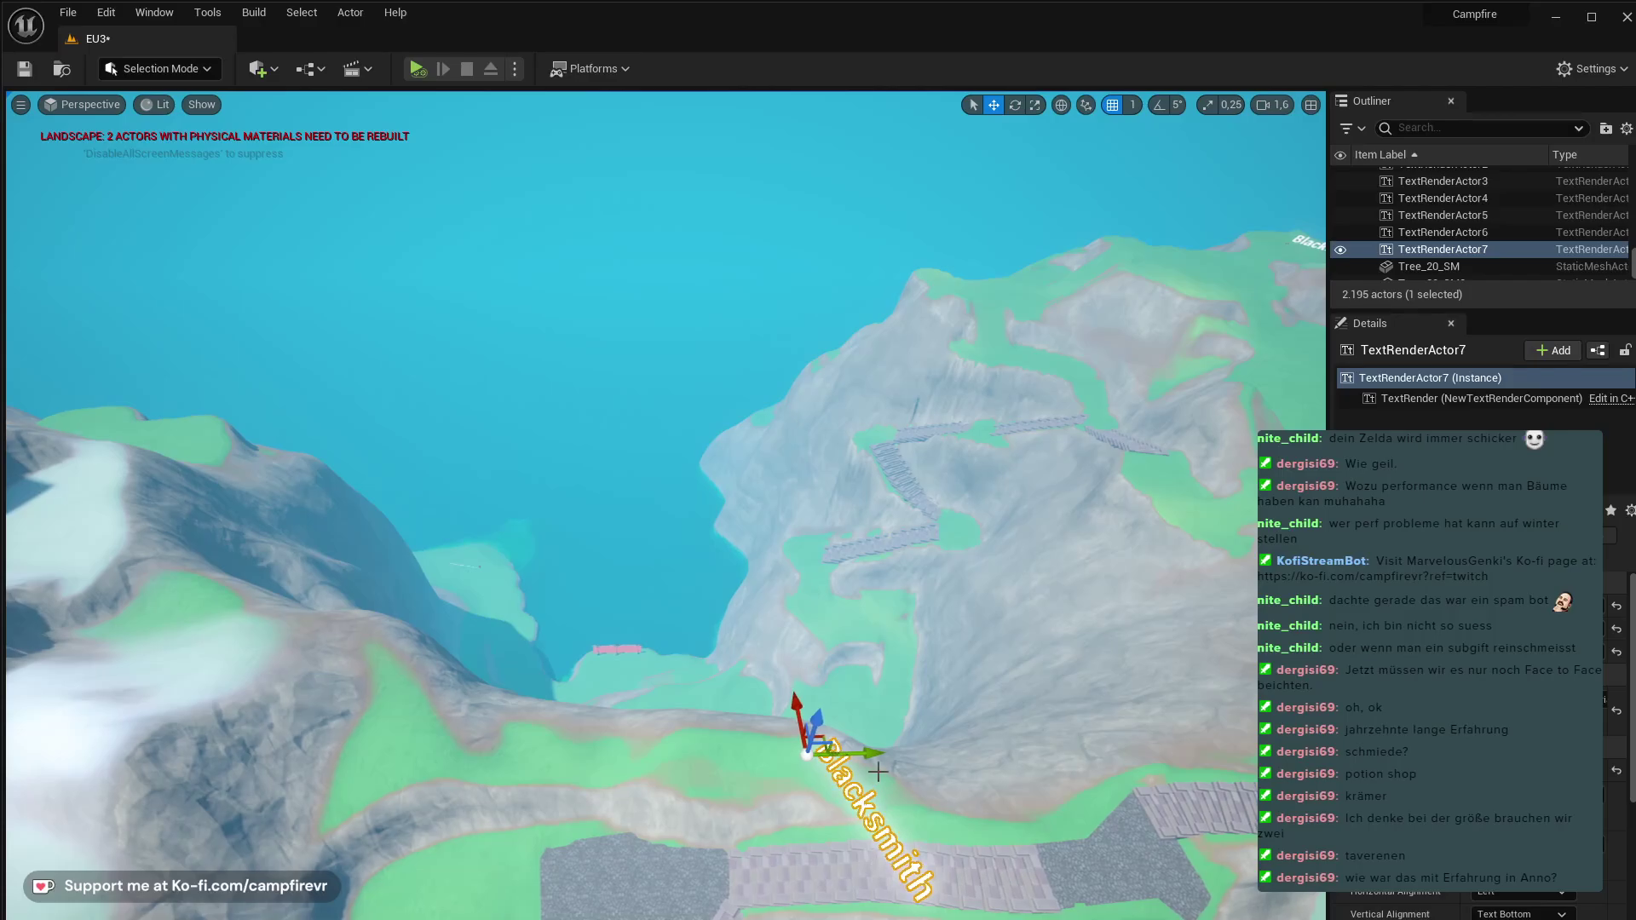
pyautogui.moveTo(878, 771); pyautogui.dragTo(448, 793)
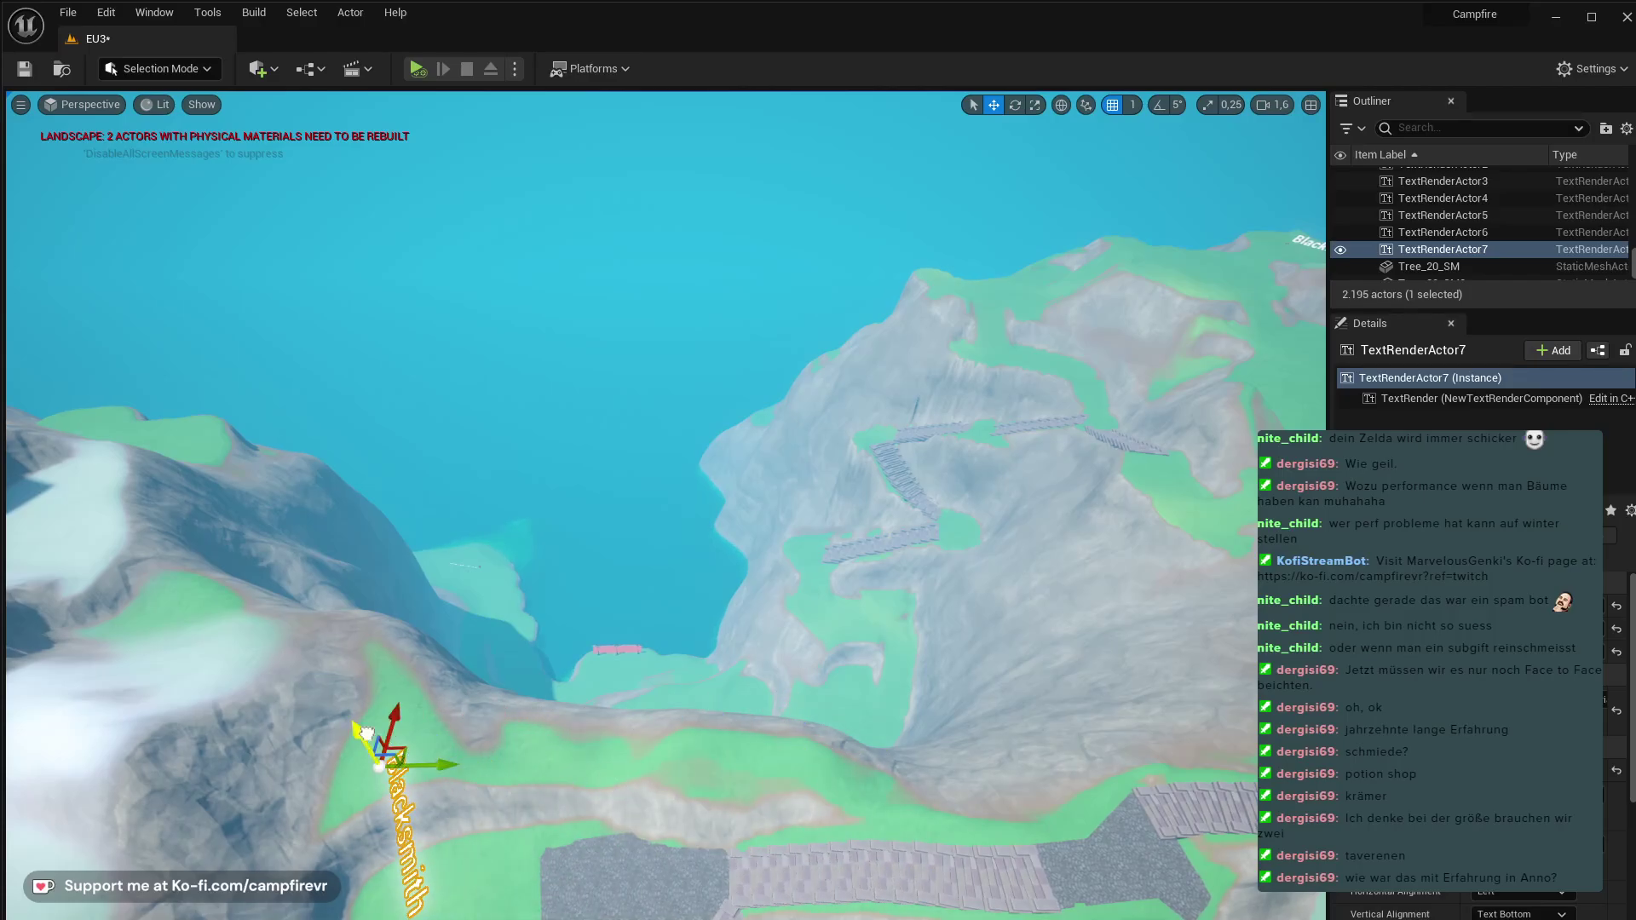
pyautogui.moveTo(365, 733); pyautogui.dragTo(432, 831)
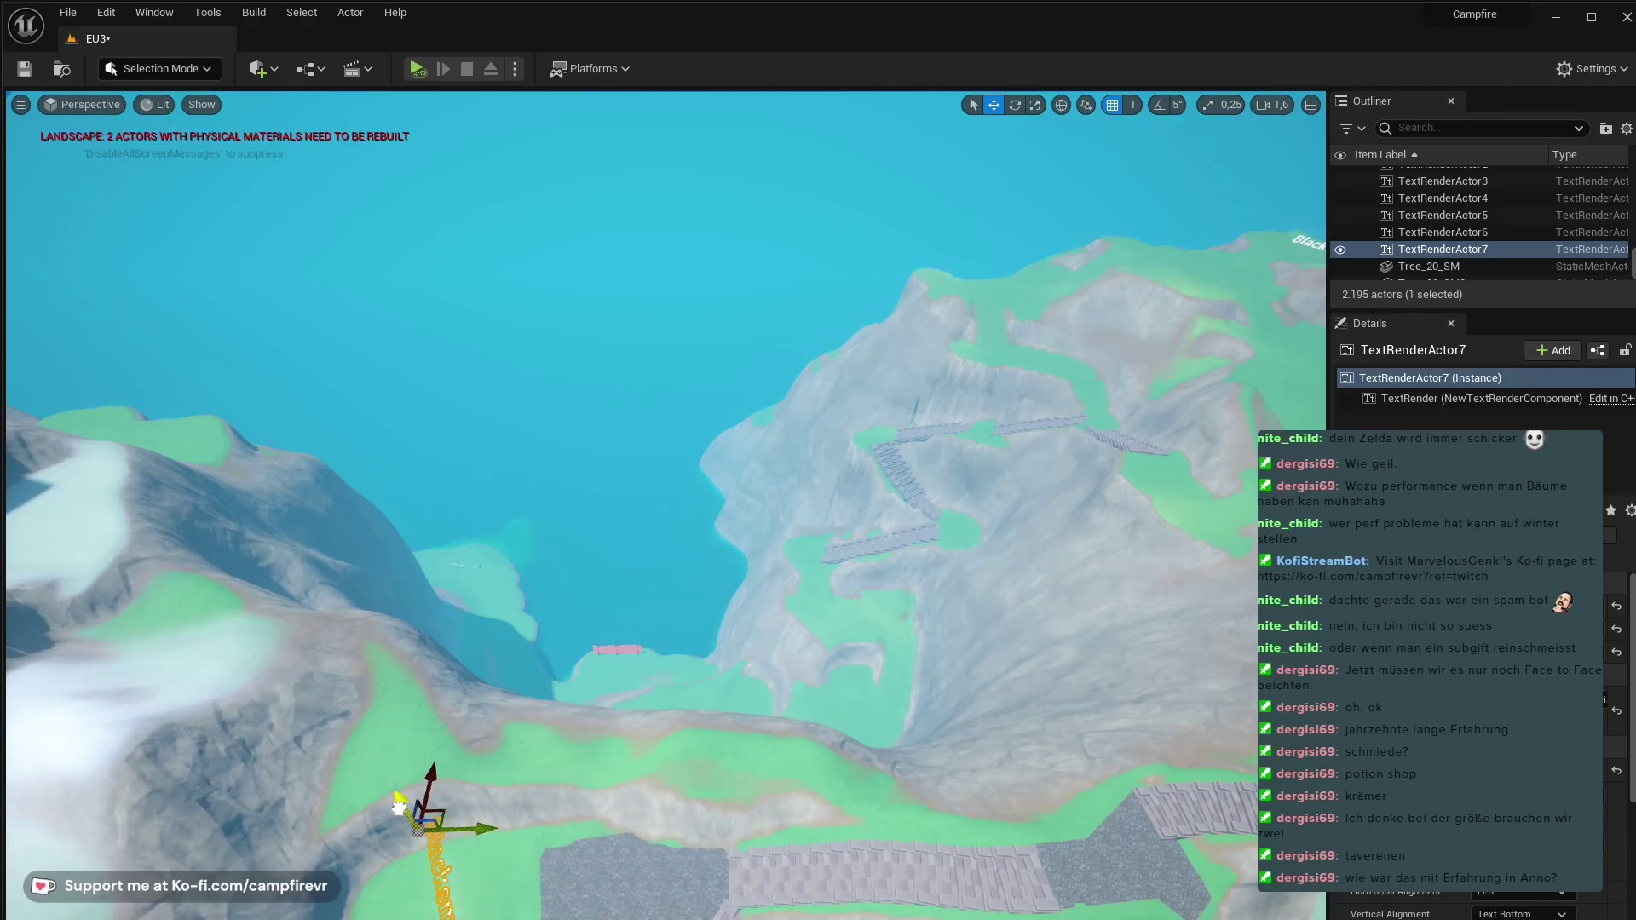
# - Rotate the copied Blacksmith label so its text runs along the terrace's rock wall
pyautogui.press('e')
pyautogui.moveTo(431, 741); pyautogui.dragTo(349, 771)
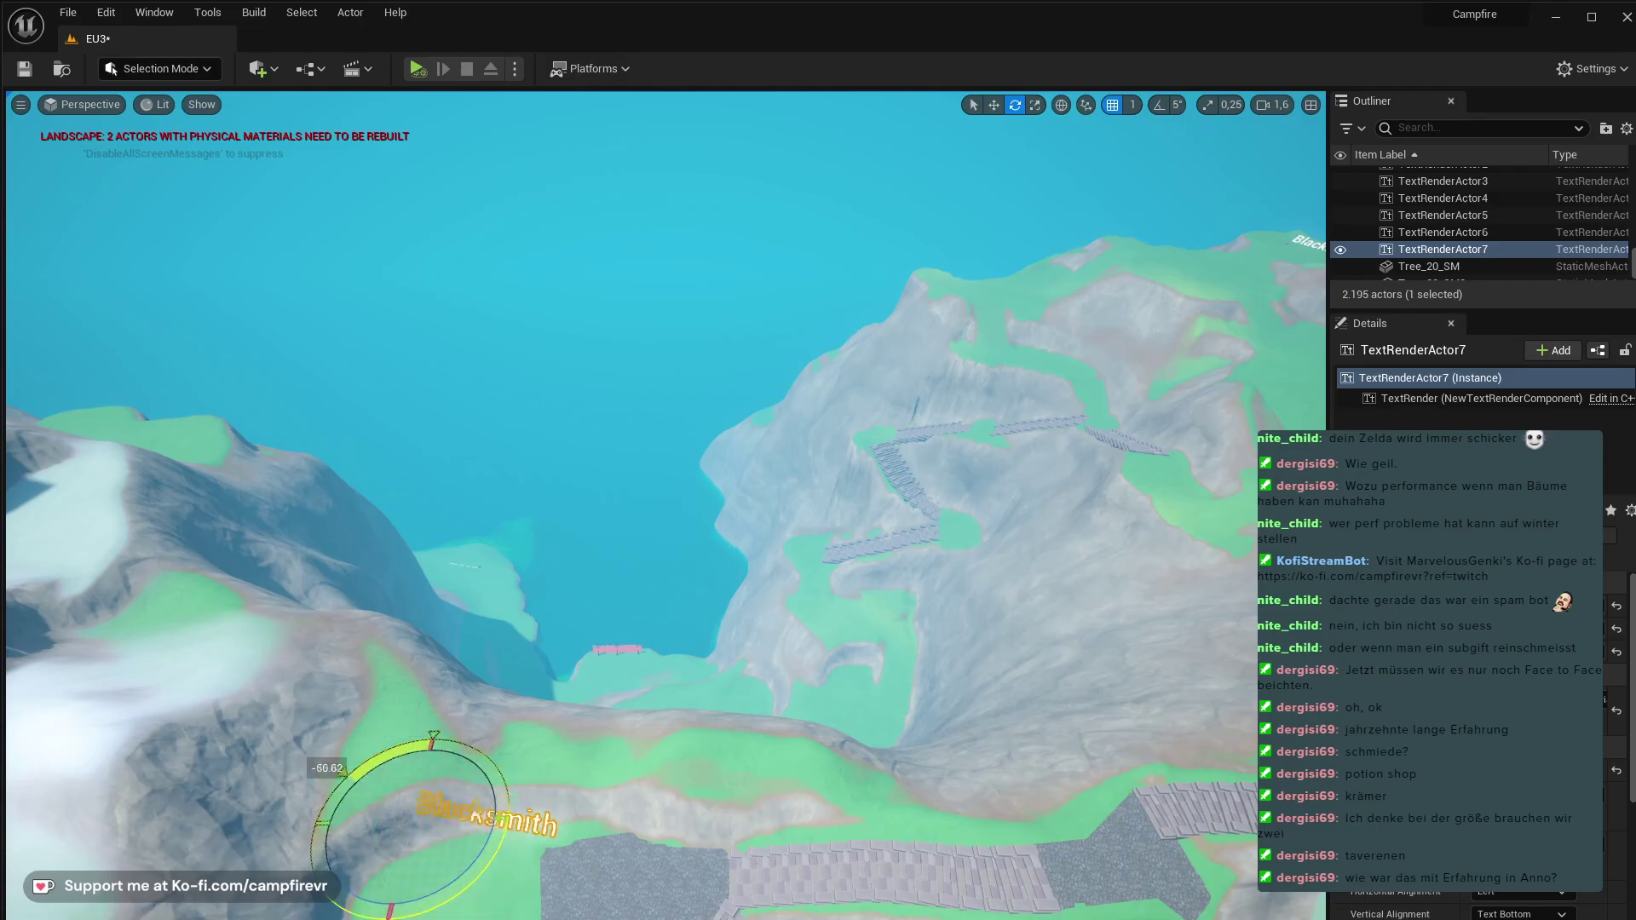
pyautogui.press('w')
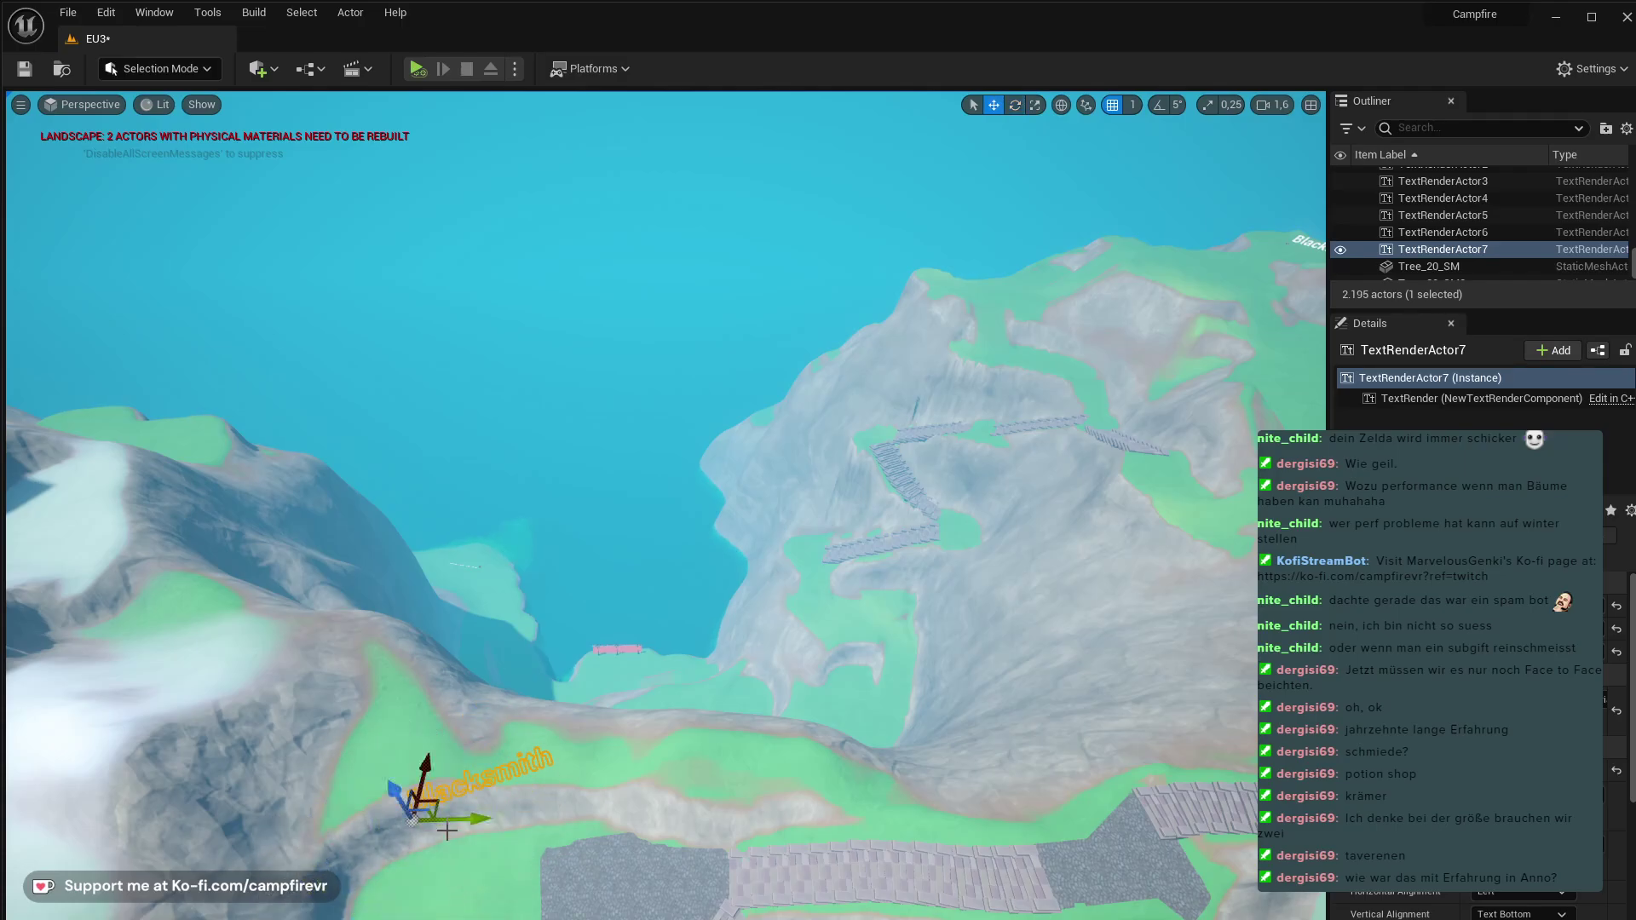
# - Change the copied label's text to Hairdresser and shift it onto the grass next to the paved area
pyautogui.moveTo(433, 801); pyautogui.dragTo(362, 905)
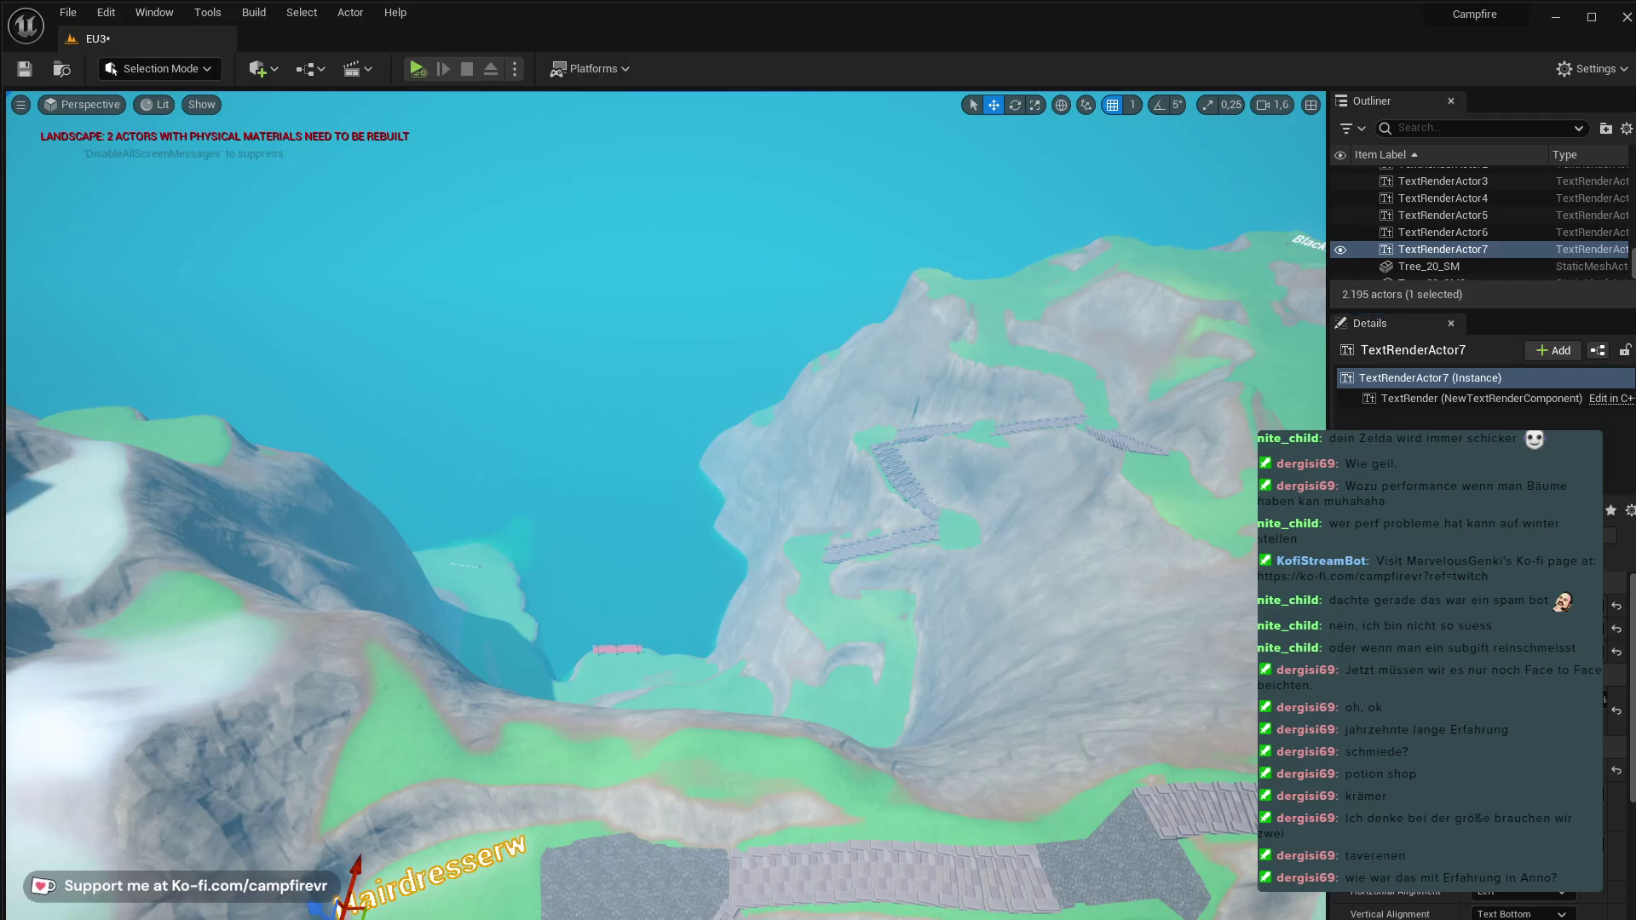
pyautogui.moveTo(422, 871); pyautogui.dragTo(383, 919, button='right')
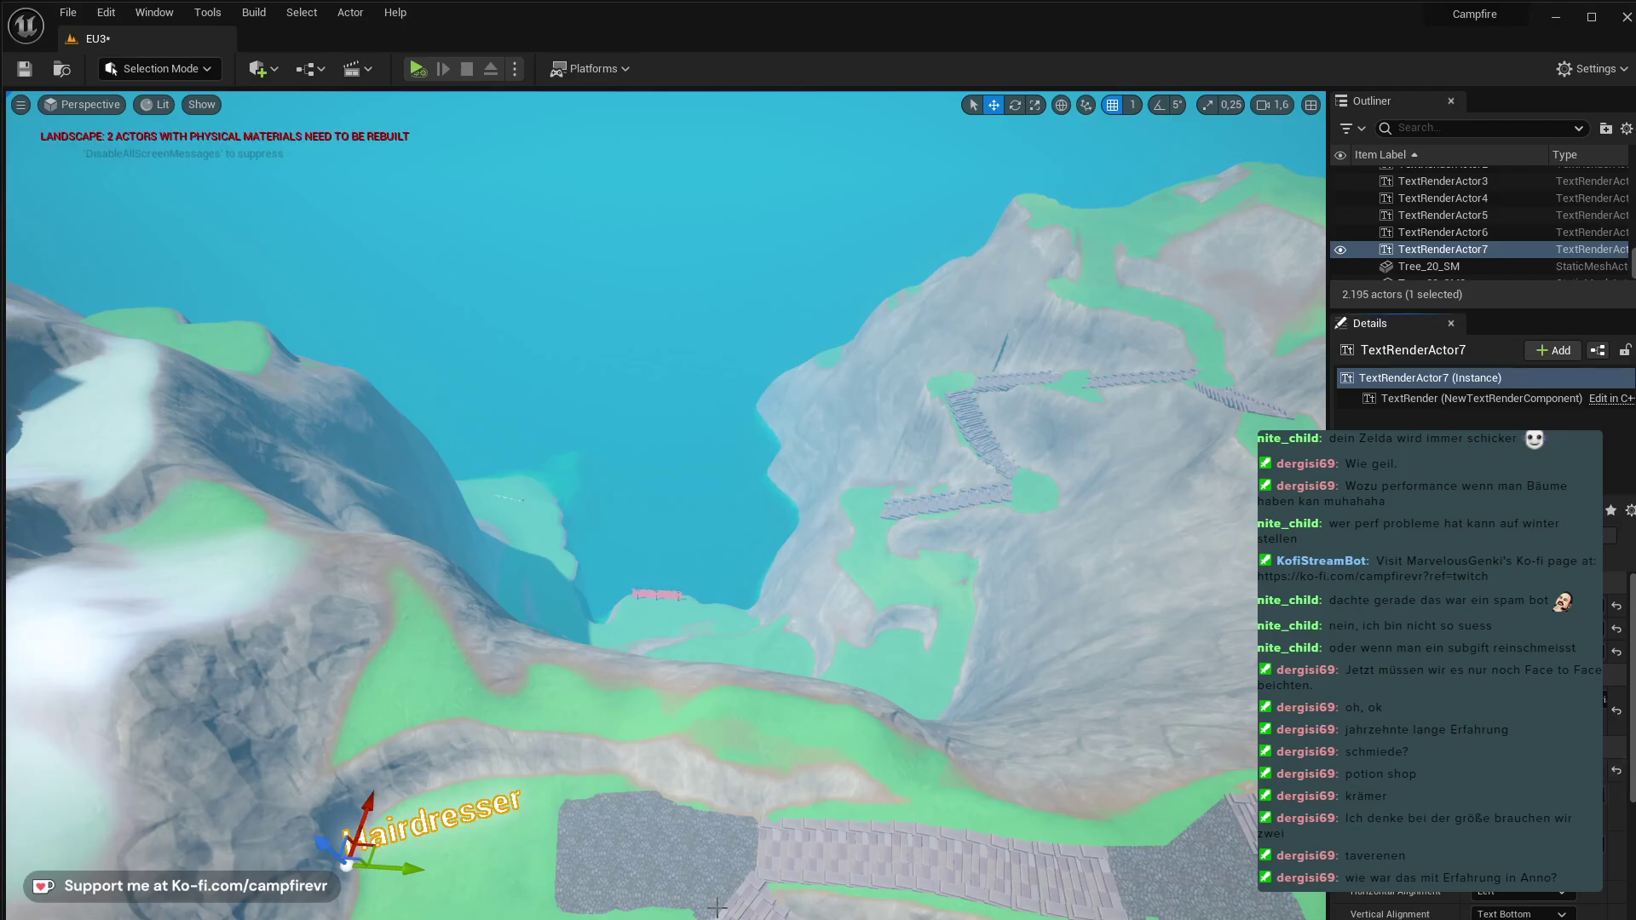
pyautogui.moveTo(373, 855); pyautogui.dragTo(407, 843)
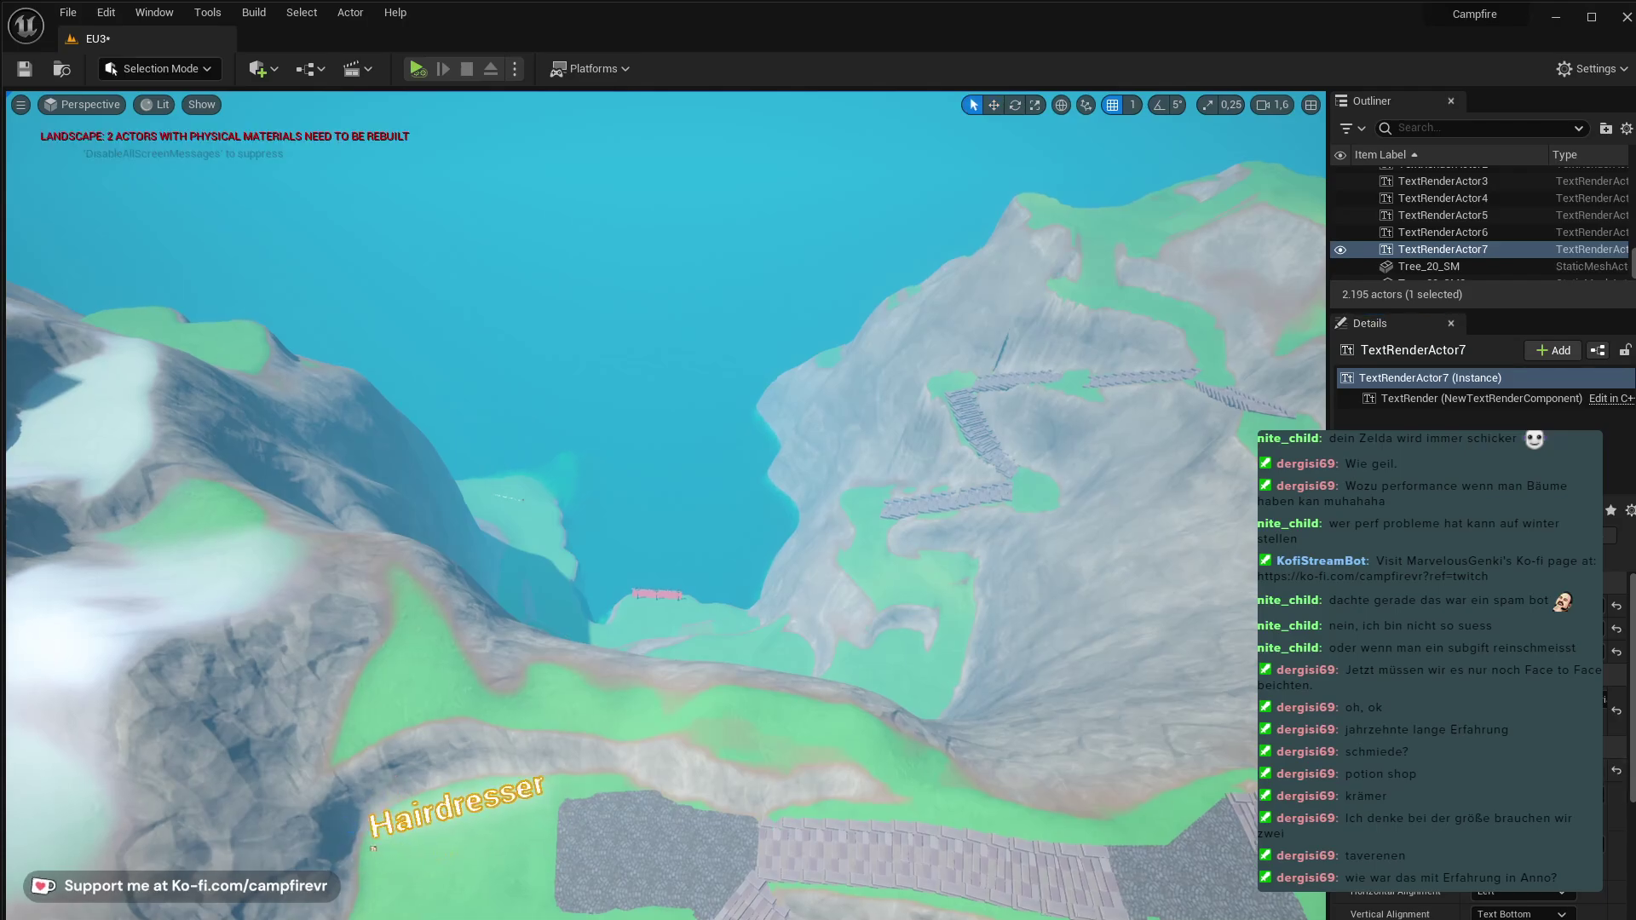
pyautogui.moveTo(665, 506); pyautogui.dragTo(605, 486, button='right')
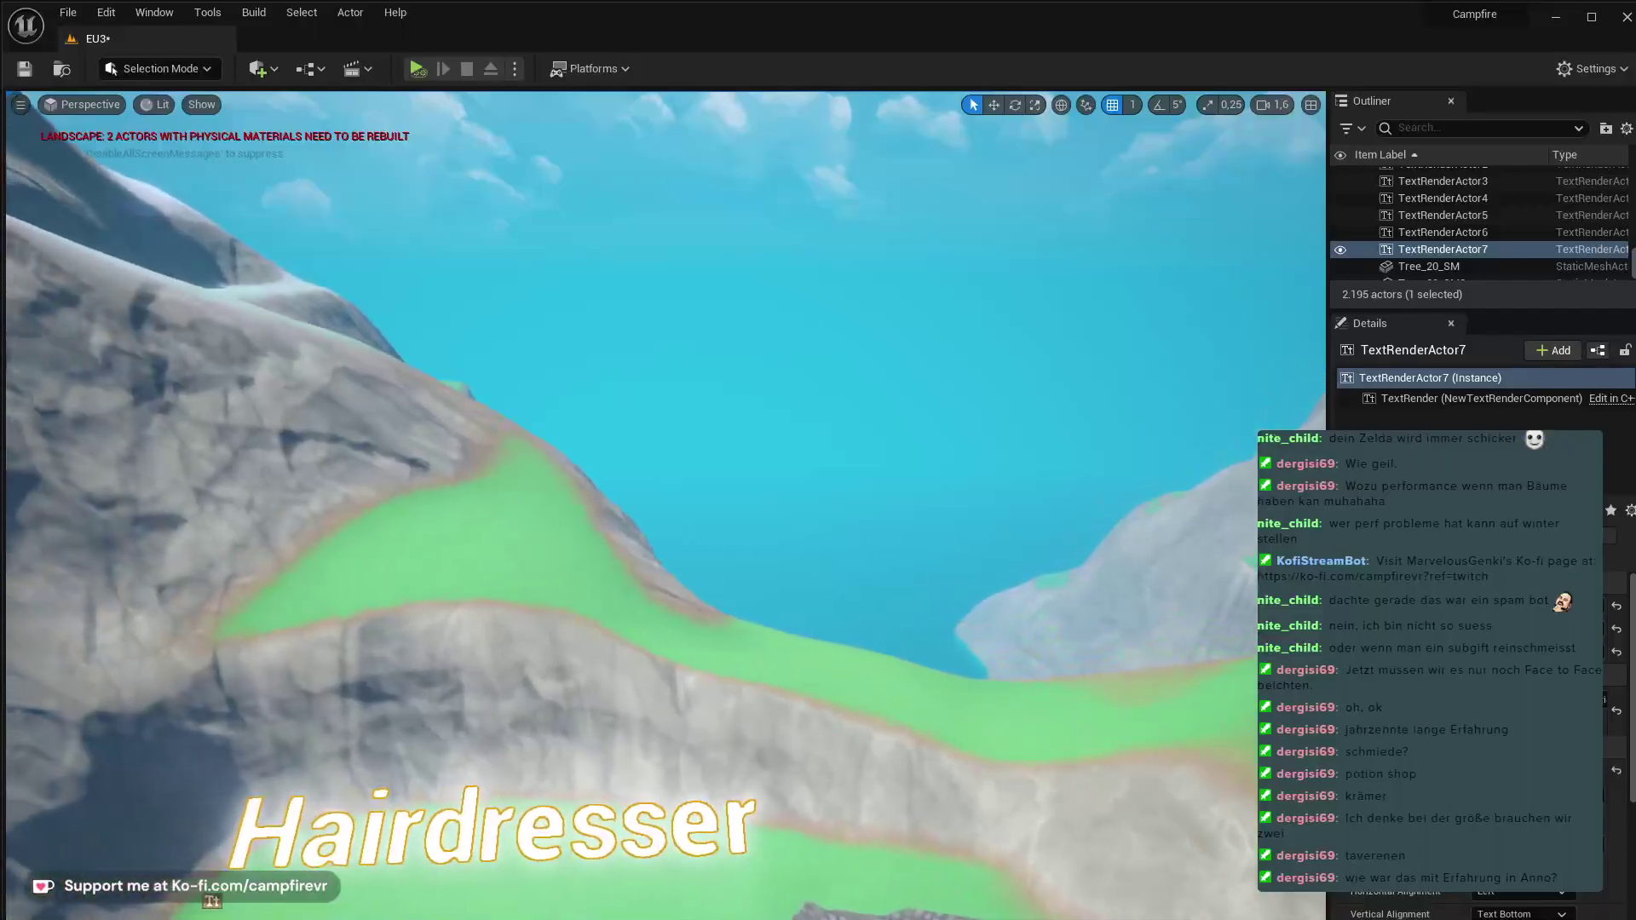
pyautogui.moveTo(329, 863); pyautogui.dragTo(328, 863, button='right')
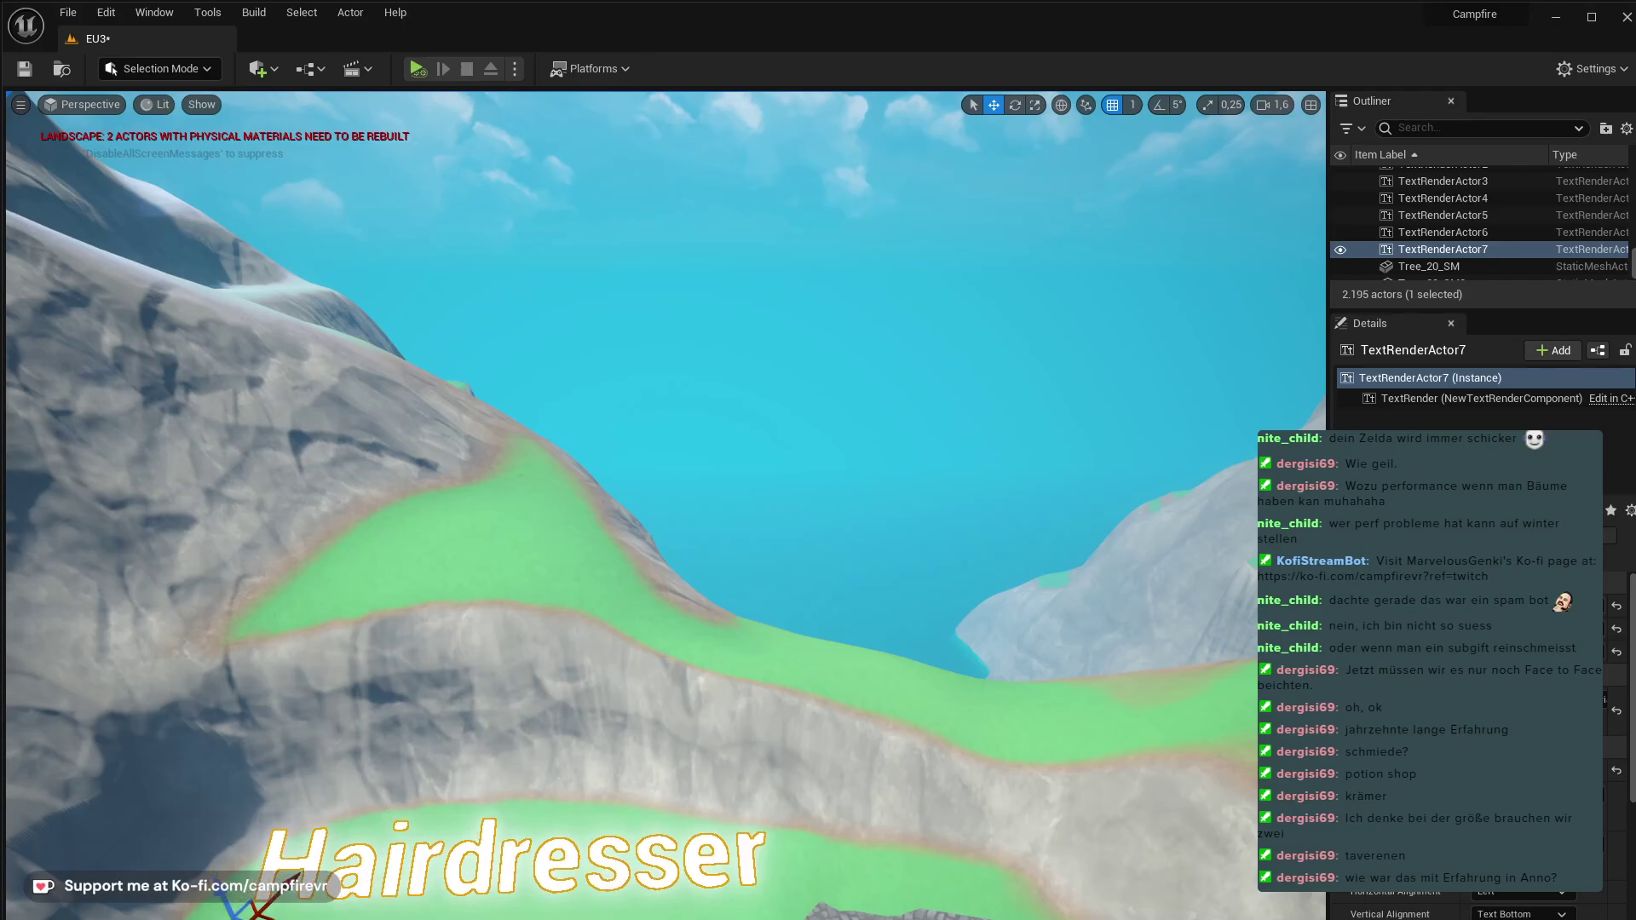
# - Place a Tree_20_SM mesh on the grass beside the brown tower house at the fountain square
pyautogui.press('s')
pyautogui.moveTo(665, 506); pyautogui.dragTo(584, 384, button='right')
pyautogui.press('s')
pyautogui.press('w')
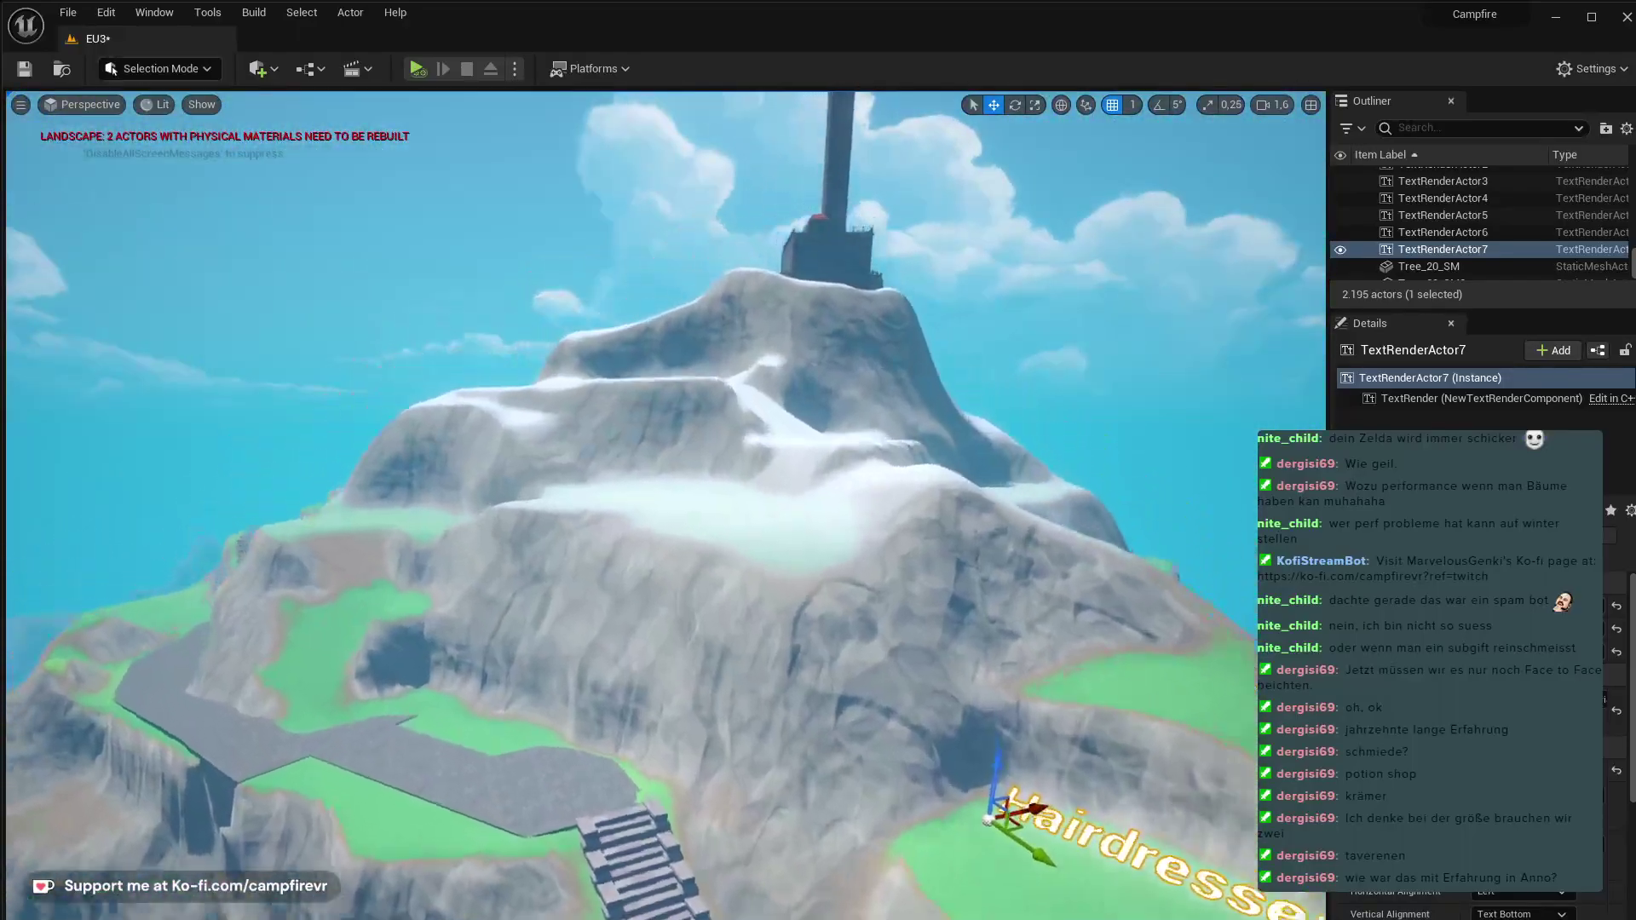
pyautogui.moveTo(328, 864); pyautogui.dragTo(328, 863, button='right')
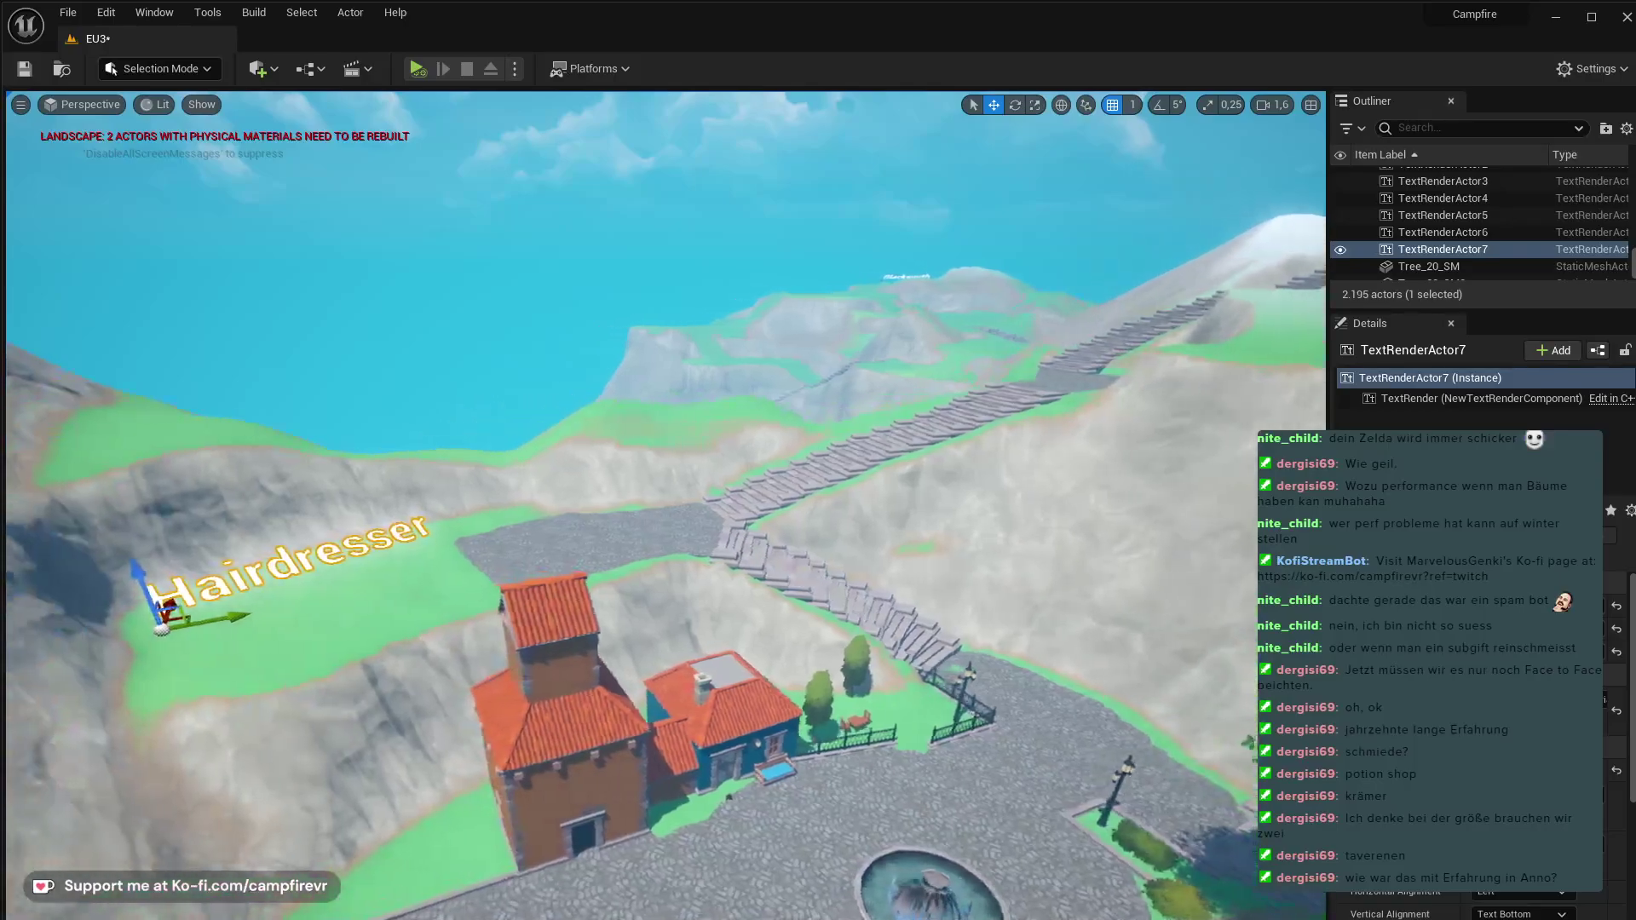
pyautogui.moveTo(463, 832); pyautogui.dragTo(463, 833, button='right')
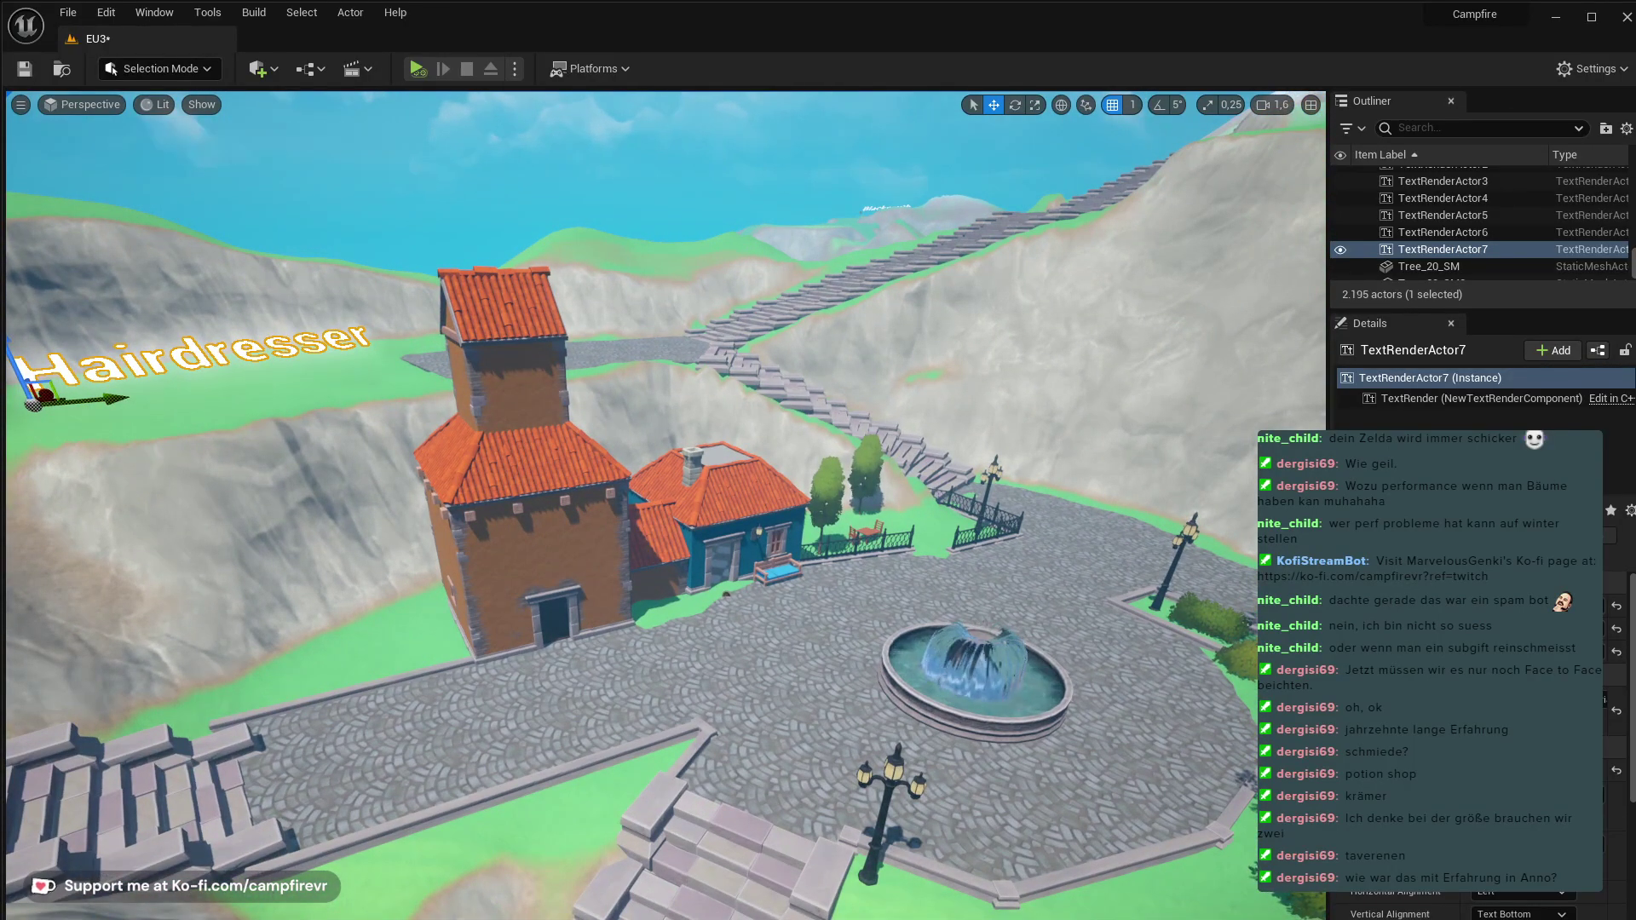
pyautogui.hotkey('ctrl', 'space')
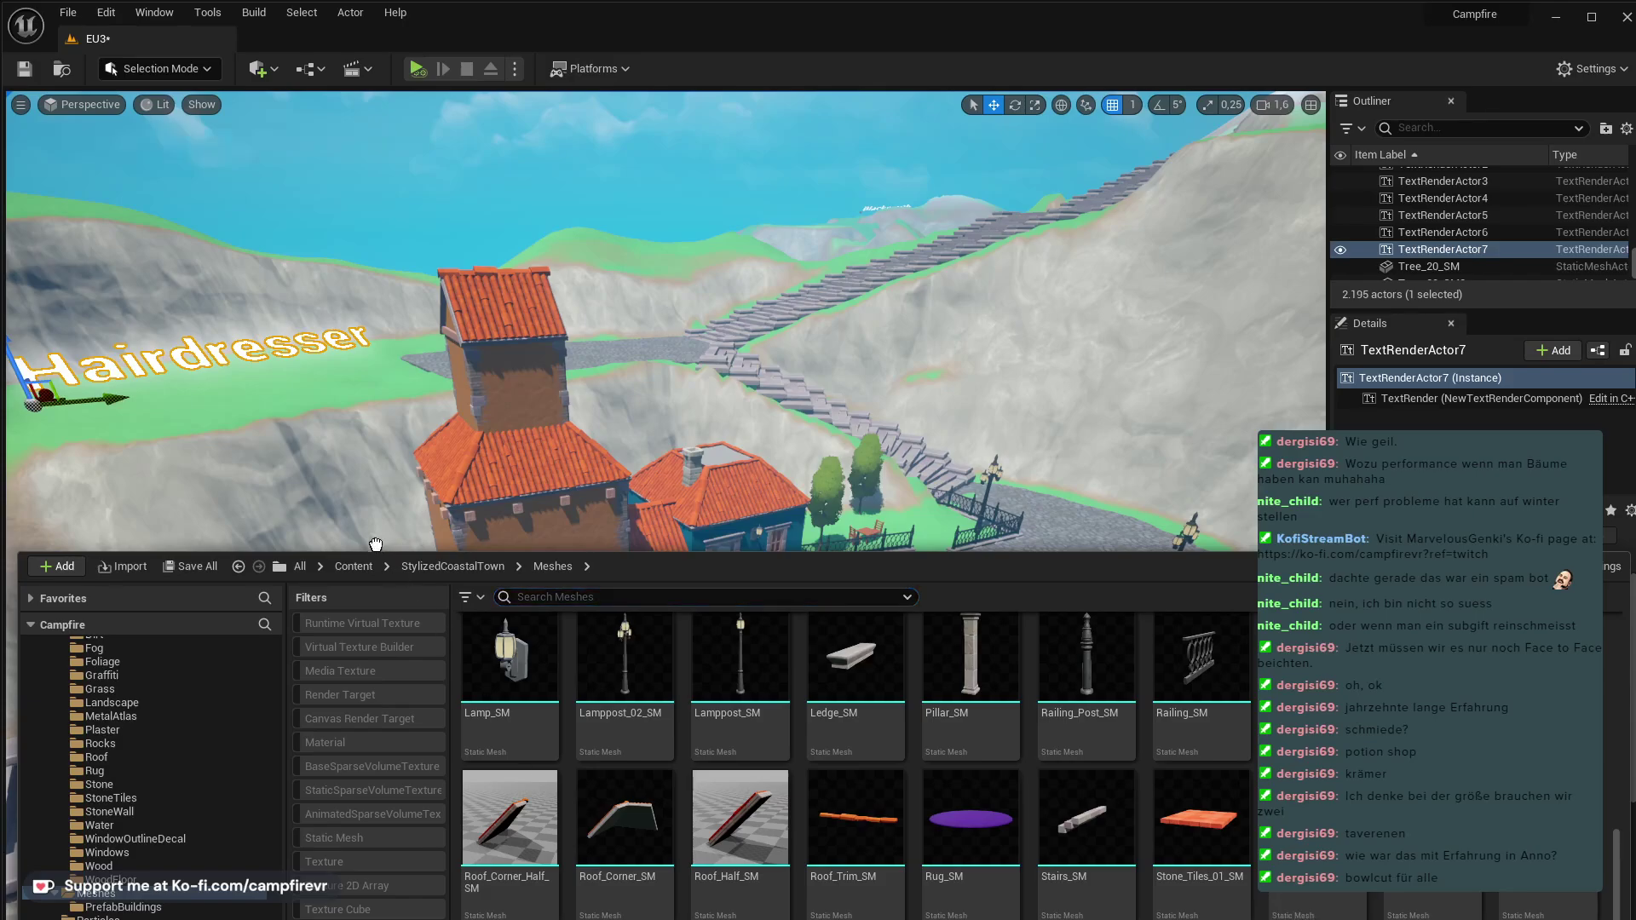
pyautogui.moveTo(375, 544); pyautogui.dragTo(350, 669)
pyautogui.press('r')
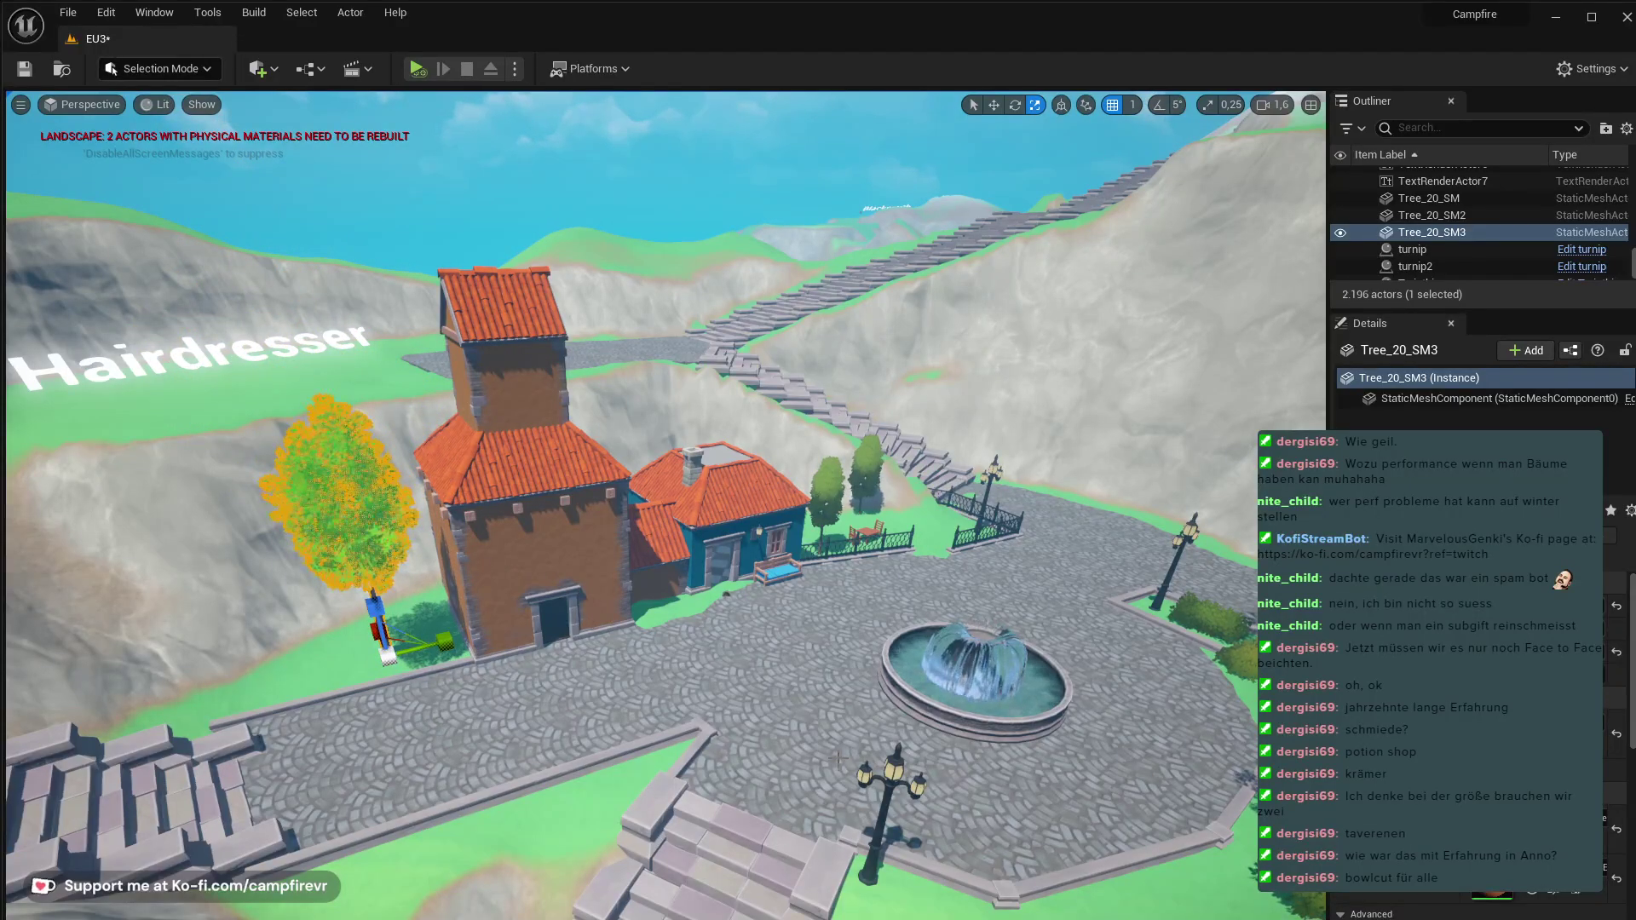
# - Delete the tree standing beside the brown tower house
pyautogui.click(667, 876)
pyautogui.click(523, 849)
pyautogui.moveTo(523, 848); pyautogui.dragTo(622, 673, button='right')
pyautogui.press('s')
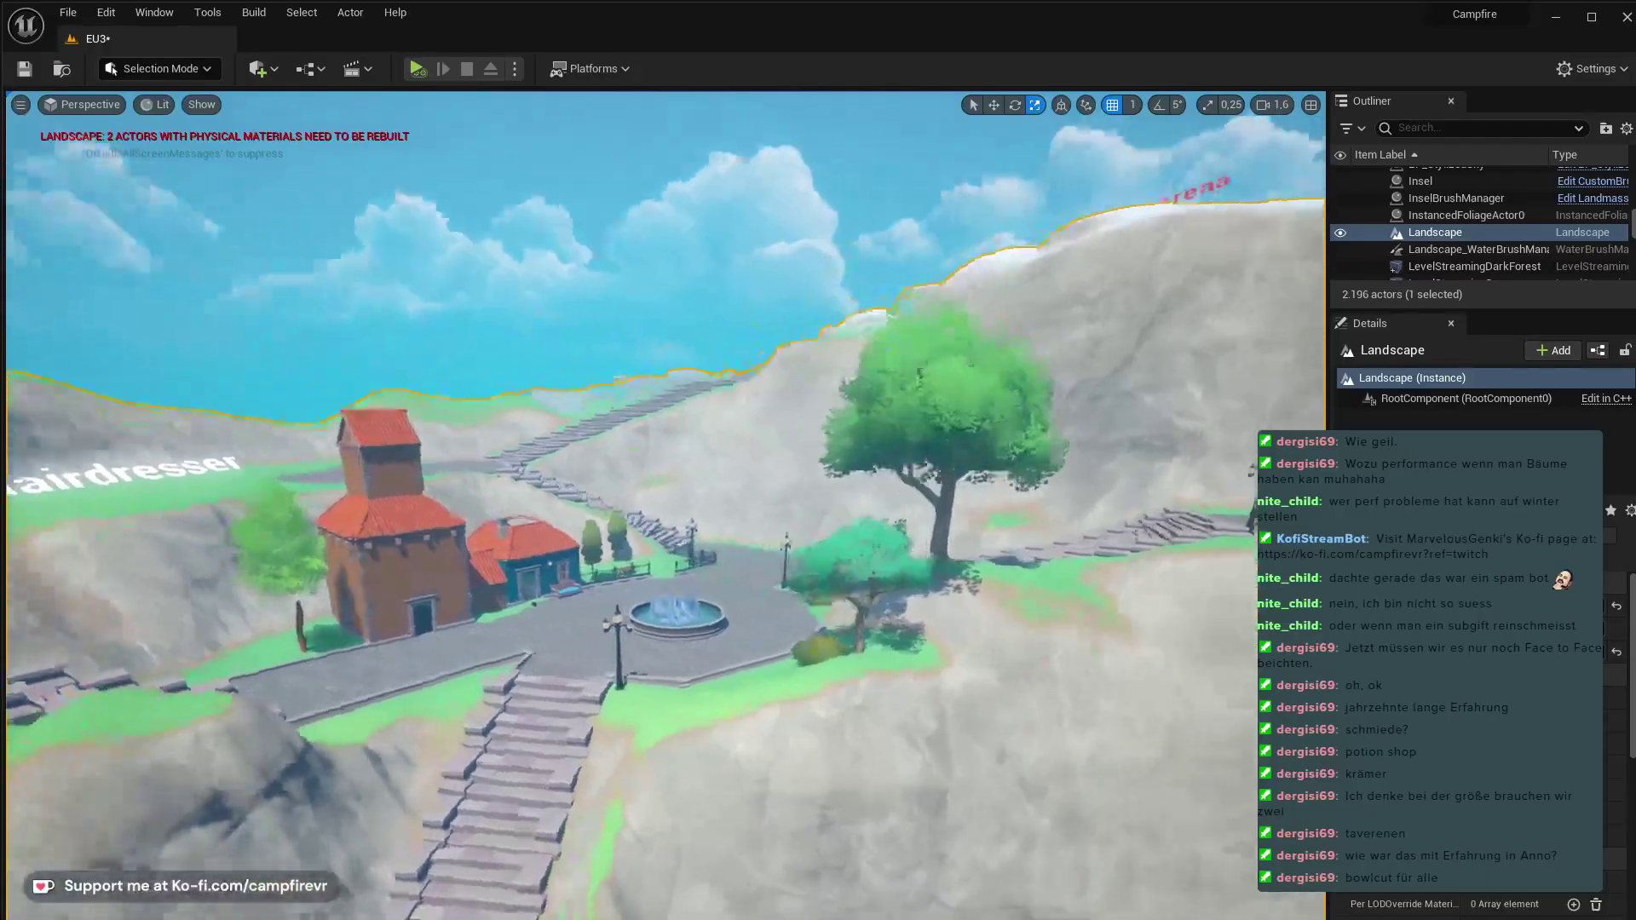
pyautogui.moveTo(588, 810); pyautogui.dragTo(600, 801, button='right')
pyautogui.click(141, 707)
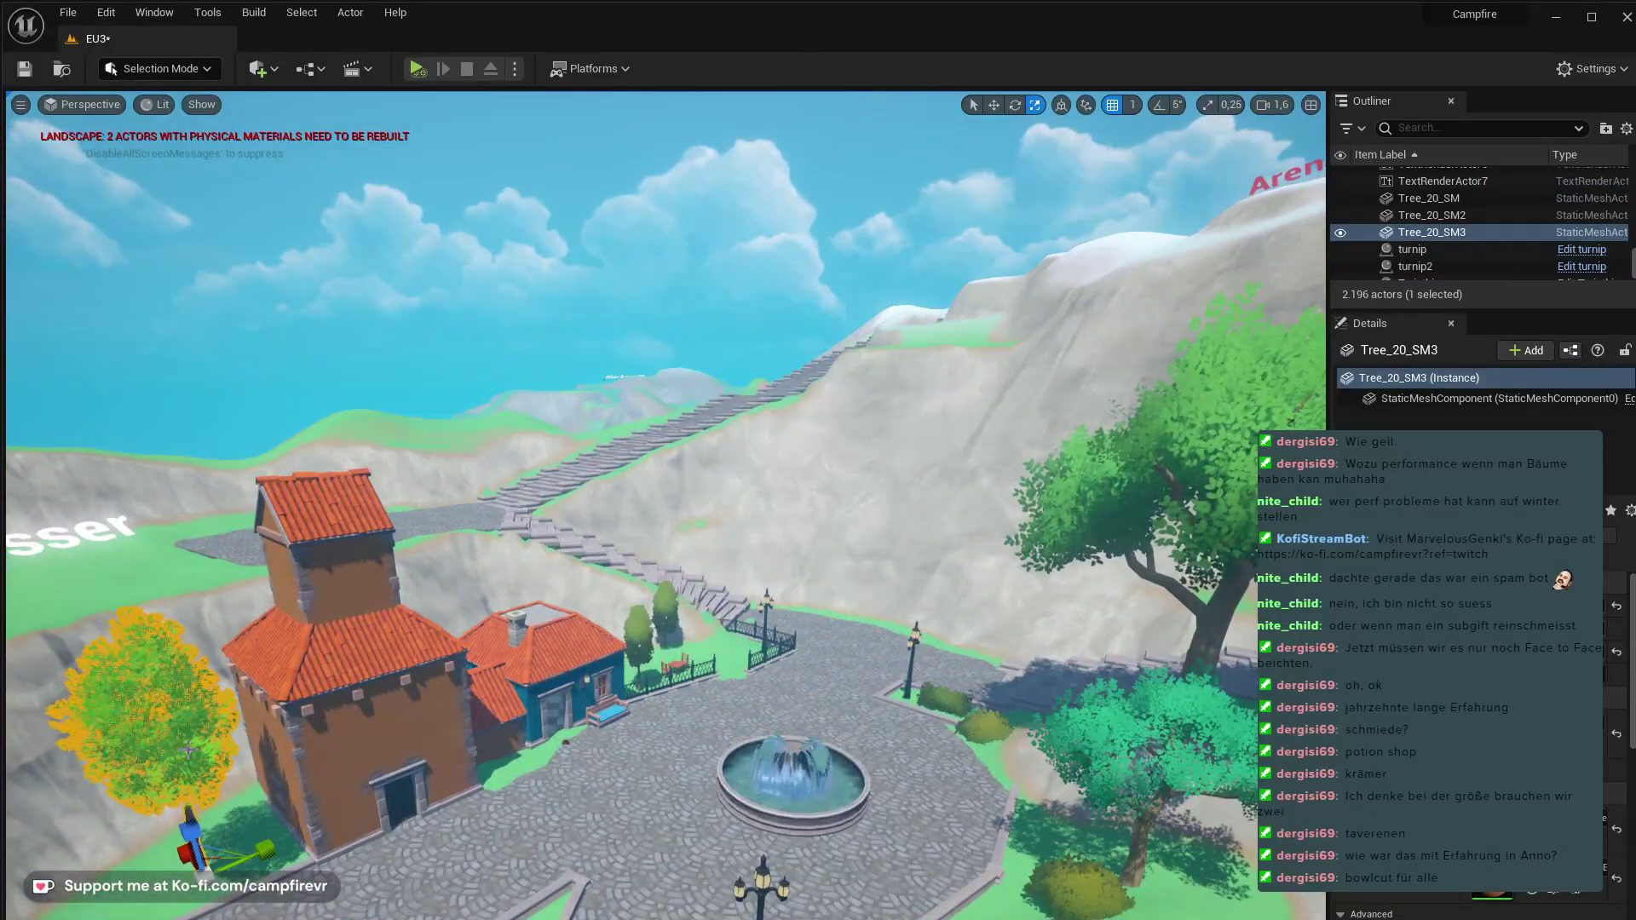
pyautogui.press('Delete')
# - Find tree static meshes in the Content folder and place SM_OakSapling2 on the grass beside the brown tower house
pyautogui.hotkey('ctrl', 'space')
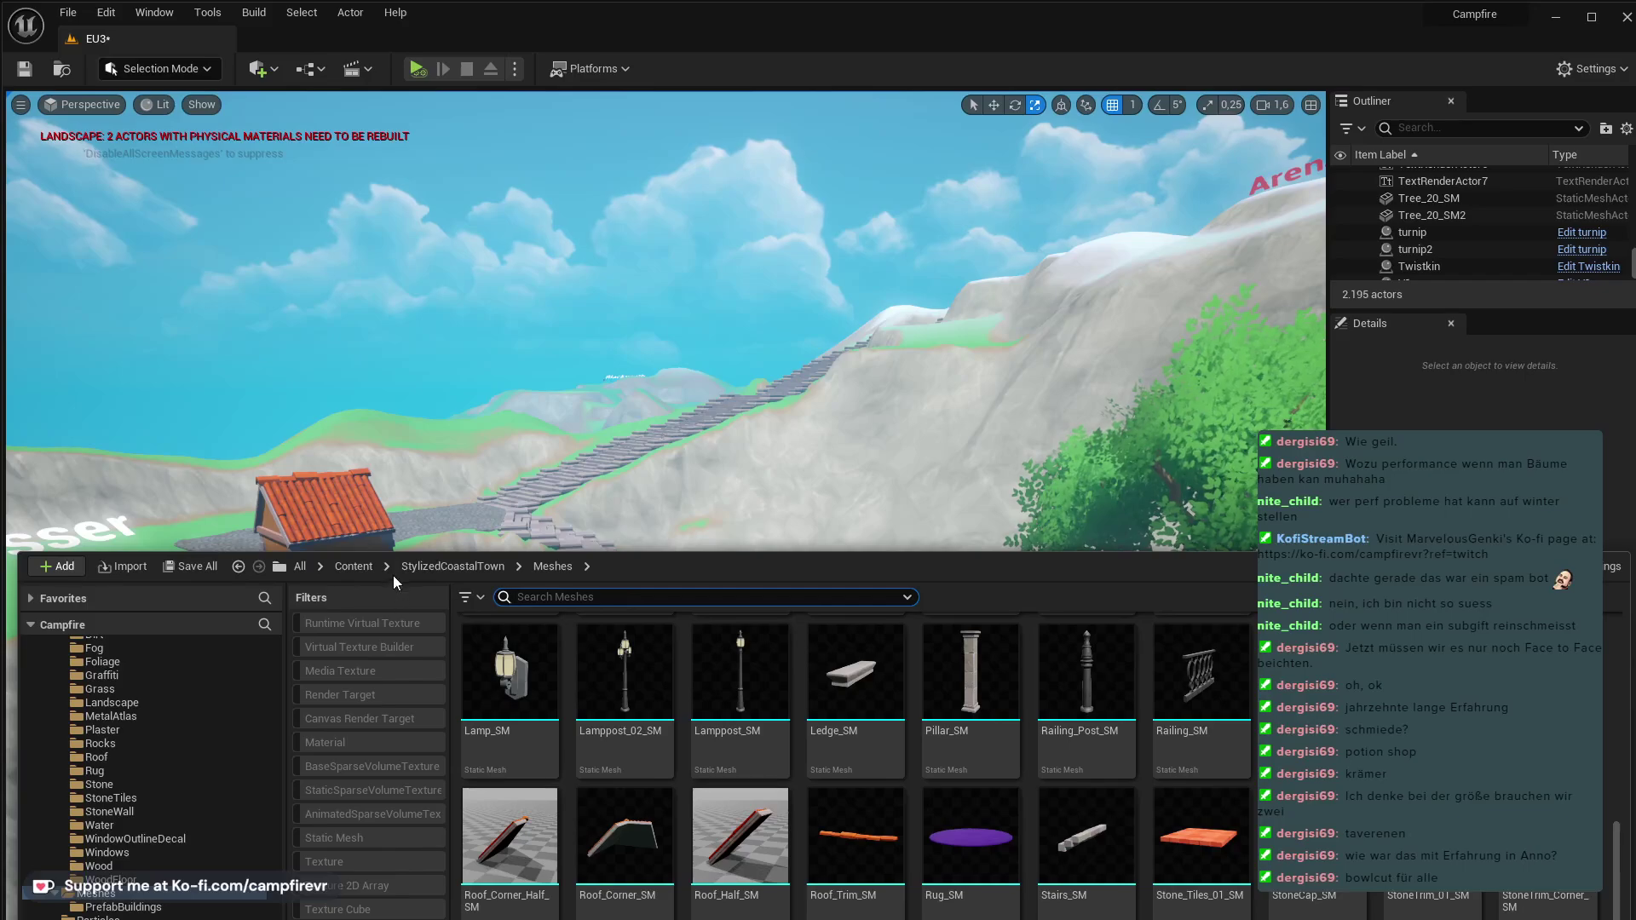
pyautogui.click(353, 566)
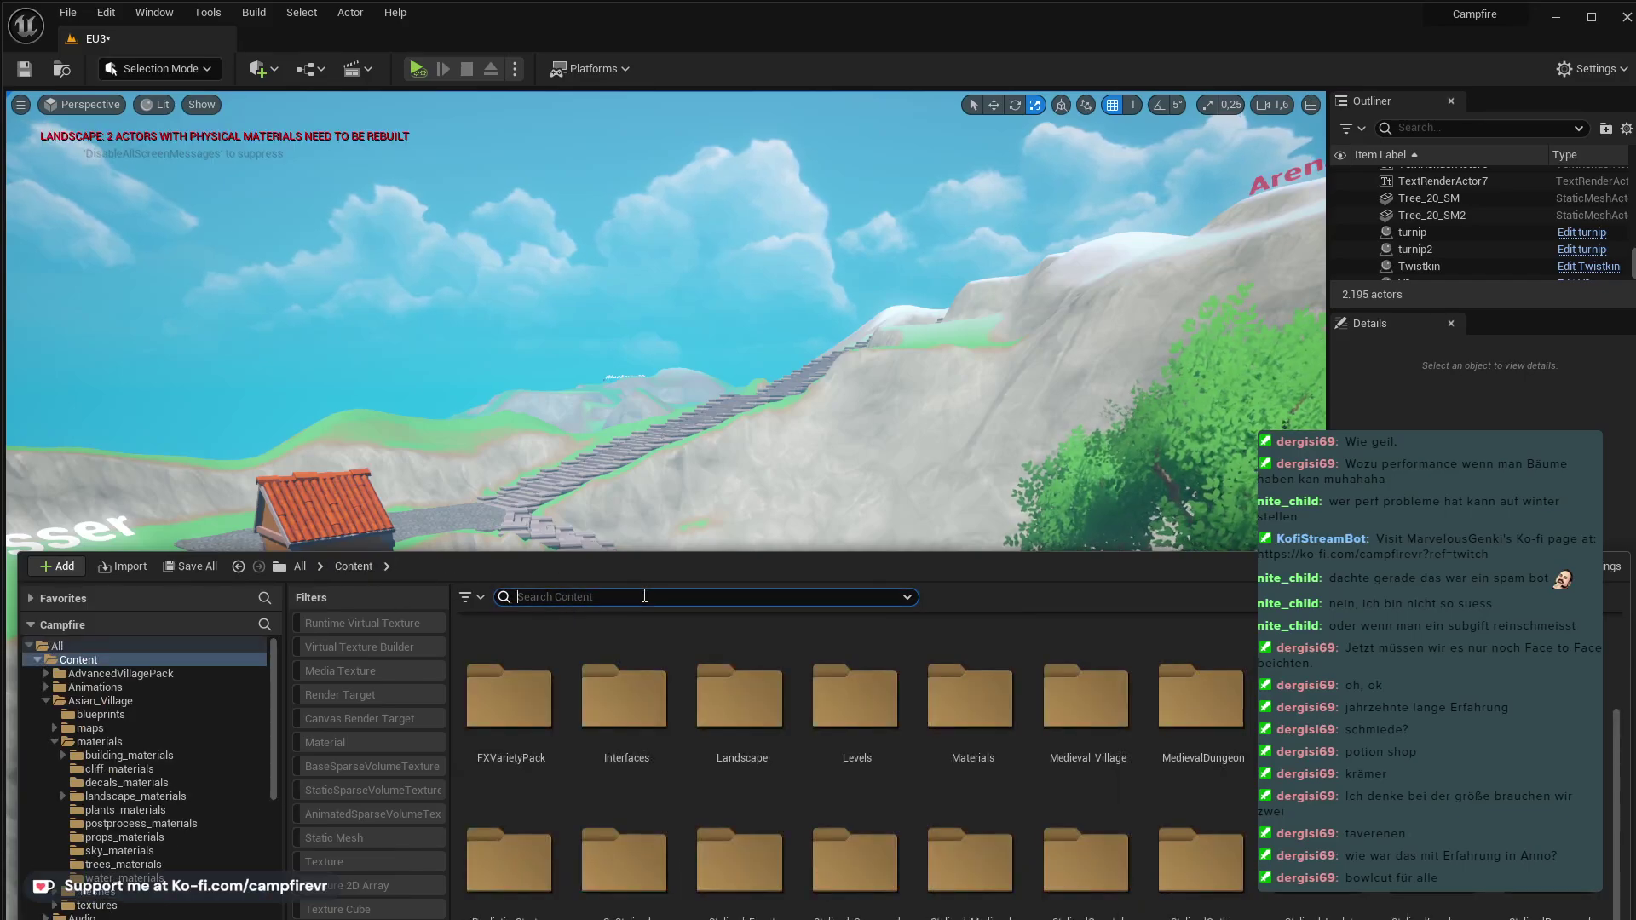
pyautogui.click(369, 839)
pyautogui.scroll(-10, 1264, 895)
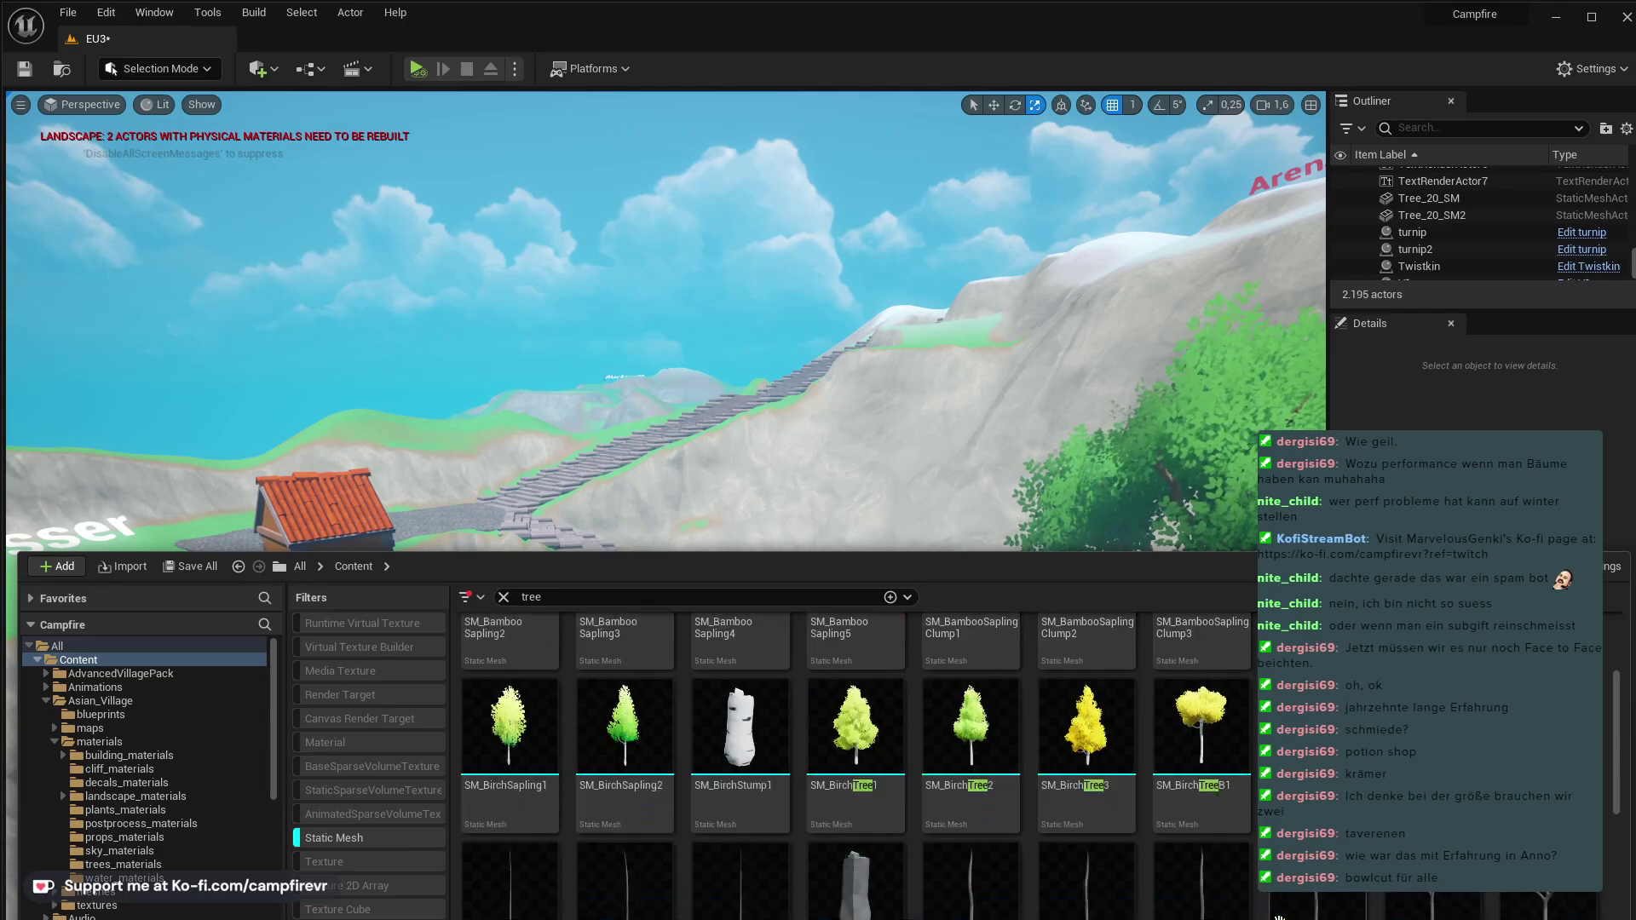
pyautogui.scroll(-8, 857, 767)
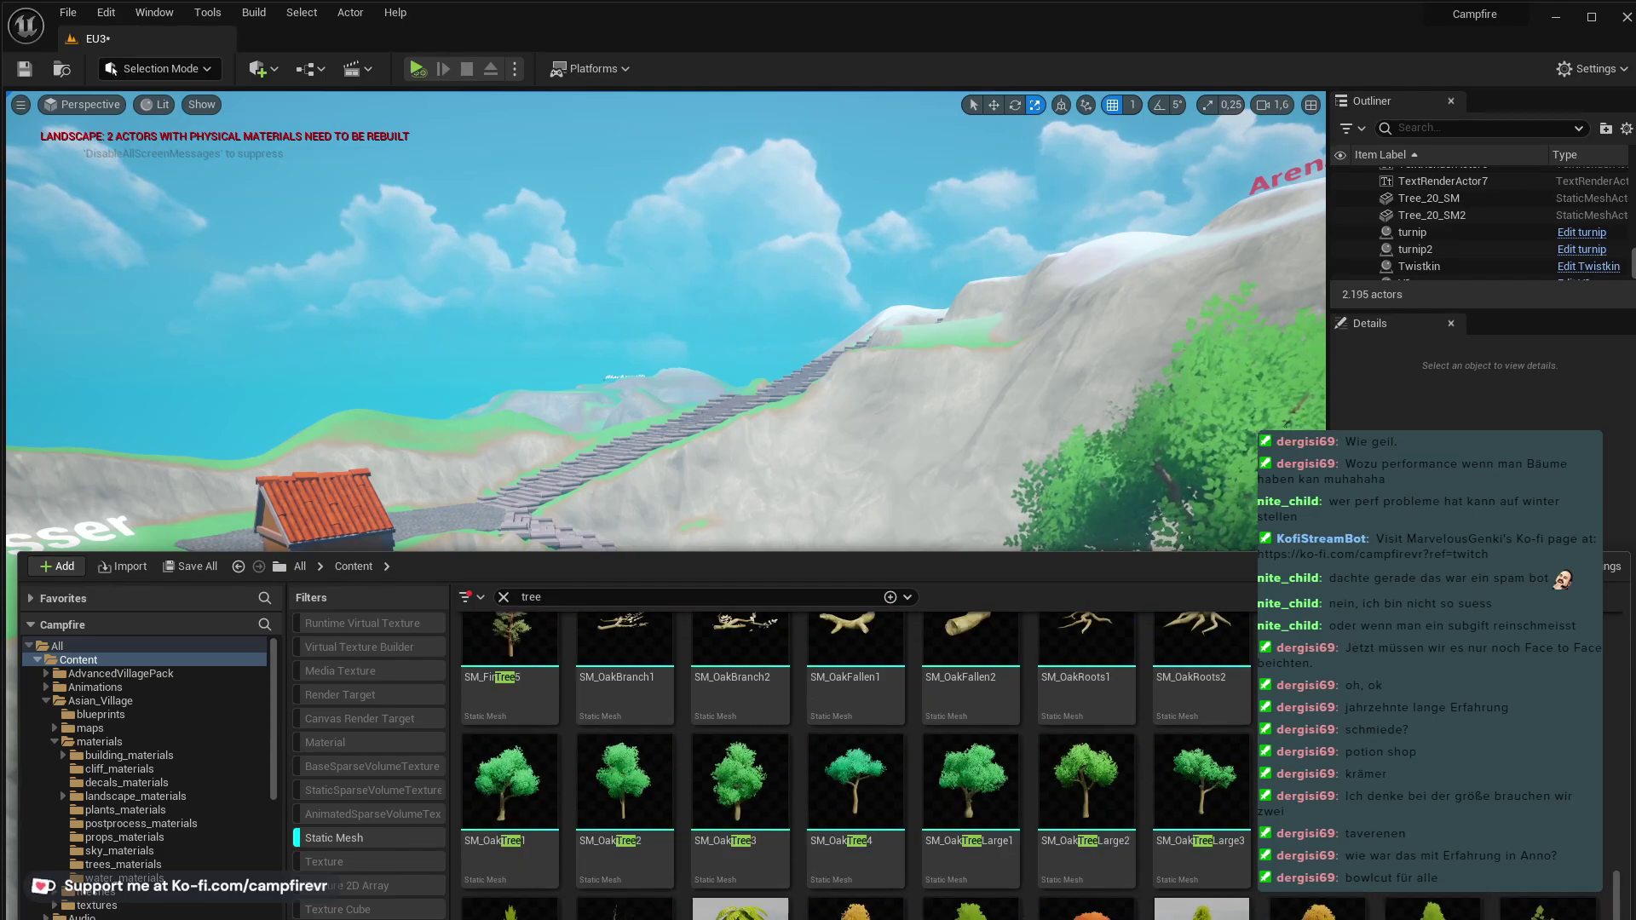
pyautogui.moveTo(623, 780); pyautogui.dragTo(238, 878)
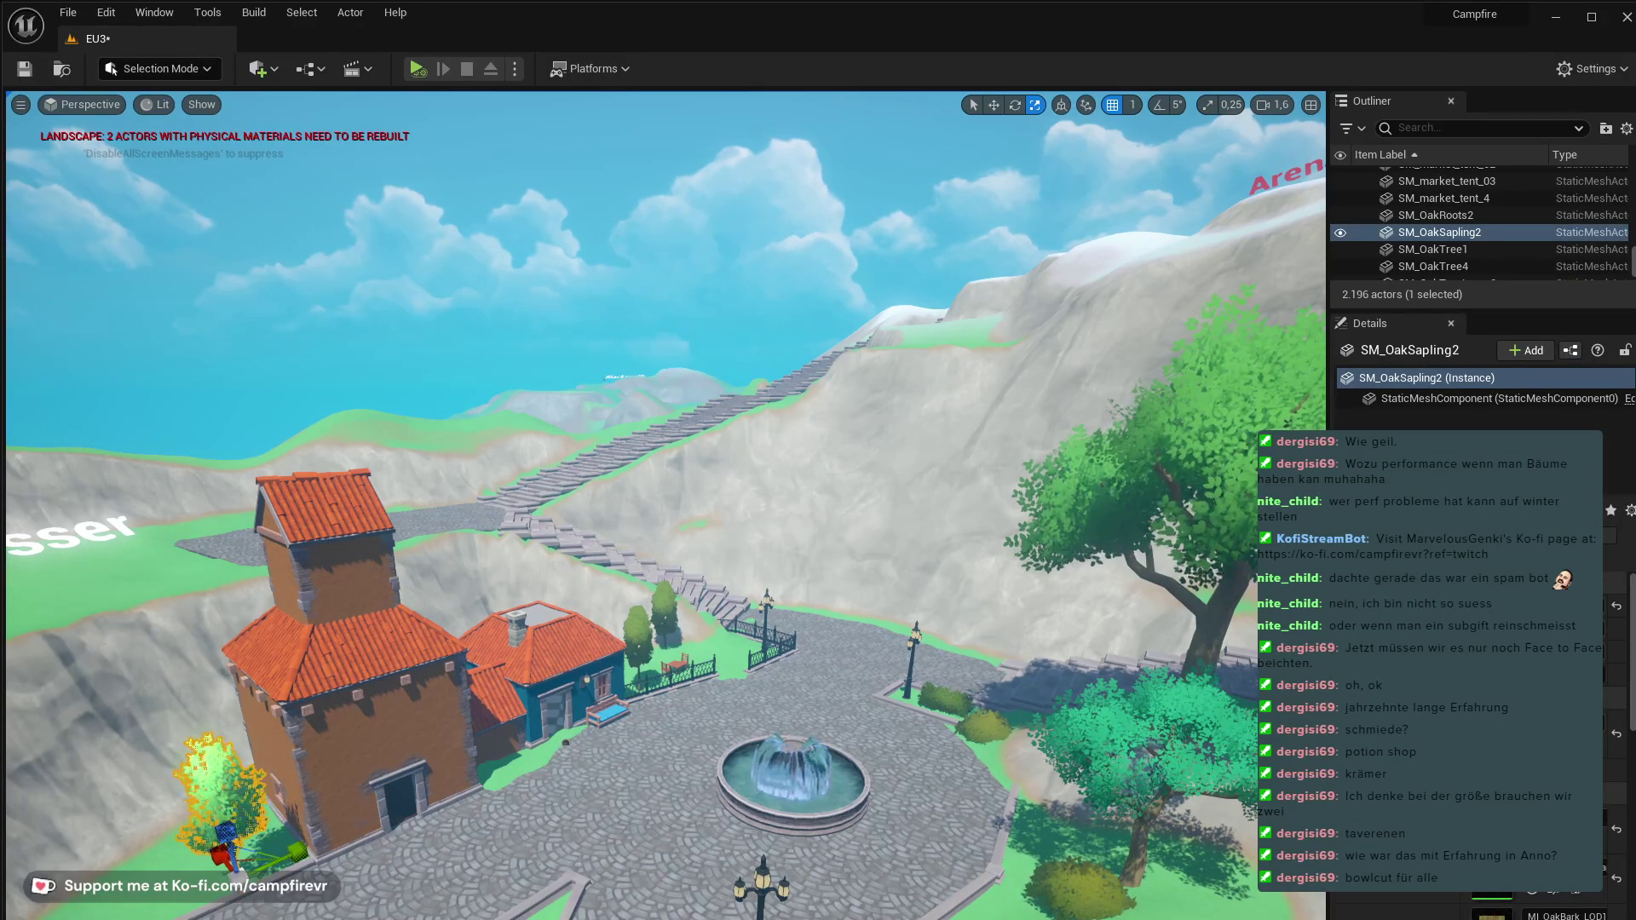
# - Place an SM_OakTree2 mesh on the grass to the outer side of the brown tower house
pyautogui.hotkey('ctrl', 'space')
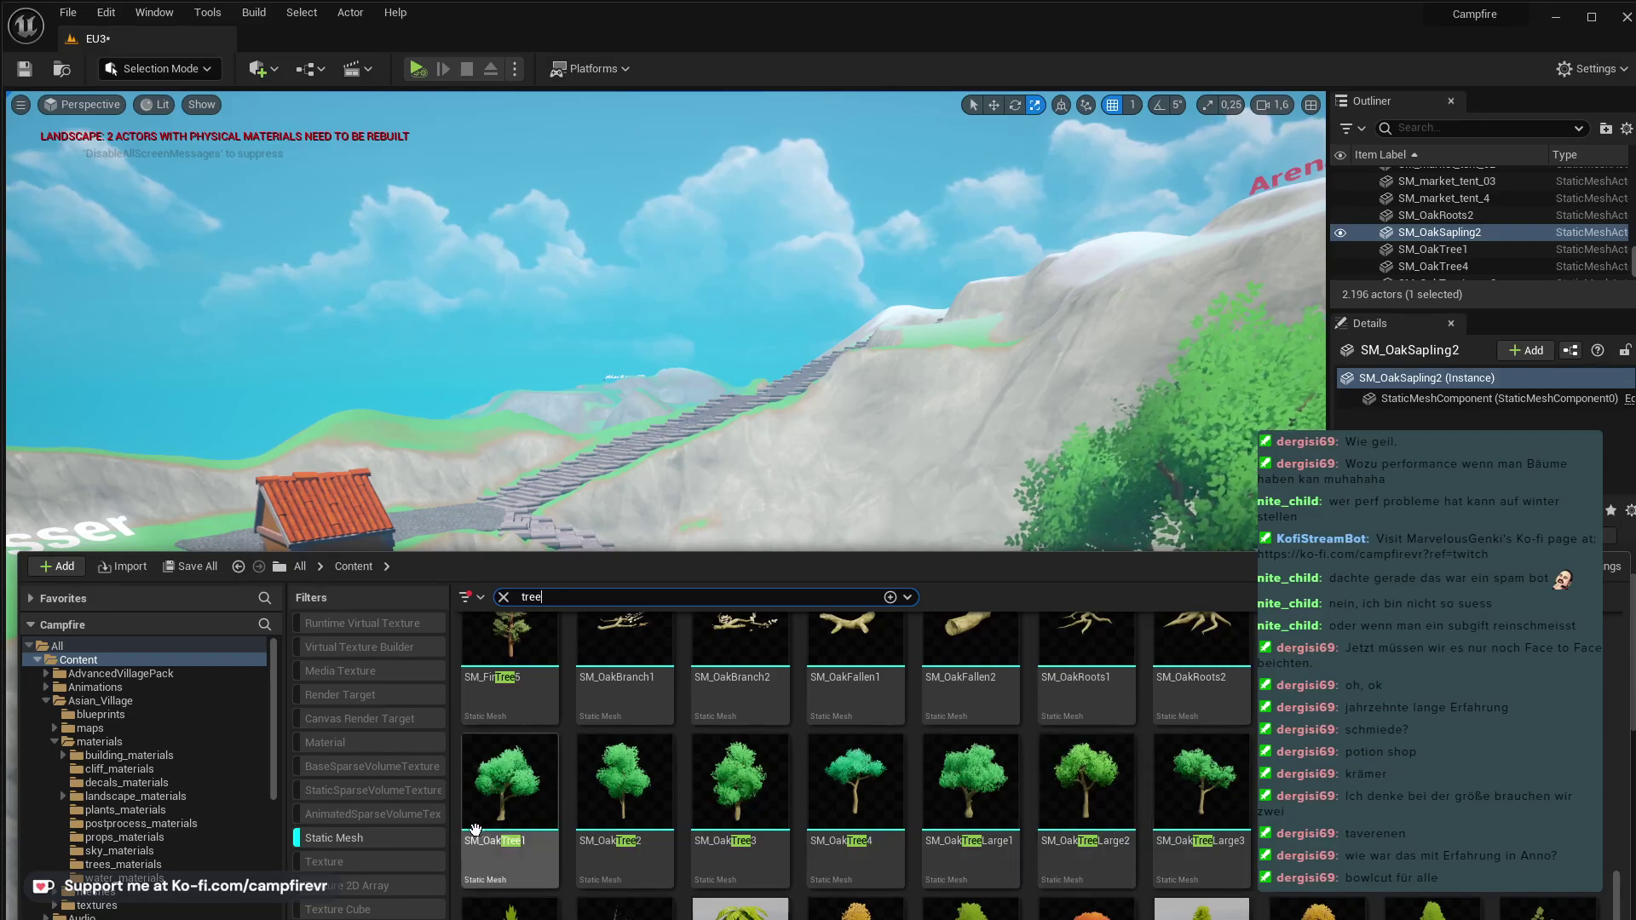
pyautogui.moveTo(625, 788); pyautogui.dragTo(154, 831)
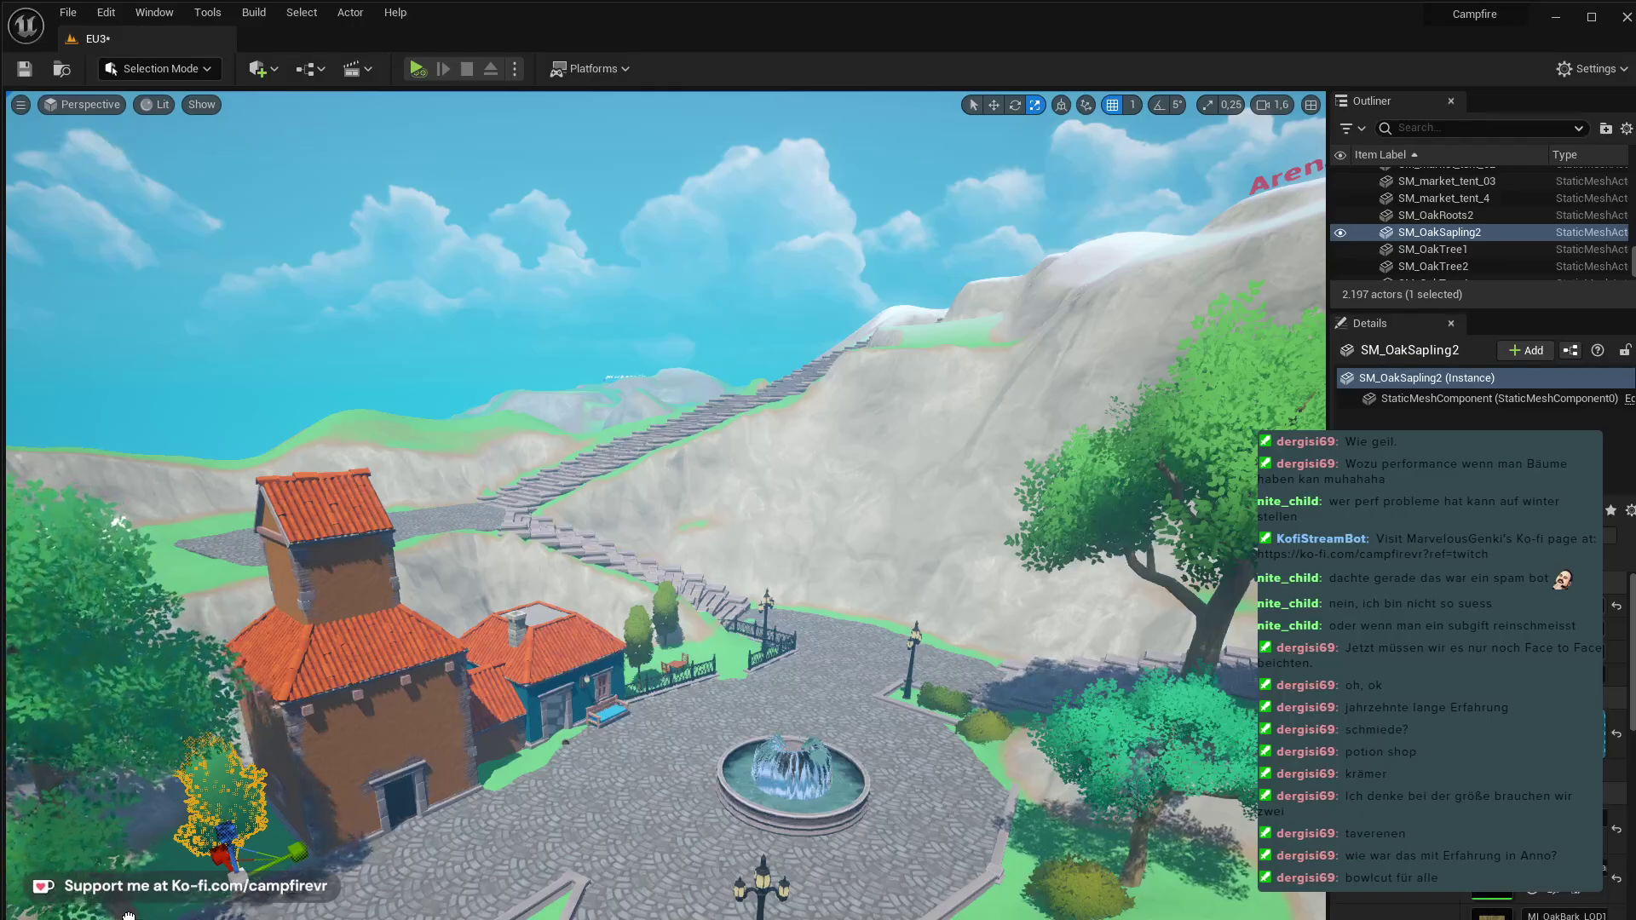
pyautogui.moveTo(114, 916); pyautogui.dragTo(114, 916)
# - Clear the tree search and Static Mesh filter, and open the PrefabBuildings folder inside StylizedCoastalTown's Meshes
pyautogui.moveTo(665, 502); pyautogui.dragTo(477, 528, button='right')
pyautogui.moveTo(225, 878); pyautogui.dragTo(150, 861, button='right')
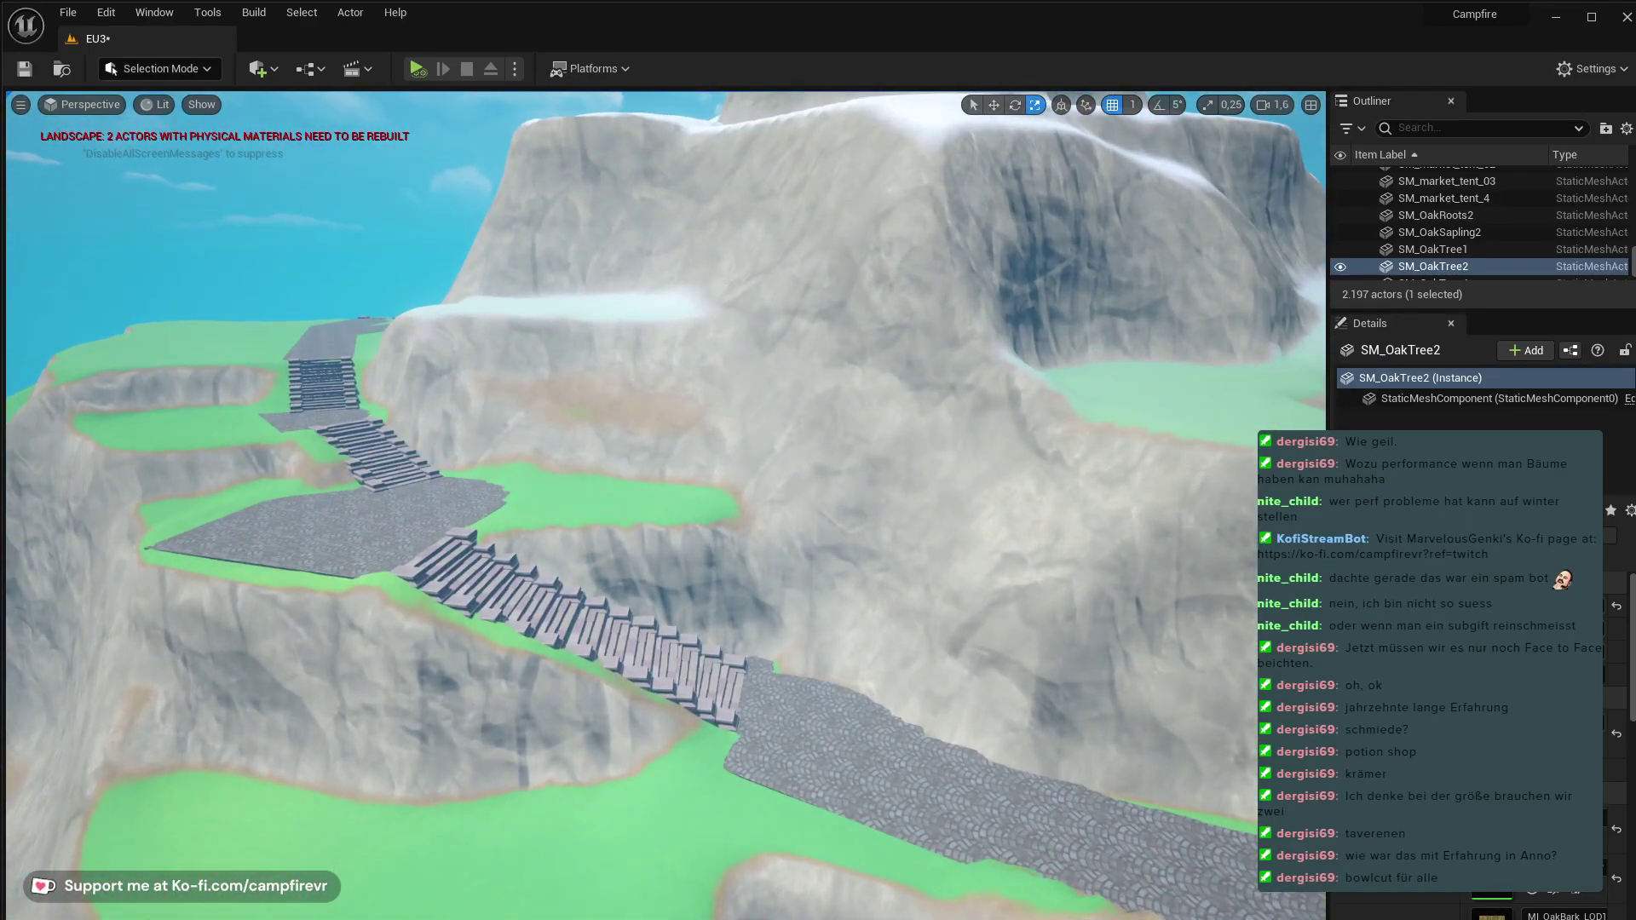
pyautogui.hotkey('ctrl', 'space')
pyautogui.click(501, 598)
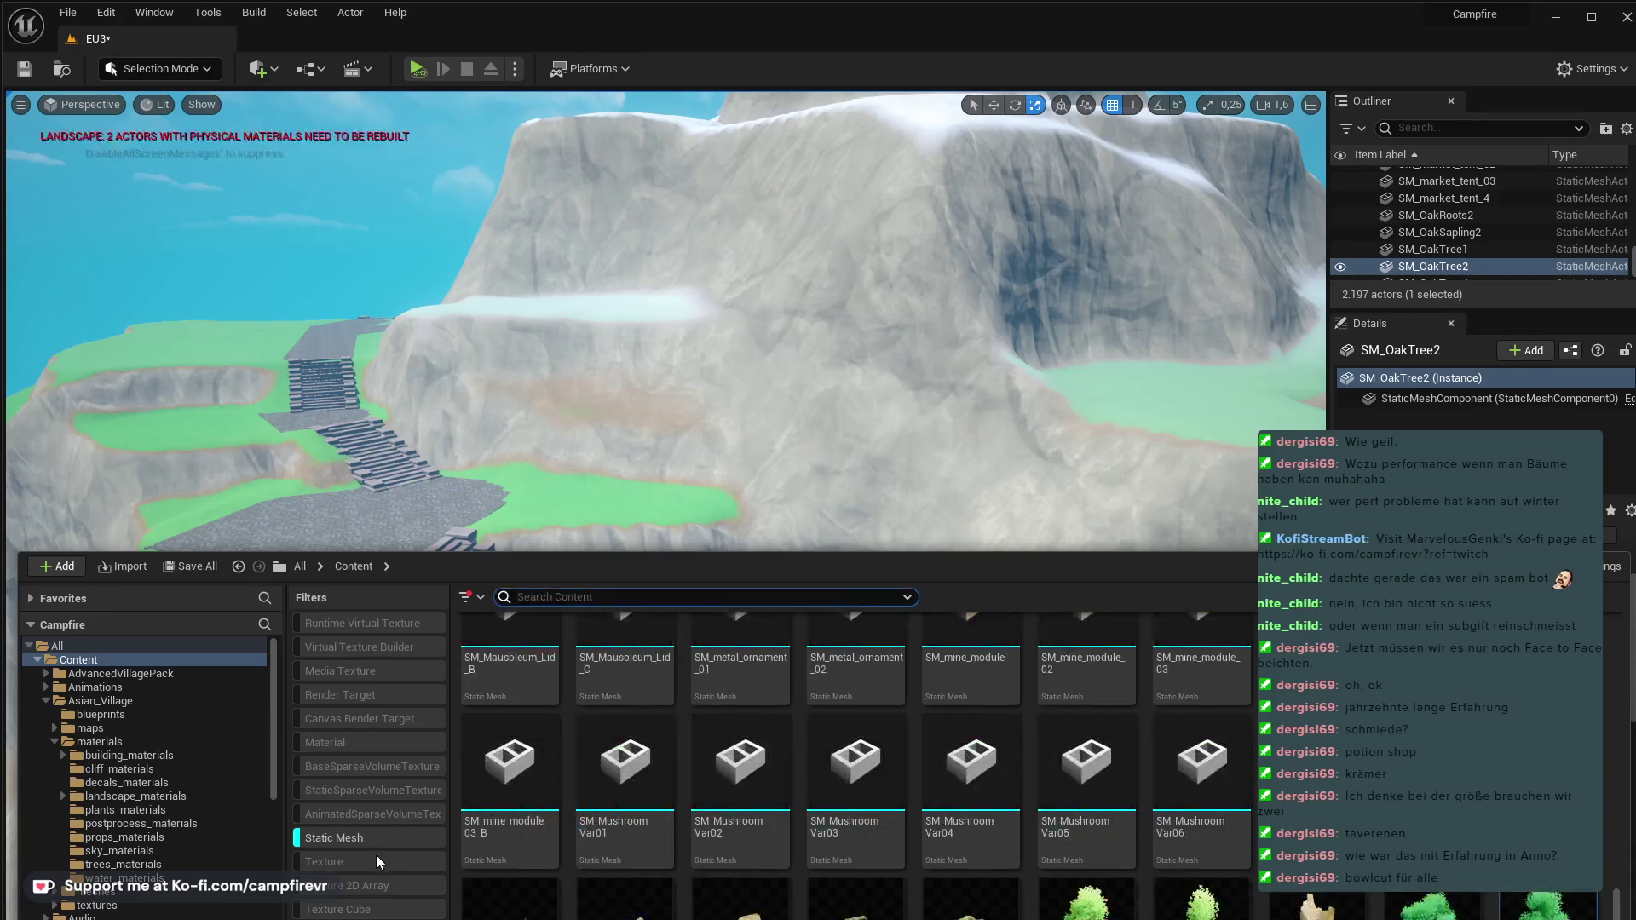
pyautogui.click(375, 839)
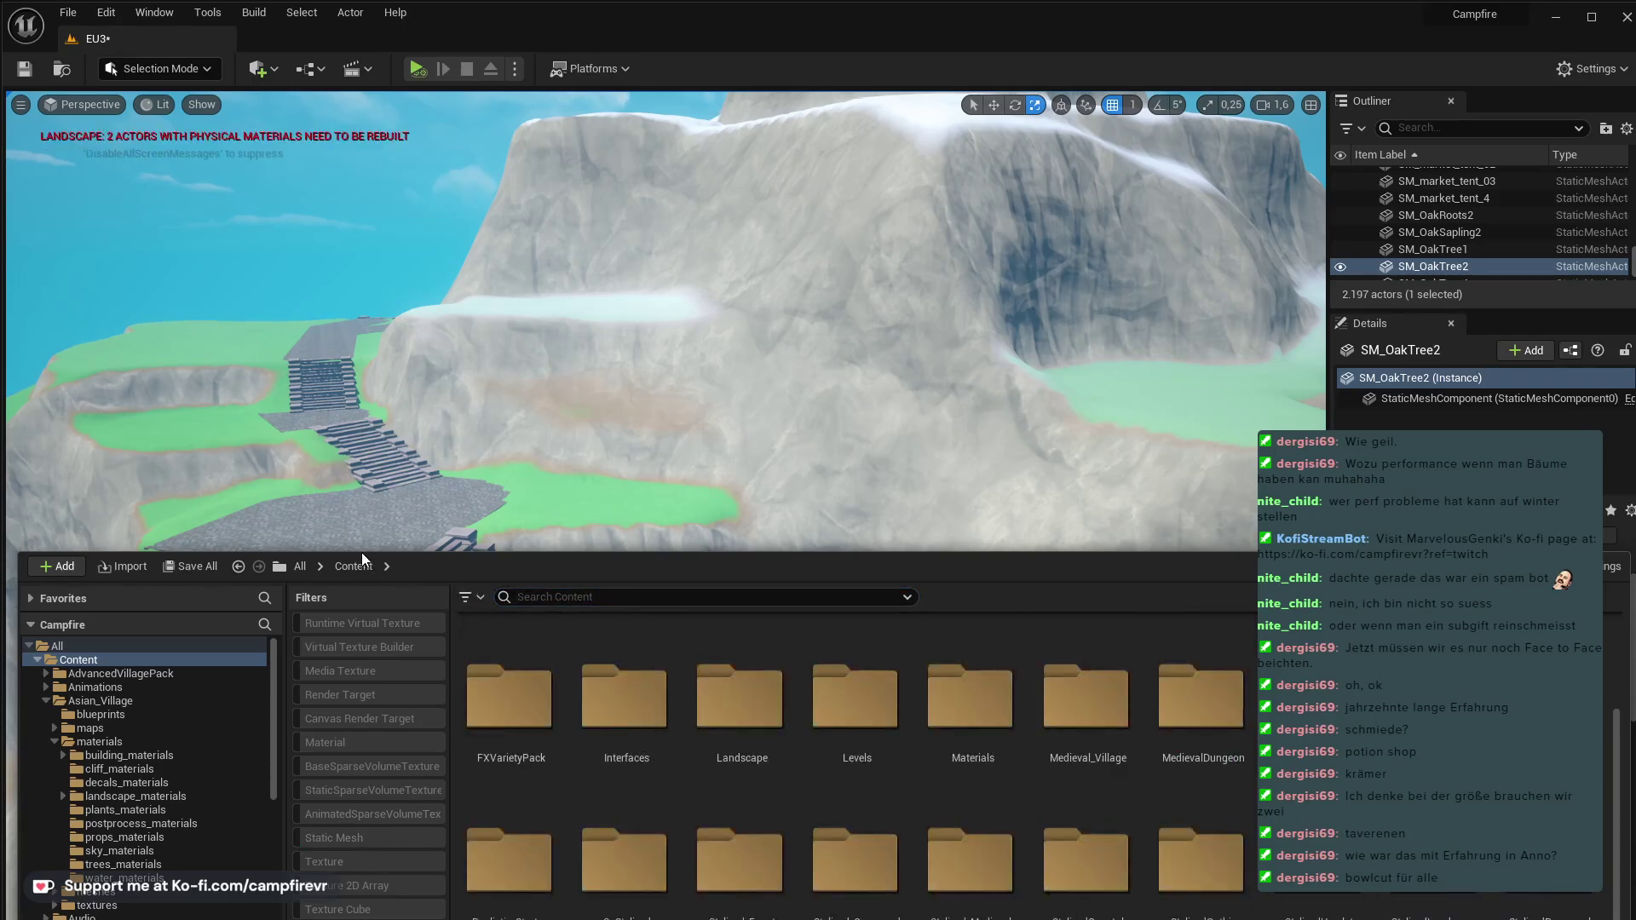
pyautogui.doubleClick(1089, 884)
pyautogui.doubleClick(814, 660)
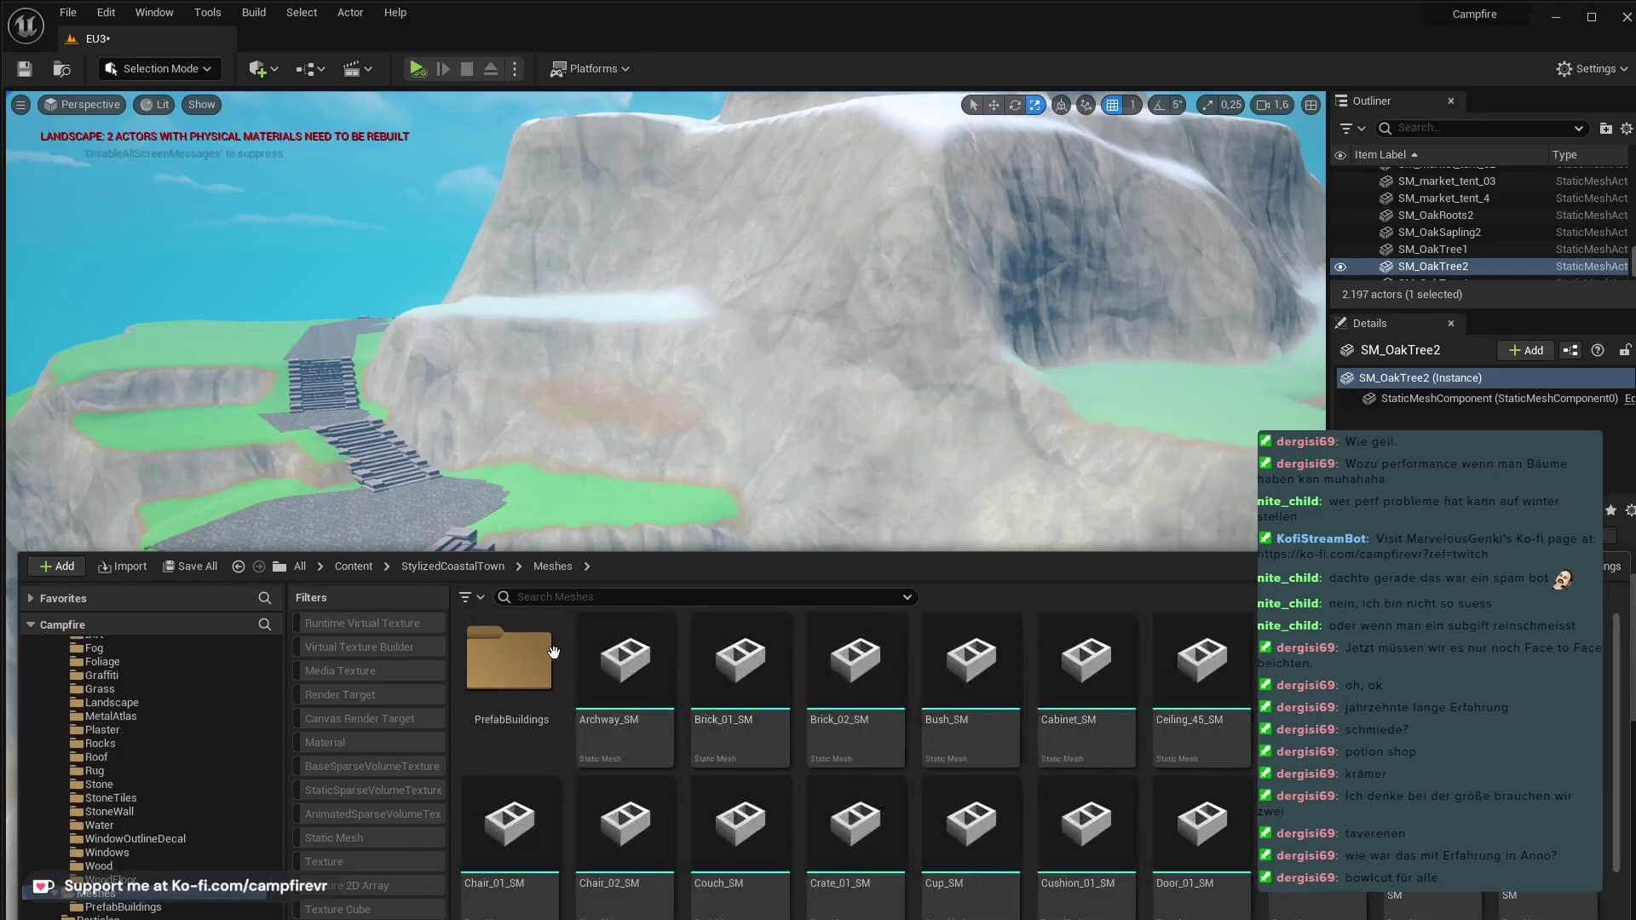
pyautogui.doubleClick(511, 658)
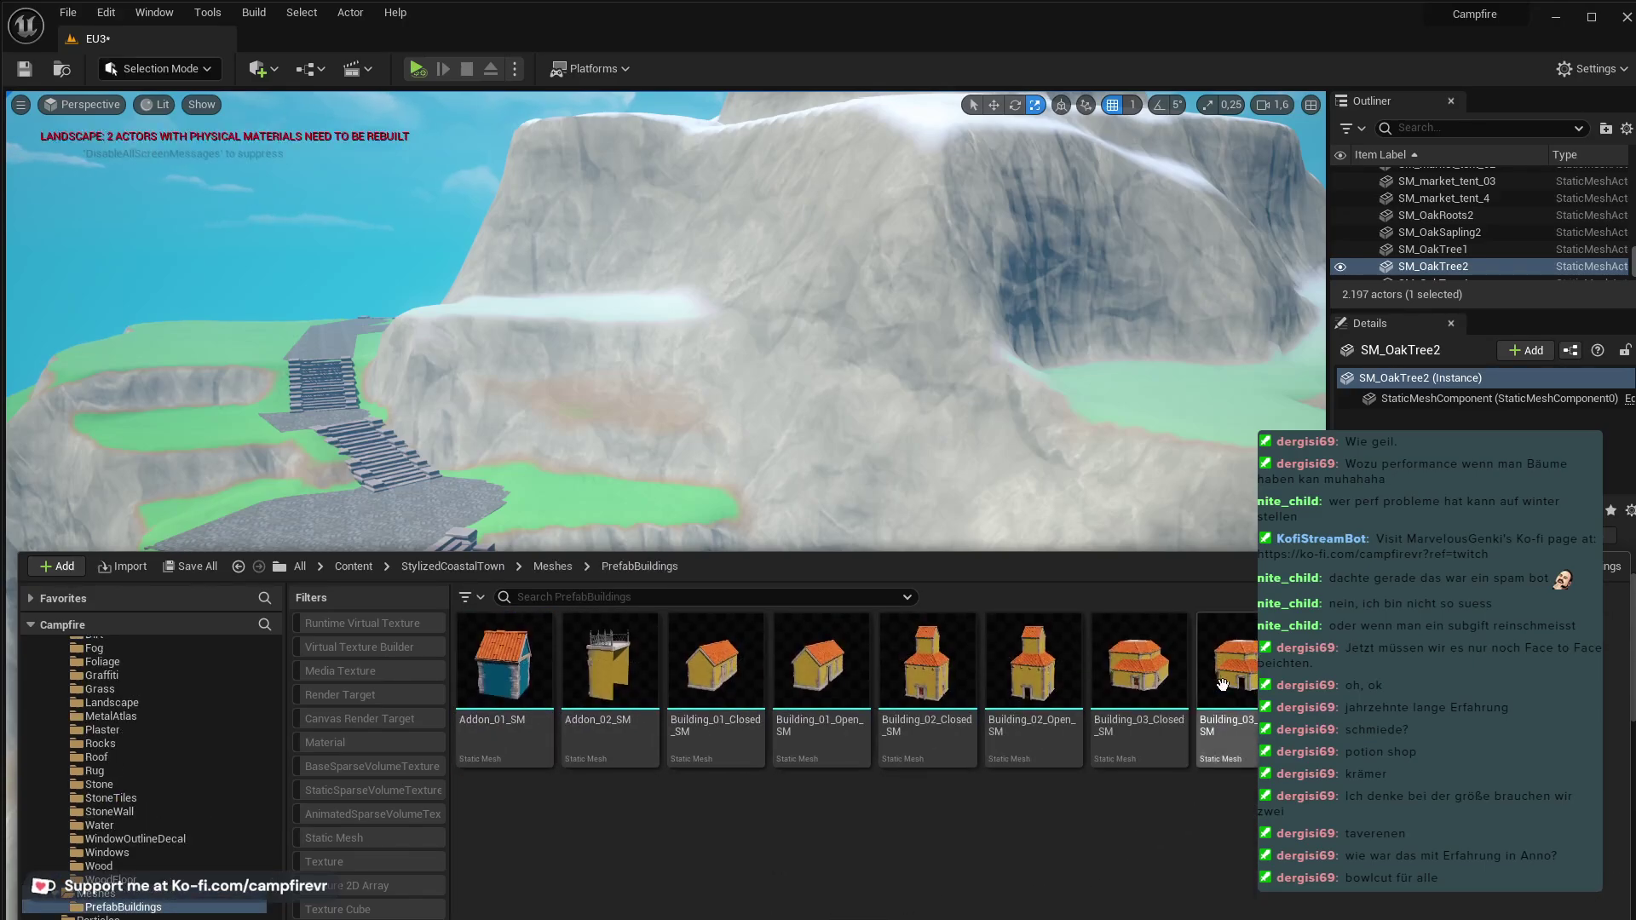
# - Place a Building_03_Open_SM mesh on the grass below the stairway
pyautogui.moveTo(1222, 684); pyautogui.dragTo(456, 913)
pyautogui.press('q')
pyautogui.moveTo(456, 886); pyautogui.dragTo(316, 878, button='right')
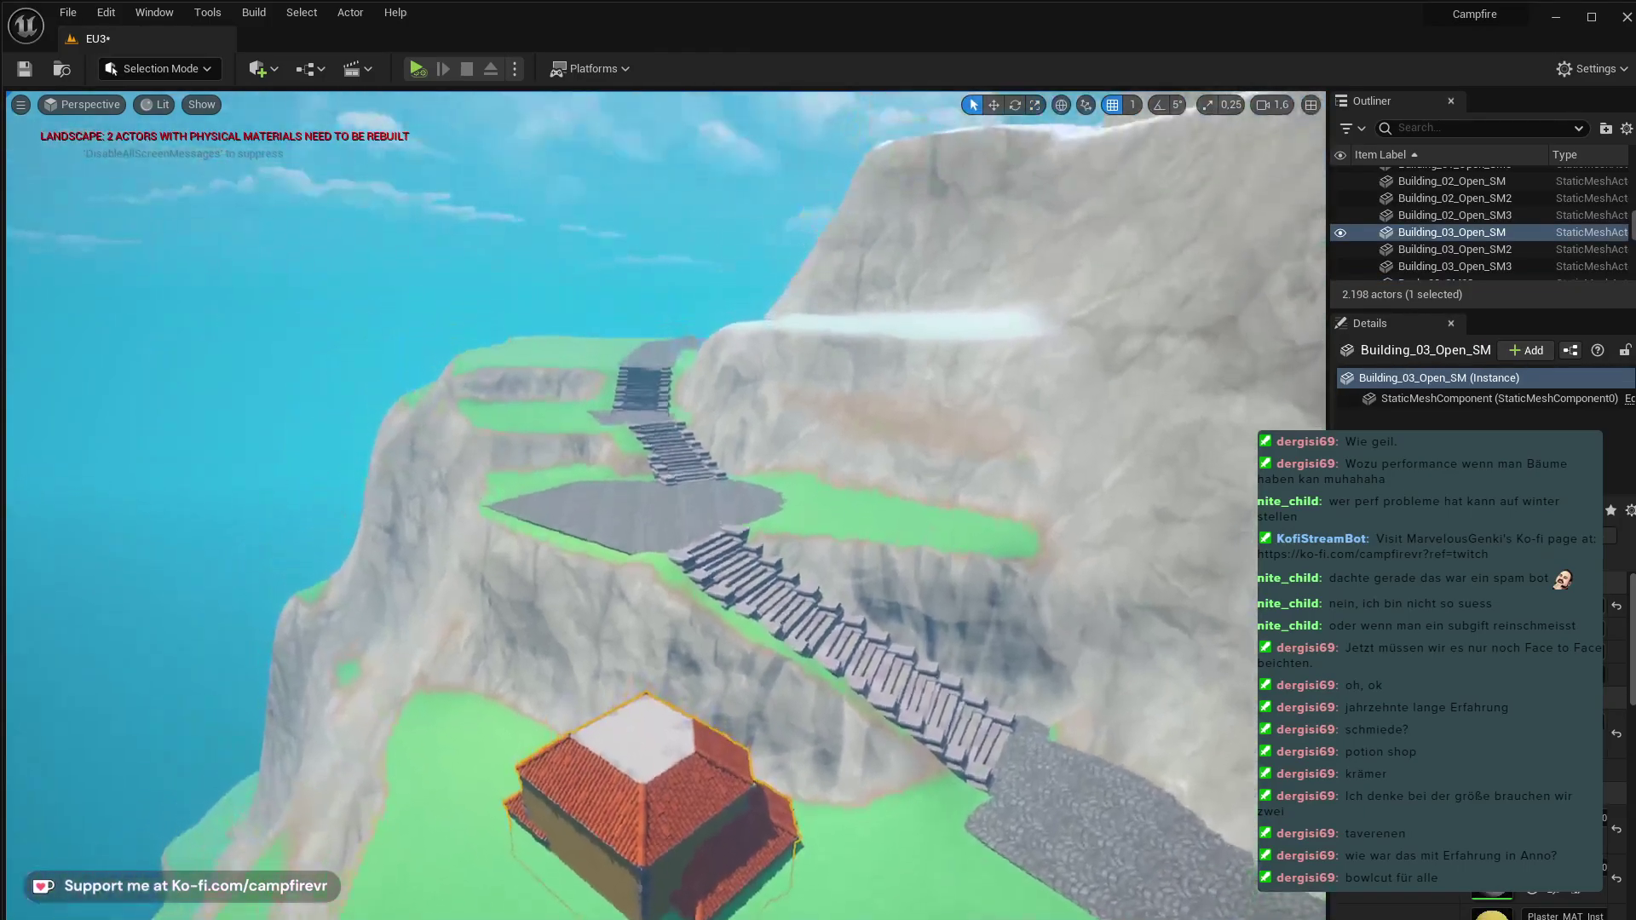
# - Rotate the placed Building_03_Open_SM and raise it so its stone base sits above the grass
pyautogui.press('e')
pyautogui.moveTo(640, 898); pyautogui.dragTo(608, 837)
pyautogui.press('q')
pyautogui.moveTo(608, 837); pyautogui.dragTo(649, 859, button='right')
pyautogui.press('w')
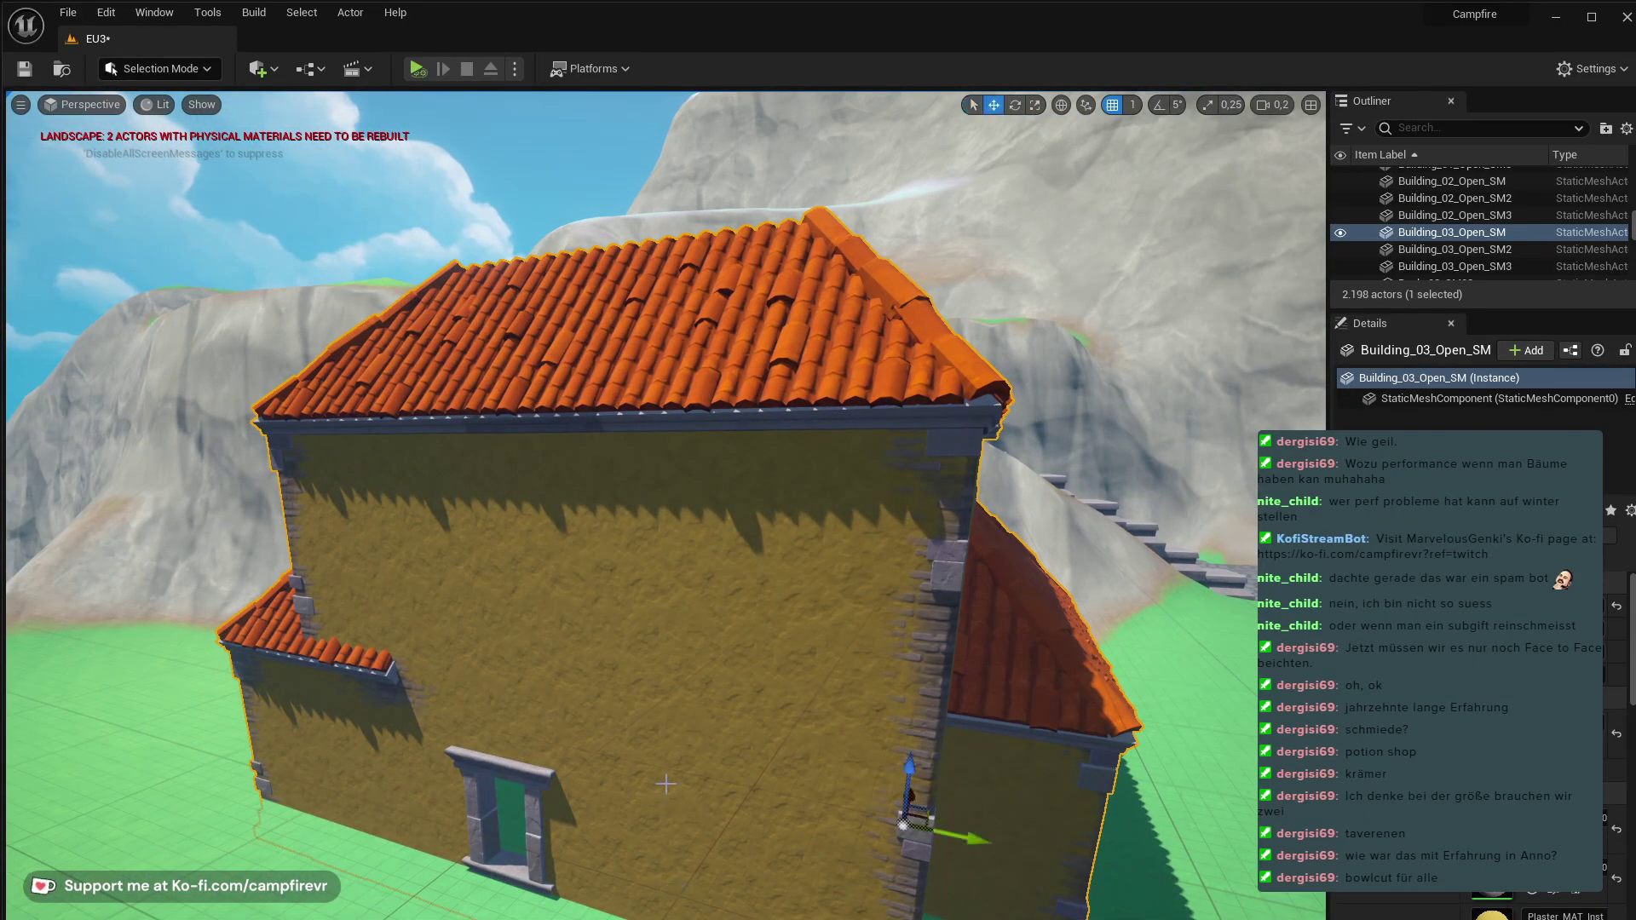
pyautogui.moveTo(907, 765); pyautogui.dragTo(914, 653)
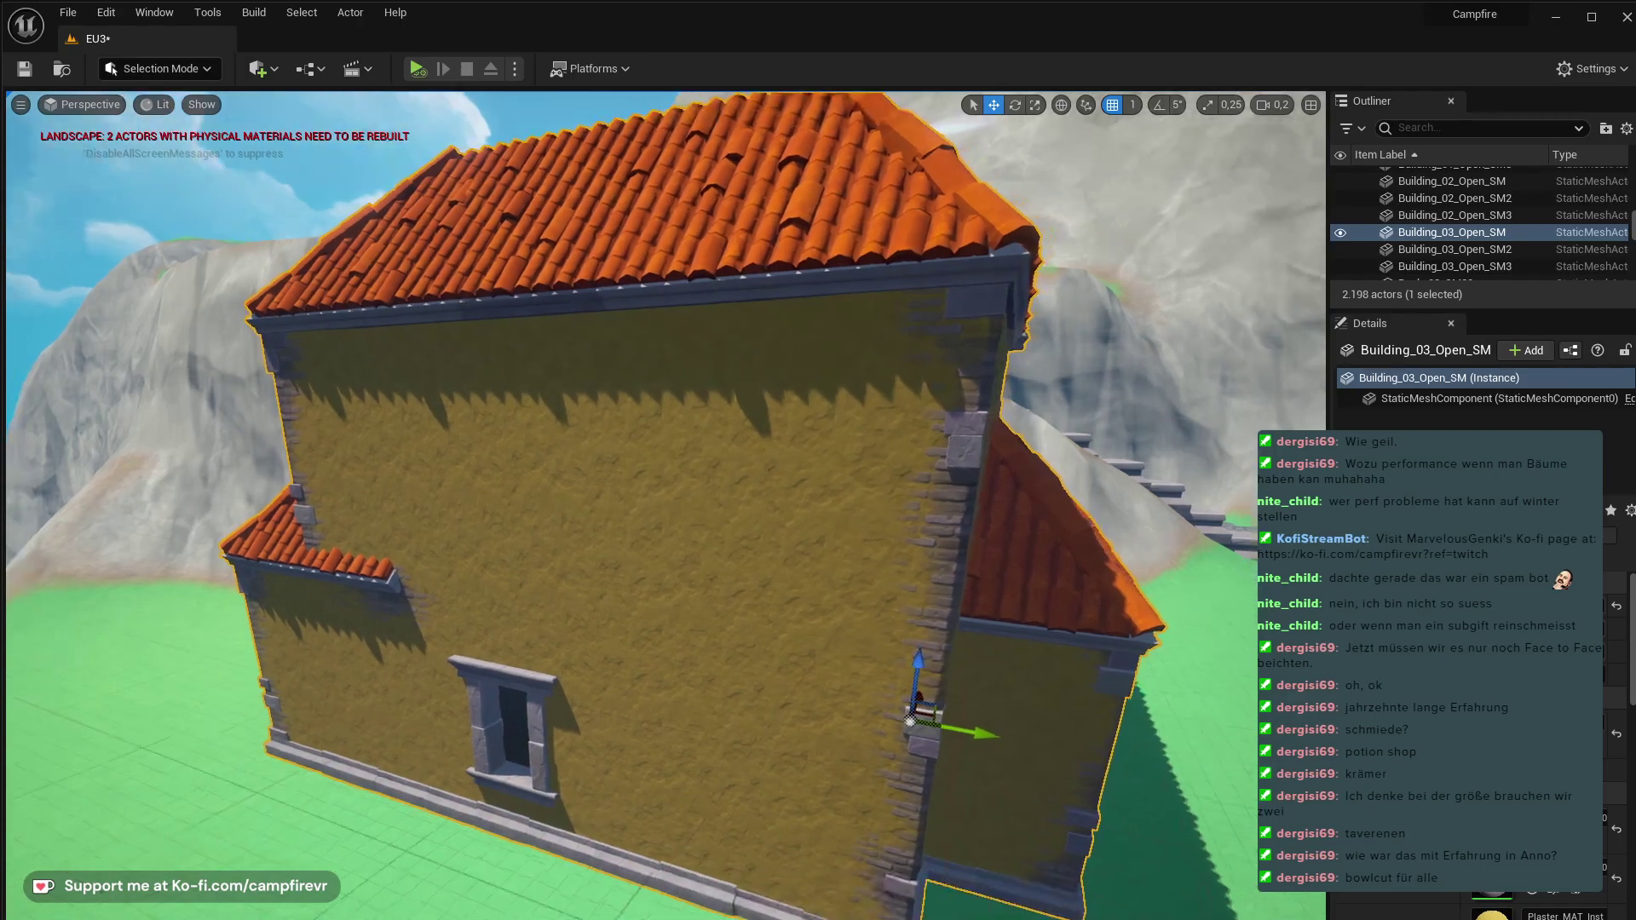
# - Check the building from its door side and rotate it about its vertical axis
pyautogui.scroll(-1, 924, 648)
pyautogui.moveTo(914, 653); pyautogui.dragTo(996, 634, button='right')
pyautogui.press('d')
pyautogui.scroll(4, 980, 629)
pyautogui.press('s')
pyautogui.moveTo(796, 847)
pyautogui.mouseDown(button='right')
pyautogui.moveTo(810, 843)
pyautogui.moveTo(796, 847)
pyautogui.mouseUp(button='right')
pyautogui.press('w')
pyautogui.press('f')
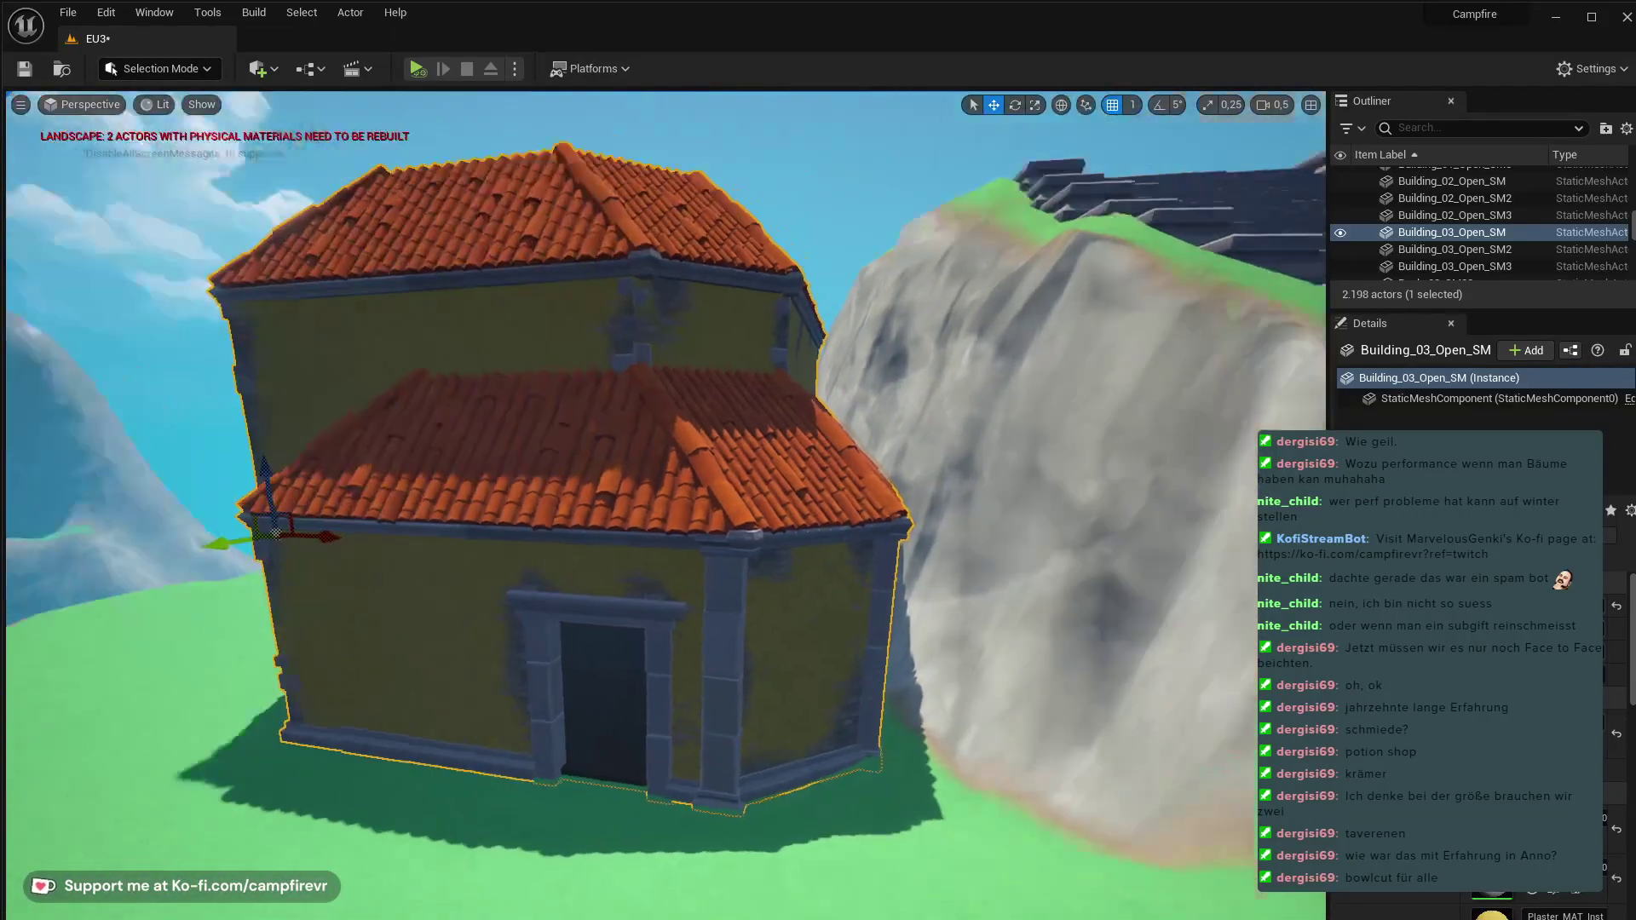
pyautogui.press('e')
pyautogui.moveTo(408, 564); pyautogui.dragTo(316, 569)
pyautogui.press('e')
# - Turn the building further and move it across the grass towards the rock wall below the stairs
pyautogui.moveTo(315, 569); pyautogui.dragTo(738, 766, button='right')
pyautogui.press('s')
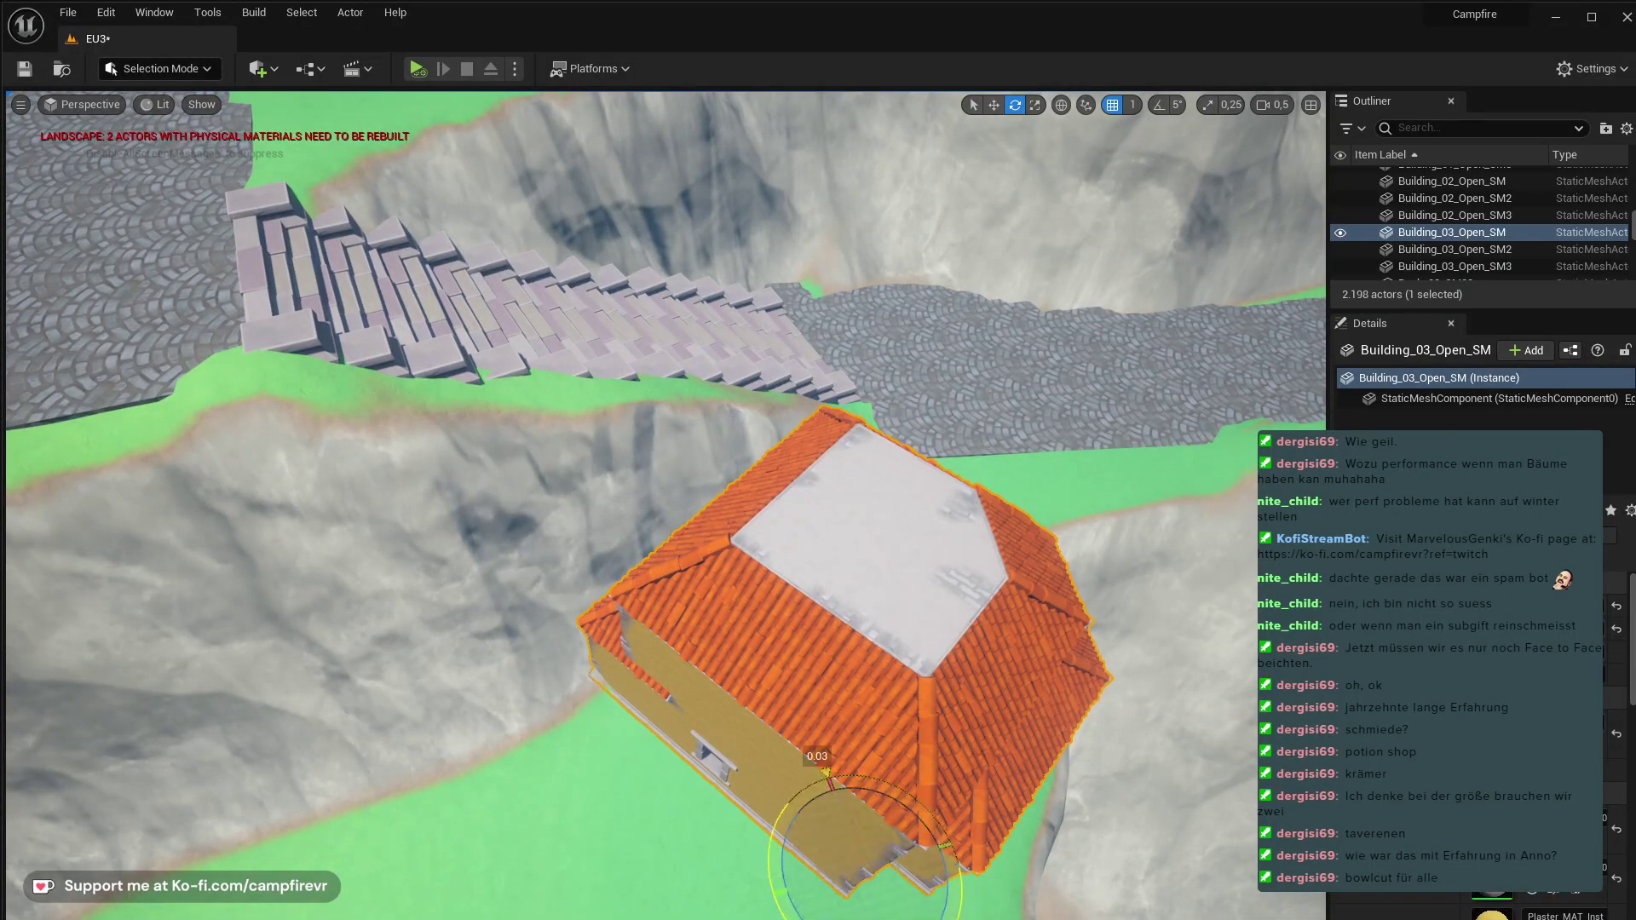
pyautogui.moveTo(826, 773); pyautogui.dragTo(617, 823)
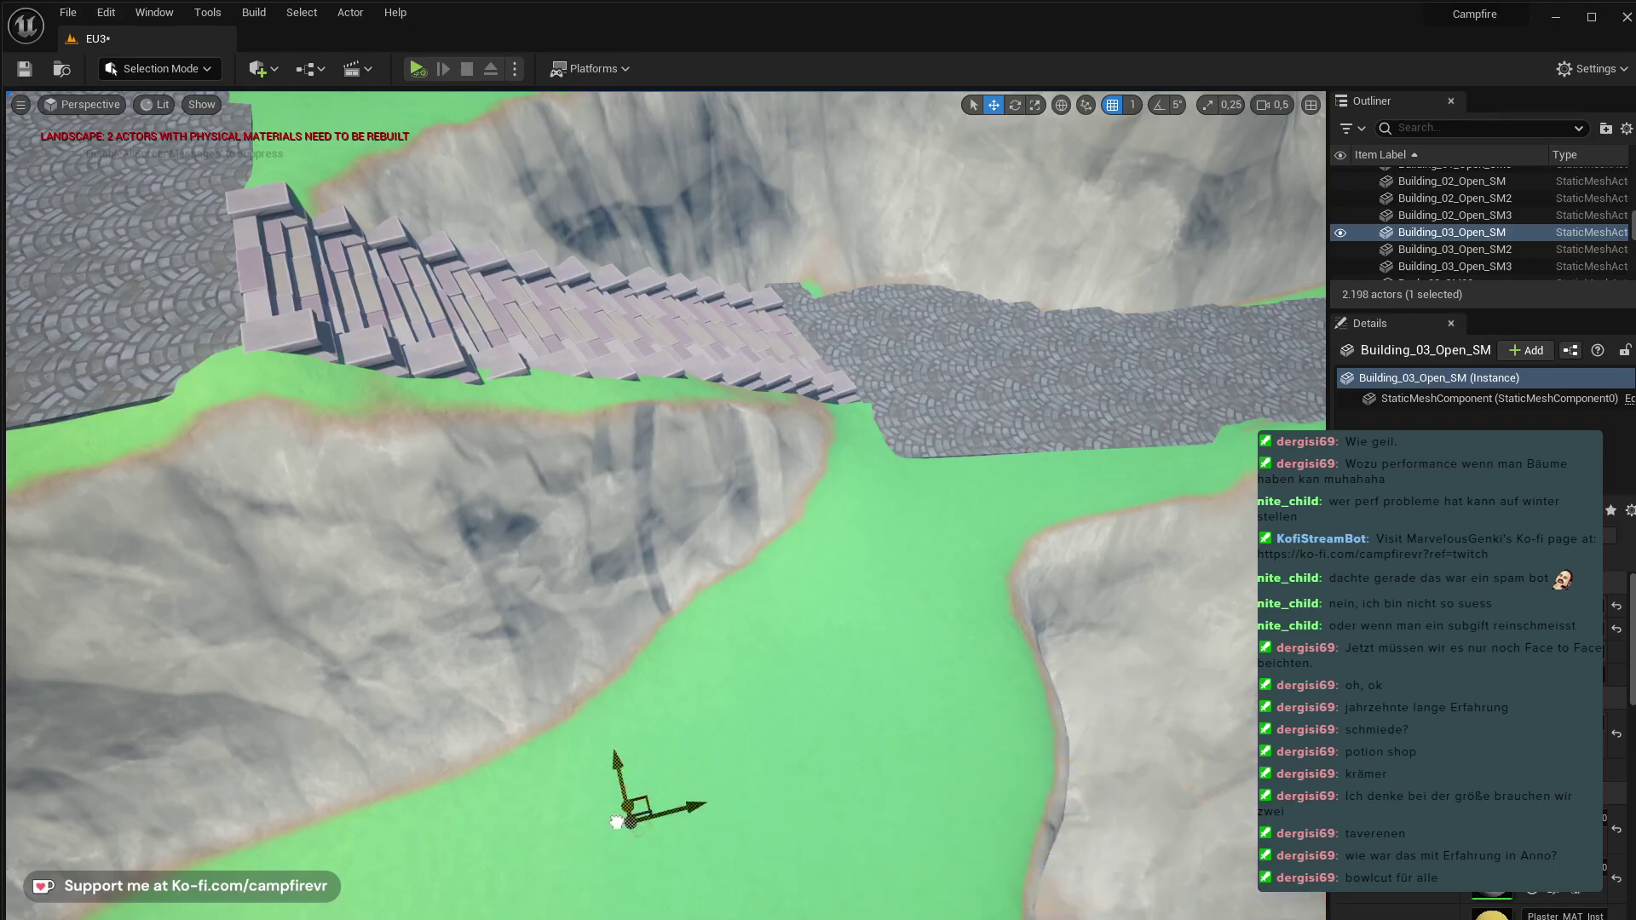
pyautogui.hotkey('ctrl', 'z')
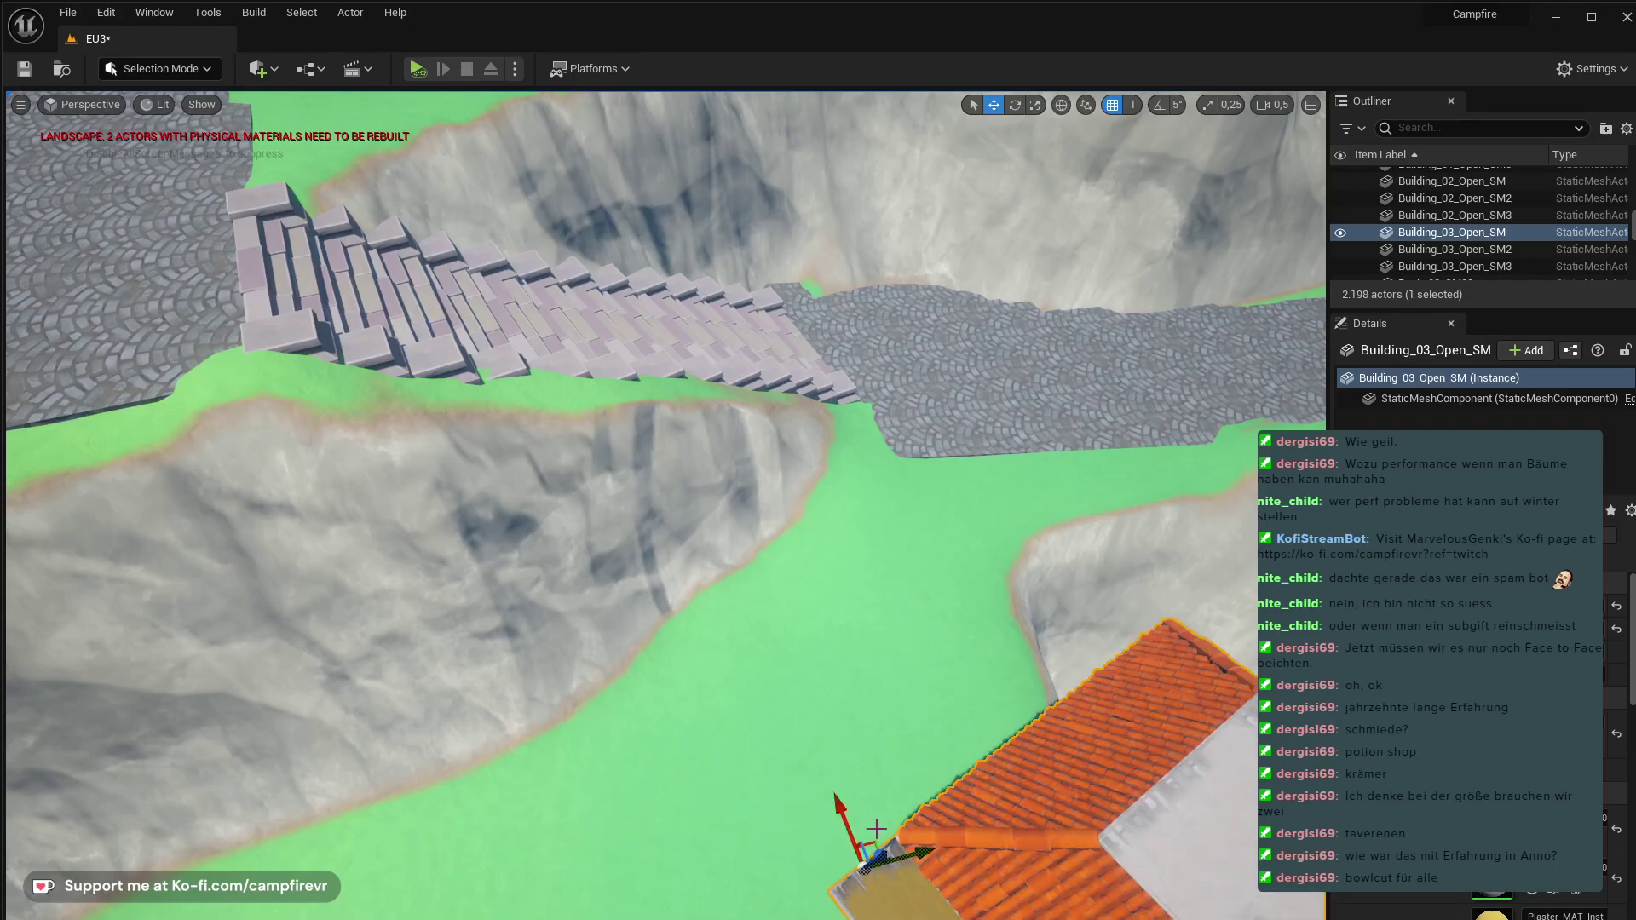
pyautogui.moveTo(871, 842); pyautogui.dragTo(401, 681)
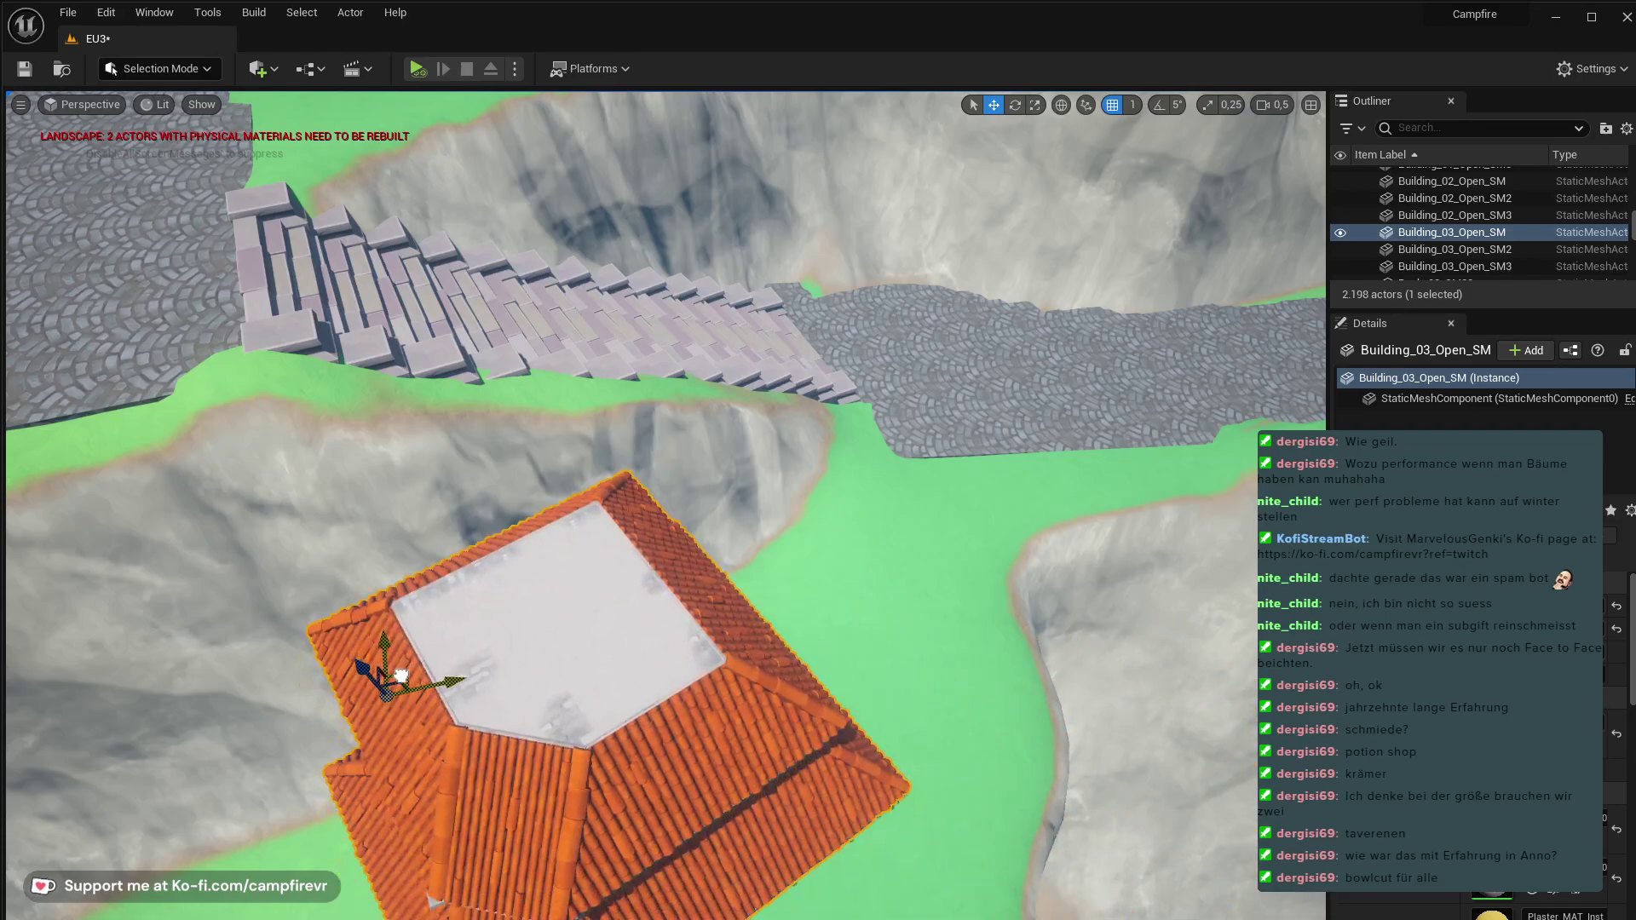
pyautogui.moveTo(400, 682)
pyautogui.mouseDown(button='right')
pyautogui.moveTo(401, 597)
pyautogui.moveTo(622, 554)
pyautogui.moveTo(588, 486)
pyautogui.moveTo(409, 392)
pyautogui.moveTo(384, 687)
pyautogui.mouseUp(button='right')
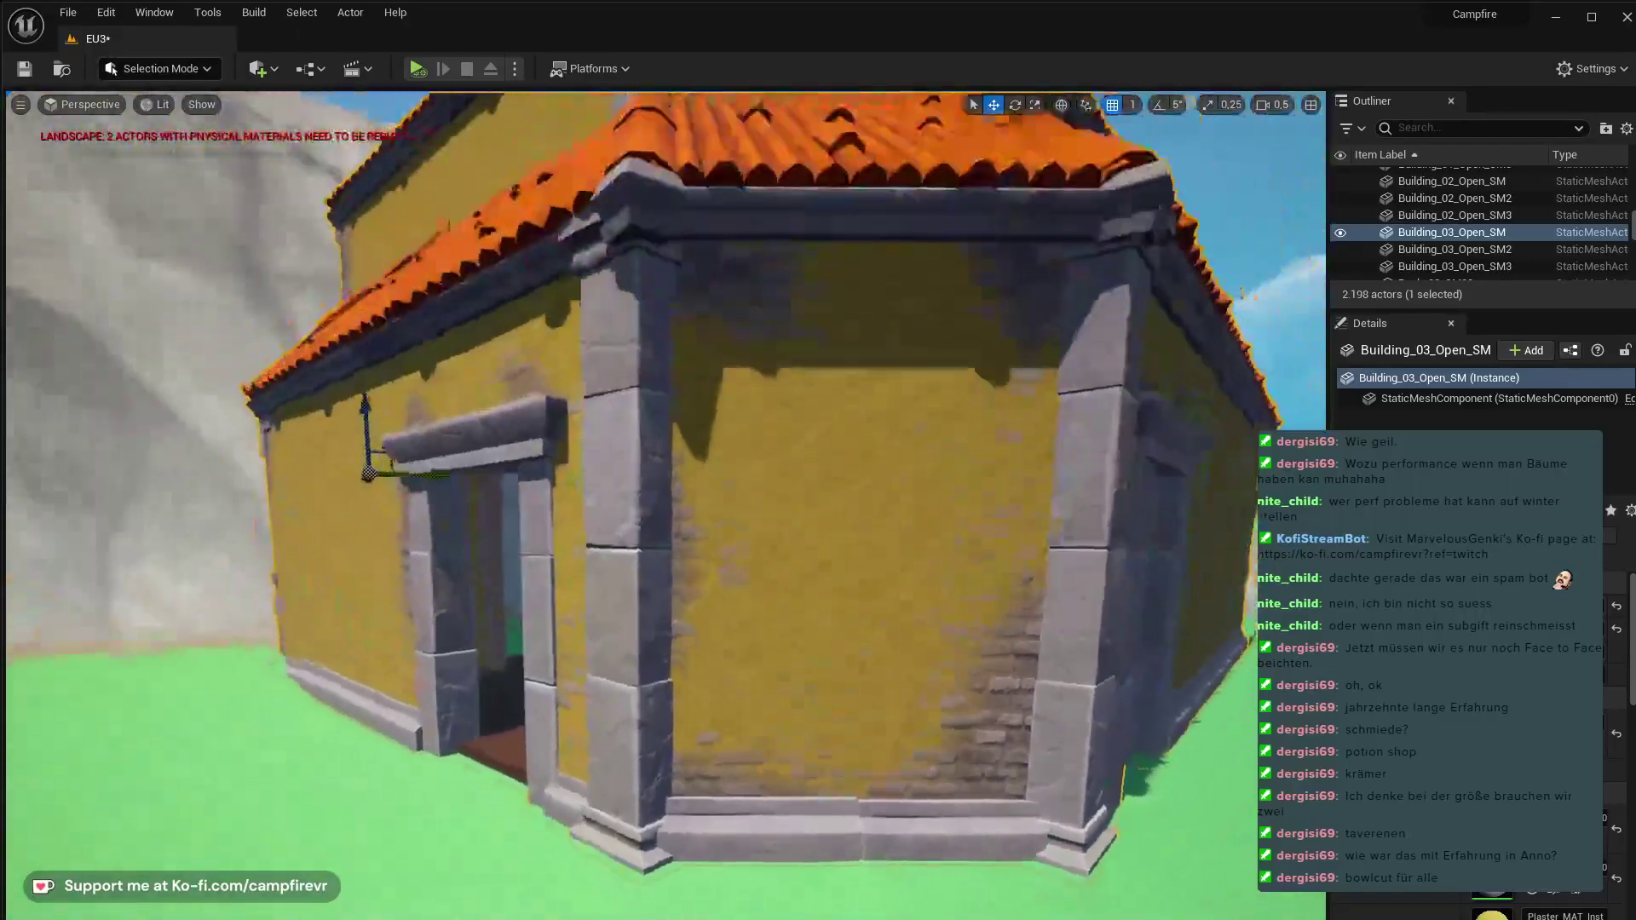
# - Adjust the building's position along its red axis so its rear corner fits against the rock wall
pyautogui.moveTo(666, 505); pyautogui.dragTo(741, 562, button='right')
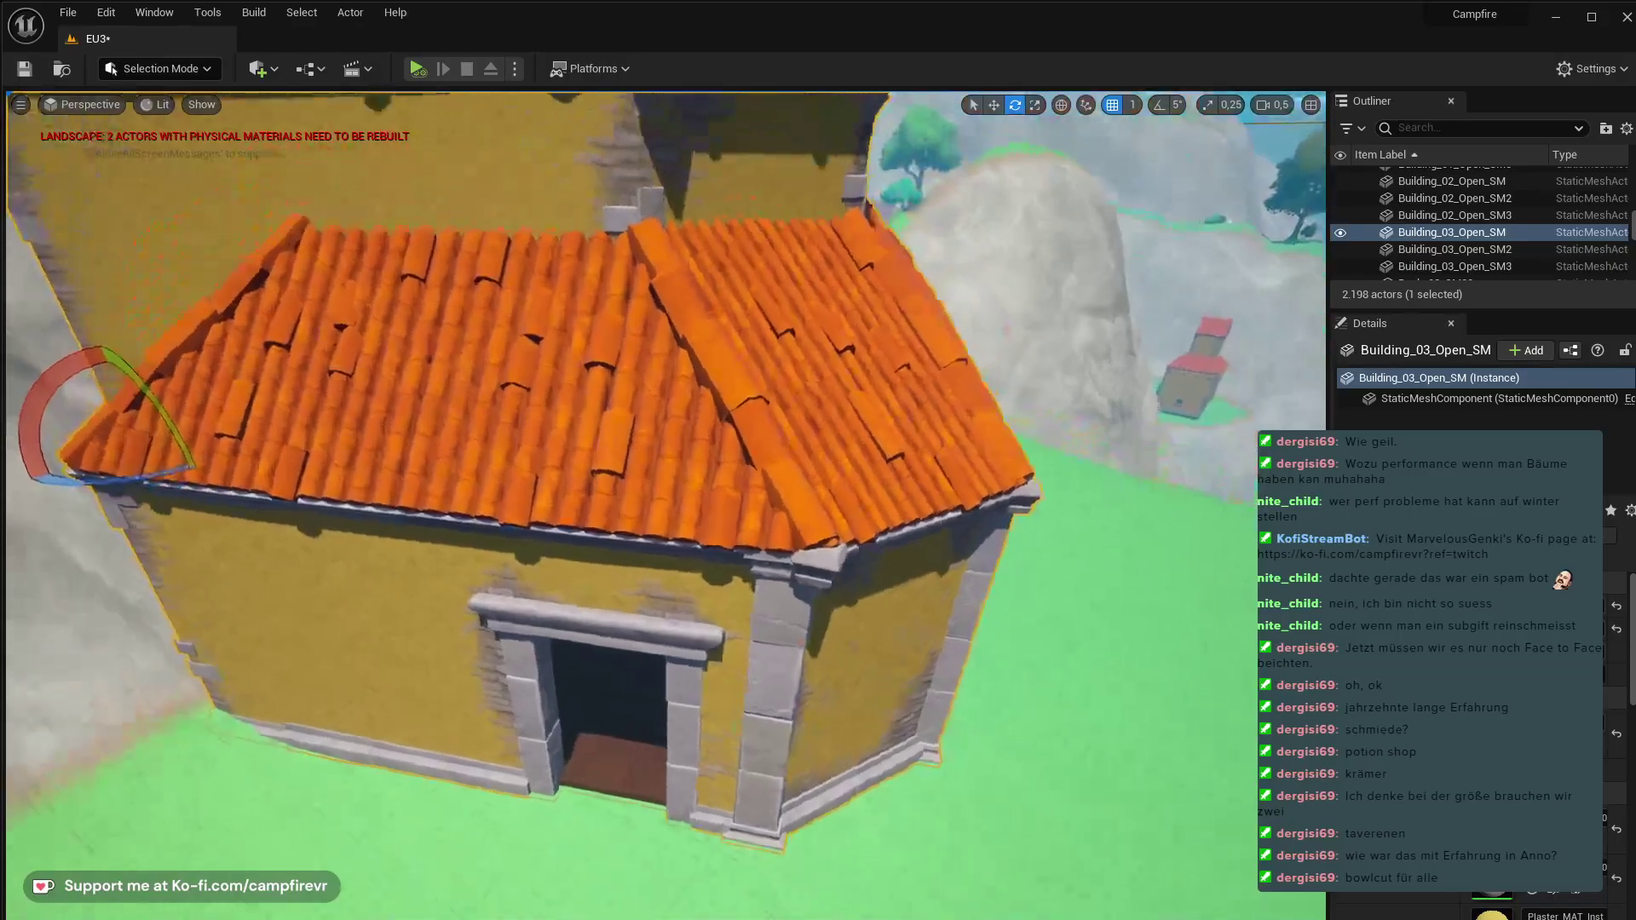
pyautogui.moveTo(665, 506); pyautogui.dragTo(477, 469, button='right')
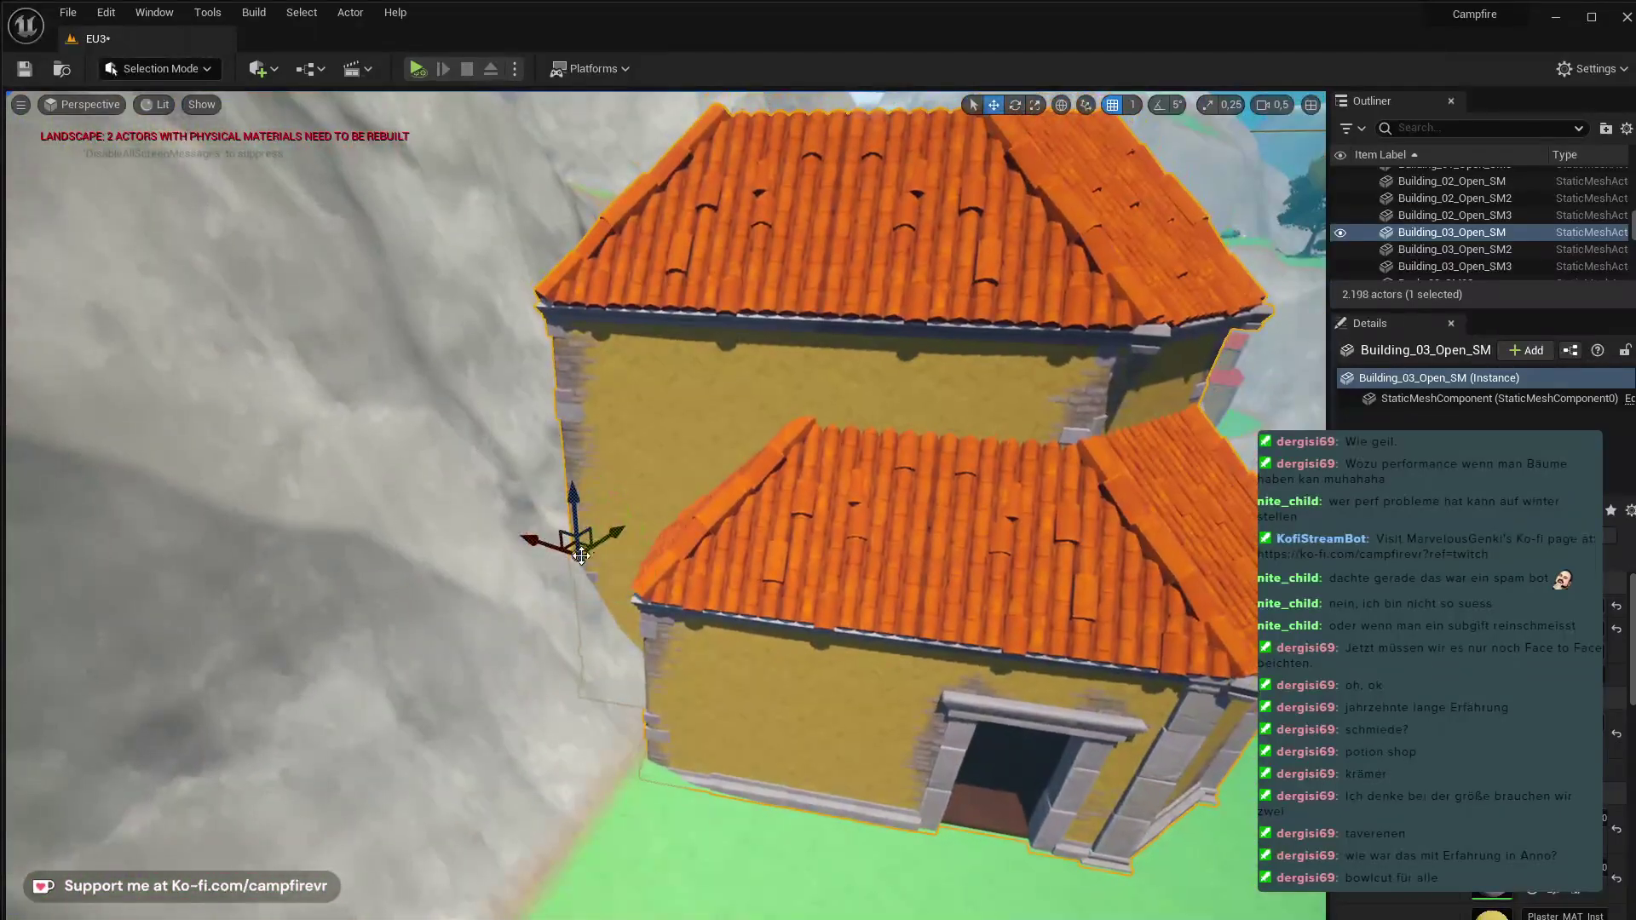
pyautogui.moveTo(539, 536); pyautogui.dragTo(608, 569)
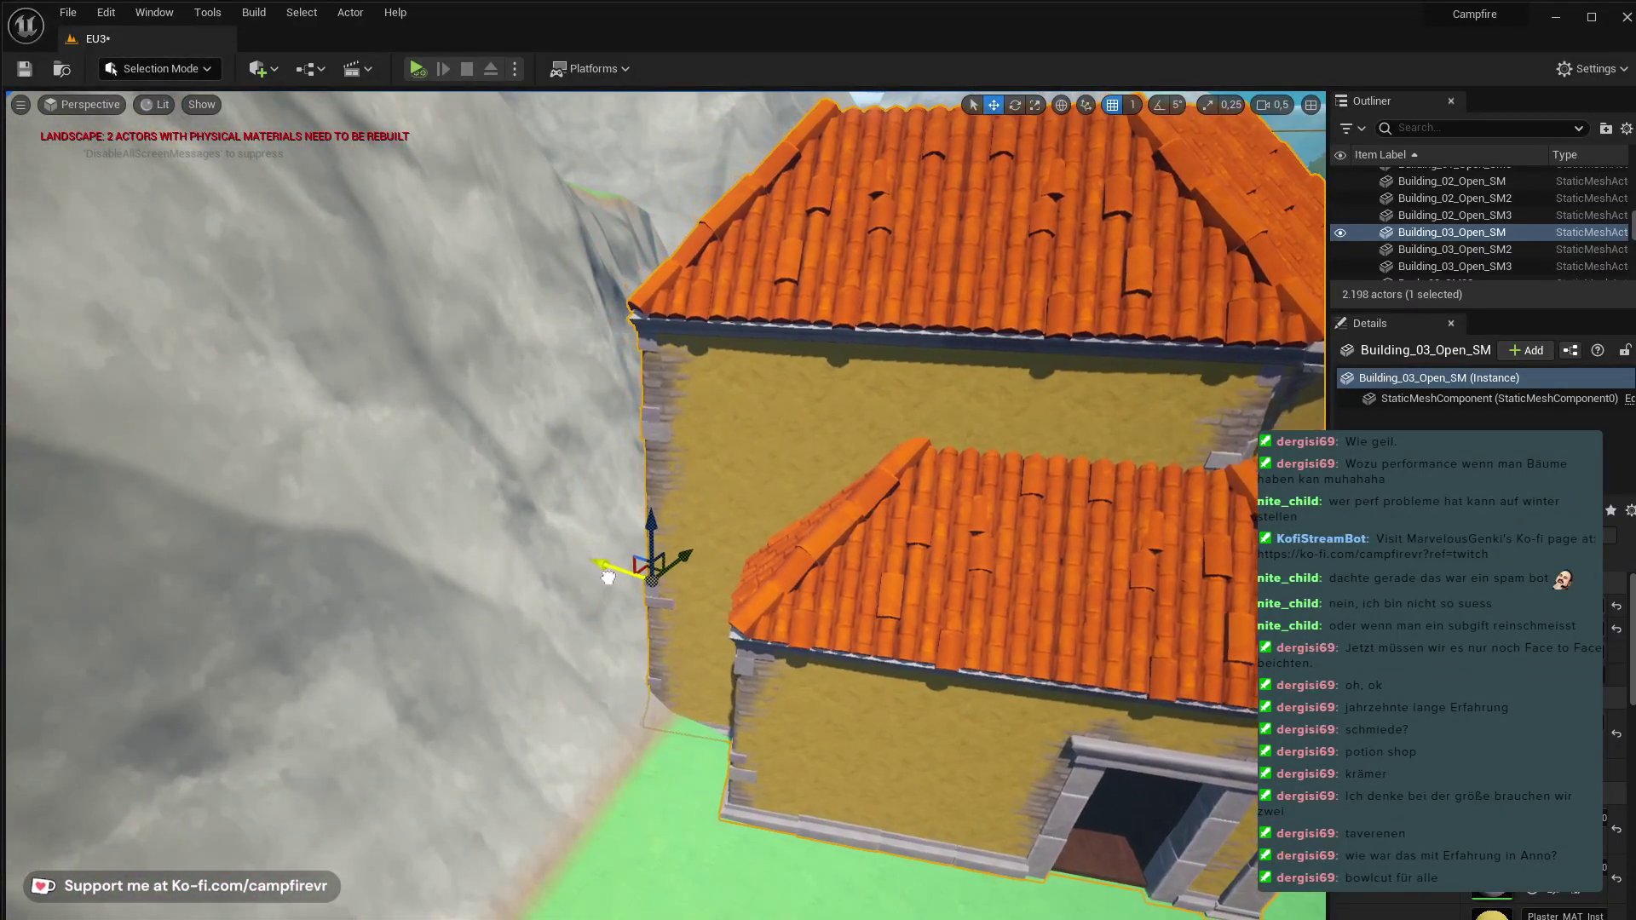
pyautogui.moveTo(609, 570); pyautogui.dragTo(715, 503, button='right')
pyautogui.press('w')
pyautogui.moveTo(559, 528); pyautogui.dragTo(697, 577, button='right')
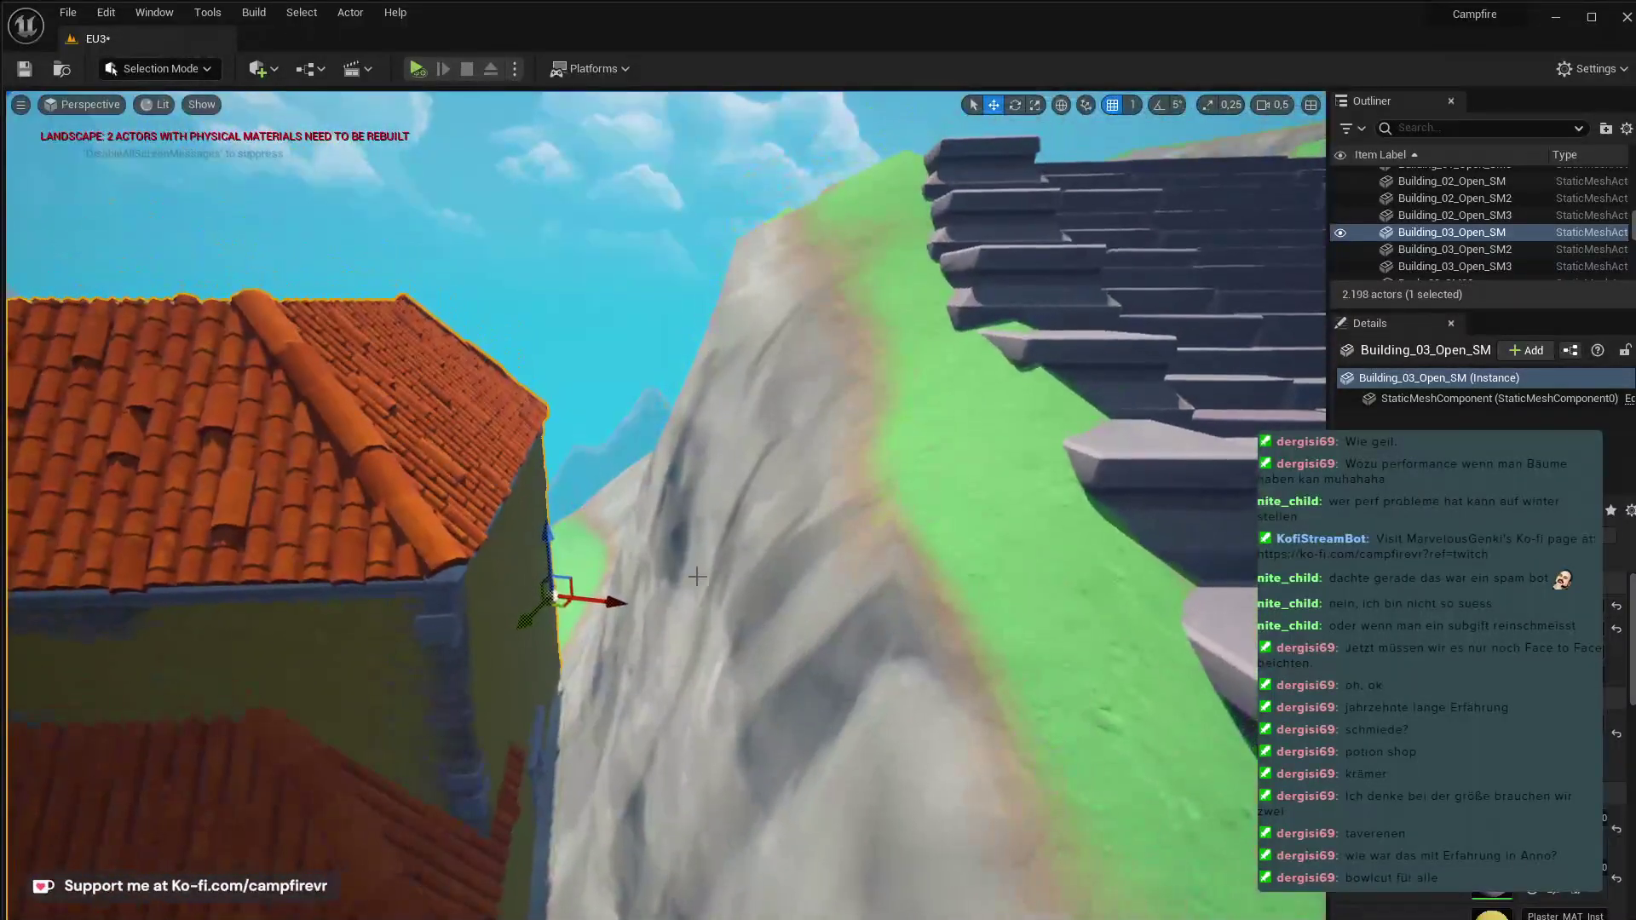
pyautogui.moveTo(615, 607); pyautogui.dragTo(663, 621)
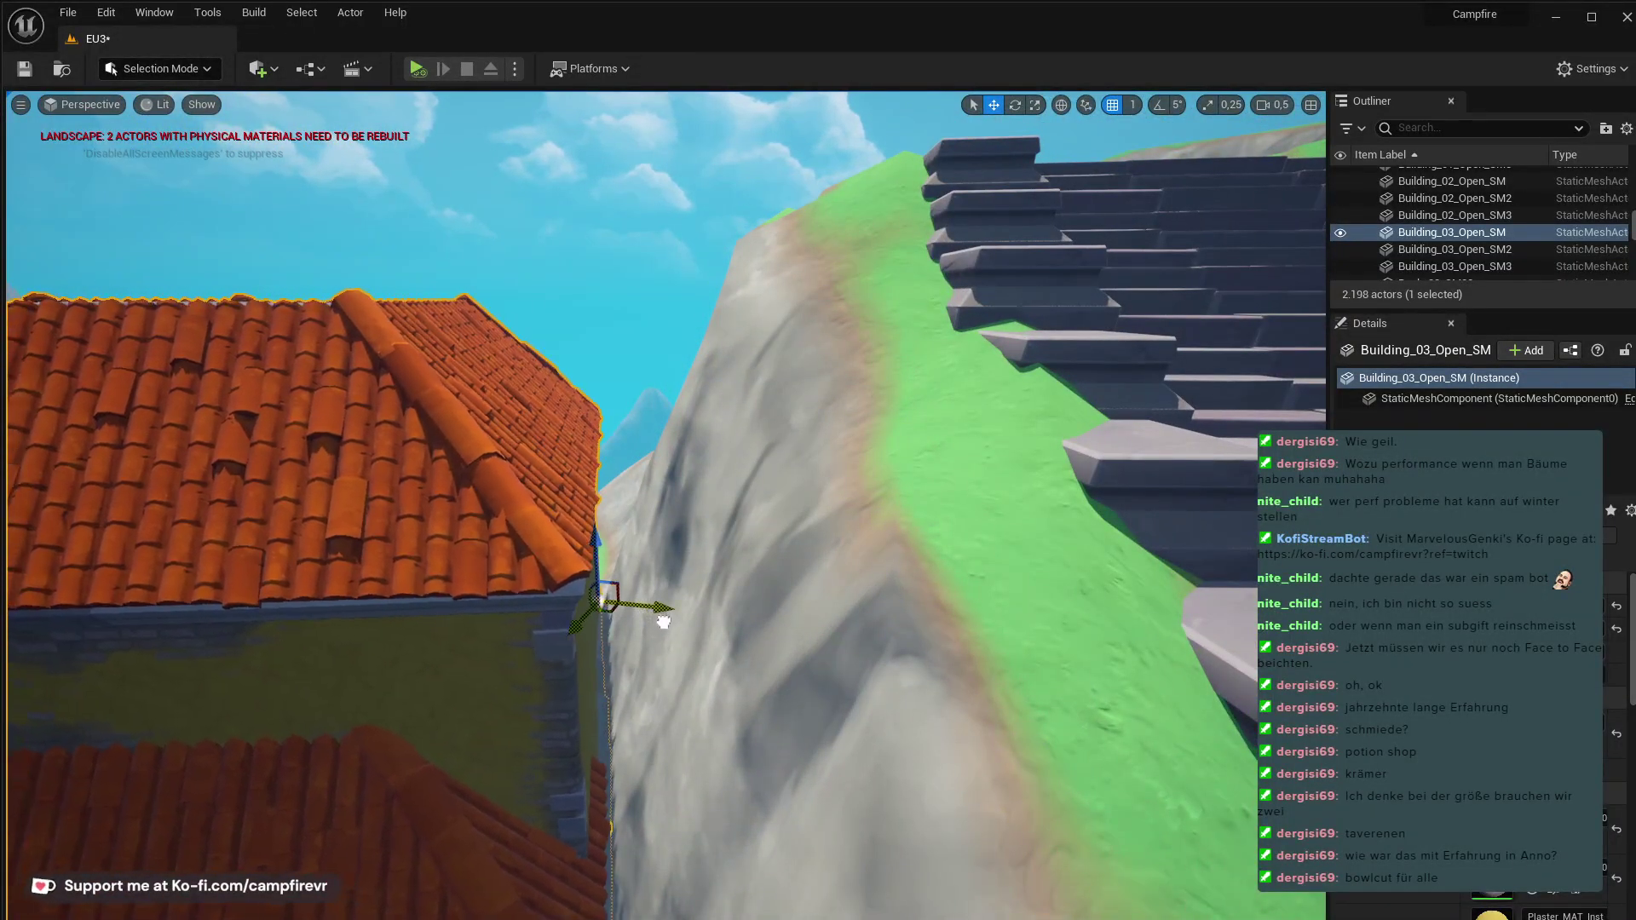
pyautogui.moveTo(663, 621)
pyautogui.mouseDown(button='right')
pyautogui.moveTo(622, 647)
pyautogui.moveTo(697, 611)
pyautogui.moveTo(721, 661)
pyautogui.moveTo(755, 622)
pyautogui.moveTo(654, 623)
pyautogui.mouseUp(button='right')
pyautogui.moveTo(754, 667); pyautogui.dragTo(837, 667, button='right')
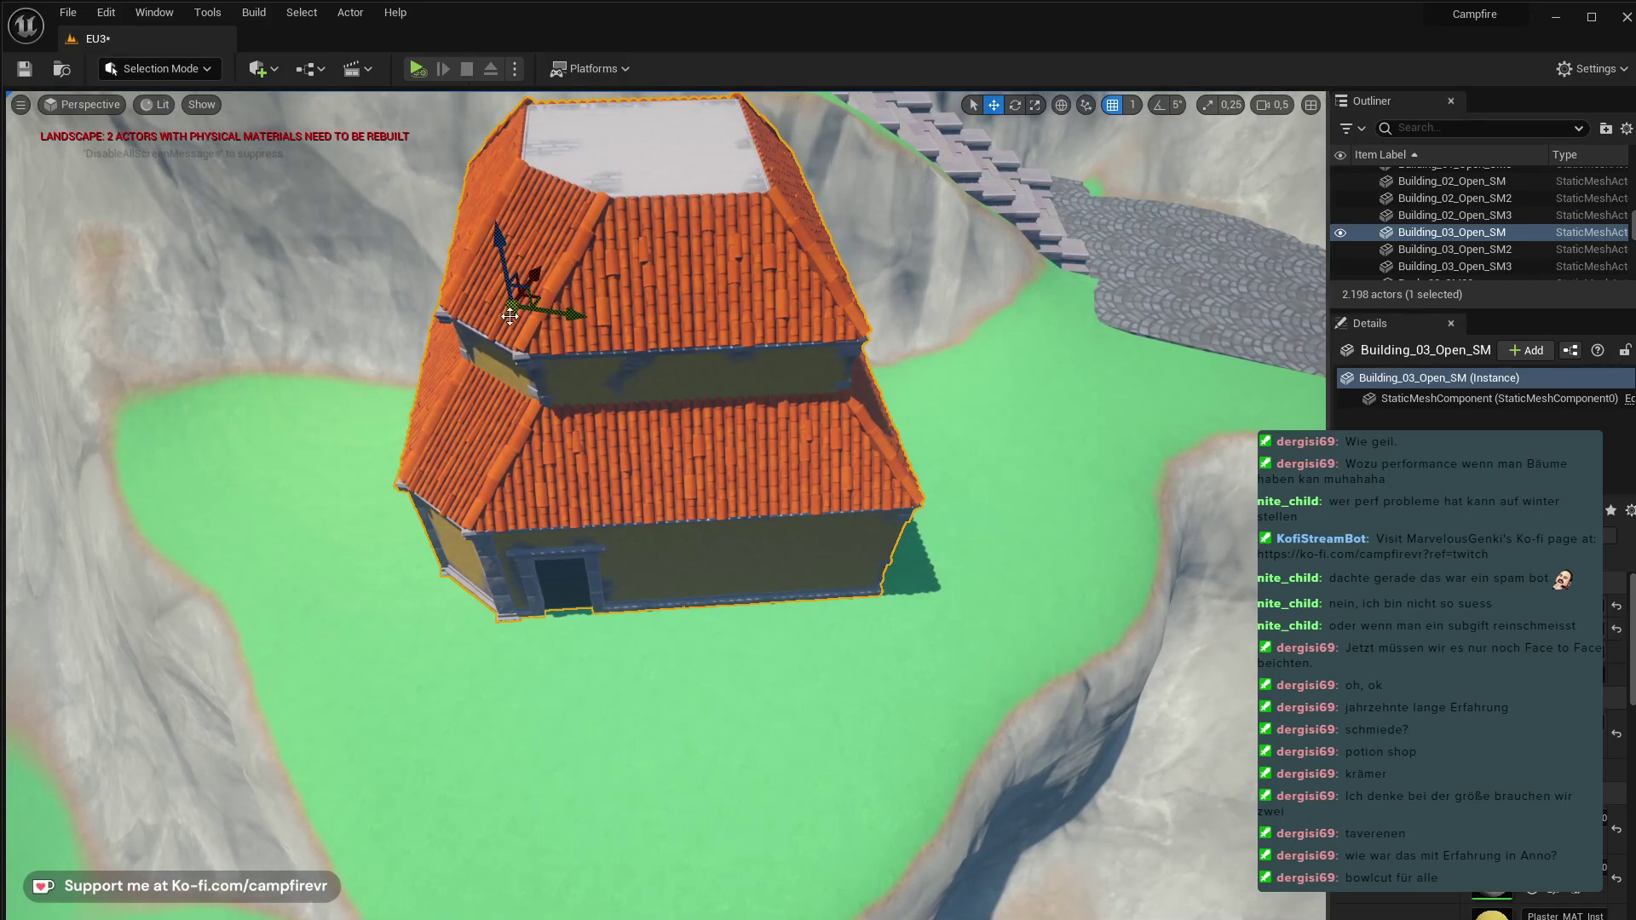
# - Try an Addon_02_SM mesh on the grass beside the two-storey building and delete it
pyautogui.hotkey('ctrl', 'space')
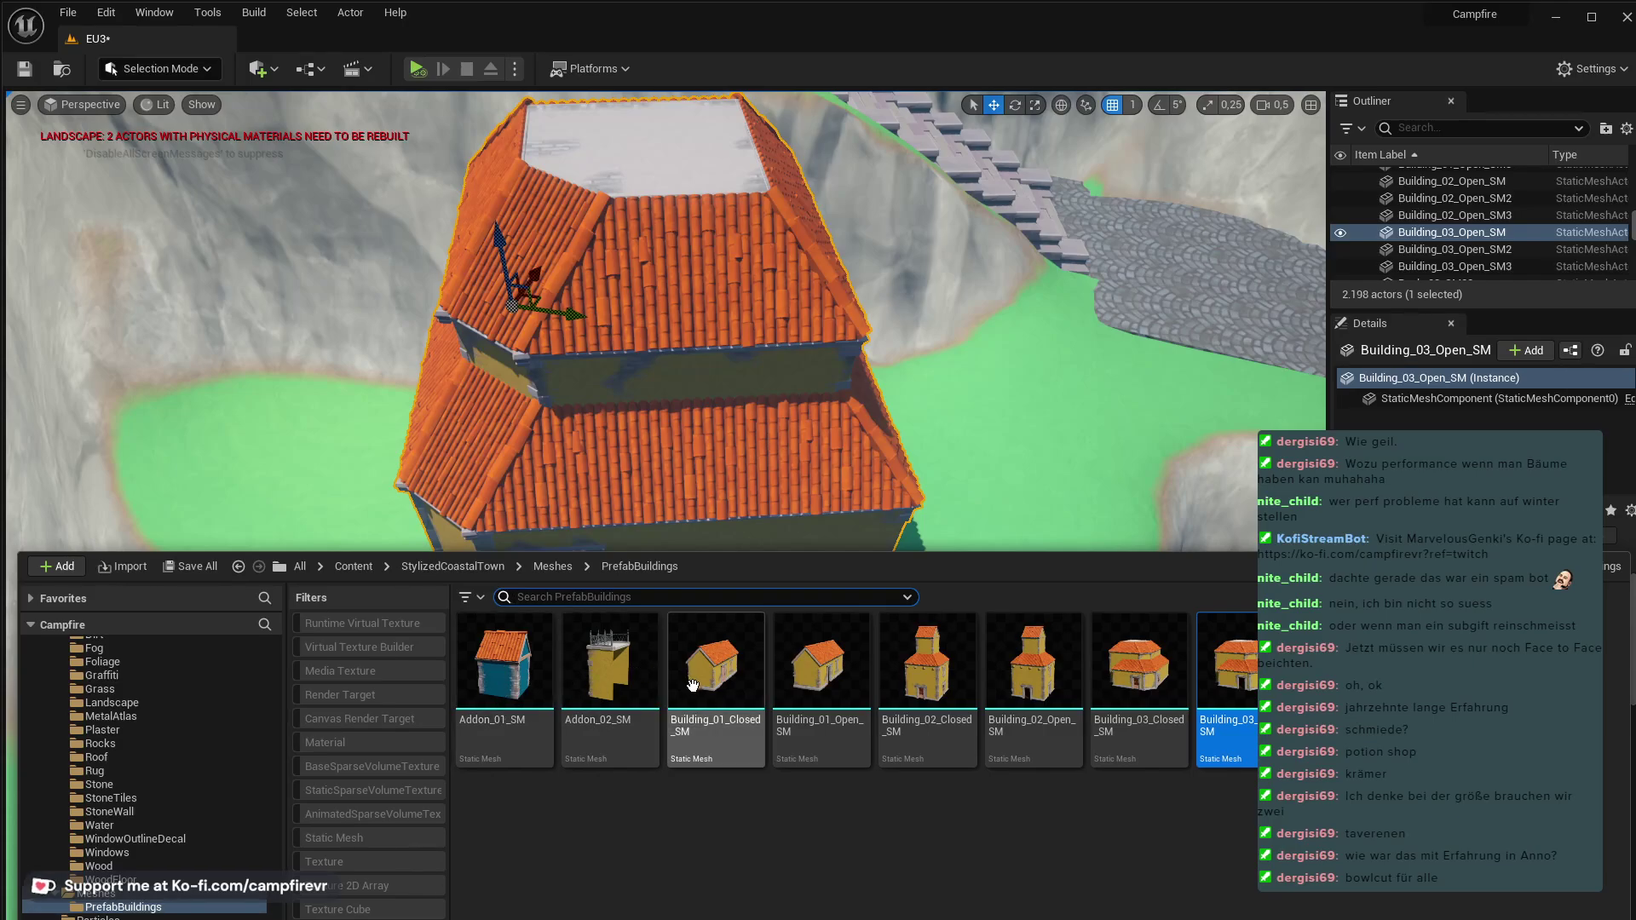
pyautogui.moveTo(605, 671); pyautogui.dragTo(697, 596)
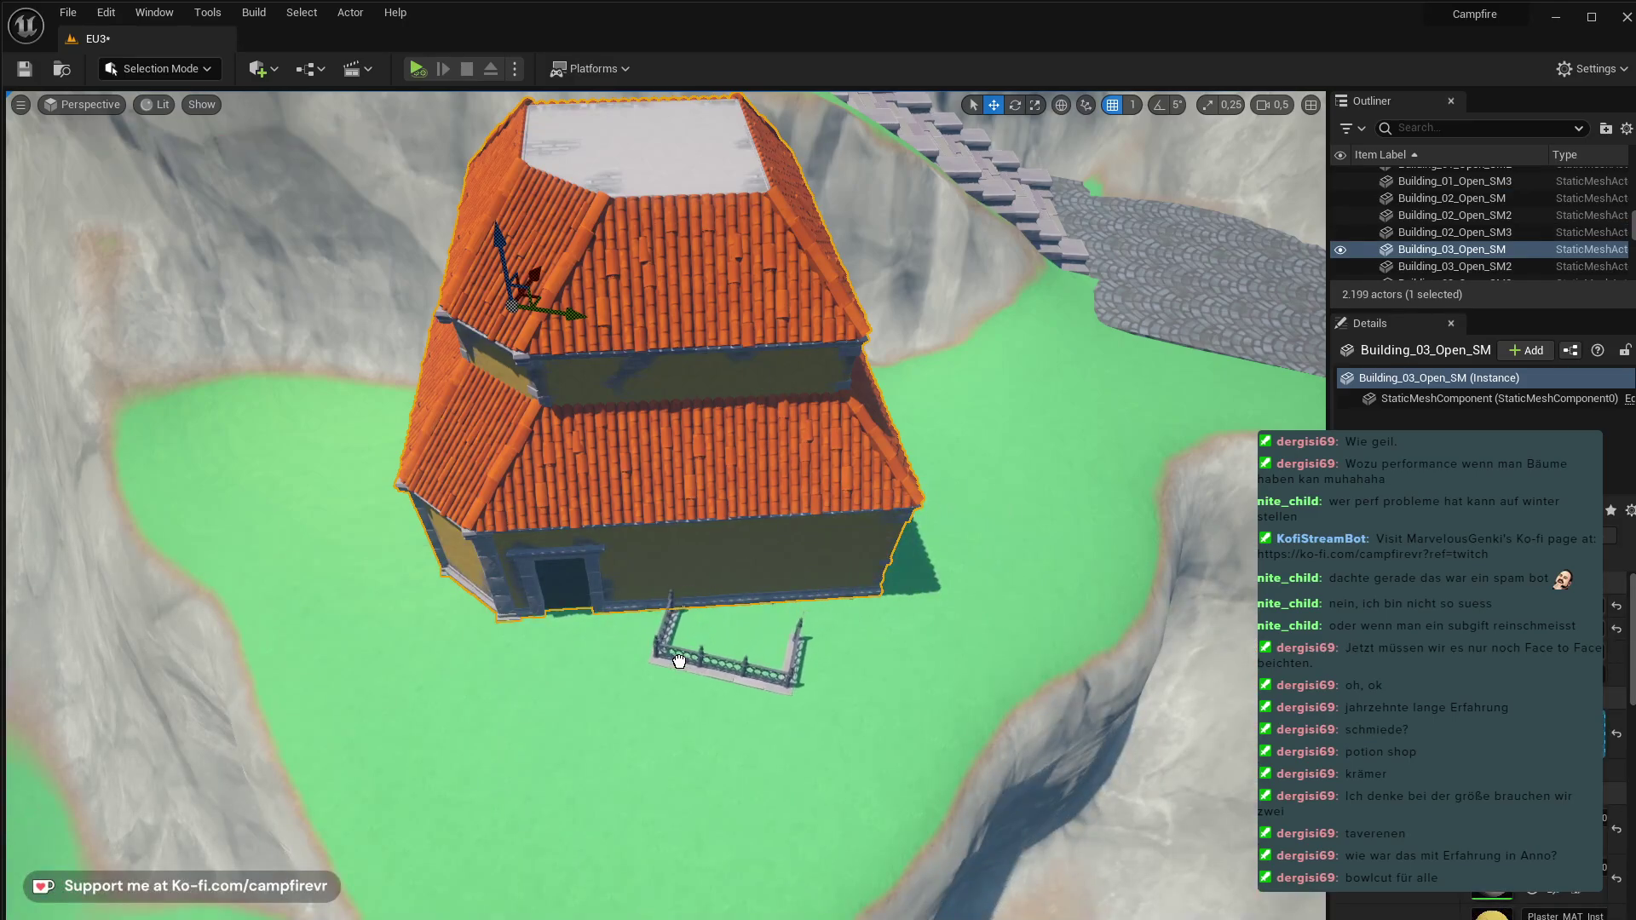
pyautogui.moveTo(670, 668); pyautogui.dragTo(670, 667)
pyautogui.moveTo(670, 667); pyautogui.dragTo(856, 584, button='right')
pyautogui.press('s')
pyautogui.press('a')
pyautogui.scroll(1, 801, 656)
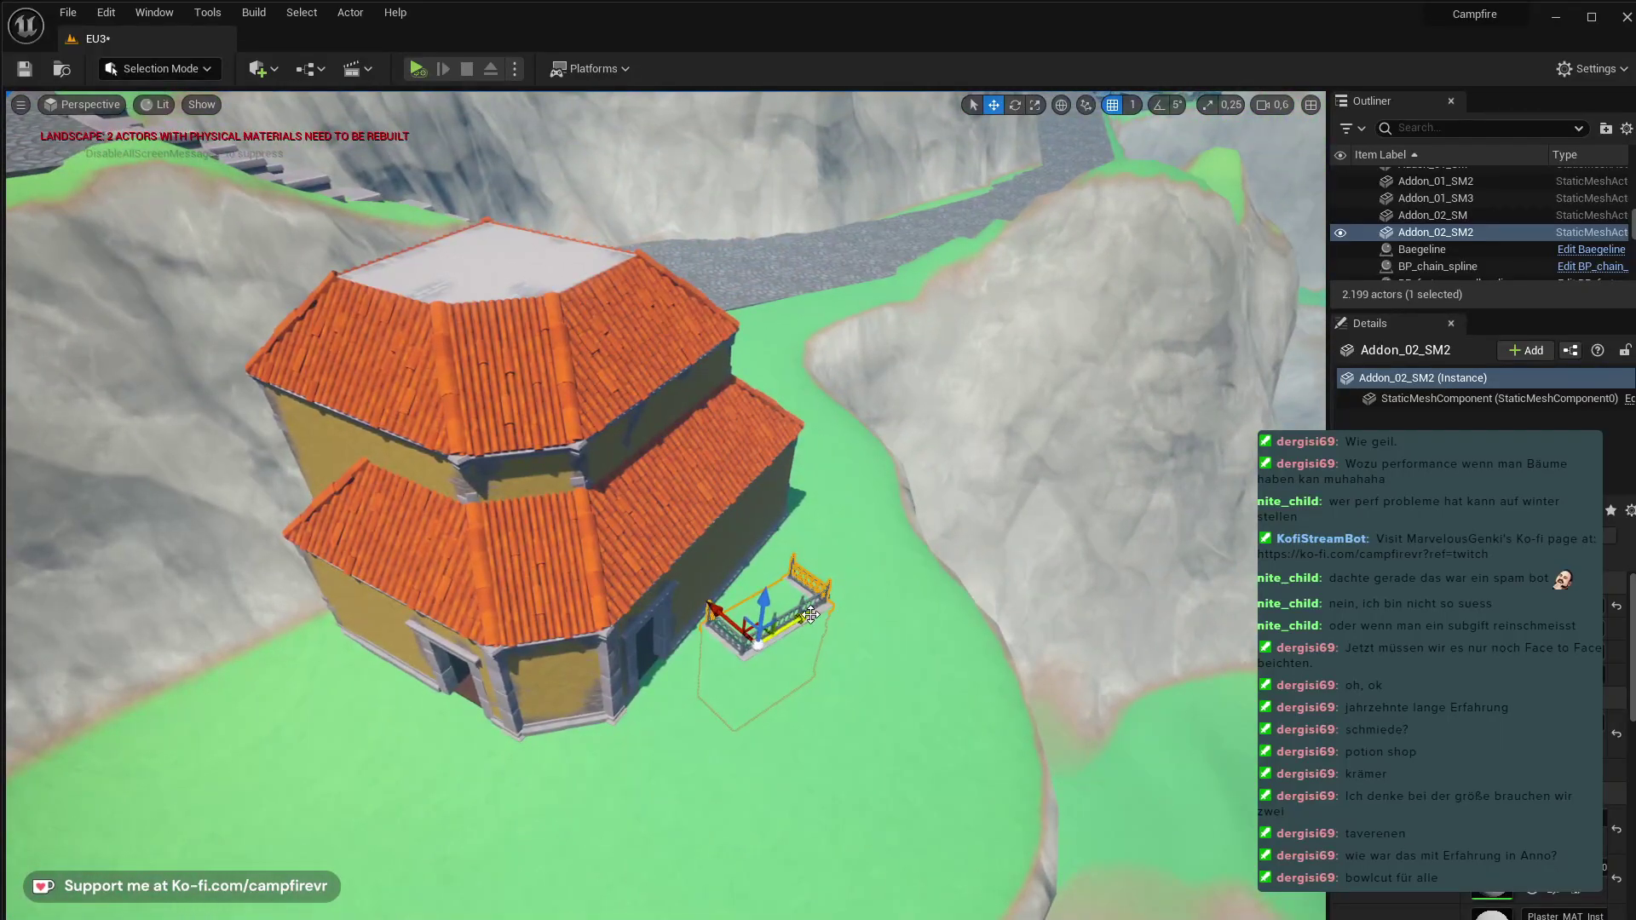
pyautogui.press('Delete')
# - Place a Building_01_Open_SM mesh on the grass next to the two-storey building, along the rock wall
pyautogui.press('d')
pyautogui.moveTo(767, 608); pyautogui.dragTo(656, 663, button='right')
pyautogui.hotkey('ctrl', 'space')
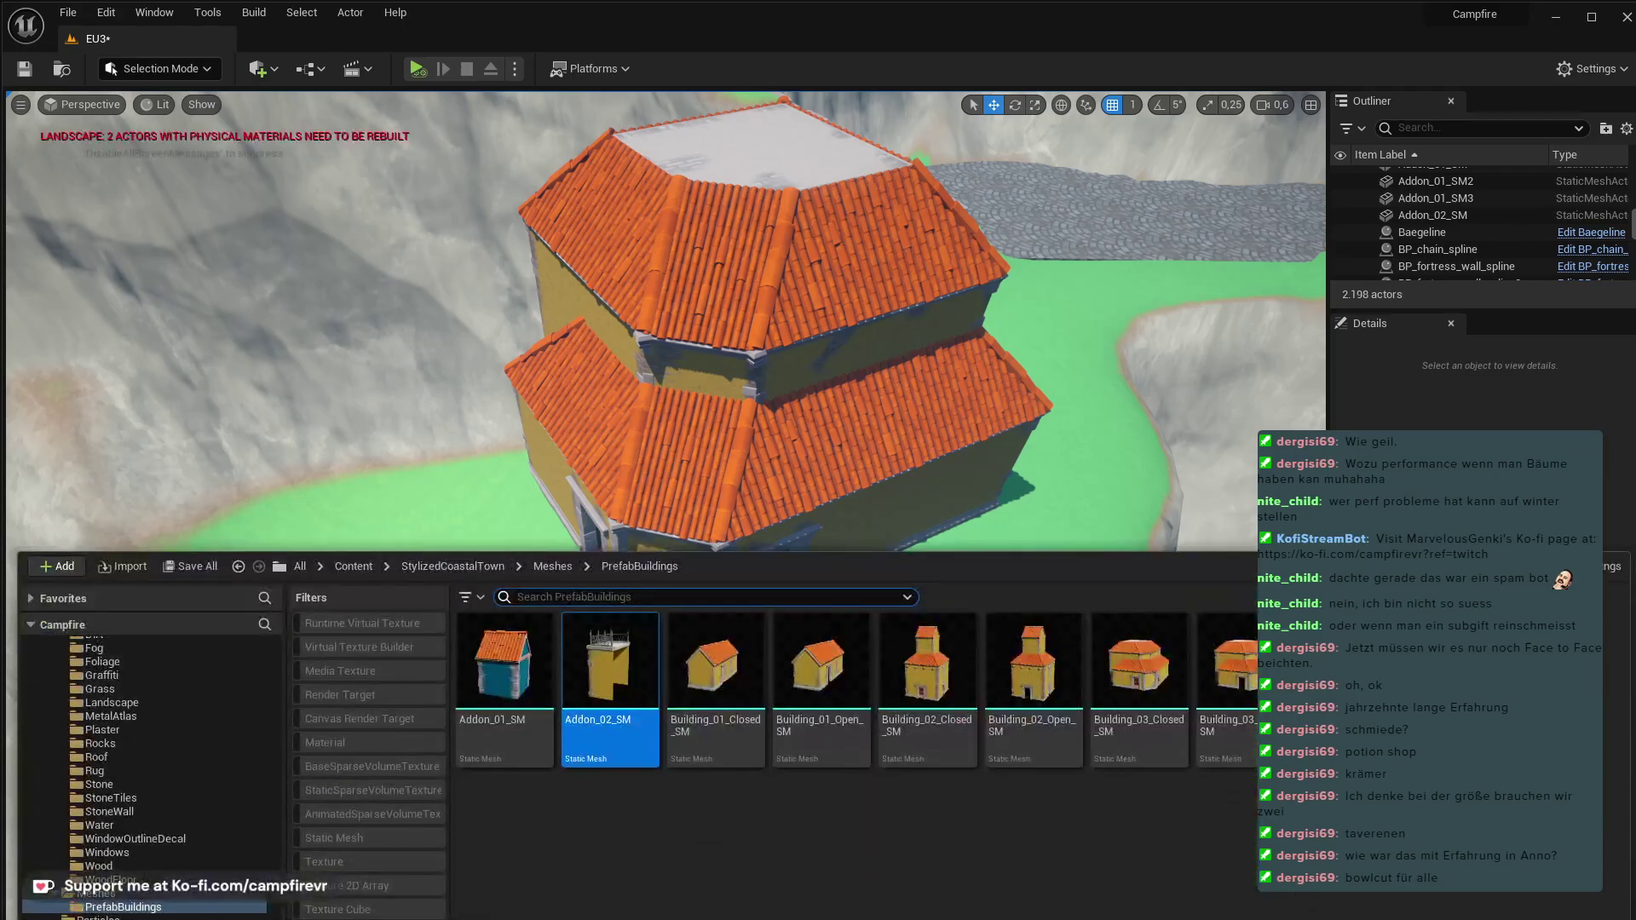
pyautogui.click(834, 755)
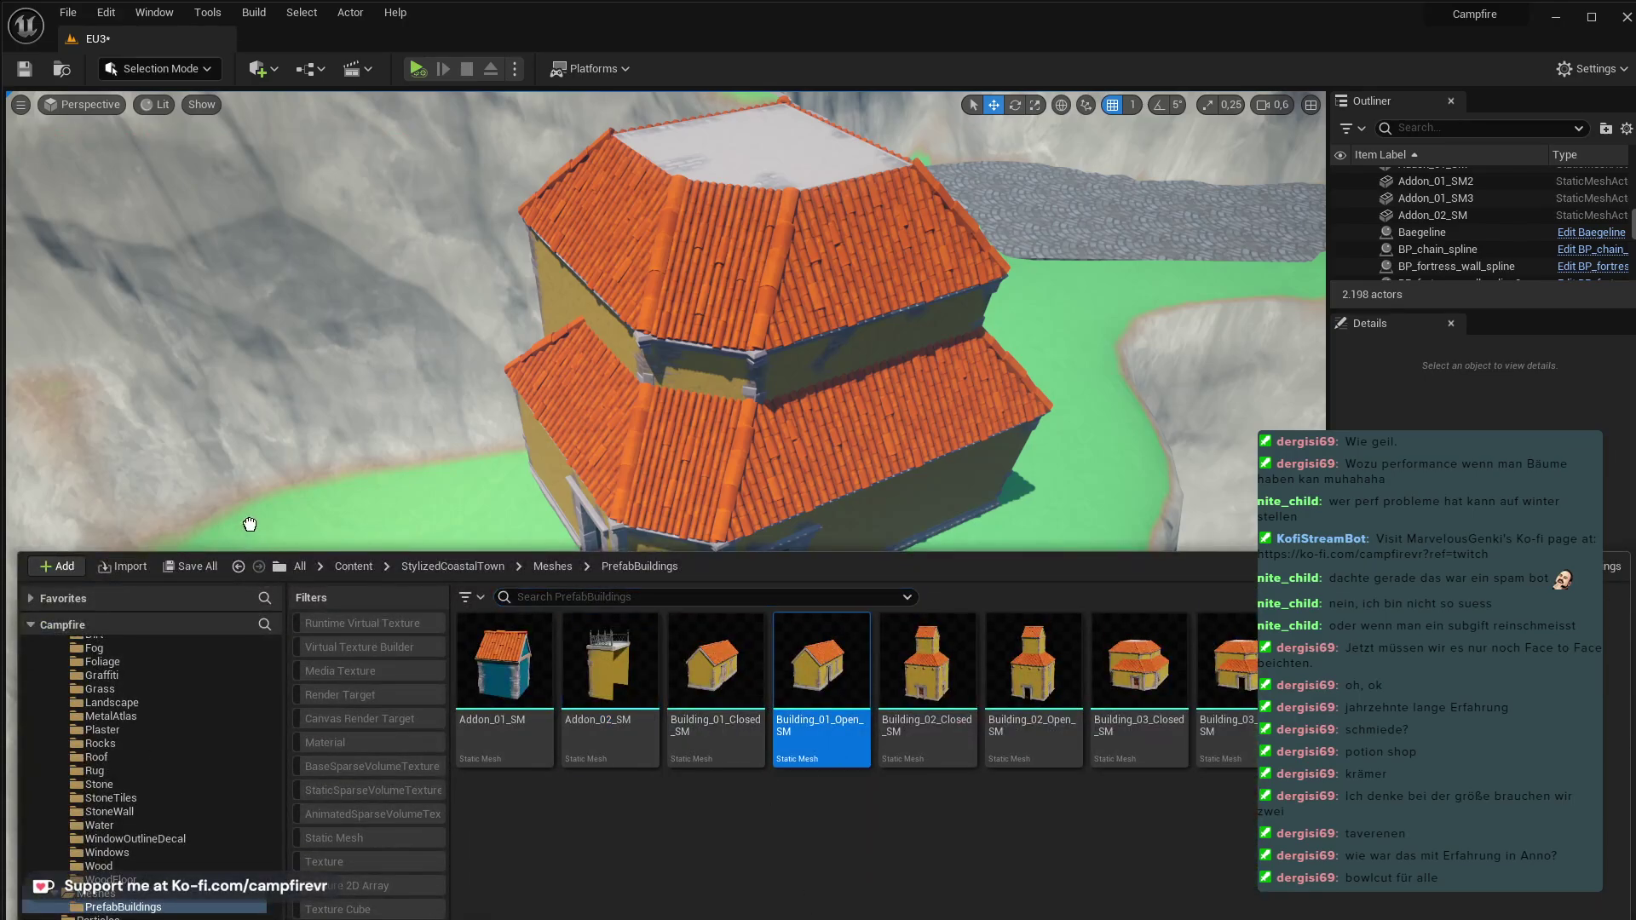
pyautogui.moveTo(250, 524); pyautogui.dragTo(511, 509)
pyautogui.moveTo(511, 508); pyautogui.dragTo(528, 477, button='right')
pyautogui.moveTo(448, 516); pyautogui.dragTo(648, 597, button='right')
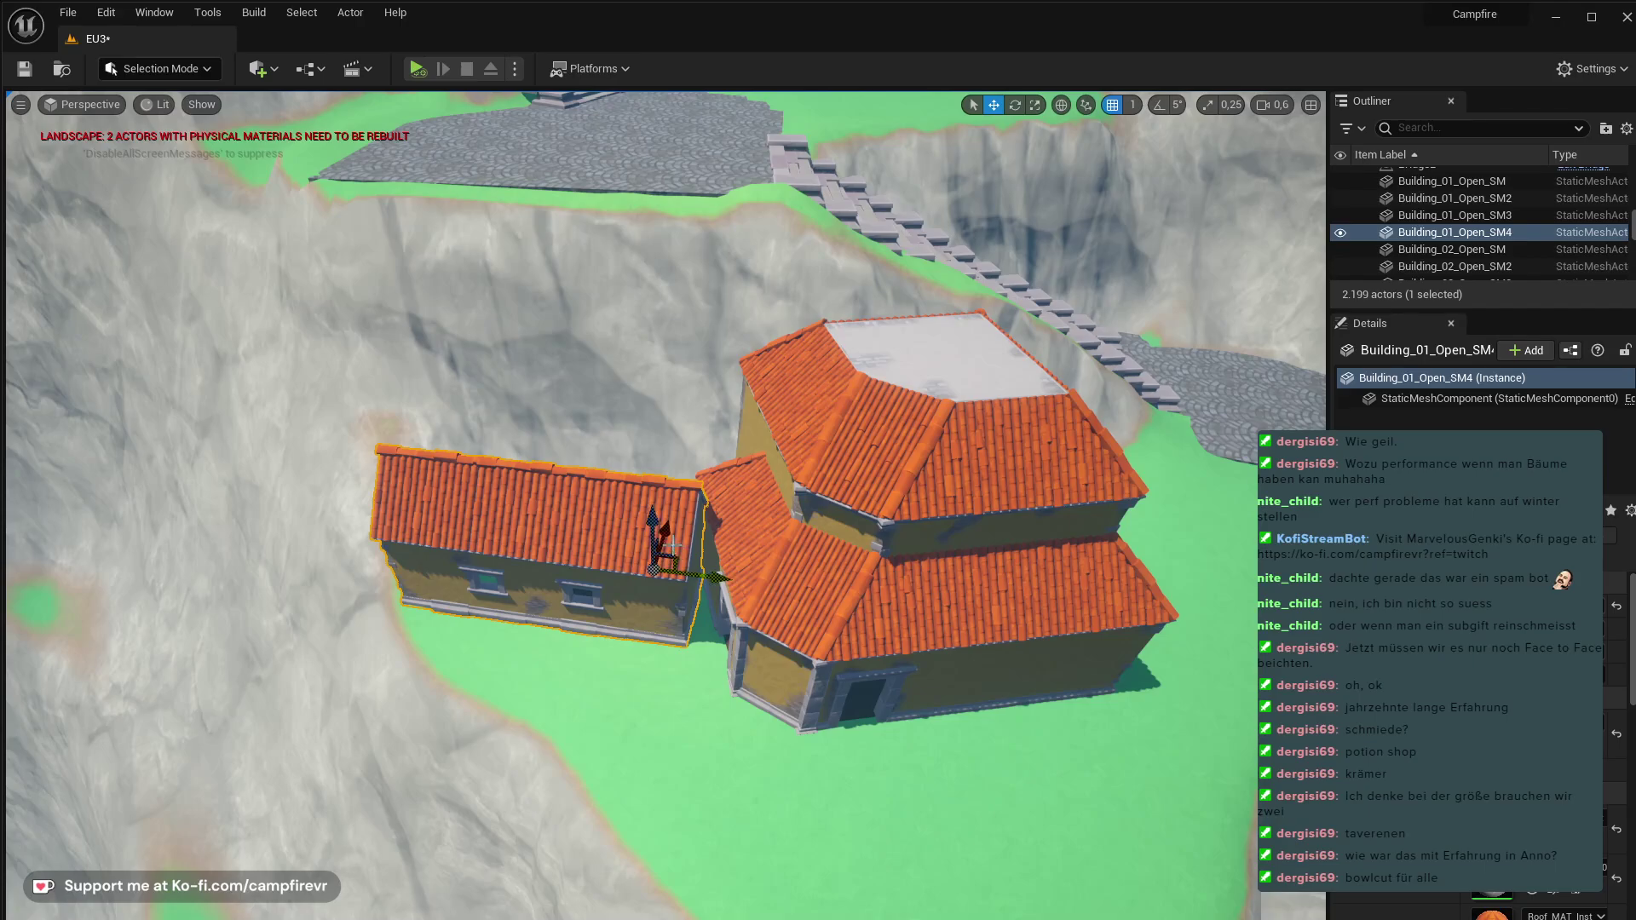
# - Move the low building to the grass in front and shift the two-storey building farther away from the stairs
pyautogui.moveTo(664, 543); pyautogui.dragTo(1048, 784)
pyautogui.click(900, 639)
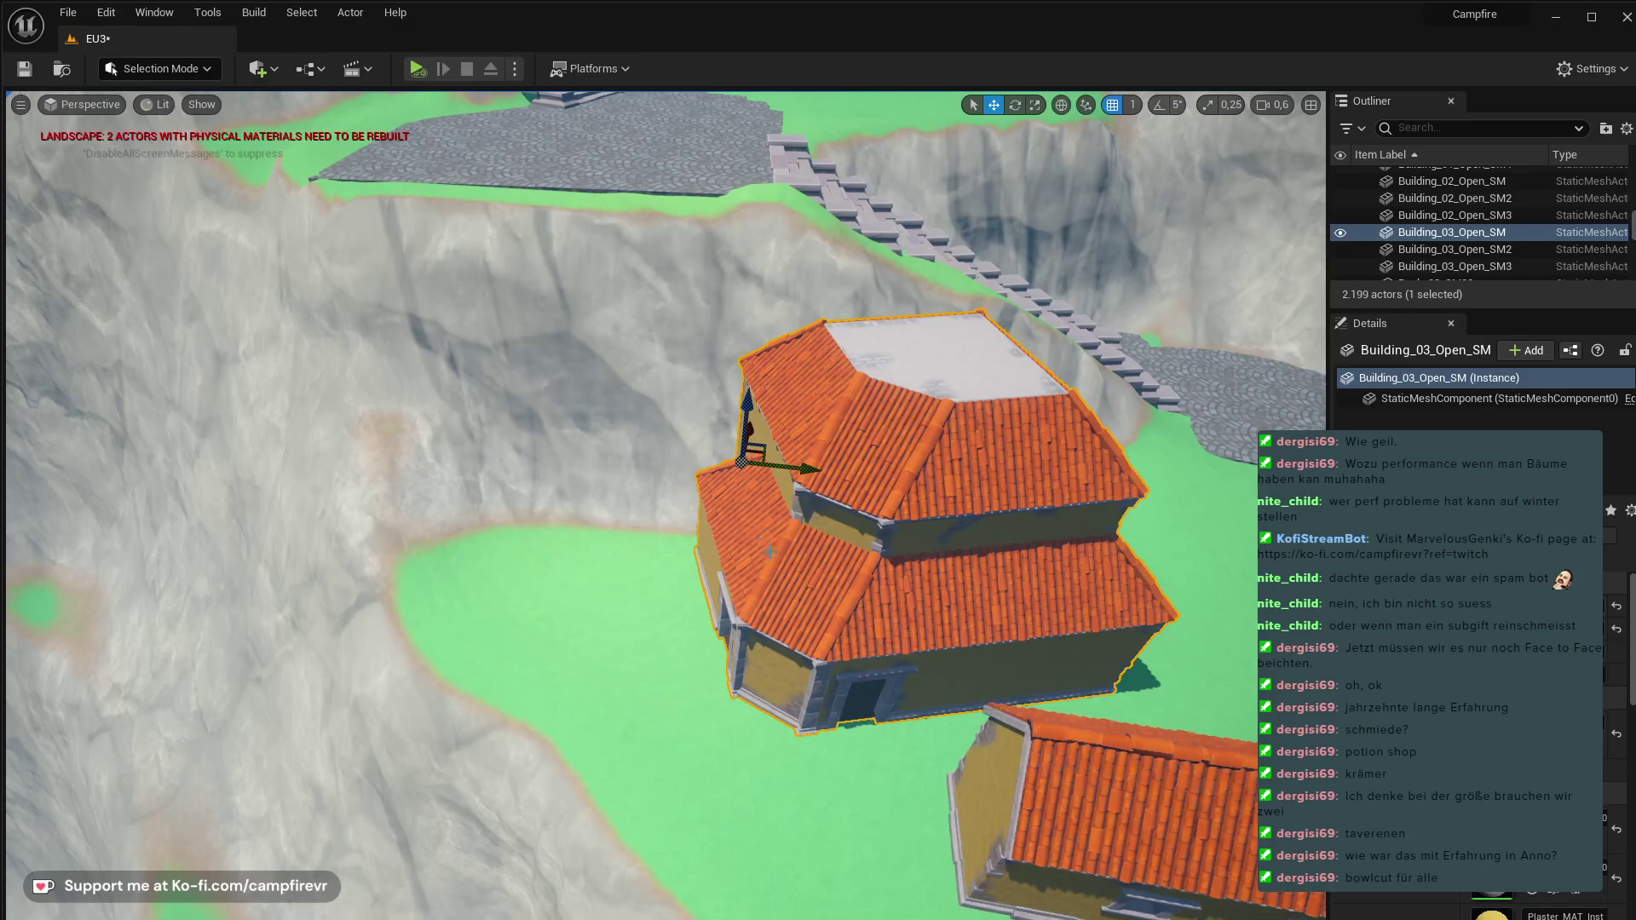
pyautogui.moveTo(755, 454); pyautogui.dragTo(599, 473)
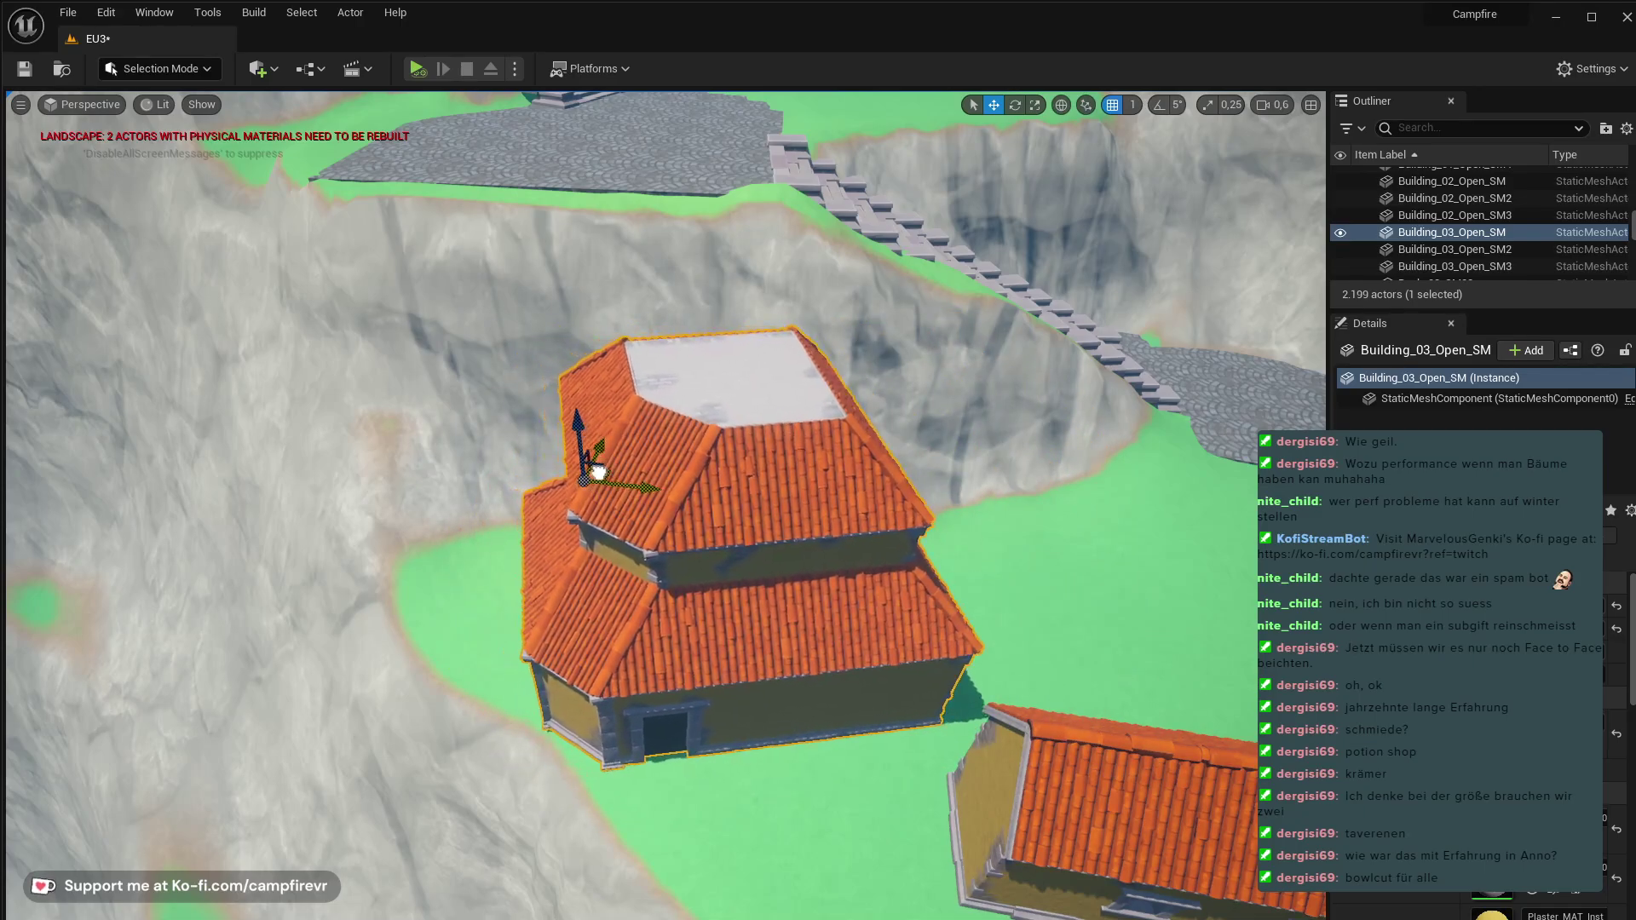
# - Try rotating the low building and moving it against the rock wall between the two-storey building and the stairs
pyautogui.moveTo(969, 614); pyautogui.dragTo(1125, 614, button='right')
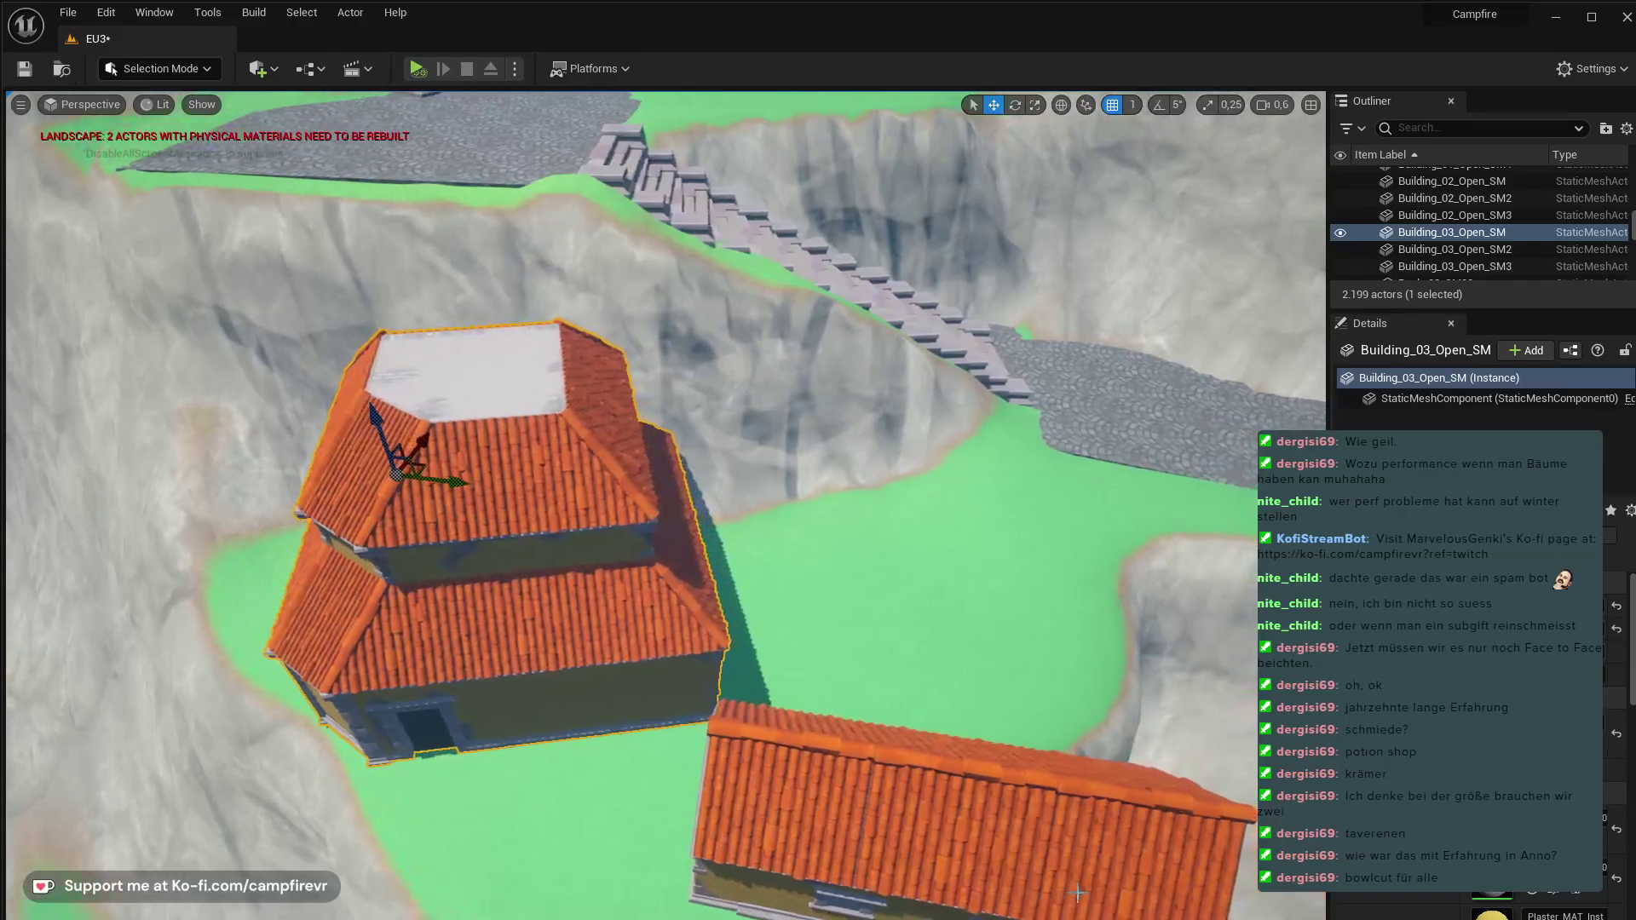
pyautogui.click(969, 767)
pyautogui.press('e')
pyautogui.moveTo(1012, 891); pyautogui.dragTo(1013, 892)
pyautogui.press('w')
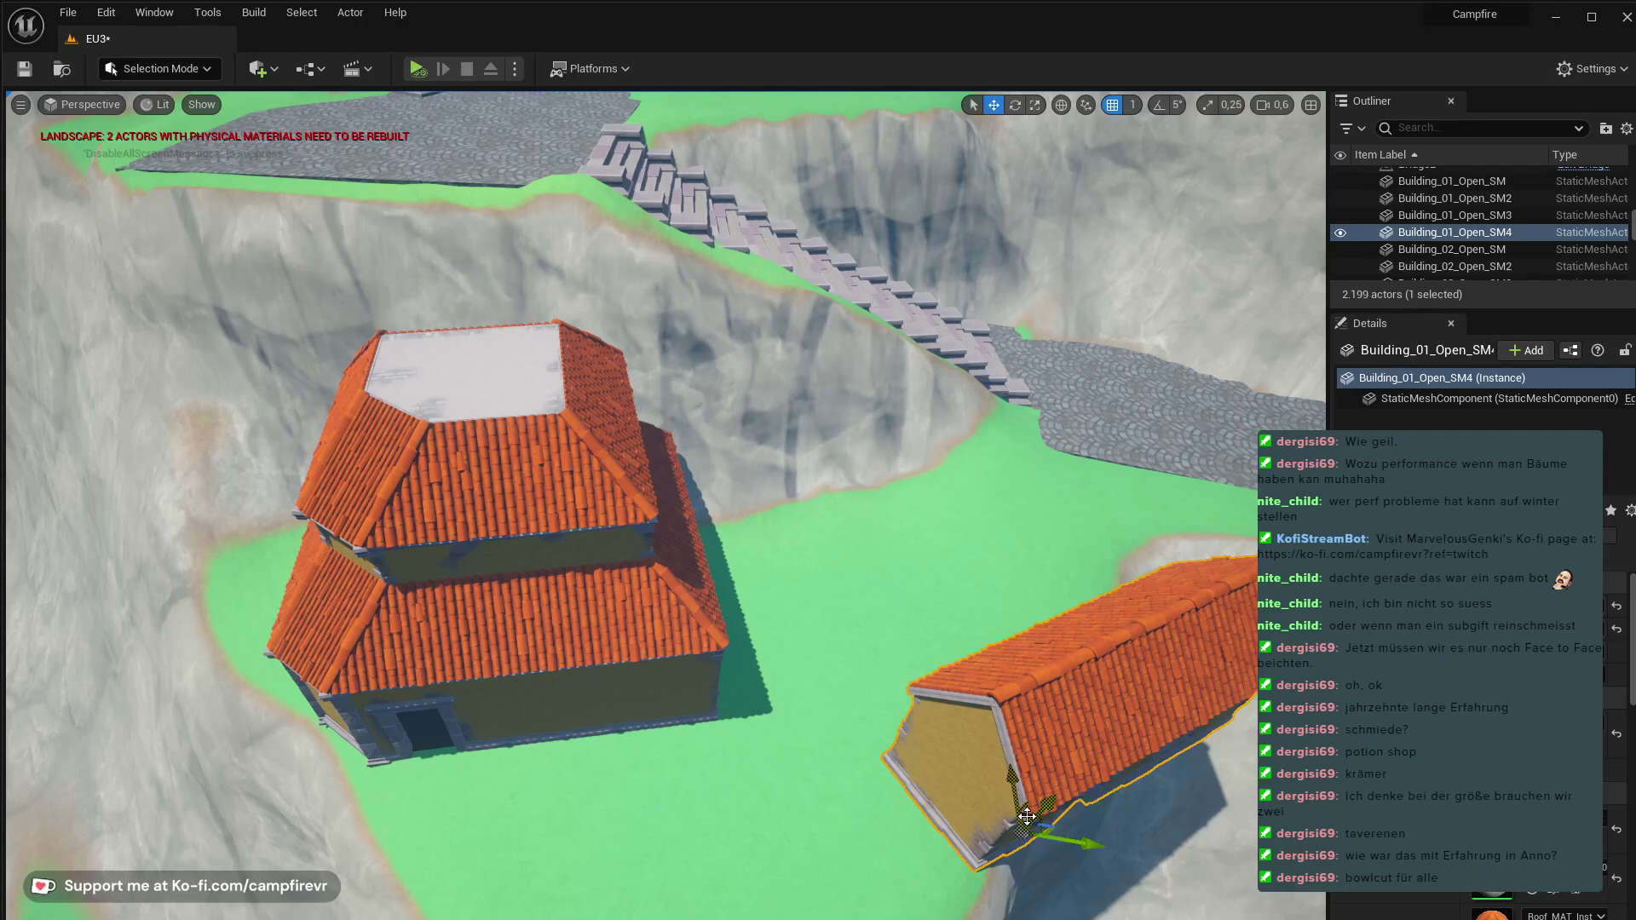
pyautogui.moveTo(1025, 818); pyautogui.dragTo(819, 562)
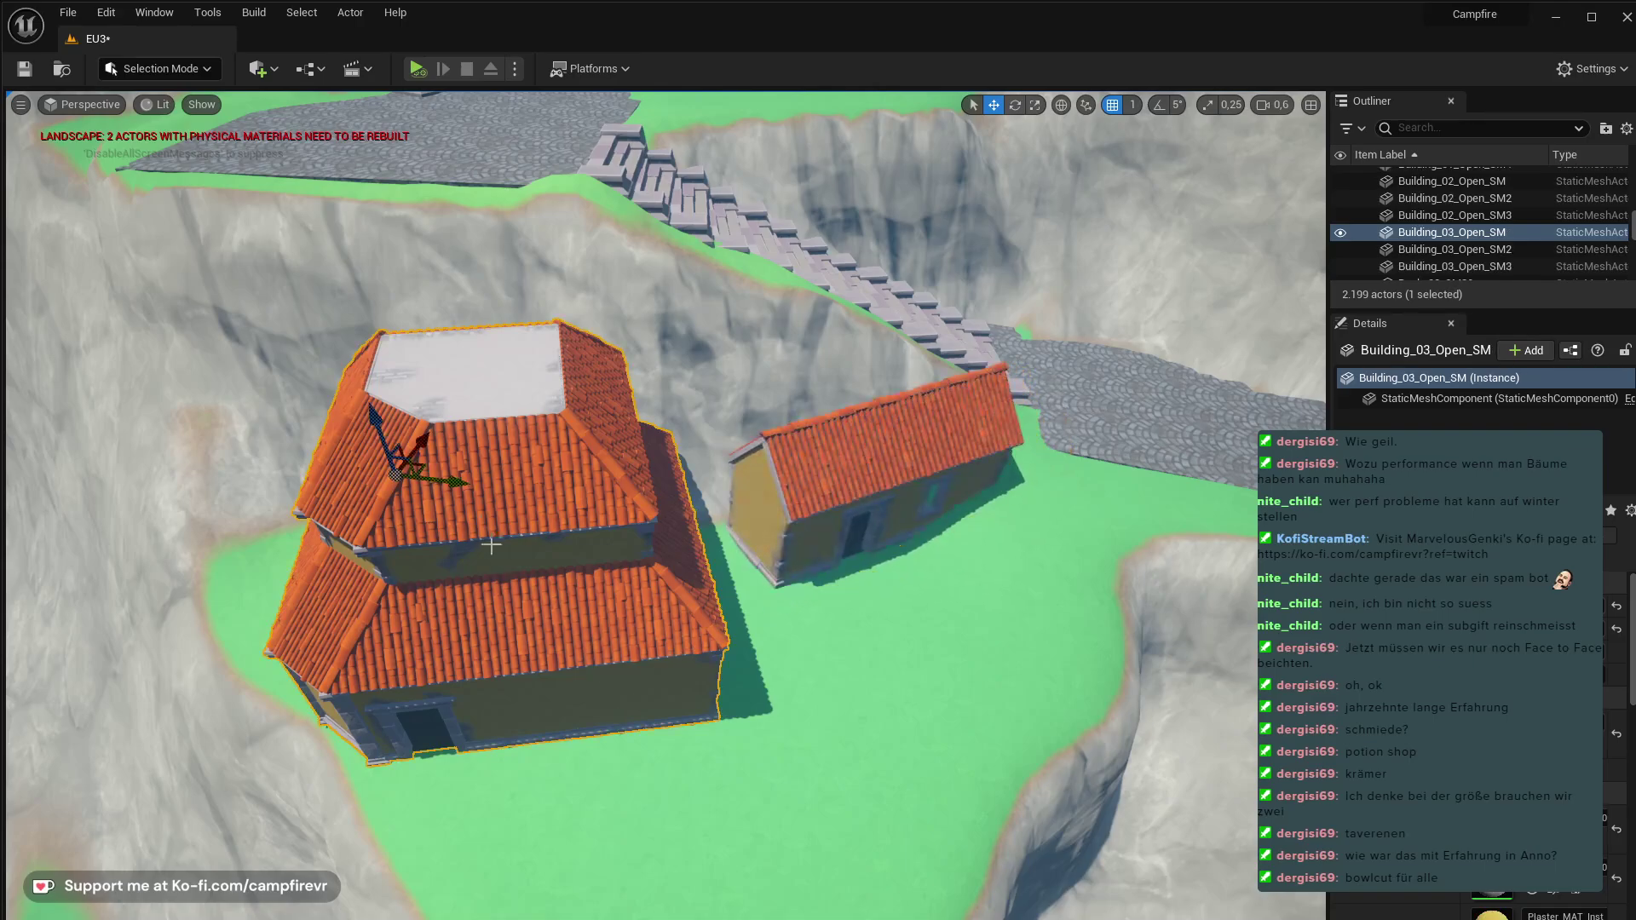
# - Shift the two-storey building closer to the low building beside it
pyautogui.moveTo(420, 466); pyautogui.dragTo(468, 455)
pyautogui.moveTo(520, 471); pyautogui.dragTo(580, 400, button='right')
pyautogui.press('w')
pyautogui.press('d')
pyautogui.moveTo(579, 471); pyautogui.dragTo(575, 473, button='right')
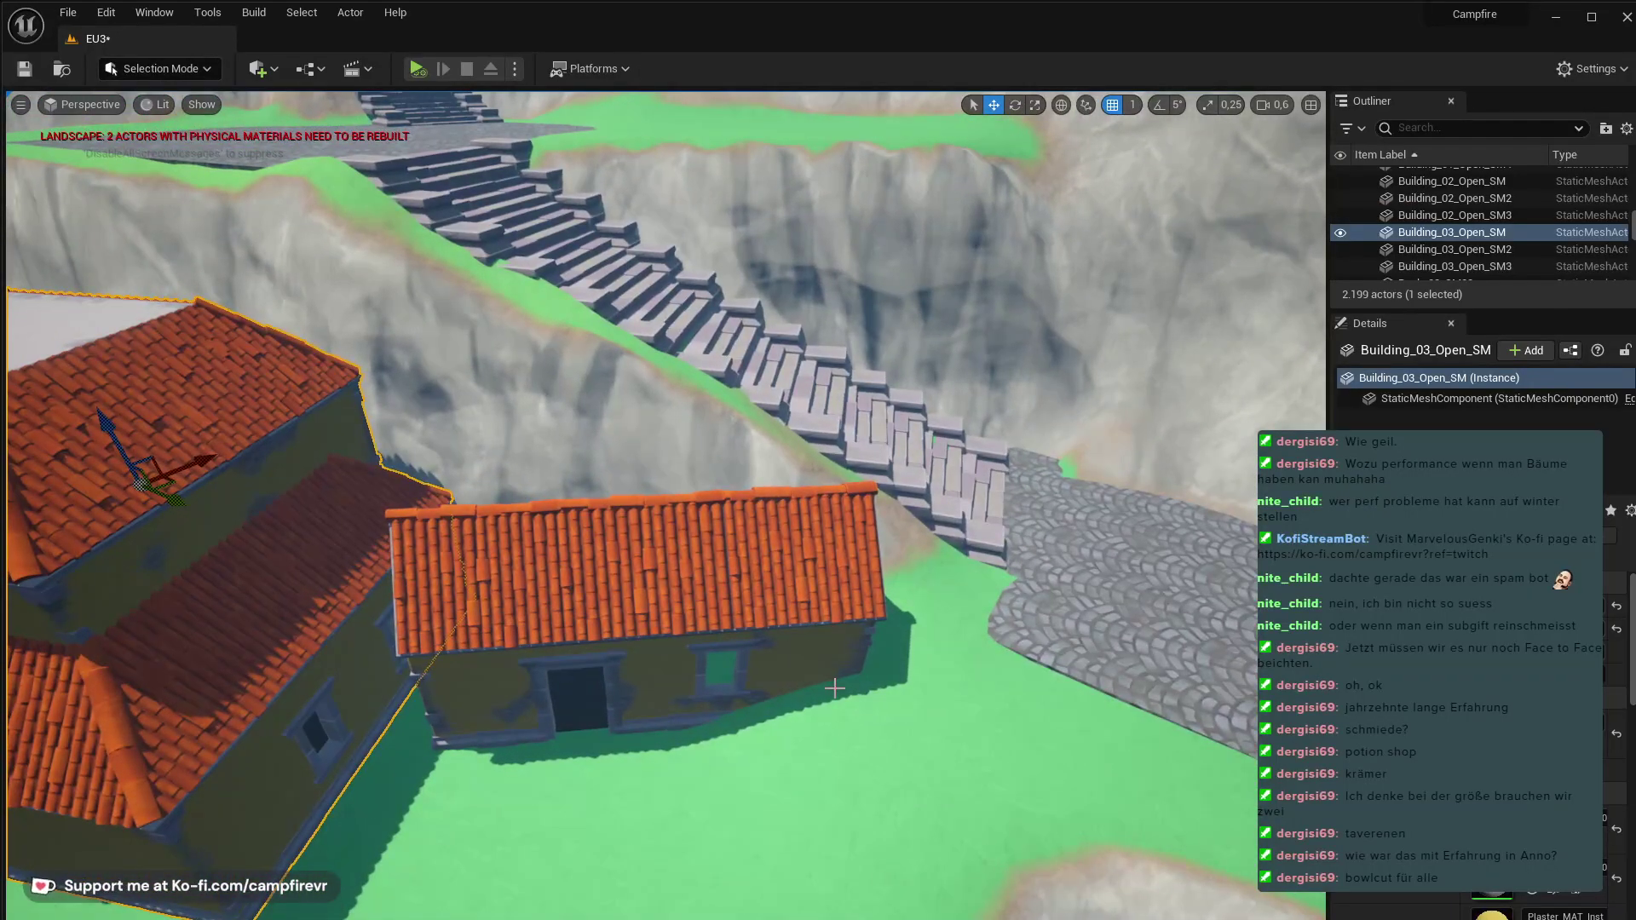
pyautogui.moveTo(913, 751); pyautogui.dragTo(826, 761, button='right')
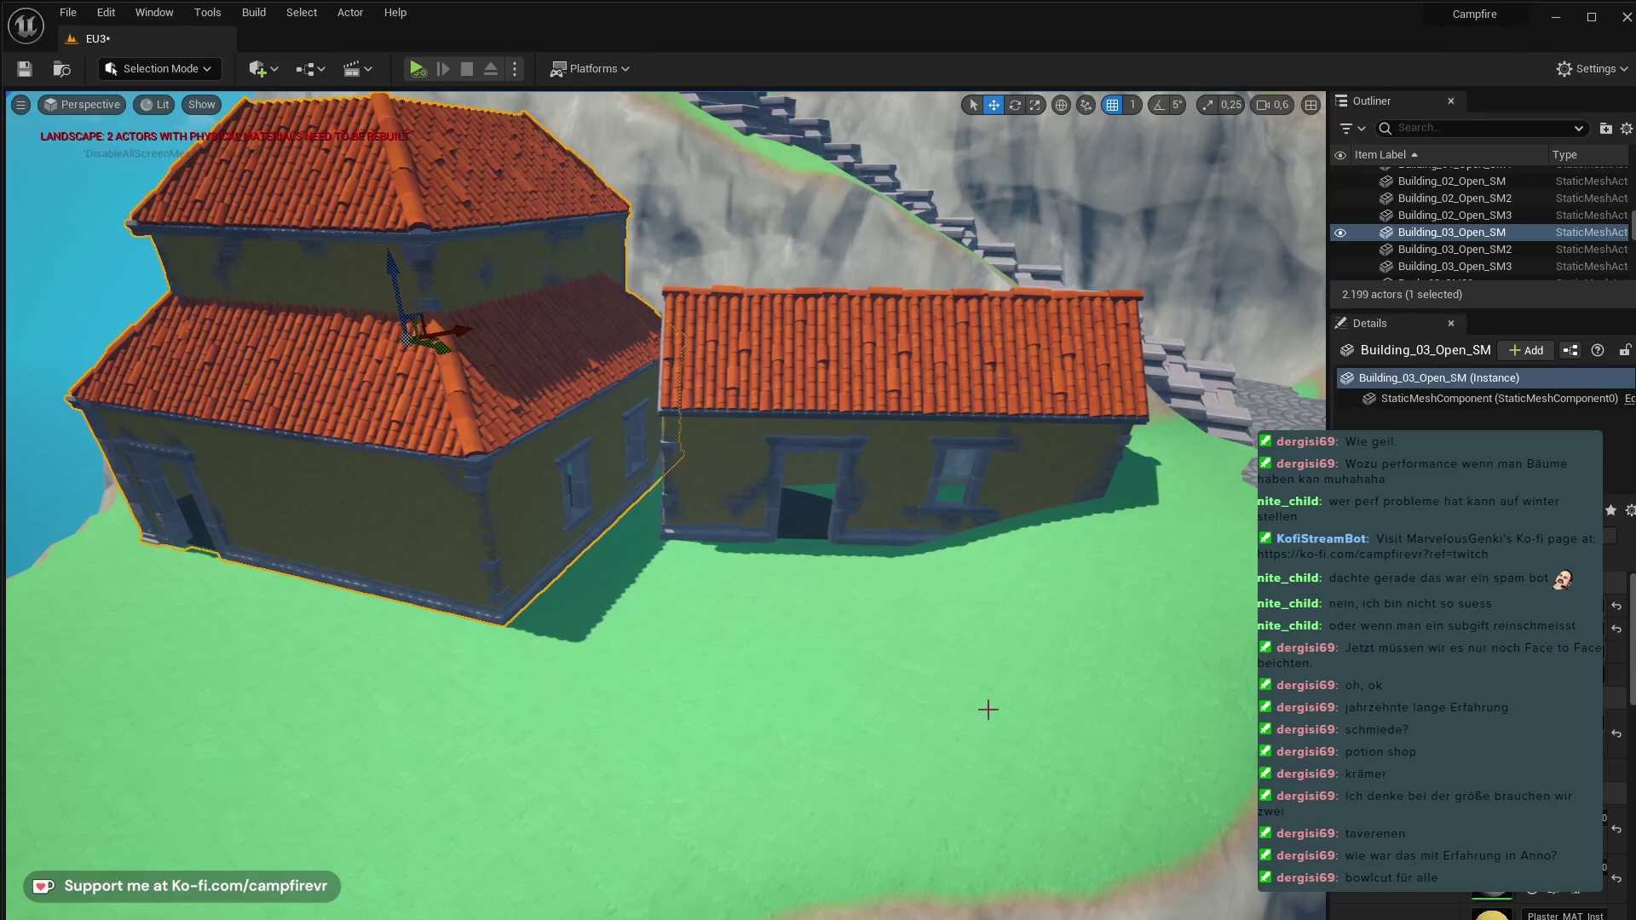
# - Try turning the low building about its vertical axis and moving it forward beside the two-storey building's side wall
pyautogui.click(714, 513)
pyautogui.press('e')
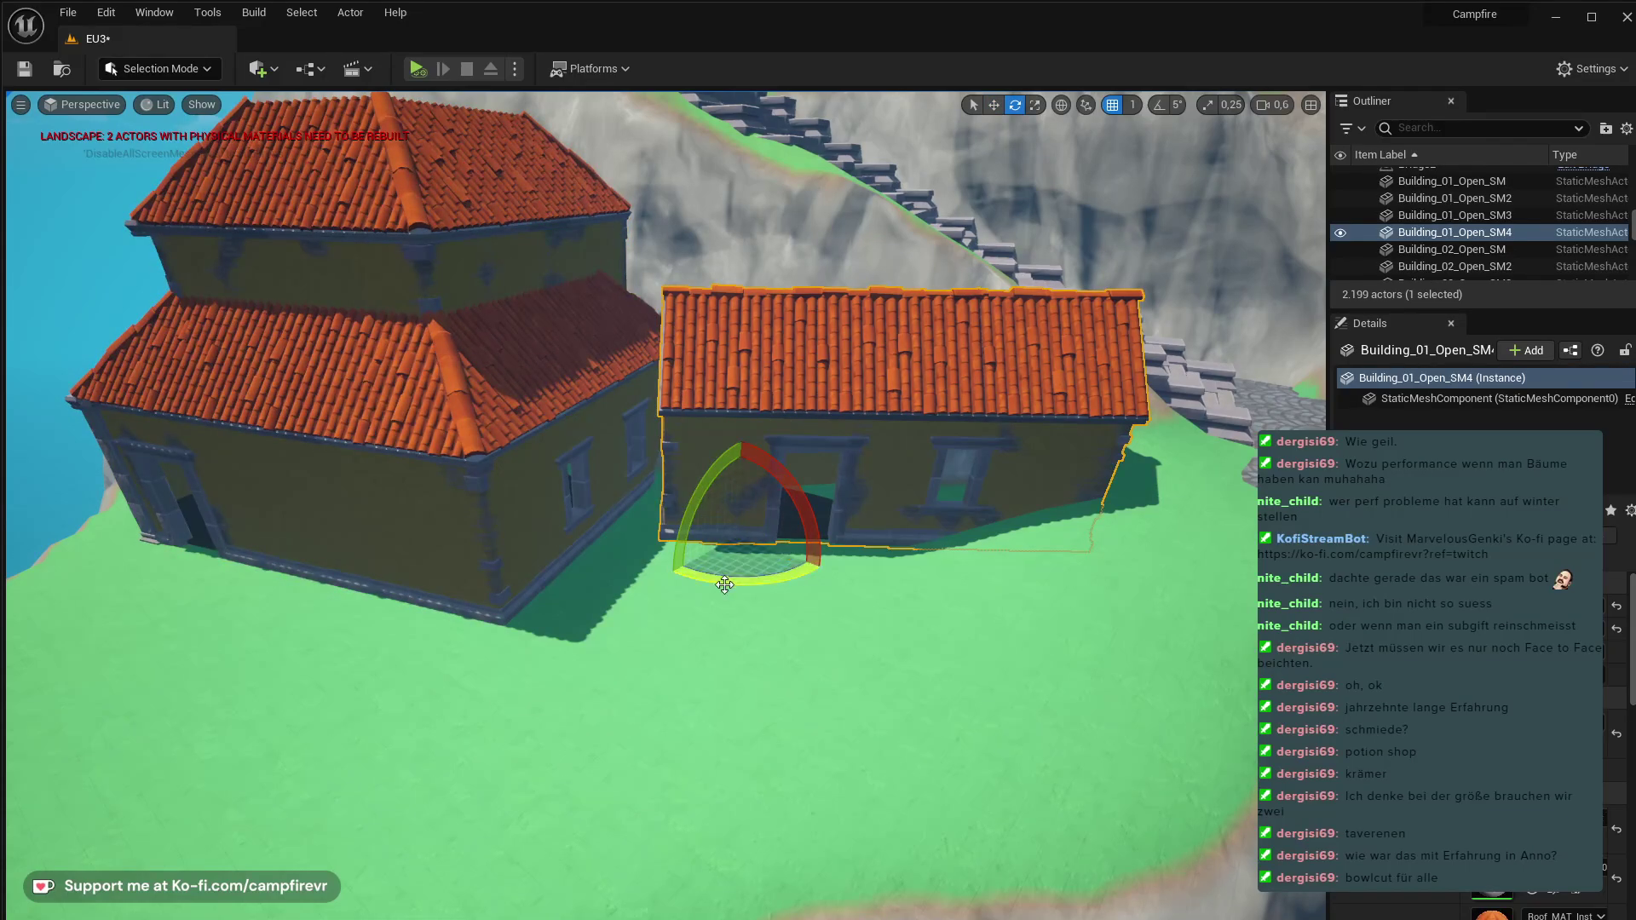
pyautogui.moveTo(725, 585); pyautogui.dragTo(648, 584)
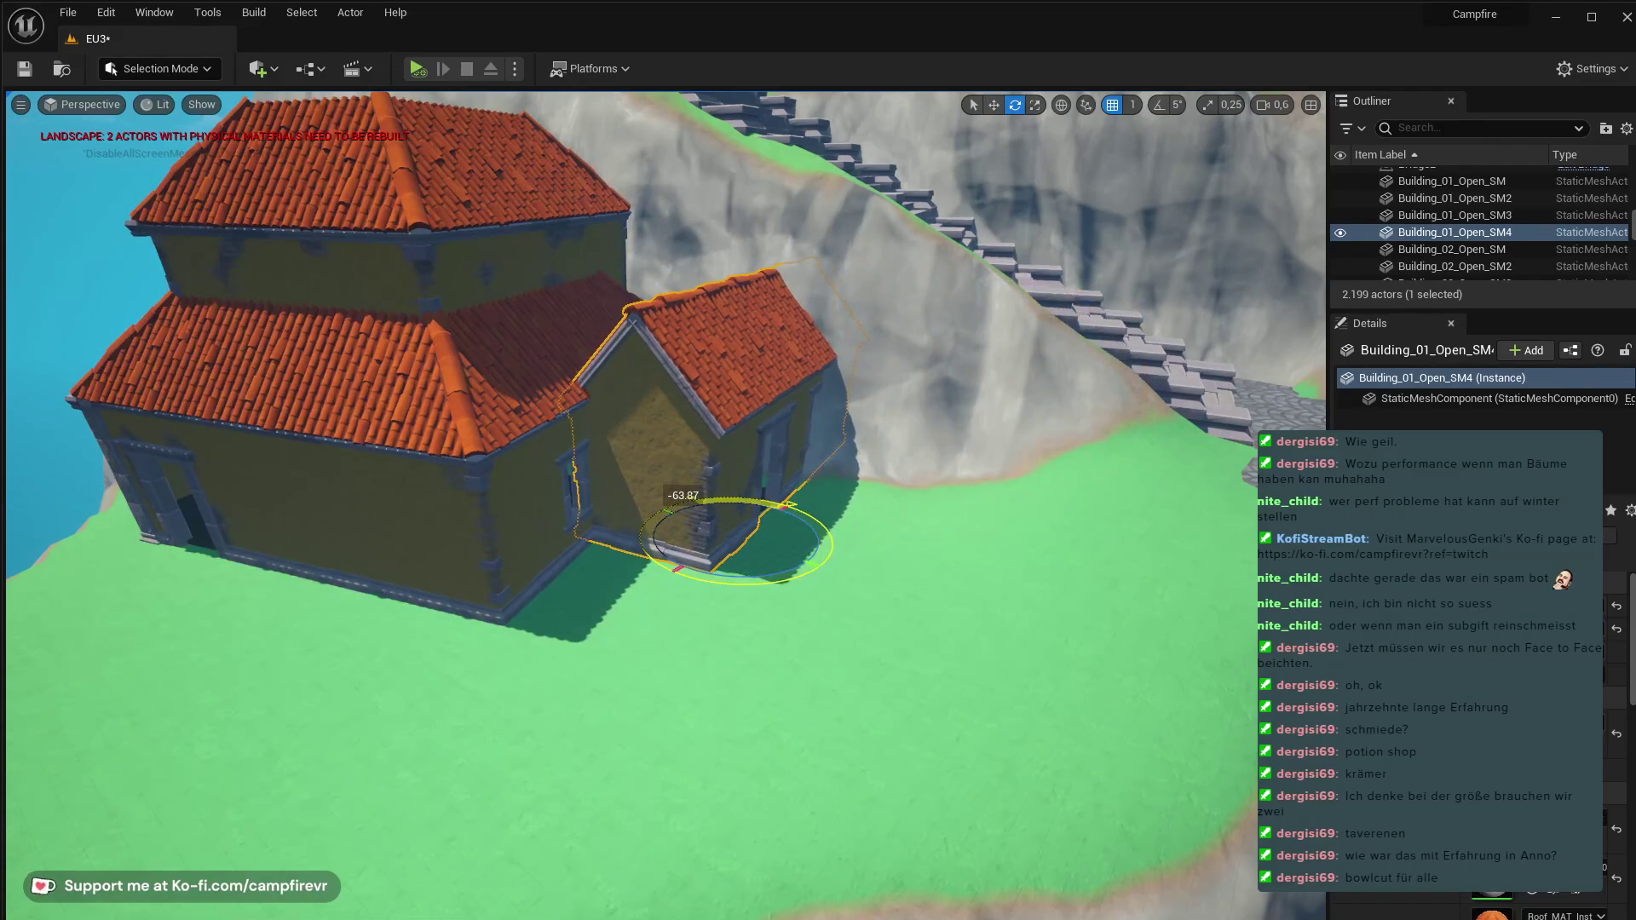
pyautogui.moveTo(773, 632); pyautogui.dragTo(773, 661, button='right')
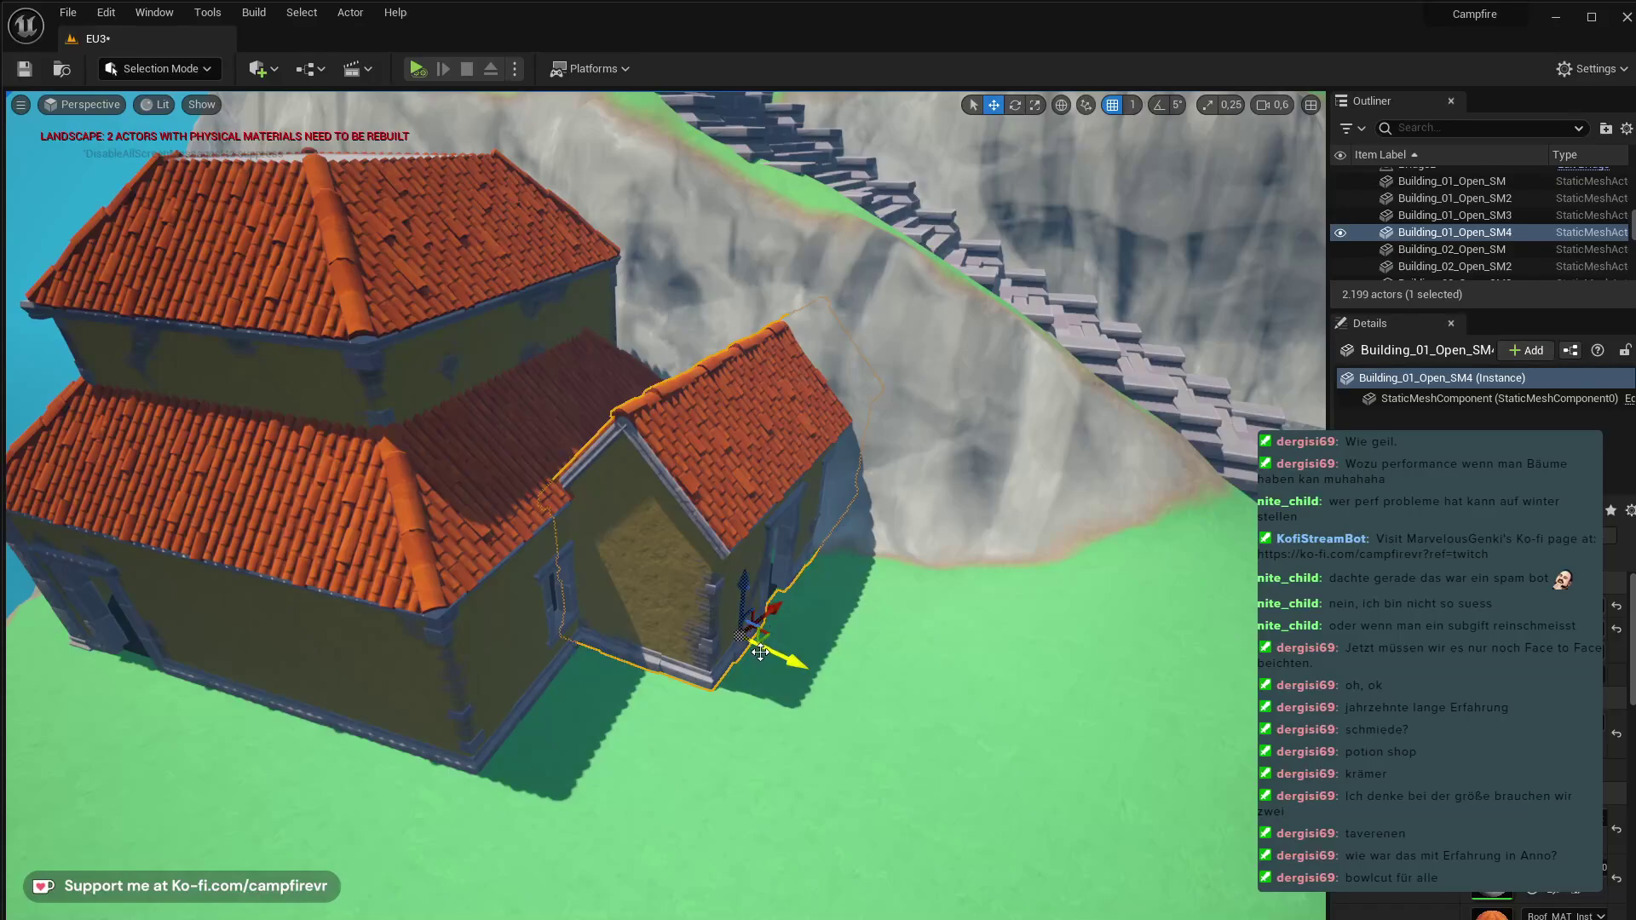
pyautogui.scroll(3, 770, 631)
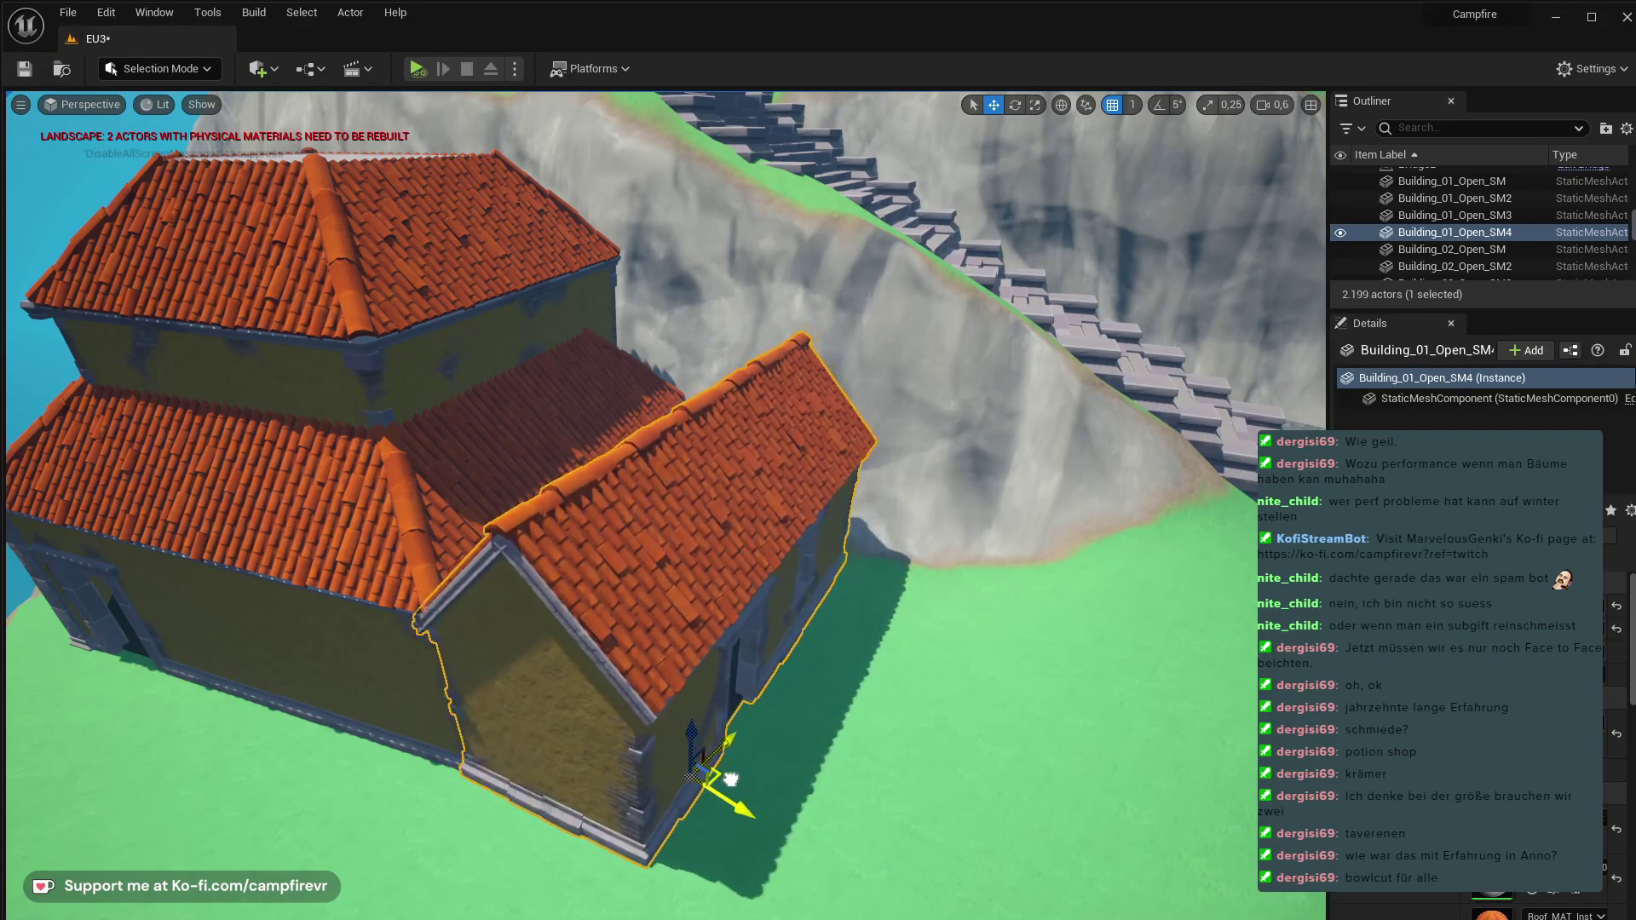
pyautogui.moveTo(709, 828); pyautogui.dragTo(801, 810, button='right')
pyautogui.press('e')
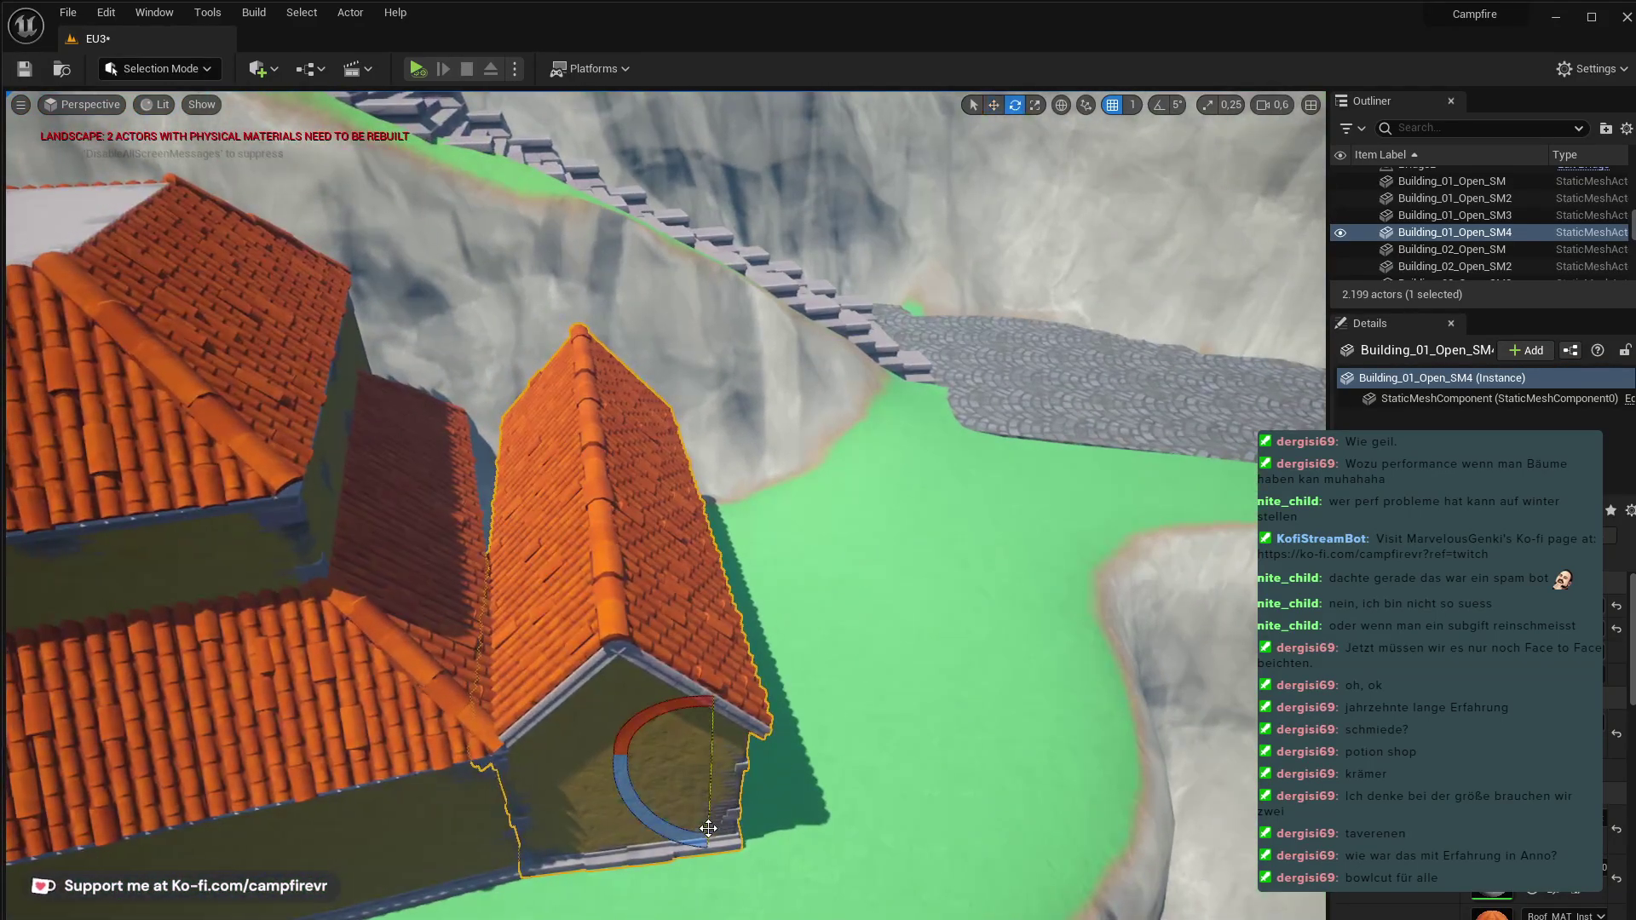
pyautogui.moveTo(679, 822)
pyautogui.mouseDown()
pyautogui.moveTo(614, 829)
pyautogui.moveTo(687, 822)
pyautogui.mouseUp()
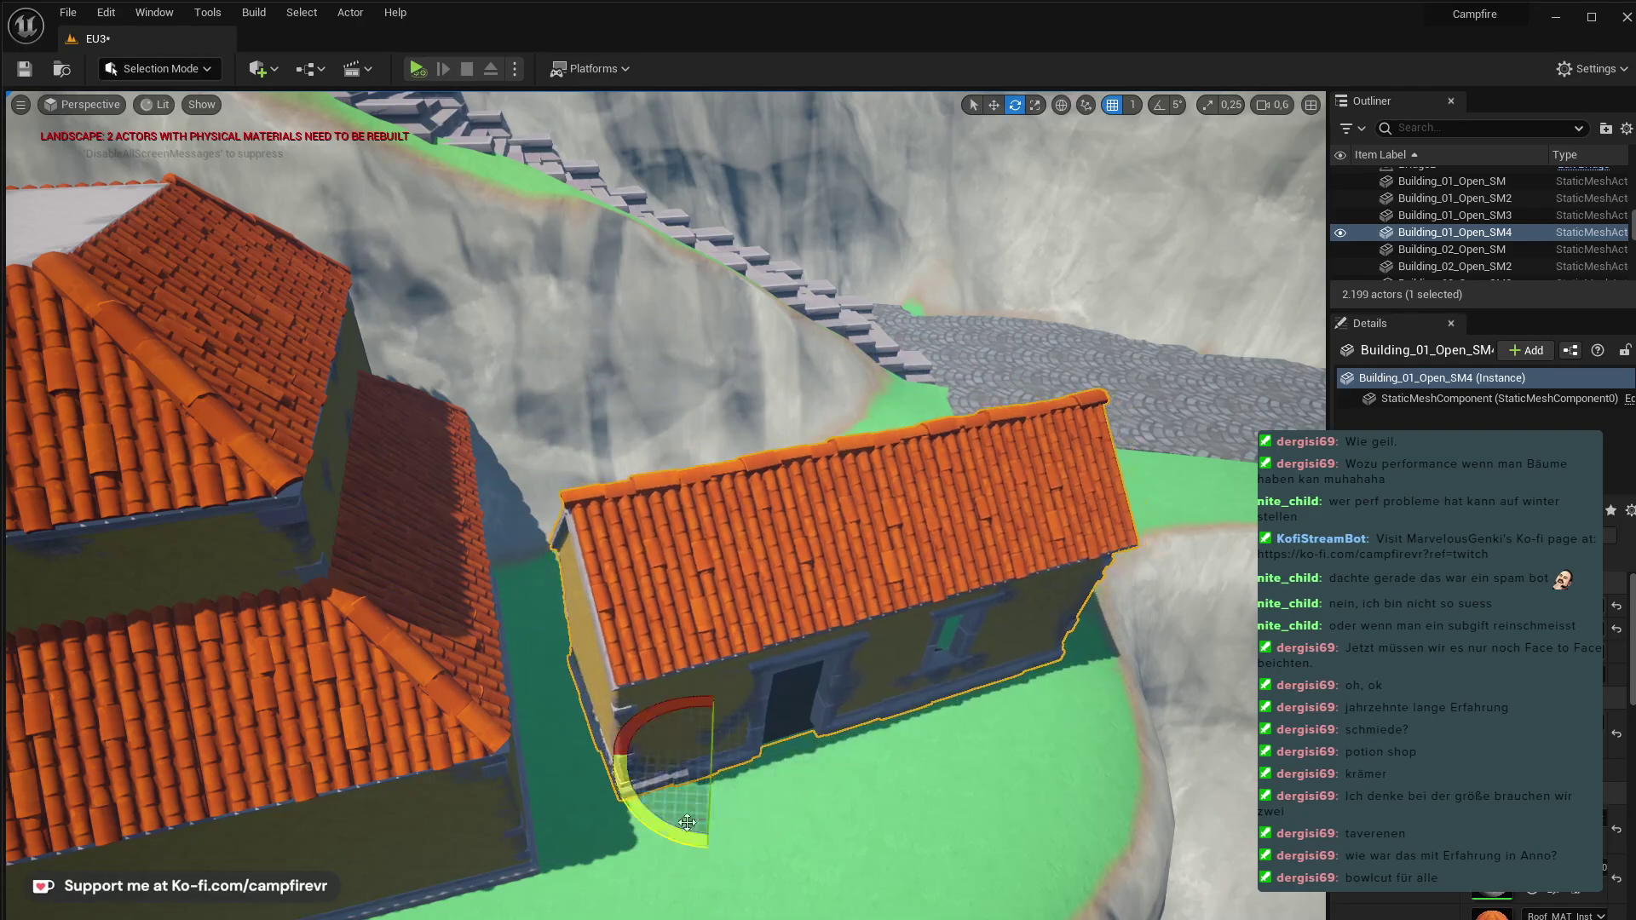
# - Delete the low building and readjust the two-storey building's position on the grass
pyautogui.press('Delete')
pyautogui.moveTo(711, 775); pyautogui.dragTo(588, 783, button='right')
pyautogui.click(477, 781)
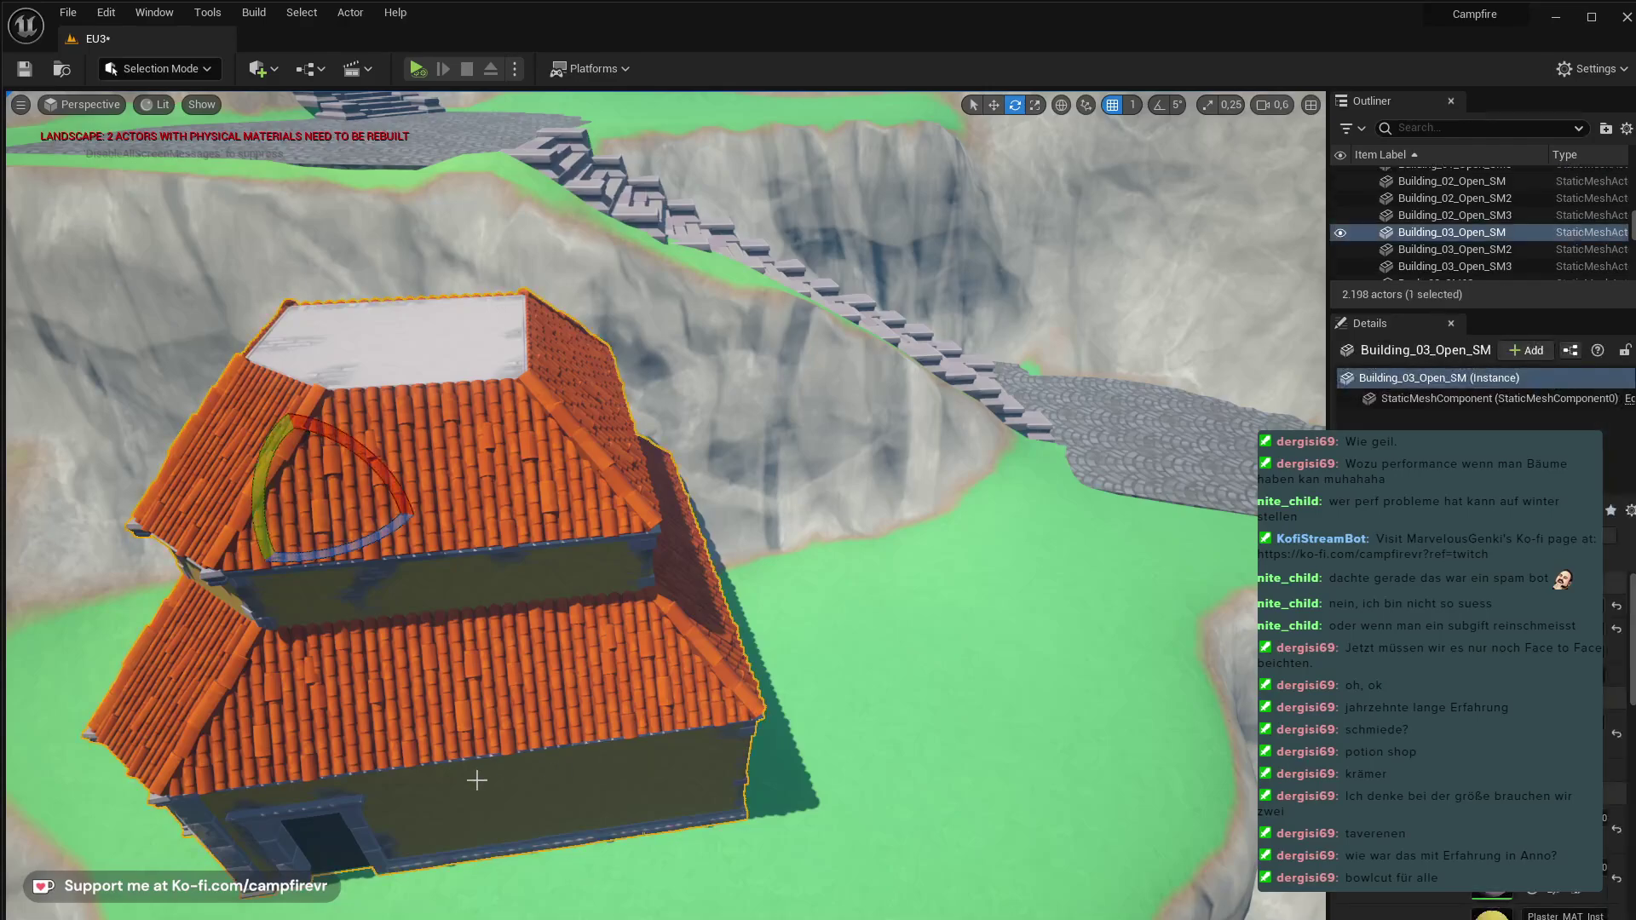
pyautogui.moveTo(357, 502); pyautogui.dragTo(406, 492)
# - Place a Building_02_Open_SM mesh on the narrow grass terrace beside the paved landing at the head of the stairs
pyautogui.moveTo(602, 836); pyautogui.dragTo(776, 767, button='right')
pyautogui.moveTo(570, 480); pyautogui.dragTo(565, 496, button='right')
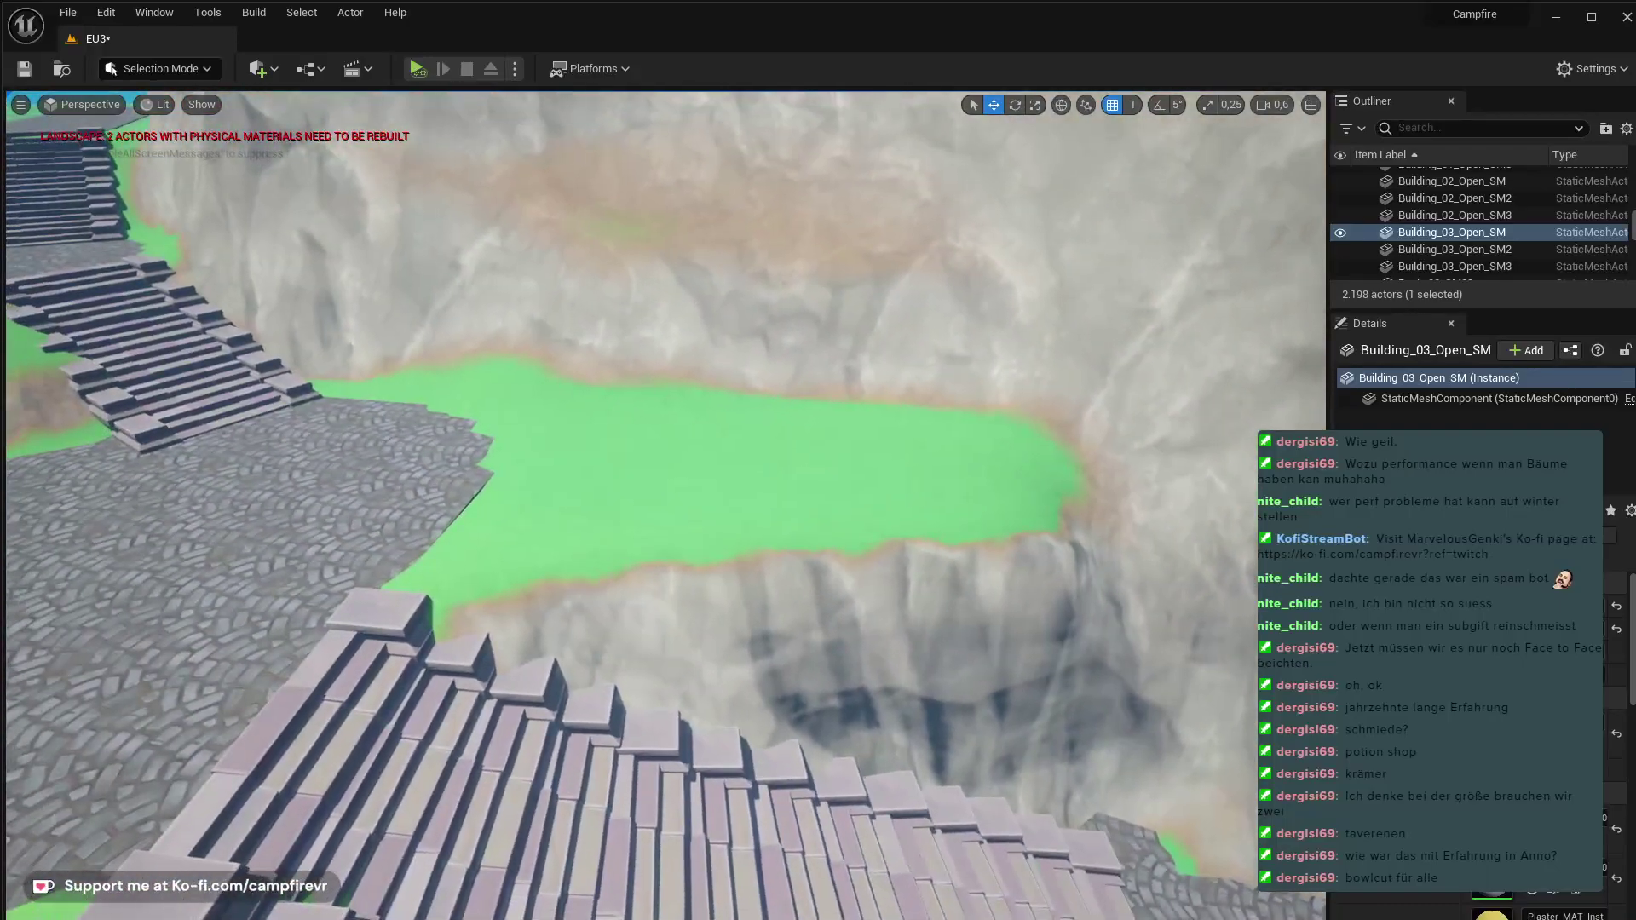
pyautogui.hotkey('ctrl', 'space')
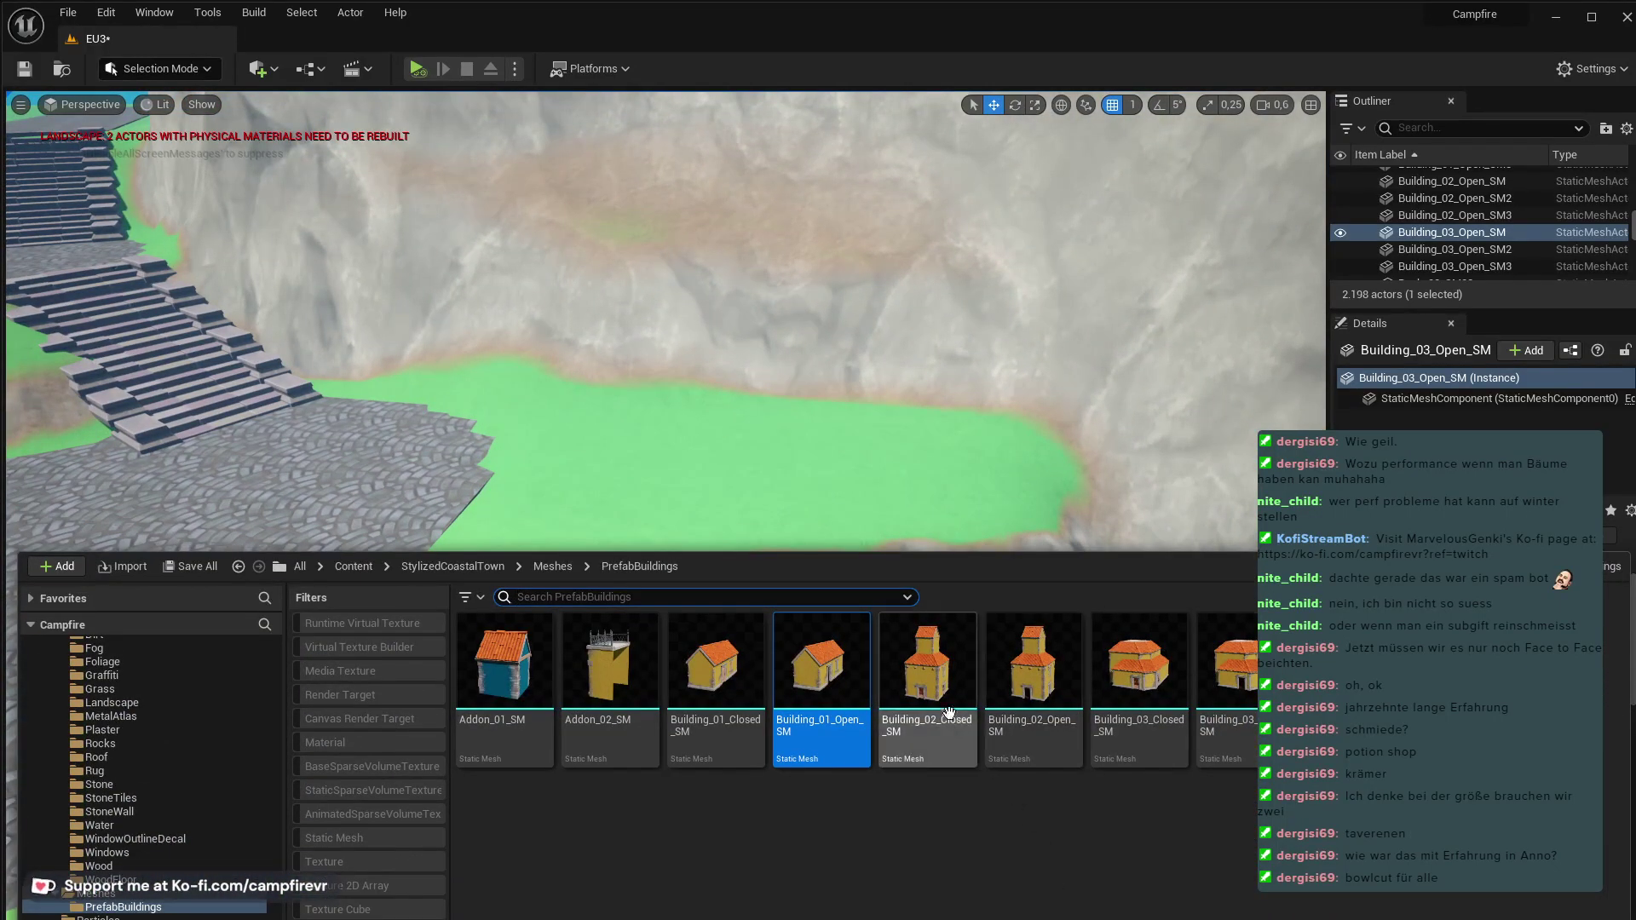
pyautogui.moveTo(1033, 674); pyautogui.dragTo(820, 442)
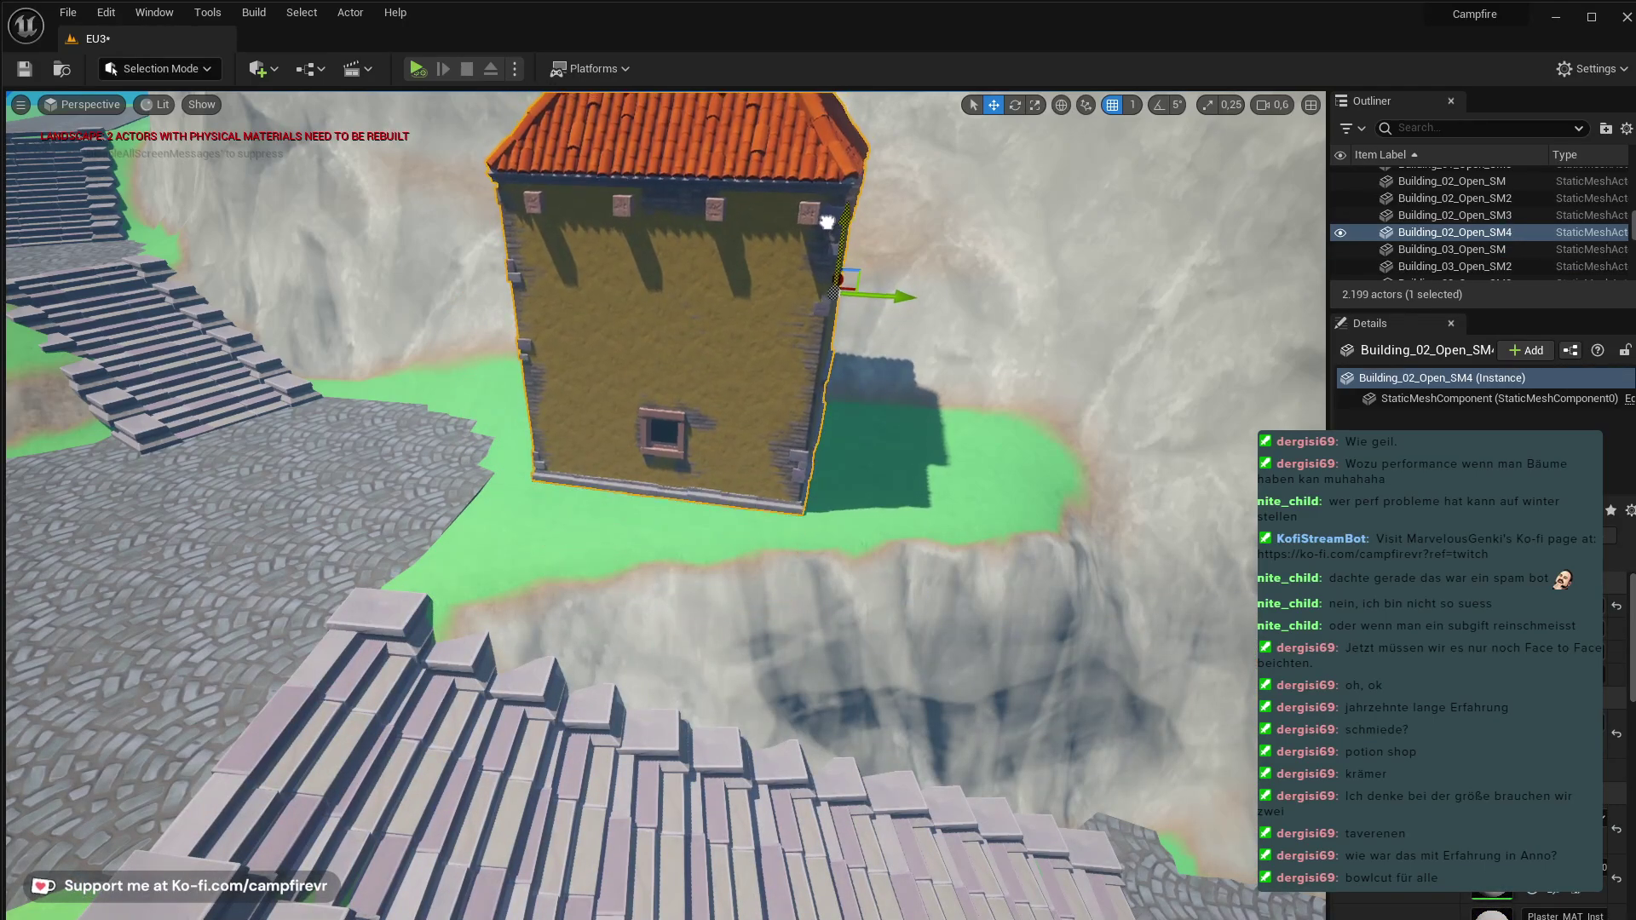
# - Rotate the tower building about 100 degrees so its door faces the paved landing, and adjust its position on the terrace
pyautogui.moveTo(826, 223); pyautogui.dragTo(844, 255, button='right')
pyautogui.moveTo(715, 416)
pyautogui.mouseDown(button='right')
pyautogui.moveTo(690, 413)
pyautogui.moveTo(715, 416)
pyautogui.mouseUp(button='right')
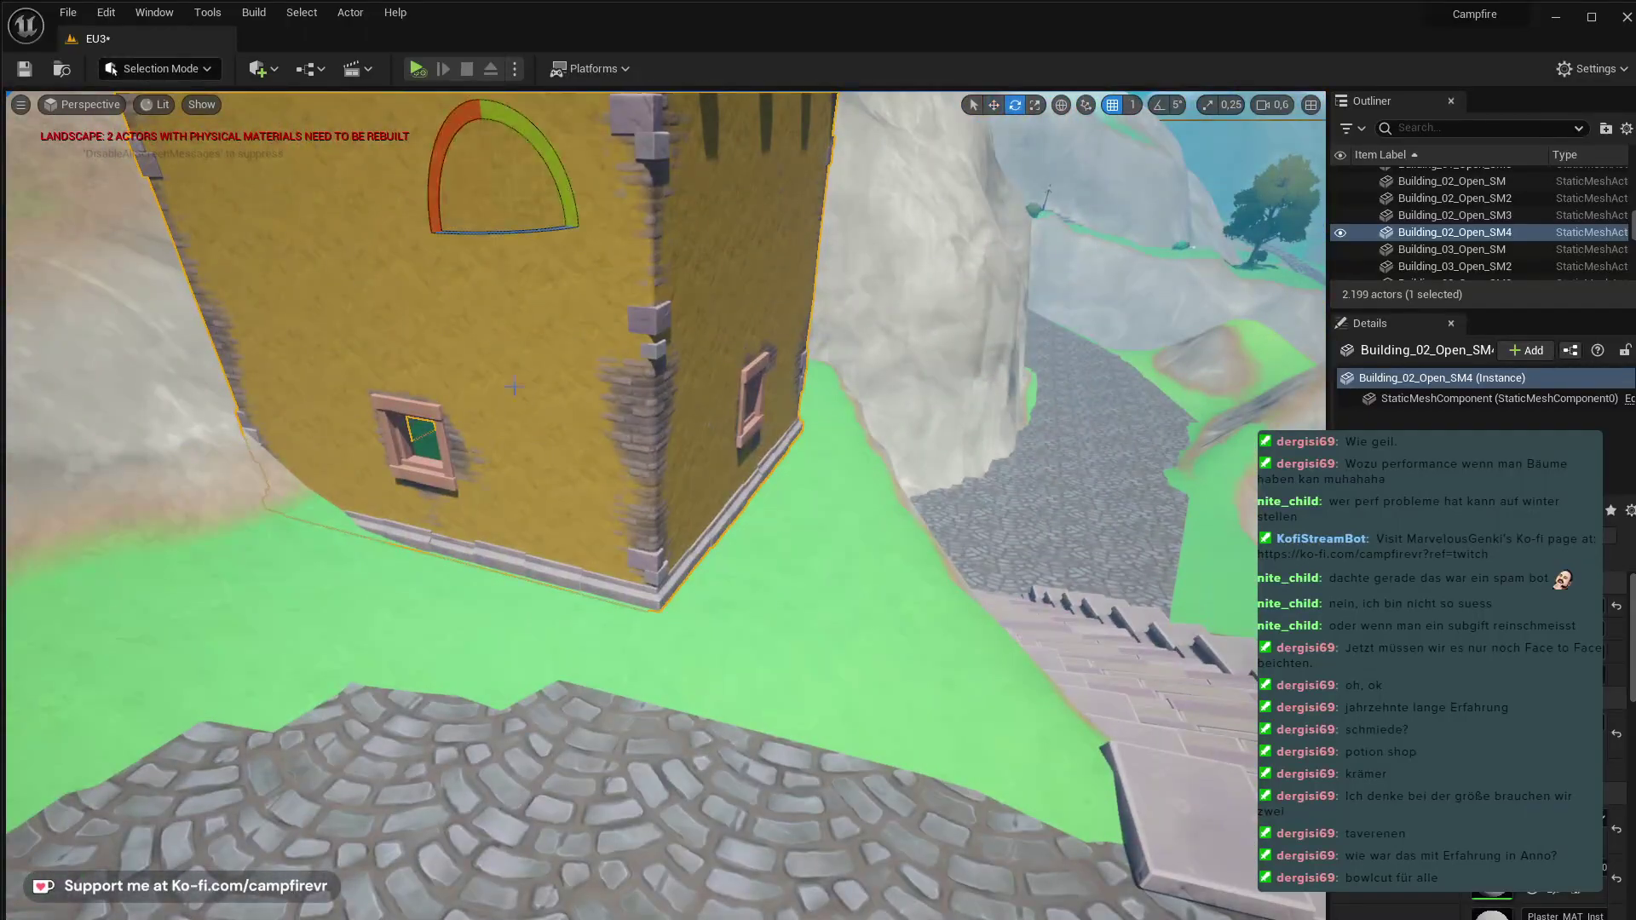
pyautogui.moveTo(484, 235); pyautogui.dragTo(362, 243)
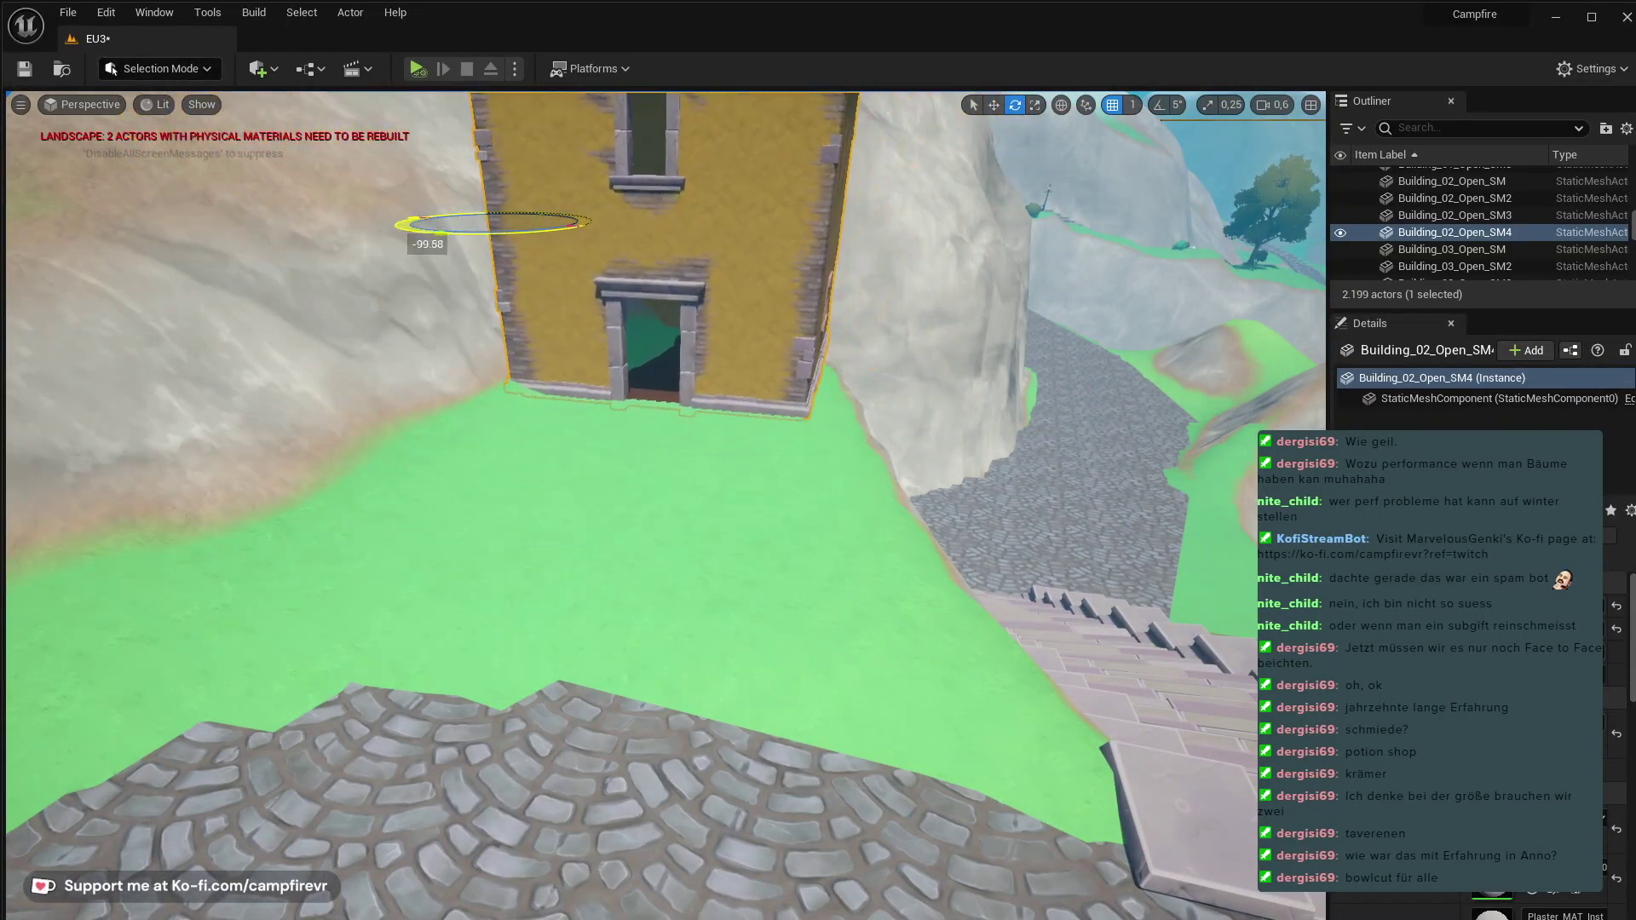
pyautogui.moveTo(473, 563); pyautogui.dragTo(473, 477, button='right')
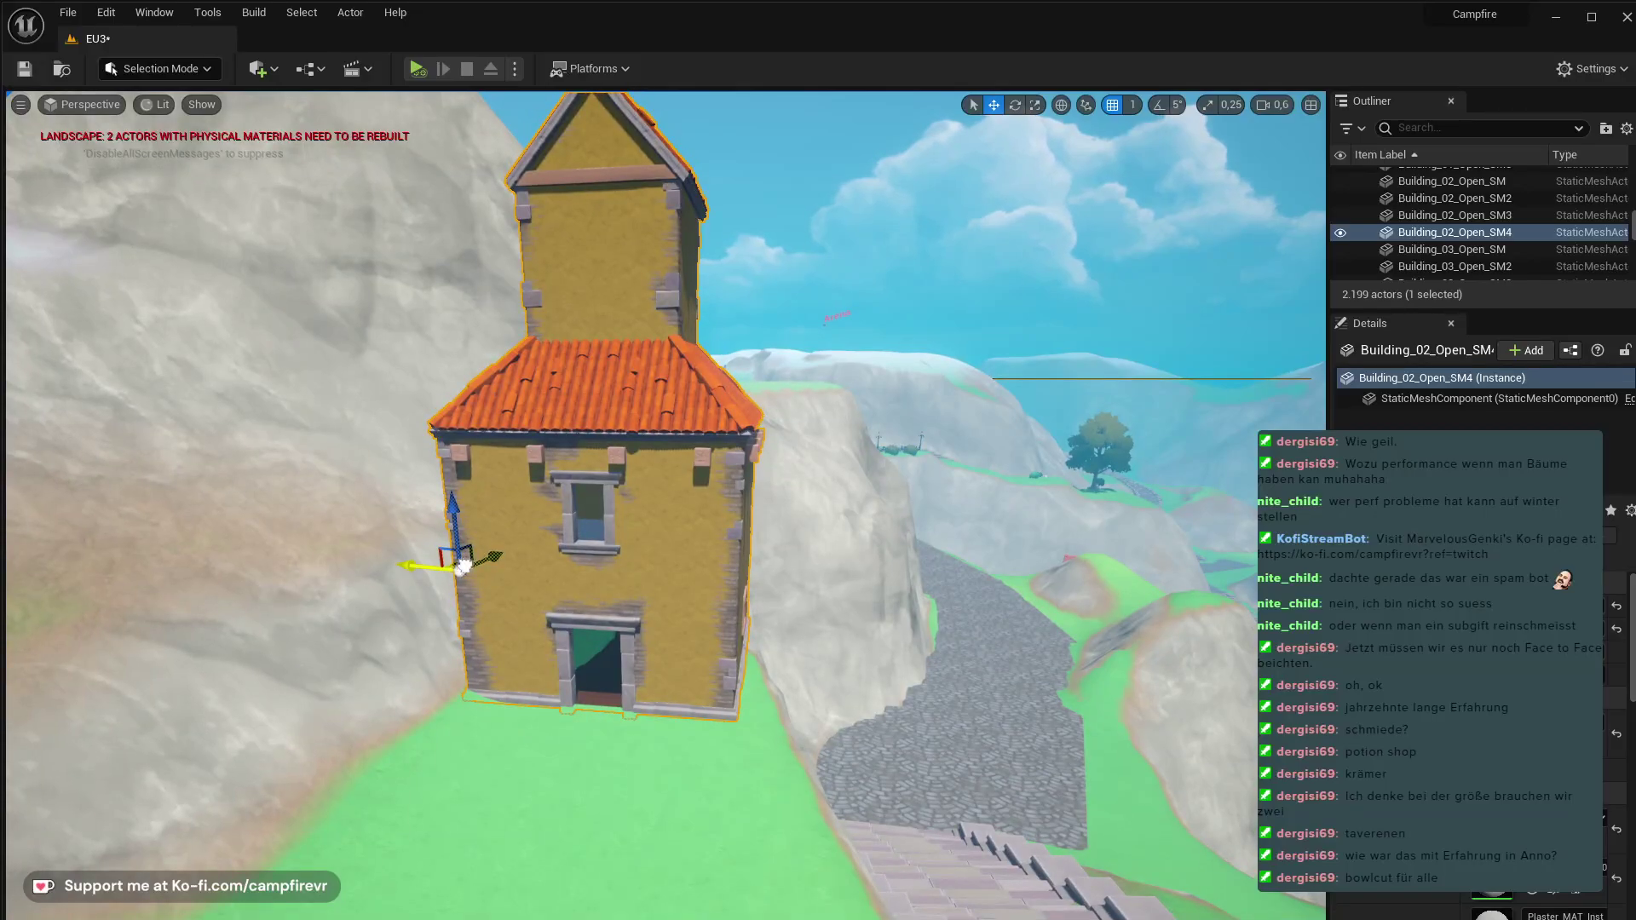
pyautogui.moveTo(464, 566); pyautogui.dragTo(244, 685)
# - Place an Addon_02_SM balcony mesh at the tower building's side and rotate it to line up with the wall
pyautogui.moveTo(244, 685); pyautogui.dragTo(7, 684, button='right')
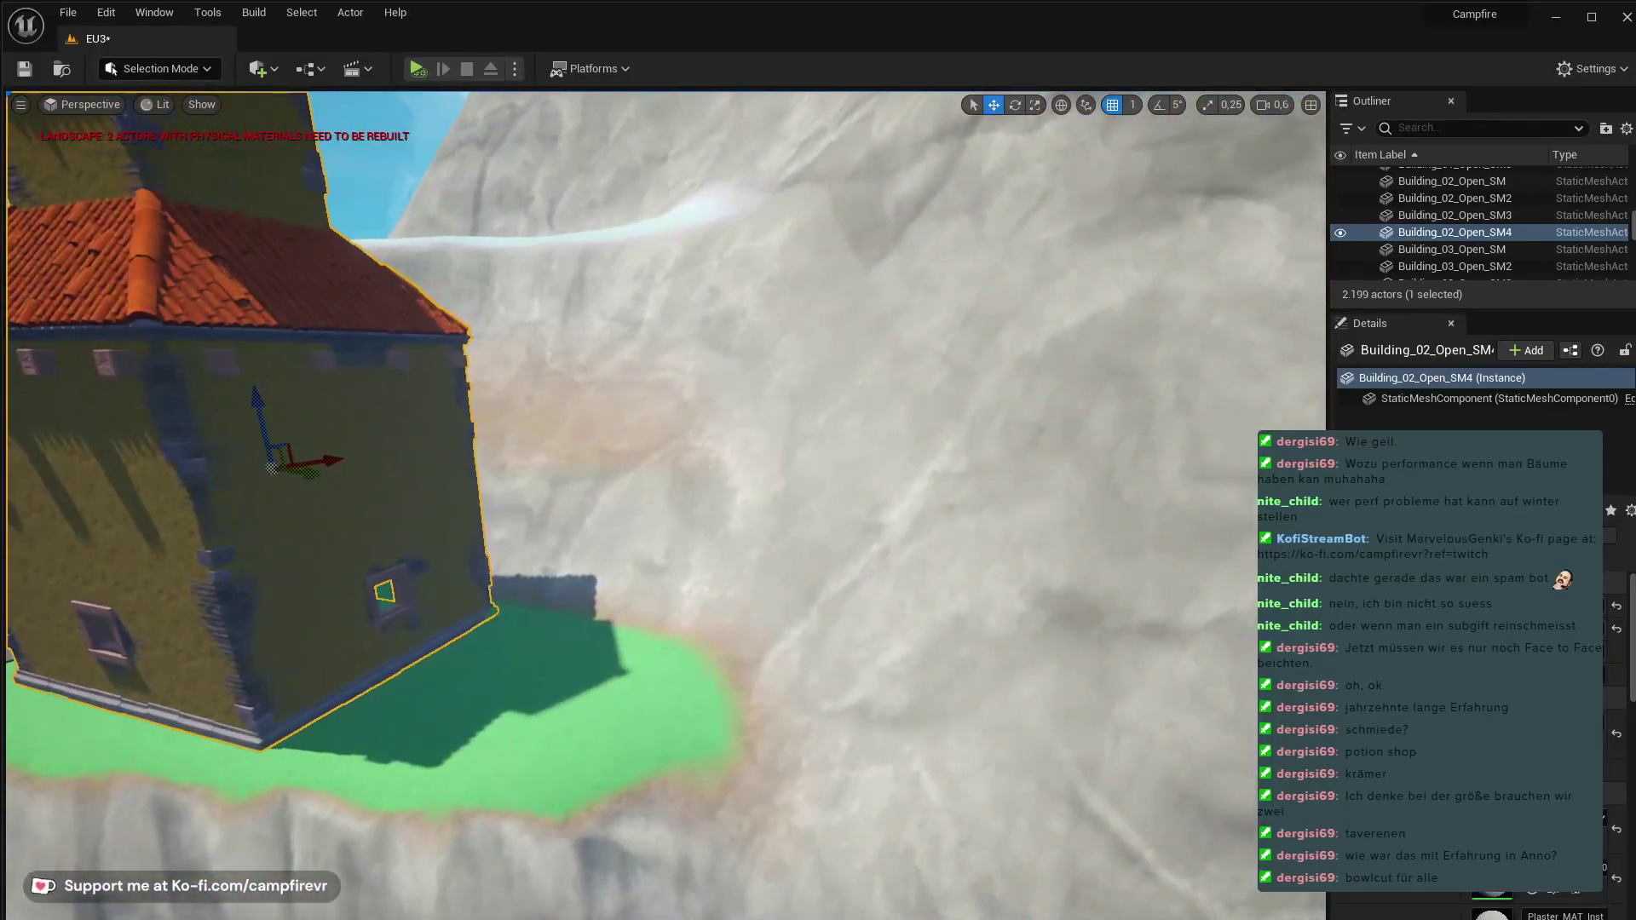
pyautogui.hotkey('ctrl', 'space')
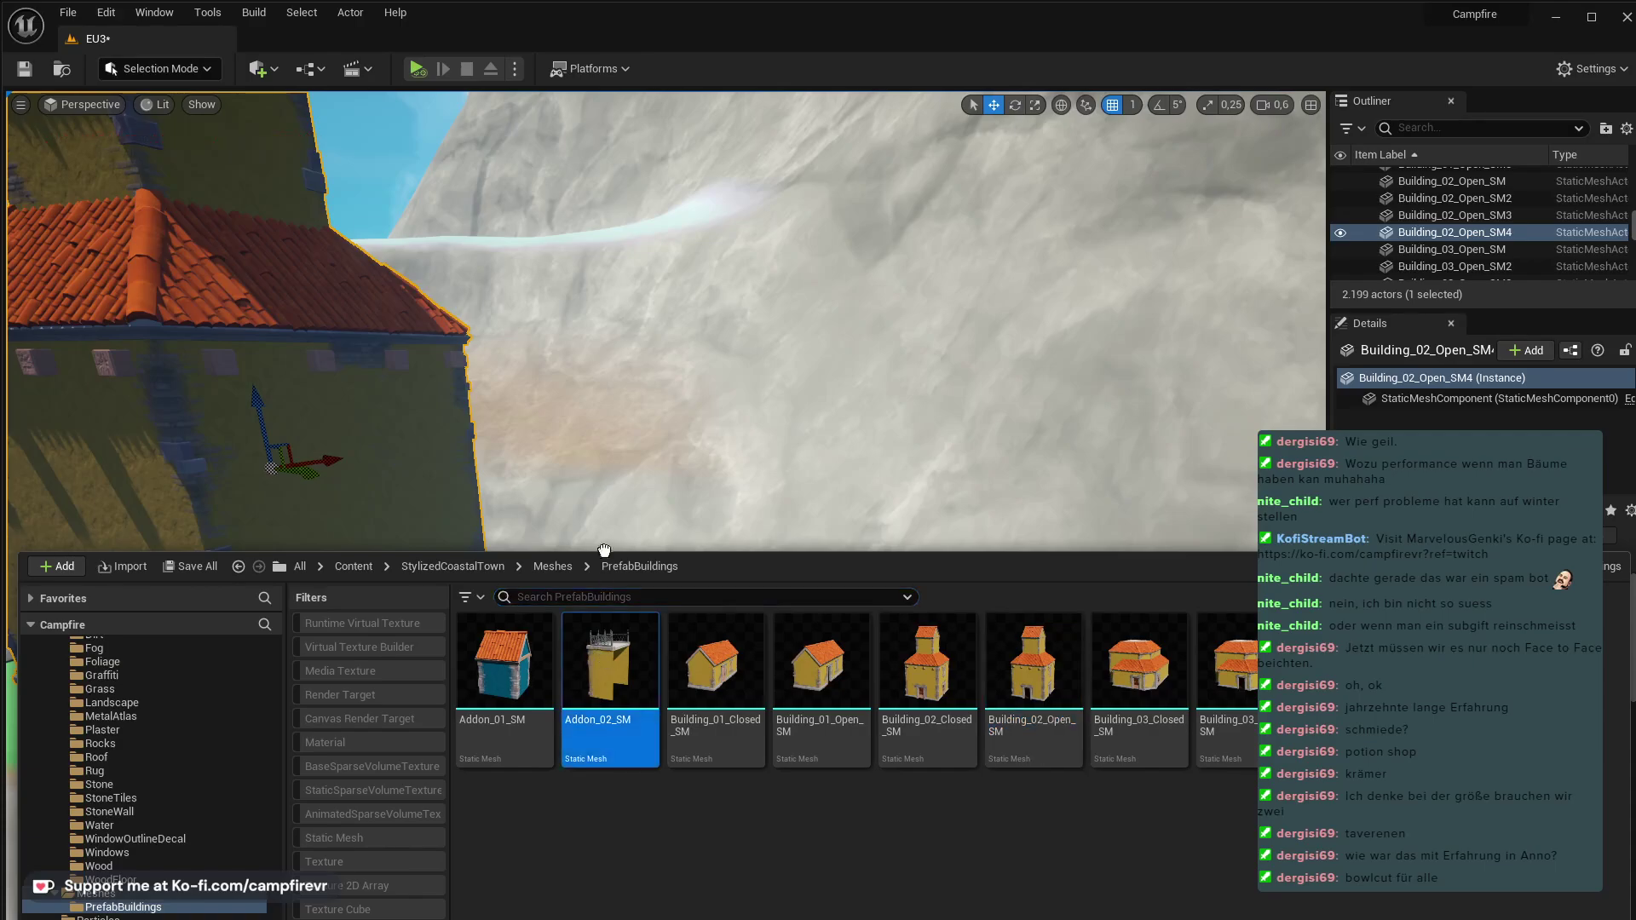
pyautogui.moveTo(605, 551); pyautogui.dragTo(431, 659)
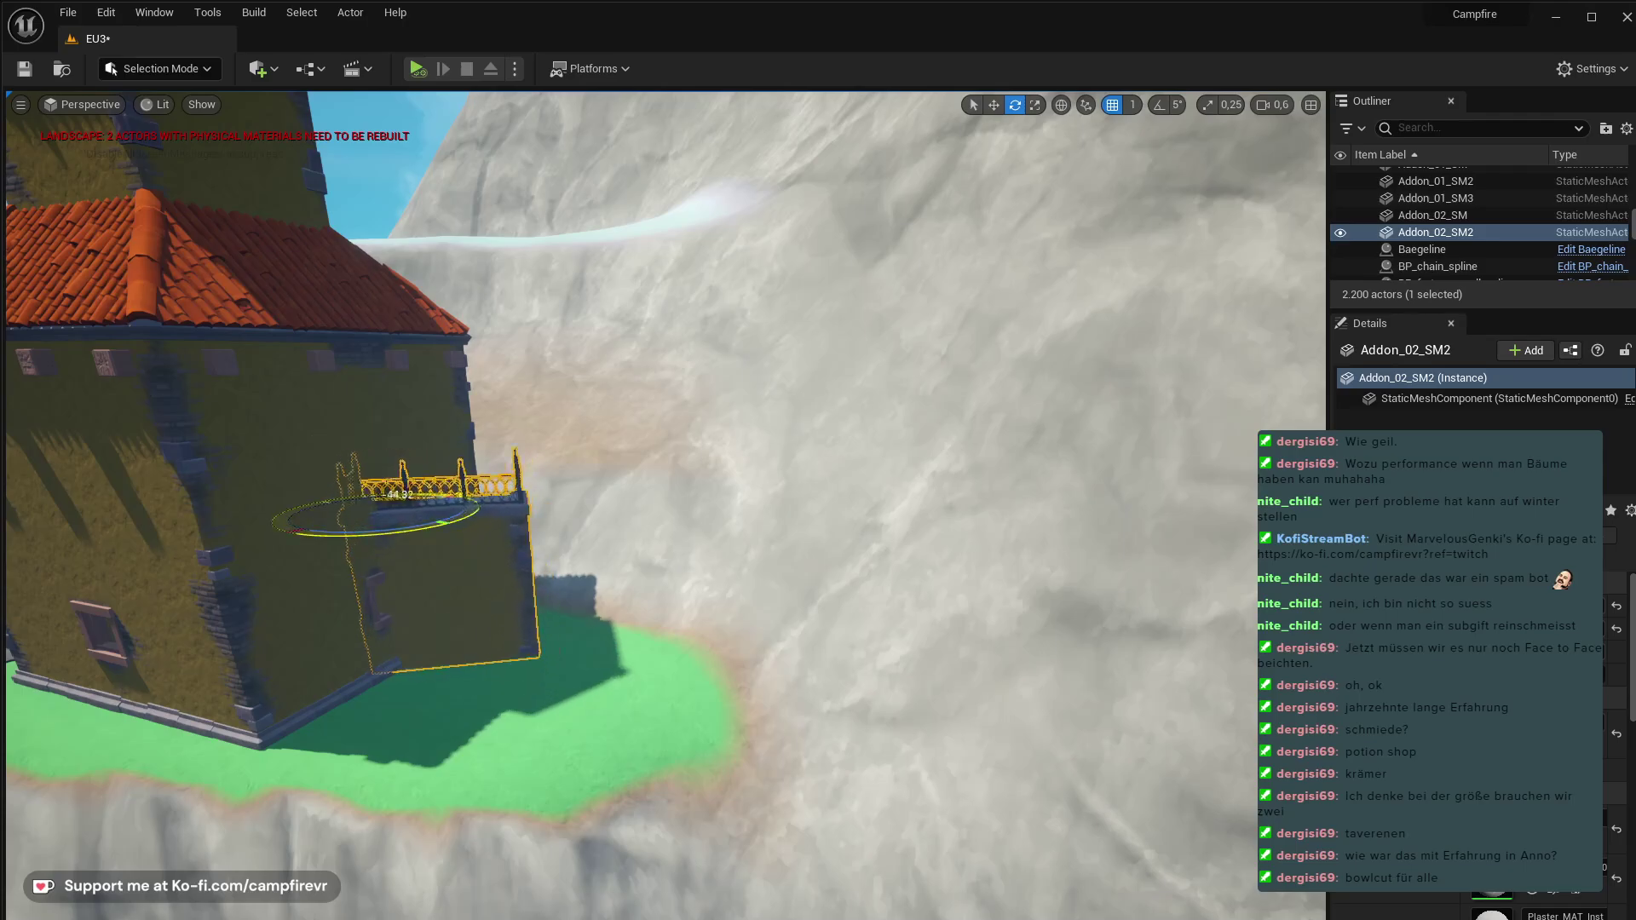
pyautogui.moveTo(292, 521); pyautogui.dragTo(288, 522)
pyautogui.moveTo(288, 522); pyautogui.dragTo(238, 605, button='right')
# - Move the balcony addon outward from the tower's wall and shift it slightly sideways along the wall
pyautogui.moveTo(597, 682); pyautogui.dragTo(667, 721, button='right')
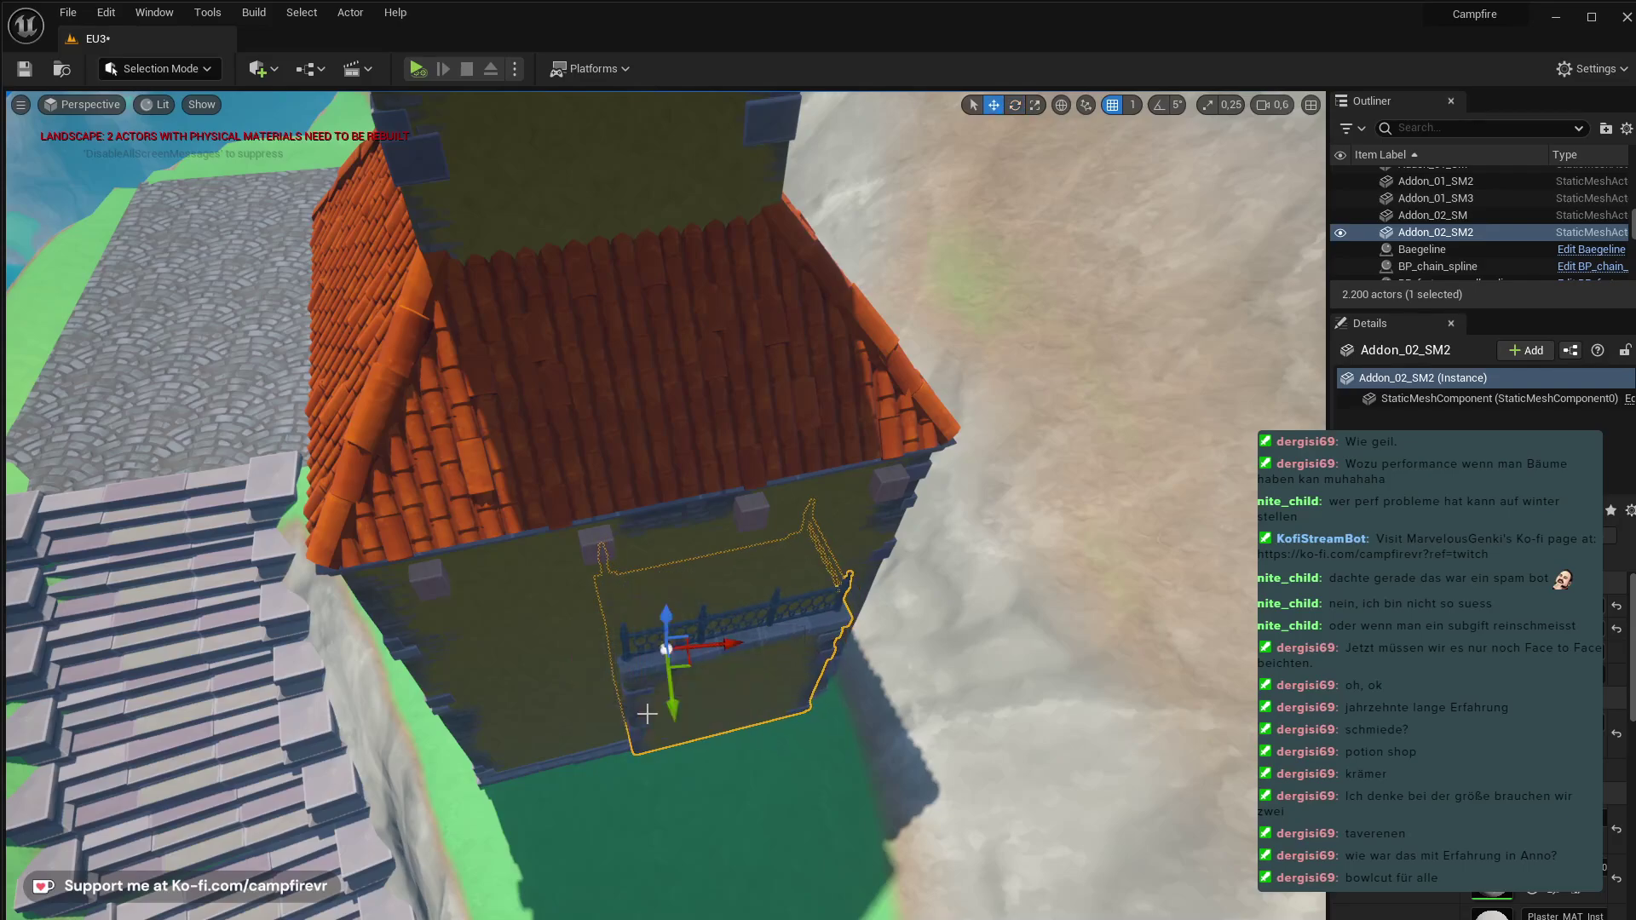
pyautogui.moveTo(689, 668); pyautogui.dragTo(656, 771)
pyautogui.press('f')
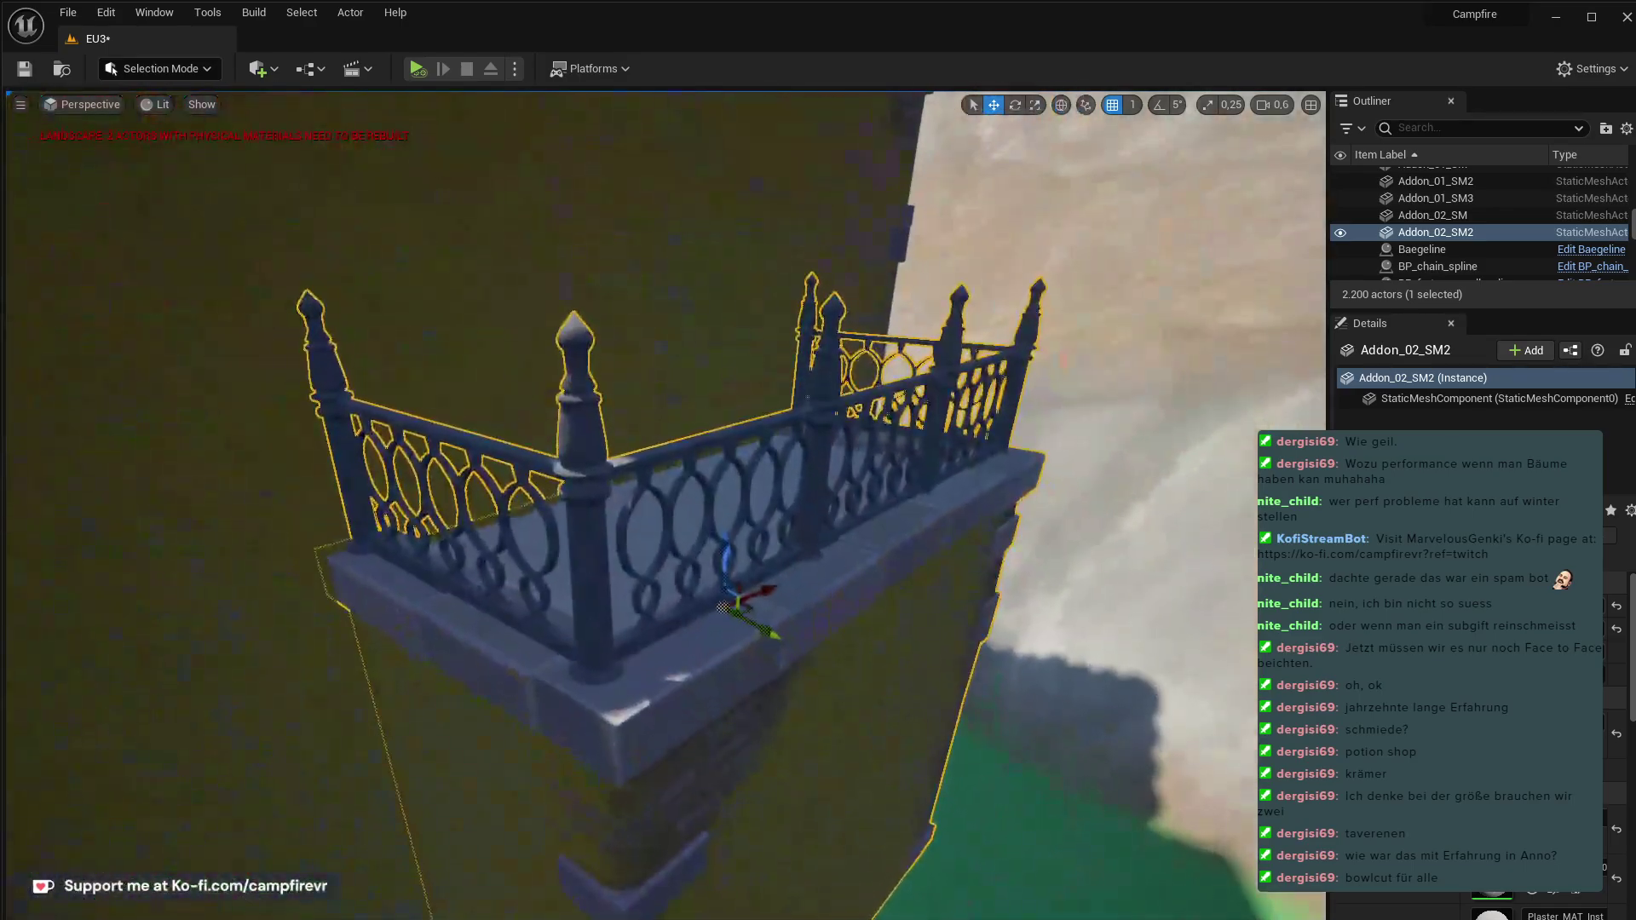
pyautogui.moveTo(664, 502)
pyautogui.mouseDown(button='right')
pyautogui.moveTo(852, 503)
pyautogui.moveTo(682, 503)
pyautogui.moveTo(673, 477)
pyautogui.mouseUp(button='right')
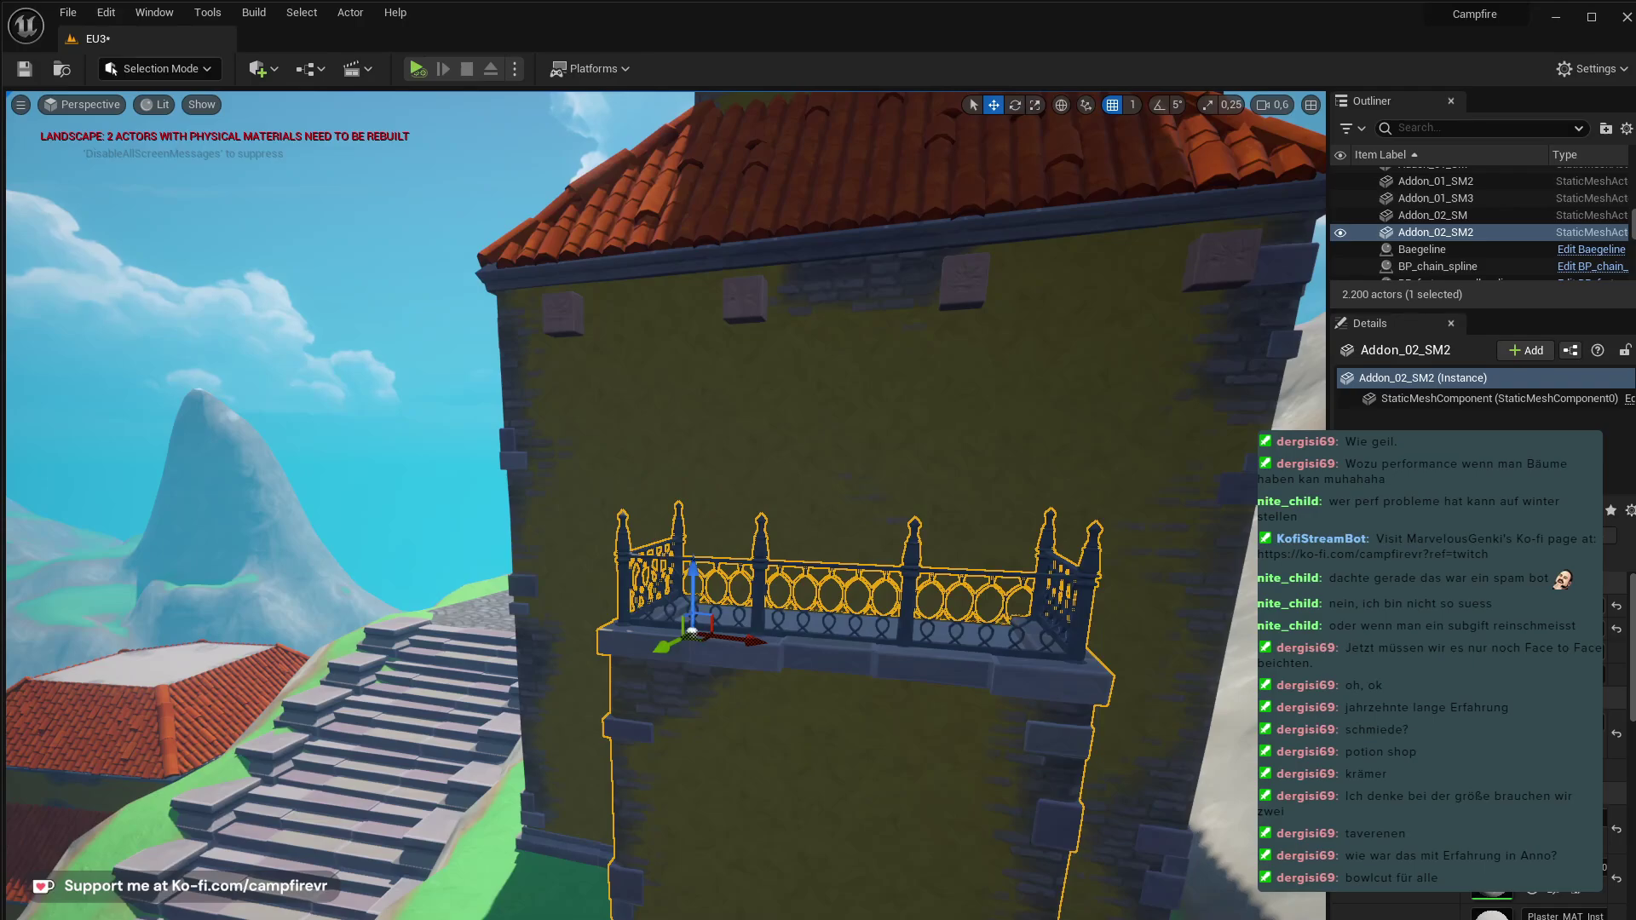
pyautogui.moveTo(674, 477); pyautogui.dragTo(660, 759, button='right')
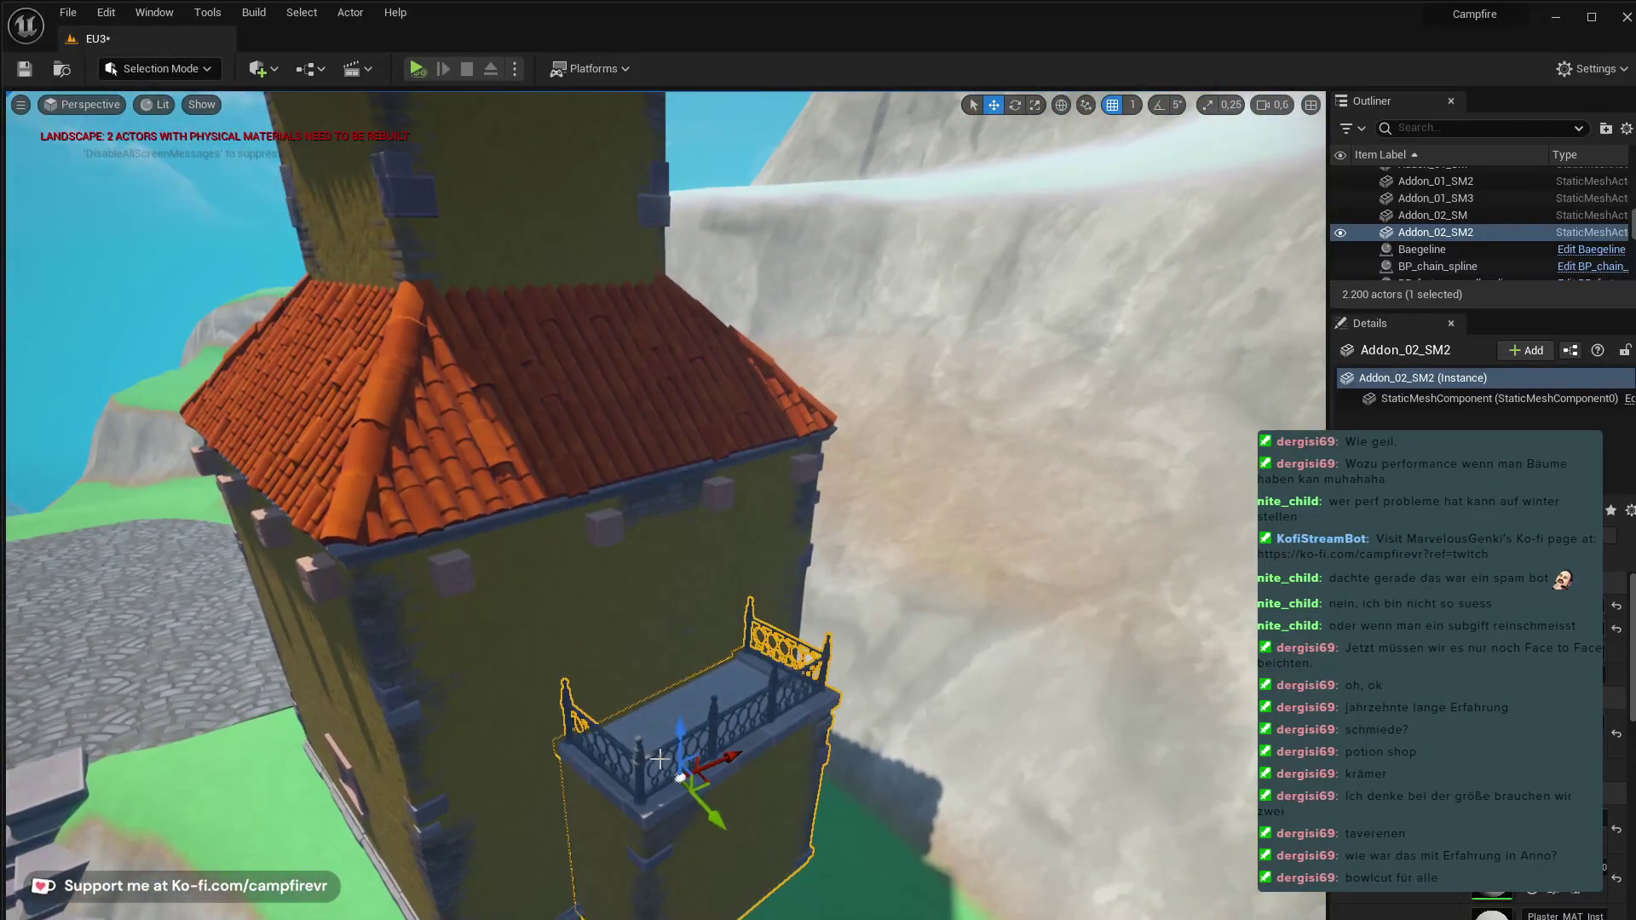
pyautogui.moveTo(707, 766); pyautogui.dragTo(684, 777)
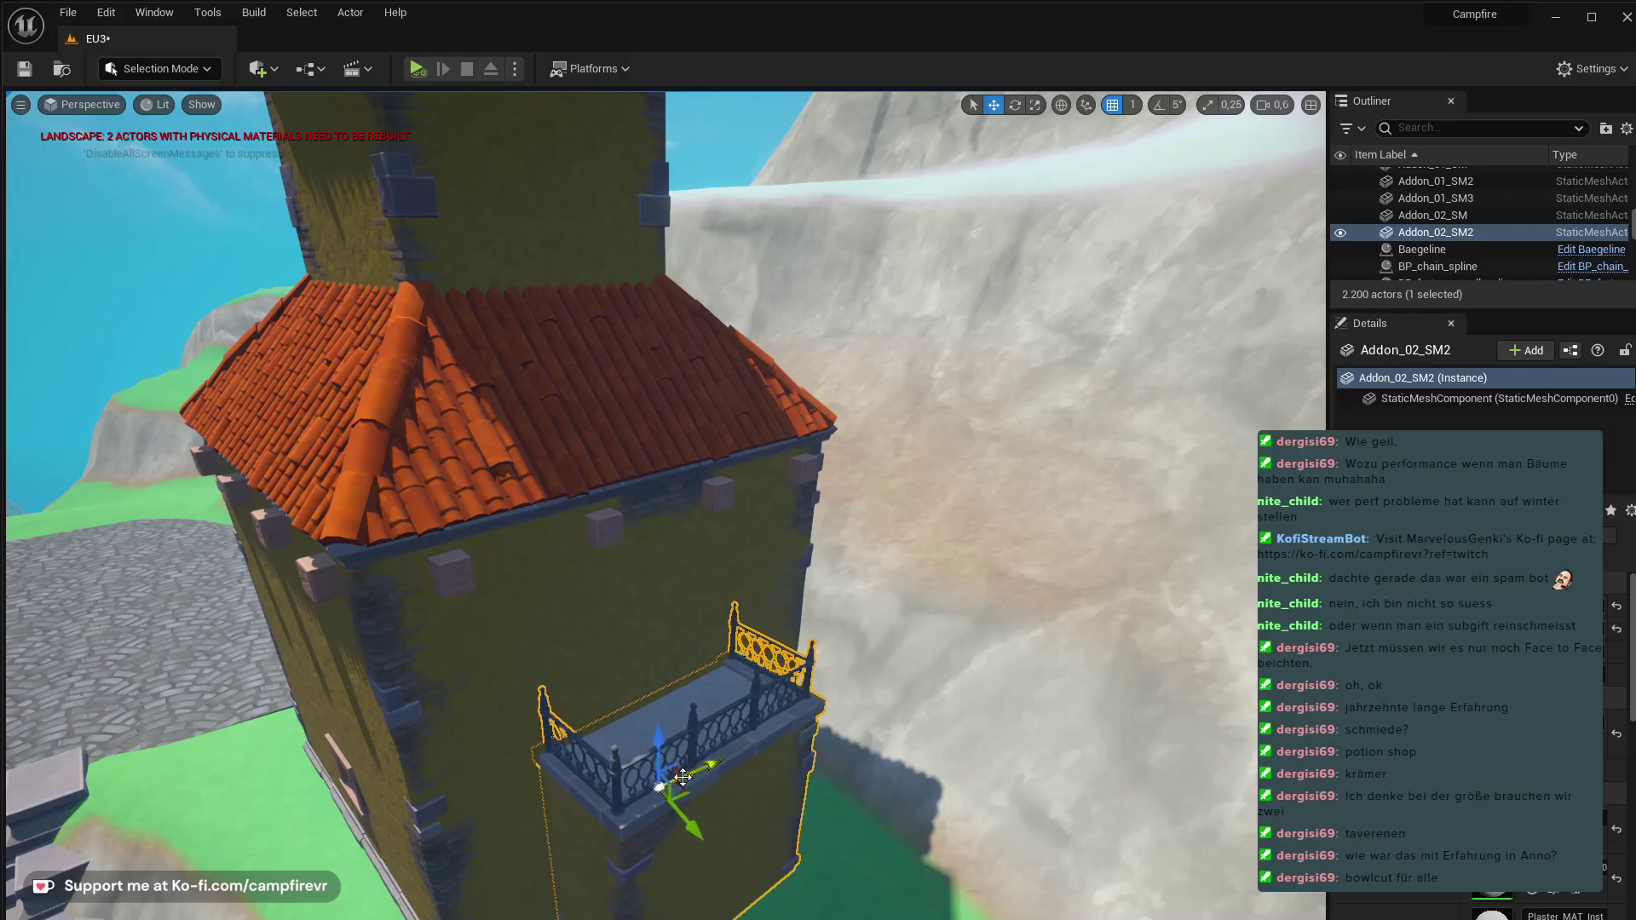
# - Place a DoorFrame_Stone_SM mesh above the balcony and rotate it parallel to the tower's wall
pyautogui.moveTo(495, 860); pyautogui.dragTo(372, 907, button='right')
pyautogui.hotkey('ctrl', 'space')
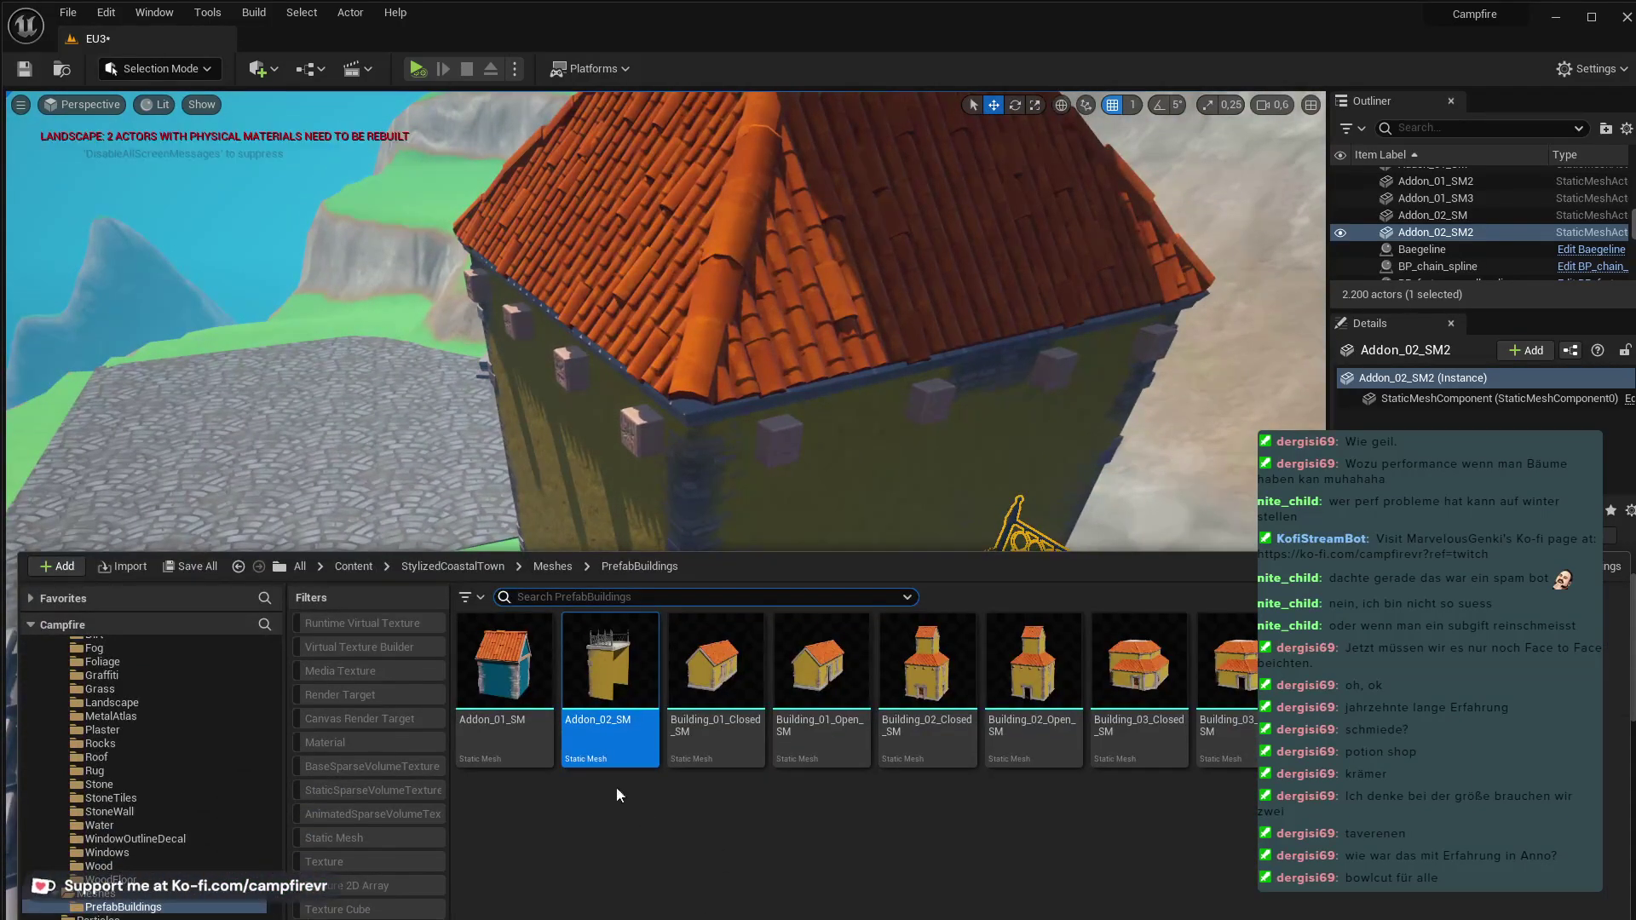
pyautogui.click(552, 566)
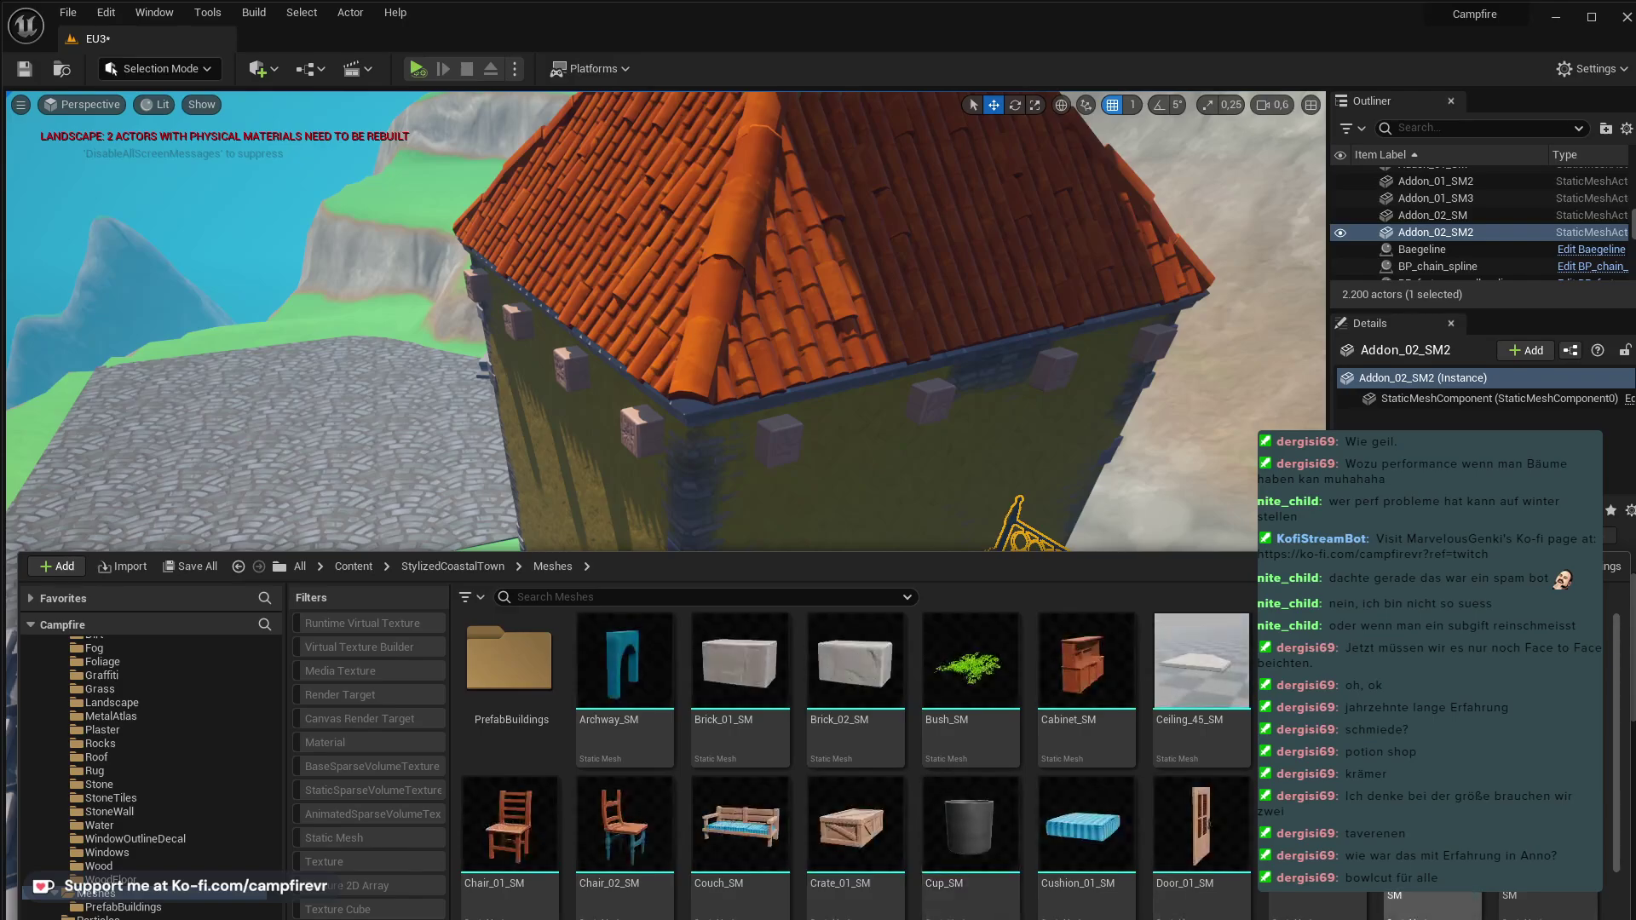
pyautogui.moveTo(1433, 825); pyautogui.dragTo(963, 377)
pyautogui.moveTo(1041, 686)
pyautogui.mouseDown(button='right')
pyautogui.moveTo(1065, 690)
pyautogui.moveTo(988, 677)
pyautogui.moveTo(1041, 686)
pyautogui.mouseUp(button='right')
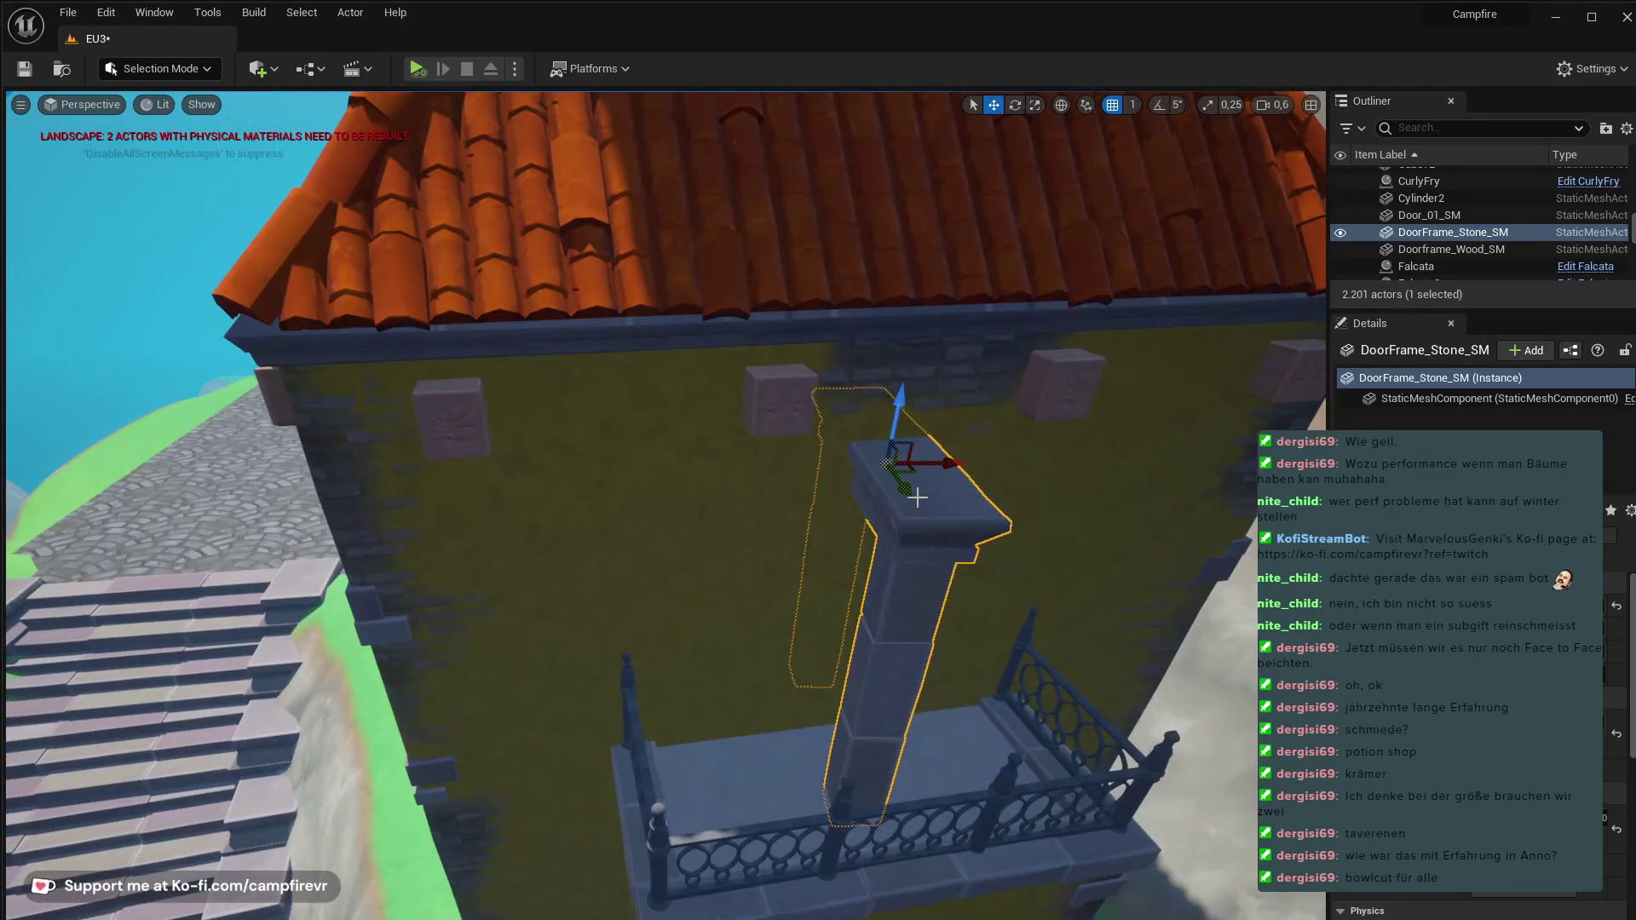
pyautogui.press('e')
pyautogui.moveTo(884, 503); pyautogui.dragTo(938, 509)
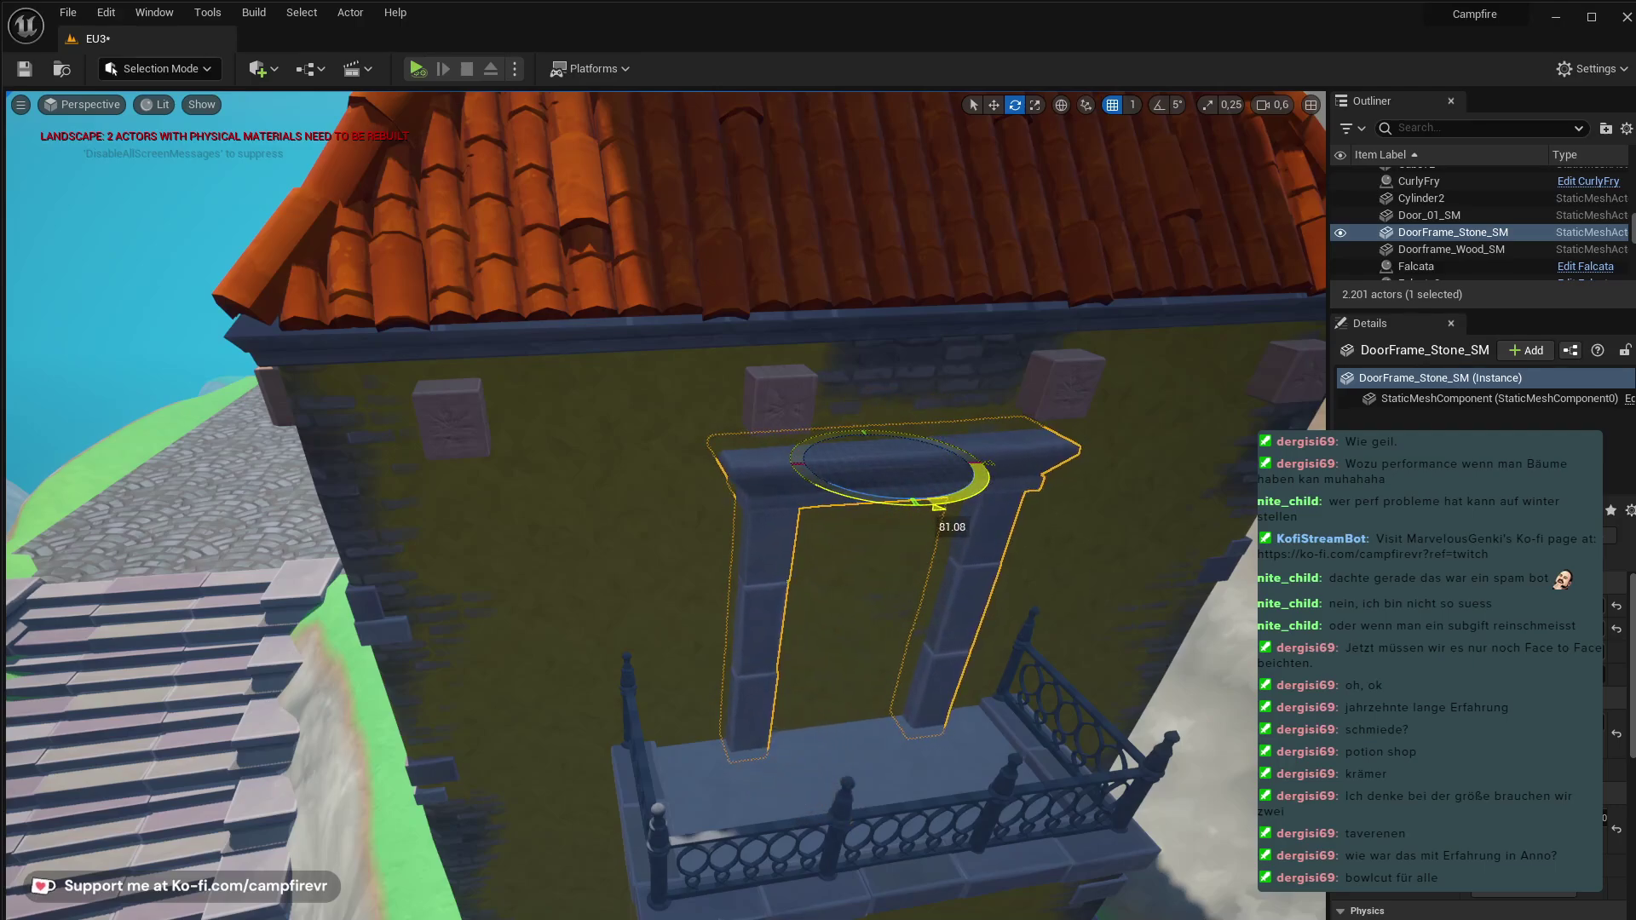
# - Move the stone door frame against the wall so it stands on the balcony floor
pyautogui.press('w')
pyautogui.moveTo(905, 489); pyautogui.dragTo(929, 465)
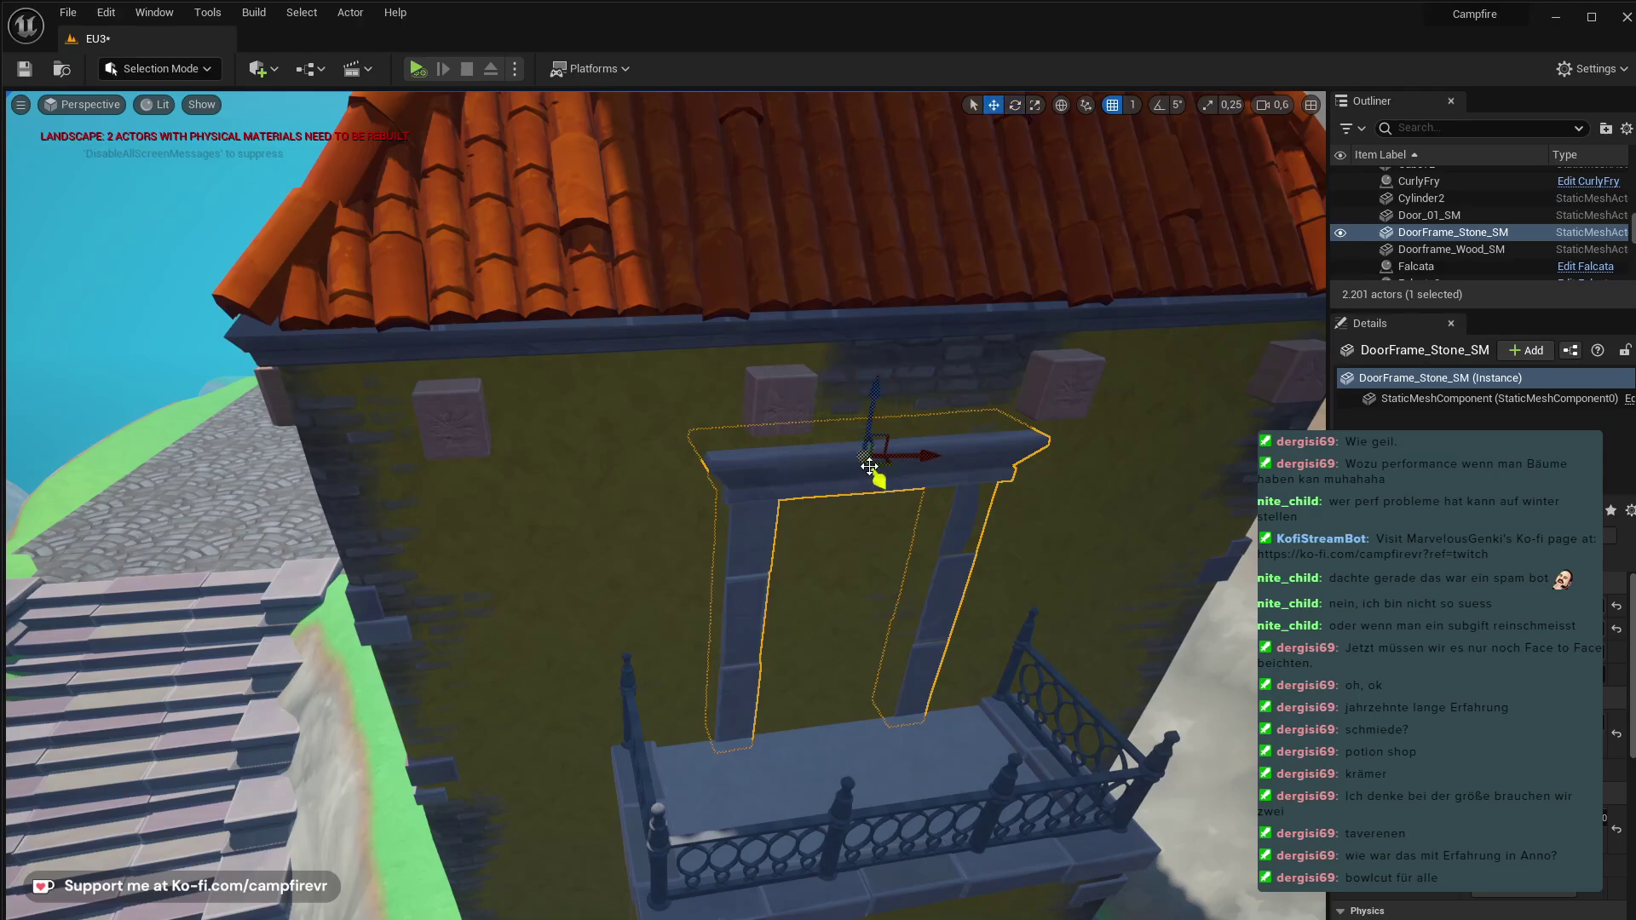
pyautogui.moveTo(878, 480); pyautogui.dragTo(867, 661)
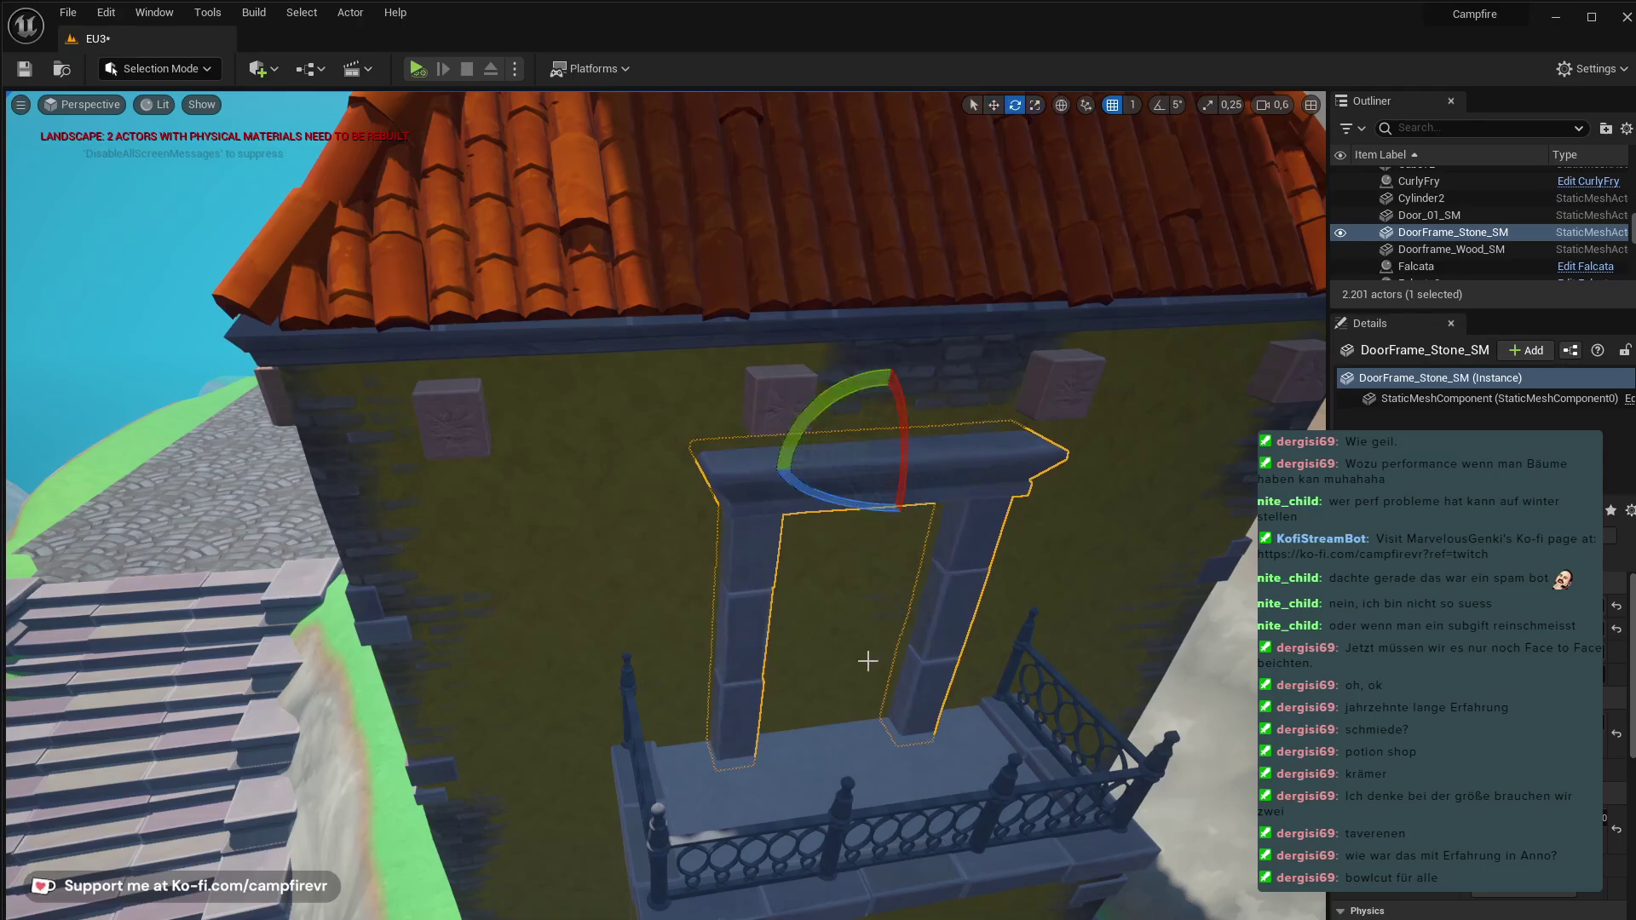
# - Place a Door_01_SM mesh at the stone frame above the balcony and rotate it parallel to the tower's wall
pyautogui.hotkey('ctrl', 'space')
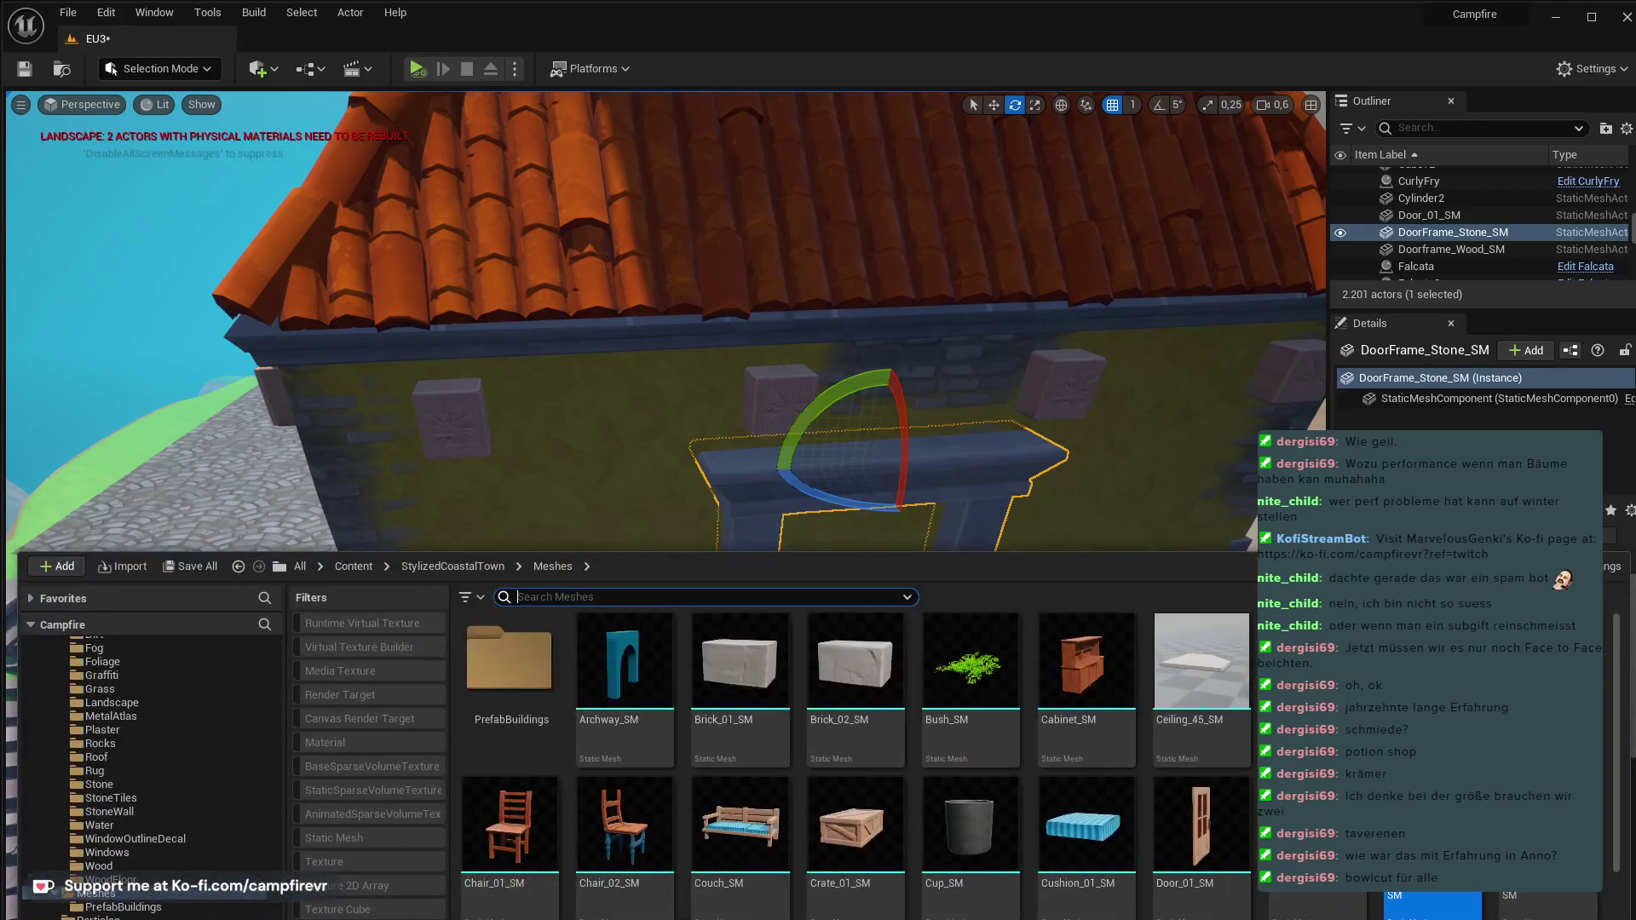
pyautogui.moveTo(1198, 839); pyautogui.dragTo(1112, 518)
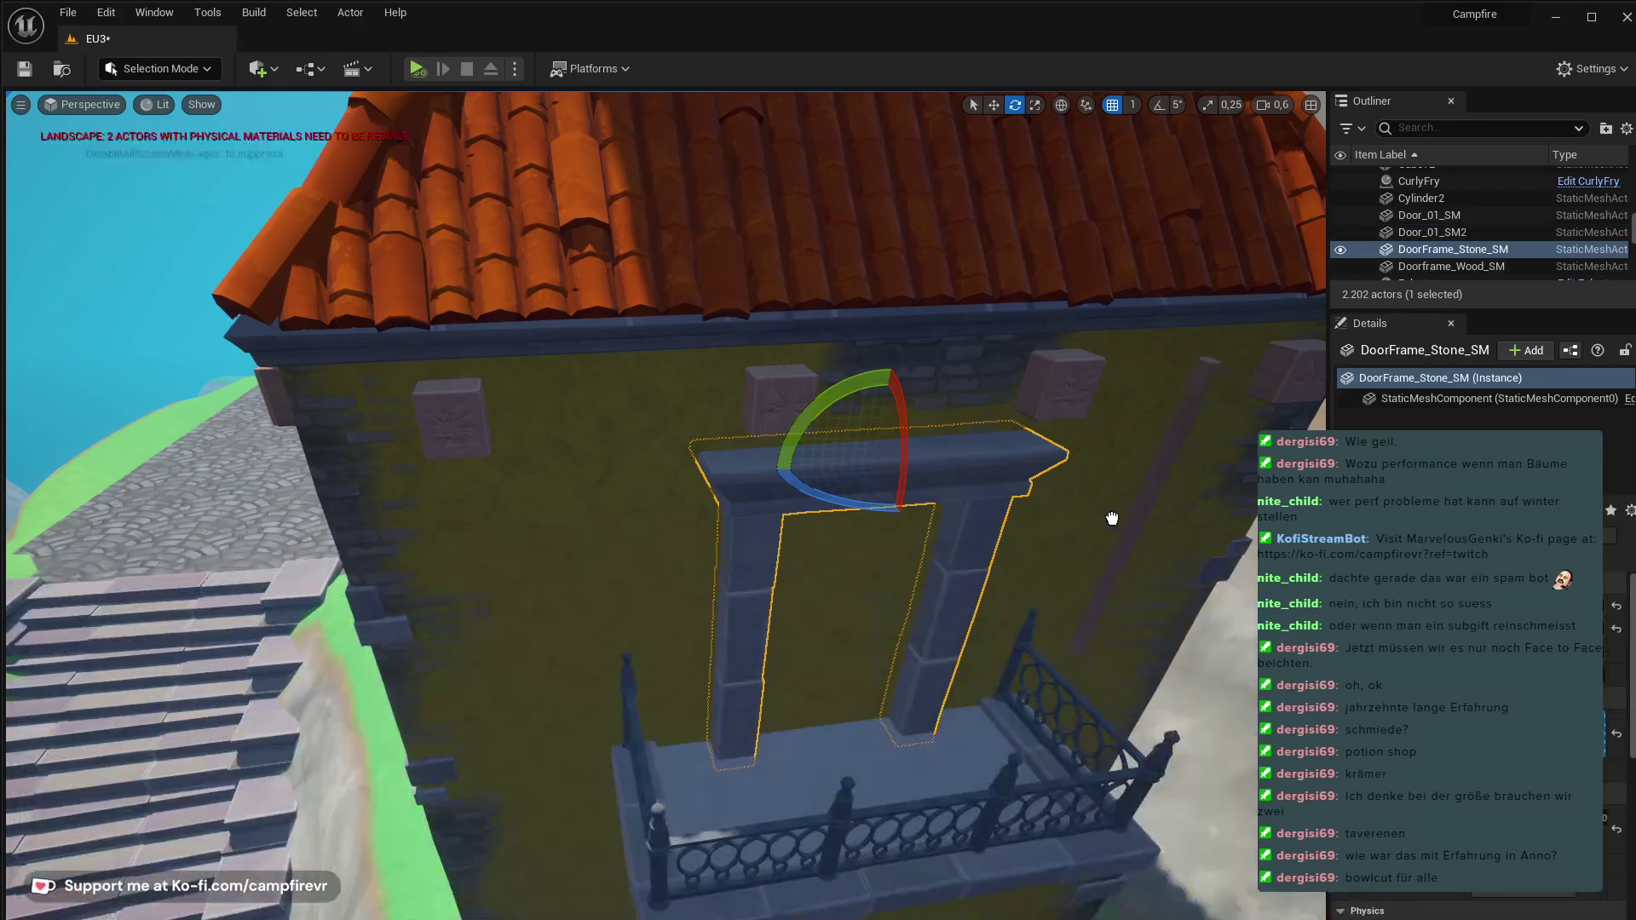
pyautogui.click(857, 642)
pyautogui.moveTo(859, 680); pyautogui.dragTo(962, 641)
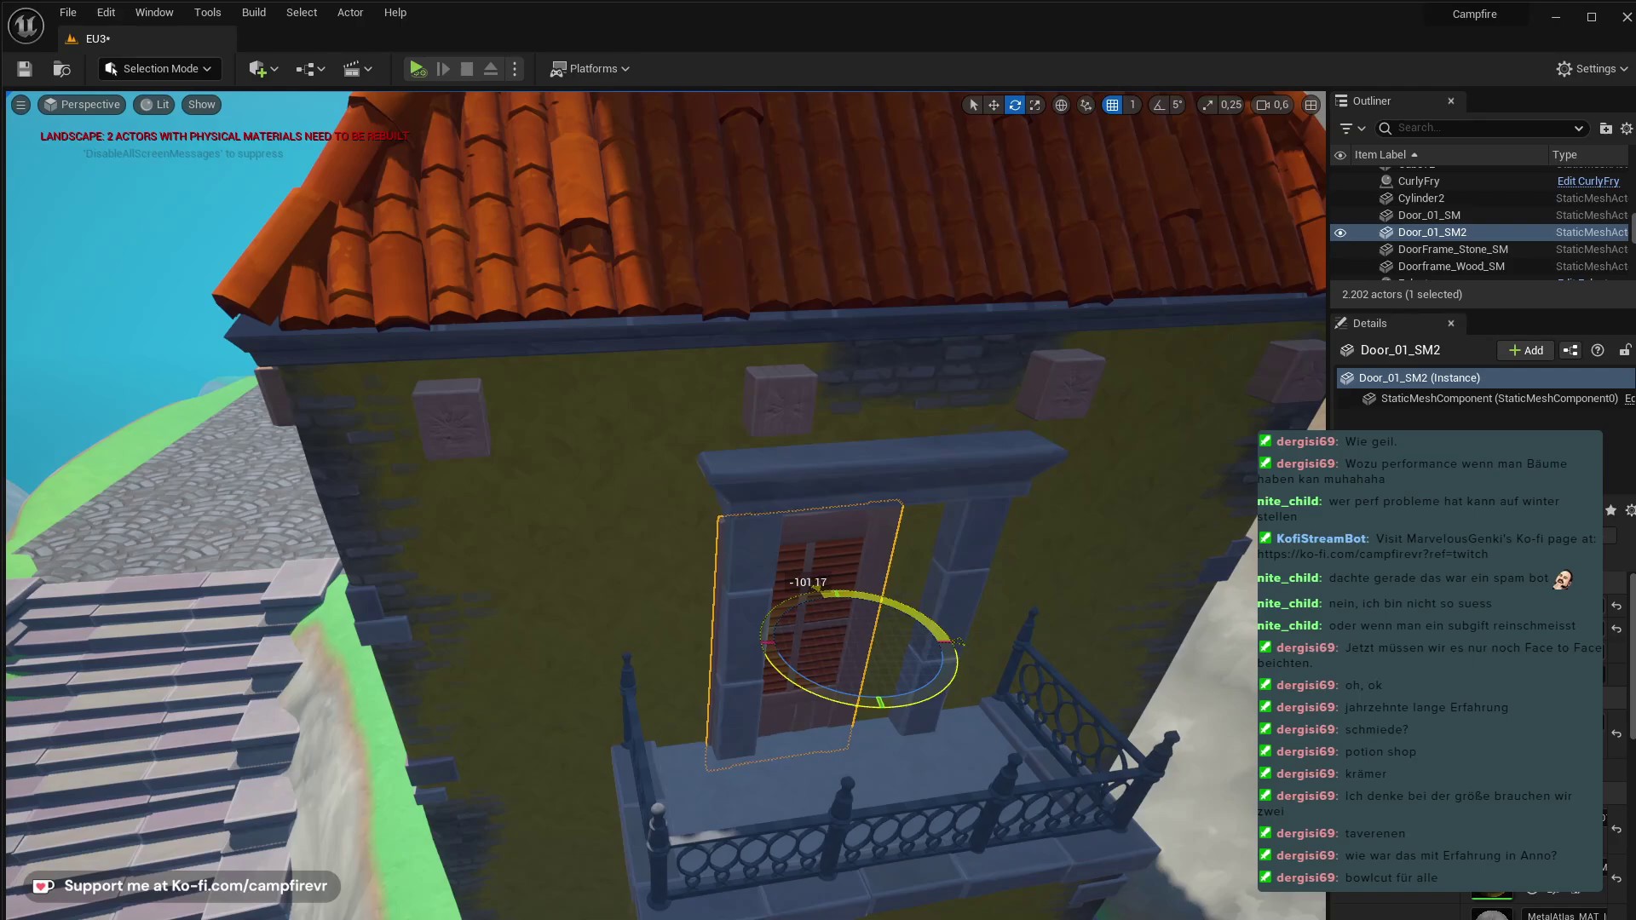
# - Move the shuttered door sideways and upward so it fits inside the stone door frame
pyautogui.press('w')
pyautogui.moveTo(924, 646); pyautogui.dragTo(941, 643)
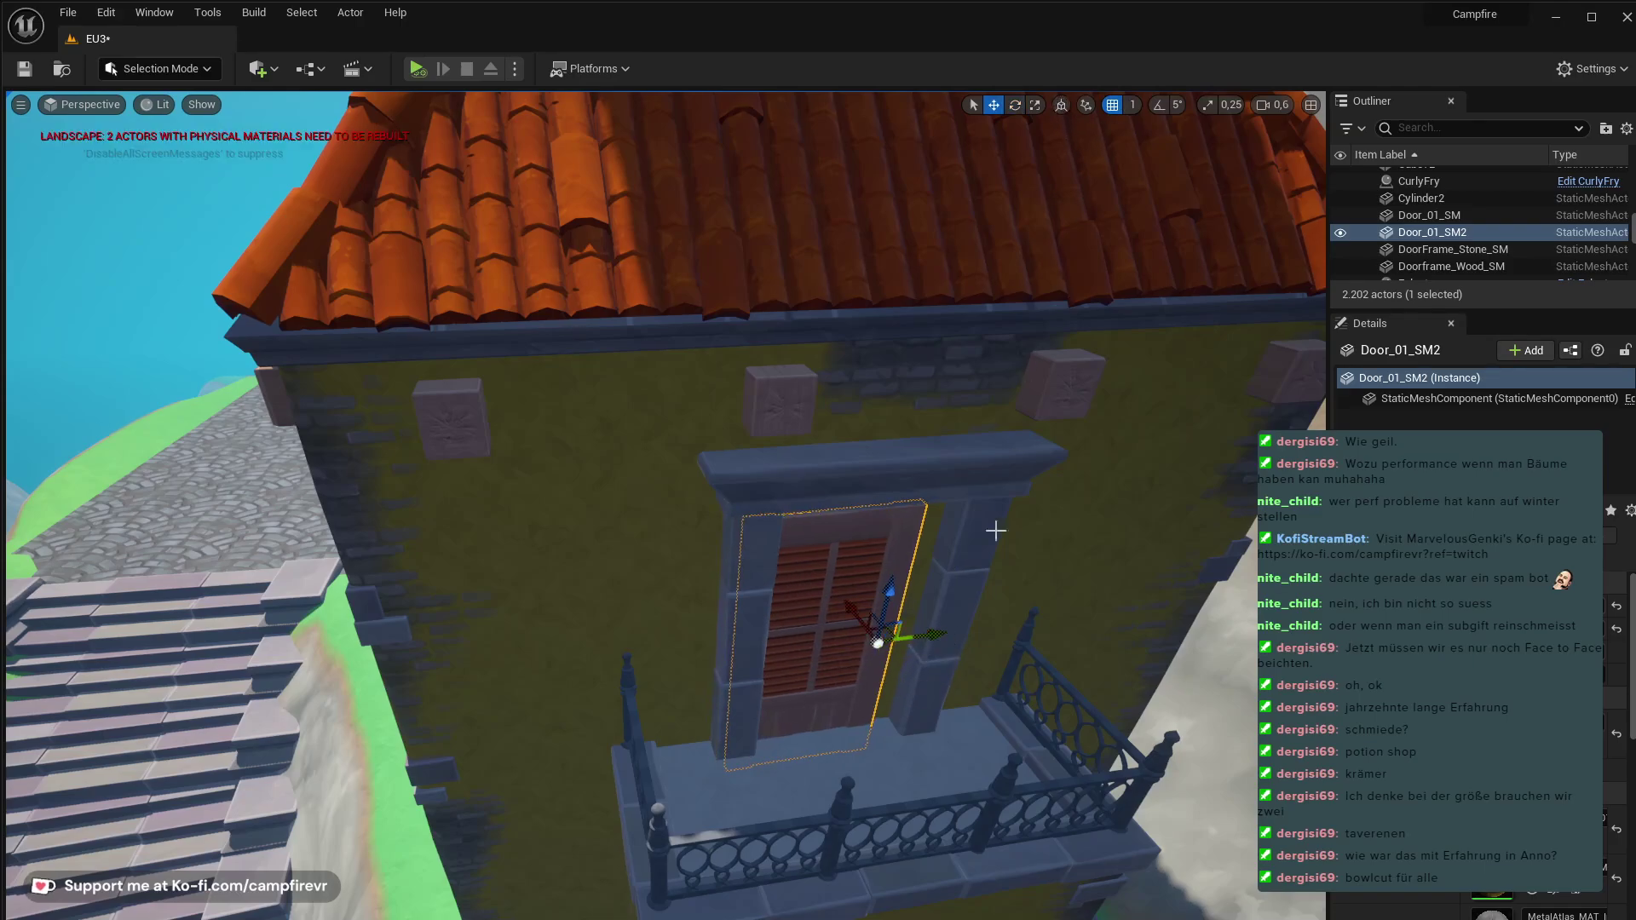
pyautogui.moveTo(926, 643); pyautogui.dragTo(956, 634)
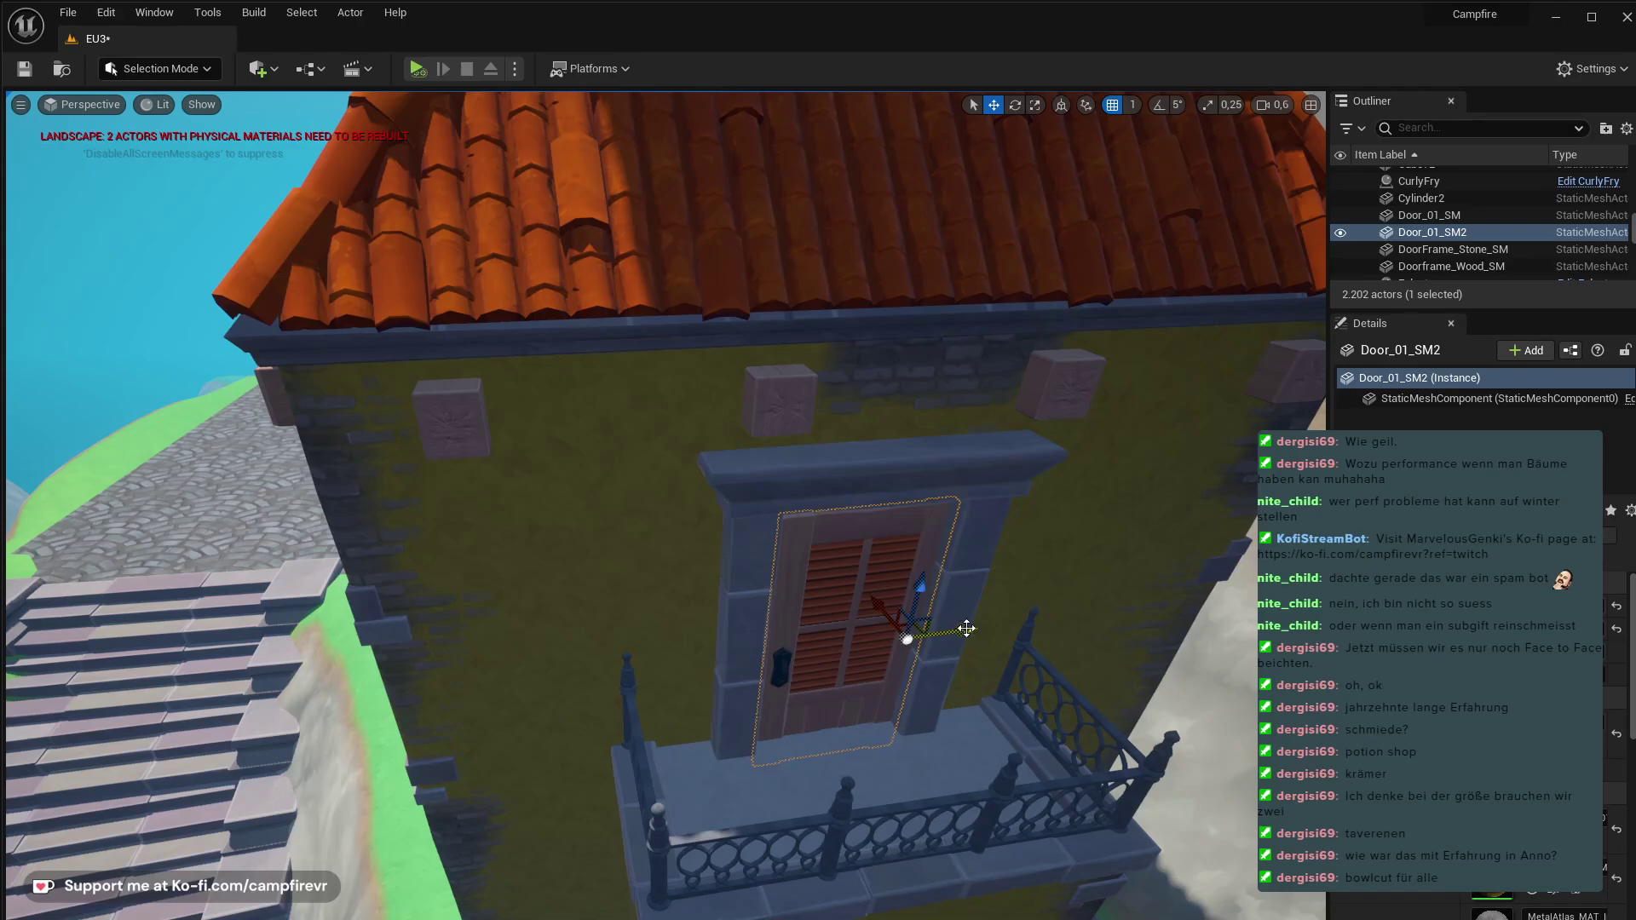
pyautogui.press('f')
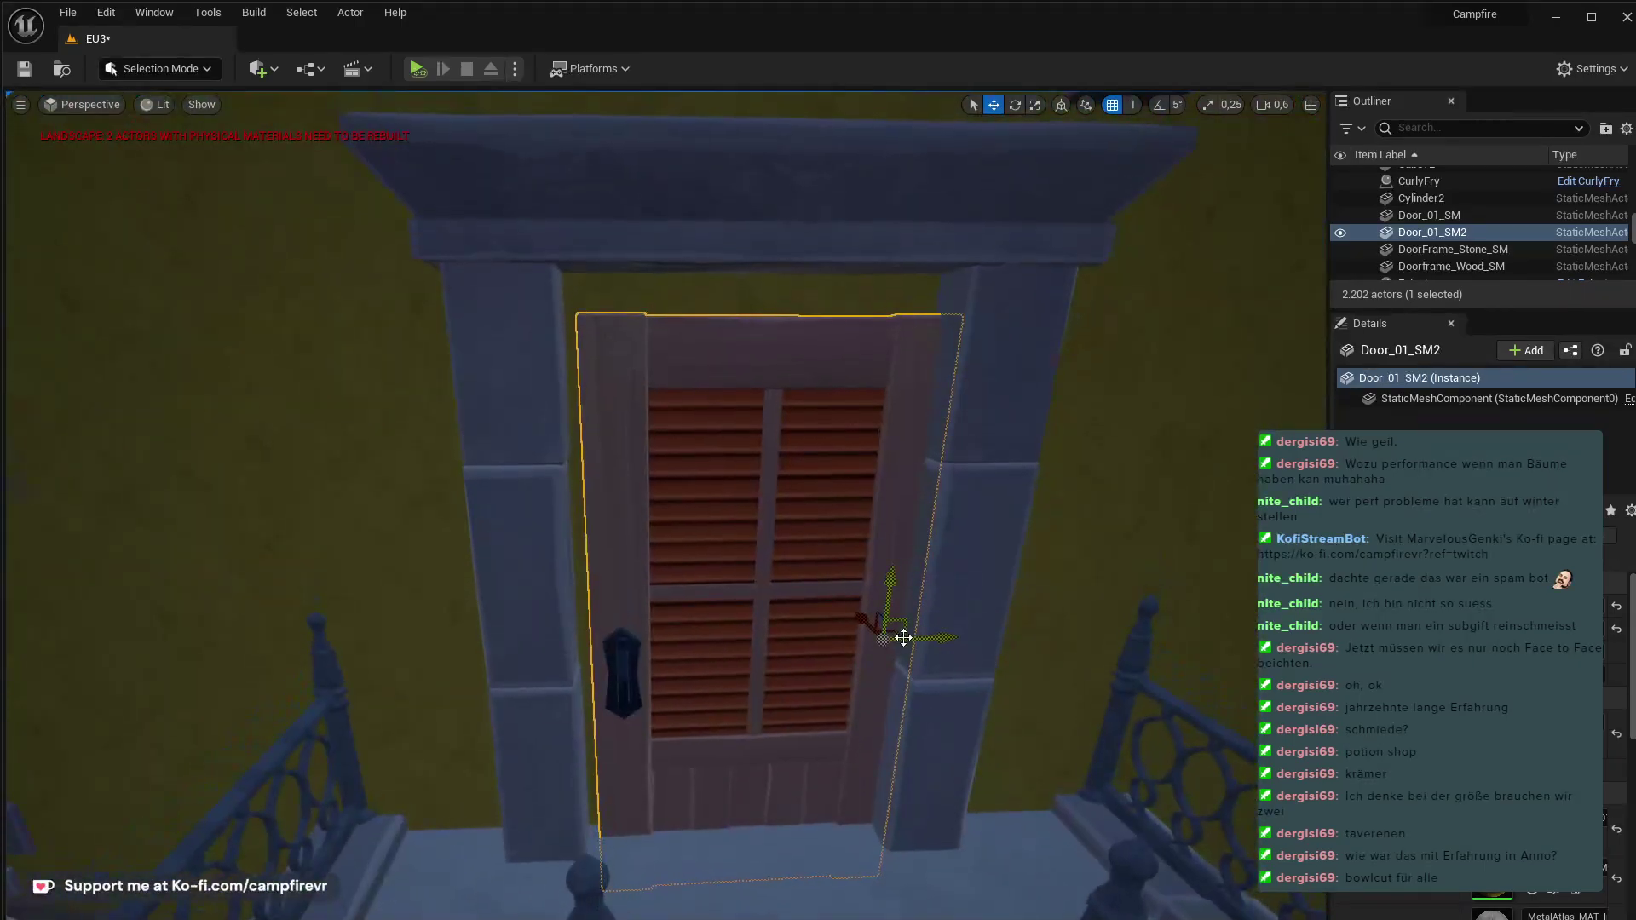
pyautogui.moveTo(908, 632); pyautogui.dragTo(861, 599)
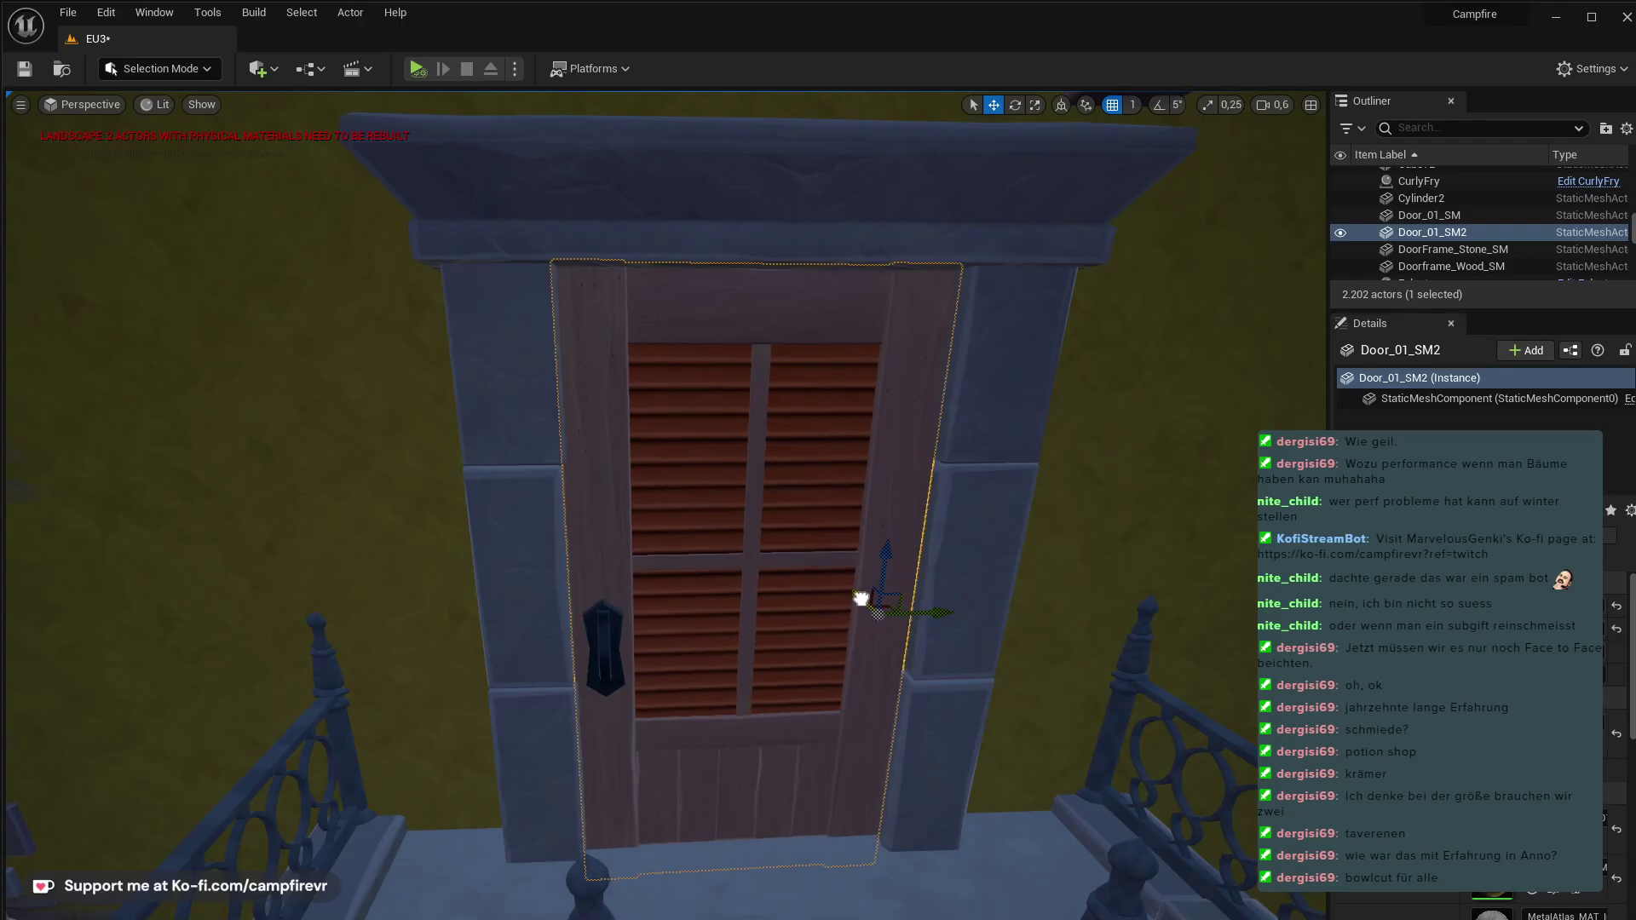
# - Look over the tower building from a distance and examine the terraces and cliffs around the paved plaza
pyautogui.moveTo(865, 614); pyautogui.dragTo(954, 622, button='right')
pyautogui.press('s')
pyautogui.press('s')
pyautogui.press('a')
pyautogui.press('w')
pyautogui.press('s')
pyautogui.press('a')
pyautogui.moveTo(1090, 452); pyautogui.dragTo(1210, 457, button='right')
pyautogui.press('s')
pyautogui.press('a')
pyautogui.moveTo(818, 622); pyautogui.dragTo(825, 668, button='right')
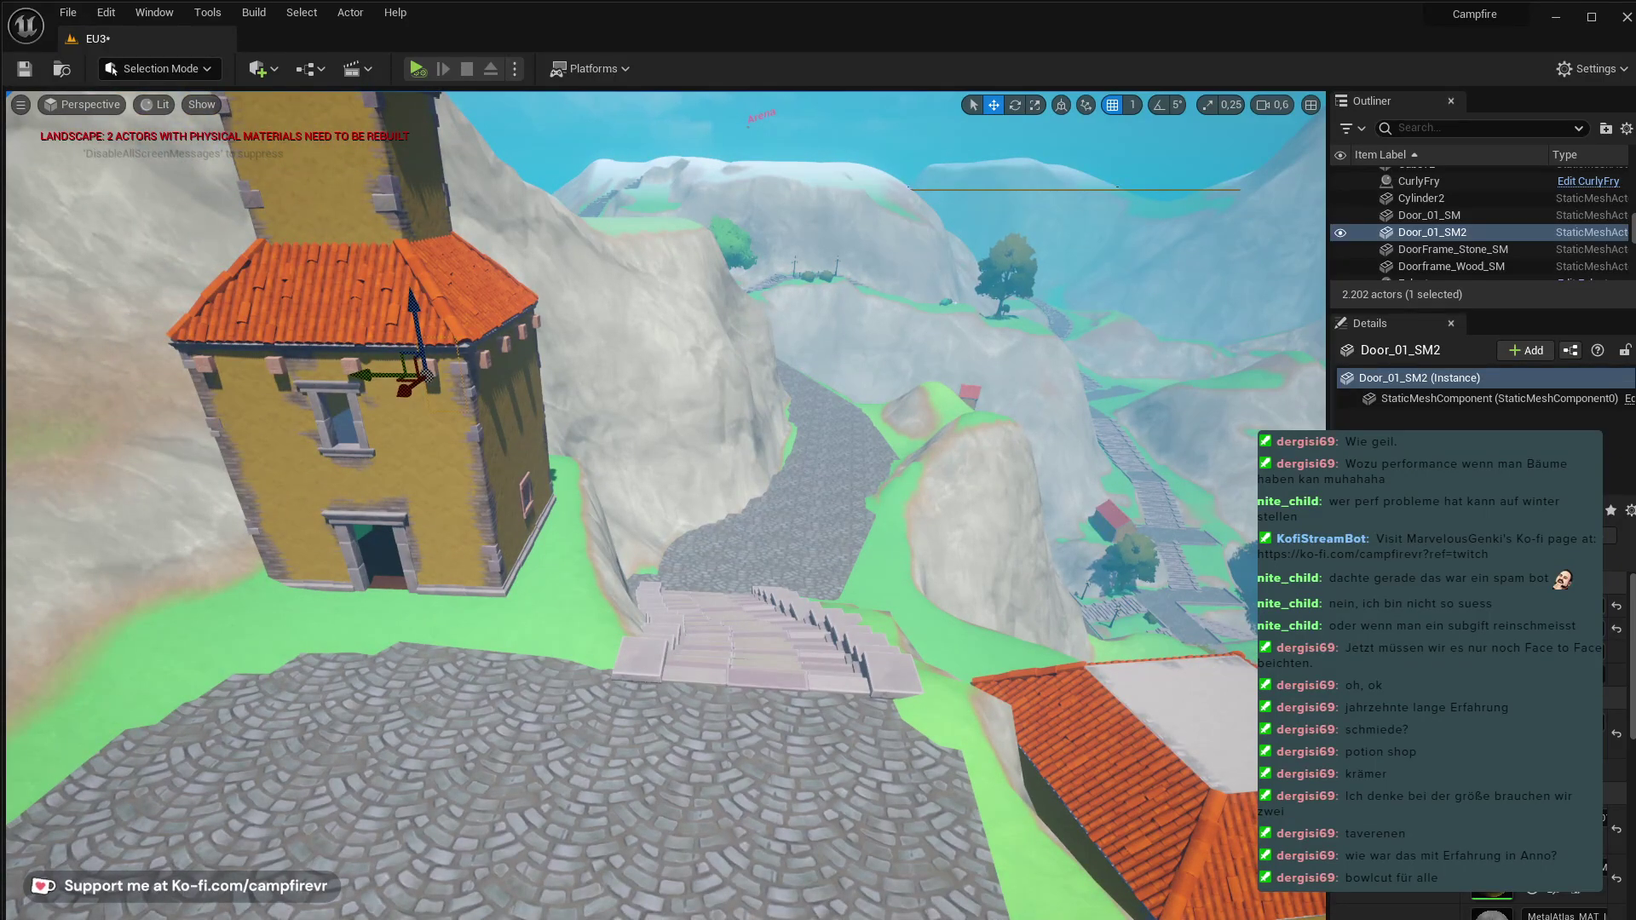
pyautogui.moveTo(867, 732); pyautogui.dragTo(776, 714, button='right')
pyautogui.press('s')
pyautogui.press('w')
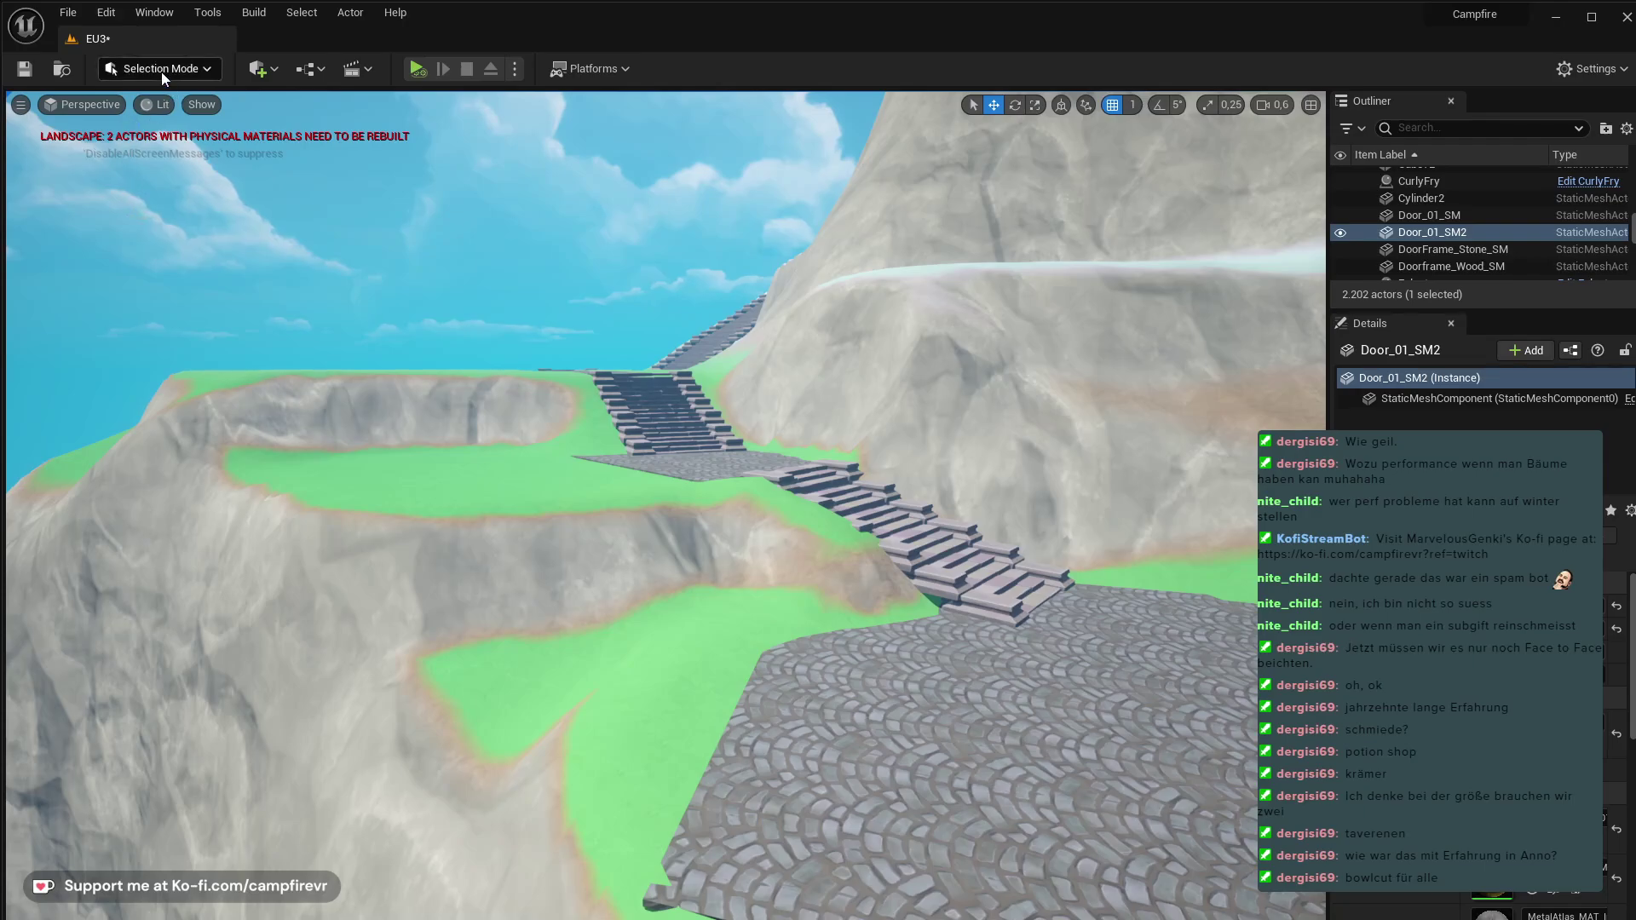
# - Raise a rocky ridge along the cliff edge beside the paved plaza using the landscape Sculpt tool with a brush size of about 691
pyautogui.hotkey('shift', '2')
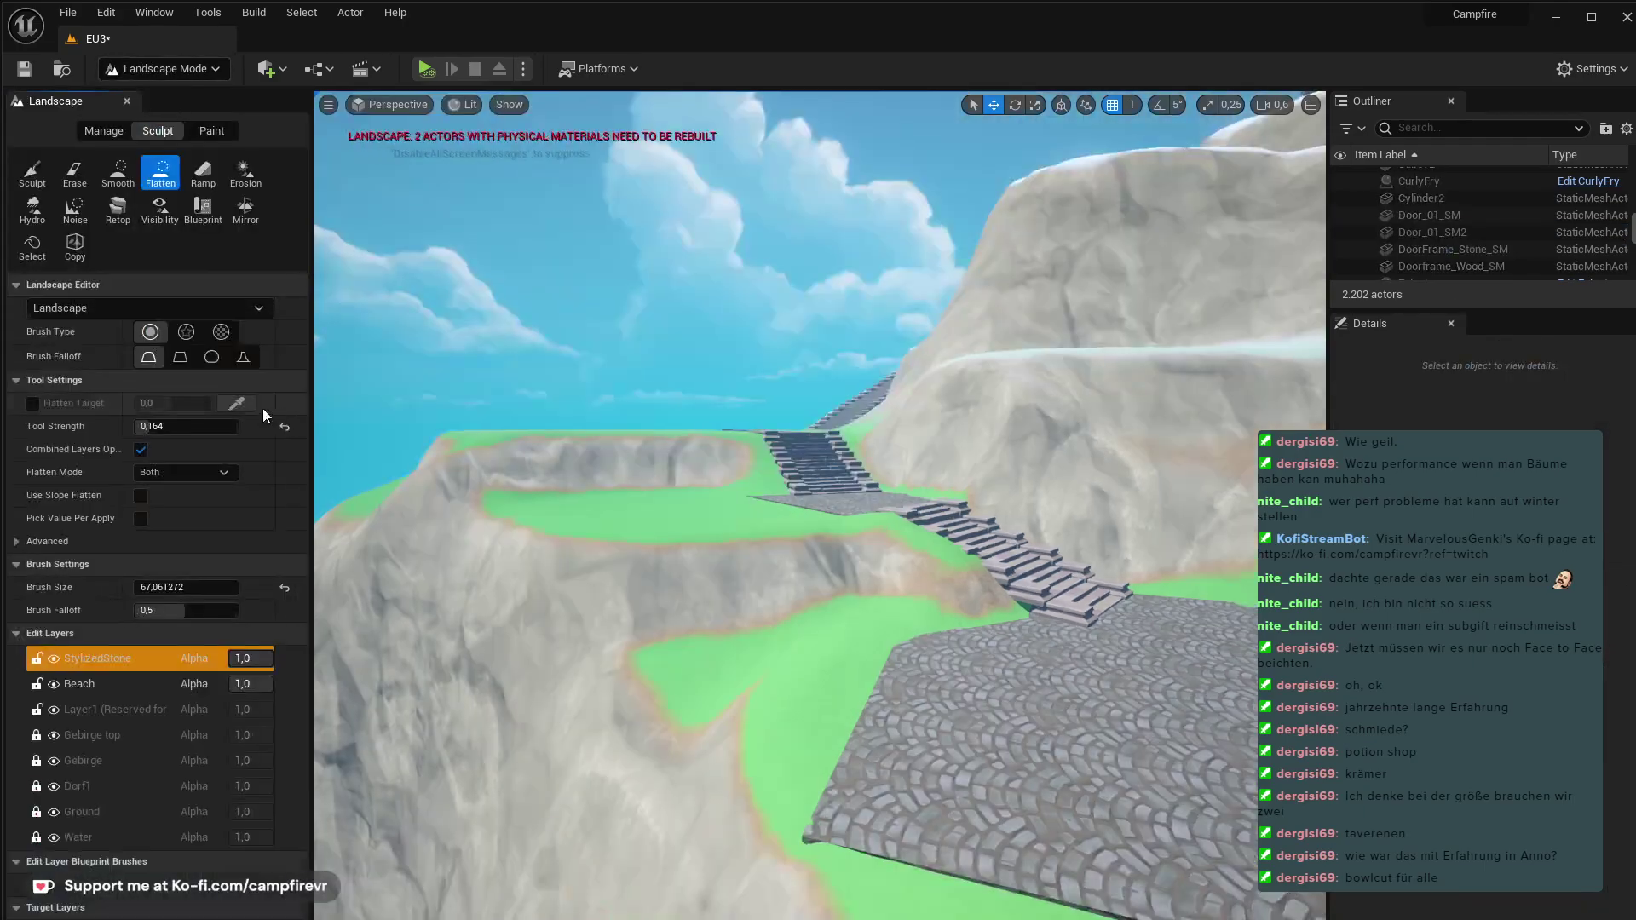
pyautogui.click(32, 173)
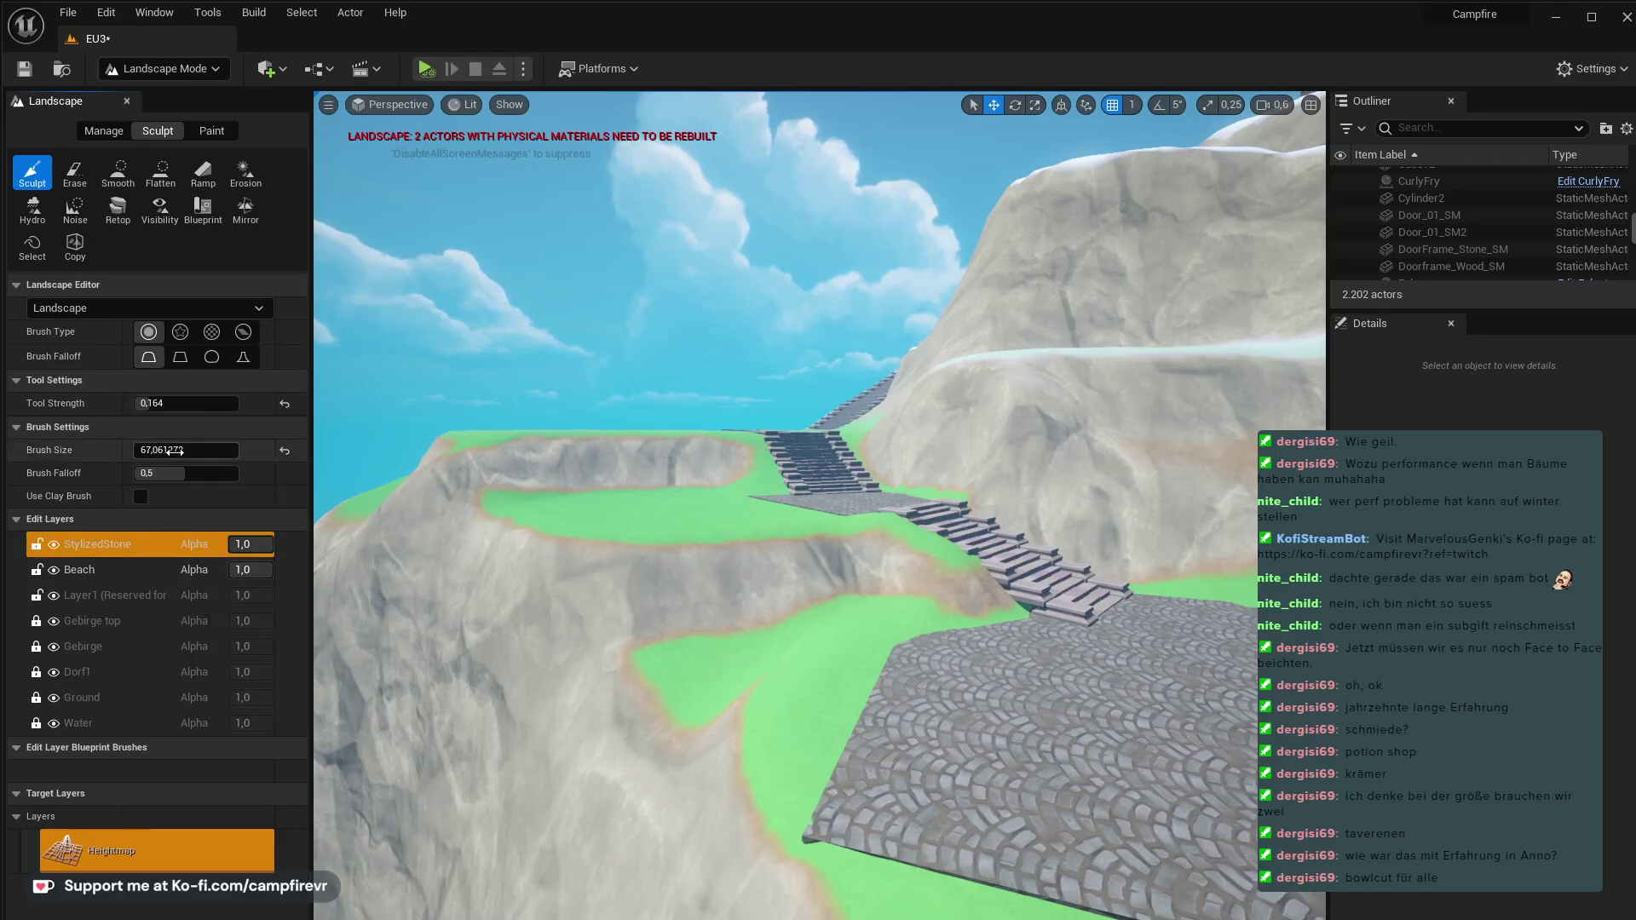
pyautogui.moveTo(161, 450); pyautogui.dragTo(156, 450)
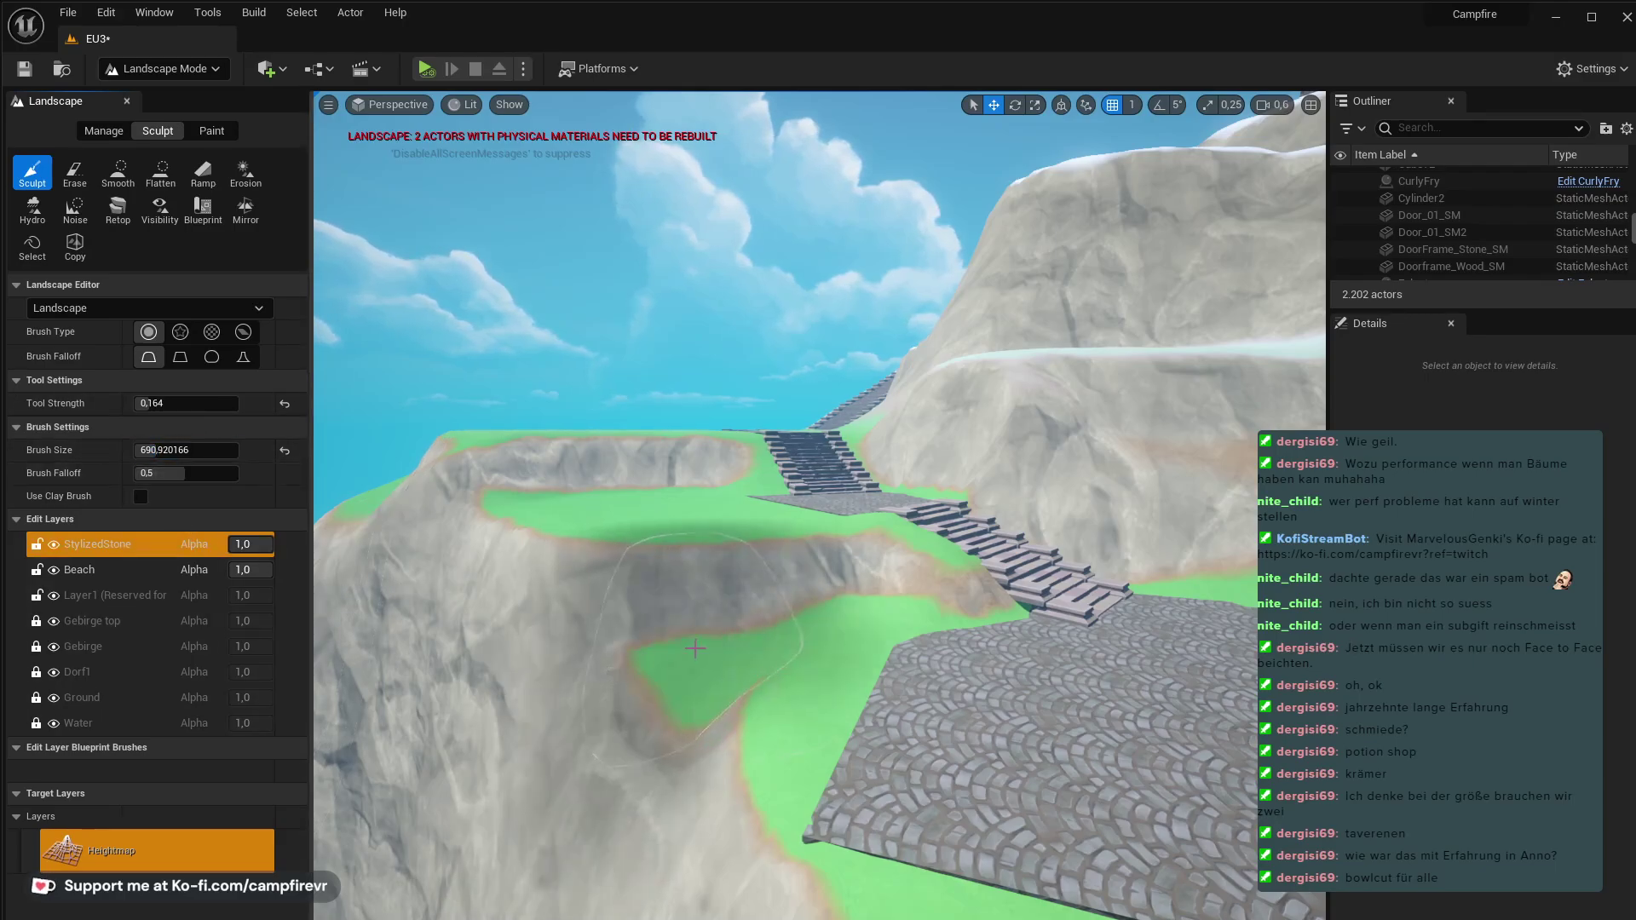
pyautogui.moveTo(711, 635)
pyautogui.mouseDown()
pyautogui.moveTo(754, 669)
pyautogui.moveTo(785, 650)
pyautogui.mouseUp()
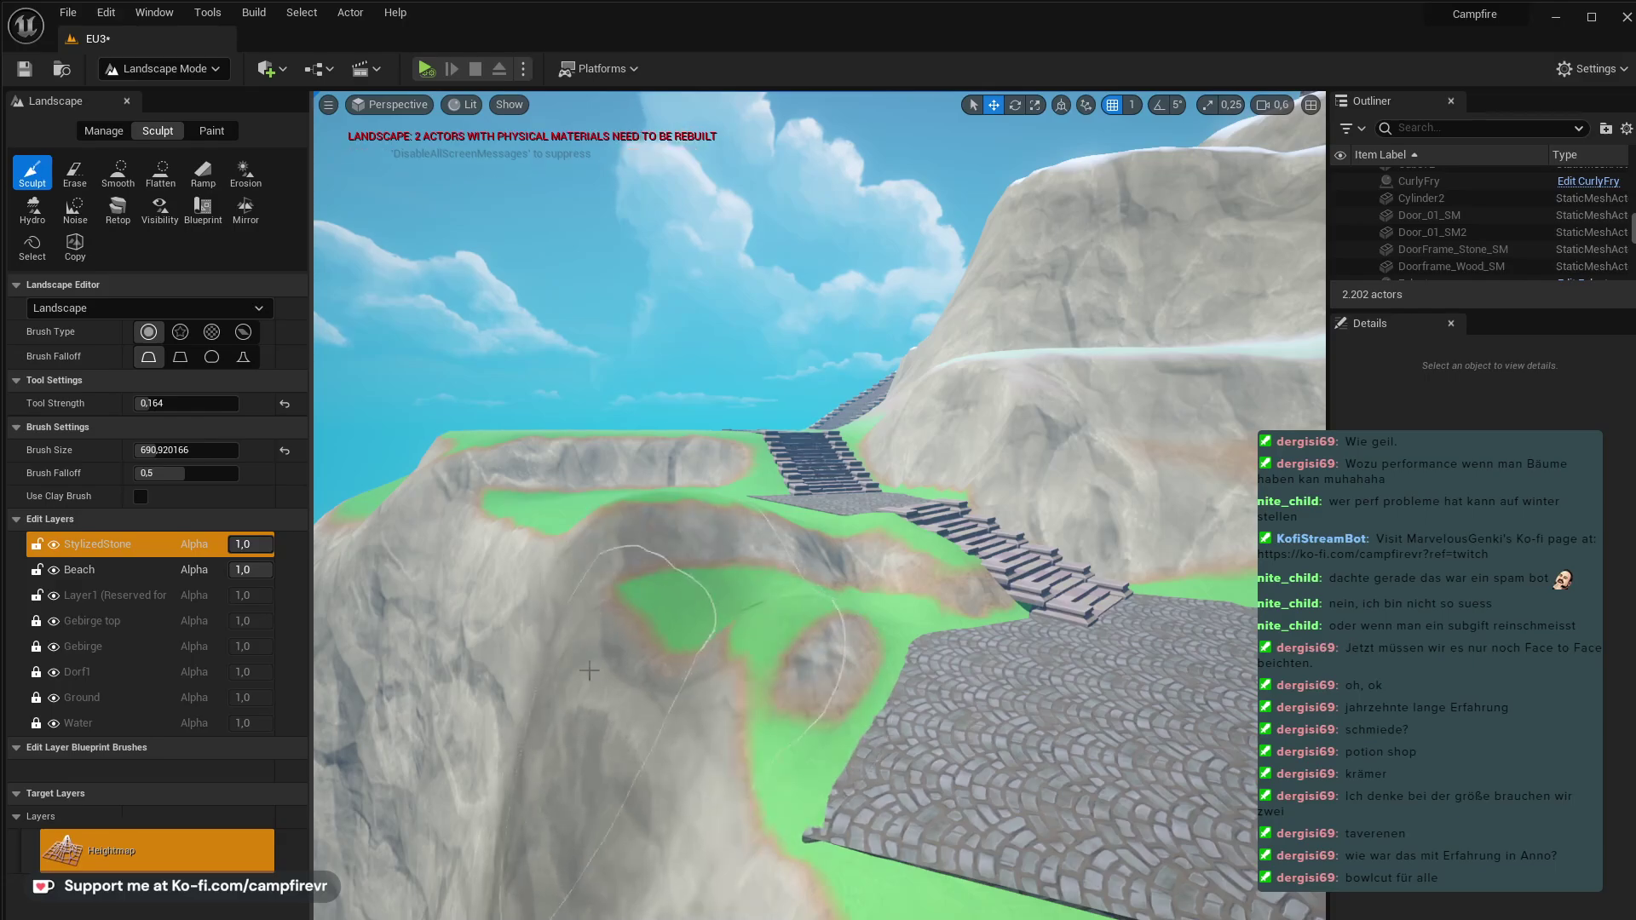
pyautogui.moveTo(785, 651); pyautogui.dragTo(785, 830, button='right')
pyautogui.moveTo(785, 614)
pyautogui.mouseDown()
pyautogui.moveTo(597, 456)
pyautogui.moveTo(490, 399)
pyautogui.moveTo(744, 631)
pyautogui.mouseUp()
pyautogui.moveTo(745, 631); pyautogui.dragTo(839, 788, button='right')
pyautogui.moveTo(748, 580)
pyautogui.mouseDown()
pyautogui.moveTo(630, 554)
pyautogui.moveTo(652, 643)
pyautogui.moveTo(894, 676)
pyautogui.moveTo(800, 670)
pyautogui.mouseUp()
pyautogui.moveTo(801, 669)
pyautogui.mouseDown(button='right')
pyautogui.moveTo(725, 580)
pyautogui.moveTo(814, 580)
pyautogui.moveTo(852, 546)
pyautogui.moveTo(929, 545)
pyautogui.moveTo(911, 563)
pyautogui.moveTo(869, 529)
pyautogui.moveTo(912, 537)
pyautogui.moveTo(694, 673)
pyautogui.moveTo(788, 607)
pyautogui.mouseUp(button='right')
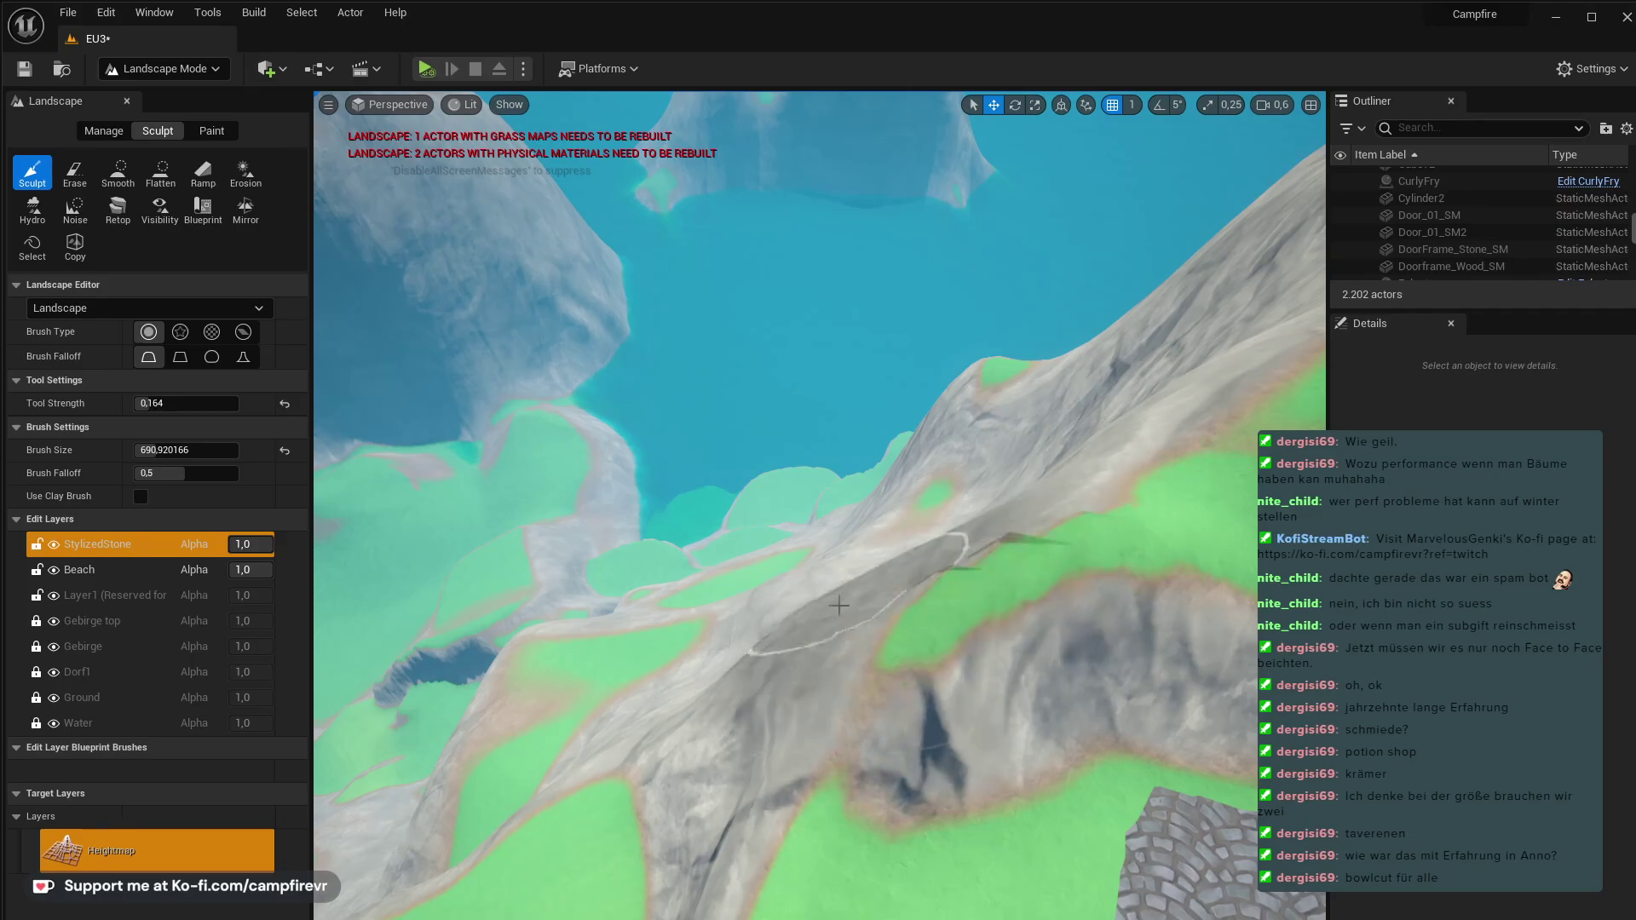
pyautogui.moveTo(929, 529); pyautogui.dragTo(893, 538)
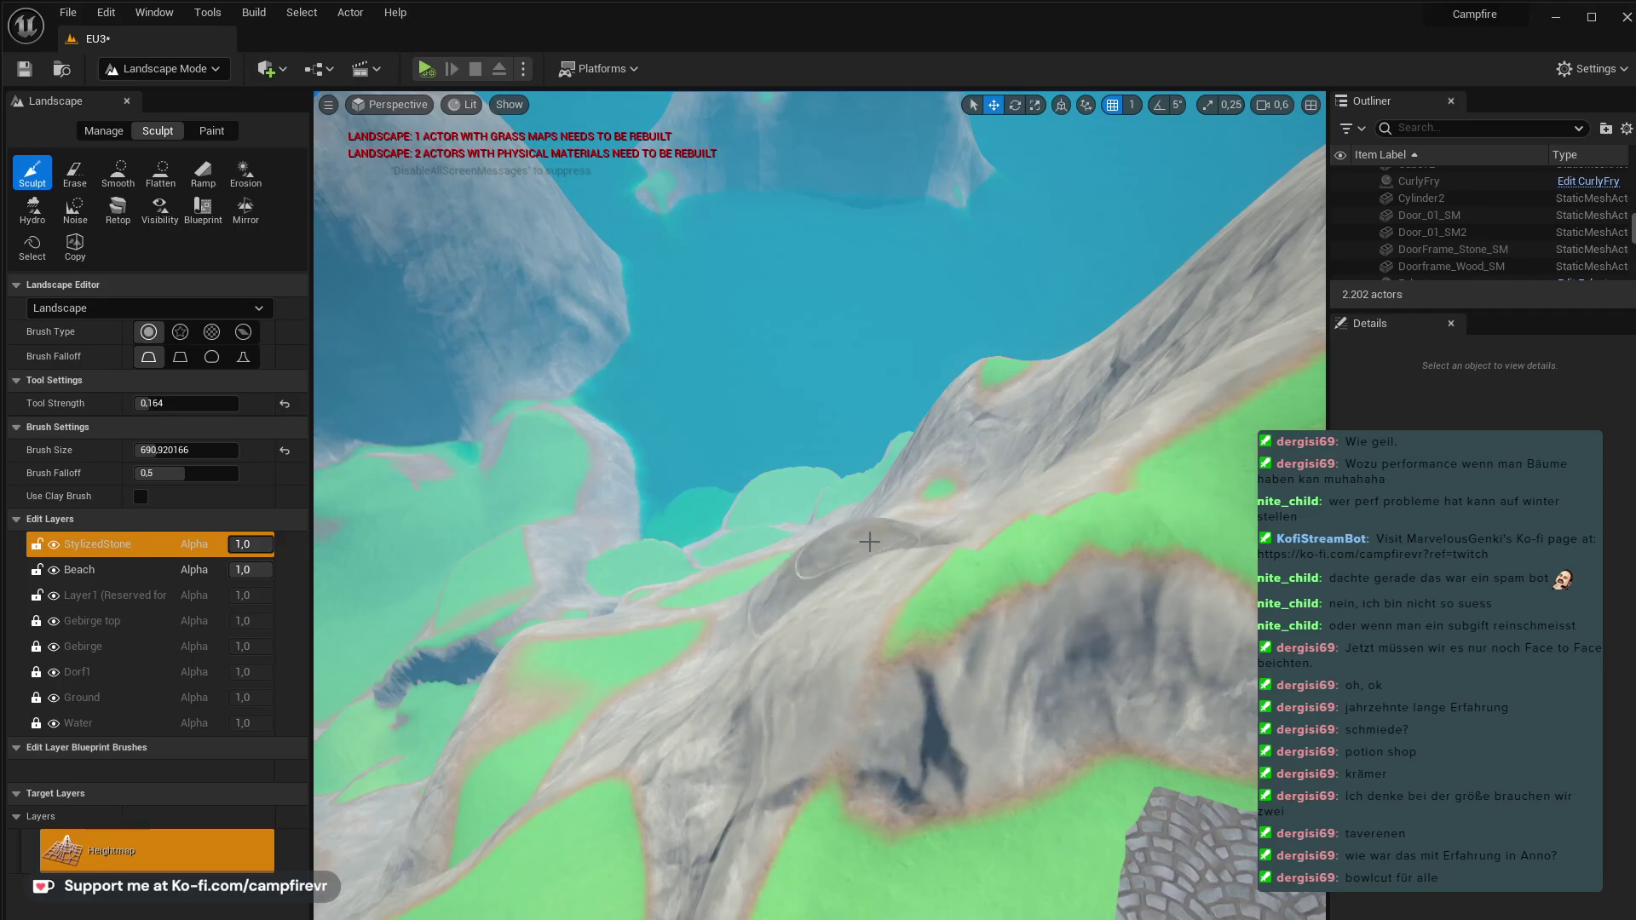
# - Build up the steep cliff face below the plaza's new ridge with further Sculpt strokes
pyautogui.moveTo(742, 618)
pyautogui.mouseDown(button='right')
pyautogui.moveTo(801, 622)
pyautogui.moveTo(831, 648)
pyautogui.moveTo(818, 639)
pyautogui.mouseUp(button='right')
pyautogui.moveTo(597, 535)
pyautogui.mouseDown(button='right')
pyautogui.moveTo(631, 520)
pyautogui.moveTo(620, 489)
pyautogui.mouseUp(button='right')
pyautogui.moveTo(597, 534)
pyautogui.mouseDown()
pyautogui.moveTo(650, 420)
pyautogui.moveTo(707, 430)
pyautogui.moveTo(829, 522)
pyautogui.moveTo(734, 537)
pyautogui.moveTo(682, 631)
pyautogui.moveTo(657, 733)
pyautogui.mouseUp()
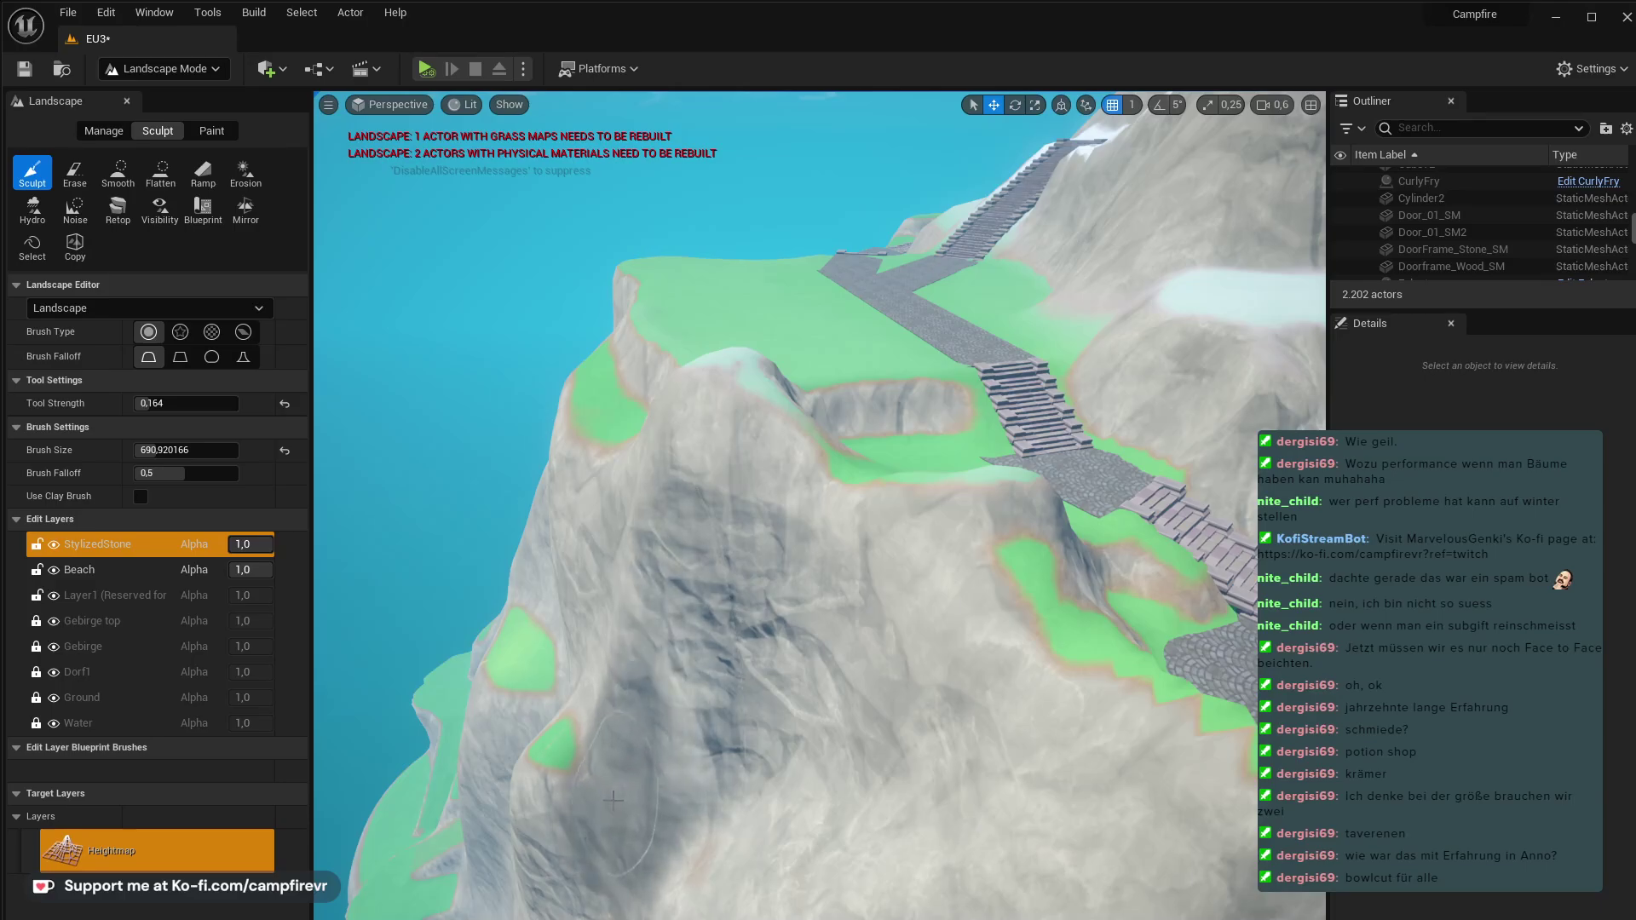
pyautogui.moveTo(643, 882)
pyautogui.mouseDown()
pyautogui.moveTo(713, 849)
pyautogui.moveTo(707, 699)
pyautogui.moveTo(703, 865)
pyautogui.moveTo(747, 808)
pyautogui.mouseUp()
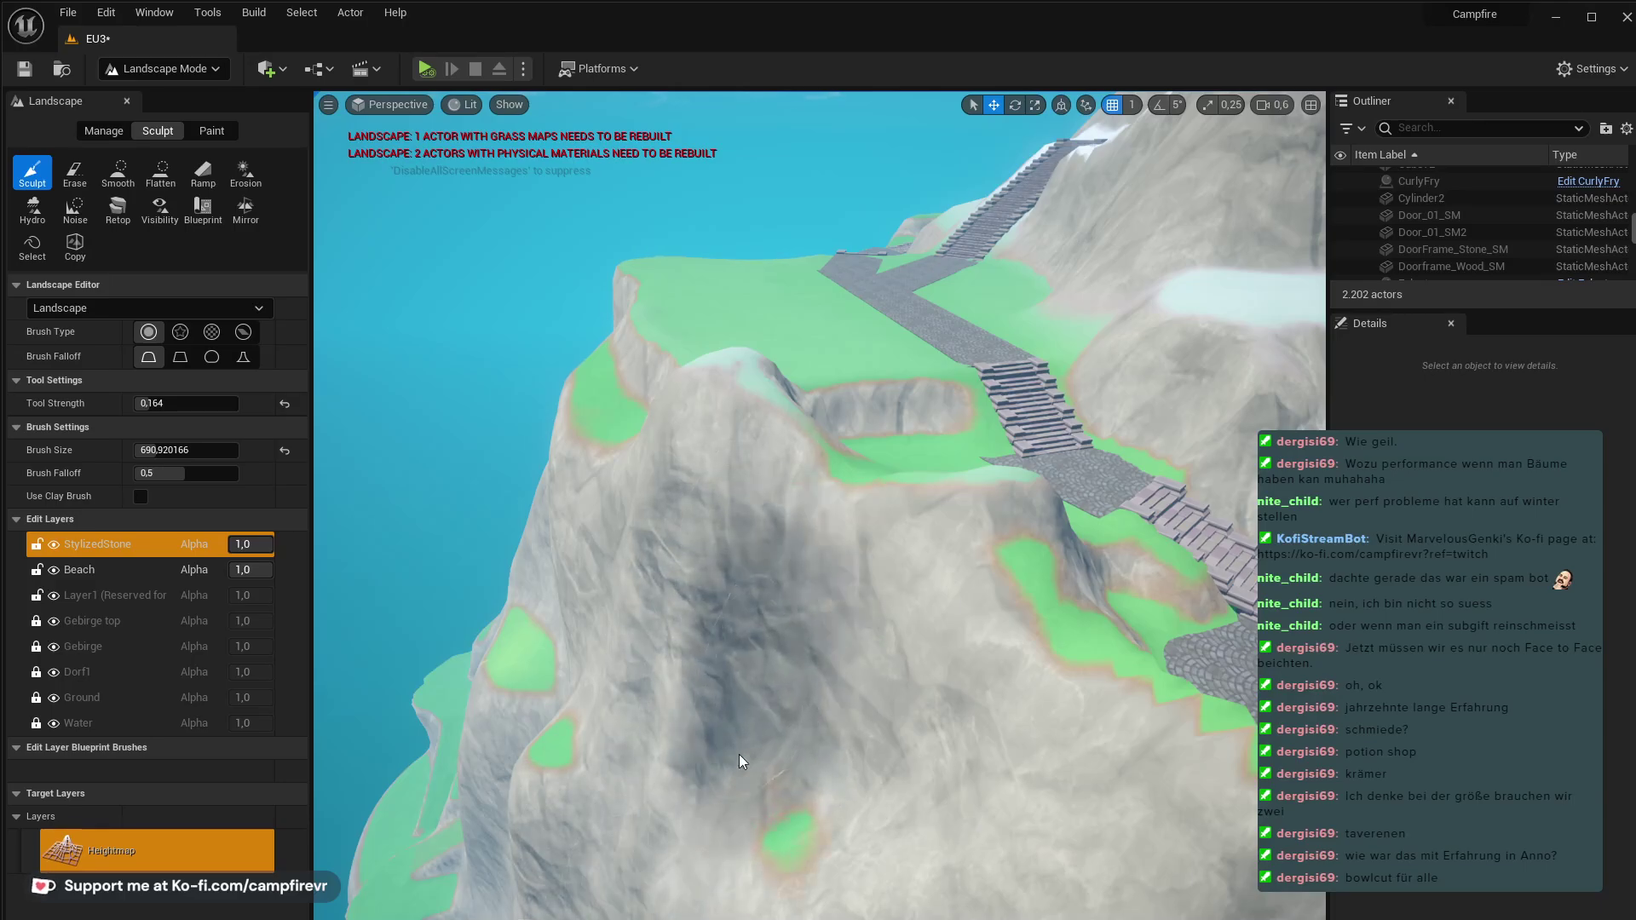
pyautogui.moveTo(742, 759); pyautogui.dragTo(800, 733, button='right')
pyautogui.moveTo(800, 731)
pyautogui.mouseDown()
pyautogui.moveTo(789, 839)
pyautogui.moveTo(839, 882)
pyautogui.moveTo(800, 869)
pyautogui.moveTo(903, 733)
pyautogui.moveTo(920, 665)
pyautogui.moveTo(839, 608)
pyautogui.moveTo(627, 537)
pyautogui.moveTo(699, 707)
pyautogui.moveTo(707, 793)
pyautogui.mouseUp()
# - Roughen the raised cliff face below the plaza with the landscape Erosion tool
pyautogui.click(238, 170)
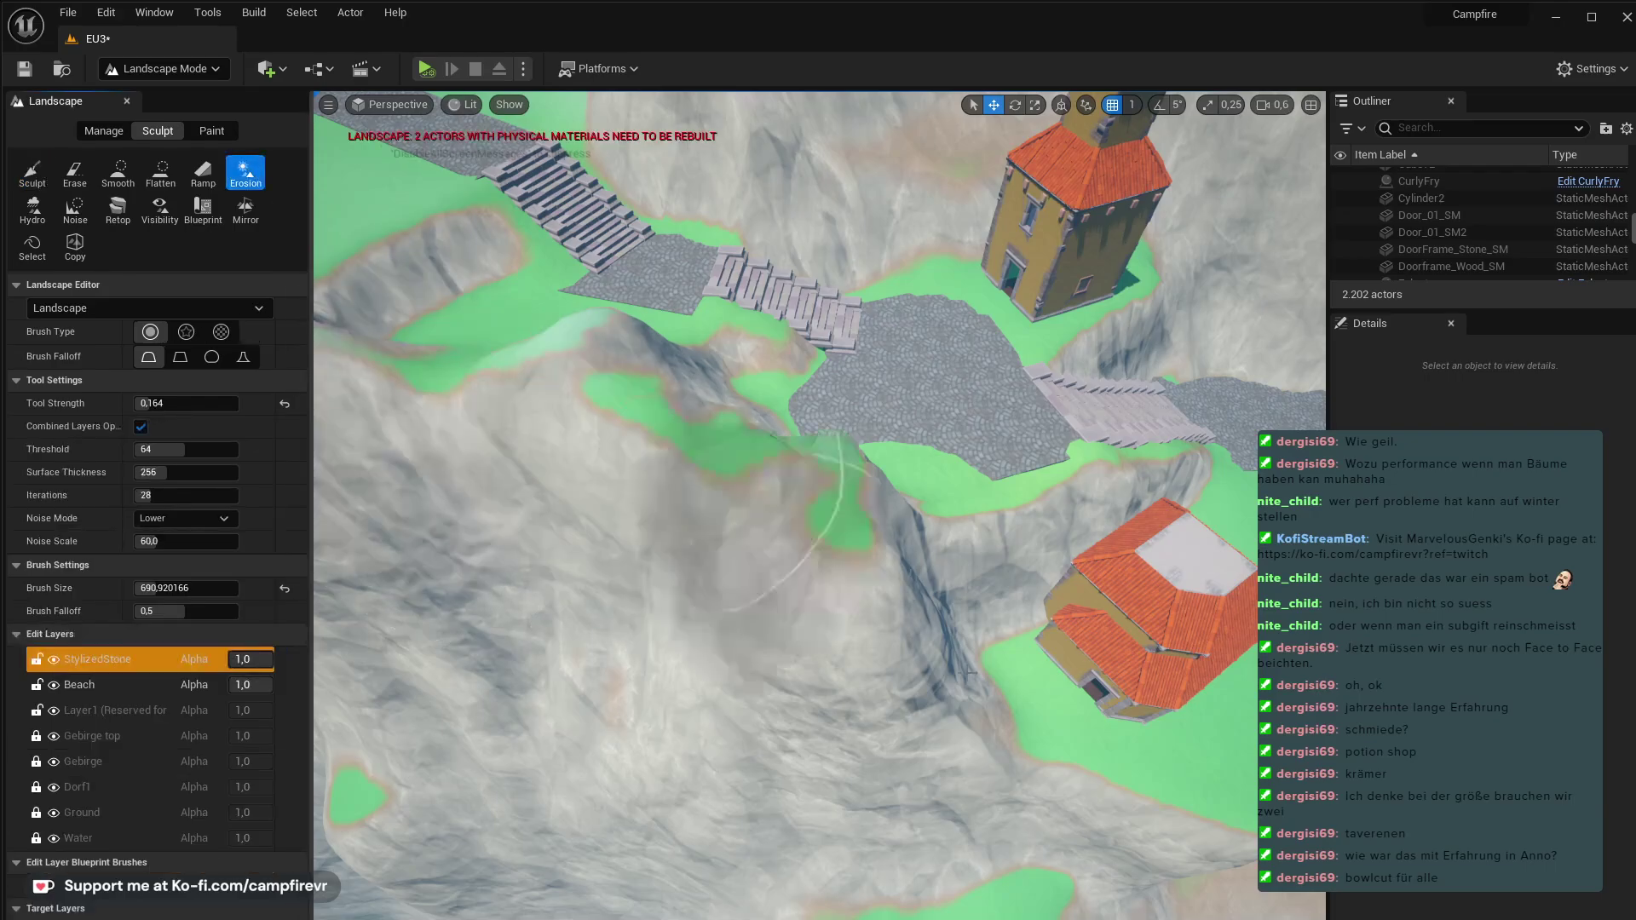
pyautogui.moveTo(707, 499)
pyautogui.mouseDown()
pyautogui.moveTo(719, 522)
pyautogui.moveTo(648, 443)
pyautogui.moveTo(640, 671)
pyautogui.moveTo(742, 870)
pyautogui.mouseUp()
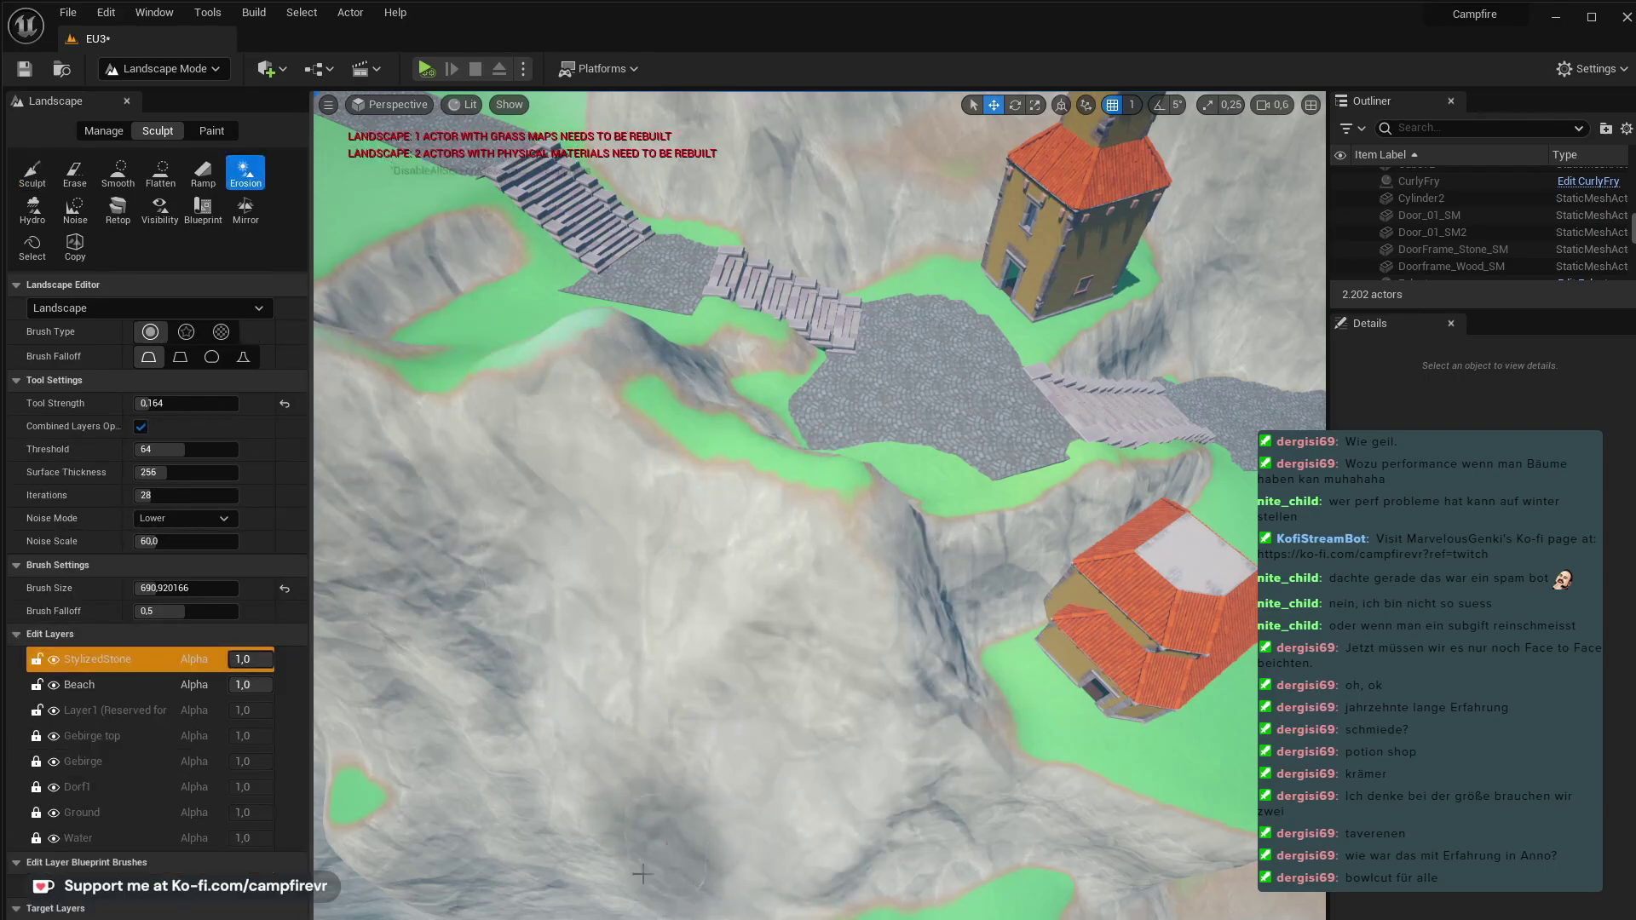
pyautogui.moveTo(778, 672); pyautogui.dragTo(554, 647, button='right')
pyautogui.moveTo(637, 548); pyautogui.dragTo(714, 620)
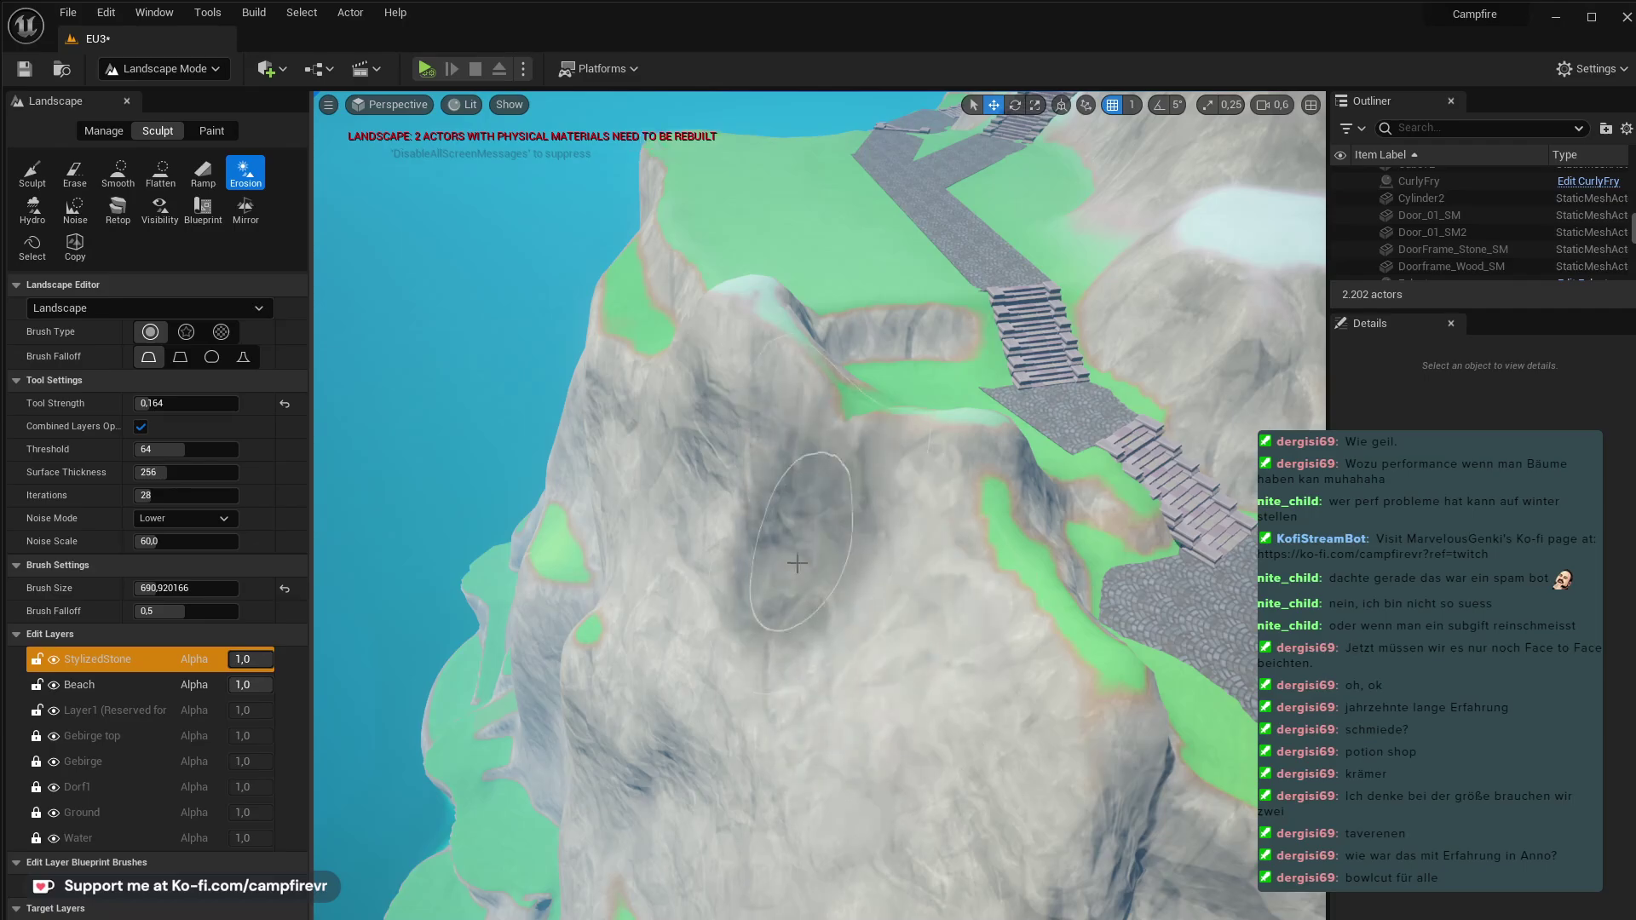
pyautogui.moveTo(798, 563)
pyautogui.mouseDown()
pyautogui.moveTo(695, 409)
pyautogui.moveTo(622, 367)
pyautogui.mouseUp()
pyautogui.moveTo(576, 437)
pyautogui.mouseDown(button='right')
pyautogui.moveTo(495, 545)
pyautogui.moveTo(451, 520)
pyautogui.moveTo(579, 375)
pyautogui.moveTo(563, 341)
pyautogui.moveTo(733, 443)
pyautogui.moveTo(681, 469)
pyautogui.moveTo(673, 435)
pyautogui.mouseUp(button='right')
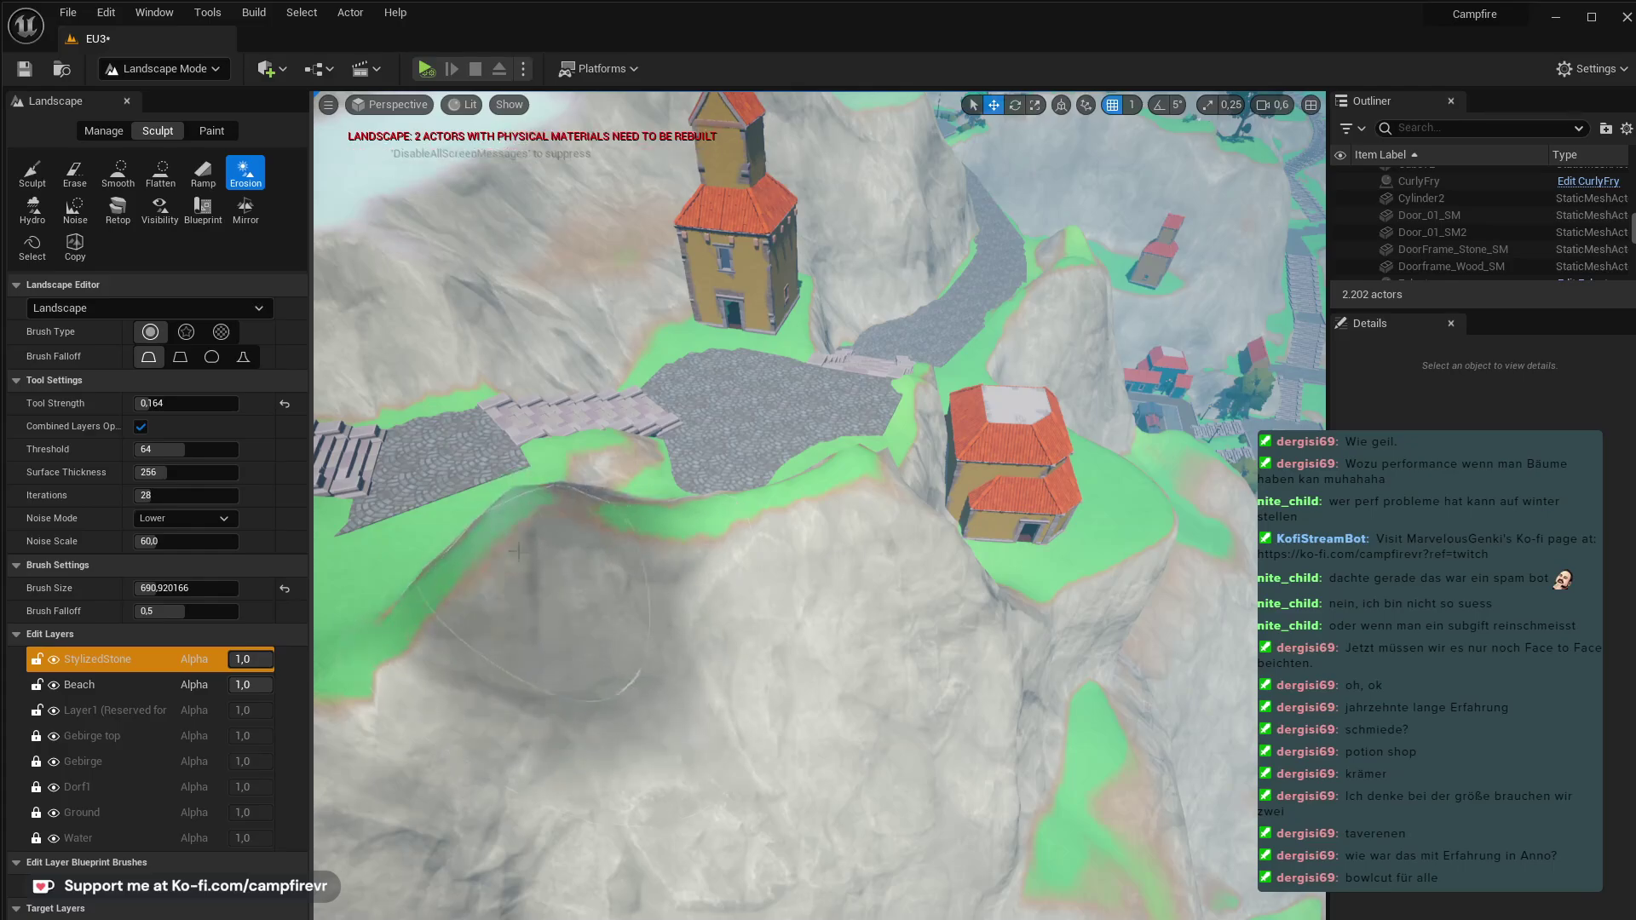
# - Soften the rocky ridge along the plaza's outer edge with the landscape Smooth tool
pyautogui.moveTo(518, 552)
pyautogui.mouseDown(button='right')
pyautogui.moveTo(426, 512)
pyautogui.moveTo(648, 571)
pyautogui.moveTo(681, 545)
pyautogui.moveTo(771, 554)
pyautogui.moveTo(750, 558)
pyautogui.moveTo(771, 464)
pyautogui.moveTo(877, 460)
pyautogui.moveTo(959, 422)
pyautogui.moveTo(1010, 332)
pyautogui.moveTo(1099, 299)
pyautogui.moveTo(1057, 286)
pyautogui.mouseUp(button='right')
pyautogui.moveTo(724, 486); pyautogui.dragTo(779, 599, button='right')
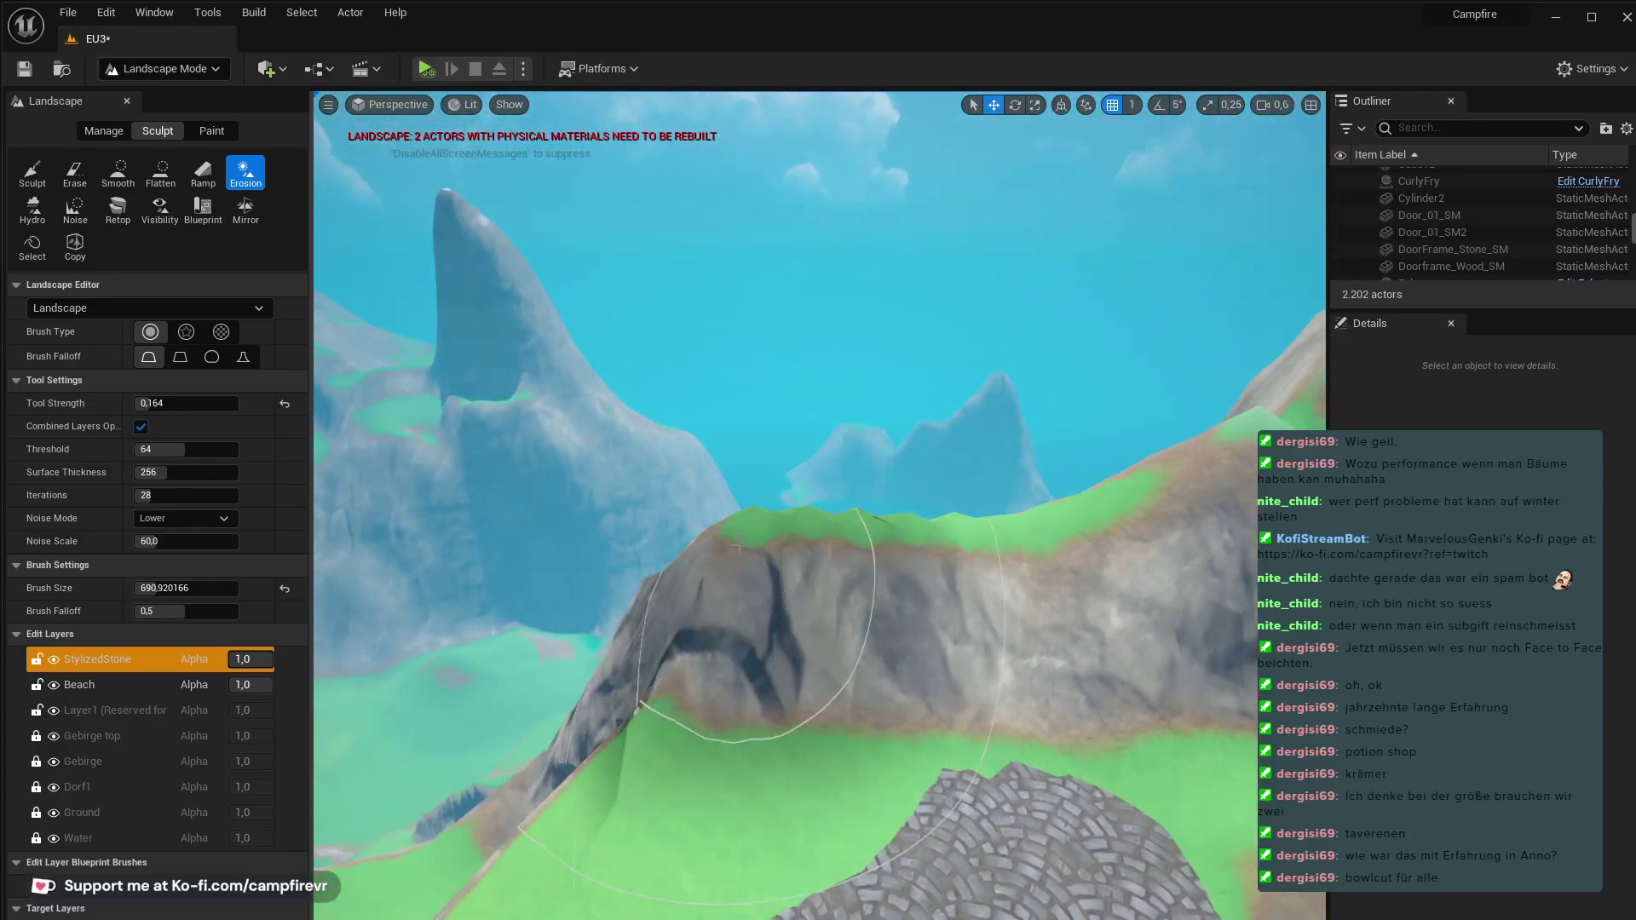
pyautogui.click(120, 174)
pyautogui.moveTo(920, 571)
pyautogui.mouseDown()
pyautogui.moveTo(1133, 532)
pyautogui.moveTo(758, 609)
pyautogui.moveTo(1173, 527)
pyautogui.mouseUp()
# - Return to Selection Mode and examine the tower building and its balcony addon from several sides
pyautogui.moveTo(1173, 527); pyautogui.dragTo(1244, 481, button='right')
pyautogui.moveTo(1077, 576)
pyautogui.mouseDown(button='right')
pyautogui.moveTo(1176, 588)
pyautogui.moveTo(767, 575)
pyautogui.mouseUp(button='right')
pyautogui.moveTo(1133, 583); pyautogui.dragTo(1086, 604, button='right')
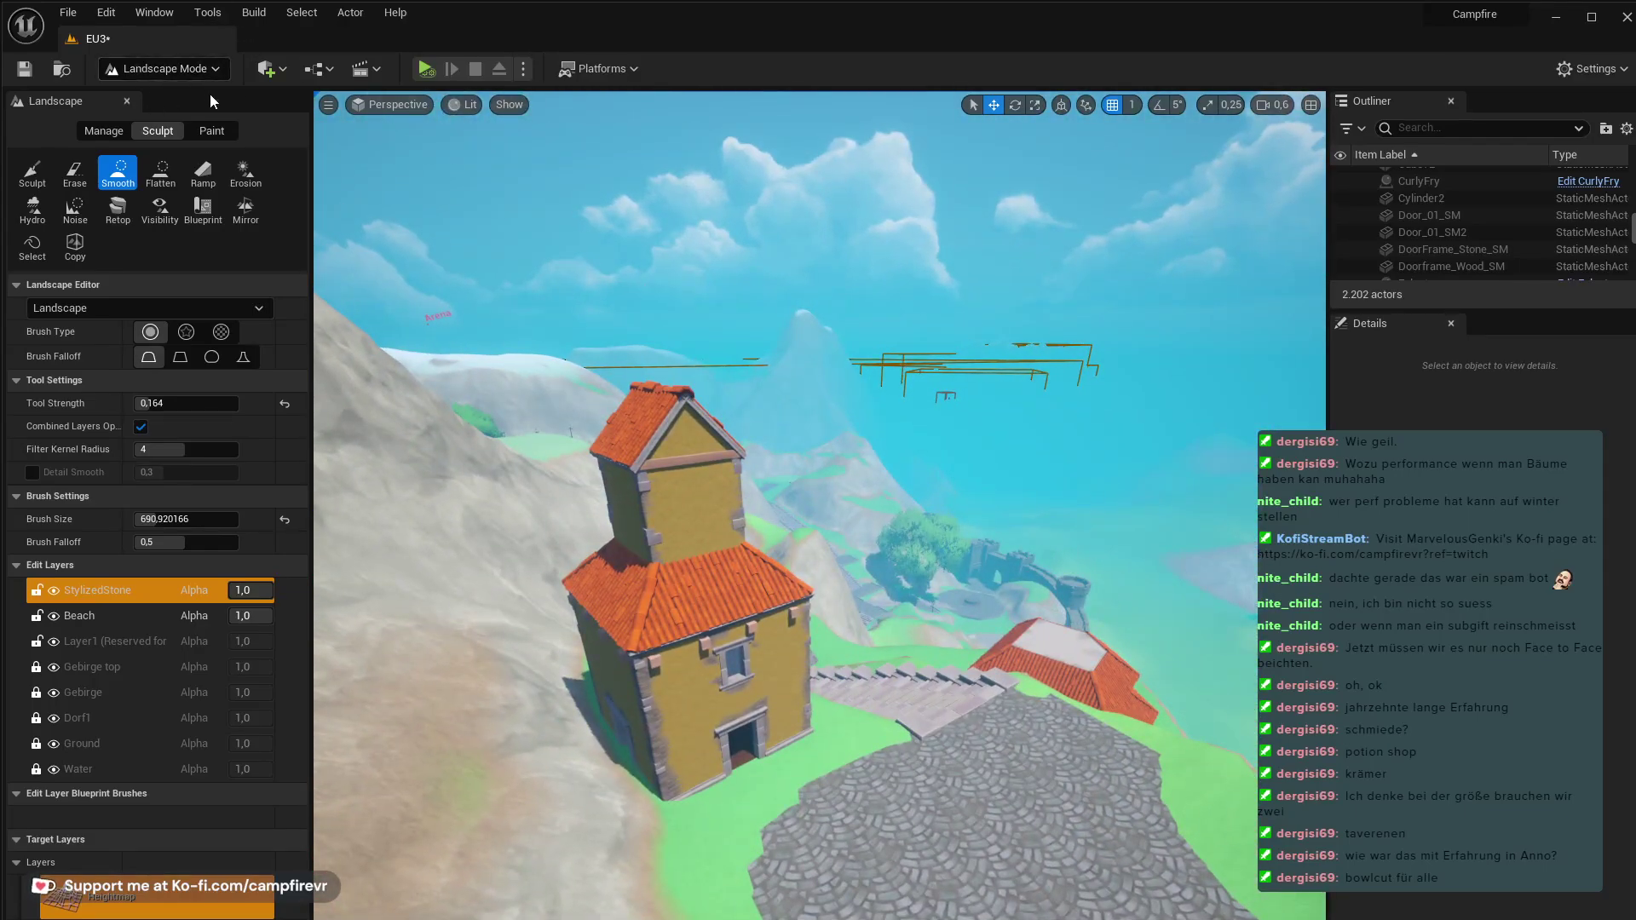
pyautogui.hotkey('shift', '1')
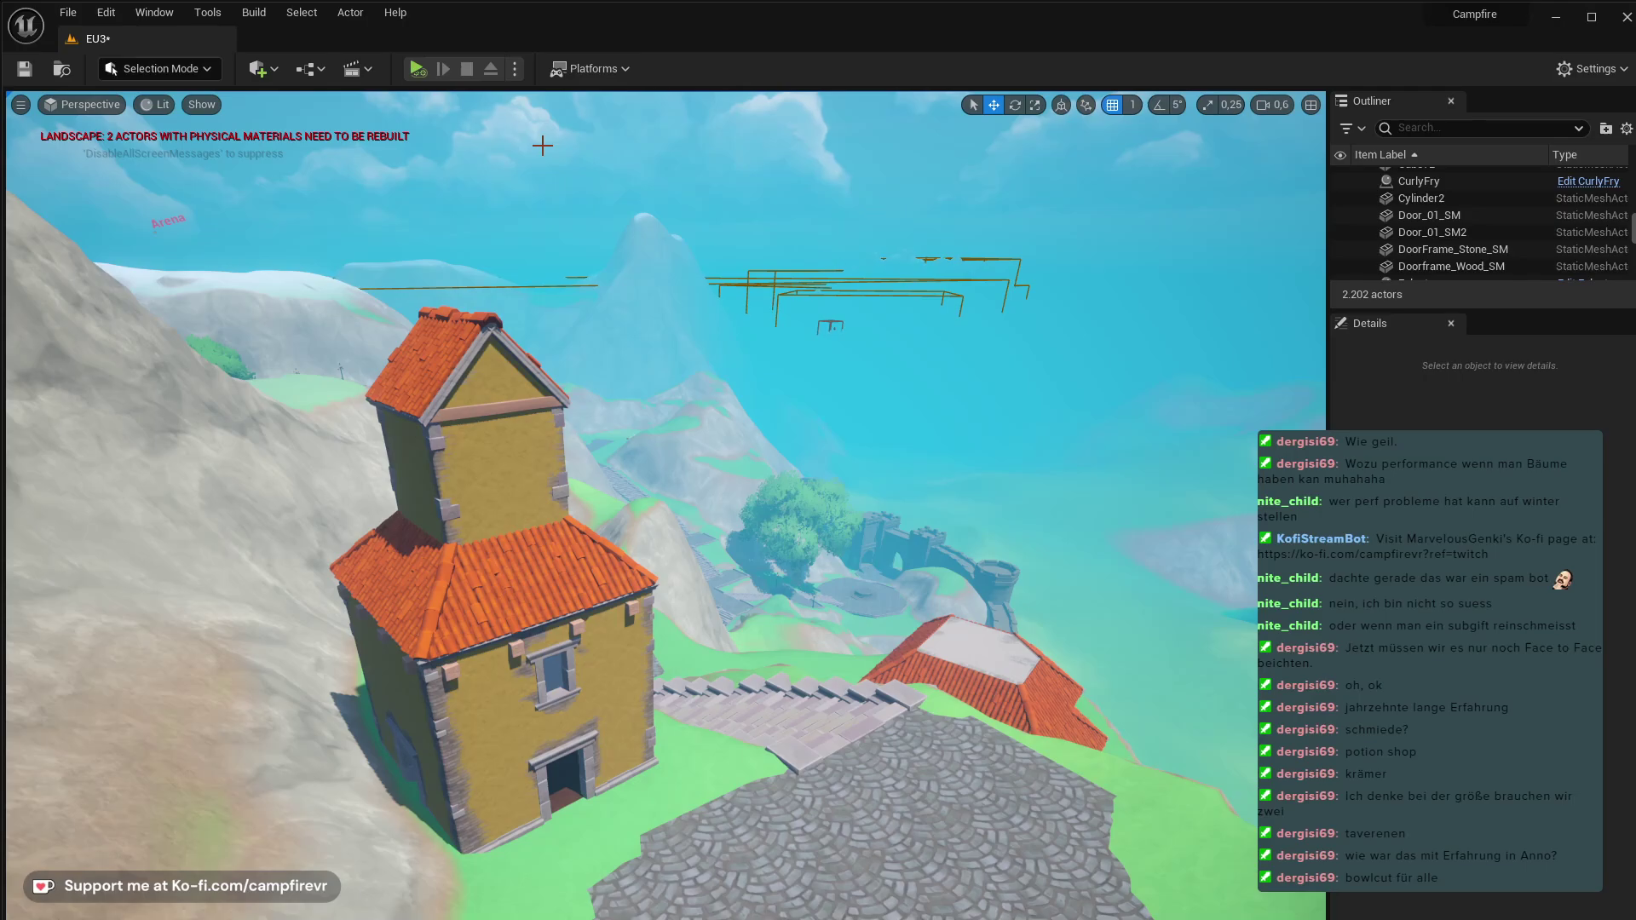
pyautogui.click(663, 569)
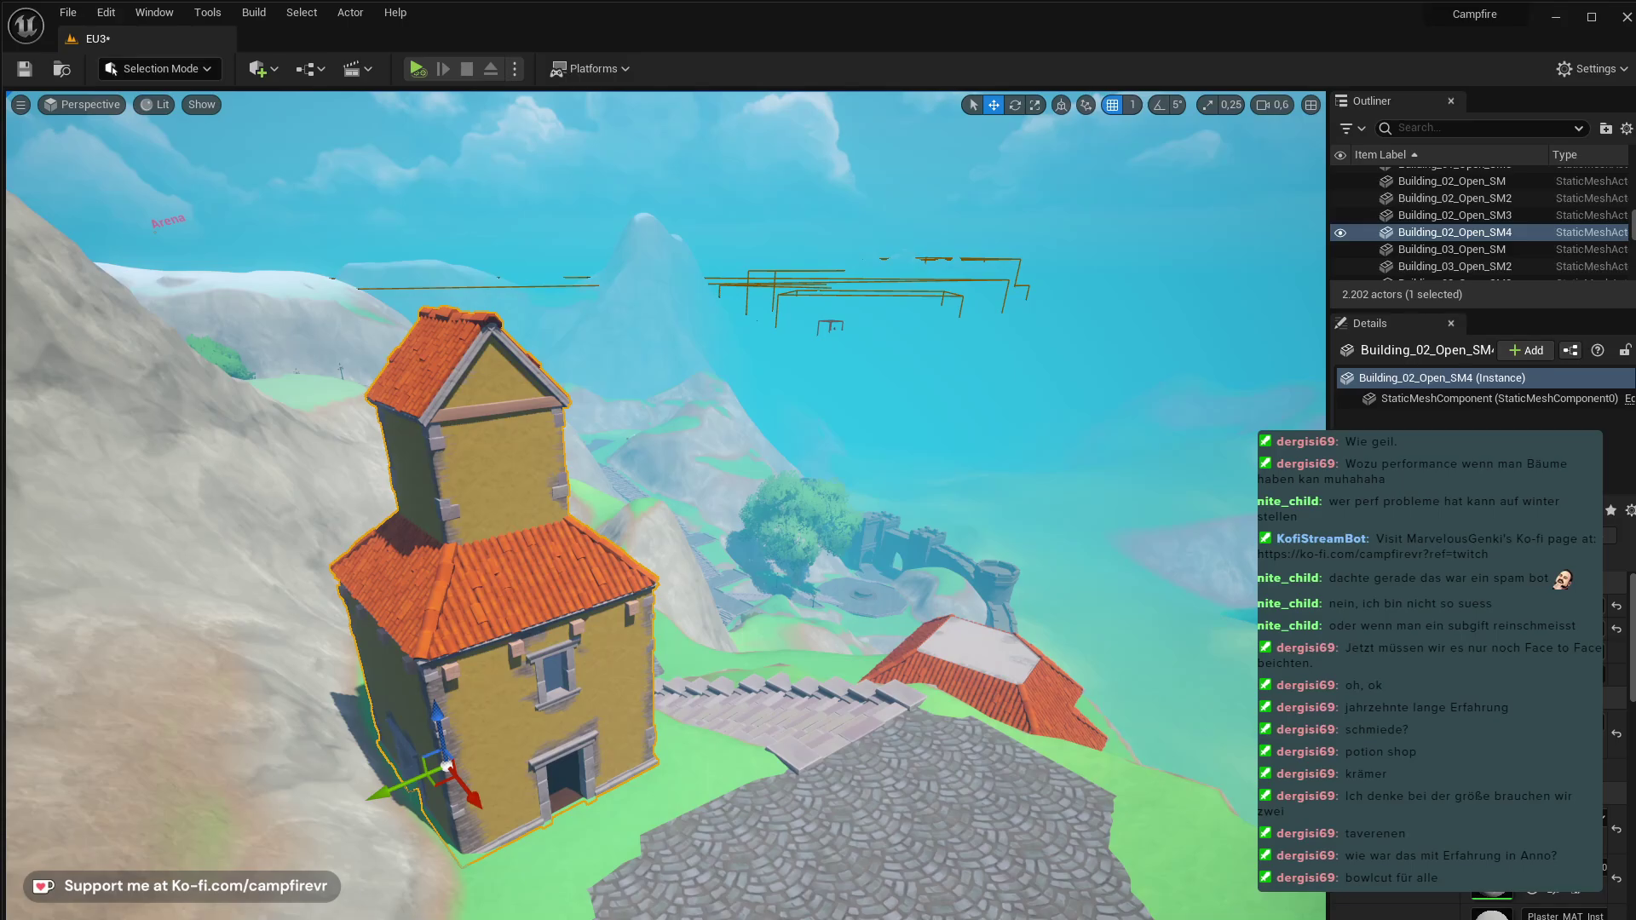
pyautogui.moveTo(665, 503); pyautogui.dragTo(816, 744, button='right')
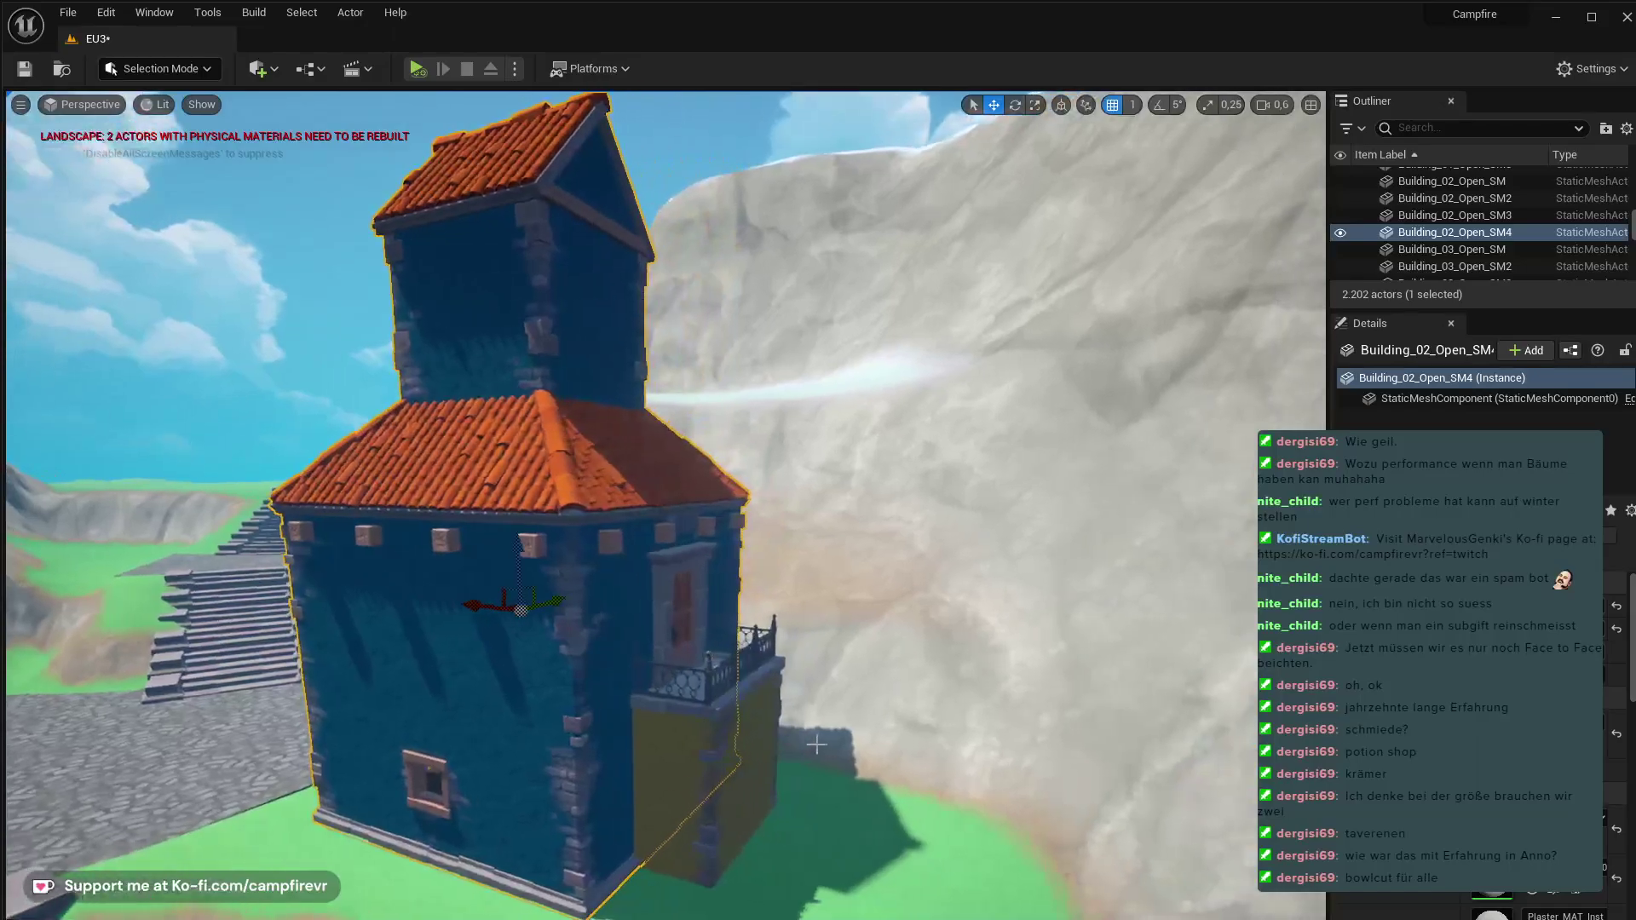
pyautogui.click(741, 742)
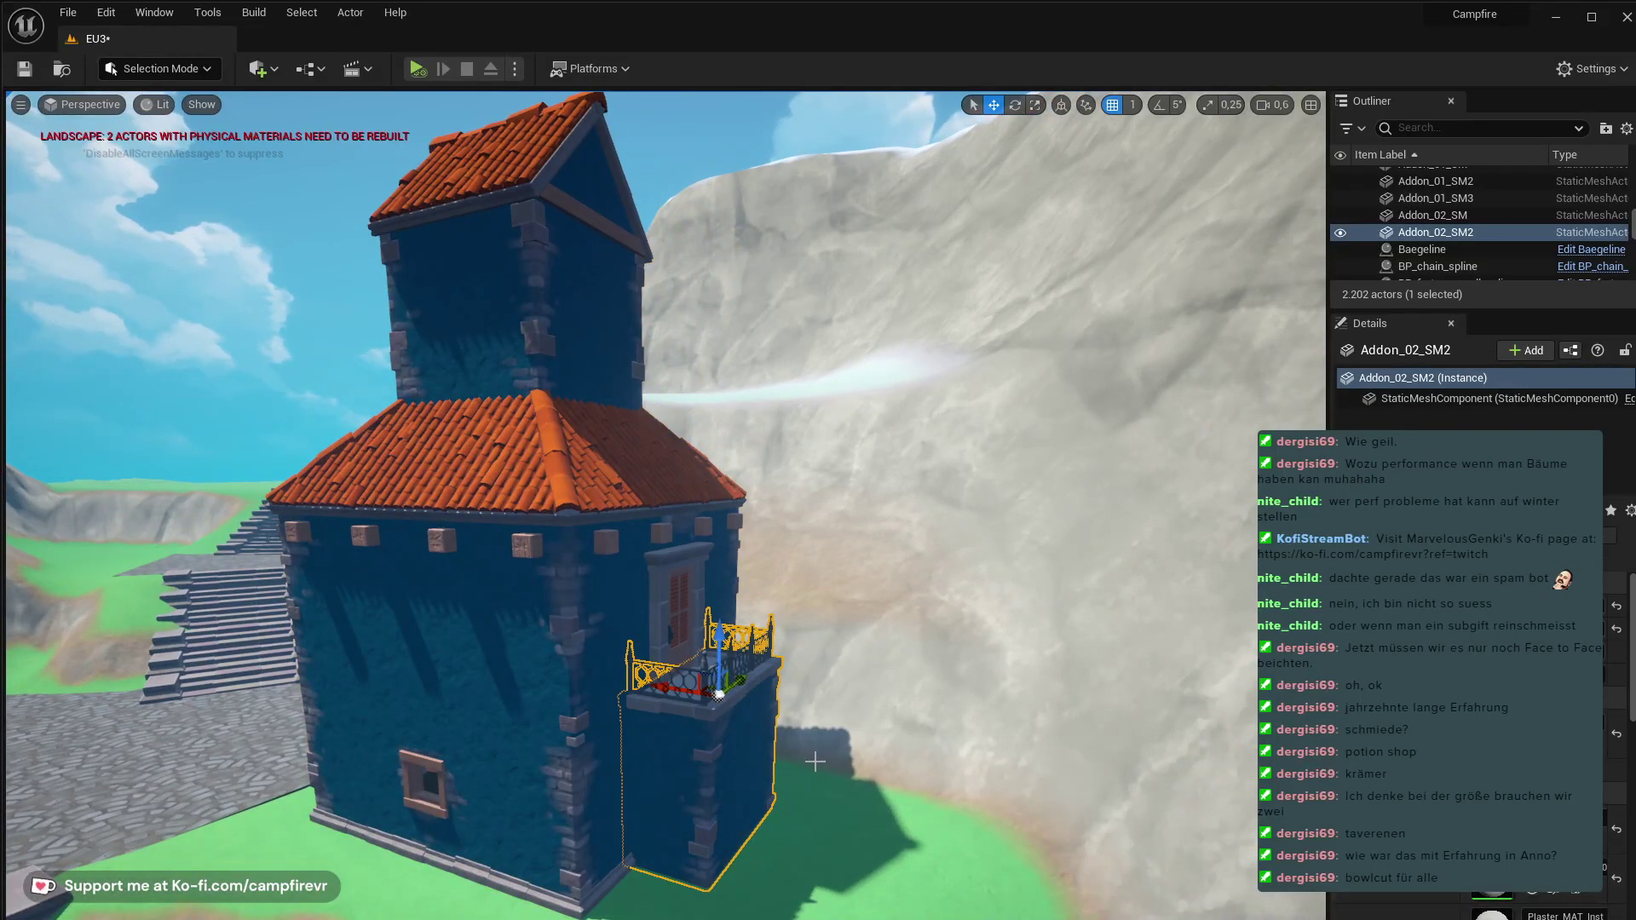
# - Survey the upper grassy terrace and the stair paths climbing toward the summit tower for the next building site
pyautogui.moveTo(866, 772); pyautogui.dragTo(866, 772, button='right')
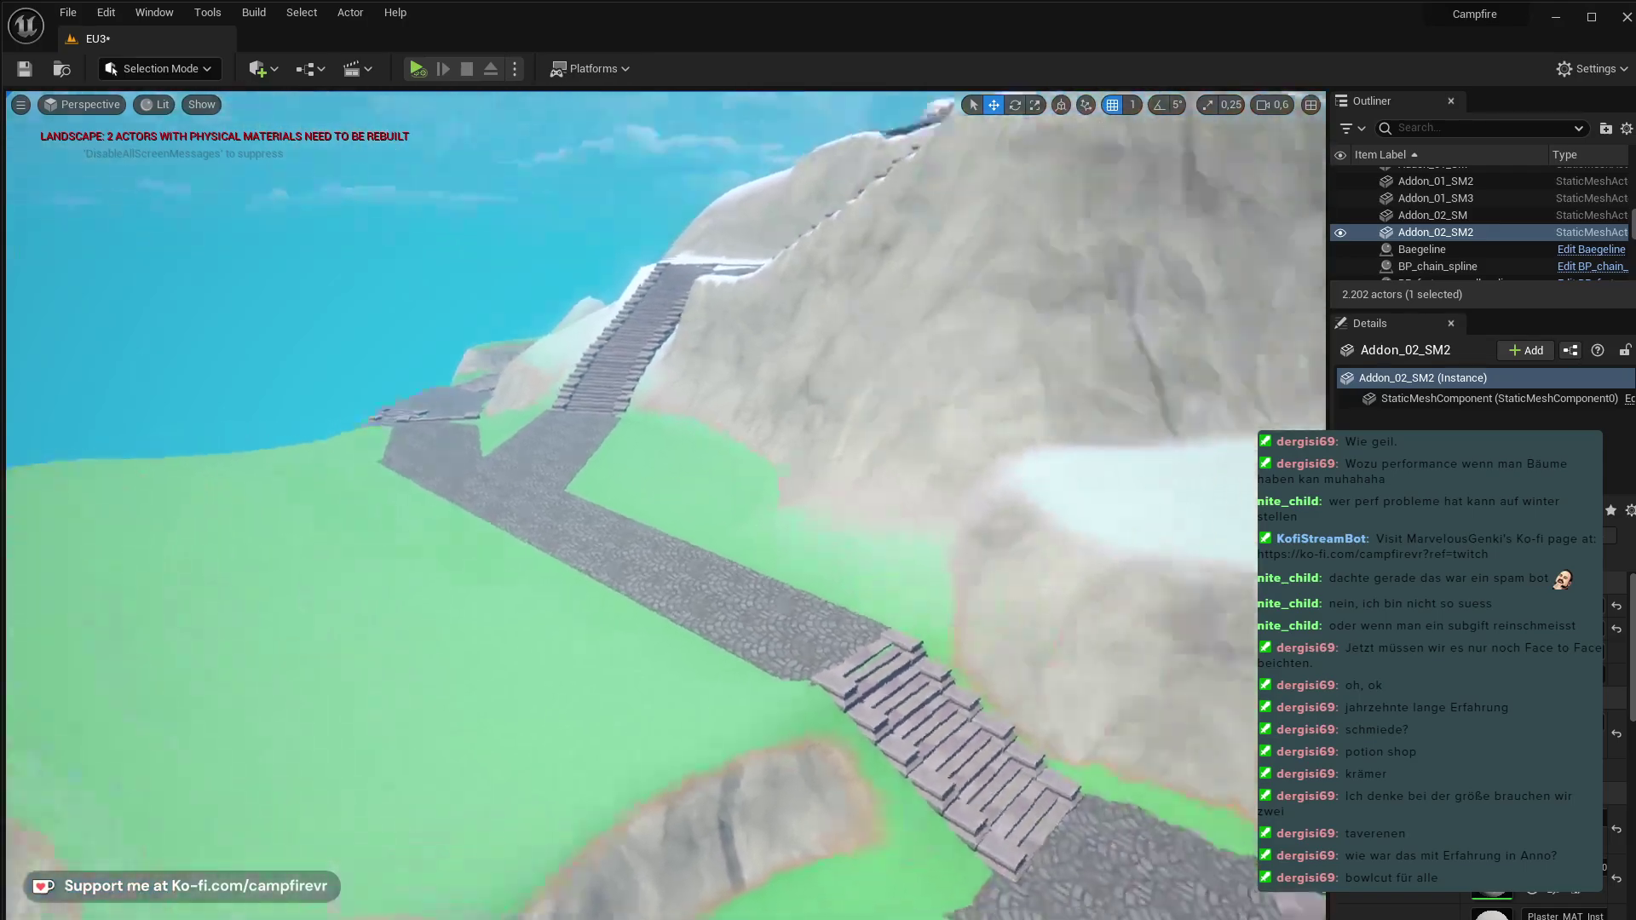
pyautogui.moveTo(867, 772); pyautogui.dragTo(867, 771, button='right')
pyautogui.moveTo(665, 505); pyautogui.dragTo(554, 426, button='right')
pyautogui.moveTo(830, 767); pyautogui.dragTo(826, 767, button='right')
pyautogui.press('d')
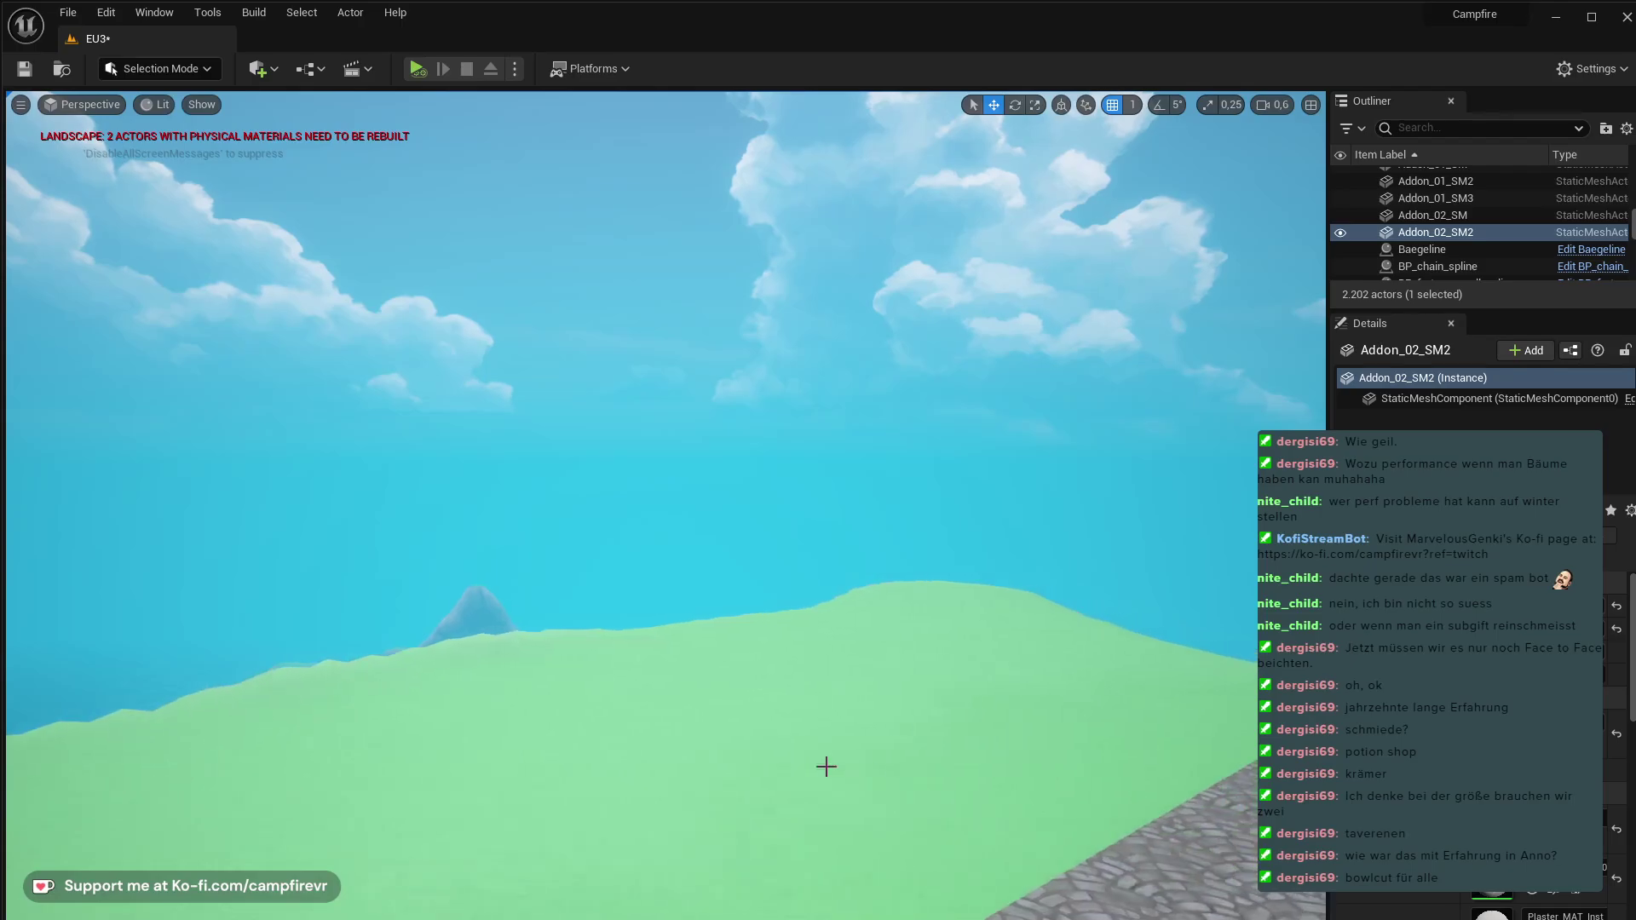
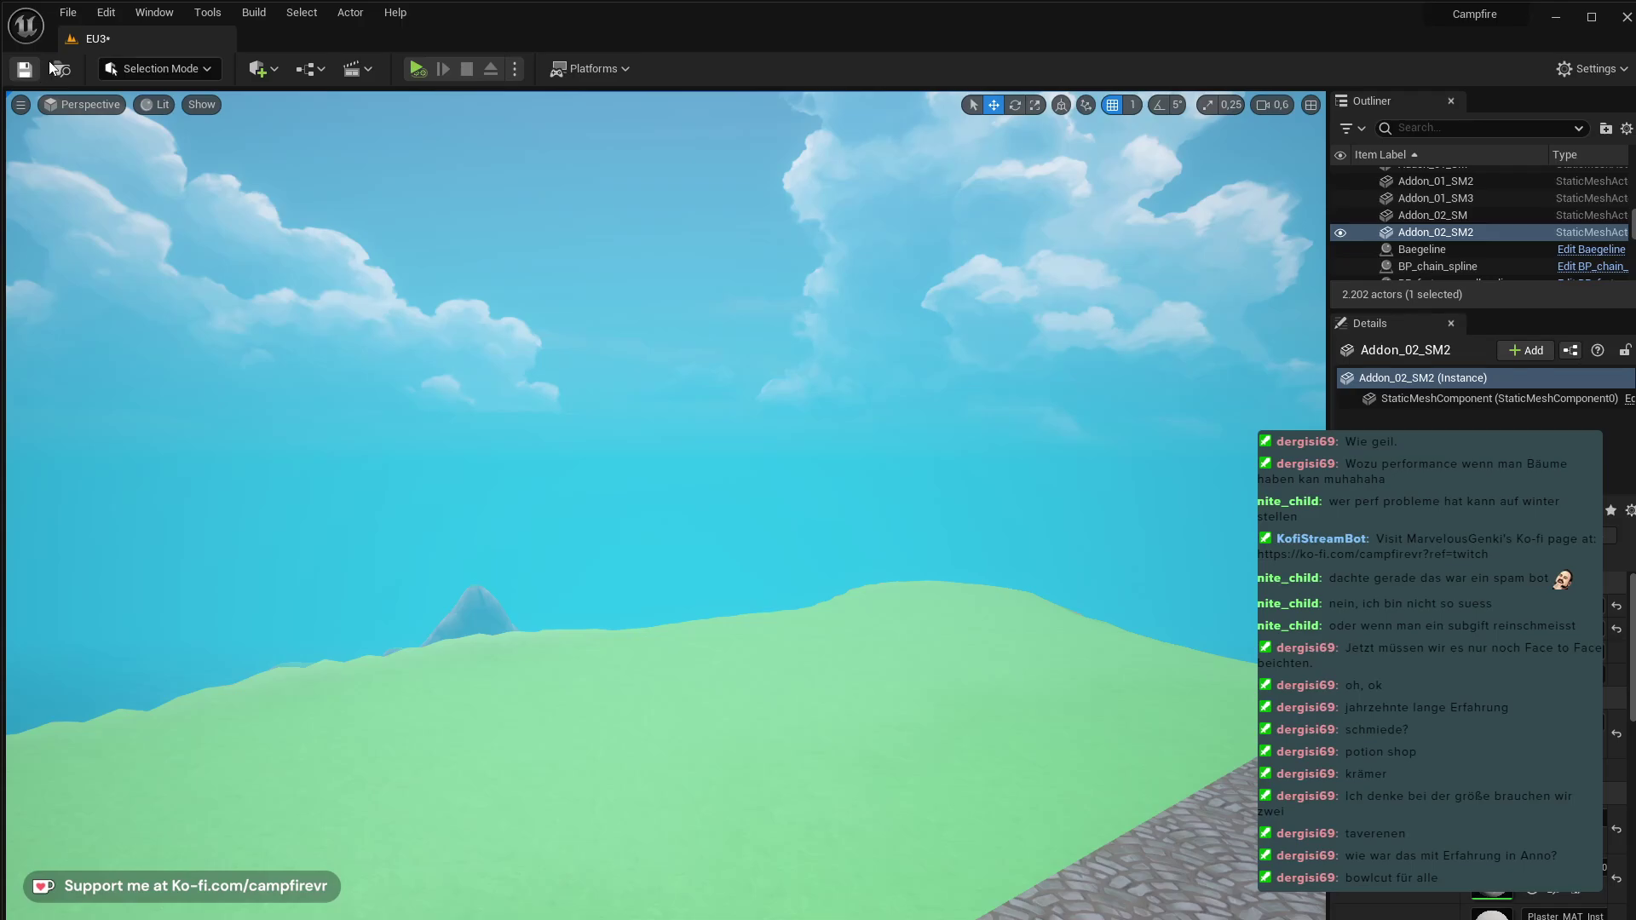
pyautogui.moveTo(734, 909); pyautogui.dragTo(537, 793, button='right')
pyautogui.moveTo(554, 503); pyautogui.dragTo(90, 510, button='right')
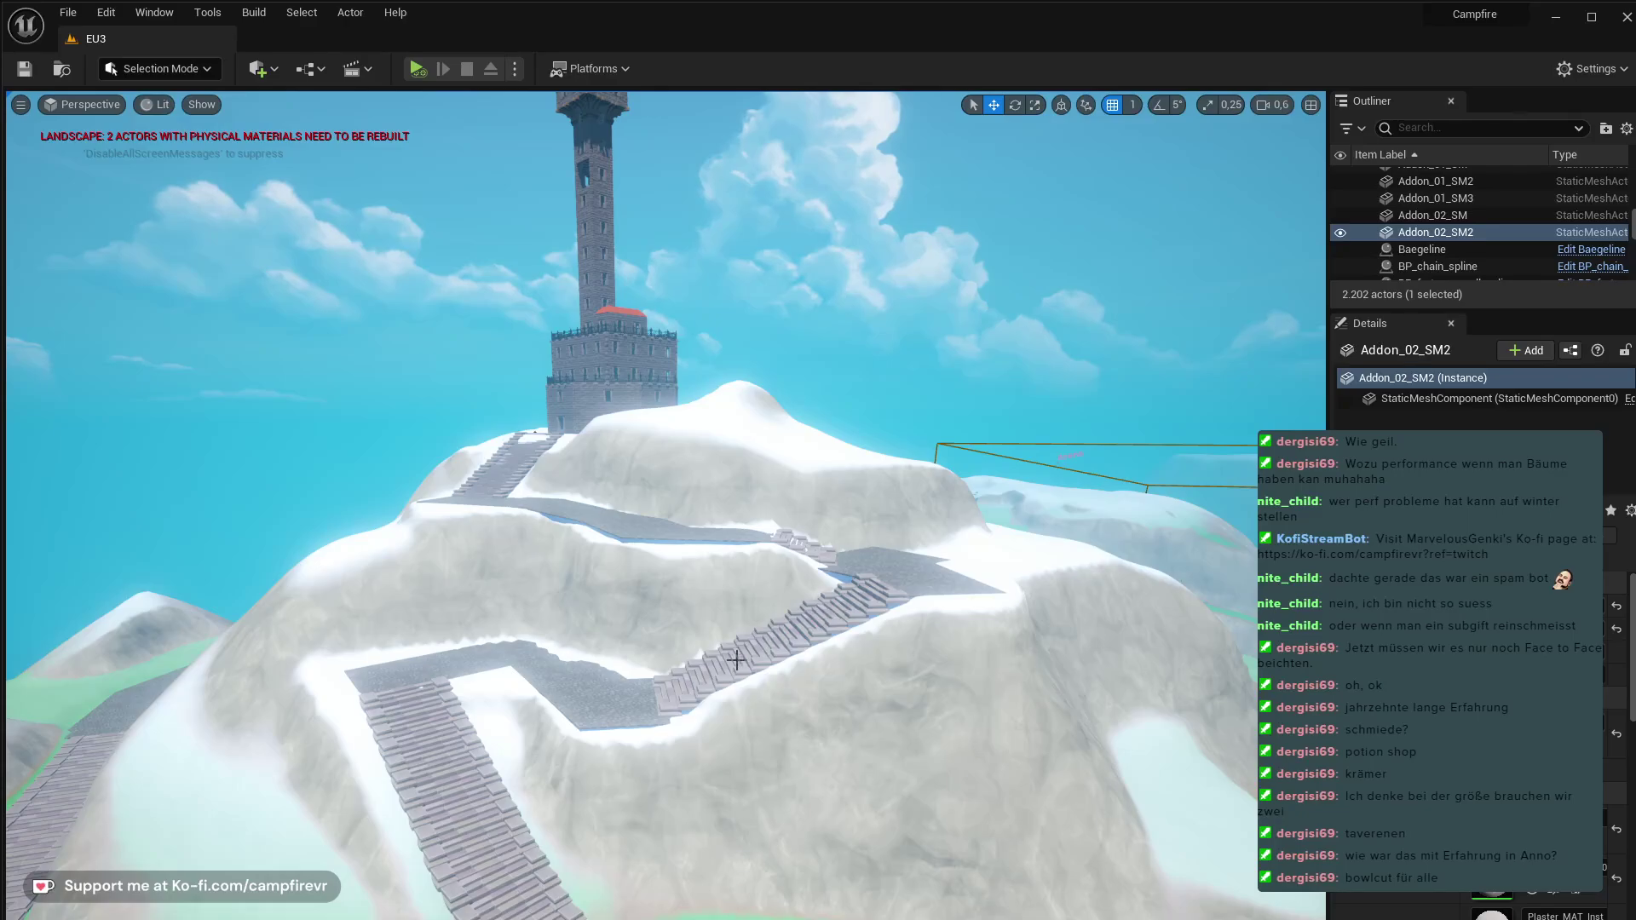
pyautogui.moveTo(678, 548); pyautogui.dragTo(511, 580, button='right')
pyautogui.moveTo(610, 520); pyautogui.dragTo(763, 509, button='right')
pyautogui.moveTo(546, 912); pyautogui.dragTo(326, 804, button='right')
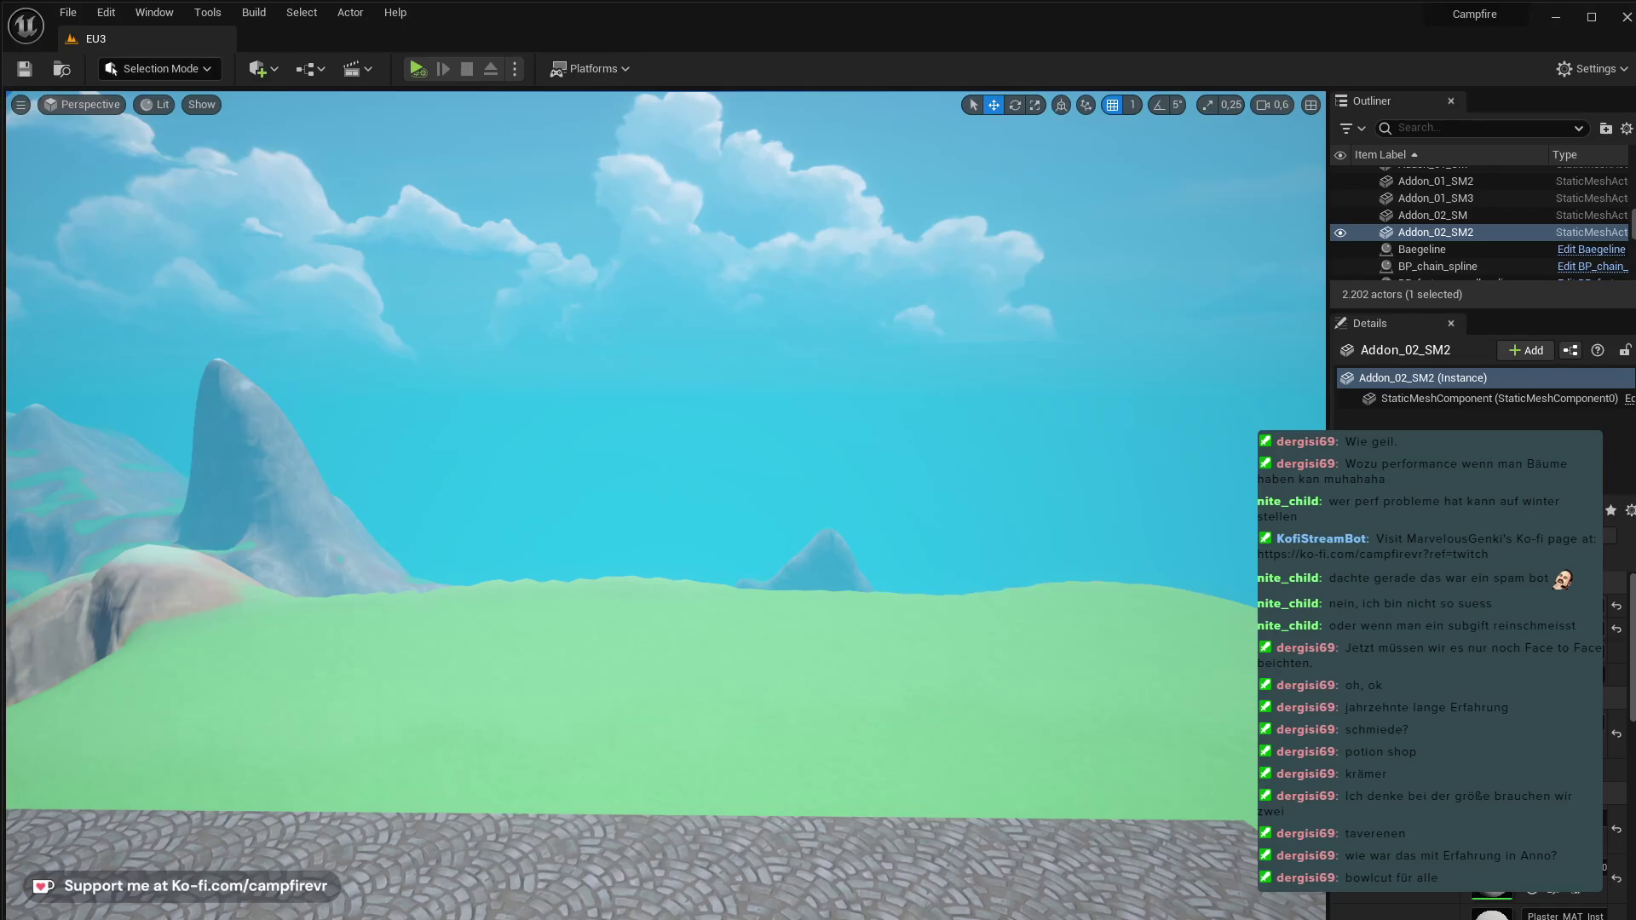
# - Place a Building_01_Open_SM prefab on the grassy terrace behind the paved path, with its door side facing the path
pyautogui.hotkey('ctrl', 'space')
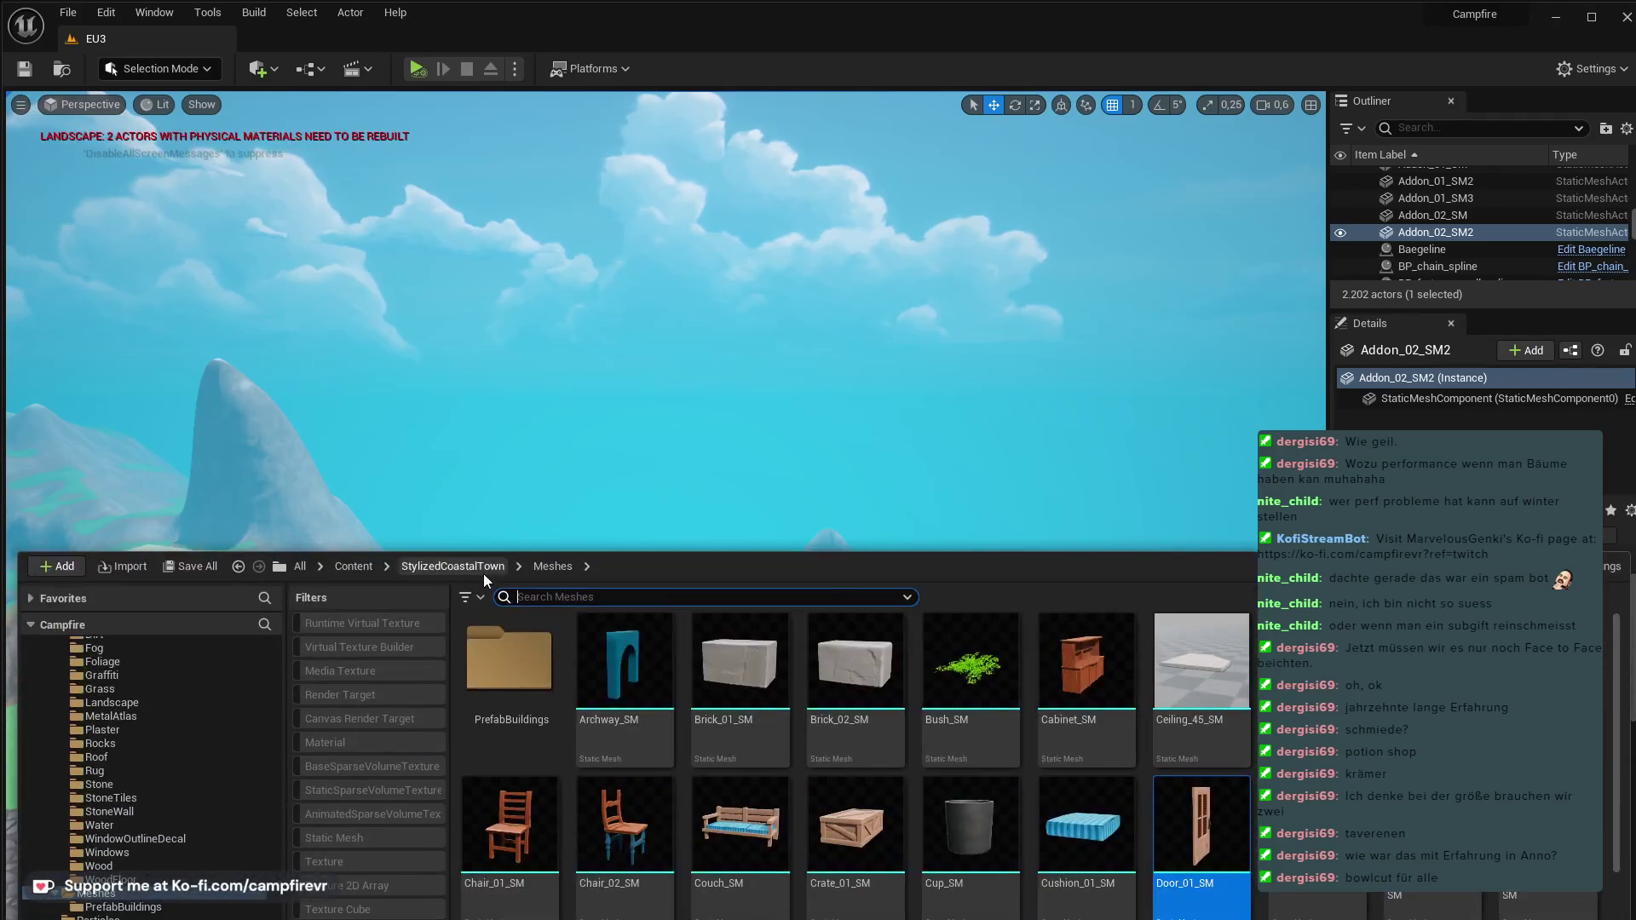
pyautogui.doubleClick(517, 654)
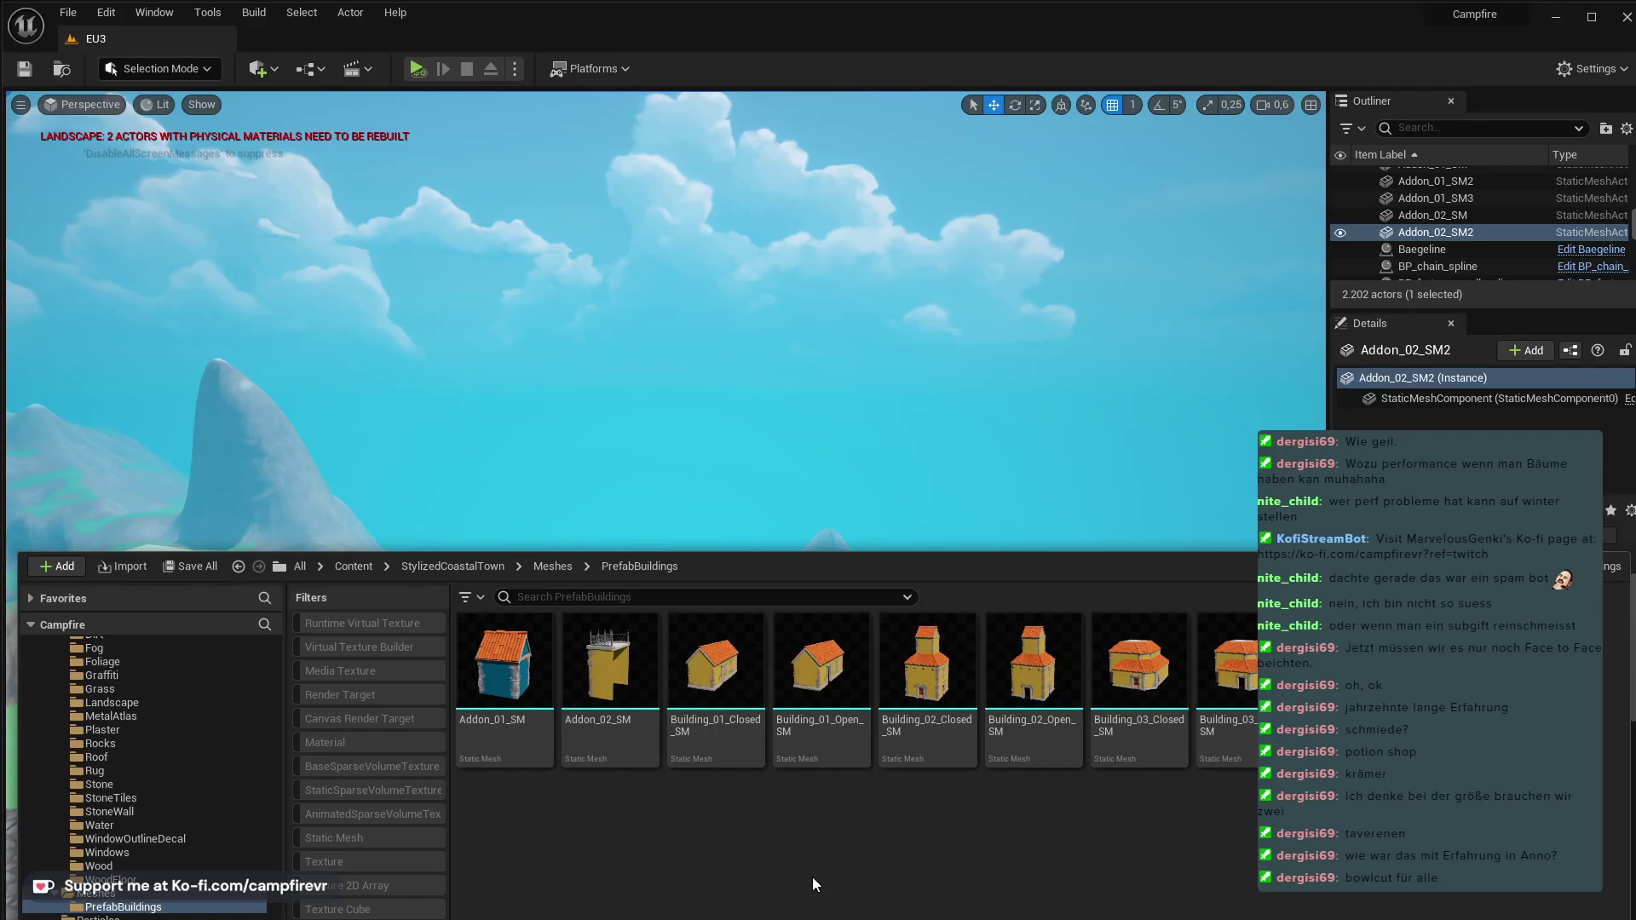
pyautogui.moveTo(827, 675); pyautogui.dragTo(830, 797)
pyautogui.press('e')
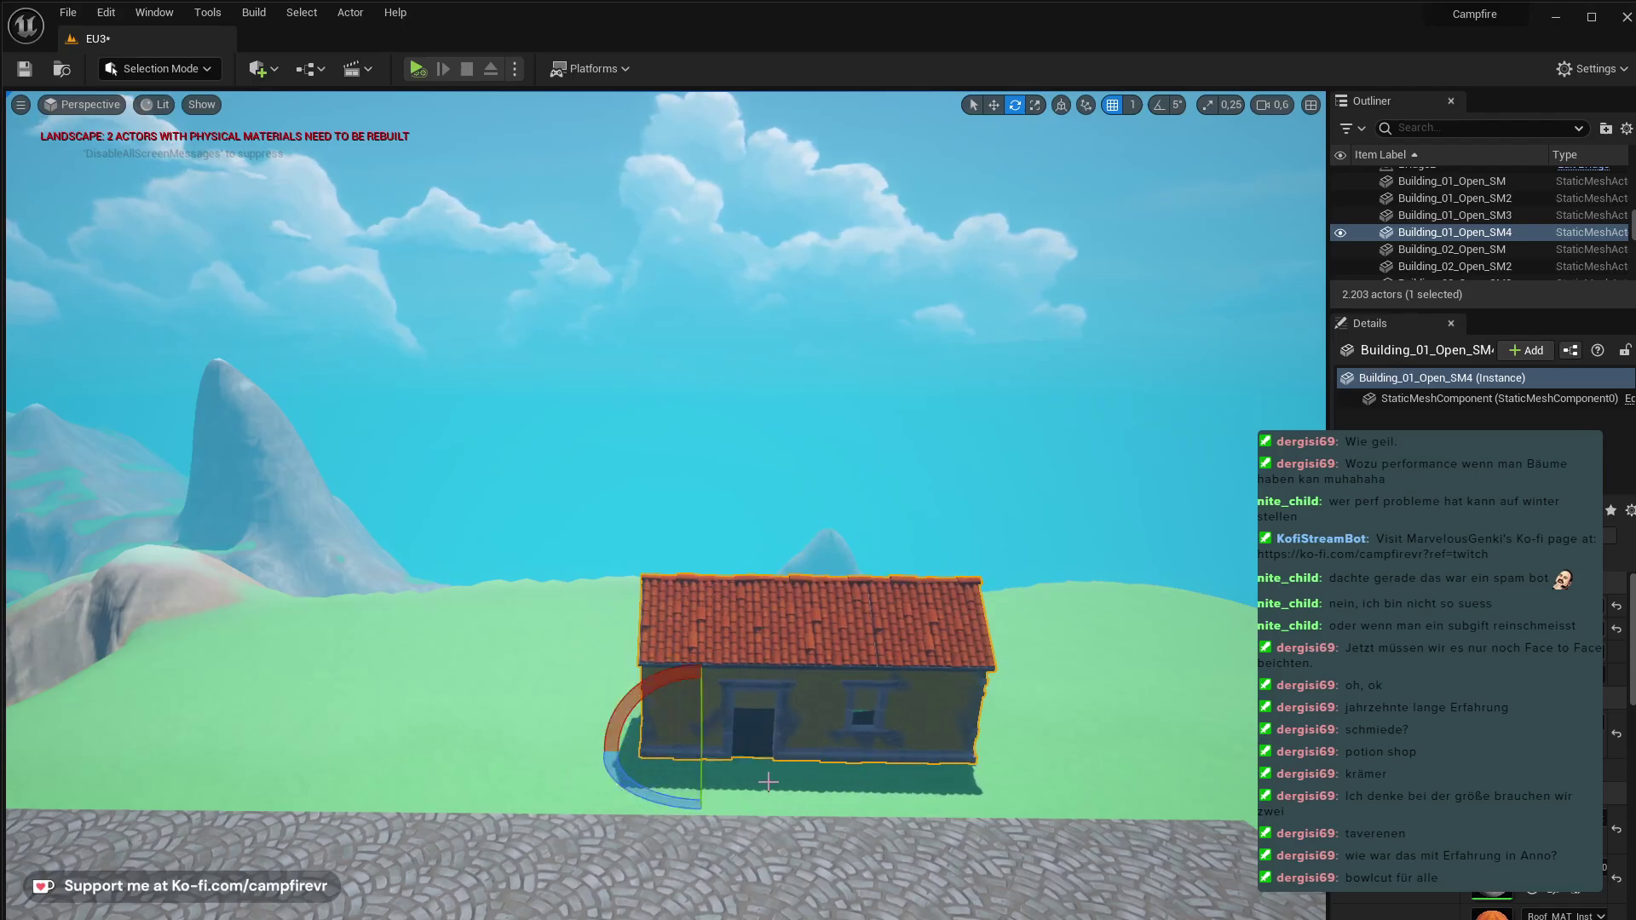
pyautogui.moveTo(681, 781); pyautogui.dragTo(608, 730)
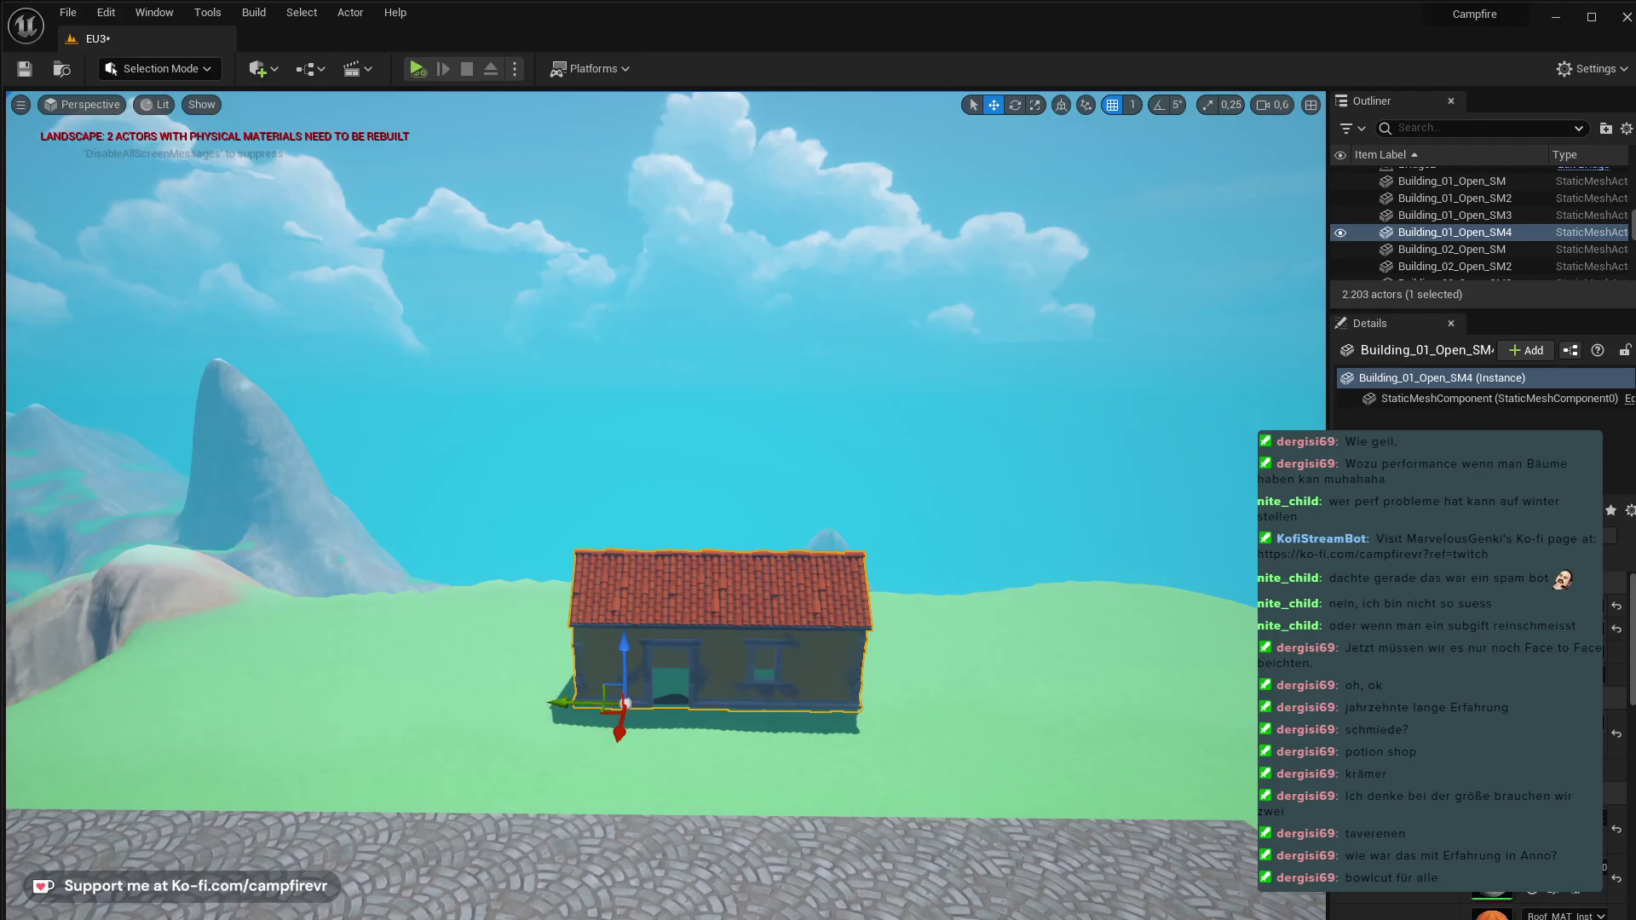
# - Place a Building_03_Open_SM prefab beside the small house and rotate it to line up with the house and the paved path
pyautogui.hotkey('ctrl', 'space')
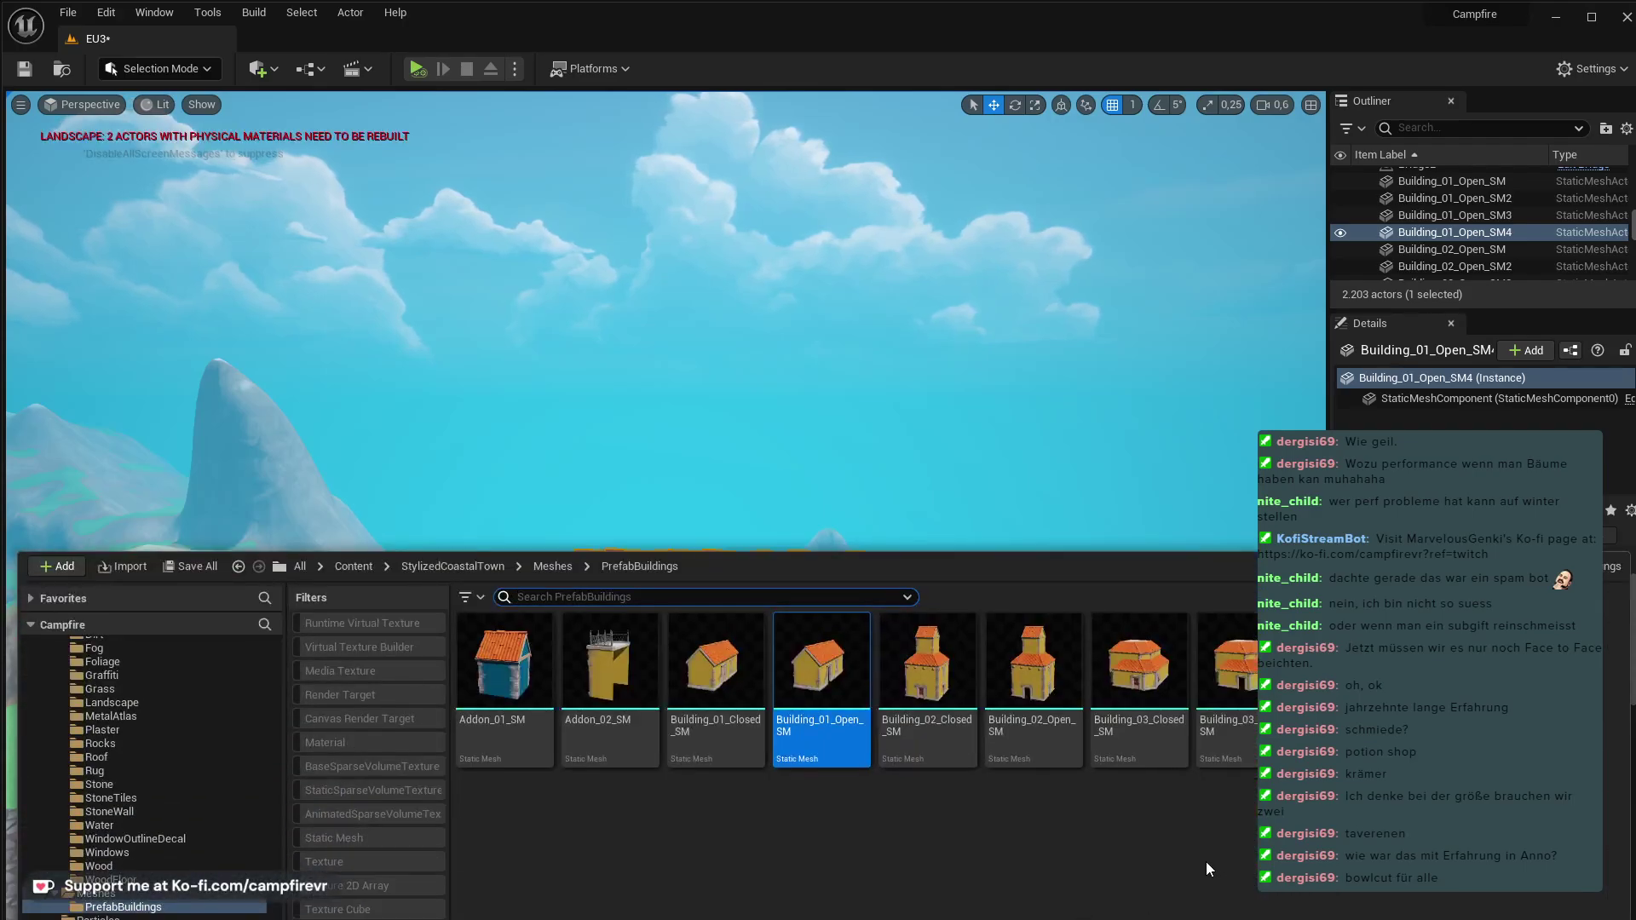
pyautogui.moveTo(1227, 682); pyautogui.dragTo(921, 567)
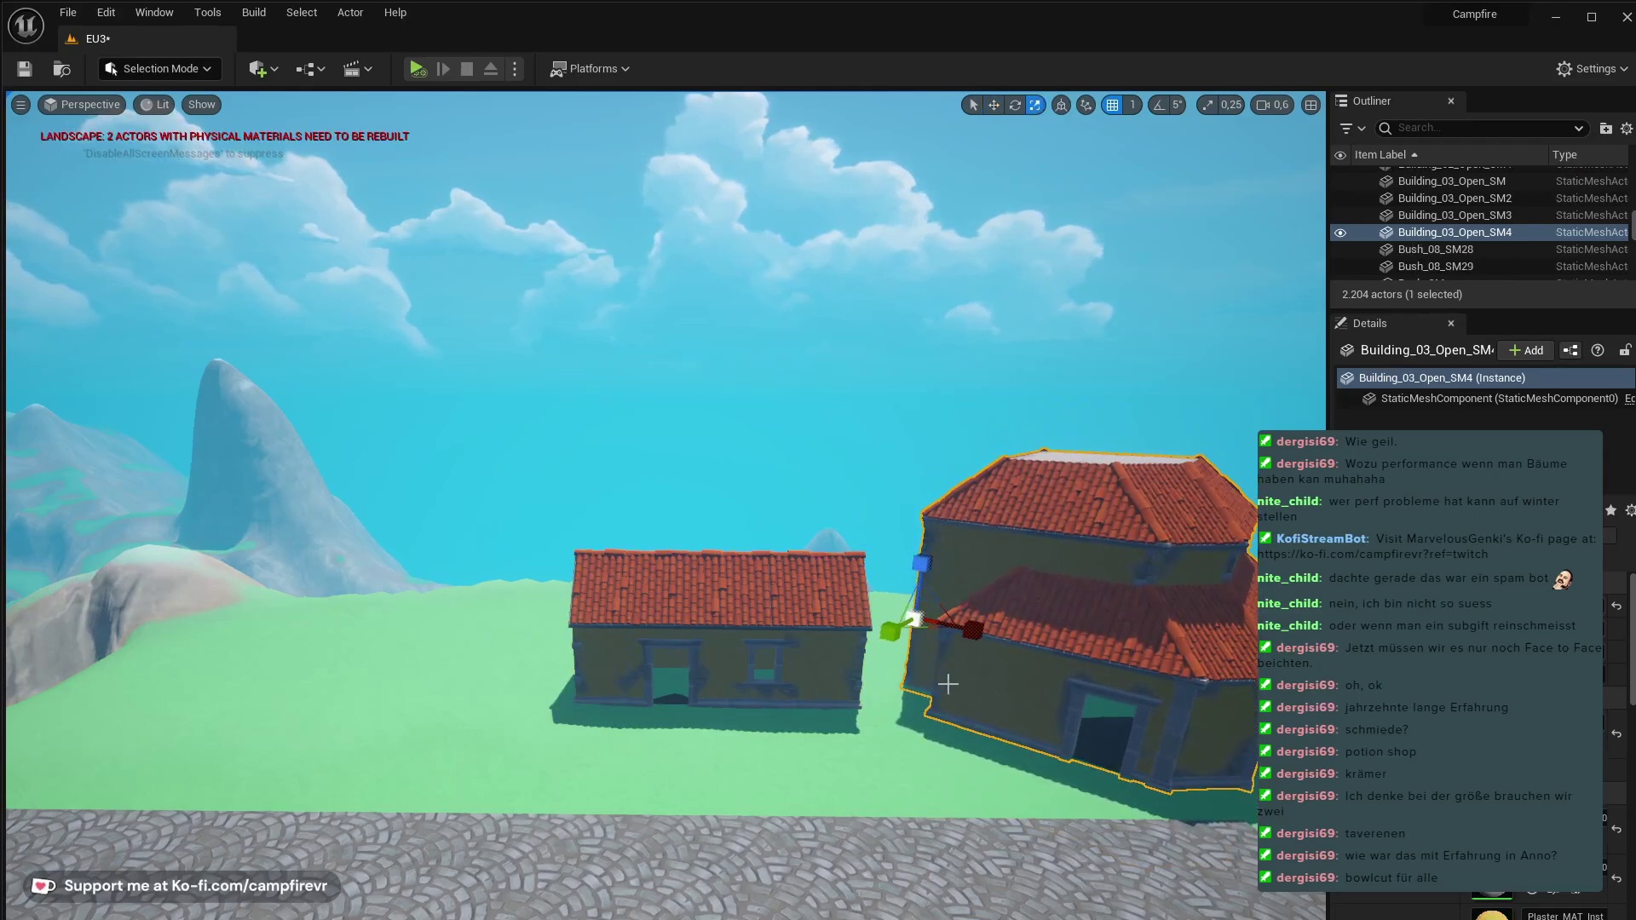
pyautogui.moveTo(915, 647); pyautogui.dragTo(938, 690)
pyautogui.moveTo(940, 694); pyautogui.dragTo(1014, 801, button='right')
pyautogui.moveTo(940, 725); pyautogui.dragTo(935, 806, button='right')
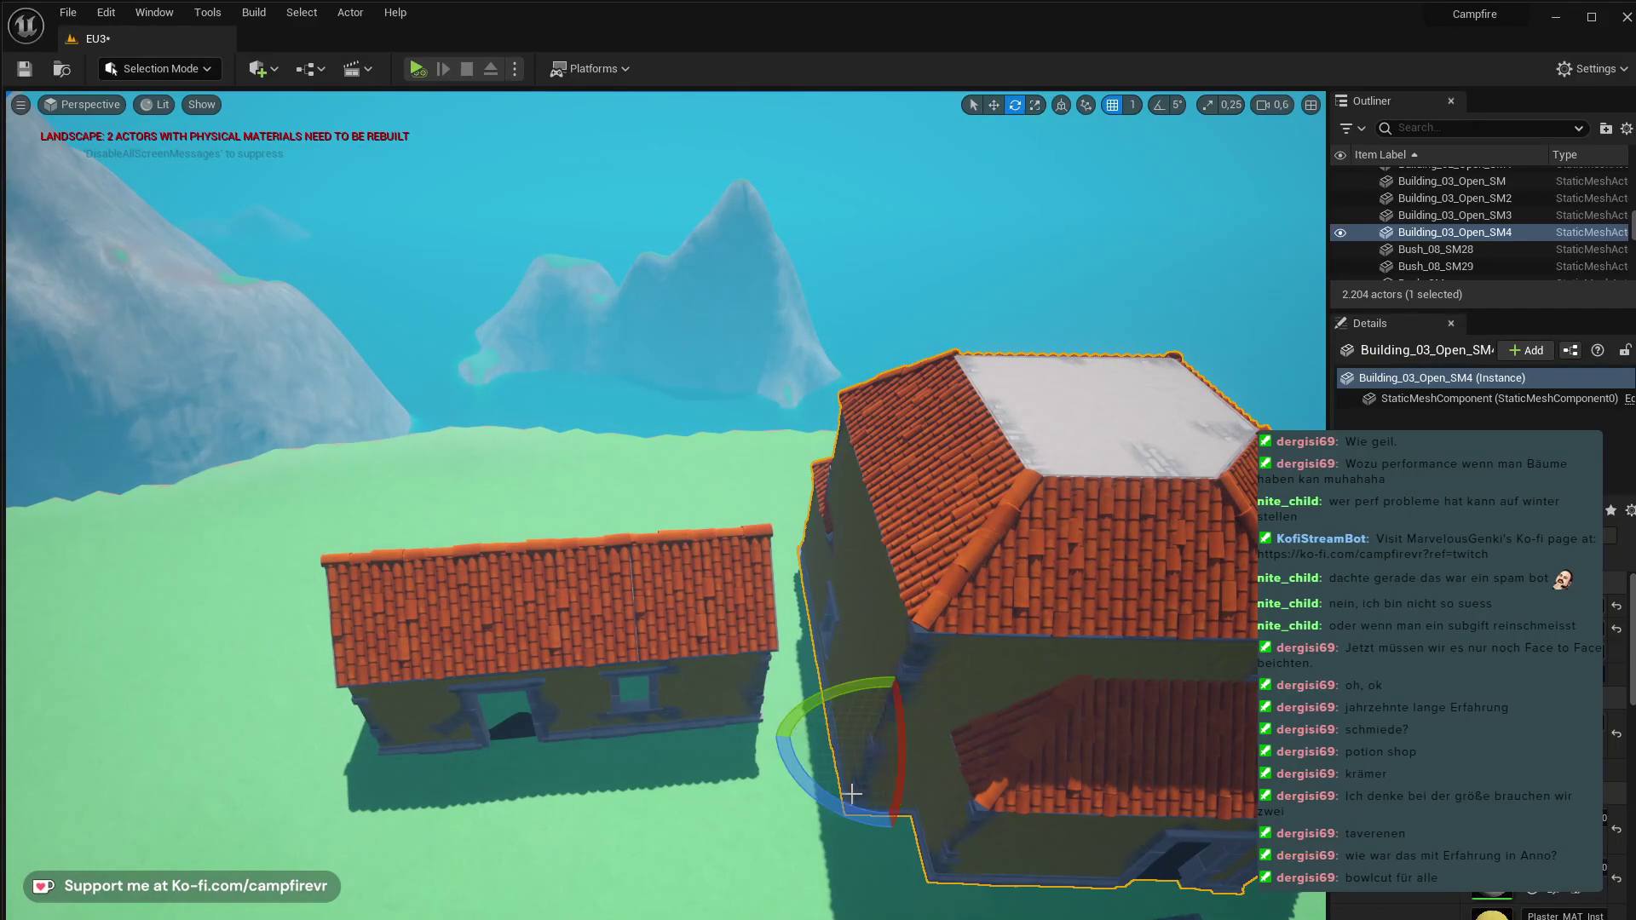
pyautogui.moveTo(851, 794); pyautogui.dragTo(882, 788)
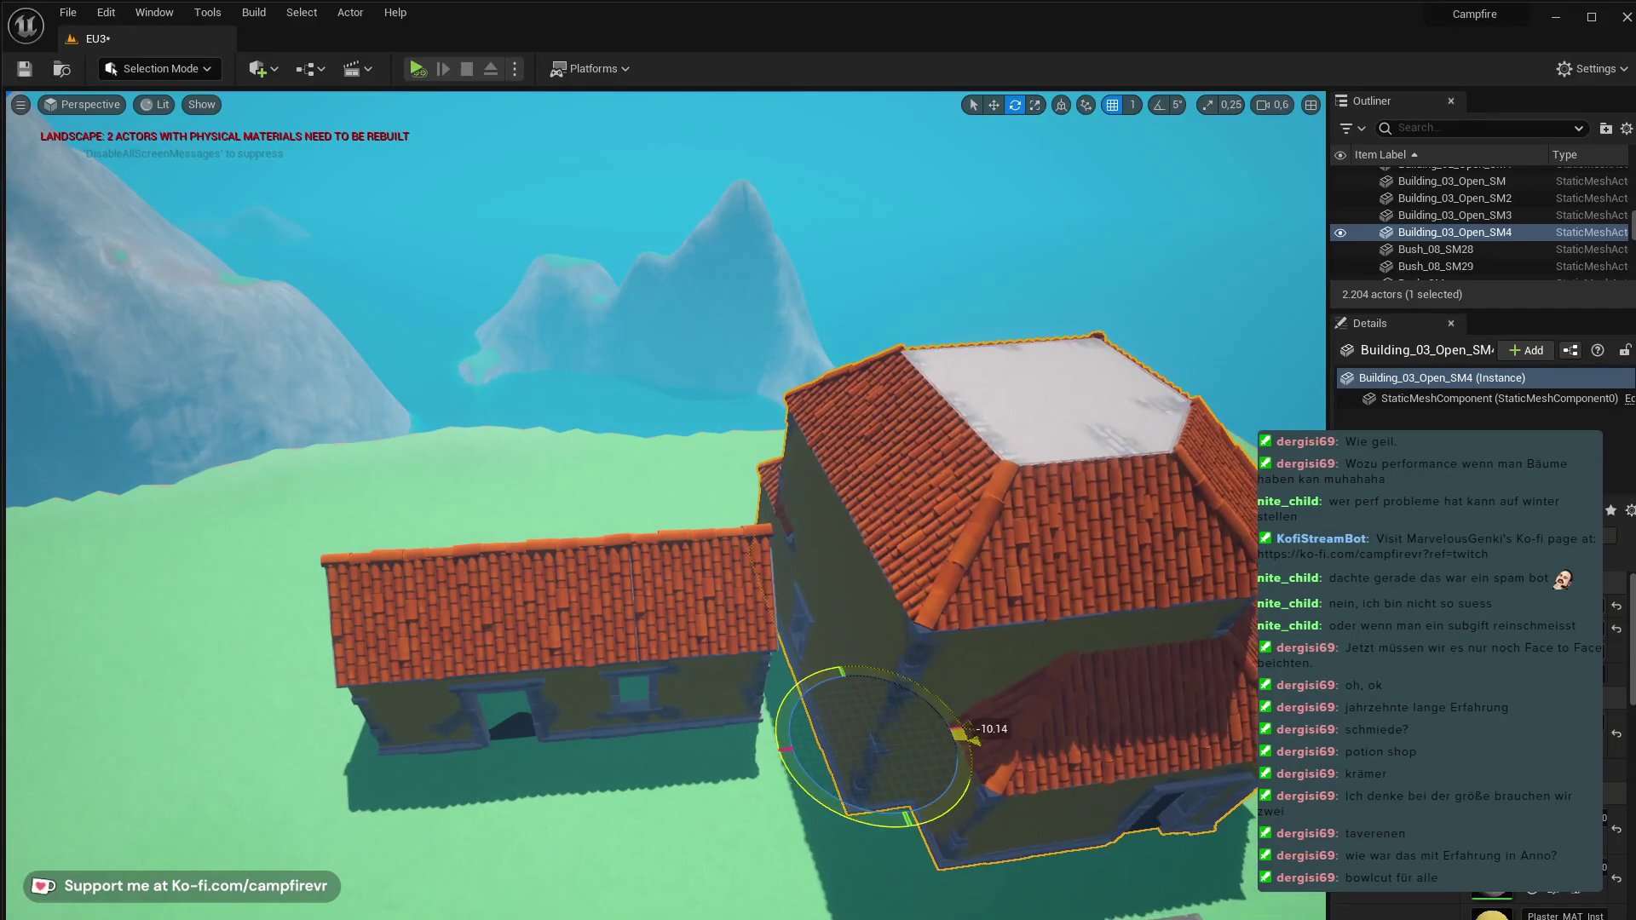
pyautogui.moveTo(882, 788); pyautogui.dragTo(1086, 738, button='right')
pyautogui.press('a')
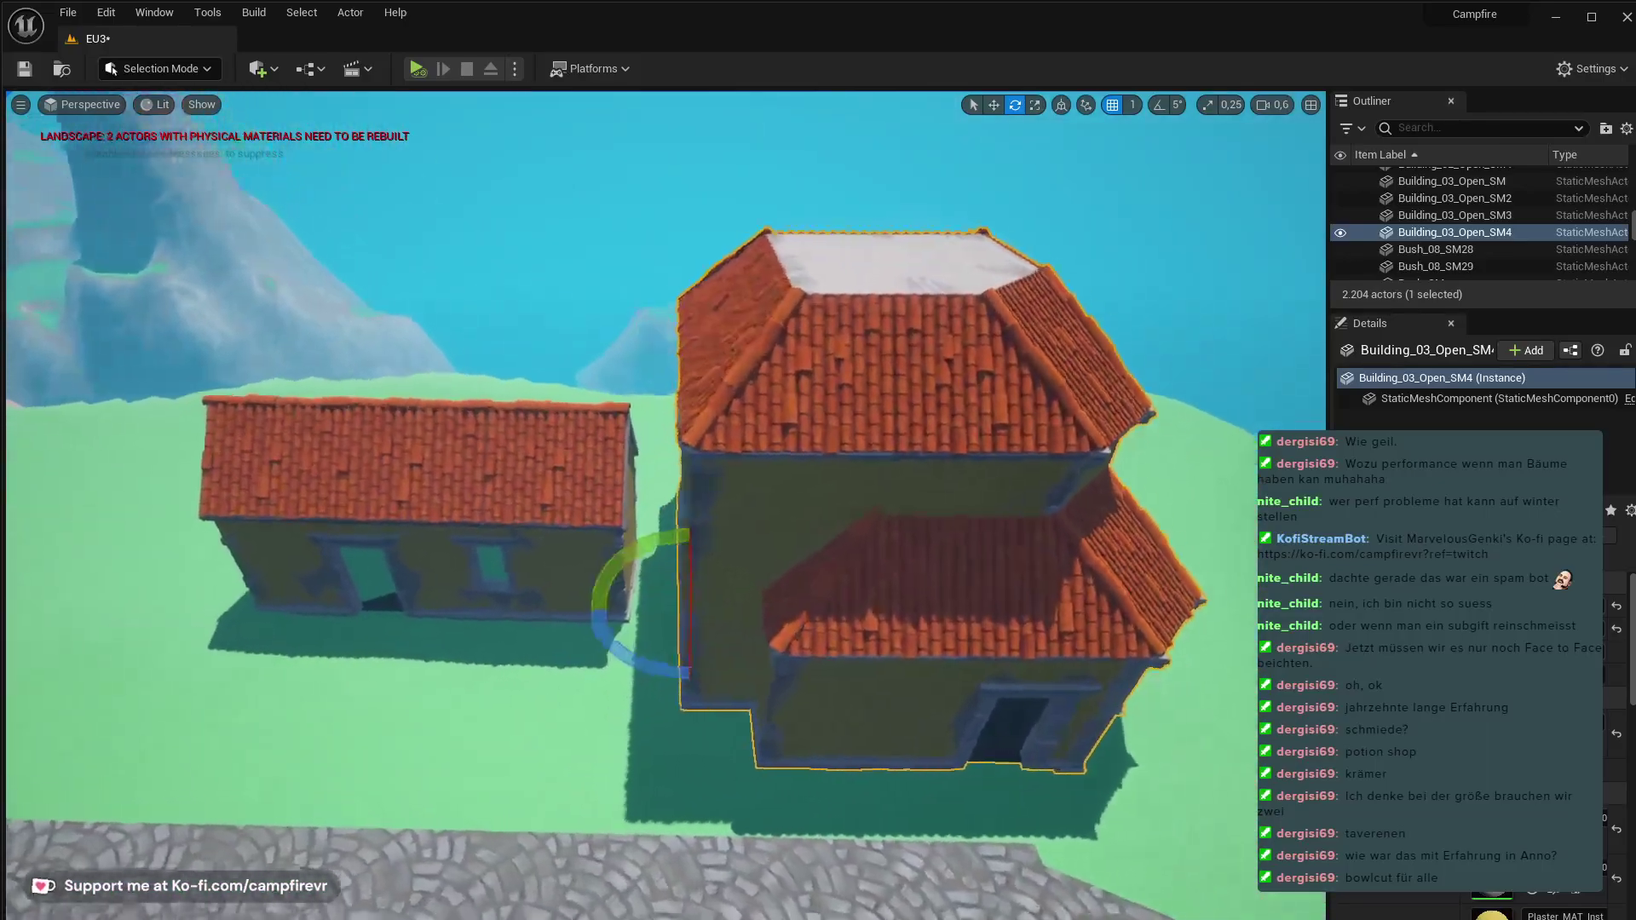
pyautogui.moveTo(891, 725); pyautogui.dragTo(887, 726, button='right')
# - Slide the small house lengthwise until its gable end meets the large building's side wall
pyautogui.click(665, 564)
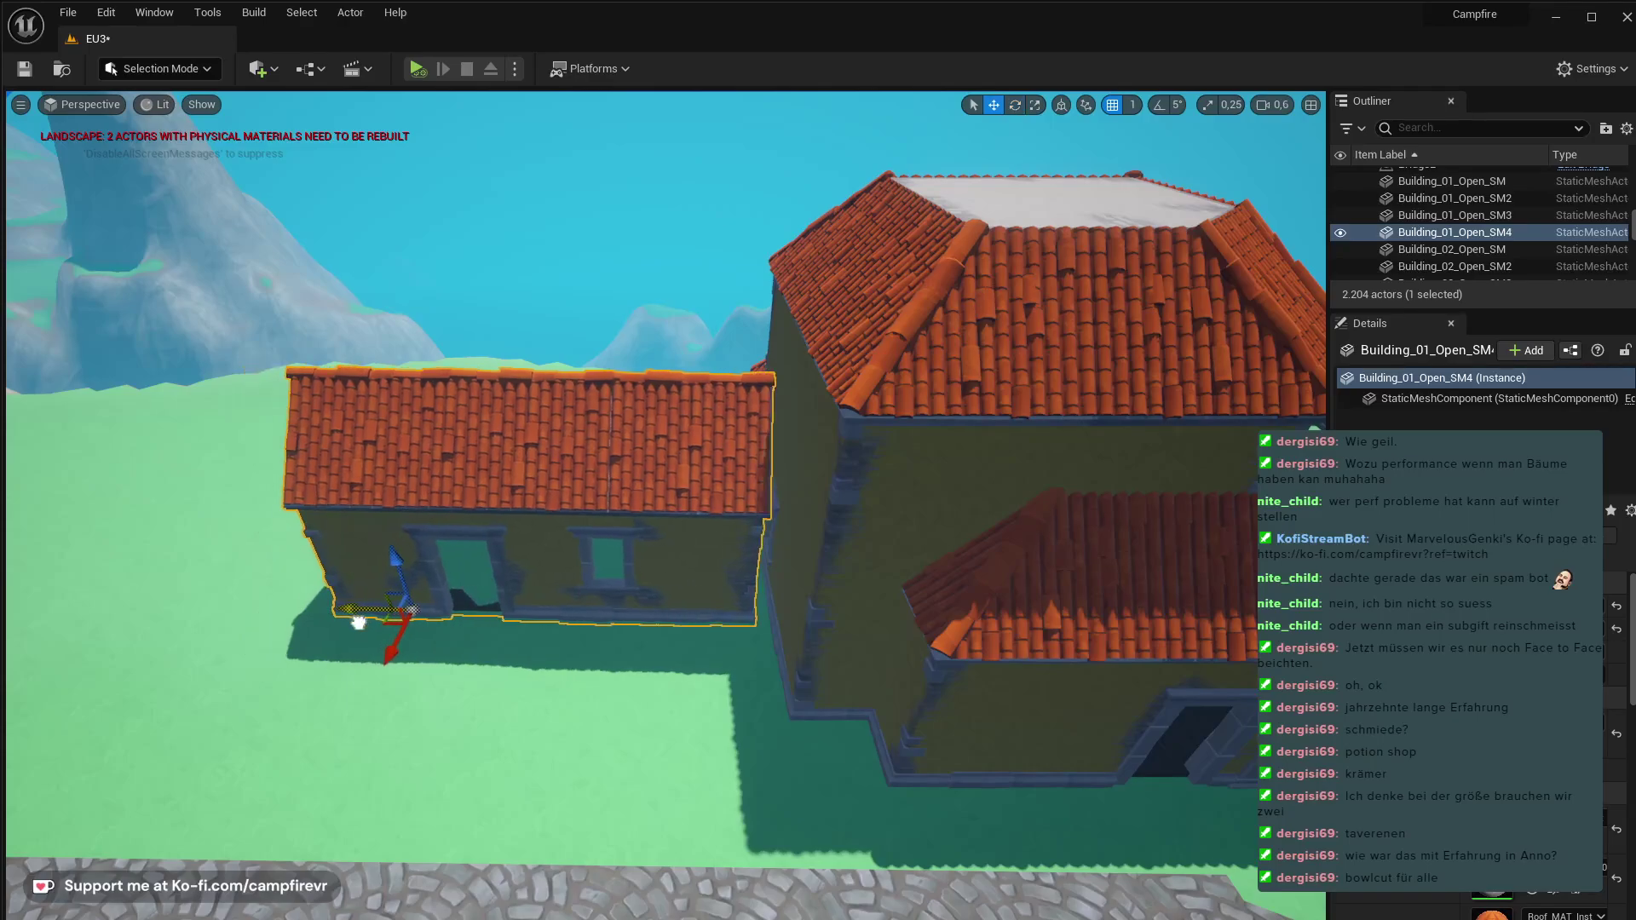
pyautogui.press('a')
pyautogui.moveTo(386, 629); pyautogui.dragTo(528, 663, button='right')
pyautogui.press('s')
pyautogui.press('d')
pyautogui.moveTo(743, 539); pyautogui.dragTo(743, 539, button='right')
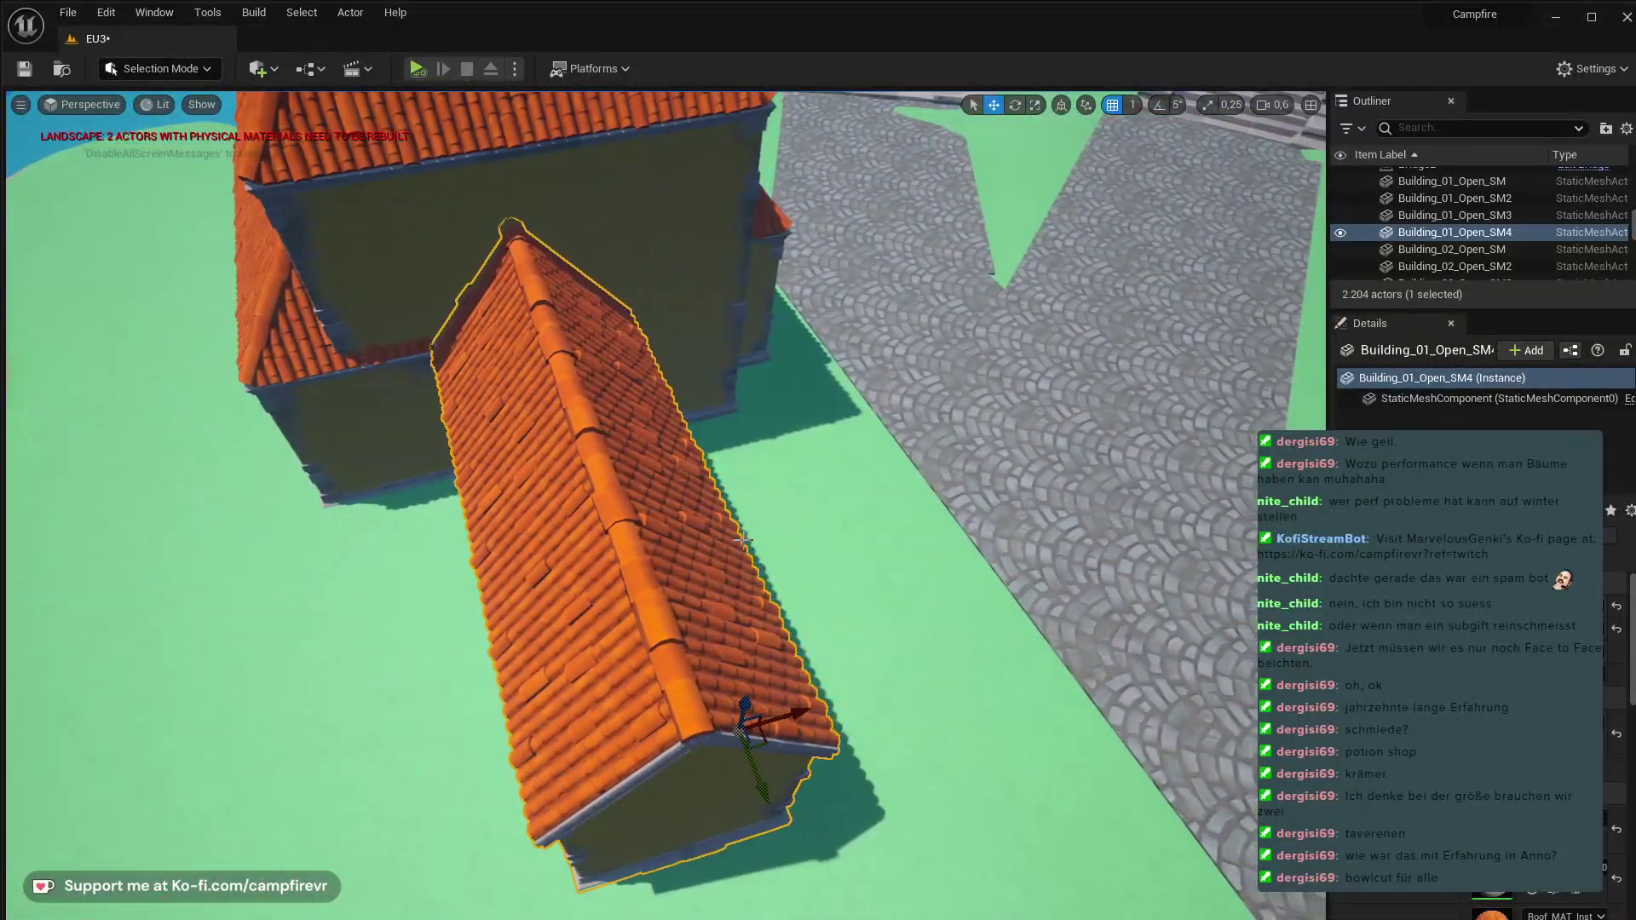
# - Shift the attached small house back from the paved path along the large building's side wall
pyautogui.moveTo(800, 709); pyautogui.dragTo(632, 766)
pyautogui.press('a')
pyautogui.moveTo(633, 766); pyautogui.dragTo(614, 622, button='right')
pyautogui.press('s')
pyautogui.press('d')
pyautogui.moveTo(530, 706); pyautogui.dragTo(539, 641, button='right')
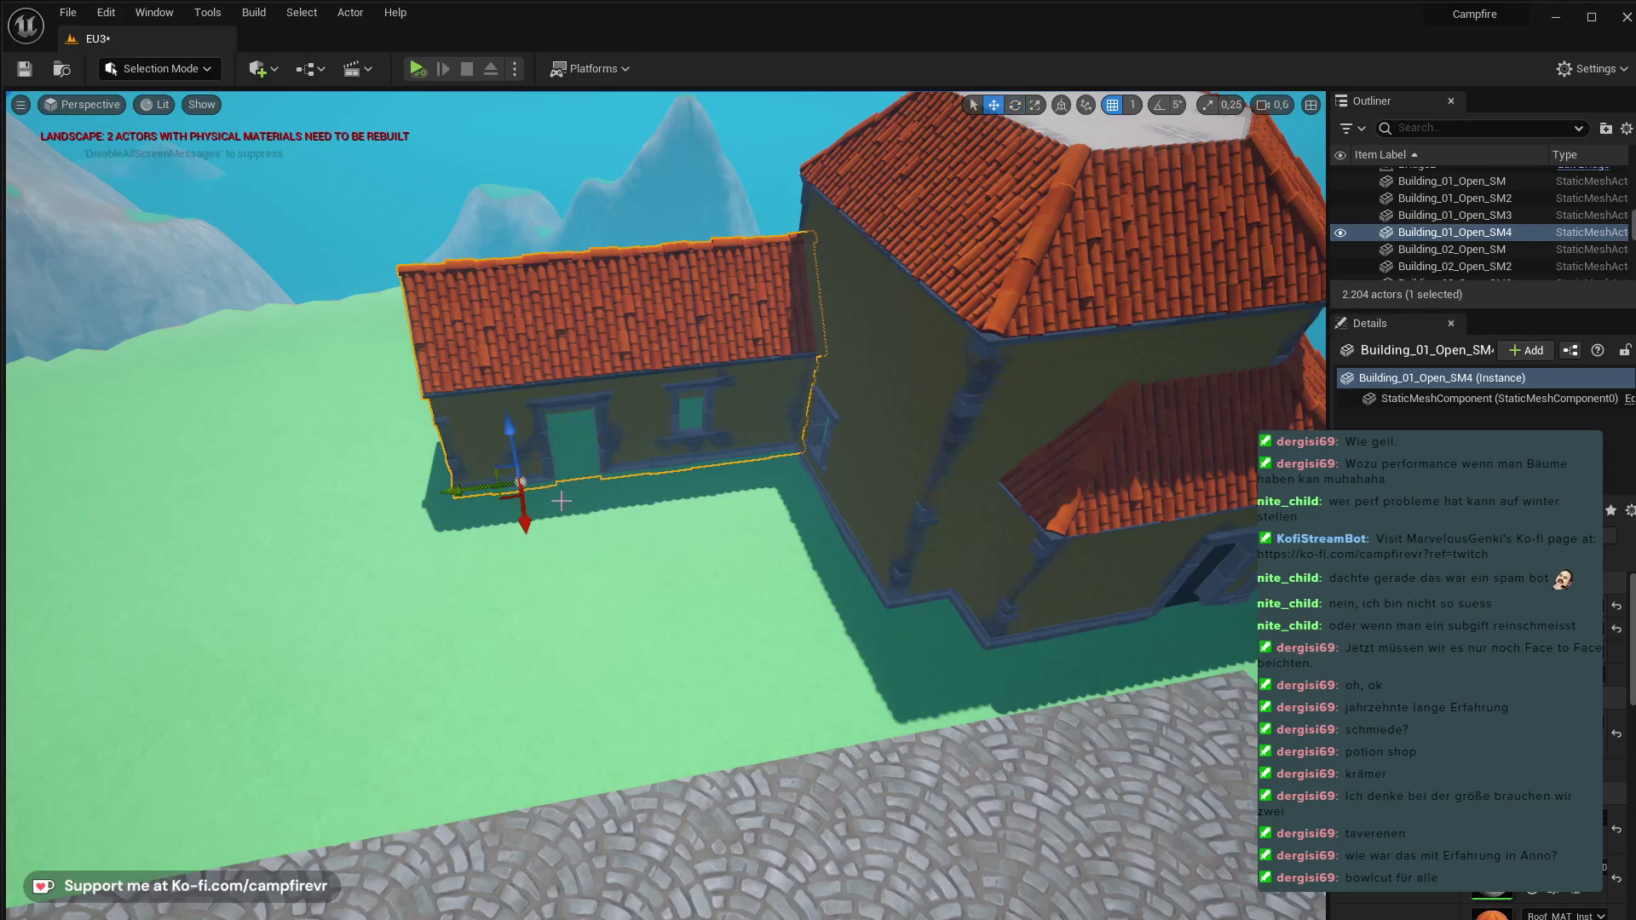
pyautogui.moveTo(528, 530); pyautogui.dragTo(671, 568, button='right')
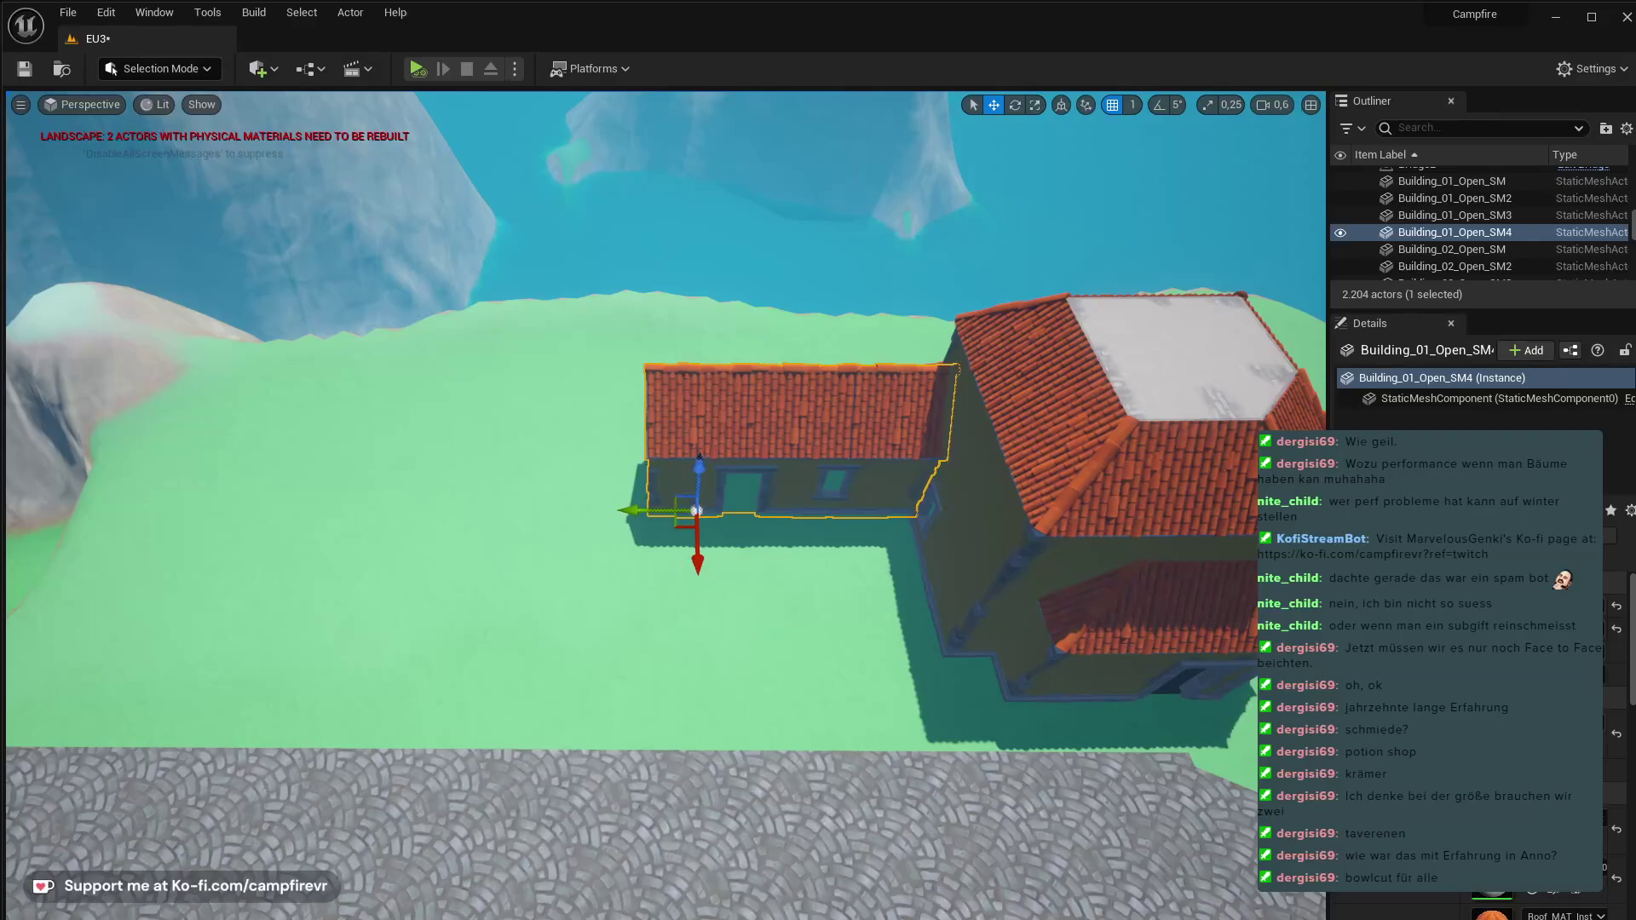
# - Place an Addon_01_SM porch in front of the low building's free end, turned so its gable faces the cobbled road
pyautogui.hotkey('ctrl', 'space')
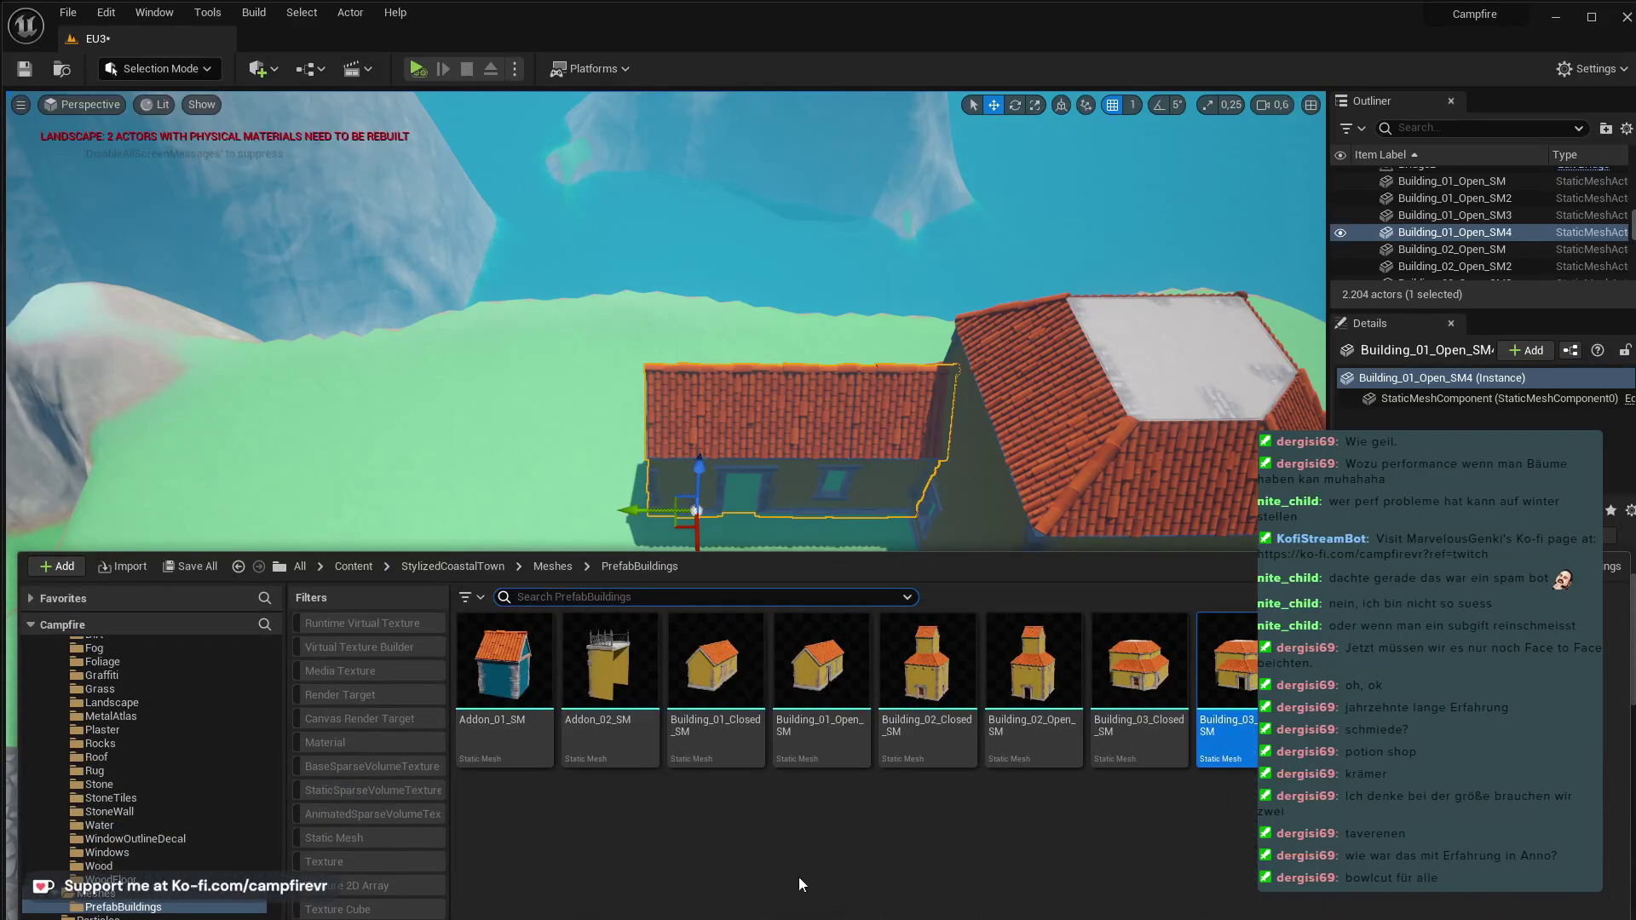
pyautogui.moveTo(517, 687); pyautogui.dragTo(578, 484)
pyautogui.moveTo(623, 529); pyautogui.dragTo(878, 502, button='right')
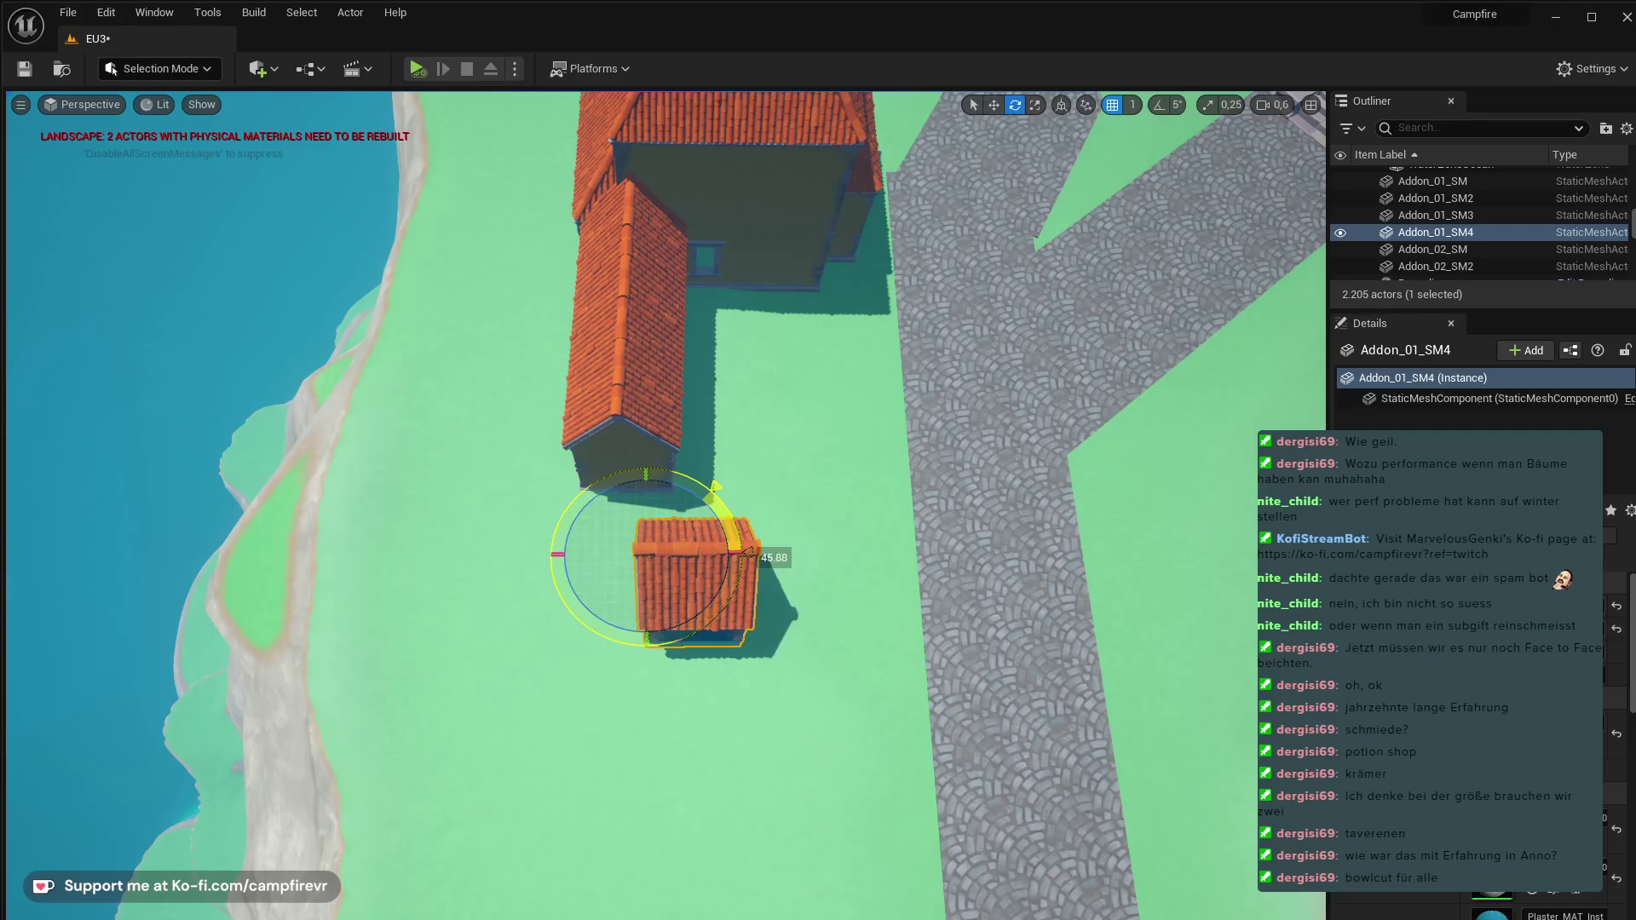
pyautogui.press('w')
pyautogui.moveTo(696, 591); pyautogui.dragTo(696, 590, button='right')
pyautogui.moveTo(690, 473); pyautogui.dragTo(686, 477, button='right')
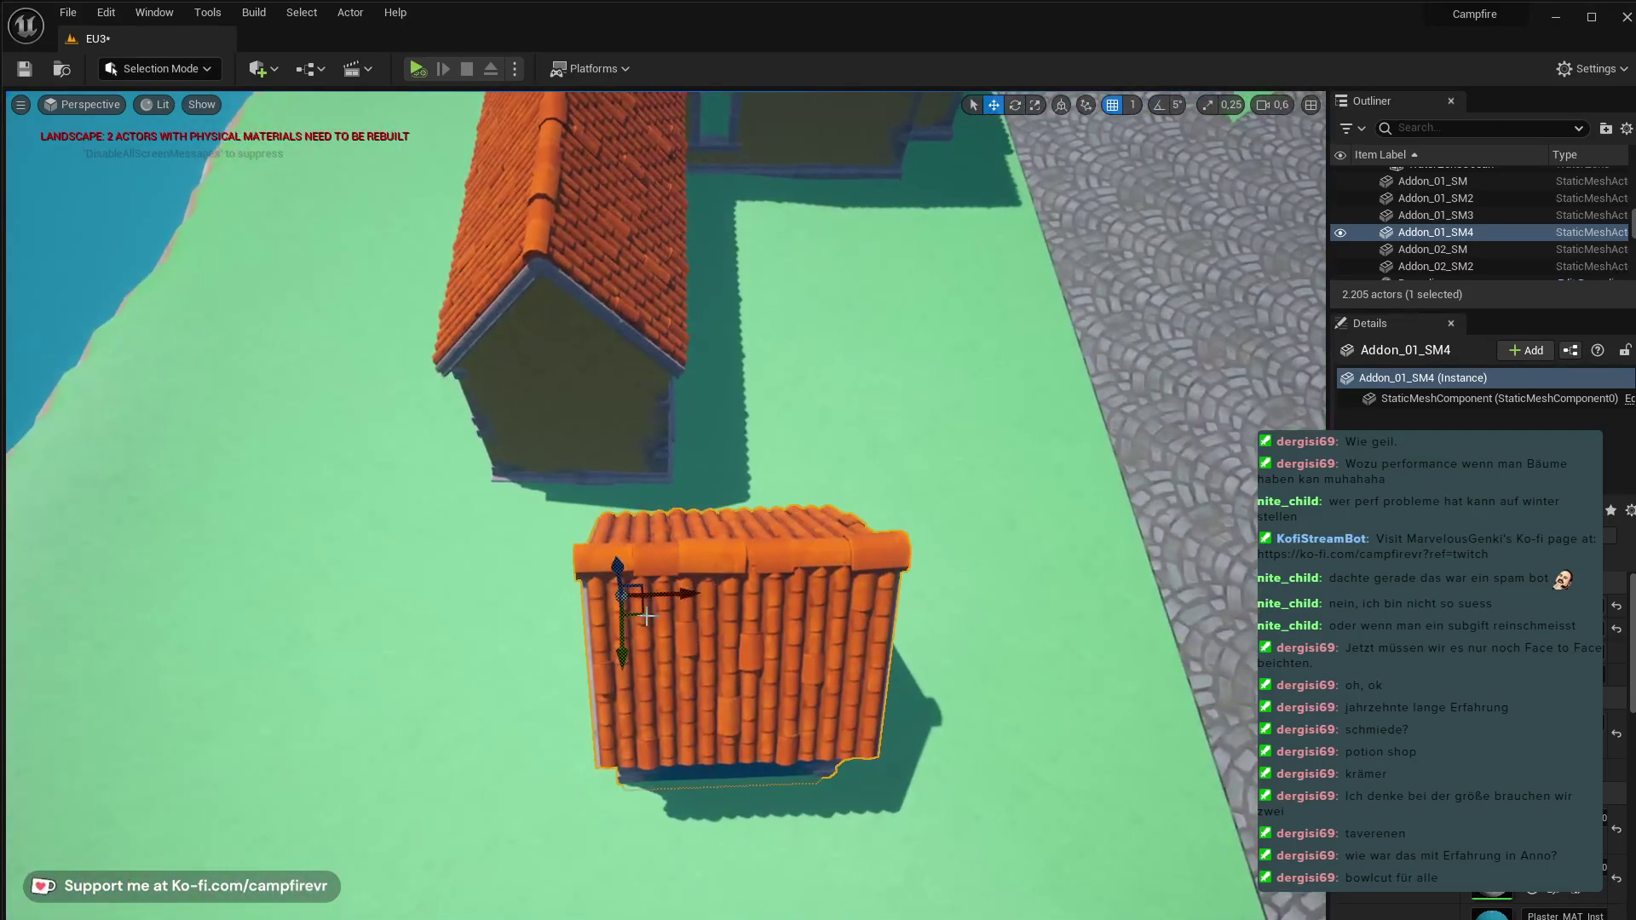
pyautogui.moveTo(638, 607); pyautogui.dragTo(700, 466)
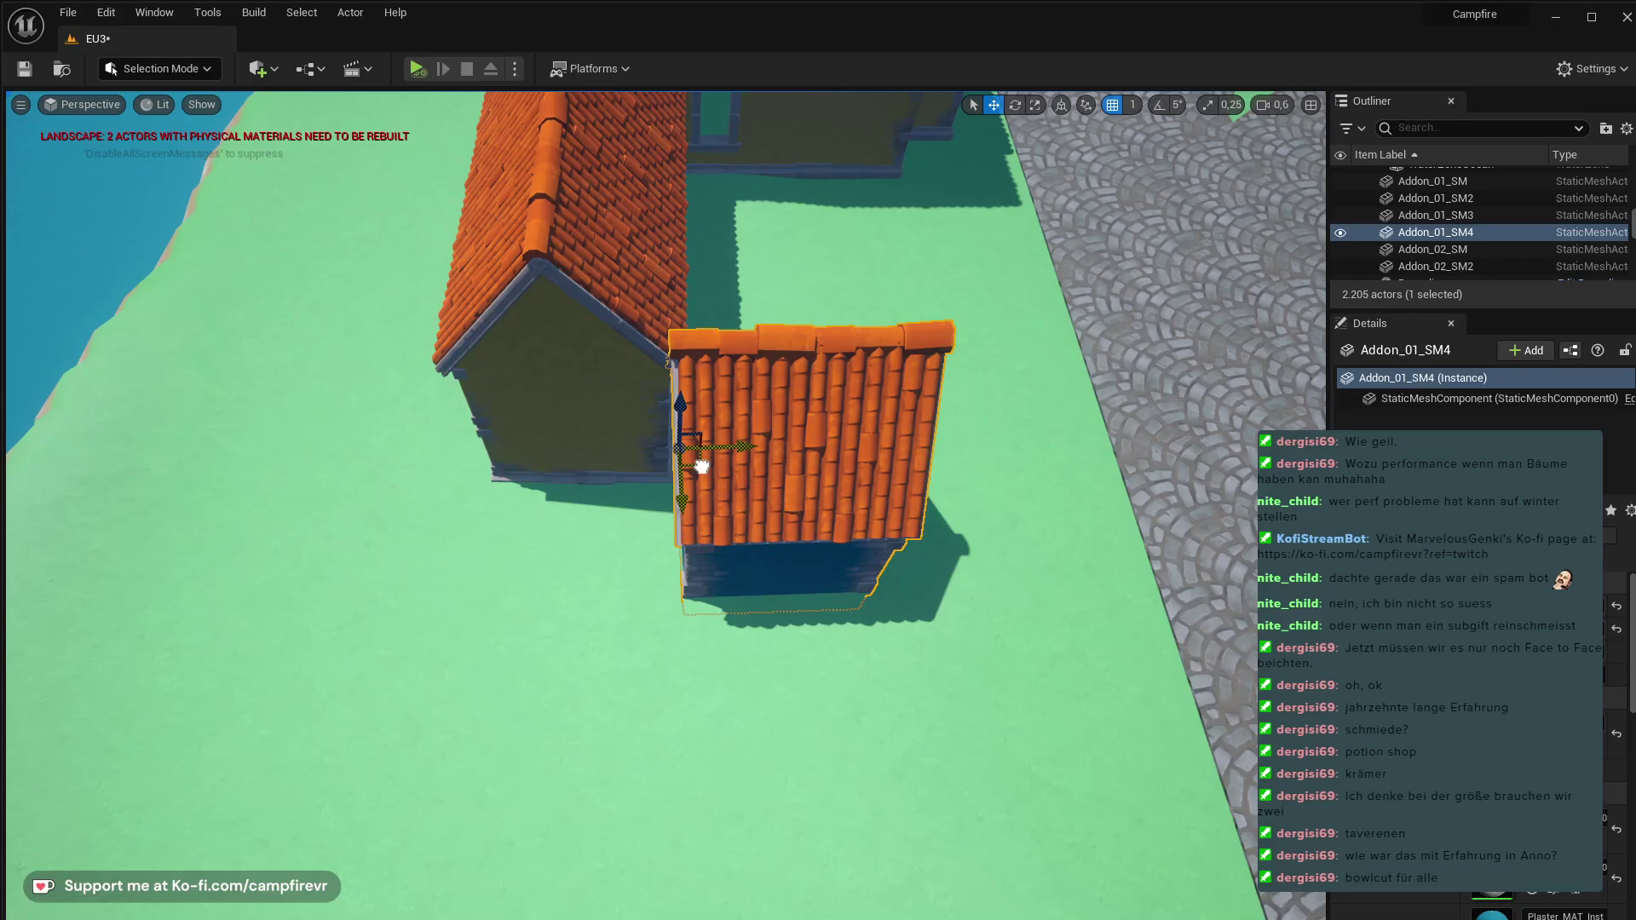
pyautogui.moveTo(701, 467); pyautogui.dragTo(701, 467, button='right')
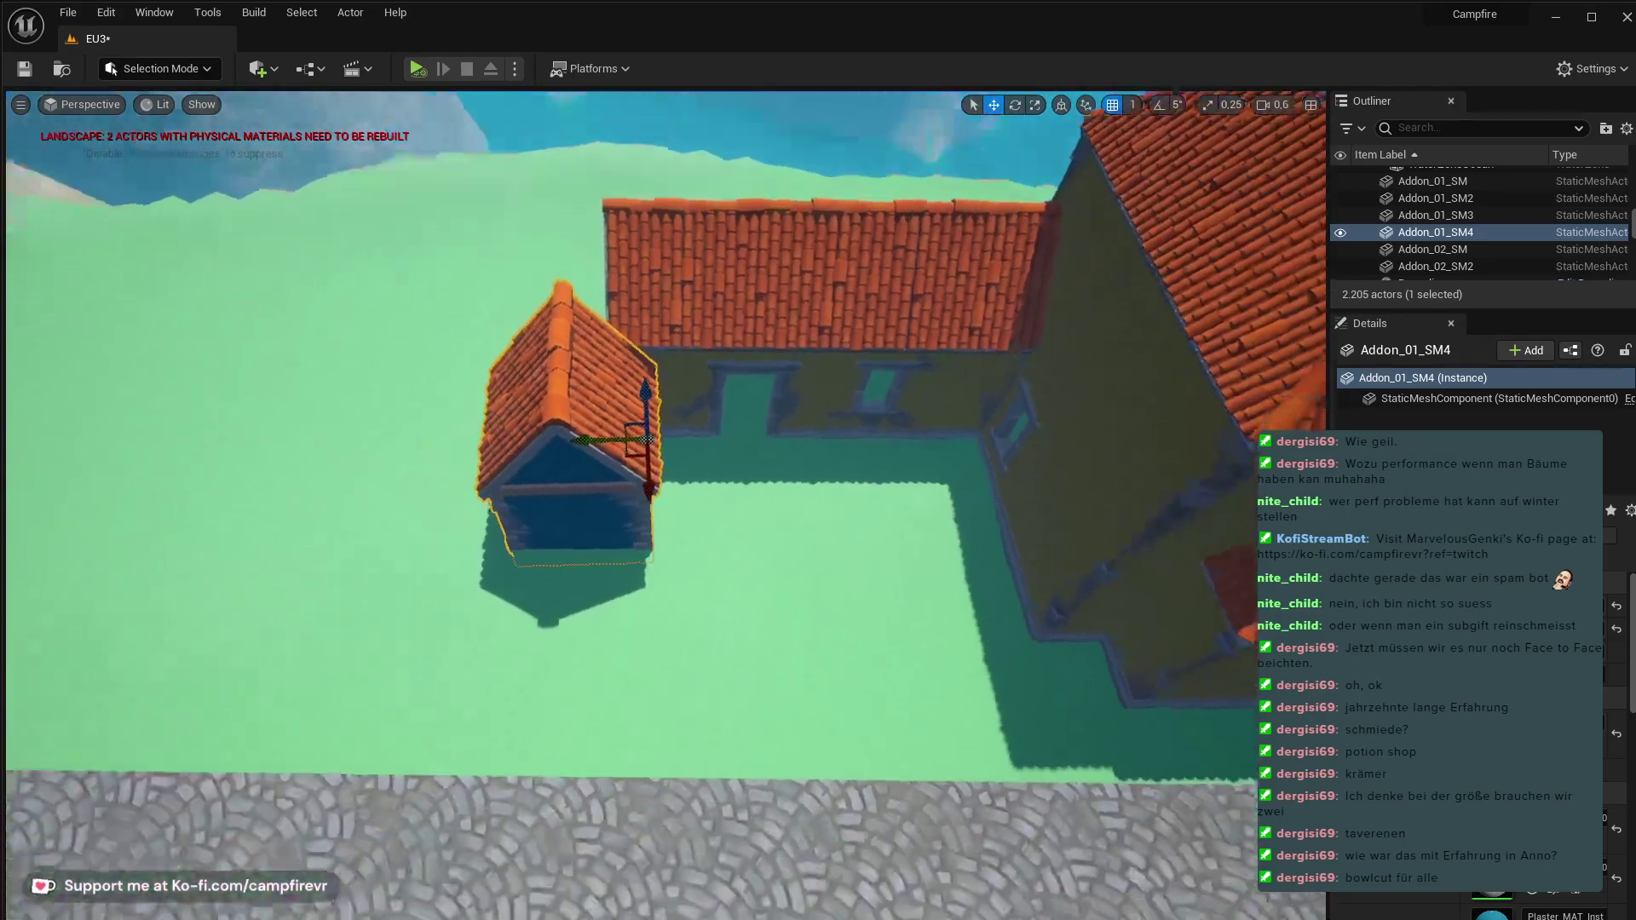
pyautogui.moveTo(503, 426); pyautogui.dragTo(511, 418, button='right')
pyautogui.hotkey('ctrl', 'space')
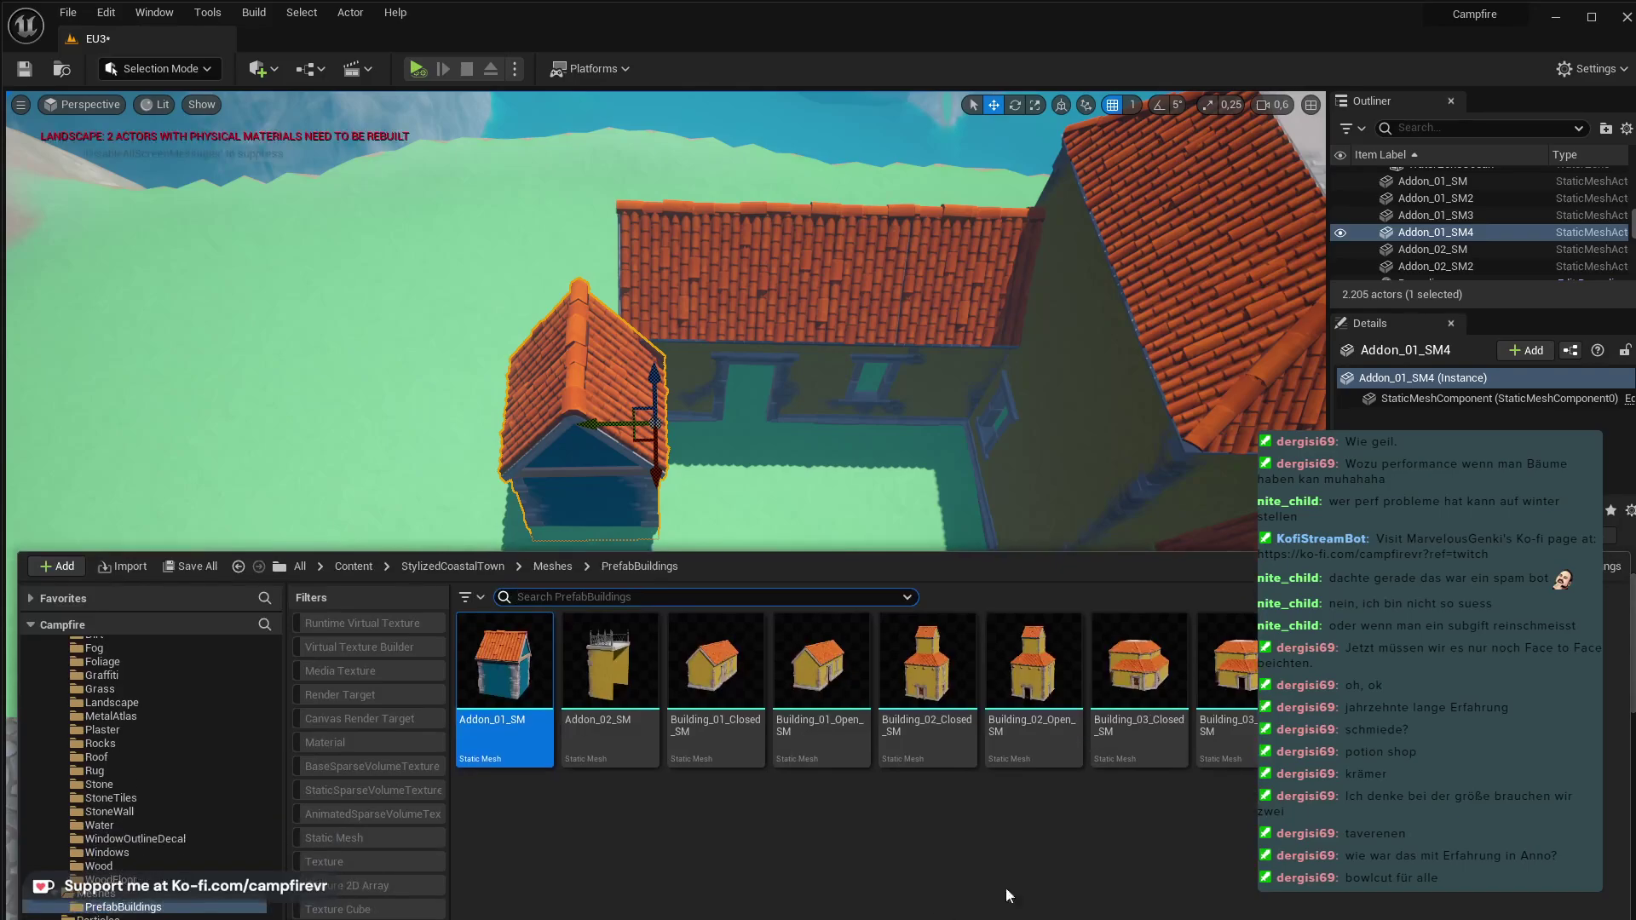
pyautogui.moveTo(831, 687); pyautogui.dragTo(321, 456)
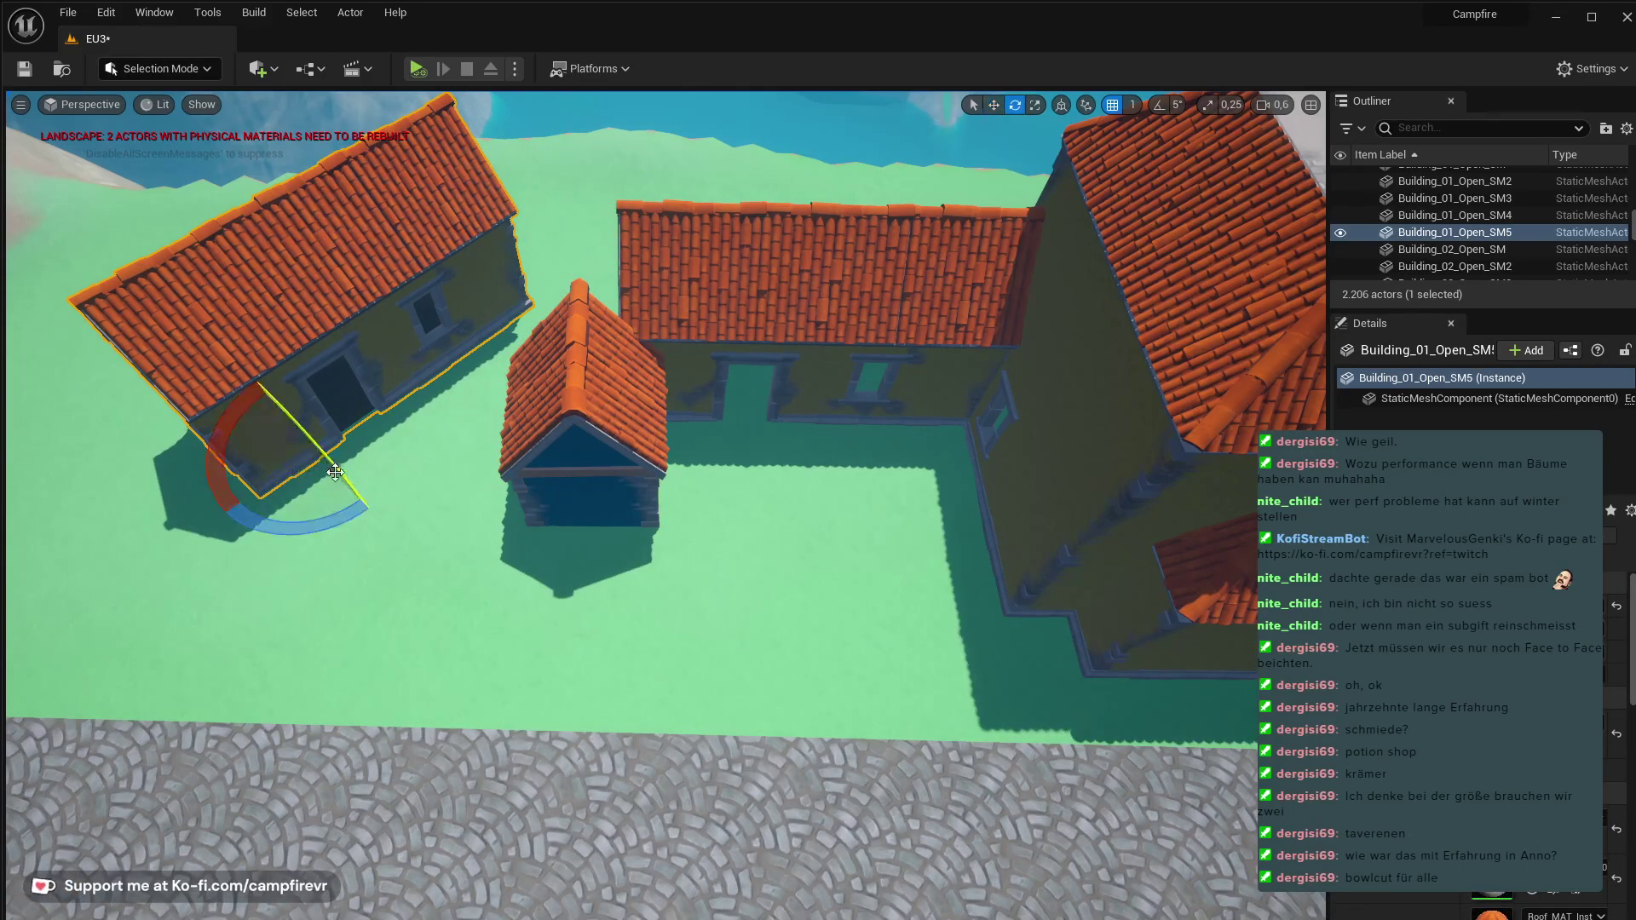
pyautogui.moveTo(302, 535); pyautogui.dragTo(610, 324)
pyautogui.press('w')
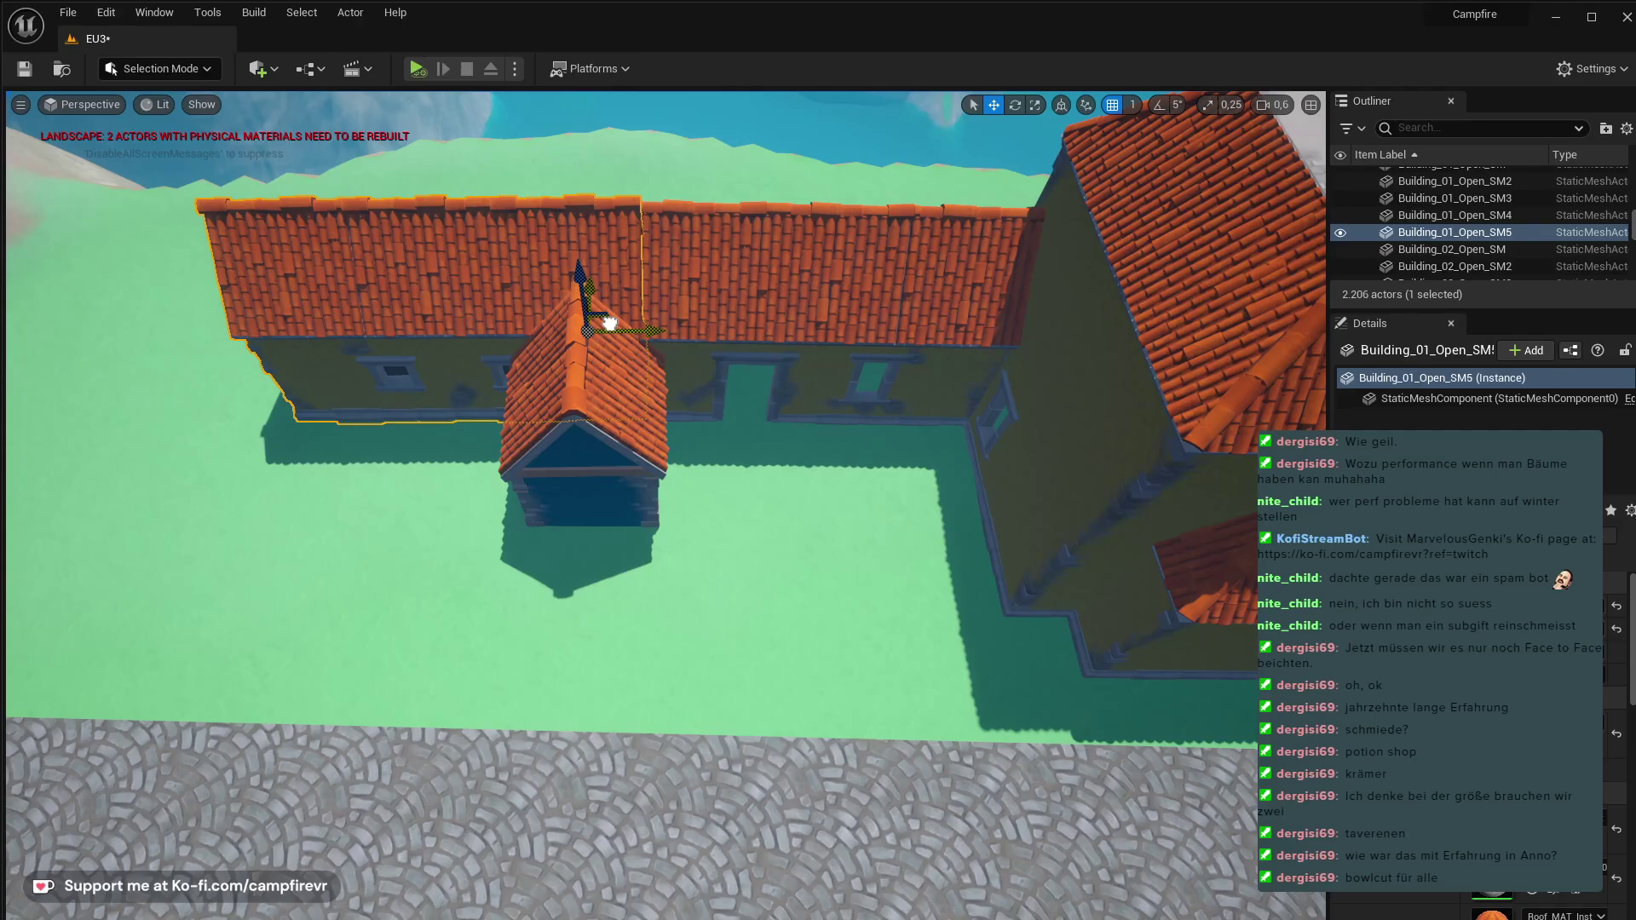
pyautogui.press('Delete')
# - Duplicate the low building beside the large house, turn the copy around and align it end to end to lengthen the wing
pyautogui.click(773, 342)
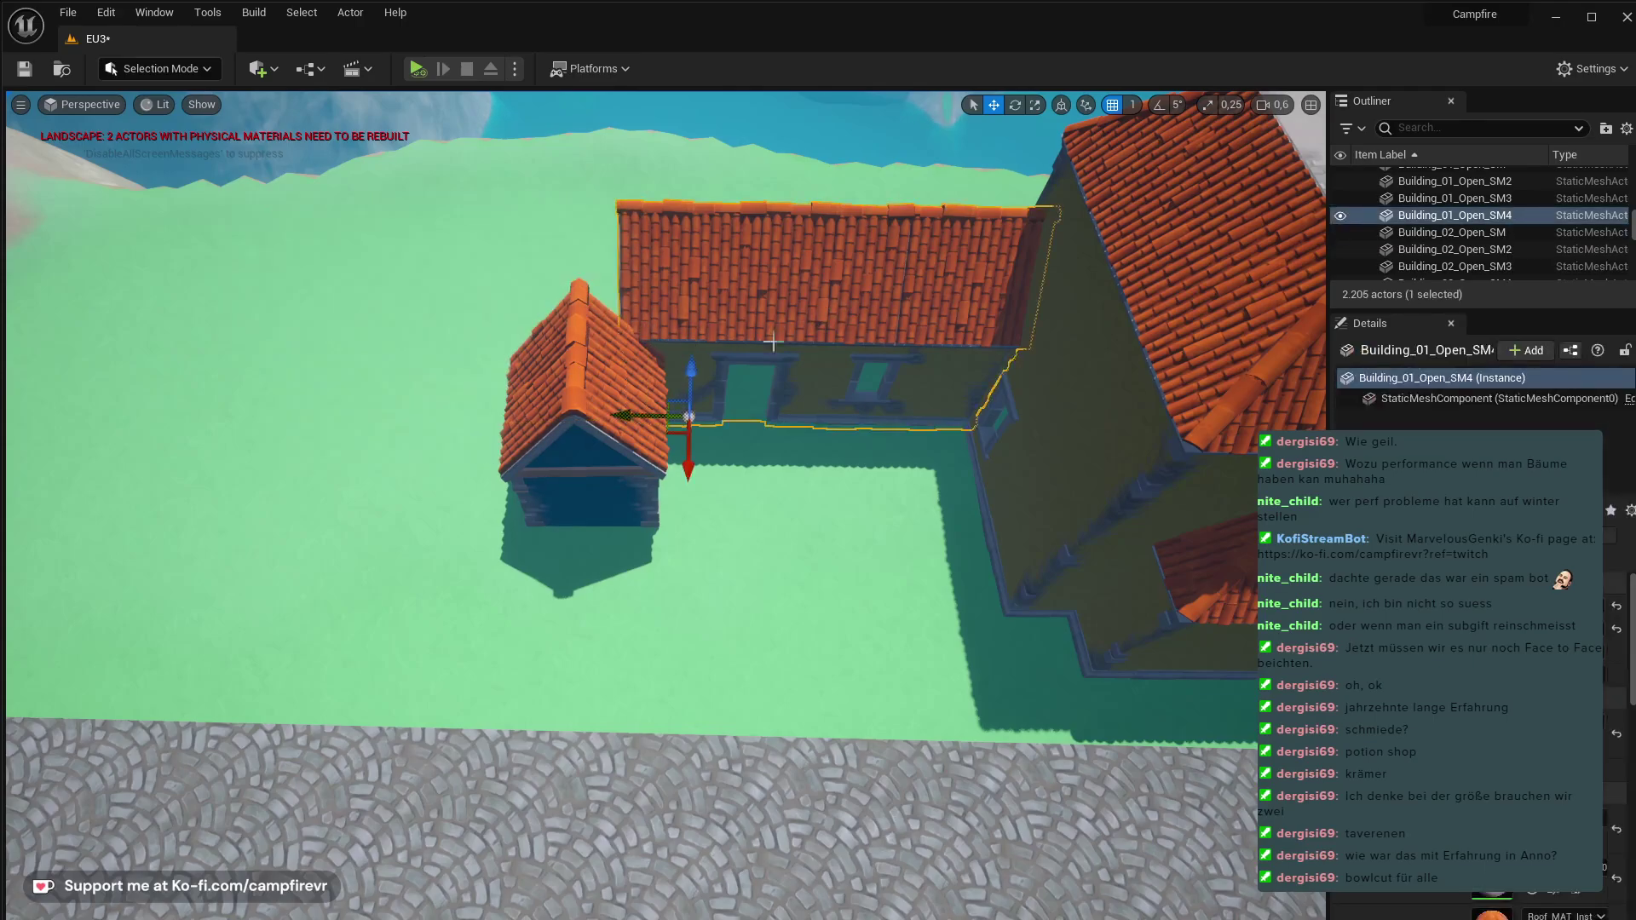
pyautogui.keyDown('alt'); pyautogui.moveTo(645, 415); pyautogui.dragTo(294, 418); pyautogui.keyUp('alt')
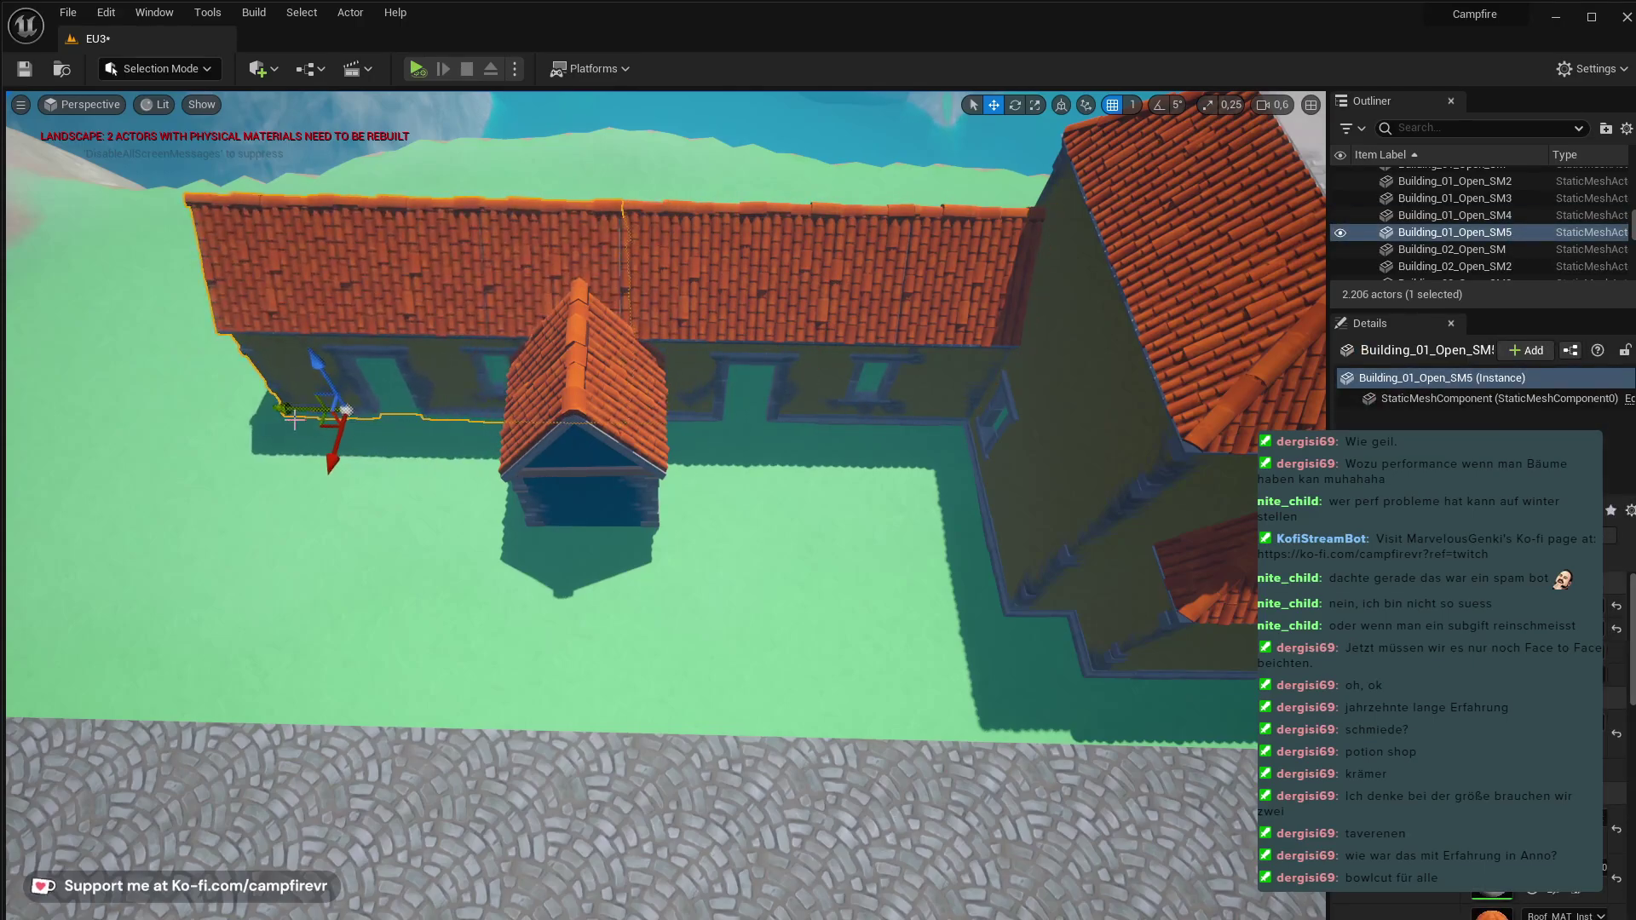
pyautogui.moveTo(346, 475); pyautogui.dragTo(371, 334)
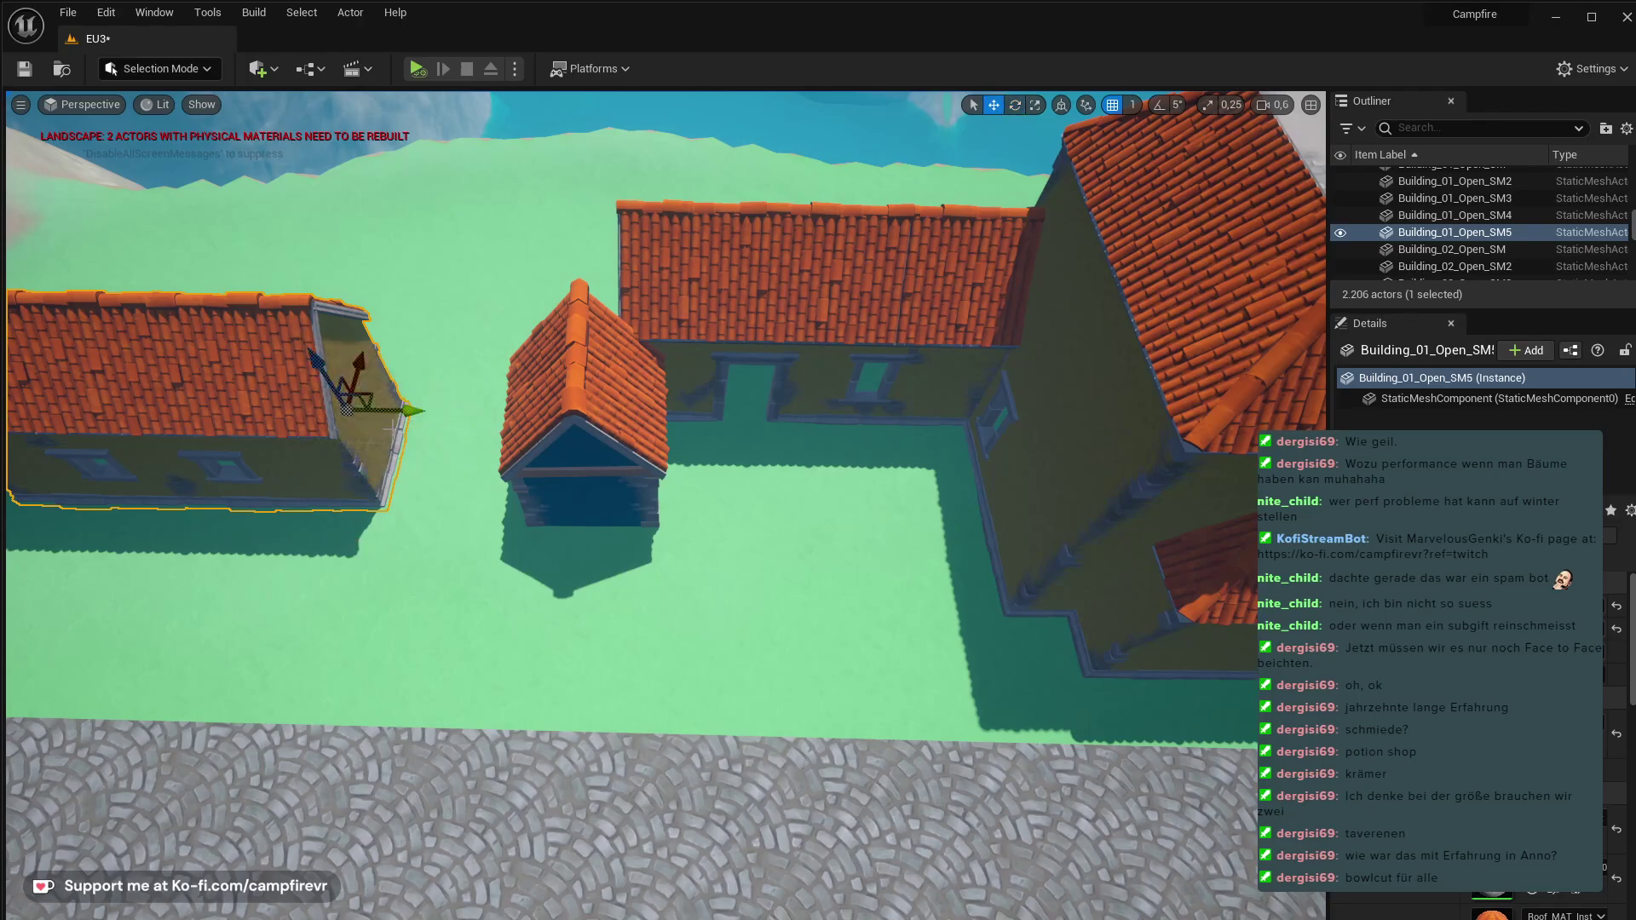
pyautogui.moveTo(375, 398); pyautogui.dragTo(604, 321)
pyautogui.moveTo(603, 323); pyautogui.dragTo(876, 723, button='right')
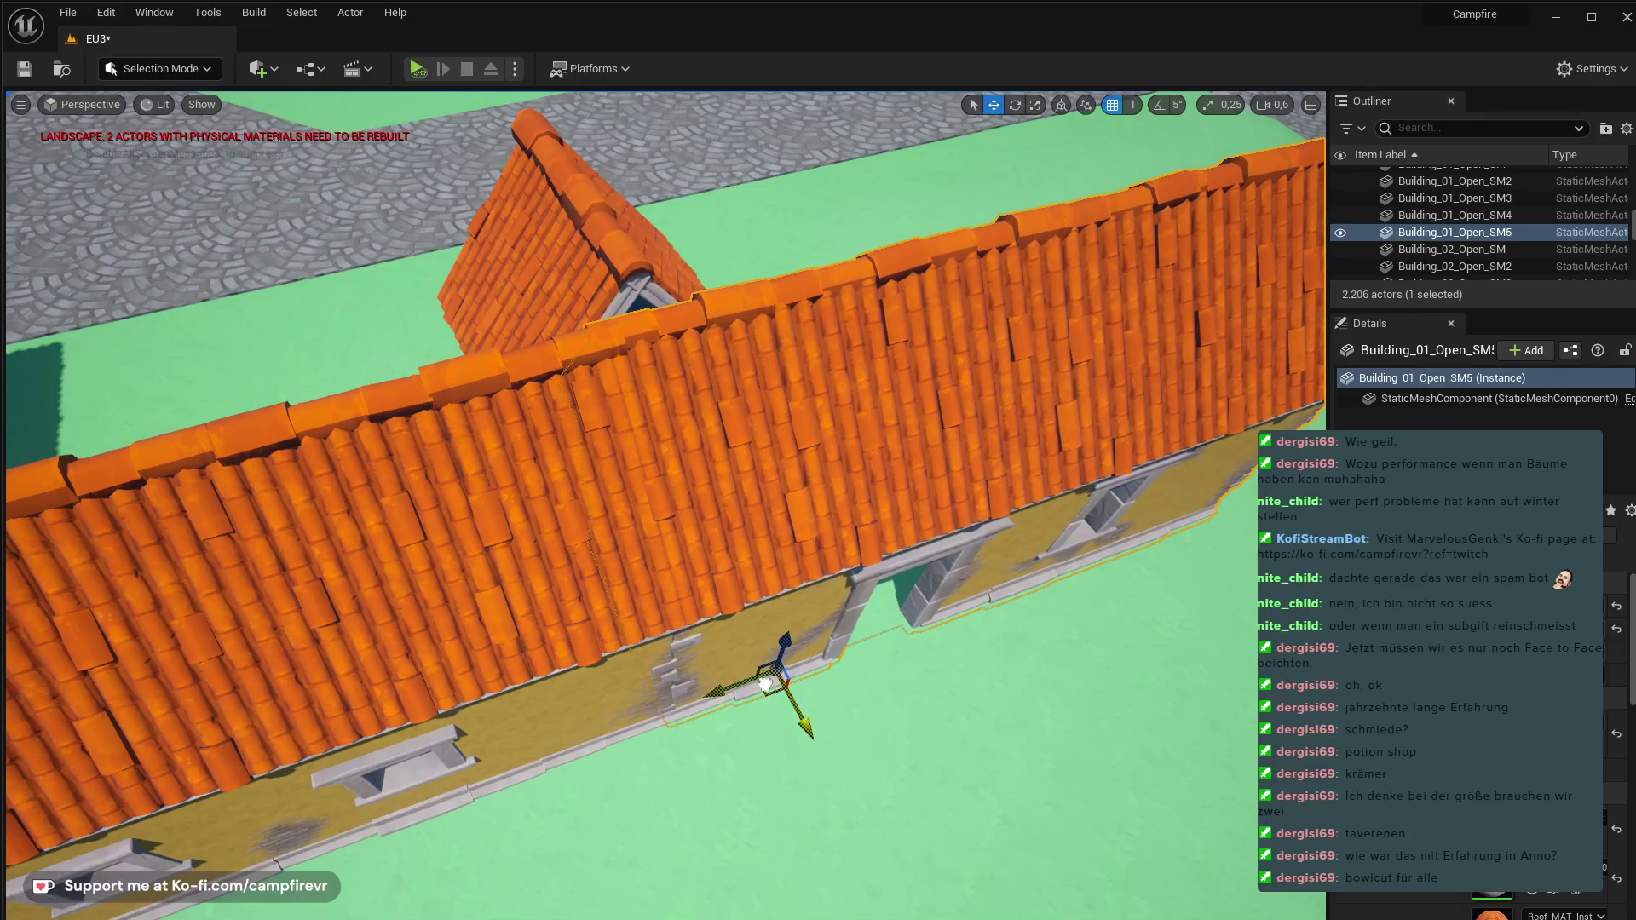
pyautogui.moveTo(765, 684); pyautogui.dragTo(733, 689, button='right')
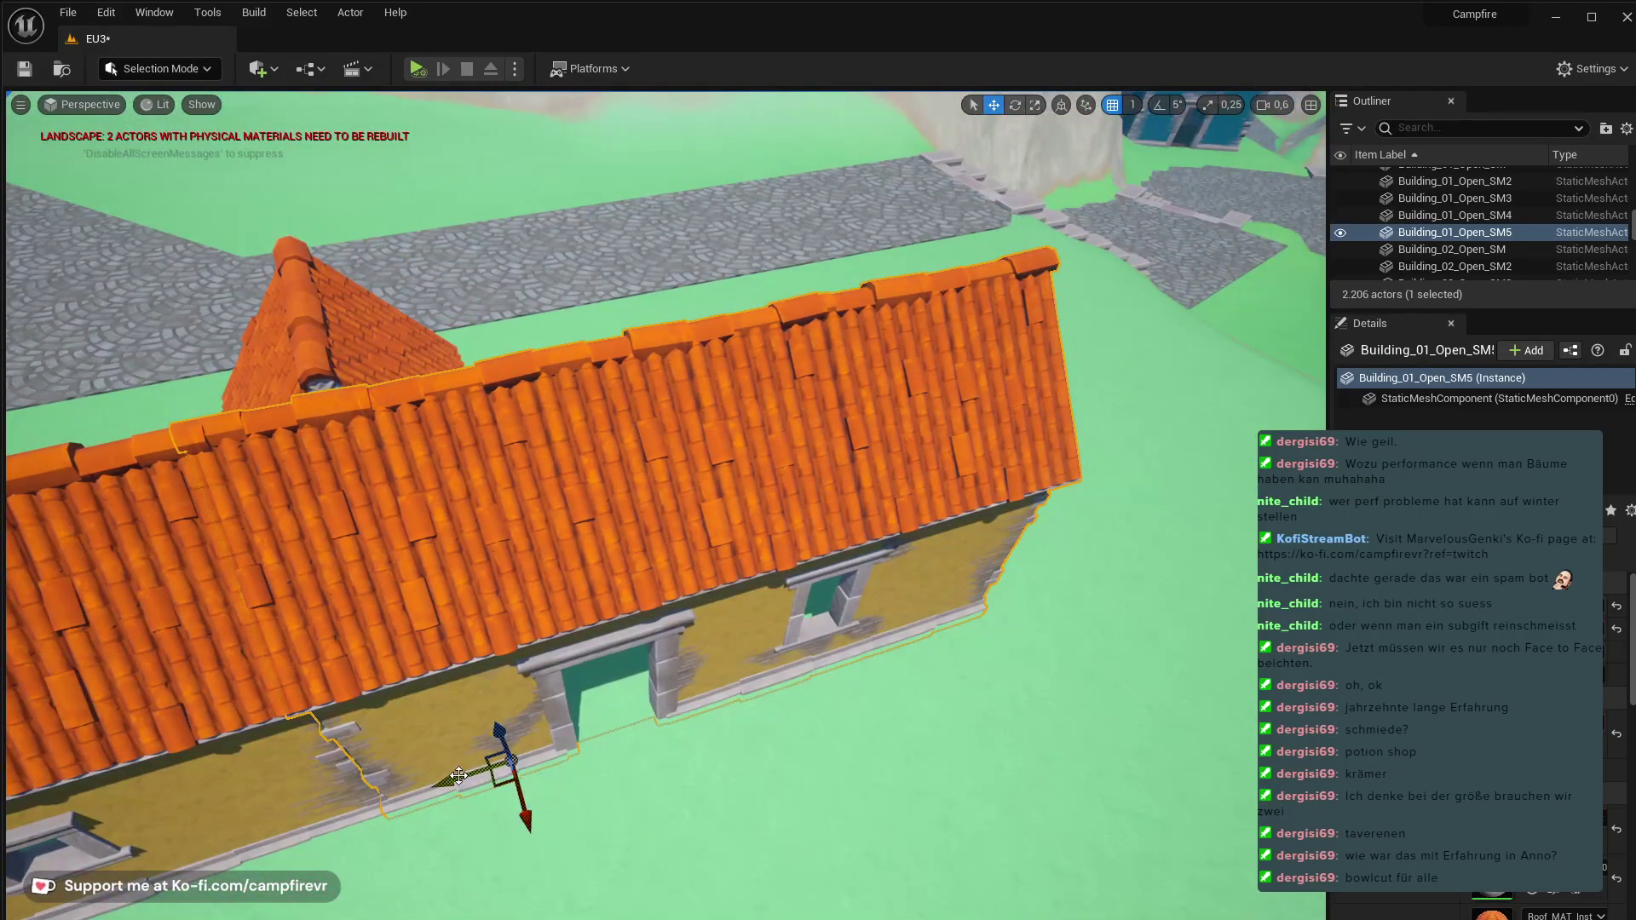
pyautogui.moveTo(452, 780); pyautogui.dragTo(455, 780)
pyautogui.moveTo(437, 760); pyautogui.dragTo(381, 721, button='right')
# - Shift the Addon_01_SM porch along the lengthened wing and push it back towards the front wall near the seam
pyautogui.click(586, 599)
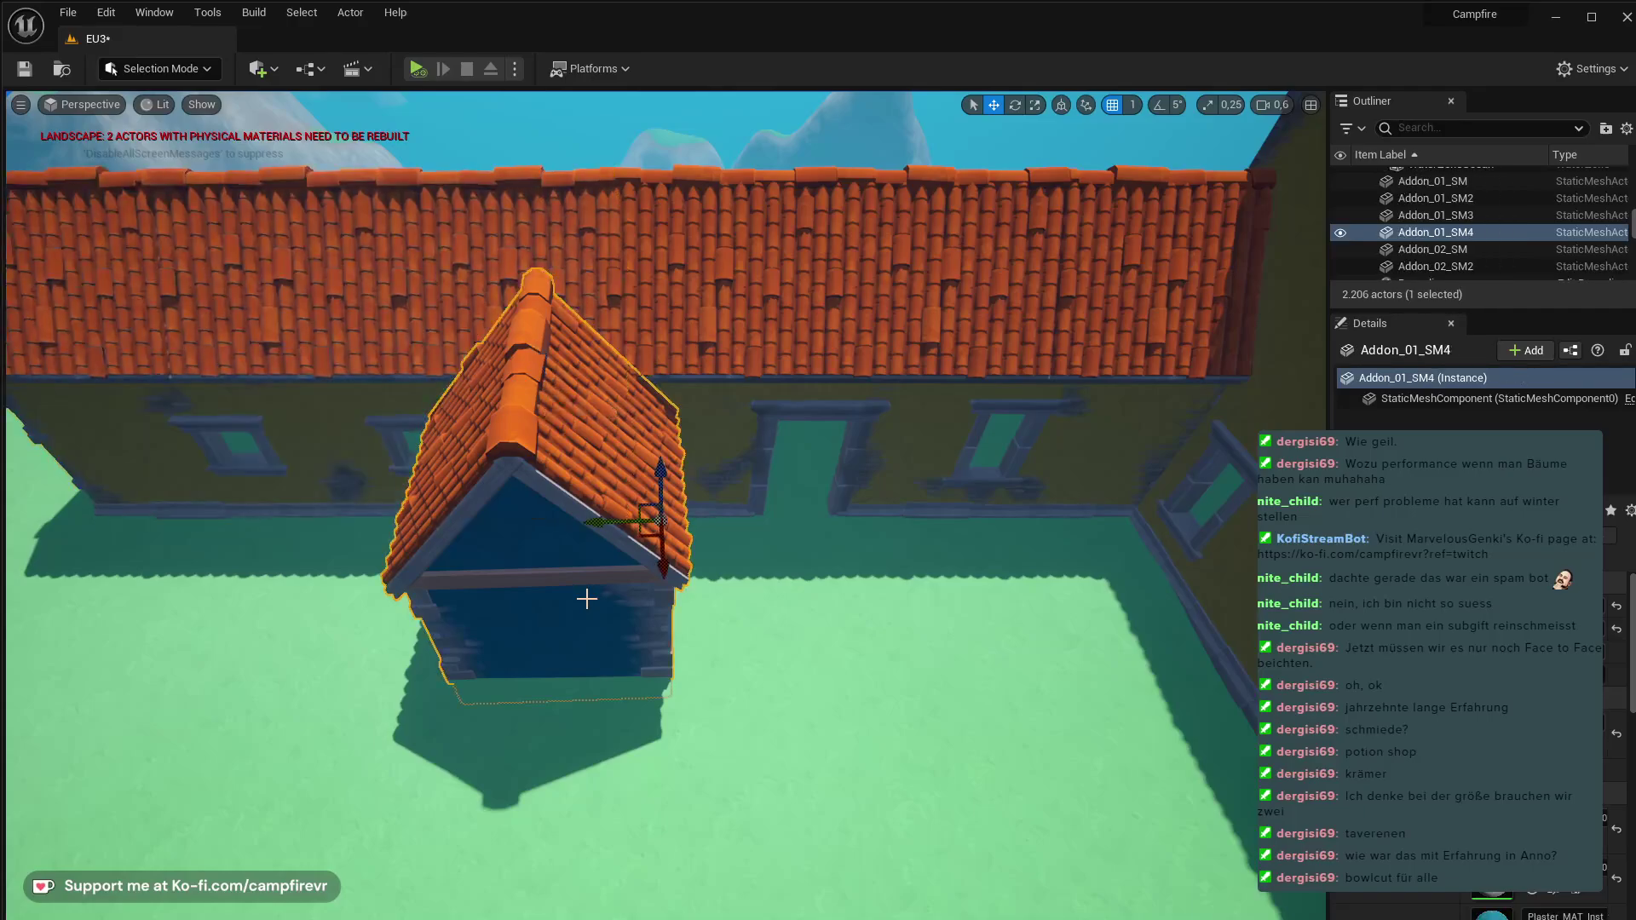
pyautogui.moveTo(610, 514); pyautogui.dragTo(641, 520)
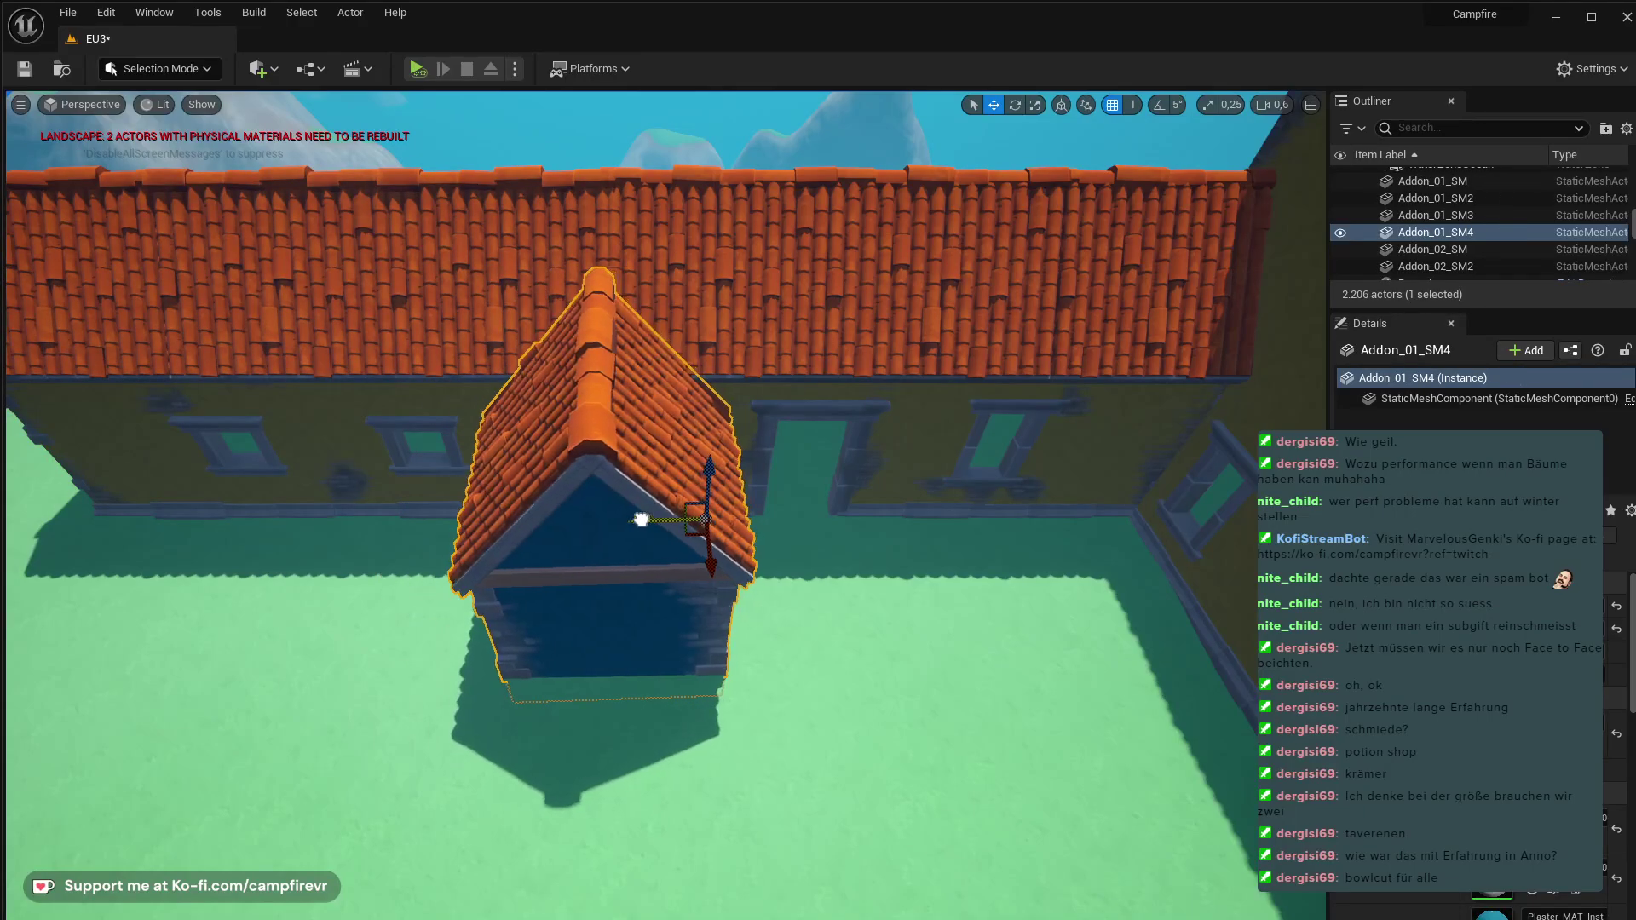
pyautogui.moveTo(695, 570); pyautogui.dragTo(692, 623)
pyautogui.moveTo(715, 567); pyautogui.dragTo(700, 515)
pyautogui.press('q')
pyautogui.moveTo(700, 514)
pyautogui.mouseDown(button='right')
pyautogui.moveTo(700, 452)
pyautogui.moveTo(700, 528)
pyautogui.moveTo(700, 502)
pyautogui.moveTo(614, 522)
pyautogui.moveTo(697, 542)
pyautogui.mouseUp(button='right')
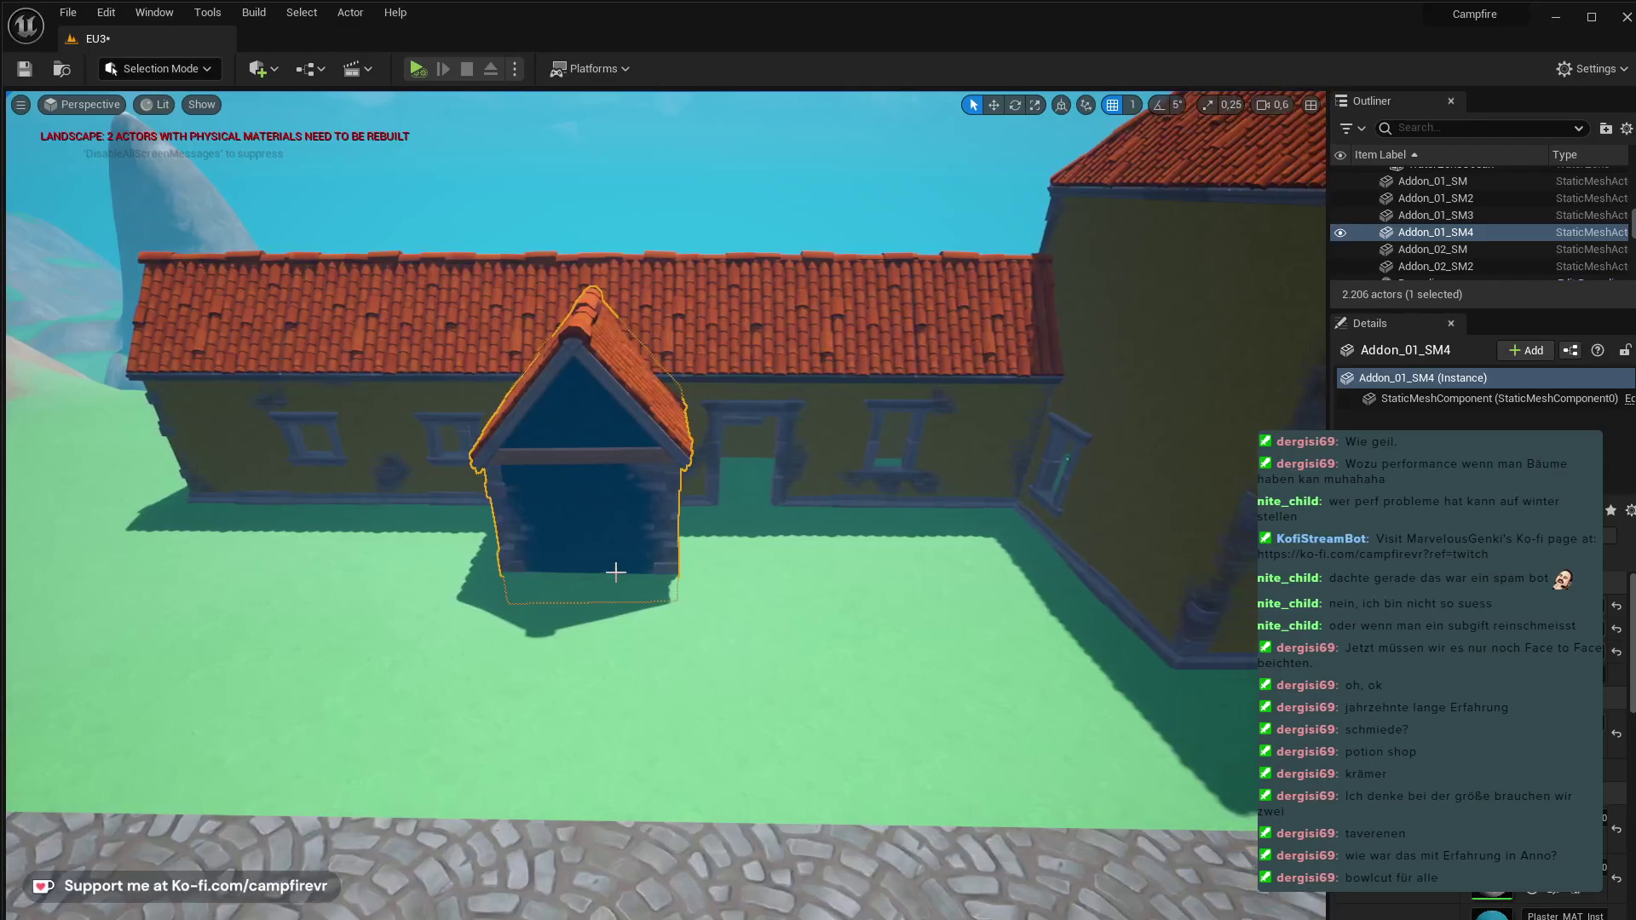
pyautogui.moveTo(575, 600)
pyautogui.mouseDown(button='right')
pyautogui.moveTo(601, 597)
pyautogui.moveTo(528, 596)
pyautogui.moveTo(575, 599)
pyautogui.mouseUp(button='right')
# - Place a Building_02_Open_SM tower at the free end of the low wing
pyautogui.hotkey('ctrl', 'space')
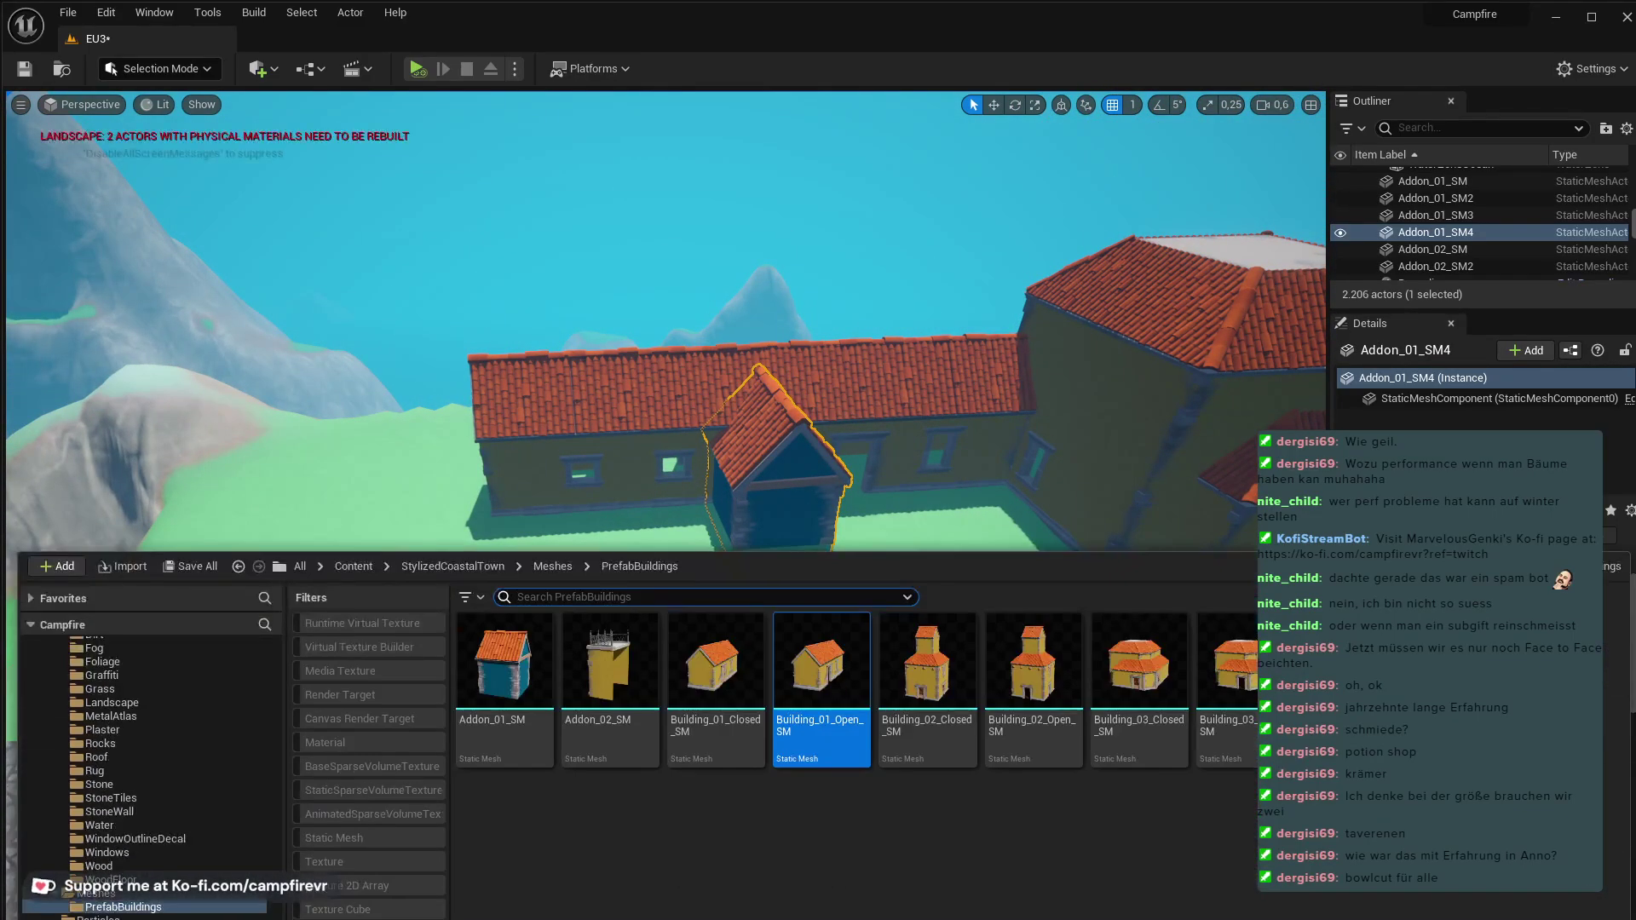
pyautogui.moveTo(1051, 699); pyautogui.dragTo(364, 580)
pyautogui.moveTo(364, 579); pyautogui.dragTo(209, 569, button='right')
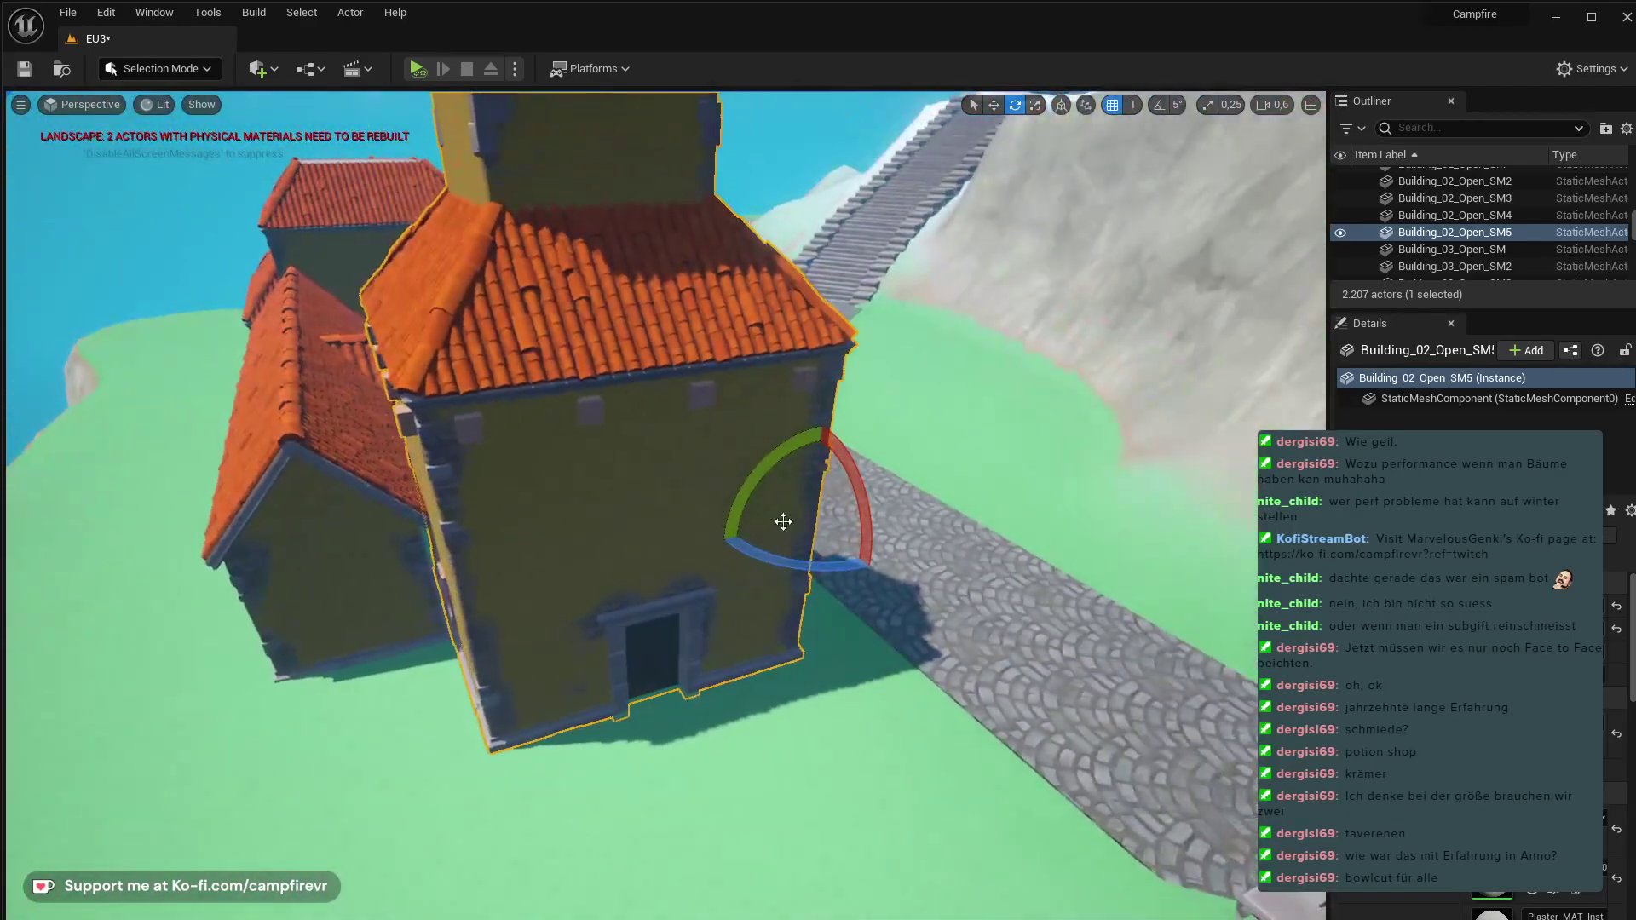
pyautogui.press('w')
pyautogui.moveTo(839, 521); pyautogui.dragTo(755, 599)
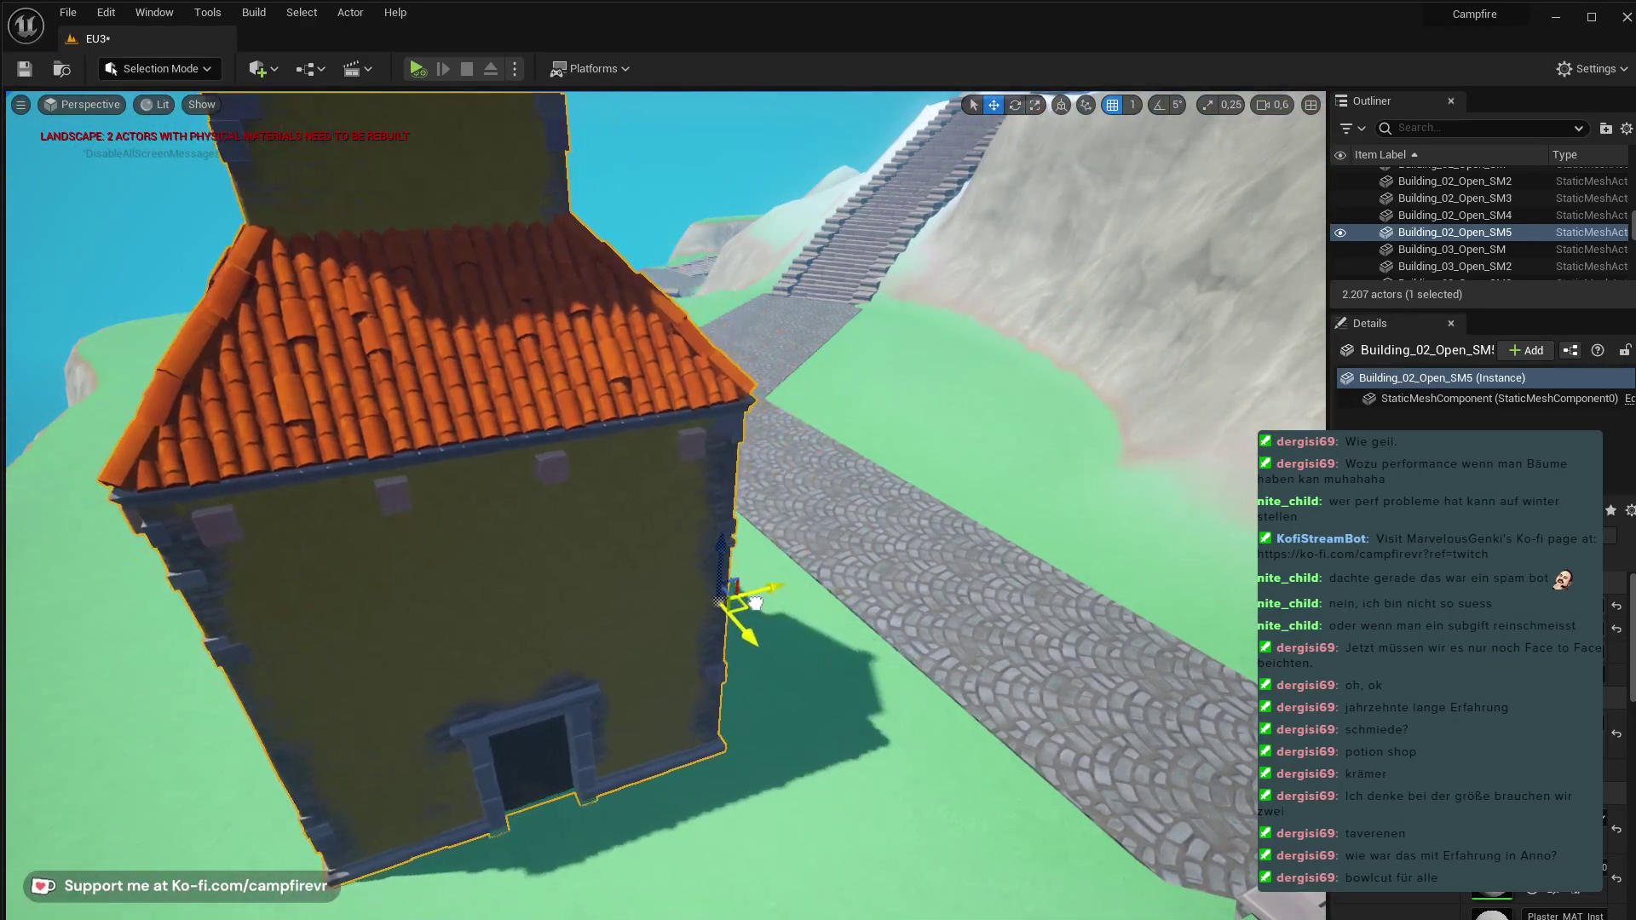
# - Align the tower with the end of the low wing so their walls and roof join
pyautogui.moveTo(754, 600); pyautogui.dragTo(631, 588, button='right')
pyautogui.moveTo(771, 517); pyautogui.dragTo(730, 602, button='right')
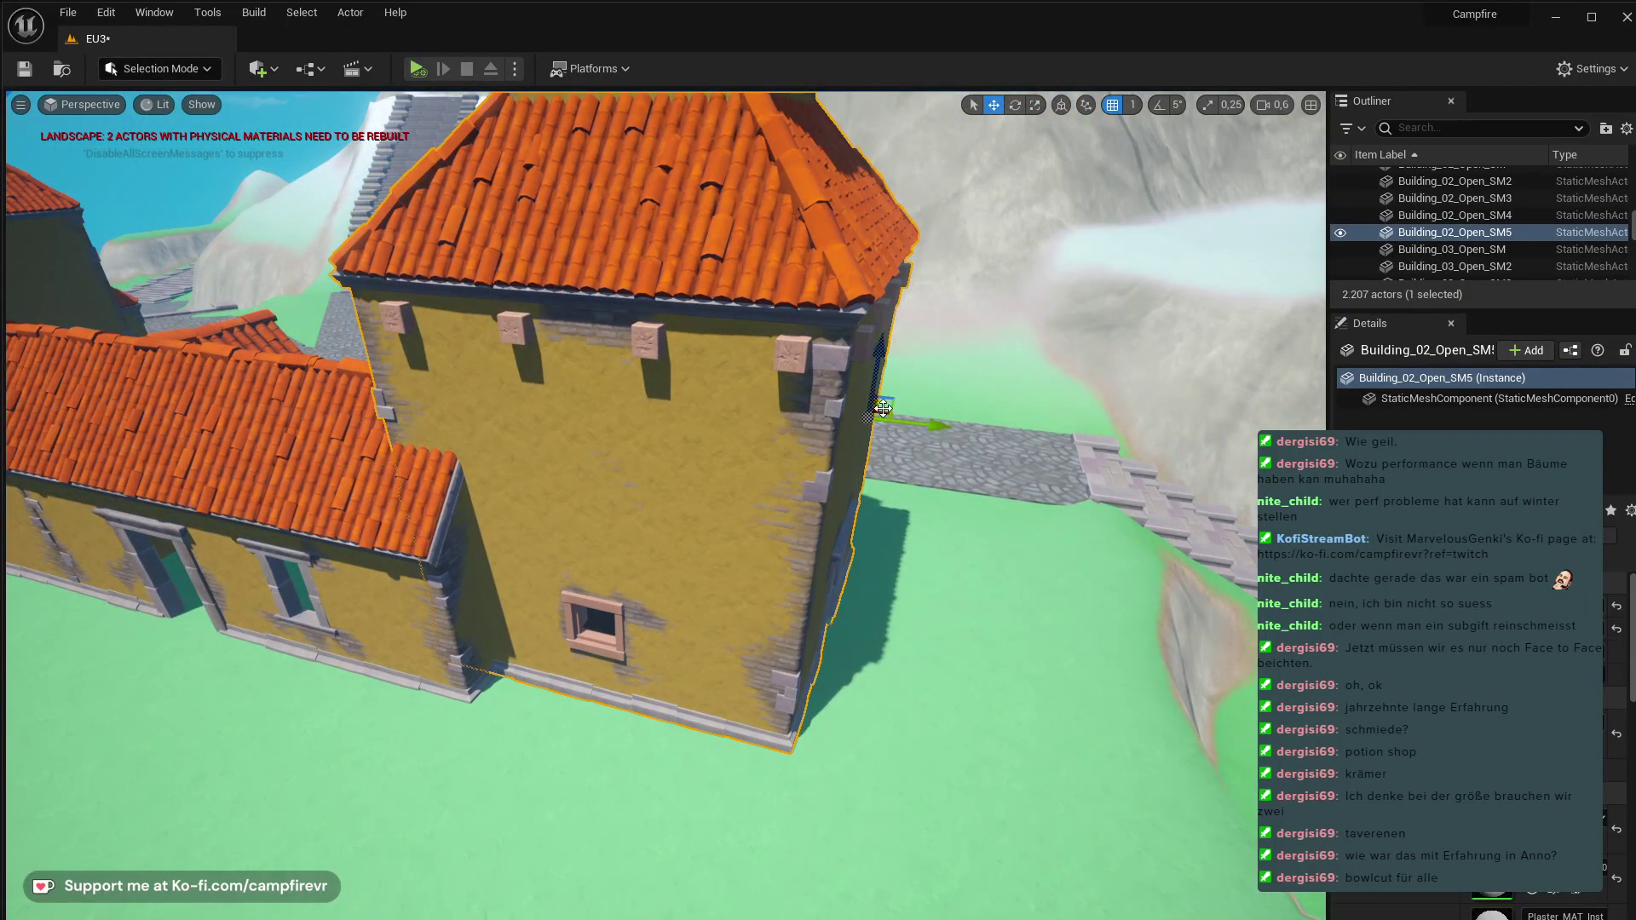
pyautogui.moveTo(882, 412); pyautogui.dragTo(941, 441)
pyautogui.moveTo(940, 443); pyautogui.dragTo(861, 409, button='right')
pyautogui.moveTo(903, 473); pyautogui.dragTo(793, 546, button='right')
pyautogui.moveTo(596, 549); pyautogui.dragTo(458, 592, button='right')
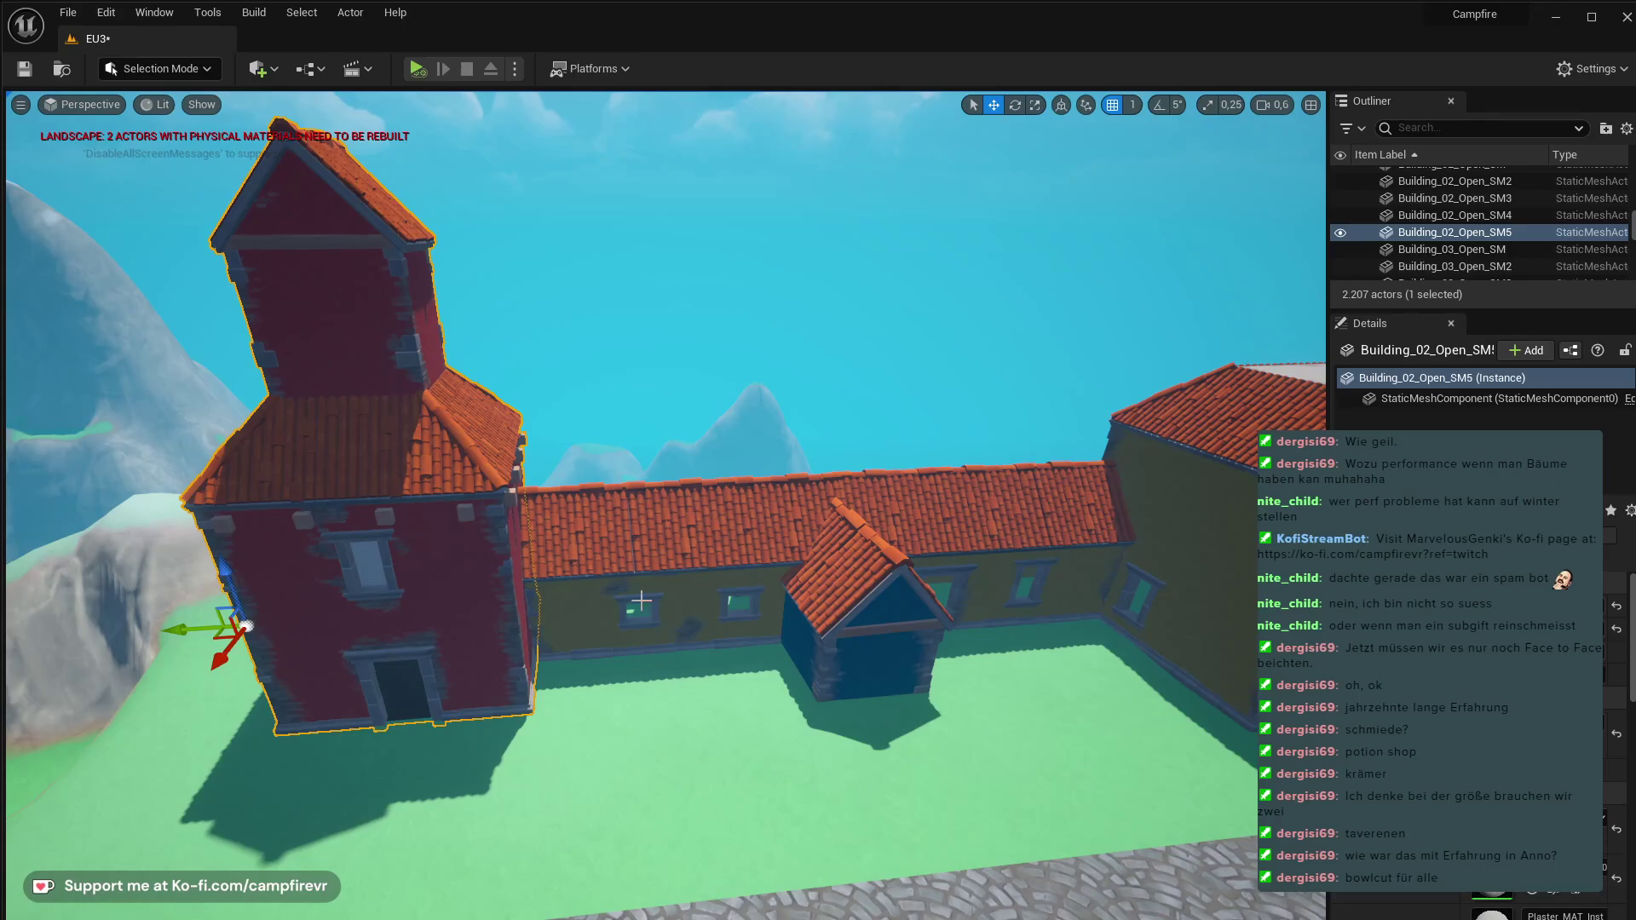
# - Give the porch addon and the tower the same yellow plaster as the connecting wing
pyautogui.click(899, 668)
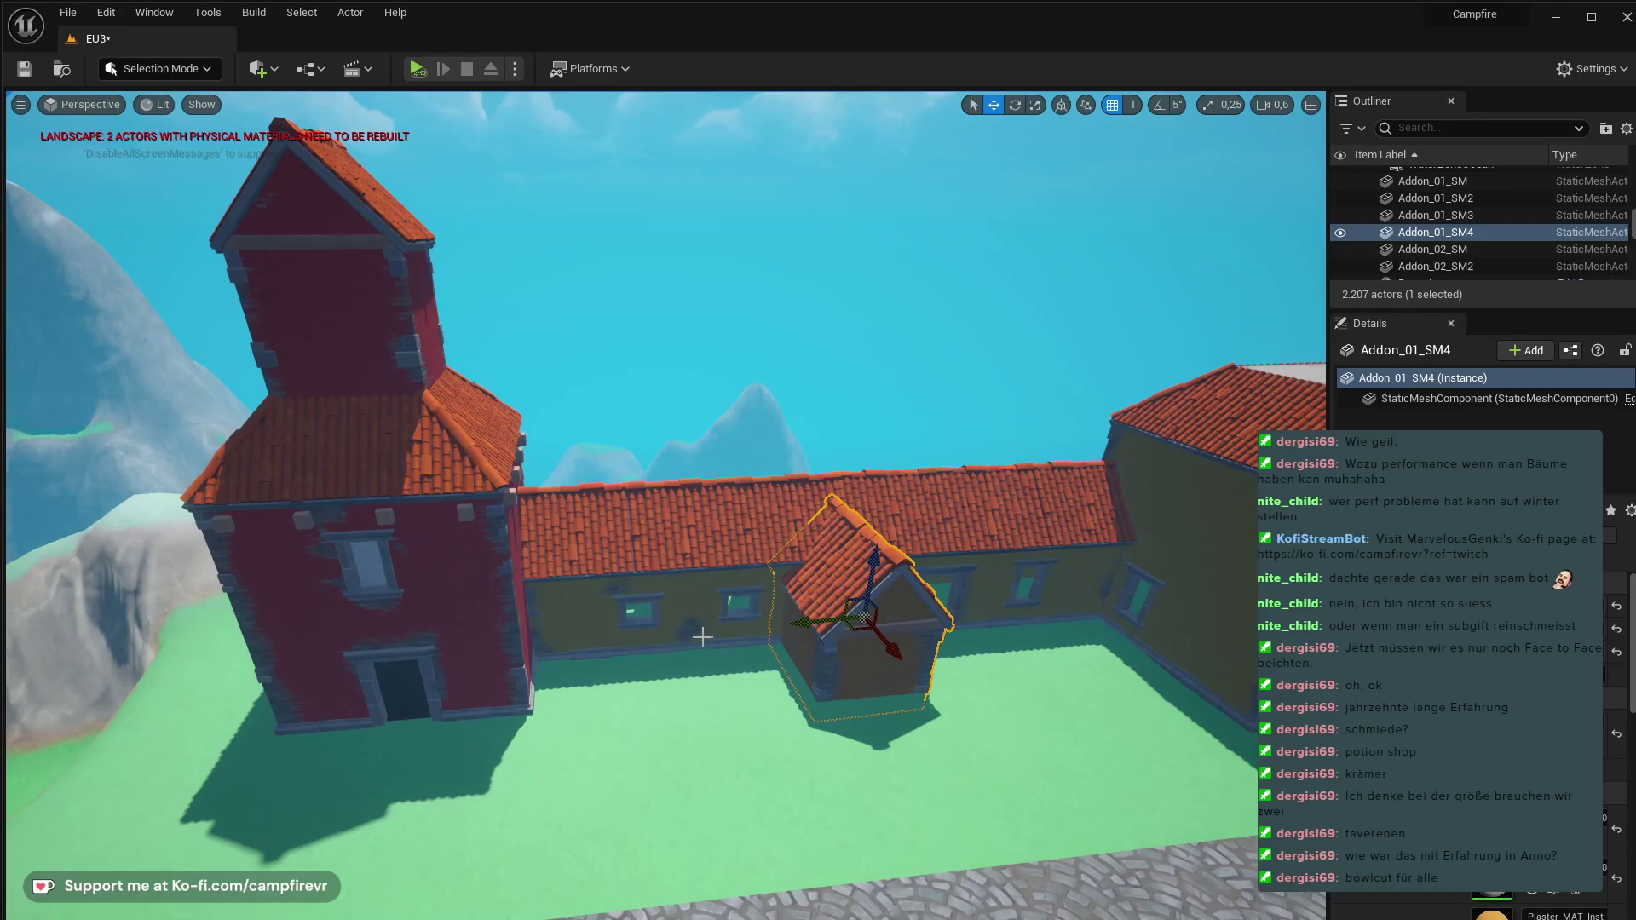
pyautogui.click(703, 638)
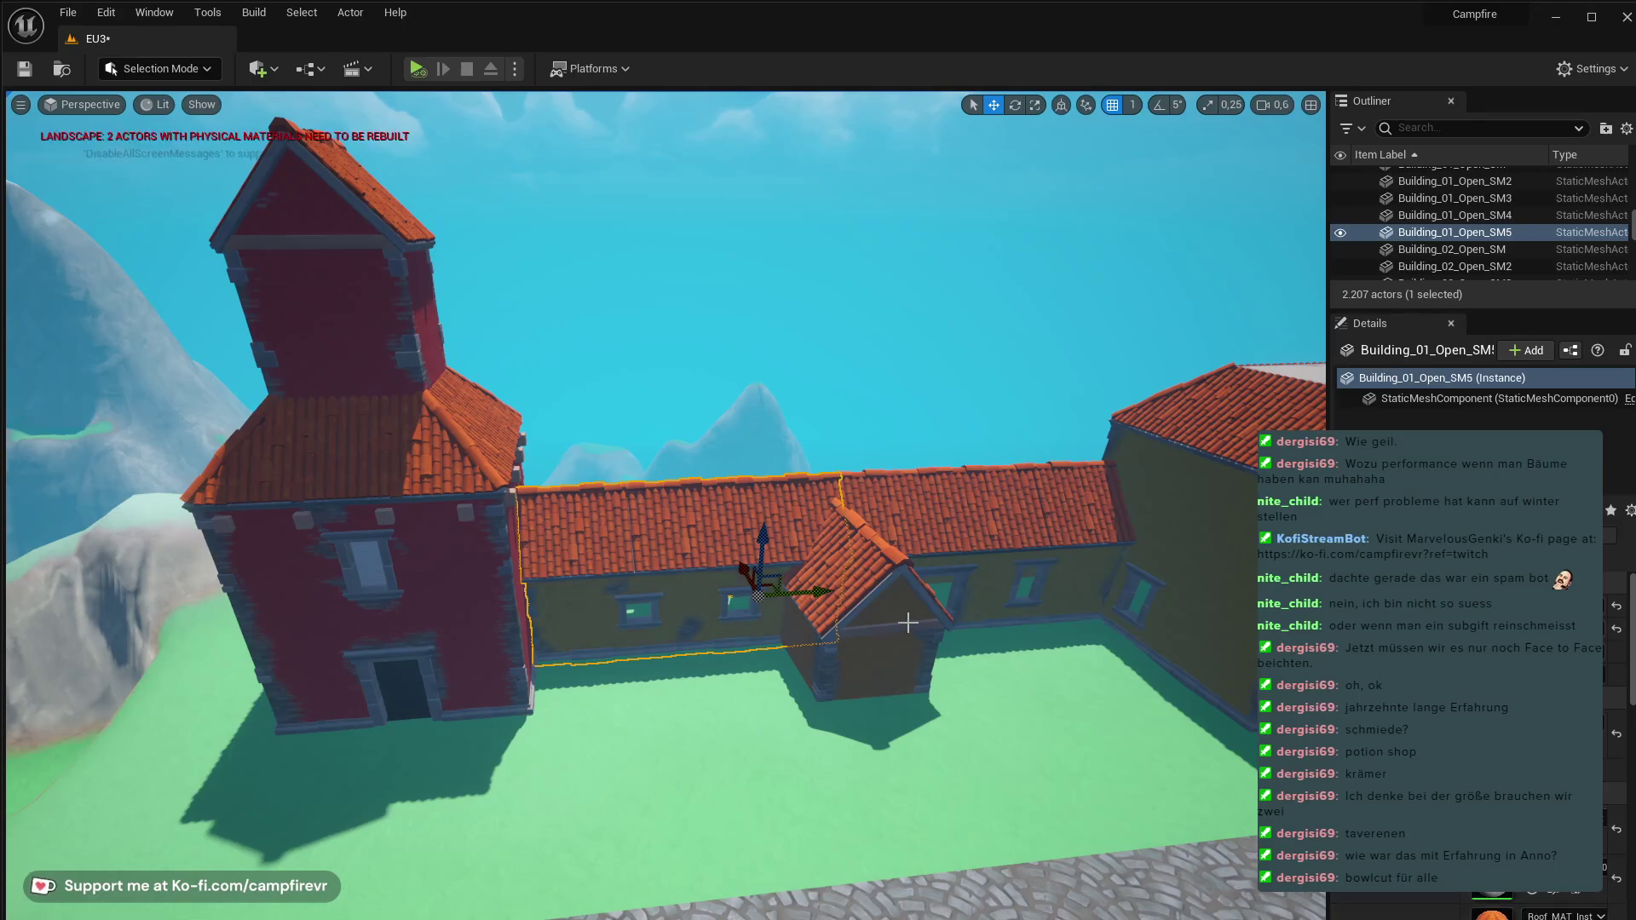
pyautogui.click(941, 660)
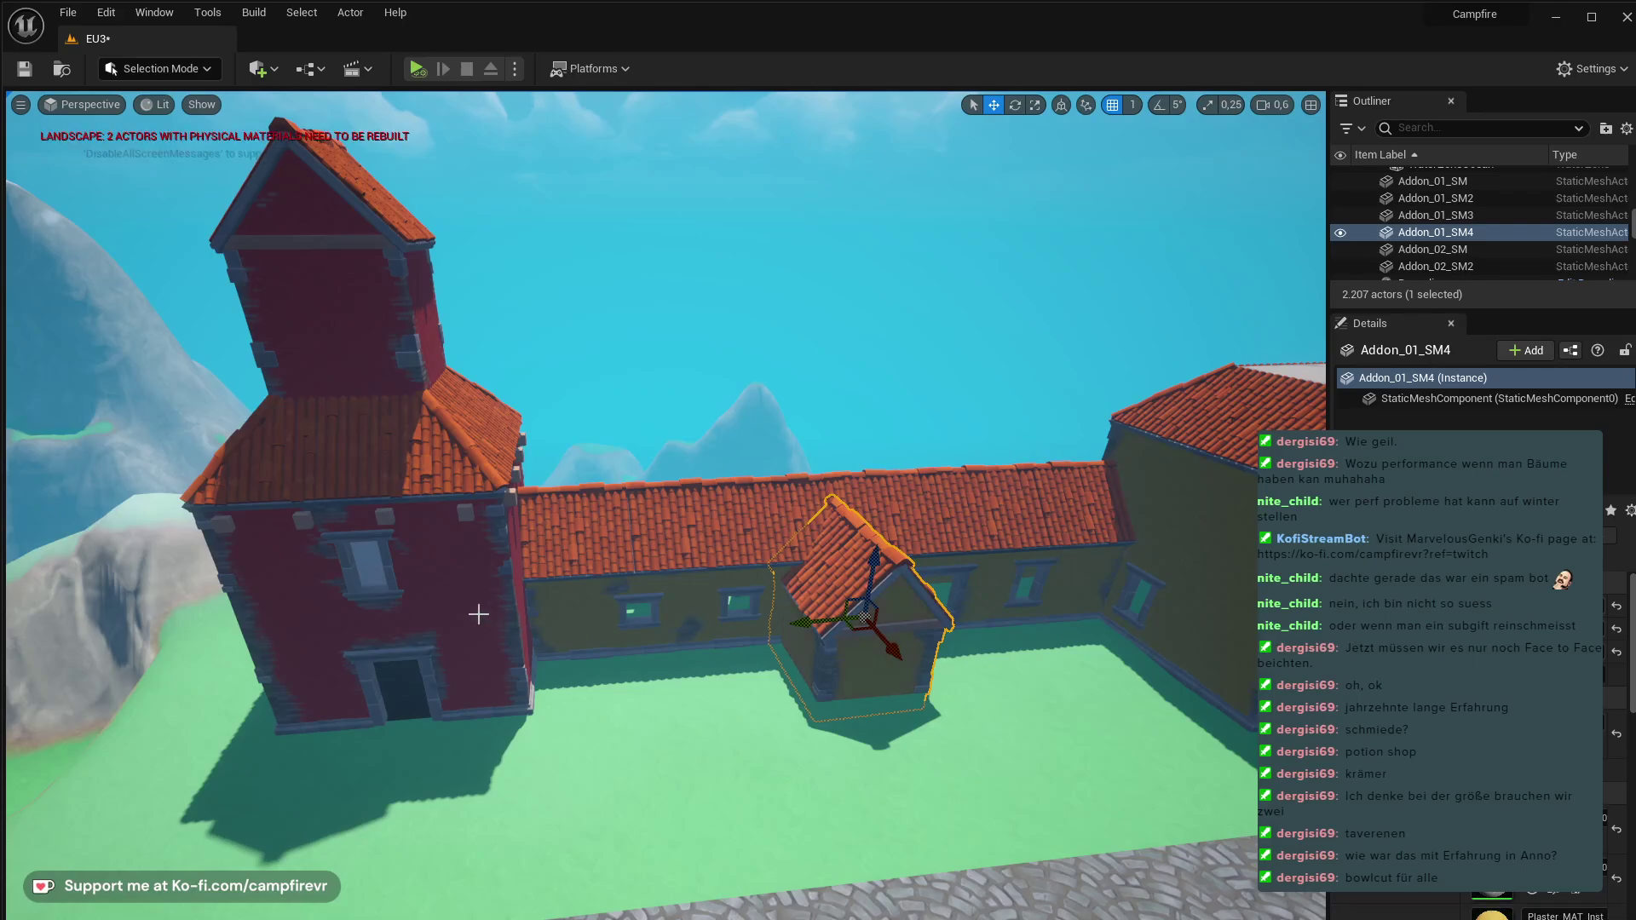
pyautogui.click(478, 613)
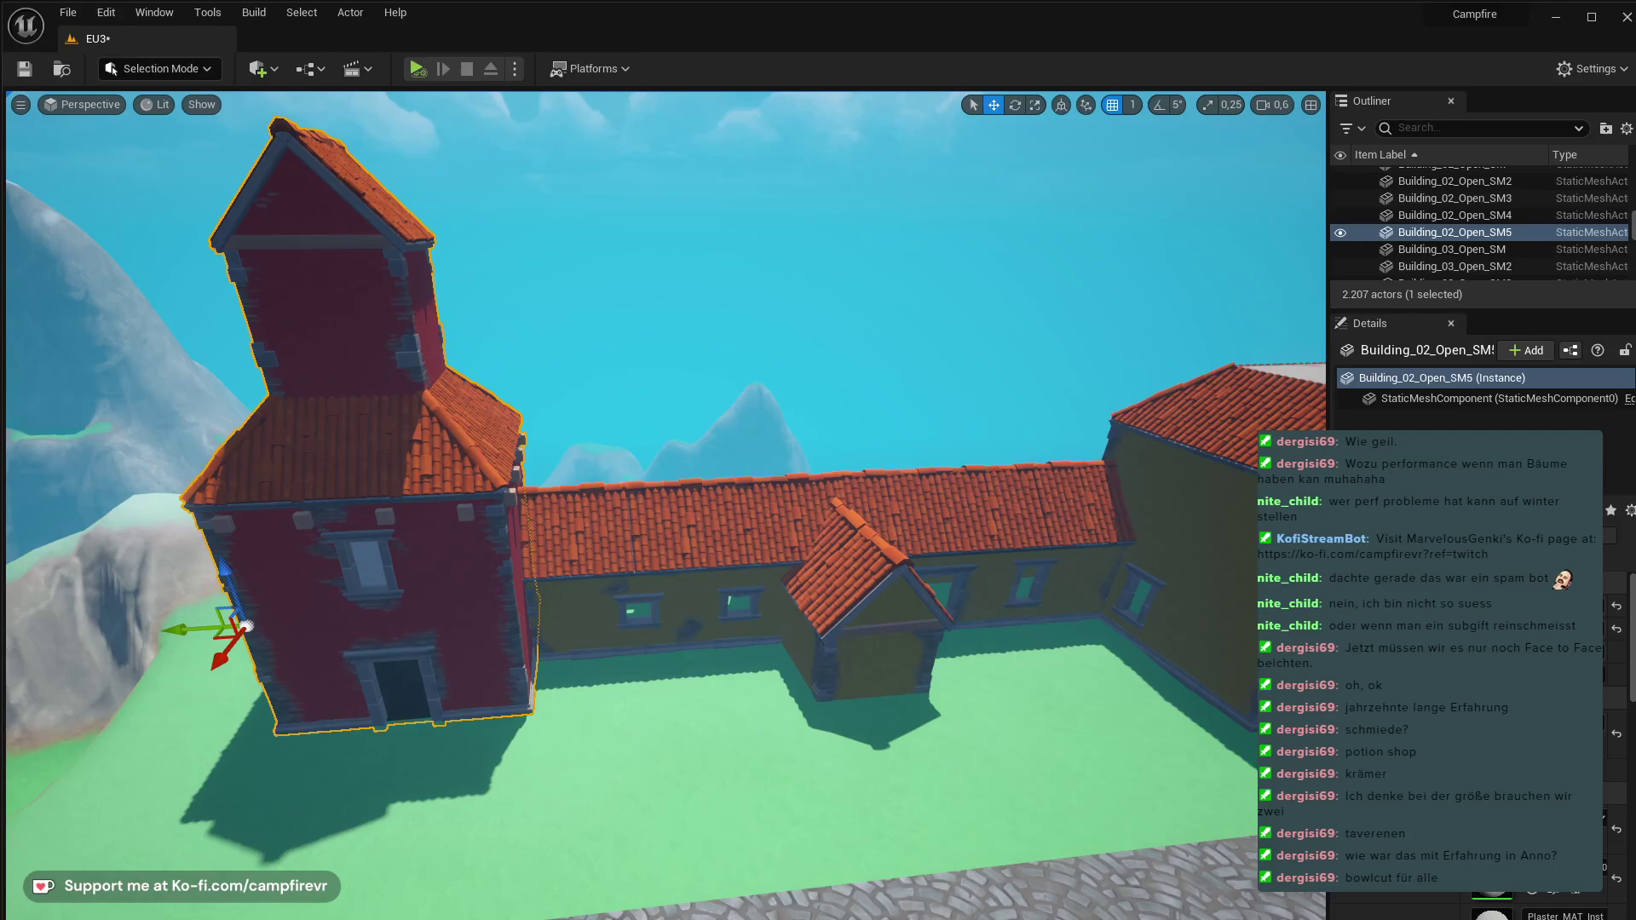
pyautogui.moveTo(756, 759); pyautogui.dragTo(554, 613, button='right')
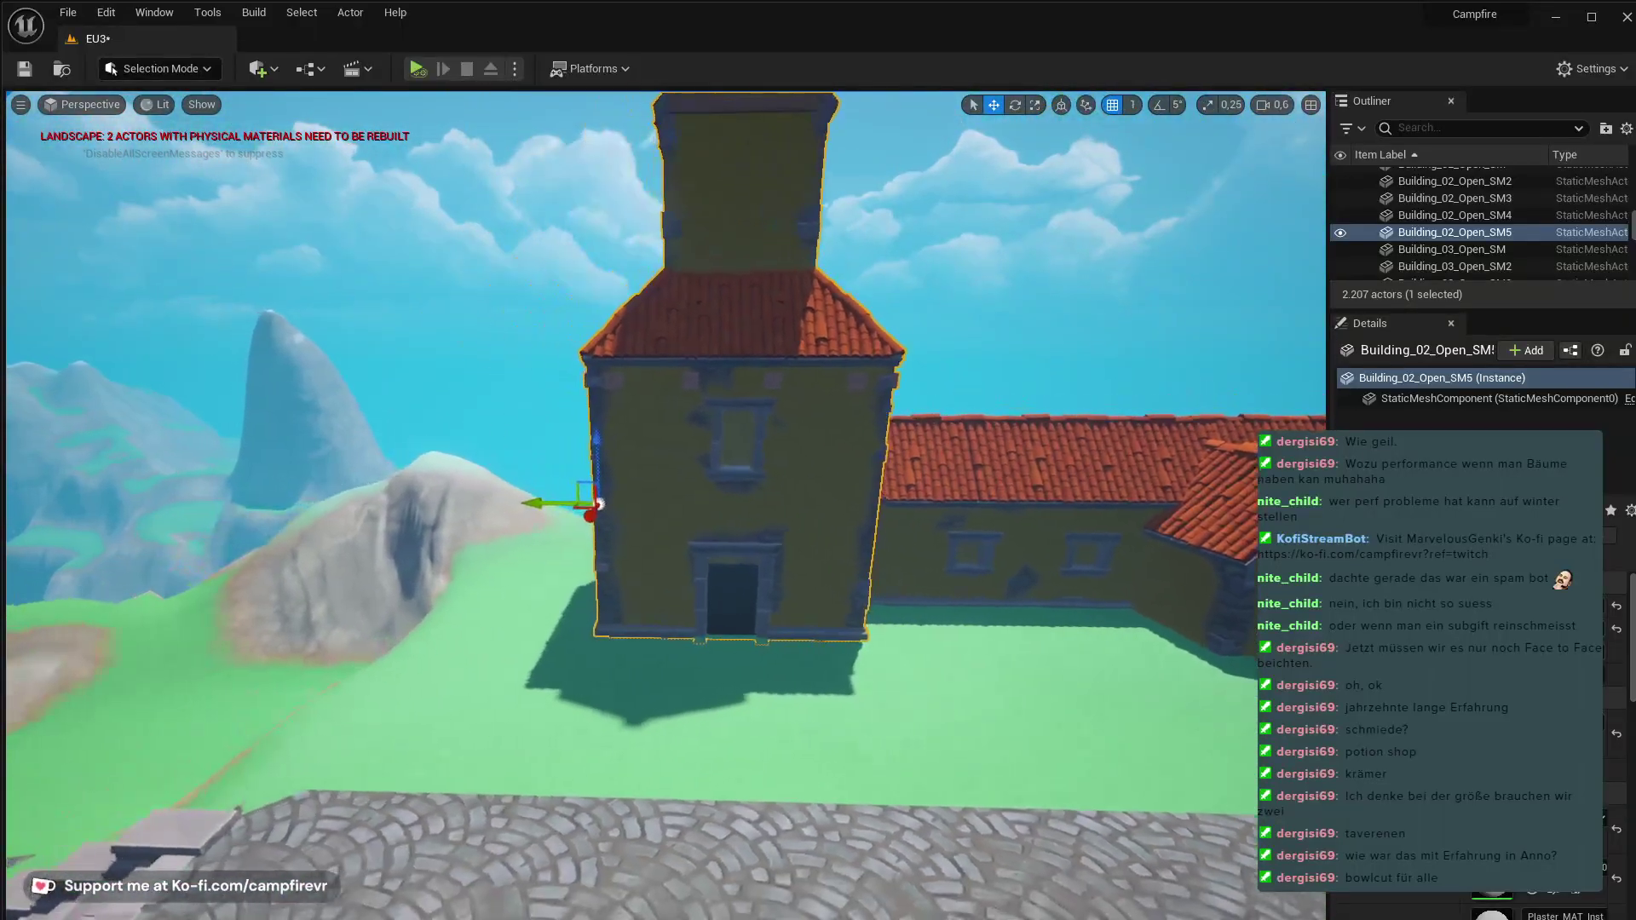
# - Place a railing from the Content/Blueprints/CostalTown folder at the edge of the cobbled road in front of the tower
pyautogui.hotkey('ctrl', 'space')
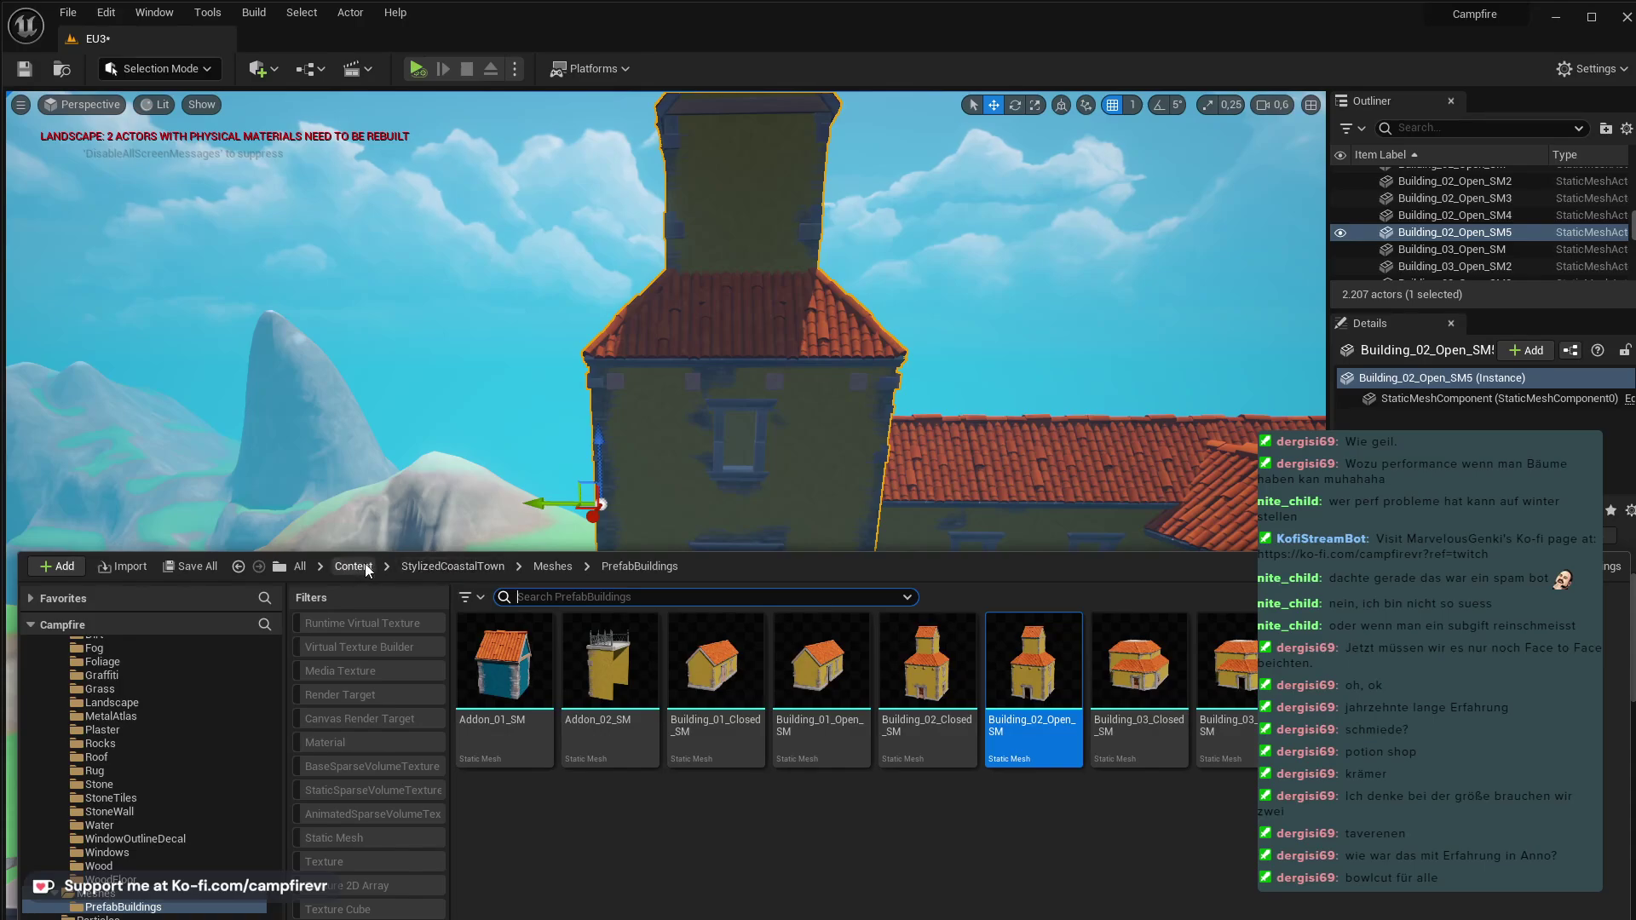
pyautogui.click(352, 566)
pyautogui.doubleClick(976, 684)
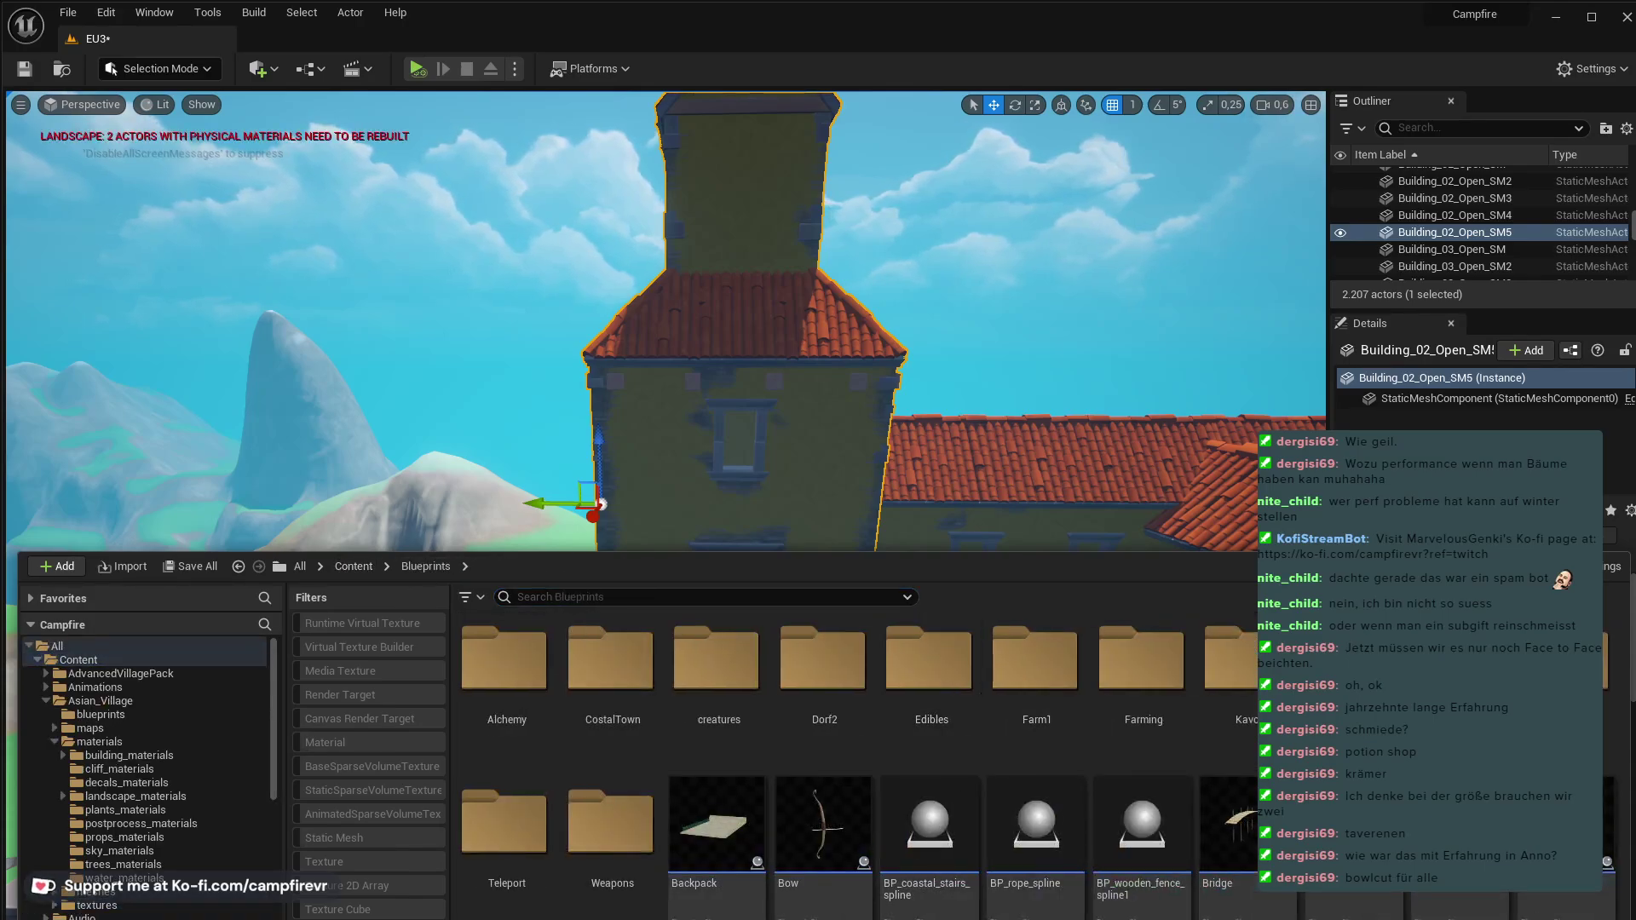
pyautogui.doubleClick(610, 661)
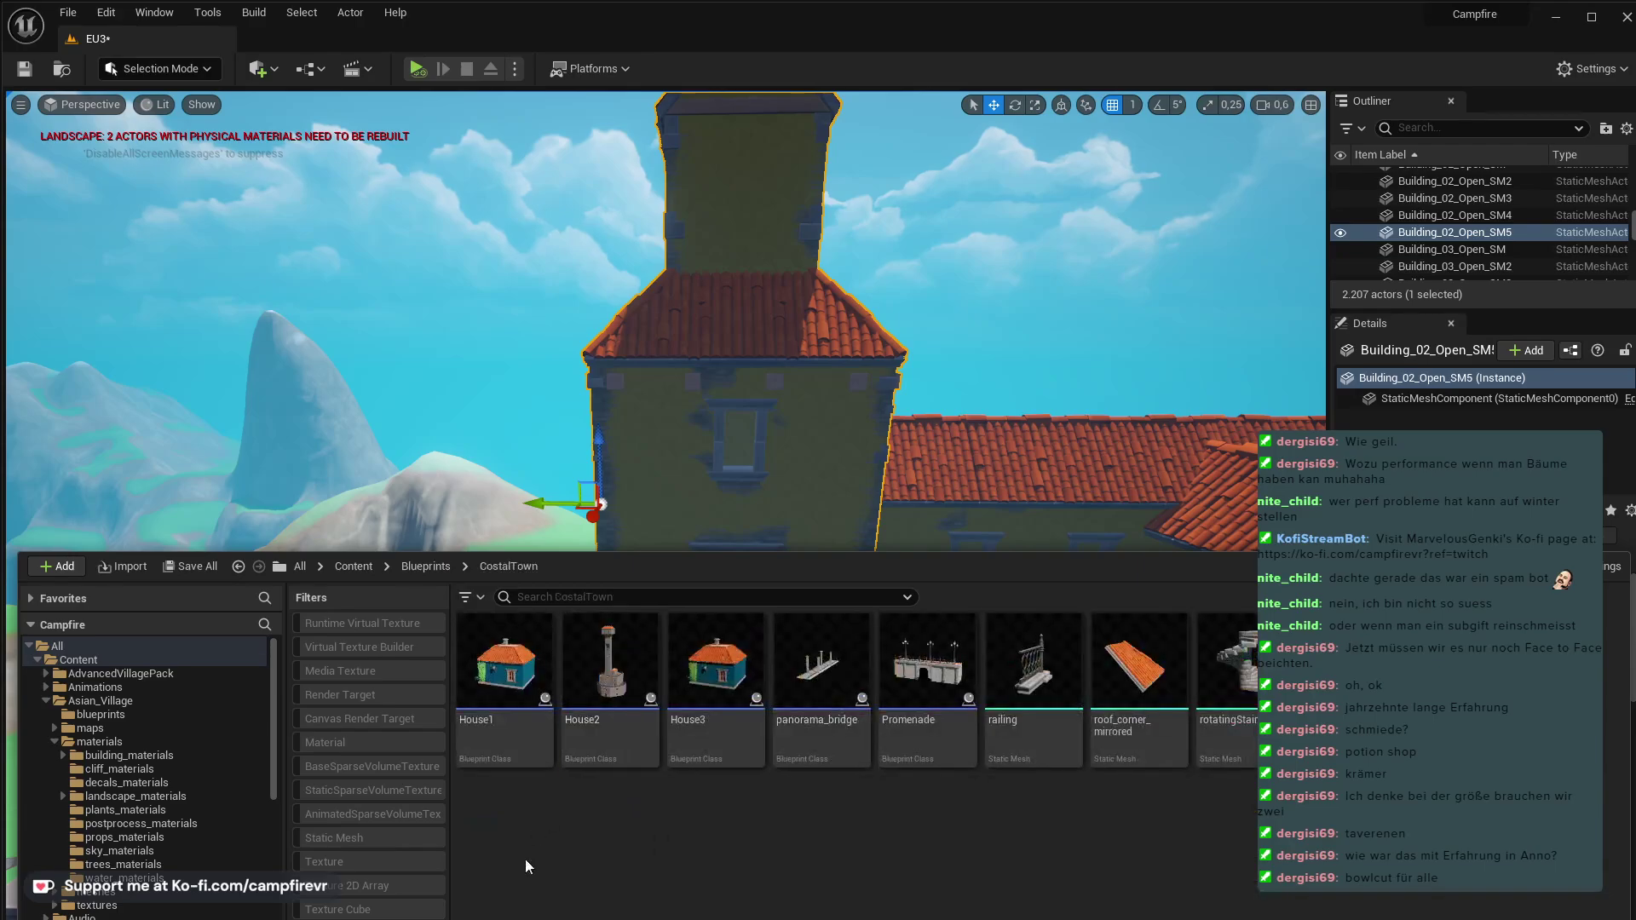
pyautogui.moveTo(1033, 682); pyautogui.dragTo(970, 621)
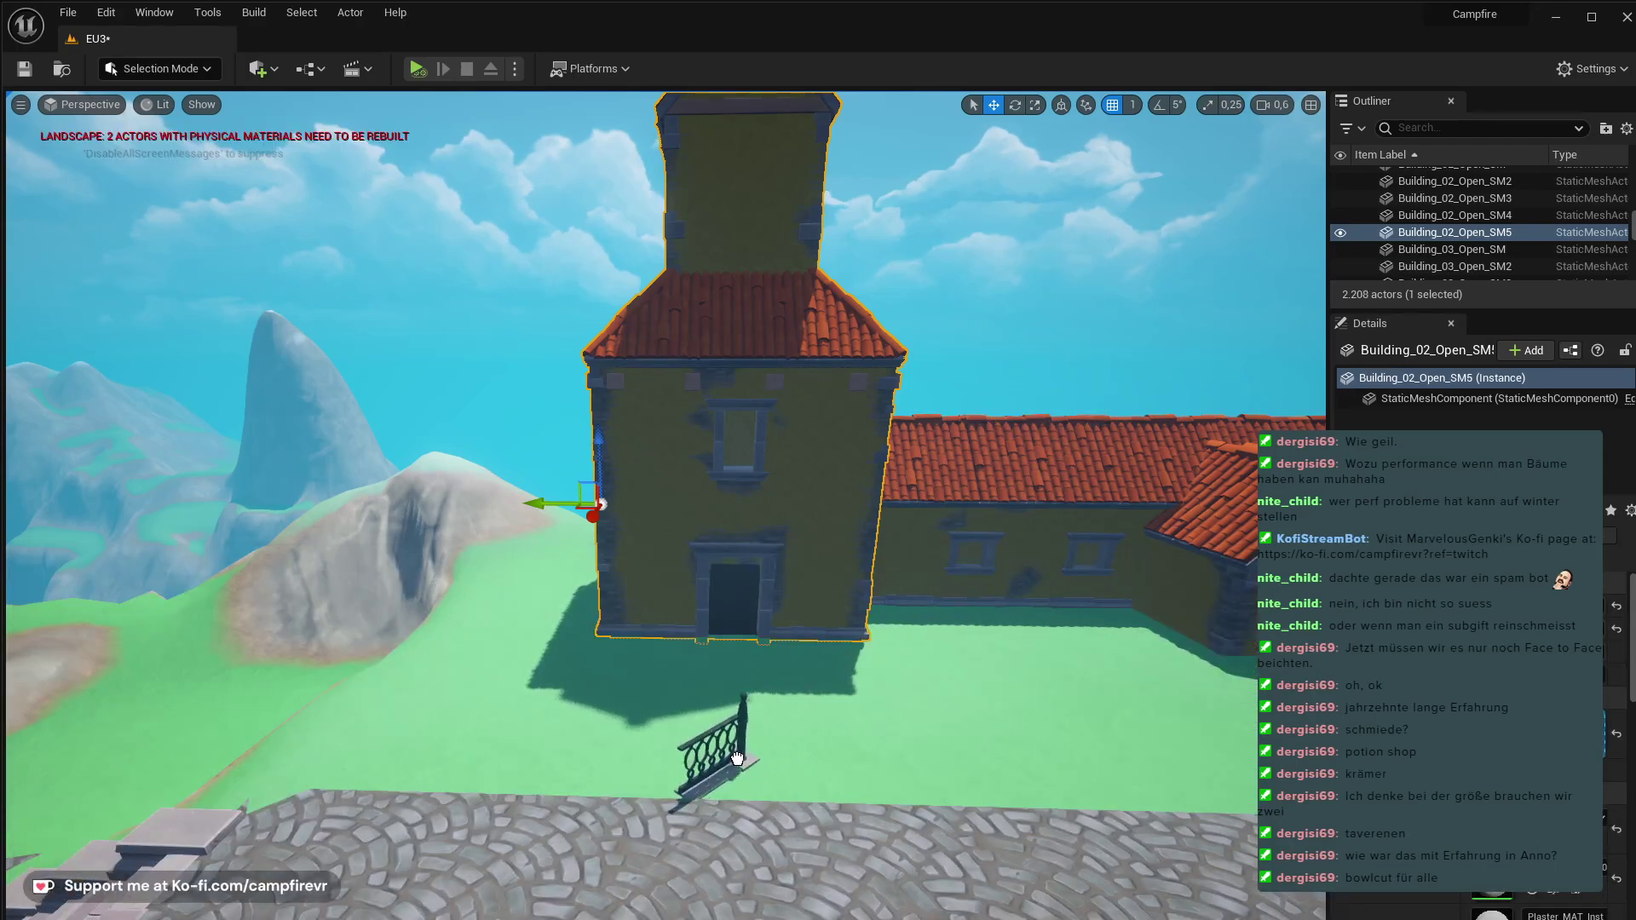
pyautogui.moveTo(737, 759); pyautogui.dragTo(478, 750)
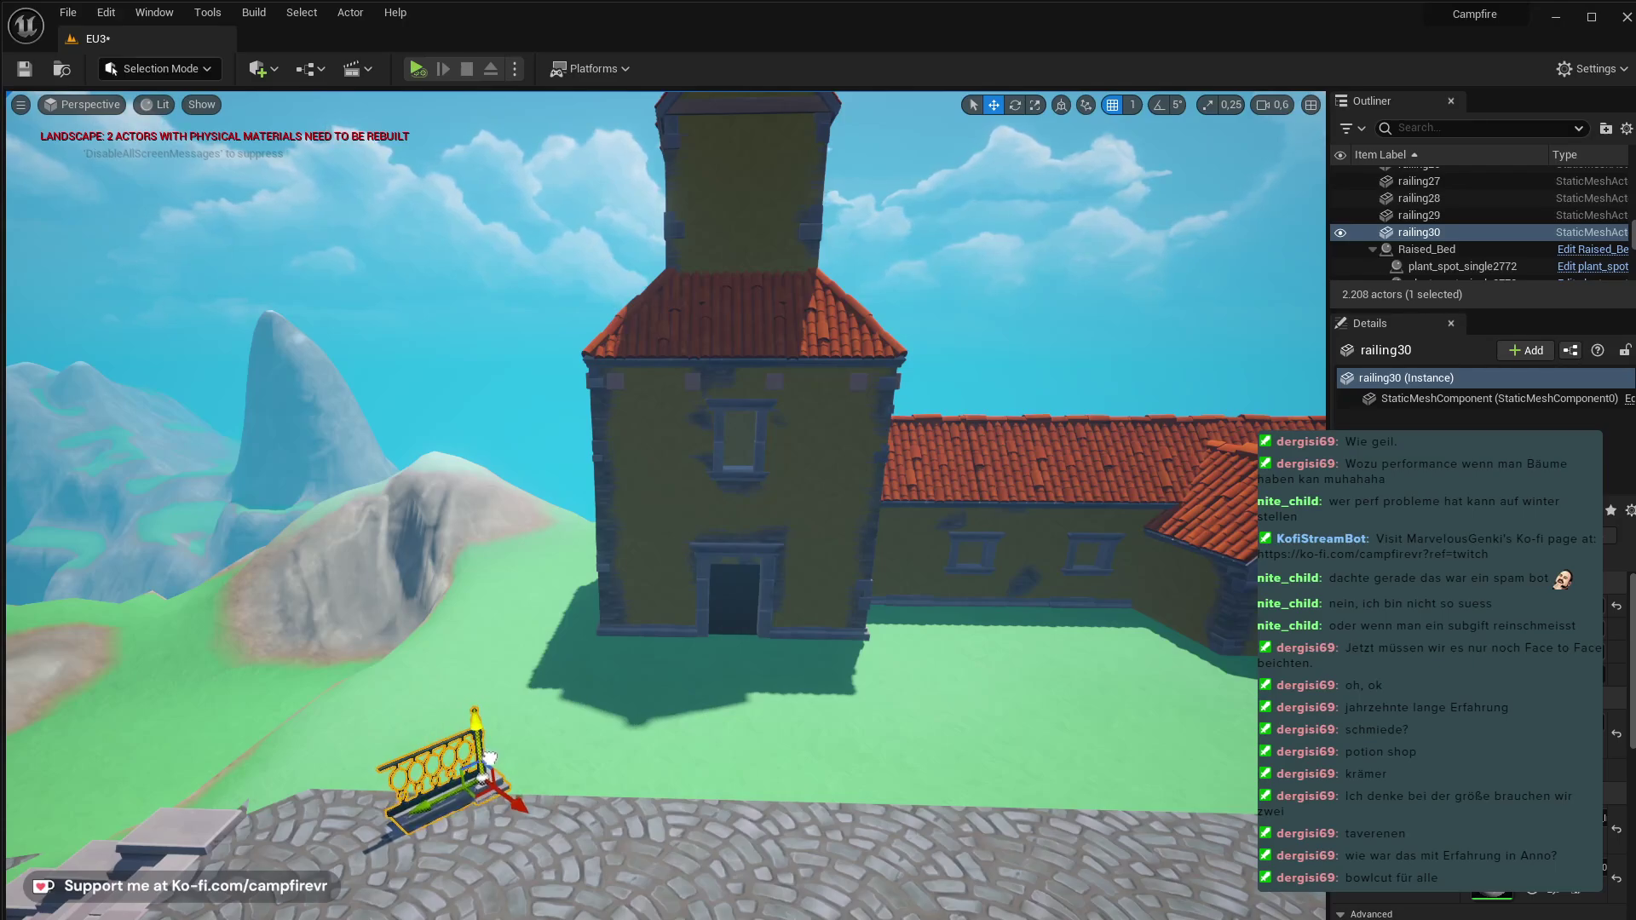
# - Rotate the railing about -137° so it runs parallel to the cobbled road and move it onto the road edge beside the stone stairs
pyautogui.press('e')
pyautogui.moveTo(518, 839); pyautogui.dragTo(507, 725)
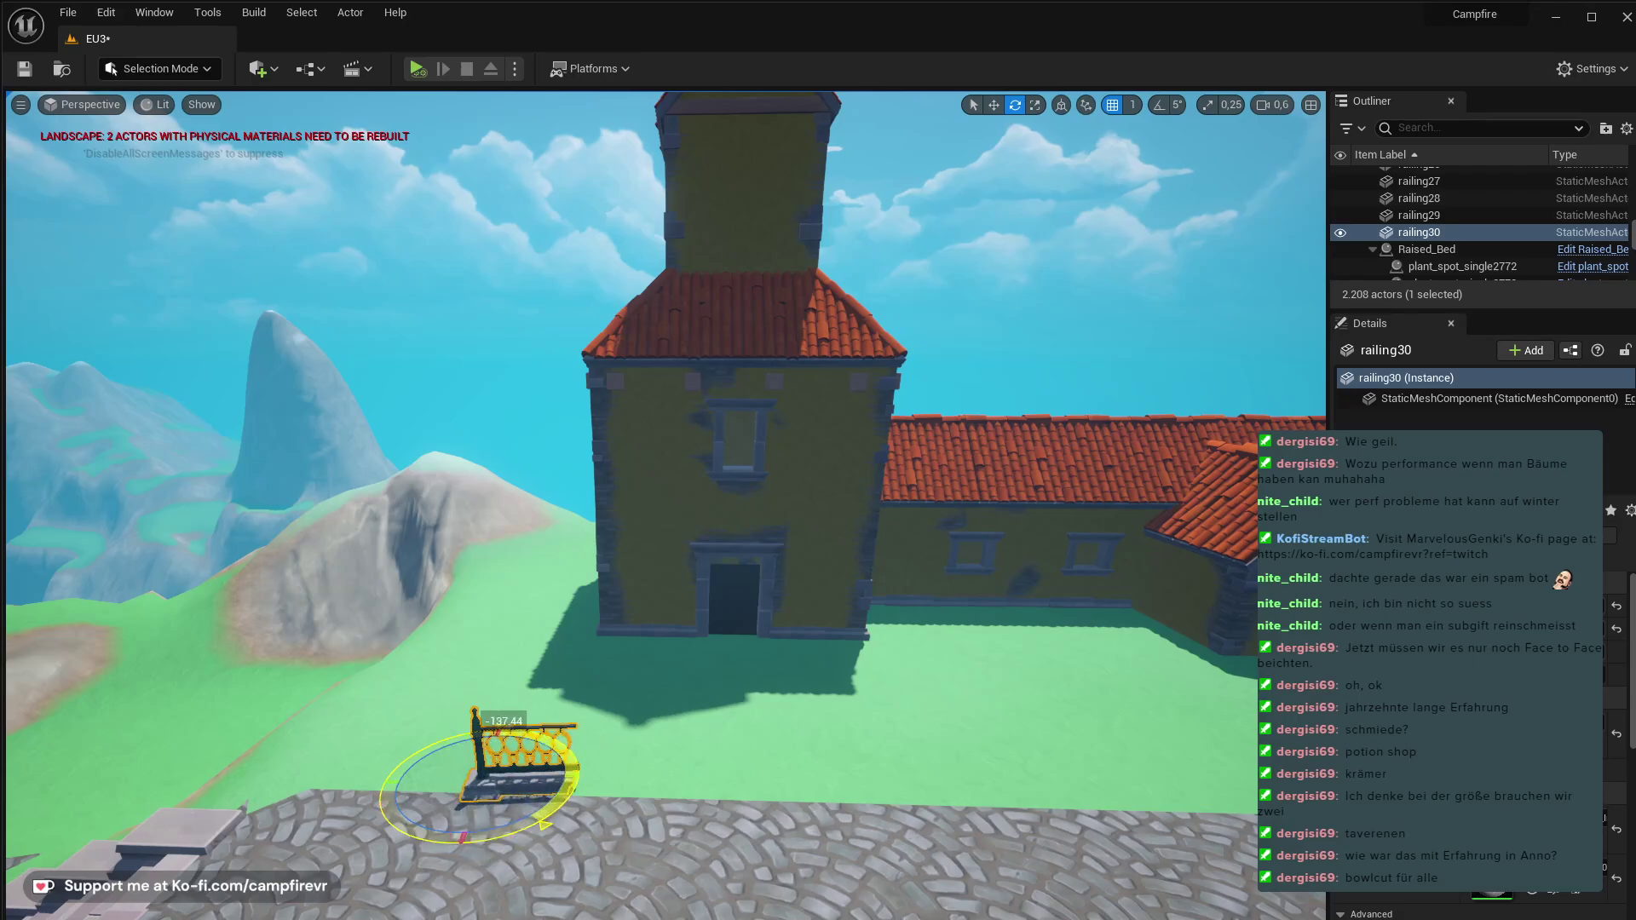
pyautogui.moveTo(457, 842); pyautogui.dragTo(450, 867, button='right')
pyautogui.press('w')
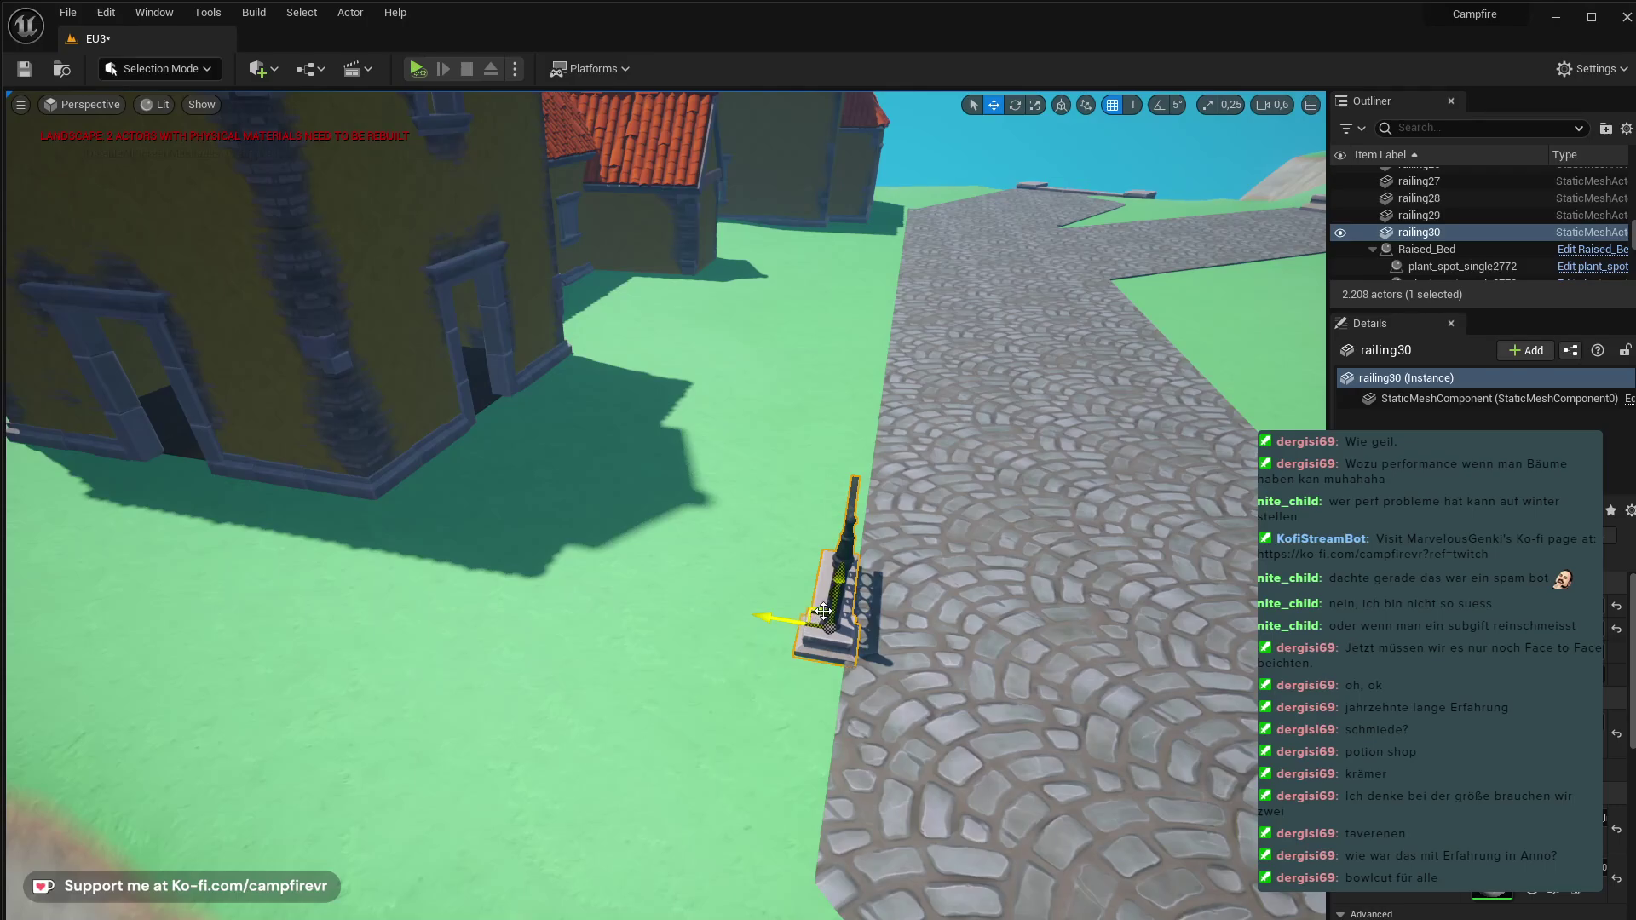
pyautogui.moveTo(939, 599); pyautogui.dragTo(895, 622, button='right')
pyautogui.press('a')
pyautogui.moveTo(1120, 587); pyautogui.dragTo(1183, 852)
pyautogui.moveTo(1184, 851); pyautogui.dragTo(1142, 857, button='right')
pyautogui.press('d')
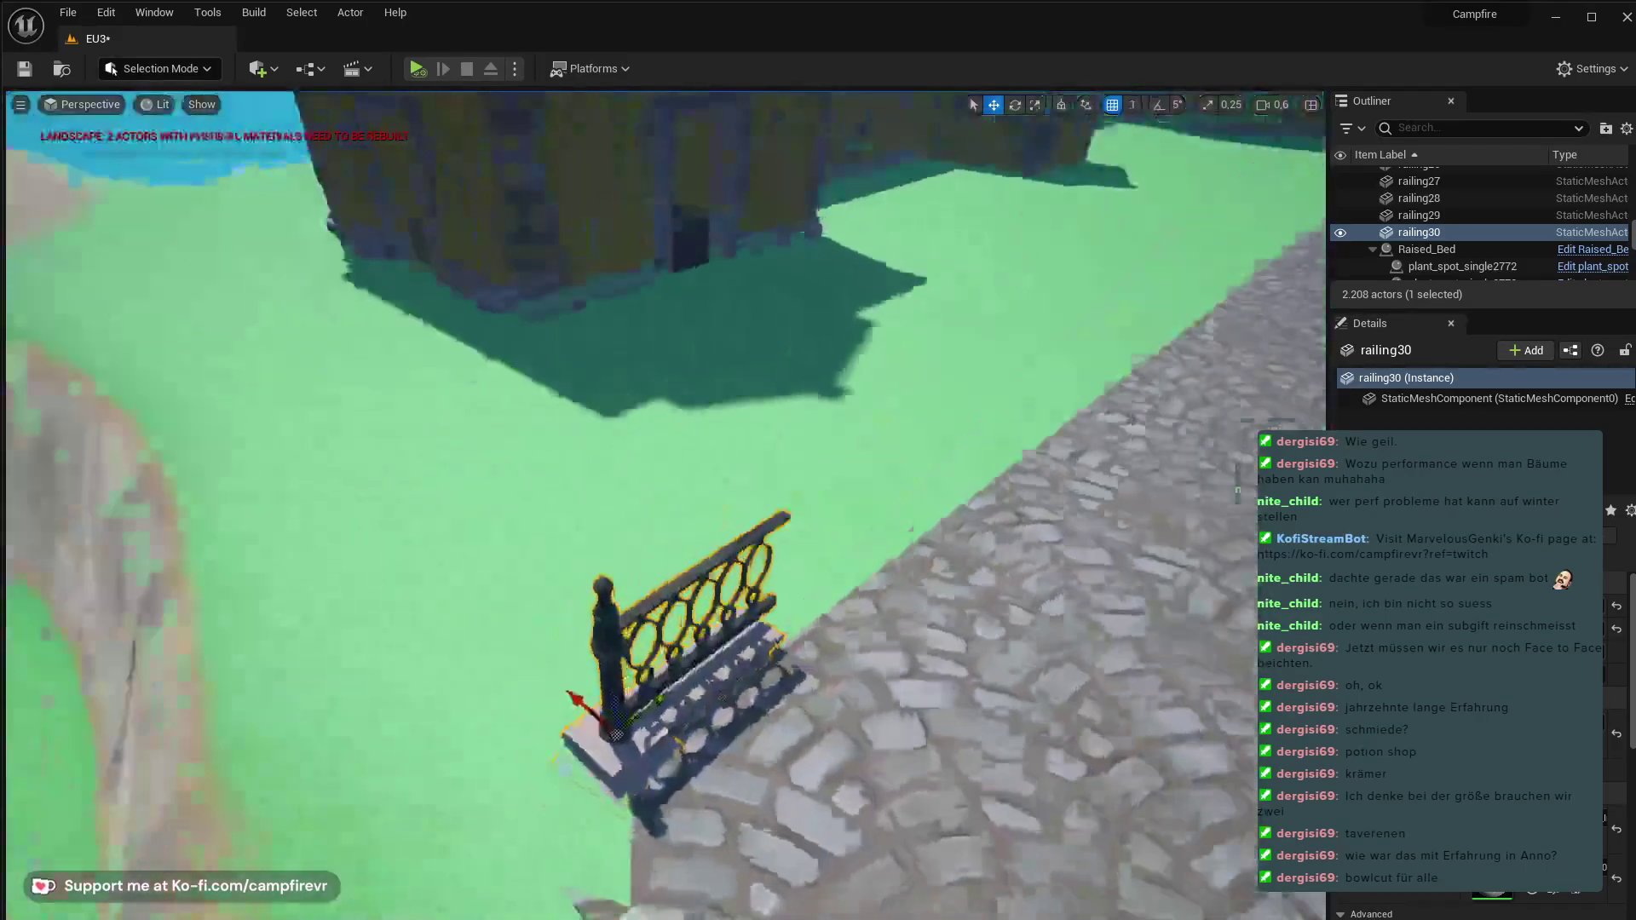
pyautogui.moveTo(1133, 597); pyautogui.dragTo(512, 676, button='right')
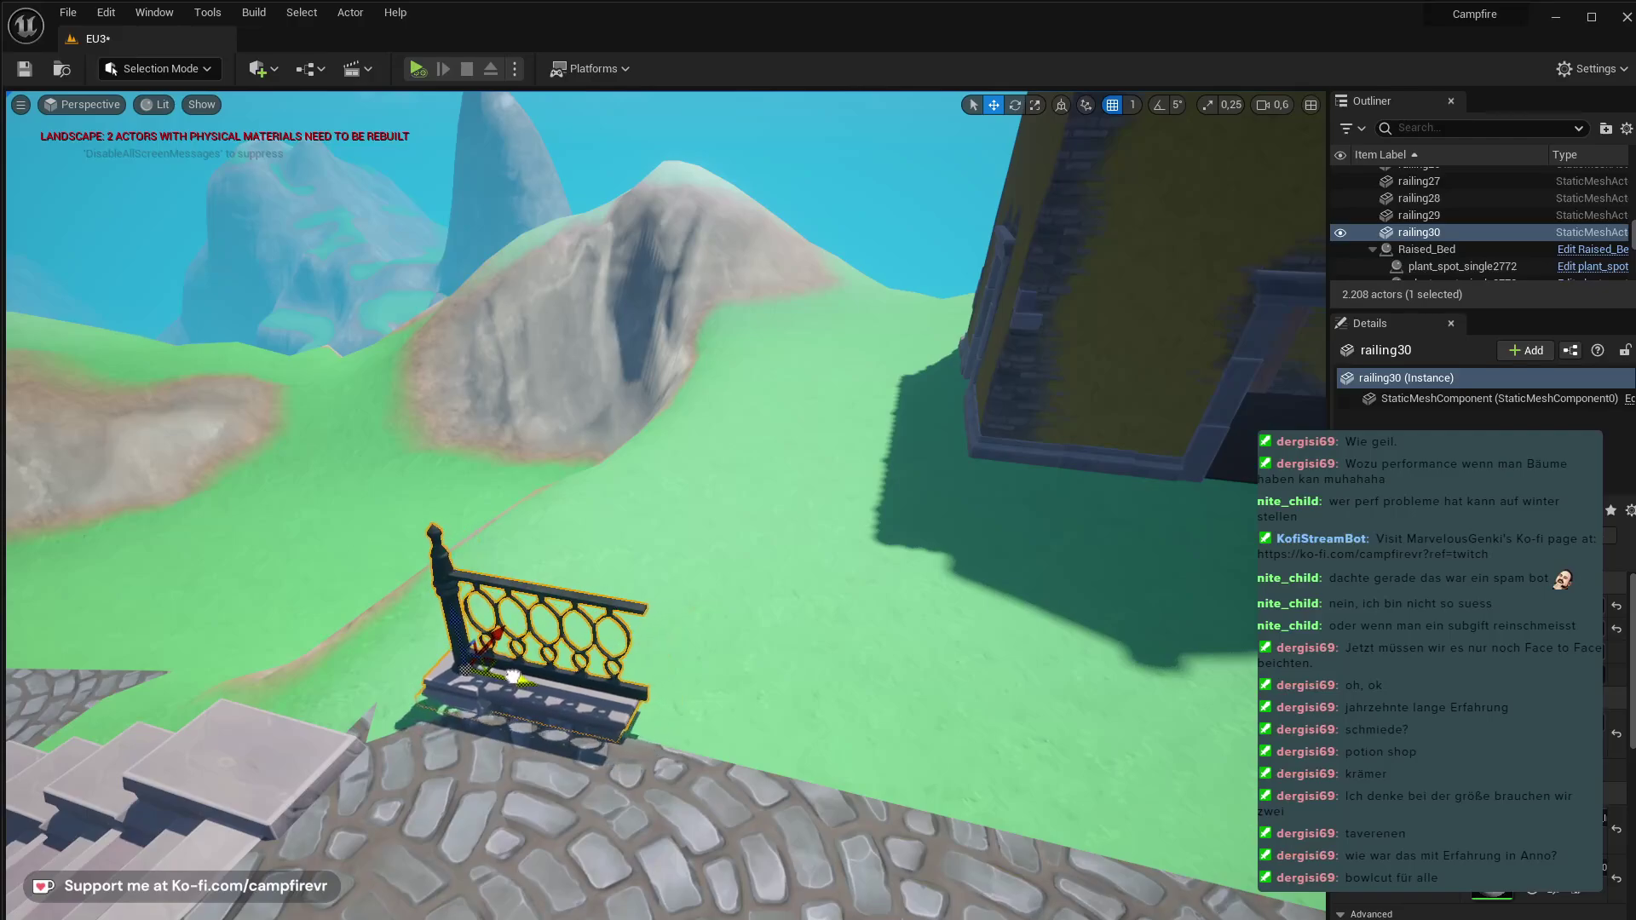
pyautogui.moveTo(513, 676); pyautogui.dragTo(665, 724)
# - Duplicate the railing into a row of four, then copy that row further along the road edge, leaving a gap before the tower's door
pyautogui.keyDown('alt'); pyautogui.moveTo(665, 724); pyautogui.dragTo(1147, 834); pyautogui.keyUp('alt')
pyautogui.moveTo(1147, 834); pyautogui.dragTo(1252, 833, button='right')
pyautogui.moveTo(753, 727); pyautogui.dragTo(648, 763, button='right')
pyautogui.keyDown('ctrl'); pyautogui.click(582, 772); pyautogui.keyUp('ctrl')
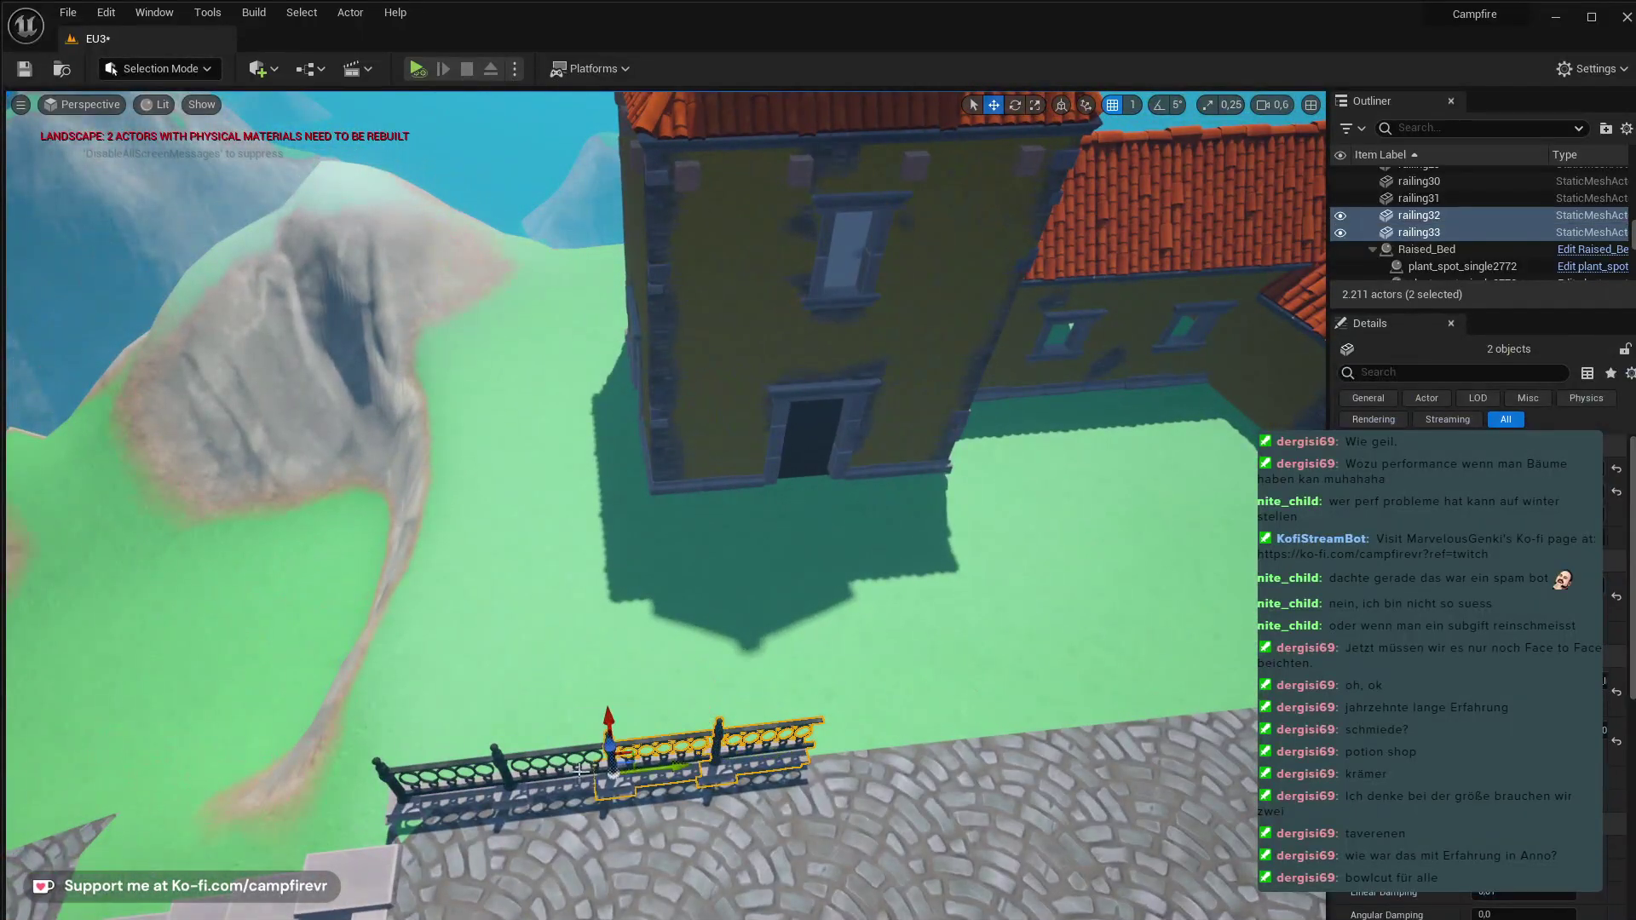
pyautogui.keyDown('ctrl'); pyautogui.click(441, 796); pyautogui.keyUp('ctrl')
pyautogui.keyDown('alt'); pyautogui.moveTo(464, 792); pyautogui.dragTo(1224, 699); pyautogui.keyUp('alt')
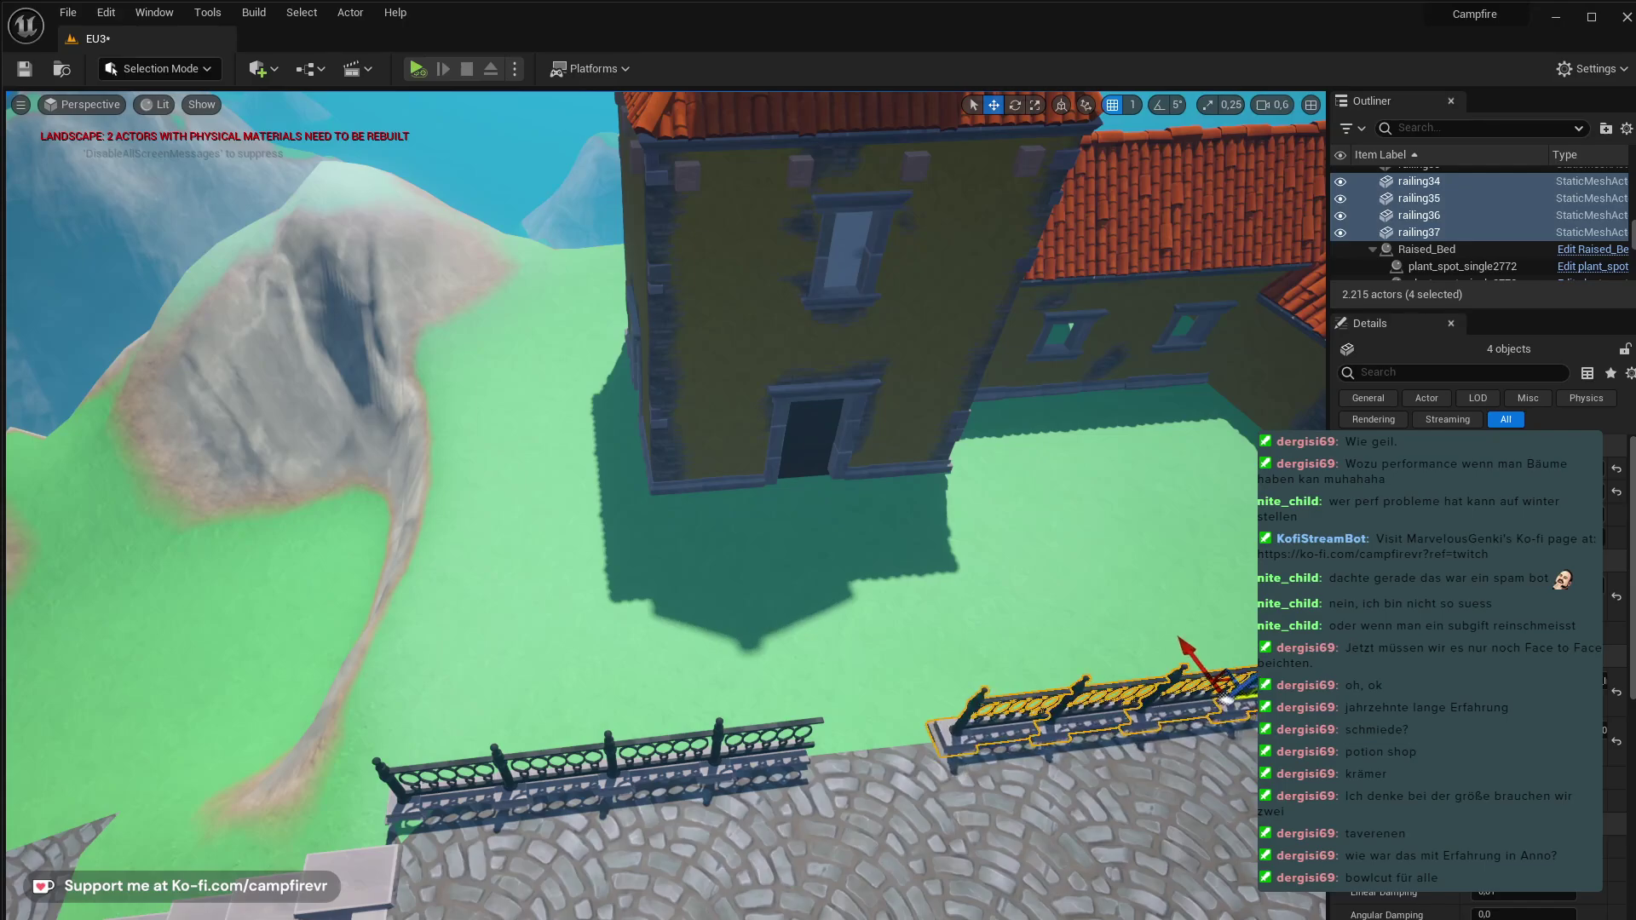
# - Copy the four-railing section four more times end to end along the road edge, past the door of the corner building
pyautogui.moveTo(1070, 713); pyautogui.dragTo(699, 661, button='right')
pyautogui.press('d')
pyautogui.keyDown('alt'); pyautogui.moveTo(670, 672); pyautogui.dragTo(1317, 696); pyautogui.keyUp('alt')
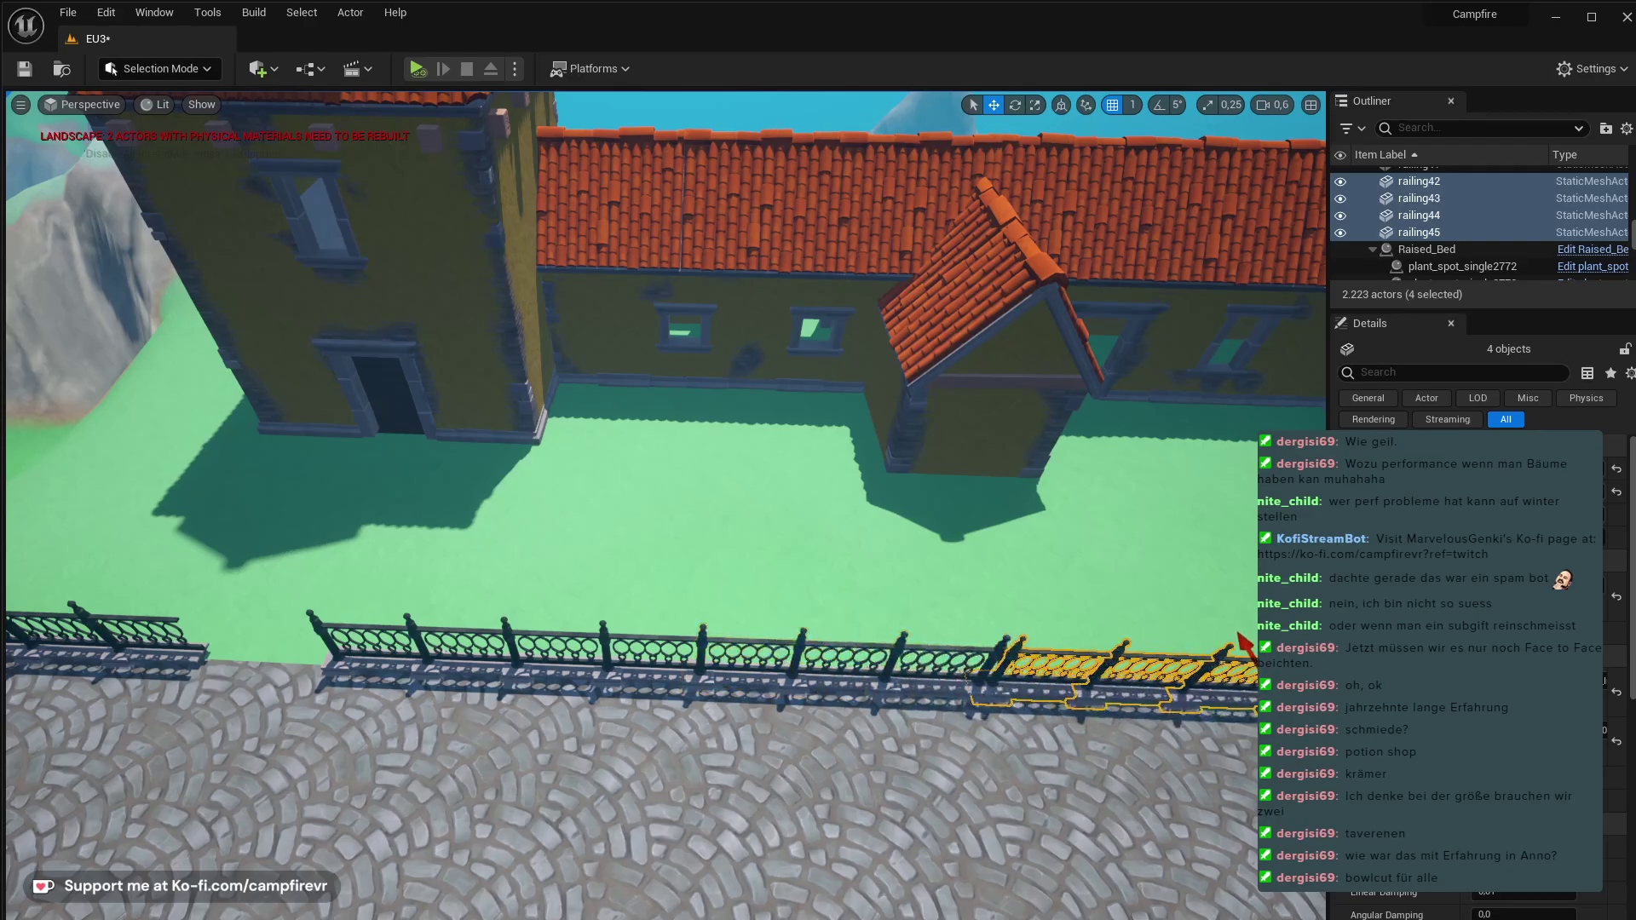
pyautogui.moveTo(755, 556); pyautogui.dragTo(916, 569, button='right')
pyautogui.moveTo(852, 656); pyautogui.dragTo(647, 700, button='right')
pyautogui.moveTo(386, 682); pyautogui.dragTo(501, 697)
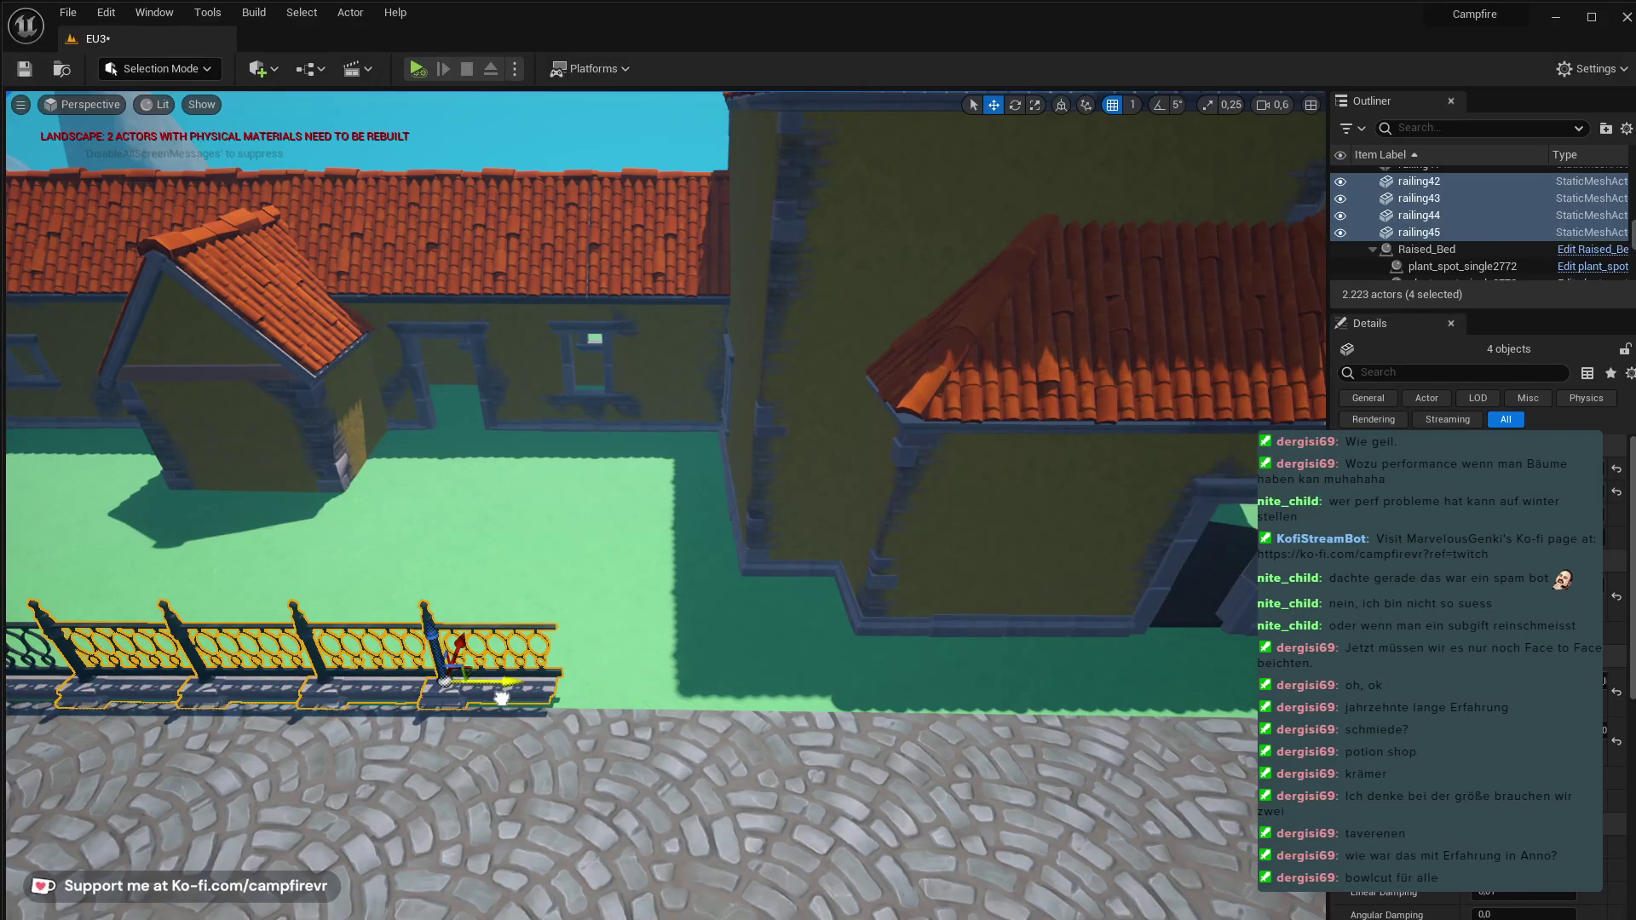
pyautogui.moveTo(501, 698); pyautogui.dragTo(984, 689)
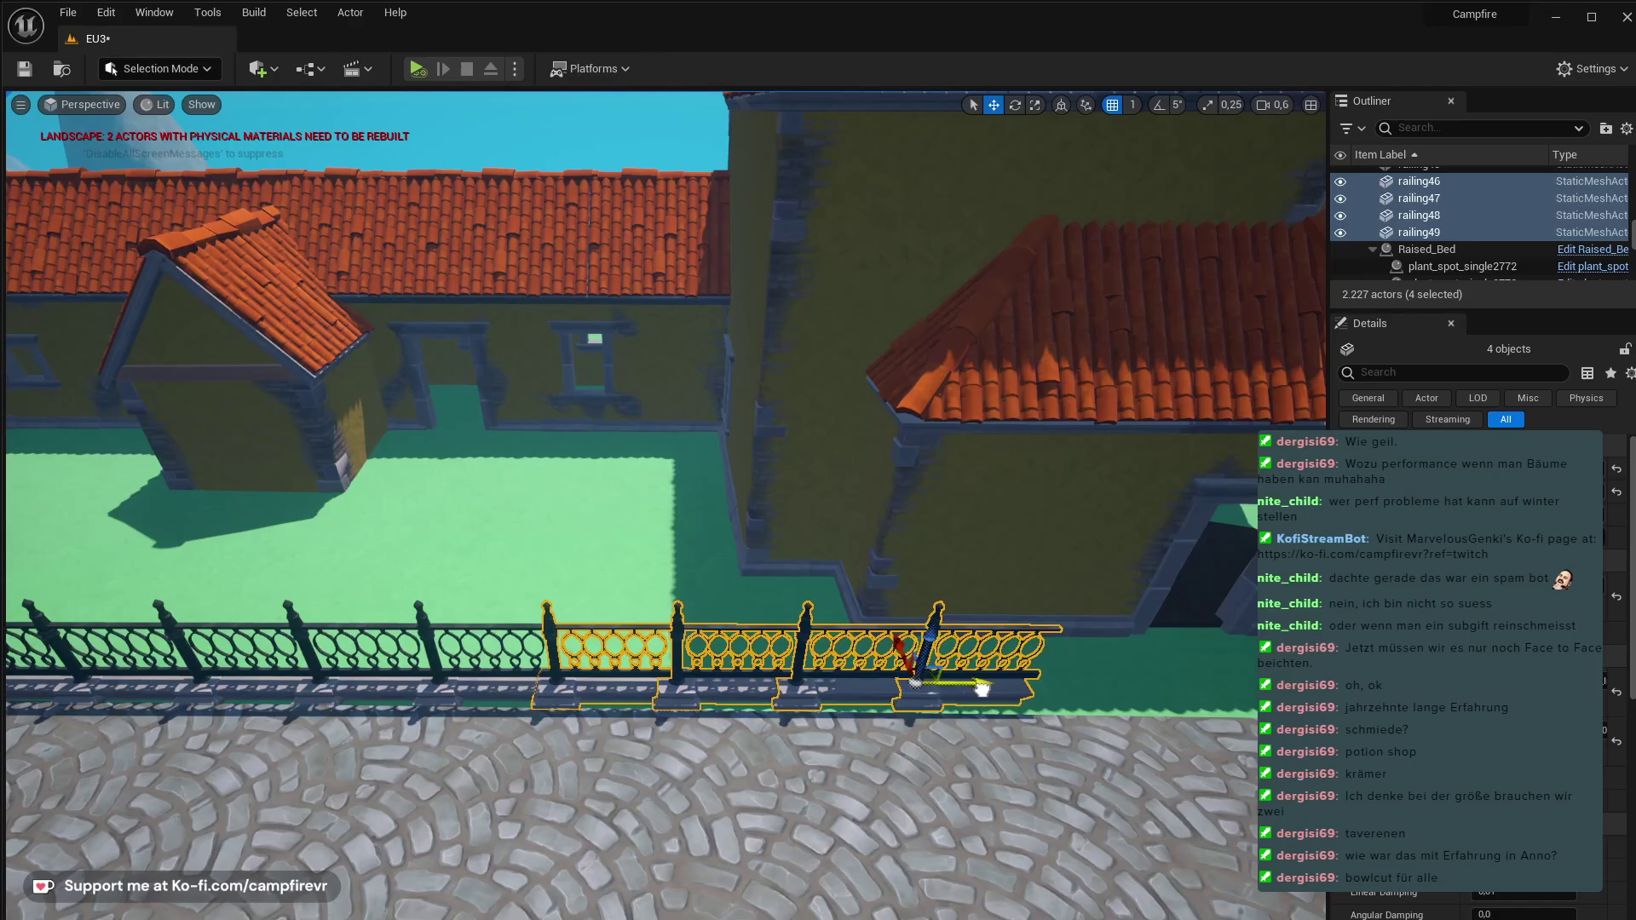
pyautogui.moveTo(997, 688); pyautogui.dragTo(1039, 609, button='right')
pyautogui.moveTo(1116, 674); pyautogui.dragTo(757, 725, button='right')
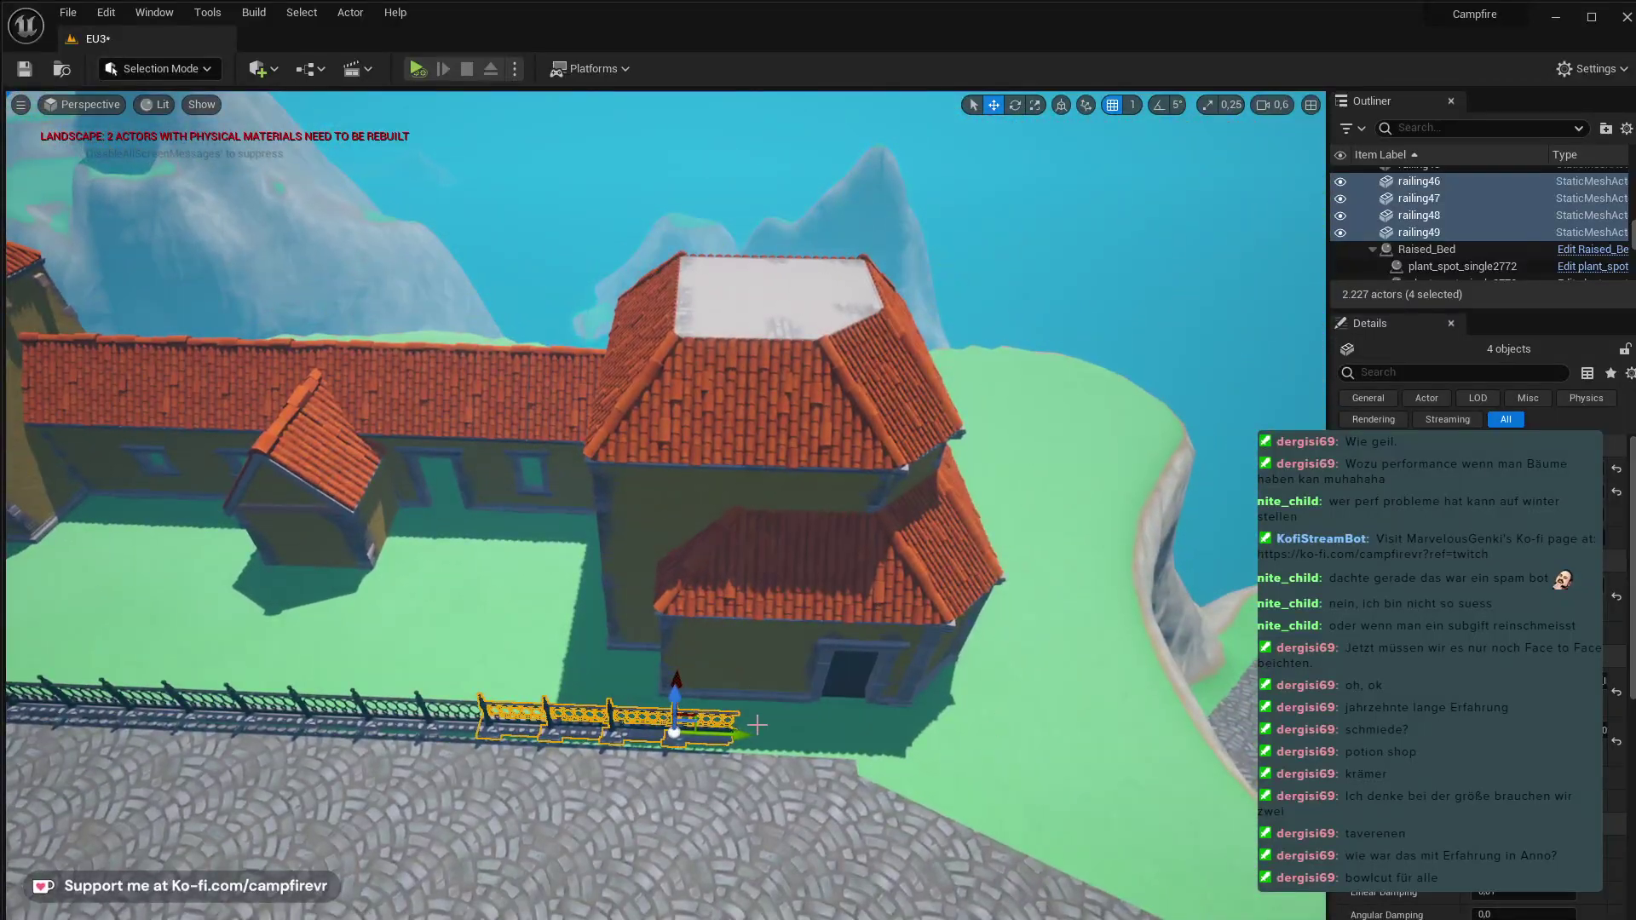
pyautogui.keyDown('alt'); pyautogui.moveTo(733, 738); pyautogui.dragTo(998, 732); pyautogui.keyUp('alt')
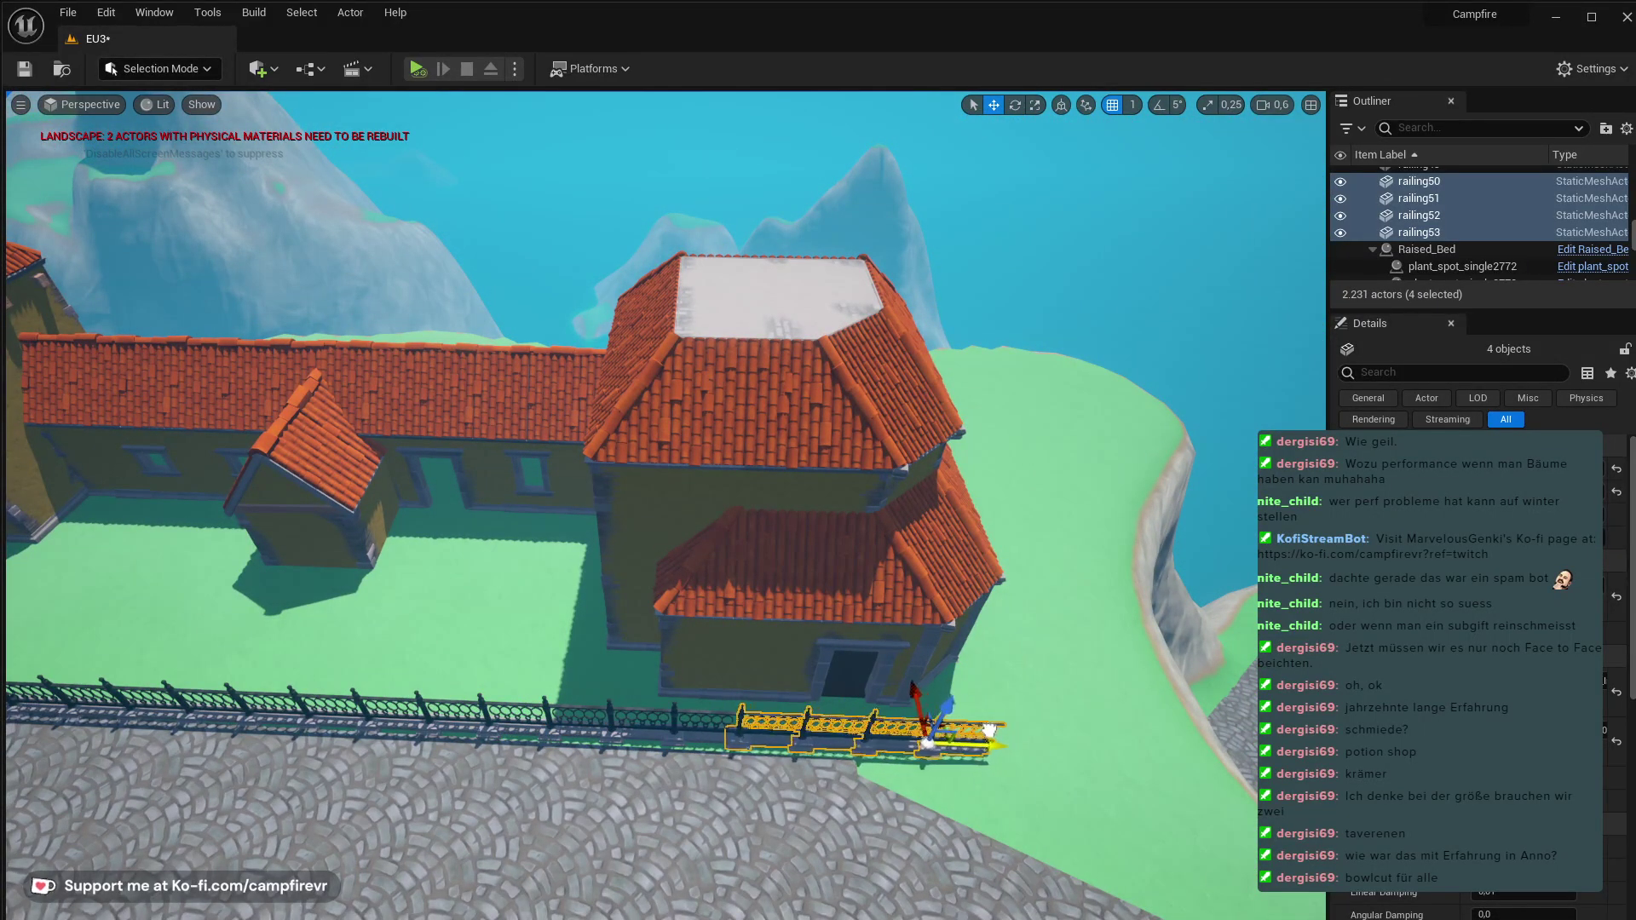
# - Select all 20 railings beyond the tower's gap, without the landscape or road, and rotate them slightly to follow the road edge
pyautogui.moveTo(987, 730); pyautogui.dragTo(819, 713, button='right')
pyautogui.keyDown('ctrl'); pyautogui.click(801, 713); pyautogui.keyUp('ctrl')
pyautogui.keyDown('ctrl'); pyautogui.click(764, 721); pyautogui.keyUp('ctrl')
pyautogui.keyDown('ctrl'); pyautogui.click(723, 719); pyautogui.keyUp('ctrl')
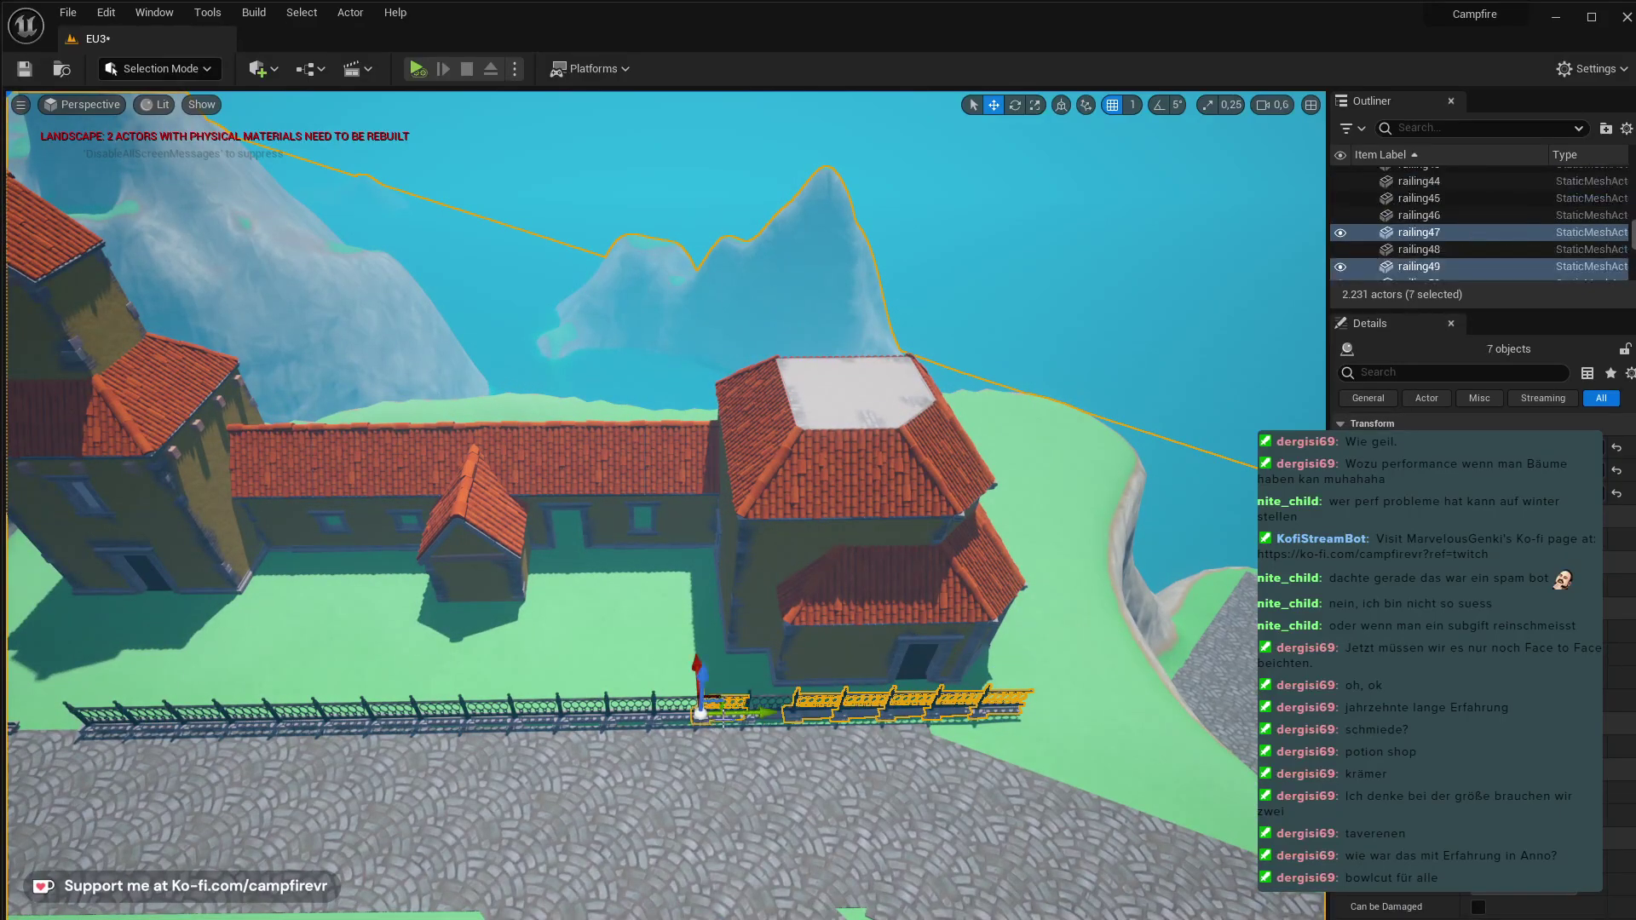
pyautogui.keyDown('ctrl'); pyautogui.click(777, 700); pyautogui.keyUp('ctrl')
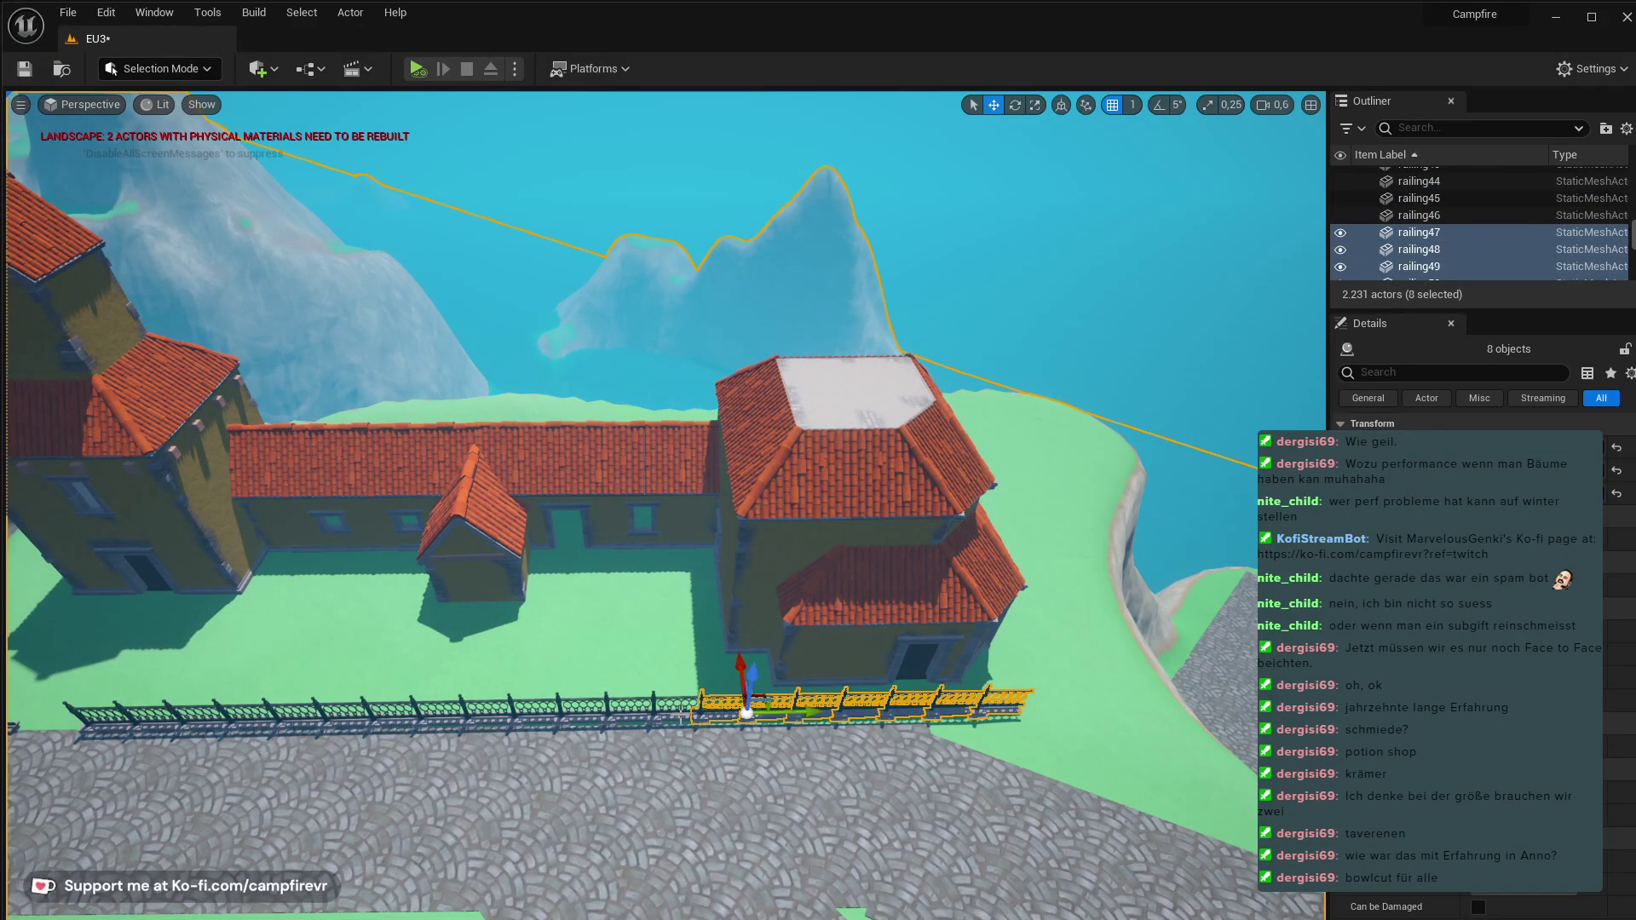
pyautogui.keyDown('ctrl'); pyautogui.click(677, 714); pyautogui.keyUp('ctrl')
pyautogui.keyDown('ctrl'); pyautogui.click(631, 716); pyautogui.keyUp('ctrl')
pyautogui.keyDown('ctrl'); pyautogui.click(586, 716); pyautogui.keyUp('ctrl')
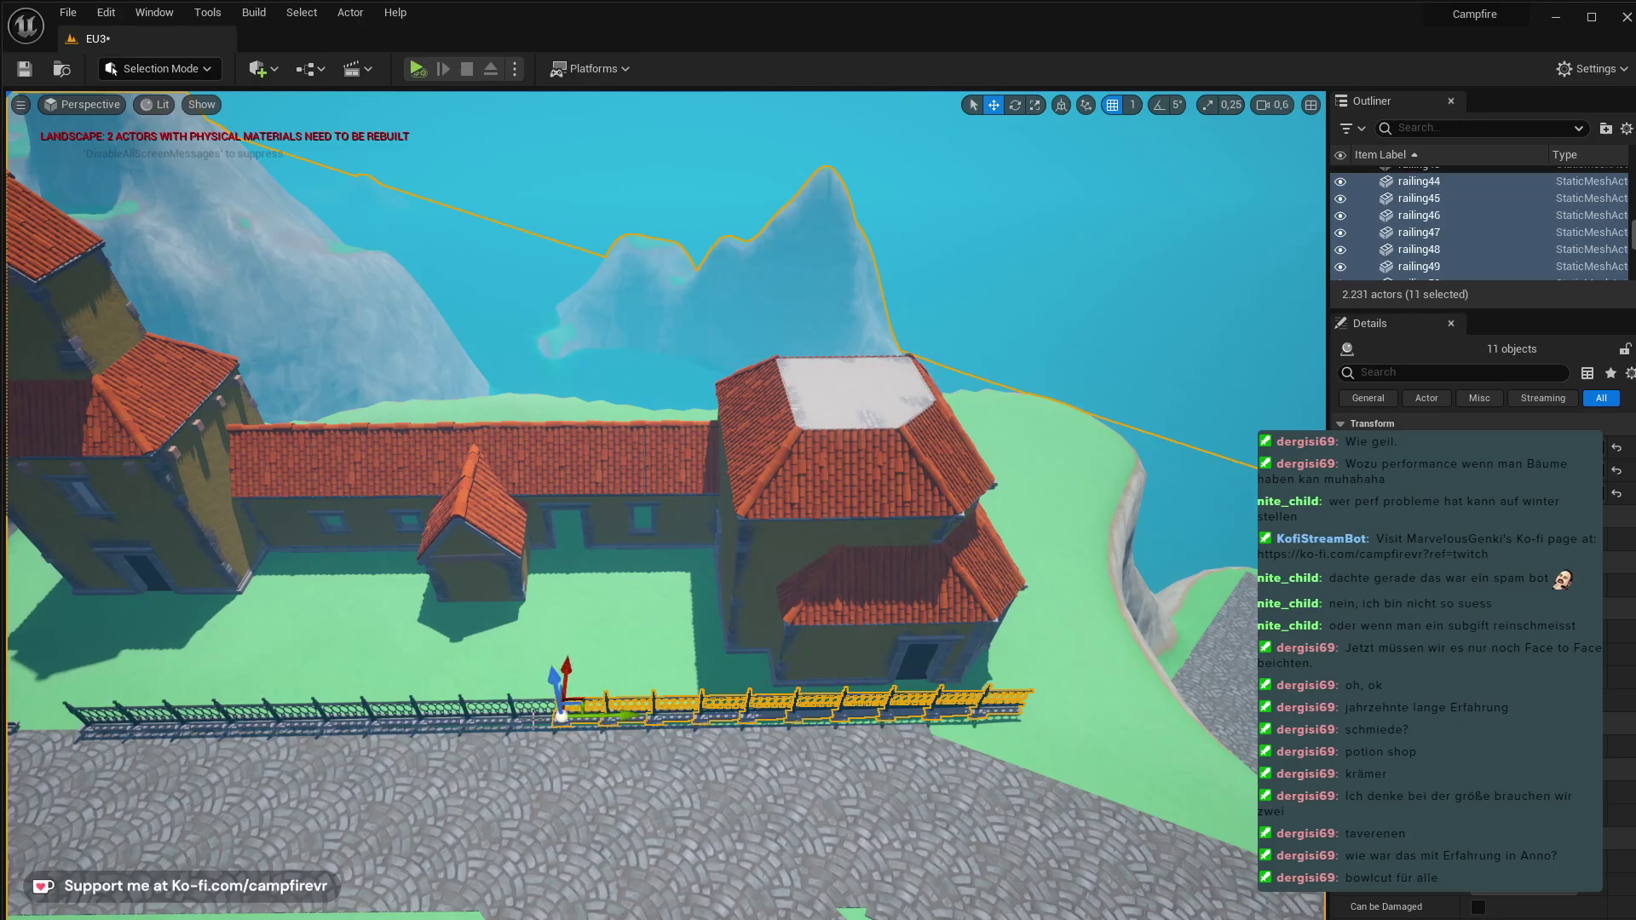
pyautogui.keyDown('ctrl'); pyautogui.click(535, 715); pyautogui.keyUp('ctrl')
pyautogui.keyDown('ctrl'); pyautogui.click(484, 723); pyautogui.keyUp('ctrl')
pyautogui.keyDown('ctrl'); pyautogui.click(442, 720); pyautogui.keyUp('ctrl')
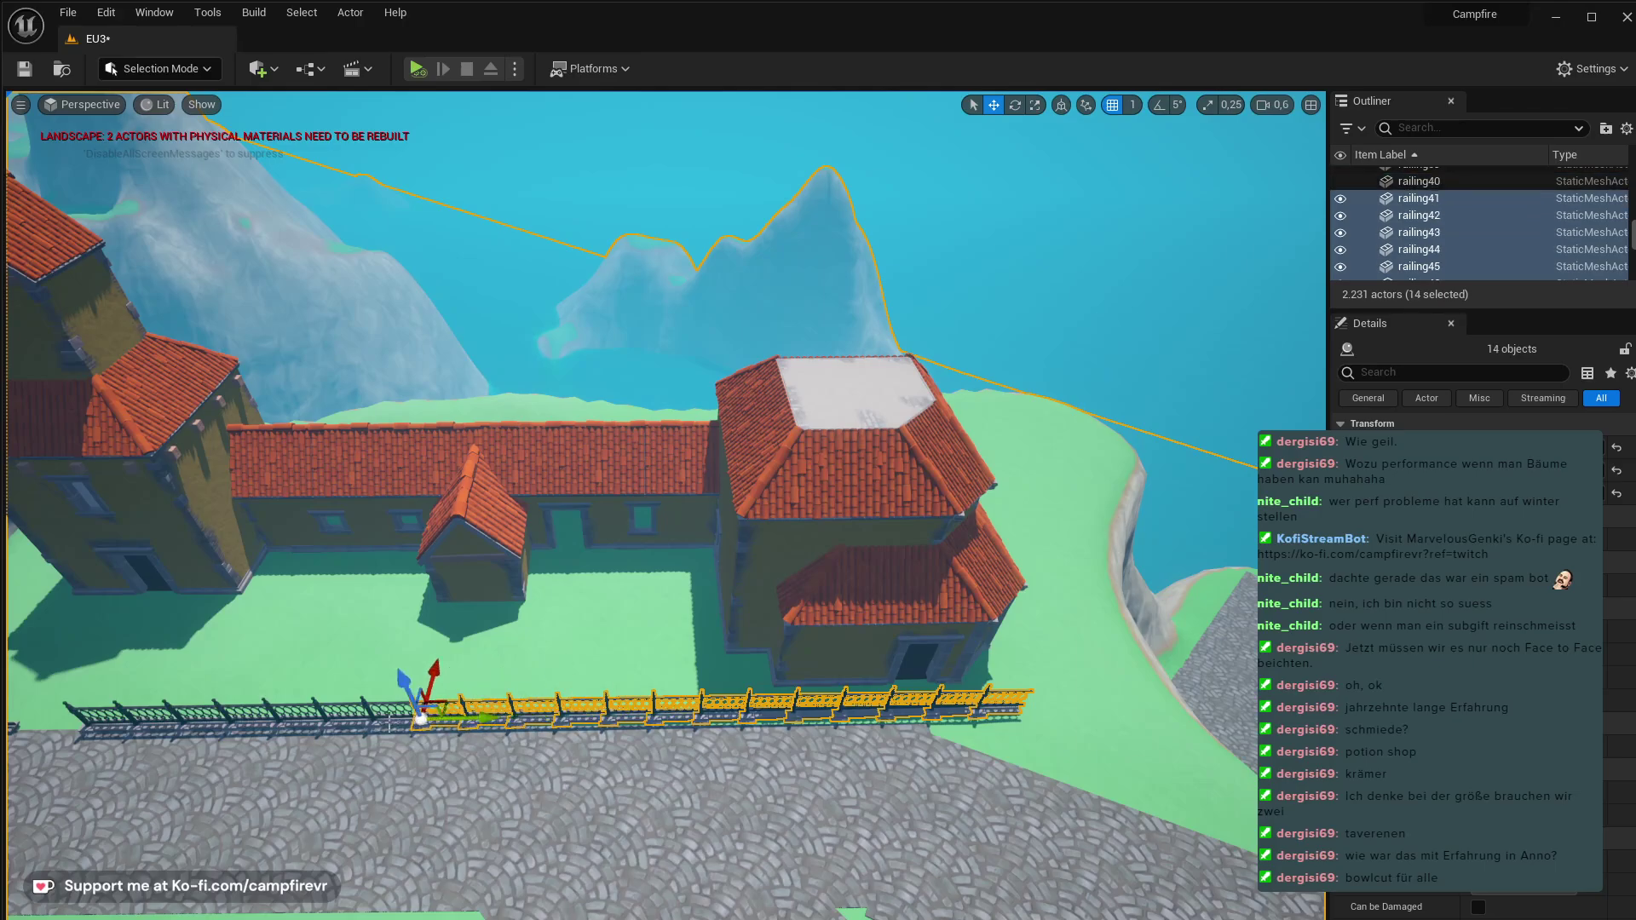
pyautogui.keyDown('ctrl'); pyautogui.click(389, 722); pyautogui.keyUp('ctrl')
pyautogui.keyDown('ctrl'); pyautogui.click(334, 722); pyautogui.keyUp('ctrl')
pyautogui.keyDown('ctrl'); pyautogui.click(289, 725); pyautogui.keyUp('ctrl')
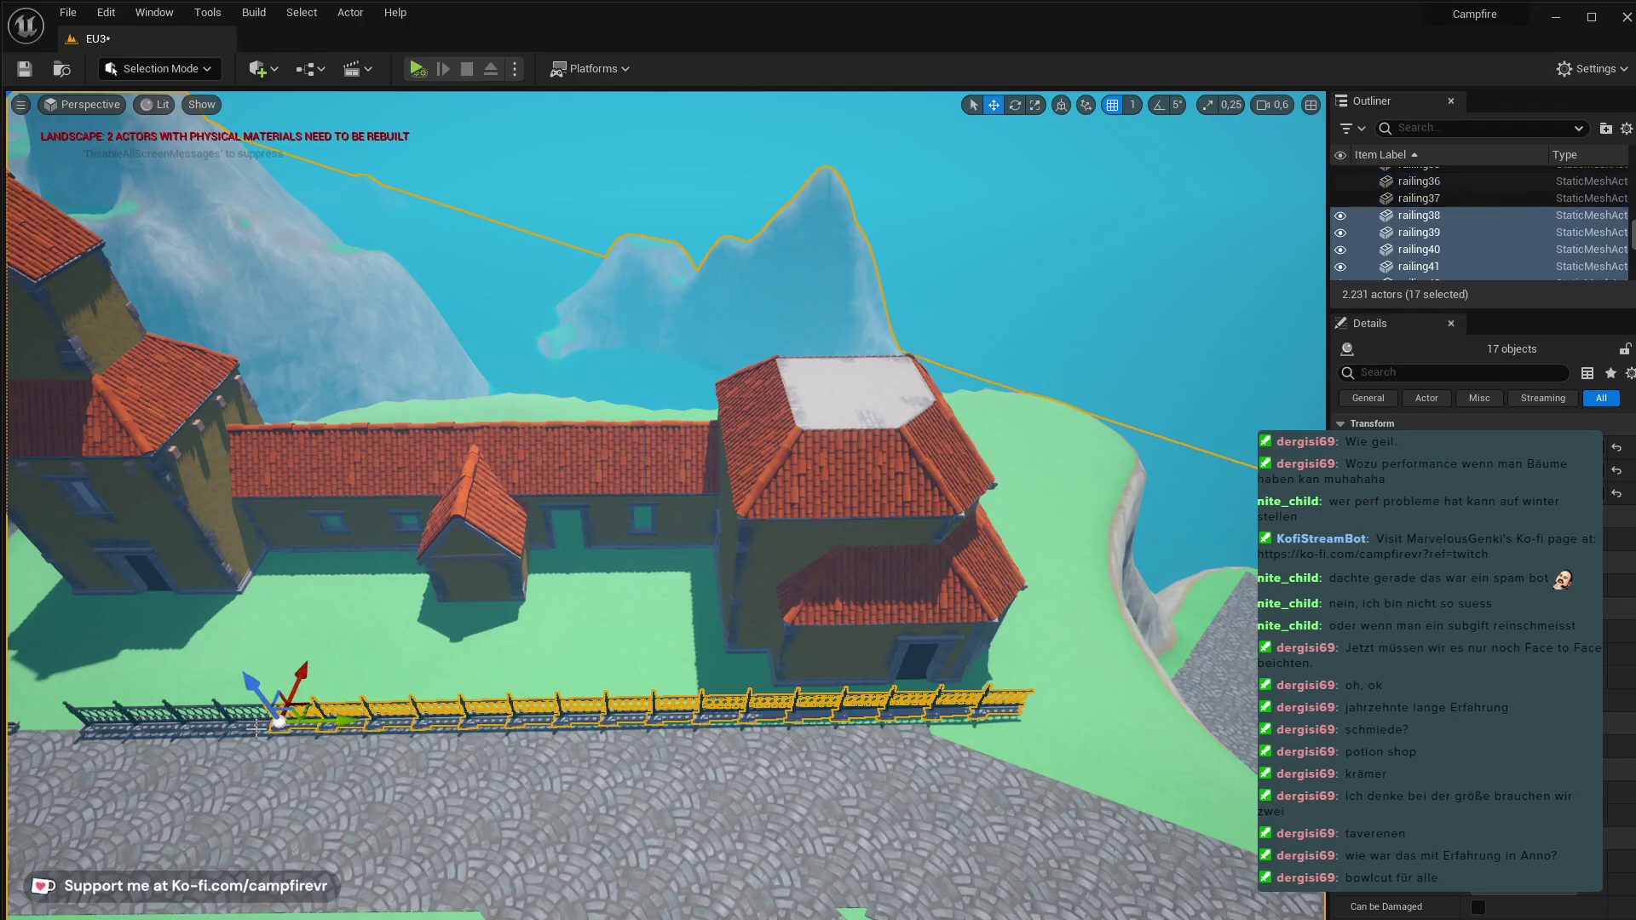
pyautogui.keyDown('ctrl'); pyautogui.click(205, 731); pyautogui.keyUp('ctrl')
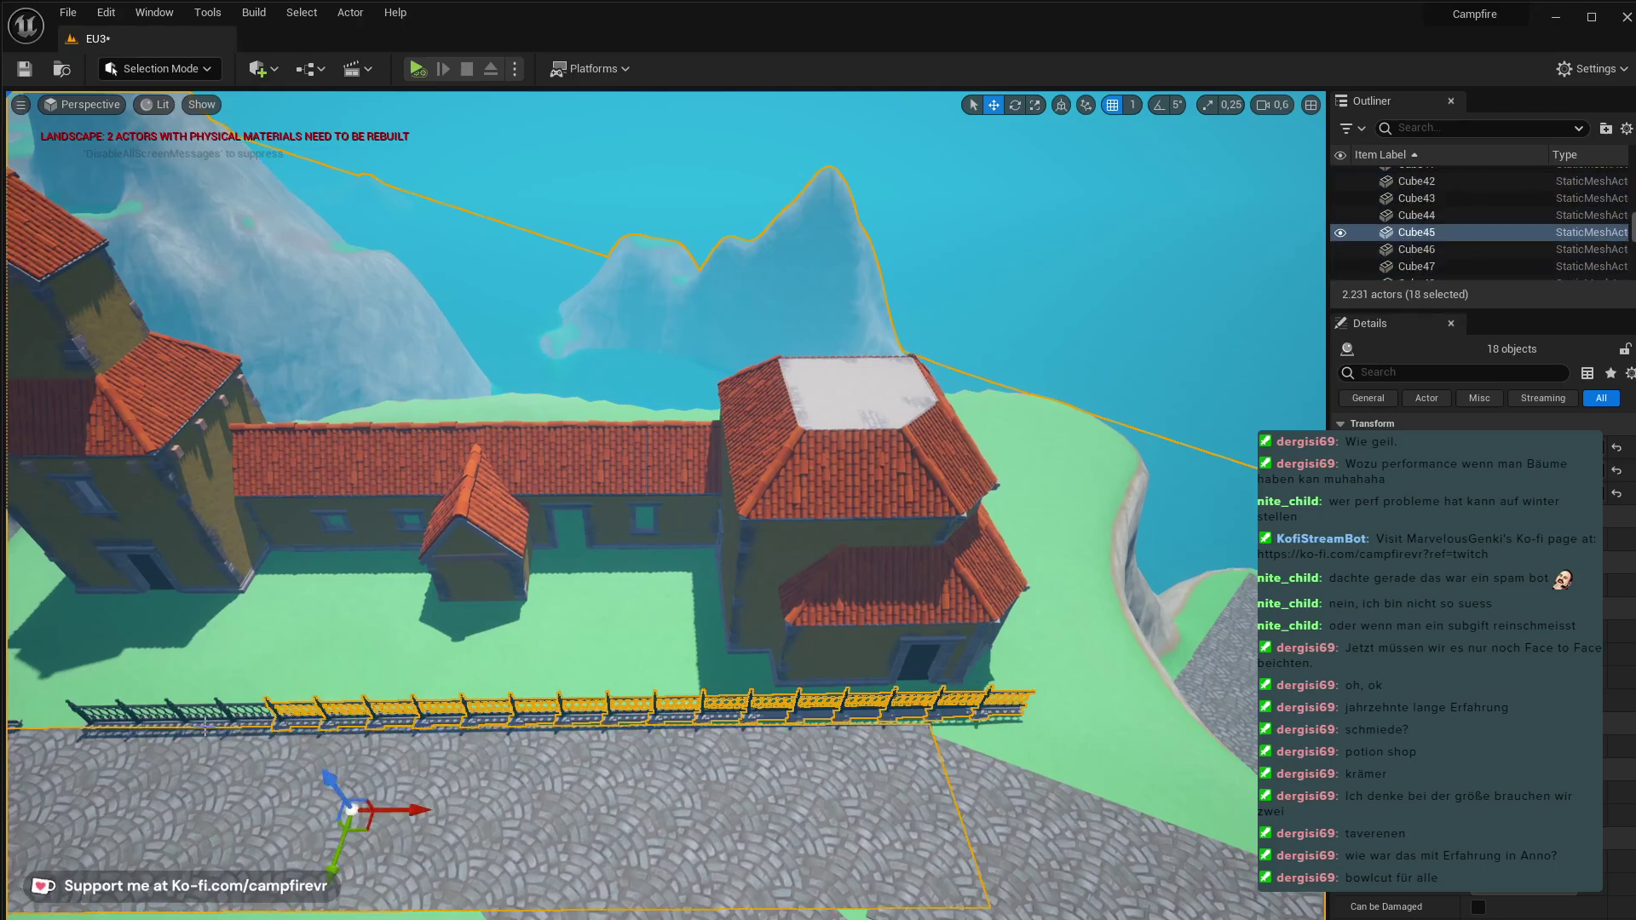
pyautogui.keyDown('ctrl'); pyautogui.click(258, 761); pyautogui.keyUp('ctrl')
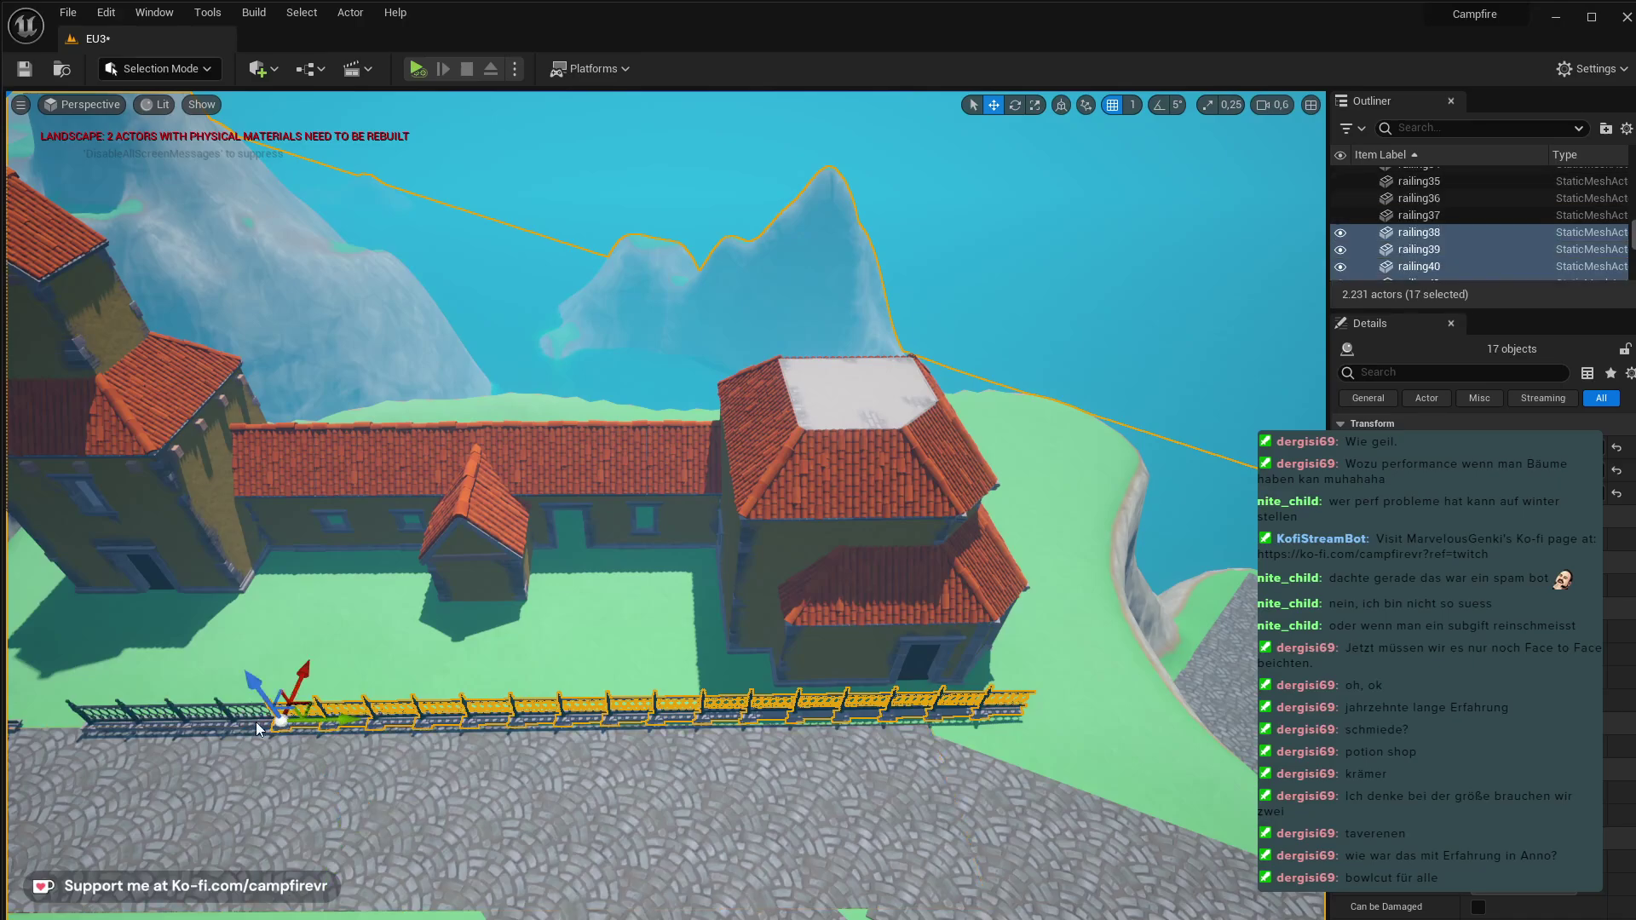
pyautogui.keyDown('ctrl'); pyautogui.click(256, 724); pyautogui.keyUp('ctrl')
pyautogui.keyDown('ctrl'); pyautogui.click(201, 726); pyautogui.keyUp('ctrl')
pyautogui.keyDown('ctrl'); pyautogui.click(144, 726); pyautogui.keyUp('ctrl')
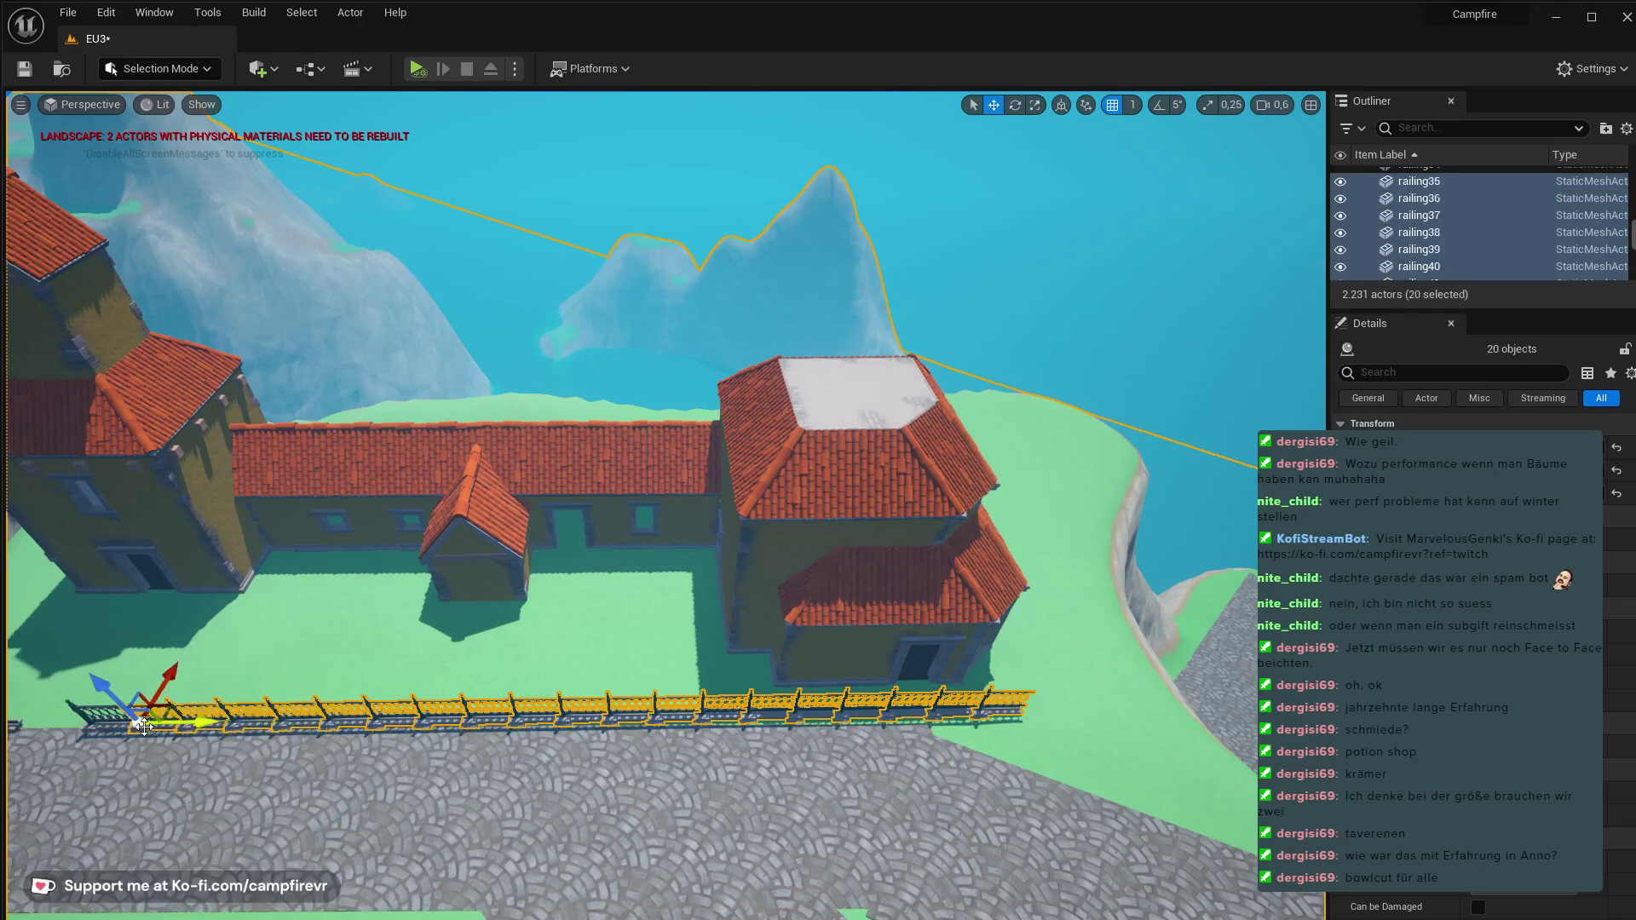
pyautogui.keyDown('ctrl'); pyautogui.click(92, 724); pyautogui.keyUp('ctrl')
pyautogui.keyDown('ctrl'); pyautogui.click(344, 652); pyautogui.keyUp('ctrl')
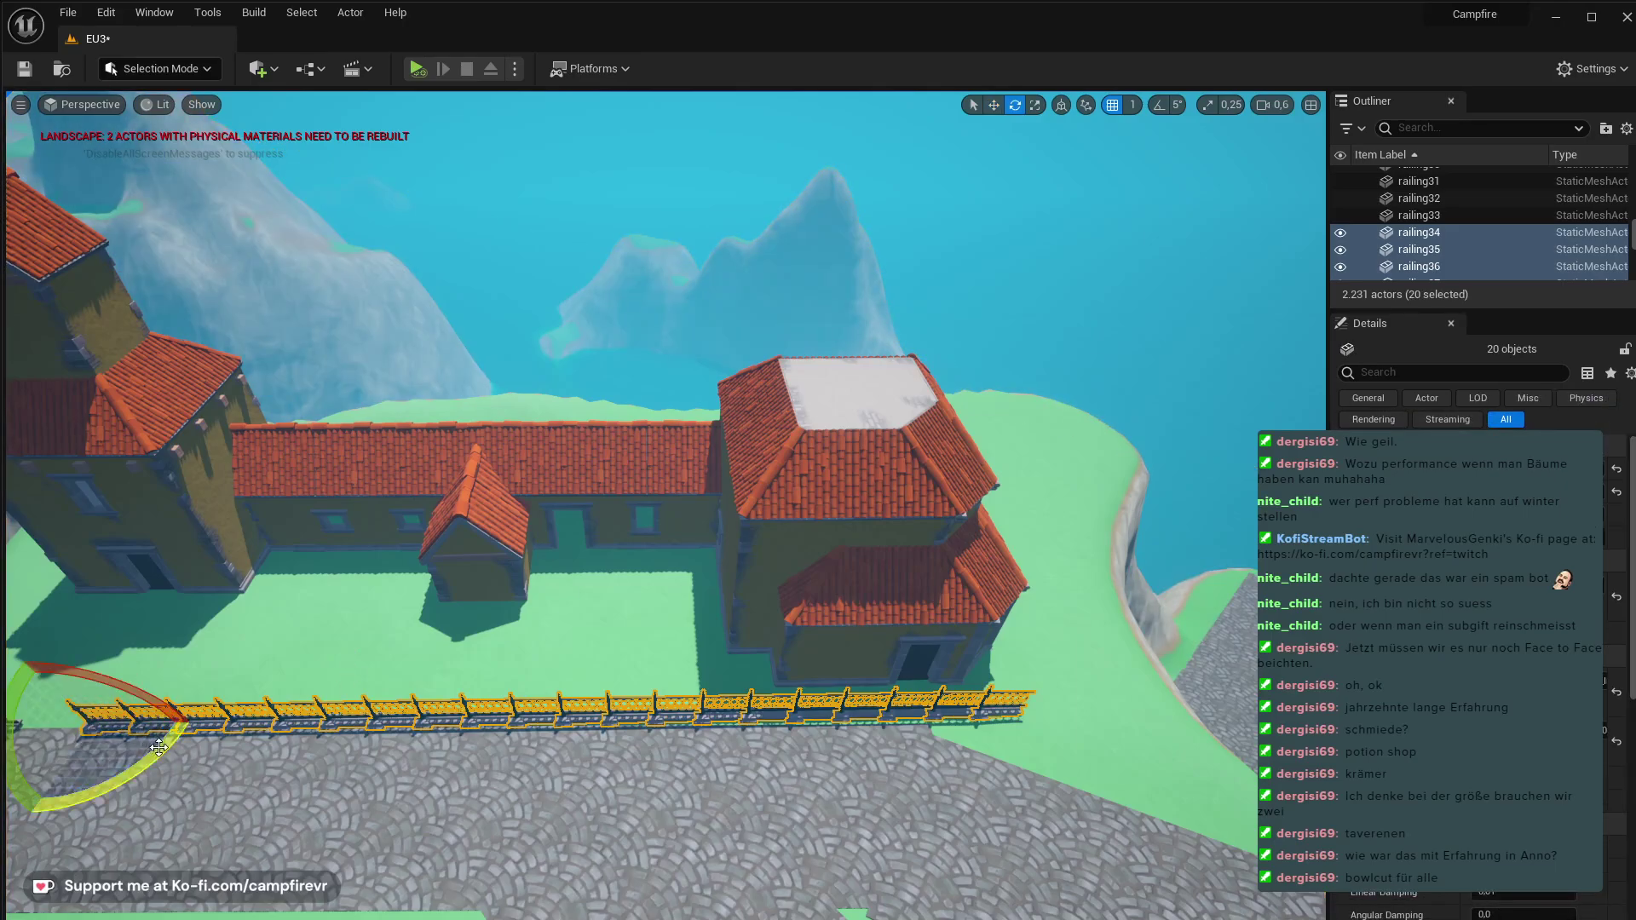
pyautogui.moveTo(158, 748); pyautogui.dragTo(186, 748)
# - Delete two neighbouring railings in front of the low wing's door beside the porch to open an entrance
pyautogui.moveTo(186, 748); pyautogui.dragTo(294, 809, button='right')
pyautogui.press('w')
pyautogui.press('w')
pyautogui.press('s')
pyautogui.press('w')
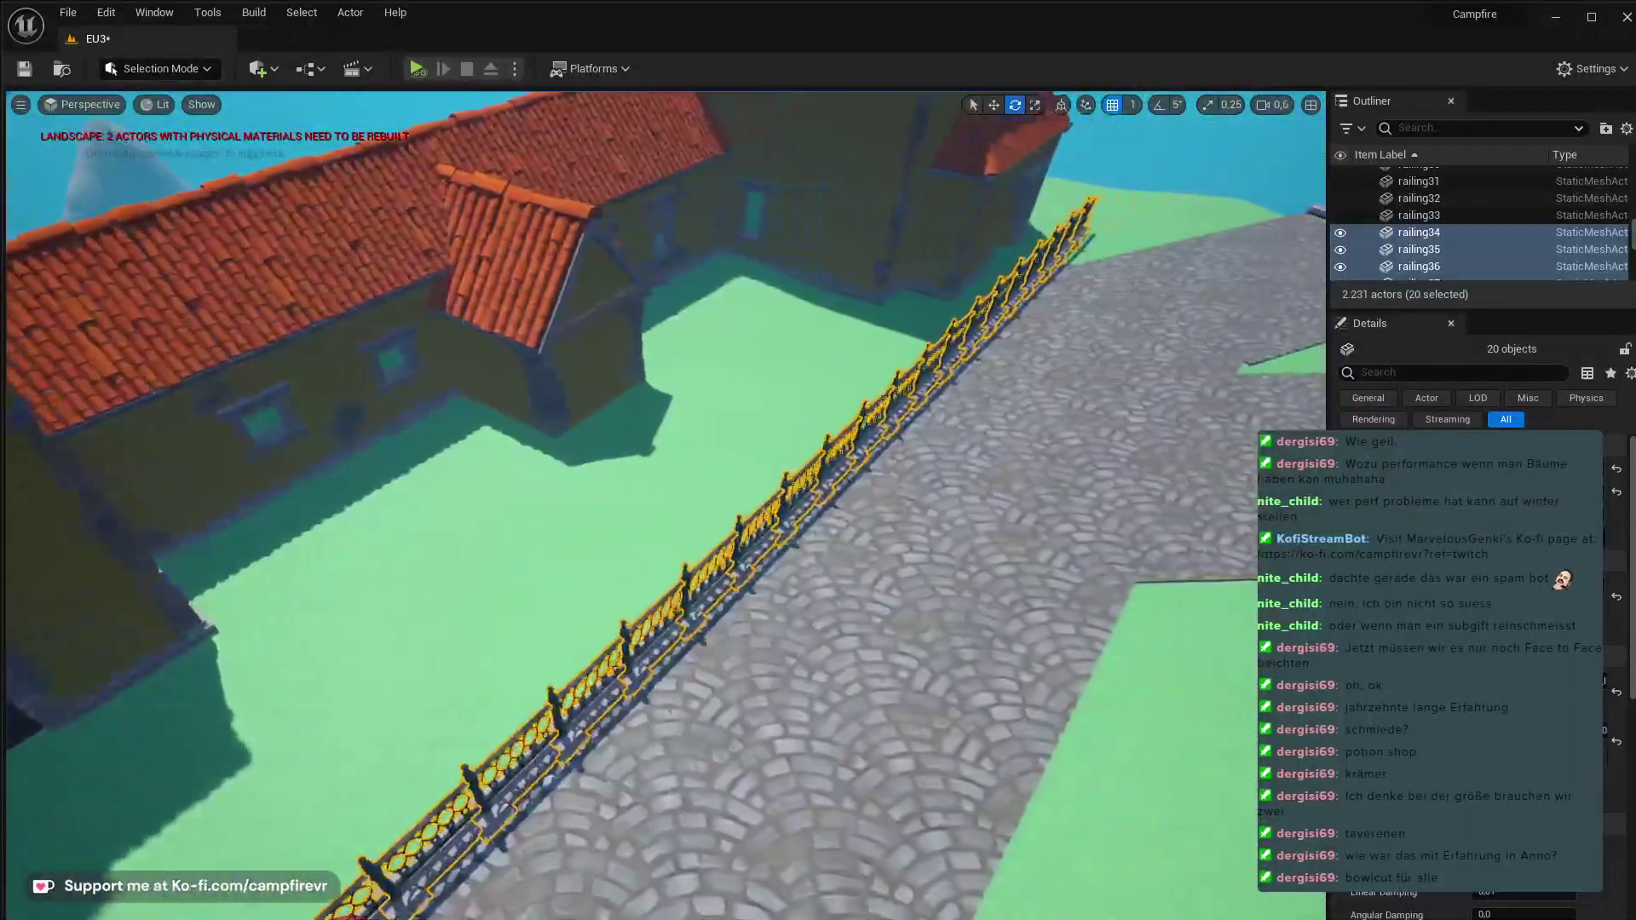
pyautogui.click(358, 596)
pyautogui.moveTo(358, 596); pyautogui.dragTo(286, 491, button='right')
pyautogui.press('w')
pyautogui.click(646, 643)
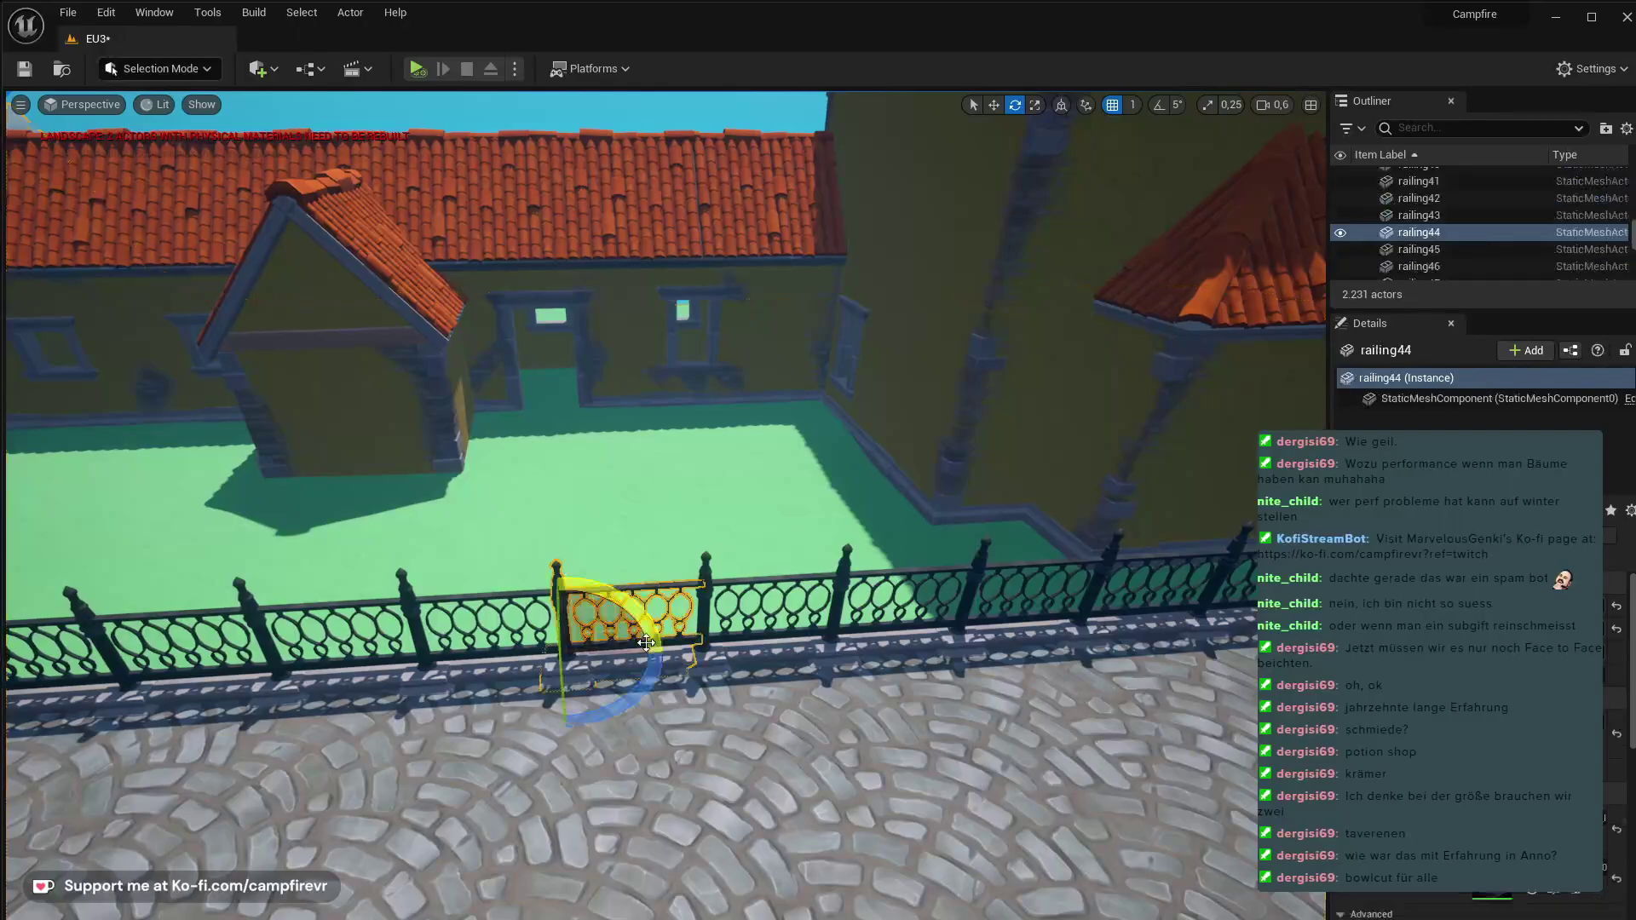
pyautogui.press('Delete')
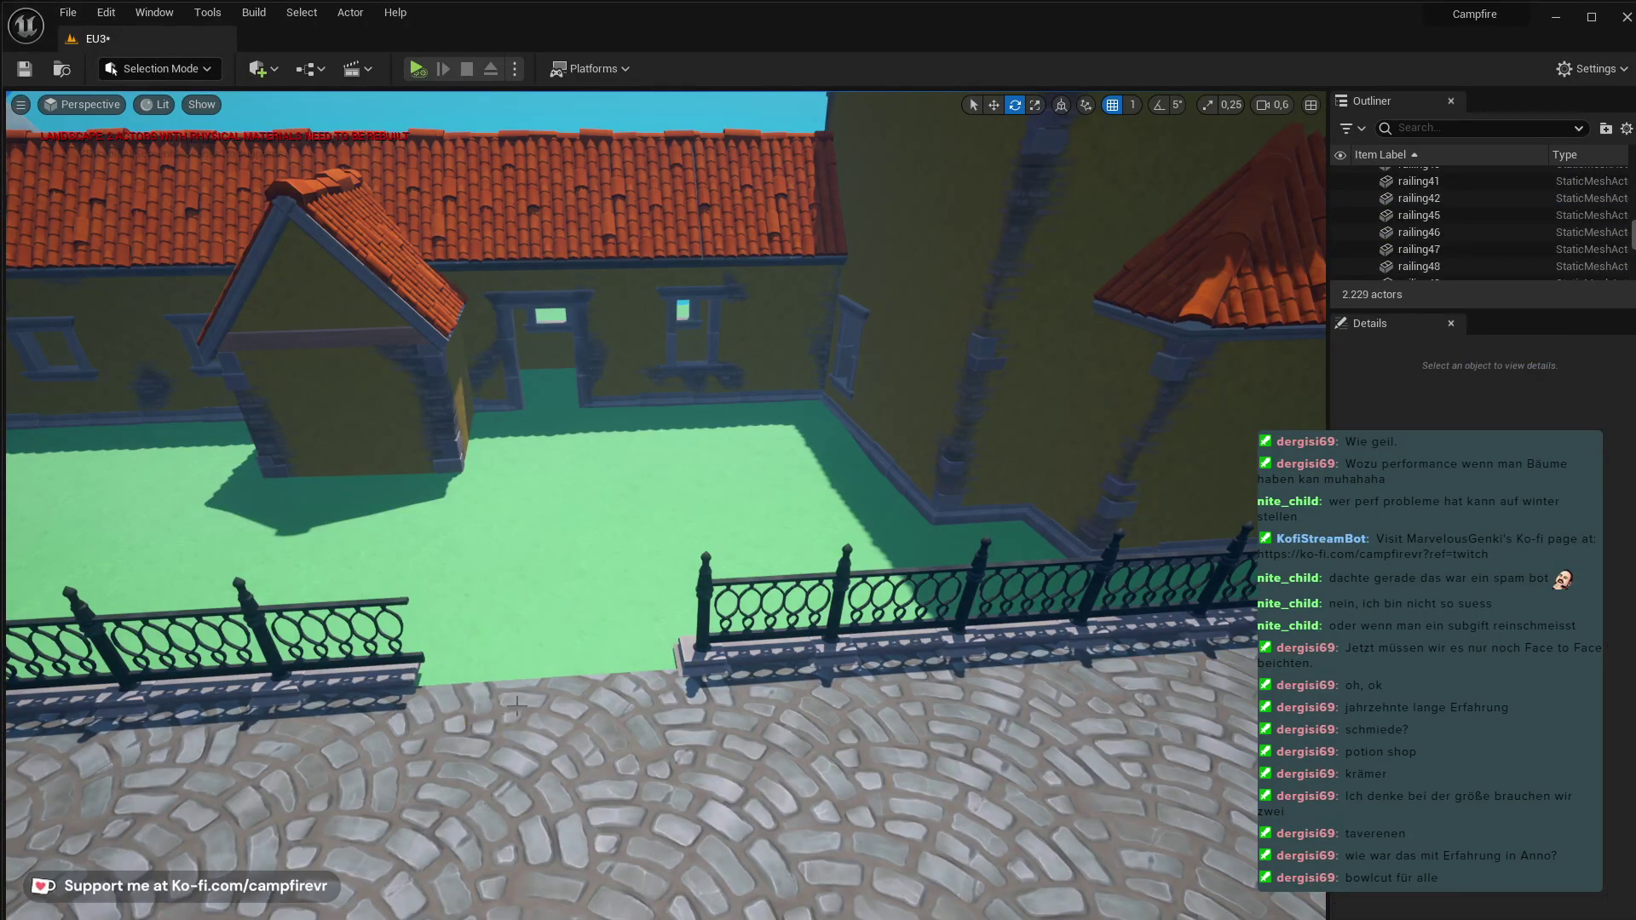
# - Delete the railing in front of the corner building's door and the one after it, keeping the last railing of the row
pyautogui.moveTo(646, 643); pyautogui.dragTo(840, 575, button='right')
pyautogui.press('w')
pyautogui.press('e')
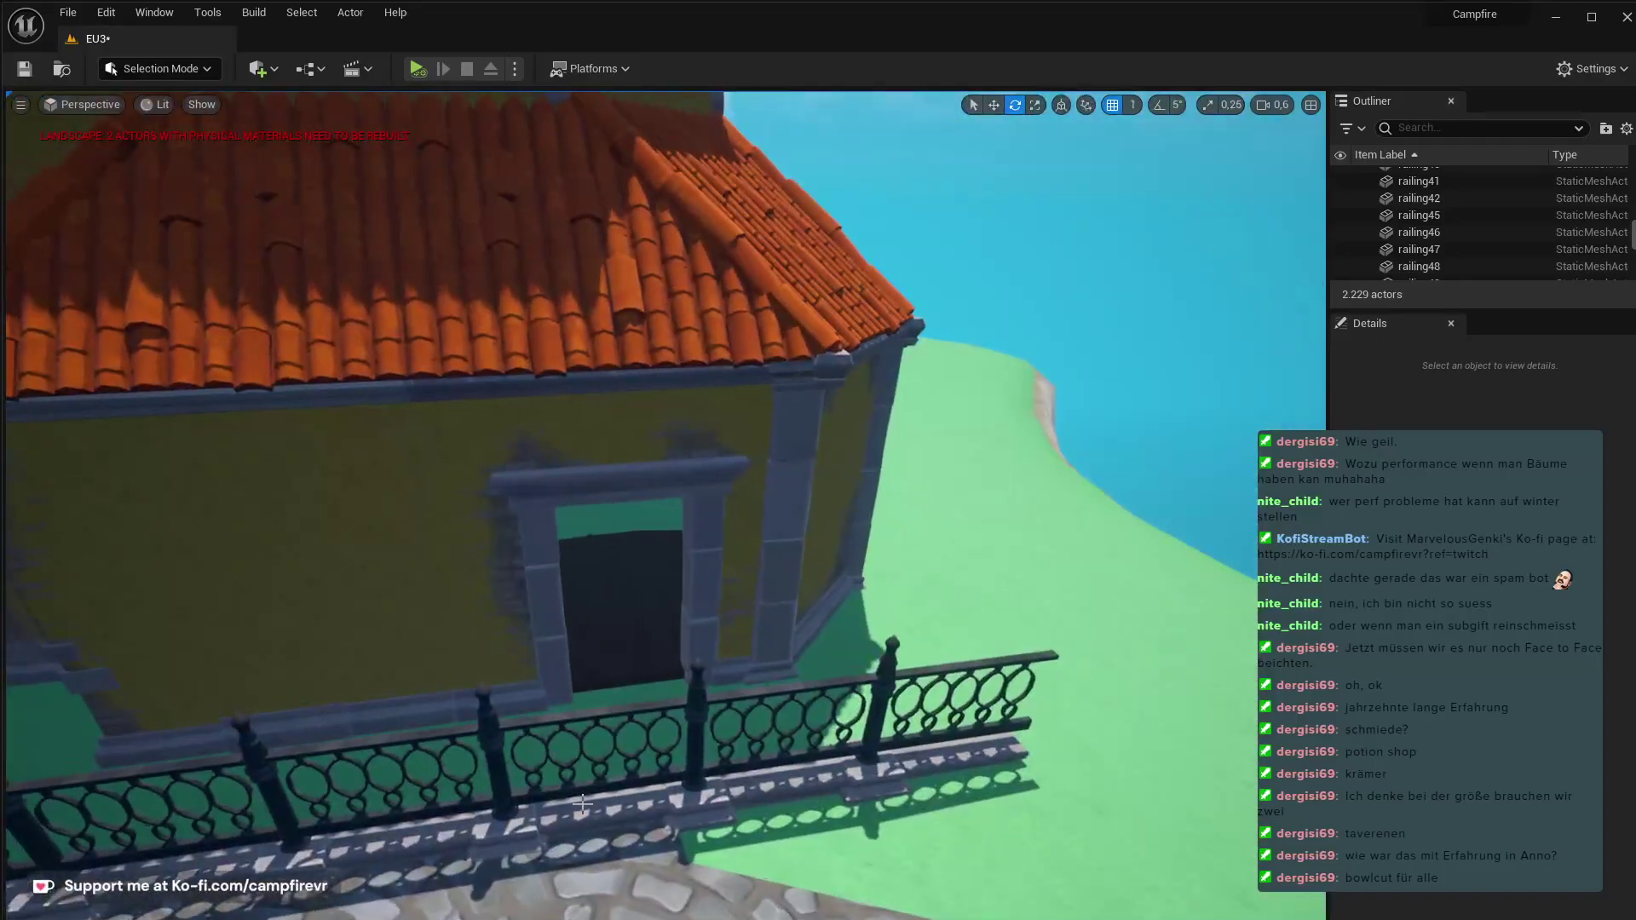
pyautogui.click(583, 804)
pyautogui.press('Delete')
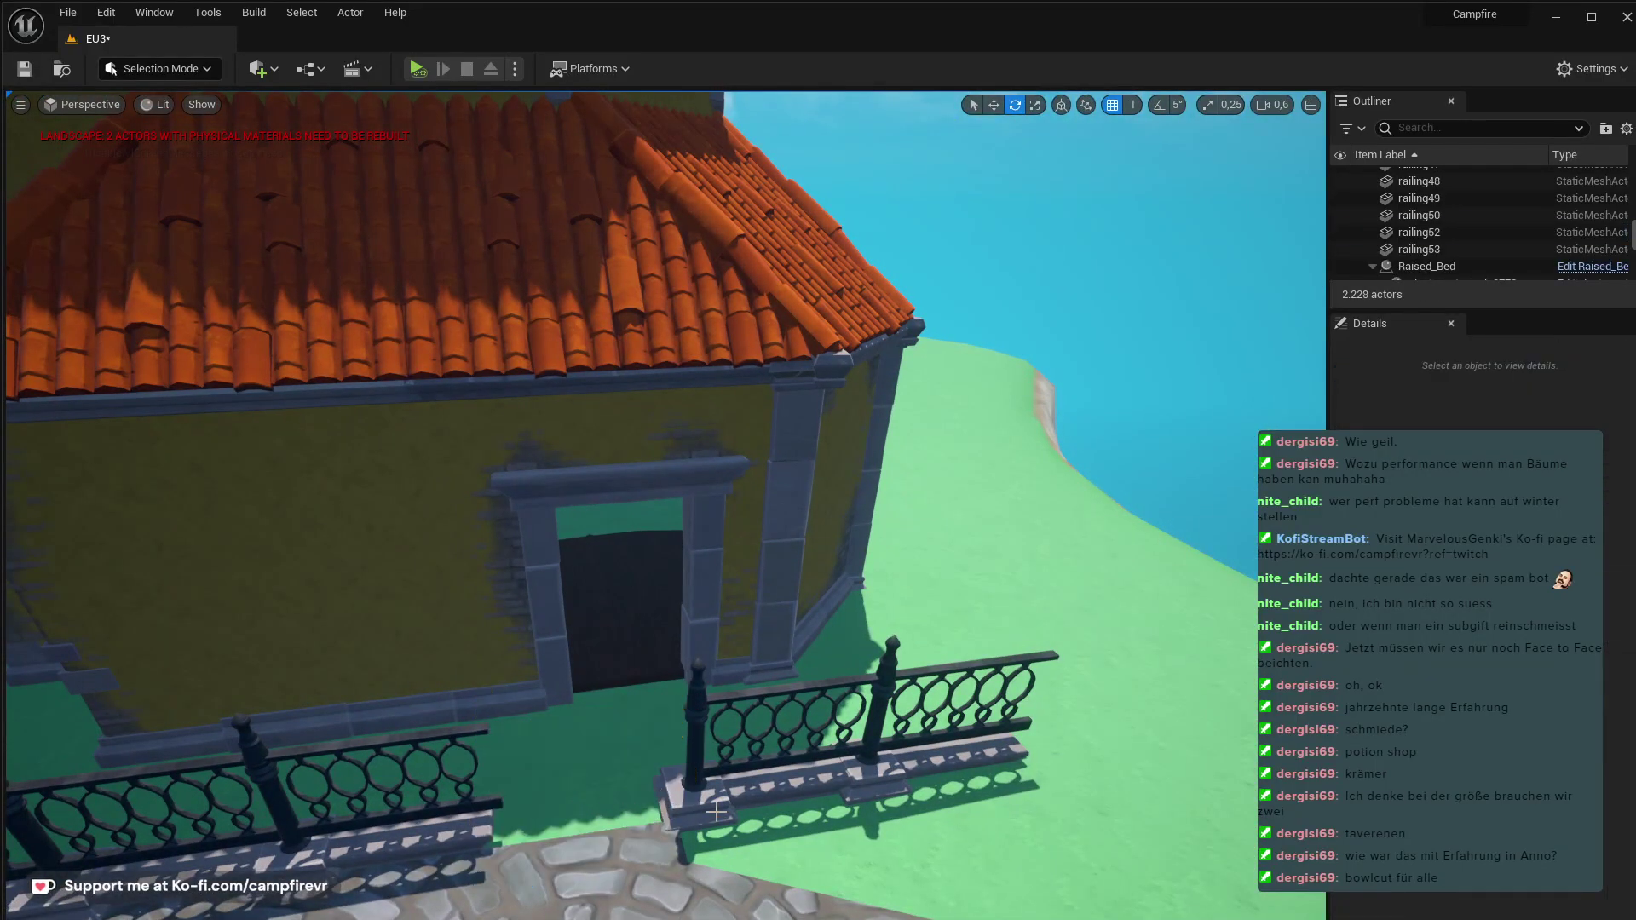
pyautogui.click(795, 794)
pyautogui.press('Delete')
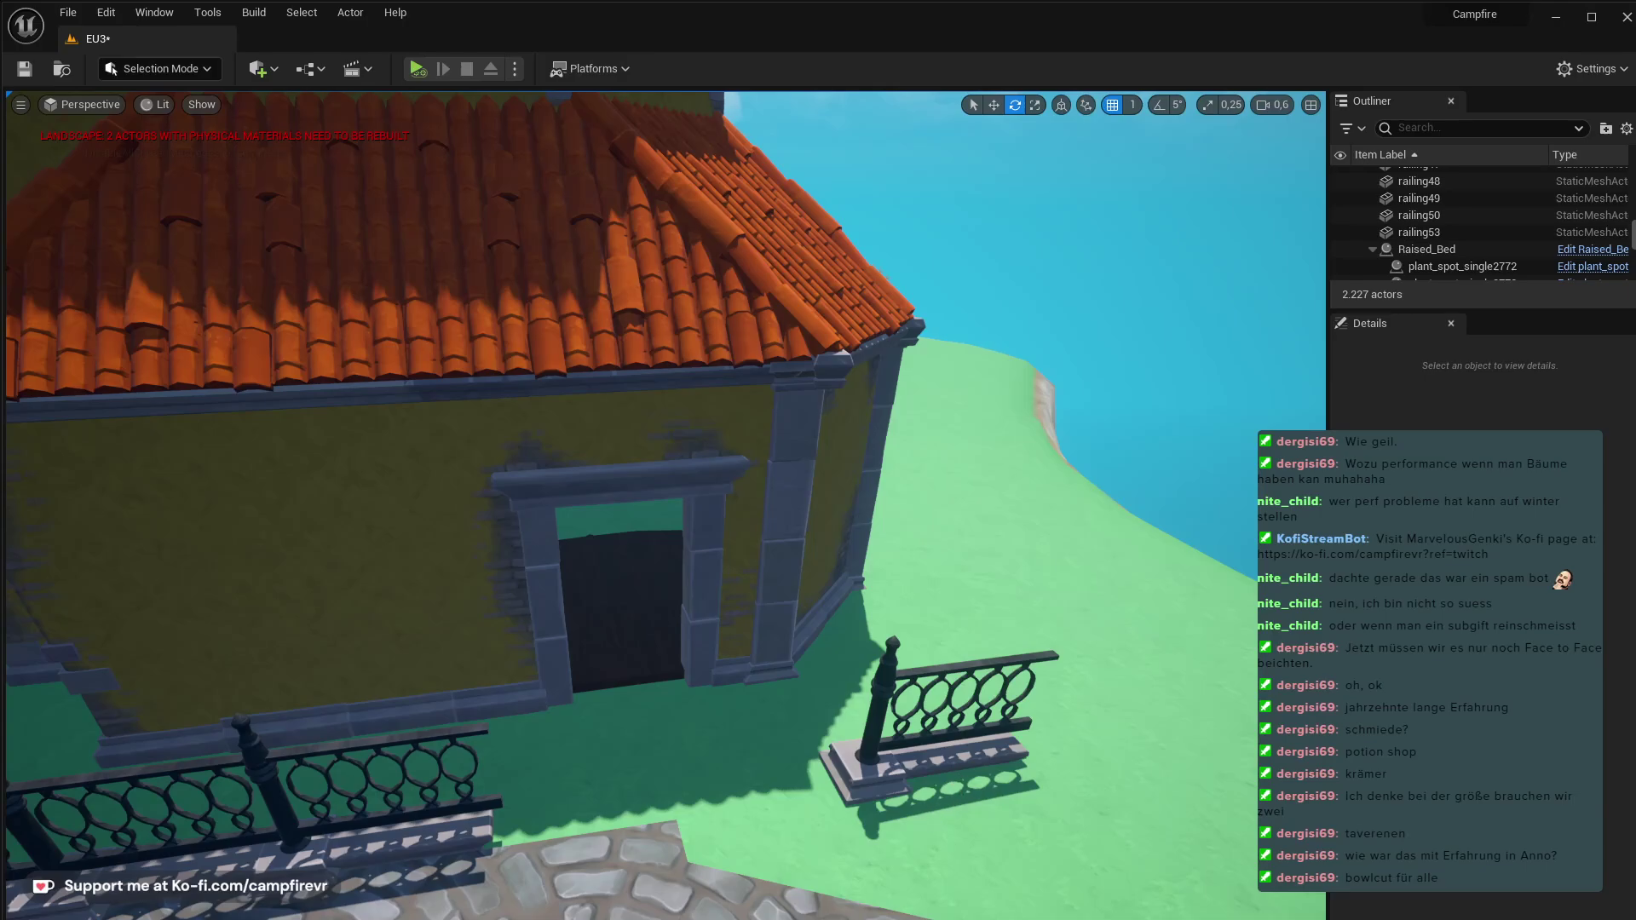
# - Rotate the remaining end railing to match the next stretch of road and move it onto the cobbled edge beyond the entrance
pyautogui.moveTo(853, 729); pyautogui.dragTo(933, 767, button='right')
pyautogui.click(730, 648)
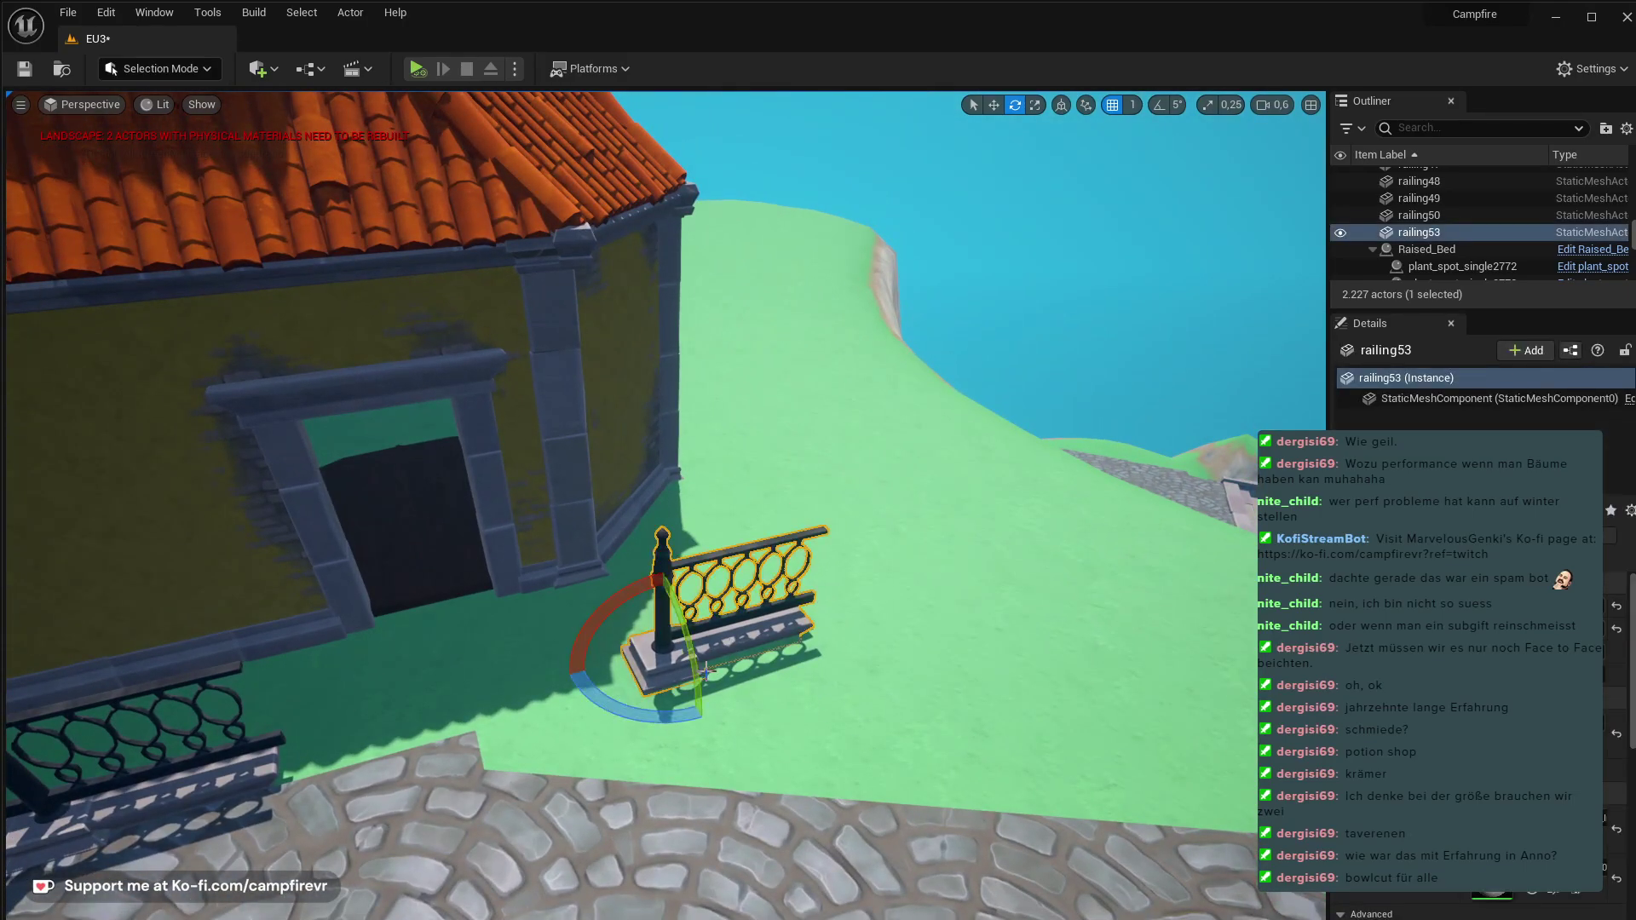
pyautogui.moveTo(676, 718); pyautogui.dragTo(690, 682)
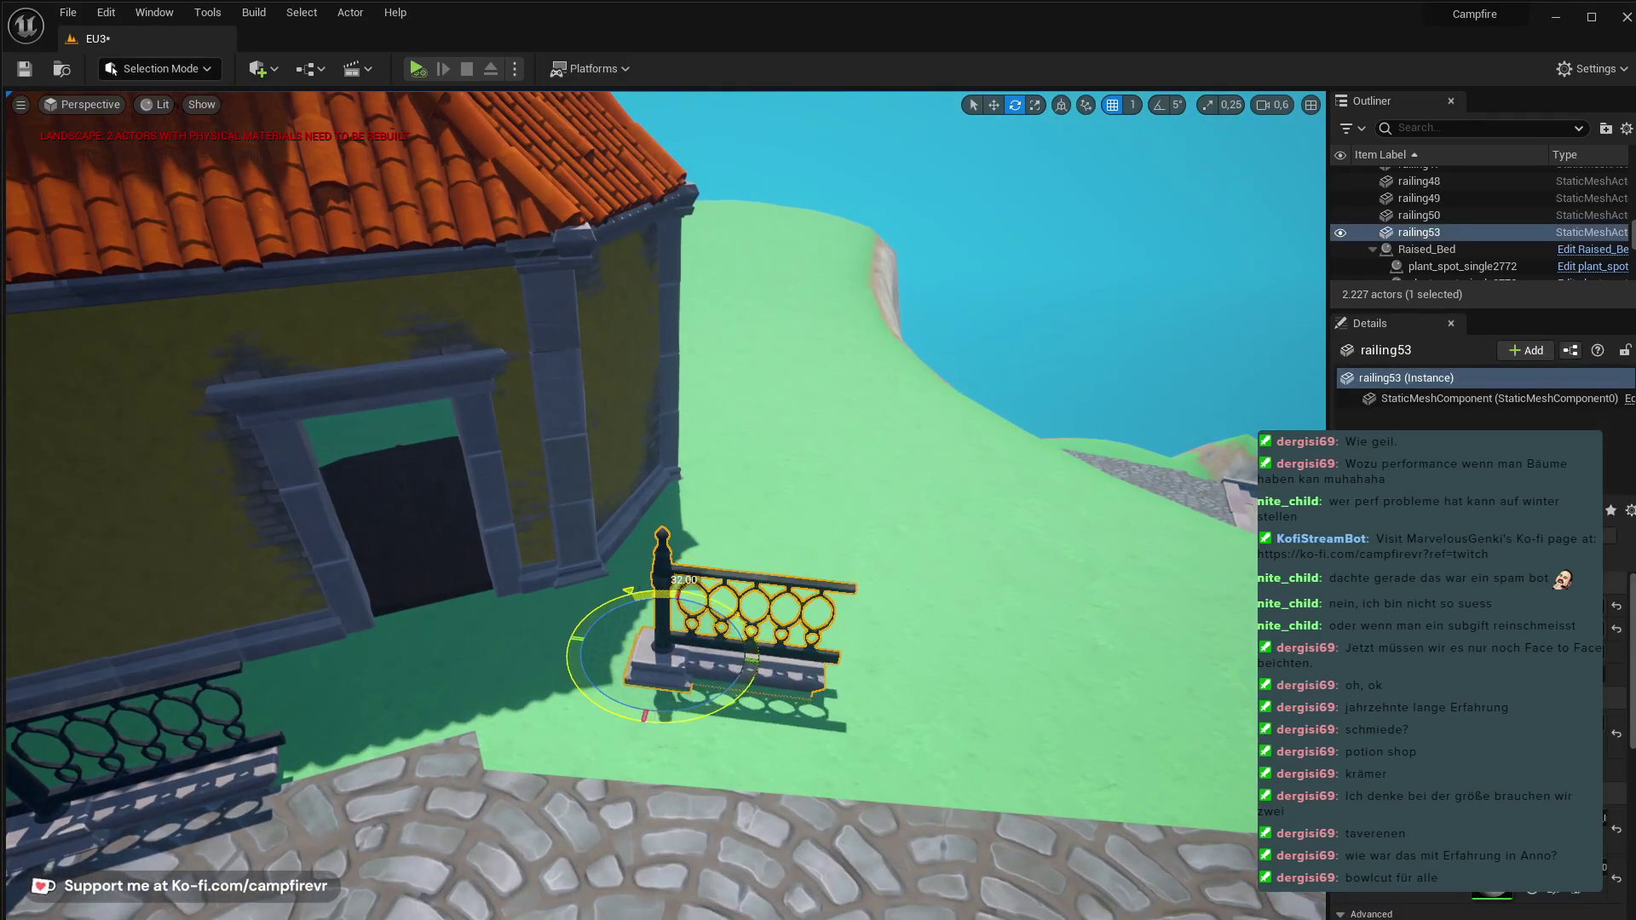
pyautogui.press('w')
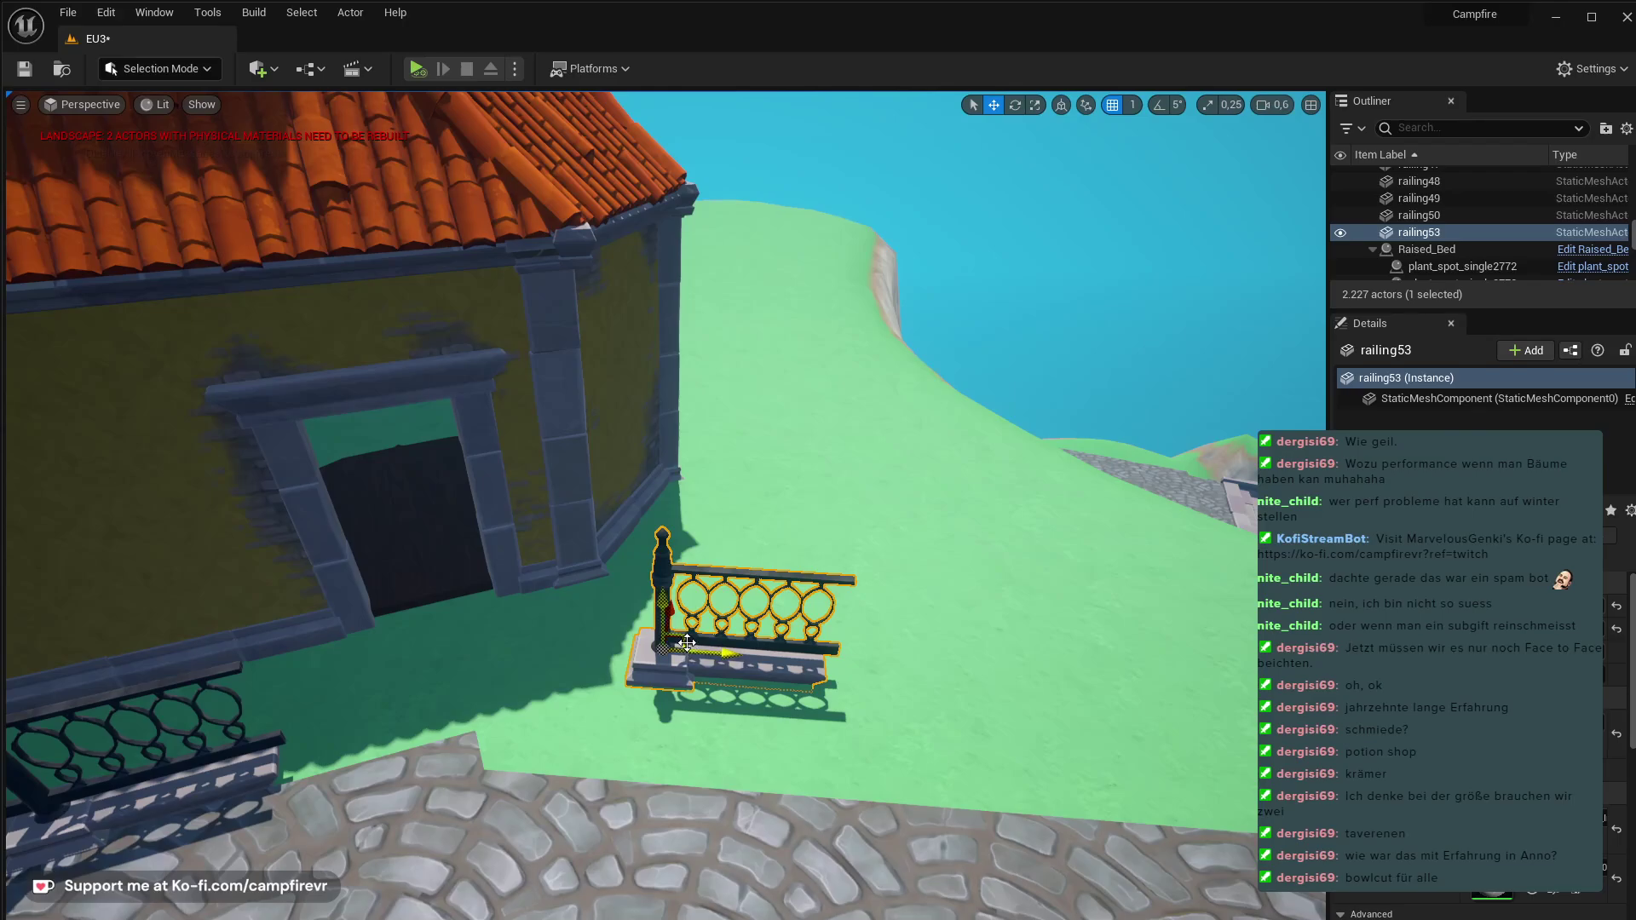
pyautogui.moveTo(687, 643); pyautogui.dragTo(537, 708, button='right')
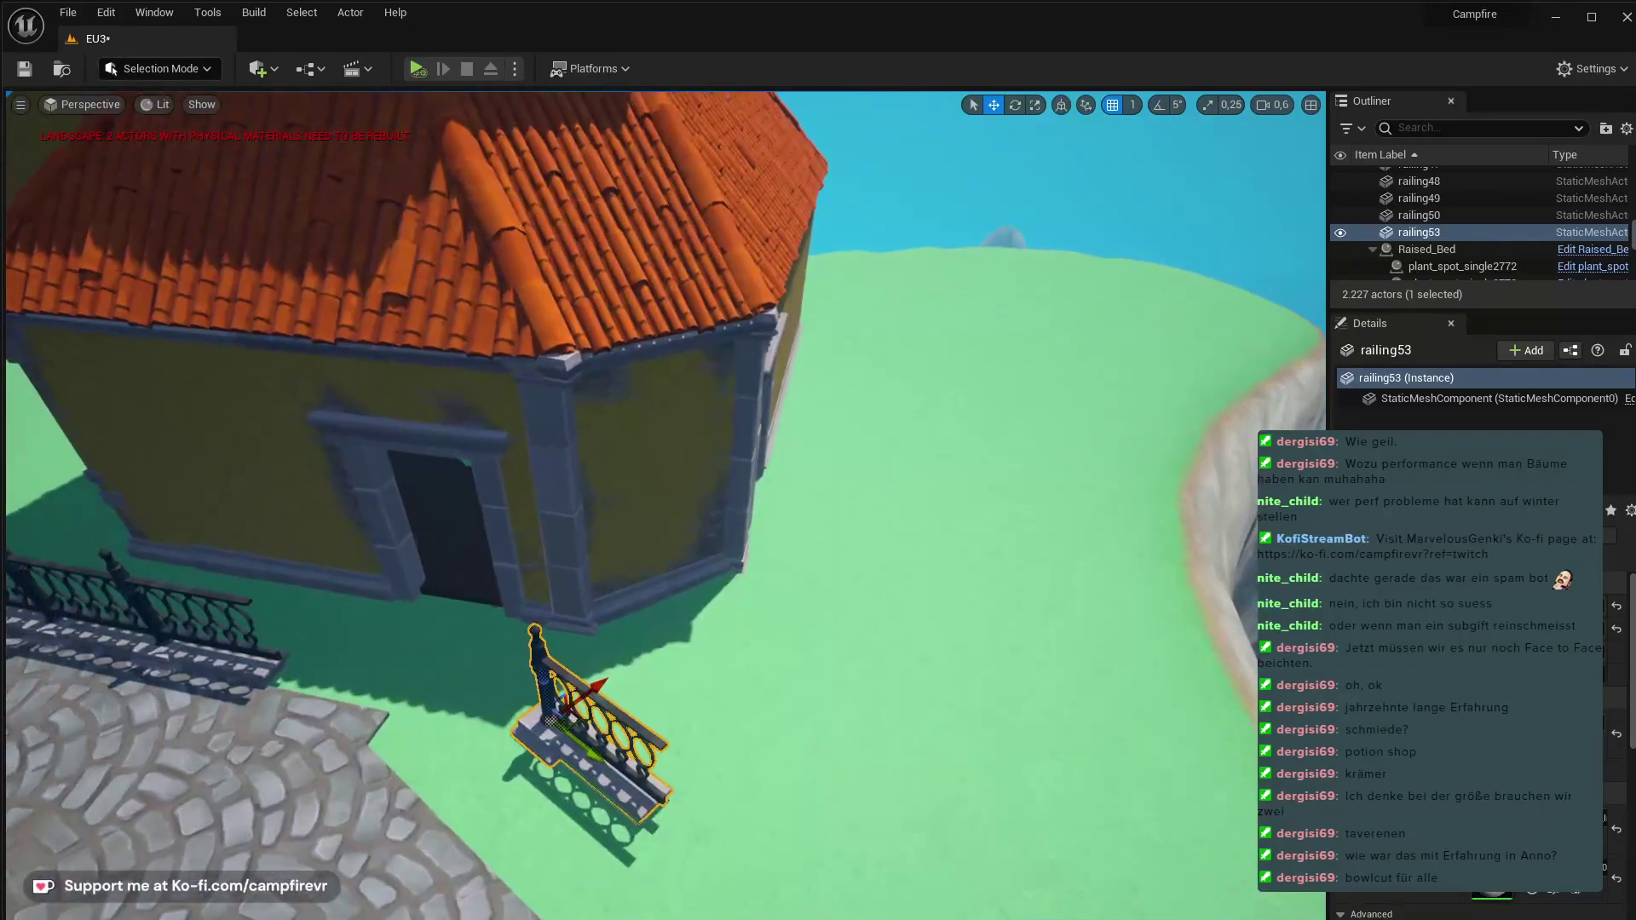
pyautogui.scroll(2, 681, 681)
pyautogui.moveTo(567, 729); pyautogui.dragTo(473, 861)
pyautogui.press('q')
pyautogui.moveTo(473, 861); pyautogui.dragTo(609, 673, button='right')
pyautogui.moveTo(462, 775); pyautogui.dragTo(472, 791, button='right')
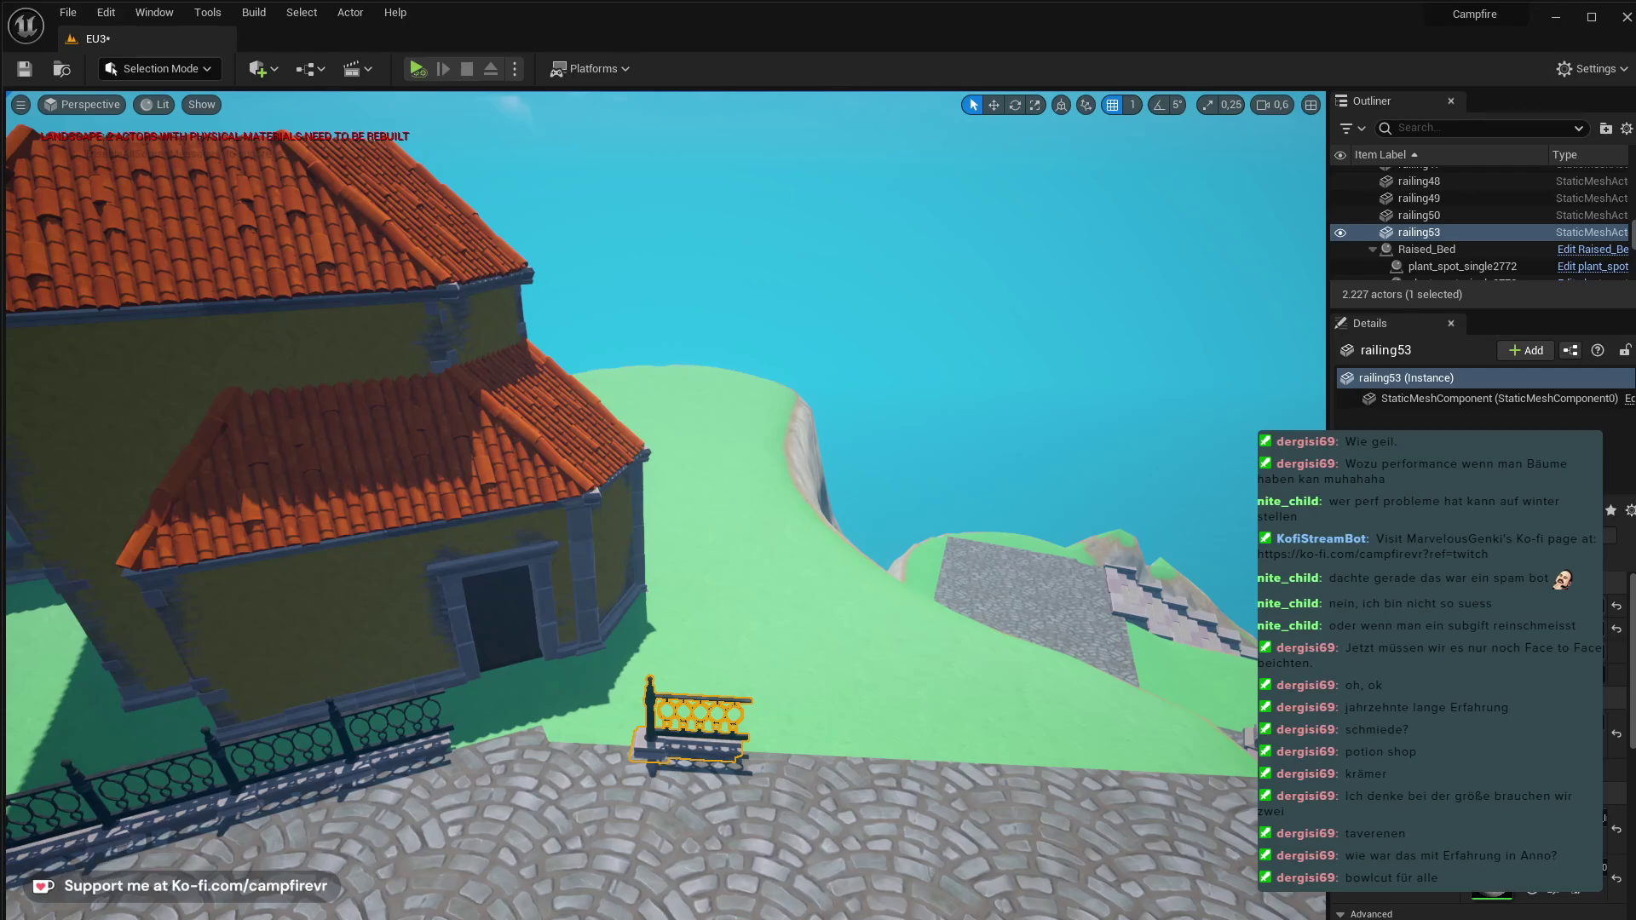
# - Duplicate the end railing five times in a row along the road edge beyond the corner building
pyautogui.keyDown('alt'); pyautogui.moveTo(716, 749); pyautogui.dragTo(1114, 744); pyautogui.keyUp('alt')
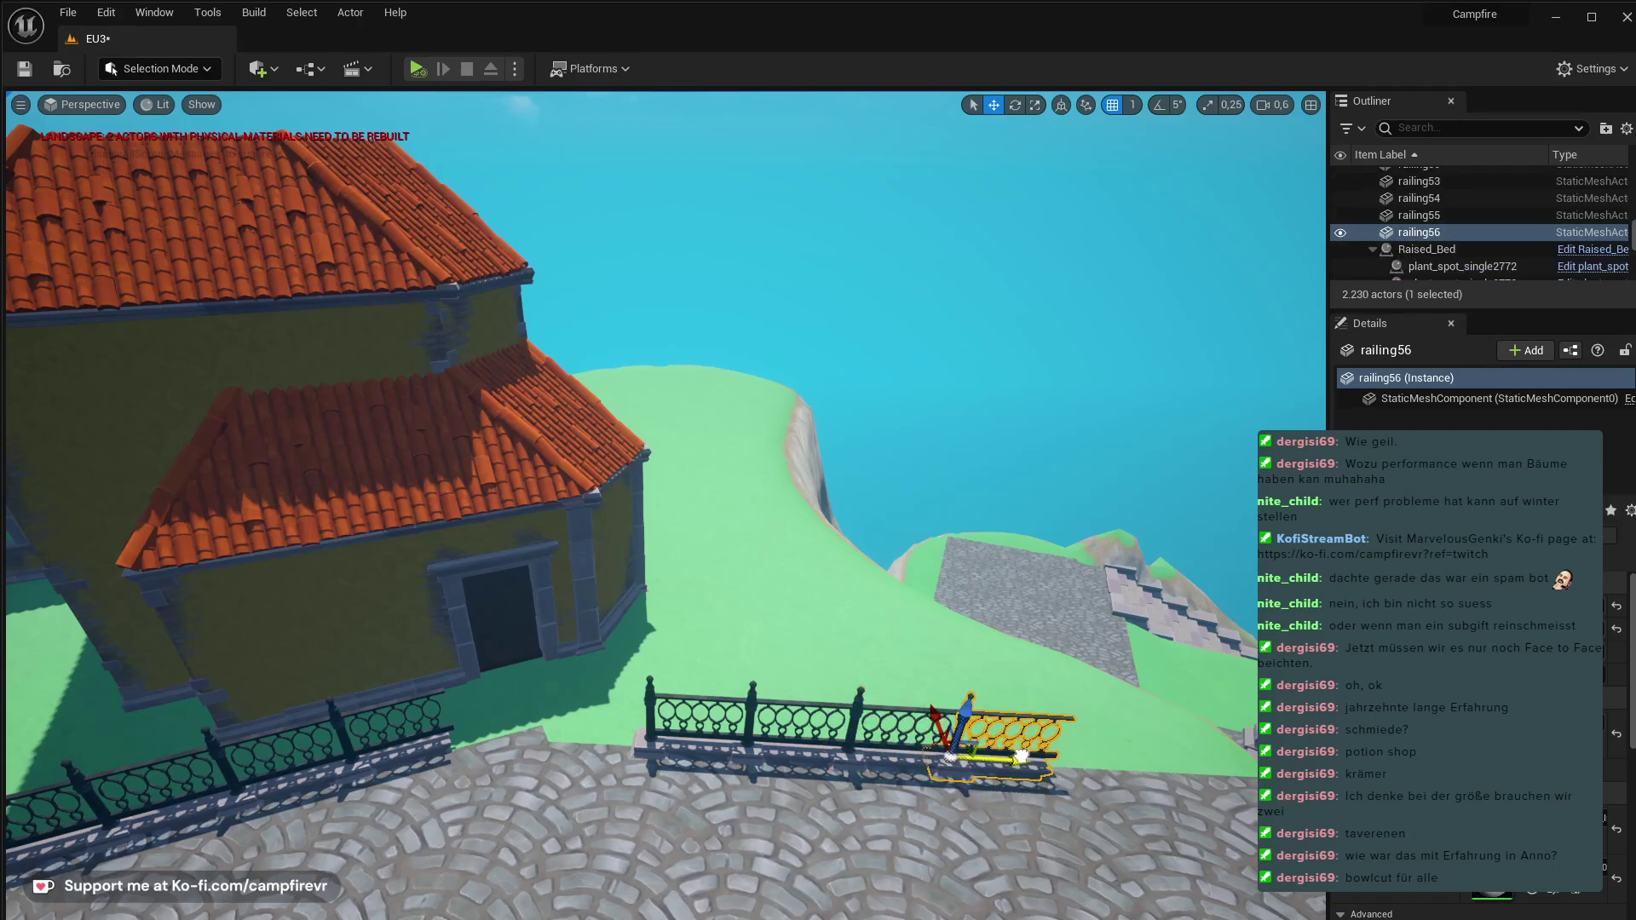
pyautogui.keyDown('alt'); pyautogui.moveTo(1016, 760); pyautogui.dragTo(1246, 746); pyautogui.keyUp('alt')
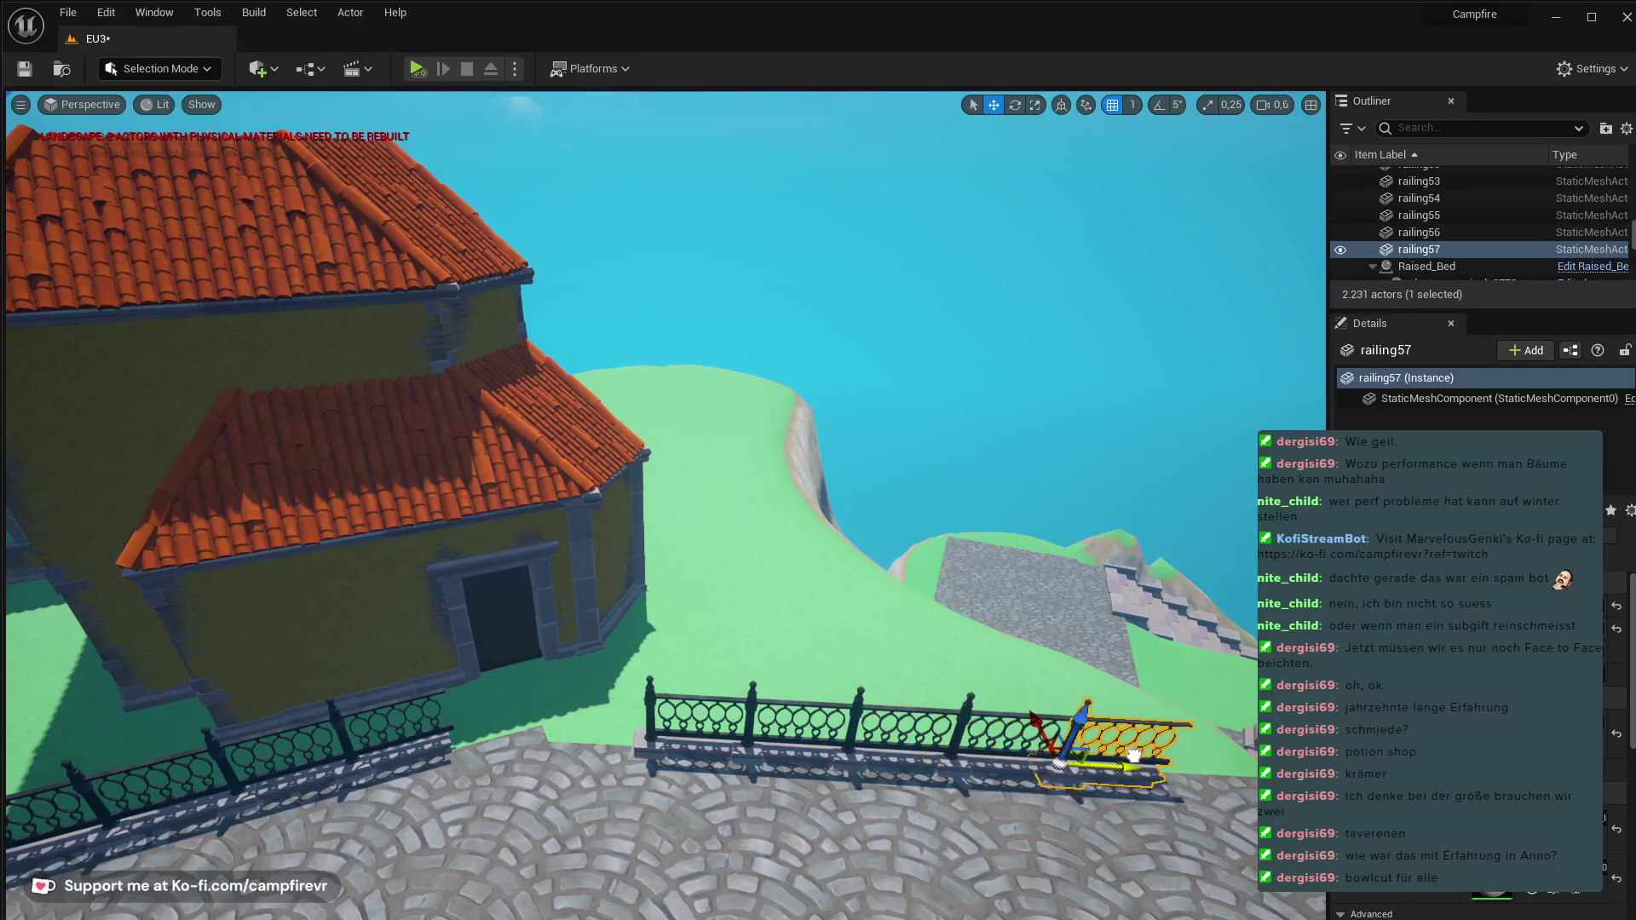
pyautogui.keyDown('alt'); pyautogui.moveTo(1142, 767); pyautogui.dragTo(1291, 772); pyautogui.keyUp('alt')
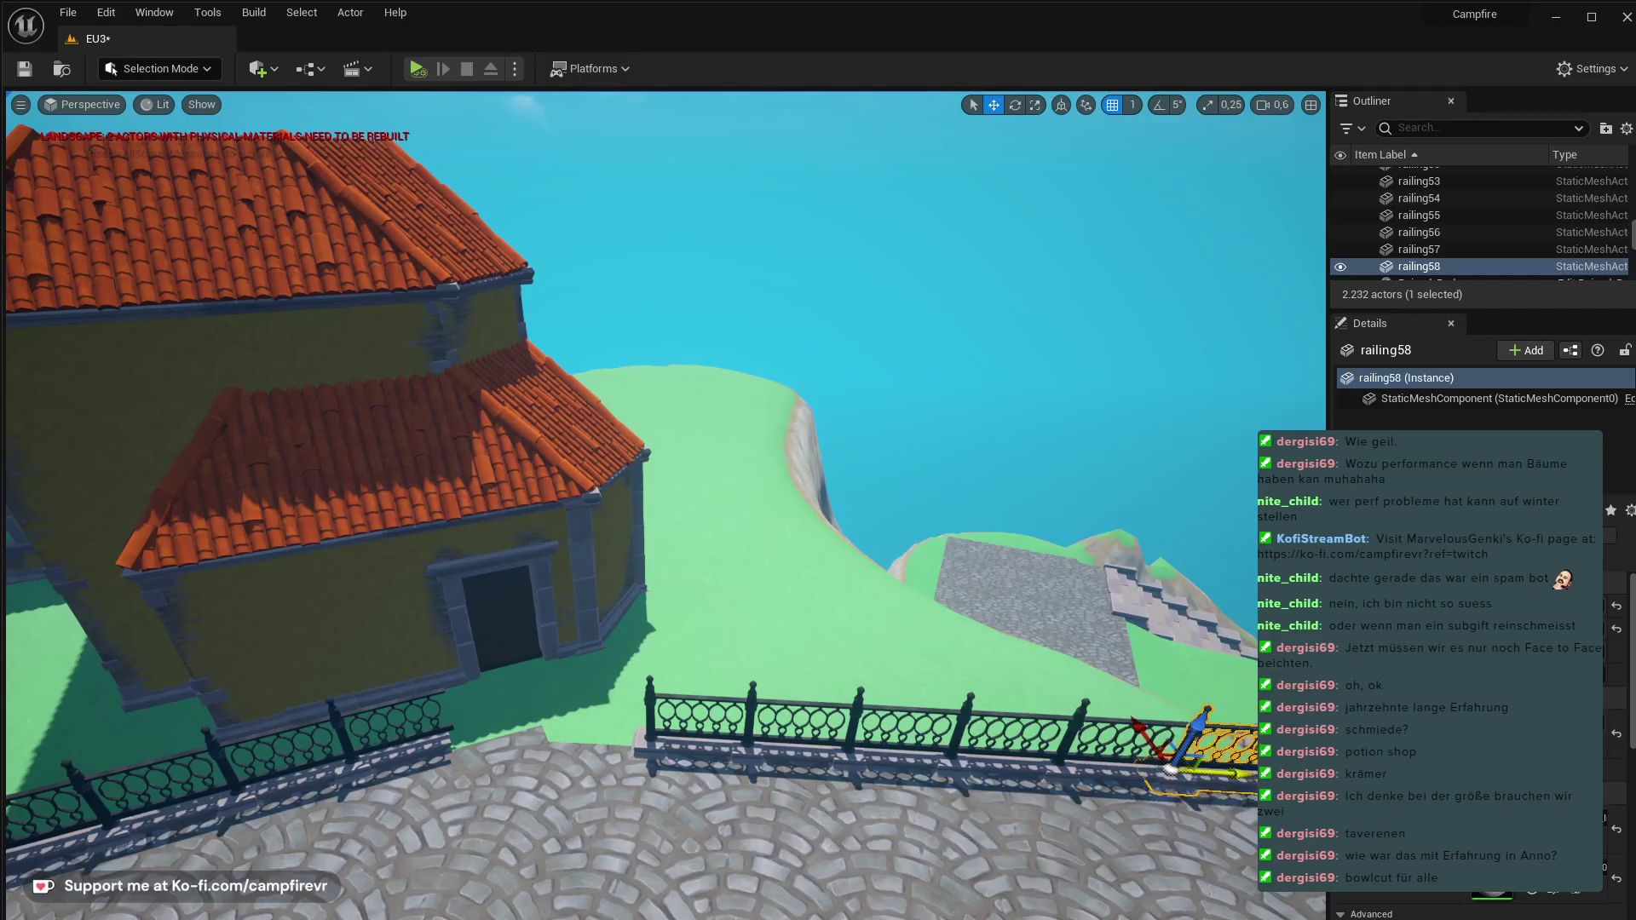
pyautogui.moveTo(665, 503); pyautogui.dragTo(426, 460, button='right')
pyautogui.moveTo(1142, 750); pyautogui.dragTo(738, 897, button='right')
pyautogui.moveTo(716, 642); pyautogui.dragTo(520, 571, button='right')
pyautogui.moveTo(715, 602); pyautogui.dragTo(715, 595, button='right')
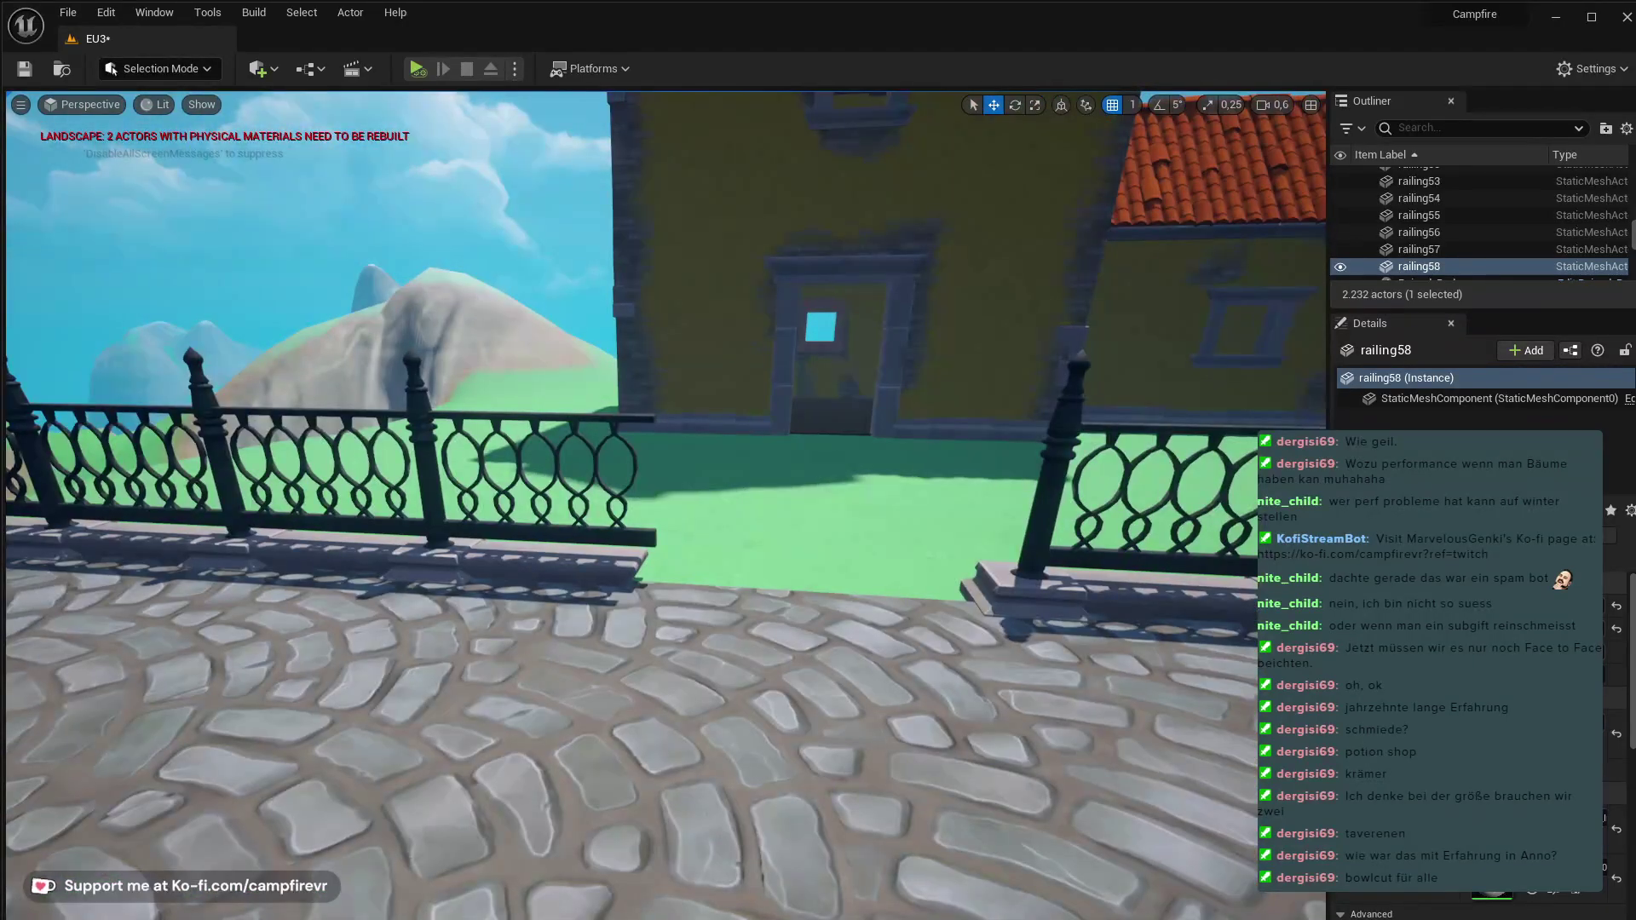
# - Add a StoneCap_SM from the StylizedCoastalTown meshes to the grass in the entrance gap before the tower's door
pyautogui.hotkey('ctrl', 'space')
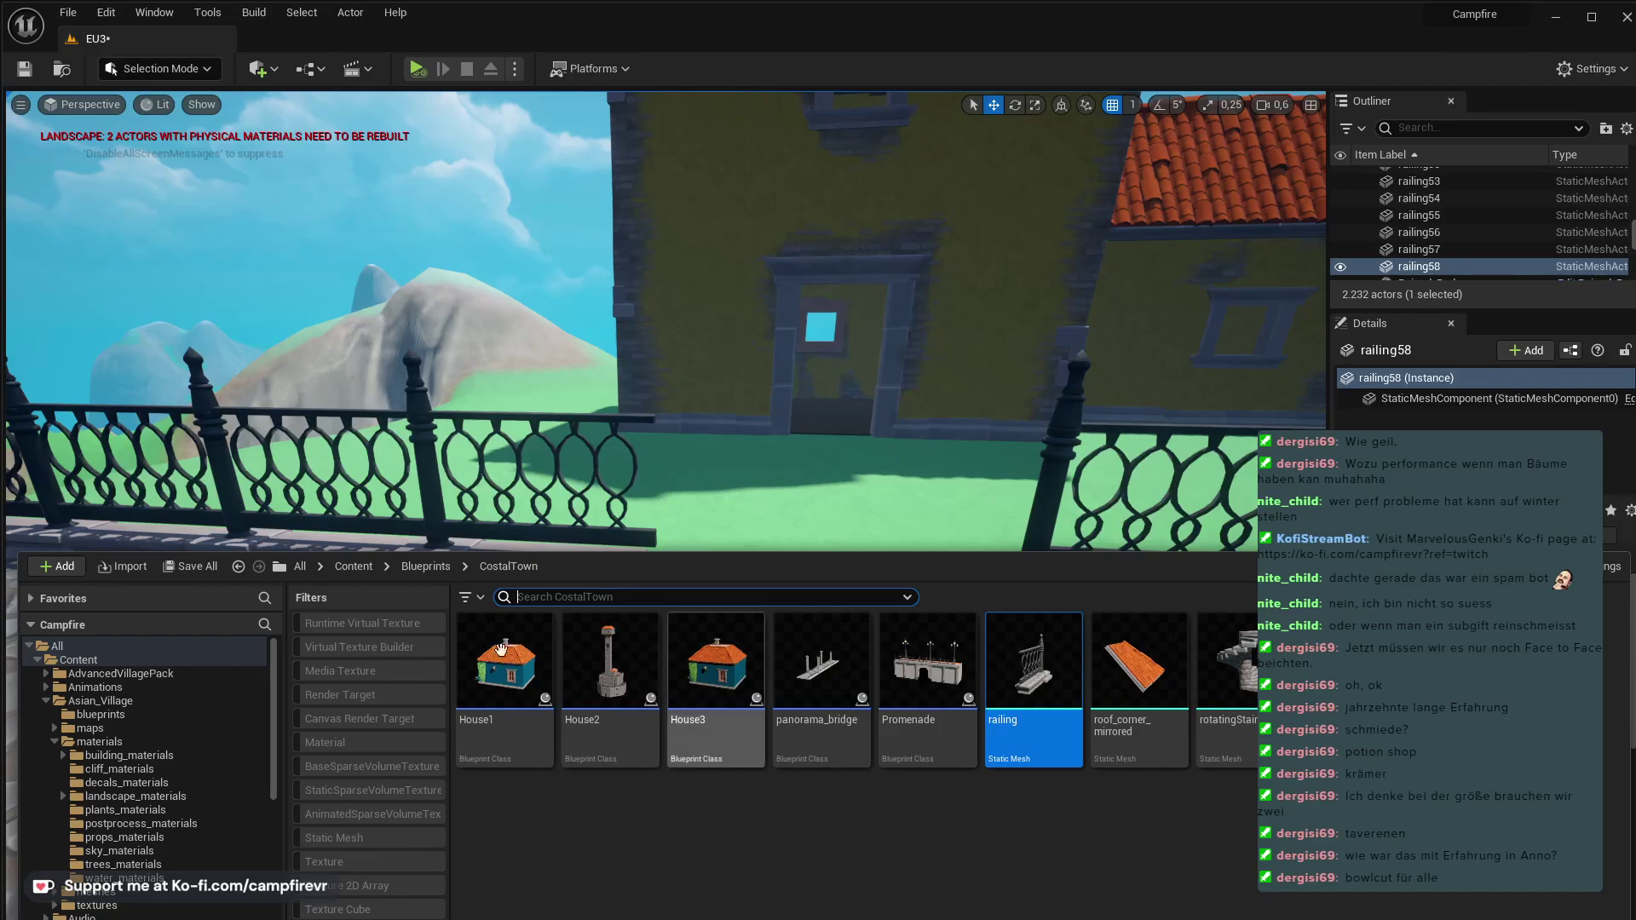
pyautogui.click(424, 566)
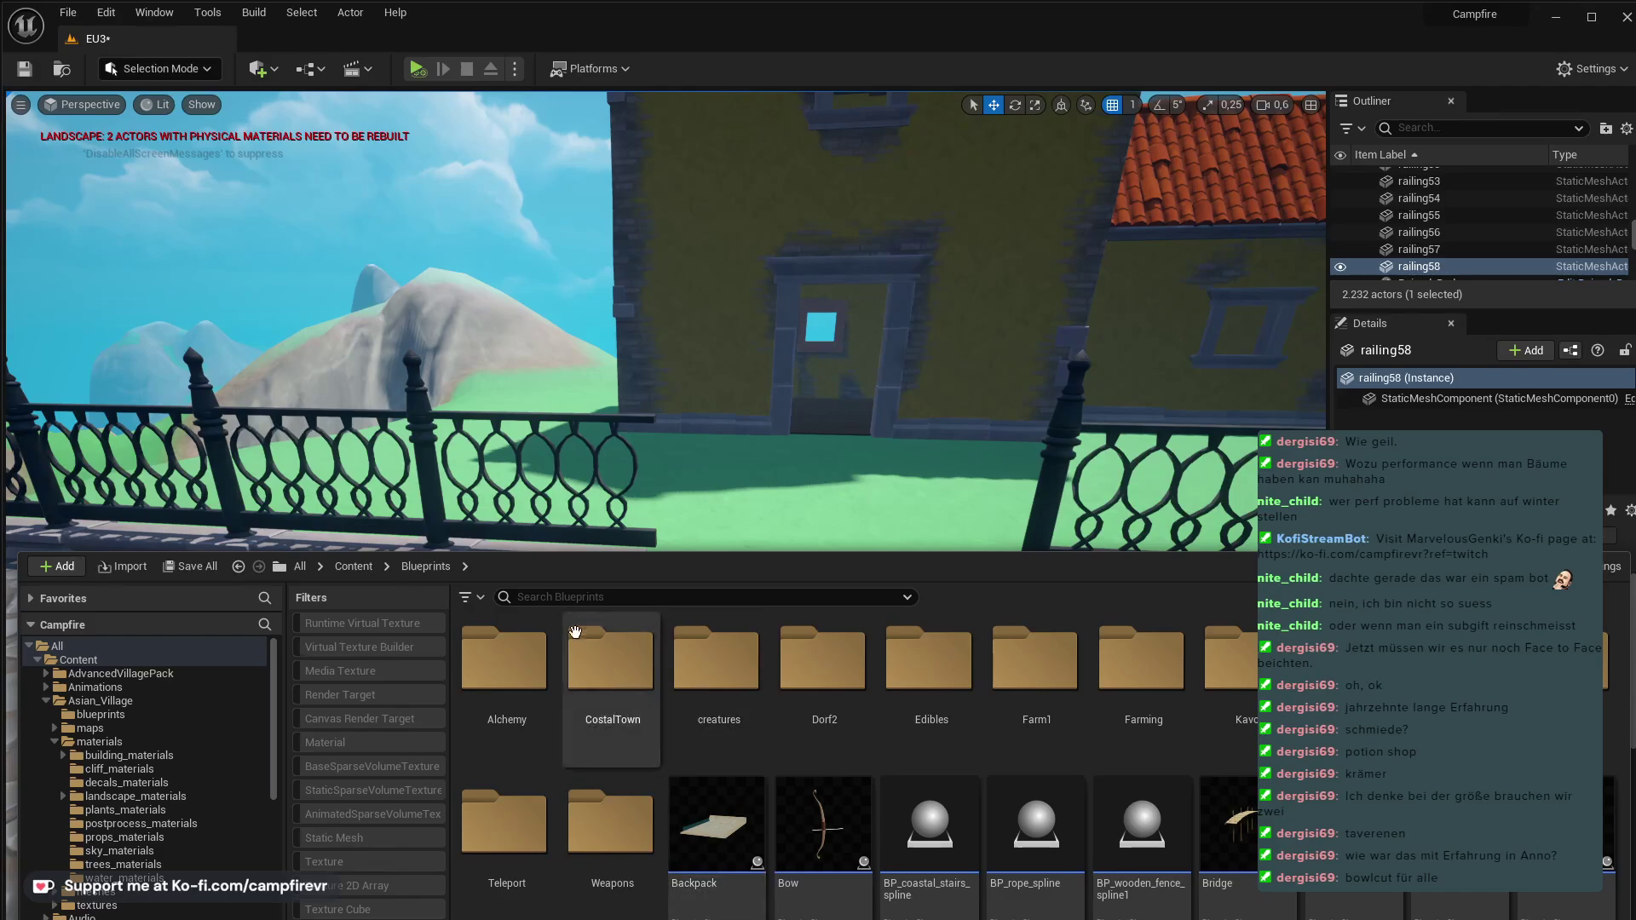
pyautogui.click(356, 566)
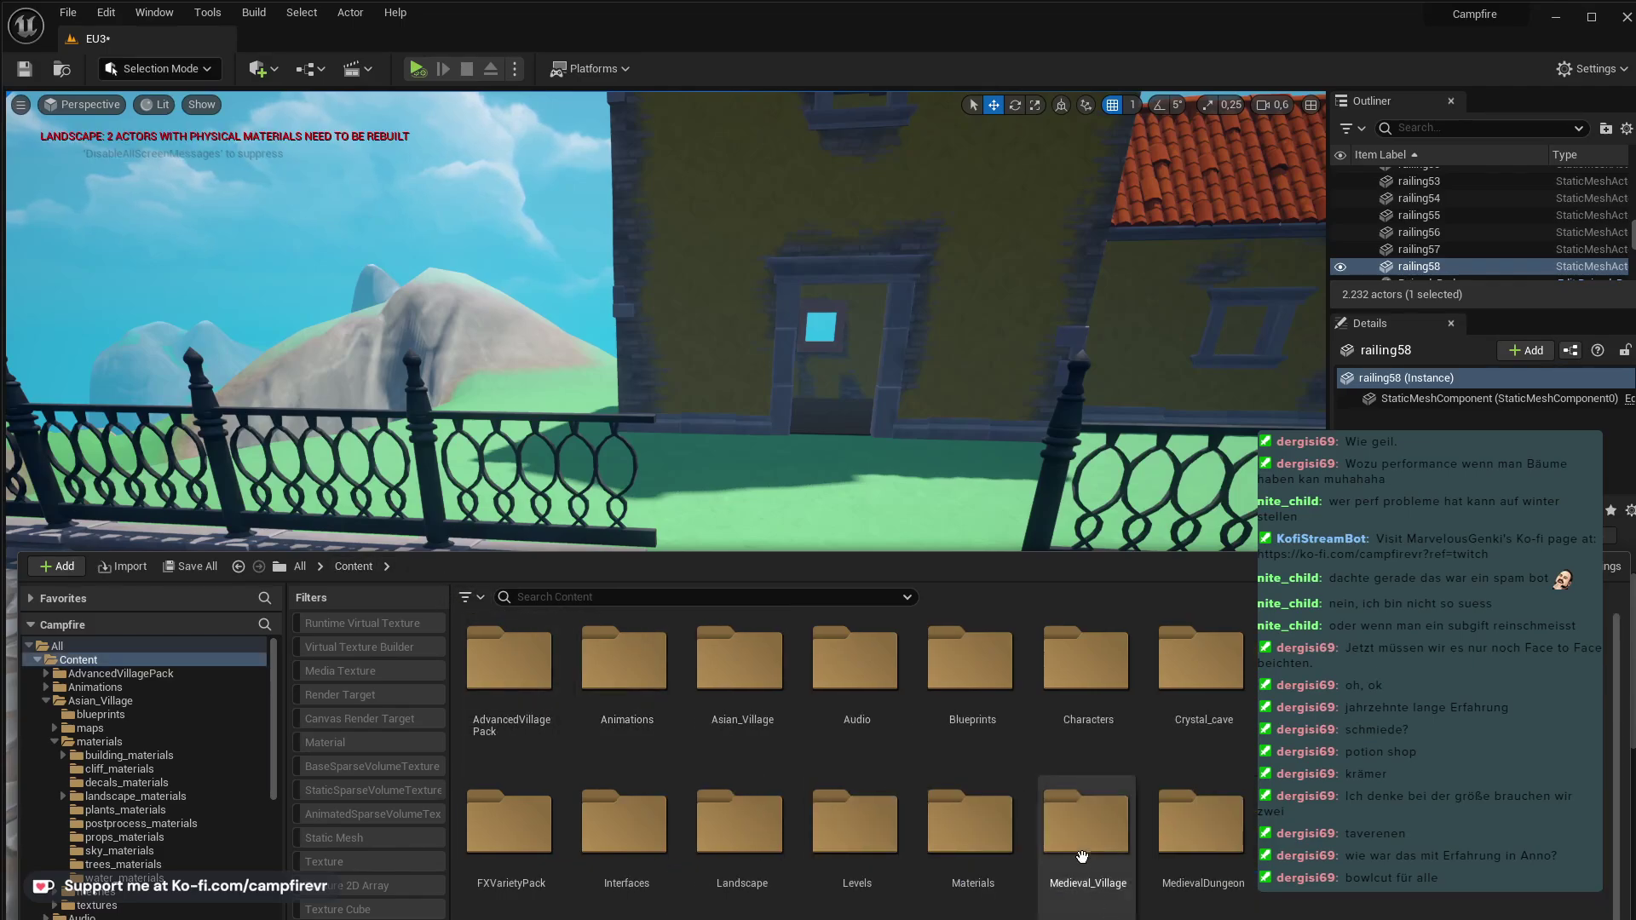
pyautogui.doubleClick(657, 719)
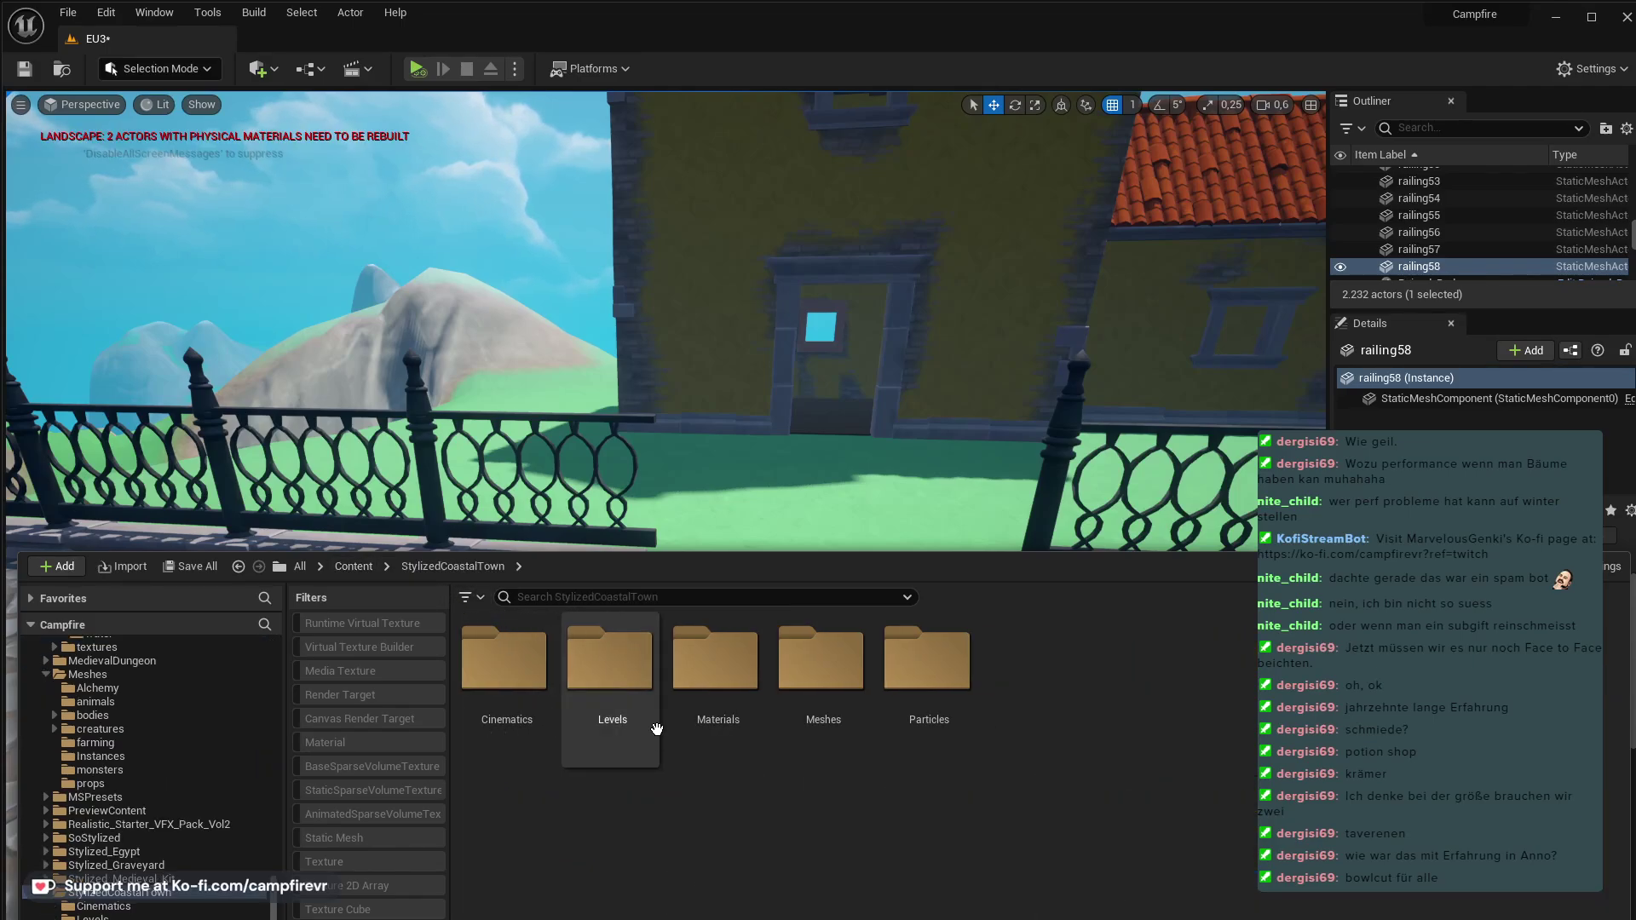
pyautogui.doubleClick(847, 668)
pyautogui.scroll(-5, 852, 750)
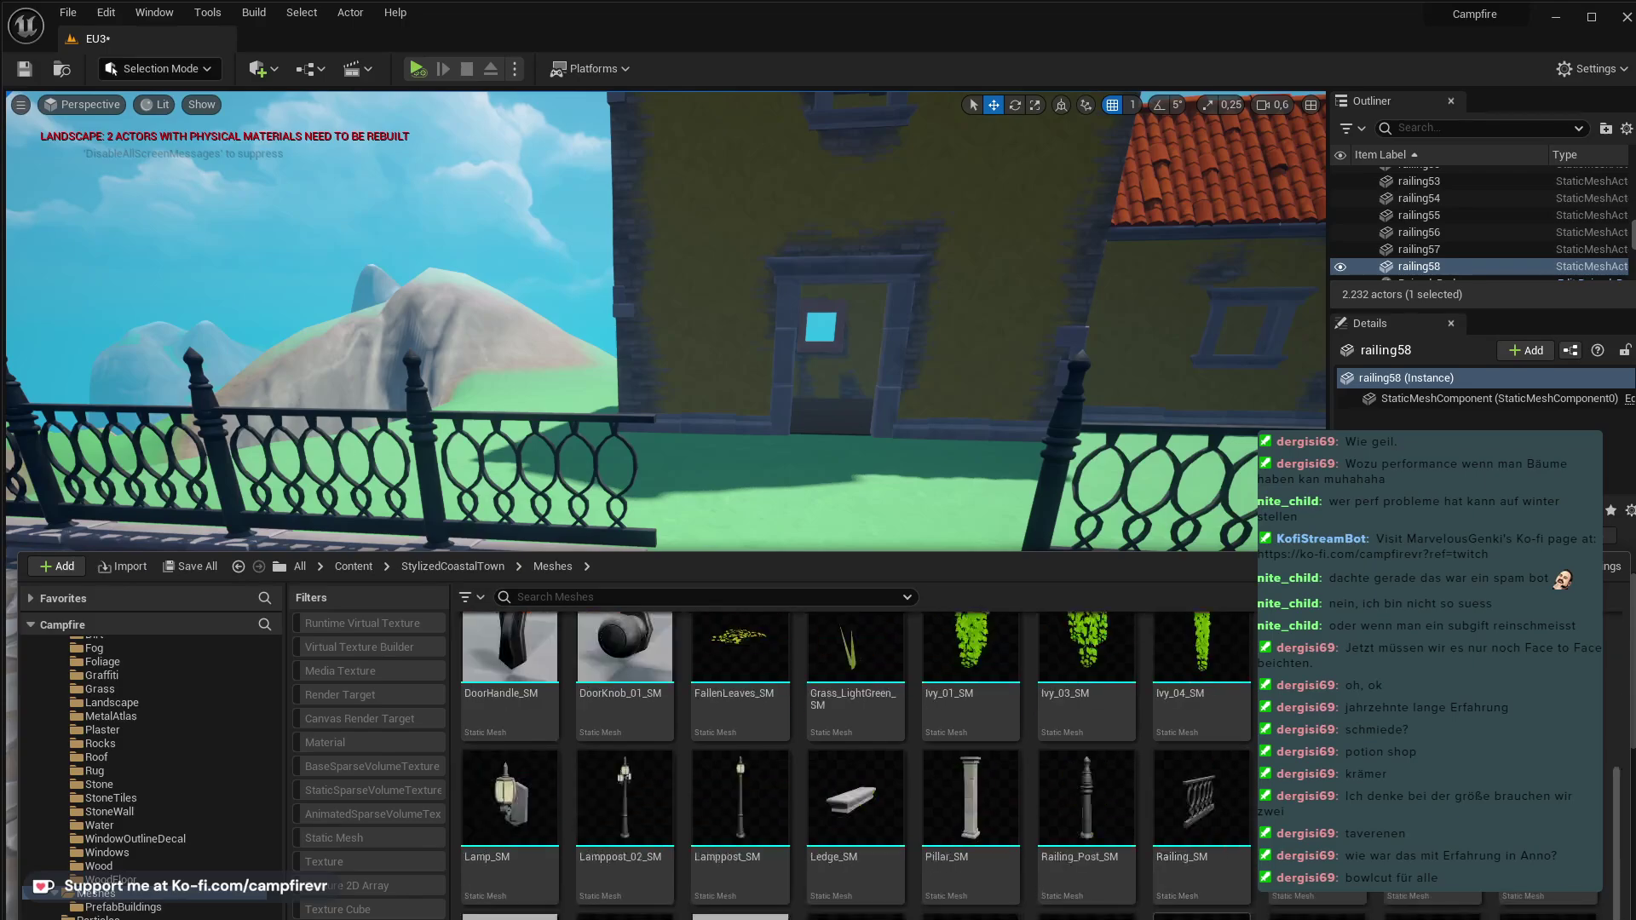
pyautogui.moveTo(855, 644); pyautogui.dragTo(823, 533)
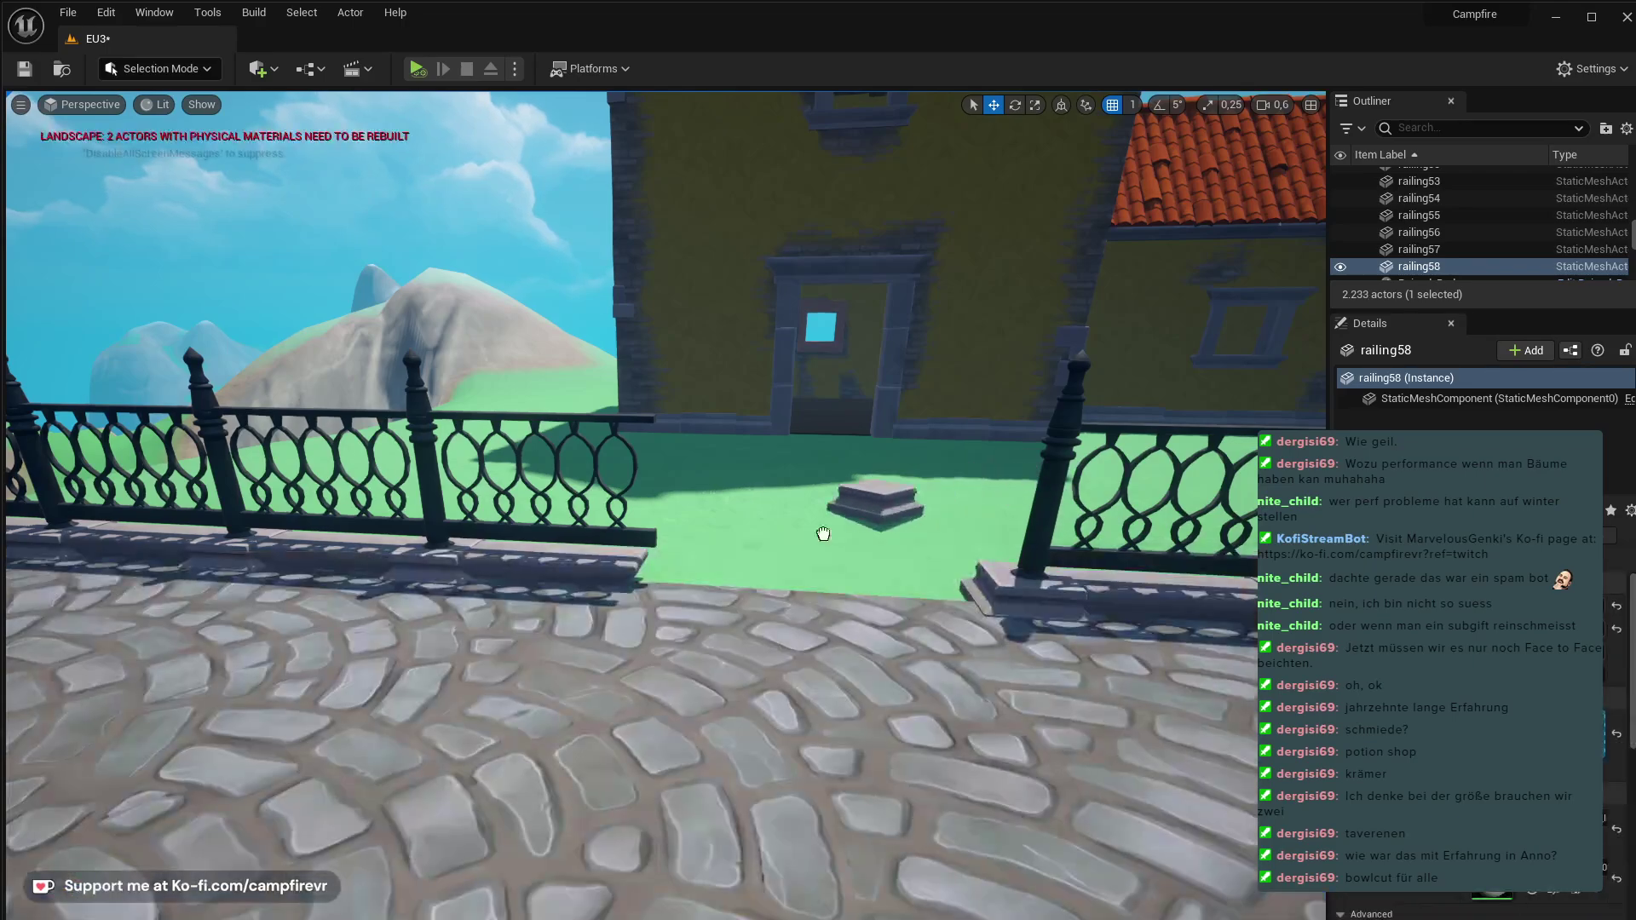
# - Move the stone cap onto the open end of the railing row beside the tower's entrance gap and align it with the base
pyautogui.click(658, 594)
pyautogui.moveTo(659, 594); pyautogui.dragTo(678, 685, button='right')
pyautogui.press('w')
pyautogui.press('e')
pyautogui.moveTo(602, 830); pyautogui.dragTo(738, 758)
pyautogui.press('w')
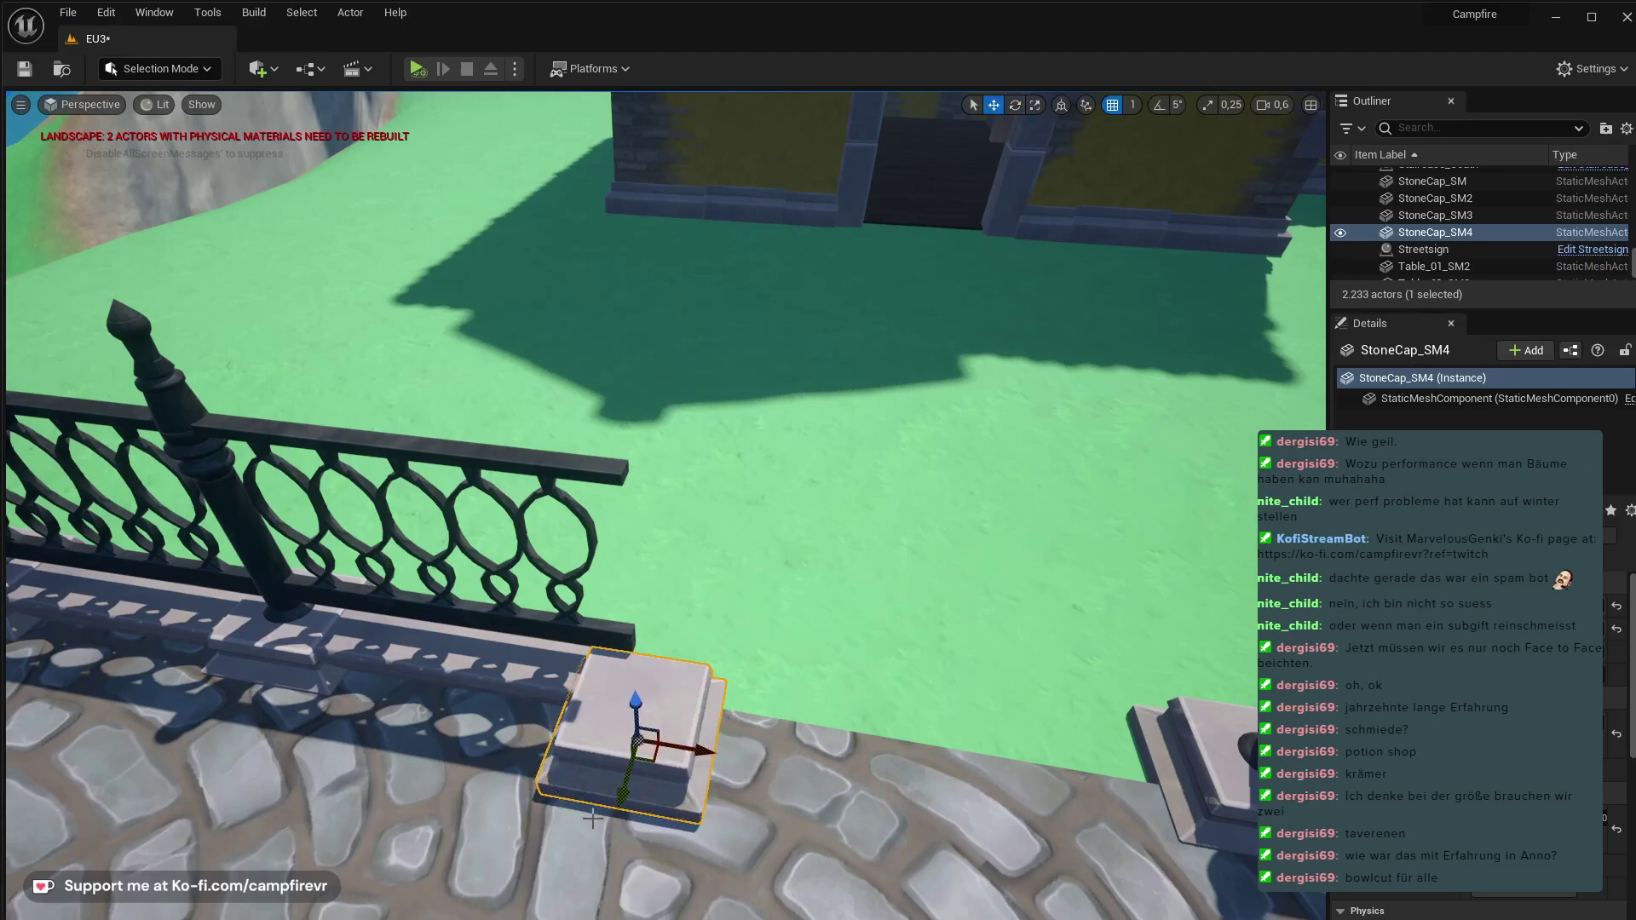
pyautogui.moveTo(641, 773); pyautogui.dragTo(659, 714)
pyautogui.press('q')
pyautogui.press('w')
pyautogui.moveTo(900, 504); pyautogui.dragTo(900, 505, button='right')
pyautogui.moveTo(909, 505); pyautogui.dragTo(904, 531)
pyautogui.moveTo(873, 682); pyautogui.dragTo(873, 682, button='right')
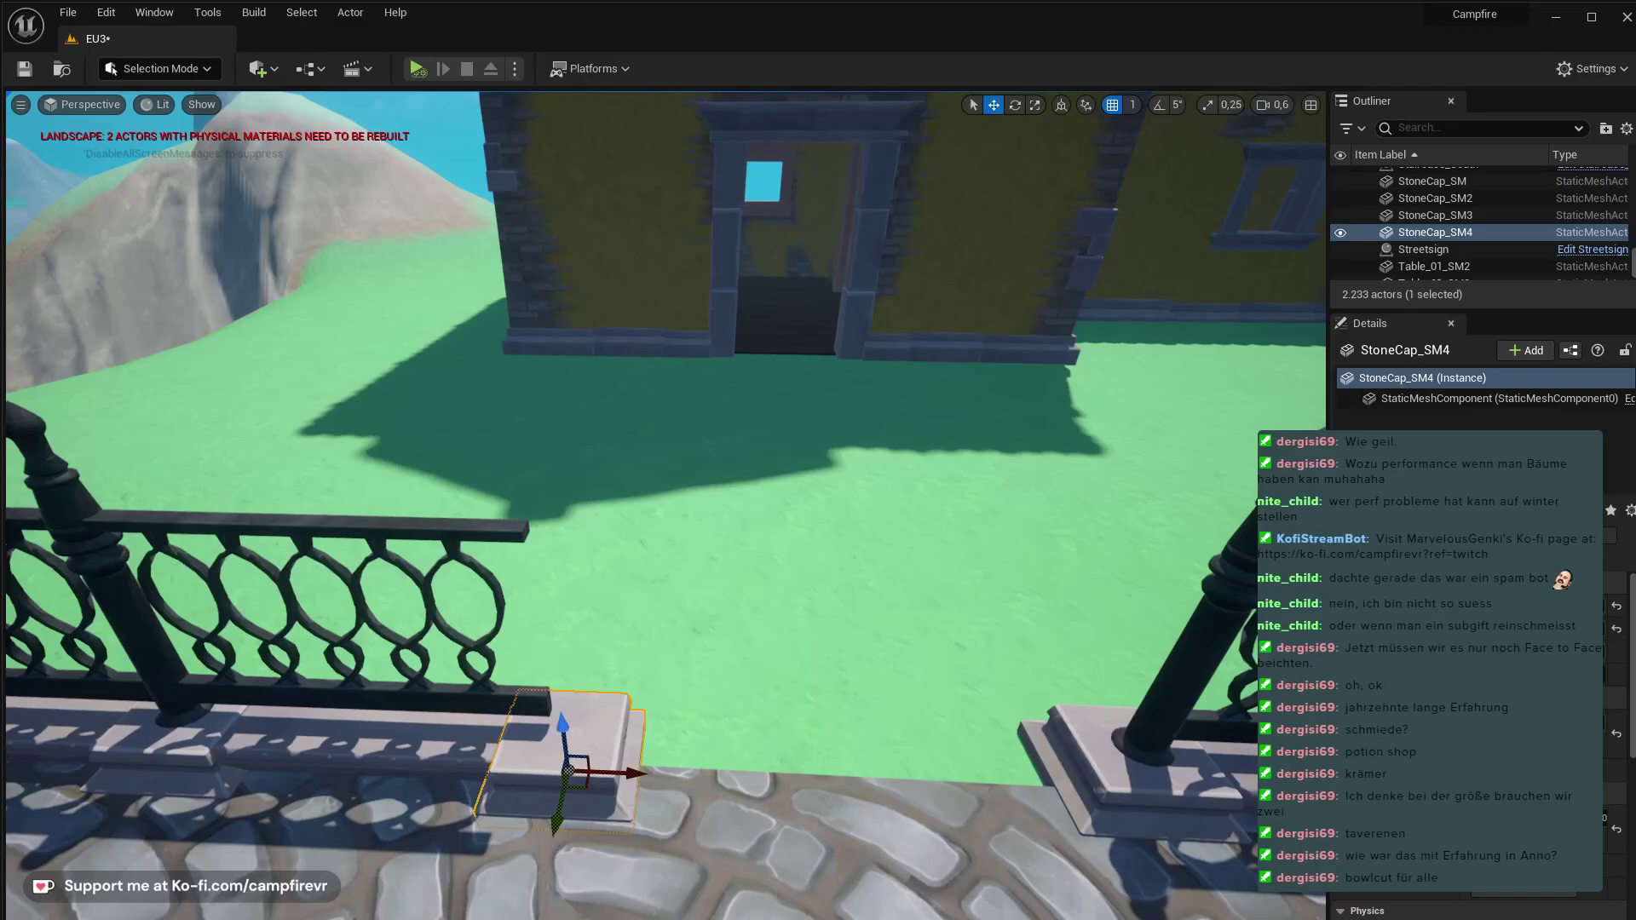
# - Place a Railing_Post_SM on the new stone cap so it closes the open railing end
pyautogui.hotkey('ctrl', 'space')
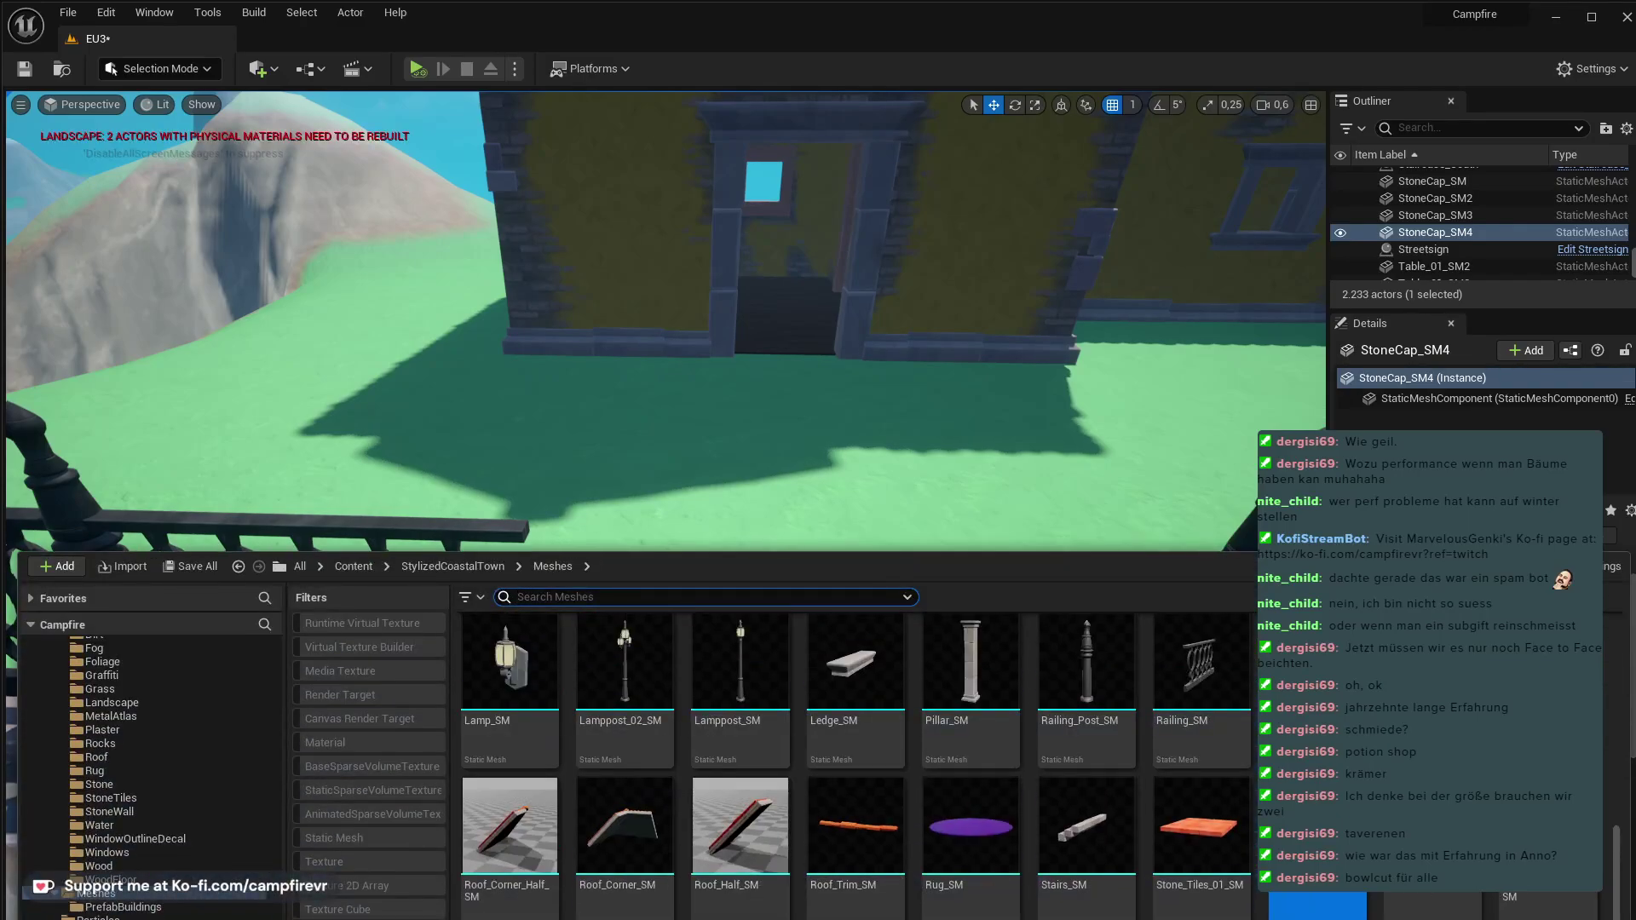
pyautogui.scroll(1, 852, 767)
pyautogui.moveTo(1099, 714); pyautogui.dragTo(558, 727)
pyautogui.moveTo(557, 726); pyautogui.dragTo(281, 707, button='right')
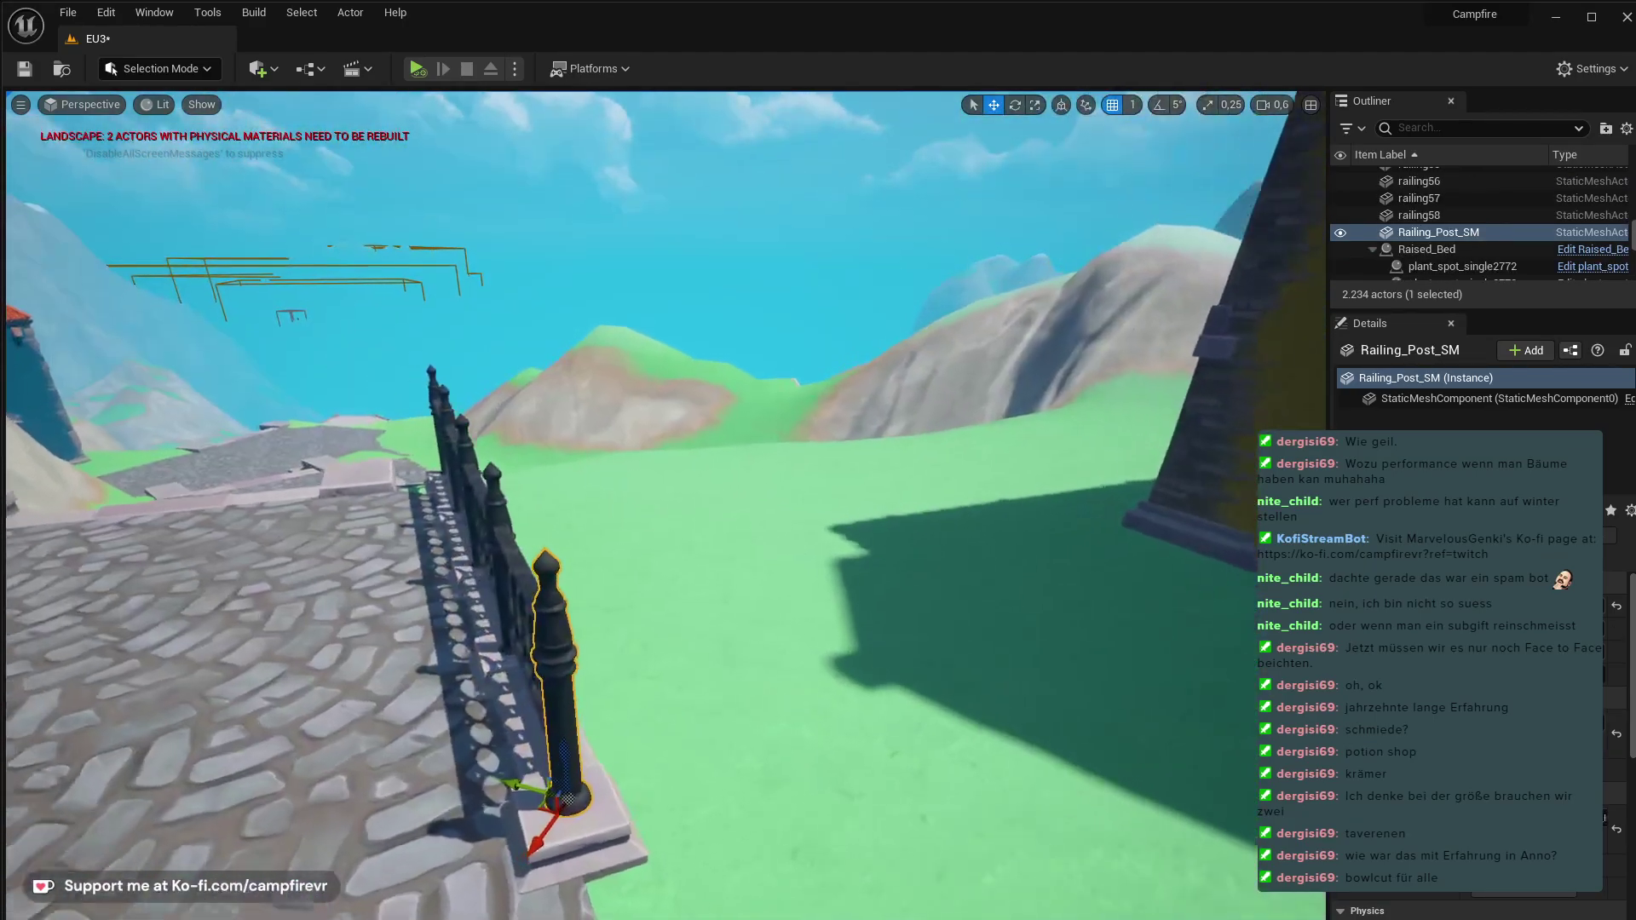
pyautogui.moveTo(643, 781); pyautogui.dragTo(642, 782, button='right')
pyautogui.press('w')
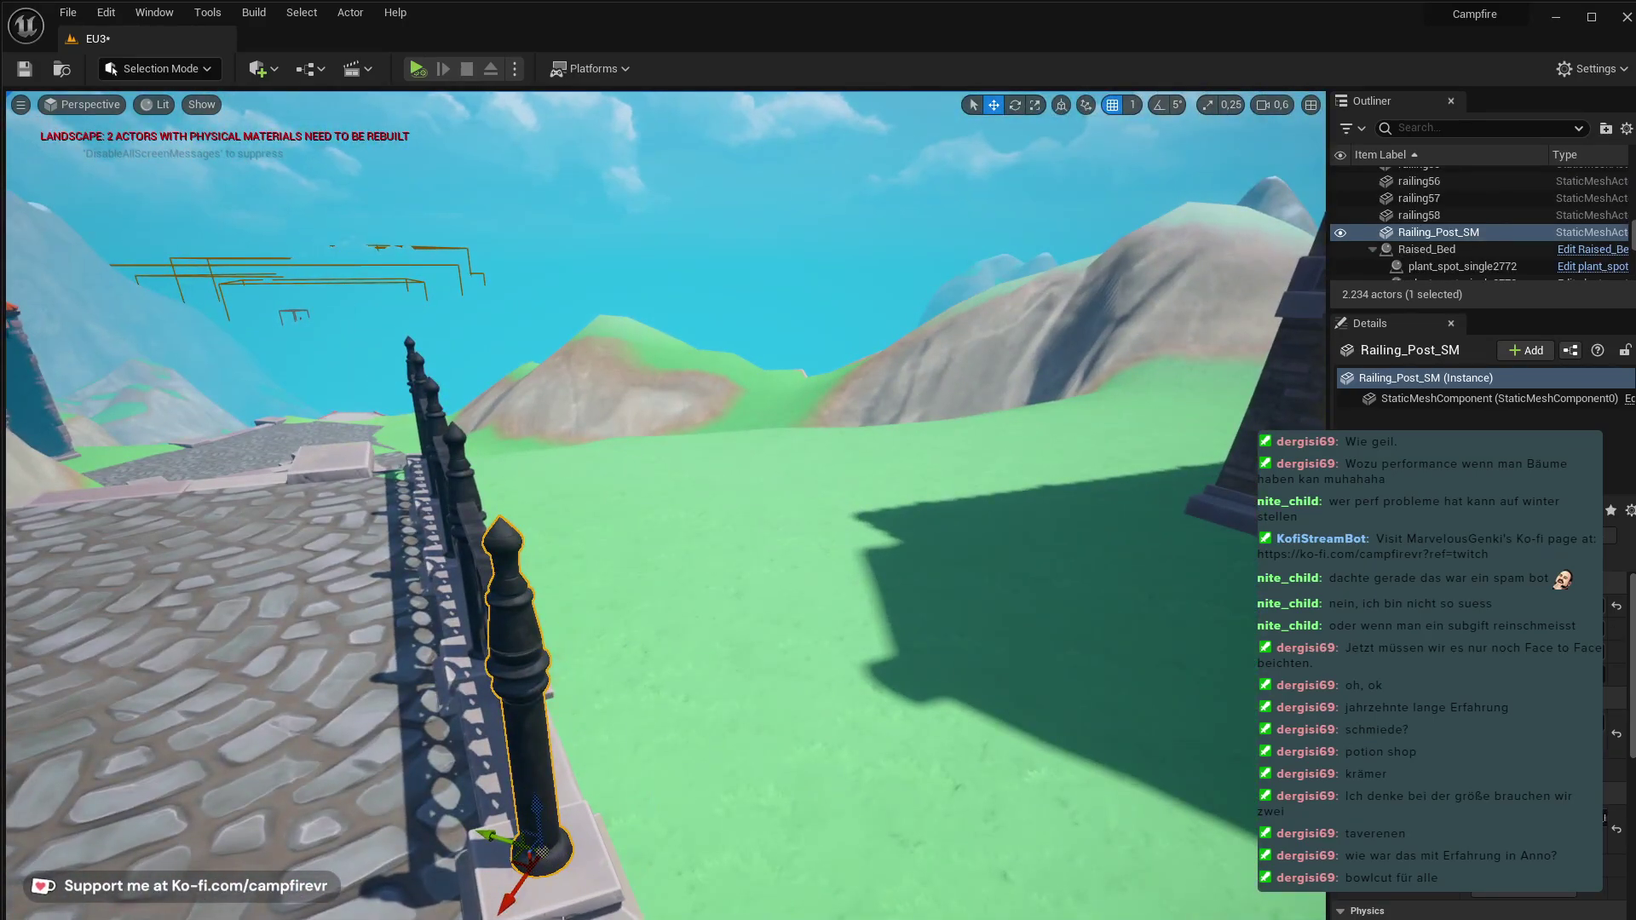
# - Select the post and its stone cap together and duplicate them to the far end of the railing row past the porch
pyautogui.keyDown('ctrl'); pyautogui.click(563, 917); pyautogui.keyUp('ctrl')
pyautogui.moveTo(563, 917); pyautogui.dragTo(887, 917, button='right')
pyautogui.press('a')
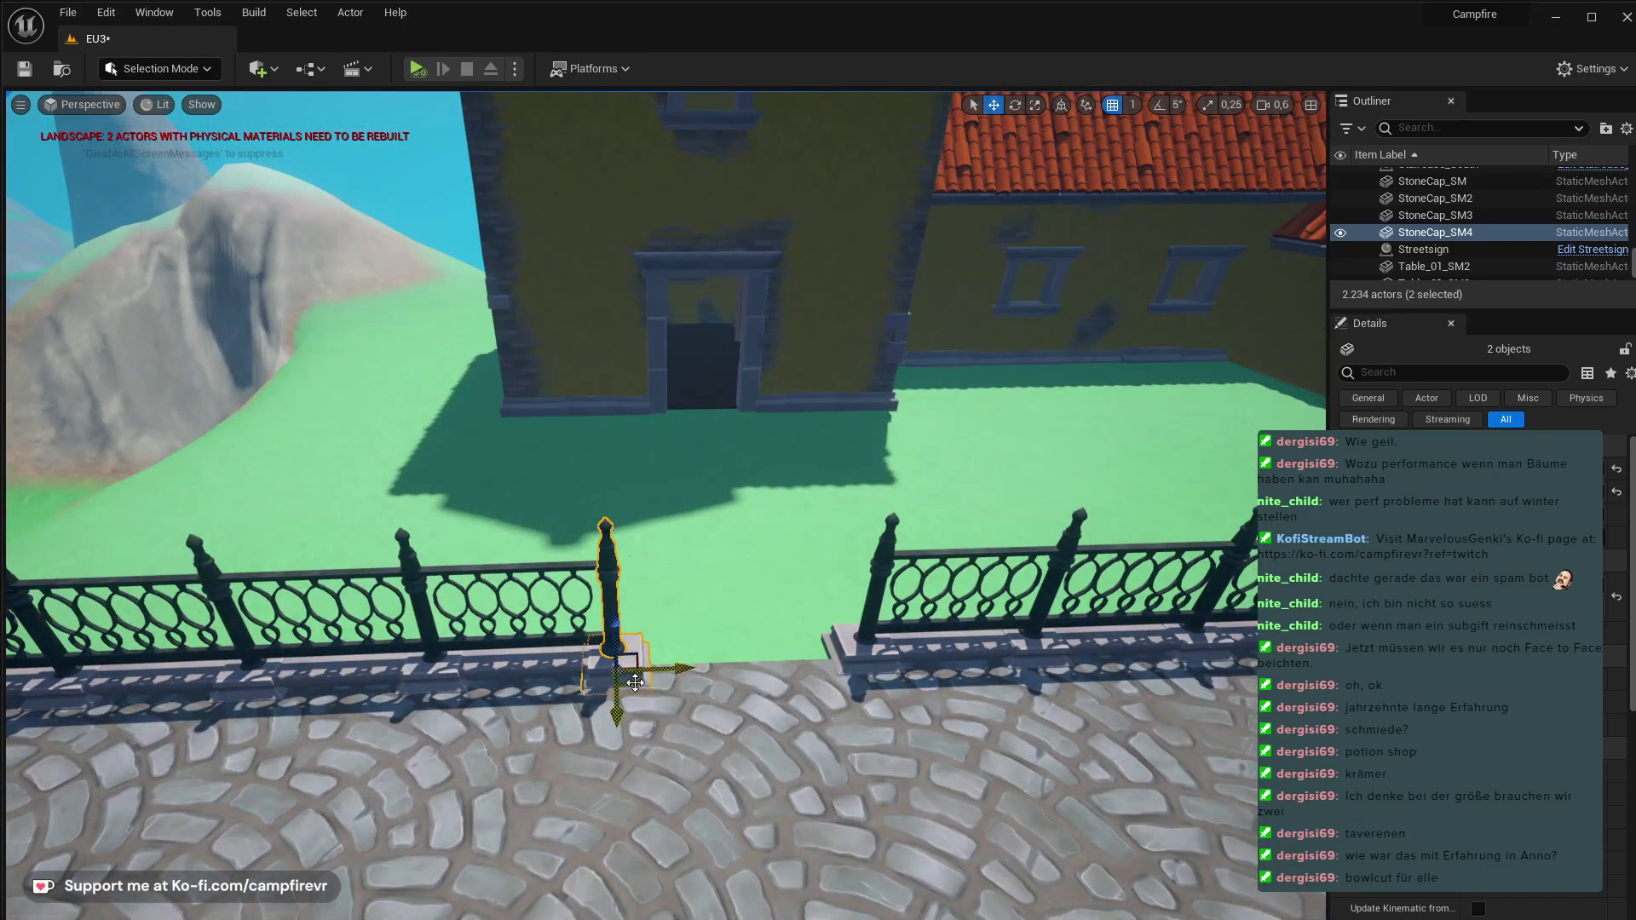
pyautogui.moveTo(635, 682); pyautogui.dragTo(845, 681, button='right')
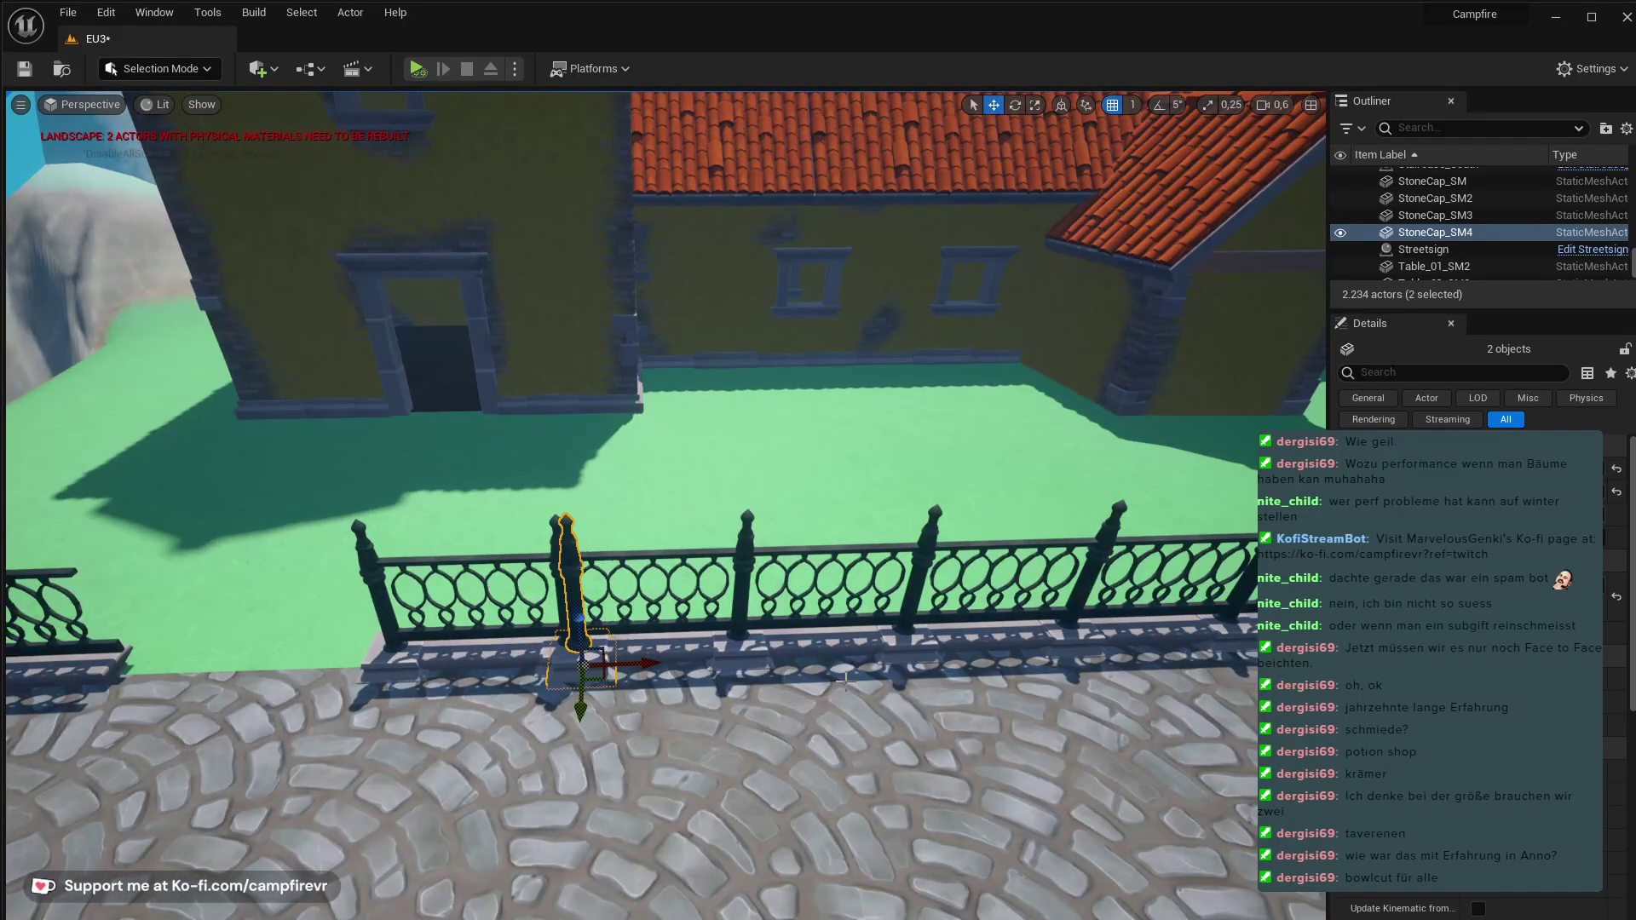
pyautogui.hotkey('ctrl', 'z')
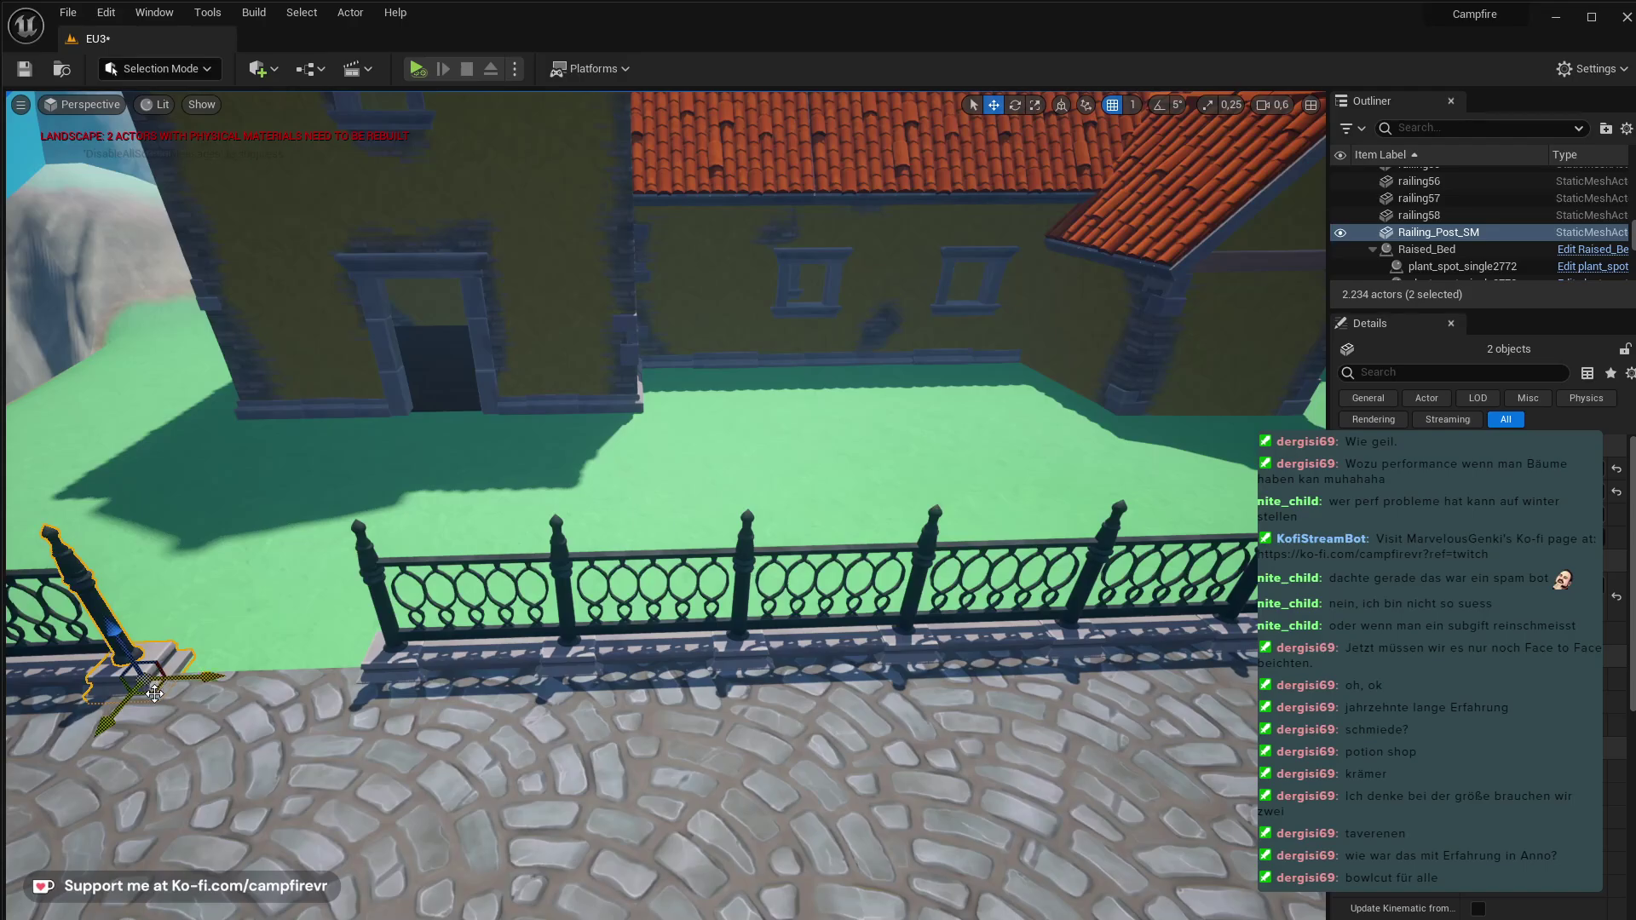
pyautogui.keyDown('alt'); pyautogui.moveTo(155, 693); pyautogui.dragTo(1236, 657); pyautogui.keyUp('alt')
pyautogui.press('d')
pyautogui.moveTo(1236, 656); pyautogui.dragTo(1271, 648, button='right')
pyautogui.moveTo(386, 645); pyautogui.dragTo(1223, 607)
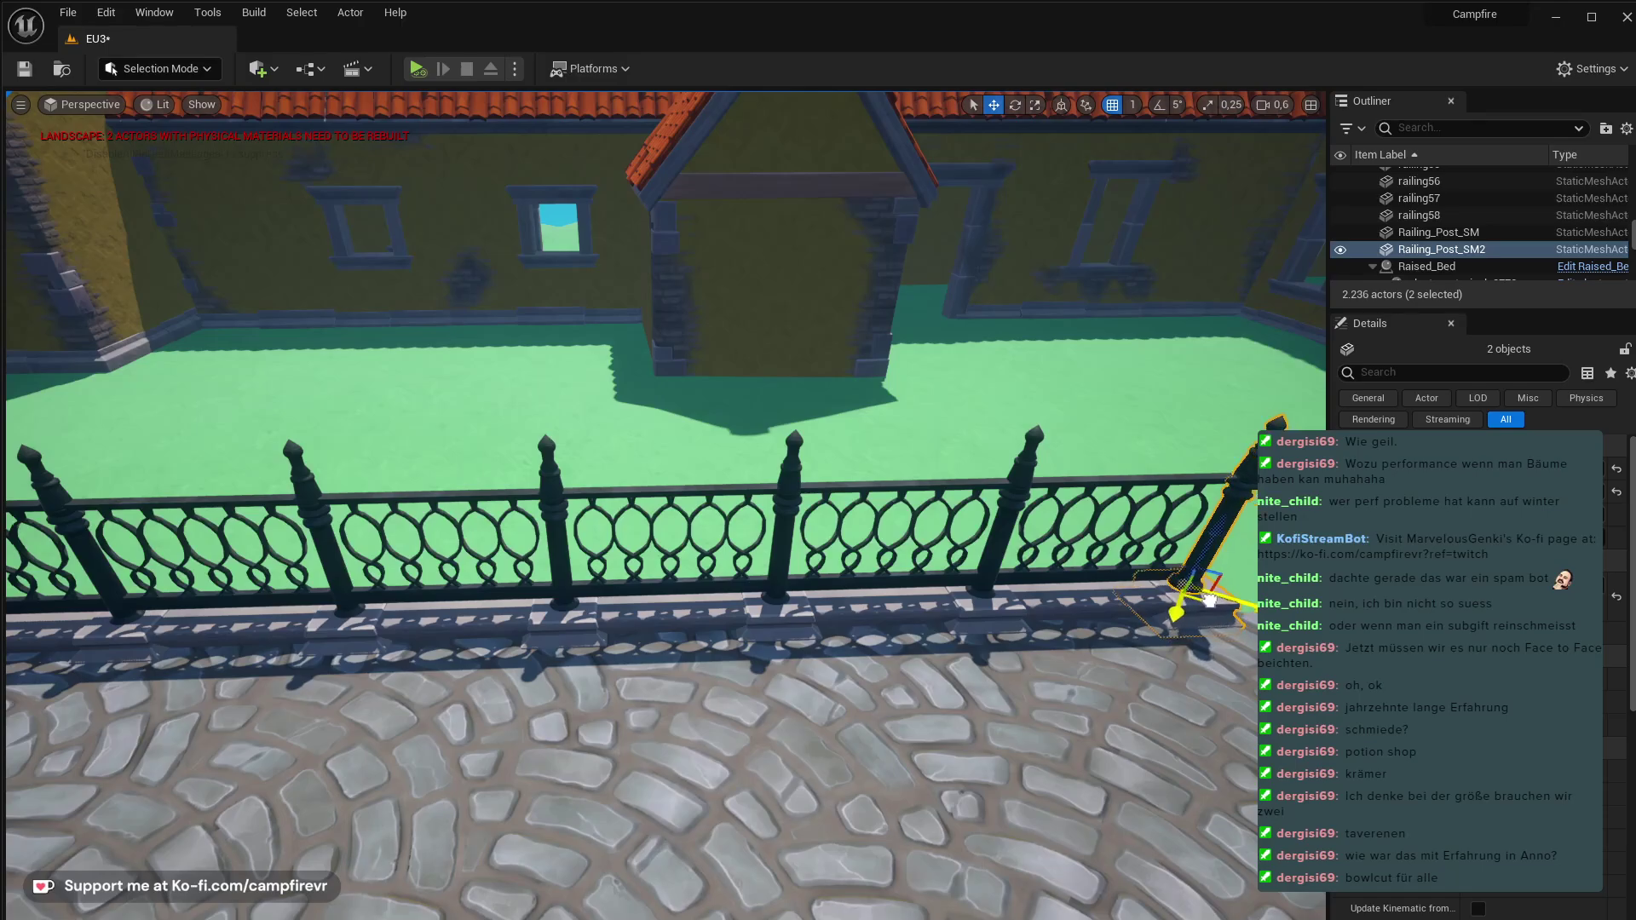
# - Fine-tune the duplicated post and cap so they line up with the railing end at the low wing's entrance
pyautogui.moveTo(1210, 597); pyautogui.dragTo(1254, 611, button='right')
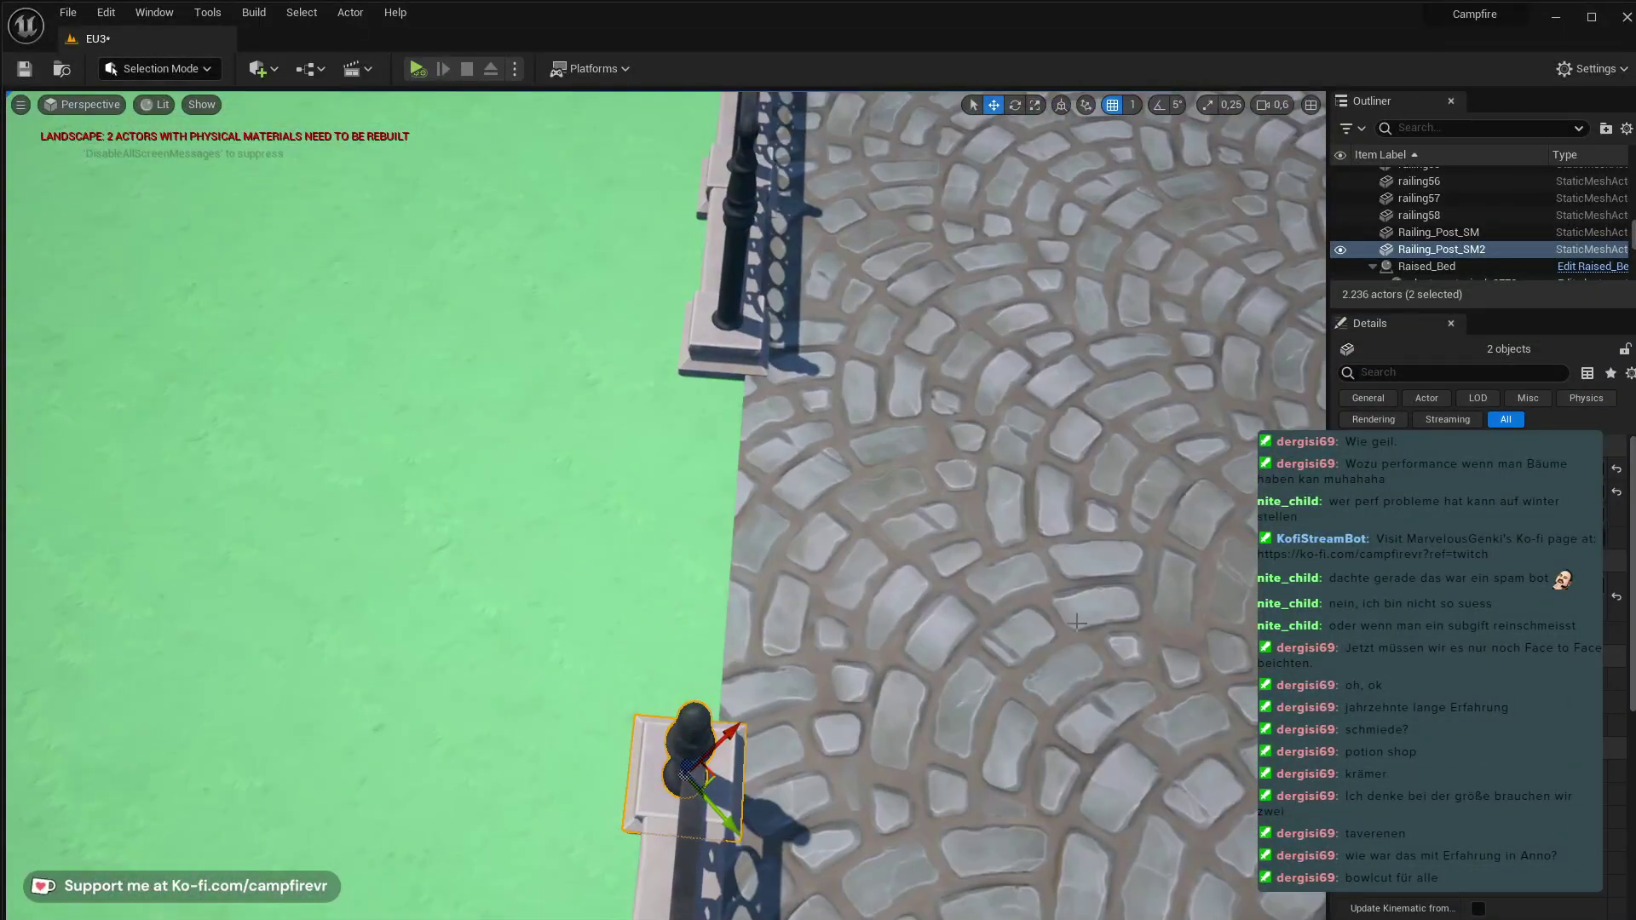
pyautogui.moveTo(713, 778); pyautogui.dragTo(718, 776)
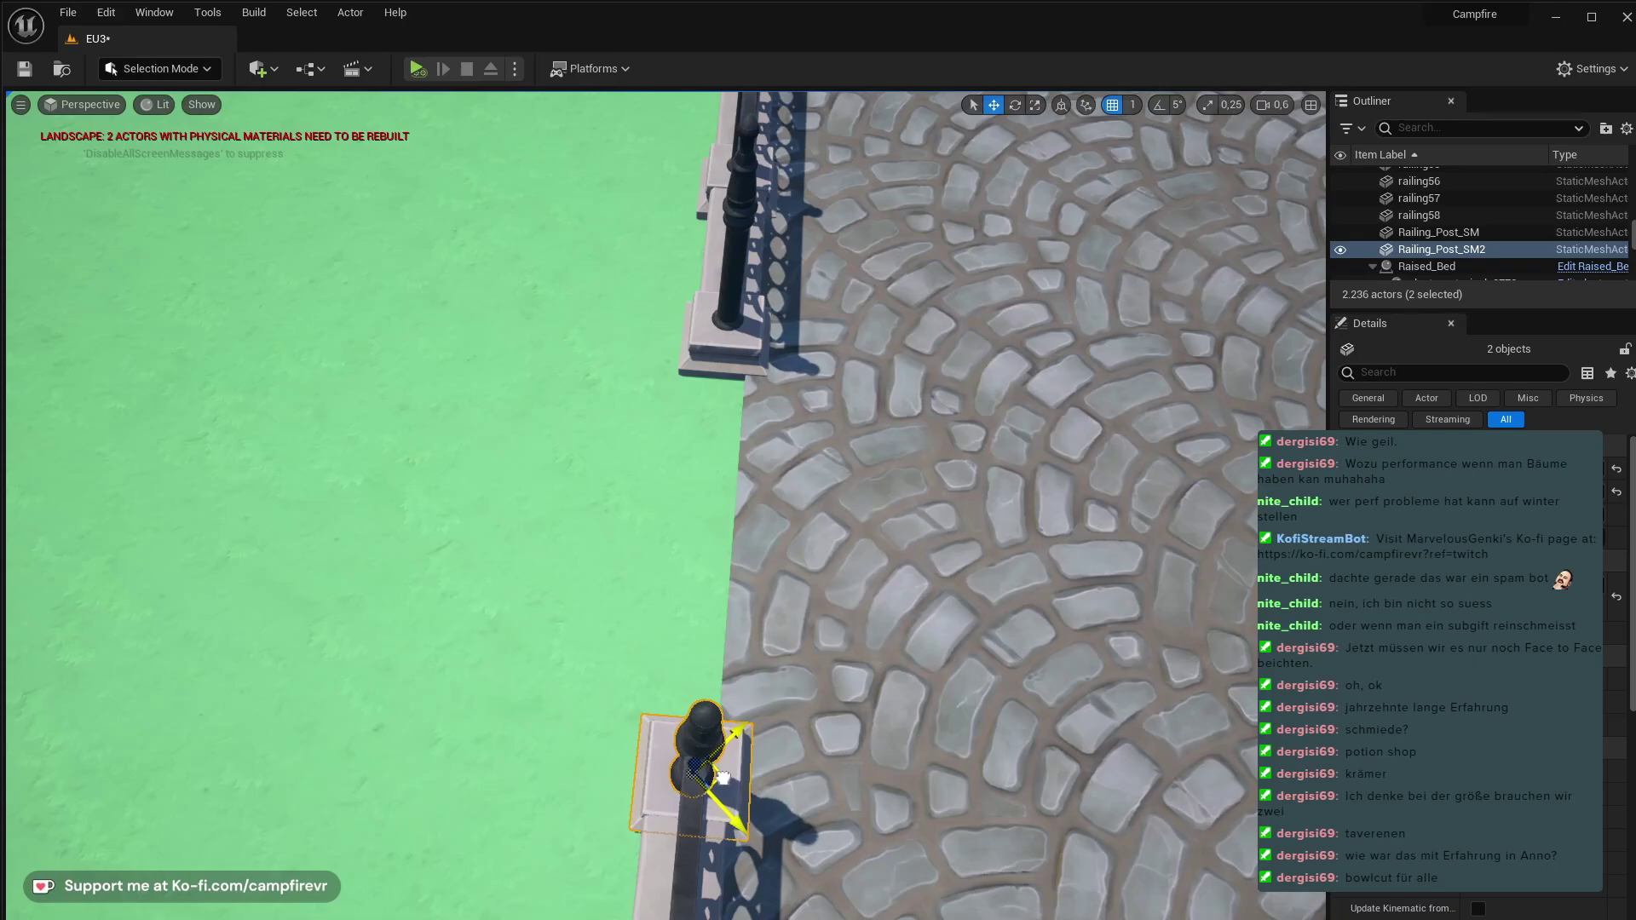
pyautogui.moveTo(721, 783); pyautogui.dragTo(852, 774, button='right')
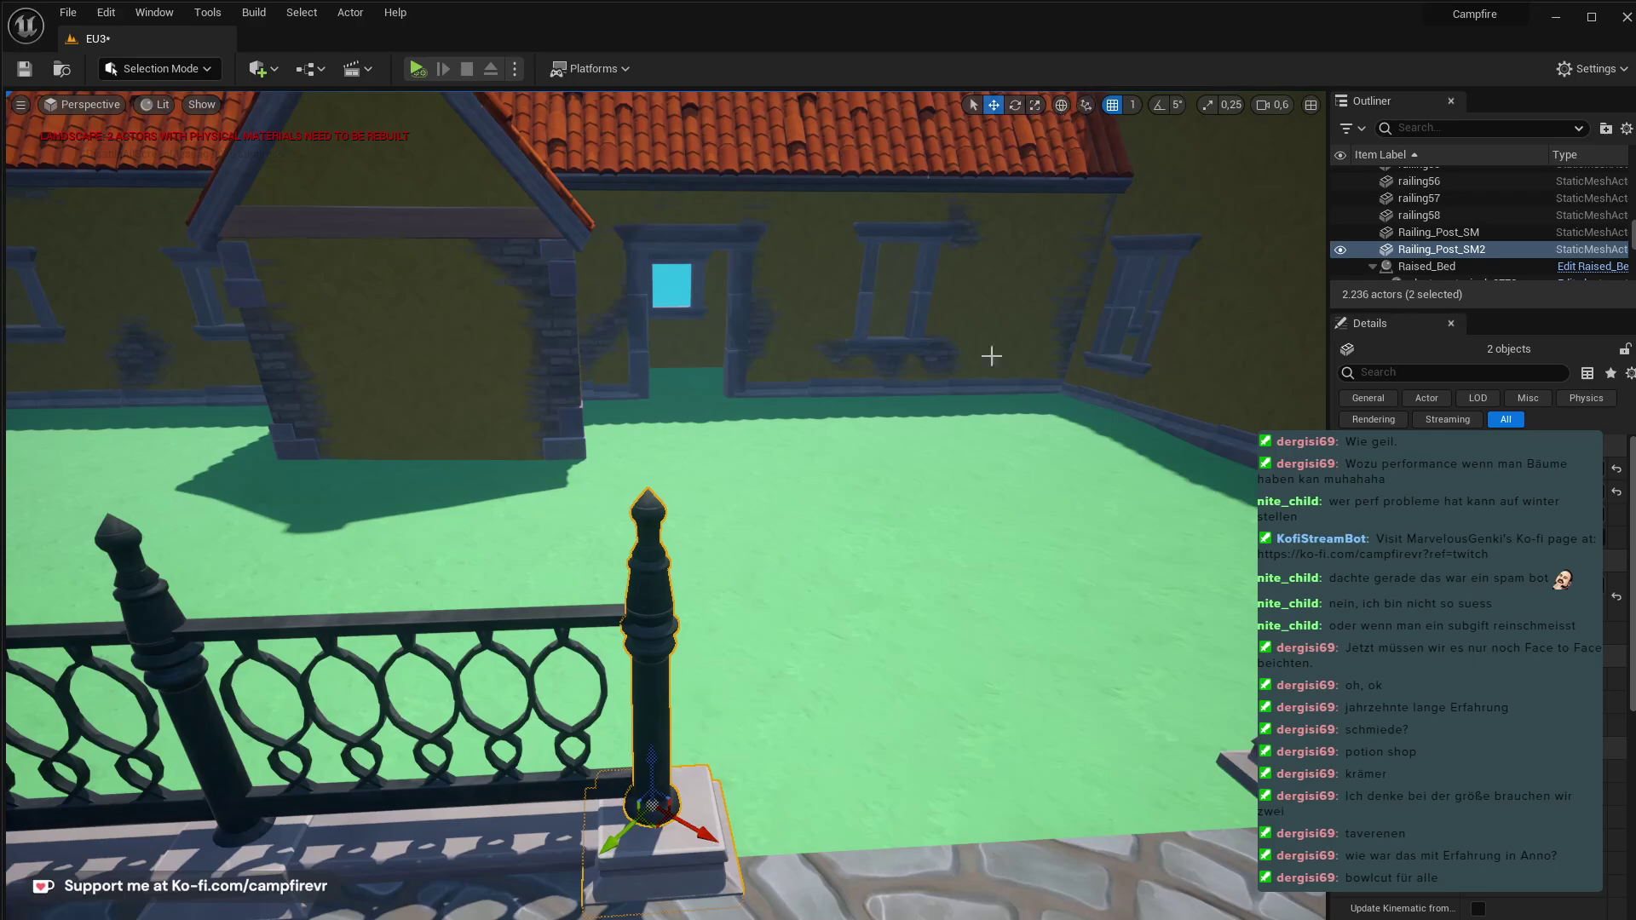
pyautogui.moveTo(659, 819); pyautogui.dragTo(645, 816)
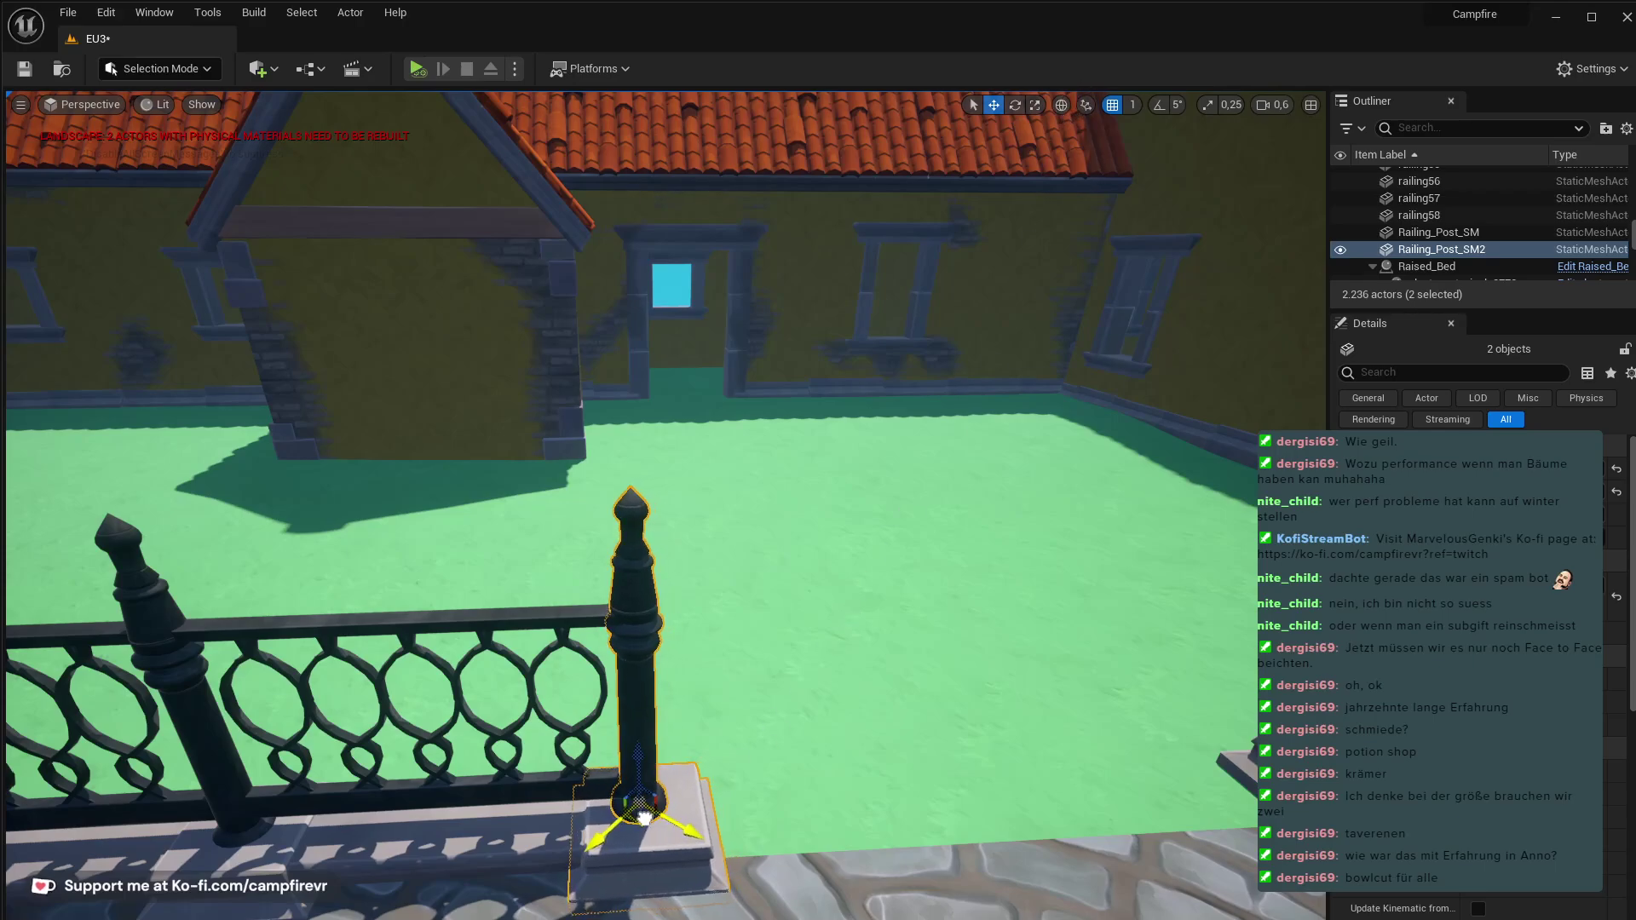
# - Duplicate the post and stone cap to the open railing end at the corner building's door and align them with the base
pyautogui.moveTo(713, 823); pyautogui.dragTo(801, 784, button='right')
pyautogui.press('d')
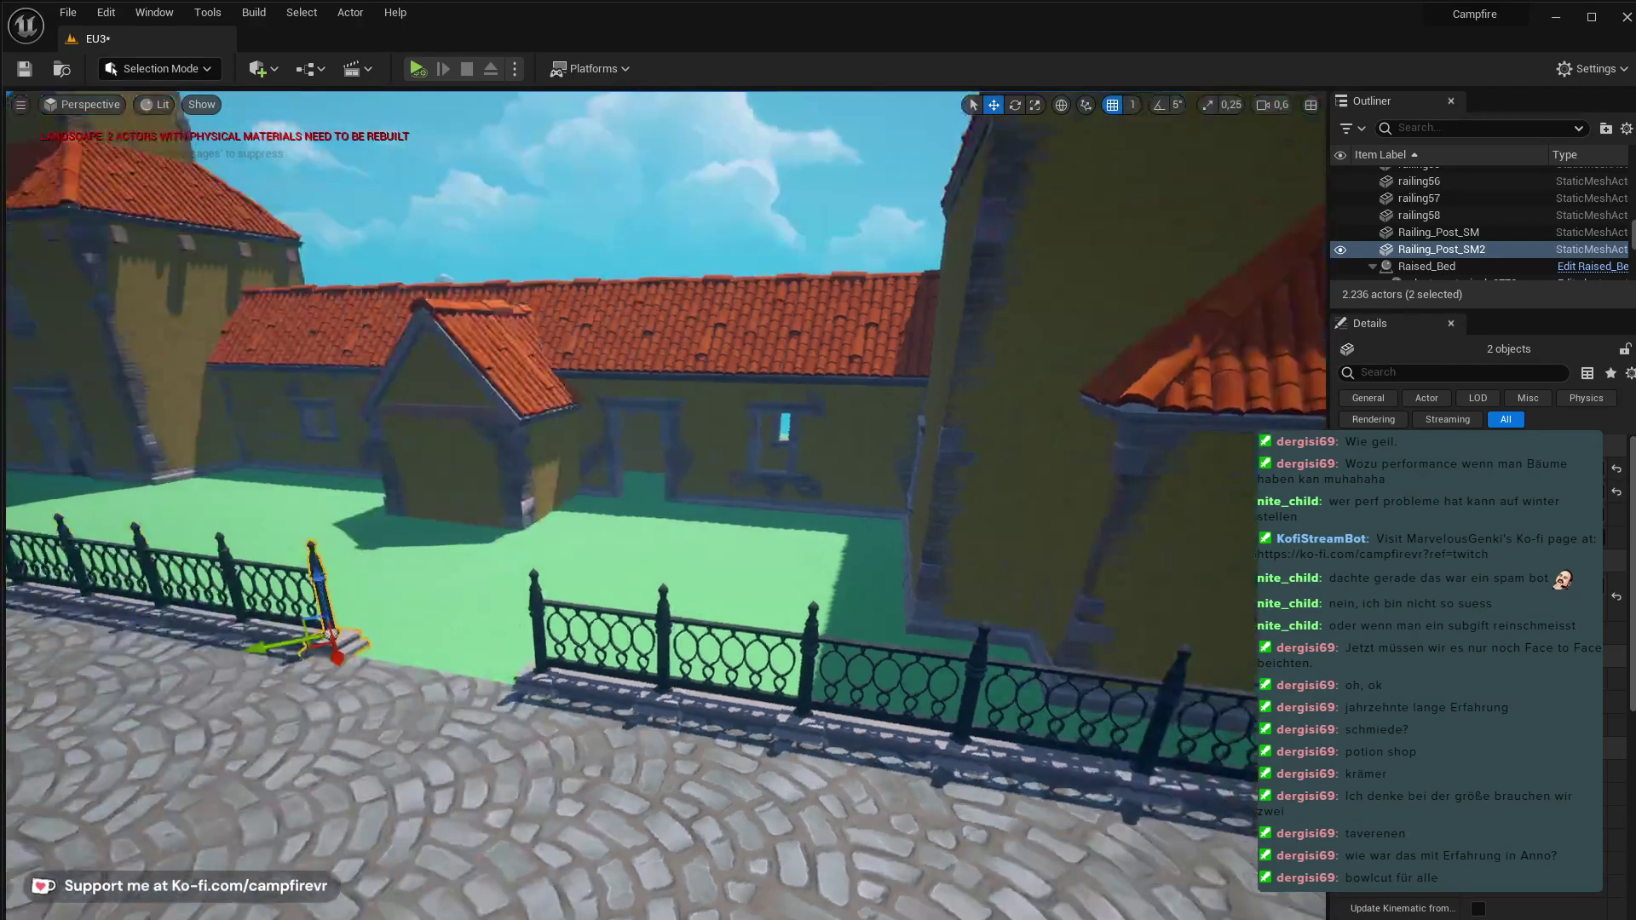
pyautogui.keyDown('alt'); pyautogui.moveTo(313, 647); pyautogui.dragTo(1210, 888); pyautogui.keyUp('alt')
pyautogui.moveTo(538, 816); pyautogui.dragTo(767, 852, button='right')
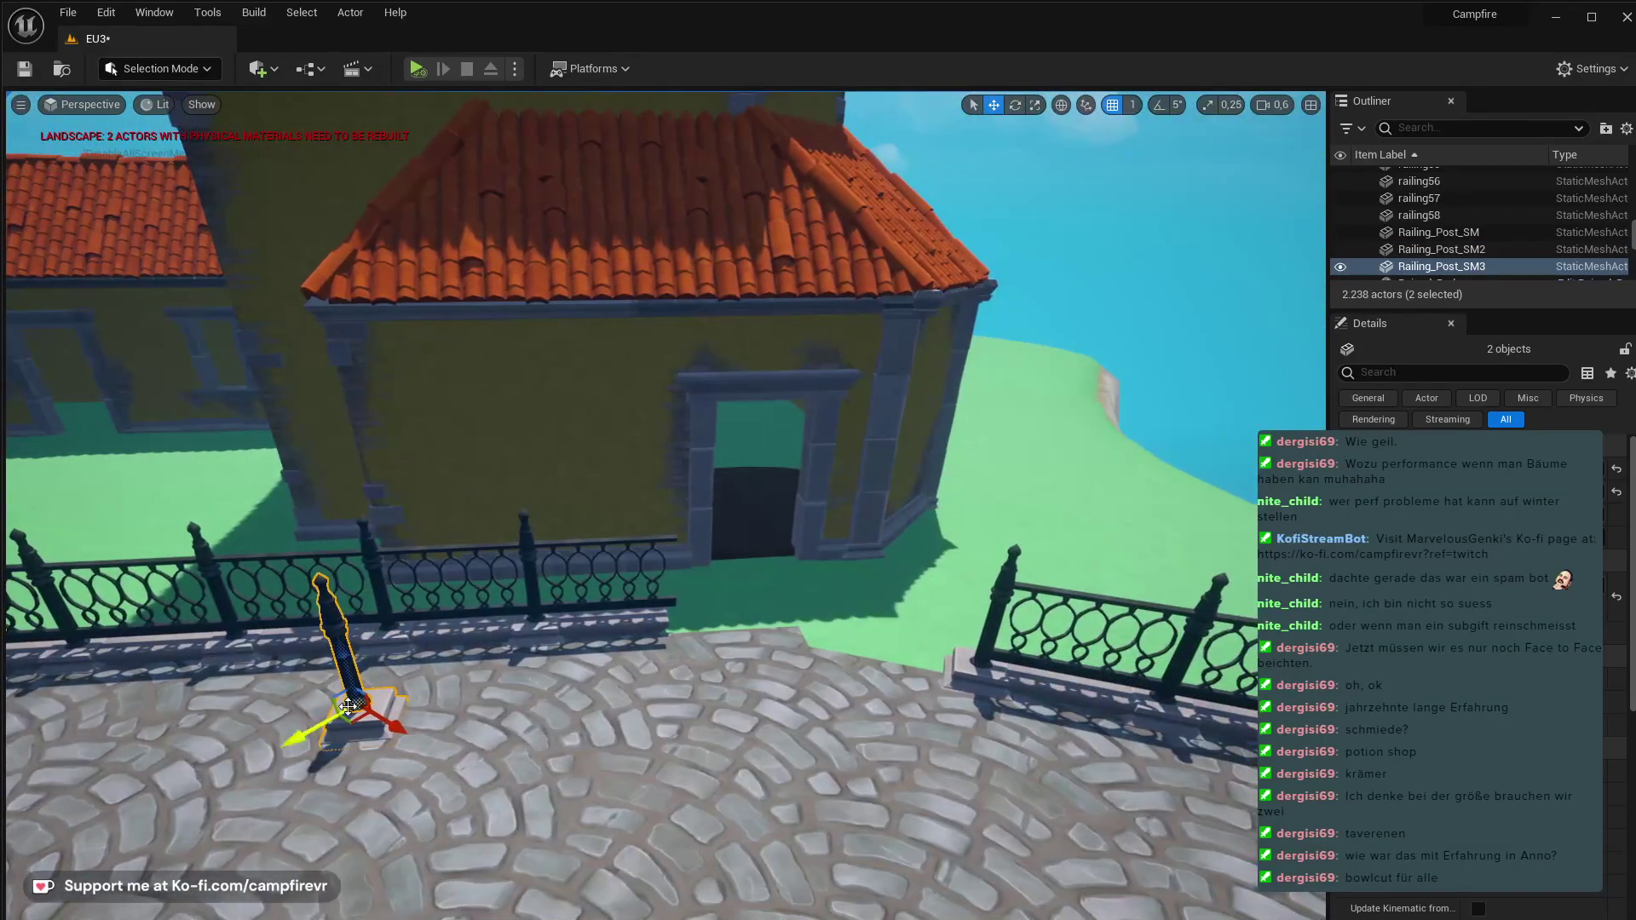
pyautogui.moveTo(353, 716); pyautogui.dragTo(692, 624)
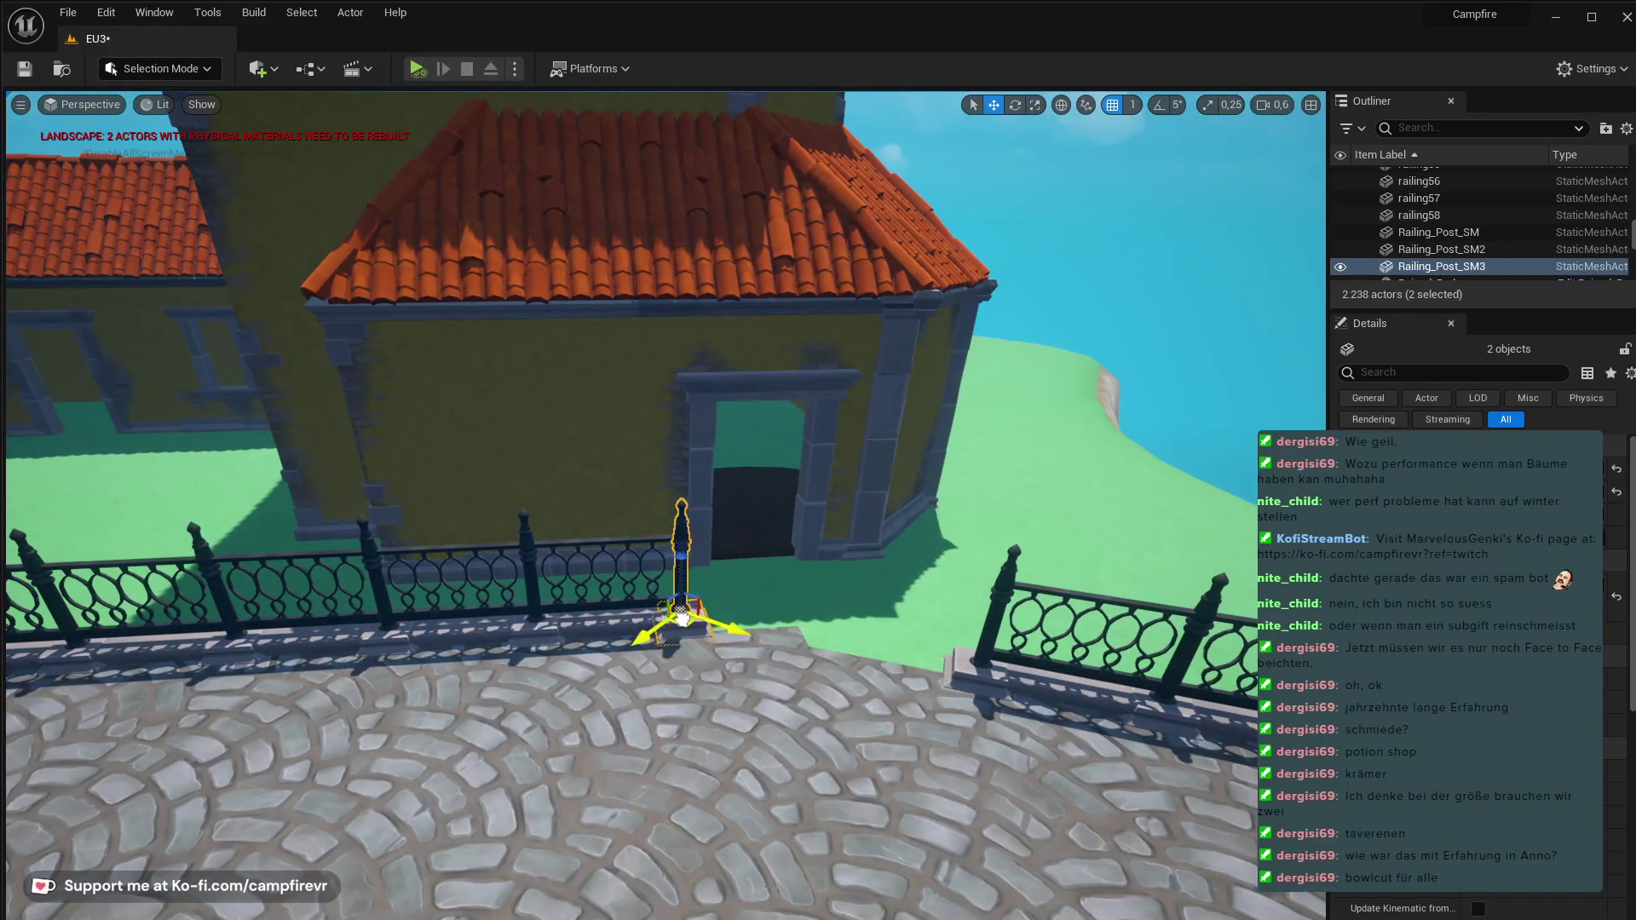
pyautogui.moveTo(679, 617); pyautogui.dragTo(713, 645, button='right')
pyautogui.press('w')
pyautogui.press('w')
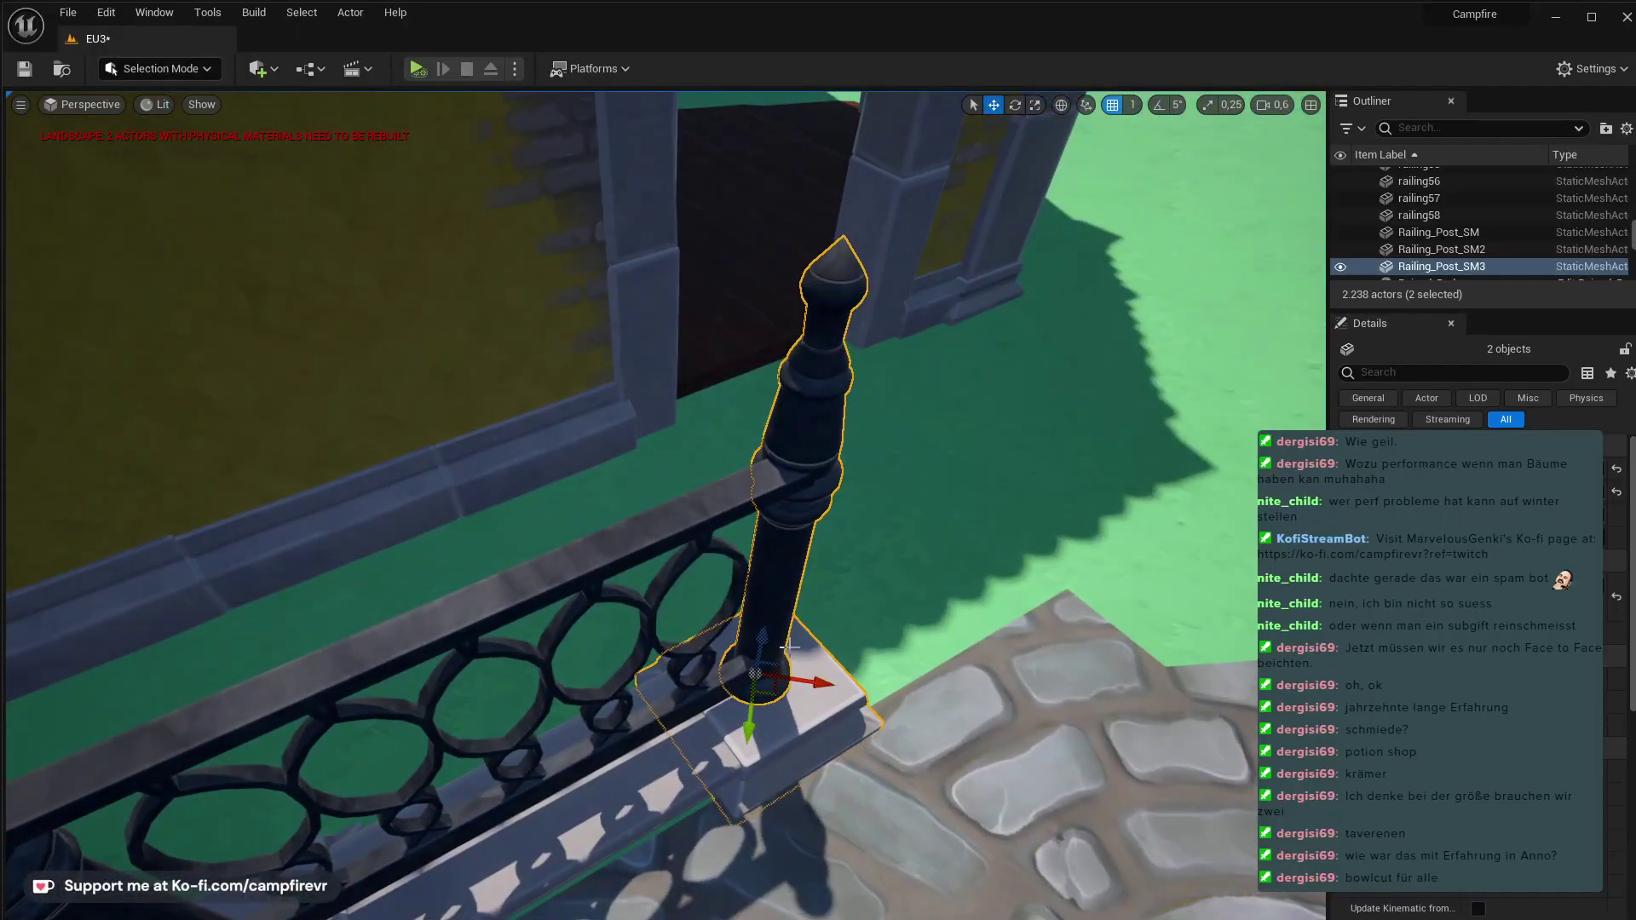
pyautogui.moveTo(776, 694); pyautogui.dragTo(788, 698)
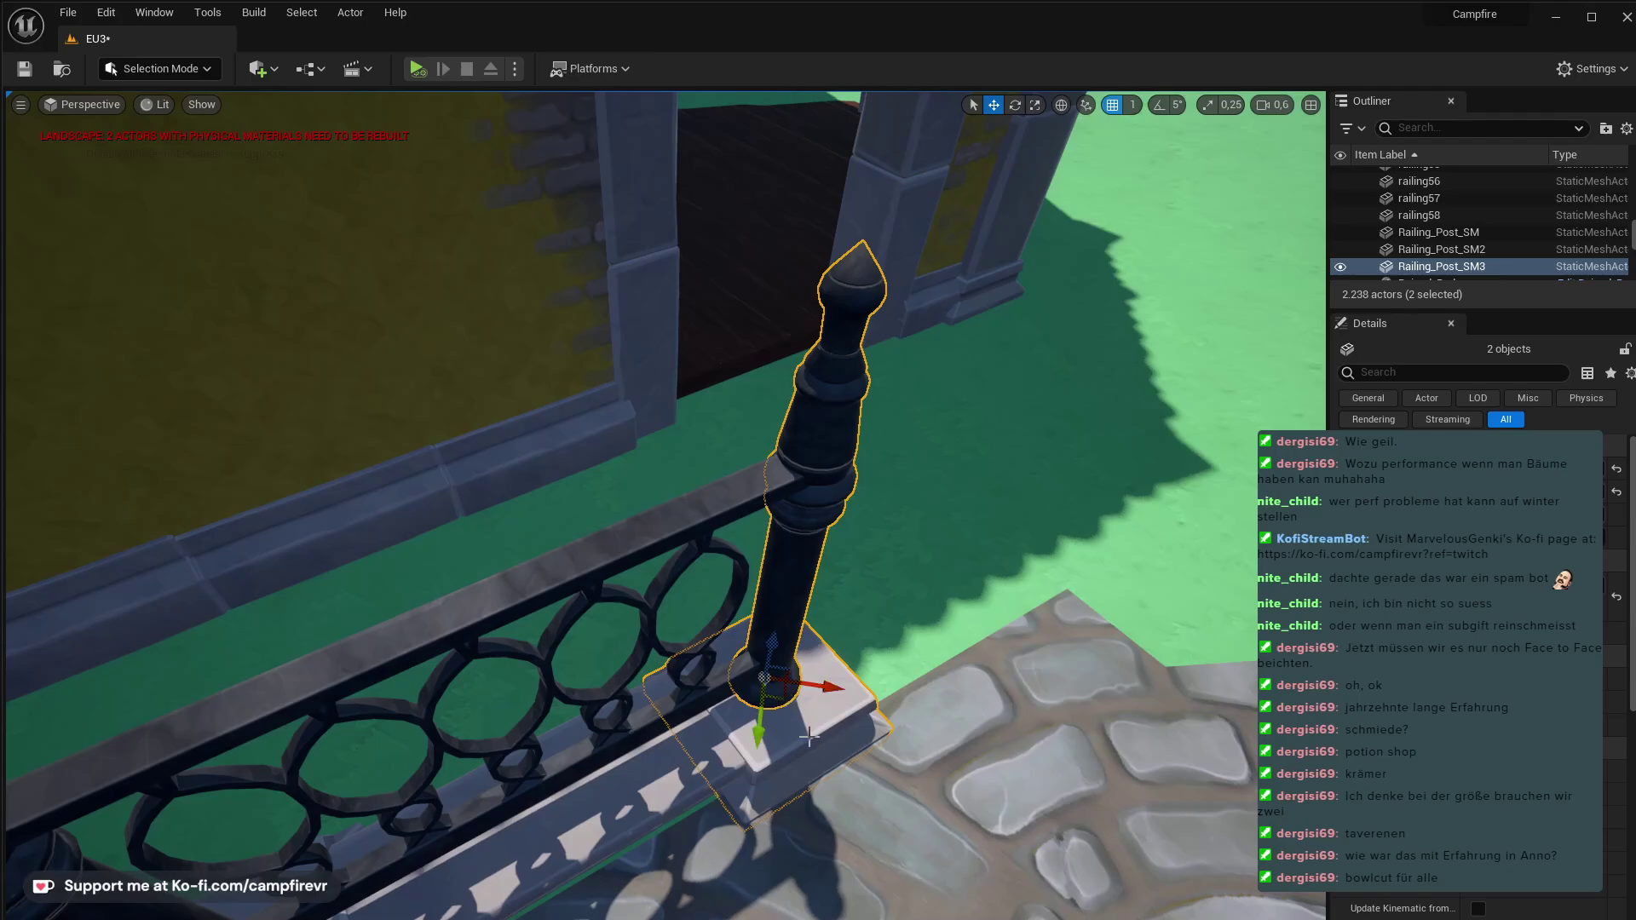
# - Duplicate the post and cap to the far end of the last railing row above the cliff and align them with its base
pyautogui.moveTo(808, 737); pyautogui.dragTo(809, 736, button='right')
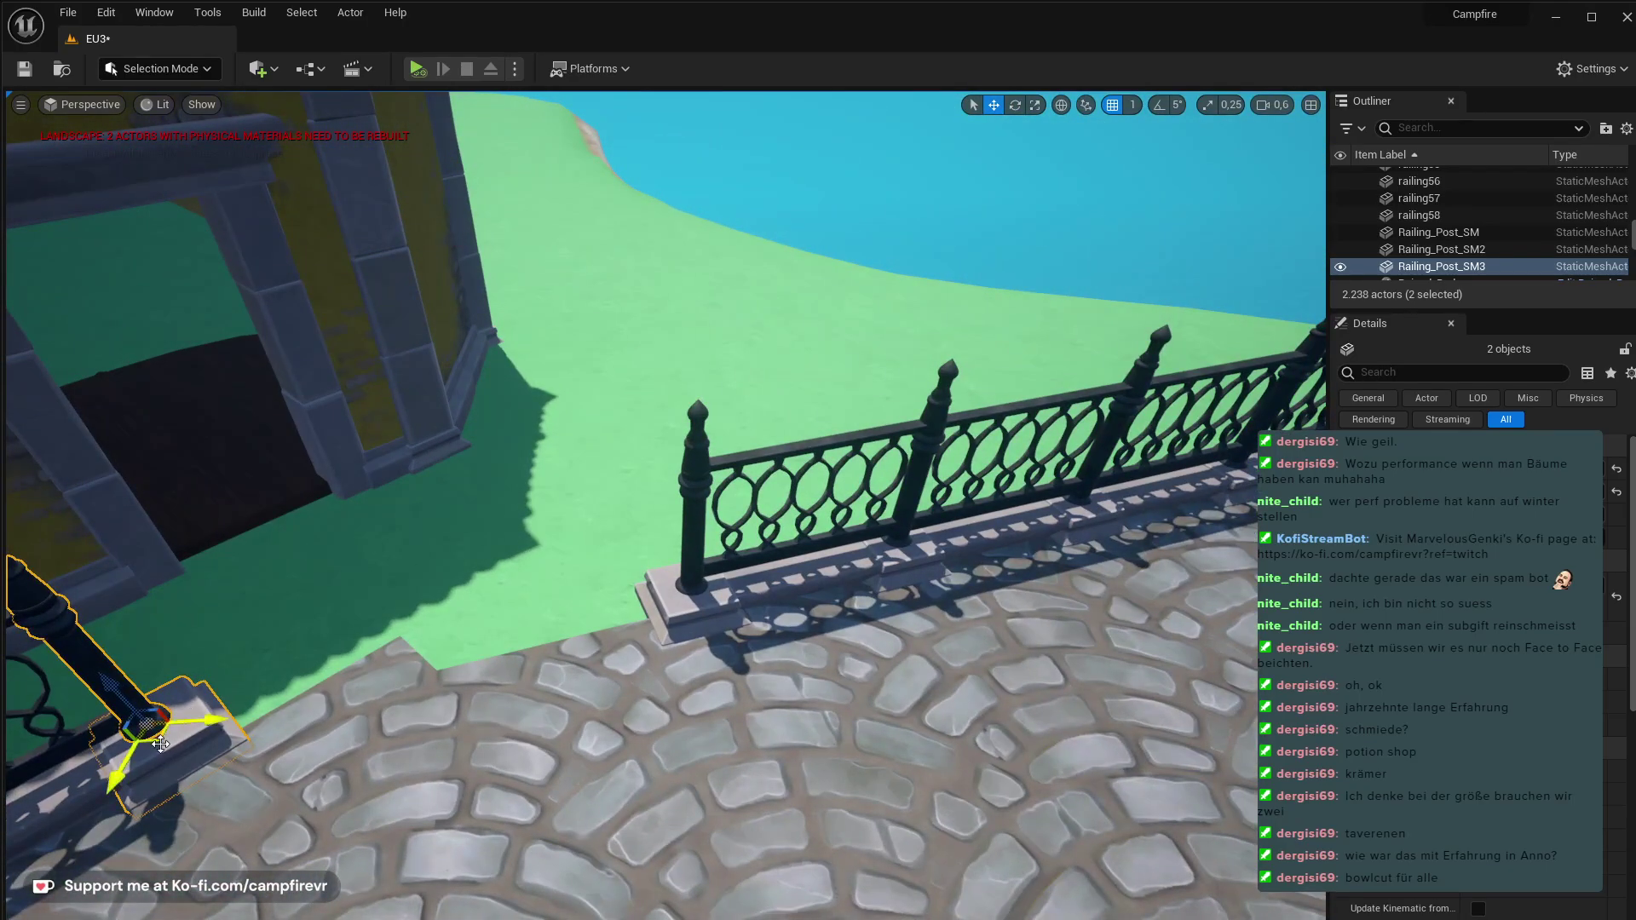
pyautogui.keyDown('alt'); pyautogui.moveTo(160, 744); pyautogui.dragTo(1193, 562); pyautogui.keyUp('alt')
pyautogui.moveTo(1193, 563); pyautogui.dragTo(560, 672, button='right')
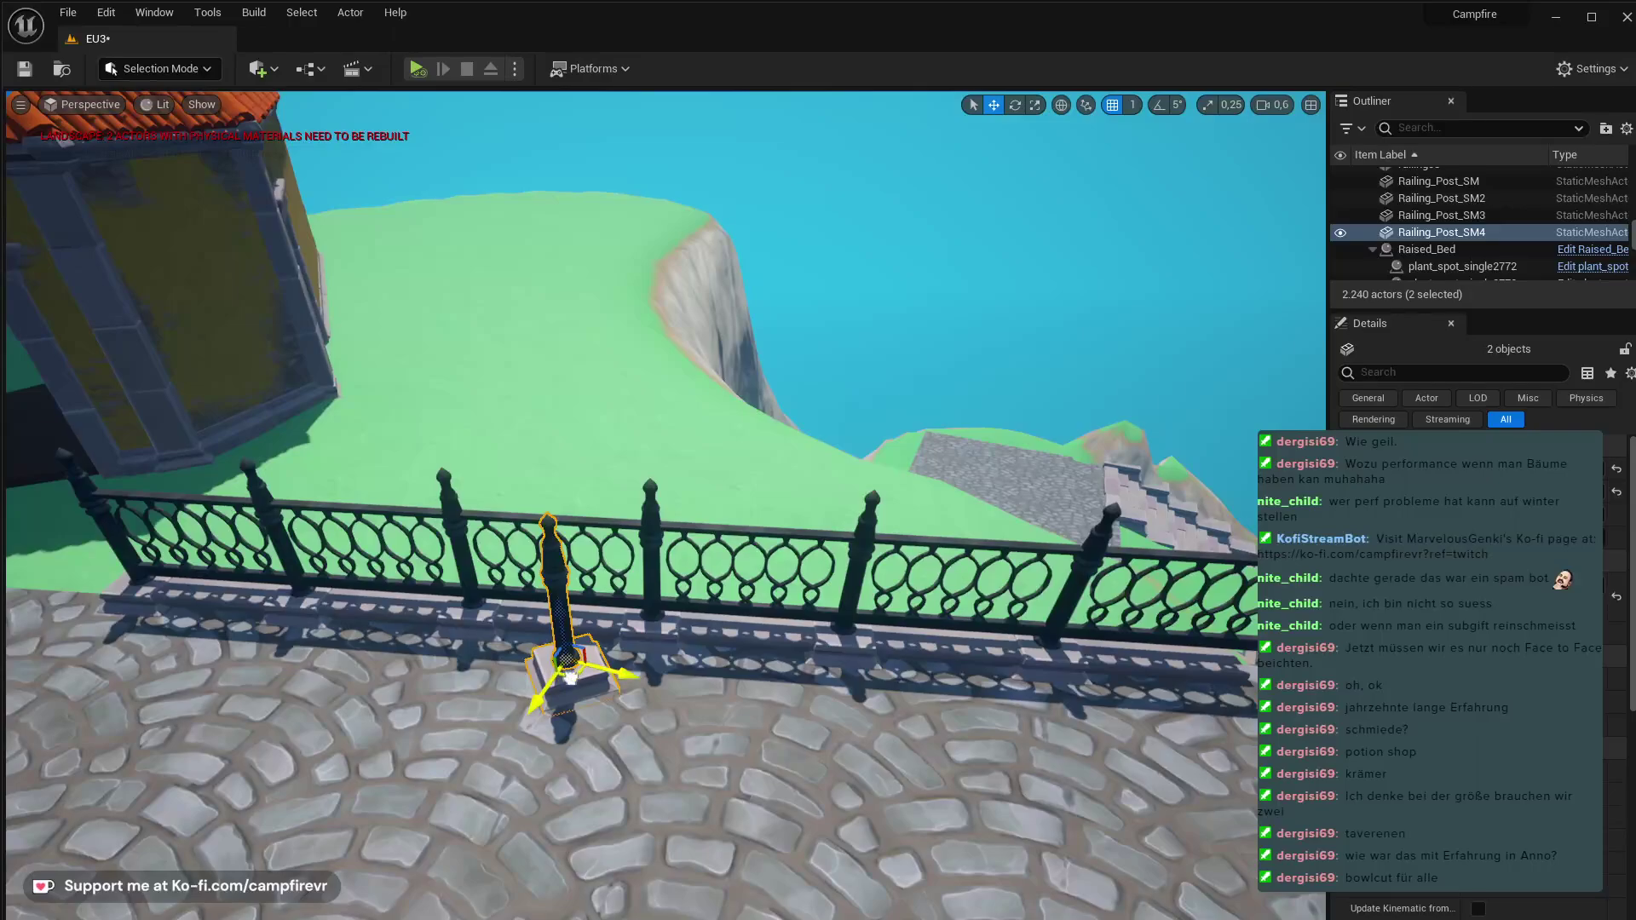
pyautogui.moveTo(569, 678); pyautogui.dragTo(1246, 663)
pyautogui.moveTo(1246, 663); pyautogui.dragTo(758, 823, button='right')
pyautogui.press('e')
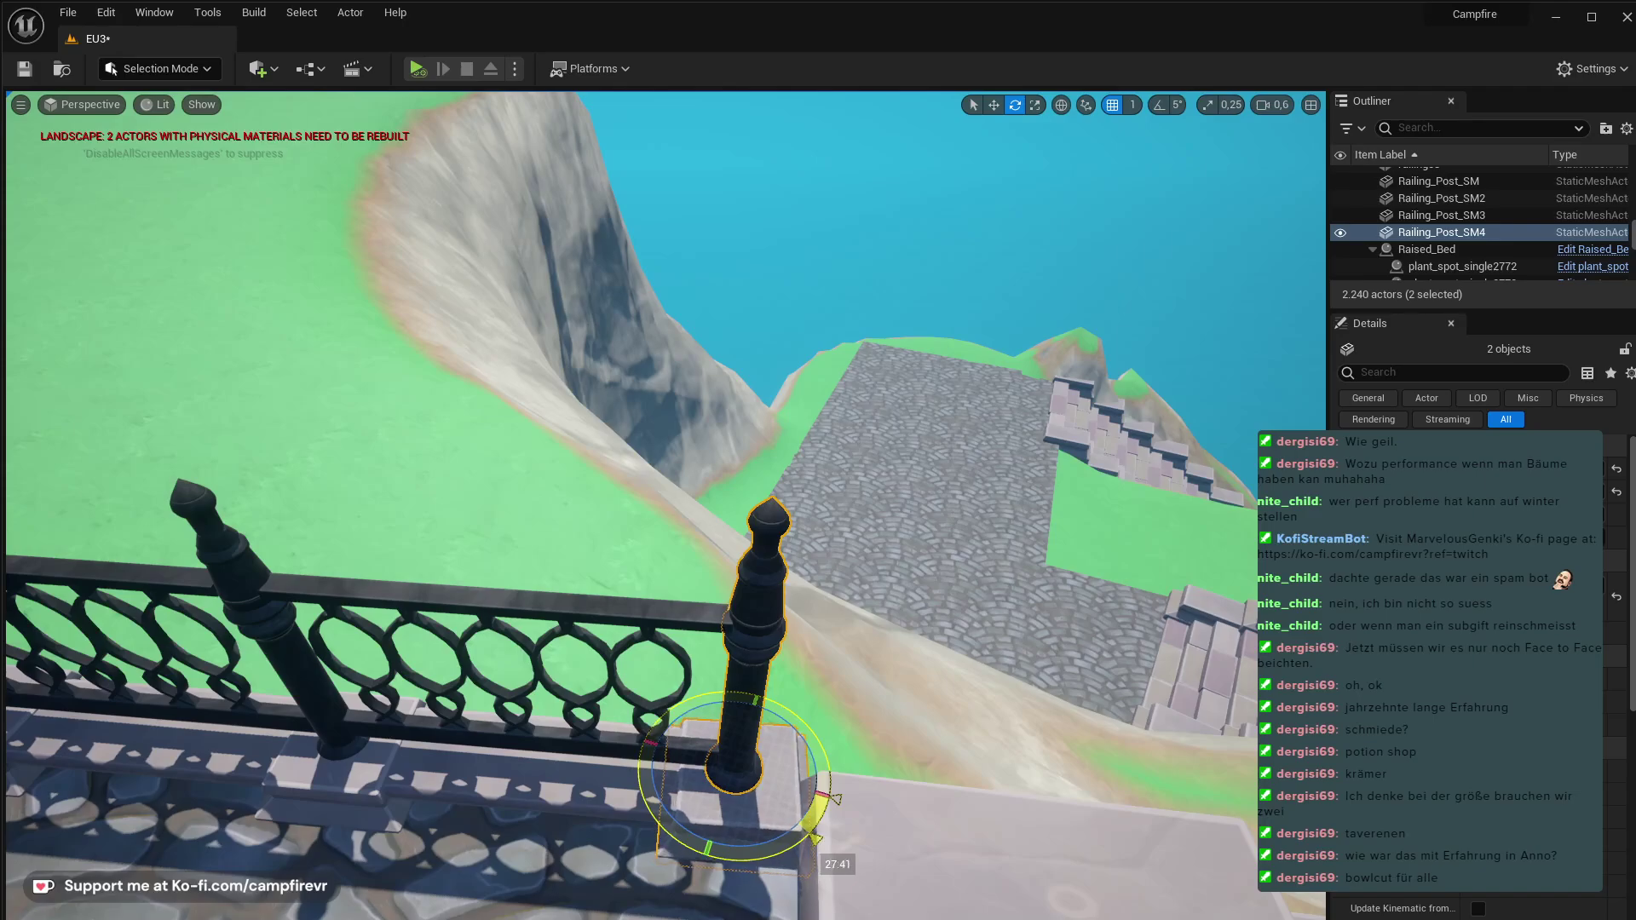
pyautogui.moveTo(758, 809)
pyautogui.keyDown('alt'); pyautogui.mouseDown()
pyautogui.moveTo(739, 779)
pyautogui.moveTo(736, 797)
pyautogui.mouseUp(); pyautogui.keyUp('alt')
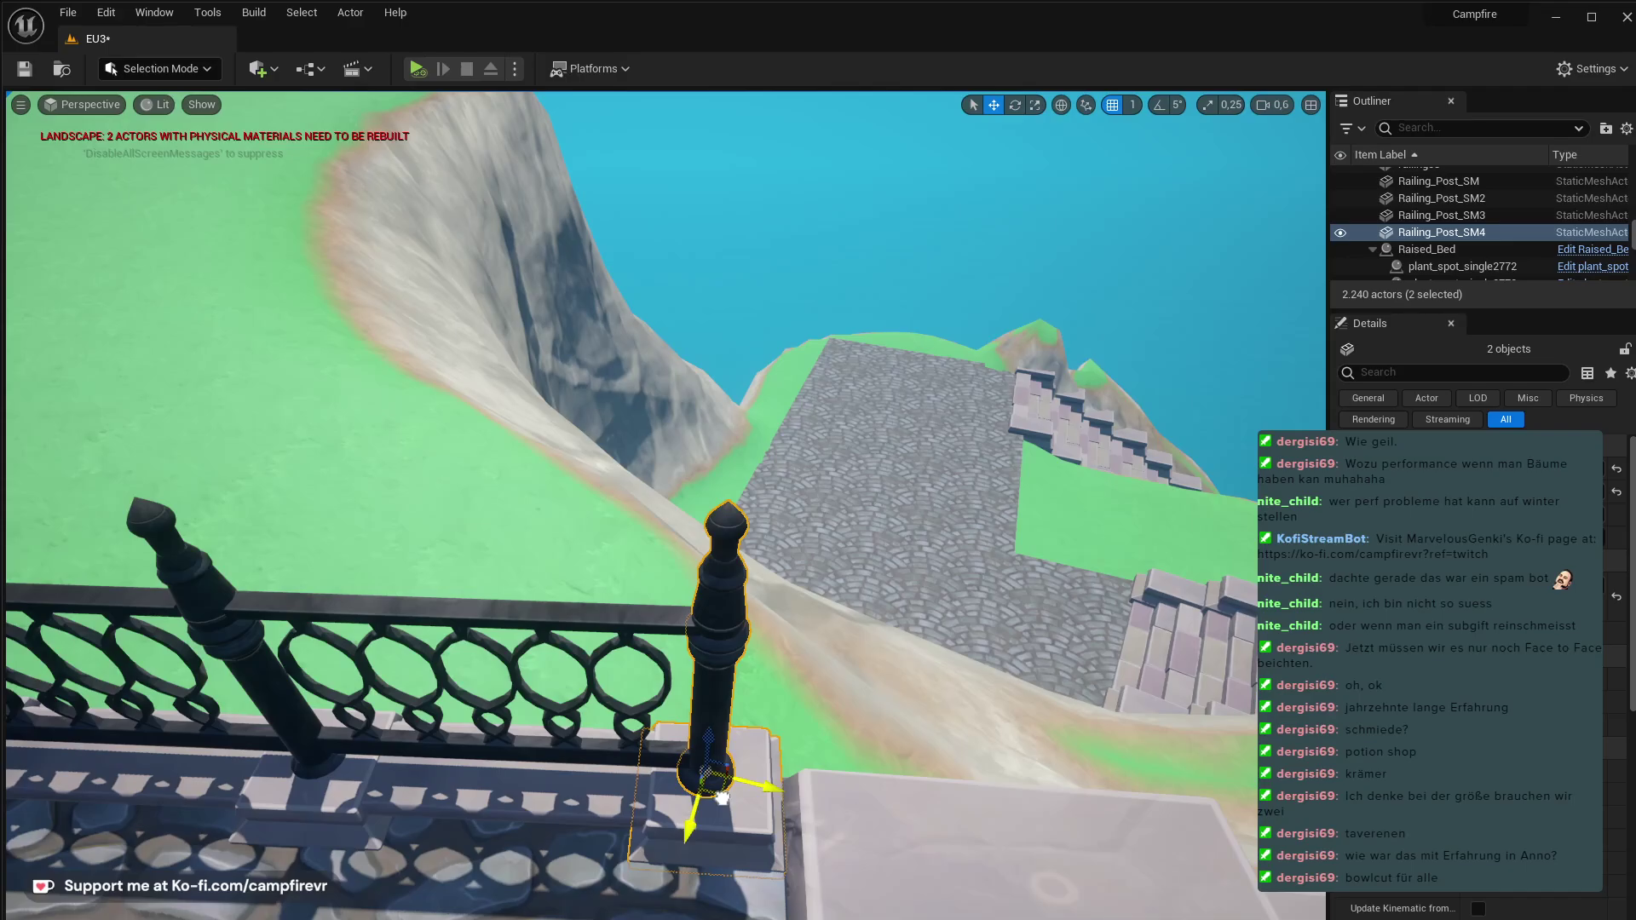
# - Paint the ground between the tower door and the railing gap on the StylizedStone edit layer, reducing the brush size to about 95
pyautogui.moveTo(717, 797); pyautogui.dragTo(512, 758, button='right')
pyautogui.moveTo(643, 711); pyautogui.dragTo(600, 688, button='right')
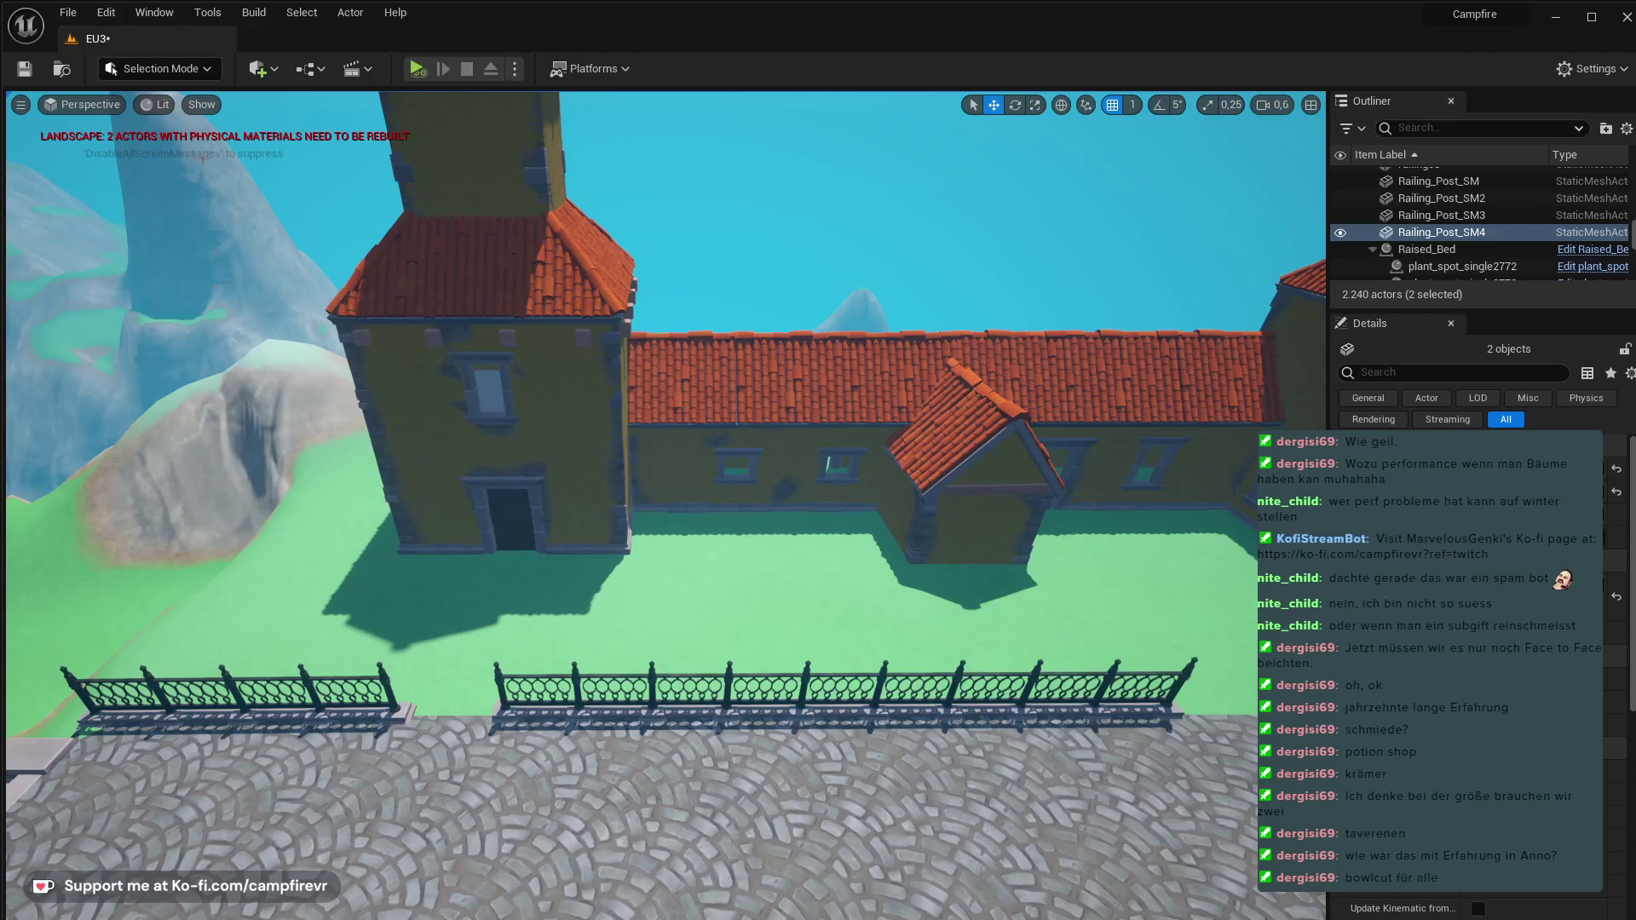
pyautogui.hotkey('shift', '2')
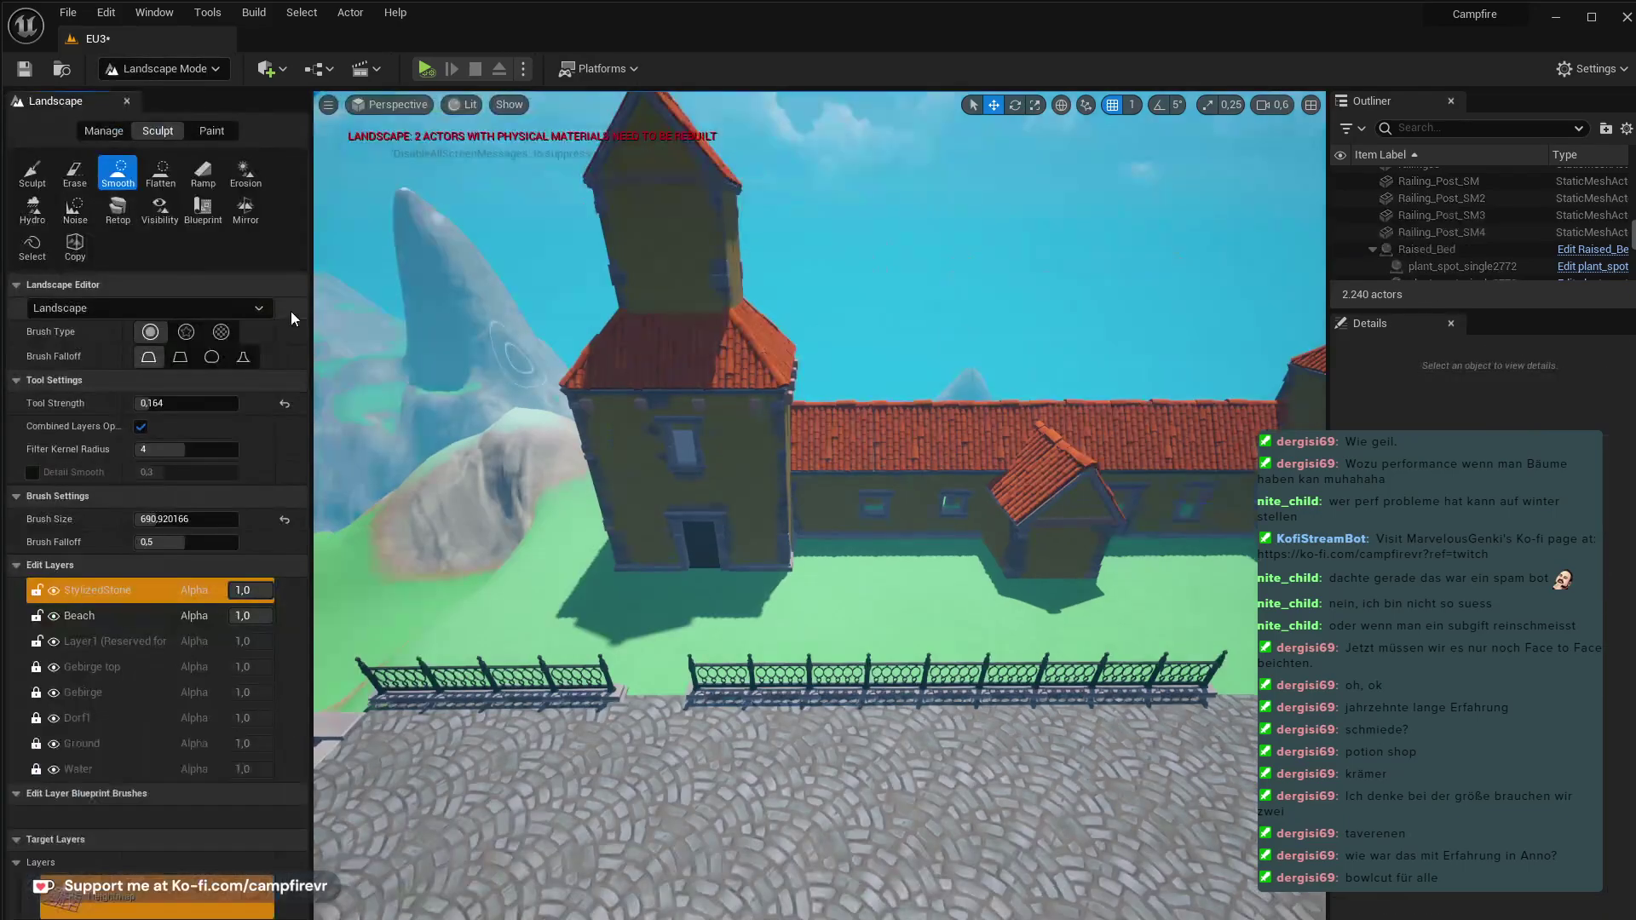
pyautogui.click(232, 137)
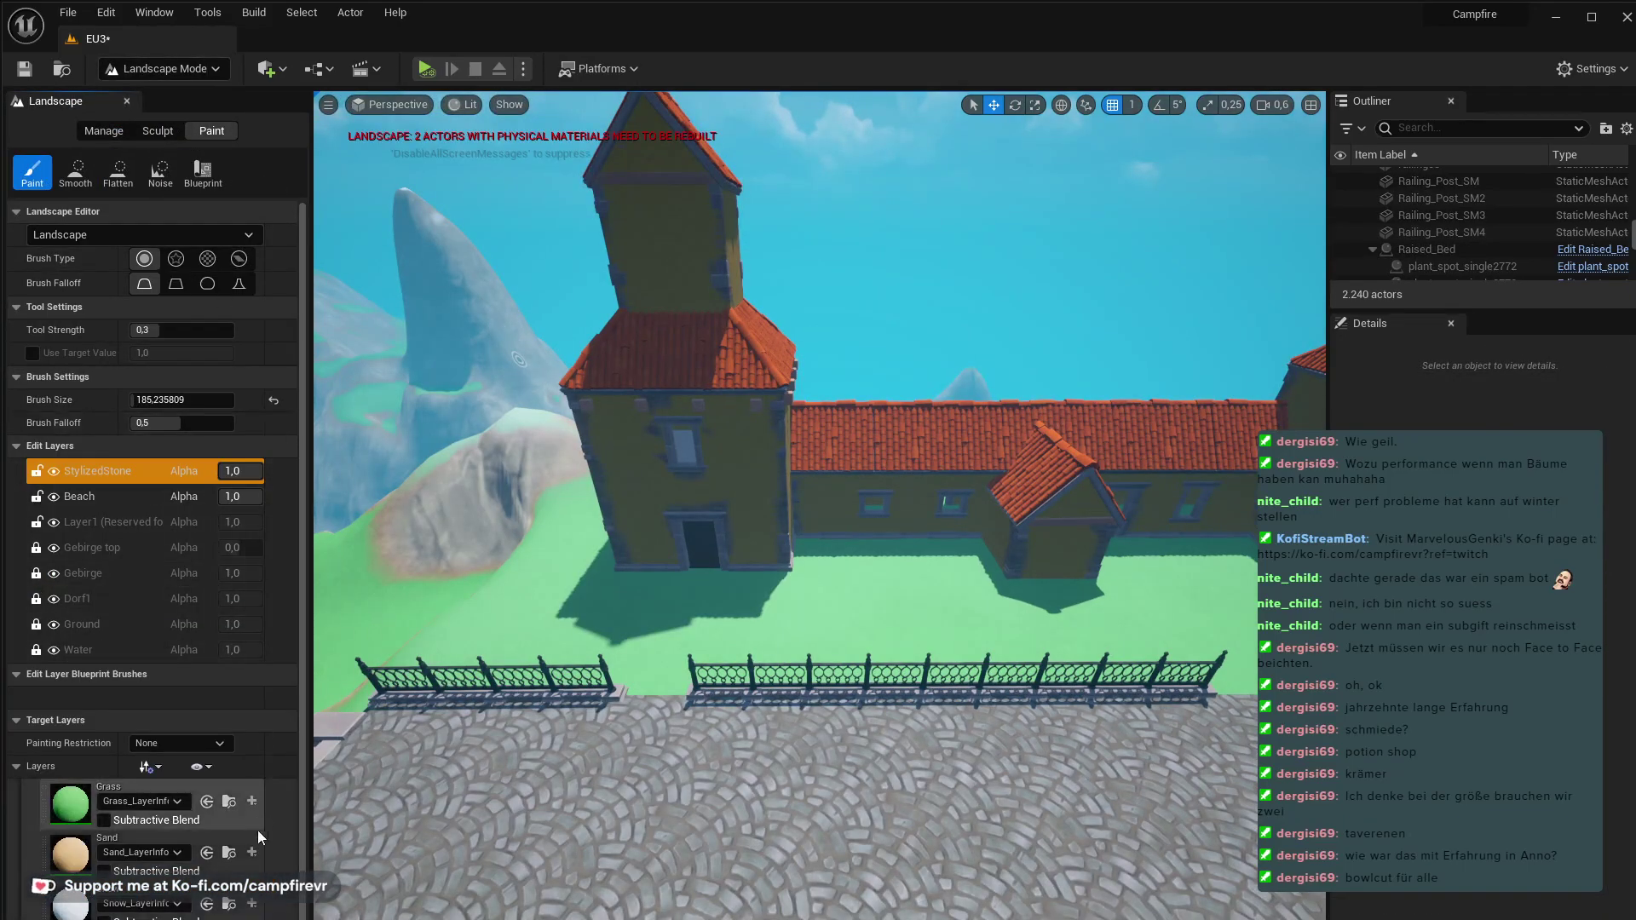
pyautogui.scroll(-3, 247, 842)
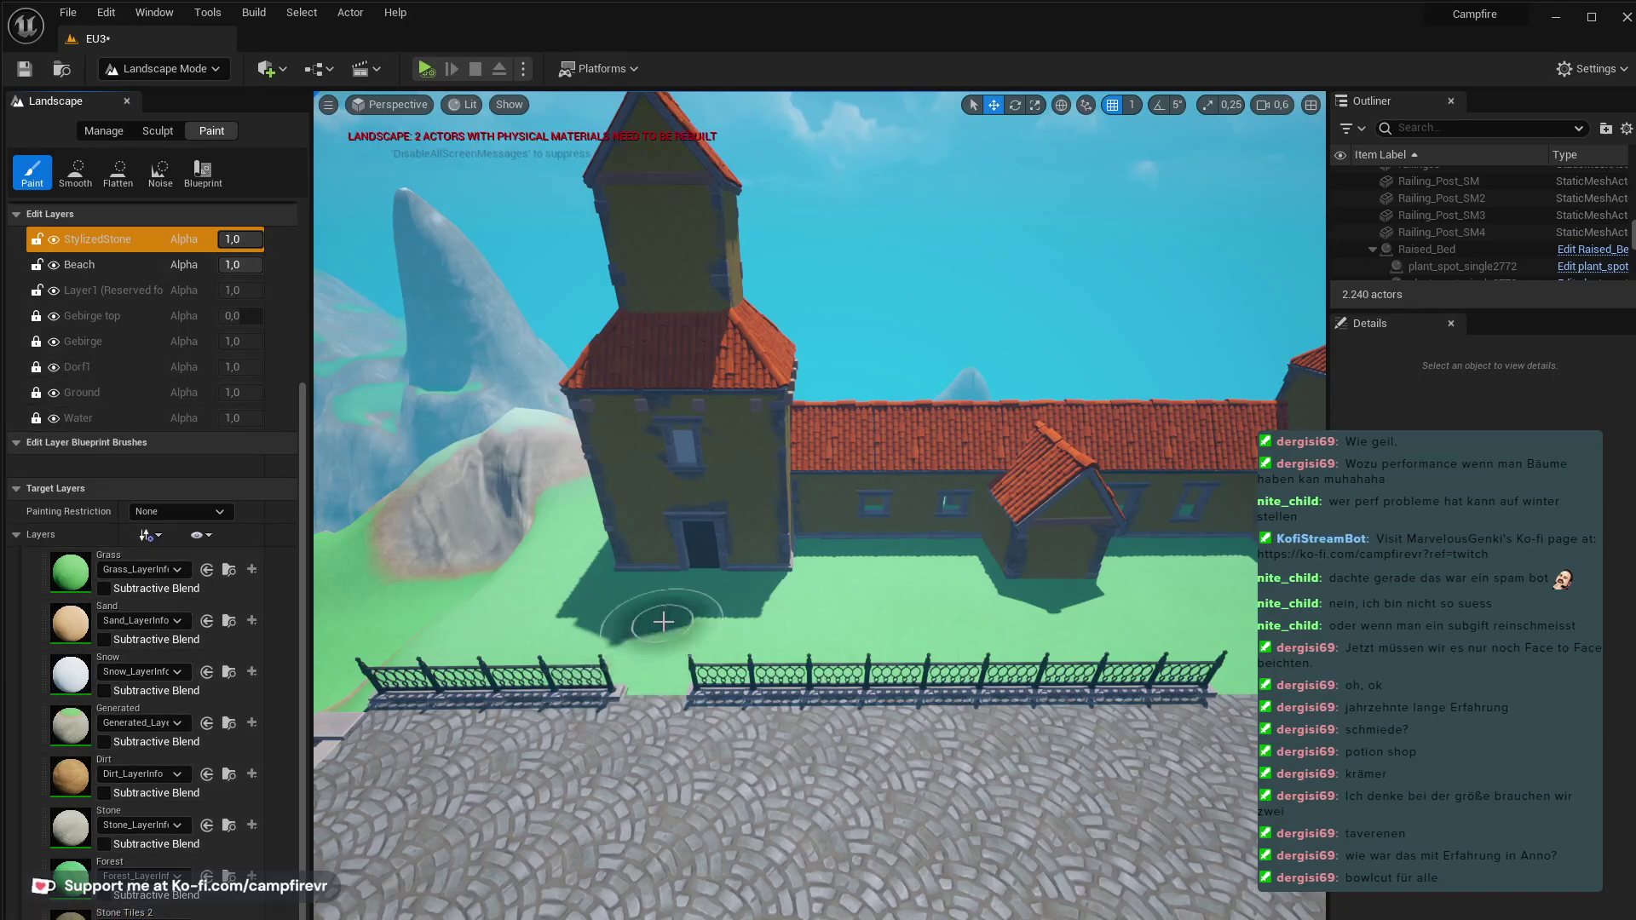
pyautogui.moveTo(700, 578); pyautogui.dragTo(691, 607)
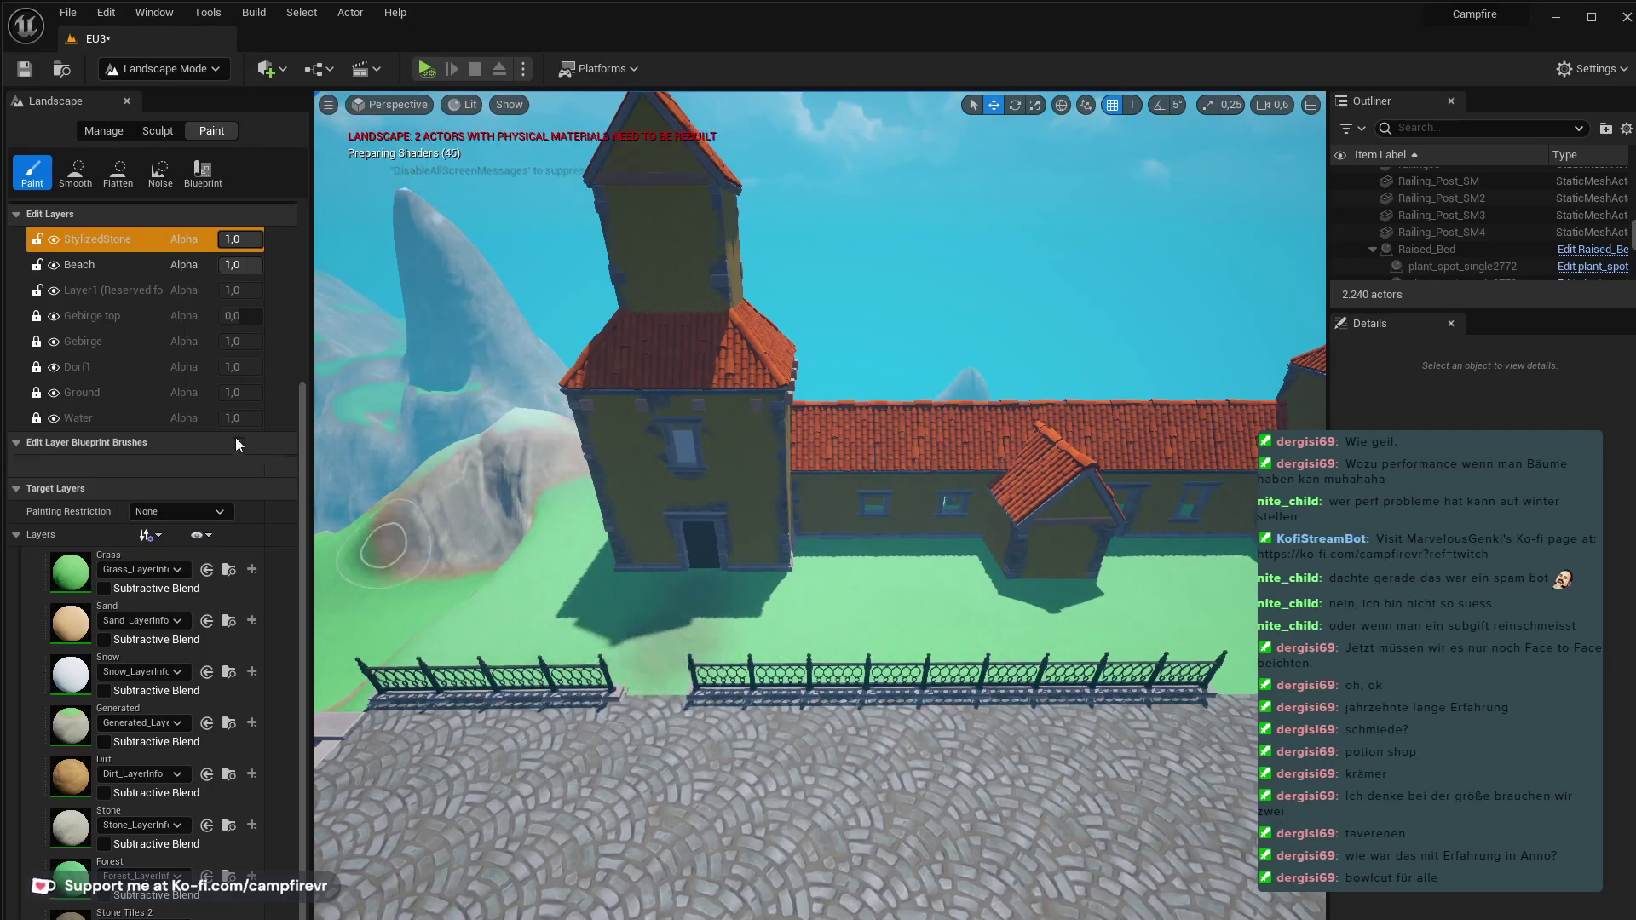
pyautogui.scroll(5, 218, 461)
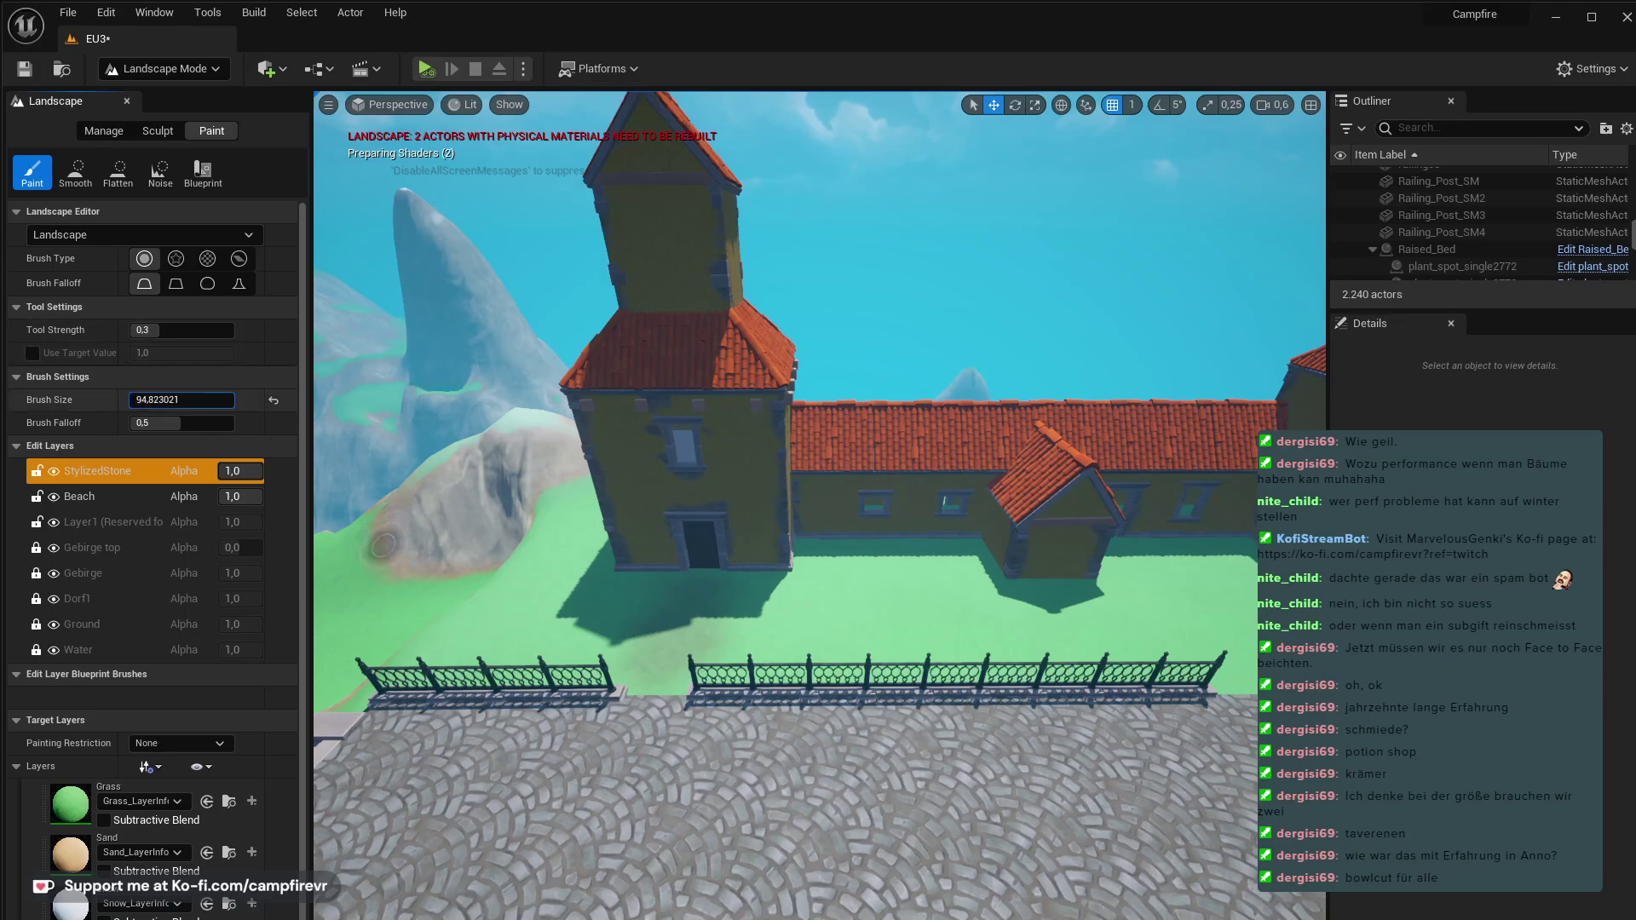
pyautogui.moveTo(656, 673); pyautogui.dragTo(650, 686)
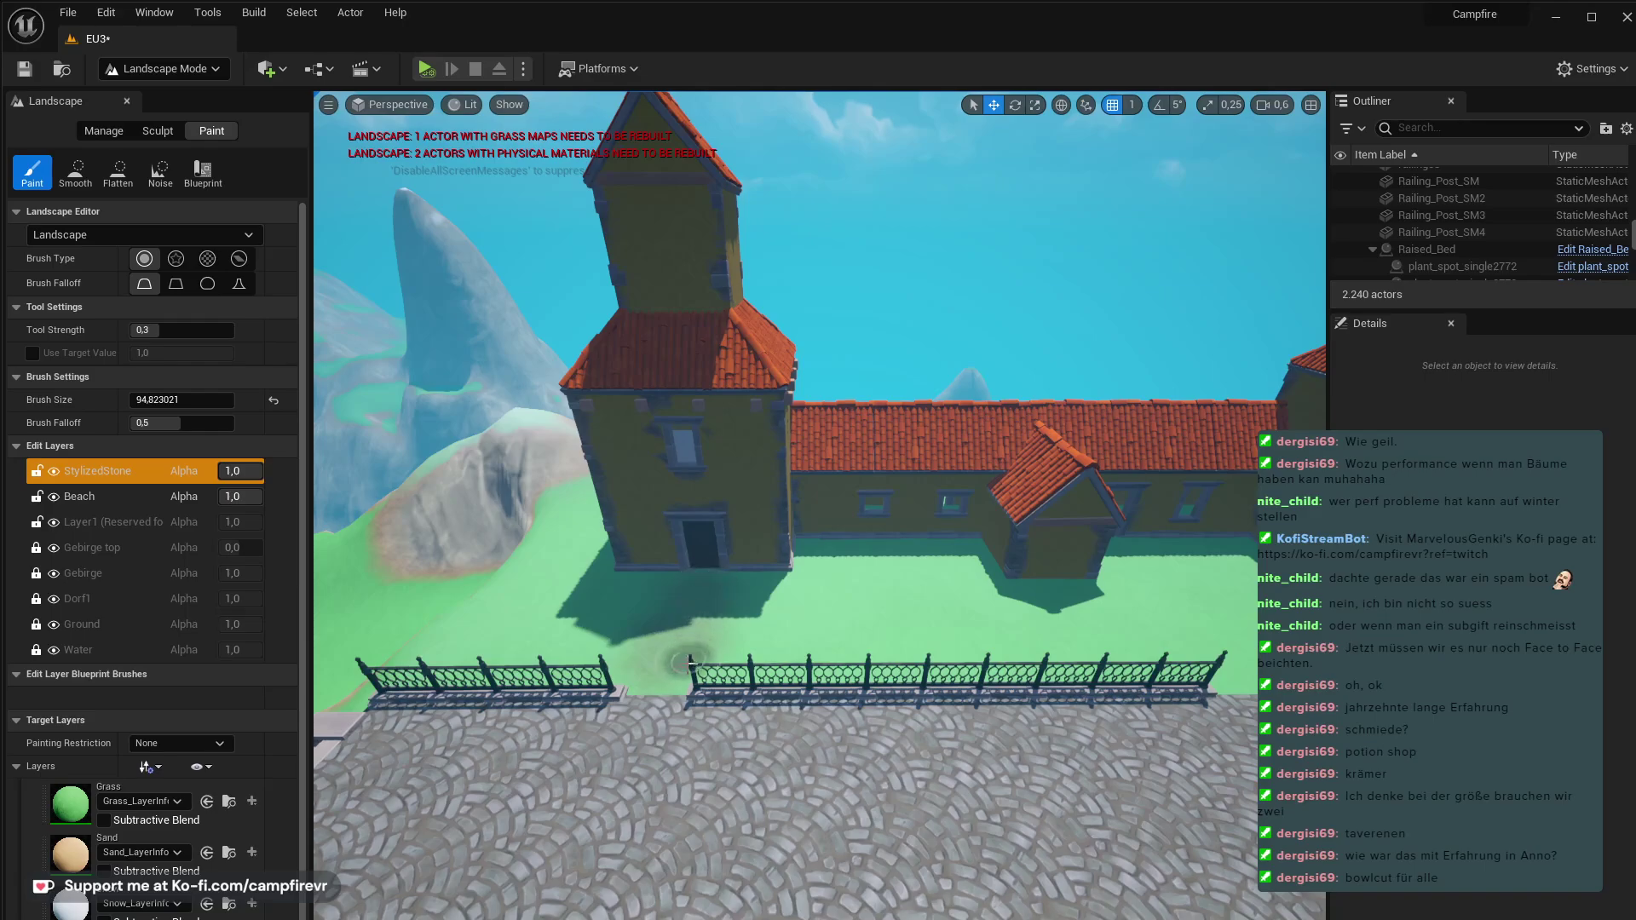
# - Build up the tower's path across the Beach and StylizedStone edit layers, raising the tool strength to 0.58 and brush size to about 117
pyautogui.click(83, 497)
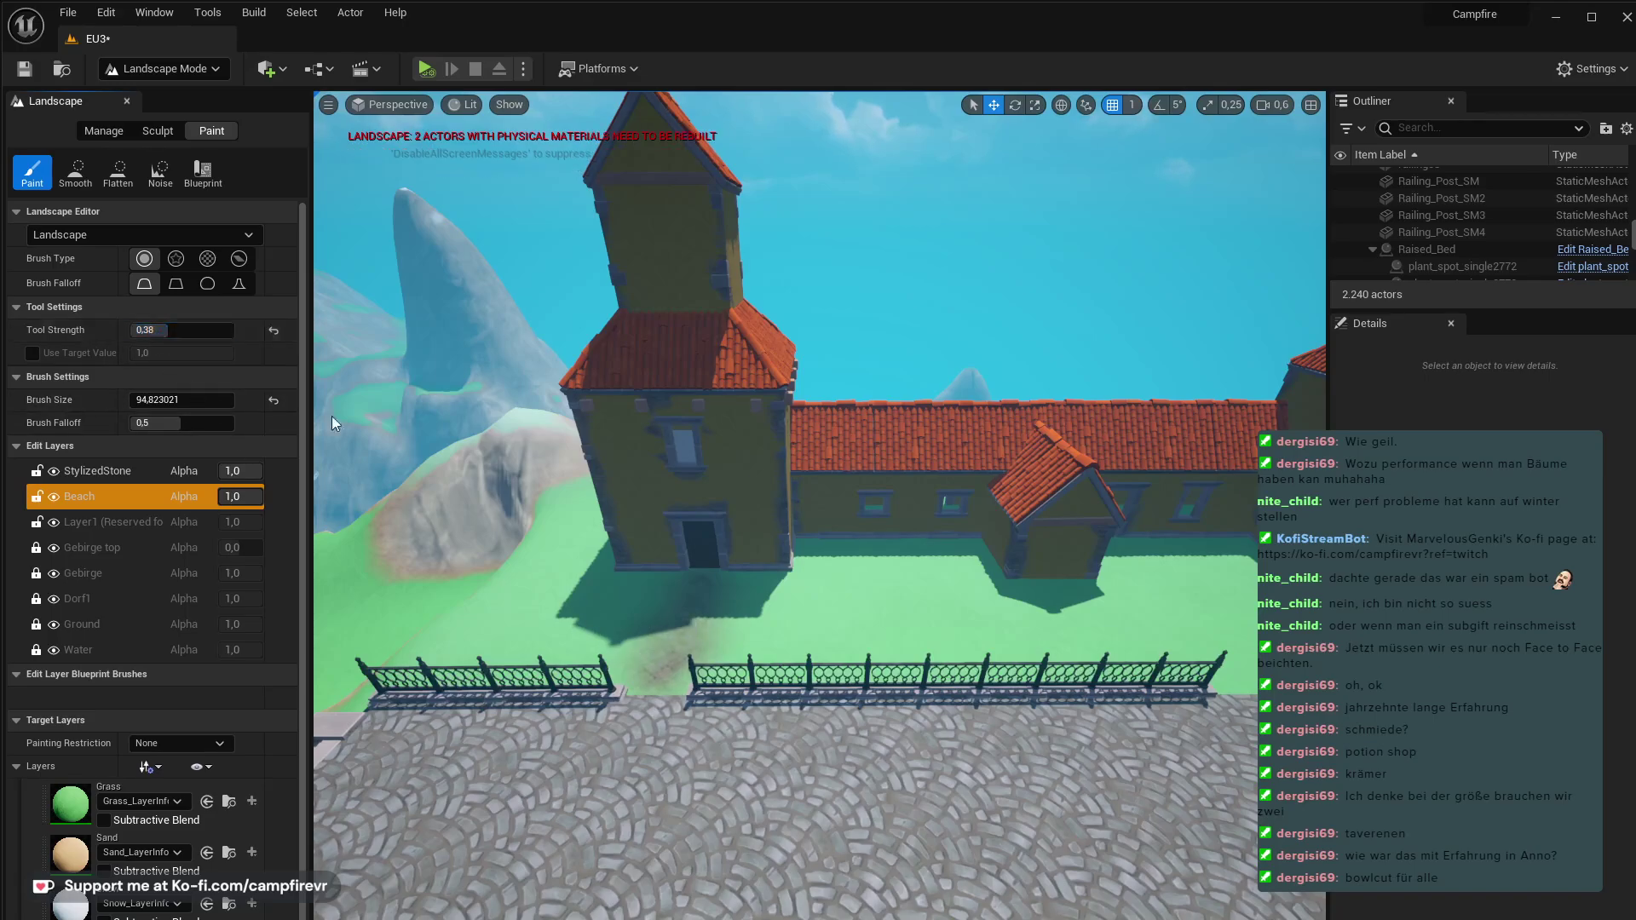
pyautogui.moveTo(665, 692); pyautogui.dragTo(674, 650)
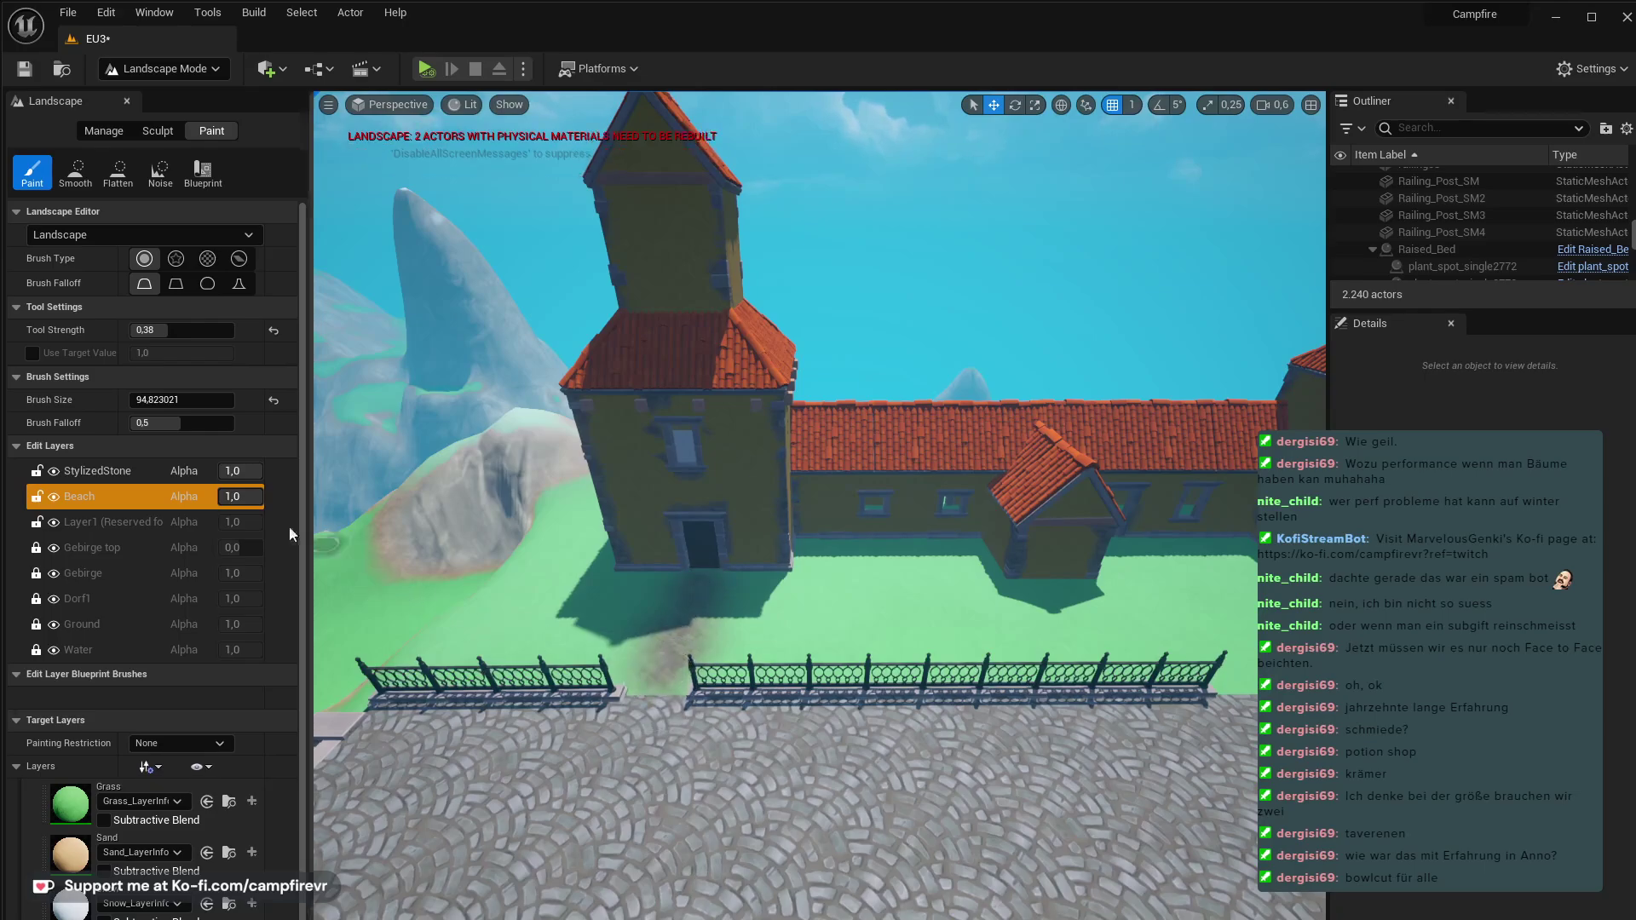
pyautogui.click(204, 474)
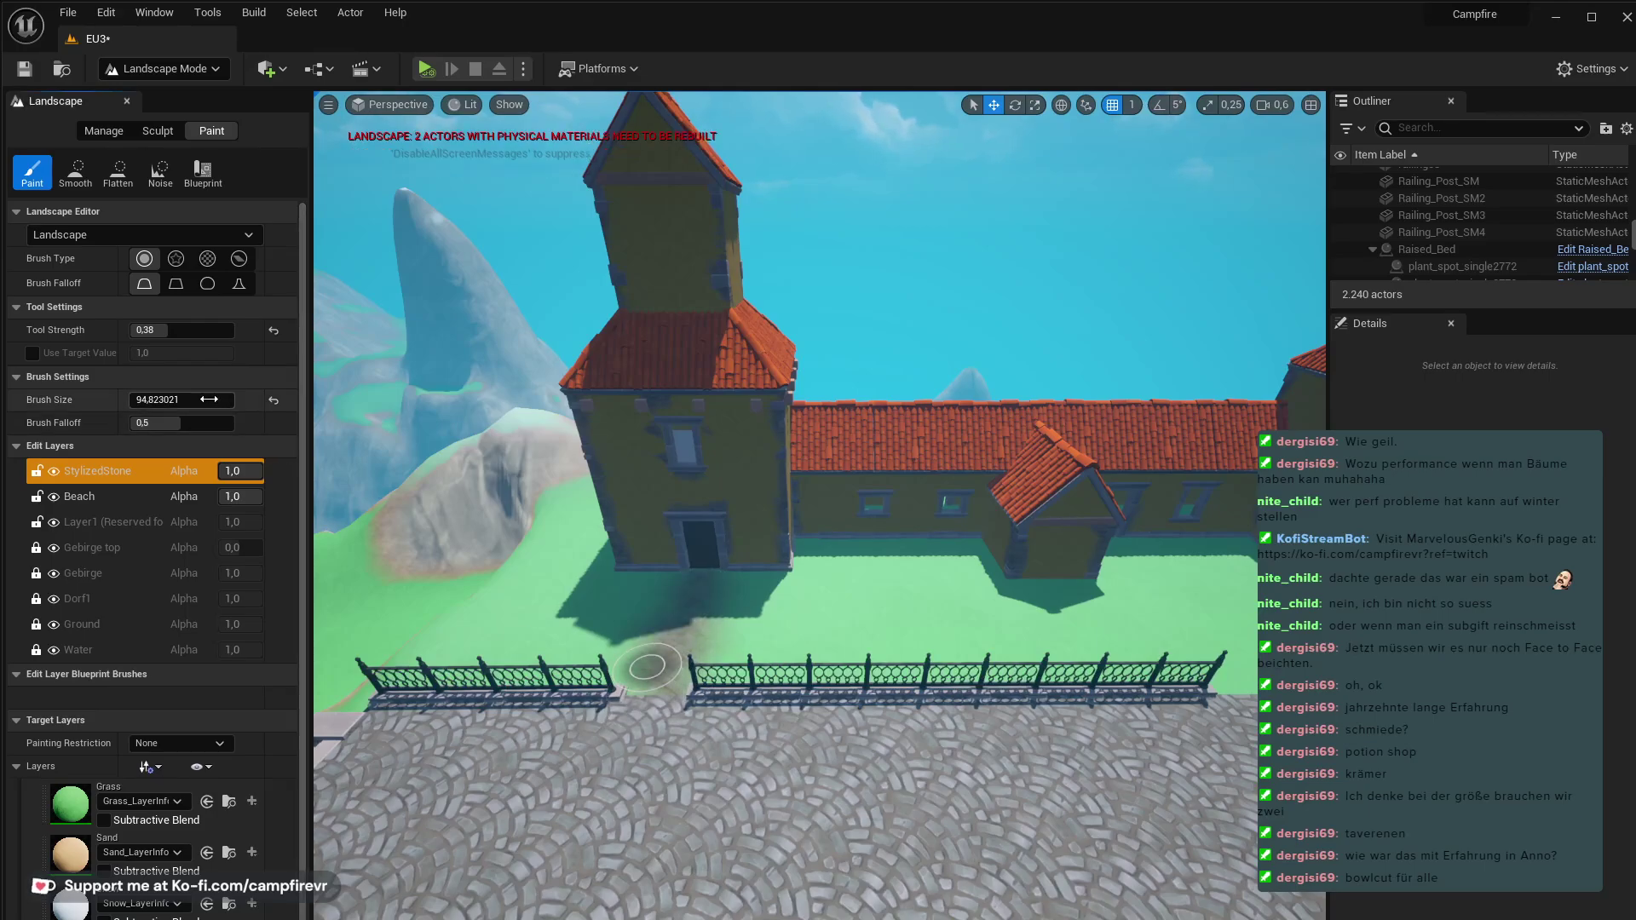
pyautogui.moveTo(648, 665)
pyautogui.mouseDown()
pyautogui.moveTo(663, 694)
pyautogui.moveTo(662, 652)
pyautogui.mouseUp()
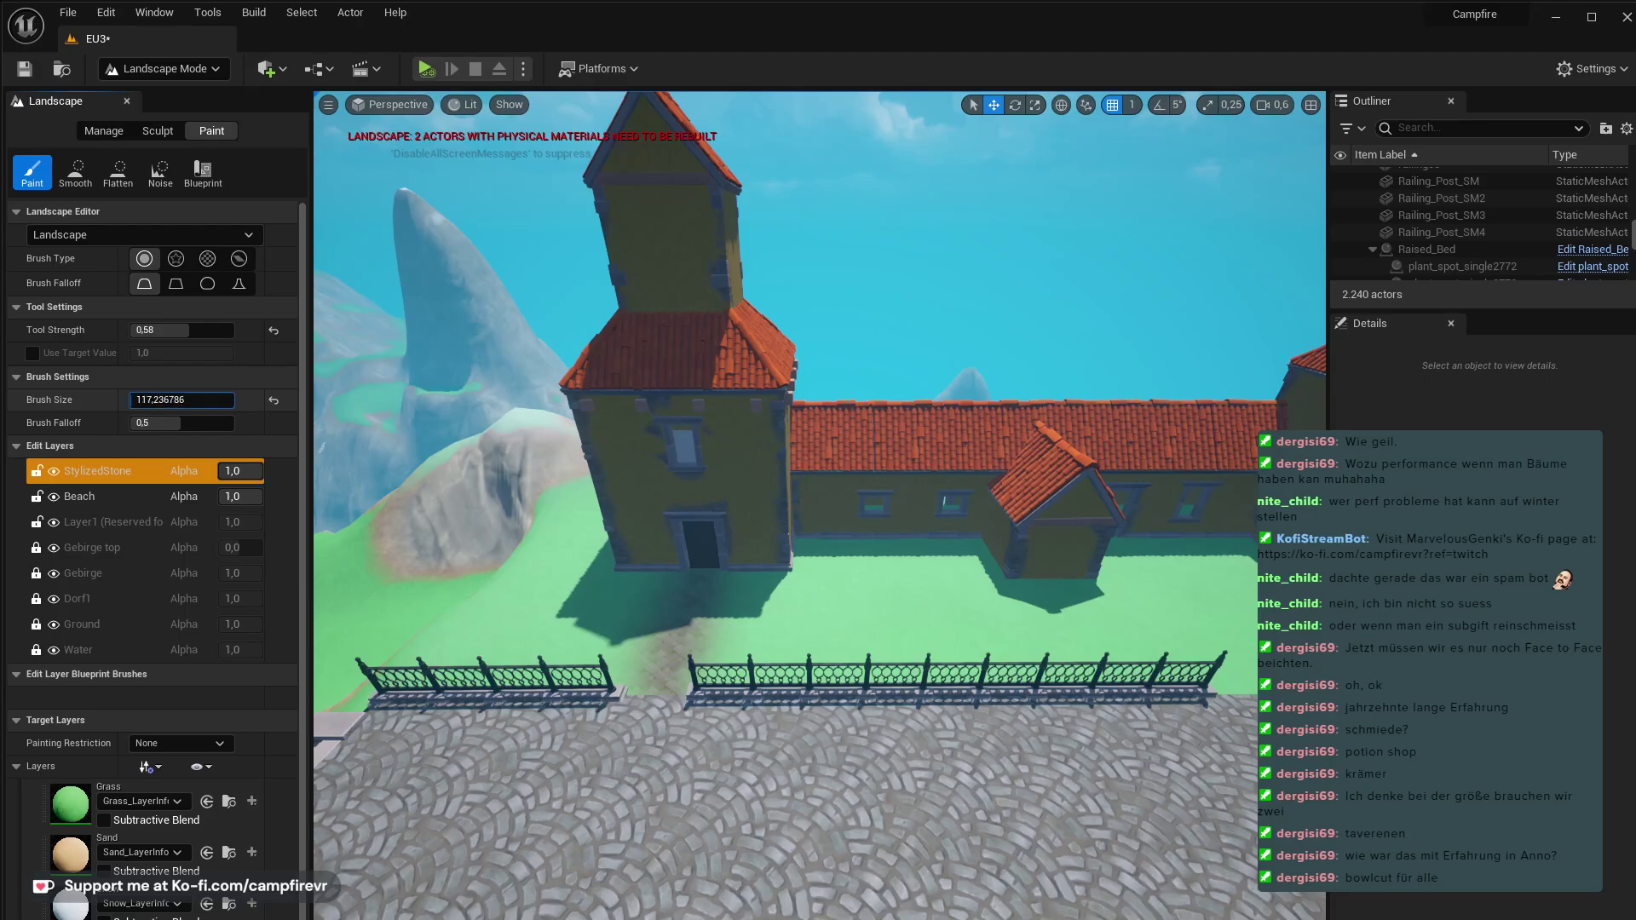
pyautogui.moveTo(661, 674); pyautogui.dragTo(671, 631)
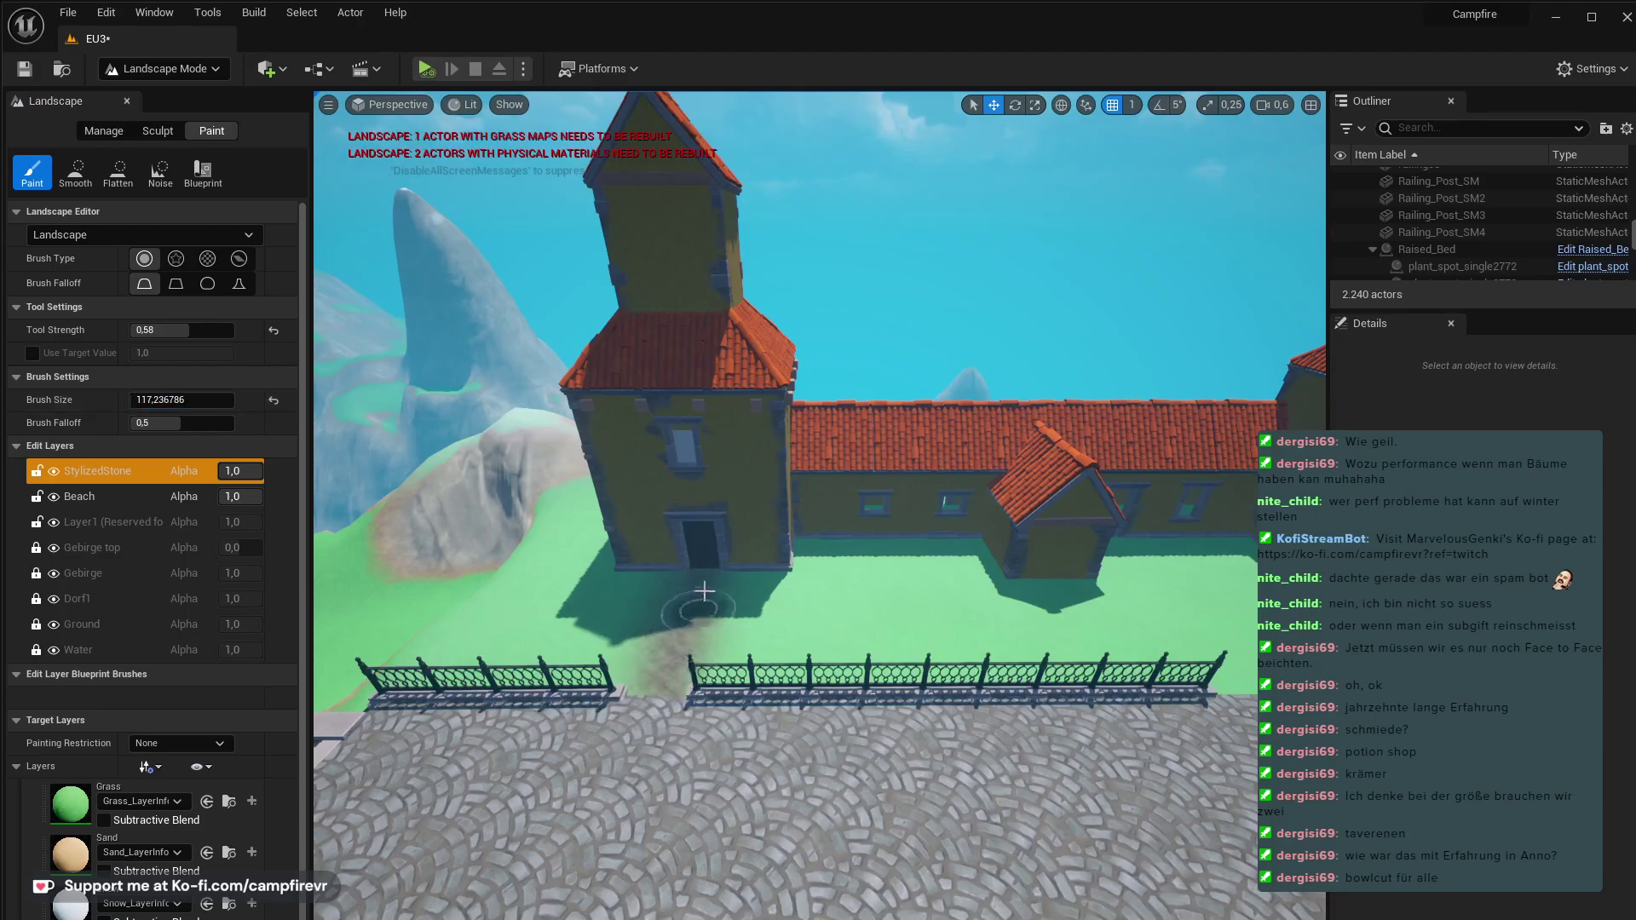
pyautogui.click(155, 499)
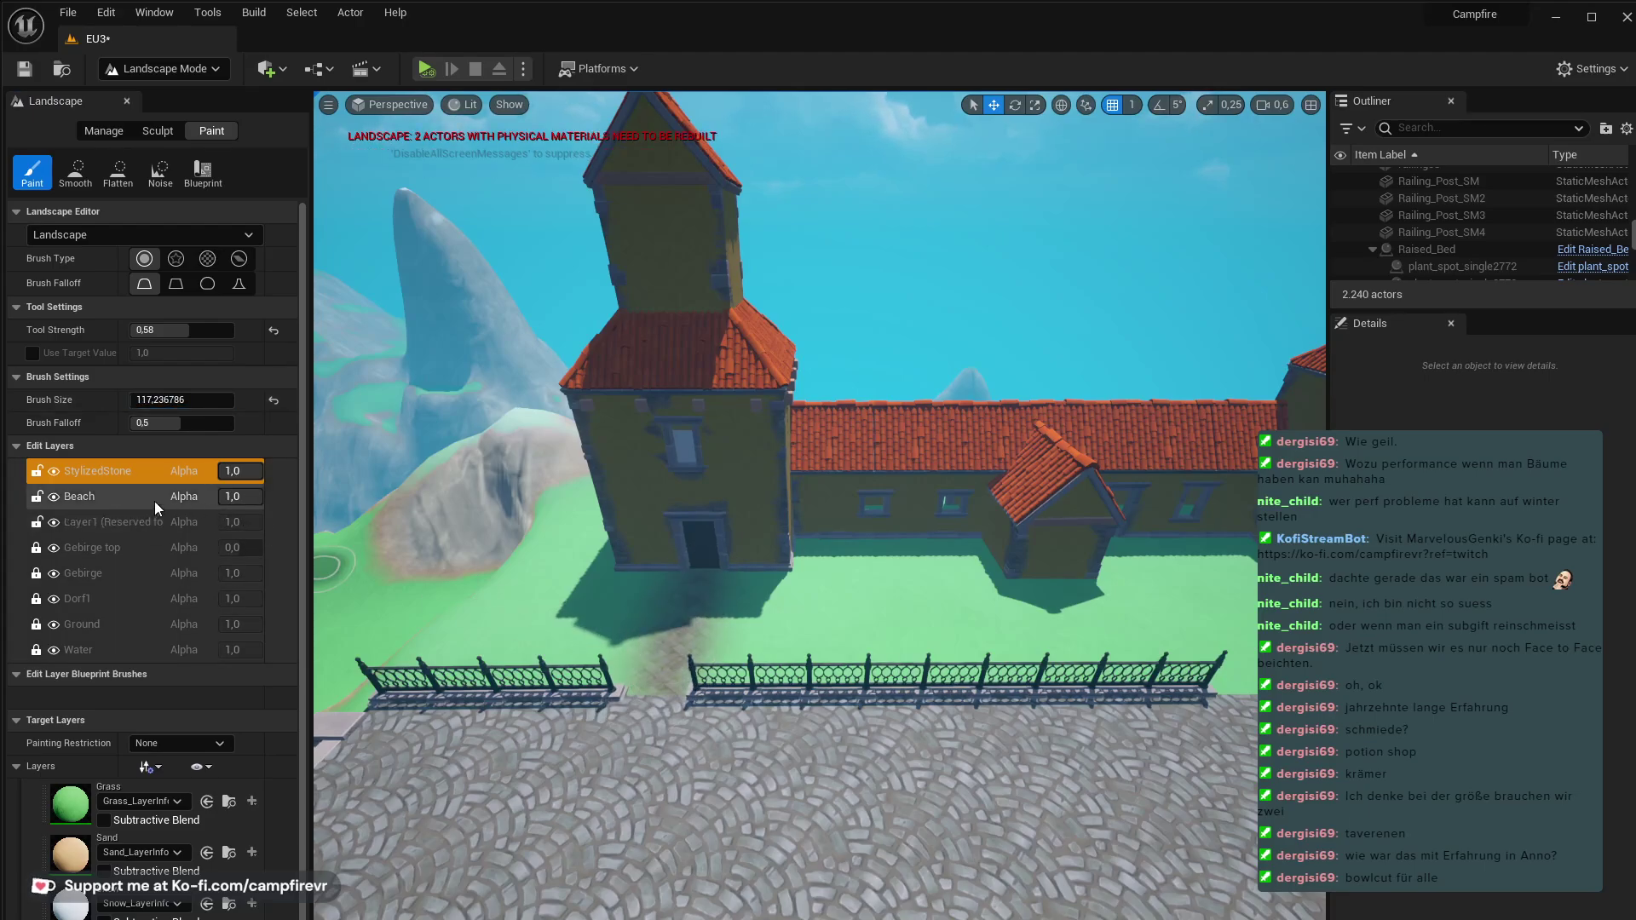
pyautogui.click(672, 657)
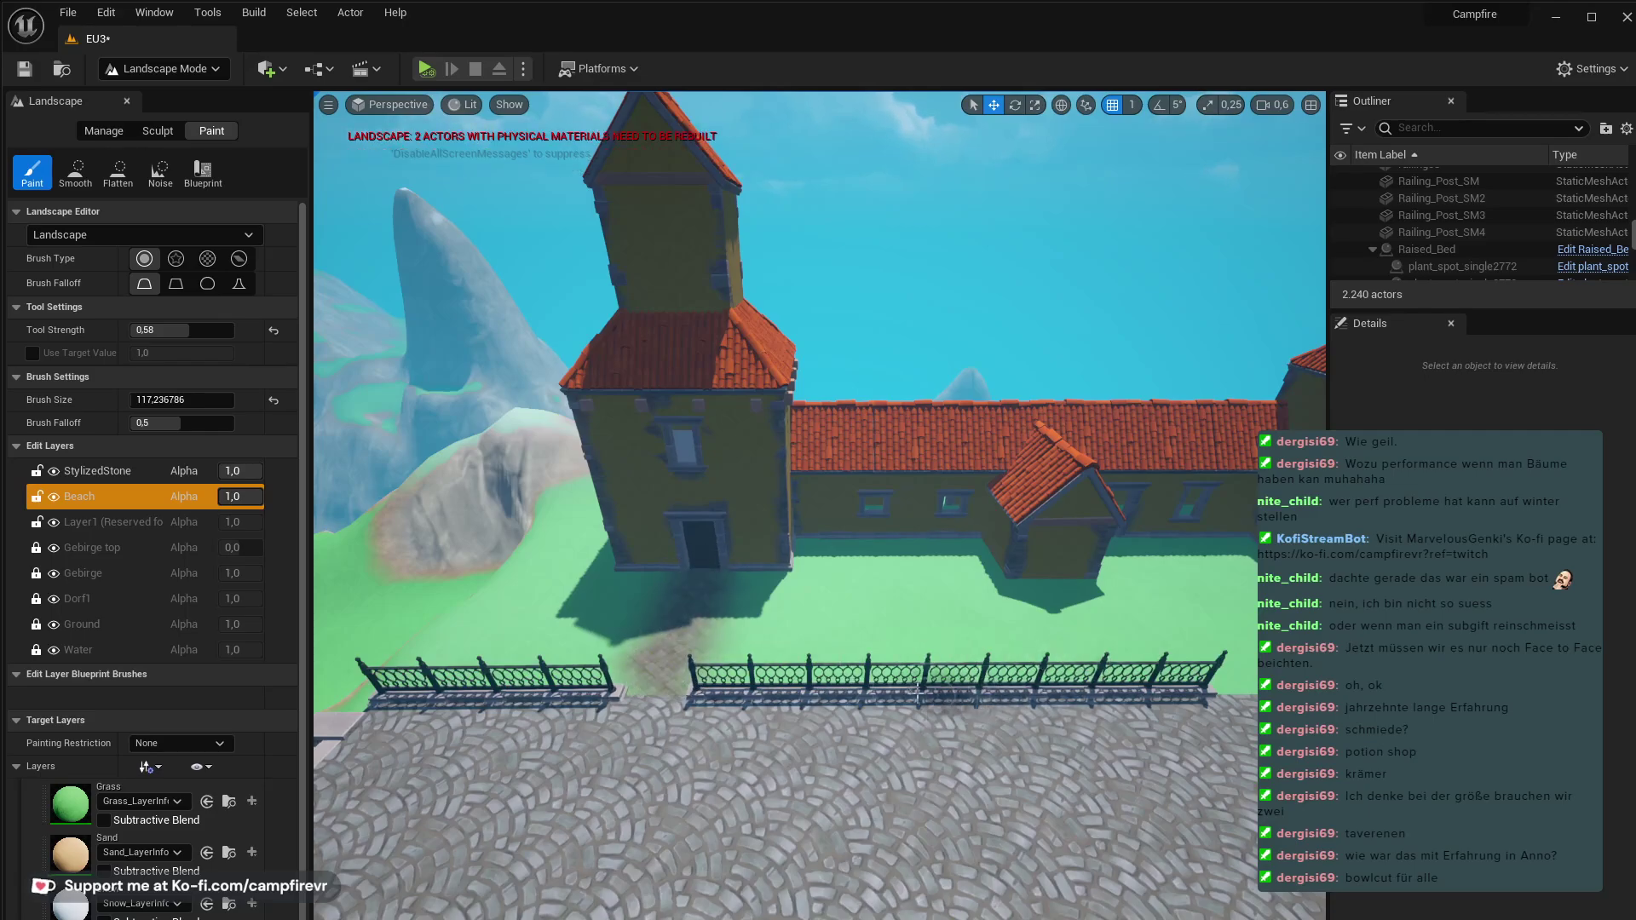
# - Paint Grass along the edges of the tower's path on the StylizedStone edit layer to narrow it
pyautogui.press('w')
pyautogui.moveTo(746, 688); pyautogui.dragTo(810, 774, button='right')
pyautogui.moveTo(810, 774)
pyautogui.mouseDown()
pyautogui.moveTo(861, 862)
pyautogui.moveTo(880, 741)
pyautogui.moveTo(869, 785)
pyautogui.moveTo(887, 761)
pyautogui.moveTo(901, 857)
pyautogui.moveTo(866, 749)
pyautogui.moveTo(869, 804)
pyautogui.moveTo(847, 632)
pyautogui.moveTo(886, 775)
pyautogui.mouseUp()
pyautogui.click(84, 815)
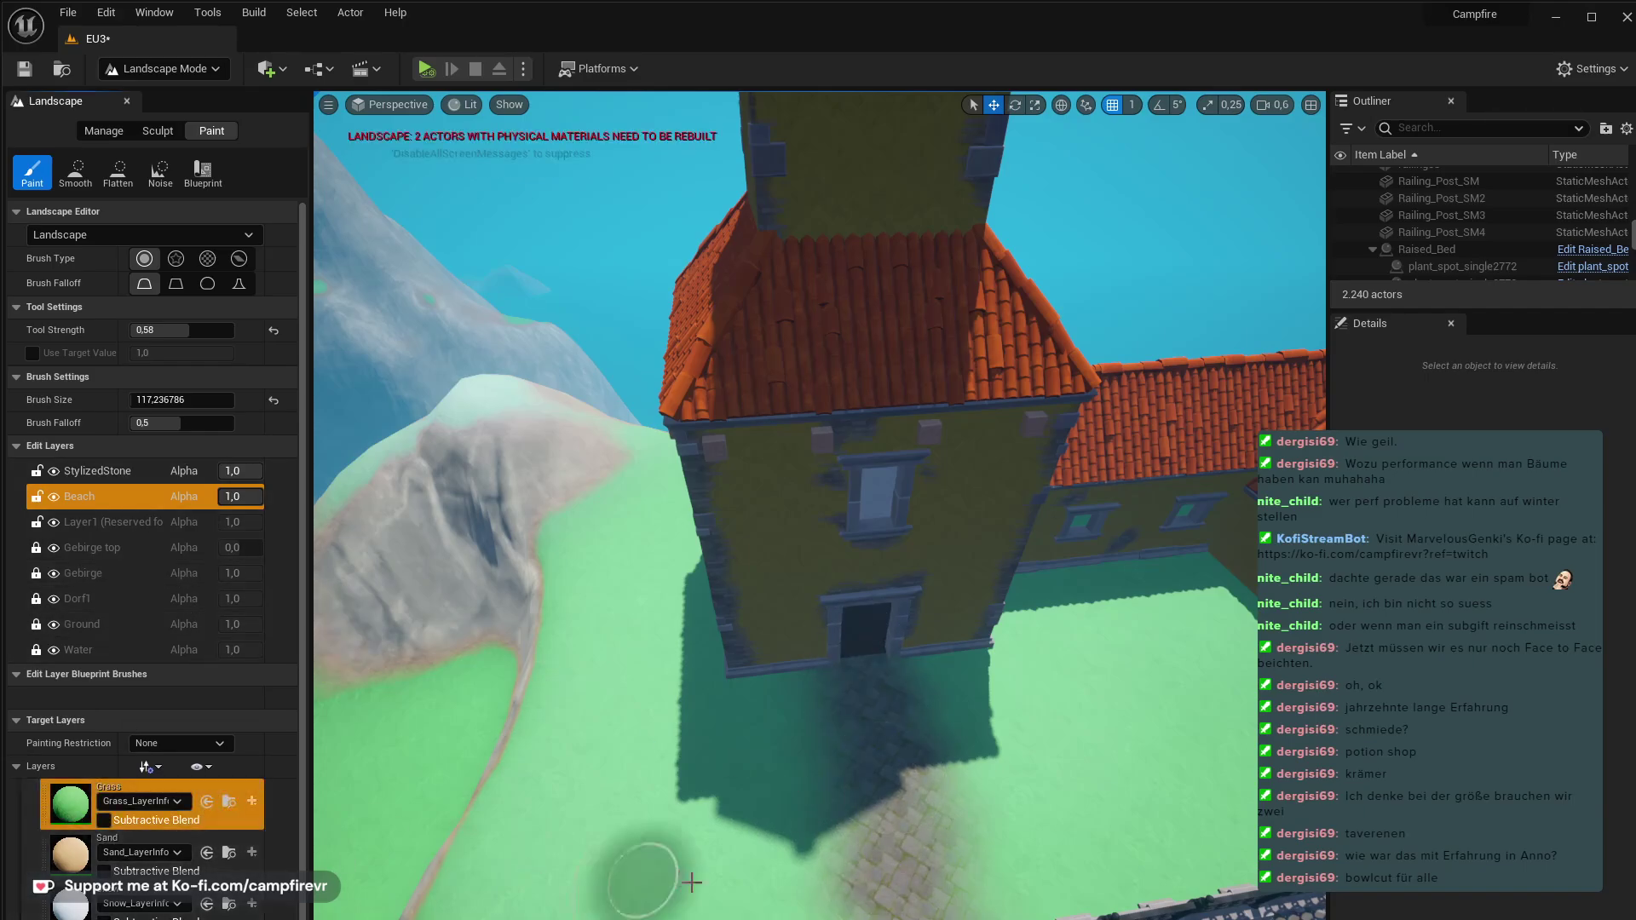
pyautogui.click(126, 473)
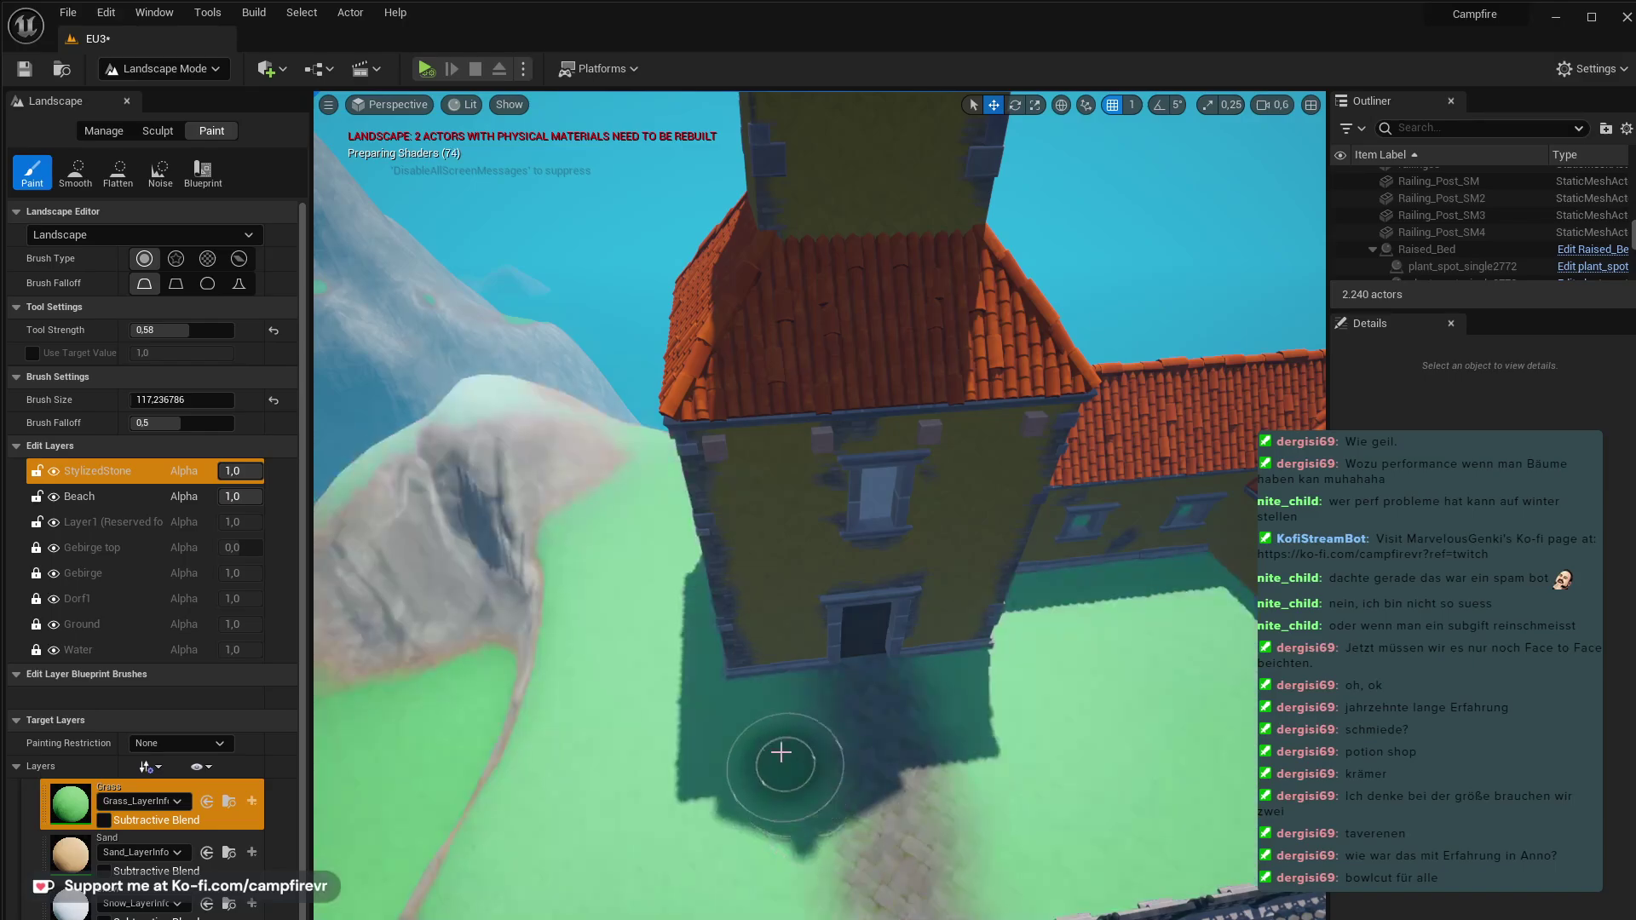
pyautogui.moveTo(941, 687)
pyautogui.mouseDown()
pyautogui.moveTo(968, 847)
pyautogui.moveTo(1026, 800)
pyautogui.moveTo(793, 914)
pyautogui.mouseUp()
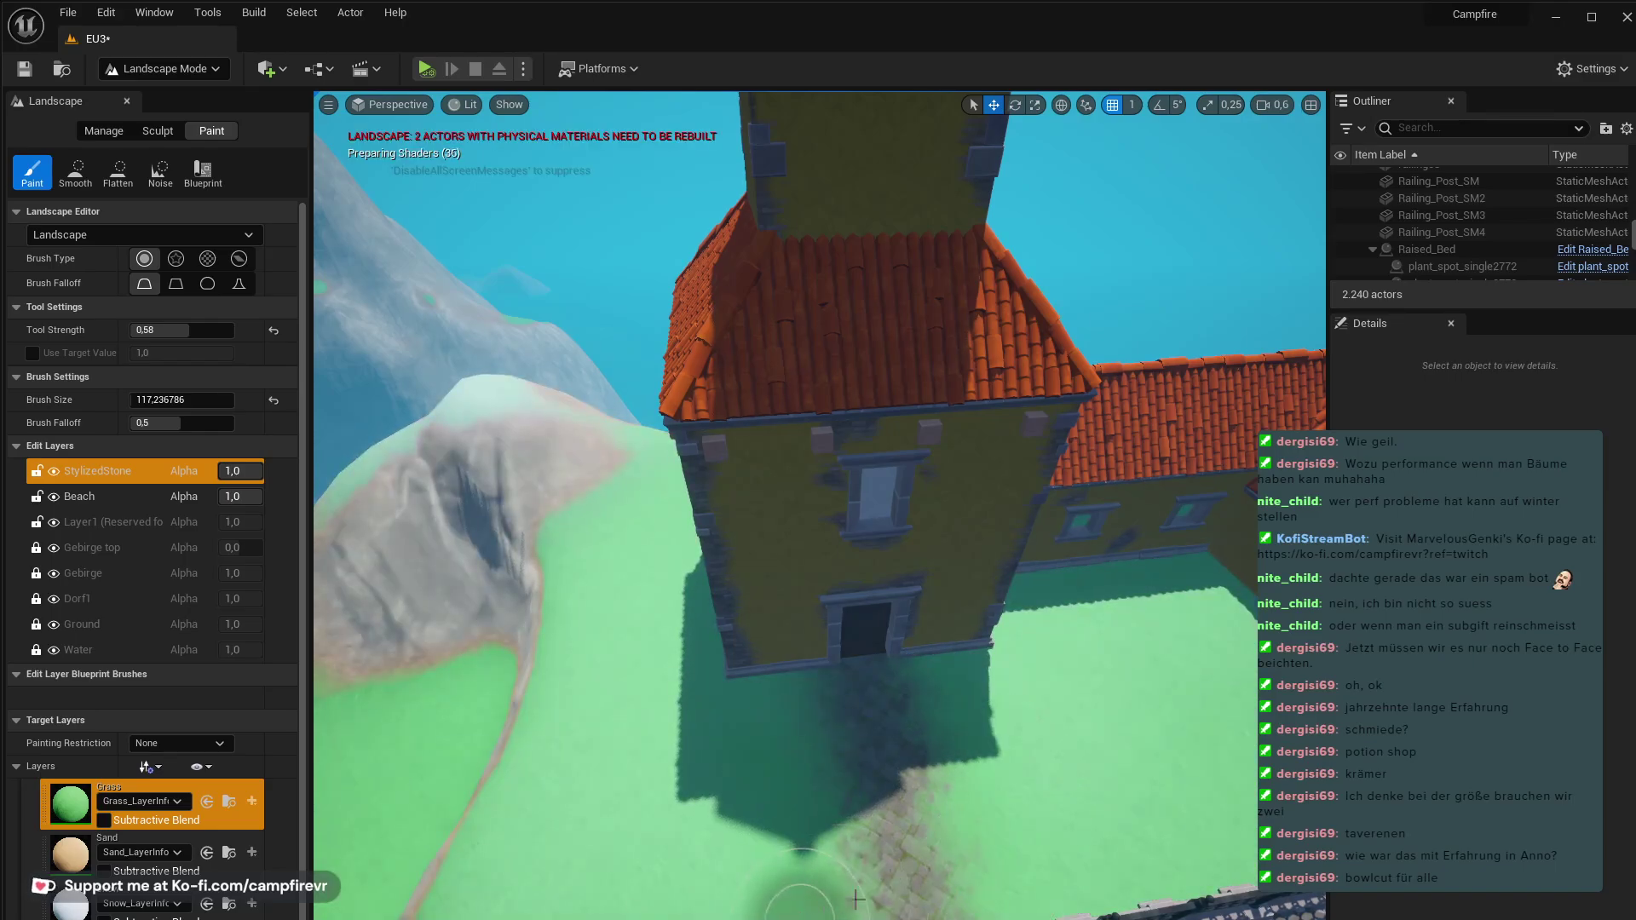
# - Paint a stone path from the low wing's door beside the porch toward the railing, on both the StylizedStone and Beach edit layers
pyautogui.press('d')
pyautogui.moveTo(1041, 748)
pyautogui.mouseDown(button='right')
pyautogui.moveTo(1100, 745)
pyautogui.moveTo(1051, 749)
pyautogui.moveTo(1065, 749)
pyautogui.mouseUp(button='right')
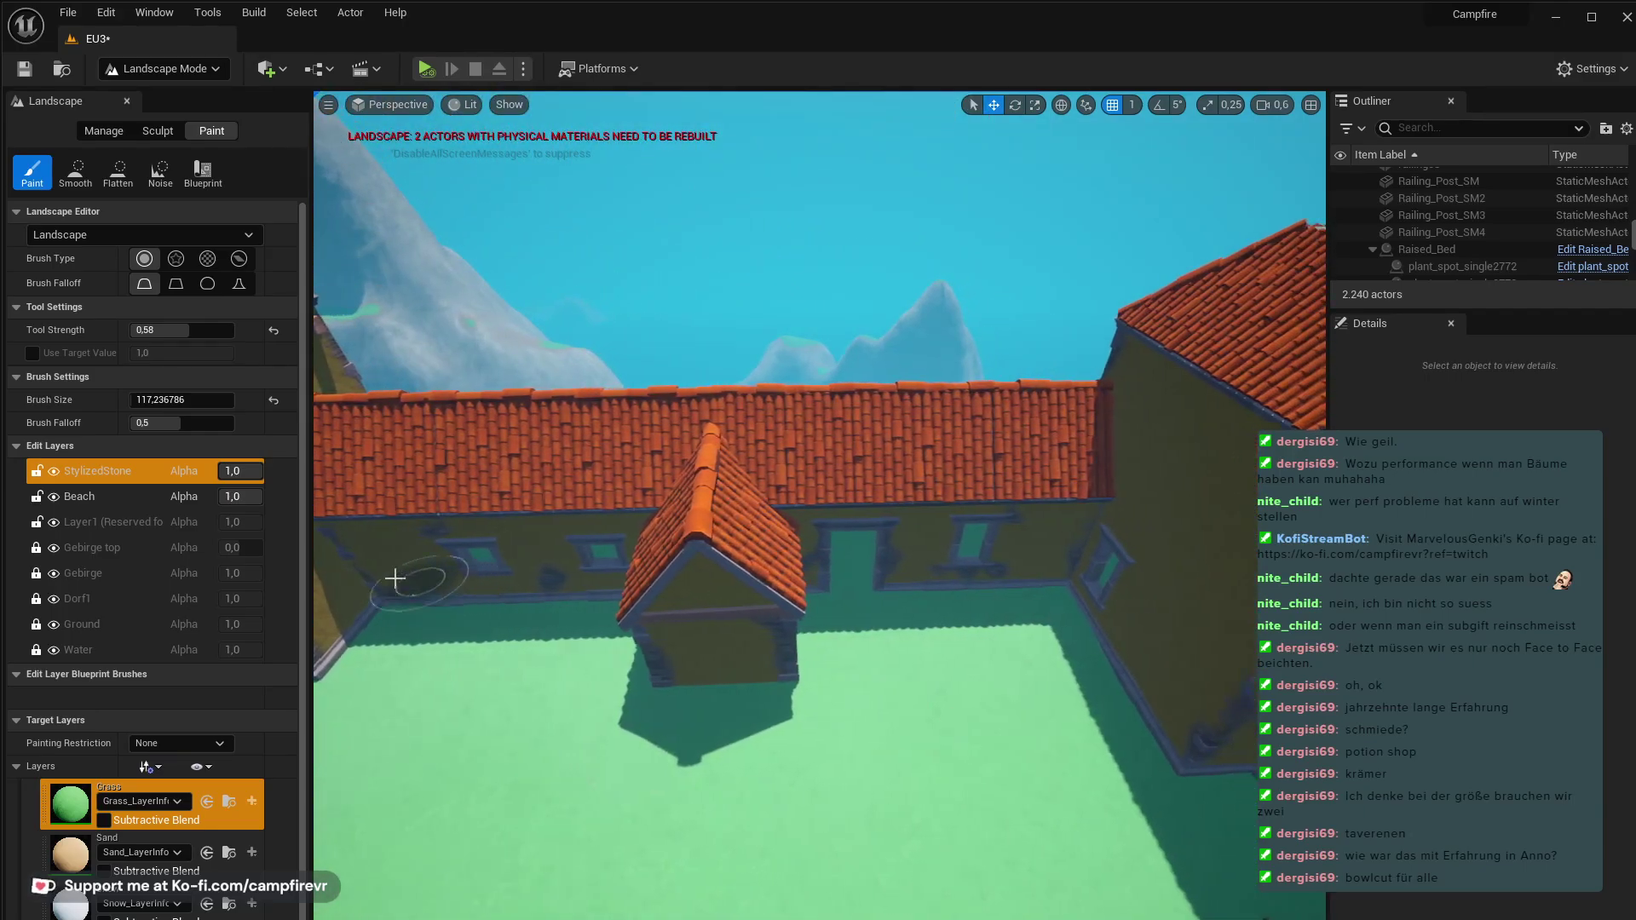
pyautogui.scroll(-3, 153, 554)
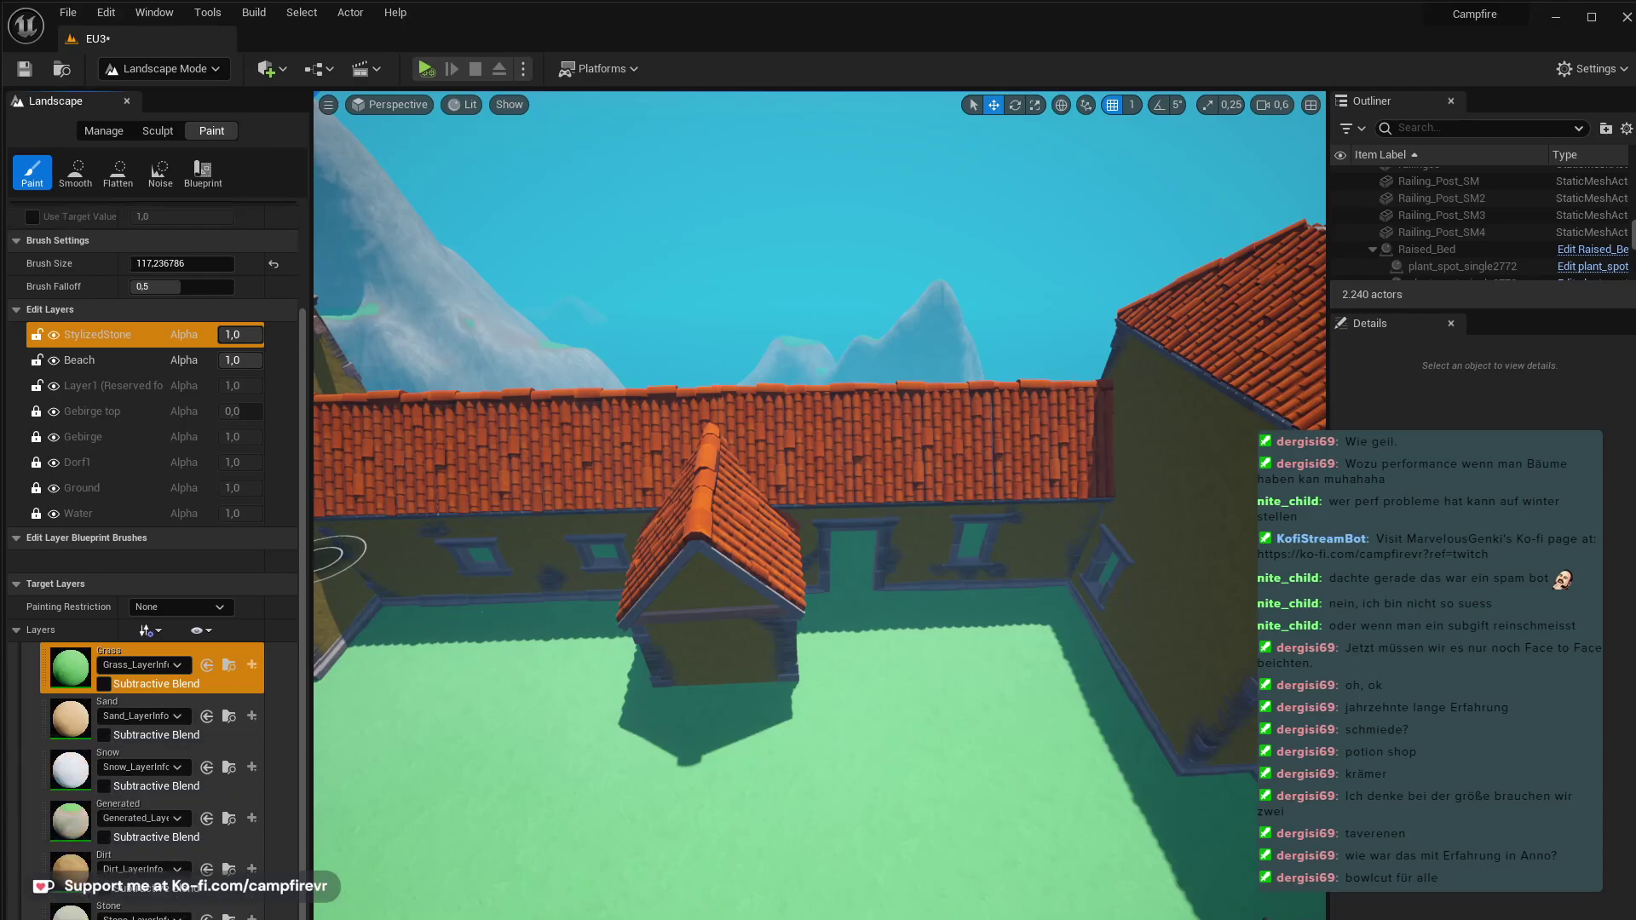
pyautogui.moveTo(552, 846)
pyautogui.mouseDown(button='right')
pyautogui.moveTo(447, 809)
pyautogui.moveTo(468, 840)
pyautogui.moveTo(554, 831)
pyautogui.moveTo(383, 805)
pyautogui.moveTo(452, 861)
pyautogui.moveTo(392, 810)
pyautogui.moveTo(503, 805)
pyautogui.moveTo(469, 801)
pyautogui.moveTo(1082, 857)
pyautogui.mouseUp(button='right')
pyautogui.press('w')
pyautogui.press('d')
pyautogui.moveTo(1064, 776)
pyautogui.mouseDown()
pyautogui.moveTo(1019, 767)
pyautogui.moveTo(997, 699)
pyautogui.moveTo(1057, 908)
pyautogui.mouseUp()
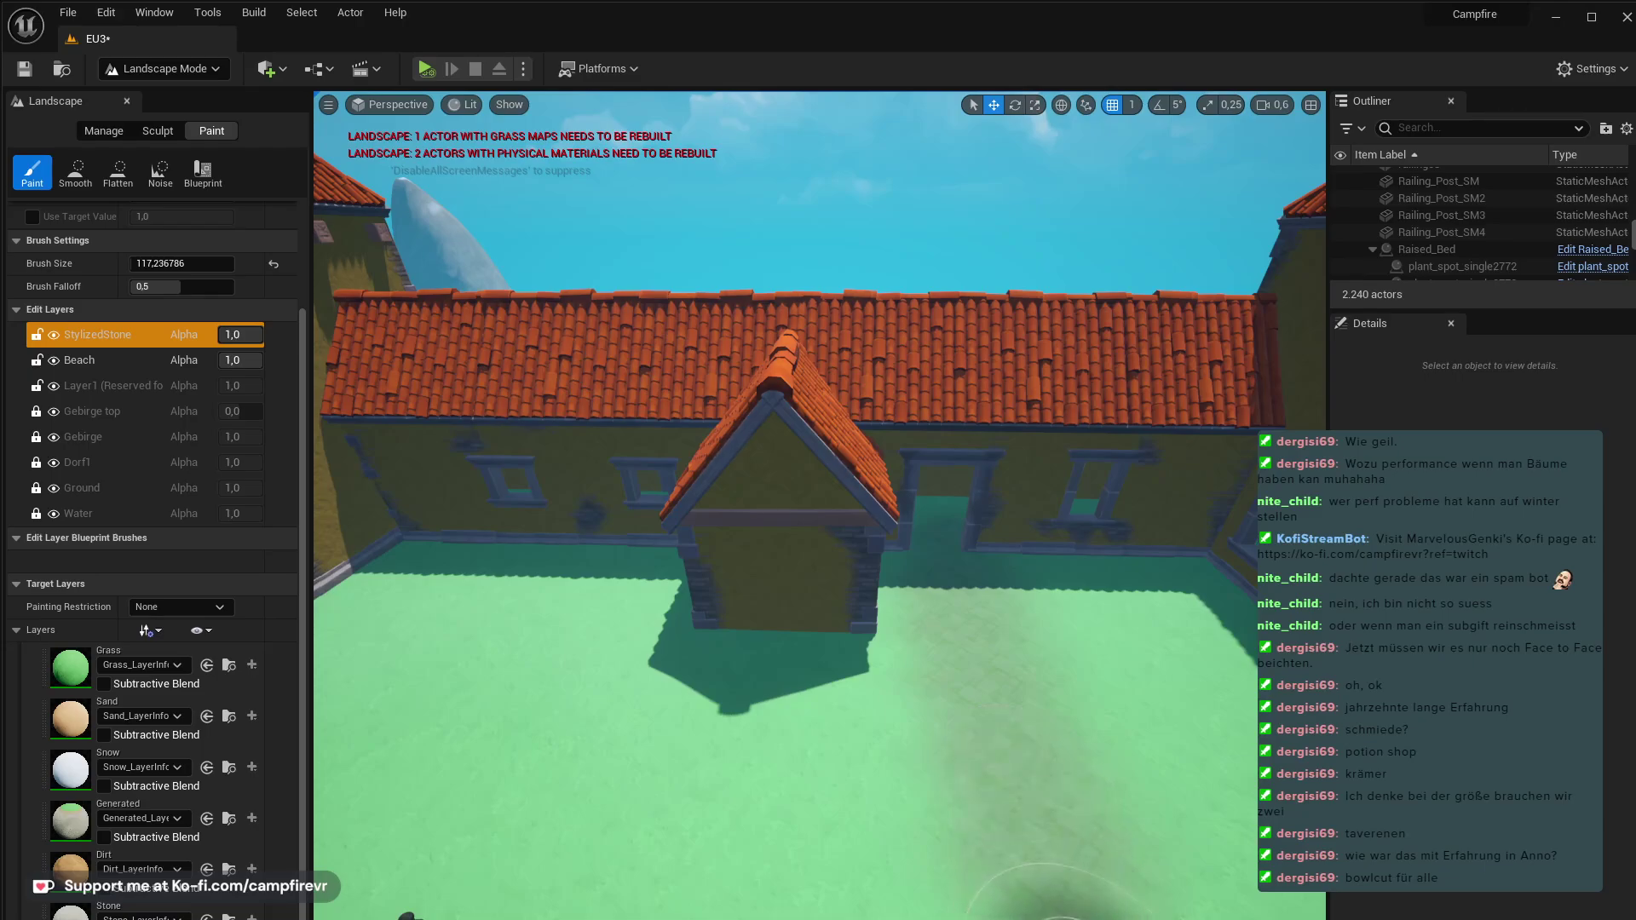
pyautogui.click(90, 359)
pyautogui.moveTo(1100, 886)
pyautogui.mouseDown()
pyautogui.moveTo(1059, 876)
pyautogui.moveTo(1073, 810)
pyautogui.moveTo(1048, 844)
pyautogui.moveTo(1013, 787)
pyautogui.moveTo(938, 551)
pyautogui.moveTo(1031, 908)
pyautogui.mouseUp()
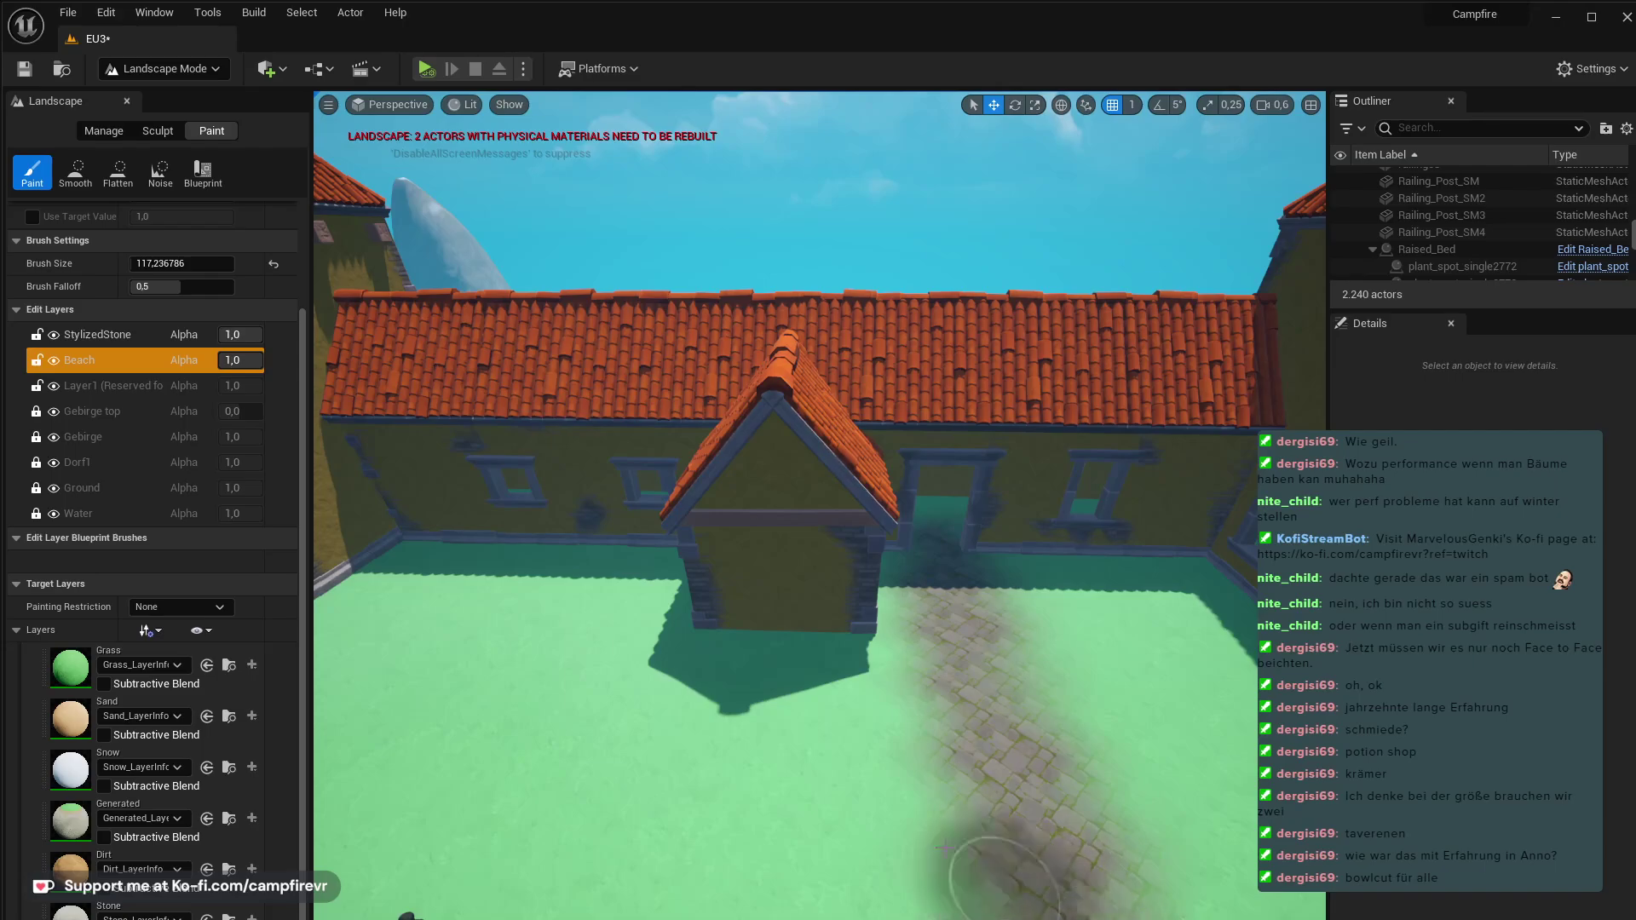
# - Clean up the edges of the low wing's path with Grass on the StylizedStone edit layer
pyautogui.click(121, 333)
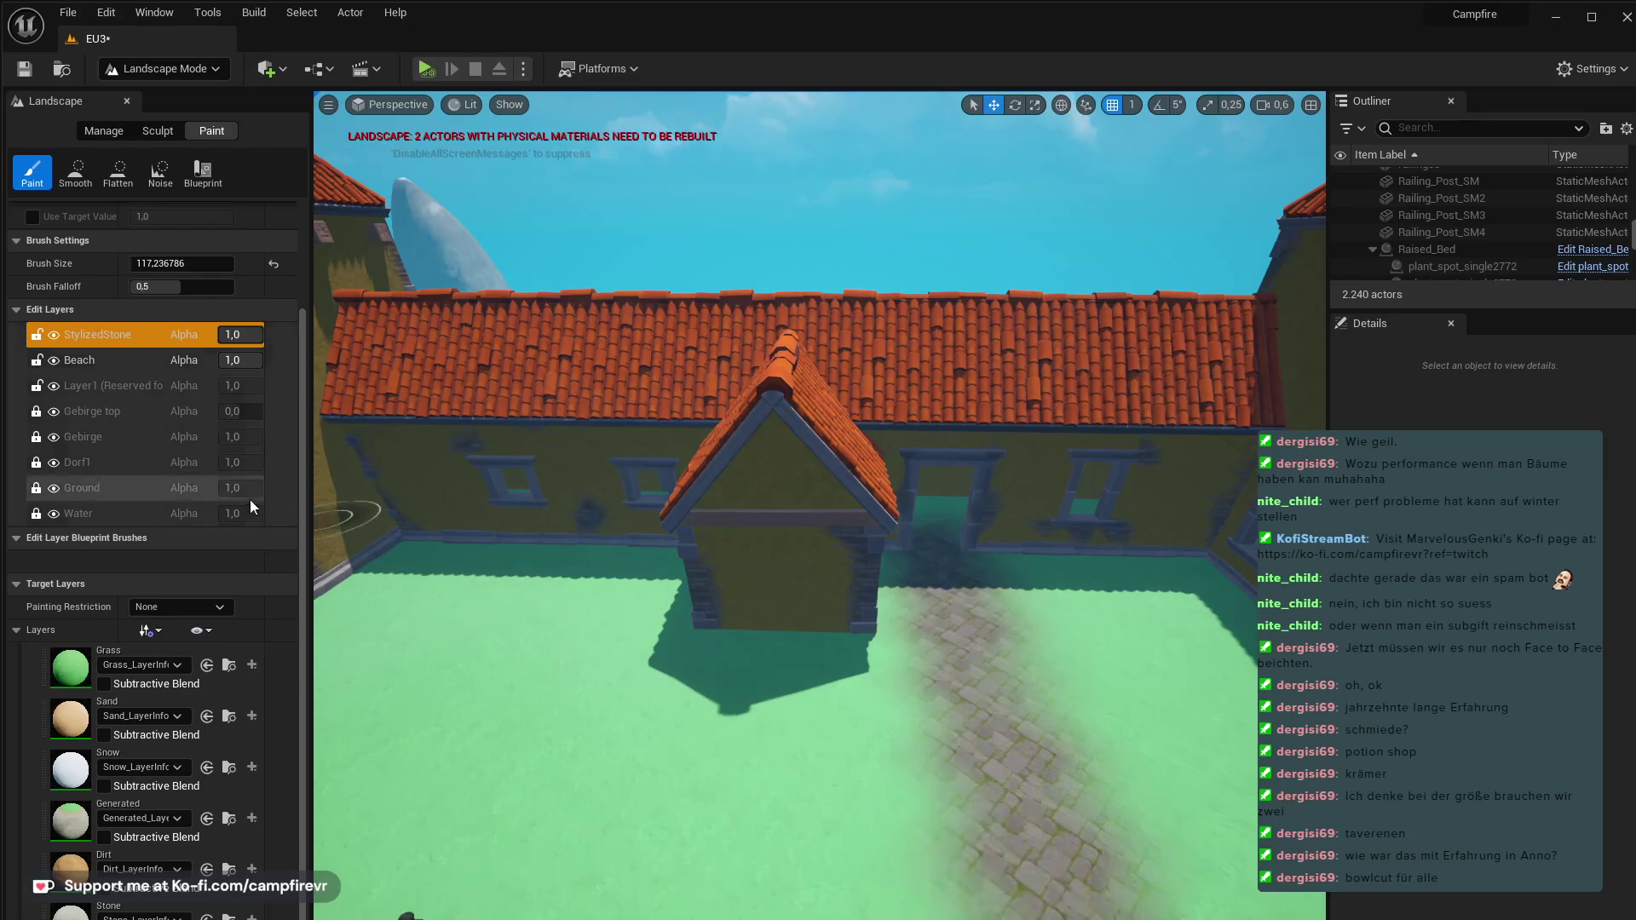
pyautogui.click(136, 676)
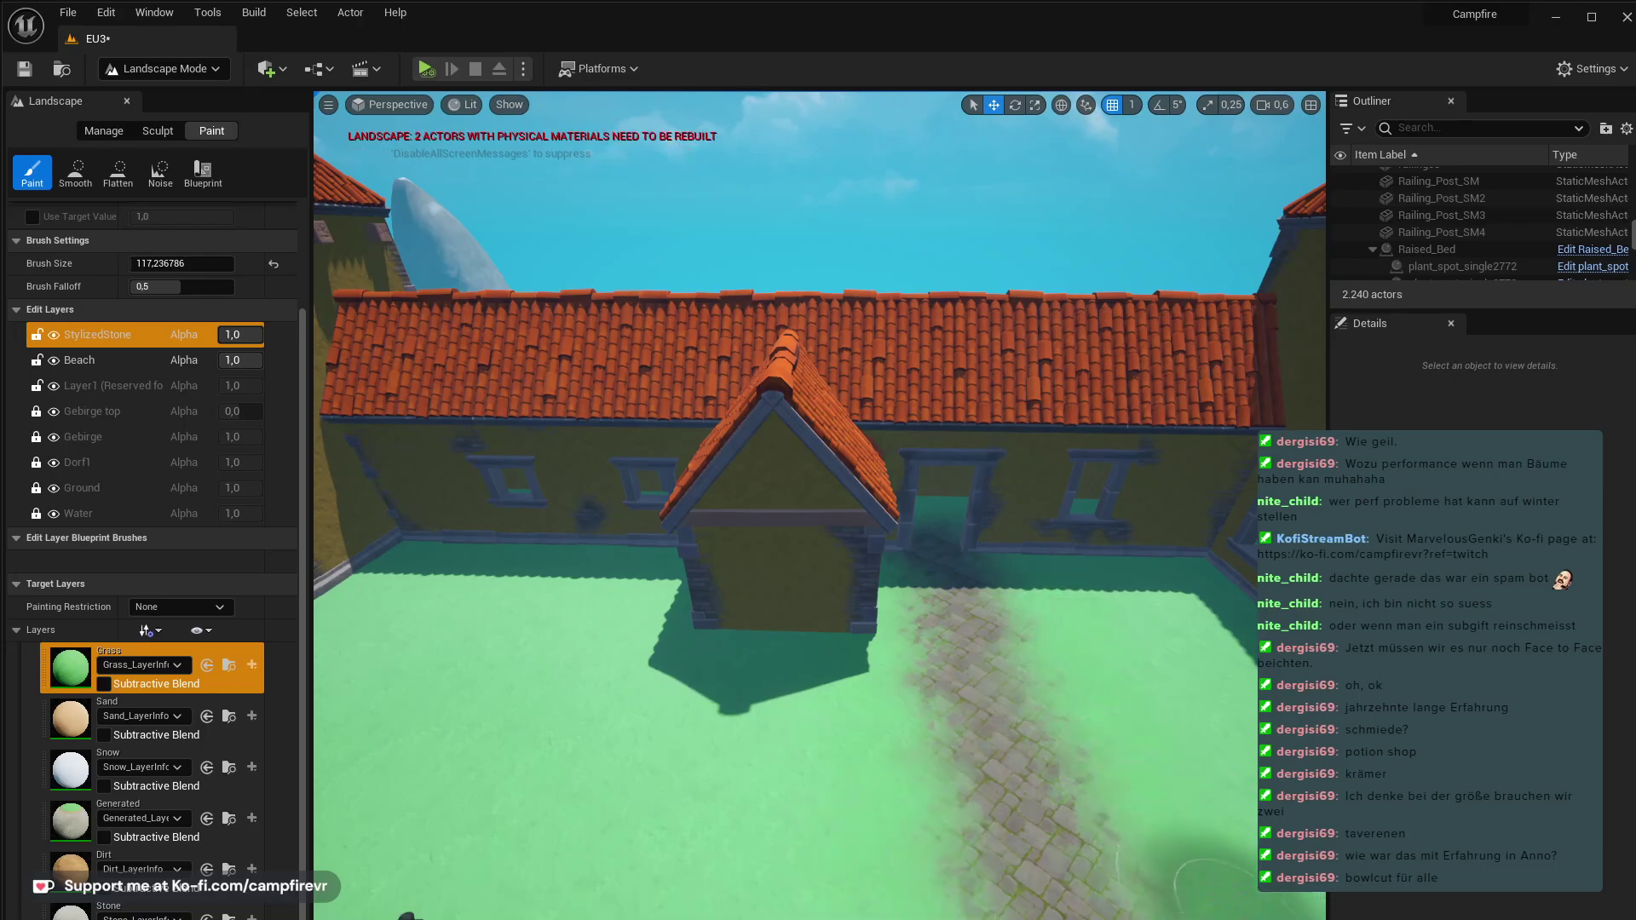
pyautogui.click(1227, 895)
# - Paint the ground between the corner building's door and the plaza on the Beach edit layer
pyautogui.moveTo(1227, 895)
pyautogui.mouseDown(button='right')
pyautogui.moveTo(1057, 890)
pyautogui.moveTo(1044, 830)
pyautogui.moveTo(1027, 882)
pyautogui.mouseUp(button='right')
pyautogui.press('s')
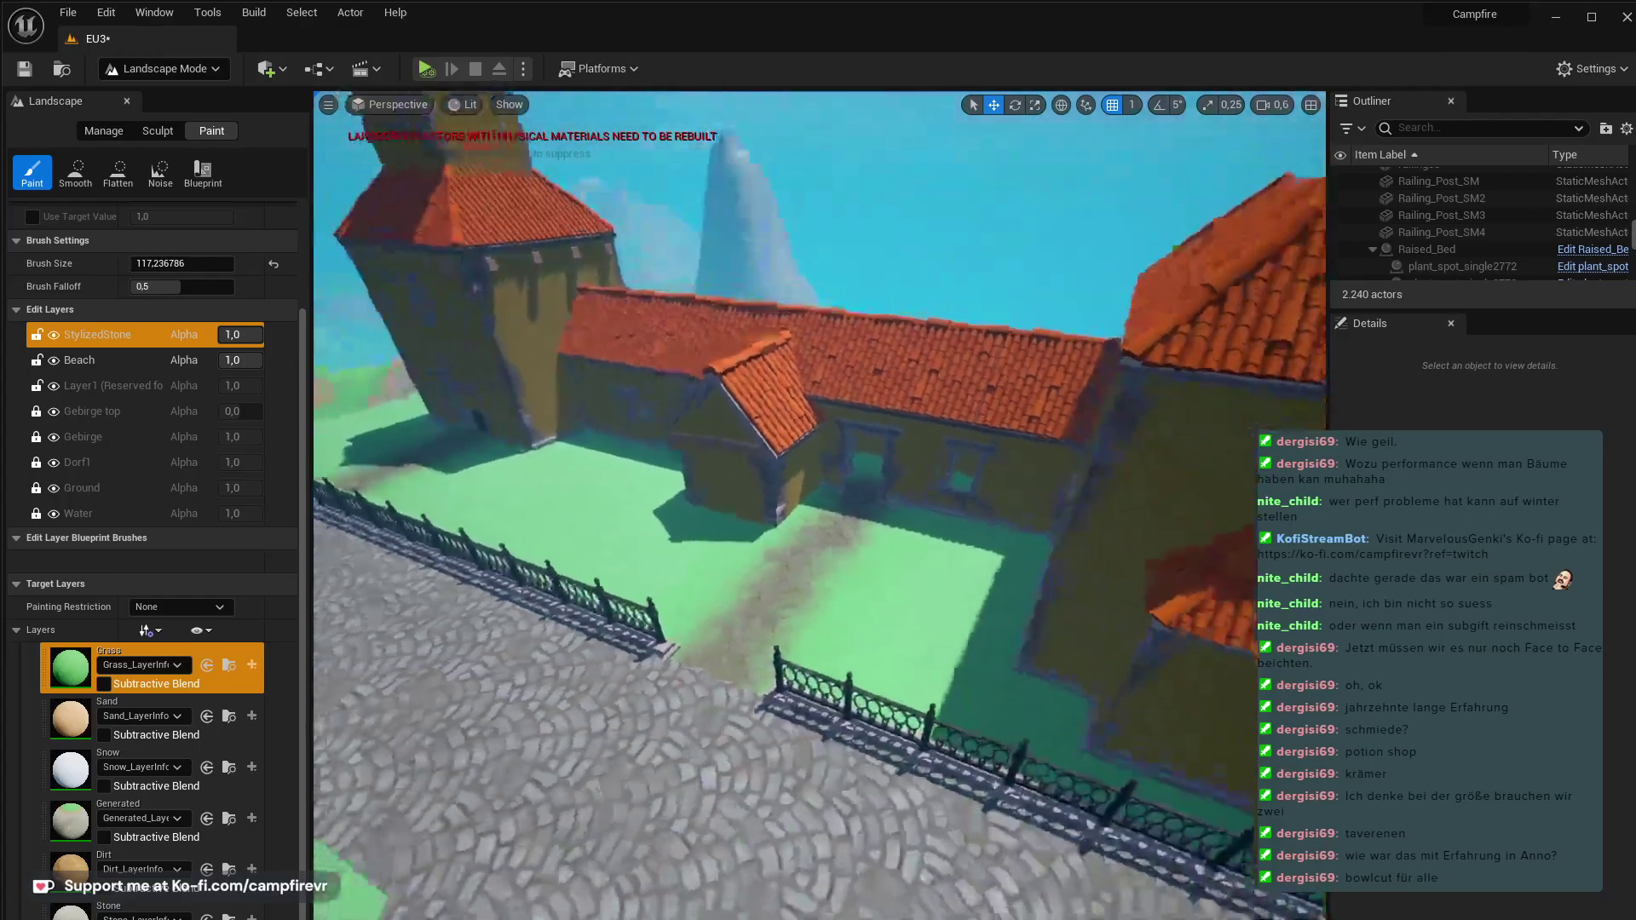
pyautogui.moveTo(1189, 870); pyautogui.dragTo(1155, 873, button='right')
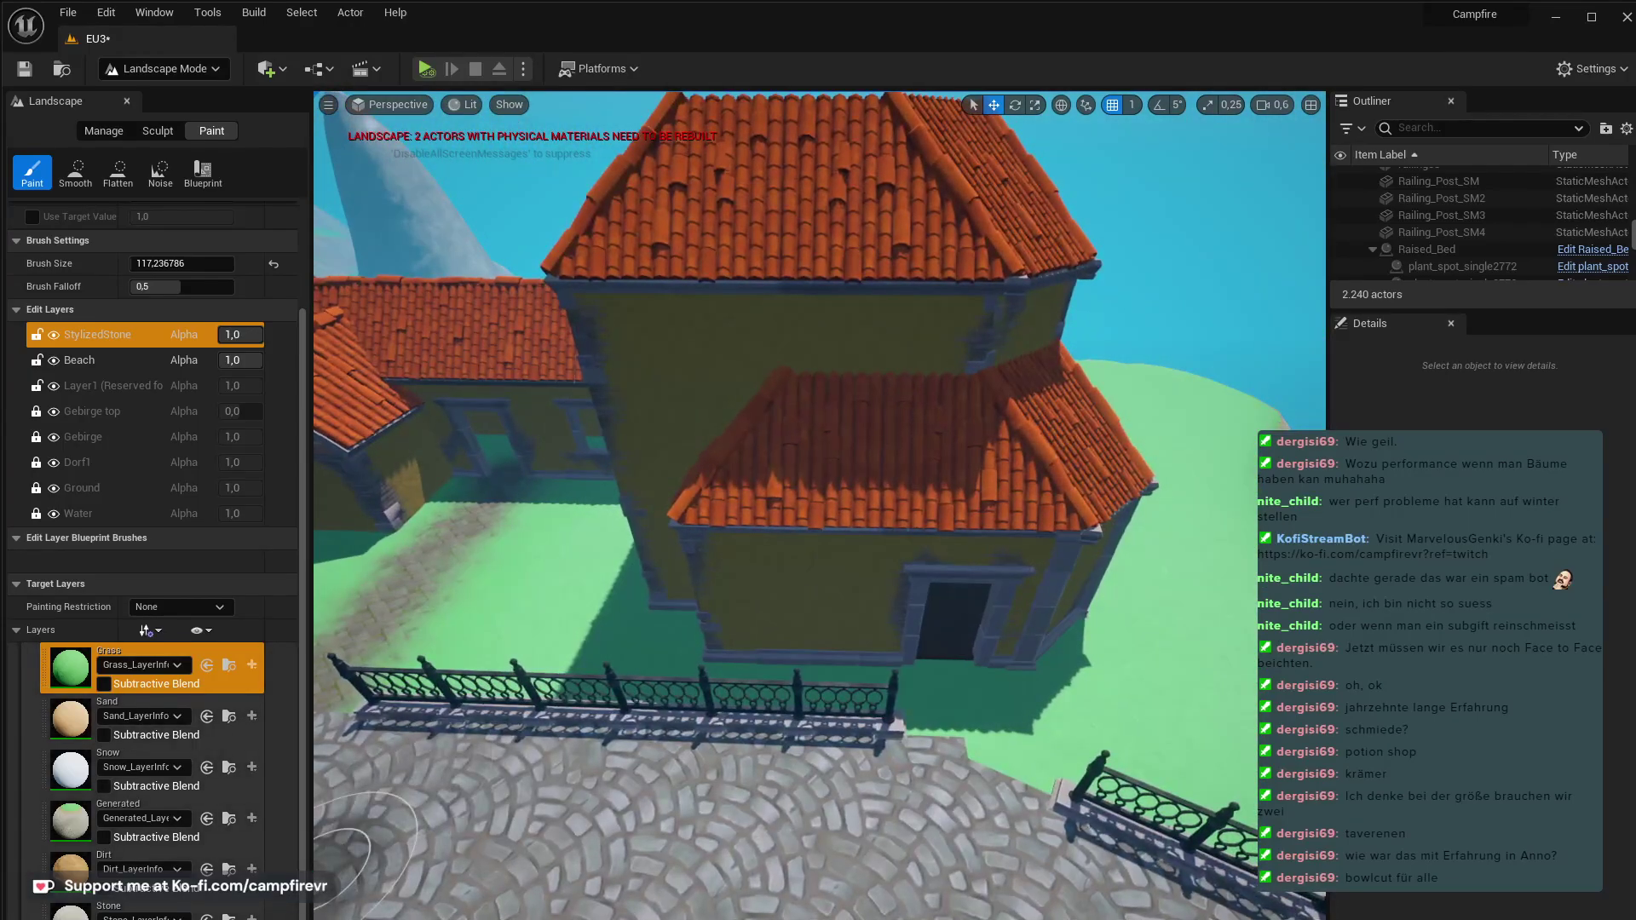
pyautogui.click(153, 916)
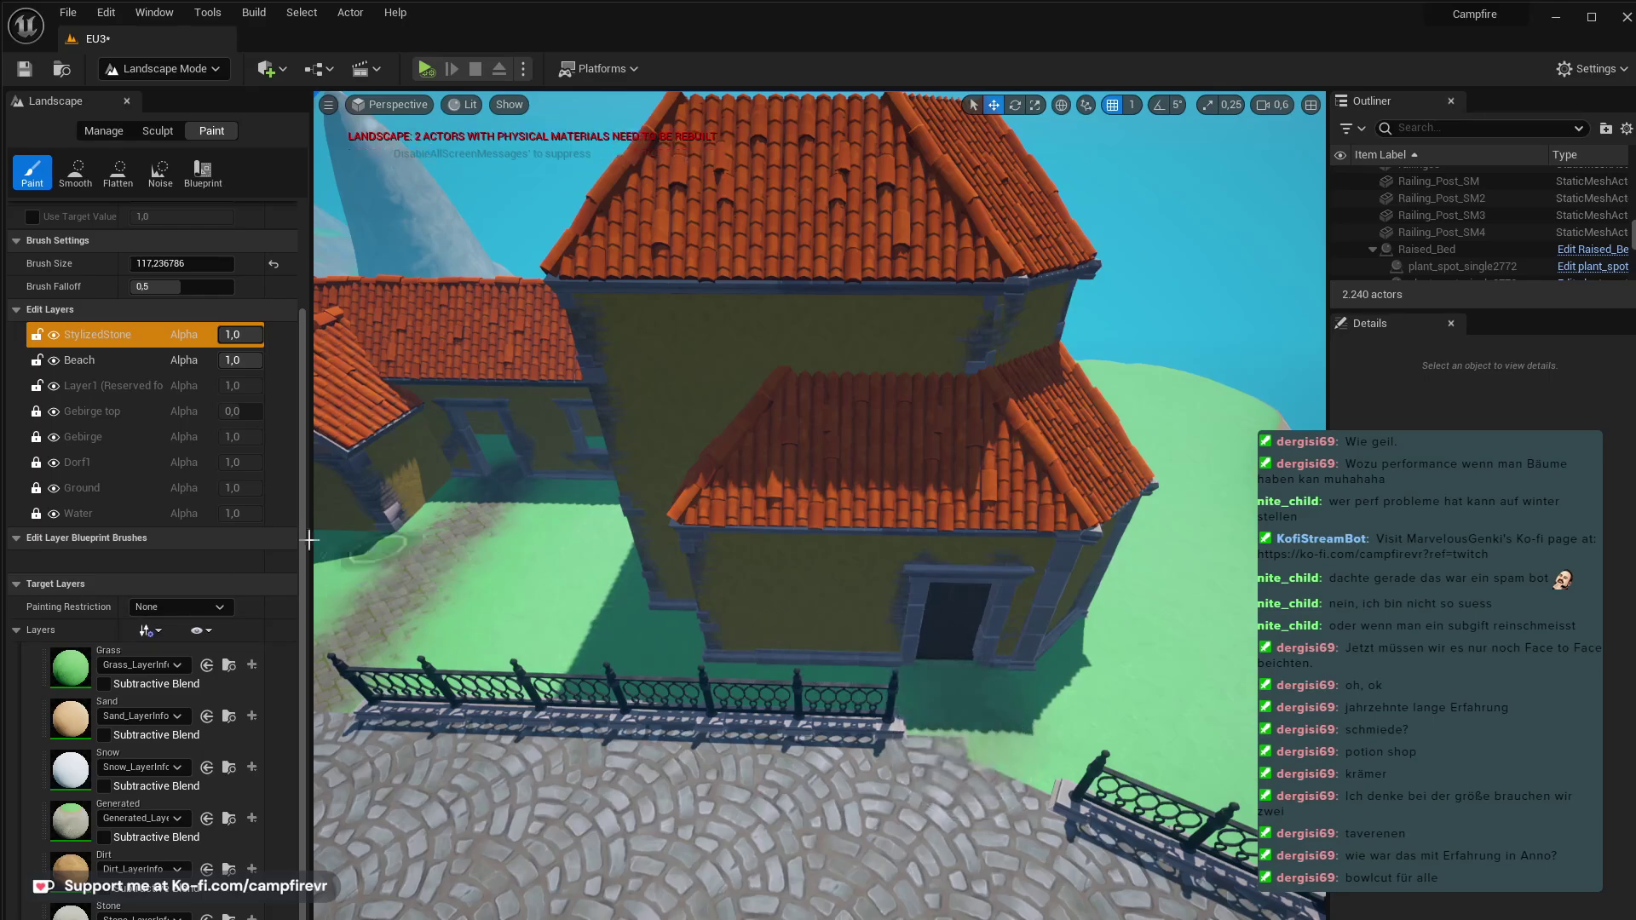
pyautogui.click(102, 359)
pyautogui.moveTo(994, 687); pyautogui.dragTo(955, 744)
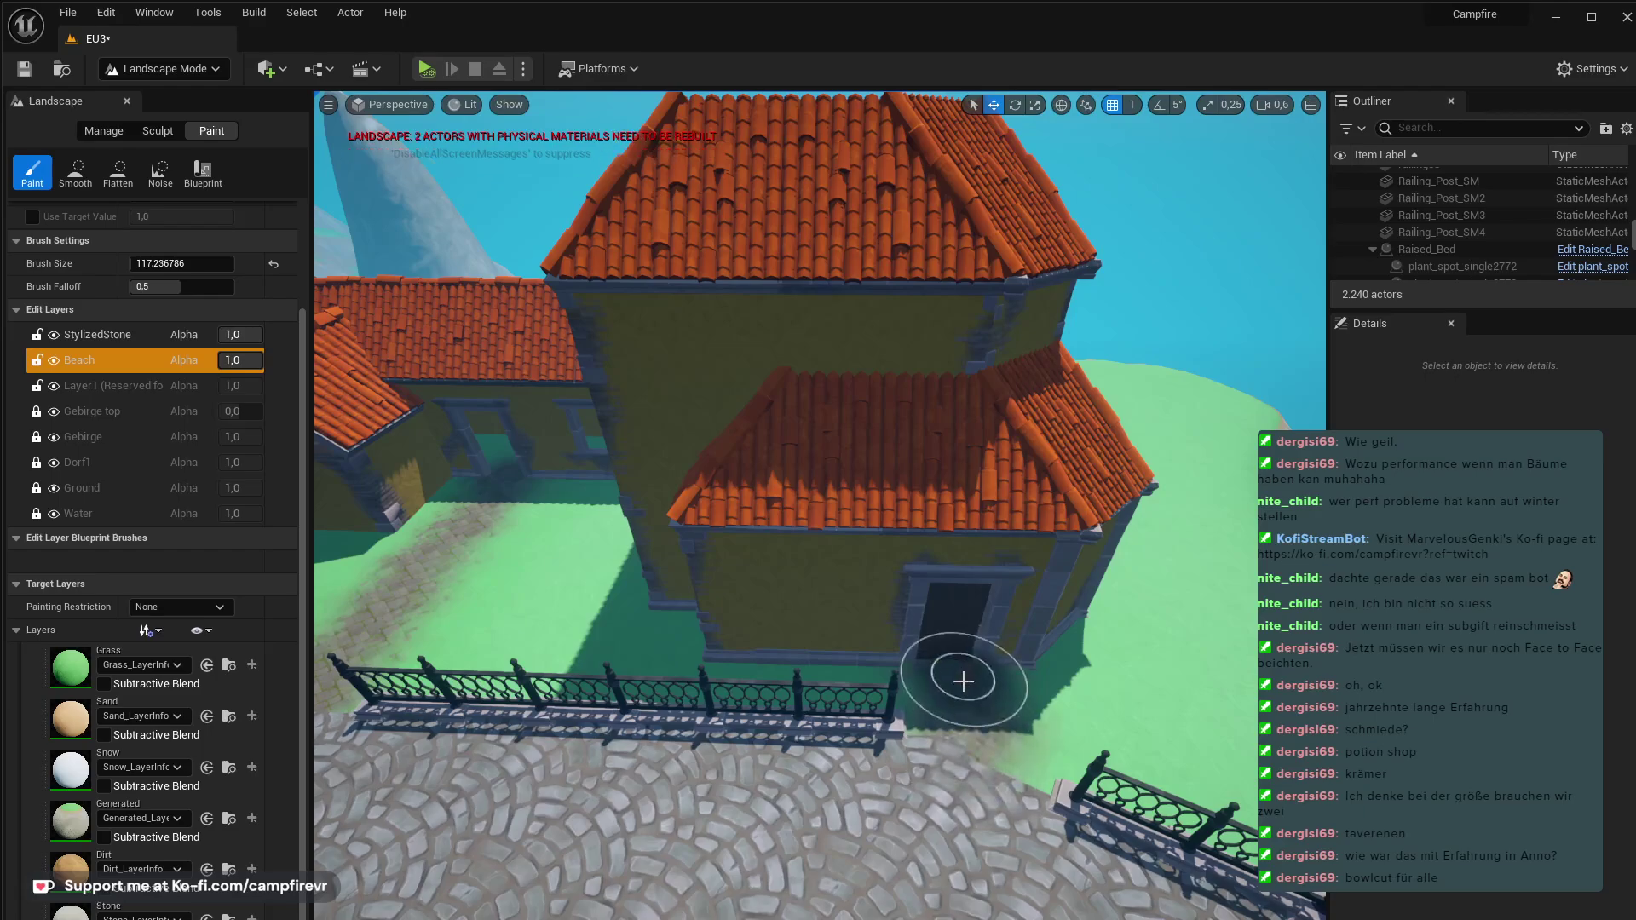
pyautogui.moveTo(957, 687); pyautogui.dragTo(971, 761)
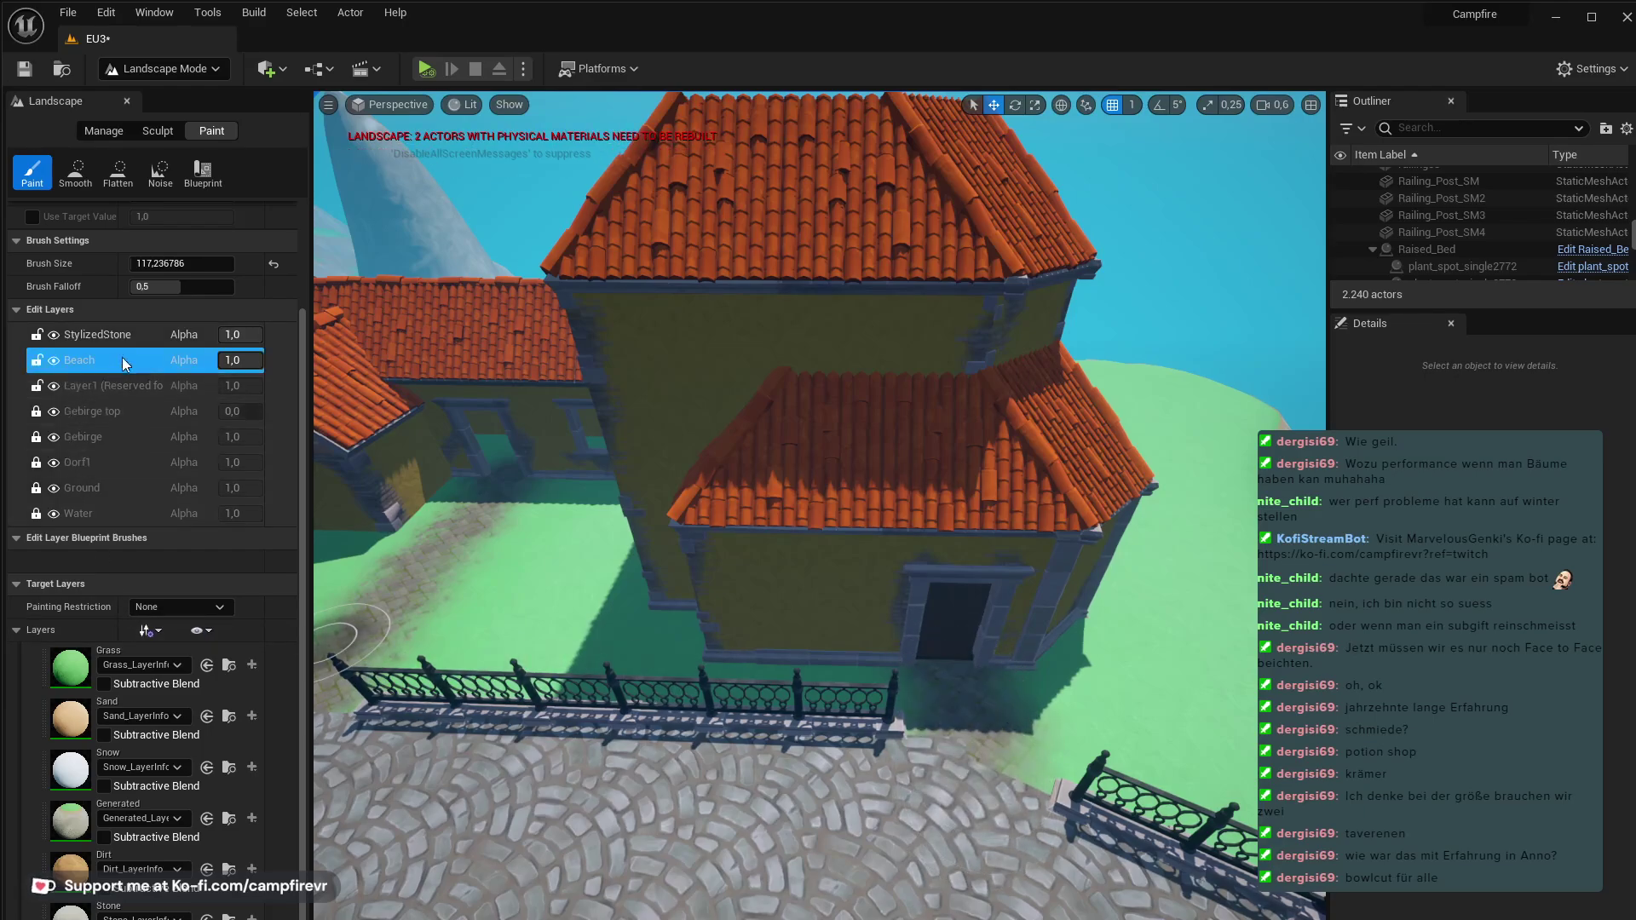
# - Paint Grass beside the corner building's entrance path on the StylizedStone edit layer
pyautogui.click(97, 334)
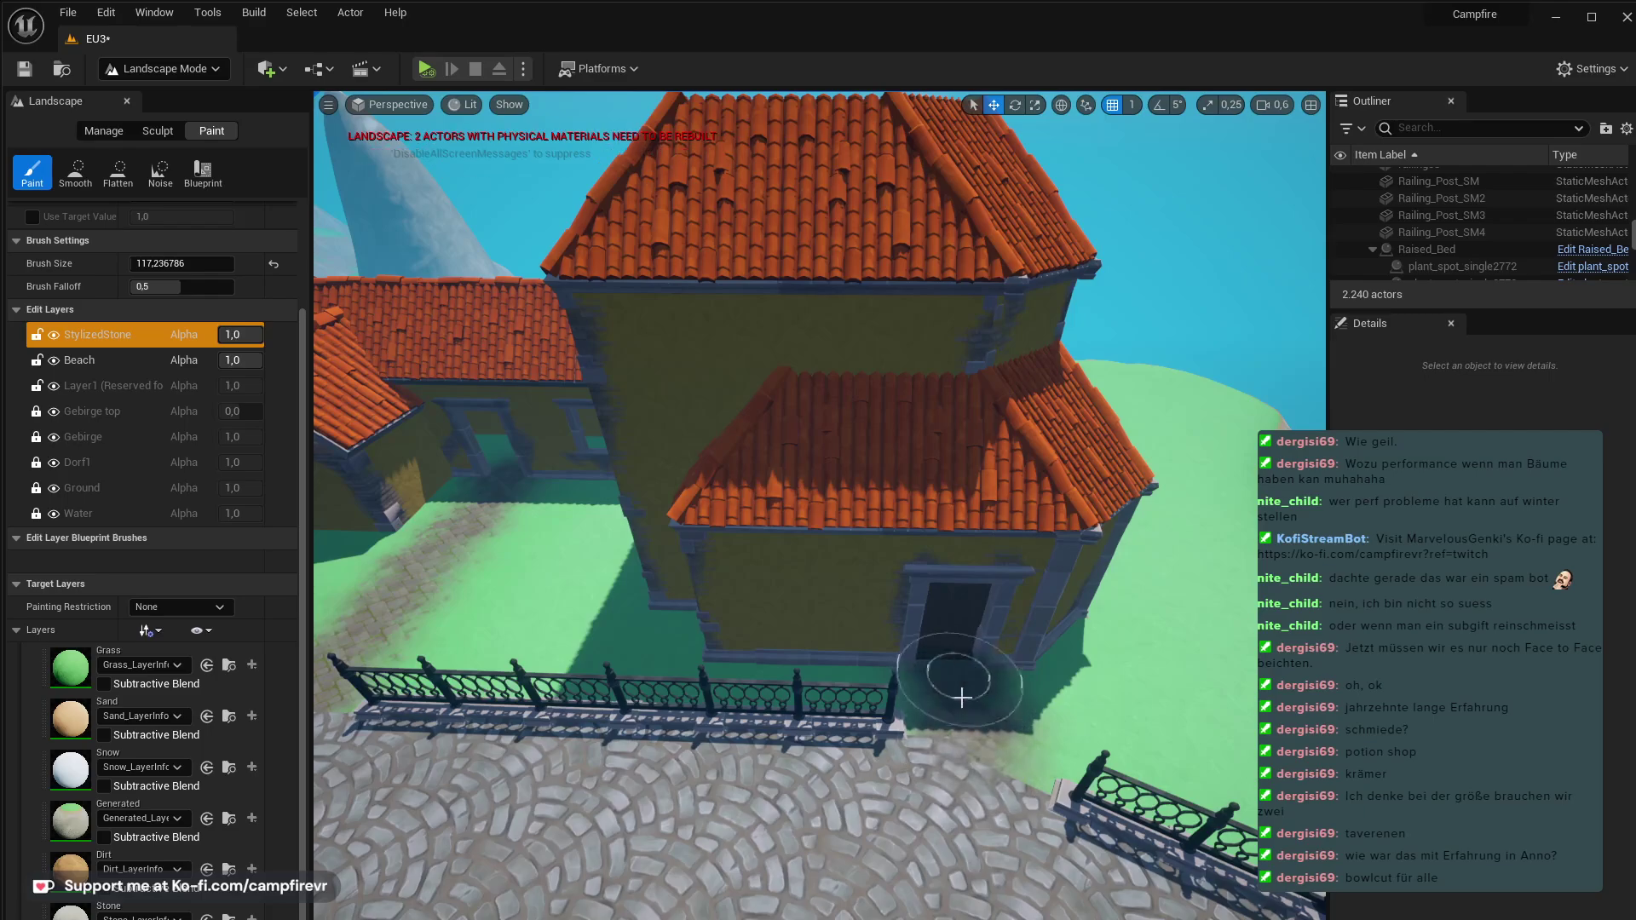
pyautogui.click(60, 668)
pyautogui.moveTo(1056, 708); pyautogui.dragTo(1040, 739)
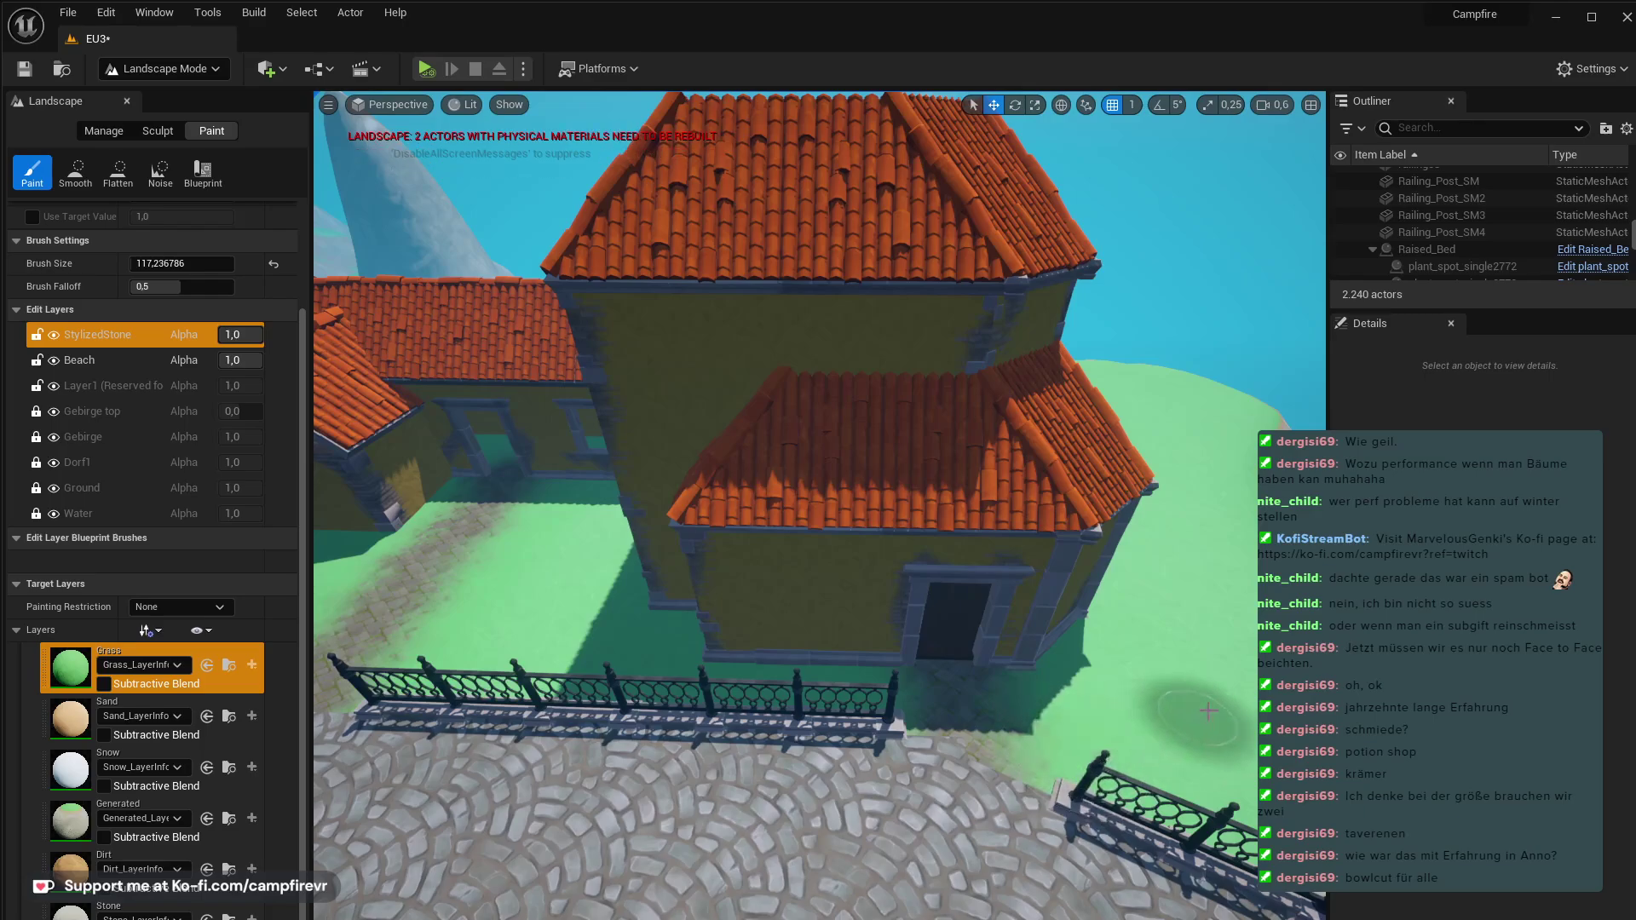
# - Place a Lamppost_02_SM behind the railing beside the tower's entrance path and rotate it about 40 degrees
pyautogui.moveTo(1132, 689); pyautogui.dragTo(929, 631, button='right')
pyautogui.press('s')
pyautogui.moveTo(819, 505)
pyautogui.mouseDown(button='right')
pyautogui.moveTo(861, 490)
pyautogui.moveTo(921, 520)
pyautogui.moveTo(895, 498)
pyautogui.moveTo(801, 511)
pyautogui.mouseUp(button='right')
pyautogui.press('w')
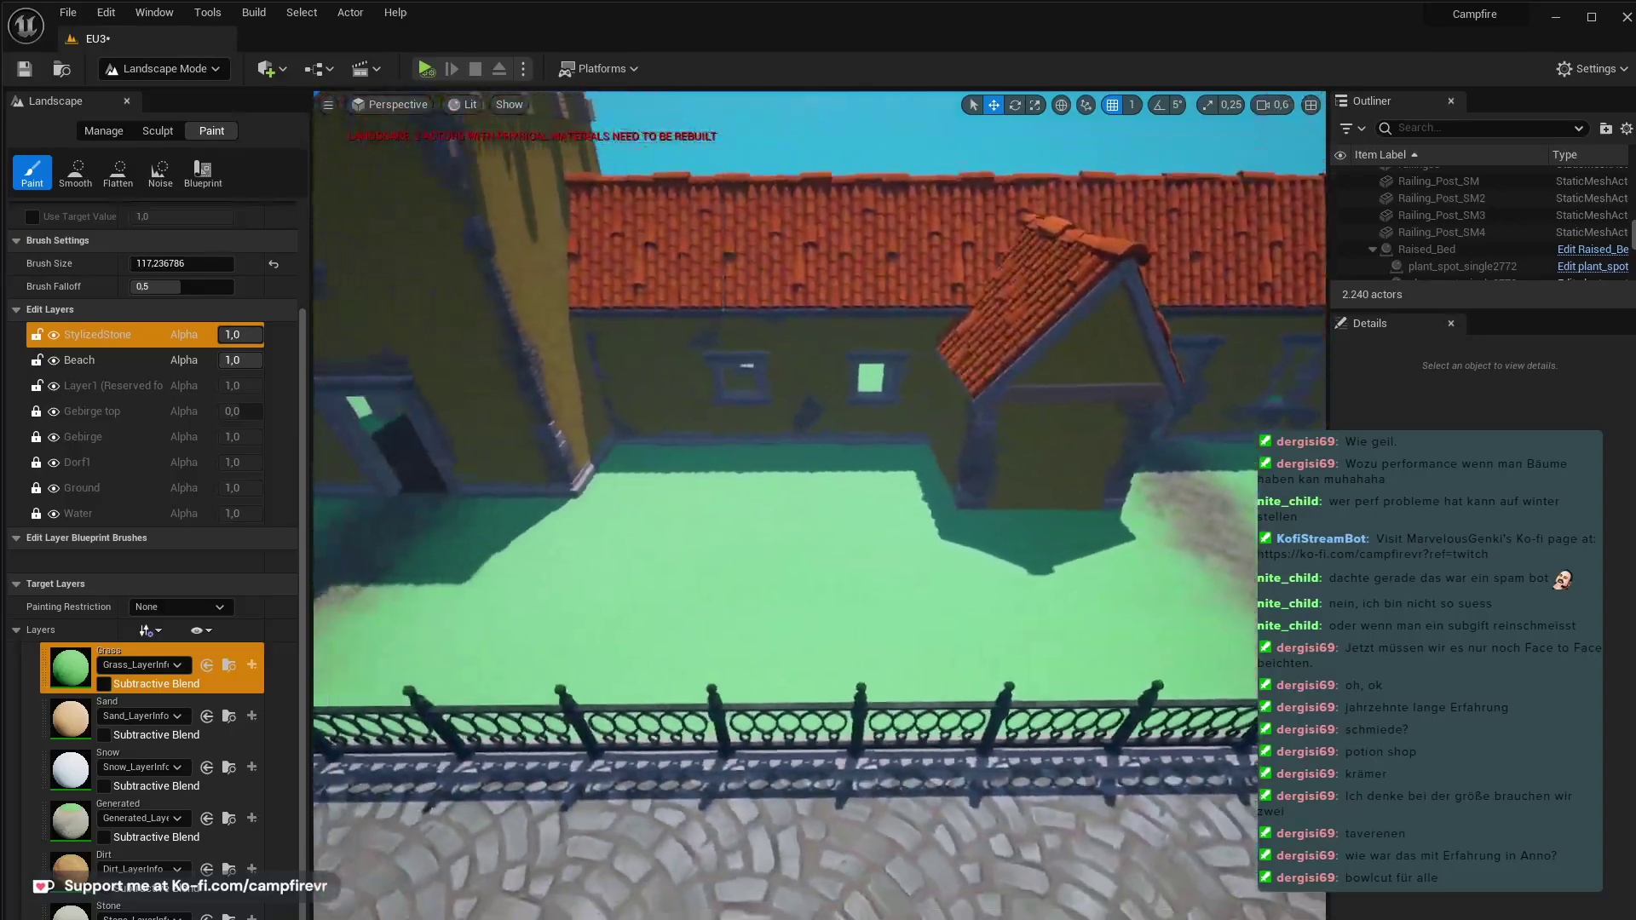
pyautogui.moveTo(1183, 765); pyautogui.dragTo(1151, 758, button='right')
pyautogui.press('s')
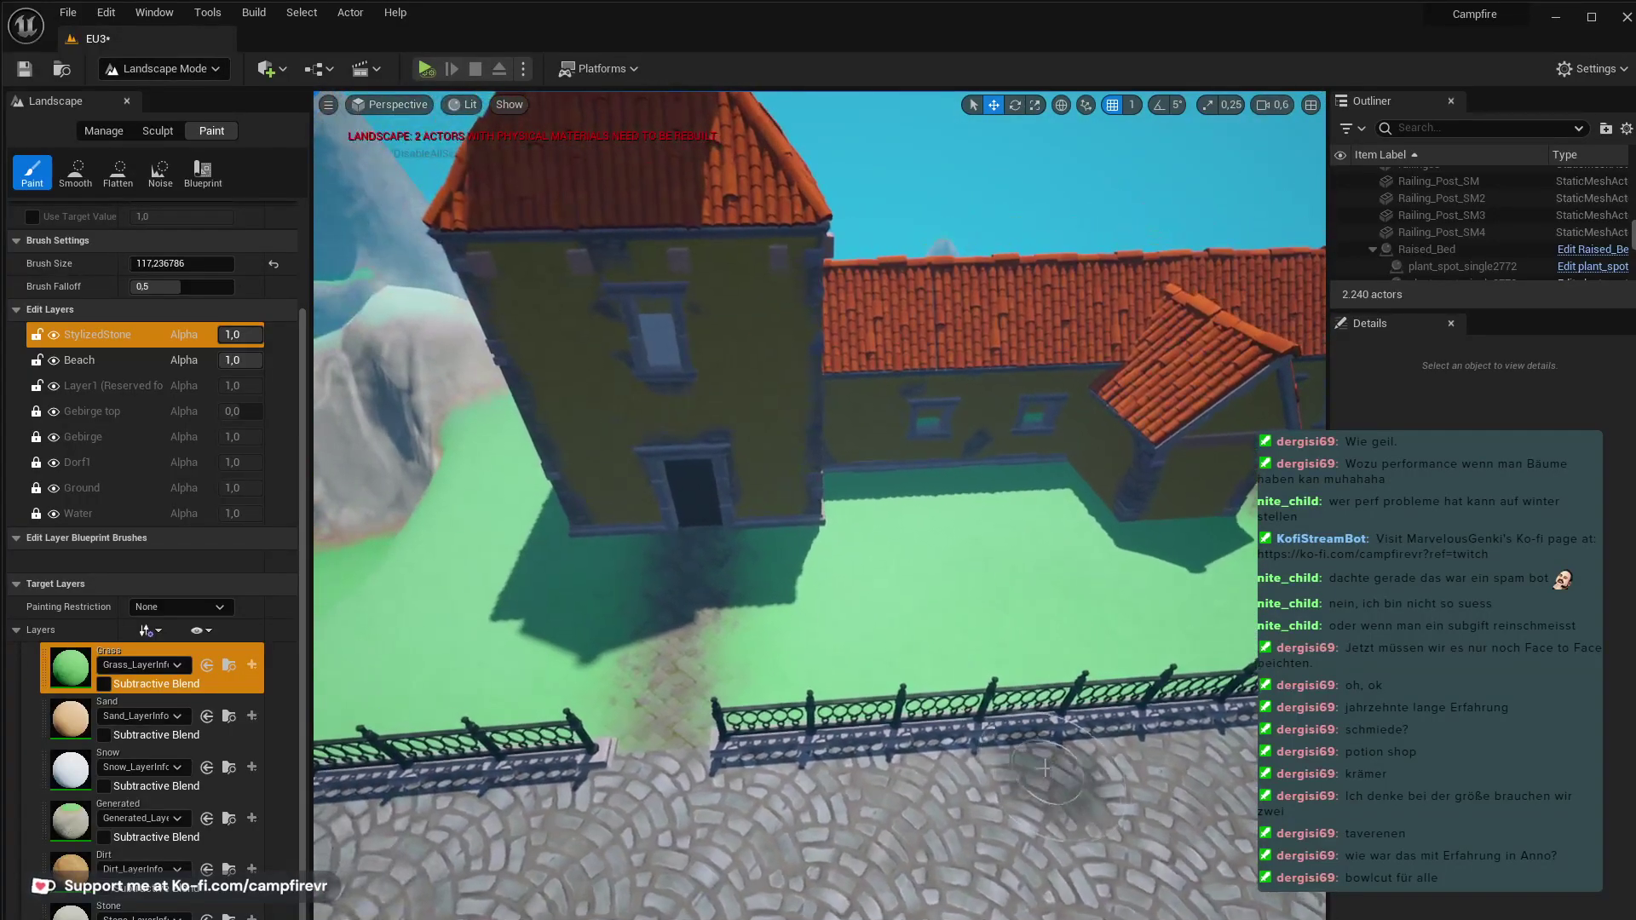
pyautogui.click(196, 68)
pyautogui.click(207, 93)
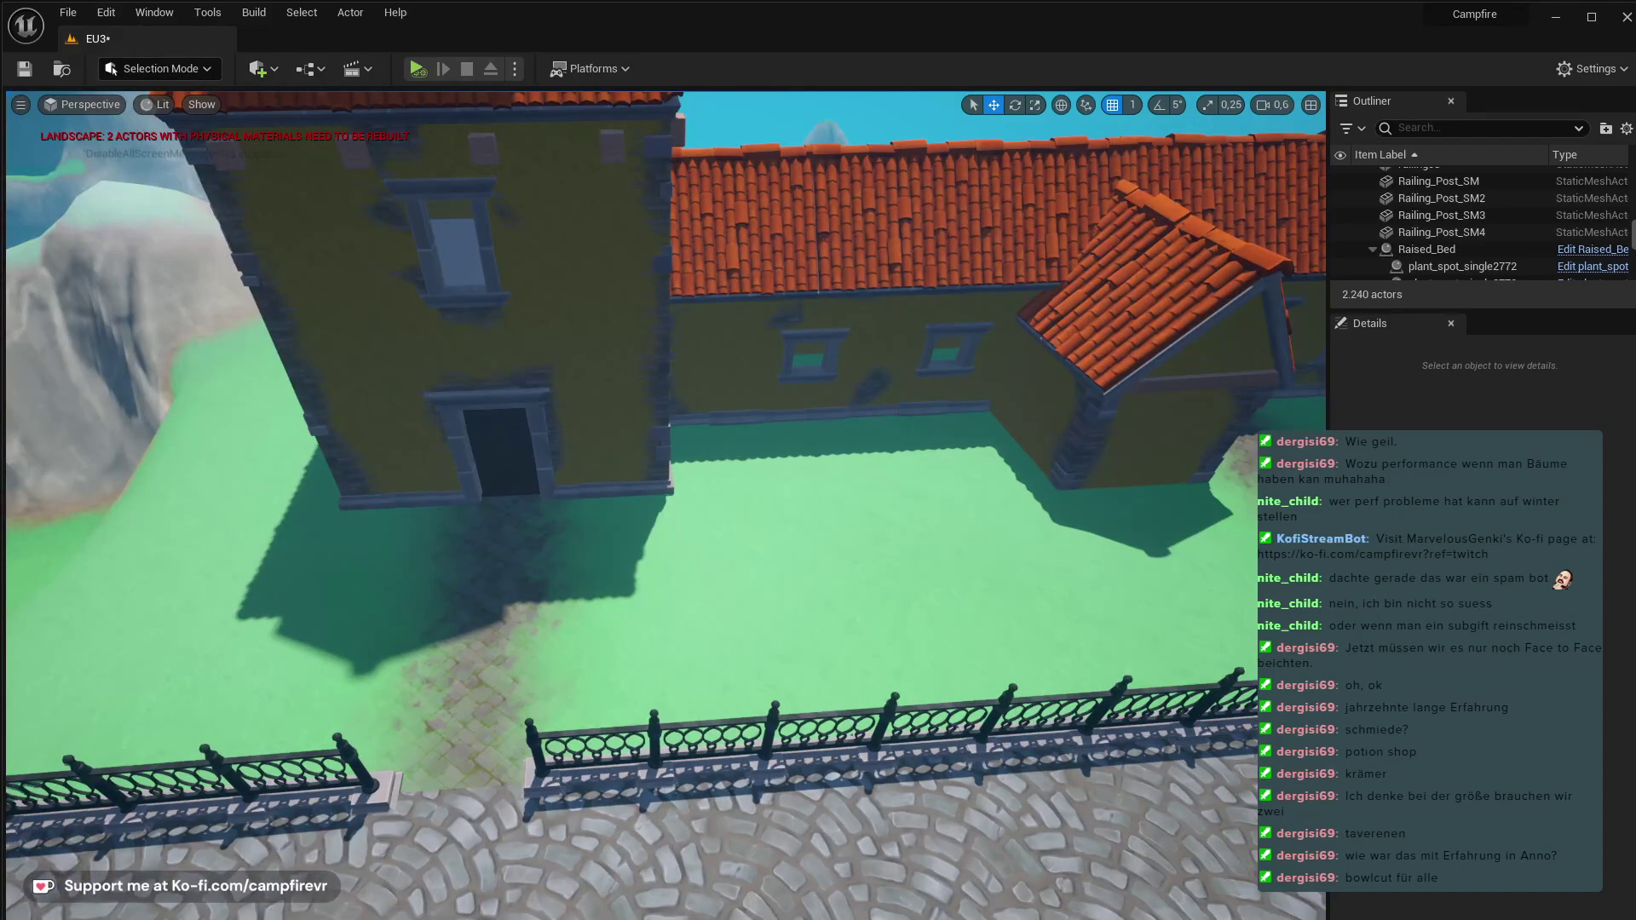
pyautogui.hotkey('ctrl', 'space')
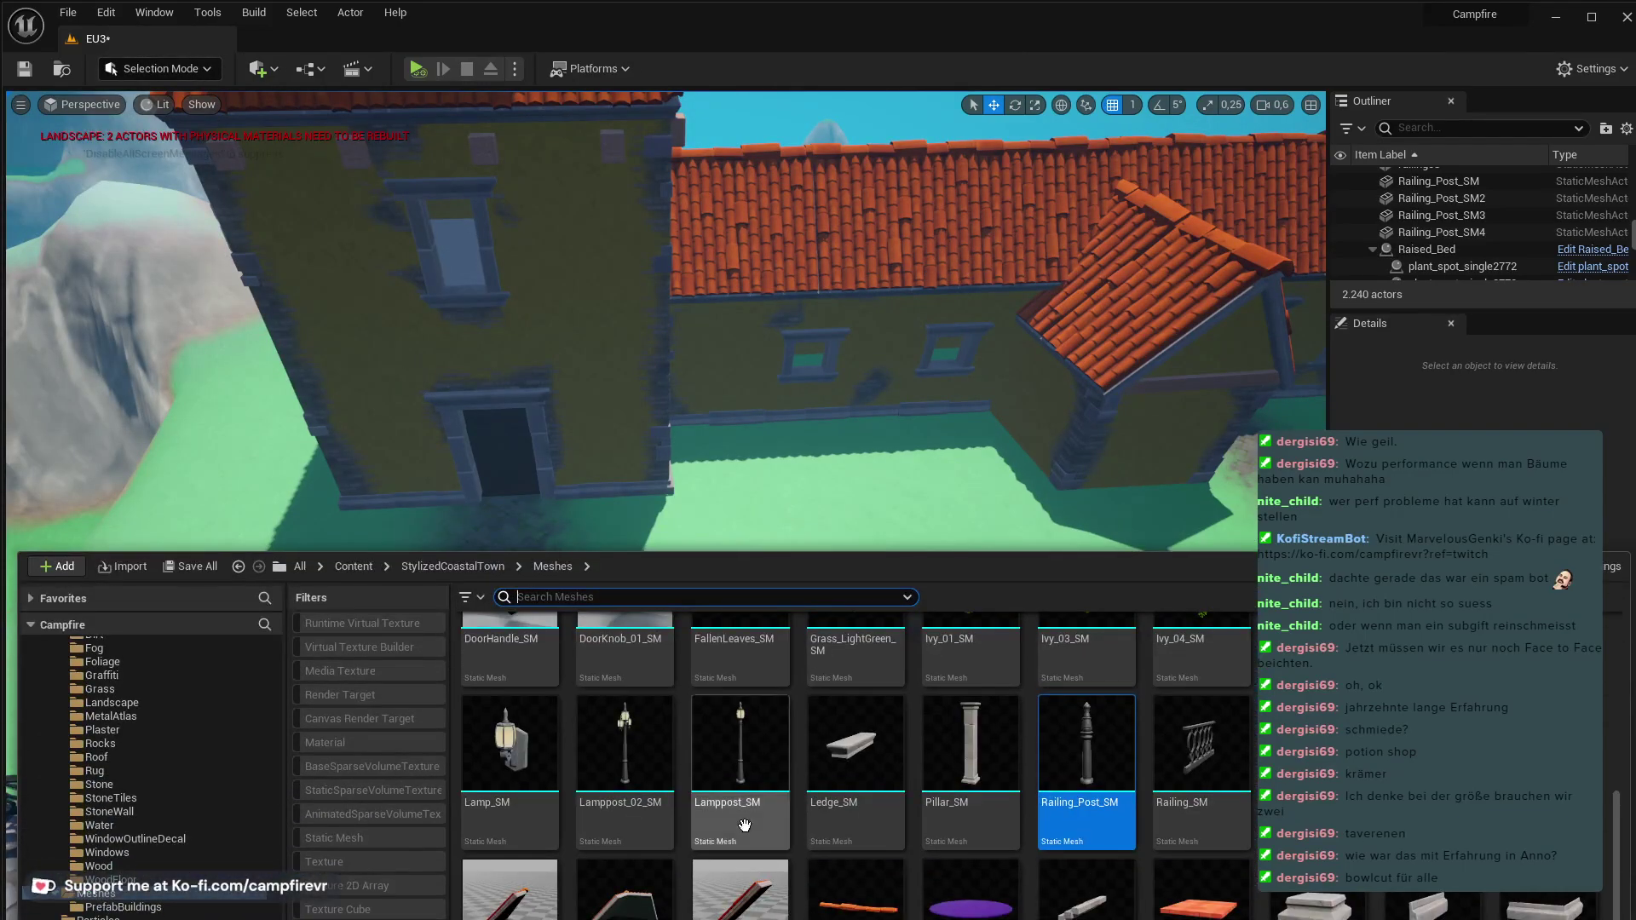
pyautogui.moveTo(641, 757); pyautogui.dragTo(904, 680)
pyautogui.moveTo(949, 732); pyautogui.dragTo(987, 735)
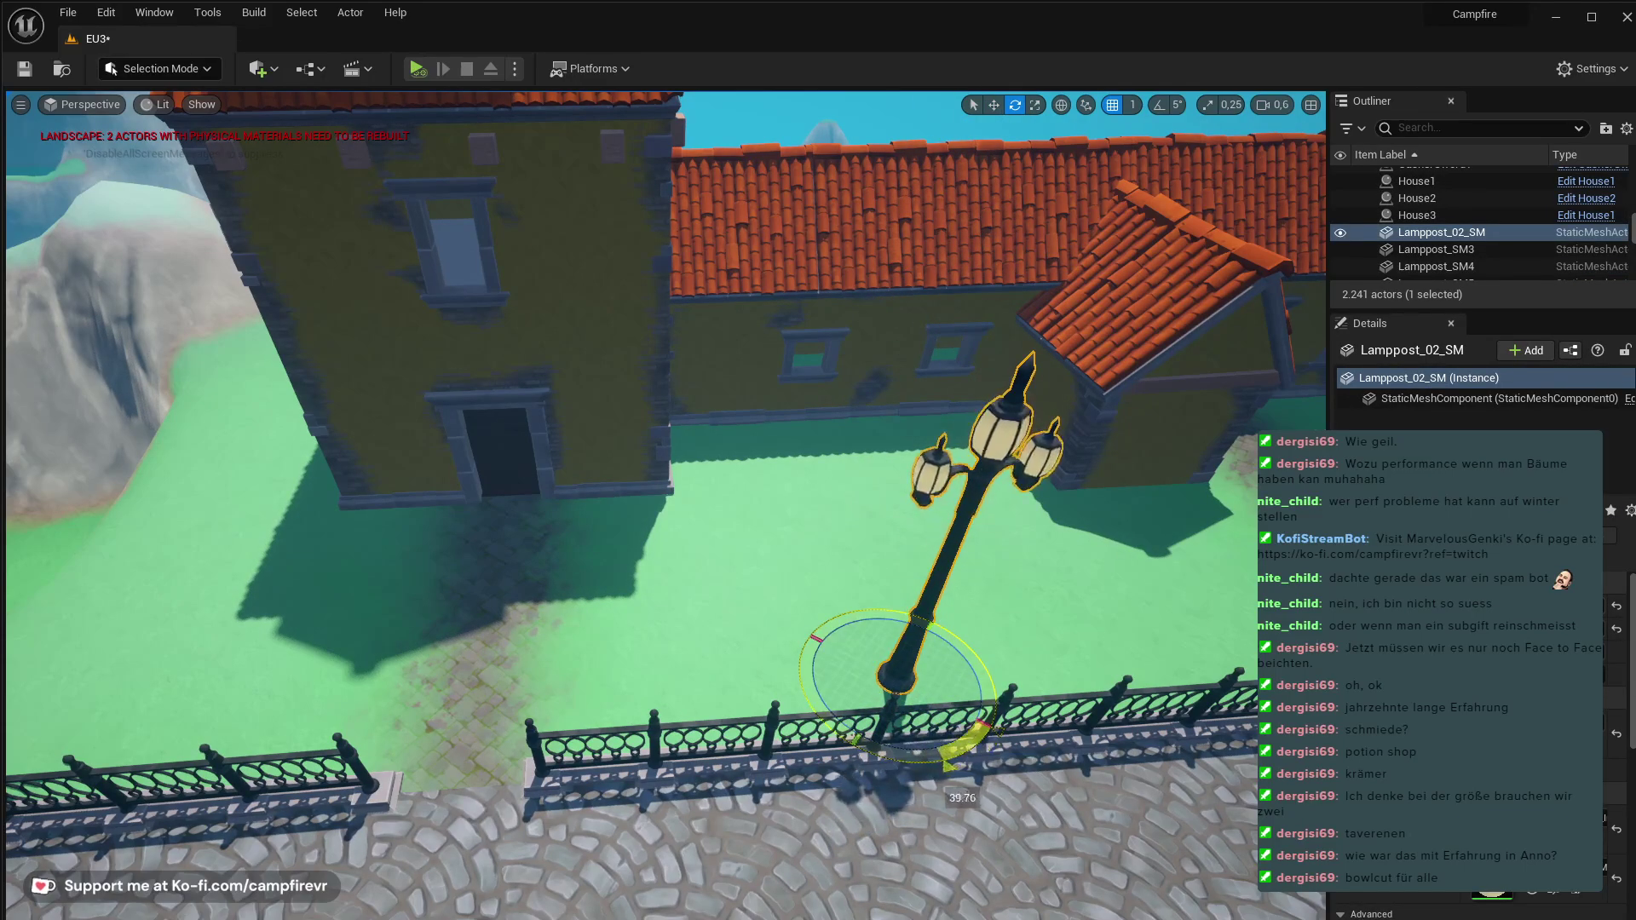
# - Duplicate the three-armed lamppost twice along the plaza railings, once near the porch and once beyond the corner building's entrance
pyautogui.press('d')
pyautogui.moveTo(741, 658); pyautogui.dragTo(750, 657, button='right')
pyautogui.press('s')
pyautogui.press('w')
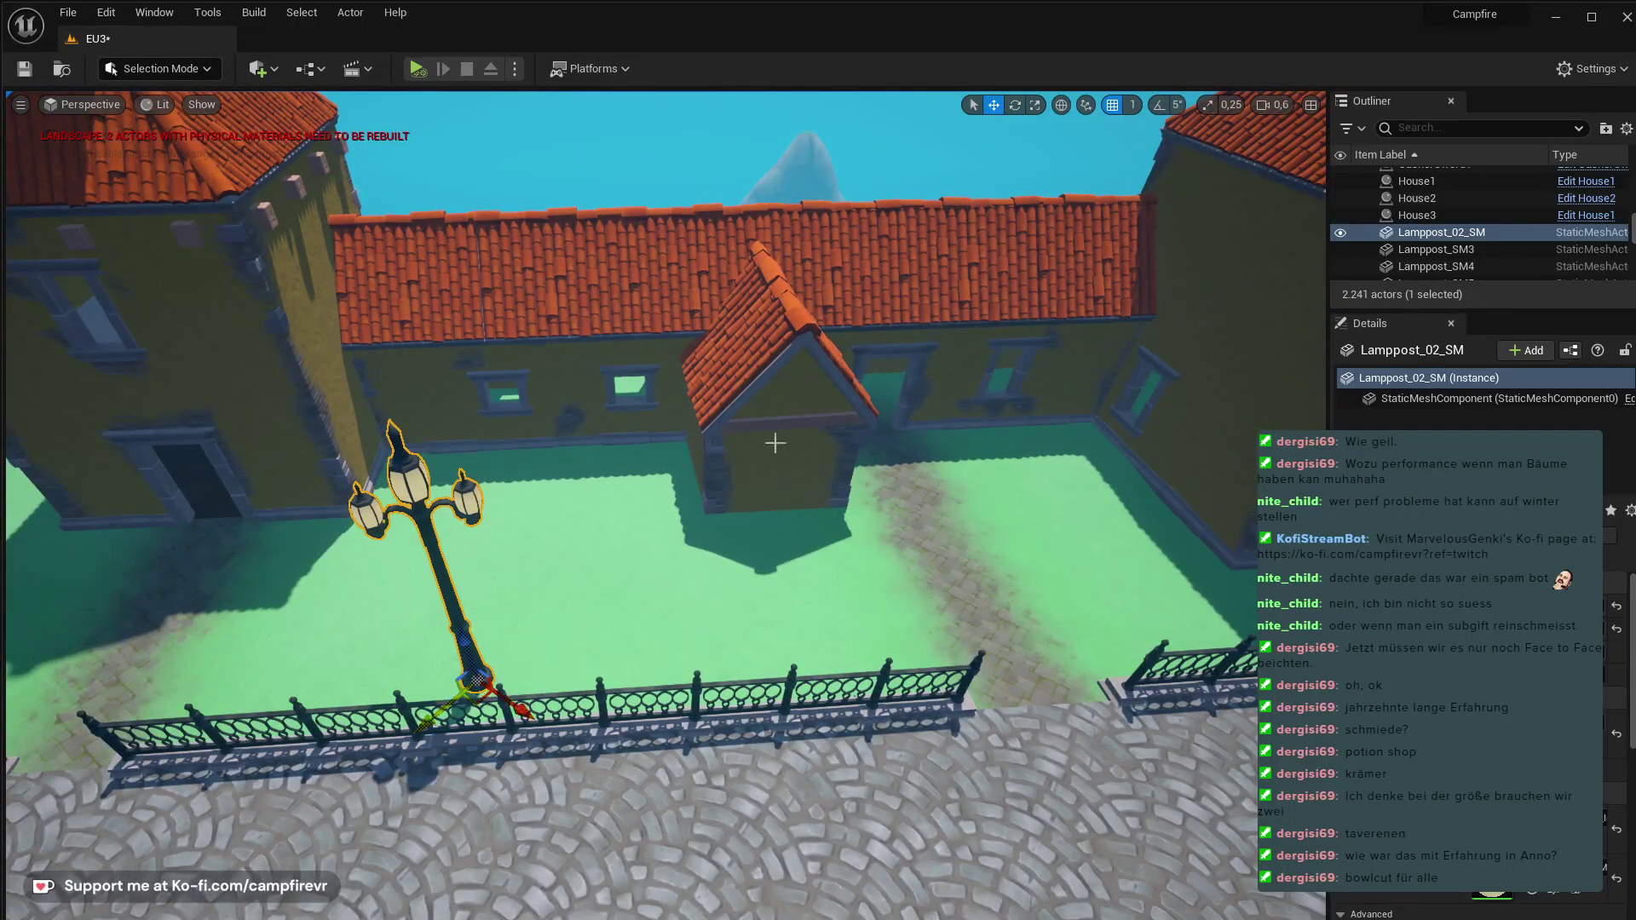
pyautogui.press('Escape')
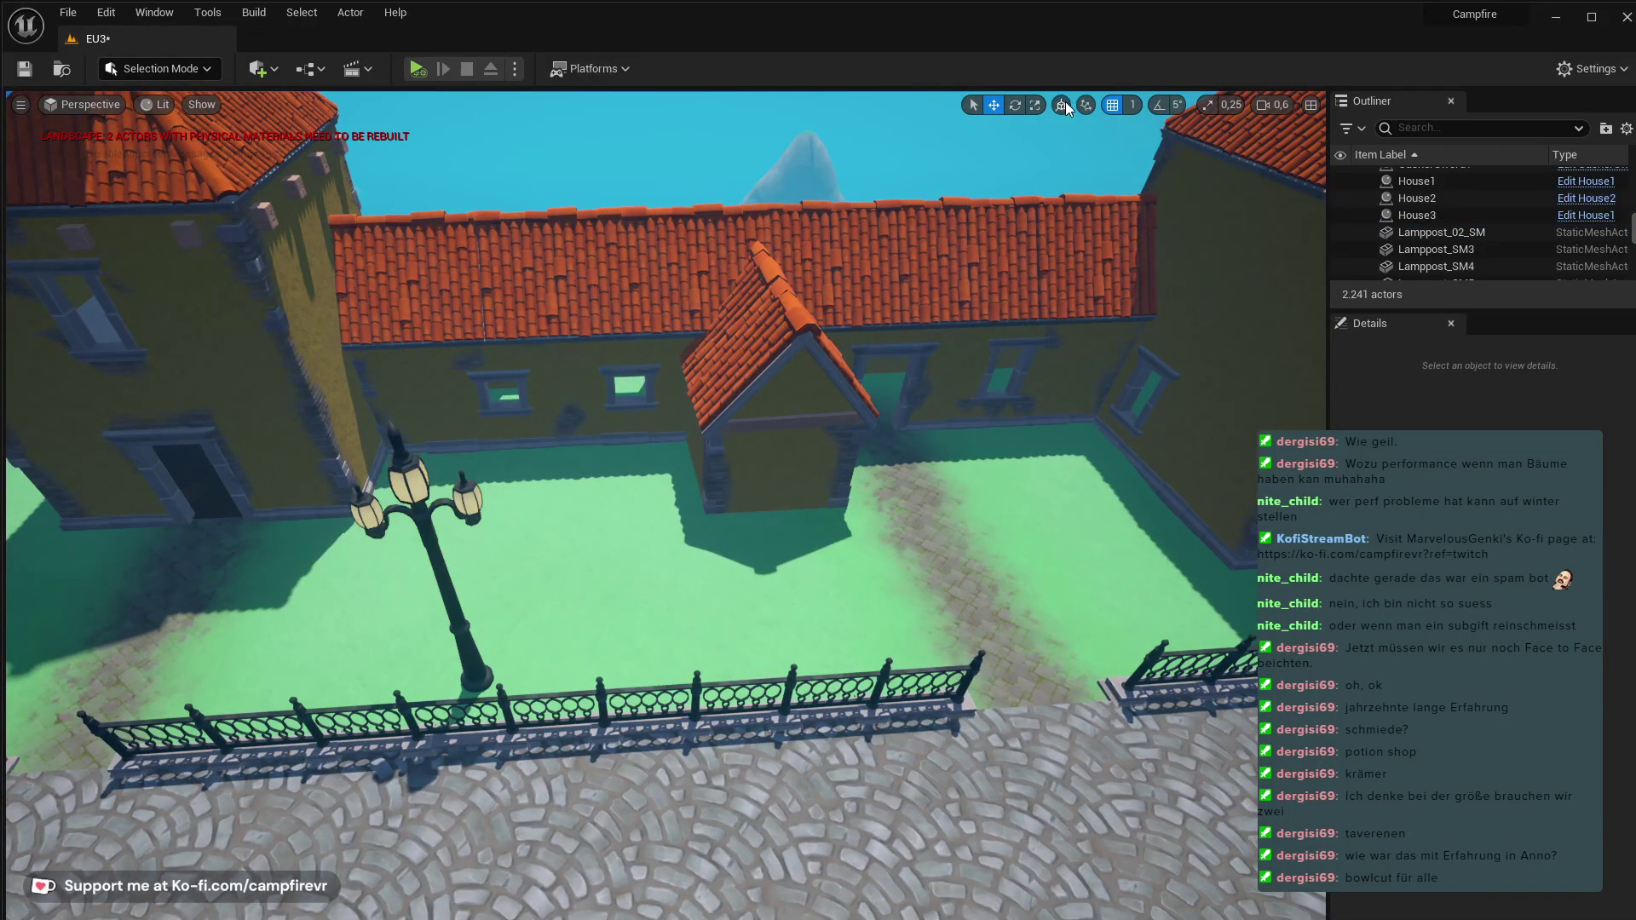
pyautogui.click(475, 701)
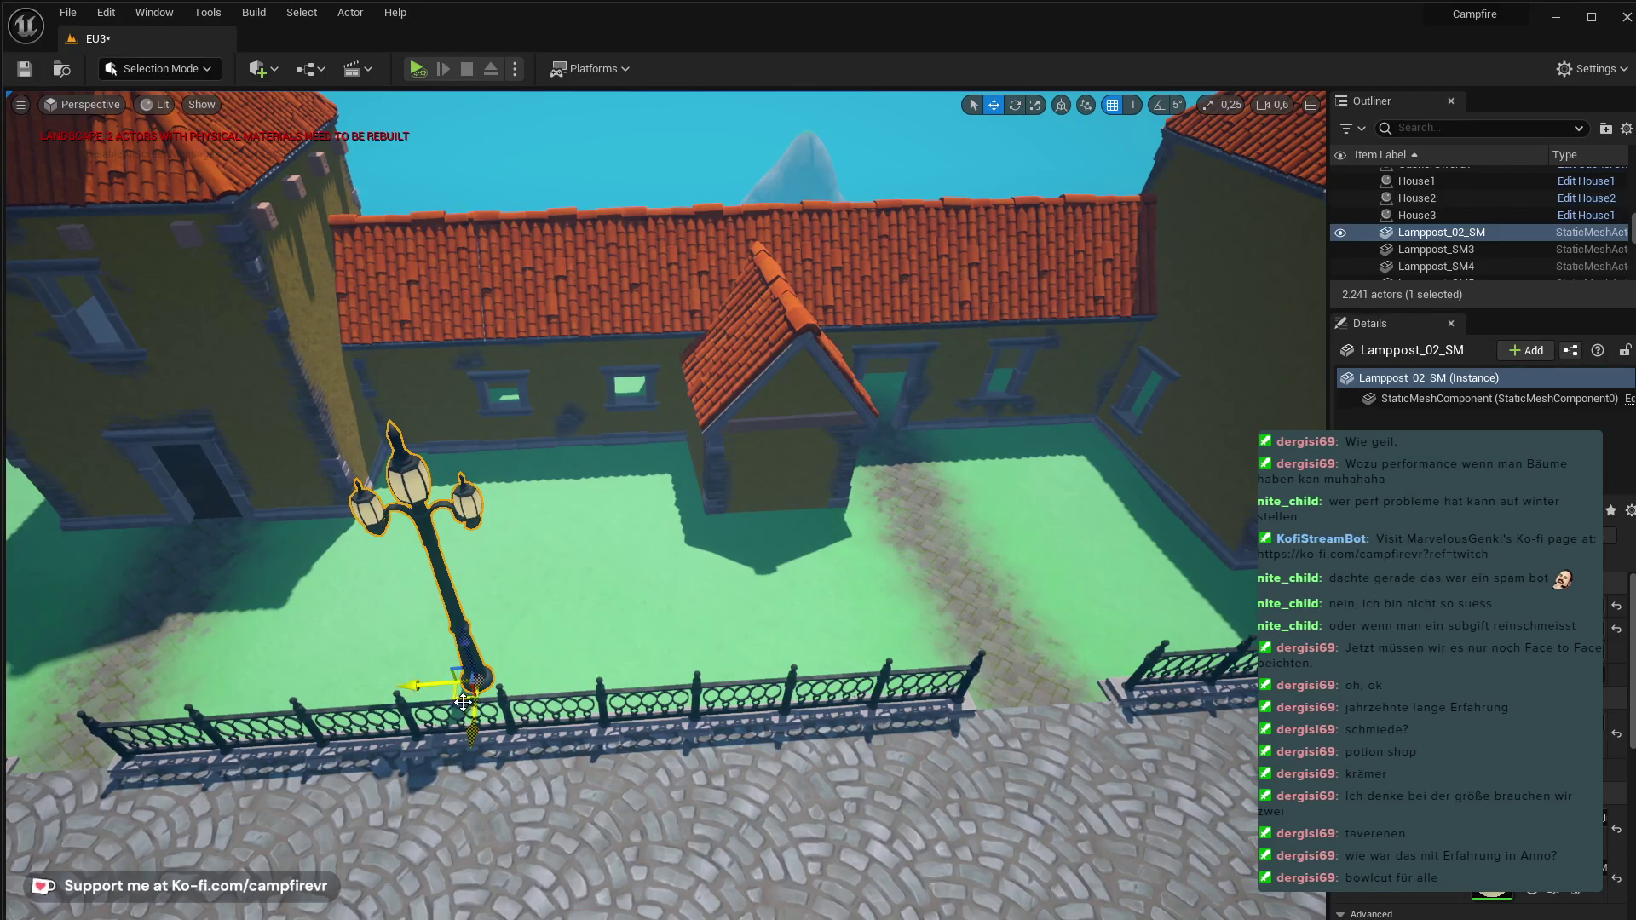
pyautogui.moveTo(463, 702); pyautogui.dragTo(726, 684)
pyautogui.moveTo(763, 685); pyautogui.dragTo(731, 624, button='right')
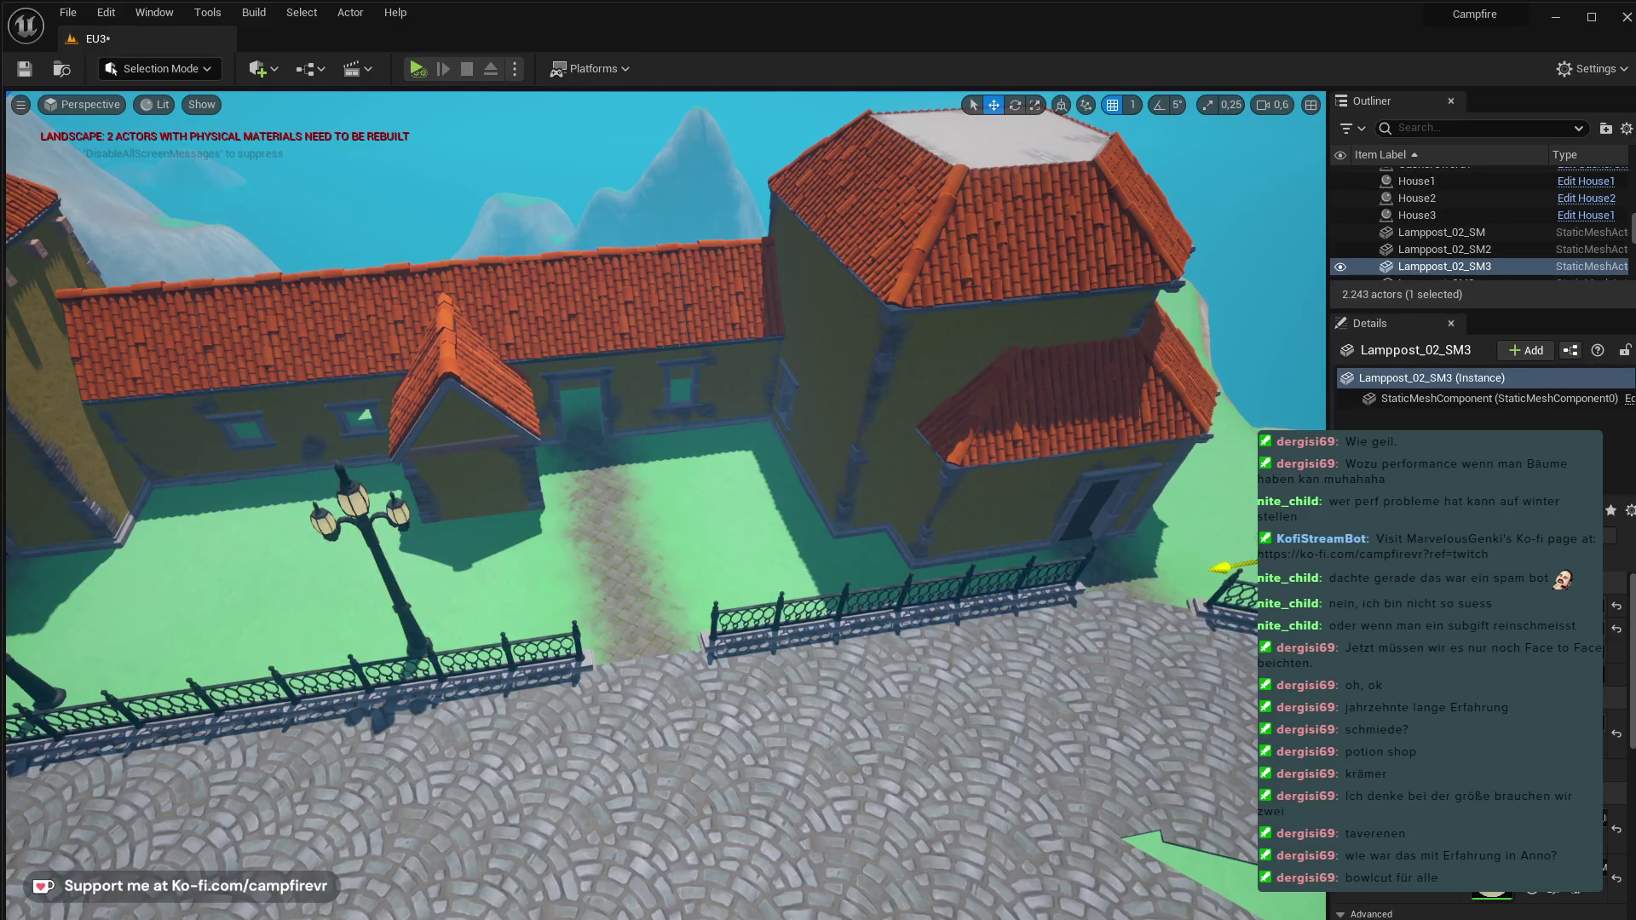
# - Rotate the lamppost beyond the corner building's entrance about 37 degrees to line up with the railing beside it
pyautogui.moveTo(1108, 569); pyautogui.dragTo(1270, 569, button='right')
pyautogui.press('w')
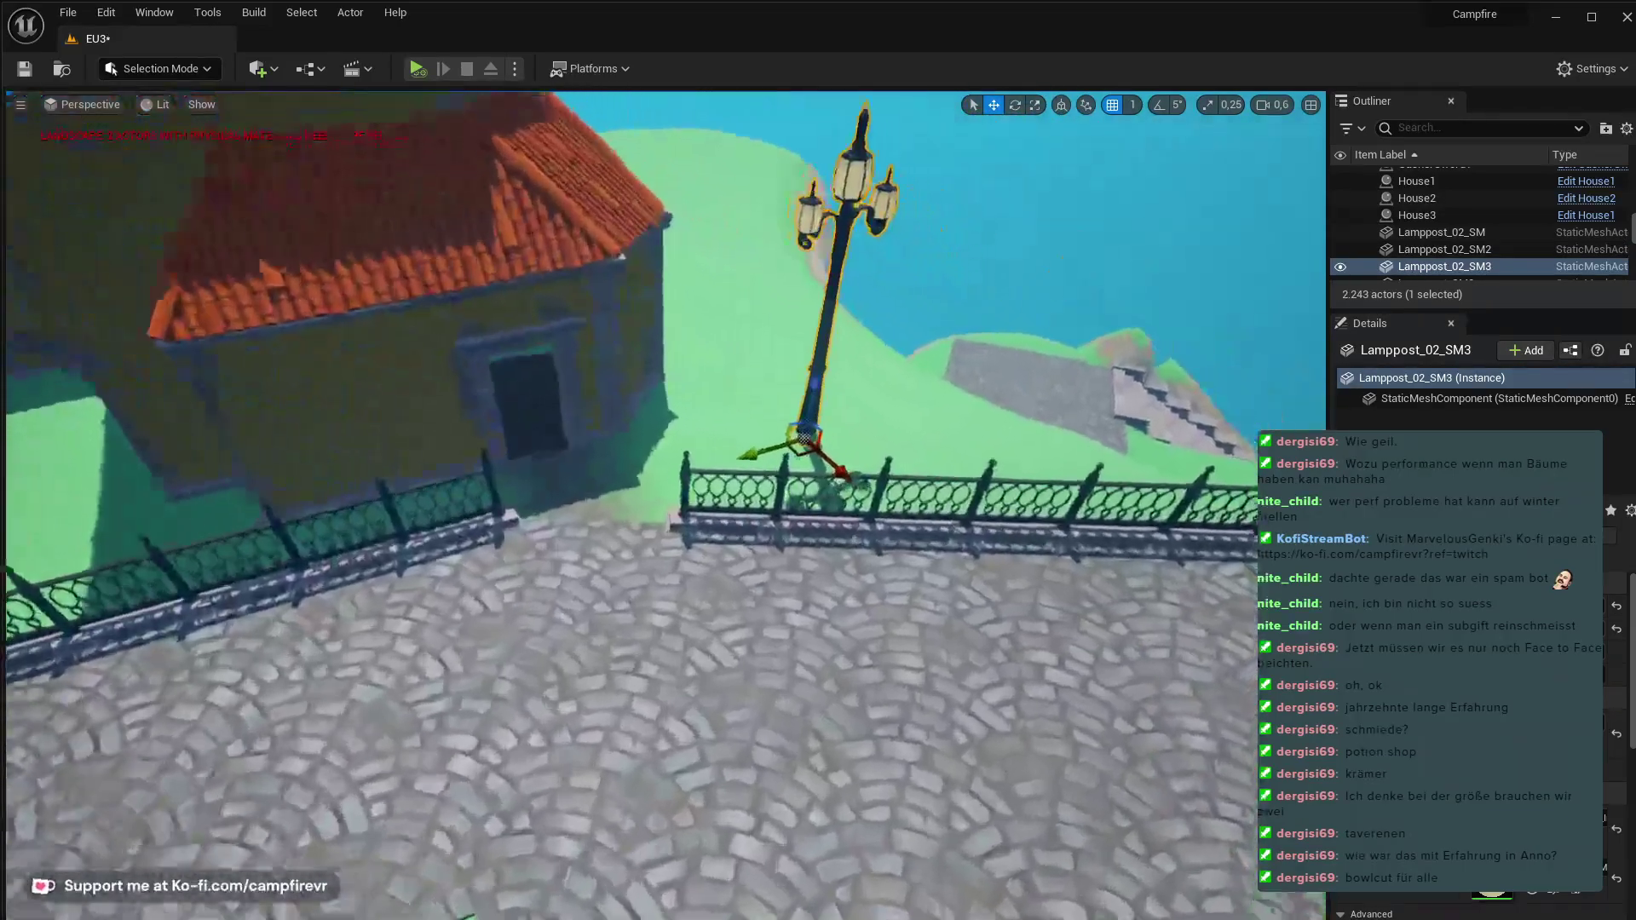
pyautogui.moveTo(862, 446); pyautogui.dragTo(929, 446, button='right')
pyautogui.moveTo(736, 451); pyautogui.dragTo(813, 451)
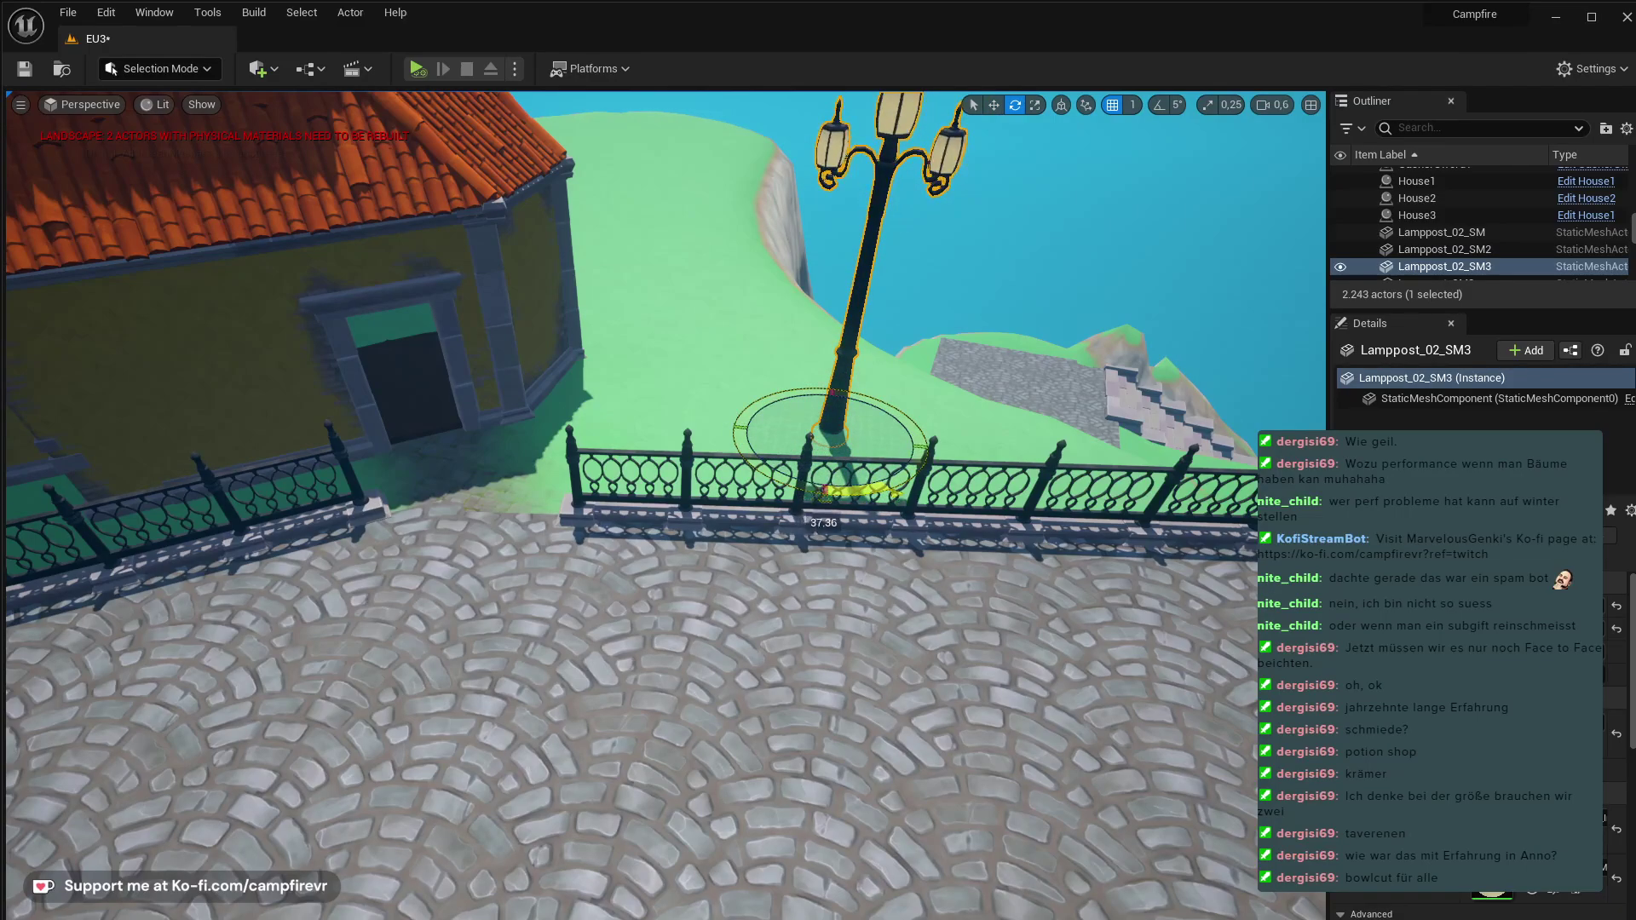
pyautogui.moveTo(895, 493); pyautogui.dragTo(902, 493)
# - Examine the lampposts and railings along the plaza in front of the buildings
pyautogui.moveTo(895, 493); pyautogui.dragTo(669, 400, button='right')
pyautogui.press('s')
pyautogui.press('w')
pyautogui.press('a')
pyautogui.press('d')
pyautogui.press('w')
pyautogui.press('a')
pyautogui.press('a')
pyautogui.press('d')
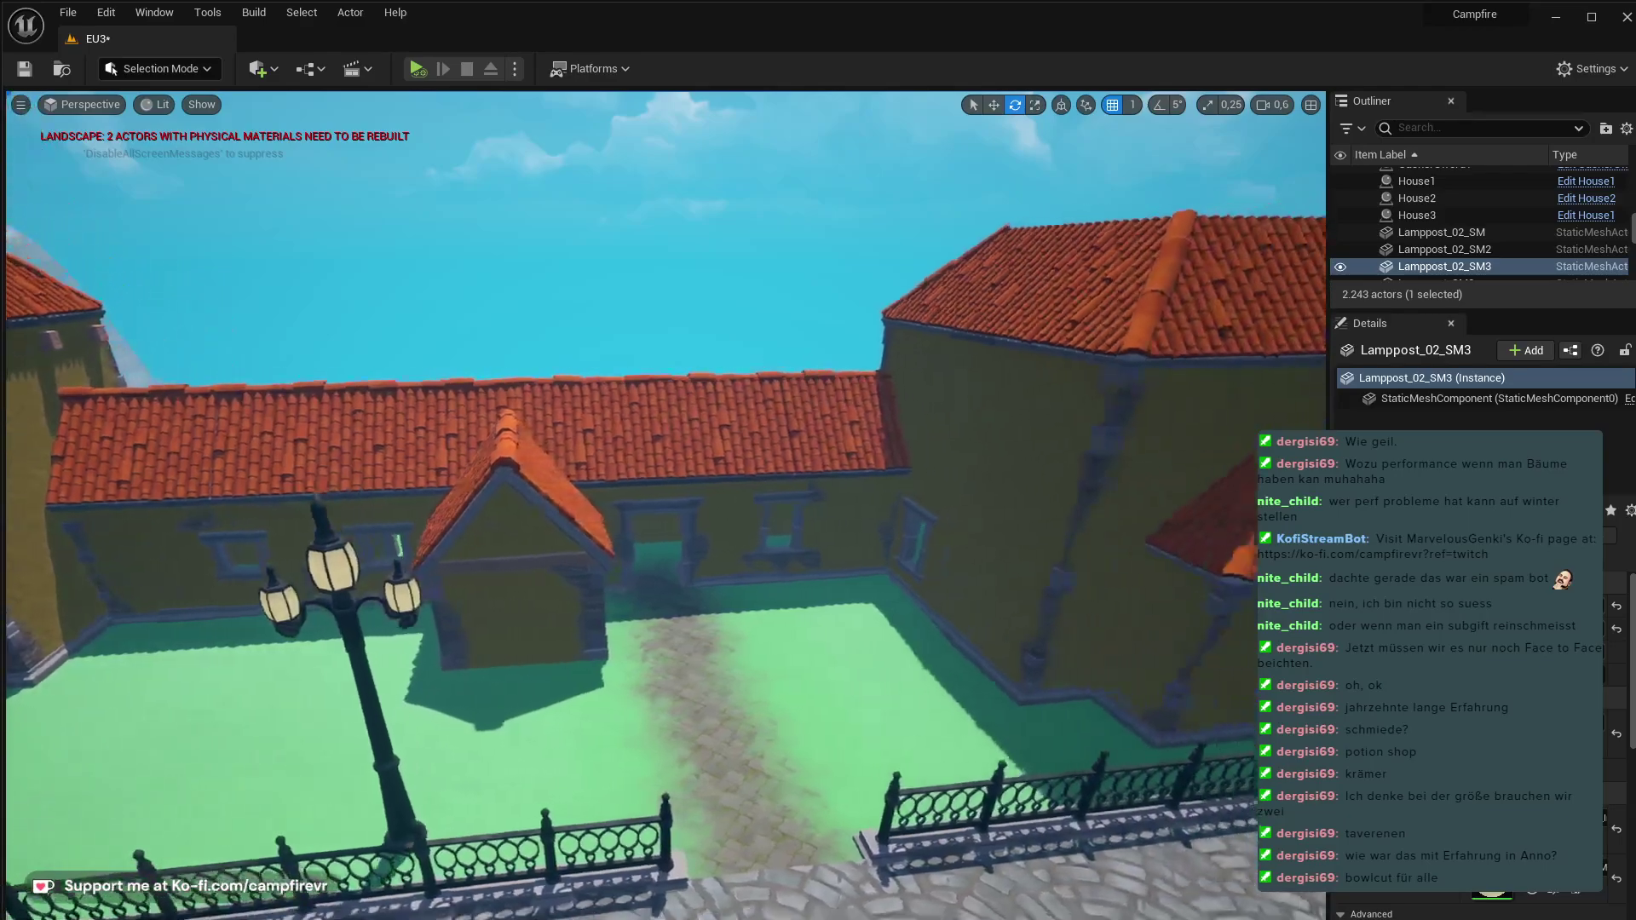
# - Search the project's whole Content folder for "bush" assets
pyautogui.moveTo(765, 469); pyautogui.dragTo(600, 732, button='right')
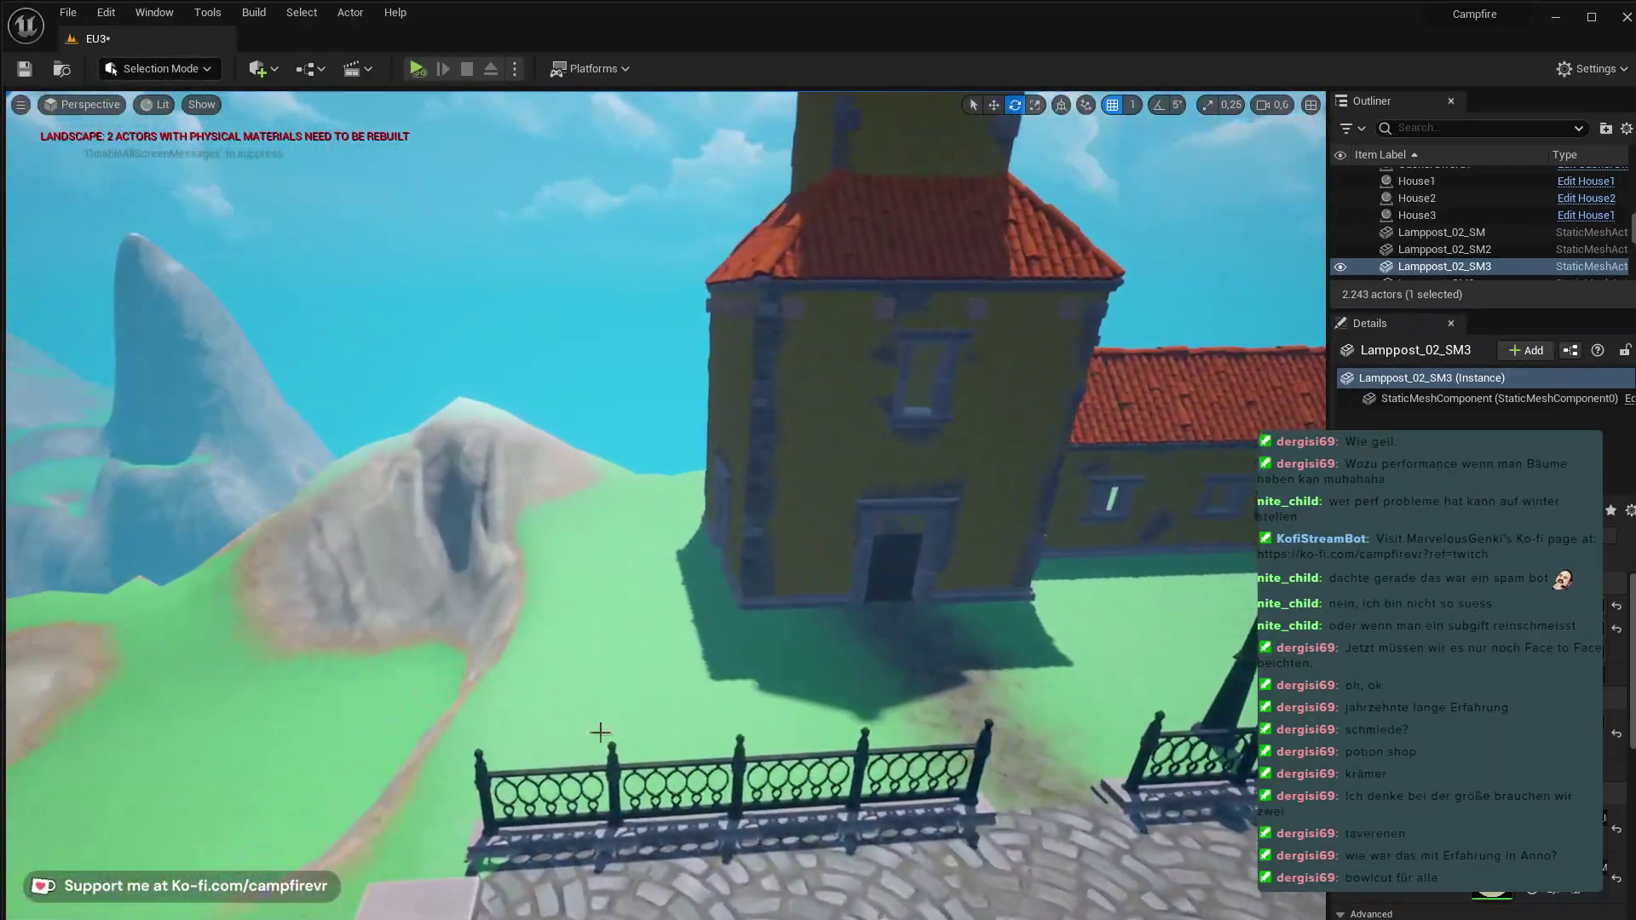
pyautogui.hotkey('ctrl', 'space')
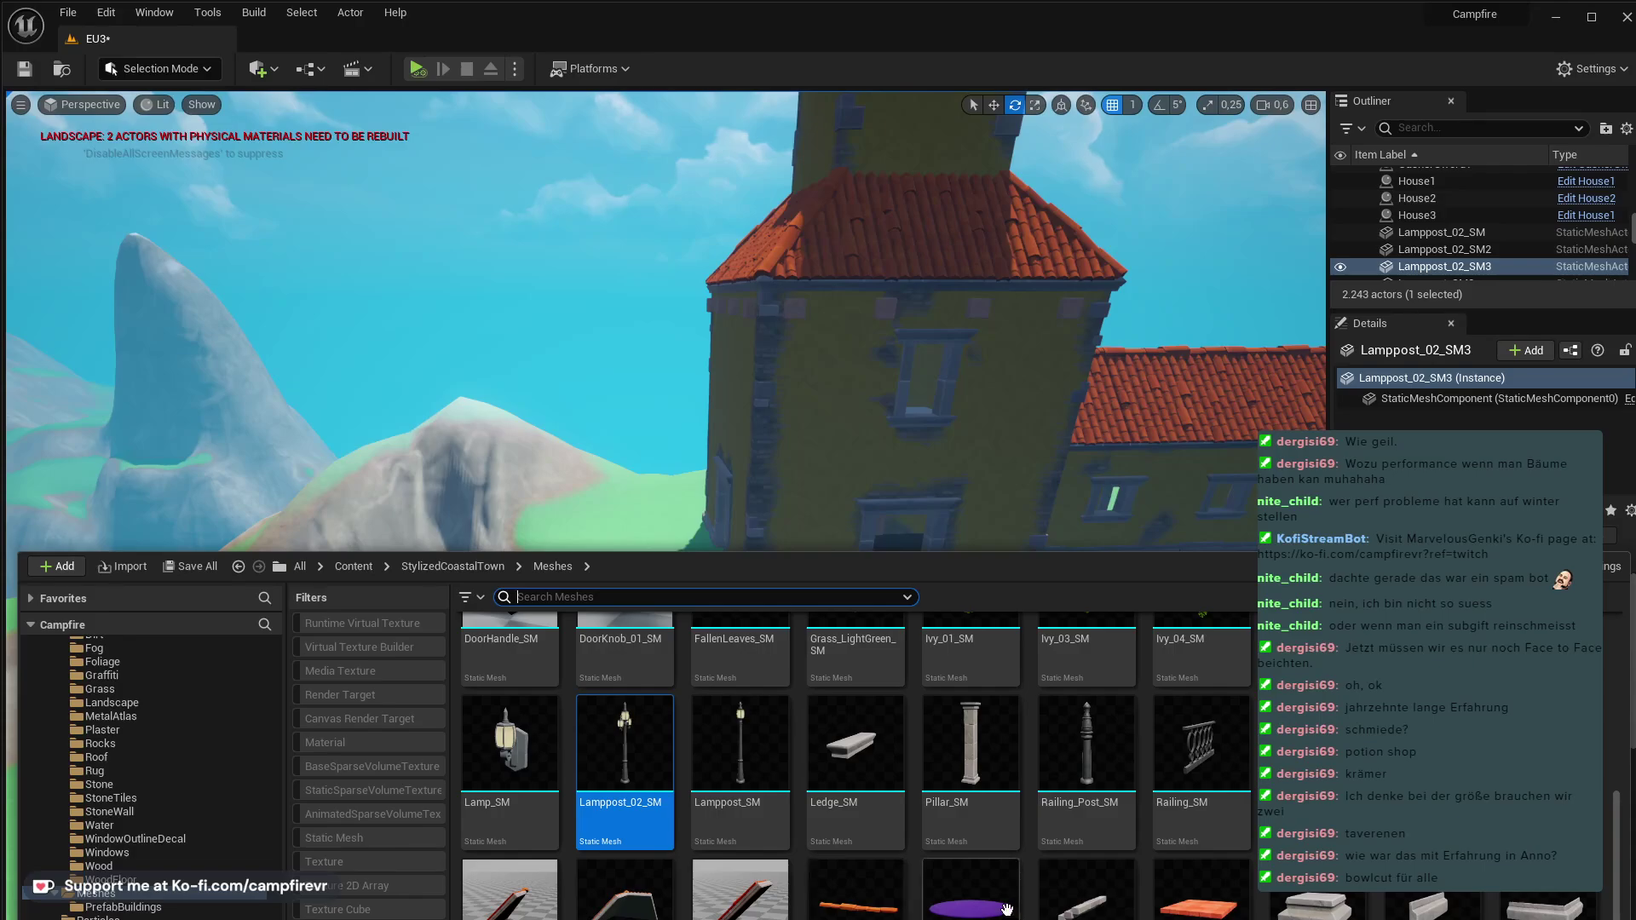
pyautogui.scroll(3, 1006, 910)
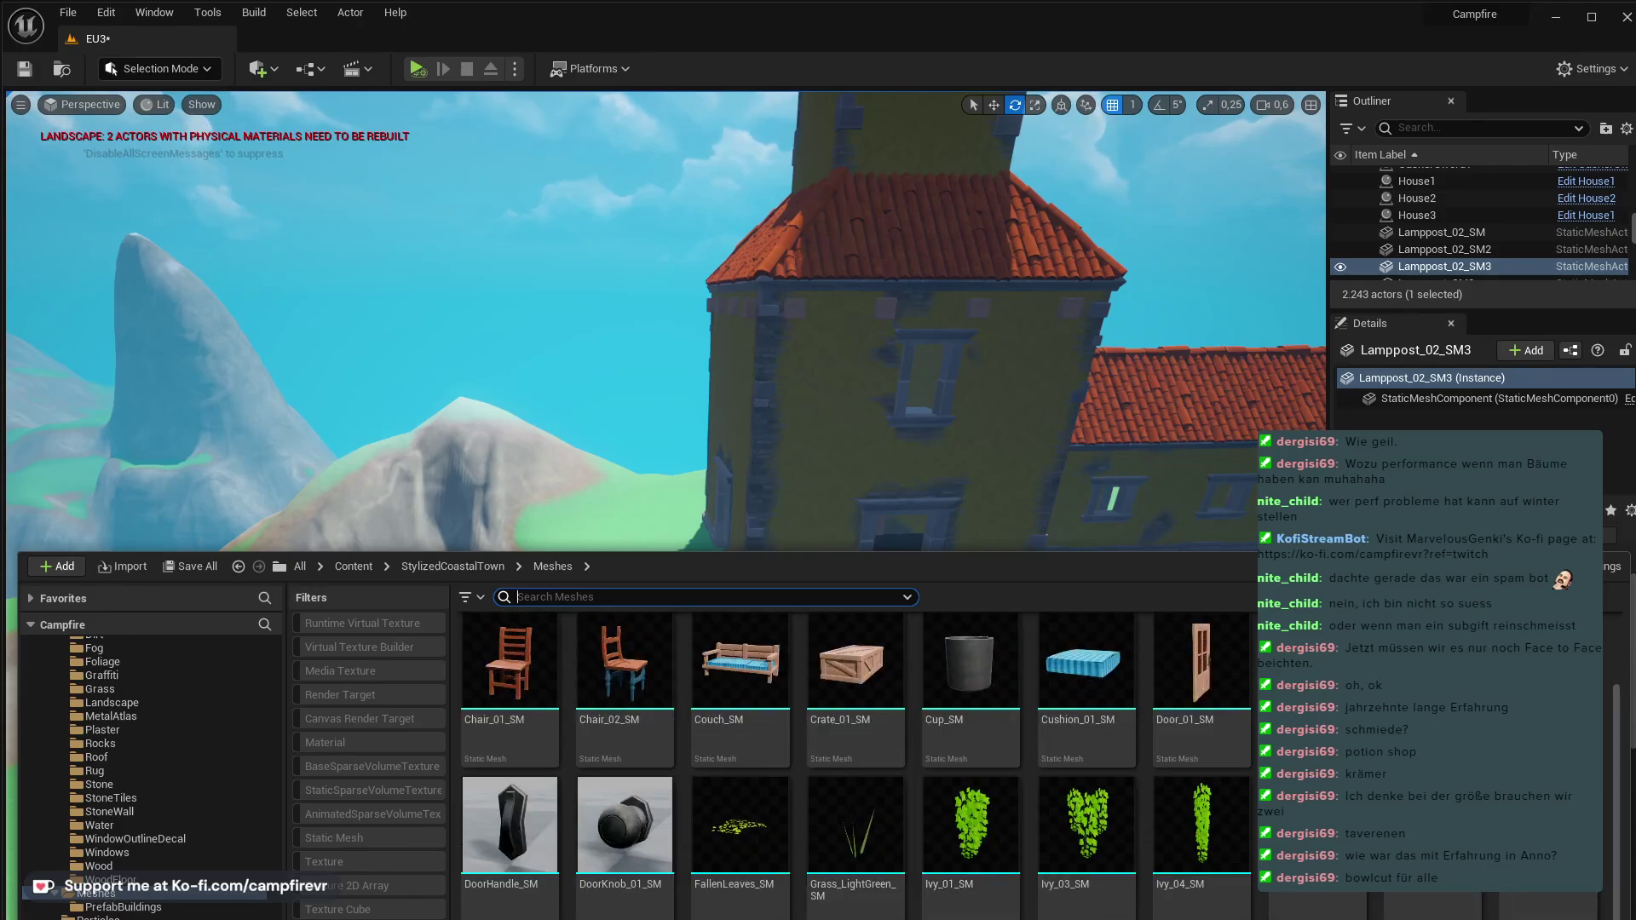
pyautogui.scroll(2, 856, 765)
pyautogui.scroll(1, 856, 766)
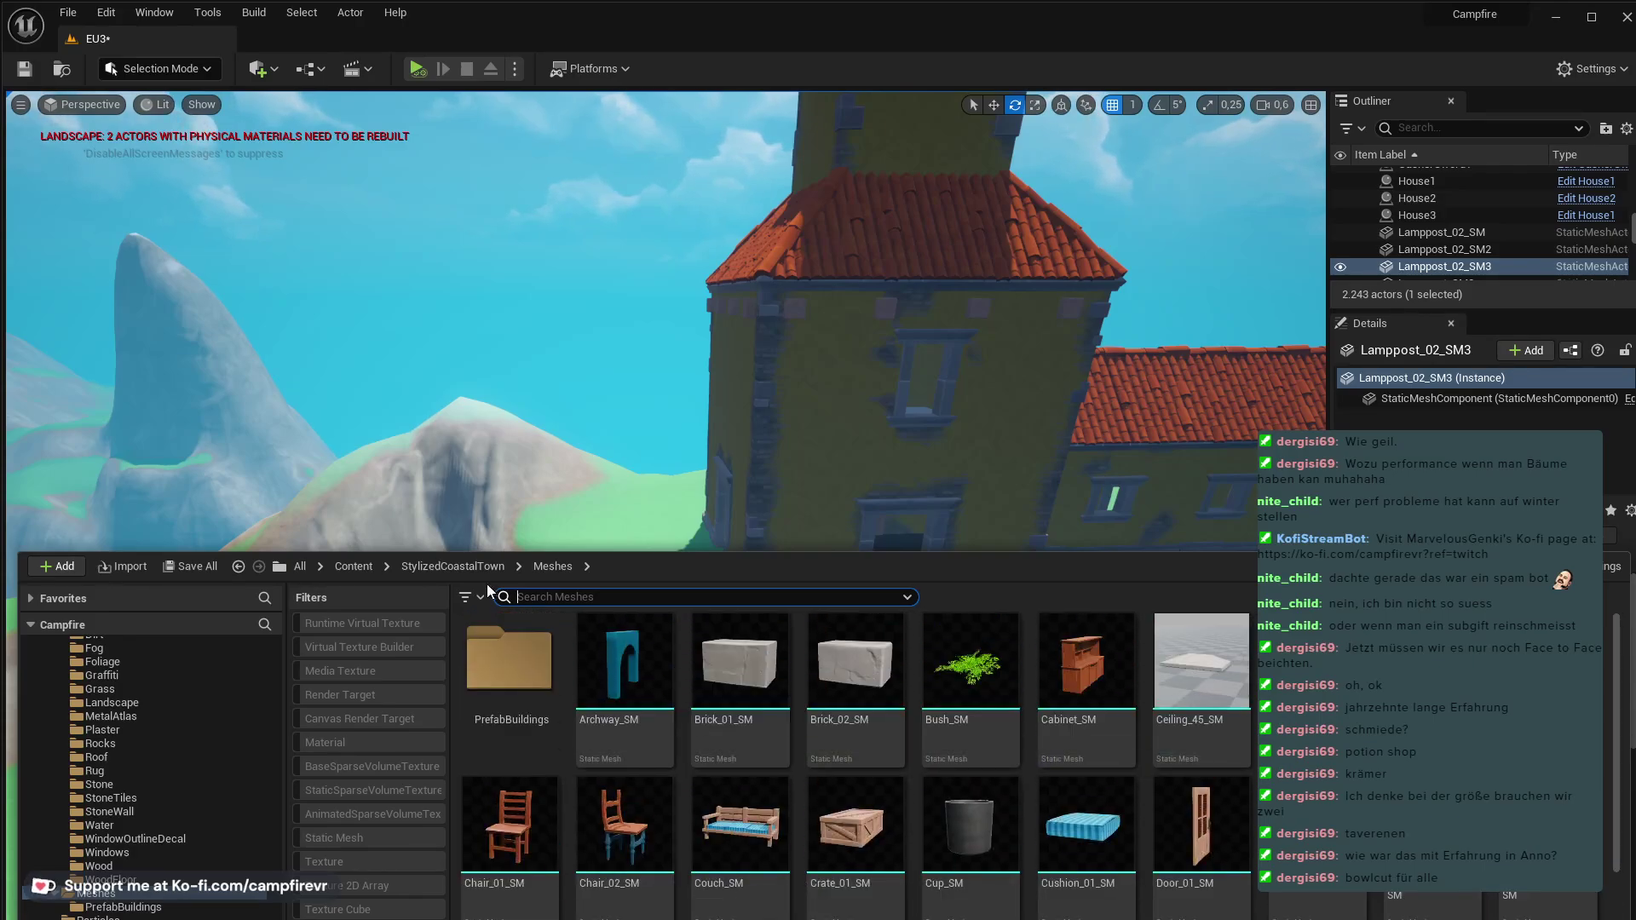
pyautogui.click(353, 567)
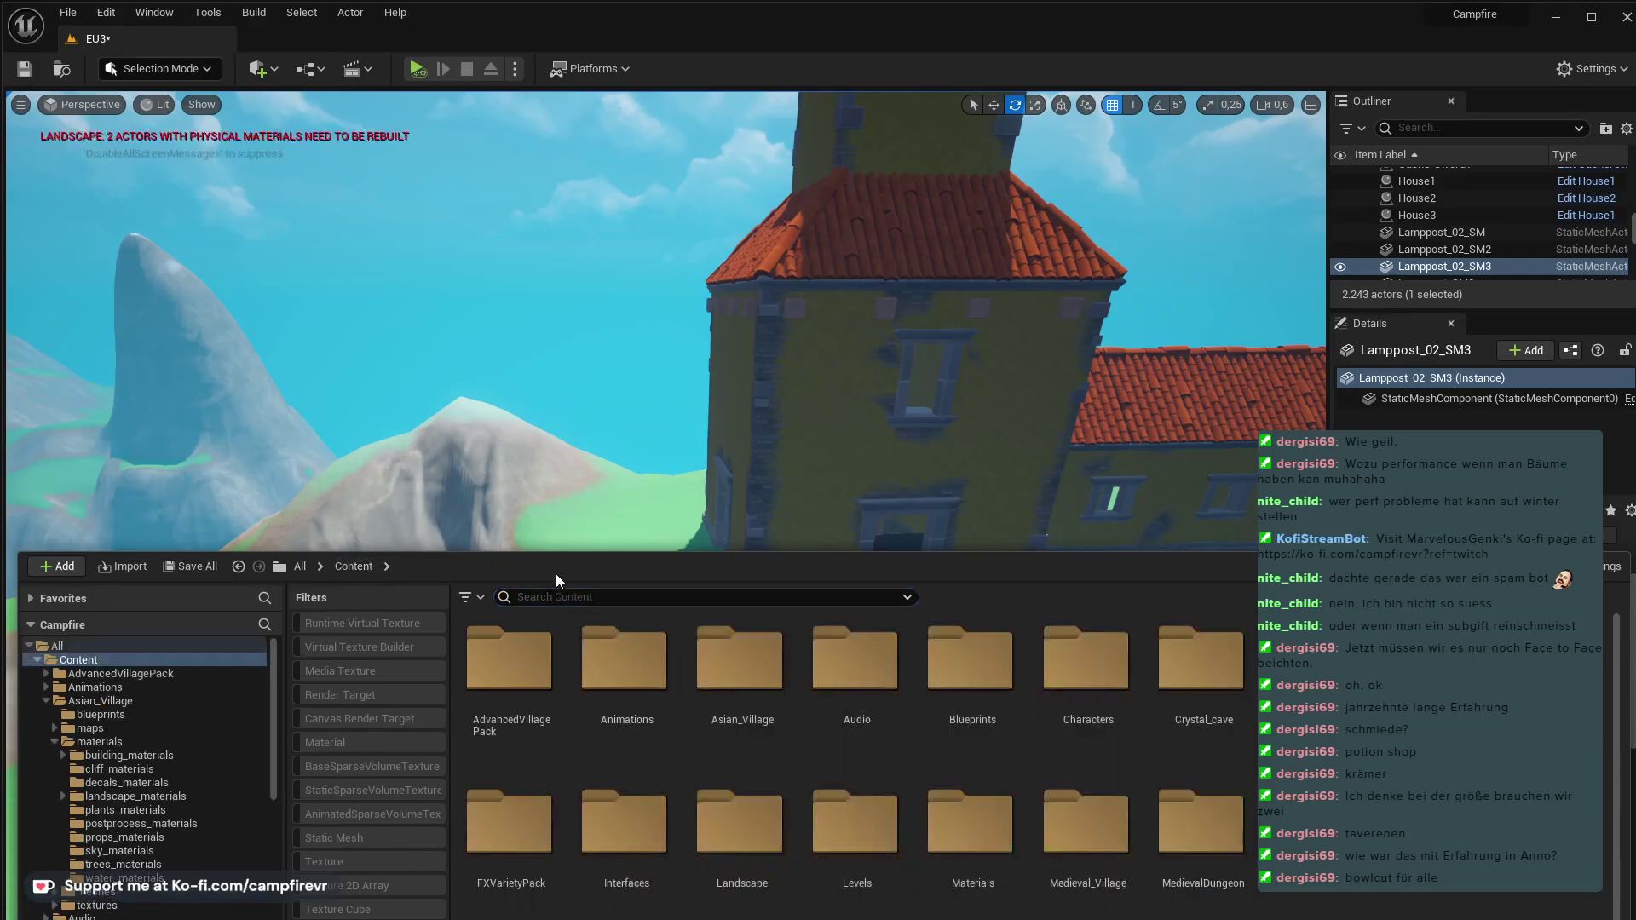
pyautogui.click(577, 597)
pyautogui.write('bus')
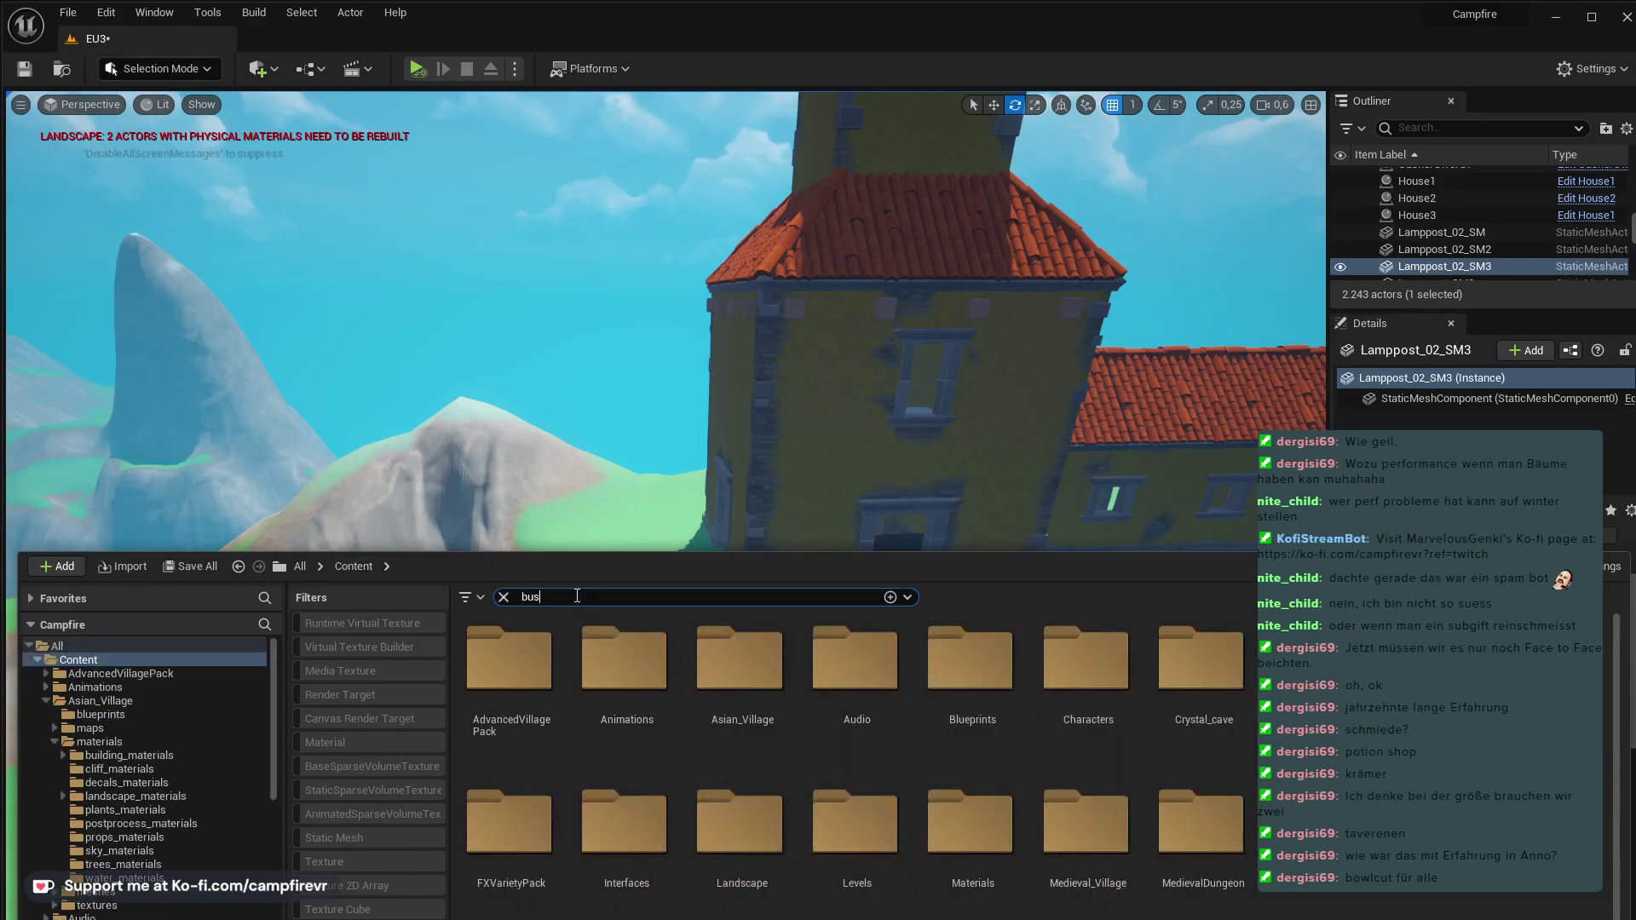
pyautogui.write('h')
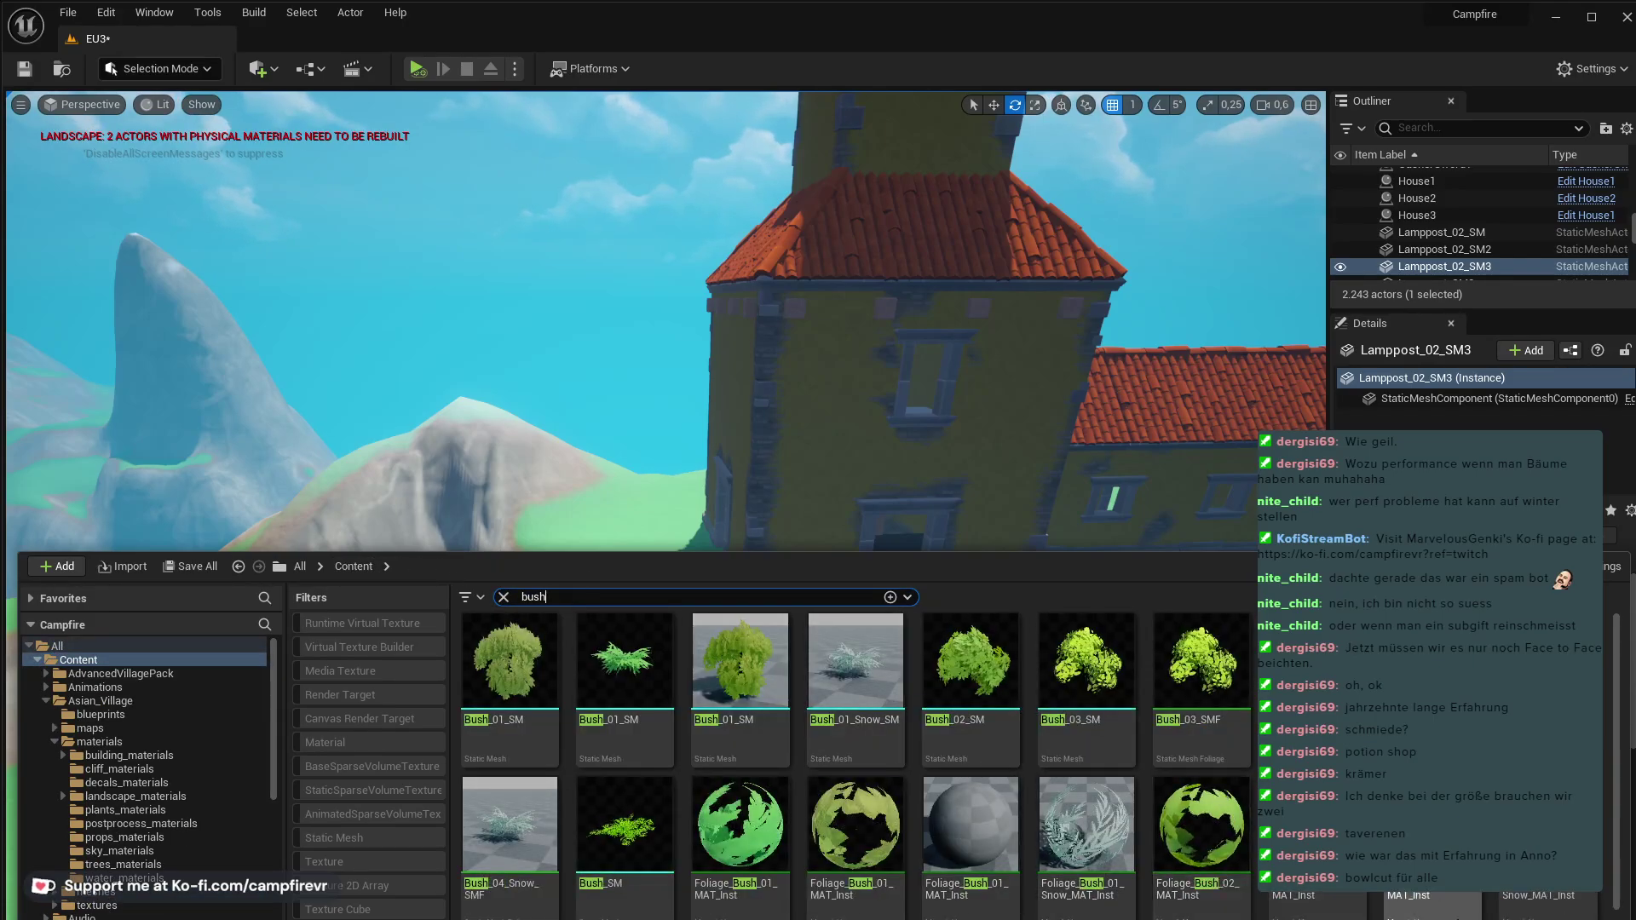
pyautogui.scroll(-3, 857, 767)
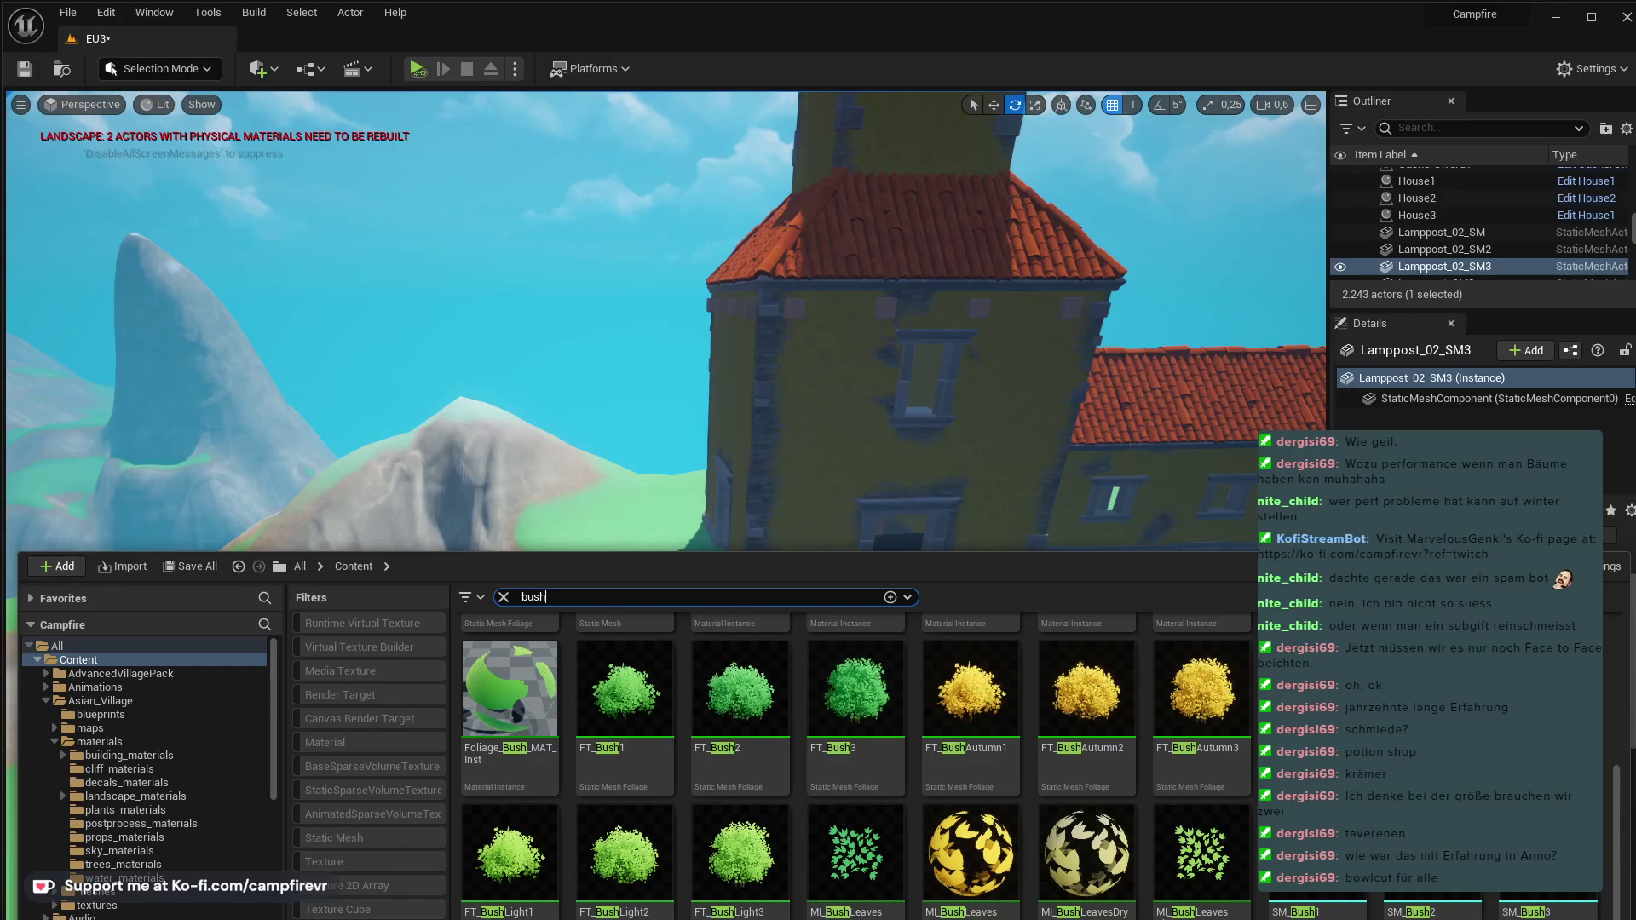
# - Place an SM_bush hedge on the grass at the end of the railing near the tower and rotate it to face along the cliff
pyautogui.moveTo(895, 785); pyautogui.dragTo(520, 746)
pyautogui.click(533, 759)
pyautogui.moveTo(532, 760); pyautogui.dragTo(778, 870, button='right')
pyautogui.moveTo(778, 869); pyautogui.dragTo(861, 848)
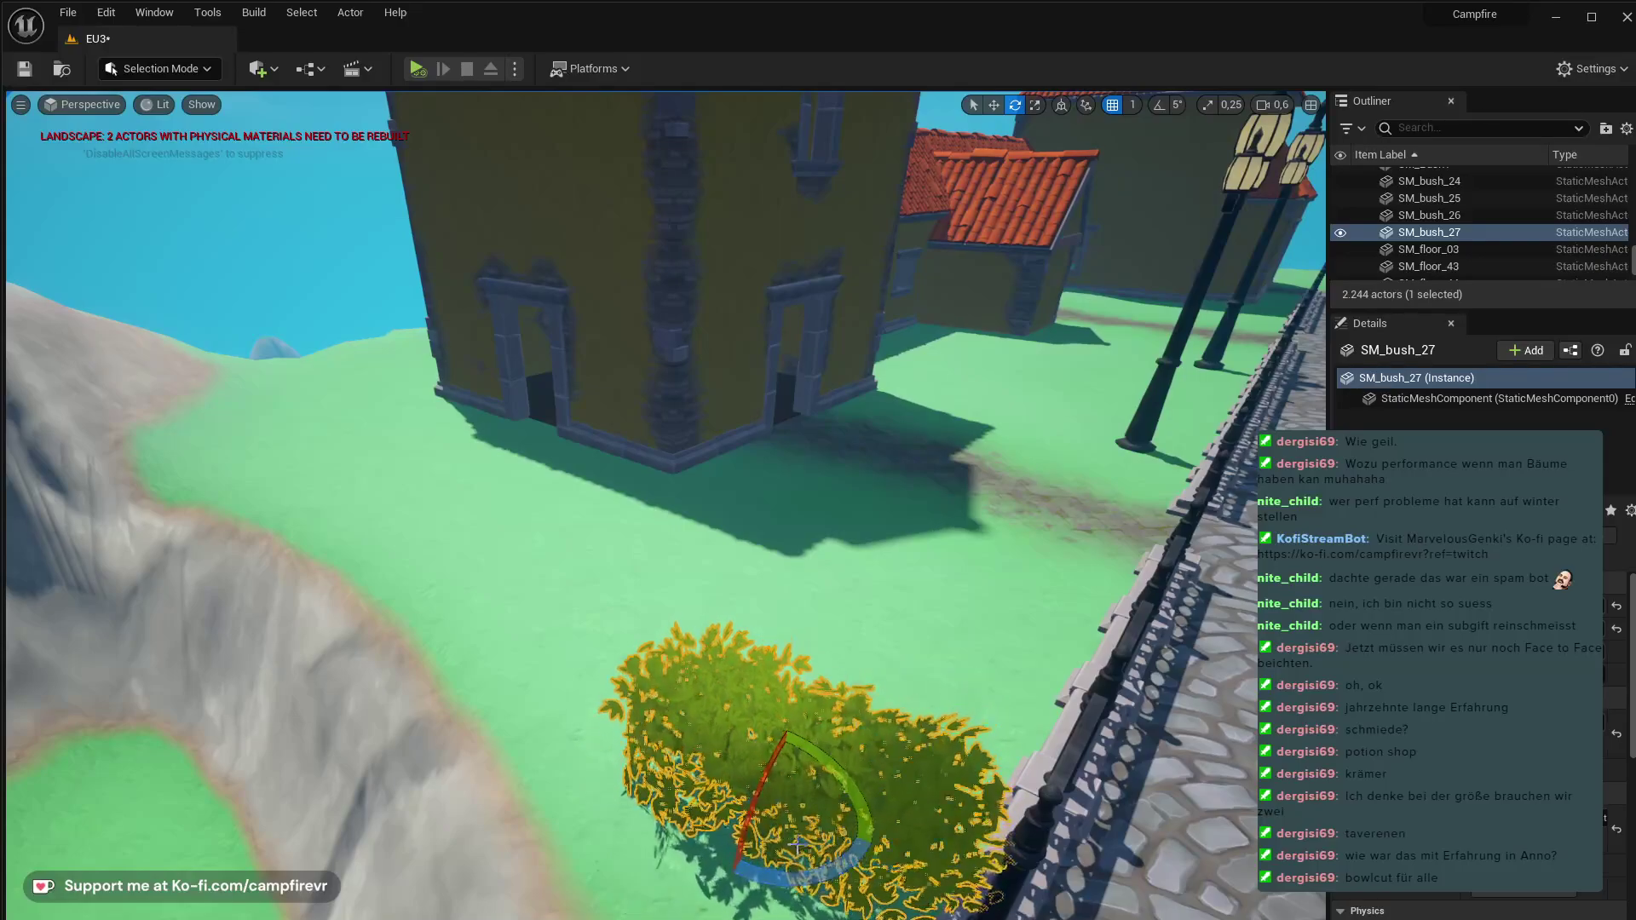
# - Duplicate the bush four times into a continuous hedge along the cliff edge beside the tower, angling the last one
pyautogui.moveTo(785, 825); pyautogui.dragTo(735, 866, button='right')
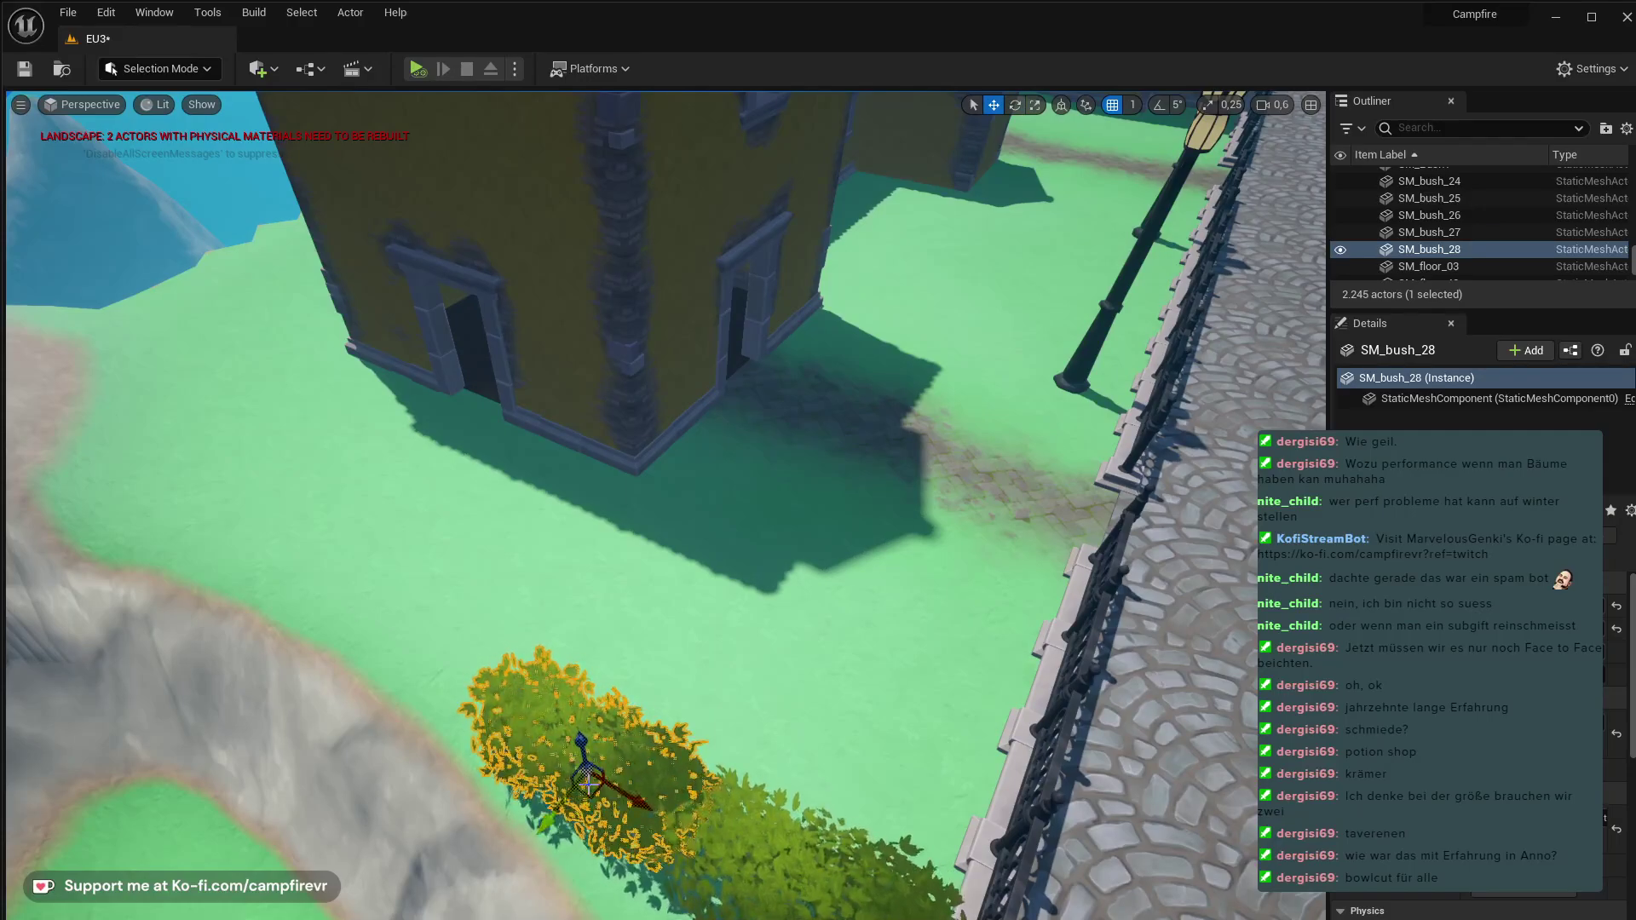
pyautogui.moveTo(588, 784); pyautogui.dragTo(593, 791, button='right')
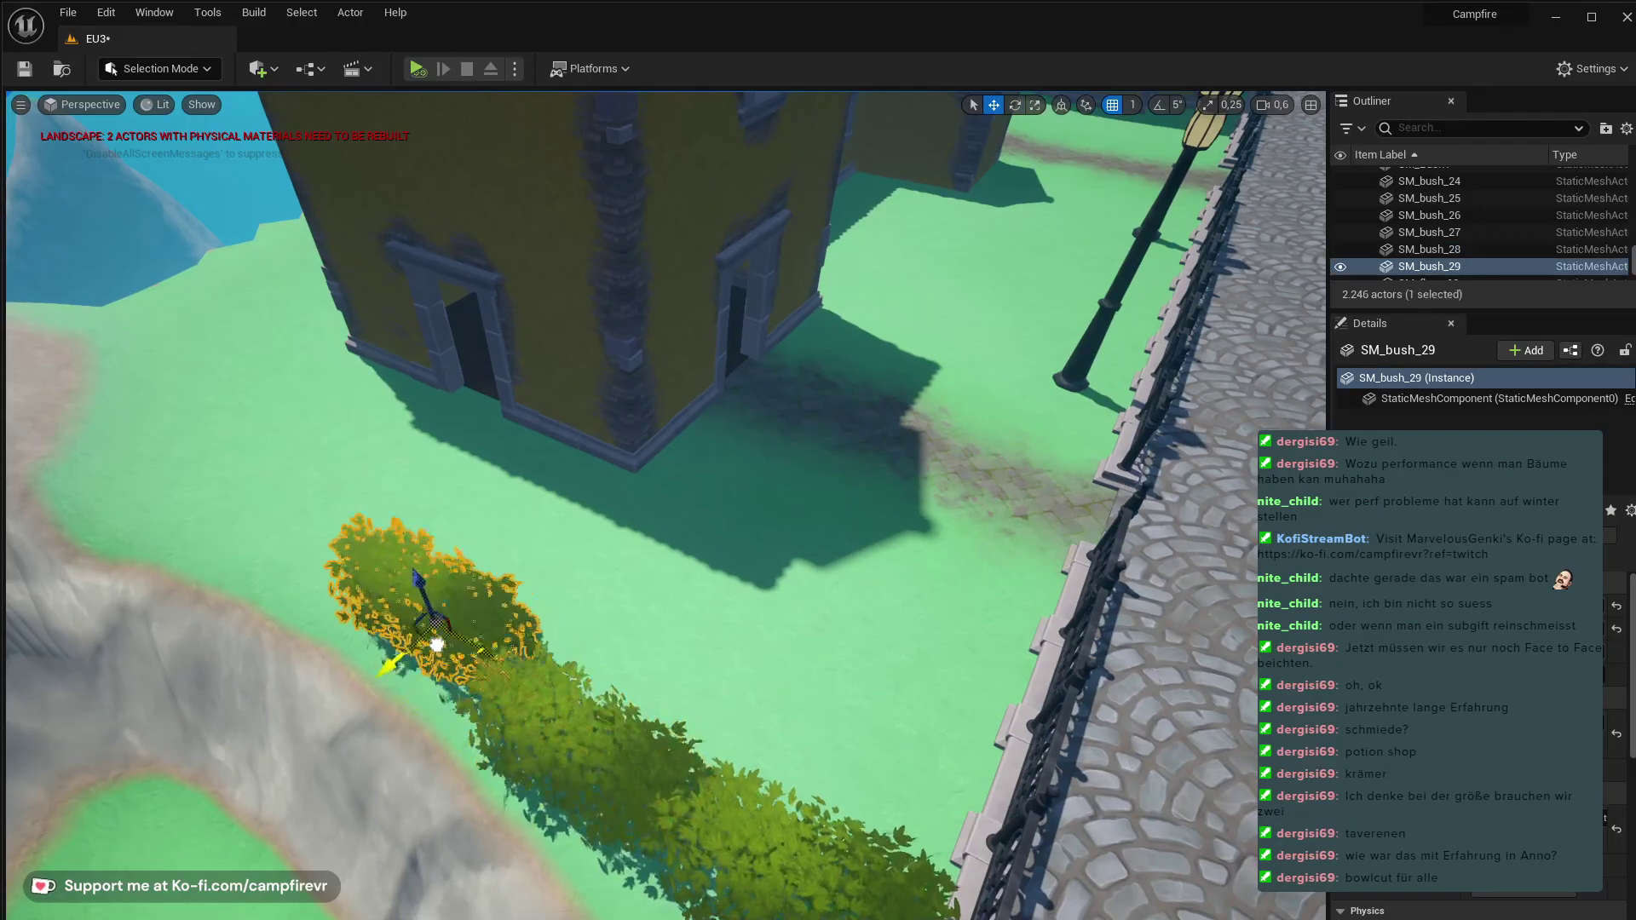
pyautogui.moveTo(436, 645); pyautogui.dragTo(404, 651)
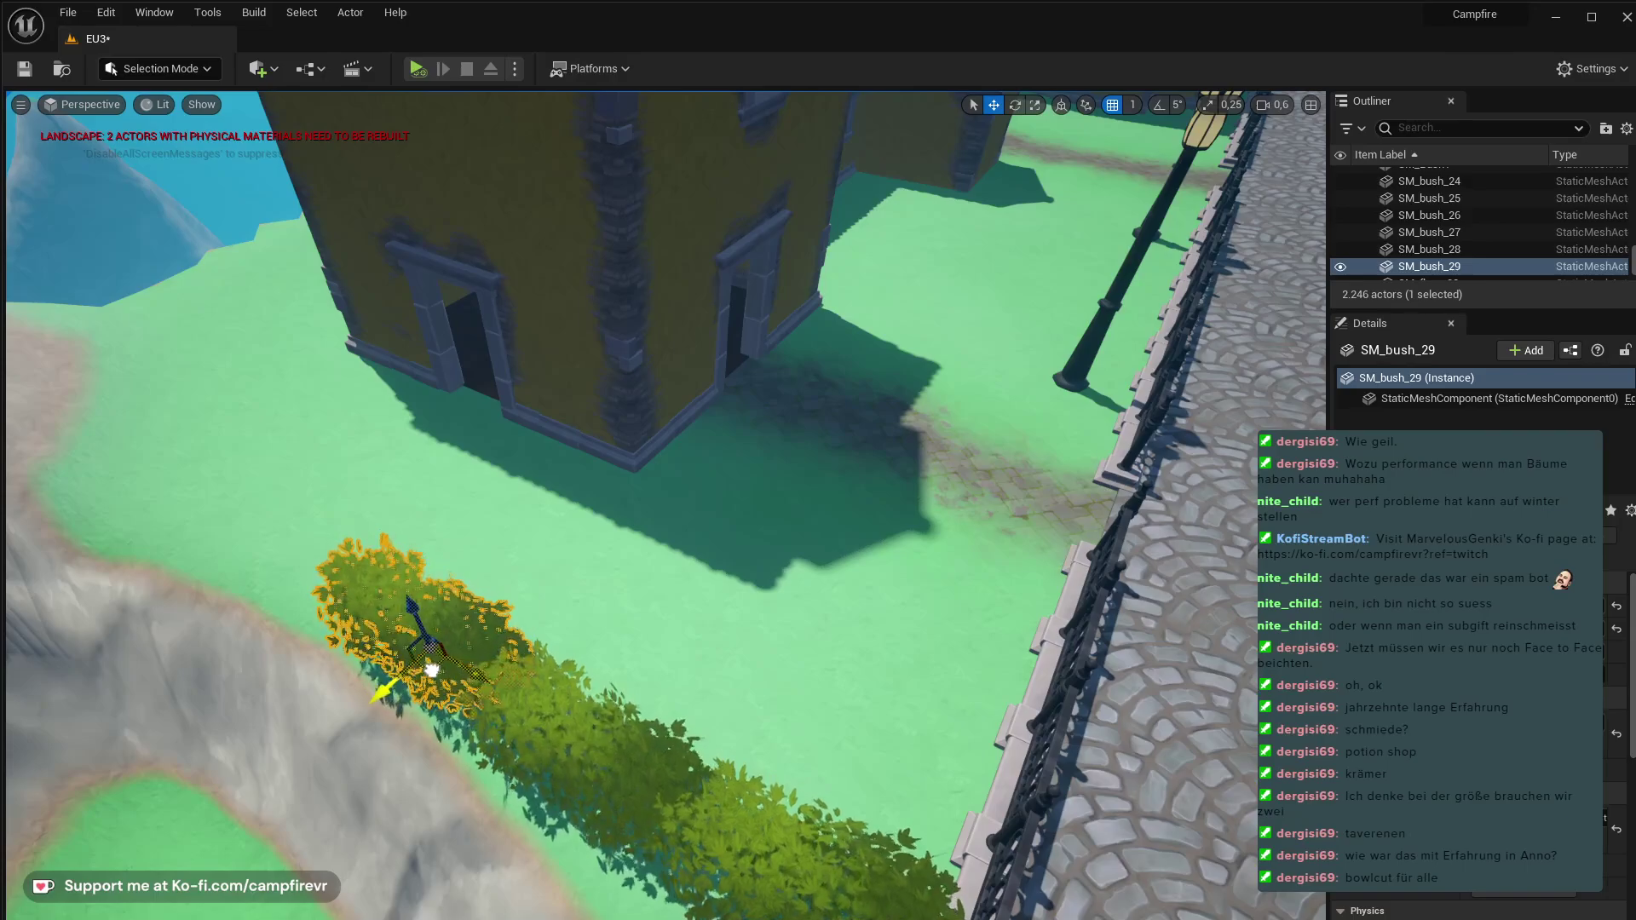
pyautogui.press('f')
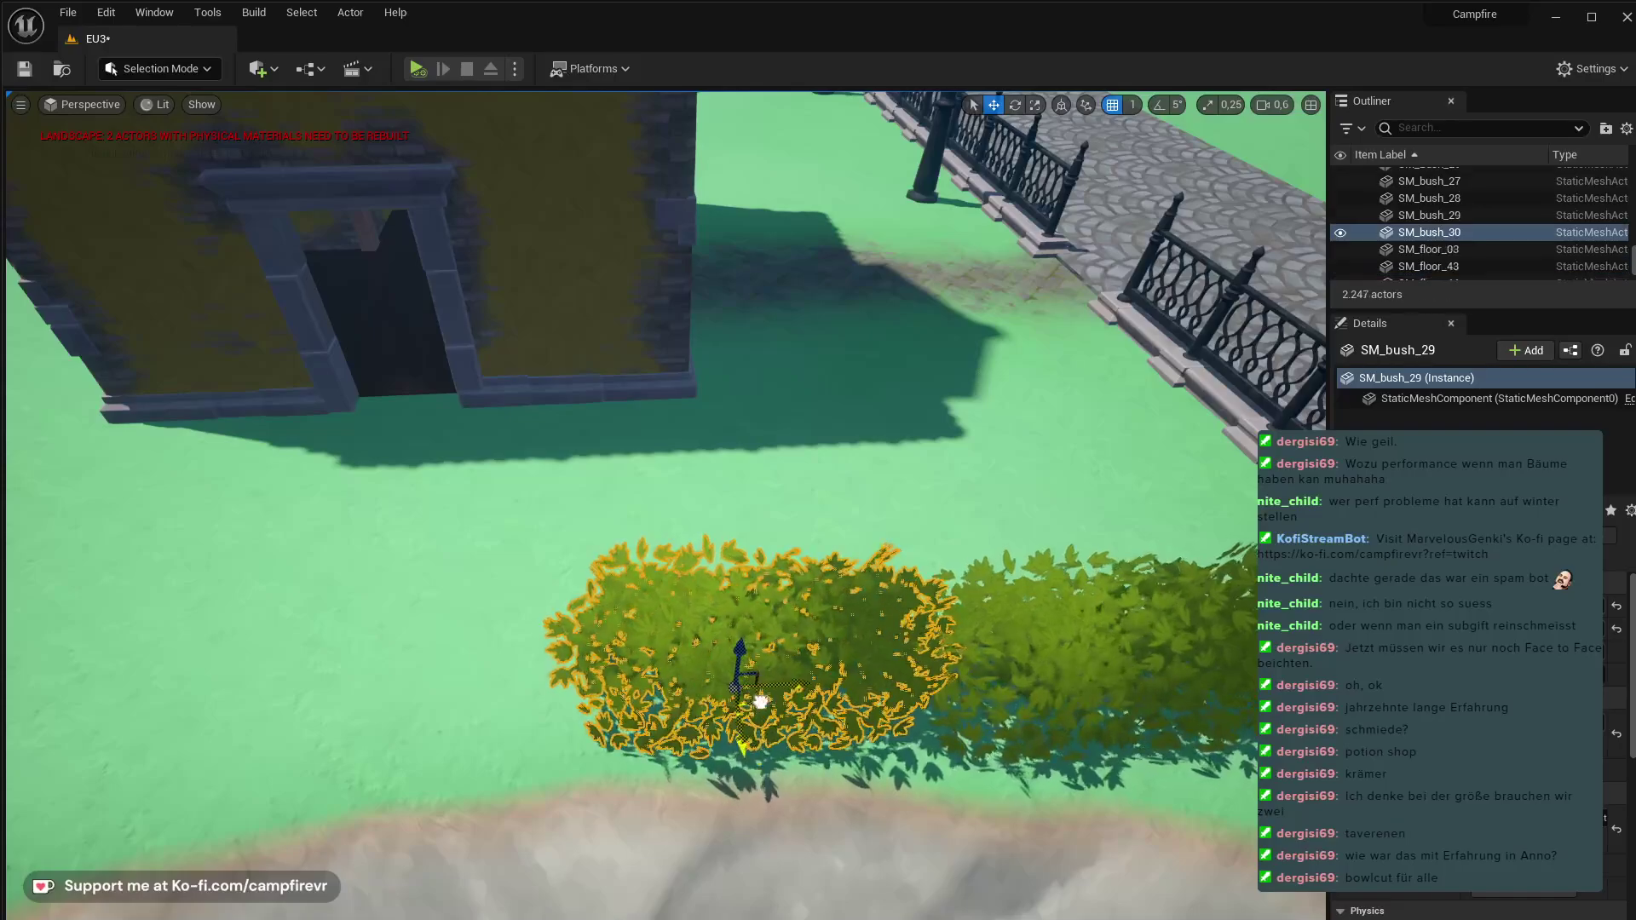
pyautogui.keyDown('alt'); pyautogui.moveTo(761, 701); pyautogui.dragTo(426, 689); pyautogui.keyUp('alt')
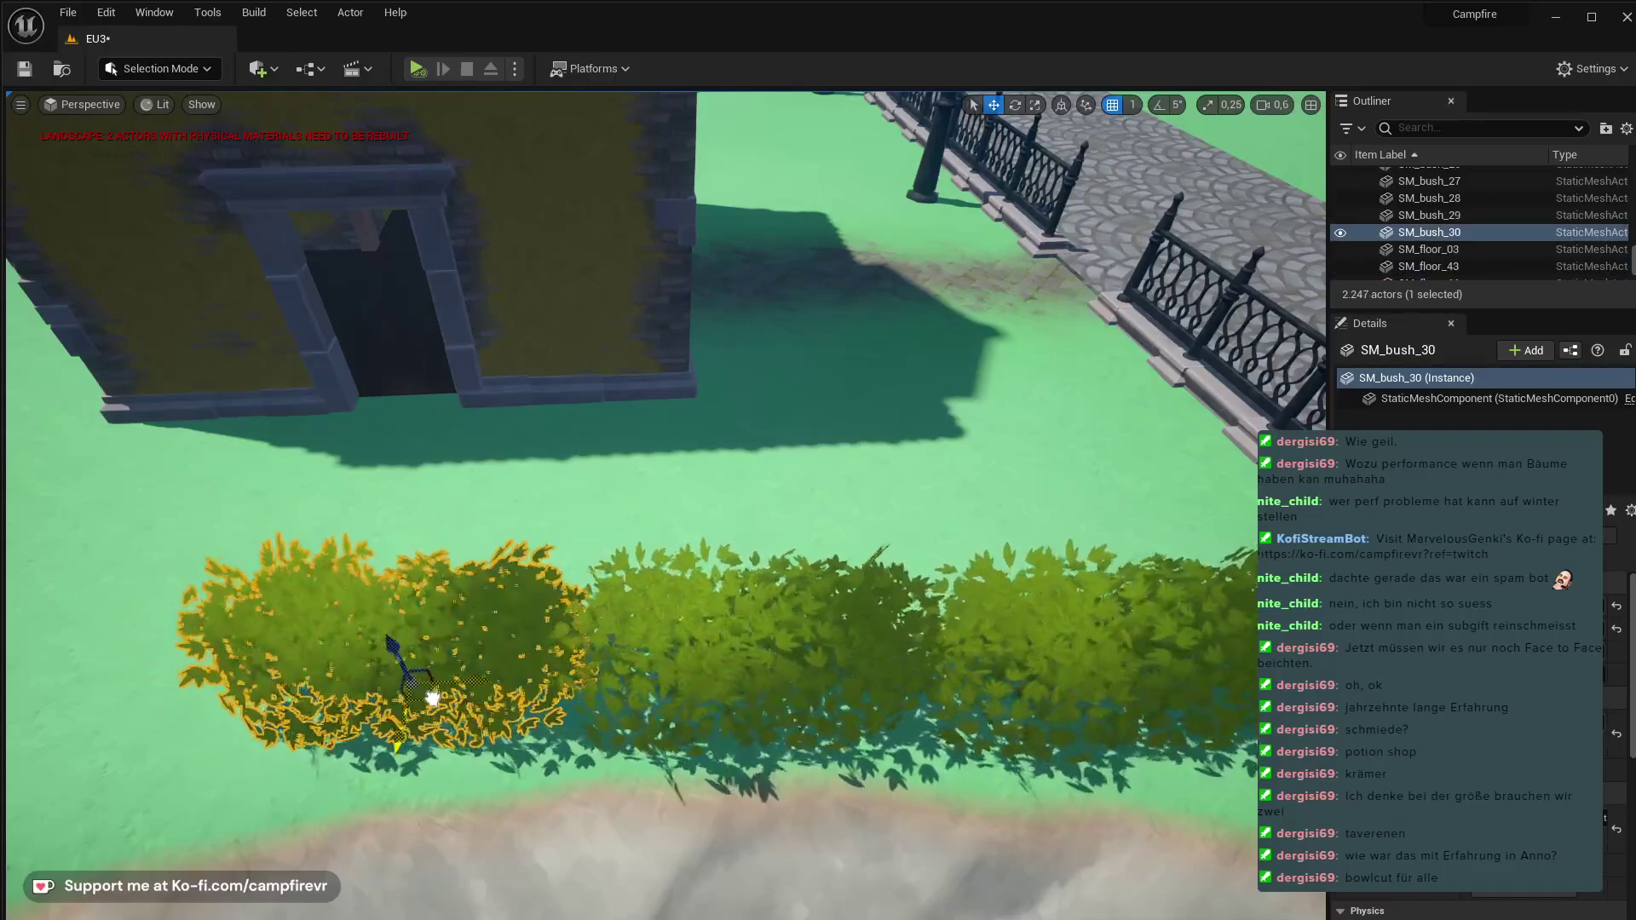
pyautogui.moveTo(440, 712); pyautogui.dragTo(776, 723, button='right')
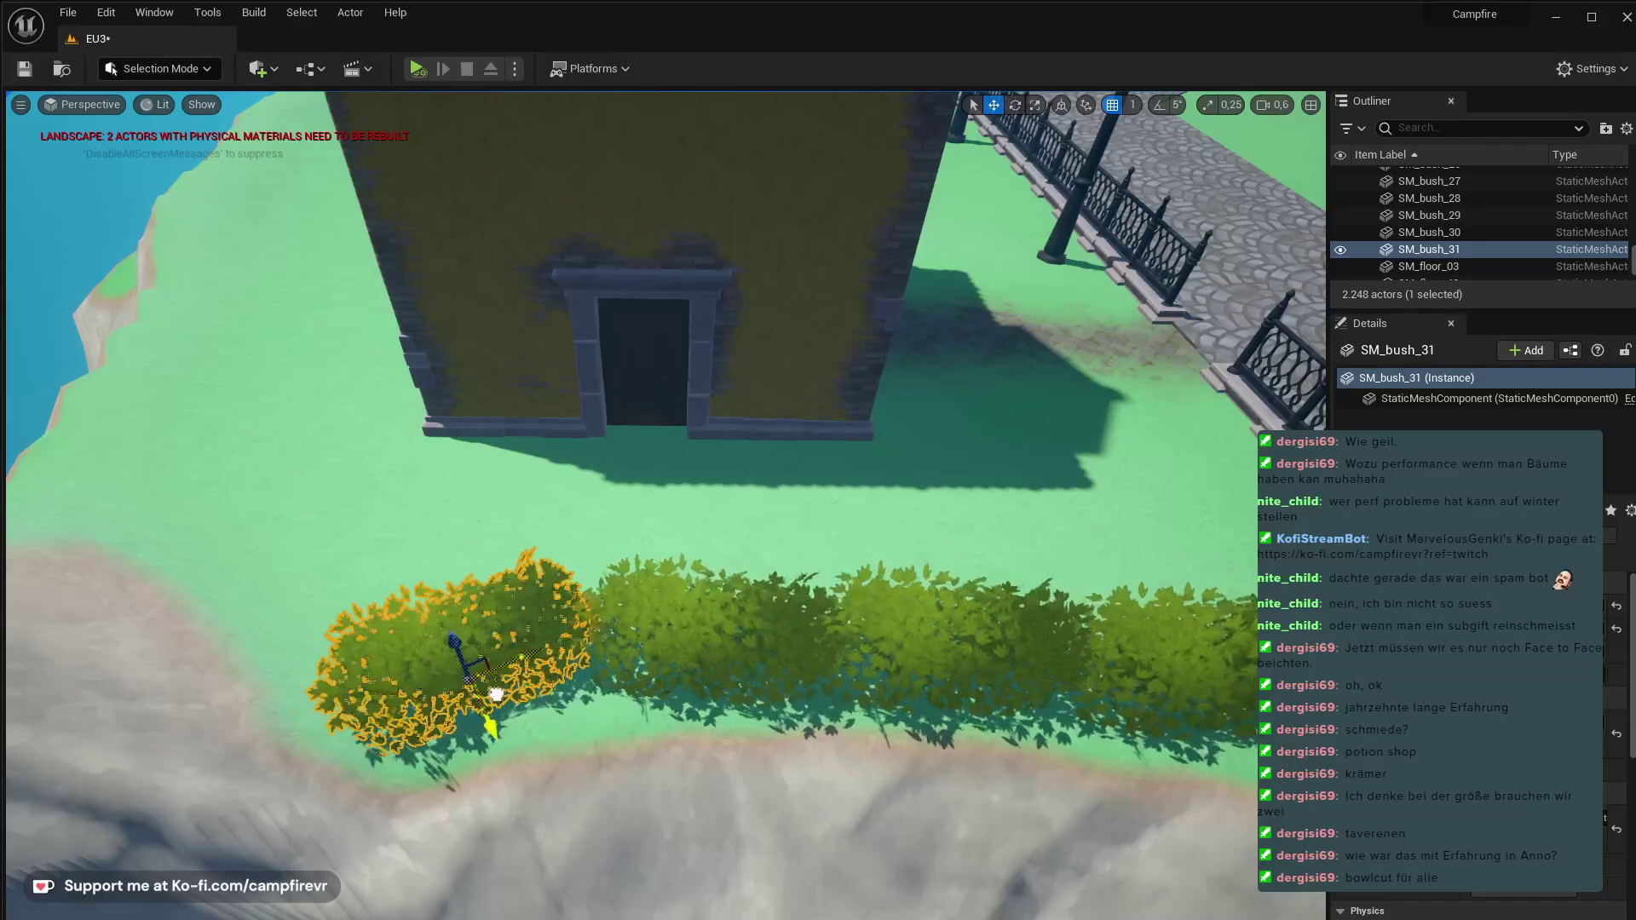
# - Erode the grassy cliff ledge beside the corner building with the landscape Erosion sculpt tool on the StylizedStone edit layer
pyautogui.moveTo(523, 722); pyautogui.dragTo(503, 571, button='right')
pyautogui.moveTo(728, 586); pyautogui.dragTo(724, 584, button='right')
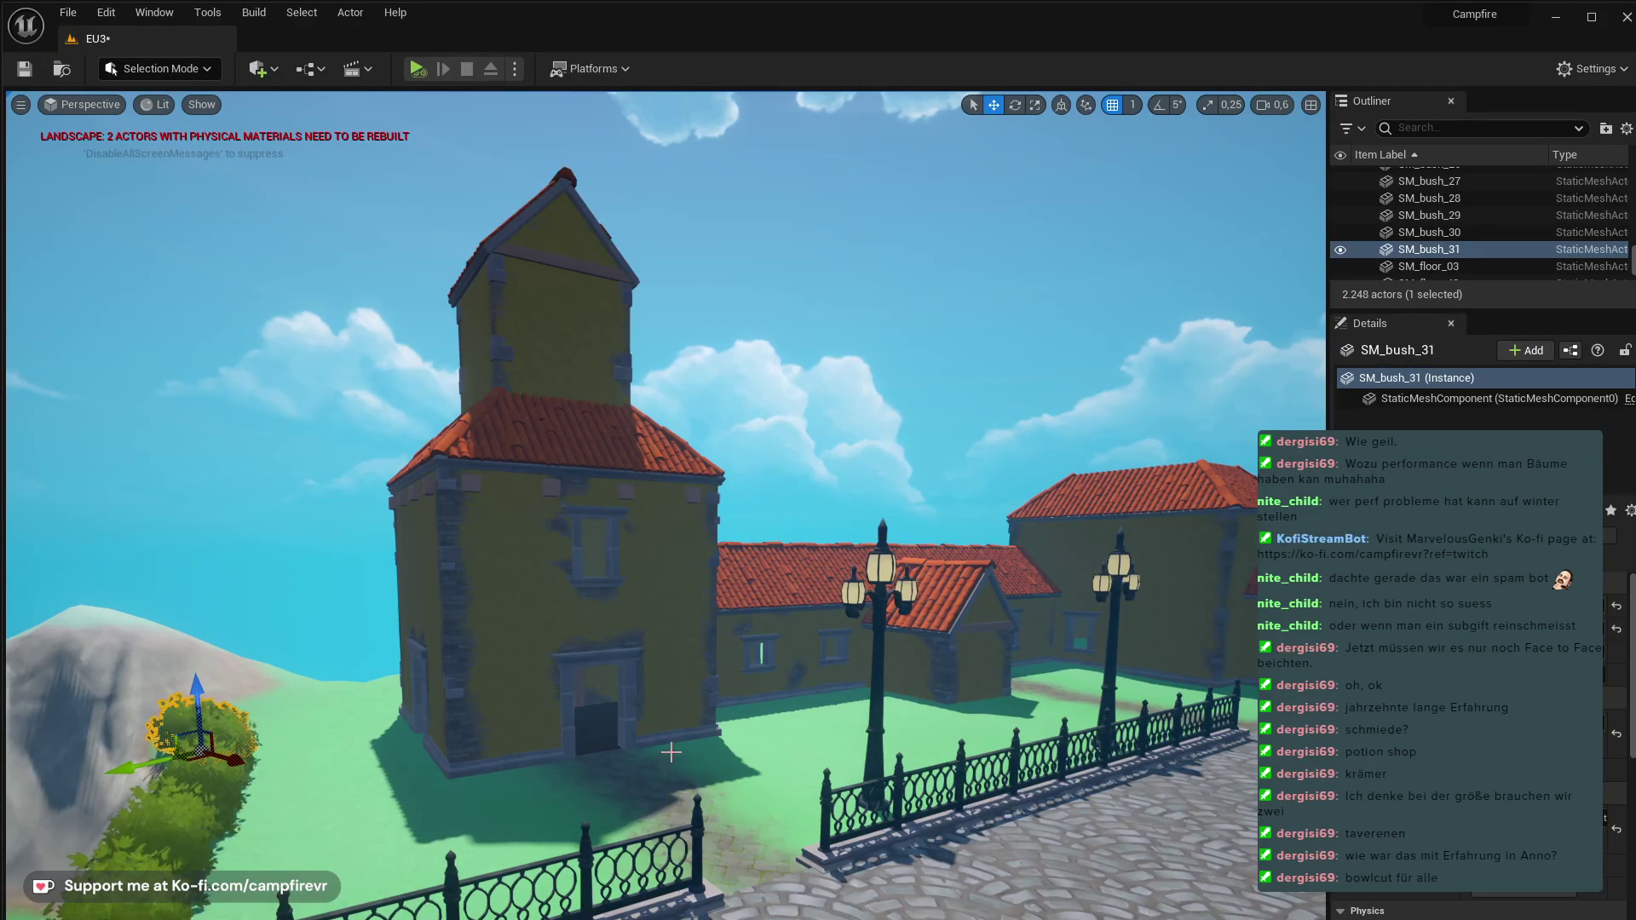
pyautogui.moveTo(671, 752); pyautogui.dragTo(706, 772, button='right')
pyautogui.moveTo(821, 621); pyautogui.dragTo(307, 277, button='right')
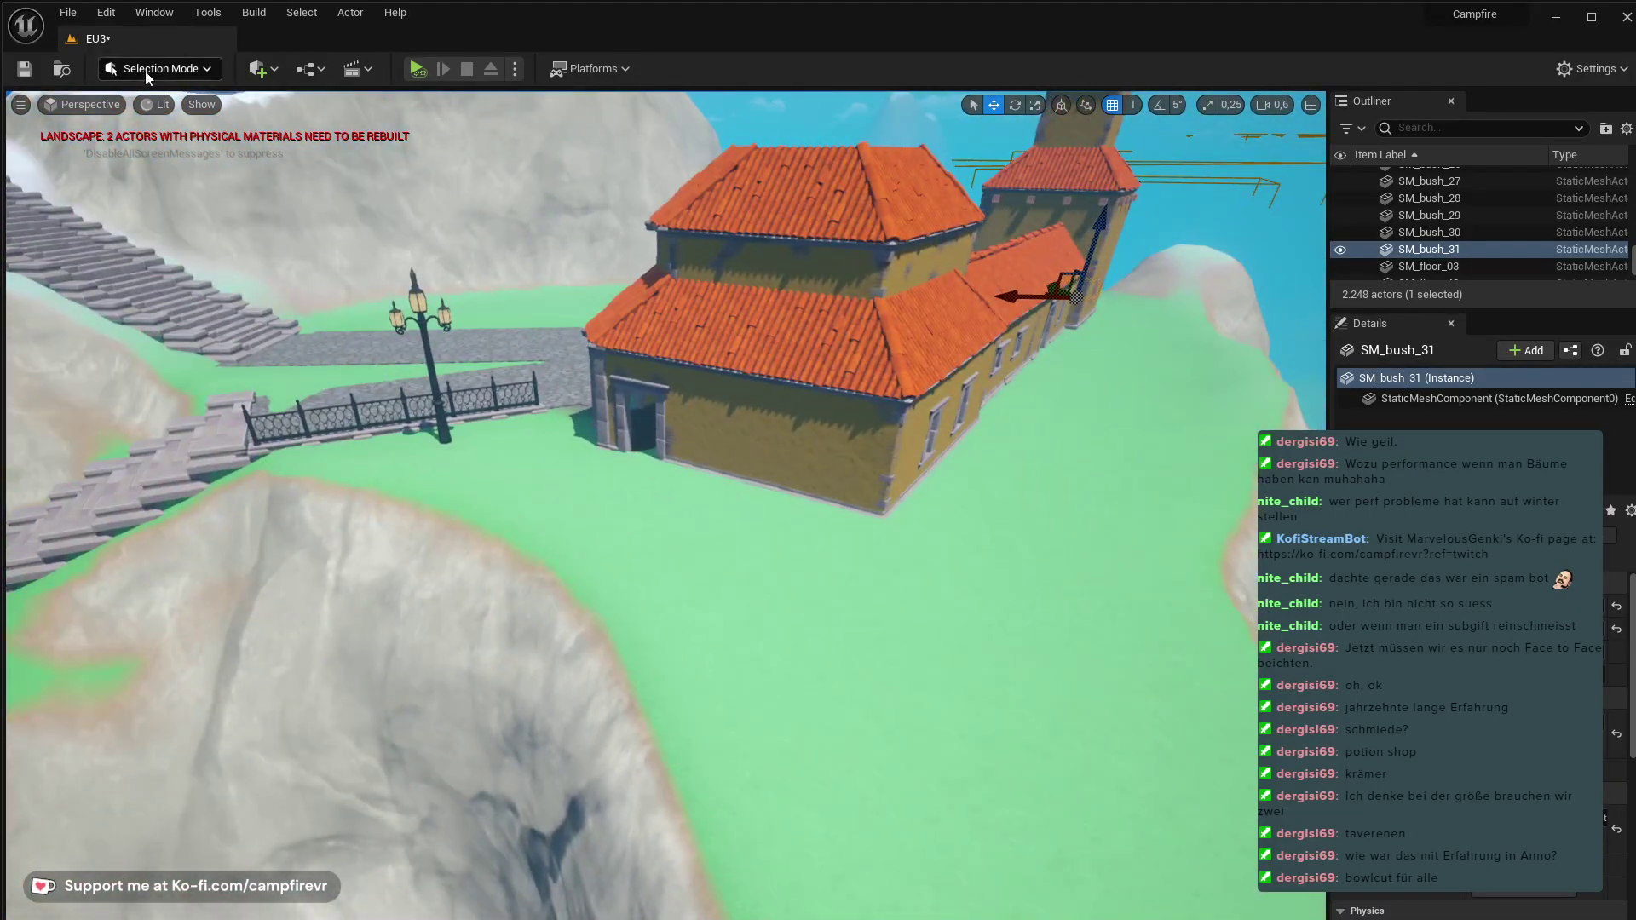
pyautogui.hotkey('shift', '2')
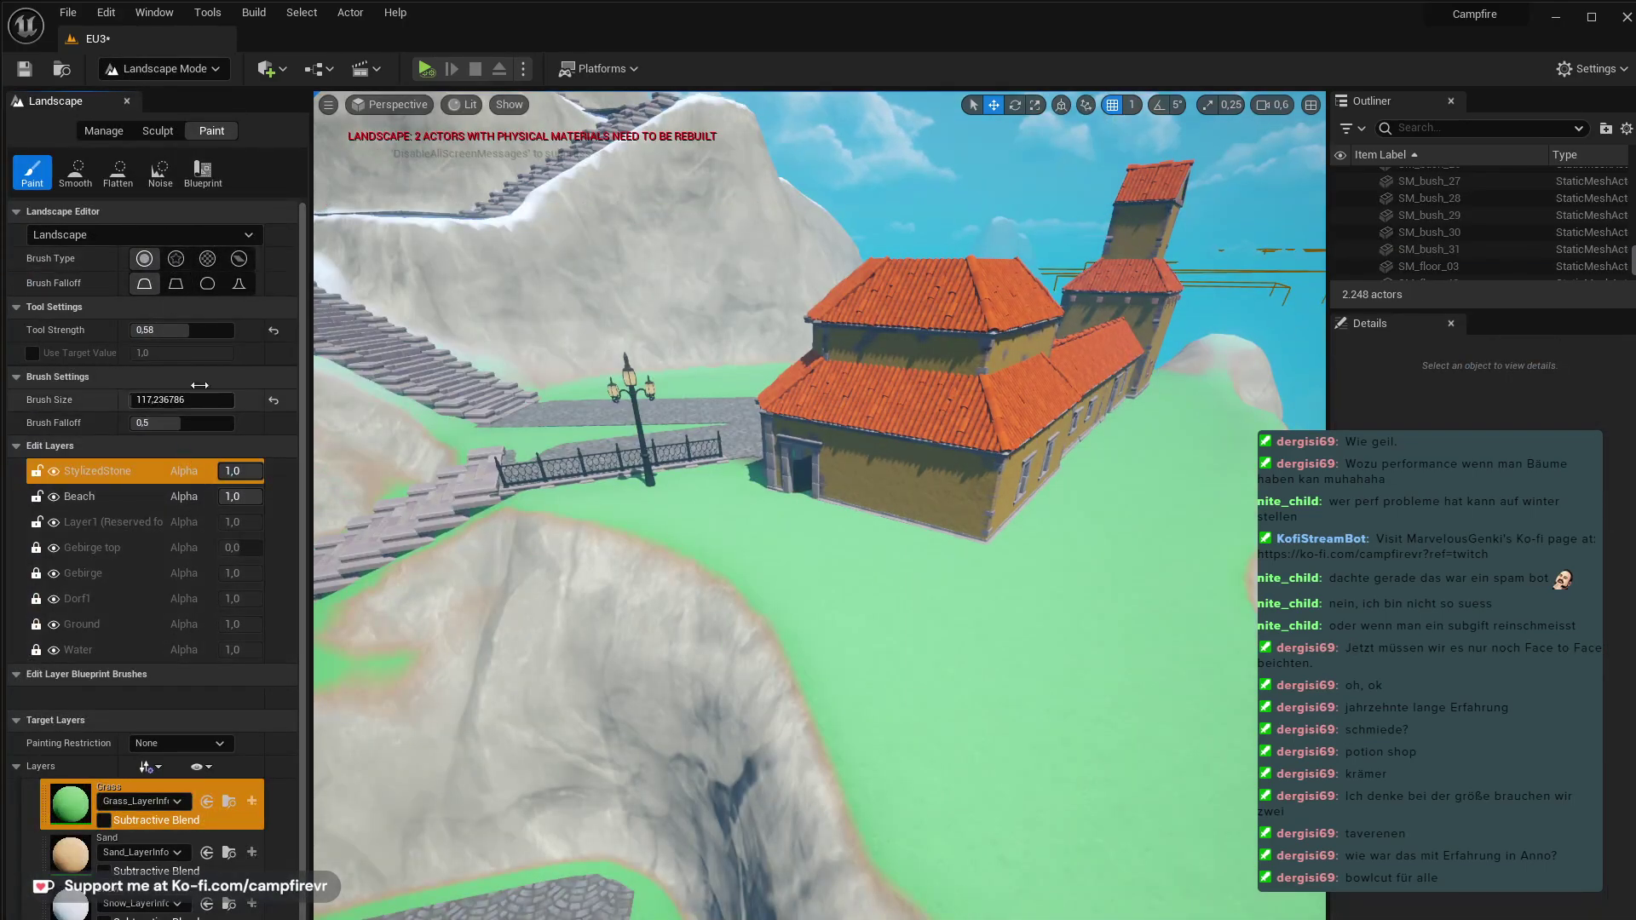
pyautogui.click(166, 128)
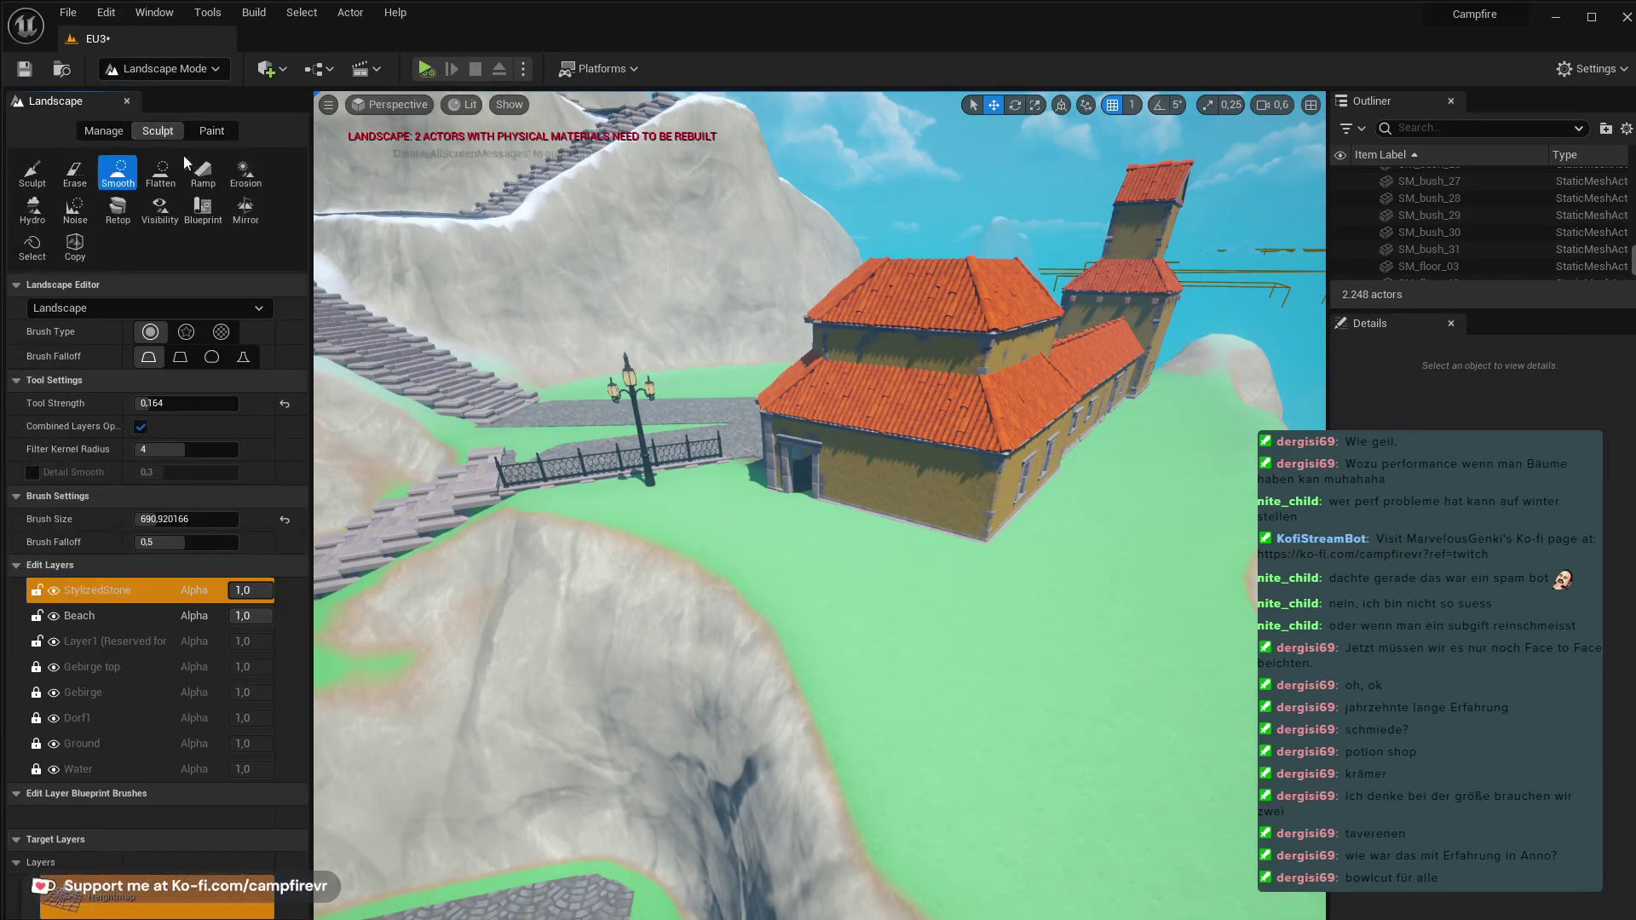
pyautogui.click(250, 177)
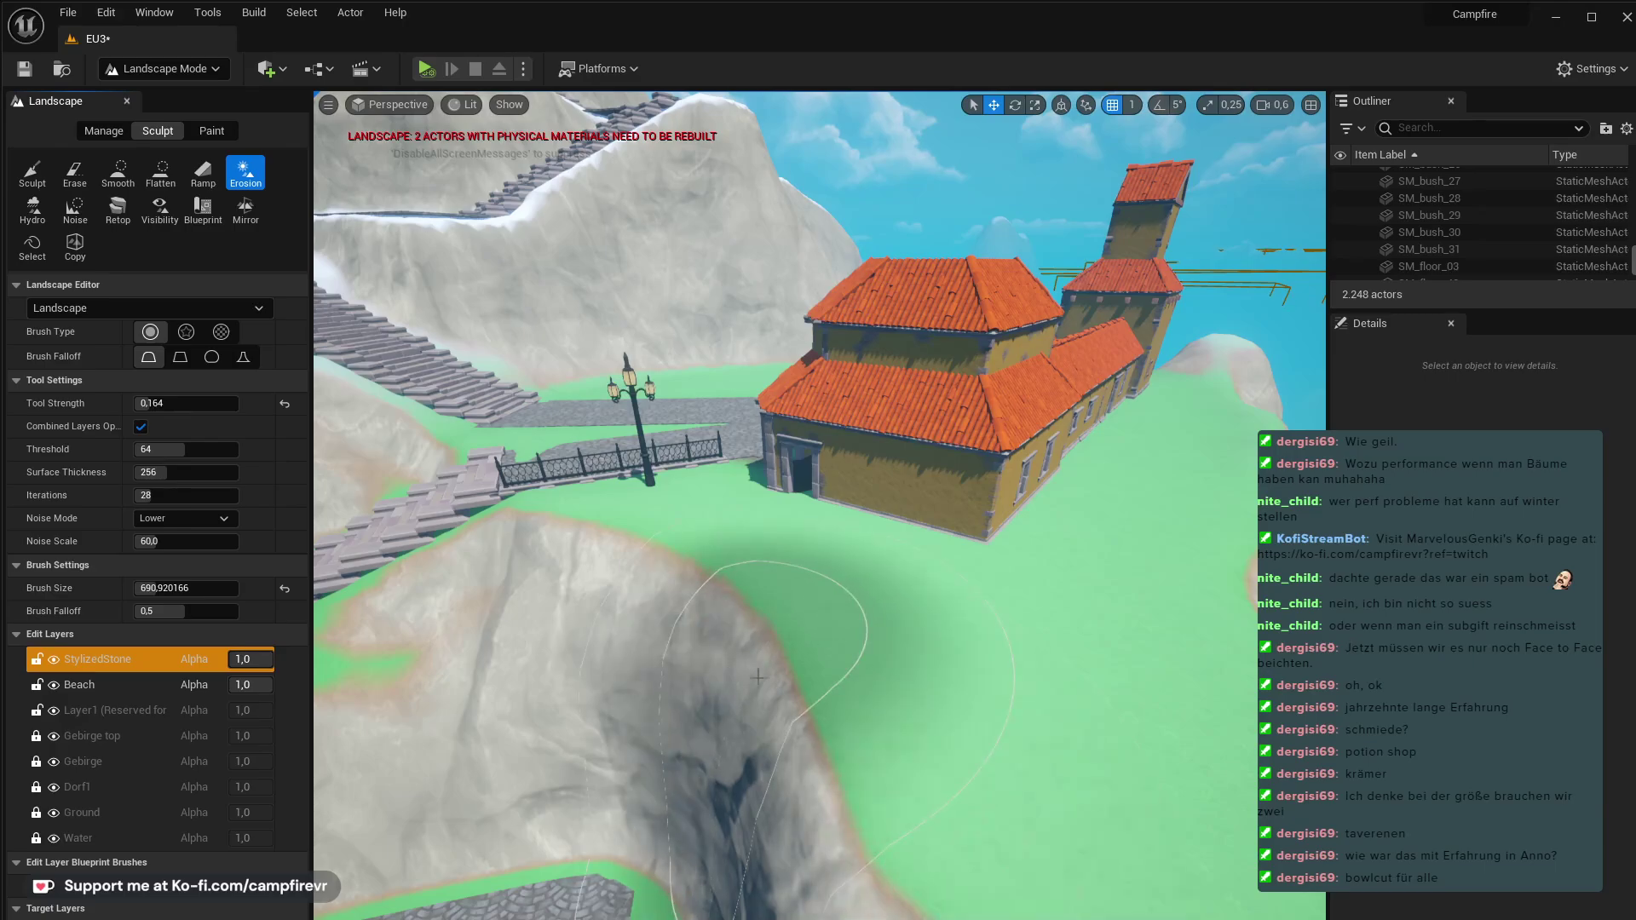
pyautogui.moveTo(1041, 919)
pyautogui.mouseDown(button='right')
pyautogui.moveTo(1061, 860)
pyautogui.moveTo(1044, 801)
pyautogui.mouseUp(button='right')
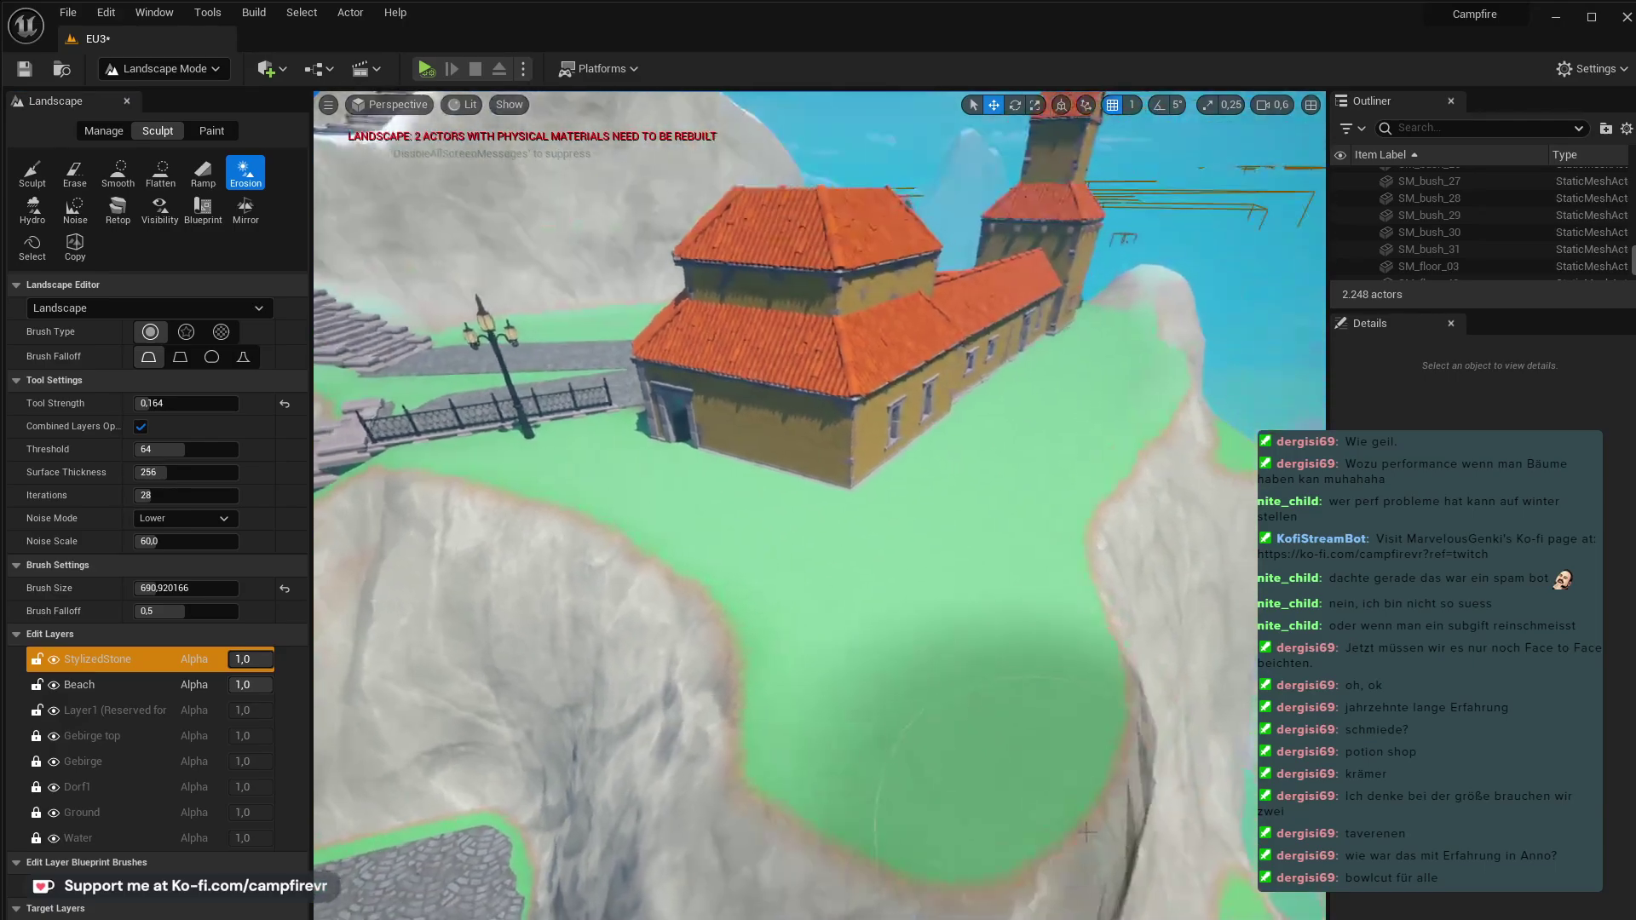
pyautogui.moveTo(1044, 801)
pyautogui.mouseDown()
pyautogui.moveTo(1214, 571)
pyautogui.moveTo(1150, 716)
pyautogui.moveTo(1070, 724)
pyautogui.moveTo(1099, 741)
pyautogui.mouseUp()
# - Erode the cliff edge behind the low wing with the Erosion tool
pyautogui.moveTo(1150, 774)
pyautogui.mouseDown(button='right')
pyautogui.moveTo(1185, 887)
pyautogui.moveTo(1172, 554)
pyautogui.moveTo(1133, 631)
pyautogui.moveTo(929, 750)
pyautogui.mouseUp(button='right')
pyautogui.moveTo(929, 750); pyautogui.dragTo(900, 754)
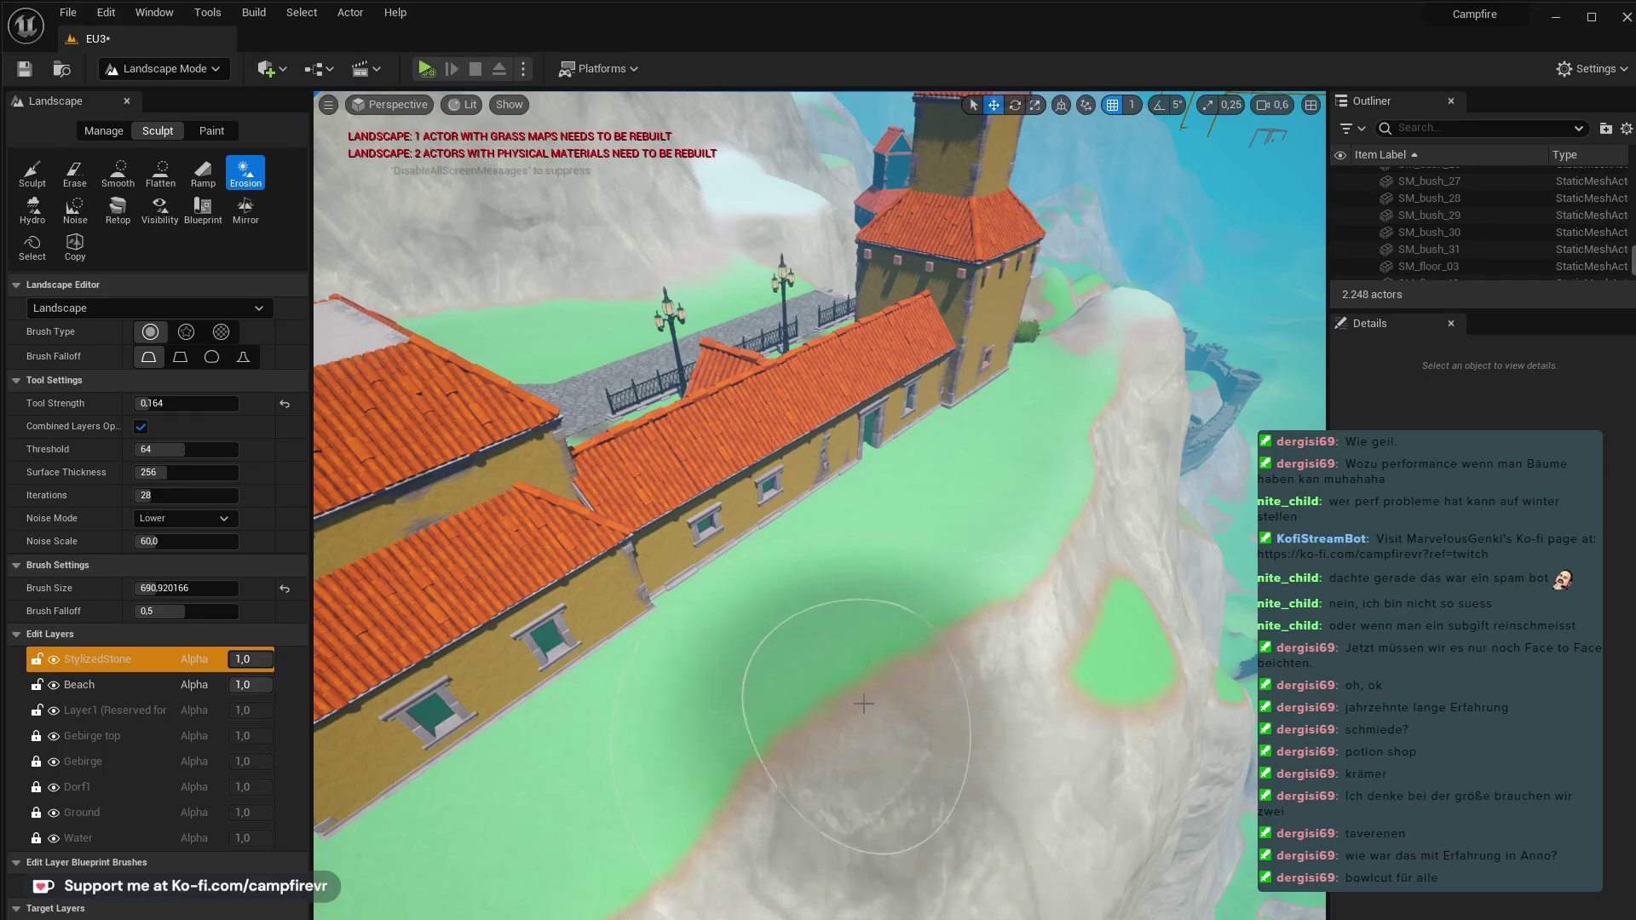
pyautogui.moveTo(835, 673)
pyautogui.mouseDown(button='right')
pyautogui.moveTo(801, 648)
pyautogui.moveTo(865, 646)
pyautogui.mouseUp(button='right')
pyautogui.moveTo(798, 767)
pyautogui.mouseDown()
pyautogui.moveTo(832, 771)
pyautogui.moveTo(874, 884)
pyautogui.moveTo(810, 724)
pyautogui.mouseUp()
pyautogui.moveTo(809, 724); pyautogui.dragTo(759, 673, button='right')
pyautogui.moveTo(844, 878); pyautogui.dragTo(784, 869, button='right')
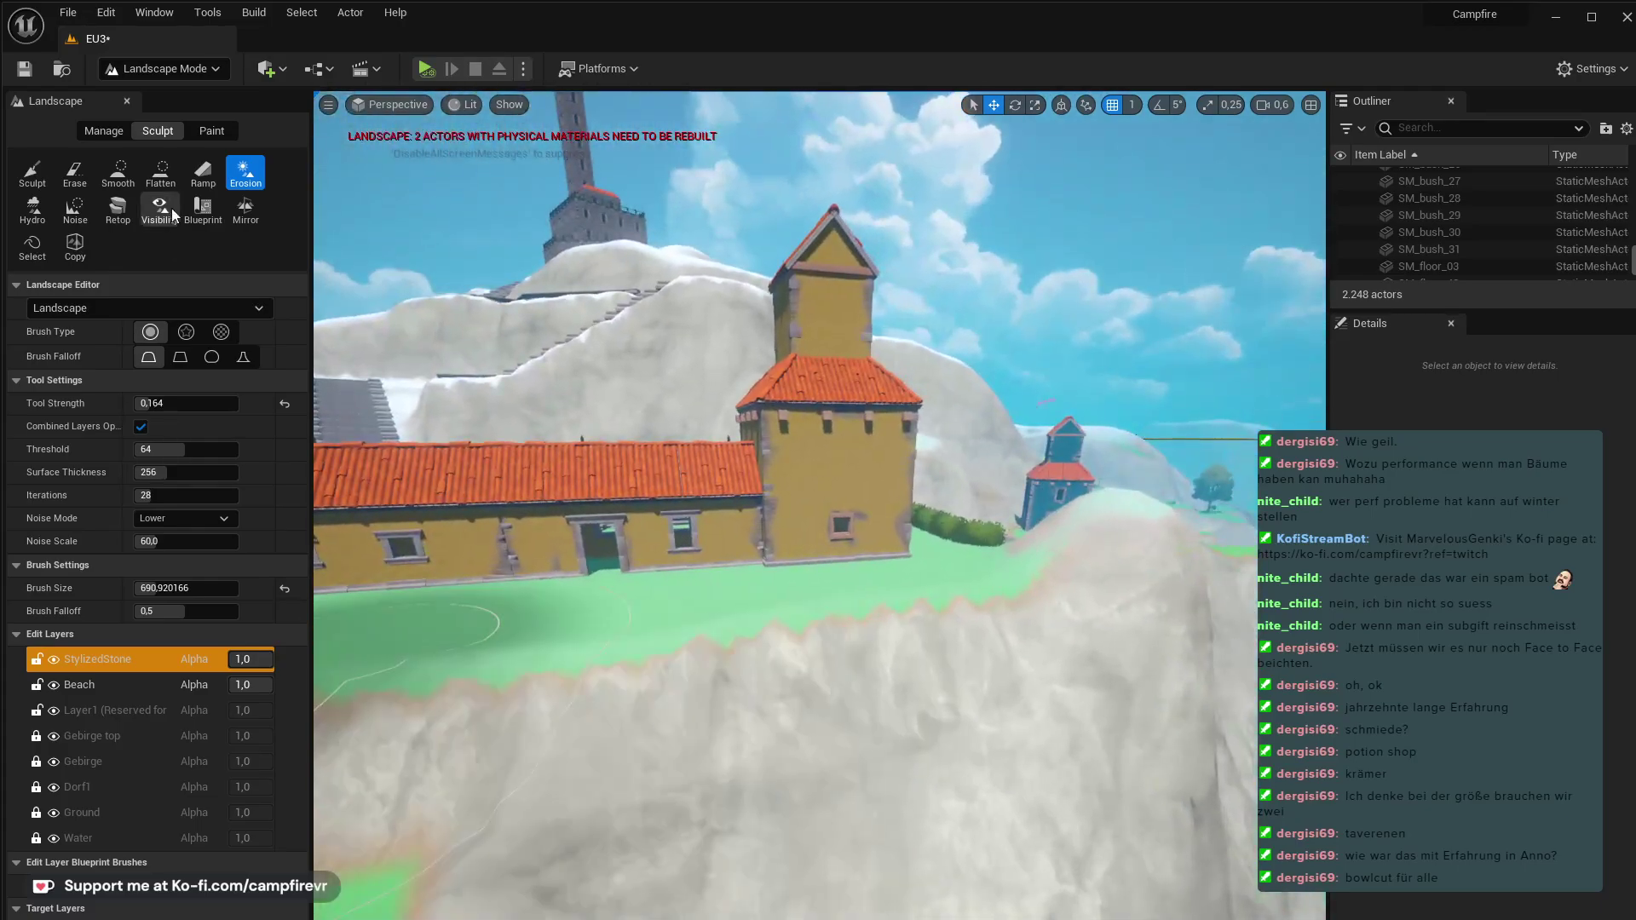
# - Smooth the eroded cliff edge behind the low wing with the landscape Smooth sculpt tool
pyautogui.click(117, 176)
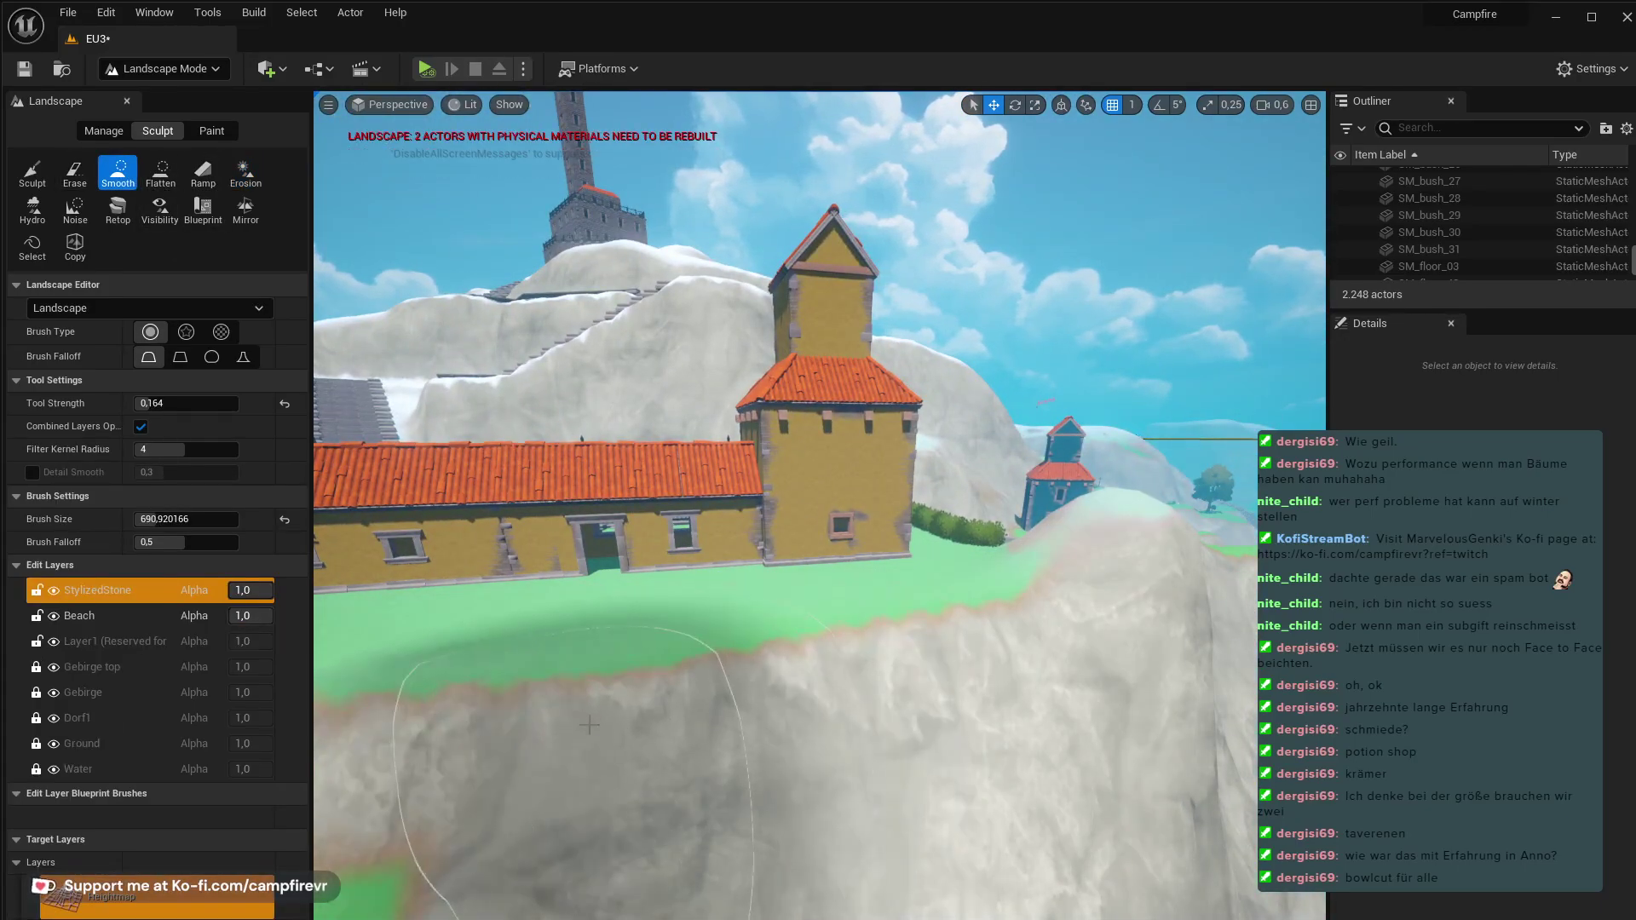
pyautogui.moveTo(866, 705); pyautogui.dragTo(746, 706, button='right')
pyautogui.moveTo(628, 675); pyautogui.dragTo(507, 643)
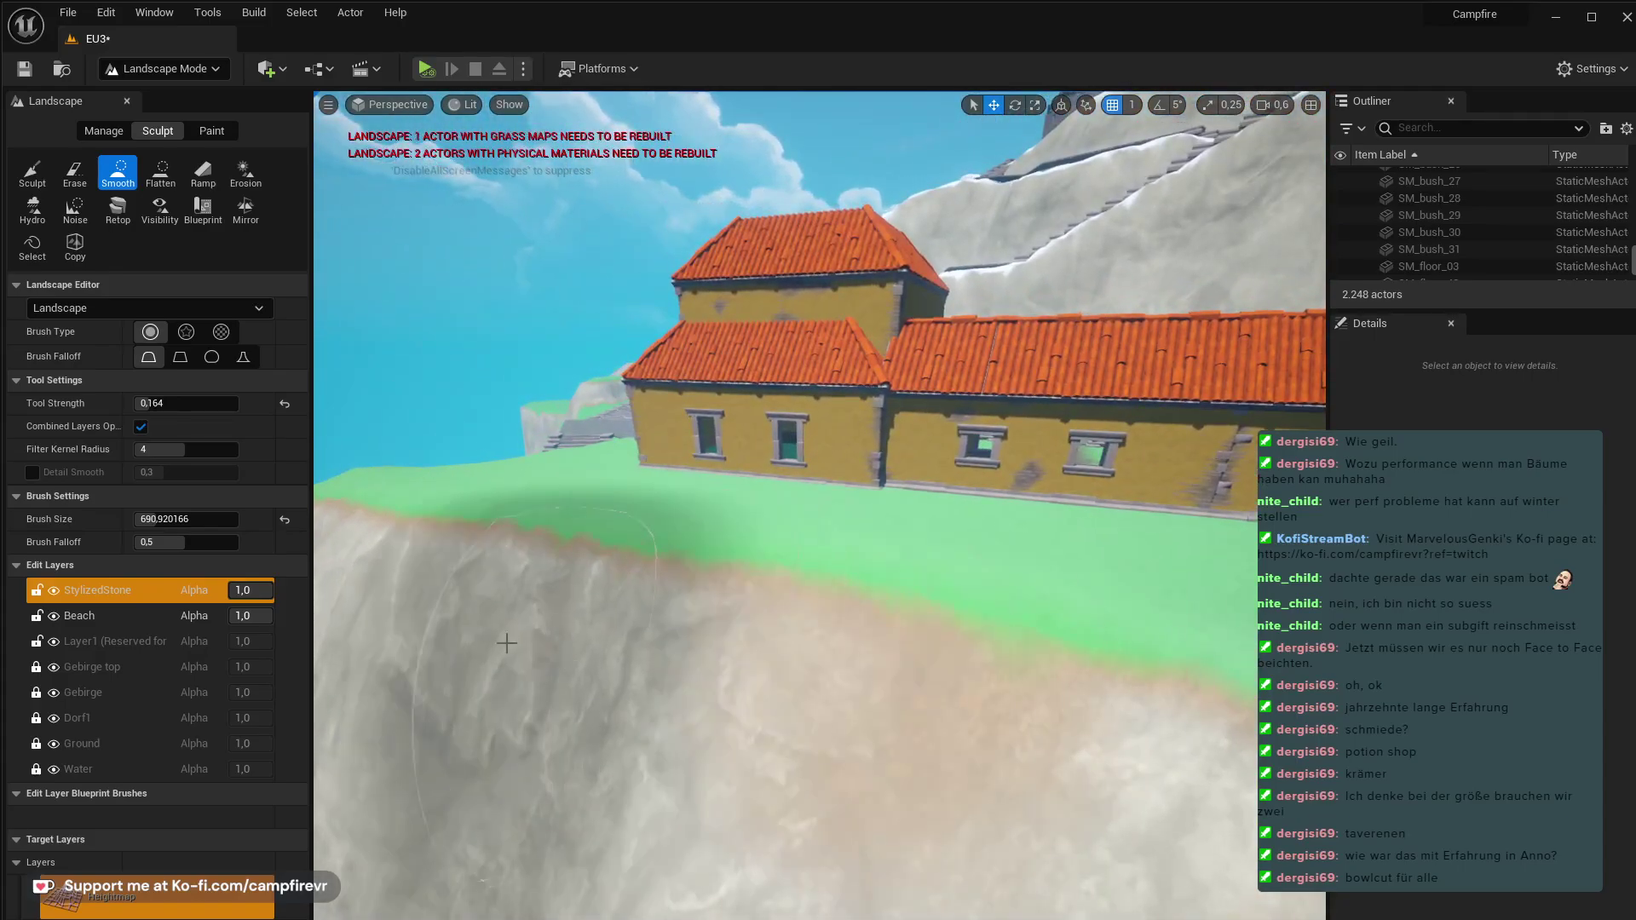
# - Examine the grassy courtyard enclosed by the tower, the low wing and the gabled porch
pyautogui.moveTo(502, 687); pyautogui.dragTo(895, 481, button='right')
pyautogui.press('e')
pyautogui.press('s')
pyautogui.press('s')
pyautogui.press('w')
pyautogui.moveTo(361, 582)
pyautogui.mouseDown(button='right')
pyautogui.moveTo(509, 628)
pyautogui.moveTo(596, 629)
pyautogui.moveTo(503, 647)
pyautogui.mouseUp(button='right')
pyautogui.press('e')
pyautogui.moveTo(605, 618); pyautogui.dragTo(627, 581, button='right')
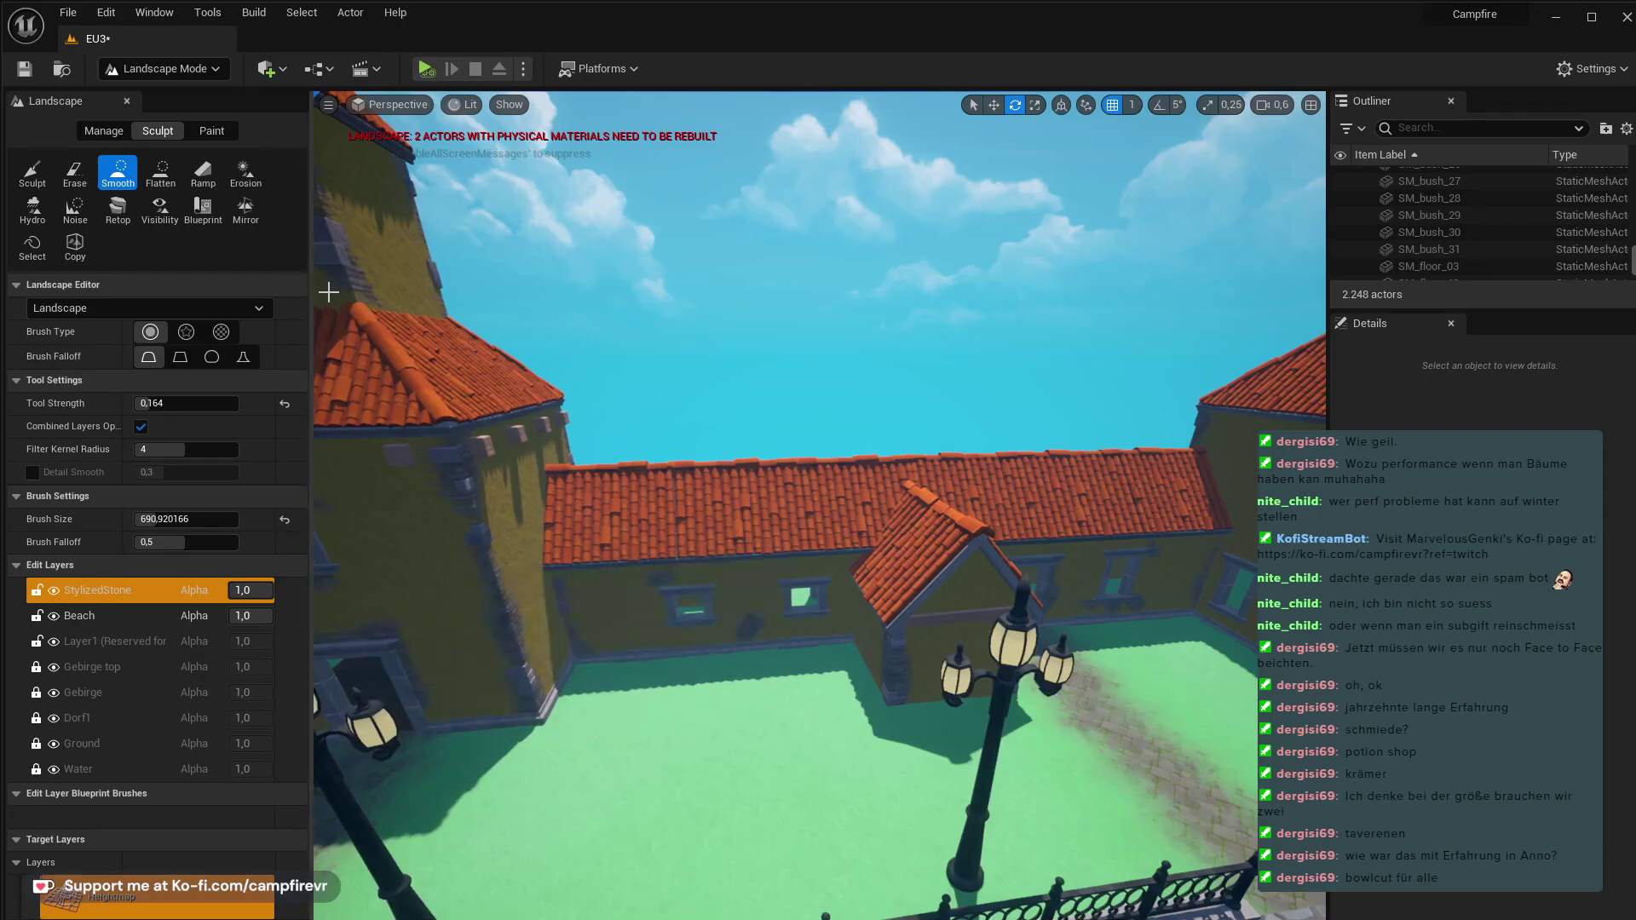
pyautogui.press('e')
pyautogui.moveTo(462, 369); pyautogui.dragTo(484, 392, button='right')
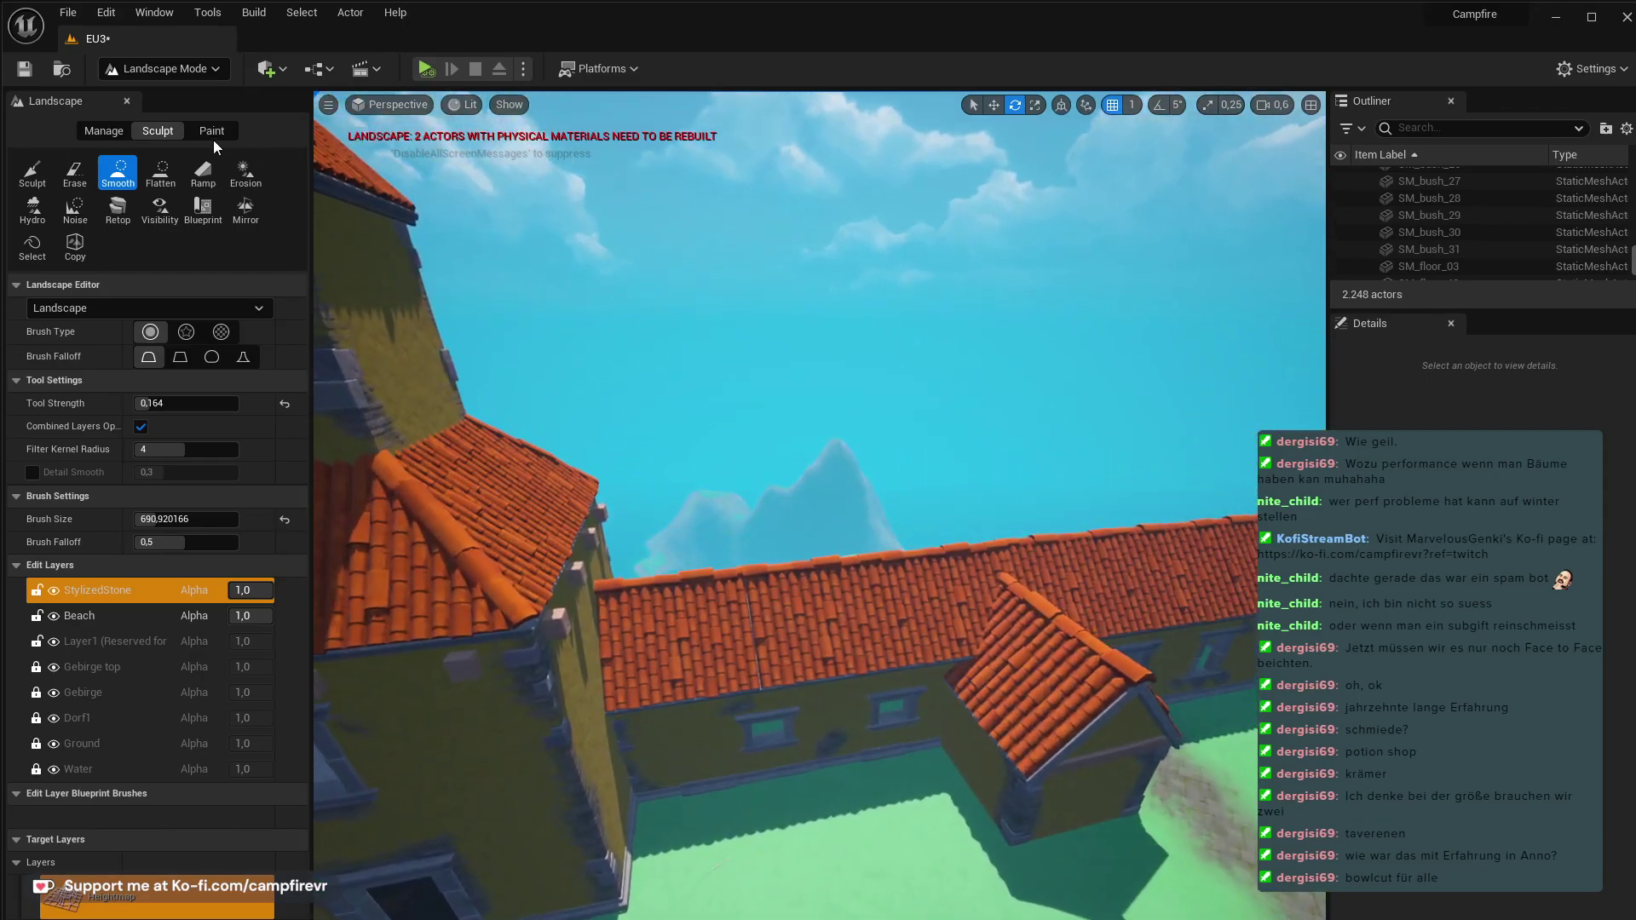
# - Inspect the building complex from the courtyard, the cliff side and the cobbled street with the Sculpt tool active
pyautogui.click(34, 174)
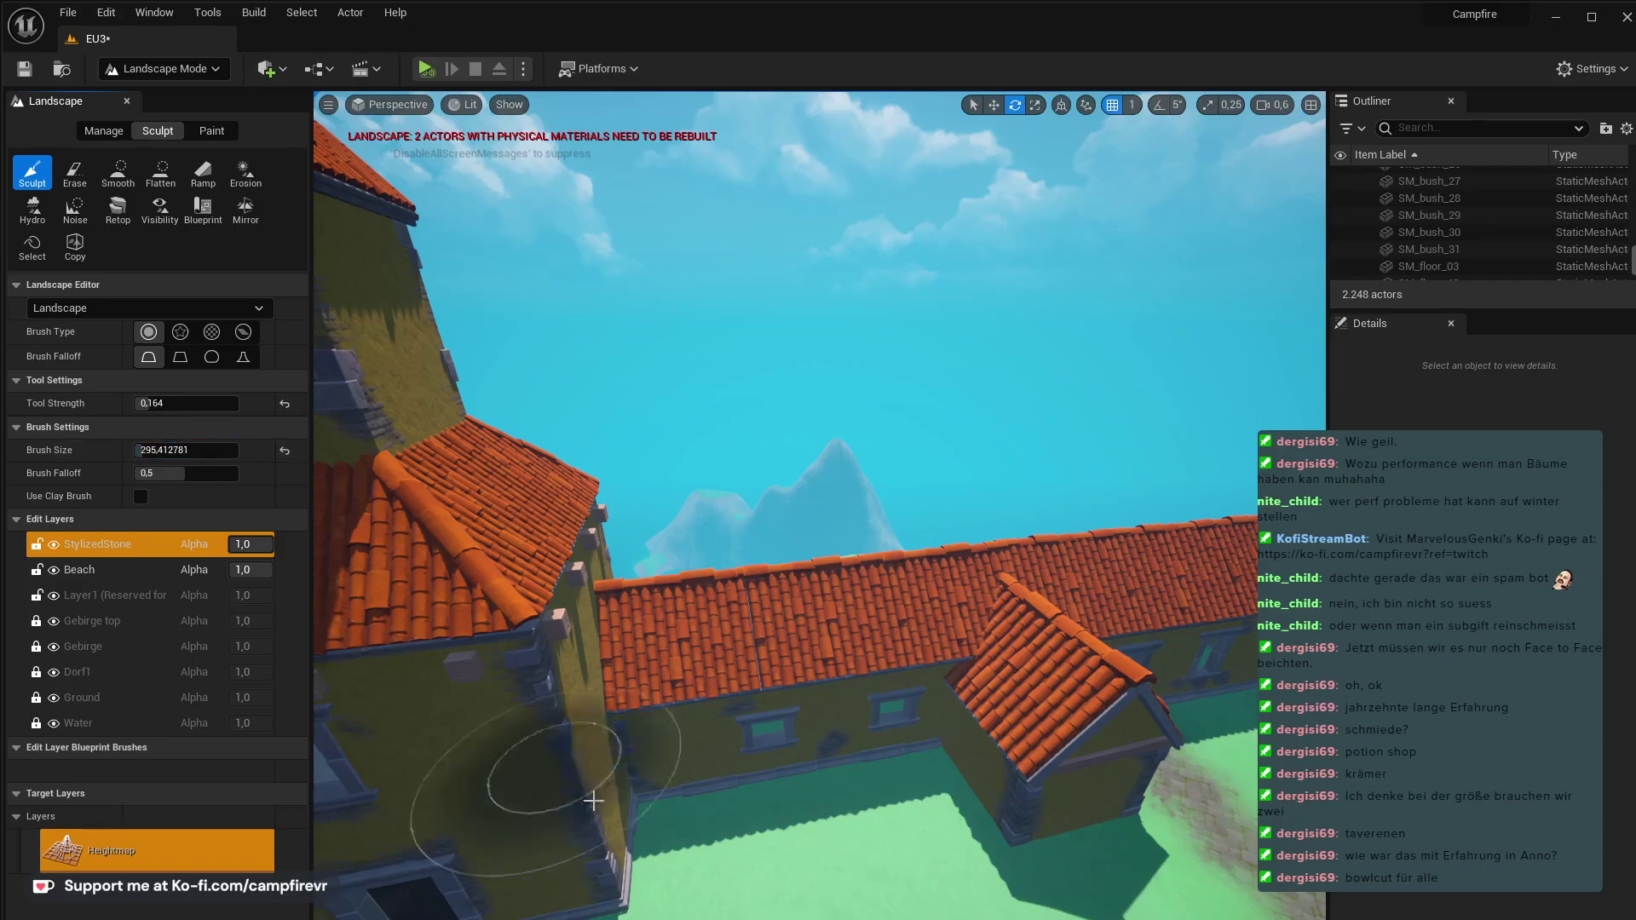
pyautogui.moveTo(614, 793); pyautogui.dragTo(421, 862, button='right')
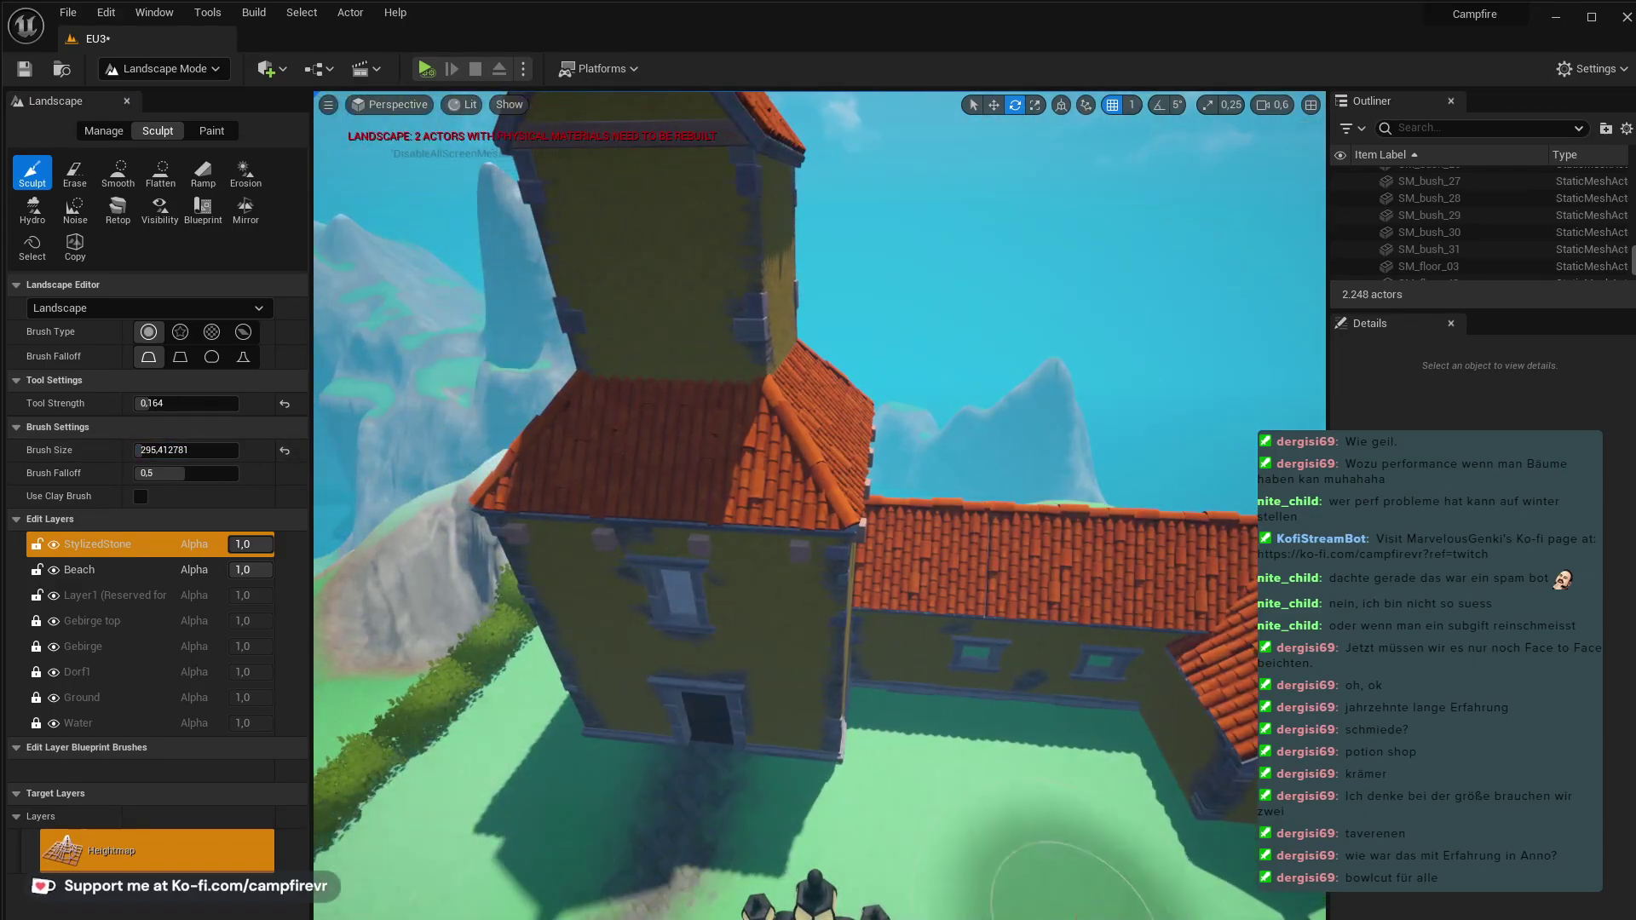
pyautogui.moveTo(1061, 887); pyautogui.dragTo(1052, 890, button='right')
pyautogui.moveTo(937, 859); pyautogui.dragTo(1043, 780, button='right')
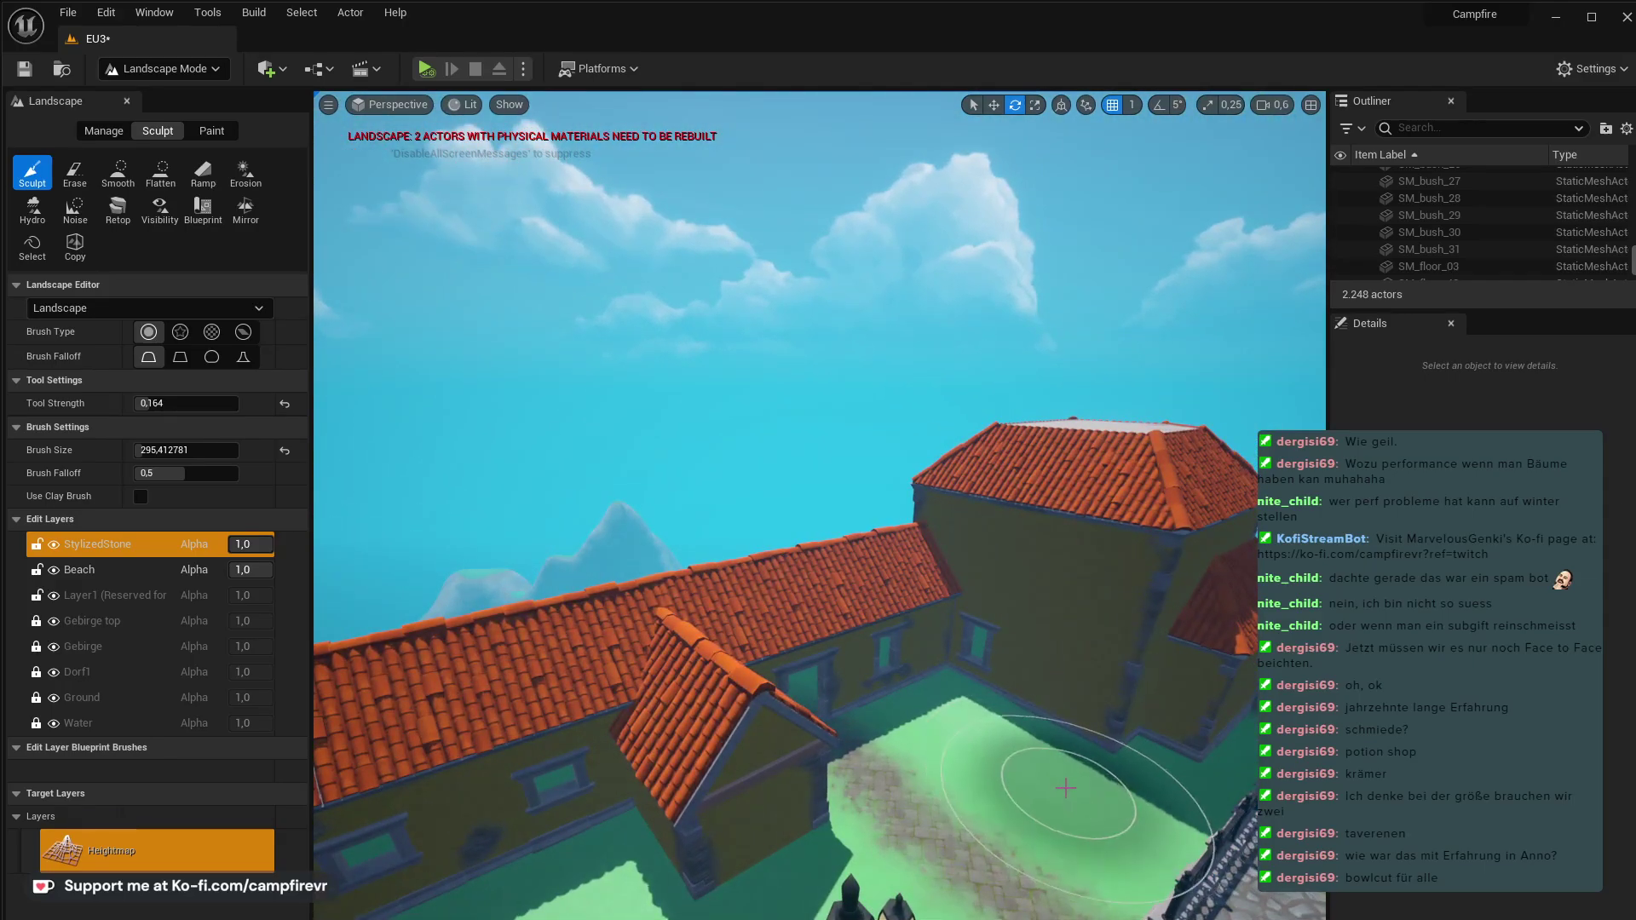
pyautogui.moveTo(1235, 741); pyautogui.dragTo(1248, 827, button='right')
pyautogui.moveTo(903, 776); pyautogui.dragTo(979, 687, button='right')
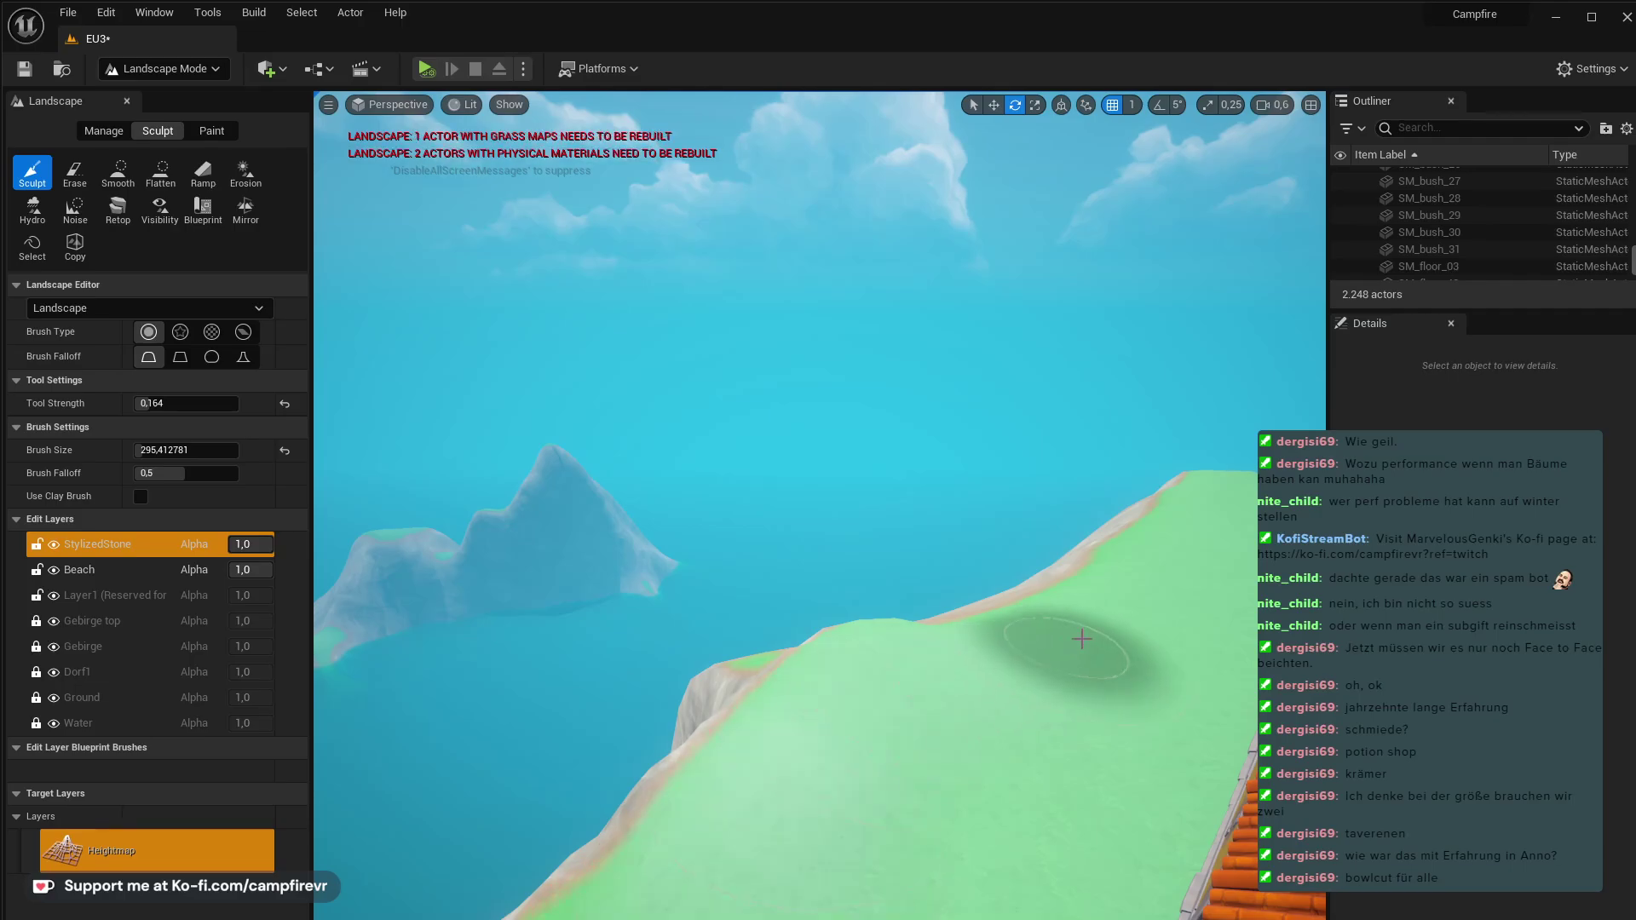
pyautogui.moveTo(1084, 639)
pyautogui.mouseDown(button='right')
pyautogui.moveTo(1142, 639)
pyautogui.moveTo(983, 824)
pyautogui.mouseUp(button='right')
pyautogui.moveTo(983, 824)
pyautogui.mouseDown()
pyautogui.moveTo(844, 857)
pyautogui.moveTo(782, 851)
pyautogui.moveTo(972, 853)
pyautogui.moveTo(755, 815)
pyautogui.mouseUp()
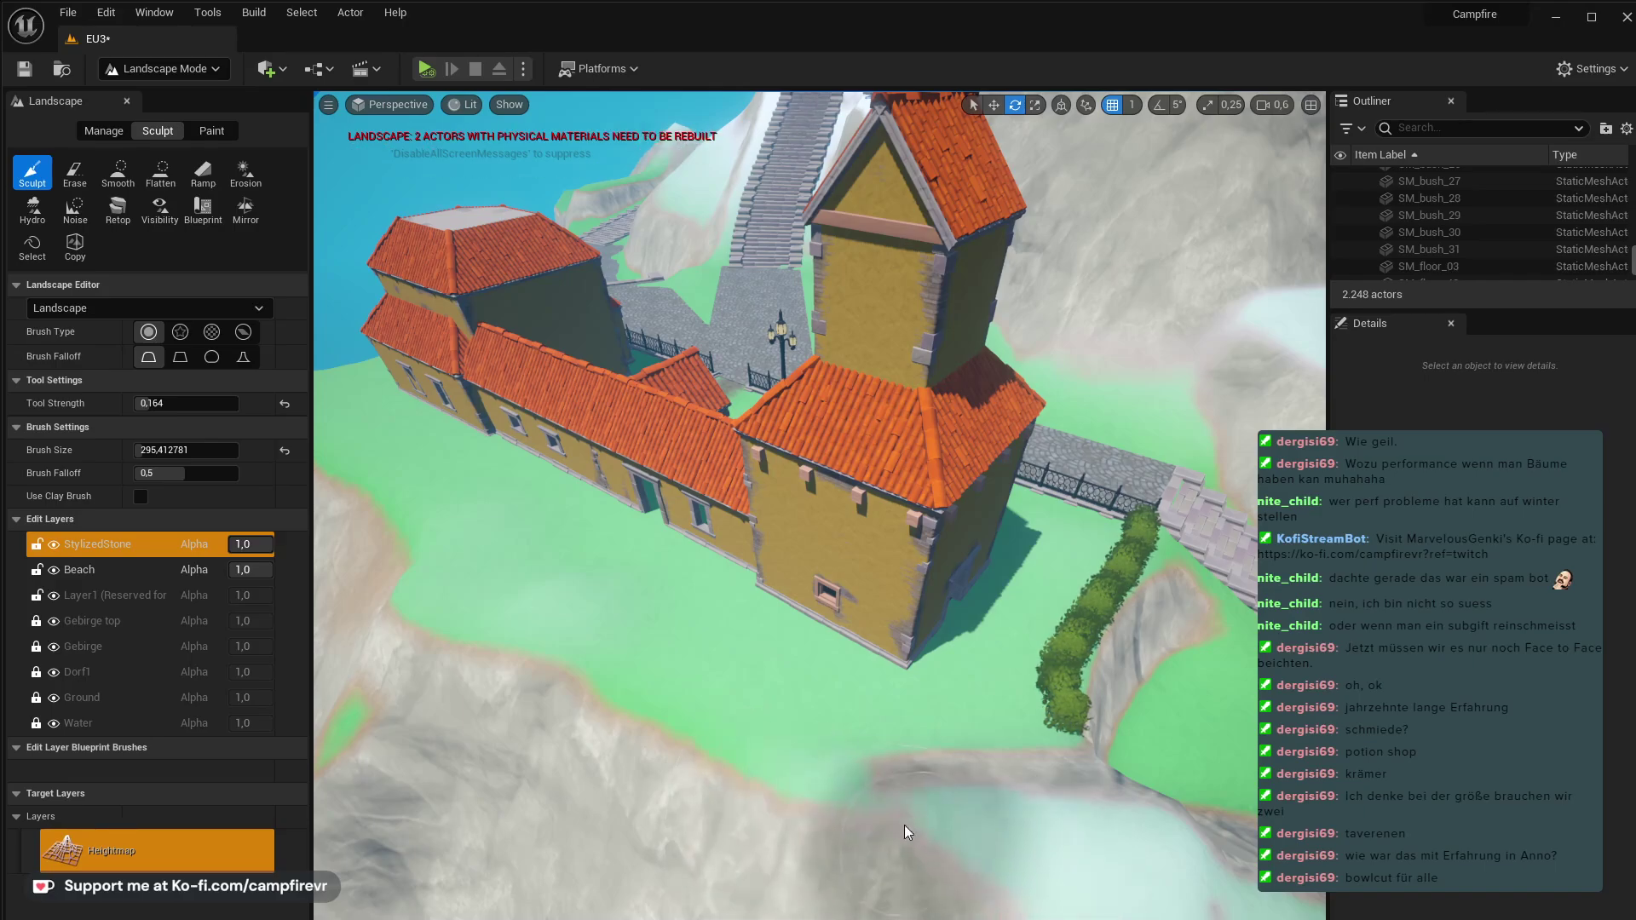
pyautogui.moveTo(904, 825)
pyautogui.mouseDown(button='right')
pyautogui.moveTo(1133, 819)
pyautogui.moveTo(1150, 750)
pyautogui.mouseUp(button='right')
pyautogui.press('w')
pyautogui.moveTo(1023, 835)
pyautogui.mouseDown(button='right')
pyautogui.moveTo(1005, 742)
pyautogui.moveTo(847, 657)
pyautogui.mouseUp(button='right')
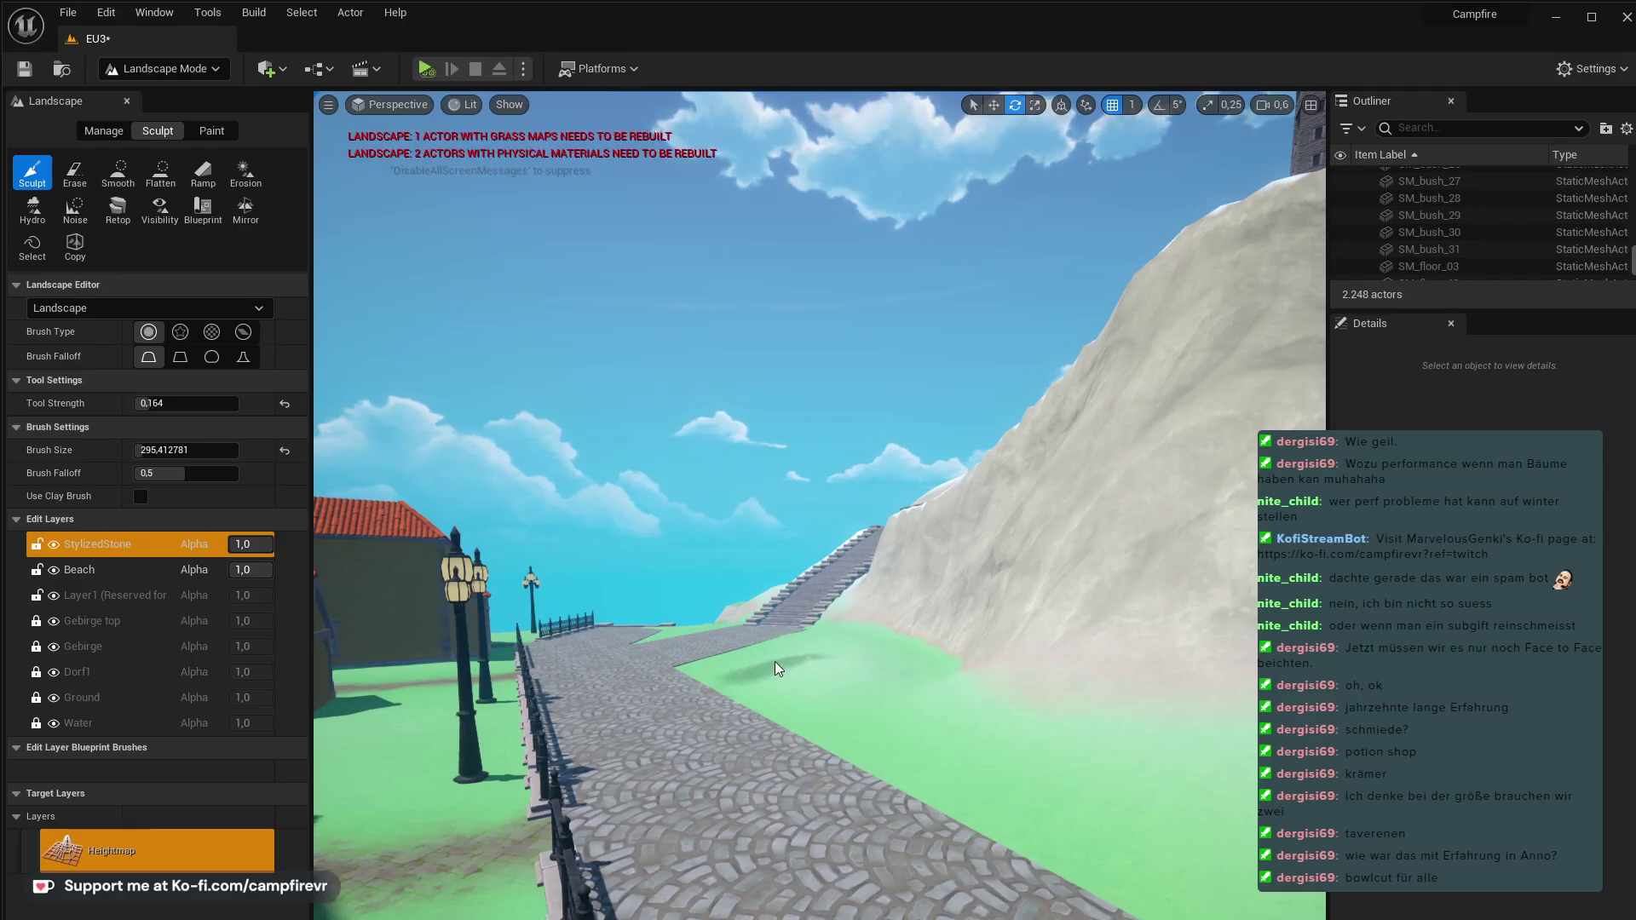
pyautogui.moveTo(1169, 816); pyautogui.dragTo(878, 806, button='right')
pyautogui.moveTo(613, 818); pyautogui.dragTo(535, 822, button='right')
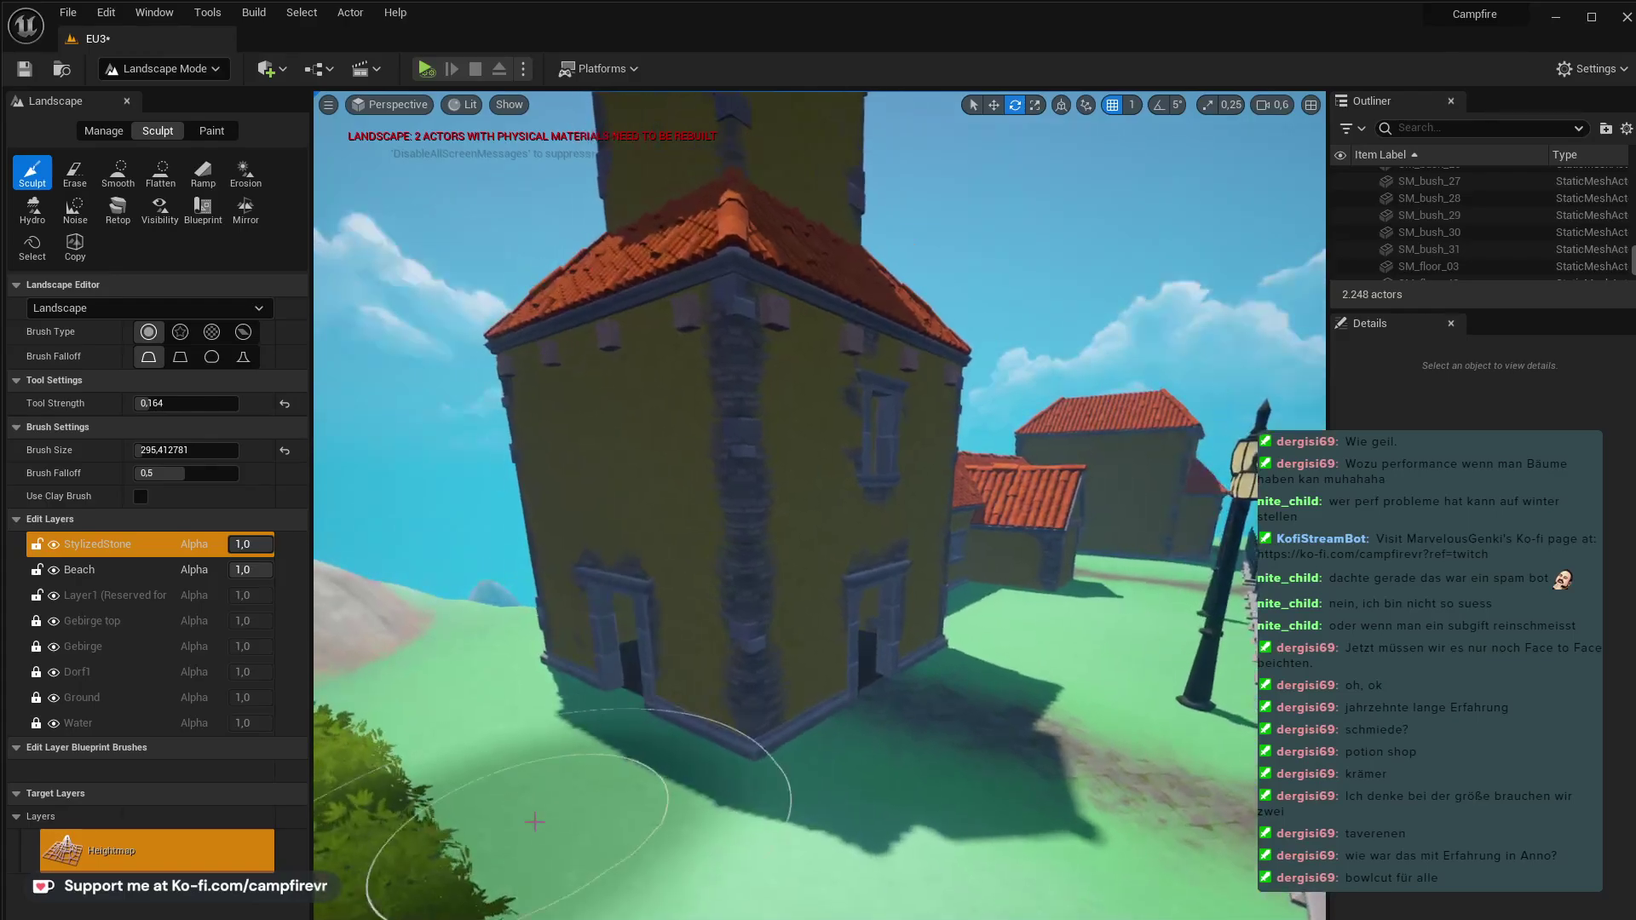
pyautogui.moveTo(426, 729)
pyautogui.mouseDown(button='right')
pyautogui.moveTo(682, 729)
pyautogui.moveTo(698, 511)
pyautogui.moveTo(434, 648)
pyautogui.moveTo(469, 631)
pyautogui.moveTo(571, 651)
pyautogui.moveTo(597, 631)
pyautogui.moveTo(579, 618)
pyautogui.mouseUp(button='right')
pyautogui.press('d')
pyautogui.press('s')
pyautogui.press('e')
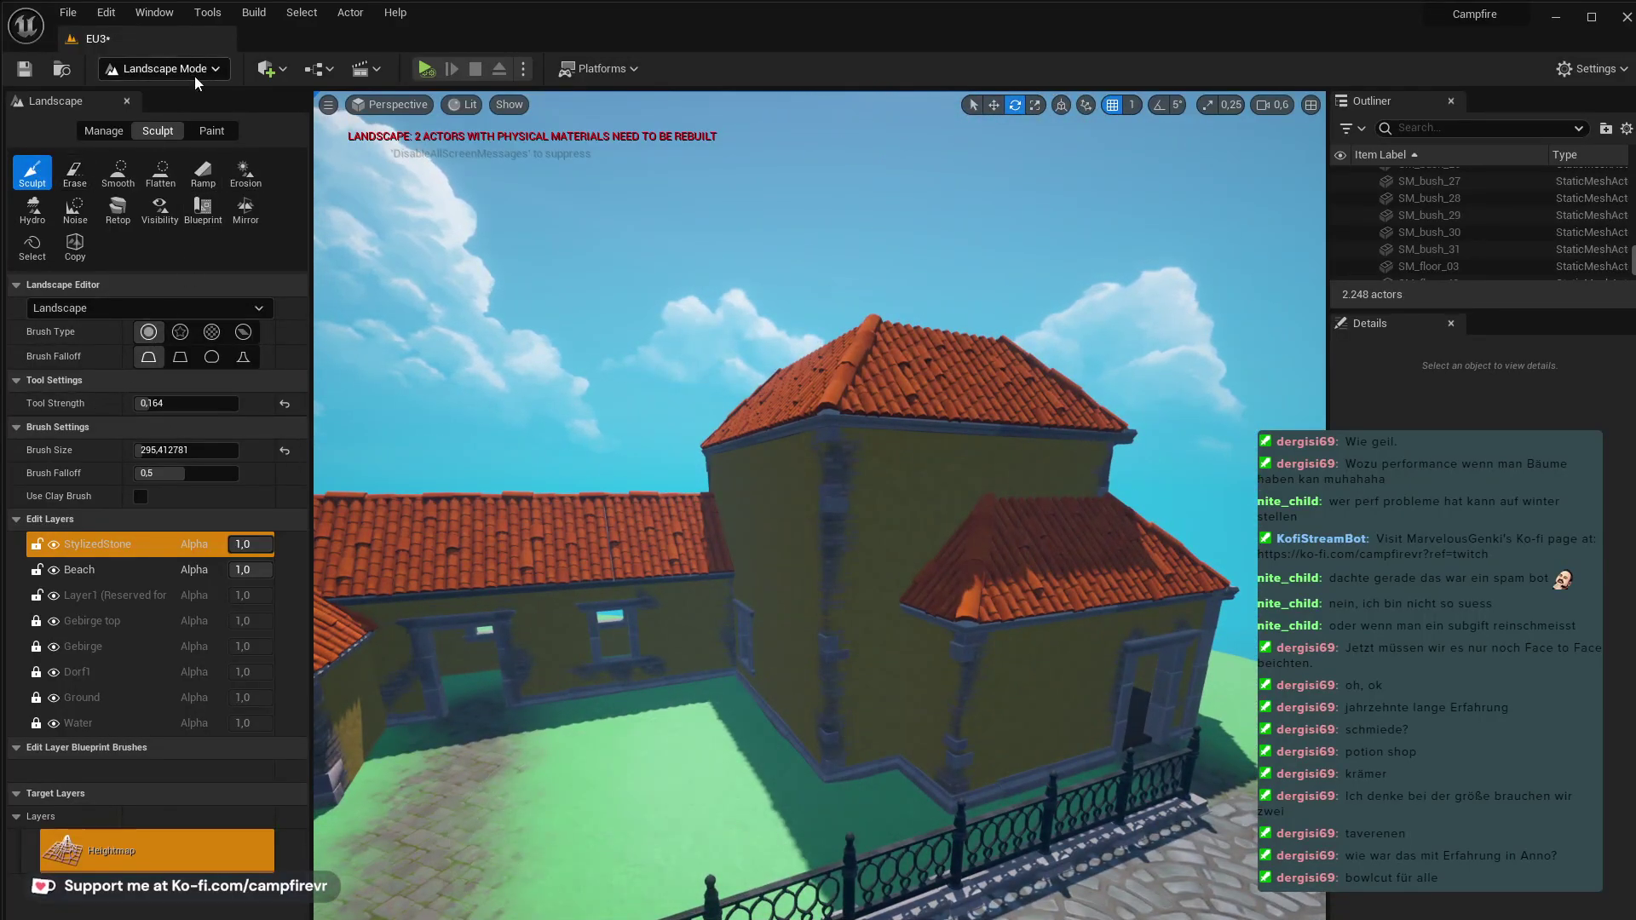
# - Leave landscape editing, limit the bush assets to static meshes and place an SM_tree_bush in the courtyard beside the corner building
pyautogui.hotkey('shift', '1')
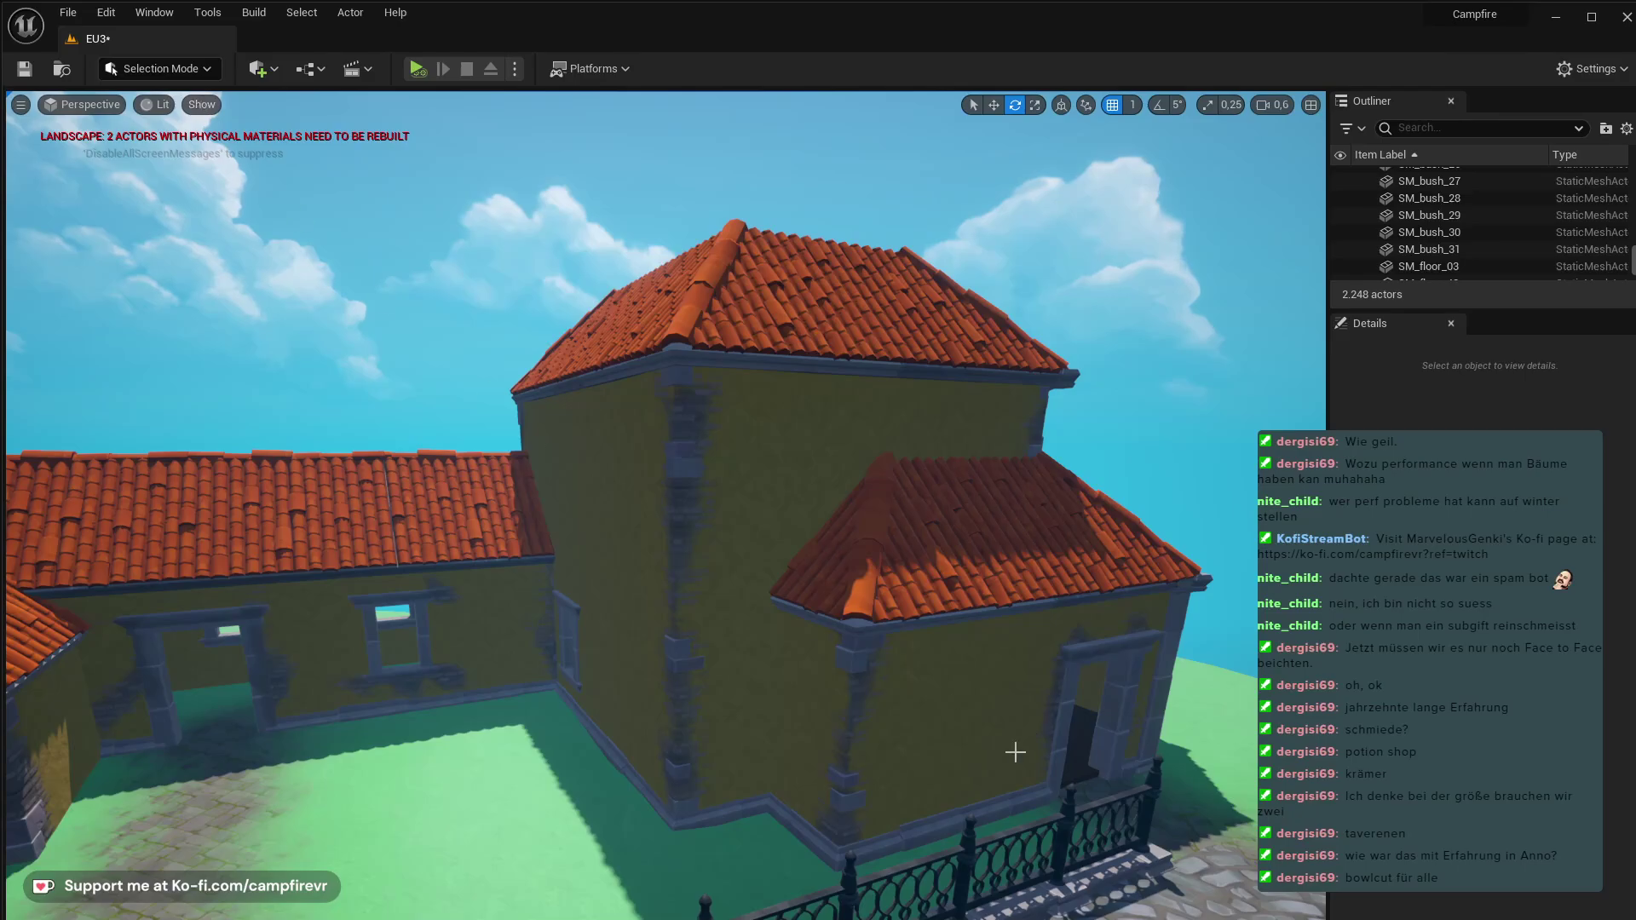
pyautogui.hotkey('ctrl', 'space')
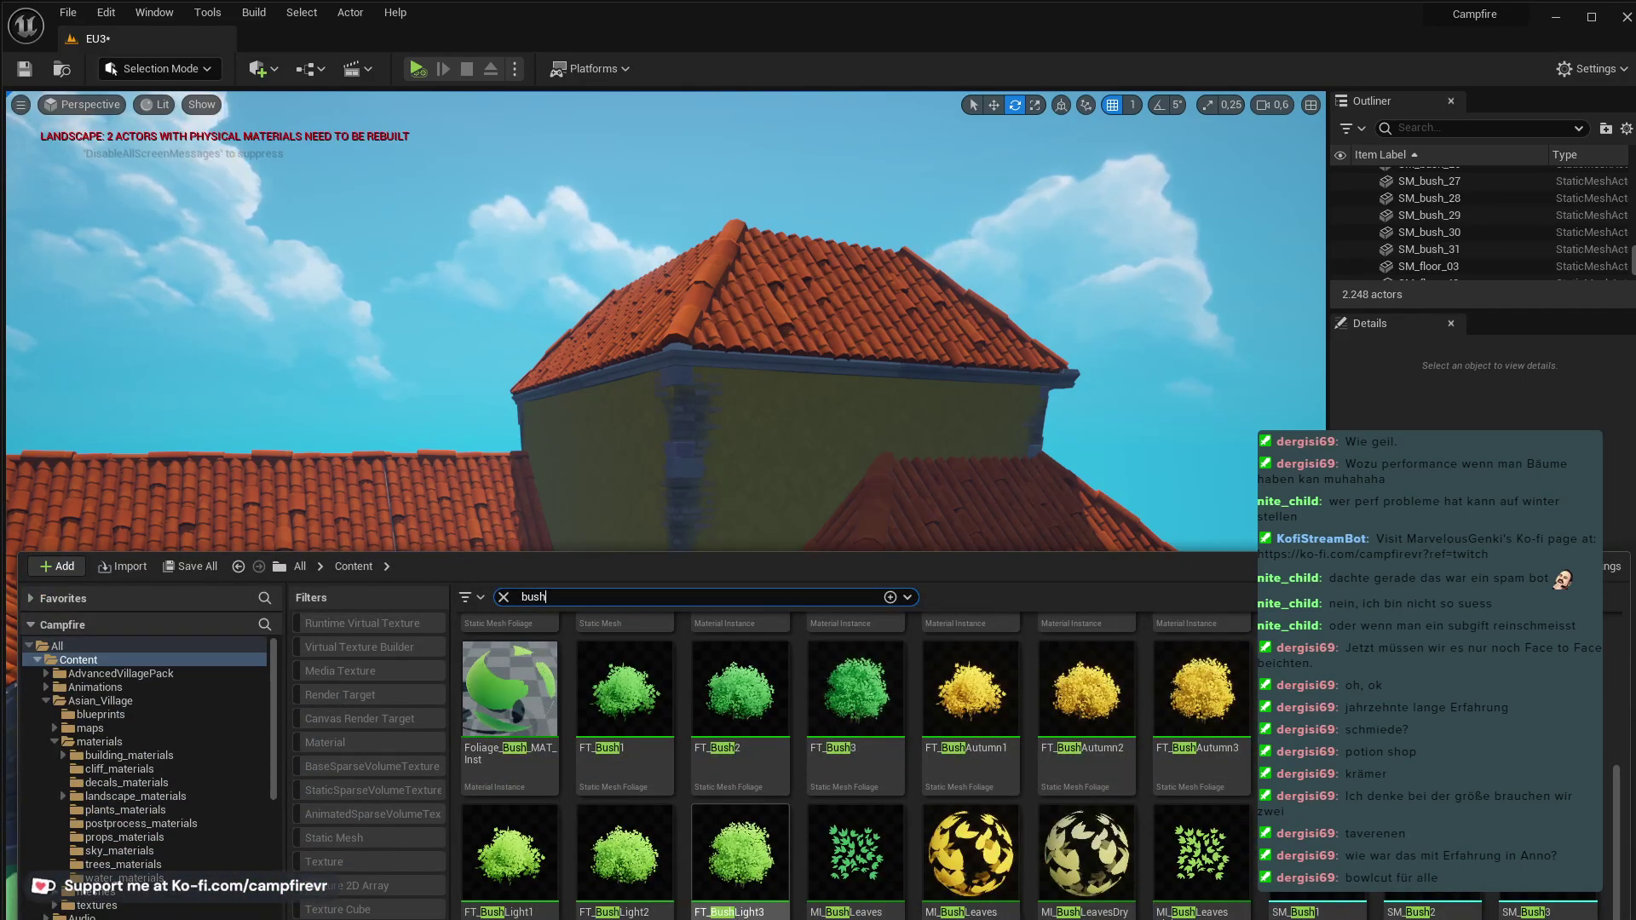
pyautogui.click(740, 852)
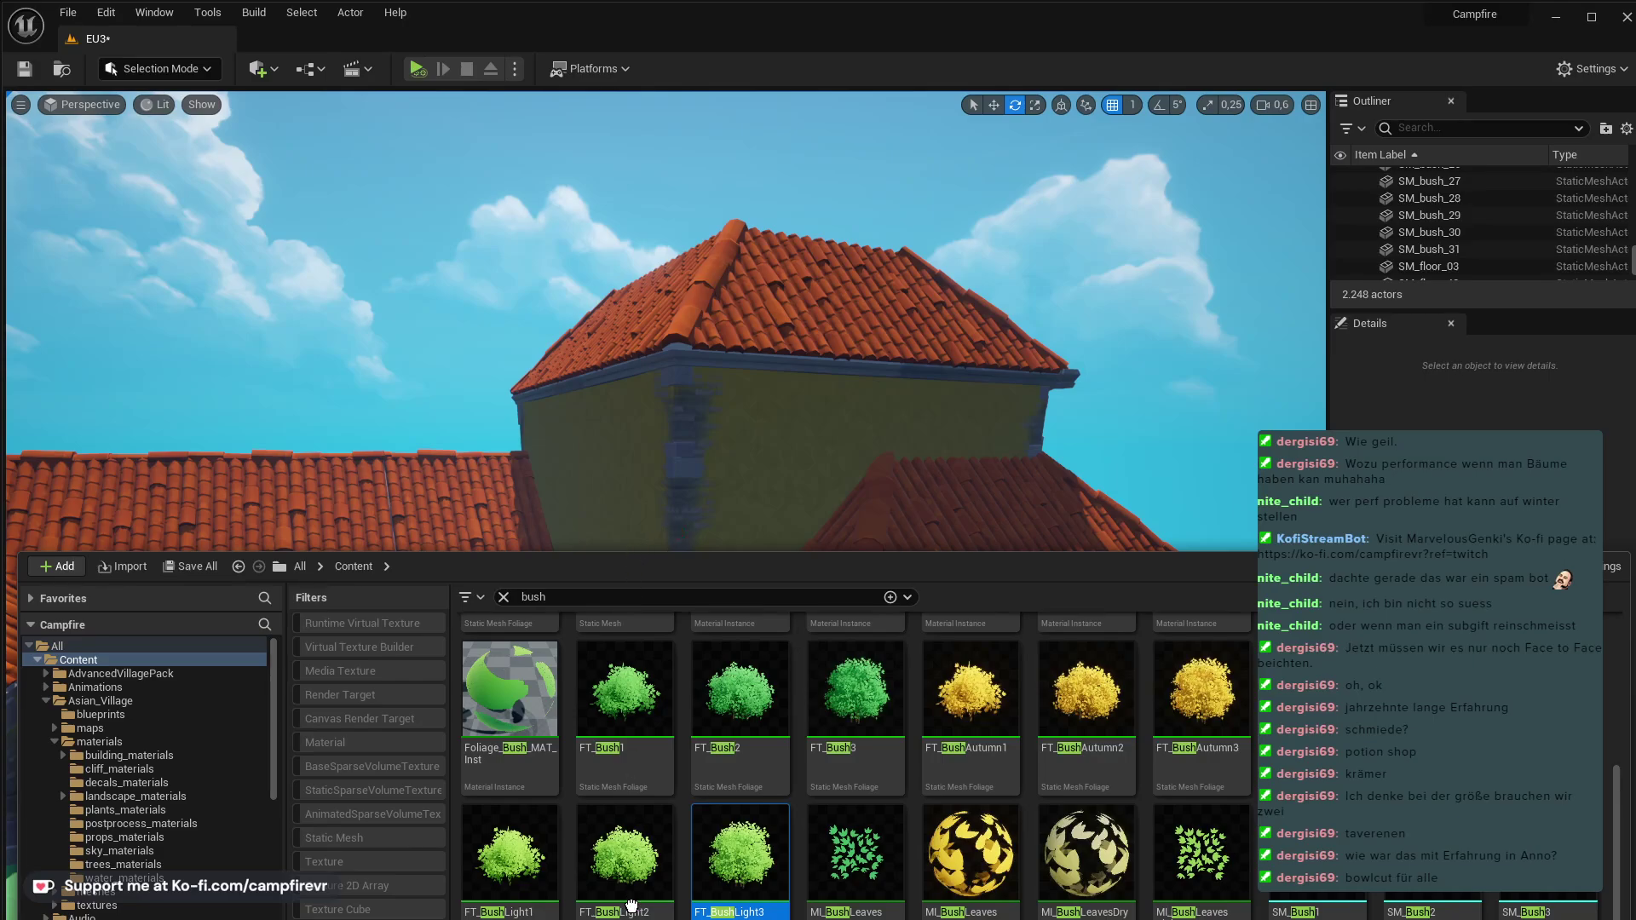
pyautogui.click(341, 837)
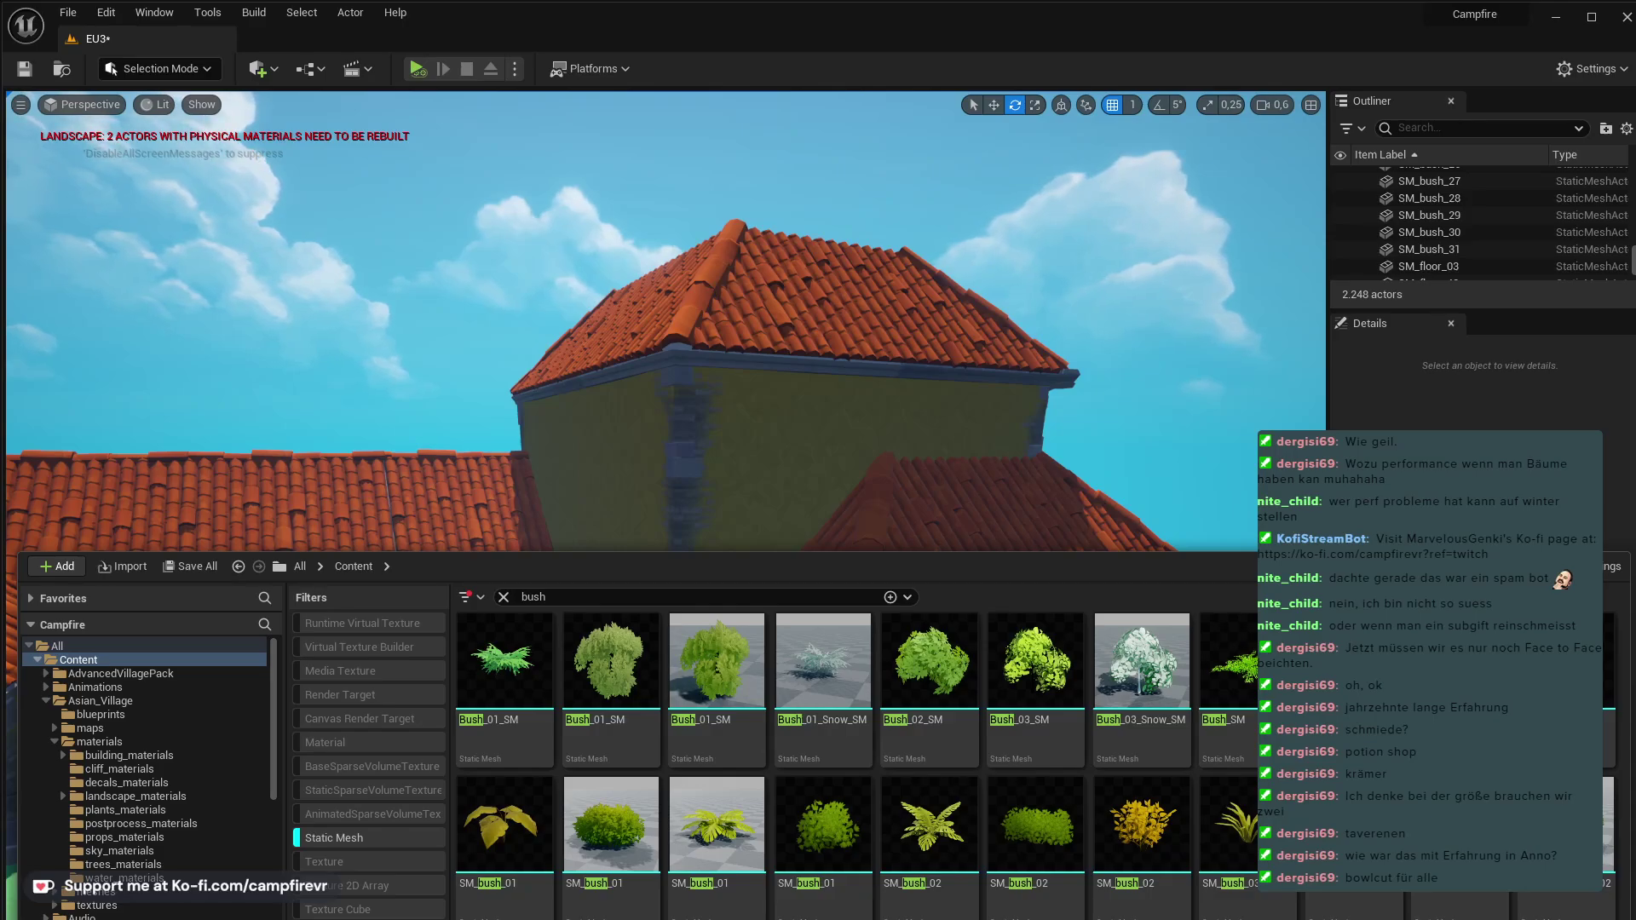
pyautogui.moveTo(764, 521); pyautogui.dragTo(705, 888)
pyautogui.moveTo(512, 914); pyautogui.dragTo(375, 919, button='right')
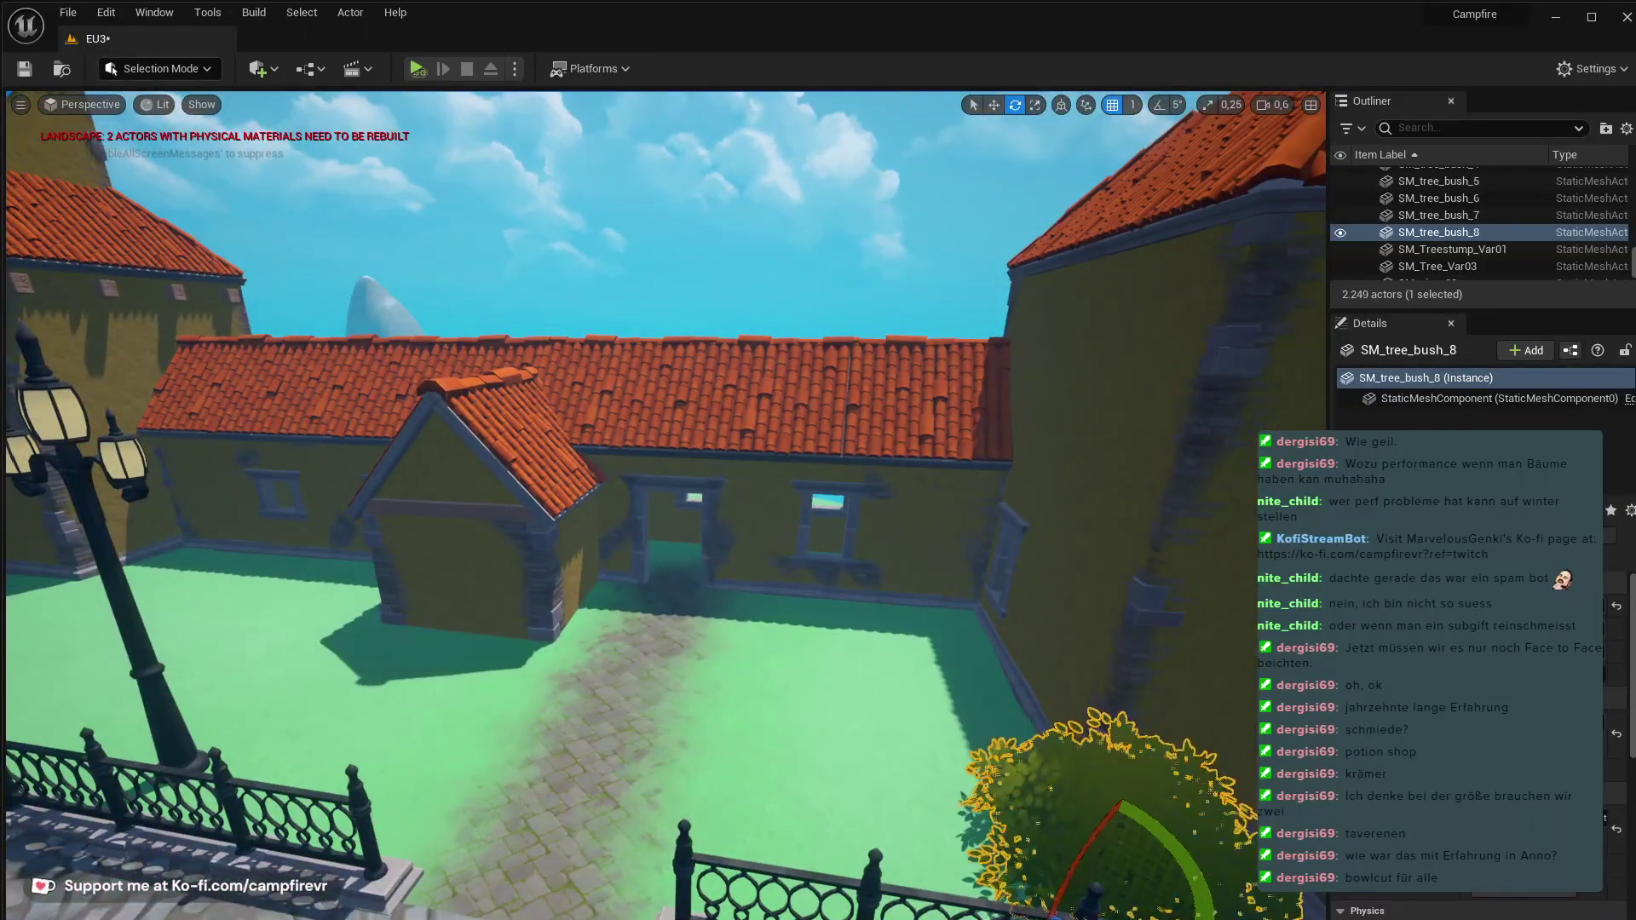
# - Place another SM_tree_bush on the lawn beside the tower and an SM_bush_flower_01 near the lamppost by the gabled porch
pyautogui.moveTo(664, 503); pyautogui.dragTo(469, 478, button='right')
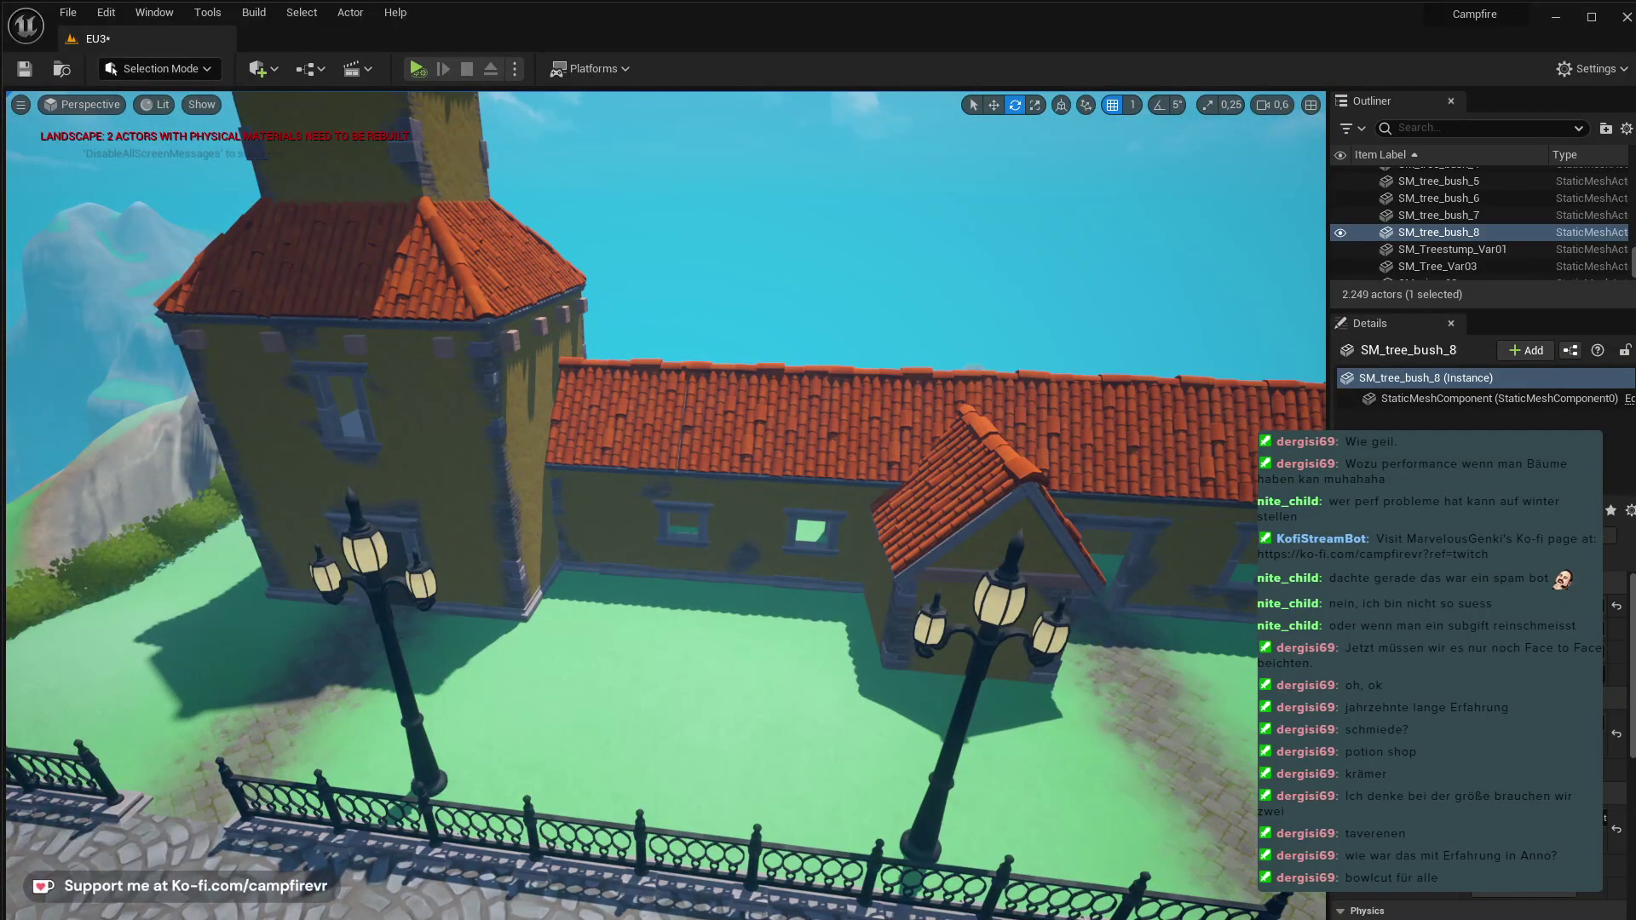
pyautogui.hotkey('ctrl', 'space')
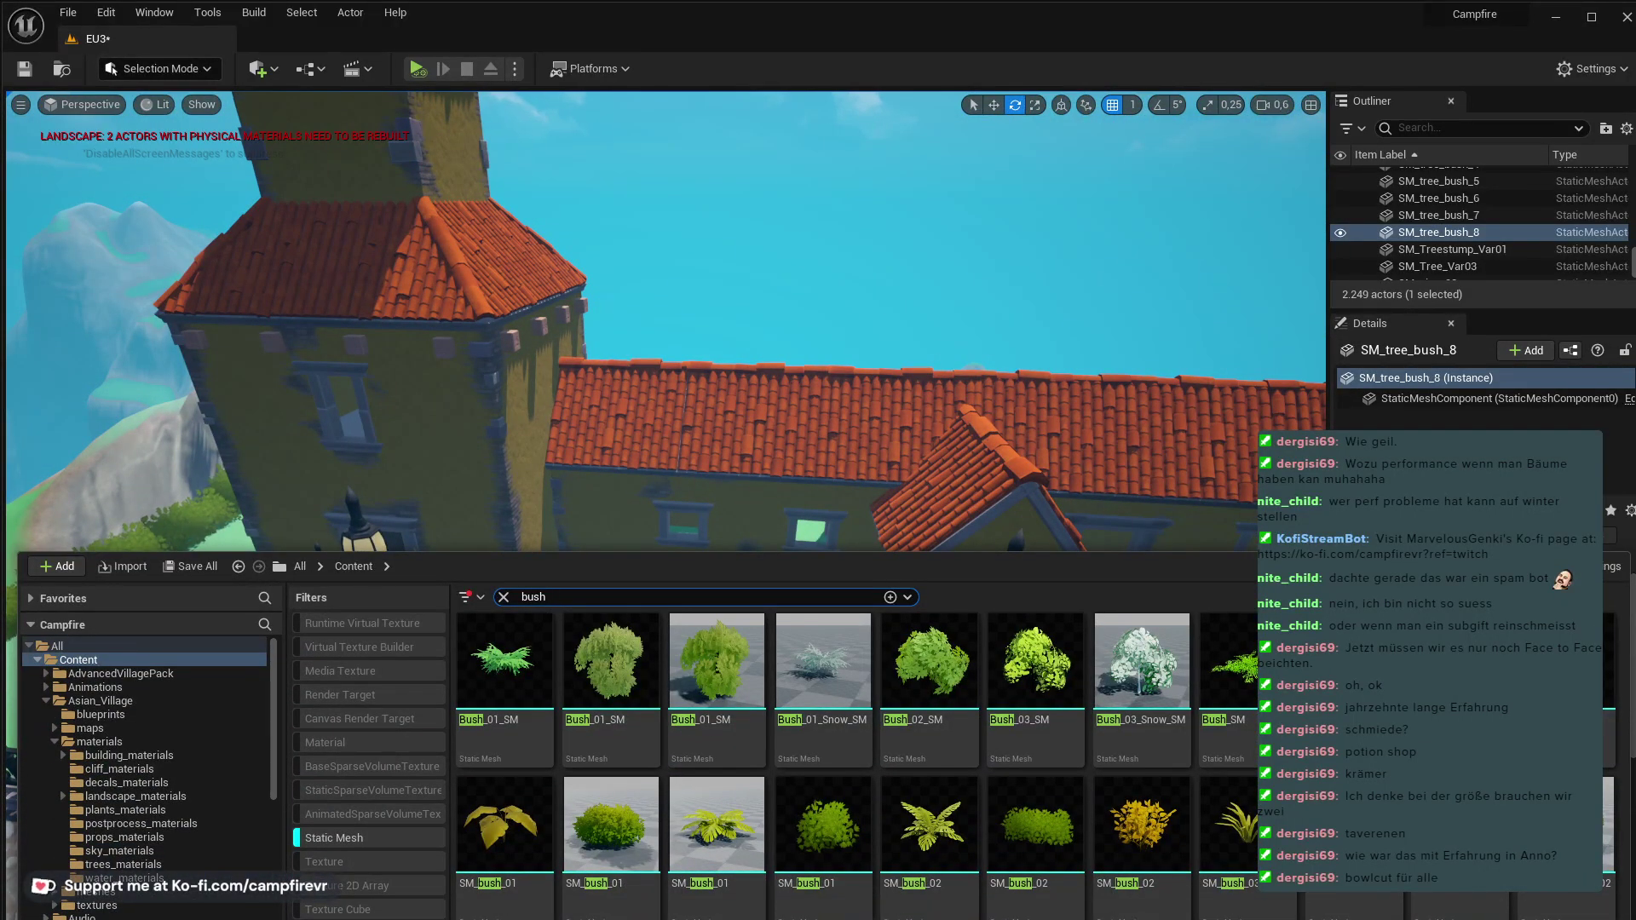
pyautogui.moveTo(610, 673); pyautogui.dragTo(550, 710)
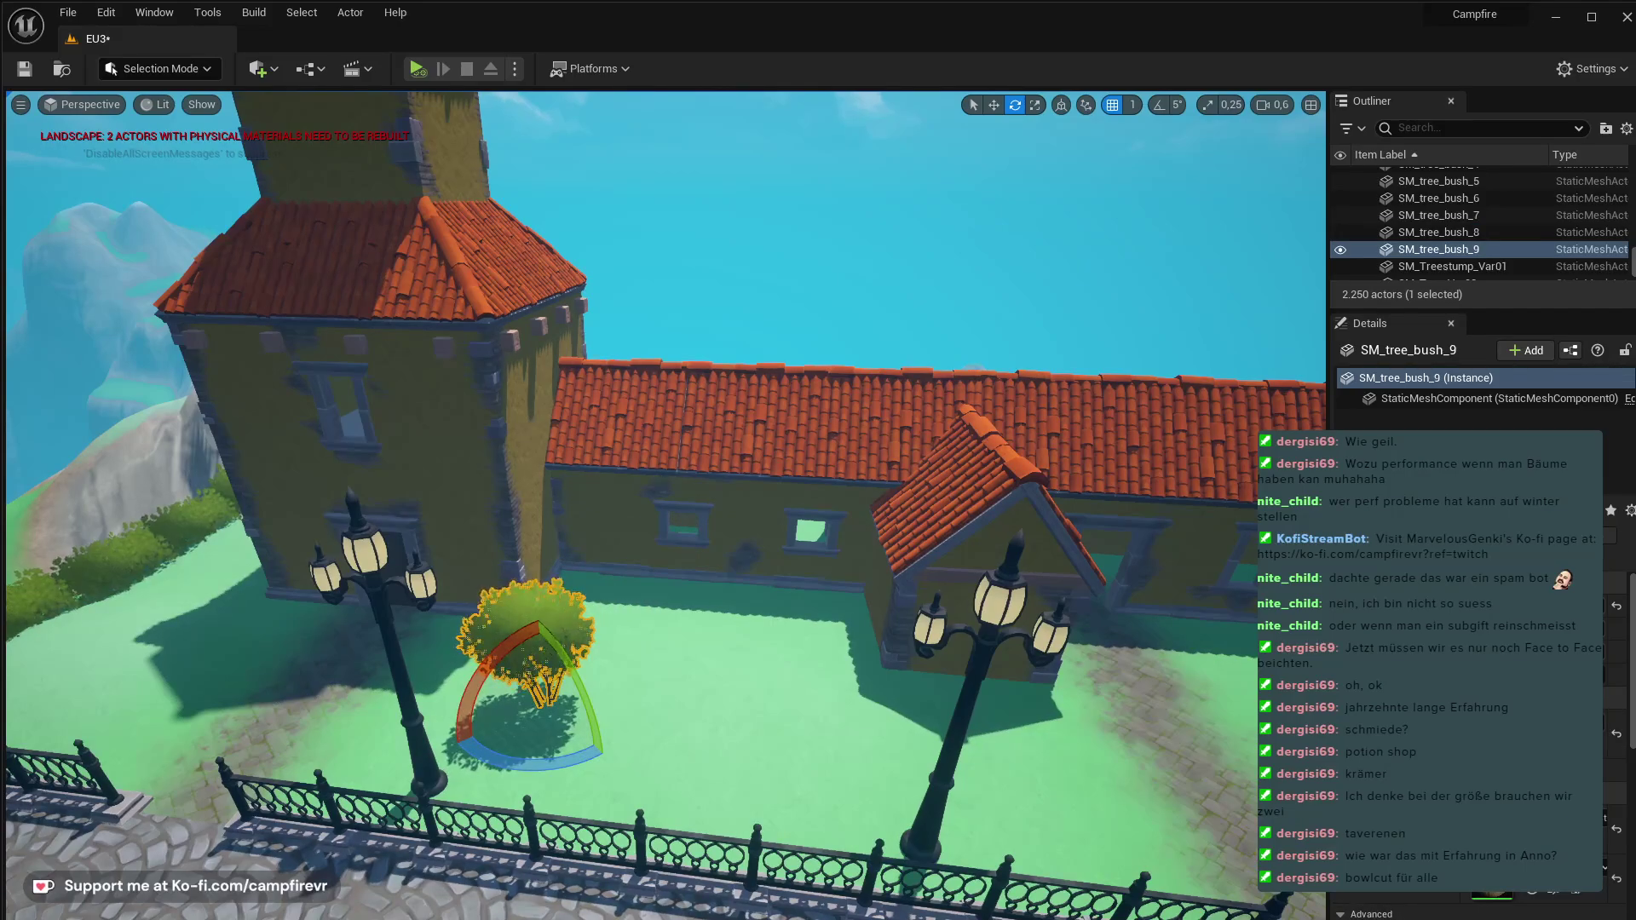
pyautogui.hotkey('ctrl', 'space')
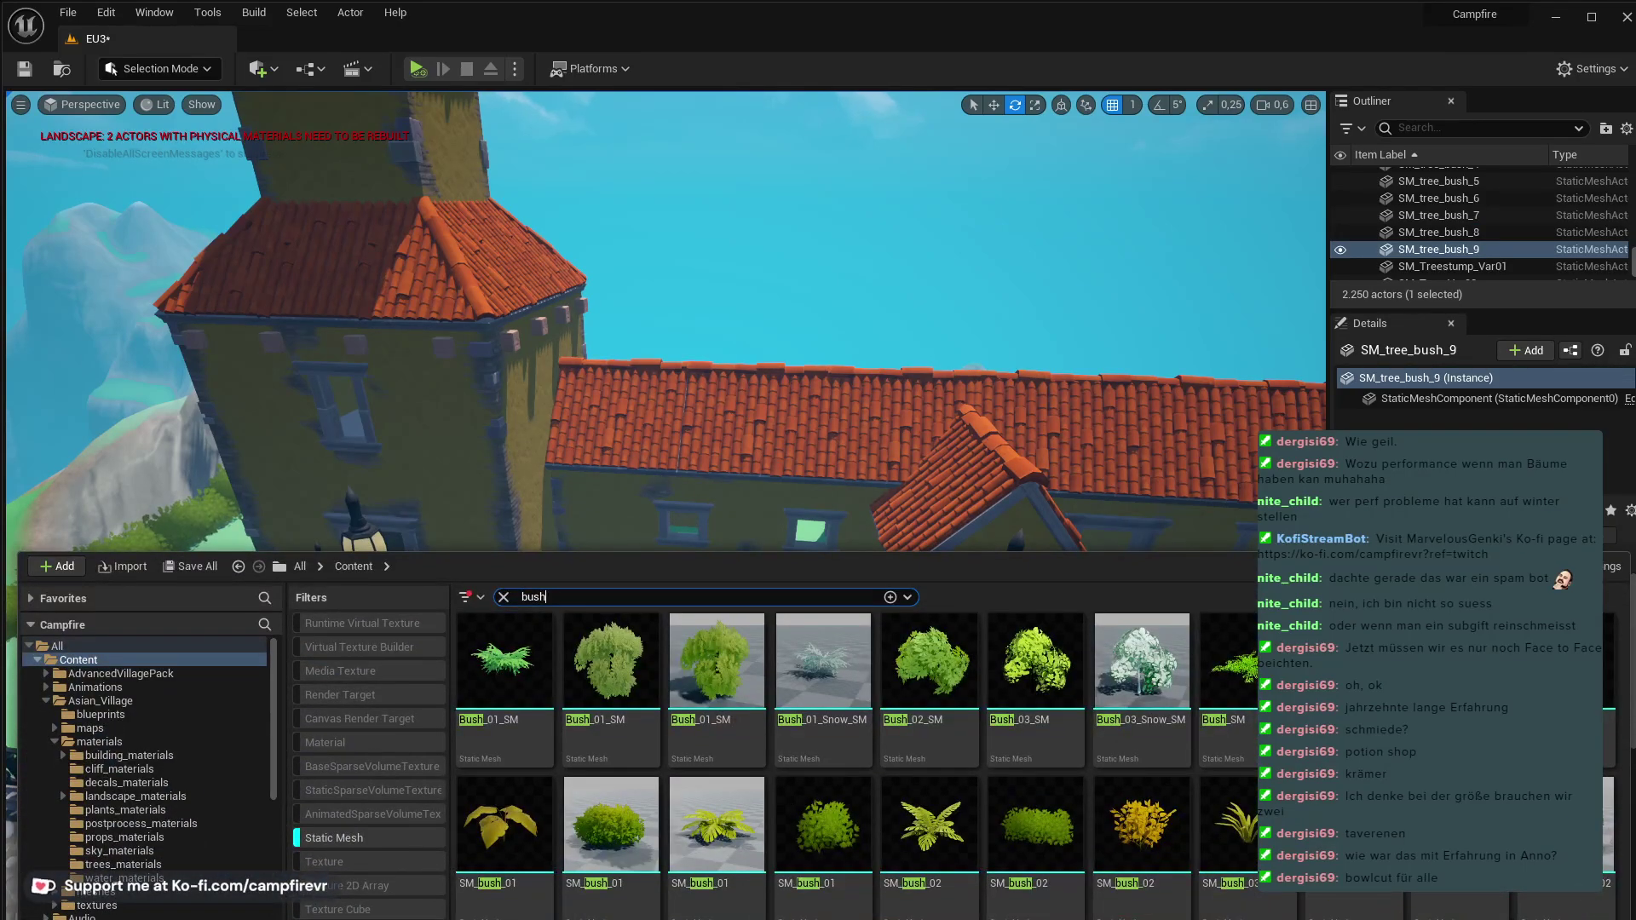
pyautogui.moveTo(1461, 831); pyautogui.dragTo(847, 759)
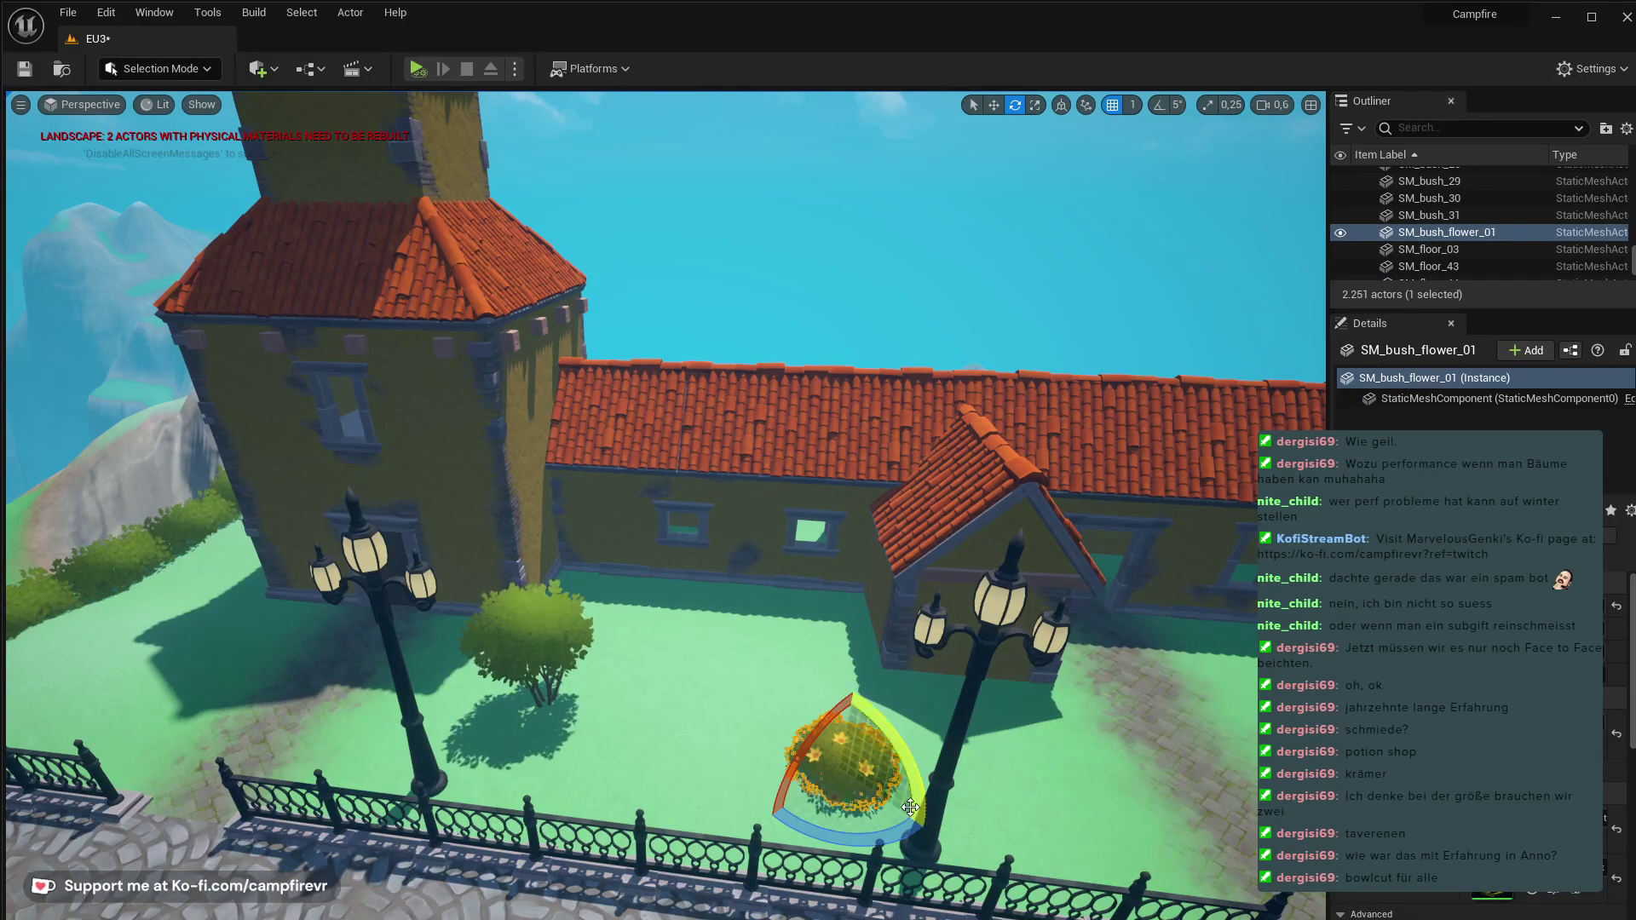
# - Place a Bush_01_SM next to the gabled porch and an SM_bush_01 by the railing in front of the tree bush
pyautogui.hotkey('ctrl', 'space')
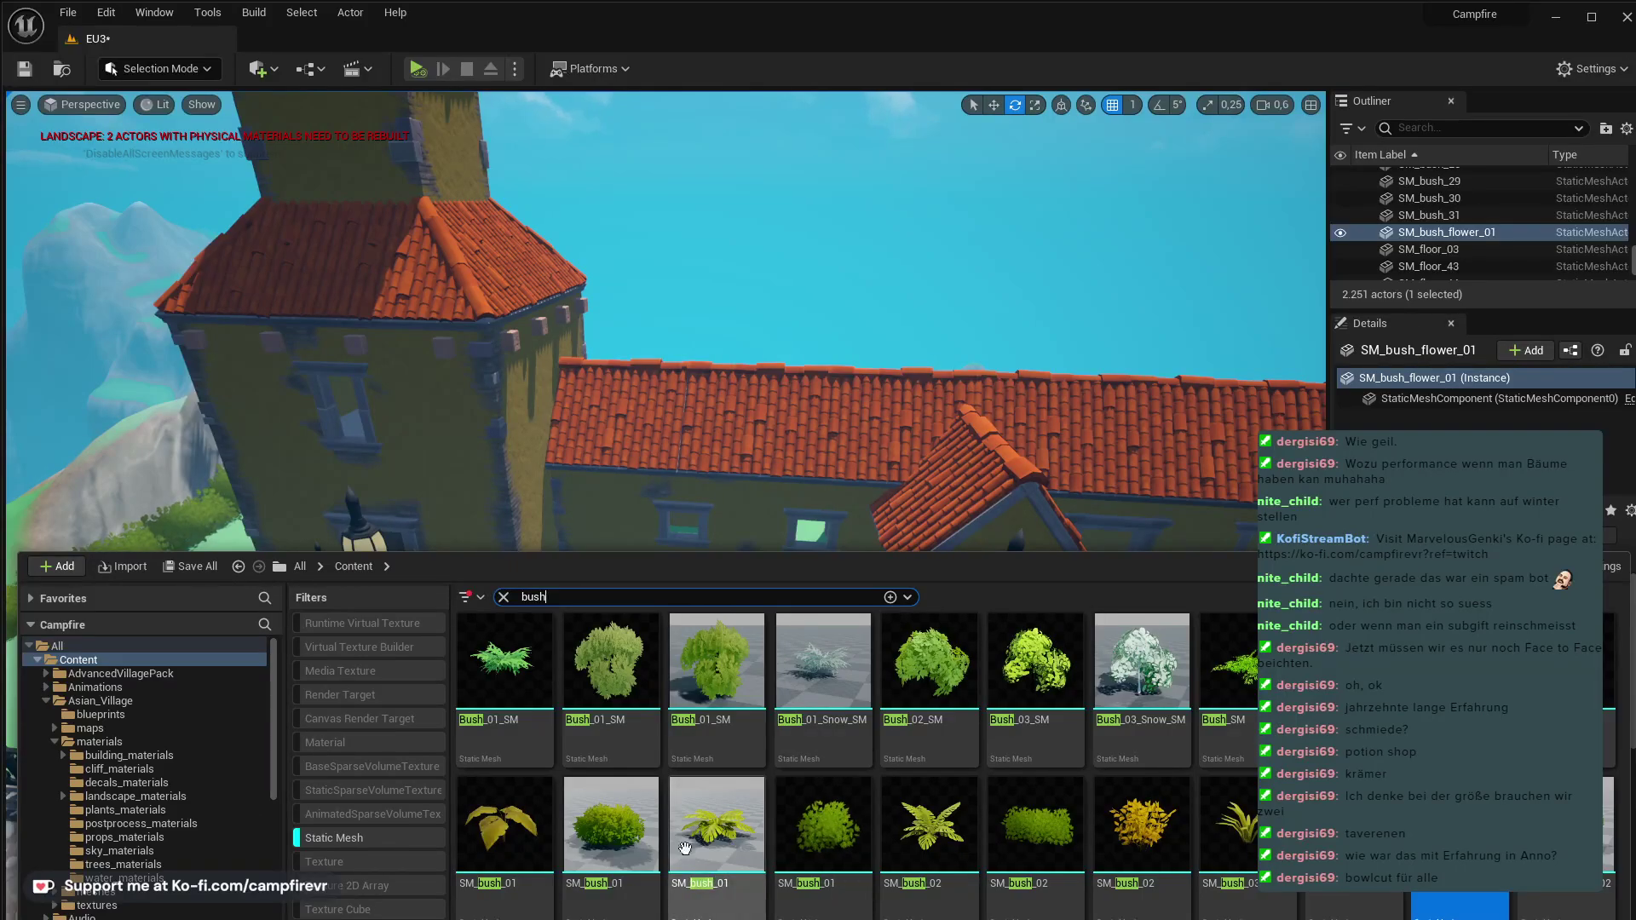
pyautogui.moveTo(610, 660); pyautogui.dragTo(758, 746)
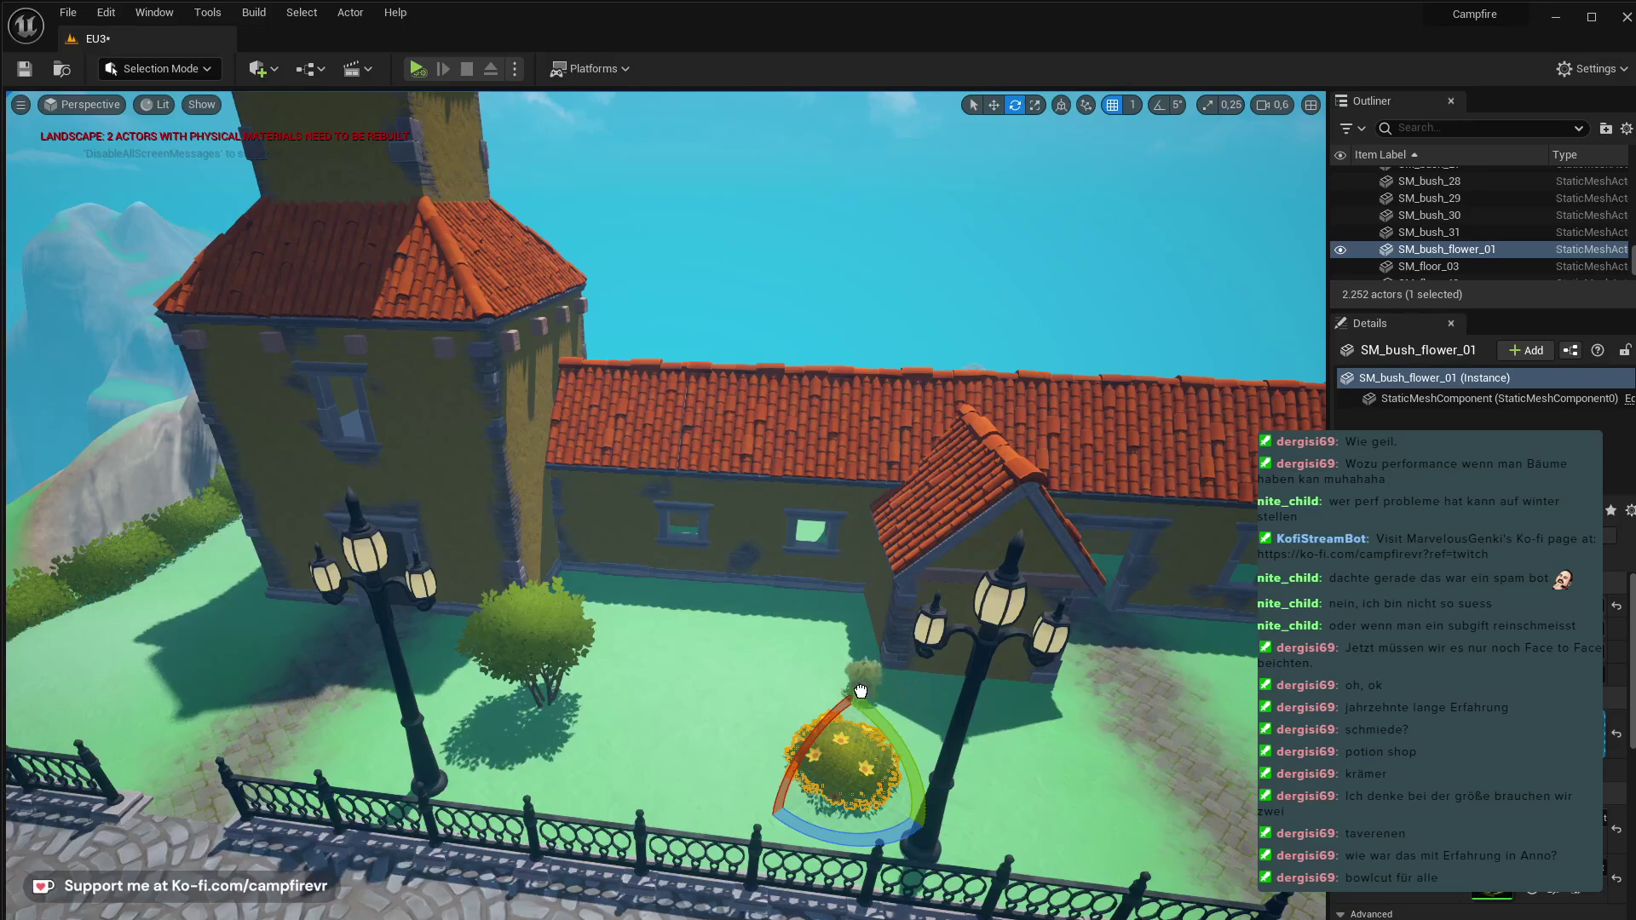
pyautogui.moveTo(861, 691); pyautogui.dragTo(861, 692)
pyautogui.hotkey('ctrl', 'space')
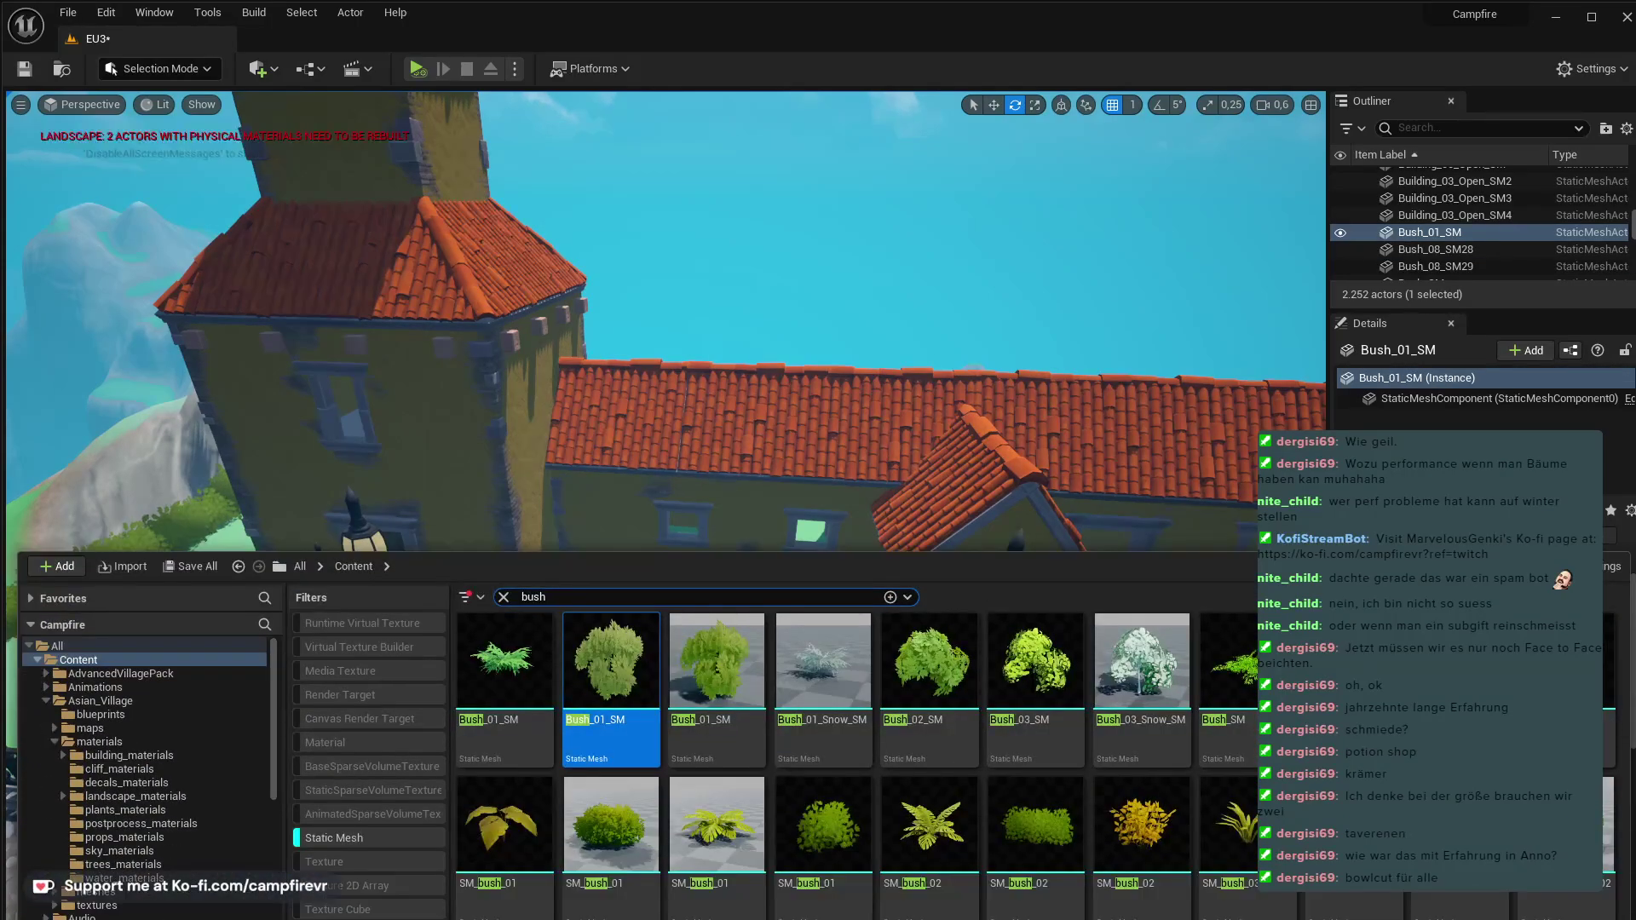
pyautogui.moveTo(623, 839); pyautogui.dragTo(590, 762)
# - Try a Bush_SM plant and another bush mesh on the courtyard lawn, deleting each one
pyautogui.hotkey('ctrl', 'space')
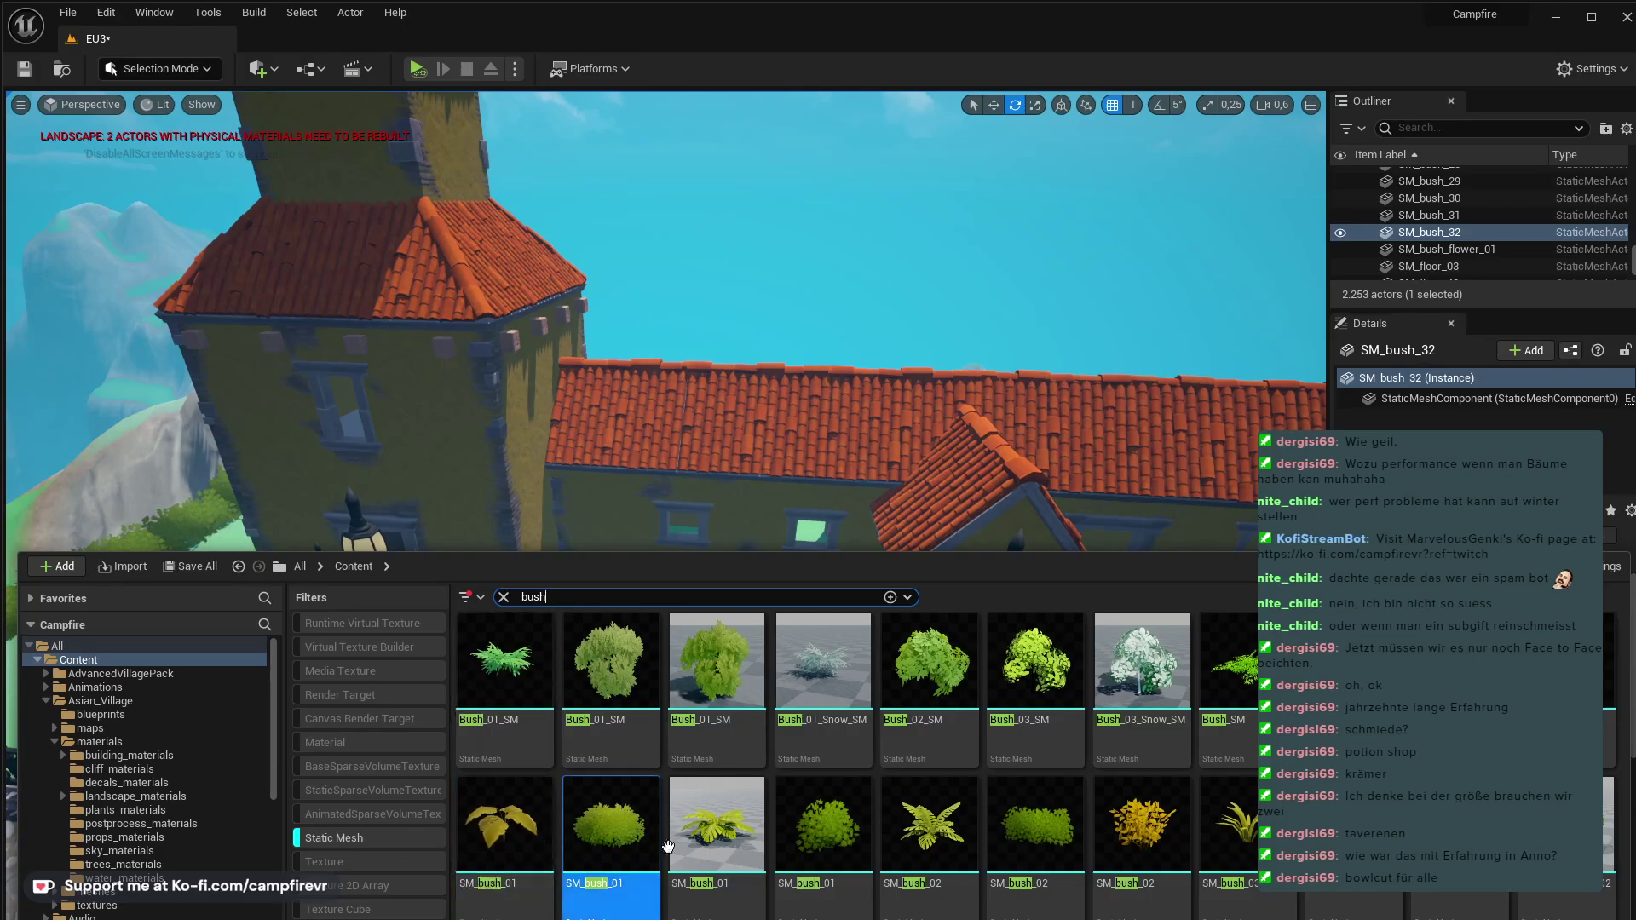
pyautogui.moveTo(537, 733); pyautogui.dragTo(544, 567)
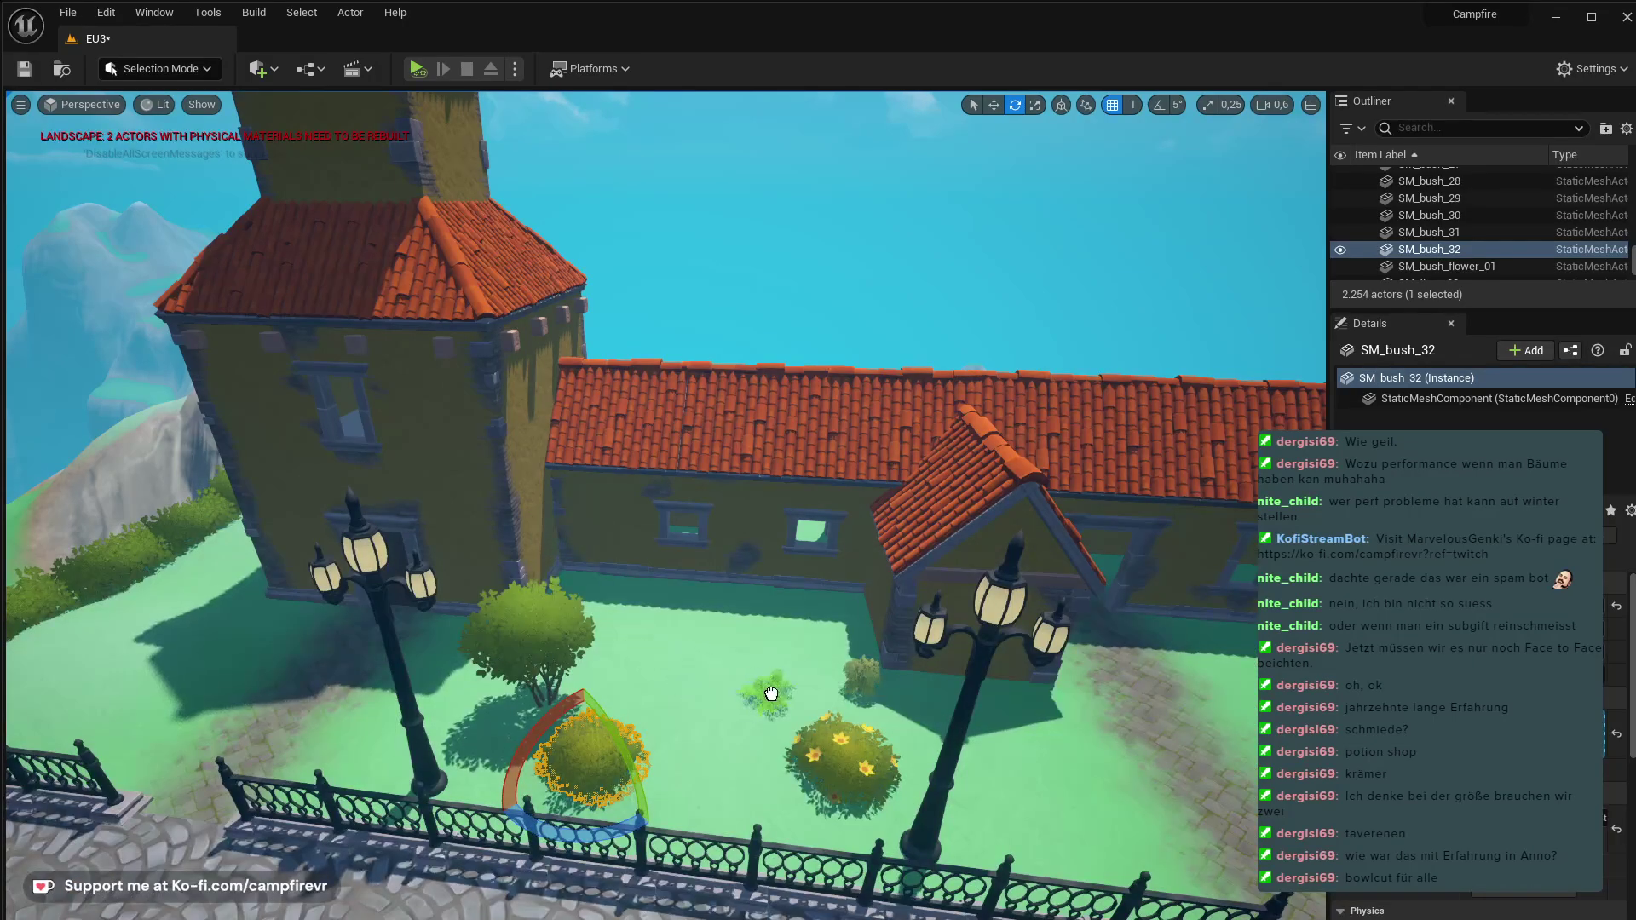
pyautogui.moveTo(806, 684); pyautogui.dragTo(781, 682)
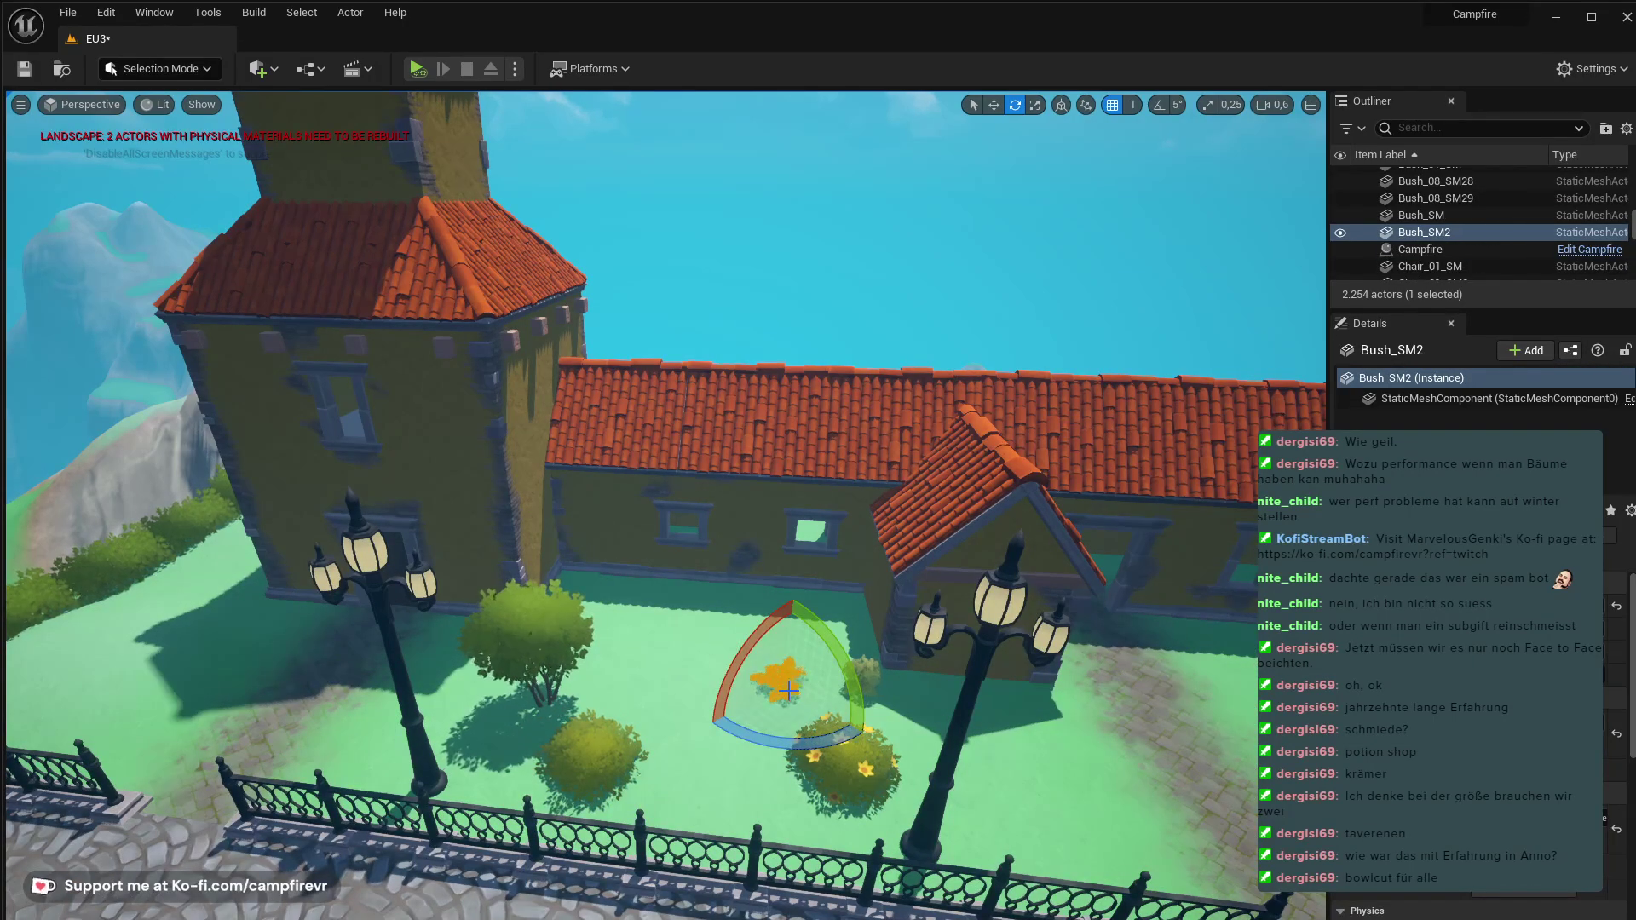
pyautogui.press('Delete')
pyautogui.hotkey('ctrl', 'space')
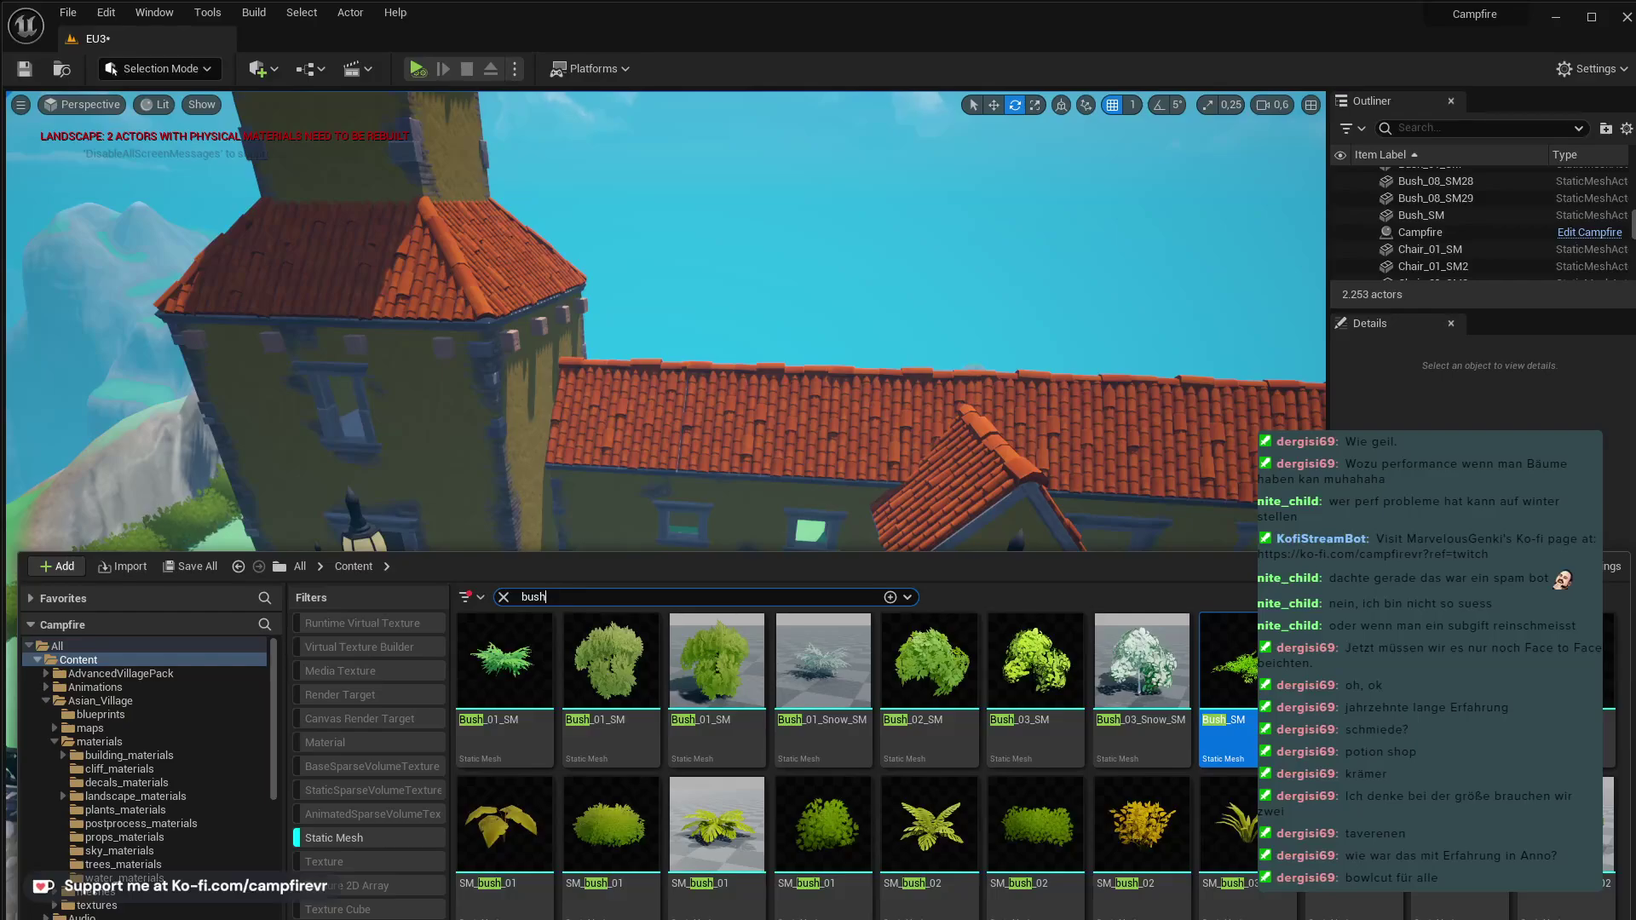
pyautogui.moveTo(1355, 682); pyautogui.dragTo(943, 546)
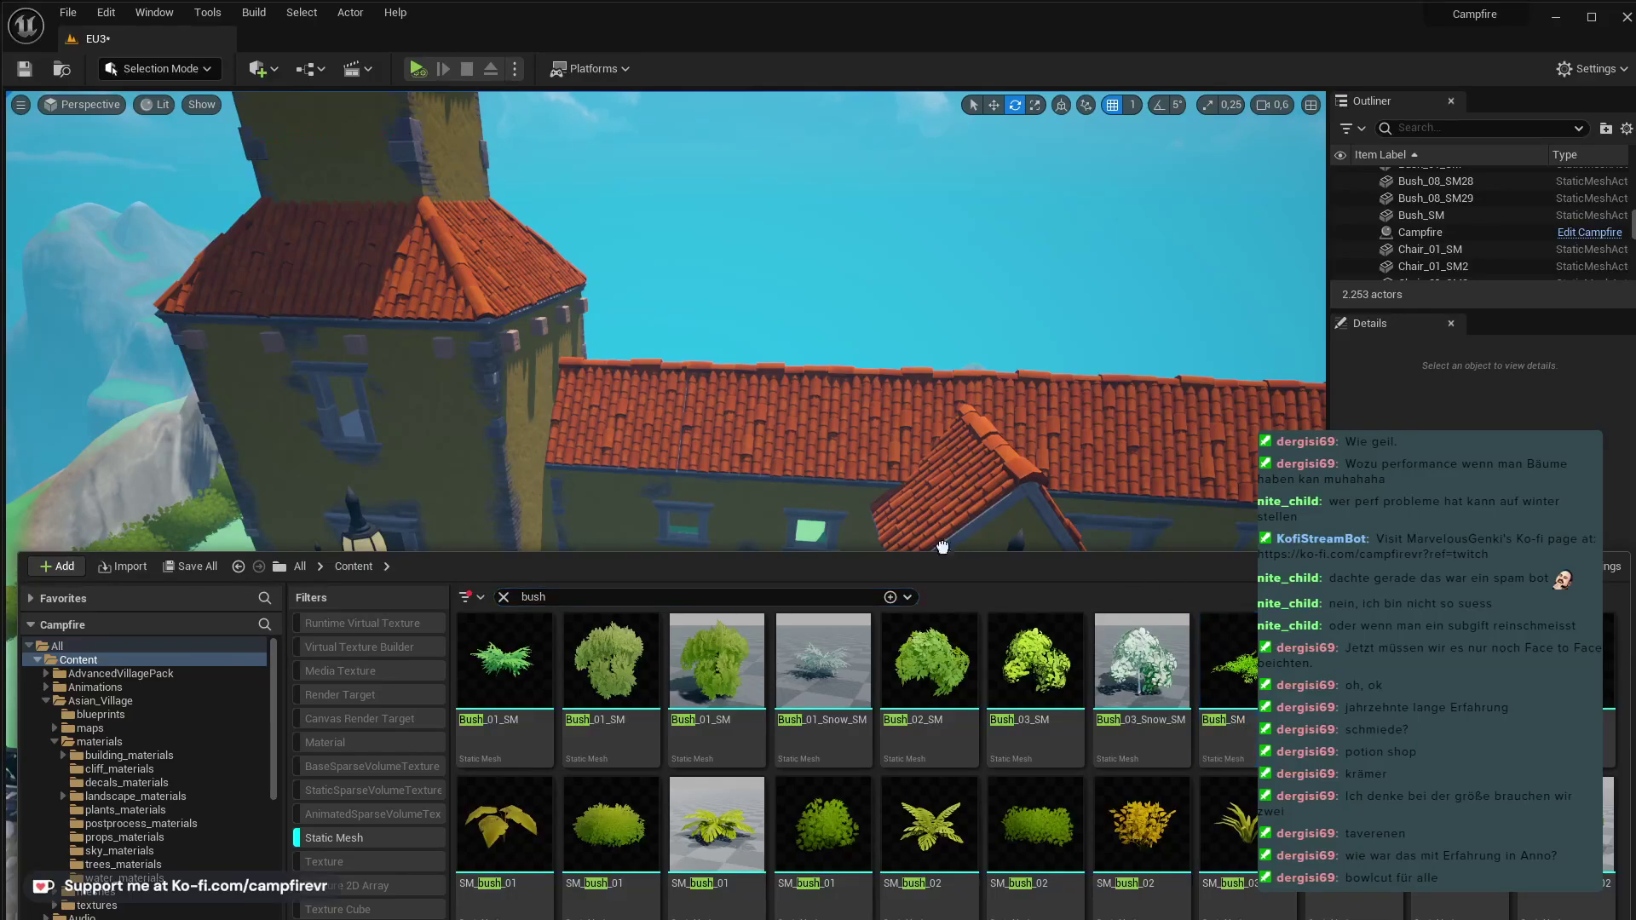
pyautogui.moveTo(750, 634); pyautogui.dragTo(682, 641)
pyautogui.press('Delete')
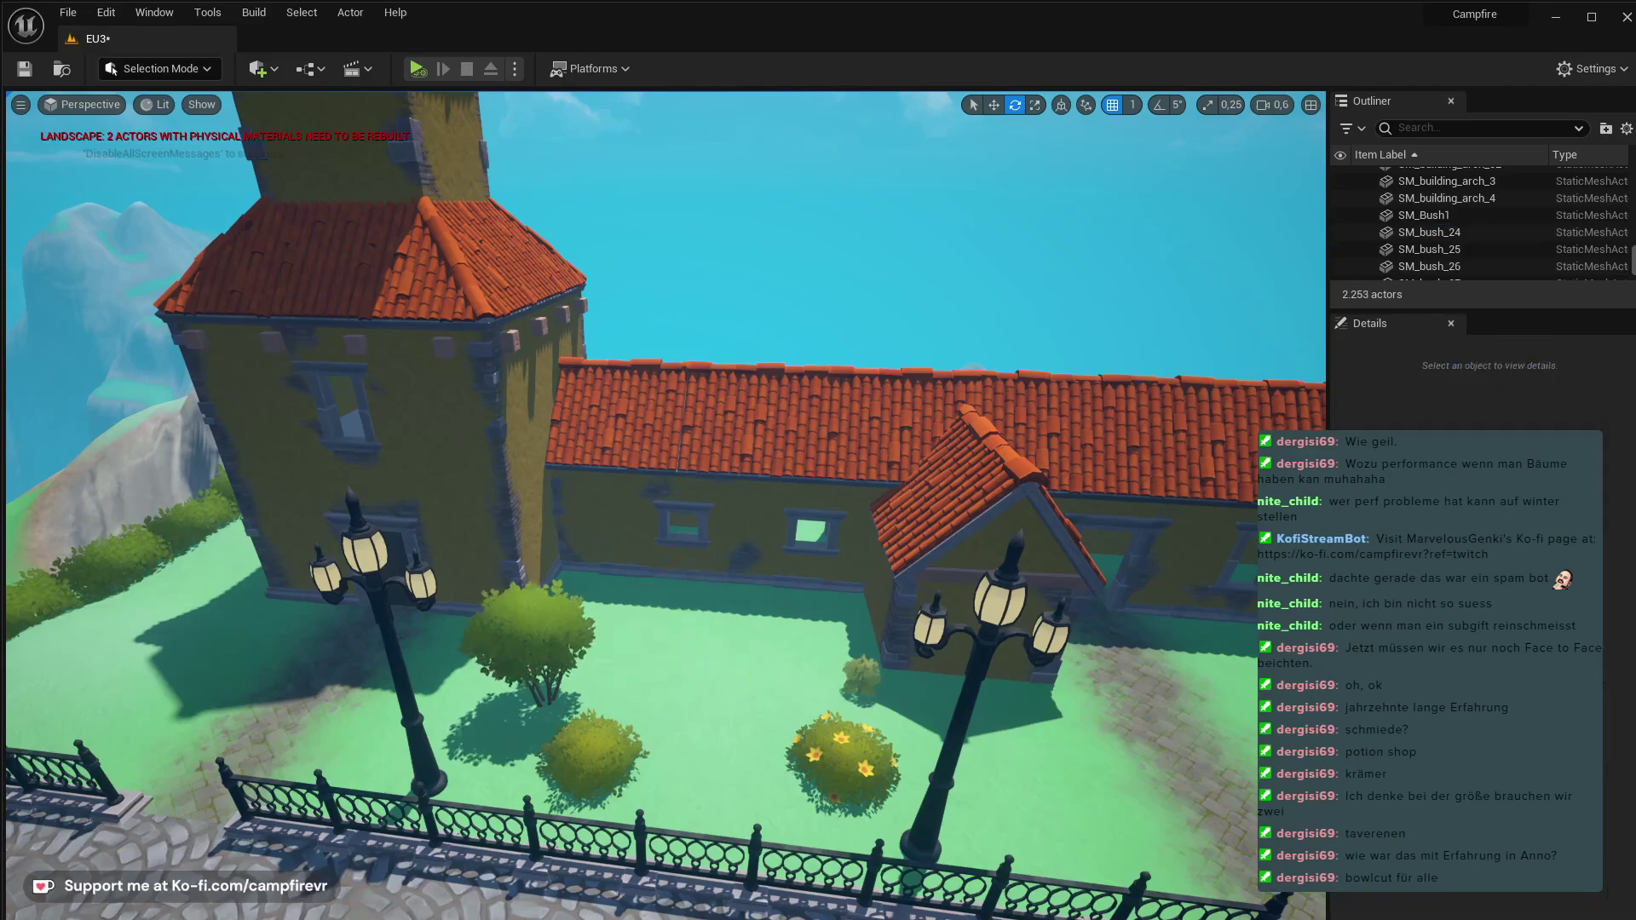
# - Place a round SM_bush_01 on the lawn beside the tree bush near the tower
pyautogui.hotkey('ctrl', 'space')
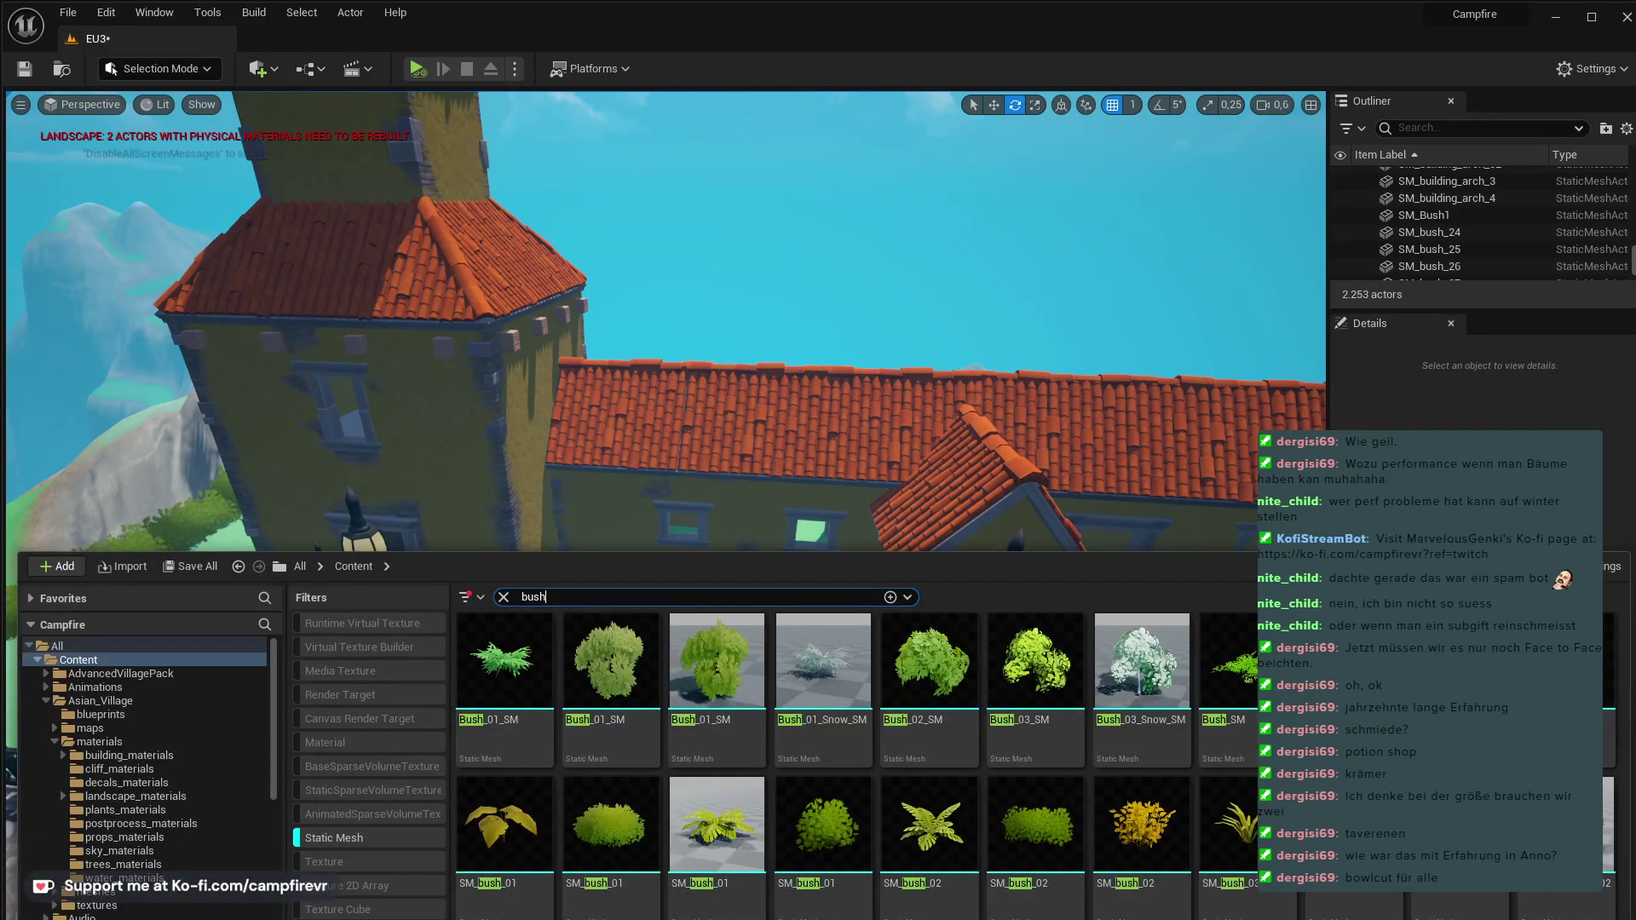
pyautogui.moveTo(823, 824); pyautogui.dragTo(608, 671)
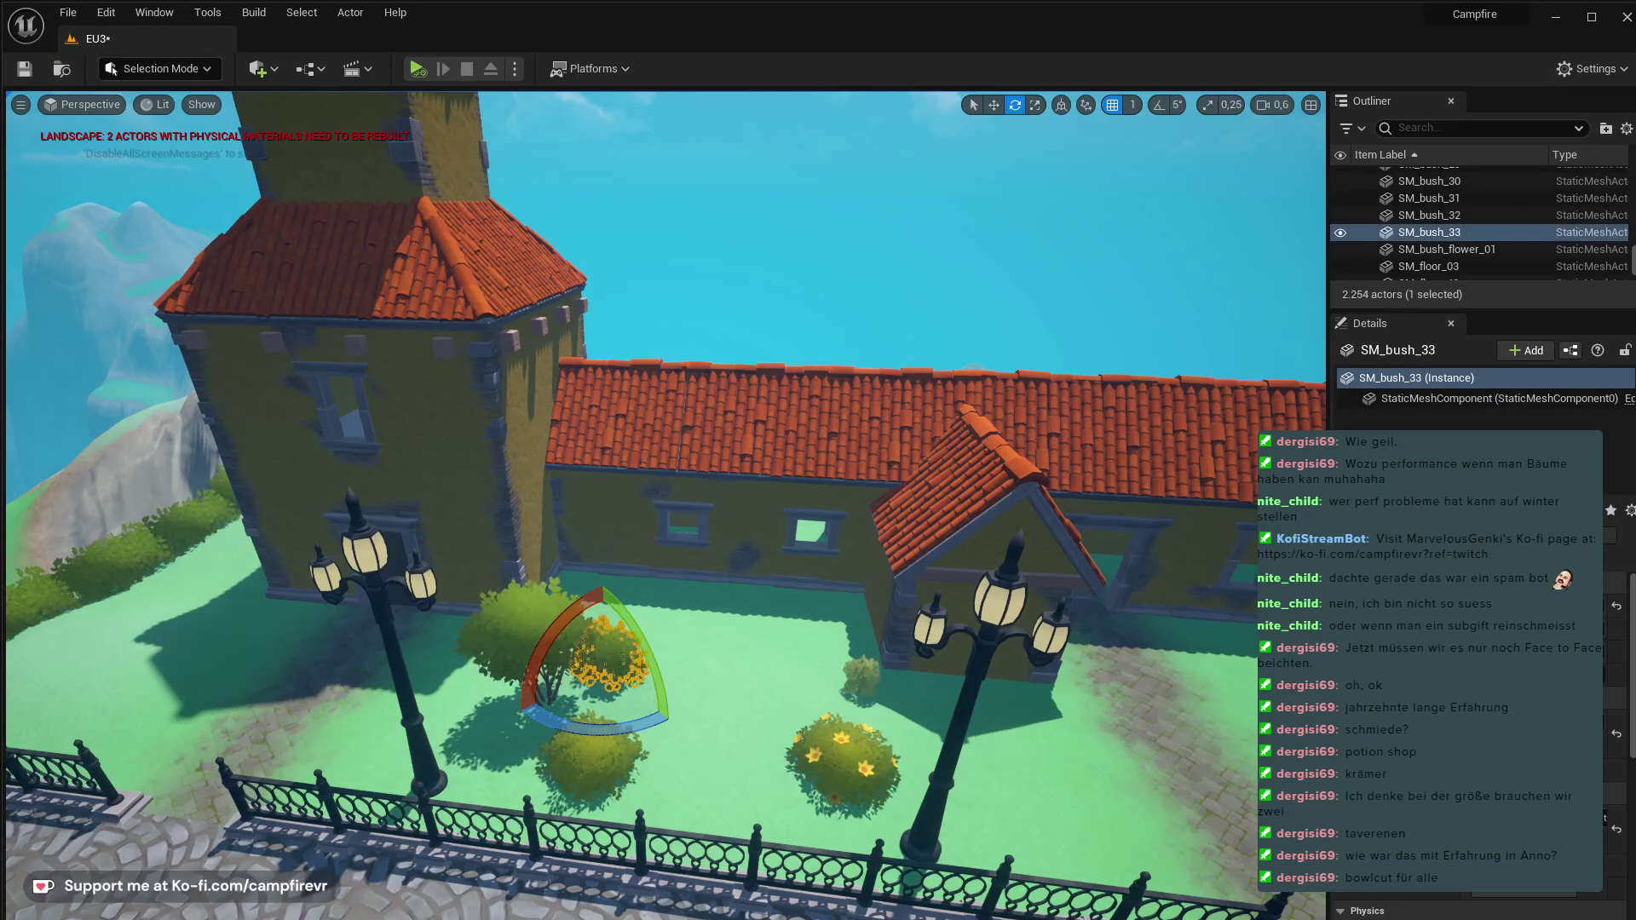
# - Try an SM_FirTree3 on the lawn between the tower and the gabled porch, and delete it
pyautogui.hotkey('ctrl', 'space')
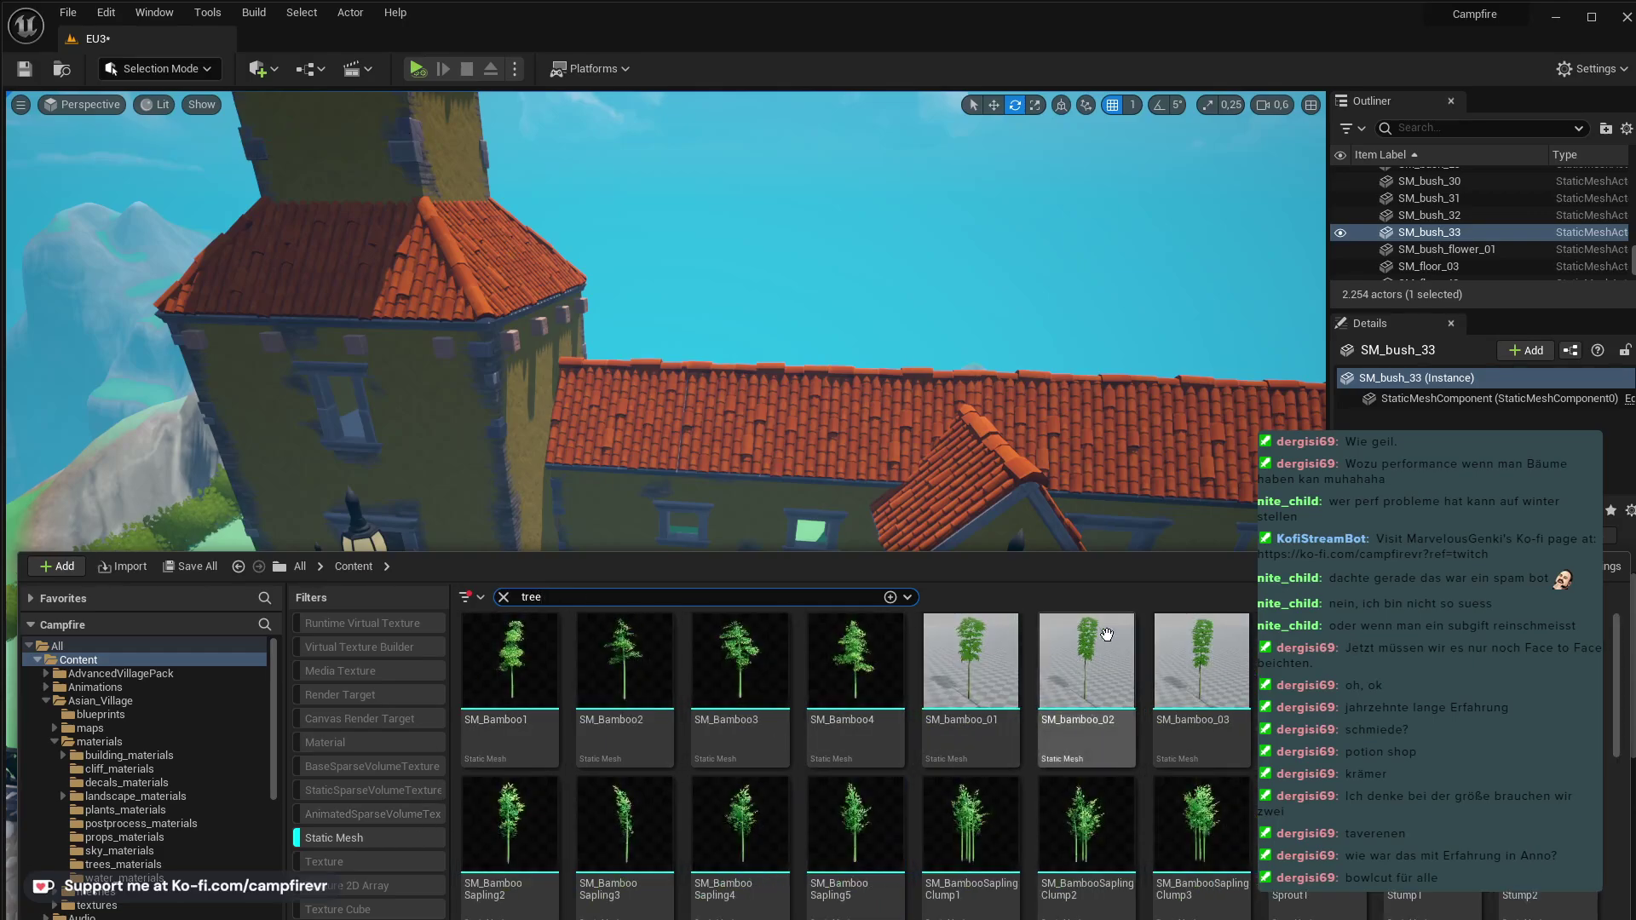
pyautogui.scroll(-4, 852, 767)
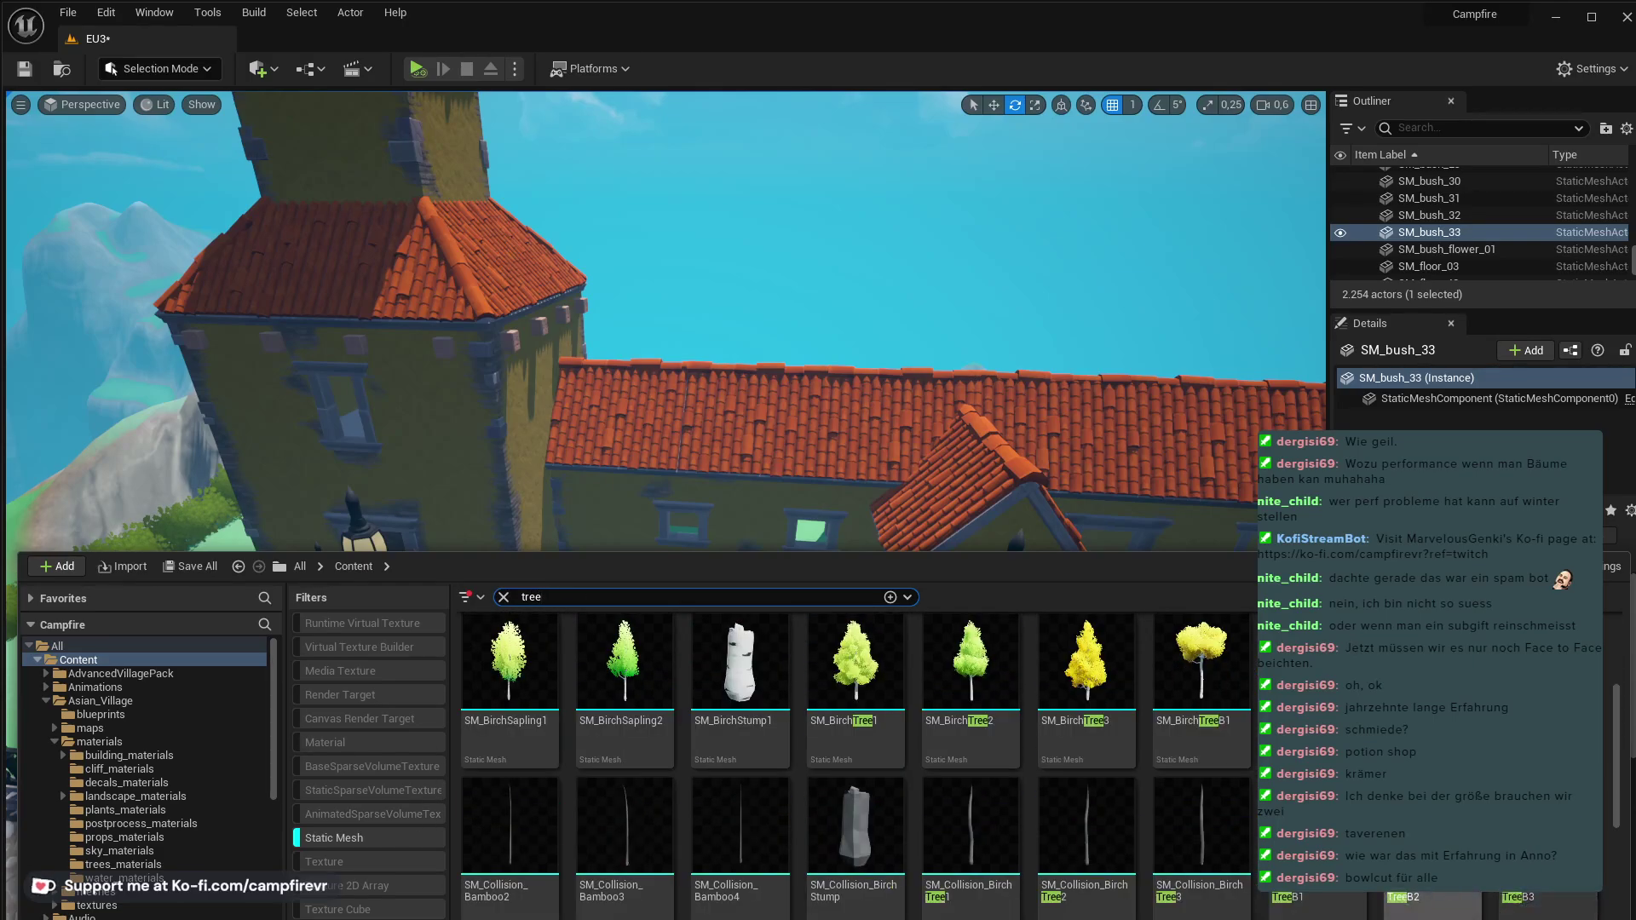
pyautogui.scroll(-5, 852, 767)
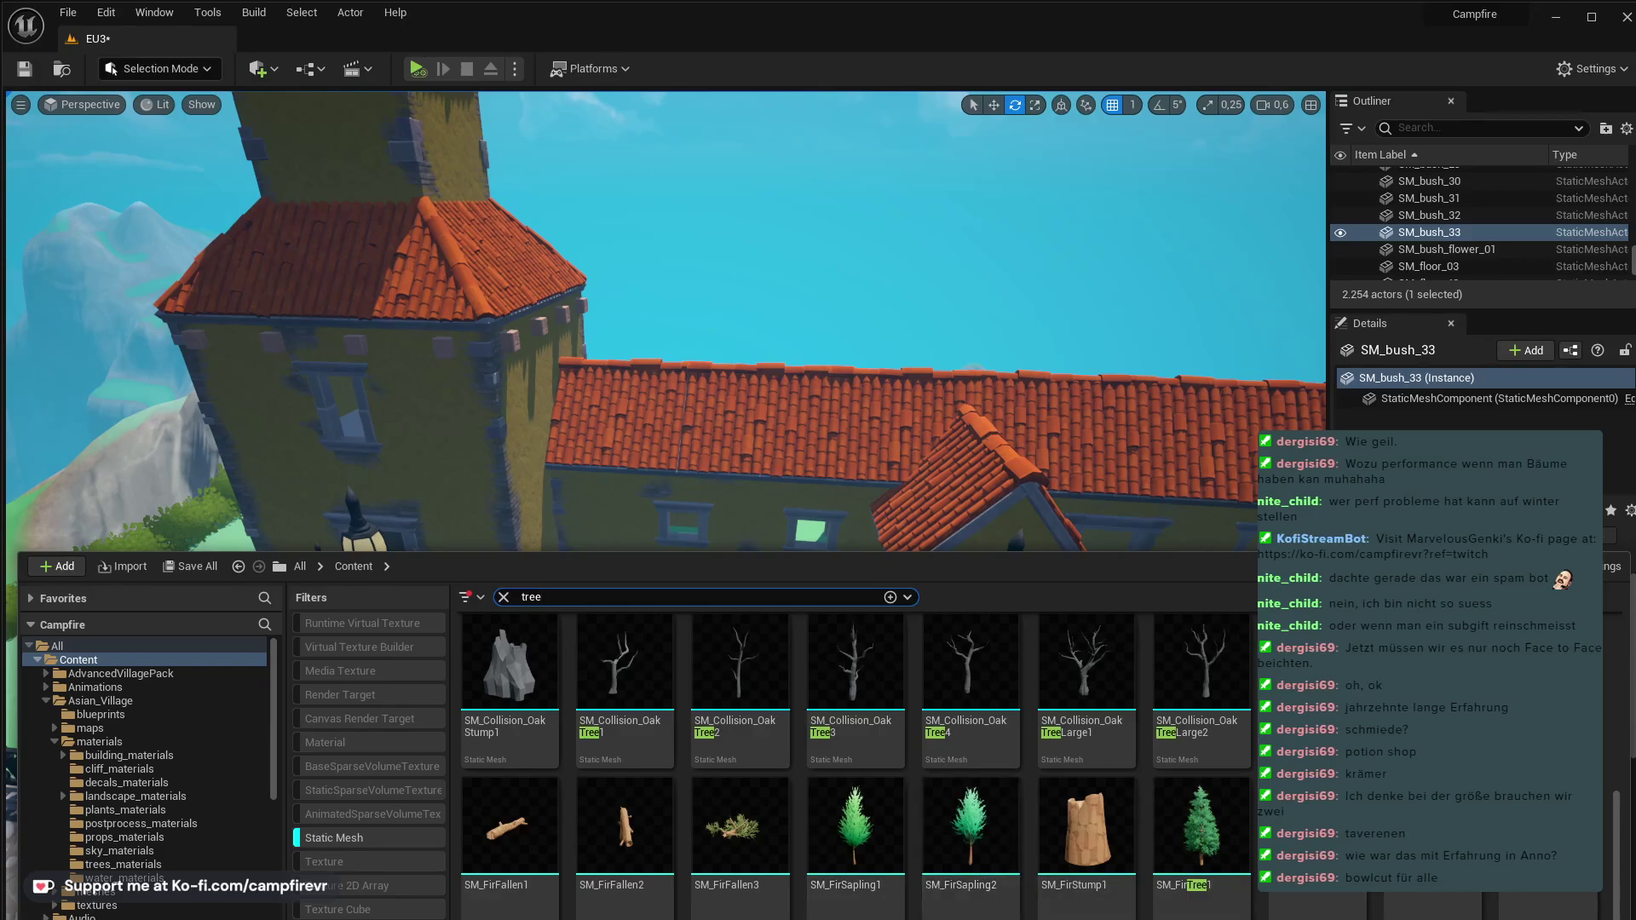
pyautogui.scroll(-1, 1572, 917)
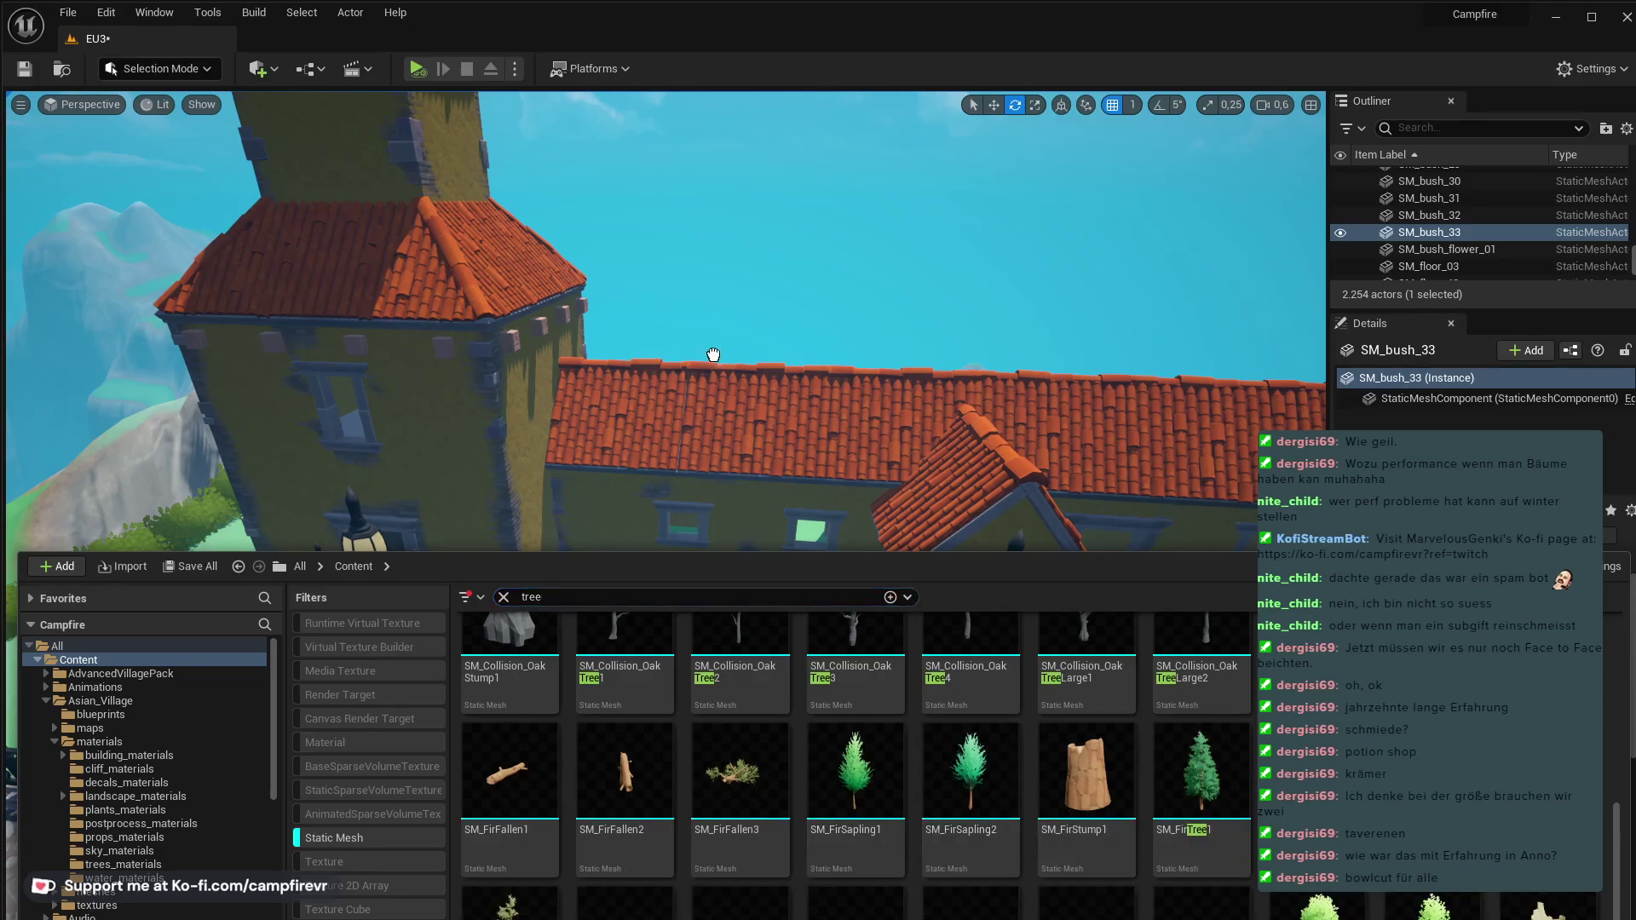
pyautogui.moveTo(713, 355); pyautogui.dragTo(697, 648)
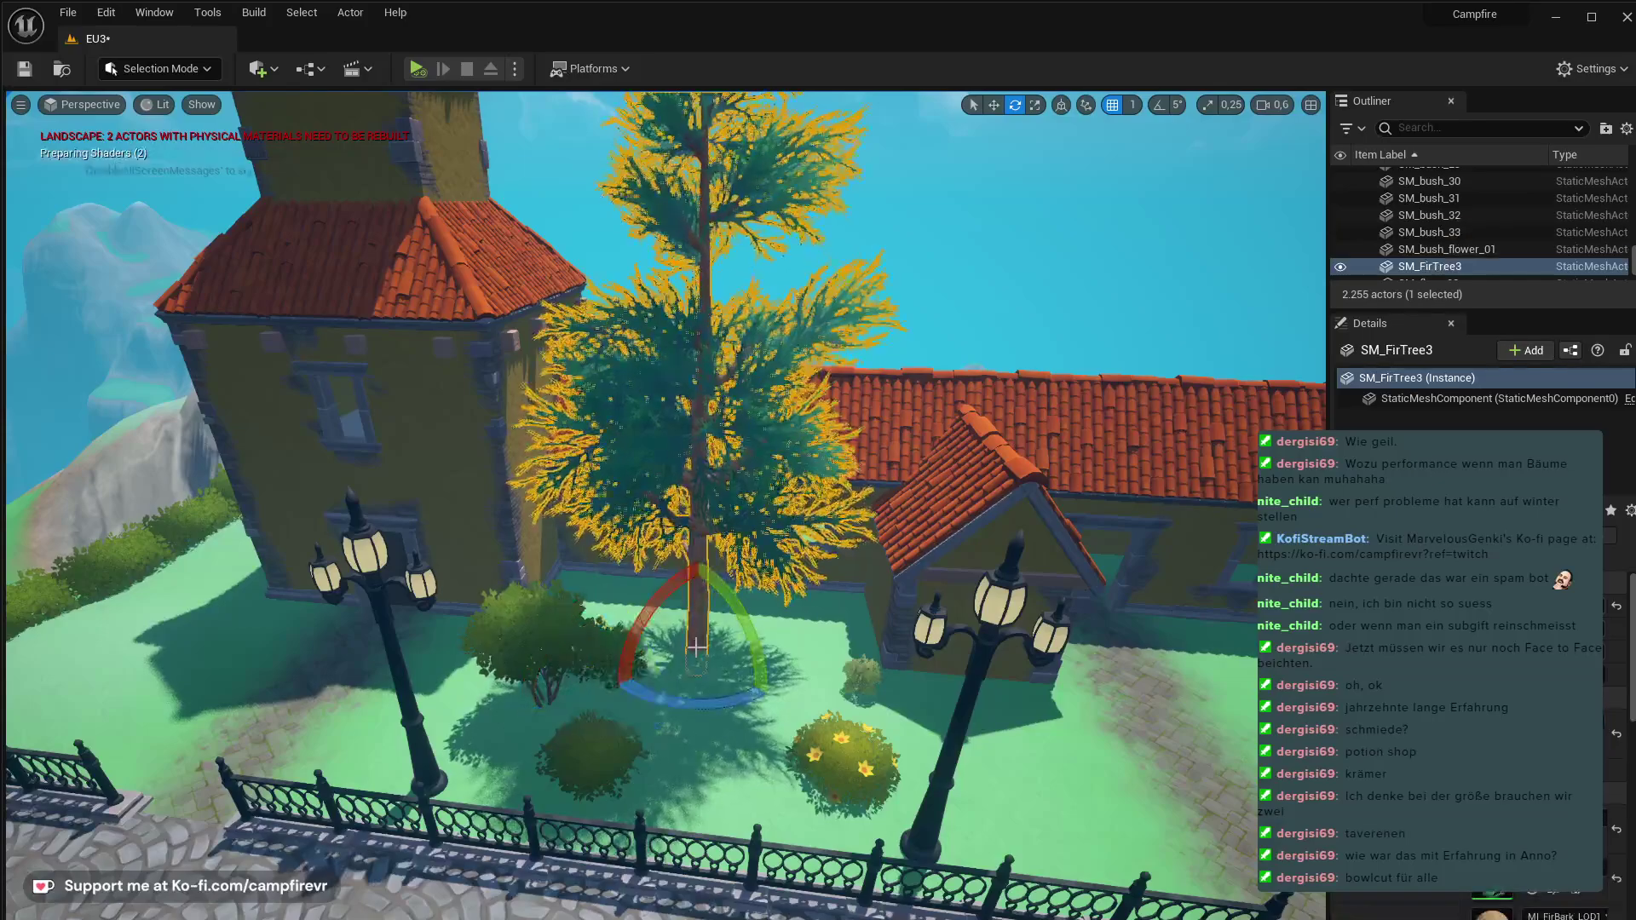
pyautogui.press('Delete')
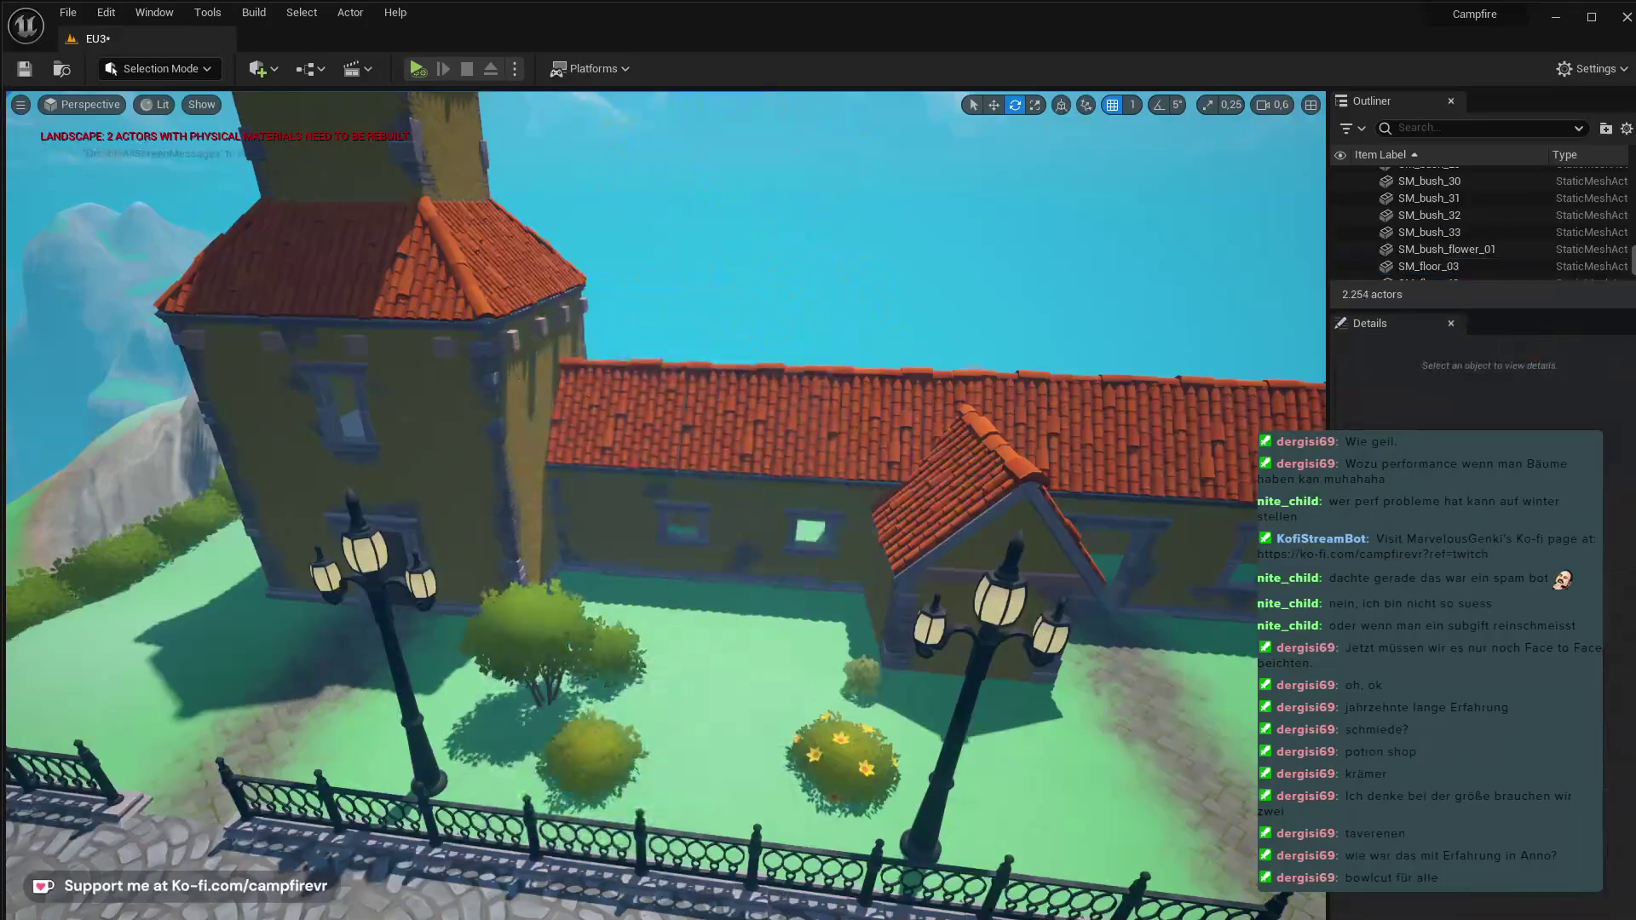
# - Try a tall SM_tree mesh with tufted branches on the courtyard lawn behind the flower bush, and delete it
pyautogui.hotkey('ctrl', 'space')
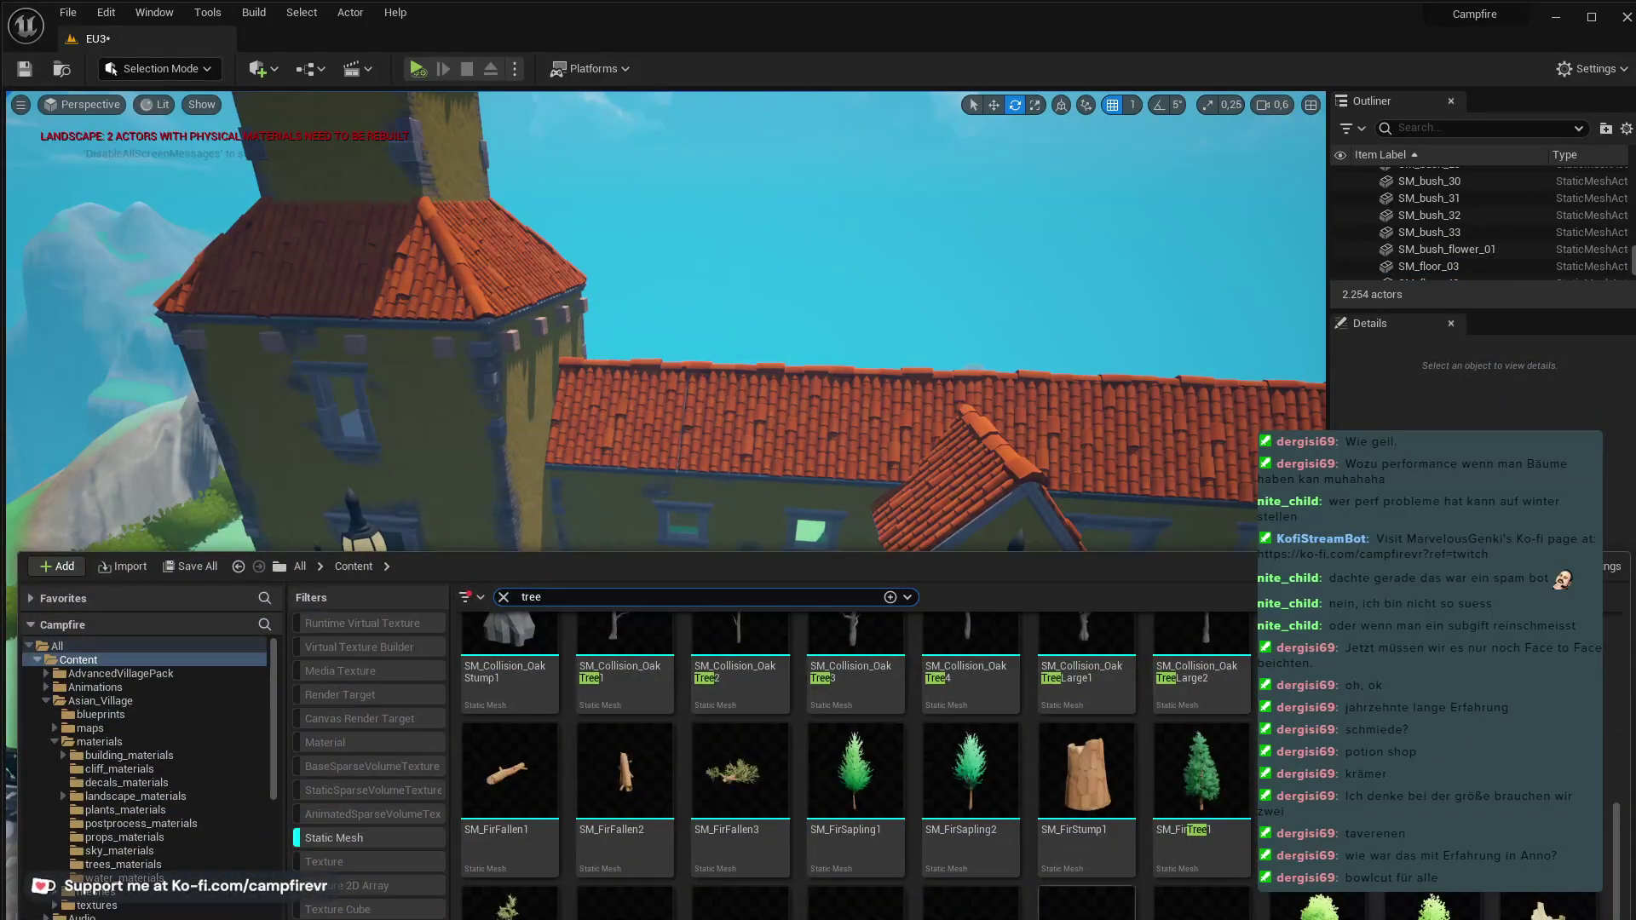
pyautogui.scroll(-2, 857, 758)
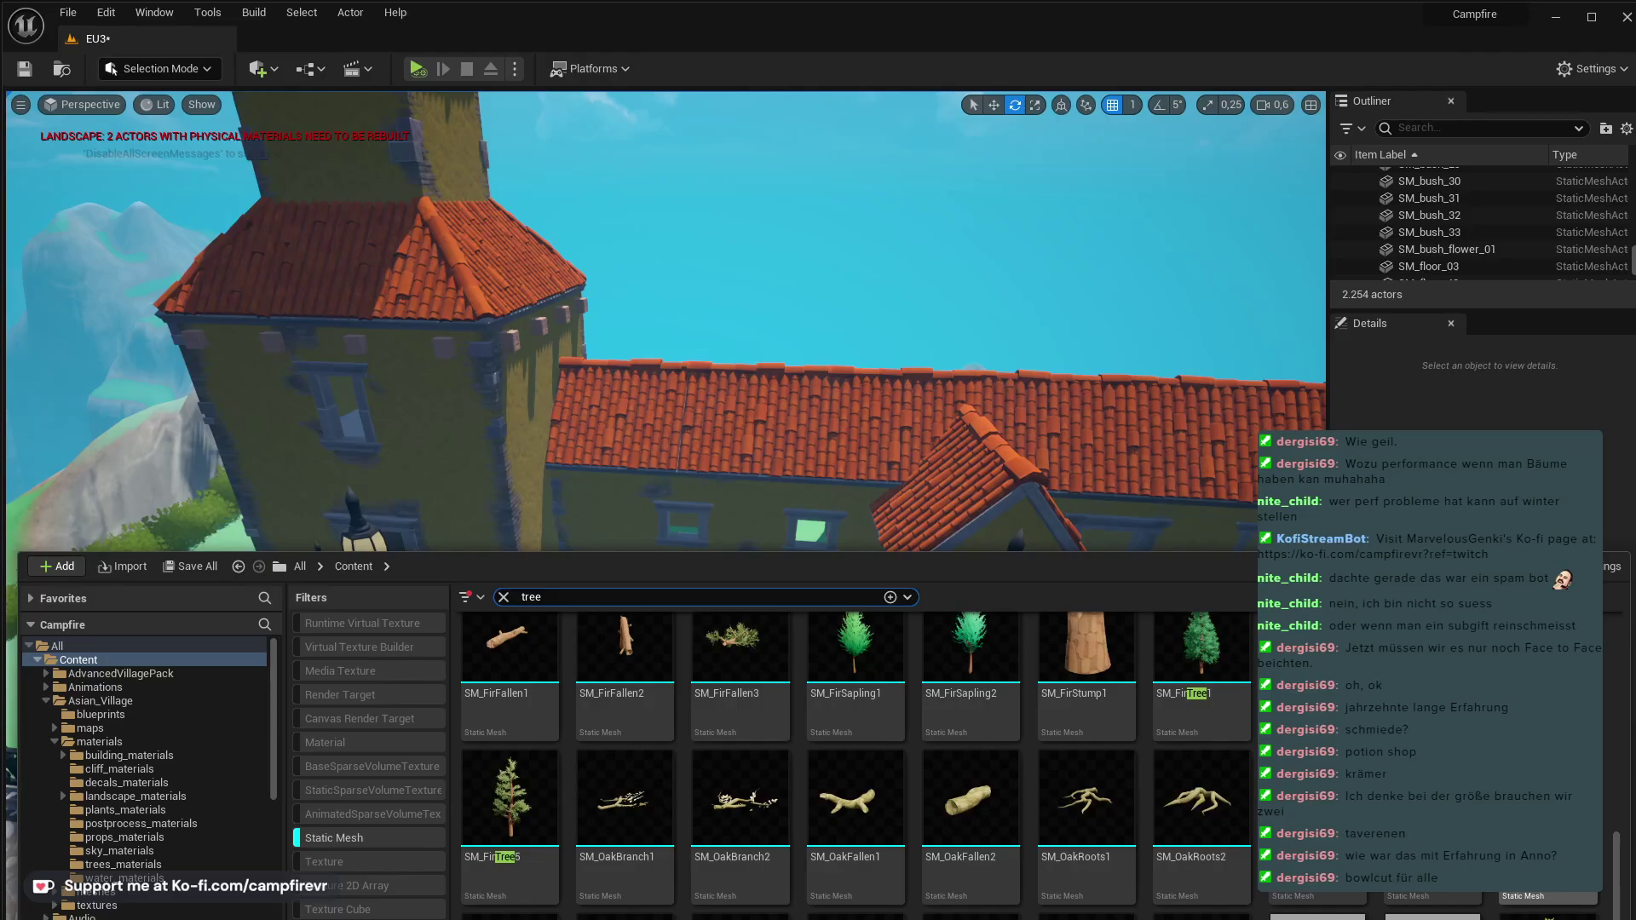
pyautogui.scroll(-2, 856, 759)
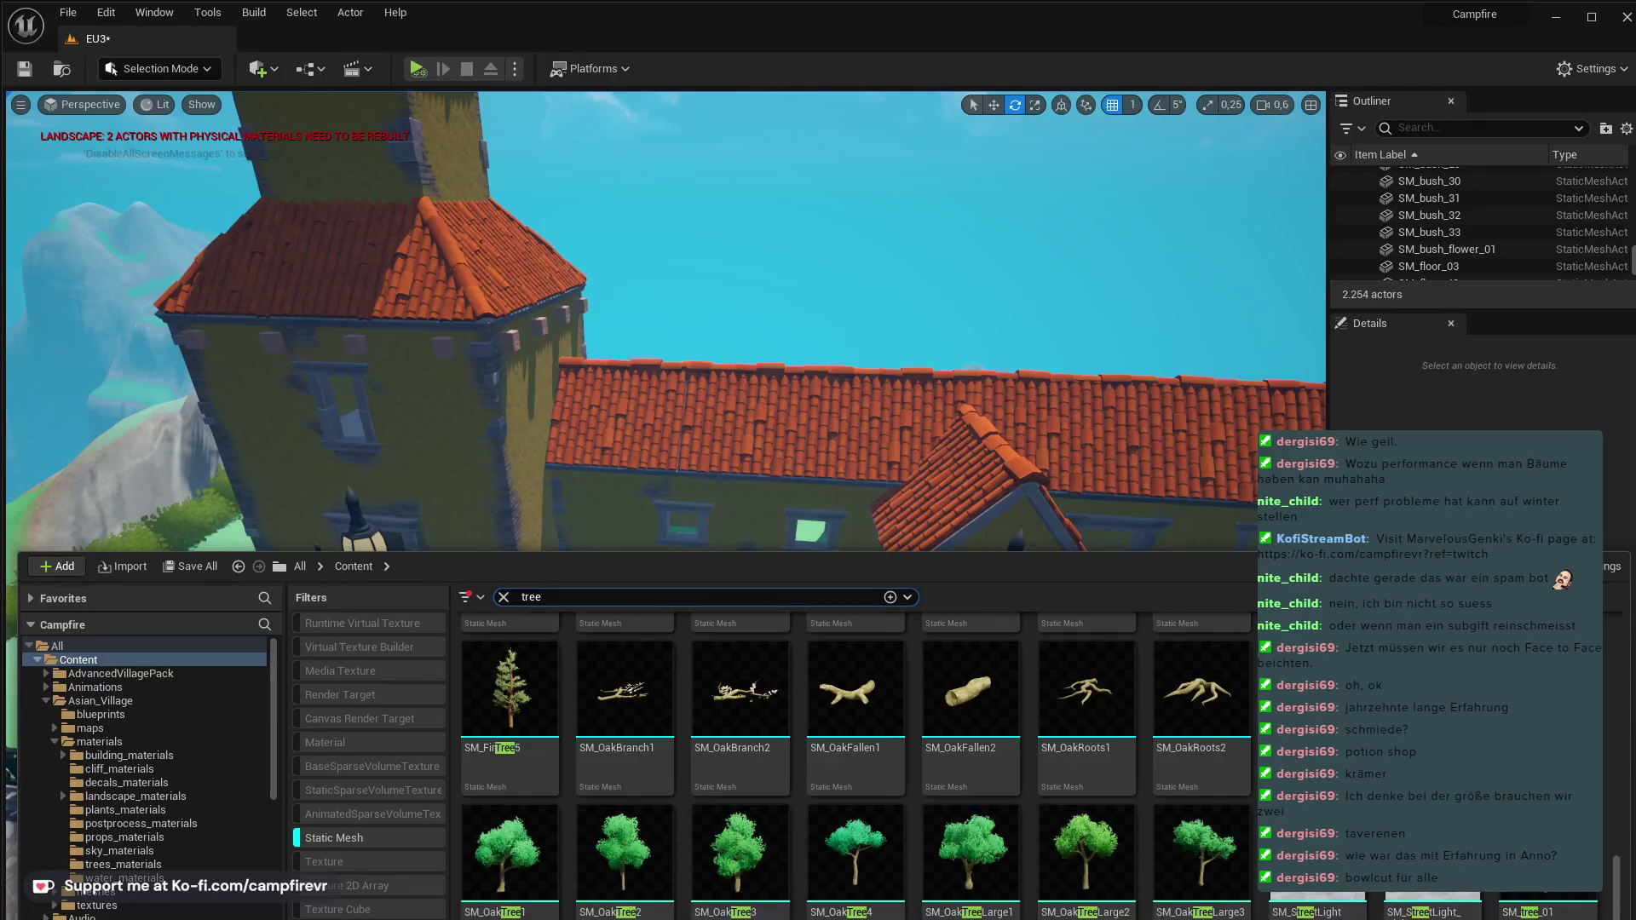
pyautogui.scroll(-1, 856, 758)
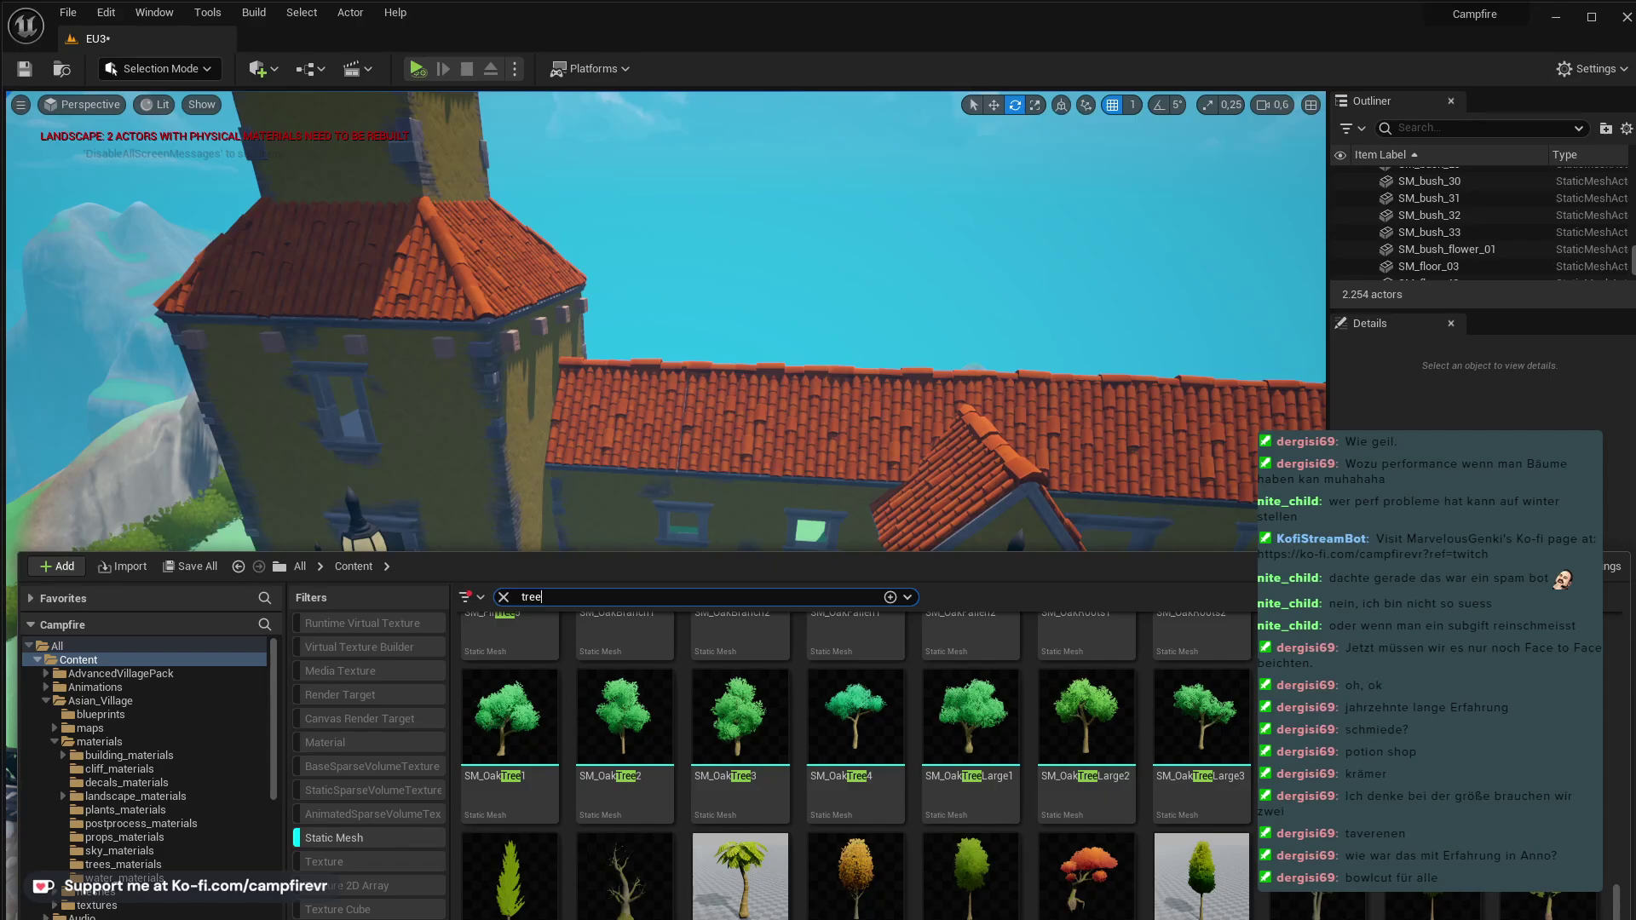
pyautogui.moveTo(1544, 891); pyautogui.dragTo(734, 666)
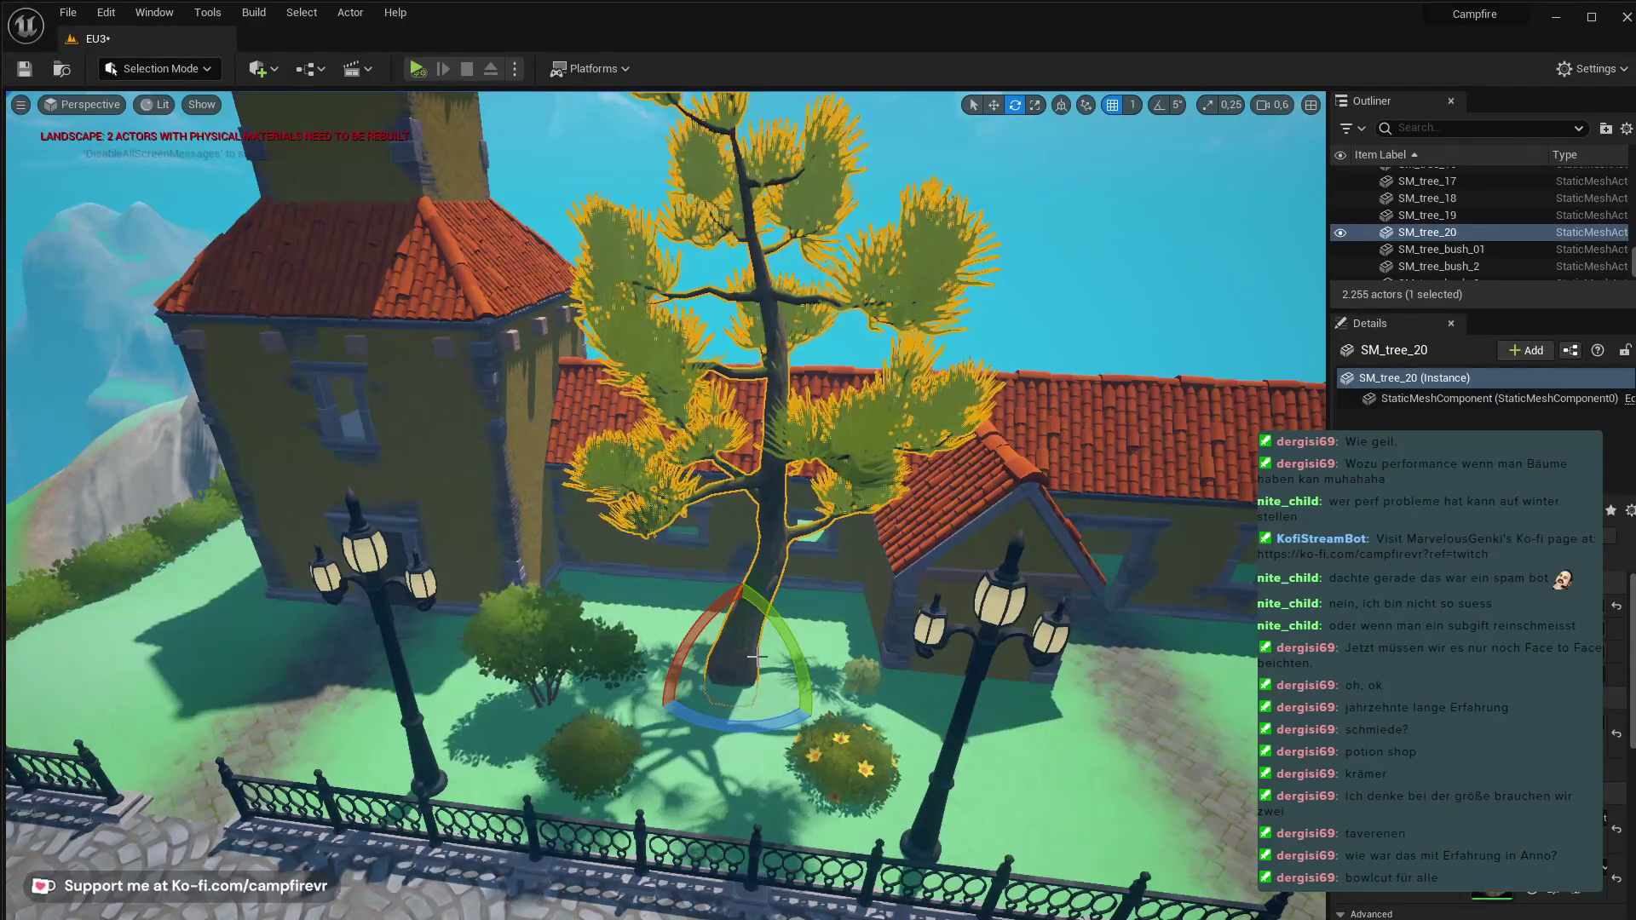
pyautogui.press('Delete')
# - Try a scaled SM_Tree_Var01 in the middle of the courtyard lawn, and delete it
pyautogui.hotkey('ctrl', 'space')
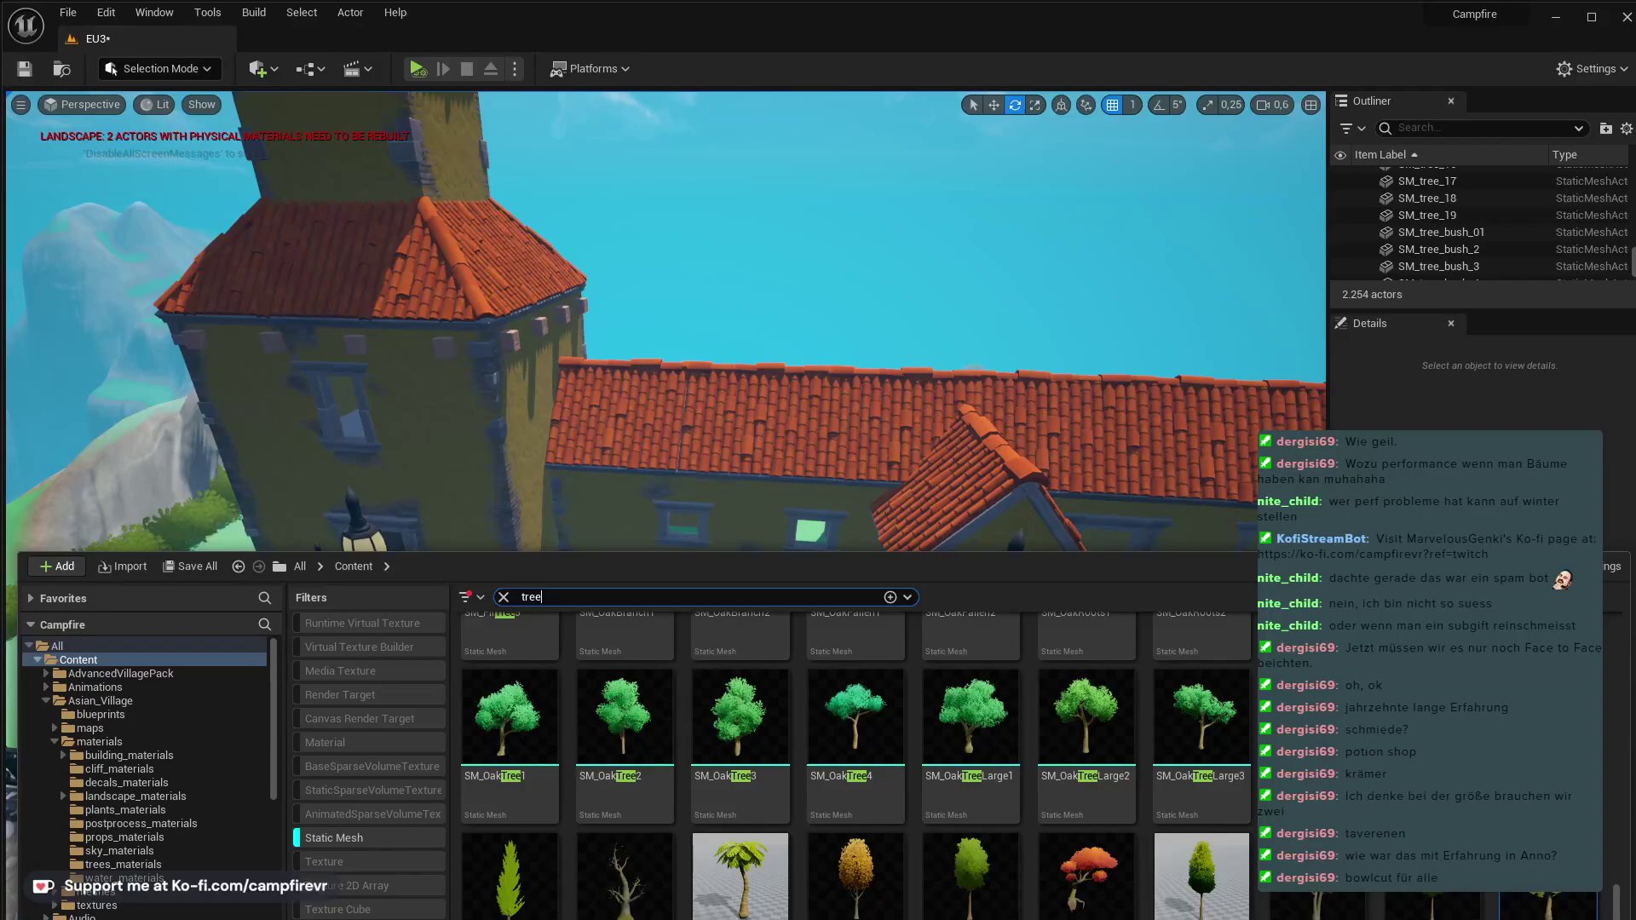
pyautogui.scroll(-2, 1544, 887)
pyautogui.moveTo(1089, 848); pyautogui.dragTo(707, 636)
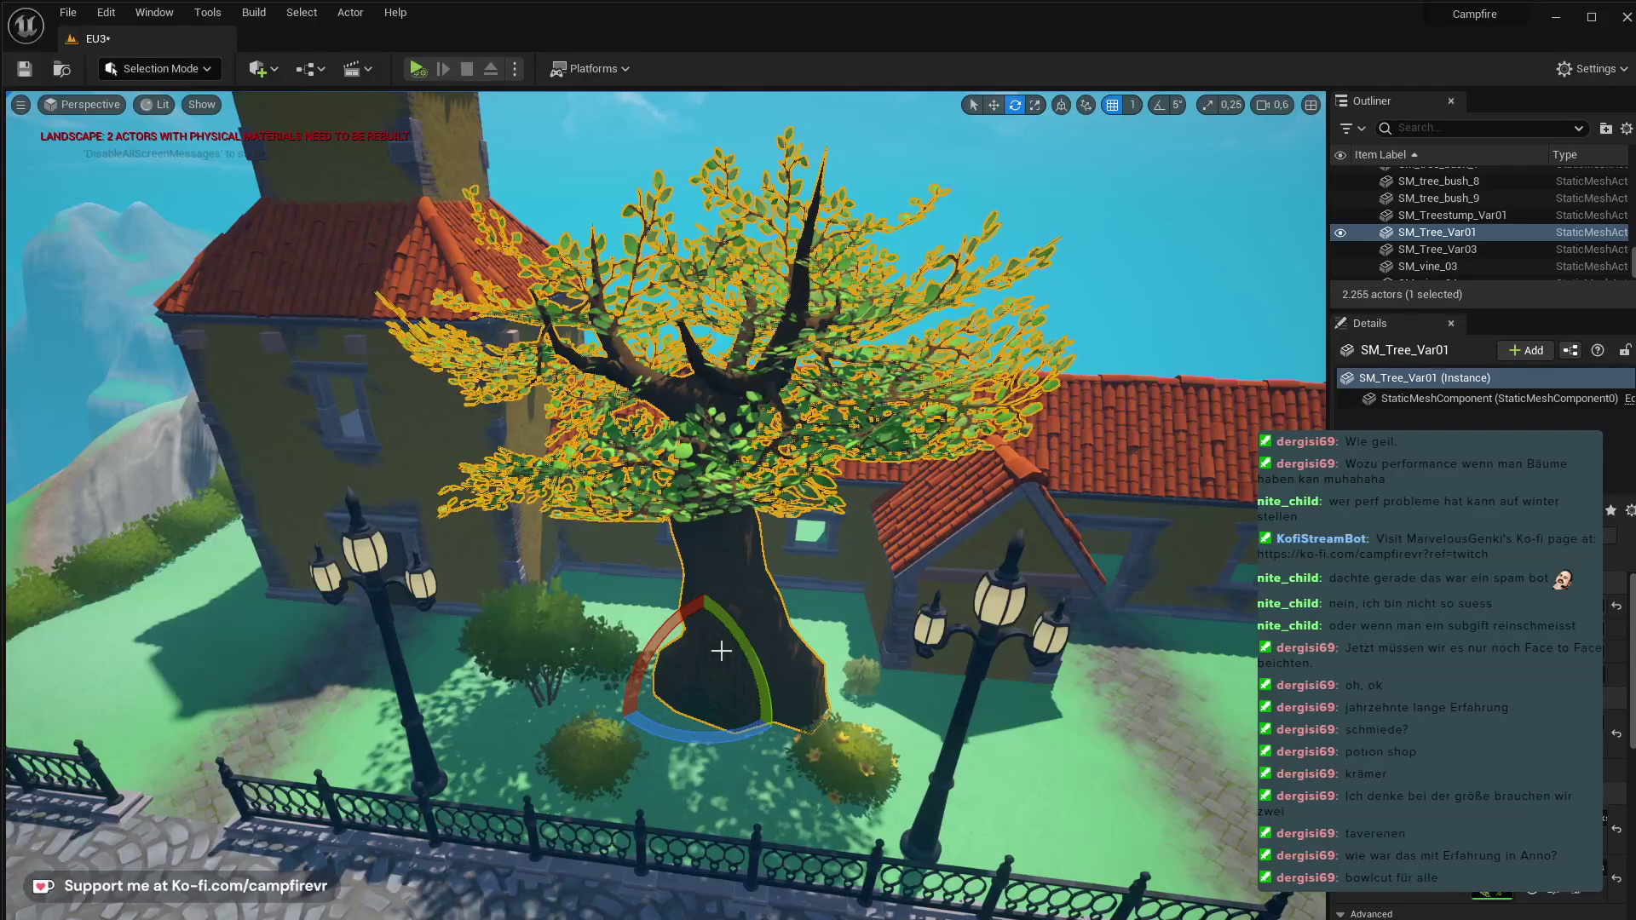
pyautogui.press('r')
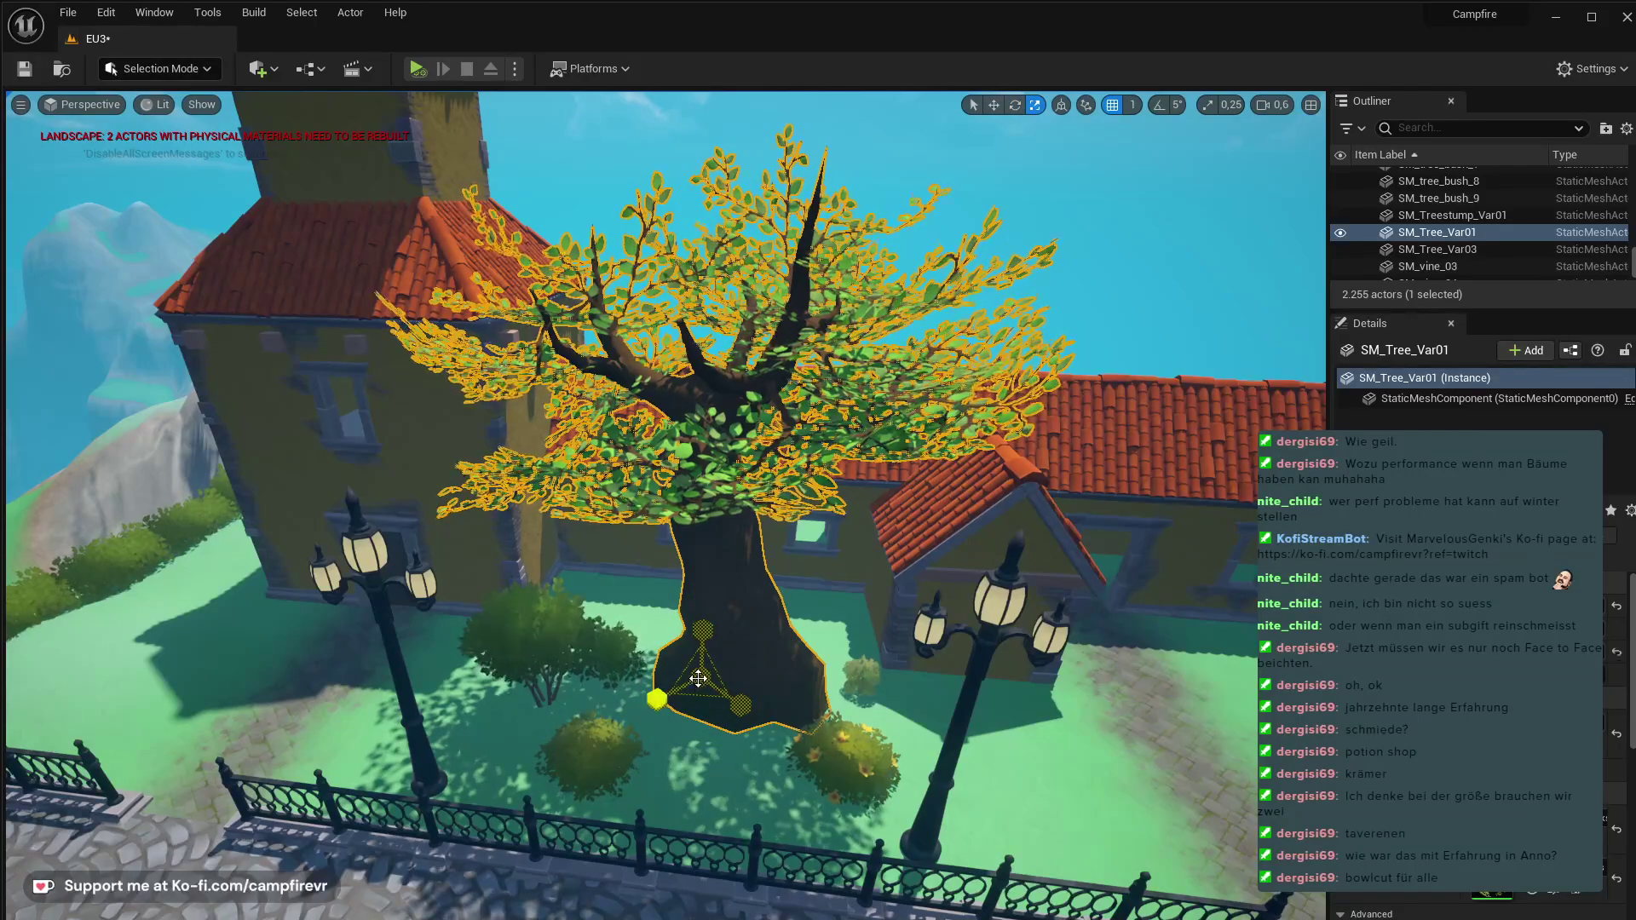
pyautogui.moveTo(657, 697)
pyautogui.mouseDown()
pyautogui.moveTo(673, 681)
pyautogui.moveTo(643, 711)
pyautogui.mouseUp()
pyautogui.press('w')
pyautogui.moveTo(692, 669); pyautogui.dragTo(759, 685, button='right')
pyautogui.press('Delete')
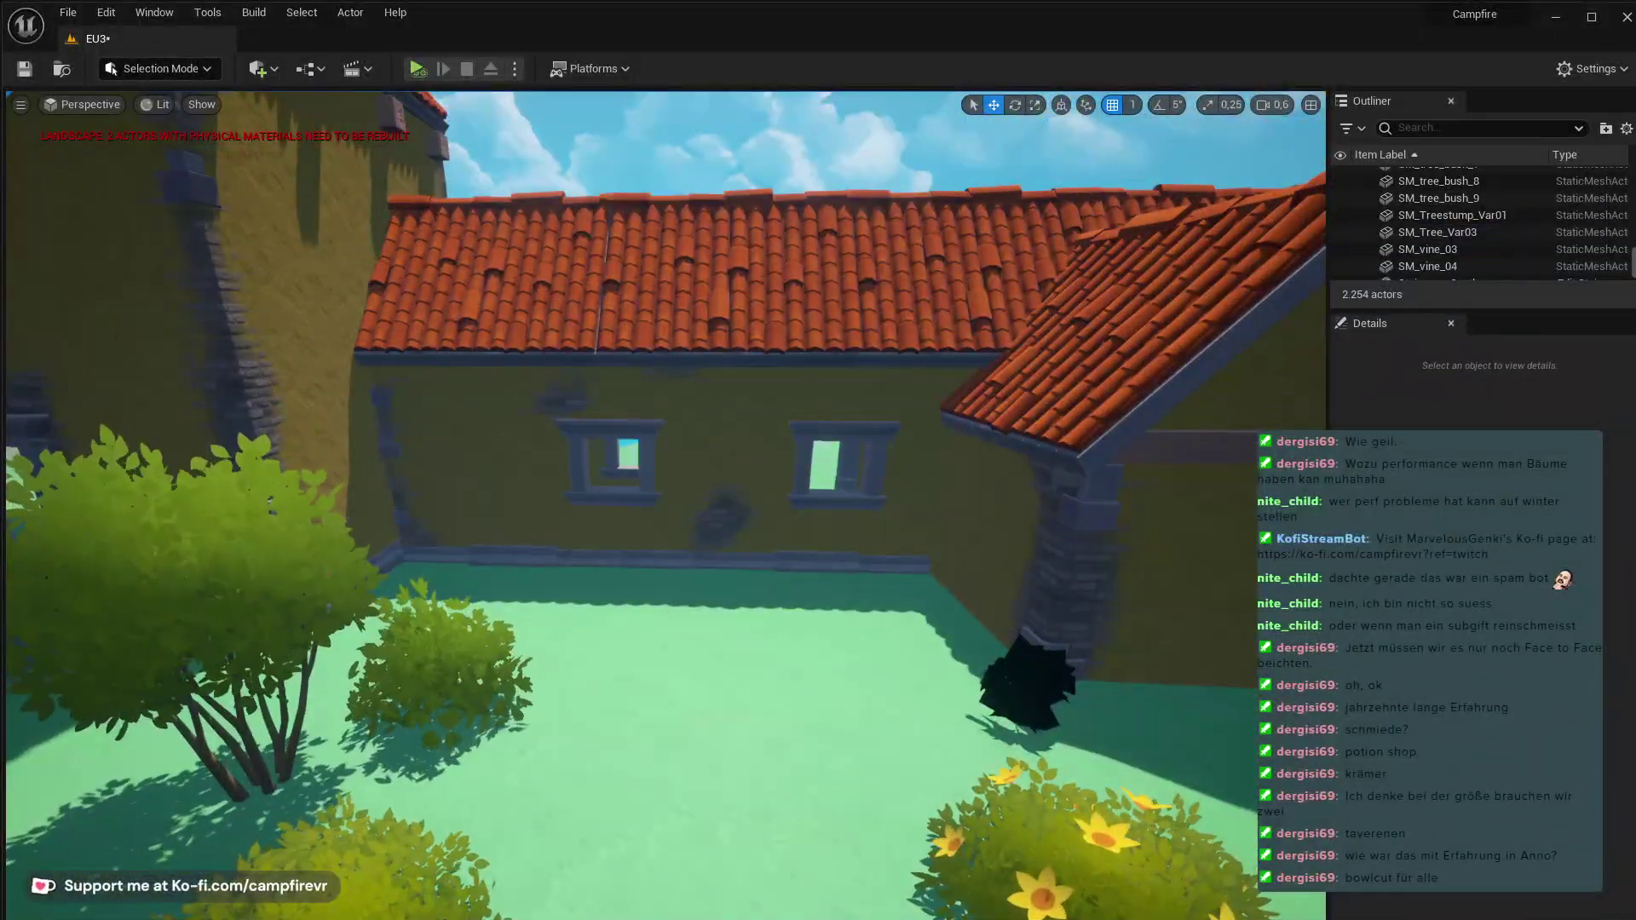
# - Search the project content for statue meshes, and clear the search
pyautogui.hotkey('ctrl', 'space')
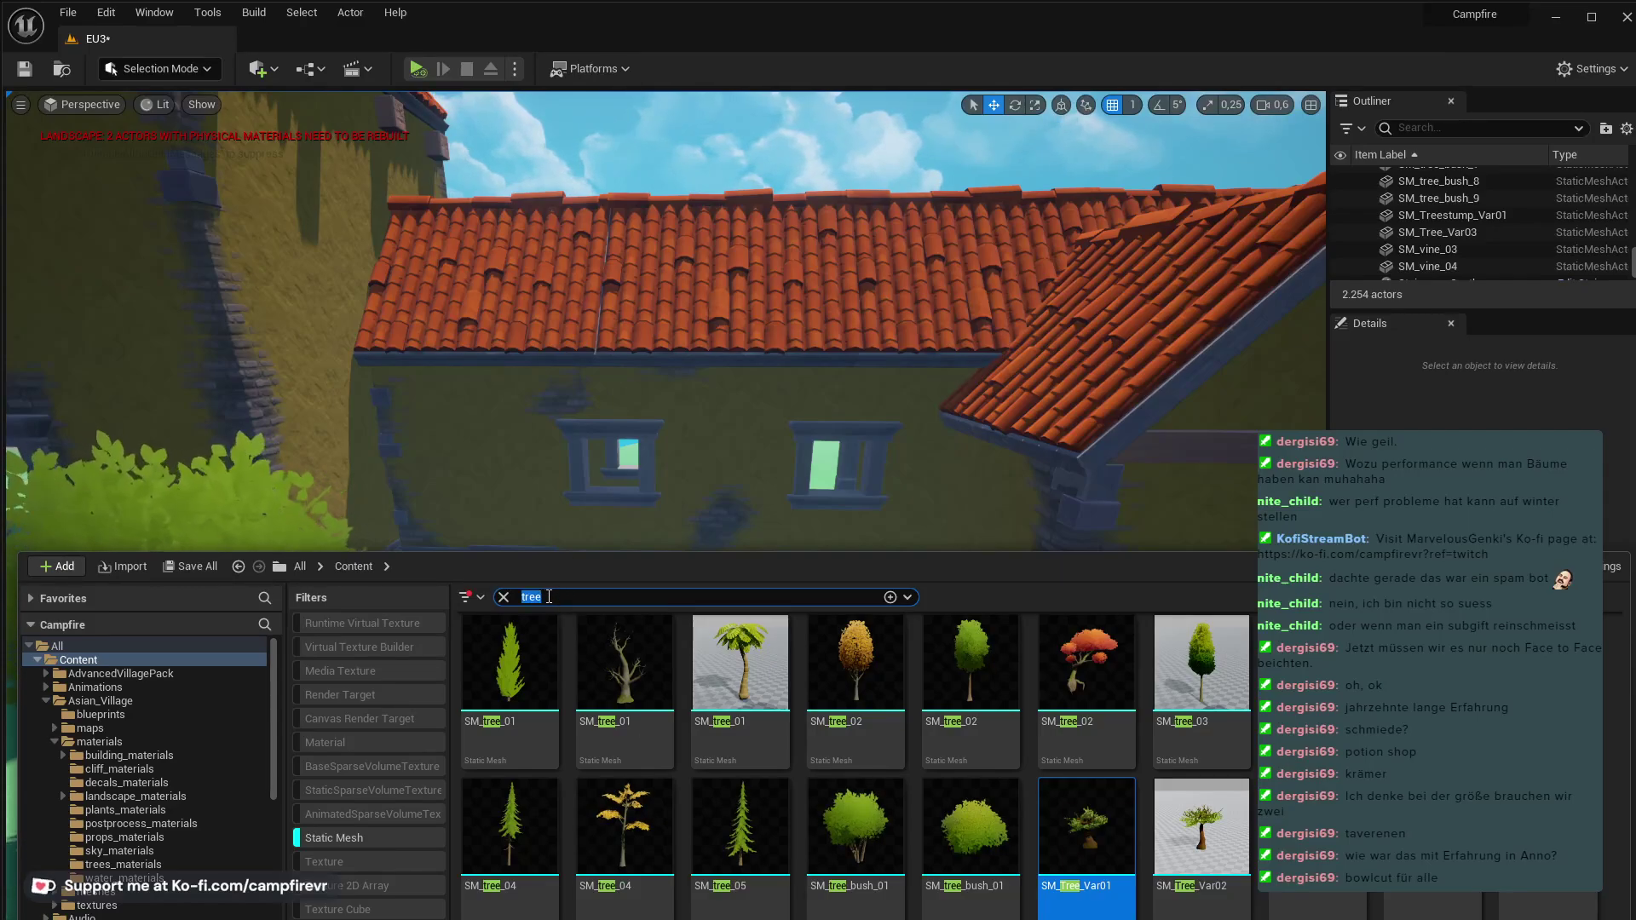
pyautogui.write('statue')
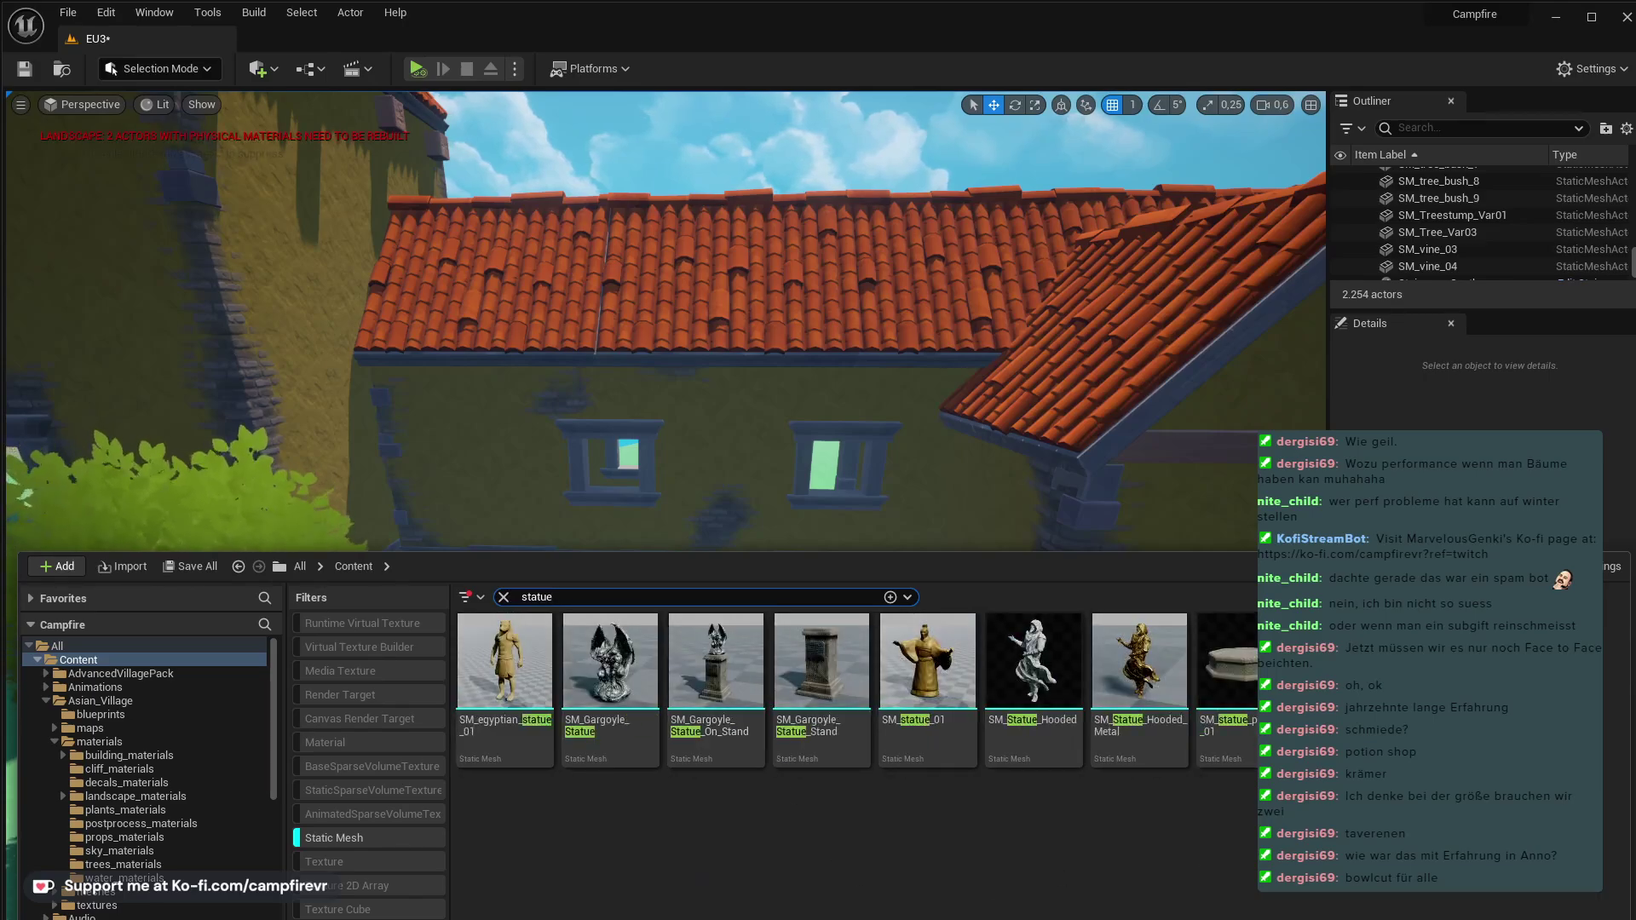
pyautogui.click(503, 598)
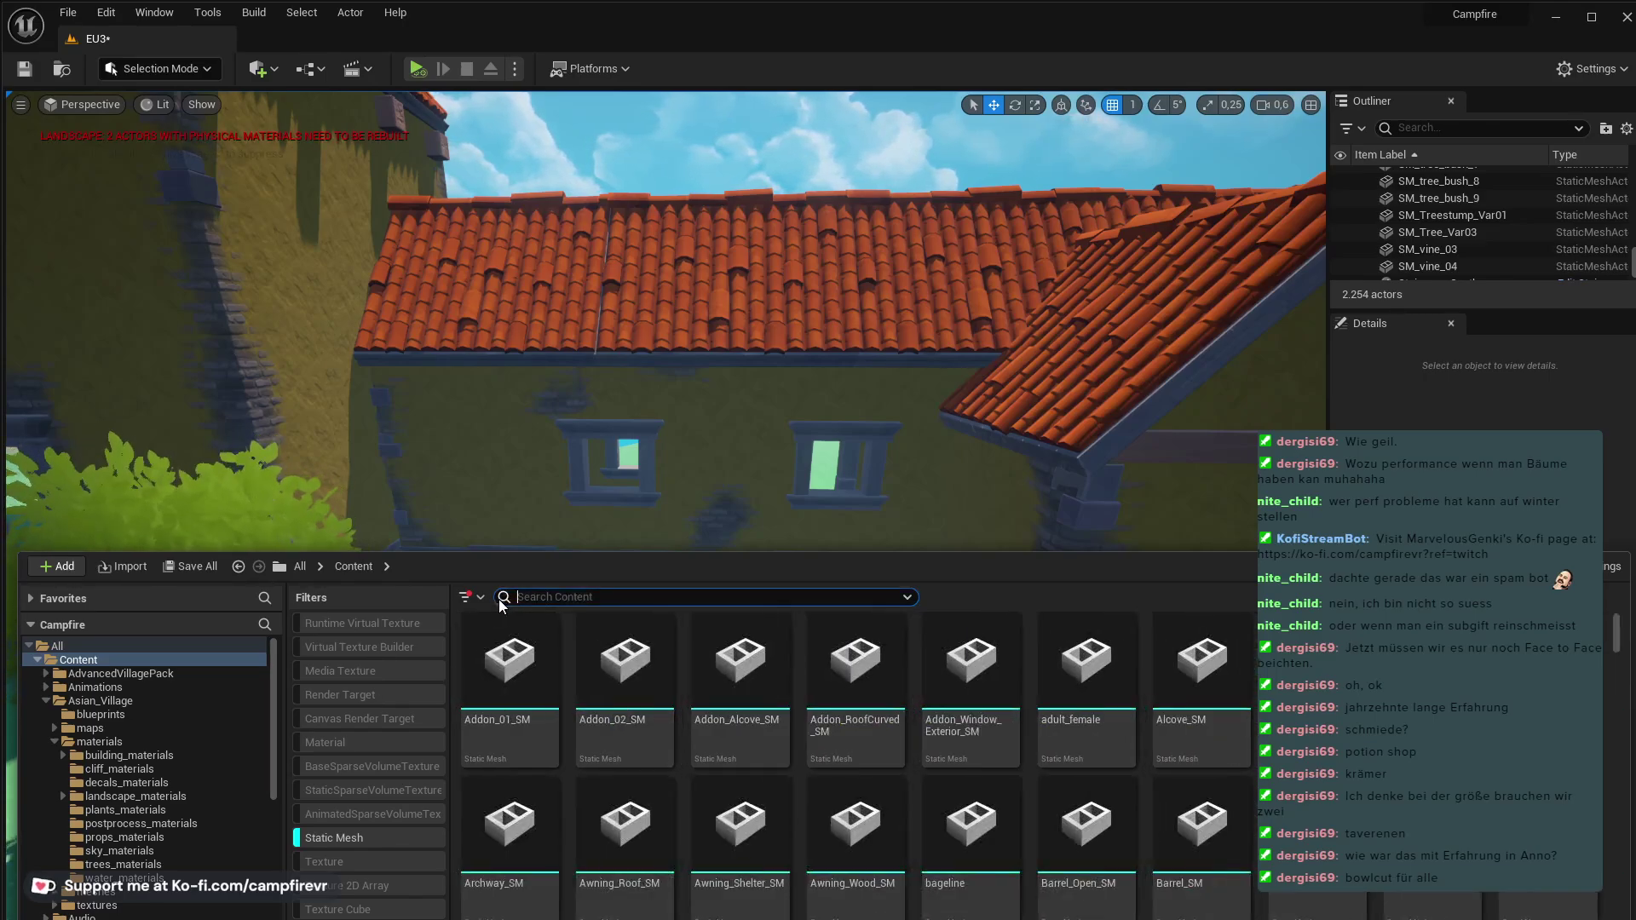
# - Place an SM_stone_flower_bed_01 from the Asian_Village props meshes on the lawn in front of the long building's windows
pyautogui.click(350, 839)
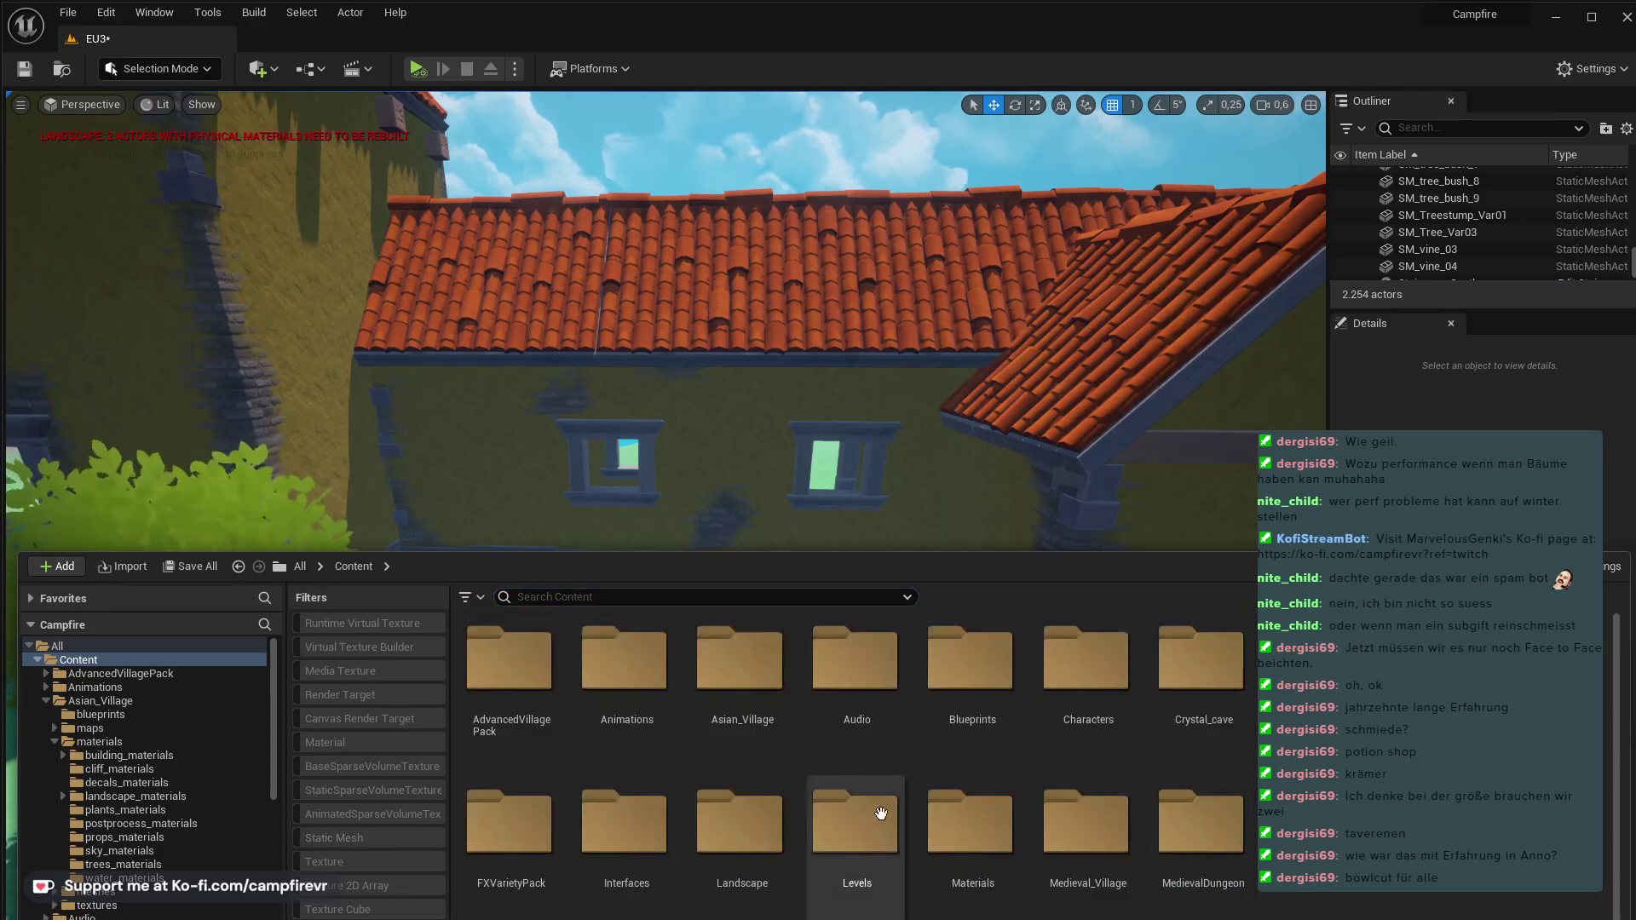
pyautogui.doubleClick(729, 661)
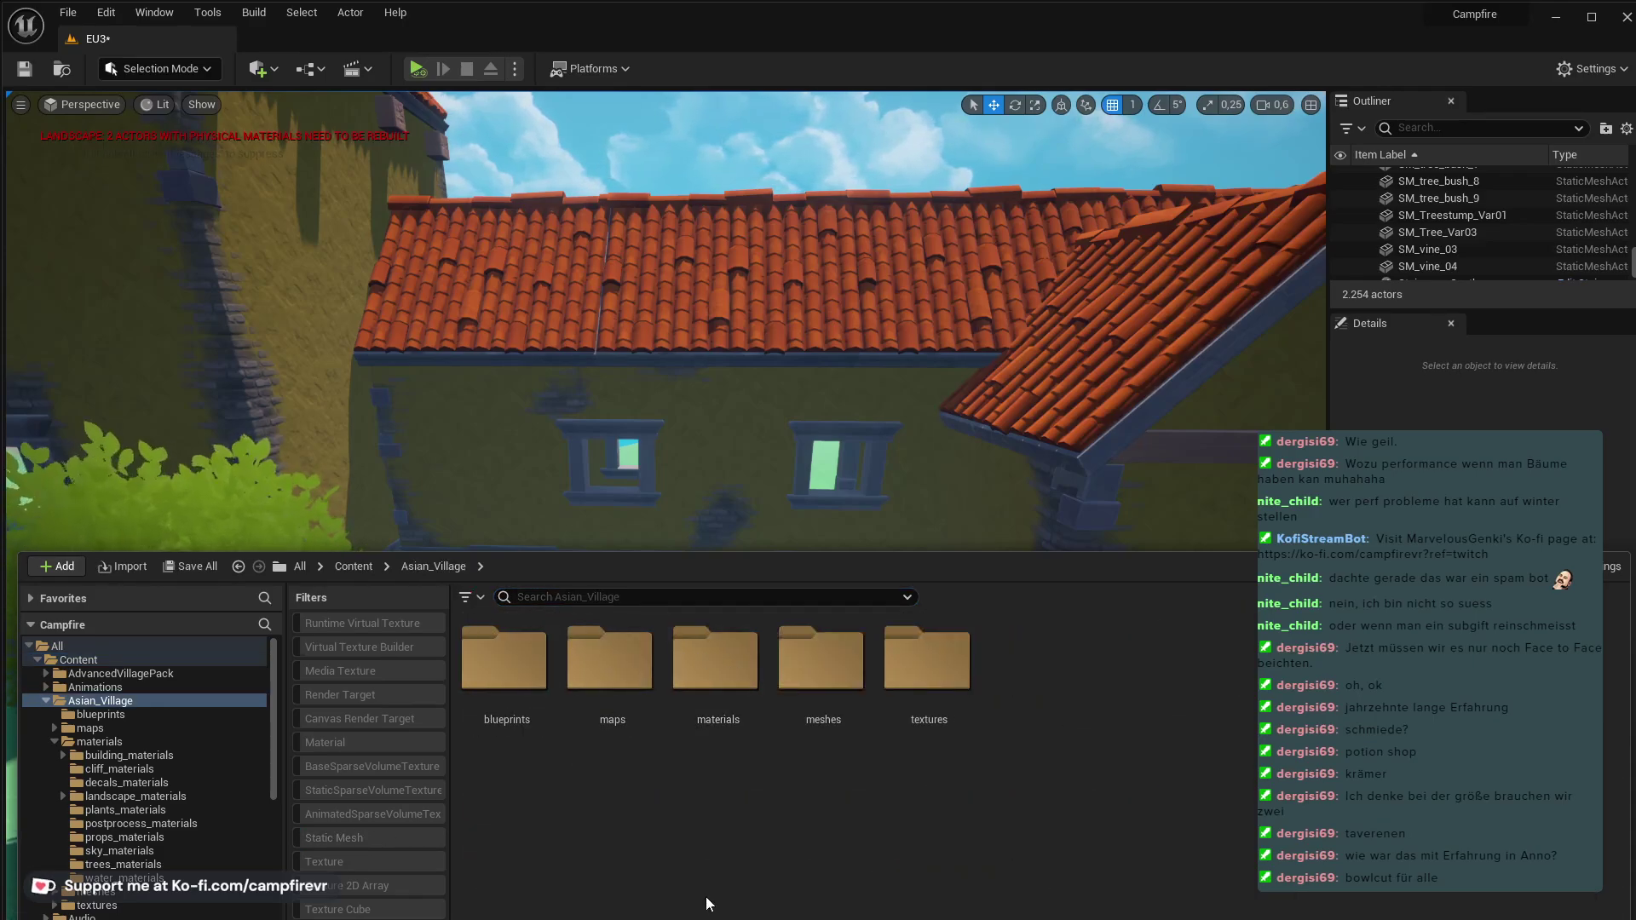
pyautogui.doubleClick(822, 669)
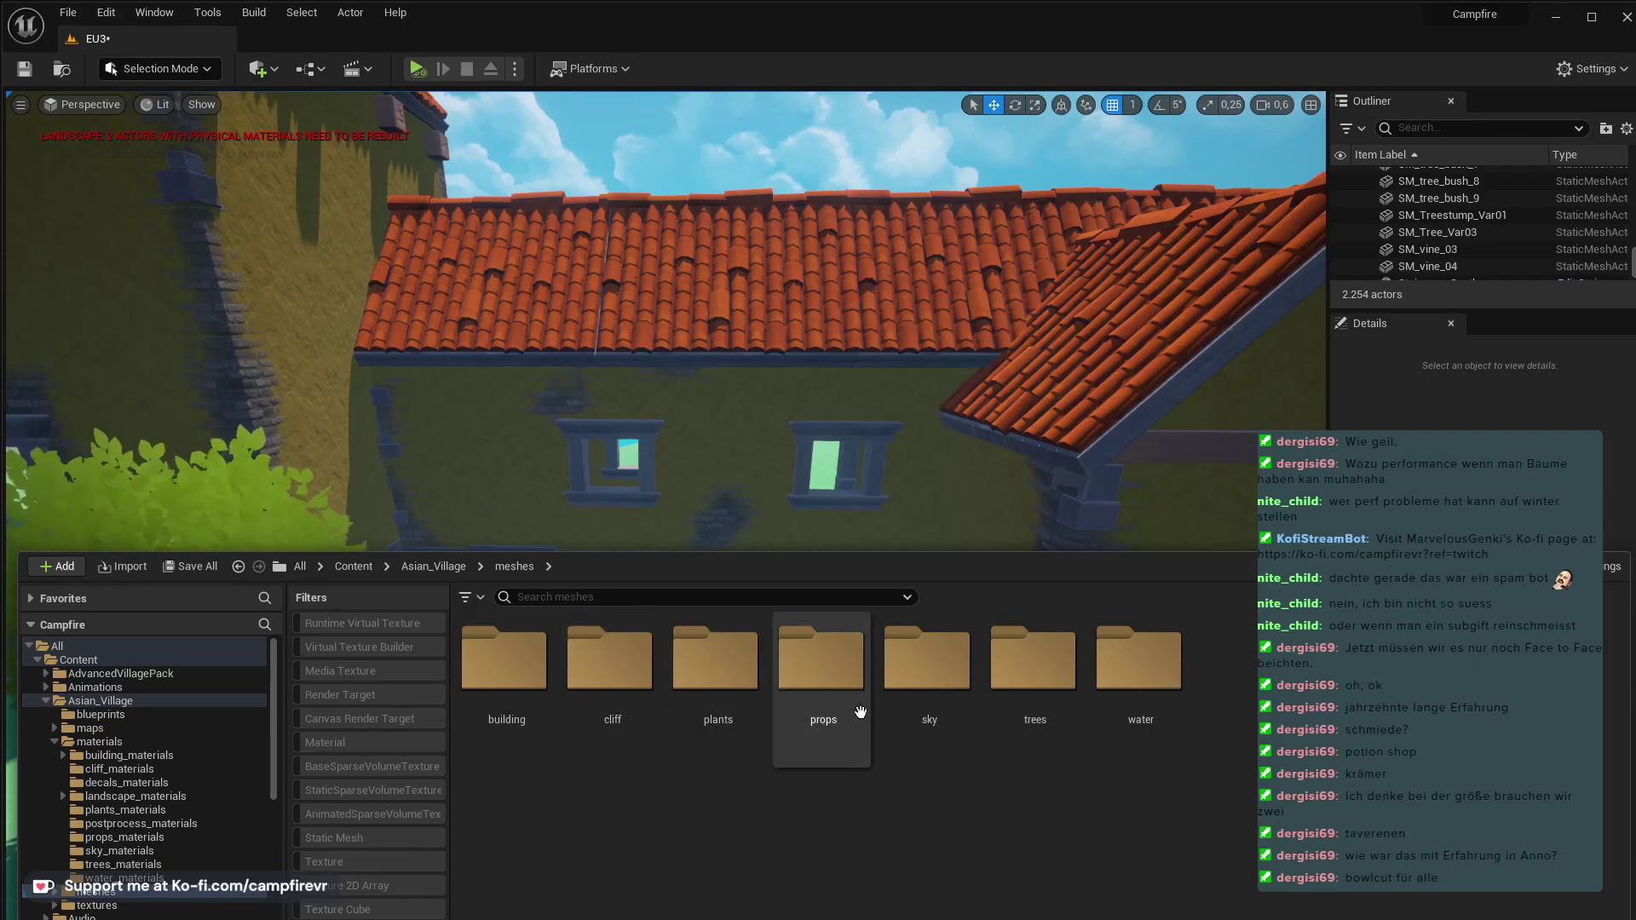
pyautogui.doubleClick(859, 710)
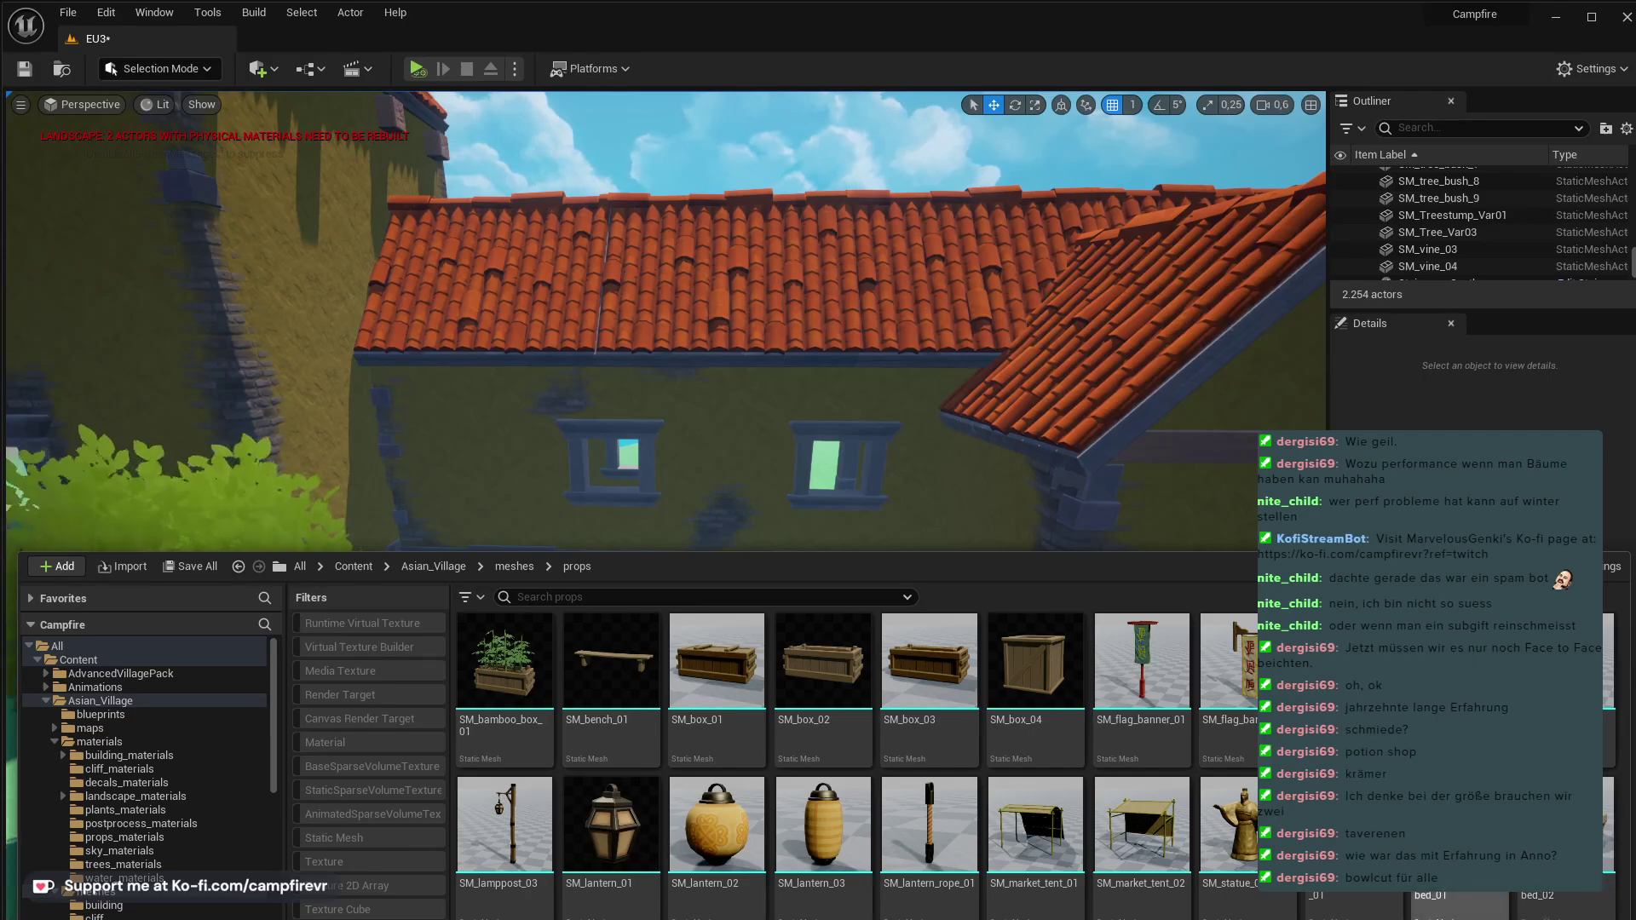
pyautogui.moveTo(1237, 635); pyautogui.dragTo(730, 714)
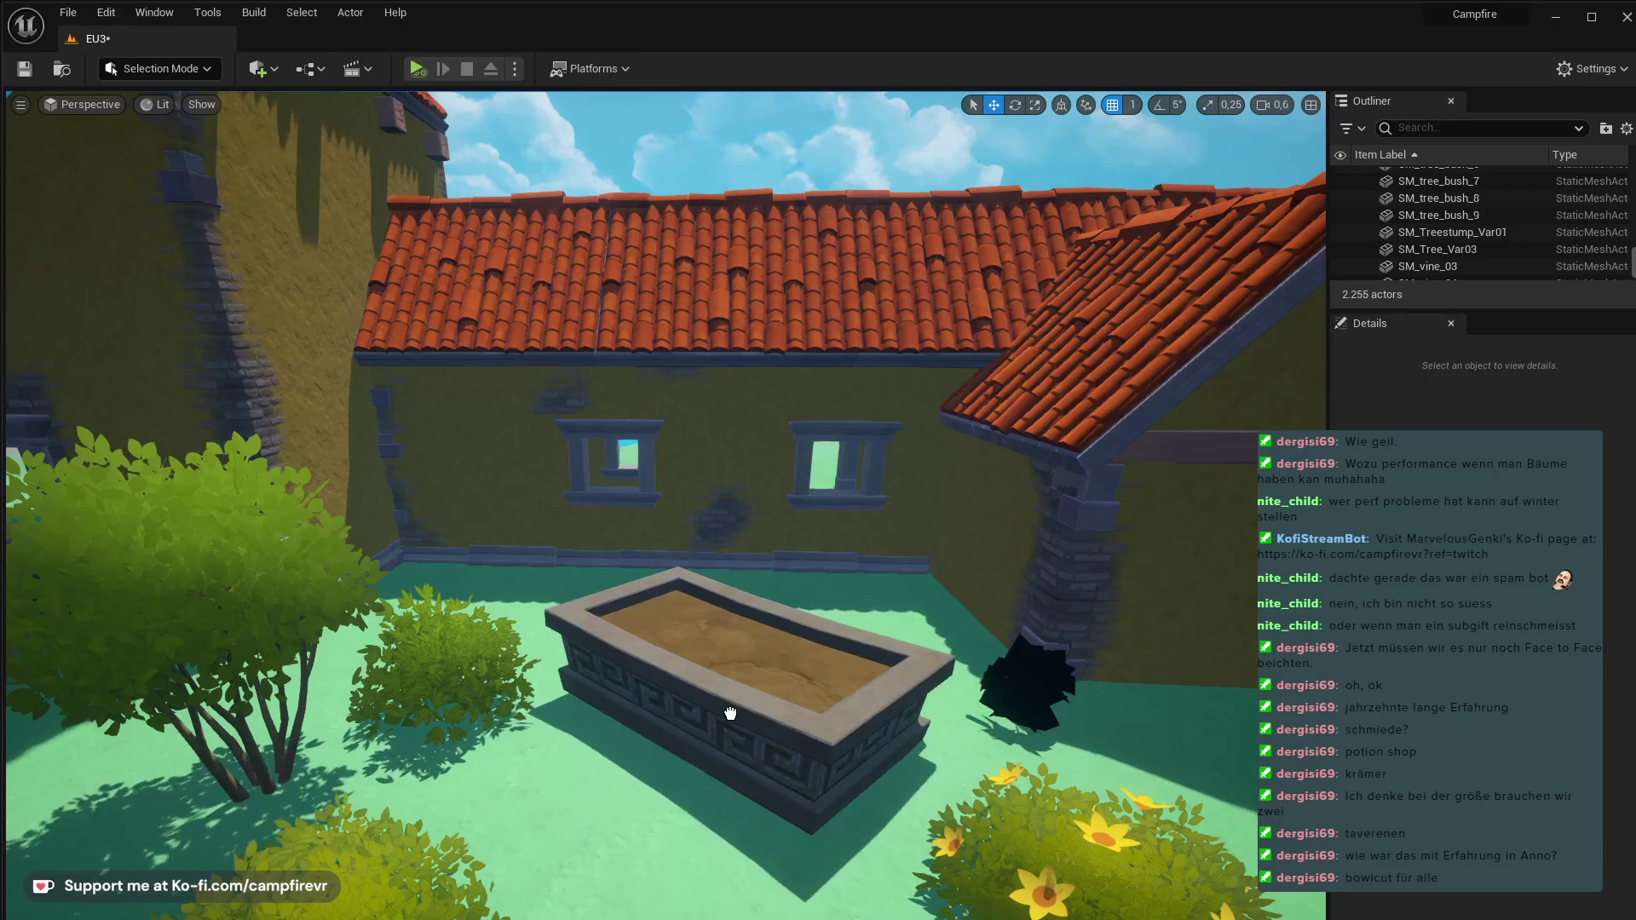
# - Rotate the stone flower bed parallel to the building's wall and scale it down
pyautogui.click(730, 713)
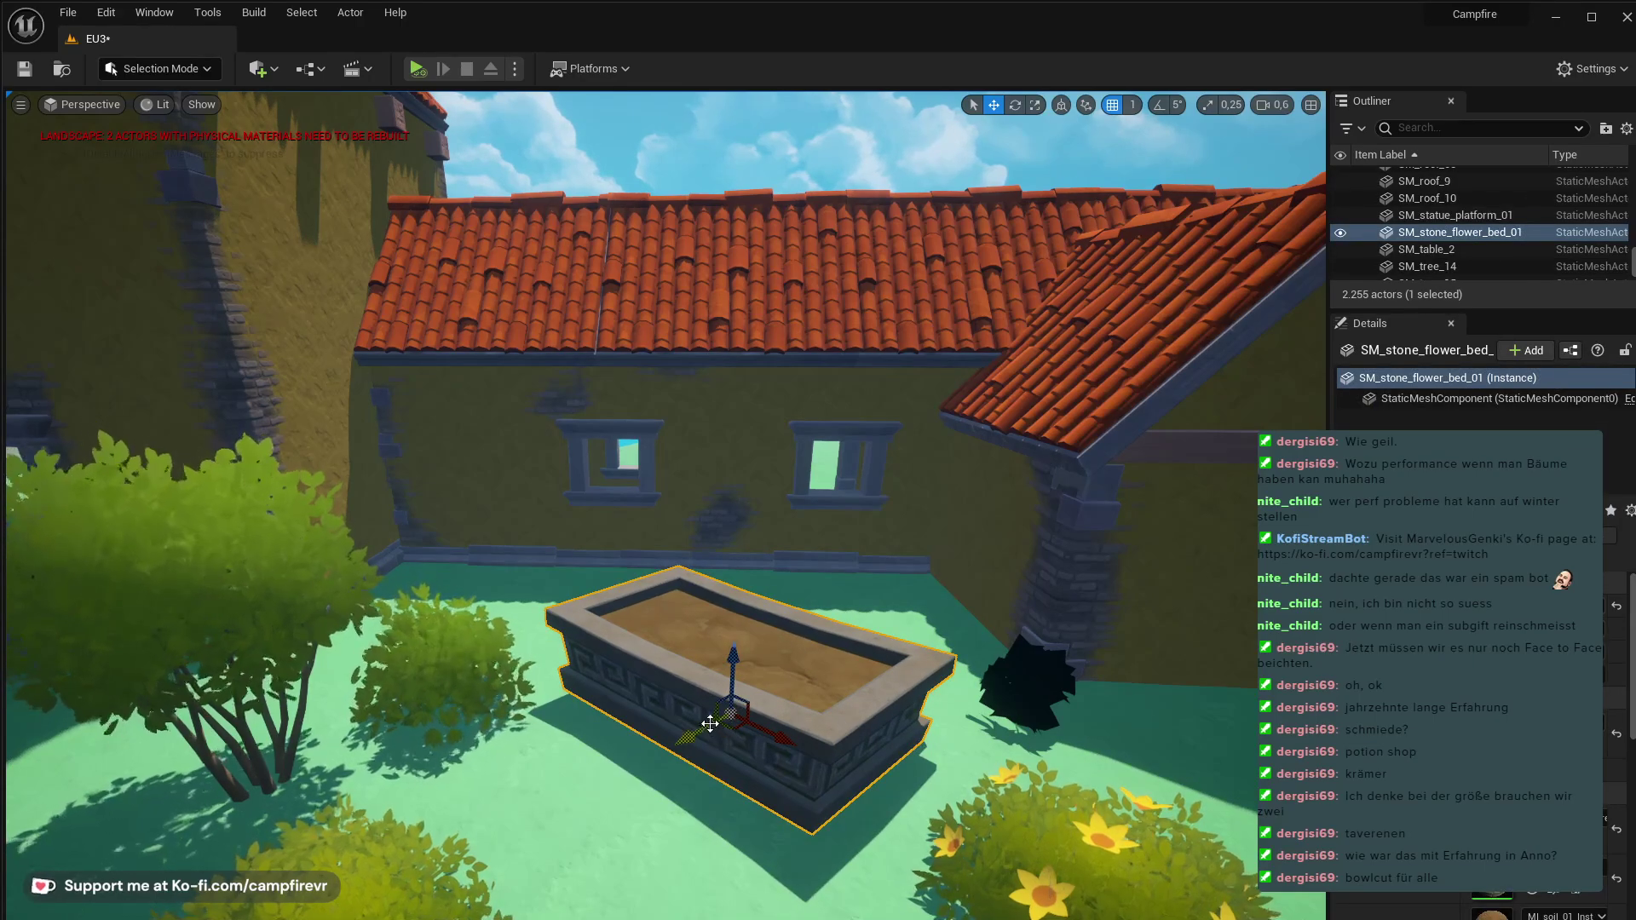
pyautogui.press('e')
pyautogui.moveTo(719, 766); pyautogui.dragTo(682, 682)
pyautogui.press('w')
pyautogui.press('r')
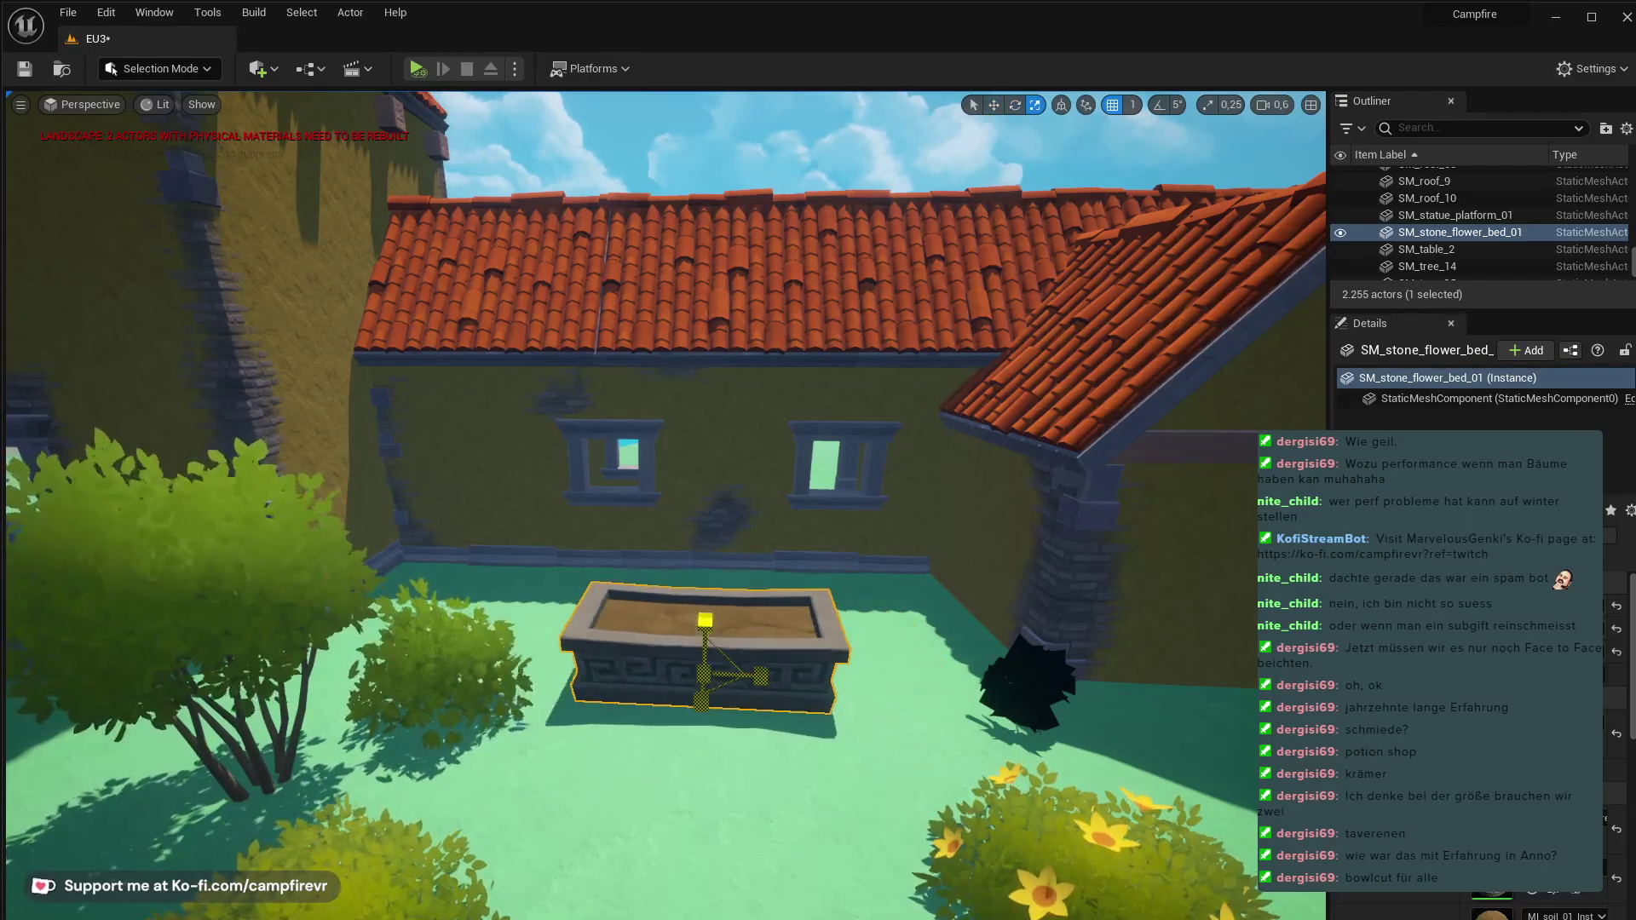
pyautogui.moveTo(705, 620); pyautogui.dragTo(718, 686)
pyautogui.press('w')
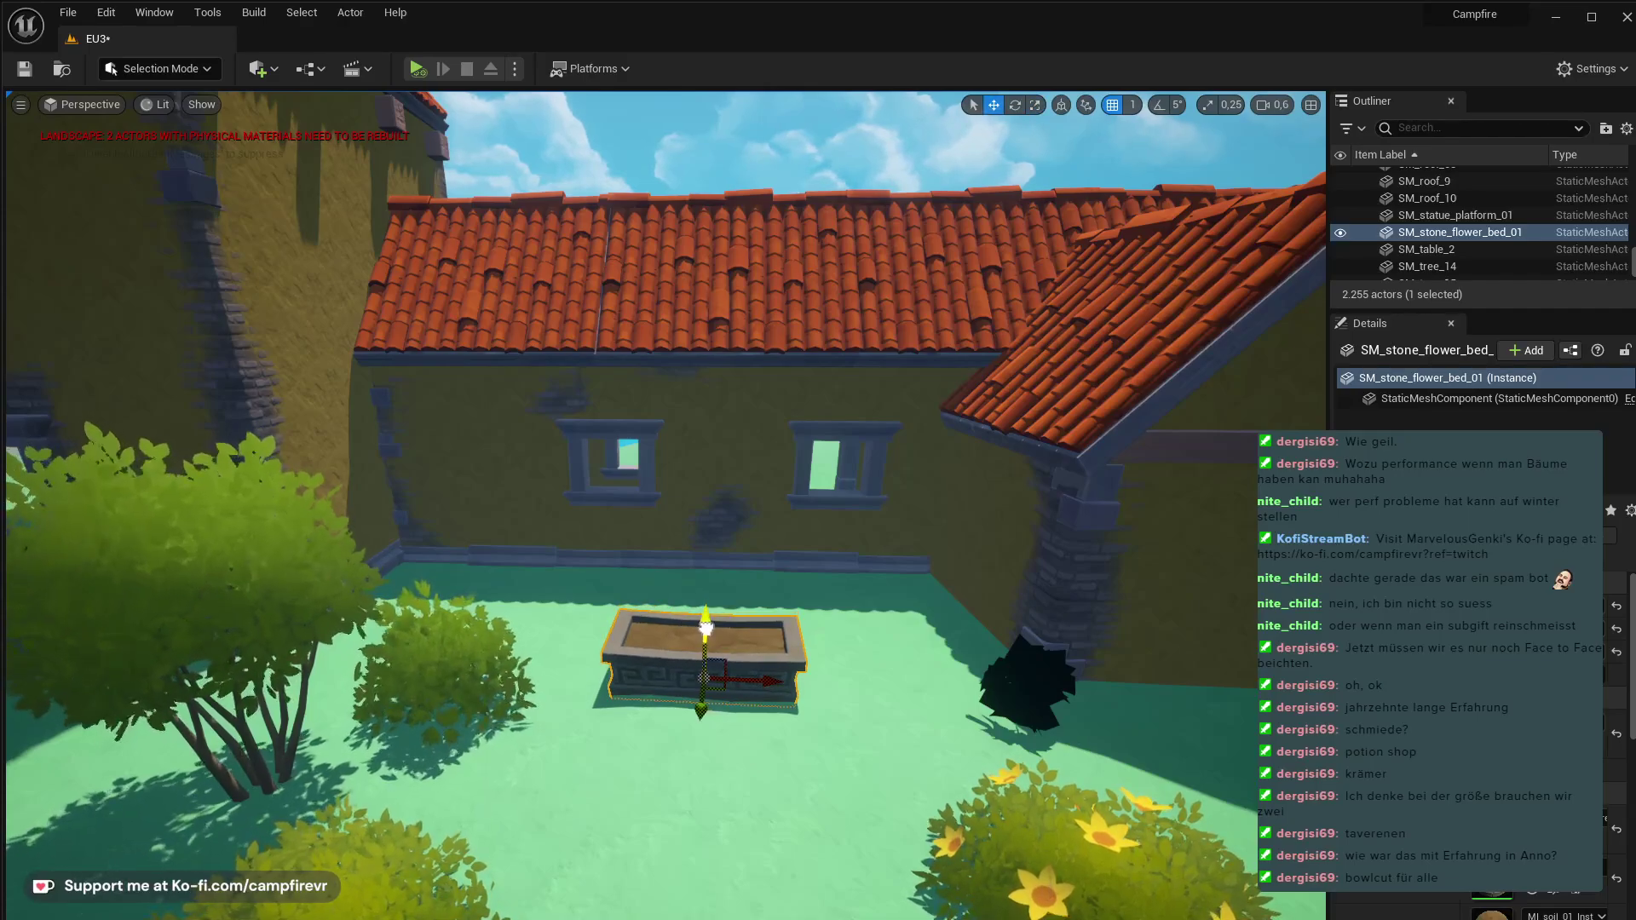
# - Find the tree static meshes across all content and place an SM_Tree_Var02 in the stone flower bed
pyautogui.hotkey('ctrl', 'space')
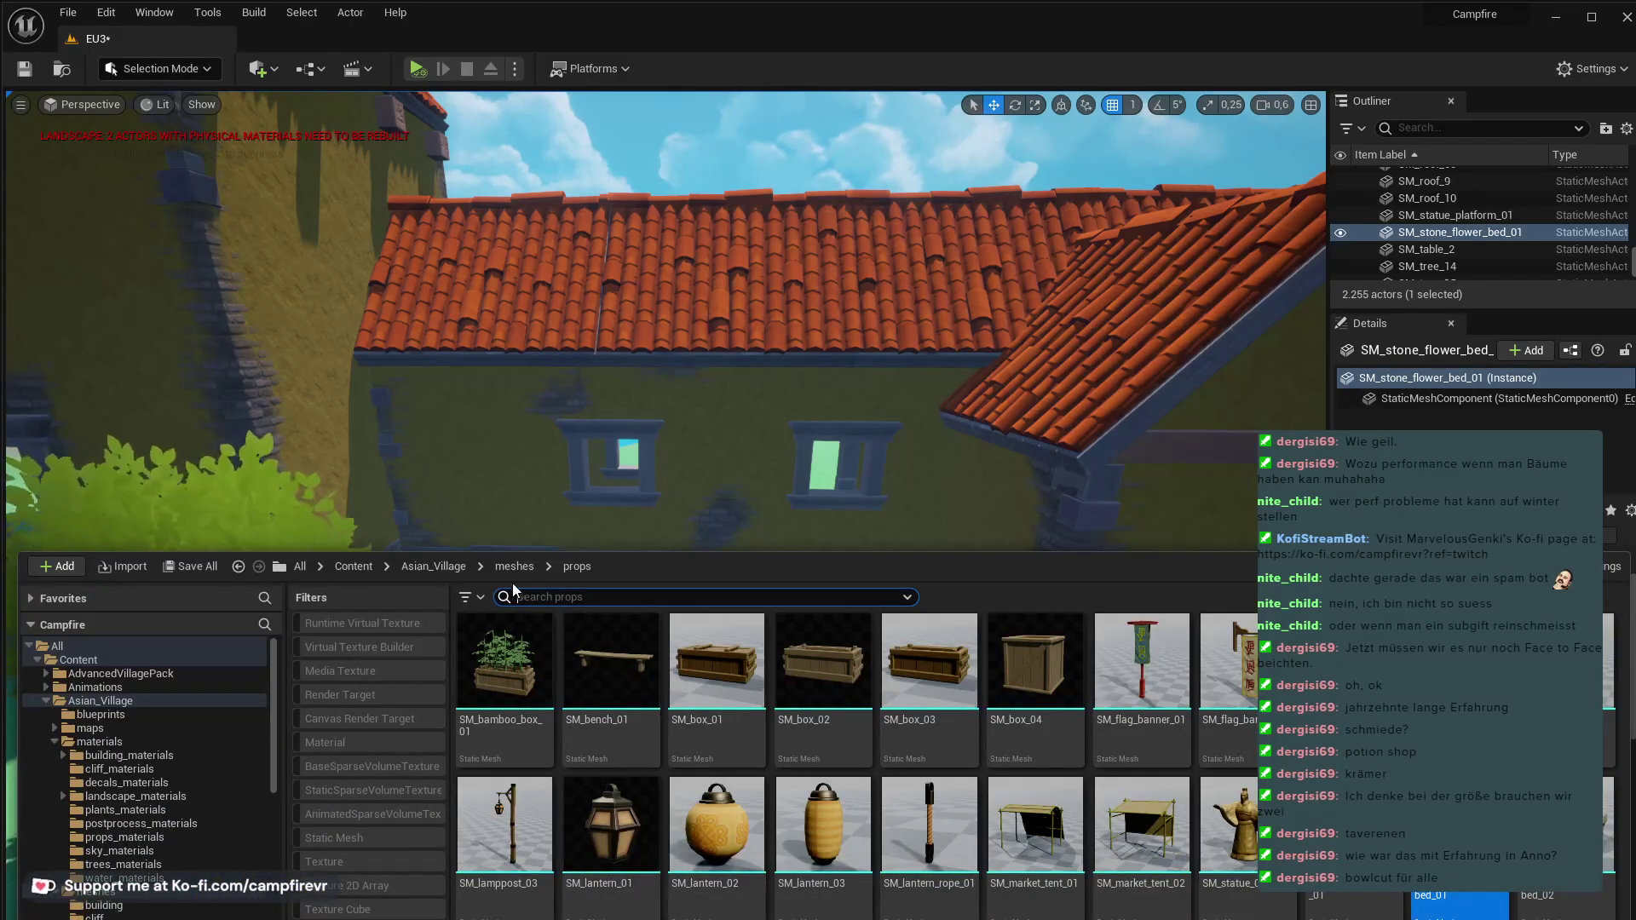
pyautogui.click(353, 566)
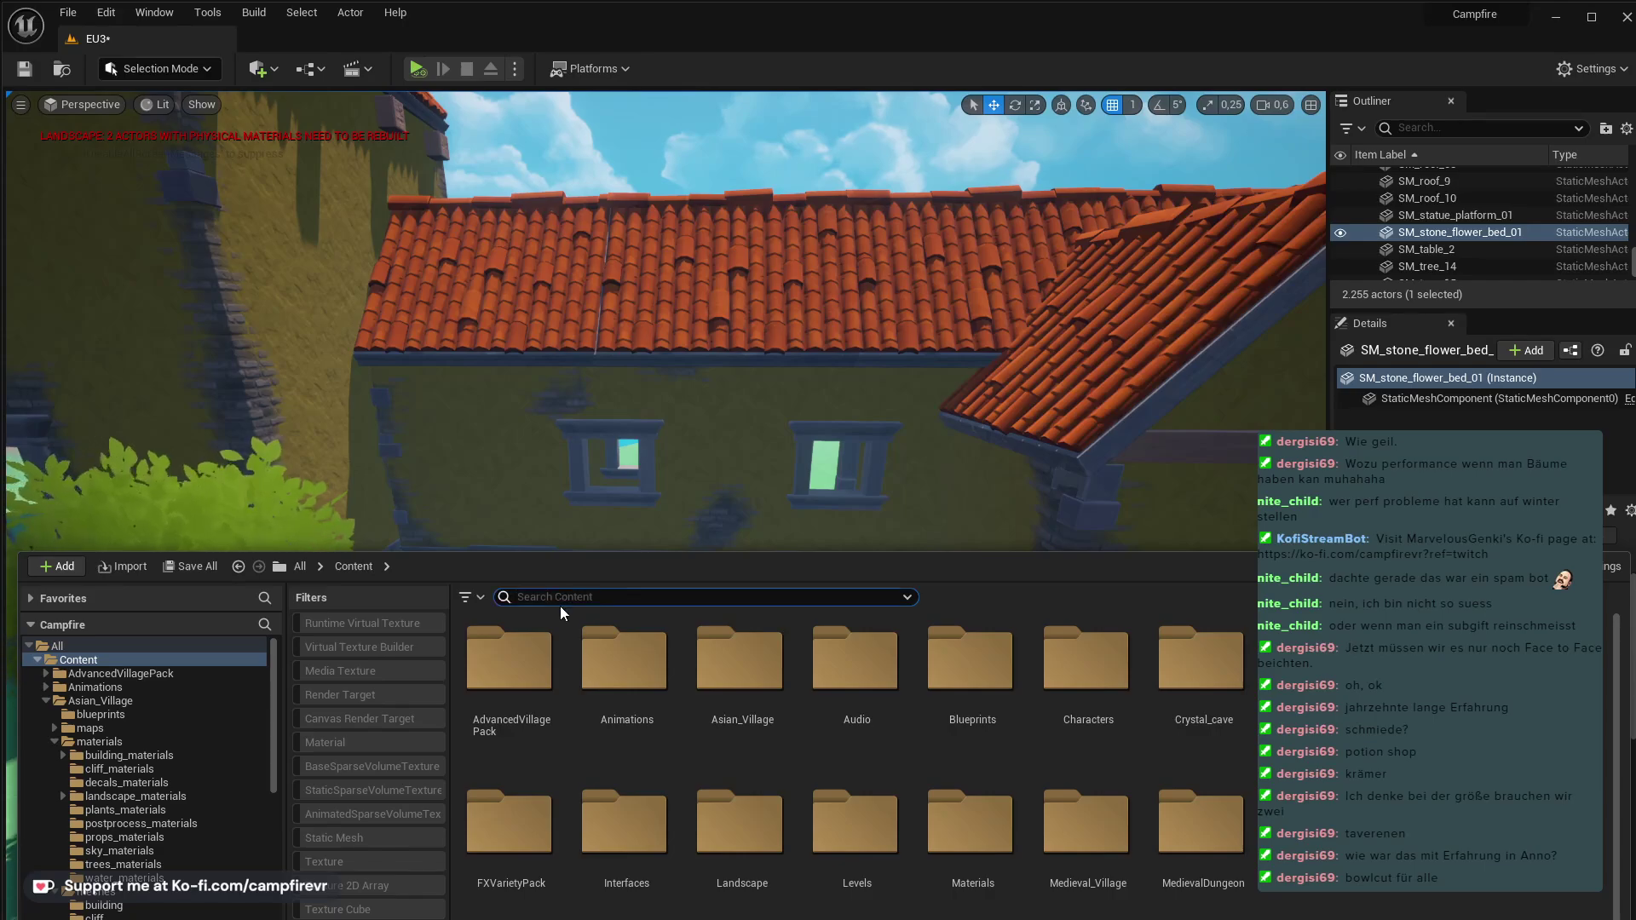
pyautogui.write('tree')
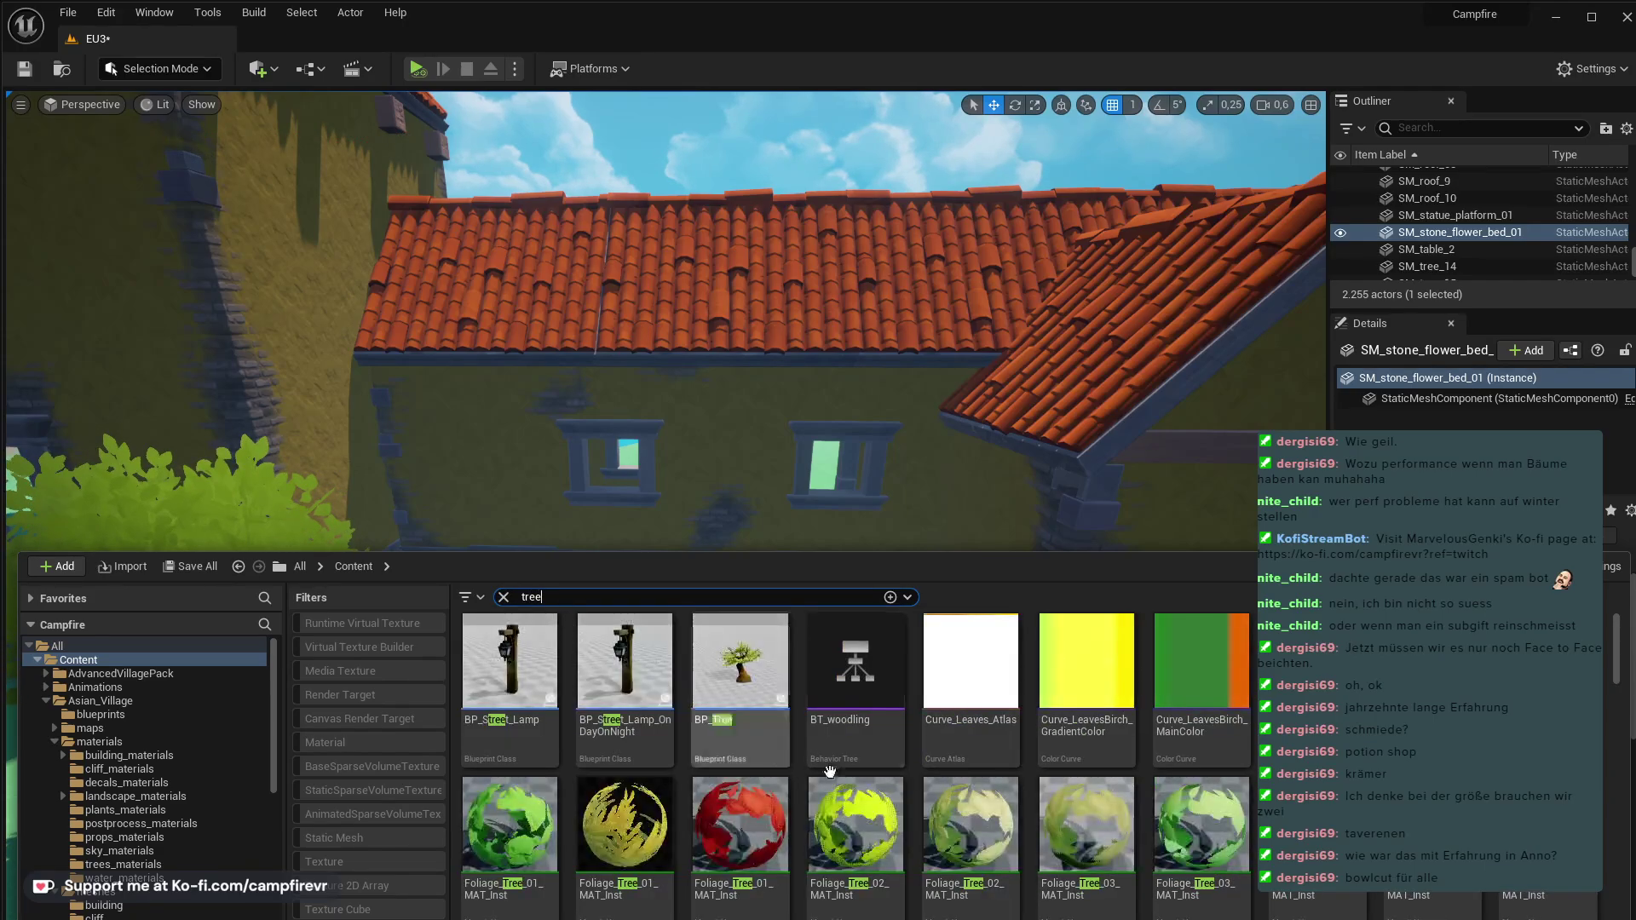
pyautogui.scroll(-10, 829, 771)
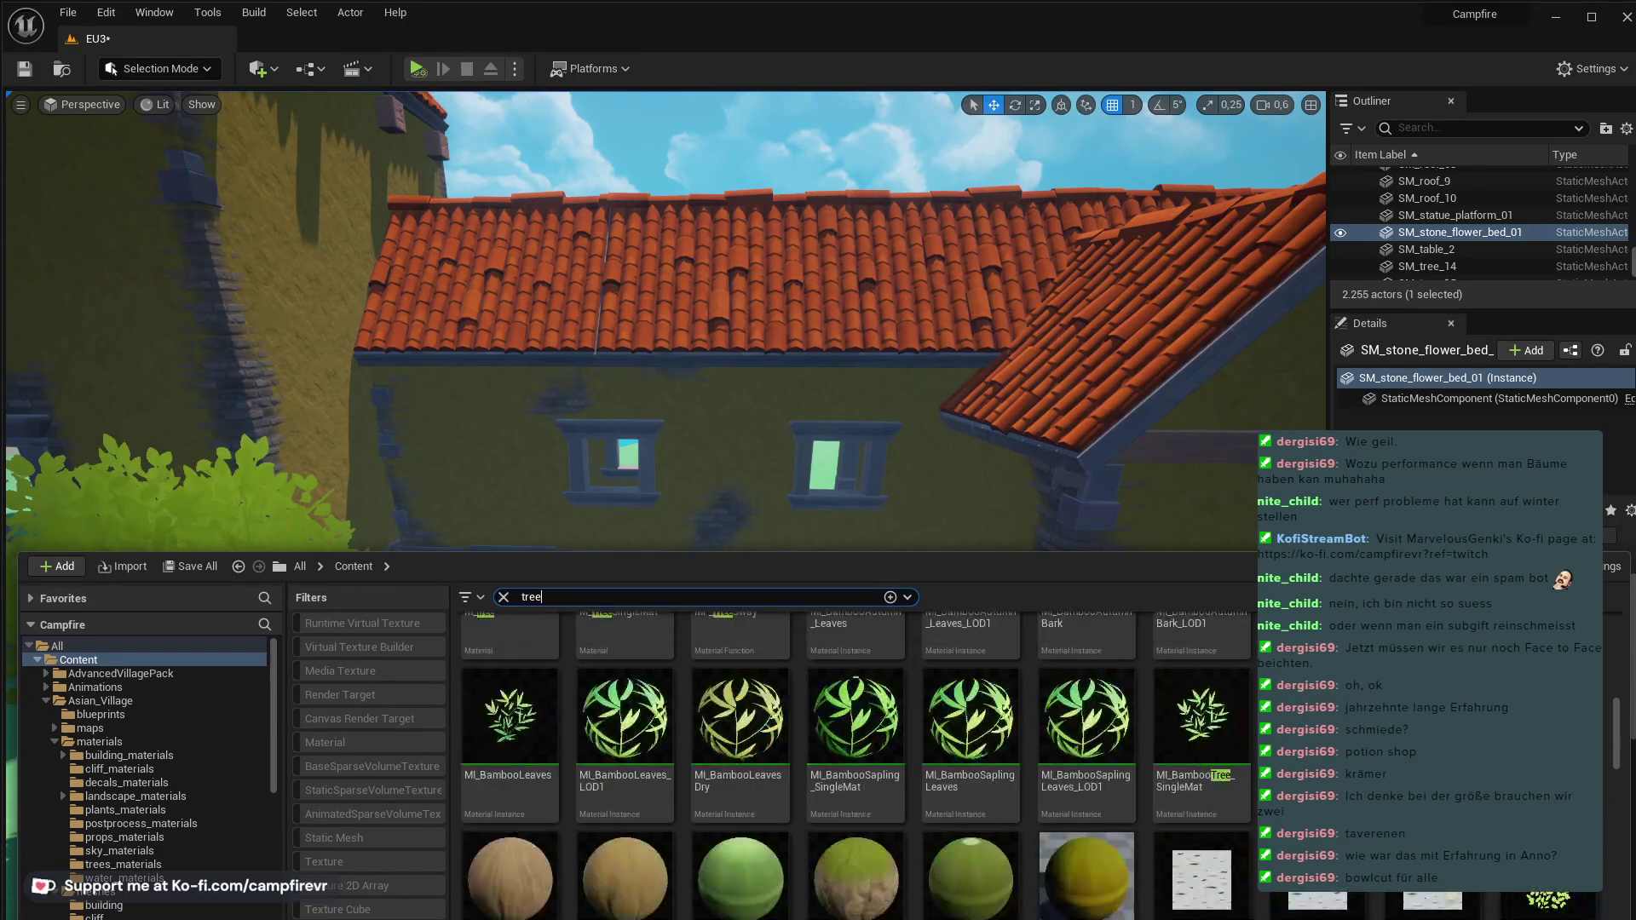
pyautogui.scroll(-5, 829, 771)
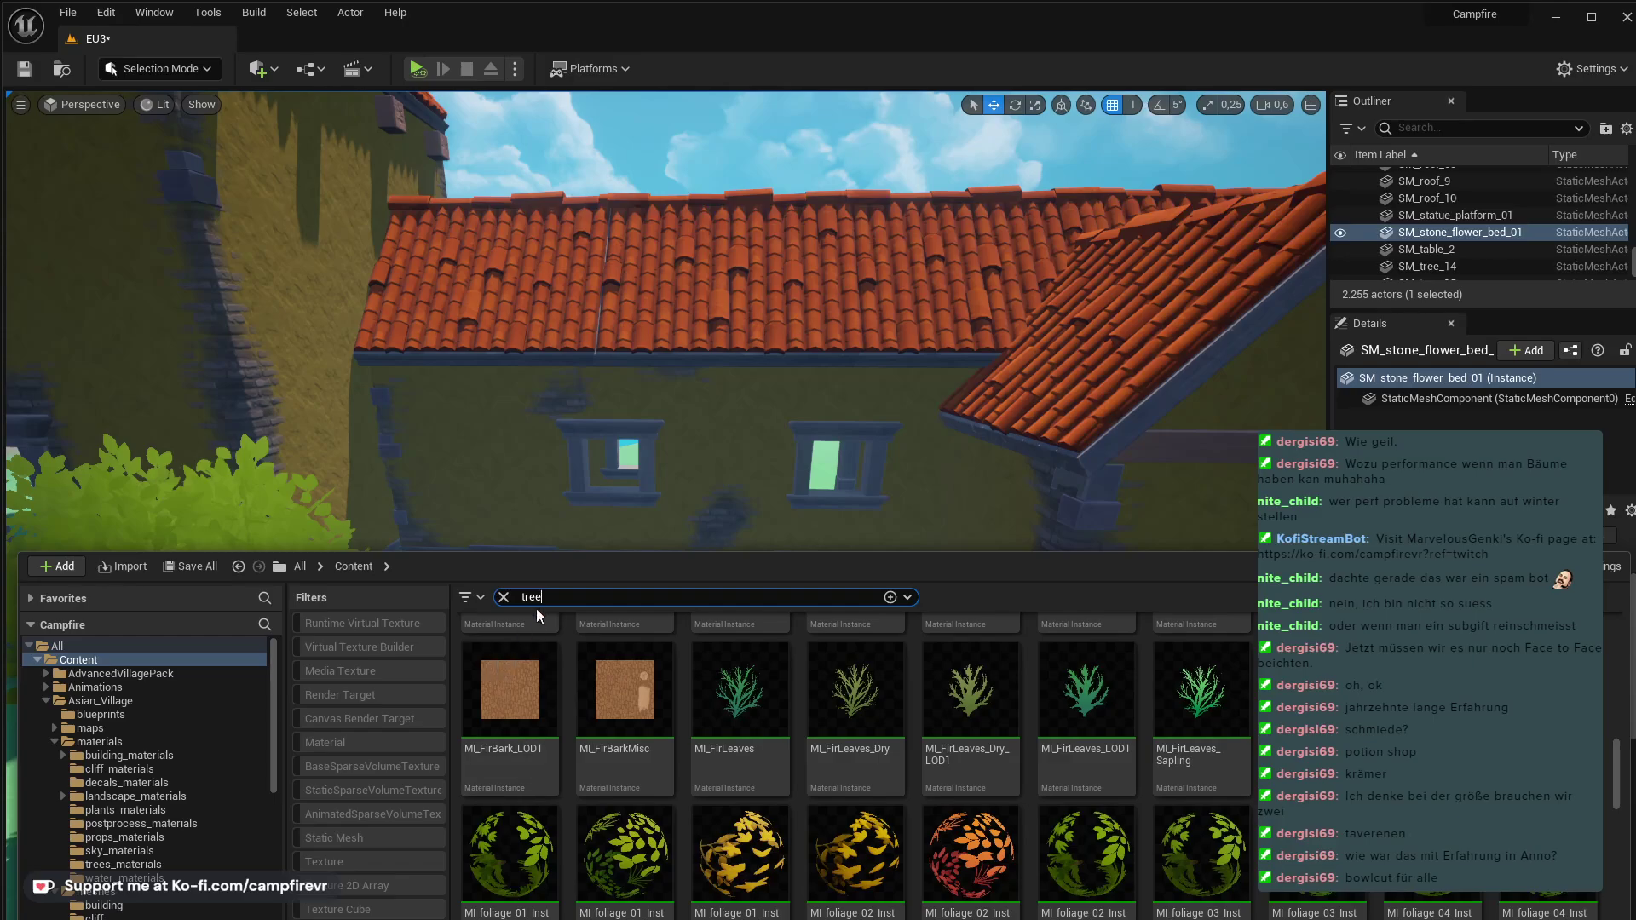
pyautogui.click(358, 838)
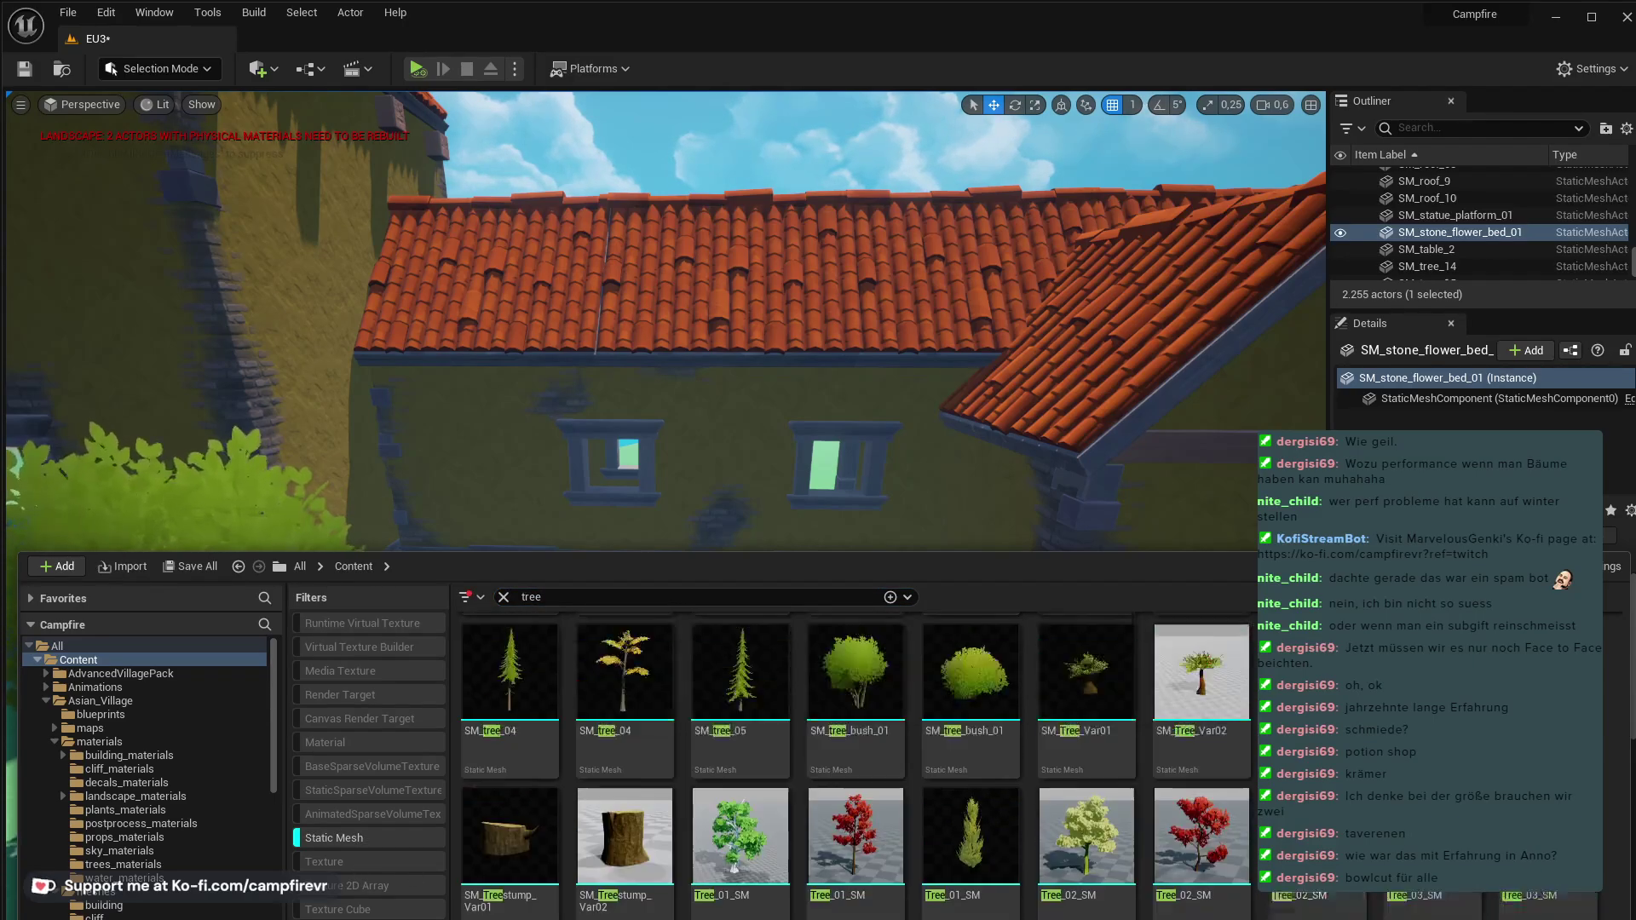
pyautogui.scroll(1, 855, 766)
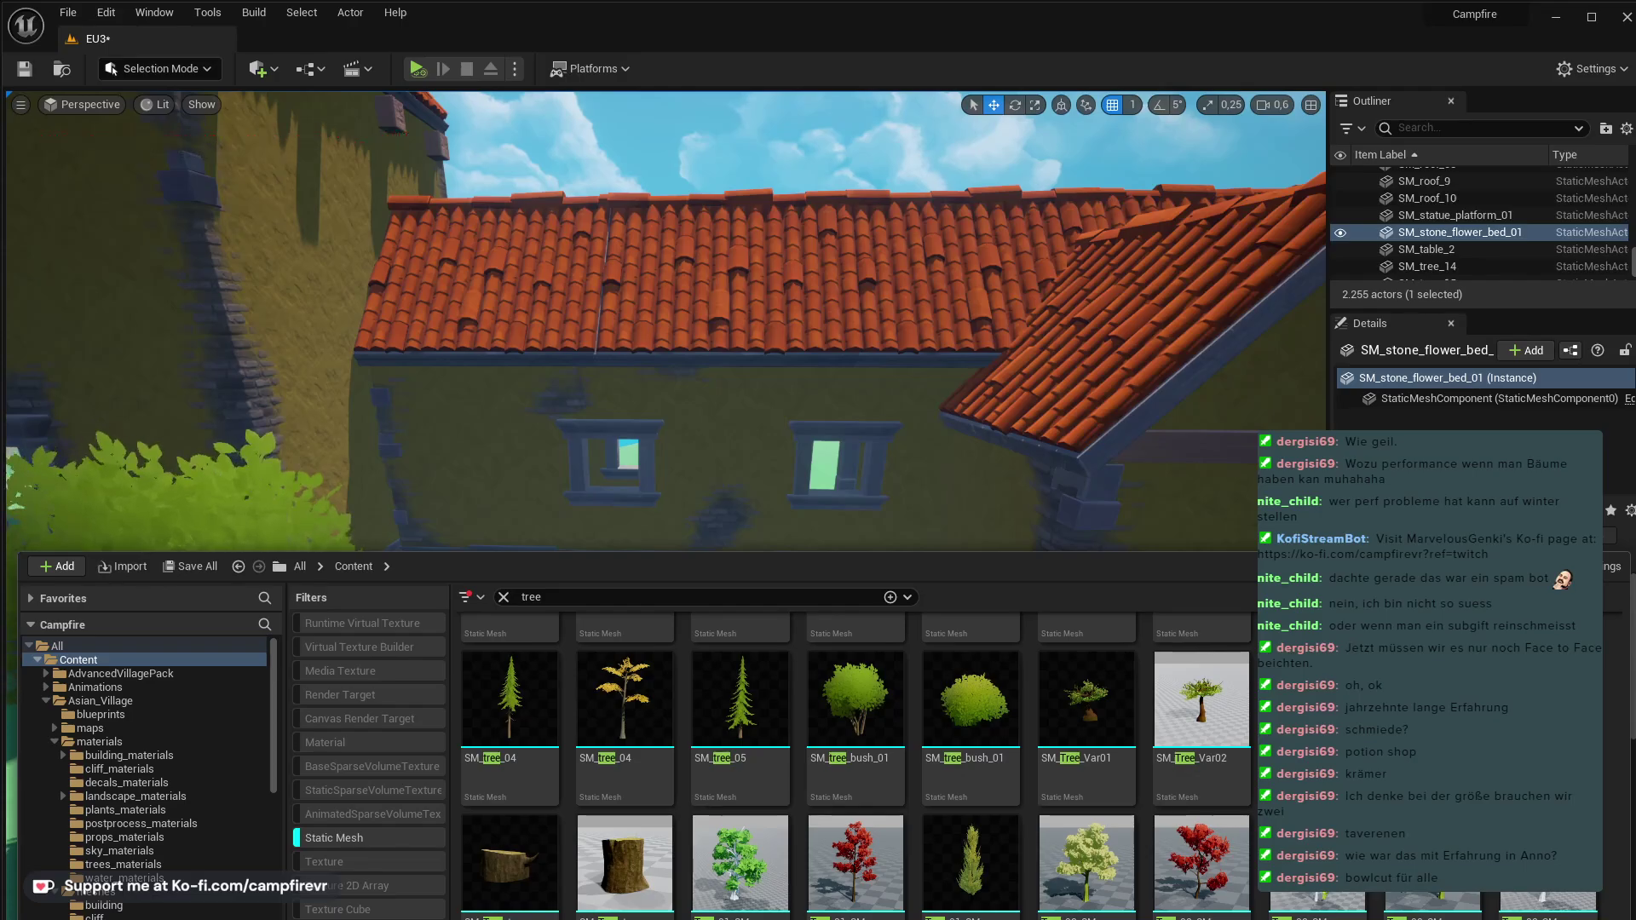
pyautogui.moveTo(1201, 698); pyautogui.dragTo(655, 723)
pyautogui.press('r')
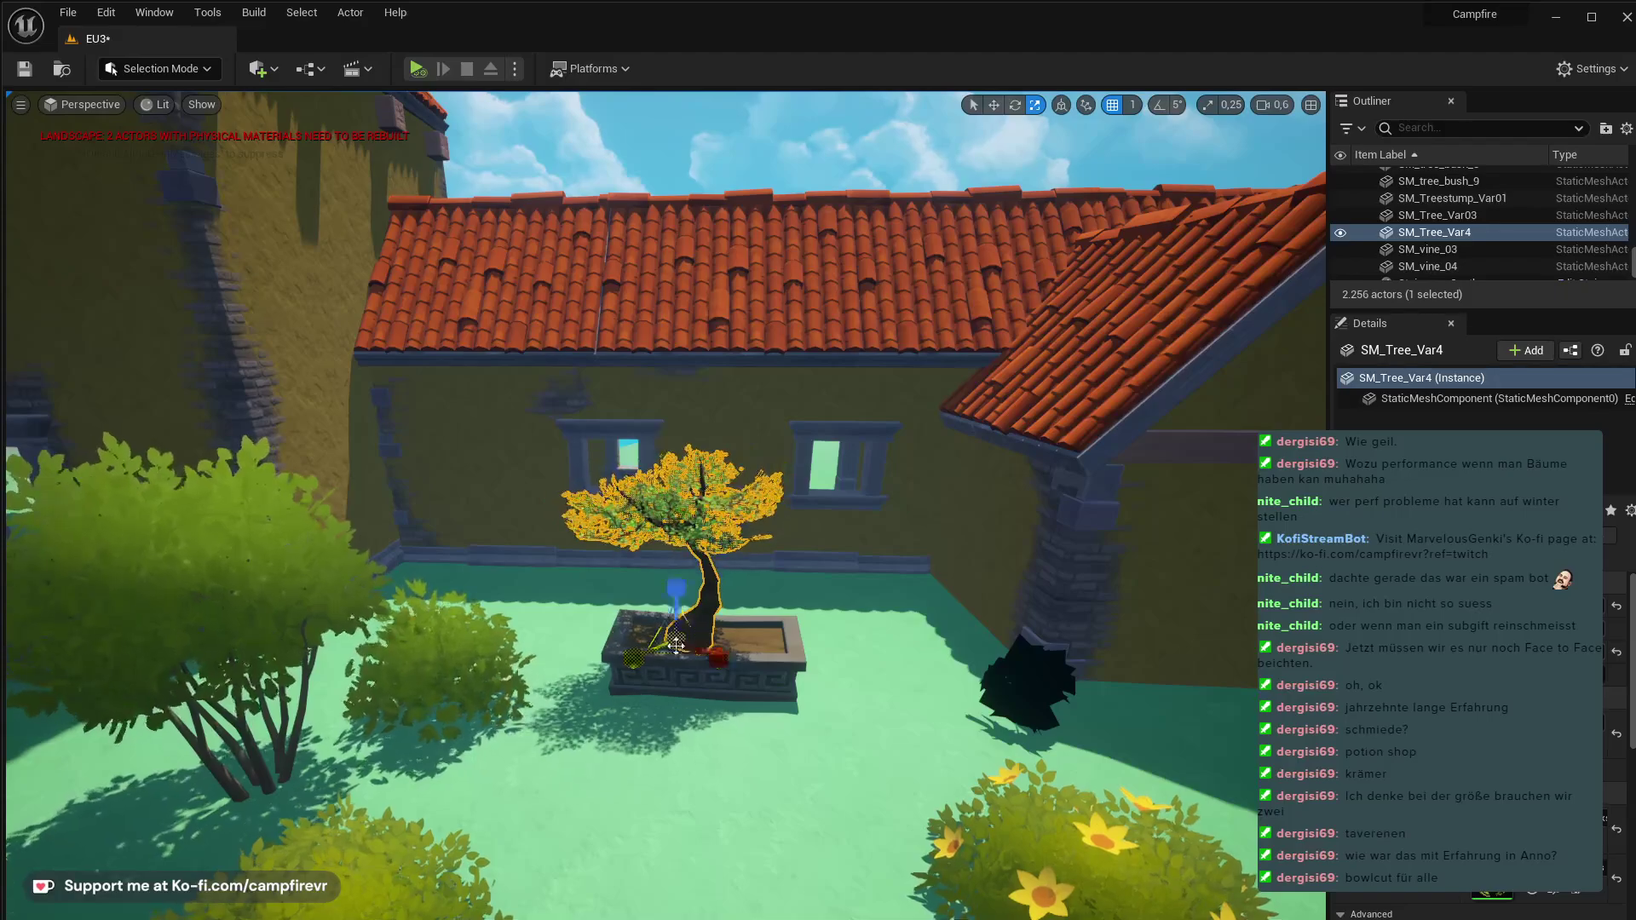
# - Rotate the small tree in the stone flower bed and adjust the height of its trunk in the soil
pyautogui.press('w')
pyautogui.moveTo(676, 639); pyautogui.dragTo(731, 727, button='right')
pyautogui.press('e')
pyautogui.moveTo(643, 640); pyautogui.dragTo(735, 607)
pyautogui.press('w')
pyautogui.moveTo(644, 550); pyautogui.dragTo(645, 546)
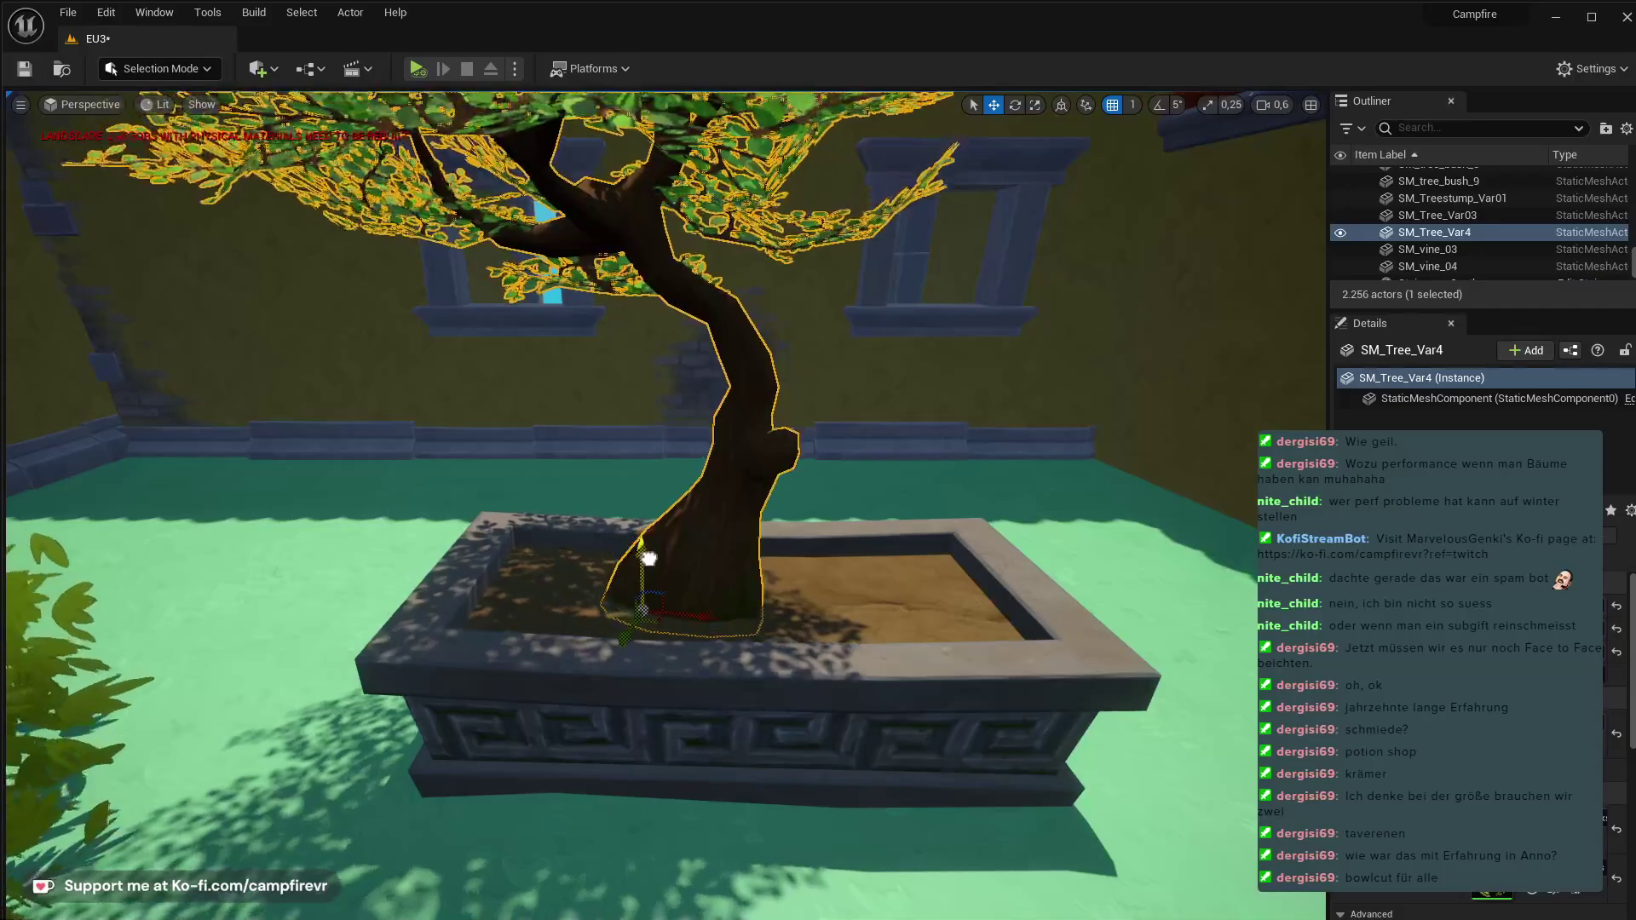
# - Shift the small tree toward the middle of the stone flower bed and scale it down
pyautogui.moveTo(676, 602); pyautogui.dragTo(830, 629)
pyautogui.moveTo(850, 599)
pyautogui.mouseDown(button='right')
pyautogui.moveTo(851, 656)
pyautogui.moveTo(850, 599)
pyautogui.mouseUp(button='right')
pyautogui.press('r')
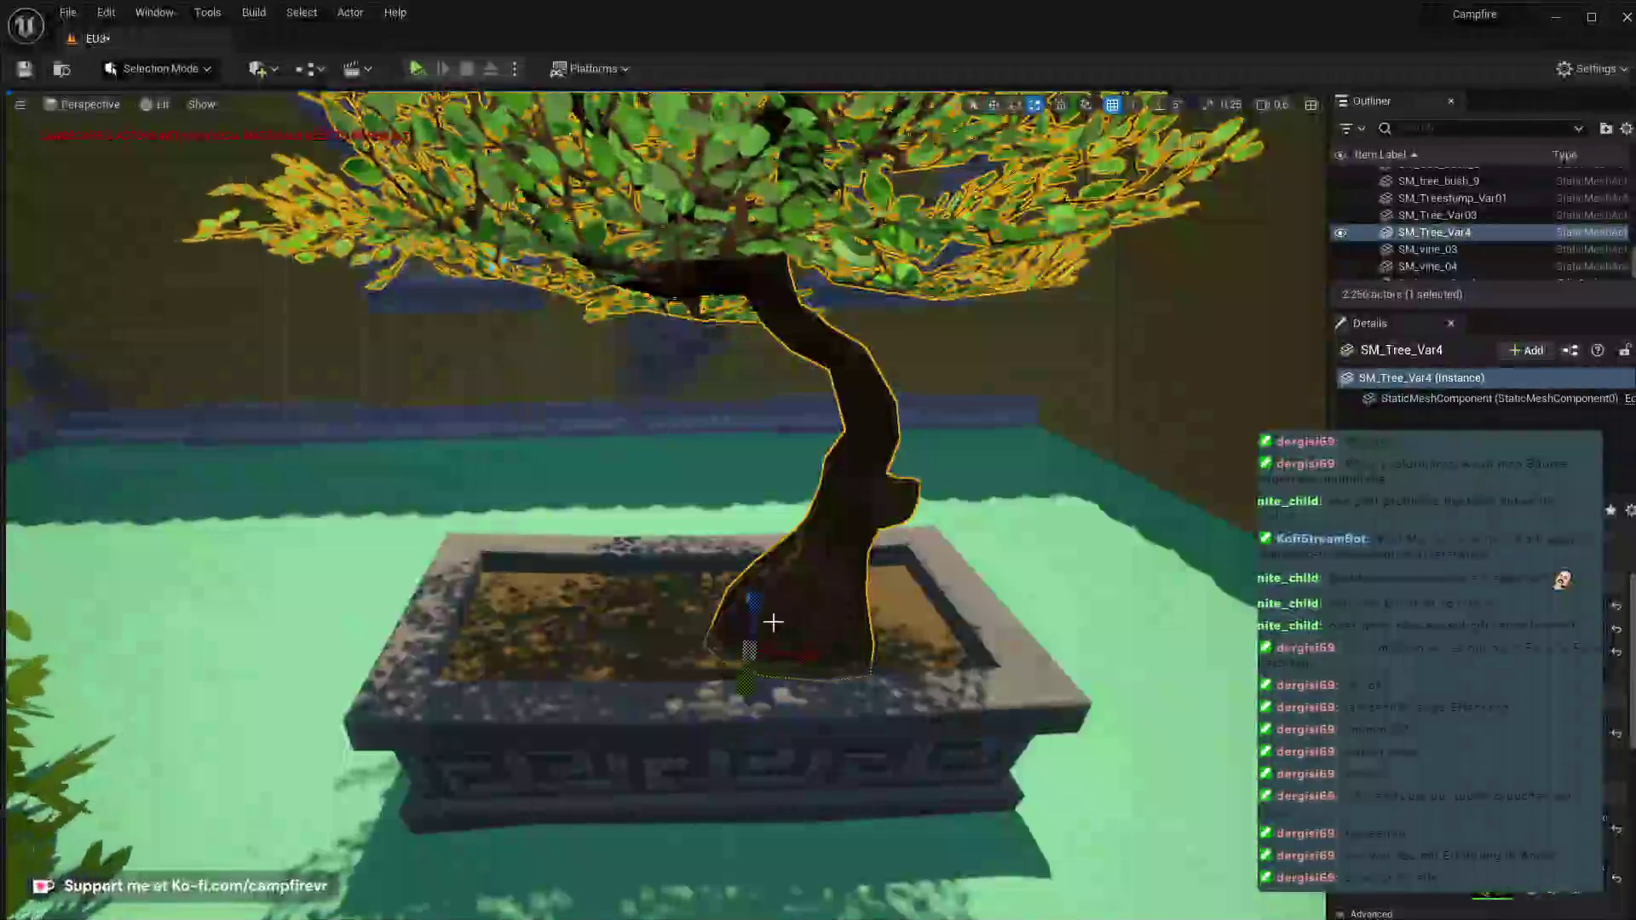
pyautogui.moveTo(750, 647)
pyautogui.mouseDown()
pyautogui.moveTo(749, 601)
pyautogui.moveTo(748, 651)
pyautogui.mouseUp()
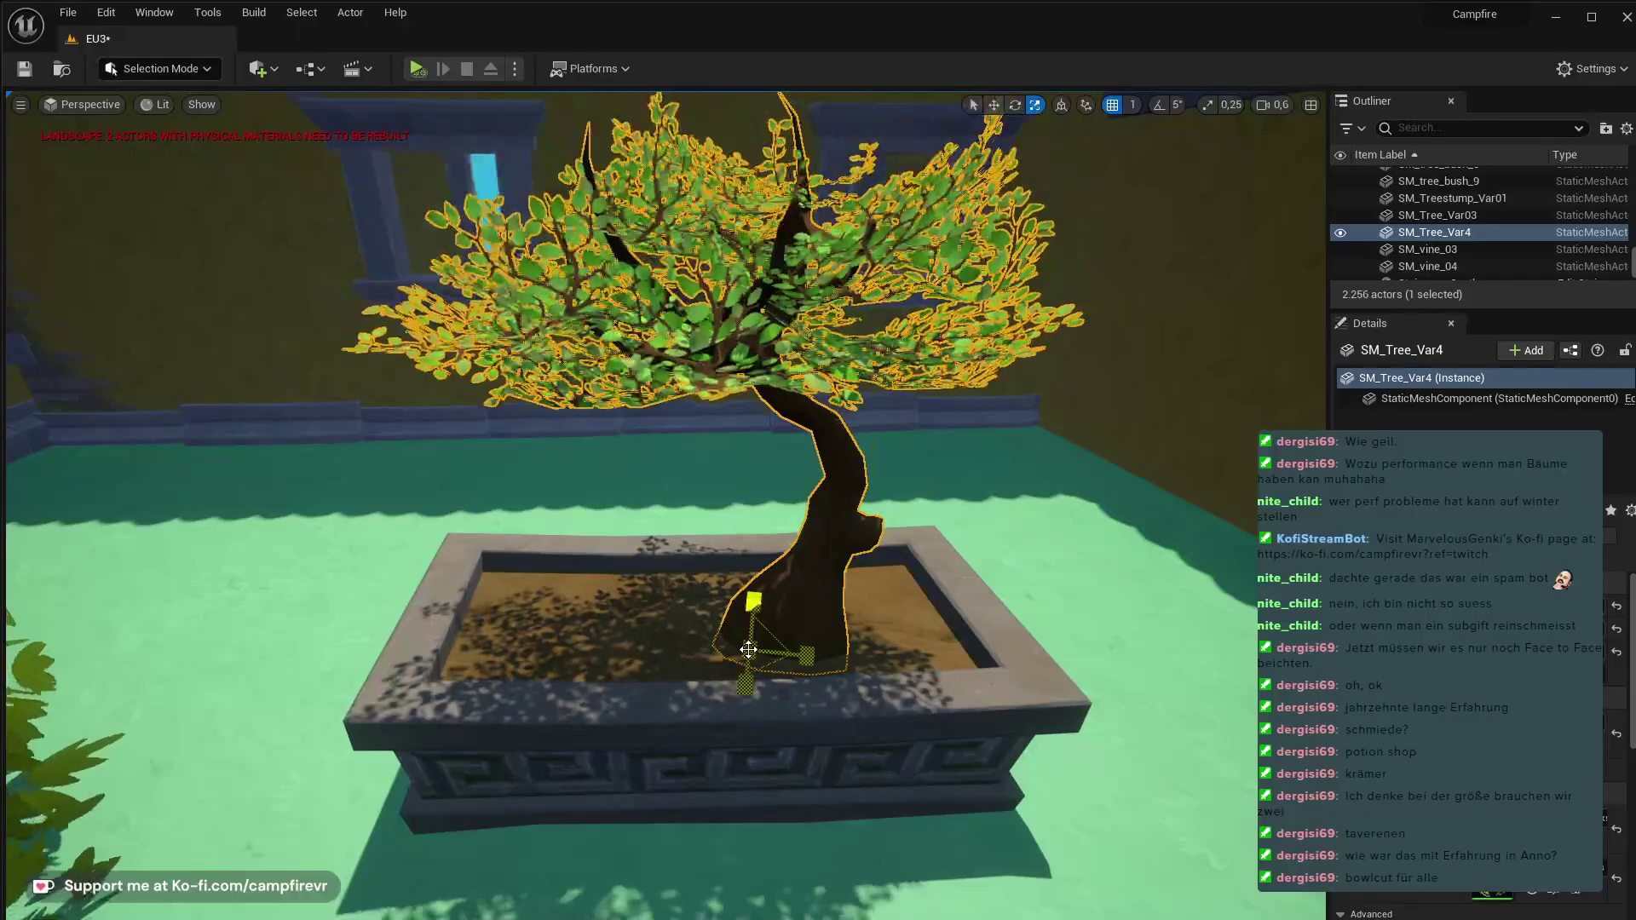
# - Find the rock static meshes and place a Rock_07_Snow_SM in the stone flower bed beside the tree
pyautogui.hotkey('ctrl', 'space')
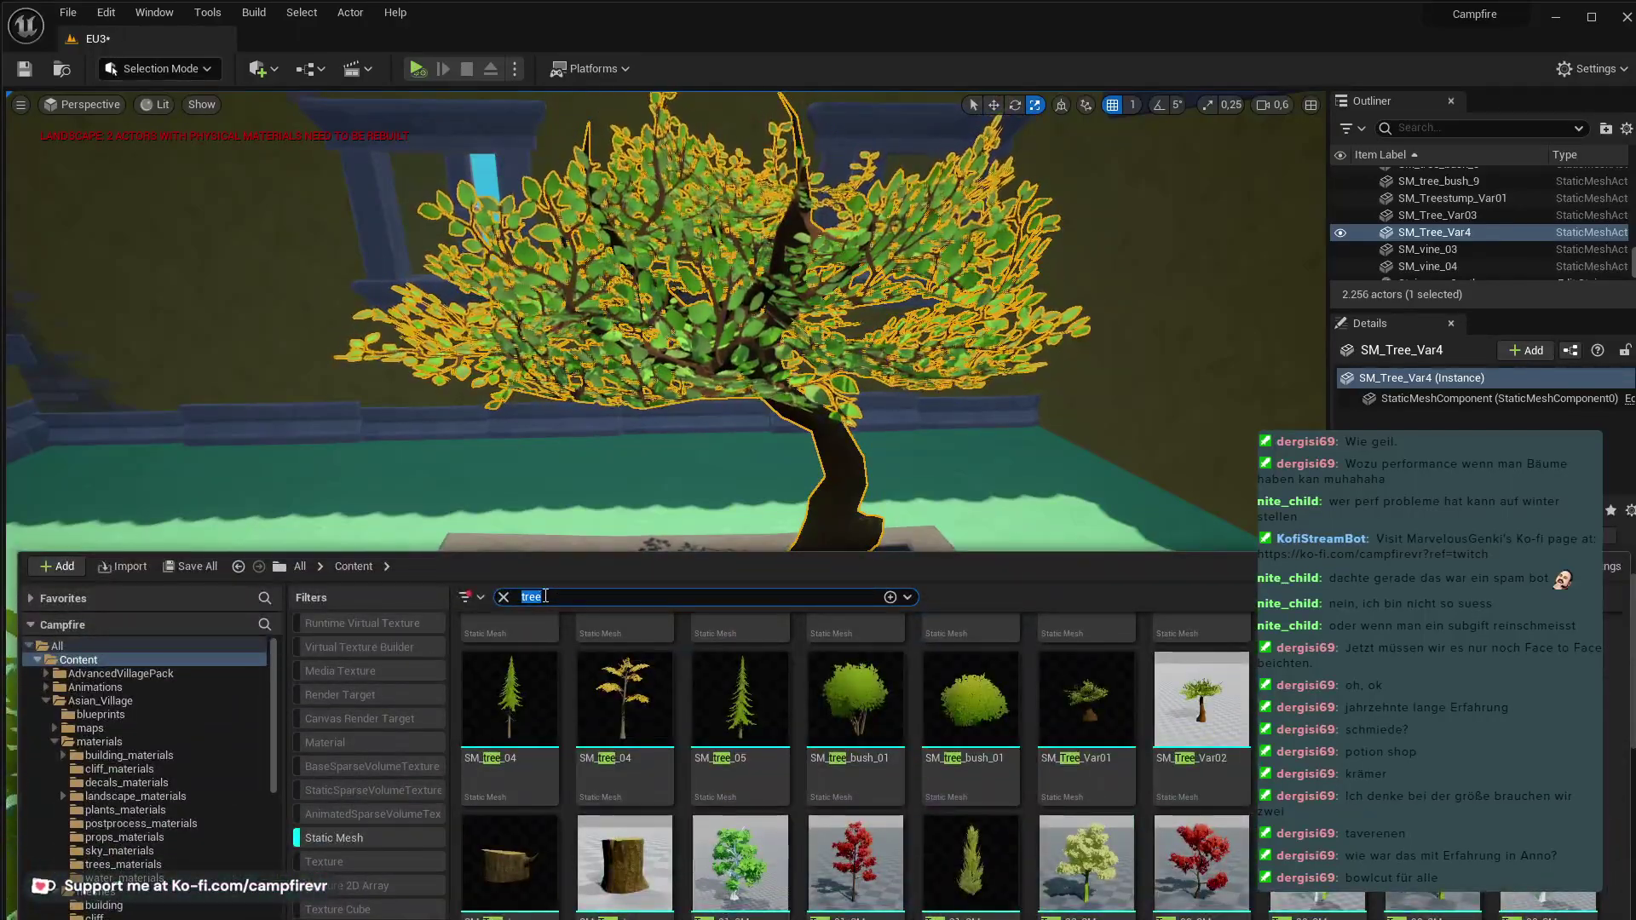
pyautogui.write('stone')
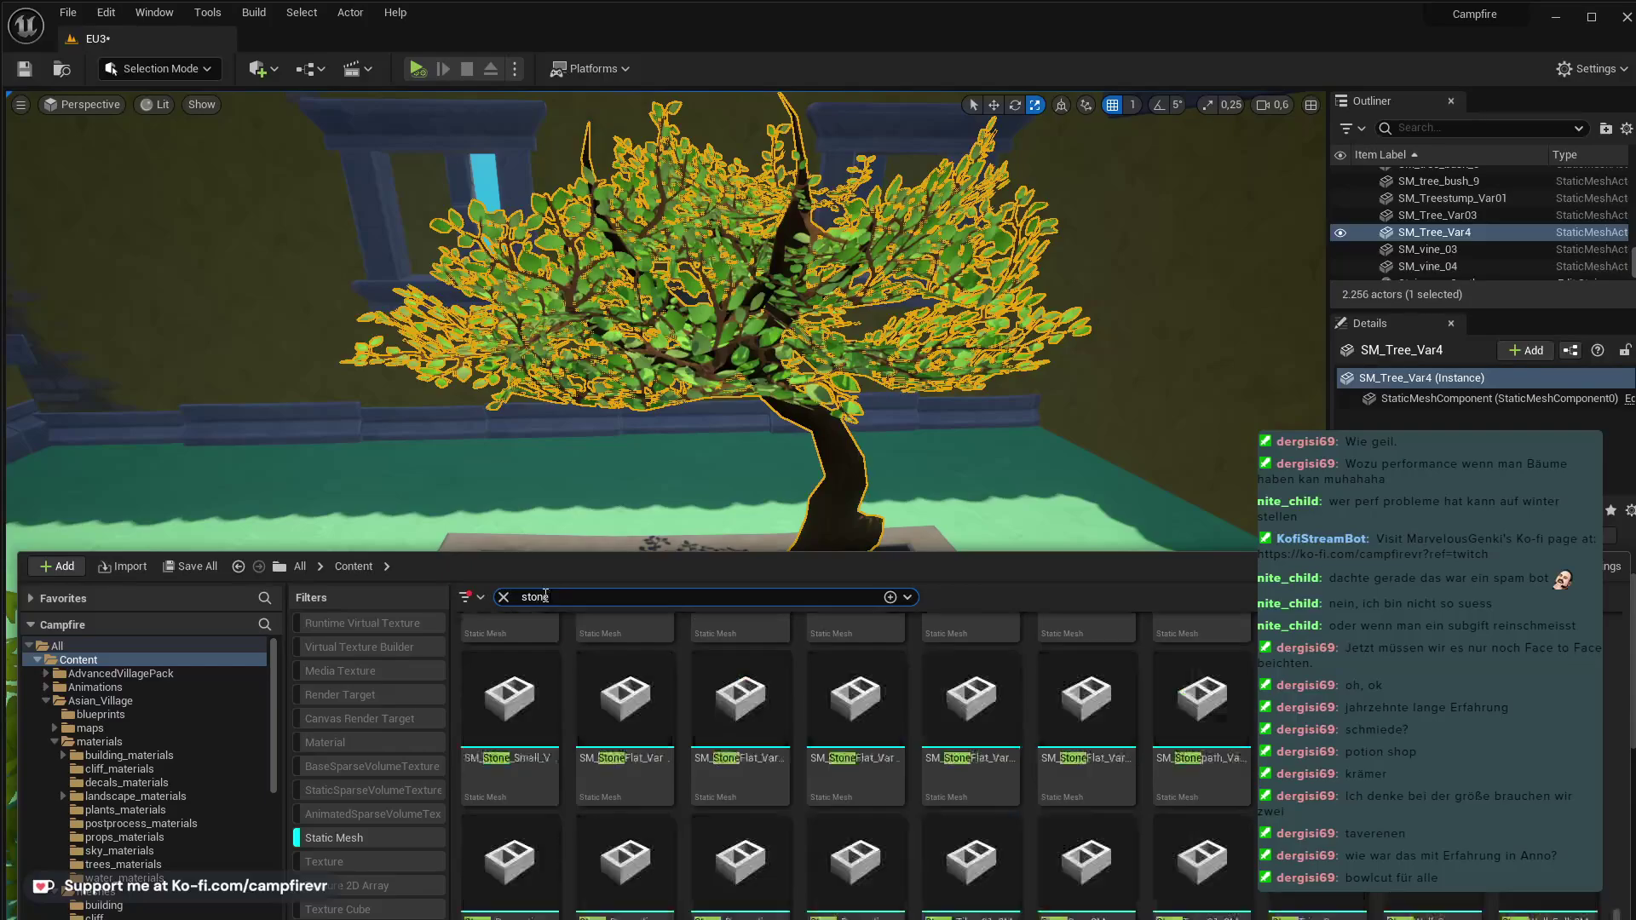
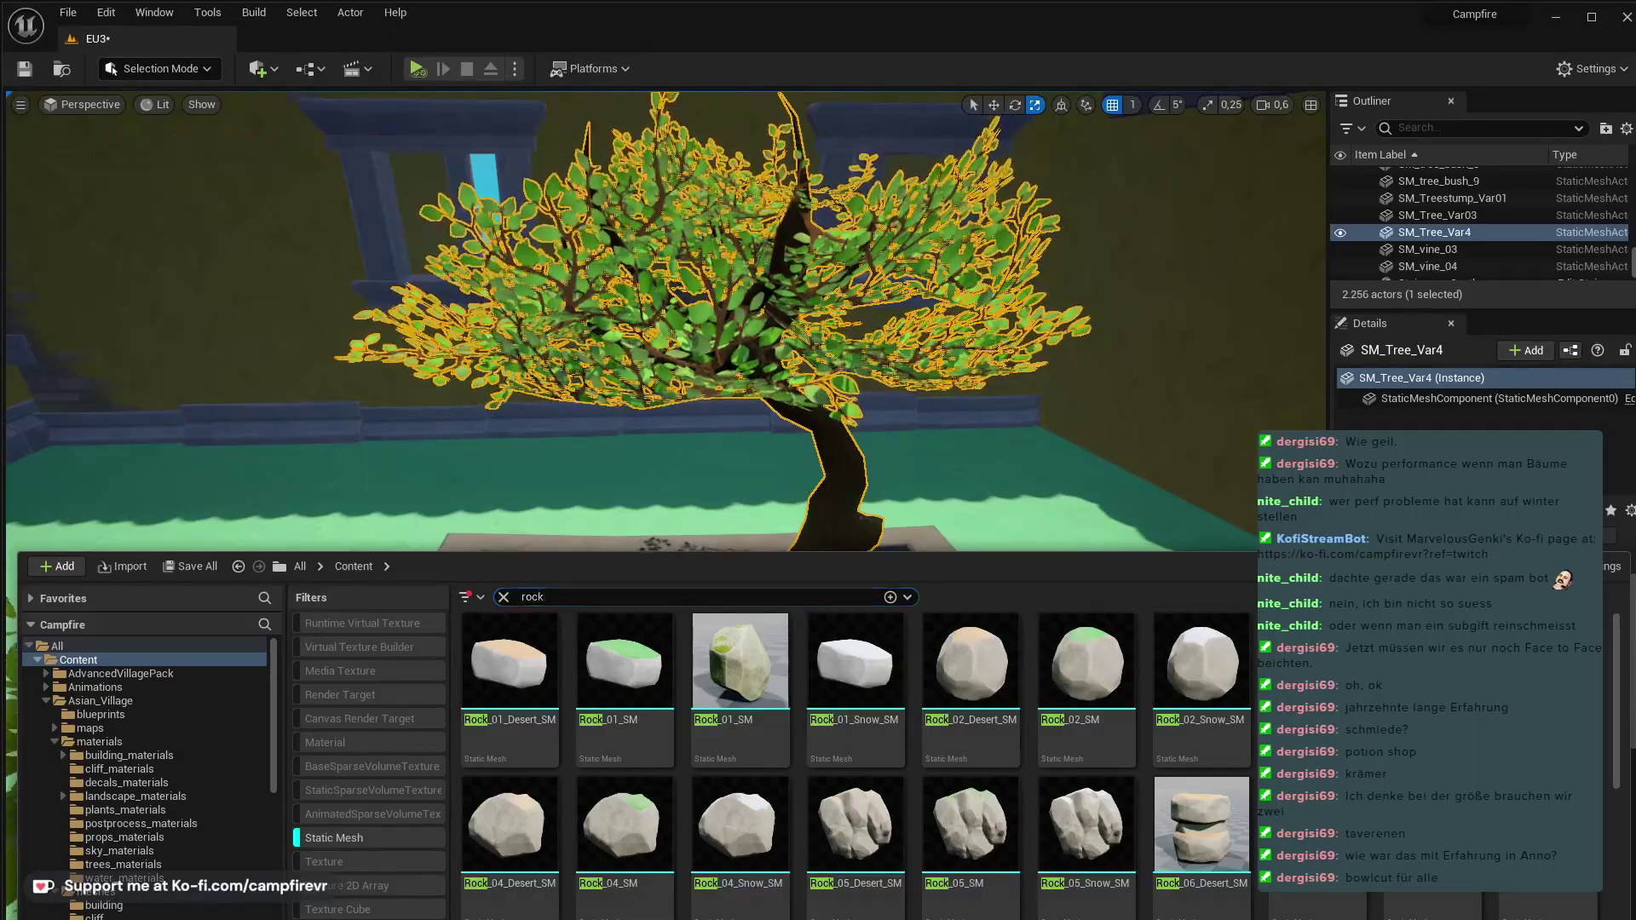
pyautogui.moveTo(603, 919); pyautogui.dragTo(608, 493)
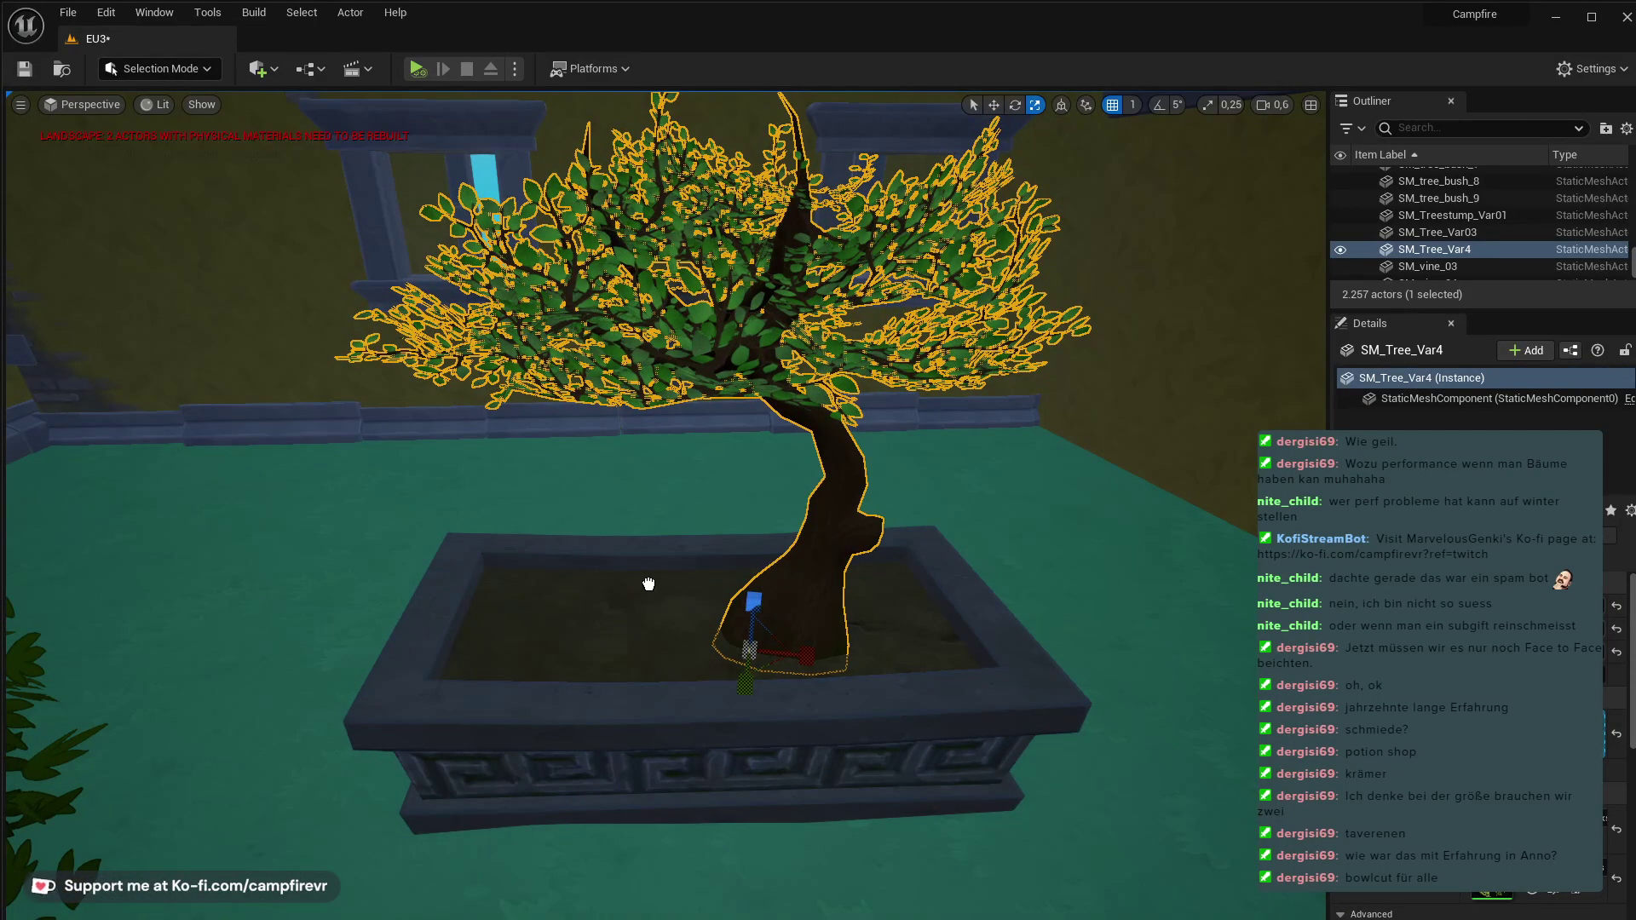
pyautogui.moveTo(649, 583); pyautogui.dragTo(648, 584)
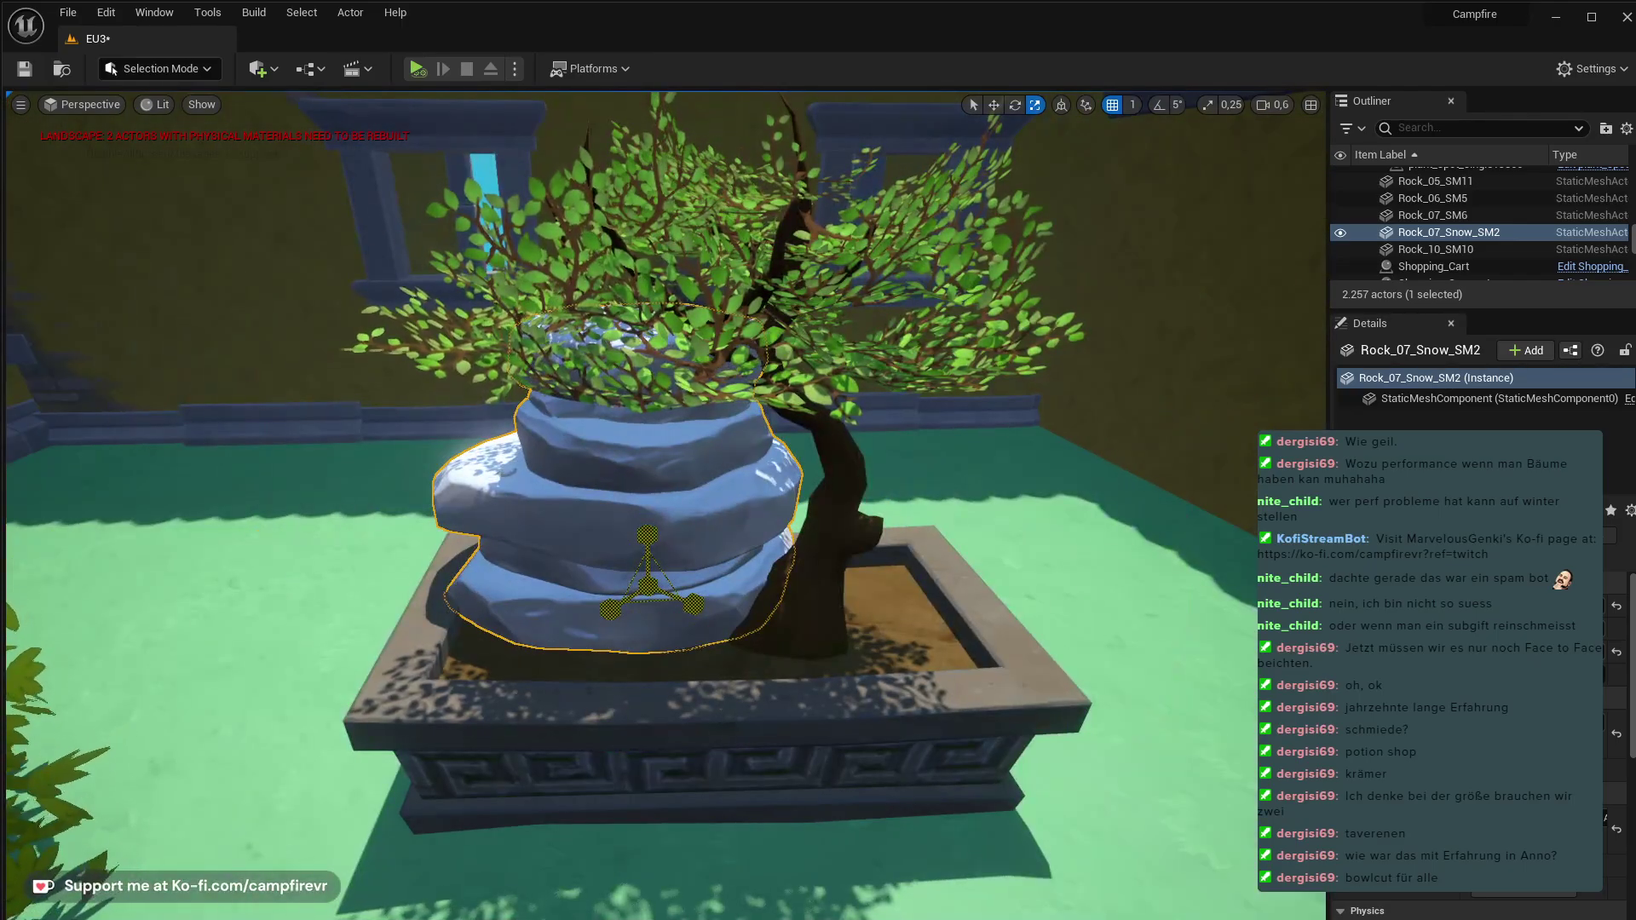
# - Scale the stacked rock down to fit inside the flower bed and position it on the soil near the trunk
pyautogui.moveTo(648, 586); pyautogui.dragTo(571, 620)
pyautogui.moveTo(647, 585); pyautogui.dragTo(767, 554, button='right')
pyautogui.press('w')
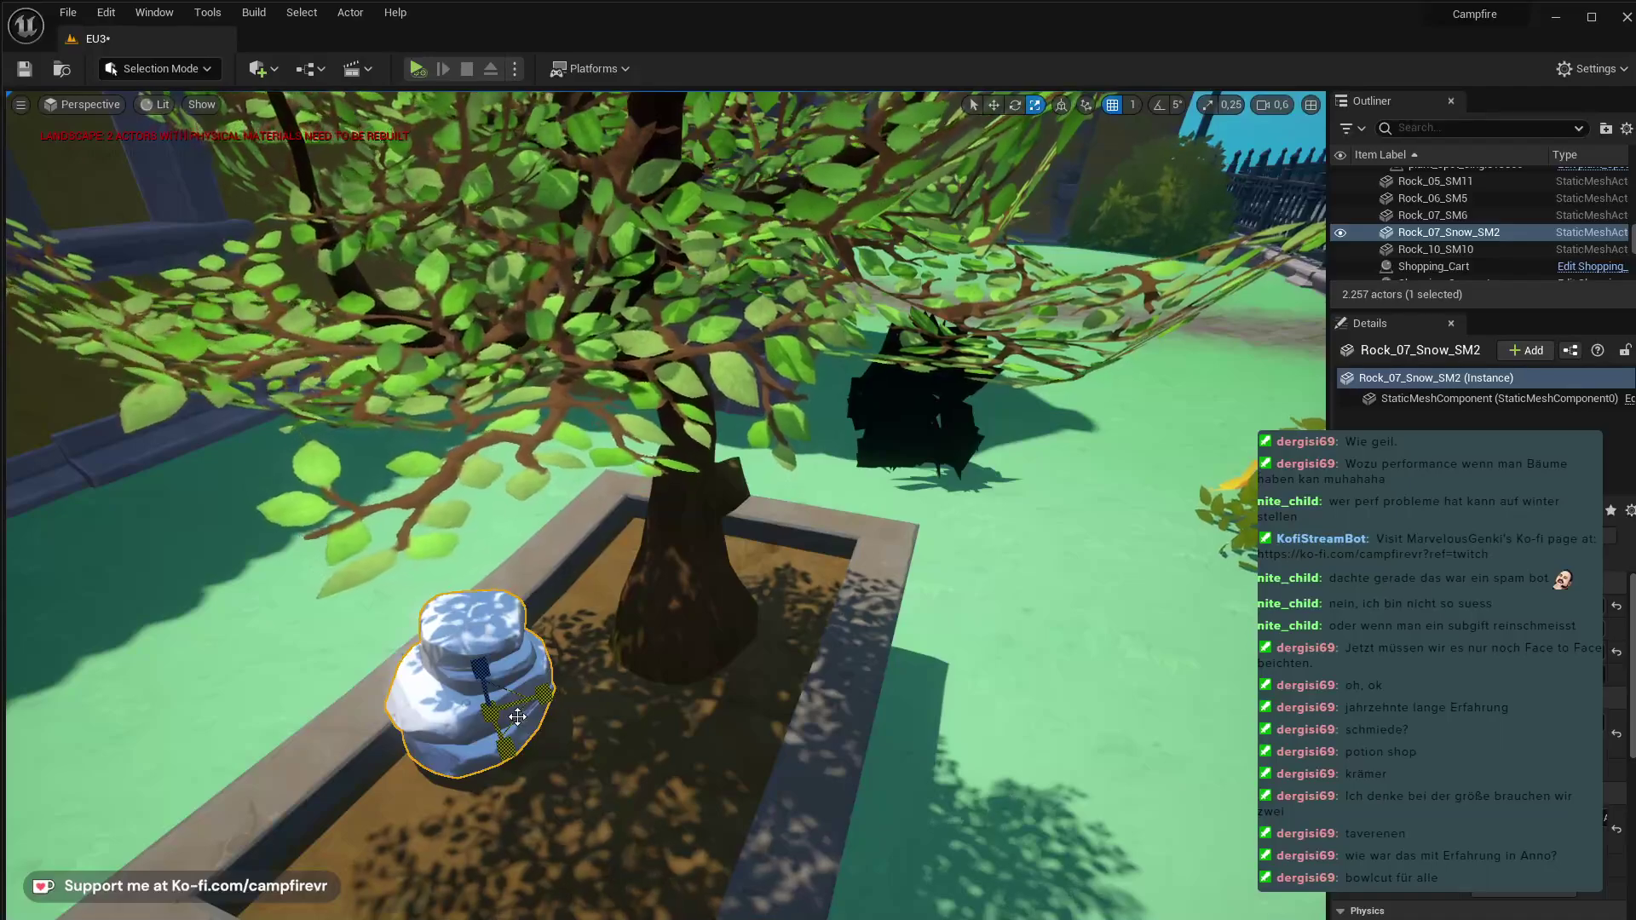
pyautogui.moveTo(515, 716); pyautogui.dragTo(595, 801)
pyautogui.press('e')
pyautogui.press('r')
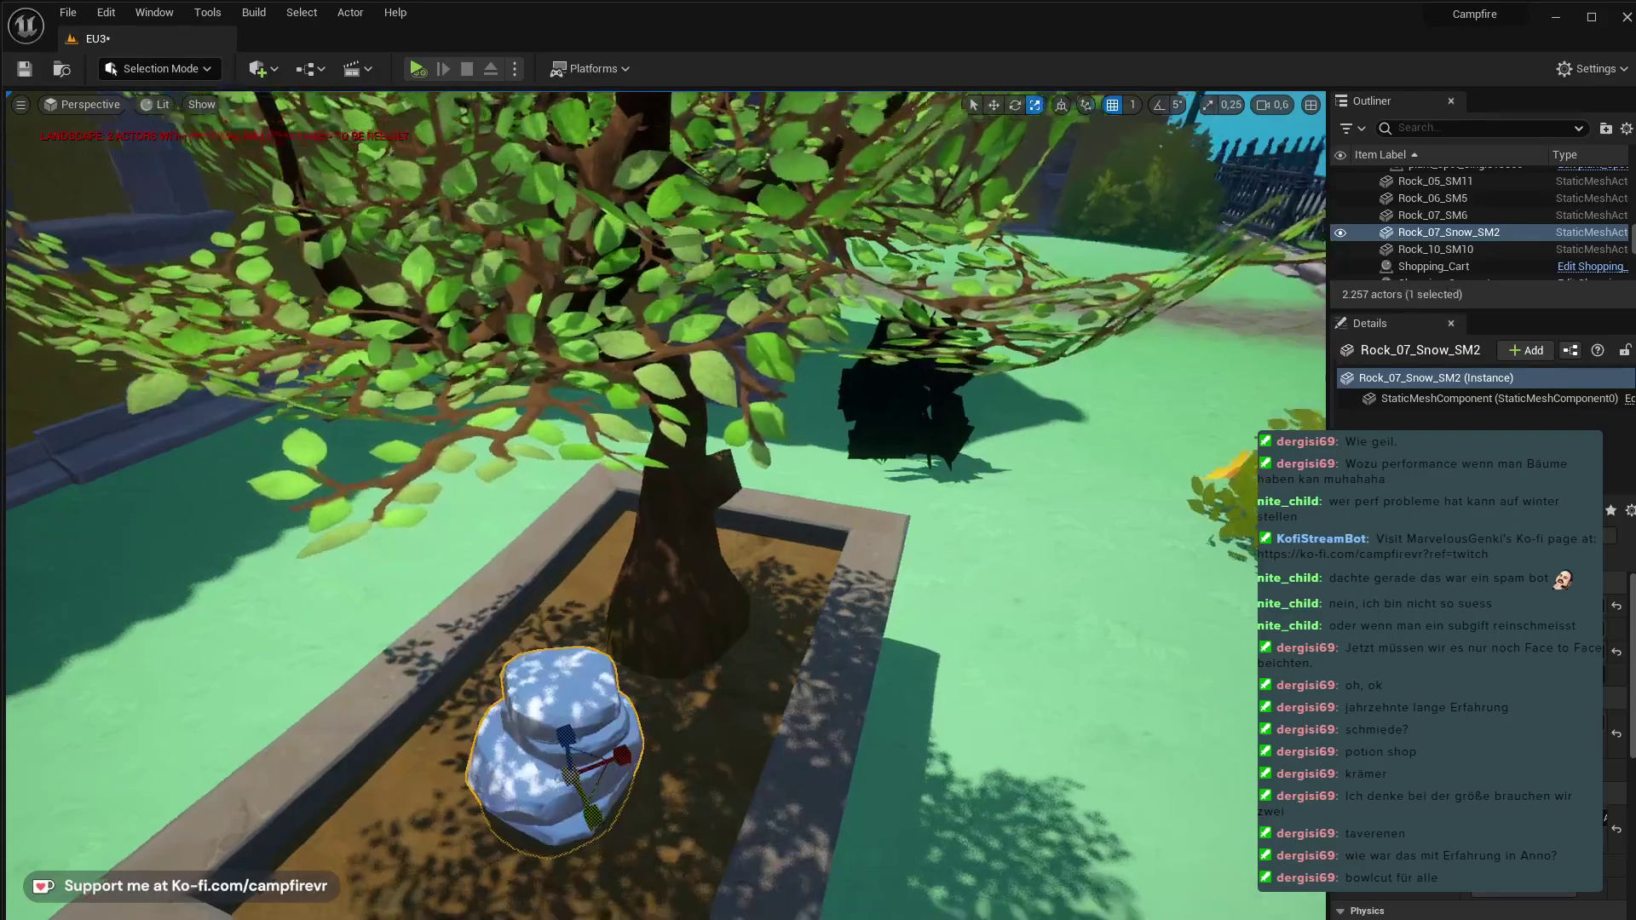
pyautogui.moveTo(594, 801); pyautogui.dragTo(614, 647, button='right')
pyautogui.moveTo(656, 809); pyautogui.dragTo(639, 811, button='right')
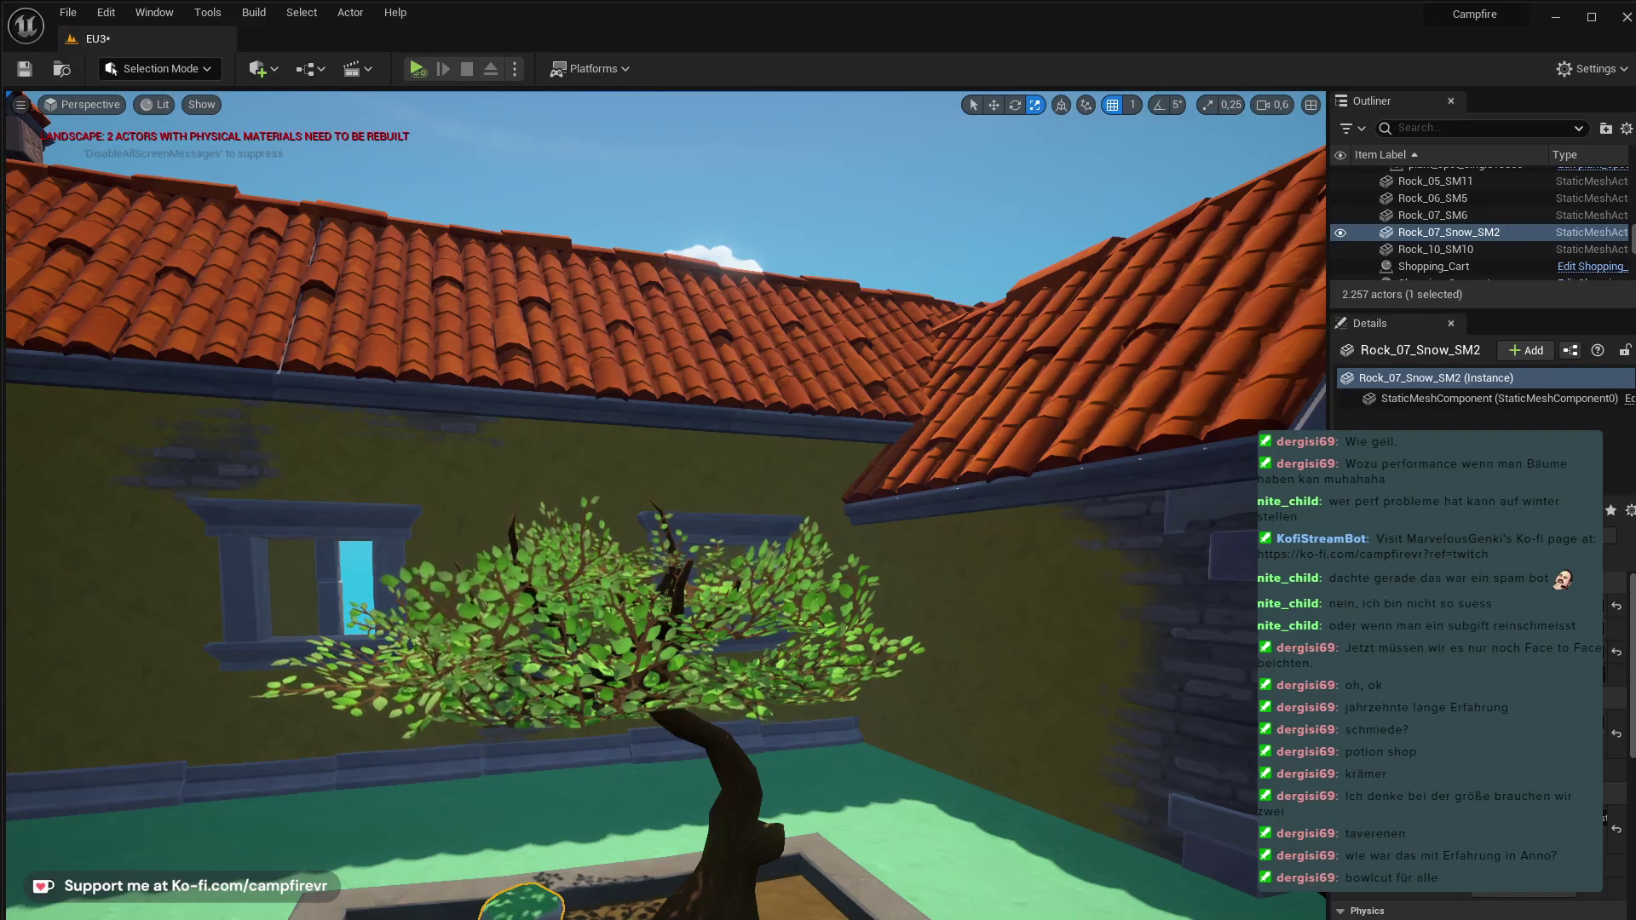
# - Fine-tune the stacked rock's size and place it on the soil beside the tree trunk
pyautogui.moveTo(639, 811); pyautogui.dragTo(724, 894, button='right')
pyautogui.press('w')
pyautogui.moveTo(572, 870); pyautogui.dragTo(573, 891, button='right')
pyautogui.press('q')
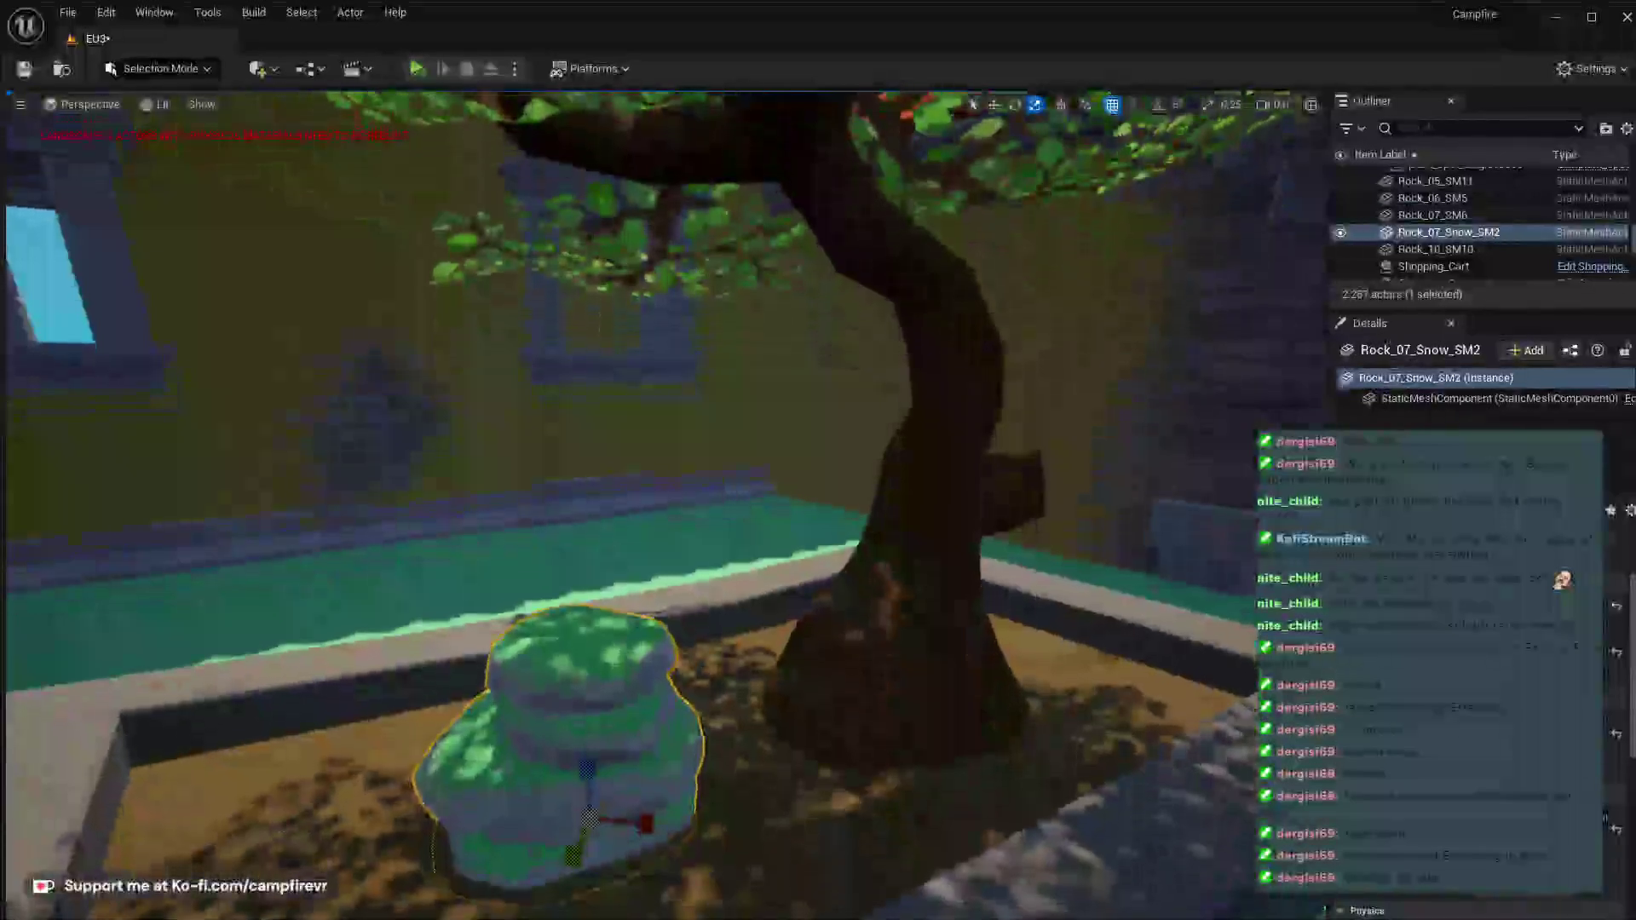
pyautogui.moveTo(606, 836); pyautogui.dragTo(665, 793)
pyautogui.hotkey('ctrl', 'z')
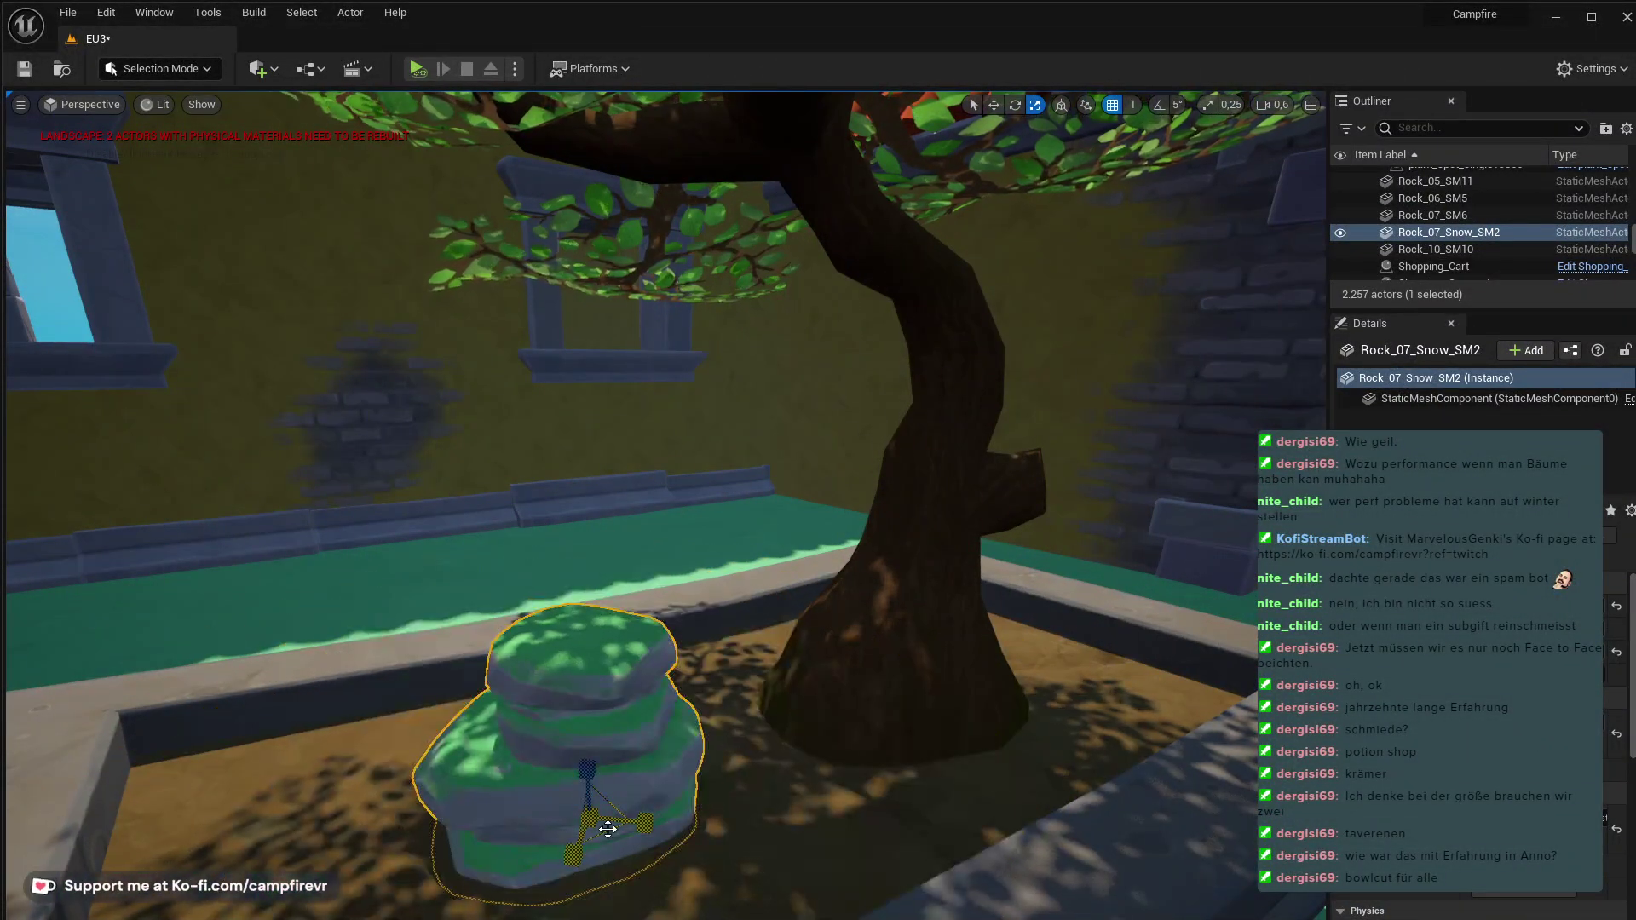
pyautogui.moveTo(606, 834); pyautogui.dragTo(630, 768)
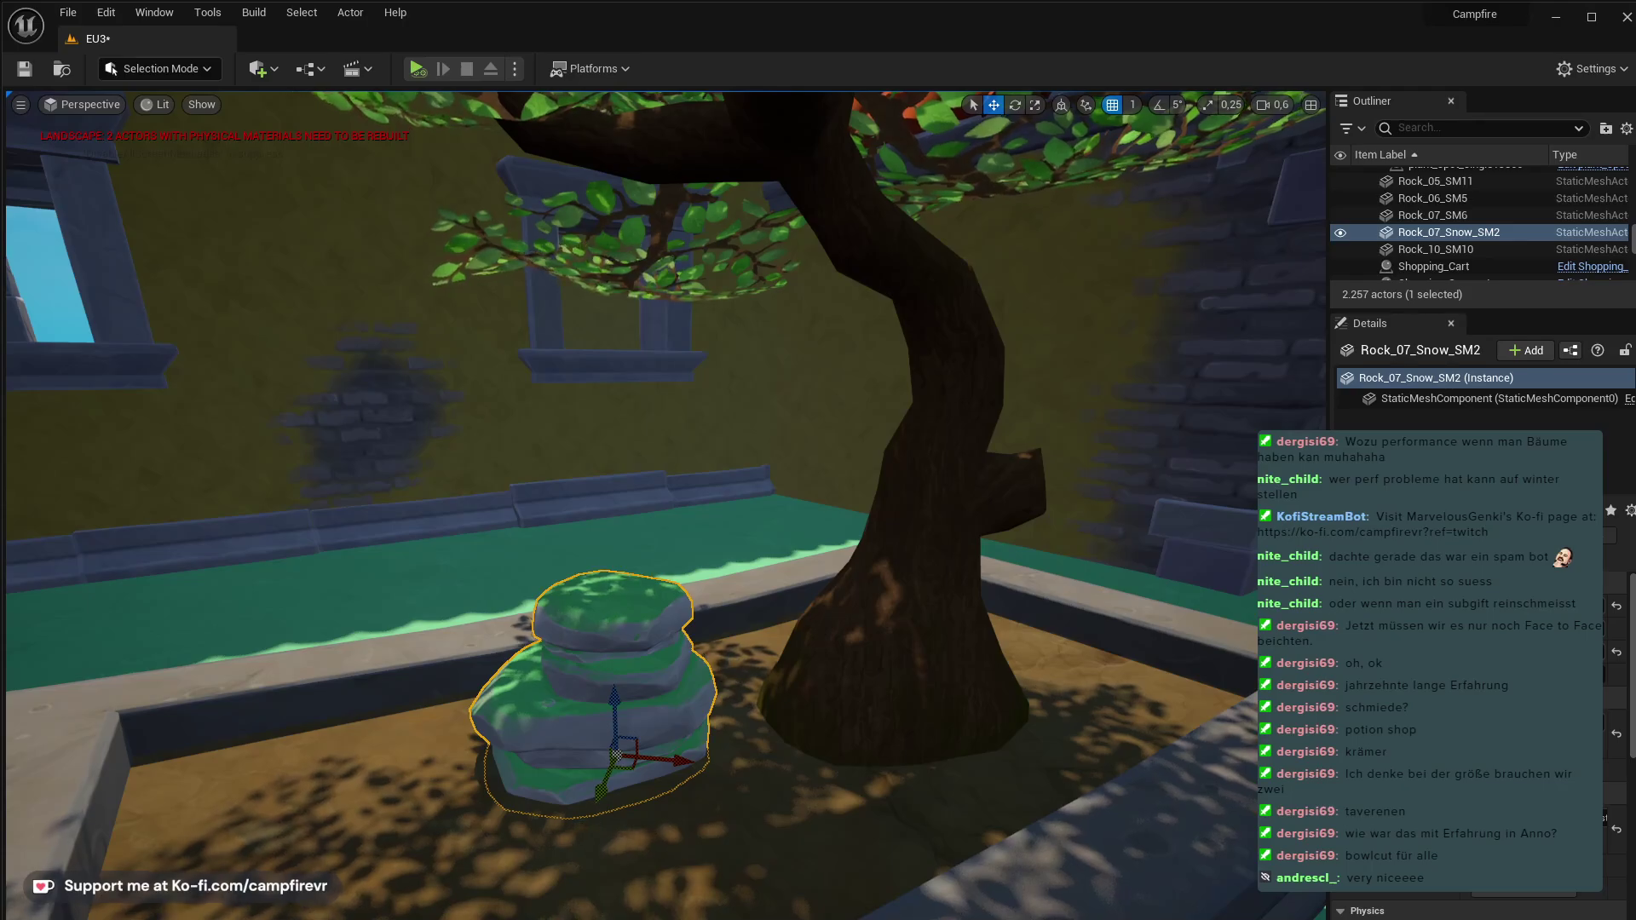
# - Search the static meshes for bush
pyautogui.hotkey('ctrl', 'space')
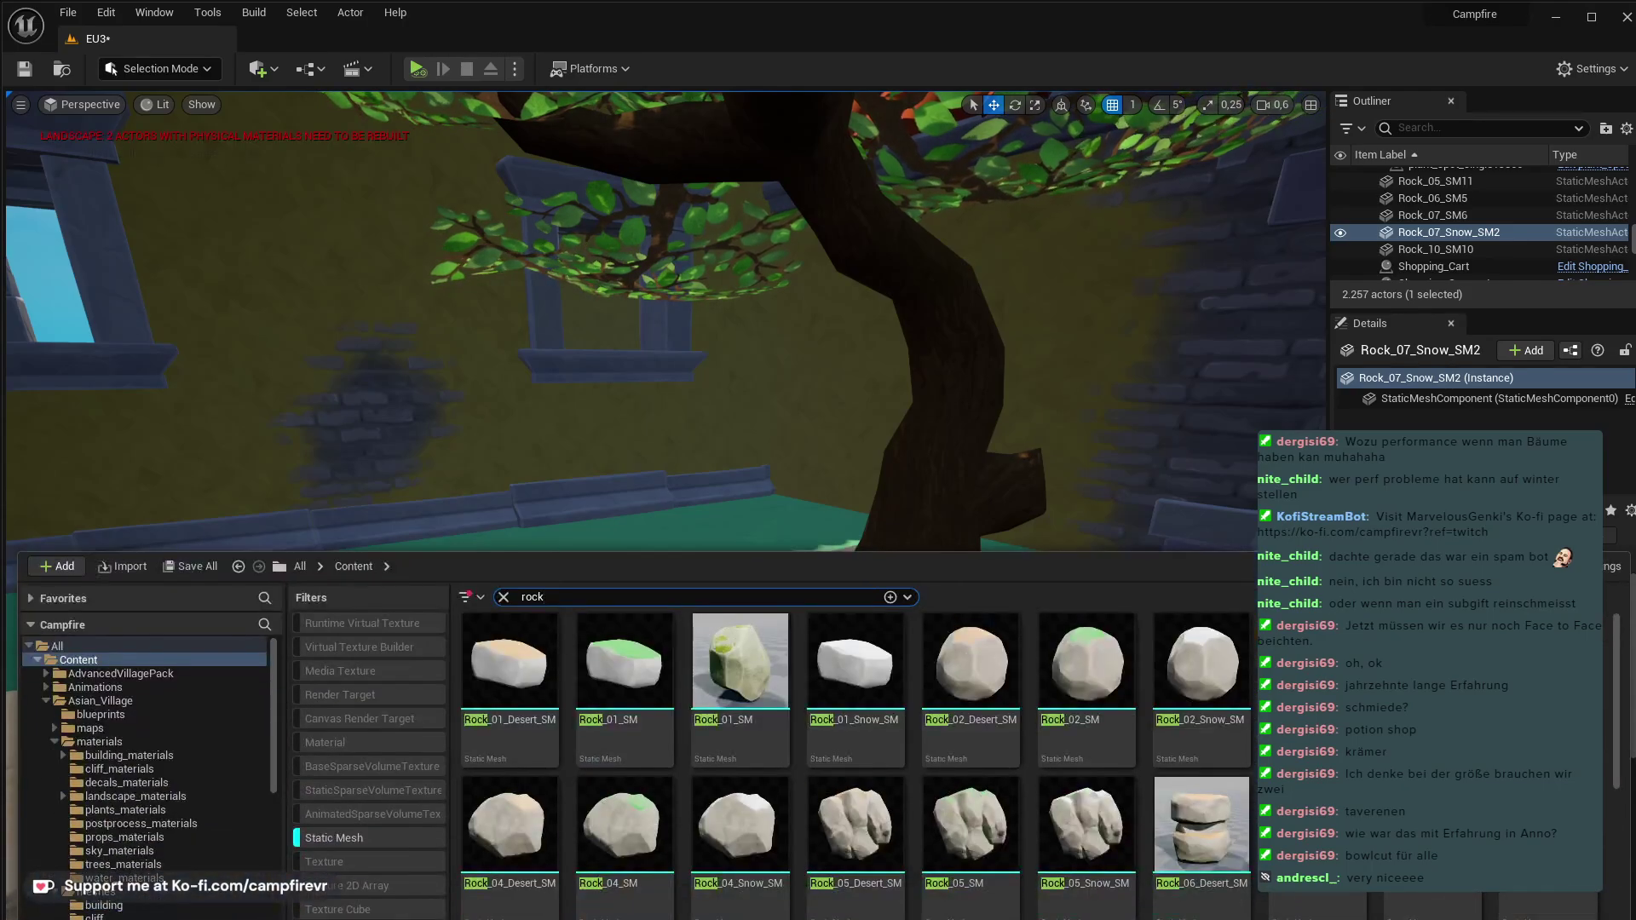
pyautogui.doubleClick(542, 594)
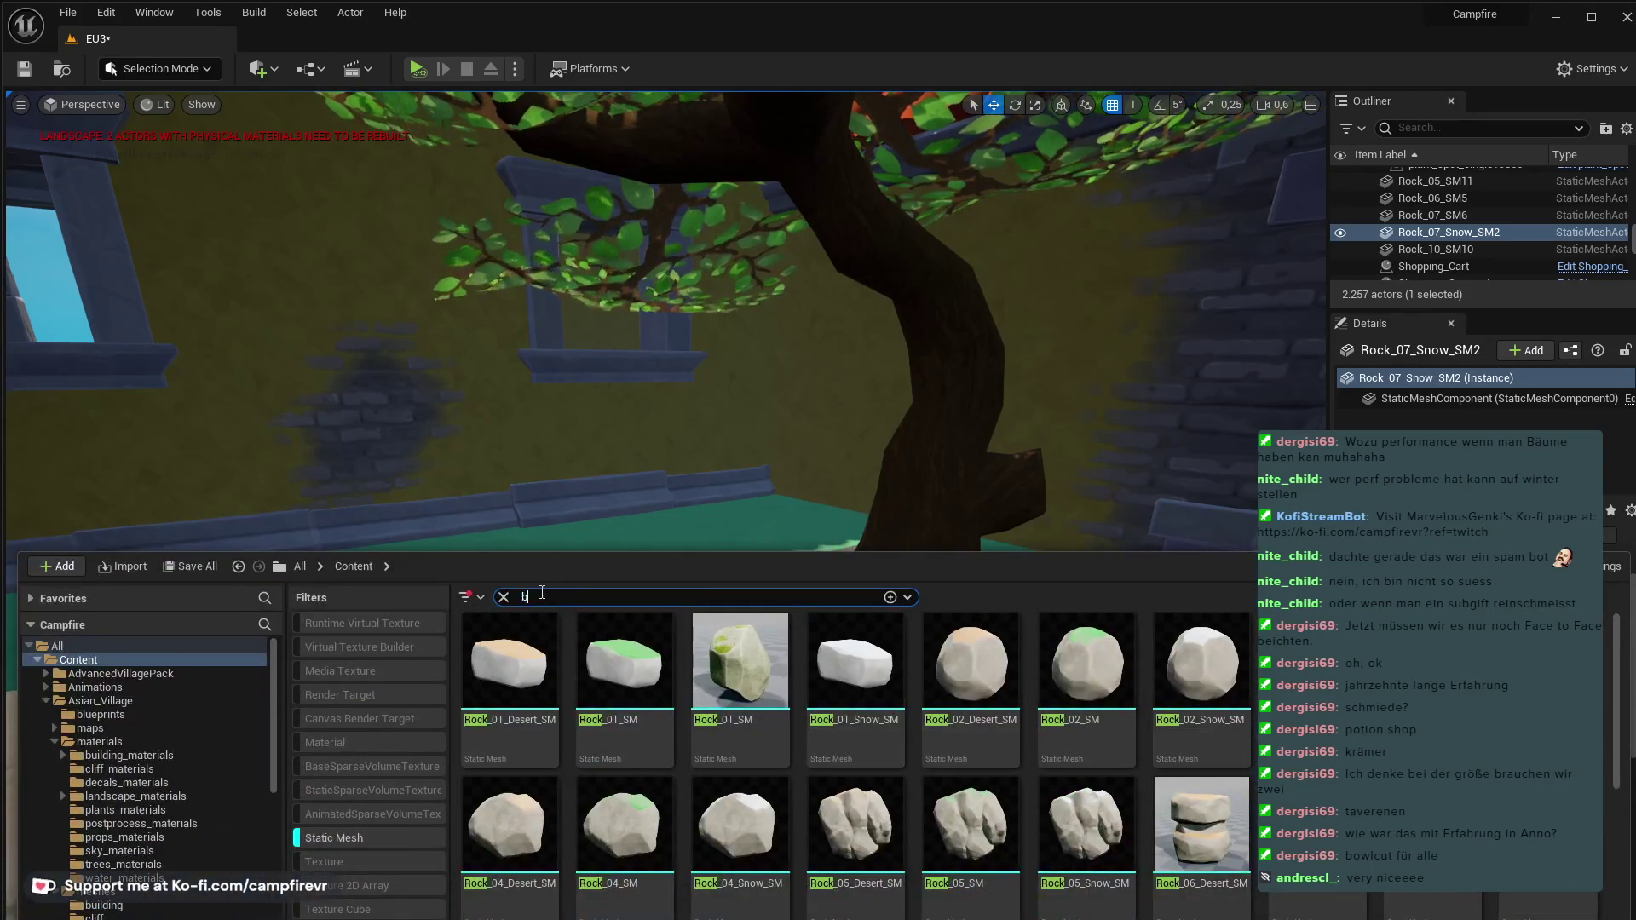
pyautogui.write('bush')
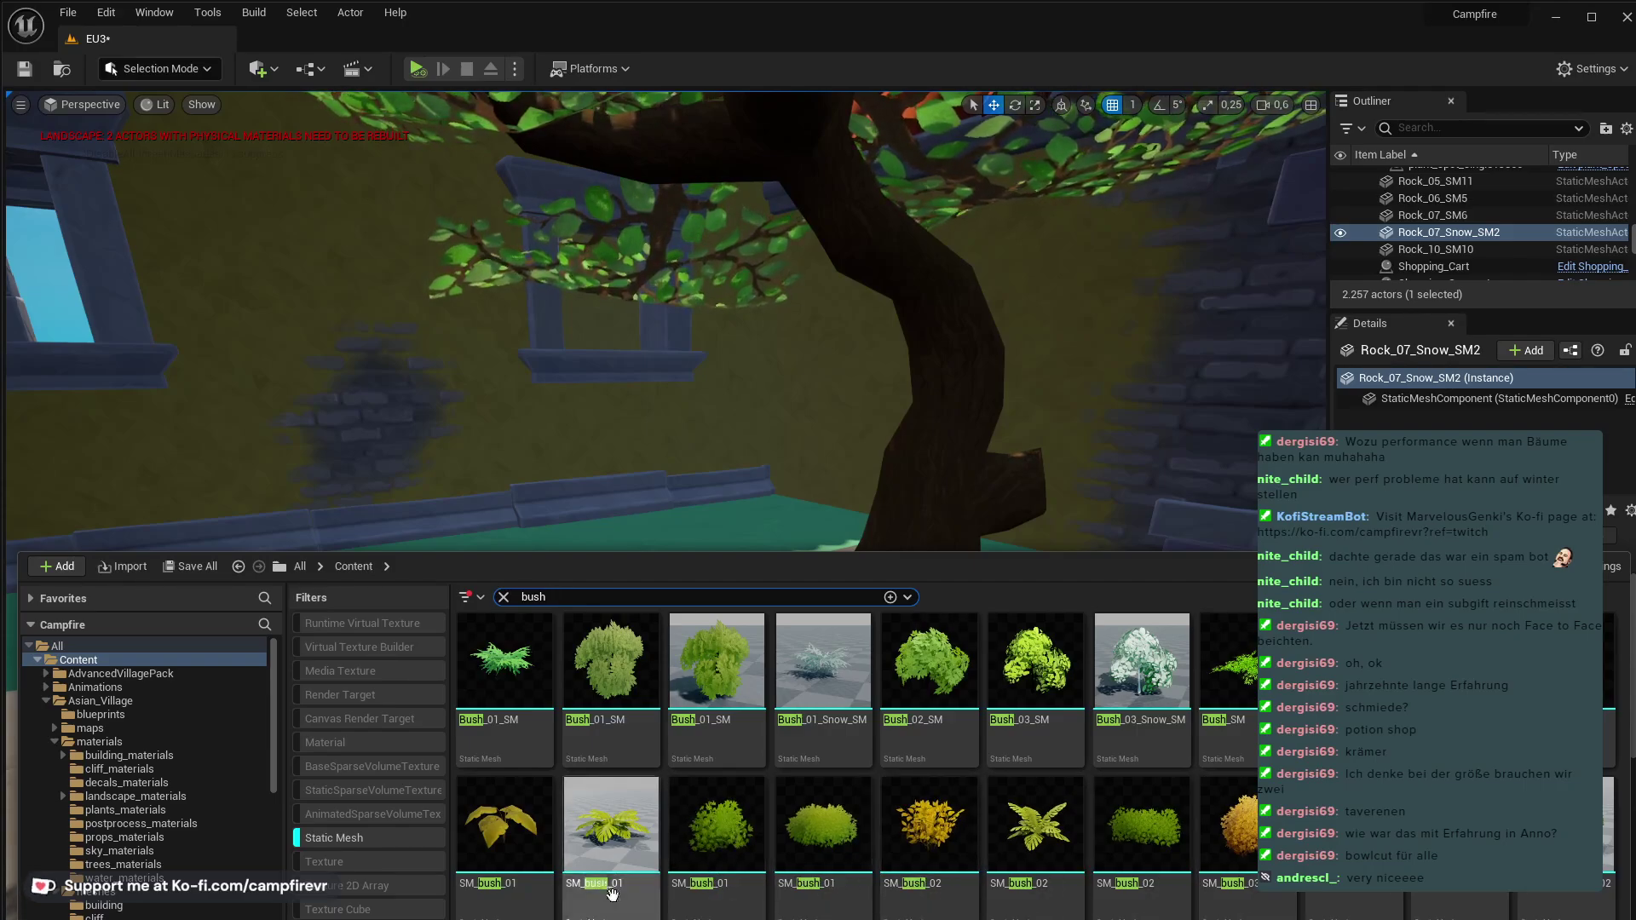
# - Try a fern-like Bush_01_SM in front of the stacked rock, scale it, and delete it
pyautogui.moveTo(504, 660); pyautogui.dragTo(473, 859)
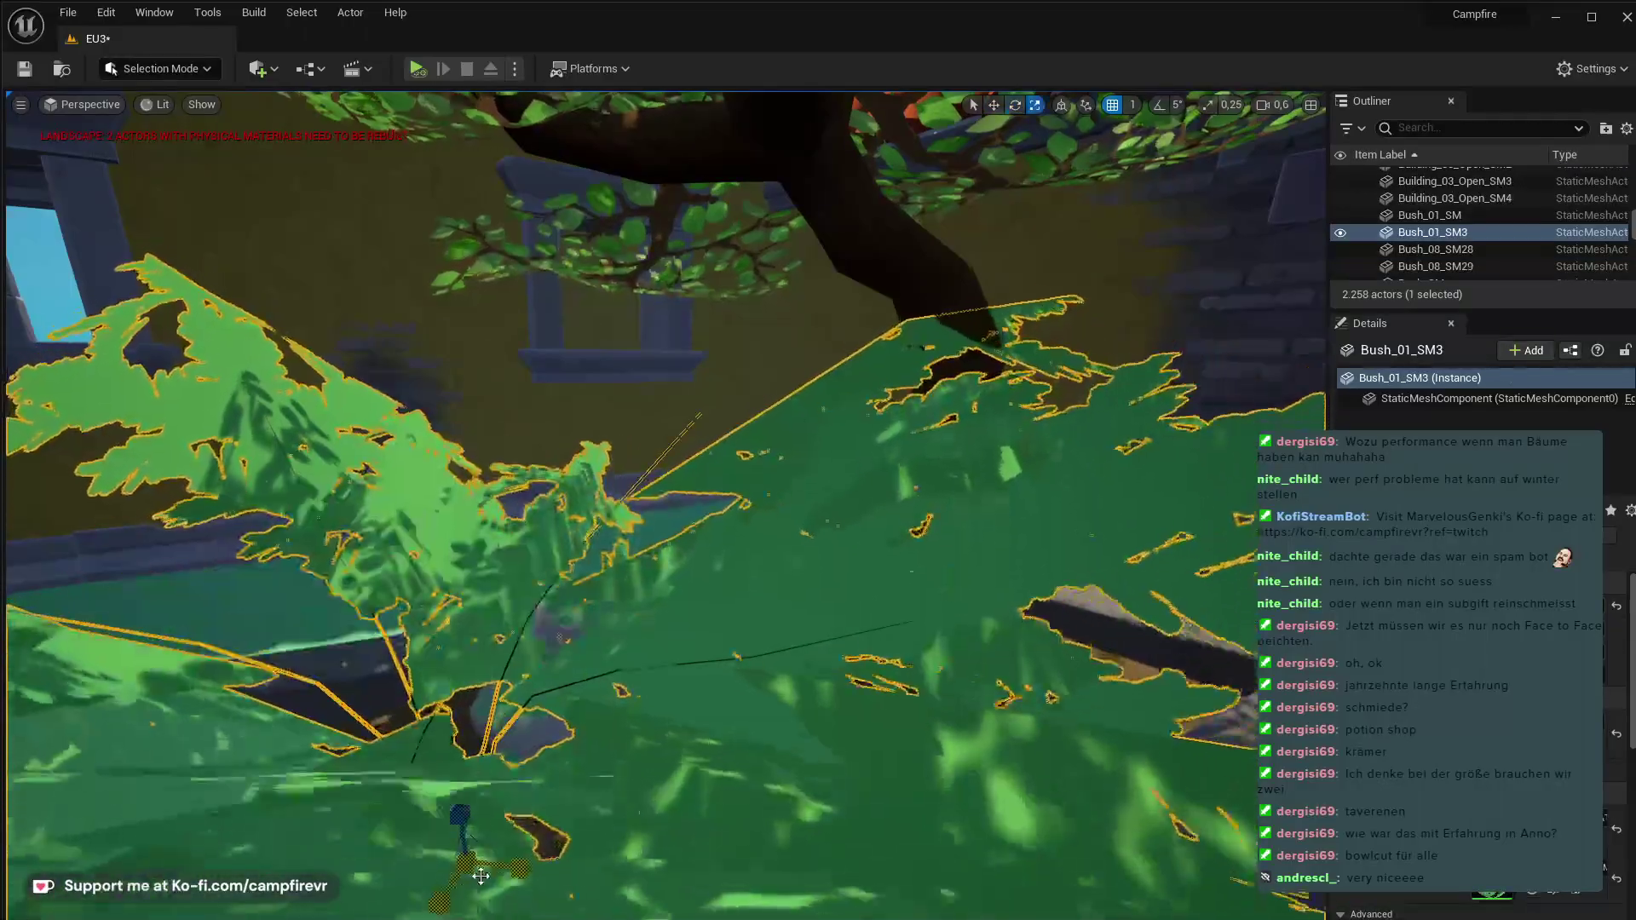
pyautogui.press('r')
pyautogui.moveTo(468, 862); pyautogui.dragTo(404, 890)
pyautogui.press('Delete')
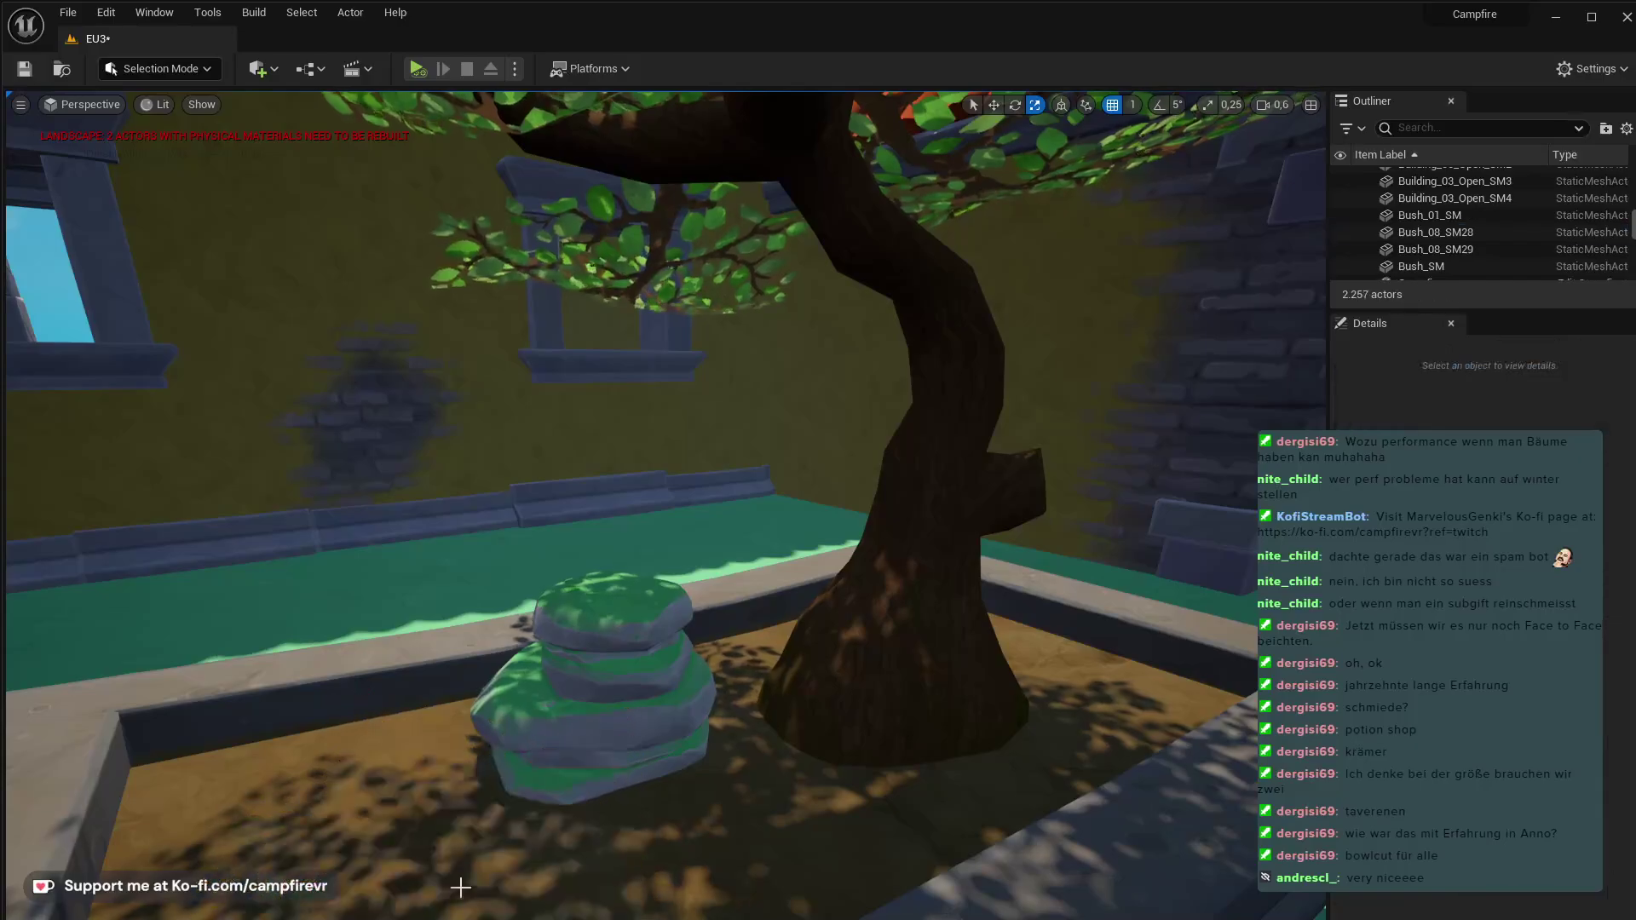
# - Try the rounded, dense-leaved Bush_01_SM variant in the flower bed, scaled down in front of the stacked rock, and delete it
pyautogui.hotkey('ctrl', 'space')
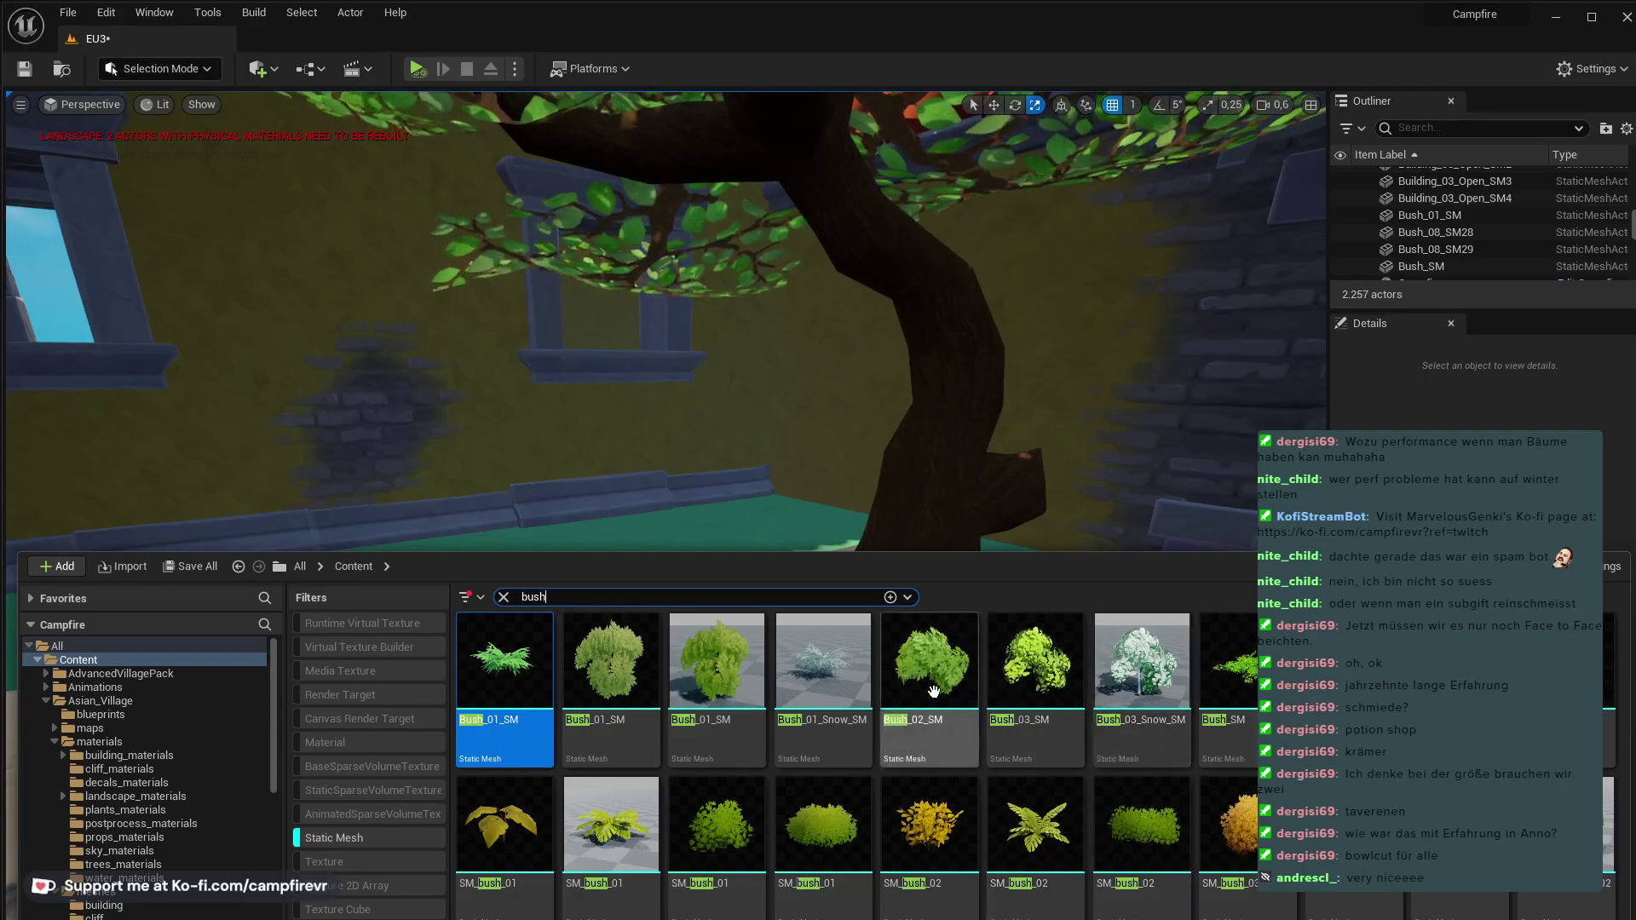
pyautogui.click(735, 671)
pyautogui.moveTo(652, 442); pyautogui.dragTo(663, 383)
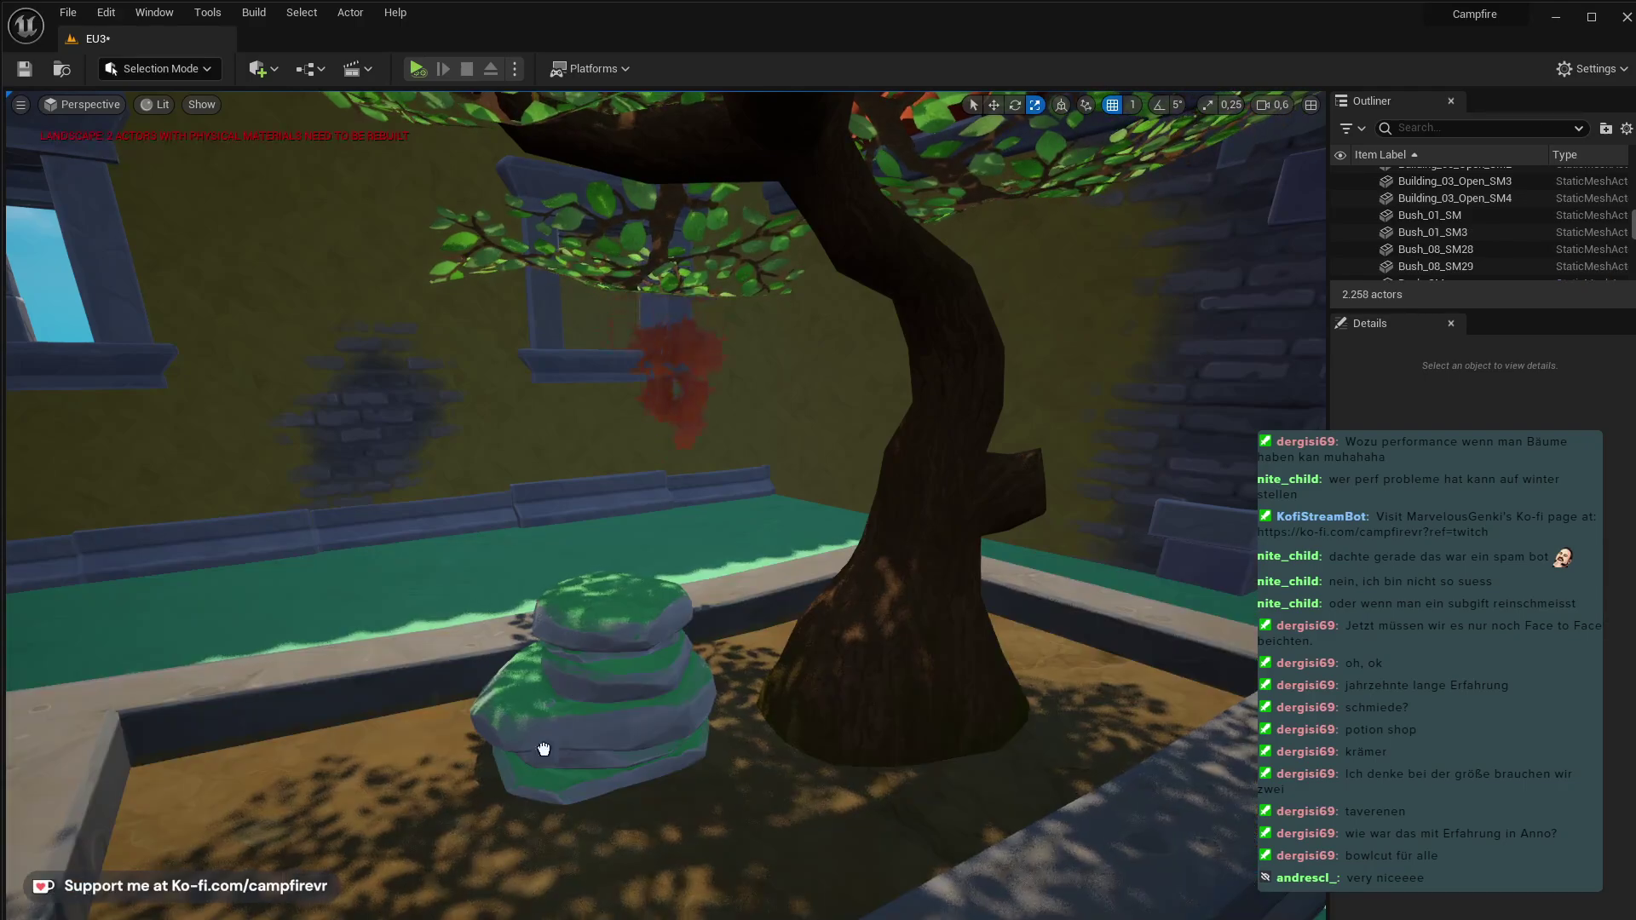
pyautogui.moveTo(543, 749); pyautogui.dragTo(460, 890)
pyautogui.moveTo(501, 890); pyautogui.dragTo(500, 844, button='right')
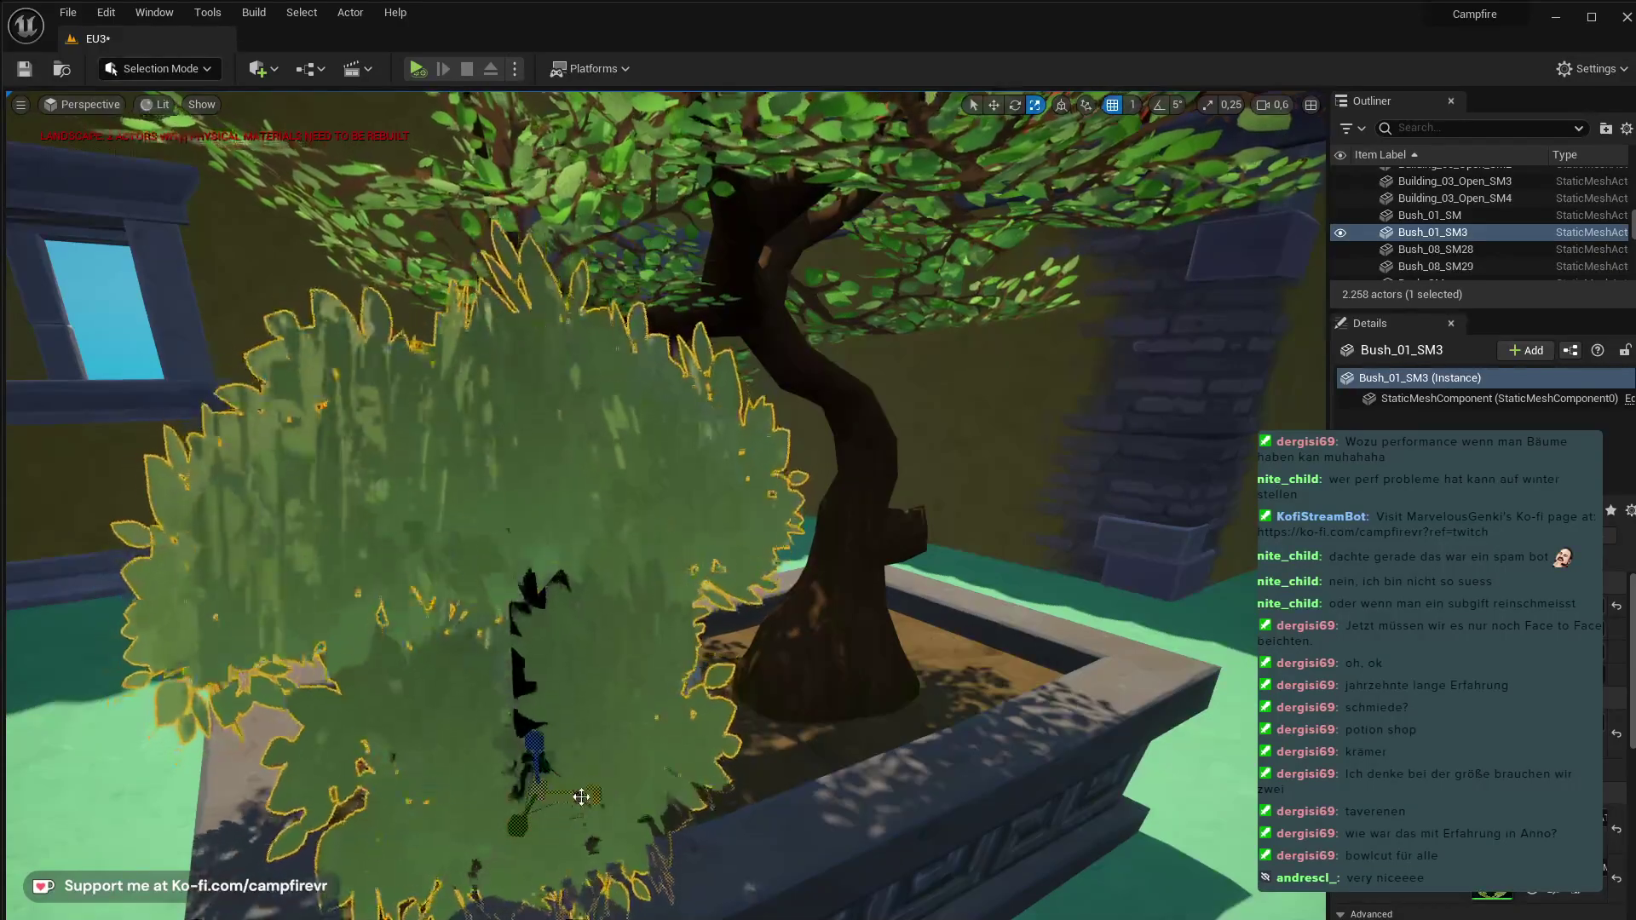
pyautogui.scroll(-3, 581, 796)
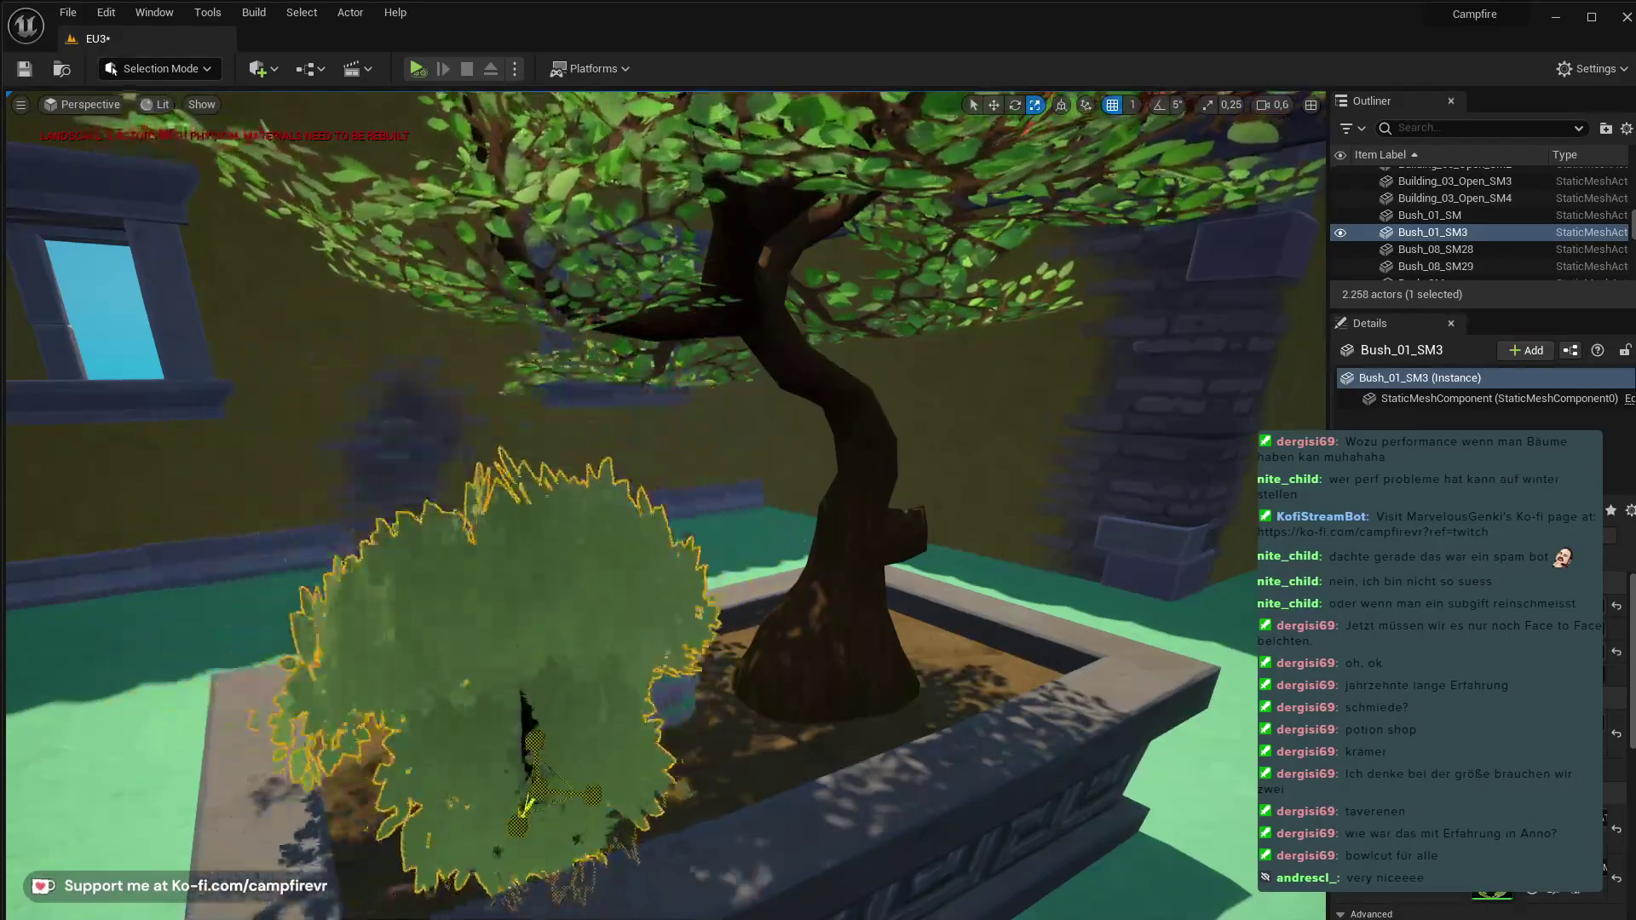
pyautogui.scroll(-5, 554, 802)
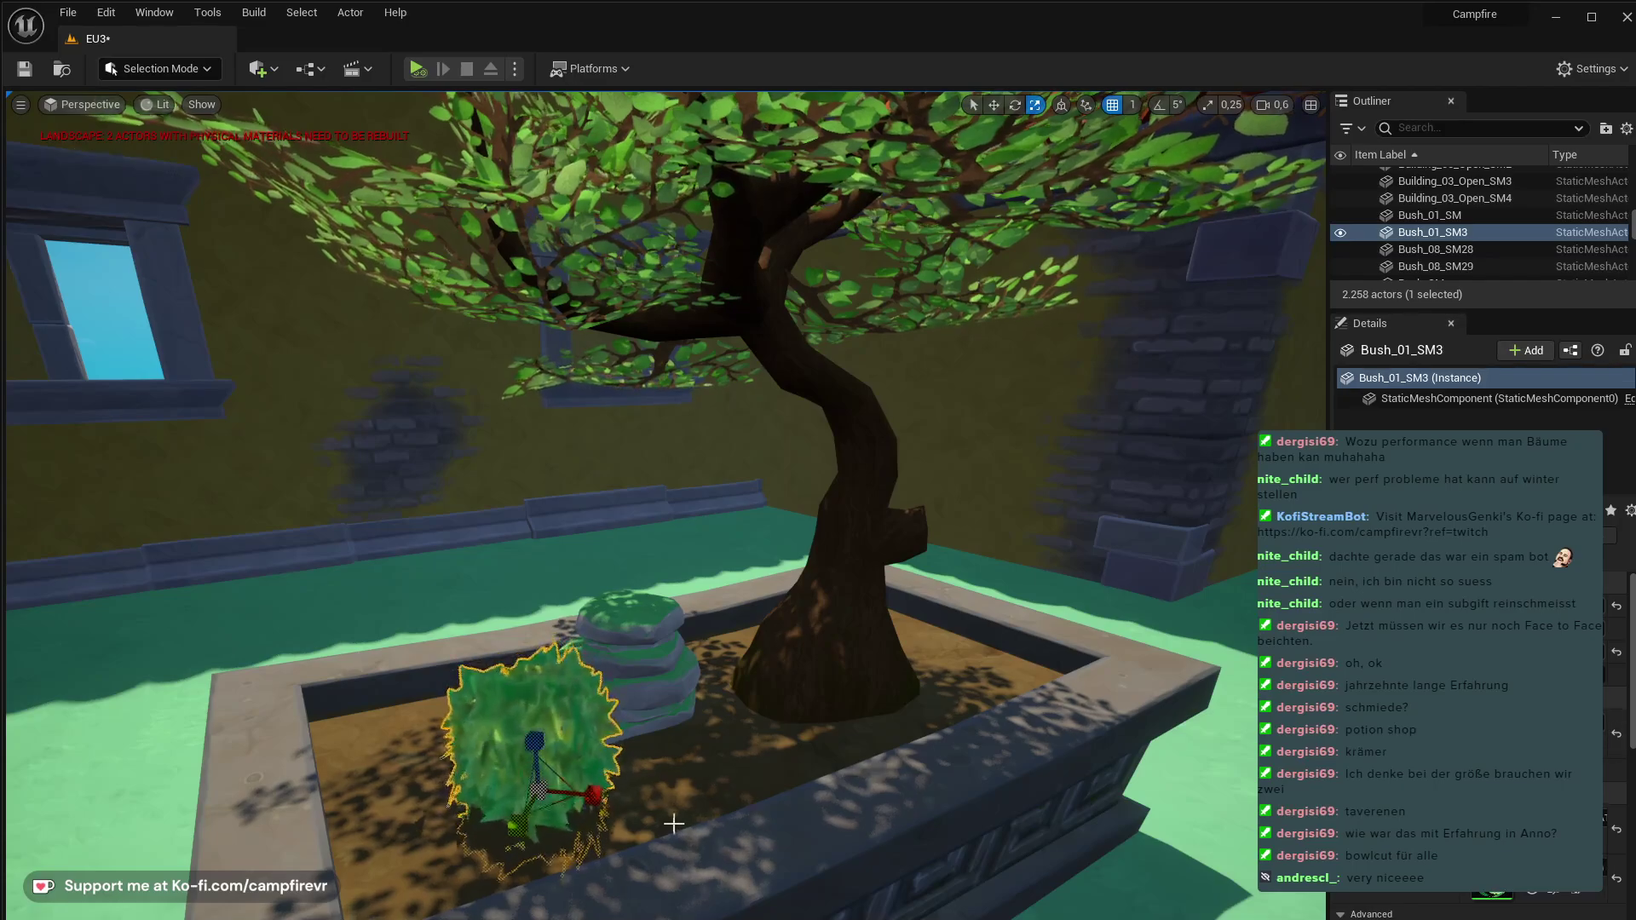
pyautogui.press('s')
pyautogui.moveTo(609, 796); pyautogui.dragTo(608, 759, button='right')
pyautogui.scroll(6, 609, 797)
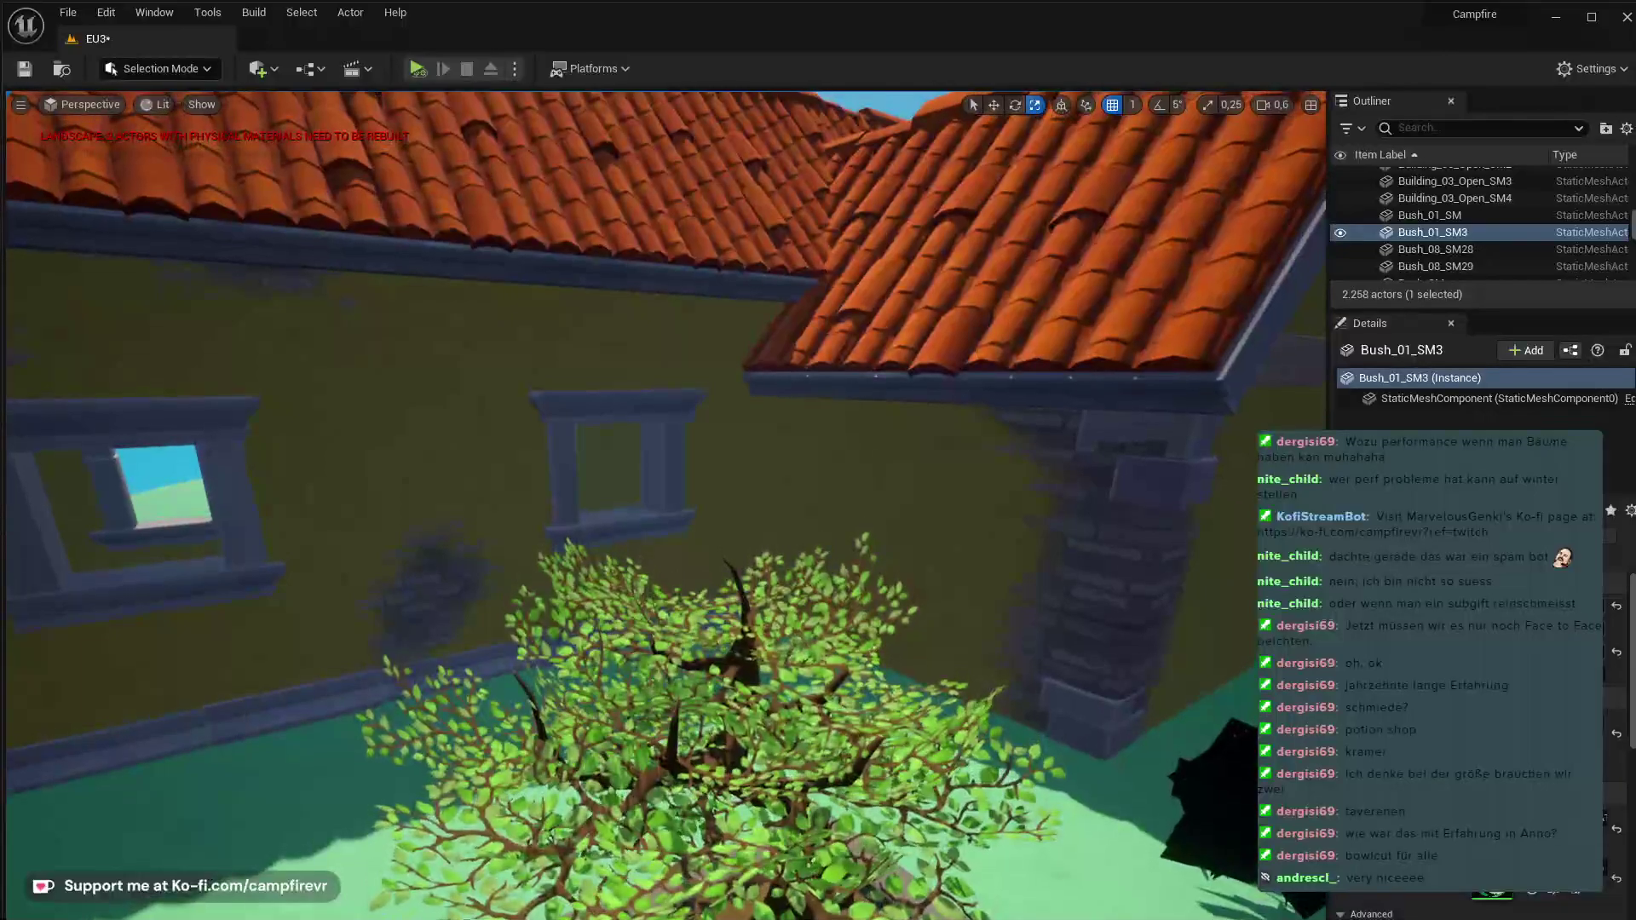
pyautogui.press('Delete')
# - Try a yellow long-leaved SM_bush plant in front of the stacked rock in the flower bed, and delete it
pyautogui.hotkey('ctrl', 'space')
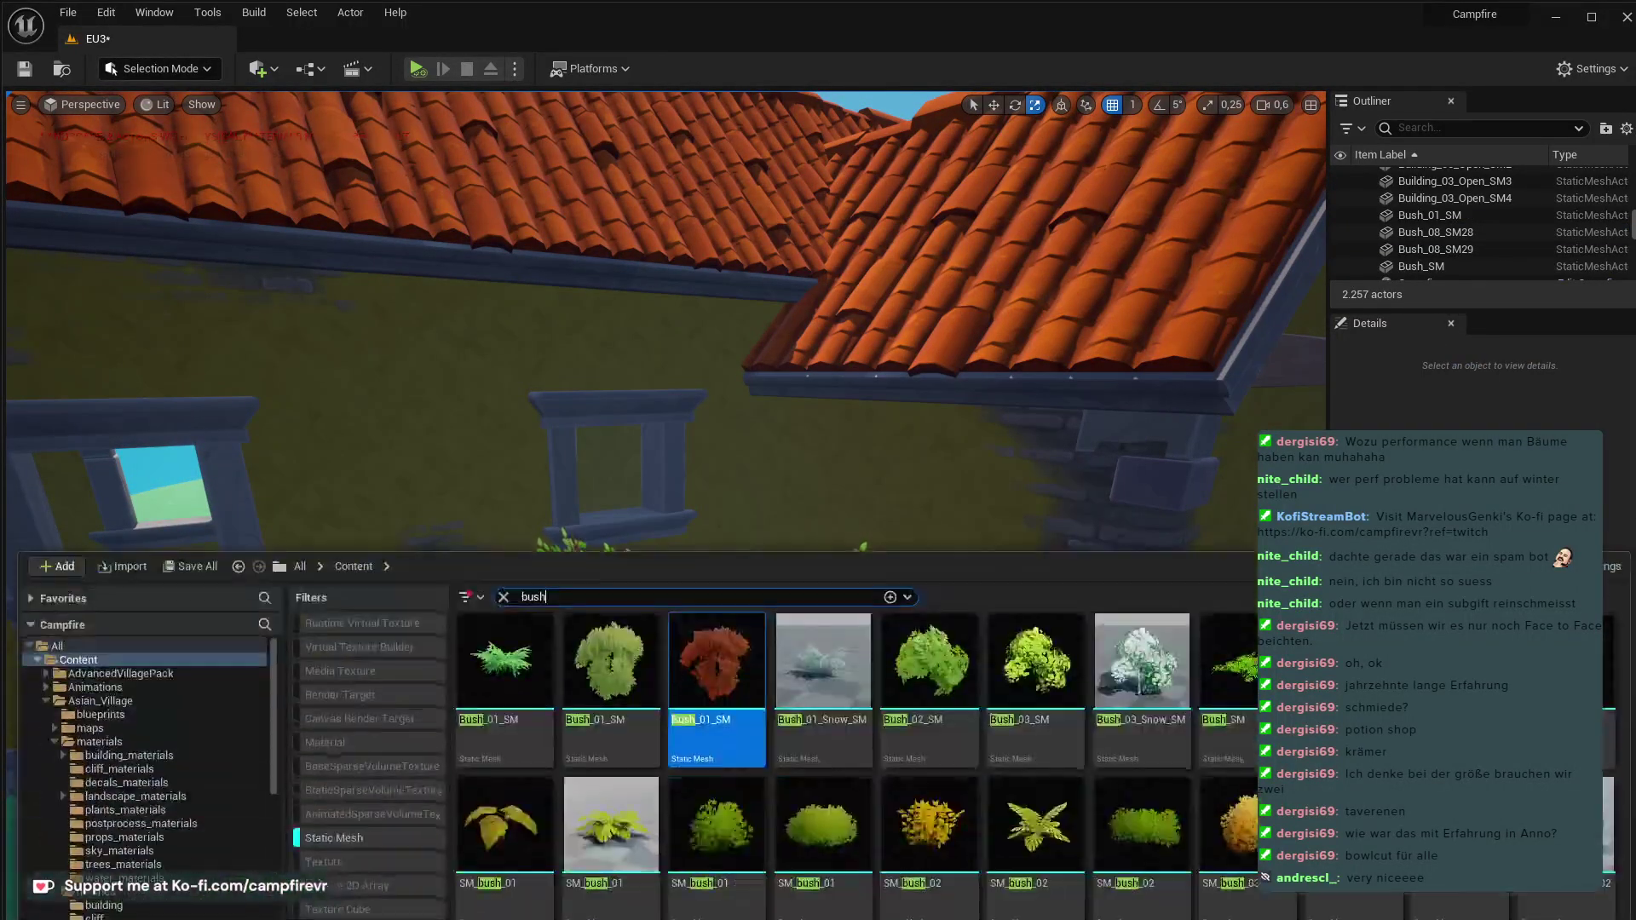
pyautogui.moveTo(1146, 575); pyautogui.dragTo(596, 784)
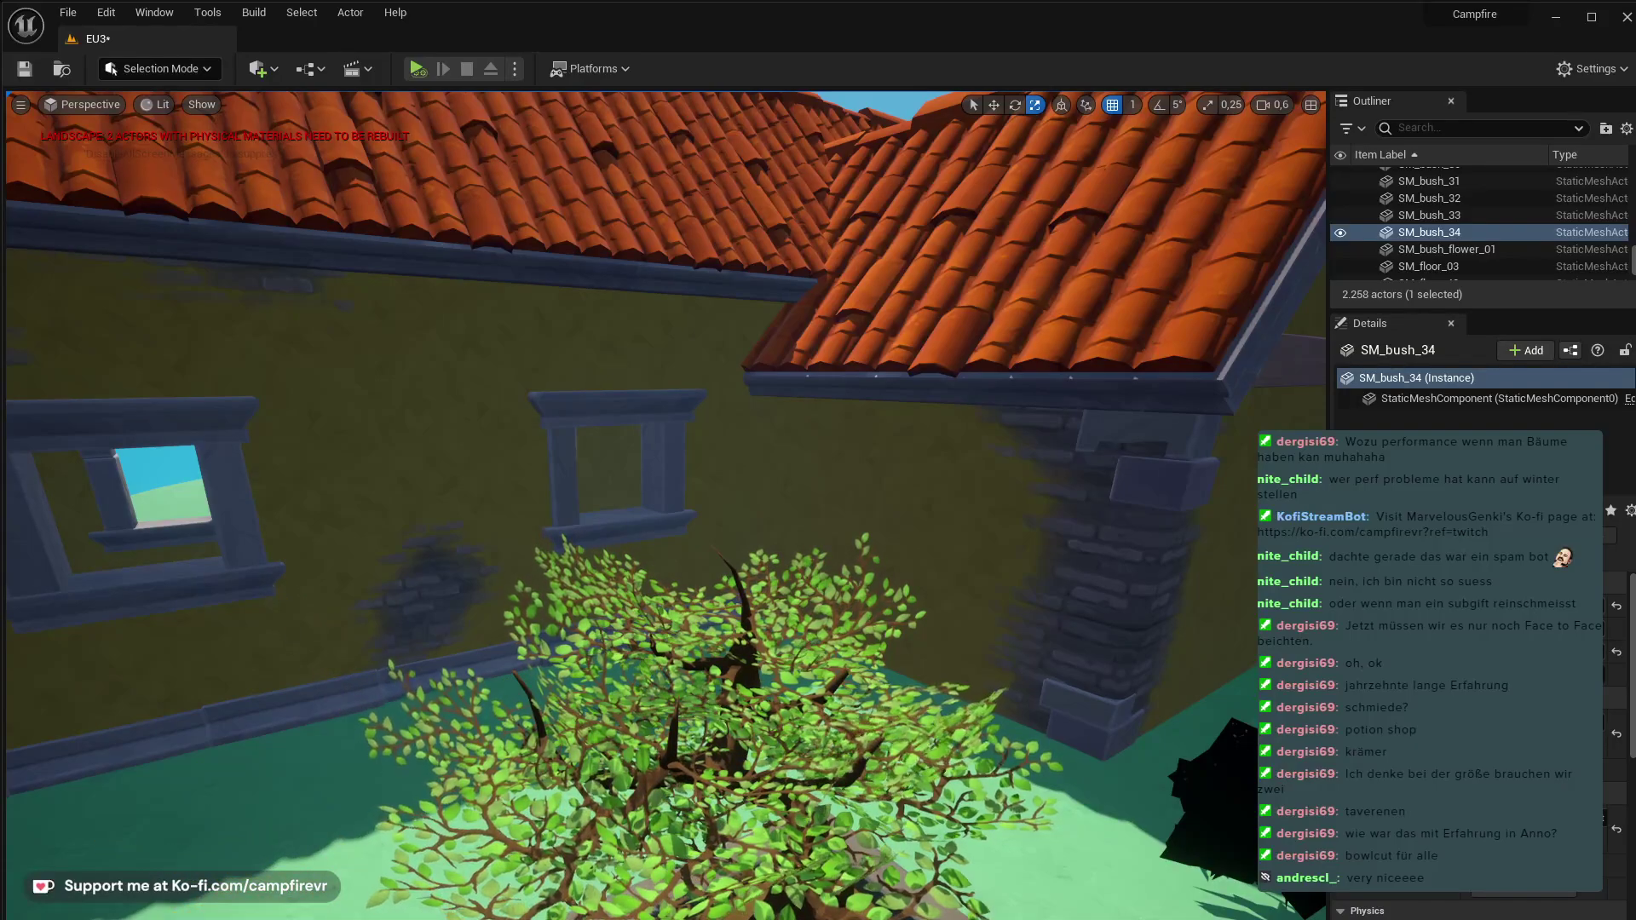
pyautogui.moveTo(665, 503); pyautogui.dragTo(631, 358, button='right')
pyautogui.press('q')
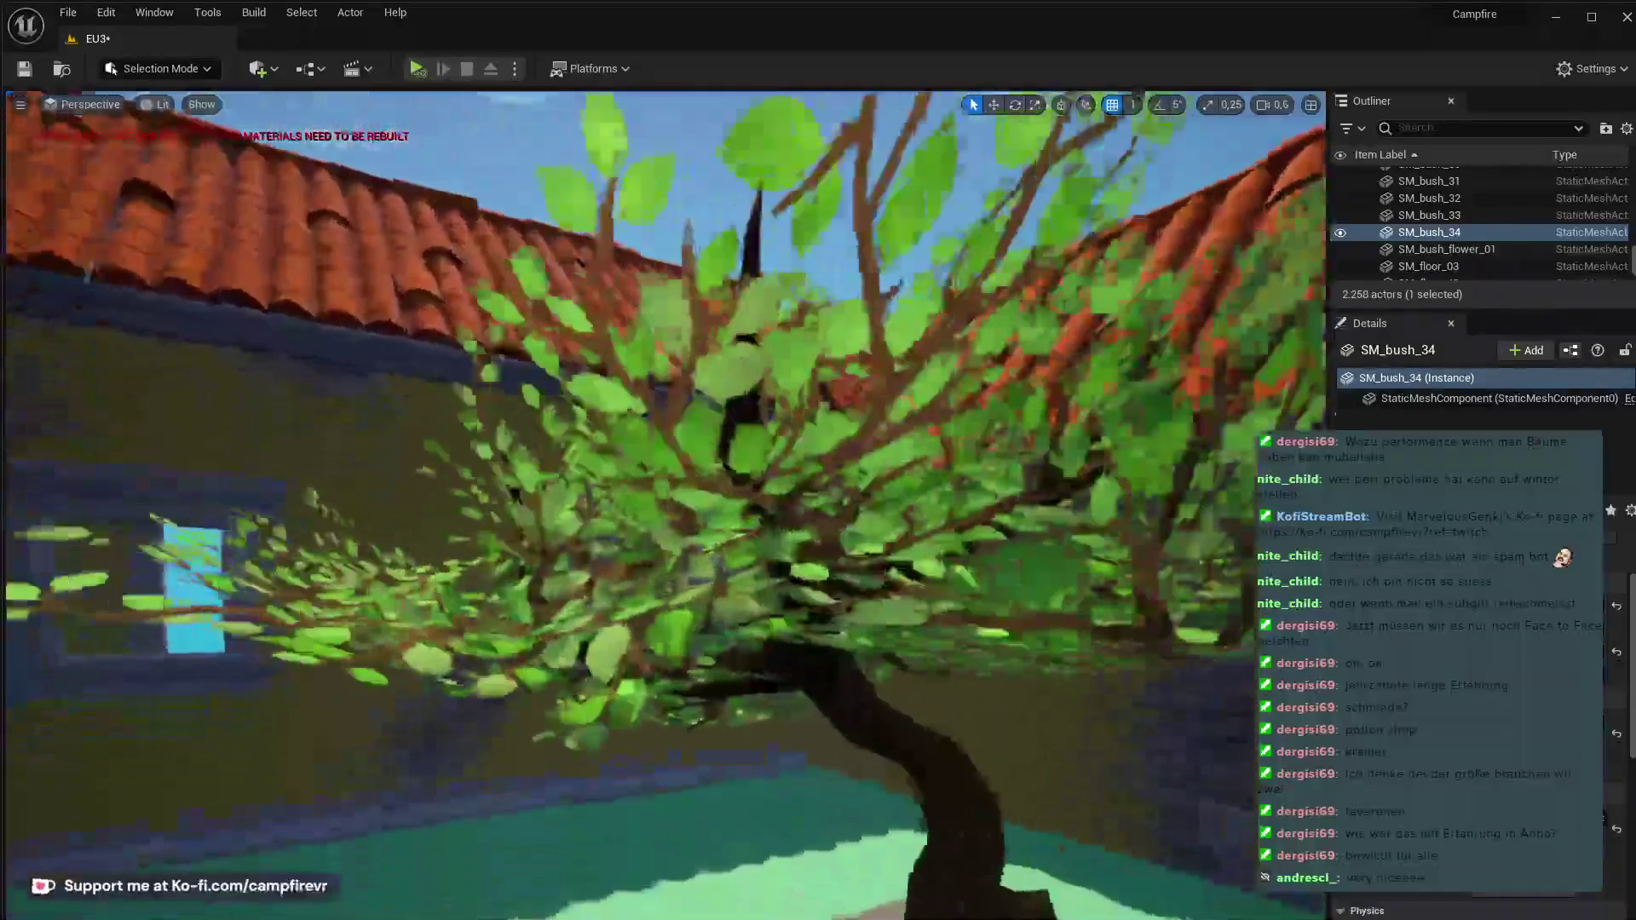
pyautogui.moveTo(630, 460); pyautogui.dragTo(836, 477, button='right')
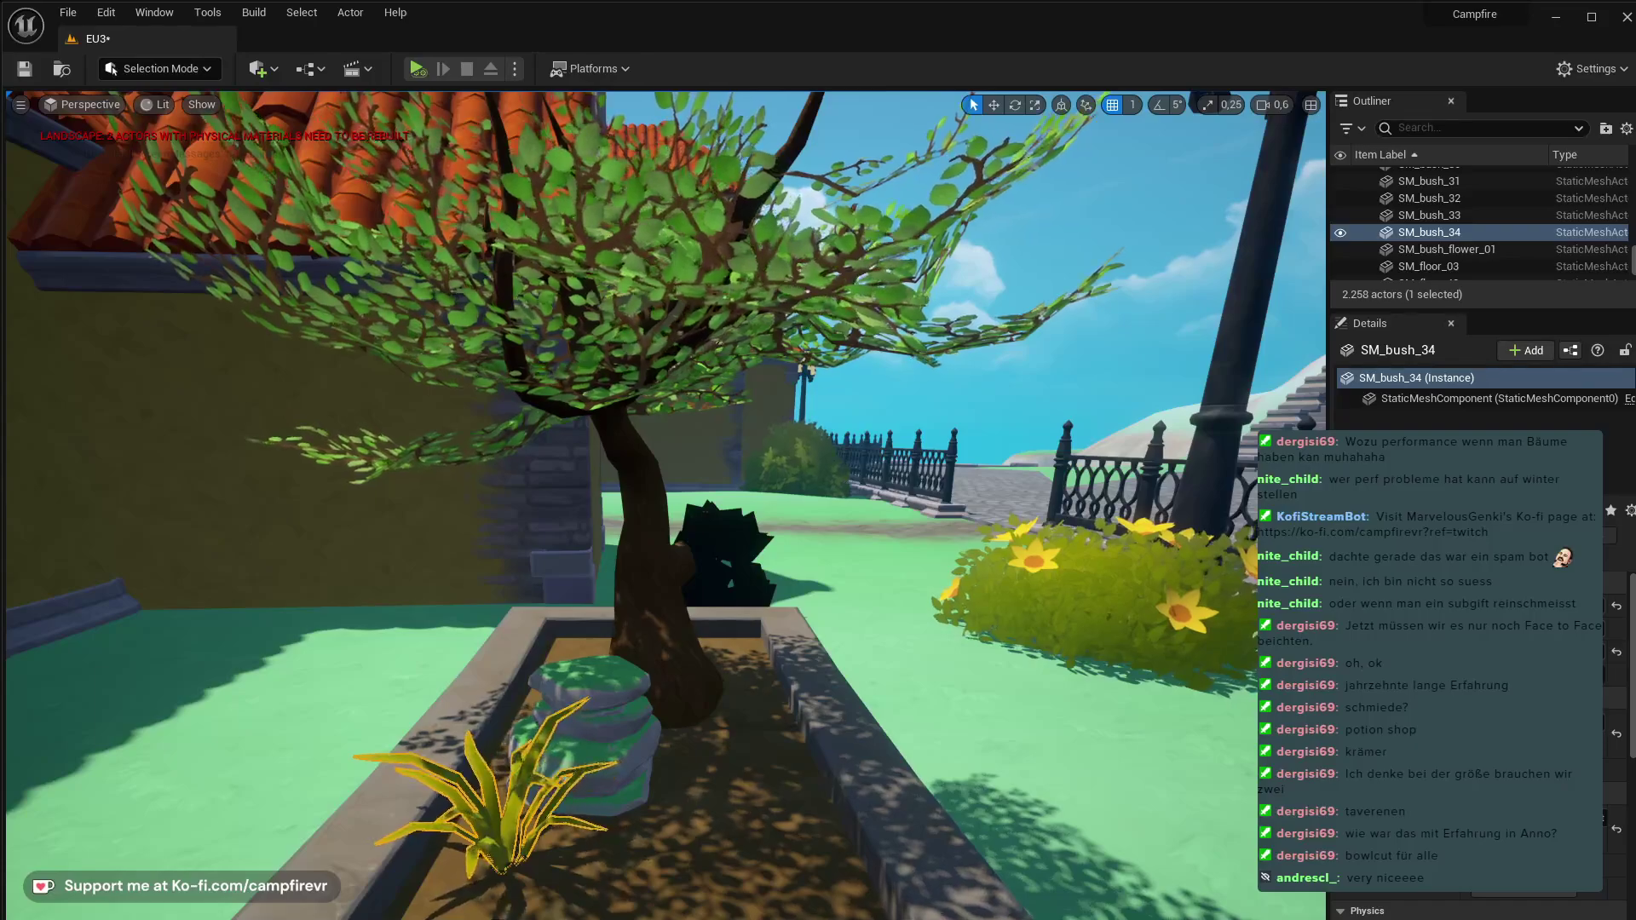
pyautogui.press('Delete')
# - Place a Bush_SM in the stone flower bed between the tree and the stacked rock, moving the rock toward the bed's corner
pyautogui.hotkey('ctrl', 'space')
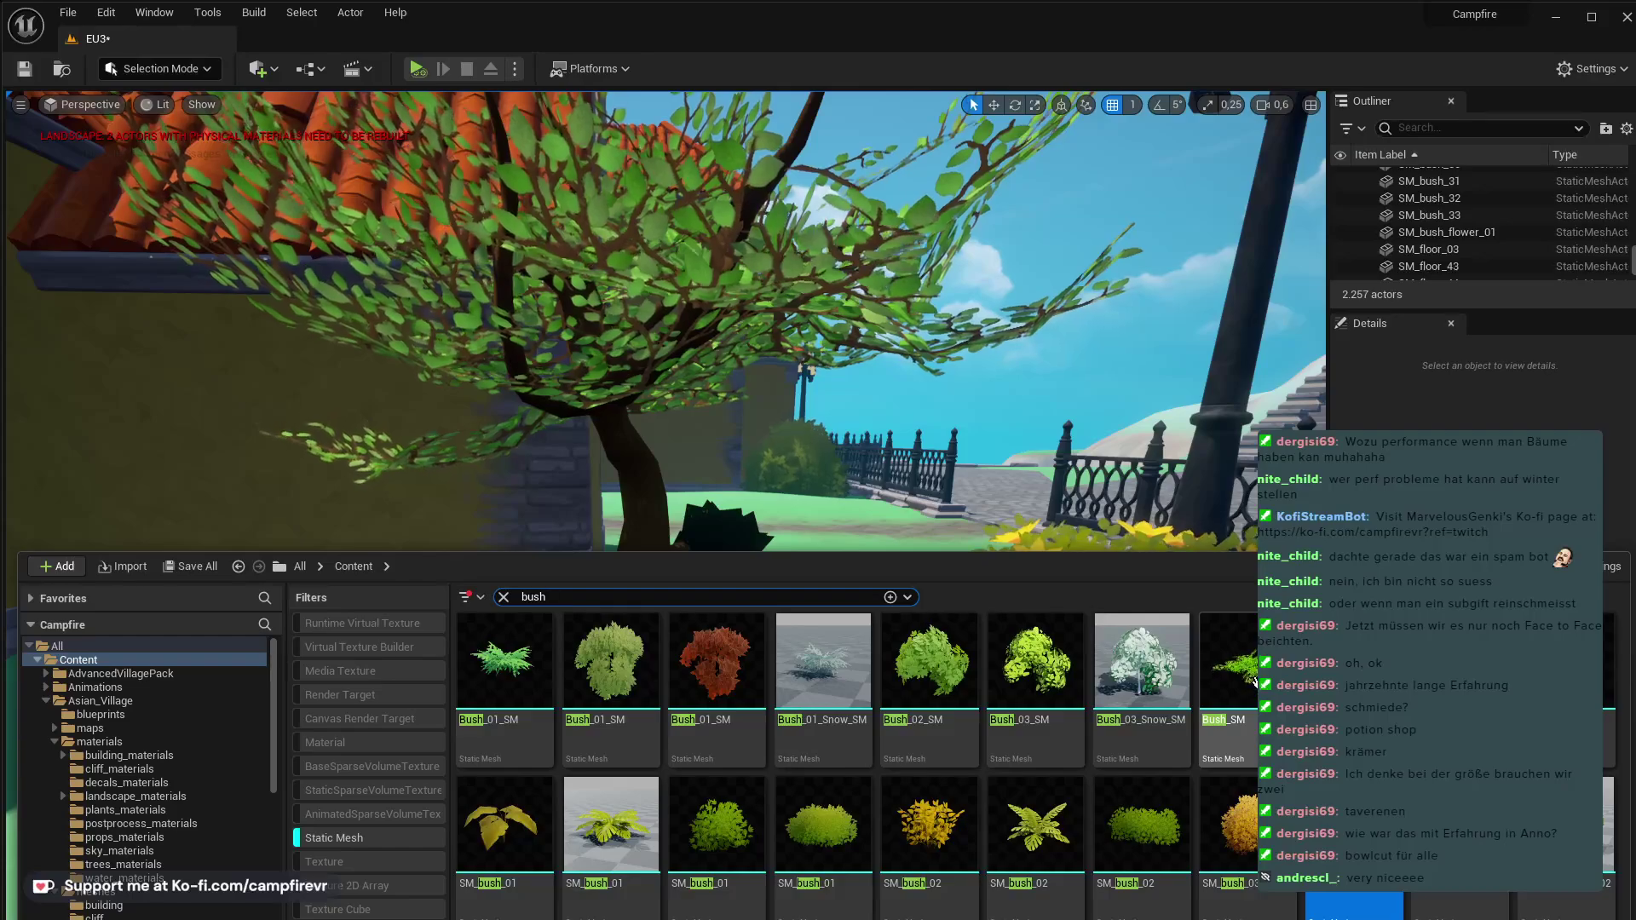
pyautogui.moveTo(1210, 552); pyautogui.dragTo(707, 781)
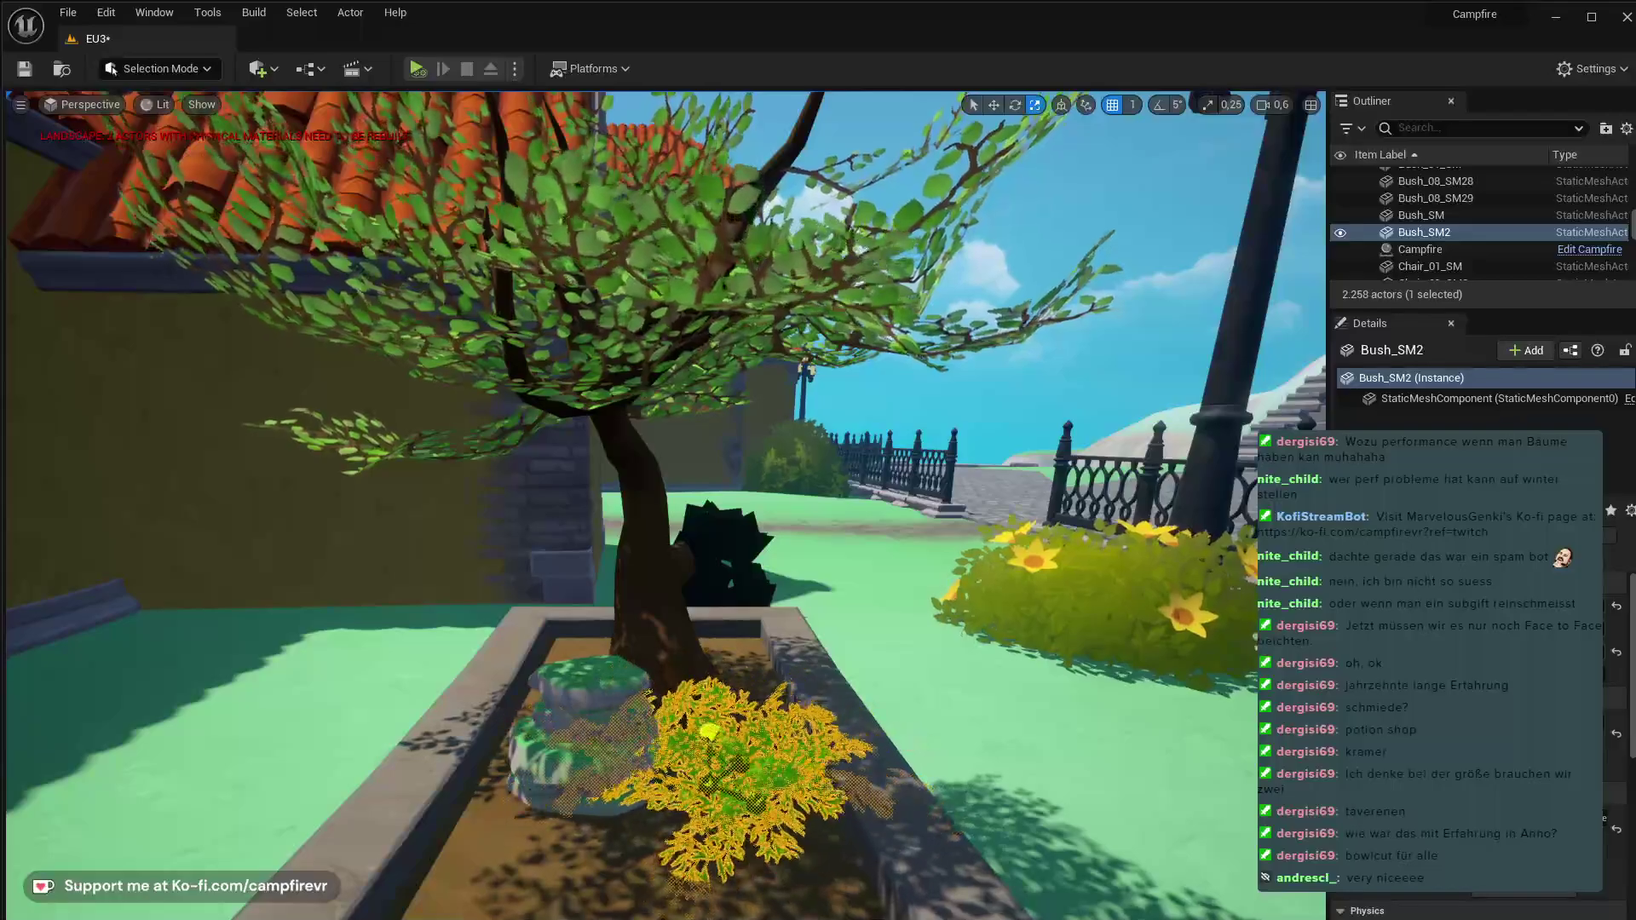
pyautogui.moveTo(709, 731); pyautogui.dragTo(702, 854, button='right')
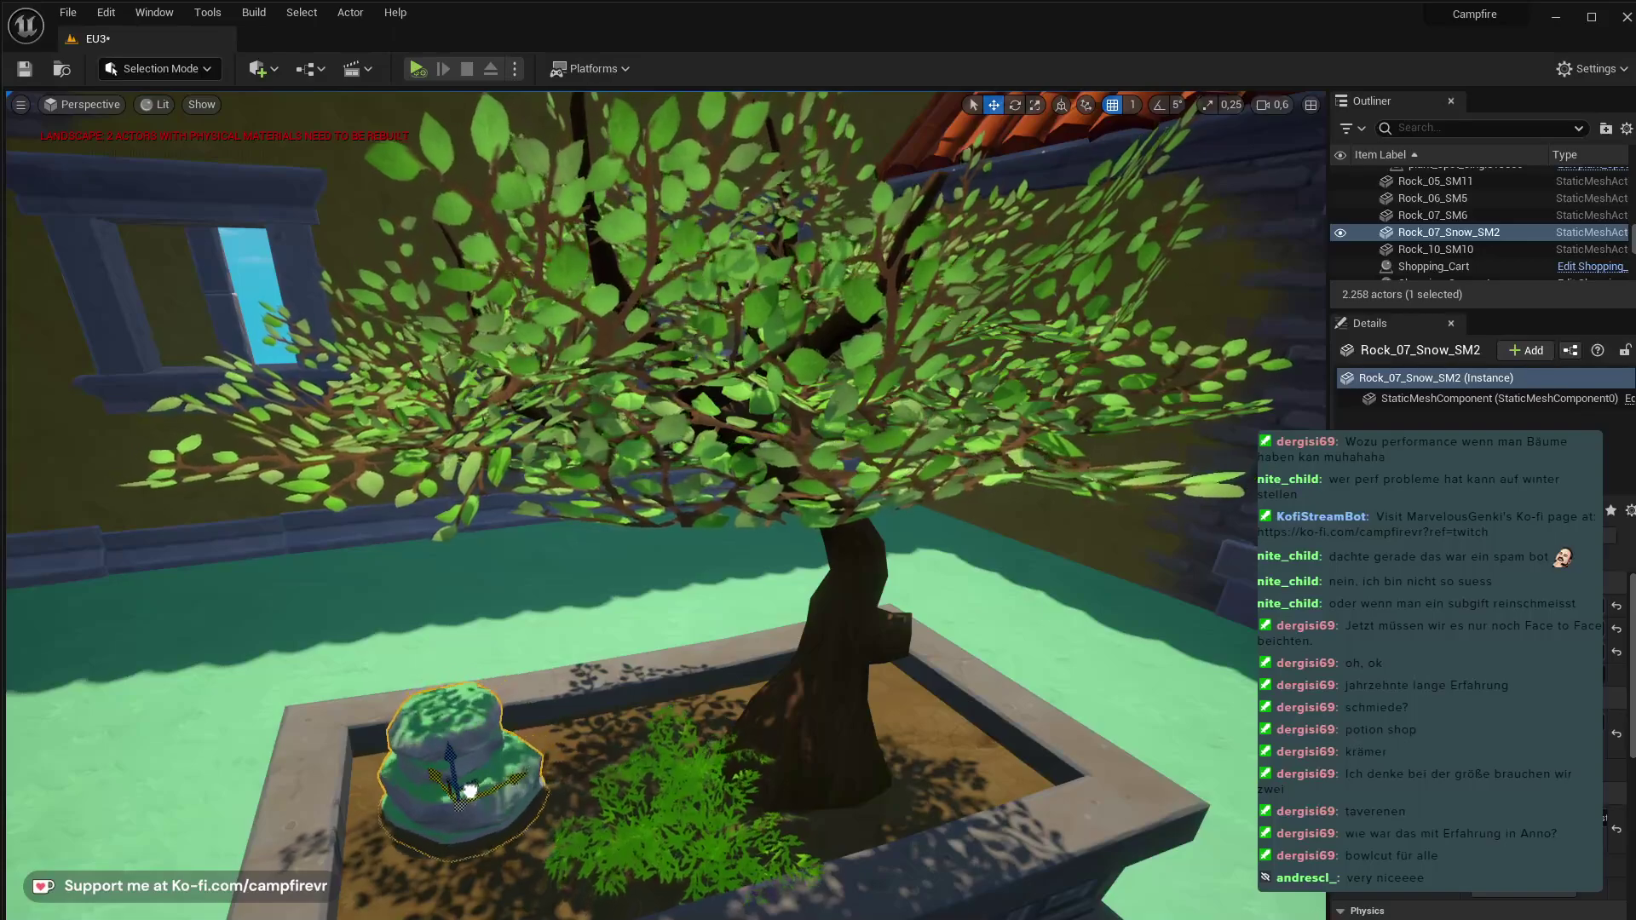
# - Nudge the stone flower bed slightly and adjust the Bush_SM's position and size next to the stacked rock
pyautogui.click(702, 861)
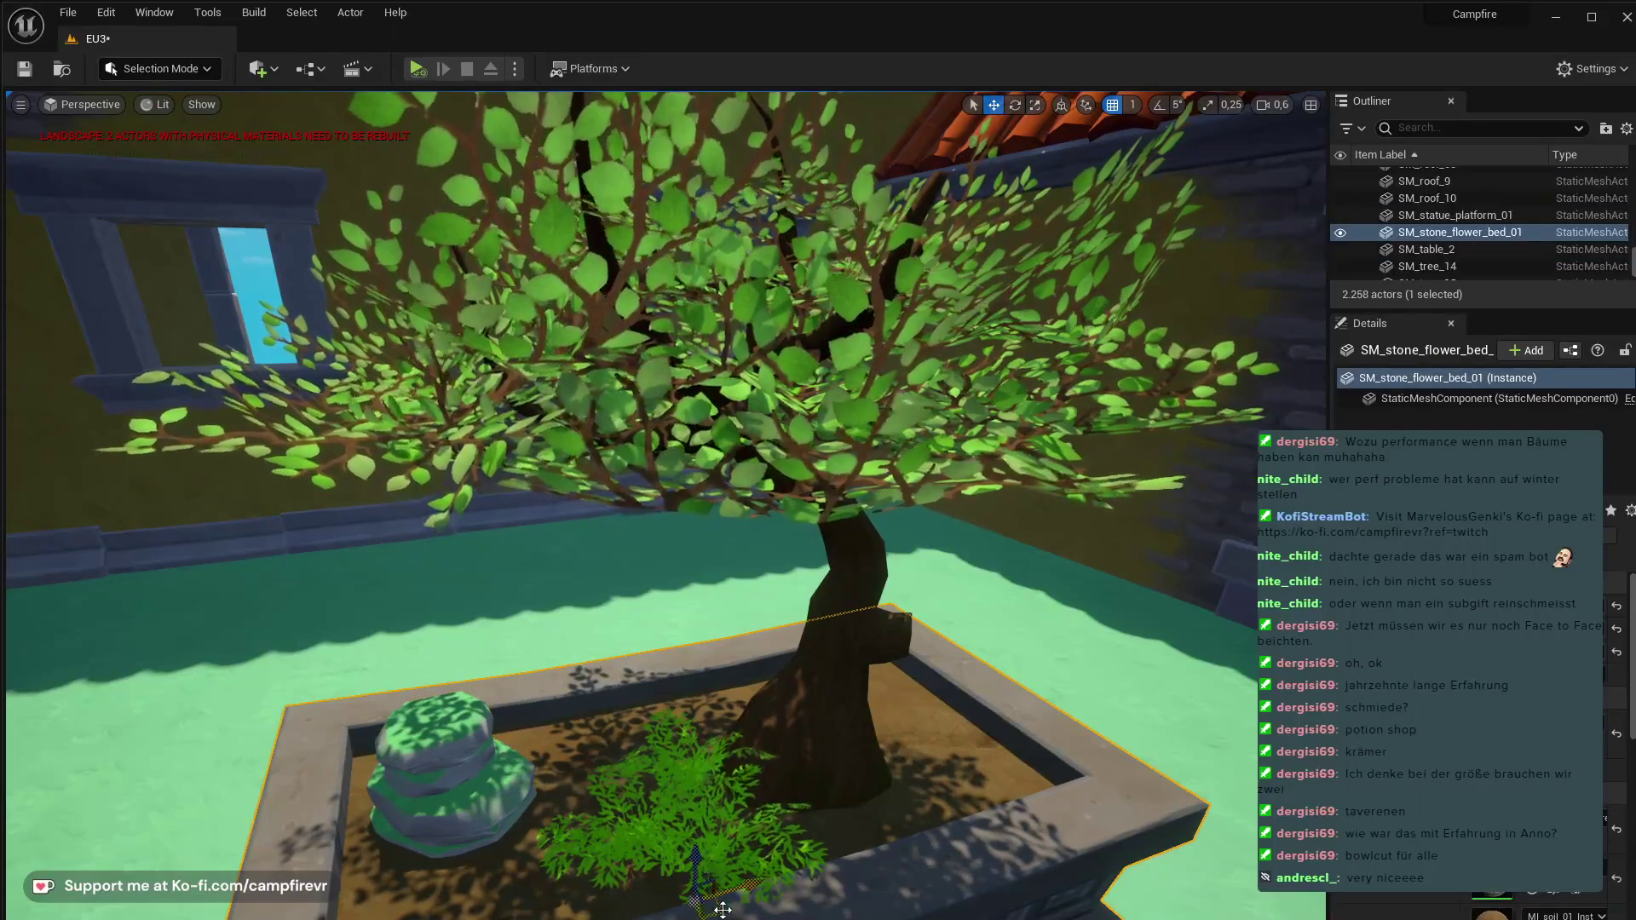
pyautogui.moveTo(723, 910); pyautogui.dragTo(731, 914)
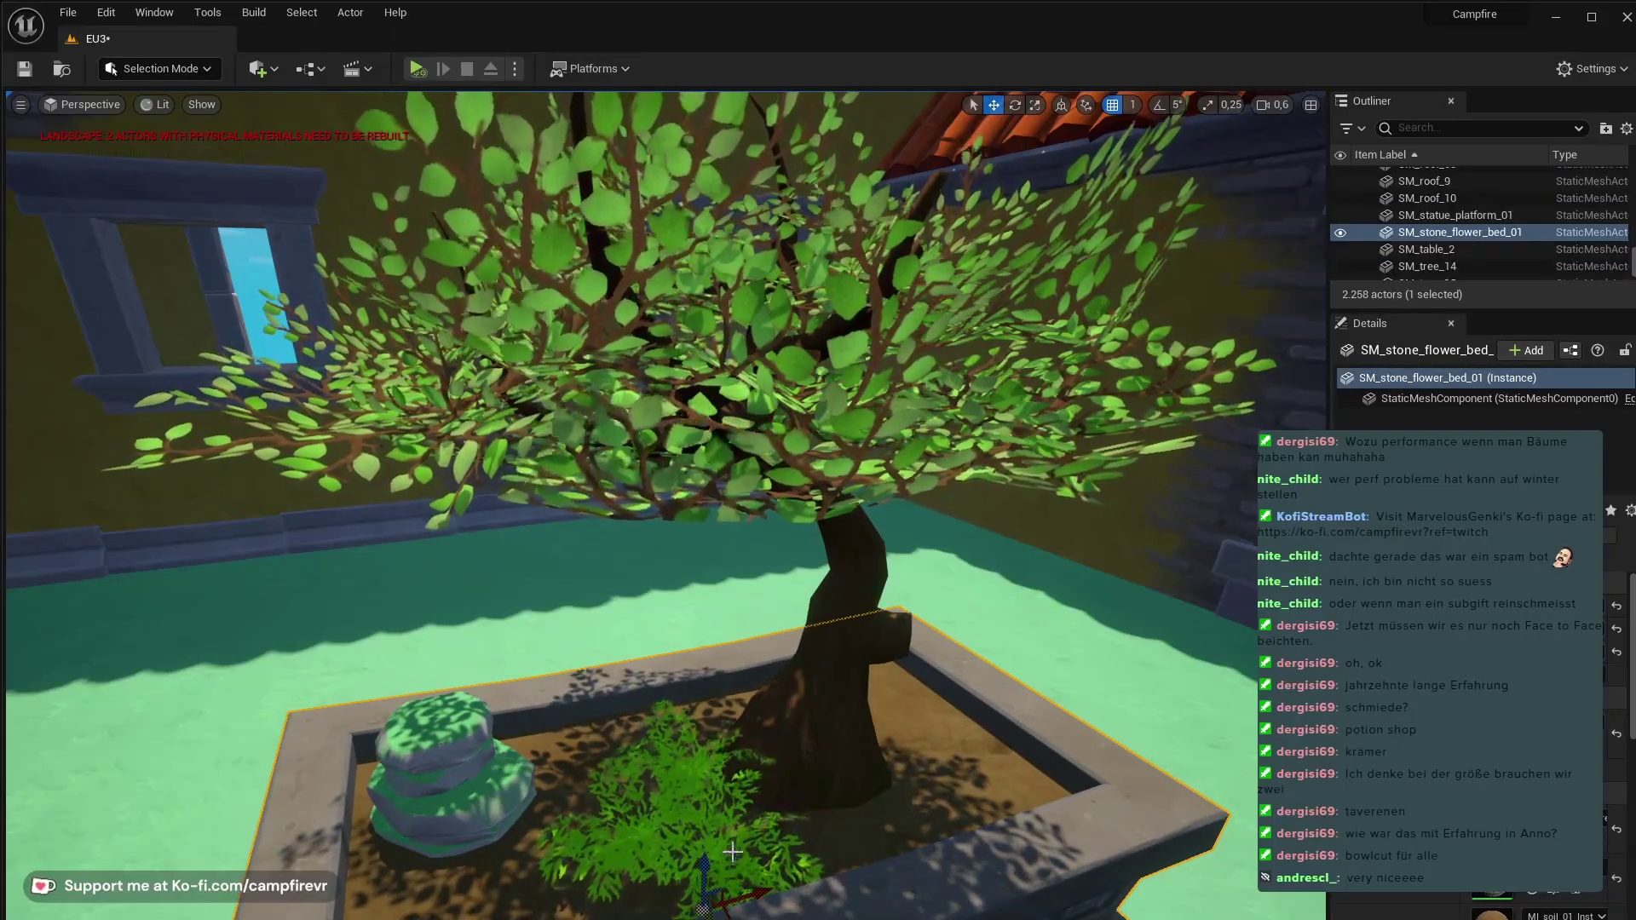
pyautogui.click(705, 815)
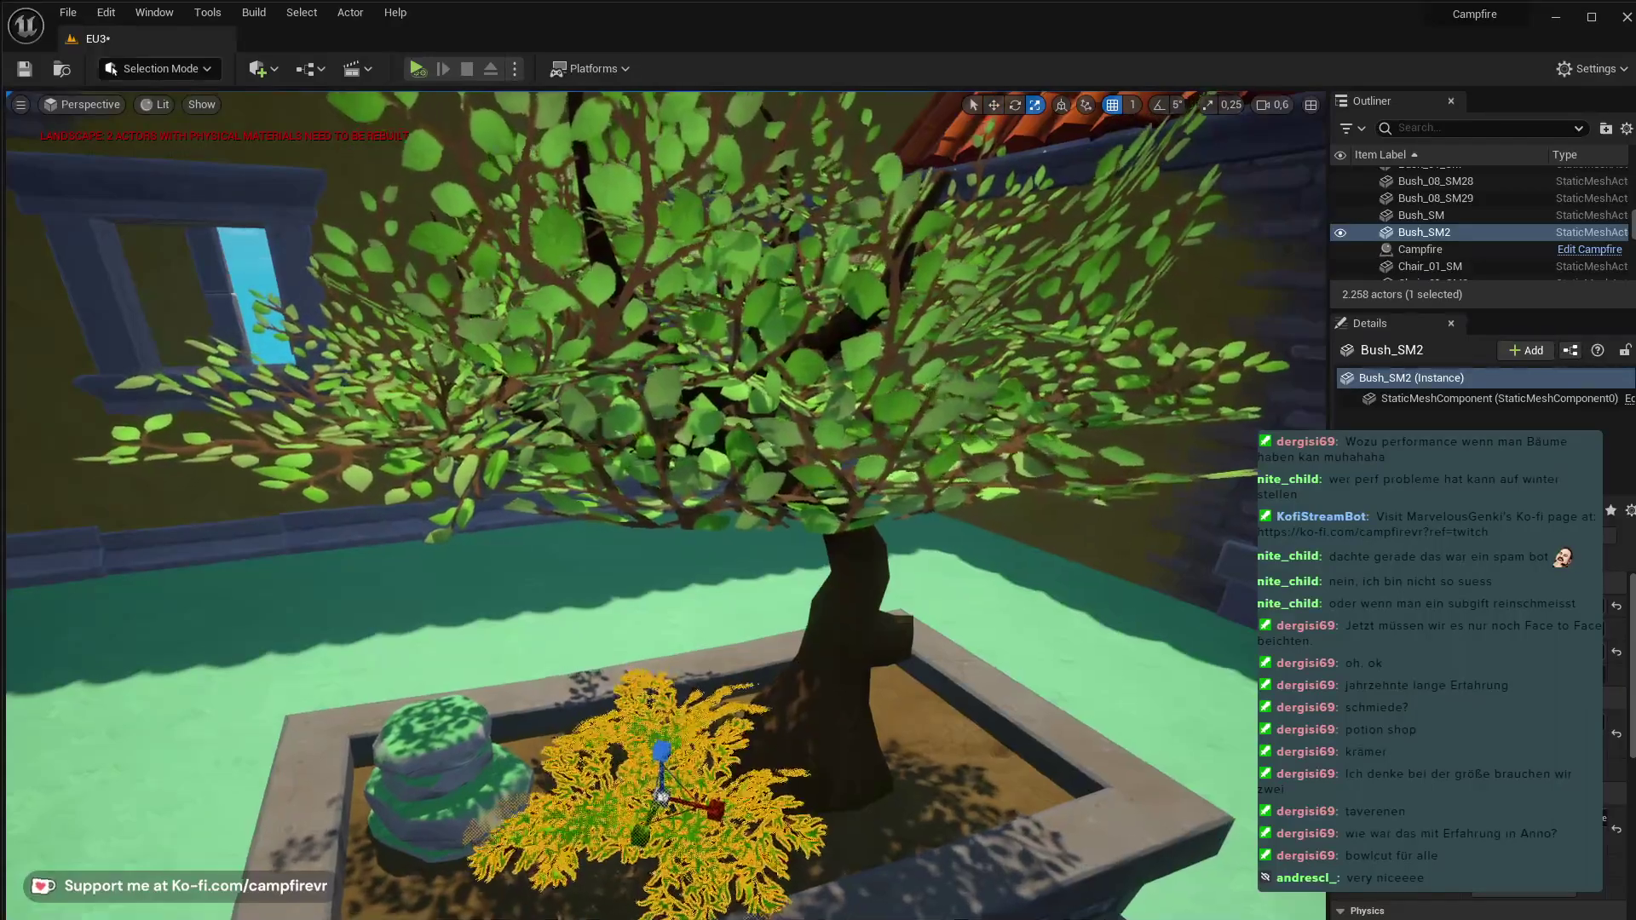
pyautogui.click(816, 867)
pyautogui.press('s')
pyautogui.moveTo(817, 867); pyautogui.dragTo(767, 763, button='right')
pyautogui.scroll(-8, 816, 866)
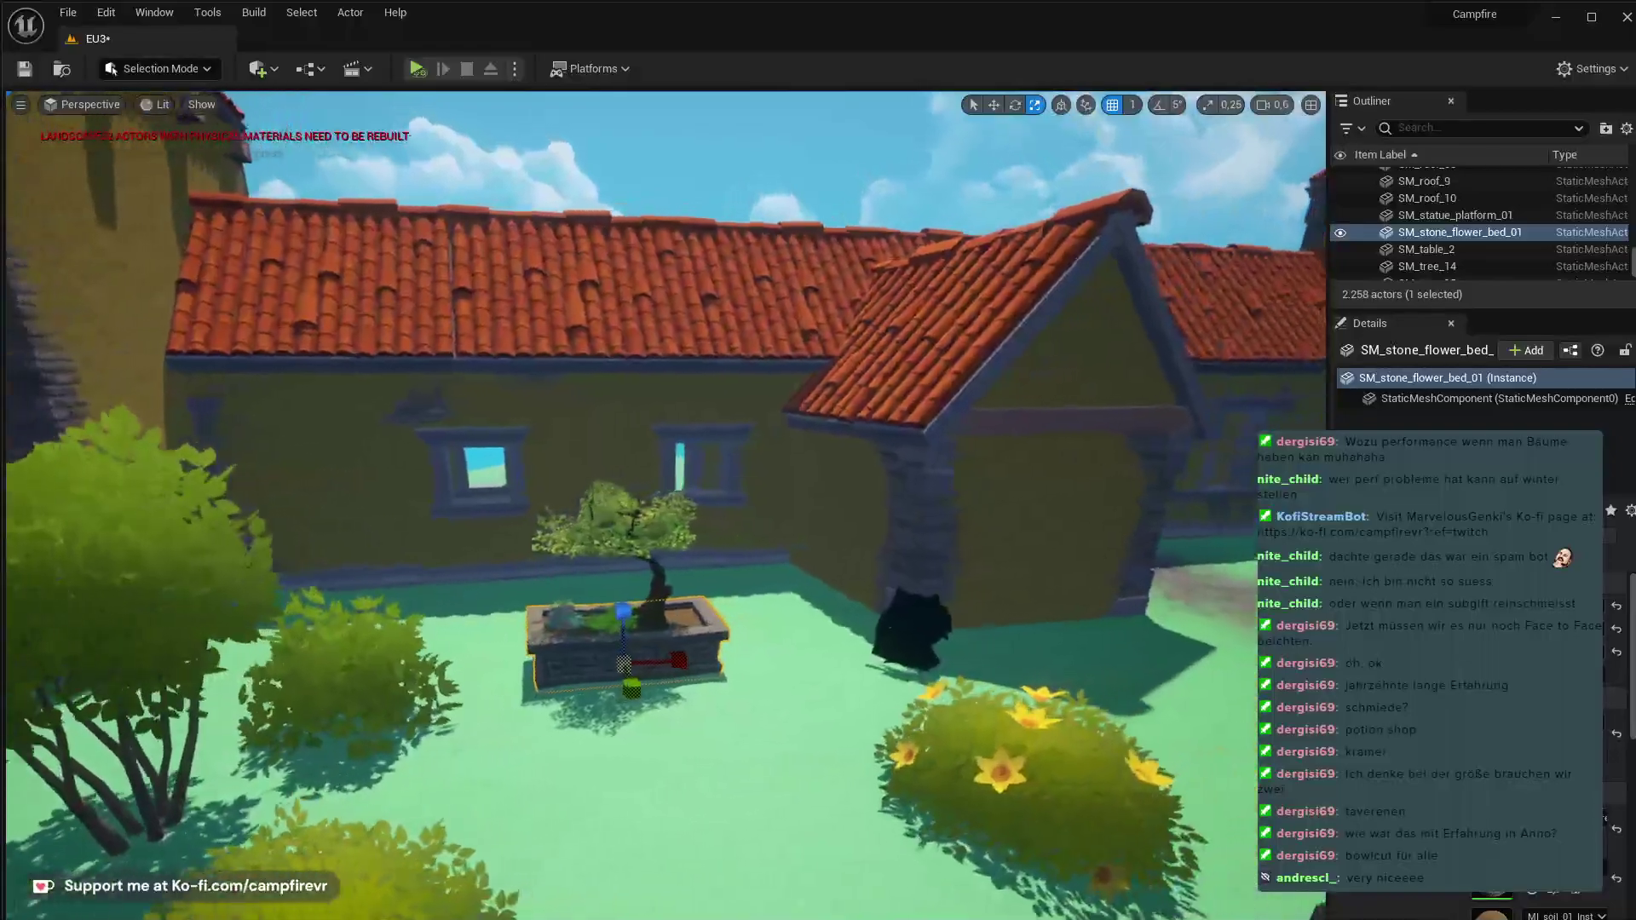
# - Search the content library for tree meshes to plant on the courtyard lawn
pyautogui.scroll(-4, 784, 829)
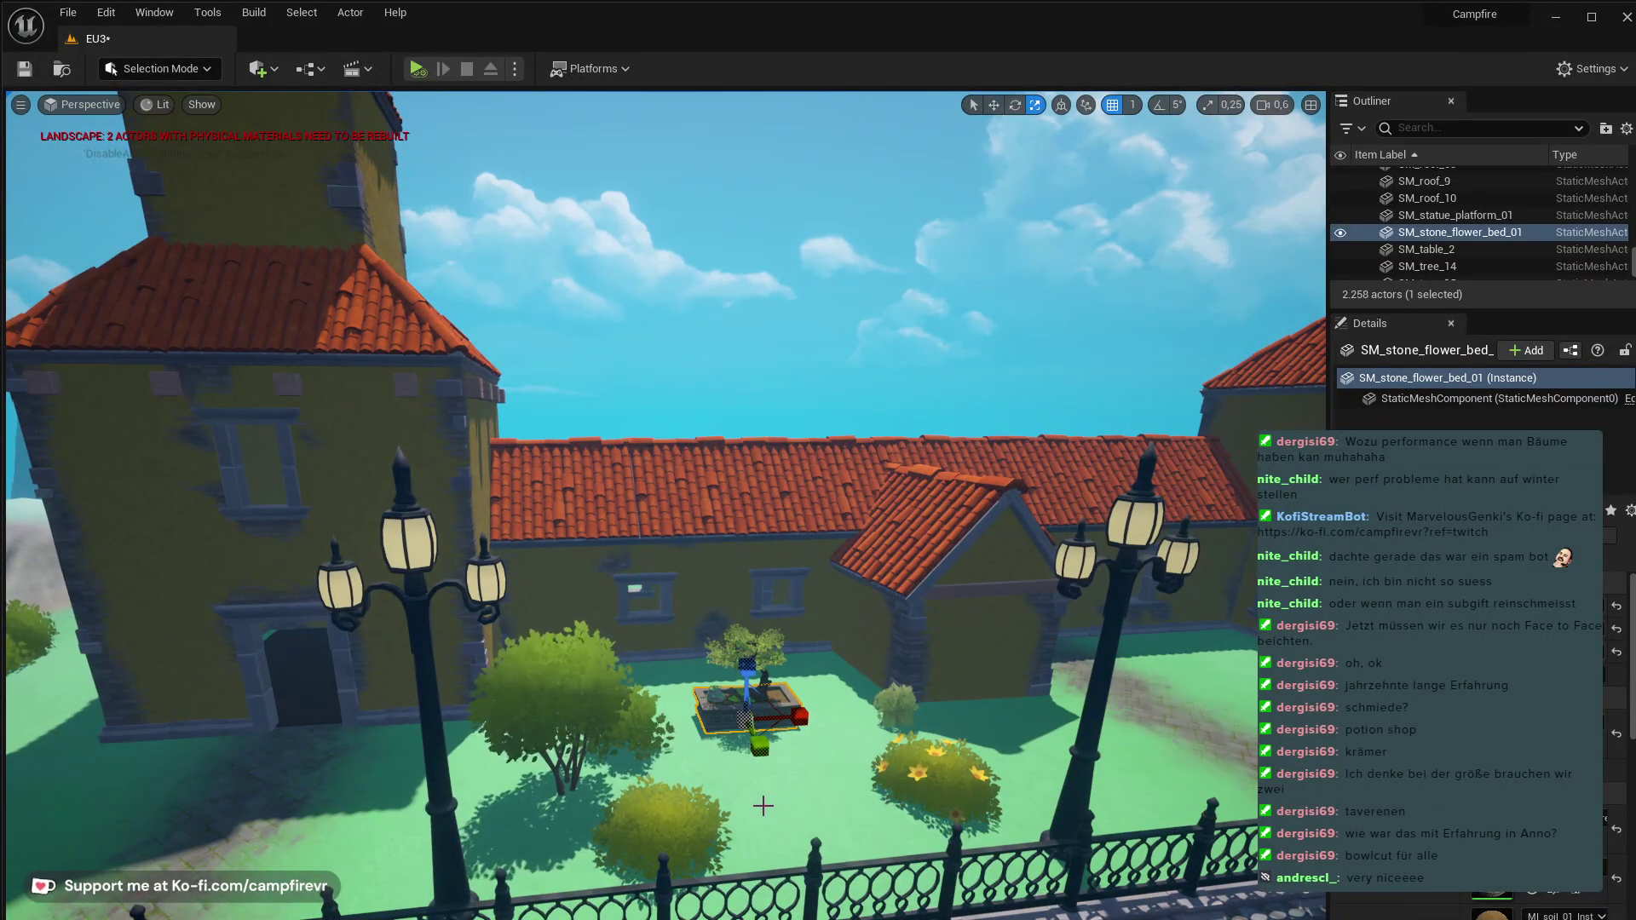
pyautogui.press('d')
pyautogui.moveTo(764, 805); pyautogui.dragTo(716, 772, button='right')
pyautogui.press('w')
pyautogui.press('w')
pyautogui.press('a')
pyautogui.hotkey('ctrl', 'space')
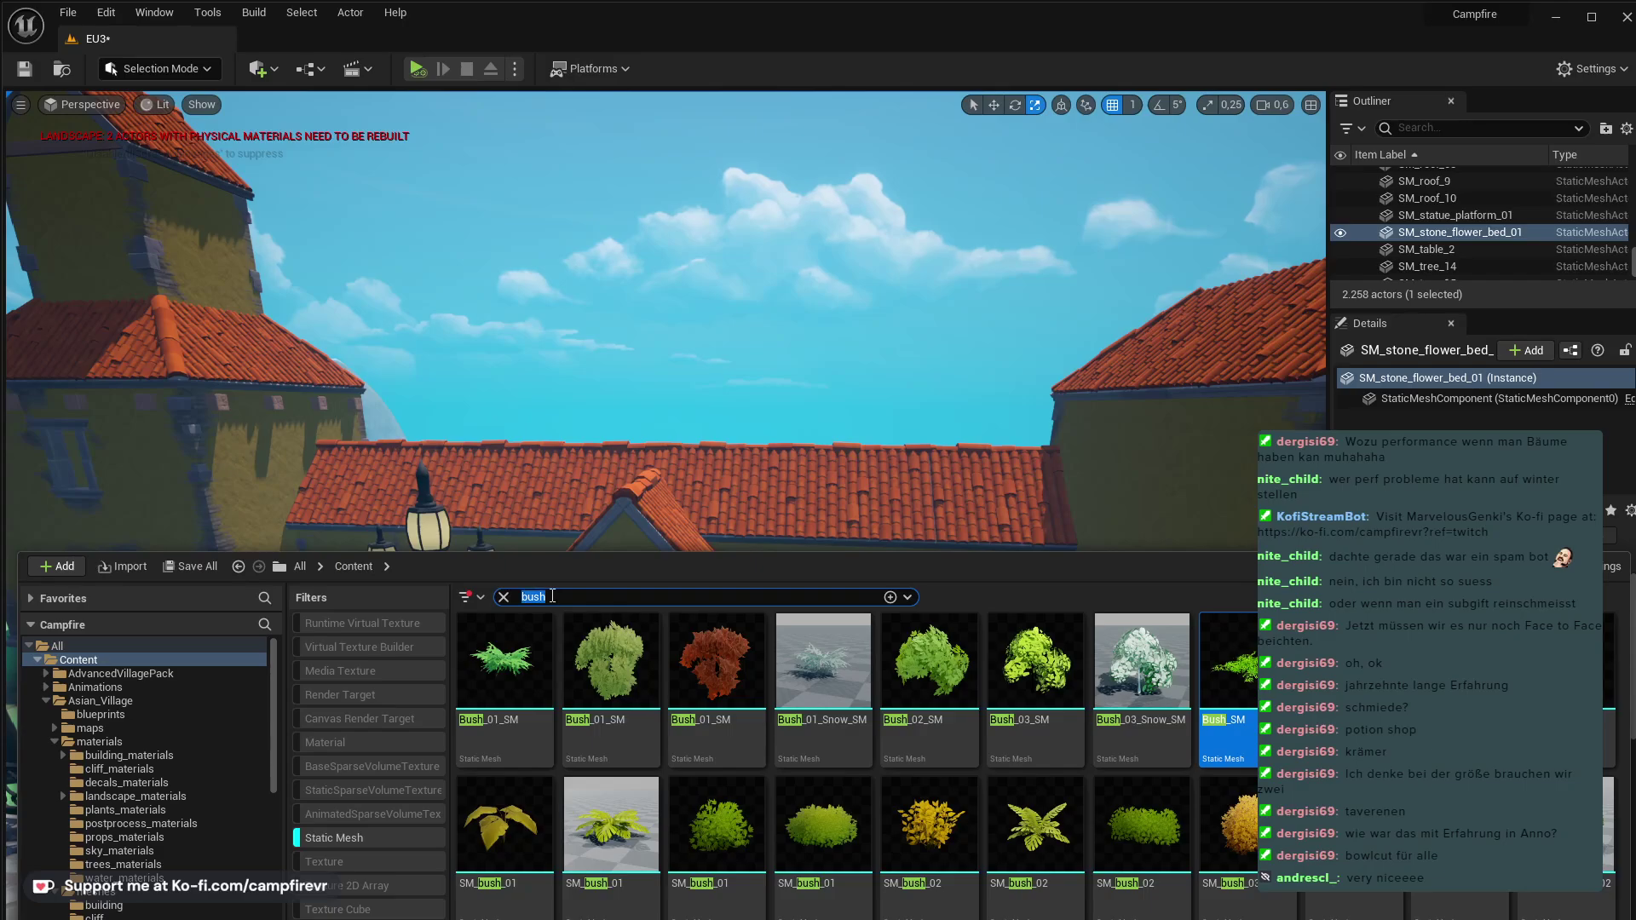
pyautogui.write('tree')
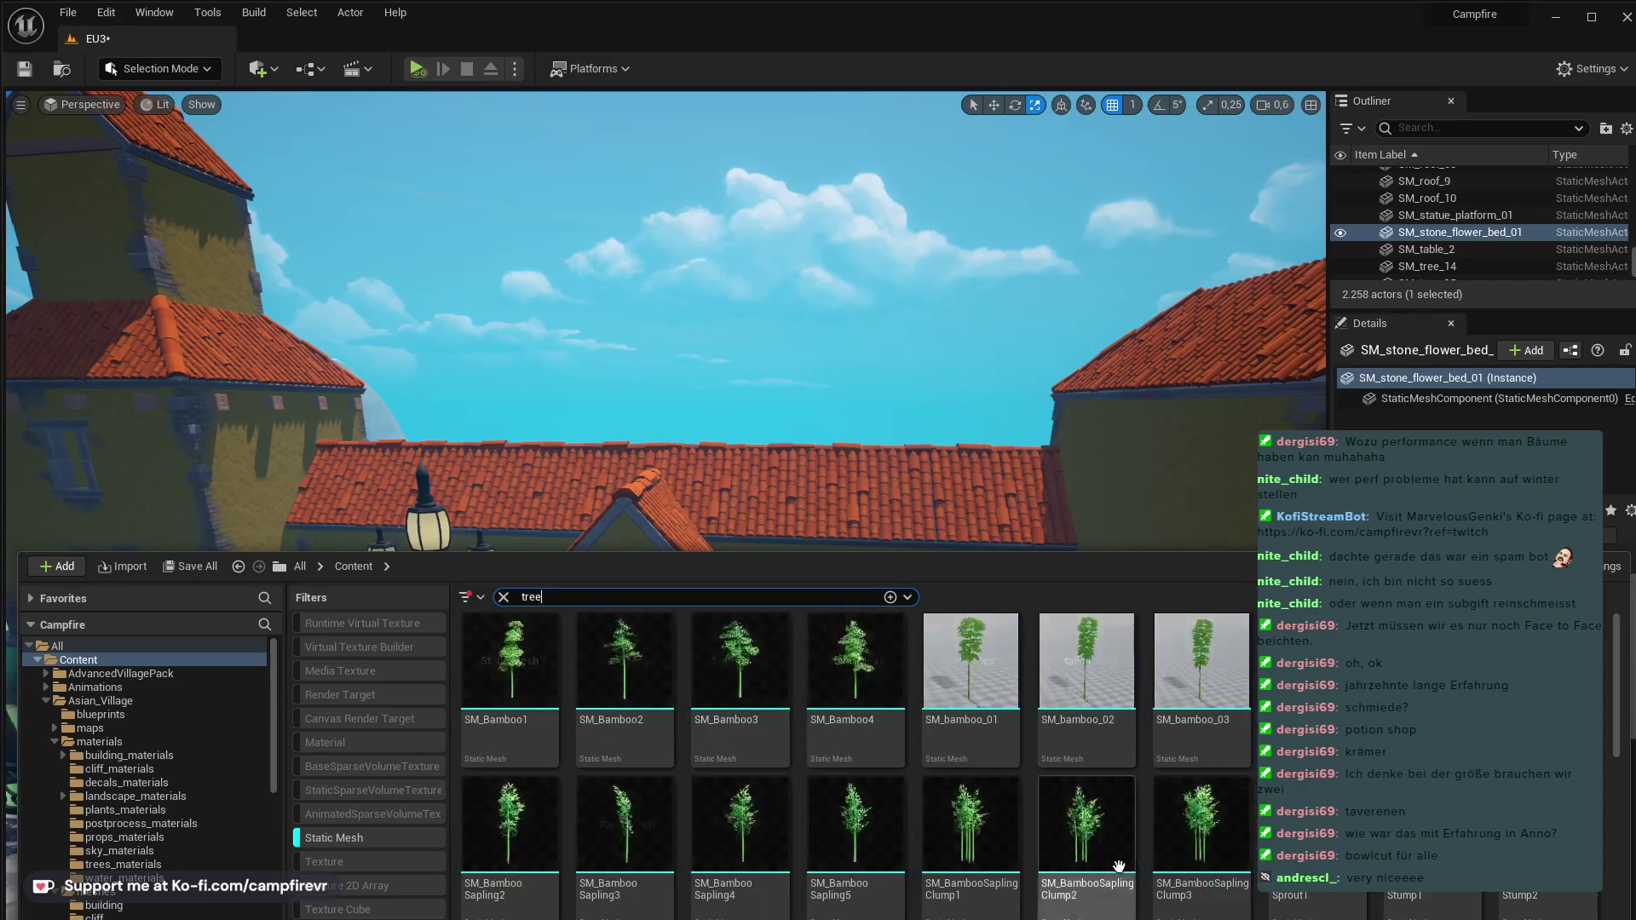
# - Place the slim, column-shaped SM_tree_03 on the open lawn beside the cobbled path, near the large corner building
pyautogui.scroll(-5, 852, 758)
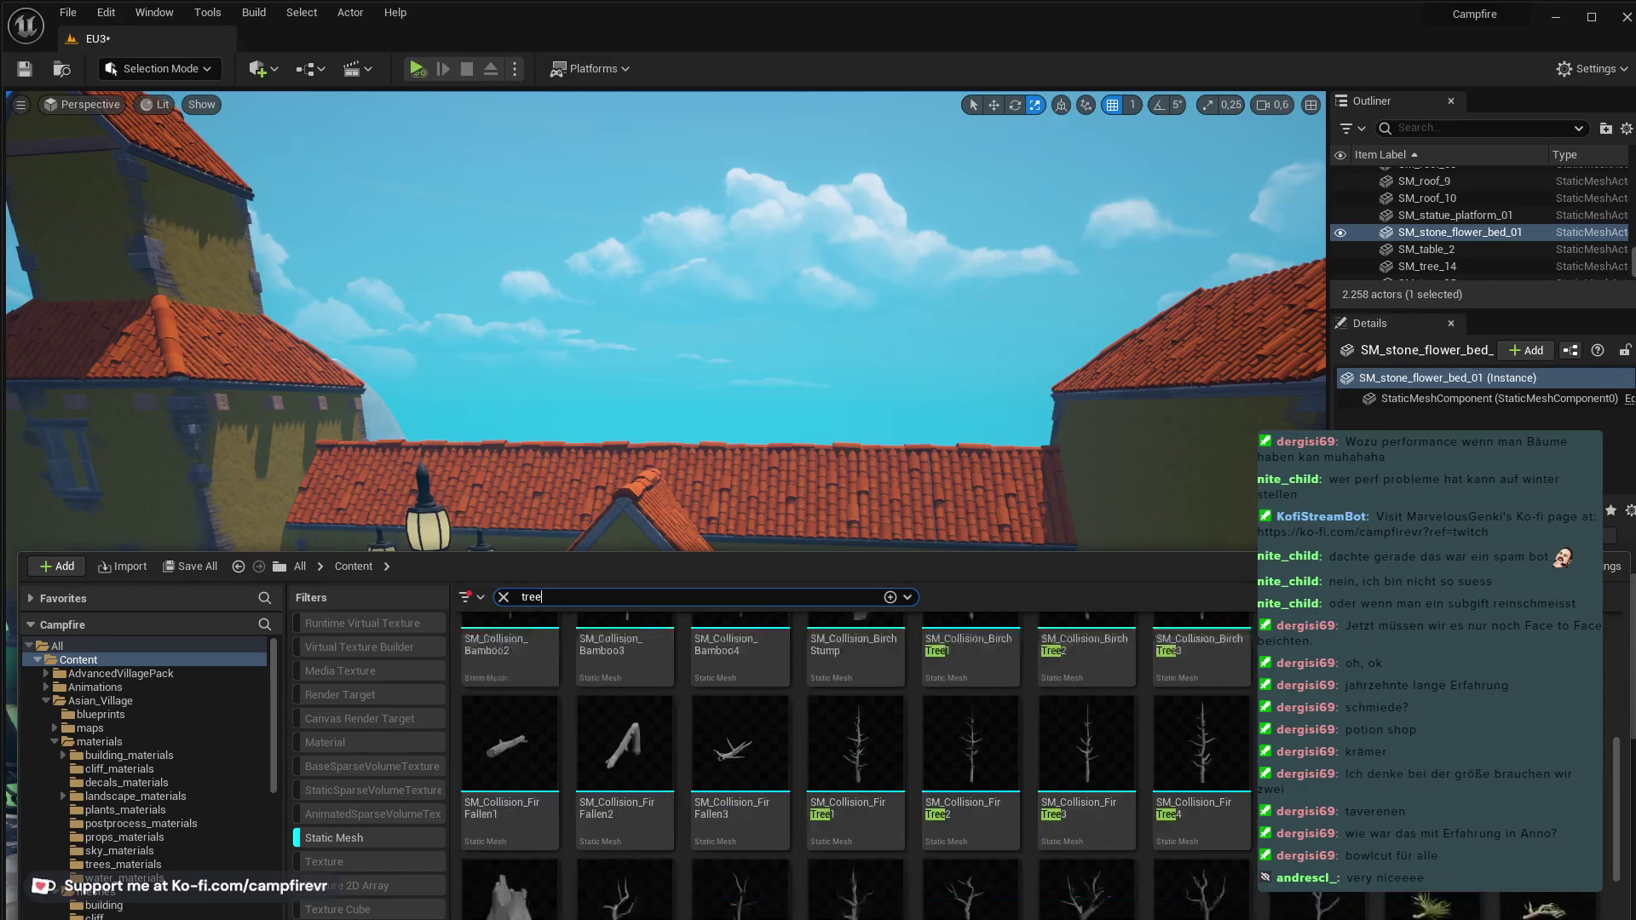
pyautogui.scroll(-4, 852, 759)
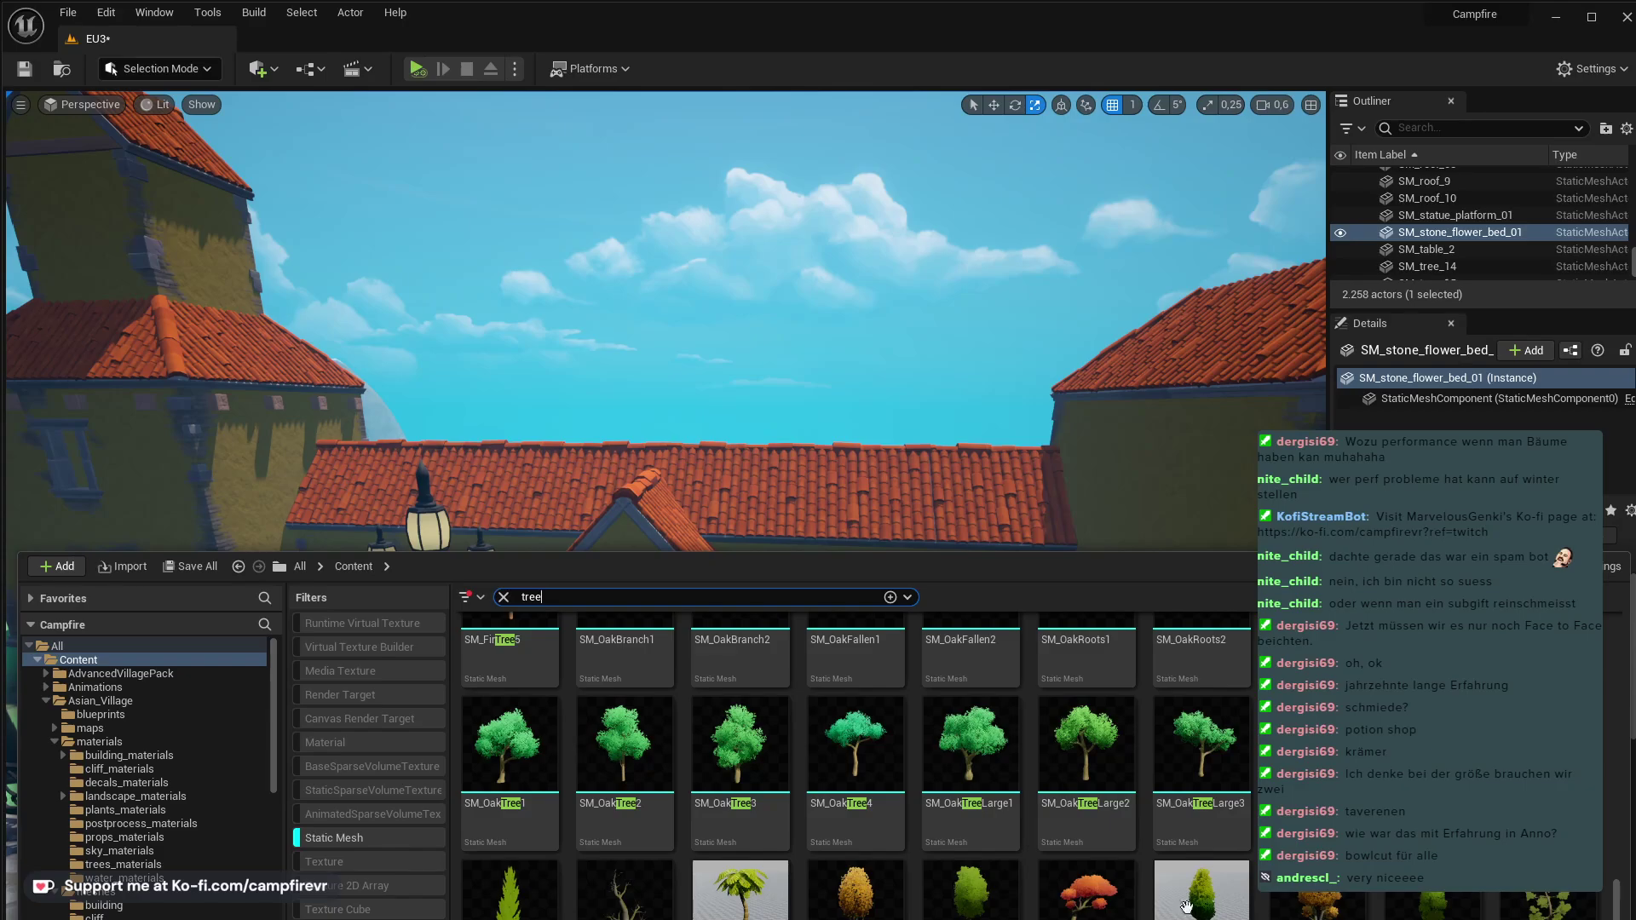
pyautogui.scroll(-2, 1213, 883)
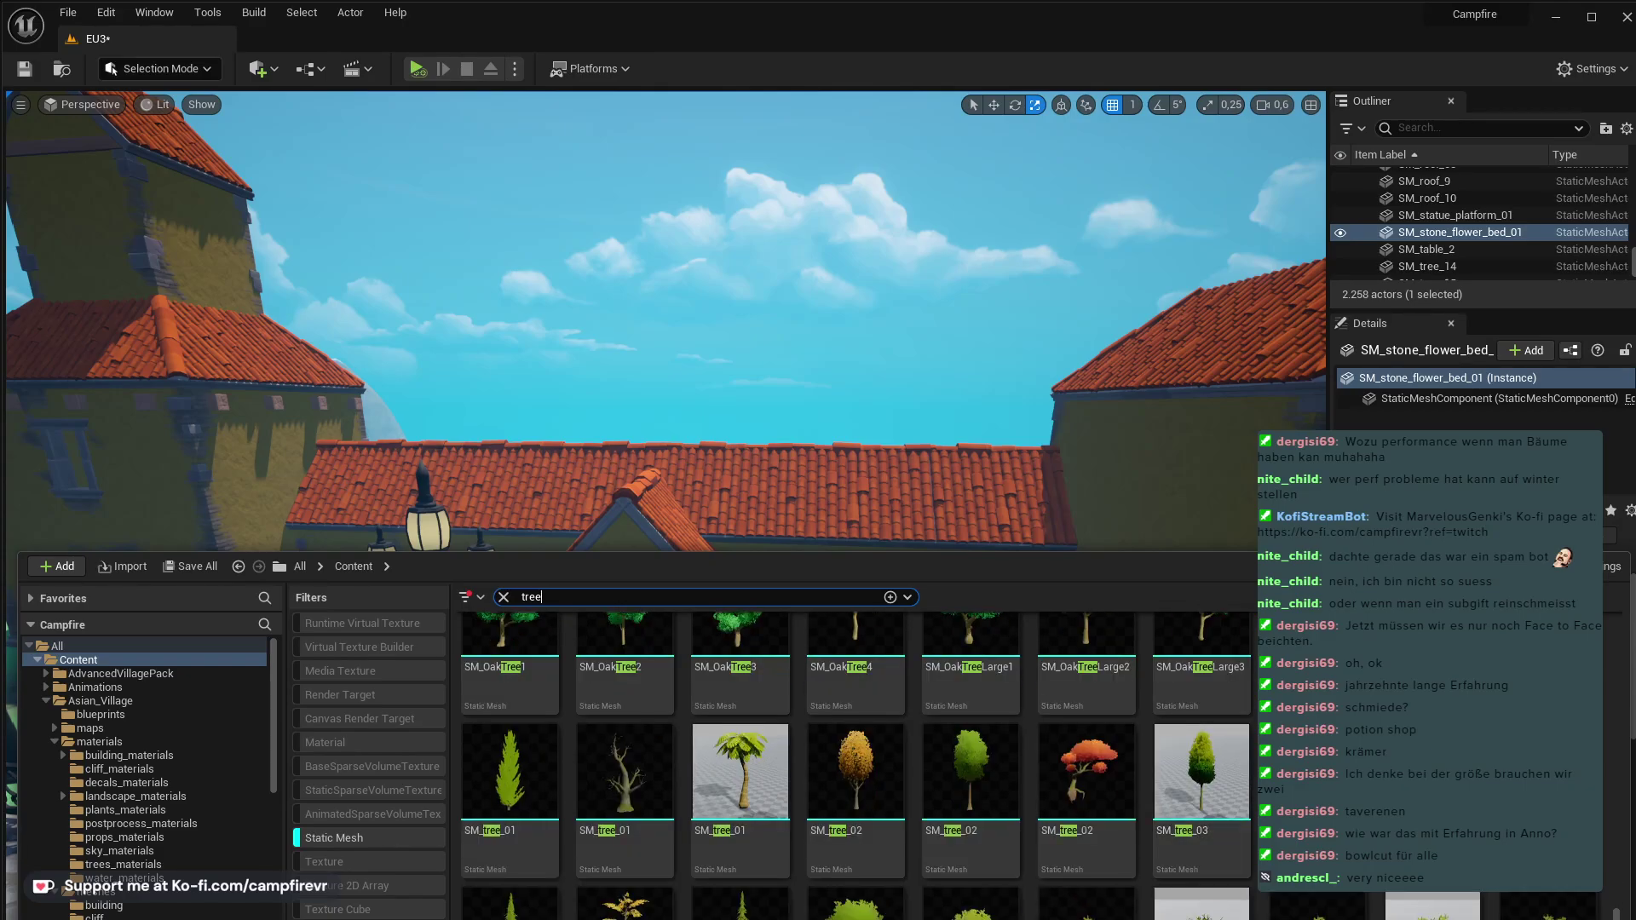
pyautogui.scroll(-2, 1397, 917)
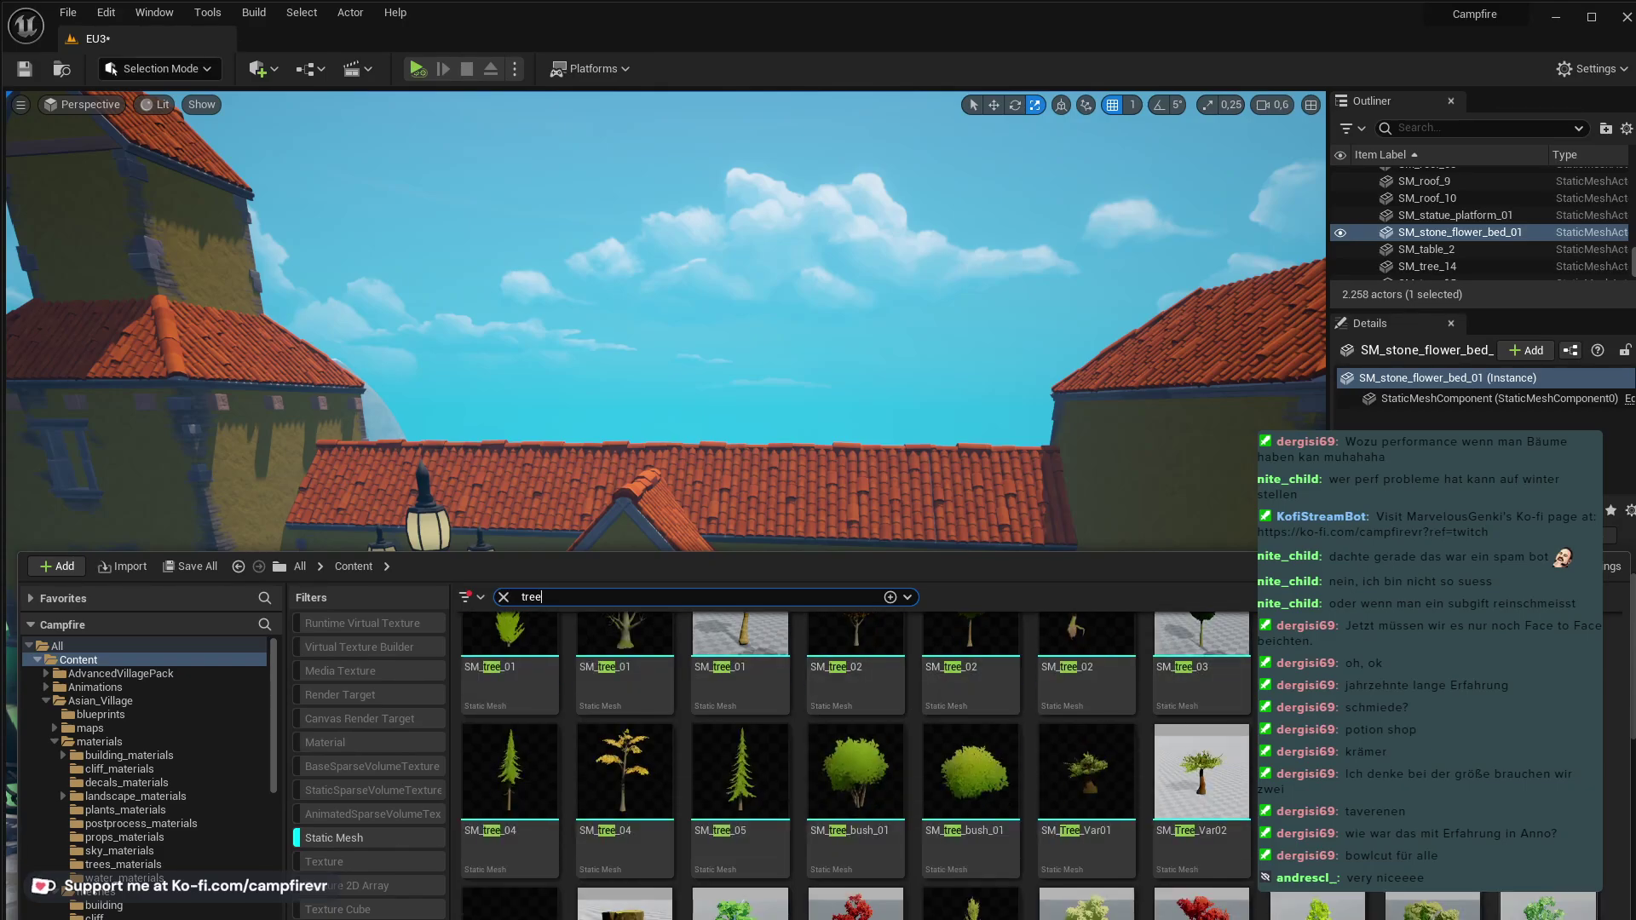
pyautogui.scroll(-2, 853, 750)
pyautogui.scroll(-8, 852, 750)
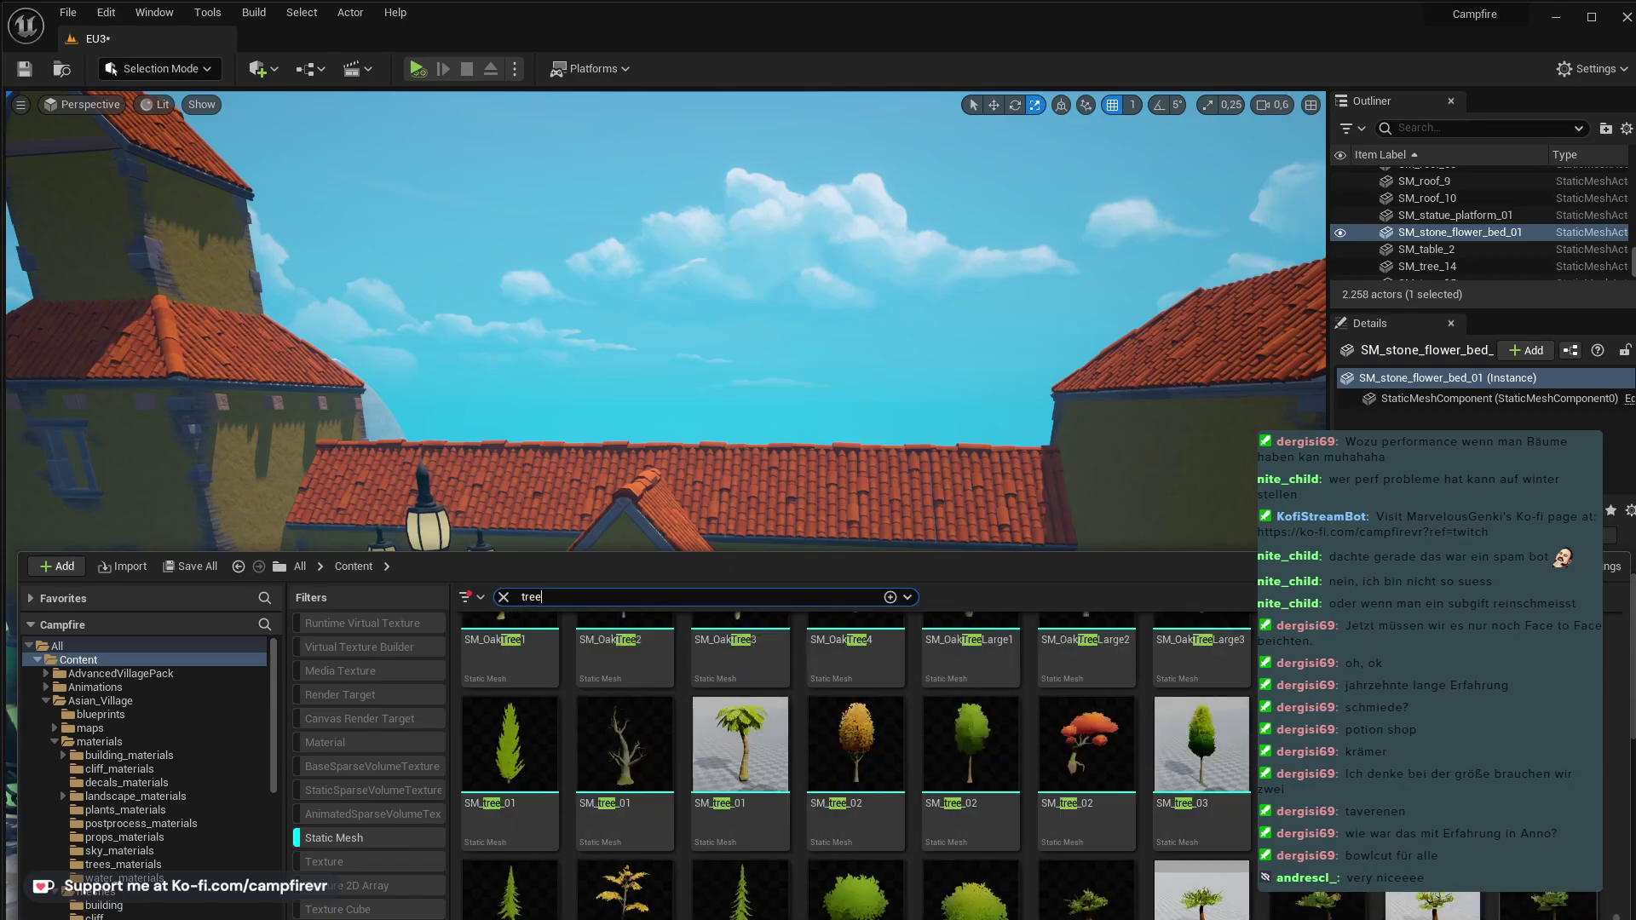
pyautogui.scroll(1, 856, 765)
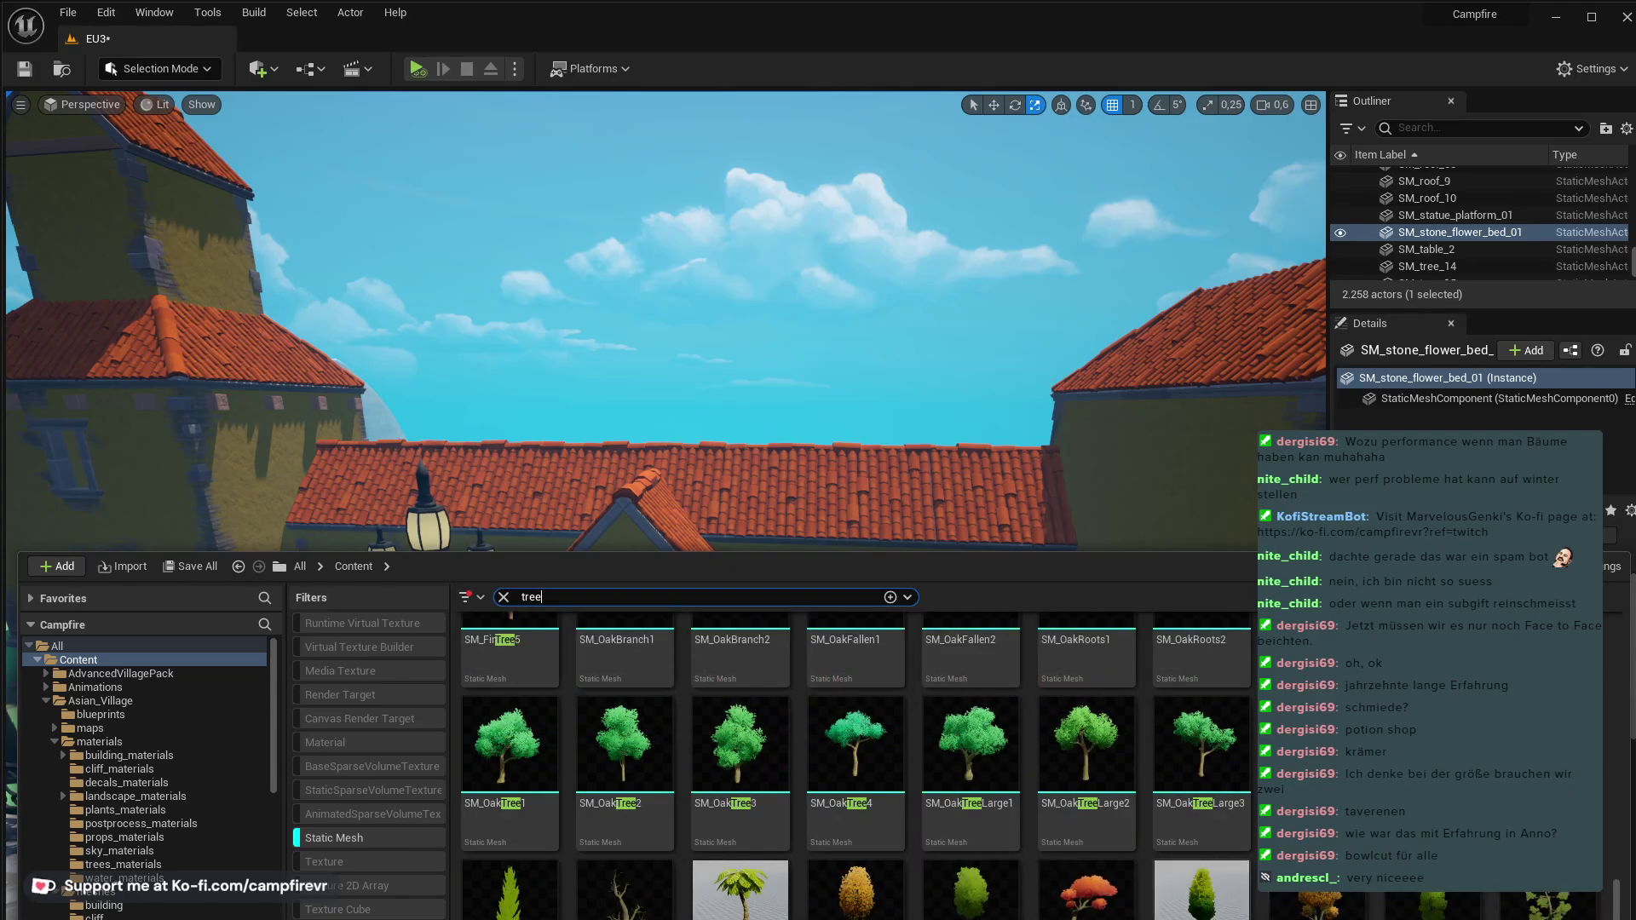
pyautogui.moveTo(1202, 890); pyautogui.dragTo(960, 754)
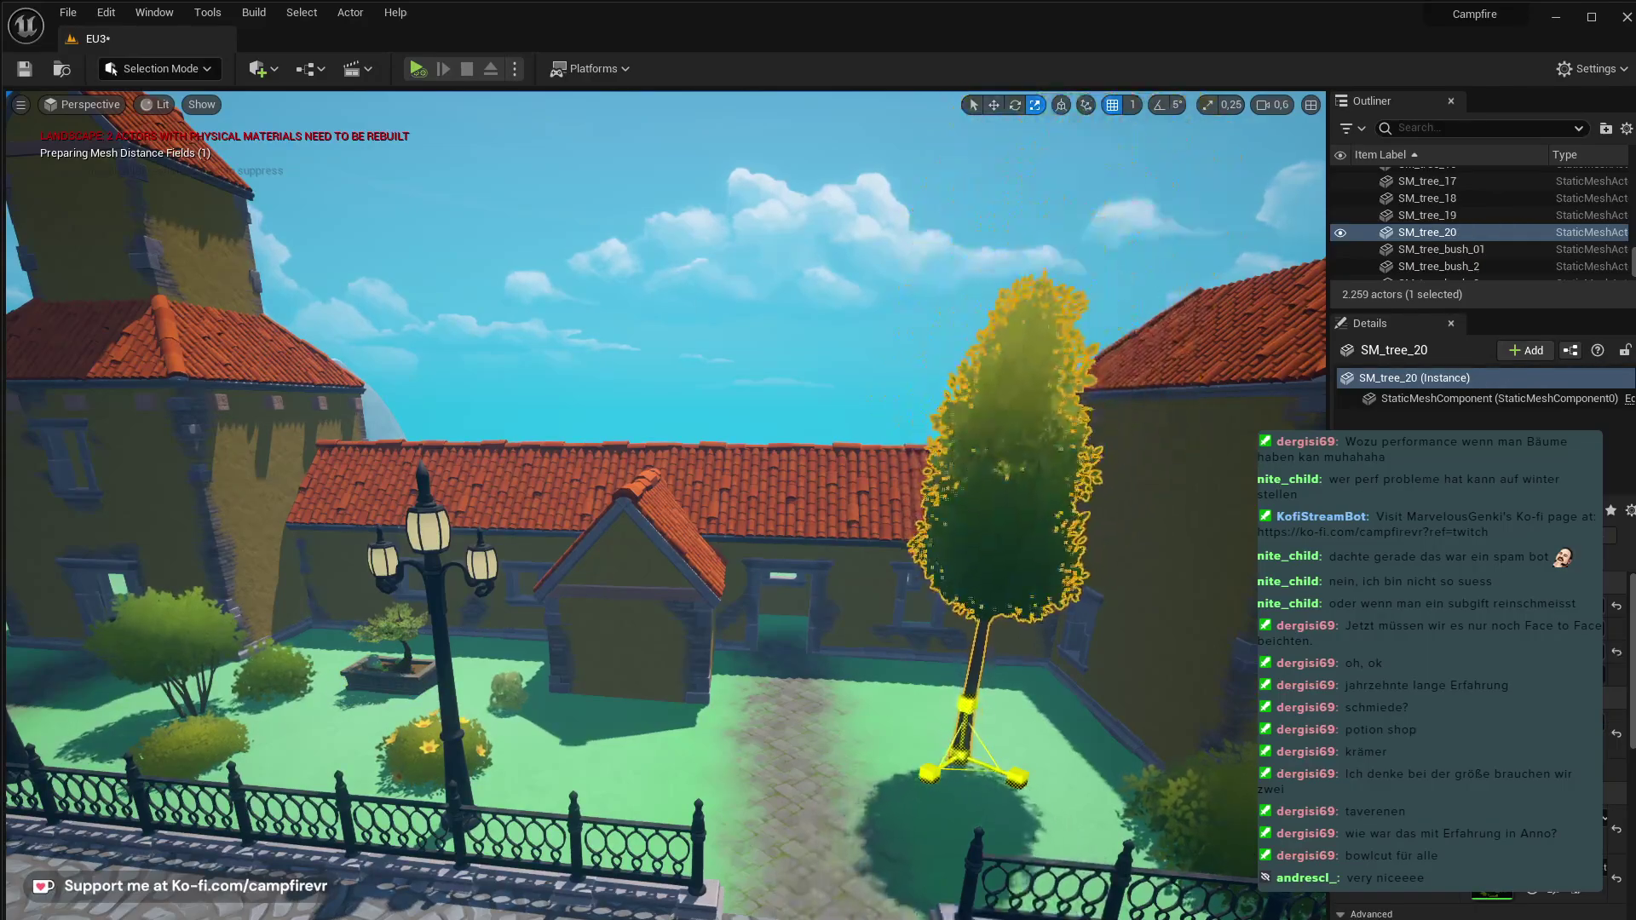
pyautogui.press('f')
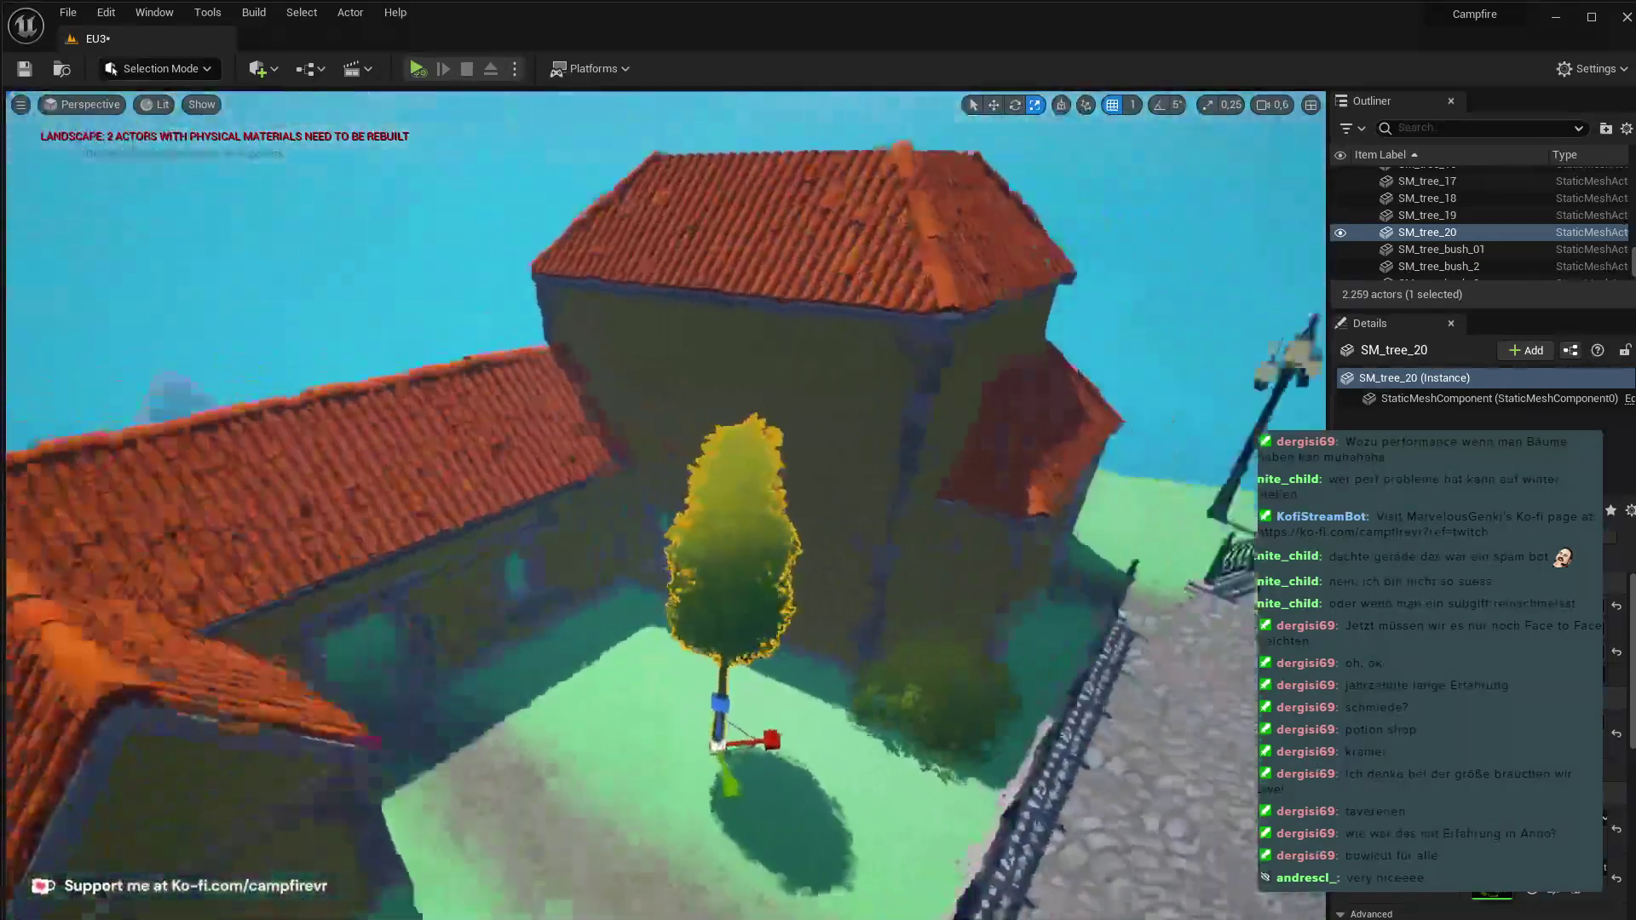
# - Duplicate the slim tree into a row of three beside the corner building and shift the middle tree slightly
pyautogui.moveTo(953, 815); pyautogui.dragTo(953, 815, button='right')
pyautogui.press('w')
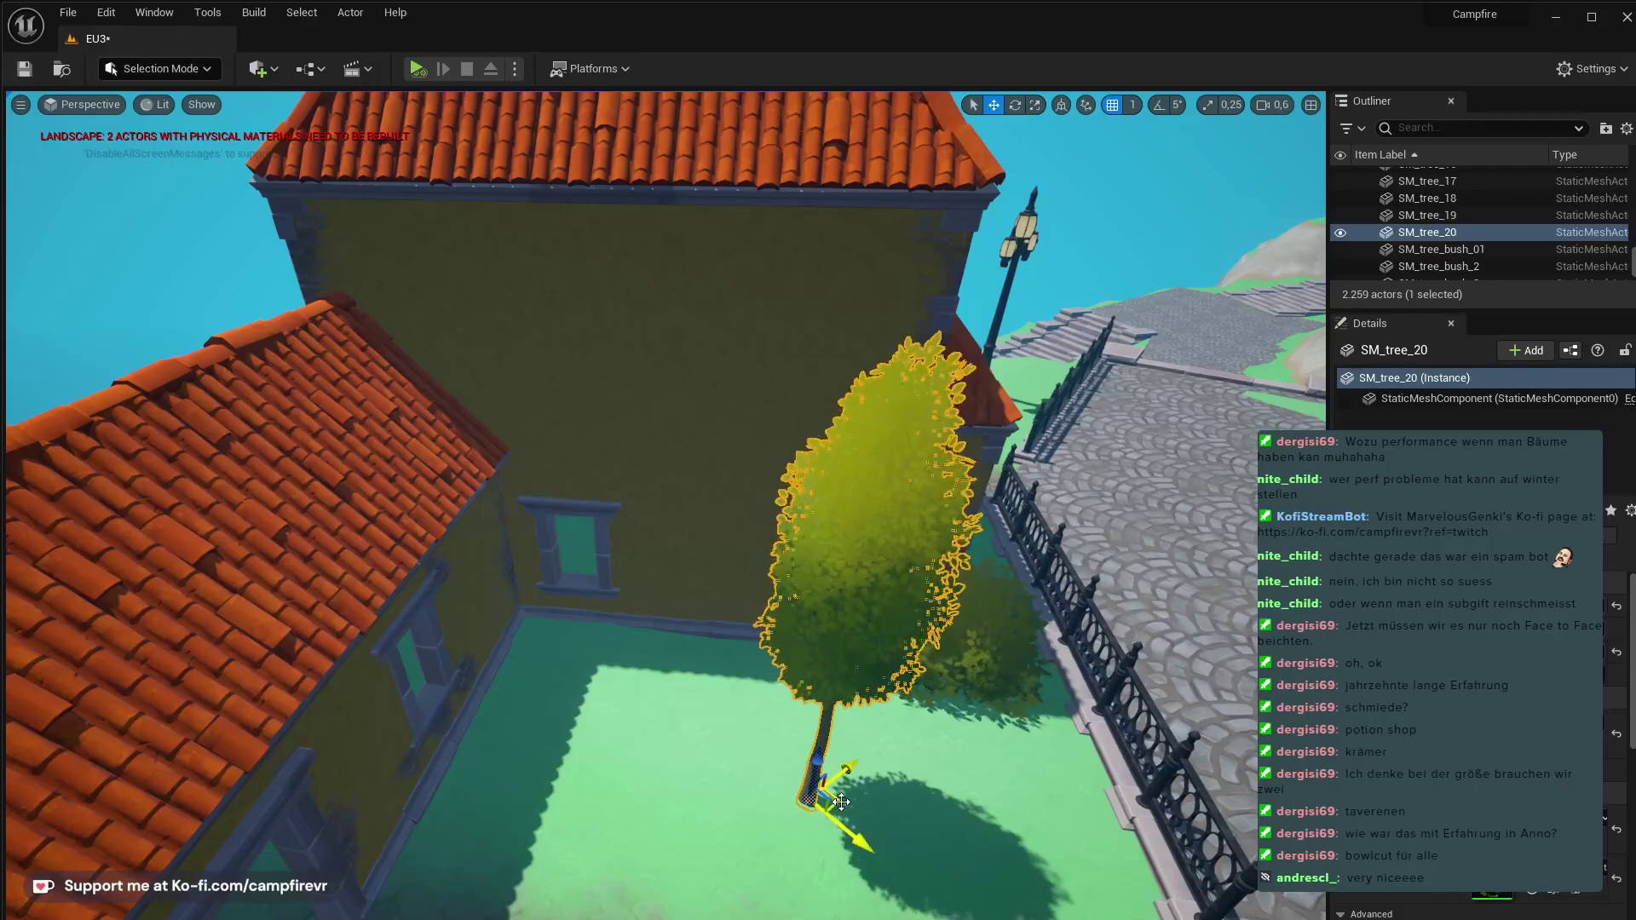
pyautogui.moveTo(841, 802); pyautogui.dragTo(1007, 793)
pyautogui.click(774, 758)
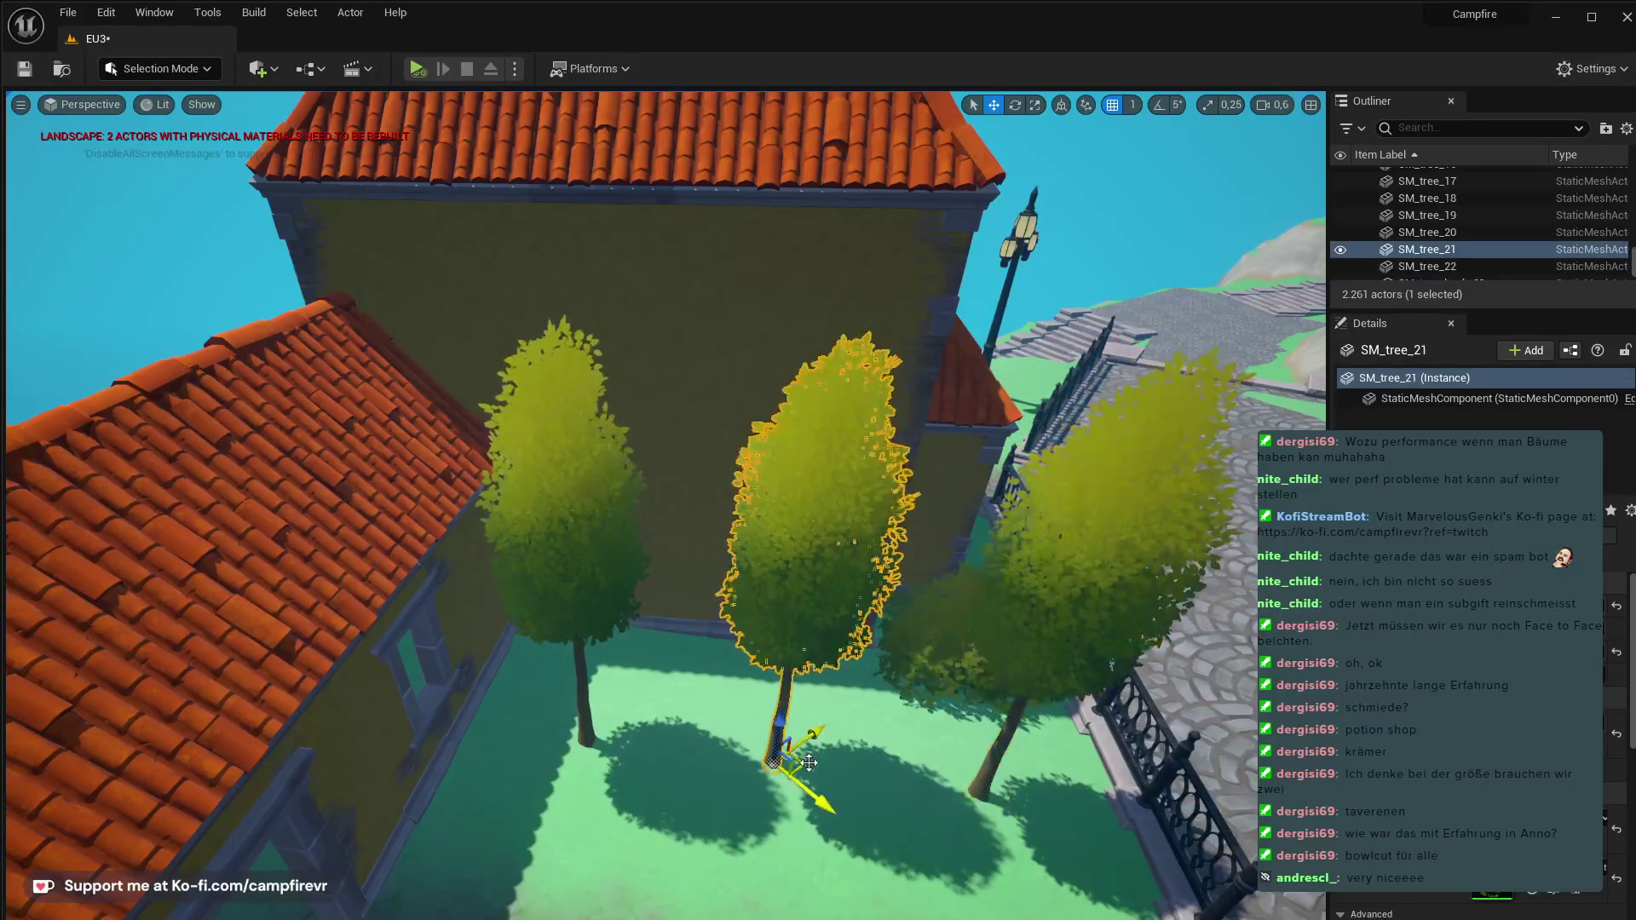
pyautogui.moveTo(808, 769); pyautogui.dragTo(842, 797)
# - Select all three slim trees and place copies of the row on the far side of the tower building
pyautogui.moveTo(842, 797); pyautogui.dragTo(716, 699, button='right')
pyautogui.press('s')
pyautogui.press('d')
pyautogui.press('e')
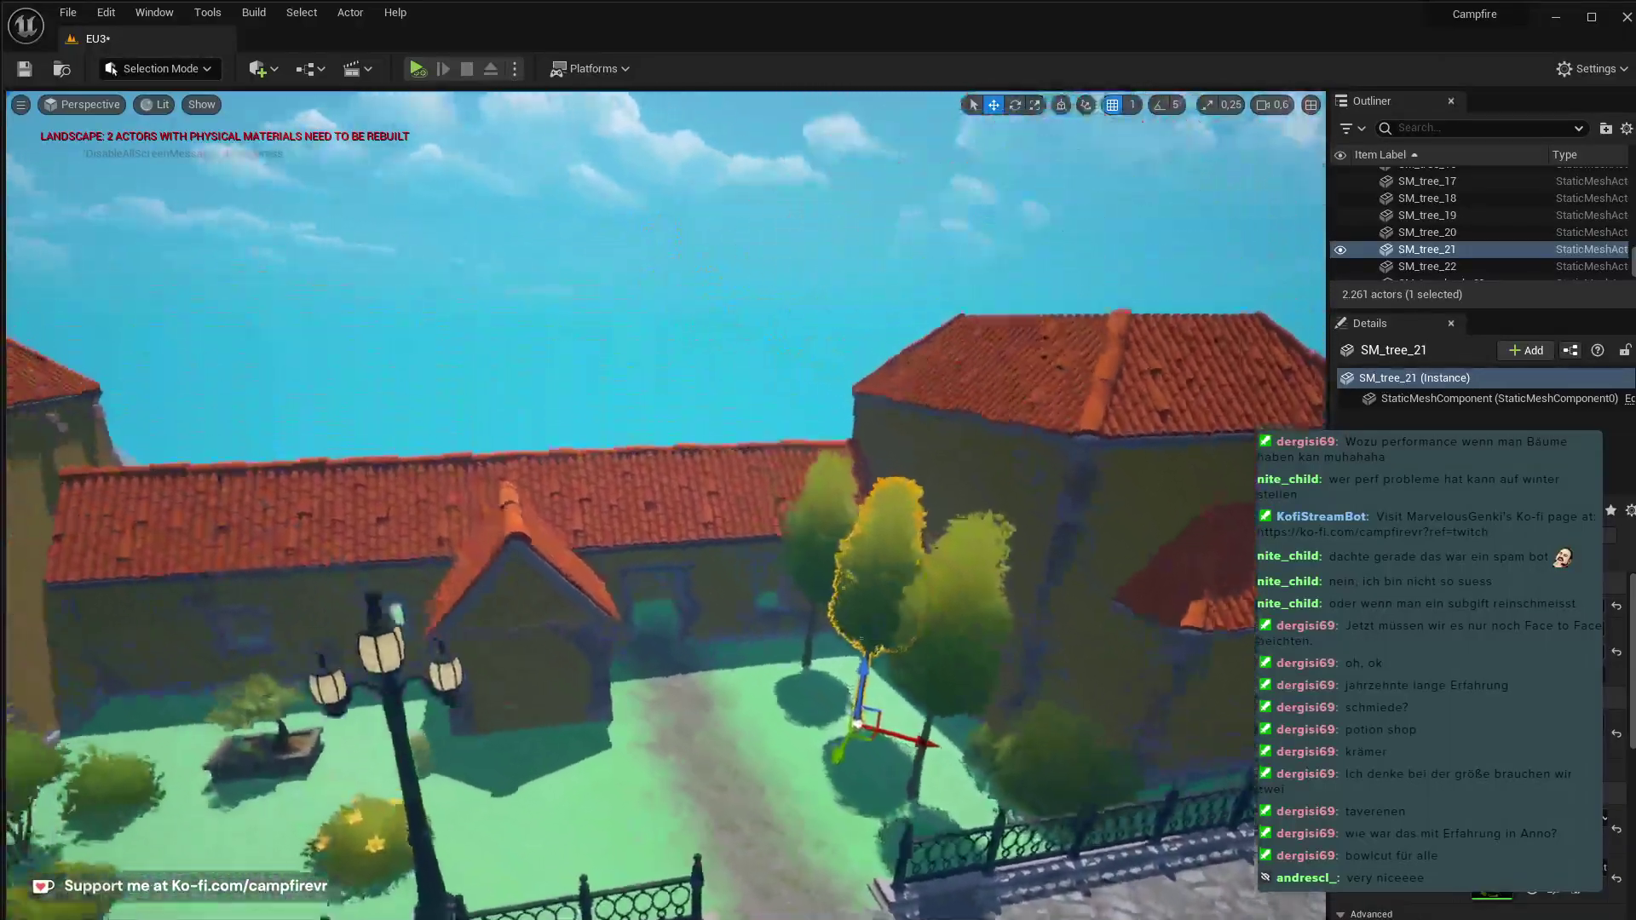
pyautogui.press('a')
pyautogui.press('s')
pyautogui.press('d')
pyautogui.moveTo(1142, 753); pyautogui.dragTo(1148, 753, button='right')
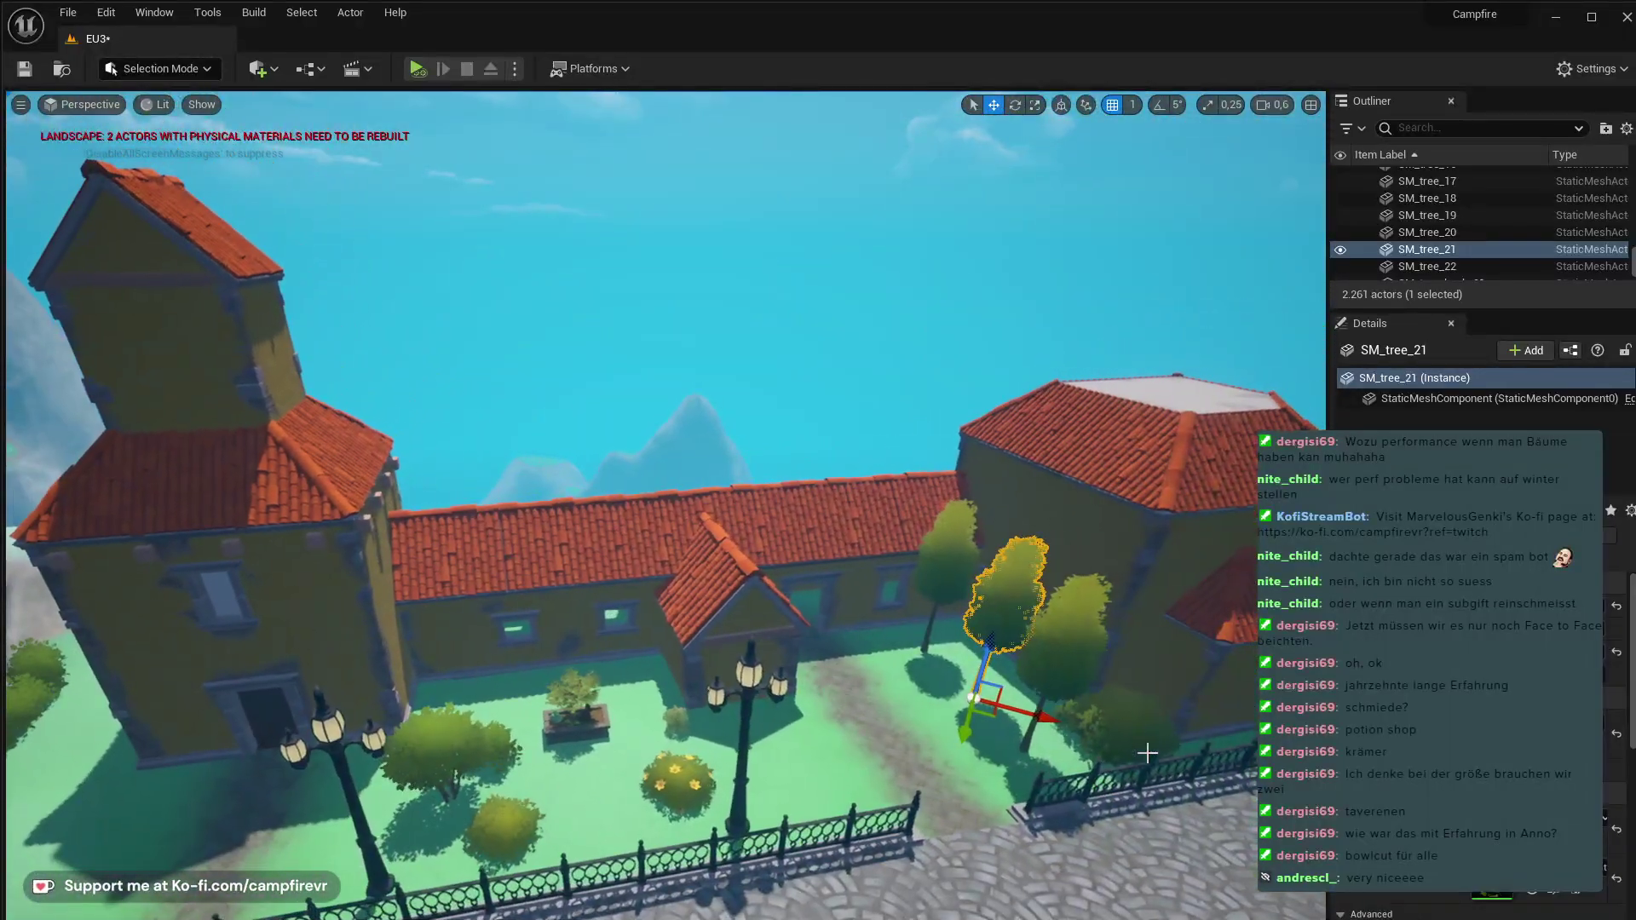
pyautogui.keyDown('ctrl'); pyautogui.click(954, 576); pyautogui.keyUp('ctrl')
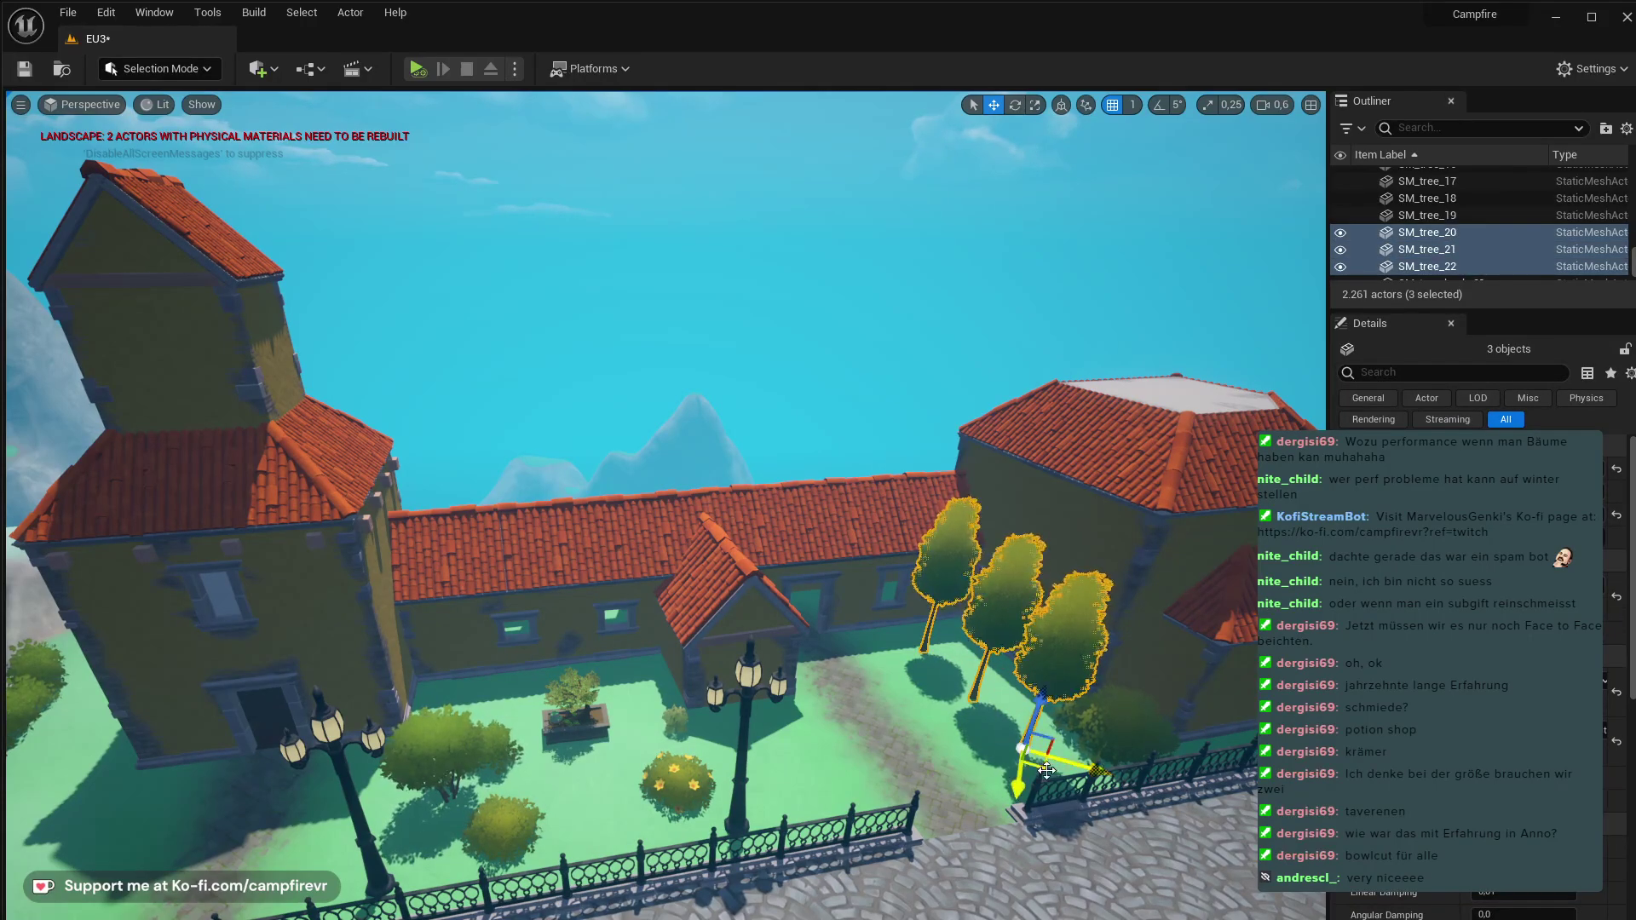
pyautogui.keyDown('alt'); pyautogui.moveTo(1046, 769); pyautogui.dragTo(701, 845); pyautogui.keyUp('alt')
pyautogui.press('a')
pyautogui.moveTo(117, 911); pyautogui.dragTo(440, 900, button='right')
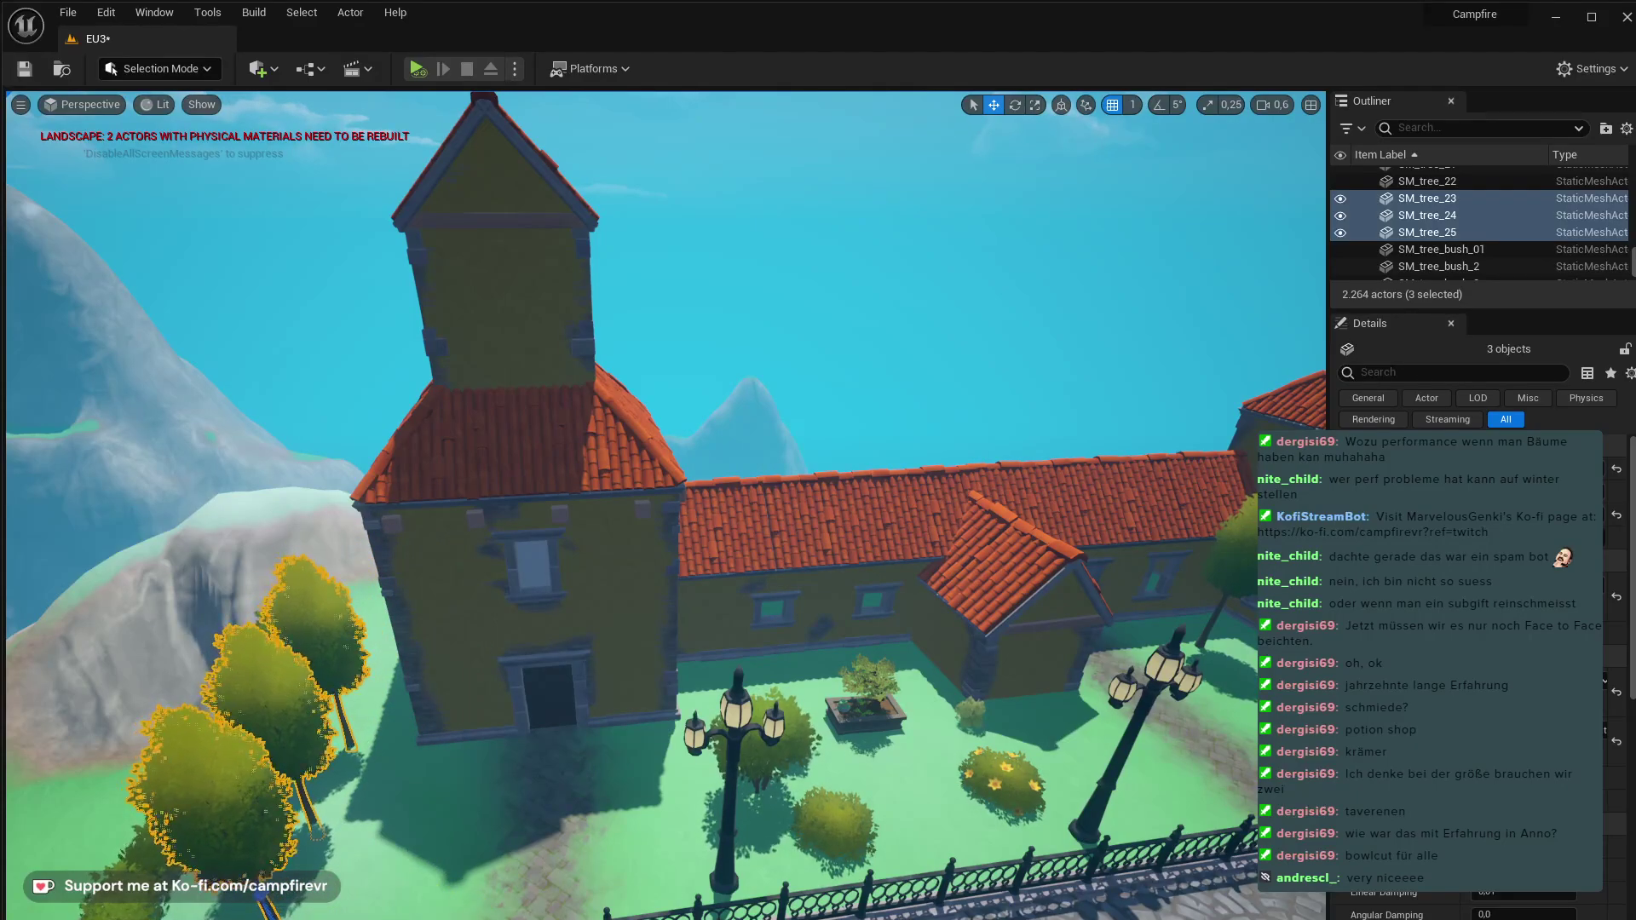
# - Examine the stair paths and plateaus along the island's cliffs and snowy mountain
pyautogui.click(1108, 895)
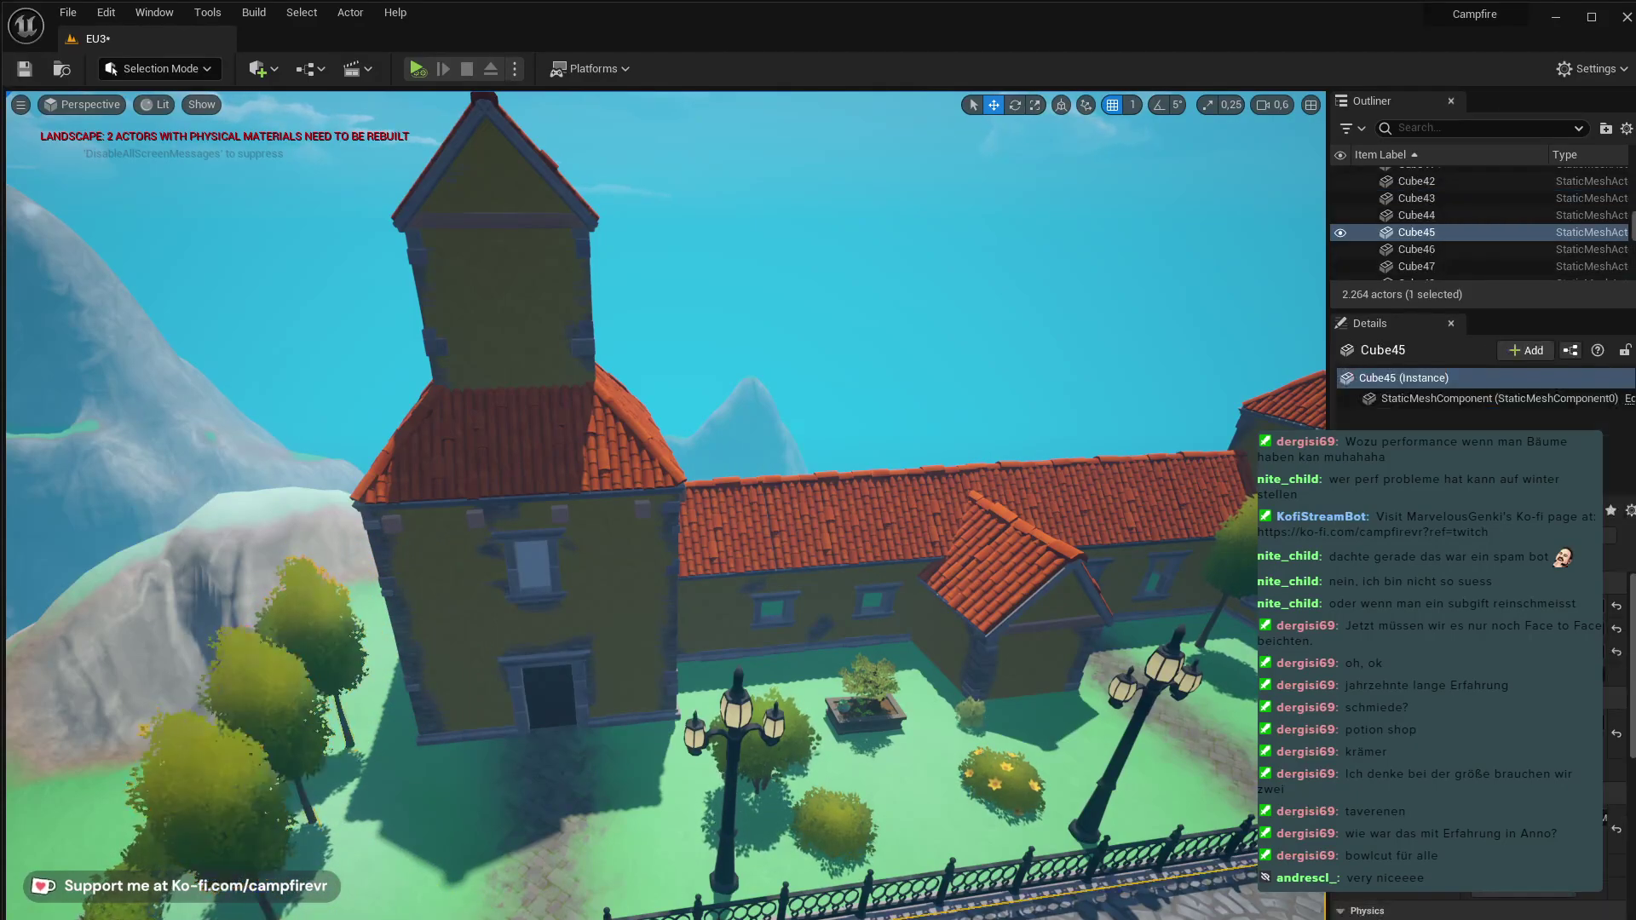
pyautogui.press('d')
pyautogui.moveTo(1108, 895); pyautogui.dragTo(1257, 905, button='right')
pyautogui.press('s')
pyautogui.press('d')
pyautogui.moveTo(485, 892)
pyautogui.mouseDown(button='right')
pyautogui.moveTo(451, 902)
pyautogui.moveTo(622, 912)
pyautogui.moveTo(463, 891)
pyautogui.mouseUp(button='right')
pyautogui.press('w')
pyautogui.press('s')
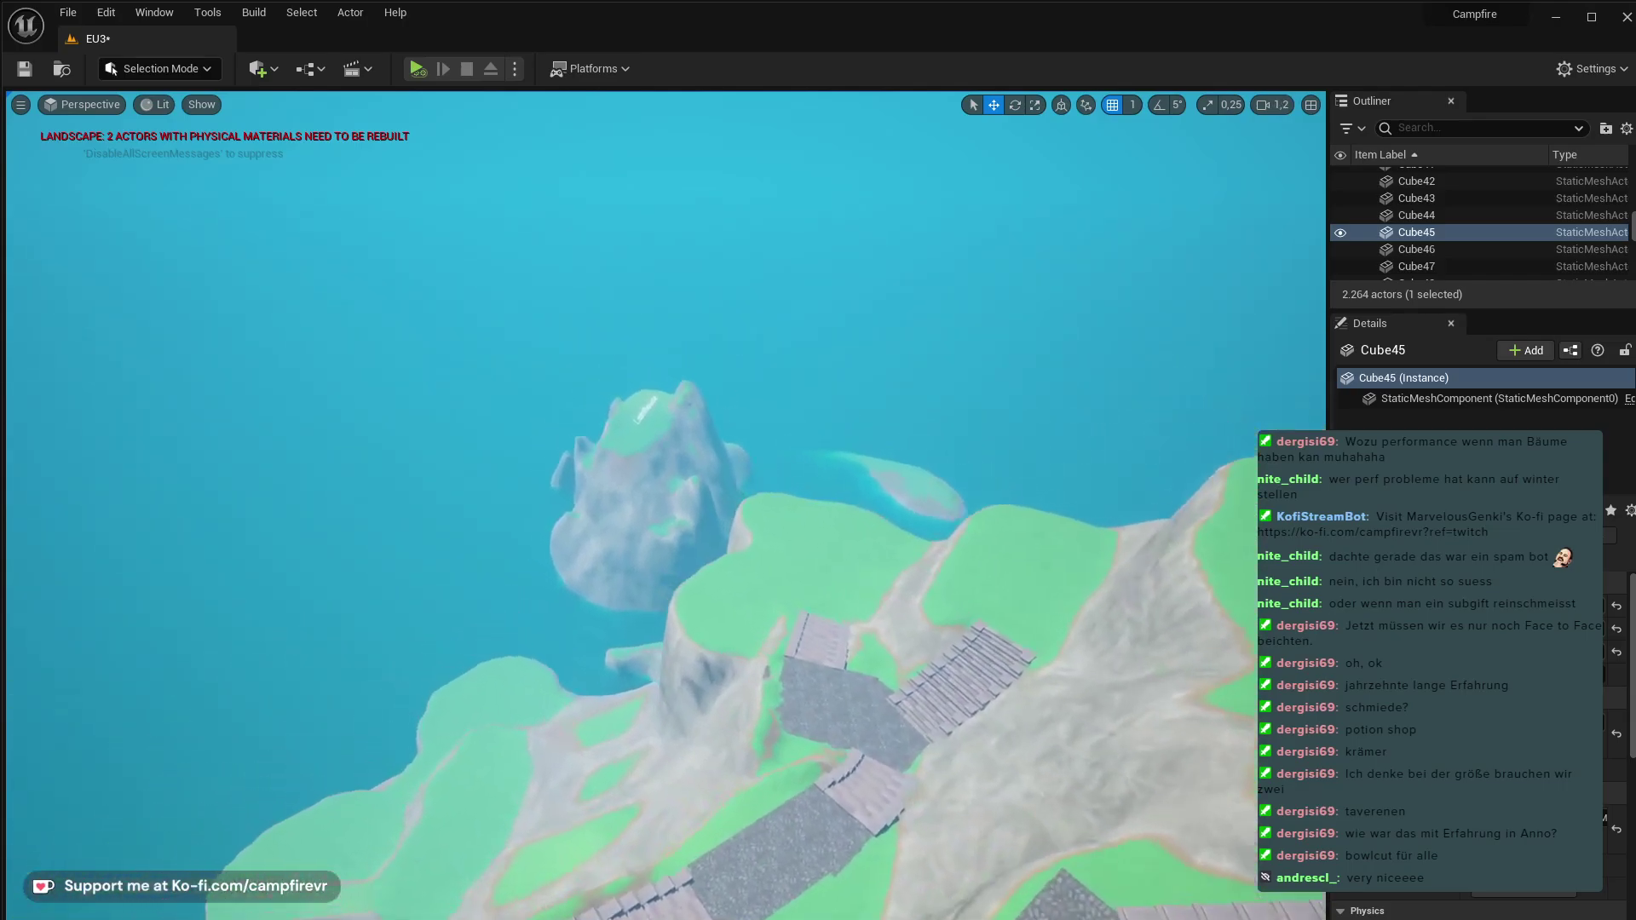
pyautogui.press('w')
pyautogui.moveTo(665, 503); pyautogui.dragTo(963, 477, button='right')
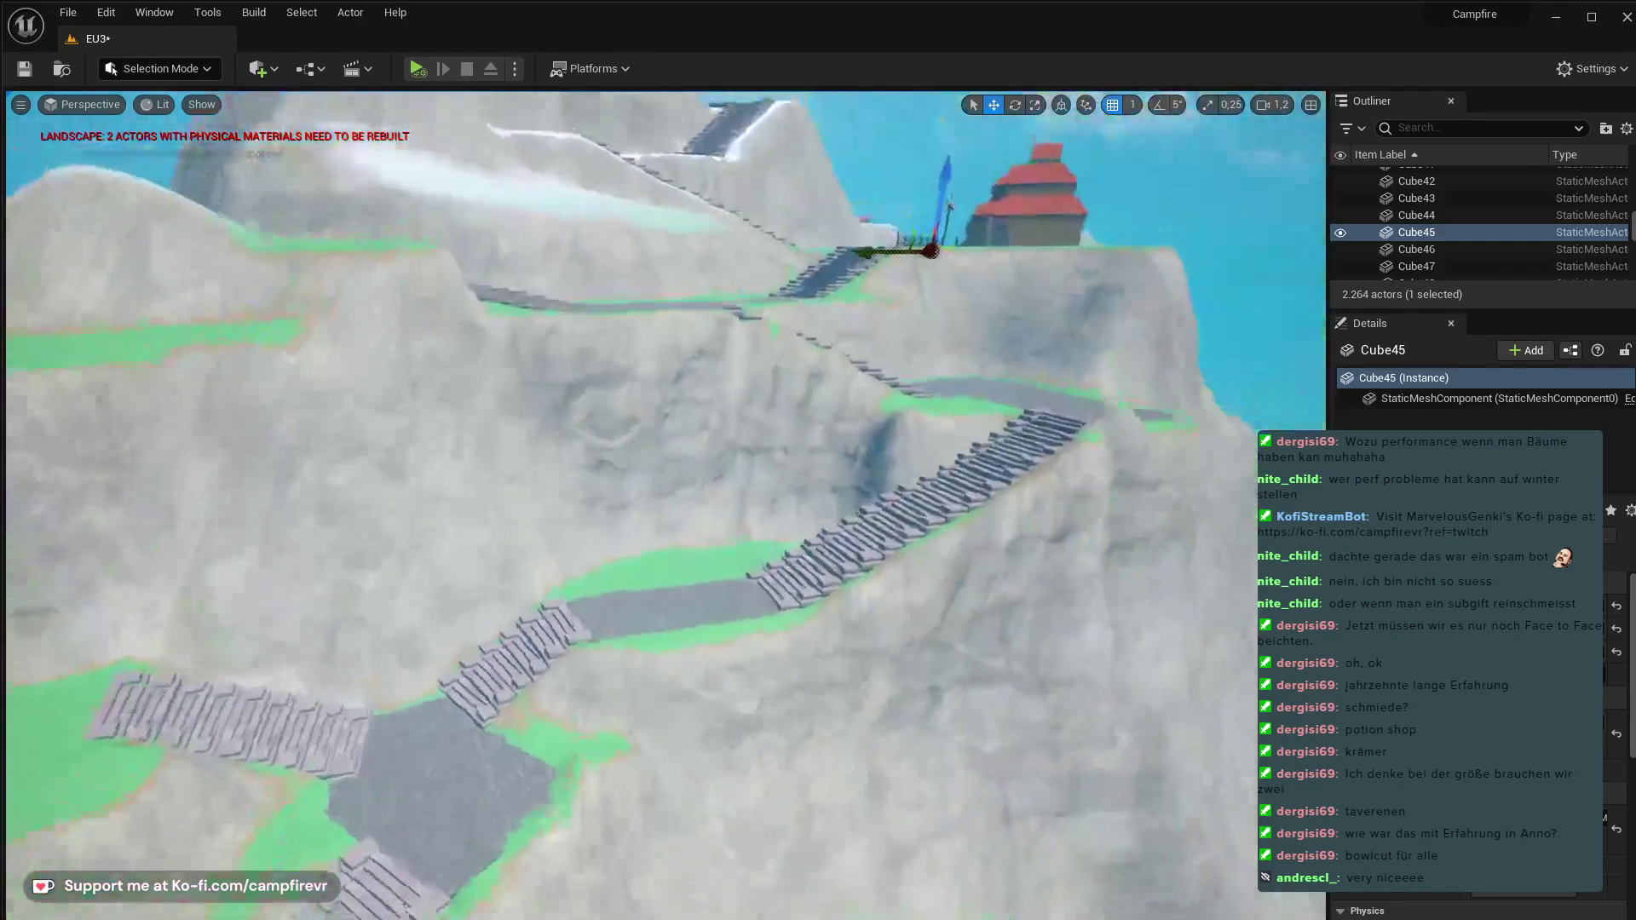
pyautogui.moveTo(473, 869); pyautogui.dragTo(319, 699, button='right')
pyautogui.press('w')
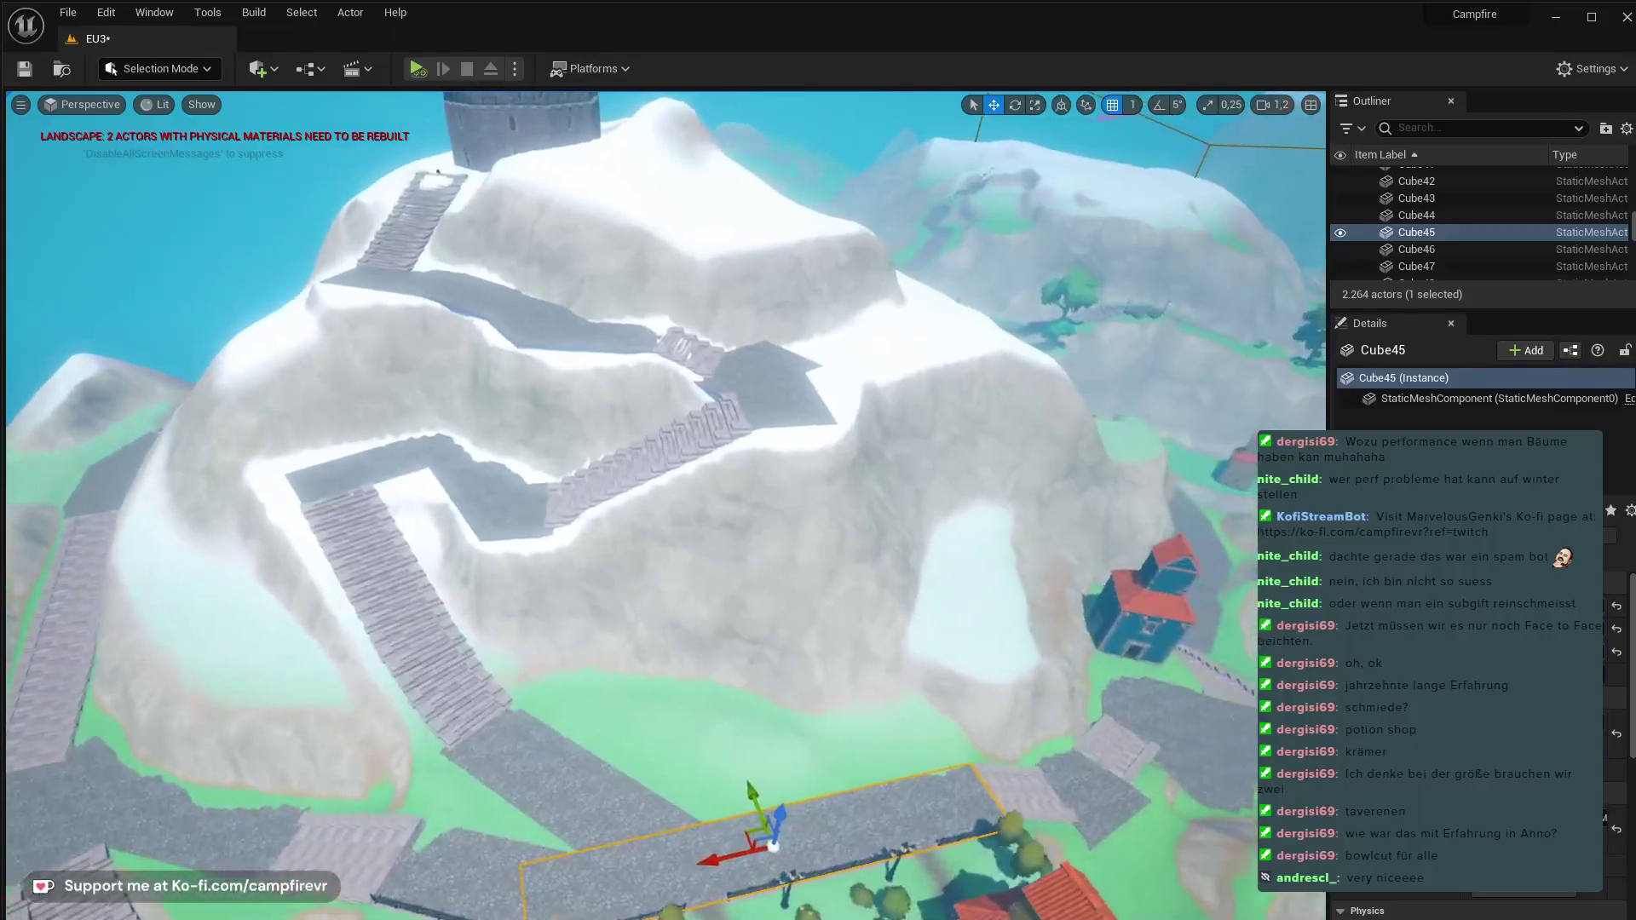
# - Duplicate a stone ledge by the stairs near the Hairdresser, move it onto the cobbled platform and rotate it parallel to the grass-side edge
pyautogui.moveTo(578, 760); pyautogui.dragTo(469, 688, button='right')
pyautogui.press('w')
pyautogui.press('w')
pyautogui.press('w')
pyautogui.press('w')
pyautogui.moveTo(630, 692); pyautogui.dragTo(633, 688, button='right')
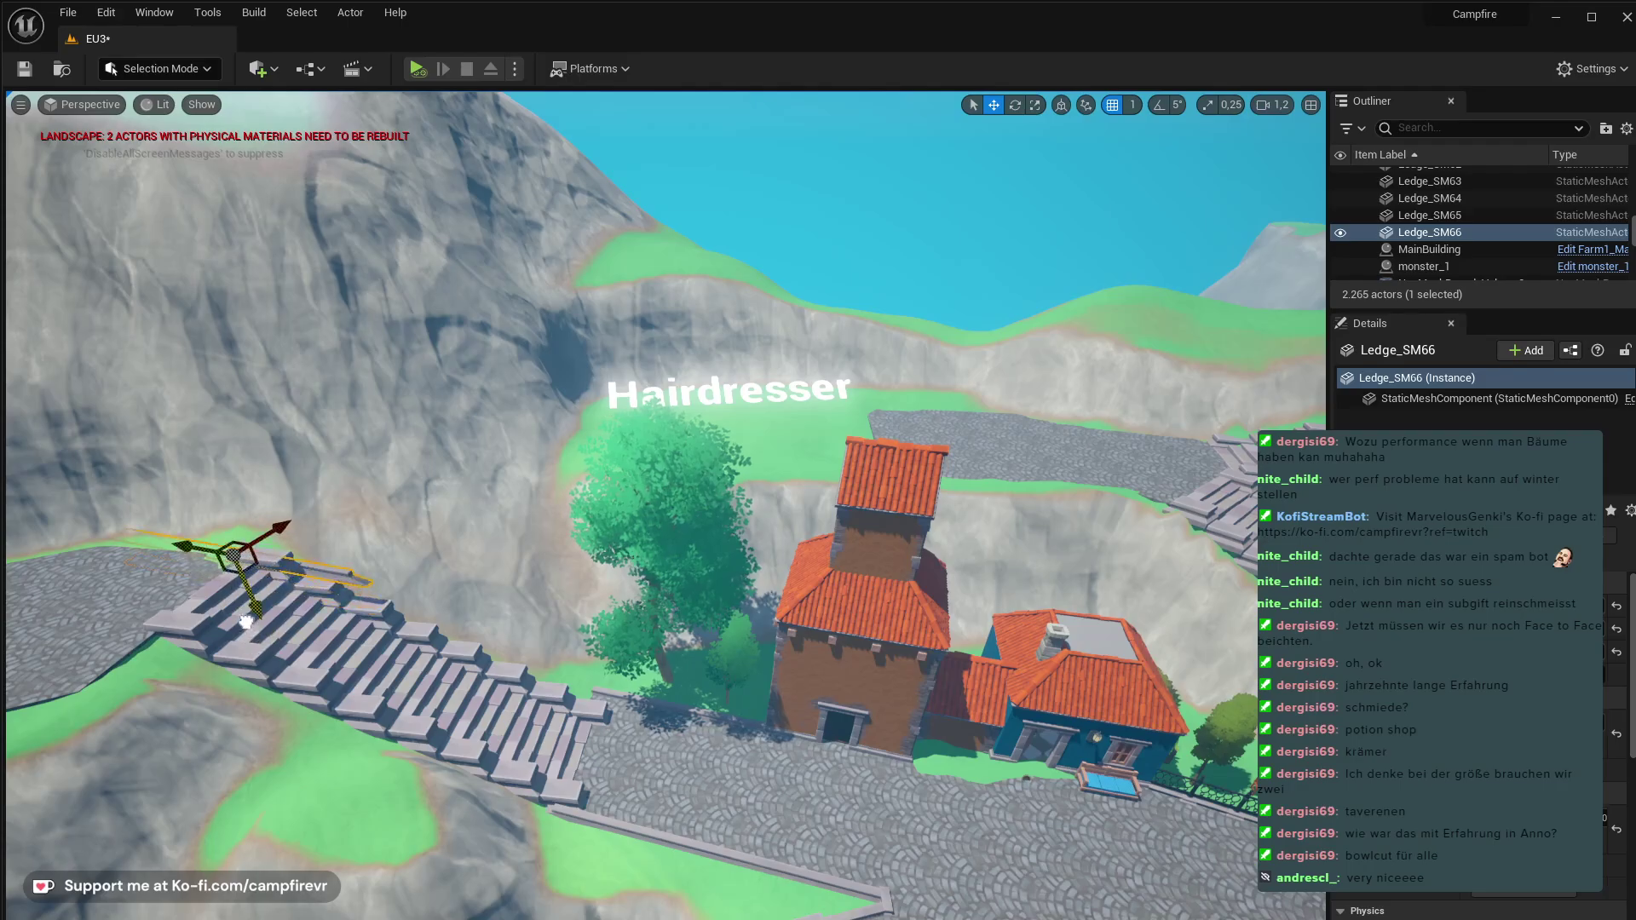
pyautogui.moveTo(253, 621); pyautogui.dragTo(59, 647, button='right')
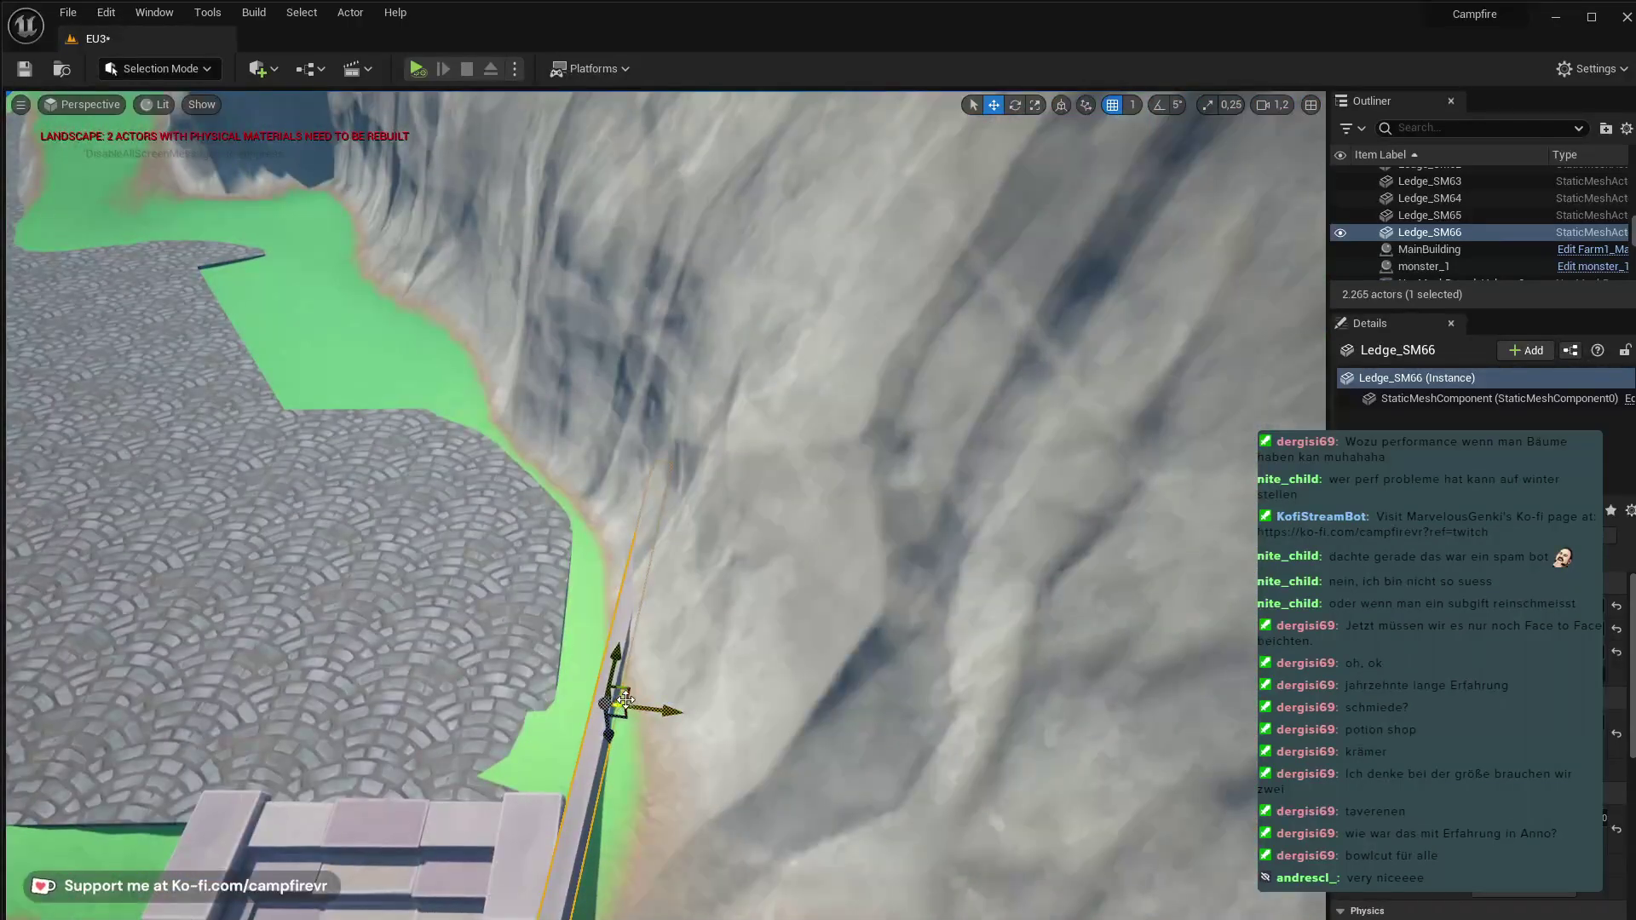
pyautogui.moveTo(633, 689); pyautogui.dragTo(179, 556)
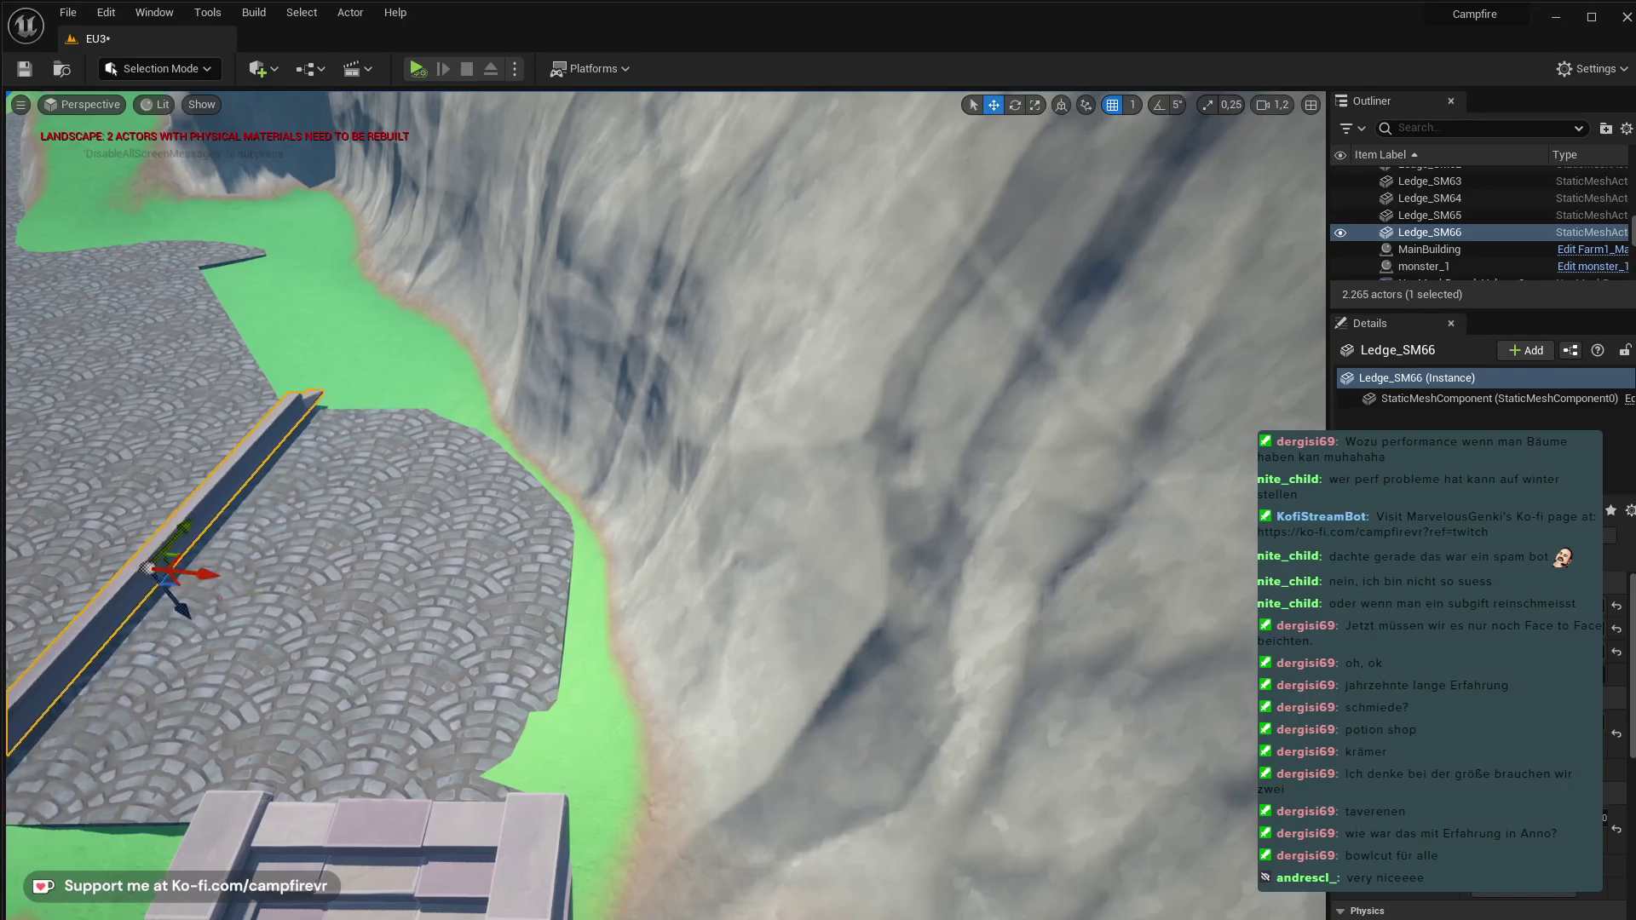
pyautogui.moveTo(179, 555); pyautogui.dragTo(94, 529, button='right')
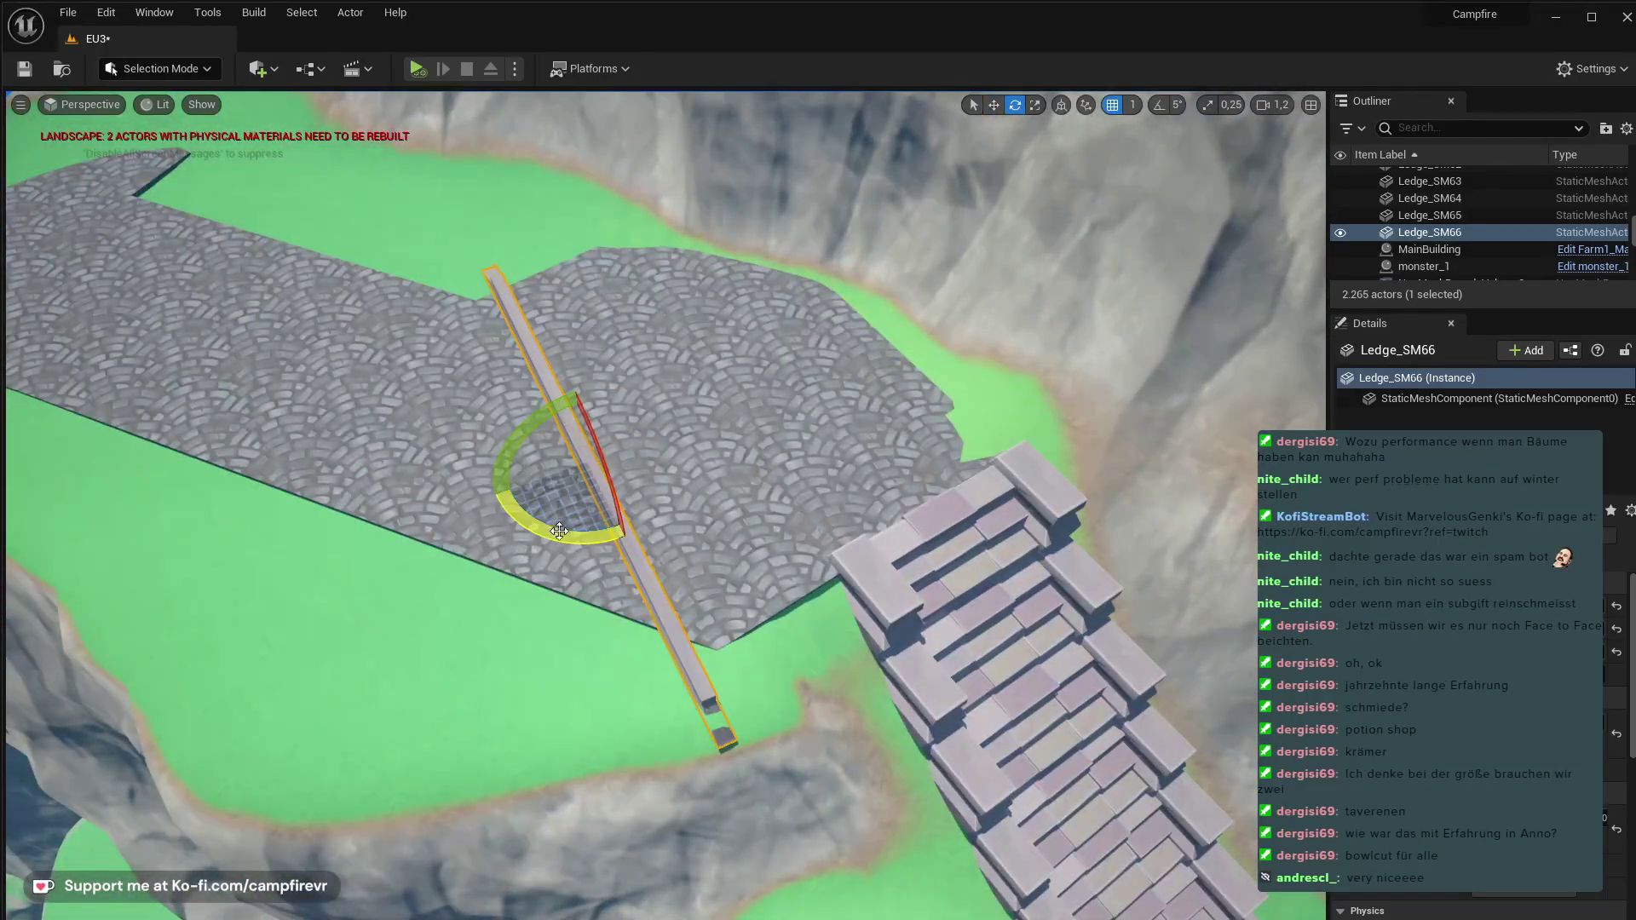
pyautogui.moveTo(552, 529); pyautogui.dragTo(525, 504)
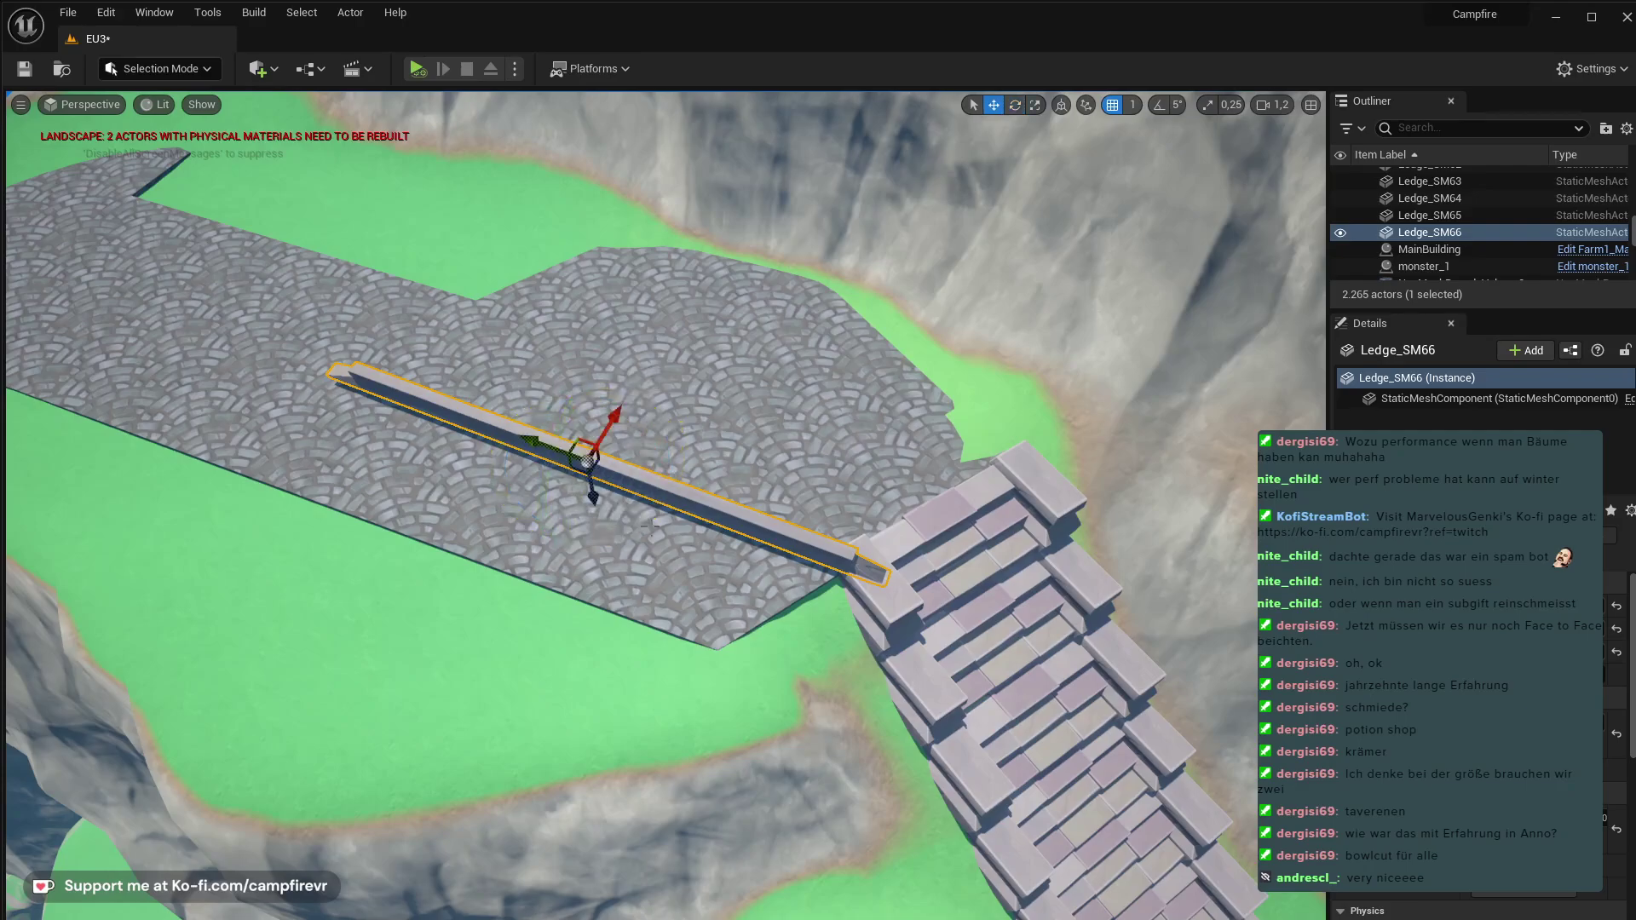
# - Move the stone ledge against the platform's grass-side edge and lower it to sit along the cobbles
pyautogui.moveTo(651, 526); pyautogui.dragTo(708, 512, button='right')
pyautogui.moveTo(714, 374); pyautogui.dragTo(673, 516)
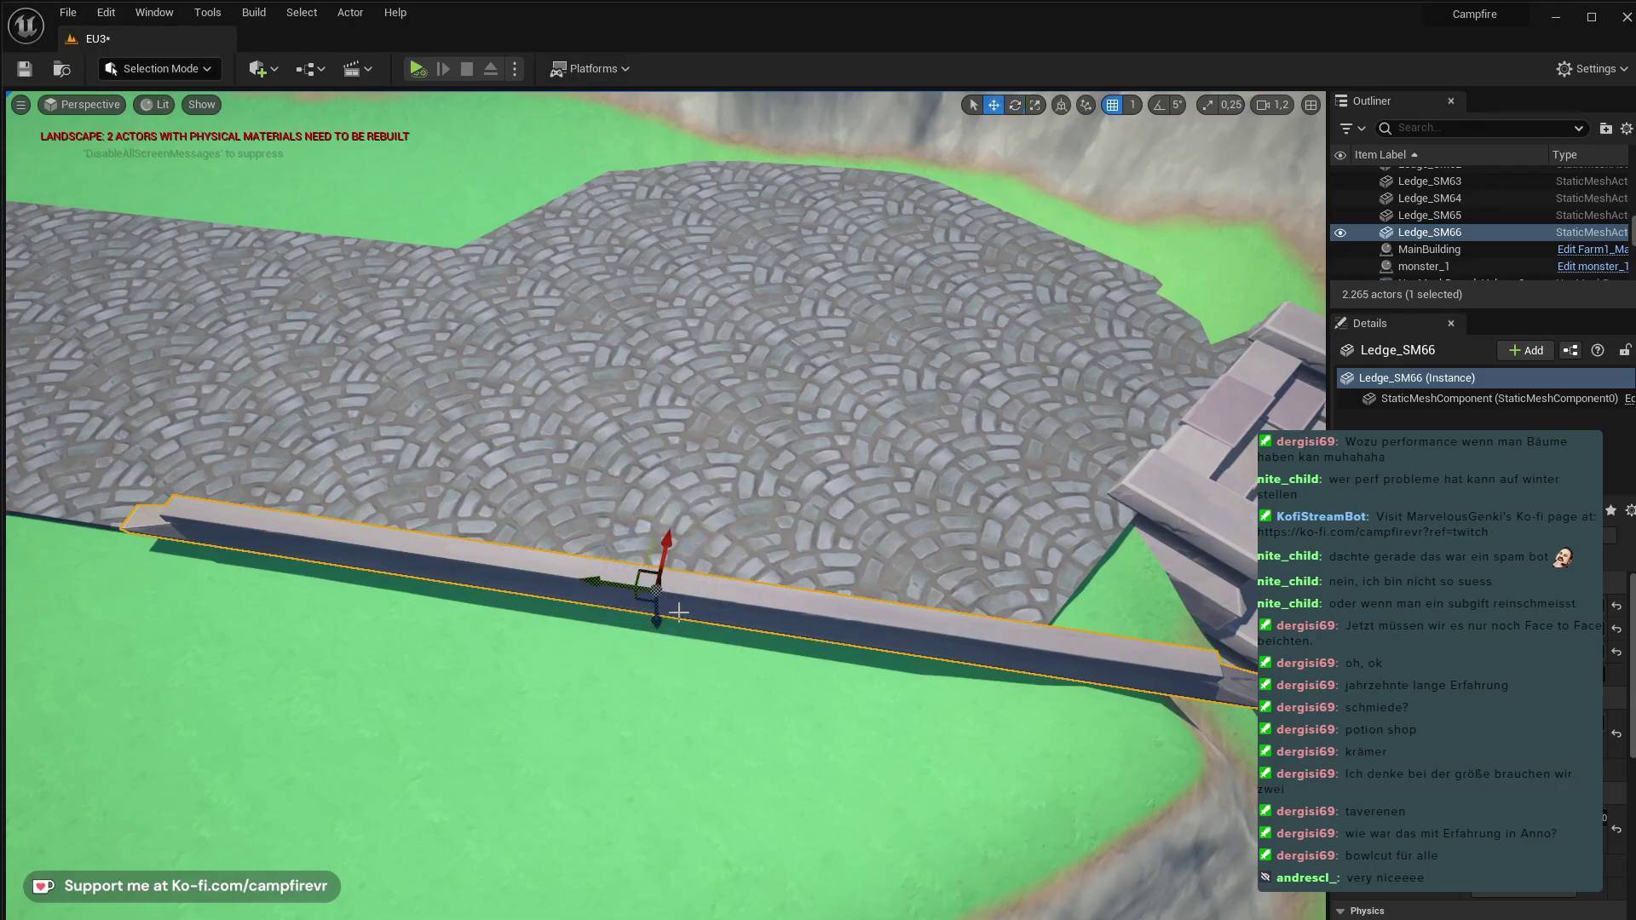
pyautogui.moveTo(659, 611); pyautogui.dragTo(659, 625)
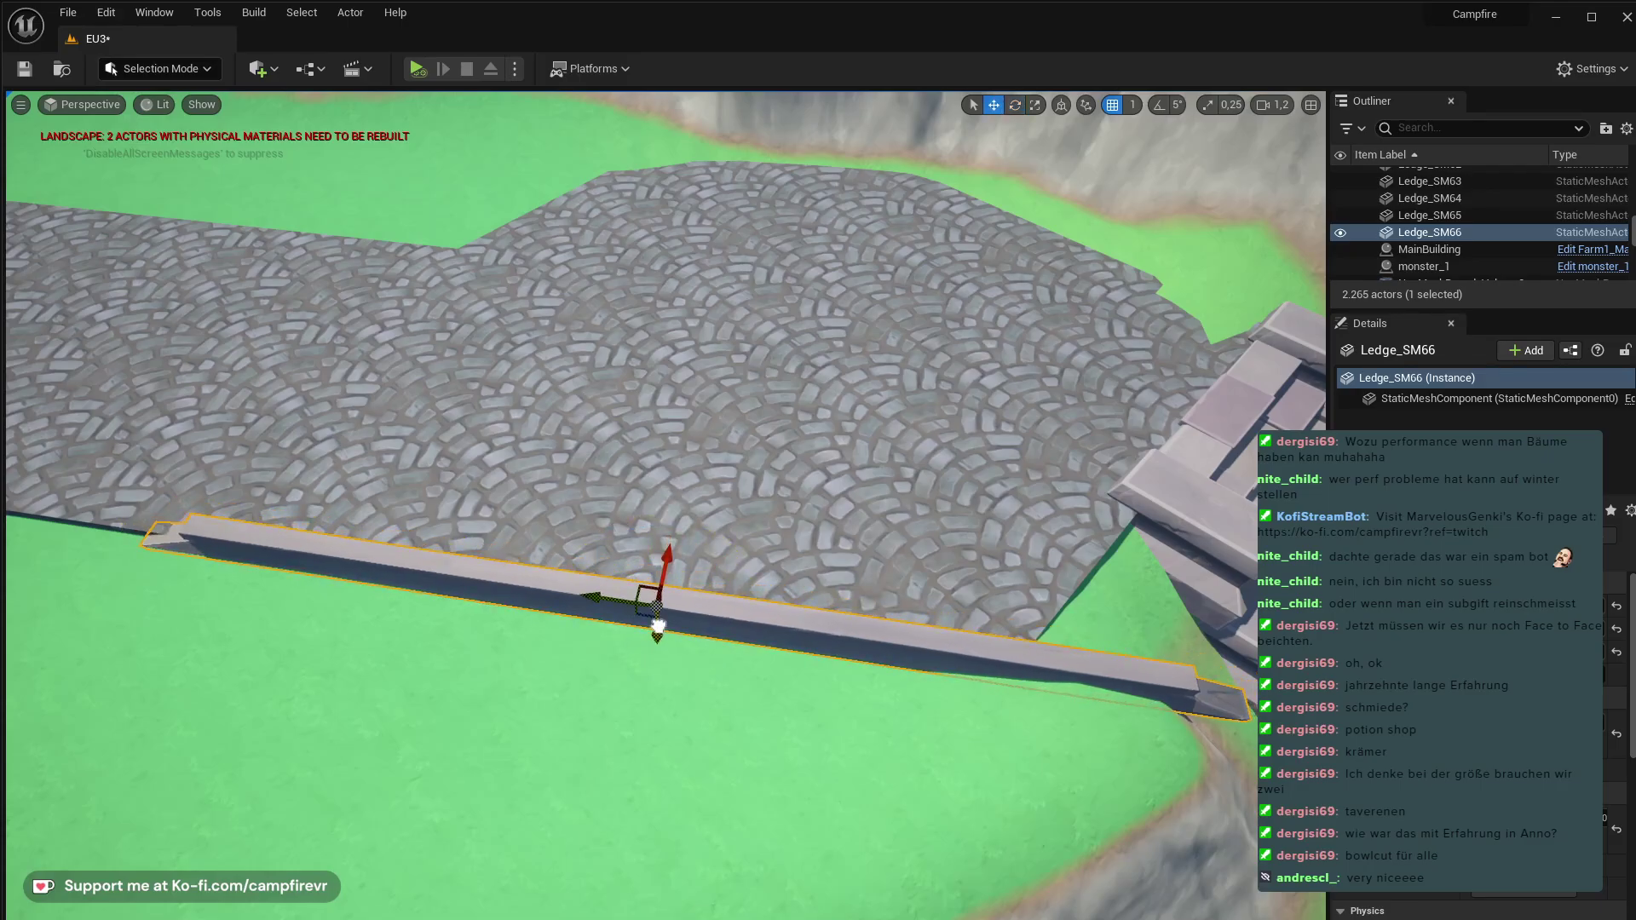
# - Slide the stone ledge along the platform edge away from the stairs and shorten it to start at the cobbled corner
pyautogui.moveTo(657, 626); pyautogui.dragTo(1125, 609, button='right')
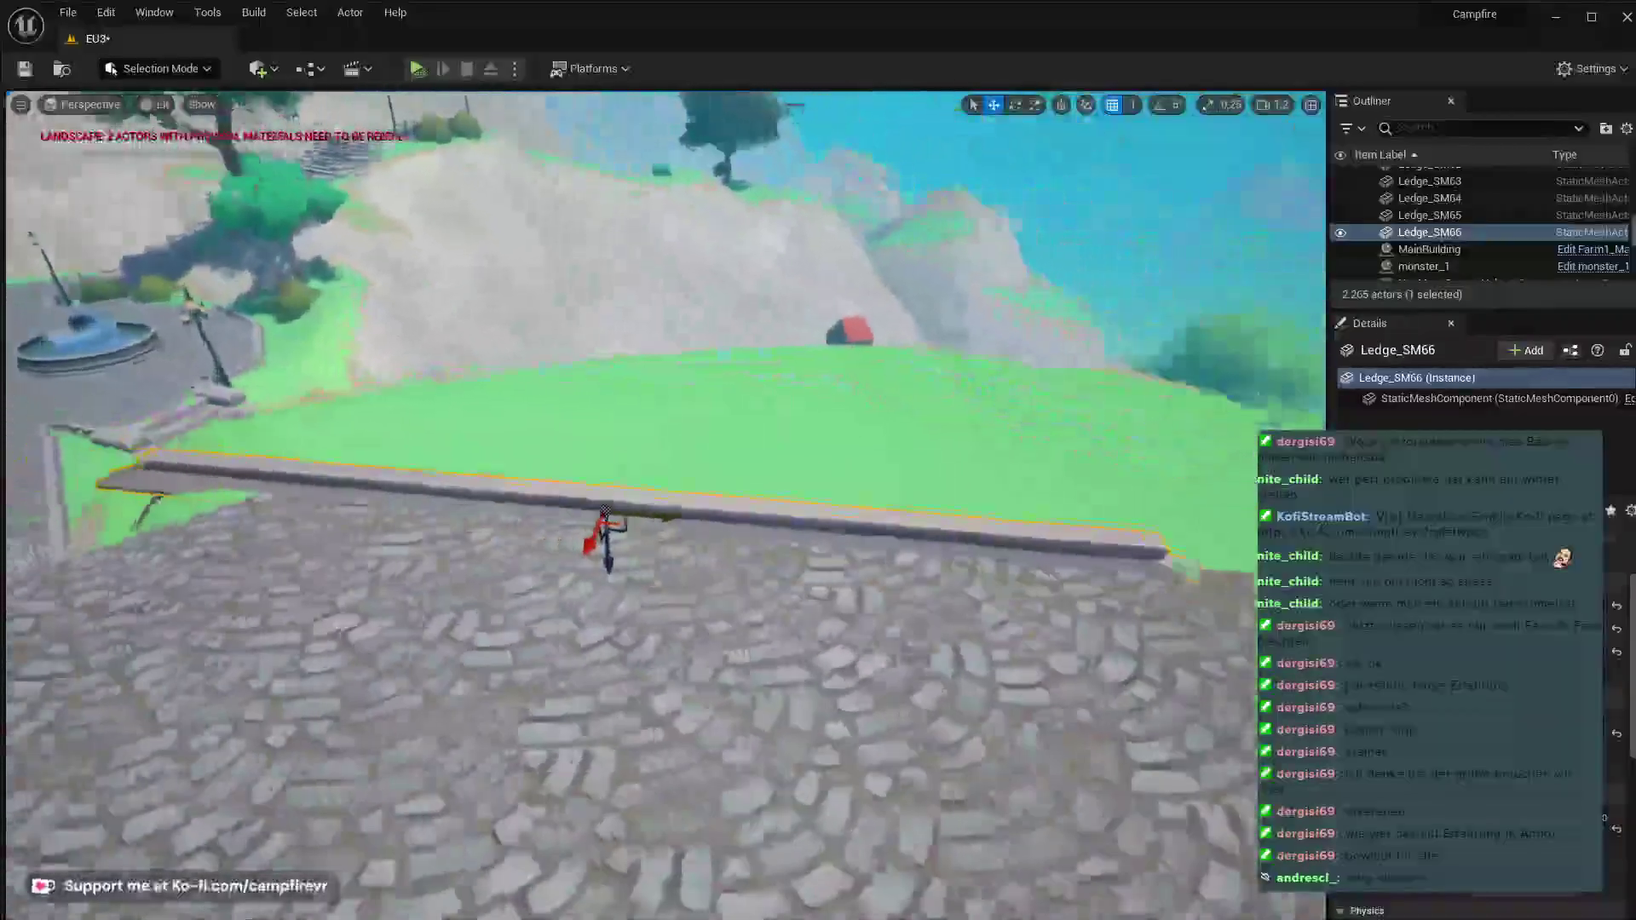
pyautogui.moveTo(655, 658); pyautogui.dragTo(655, 658, button='right')
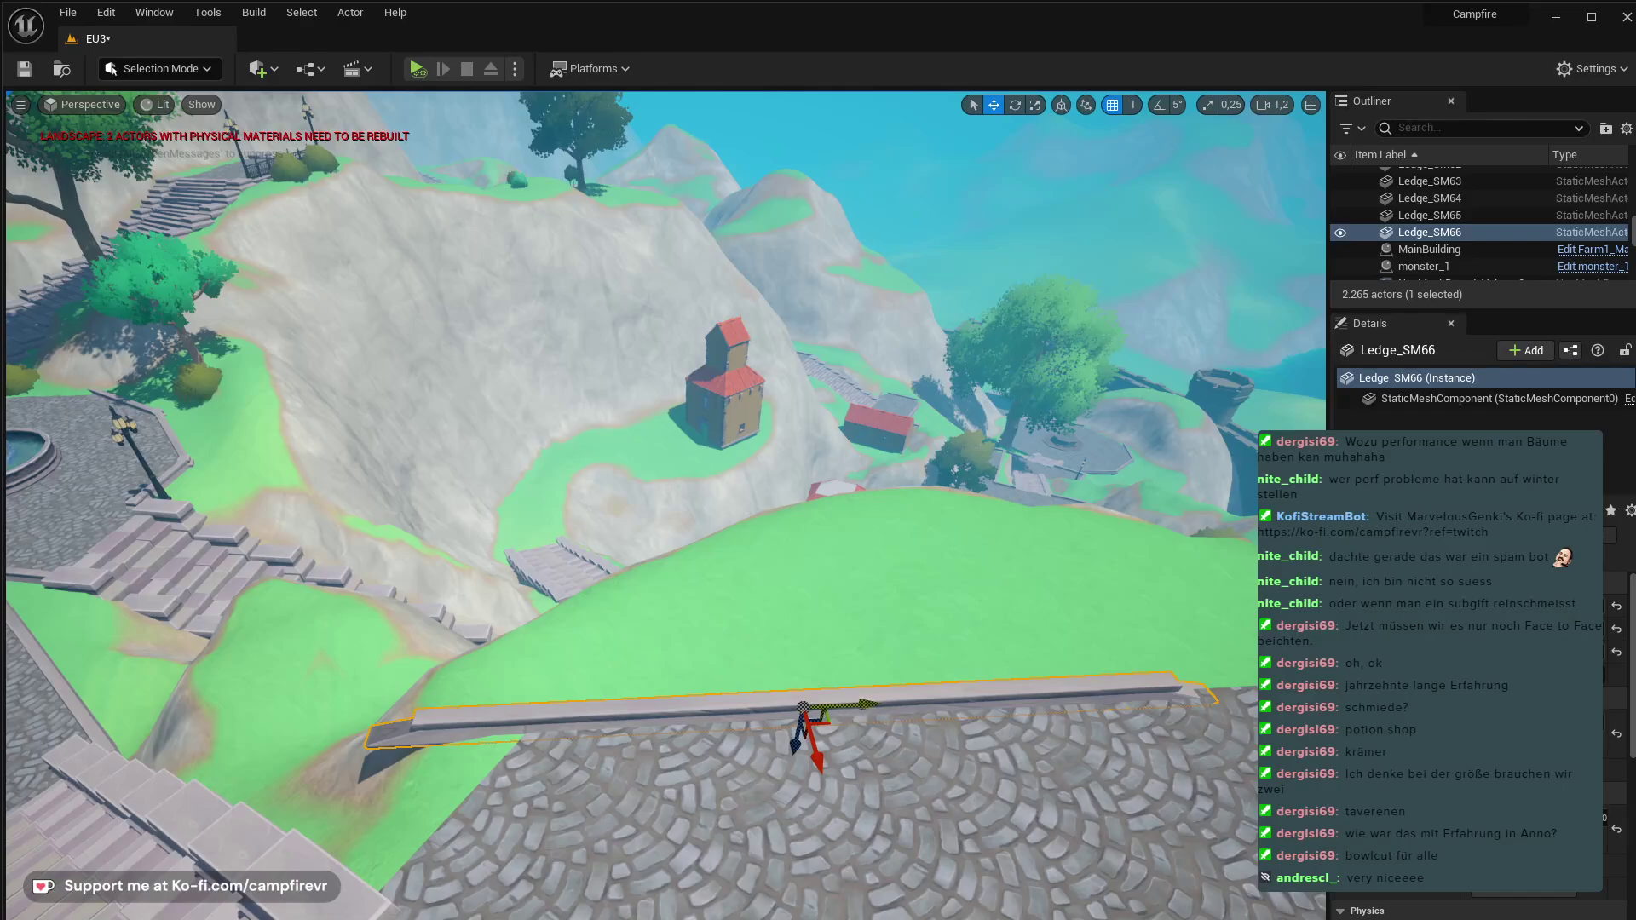
pyautogui.moveTo(869, 705); pyautogui.dragTo(1020, 691)
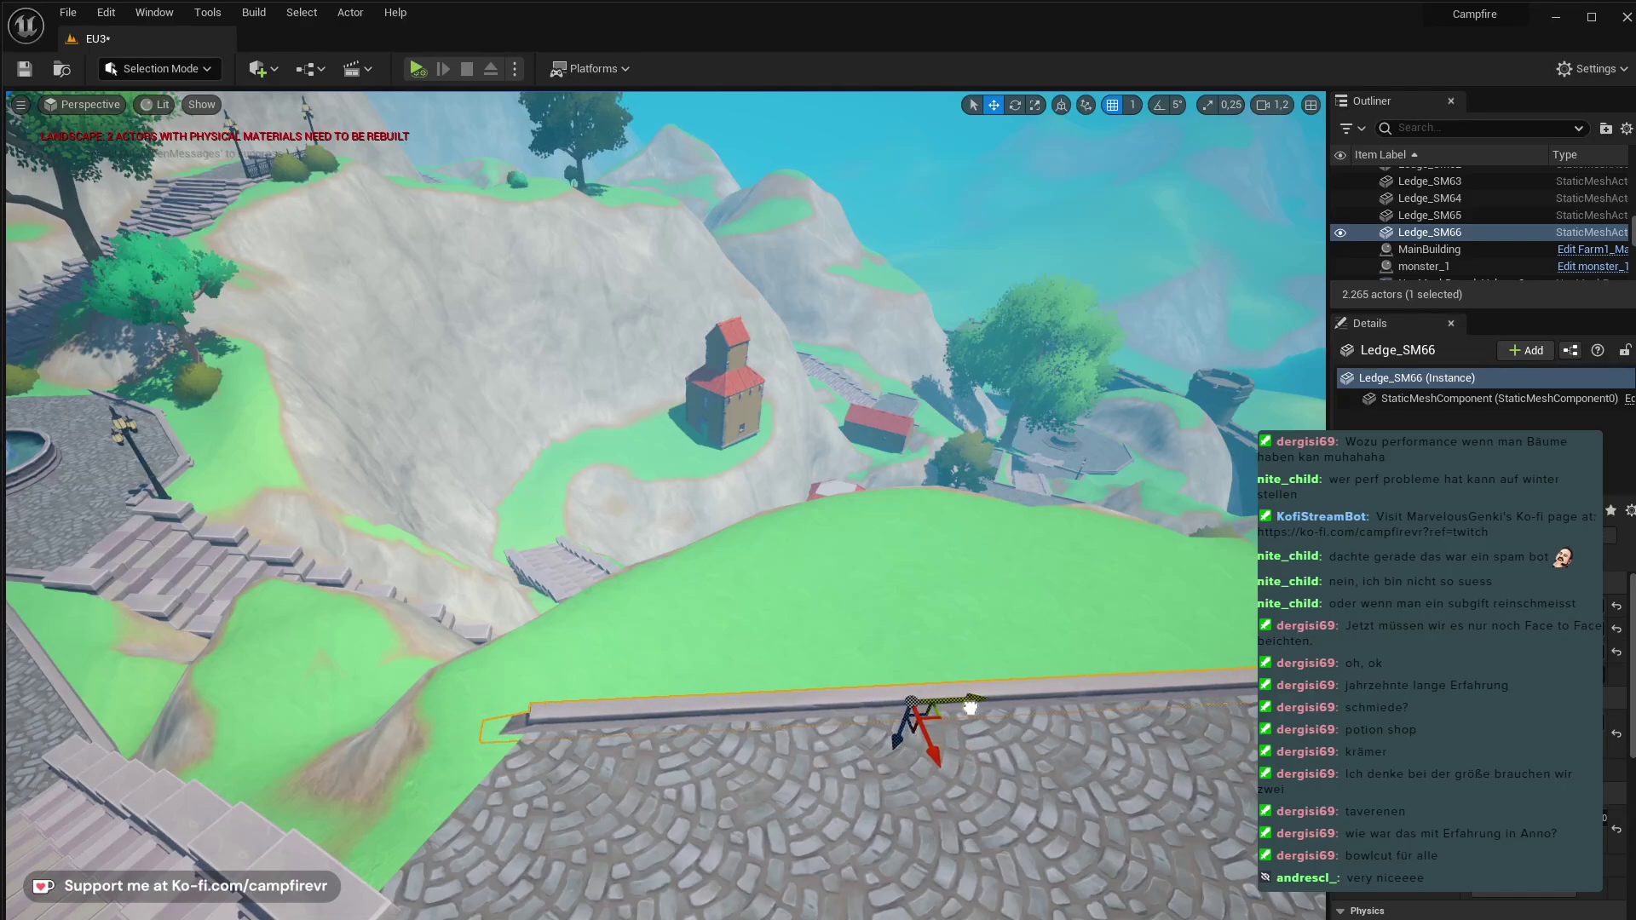
pyautogui.press('r')
pyautogui.moveTo(972, 704); pyautogui.dragTo(861, 727)
pyautogui.press('w')
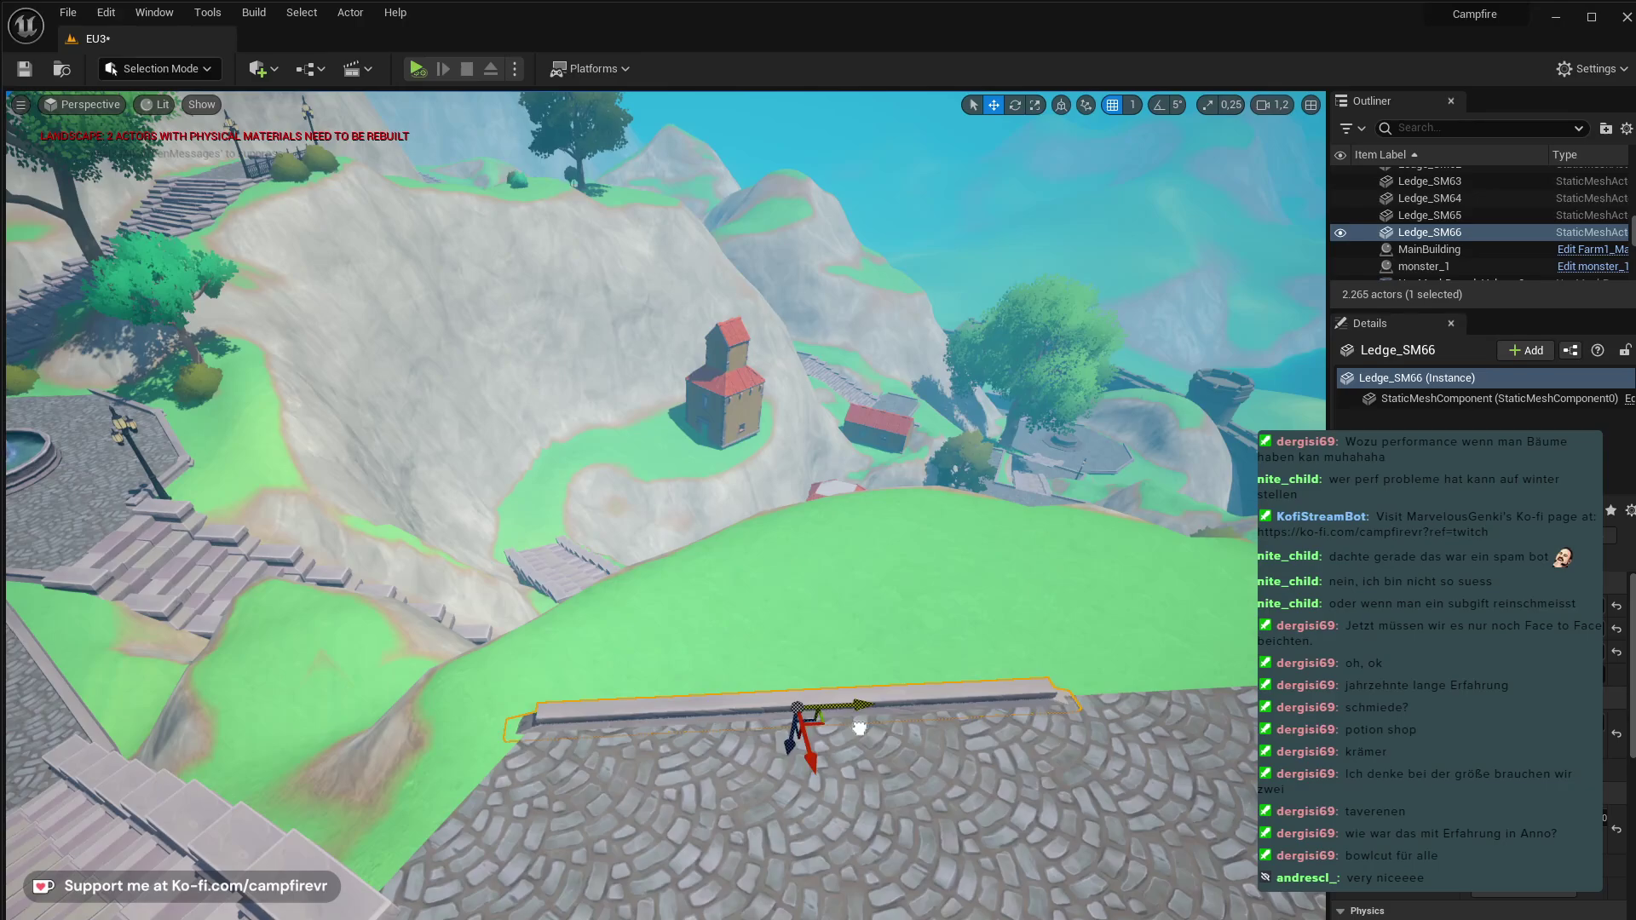
# - Duplicate the ledge twice along the platform's grass edge, shortening the last piece to end at the inner corner
pyautogui.moveTo(724, 765)
pyautogui.mouseDown(button='right')
pyautogui.moveTo(861, 759)
pyautogui.moveTo(724, 766)
pyautogui.moveTo(725, 750)
pyautogui.moveTo(699, 844)
pyautogui.moveTo(724, 765)
pyautogui.mouseUp(button='right')
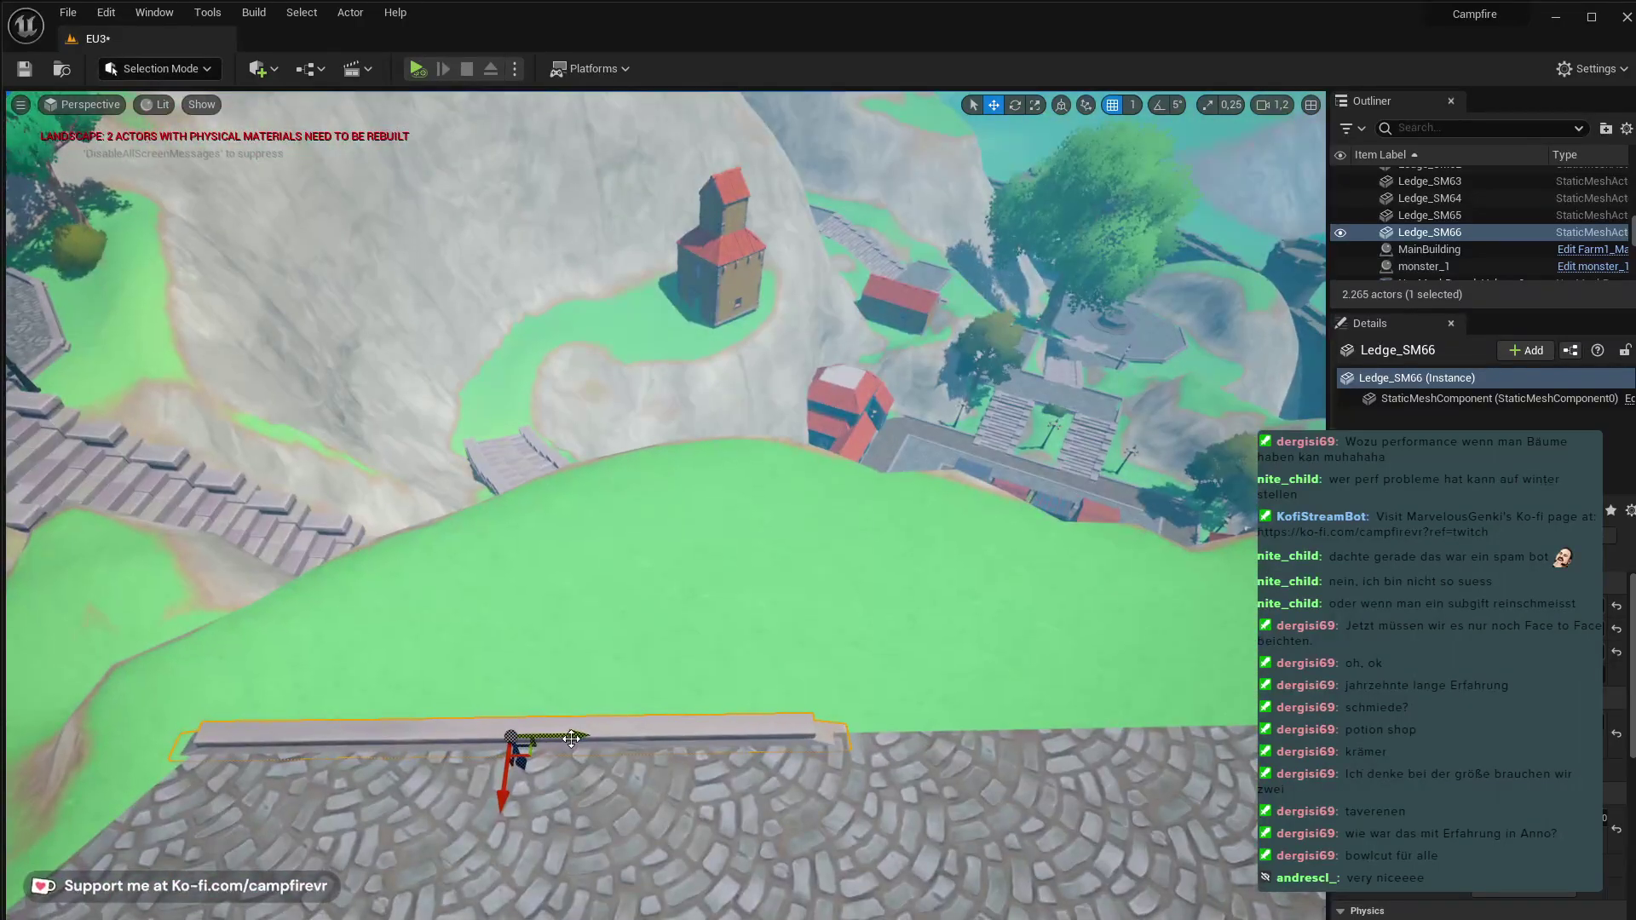
pyautogui.keyDown('alt'); pyautogui.moveTo(571, 739); pyautogui.dragTo(1156, 695); pyautogui.keyUp('alt')
pyautogui.moveTo(1156, 696); pyautogui.dragTo(603, 709, button='right')
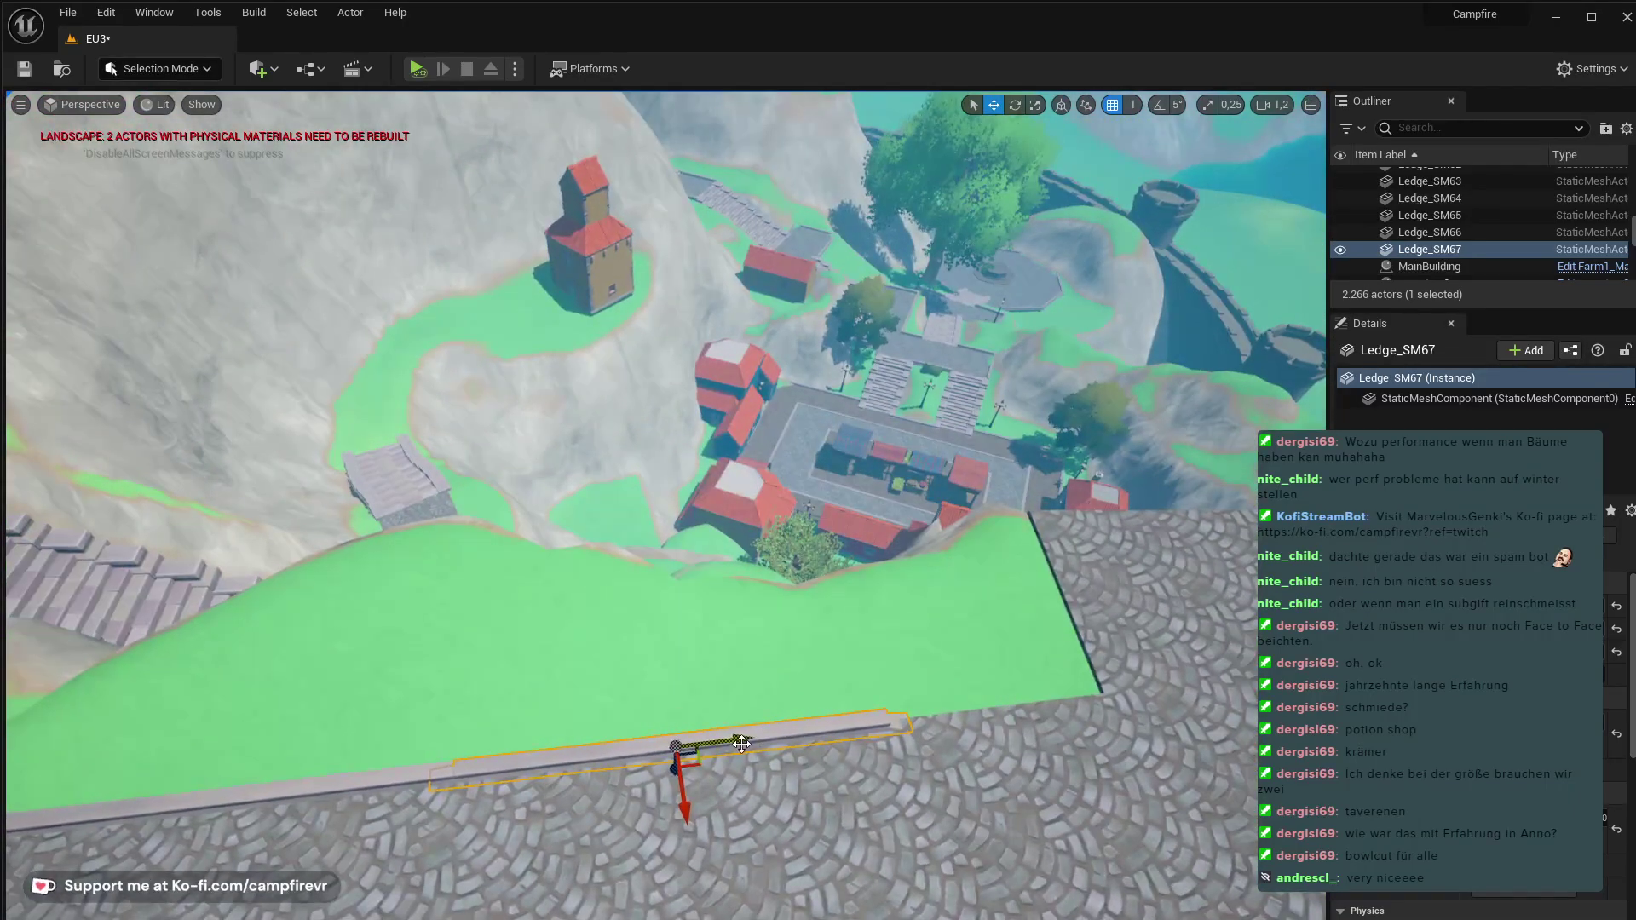
pyautogui.keyDown('alt'); pyautogui.moveTo(724, 740); pyautogui.dragTo(1066, 717); pyautogui.keyUp('alt')
pyautogui.press('r')
pyautogui.press('w')
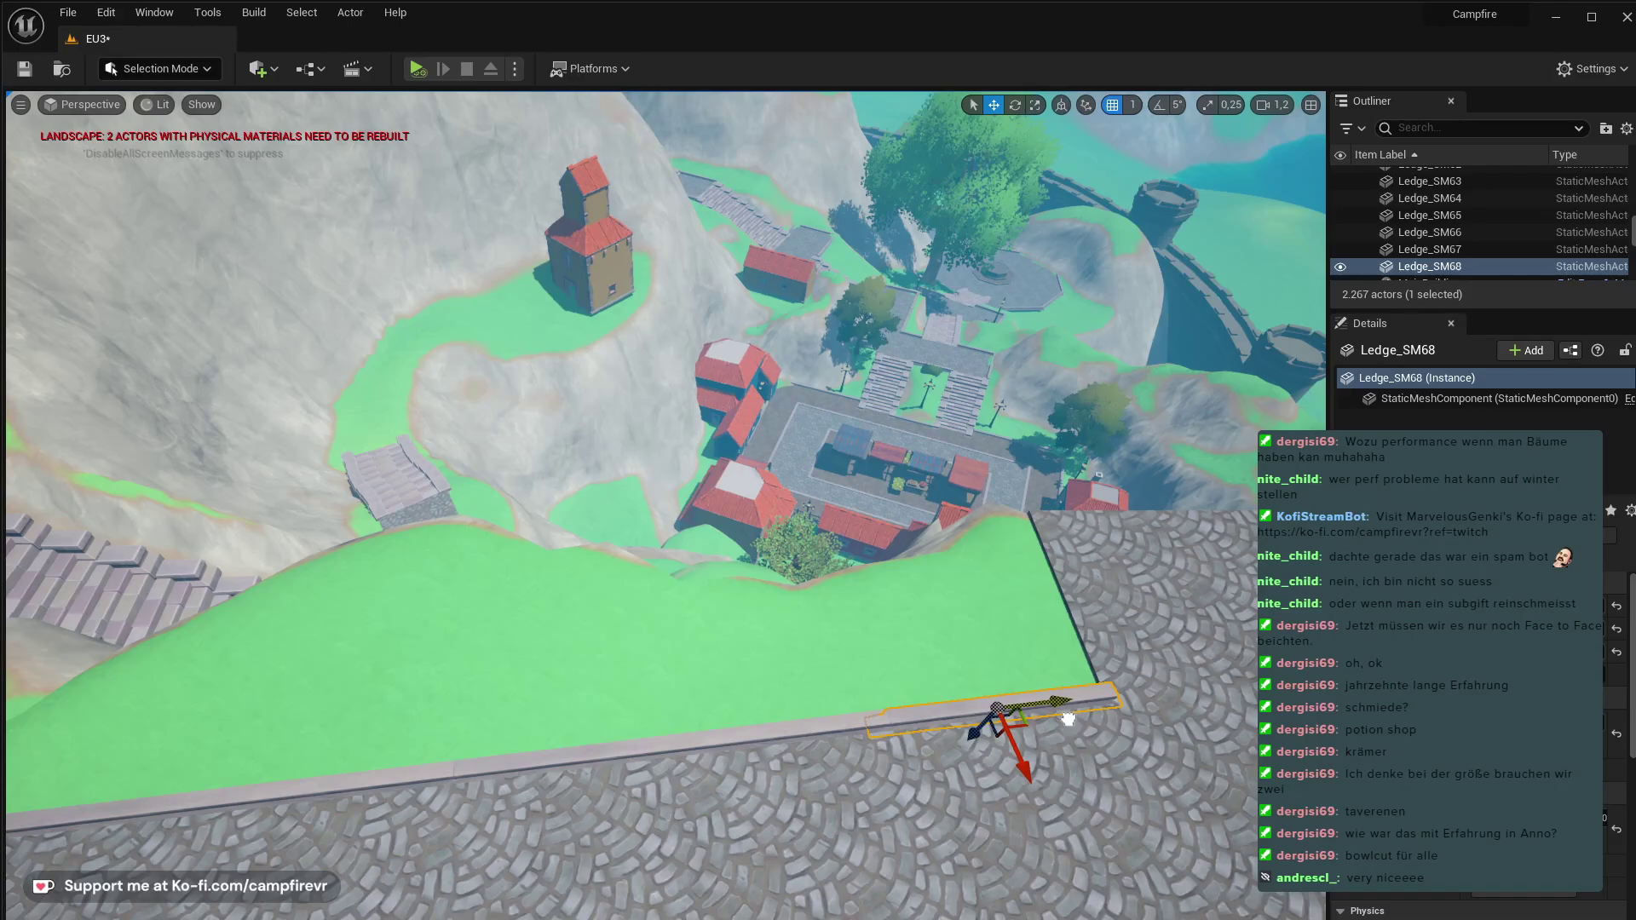
# - Duplicate the ledge at the near end of the platform's grass edge and rotate the copy crosswise, in line with the edge beside the stairs
pyautogui.moveTo(1068, 720)
pyautogui.mouseDown(button='right')
pyautogui.moveTo(818, 657)
pyautogui.moveTo(648, 656)
pyautogui.moveTo(1068, 719)
pyautogui.mouseUp(button='right')
pyautogui.moveTo(739, 733); pyautogui.dragTo(740, 733, button='right')
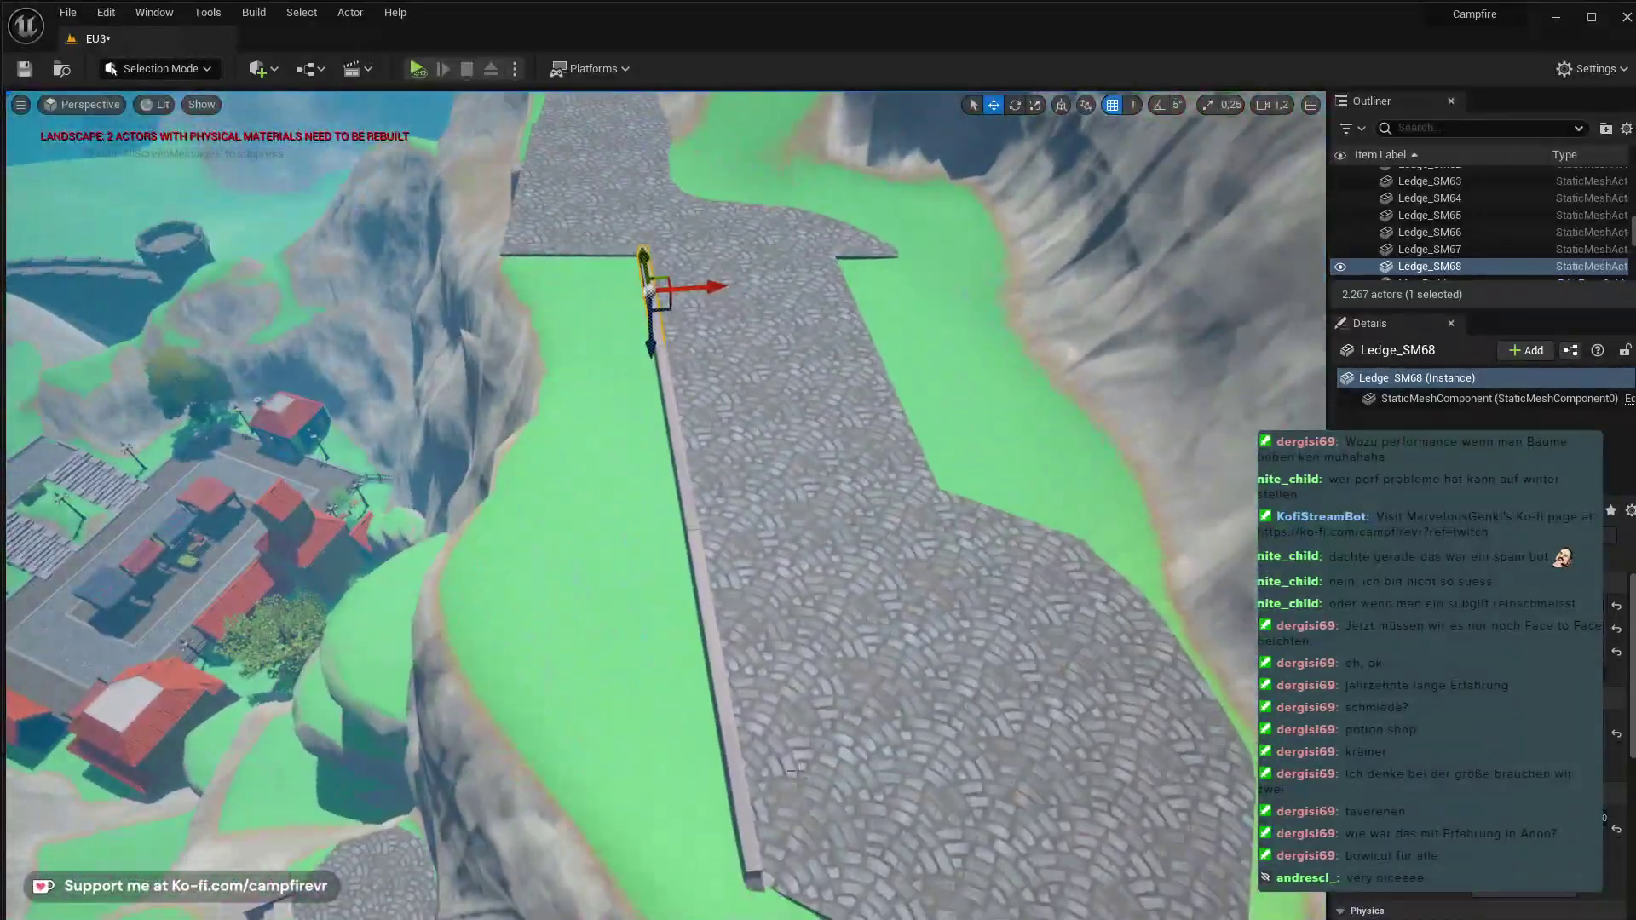
pyautogui.click(740, 733)
pyautogui.keyDown('alt'); pyautogui.moveTo(759, 675); pyautogui.dragTo(916, 734); pyautogui.keyUp('alt')
pyautogui.press('e')
pyautogui.moveTo(946, 810); pyautogui.dragTo(985, 758)
pyautogui.press('w')
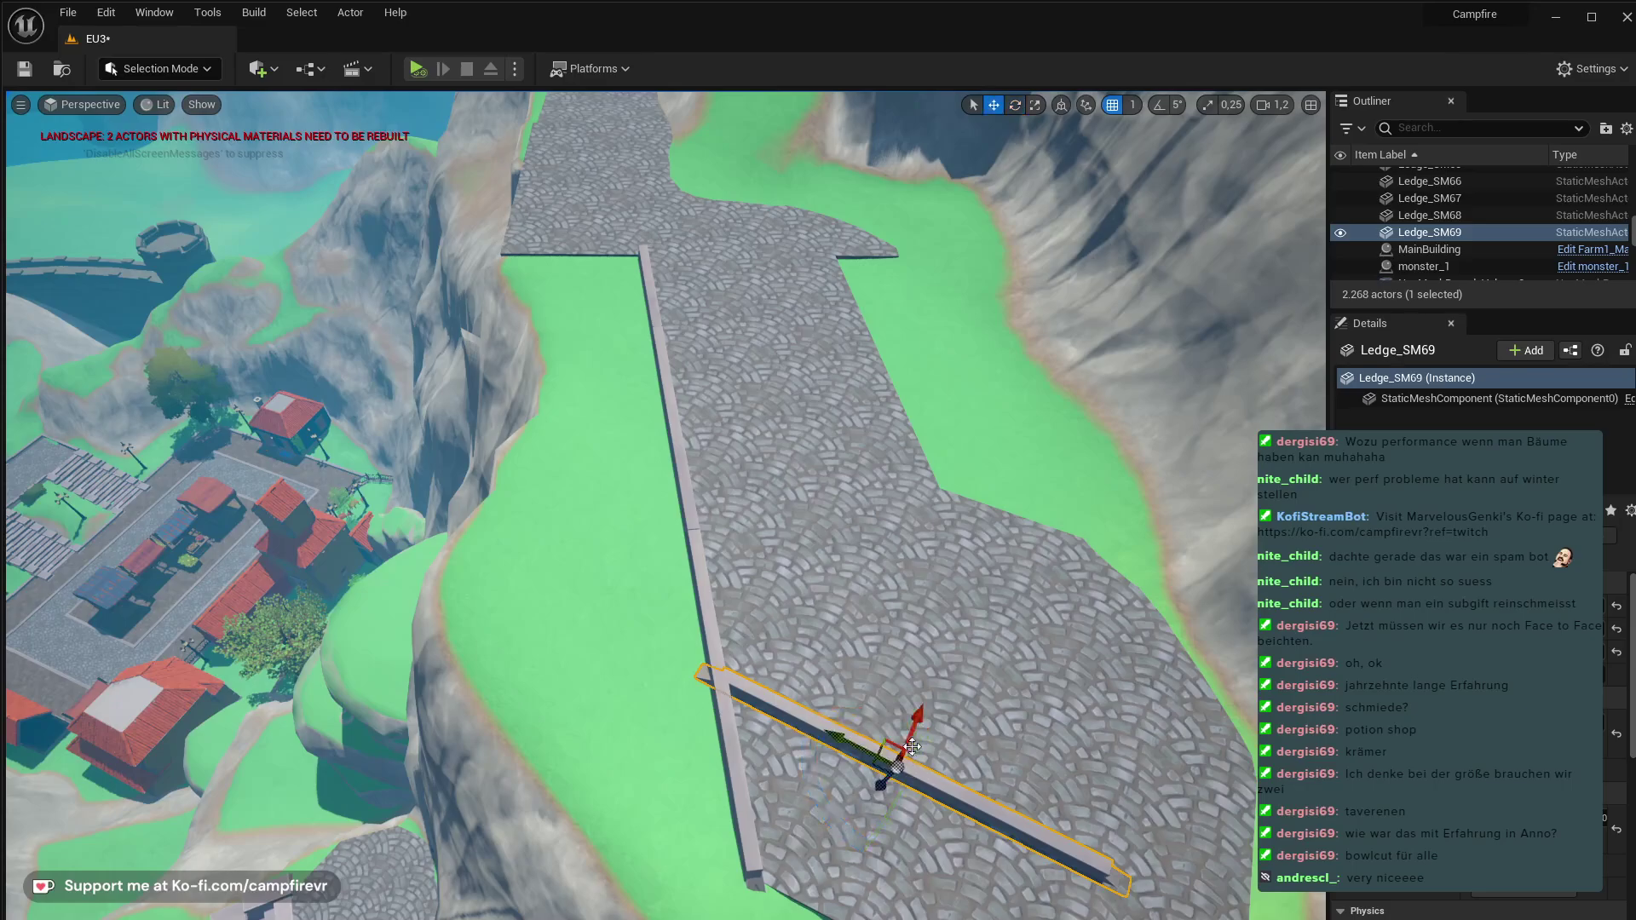
# - Move the crosswise ledge to the platform's end edge and shorten it to fit between the corner and the stair post
pyautogui.moveTo(889, 738); pyautogui.dragTo(853, 878)
pyautogui.press('e')
pyautogui.moveTo(852, 878); pyautogui.dragTo(1035, 870, button='right')
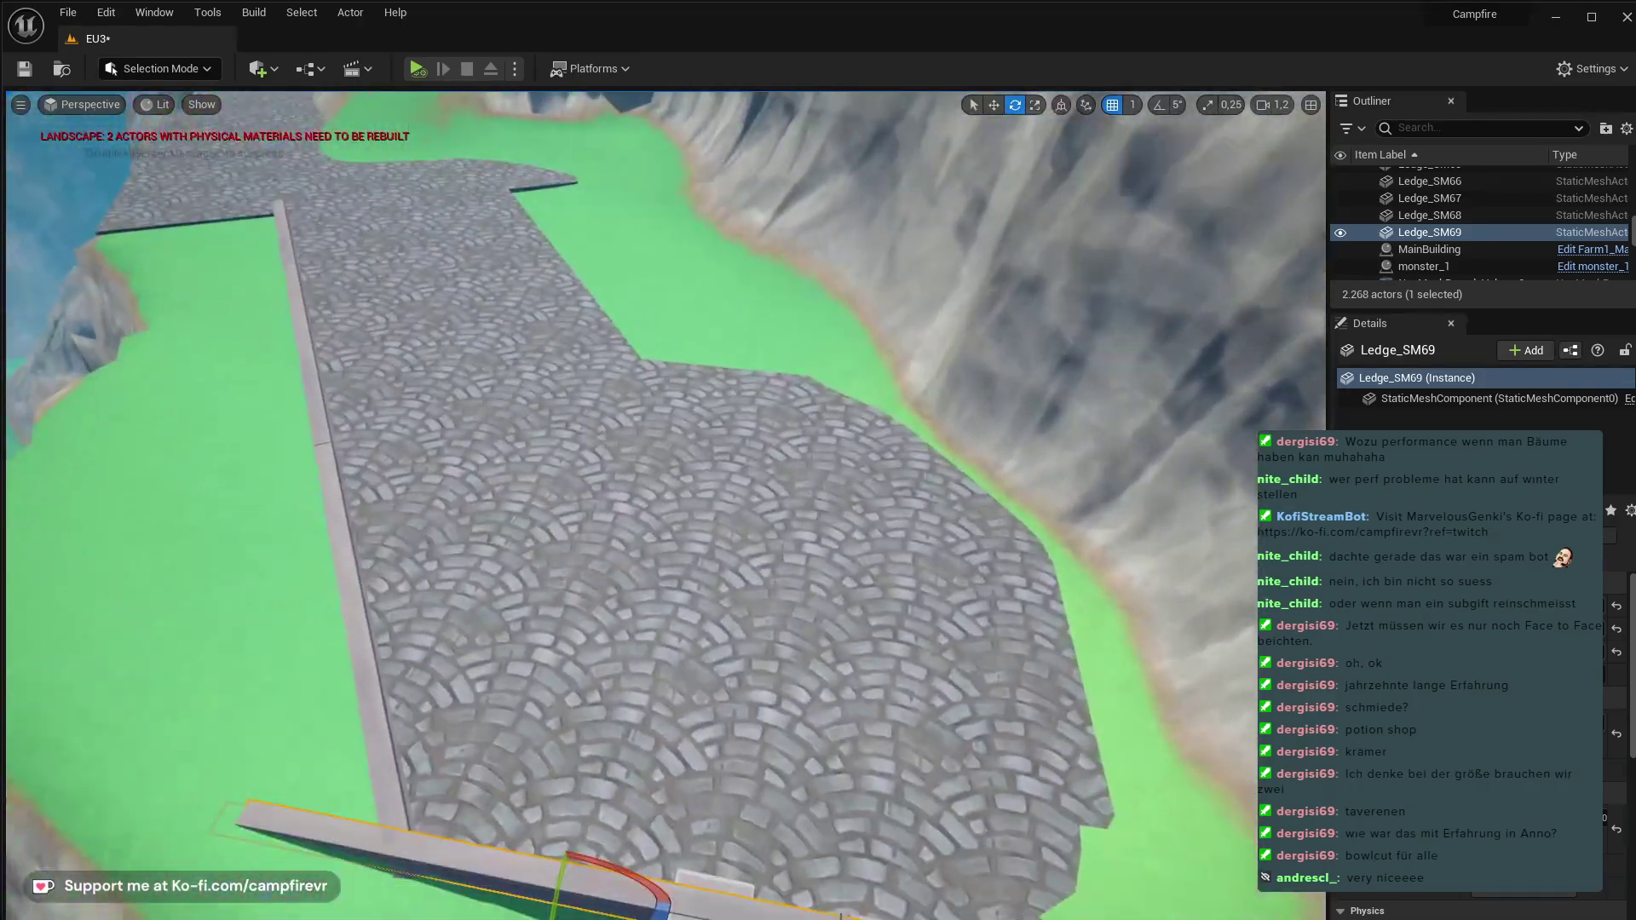
pyautogui.press('r')
pyautogui.moveTo(524, 874); pyautogui.dragTo(564, 884)
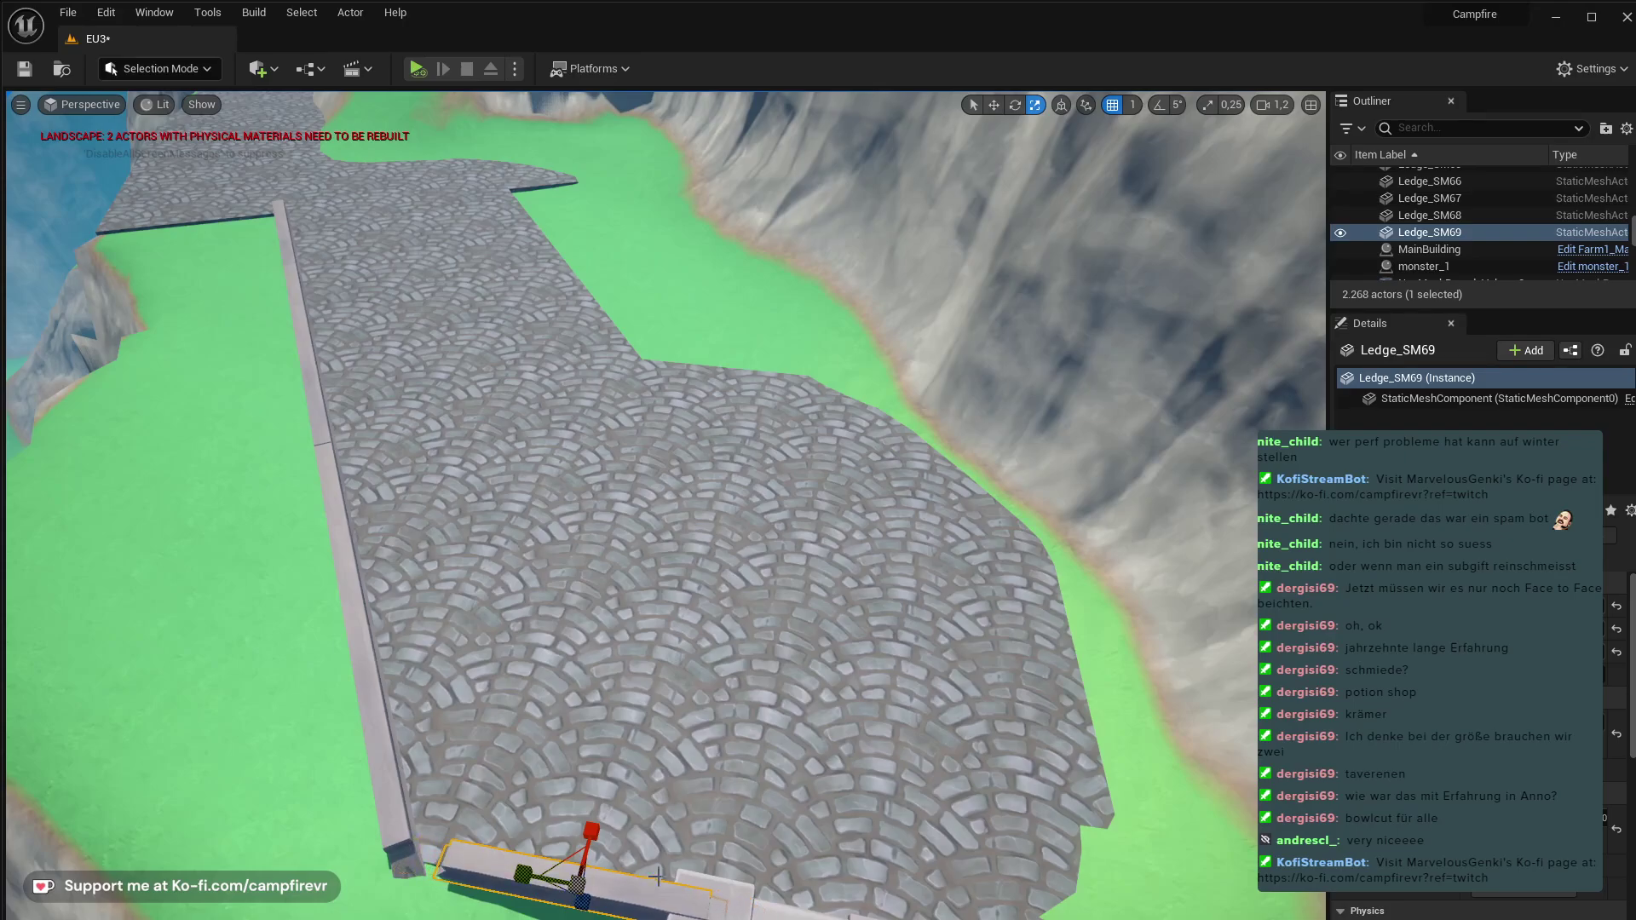
pyautogui.moveTo(658, 877); pyautogui.dragTo(870, 872, button='right')
pyautogui.press('w')
pyautogui.moveTo(711, 710); pyautogui.dragTo(664, 810)
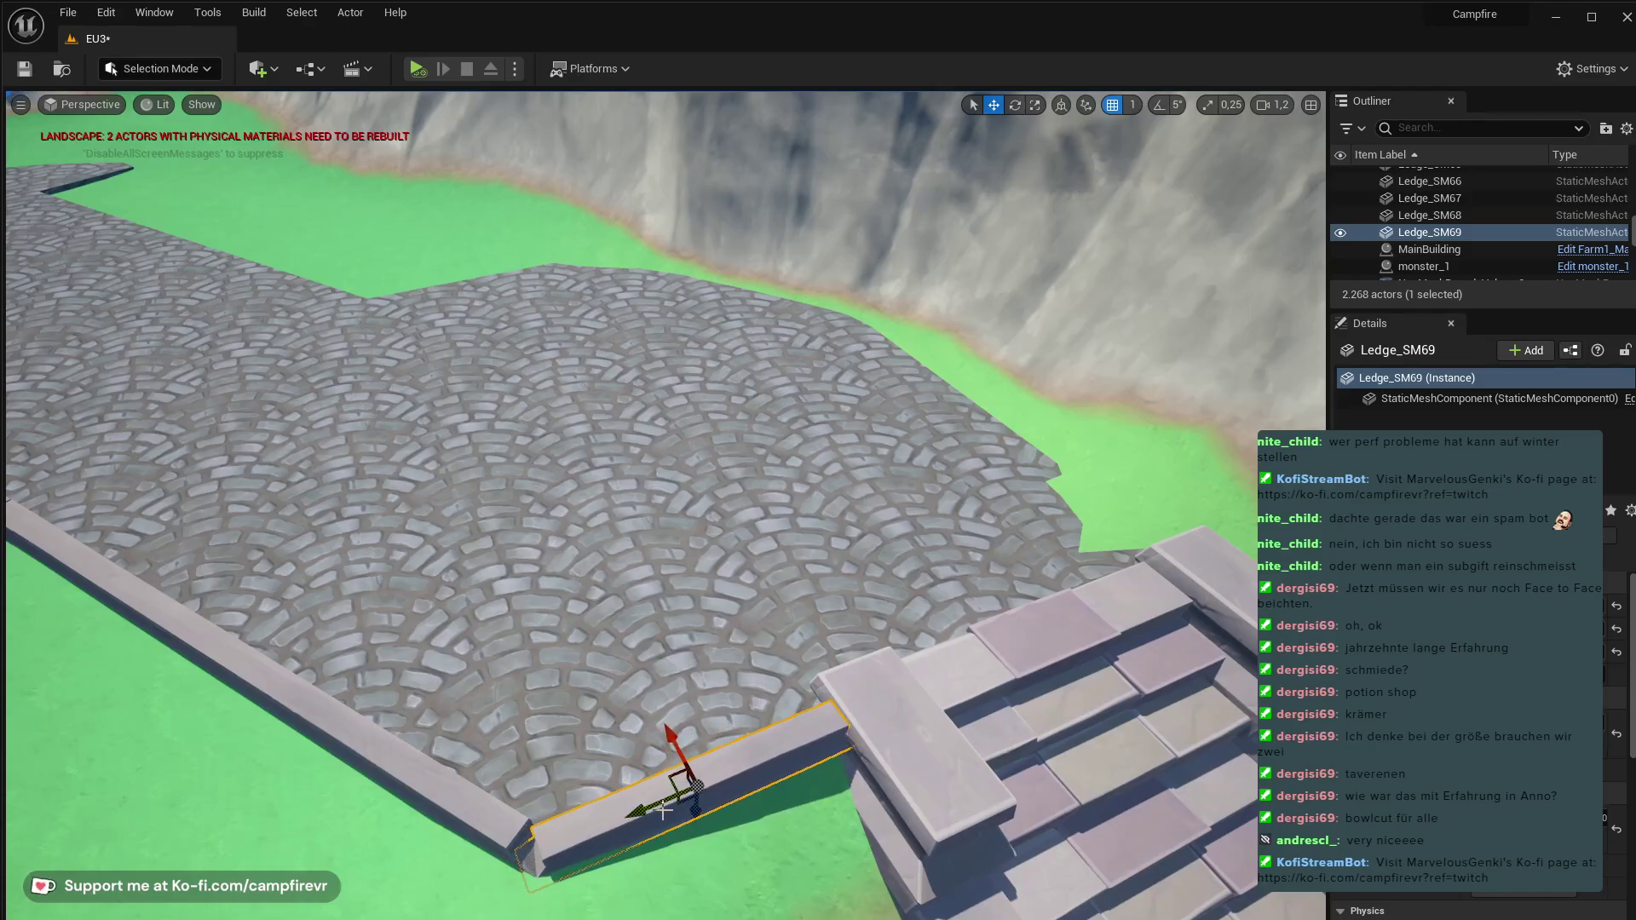
# - Examine the cliffside paths, stairways and market town from above and from across the valley
pyautogui.moveTo(698, 840); pyautogui.dragTo(937, 818, button='right')
pyautogui.moveTo(647, 681); pyautogui.dragTo(475, 653, button='right')
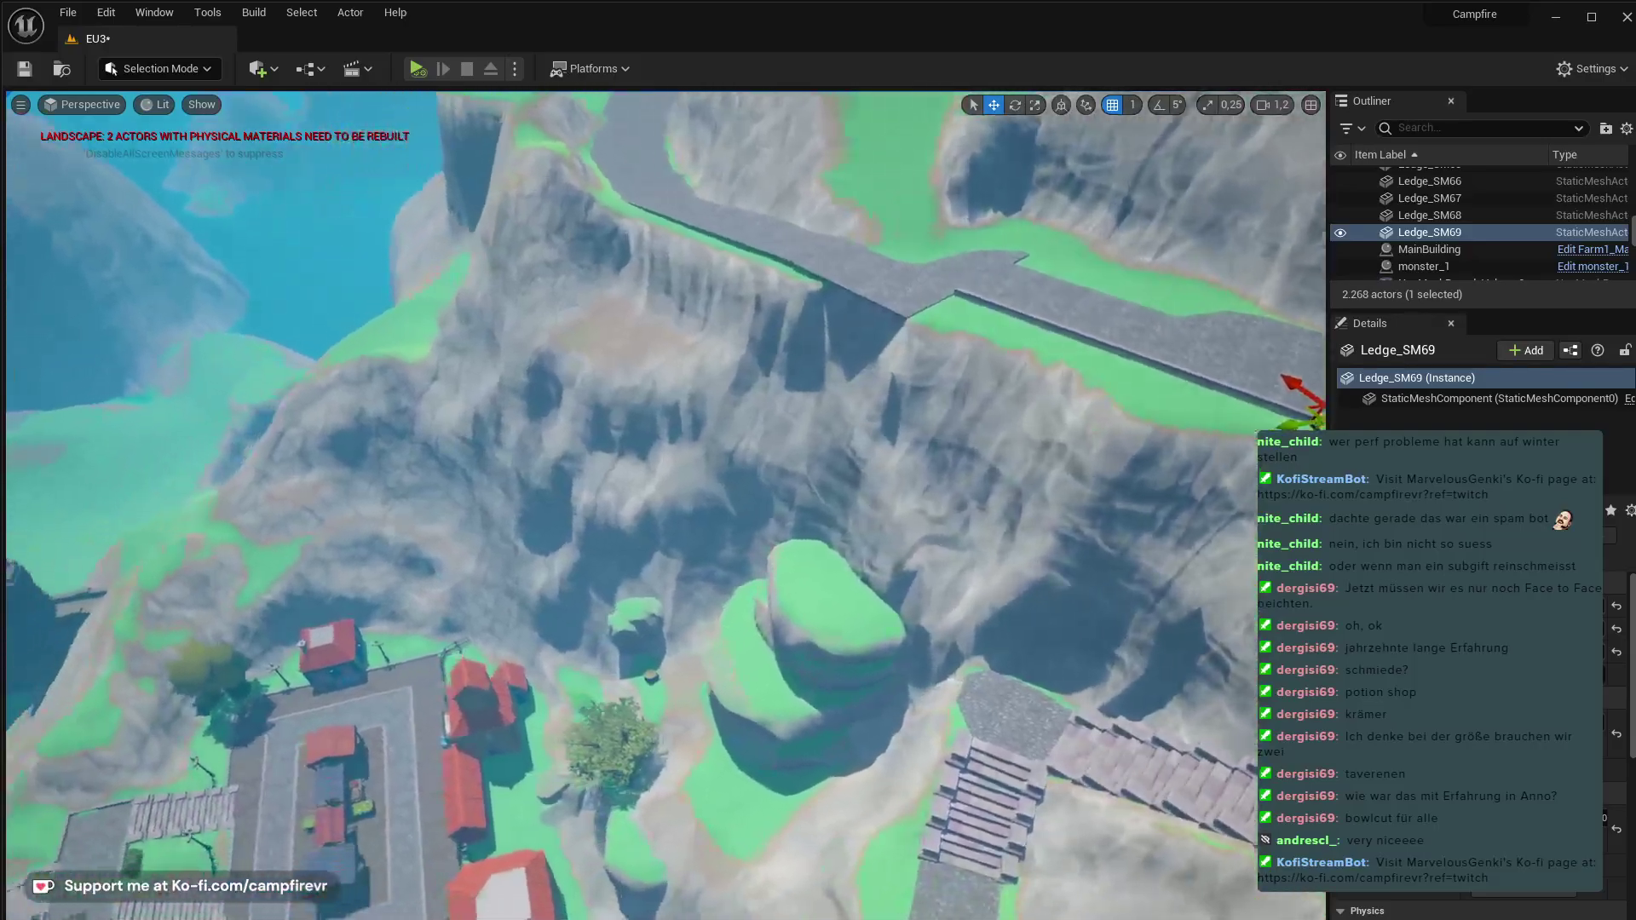
pyautogui.moveTo(666, 505); pyautogui.dragTo(677, 484, button='right')
pyautogui.press('a')
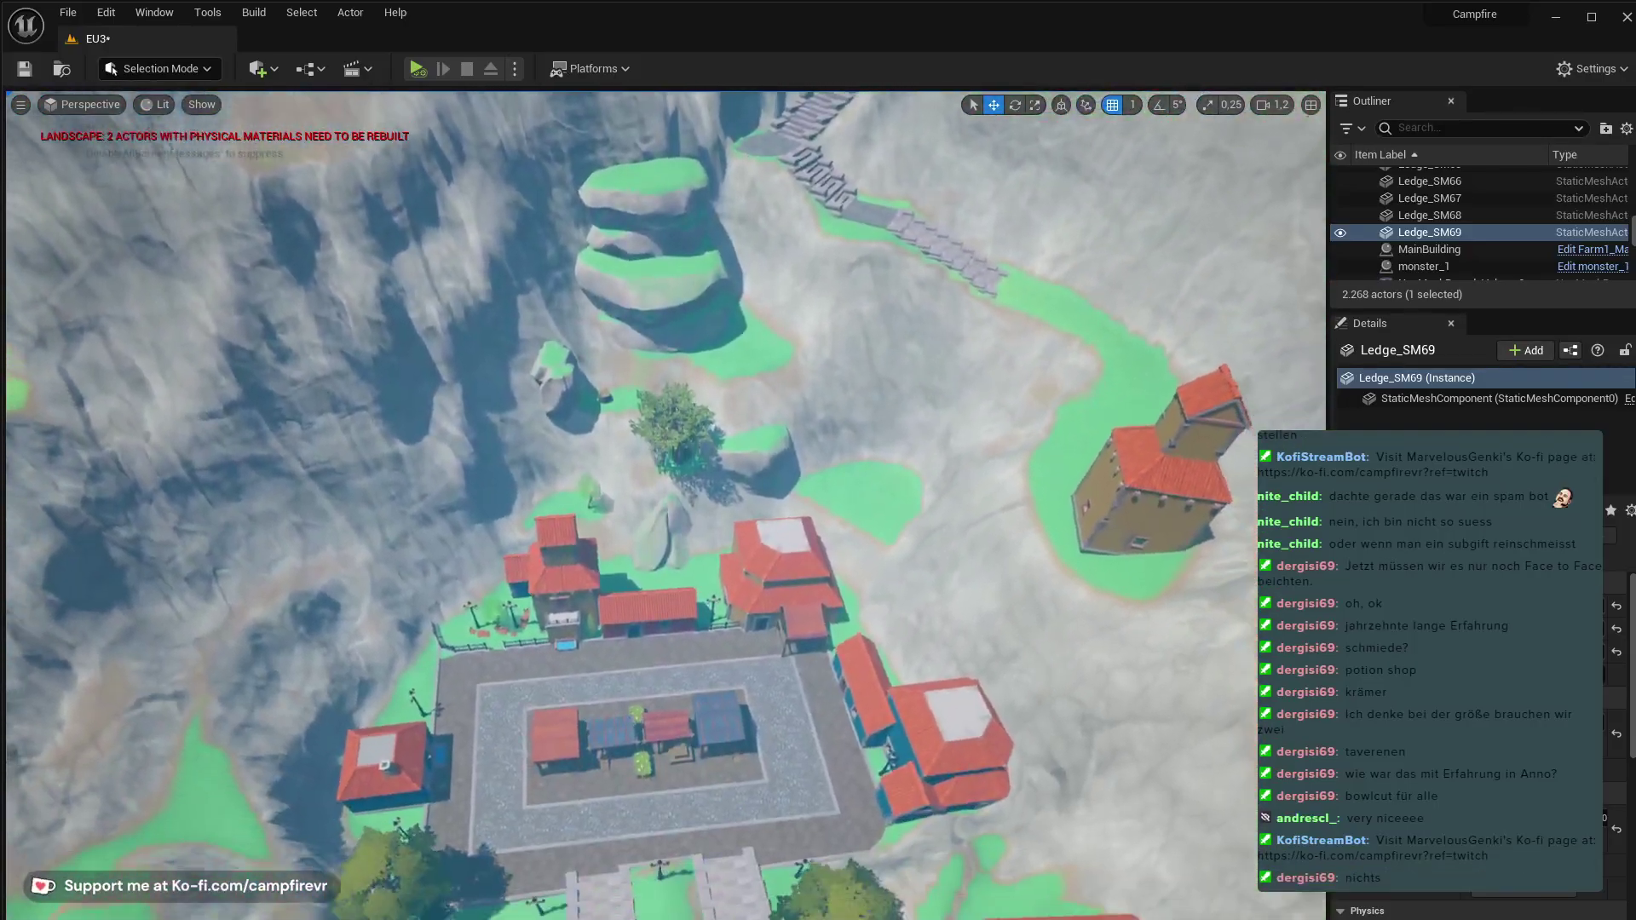
pyautogui.press('s')
pyautogui.moveTo(665, 505); pyautogui.dragTo(715, 499, button='right')
pyautogui.press('s')
pyautogui.press('a')
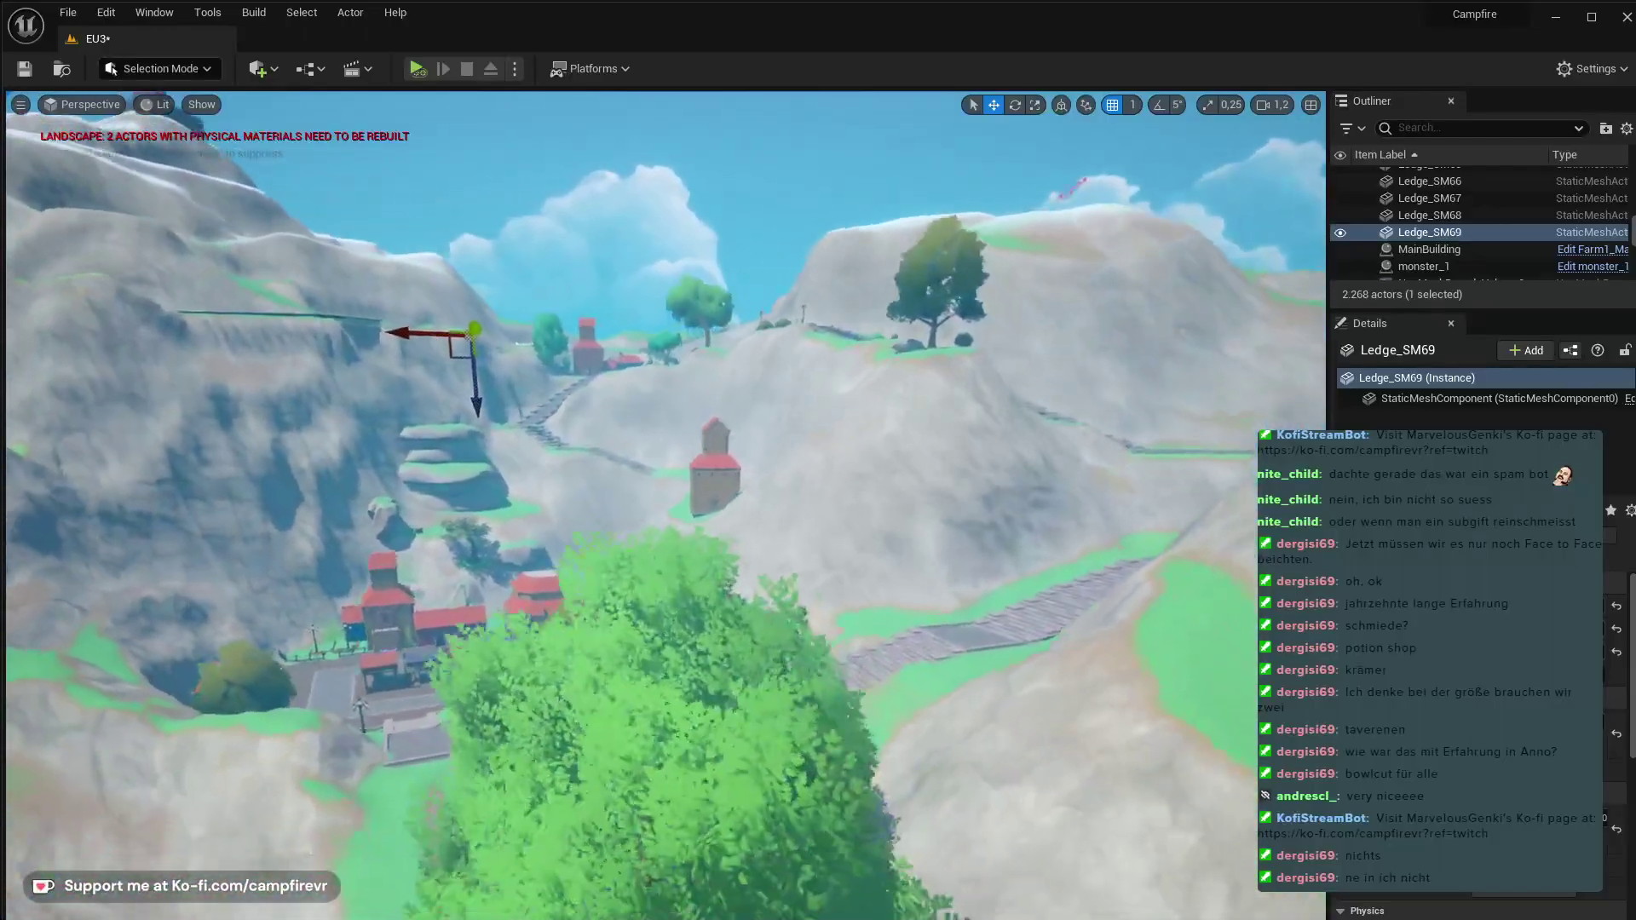
pyautogui.moveTo(716, 498); pyautogui.dragTo(579, 448, button='right')
pyautogui.click(409, 821)
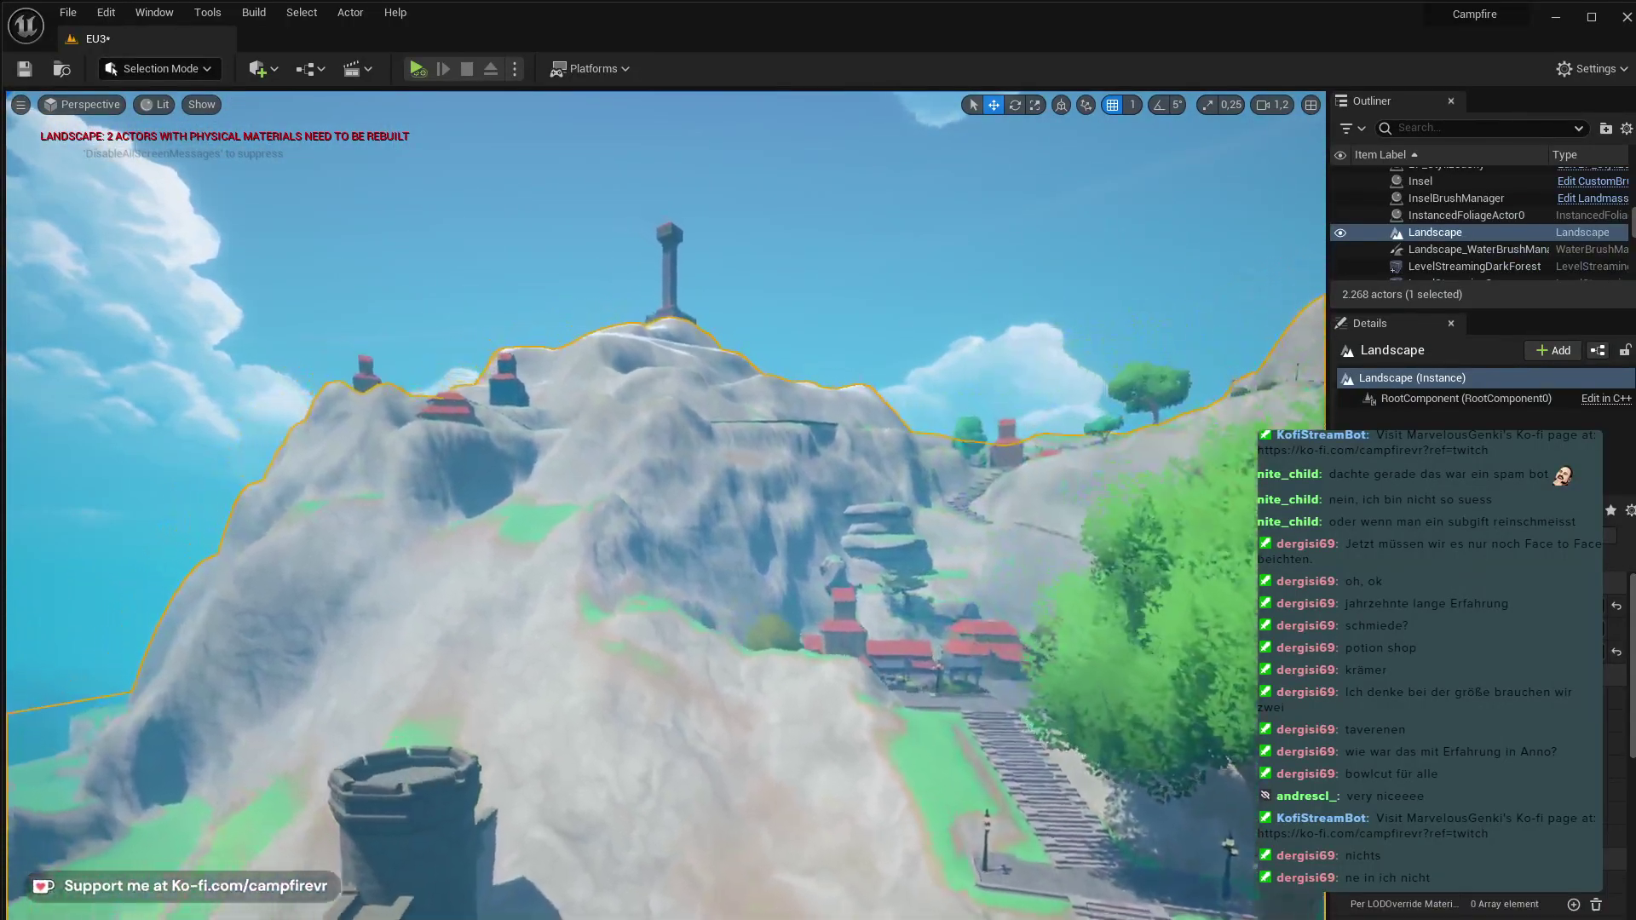
pyautogui.press('a')
pyautogui.moveTo(665, 505); pyautogui.dragTo(843, 471, button='right')
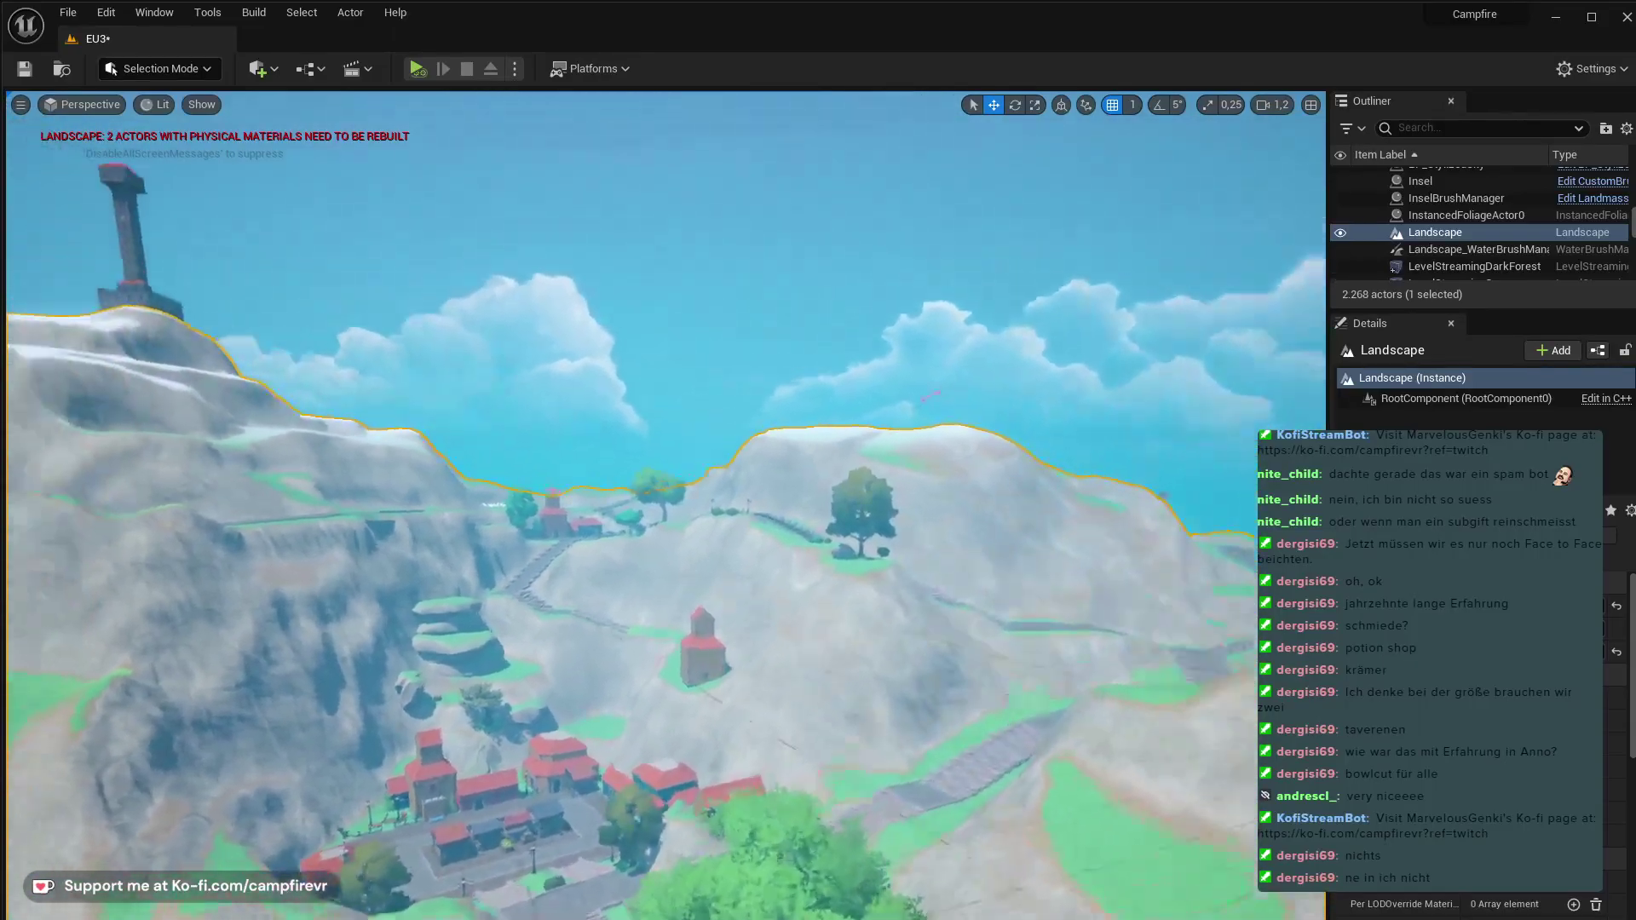
pyautogui.press('w')
pyautogui.moveTo(665, 506); pyautogui.dragTo(533, 490, button='right')
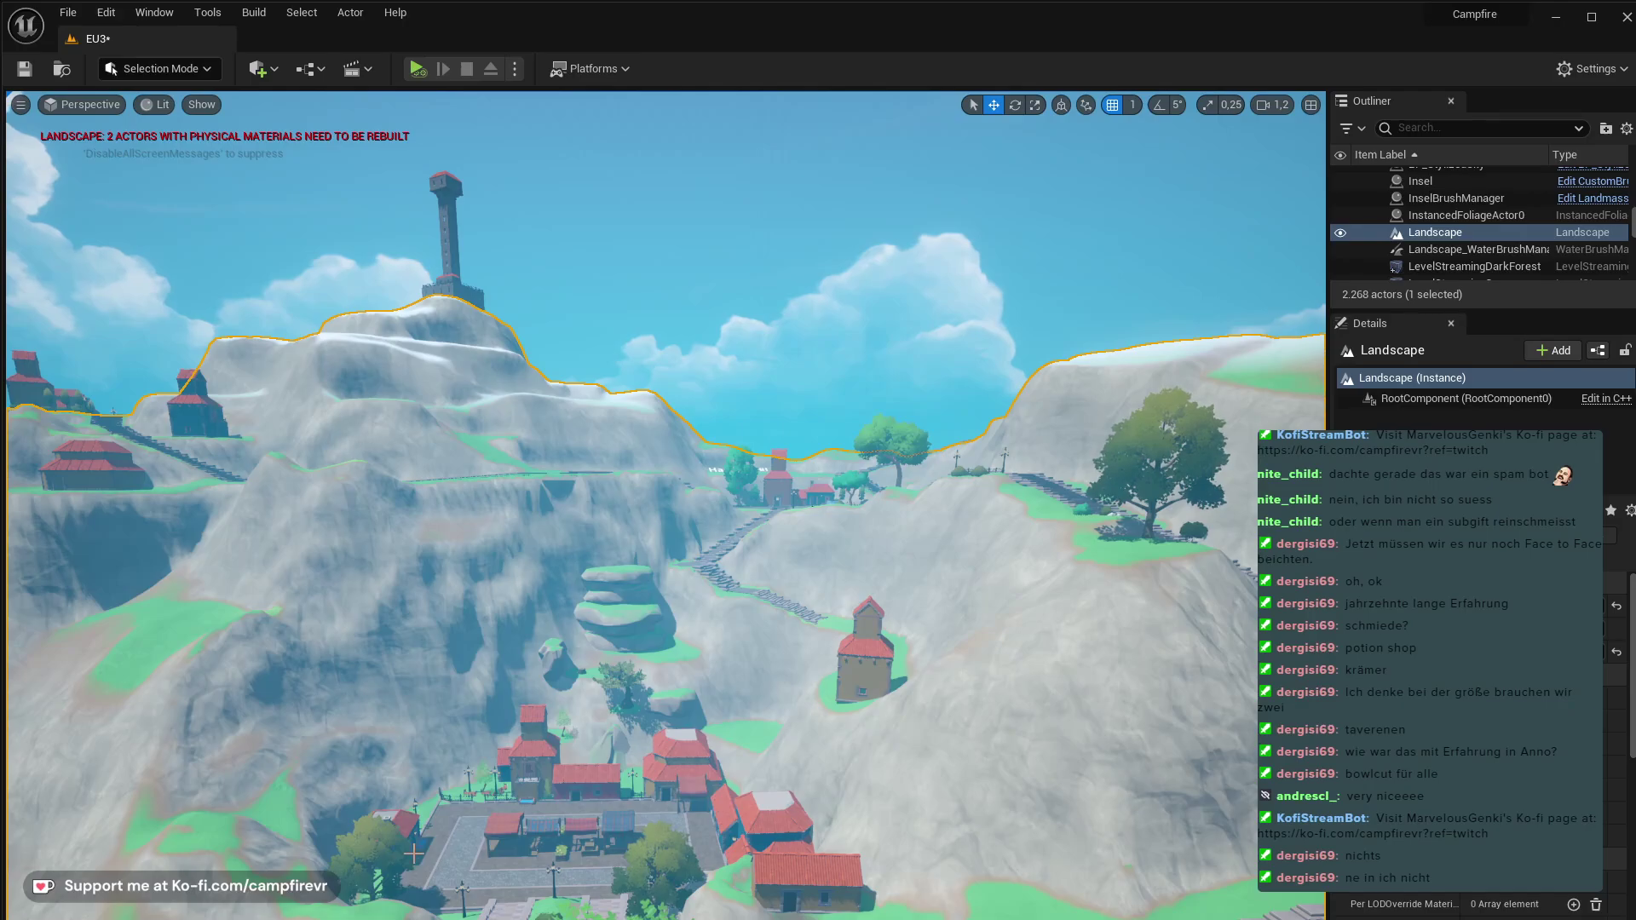
# - Examine the cliff and market square from ground level, clearing the landscape selection
pyautogui.press('s')
pyautogui.moveTo(414, 853); pyautogui.dragTo(262, 826, button='right')
pyautogui.press('q')
pyautogui.press('w')
pyautogui.press('a')
pyautogui.press('s')
pyautogui.press('q')
pyautogui.press('w')
pyautogui.press('e')
pyautogui.press('s')
pyautogui.press('w')
pyautogui.press('d')
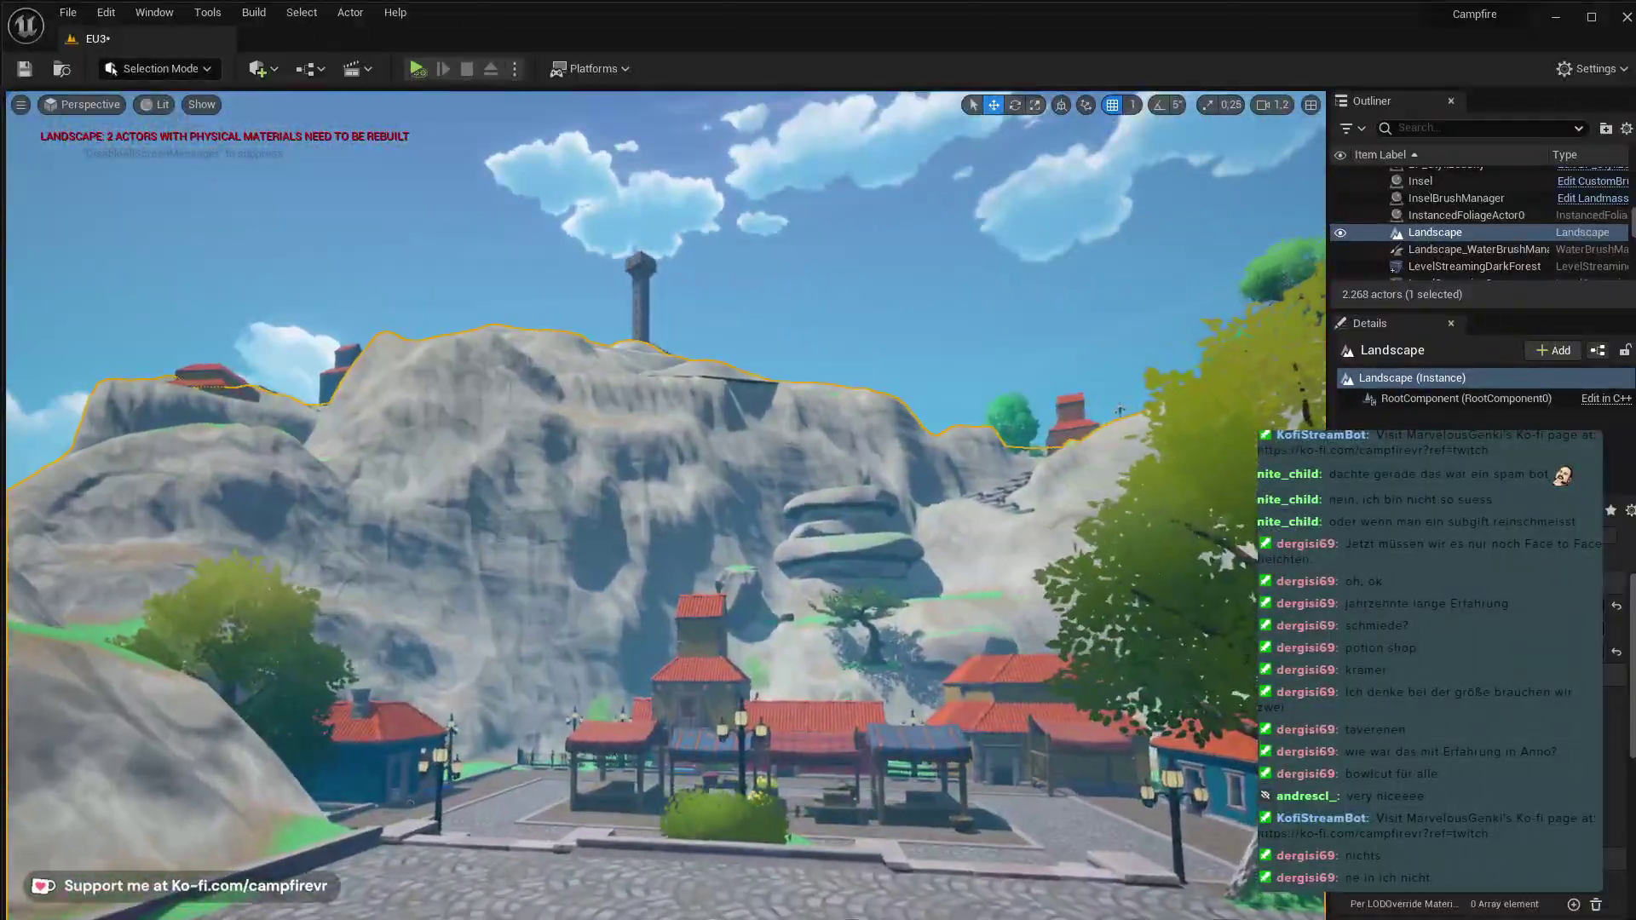
pyautogui.press('Escape')
pyautogui.press('w')
# - Examine the cliff skyline, rock stack, market stalls and surrounding houses from the steps in front of the square
pyautogui.moveTo(666, 505); pyautogui.dragTo(706, 504, button='right')
pyautogui.moveTo(280, 825); pyautogui.dragTo(298, 825, button='right')
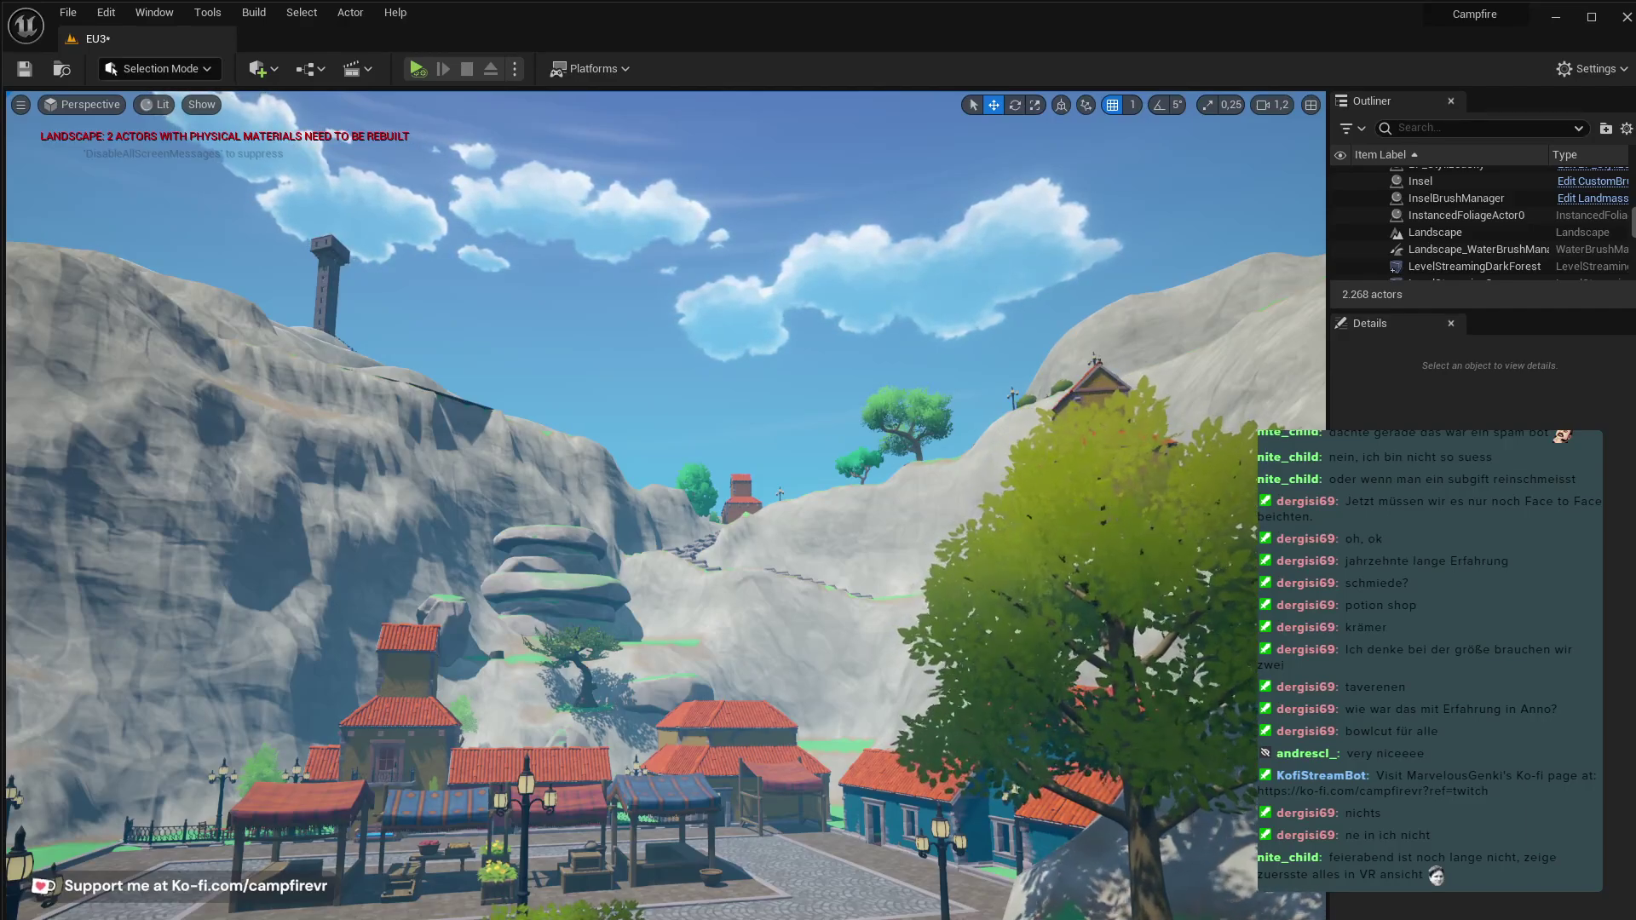
pyautogui.moveTo(665, 503); pyautogui.dragTo(554, 515, button='right')
pyautogui.press('s')
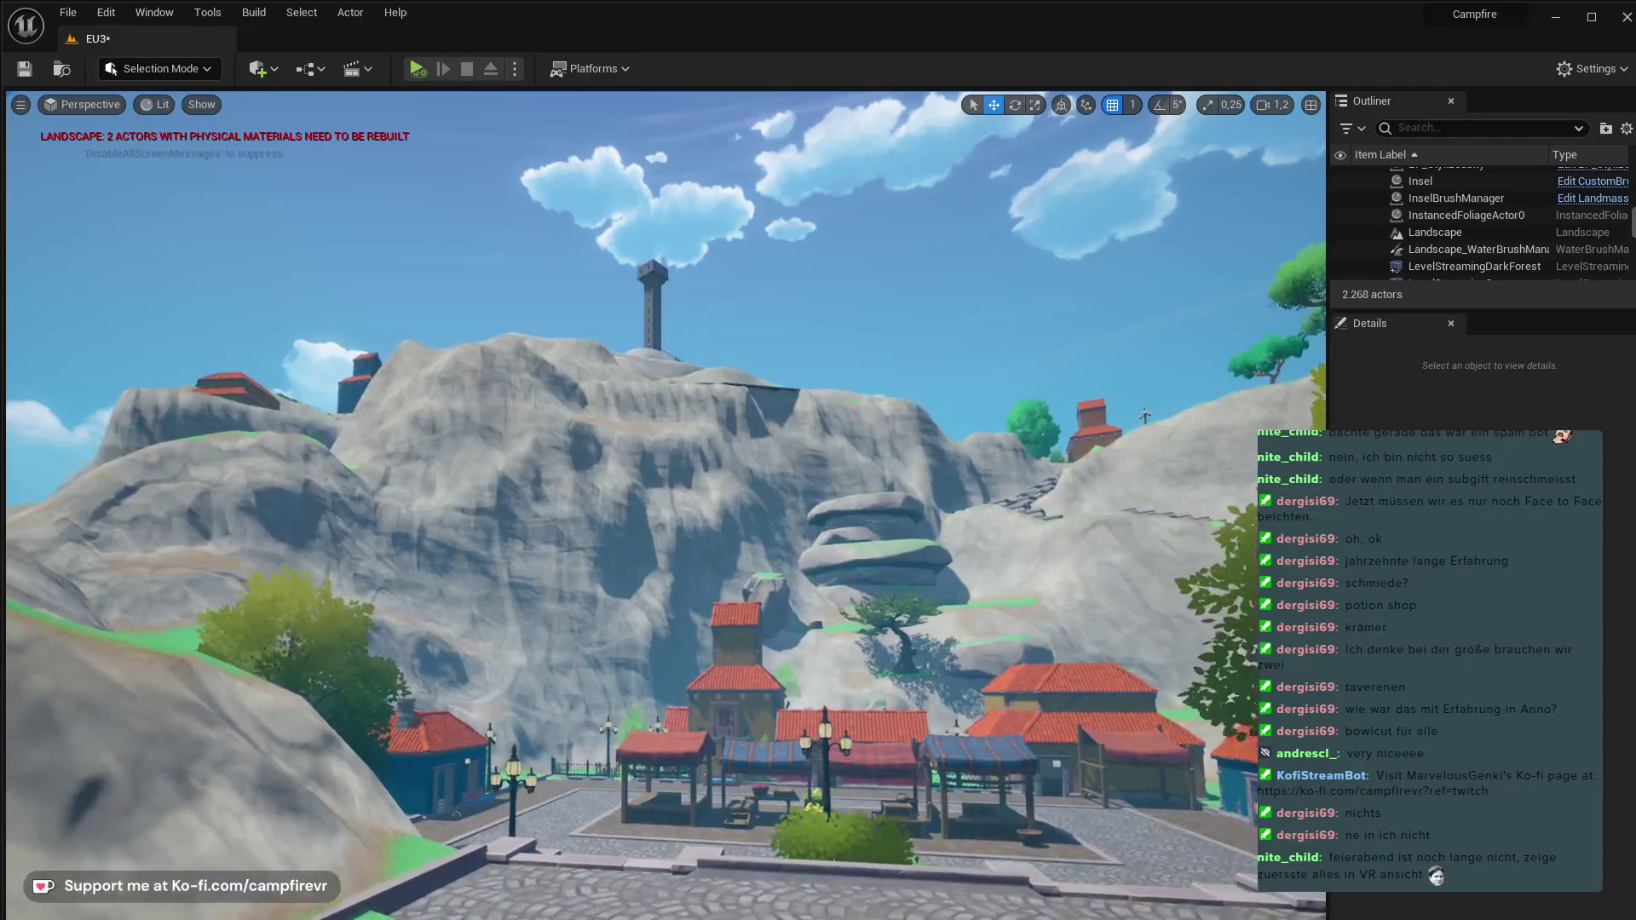
pyautogui.press('w')
pyautogui.moveTo(665, 503); pyautogui.dragTo(844, 464, button='right')
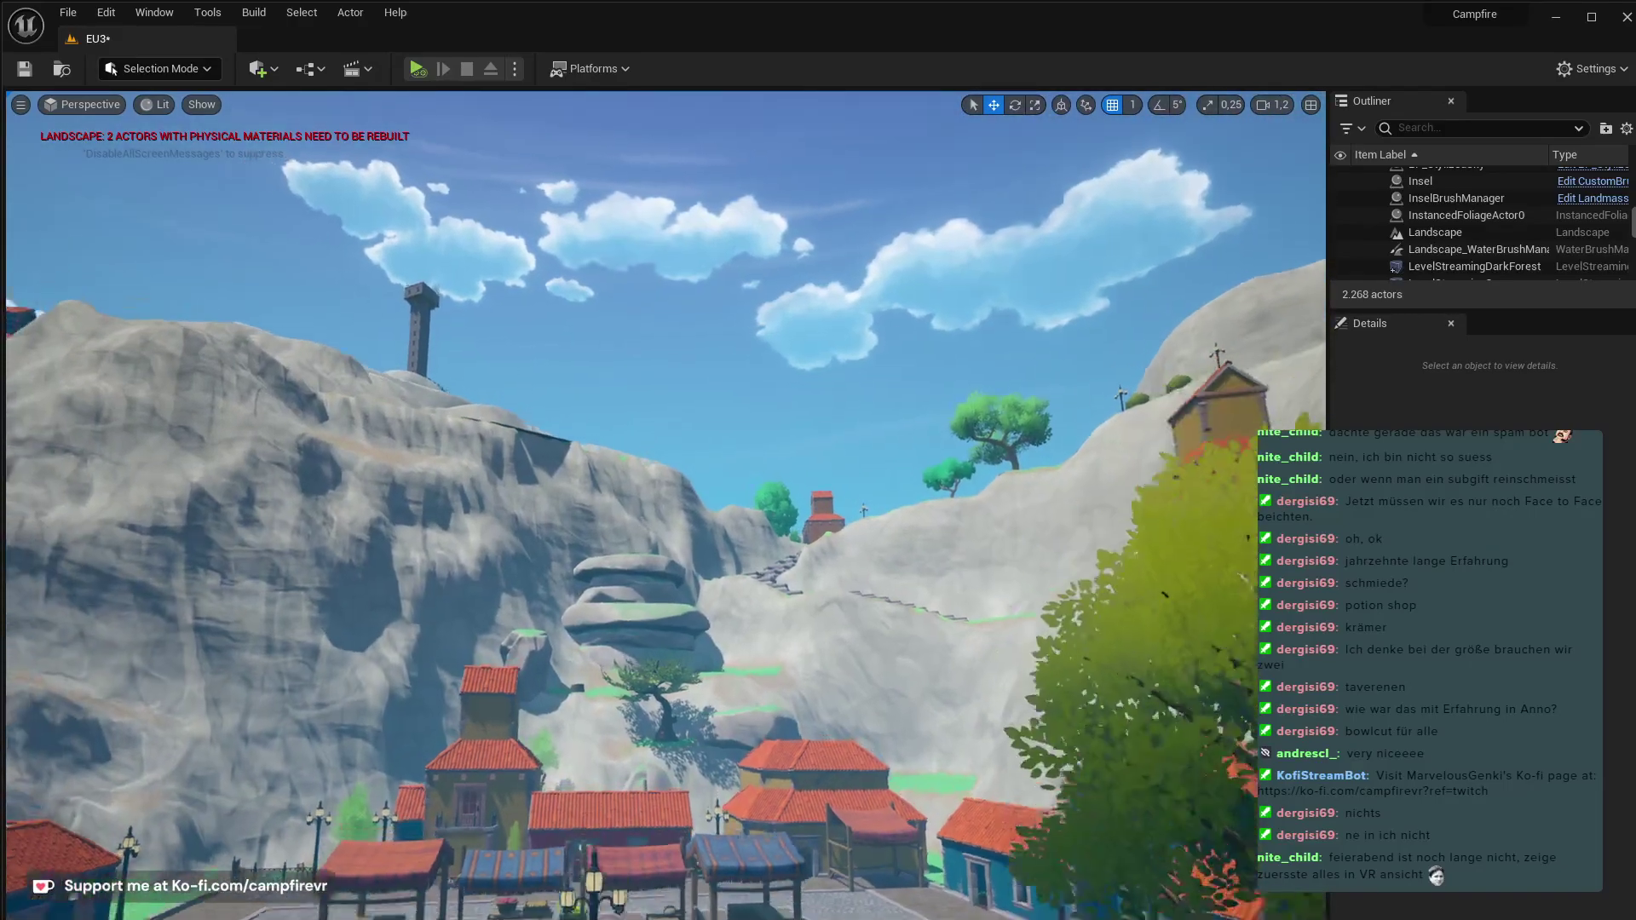
pyautogui.press('s')
pyautogui.moveTo(665, 503); pyautogui.dragTo(554, 546, button='right')
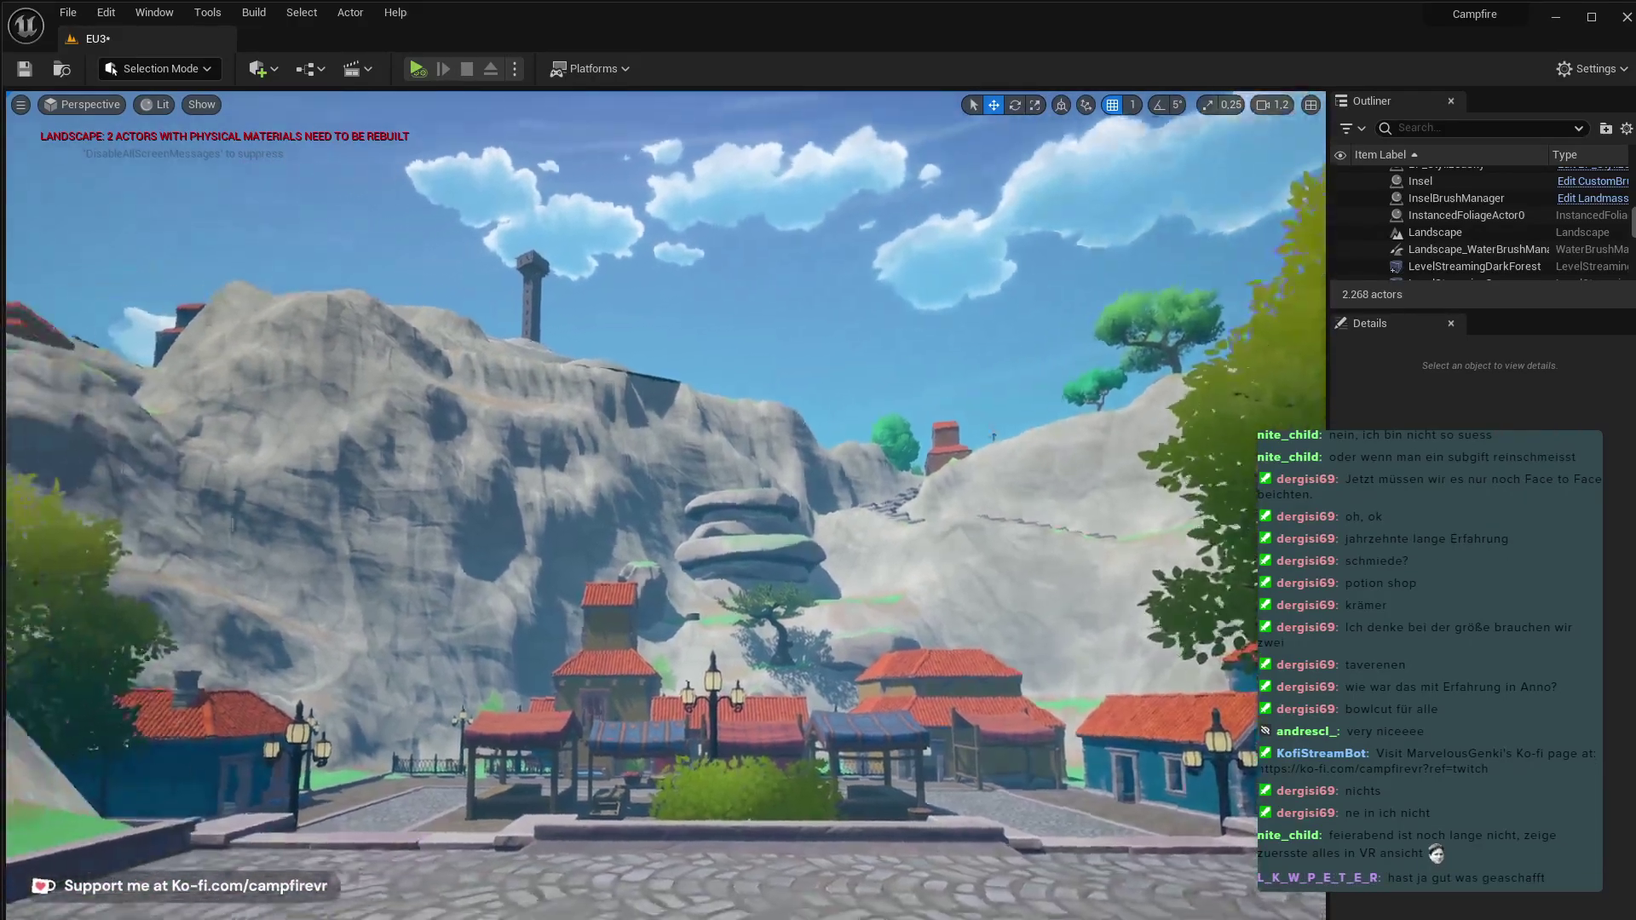
pyautogui.press('d')
pyautogui.moveTo(665, 503); pyautogui.dragTo(681, 597, button='right')
pyautogui.press('a')
pyautogui.press('e')
pyautogui.press('w')
pyautogui.press('a')
pyautogui.moveTo(518, 705); pyautogui.dragTo(658, 802, button='middle')
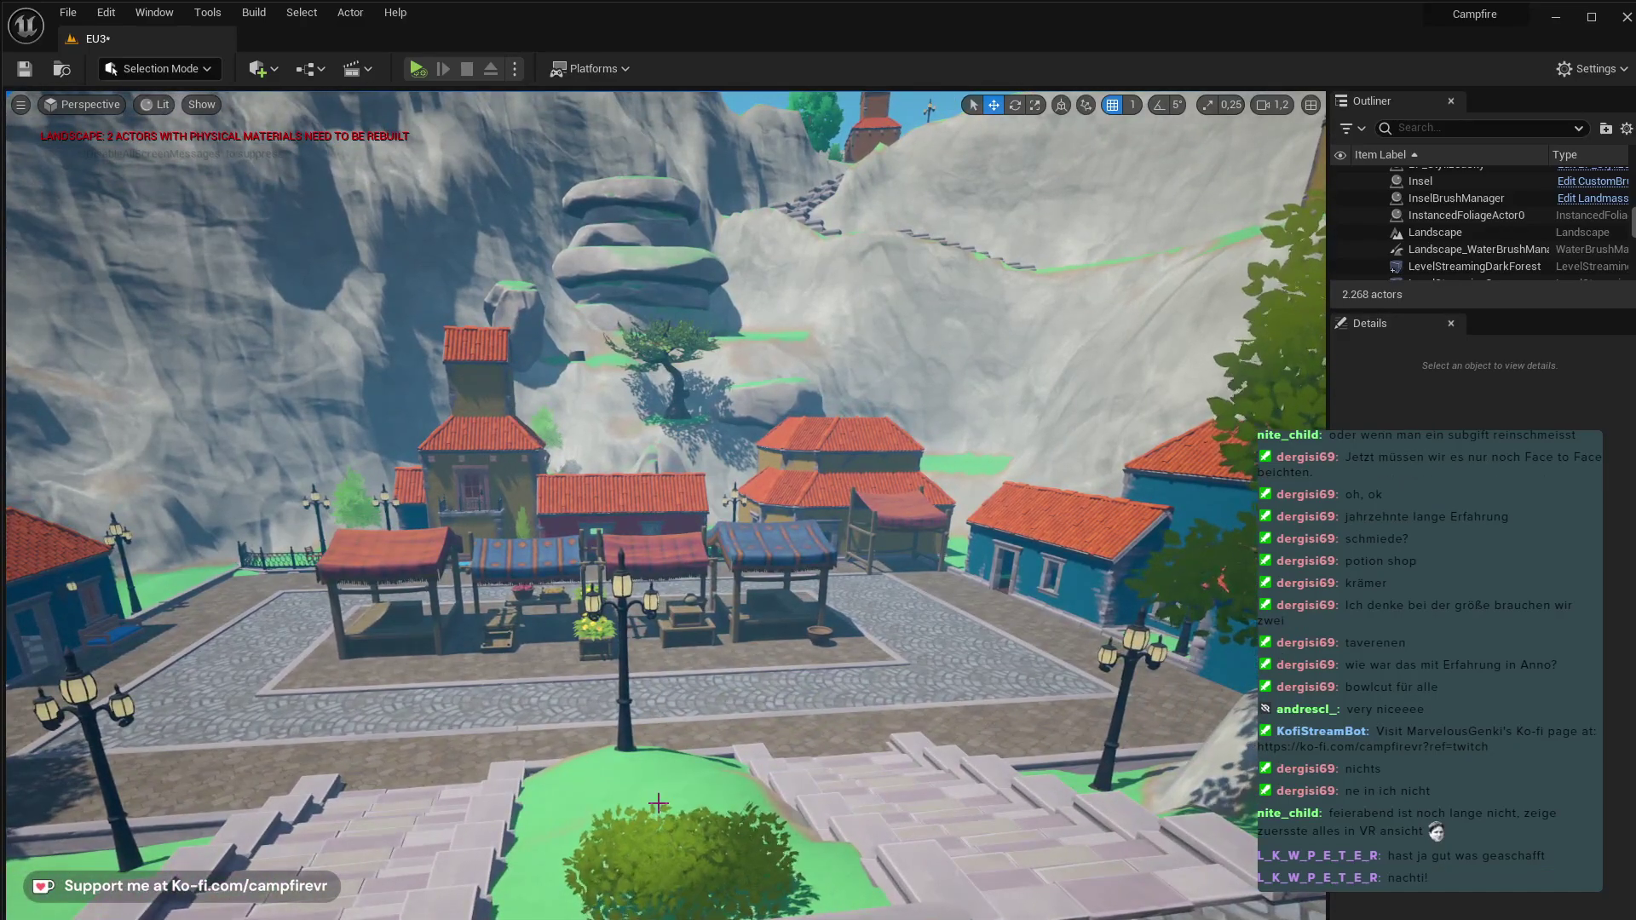
pyautogui.press('s')
pyautogui.moveTo(658, 803); pyautogui.dragTo(357, 528, button='right')
pyautogui.press('s')
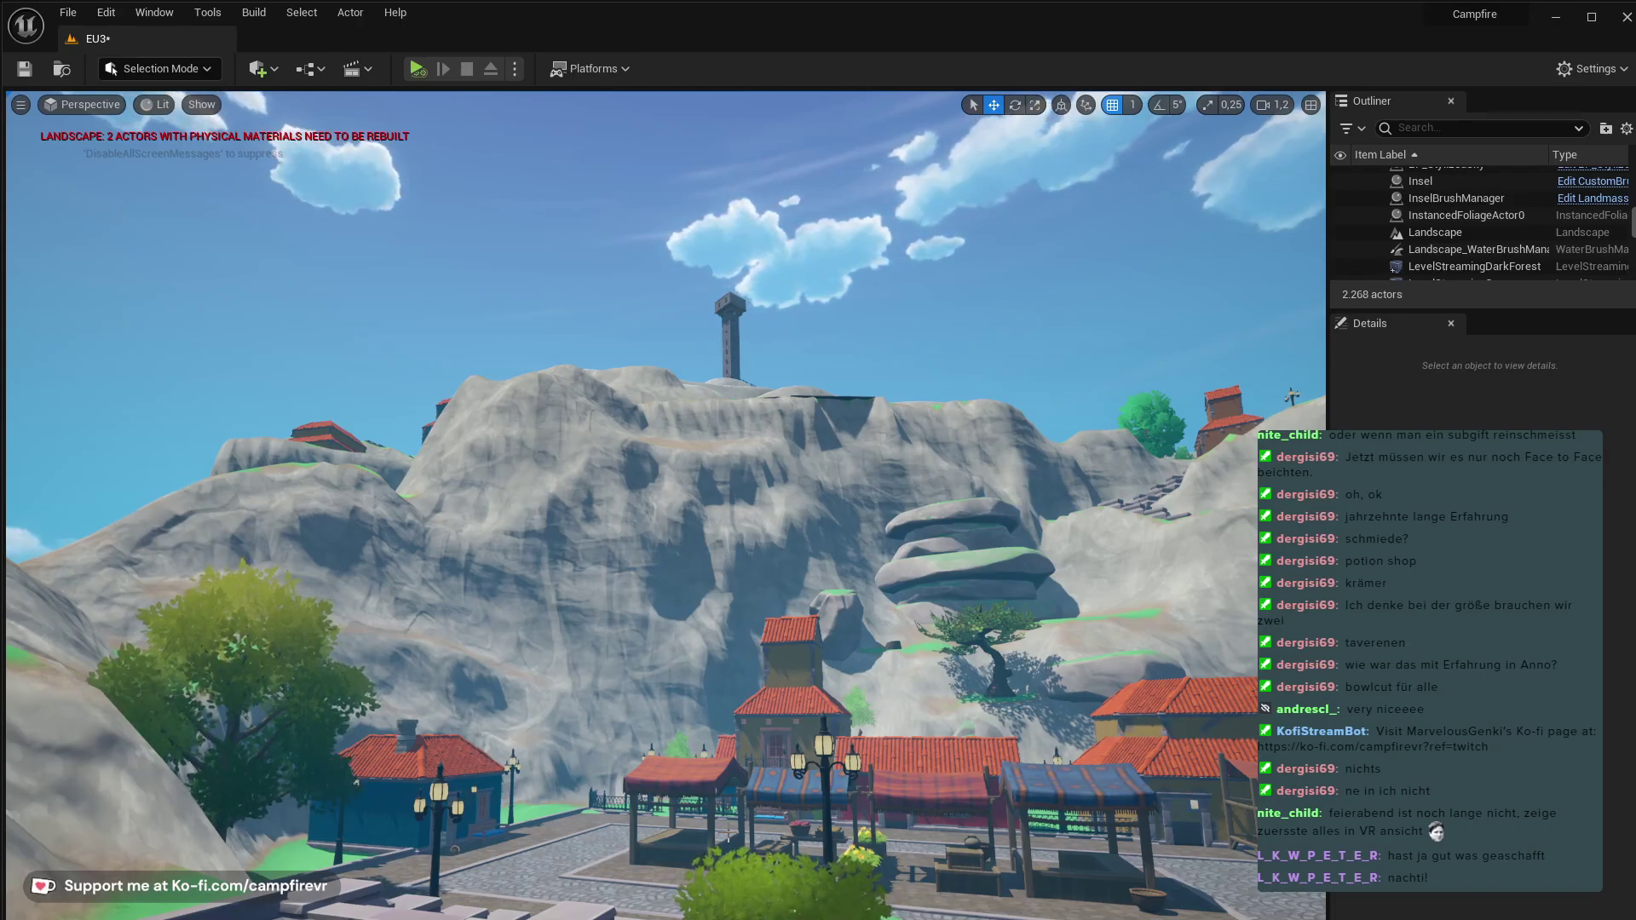
pyautogui.moveTo(1119, 849); pyautogui.dragTo(1217, 855, button='right')
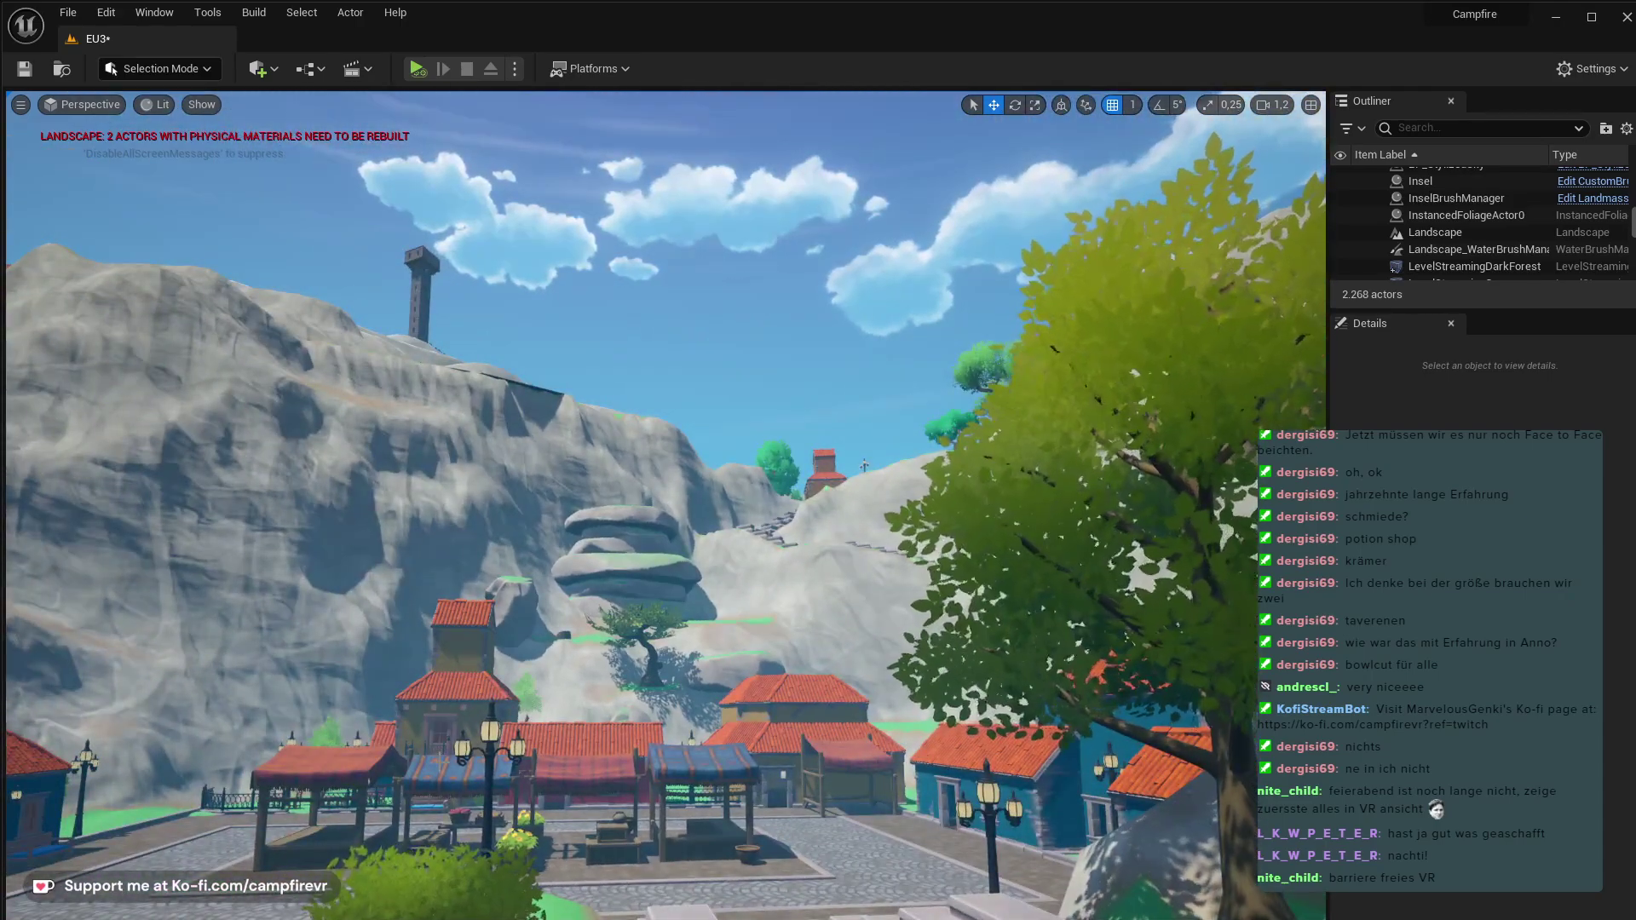